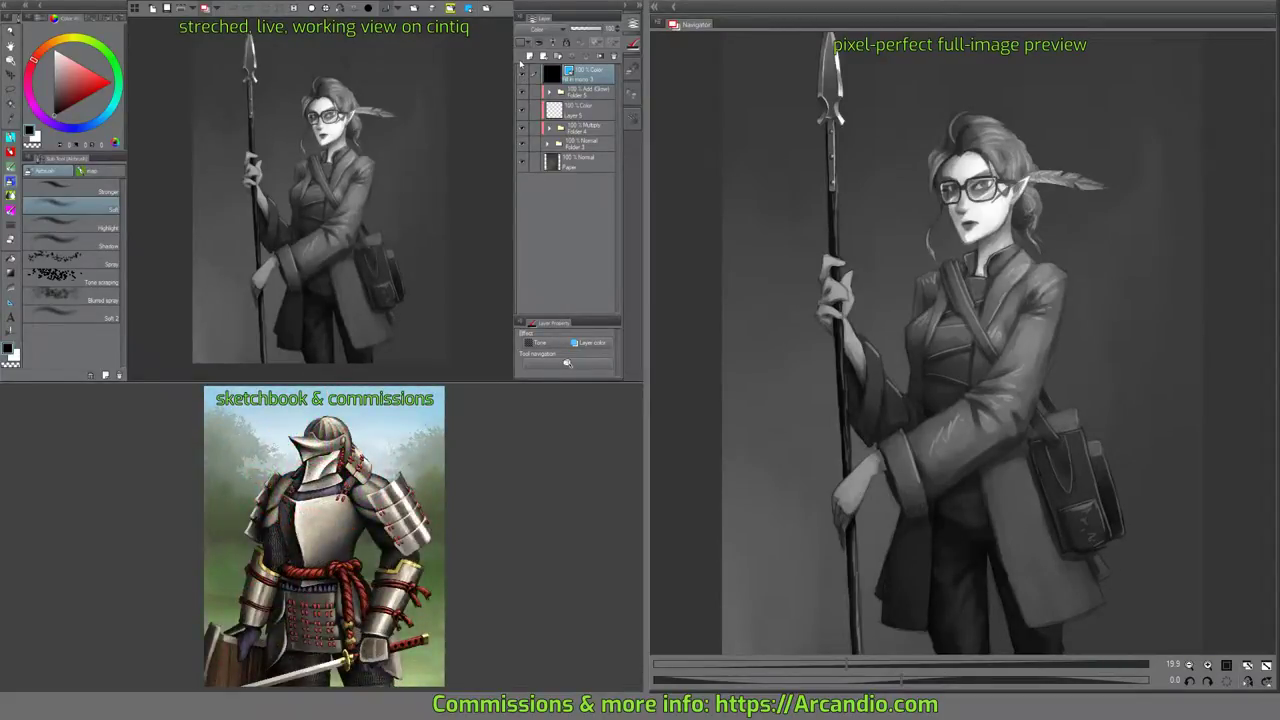
# Hide the black Color-mode fill layer and add a new layer directly above the Paper layer.
pyautogui.click(522, 76)
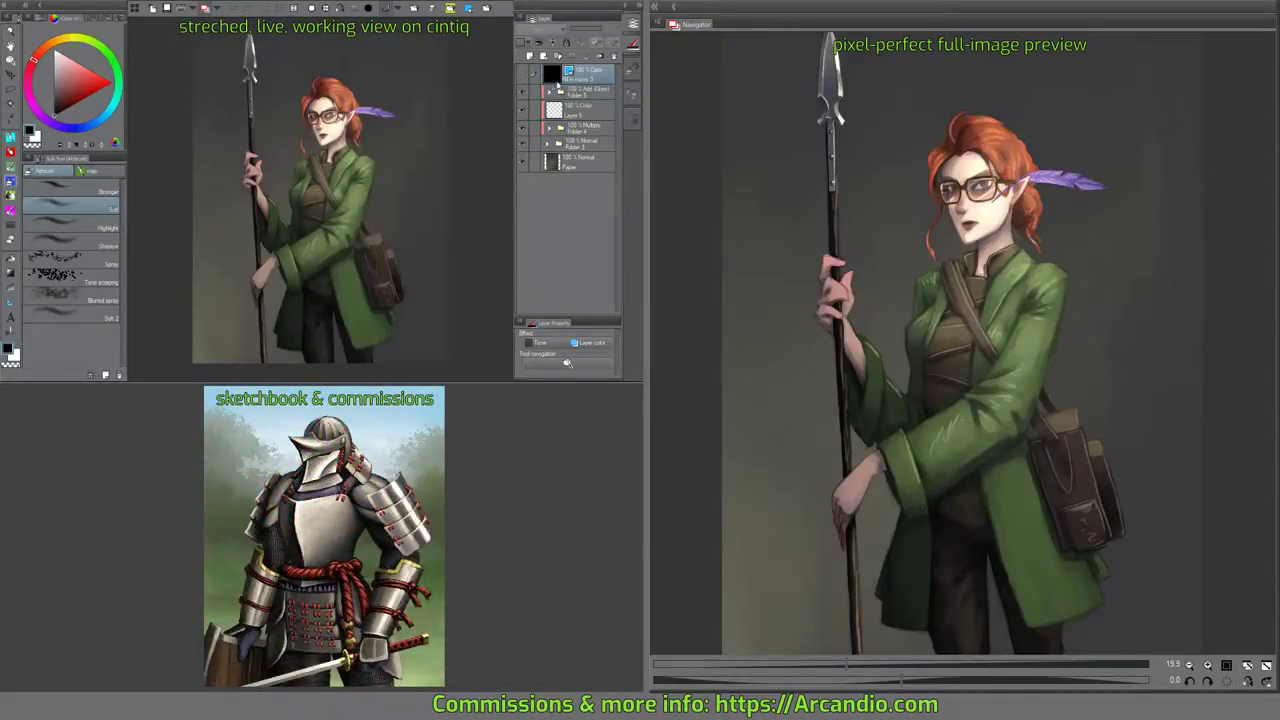
pyautogui.click(554, 164)
pyautogui.click(530, 56)
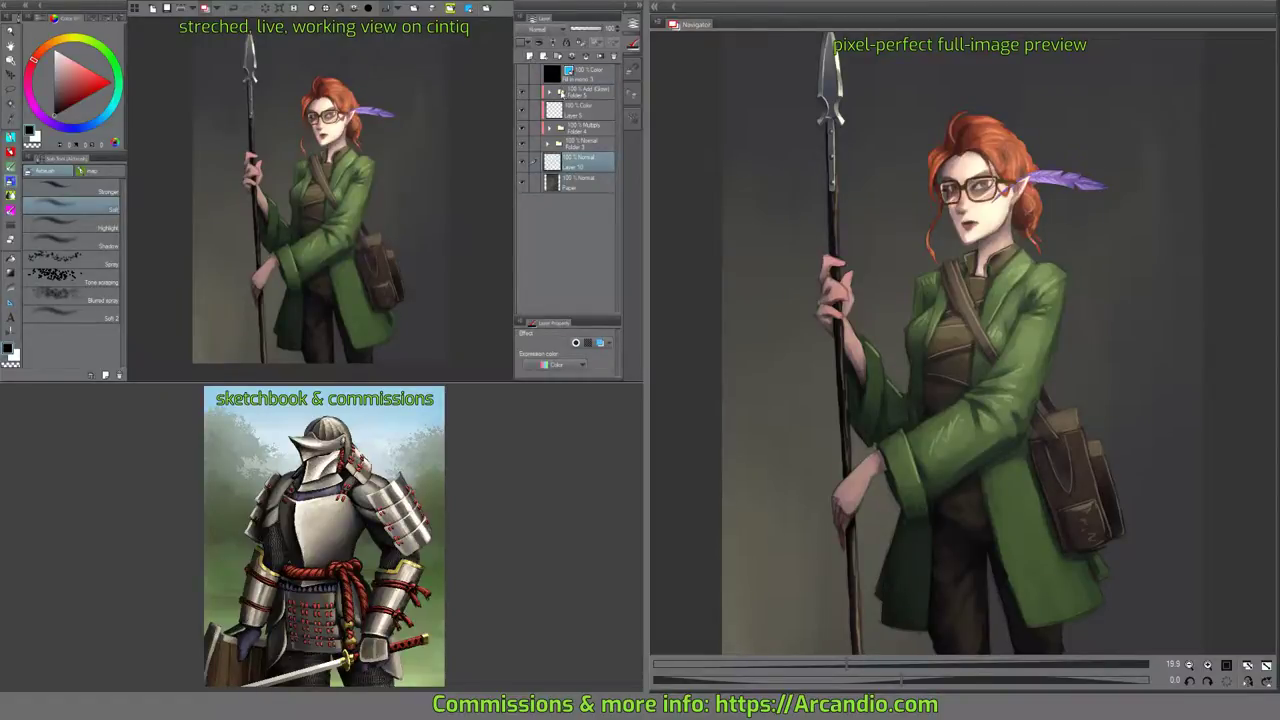
# Try a dark textured brush and the Flat Smeary Mixing blender on the background's upper right area.
pyautogui.click(12, 154)
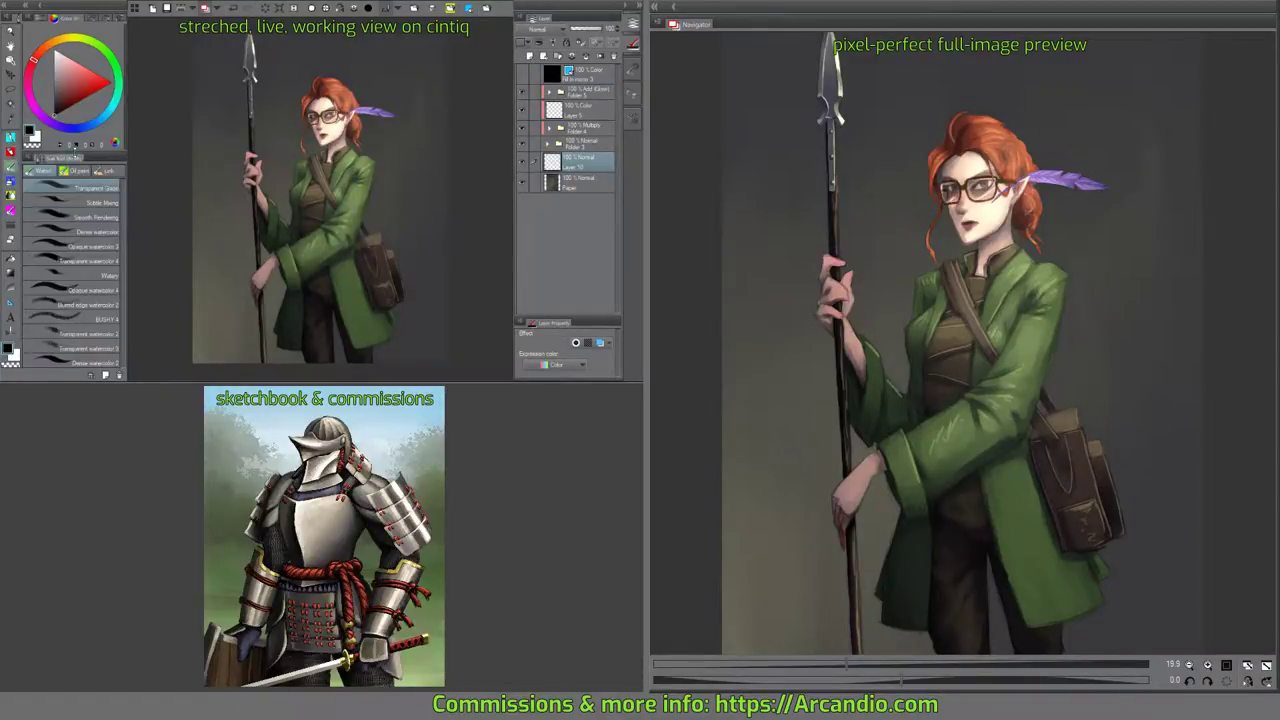
pyautogui.click(76, 171)
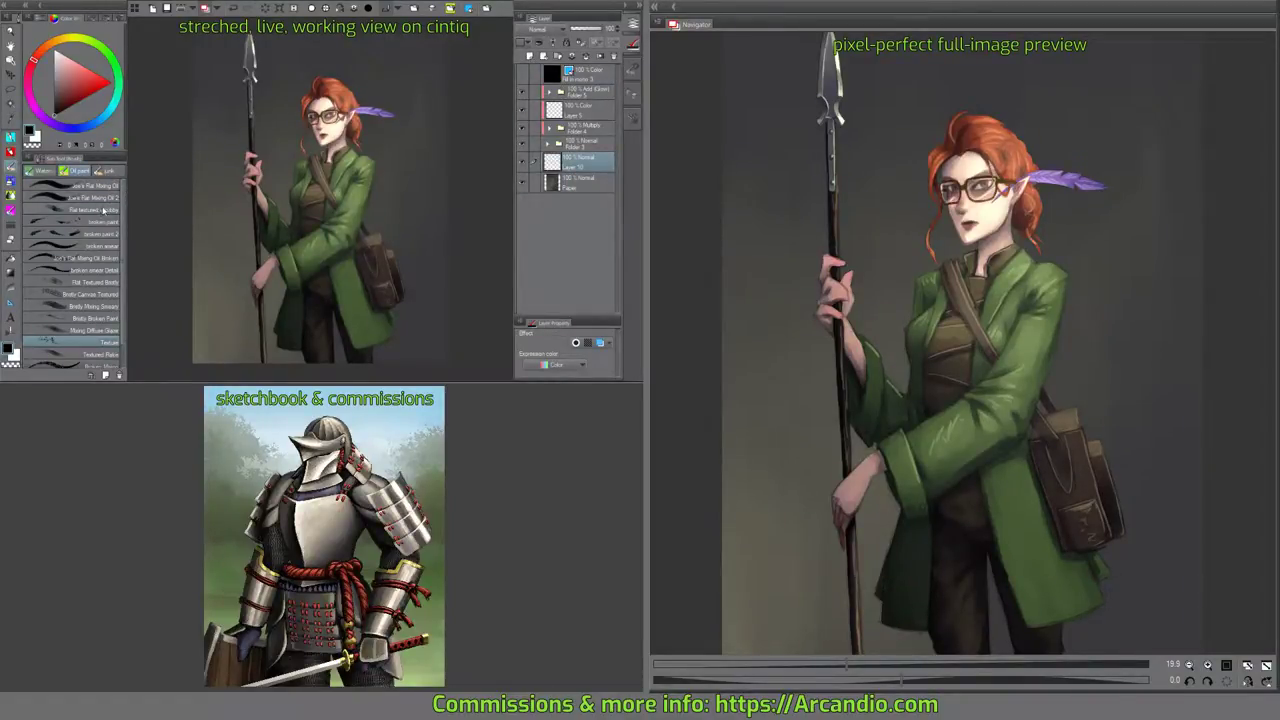
pyautogui.click(95, 209)
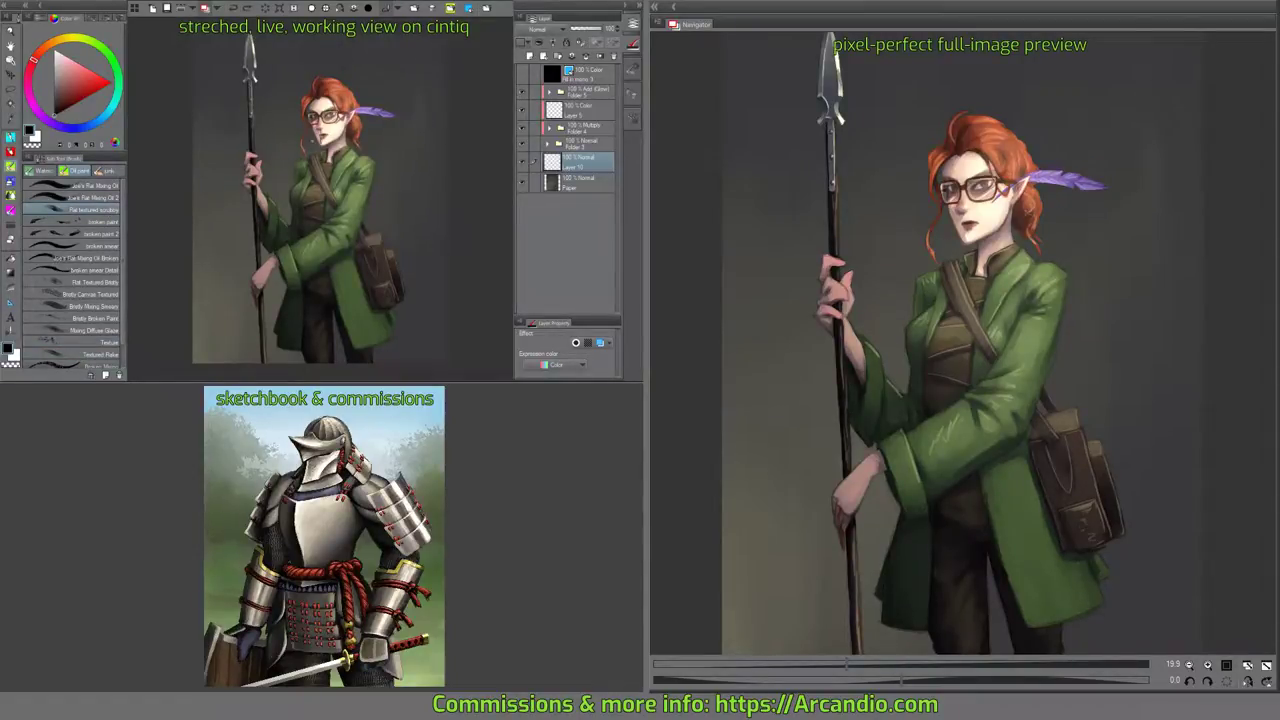
pyautogui.click(12, 206)
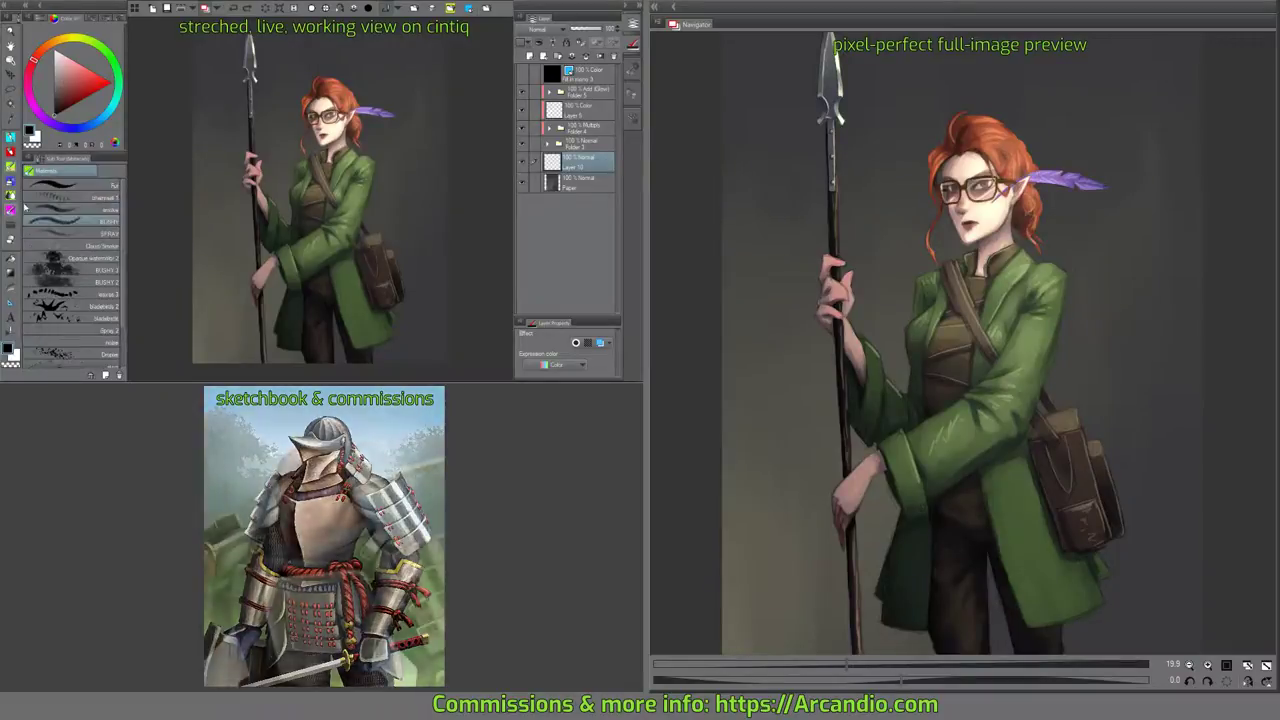
pyautogui.click(11, 197)
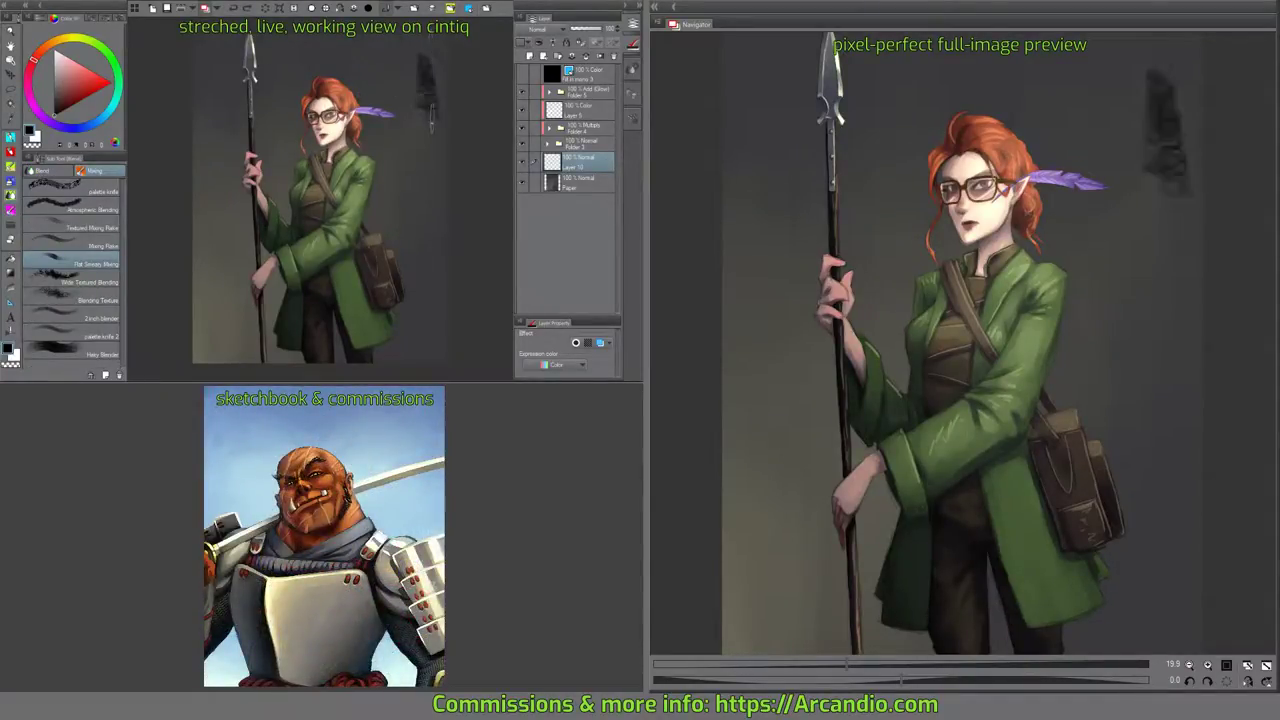
# With the palette knife 2 blender, work smoky dark tones into the Paper layer's background around and right of the head.
pyautogui.click(85, 335)
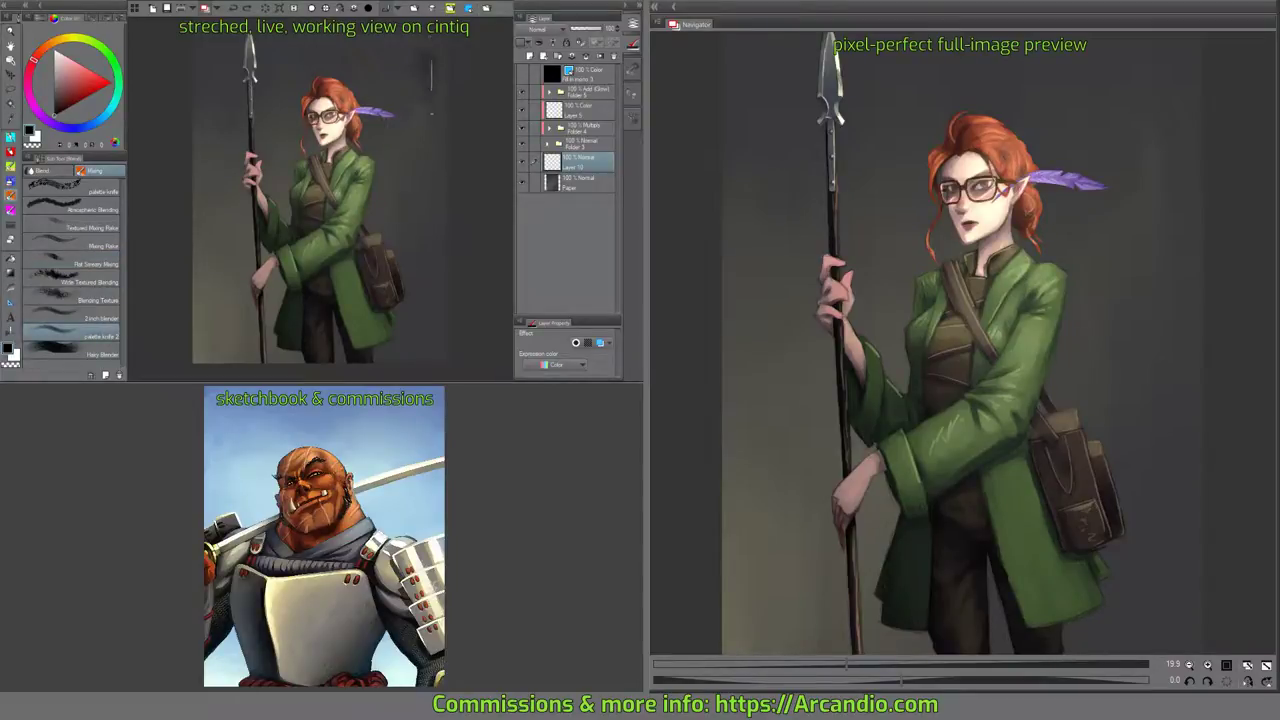
pyautogui.moveTo(420, 119)
pyautogui.mouseDown()
pyautogui.moveTo(394, 111)
pyautogui.moveTo(396, 46)
pyautogui.mouseUp()
pyautogui.hotkey('ctrl', 'z')
pyautogui.click(556, 181)
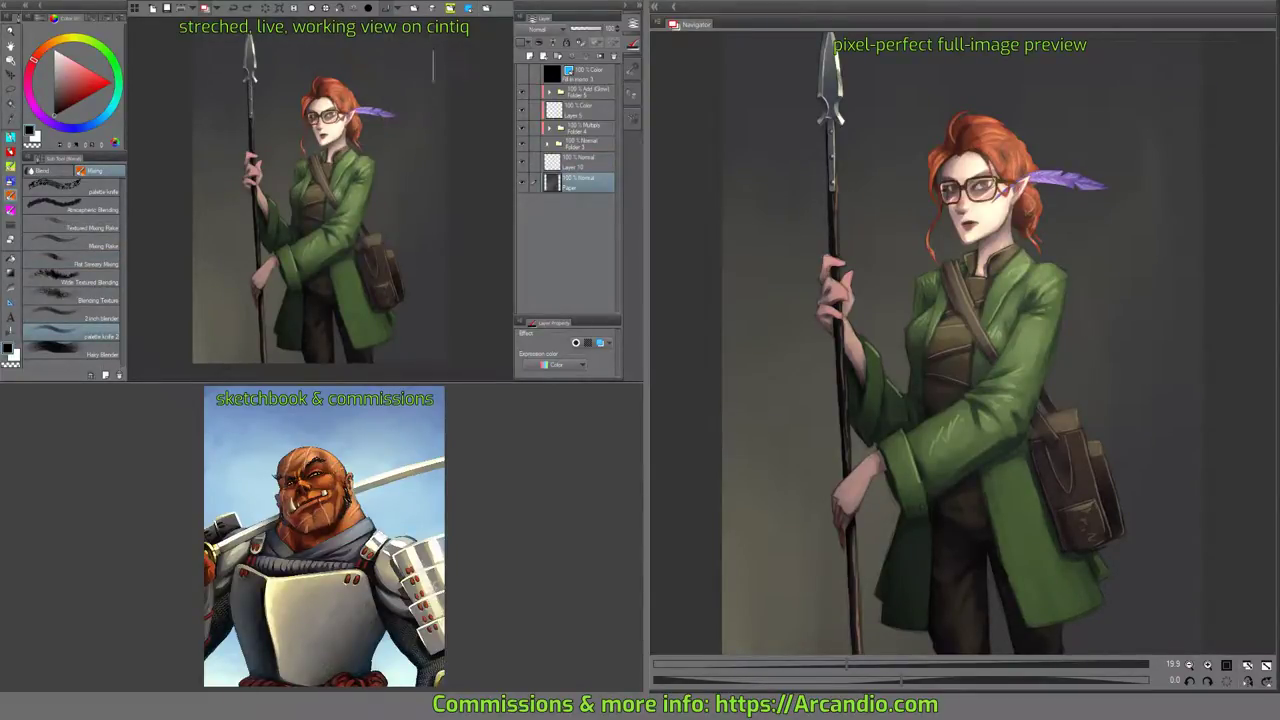
pyautogui.moveTo(432, 114)
pyautogui.mouseDown()
pyautogui.moveTo(428, 38)
pyautogui.moveTo(412, 148)
pyautogui.moveTo(418, 45)
pyautogui.moveTo(435, 110)
pyautogui.moveTo(428, 30)
pyautogui.moveTo(424, 68)
pyautogui.mouseUp()
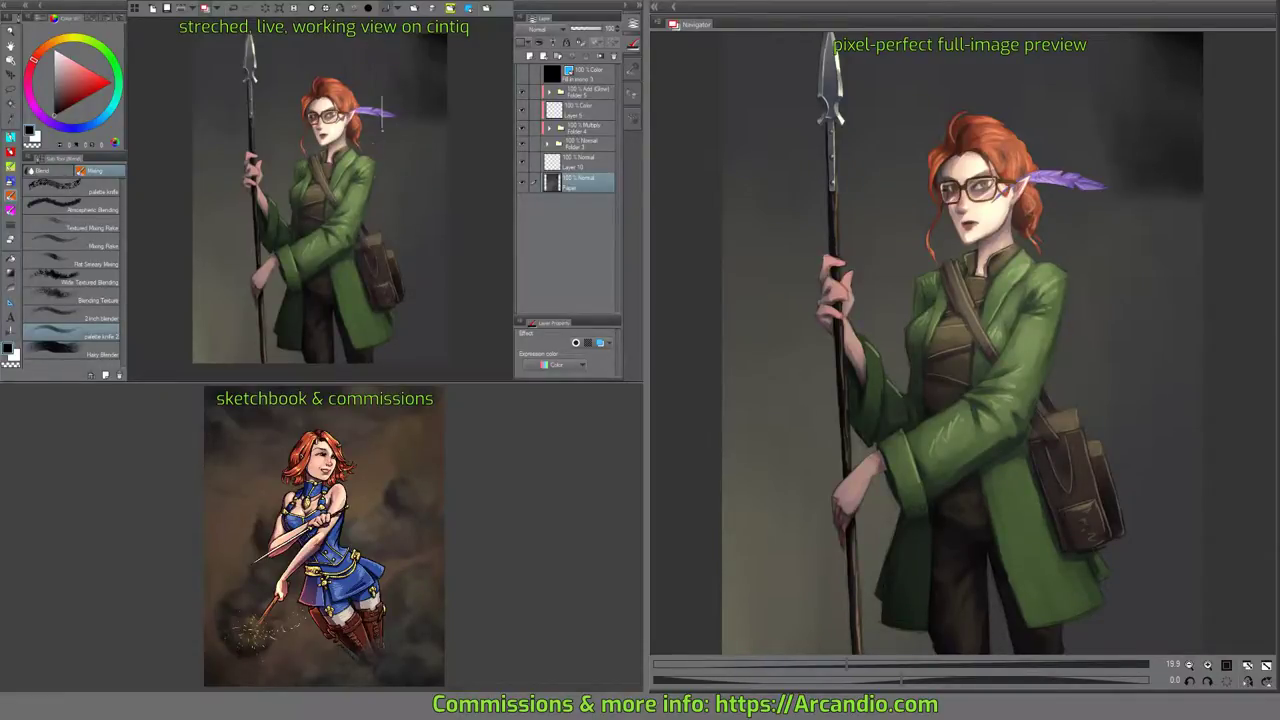
pyautogui.moveTo(428, 112)
pyautogui.mouseDown()
pyautogui.moveTo(409, 147)
pyautogui.moveTo(418, 141)
pyautogui.moveTo(425, 160)
pyautogui.moveTo(428, 135)
pyautogui.moveTo(425, 175)
pyautogui.mouseUp()
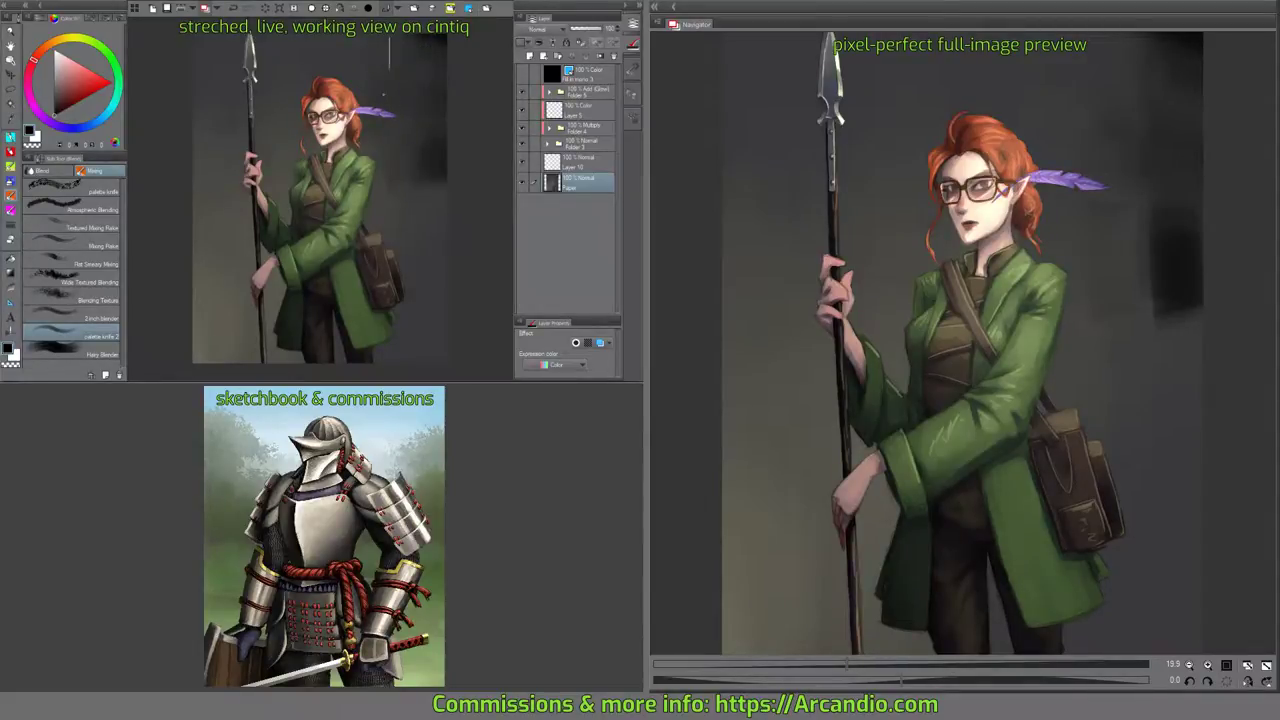
pyautogui.moveTo(398, 124)
pyautogui.mouseDown()
pyautogui.moveTo(417, 215)
pyautogui.moveTo(432, 220)
pyautogui.moveTo(441, 166)
pyautogui.mouseUp()
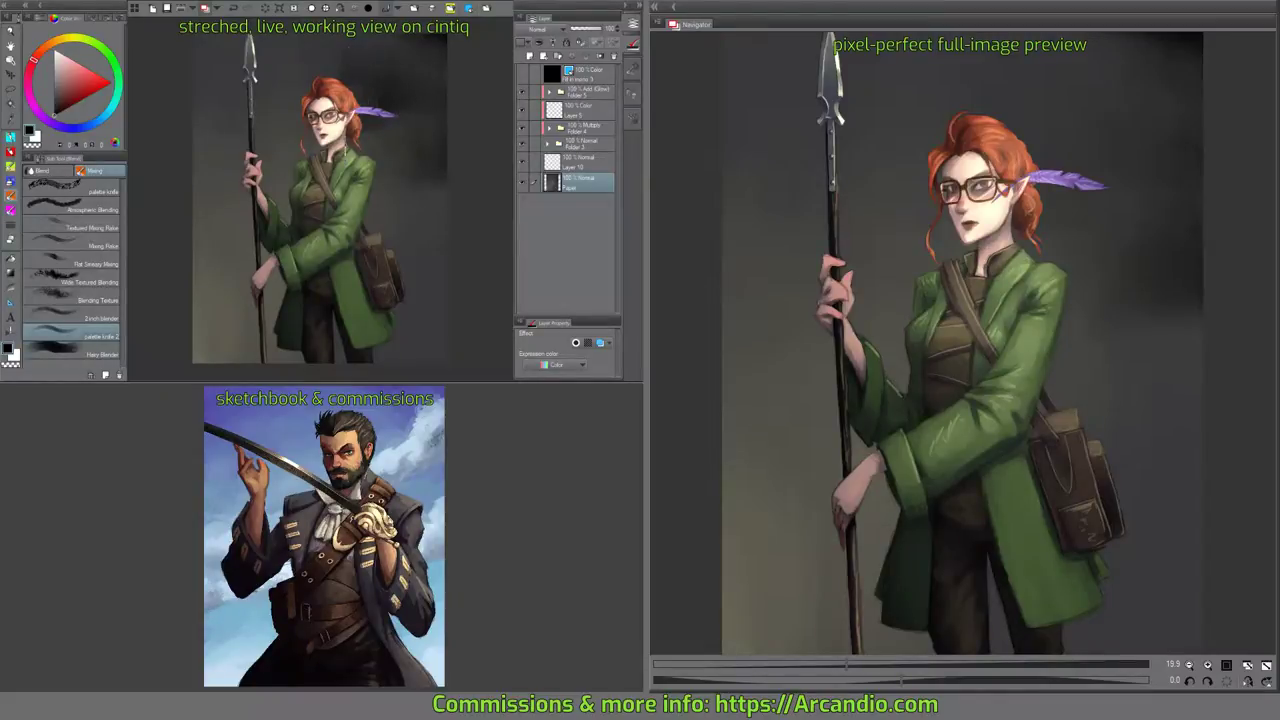
pyautogui.moveTo(345, 50); pyautogui.dragTo(400, 100)
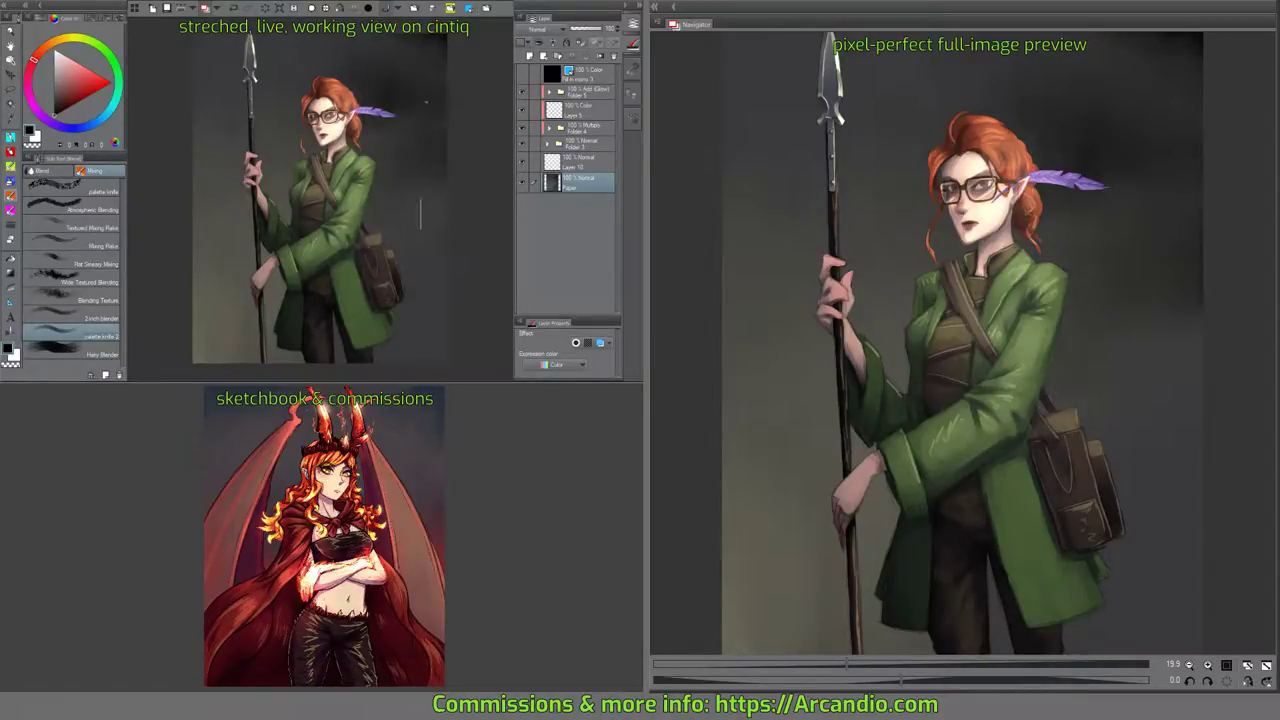
# Delete the empty Layer 10 above the Paper layer.
pyautogui.scroll(3, 428, 200)
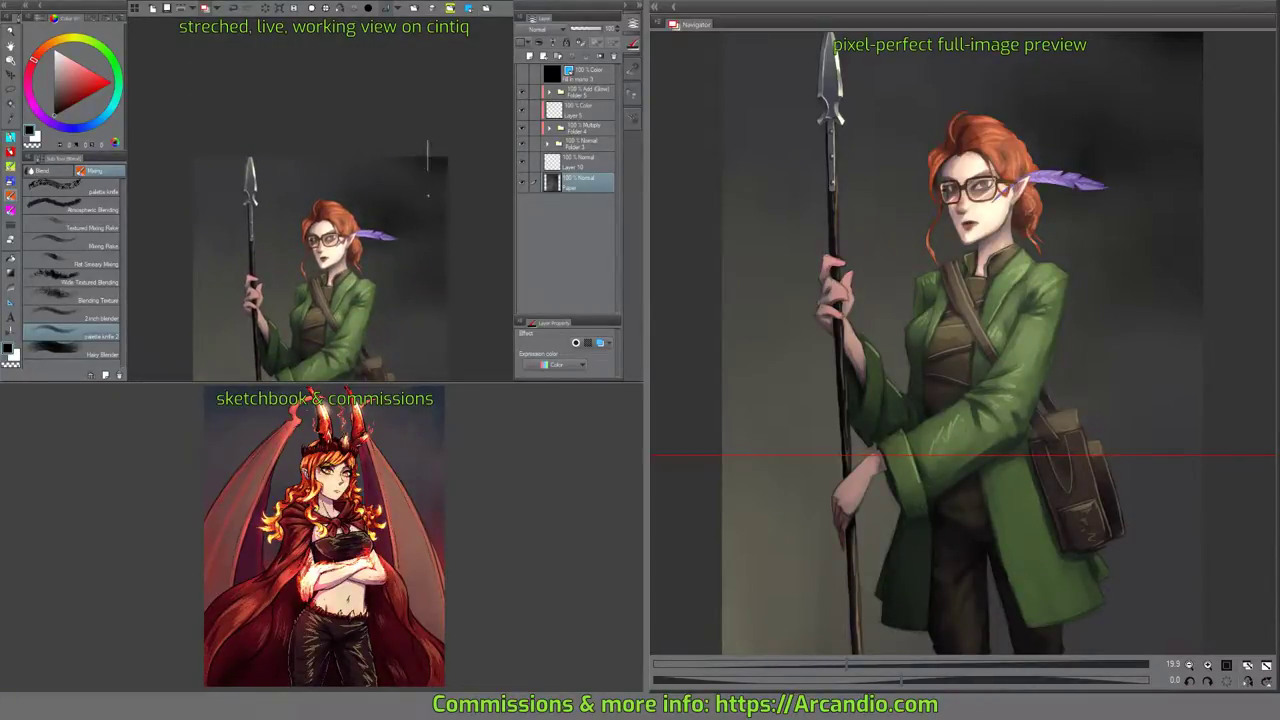
pyautogui.scroll(-2, 387, 151)
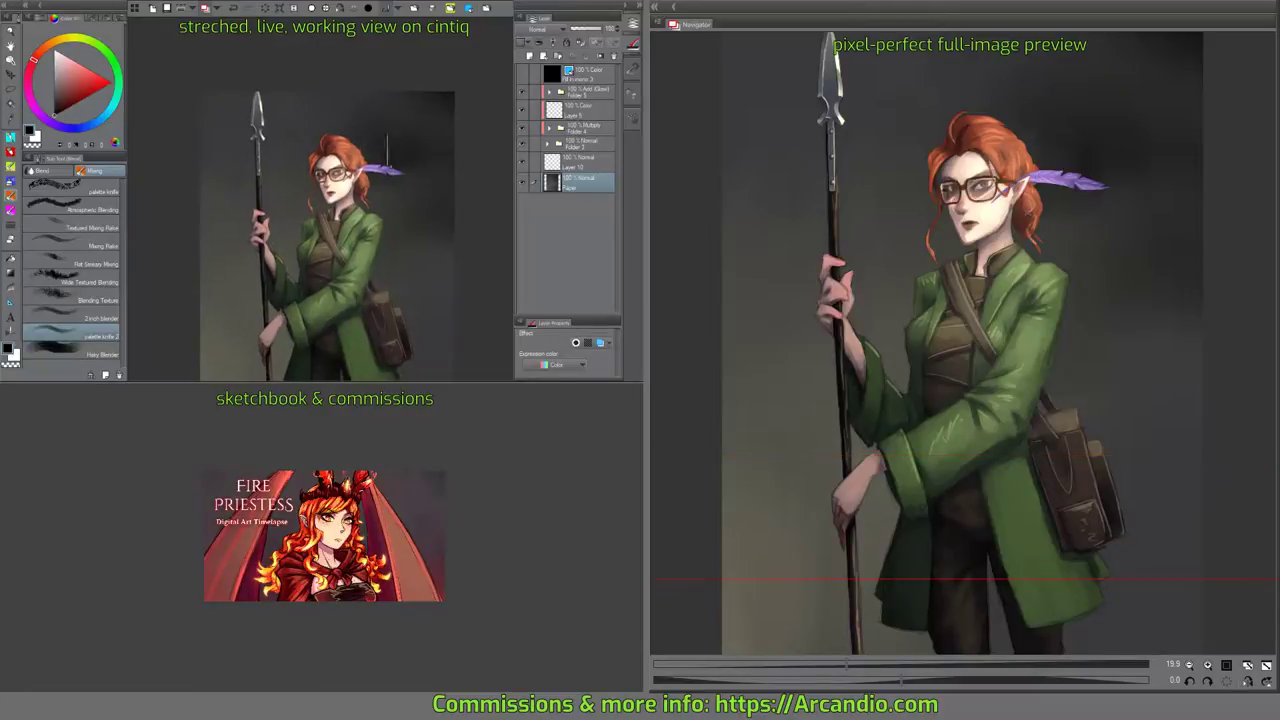
pyautogui.moveTo(414, 264); pyautogui.dragTo(384, 172)
pyautogui.click(588, 163)
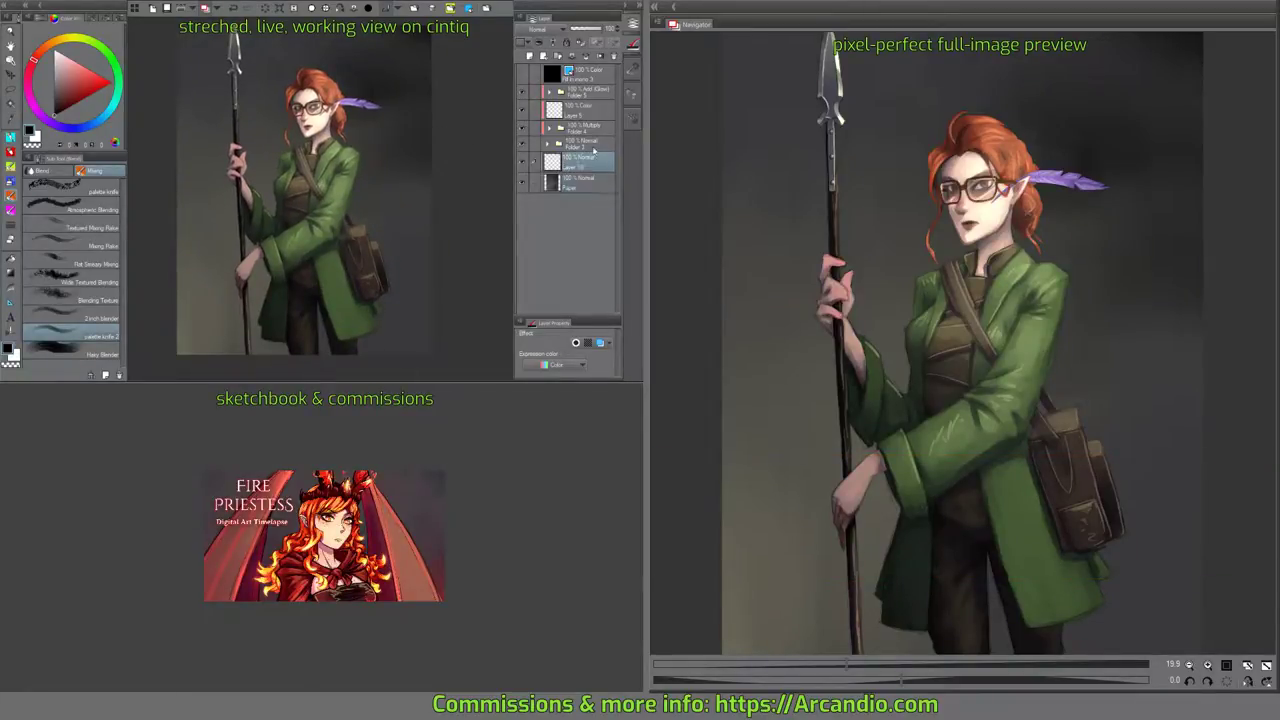
pyautogui.click(613, 58)
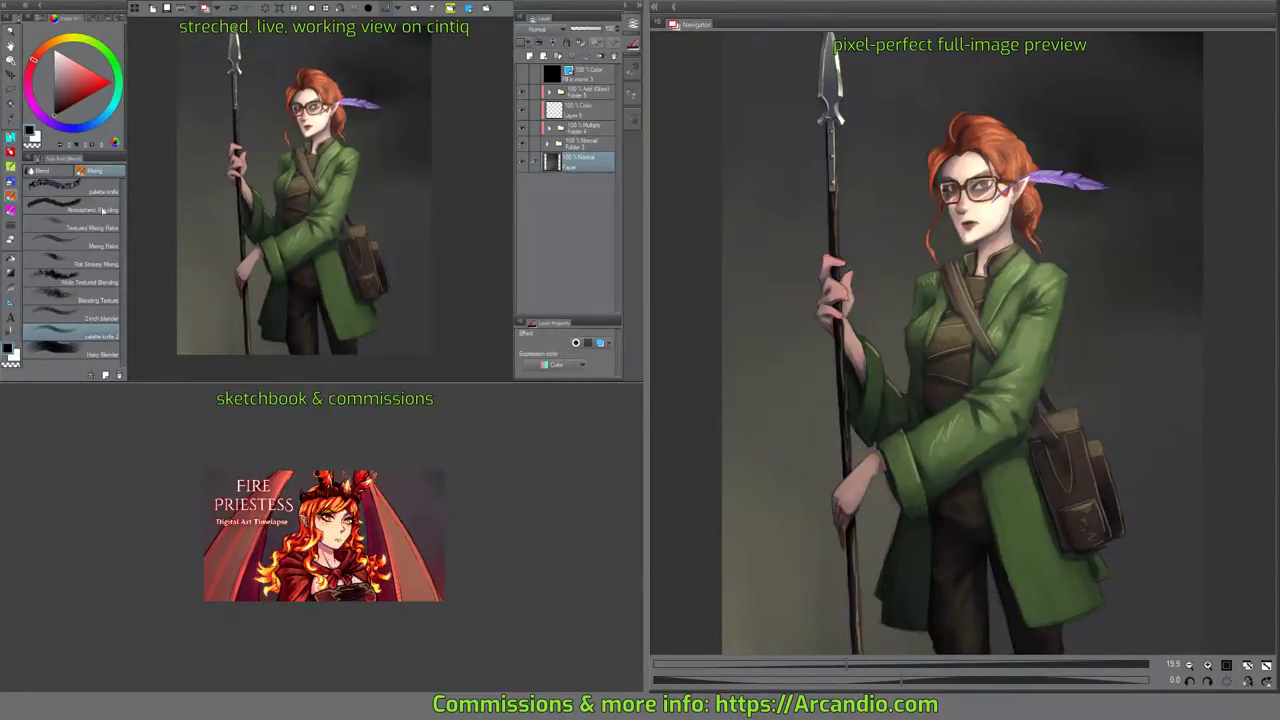
# Choose the Flat Mixing Oil 2 brush and adjust its amount of paint in the ink settings.
pyautogui.press('b')
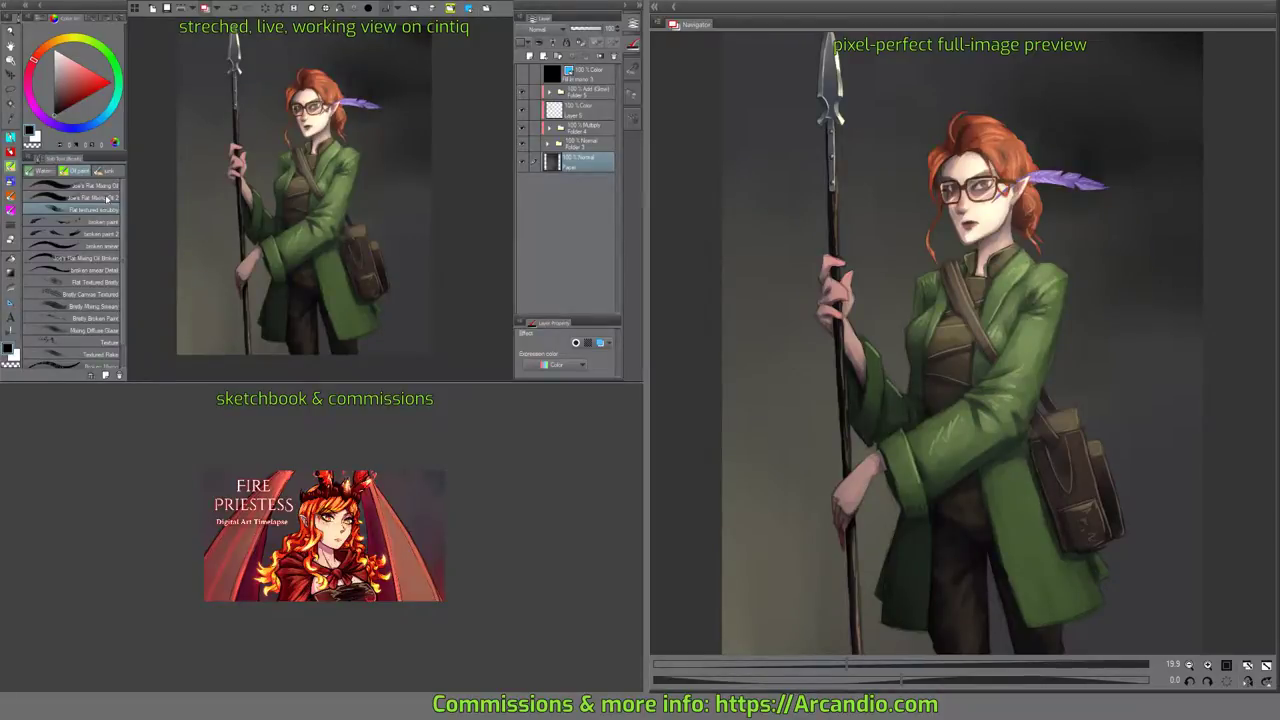
pyautogui.click(107, 198)
pyautogui.rightClick(345, 152)
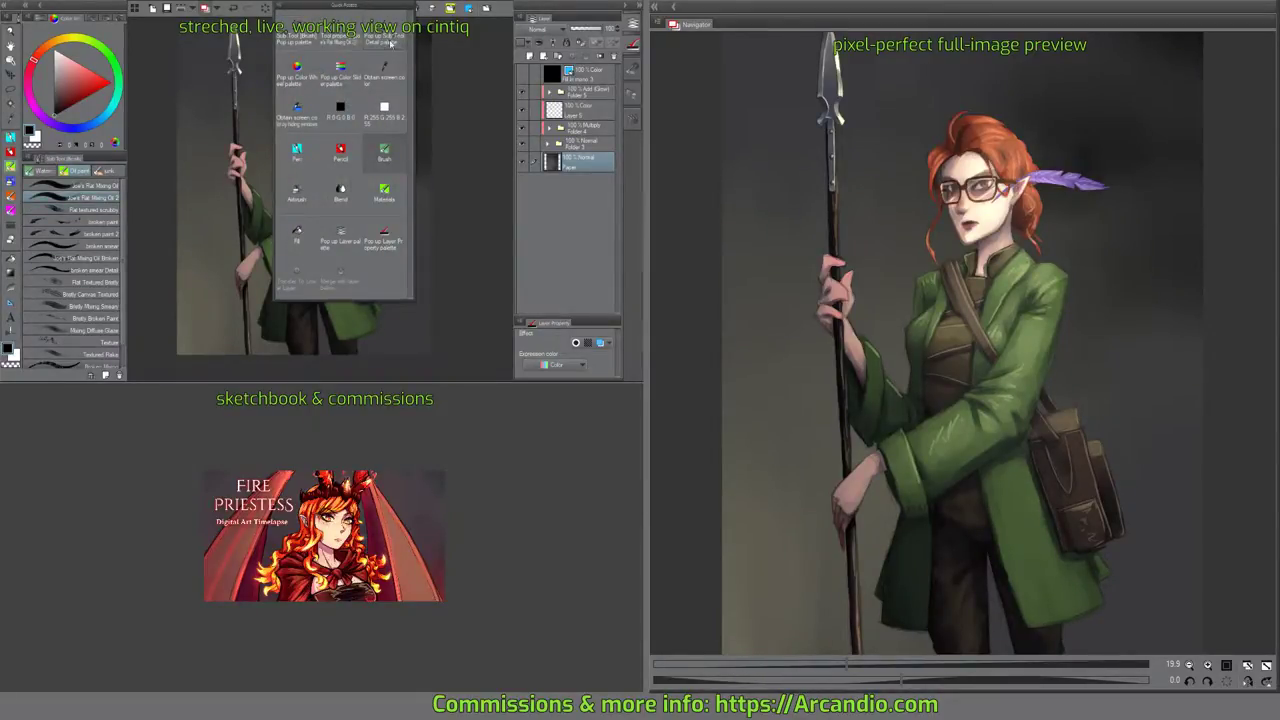
pyautogui.click(388, 40)
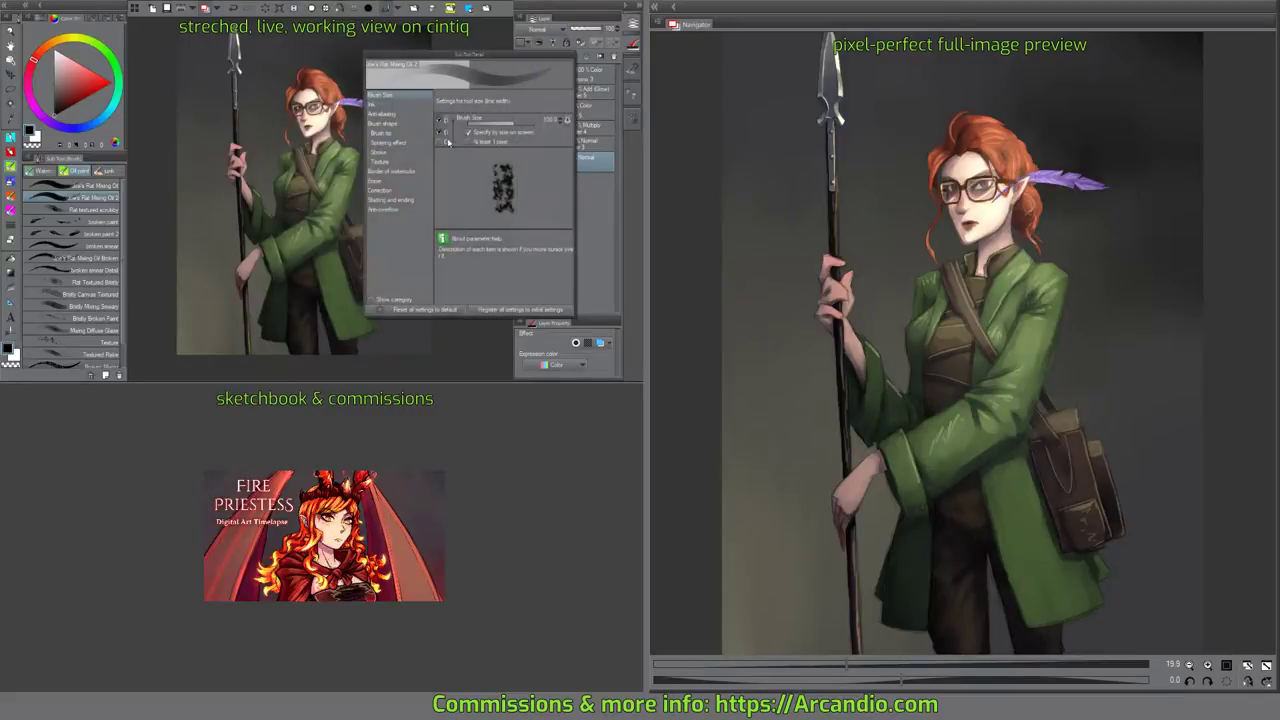
pyautogui.click(392, 105)
pyautogui.moveTo(490, 168); pyautogui.dragTo(488, 168)
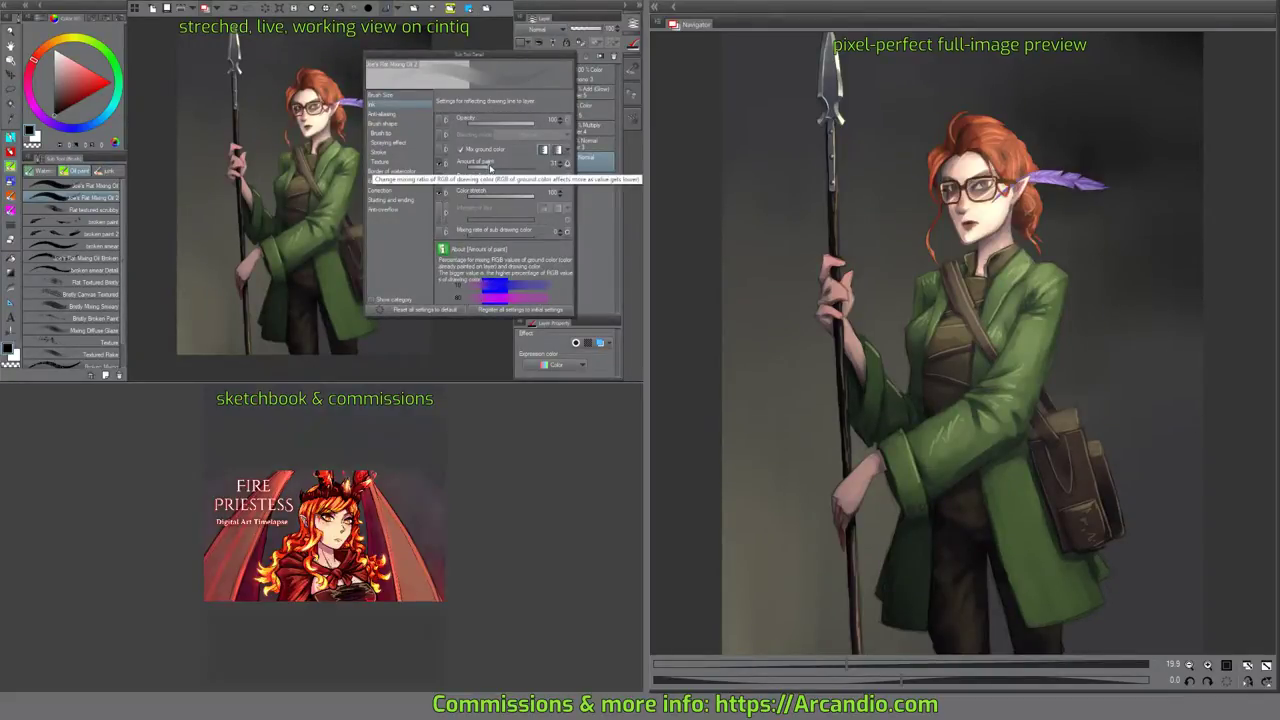
pyautogui.click(608, 187)
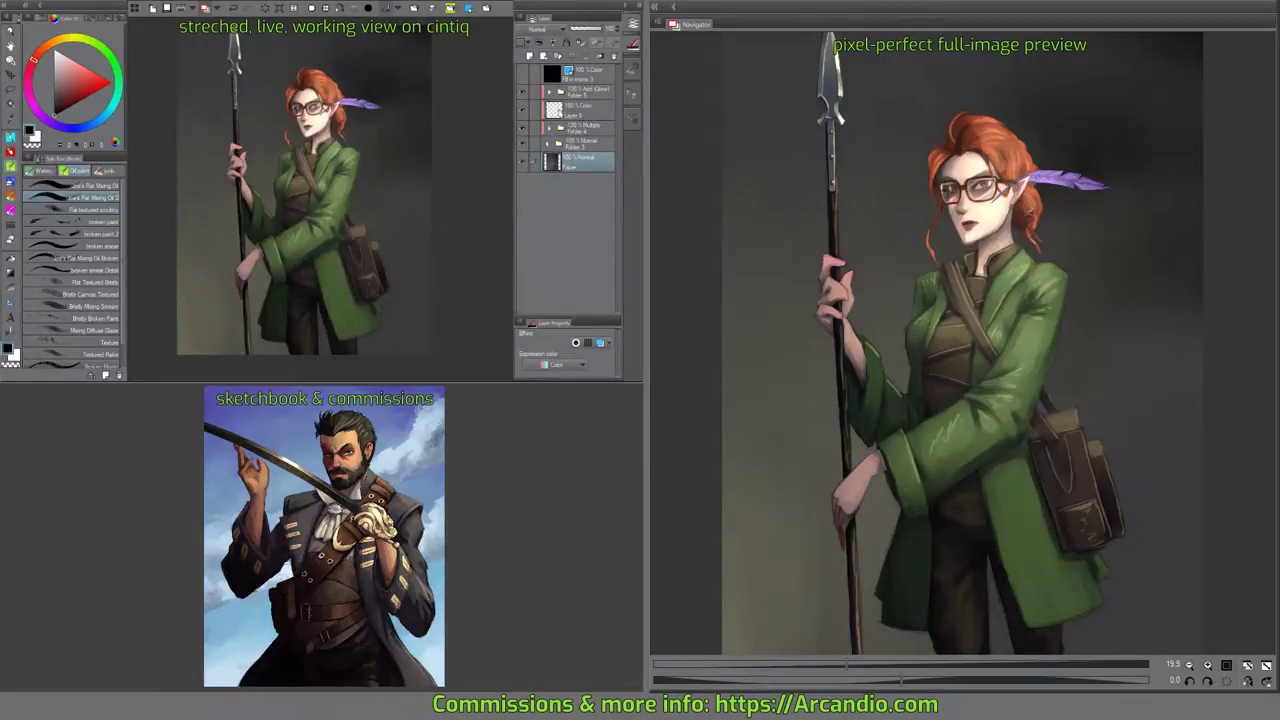
# Add a new layer above the Color-mode Layer 5 and set its blending mode to Color.
pyautogui.click(582, 104)
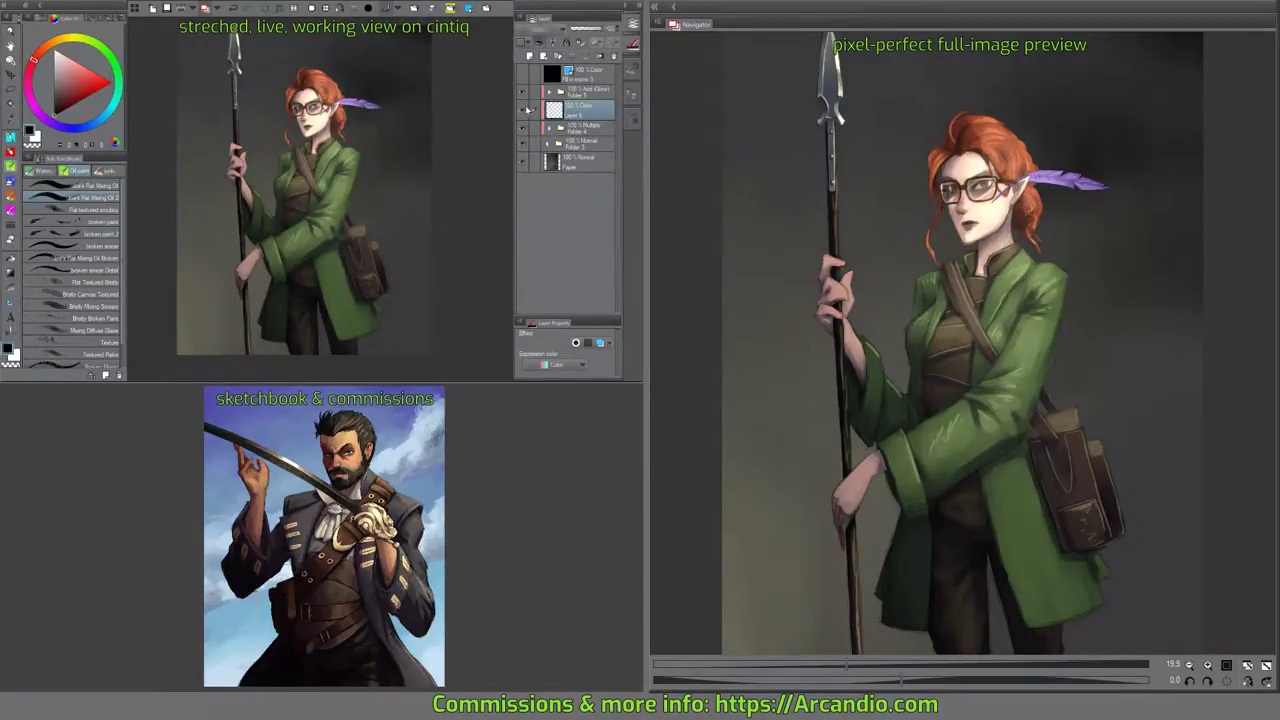
pyautogui.scroll(10, 324, 130)
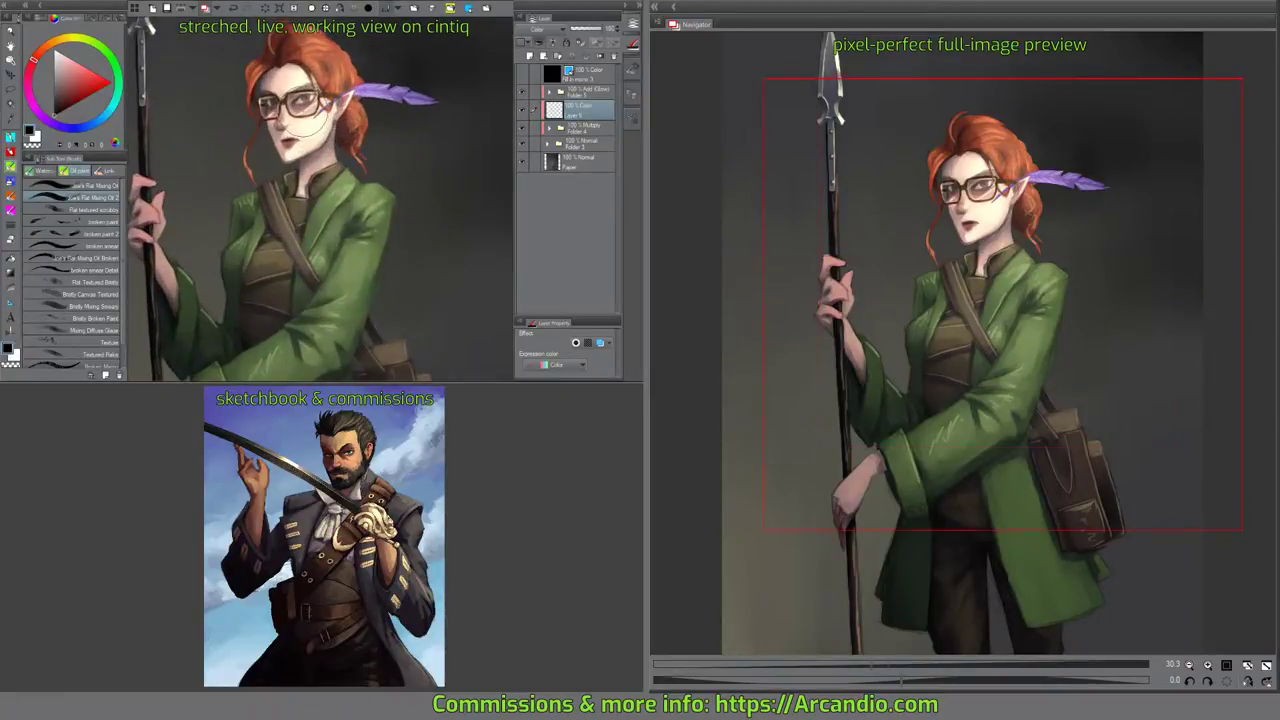
pyautogui.moveTo(334, 122); pyautogui.dragTo(363, 228)
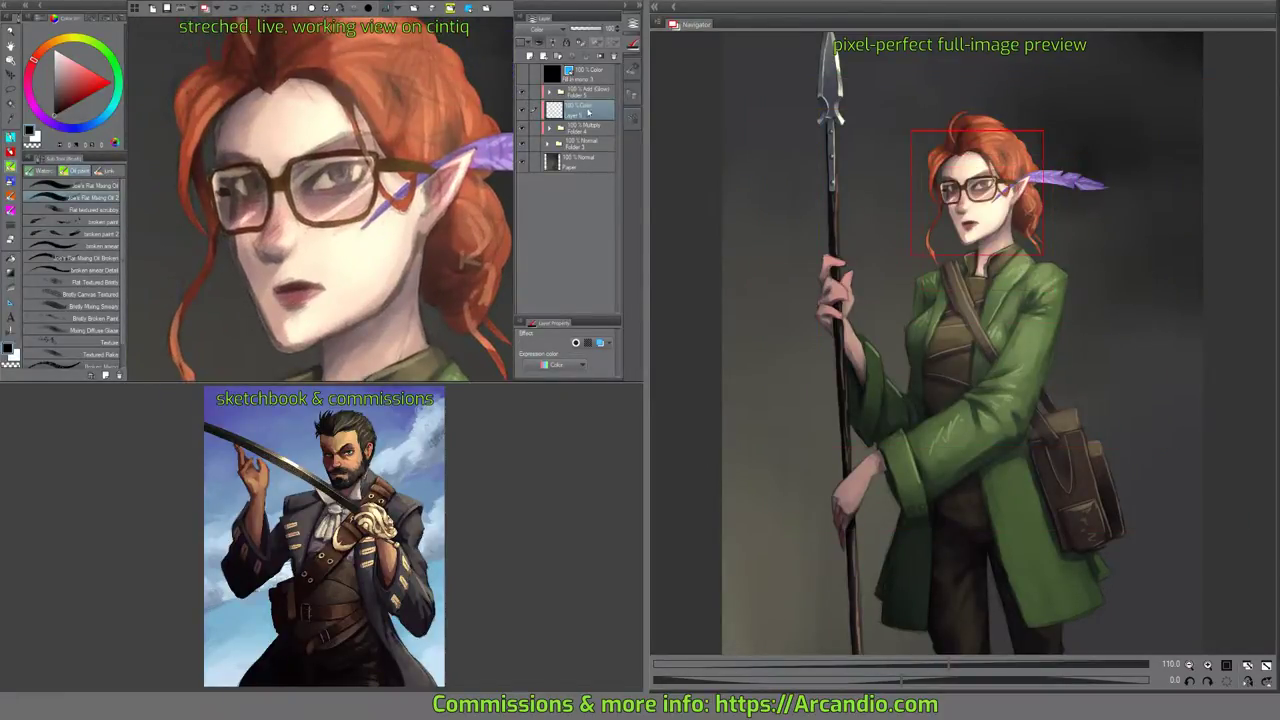
pyautogui.click(530, 56)
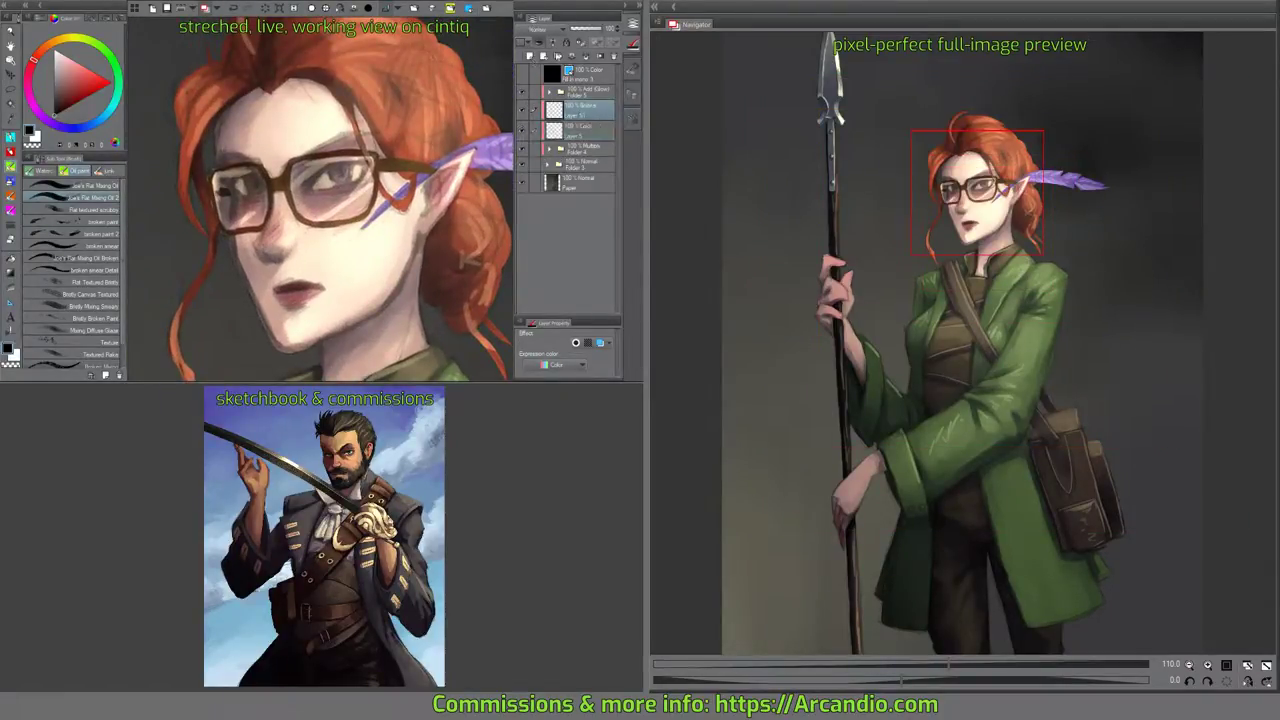
pyautogui.click(544, 31)
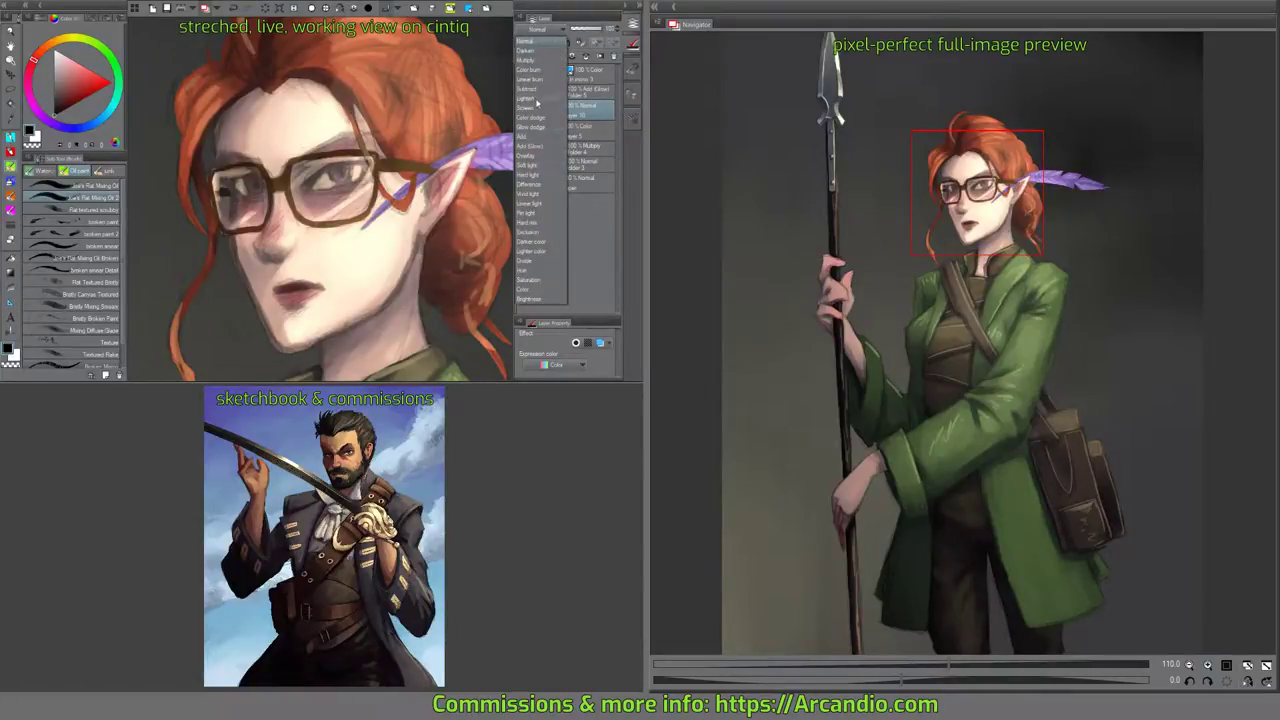
pyautogui.click(528, 282)
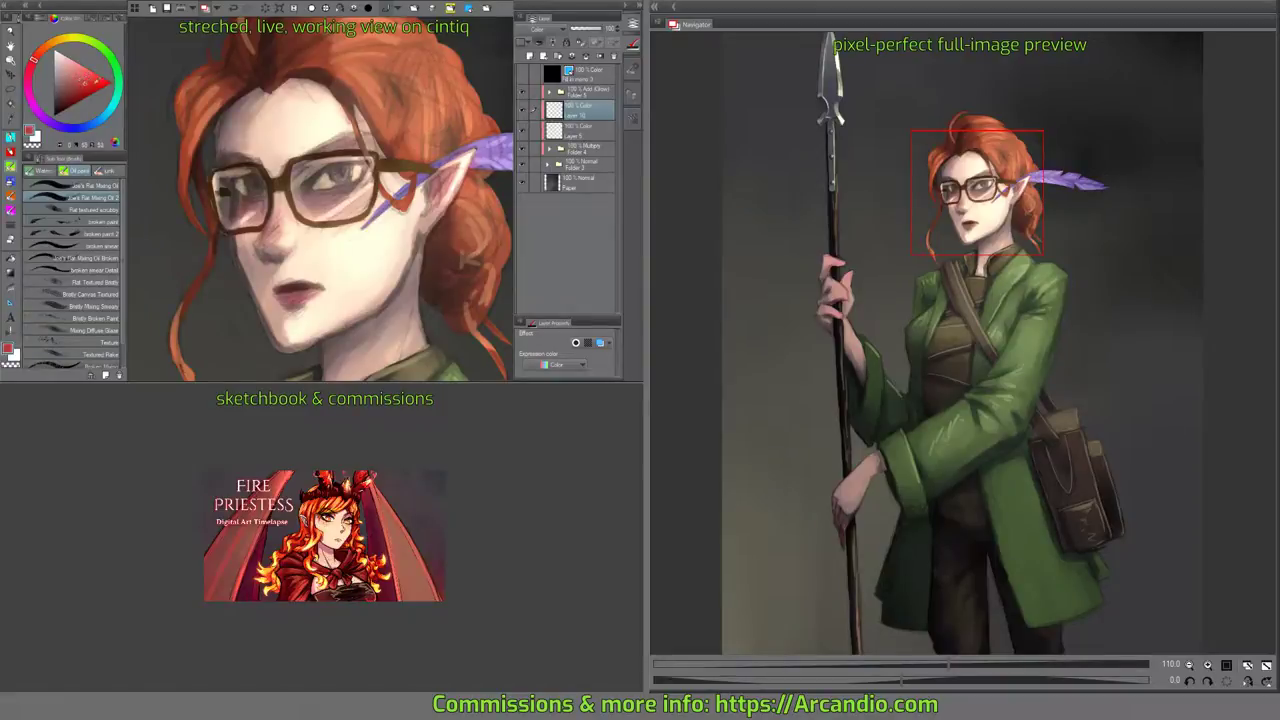
# Paint a red tint around the woman's eyes, nose and cheeks on the new Color layer.
pyautogui.moveTo(298, 212)
pyautogui.mouseDown()
pyautogui.moveTo(375, 179)
pyautogui.moveTo(314, 216)
pyautogui.moveTo(238, 214)
pyautogui.moveTo(270, 241)
pyautogui.moveTo(284, 222)
pyautogui.moveTo(278, 232)
pyautogui.mouseUp()
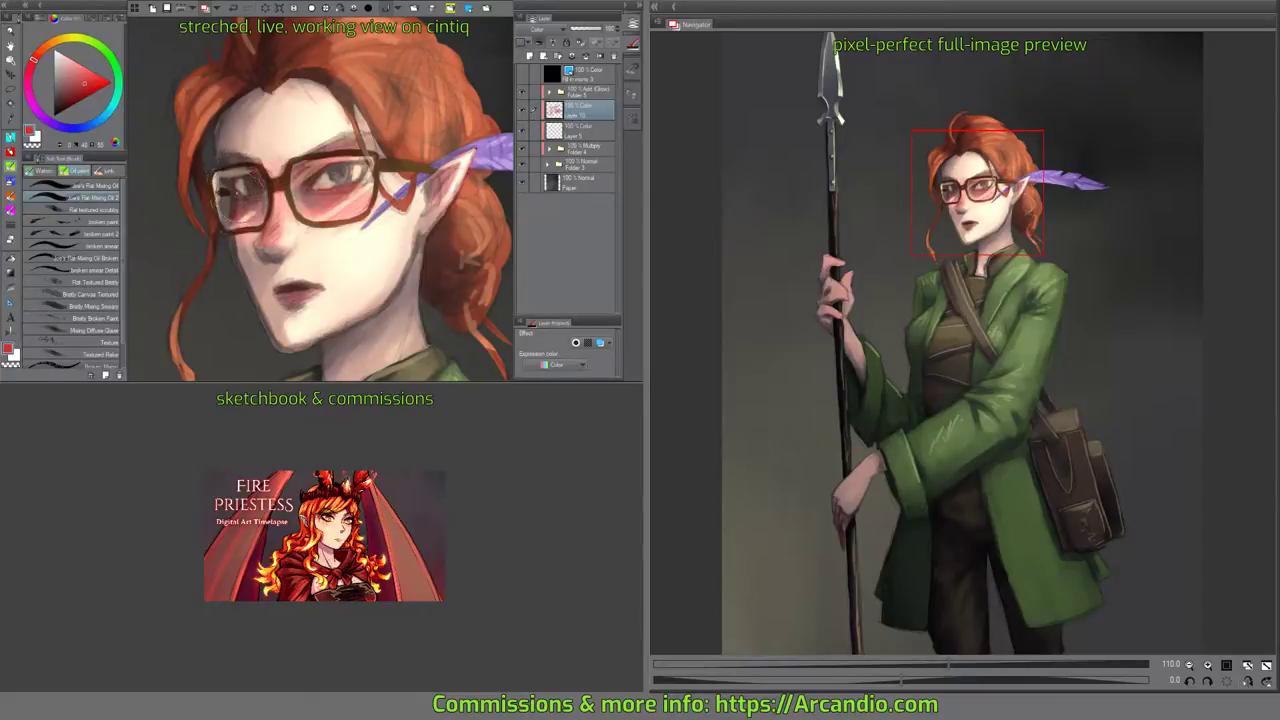
pyautogui.moveTo(258, 164); pyautogui.dragTo(233, 157)
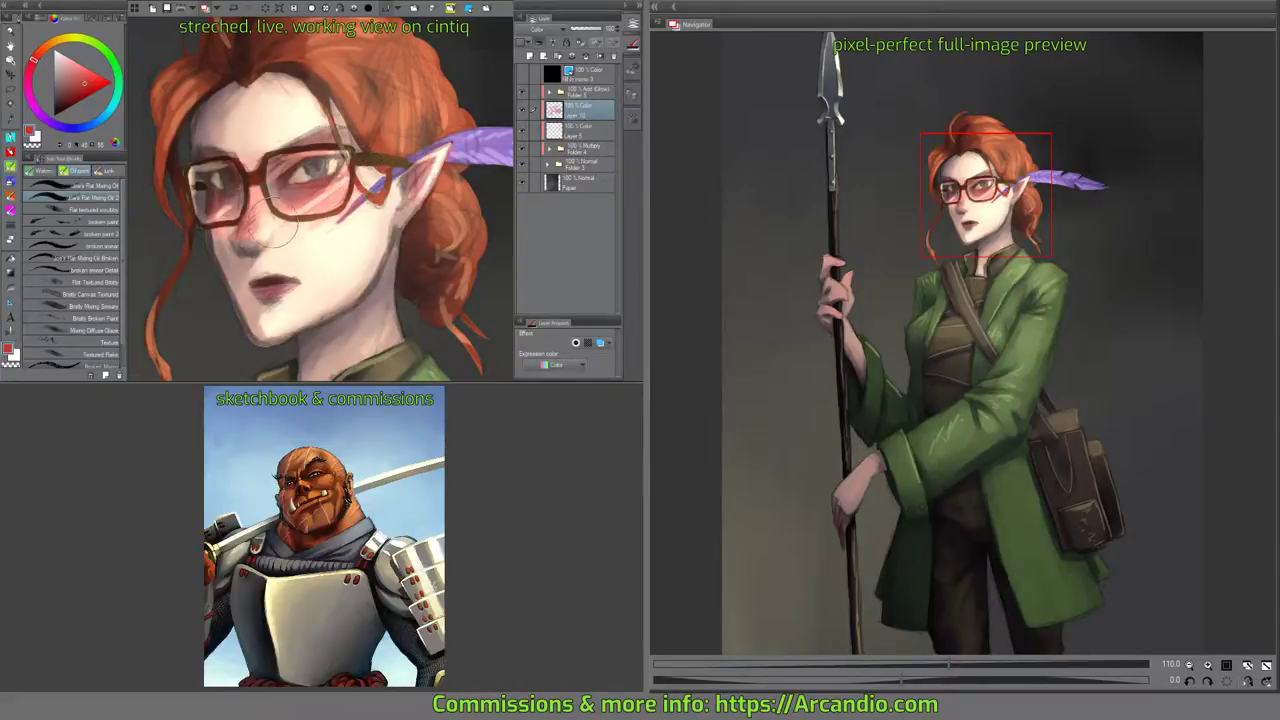
pyautogui.moveTo(275, 222)
pyautogui.mouseDown()
pyautogui.moveTo(210, 235)
pyautogui.moveTo(250, 225)
pyautogui.moveTo(230, 215)
pyautogui.moveTo(253, 236)
pyautogui.mouseUp()
pyautogui.moveTo(304, 248); pyautogui.dragTo(320, 216)
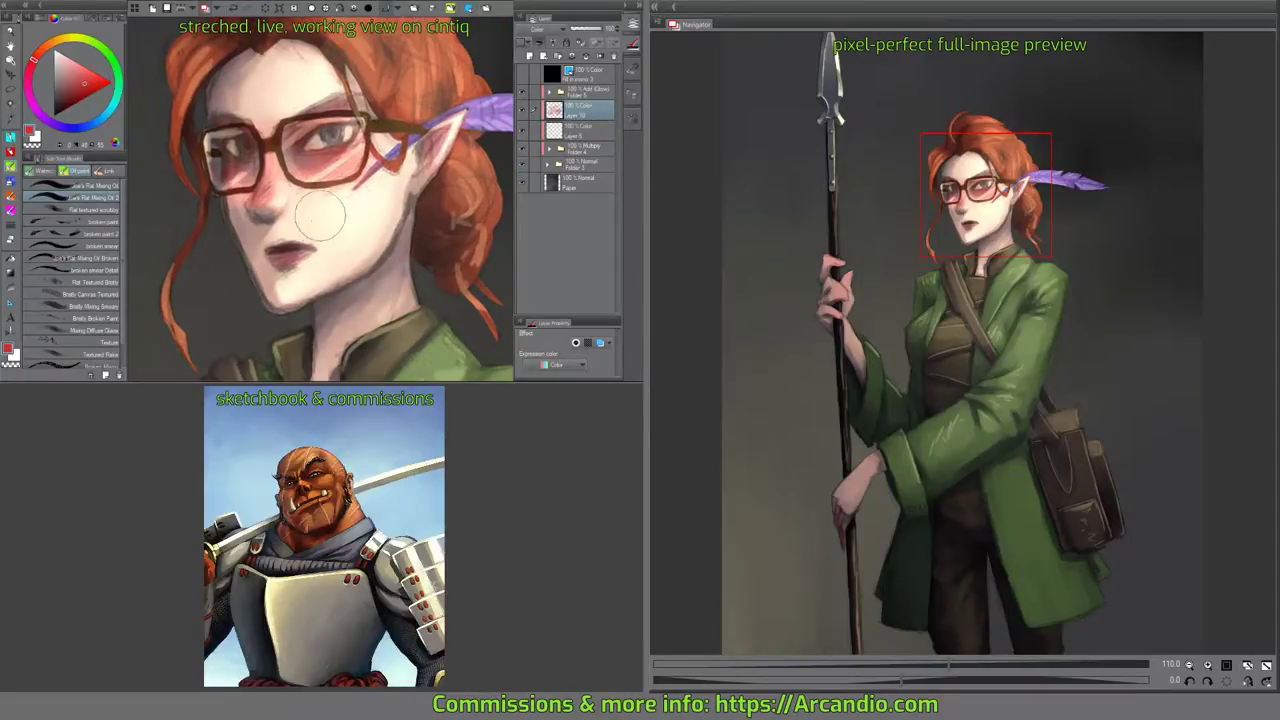
# Tint the woman's lips red and add warm colour to her pointed ear and the outer cheek.
pyautogui.scroll(3, 291, 248)
pyautogui.moveTo(270, 256)
pyautogui.mouseDown()
pyautogui.moveTo(298, 257)
pyautogui.moveTo(330, 203)
pyautogui.moveTo(363, 201)
pyautogui.mouseUp()
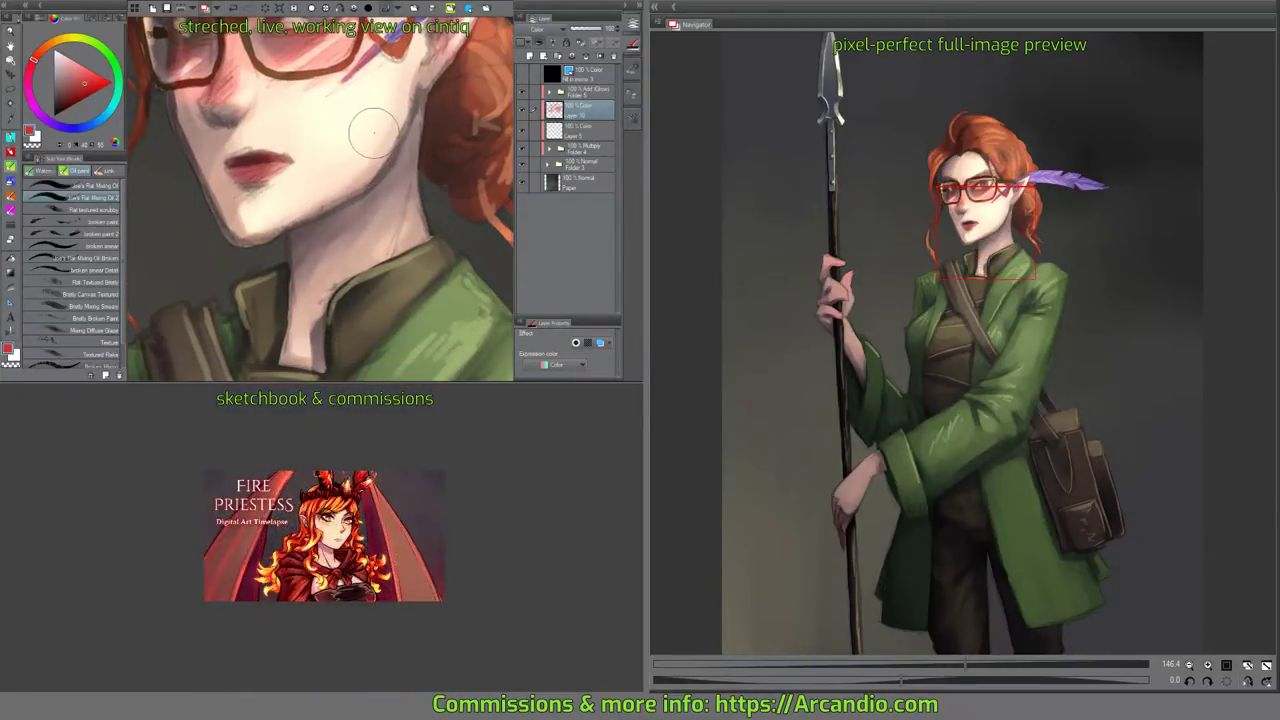
pyautogui.moveTo(375, 112); pyautogui.dragTo(333, 234)
pyautogui.moveTo(402, 162); pyautogui.dragTo(434, 115)
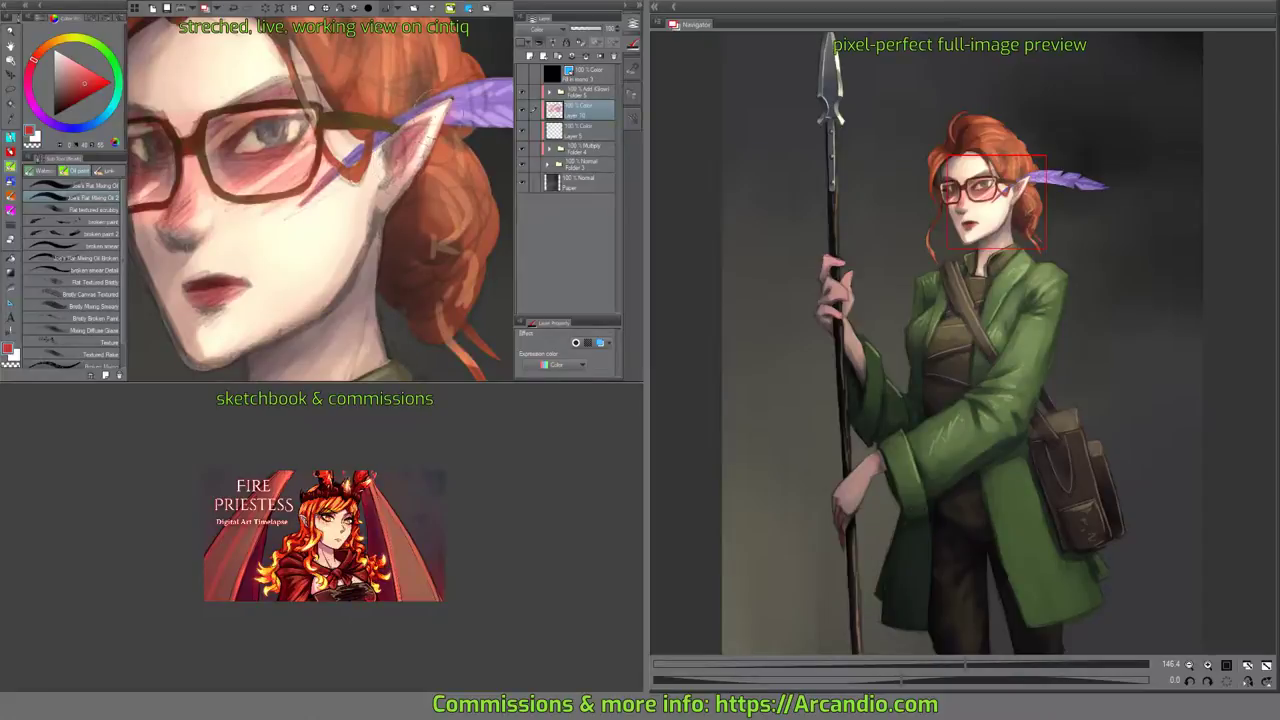
pyautogui.moveTo(362, 171); pyautogui.dragTo(420, 145)
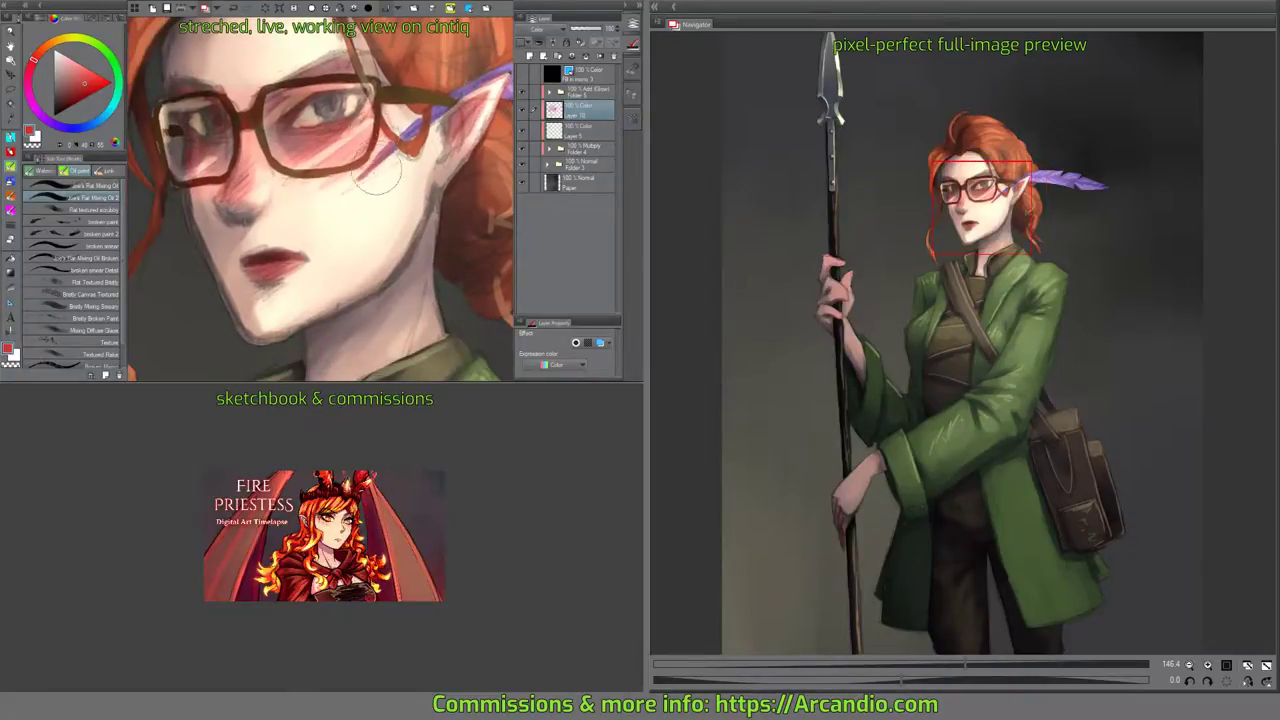
pyautogui.scroll(-3, 375, 192)
pyautogui.moveTo(347, 201)
pyautogui.mouseDown()
pyautogui.moveTo(411, 161)
pyautogui.moveTo(341, 247)
pyautogui.moveTo(335, 276)
pyautogui.mouseUp()
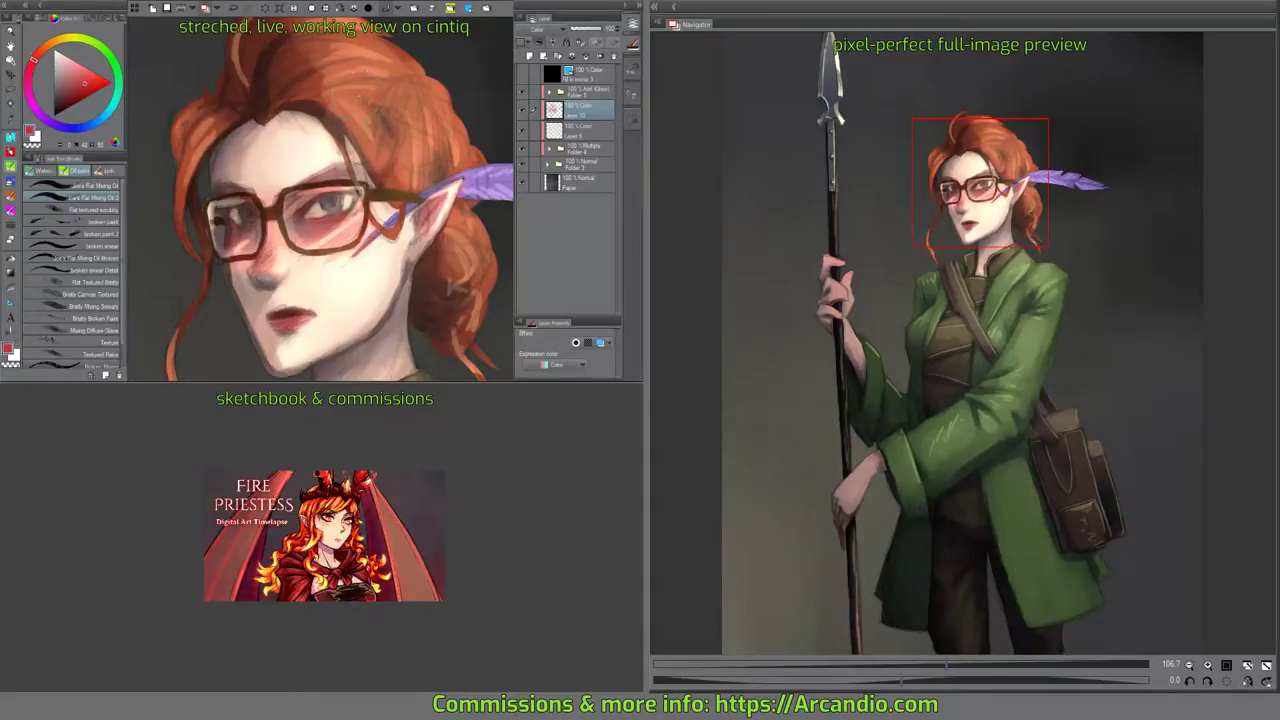
# Merge the face-tint layer down, and combine the resulting Color layer with the Add (Glow), Multiply and Normal folders into one layer.
pyautogui.moveTo(382, 245); pyautogui.dragTo(368, 231)
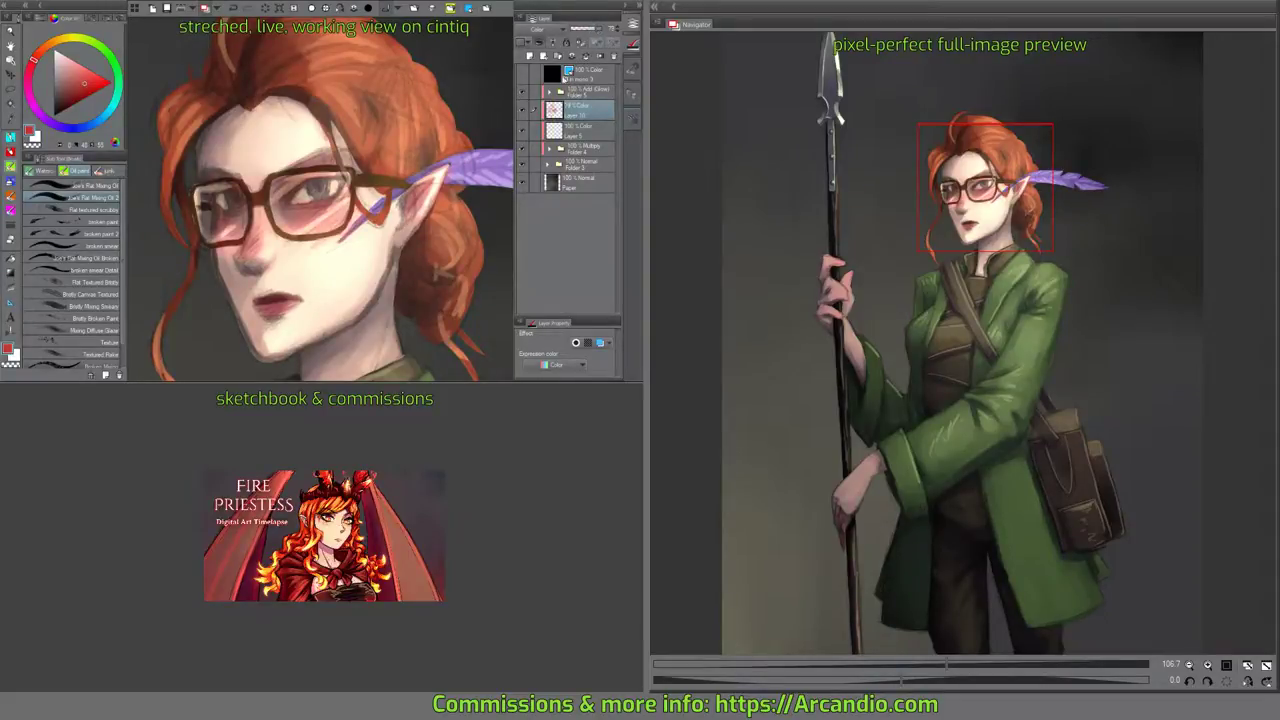
pyautogui.click(588, 57)
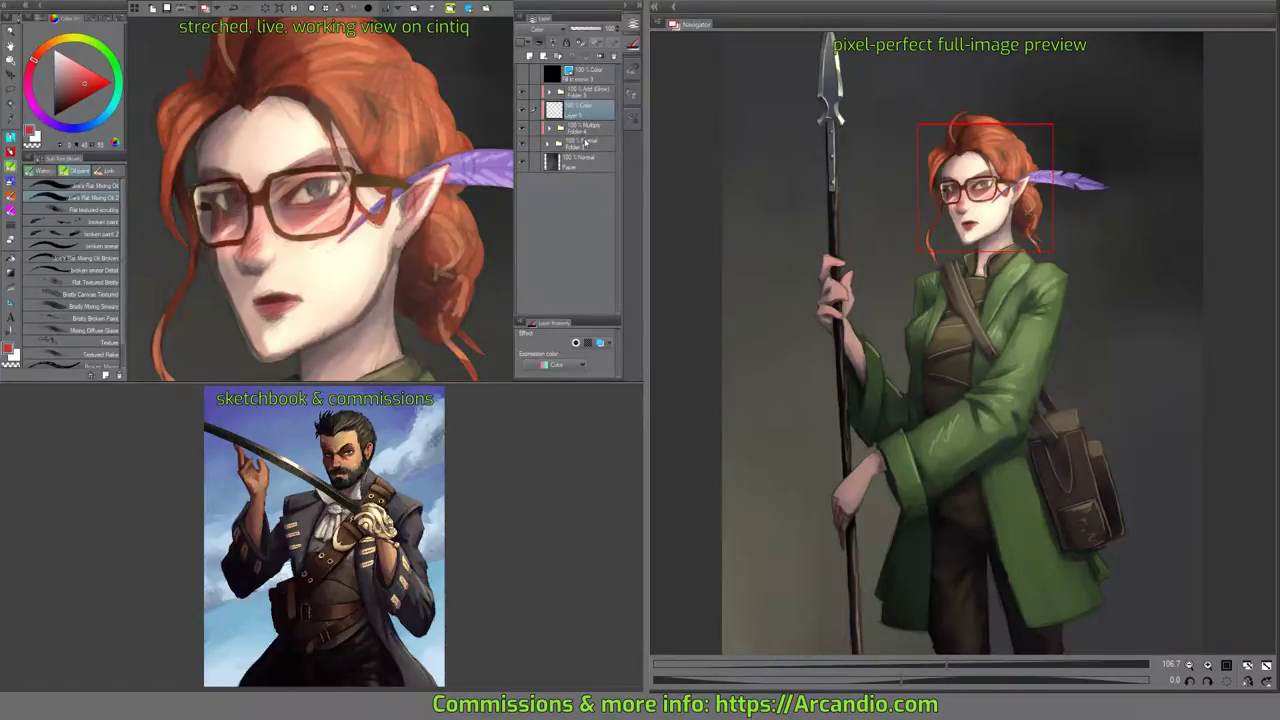
pyautogui.click(585, 143)
pyautogui.keyDown('shift'); pyautogui.click(587, 92); pyautogui.keyUp('shift')
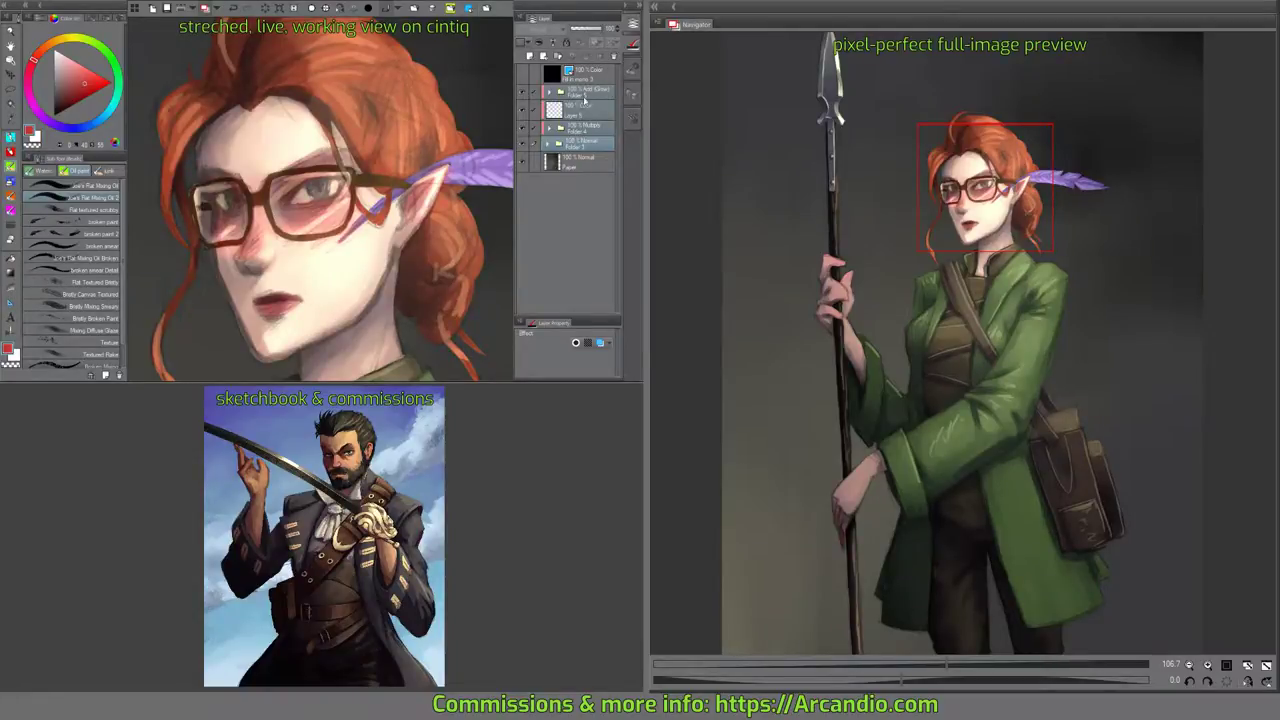
pyautogui.rightClick(585, 97)
pyautogui.click(590, 307)
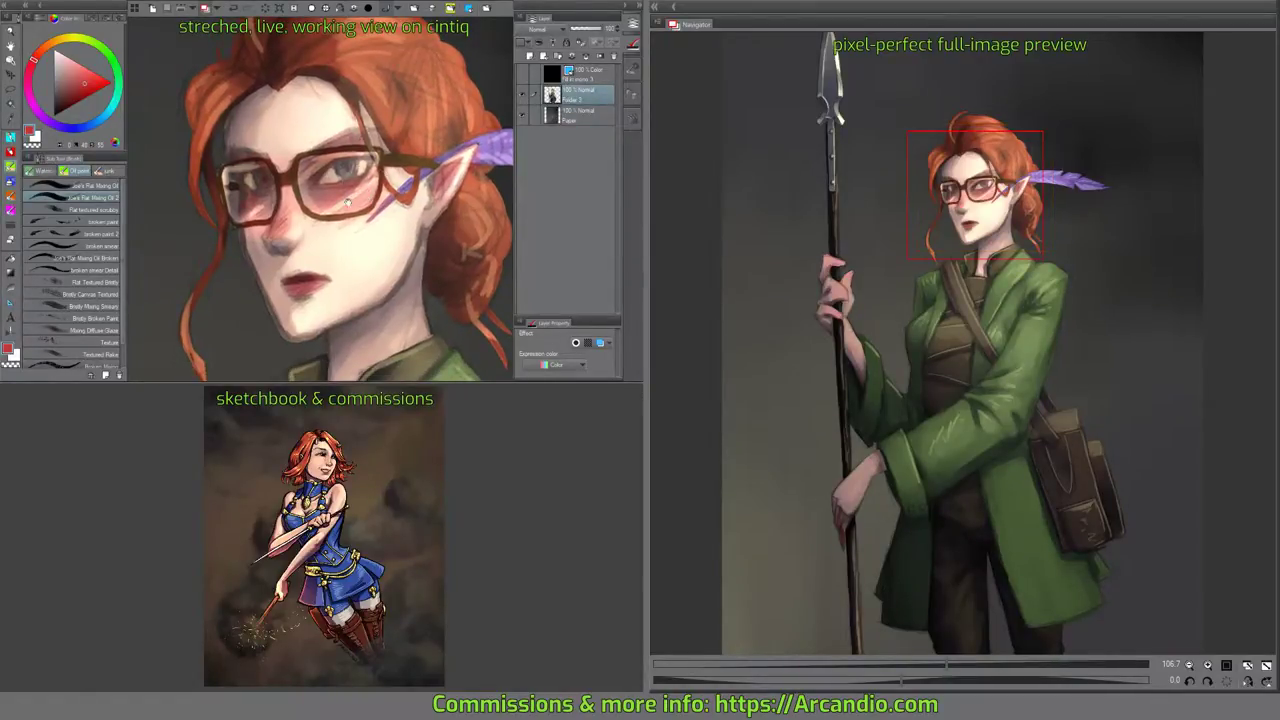
# Add a new layer and paint a red test patch on the dark background beside the woman's head.
pyautogui.moveTo(337, 259)
pyautogui.mouseDown()
pyautogui.moveTo(362, 281)
pyautogui.moveTo(351, 266)
pyautogui.mouseUp()
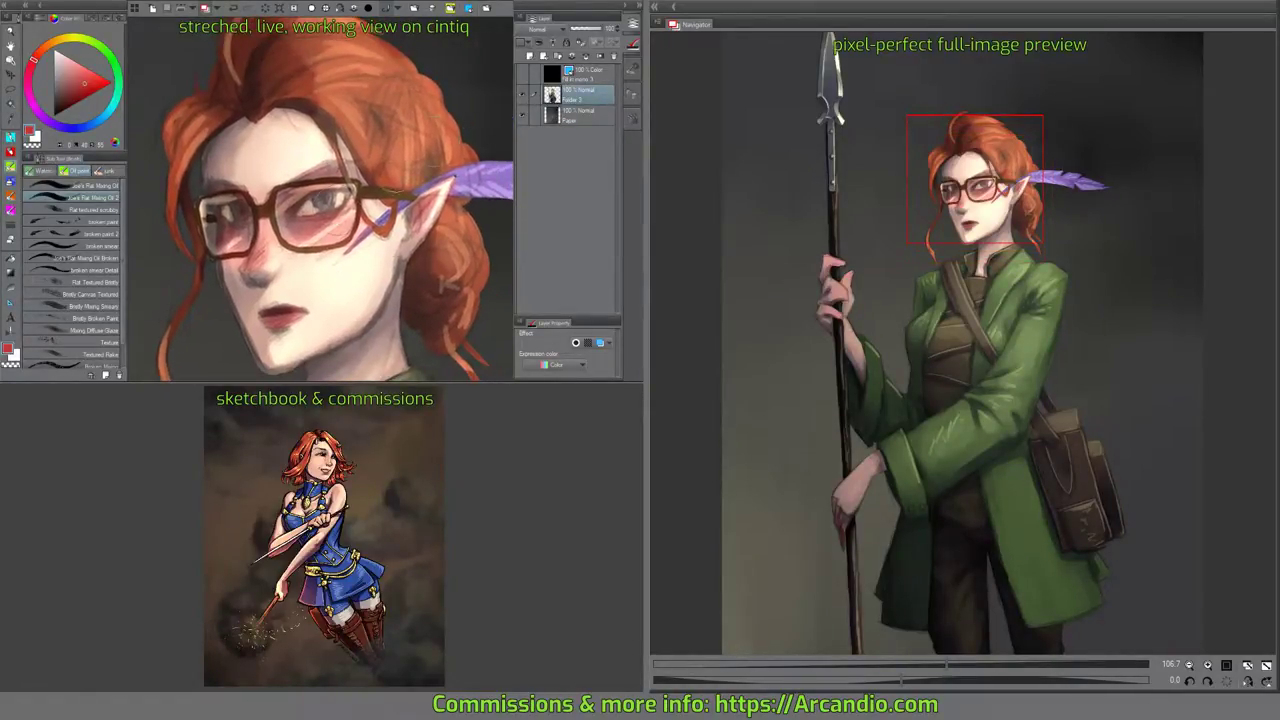
pyautogui.click(530, 57)
pyautogui.moveTo(465, 64)
pyautogui.mouseDown()
pyautogui.moveTo(388, 161)
pyautogui.moveTo(425, 165)
pyautogui.moveTo(445, 150)
pyautogui.moveTo(412, 95)
pyautogui.moveTo(376, 138)
pyautogui.moveTo(366, 100)
pyautogui.moveTo(411, 75)
pyautogui.moveTo(447, 112)
pyautogui.moveTo(447, 97)
pyautogui.moveTo(430, 141)
pyautogui.mouseUp()
pyautogui.moveTo(422, 81)
pyautogui.mouseDown()
pyautogui.moveTo(400, 107)
pyautogui.moveTo(443, 106)
pyautogui.mouseUp()
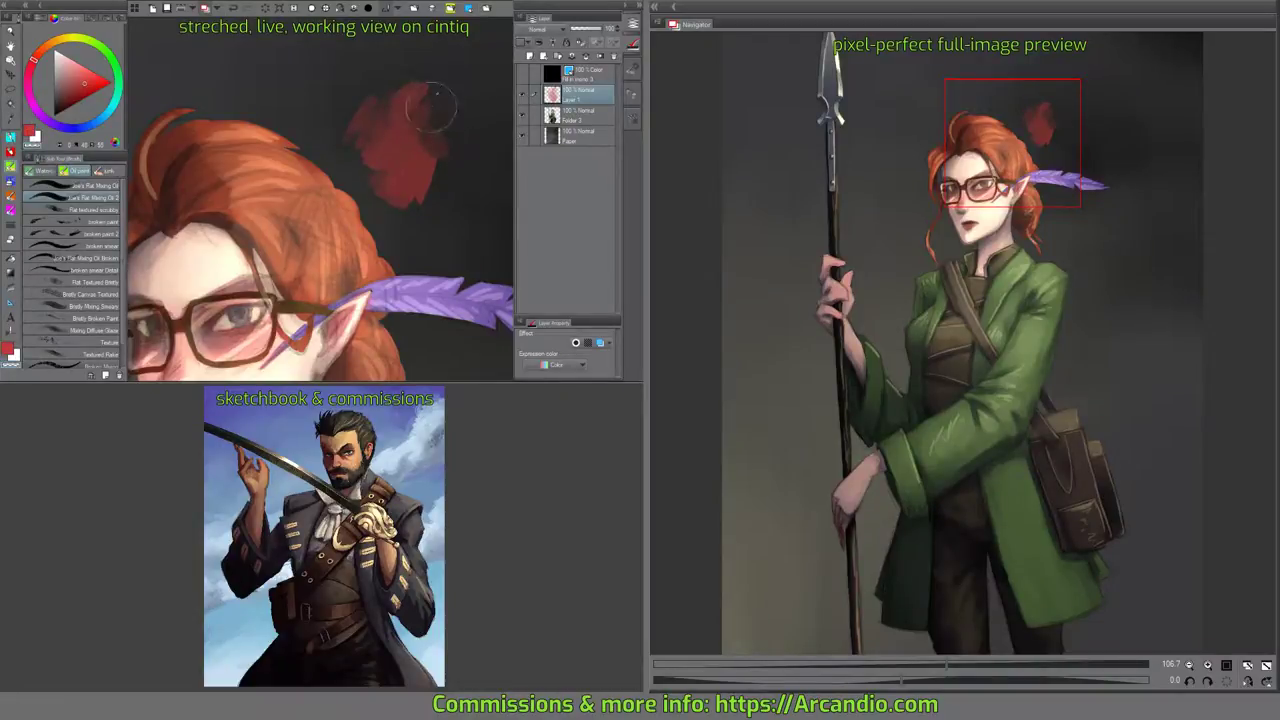
pyautogui.moveTo(409, 100)
pyautogui.mouseDown()
pyautogui.moveTo(409, 77)
pyautogui.moveTo(405, 130)
pyautogui.moveTo(395, 117)
pyautogui.moveTo(414, 118)
pyautogui.moveTo(411, 97)
pyautogui.moveTo(457, 109)
pyautogui.moveTo(457, 133)
pyautogui.moveTo(439, 138)
pyautogui.mouseUp()
pyautogui.press('c')
pyautogui.press('c')
# Adjust the brush's density of paint in the ink settings, try a stroke on the red patch and undo it.
pyautogui.rightClick(446, 128)
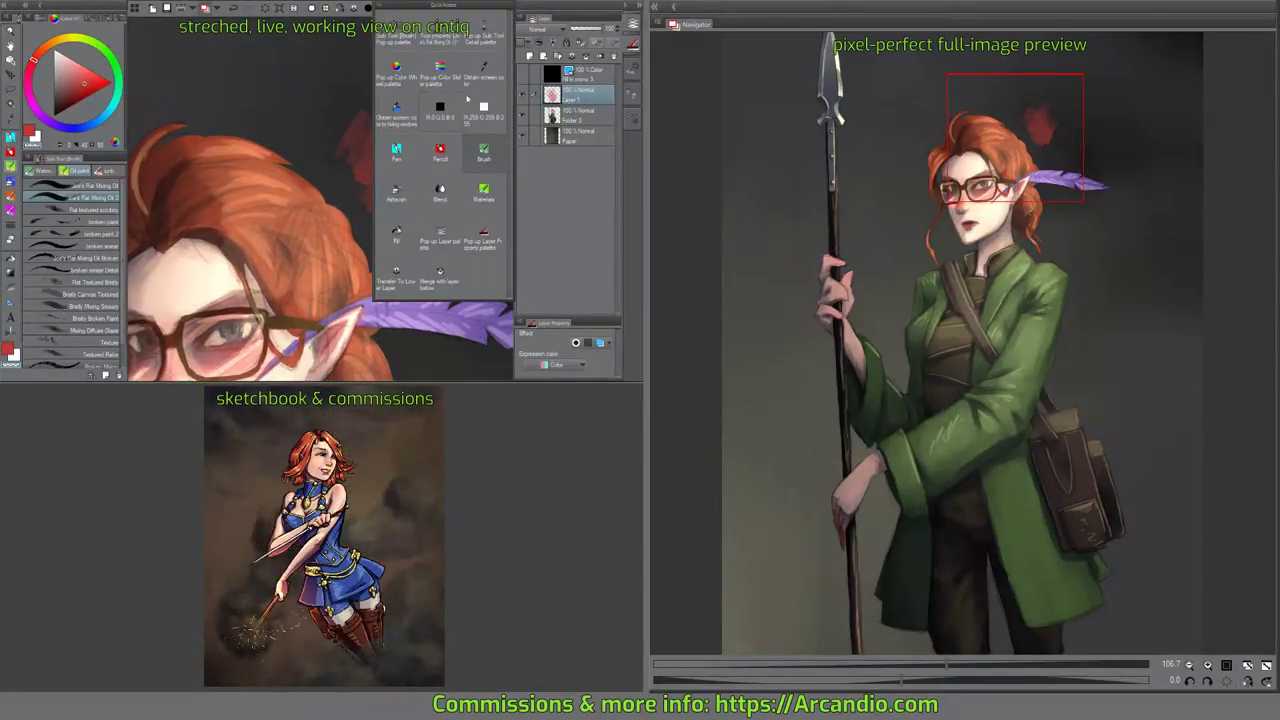
pyautogui.click(483, 38)
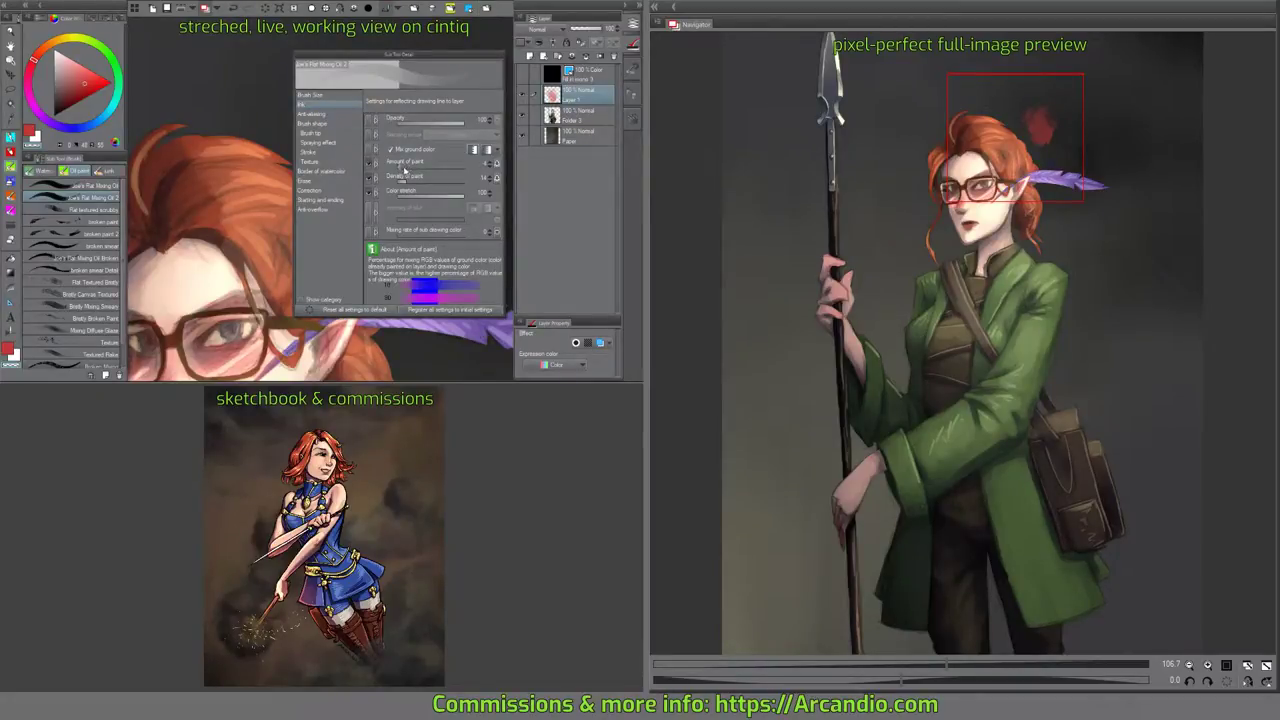
pyautogui.moveTo(430, 185); pyautogui.dragTo(403, 186)
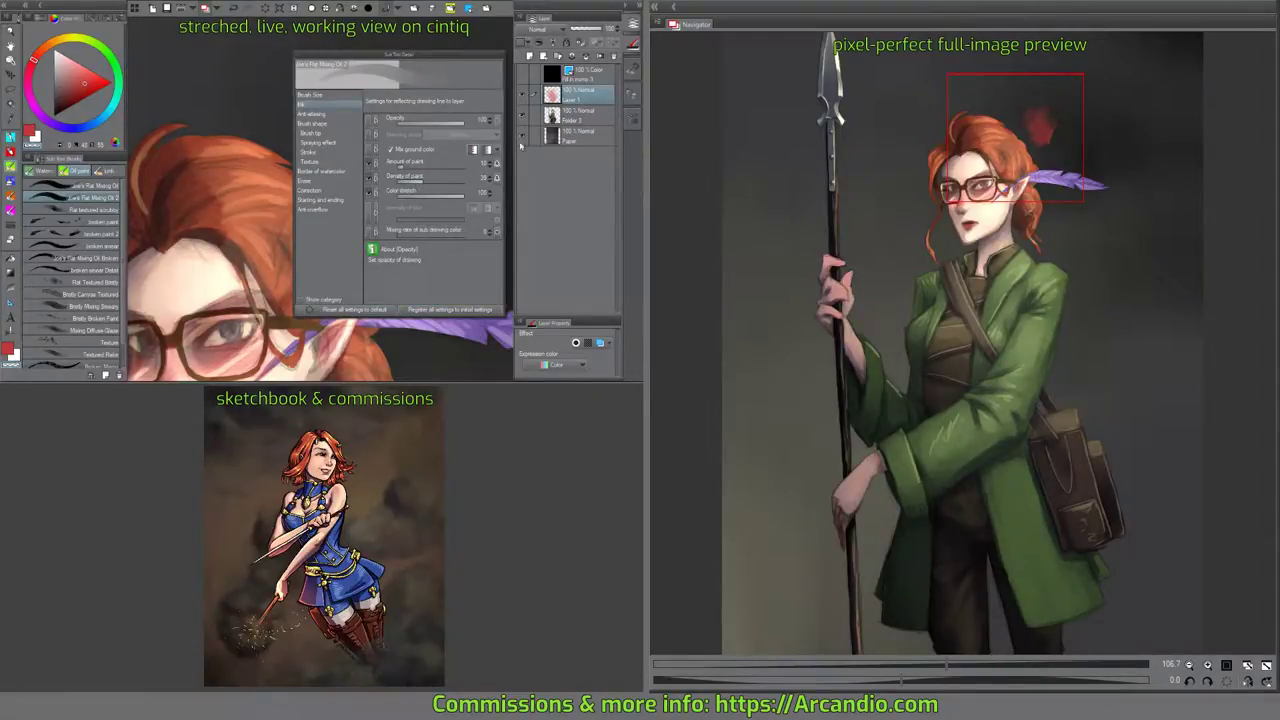
pyautogui.click(499, 55)
pyautogui.moveTo(420, 117)
pyautogui.mouseDown()
pyautogui.moveTo(386, 124)
pyautogui.moveTo(412, 124)
pyautogui.mouseUp()
pyautogui.hotkey('ctrl', 'z')
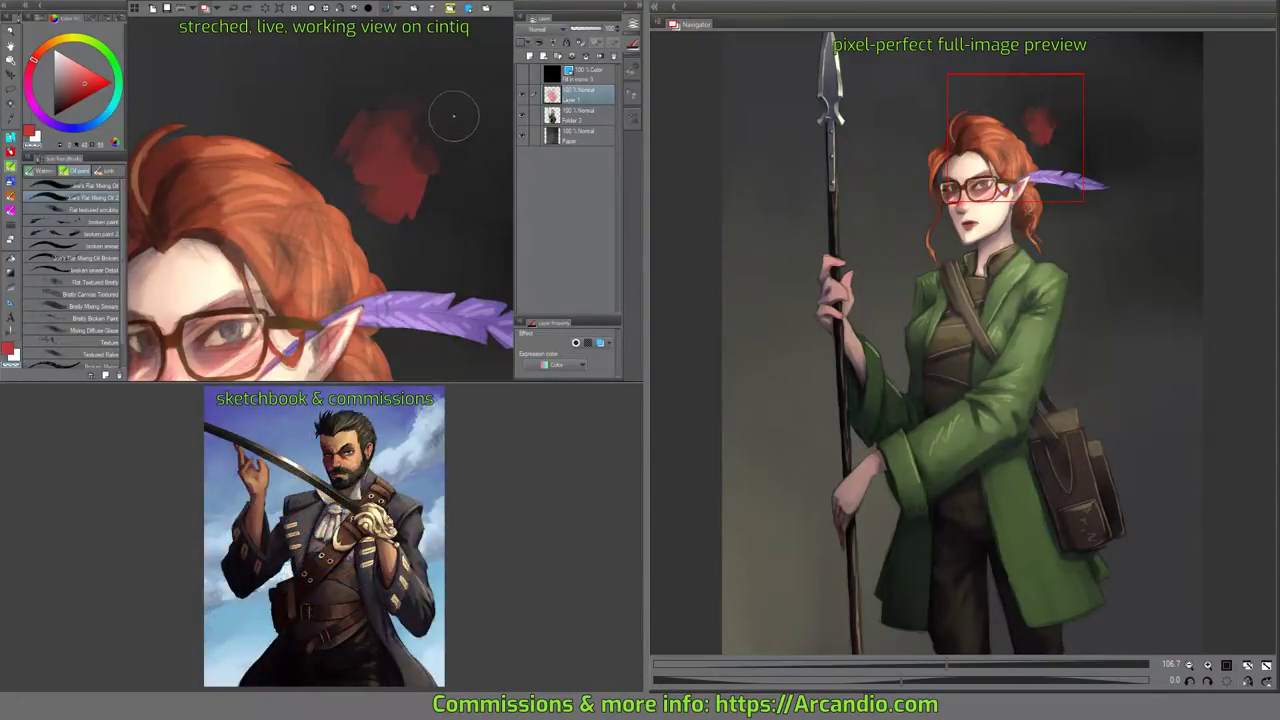
pyautogui.press('c')
pyautogui.press('p')
pyautogui.press('p')
pyautogui.press('p')
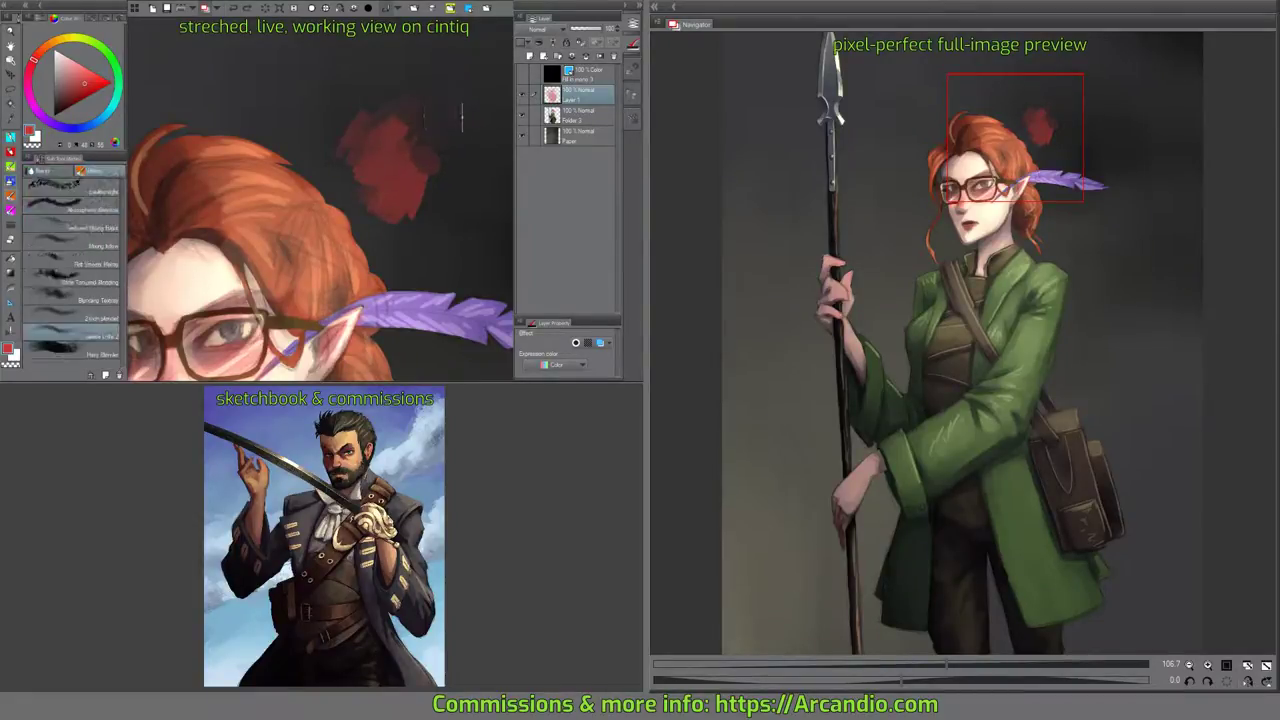
pyautogui.press('b')
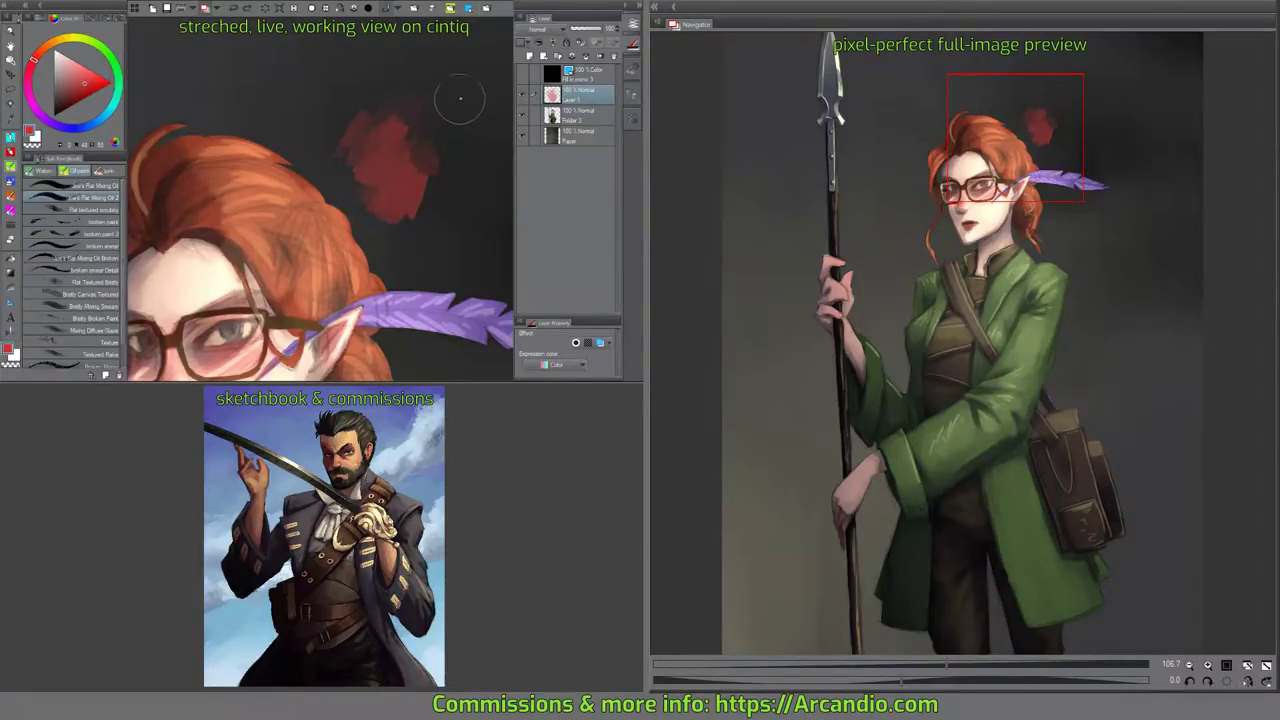
# Adjust the Flat Mixing Oil 2 brush's amount of paint in the ink settings and test it at the edge of the red patch.
pyautogui.press('q')
pyautogui.click(498, 37)
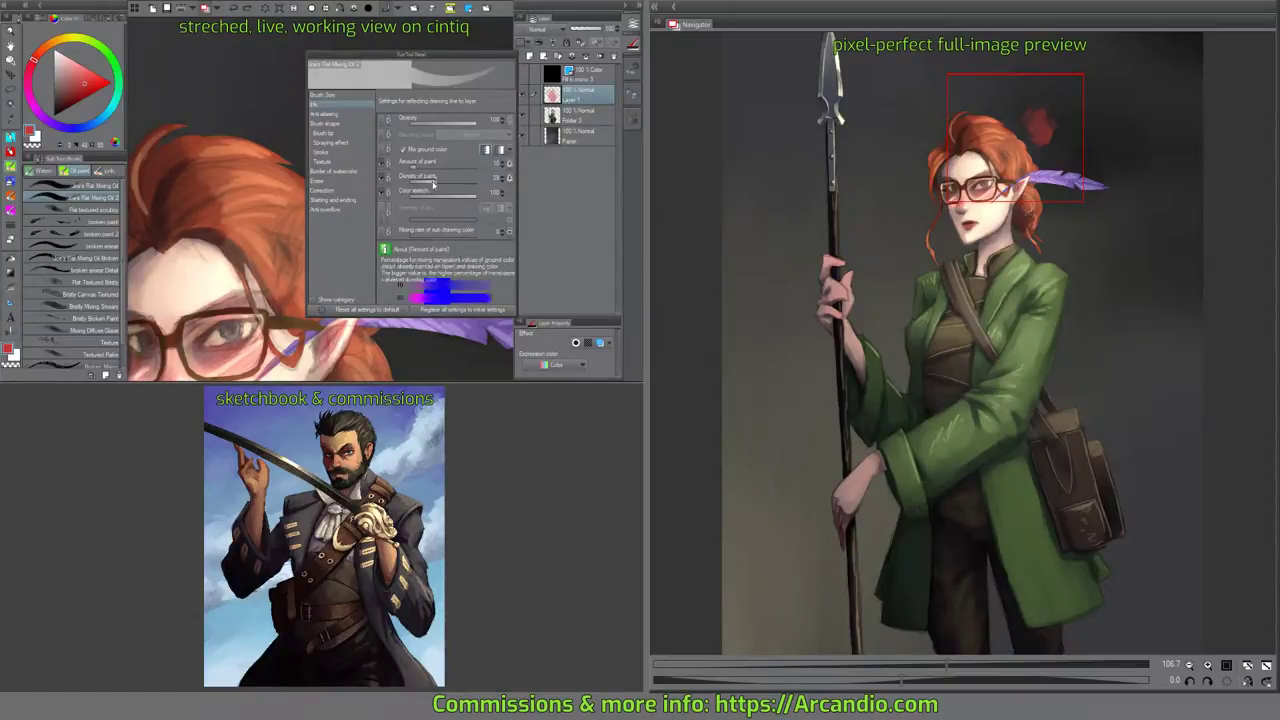
pyautogui.moveTo(429, 167)
pyautogui.moveTo(429, 167); pyautogui.dragTo(432, 168)
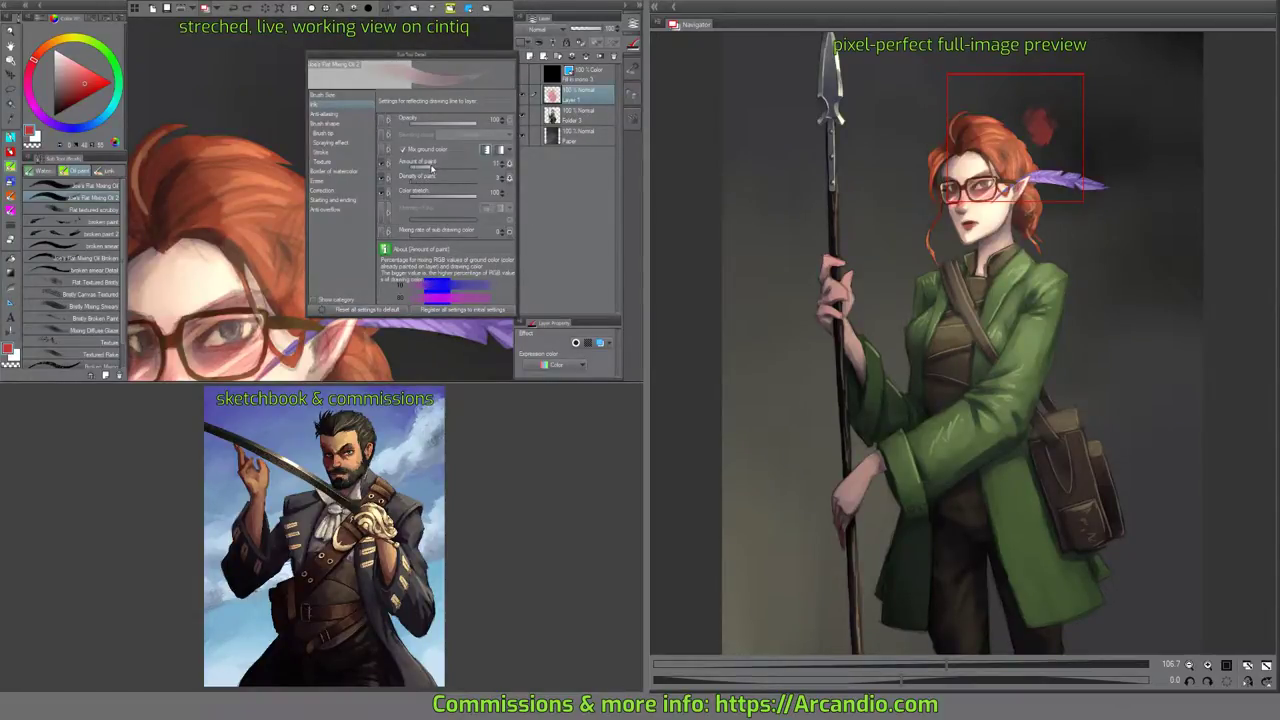
pyautogui.click(534, 200)
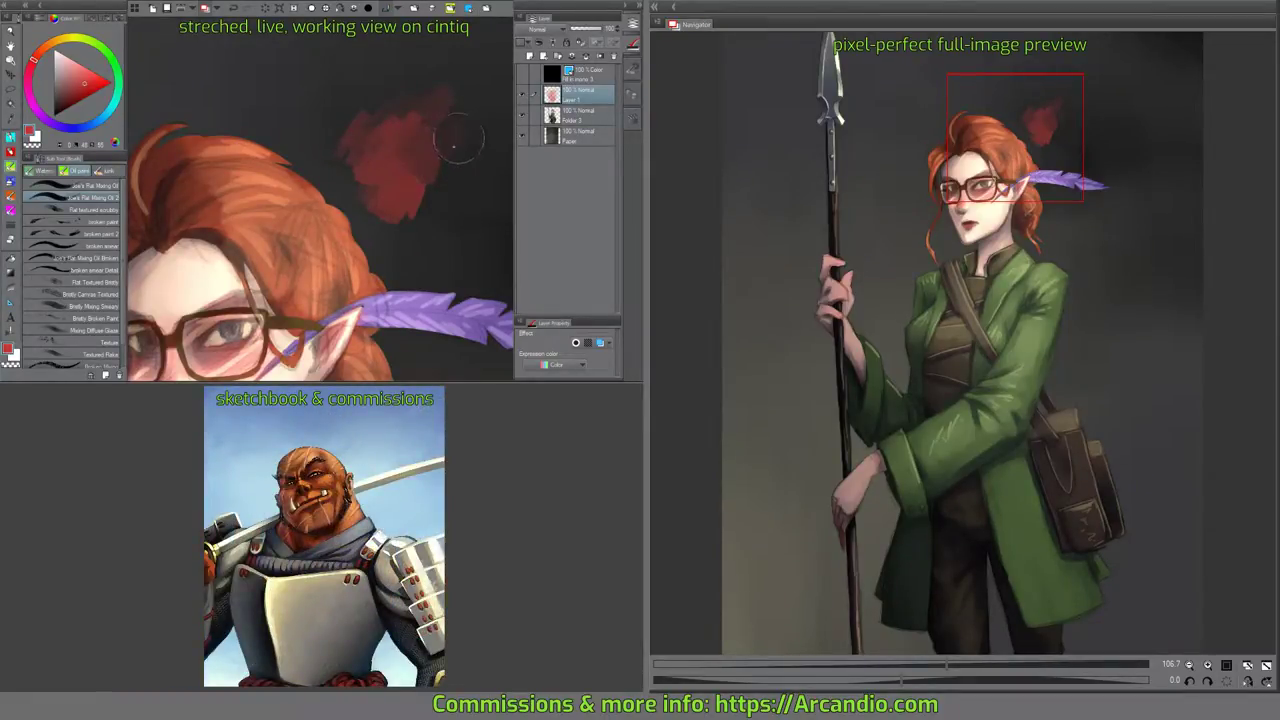
pyautogui.moveTo(453, 146)
pyautogui.mouseDown()
pyautogui.moveTo(440, 172)
pyautogui.moveTo(480, 120)
pyautogui.moveTo(445, 165)
pyautogui.moveTo(430, 142)
pyautogui.moveTo(439, 114)
pyautogui.moveTo(388, 108)
pyautogui.moveTo(445, 85)
pyautogui.moveTo(436, 120)
pyautogui.moveTo(461, 112)
pyautogui.moveTo(449, 102)
pyautogui.moveTo(430, 127)
pyautogui.mouseUp()
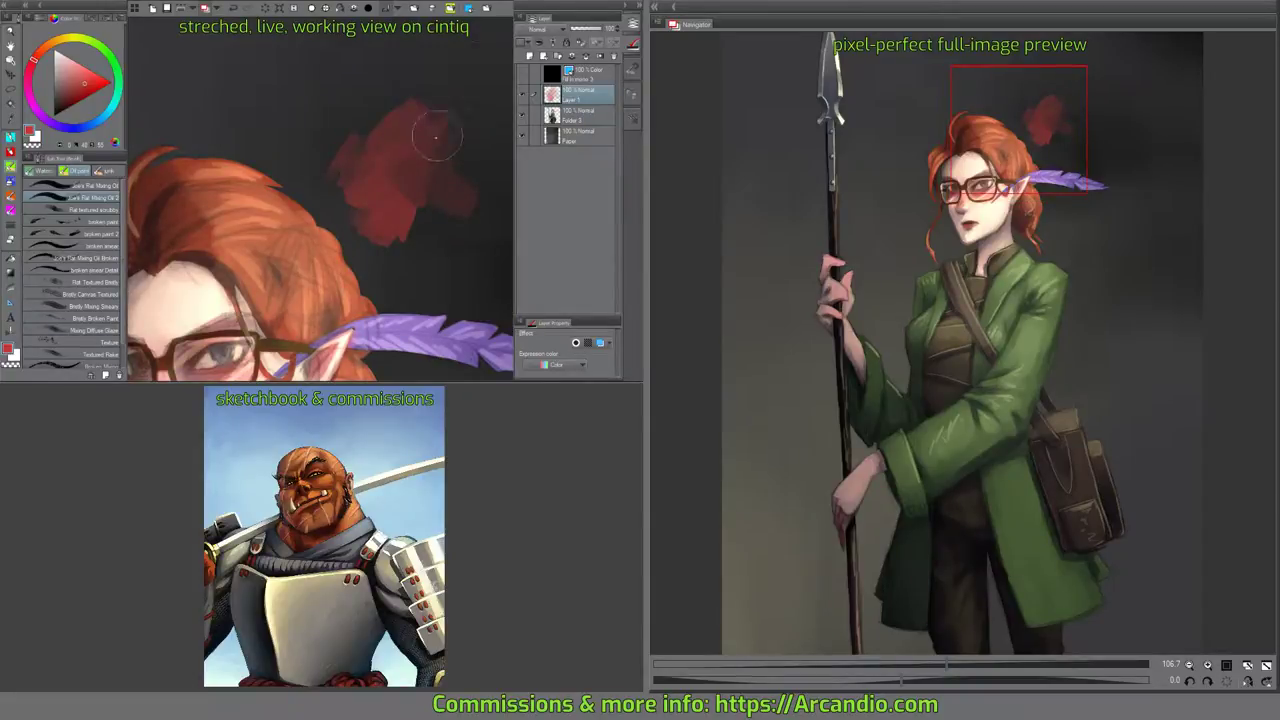
# Clear the red test strokes and delete the test layer.
pyautogui.click(266, 8)
pyautogui.moveTo(306, 177); pyautogui.dragTo(390, 42)
pyautogui.scroll(-1, 350, 190)
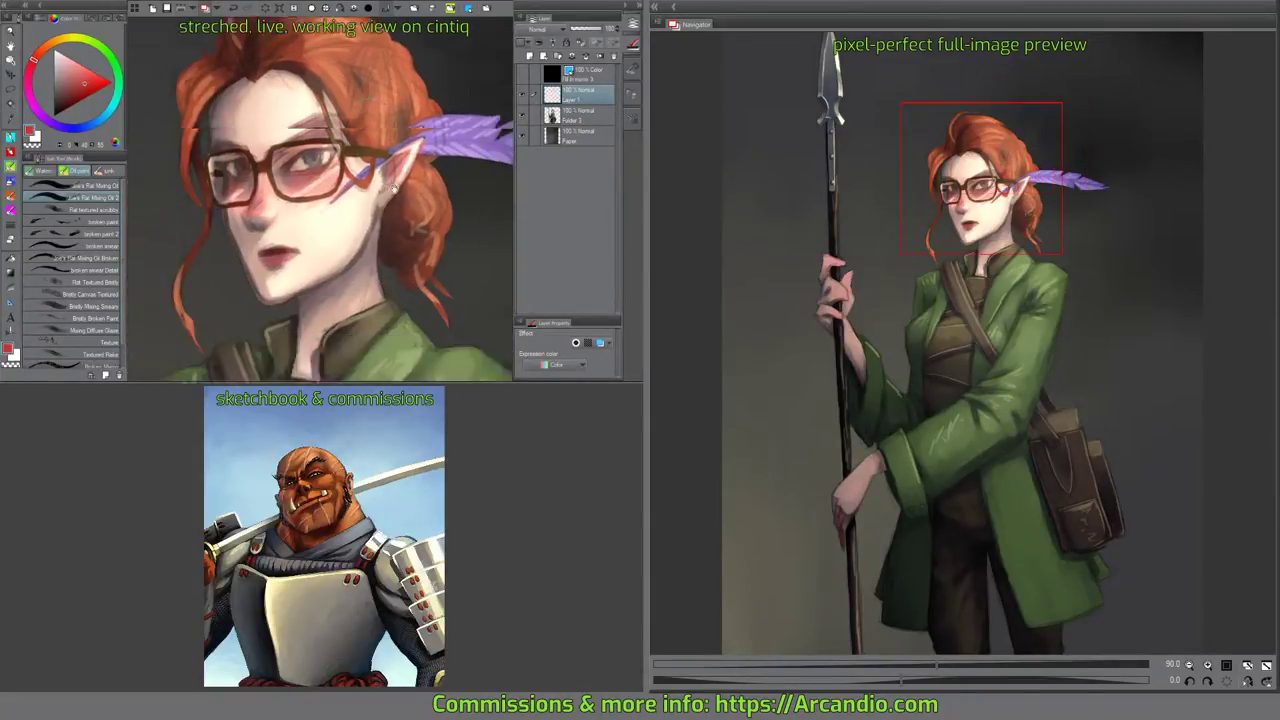
pyautogui.moveTo(394, 315); pyautogui.dragTo(377, 147)
pyautogui.click(612, 57)
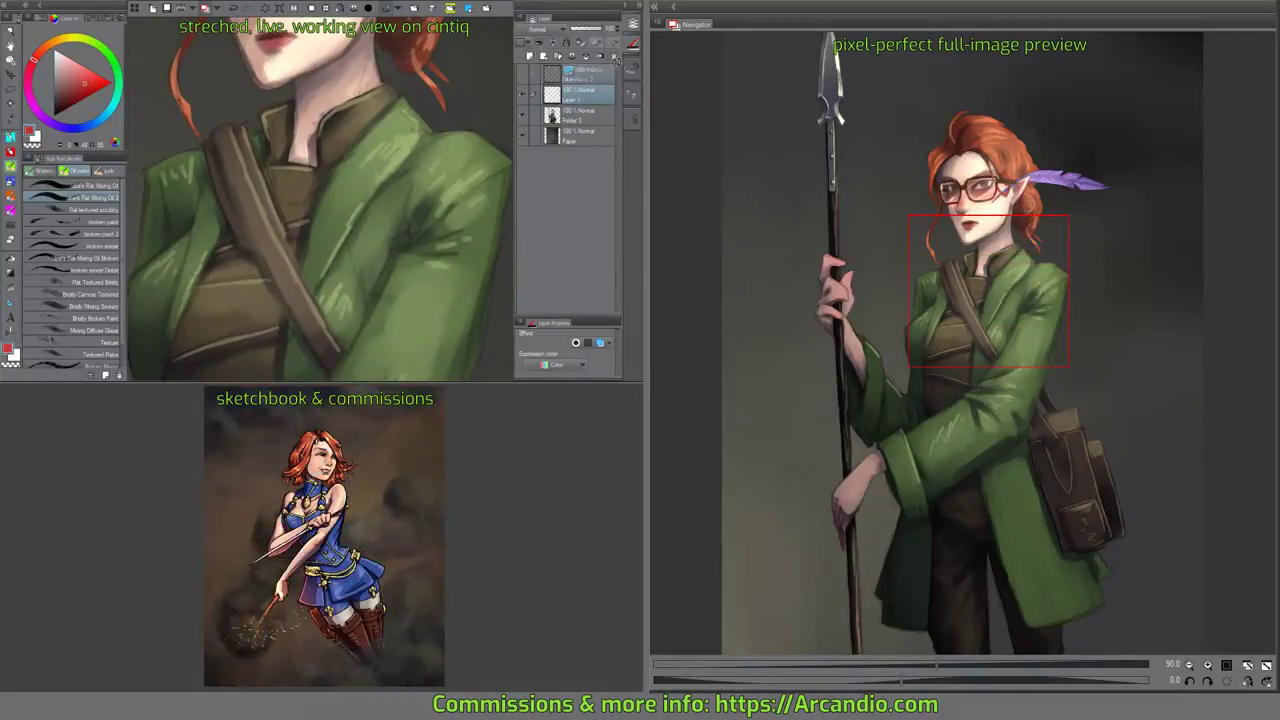
# Add a gradient map correction layer above the merged figure, using the preset that runs from black through brown and orange to cream.
pyautogui.click(528, 27)
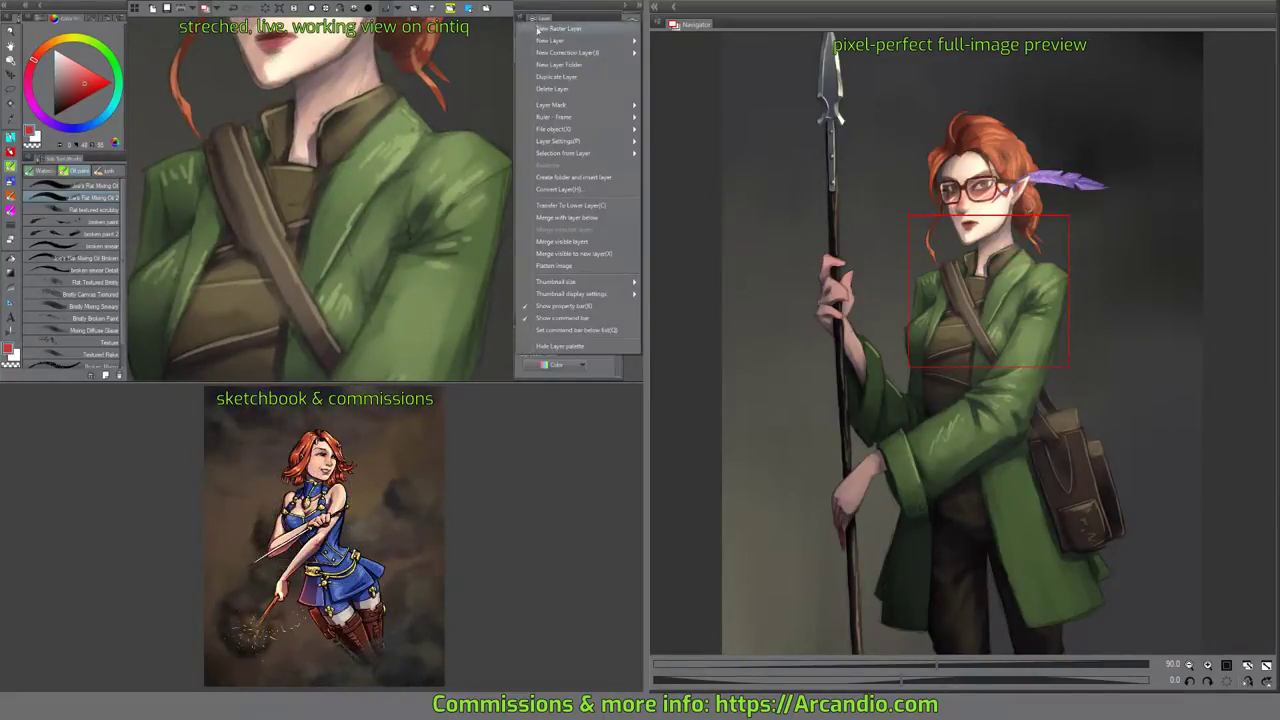
pyautogui.moveTo(568, 52)
pyautogui.click(438, 150)
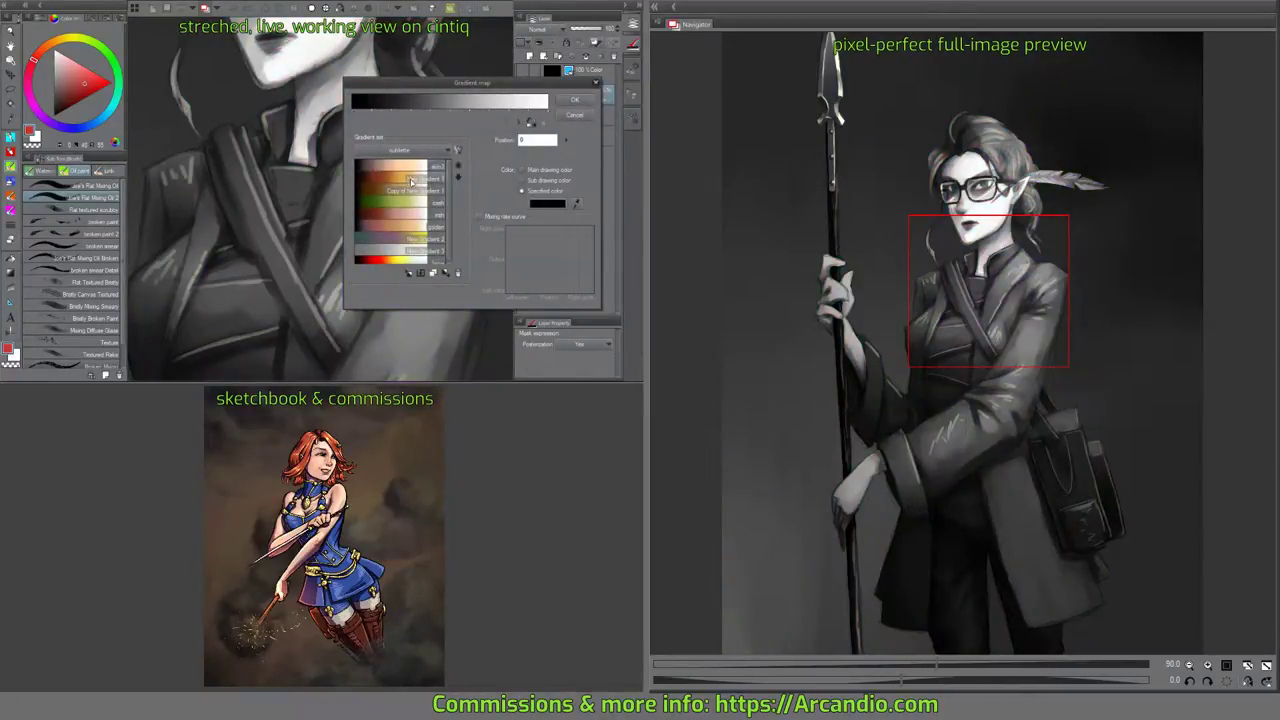
pyautogui.click(404, 167)
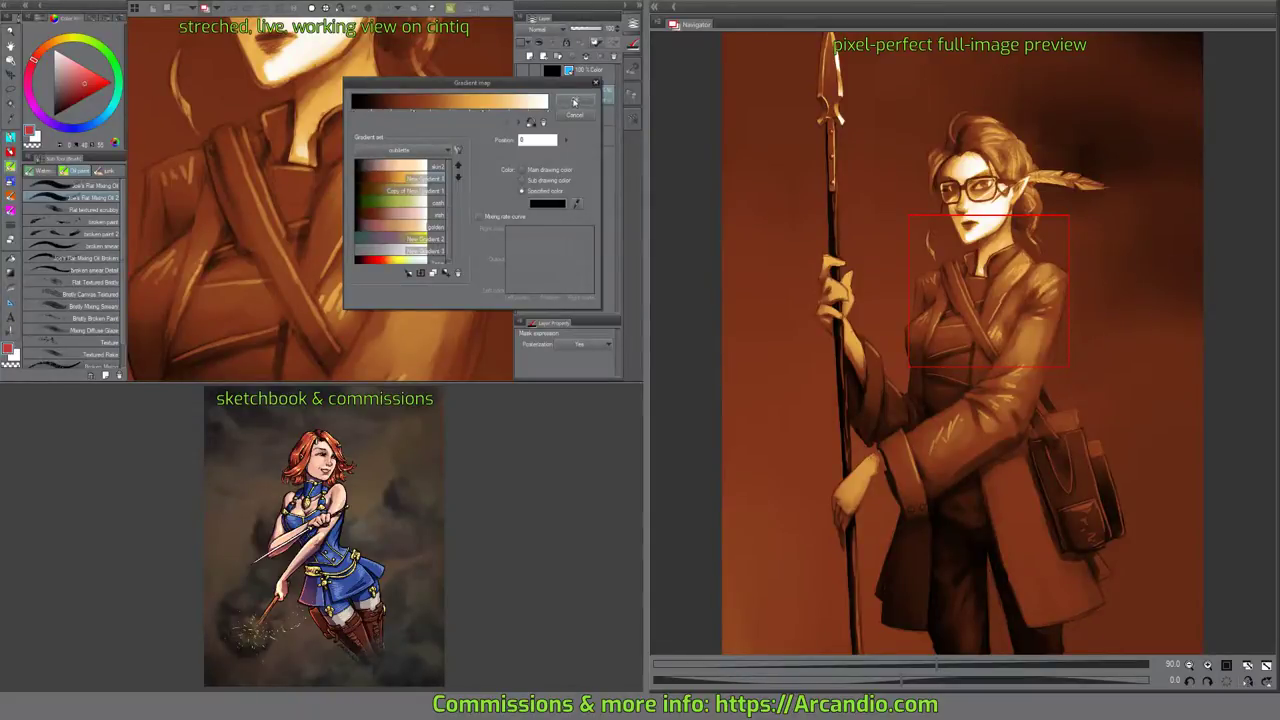
pyautogui.click(574, 102)
# Clear the gradient map's mask and paint orange trim on it with a pen along the coat's lapel and the front edge below it.
pyautogui.press('p')
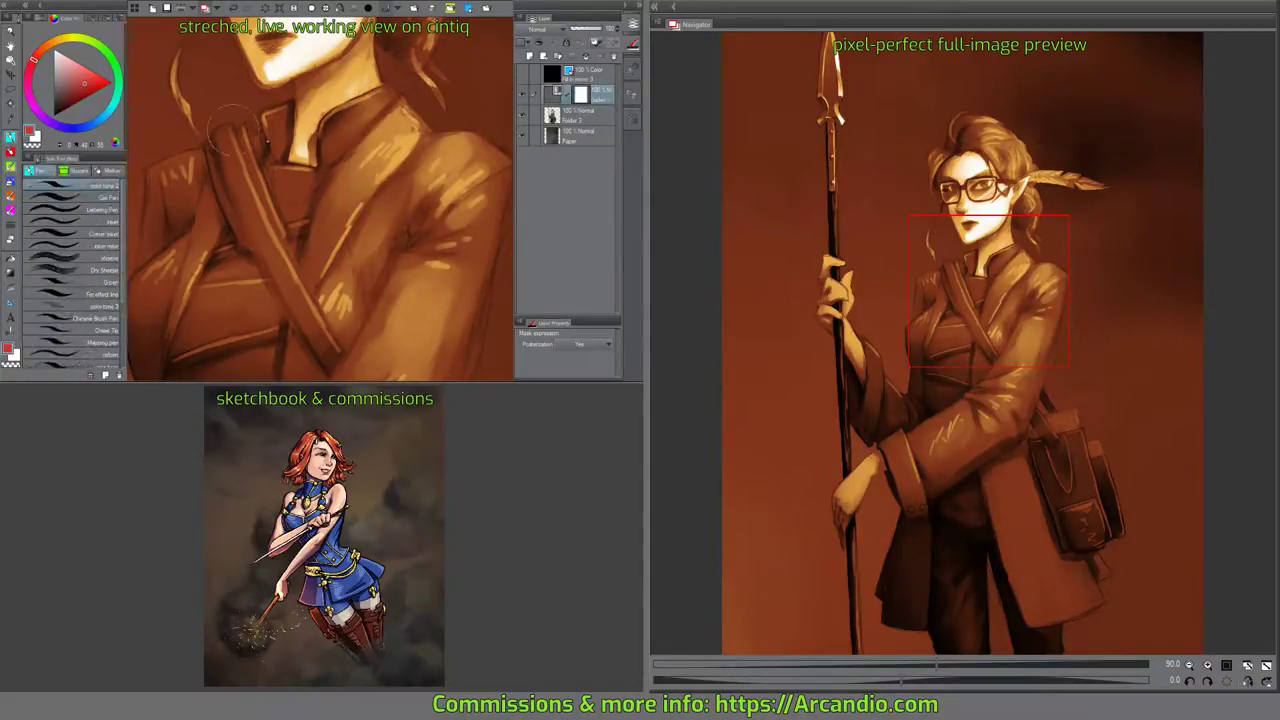
pyautogui.click(265, 9)
pyautogui.moveTo(363, 208)
pyautogui.mouseDown()
pyautogui.moveTo(316, 284)
pyautogui.moveTo(349, 211)
pyautogui.moveTo(449, 100)
pyautogui.moveTo(457, 35)
pyautogui.mouseUp()
pyautogui.moveTo(375, 136); pyautogui.dragTo(383, 108)
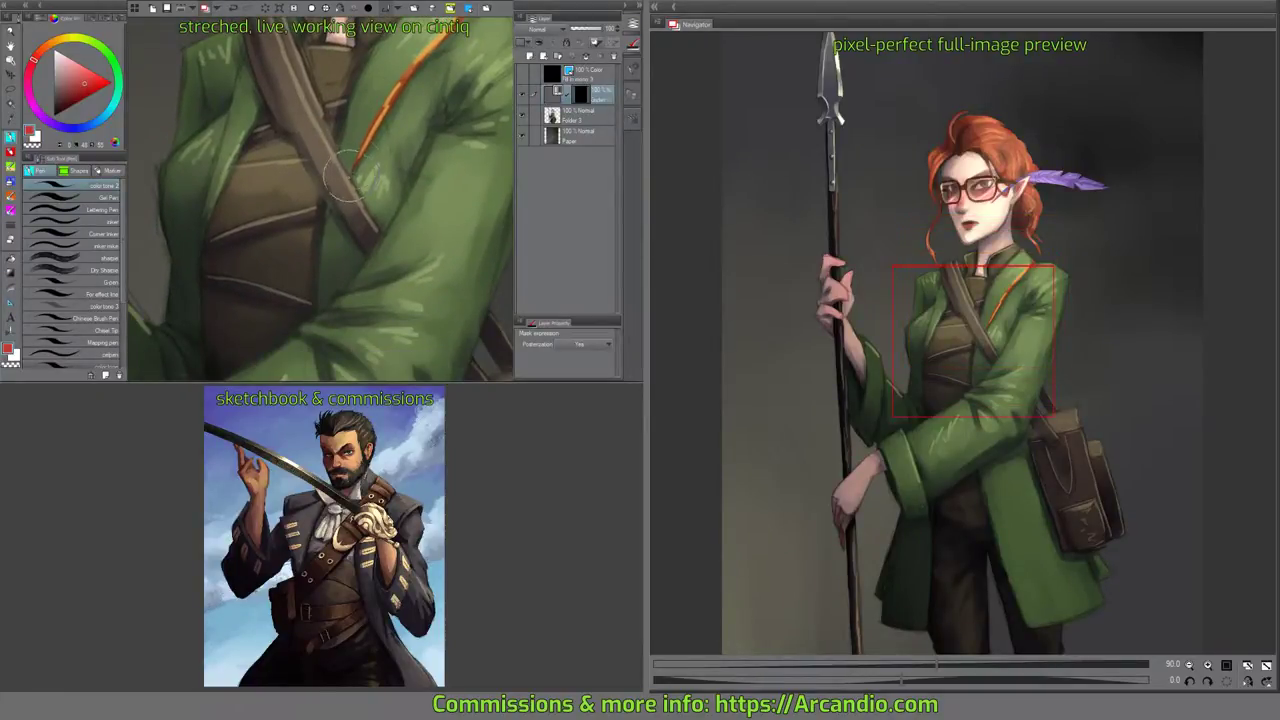
pyautogui.moveTo(349, 174)
pyautogui.mouseDown()
pyautogui.moveTo(370, 147)
pyautogui.moveTo(376, 94)
pyautogui.mouseUp()
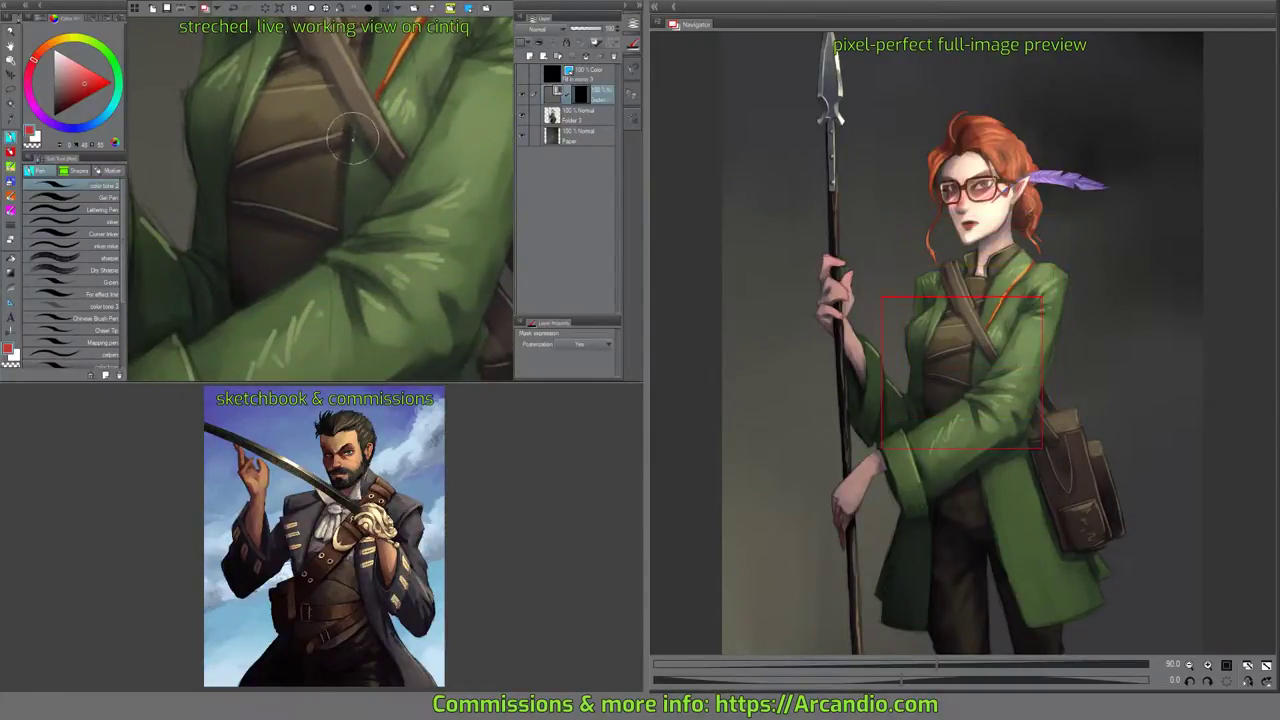
pyautogui.moveTo(342, 187); pyautogui.dragTo(348, 170)
pyautogui.moveTo(344, 235)
pyautogui.mouseDown()
pyautogui.moveTo(354, 135)
pyautogui.moveTo(347, 245)
pyautogui.mouseUp()
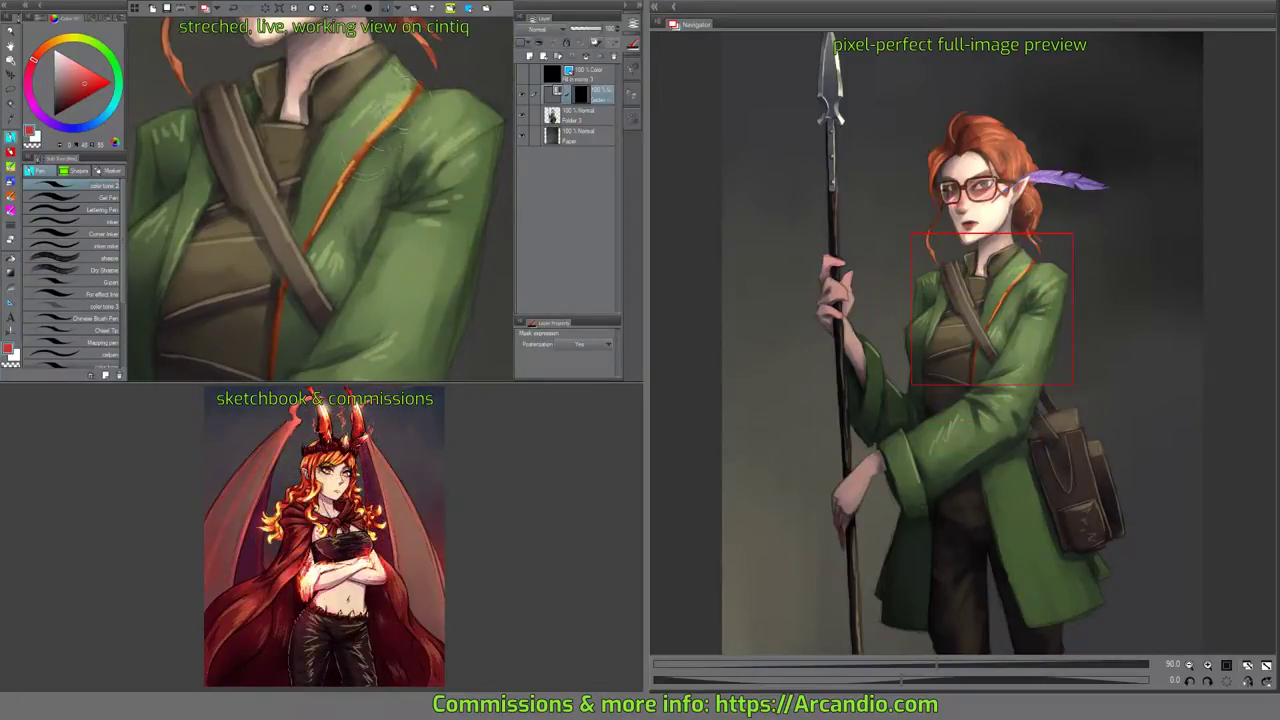
pyautogui.moveTo(419, 91); pyautogui.dragTo(424, 84)
# Clip the gradient map to the figure layer below and paint orange trim along the coat's shoulder seams.
pyautogui.click(538, 45)
pyautogui.moveTo(395, 163)
pyautogui.mouseDown()
pyautogui.moveTo(345, 205)
pyautogui.moveTo(403, 140)
pyautogui.moveTo(399, 163)
pyautogui.mouseUp()
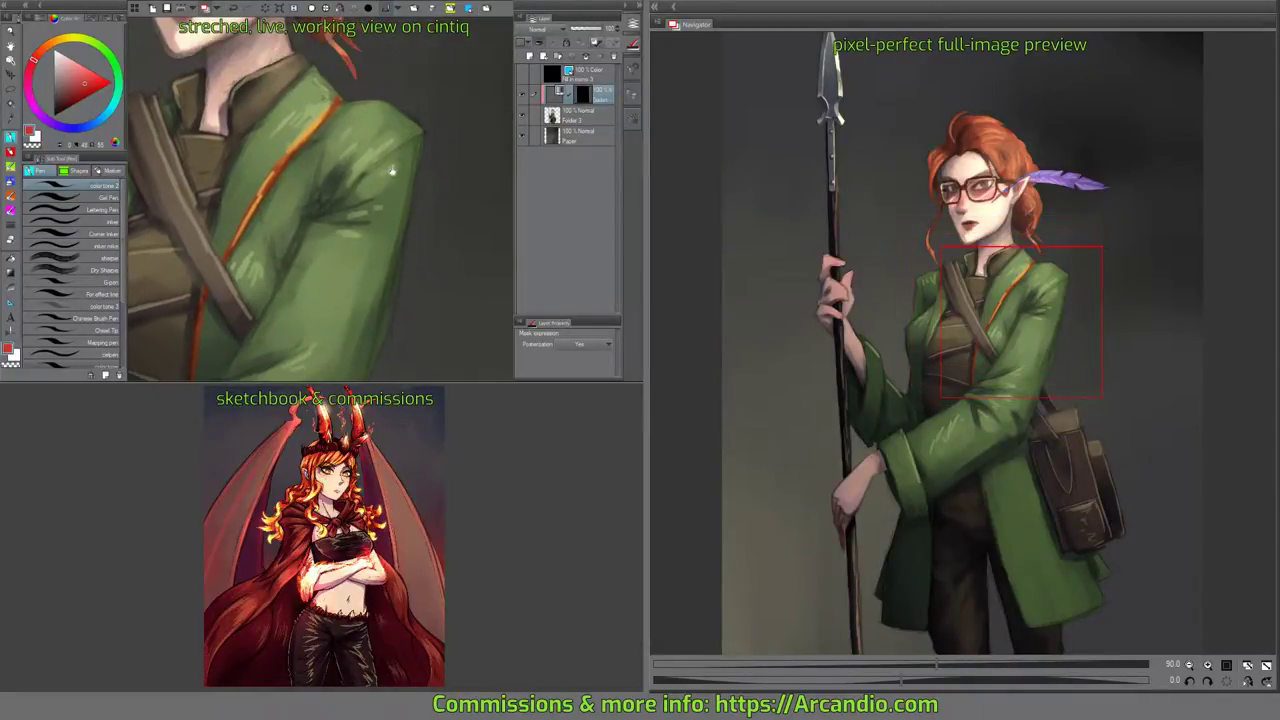
pyautogui.moveTo(325, 206); pyautogui.dragTo(409, 137)
pyautogui.moveTo(354, 178)
pyautogui.mouseDown()
pyautogui.moveTo(425, 128)
pyautogui.moveTo(407, 140)
pyautogui.moveTo(440, 166)
pyautogui.mouseUp()
pyautogui.moveTo(358, 177); pyautogui.dragTo(455, 173)
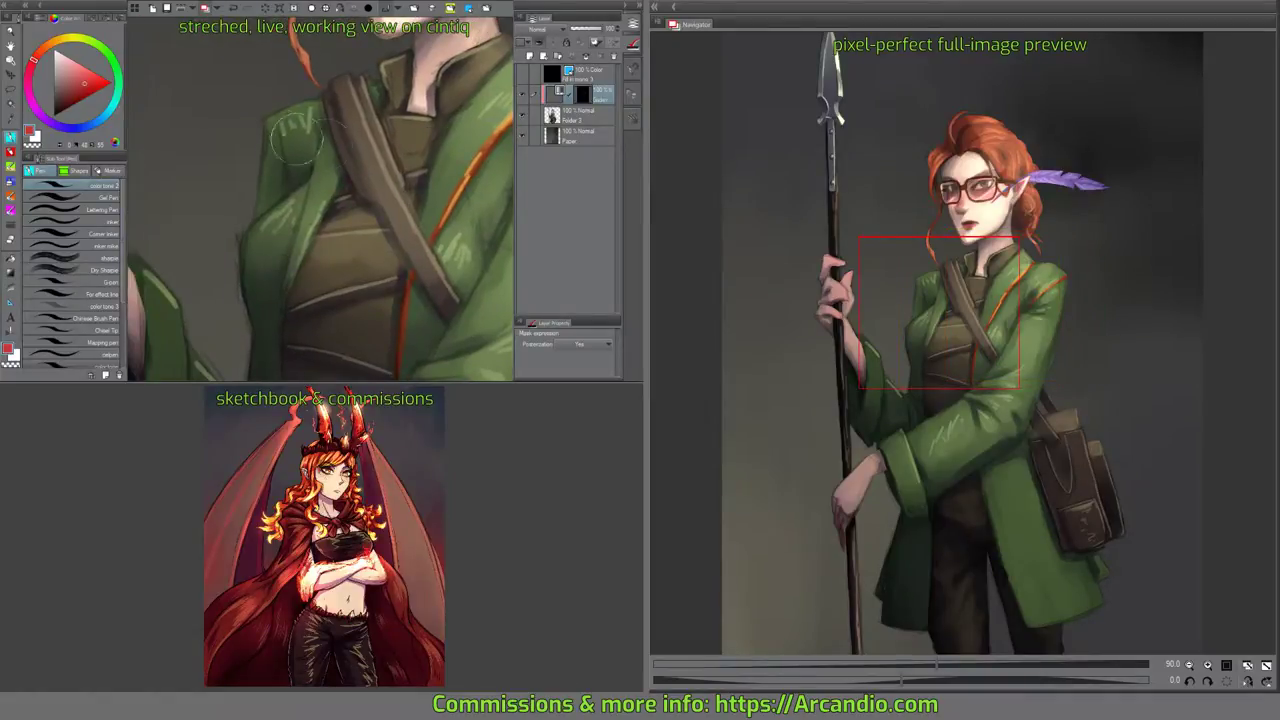
pyautogui.moveTo(272, 121)
pyautogui.mouseDown()
pyautogui.moveTo(292, 182)
pyautogui.moveTo(267, 119)
pyautogui.mouseUp()
# Extend the orange trim down the coat's front edge on the spear side, beside the vest.
pyautogui.moveTo(329, 162); pyautogui.dragTo(337, 138)
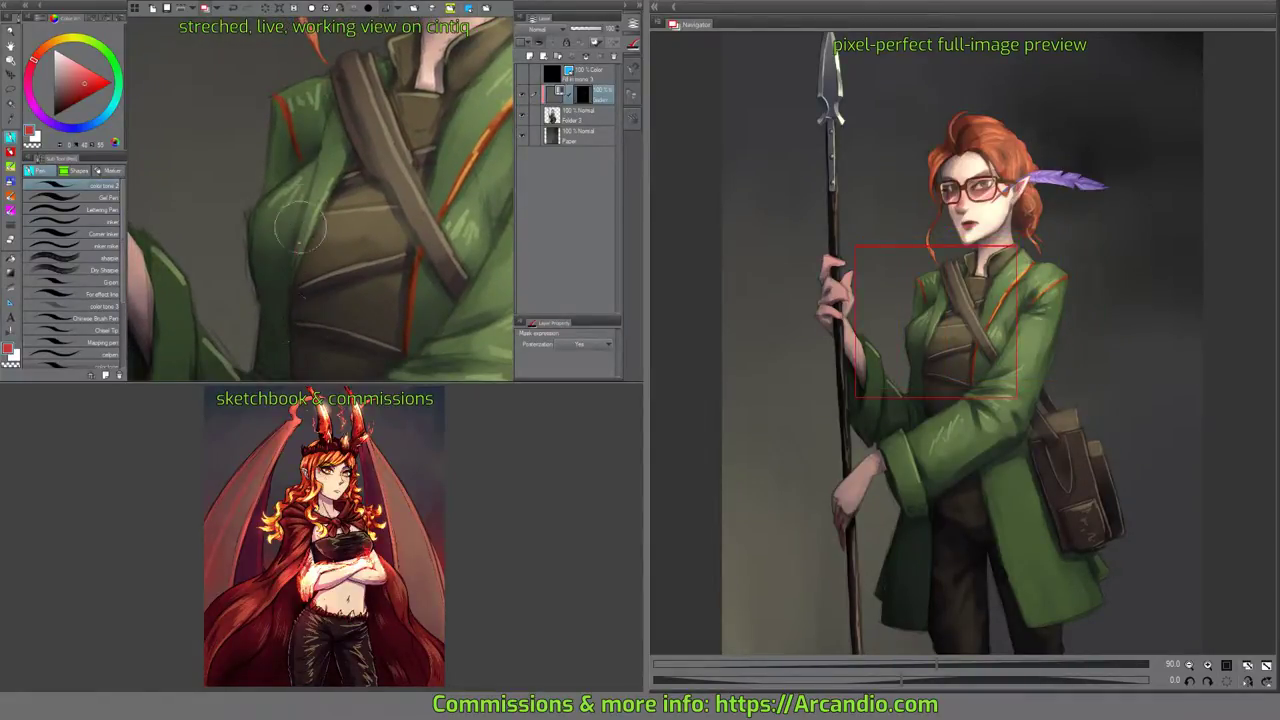
pyautogui.moveTo(289, 322)
pyautogui.mouseDown()
pyautogui.moveTo(343, 77)
pyautogui.moveTo(363, 227)
pyautogui.mouseUp()
pyautogui.press('c')
pyautogui.press('c')
pyautogui.moveTo(474, 183)
pyautogui.mouseDown()
pyautogui.moveTo(415, 180)
pyautogui.moveTo(395, 260)
pyautogui.moveTo(371, 187)
pyautogui.mouseUp()
pyautogui.moveTo(372, 254); pyautogui.dragTo(377, 170)
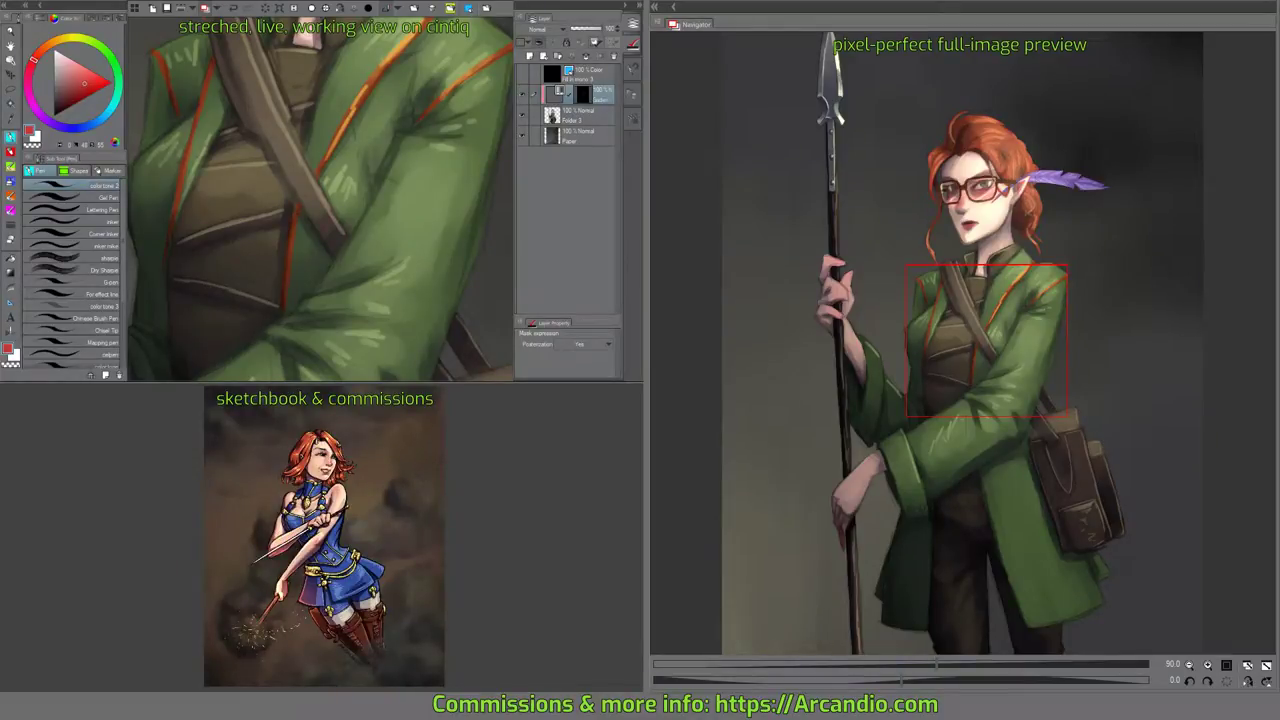
# Edit the gradient map, recolouring its light-orange node at position 77 to a pale yellow with RGB 242, 227, 153.
pyautogui.doubleClick(553, 96)
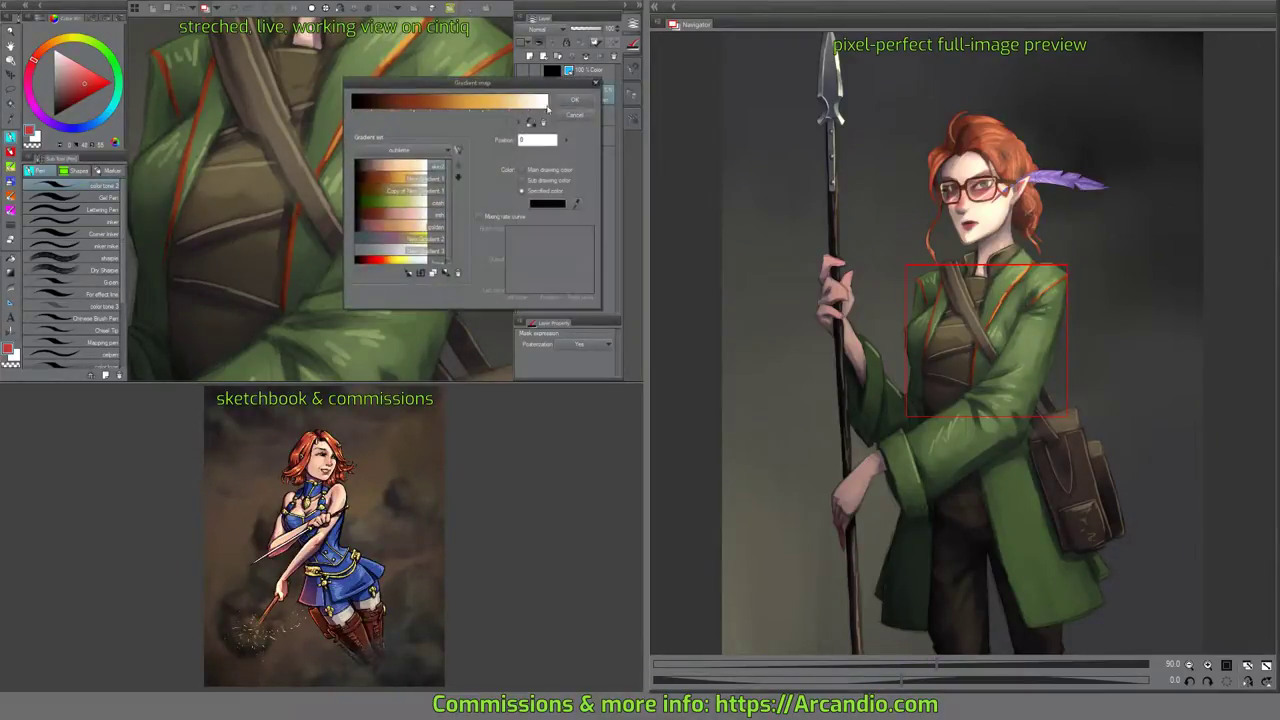
pyautogui.moveTo(481, 113)
pyautogui.mouseDown()
pyautogui.moveTo(393, 117)
pyautogui.moveTo(408, 105)
pyautogui.moveTo(420, 117)
pyautogui.moveTo(503, 114)
pyautogui.mouseUp()
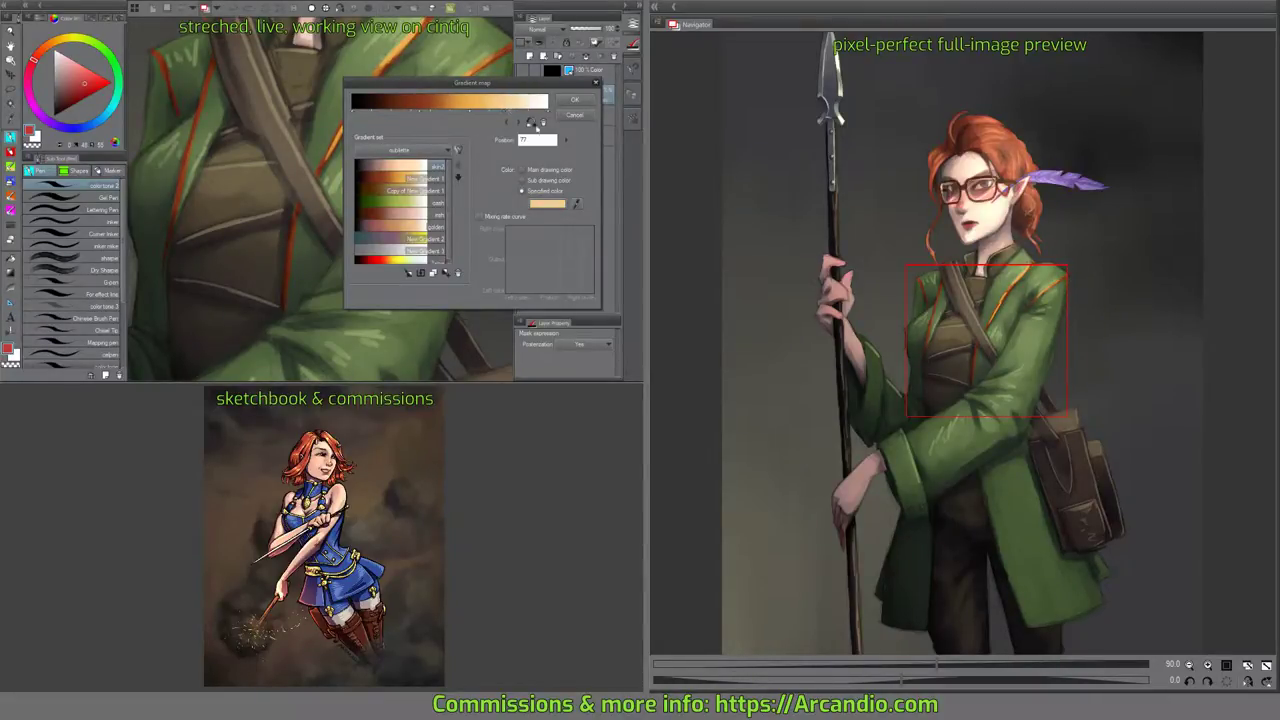
pyautogui.click(555, 204)
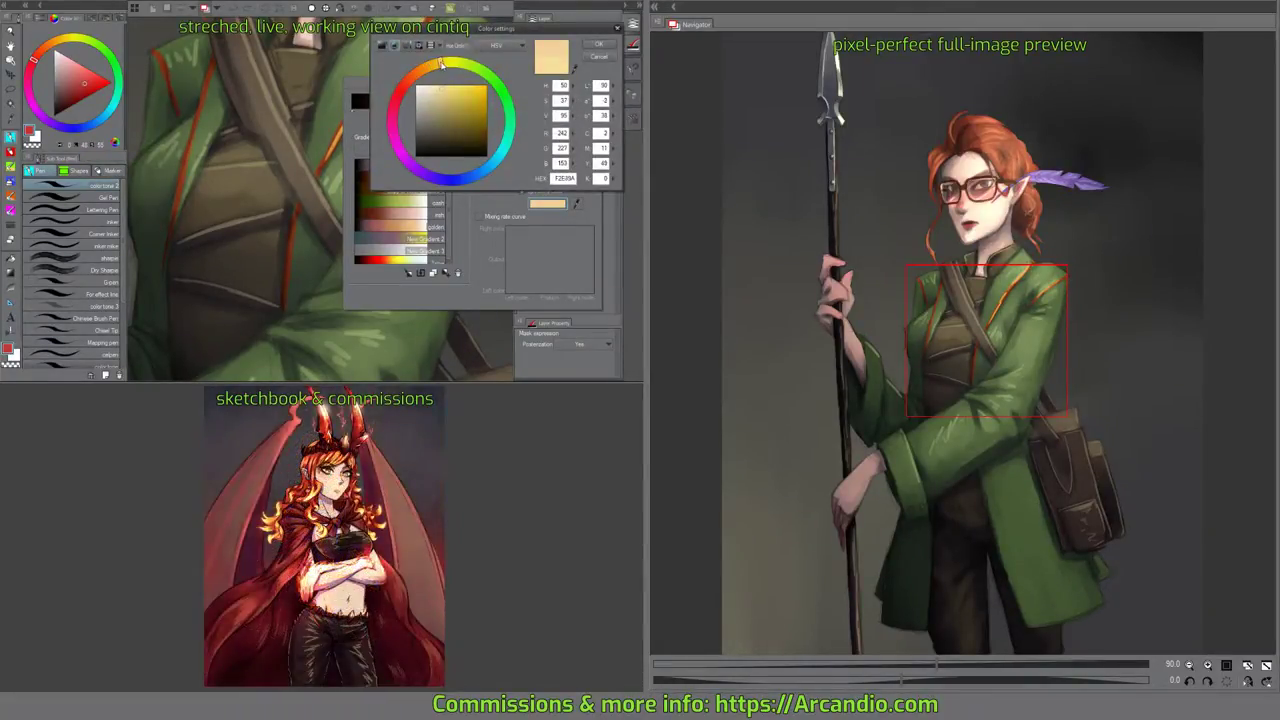
pyautogui.click(601, 46)
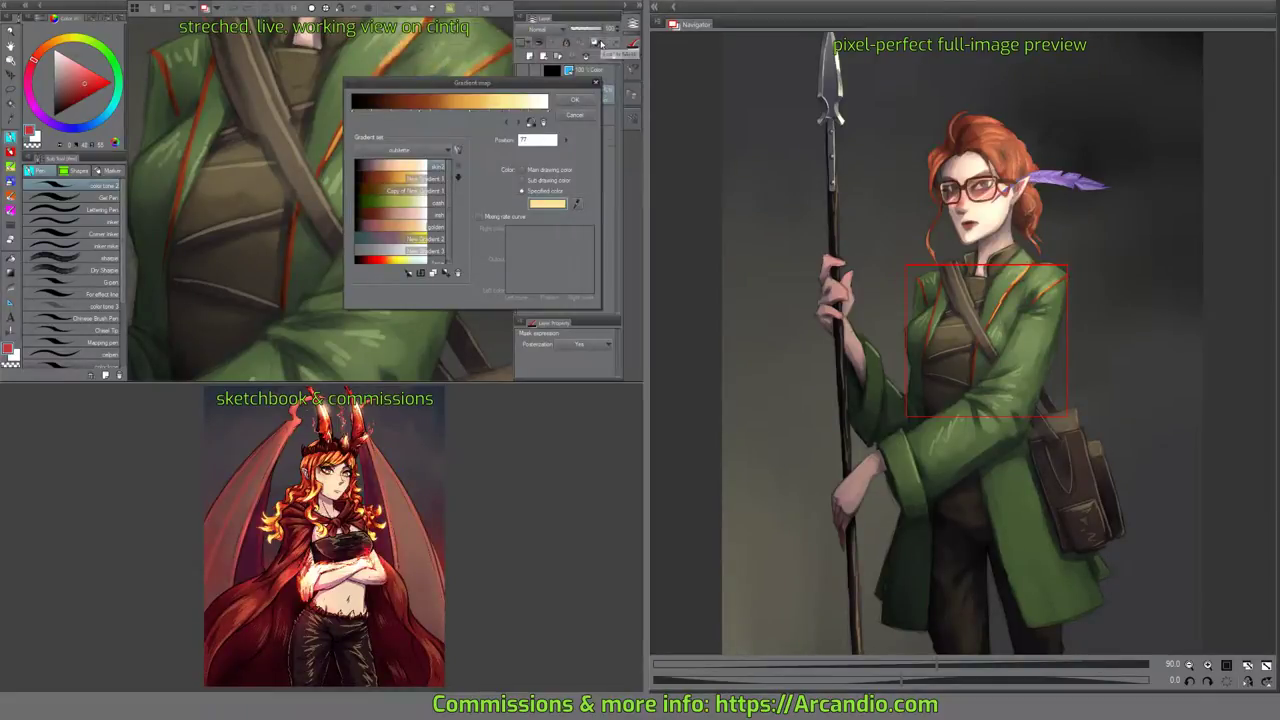
pyautogui.click(540, 118)
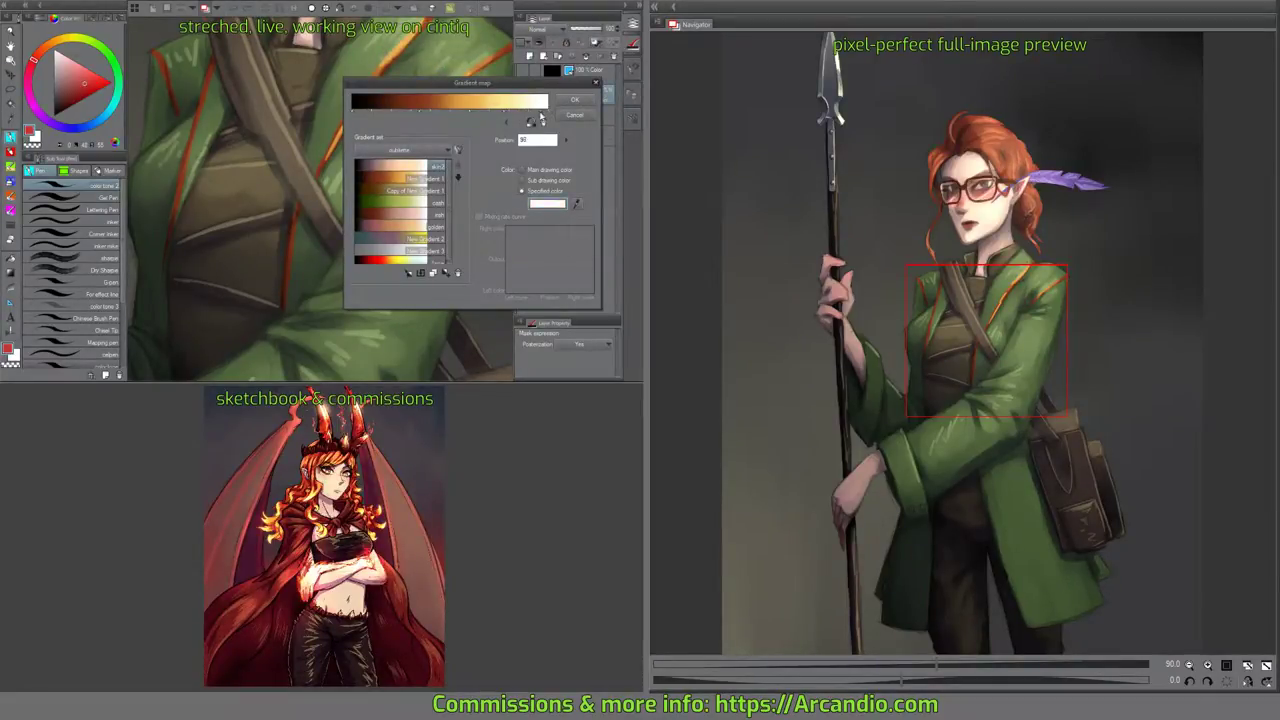
pyautogui.click(502, 112)
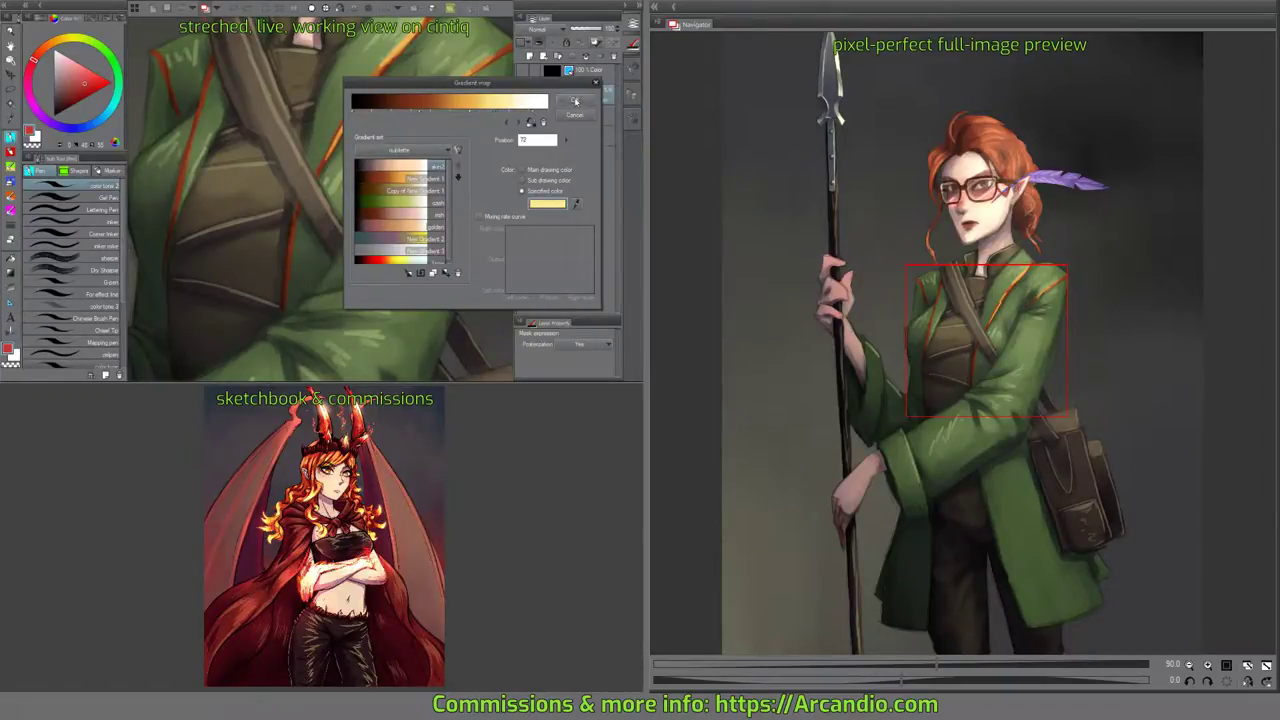
pyautogui.click(543, 114)
pyautogui.click(505, 114)
pyautogui.click(575, 101)
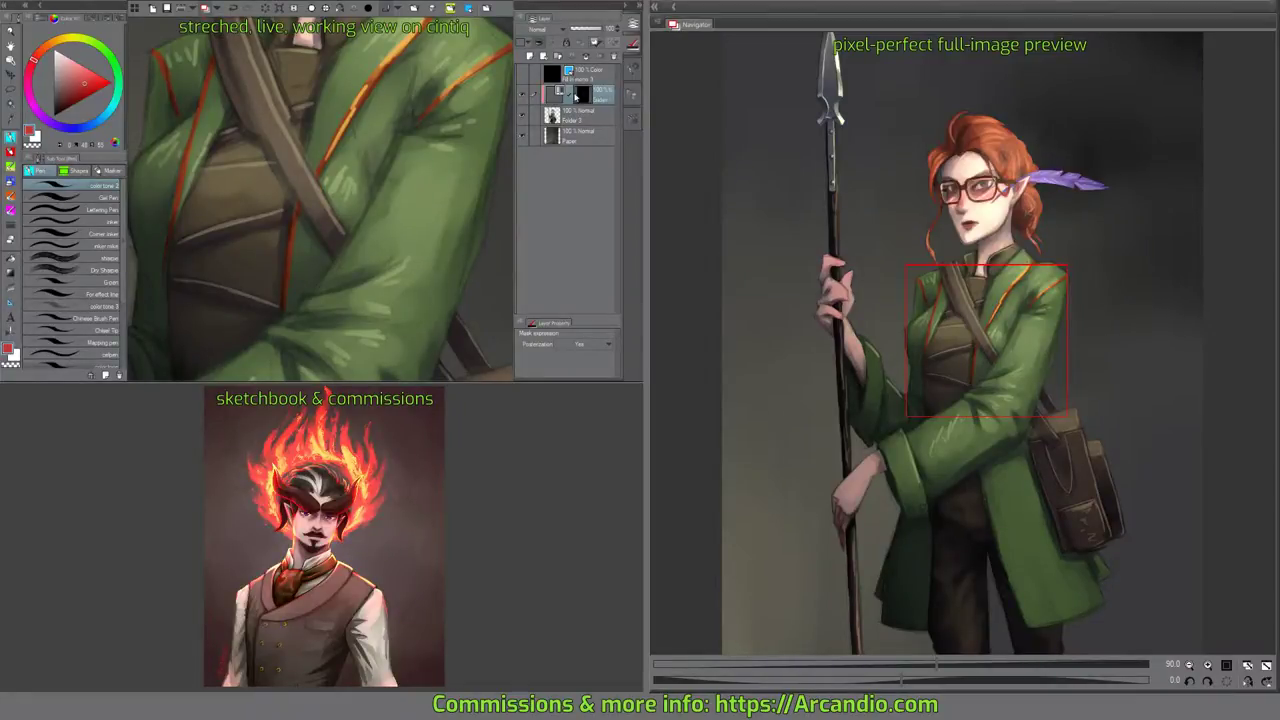
# Extend the orange trim down the coat's front edges beside the vest and touch it up near the spear-side shoulder.
pyautogui.moveTo(351, 264); pyautogui.dragTo(417, 201)
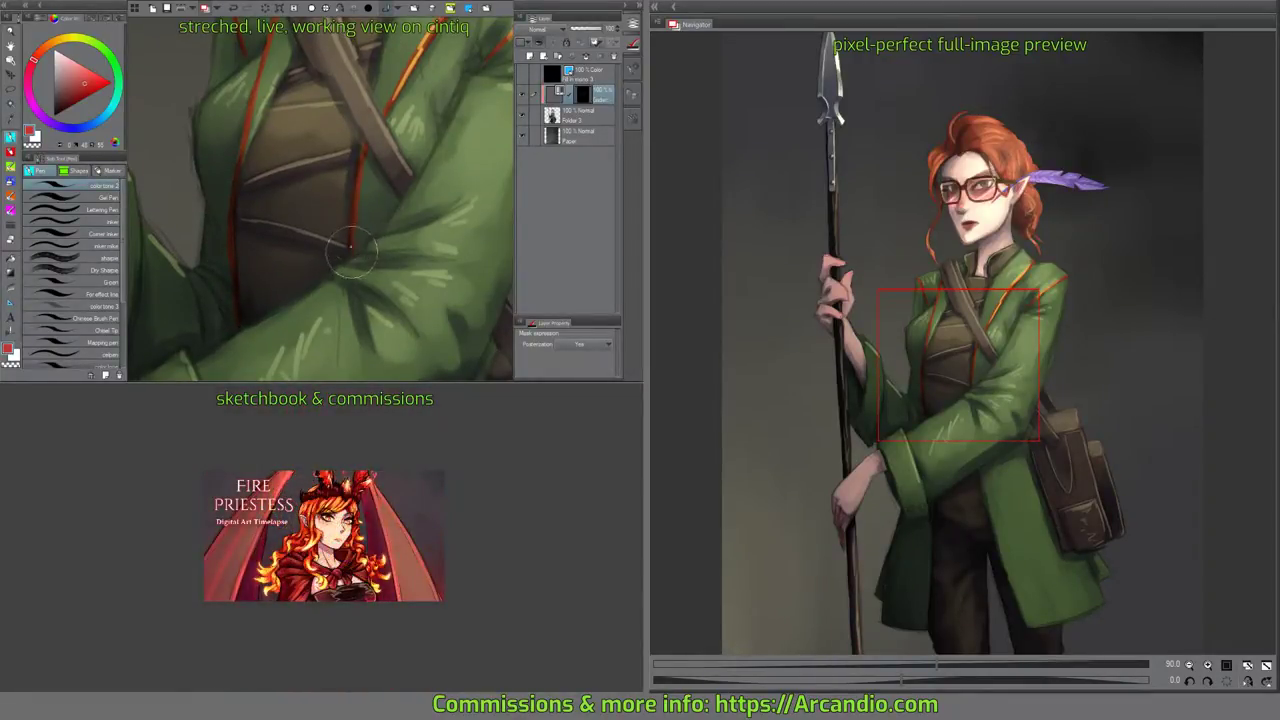
pyautogui.moveTo(352, 245); pyautogui.dragTo(410, 160)
pyautogui.moveTo(406, 218)
pyautogui.mouseDown()
pyautogui.moveTo(349, 272)
pyautogui.moveTo(383, 230)
pyautogui.mouseUp()
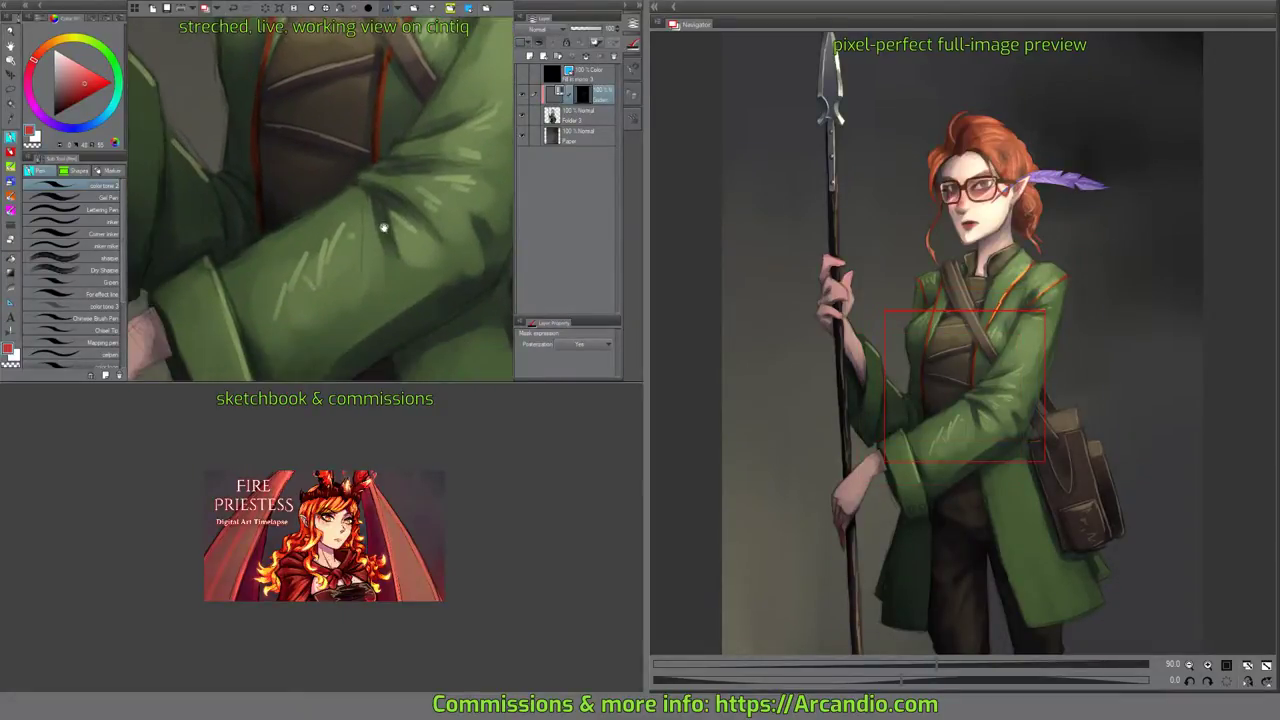
pyautogui.moveTo(358, 187); pyautogui.dragTo(399, 294)
pyautogui.moveTo(356, 171); pyautogui.dragTo(368, 243)
pyautogui.moveTo(314, 201)
pyautogui.mouseDown()
pyautogui.moveTo(325, 247)
pyautogui.moveTo(303, 195)
pyautogui.moveTo(320, 250)
pyautogui.moveTo(304, 178)
pyautogui.moveTo(322, 227)
pyautogui.mouseUp()
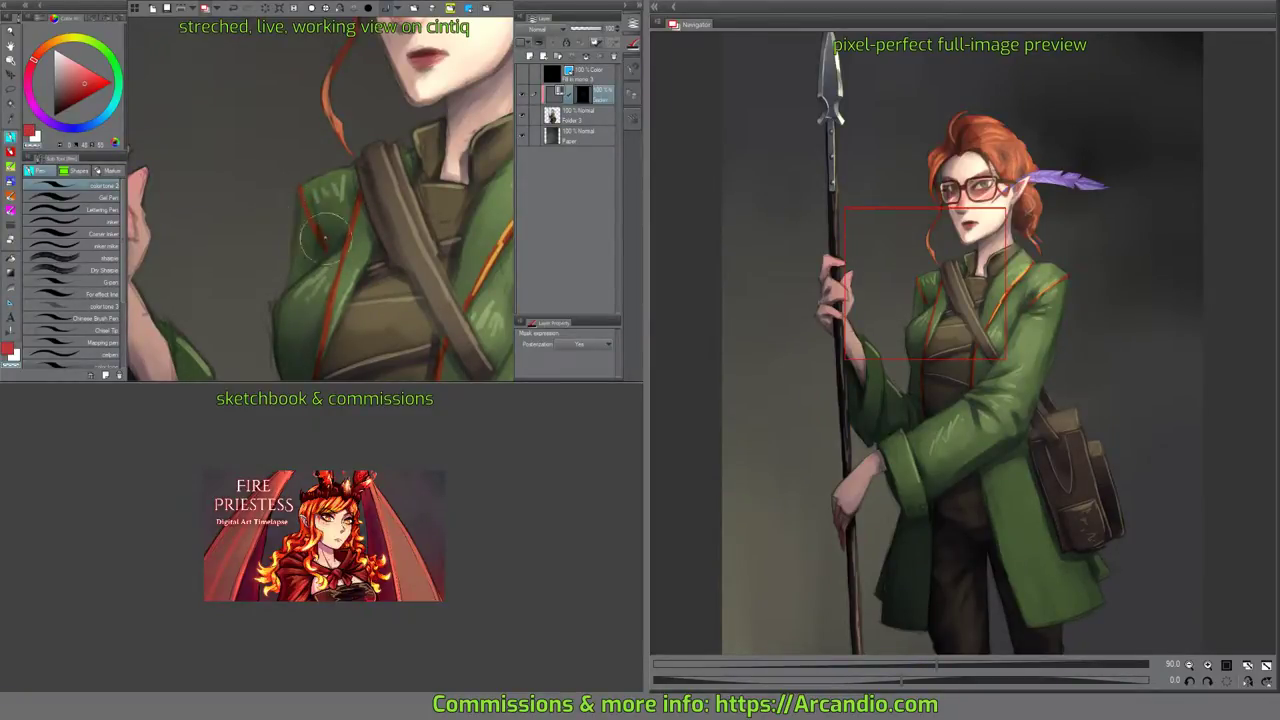
pyautogui.moveTo(457, 366); pyautogui.dragTo(296, 250)
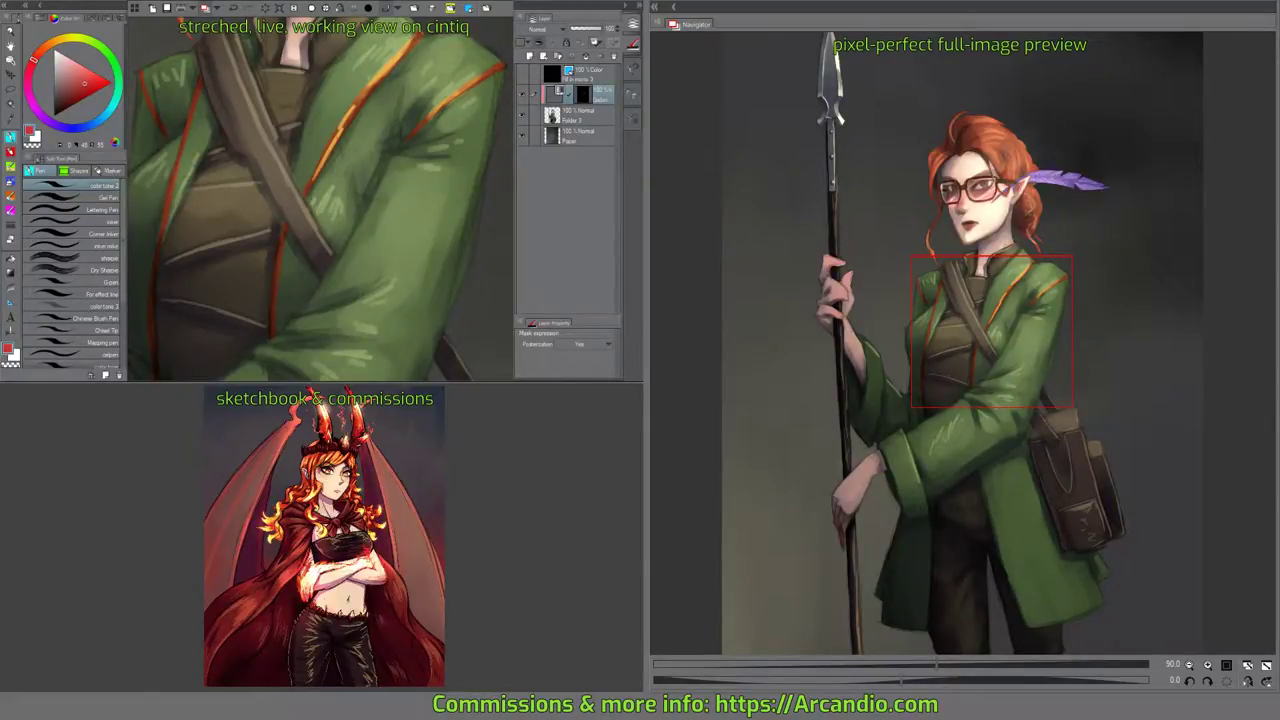
# Recolour the gradient map's red-brown node at position 34 to a less saturated orange-brown.
pyautogui.doubleClick(555, 96)
pyautogui.click(419, 111)
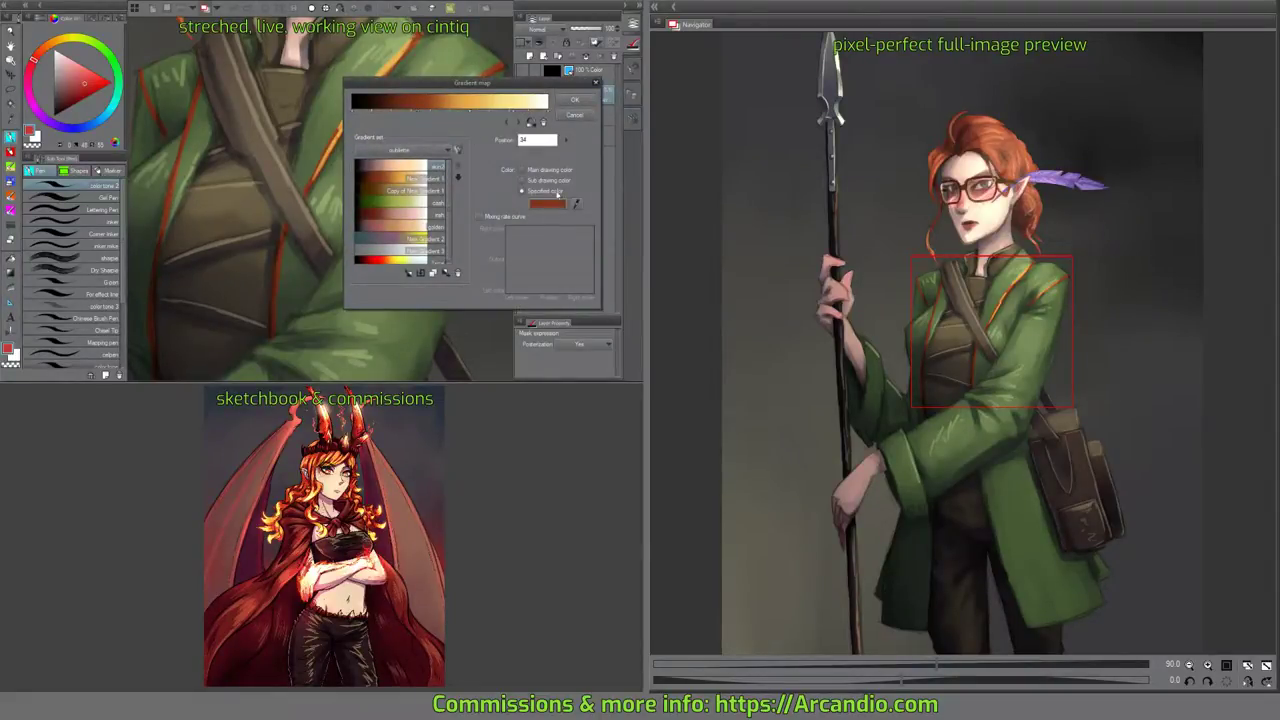
pyautogui.click(547, 203)
pyautogui.moveTo(409, 78); pyautogui.dragTo(417, 72)
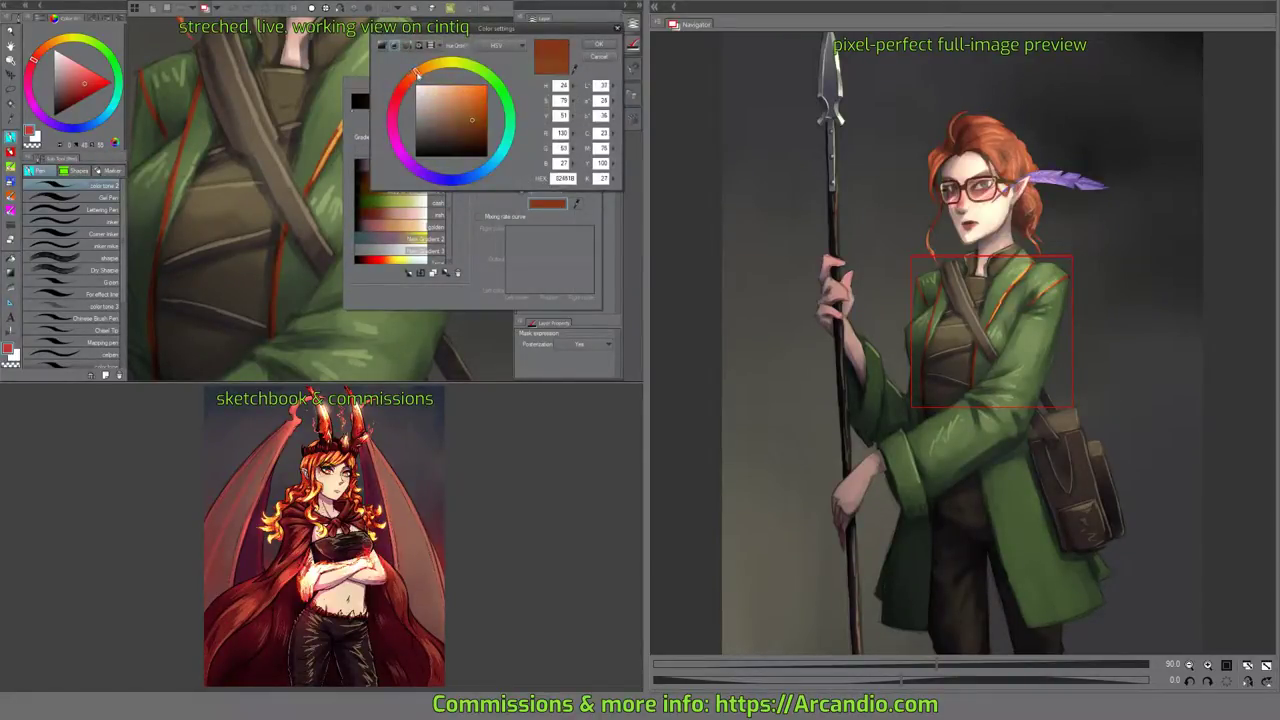
pyautogui.moveTo(473, 118); pyautogui.dragTo(462, 121)
pyautogui.click(597, 46)
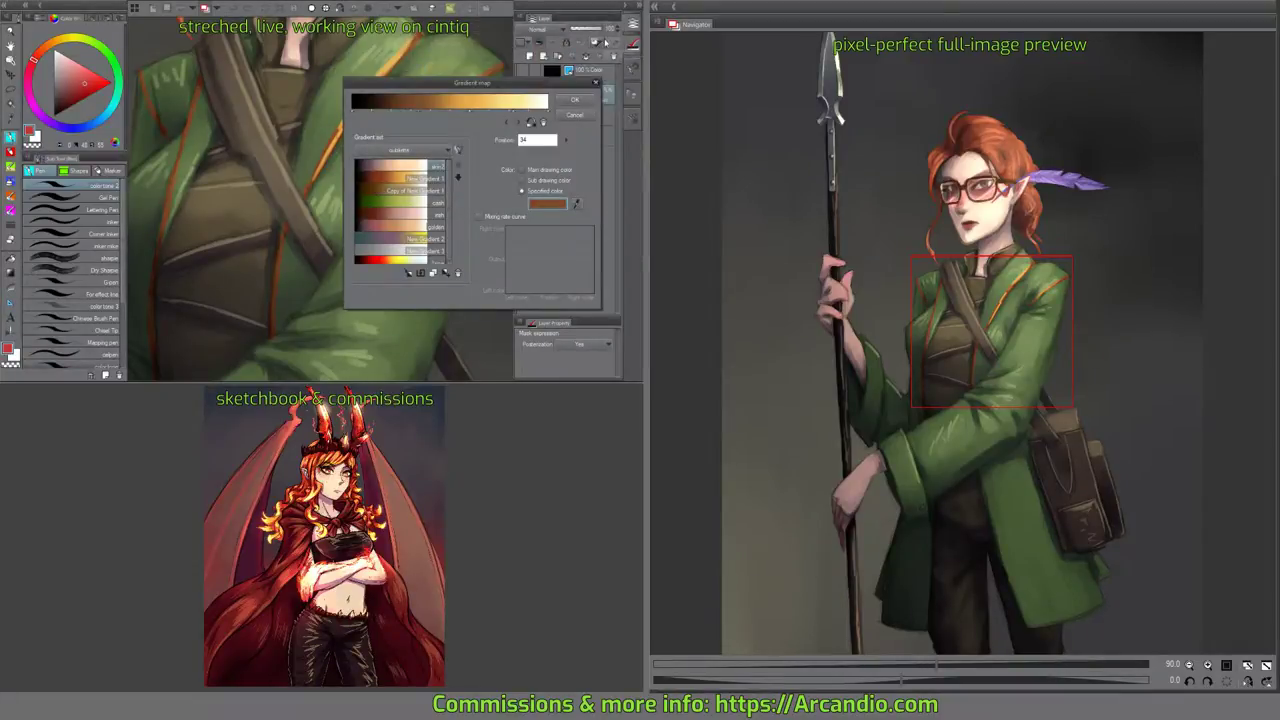
pyautogui.click(575, 100)
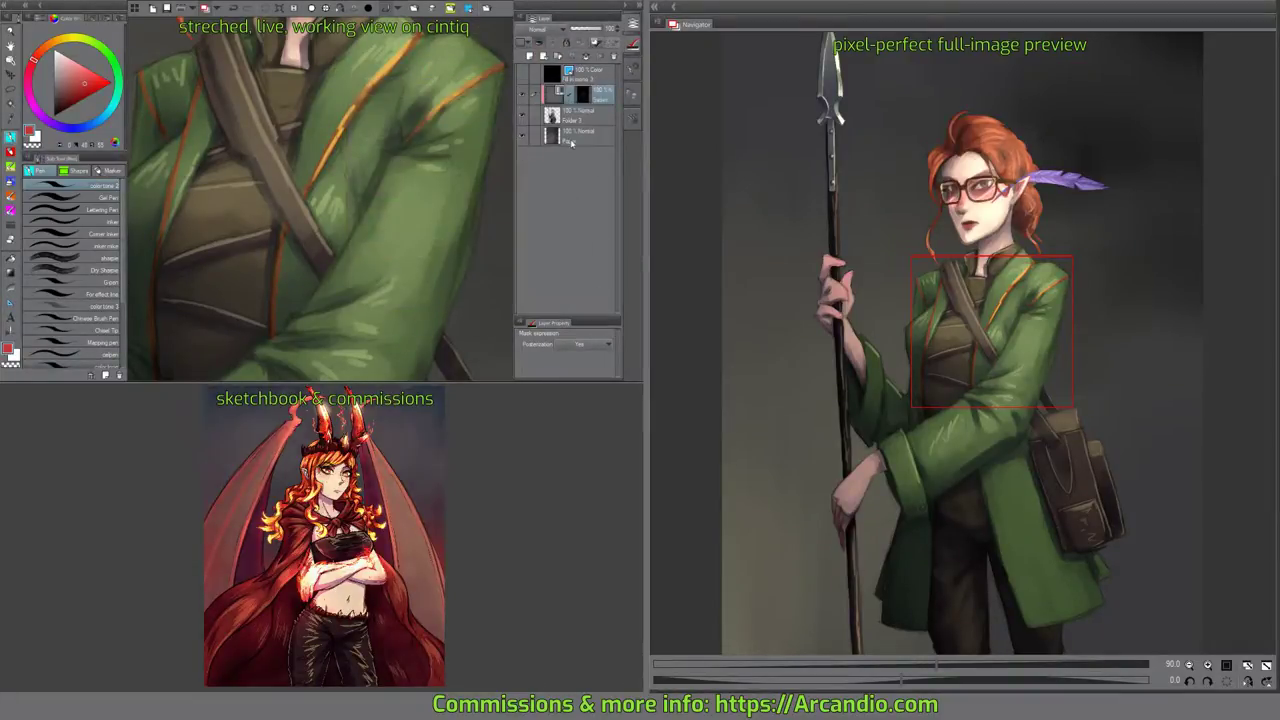
# Refine the orange trim on the gradient map's mask along the coat's lapel and front edges.
pyautogui.click(583, 95)
pyautogui.moveTo(387, 261); pyautogui.dragTo(394, 220)
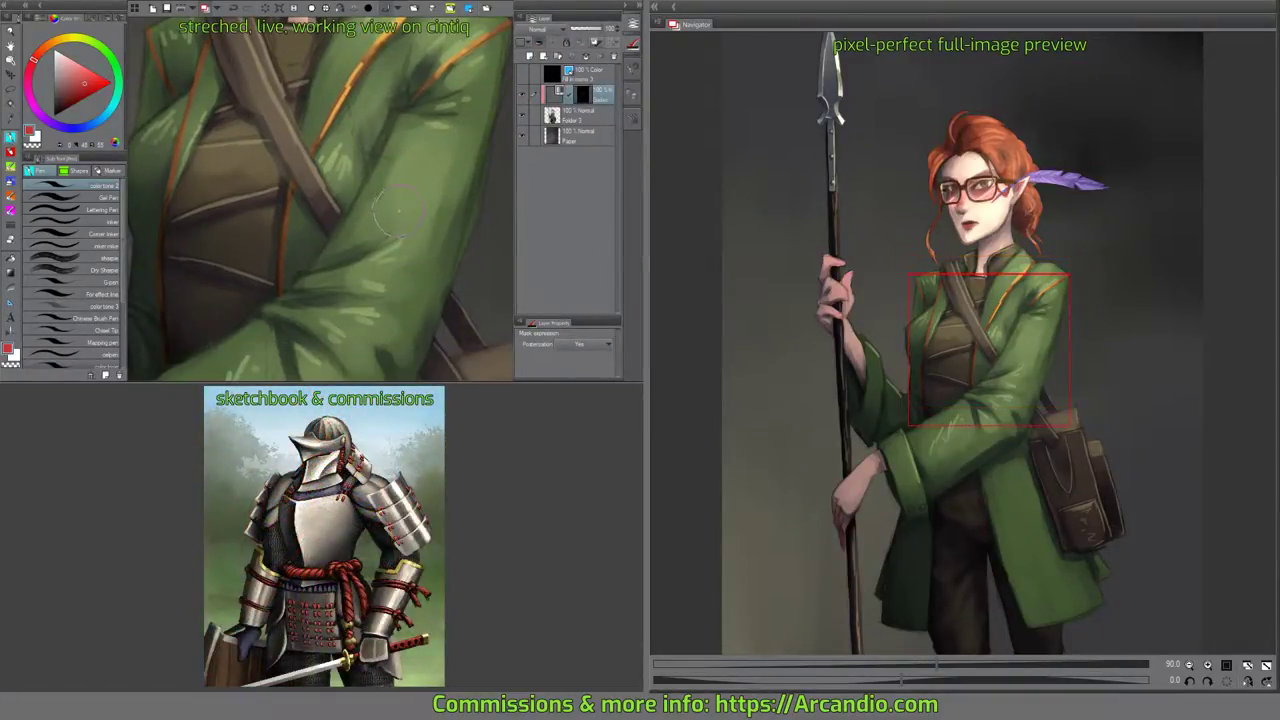
pyautogui.moveTo(457, 263); pyautogui.dragTo(443, 229)
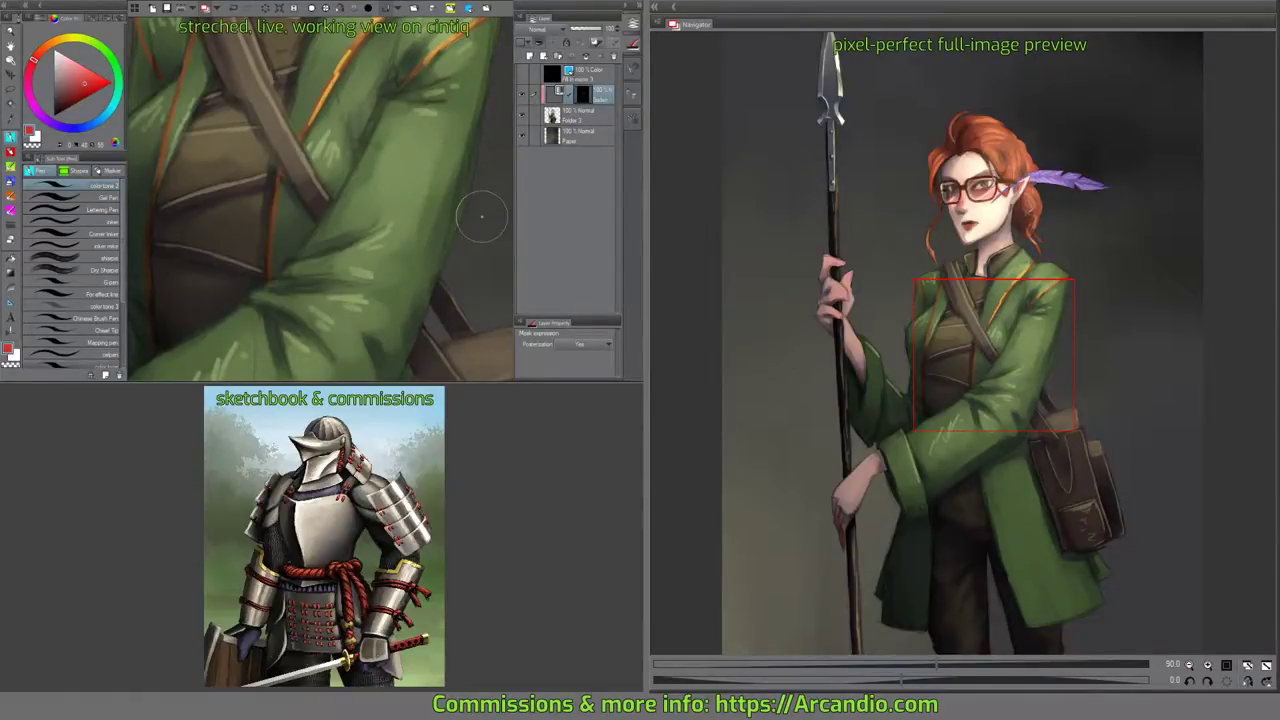
pyautogui.moveTo(350, 235); pyautogui.dragTo(372, 301)
pyautogui.moveTo(325, 203); pyautogui.dragTo(344, 161)
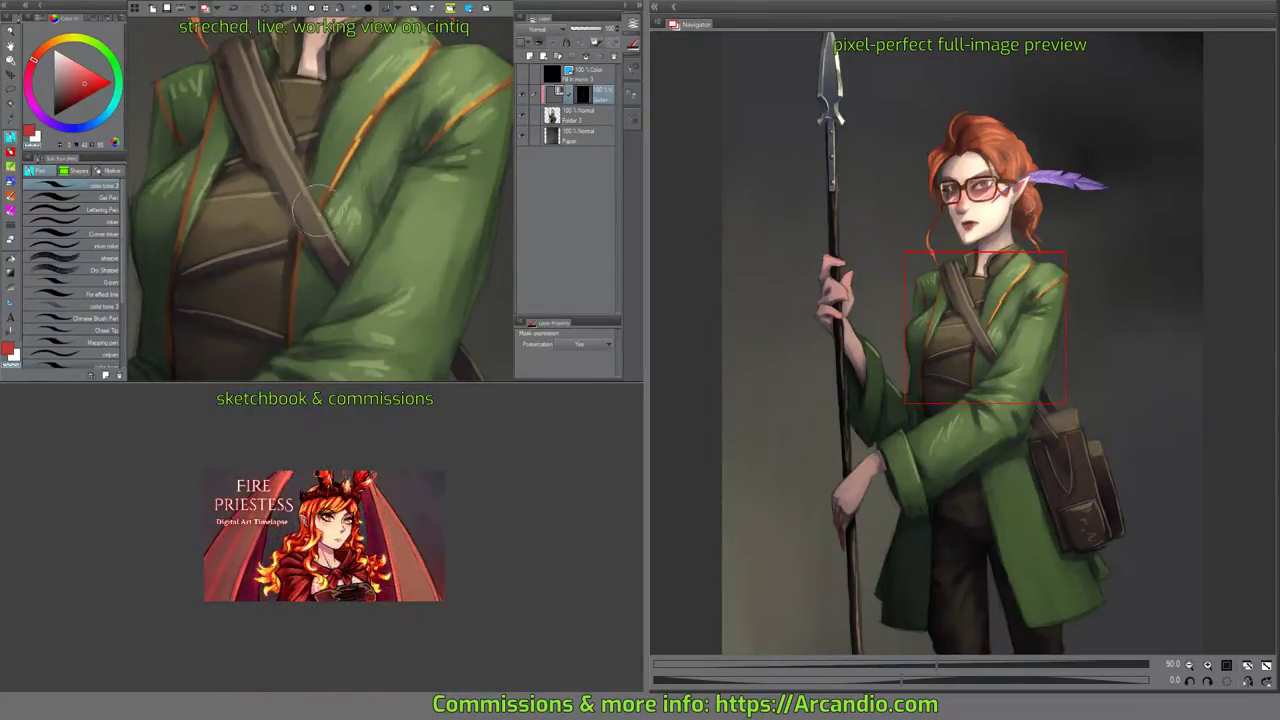
pyautogui.moveTo(372, 240); pyautogui.dragTo(348, 188)
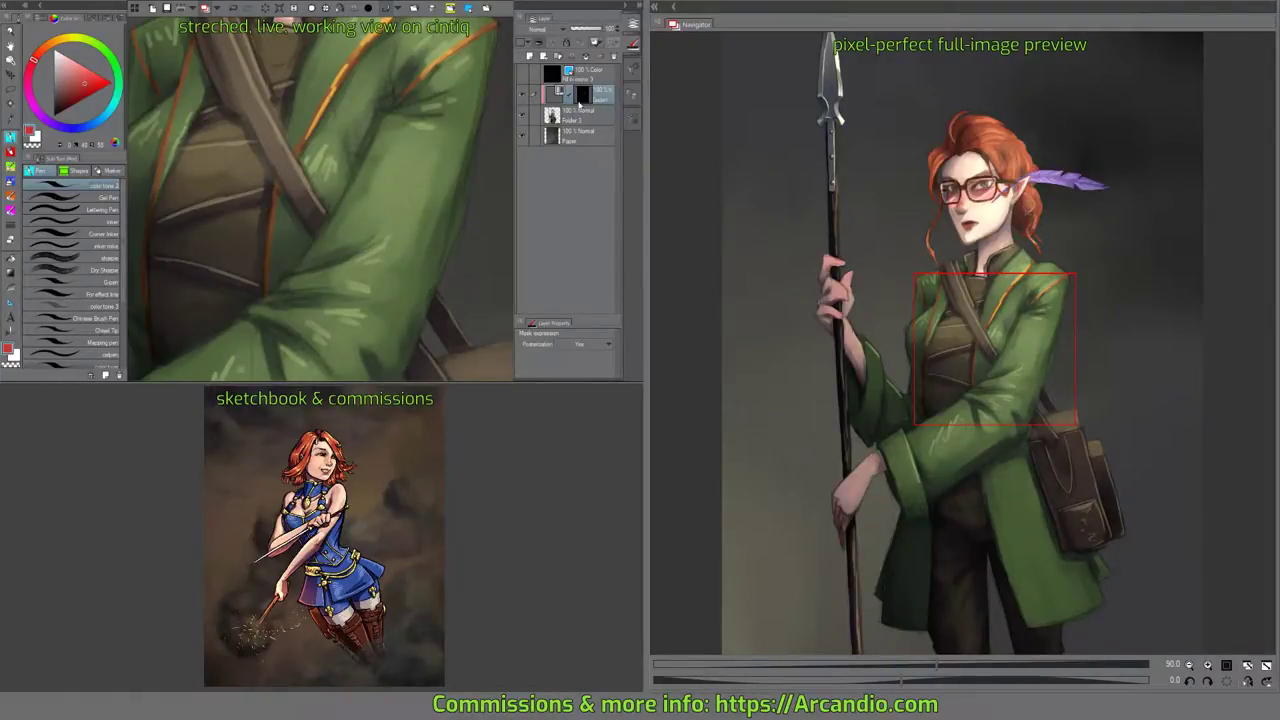
# Paint orange trim along the cuff edge of the sleeve crossing the body and colour its two buttons.
pyautogui.moveTo(361, 212); pyautogui.dragTo(425, 132)
pyautogui.moveTo(364, 268)
pyautogui.mouseDown()
pyautogui.moveTo(409, 163)
pyautogui.moveTo(386, 214)
pyautogui.moveTo(430, 143)
pyautogui.moveTo(495, 80)
pyautogui.mouseUp()
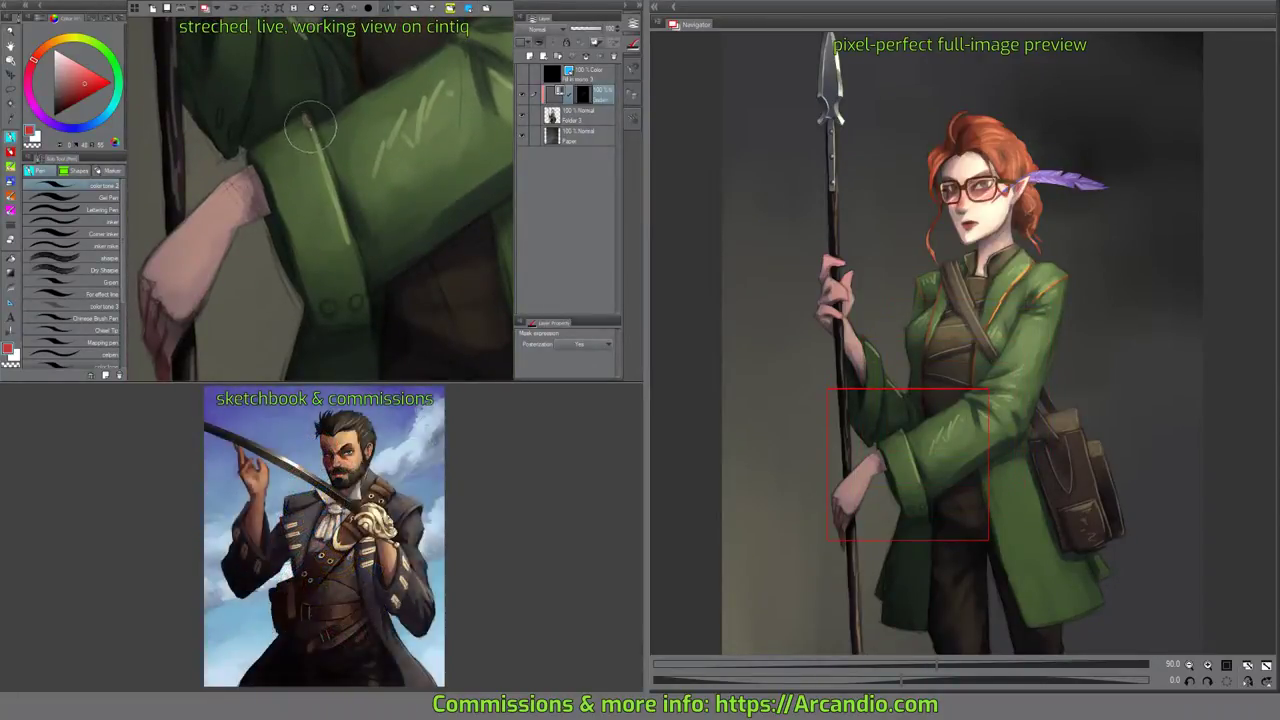
pyautogui.moveTo(310, 127)
pyautogui.mouseDown()
pyautogui.moveTo(326, 156)
pyautogui.moveTo(300, 122)
pyautogui.moveTo(308, 100)
pyautogui.moveTo(316, 212)
pyautogui.moveTo(340, 166)
pyautogui.mouseUp()
pyautogui.moveTo(408, 240); pyautogui.dragTo(279, 112)
pyautogui.moveTo(322, 152)
pyautogui.mouseDown()
pyautogui.moveTo(282, 237)
pyautogui.moveTo(362, 77)
pyautogui.mouseUp()
pyautogui.moveTo(334, 118)
pyautogui.mouseDown()
pyautogui.moveTo(360, 72)
pyautogui.moveTo(331, 123)
pyautogui.moveTo(355, 93)
pyautogui.moveTo(407, 76)
pyautogui.moveTo(435, 99)
pyautogui.moveTo(449, 145)
pyautogui.moveTo(406, 162)
pyautogui.moveTo(438, 116)
pyautogui.moveTo(449, 176)
pyautogui.moveTo(420, 179)
pyautogui.moveTo(466, 162)
pyautogui.moveTo(427, 84)
pyautogui.moveTo(300, 175)
pyautogui.mouseUp()
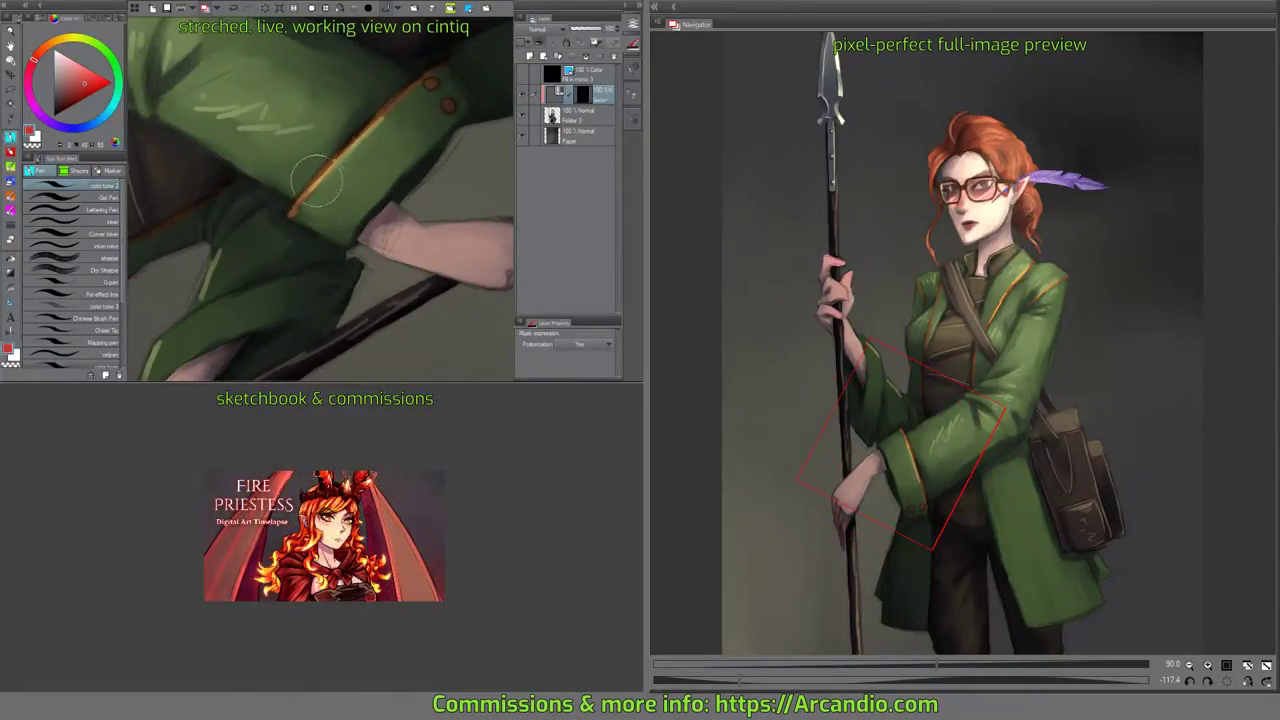
pyautogui.moveTo(415, 83); pyautogui.dragTo(455, 65)
pyautogui.moveTo(455, 120); pyautogui.dragTo(318, 284)
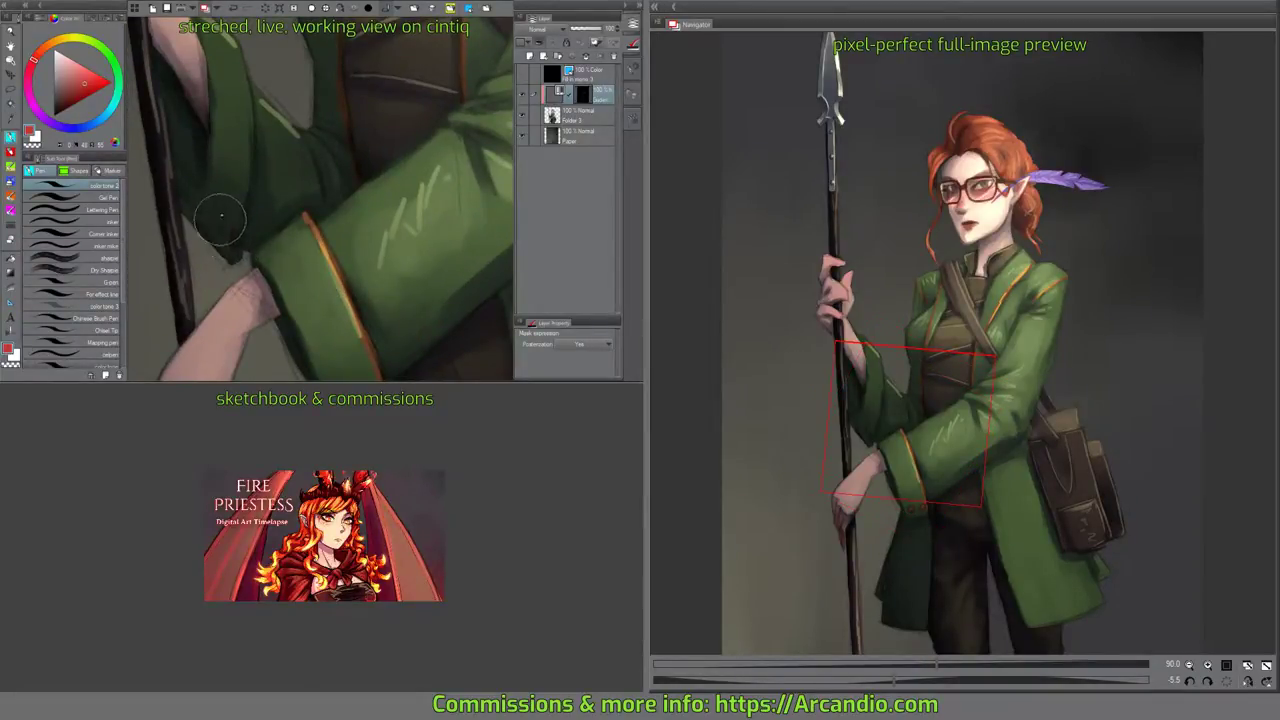
# Paint orange trim along the edge of the spear-holding arm's open sleeve, including the buttons at its lower end.
pyautogui.moveTo(221, 214)
pyautogui.mouseDown()
pyautogui.moveTo(300, 190)
pyautogui.moveTo(432, 277)
pyautogui.moveTo(460, 220)
pyautogui.moveTo(465, 130)
pyautogui.mouseUp()
pyautogui.moveTo(304, 240); pyautogui.dragTo(273, 291)
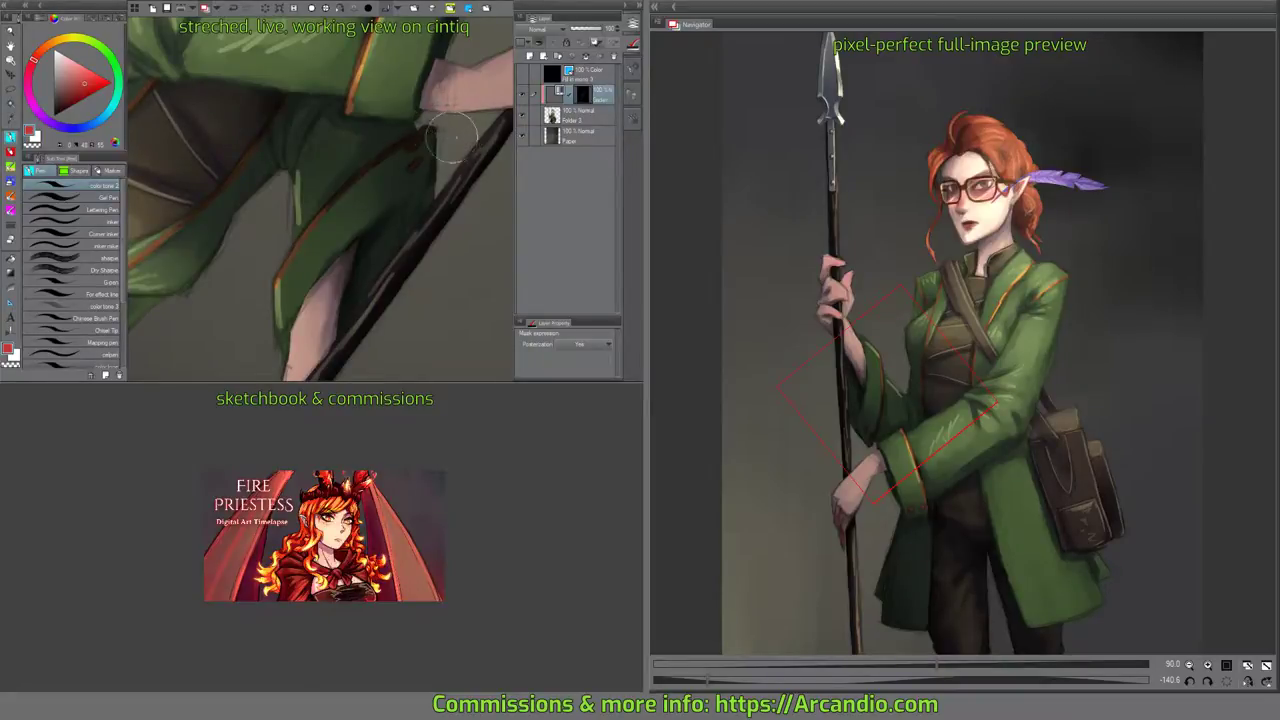
pyautogui.moveTo(436, 132); pyautogui.dragTo(400, 258)
pyautogui.moveTo(376, 212); pyautogui.dragTo(401, 225)
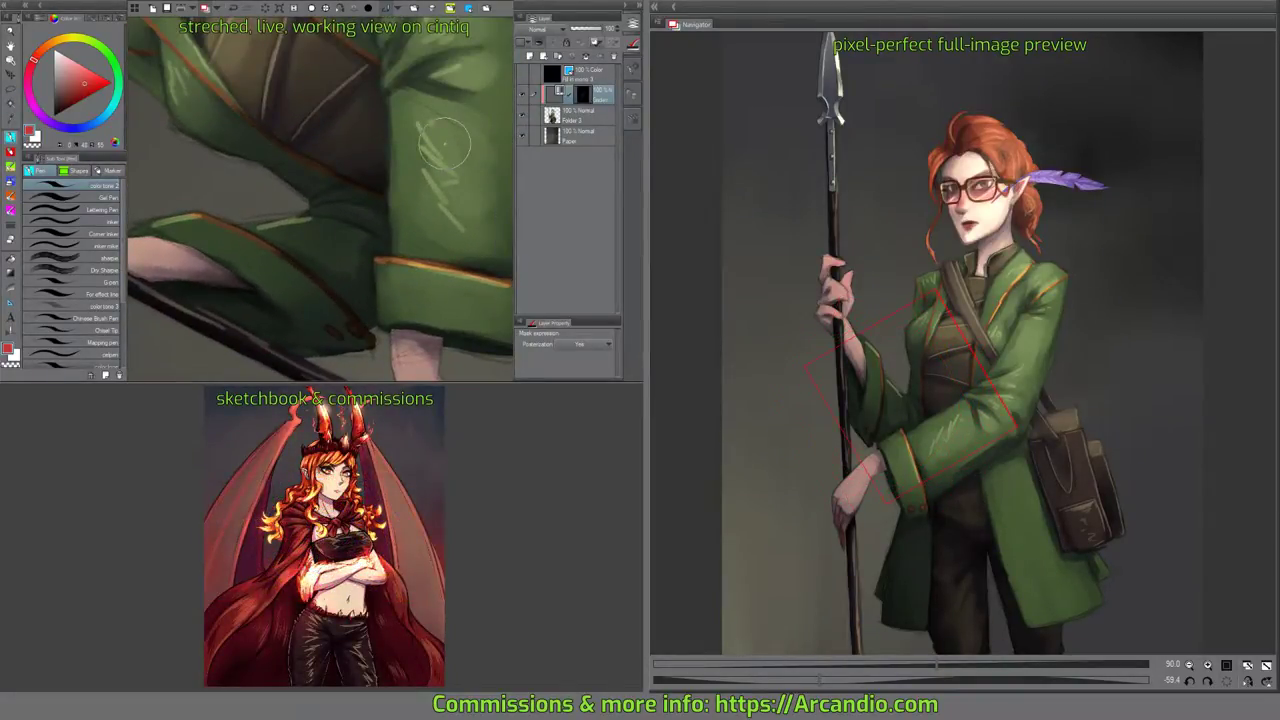
# Paint a small orange-brown accent on the shoulder bag where the strap meets its flap.
pyautogui.moveTo(444, 143)
pyautogui.mouseDown()
pyautogui.moveTo(441, 243)
pyautogui.moveTo(336, 240)
pyautogui.mouseUp()
pyautogui.moveTo(443, 206)
pyautogui.mouseDown()
pyautogui.moveTo(270, 204)
pyautogui.moveTo(401, 297)
pyautogui.mouseUp()
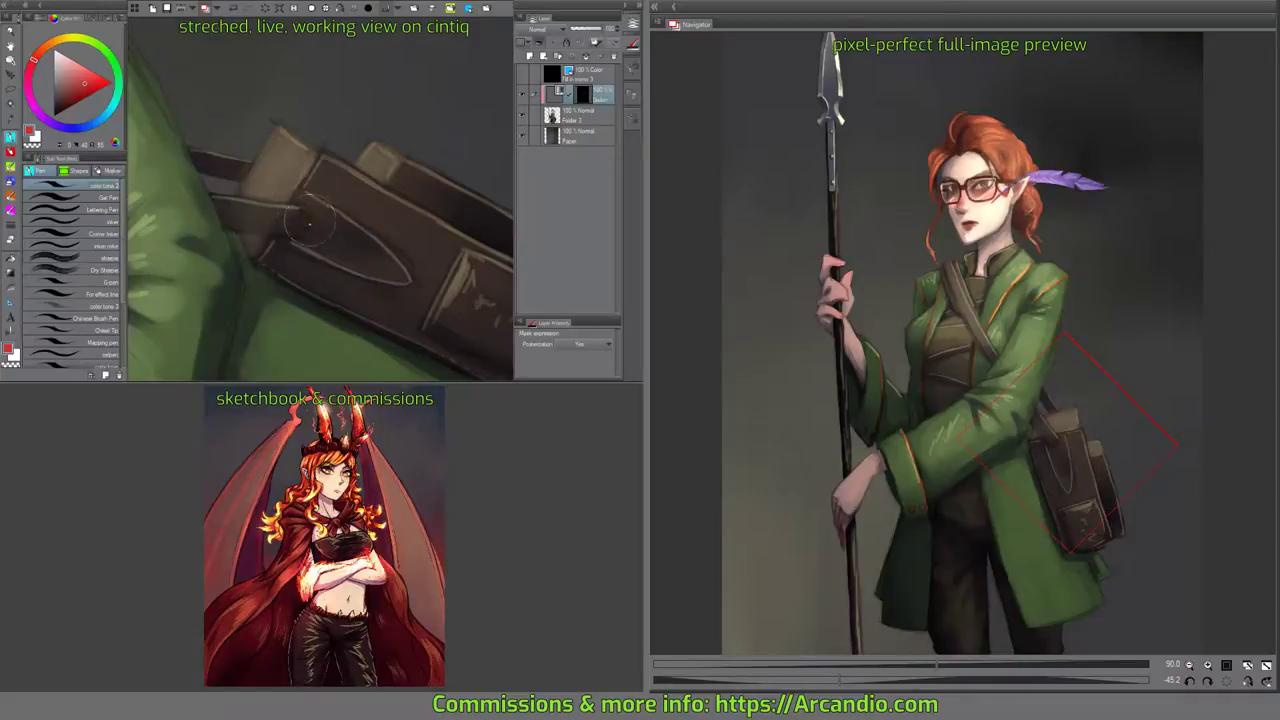
pyautogui.moveTo(367, 216); pyautogui.dragTo(389, 197)
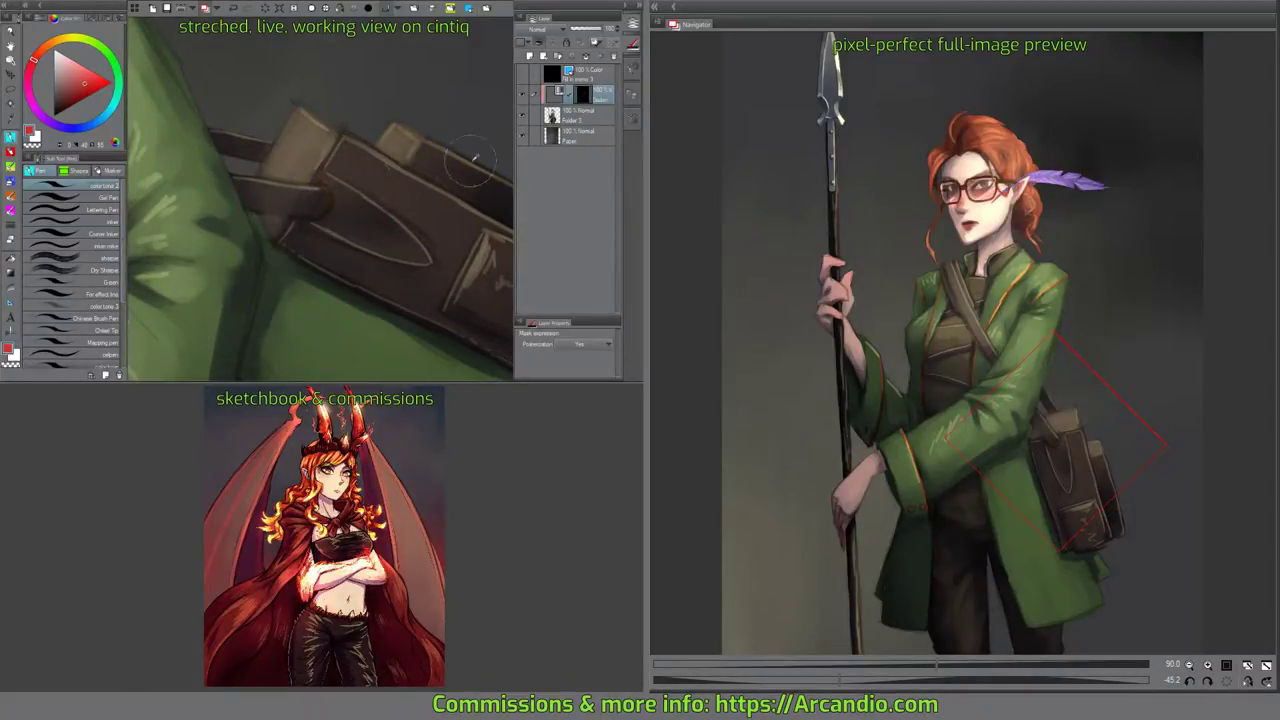
pyautogui.moveTo(468, 186); pyautogui.dragTo(391, 160)
# Paint orange trim along the coat's bottom hem and the rear flap below the bag, and save the painting.
pyautogui.scroll(-4, 404, 182)
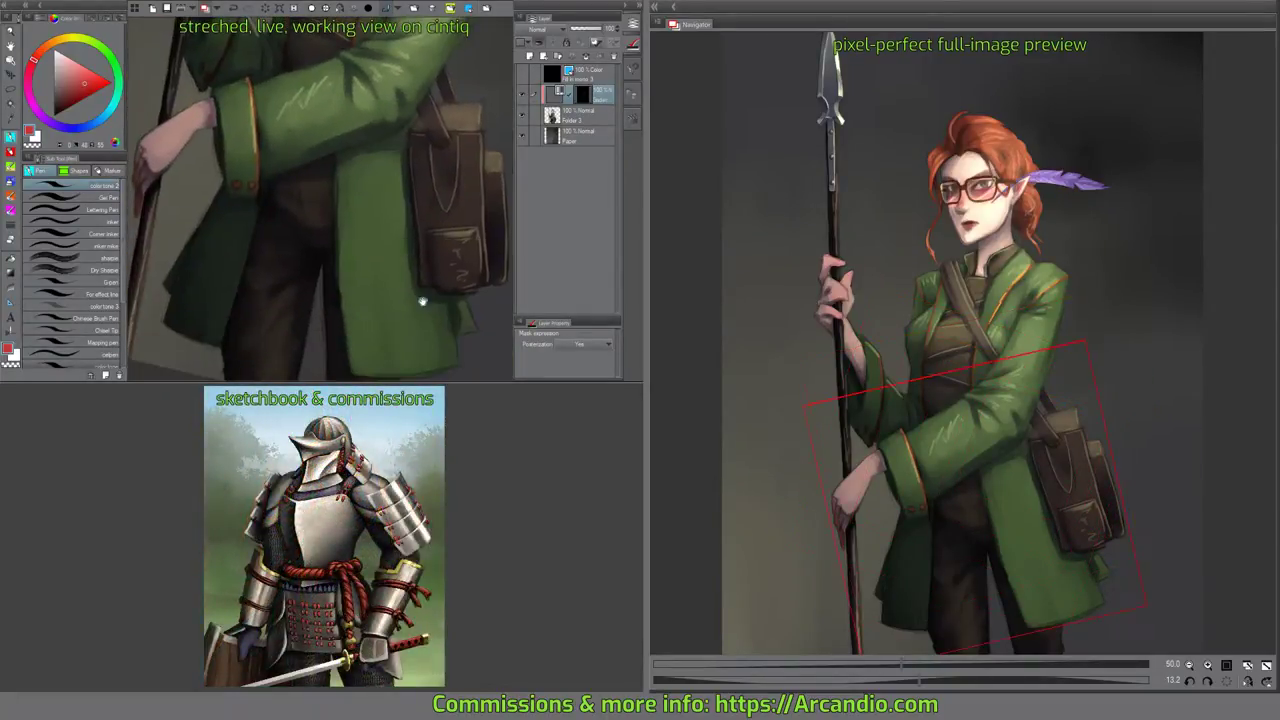
pyautogui.moveTo(422, 301)
pyautogui.mouseDown()
pyautogui.moveTo(411, 163)
pyautogui.moveTo(357, 137)
pyautogui.mouseUp()
pyautogui.scroll(5, 357, 137)
pyautogui.moveTo(318, 203); pyautogui.dragTo(355, 165)
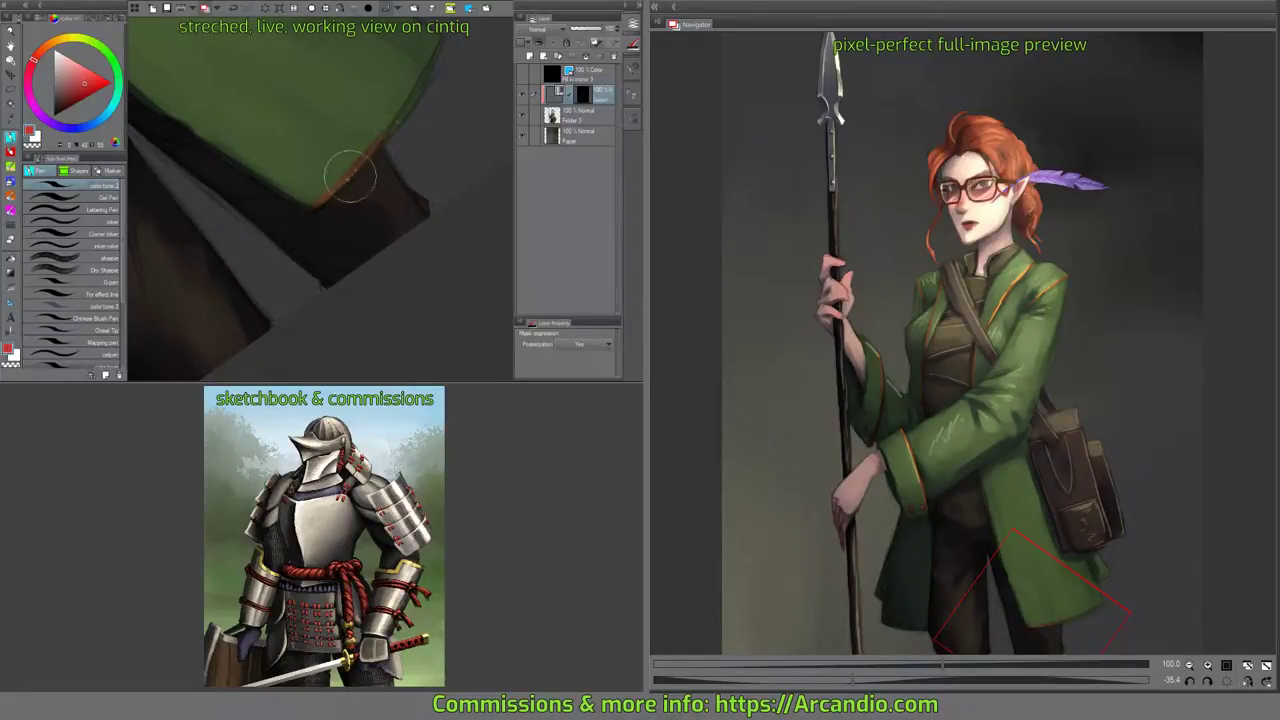
pyautogui.moveTo(349, 177); pyautogui.dragTo(342, 240)
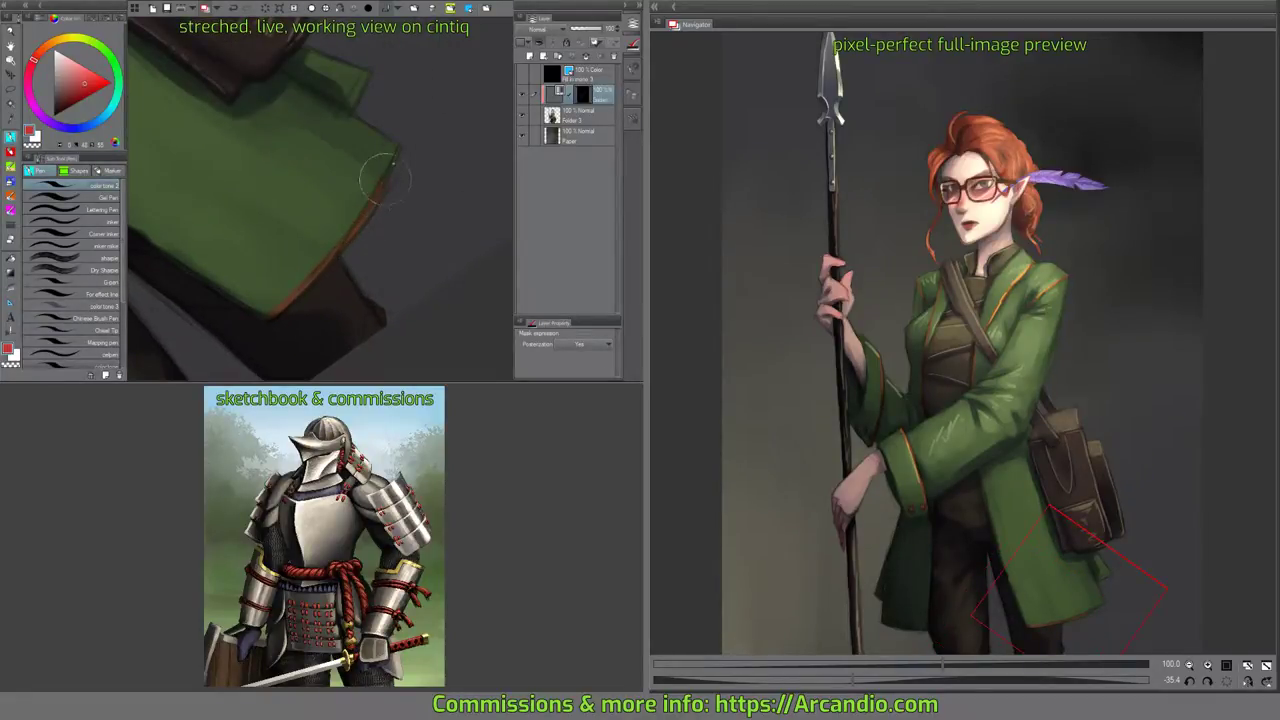
pyautogui.moveTo(405, 111); pyautogui.dragTo(349, 196)
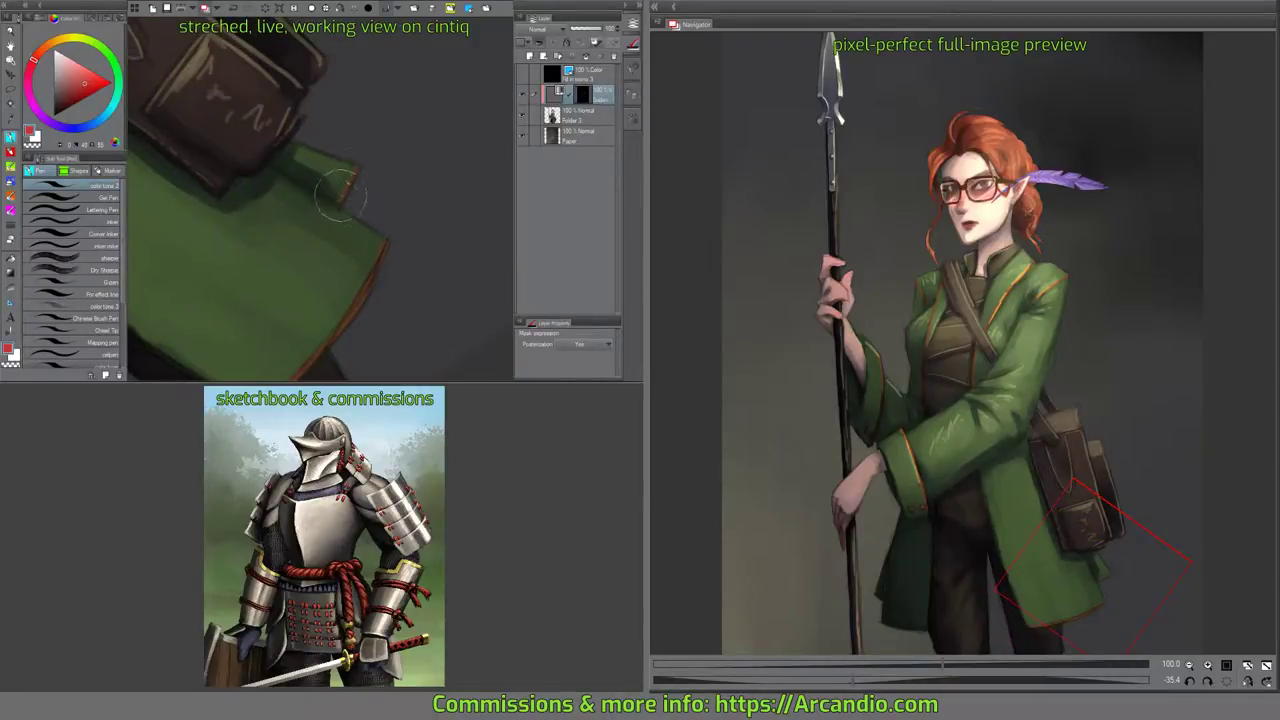
pyautogui.moveTo(337, 203)
pyautogui.mouseDown()
pyautogui.moveTo(457, 120)
pyautogui.moveTo(411, 194)
pyautogui.moveTo(458, 193)
pyautogui.moveTo(429, 217)
pyautogui.moveTo(466, 206)
pyautogui.moveTo(391, 186)
pyautogui.moveTo(485, 128)
pyautogui.moveTo(286, 294)
pyautogui.moveTo(343, 171)
pyautogui.moveTo(366, 189)
pyautogui.moveTo(352, 180)
pyautogui.moveTo(390, 112)
pyautogui.mouseUp()
pyautogui.click(311, 9)
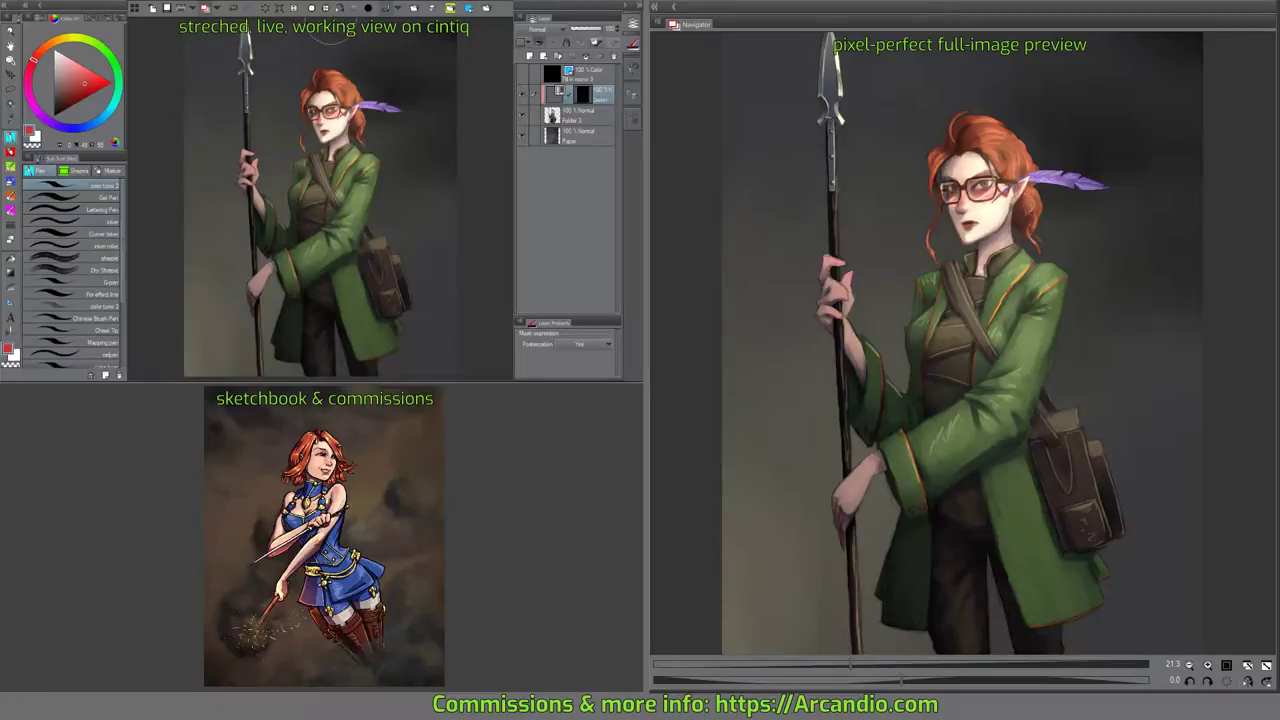
pyautogui.hotkey('ctrl', 's')
# Try painting orange zigzag embroidery along the near lapel of the coat and undo it.
pyautogui.scroll(-2, 419, 195)
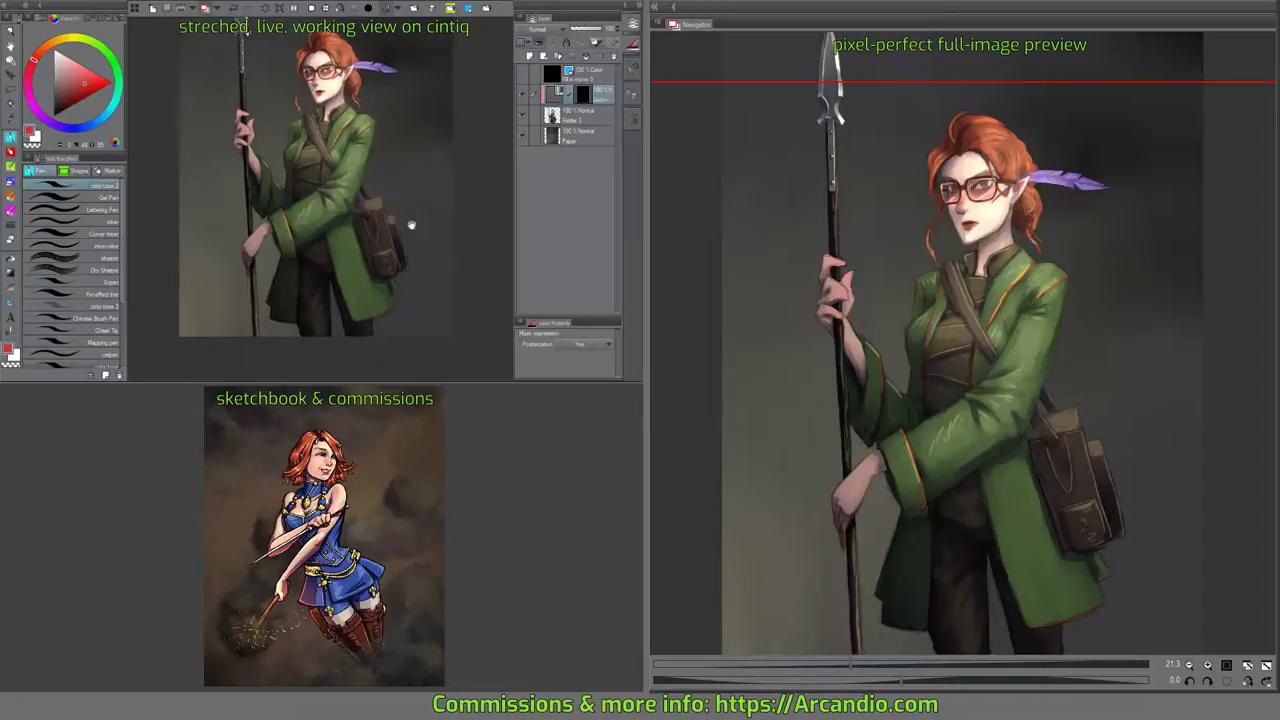
pyautogui.scroll(2, 393, 199)
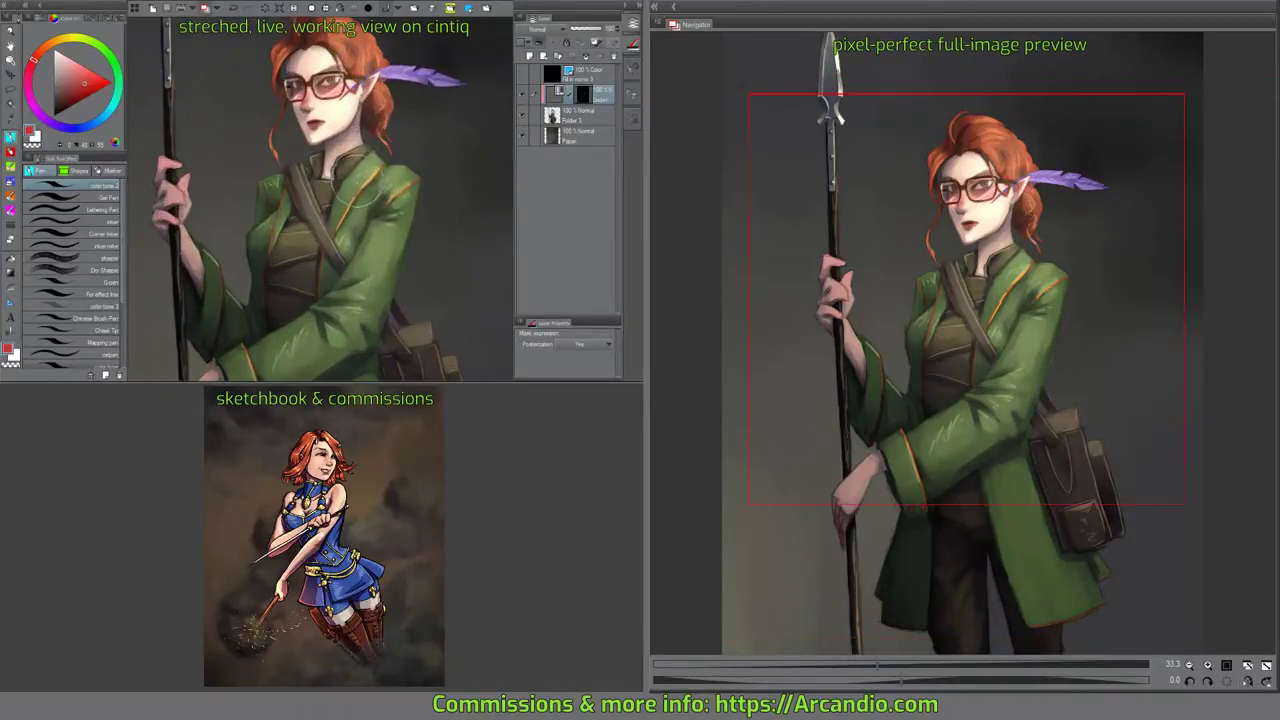
pyautogui.scroll(4, 355, 190)
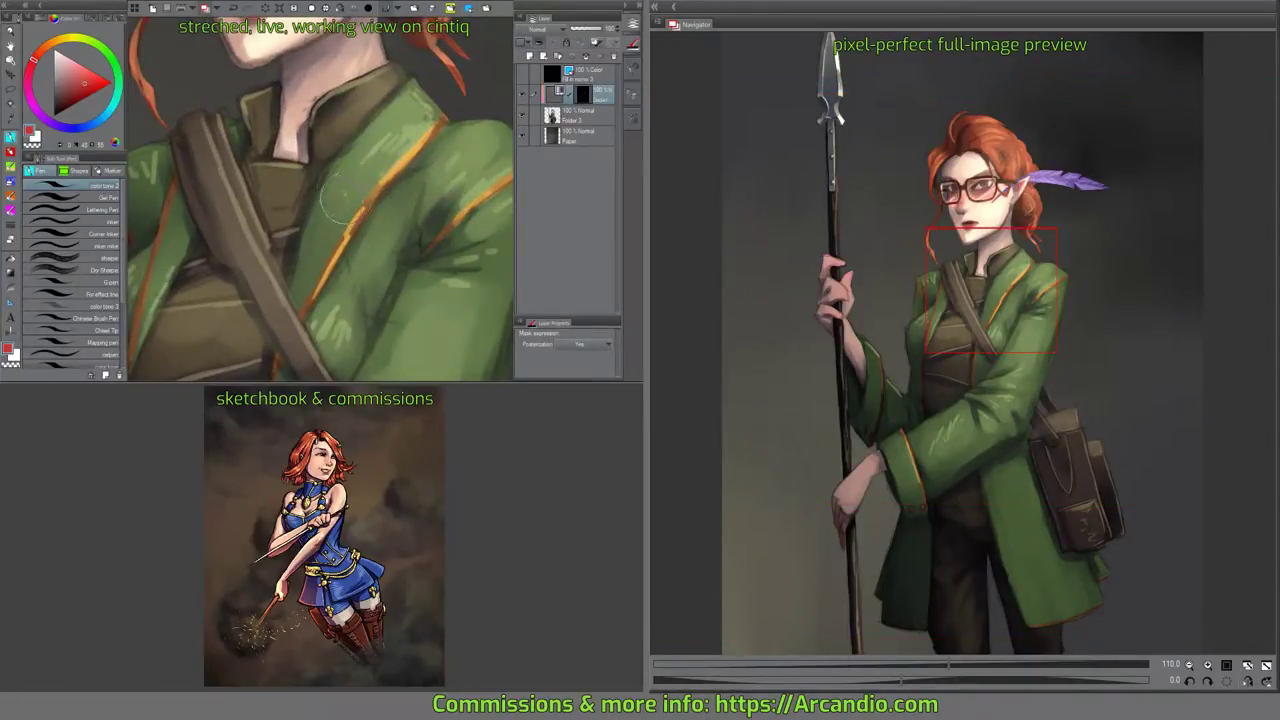
pyautogui.moveTo(350, 204)
pyautogui.mouseDown()
pyautogui.moveTo(357, 160)
pyautogui.moveTo(400, 122)
pyautogui.mouseUp()
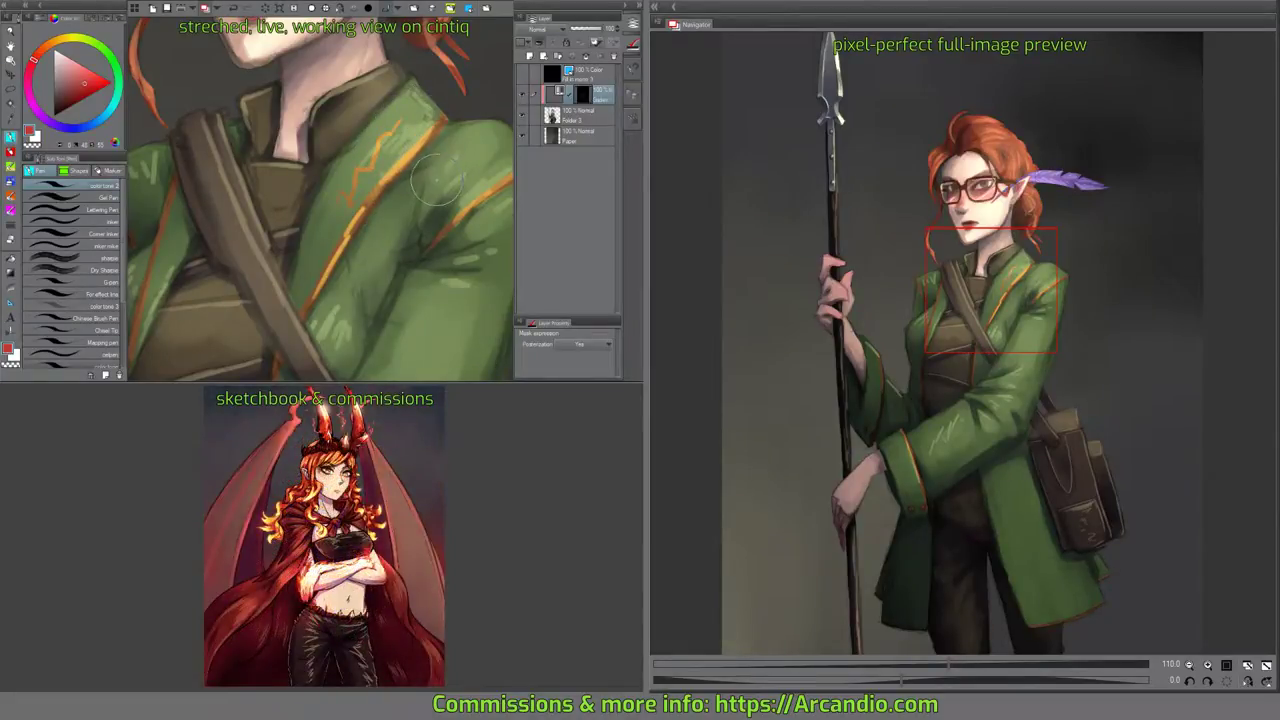
pyautogui.hotkey('ctrl', 'z')
pyautogui.moveTo(383, 230); pyautogui.dragTo(420, 190)
pyautogui.moveTo(335, 251)
pyautogui.mouseDown()
pyautogui.moveTo(312, 203)
pyautogui.moveTo(335, 185)
pyautogui.moveTo(347, 134)
pyautogui.mouseUp()
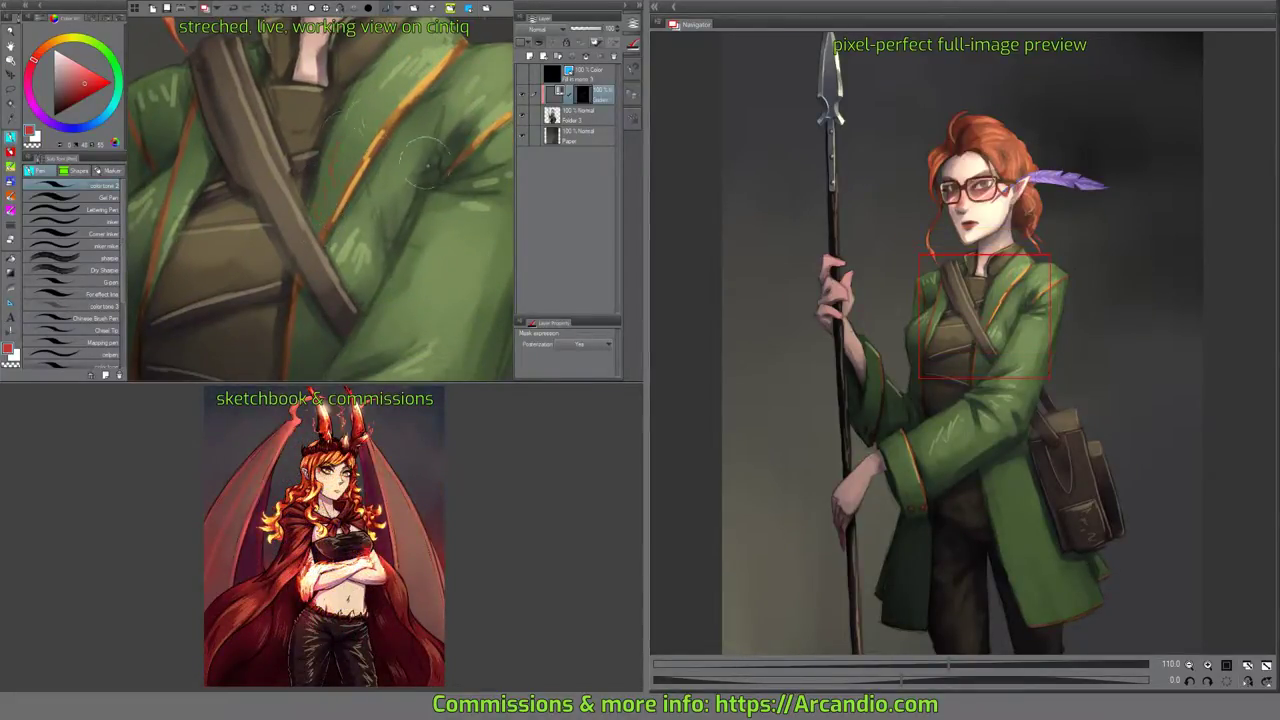
pyautogui.moveTo(429, 184); pyautogui.dragTo(419, 205)
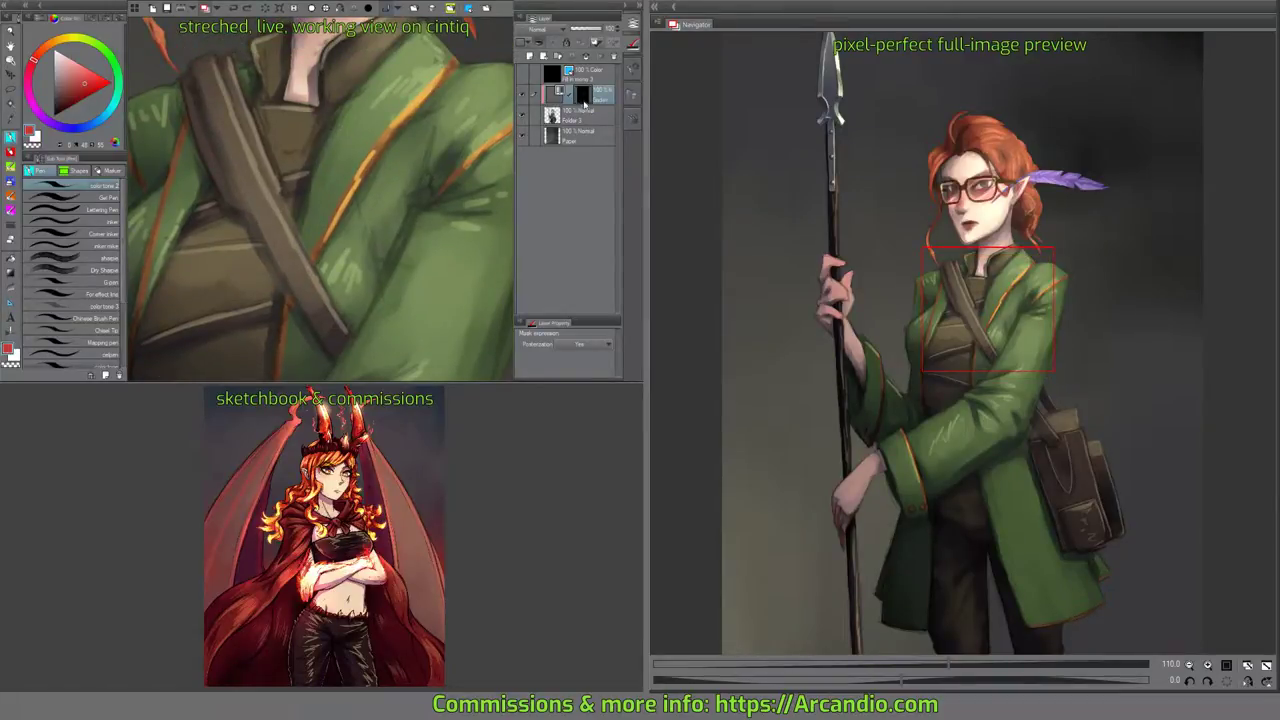
# Duplicate the trim's gradient-map layer twice, compare the effect with the copy shown and hidden, and leave the top copy hidden.
pyautogui.hotkey('ctrl', 'v')
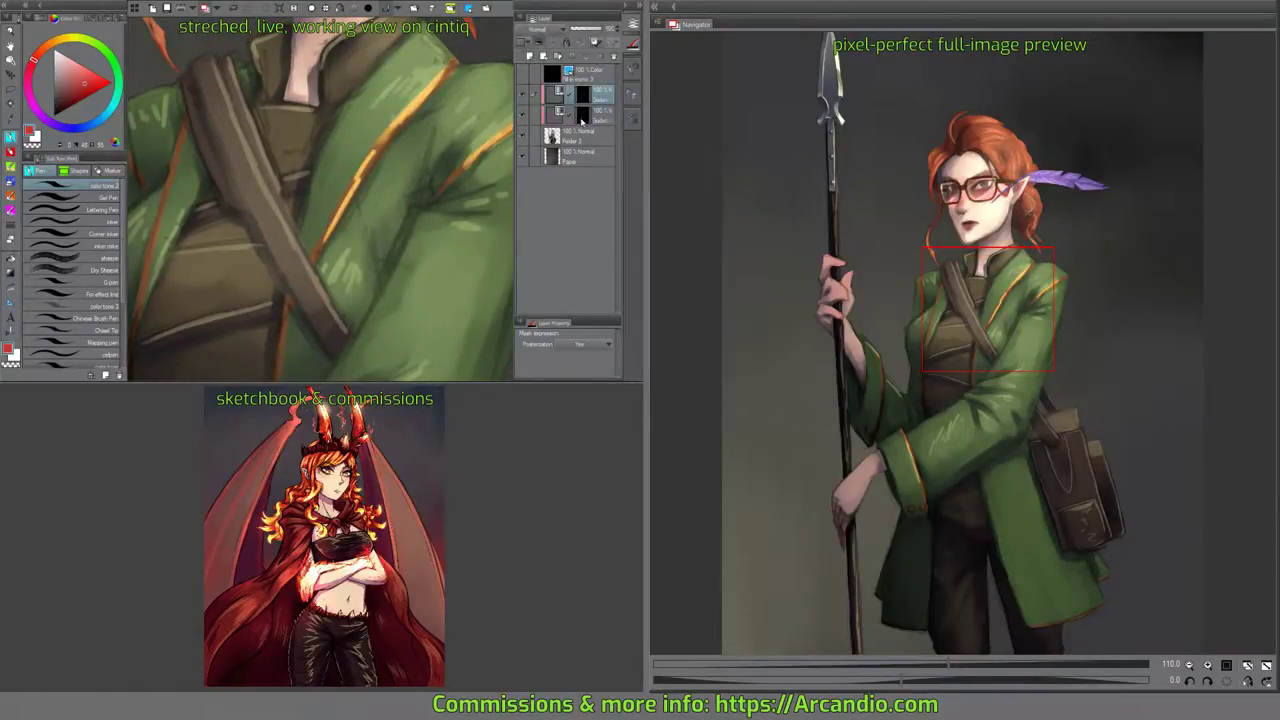
pyautogui.click(603, 118)
pyautogui.click(521, 95)
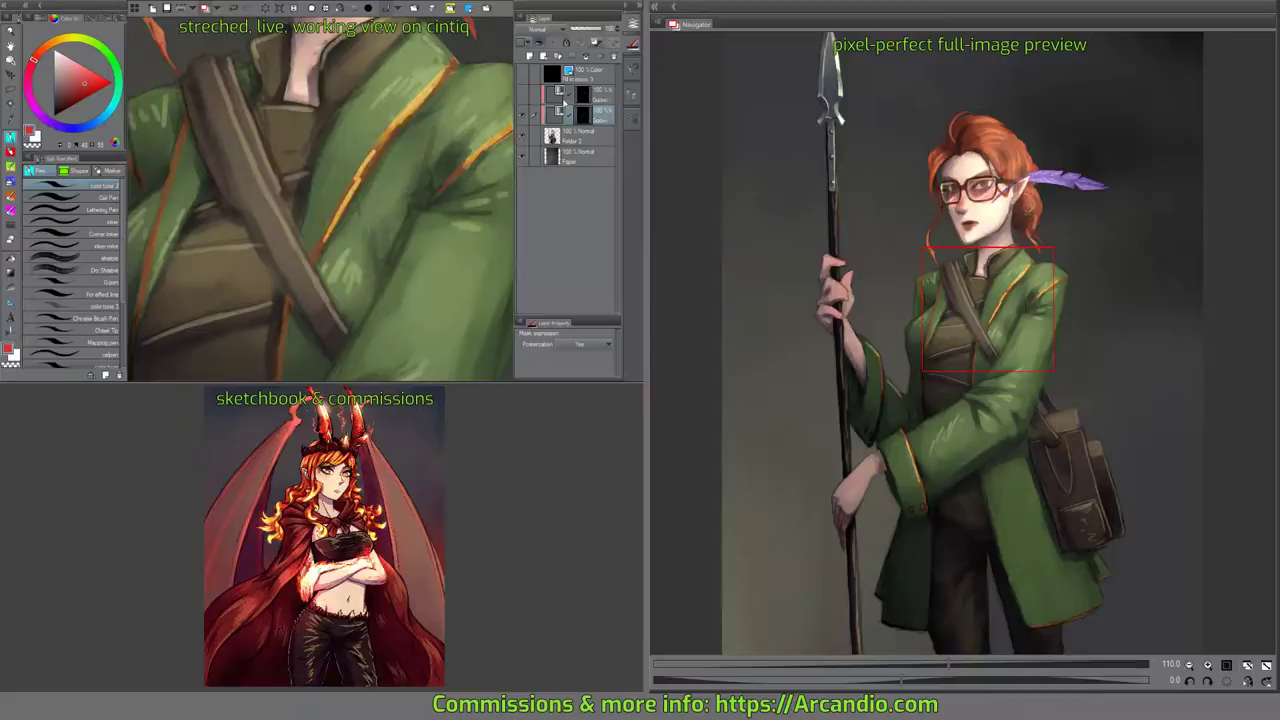
pyautogui.click(522, 95)
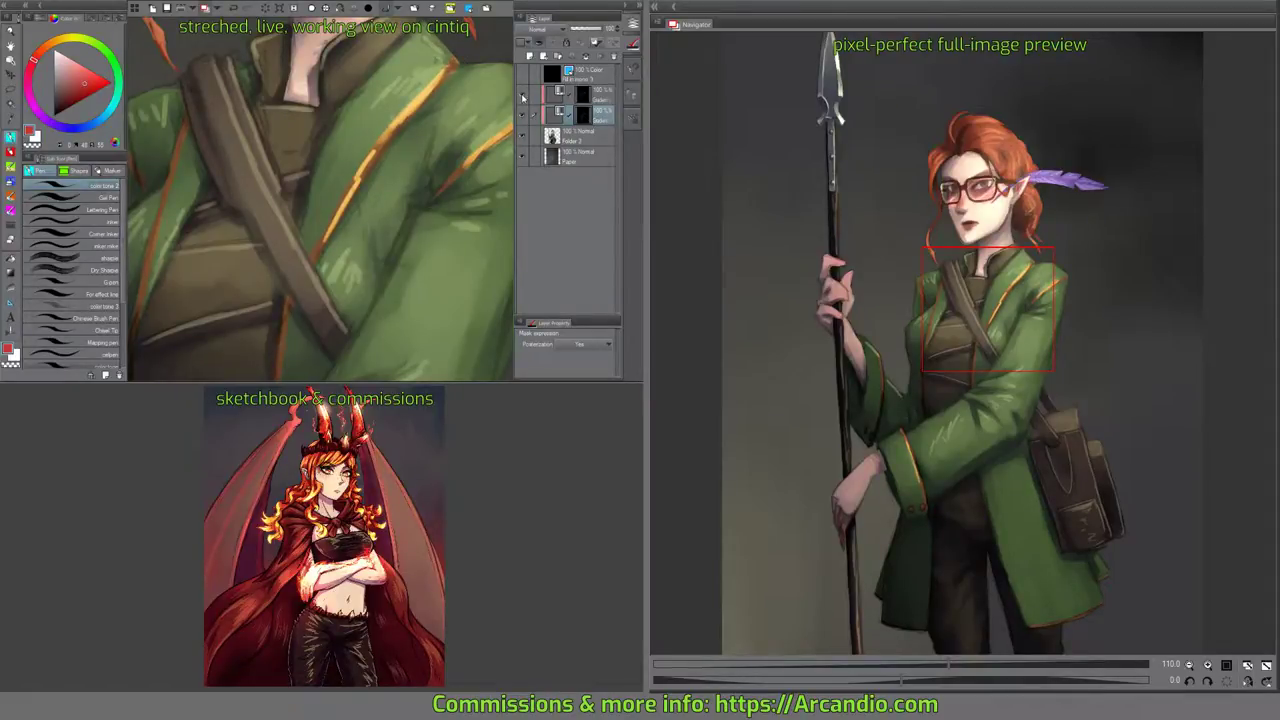
pyautogui.click(522, 95)
pyautogui.click(522, 95)
pyautogui.click(523, 95)
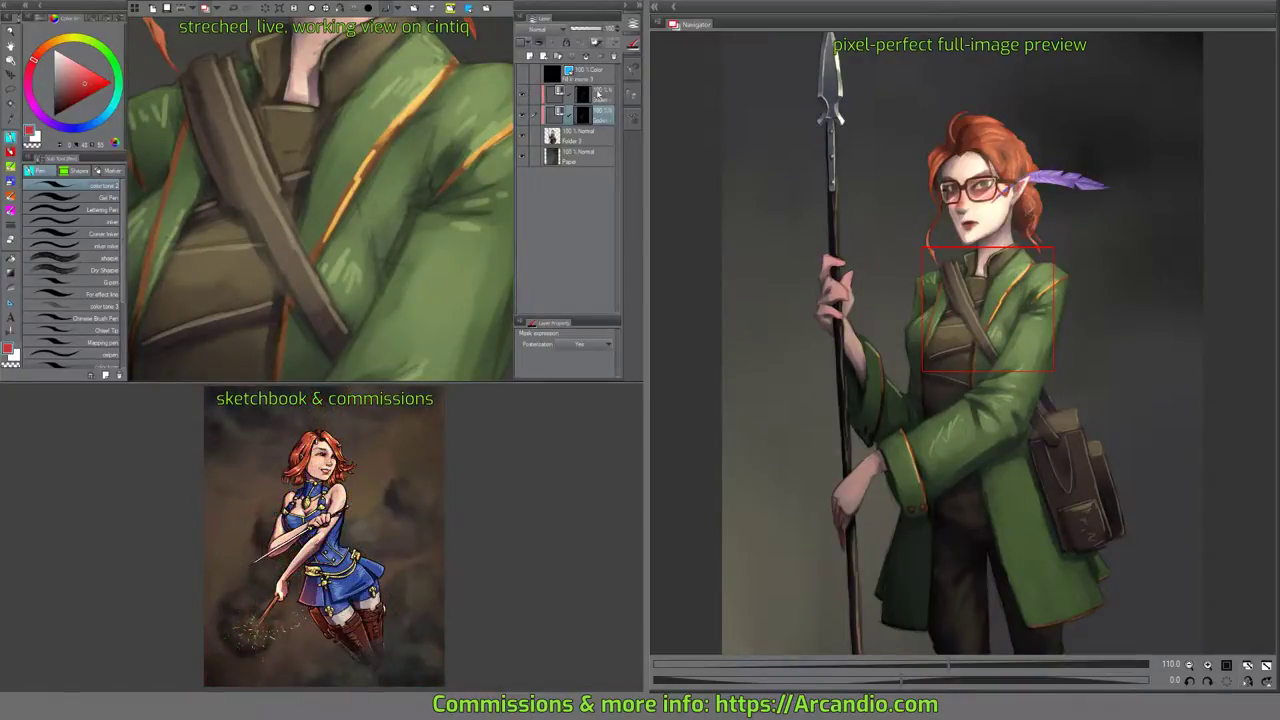
pyautogui.click(529, 57)
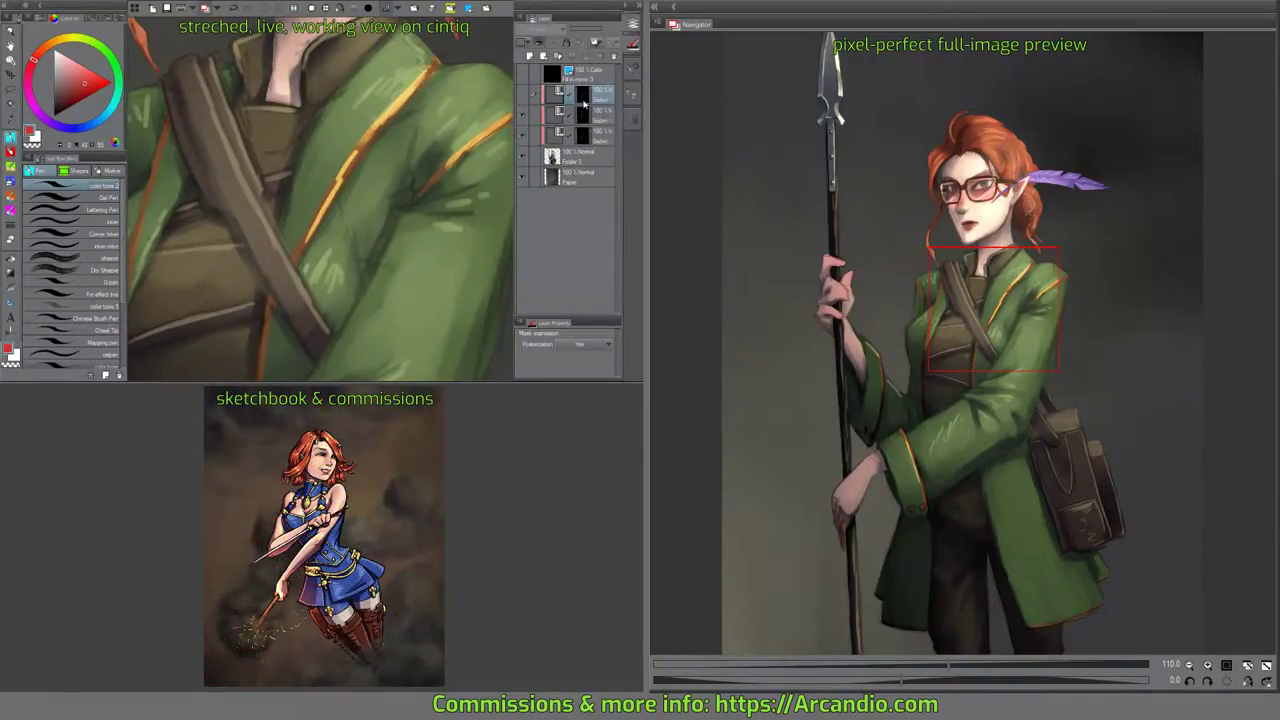
# Add a new layer directly above the figure's folder and paint dark green shadow lines along the near lapel's orange trim.
pyautogui.click(575, 160)
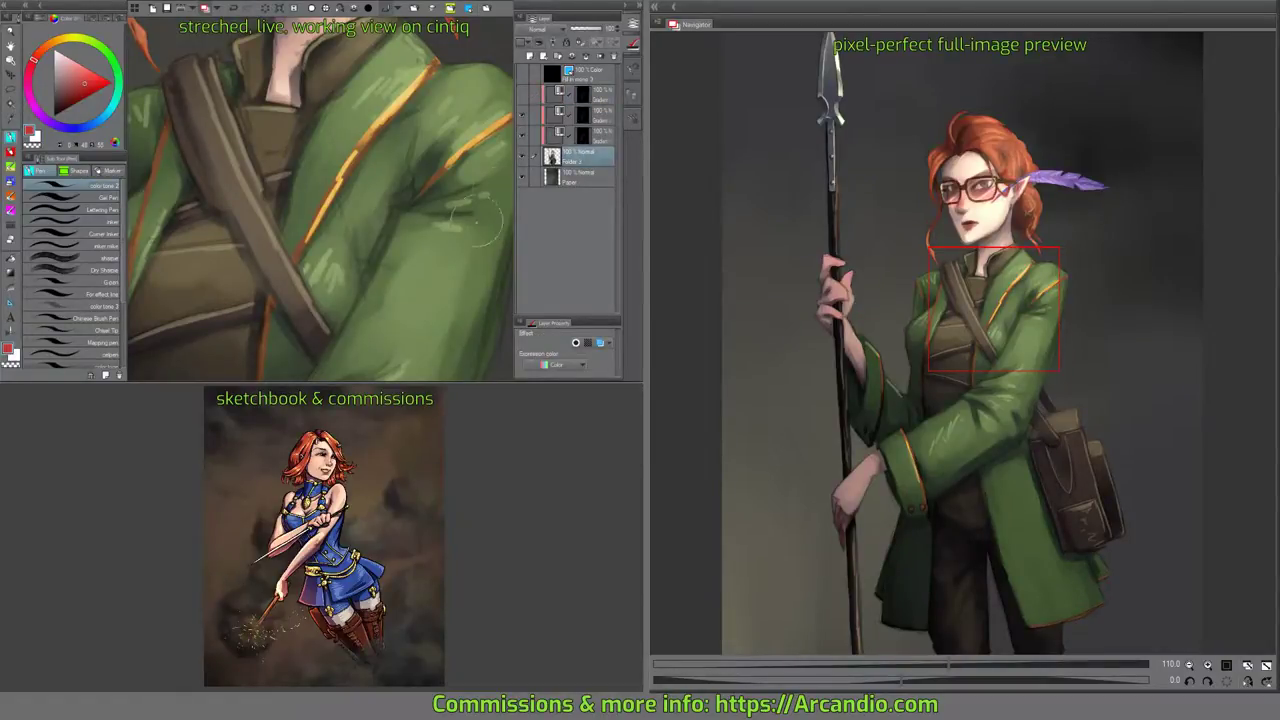
pyautogui.click(529, 57)
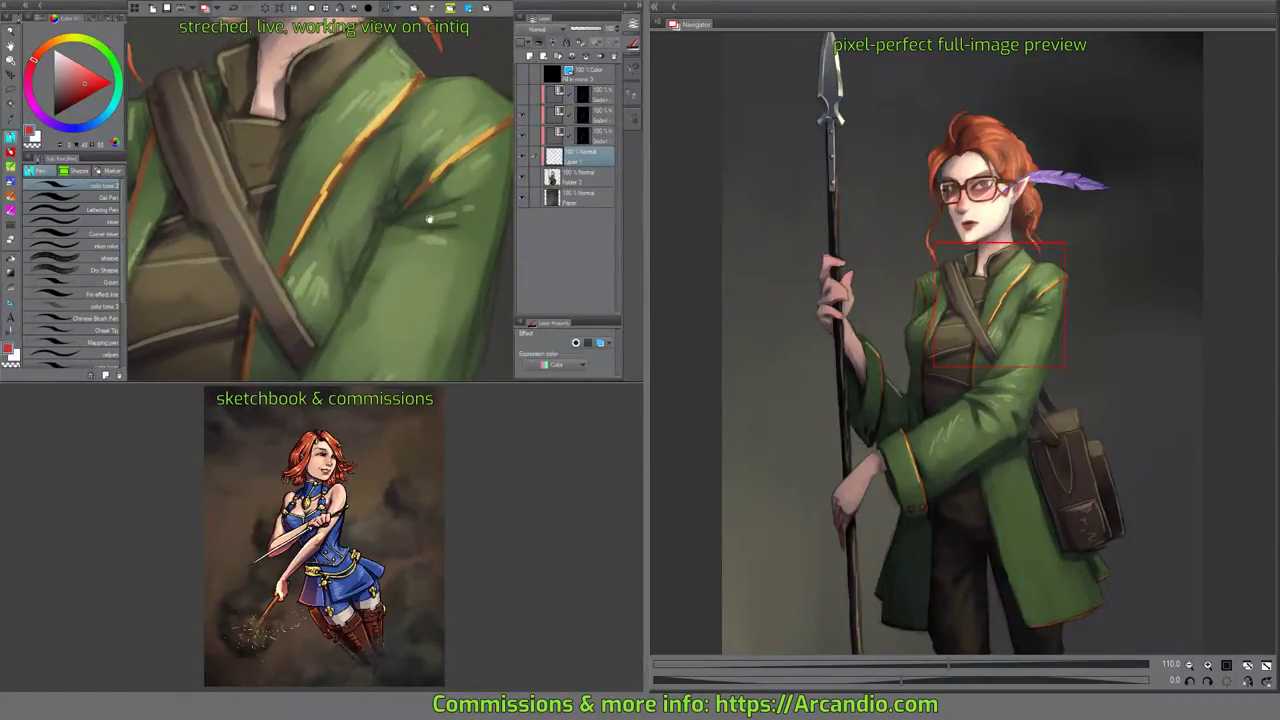
pyautogui.moveTo(335, 200); pyautogui.dragTo(348, 202)
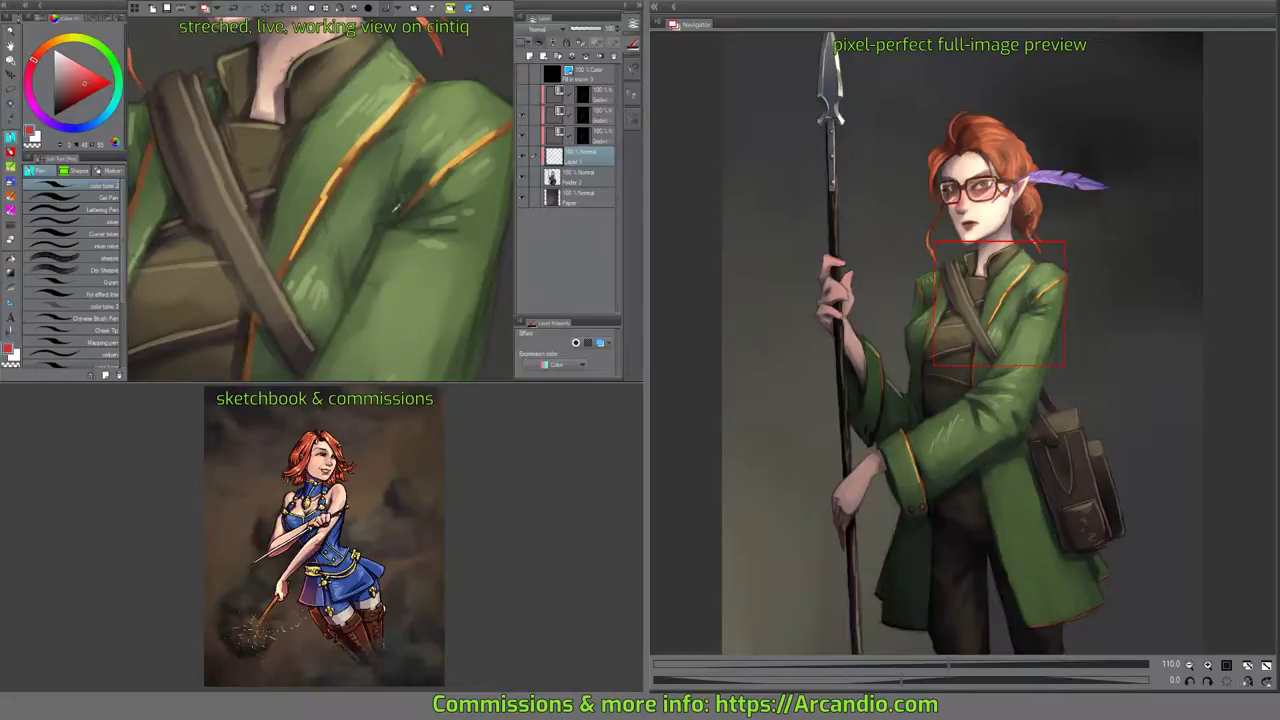
pyautogui.keyDown('alt'); pyautogui.click(396, 206); pyautogui.keyUp('alt')
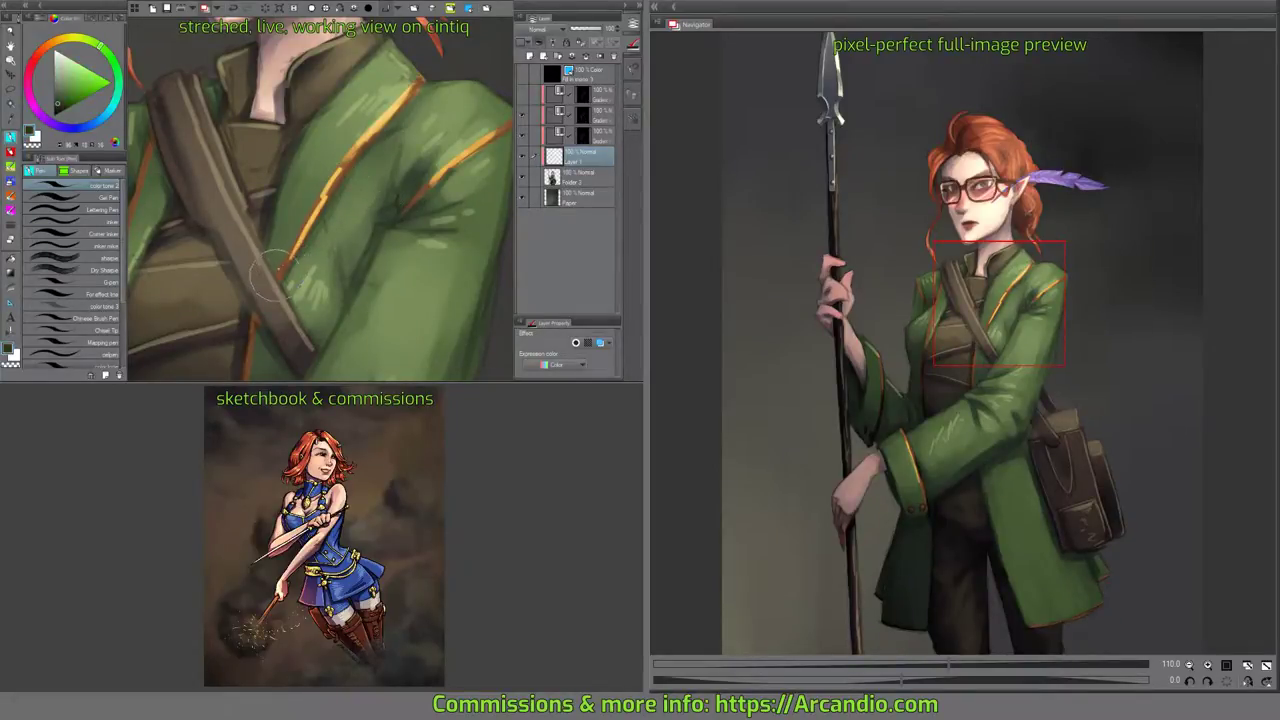
pyautogui.moveTo(276, 275); pyautogui.dragTo(321, 194)
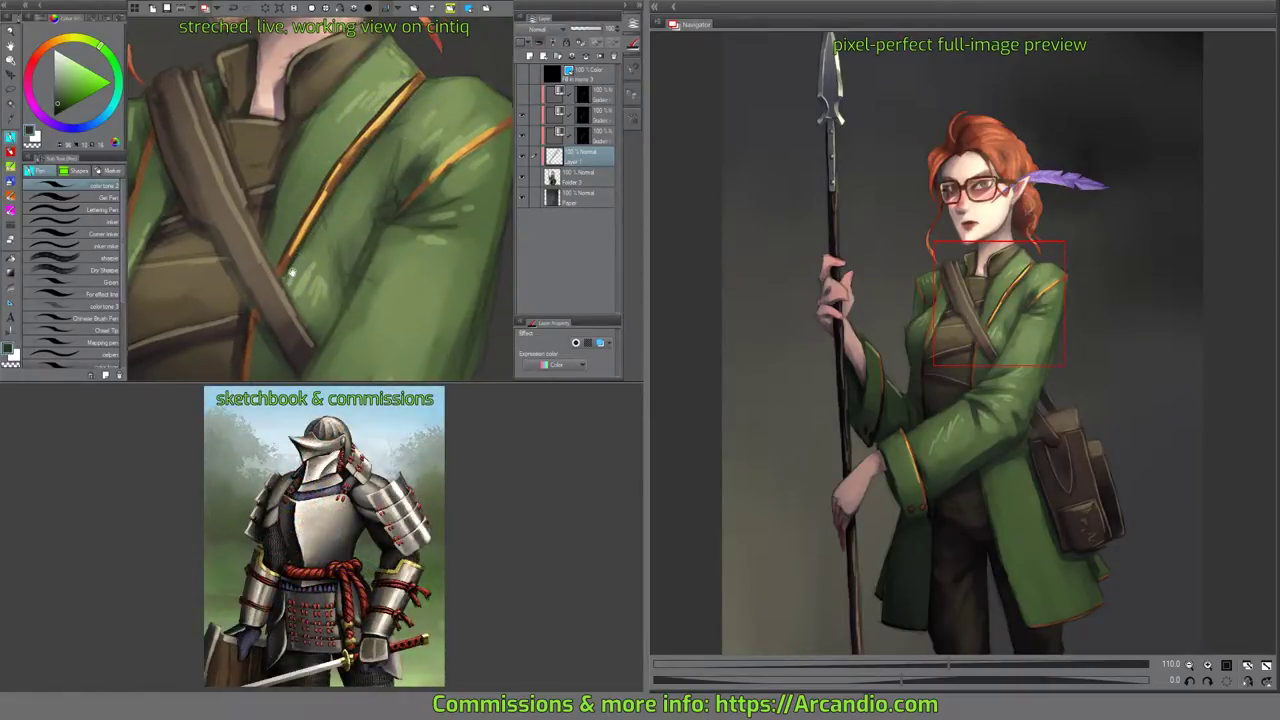
# Paint dark green shadow lines along the orange trim on the near shoulder seam.
pyautogui.moveTo(340, 296); pyautogui.dragTo(372, 161)
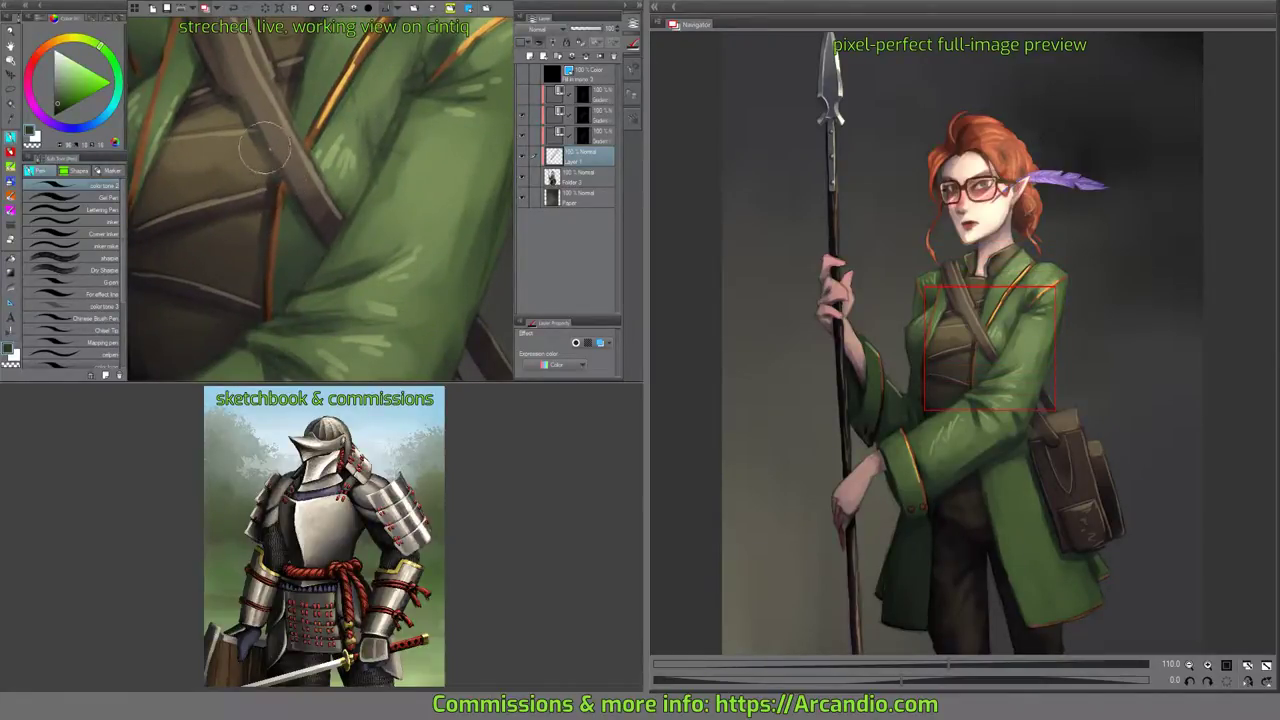
pyautogui.moveTo(450, 192)
pyautogui.mouseDown()
pyautogui.moveTo(428, 234)
pyautogui.moveTo(416, 204)
pyautogui.moveTo(437, 194)
pyautogui.moveTo(420, 223)
pyautogui.moveTo(400, 206)
pyautogui.moveTo(403, 178)
pyautogui.mouseUp()
pyautogui.moveTo(322, 209)
pyautogui.mouseDown()
pyautogui.moveTo(338, 158)
pyautogui.moveTo(399, 88)
pyautogui.mouseUp()
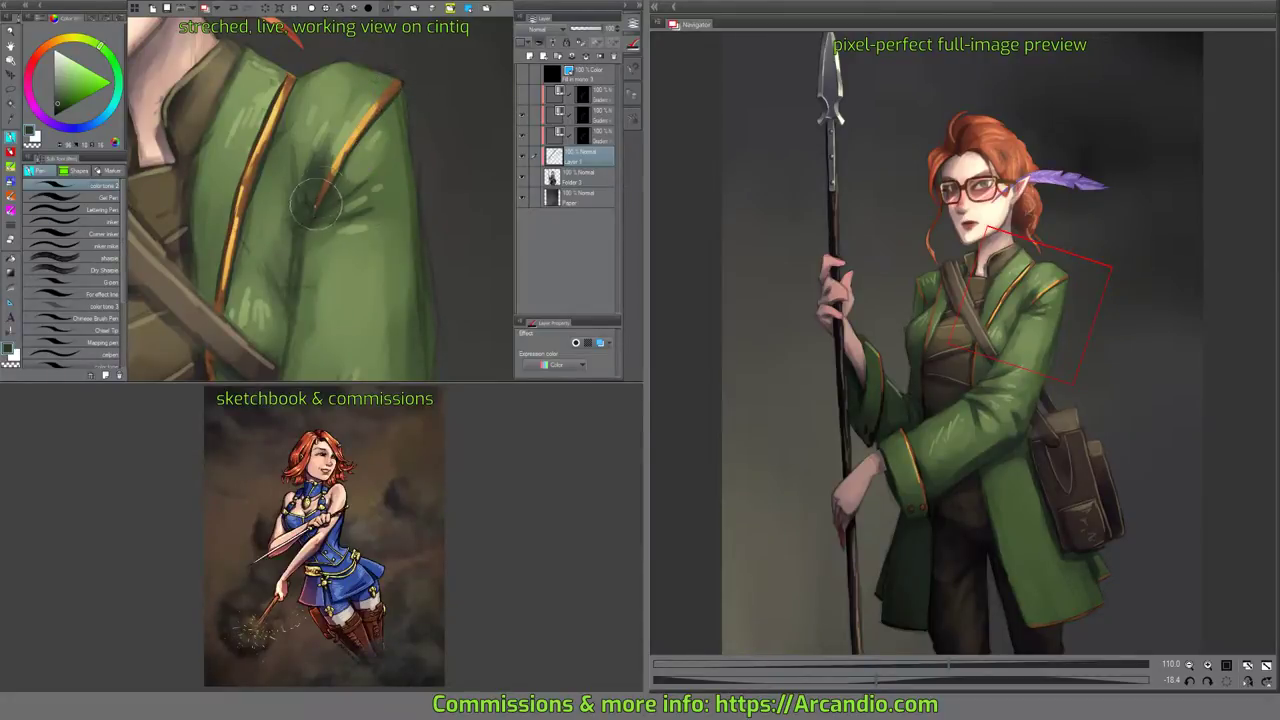
pyautogui.moveTo(332, 157); pyautogui.dragTo(396, 112)
# Darken the edges of the orange trim on the far shoulder seam with sampled dark green.
pyautogui.moveTo(286, 221)
pyautogui.mouseDown()
pyautogui.moveTo(405, 98)
pyautogui.moveTo(394, 144)
pyautogui.moveTo(283, 143)
pyautogui.mouseUp()
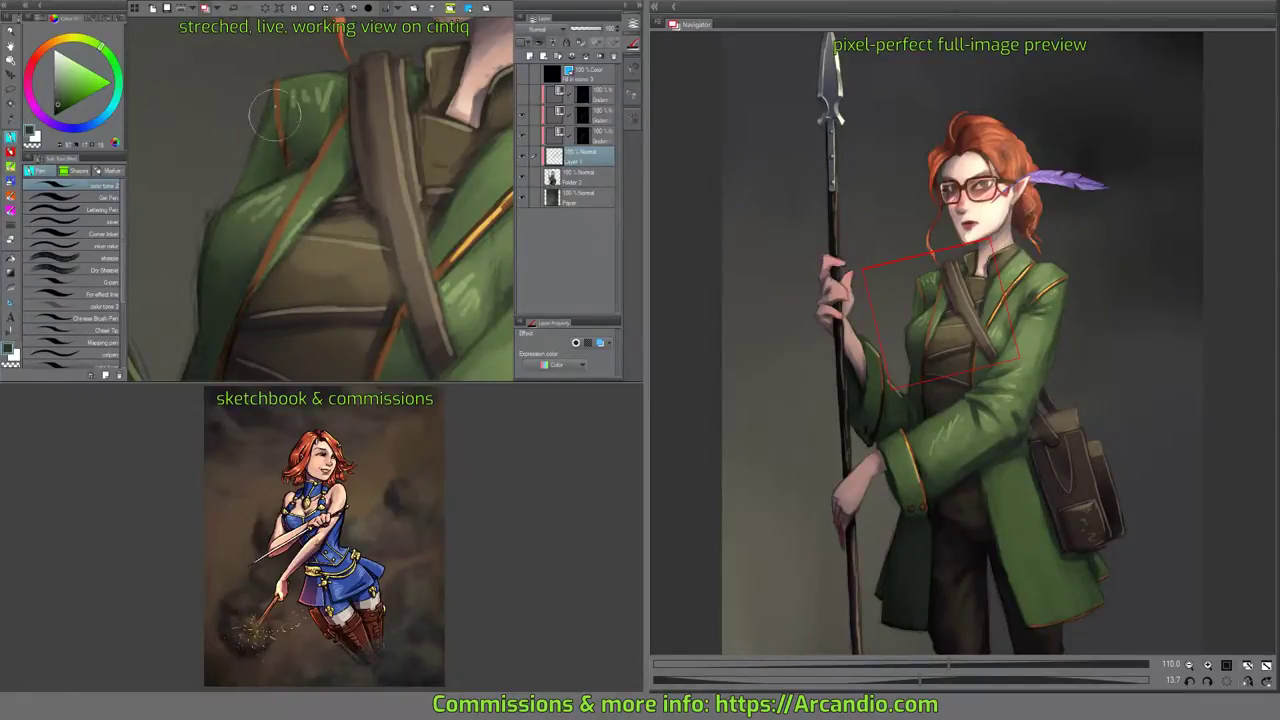
pyautogui.moveTo(298, 137); pyautogui.dragTo(292, 143)
pyautogui.keyDown('alt'); pyautogui.click(293, 153); pyautogui.keyUp('alt')
pyautogui.moveTo(385, 215)
pyautogui.mouseDown()
pyautogui.moveTo(435, 148)
pyautogui.moveTo(368, 183)
pyautogui.mouseUp()
# Refine the edges of the far lapel's orange trim with dark green shades sampled from the coat.
pyautogui.keyDown('alt'); pyautogui.click(292, 238); pyautogui.keyUp('alt')
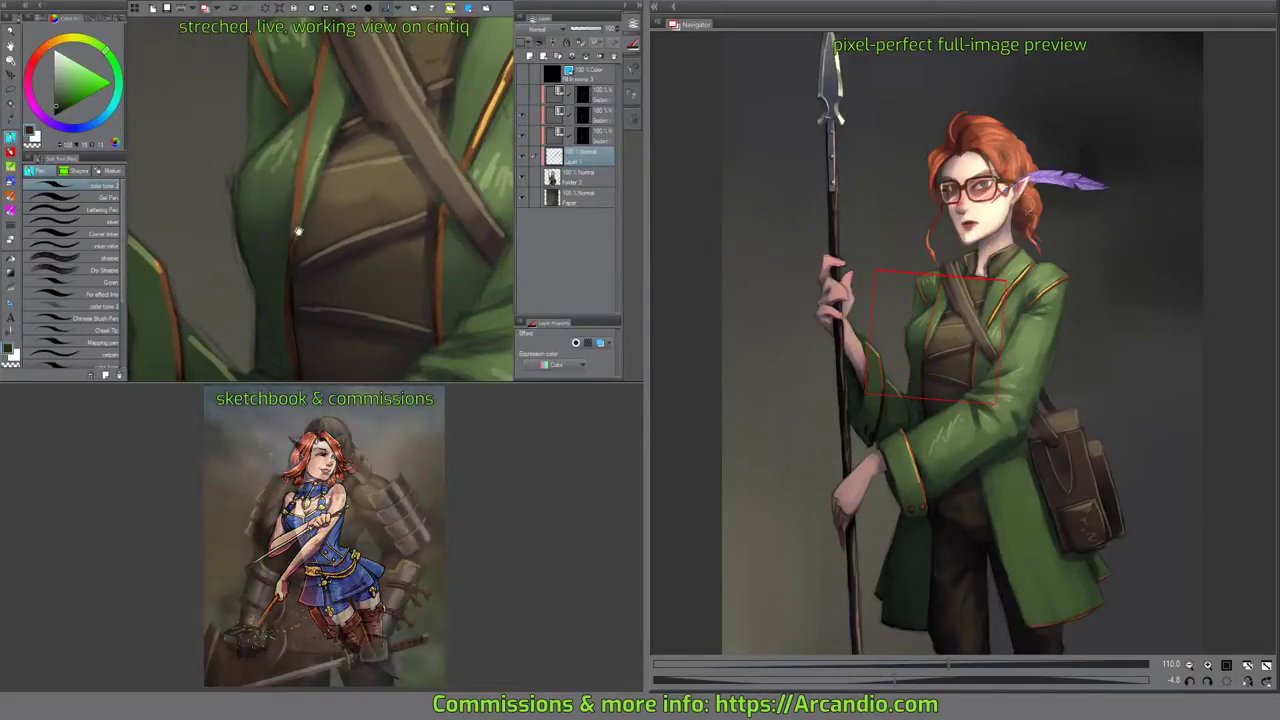
pyautogui.moveTo(297, 231)
pyautogui.mouseDown()
pyautogui.moveTo(327, 190)
pyautogui.moveTo(284, 215)
pyautogui.mouseUp()
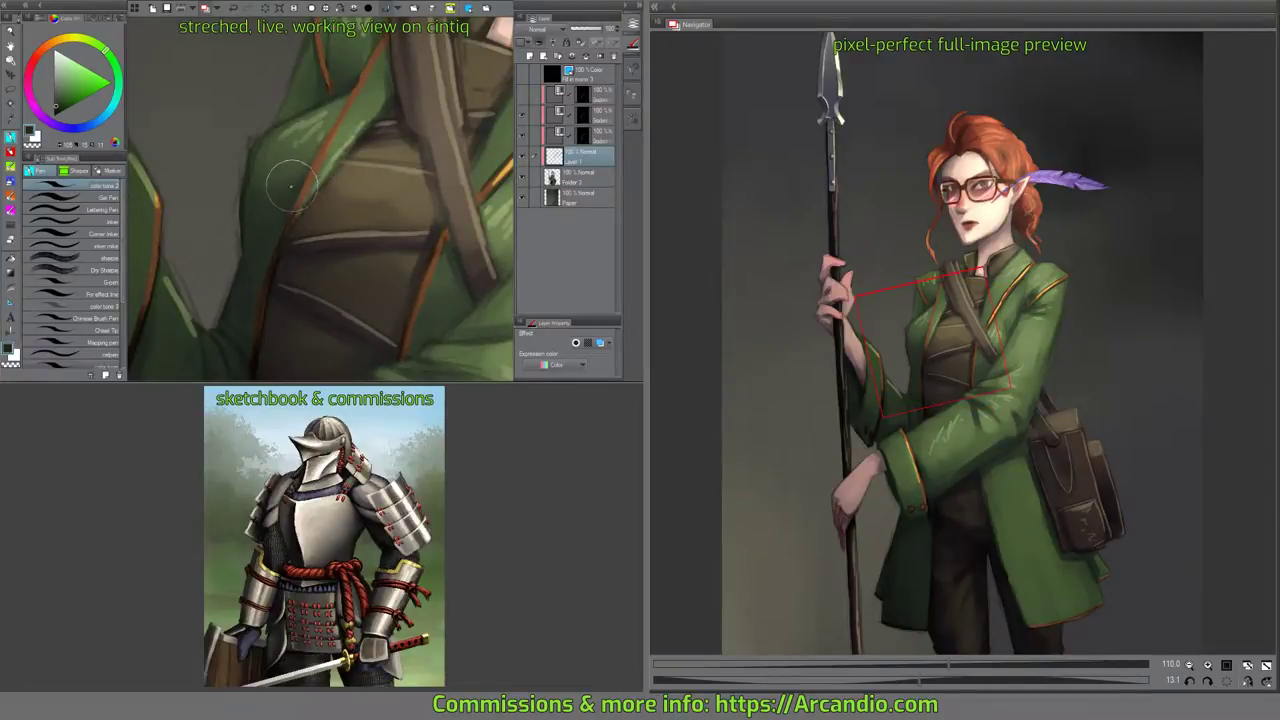
pyautogui.keyDown('alt'); pyautogui.click(242, 200); pyautogui.keyUp('alt')
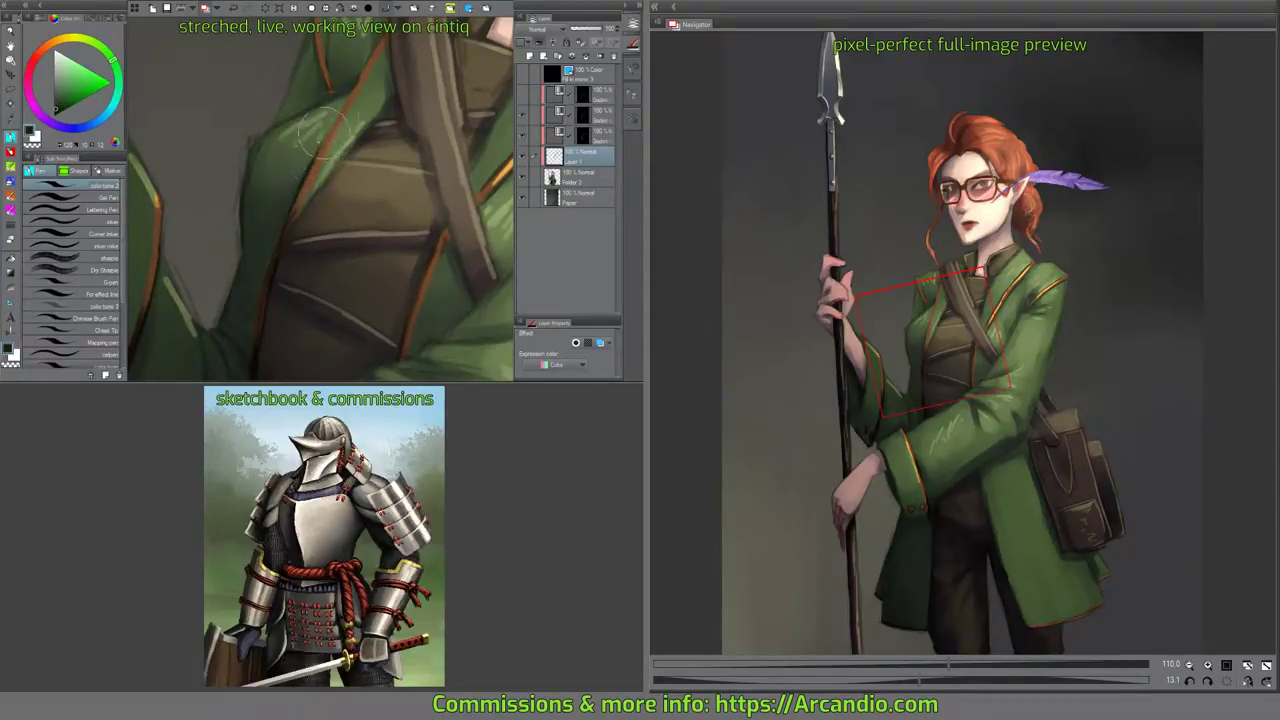
pyautogui.moveTo(352, 84); pyautogui.dragTo(317, 168)
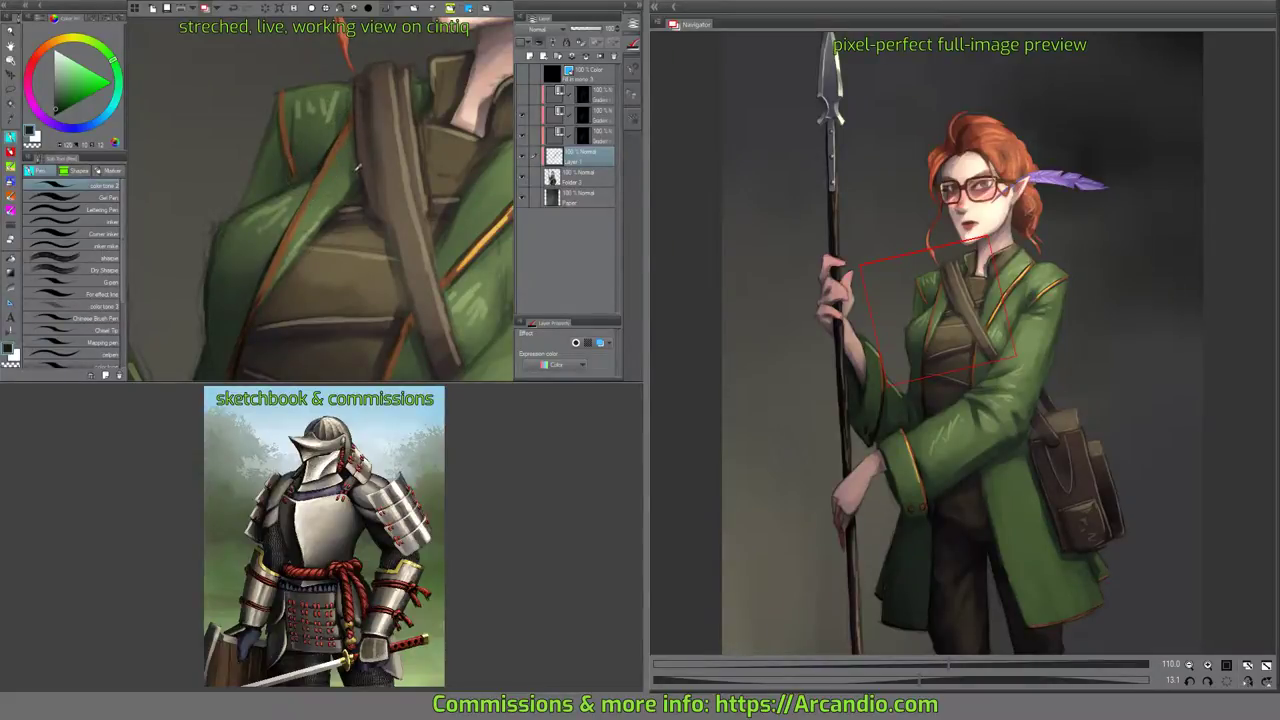
pyautogui.keyDown('alt'); pyautogui.click(355, 170); pyautogui.keyUp('alt')
pyautogui.moveTo(302, 221)
pyautogui.mouseDown()
pyautogui.moveTo(314, 186)
pyautogui.moveTo(277, 256)
pyautogui.mouseUp()
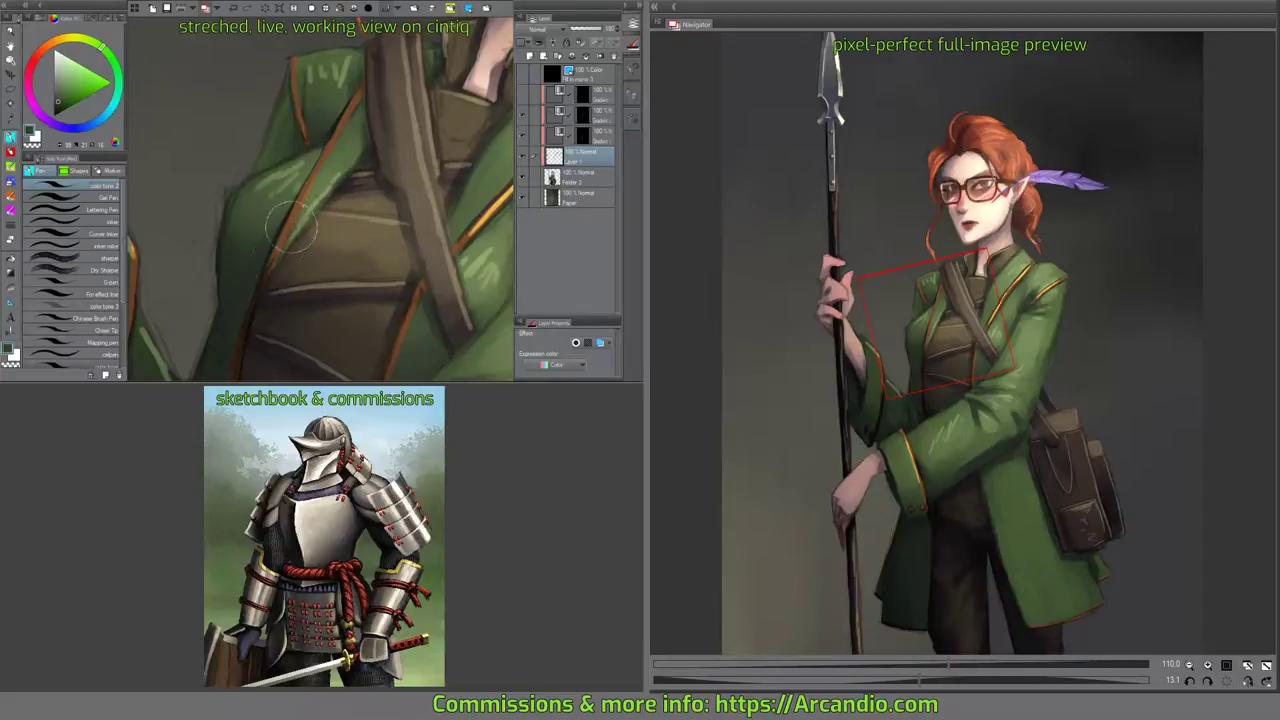
pyautogui.moveTo(386, 149); pyautogui.dragTo(352, 183)
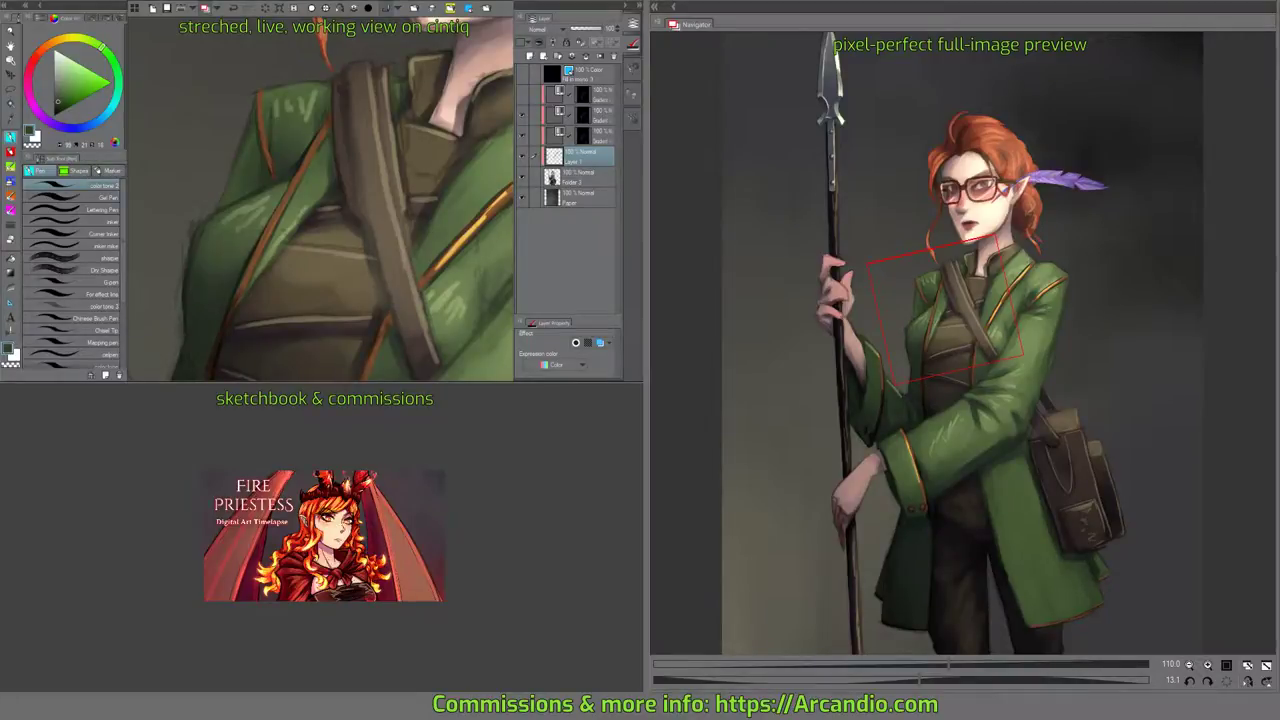
# Paint dark shadow lines along the coat's front-edge trim below the bag strap.
pyautogui.moveTo(378, 253); pyautogui.dragTo(393, 182)
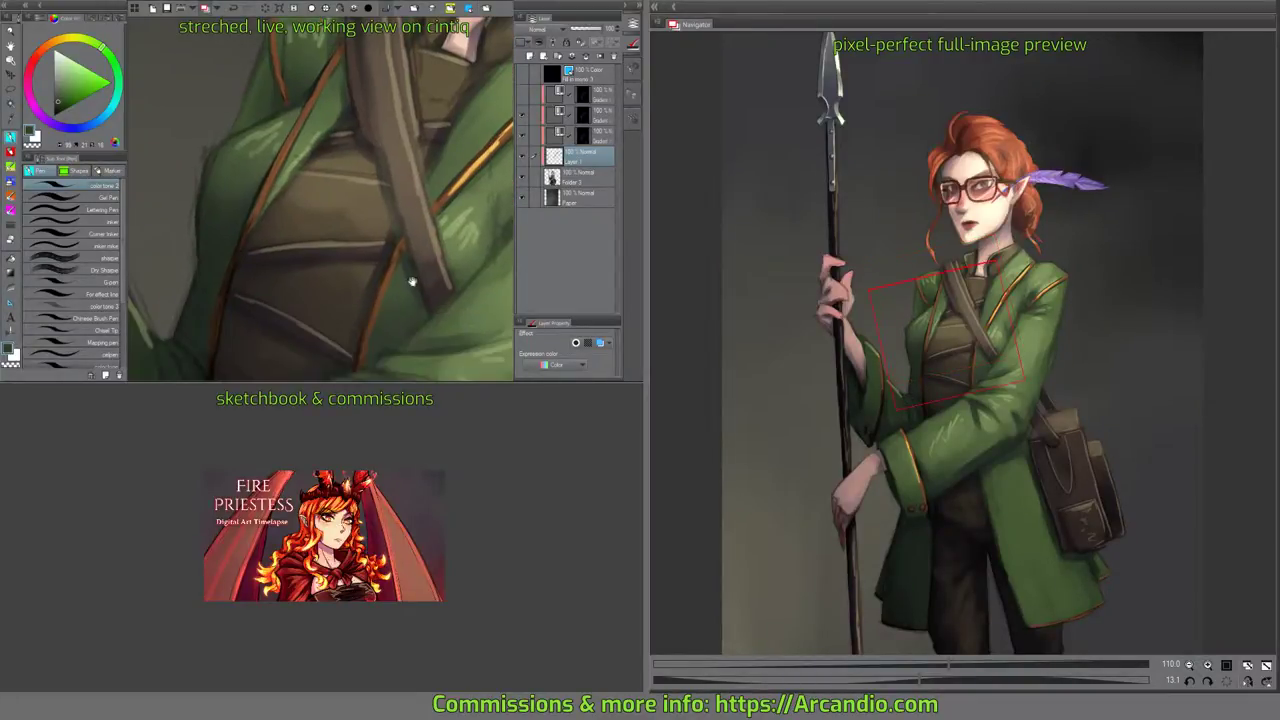
pyautogui.moveTo(411, 282); pyautogui.dragTo(385, 215)
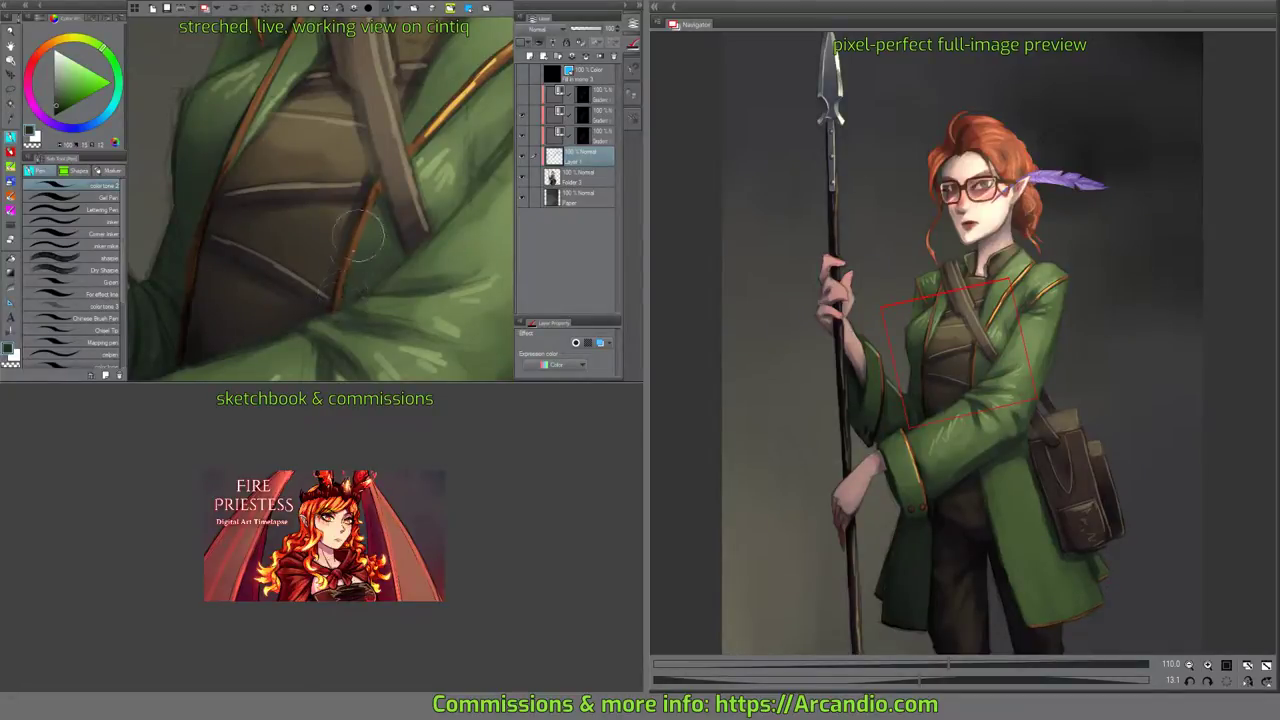
pyautogui.moveTo(377, 220); pyautogui.dragTo(337, 251)
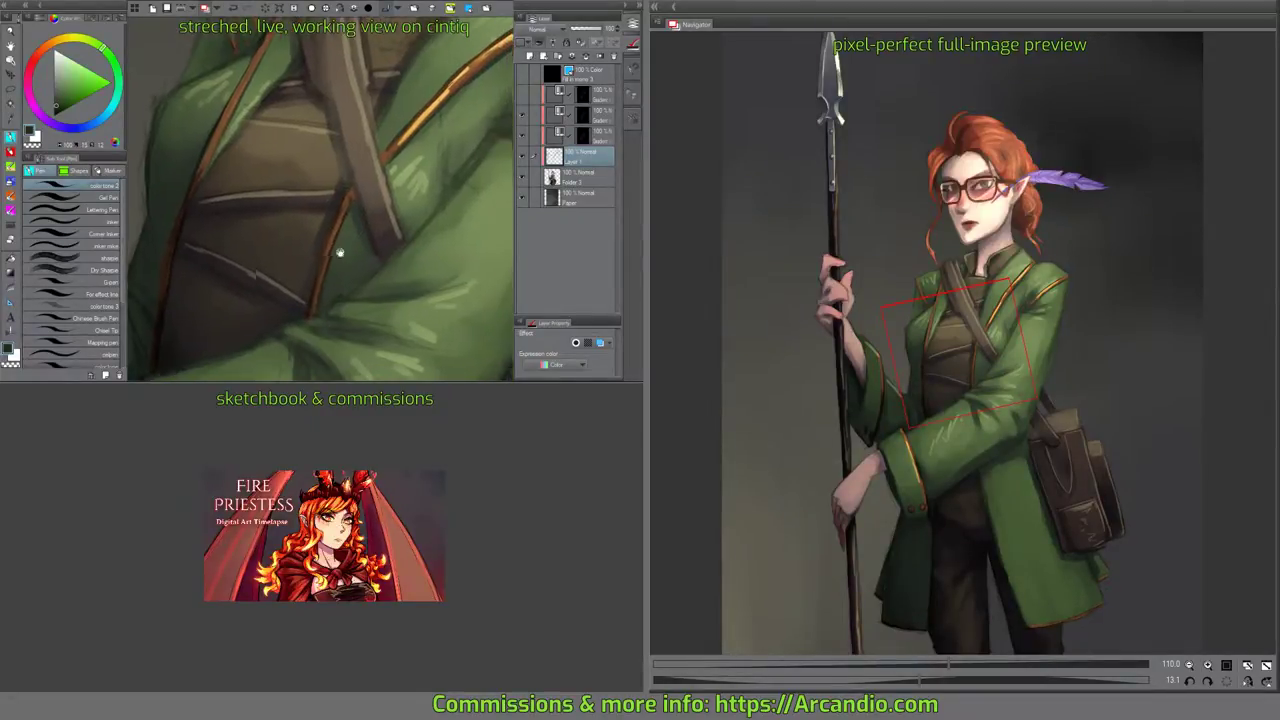
pyautogui.moveTo(437, 212); pyautogui.dragTo(409, 231)
pyautogui.press('-')
# Clean up the bag strap crossing the chest and its border with the coat, using sampled dark green and strap brown.
pyautogui.keyDown('alt'); pyautogui.click(354, 188); pyautogui.keyUp('alt')
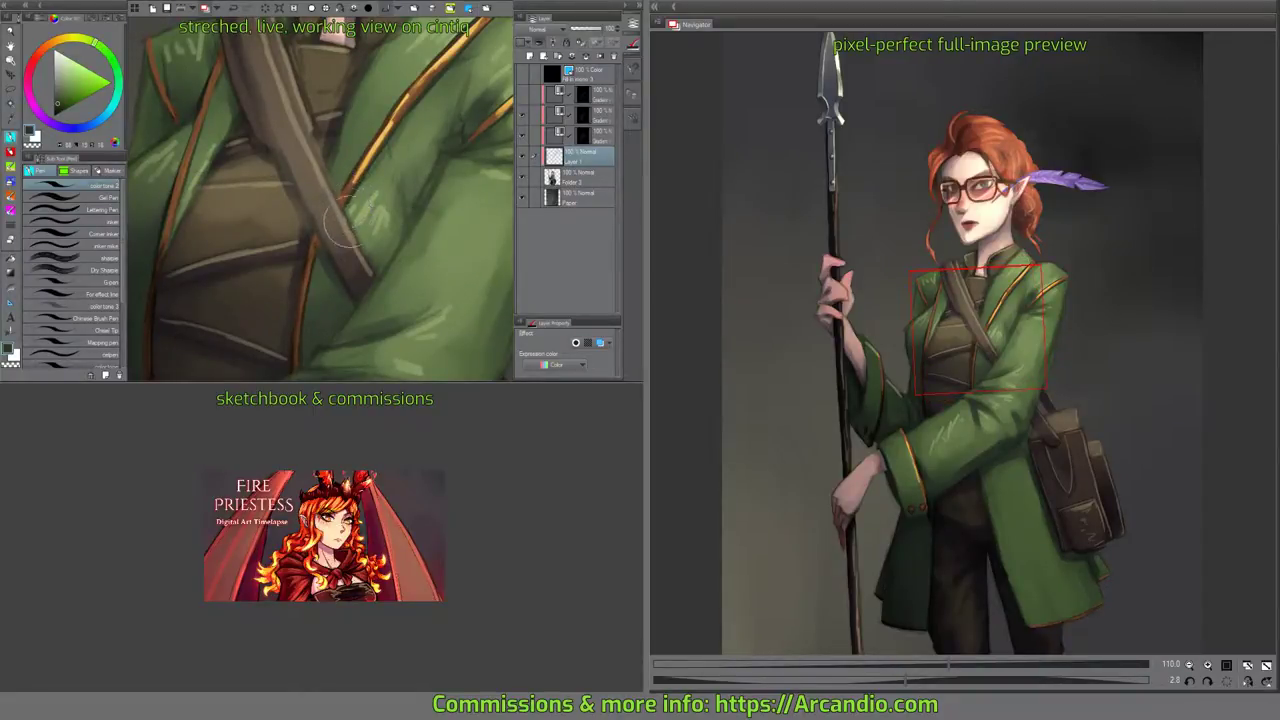
pyautogui.moveTo(340, 222); pyautogui.dragTo(352, 284)
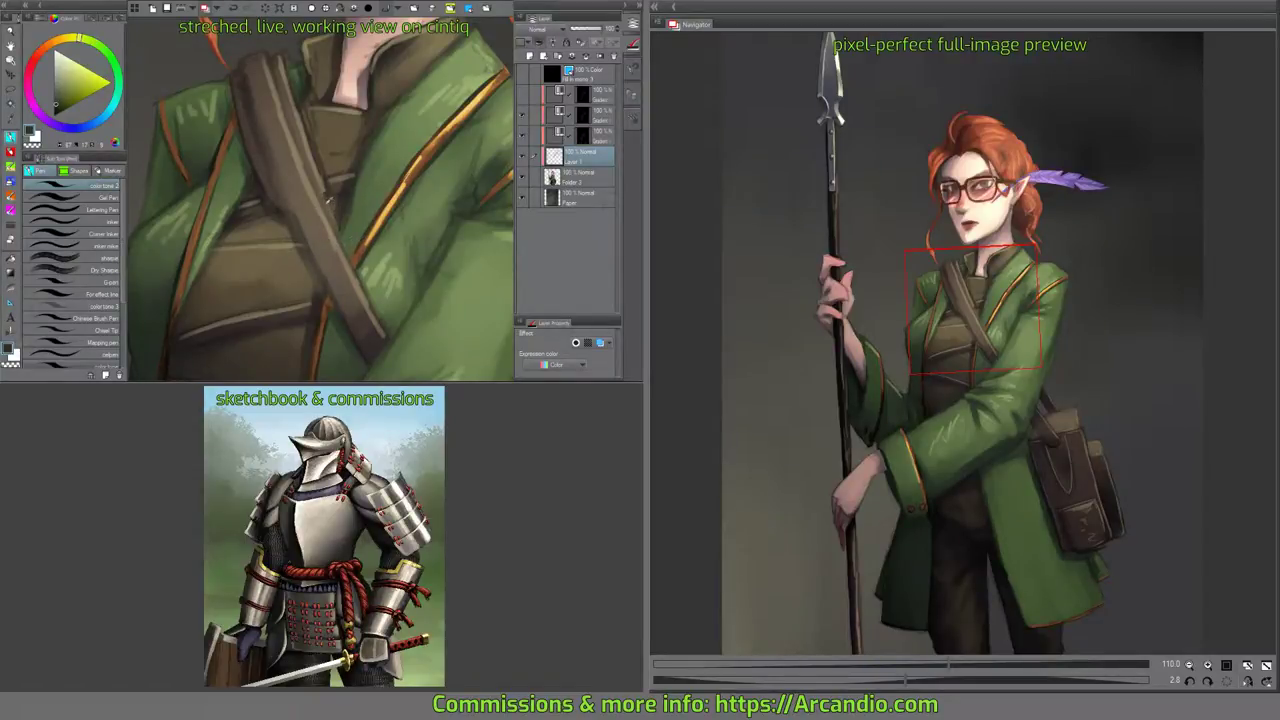
pyautogui.keyDown('alt'); pyautogui.click(291, 130); pyautogui.keyUp('alt')
pyautogui.moveTo(433, 236); pyautogui.dragTo(345, 120)
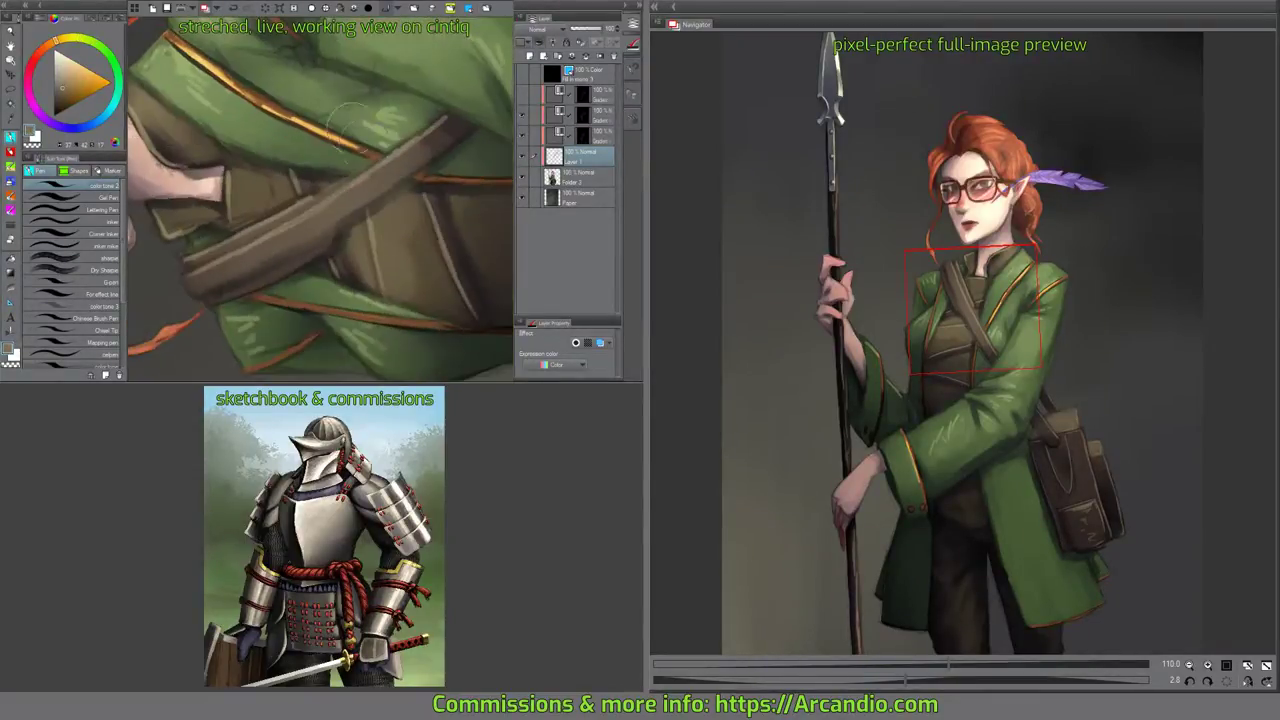
pyautogui.moveTo(378, 162)
pyautogui.mouseDown()
pyautogui.moveTo(449, 117)
pyautogui.moveTo(427, 240)
pyautogui.moveTo(306, 193)
pyautogui.mouseUp()
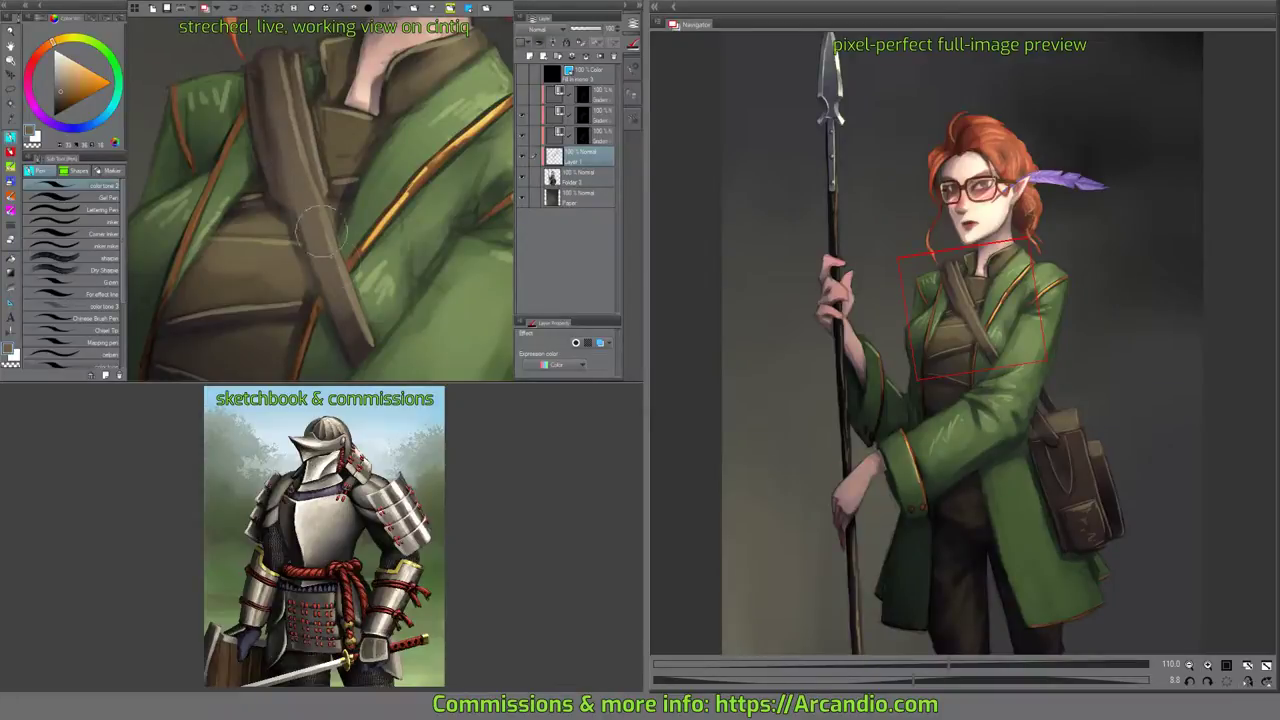
pyautogui.moveTo(320, 201); pyautogui.dragTo(313, 122)
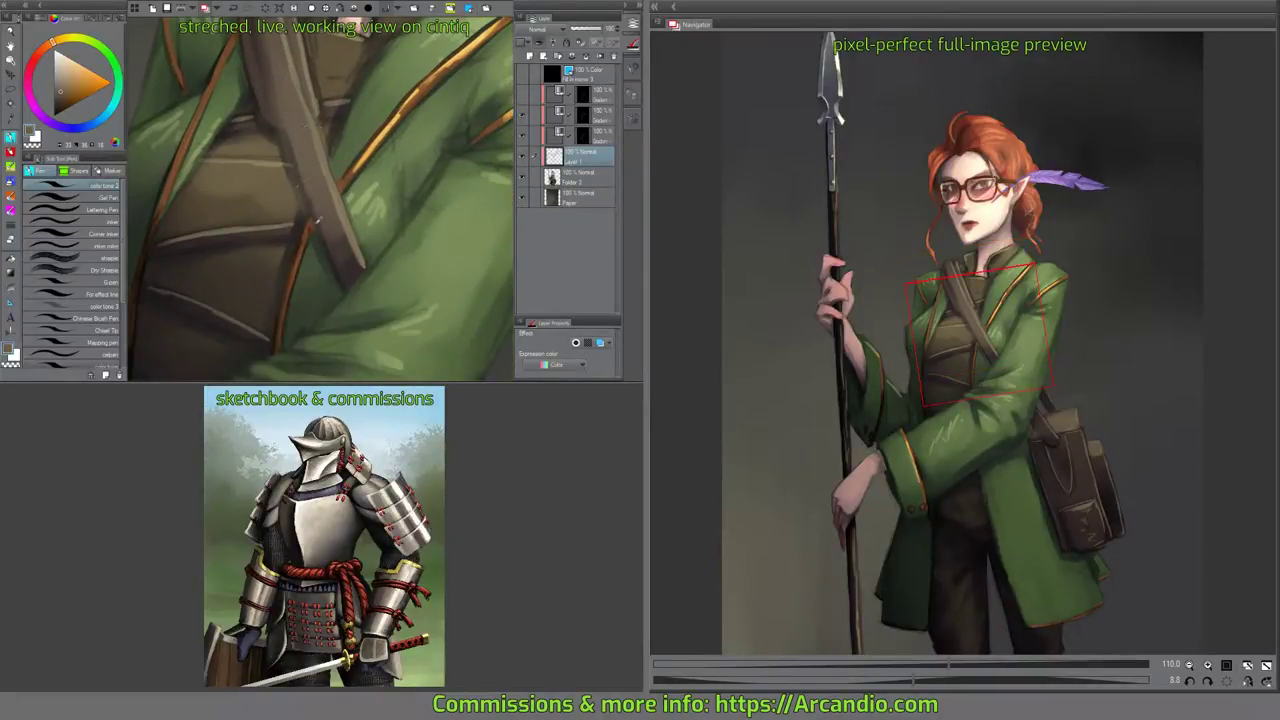
# Sample a dark brown beside the strap and paint shadow where the two chest straps overlap.
pyautogui.keyDown('alt'); pyautogui.click(341, 269); pyautogui.keyUp('alt')
pyautogui.keyDown('alt'); pyautogui.click(333, 272); pyautogui.keyUp('alt')
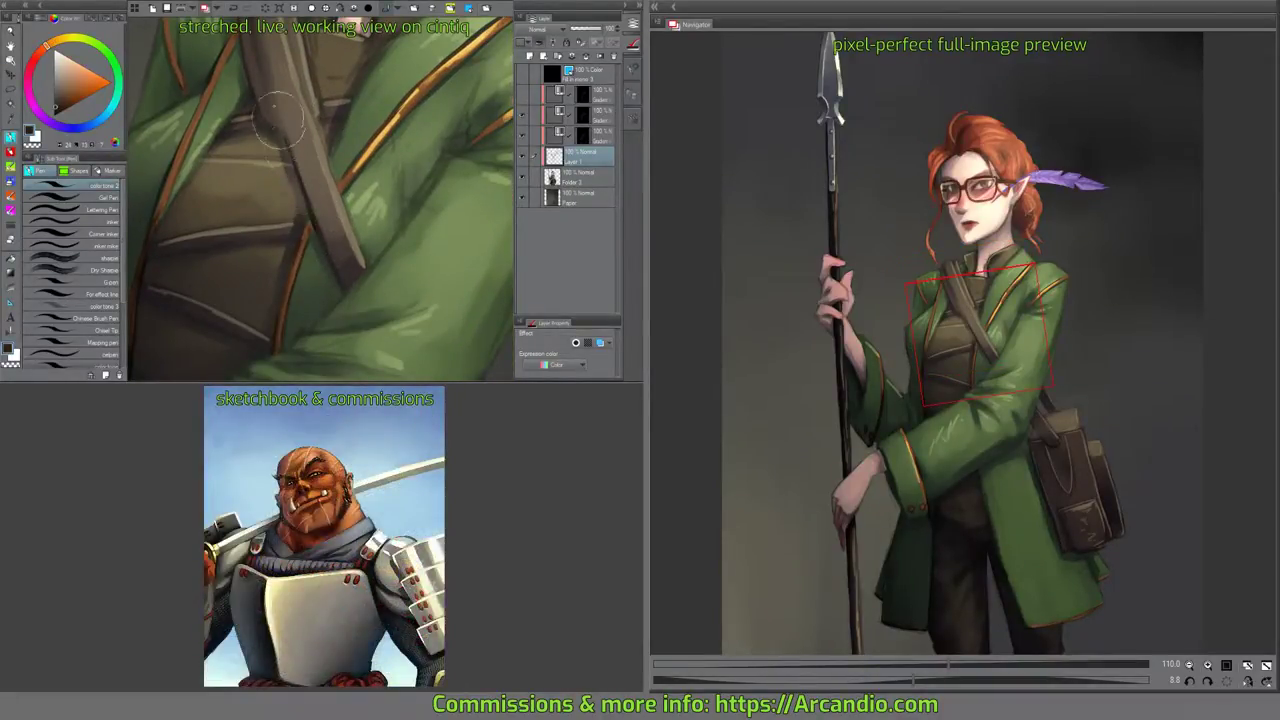
pyautogui.moveTo(272, 84); pyautogui.dragTo(312, 190)
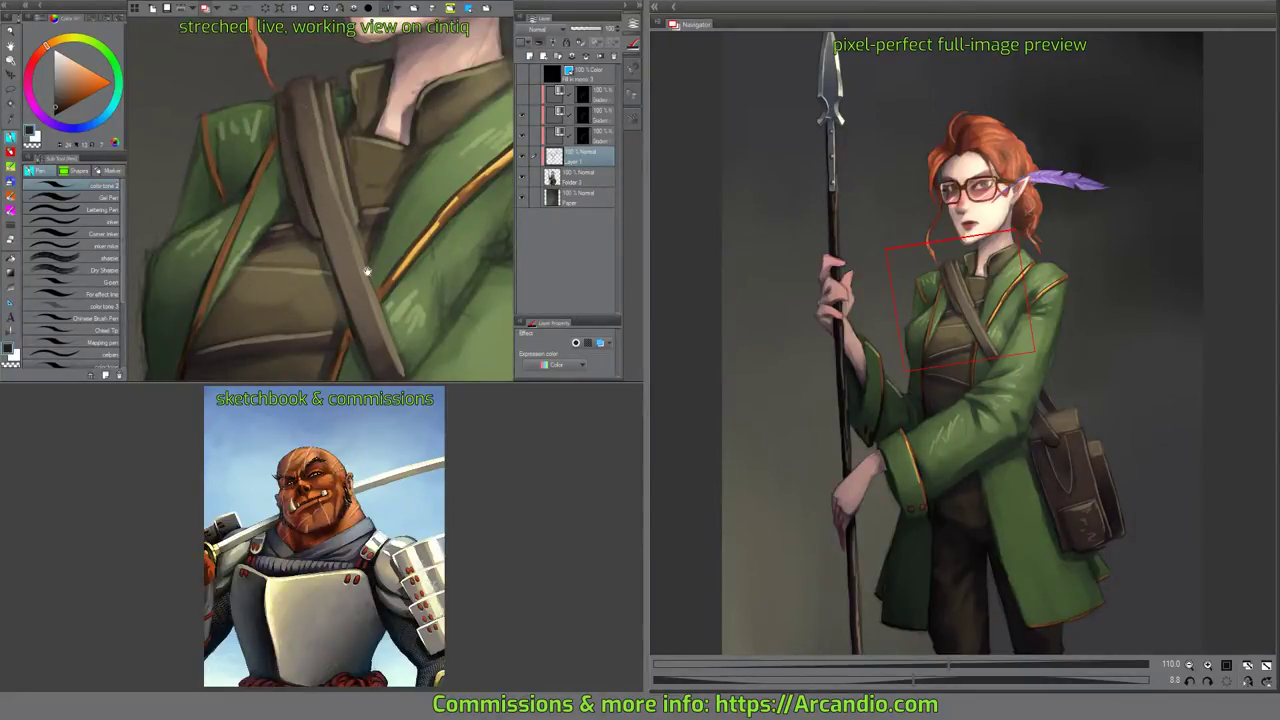
# Touch up the shoulder strap where it loops onto the bag, using brown sampled from the strap.
pyautogui.moveTo(367, 271); pyautogui.dragTo(337, 203)
pyautogui.moveTo(440, 278); pyautogui.dragTo(446, 228)
pyautogui.moveTo(480, 286); pyautogui.dragTo(412, 150)
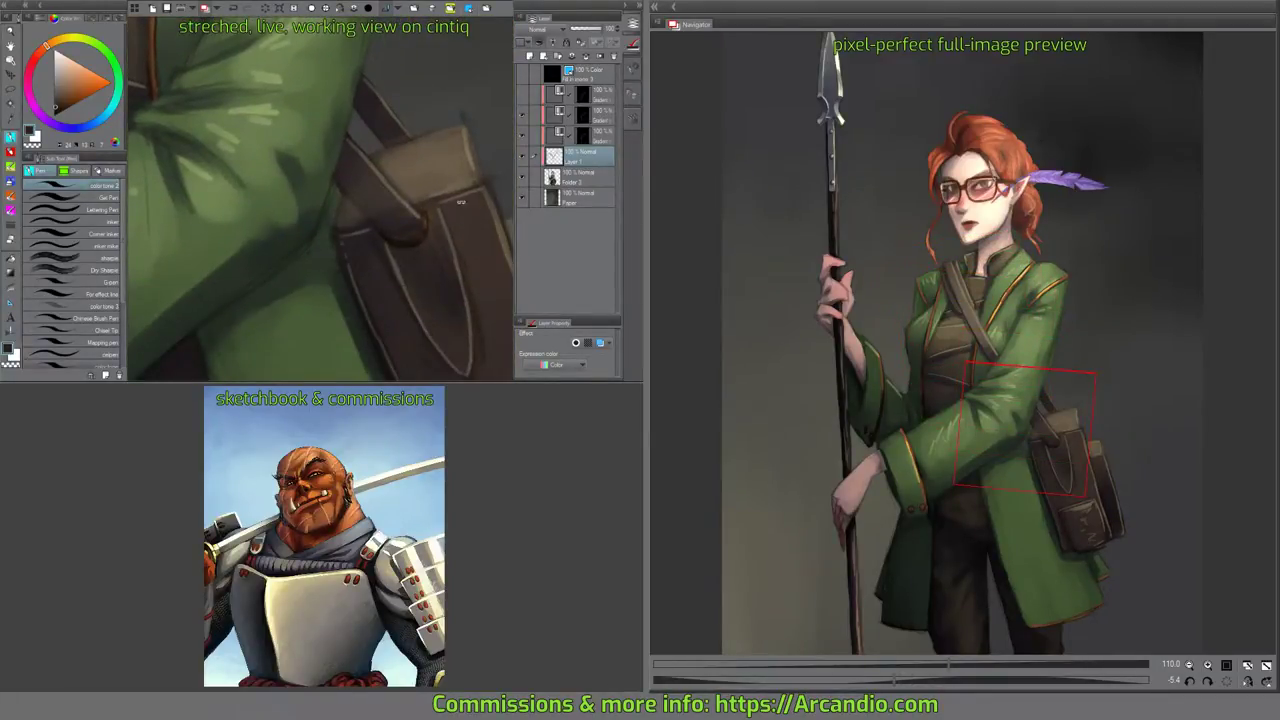
pyautogui.moveTo(461, 202)
pyautogui.mouseDown()
pyautogui.moveTo(440, 262)
pyautogui.moveTo(428, 212)
pyautogui.mouseUp()
pyautogui.keyDown('alt'); pyautogui.click(376, 162); pyautogui.keyUp('alt')
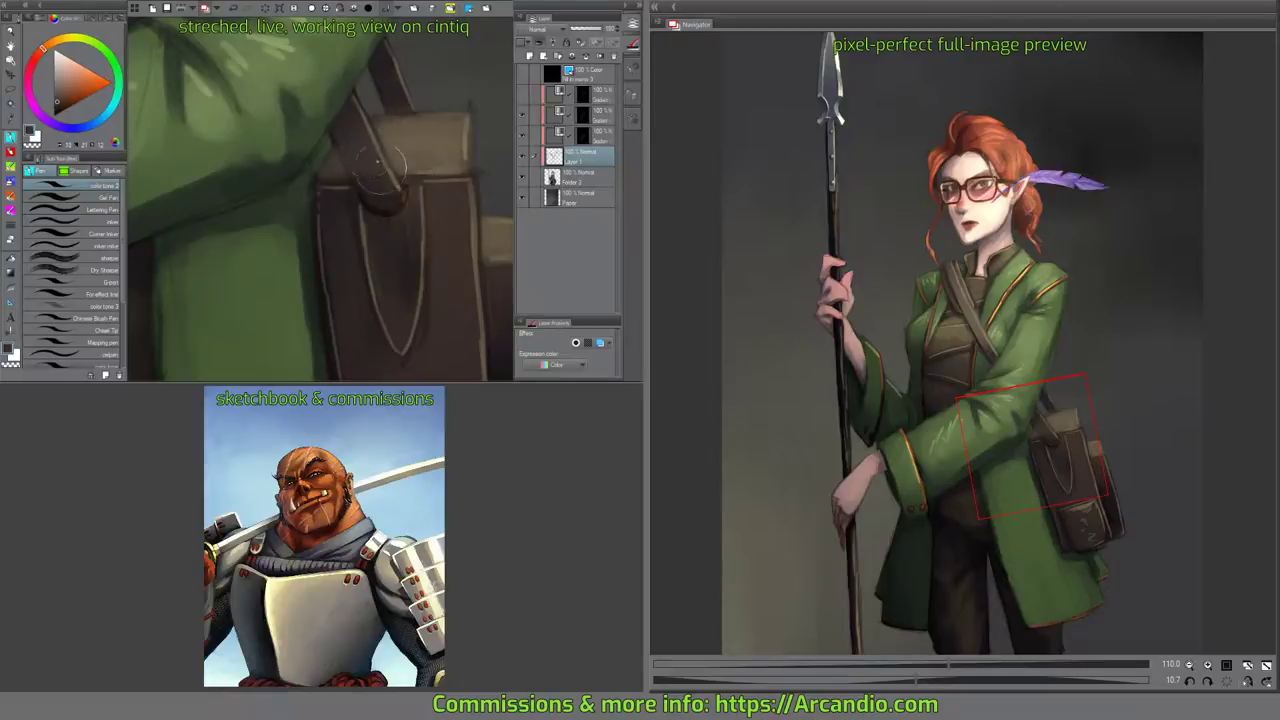
pyautogui.moveTo(382, 162); pyautogui.dragTo(364, 192)
pyautogui.moveTo(360, 119)
pyautogui.mouseDown()
pyautogui.moveTo(429, 192)
pyautogui.moveTo(421, 172)
pyautogui.mouseUp()
pyautogui.press('-')
pyautogui.press('-')
pyautogui.press('-')
pyautogui.moveTo(406, 218)
pyautogui.mouseDown()
pyautogui.moveTo(428, 208)
pyautogui.moveTo(404, 217)
pyautogui.moveTo(472, 289)
pyautogui.moveTo(444, 148)
pyautogui.moveTo(450, 212)
pyautogui.mouseUp()
# Save the painting.
pyautogui.press('^')
pyautogui.press('^')
pyautogui.press('^')
pyautogui.press('^')
pyautogui.scroll(-5, 444, 148)
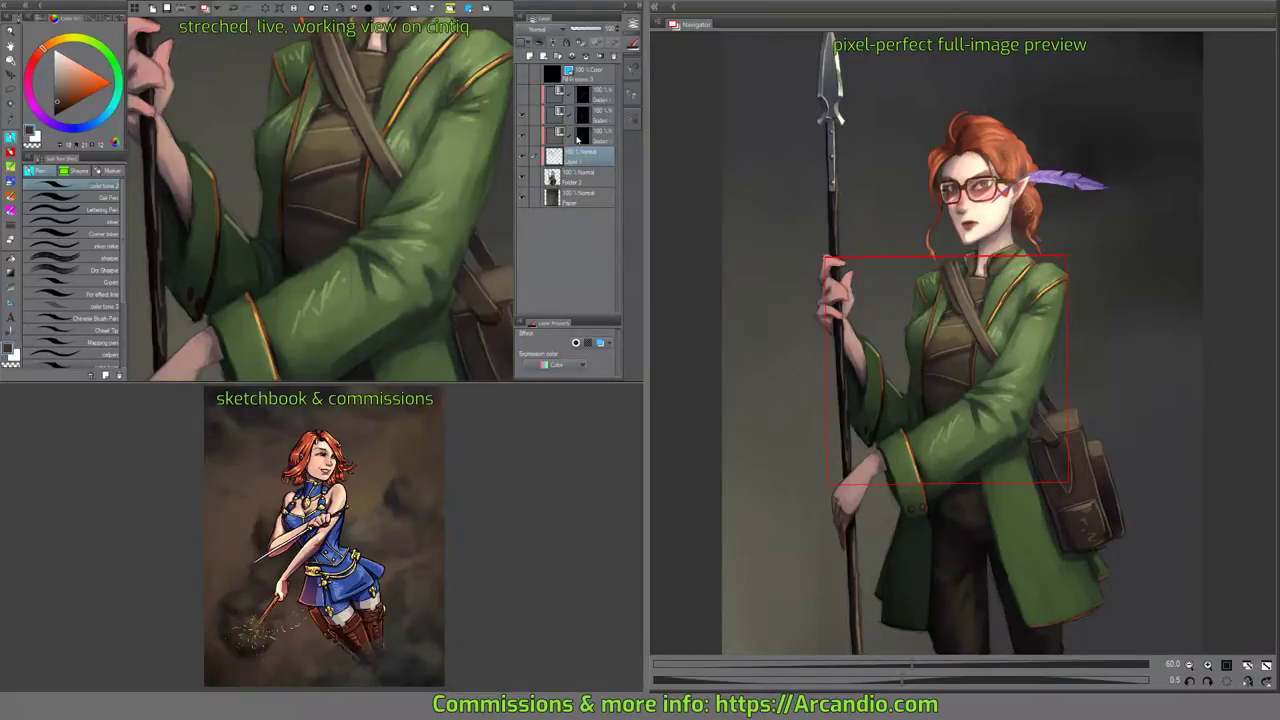
pyautogui.hotkey('ctrl', 's')
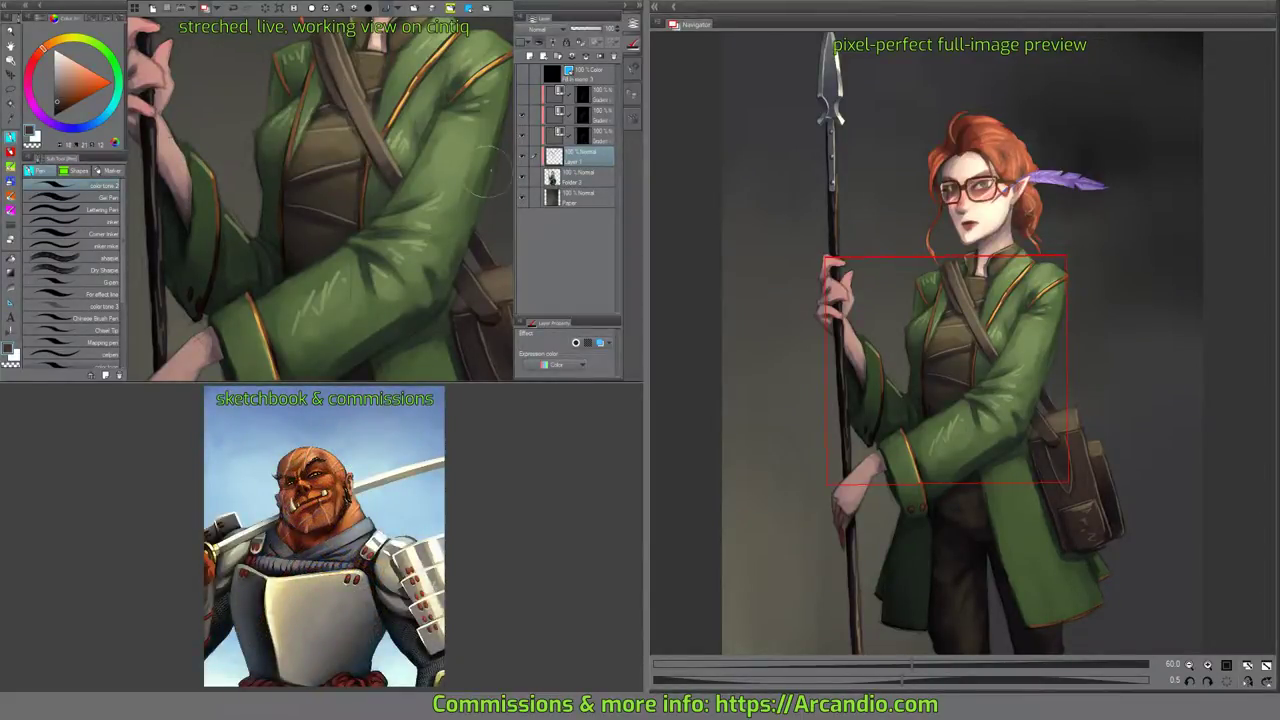
# Shade along the orange trim of the spear arm's raised sleeve with dark greens sampled from the coat.
pyautogui.moveTo(270, 255); pyautogui.dragTo(432, 194)
pyautogui.scroll(2, 362, 195)
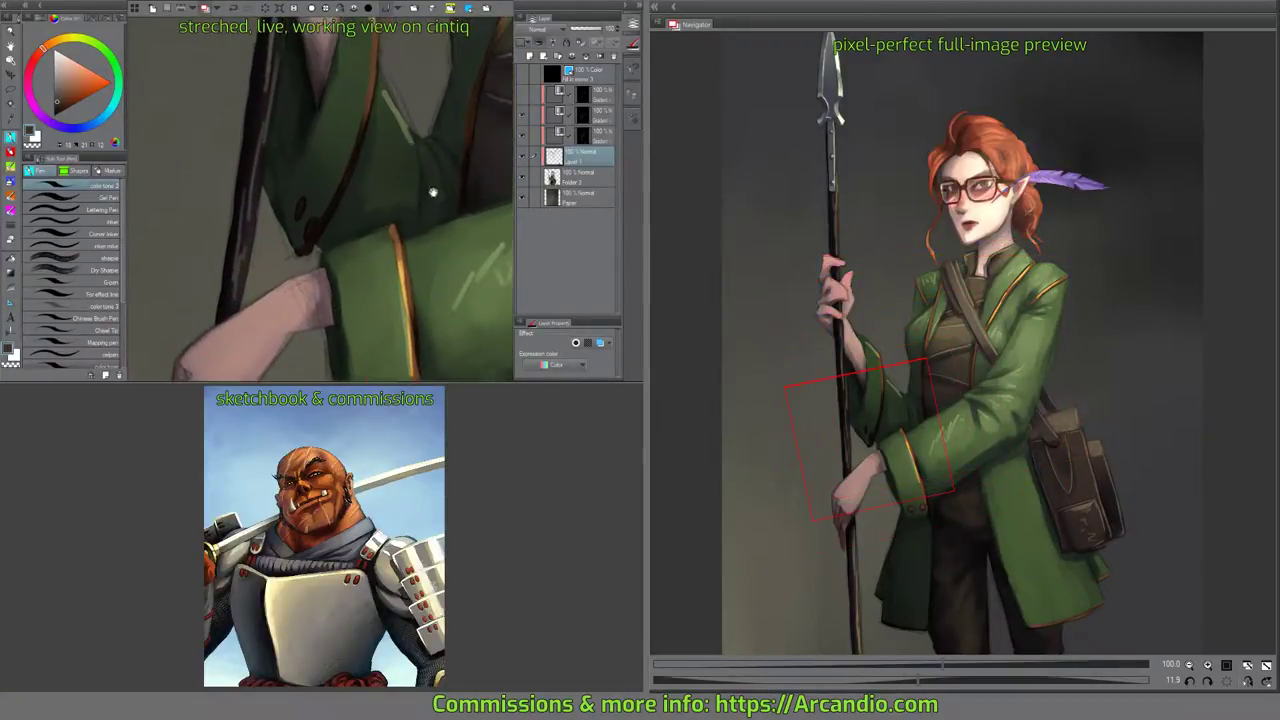
pyautogui.keyDown('alt'); pyautogui.click(301, 237); pyautogui.keyUp('alt')
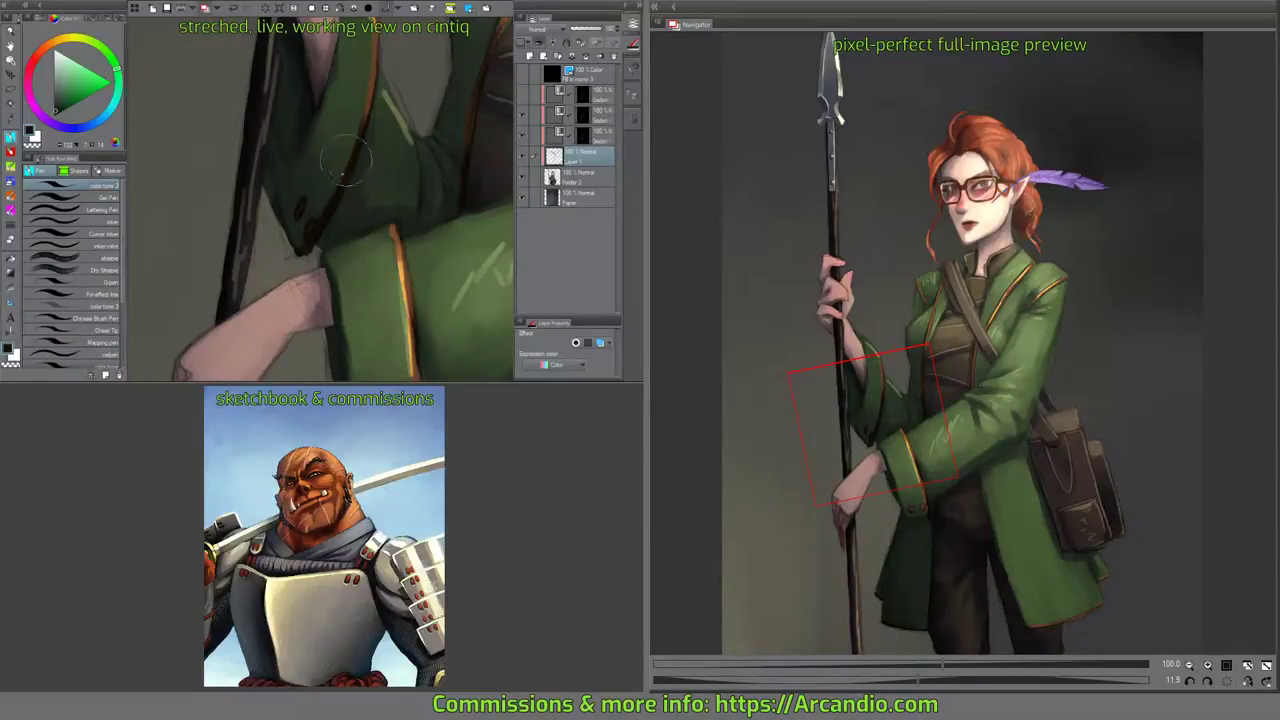
pyautogui.moveTo(355, 98)
pyautogui.mouseDown()
pyautogui.moveTo(245, 210)
pyautogui.moveTo(394, 114)
pyautogui.moveTo(334, 214)
pyautogui.mouseUp()
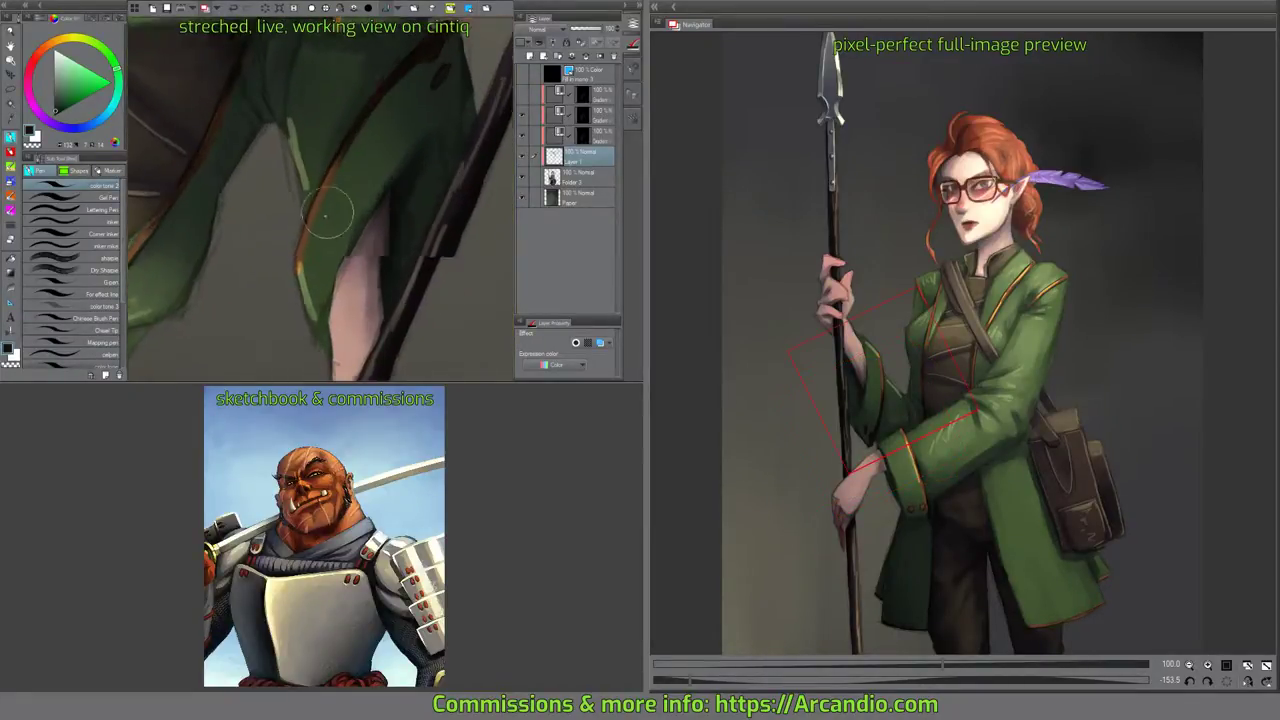
pyautogui.scroll(3, 334, 214)
pyautogui.moveTo(405, 74); pyautogui.dragTo(397, 86)
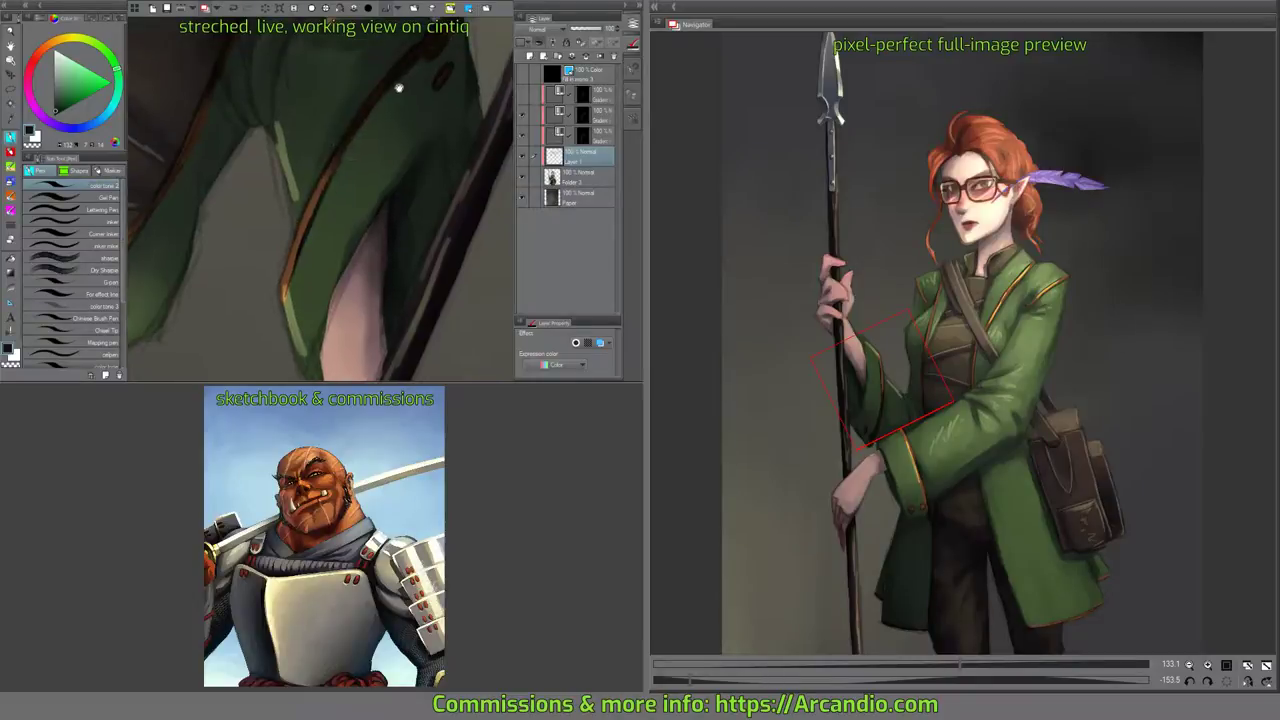
pyautogui.moveTo(378, 206); pyautogui.dragTo(356, 236)
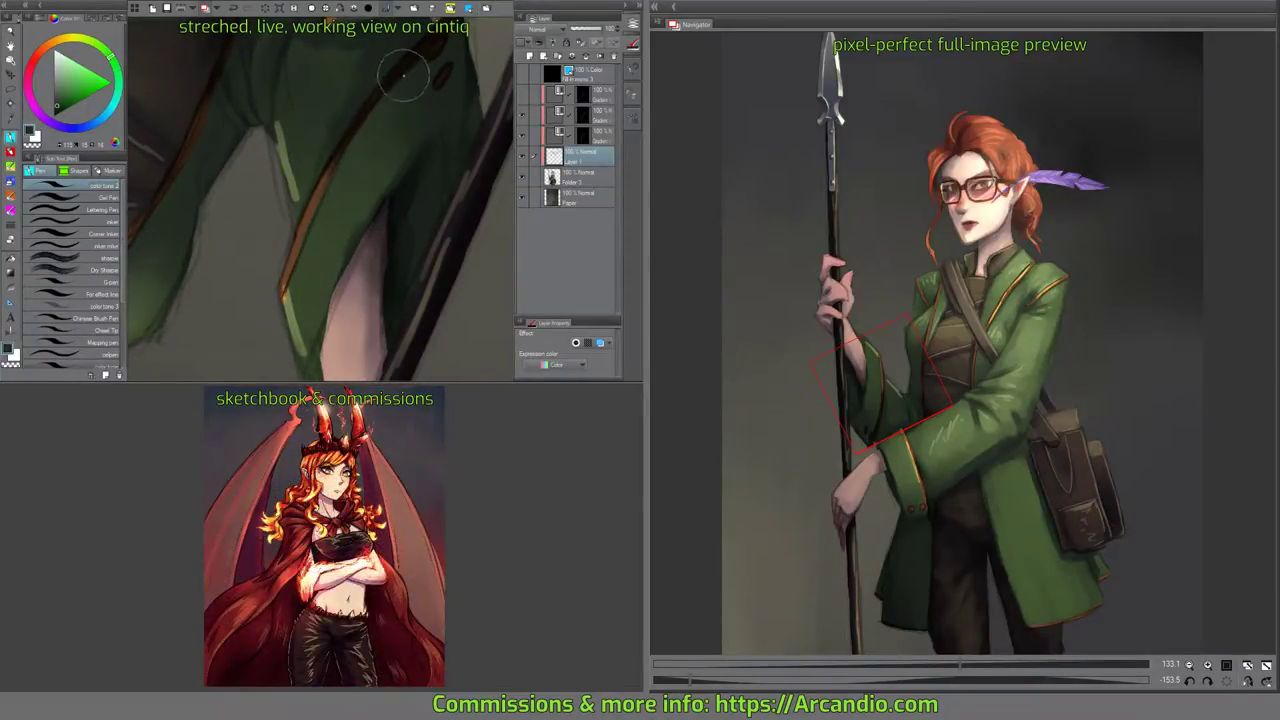
pyautogui.keyDown('alt'); pyautogui.click(459, 32); pyautogui.keyUp('alt')
pyautogui.moveTo(434, 48); pyautogui.dragTo(340, 160)
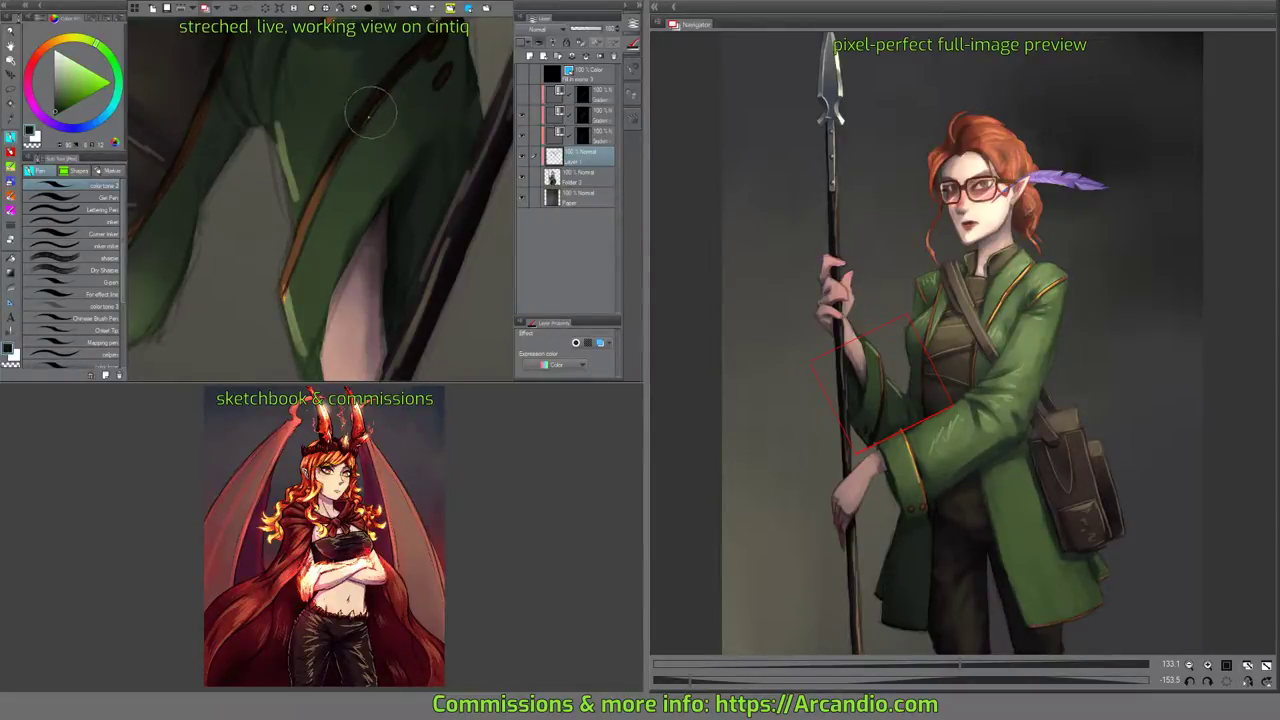
# Darken the inside of the raised sleeve's opening beside the forearm with a sampled dark green.
pyautogui.moveTo(453, 73); pyautogui.dragTo(500, 175)
pyautogui.keyDown('alt'); pyautogui.click(381, 202); pyautogui.keyUp('alt')
pyautogui.moveTo(383, 201); pyautogui.dragTo(419, 185)
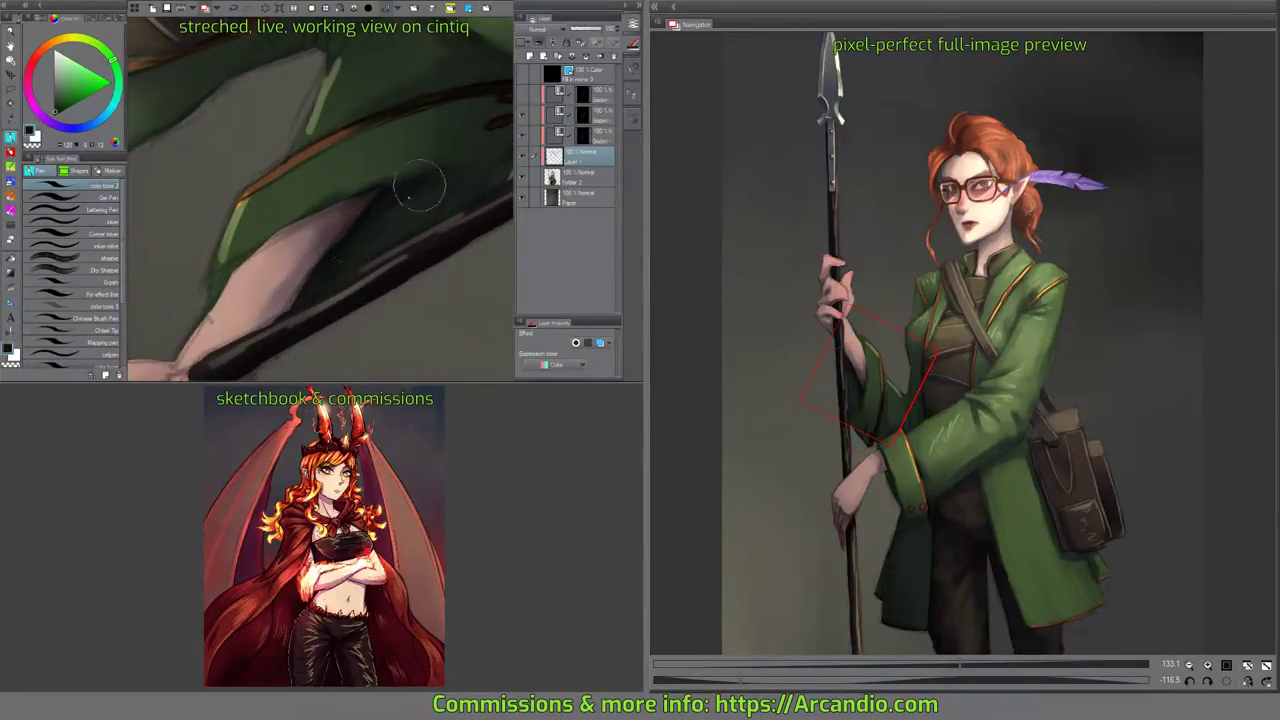
pyautogui.moveTo(473, 106); pyautogui.dragTo(388, 318)
pyautogui.moveTo(434, 114); pyautogui.dragTo(394, 217)
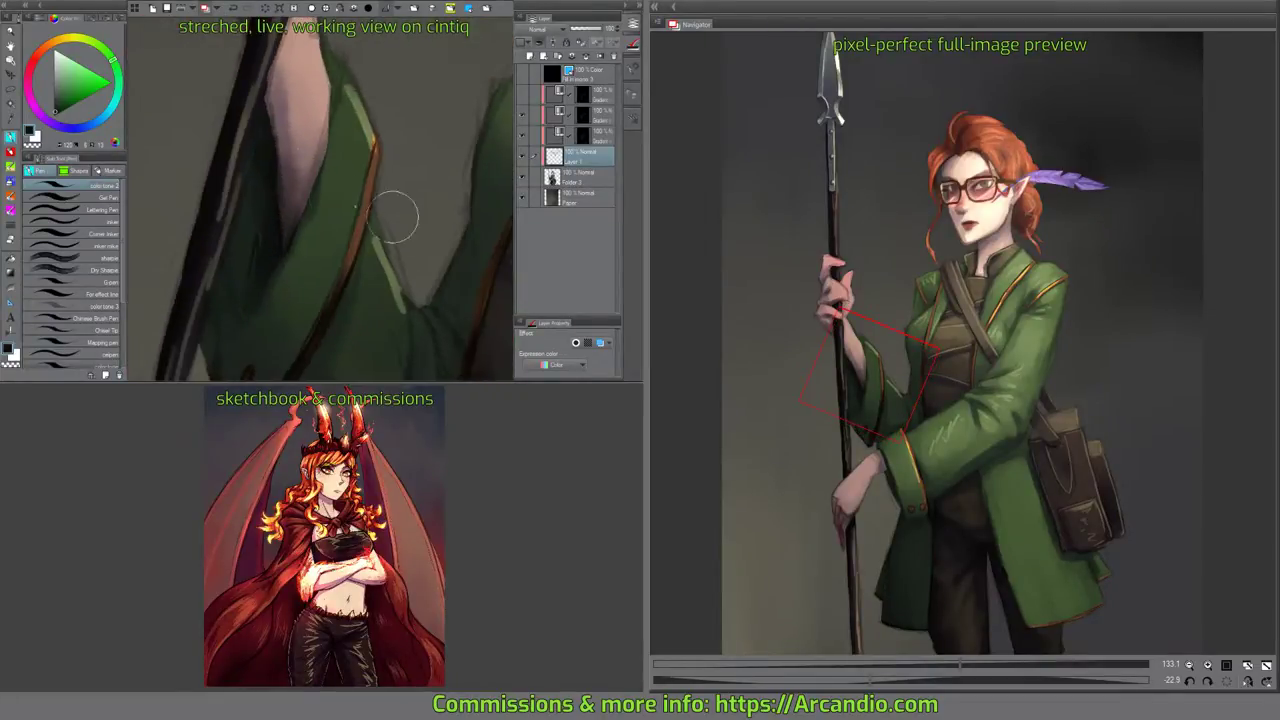
# Paint dark reddish shadow on the raised forearm where it enters the sleeve, using shades sampled there.
pyautogui.keyDown('alt'); pyautogui.click(259, 90); pyautogui.keyUp('alt')
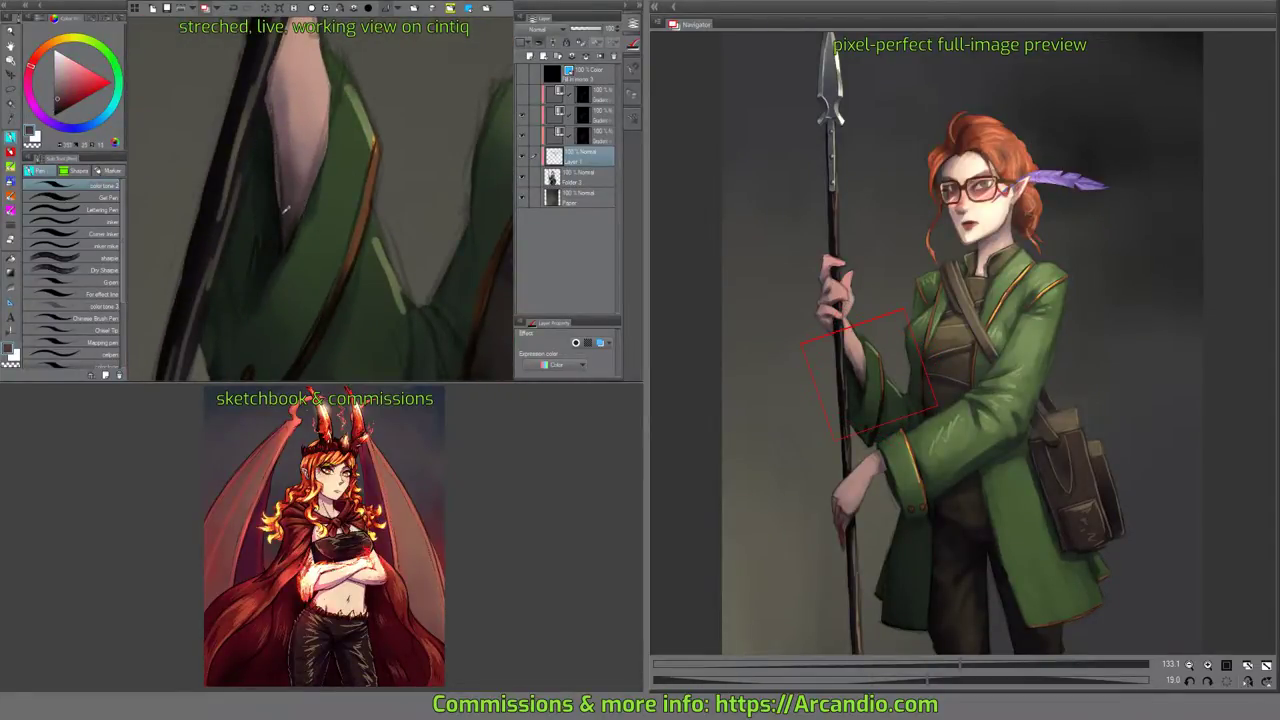
pyautogui.keyDown('alt'); pyautogui.click(283, 212); pyautogui.keyUp('alt')
pyautogui.moveTo(398, 76)
pyautogui.mouseDown()
pyautogui.moveTo(431, 106)
pyautogui.moveTo(456, 163)
pyautogui.mouseUp()
pyautogui.moveTo(291, 177)
pyautogui.mouseDown()
pyautogui.moveTo(283, 163)
pyautogui.moveTo(317, 131)
pyautogui.mouseUp()
pyautogui.moveTo(426, 97); pyautogui.dragTo(391, 162)
pyautogui.moveTo(304, 181); pyautogui.dragTo(286, 194)
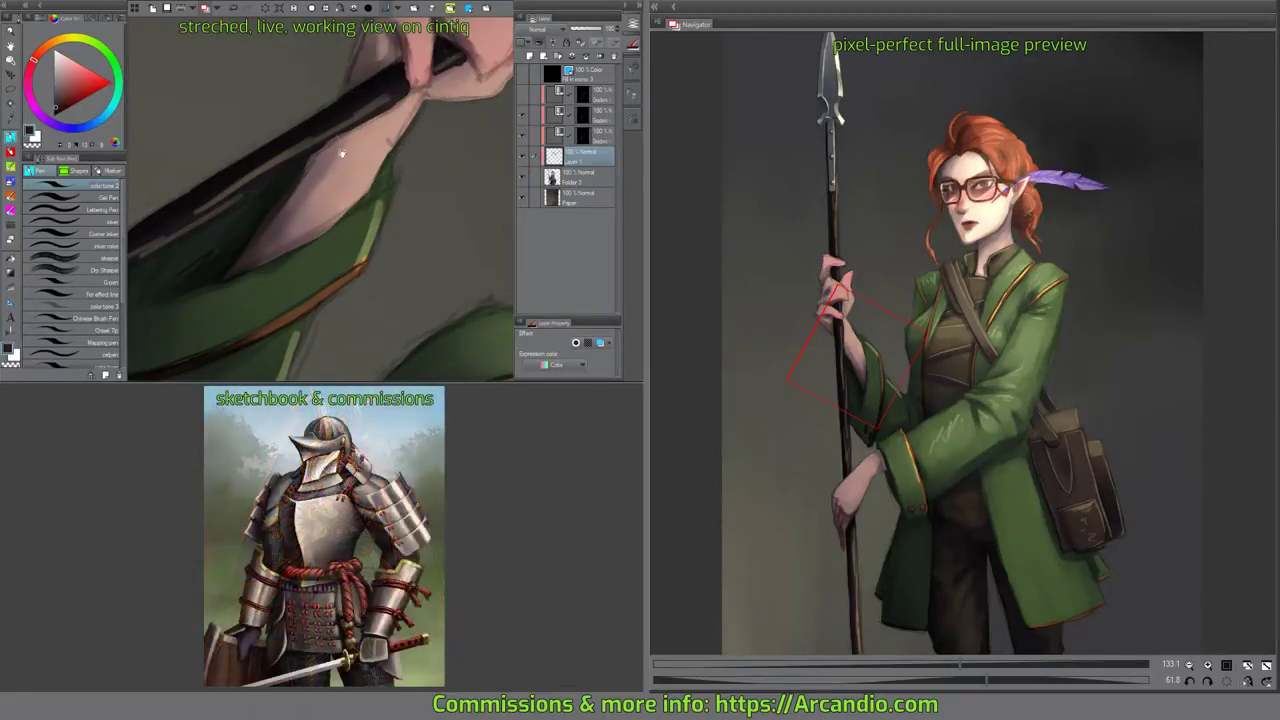
pyautogui.moveTo(342, 153); pyautogui.dragTo(314, 134)
pyautogui.hotkey('ctrl', '-')
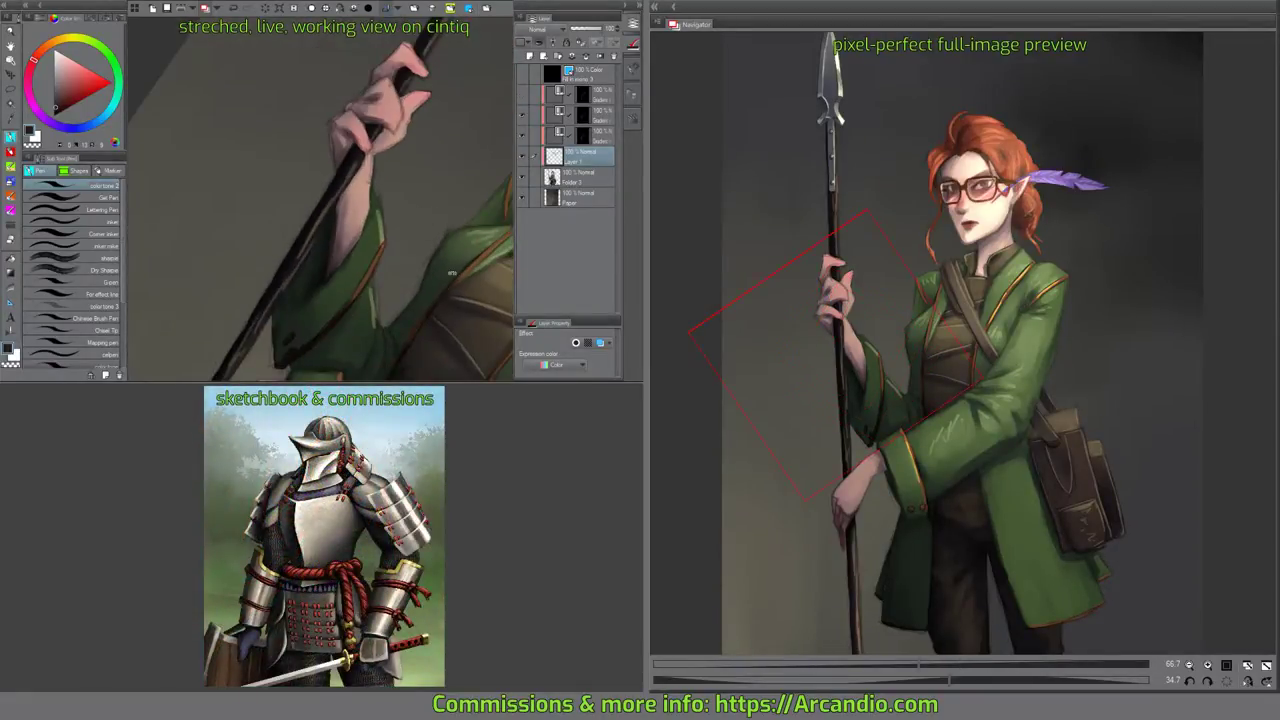
pyautogui.moveTo(452, 272); pyautogui.dragTo(458, 225)
pyautogui.moveTo(458, 225); pyautogui.dragTo(394, 171)
# Refine the sleeve edge between the raised forearm and the orange trim with sampled dark and mid greens.
pyautogui.hotkey('ctrl', '+')
pyautogui.keyDown('alt'); pyautogui.click(298, 249); pyautogui.keyUp('alt')
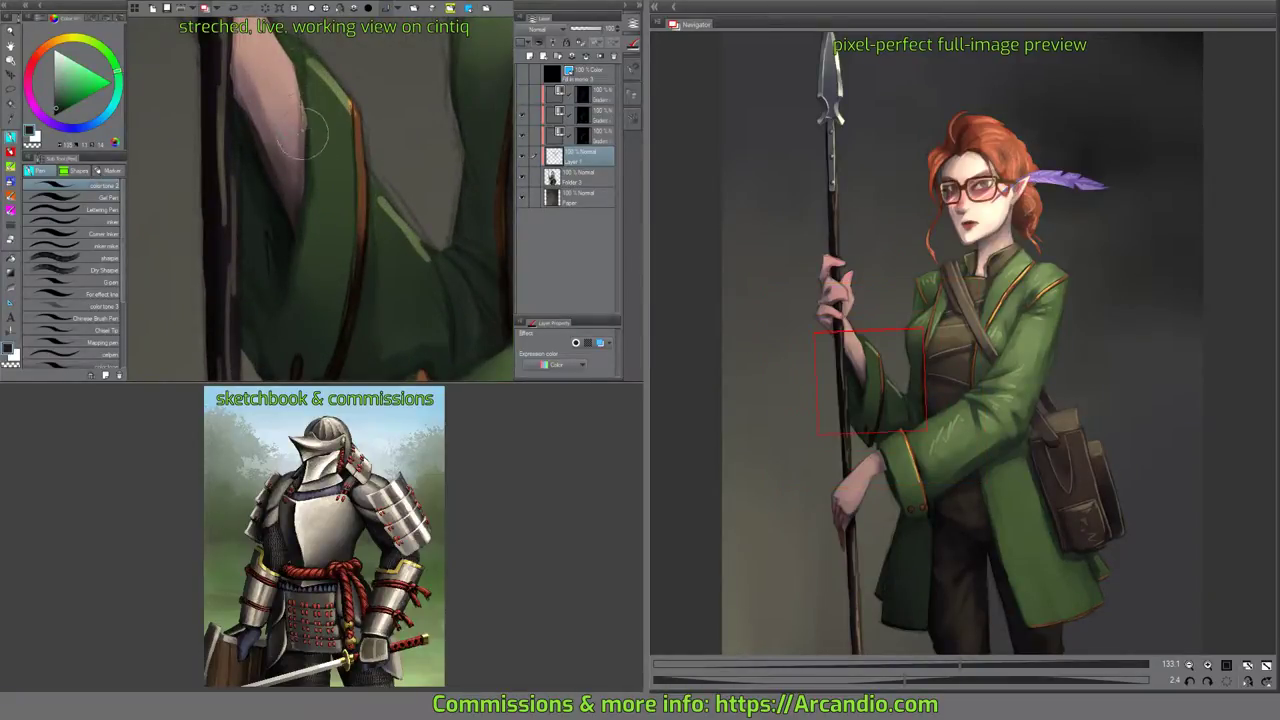
pyautogui.moveTo(303, 134)
pyautogui.mouseDown()
pyautogui.moveTo(304, 108)
pyautogui.moveTo(295, 258)
pyautogui.mouseUp()
pyautogui.moveTo(348, 198); pyautogui.dragTo(343, 266)
pyautogui.moveTo(460, 251); pyautogui.dragTo(402, 220)
pyautogui.keyDown('alt'); pyautogui.click(258, 220); pyautogui.keyUp('alt')
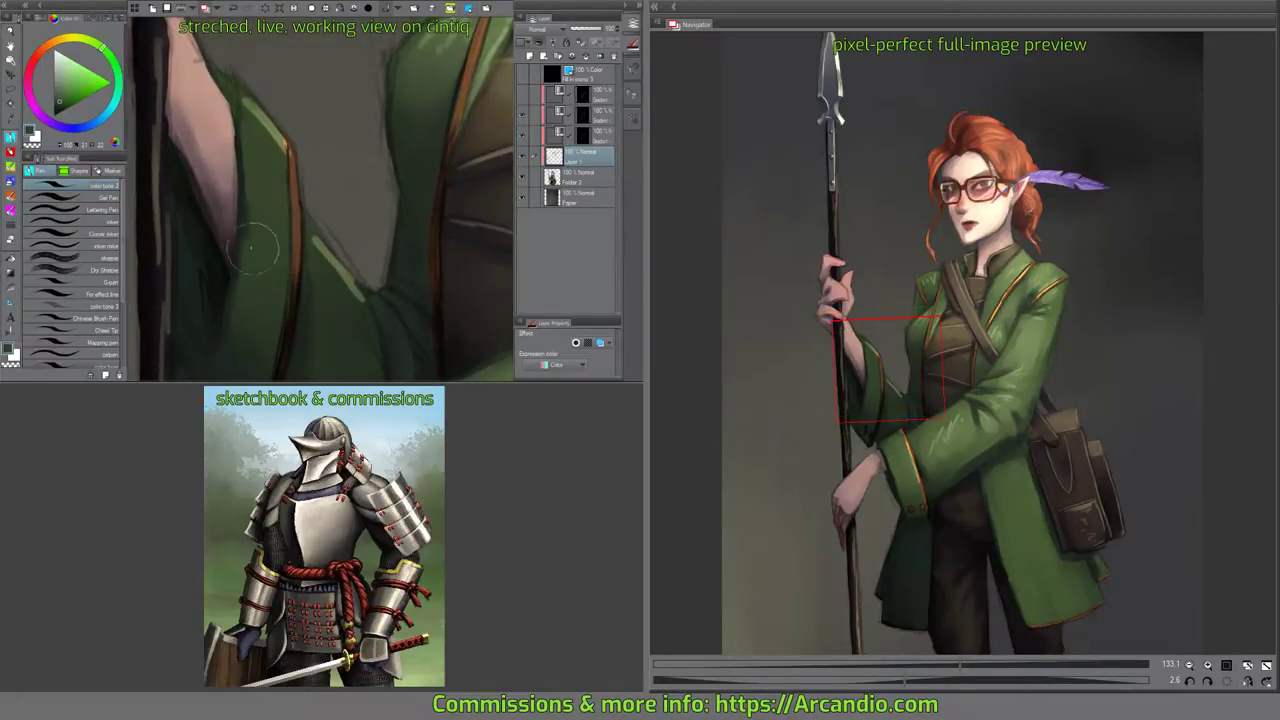
pyautogui.moveTo(252, 248); pyautogui.dragTo(263, 166)
pyautogui.moveTo(283, 284)
pyautogui.mouseDown()
pyautogui.moveTo(283, 260)
pyautogui.moveTo(345, 175)
pyautogui.mouseUp()
# Switch to the figure's layer beneath Layer 1 and paint over the light stray line on the dark coat tail.
pyautogui.scroll(-5, 380, 205)
pyautogui.moveTo(436, 290)
pyautogui.mouseDown()
pyautogui.moveTo(408, 172)
pyautogui.moveTo(415, 182)
pyautogui.mouseUp()
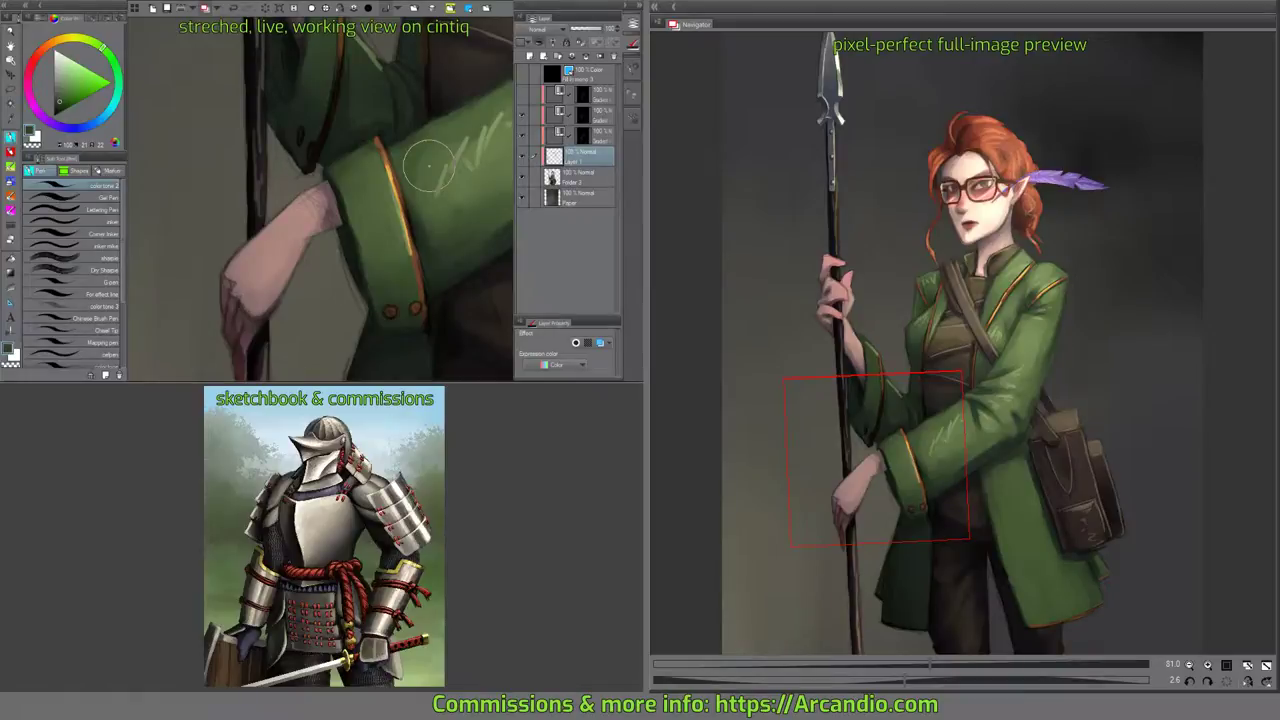
pyautogui.moveTo(445, 264); pyautogui.dragTo(245, 158)
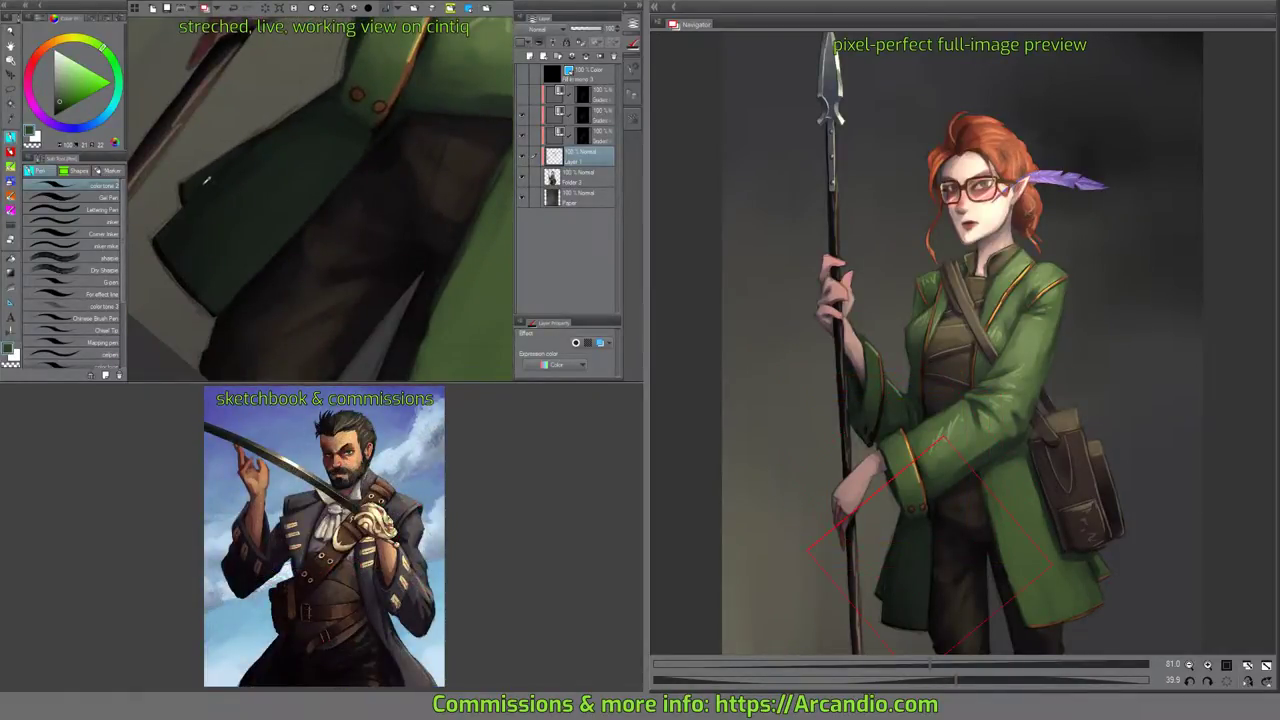
pyautogui.scroll(4, 200, 185)
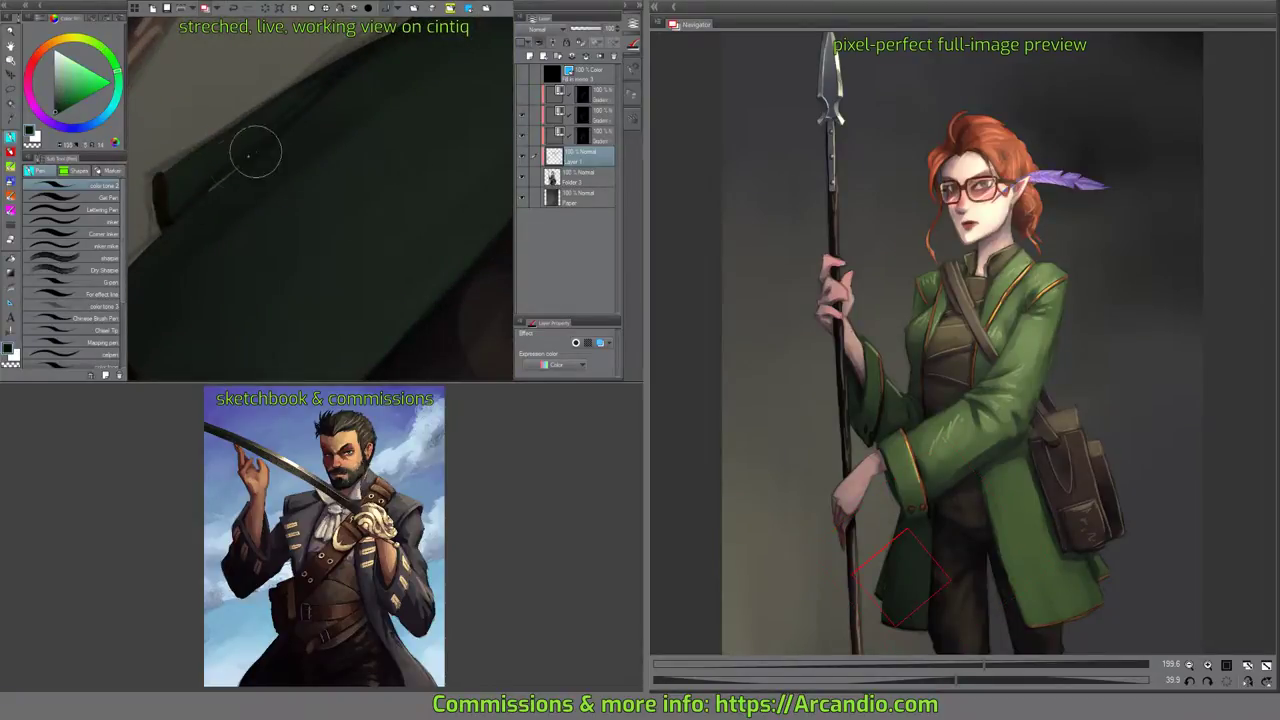
pyautogui.click(581, 172)
pyautogui.click(583, 158)
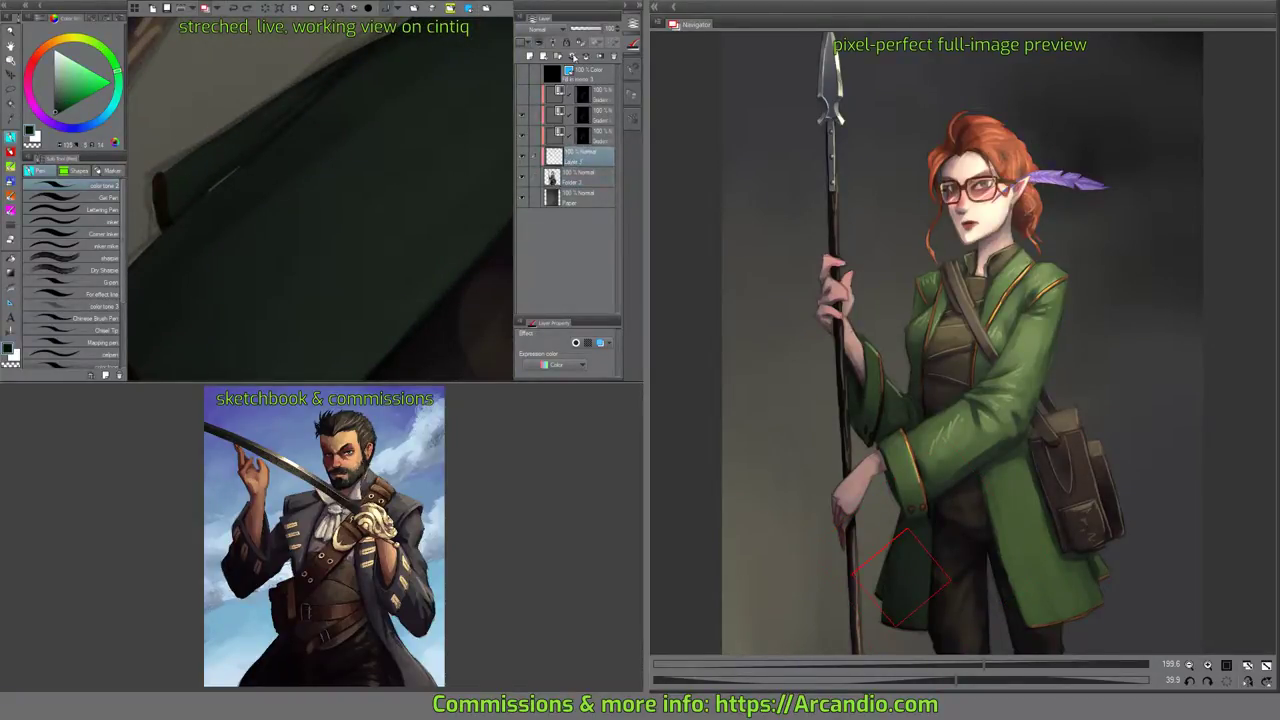
pyautogui.click(577, 172)
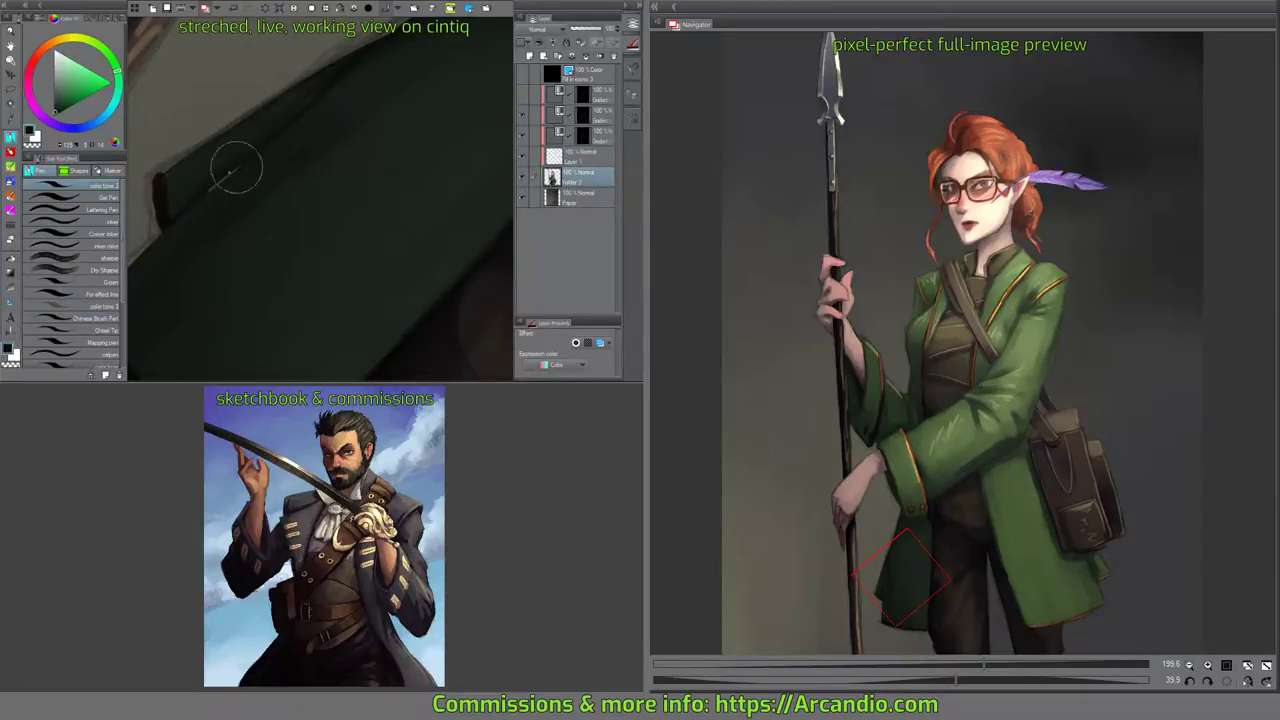
pyautogui.moveTo(206, 189)
pyautogui.mouseDown()
pyautogui.moveTo(338, 109)
pyautogui.moveTo(430, 118)
pyautogui.mouseUp()
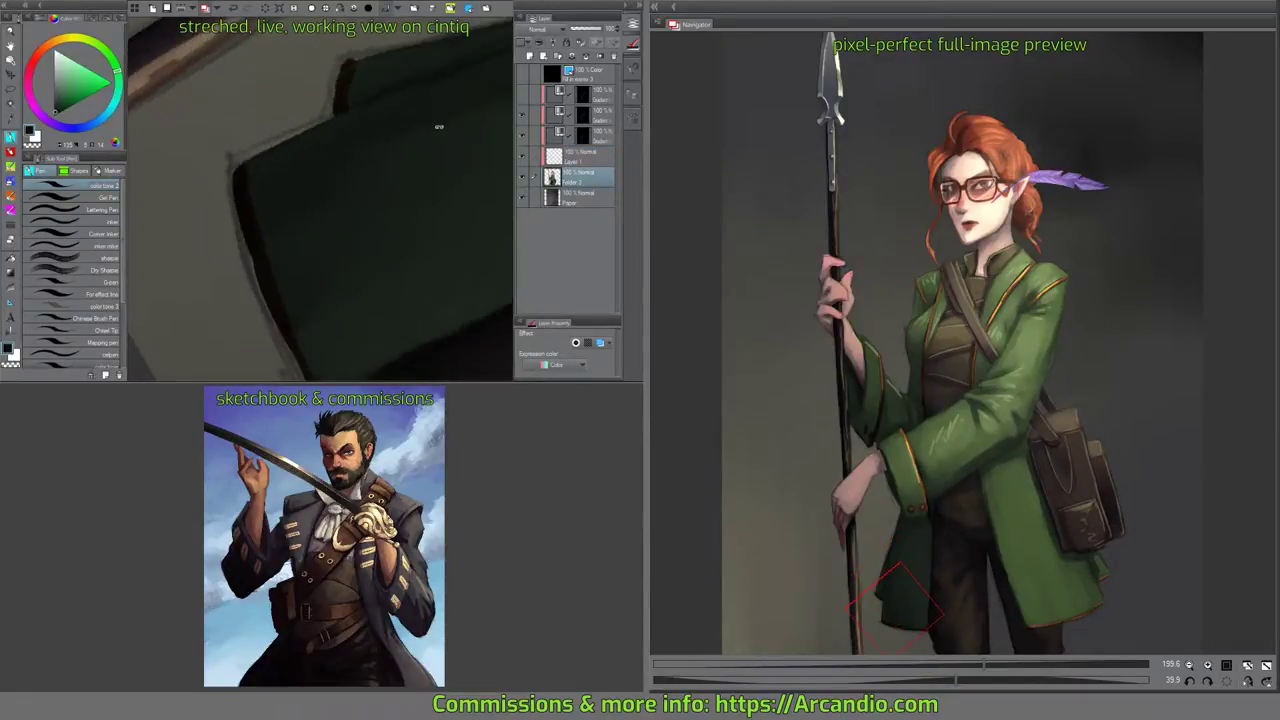
# Sample dark green from the shadowed coat tail and refine the dark trim along its hem and notch.
pyautogui.moveTo(337, 216); pyautogui.dragTo(421, 215)
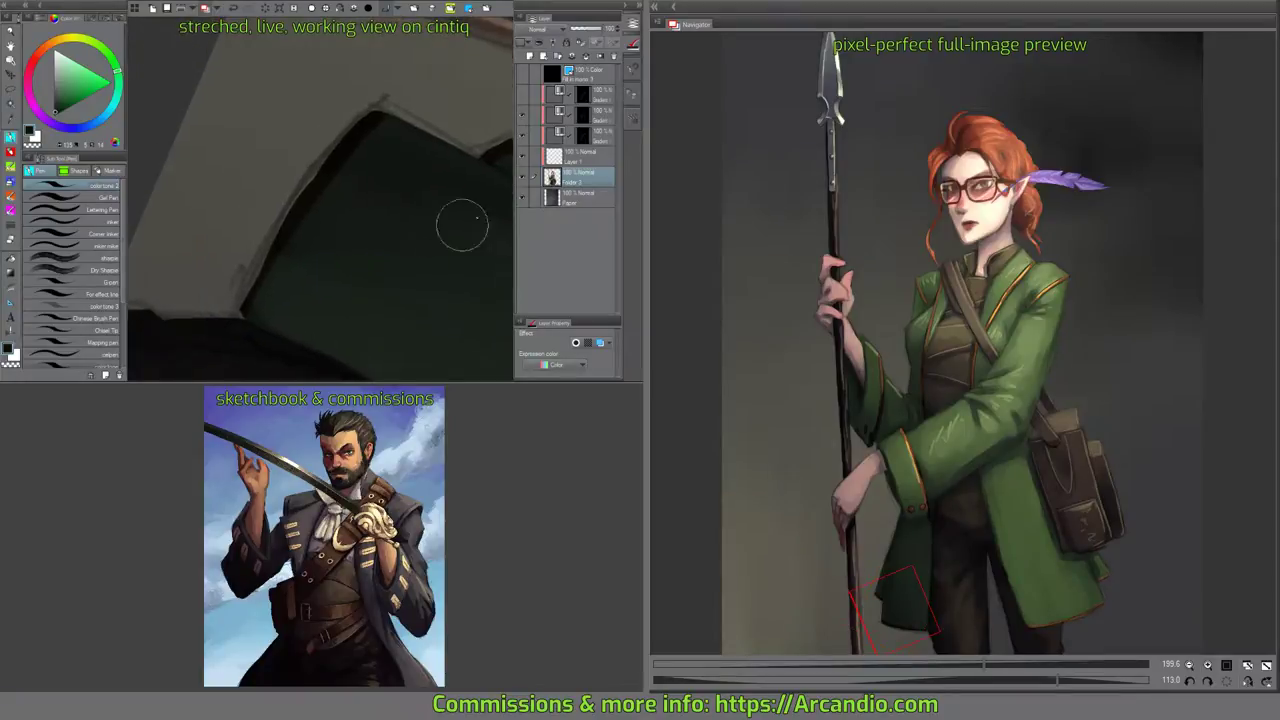
pyautogui.keyDown('alt'); pyautogui.click(323, 212); pyautogui.keyUp('alt')
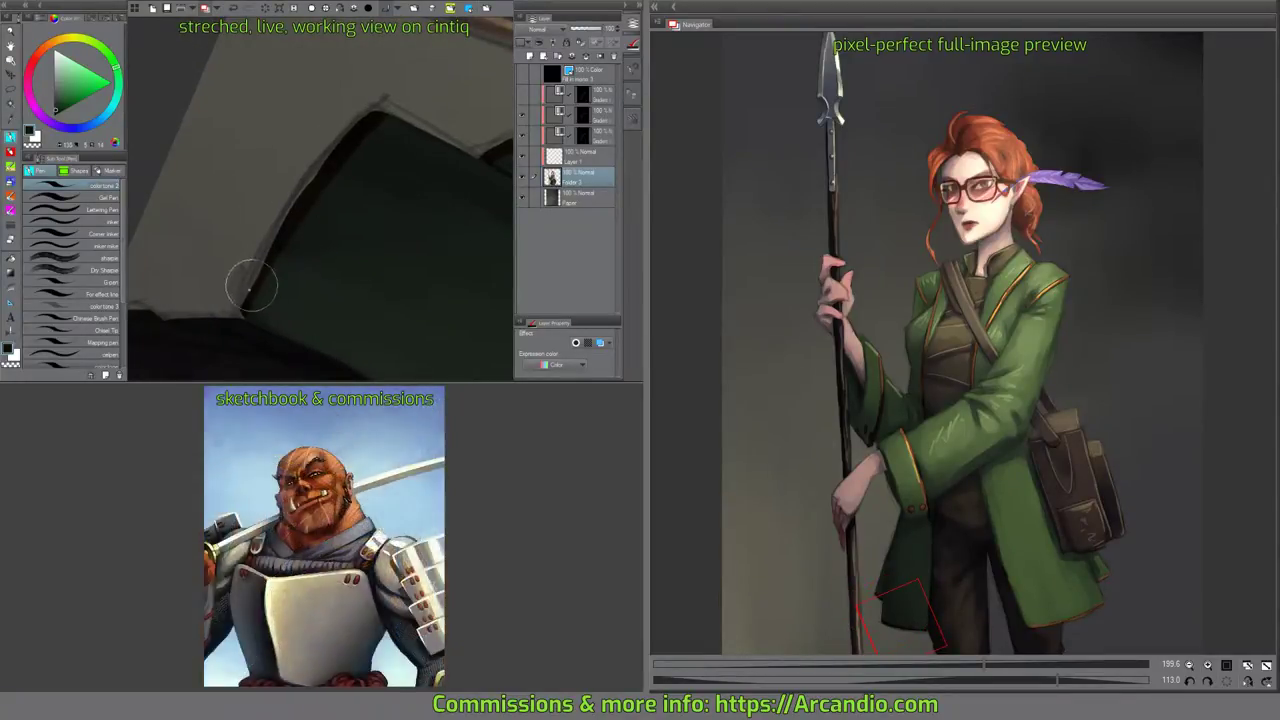
pyautogui.moveTo(250, 287)
pyautogui.mouseDown()
pyautogui.moveTo(278, 224)
pyautogui.moveTo(253, 270)
pyautogui.moveTo(380, 103)
pyautogui.moveTo(335, 148)
pyautogui.moveTo(381, 108)
pyautogui.mouseUp()
pyautogui.moveTo(462, 162); pyautogui.dragTo(290, 97)
pyautogui.moveTo(290, 97); pyautogui.dragTo(290, 210)
pyautogui.moveTo(211, 257); pyautogui.dragTo(257, 146)
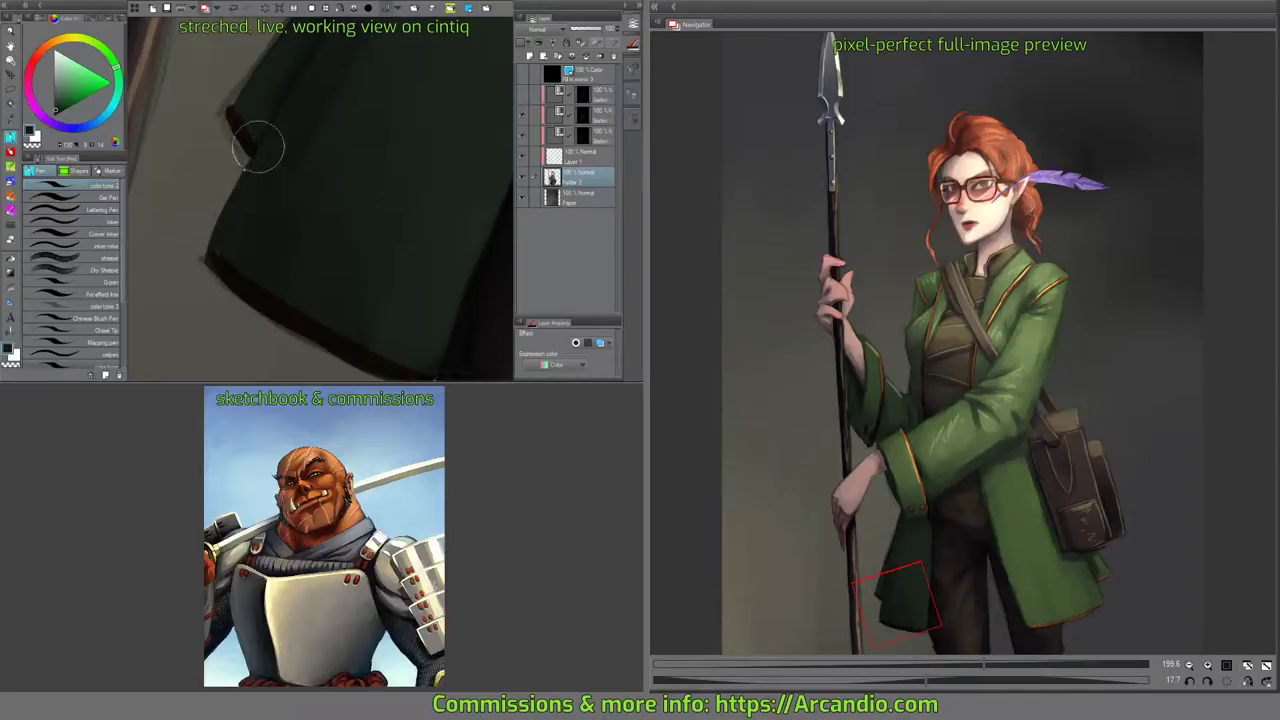
pyautogui.moveTo(303, 87); pyautogui.dragTo(312, 215)
pyautogui.moveTo(249, 267); pyautogui.dragTo(240, 262)
# Clean up the rough sketch lines around the edges of the shadowed coat tail.
pyautogui.press('c')
pyautogui.moveTo(333, 75)
pyautogui.mouseDown()
pyautogui.moveTo(243, 246)
pyautogui.moveTo(334, 128)
pyautogui.mouseUp()
pyautogui.moveTo(264, 216)
pyautogui.mouseDown()
pyautogui.moveTo(390, 60)
pyautogui.moveTo(313, 257)
pyautogui.mouseUp()
pyautogui.moveTo(408, 211)
pyautogui.mouseDown()
pyautogui.moveTo(397, 220)
pyautogui.moveTo(447, 213)
pyautogui.moveTo(391, 206)
pyautogui.moveTo(419, 356)
pyautogui.mouseUp()
pyautogui.moveTo(290, 234); pyautogui.dragTo(308, 274)
pyautogui.moveTo(341, 300); pyautogui.dragTo(424, 142)
pyautogui.moveTo(221, 235)
pyautogui.mouseDown()
pyautogui.moveTo(359, 136)
pyautogui.moveTo(437, 194)
pyautogui.mouseUp()
# Paint the fingers of the lower hand with reddish skin shades sampled from the hand.
pyautogui.keyDown('alt'); pyautogui.click(289, 331); pyautogui.keyUp('alt')
pyautogui.moveTo(298, 285); pyautogui.dragTo(298, 256)
pyautogui.moveTo(318, 211)
pyautogui.mouseDown()
pyautogui.moveTo(323, 221)
pyautogui.moveTo(336, 193)
pyautogui.moveTo(317, 250)
pyautogui.moveTo(333, 195)
pyautogui.moveTo(297, 234)
pyautogui.moveTo(302, 215)
pyautogui.moveTo(297, 237)
pyautogui.mouseUp()
pyautogui.keyDown('alt'); pyautogui.click(300, 251); pyautogui.keyUp('alt')
pyautogui.keyDown('alt'); pyautogui.click(299, 227); pyautogui.keyUp('alt')
pyautogui.moveTo(300, 178)
pyautogui.mouseDown()
pyautogui.moveTo(316, 220)
pyautogui.moveTo(292, 236)
pyautogui.moveTo(300, 224)
pyautogui.moveTo(250, 135)
pyautogui.moveTo(262, 130)
pyautogui.moveTo(269, 154)
pyautogui.moveTo(315, 148)
pyautogui.mouseUp()
pyautogui.moveTo(374, 106); pyautogui.dragTo(396, 120)
# Clean up the outline of the lower hand and its fingertips, and save the painting.
pyautogui.moveTo(393, 200)
pyautogui.mouseDown()
pyautogui.moveTo(390, 217)
pyautogui.moveTo(414, 164)
pyautogui.mouseUp()
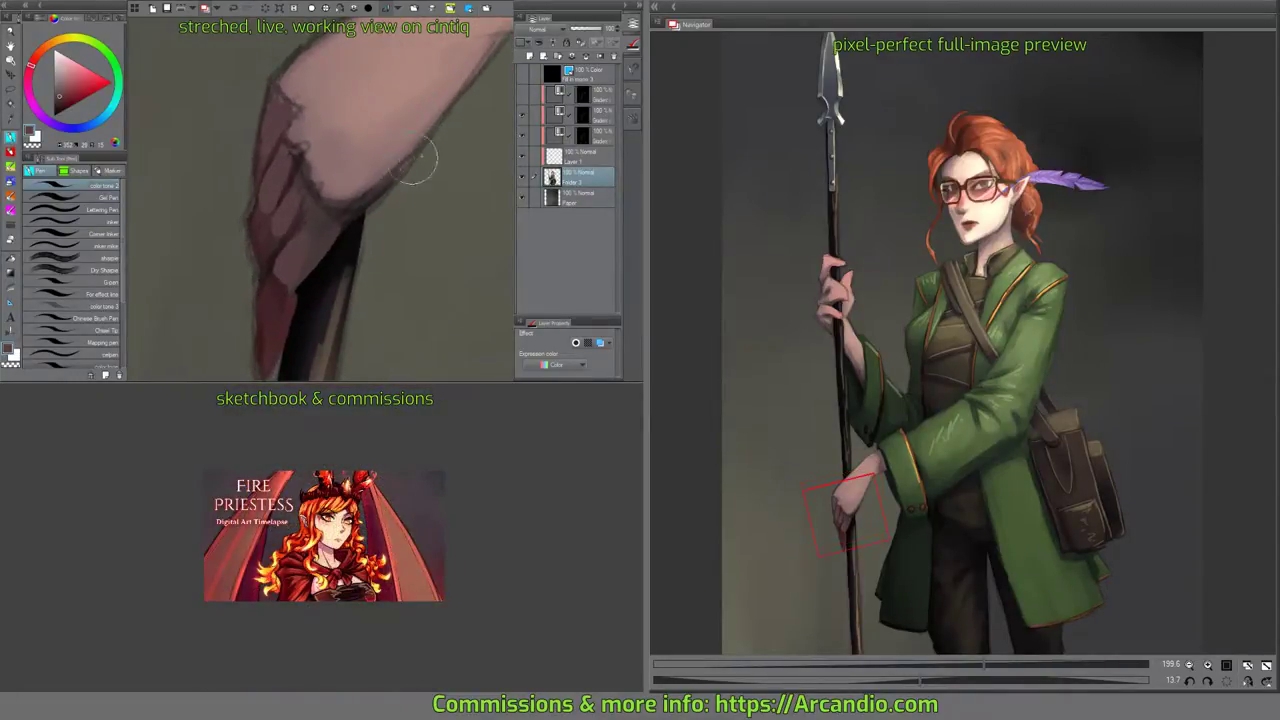
pyautogui.moveTo(423, 217)
pyautogui.mouseDown()
pyautogui.moveTo(426, 262)
pyautogui.moveTo(401, 160)
pyautogui.mouseUp()
pyautogui.moveTo(255, 220)
pyautogui.mouseDown()
pyautogui.moveTo(223, 234)
pyautogui.moveTo(251, 209)
pyautogui.moveTo(238, 237)
pyautogui.moveTo(250, 185)
pyautogui.moveTo(200, 257)
pyautogui.moveTo(229, 157)
pyautogui.moveTo(229, 95)
pyautogui.moveTo(212, 161)
pyautogui.mouseUp()
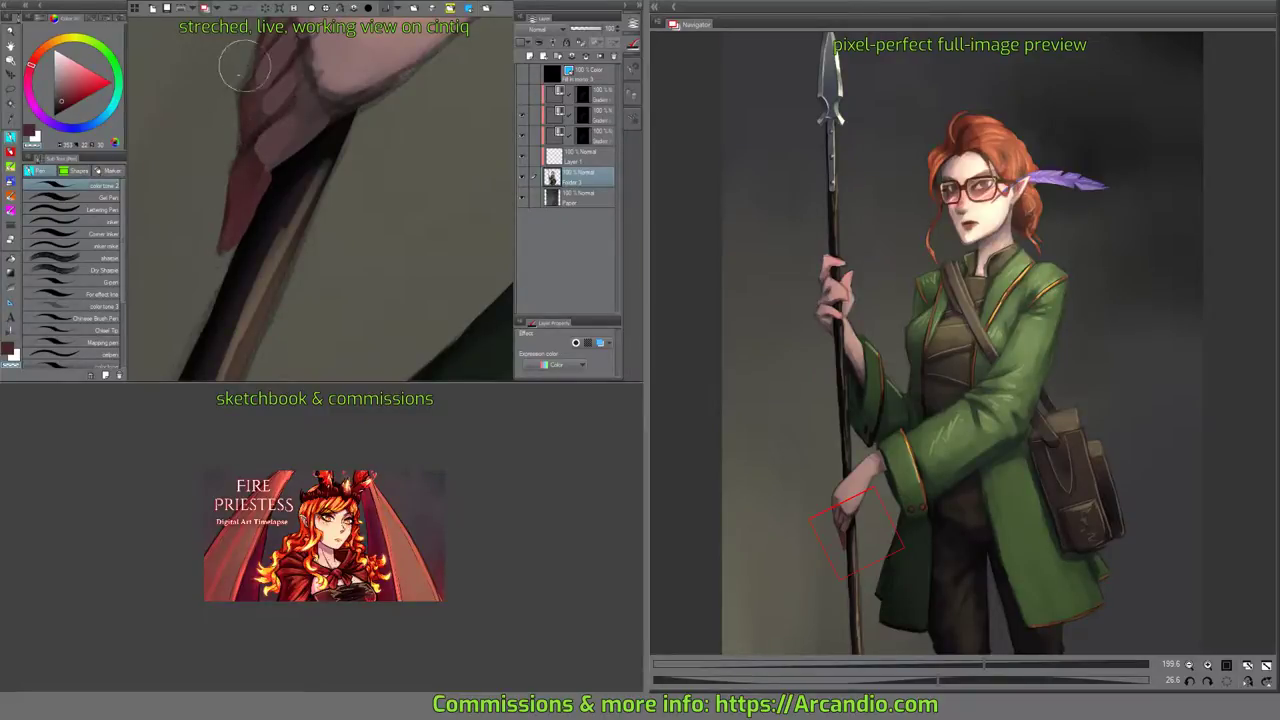
pyautogui.moveTo(293, 102); pyautogui.dragTo(304, 143)
pyautogui.moveTo(386, 184); pyautogui.dragTo(388, 149)
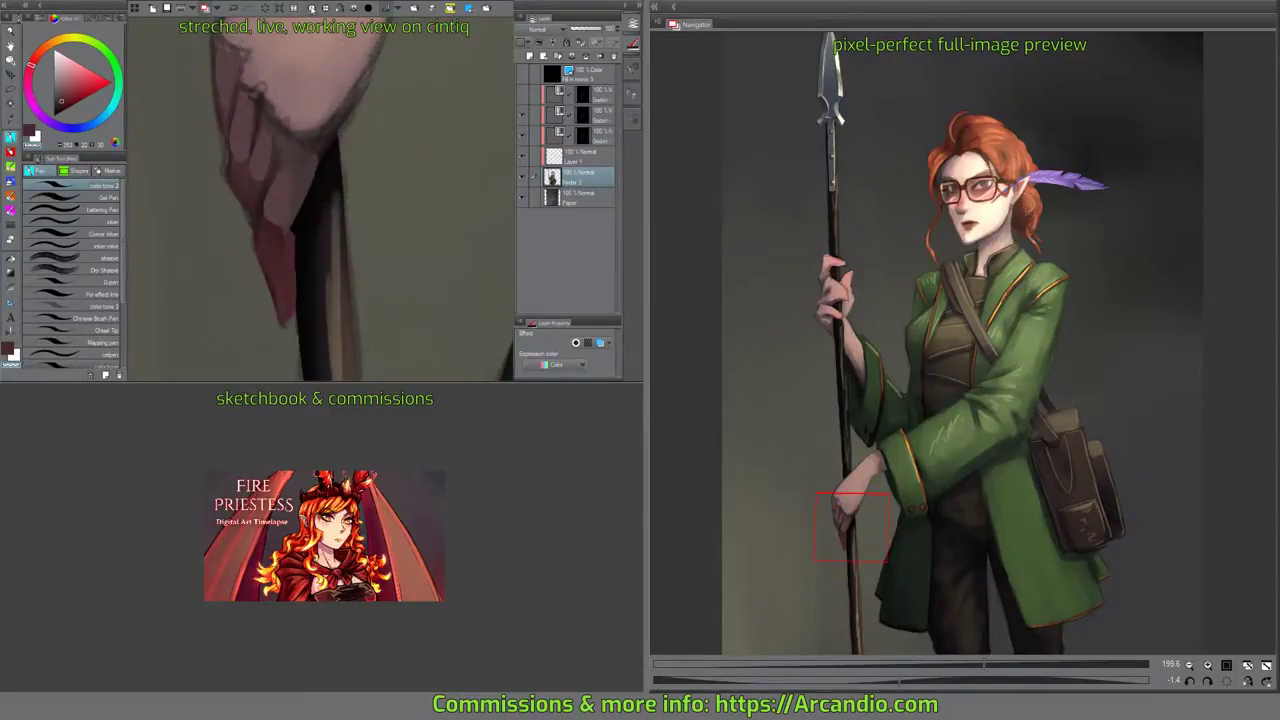
pyautogui.click(339, 9)
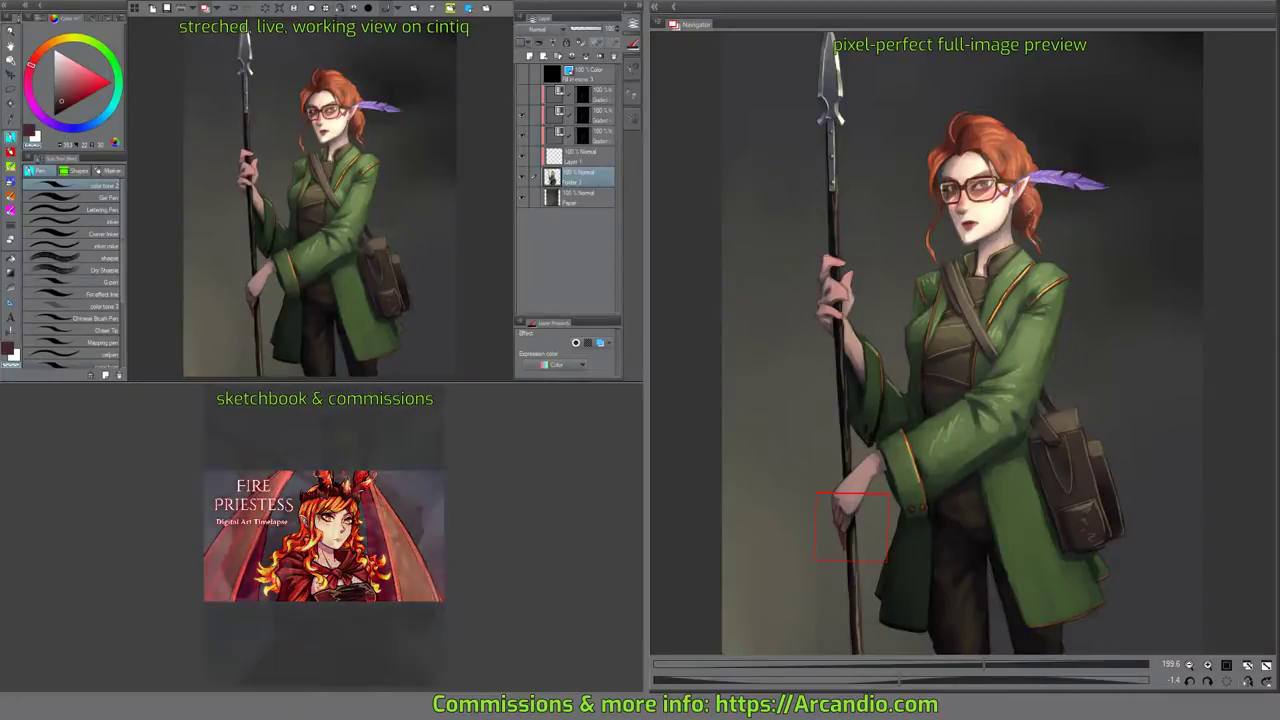
pyautogui.hotkey('ctrl', 's')
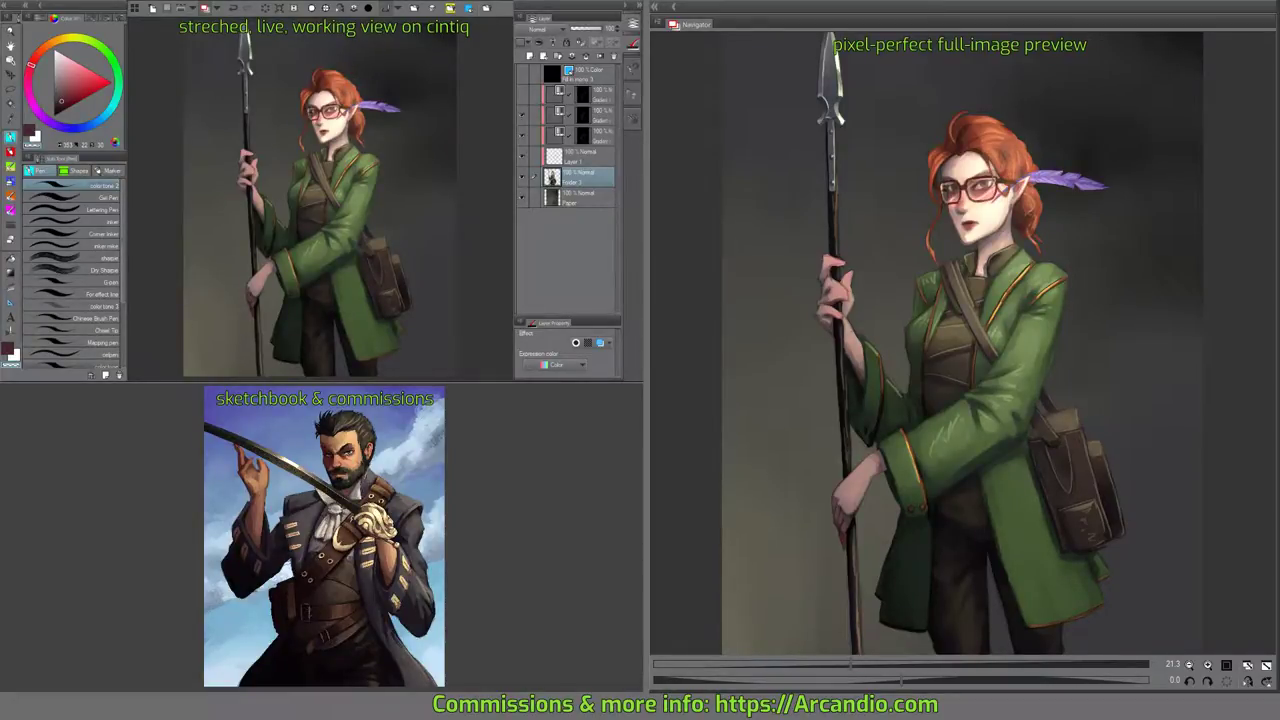
# Sample the dark trouser colour and touch up the leg below the front coat hem.
pyautogui.moveTo(467, 265)
pyautogui.mouseDown()
pyautogui.moveTo(457, 240)
pyautogui.moveTo(381, 193)
pyautogui.mouseUp()
pyautogui.scroll(5, 400, 253)
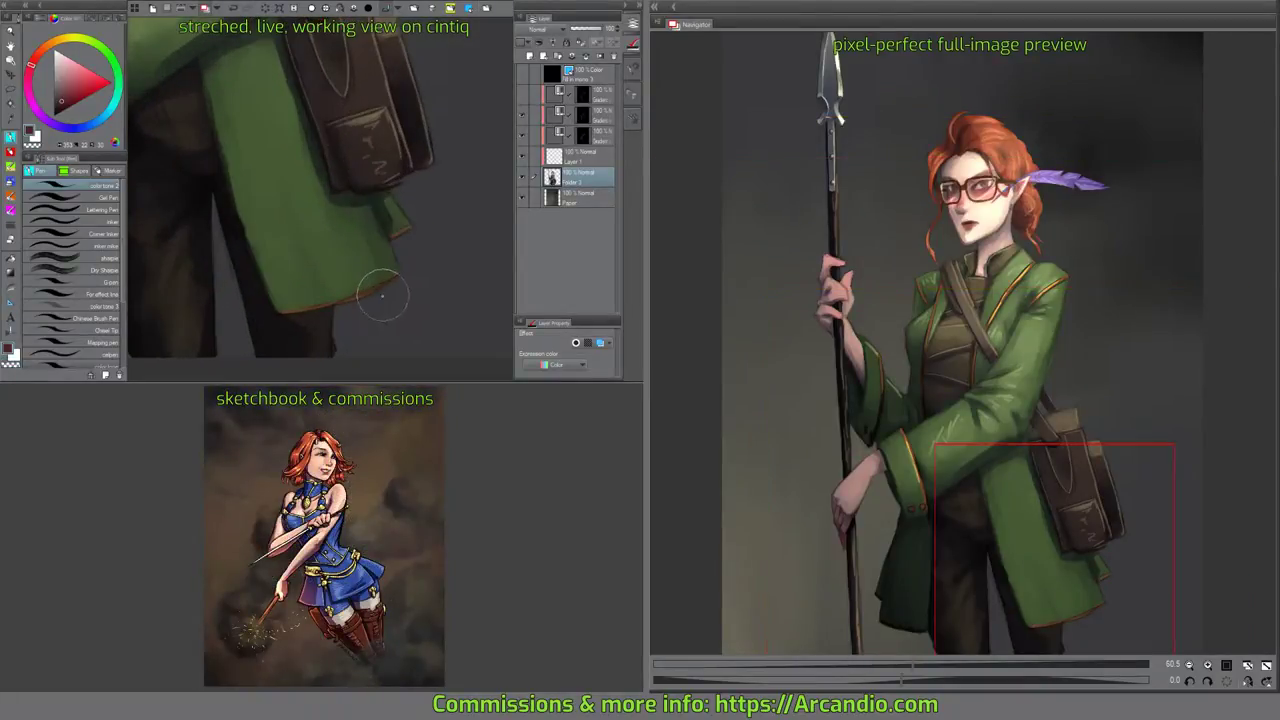
pyautogui.press('c')
pyautogui.moveTo(371, 294)
pyautogui.mouseDown()
pyautogui.moveTo(399, 280)
pyautogui.moveTo(420, 243)
pyautogui.moveTo(428, 283)
pyautogui.moveTo(457, 212)
pyautogui.mouseUp()
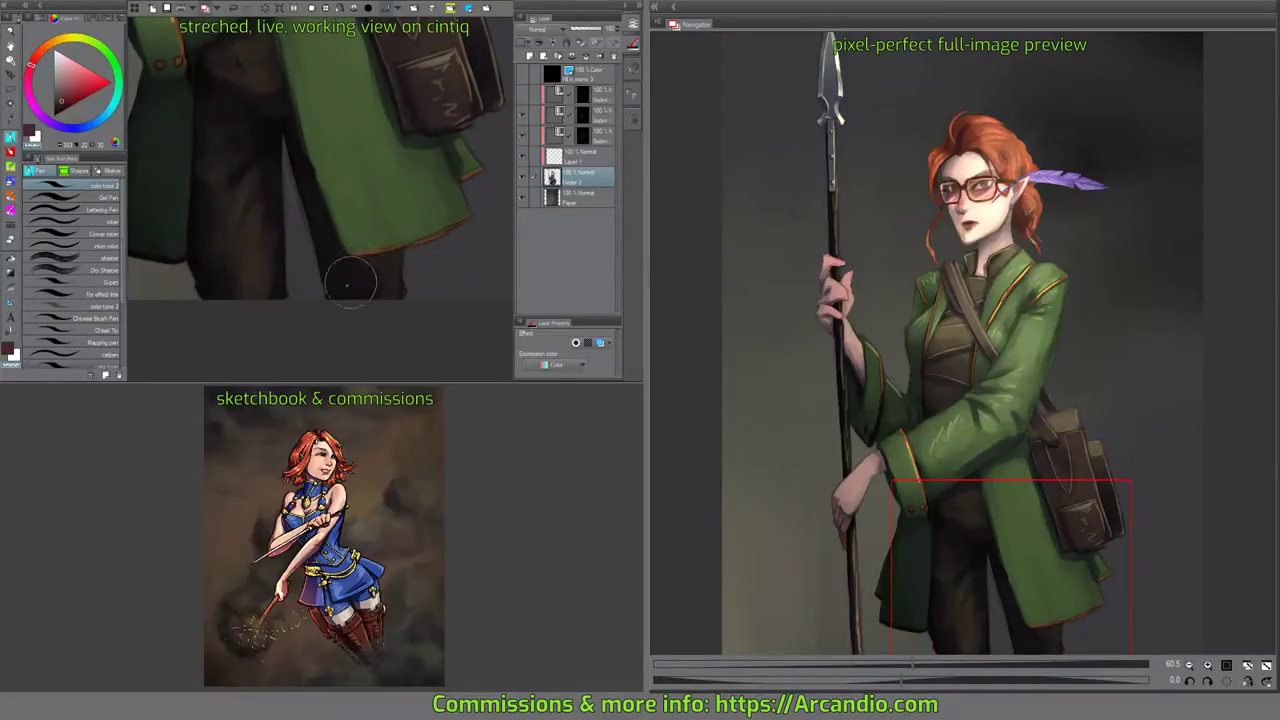
pyautogui.keyDown('alt'); pyautogui.click(334, 292); pyautogui.keyUp('alt')
pyautogui.keyDown('alt'); pyautogui.click(334, 291); pyautogui.keyUp('alt')
pyautogui.moveTo(328, 300); pyautogui.dragTo(346, 278)
pyautogui.moveTo(349, 221); pyautogui.dragTo(363, 300)
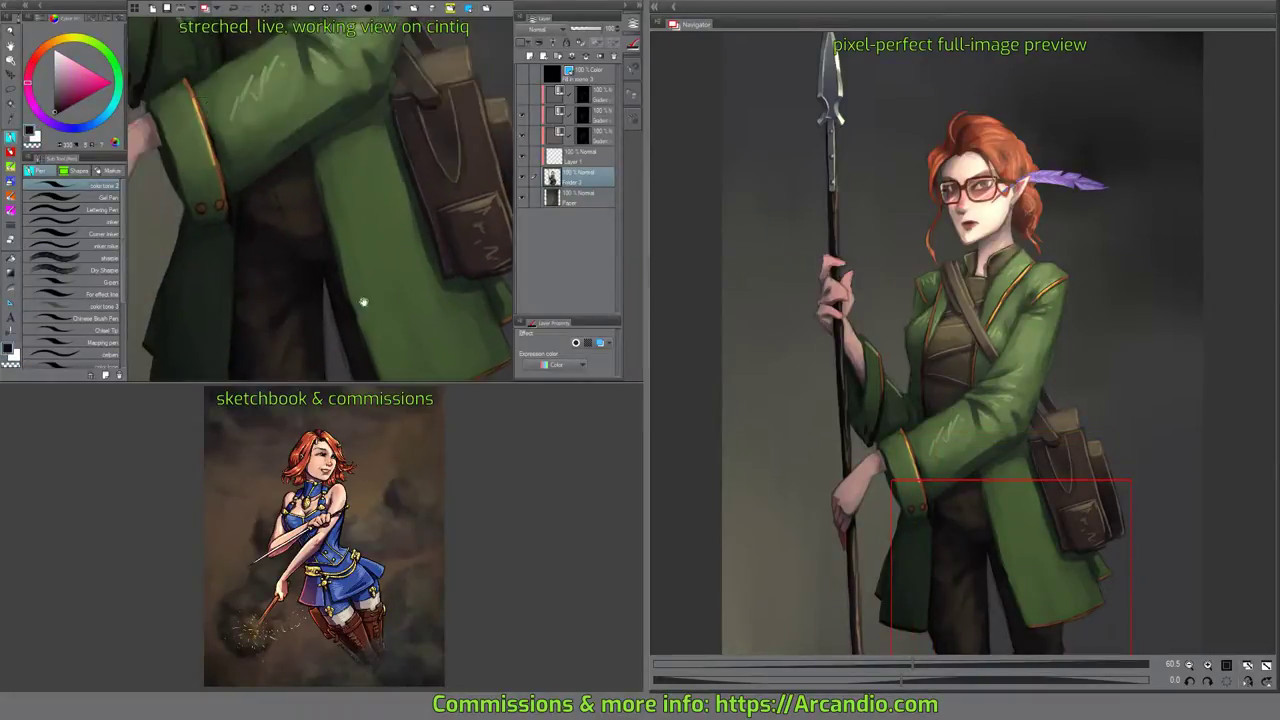
pyautogui.moveTo(325, 120)
pyautogui.mouseDown()
pyautogui.moveTo(358, 268)
pyautogui.moveTo(398, 322)
pyautogui.mouseUp()
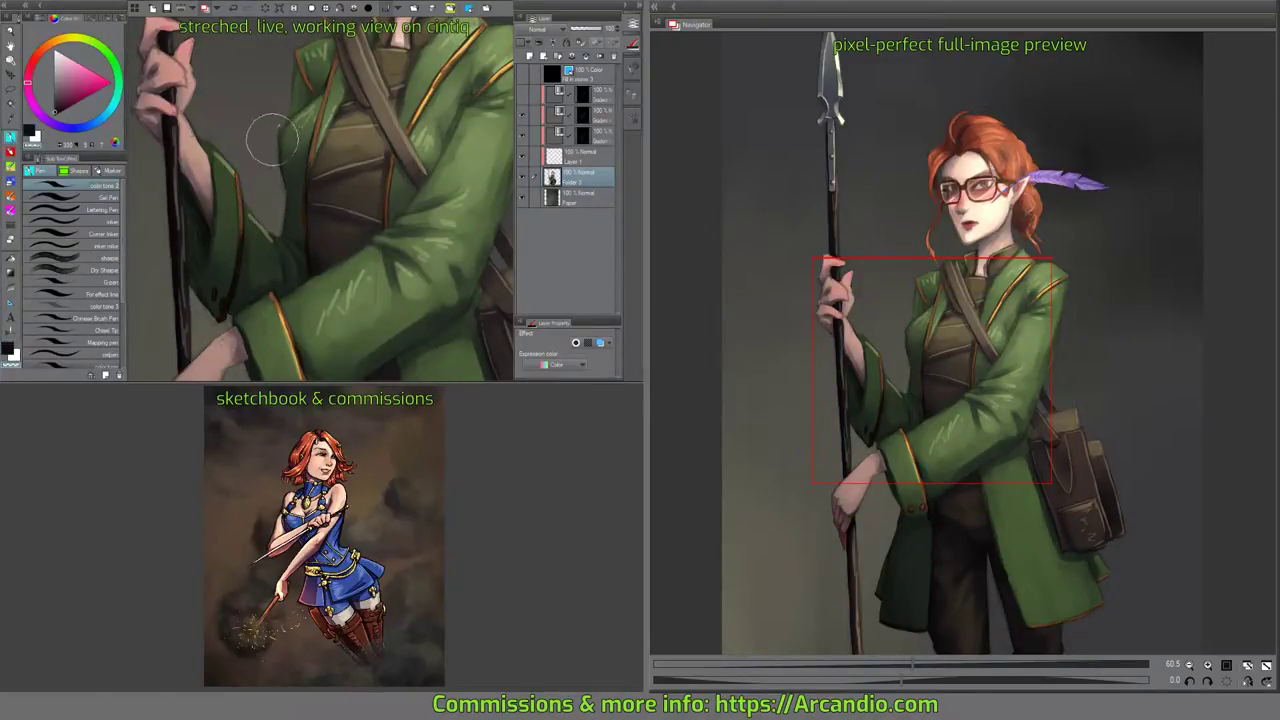
# Check the coat sleeves and both hands along the spear shaft, and save the painting.
pyautogui.moveTo(268, 128); pyautogui.dragTo(278, 104)
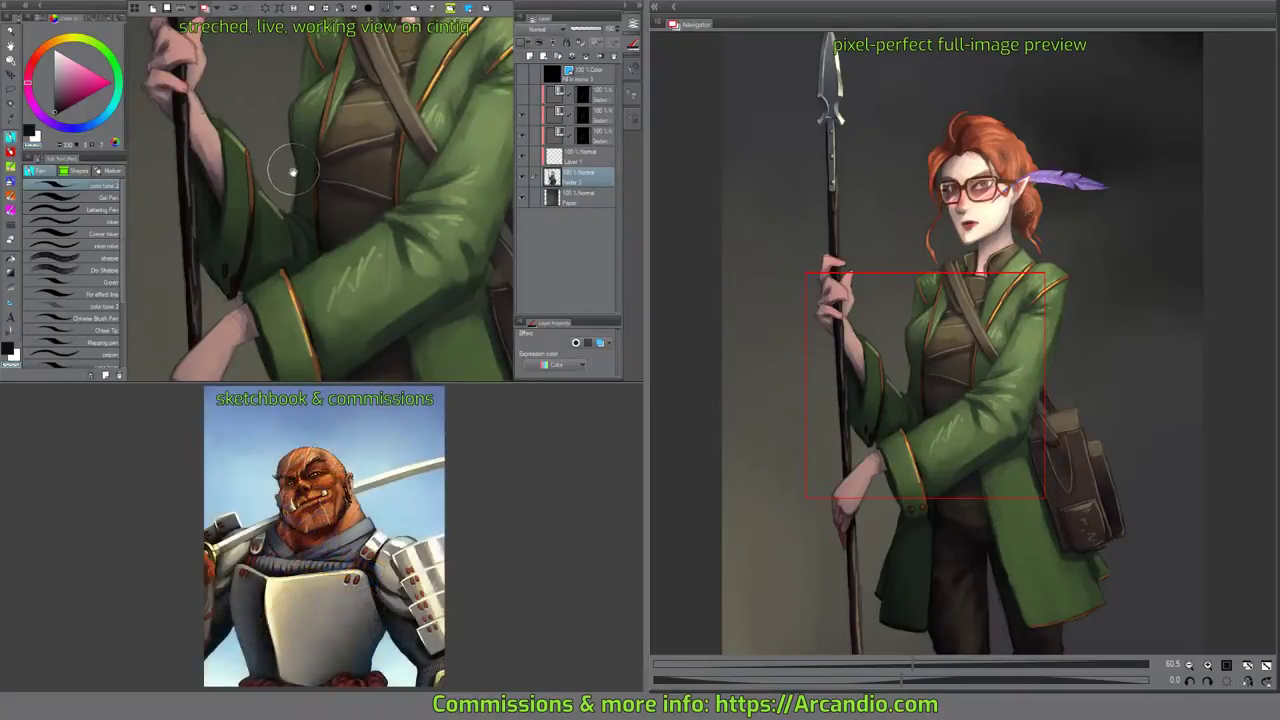
pyautogui.moveTo(222, 298); pyautogui.dragTo(284, 205)
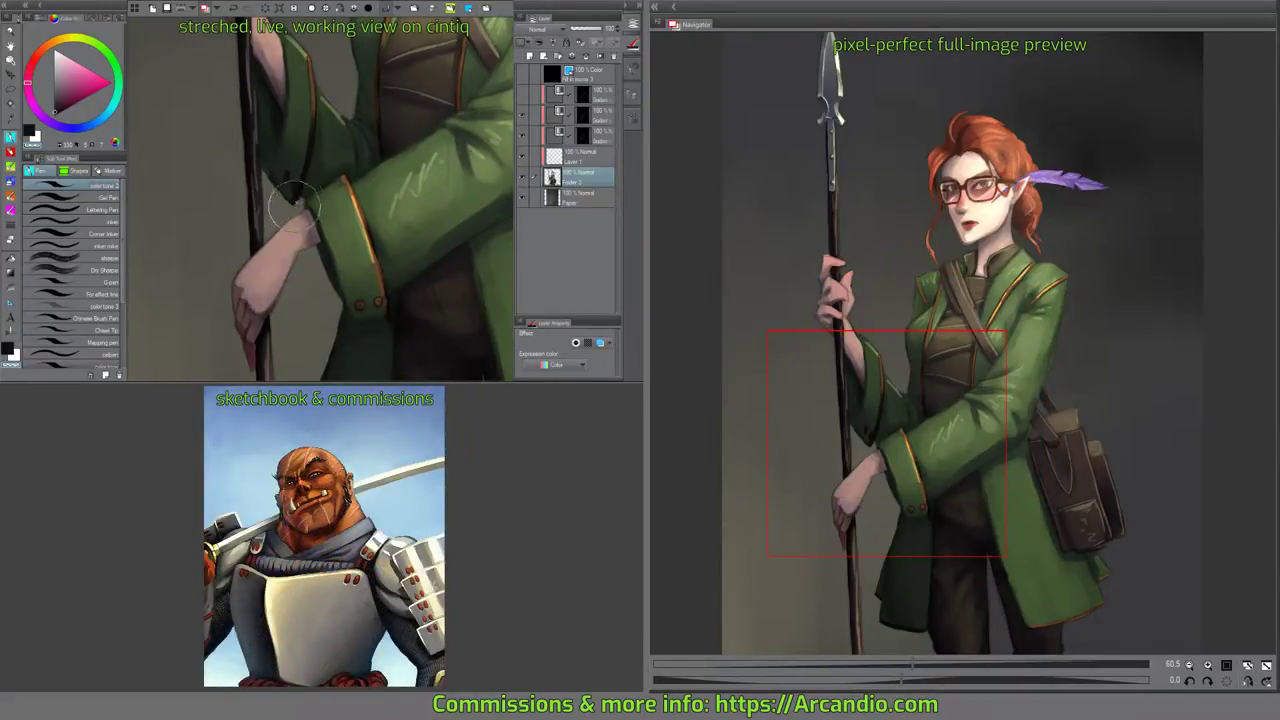
pyautogui.moveTo(363, 107)
pyautogui.mouseDown()
pyautogui.moveTo(403, 142)
pyautogui.moveTo(418, 183)
pyautogui.mouseUp()
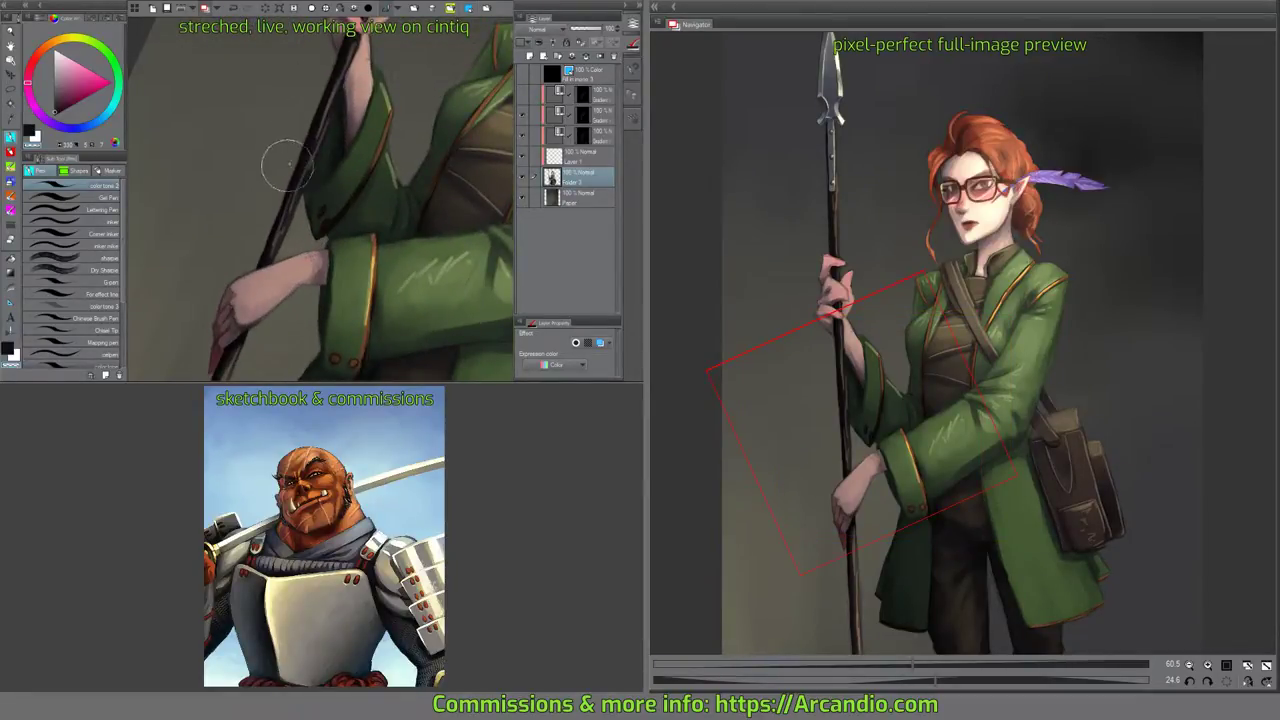
pyautogui.moveTo(325, 79); pyautogui.dragTo(301, 164)
pyautogui.moveTo(342, 101)
pyautogui.mouseDown()
pyautogui.moveTo(336, 137)
pyautogui.moveTo(354, 181)
pyautogui.moveTo(412, 163)
pyautogui.moveTo(394, 166)
pyautogui.mouseUp()
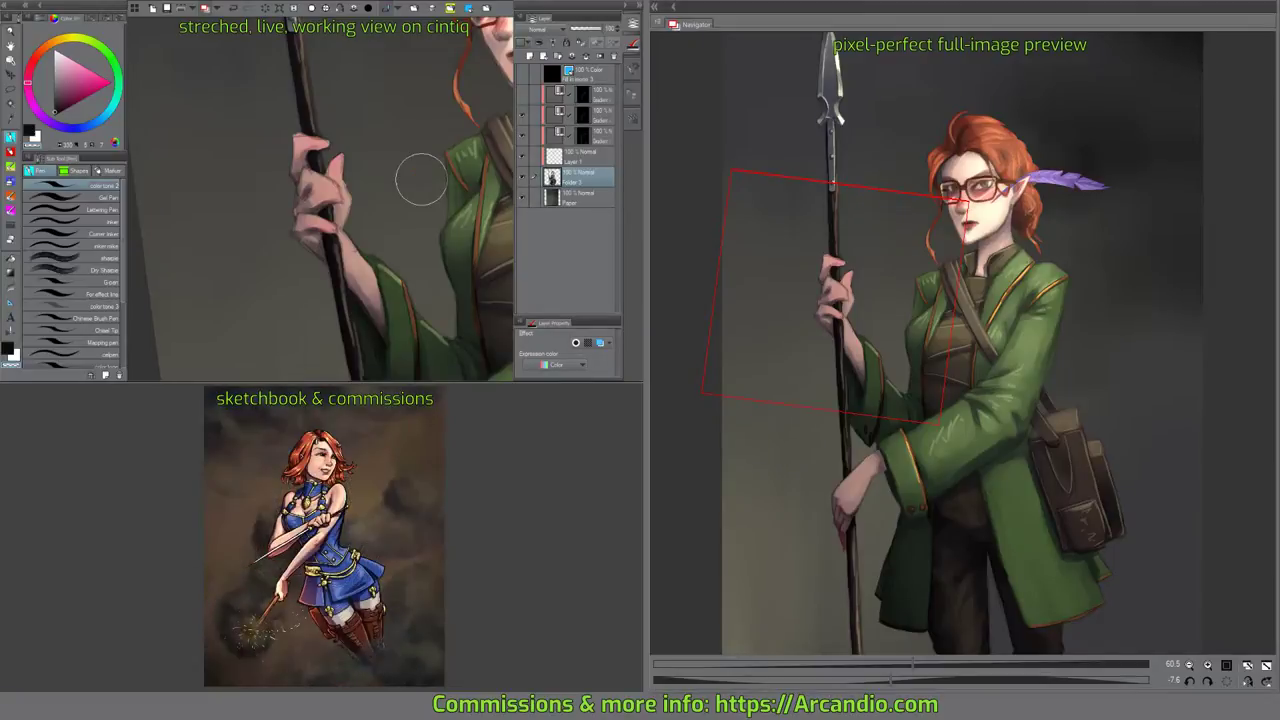
pyautogui.hotkey('ctrl', 's')
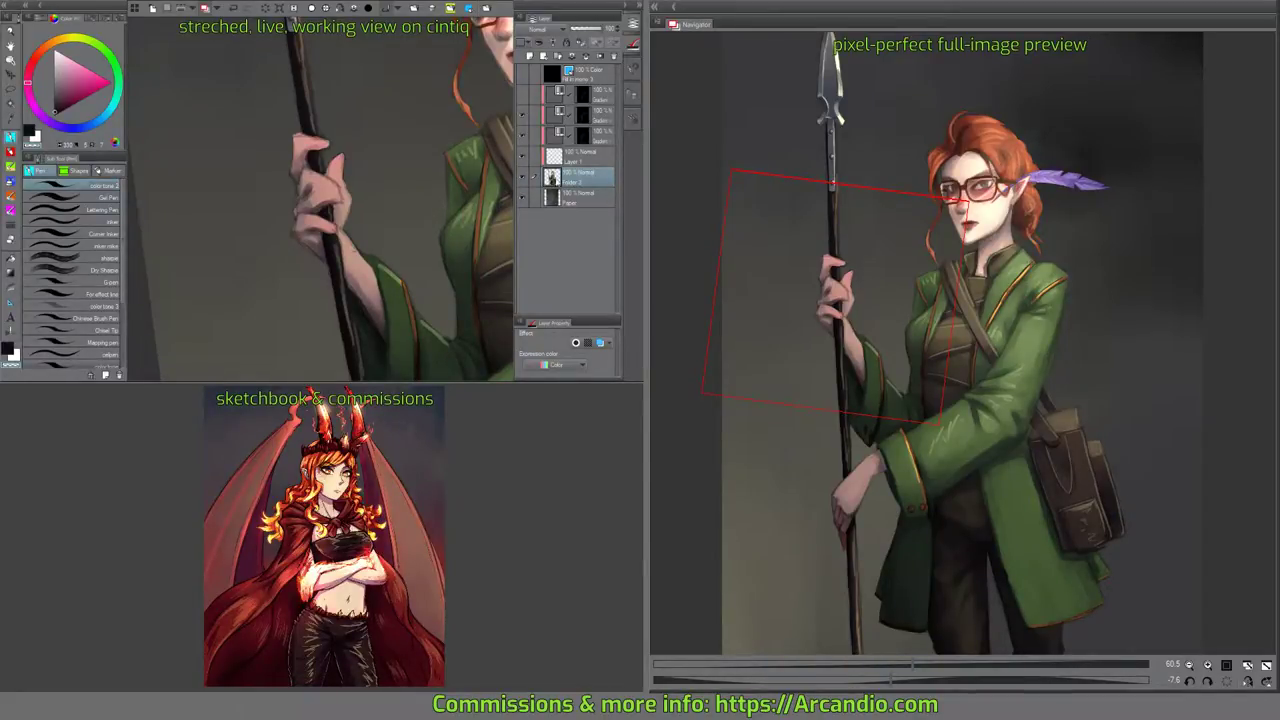
# Lasso the upper hand gripping the spear and copy it onto a separate layer.
pyautogui.moveTo(403, 232)
pyautogui.mouseDown()
pyautogui.moveTo(375, 200)
pyautogui.moveTo(407, 210)
pyautogui.mouseUp()
pyautogui.moveTo(316, 156); pyautogui.dragTo(331, 180)
pyautogui.scroll(3, 330, 183)
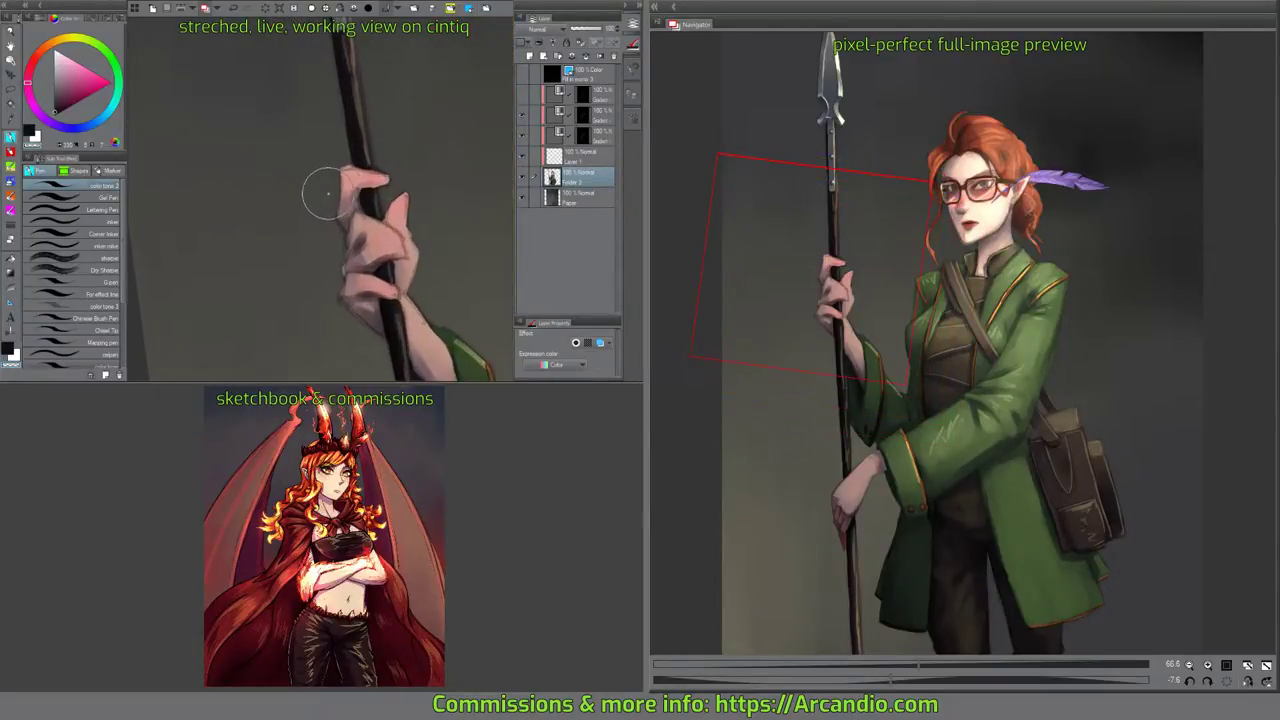
pyautogui.press('c')
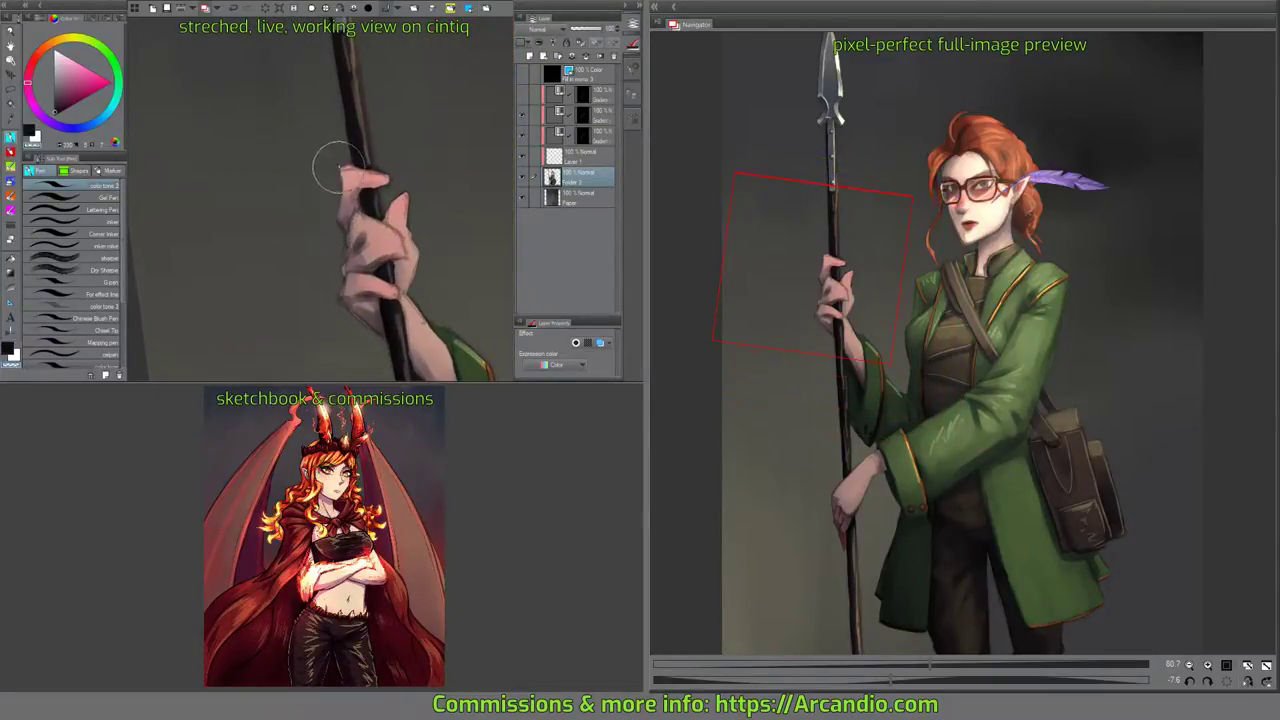
pyautogui.moveTo(417, 168)
pyautogui.mouseDown()
pyautogui.moveTo(471, 243)
pyautogui.moveTo(429, 231)
pyautogui.mouseUp()
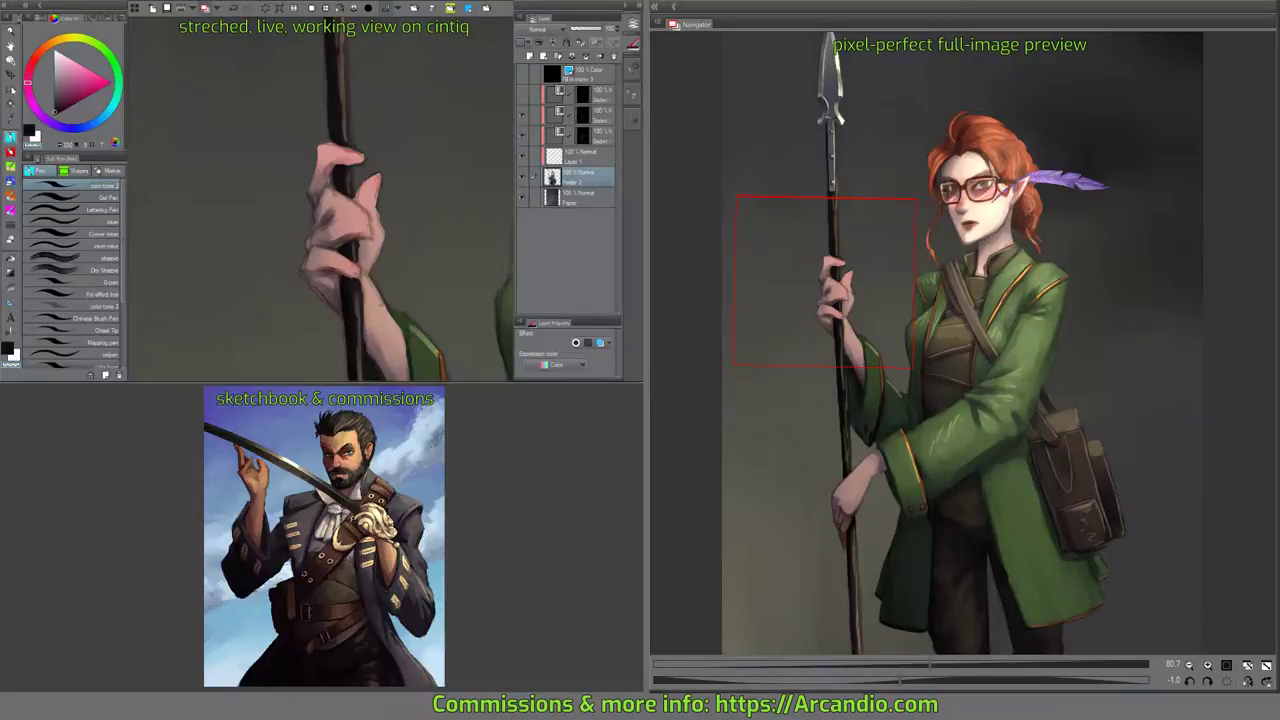
pyautogui.press('m')
pyautogui.moveTo(314, 323); pyautogui.dragTo(305, 257)
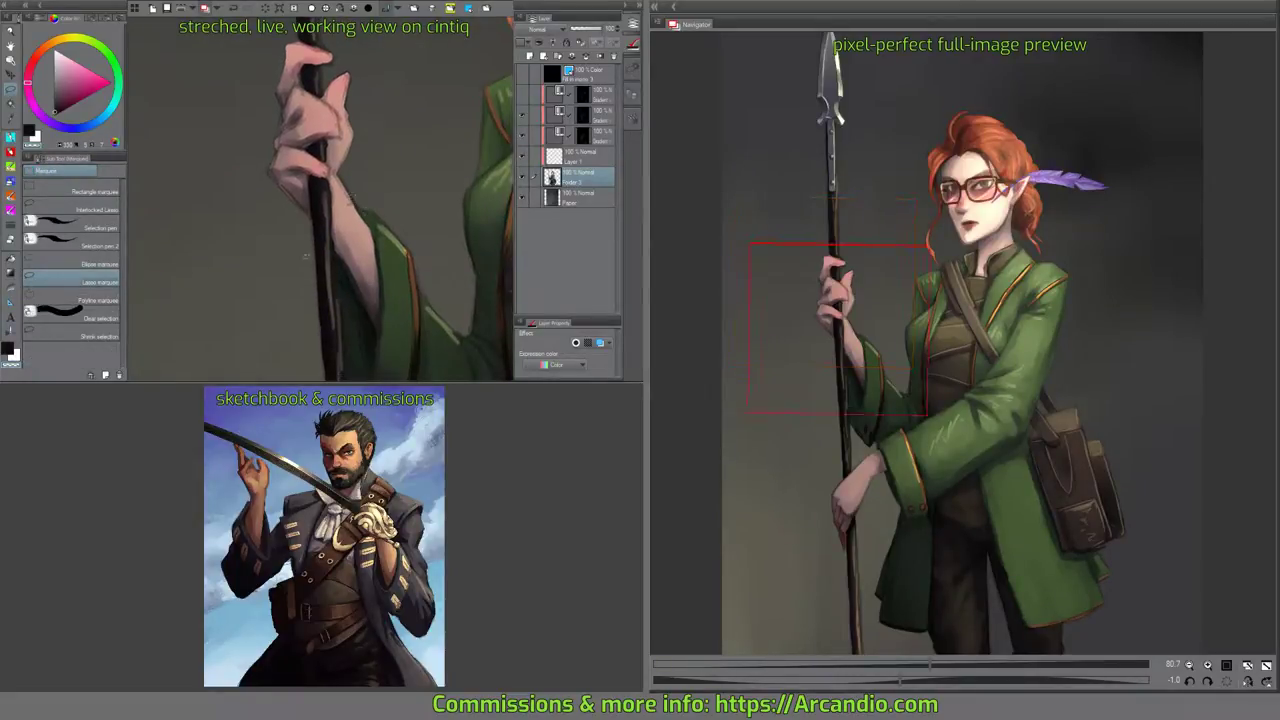
pyautogui.moveTo(373, 155)
pyautogui.mouseDown()
pyautogui.moveTo(252, 90)
pyautogui.moveTo(295, 268)
pyautogui.mouseUp()
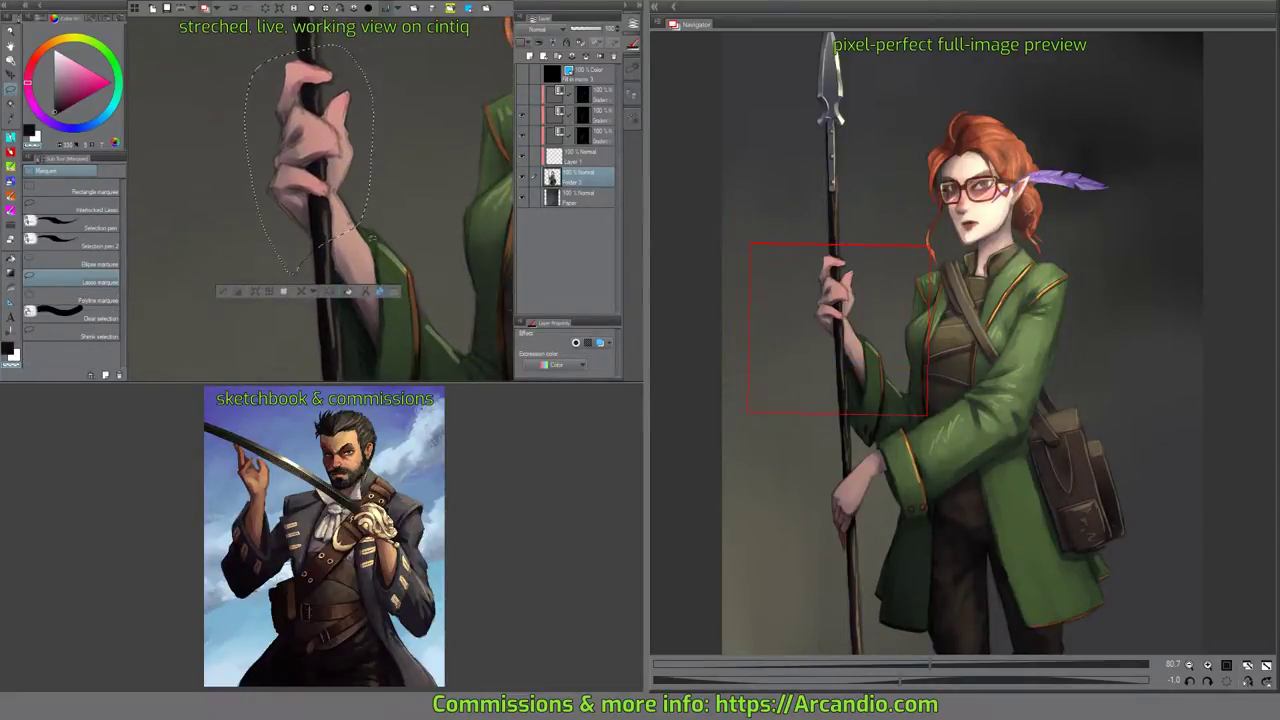
pyautogui.click(393, 291)
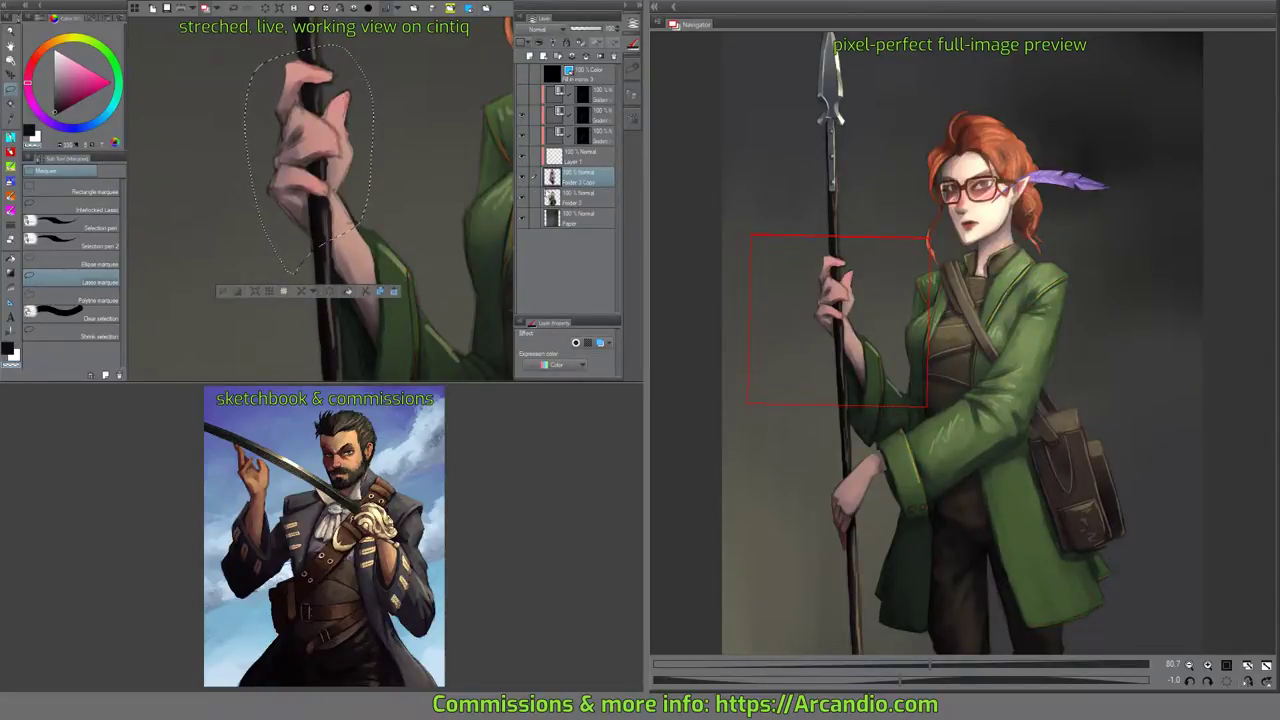
# Hide the full-figure layer Folder 3 and delete Layer 1 above the hand copy.
pyautogui.click(523, 199)
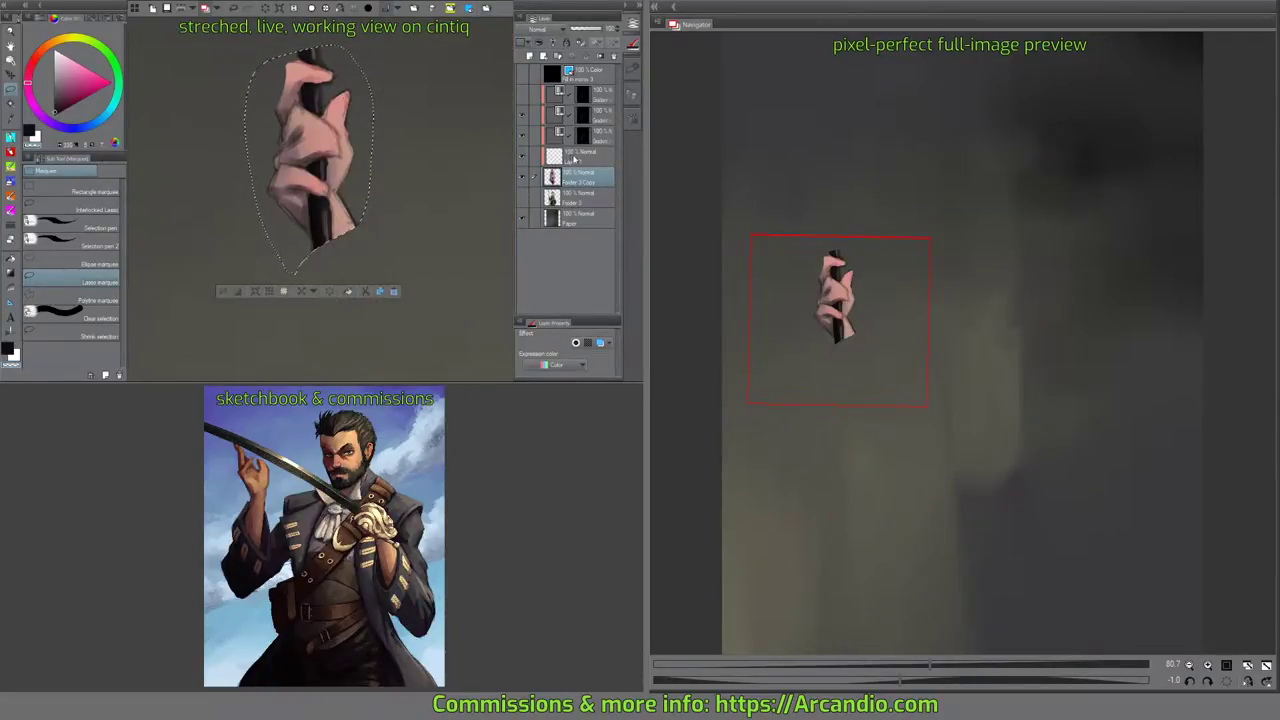
pyautogui.click(575, 158)
pyautogui.click(611, 56)
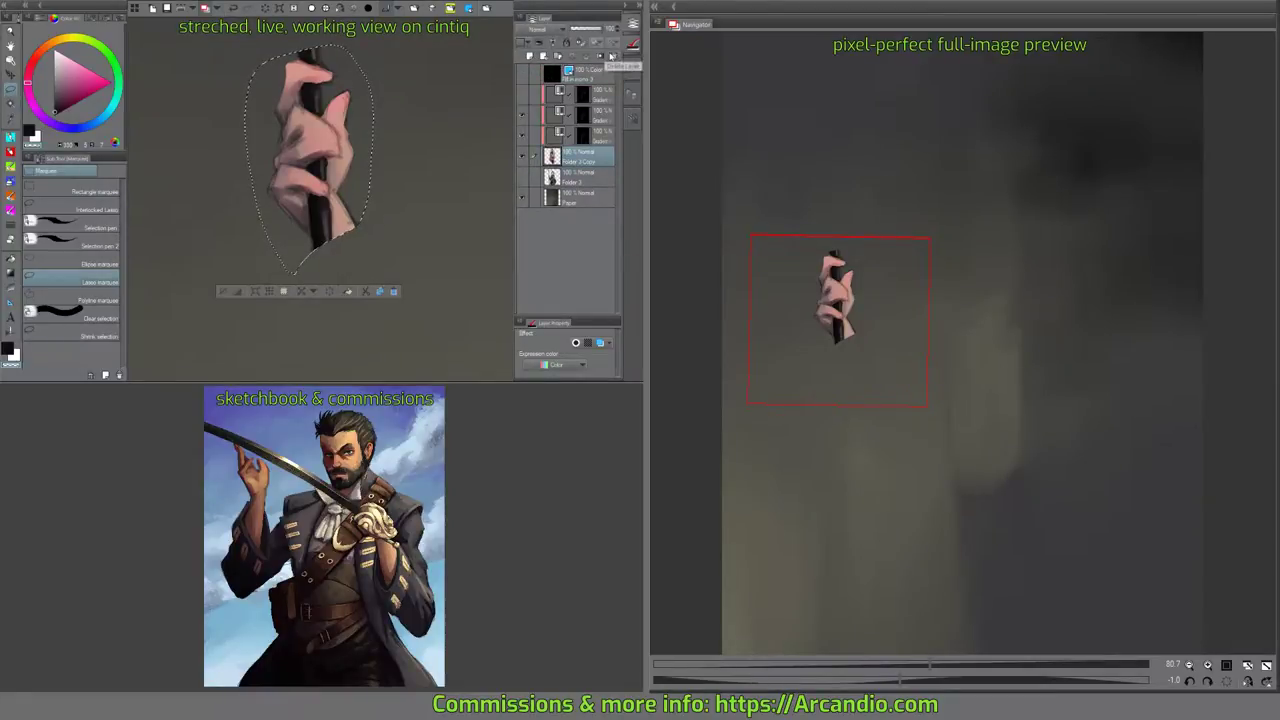
# Hide the hand copy, show Folder 3 again, and move the copy above the two visible correction layers.
pyautogui.click(600, 113)
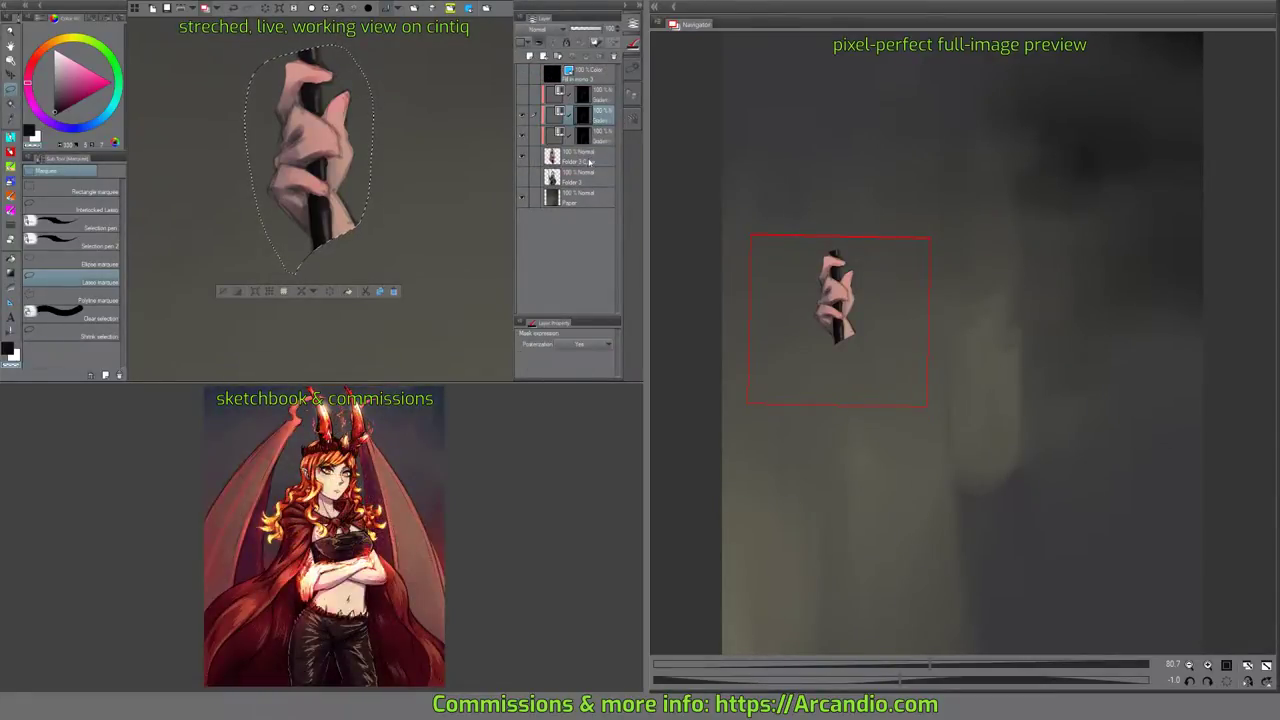
pyautogui.click(589, 162)
pyautogui.click(523, 157)
pyautogui.click(523, 177)
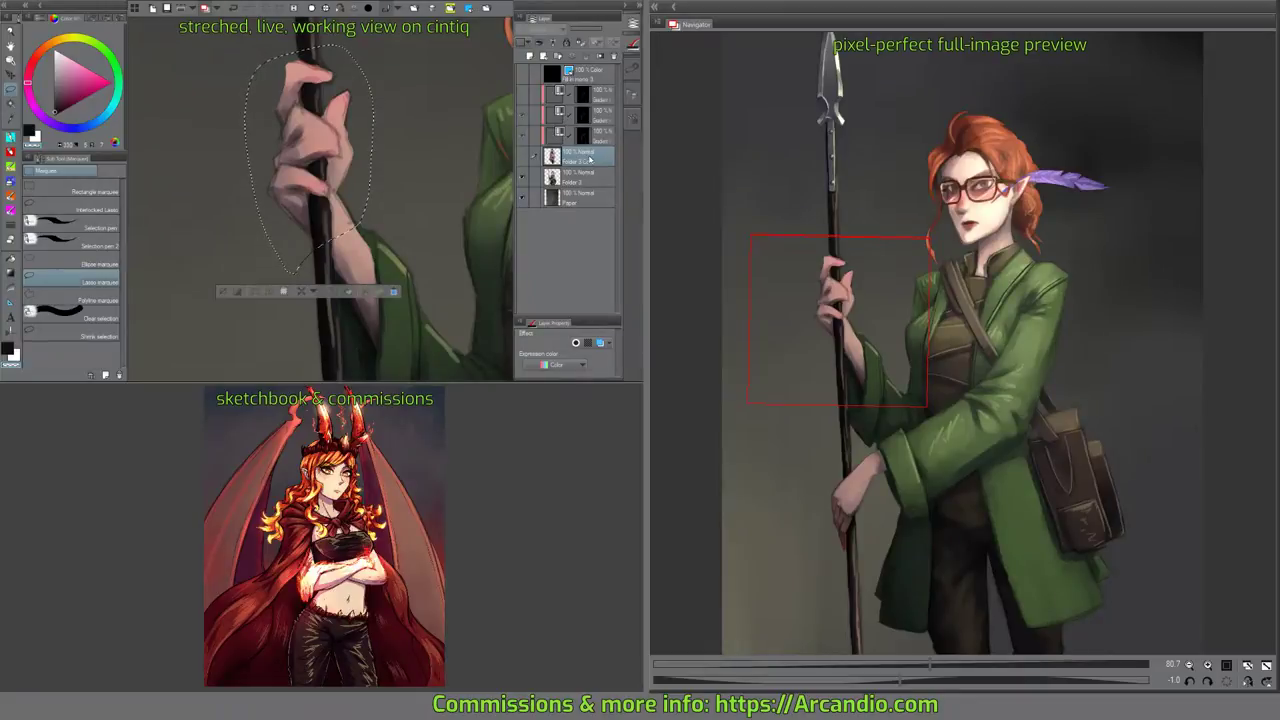
pyautogui.moveTo(590, 160); pyautogui.dragTo(588, 106)
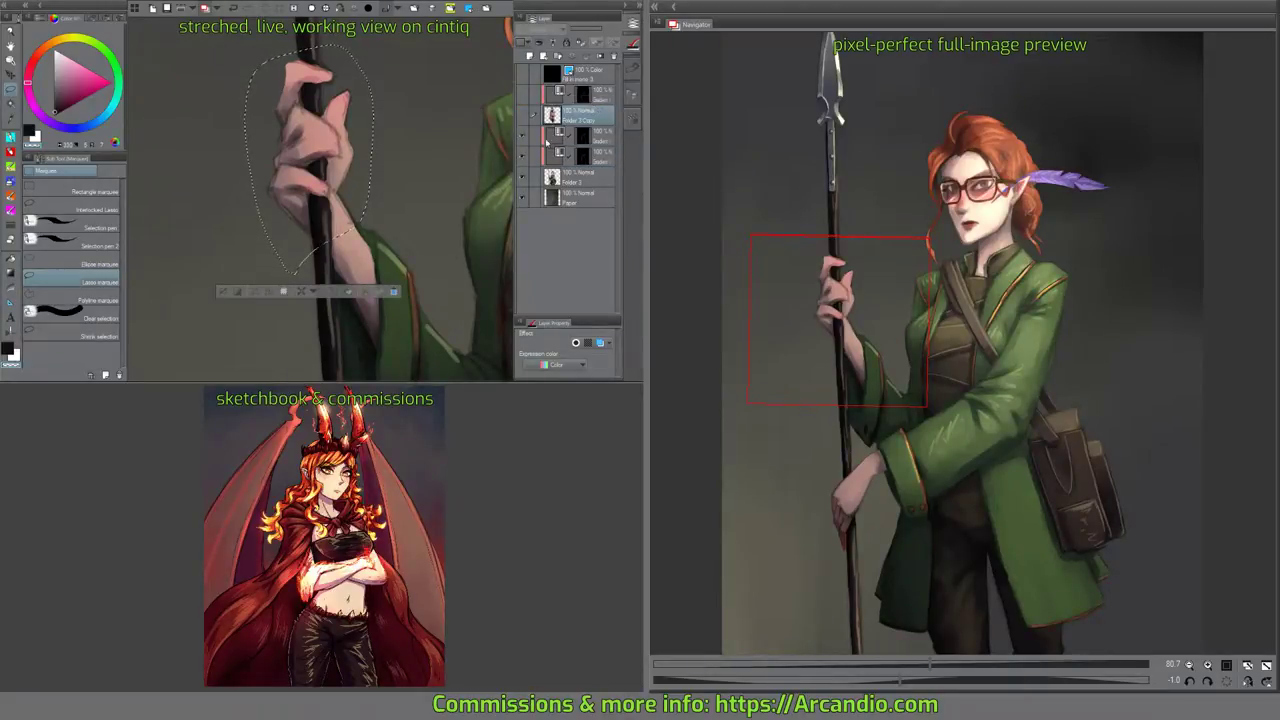
# Merge the two correction layers directly above Folder 3 down into the figure layer.
pyautogui.click(599, 140)
pyautogui.click(602, 158)
pyautogui.click(586, 57)
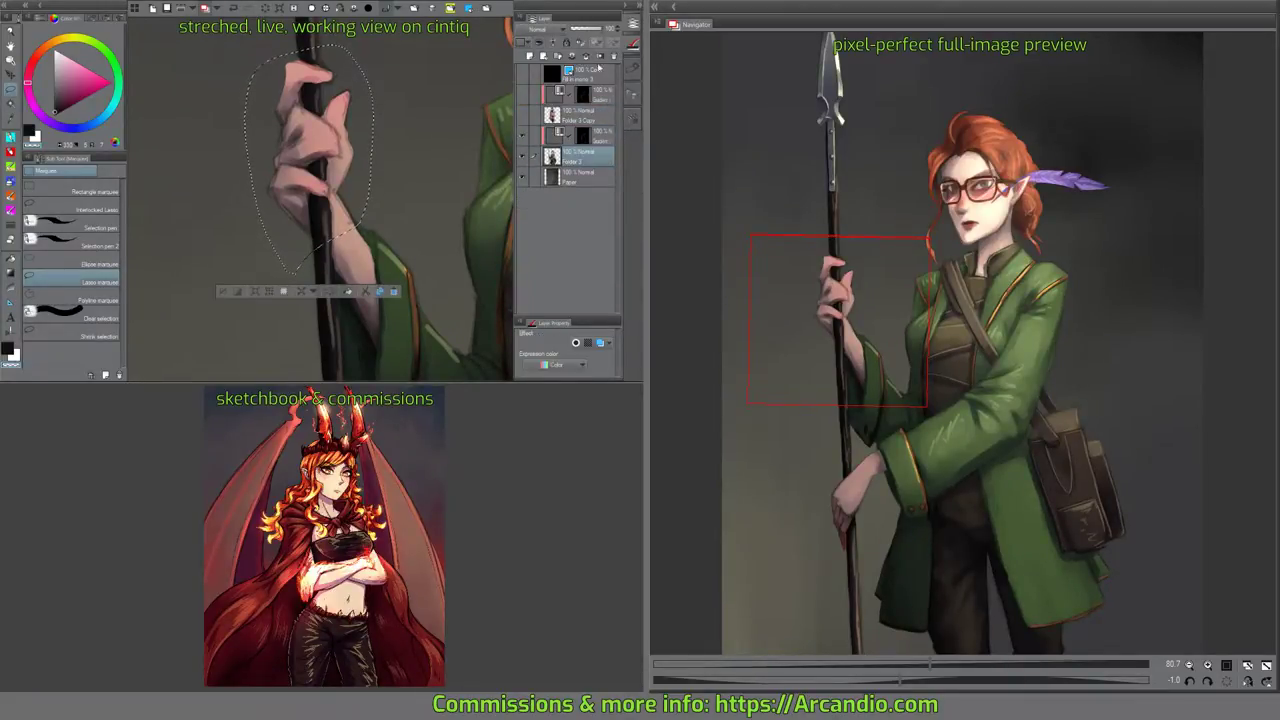
pyautogui.click(601, 143)
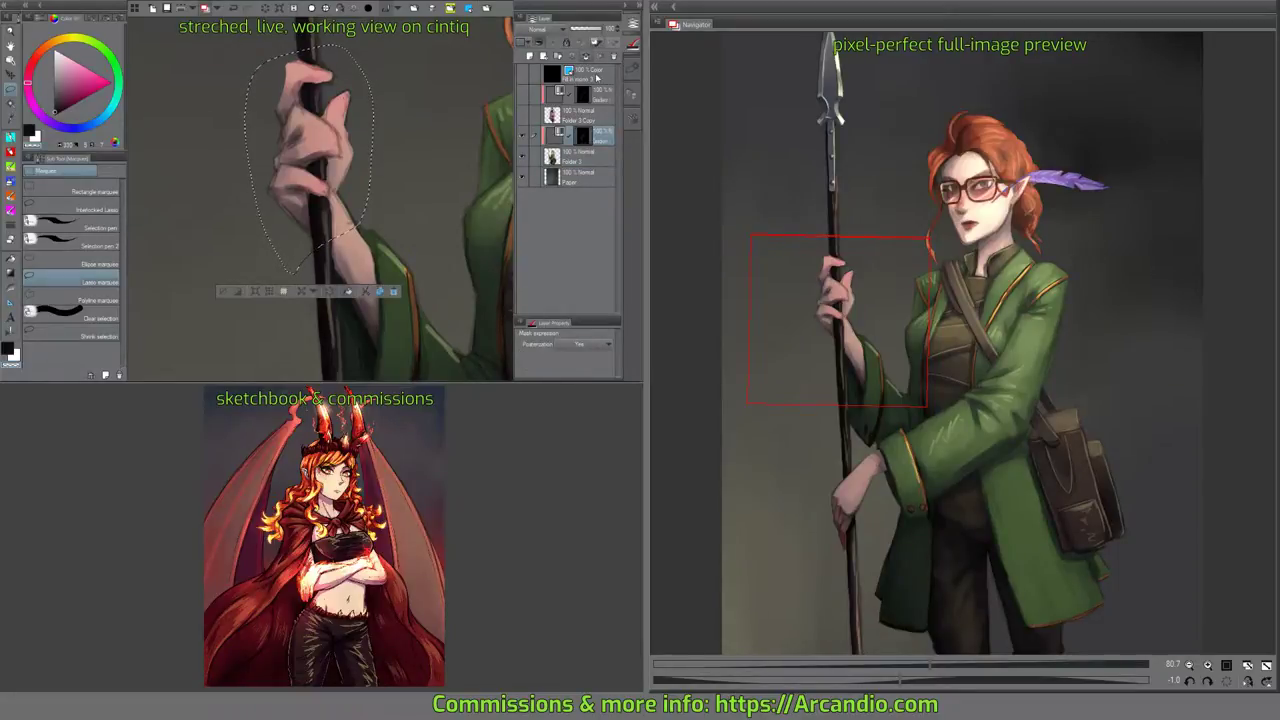
pyautogui.click(586, 57)
# Clear the lasso selection around the upper hand and look over both sleeves.
pyautogui.moveTo(330, 214); pyautogui.dragTo(332, 212)
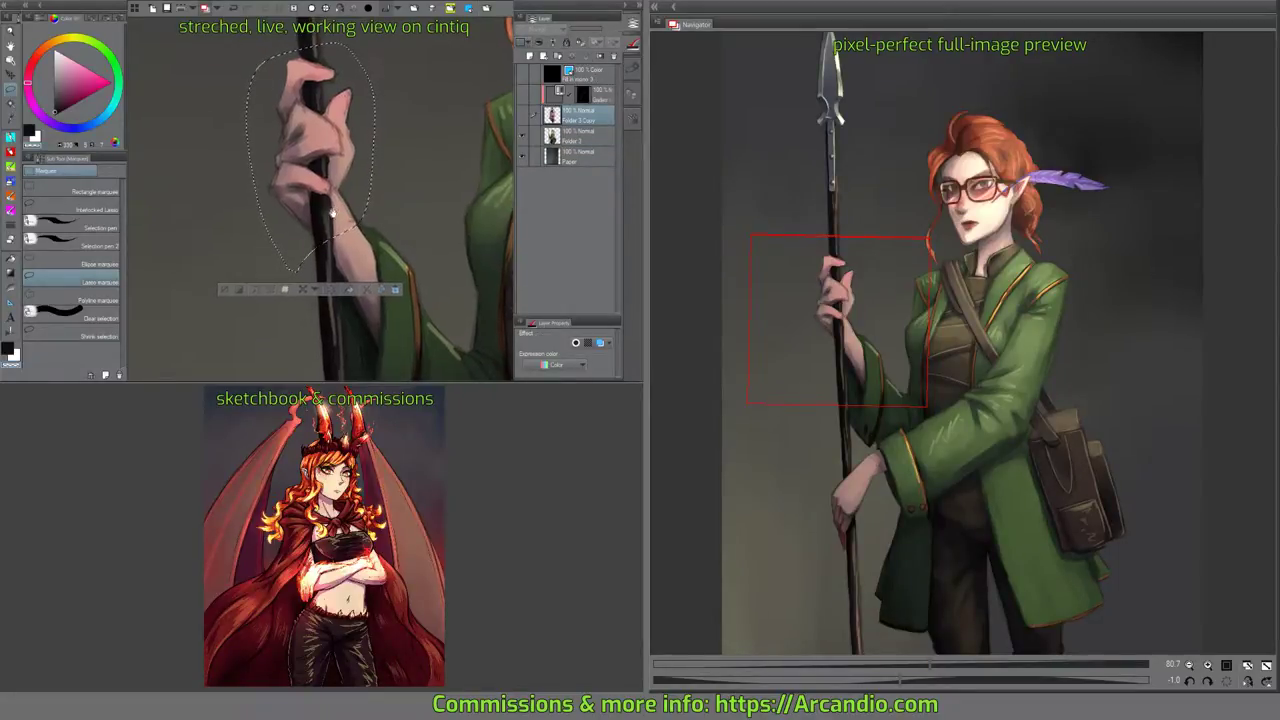
pyautogui.moveTo(308, 279)
pyautogui.mouseDown()
pyautogui.moveTo(303, 263)
pyautogui.moveTo(376, 195)
pyautogui.mouseUp()
pyautogui.moveTo(478, 326); pyautogui.dragTo(371, 105)
pyautogui.moveTo(409, 203); pyautogui.dragTo(431, 240)
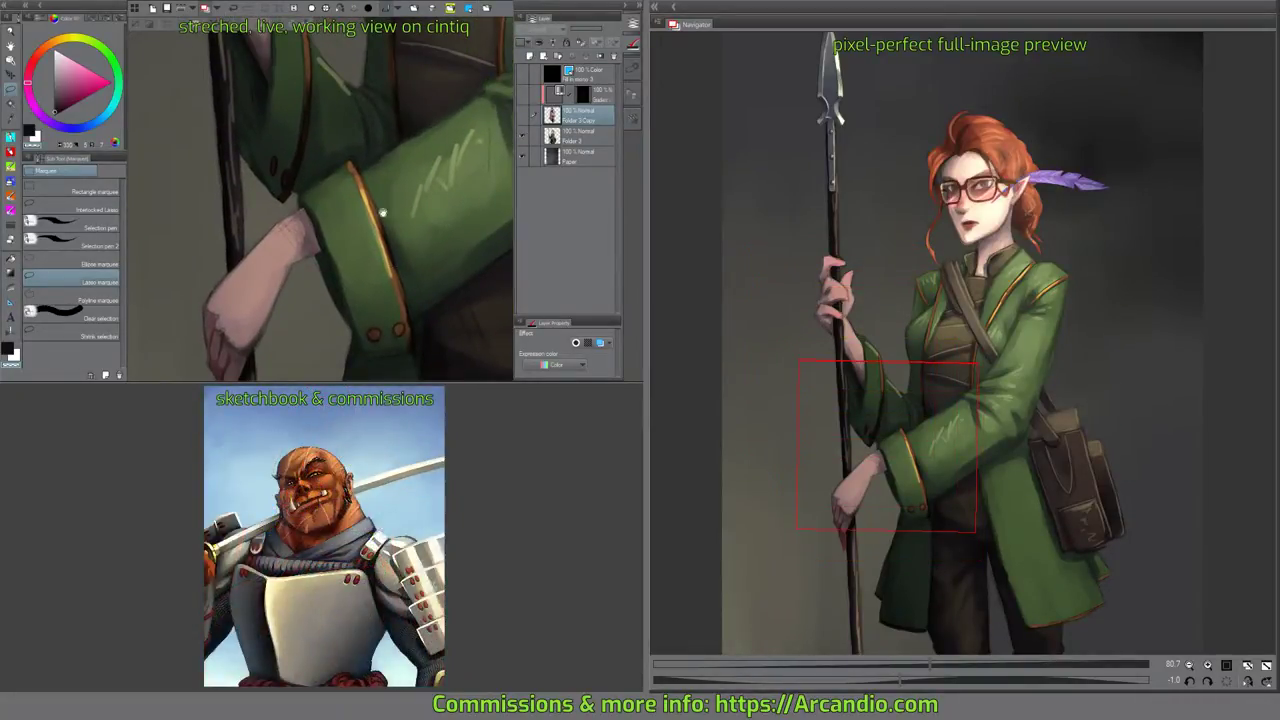
pyautogui.moveTo(342, 88); pyautogui.dragTo(411, 371)
pyautogui.click(187, 314)
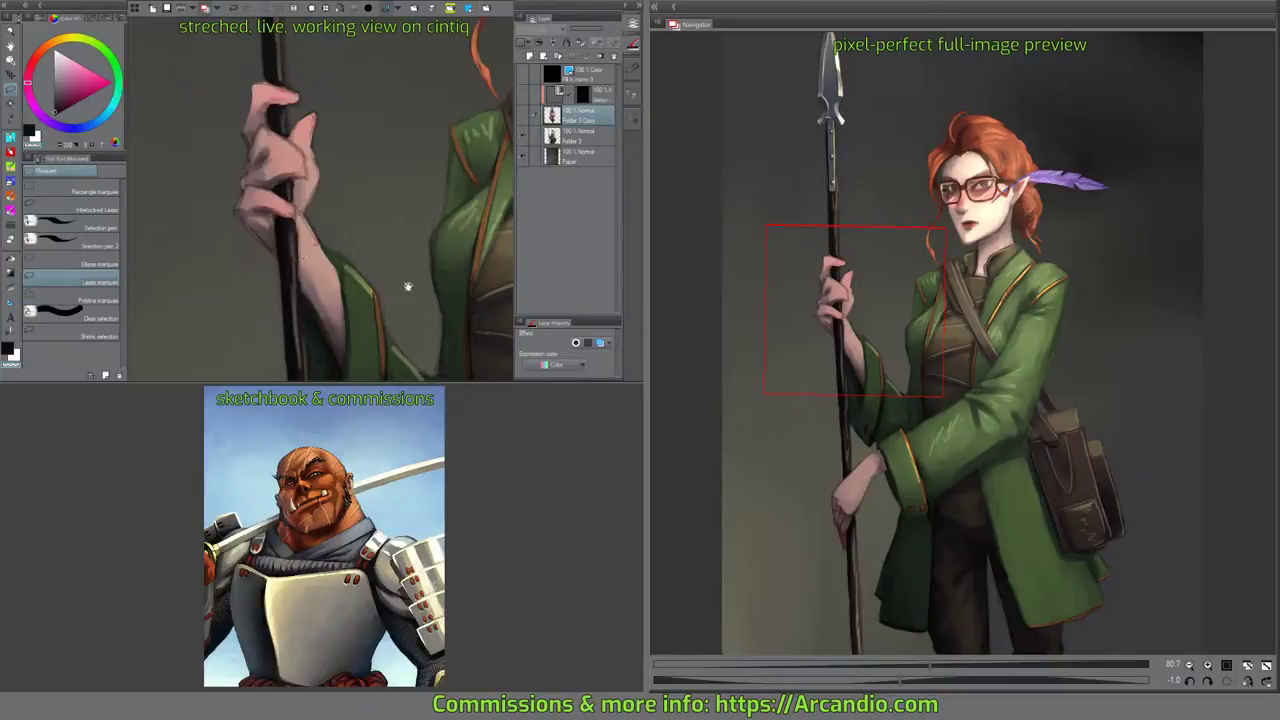
pyautogui.moveTo(408, 286); pyautogui.dragTo(286, 191)
# Refine the edges of the orange trim on the front cuff on Folder 3, using green shades sampled from the sleeve.
pyautogui.press('p')
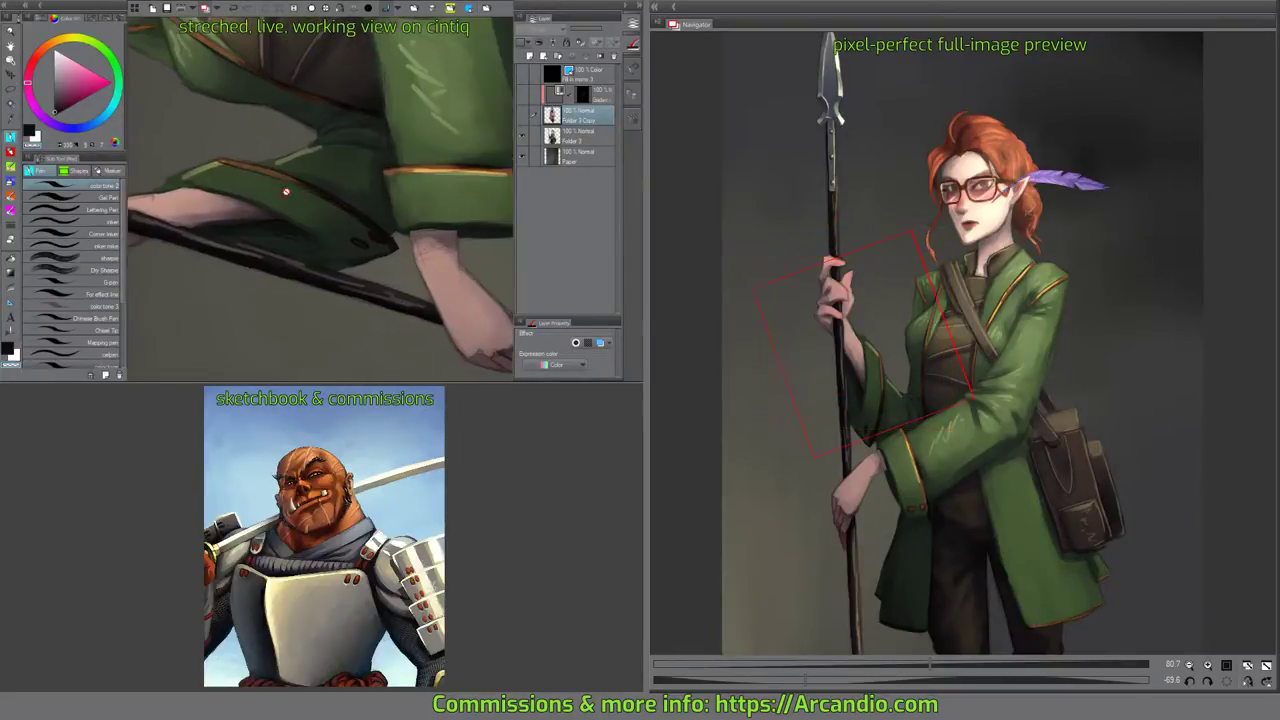
pyautogui.keyDown('alt'); pyautogui.click(391, 181); pyautogui.keyUp('alt')
pyautogui.moveTo(455, 197); pyautogui.dragTo(352, 198)
pyautogui.keyDown('alt'); pyautogui.click(302, 229); pyautogui.keyUp('alt')
pyautogui.scroll(2, 301, 229)
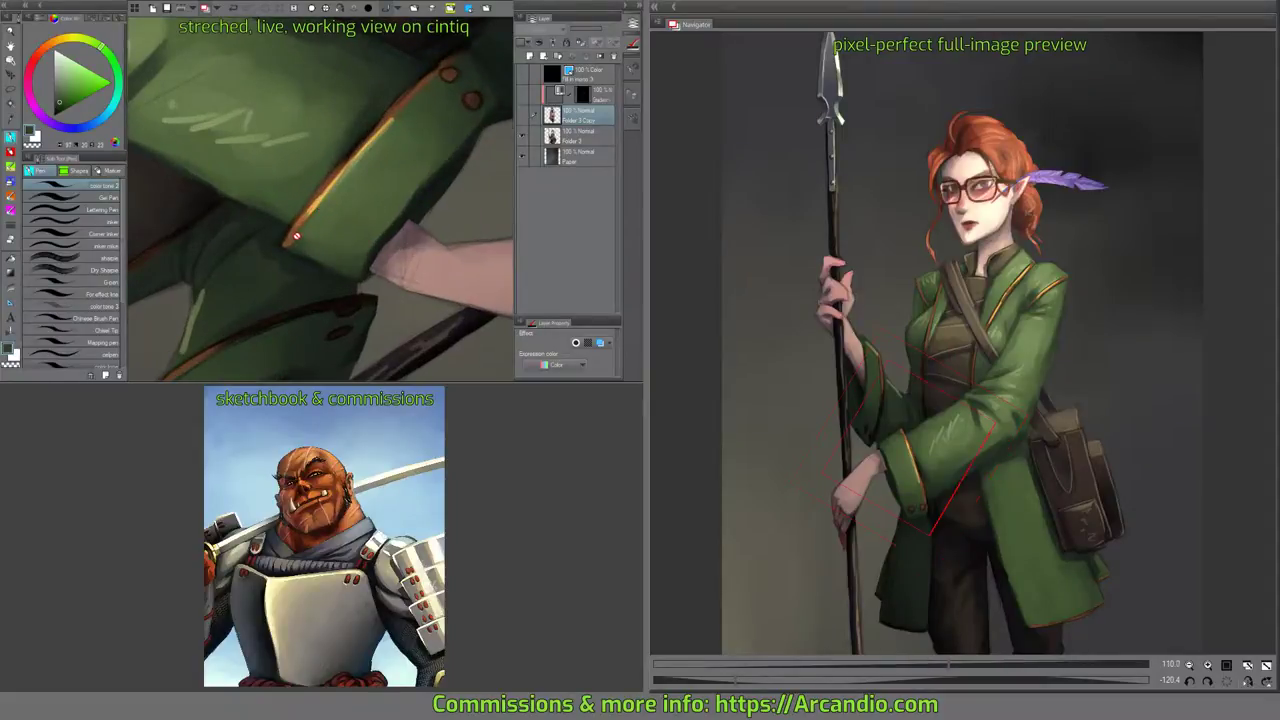
pyautogui.click(541, 133)
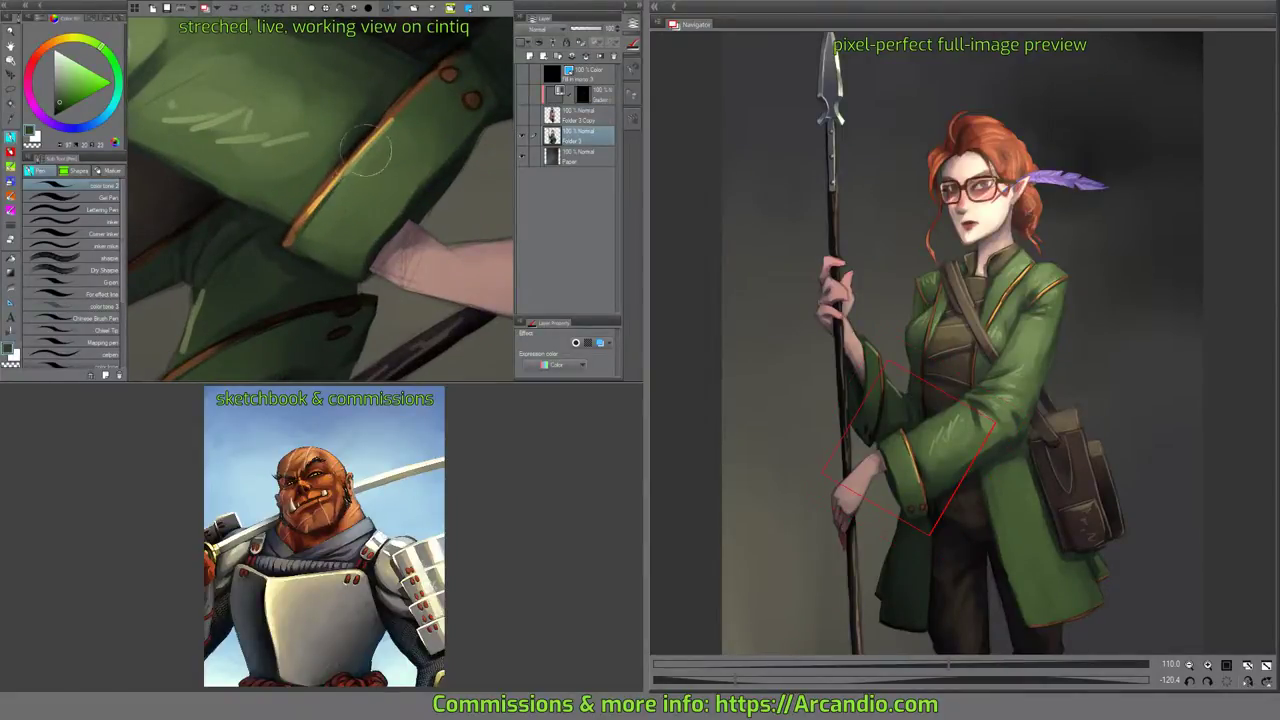
pyautogui.moveTo(409, 99)
pyautogui.mouseDown()
pyautogui.moveTo(403, 141)
pyautogui.moveTo(438, 106)
pyautogui.moveTo(357, 178)
pyautogui.mouseUp()
pyautogui.keyDown('alt'); pyautogui.click(438, 110); pyautogui.keyUp('alt')
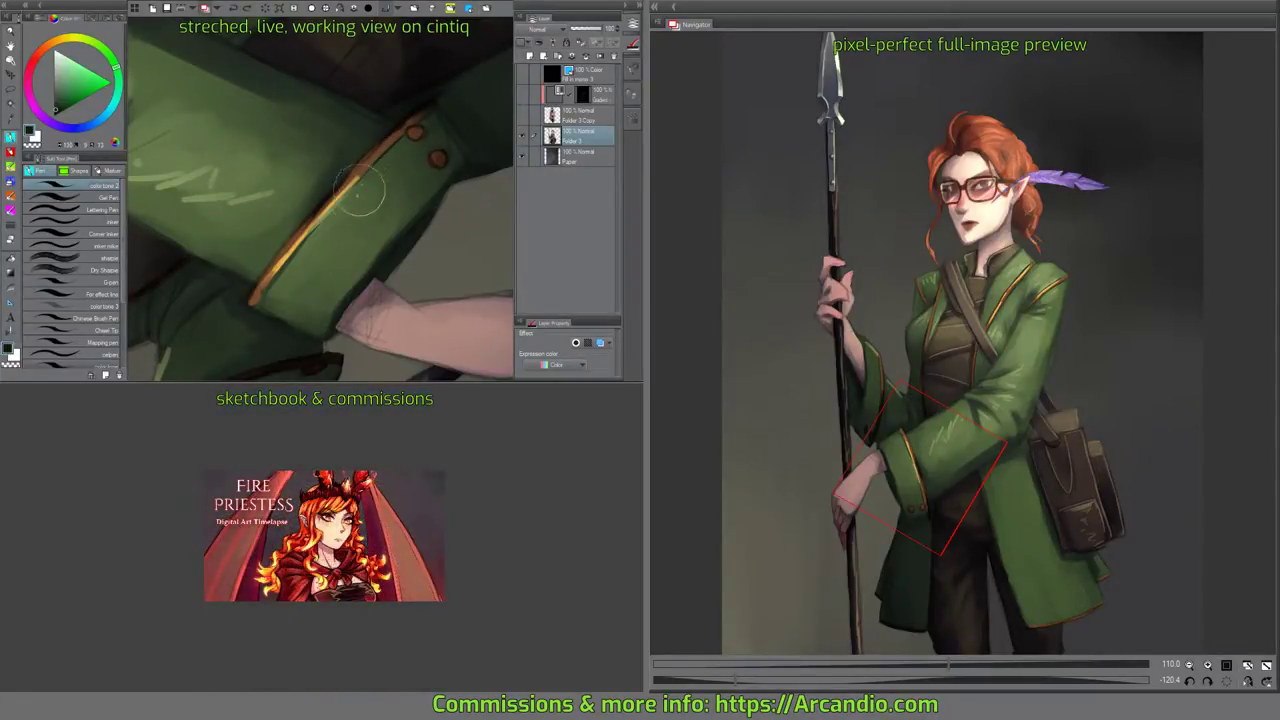
pyautogui.keyDown('alt'); pyautogui.click(392, 165); pyautogui.keyUp('alt')
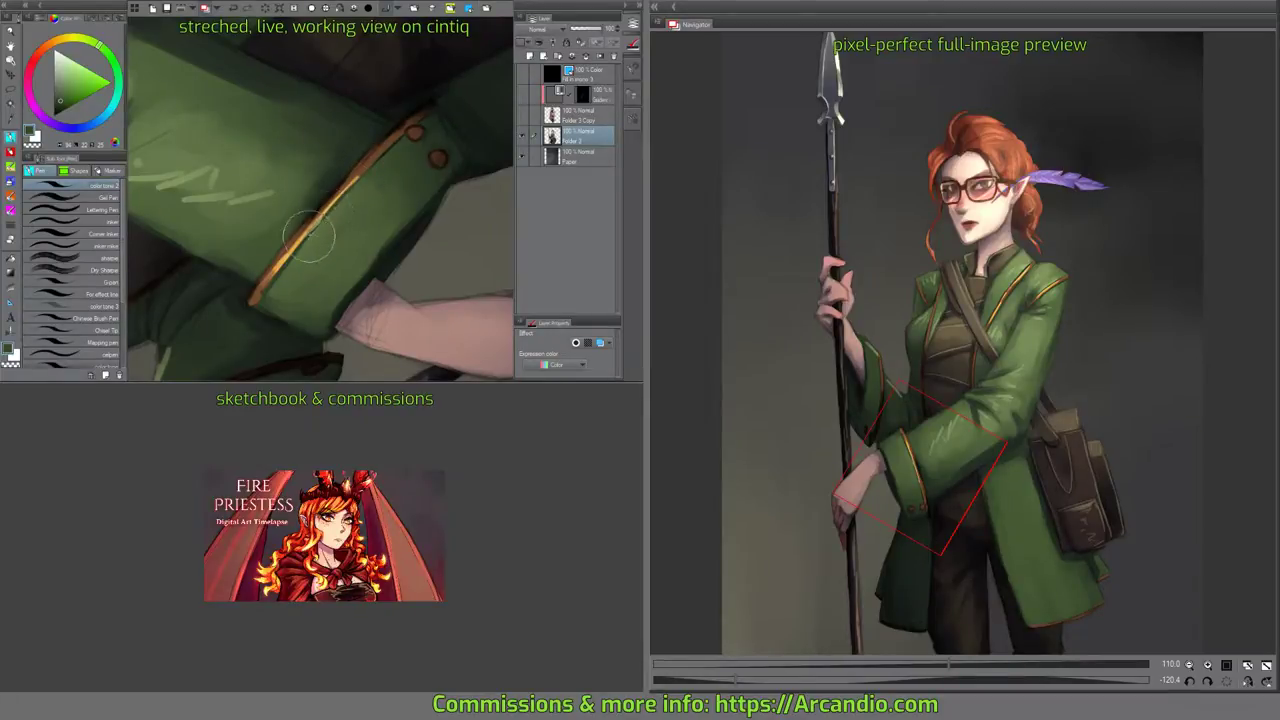
pyautogui.moveTo(330, 210); pyautogui.dragTo(352, 201)
# Sample a light gold from the front cuff's trim and brighten the trim's highlight.
pyautogui.moveTo(430, 118); pyautogui.dragTo(407, 275)
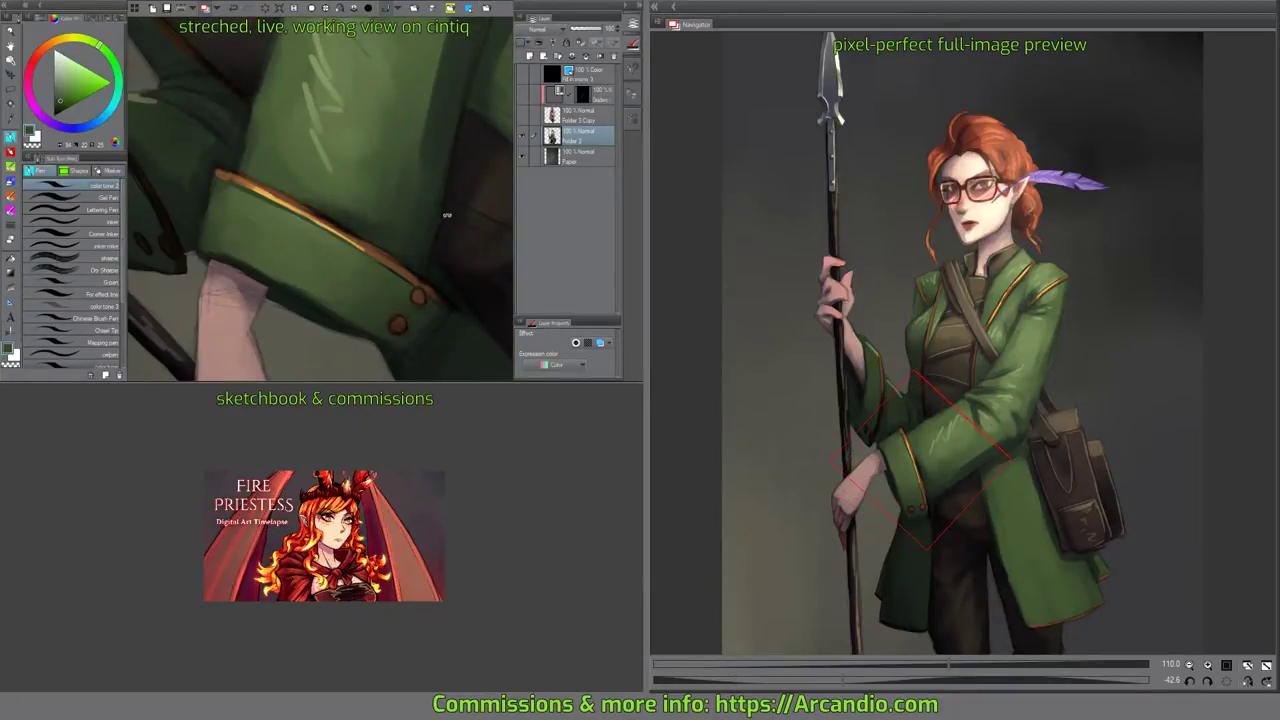
pyautogui.moveTo(447, 214); pyautogui.dragTo(345, 208)
pyautogui.keyDown('alt'); pyautogui.click(340, 210); pyautogui.keyUp('alt')
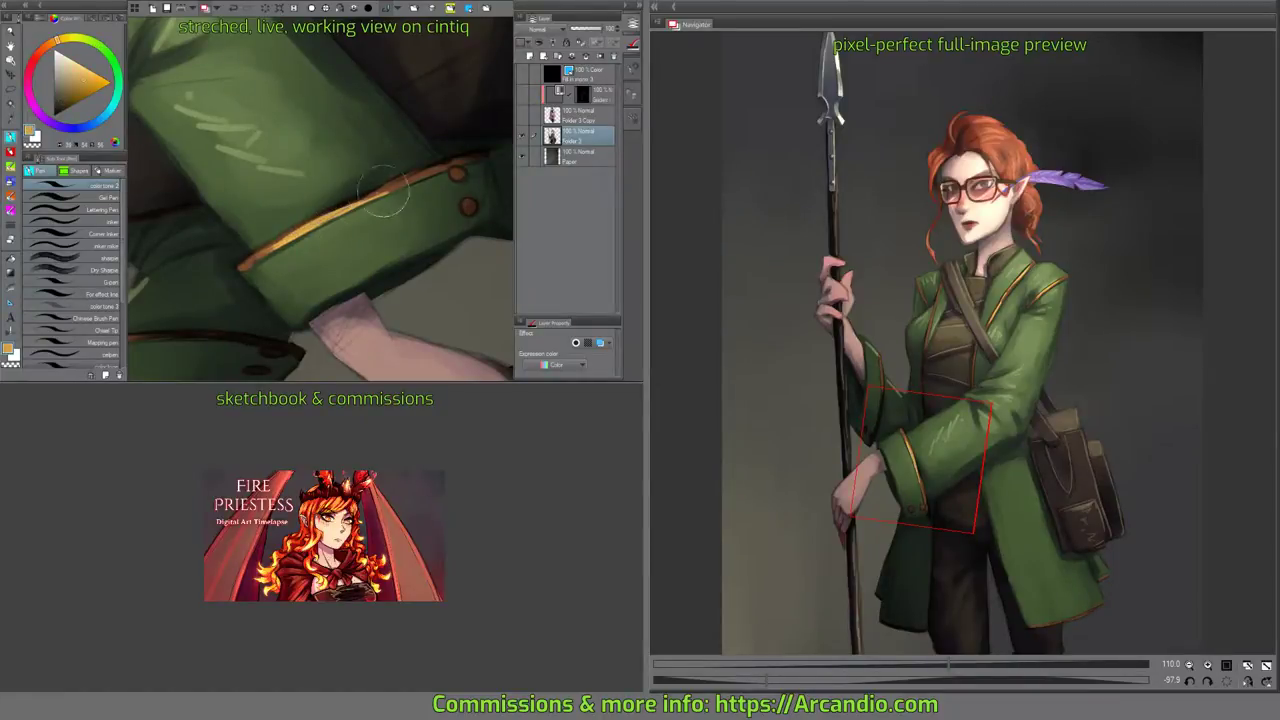
# Paint gold highlights on the upper corner of the raised arm's cuff trim and sample an olive tone beside it.
pyautogui.moveTo(412, 145)
pyautogui.mouseDown()
pyautogui.moveTo(391, 140)
pyautogui.moveTo(440, 200)
pyautogui.moveTo(399, 248)
pyautogui.moveTo(335, 285)
pyautogui.mouseUp()
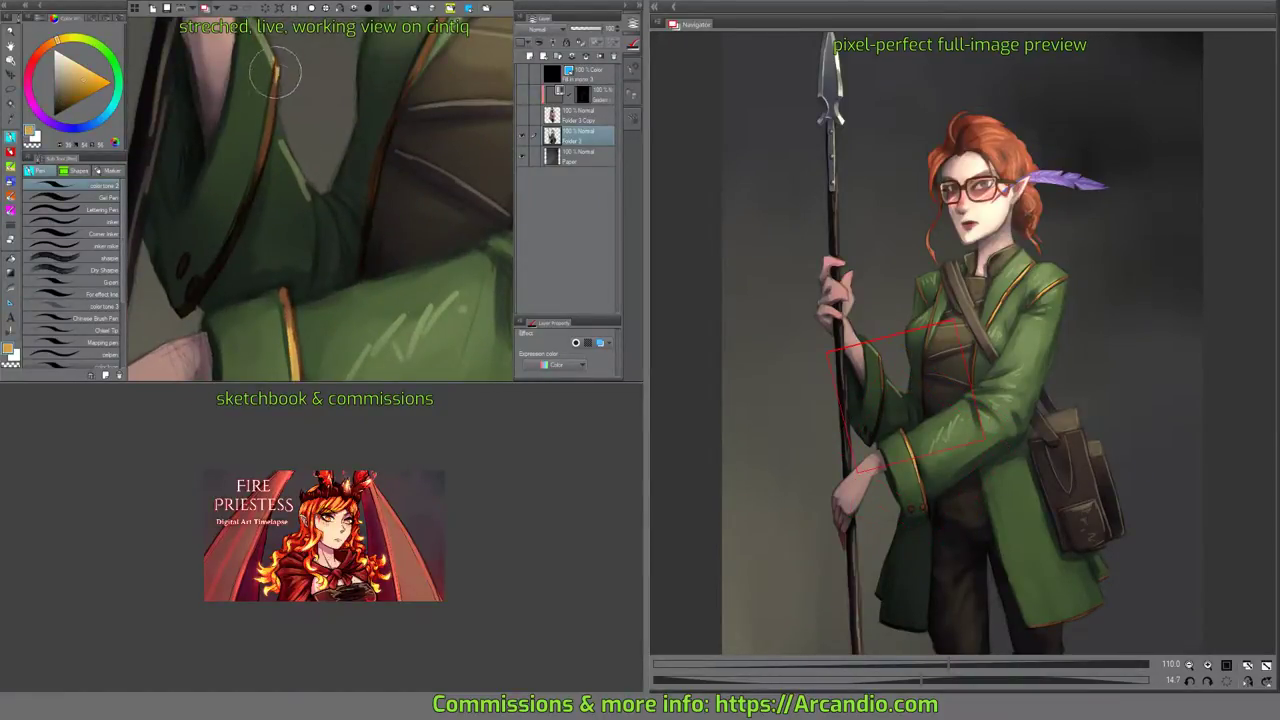
pyautogui.moveTo(290, 125)
pyautogui.mouseDown()
pyautogui.moveTo(371, 153)
pyautogui.moveTo(405, 210)
pyautogui.moveTo(356, 272)
pyautogui.mouseUp()
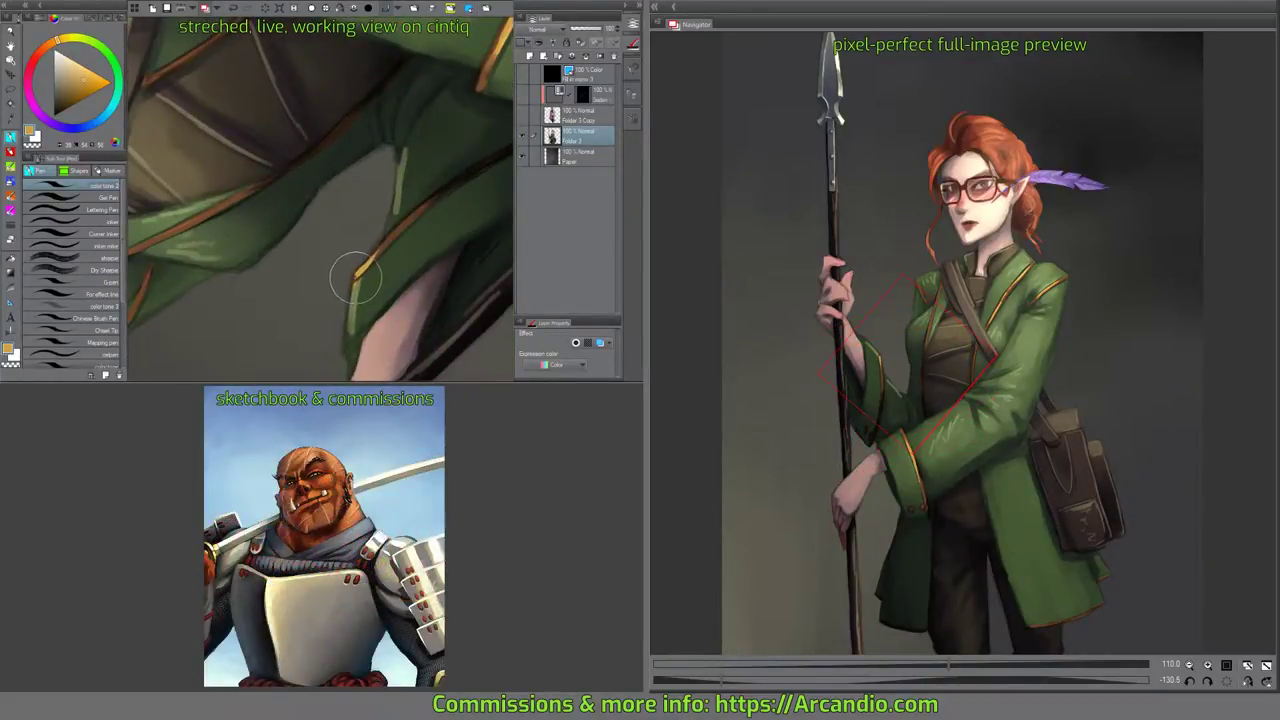
pyautogui.keyDown('alt'); pyautogui.click(359, 285); pyautogui.keyUp('alt')
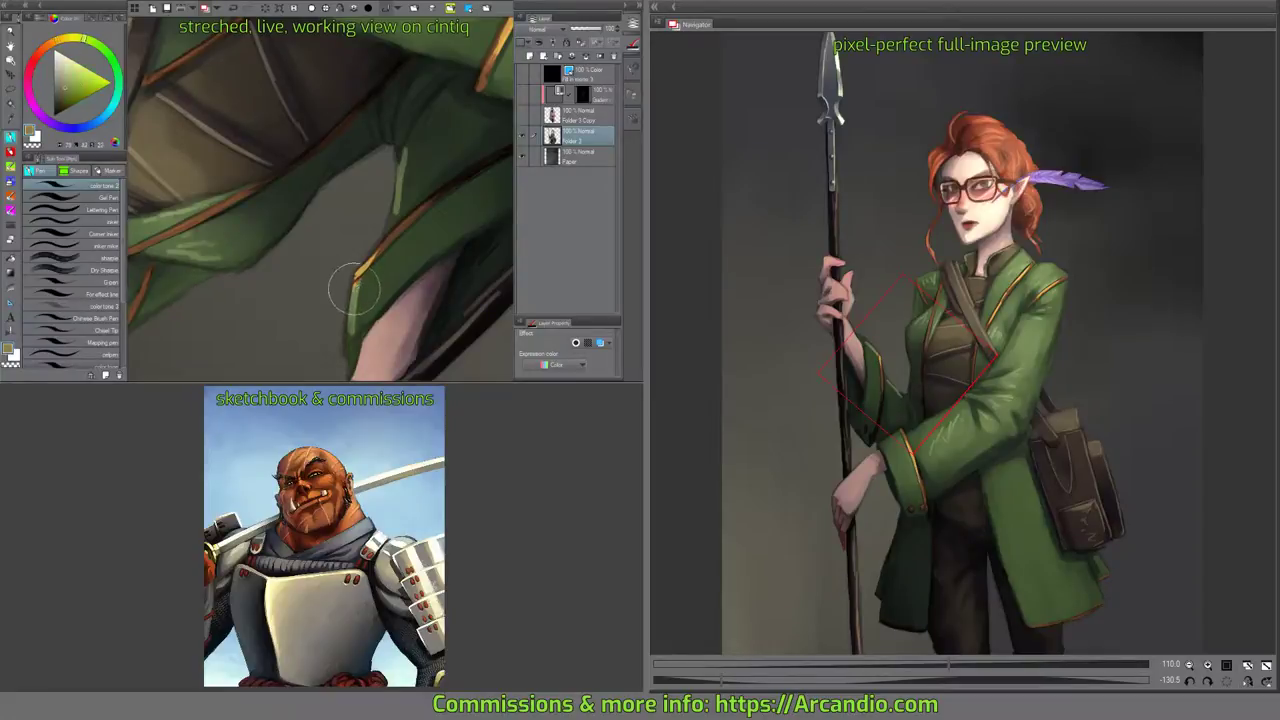
# Sample light gold and paint highlights along the trim of the coat lapel beside the shoulder.
pyautogui.moveTo(403, 139); pyautogui.dragTo(414, 277)
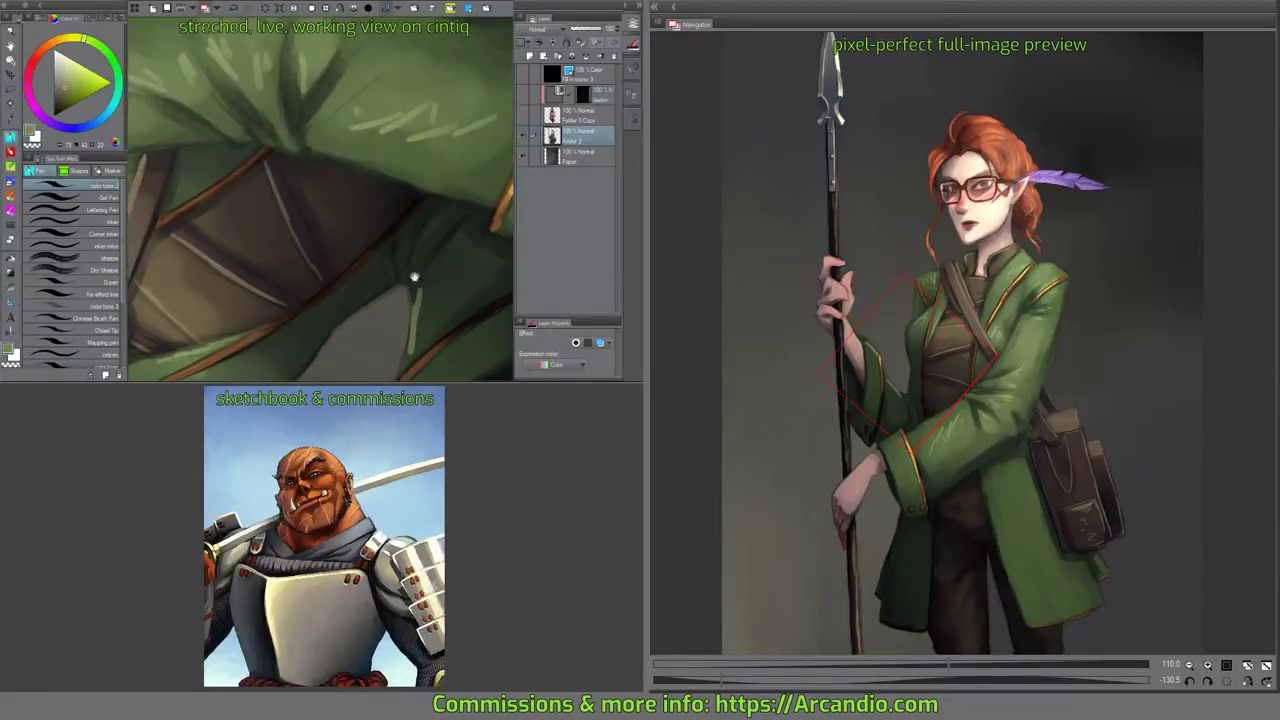
pyautogui.moveTo(393, 93); pyautogui.dragTo(385, 295)
pyautogui.moveTo(406, 226); pyautogui.dragTo(338, 310)
pyautogui.keyDown('alt'); pyautogui.click(268, 282); pyautogui.keyUp('alt')
pyautogui.moveTo(380, 125); pyautogui.dragTo(392, 242)
pyautogui.moveTo(438, 186)
pyautogui.mouseDown()
pyautogui.moveTo(285, 240)
pyautogui.moveTo(310, 203)
pyautogui.mouseUp()
pyautogui.moveTo(405, 135); pyautogui.dragTo(310, 240)
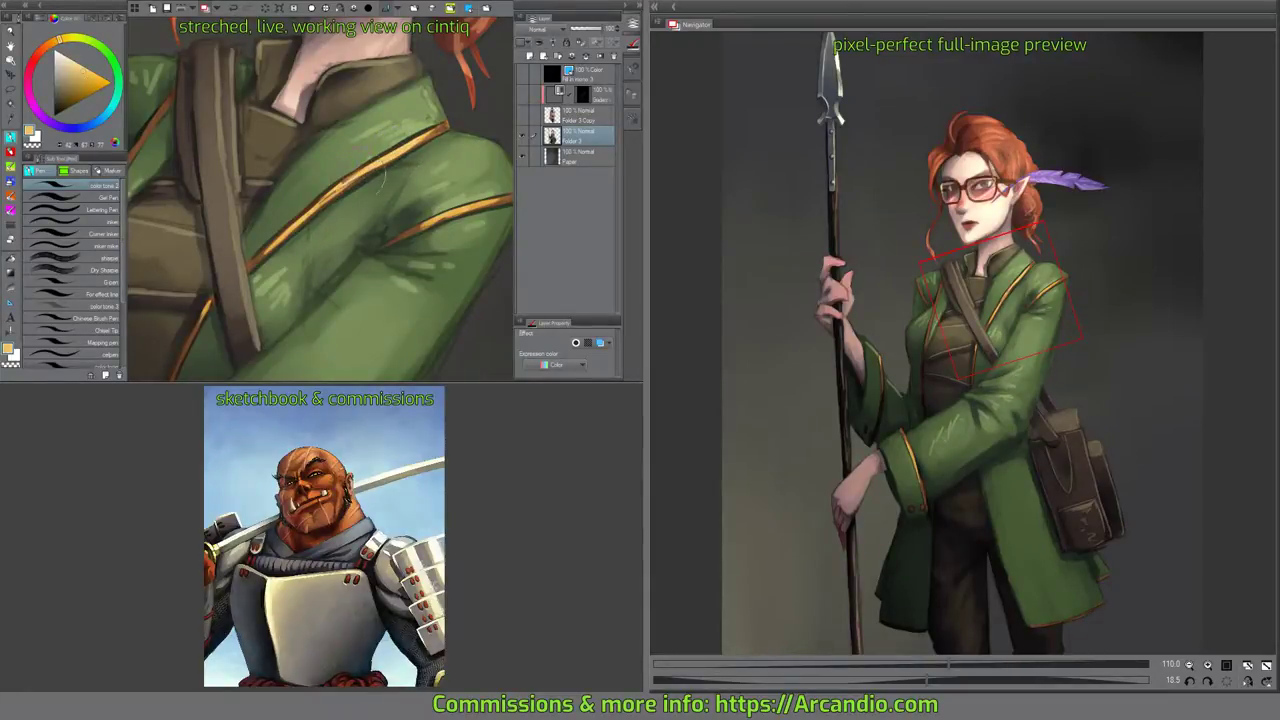
pyautogui.moveTo(479, 177)
pyautogui.mouseDown()
pyautogui.moveTo(464, 138)
pyautogui.moveTo(446, 150)
pyautogui.moveTo(466, 164)
pyautogui.moveTo(420, 175)
pyautogui.moveTo(432, 155)
pyautogui.mouseUp()
pyautogui.keyDown('alt'); pyautogui.click(405, 189); pyautogui.keyUp('alt')
# Sample golden orange and brighten the trim of the opposite lapel, on the spear side of the chest.
pyautogui.keyDown('alt'); pyautogui.click(389, 104); pyautogui.keyUp('alt')
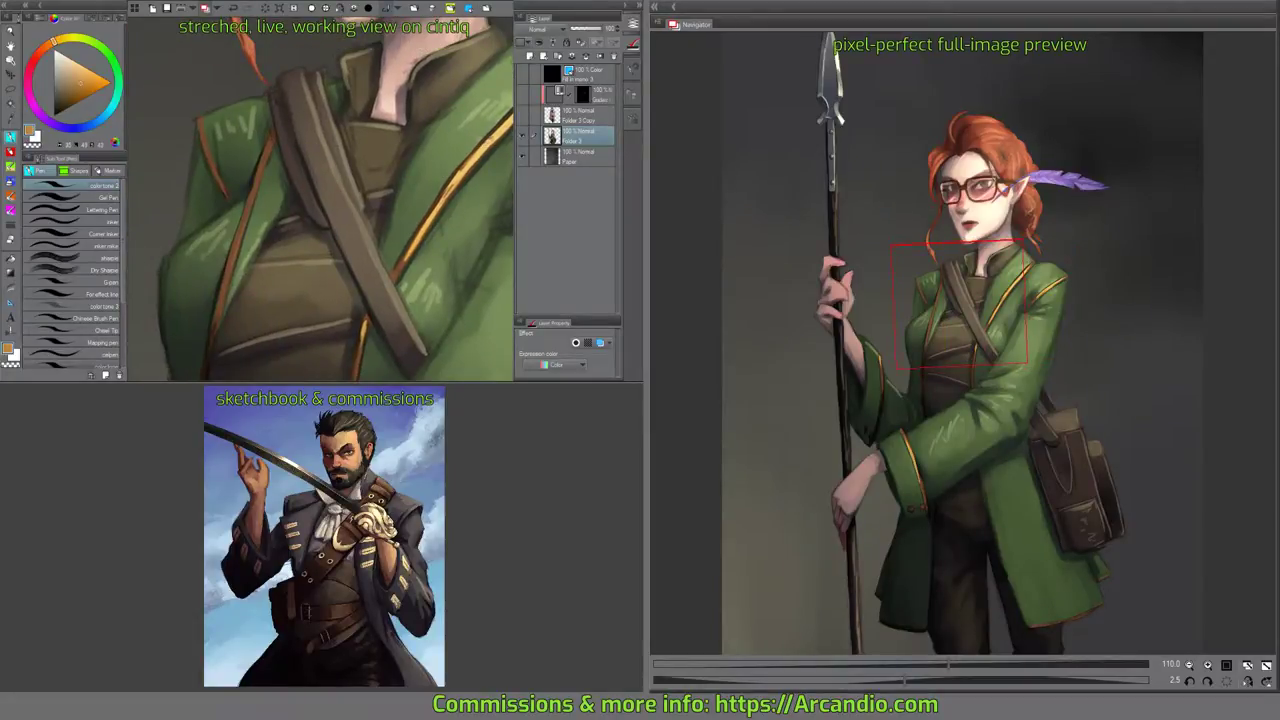
pyautogui.moveTo(268, 158)
pyautogui.mouseDown()
pyautogui.moveTo(248, 205)
pyautogui.moveTo(270, 145)
pyautogui.moveTo(241, 236)
pyautogui.mouseUp()
pyautogui.moveTo(264, 160); pyautogui.dragTo(251, 192)
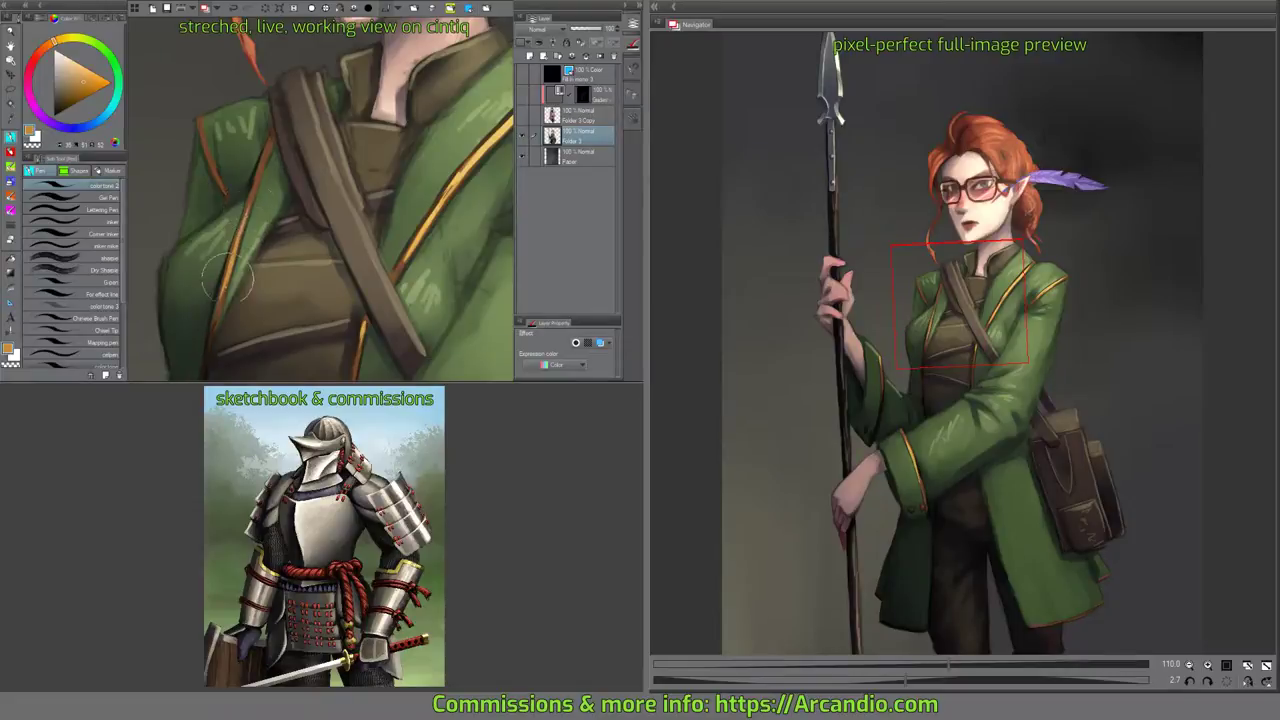
# Paint gold highlights along the spear-side lapel's trim and the trim at that shoulder seam.
pyautogui.moveTo(228, 279); pyautogui.dragTo(220, 308)
pyautogui.moveTo(257, 200); pyautogui.dragTo(295, 146)
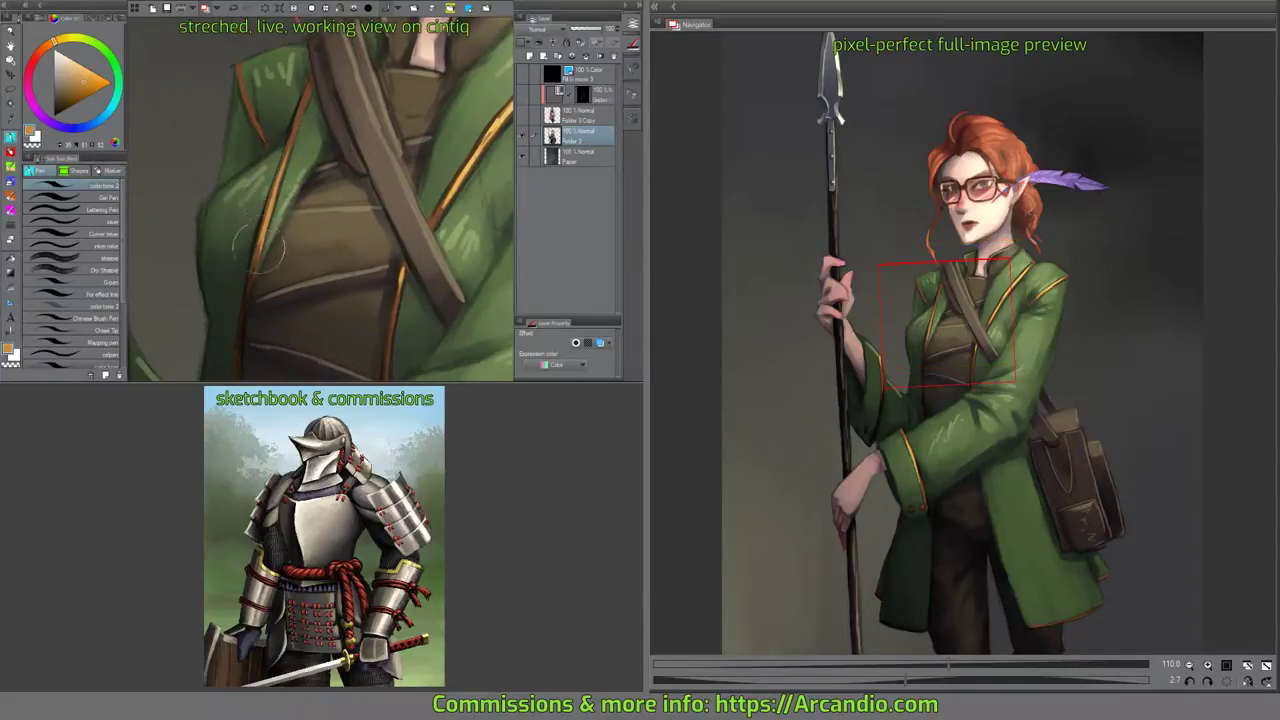
pyautogui.moveTo(259, 248); pyautogui.dragTo(252, 272)
pyautogui.moveTo(311, 155); pyautogui.dragTo(295, 245)
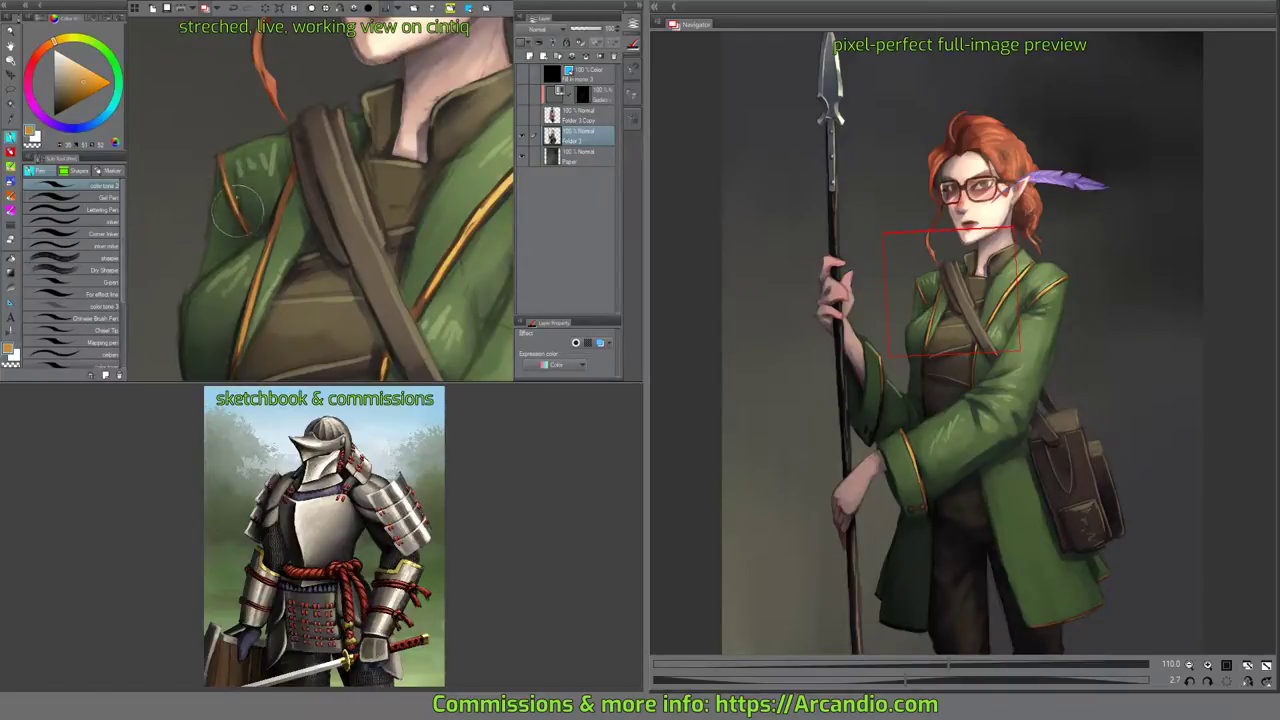
pyautogui.moveTo(348, 210); pyautogui.dragTo(309, 206)
pyautogui.moveTo(406, 226); pyautogui.dragTo(361, 221)
# Paint a gold highlight on the metal ring joining the strap to the satchel.
pyautogui.moveTo(438, 248); pyautogui.dragTo(307, 103)
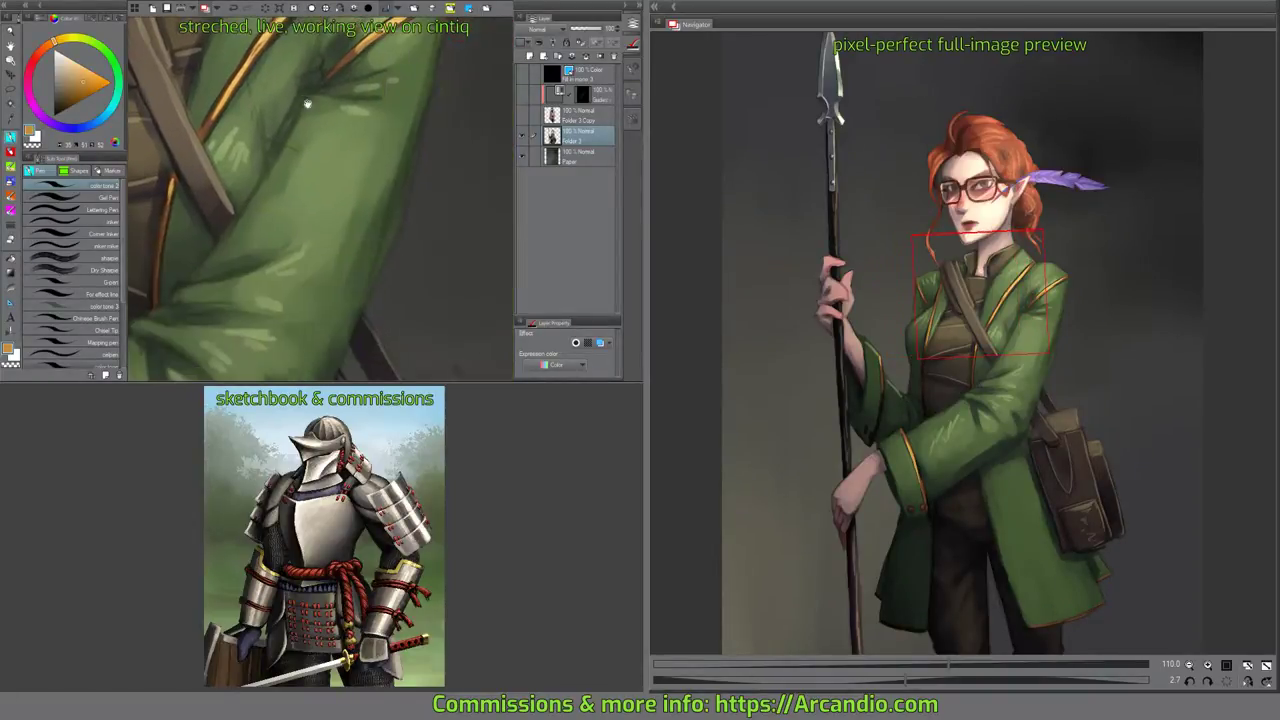
pyautogui.moveTo(367, 335); pyautogui.dragTo(315, 60)
pyautogui.moveTo(376, 285); pyautogui.dragTo(350, 70)
pyautogui.moveTo(371, 263)
pyautogui.mouseDown()
pyautogui.moveTo(357, 63)
pyautogui.moveTo(352, 229)
pyautogui.moveTo(367, 354)
pyautogui.mouseUp()
pyautogui.moveTo(321, 188)
pyautogui.mouseDown()
pyautogui.moveTo(338, 166)
pyautogui.moveTo(332, 188)
pyautogui.mouseUp()
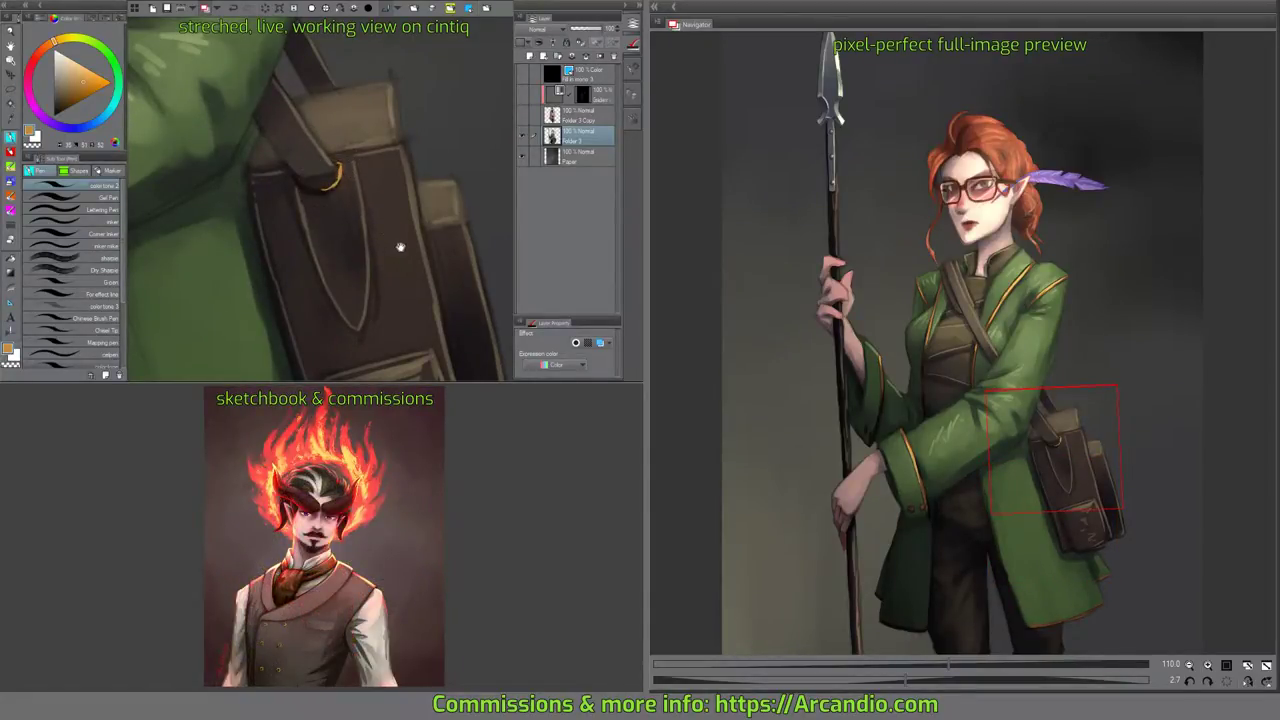
# Paint gold highlights along the coat's hem trim below the satchel and sample a dark brown from it.
pyautogui.moveTo(400, 247)
pyautogui.mouseDown()
pyautogui.moveTo(335, 125)
pyautogui.moveTo(405, 178)
pyautogui.moveTo(425, 215)
pyautogui.mouseUp()
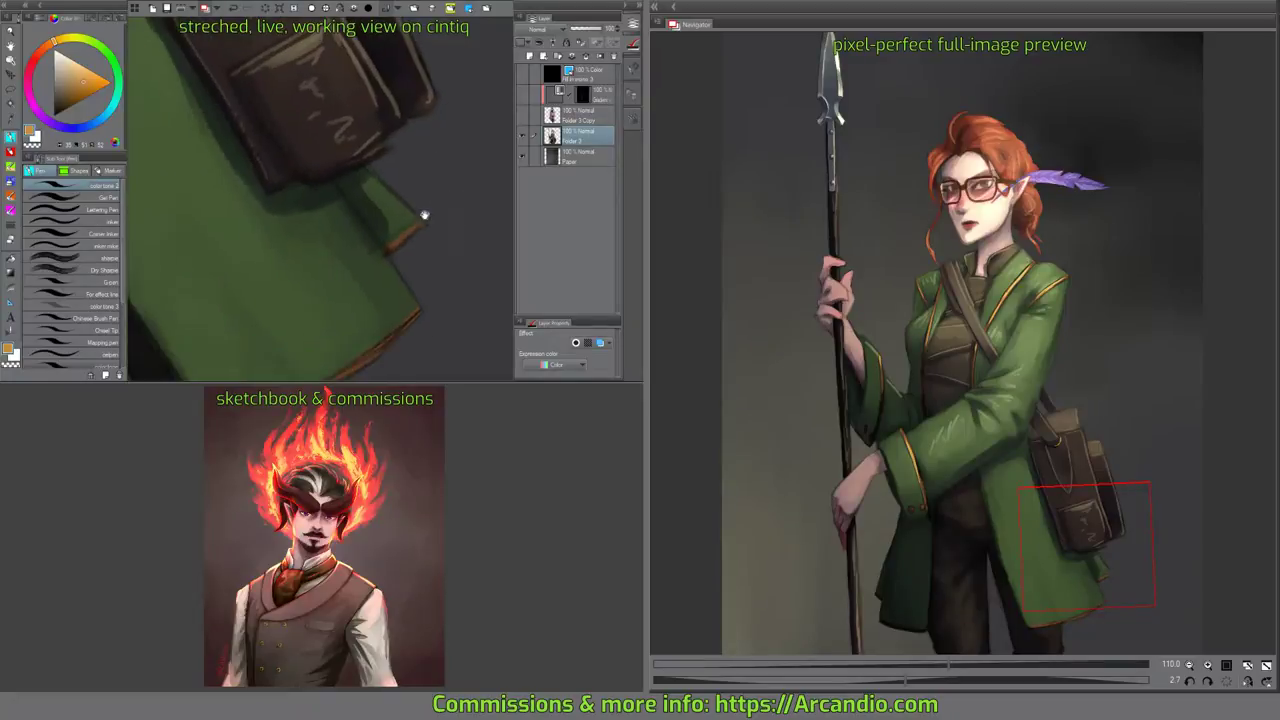
pyautogui.moveTo(409, 295)
pyautogui.mouseDown()
pyautogui.moveTo(410, 235)
pyautogui.moveTo(463, 156)
pyautogui.moveTo(448, 201)
pyautogui.moveTo(200, 257)
pyautogui.mouseUp()
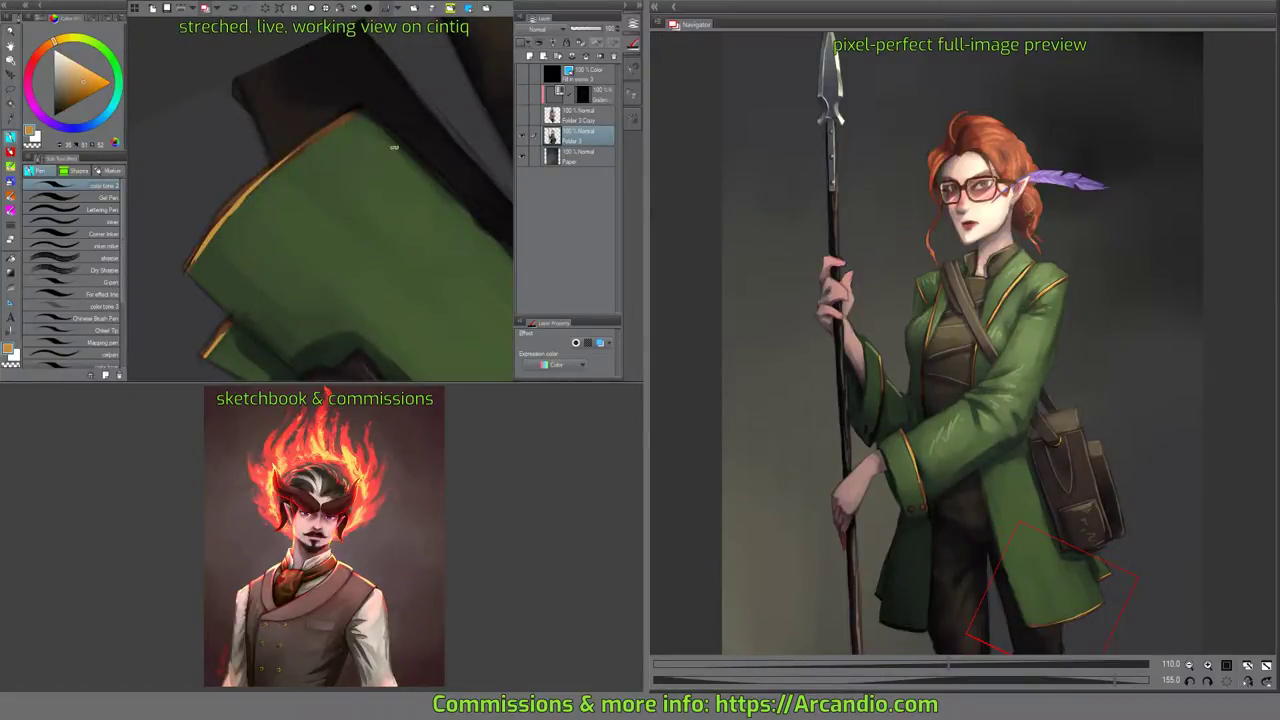
pyautogui.moveTo(300, 150); pyautogui.dragTo(406, 194)
pyautogui.keyDown('alt'); pyautogui.click(376, 175); pyautogui.keyUp('alt')
# Paint the orange trim on the spear-side coat hem and refine its thickness with dark tones.
pyautogui.moveTo(404, 115); pyautogui.dragTo(246, 337)
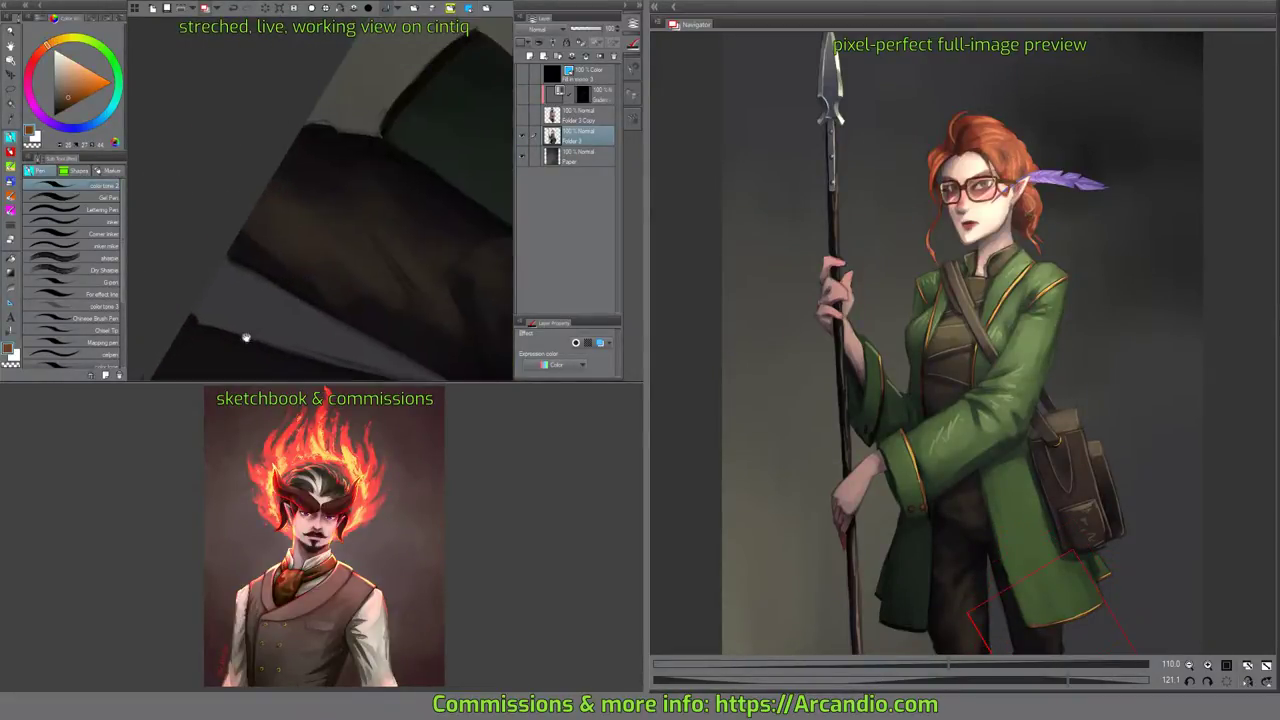
pyautogui.moveTo(402, 92)
pyautogui.mouseDown()
pyautogui.moveTo(320, 222)
pyautogui.moveTo(326, 200)
pyautogui.moveTo(403, 134)
pyautogui.moveTo(441, 168)
pyautogui.moveTo(437, 140)
pyautogui.moveTo(394, 174)
pyautogui.moveTo(345, 186)
pyautogui.moveTo(403, 234)
pyautogui.moveTo(309, 214)
pyautogui.mouseUp()
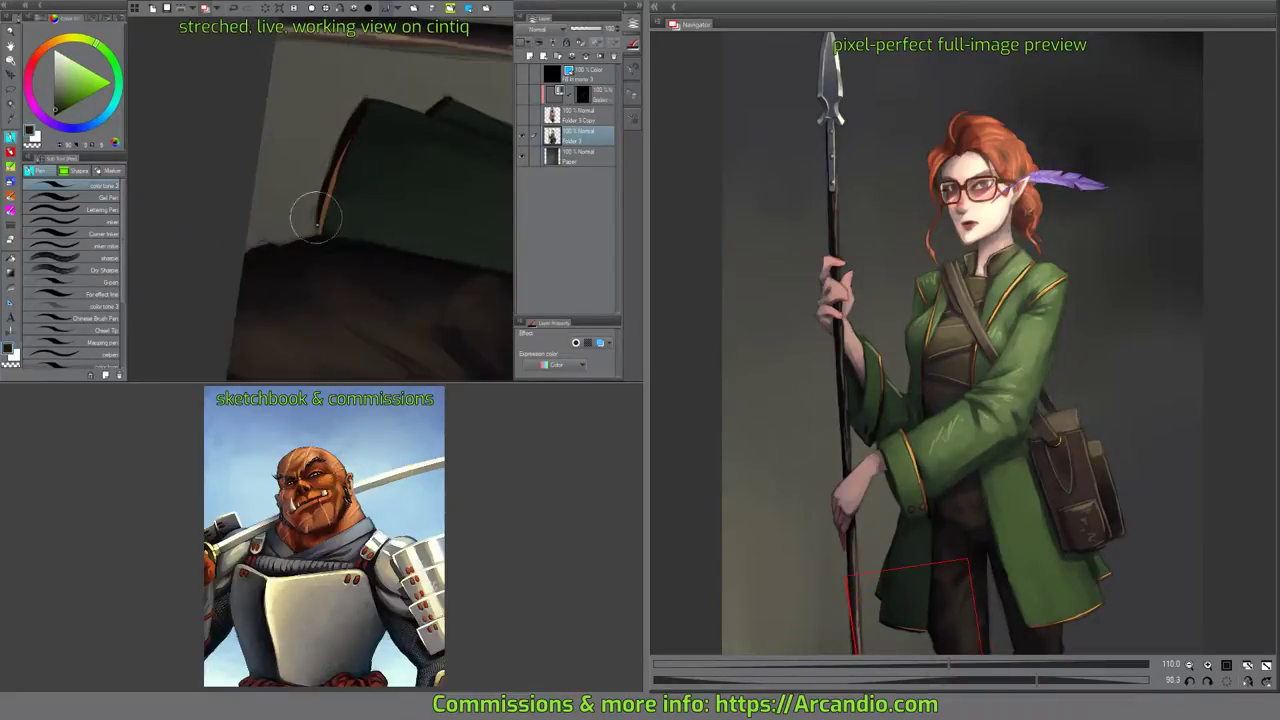
pyautogui.keyDown('alt'); pyautogui.click(330, 178); pyautogui.keyUp('alt')
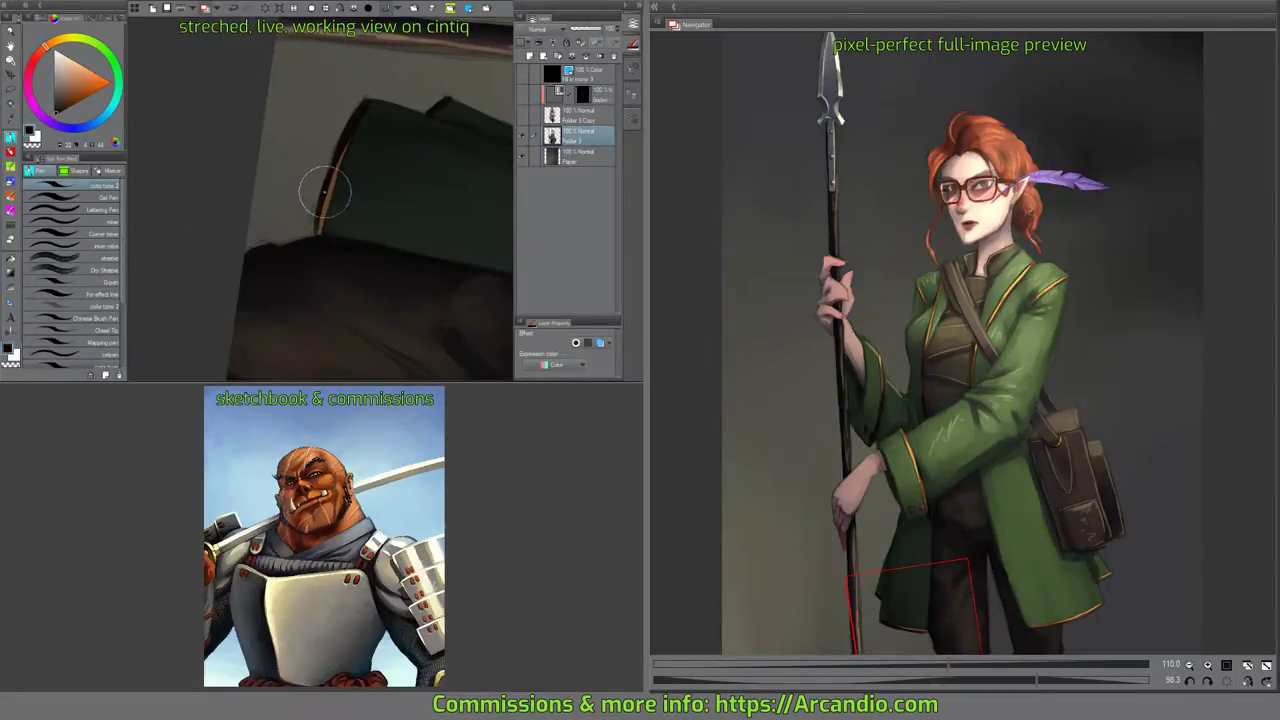
pyautogui.moveTo(438, 228); pyautogui.dragTo(383, 80)
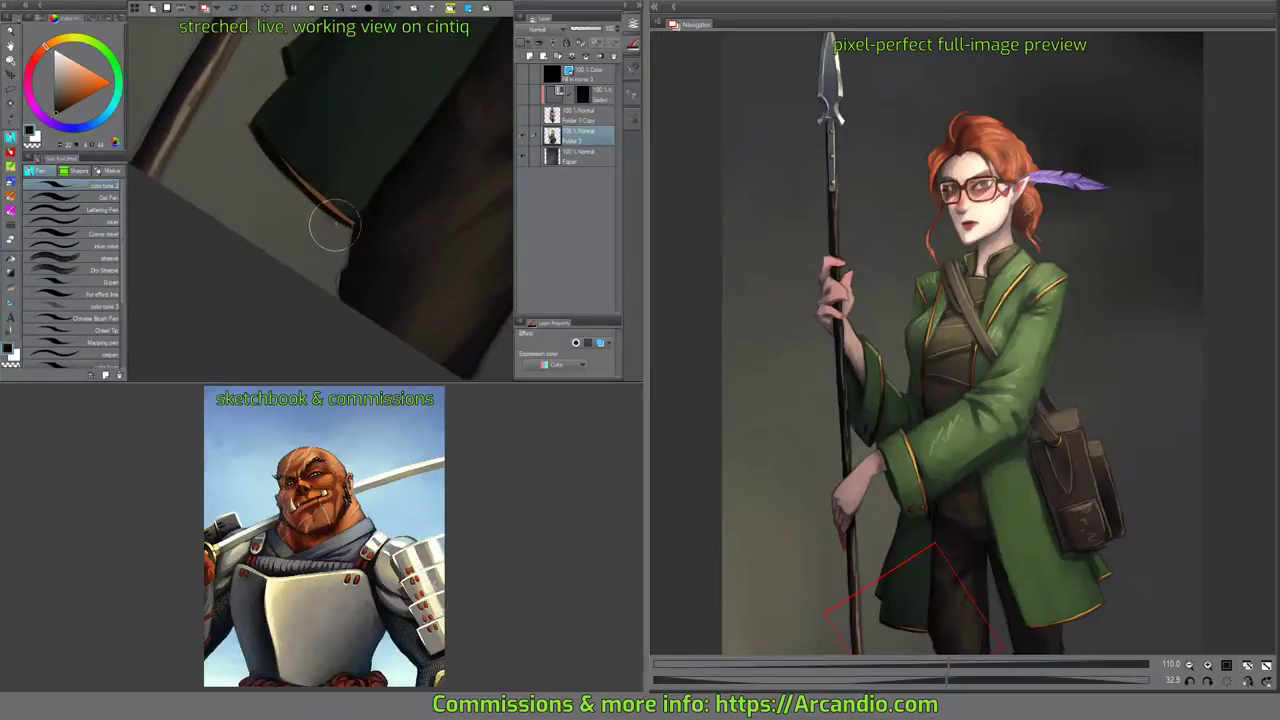
pyautogui.scroll(1, 333, 214)
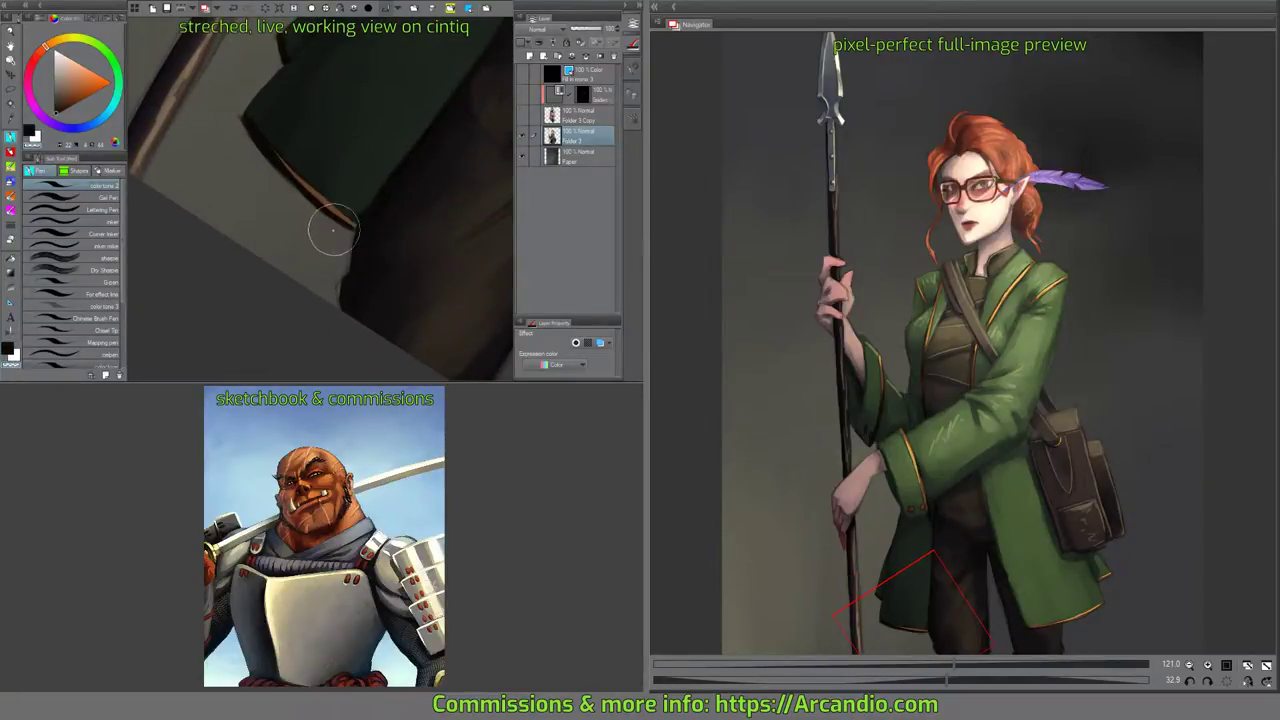
# Sample the dark trouser tone and touch up the trouser leg's edge just below the coat hem.
pyautogui.keyDown('alt'); pyautogui.click(347, 293); pyautogui.keyUp('alt')
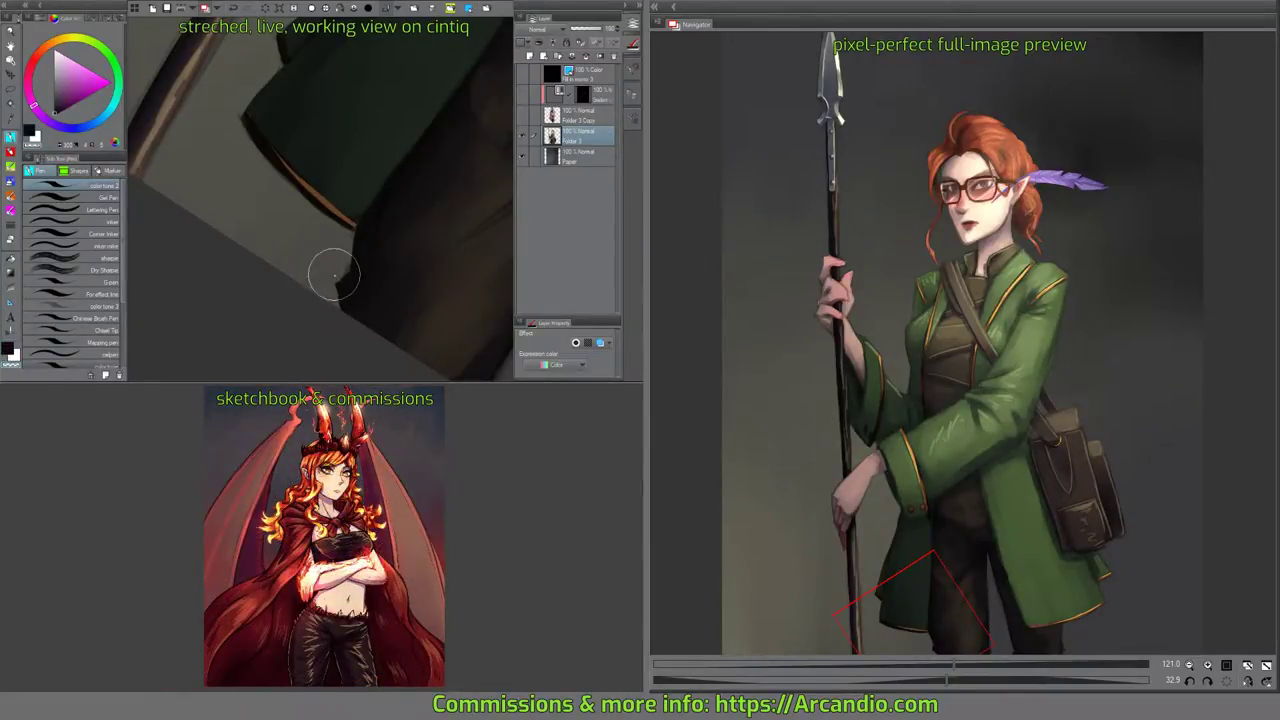
pyautogui.moveTo(362, 194); pyautogui.dragTo(354, 291)
pyautogui.moveTo(385, 170); pyautogui.dragTo(440, 265)
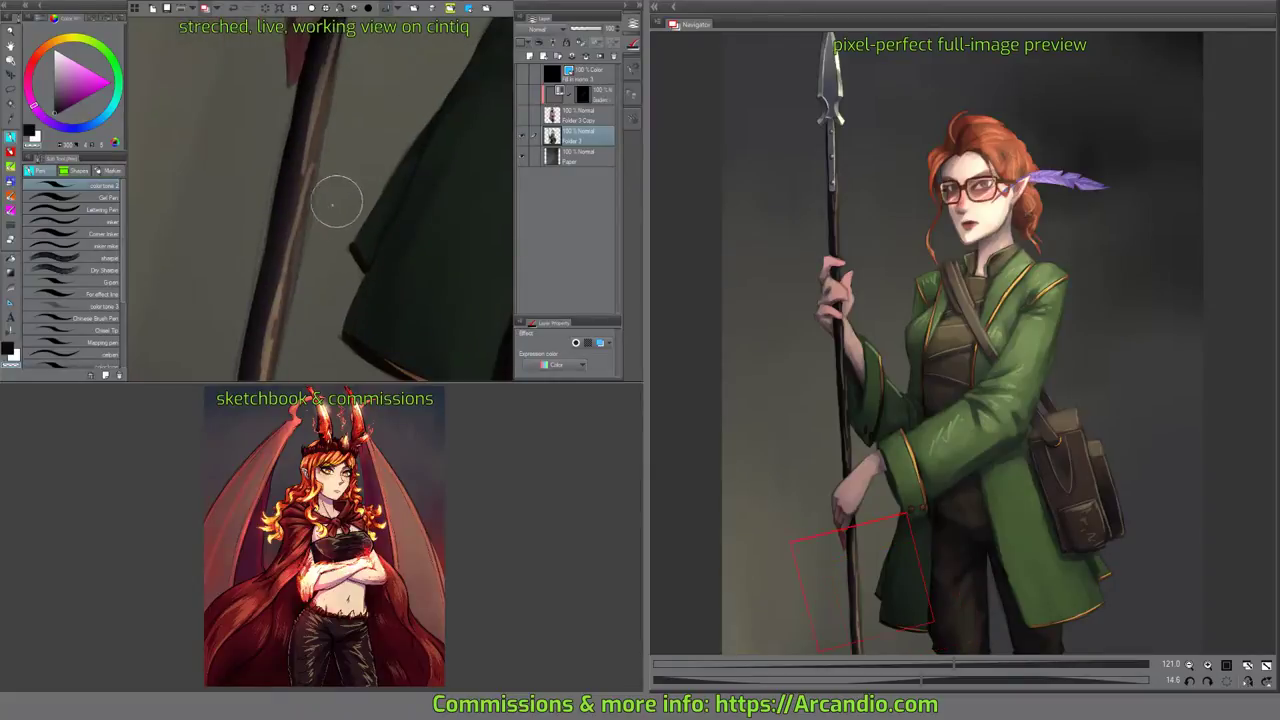
# Show and select the copy layer holding the raised hand and scale that hand down slightly toward the wrist.
pyautogui.moveTo(432, 129); pyautogui.dragTo(435, 210)
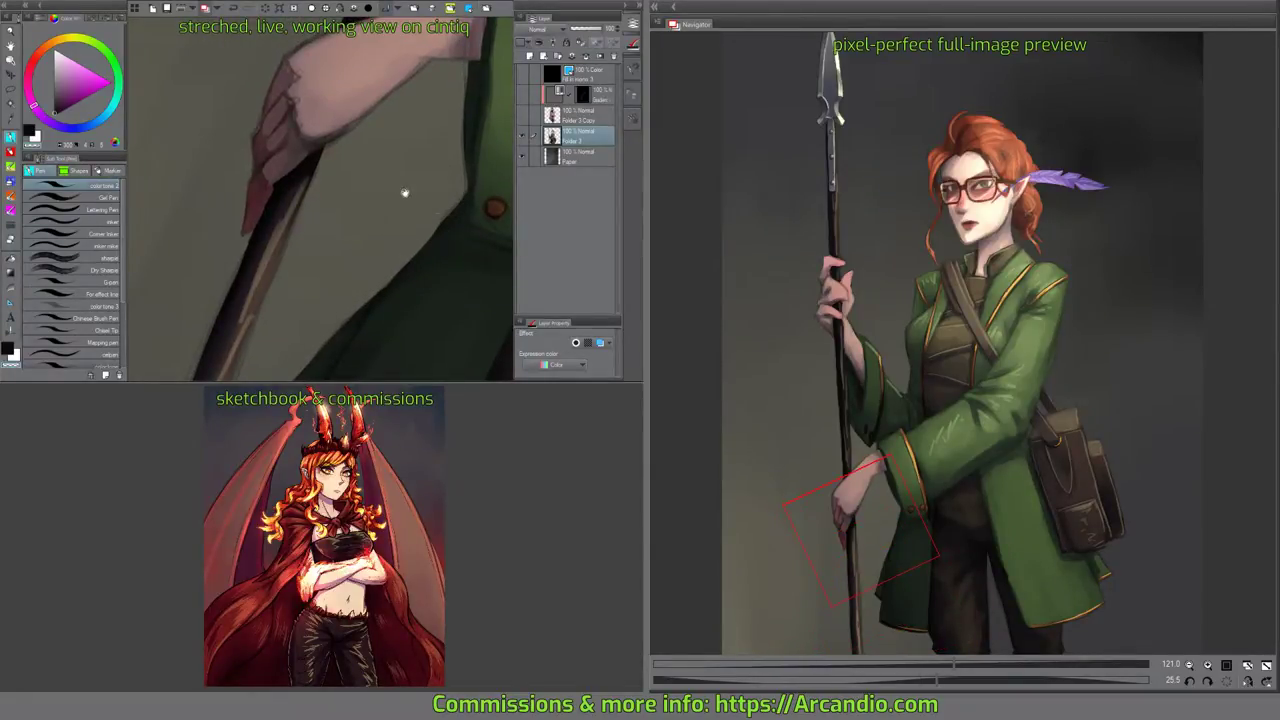
pyautogui.moveTo(400, 68); pyautogui.dragTo(428, 180)
pyautogui.moveTo(406, 100); pyautogui.dragTo(382, 284)
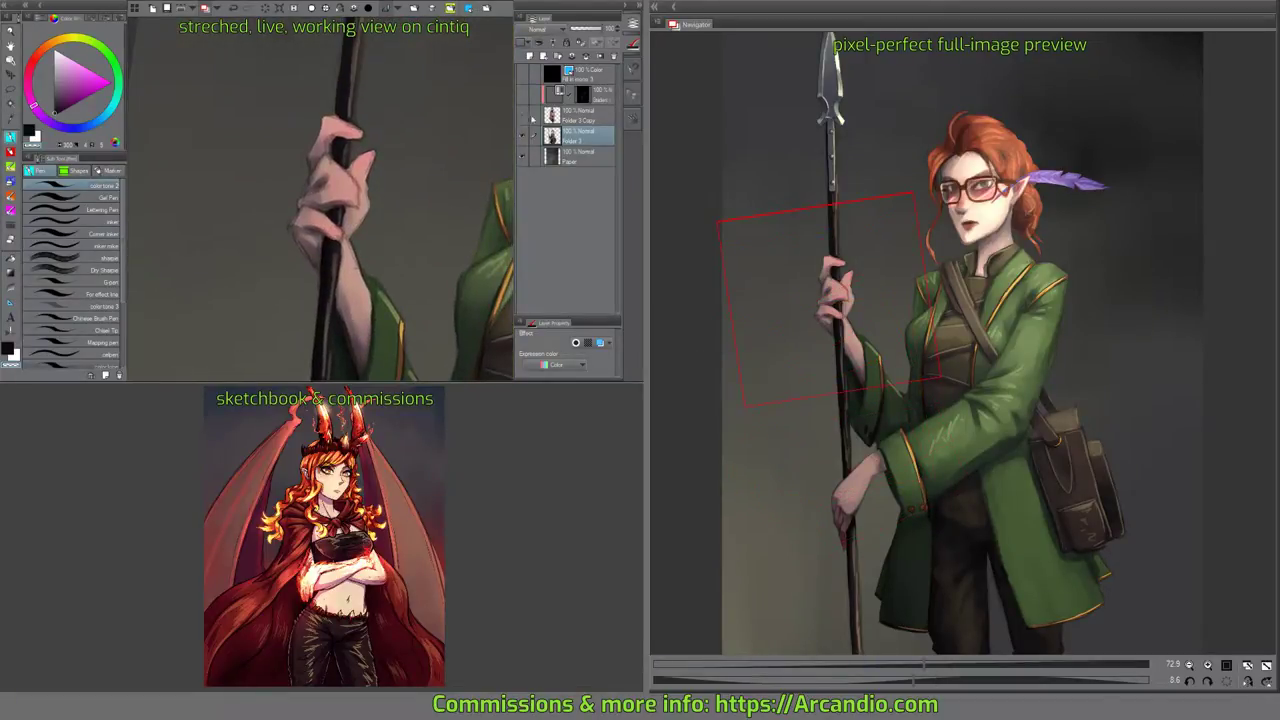
pyautogui.click(588, 120)
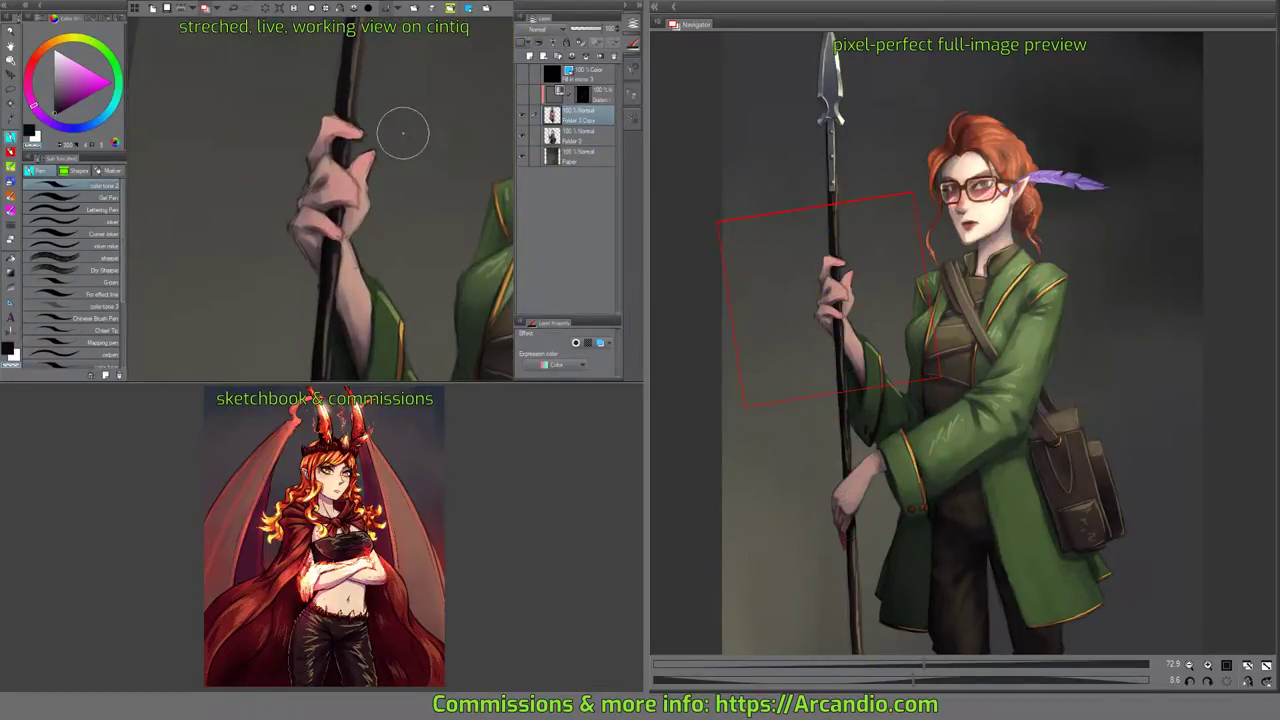
pyautogui.hotkey('ctrl', 't')
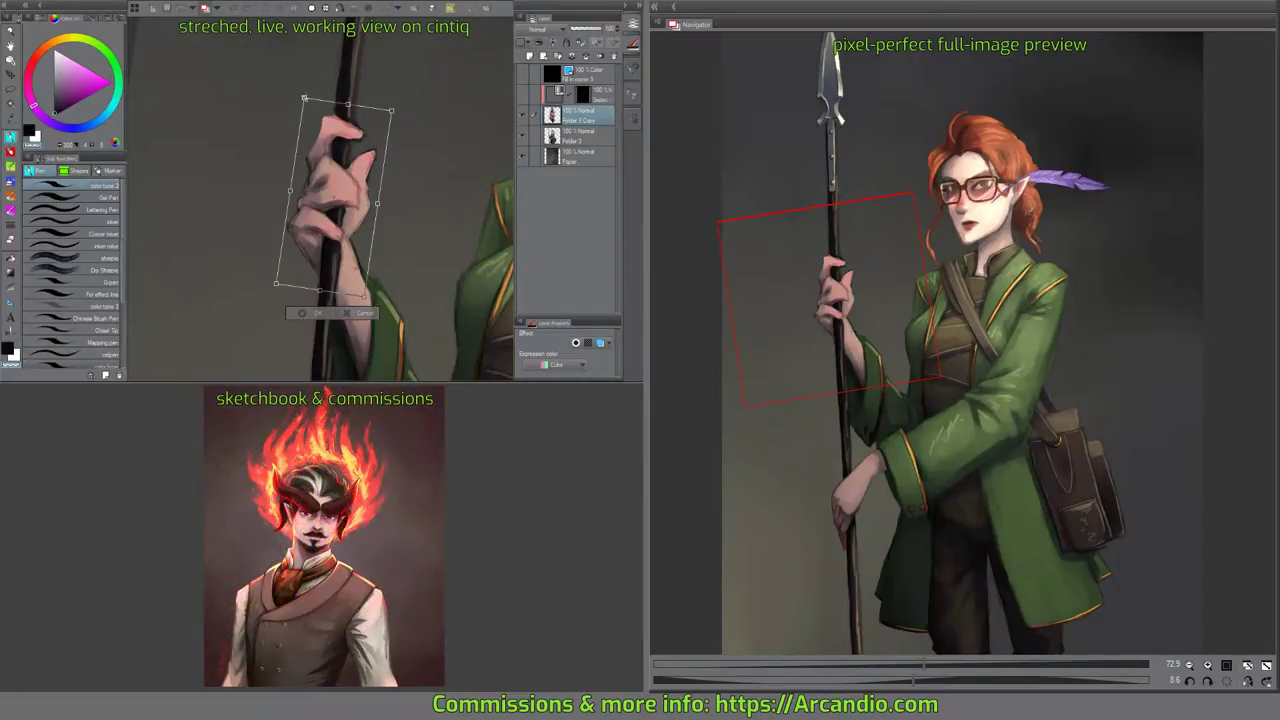
pyautogui.moveTo(305, 98); pyautogui.dragTo(316, 118)
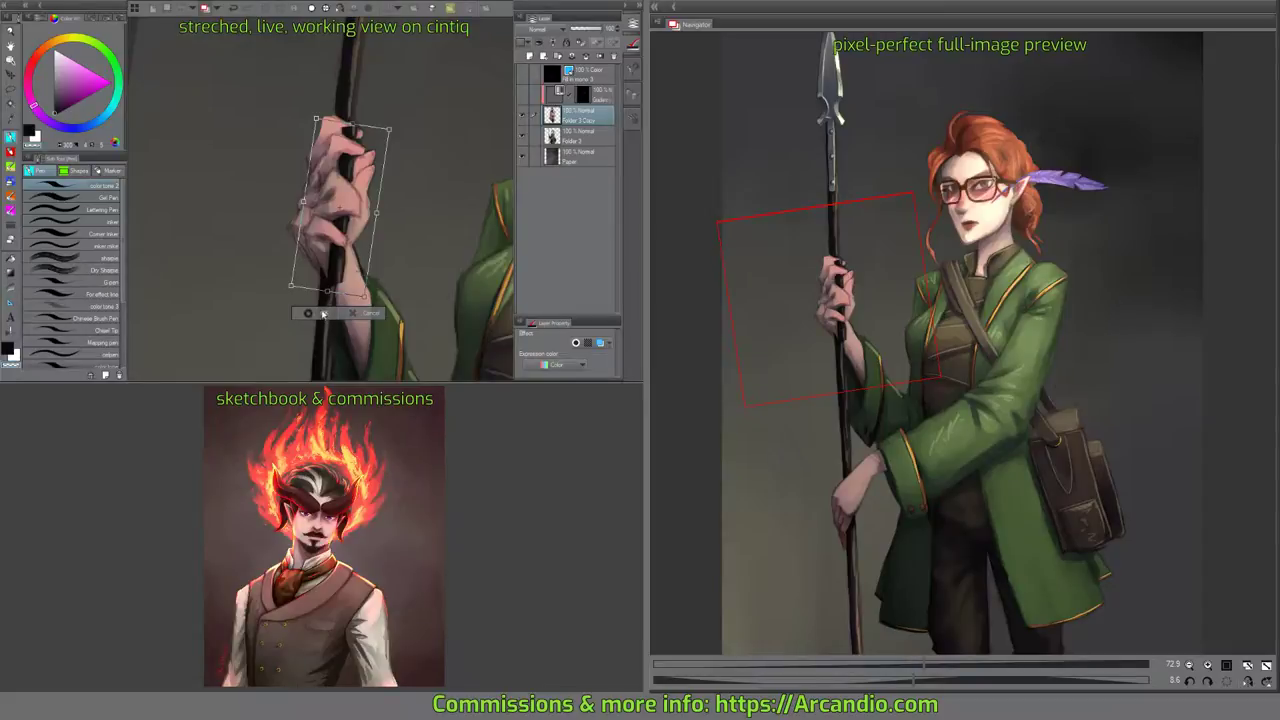
pyautogui.click(322, 314)
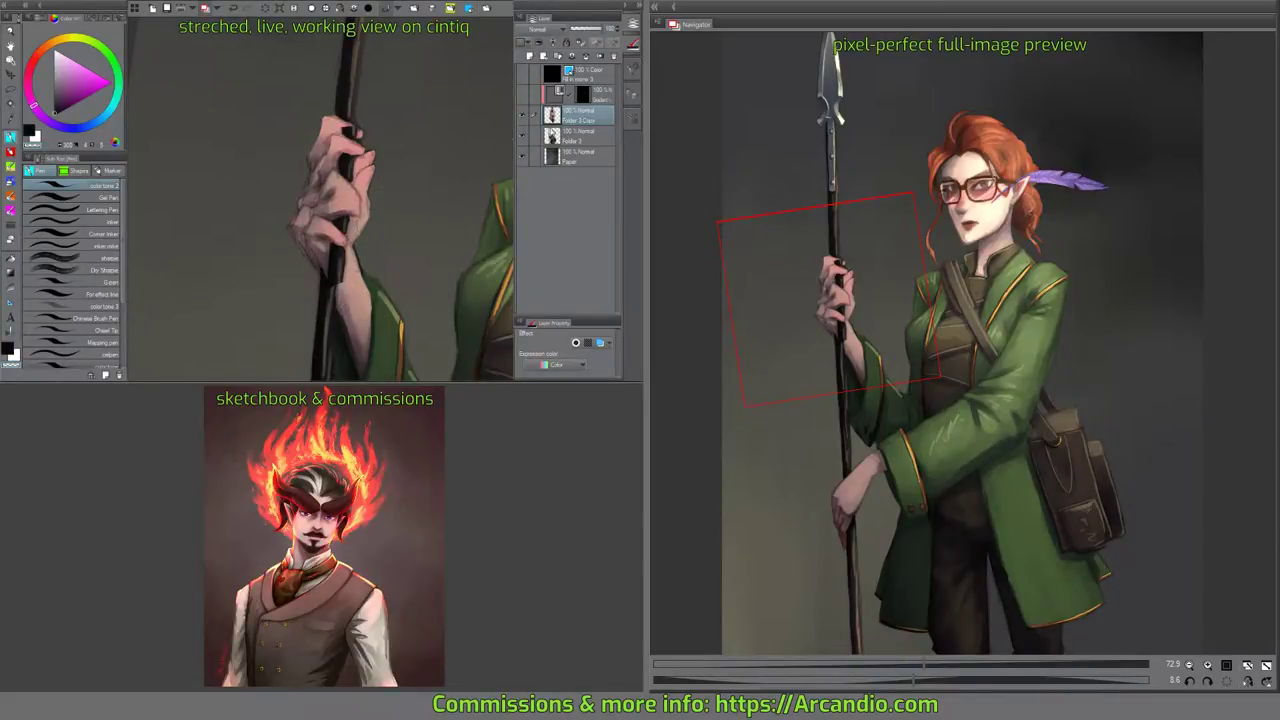
# Hide the hand's copy layer, select the figure layer beneath it and erase the original raised hand around the spear shaft.
pyautogui.click(522, 116)
pyautogui.click(578, 135)
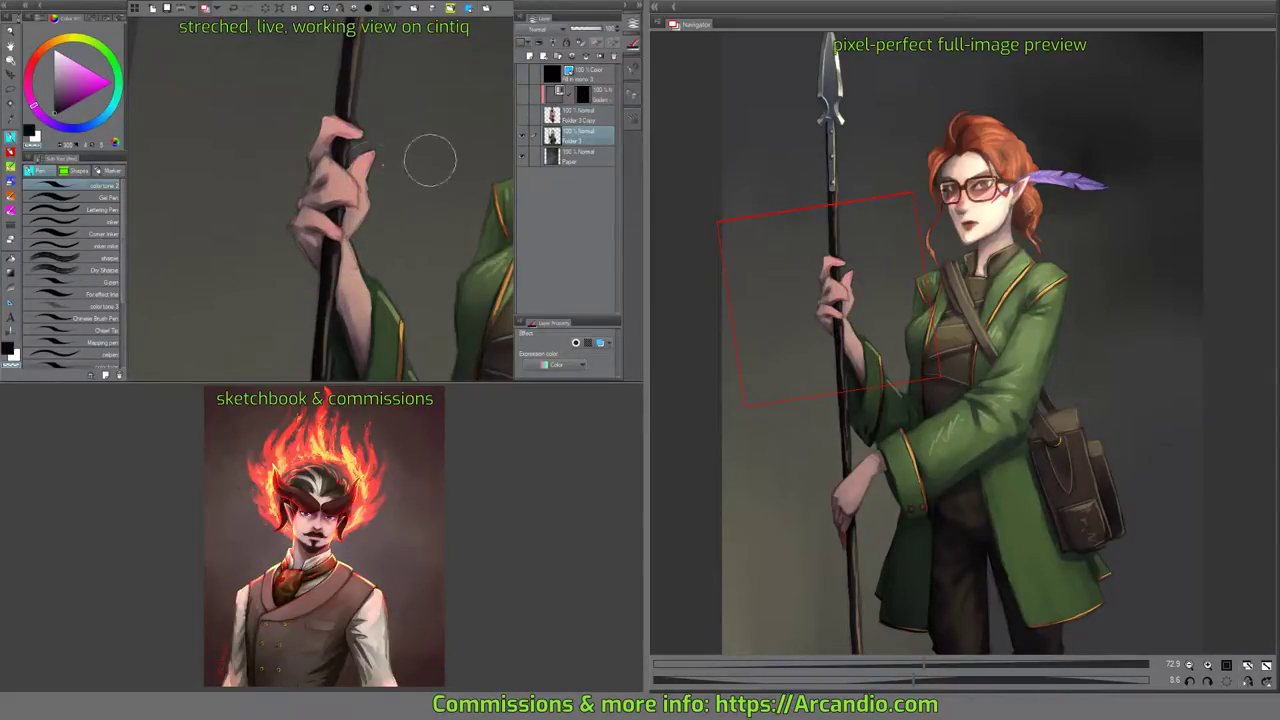
pyautogui.moveTo(363, 193); pyautogui.dragTo(364, 196)
pyautogui.press('c')
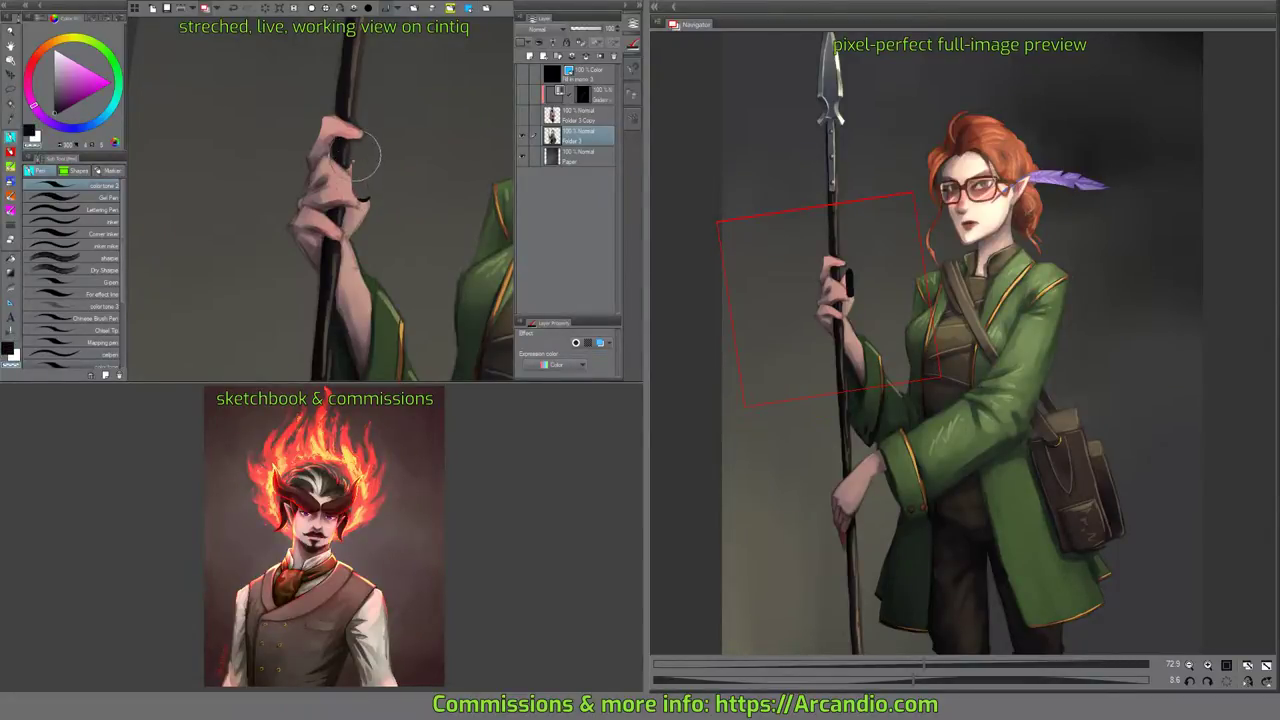
pyautogui.hotkey('ctrl', 'z')
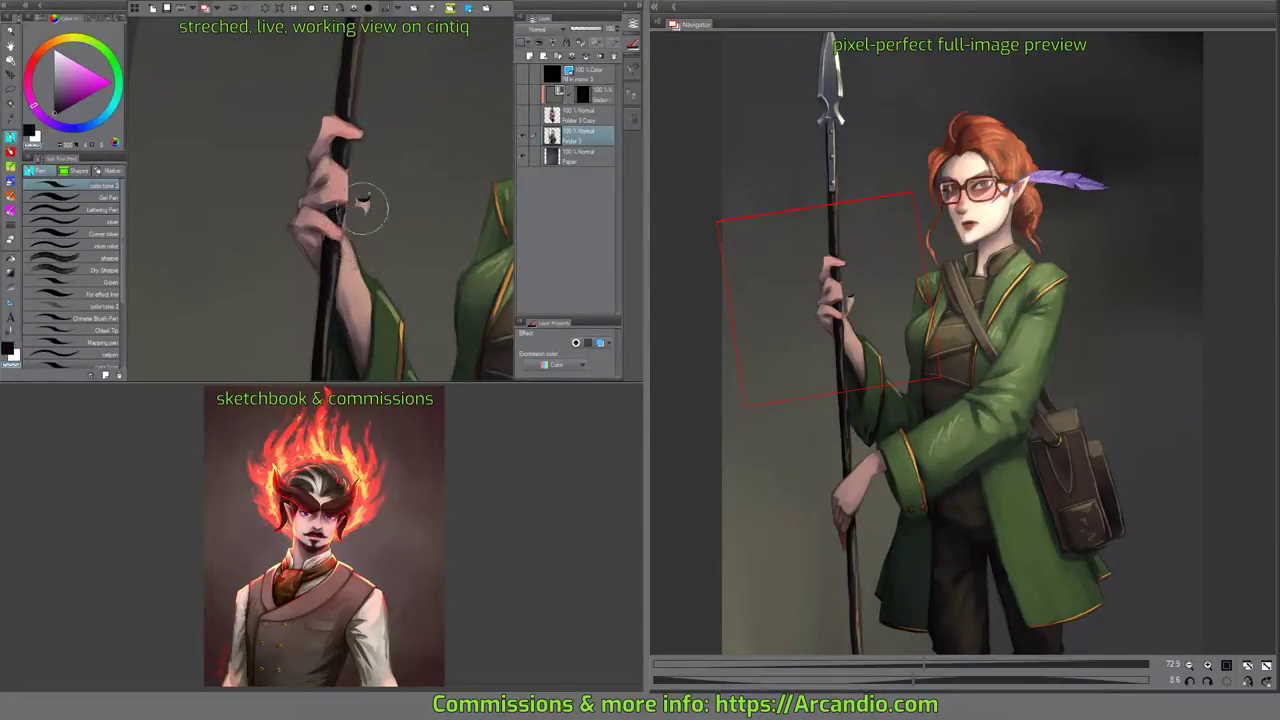
pyautogui.moveTo(362, 209); pyautogui.dragTo(366, 197)
pyautogui.moveTo(319, 110); pyautogui.dragTo(299, 267)
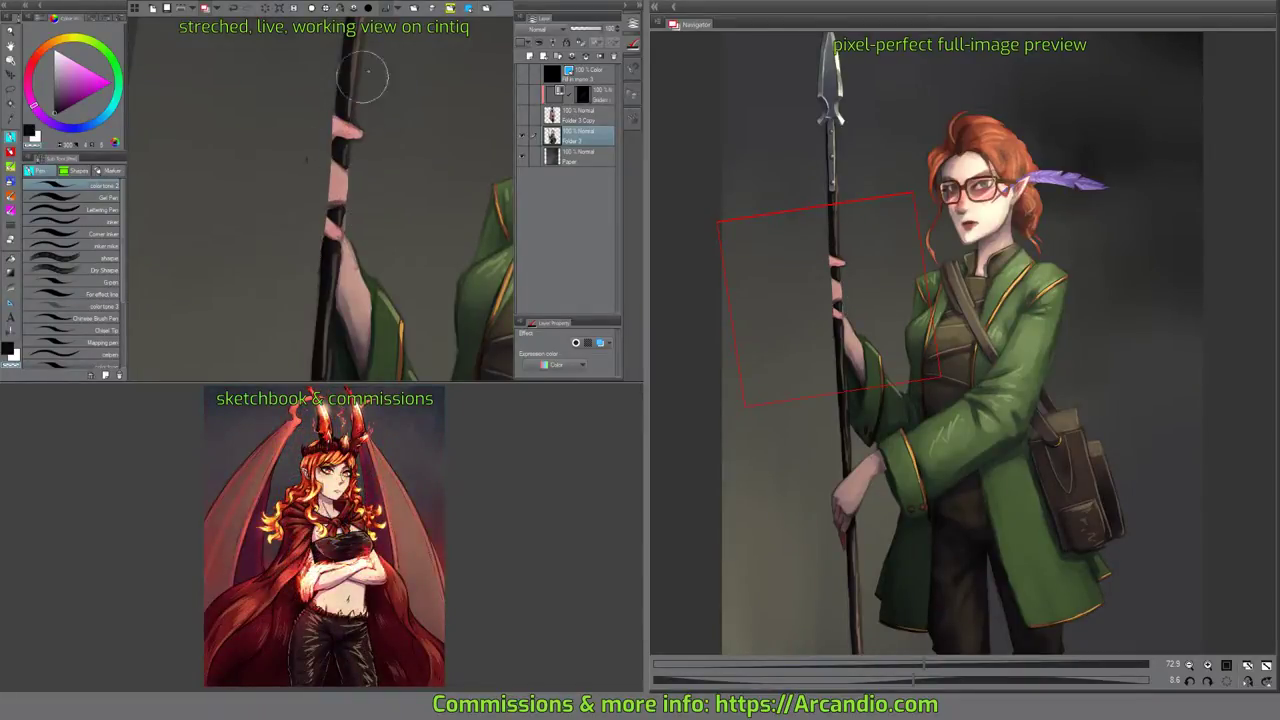
# Sample the shaft's dark tones and paint over the remaining finger parts on the spear shaft.
pyautogui.moveTo(364, 76)
pyautogui.mouseDown()
pyautogui.moveTo(405, 128)
pyautogui.moveTo(330, 232)
pyautogui.moveTo(340, 197)
pyautogui.mouseUp()
pyautogui.keyDown('alt'); pyautogui.click(298, 243); pyautogui.keyUp('alt')
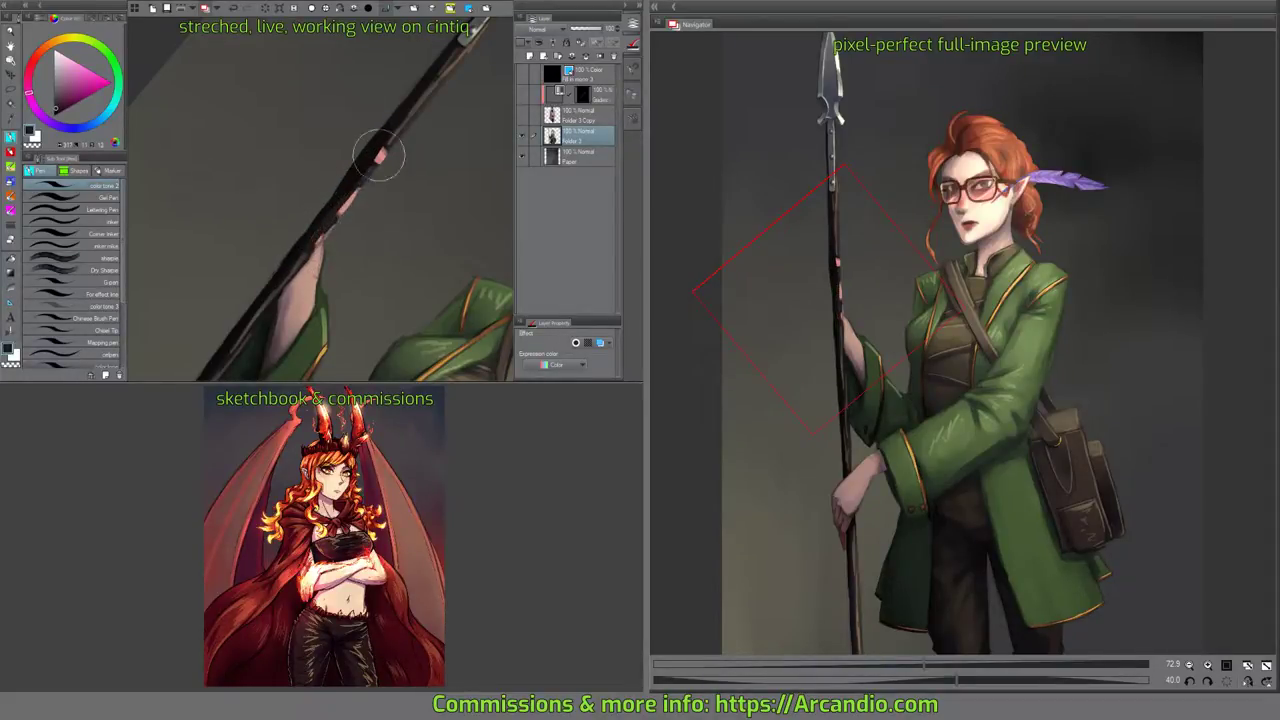
pyautogui.moveTo(340, 211); pyautogui.dragTo(354, 190)
pyautogui.keyDown('alt'); pyautogui.click(307, 253); pyautogui.keyUp('alt')
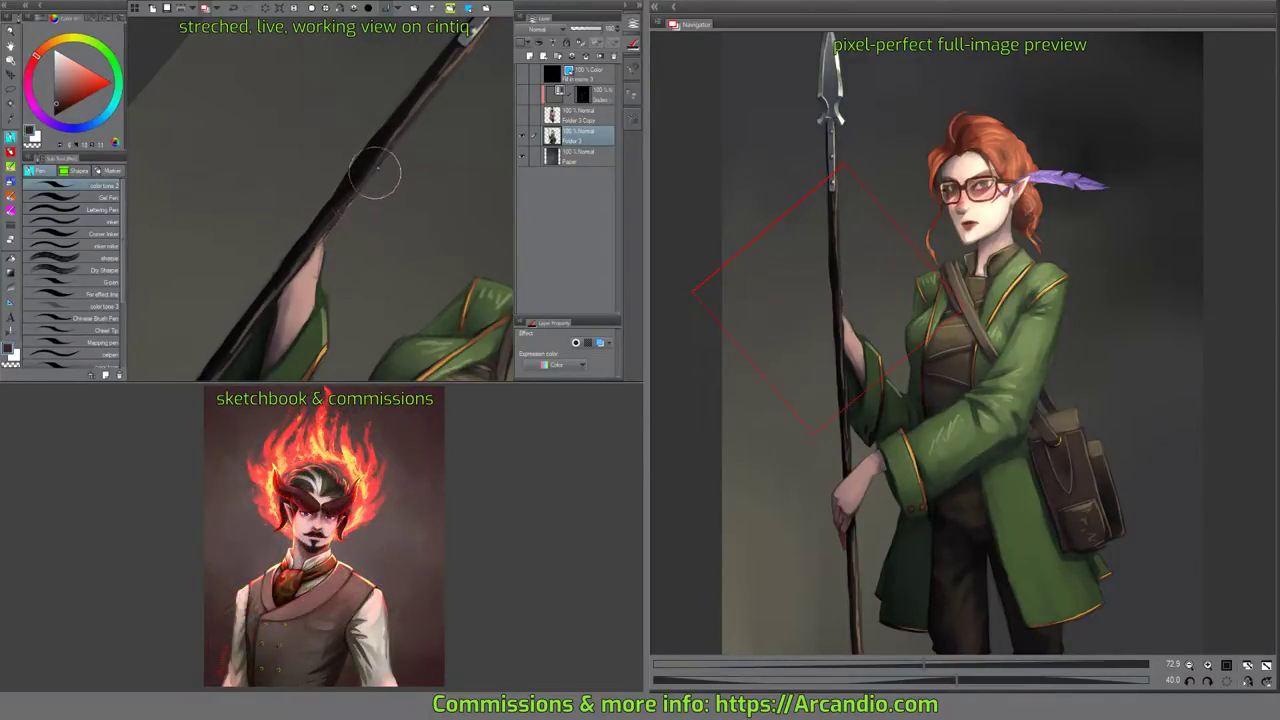
# Erase stray paint along both edges of the repainted spear shaft down to the wrist.
pyautogui.press('c')
pyautogui.moveTo(386, 150); pyautogui.dragTo(326, 238)
pyautogui.press('c')
pyautogui.moveTo(368, 194); pyautogui.dragTo(346, 216)
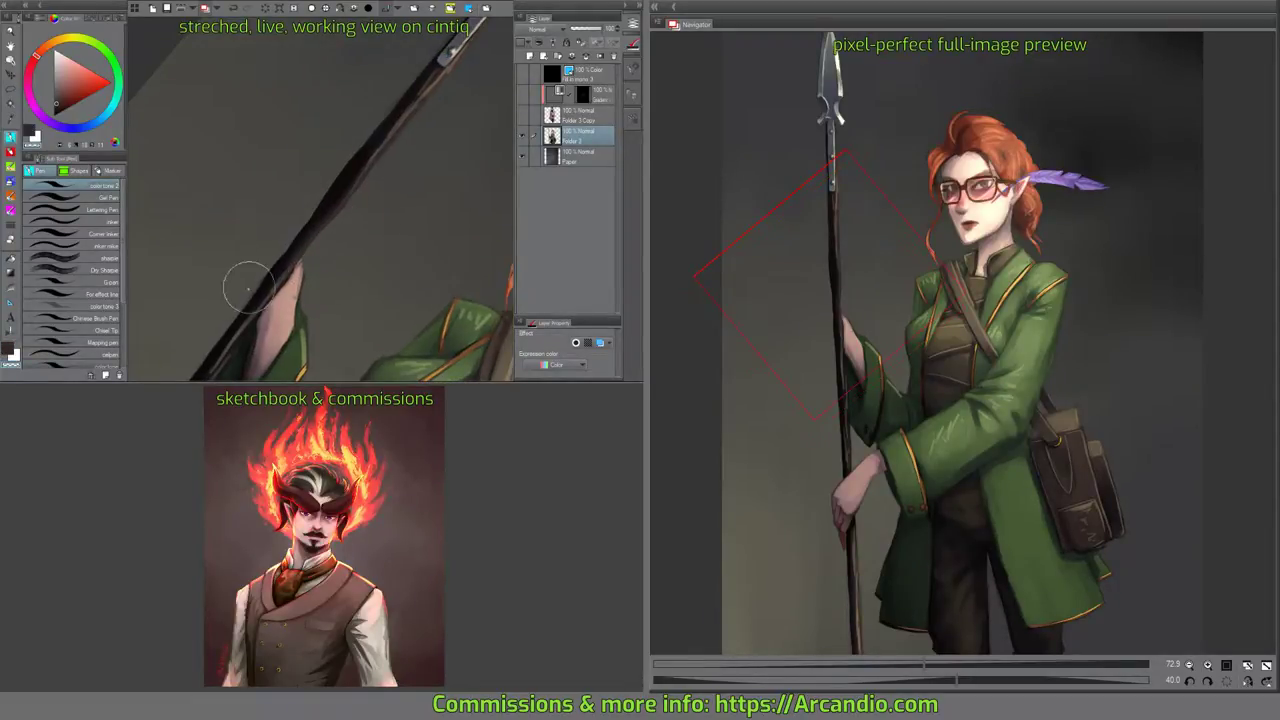
pyautogui.press('c')
pyautogui.moveTo(255, 281)
pyautogui.mouseDown()
pyautogui.moveTo(237, 302)
pyautogui.moveTo(256, 277)
pyautogui.moveTo(250, 291)
pyautogui.mouseUp()
pyautogui.press('c')
# Sample near-black from the shaft, darken the section above the wrist and trim its outer edge with transparent strokes.
pyautogui.keyDown('alt'); pyautogui.click(332, 189); pyautogui.keyUp('alt')
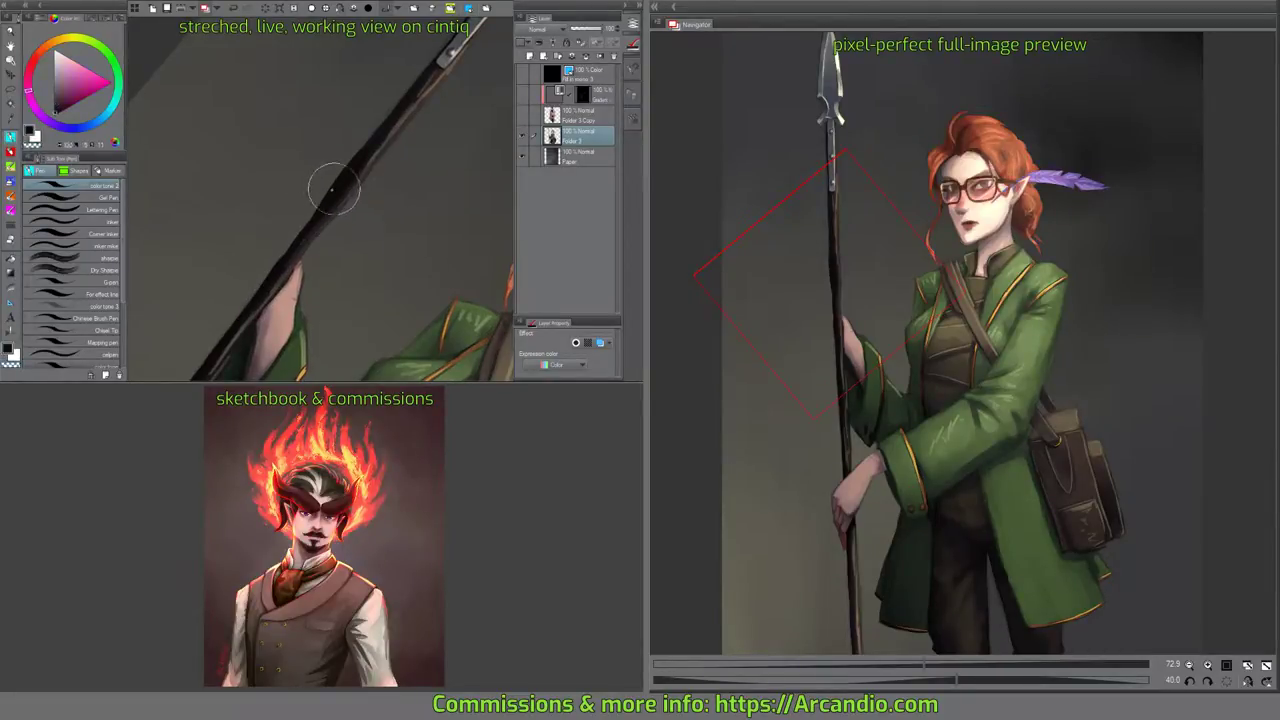
pyautogui.moveTo(320, 205); pyautogui.dragTo(297, 237)
pyautogui.press('c')
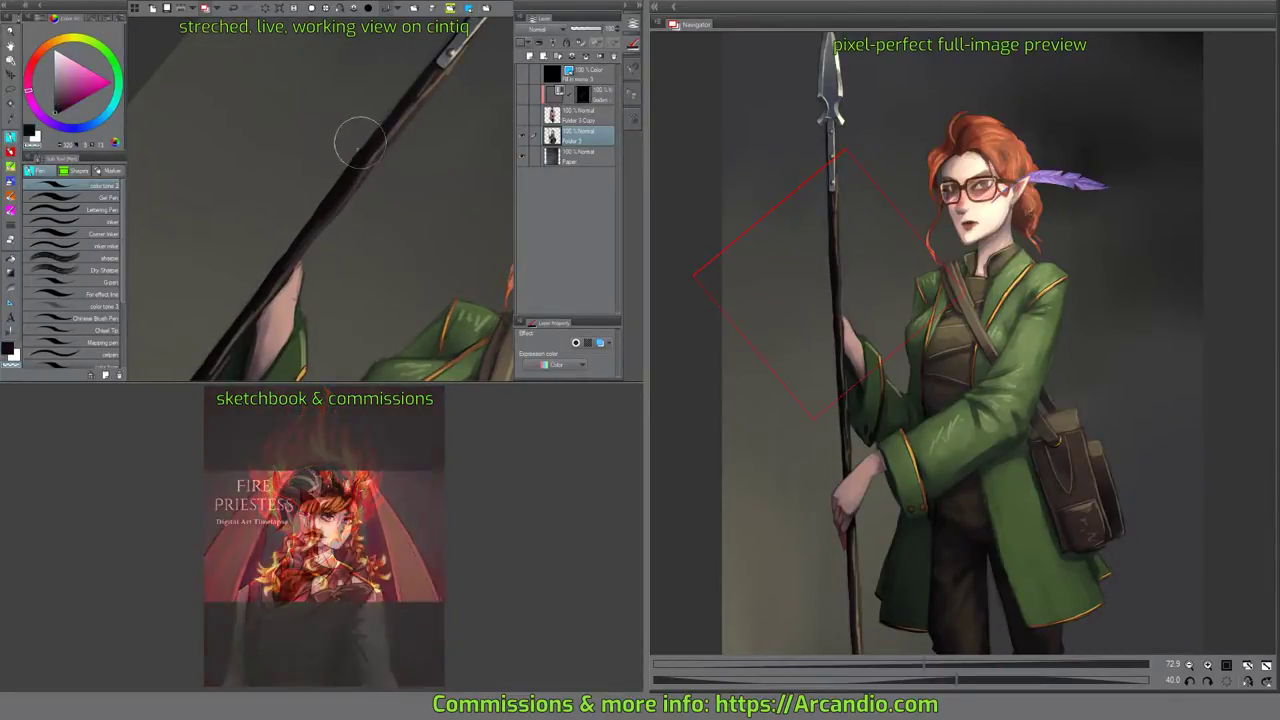
pyautogui.moveTo(360, 140); pyautogui.dragTo(308, 217)
pyautogui.moveTo(389, 137)
pyautogui.mouseDown()
pyautogui.moveTo(412, 154)
pyautogui.moveTo(350, 183)
pyautogui.moveTo(404, 115)
pyautogui.mouseUp()
# Paint the upper spear shaft below the spearhead, sampling its brown tone to extend the lighter edge.
pyautogui.press('c')
pyautogui.moveTo(394, 182); pyautogui.dragTo(453, 85)
pyautogui.keyDown('alt'); pyautogui.click(432, 107); pyautogui.keyUp('alt')
pyautogui.moveTo(420, 126); pyautogui.dragTo(446, 131)
pyautogui.moveTo(415, 178)
pyautogui.mouseDown()
pyautogui.moveTo(434, 121)
pyautogui.moveTo(449, 149)
pyautogui.moveTo(405, 237)
pyautogui.mouseUp()
# Show and select the hand's copy layer again and clean up the leftover shaft pieces around the scaled-down fingers.
pyautogui.click(523, 116)
pyautogui.moveTo(449, 174); pyautogui.dragTo(431, 194)
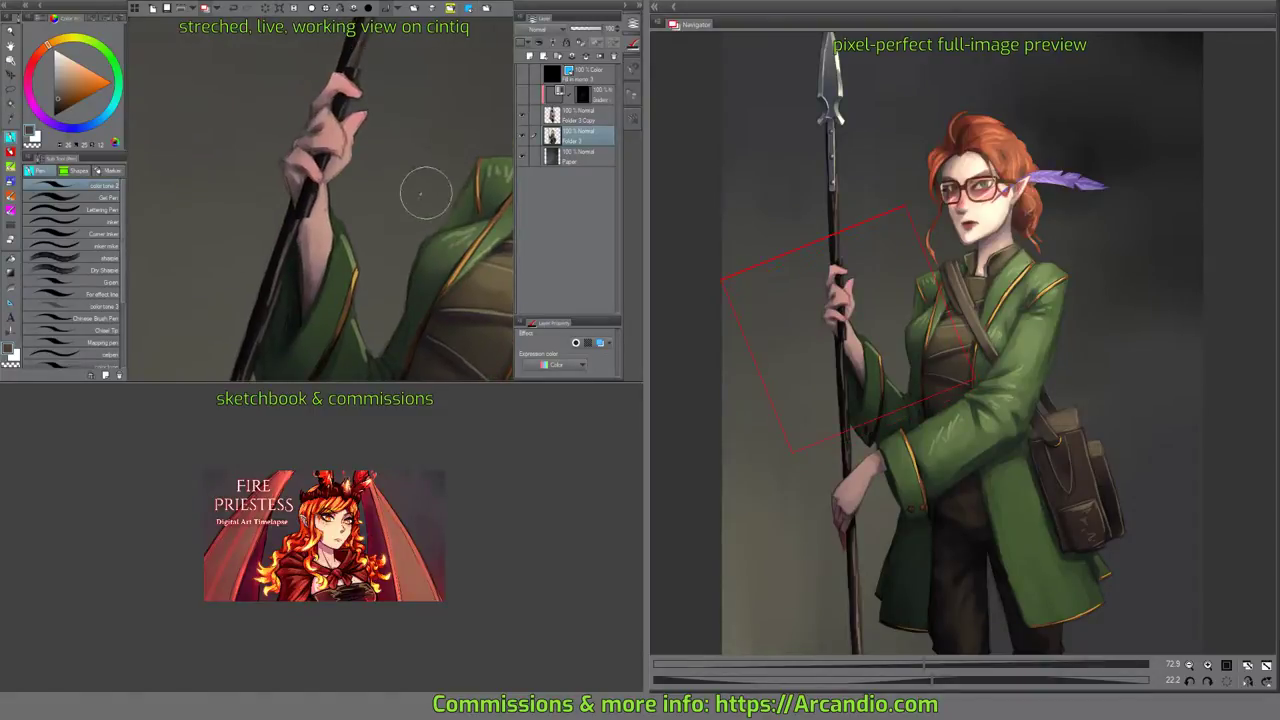
pyautogui.moveTo(354, 168); pyautogui.dragTo(379, 155)
pyautogui.click(582, 116)
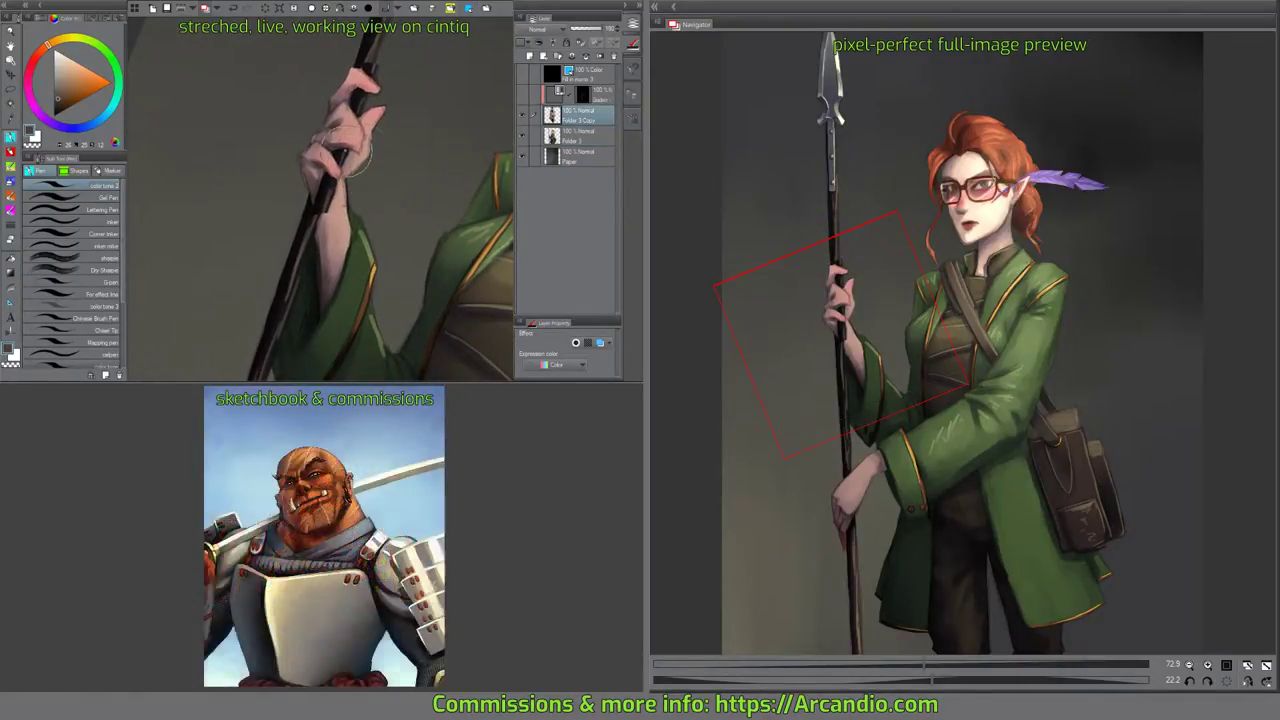
pyautogui.moveTo(349, 152); pyautogui.dragTo(312, 174)
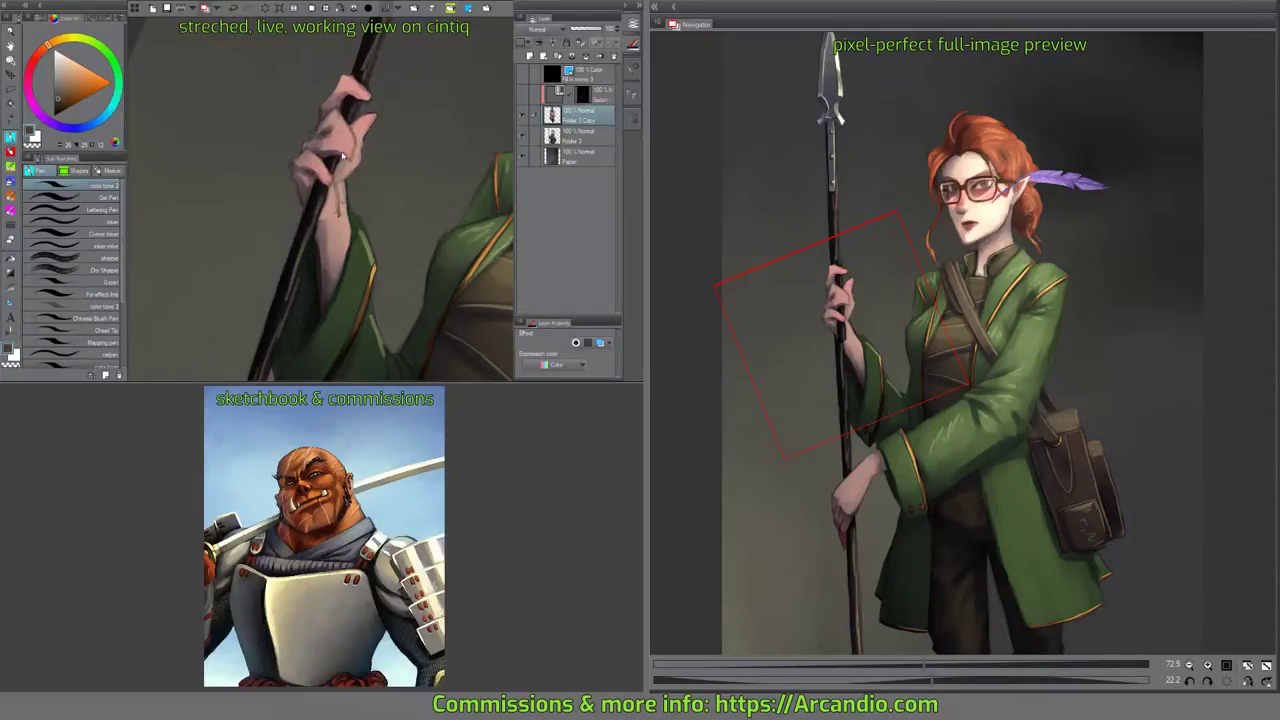
pyautogui.moveTo(358, 88); pyautogui.dragTo(352, 96)
pyautogui.moveTo(415, 177)
pyautogui.mouseDown()
pyautogui.moveTo(404, 208)
pyautogui.moveTo(437, 172)
pyautogui.moveTo(424, 188)
pyautogui.mouseUp()
pyautogui.scroll(-2, 390, 151)
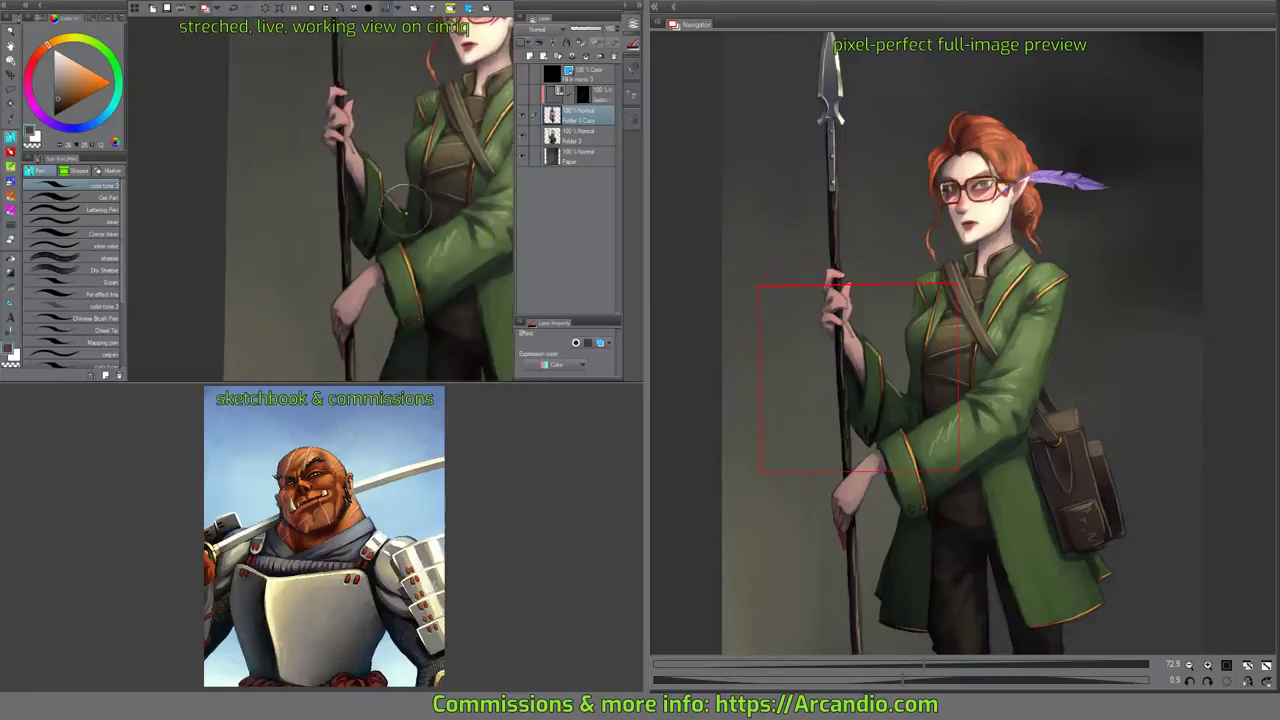
pyautogui.moveTo(433, 271); pyautogui.dragTo(425, 246)
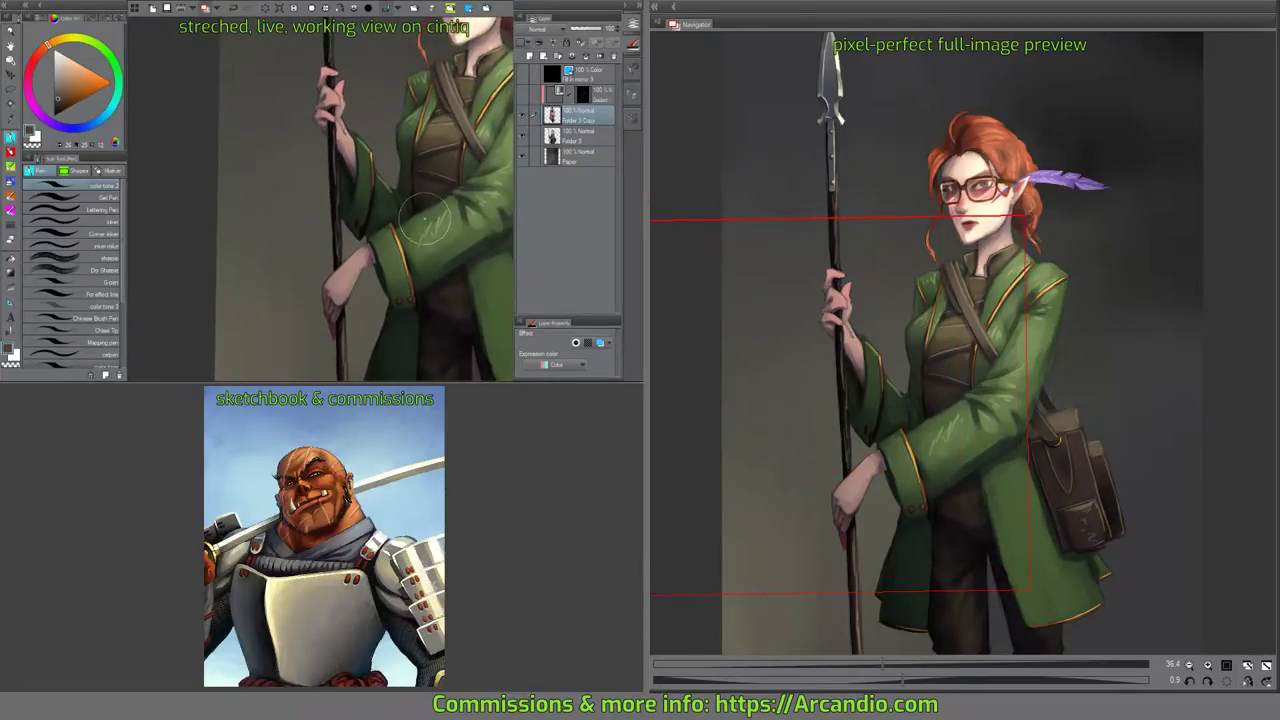
pyautogui.moveTo(368, 131); pyautogui.dragTo(380, 171)
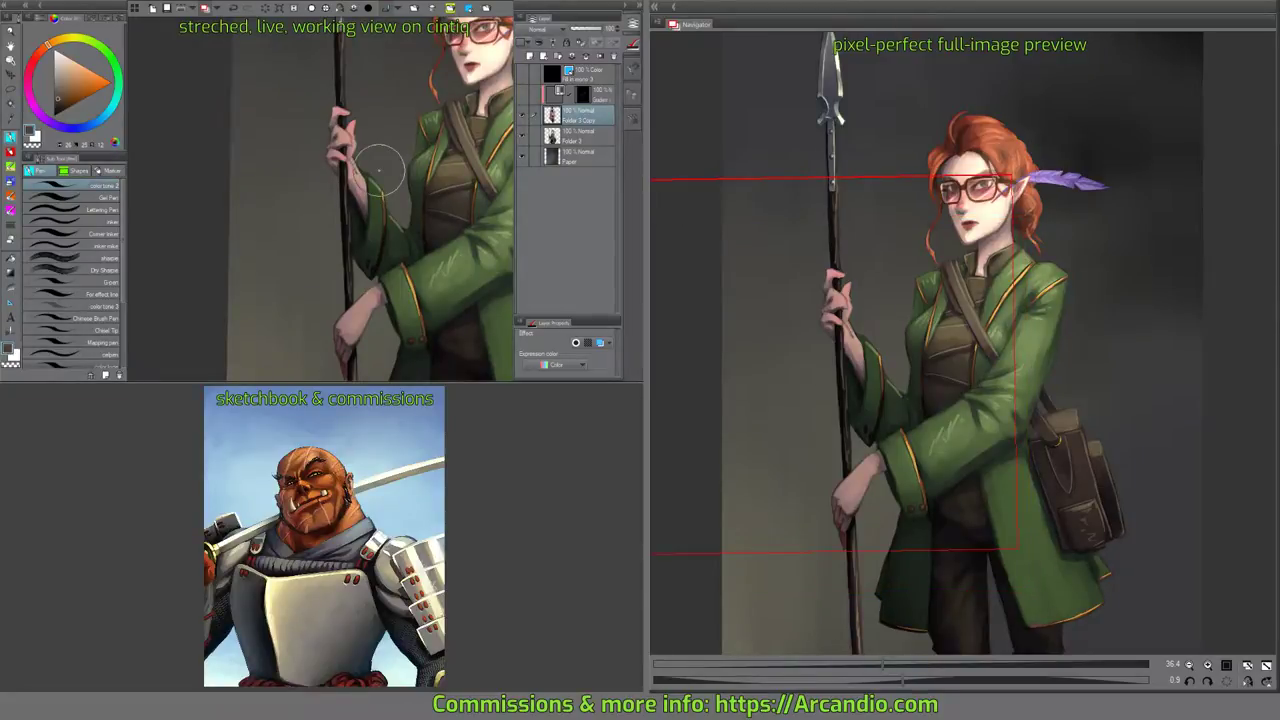
pyautogui.moveTo(380, 170); pyautogui.dragTo(354, 223)
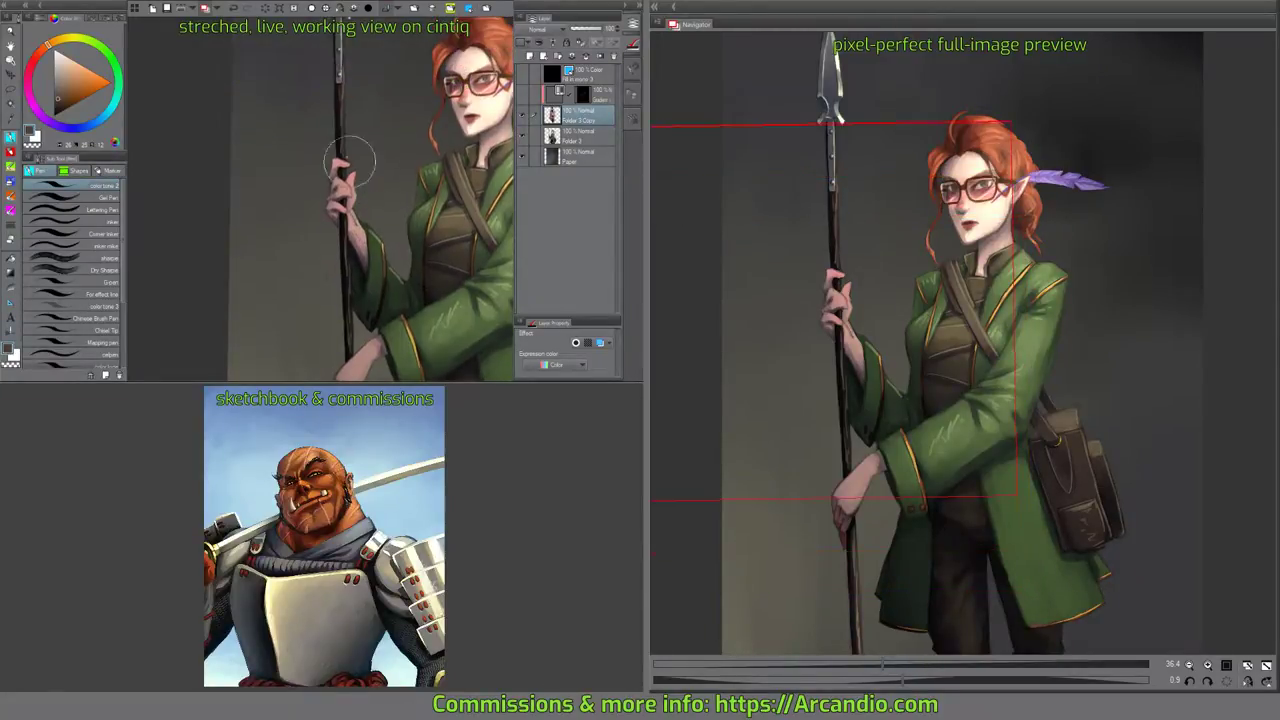
# Clean up the spear shaft and its edges above, between and below the scaled-down fingers of the raised hand.
pyautogui.scroll(6, 357, 149)
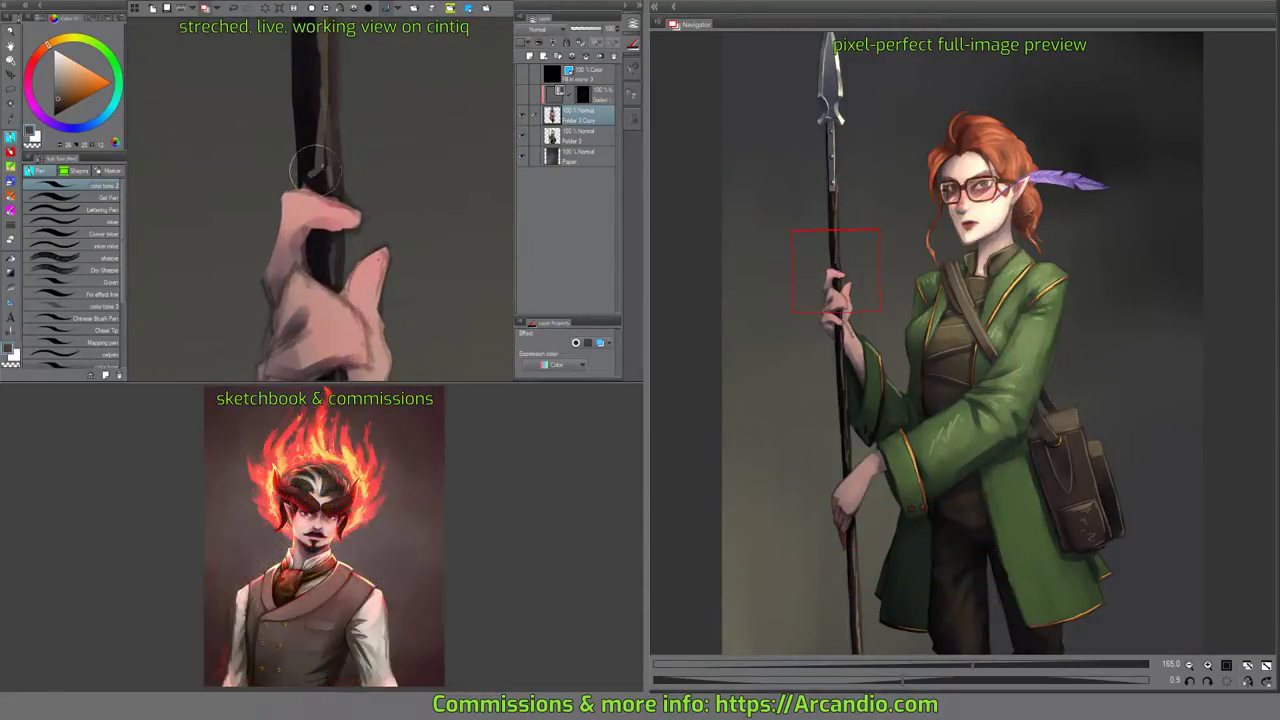
pyautogui.moveTo(317, 159); pyautogui.dragTo(306, 170)
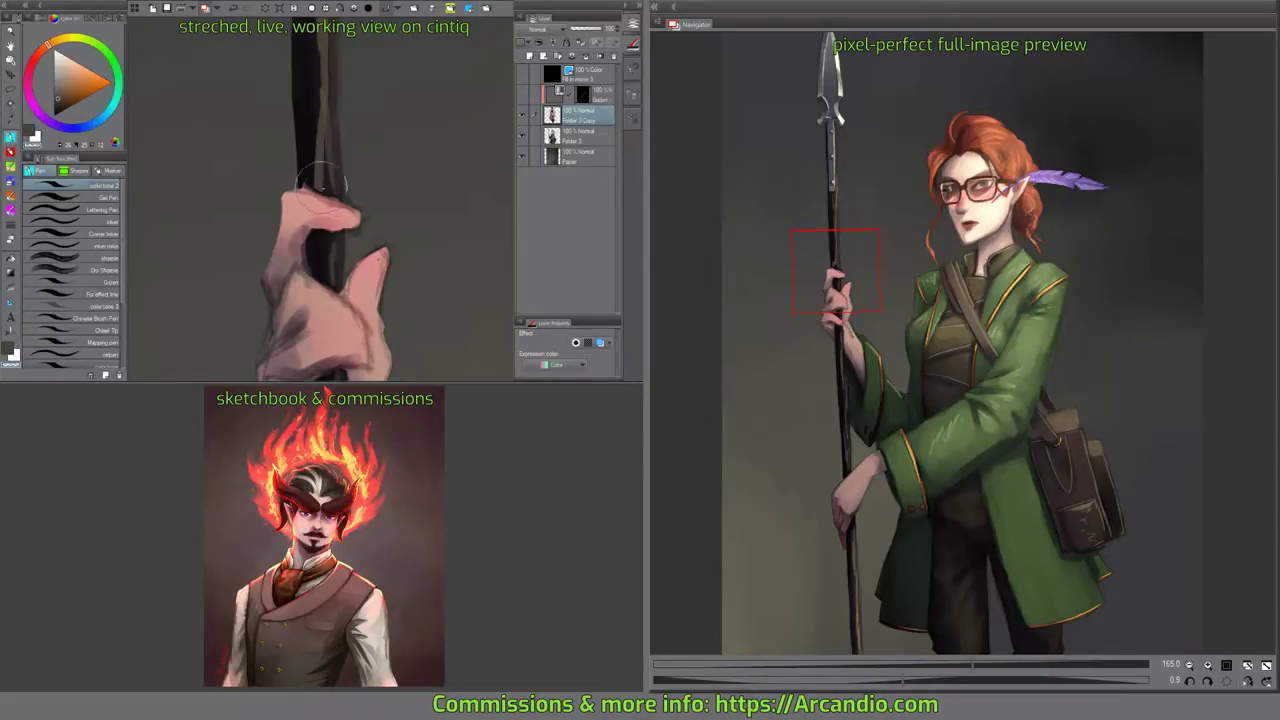
pyautogui.moveTo(351, 232); pyautogui.dragTo(323, 162)
pyautogui.moveTo(350, 250); pyautogui.dragTo(342, 166)
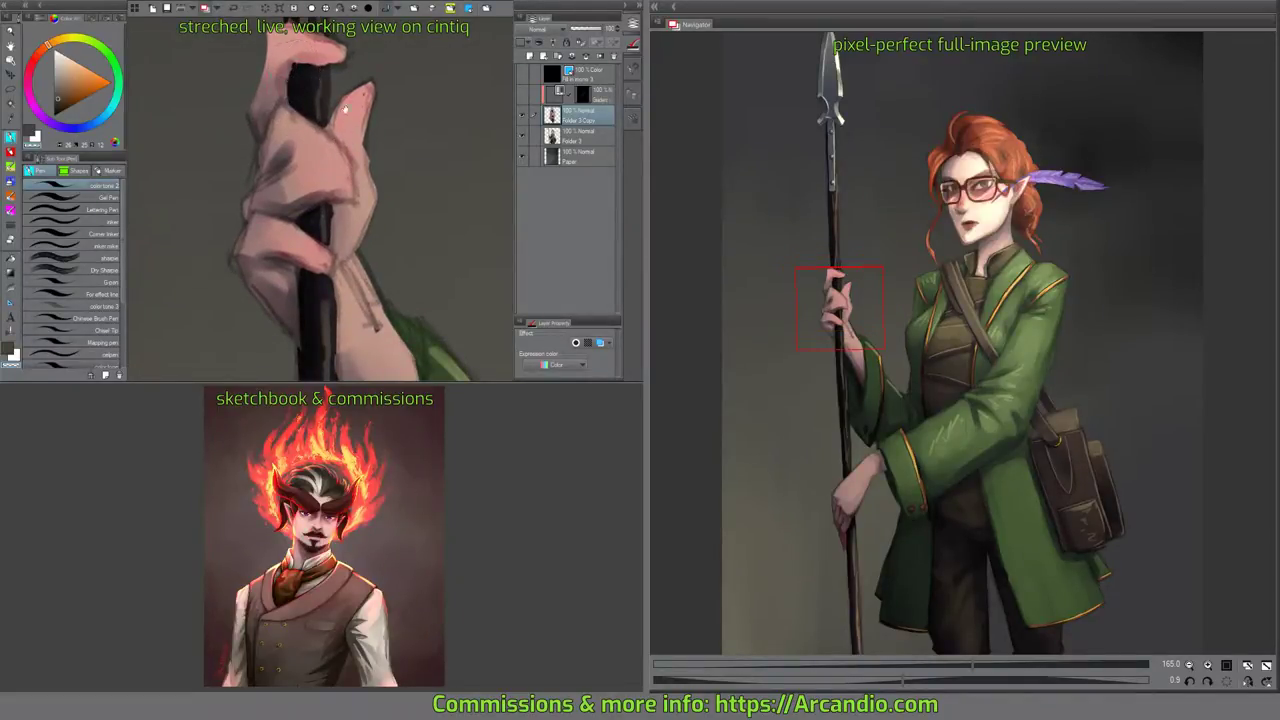
pyautogui.moveTo(345, 109); pyautogui.dragTo(356, 62)
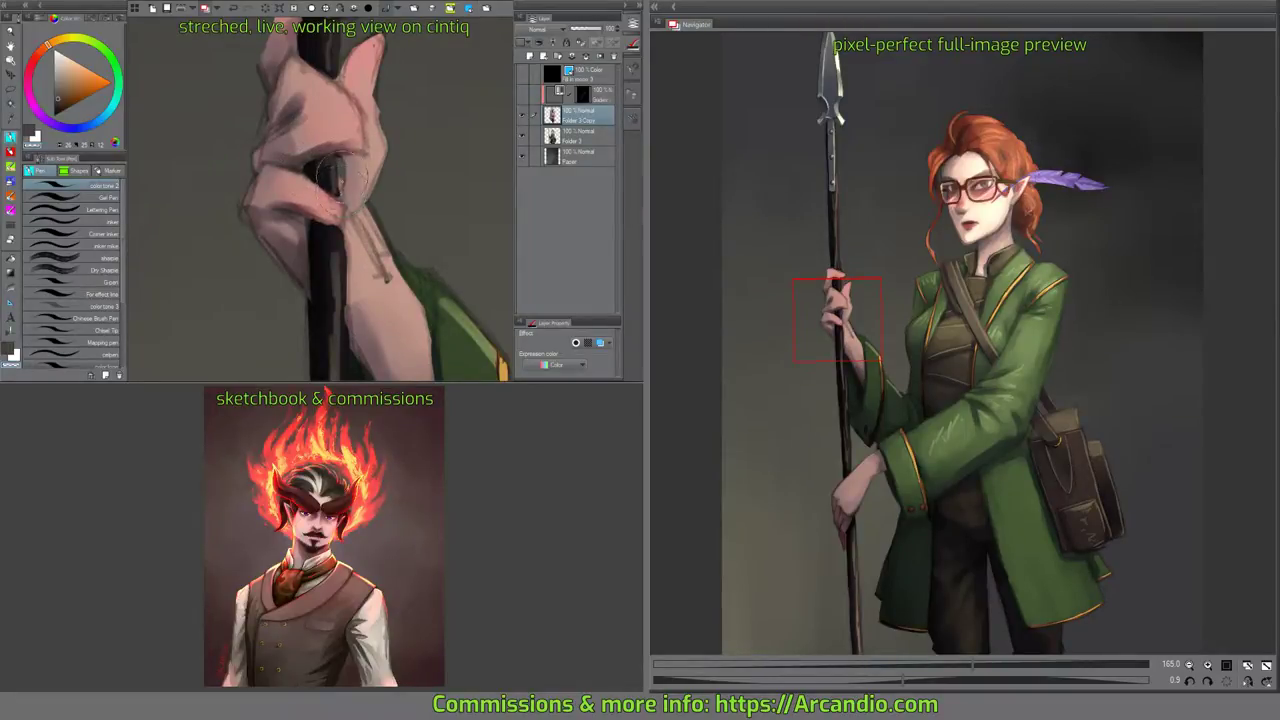
pyautogui.moveTo(375, 266)
pyautogui.mouseDown()
pyautogui.moveTo(337, 255)
pyautogui.moveTo(338, 210)
pyautogui.moveTo(360, 240)
pyautogui.moveTo(362, 172)
pyautogui.mouseUp()
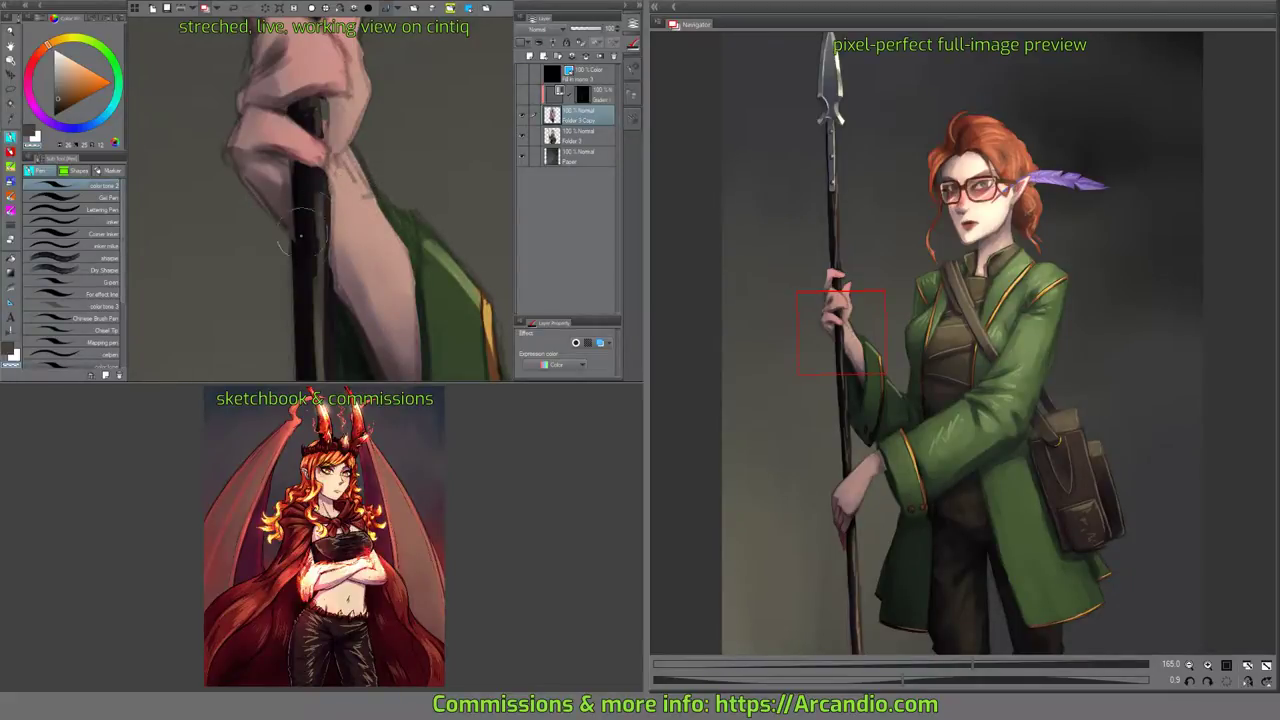
pyautogui.moveTo(299, 224)
pyautogui.mouseDown()
pyautogui.moveTo(293, 167)
pyautogui.moveTo(310, 283)
pyautogui.moveTo(312, 203)
pyautogui.moveTo(315, 307)
pyautogui.mouseUp()
# Merge the hand's copy layer into the figure layer below it and save the painting.
pyautogui.moveTo(325, 124); pyautogui.dragTo(394, 187)
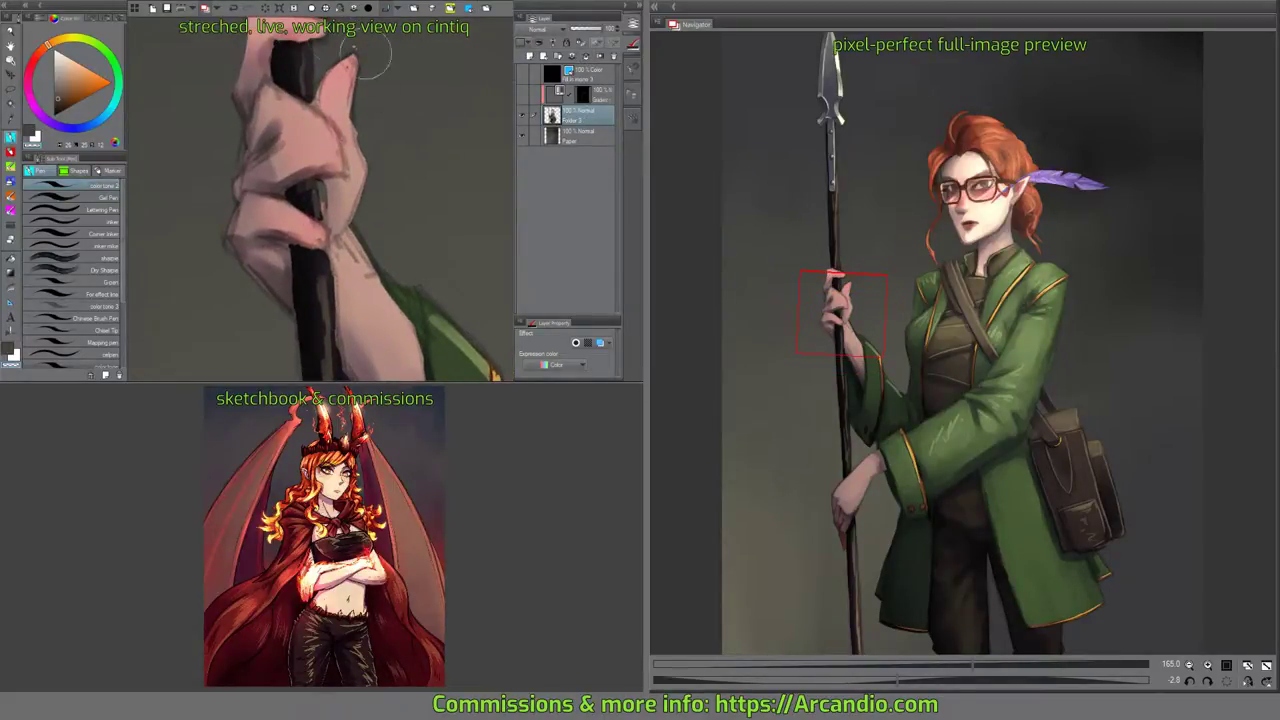
pyautogui.hotkey('ctrl', '0')
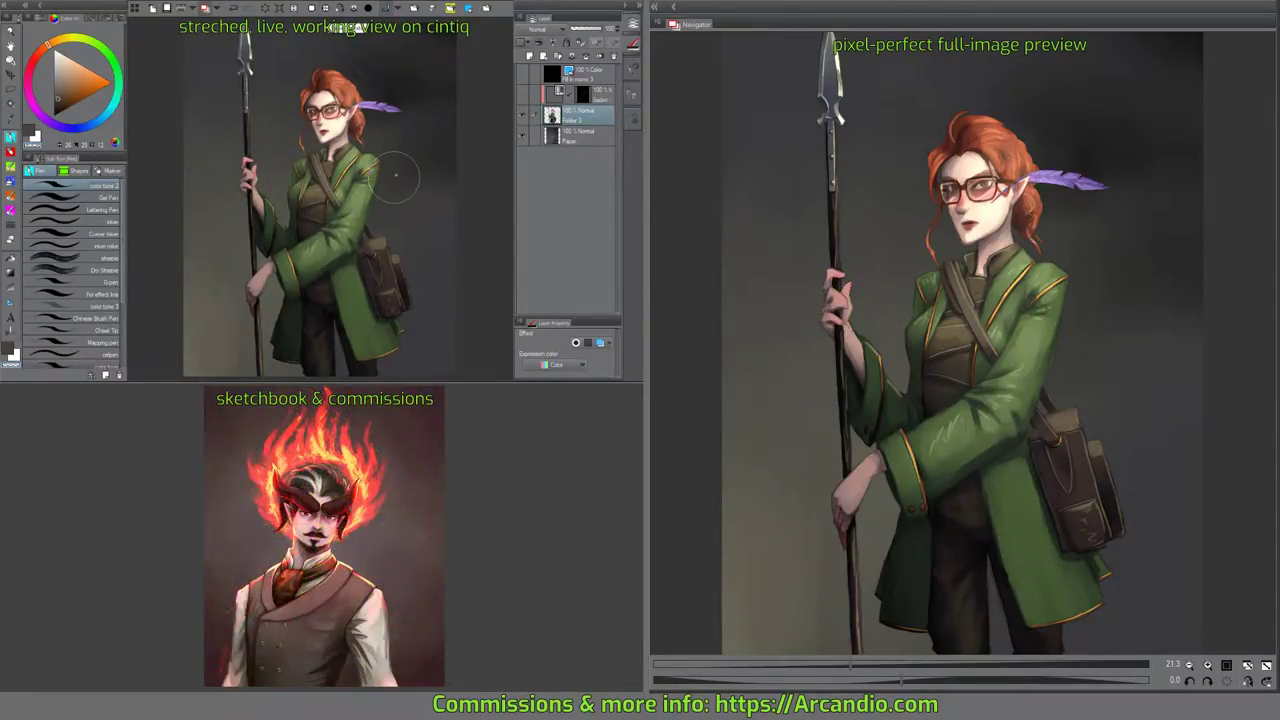
pyautogui.hotkey('ctrl', 's')
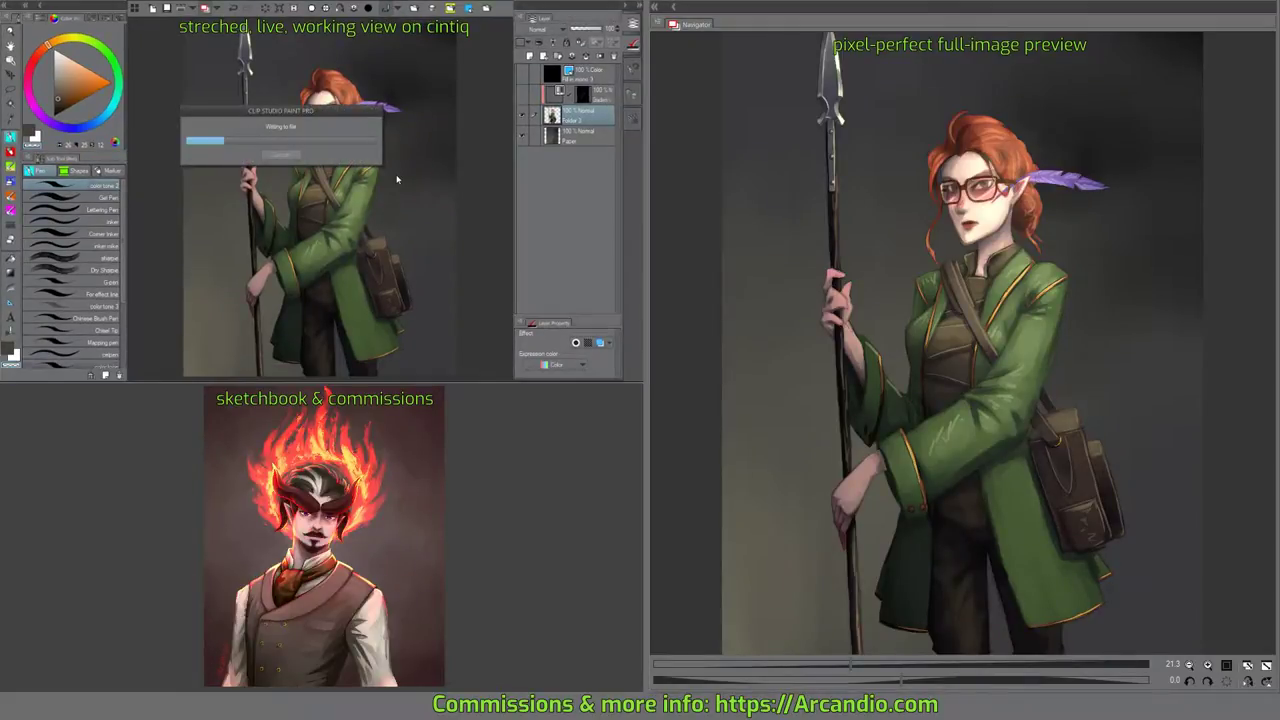
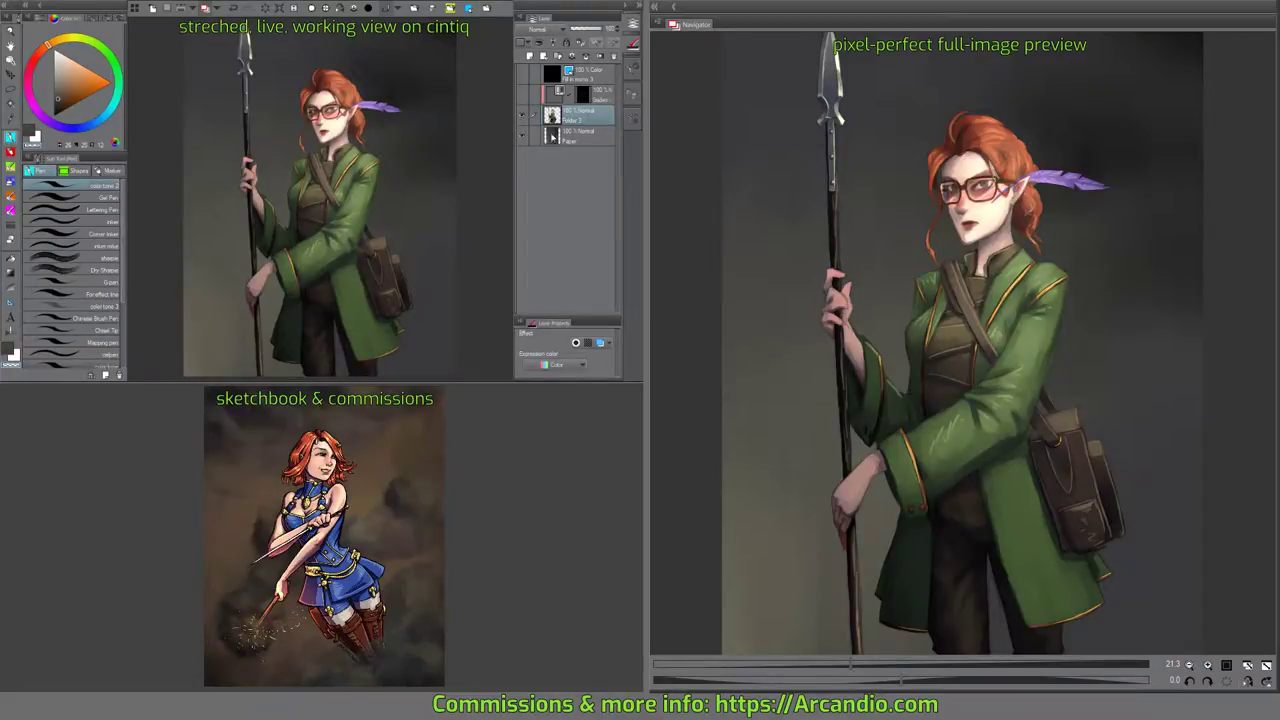
# Repaint the bright blade edge of the spearhead, sampling its pale cream and grey tones to vary the metallic highlights.
pyautogui.moveTo(333, 131); pyautogui.dragTo(380, 198)
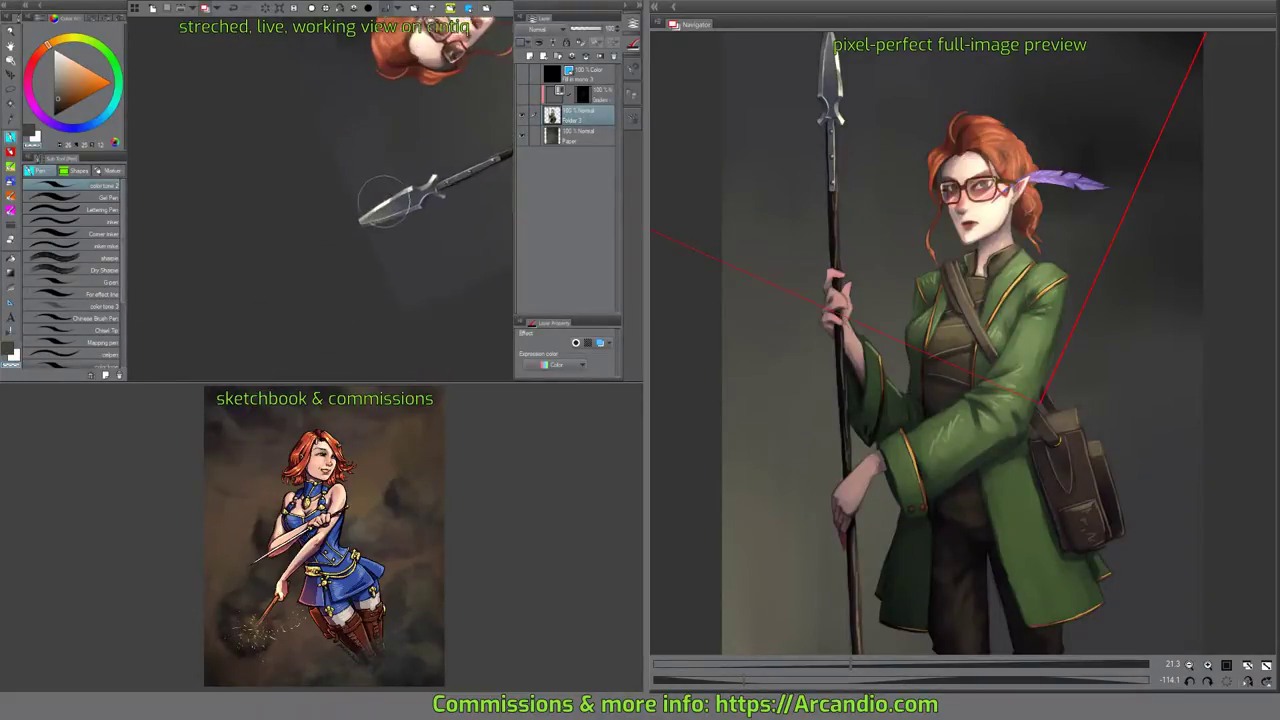
pyautogui.scroll(7, 392, 199)
pyautogui.press('c')
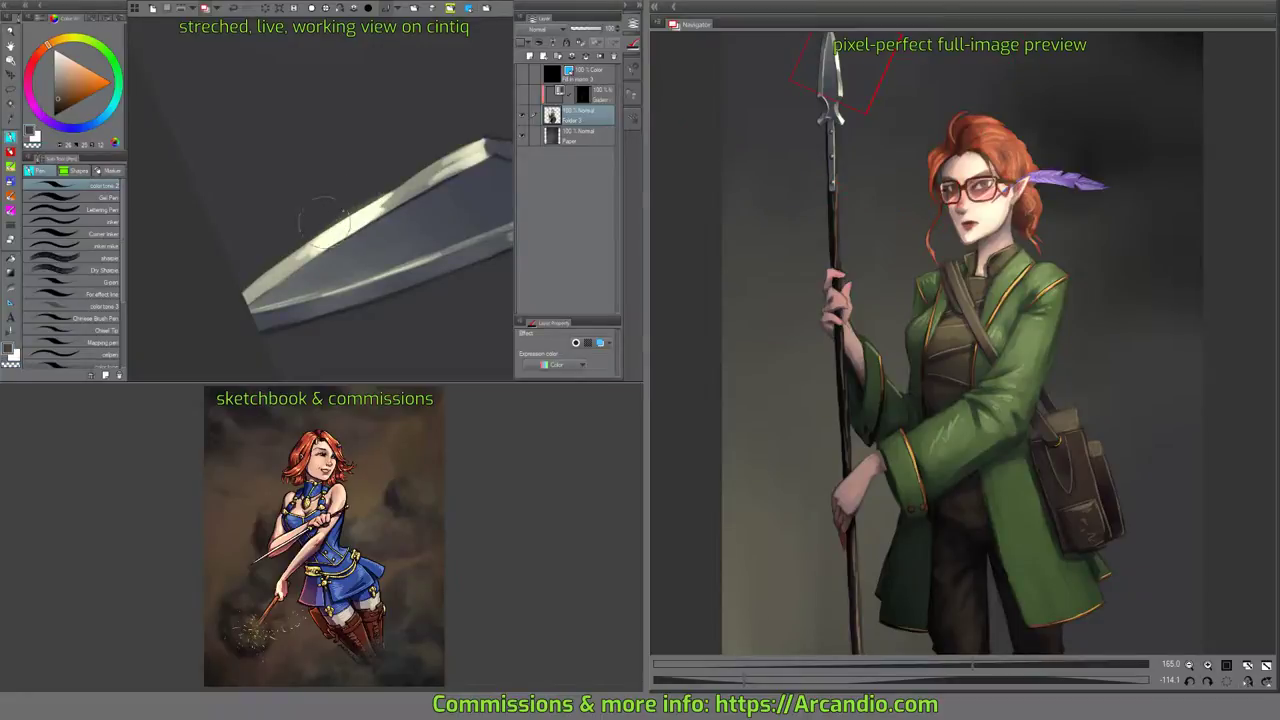
pyautogui.keyDown('alt'); pyautogui.click(400, 187); pyautogui.keyUp('alt')
pyautogui.scroll(3, 368, 218)
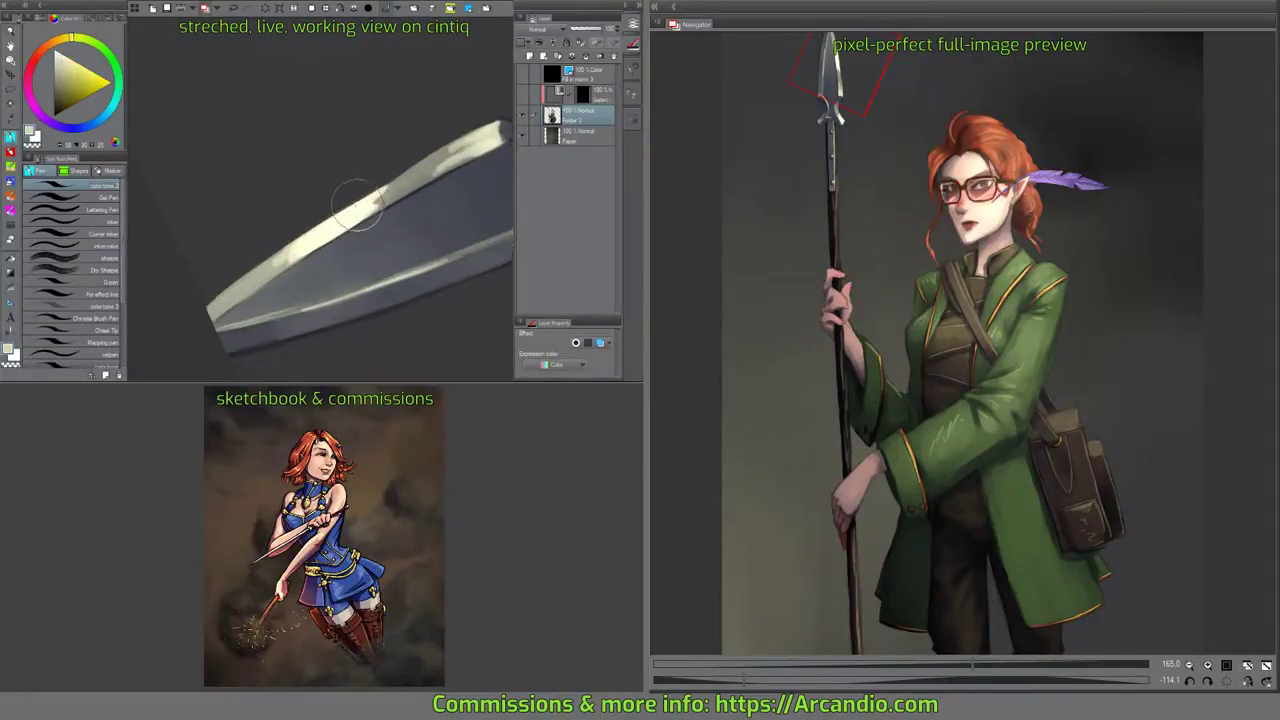
pyautogui.keyDown('alt'); pyautogui.click(325, 230); pyautogui.keyUp('alt')
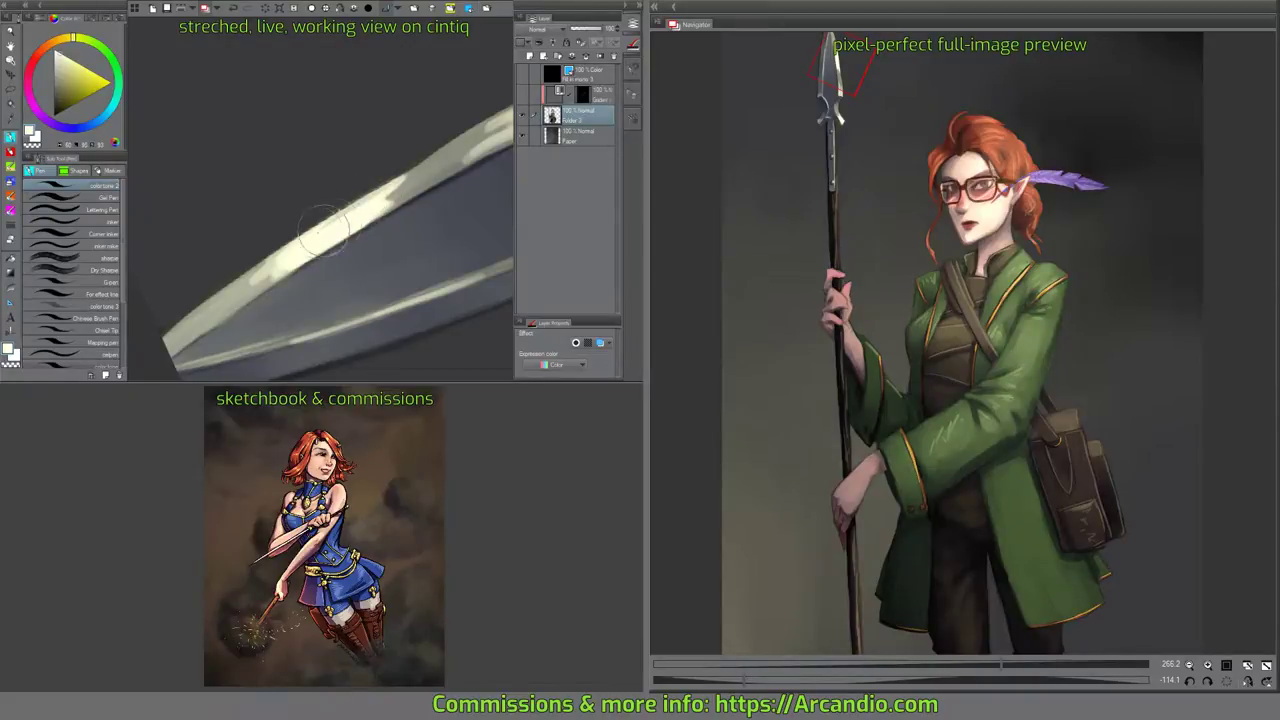
pyautogui.moveTo(426, 168); pyautogui.dragTo(405, 177)
pyautogui.keyDown('alt'); pyautogui.click(355, 204); pyautogui.keyUp('alt')
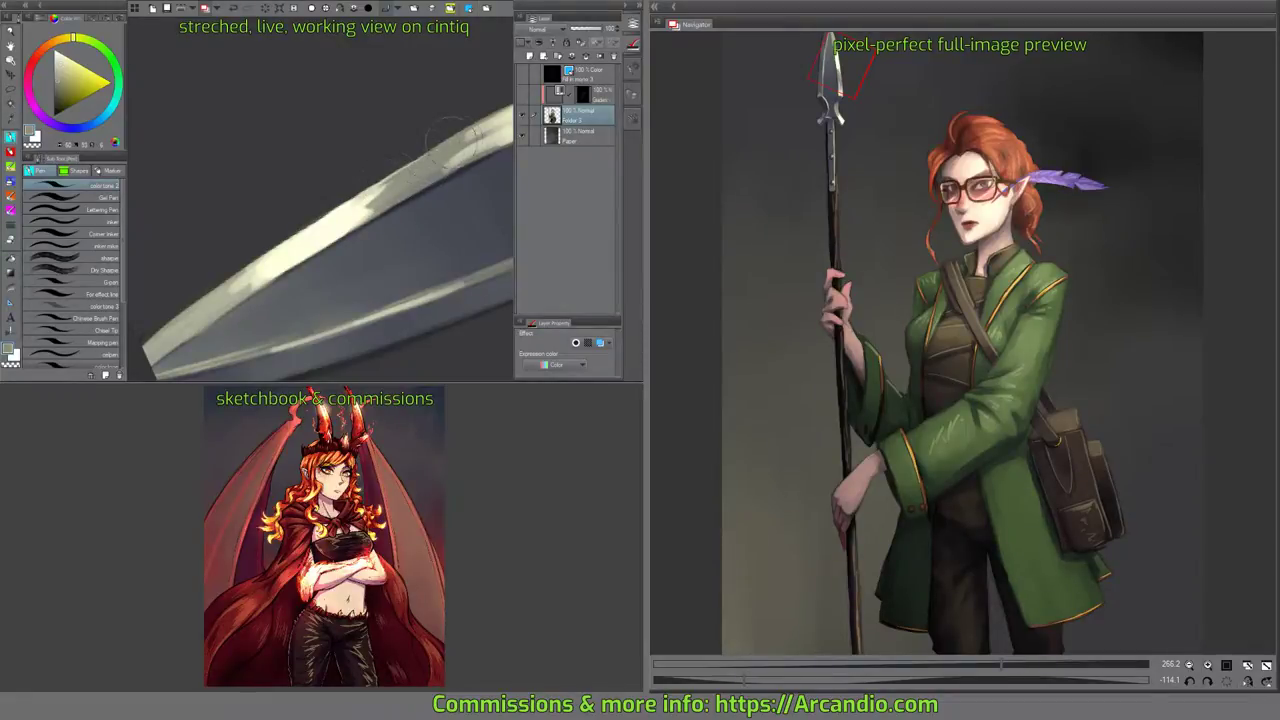
pyautogui.moveTo(445, 146)
pyautogui.mouseDown()
pyautogui.moveTo(429, 130)
pyautogui.moveTo(360, 130)
pyautogui.mouseUp()
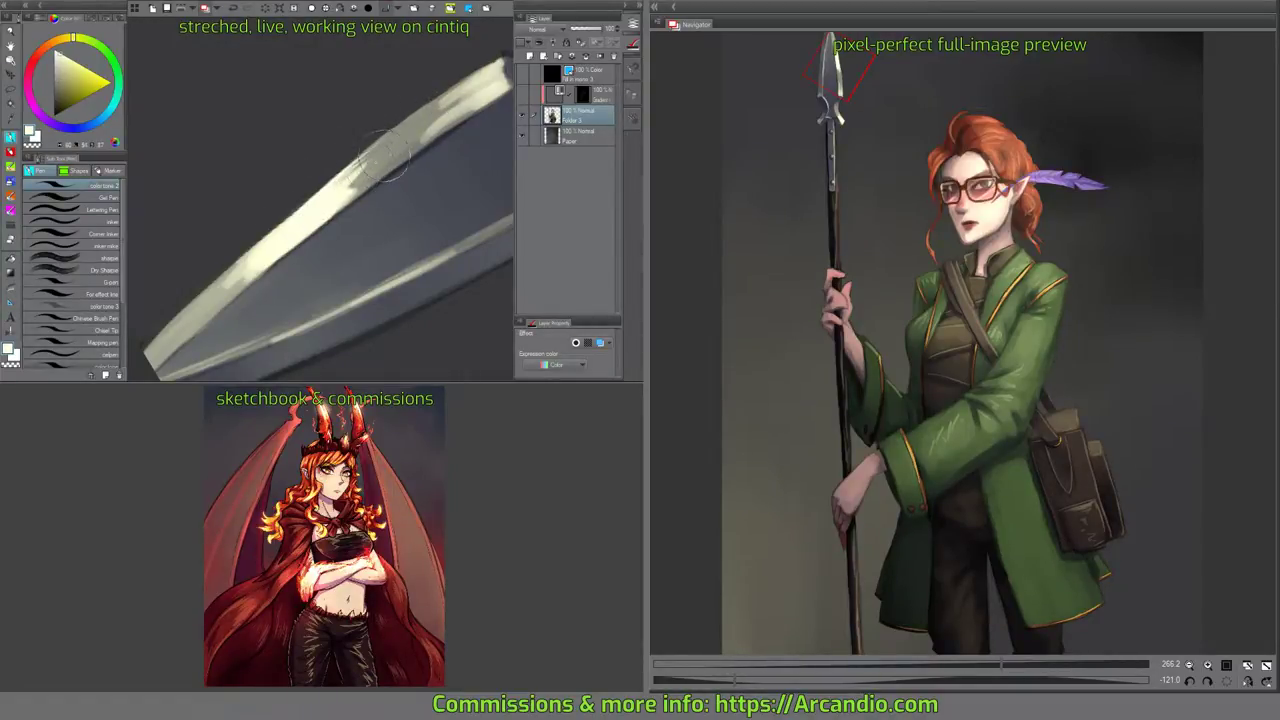
pyautogui.moveTo(404, 147)
pyautogui.mouseDown()
pyautogui.moveTo(384, 155)
pyautogui.moveTo(443, 217)
pyautogui.moveTo(489, 140)
pyautogui.moveTo(457, 120)
pyautogui.moveTo(461, 162)
pyautogui.moveTo(351, 226)
pyautogui.moveTo(437, 209)
pyautogui.moveTo(454, 320)
pyautogui.moveTo(420, 201)
pyautogui.moveTo(409, 229)
pyautogui.moveTo(422, 122)
pyautogui.mouseUp()
# Paint dark fold shadows at the elbow of the lower sleeve with a flat mixing oil brush and sampled dark green.
pyautogui.moveTo(457, 218); pyautogui.dragTo(374, 191)
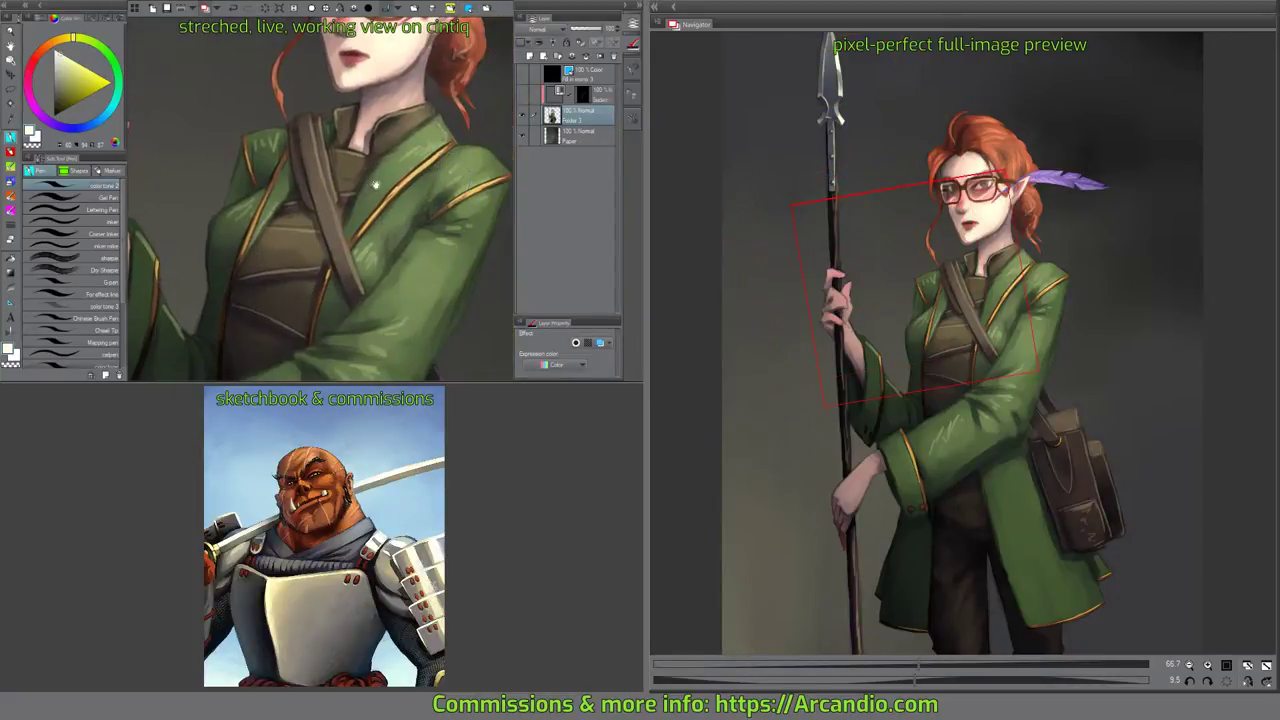
pyautogui.moveTo(458, 218); pyautogui.dragTo(436, 242)
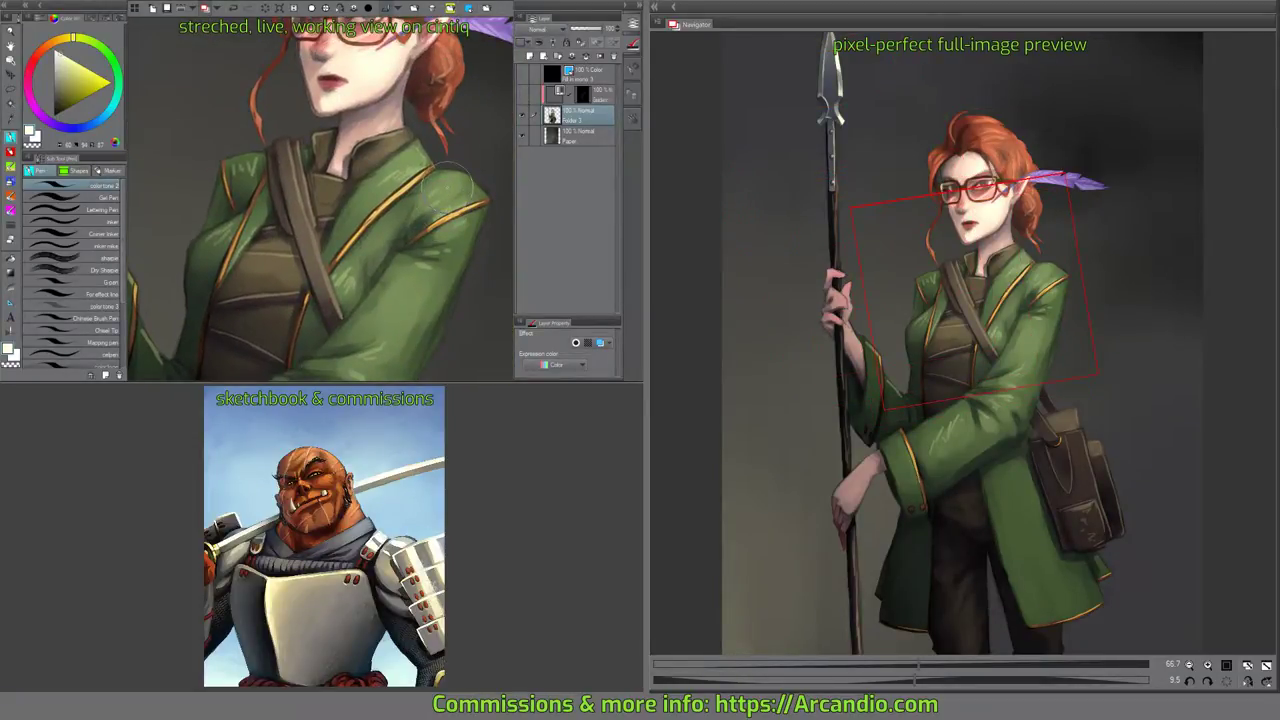
pyautogui.moveTo(449, 185)
pyautogui.mouseDown()
pyautogui.moveTo(424, 232)
pyautogui.moveTo(460, 114)
pyautogui.moveTo(486, 103)
pyautogui.mouseUp()
pyautogui.hotkey('ctrl', '+')
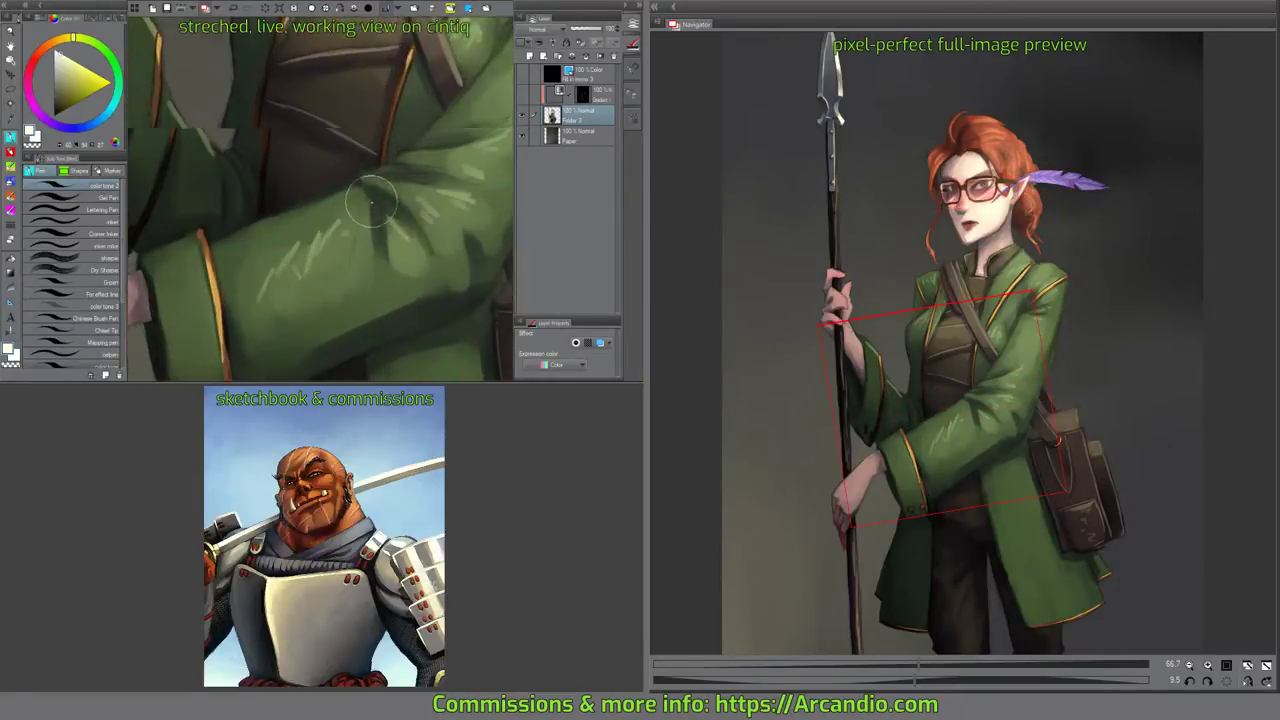
pyautogui.scroll(3, 371, 202)
pyautogui.keyDown('alt'); pyautogui.click(381, 211); pyautogui.keyUp('alt')
pyautogui.click(11, 166)
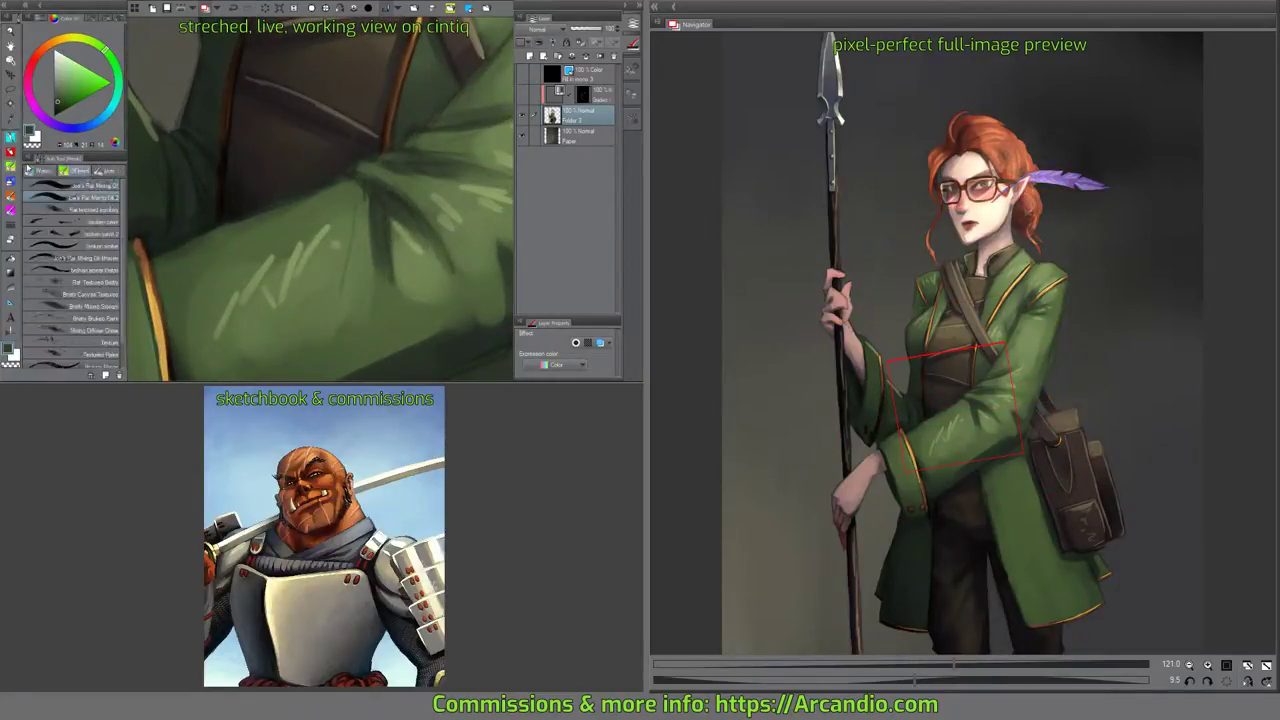
pyautogui.moveTo(408, 206); pyautogui.dragTo(407, 250)
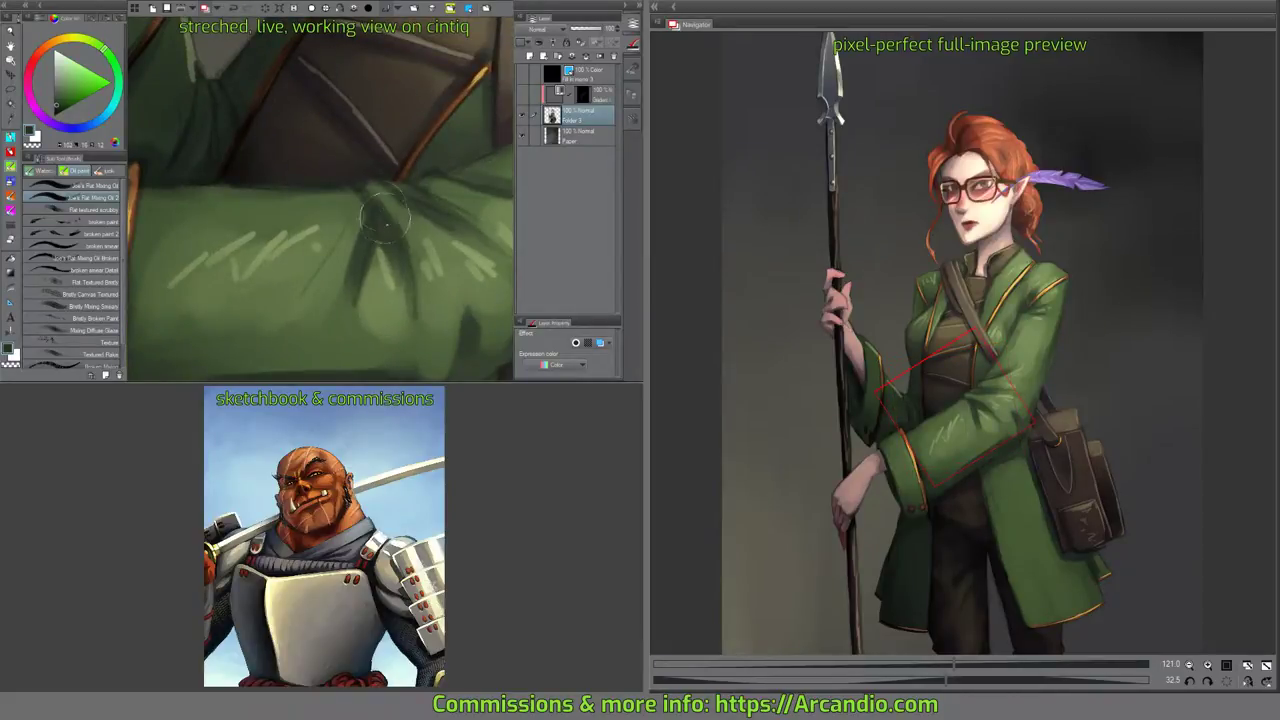
pyautogui.moveTo(367, 202); pyautogui.dragTo(353, 262)
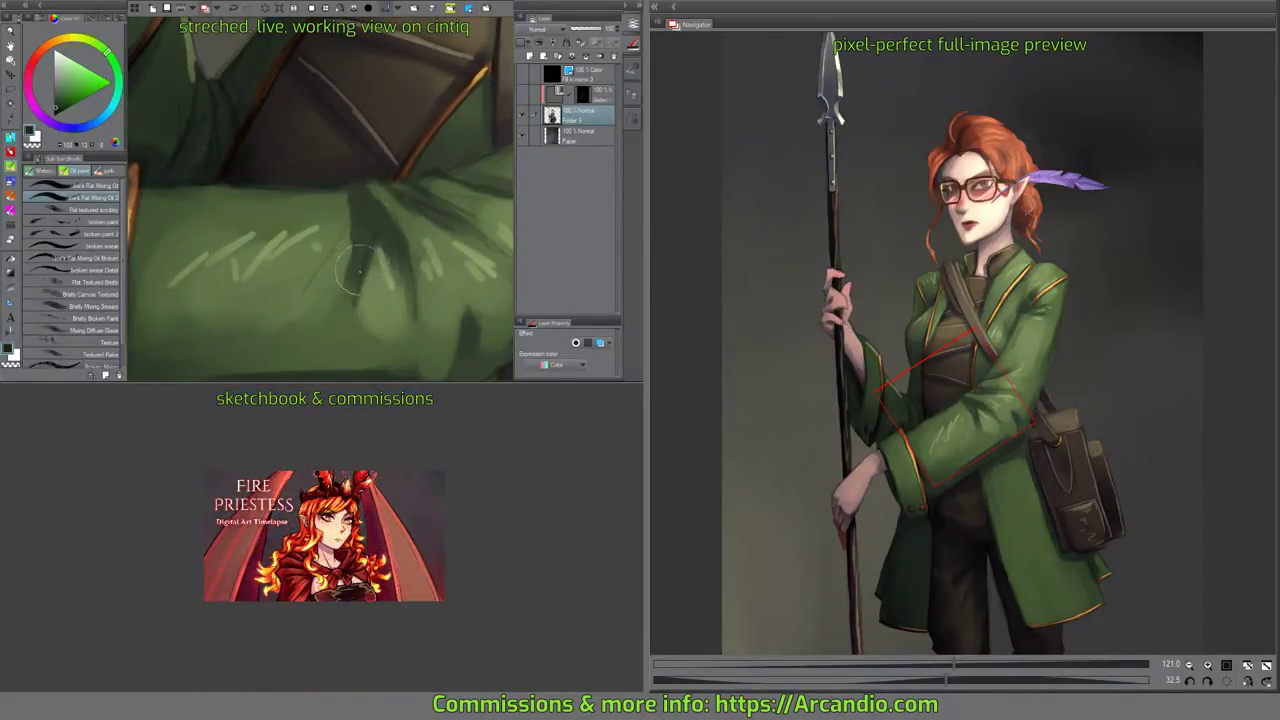
pyautogui.moveTo(376, 196); pyautogui.dragTo(371, 246)
pyautogui.moveTo(418, 303)
pyautogui.mouseDown()
pyautogui.moveTo(404, 232)
pyautogui.moveTo(367, 206)
pyautogui.moveTo(370, 248)
pyautogui.mouseUp()
# Sample the sleeve's lighter green and blend the scratchy highlight marks into soft patches along the forearm and upper arm.
pyautogui.keyDown('alt'); pyautogui.click(362, 232); pyautogui.keyUp('alt')
pyautogui.moveTo(320, 215); pyautogui.dragTo(354, 227)
pyautogui.moveTo(298, 190)
pyautogui.mouseDown()
pyautogui.moveTo(272, 216)
pyautogui.moveTo(203, 191)
pyautogui.mouseUp()
pyautogui.moveTo(394, 188); pyautogui.dragTo(337, 209)
pyautogui.moveTo(245, 198)
pyautogui.mouseDown()
pyautogui.moveTo(262, 186)
pyautogui.moveTo(214, 194)
pyautogui.mouseUp()
pyautogui.moveTo(420, 186)
pyautogui.mouseDown()
pyautogui.moveTo(326, 216)
pyautogui.moveTo(348, 242)
pyautogui.moveTo(315, 250)
pyautogui.moveTo(345, 238)
pyautogui.moveTo(365, 262)
pyautogui.moveTo(382, 246)
pyautogui.mouseUp()
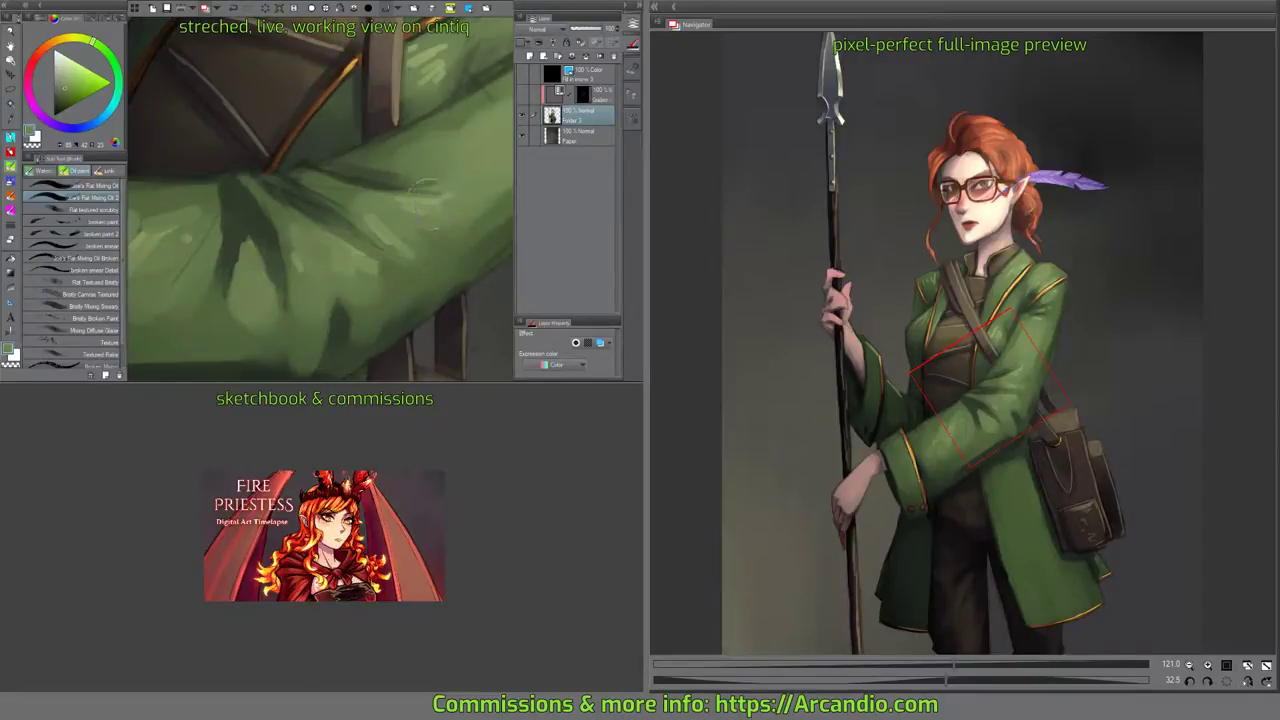
pyautogui.moveTo(425, 195); pyautogui.dragTo(412, 95)
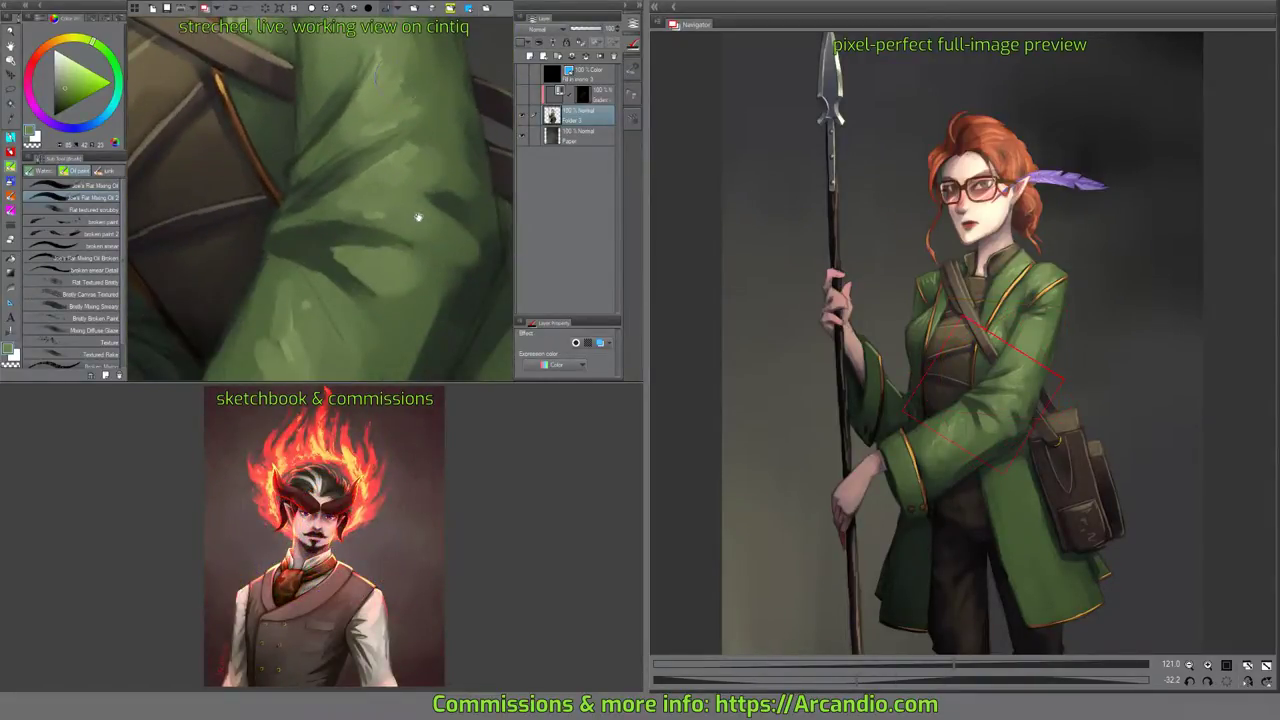
pyautogui.moveTo(418, 217); pyautogui.dragTo(396, 198)
# Refine the branching elbow folds of the sleeve, alternating between sampled dark and mid greens.
pyautogui.keyDown('alt'); pyautogui.click(326, 172); pyautogui.keyUp('alt')
pyautogui.moveTo(326, 172)
pyautogui.mouseDown()
pyautogui.moveTo(364, 202)
pyautogui.moveTo(360, 165)
pyautogui.moveTo(327, 163)
pyautogui.moveTo(366, 161)
pyautogui.moveTo(354, 185)
pyautogui.moveTo(380, 172)
pyautogui.moveTo(355, 172)
pyautogui.moveTo(438, 216)
pyautogui.moveTo(351, 238)
pyautogui.moveTo(336, 276)
pyautogui.moveTo(352, 198)
pyautogui.moveTo(331, 262)
pyautogui.moveTo(331, 216)
pyautogui.moveTo(302, 272)
pyautogui.moveTo(311, 237)
pyautogui.mouseUp()
pyautogui.keyDown('alt'); pyautogui.click(358, 180); pyautogui.keyUp('alt')
pyautogui.keyDown('alt'); pyautogui.click(339, 279); pyautogui.keyUp('alt')
pyautogui.keyDown('alt'); pyautogui.click(330, 238); pyautogui.keyUp('alt')
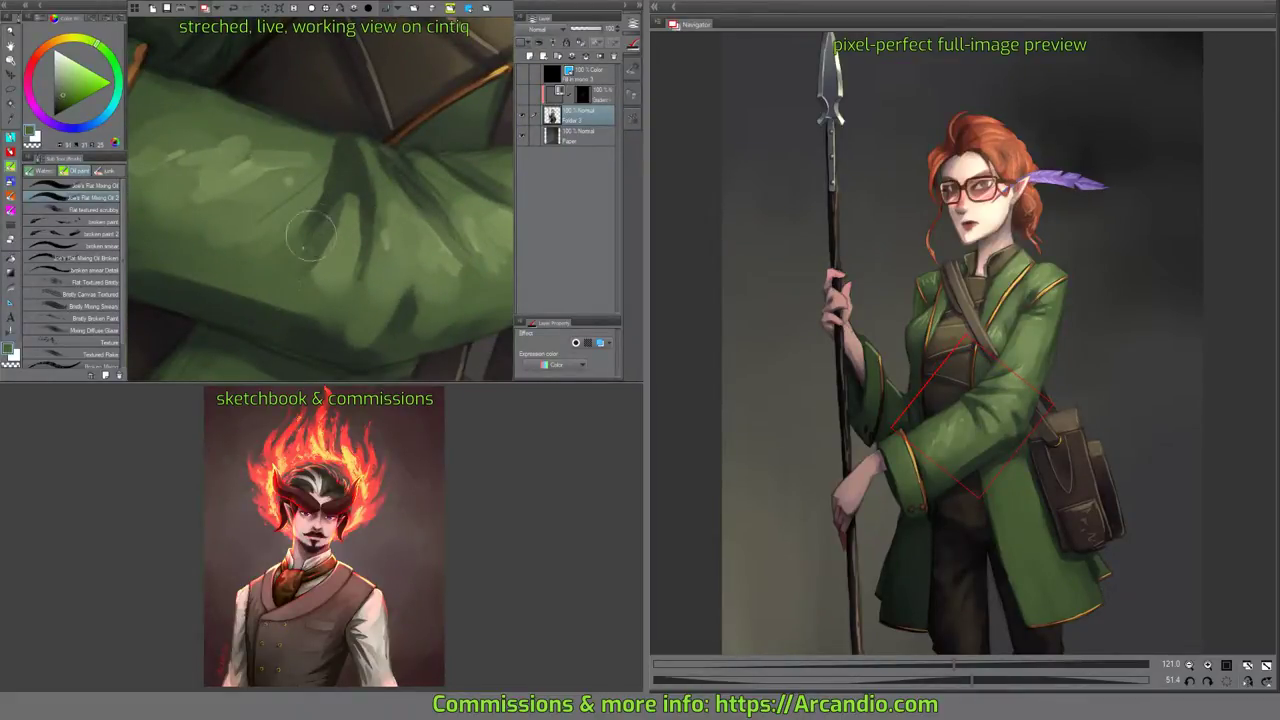
pyautogui.keyDown('alt'); pyautogui.click(340, 174); pyautogui.keyUp('alt')
pyautogui.moveTo(340, 180)
pyautogui.mouseDown()
pyautogui.moveTo(273, 258)
pyautogui.moveTo(360, 197)
pyautogui.moveTo(388, 142)
pyautogui.moveTo(350, 218)
pyautogui.moveTo(351, 149)
pyautogui.moveTo(329, 211)
pyautogui.moveTo(243, 289)
pyautogui.mouseUp()
pyautogui.keyDown('alt'); pyautogui.click(345, 220); pyautogui.keyUp('alt')
# Define the creases at the inner elbow and the sleeve's upper edge against the bodice with sampled greens and near-black.
pyautogui.scroll(-4, 327, 205)
pyautogui.scroll(6, 320, 190)
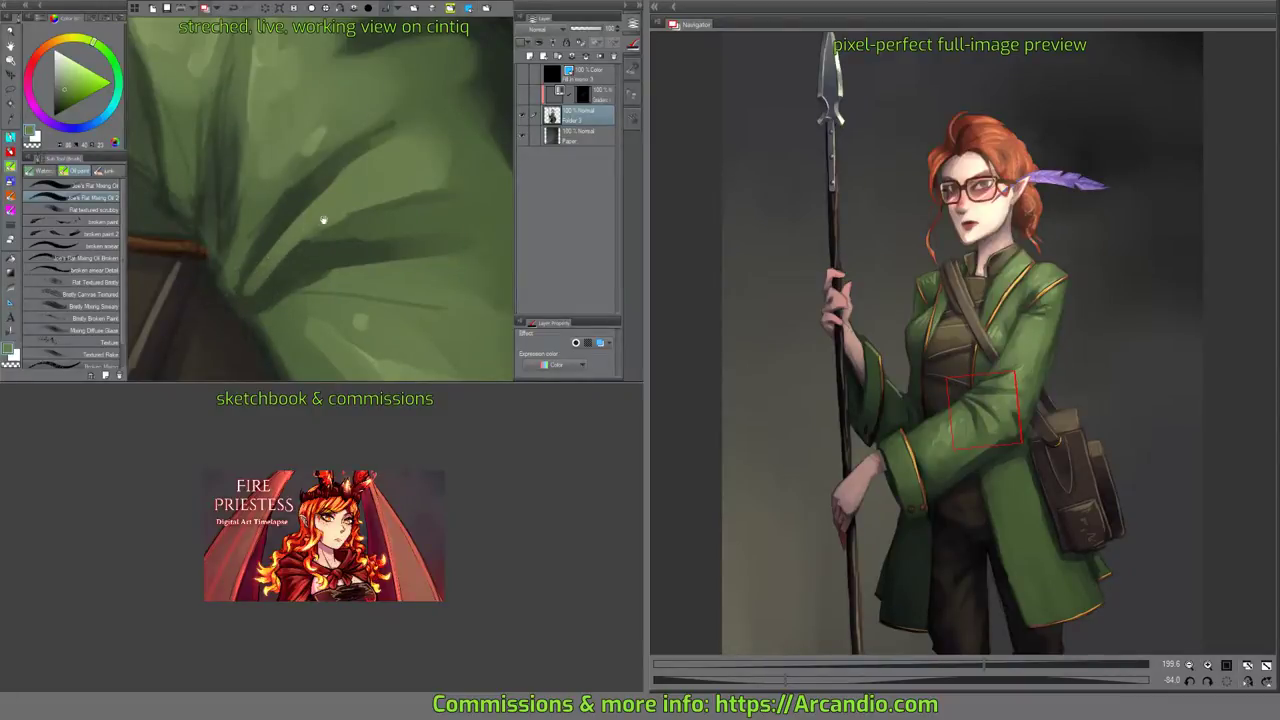
pyautogui.moveTo(323, 220); pyautogui.dragTo(335, 190)
pyautogui.moveTo(395, 115); pyautogui.dragTo(385, 140)
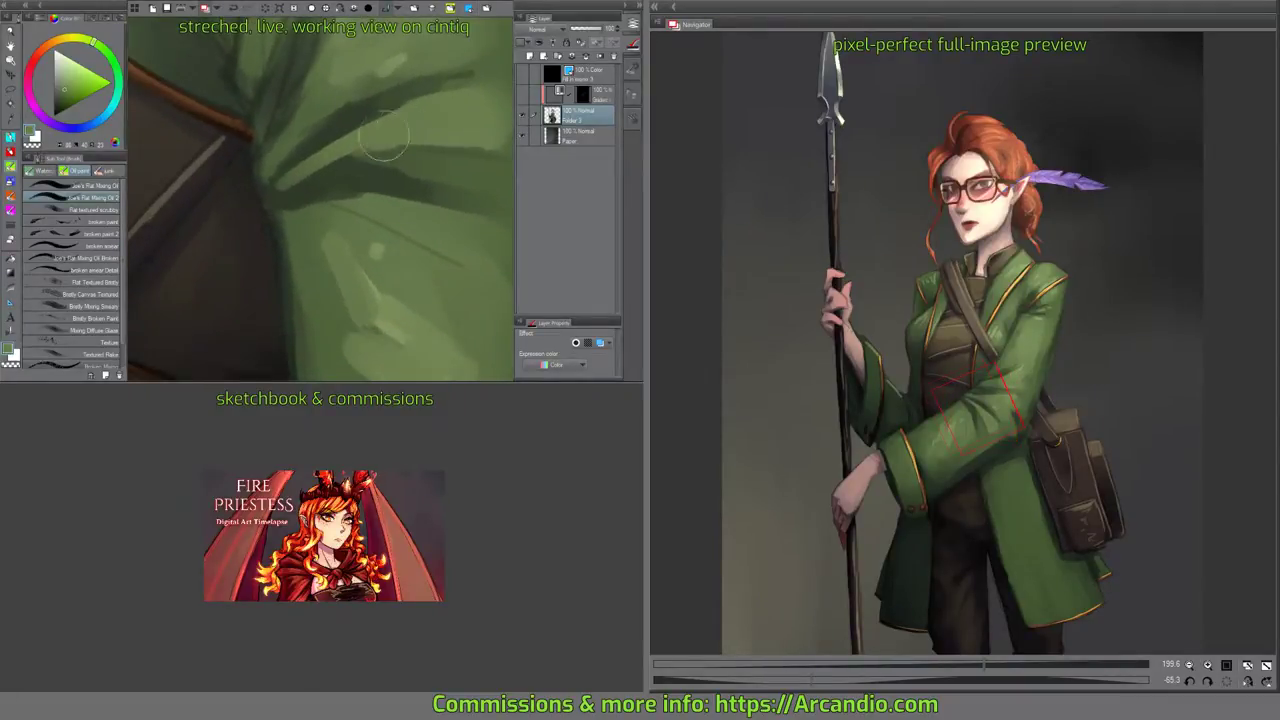
pyautogui.keyDown('alt'); pyautogui.click(272, 237); pyautogui.keyUp('alt')
pyautogui.moveTo(272, 234)
pyautogui.mouseDown()
pyautogui.moveTo(272, 209)
pyautogui.moveTo(249, 196)
pyautogui.moveTo(269, 252)
pyautogui.moveTo(312, 222)
pyautogui.moveTo(328, 98)
pyautogui.moveTo(303, 131)
pyautogui.moveTo(312, 200)
pyautogui.mouseUp()
pyautogui.keyDown('alt'); pyautogui.click(308, 76); pyautogui.keyUp('alt')
pyautogui.keyDown('alt'); pyautogui.click(314, 249); pyautogui.keyUp('alt')
pyautogui.moveTo(312, 140); pyautogui.dragTo(310, 199)
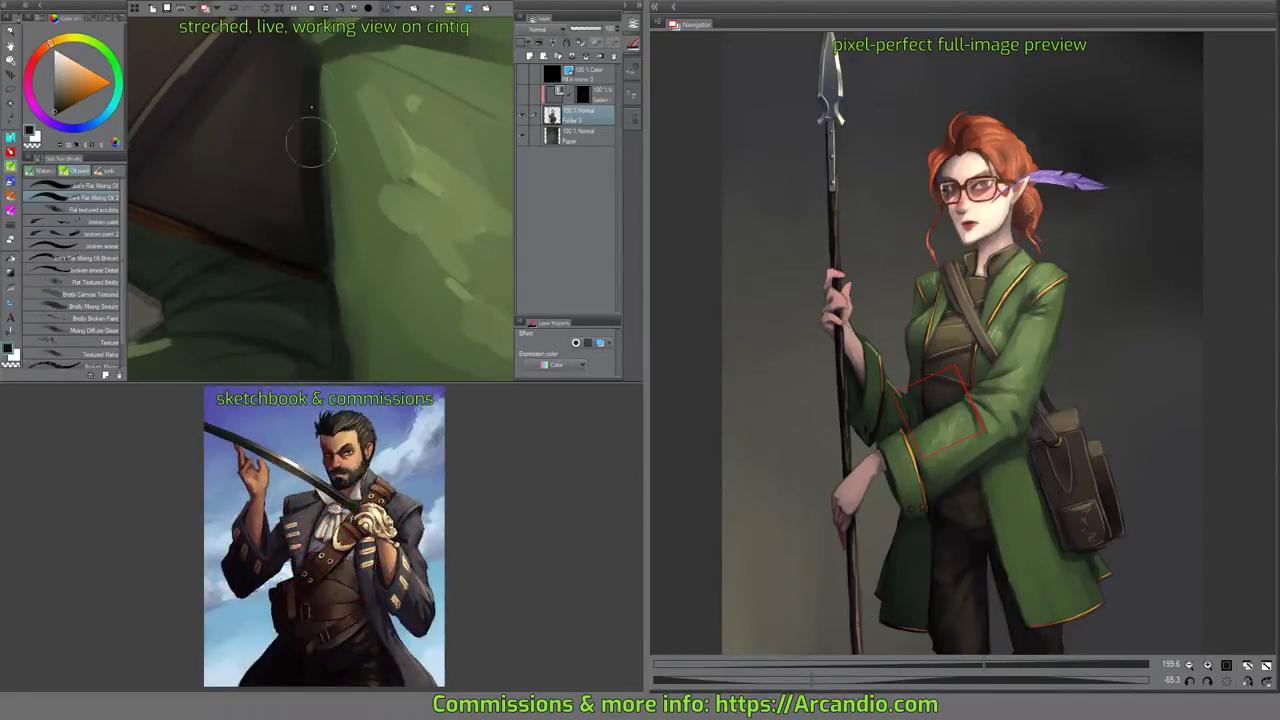
# Darken the lower bodice beside the sleeve with sampled dark browns, smoothing the shadow along the sleeve's edge.
pyautogui.moveTo(394, 66); pyautogui.dragTo(419, 86)
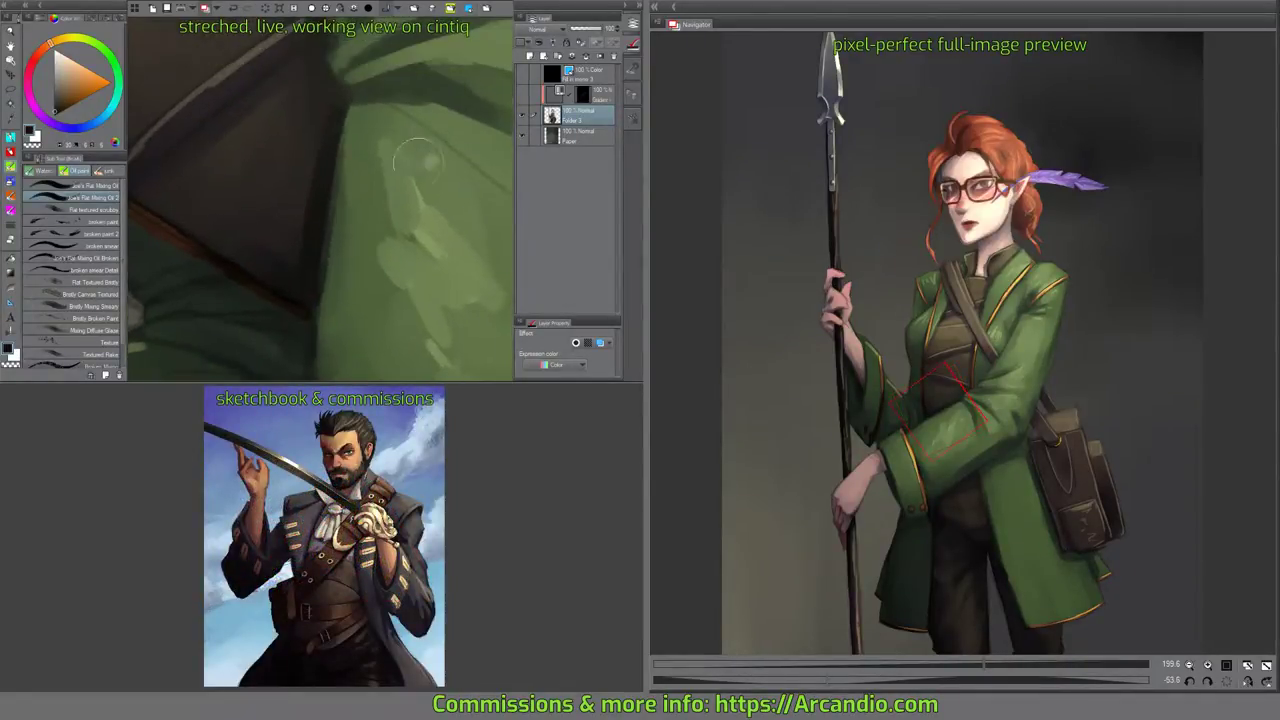
pyautogui.moveTo(318, 161); pyautogui.dragTo(346, 134)
pyautogui.keyDown('alt'); pyautogui.click(316, 194); pyautogui.keyUp('alt')
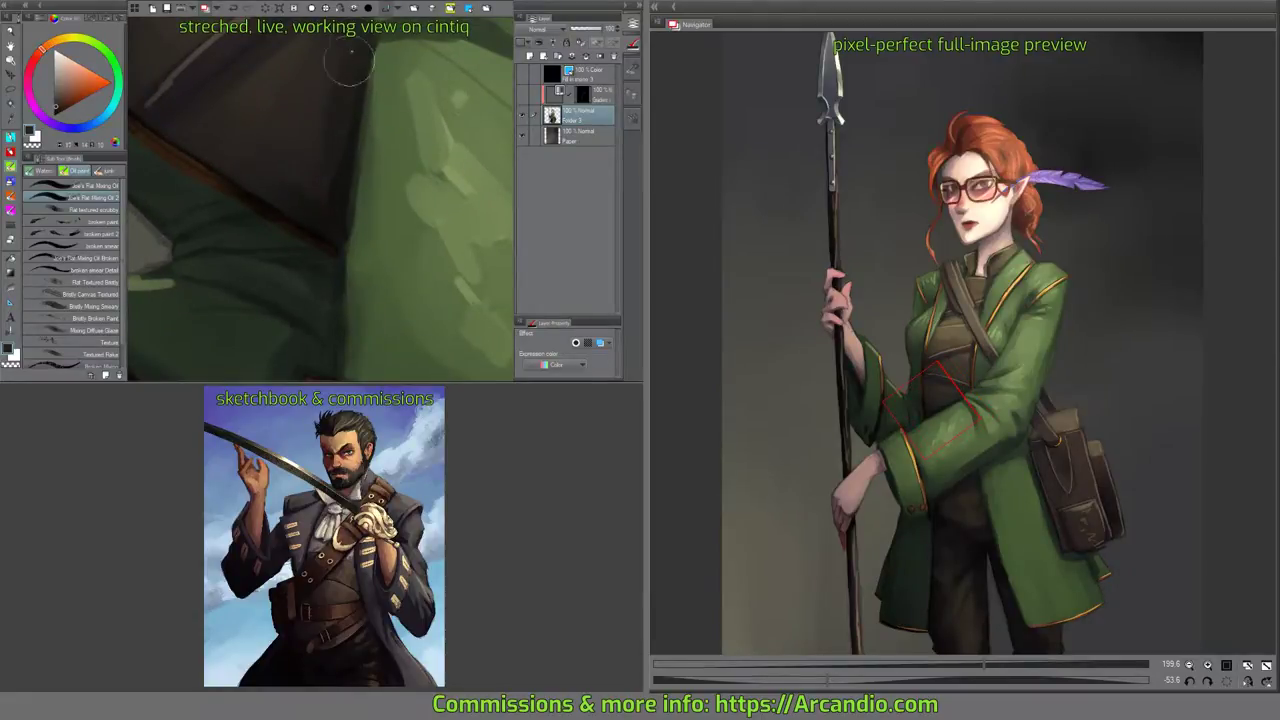
pyautogui.moveTo(349, 62)
pyautogui.mouseDown()
pyautogui.moveTo(343, 171)
pyautogui.moveTo(266, 200)
pyautogui.mouseUp()
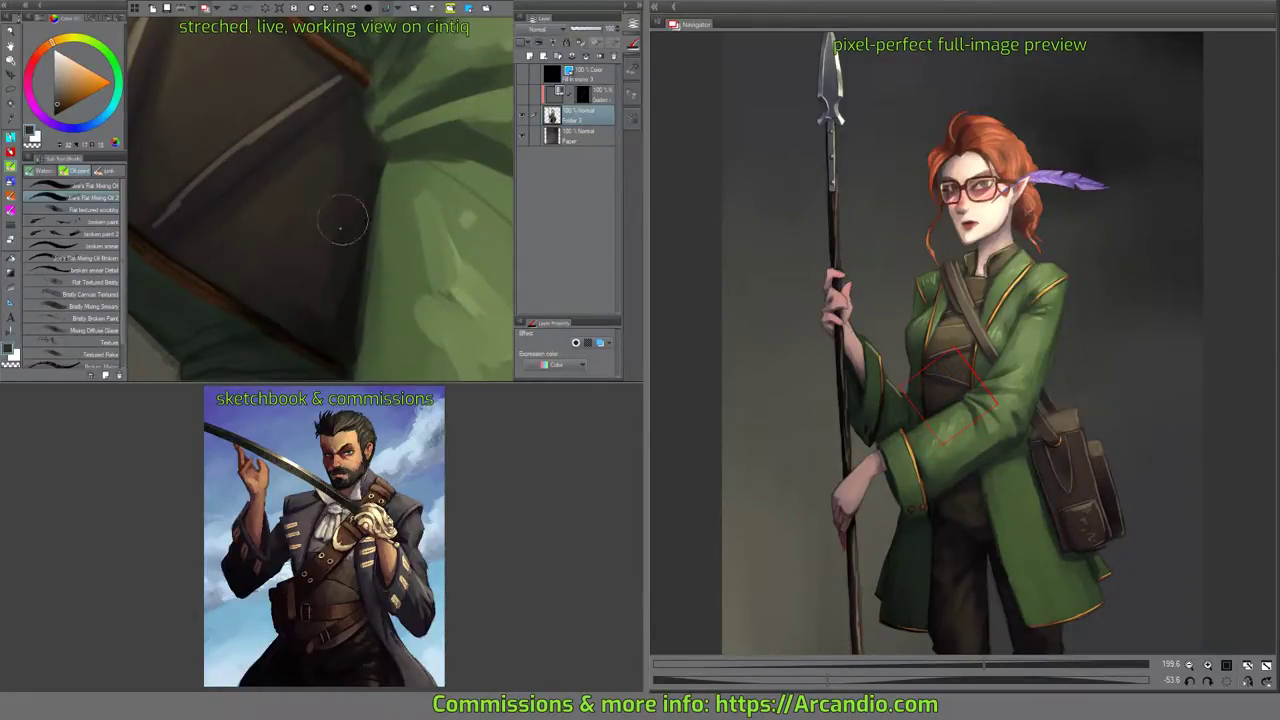
pyautogui.moveTo(312, 161)
pyautogui.mouseDown()
pyautogui.moveTo(314, 191)
pyautogui.moveTo(408, 171)
pyautogui.mouseUp()
pyautogui.keyDown('alt'); pyautogui.click(282, 240); pyautogui.keyUp('alt')
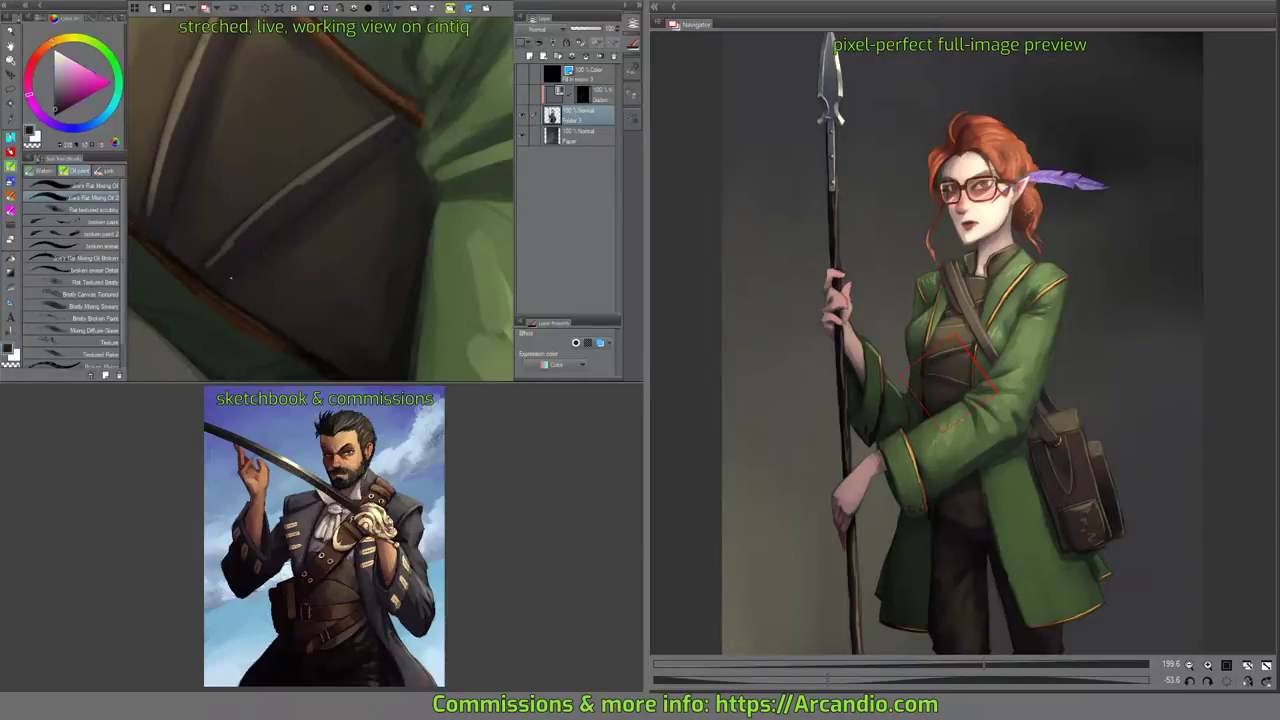
pyautogui.moveTo(259, 261)
pyautogui.mouseDown()
pyautogui.moveTo(374, 168)
pyautogui.moveTo(402, 220)
pyautogui.mouseUp()
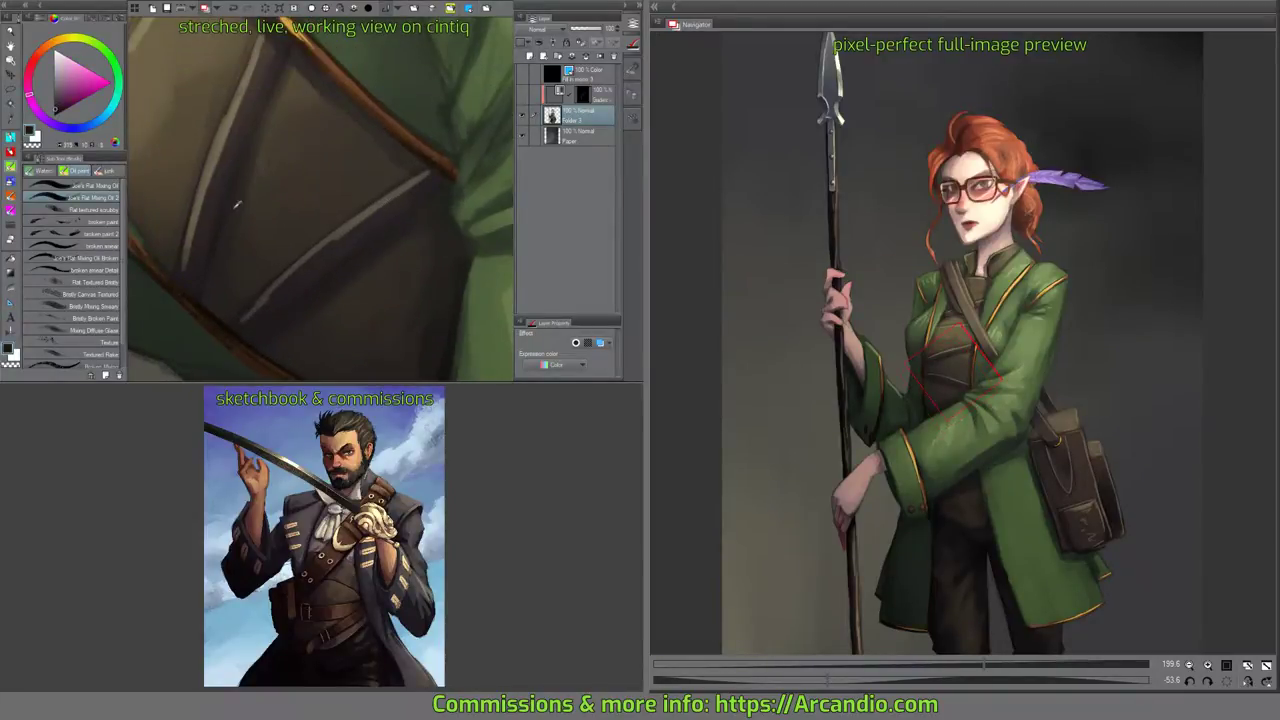
# Sample dark tones from the bodice and smooth the shadows beside its raised diagonal seams.
pyautogui.keyDown('alt'); pyautogui.click(217, 270); pyautogui.keyUp('alt')
pyautogui.keyDown('alt'); pyautogui.click(456, 322); pyautogui.keyUp('alt')
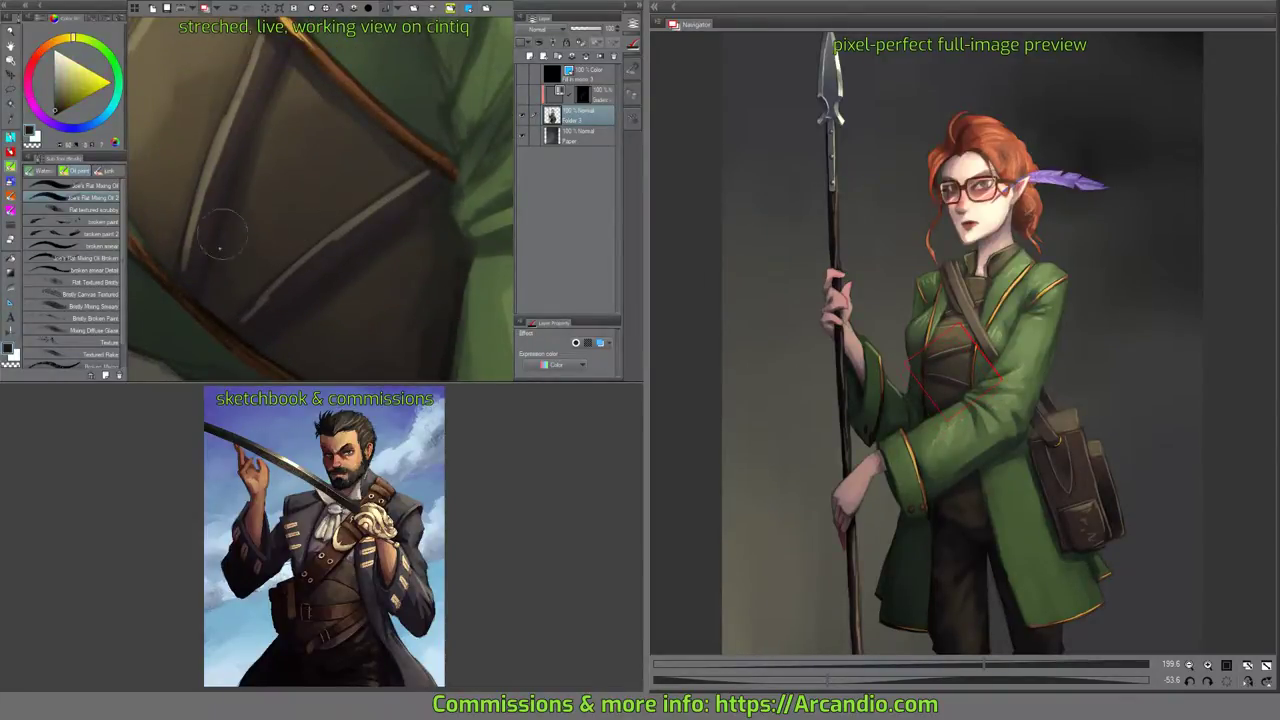
pyautogui.moveTo(261, 180); pyautogui.dragTo(293, 79)
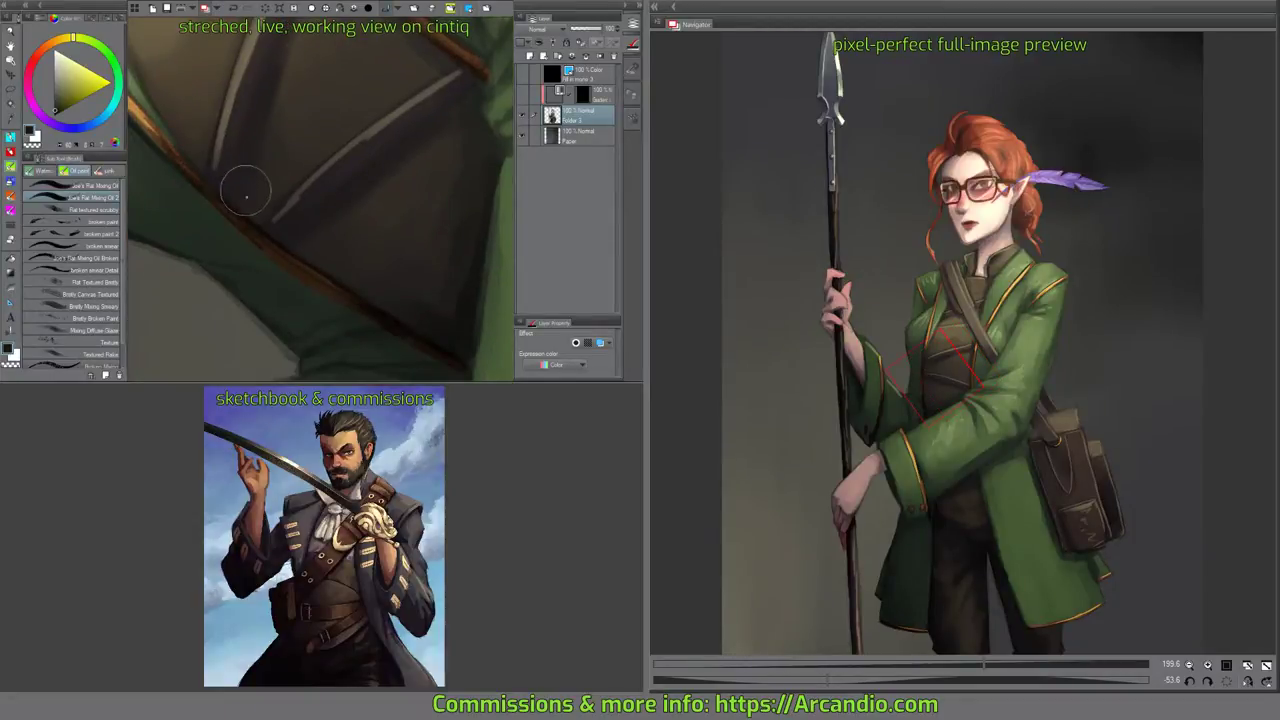
pyautogui.moveTo(243, 191)
pyautogui.mouseDown()
pyautogui.moveTo(263, 138)
pyautogui.moveTo(237, 190)
pyautogui.moveTo(420, 212)
pyautogui.mouseUp()
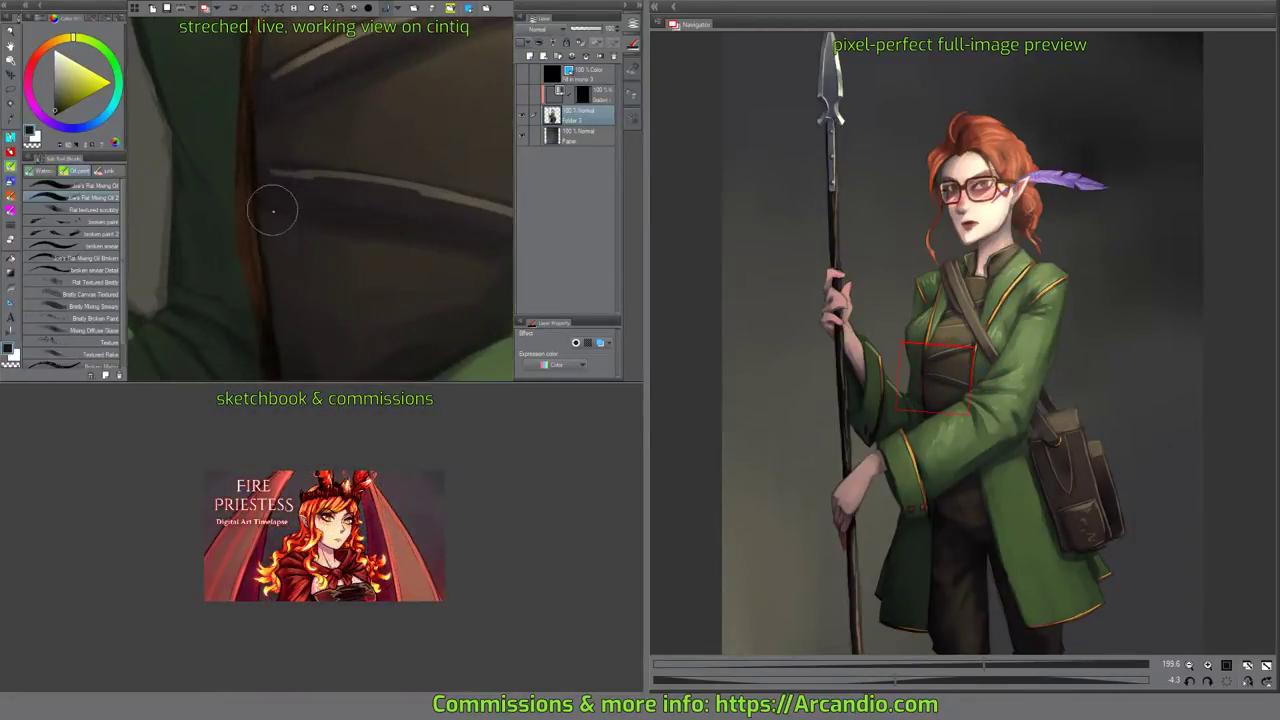
# Deepen and blend the shadow beneath the bodice's upper diagonal seam with the Flat Mixing Oil brush.
pyautogui.click(94, 186)
pyautogui.moveTo(292, 104); pyautogui.dragTo(263, 120)
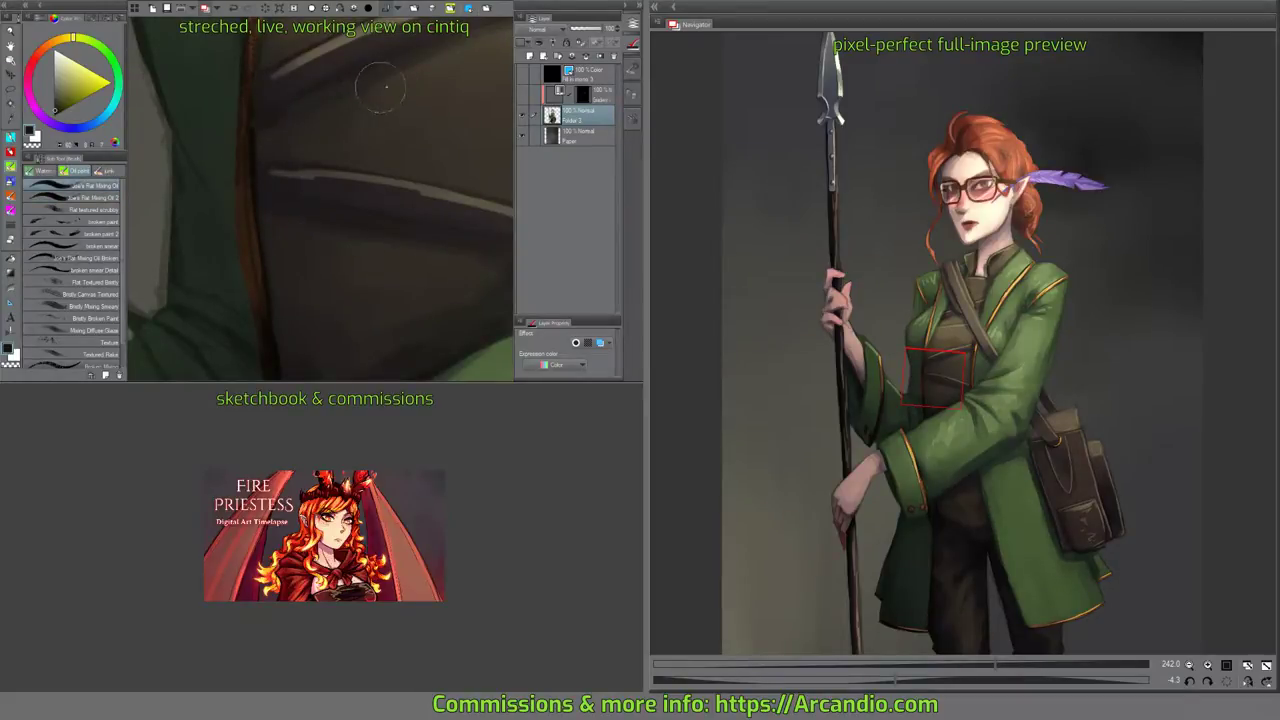
pyautogui.moveTo(380, 89); pyautogui.dragTo(300, 120)
pyautogui.moveTo(364, 88); pyautogui.dragTo(328, 80)
pyautogui.moveTo(240, 142); pyautogui.dragTo(278, 114)
pyautogui.moveTo(370, 45); pyautogui.dragTo(257, 143)
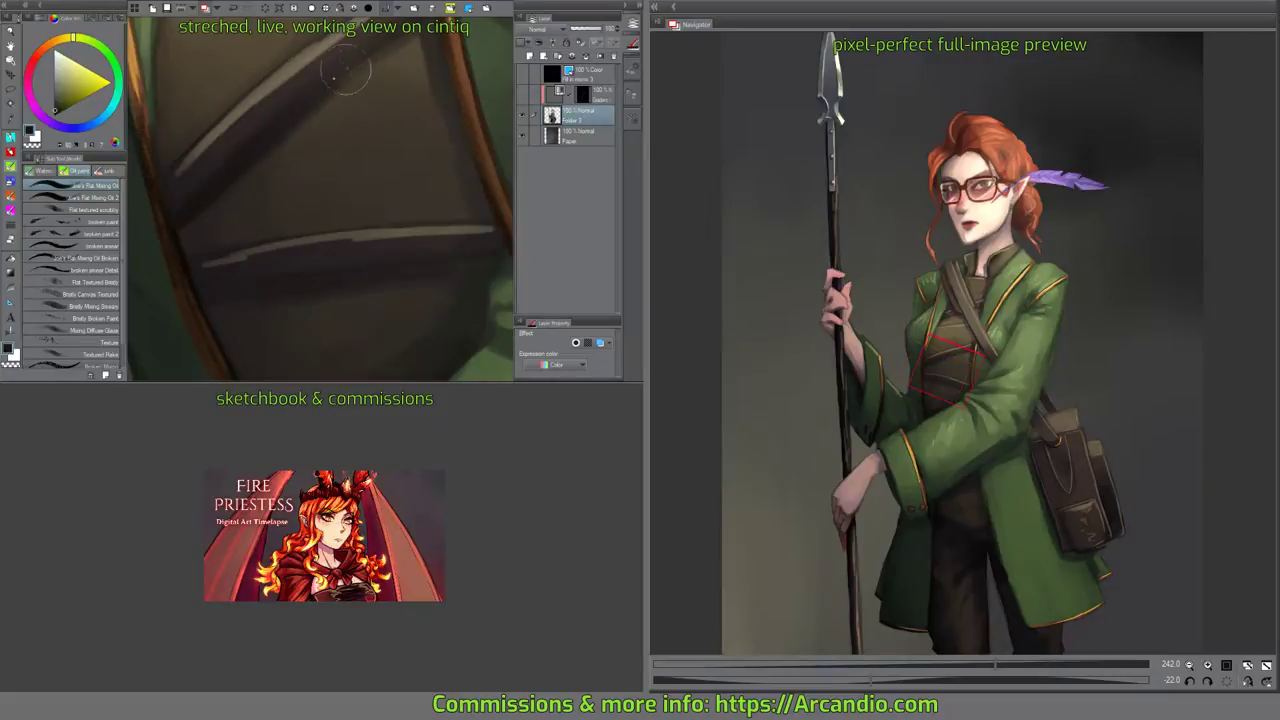
# Blend the brown shading around the bodice's lower seam and along the orange trim.
pyautogui.moveTo(346, 142); pyautogui.dragTo(404, 55)
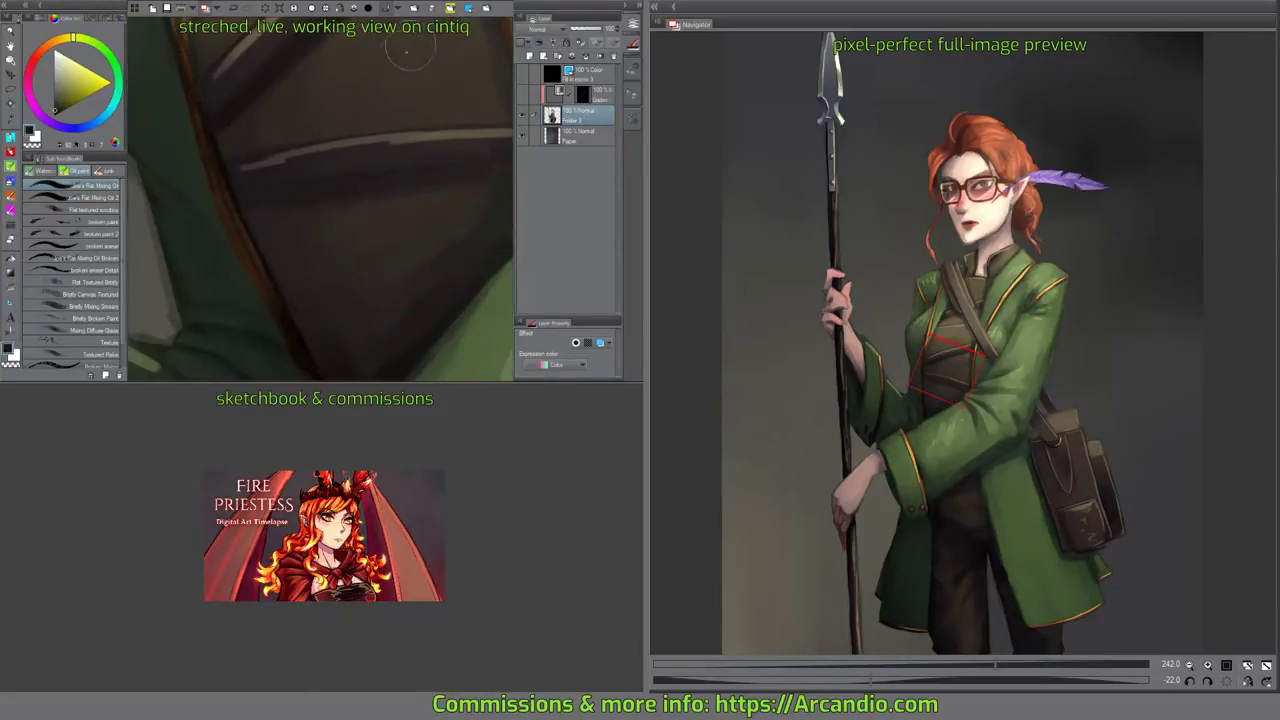
pyautogui.moveTo(384, 170); pyautogui.dragTo(354, 140)
pyautogui.moveTo(246, 237); pyautogui.dragTo(282, 212)
pyautogui.moveTo(282, 212)
pyautogui.mouseDown()
pyautogui.moveTo(254, 243)
pyautogui.moveTo(399, 118)
pyautogui.moveTo(429, 177)
pyautogui.moveTo(366, 137)
pyautogui.moveTo(267, 180)
pyautogui.mouseUp()
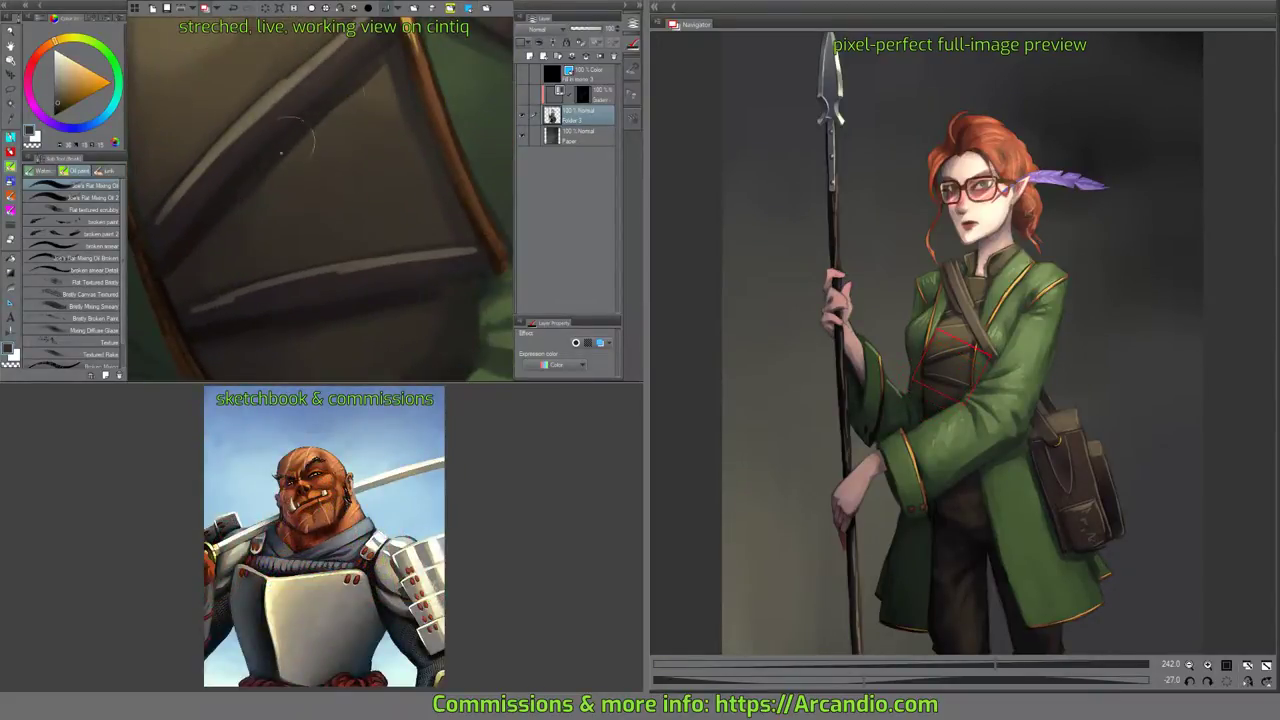
# Define the corner of the middle bodice panel near the orange trim with sampled dark and mid browns.
pyautogui.moveTo(345, 114); pyautogui.dragTo(340, 133)
pyautogui.keyDown('alt'); pyautogui.click(340, 97); pyautogui.keyUp('alt')
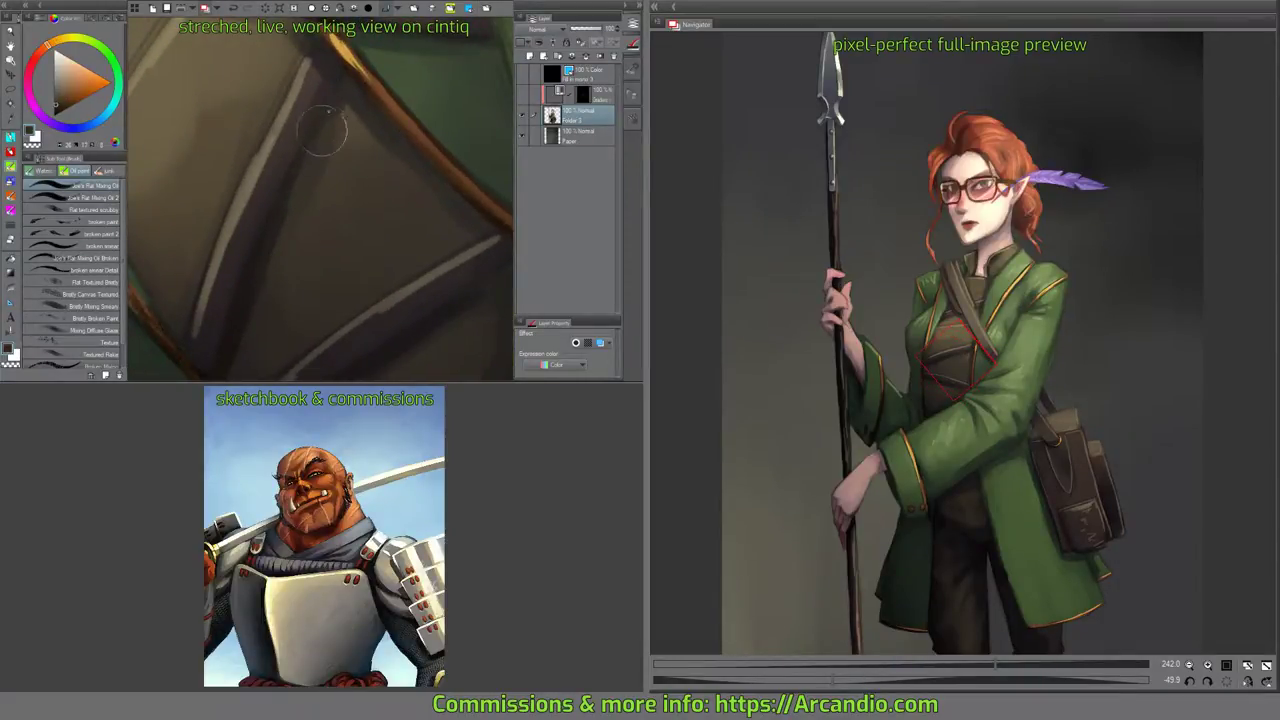
pyautogui.keyDown('alt'); pyautogui.click(348, 121); pyautogui.keyUp('alt')
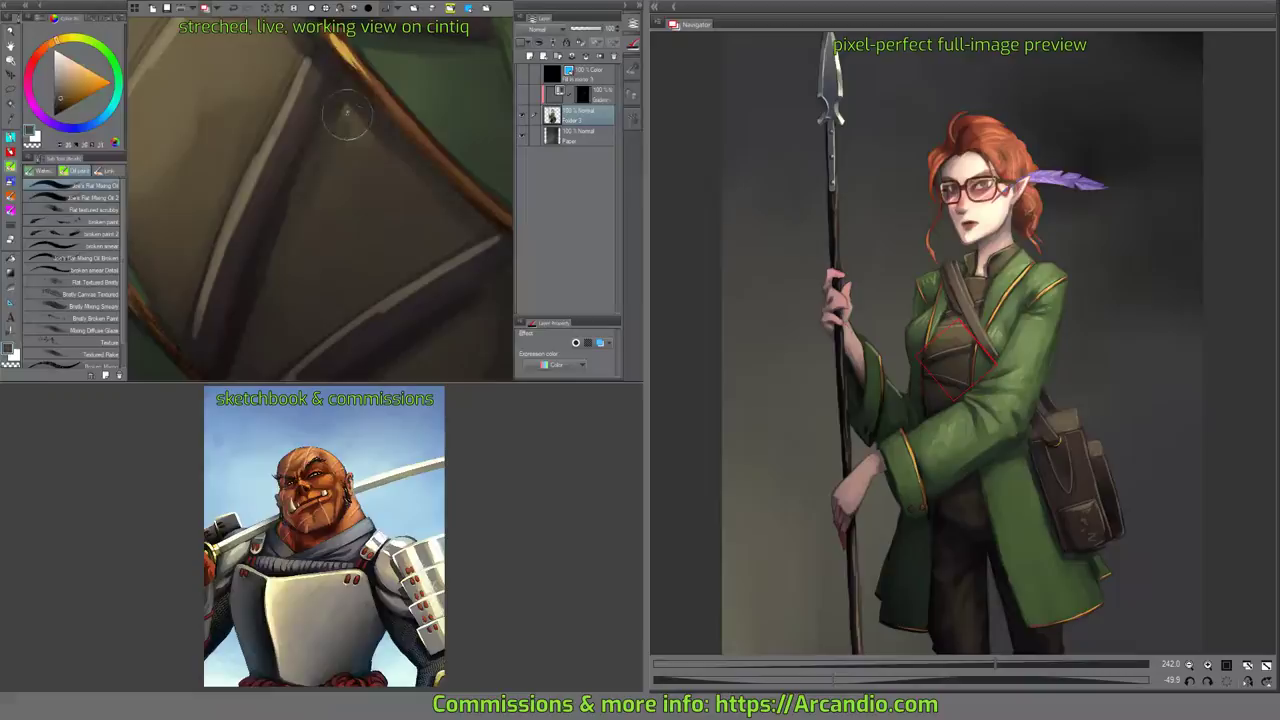
pyautogui.click(97, 198)
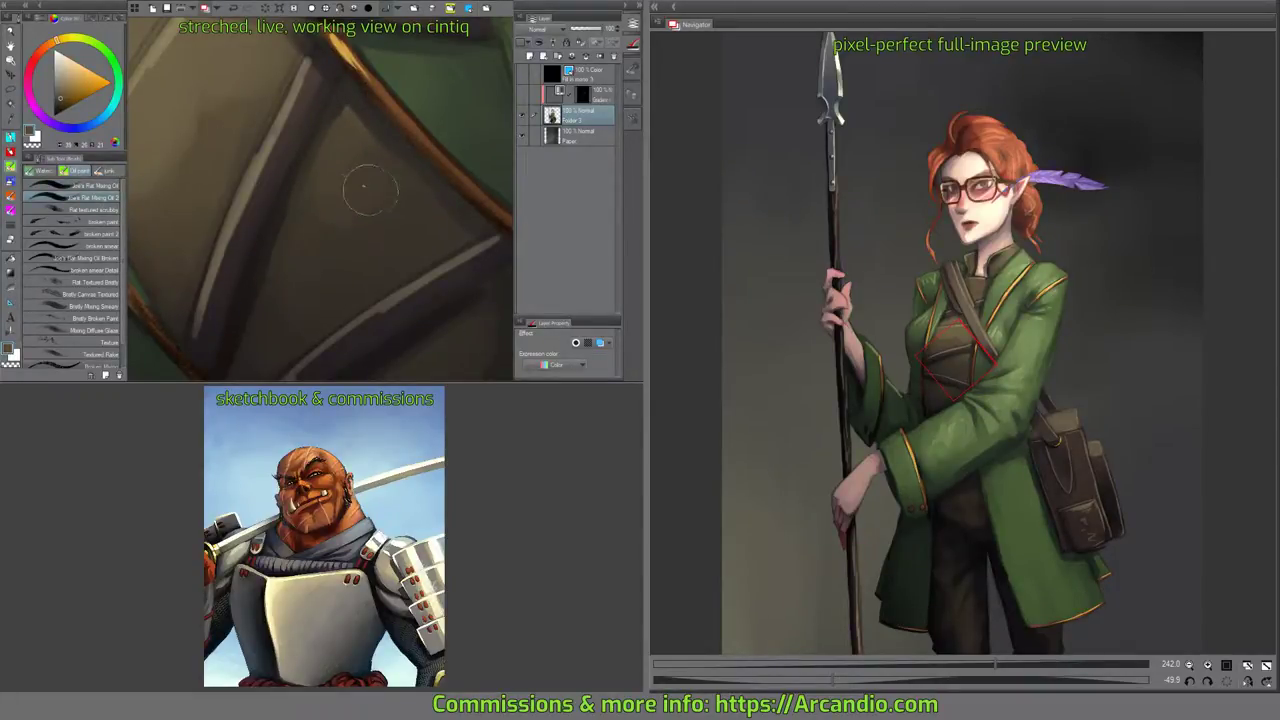
pyautogui.moveTo(379, 198)
pyautogui.mouseDown()
pyautogui.moveTo(386, 208)
pyautogui.moveTo(246, 163)
pyautogui.mouseUp()
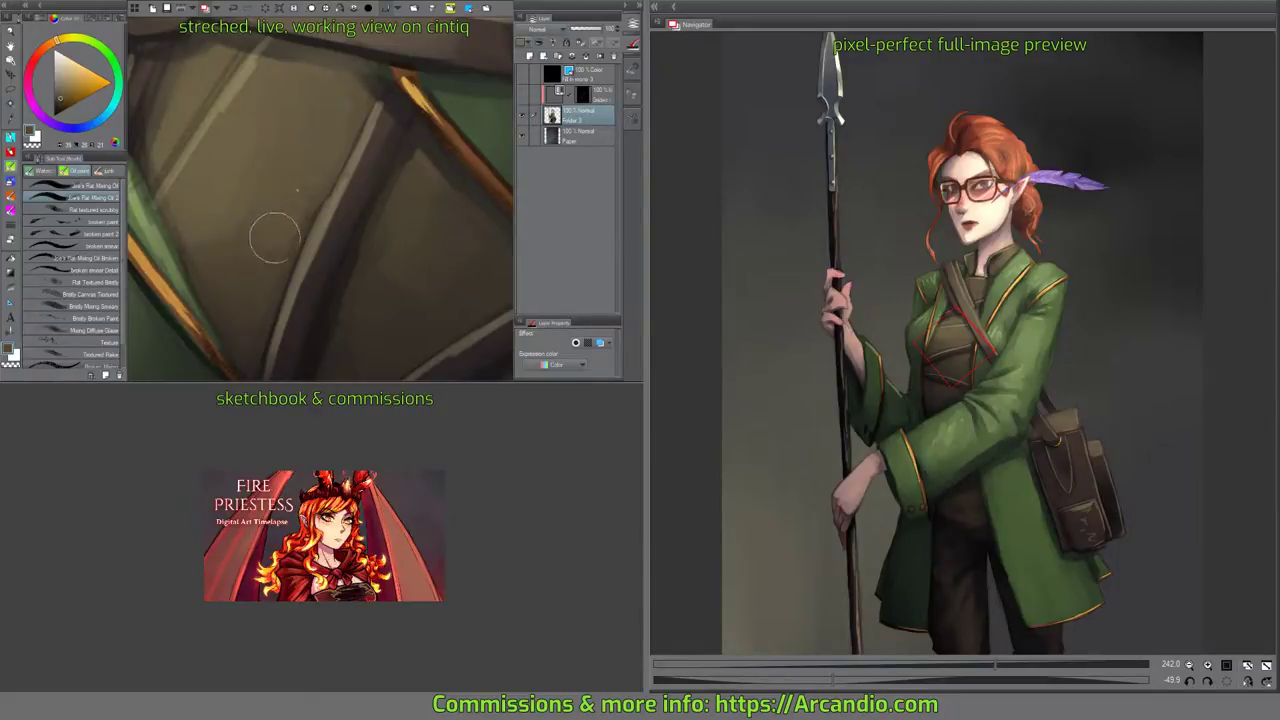
# Smooth the brown shading across the upper and middle bodice panels along the seam between them.
pyautogui.moveTo(372, 141); pyautogui.dragTo(415, 121)
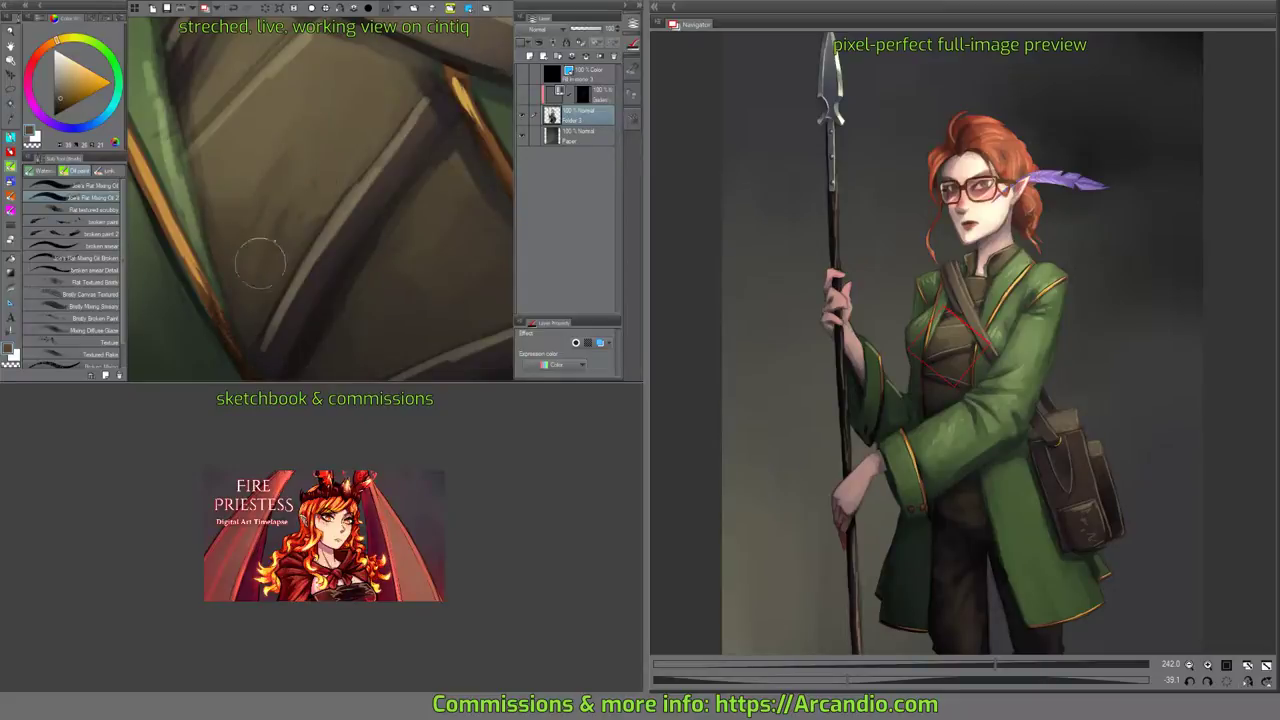
pyautogui.moveTo(439, 181); pyautogui.dragTo(397, 157)
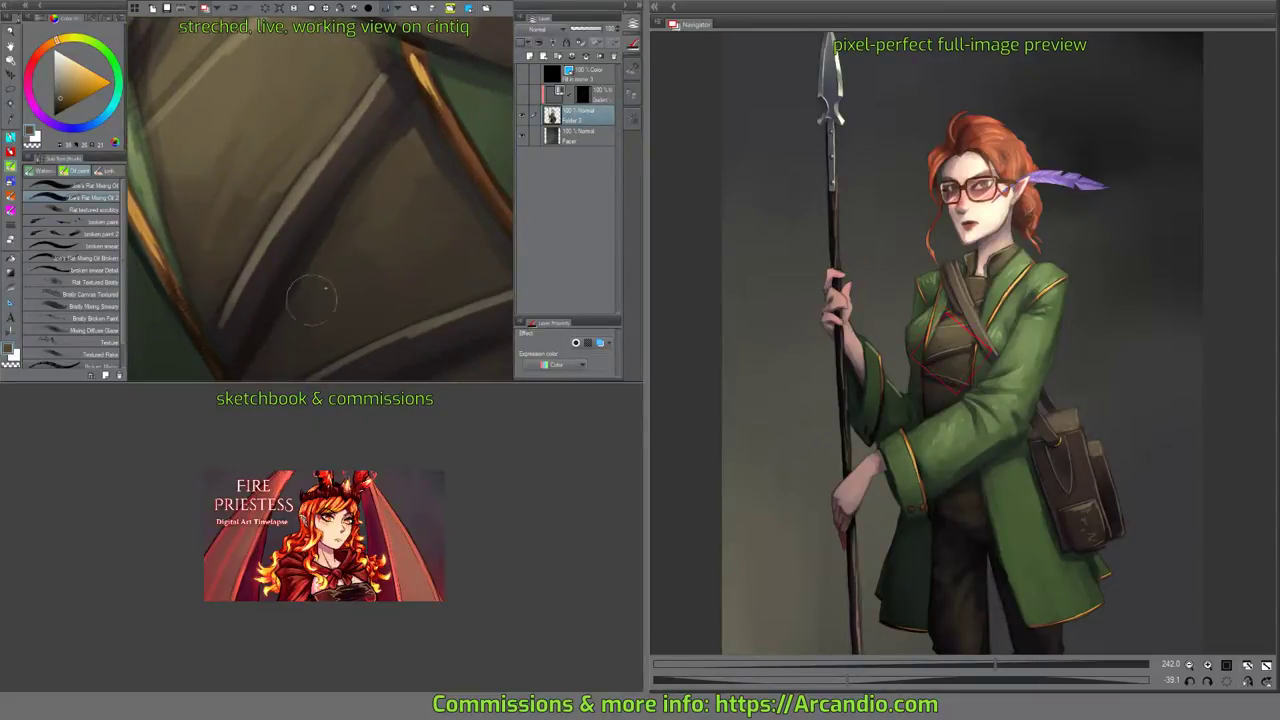
pyautogui.moveTo(450, 266)
pyautogui.mouseDown()
pyautogui.moveTo(388, 184)
pyautogui.moveTo(404, 206)
pyautogui.mouseUp()
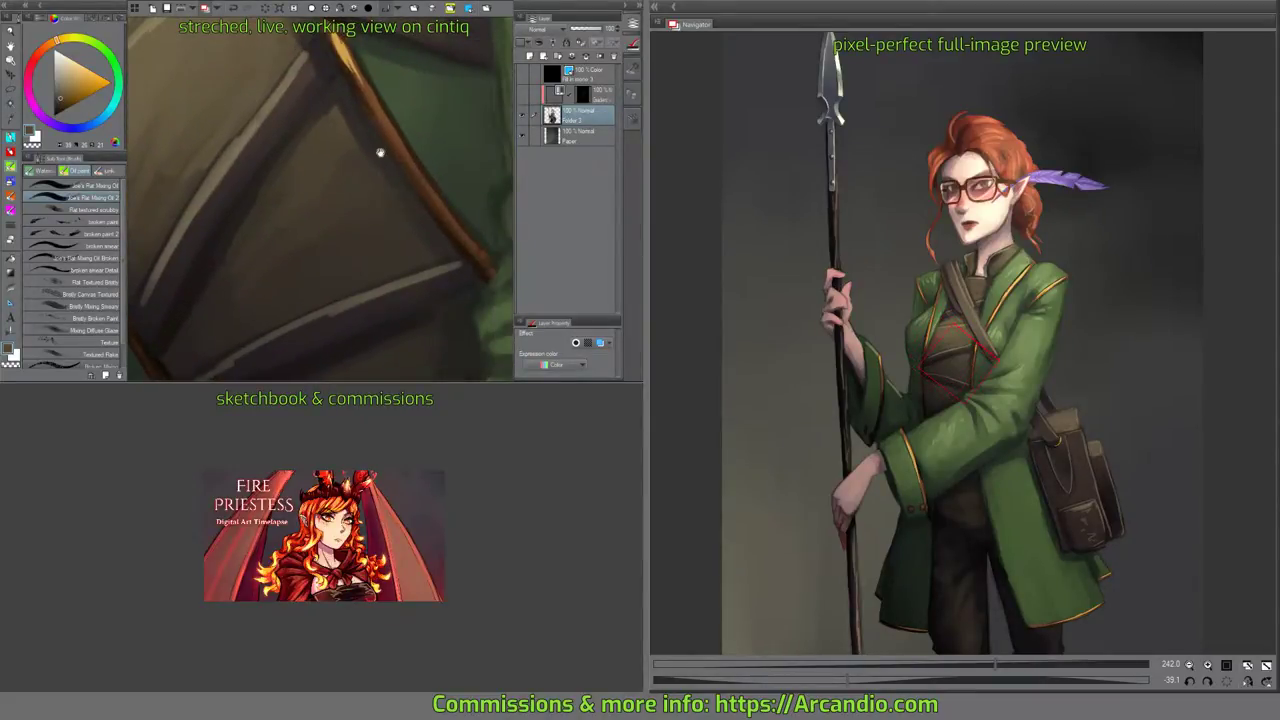
pyautogui.moveTo(380, 152); pyautogui.dragTo(378, 76)
pyautogui.moveTo(414, 166); pyautogui.dragTo(396, 68)
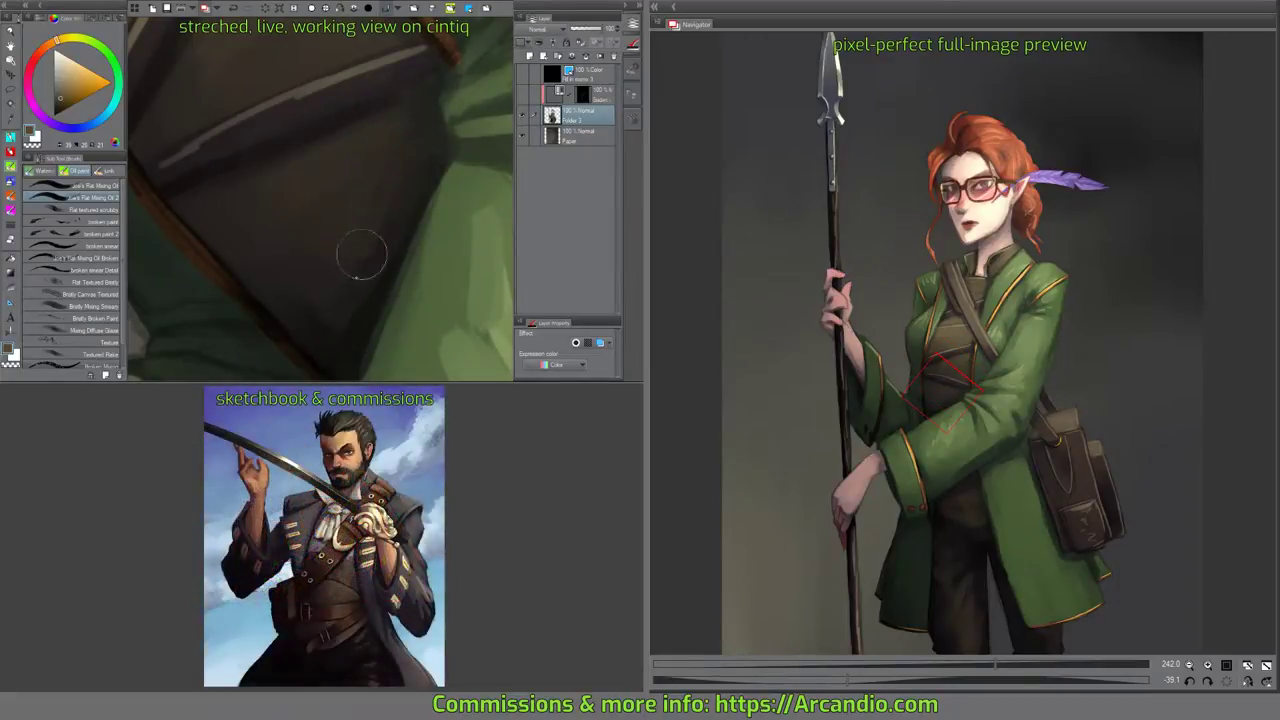
# Darken the lowest bodice panel down to the sleeve with a sampled dark brown and save the painting.
pyautogui.keyDown('alt'); pyautogui.click(370, 147); pyautogui.keyUp('alt')
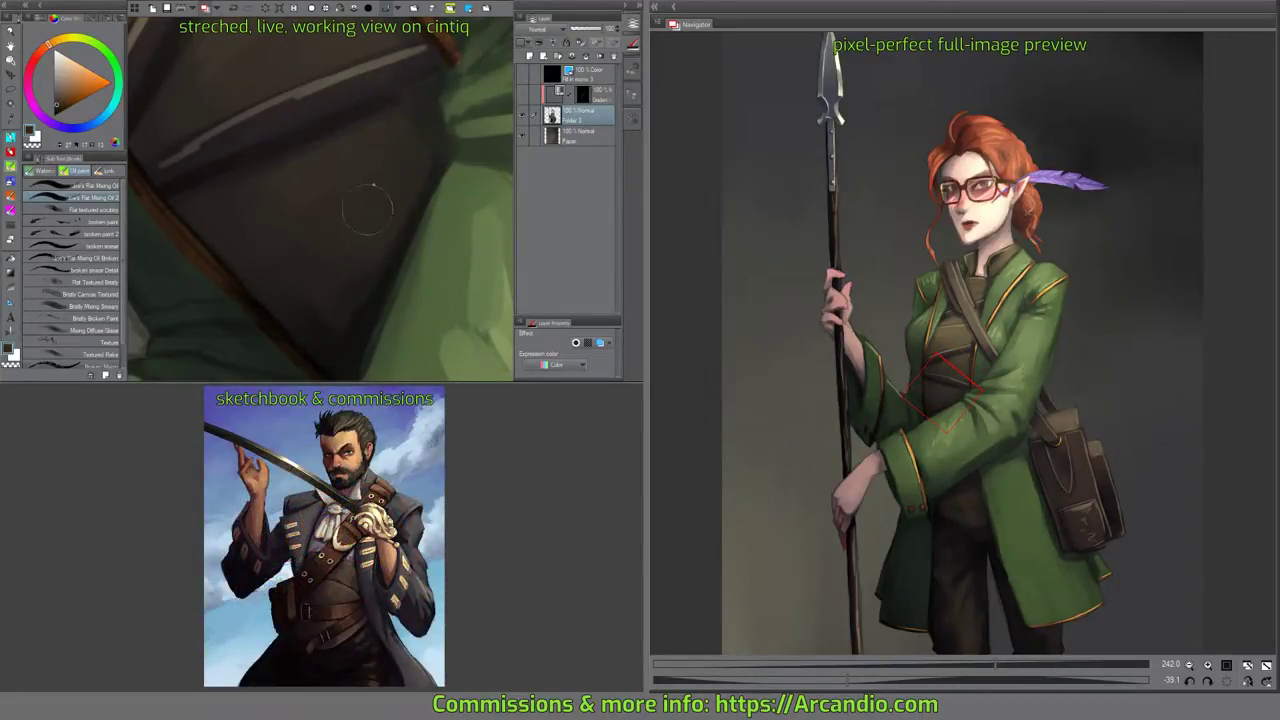
pyautogui.moveTo(306, 251)
pyautogui.mouseDown()
pyautogui.moveTo(357, 217)
pyautogui.moveTo(380, 163)
pyautogui.moveTo(312, 230)
pyautogui.moveTo(346, 177)
pyautogui.moveTo(451, 186)
pyautogui.moveTo(417, 100)
pyautogui.moveTo(454, 77)
pyautogui.moveTo(445, 165)
pyautogui.moveTo(372, 123)
pyautogui.moveTo(404, 159)
pyautogui.moveTo(410, 142)
pyautogui.mouseUp()
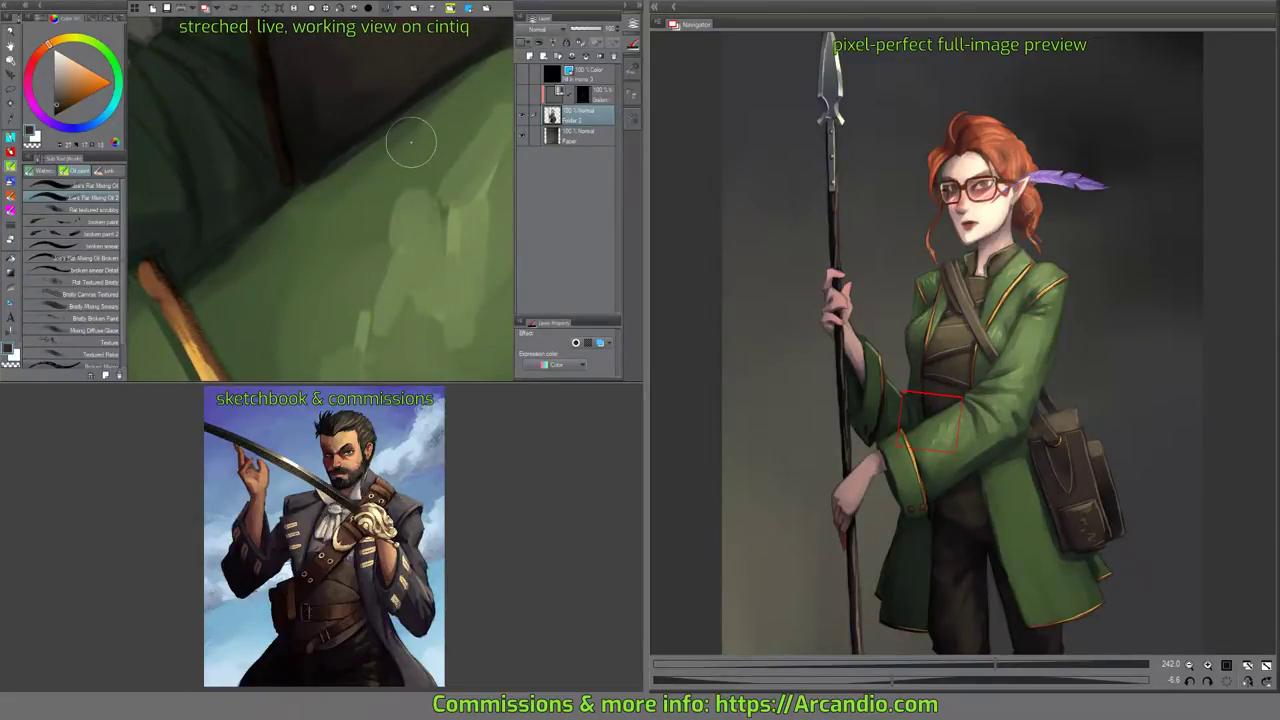
pyautogui.hotkey('ctrl', 's')
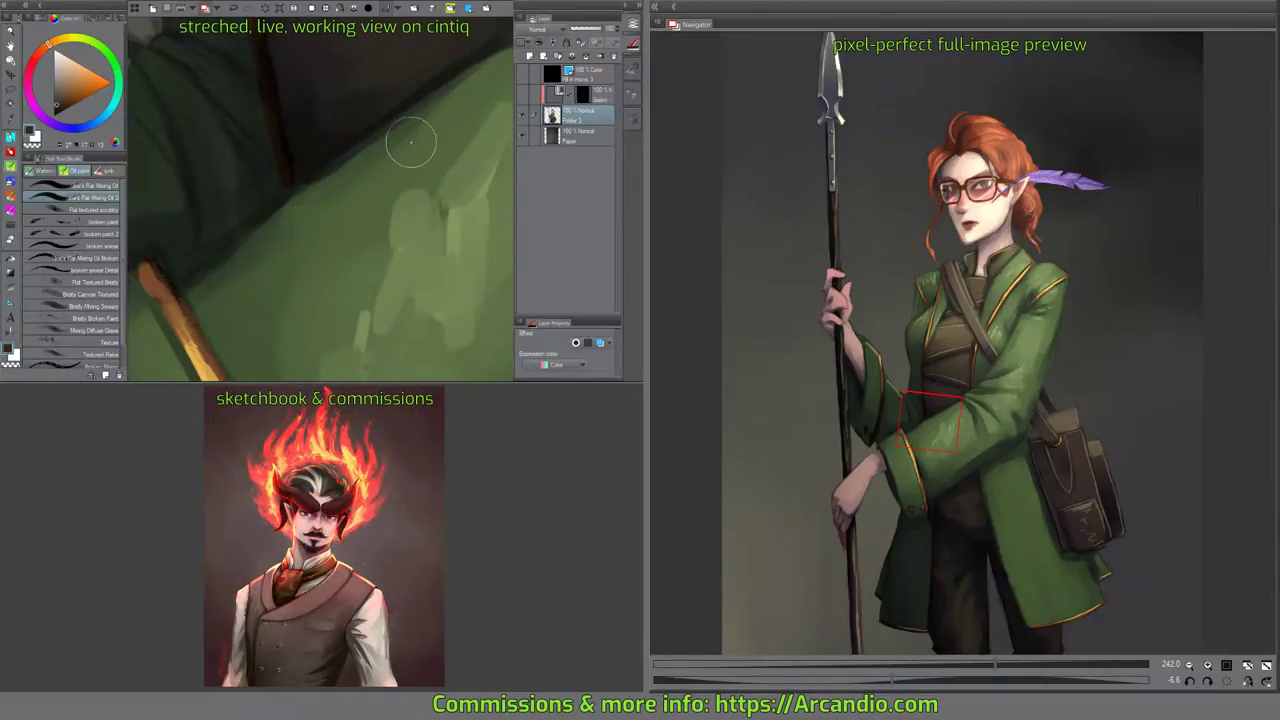
# Sample the sleeve's light green and brush soft highlights across the forearm beside the cuff's gold trim.
pyautogui.moveTo(440, 213); pyautogui.dragTo(431, 106)
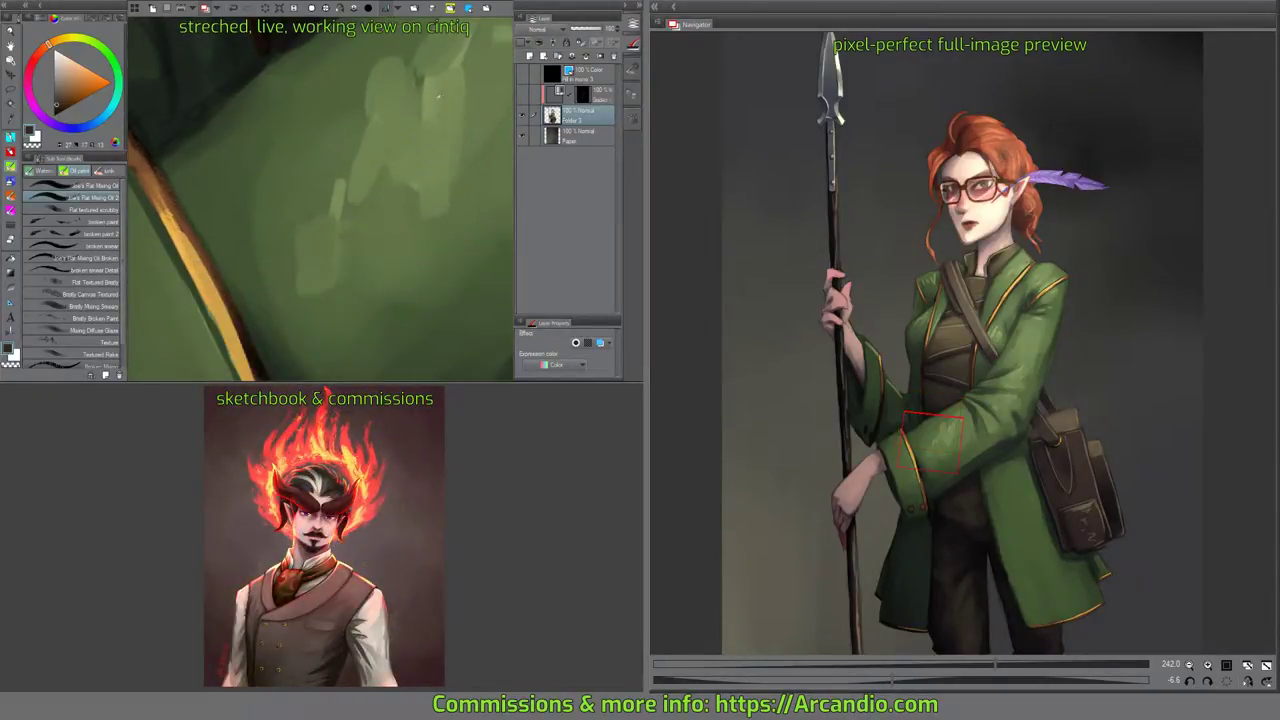
pyautogui.keyDown('alt'); pyautogui.click(449, 110); pyautogui.keyUp('alt')
pyautogui.moveTo(222, 237); pyautogui.dragTo(215, 195)
pyautogui.press(',')
pyautogui.moveTo(374, 111); pyautogui.dragTo(422, 153)
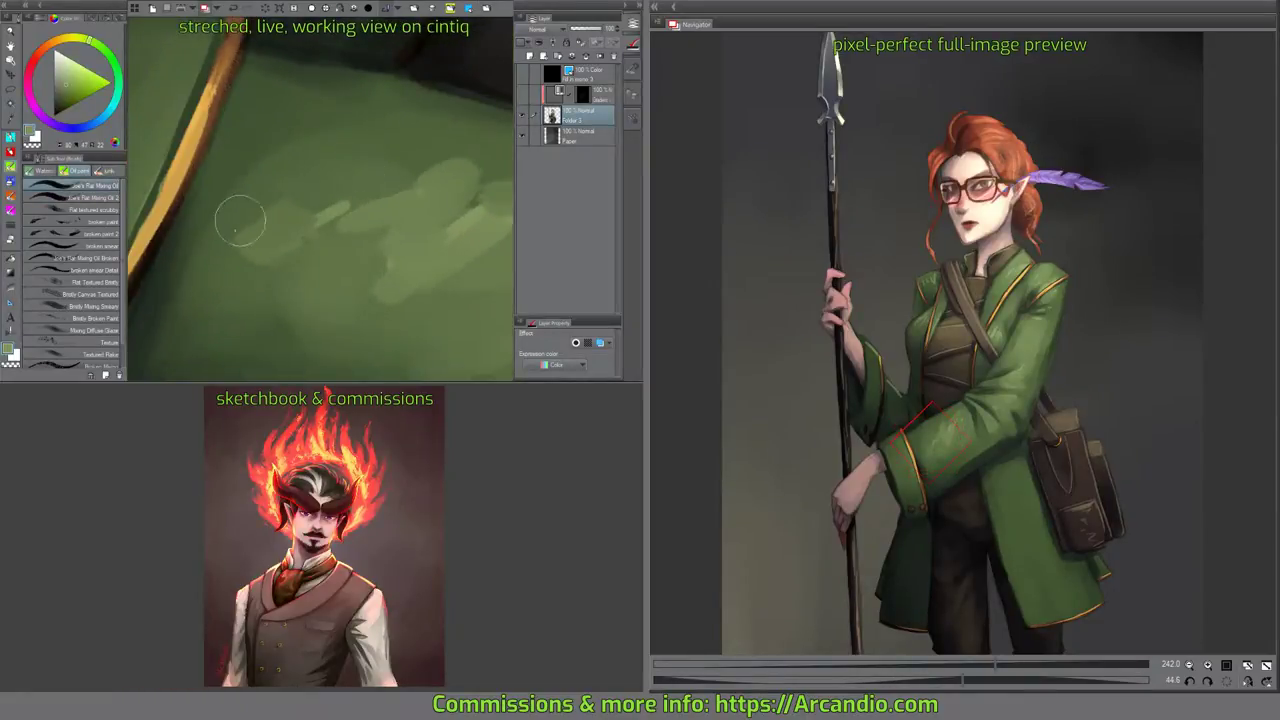
pyautogui.moveTo(237, 217)
pyautogui.mouseDown()
pyautogui.moveTo(263, 127)
pyautogui.moveTo(314, 183)
pyautogui.moveTo(252, 194)
pyautogui.moveTo(364, 184)
pyautogui.mouseUp()
pyautogui.moveTo(240, 199); pyautogui.dragTo(345, 185)
# Break up the forearm highlight with short light green strokes and start matching highlights on the cuff.
pyautogui.moveTo(353, 121)
pyautogui.mouseDown()
pyautogui.moveTo(359, 105)
pyautogui.moveTo(391, 134)
pyautogui.moveTo(446, 115)
pyautogui.mouseUp()
pyautogui.moveTo(322, 190)
pyautogui.mouseDown()
pyautogui.moveTo(338, 154)
pyautogui.moveTo(330, 212)
pyautogui.mouseUp()
pyautogui.moveTo(356, 141)
pyautogui.mouseDown()
pyautogui.moveTo(411, 183)
pyautogui.moveTo(398, 184)
pyautogui.mouseUp()
pyautogui.moveTo(318, 184); pyautogui.dragTo(360, 227)
pyautogui.moveTo(265, 174)
pyautogui.mouseDown()
pyautogui.moveTo(281, 124)
pyautogui.moveTo(251, 161)
pyautogui.moveTo(231, 85)
pyautogui.moveTo(262, 208)
pyautogui.moveTo(217, 240)
pyautogui.moveTo(209, 320)
pyautogui.moveTo(246, 322)
pyautogui.moveTo(341, 178)
pyautogui.moveTo(298, 268)
pyautogui.mouseUp()
pyautogui.moveTo(361, 161); pyautogui.dragTo(290, 296)
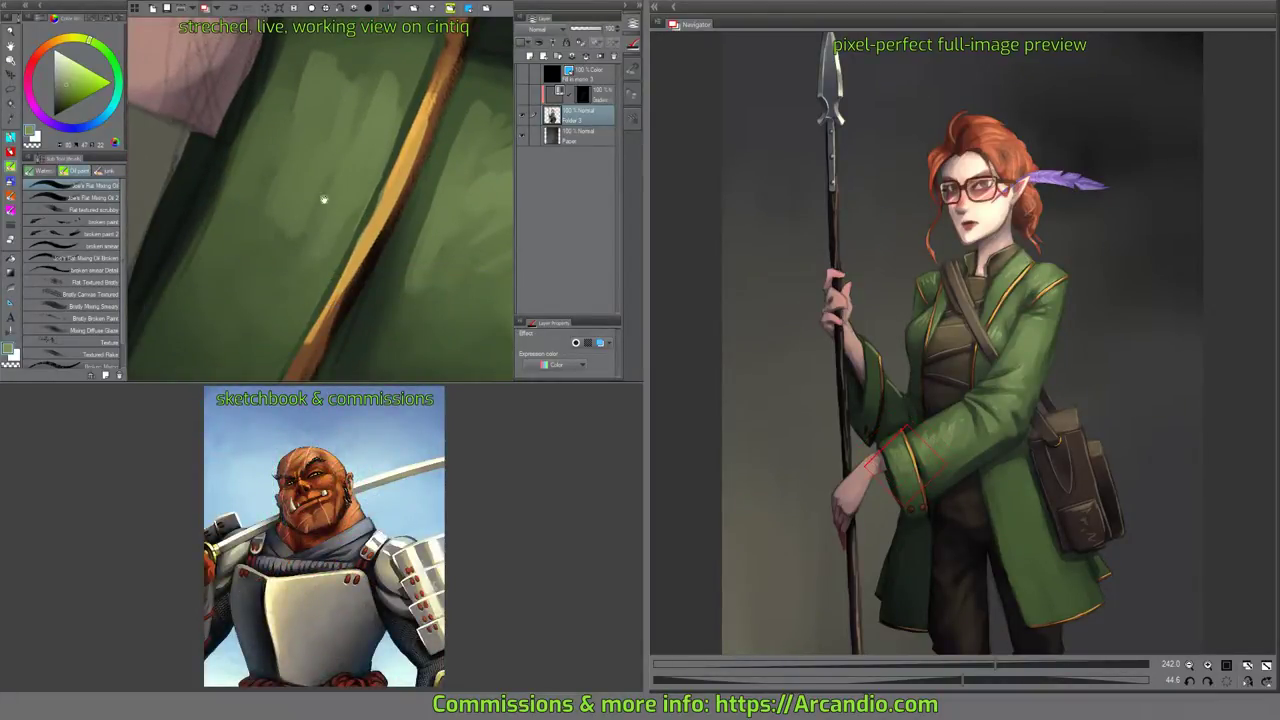
# Build up the light green highlights along the cuff between the wrist and the gold trim, reaching its upper edge.
pyautogui.moveTo(325, 199); pyautogui.dragTo(315, 235)
pyautogui.moveTo(249, 206); pyautogui.dragTo(284, 105)
pyautogui.moveTo(208, 240)
pyautogui.mouseDown()
pyautogui.moveTo(242, 203)
pyautogui.moveTo(216, 272)
pyautogui.moveTo(251, 233)
pyautogui.mouseUp()
pyautogui.moveTo(264, 139); pyautogui.dragTo(287, 61)
pyautogui.moveTo(357, 99); pyautogui.dragTo(349, 161)
pyautogui.moveTo(363, 212); pyautogui.dragTo(402, 143)
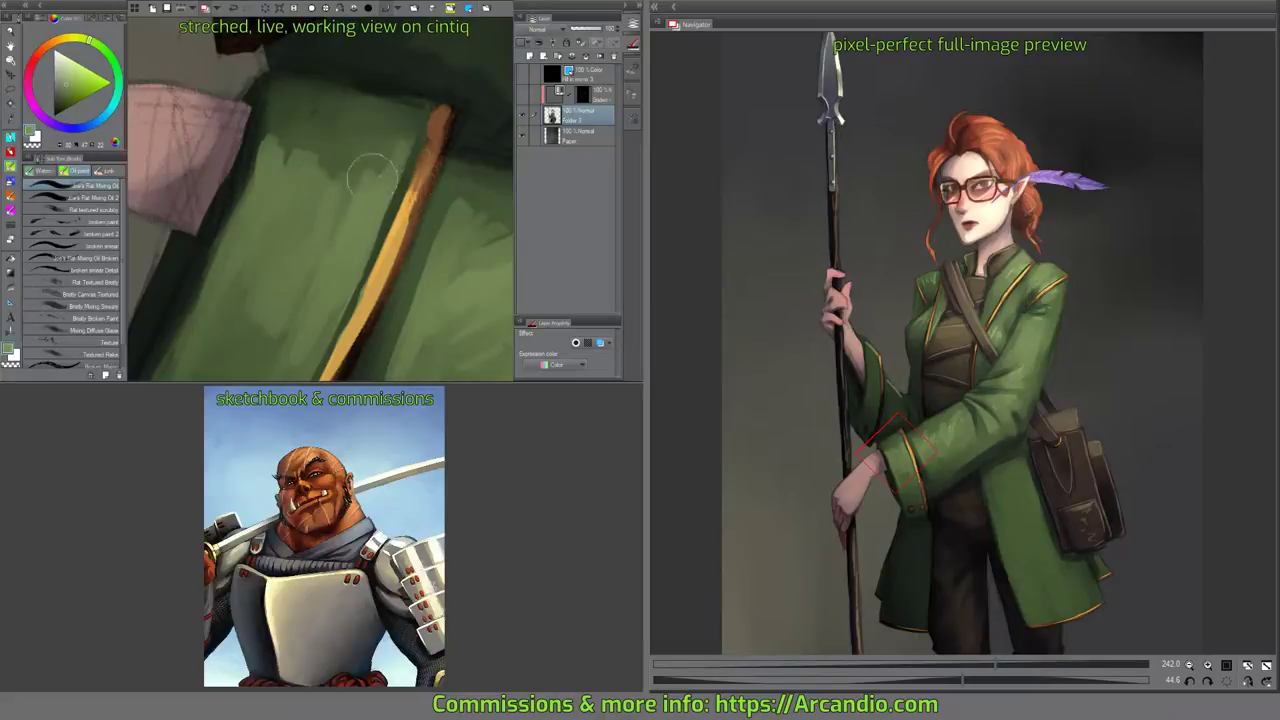
pyautogui.moveTo(345, 112)
pyautogui.mouseDown()
pyautogui.moveTo(288, 186)
pyautogui.moveTo(309, 92)
pyautogui.moveTo(281, 172)
pyautogui.mouseUp()
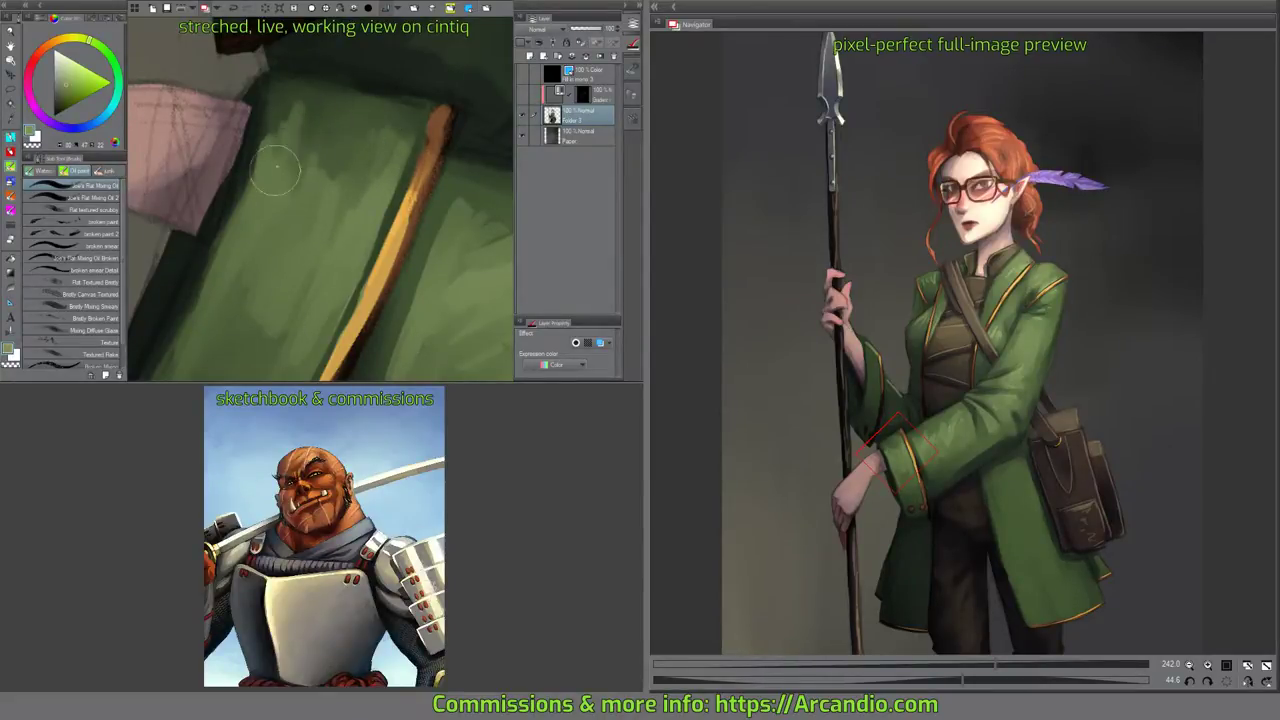
pyautogui.scroll(-3, 332, 155)
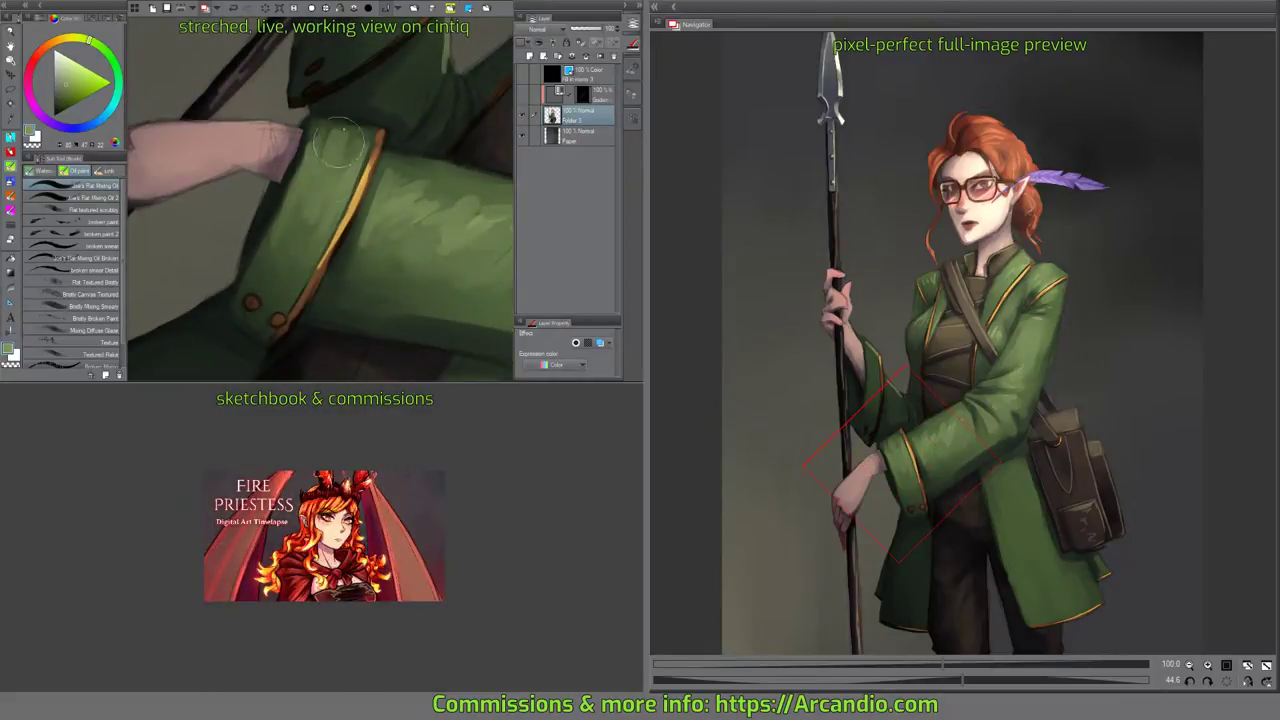
pyautogui.moveTo(354, 137)
pyautogui.mouseDown()
pyautogui.moveTo(330, 191)
pyautogui.moveTo(358, 124)
pyautogui.mouseUp()
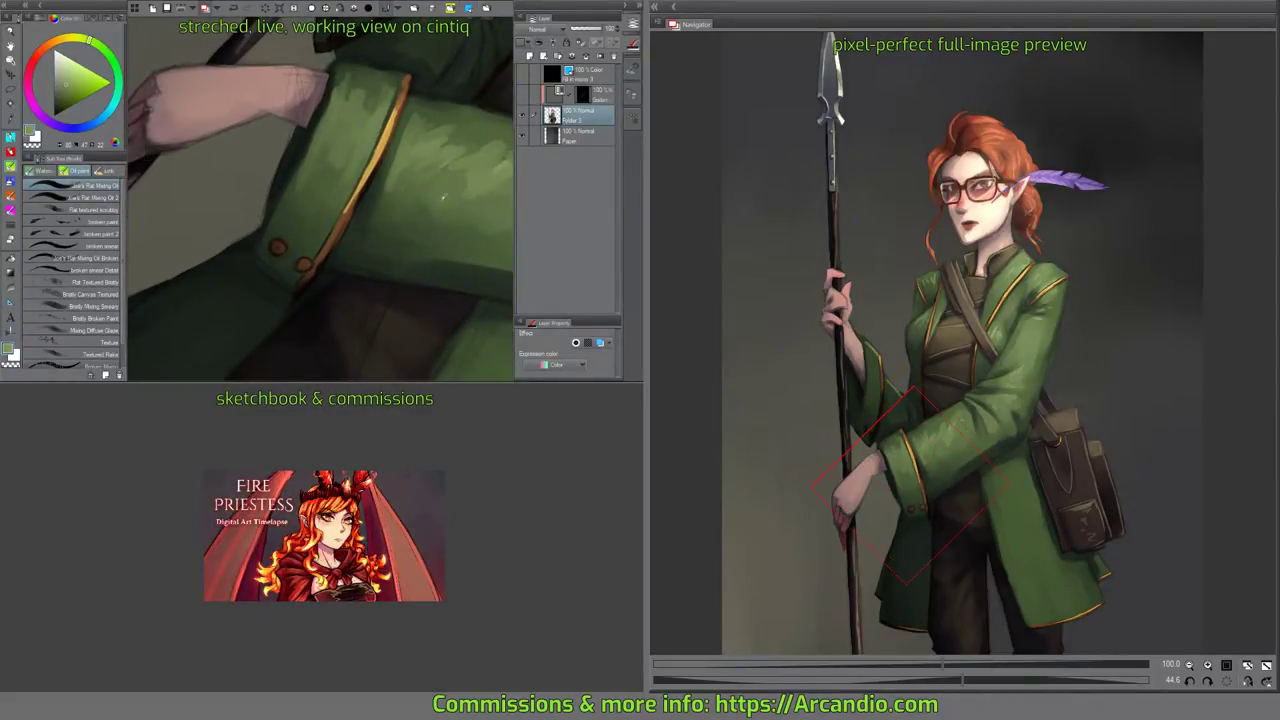
# Define the cuff's lower edge and the shadow around its two buttons with a sampled dark green.
pyautogui.moveTo(443, 198); pyautogui.dragTo(431, 134)
pyautogui.moveTo(430, 222); pyautogui.dragTo(435, 123)
pyautogui.scroll(2, 344, 181)
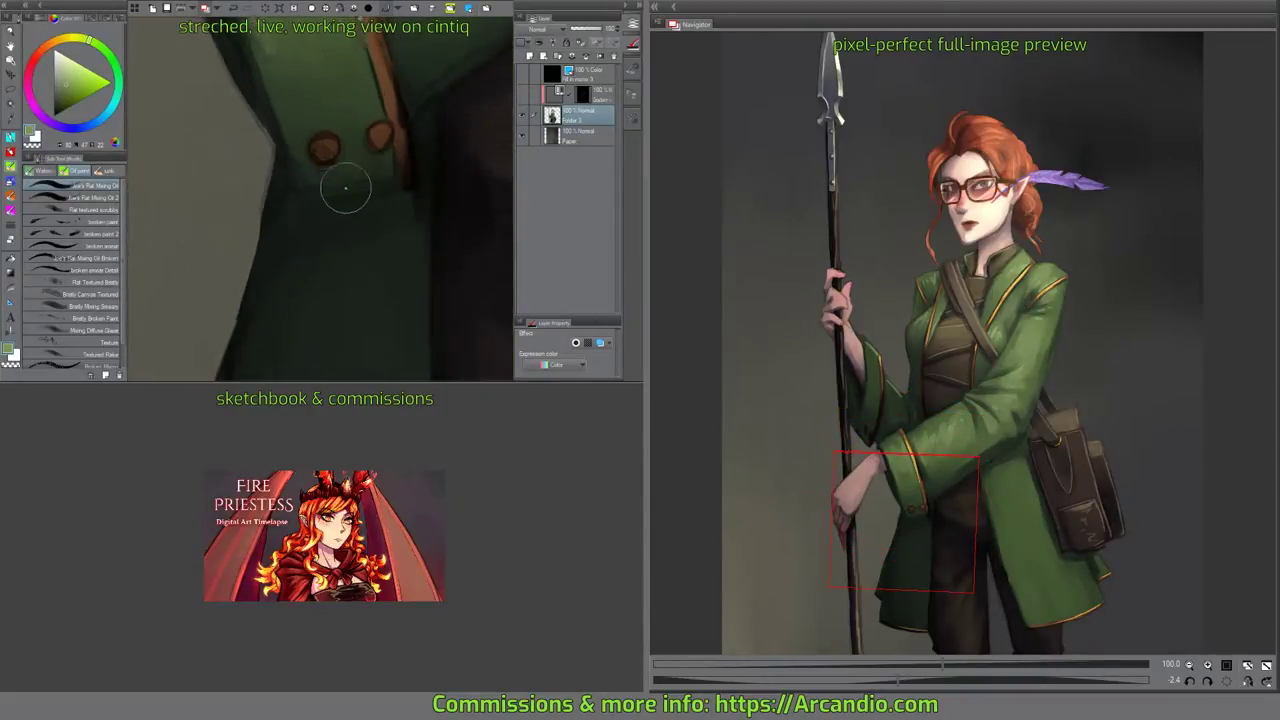
pyautogui.moveTo(345, 187); pyautogui.dragTo(383, 180)
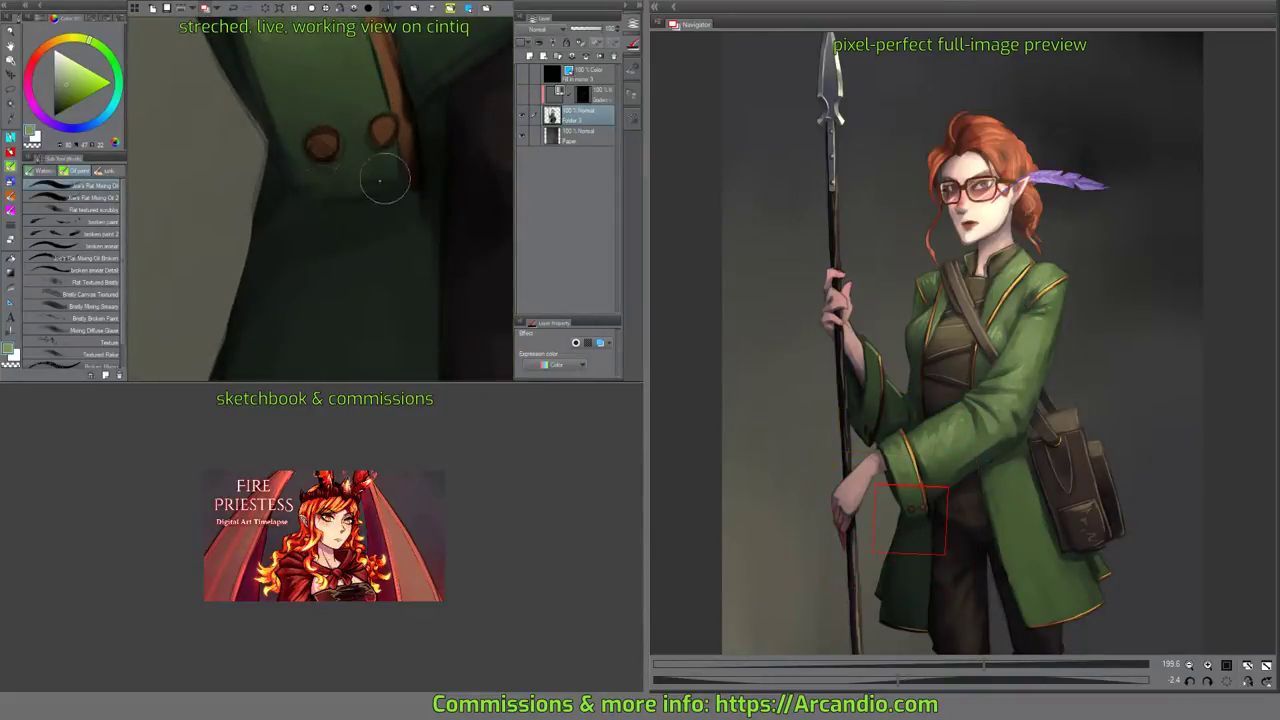
pyautogui.keyDown('alt'); pyautogui.click(306, 183); pyautogui.keyUp('alt')
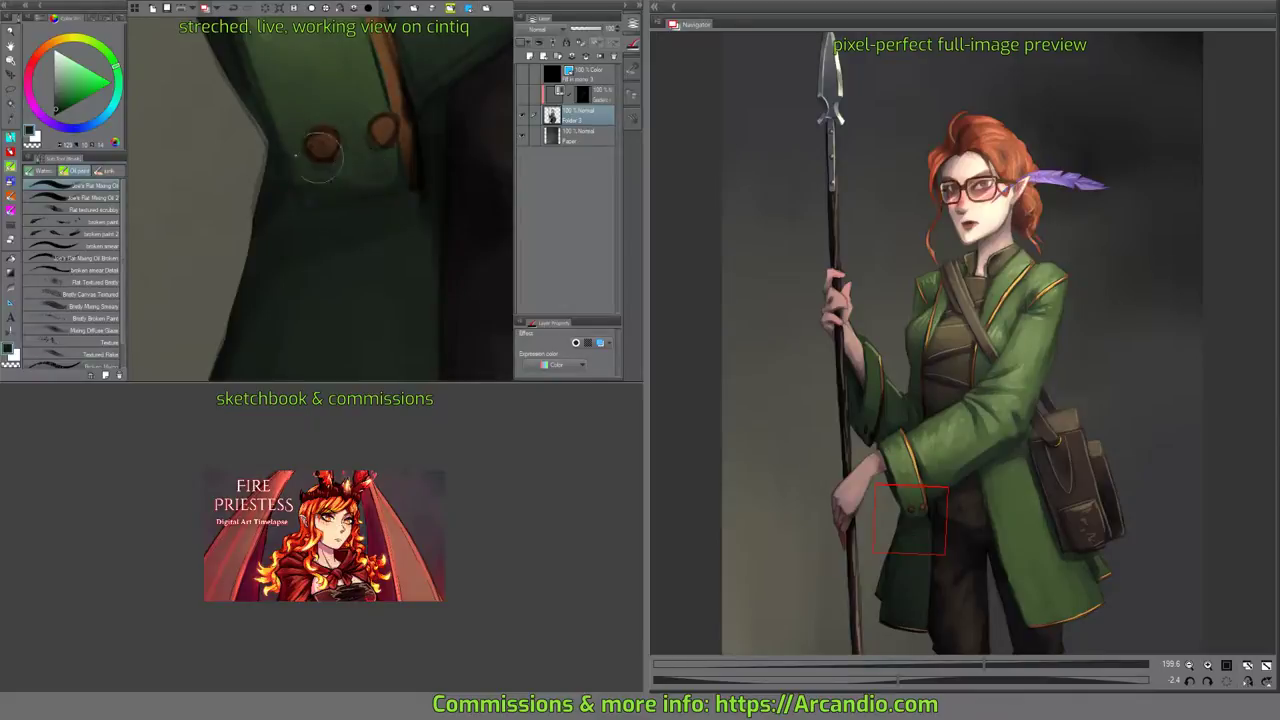
pyautogui.hotkey('ctrl', 'z')
pyautogui.click(105, 197)
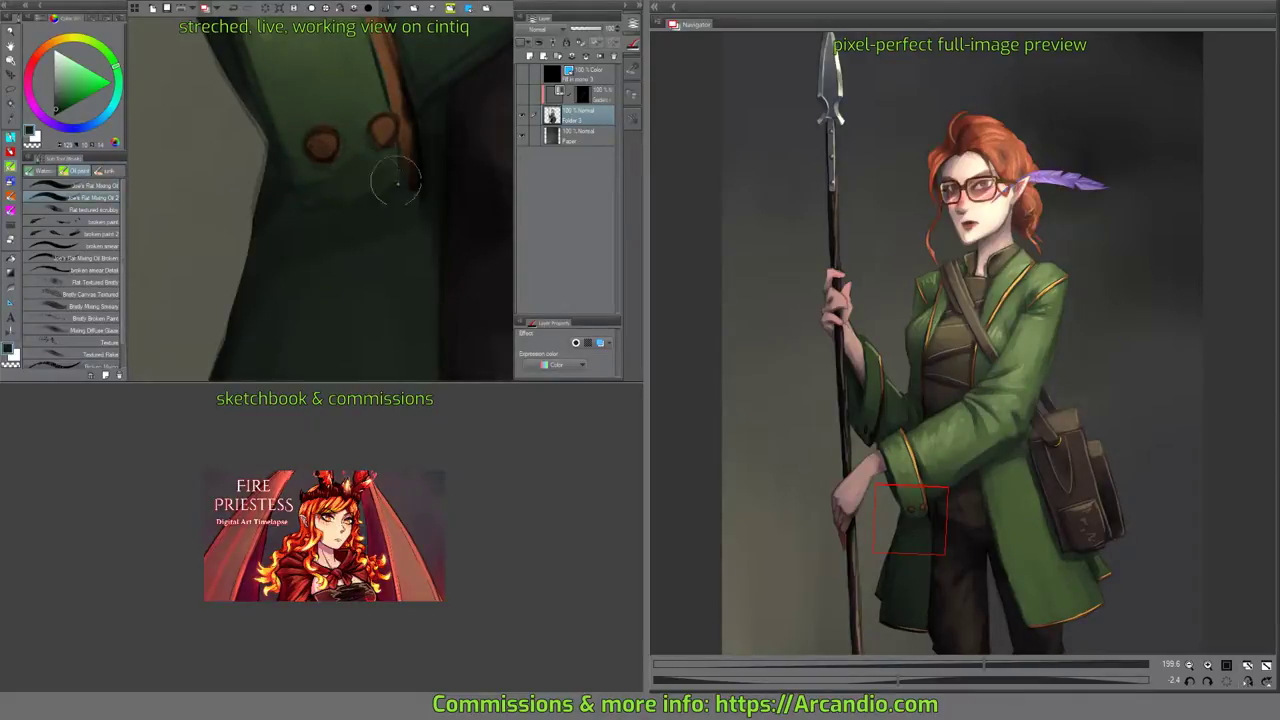
pyautogui.moveTo(396, 183); pyautogui.dragTo(315, 163)
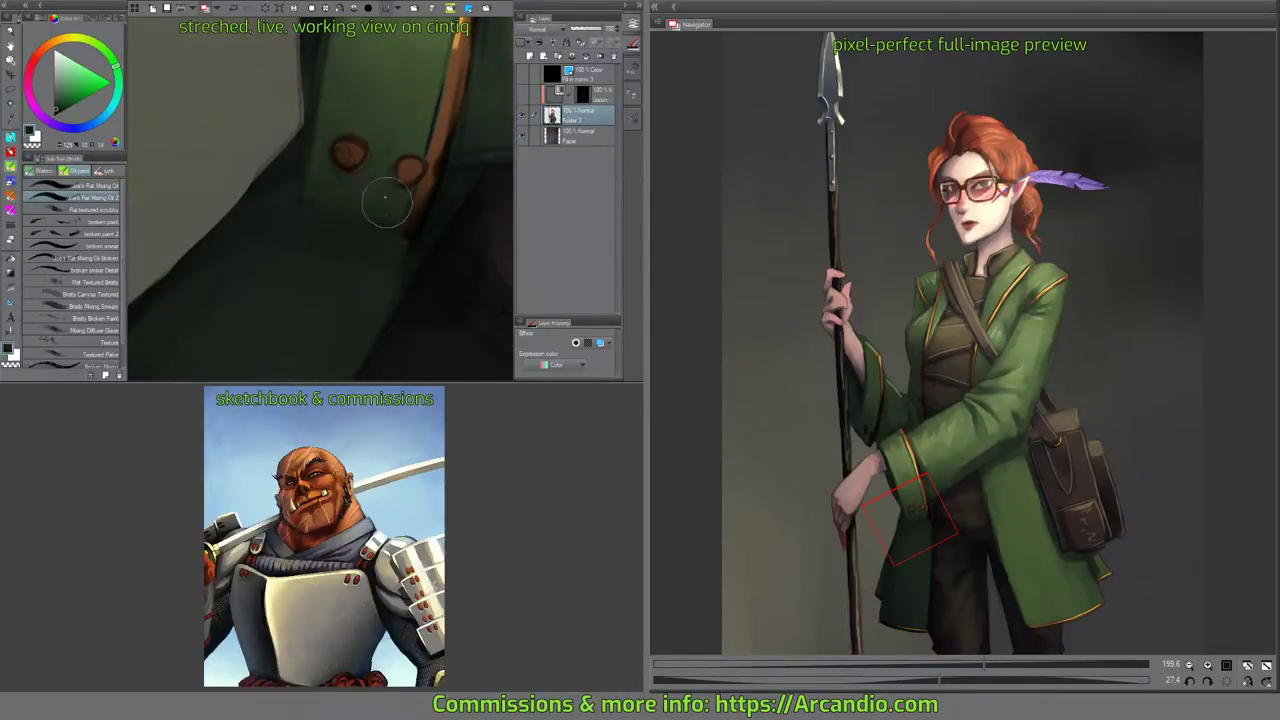
# Soften the forearm's lower shading and the transition into its highlights up to the elbow with a sampled mid green.
pyautogui.moveTo(405, 193)
pyautogui.mouseDown()
pyautogui.moveTo(426, 206)
pyautogui.moveTo(398, 236)
pyautogui.moveTo(434, 191)
pyautogui.moveTo(428, 219)
pyautogui.moveTo(409, 189)
pyautogui.moveTo(392, 320)
pyautogui.moveTo(374, 240)
pyautogui.mouseUp()
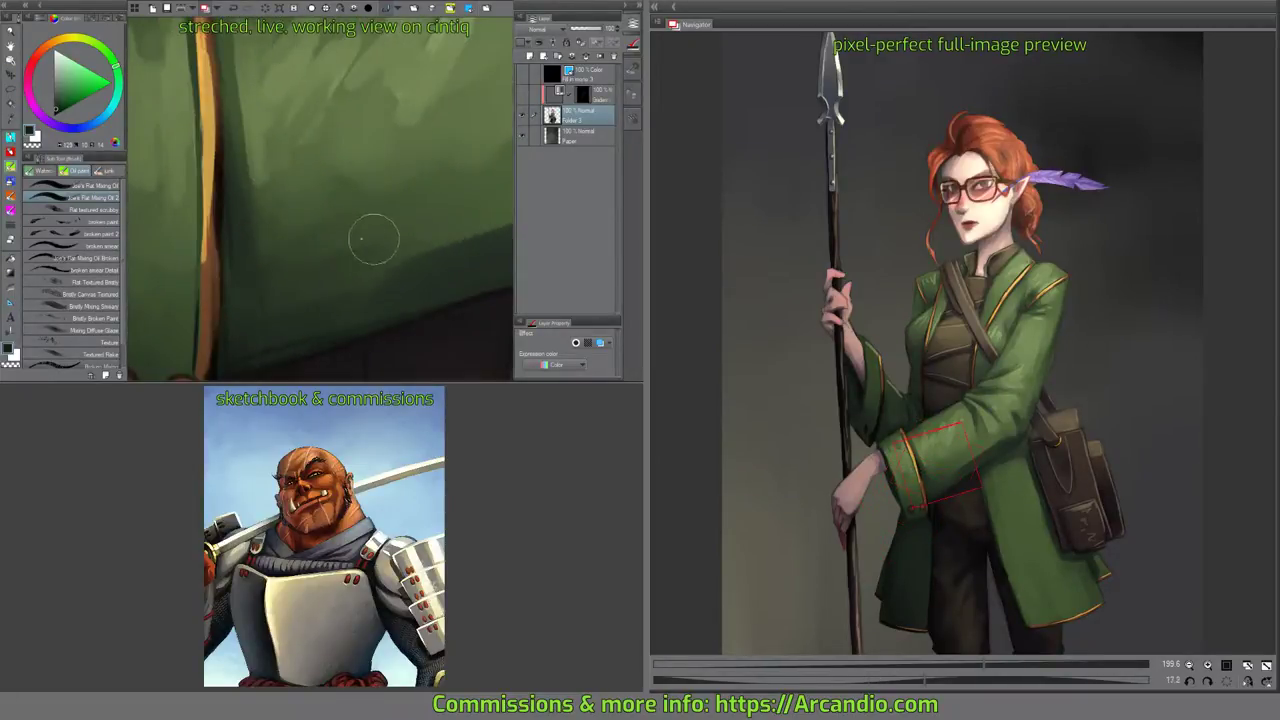
pyautogui.scroll(-2, 408, 198)
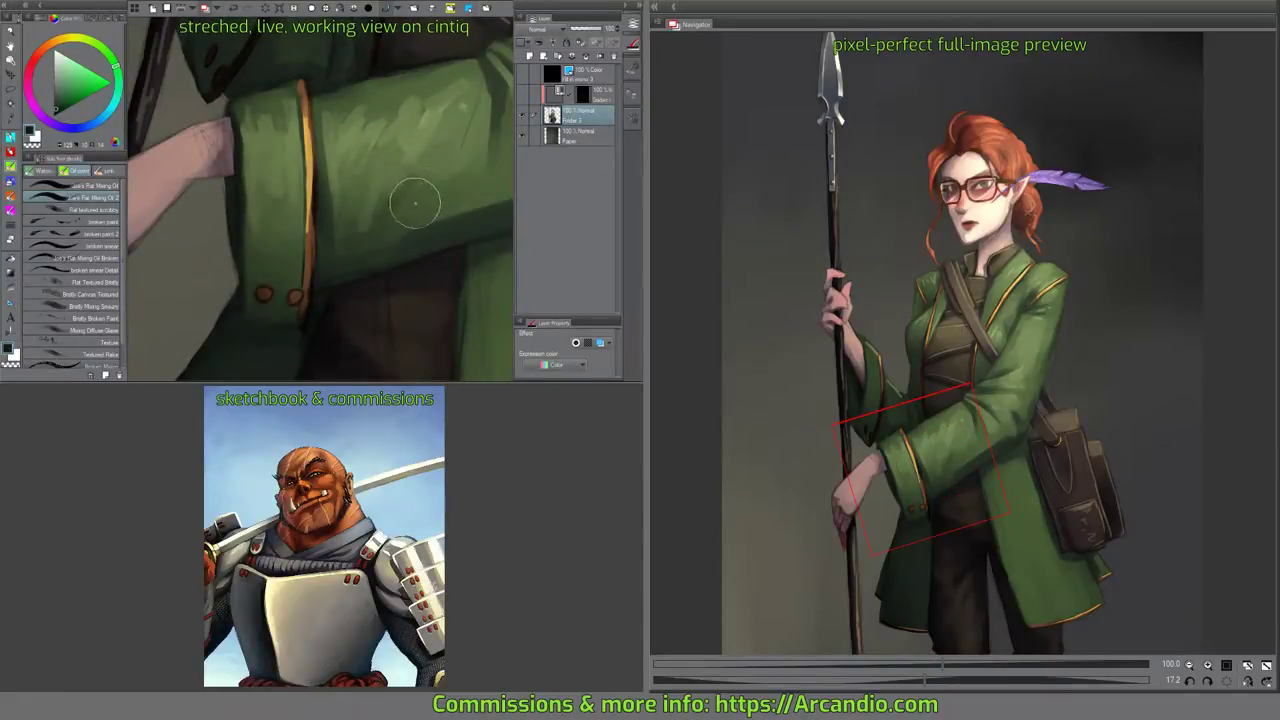
pyautogui.keyDown('alt'); pyautogui.click(425, 200); pyautogui.keyUp('alt')
pyautogui.moveTo(408, 200); pyautogui.dragTo(388, 202)
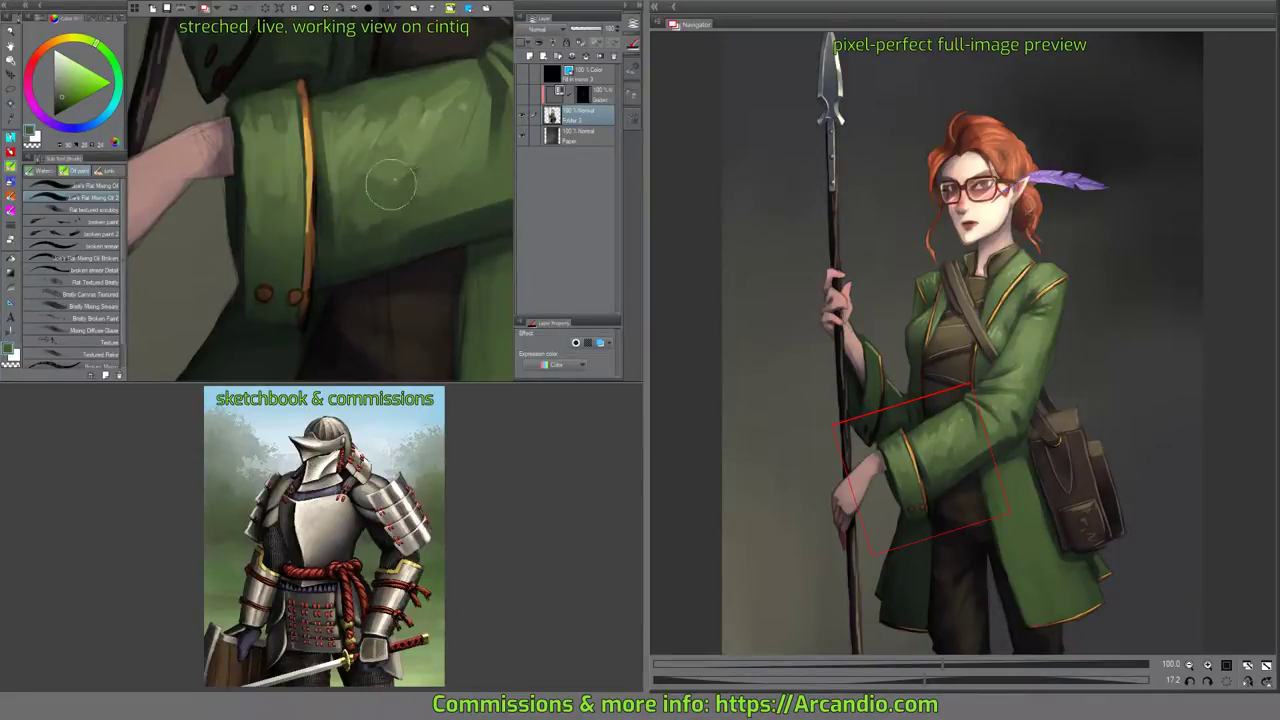
pyautogui.moveTo(438, 176); pyautogui.dragTo(366, 214)
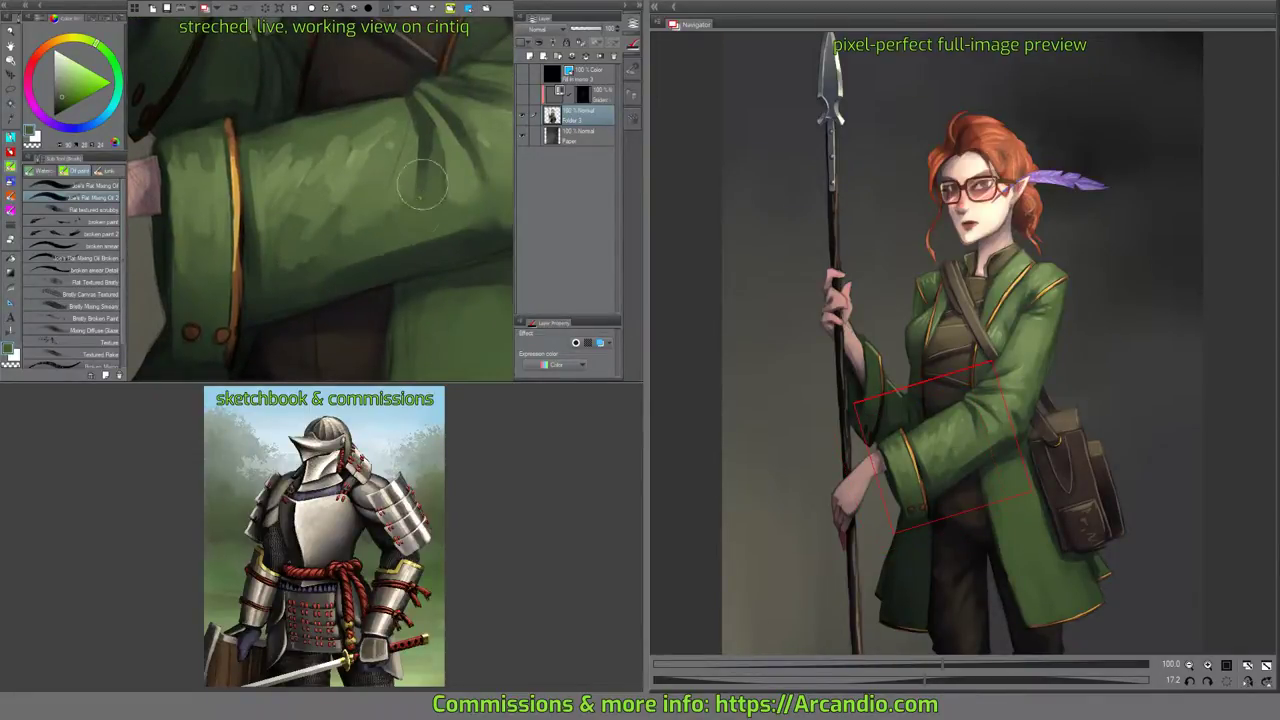
pyautogui.moveTo(407, 125); pyautogui.dragTo(346, 244)
pyautogui.moveTo(457, 201); pyautogui.dragTo(354, 210)
pyautogui.scroll(4, 361, 176)
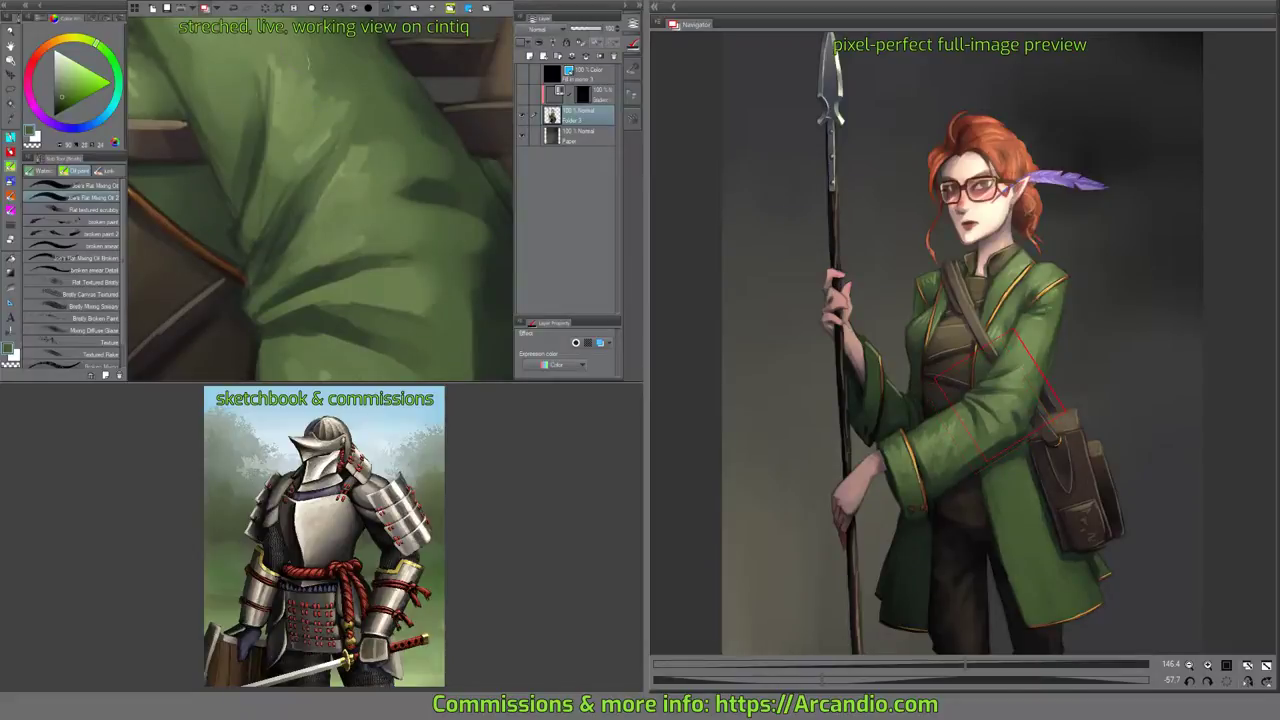
# Build up soft light green highlights on the near upper sleeve between the elbow folds and the armpit.
pyautogui.moveTo(308, 64); pyautogui.dragTo(338, 66)
pyautogui.moveTo(352, 155); pyautogui.dragTo(362, 209)
pyautogui.moveTo(374, 129); pyautogui.dragTo(393, 149)
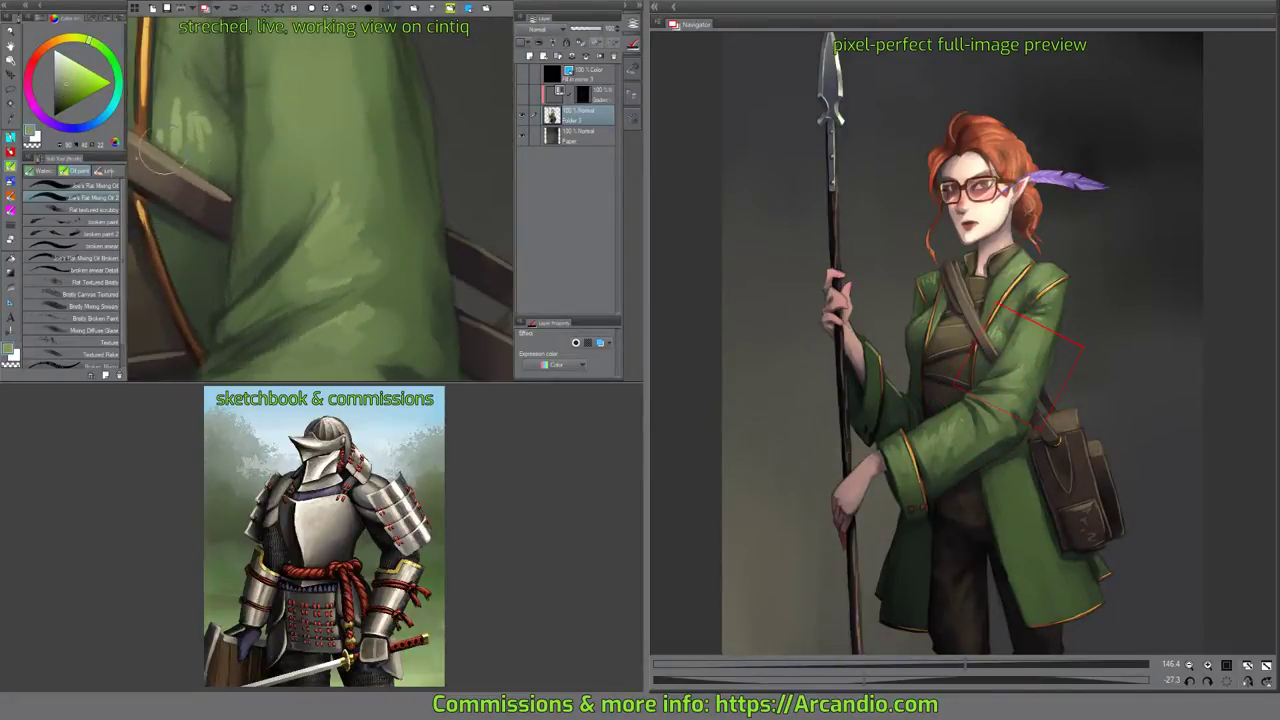
pyautogui.press(',')
pyautogui.moveTo(274, 86); pyautogui.dragTo(294, 208)
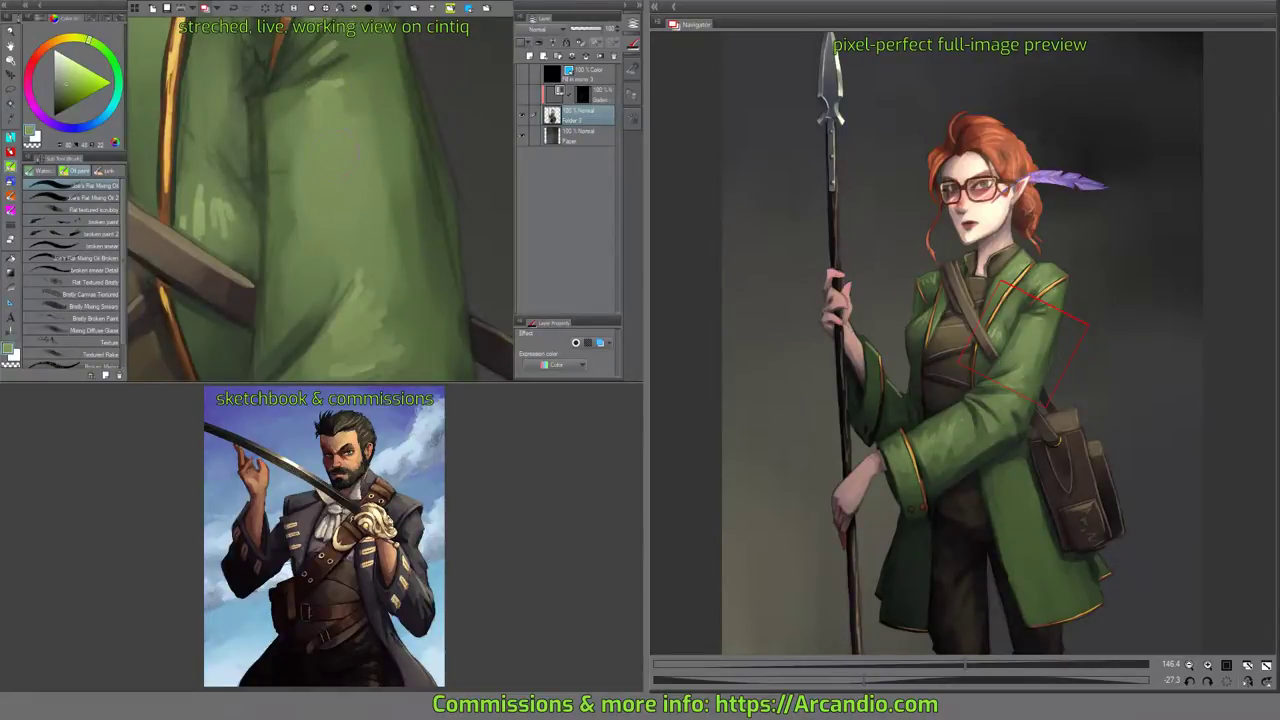
pyautogui.moveTo(375, 208); pyautogui.dragTo(379, 191)
pyautogui.moveTo(336, 232); pyautogui.dragTo(312, 277)
pyautogui.moveTo(354, 212); pyautogui.dragTo(370, 135)
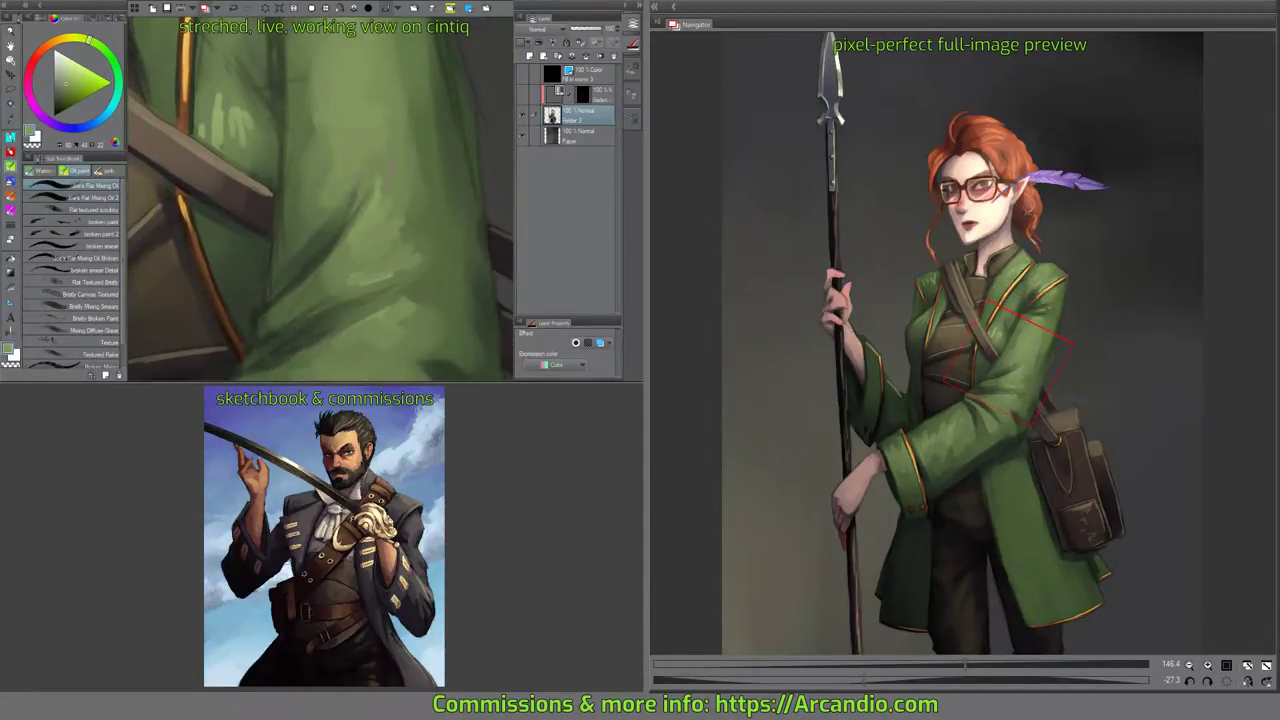
pyautogui.moveTo(320, 228)
pyautogui.mouseDown()
pyautogui.moveTo(358, 188)
pyautogui.moveTo(307, 238)
pyautogui.moveTo(341, 206)
pyautogui.mouseUp()
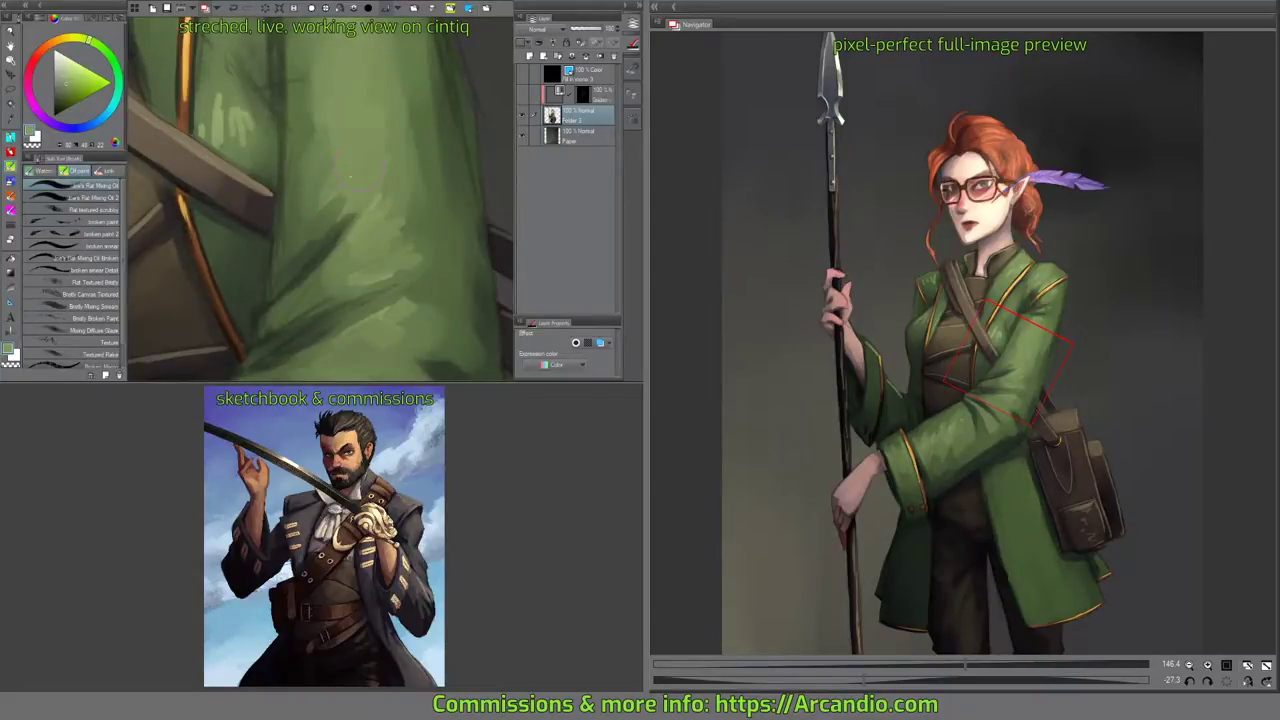
# Shape the folds radiating from the near armpit with light green strokes just below the shoulder trim.
pyautogui.moveTo(370, 89)
pyautogui.mouseDown()
pyautogui.moveTo(370, 188)
pyautogui.moveTo(410, 139)
pyautogui.moveTo(414, 150)
pyautogui.mouseUp()
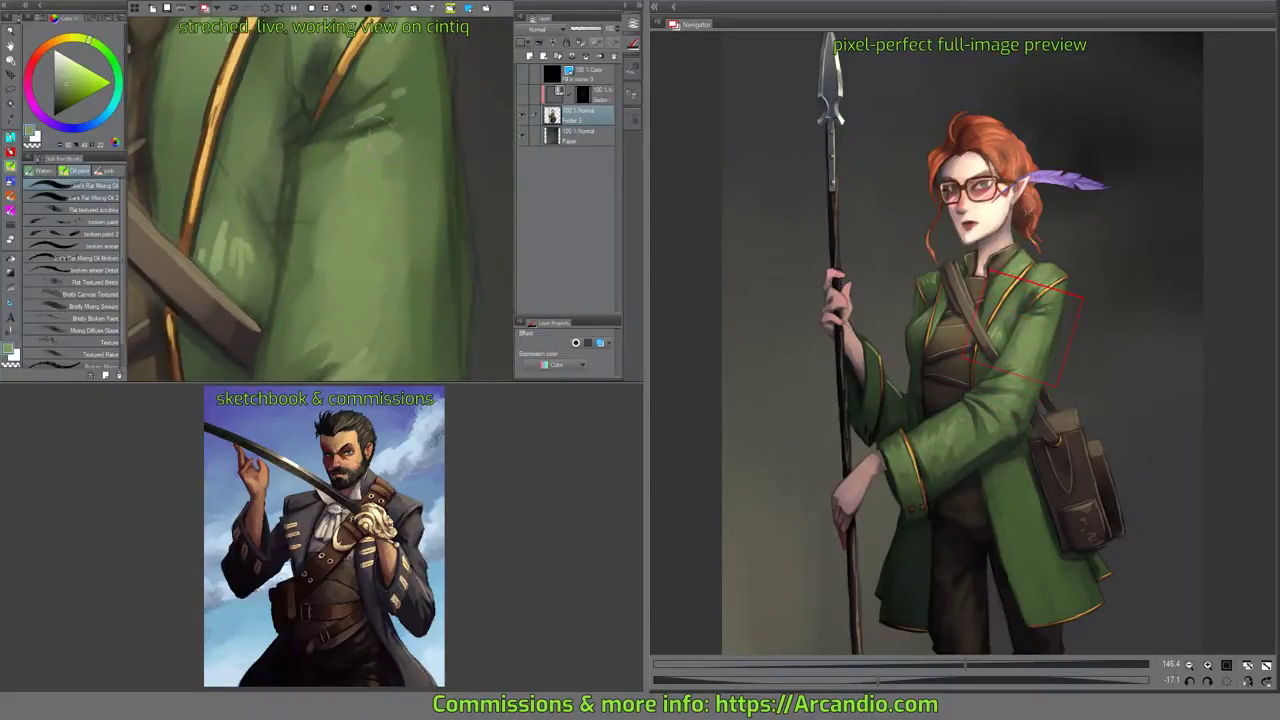
pyautogui.moveTo(360, 118)
pyautogui.mouseDown()
pyautogui.moveTo(407, 94)
pyautogui.moveTo(378, 160)
pyautogui.moveTo(422, 139)
pyautogui.mouseUp()
pyautogui.moveTo(354, 183)
pyautogui.mouseDown()
pyautogui.moveTo(439, 122)
pyautogui.moveTo(389, 191)
pyautogui.moveTo(342, 197)
pyautogui.mouseUp()
pyautogui.moveTo(430, 192); pyautogui.dragTo(420, 164)
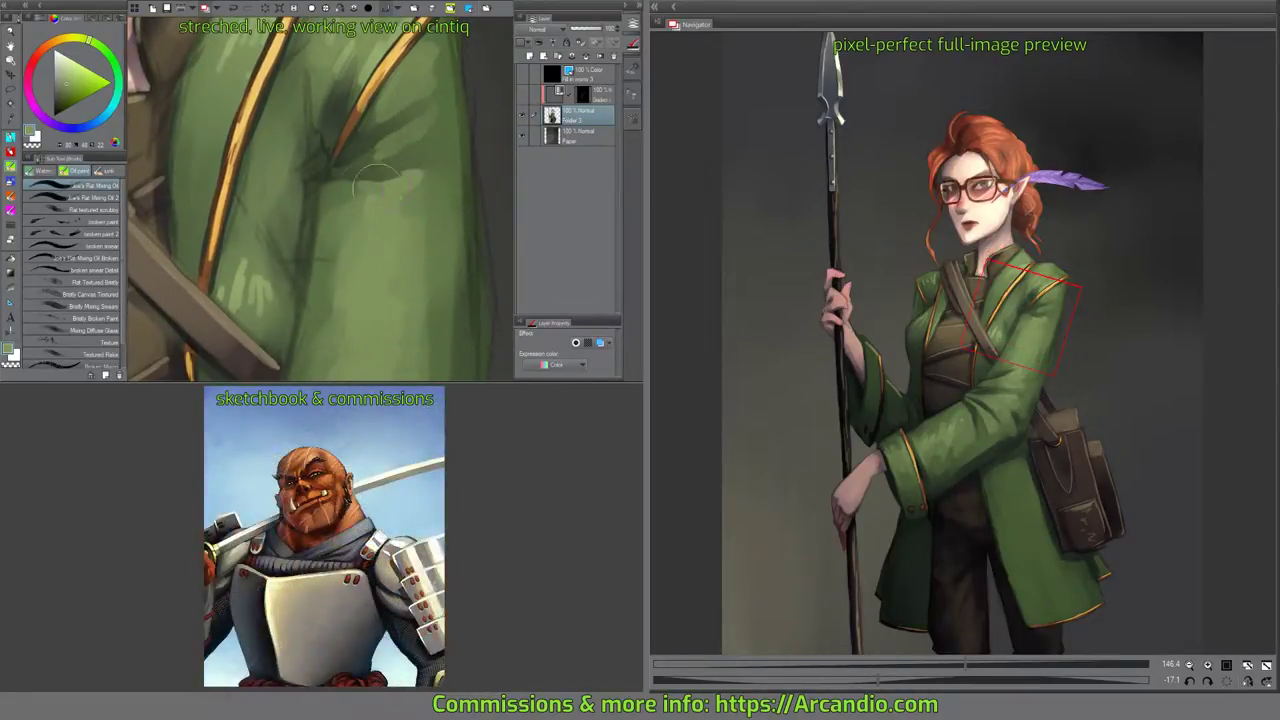
pyautogui.moveTo(338, 190)
pyautogui.mouseDown()
pyautogui.moveTo(362, 212)
pyautogui.moveTo(344, 216)
pyautogui.mouseUp()
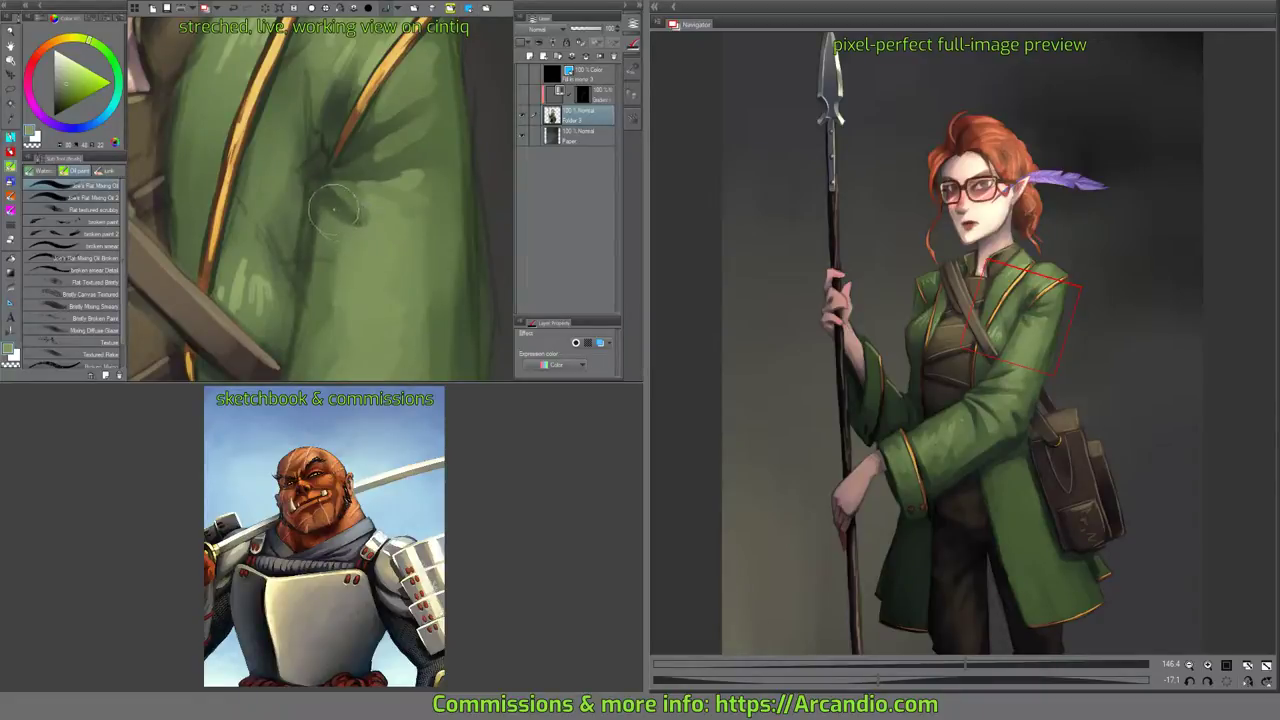
pyautogui.moveTo(425, 115)
pyautogui.mouseDown()
pyautogui.moveTo(400, 214)
pyautogui.moveTo(404, 183)
pyautogui.moveTo(338, 160)
pyautogui.moveTo(305, 220)
pyautogui.moveTo(315, 160)
pyautogui.moveTo(275, 257)
pyautogui.moveTo(298, 223)
pyautogui.mouseUp()
pyautogui.moveTo(415, 169)
pyautogui.mouseDown()
pyautogui.moveTo(388, 213)
pyautogui.moveTo(371, 217)
pyautogui.moveTo(385, 181)
pyautogui.moveTo(355, 185)
pyautogui.mouseUp()
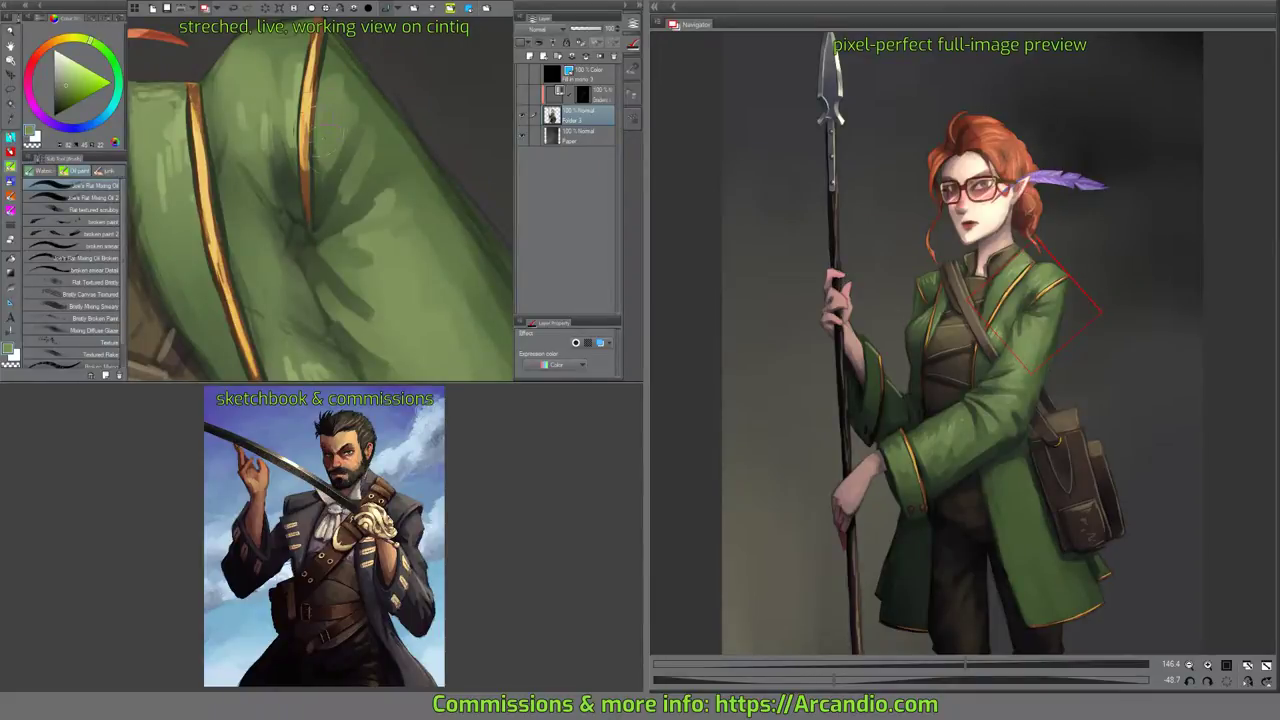
# Add light green highlights to the near shoulder and the coat lapel on both sides of the gold trim.
pyautogui.moveTo(282, 98); pyautogui.dragTo(272, 54)
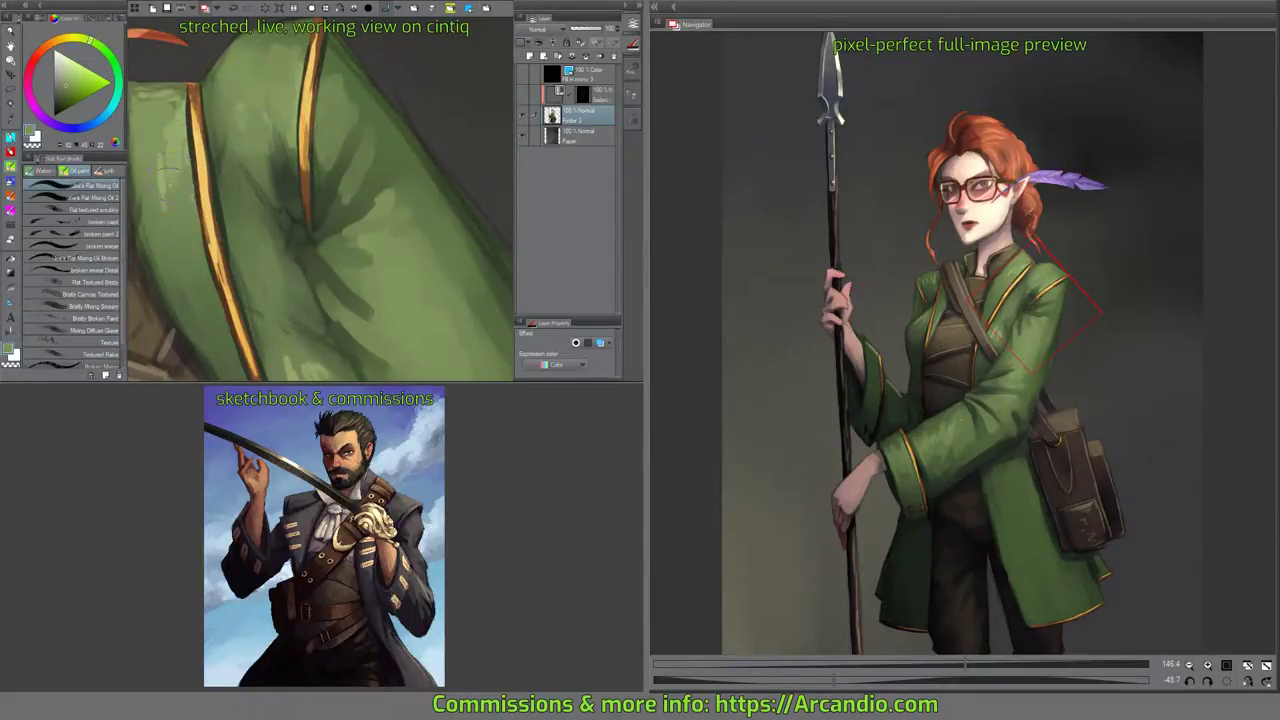
pyautogui.moveTo(169, 189); pyautogui.dragTo(227, 232)
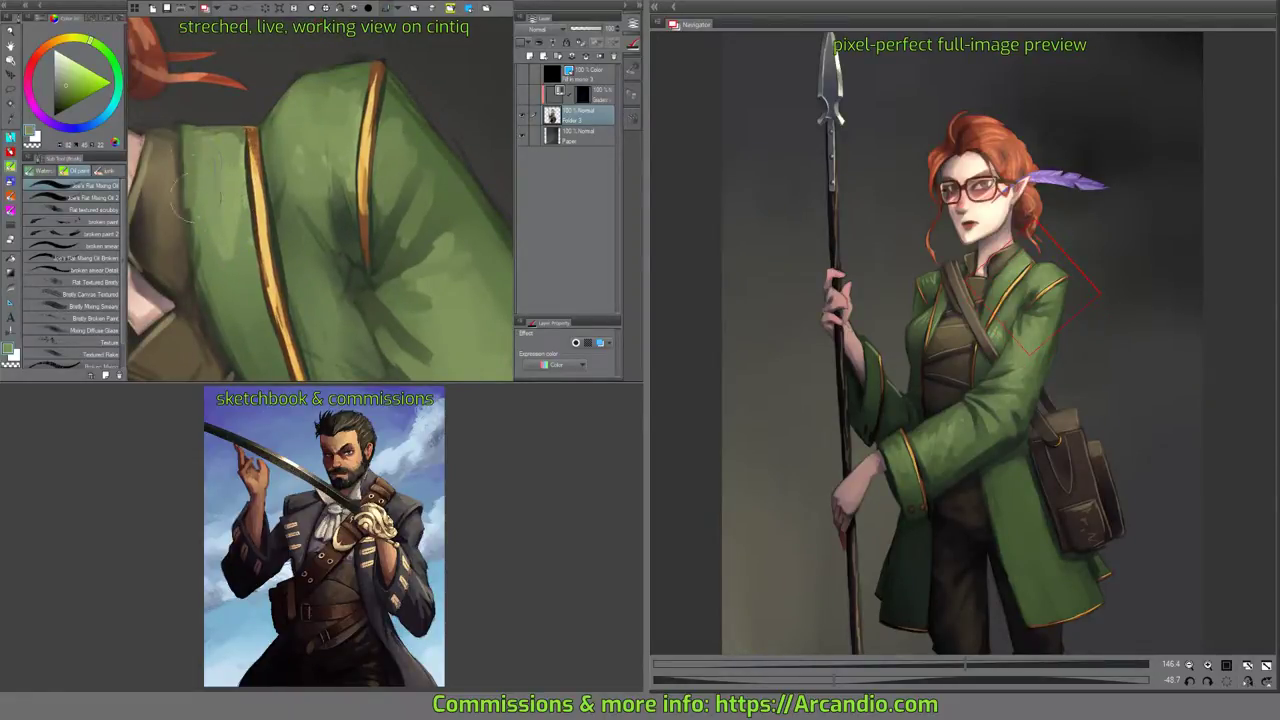
pyautogui.moveTo(253, 117); pyautogui.dragTo(330, 95)
pyautogui.moveTo(286, 187); pyautogui.dragTo(343, 161)
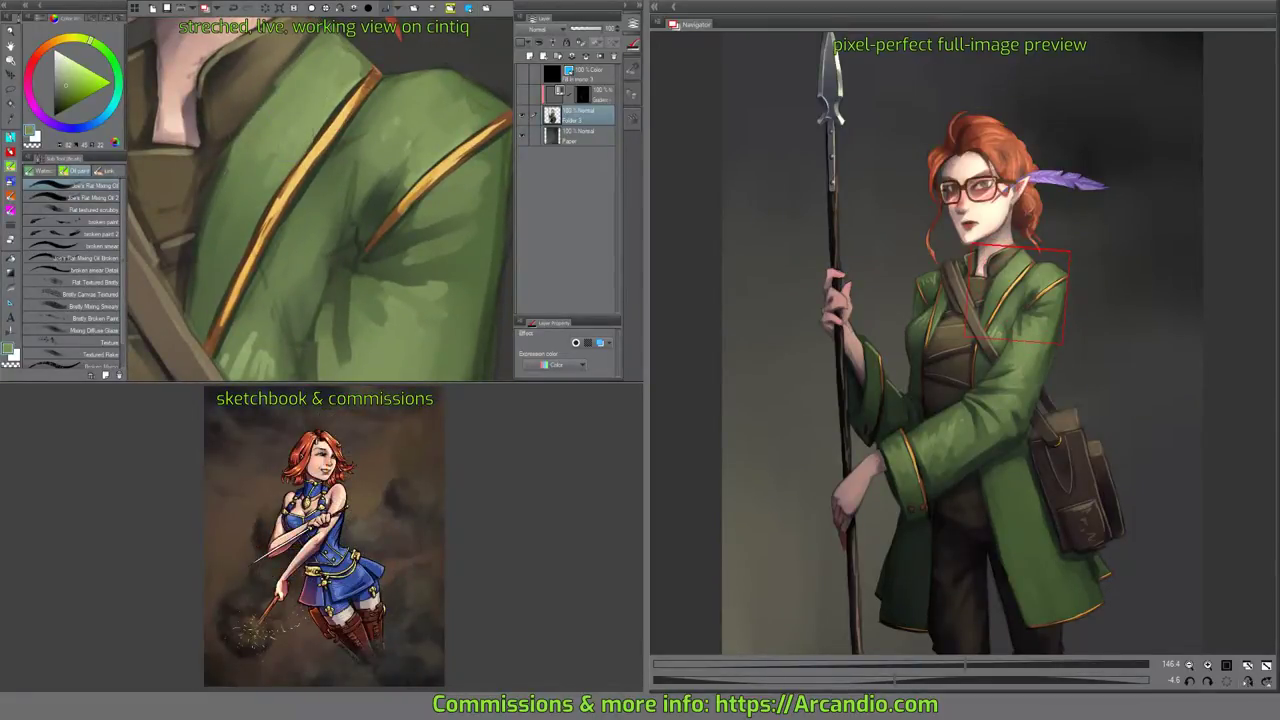
pyautogui.moveTo(345, 90); pyautogui.dragTo(425, 174)
pyautogui.moveTo(214, 167); pyautogui.dragTo(303, 150)
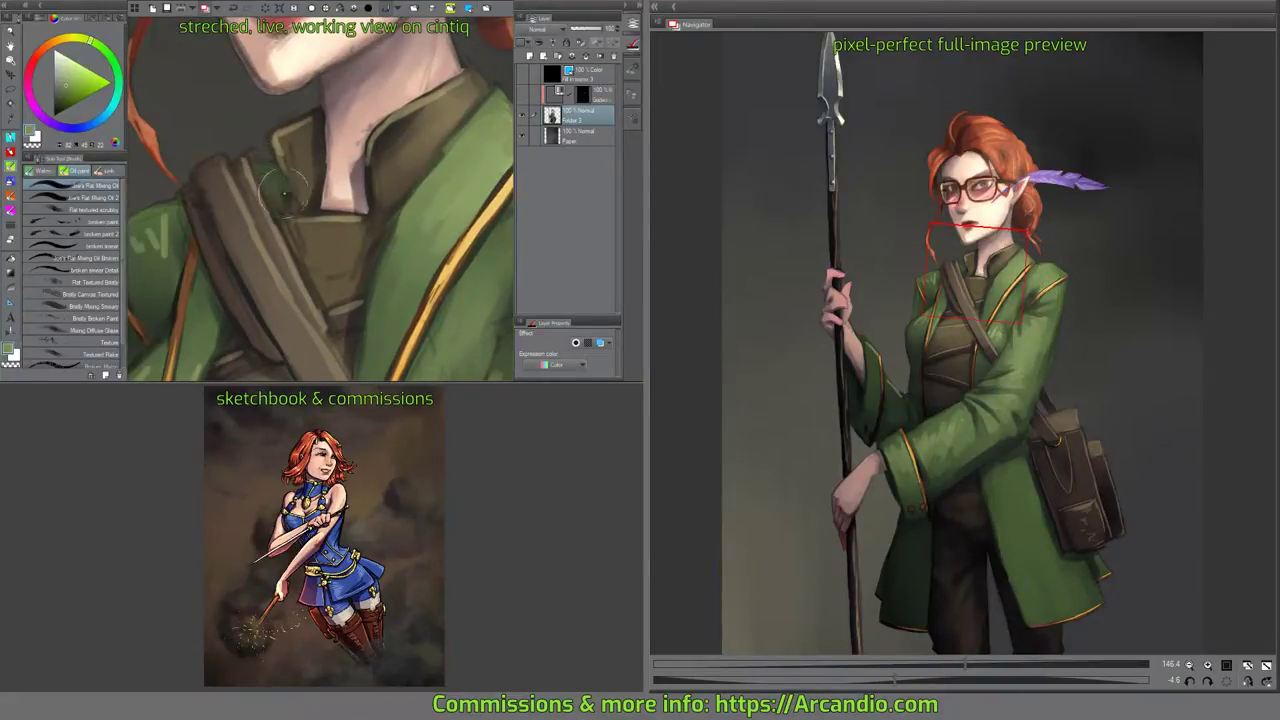
# Paint light green highlights on the far lapel between its gold trim and the chest strap.
pyautogui.moveTo(300, 212); pyautogui.dragTo(380, 105)
pyautogui.moveTo(254, 161)
pyautogui.mouseDown()
pyautogui.moveTo(292, 111)
pyautogui.moveTo(260, 130)
pyautogui.moveTo(246, 98)
pyautogui.moveTo(263, 90)
pyautogui.moveTo(281, 111)
pyautogui.moveTo(280, 54)
pyautogui.moveTo(282, 90)
pyautogui.moveTo(293, 55)
pyautogui.moveTo(292, 90)
pyautogui.mouseUp()
pyautogui.moveTo(326, 174); pyautogui.dragTo(325, 150)
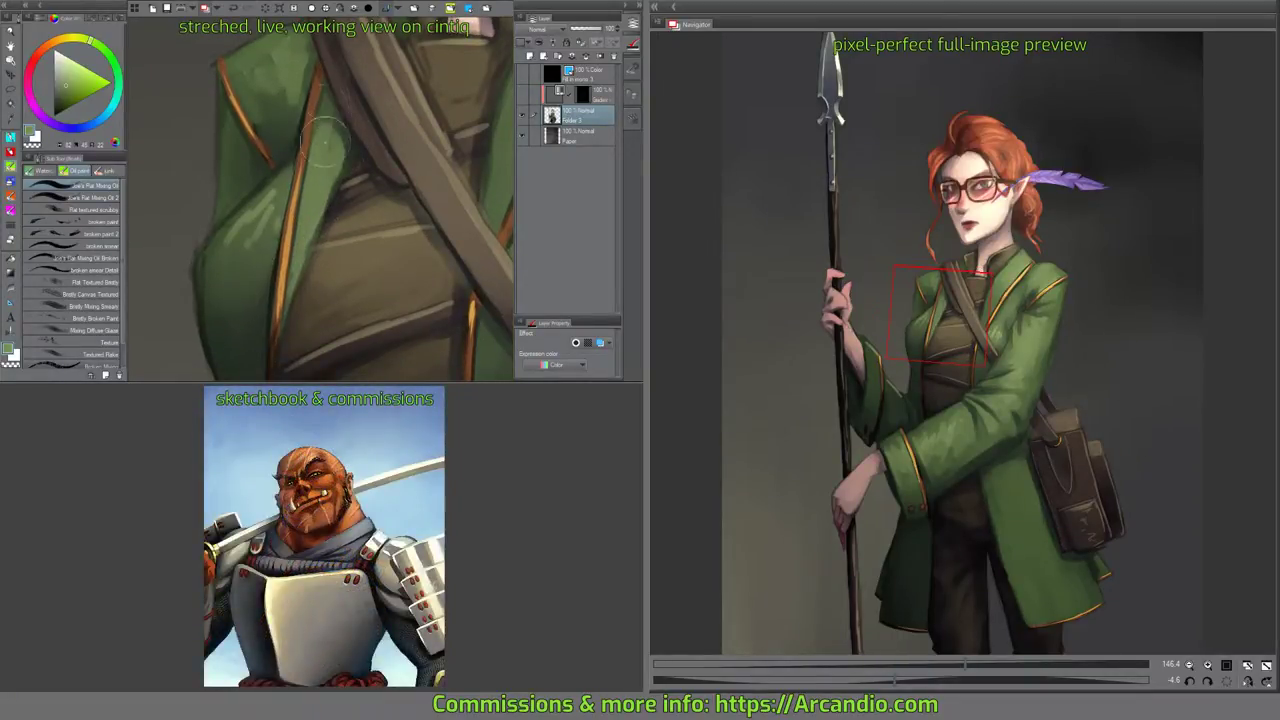
pyautogui.scroll(4, 345, 147)
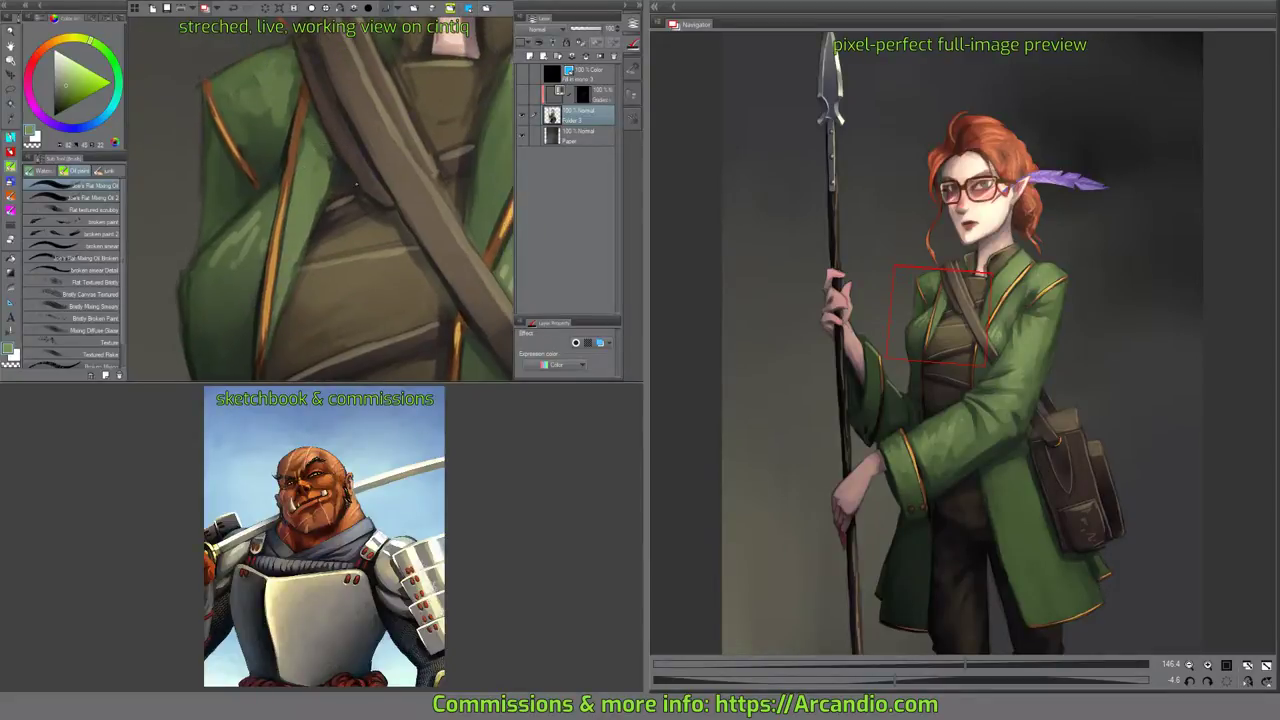
pyautogui.scroll(1, 320, 147)
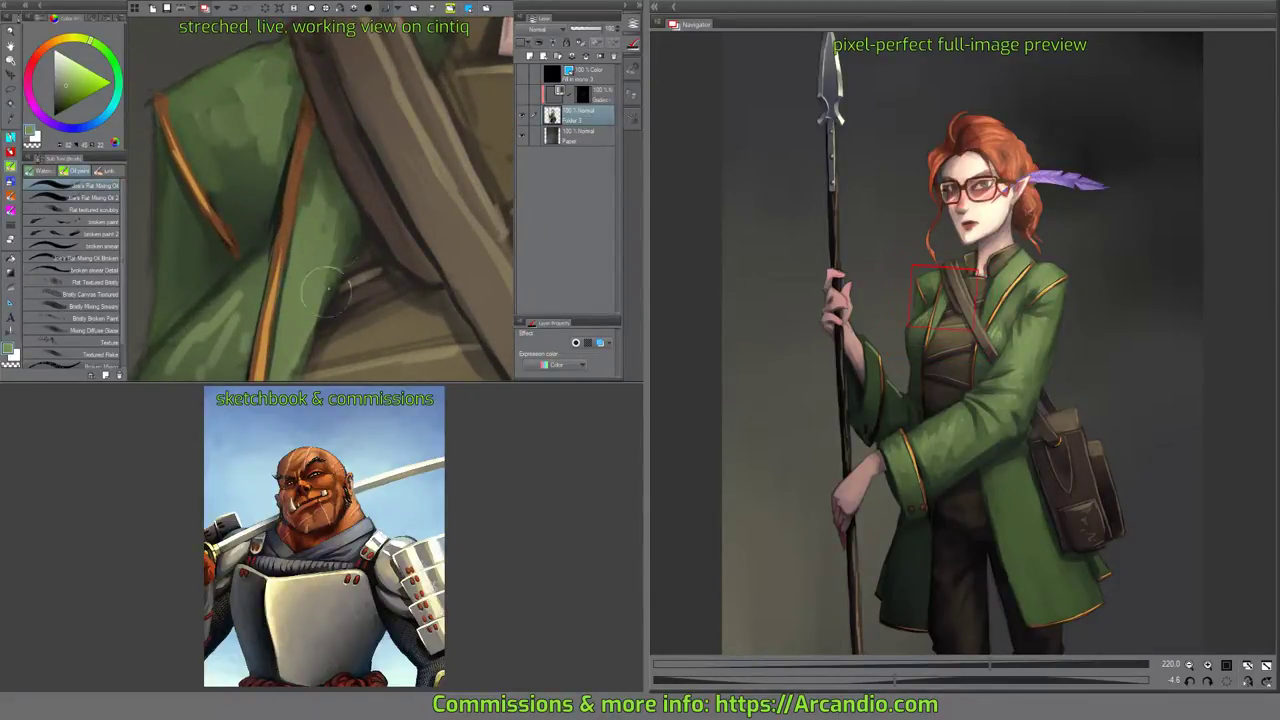
pyautogui.moveTo(315, 338); pyautogui.dragTo(338, 226)
pyautogui.moveTo(254, 195); pyautogui.dragTo(293, 132)
pyautogui.scroll(-4, 292, 135)
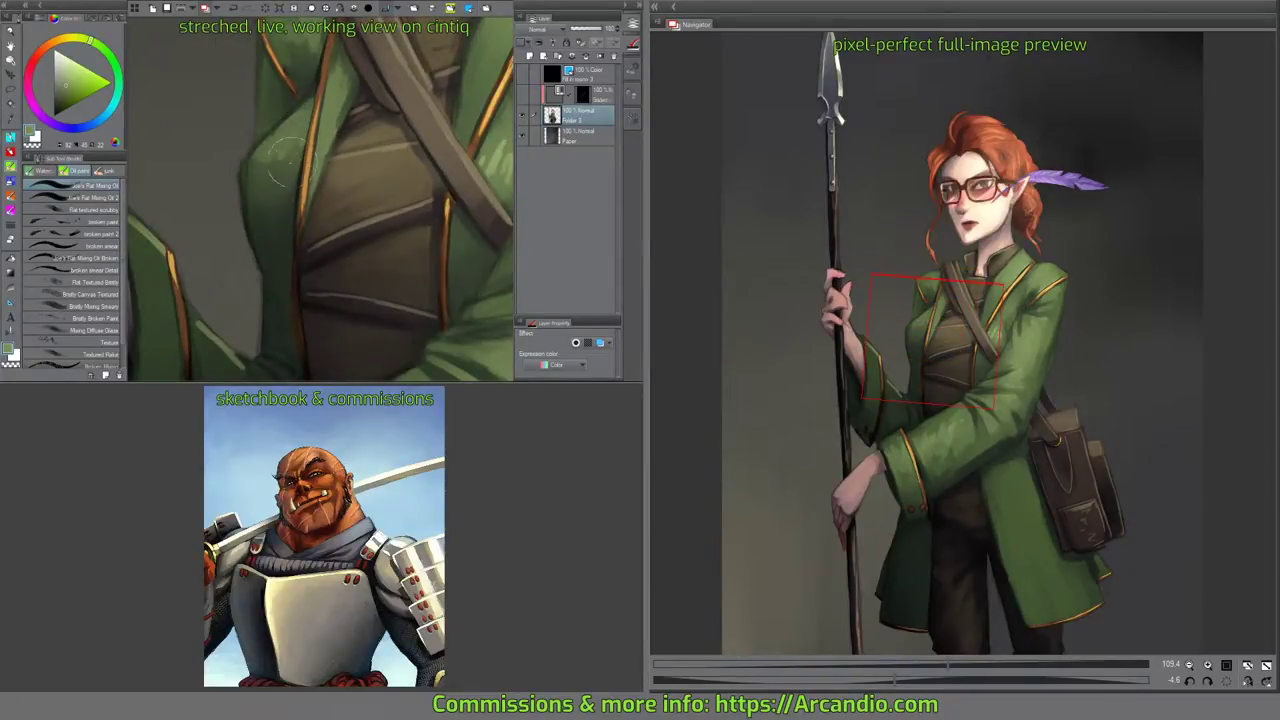
# Lighten the near chest panel between the strap, the gold trim and the sleeve with soft green strokes.
pyautogui.moveTo(371, 161); pyautogui.dragTo(312, 229)
pyautogui.moveTo(490, 199); pyautogui.dragTo(378, 222)
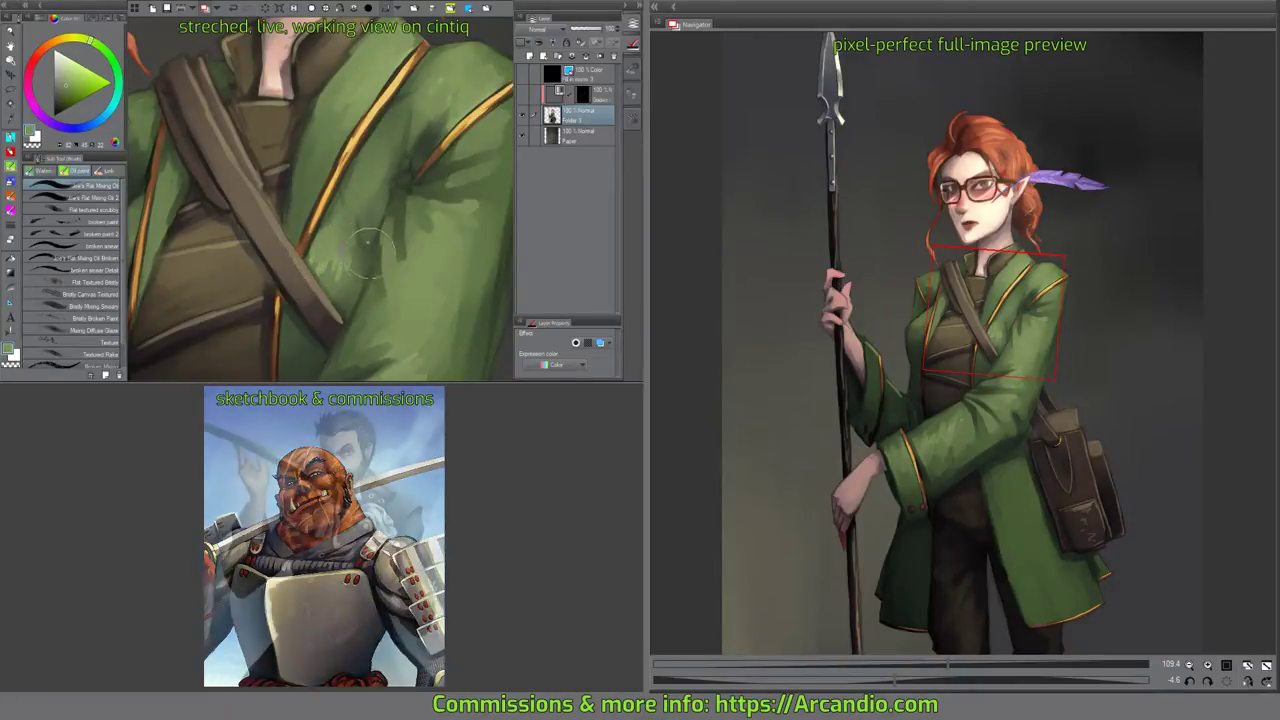
pyautogui.scroll(-2, 340, 220)
pyautogui.moveTo(346, 227); pyautogui.dragTo(328, 221)
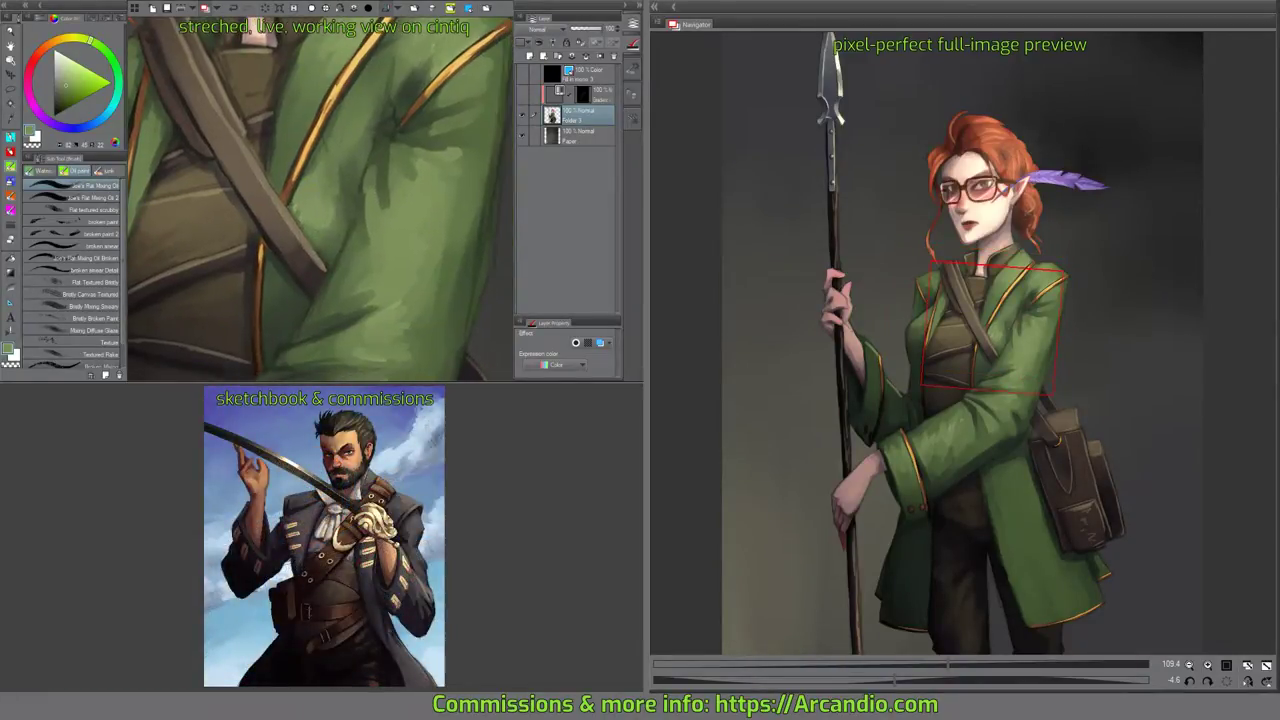
pyautogui.moveTo(366, 260)
pyautogui.mouseDown()
pyautogui.moveTo(354, 226)
pyautogui.moveTo(371, 177)
pyautogui.moveTo(331, 200)
pyautogui.mouseUp()
pyautogui.moveTo(363, 107); pyautogui.dragTo(355, 121)
pyautogui.scroll(3, 345, 185)
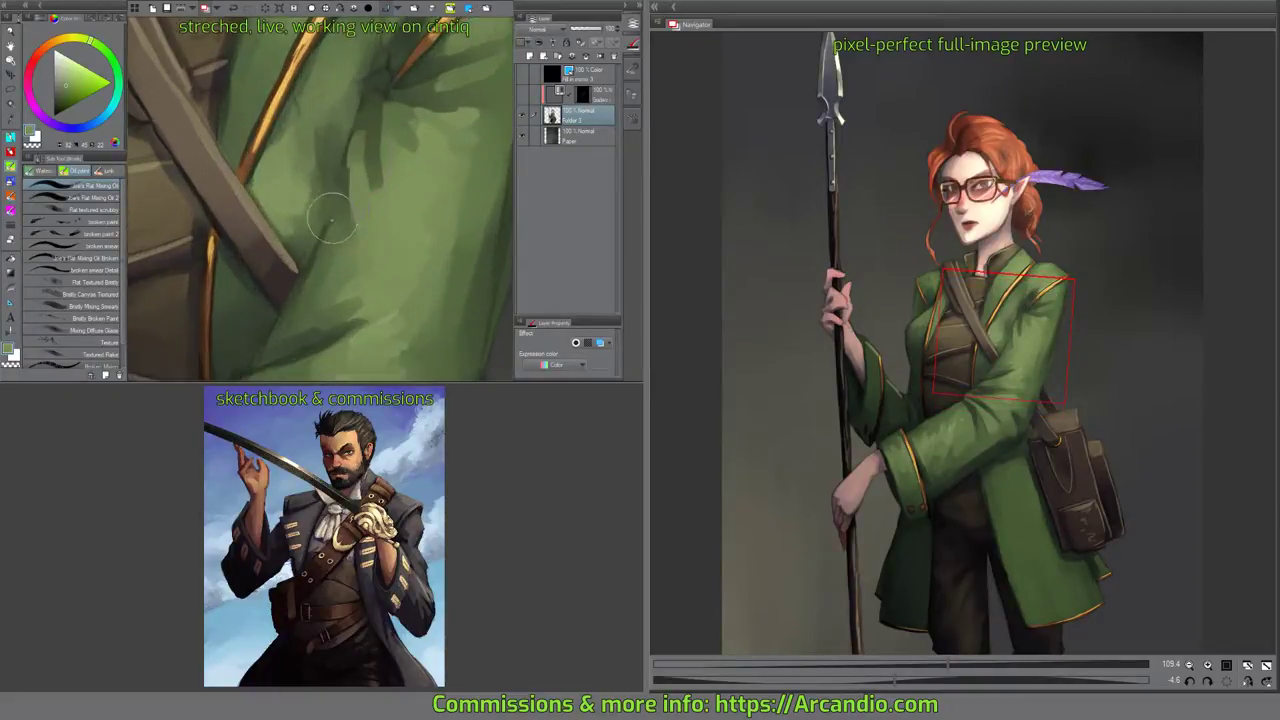
# Shade the fold between the strap's lower end and the armpit with a darker green.
pyautogui.press('m')
pyautogui.press('b')
pyautogui.scroll(1, 328, 226)
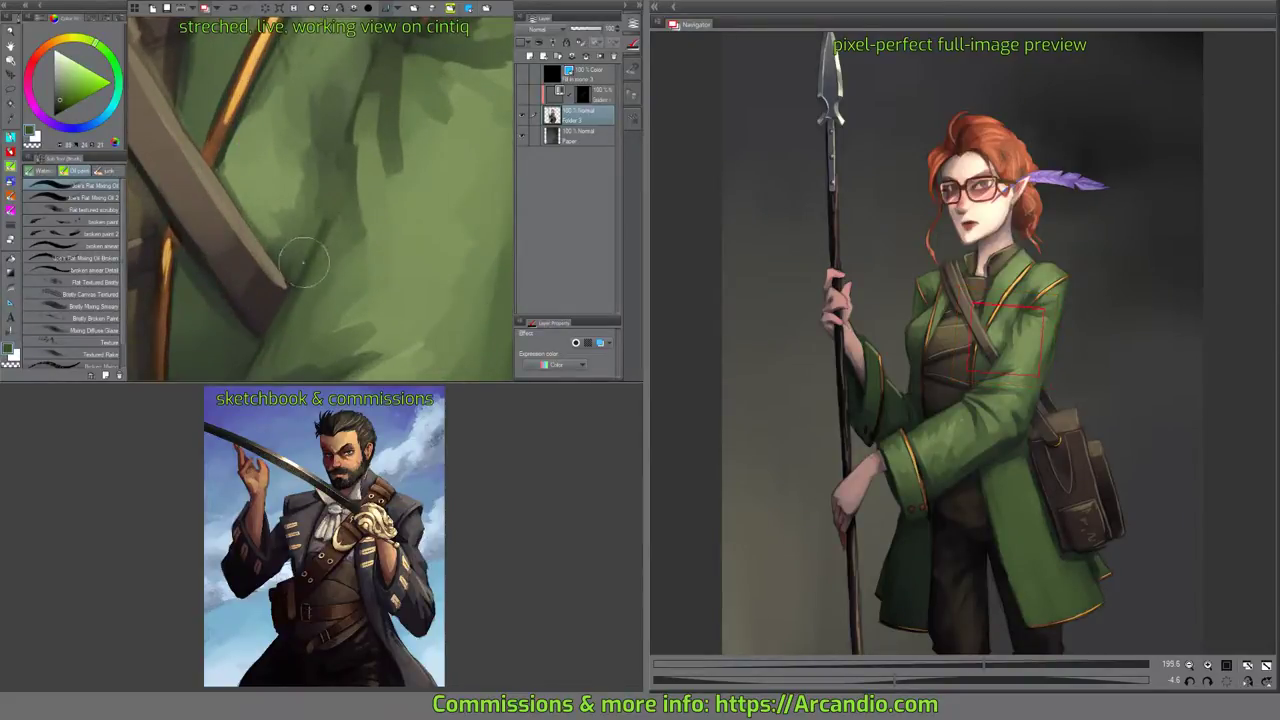
pyautogui.moveTo(337, 150); pyautogui.dragTo(346, 134)
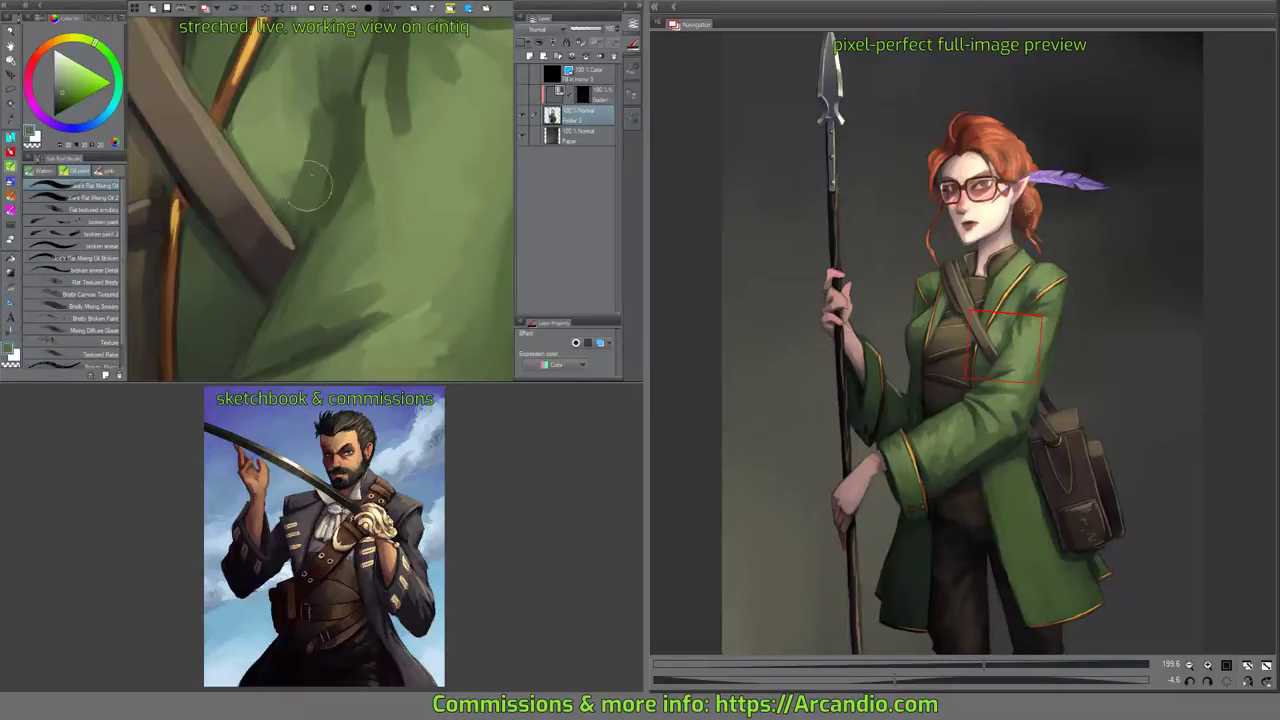
pyautogui.moveTo(308, 185)
pyautogui.mouseDown()
pyautogui.moveTo(347, 150)
pyautogui.moveTo(366, 223)
pyautogui.moveTo(364, 160)
pyautogui.moveTo(381, 173)
pyautogui.moveTo(337, 200)
pyautogui.mouseUp()
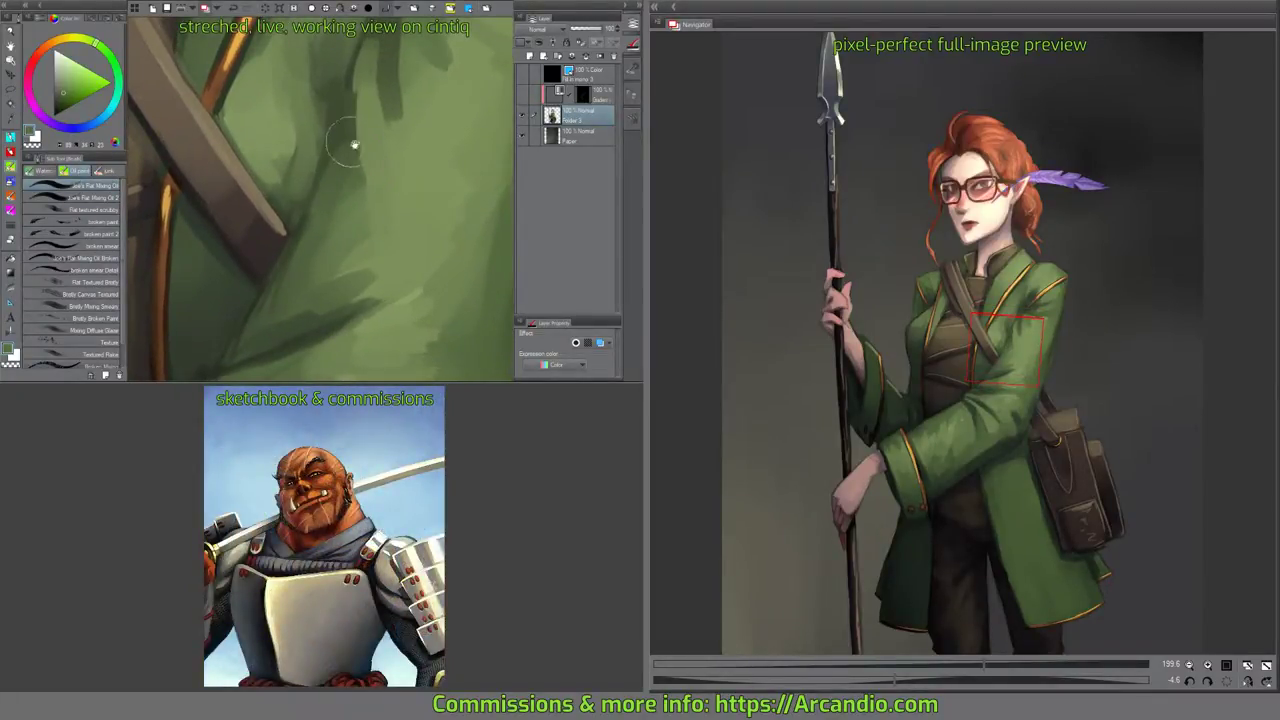
# Refine the sleeve folds and the shadowed green area below the strap's lower end with sampled dark tones.
pyautogui.moveTo(355, 145); pyautogui.dragTo(390, 40)
pyautogui.hotkey('ctrl', '-')
pyautogui.moveTo(350, 158); pyautogui.dragTo(391, 165)
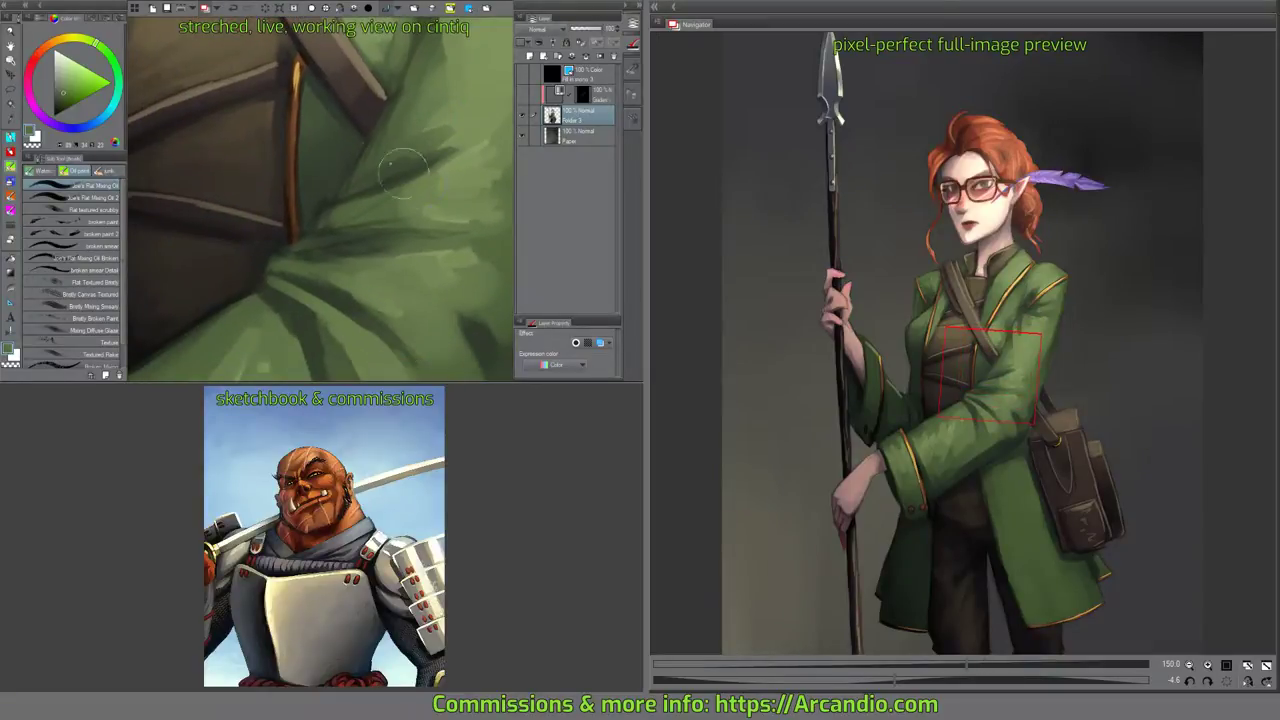
pyautogui.moveTo(386, 115)
pyautogui.mouseDown()
pyautogui.moveTo(361, 213)
pyautogui.moveTo(392, 180)
pyautogui.moveTo(372, 190)
pyautogui.mouseUp()
pyautogui.scroll(3, 366, 204)
pyautogui.keyDown('alt'); pyautogui.click(356, 197); pyautogui.keyUp('alt')
pyautogui.scroll(4, 357, 206)
pyautogui.moveTo(366, 245); pyautogui.dragTo(372, 209)
pyautogui.moveTo(372, 200); pyautogui.dragTo(375, 217)
pyautogui.scroll(-3, 362, 212)
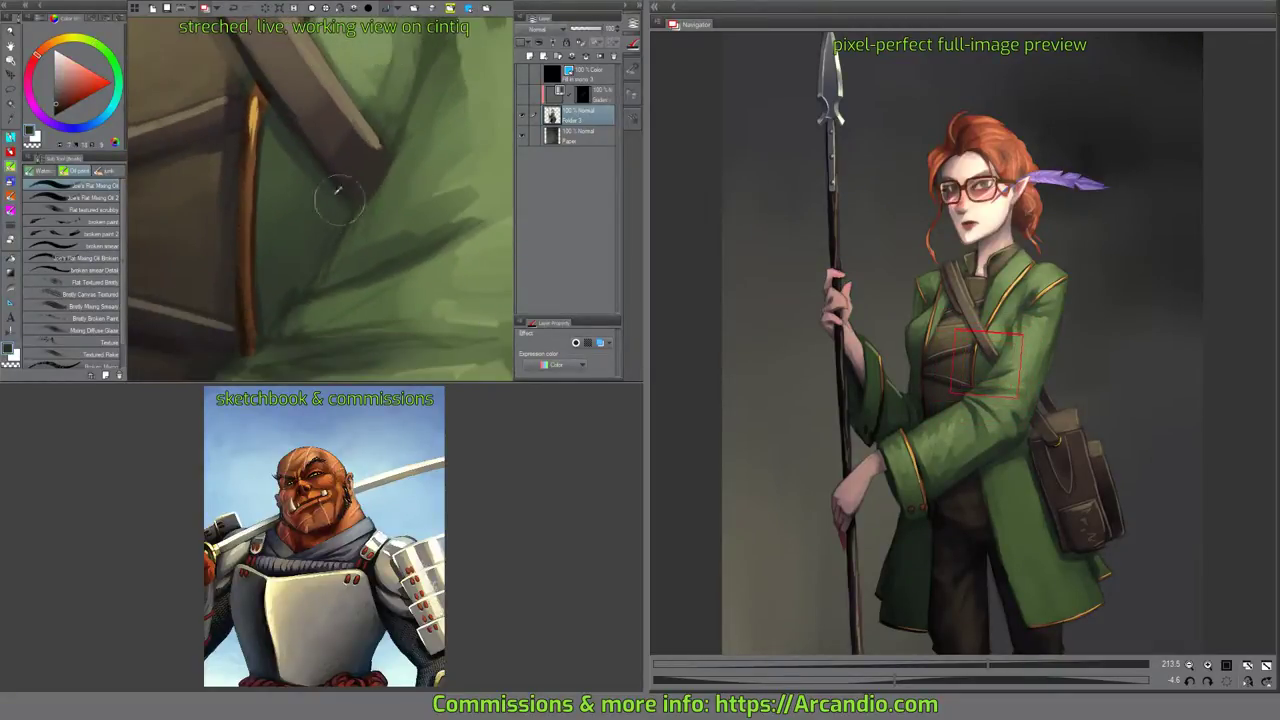
# Define the shadow along the strap's lower edge and tip with the pen and sampled dark greens.
pyautogui.keyDown('alt'); pyautogui.click(303, 168); pyautogui.keyUp('alt')
pyautogui.scroll(3, 360, 189)
pyautogui.press('p')
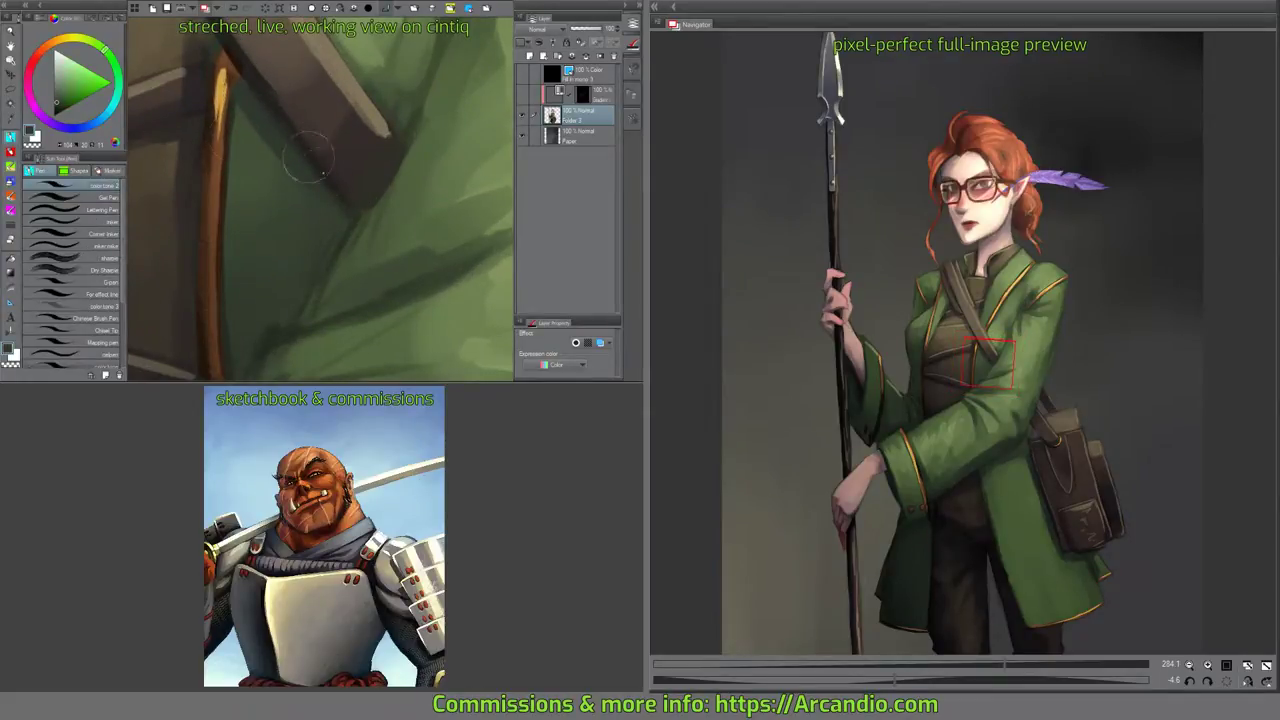
pyautogui.moveTo(333, 201)
pyautogui.mouseDown()
pyautogui.moveTo(248, 90)
pyautogui.moveTo(233, 103)
pyautogui.moveTo(280, 126)
pyautogui.moveTo(337, 206)
pyautogui.mouseUp()
pyautogui.keyDown('alt'); pyautogui.click(235, 103); pyautogui.keyUp('alt')
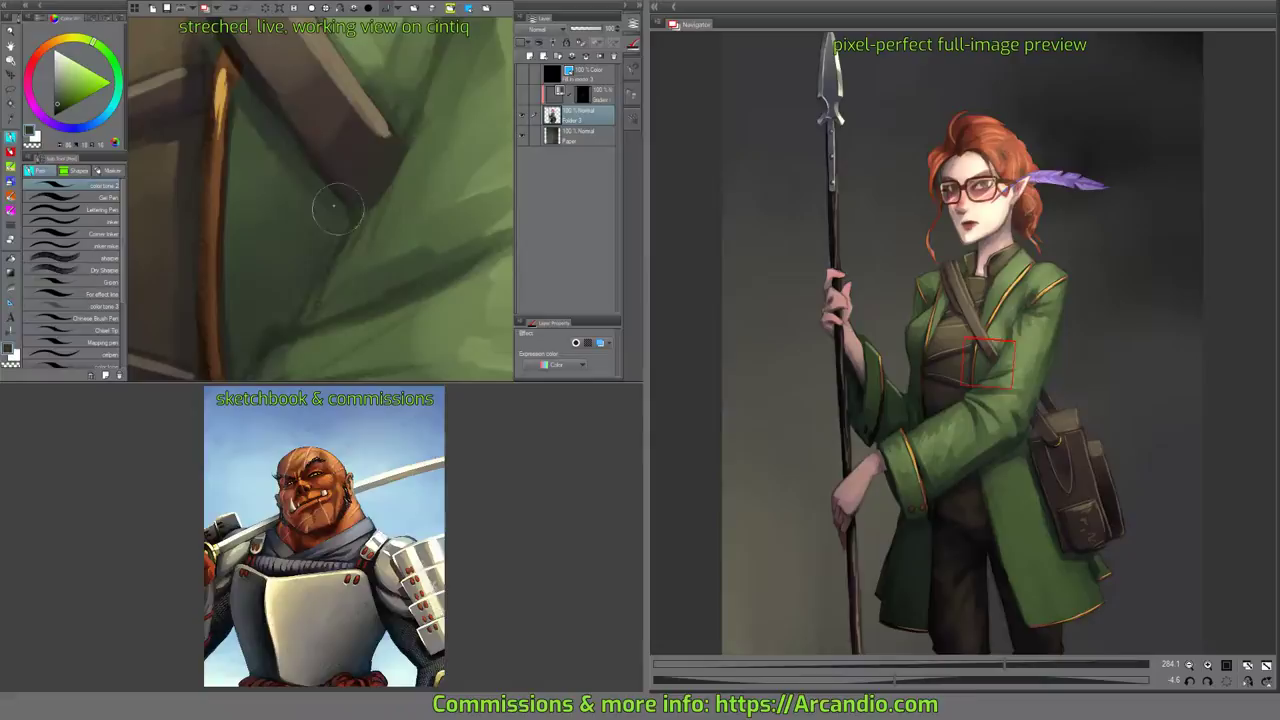
pyautogui.keyDown('alt'); pyautogui.click(230, 115); pyautogui.keyUp('alt')
pyautogui.moveTo(247, 90); pyautogui.dragTo(351, 219)
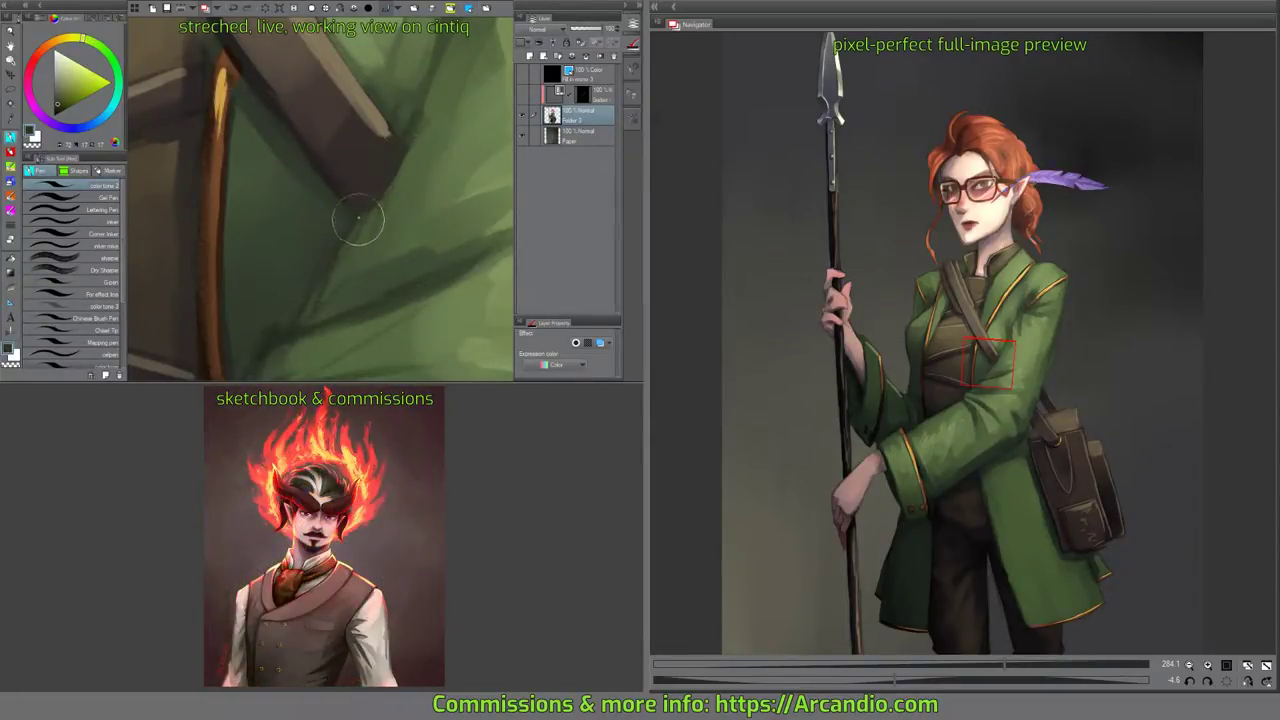
pyautogui.keyDown('alt'); pyautogui.click(276, 358); pyautogui.keyUp('alt')
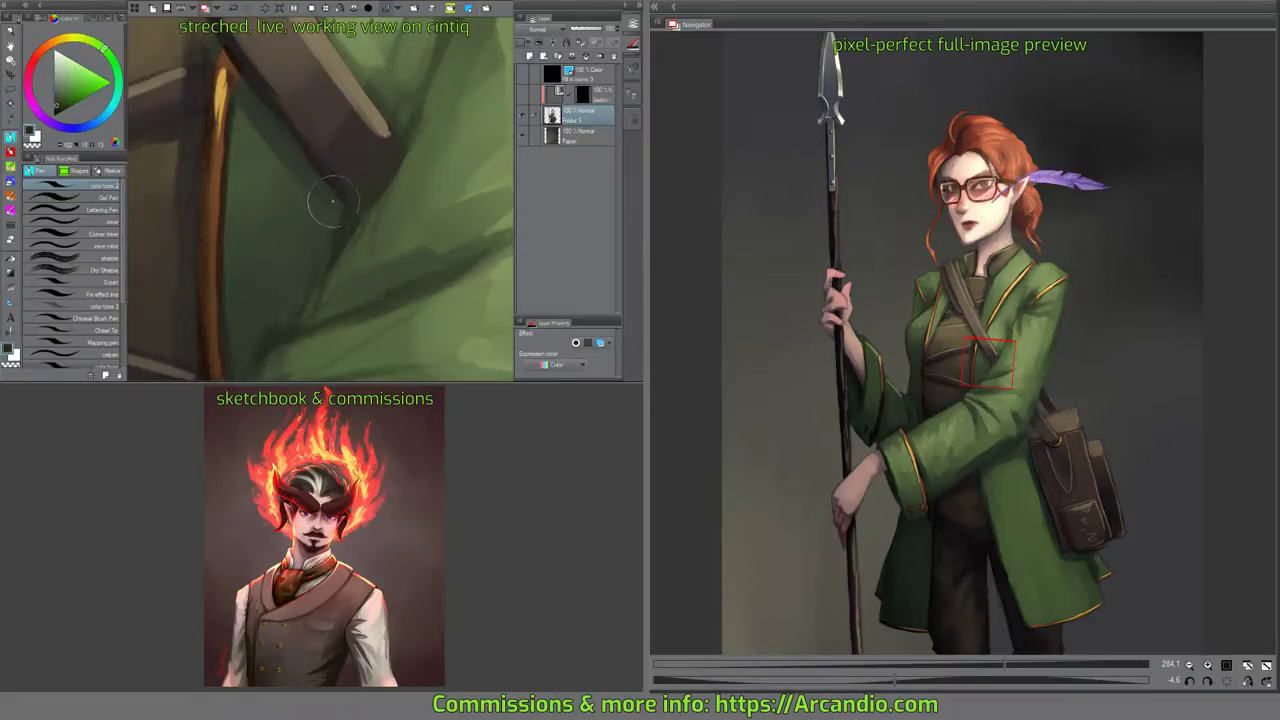
pyautogui.moveTo(341, 207); pyautogui.dragTo(325, 291)
# Draw a dark crease from the strap's tip up between the chest panel and the sleeve towards the armpit.
pyautogui.moveTo(420, 117); pyautogui.dragTo(393, 224)
pyautogui.moveTo(394, 200)
pyautogui.mouseDown()
pyautogui.moveTo(373, 222)
pyautogui.moveTo(399, 180)
pyautogui.mouseUp()
pyautogui.moveTo(390, 230); pyautogui.dragTo(406, 171)
pyautogui.moveTo(422, 126)
pyautogui.mouseDown()
pyautogui.moveTo(362, 243)
pyautogui.moveTo(394, 174)
pyautogui.mouseUp()
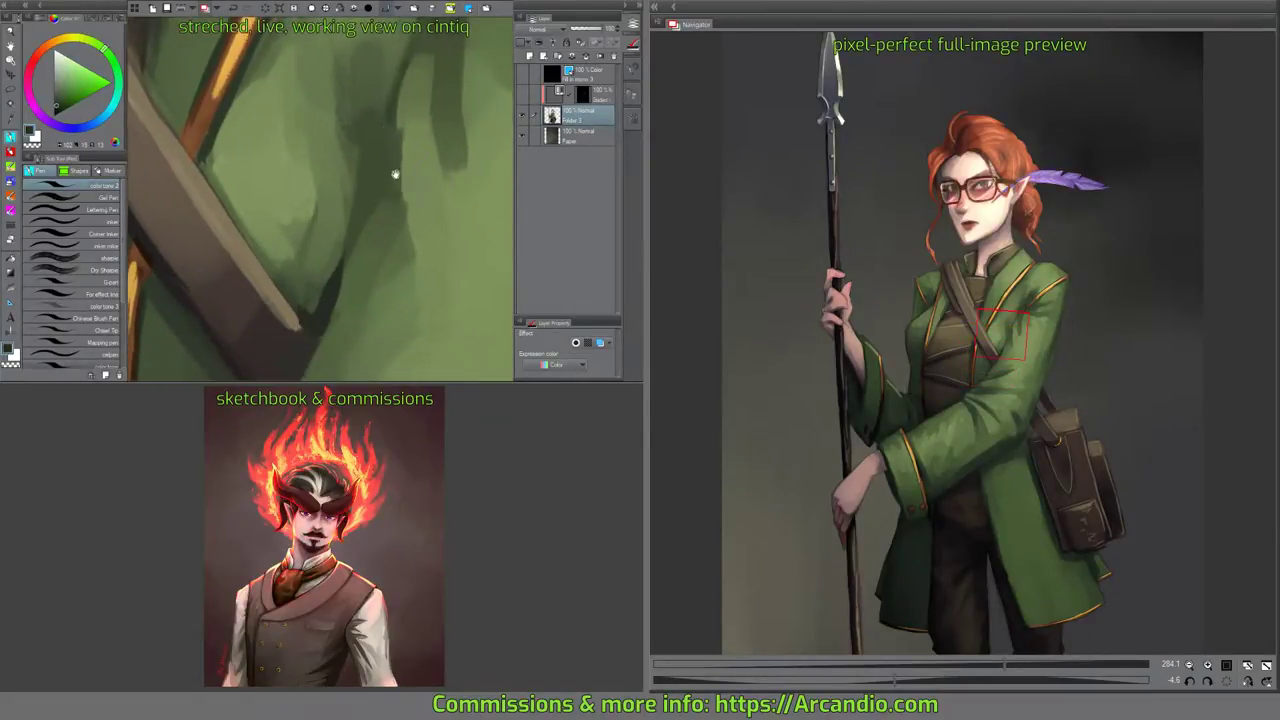
pyautogui.moveTo(377, 123); pyautogui.dragTo(369, 187)
pyautogui.moveTo(325, 290)
pyautogui.mouseDown()
pyautogui.moveTo(368, 230)
pyautogui.moveTo(391, 130)
pyautogui.mouseUp()
pyautogui.moveTo(385, 188); pyautogui.dragTo(386, 118)
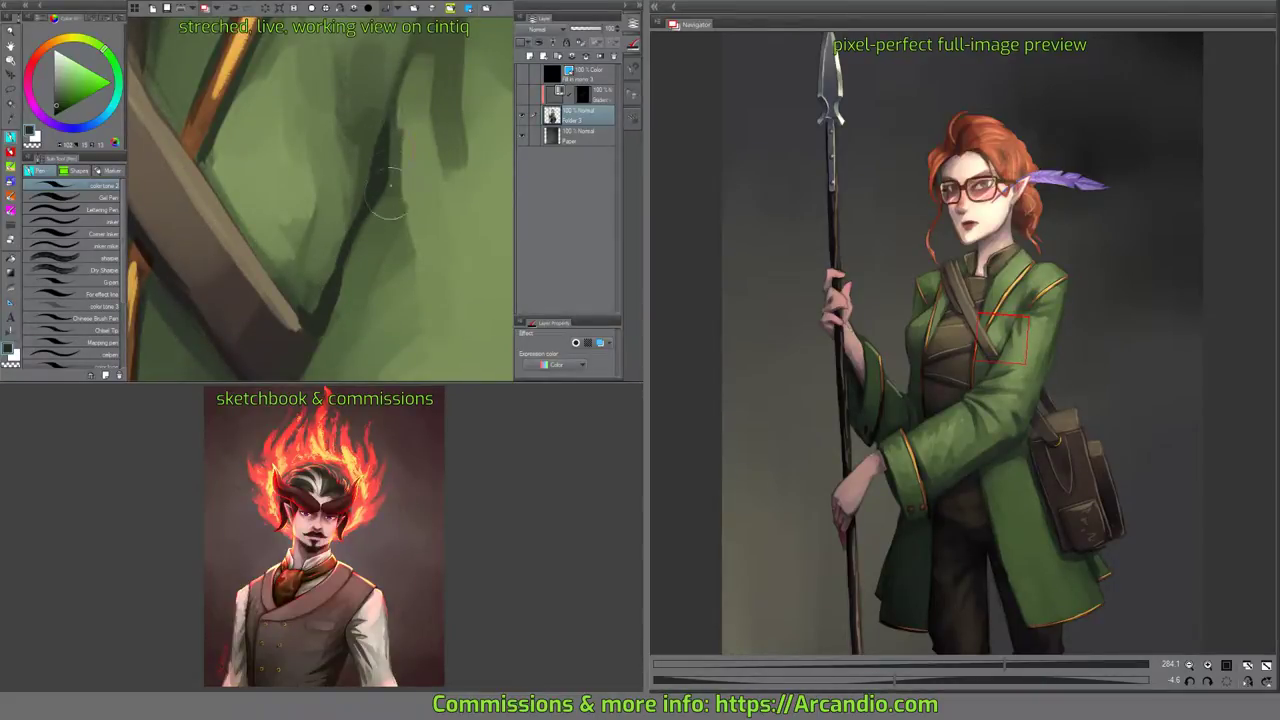
pyautogui.moveTo(391, 188); pyautogui.dragTo(393, 107)
# Carry the dark crease into the armpit and separate its upper folds with sampled lighter greens.
pyautogui.press('^')
pyautogui.press('^')
pyautogui.moveTo(308, 288)
pyautogui.mouseDown()
pyautogui.moveTo(330, 205)
pyautogui.moveTo(384, 129)
pyautogui.moveTo(415, 130)
pyautogui.moveTo(376, 166)
pyautogui.moveTo(373, 178)
pyautogui.moveTo(402, 128)
pyautogui.moveTo(395, 208)
pyautogui.mouseUp()
pyautogui.keyDown('alt'); pyautogui.click(384, 102); pyautogui.keyUp('alt')
pyautogui.moveTo(384, 104)
pyautogui.mouseDown()
pyautogui.moveTo(349, 226)
pyautogui.moveTo(416, 98)
pyautogui.moveTo(392, 185)
pyautogui.moveTo(378, 128)
pyautogui.moveTo(348, 178)
pyautogui.mouseUp()
pyautogui.press('^')
pyautogui.press('^')
pyautogui.keyDown('alt'); pyautogui.click(392, 122); pyautogui.keyUp('alt')
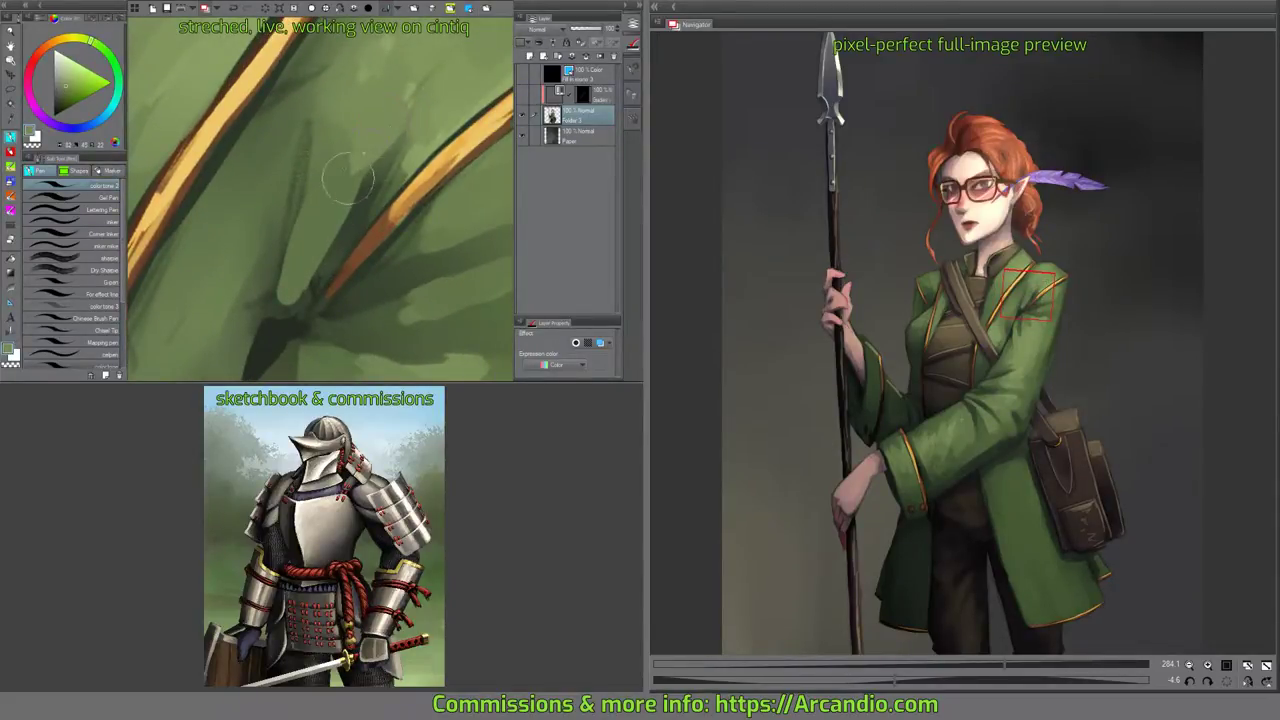
# Paint flat light green highlights on the shoulder between the lapel trim and the sleeve's gold trim.
pyautogui.moveTo(404, 128); pyautogui.dragTo(400, 170)
pyautogui.keyDown('alt'); pyautogui.click(374, 122); pyautogui.keyUp('alt')
pyautogui.moveTo(370, 108); pyautogui.dragTo(338, 150)
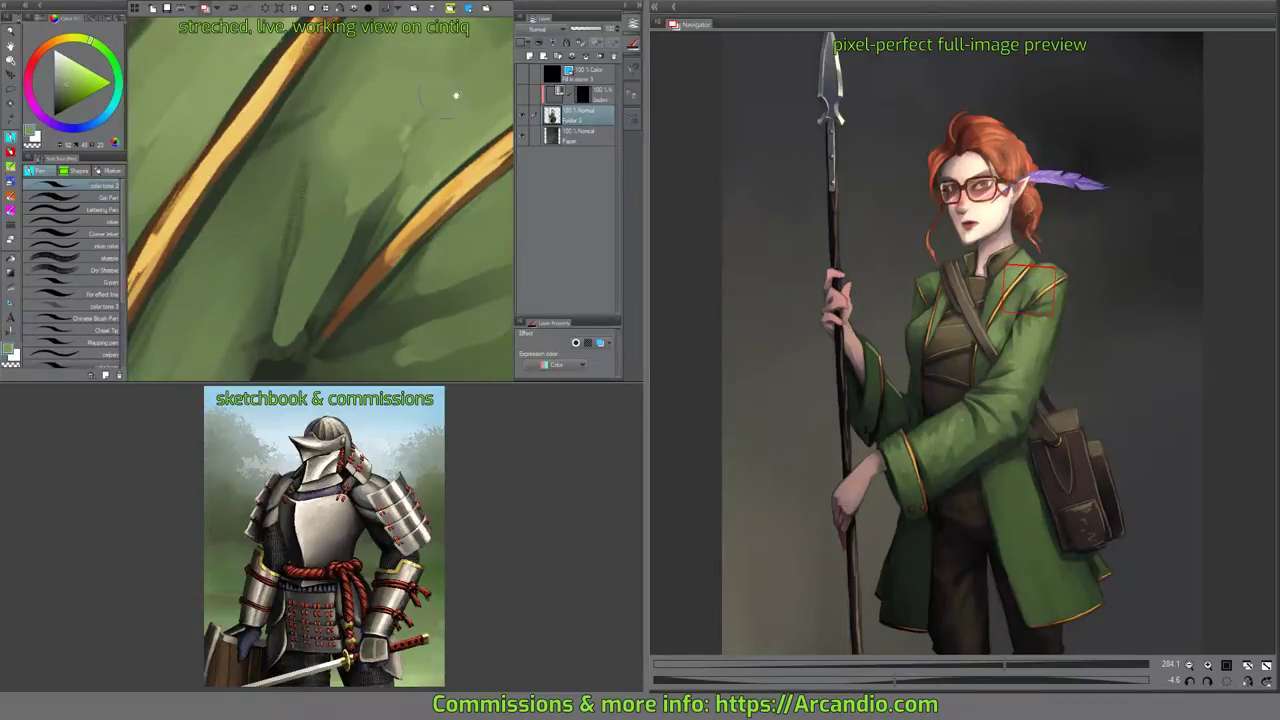
pyautogui.press('^')
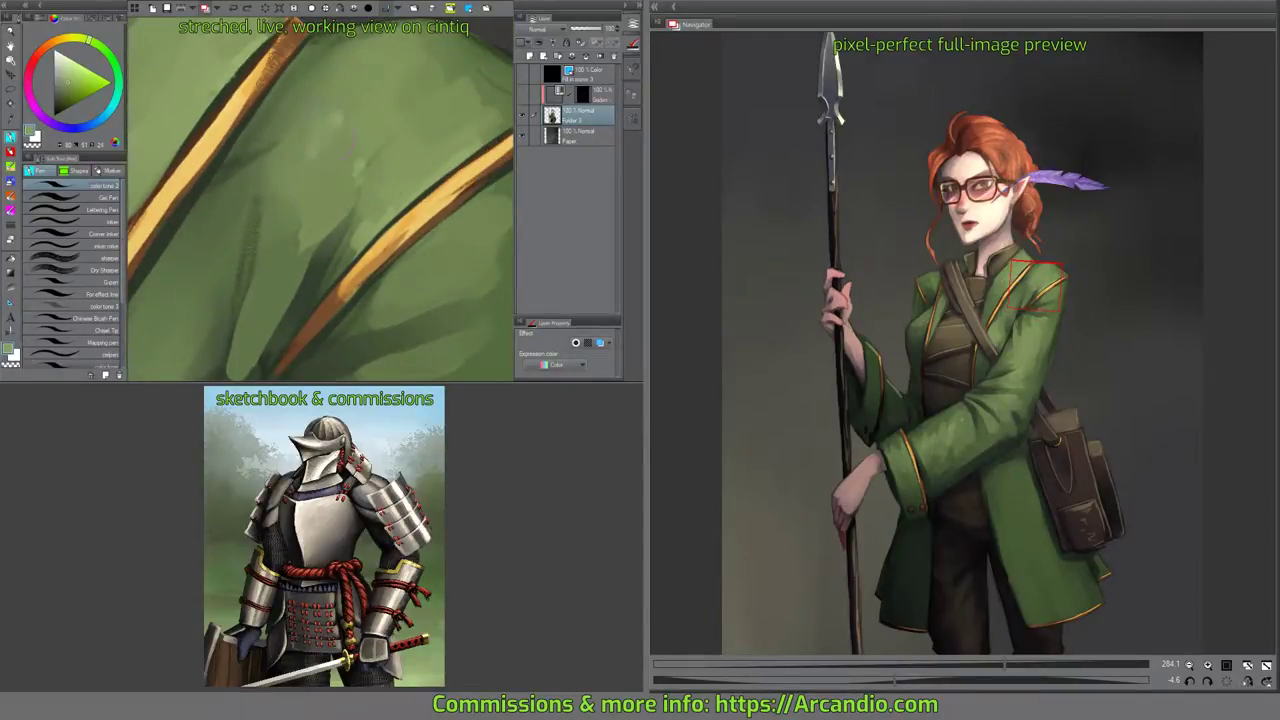
pyautogui.moveTo(308, 140)
pyautogui.mouseDown()
pyautogui.moveTo(366, 100)
pyautogui.moveTo(358, 145)
pyautogui.moveTo(410, 127)
pyautogui.mouseUp()
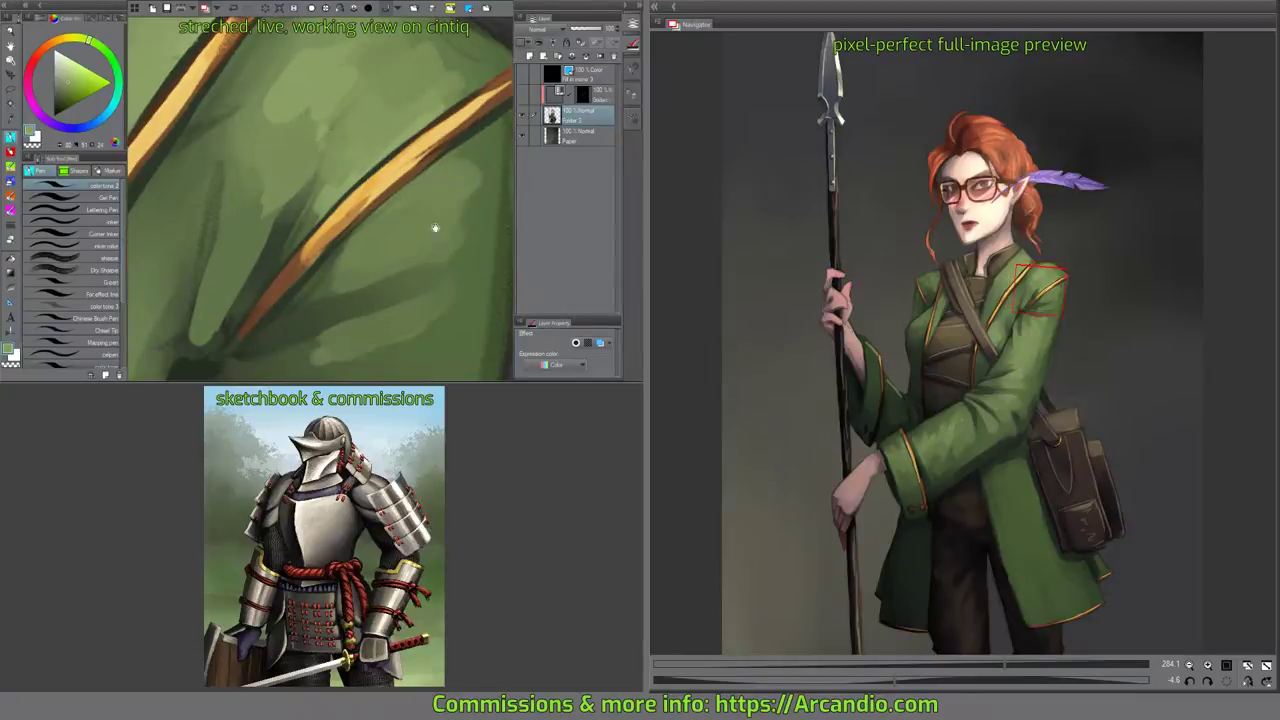
pyautogui.moveTo(434, 227); pyautogui.dragTo(399, 170)
pyautogui.moveTo(388, 80); pyautogui.dragTo(345, 150)
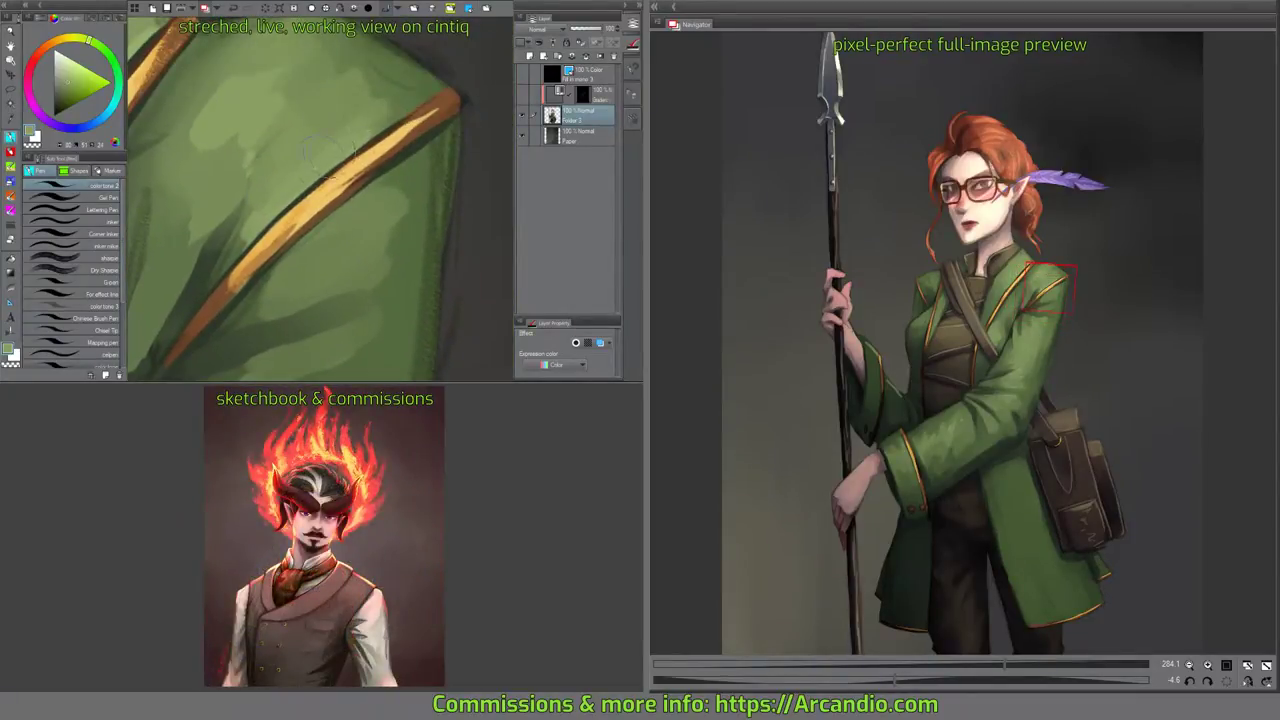
# Clean up the green along the upper edge of the shoulder's gold trim with sampled light greens.
pyautogui.keyDown('alt'); pyautogui.click(315, 178); pyautogui.keyUp('alt')
pyautogui.moveTo(290, 197)
pyautogui.mouseDown()
pyautogui.moveTo(326, 168)
pyautogui.moveTo(263, 214)
pyautogui.mouseUp()
pyautogui.keyDown('alt'); pyautogui.click(284, 184); pyautogui.keyUp('alt')
pyautogui.scroll(2, 312, 183)
pyautogui.scroll(3, 312, 183)
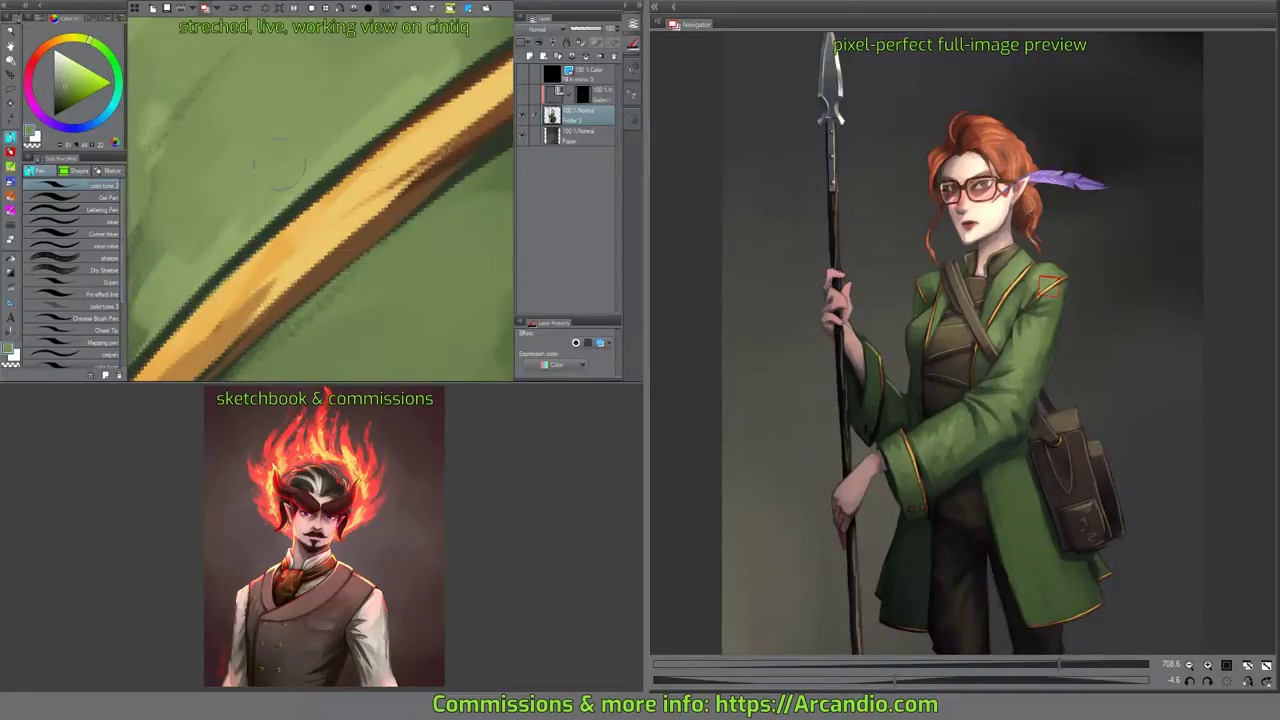
# Review the Surrounding color option in the Color picker eyedropper's detailed settings.
pyautogui.press('i')
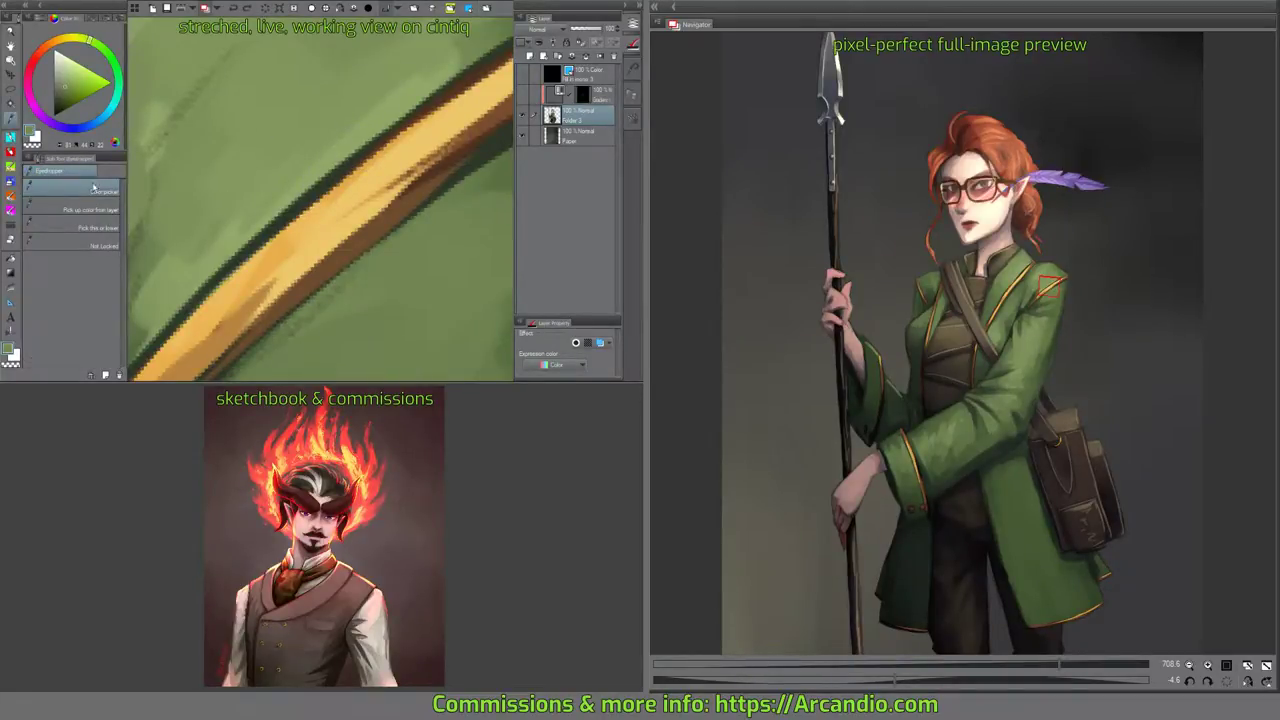
pyautogui.rightClick(270, 137)
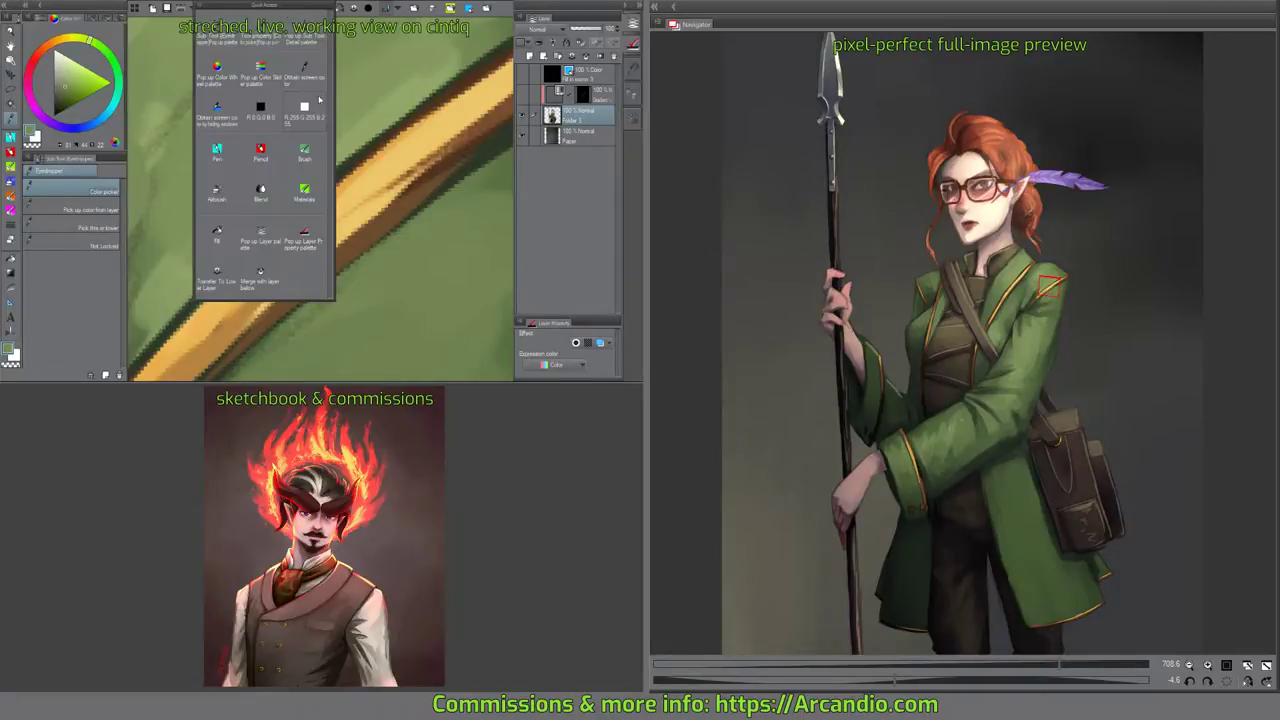
pyautogui.click(300, 119)
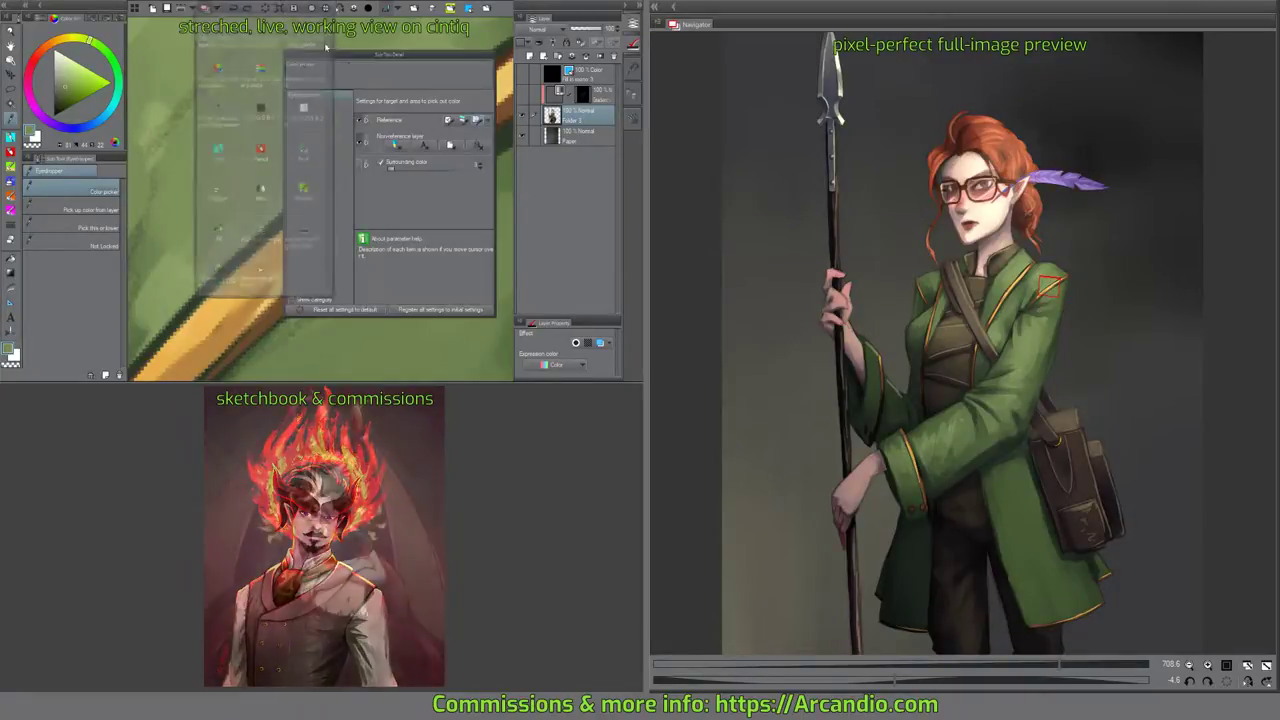
pyautogui.click(381, 163)
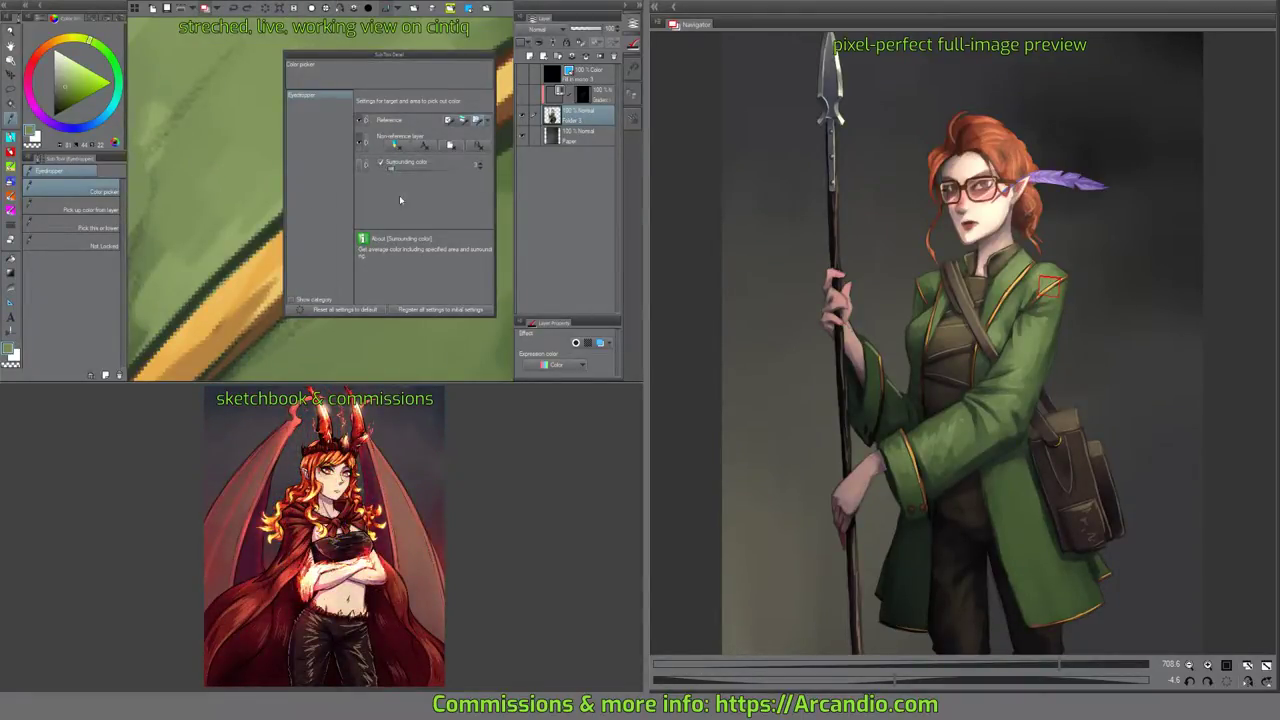
pyautogui.click(98, 213)
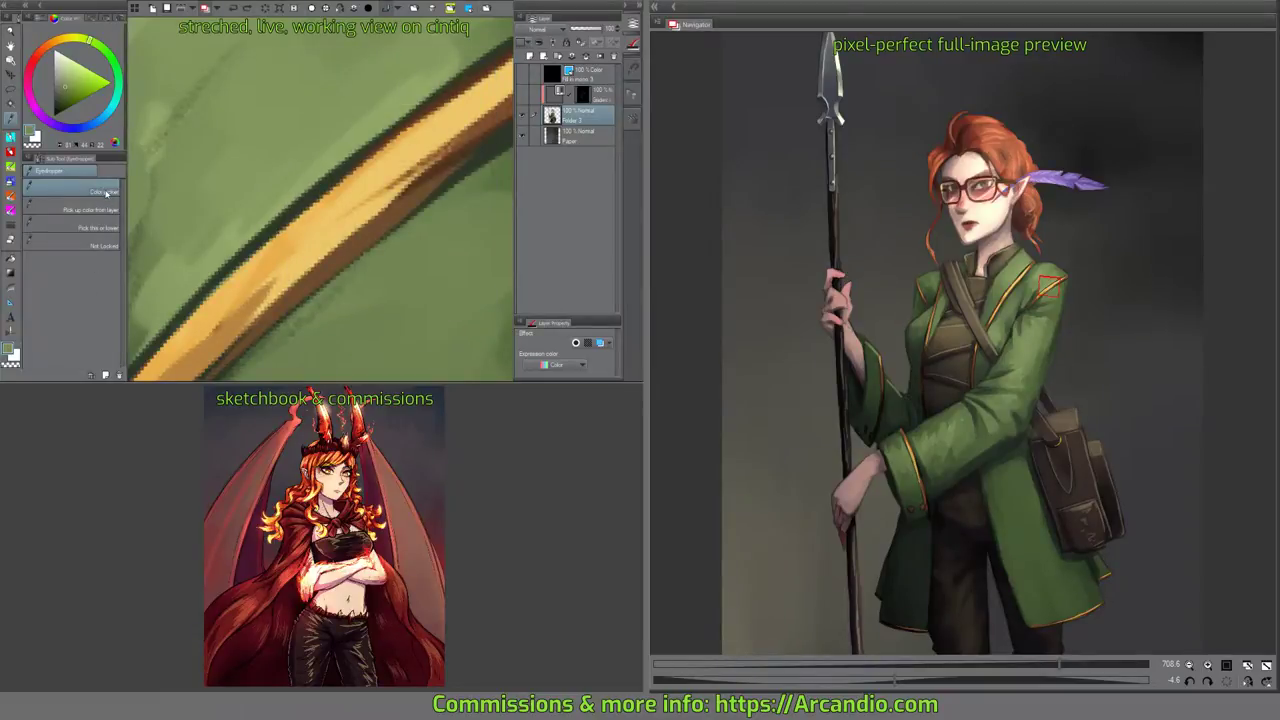
# Duplicate the Color picker eyedropper sub tool under the name Color picker Precise.
pyautogui.rightClick(108, 192)
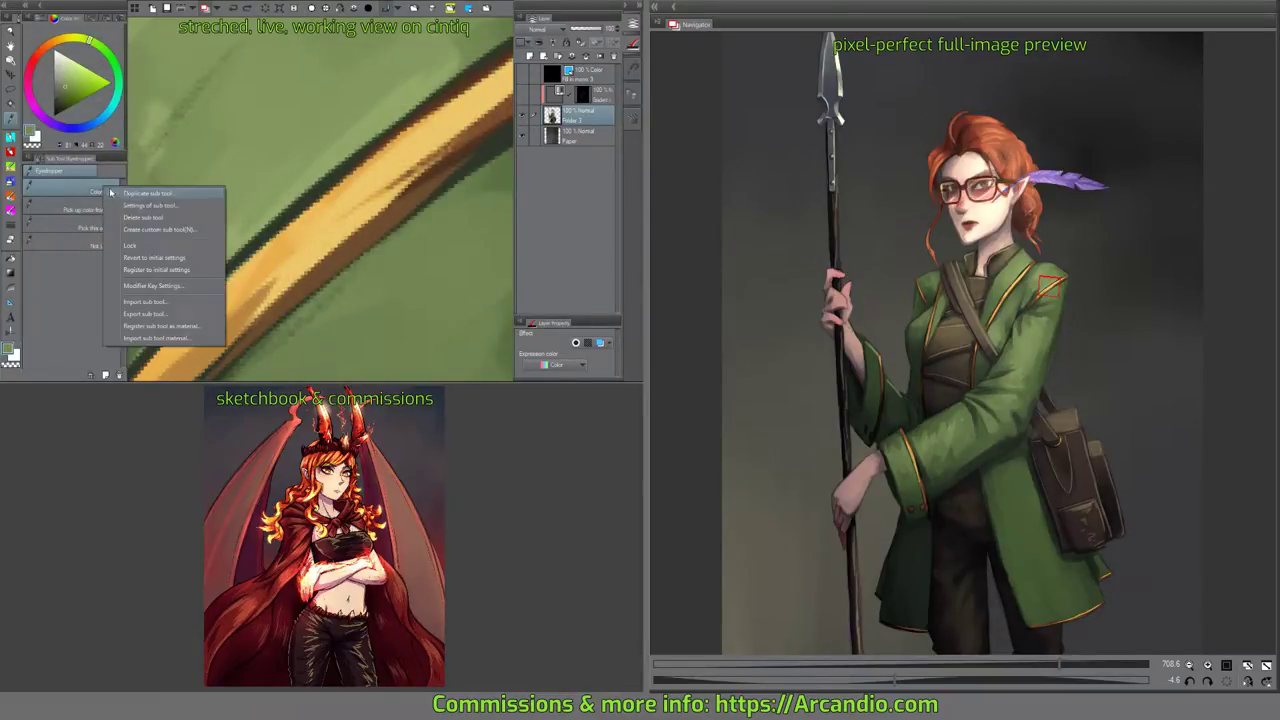
pyautogui.click(190, 195)
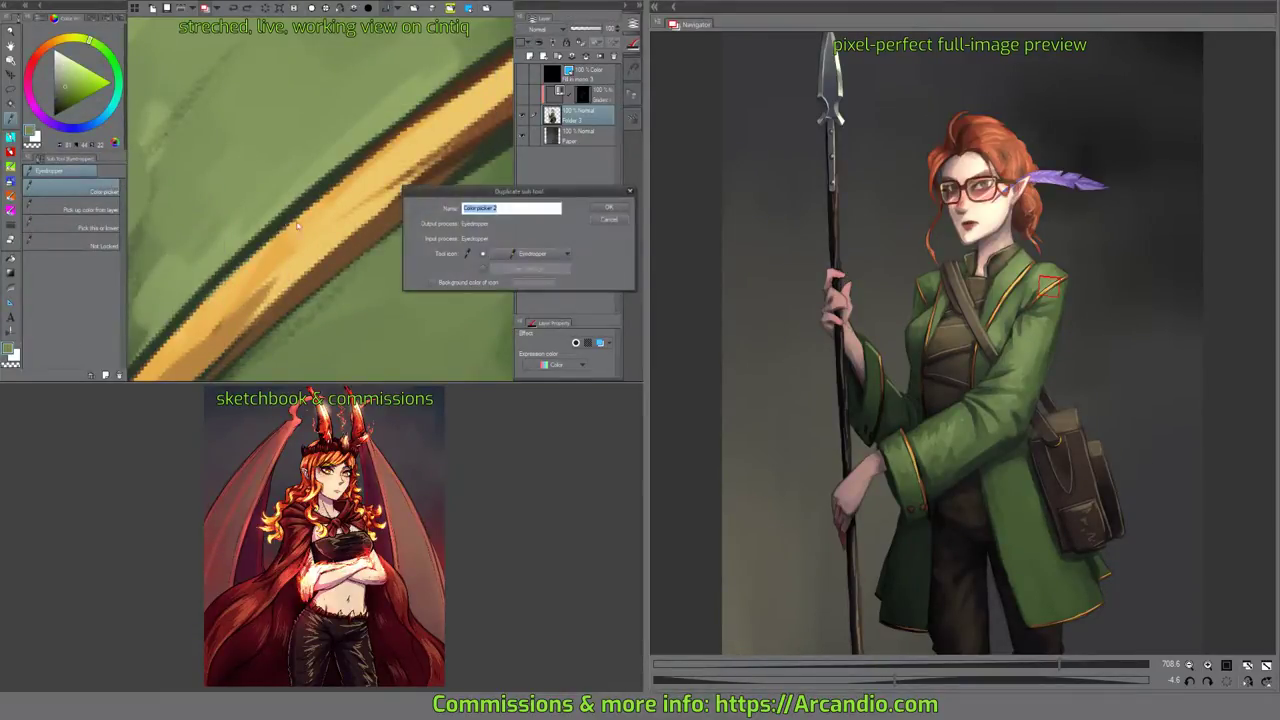
pyautogui.press('End')
pyautogui.write('Preview')
pyautogui.press('Return')
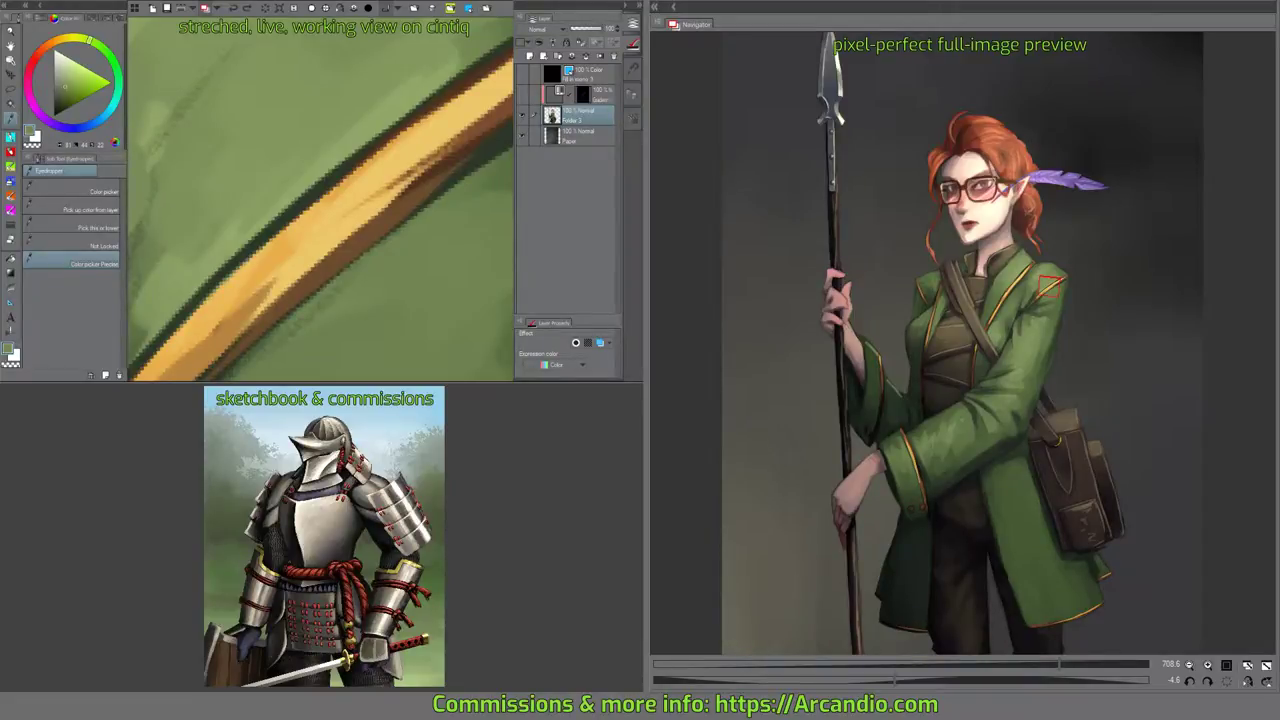
# Rename the original Color picker sub tool as Color picker Average.
pyautogui.click(106, 190)
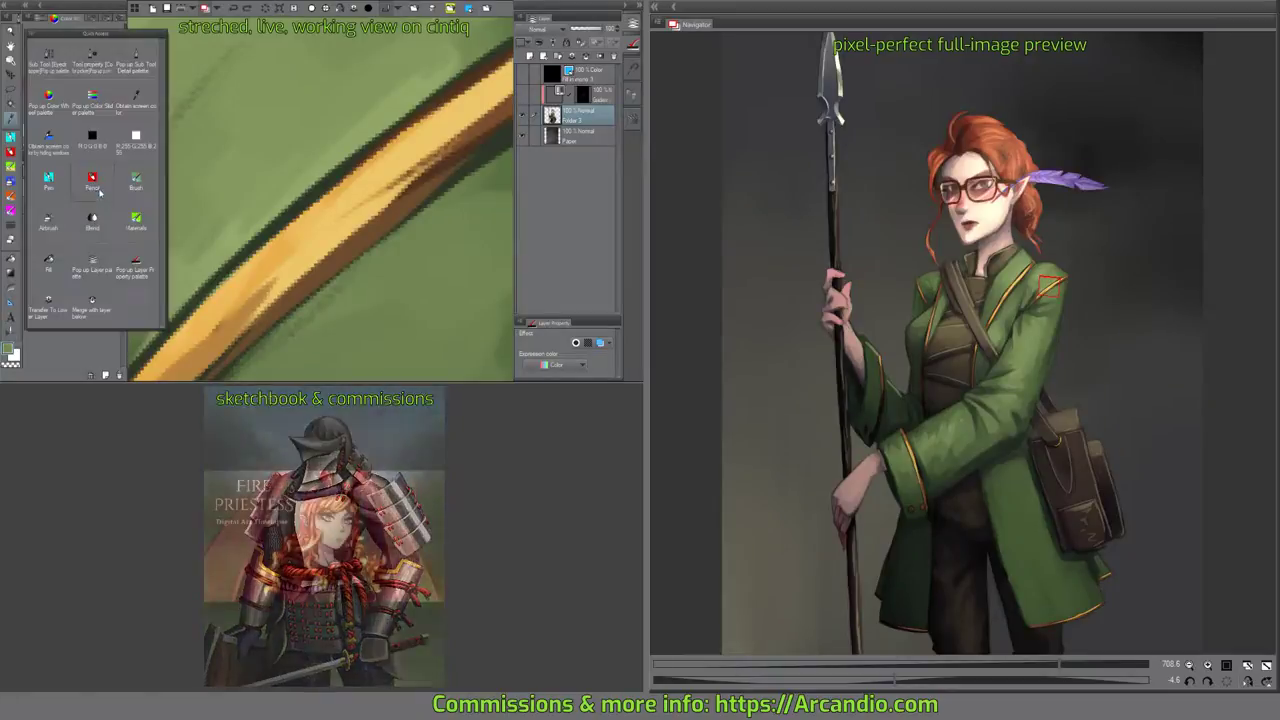
pyautogui.rightClick(102, 190)
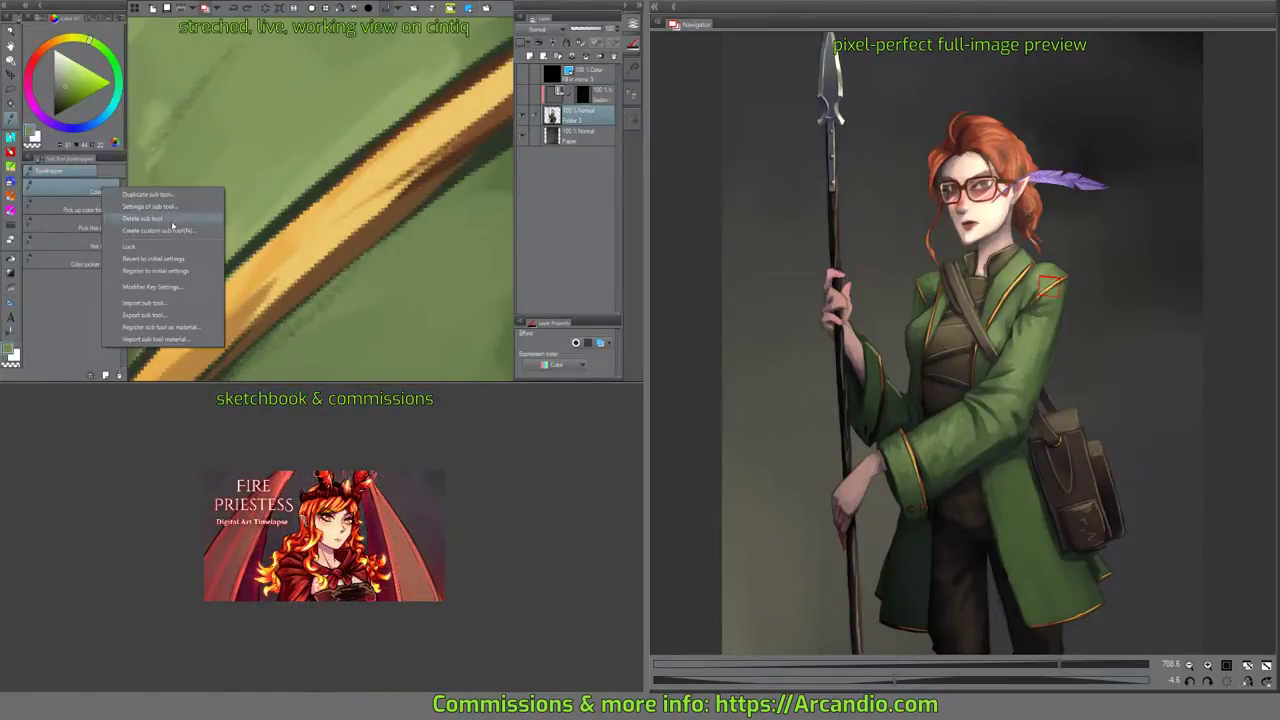
pyautogui.click(179, 211)
pyautogui.click(523, 206)
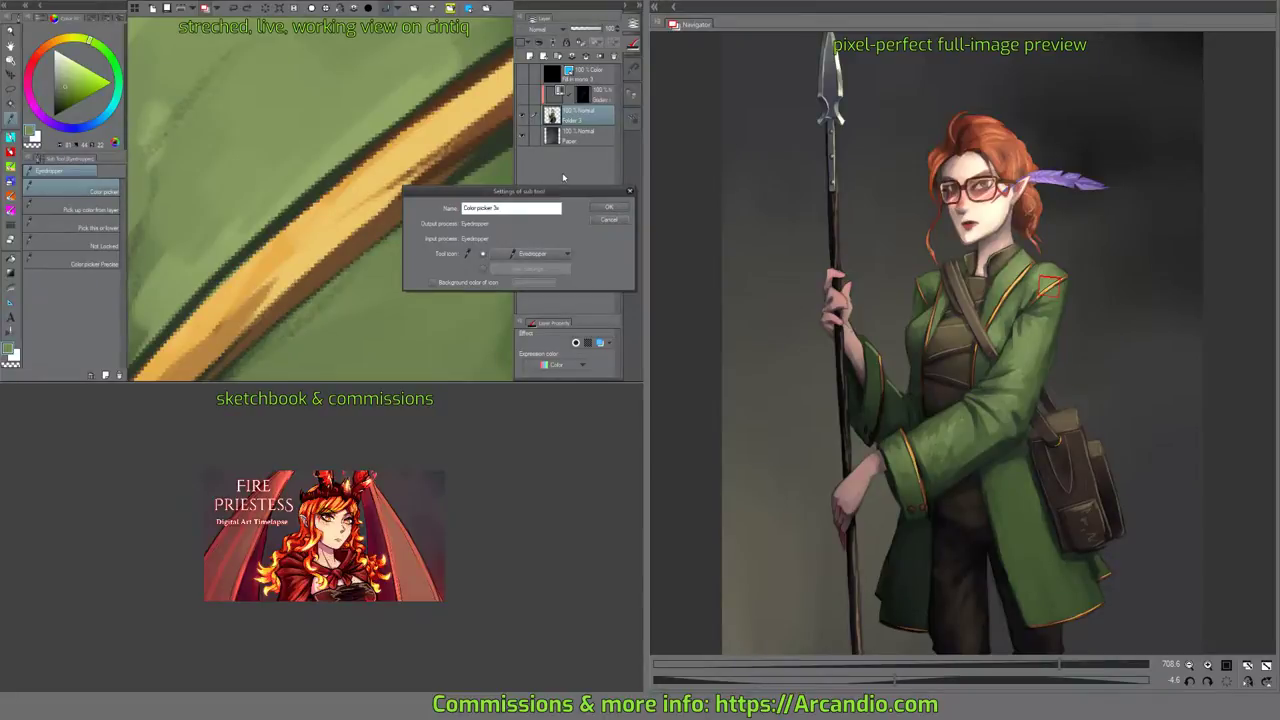
pyautogui.write('Average')
pyautogui.press('Return')
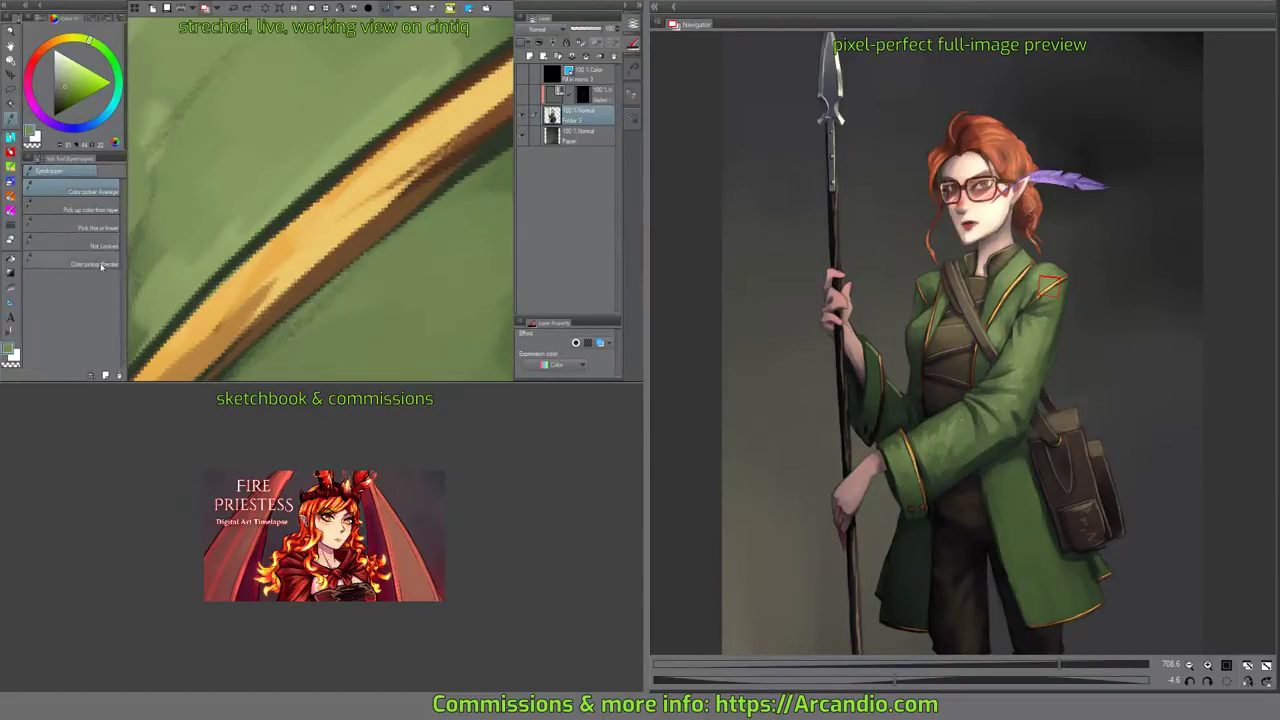
# Make Color picker Precise the active eyedropper sub tool and return to the Pen at the shoulder's gold trim.
pyautogui.click(106, 262)
pyautogui.click(17, 135)
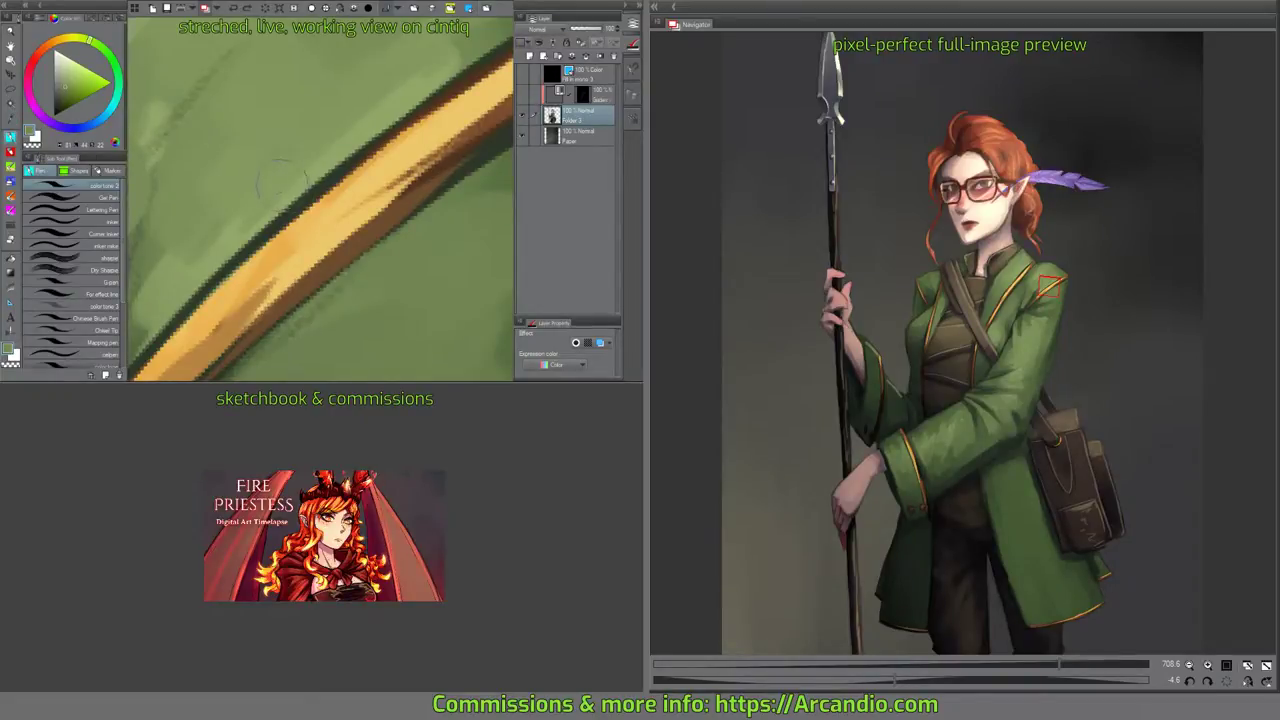
pyautogui.scroll(-3, 278, 190)
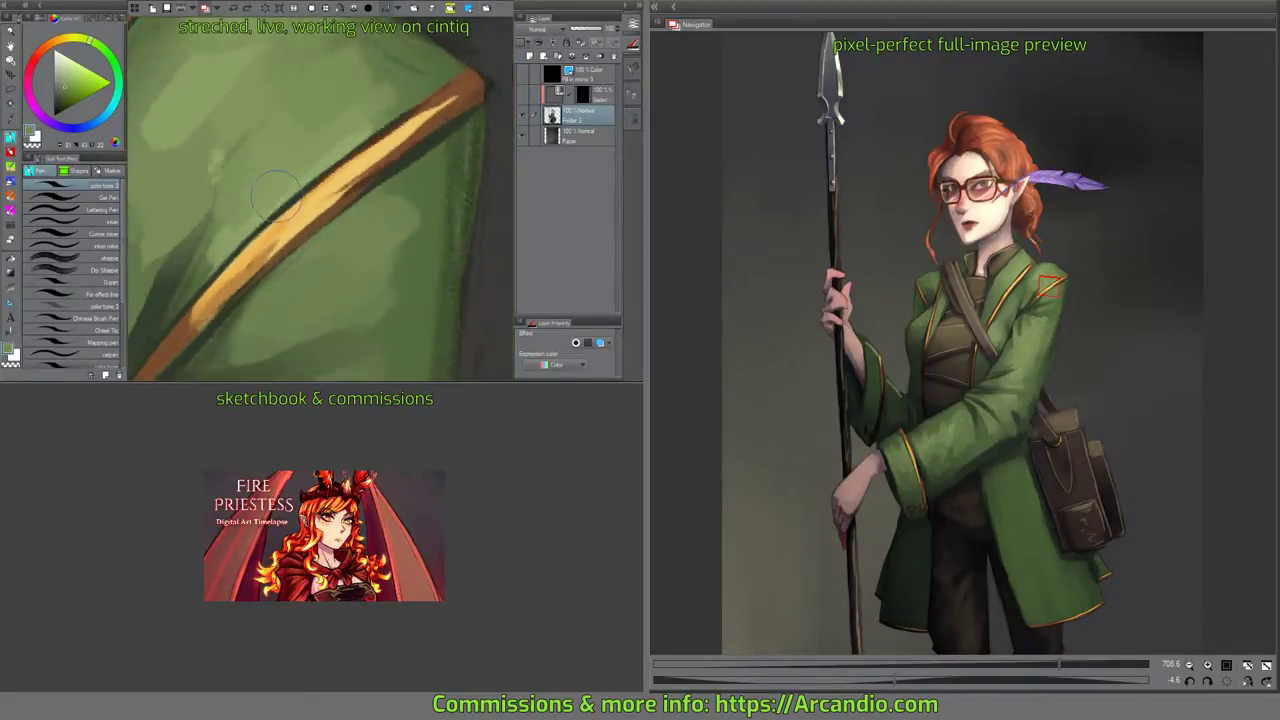
pyautogui.scroll(-3, 276, 196)
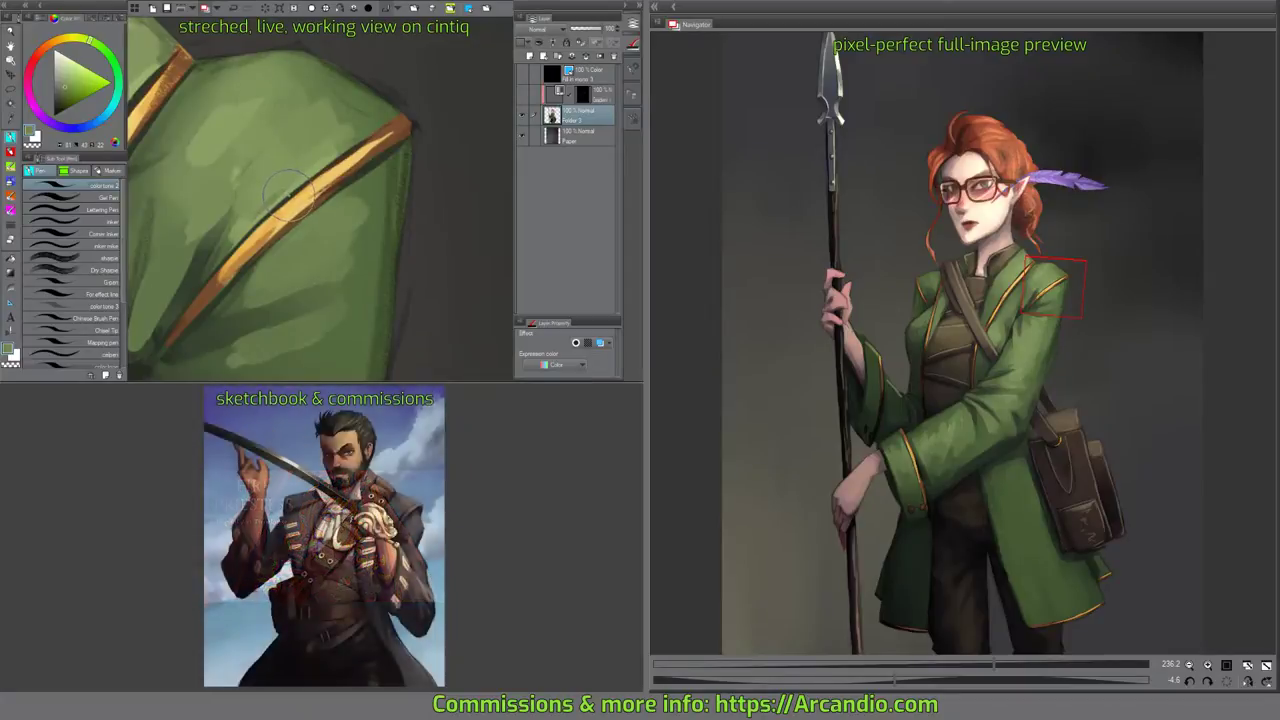
pyautogui.press('i')
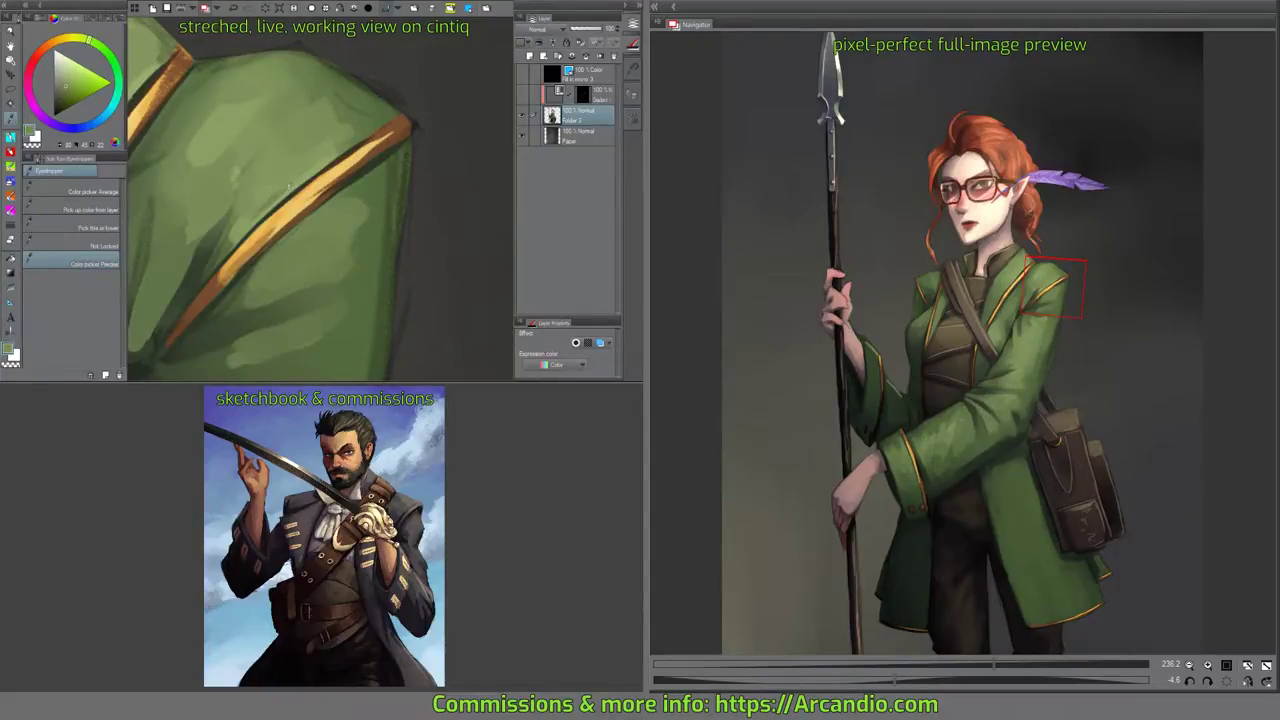
pyautogui.scroll(3, 288, 185)
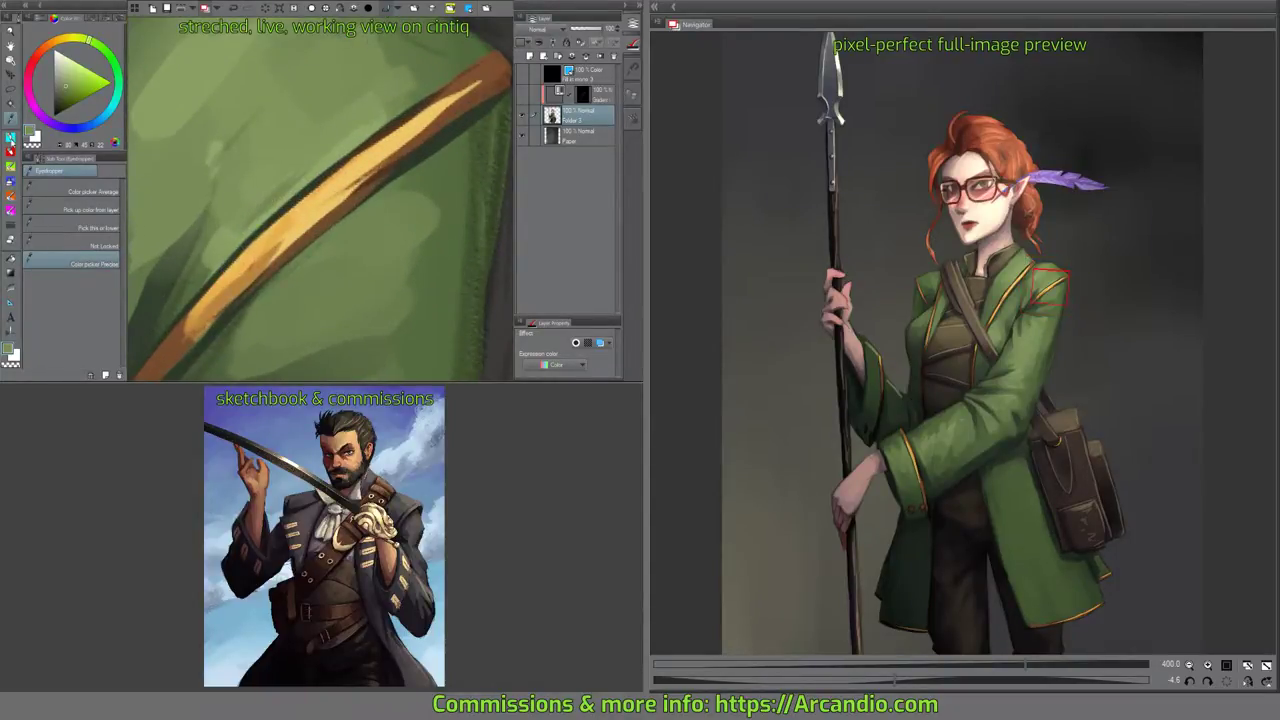
pyautogui.press('p')
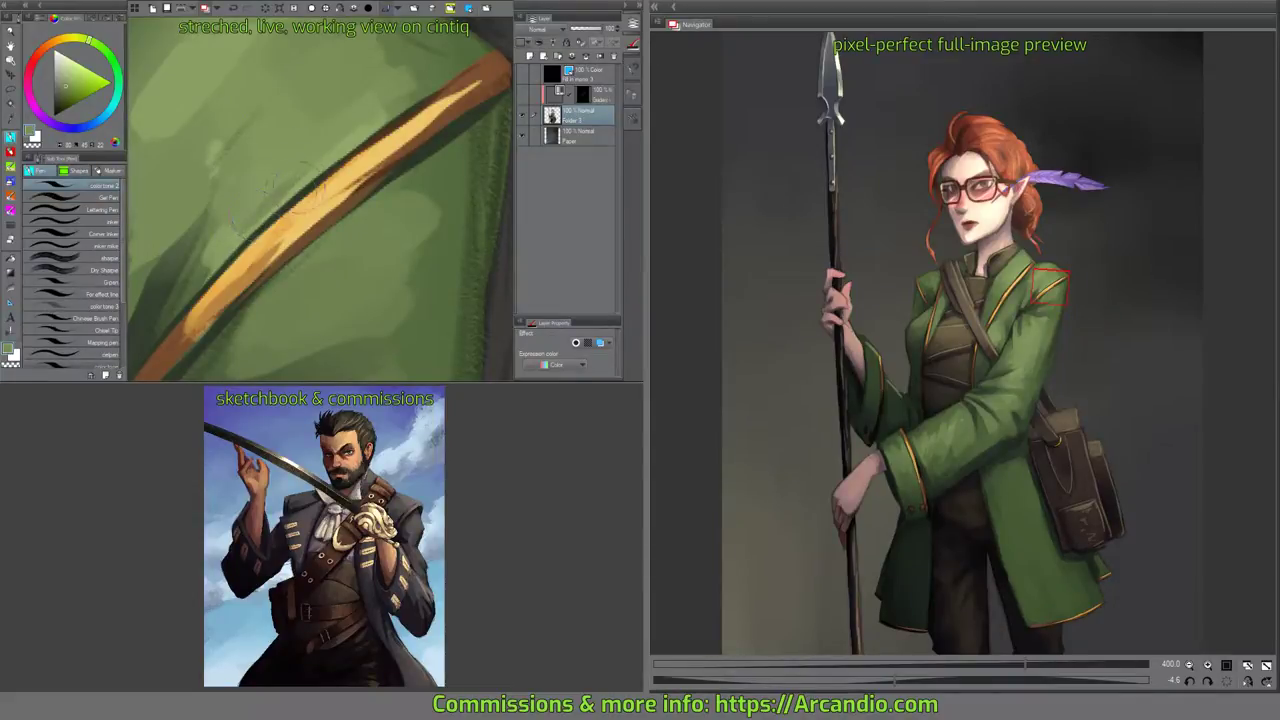
# Turn off Surrounding color in the detailed settings of the Color picker Precise sub tool.
pyautogui.press('i')
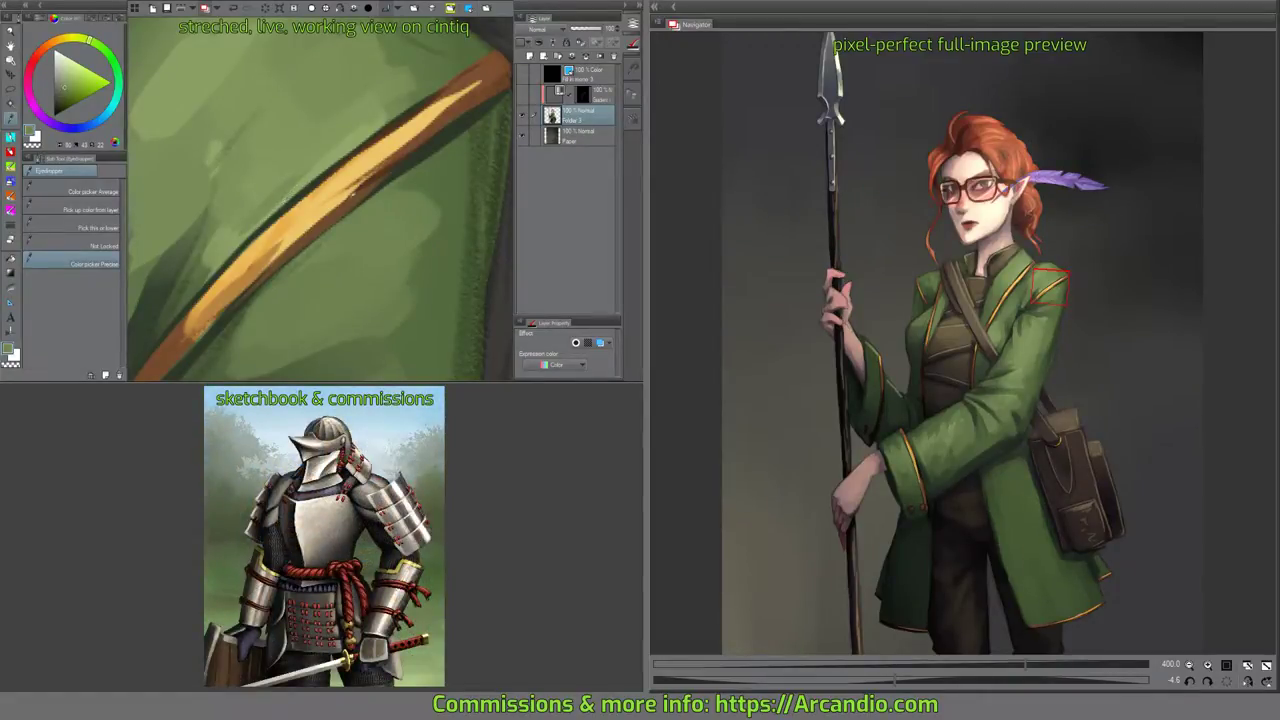
pyautogui.rightClick(278, 154)
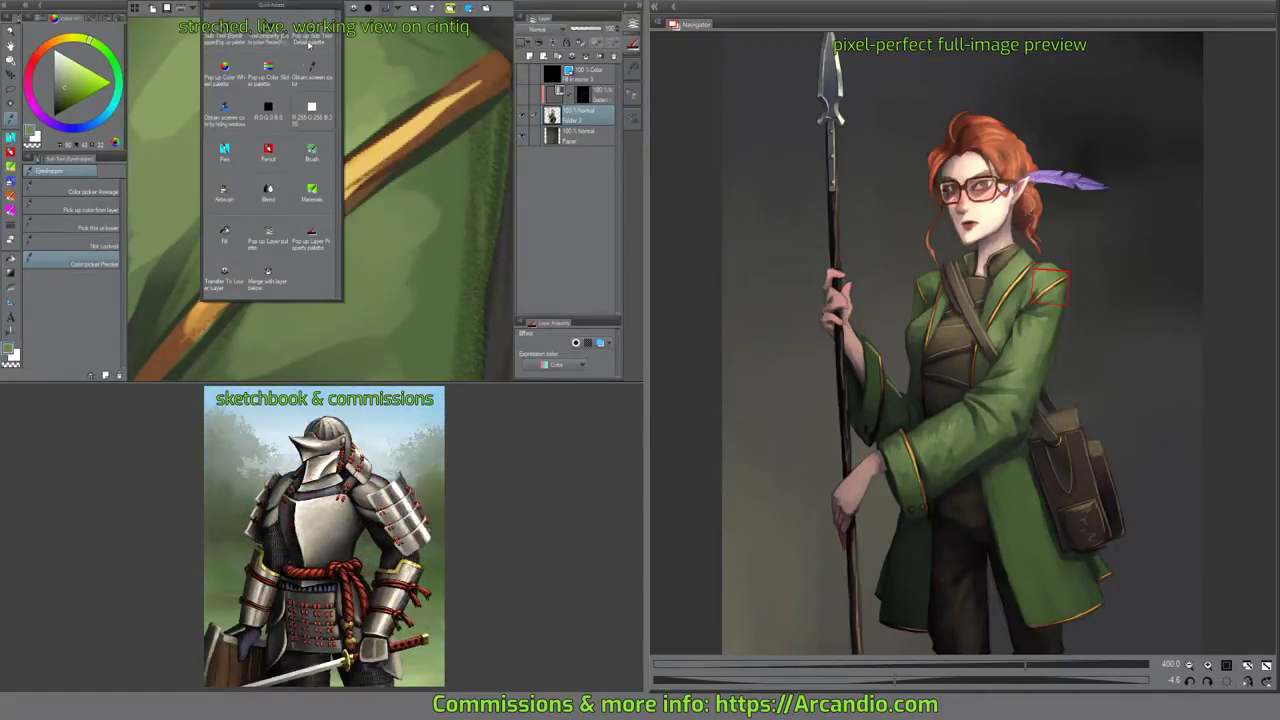
pyautogui.click(274, 157)
pyautogui.click(386, 164)
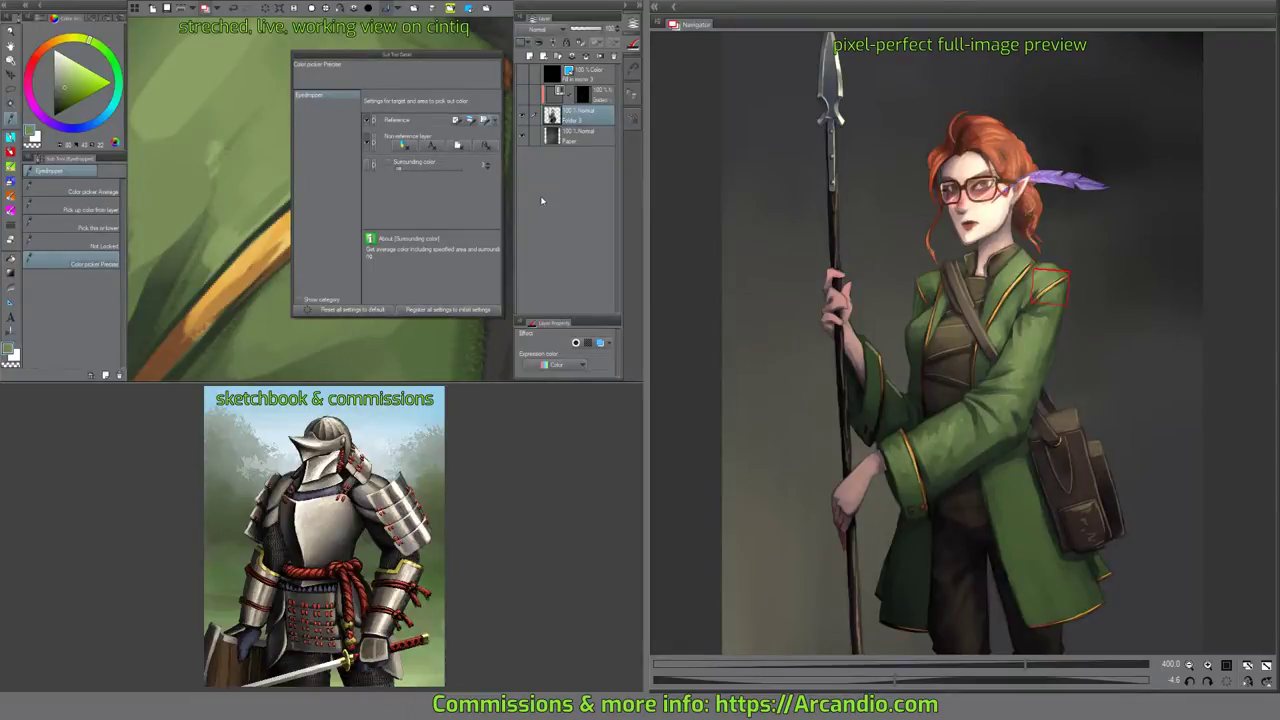
pyautogui.click(541, 201)
pyautogui.rightClick(371, 172)
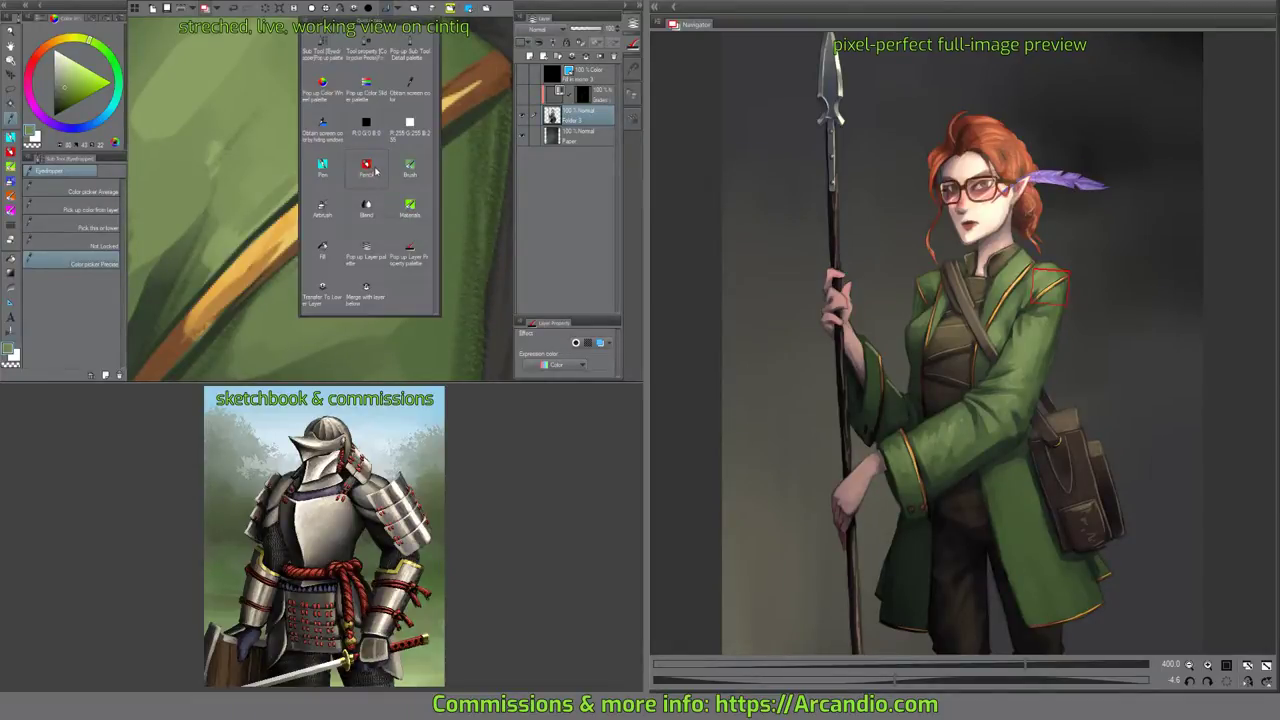
pyautogui.click(548, 183)
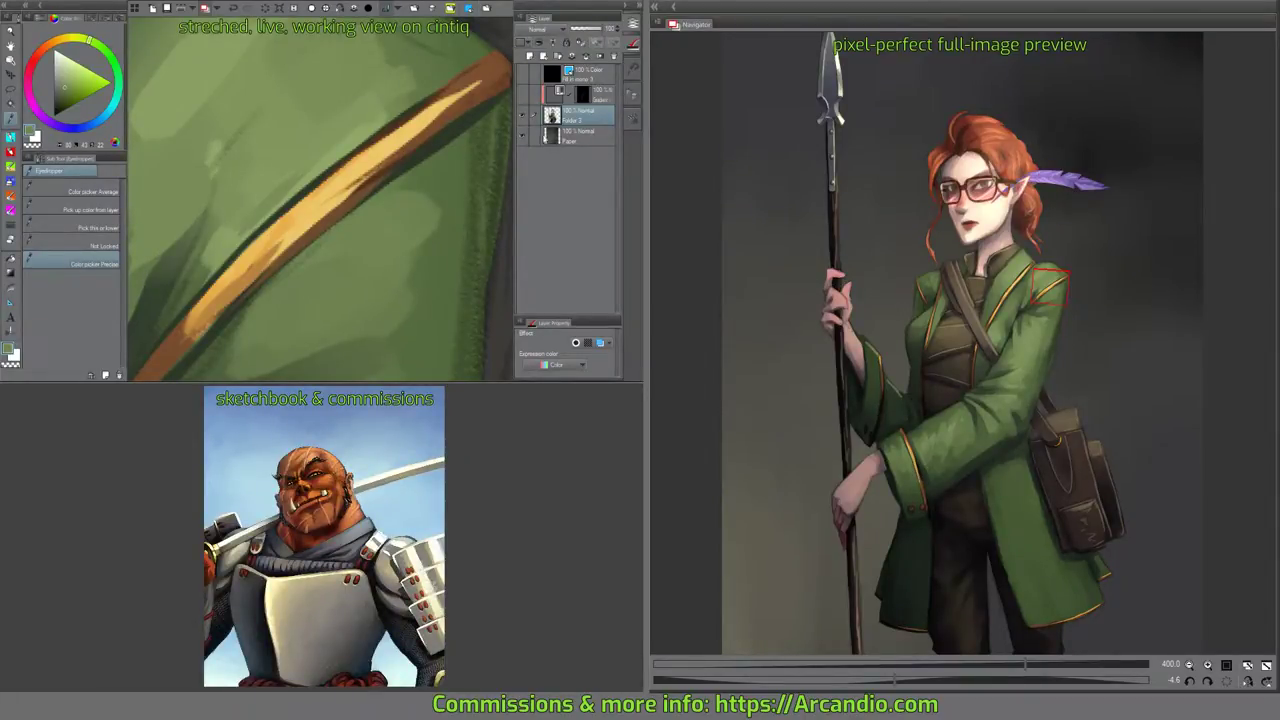
# Sample the light green beside the shoulder's gold trim and paint pen strokes along the trim's upper edge.
pyautogui.moveTo(371, 171); pyautogui.dragTo(395, 178)
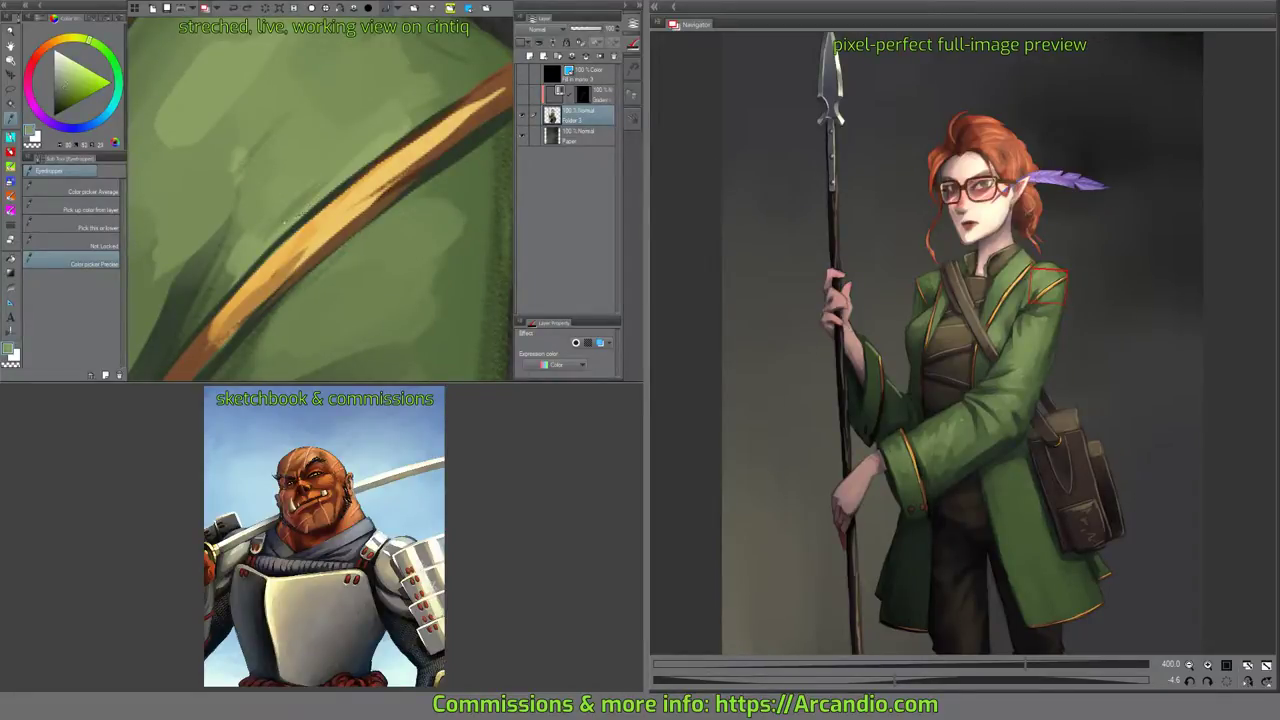
pyautogui.click(302, 208)
pyautogui.click(11, 137)
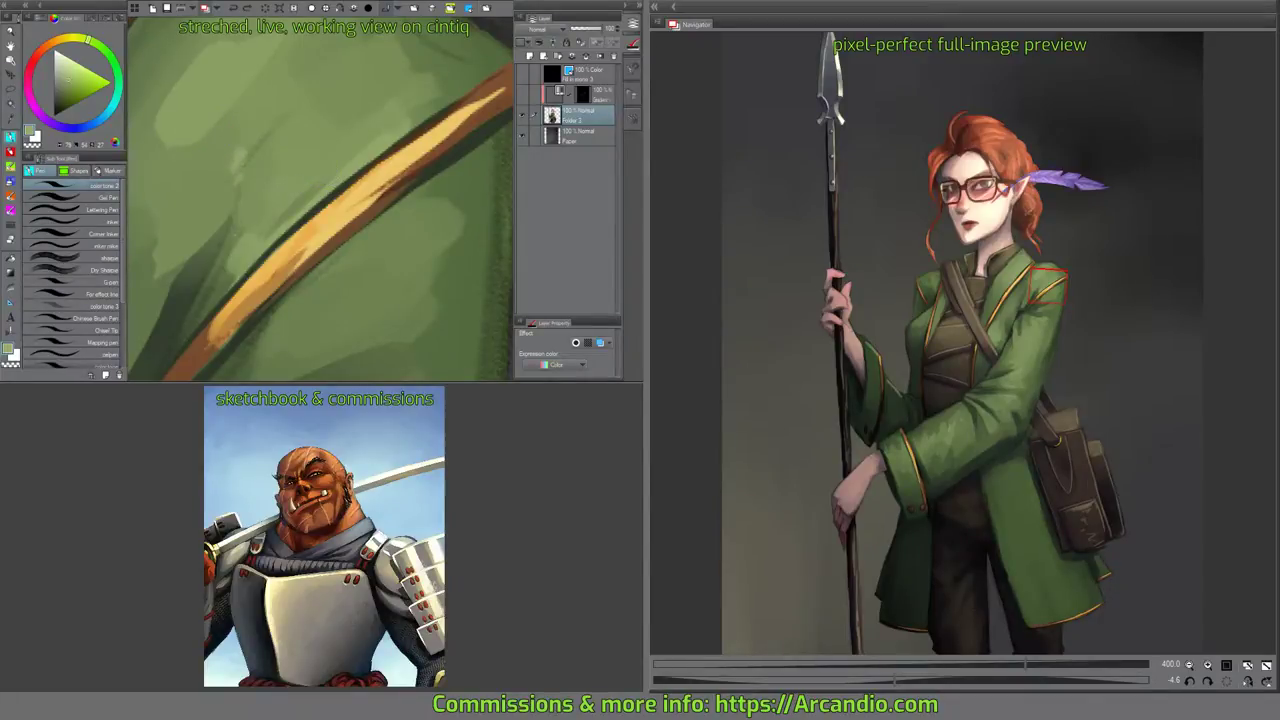
pyautogui.keyDown('alt'); pyautogui.click(310, 212); pyautogui.keyUp('alt')
pyautogui.moveTo(288, 209); pyautogui.dragTo(323, 185)
pyautogui.keyDown('alt'); pyautogui.click(305, 210); pyautogui.keyUp('alt')
pyautogui.moveTo(266, 238); pyautogui.dragTo(340, 158)
pyautogui.moveTo(258, 226)
pyautogui.mouseDown()
pyautogui.moveTo(356, 136)
pyautogui.moveTo(368, 92)
pyautogui.mouseUp()
# Paint light green pen strokes across the coat's shoulder and the lapel beside the collar.
pyautogui.scroll(-2, 374, 135)
pyautogui.moveTo(346, 124)
pyautogui.mouseDown()
pyautogui.moveTo(377, 91)
pyautogui.moveTo(349, 119)
pyautogui.mouseUp()
pyautogui.moveTo(246, 136)
pyautogui.mouseDown()
pyautogui.moveTo(356, 149)
pyautogui.moveTo(302, 102)
pyautogui.mouseUp()
pyautogui.moveTo(230, 127)
pyautogui.mouseDown()
pyautogui.moveTo(245, 110)
pyautogui.moveTo(238, 128)
pyautogui.moveTo(256, 146)
pyautogui.moveTo(264, 106)
pyautogui.moveTo(231, 120)
pyautogui.mouseUp()
pyautogui.moveTo(312, 120)
pyautogui.mouseDown()
pyautogui.moveTo(304, 154)
pyautogui.moveTo(388, 179)
pyautogui.mouseUp()
pyautogui.moveTo(240, 142); pyautogui.dragTo(265, 110)
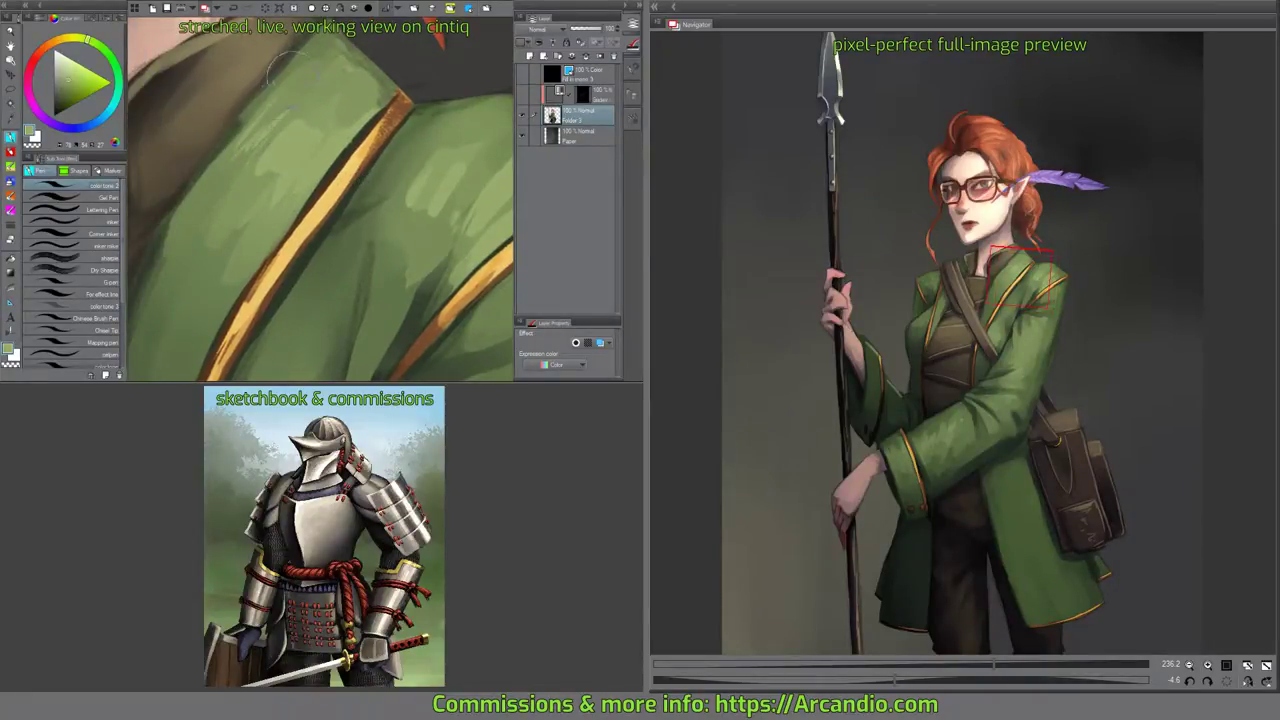
# Add light green highlight strokes to the upper sleeve folds under the shoulder trim, sampling green from the sleeve.
pyautogui.moveTo(452, 223)
pyautogui.mouseDown()
pyautogui.moveTo(384, 221)
pyautogui.moveTo(368, 167)
pyautogui.mouseUp()
pyautogui.scroll(-5, 417, 223)
pyautogui.moveTo(394, 219); pyautogui.dragTo(384, 158)
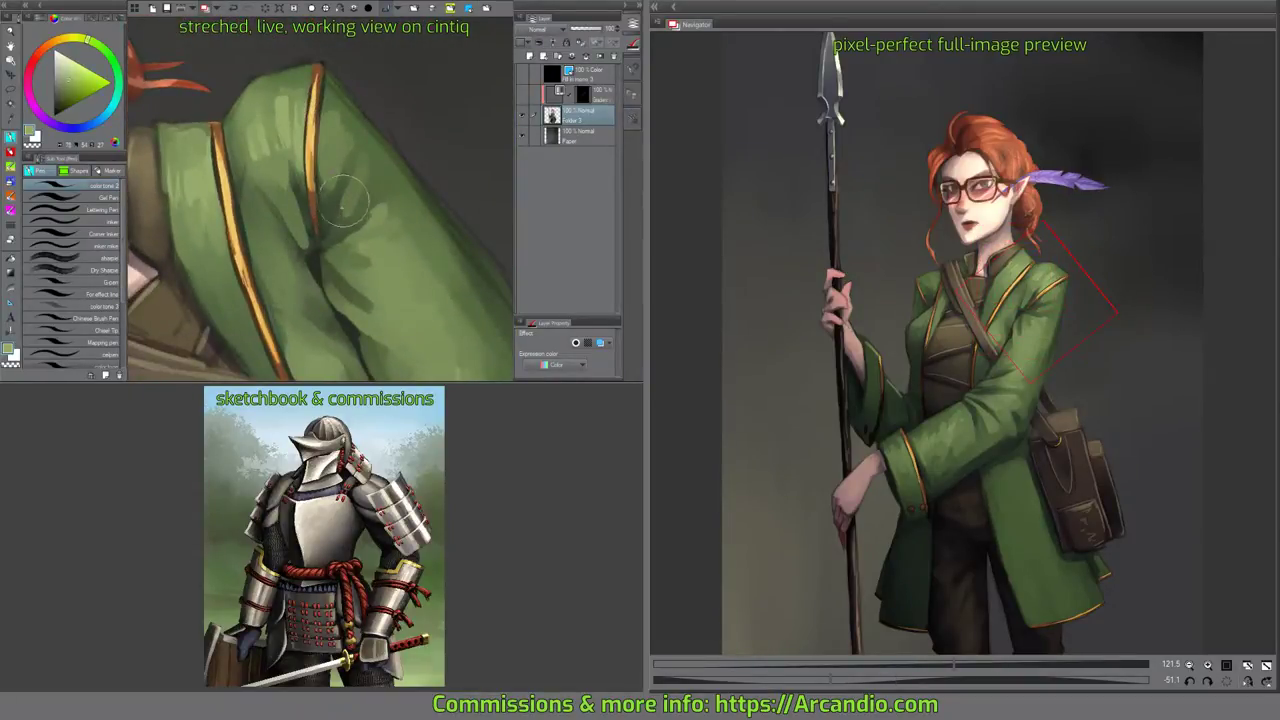
pyautogui.scroll(2, 398, 222)
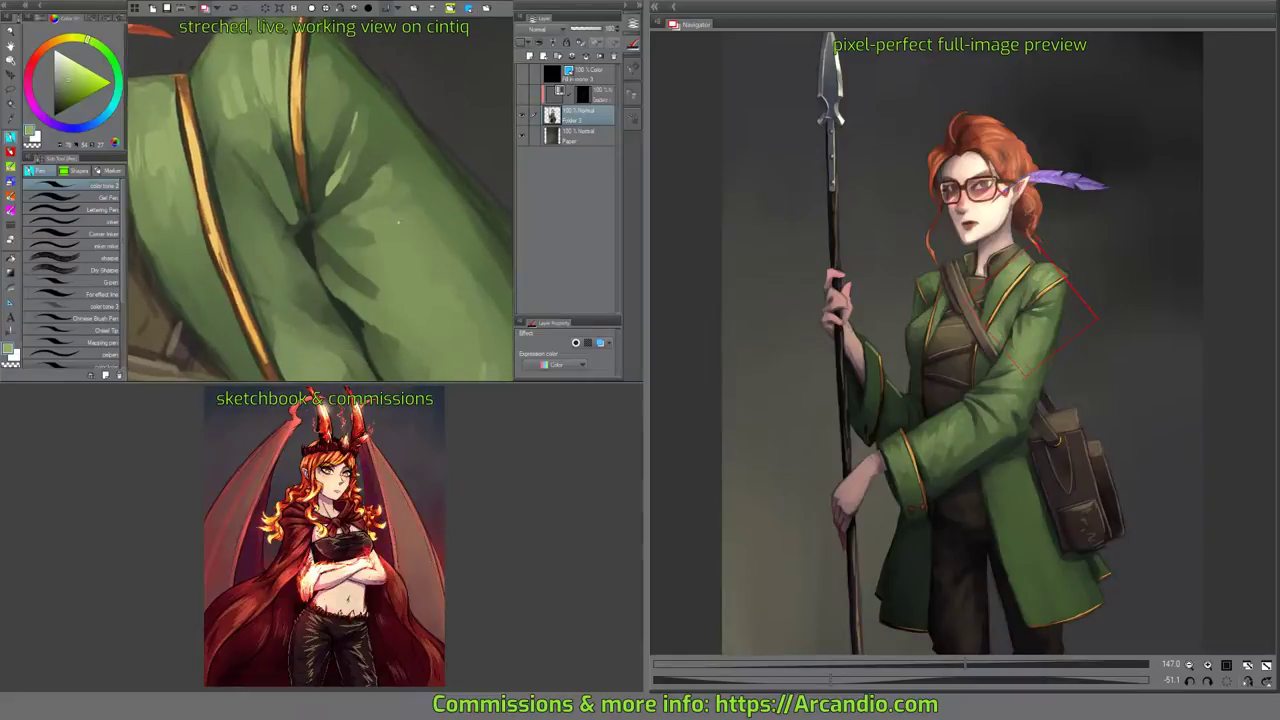
pyautogui.keyDown('alt'); pyautogui.click(398, 222); pyautogui.keyUp('alt')
pyautogui.moveTo(336, 220)
pyautogui.mouseDown()
pyautogui.moveTo(394, 158)
pyautogui.moveTo(380, 298)
pyautogui.moveTo(425, 272)
pyautogui.moveTo(300, 197)
pyautogui.mouseUp()
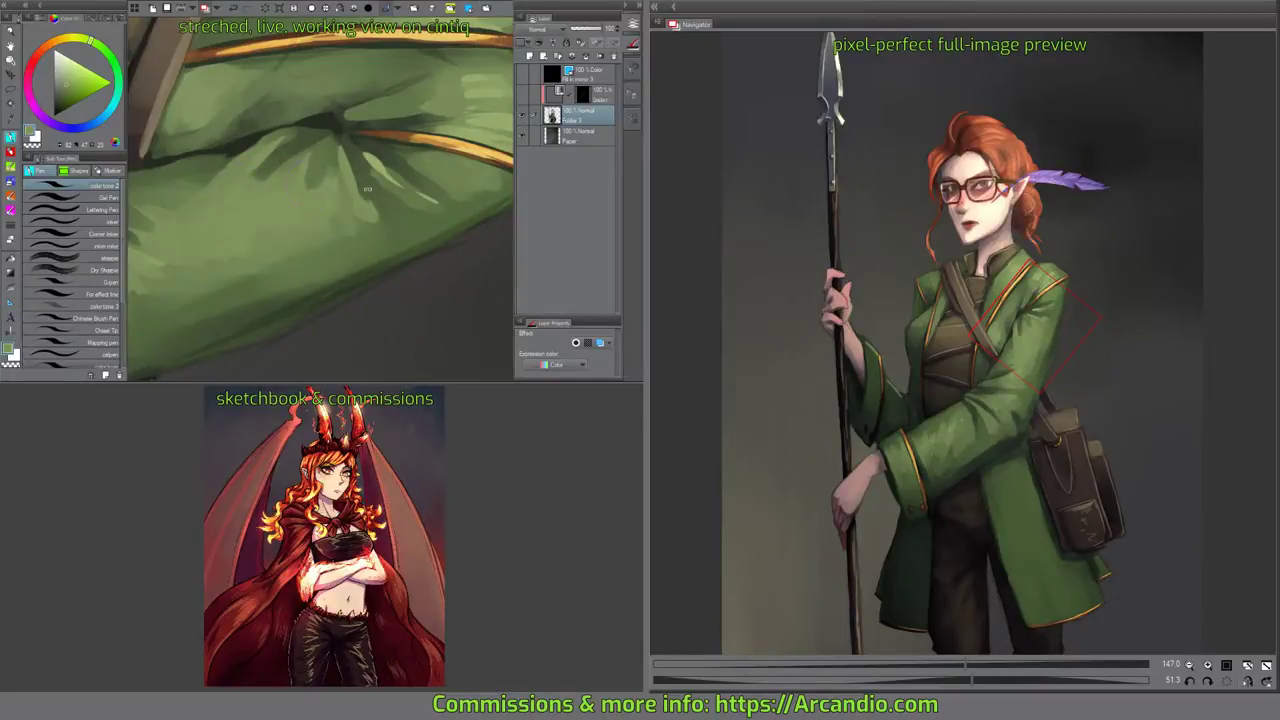
# Sample greens from the sleeve and paint the creases radiating from the armpit.
pyautogui.moveTo(438, 184)
pyautogui.mouseDown()
pyautogui.moveTo(377, 92)
pyautogui.moveTo(365, 135)
pyautogui.moveTo(391, 177)
pyautogui.moveTo(321, 197)
pyautogui.mouseUp()
pyautogui.keyDown('alt'); pyautogui.click(320, 200); pyautogui.keyUp('alt')
pyautogui.moveTo(321, 130); pyautogui.dragTo(328, 236)
pyautogui.keyDown('alt'); pyautogui.click(345, 185); pyautogui.keyUp('alt')
pyautogui.moveTo(329, 145); pyautogui.dragTo(330, 172)
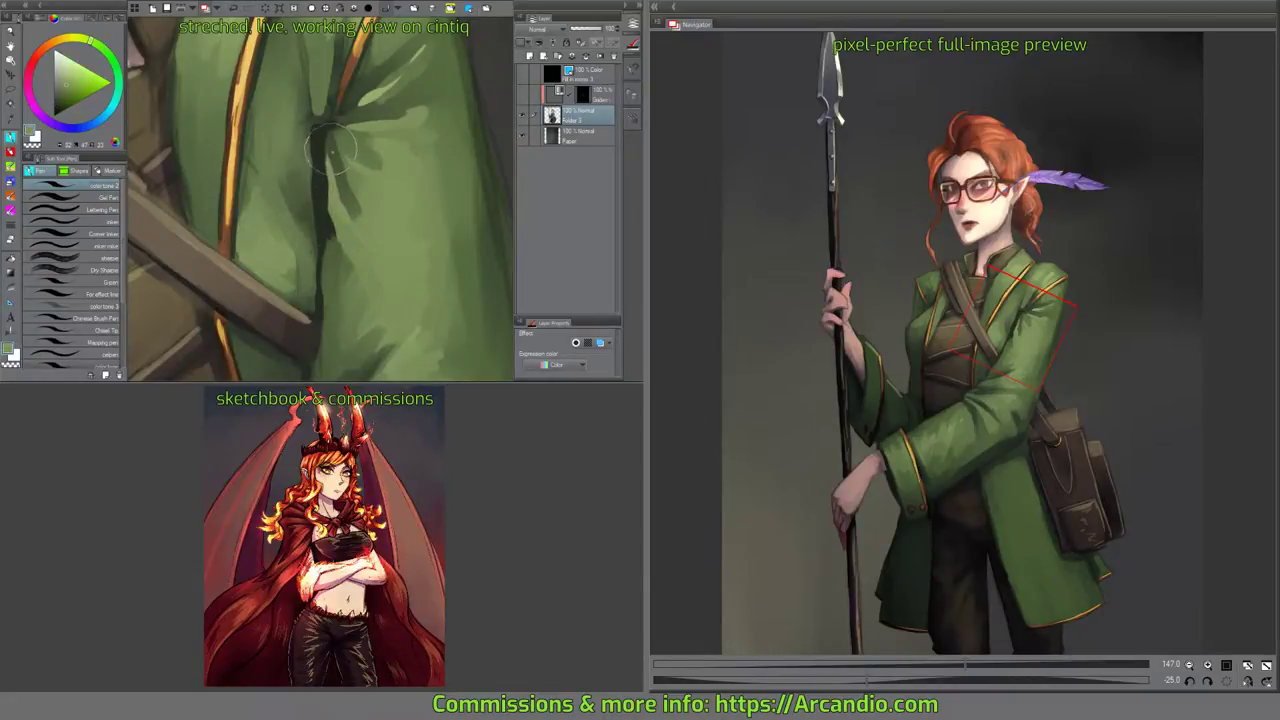
# Blend the sleeve's fold shadows below the armpit with the Flat Mixing Oil 2 brush.
pyautogui.moveTo(443, 140); pyautogui.dragTo(352, 218)
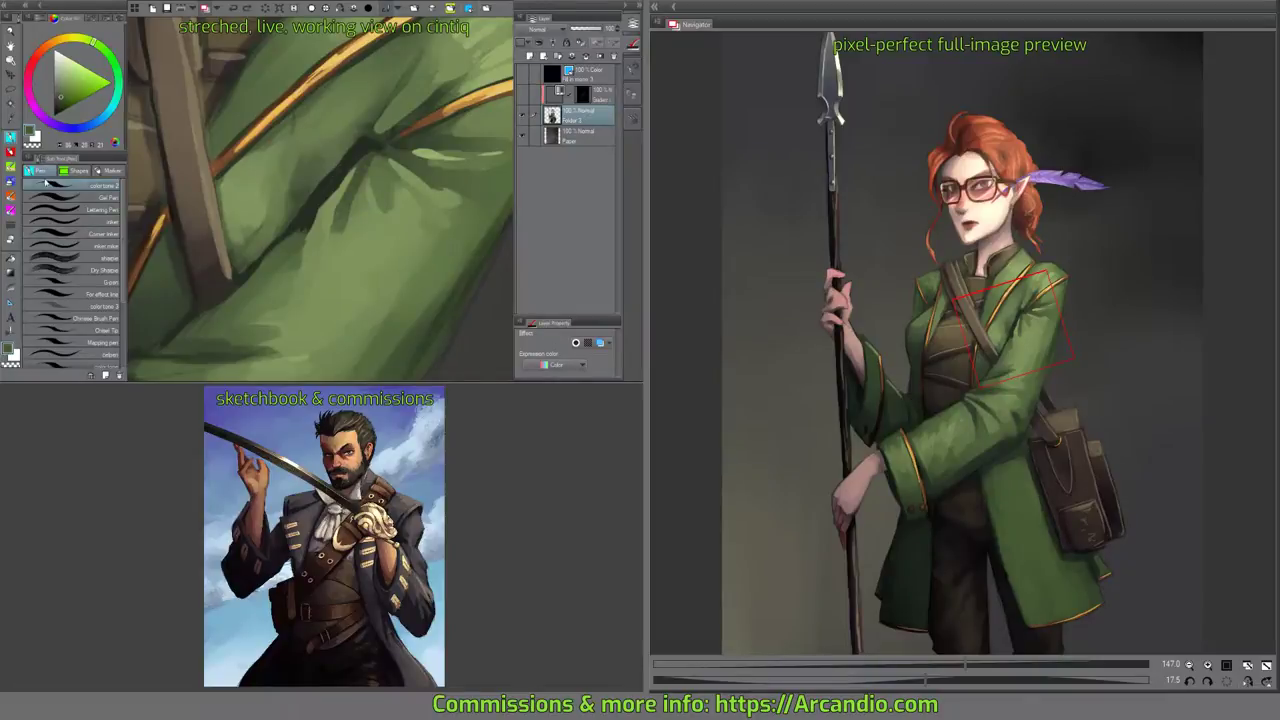
pyautogui.press('b')
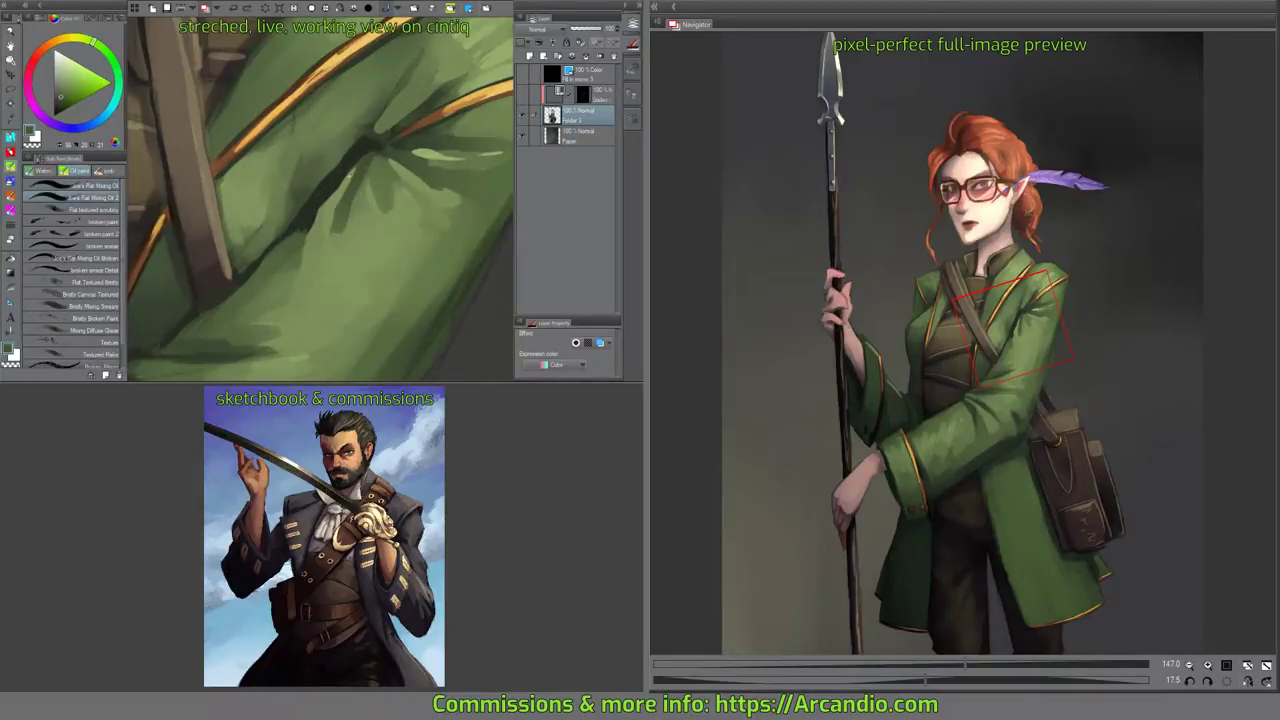
pyautogui.moveTo(372, 158)
pyautogui.mouseDown()
pyautogui.moveTo(338, 240)
pyautogui.moveTo(351, 238)
pyautogui.moveTo(355, 200)
pyautogui.moveTo(350, 244)
pyautogui.mouseUp()
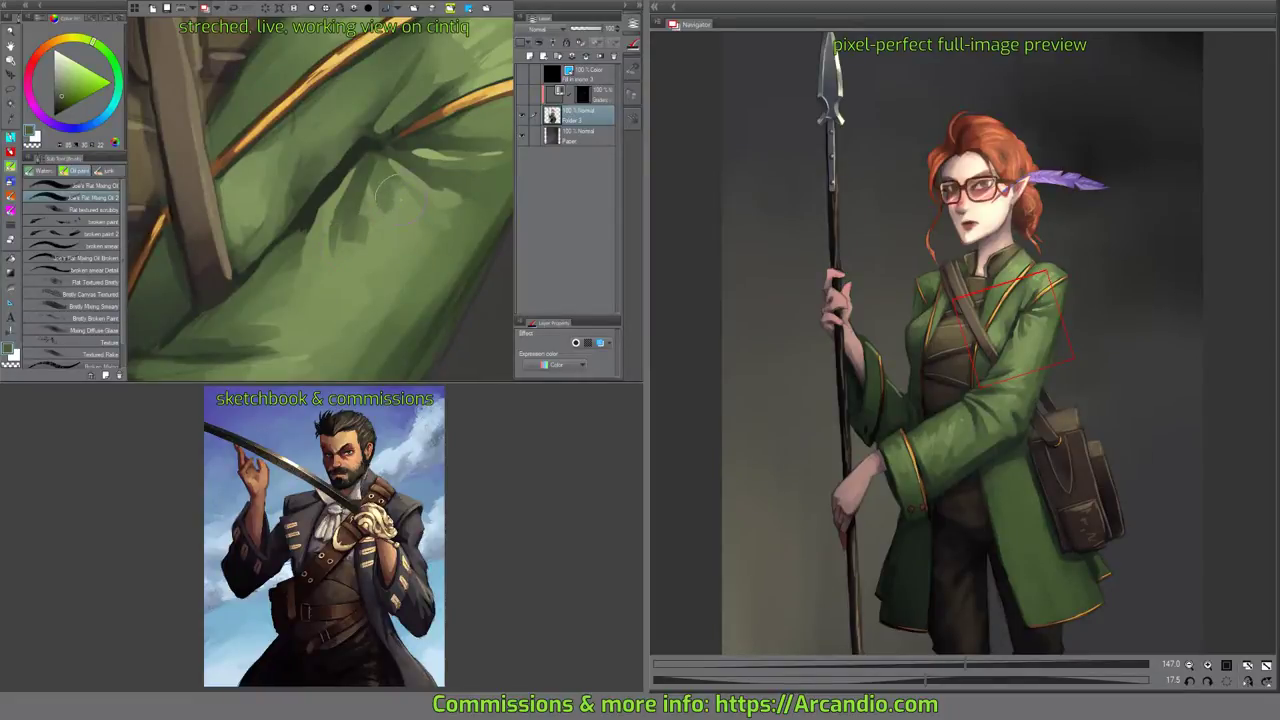
# Adjust the amount of paint in the Flat Mixing Oil 2 brush's ink settings.
pyautogui.press('F6')
pyautogui.click(446, 66)
pyautogui.click(440, 141)
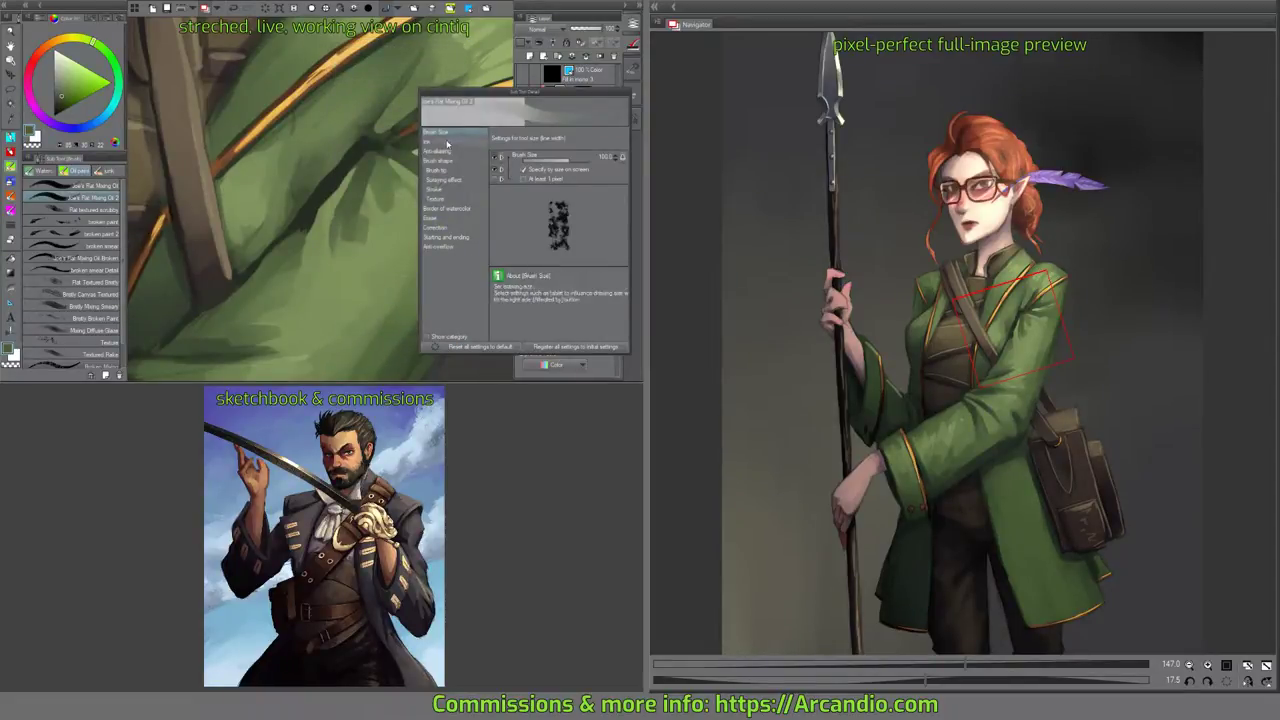
pyautogui.moveTo(532, 206); pyautogui.dragTo(534, 206)
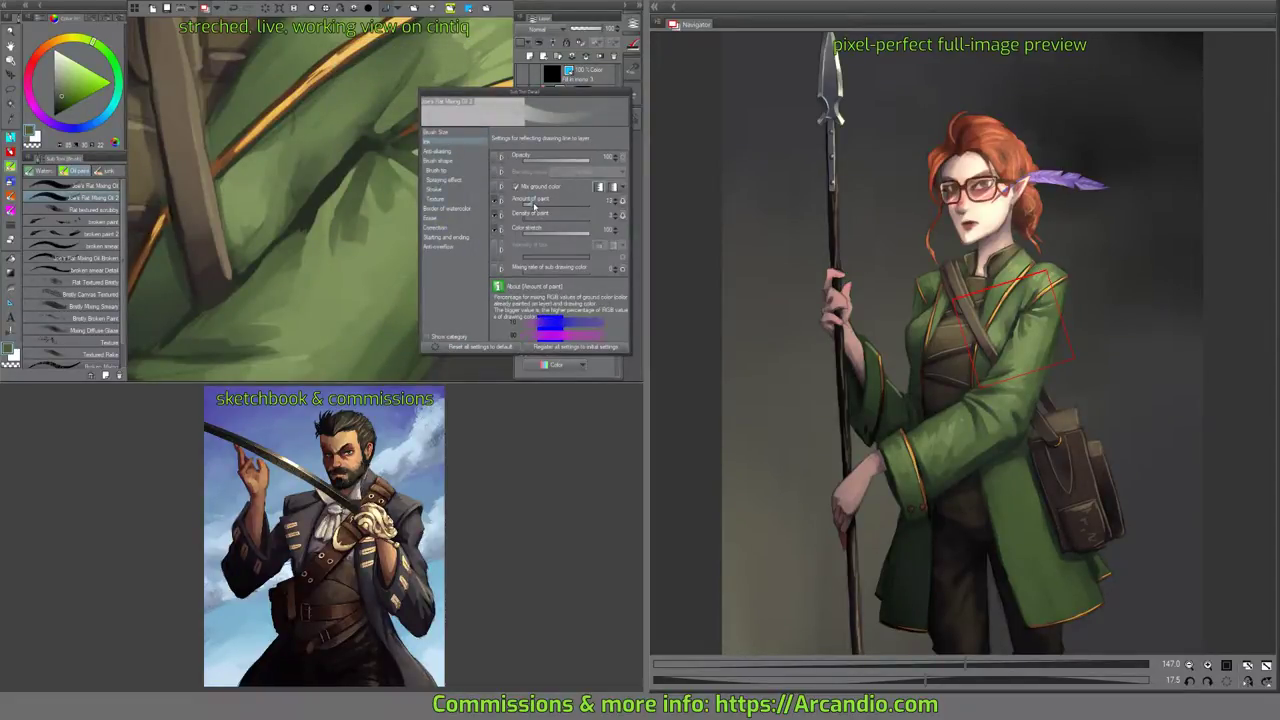
pyautogui.press('Escape')
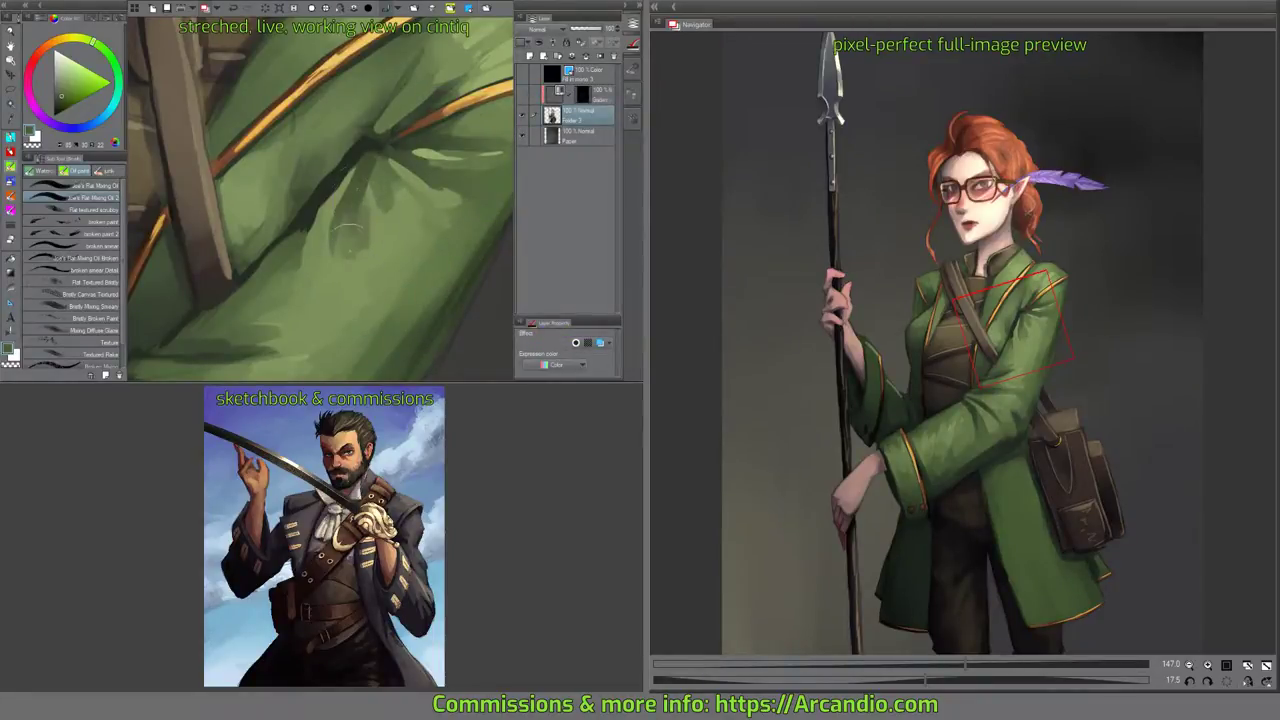
# Blend the fold shadows that fan out below the armpit on the coat's upper sleeve.
pyautogui.moveTo(355, 226)
pyautogui.mouseDown()
pyautogui.moveTo(398, 191)
pyautogui.moveTo(466, 172)
pyautogui.mouseUp()
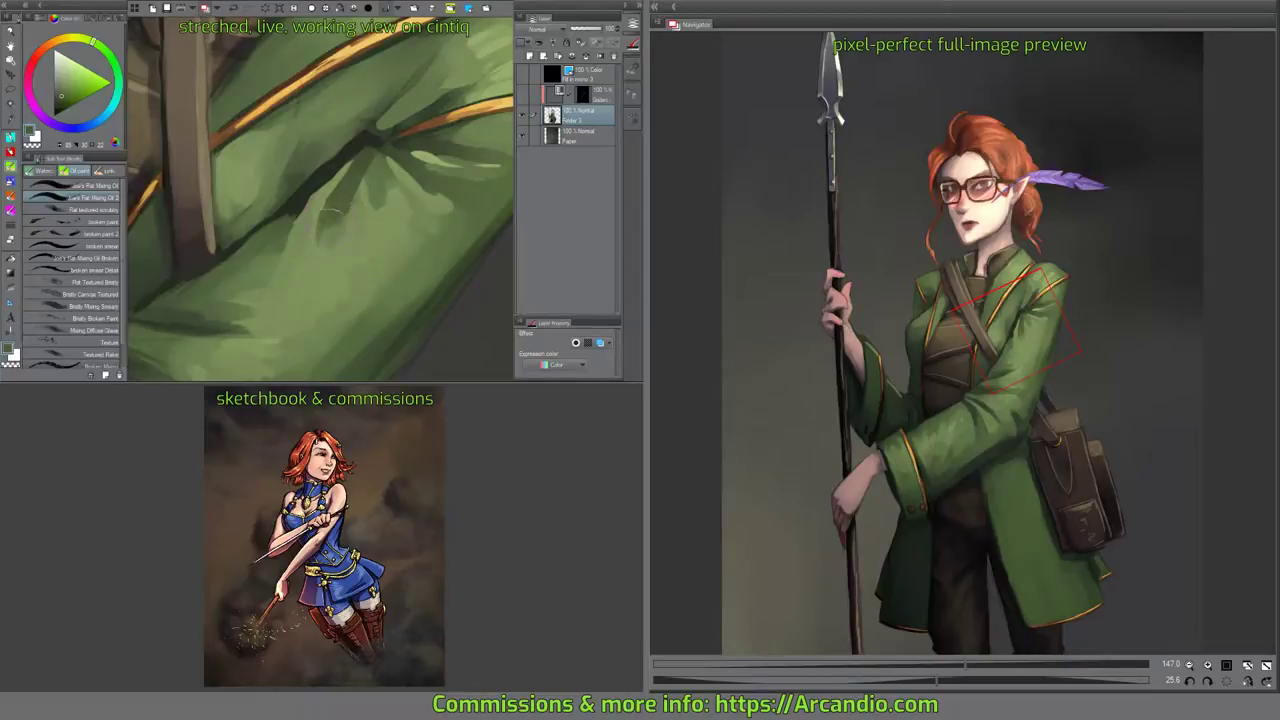
pyautogui.scroll(-3, 338, 217)
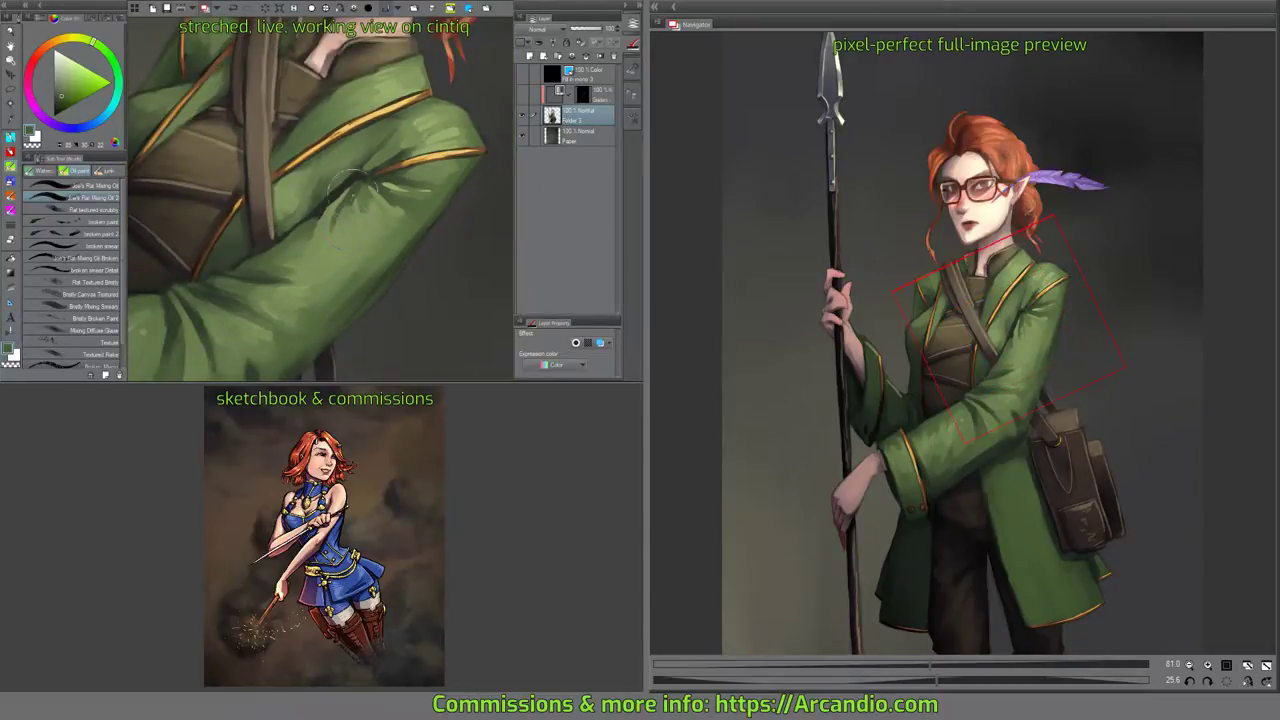
pyautogui.moveTo(350, 212); pyautogui.dragTo(360, 178)
pyautogui.moveTo(381, 231); pyautogui.dragTo(313, 97)
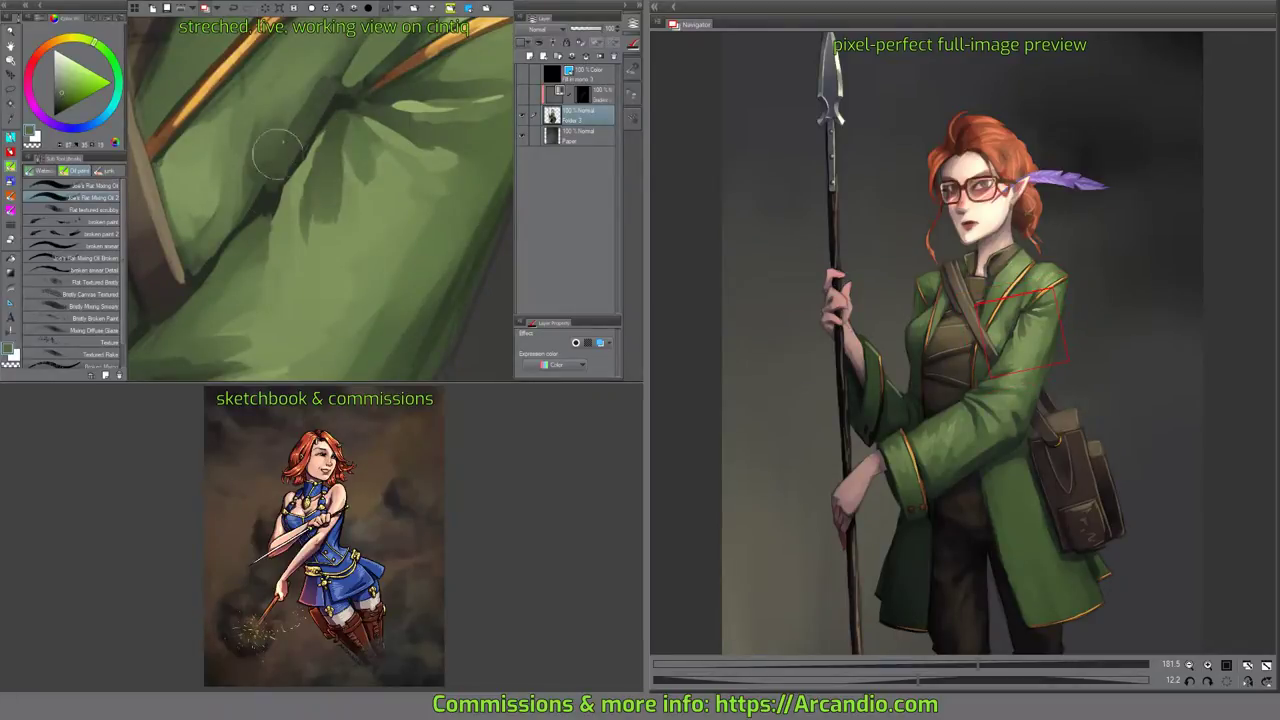
# Smooth the green shading on the coat's chest between the gold lapel trim and the armpit crease.
pyautogui.moveTo(299, 131); pyautogui.dragTo(301, 182)
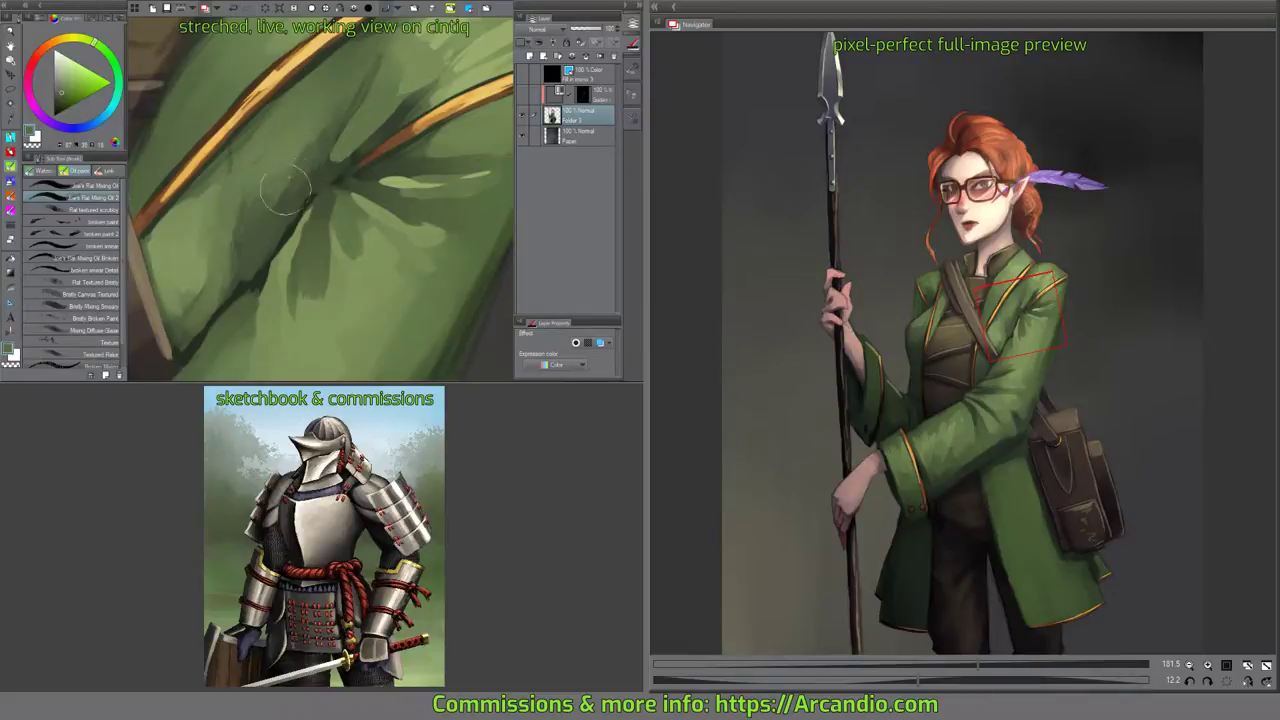
pyautogui.moveTo(277, 196); pyautogui.dragTo(264, 186)
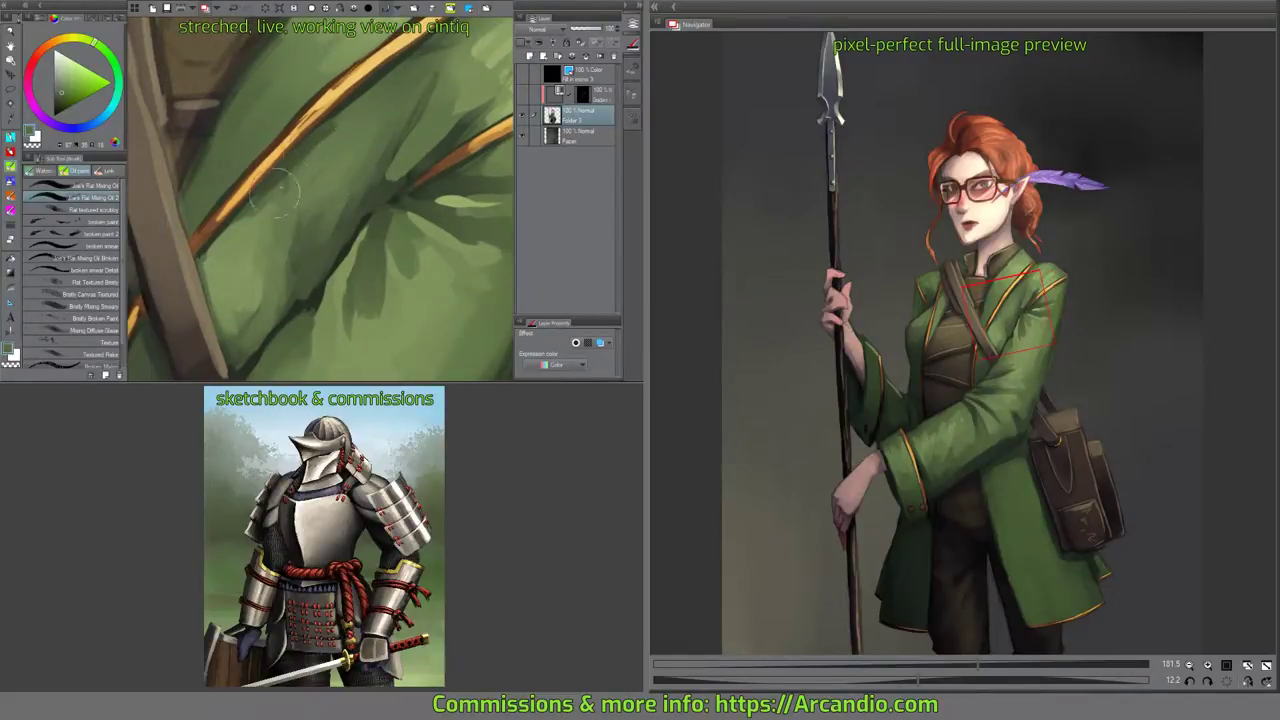
pyautogui.moveTo(378, 110); pyautogui.dragTo(348, 152)
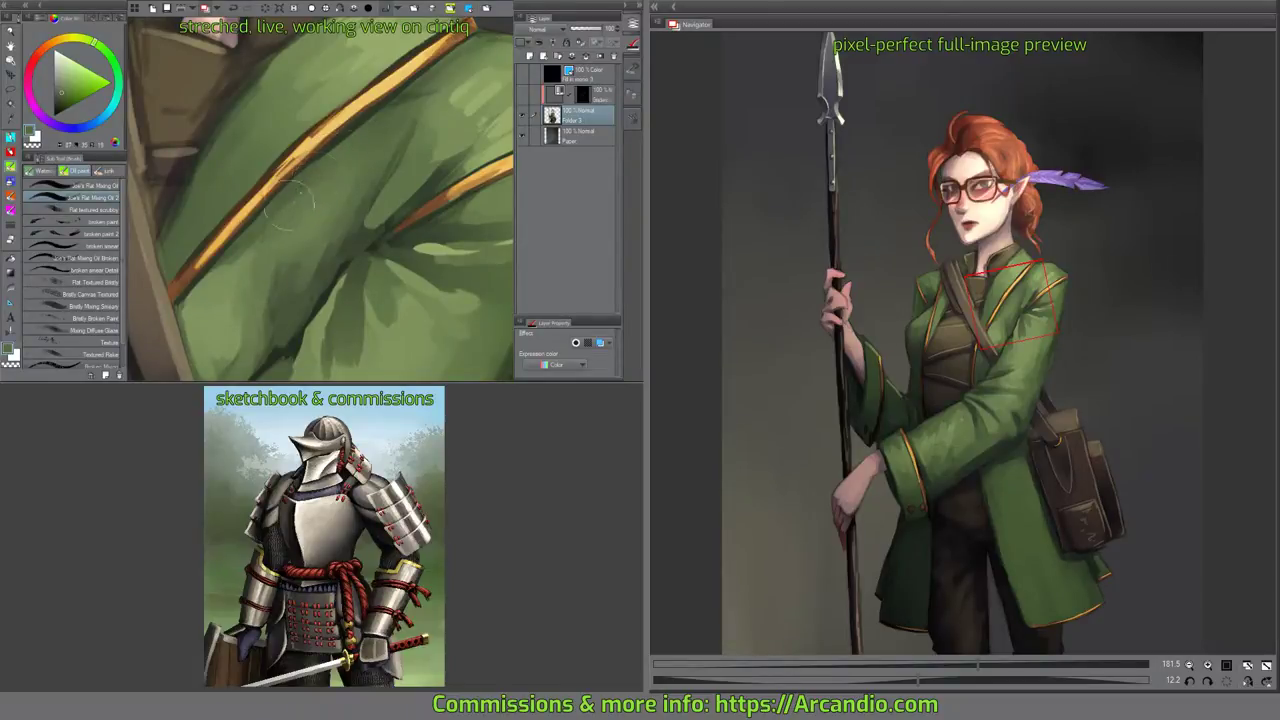
pyautogui.moveTo(357, 143); pyautogui.dragTo(311, 209)
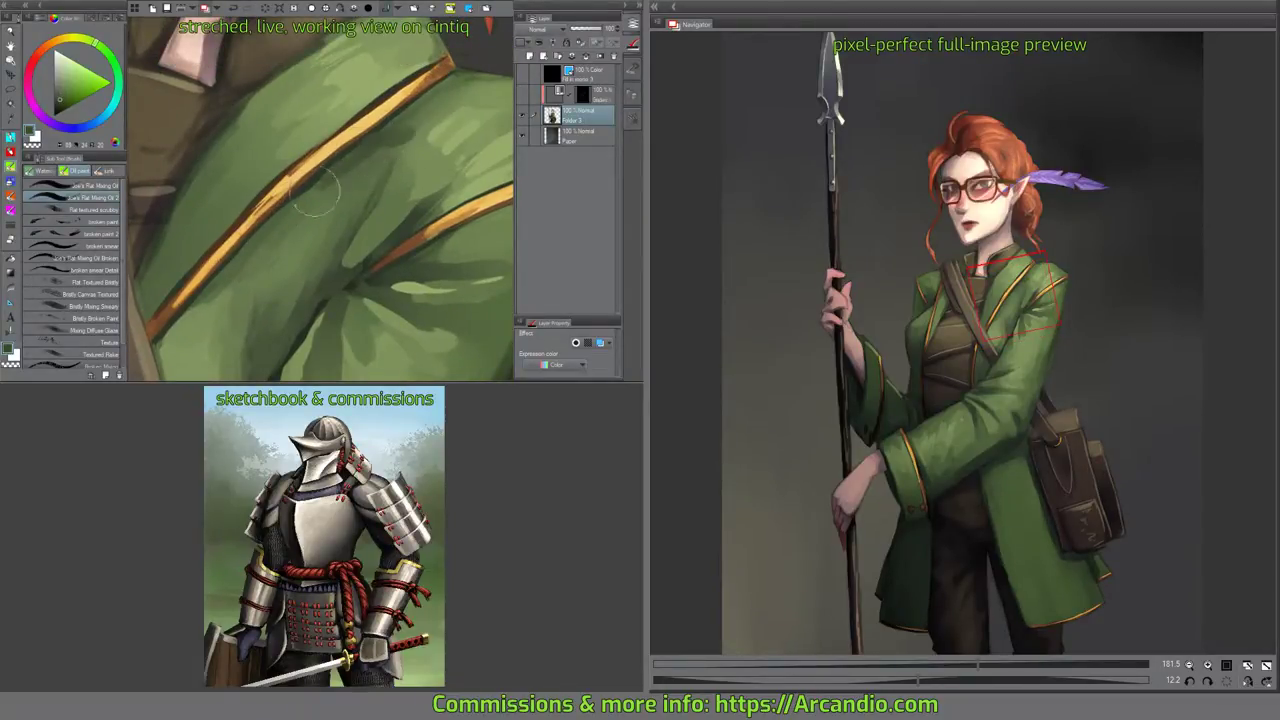
# Blend the shading beside the gold trim and along the lapel's inner edge next to the vest.
pyautogui.moveTo(330, 190)
pyautogui.mouseDown()
pyautogui.moveTo(352, 218)
pyautogui.moveTo(428, 177)
pyautogui.moveTo(408, 186)
pyautogui.moveTo(307, 165)
pyautogui.moveTo(343, 175)
pyautogui.mouseUp()
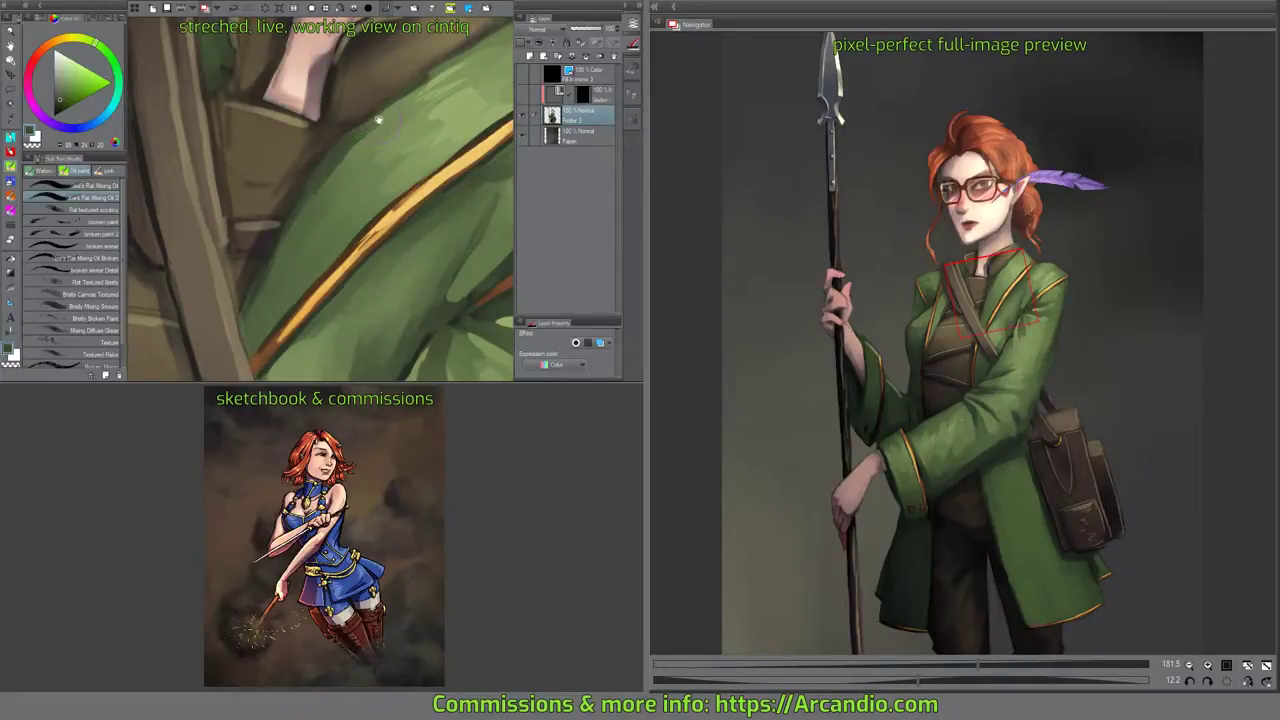
pyautogui.moveTo(378, 120); pyautogui.dragTo(409, 80)
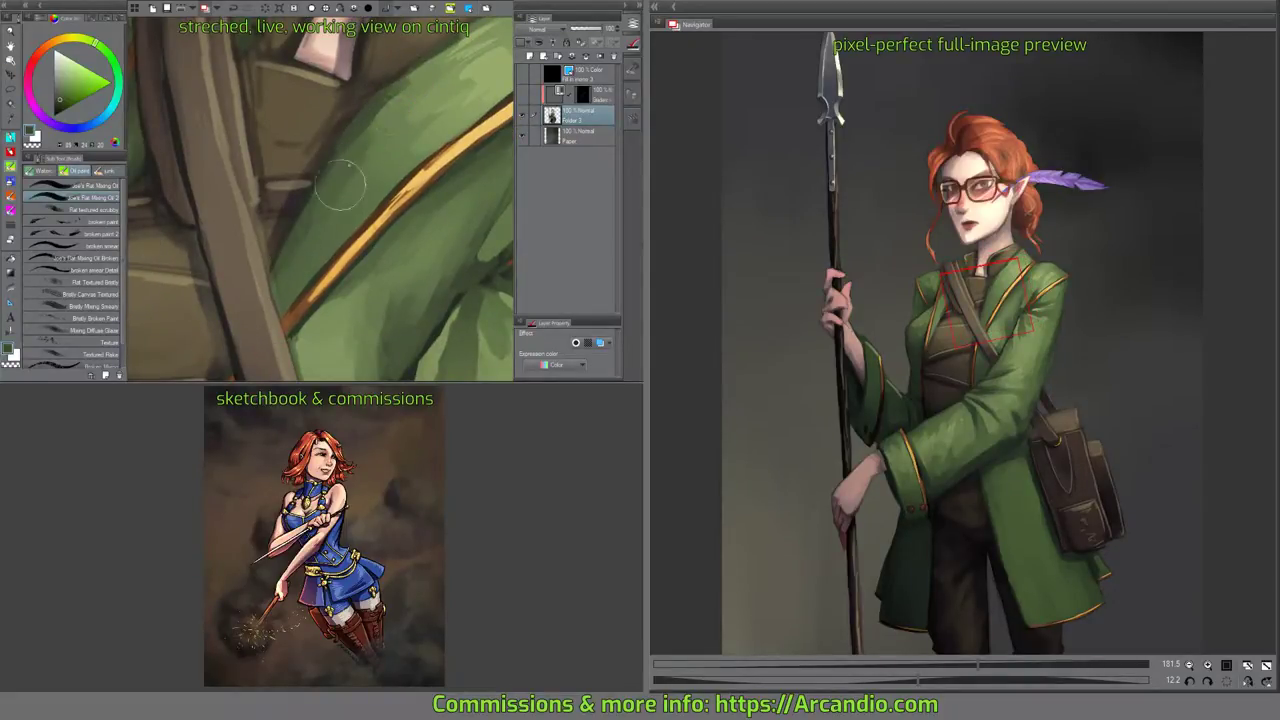
pyautogui.moveTo(386, 112); pyautogui.dragTo(350, 208)
# Sample the collar's olive brown and paint over its rough upper edge along the neck.
pyautogui.keyDown('alt'); pyautogui.click(354, 120); pyautogui.keyUp('alt')
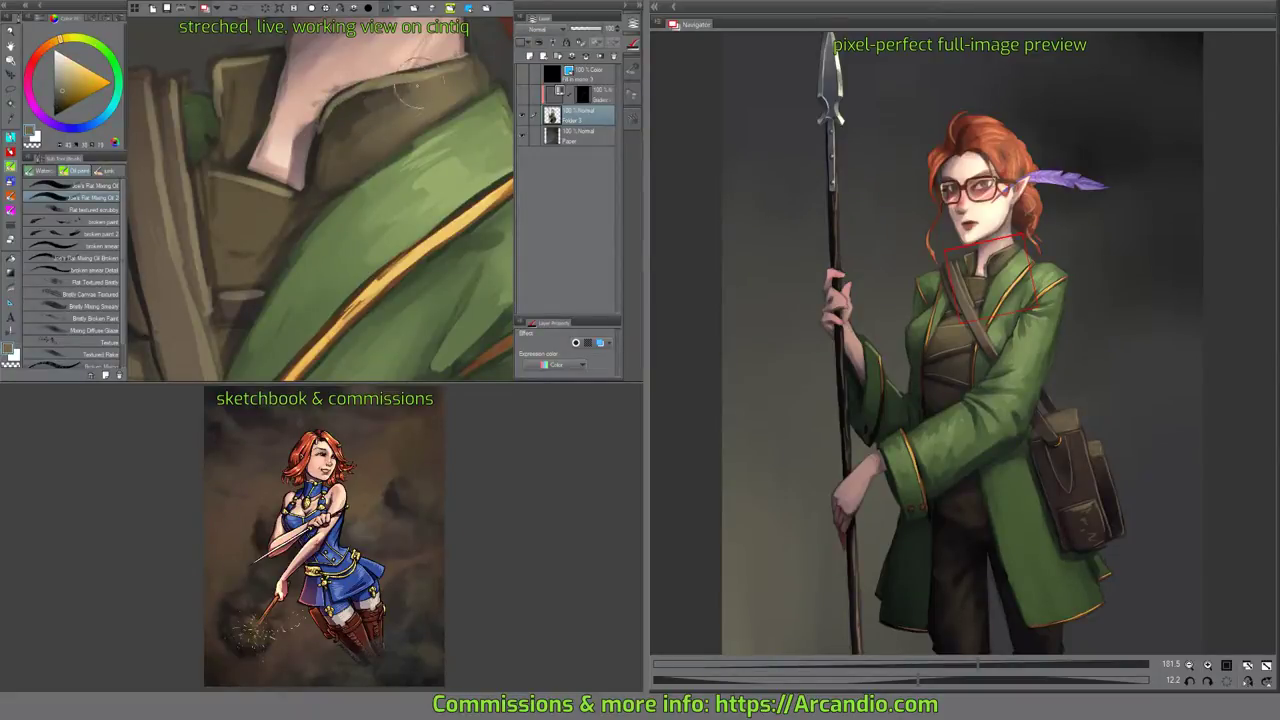
pyautogui.moveTo(400, 80); pyautogui.dragTo(398, 120)
pyautogui.scroll(3, 398, 120)
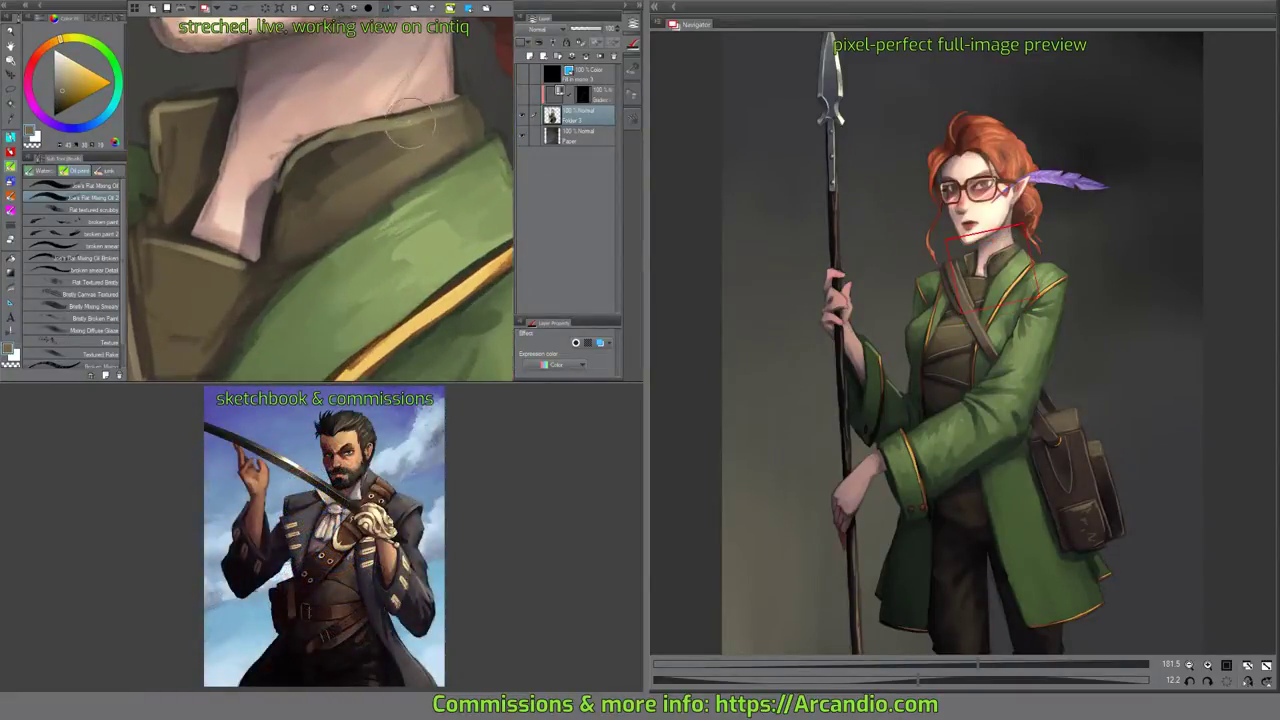
pyautogui.scroll(2, 390, 105)
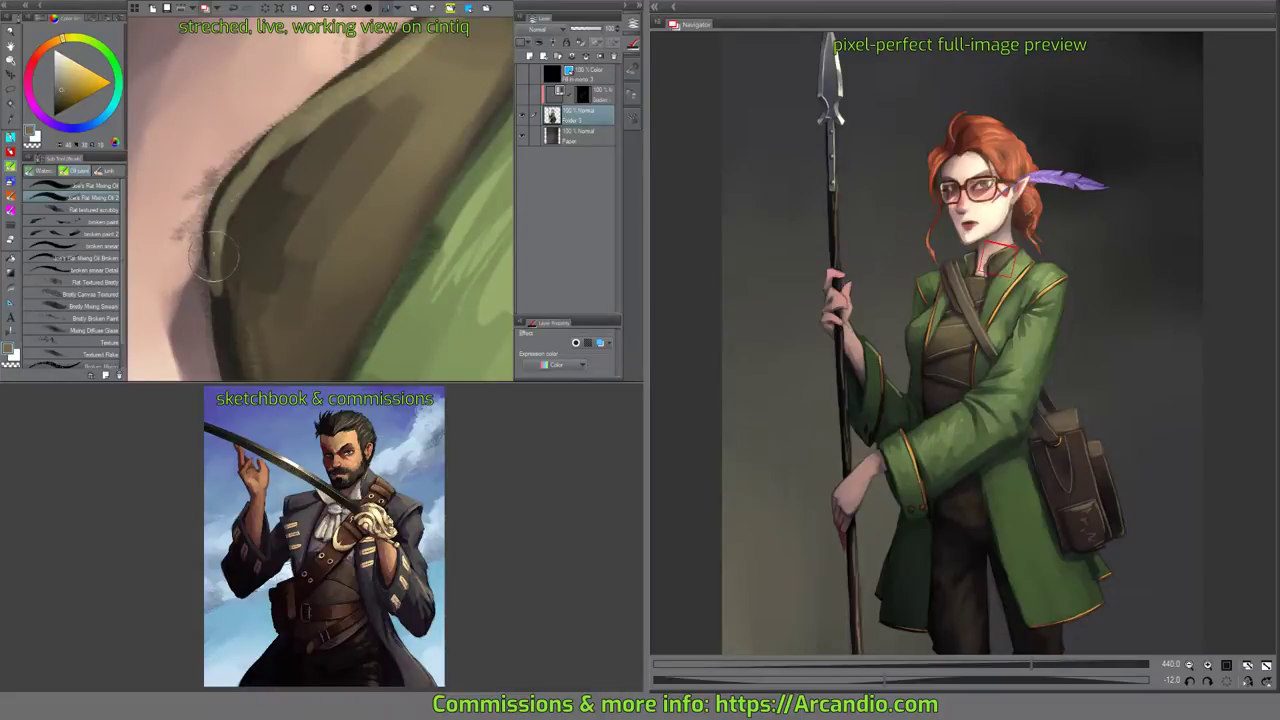
pyautogui.moveTo(214, 255); pyautogui.dragTo(271, 128)
pyautogui.moveTo(236, 200)
pyautogui.mouseDown()
pyautogui.moveTo(327, 105)
pyautogui.moveTo(270, 192)
pyautogui.moveTo(370, 120)
pyautogui.mouseUp()
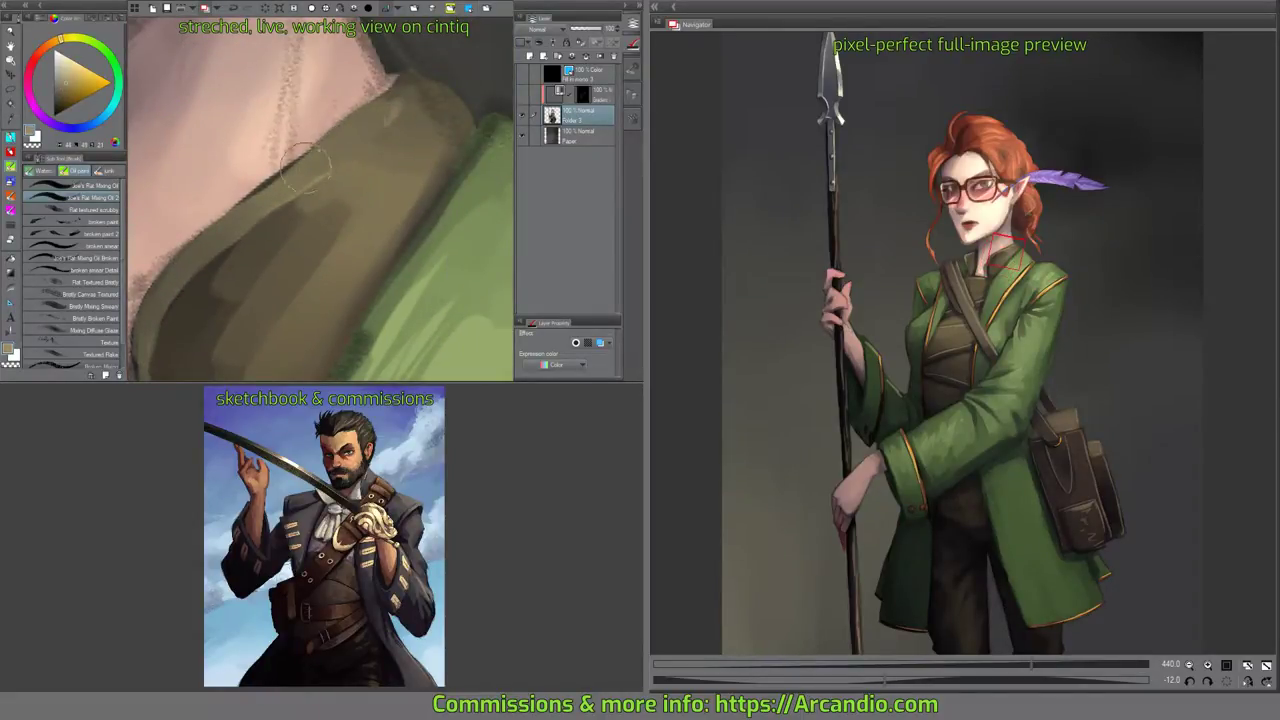
# Sharpen the collar's rim against the neck with olive pen strokes.
pyautogui.press('p')
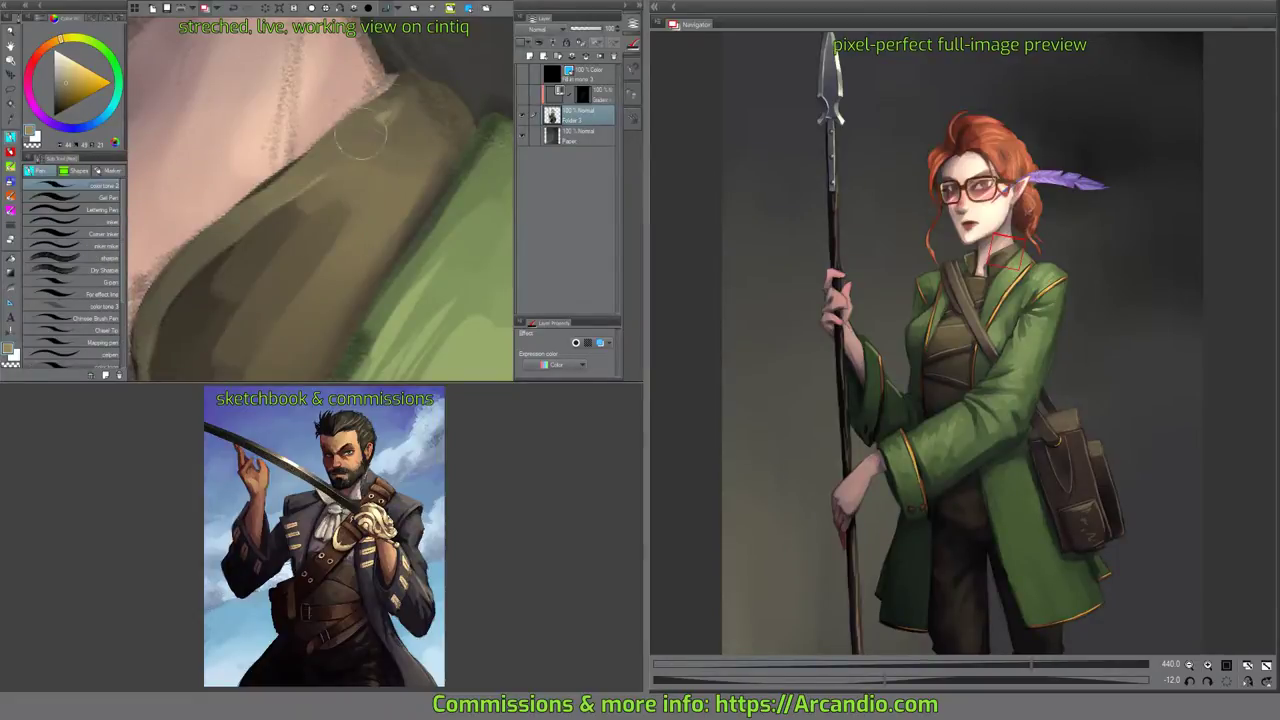
pyautogui.moveTo(360, 135); pyautogui.dragTo(263, 217)
pyautogui.moveTo(306, 146)
pyautogui.mouseDown()
pyautogui.moveTo(252, 205)
pyautogui.moveTo(186, 243)
pyautogui.mouseUp()
pyautogui.moveTo(266, 223)
pyautogui.mouseDown()
pyautogui.moveTo(351, 144)
pyautogui.moveTo(192, 276)
pyautogui.mouseUp()
# Sample skin tones from the neck and paint a clean skin edge against the collar with the pen.
pyautogui.keyDown('alt'); pyautogui.click(205, 210); pyautogui.keyUp('alt')
pyautogui.moveTo(250, 188)
pyautogui.mouseDown()
pyautogui.moveTo(186, 286)
pyautogui.moveTo(265, 182)
pyautogui.moveTo(257, 163)
pyautogui.moveTo(246, 183)
pyautogui.mouseUp()
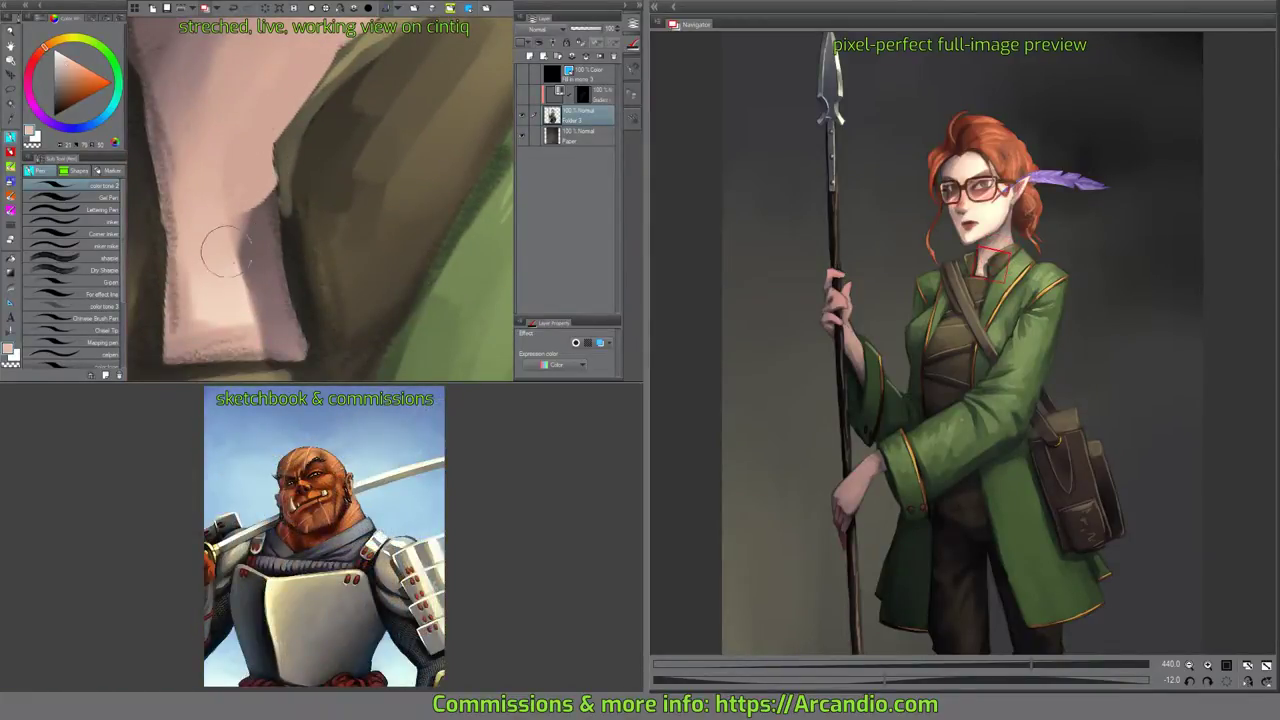
pyautogui.moveTo(306, 149)
pyautogui.mouseDown()
pyautogui.moveTo(358, 158)
pyautogui.moveTo(238, 210)
pyautogui.mouseUp()
pyautogui.moveTo(380, 114)
pyautogui.mouseDown()
pyautogui.moveTo(361, 186)
pyautogui.moveTo(431, 133)
pyautogui.mouseUp()
pyautogui.keyDown('alt'); pyautogui.click(367, 178); pyautogui.keyUp('alt')
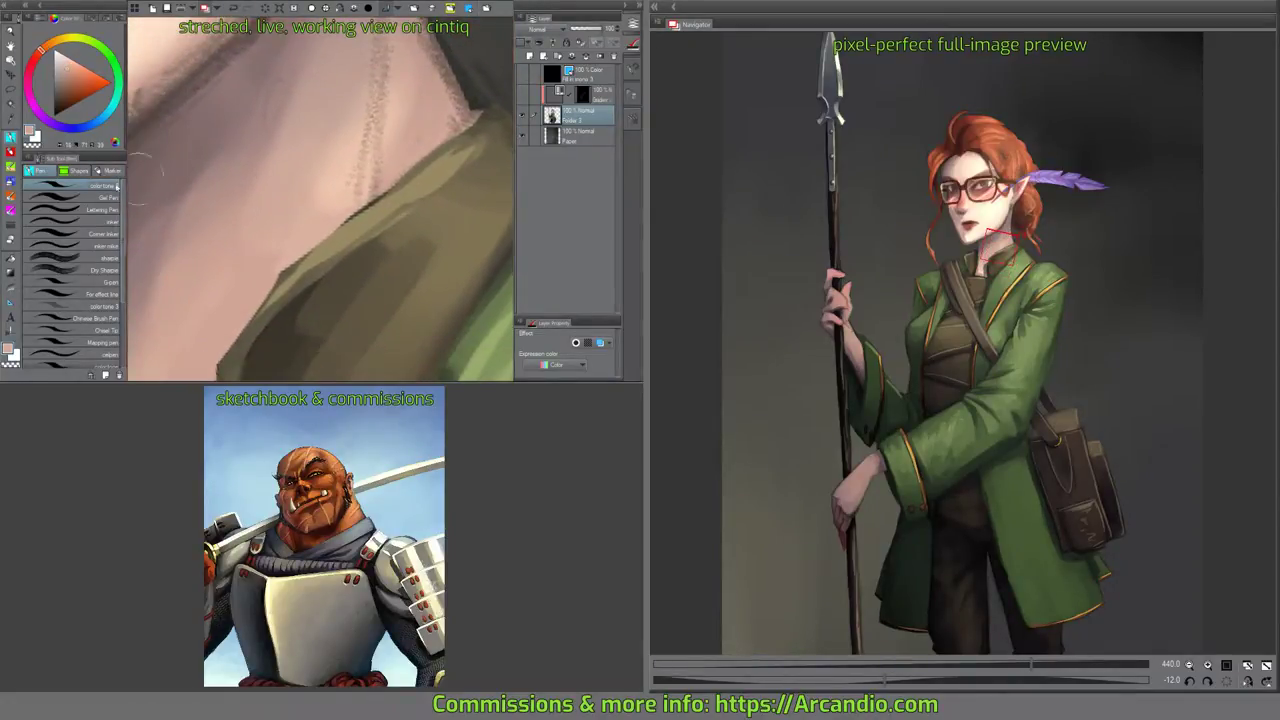
# Refine the neck shadow and the collar's dark inner edge with Flat Mixing Oil 2, sampling nearby tones.
pyautogui.click(12, 168)
pyautogui.moveTo(358, 113)
pyautogui.mouseDown()
pyautogui.moveTo(406, 160)
pyautogui.moveTo(463, 135)
pyautogui.mouseUp()
pyautogui.keyDown('alt'); pyautogui.click(243, 262); pyautogui.keyUp('alt')
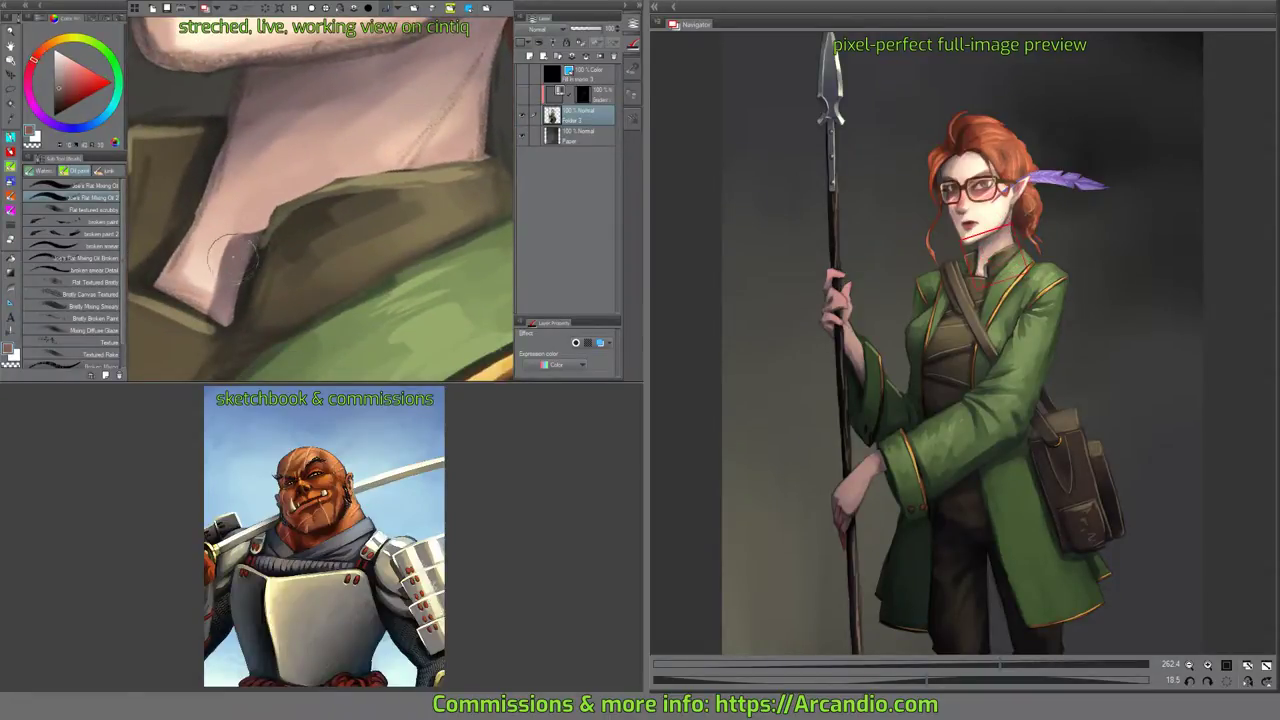
pyautogui.moveTo(335, 240); pyautogui.dragTo(335, 190)
pyautogui.keyDown('alt'); pyautogui.click(255, 207); pyautogui.keyUp('alt')
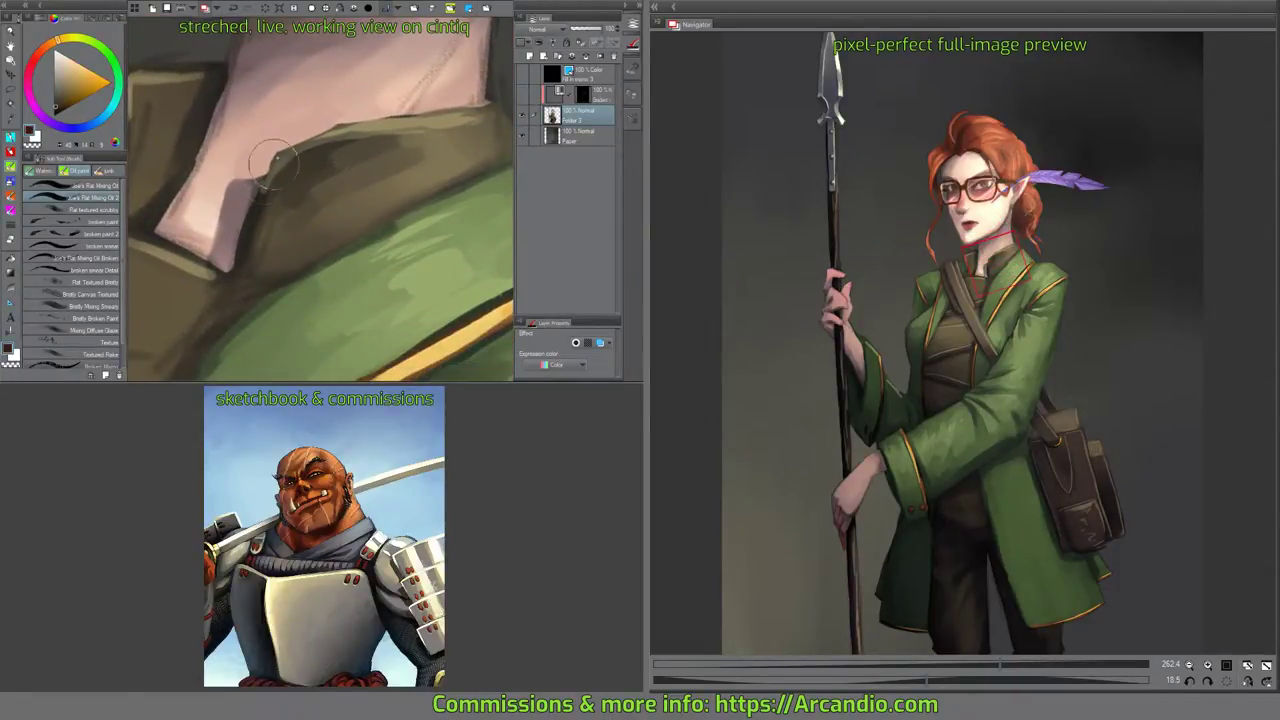
pyautogui.moveTo(271, 163); pyautogui.dragTo(233, 275)
# Sample olive tones from the collar and repaint its upper edge and shading beside the neck.
pyautogui.moveTo(366, 174)
pyautogui.mouseDown()
pyautogui.moveTo(349, 186)
pyautogui.moveTo(366, 174)
pyautogui.moveTo(338, 138)
pyautogui.moveTo(295, 200)
pyautogui.moveTo(371, 163)
pyautogui.moveTo(411, 92)
pyautogui.moveTo(438, 74)
pyautogui.moveTo(421, 98)
pyautogui.mouseUp()
pyautogui.keyDown('alt'); pyautogui.click(313, 172); pyautogui.keyUp('alt')
pyautogui.keyDown('alt'); pyautogui.click(397, 118); pyautogui.keyUp('alt')
pyautogui.moveTo(376, 151)
pyautogui.mouseDown()
pyautogui.moveTo(436, 93)
pyautogui.moveTo(391, 97)
pyautogui.mouseUp()
pyautogui.keyDown('alt'); pyautogui.click(408, 95); pyautogui.keyUp('alt')
# Paint and blend lighter olive strokes over the collar on a new layer, and merge it into the painting layer below.
pyautogui.scroll(4, 422, 107)
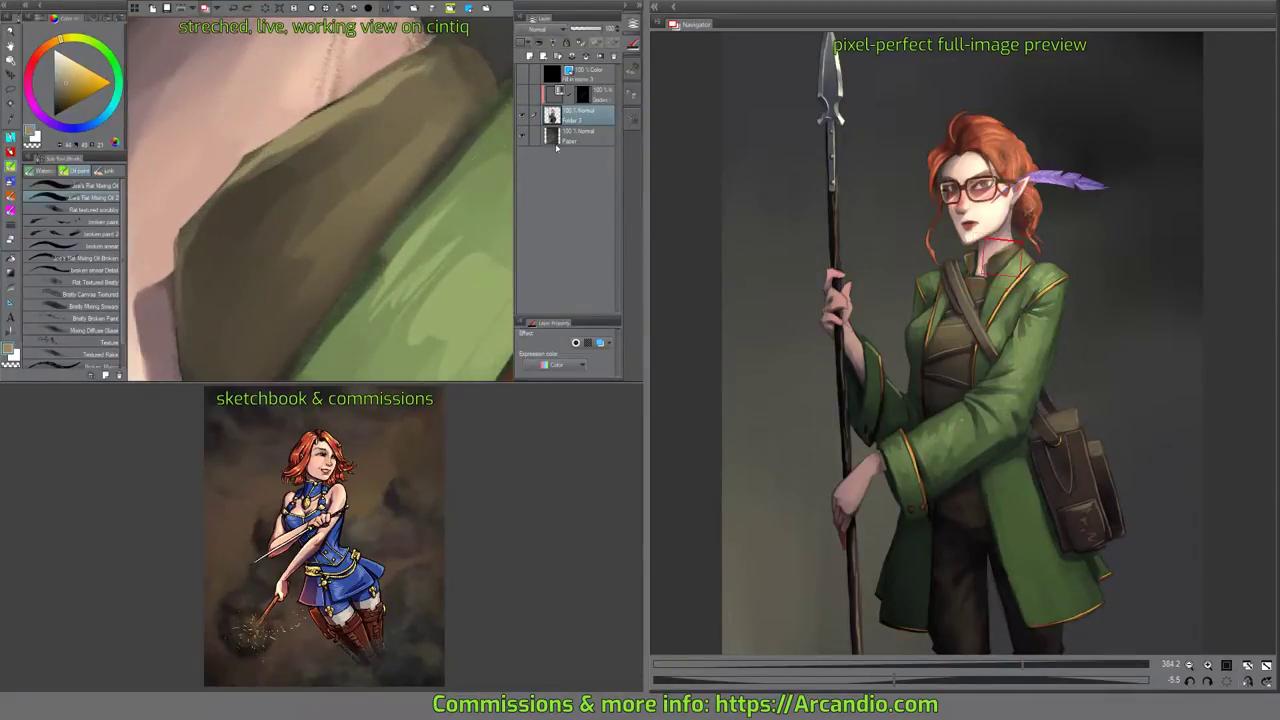
pyautogui.click(530, 56)
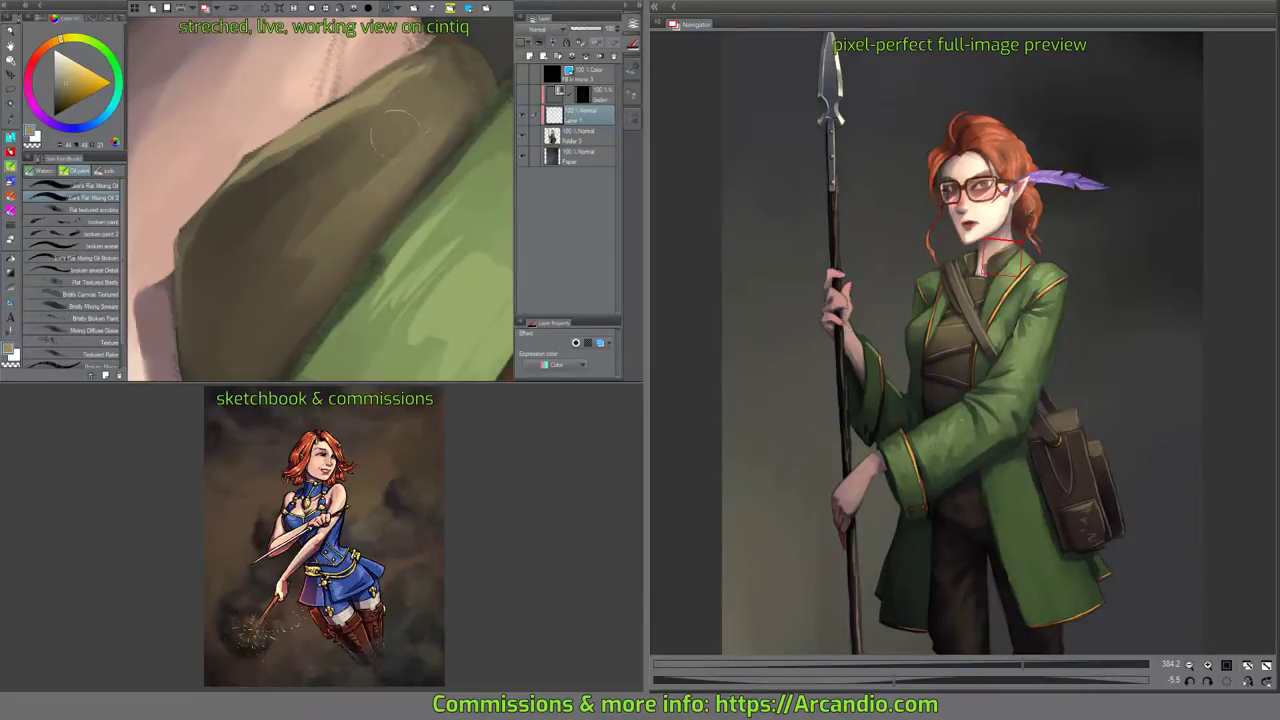
pyautogui.click(120, 186)
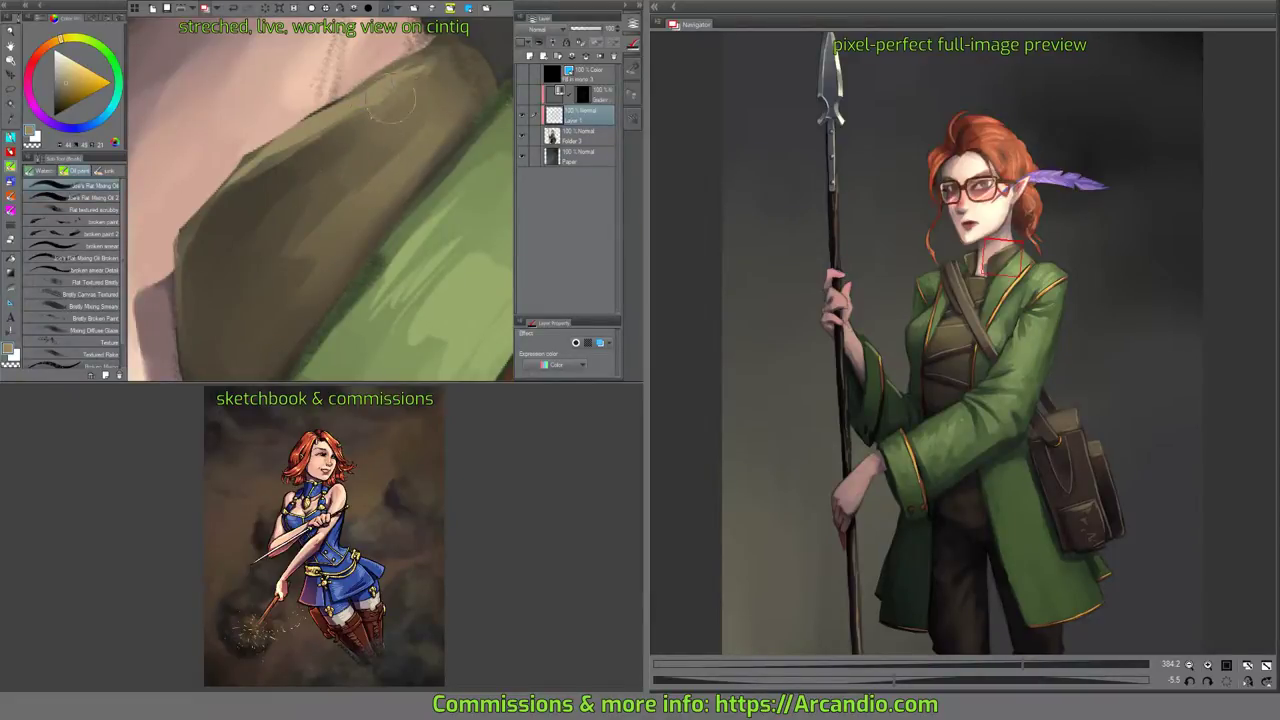
pyautogui.moveTo(402, 98)
pyautogui.mouseDown()
pyautogui.moveTo(382, 137)
pyautogui.moveTo(422, 150)
pyautogui.moveTo(434, 136)
pyautogui.moveTo(368, 162)
pyautogui.moveTo(350, 125)
pyautogui.moveTo(338, 144)
pyautogui.moveTo(366, 122)
pyautogui.mouseUp()
pyautogui.click(102, 197)
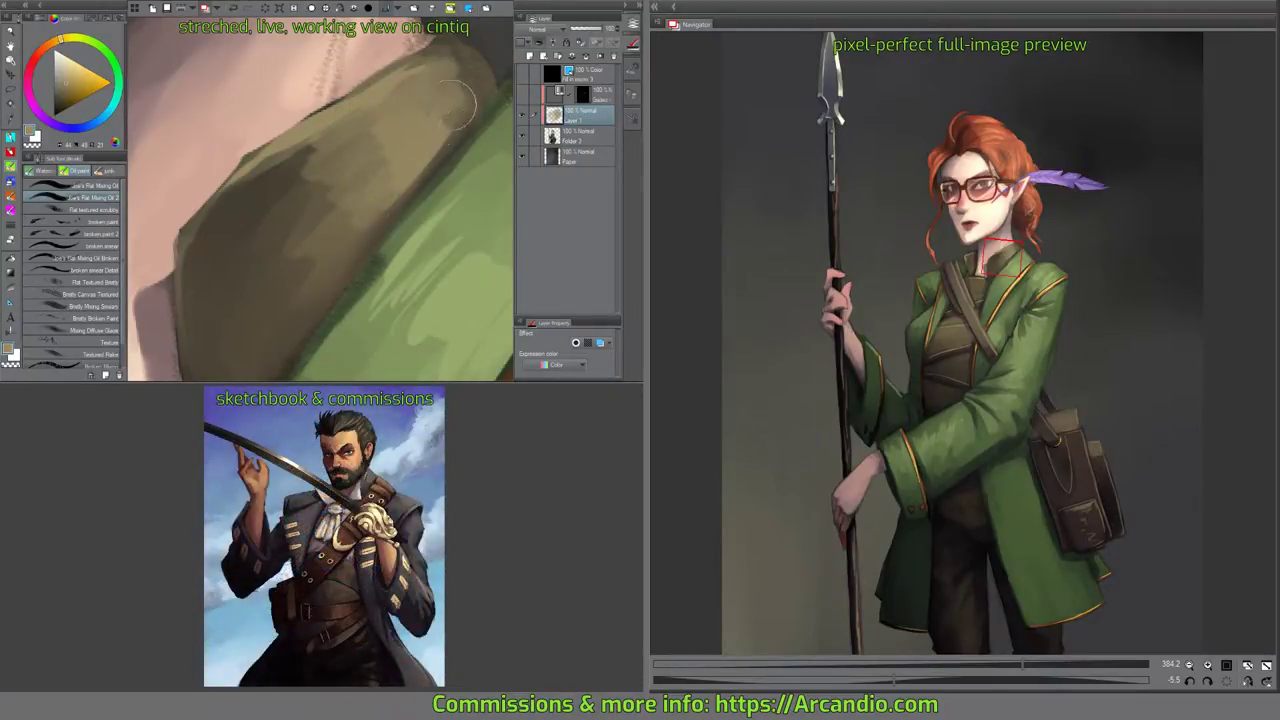
pyautogui.moveTo(428, 136); pyautogui.dragTo(510, 86)
pyautogui.moveTo(387, 165)
pyautogui.mouseDown()
pyautogui.moveTo(416, 166)
pyautogui.moveTo(405, 140)
pyautogui.mouseUp()
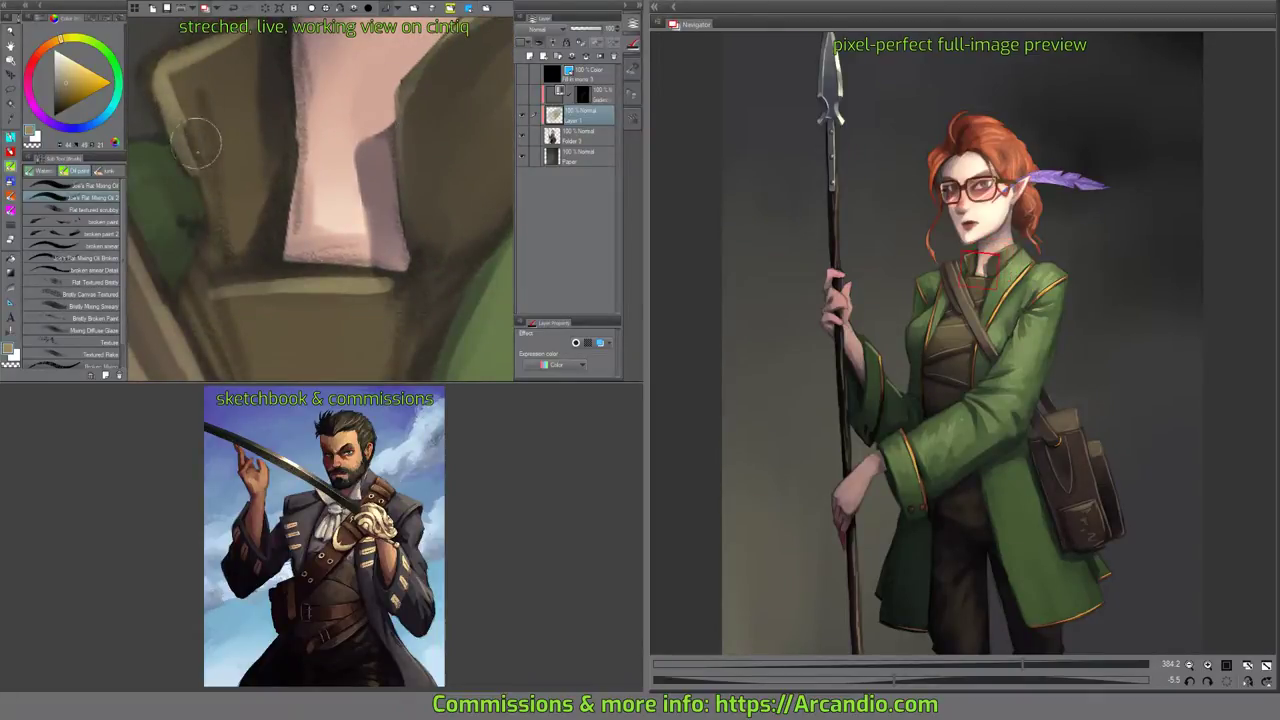
pyautogui.moveTo(286, 149); pyautogui.dragTo(343, 246)
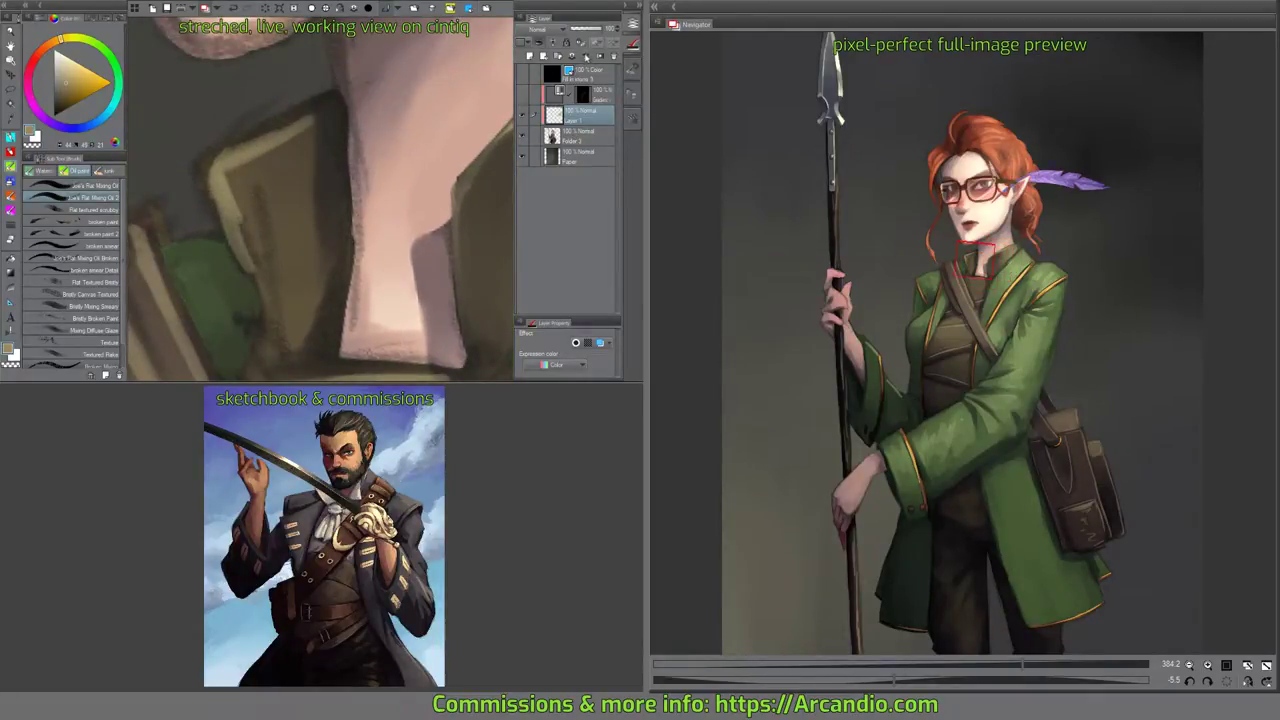
pyautogui.click(586, 57)
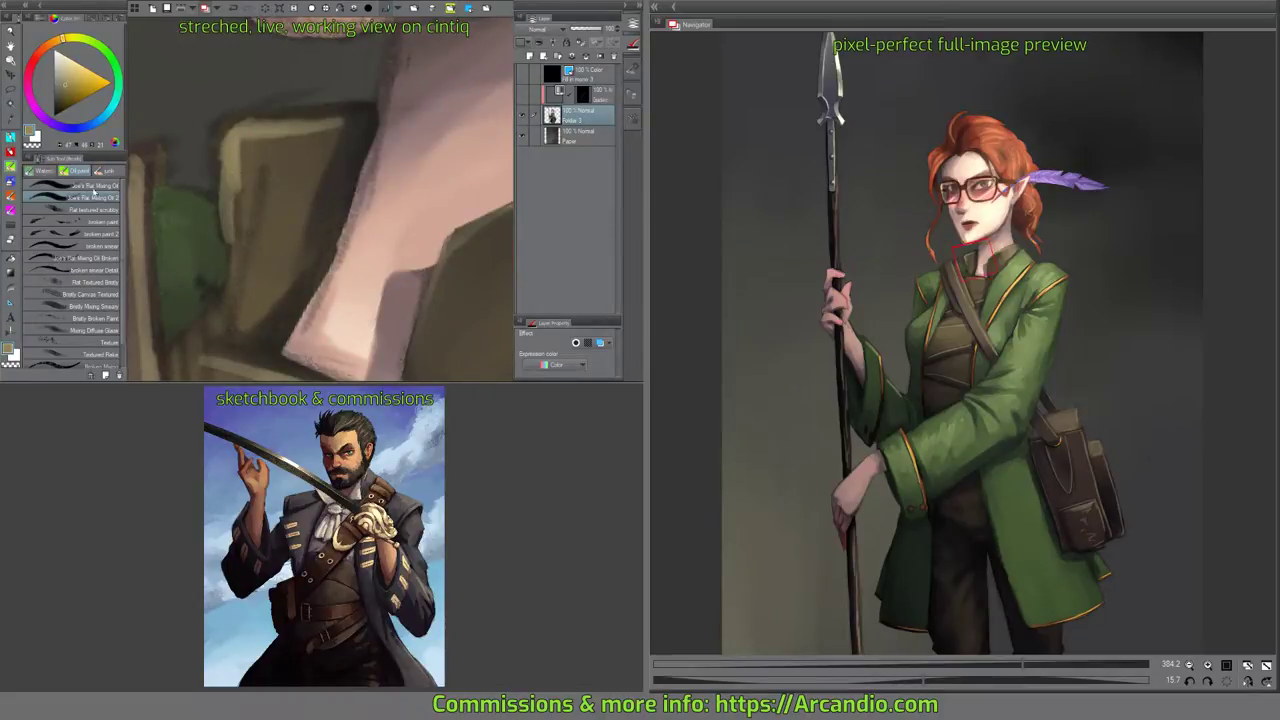
# Paint a broad light olive edge on the collar's far flap and clean up its outline with the Hard eraser.
pyautogui.moveTo(252, 163)
pyautogui.mouseDown()
pyautogui.moveTo(238, 148)
pyautogui.moveTo(243, 212)
pyautogui.moveTo(255, 147)
pyautogui.moveTo(320, 125)
pyautogui.moveTo(225, 130)
pyautogui.moveTo(232, 108)
pyautogui.moveTo(236, 137)
pyautogui.moveTo(246, 119)
pyautogui.mouseUp()
pyautogui.moveTo(430, 148); pyautogui.dragTo(363, 80)
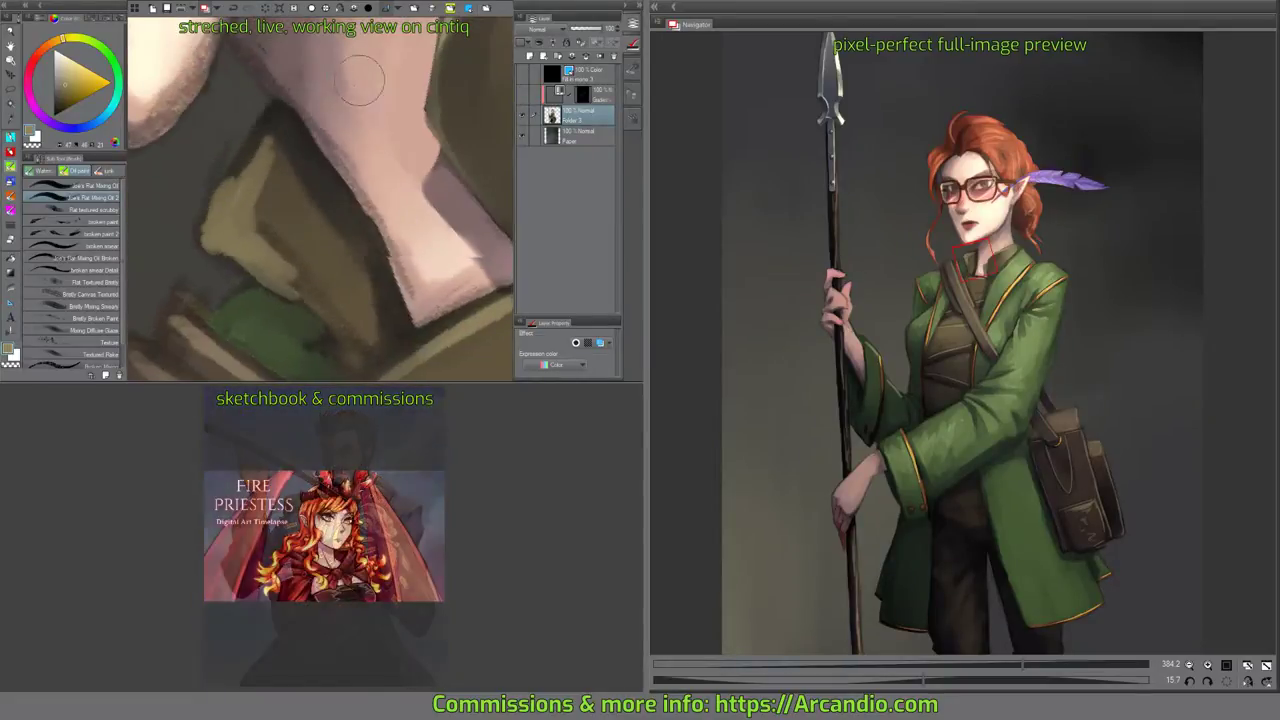
pyautogui.press('e')
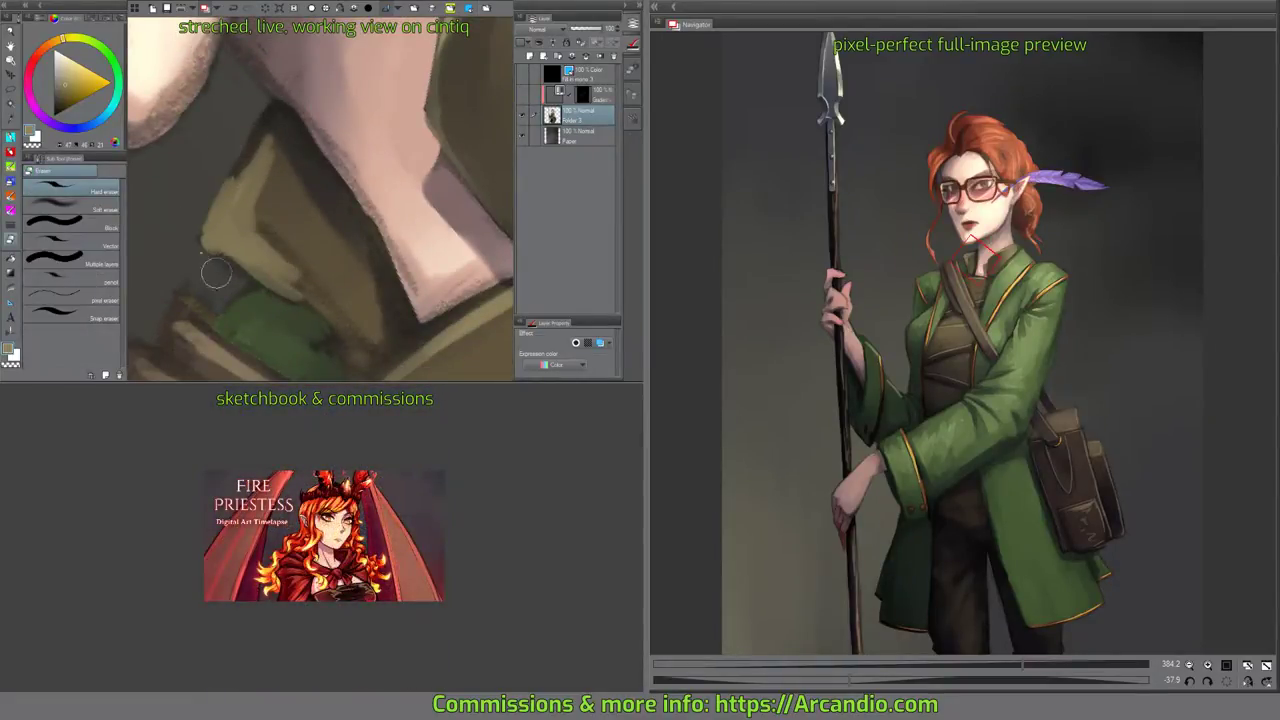
pyautogui.moveTo(232, 285); pyautogui.dragTo(340, 189)
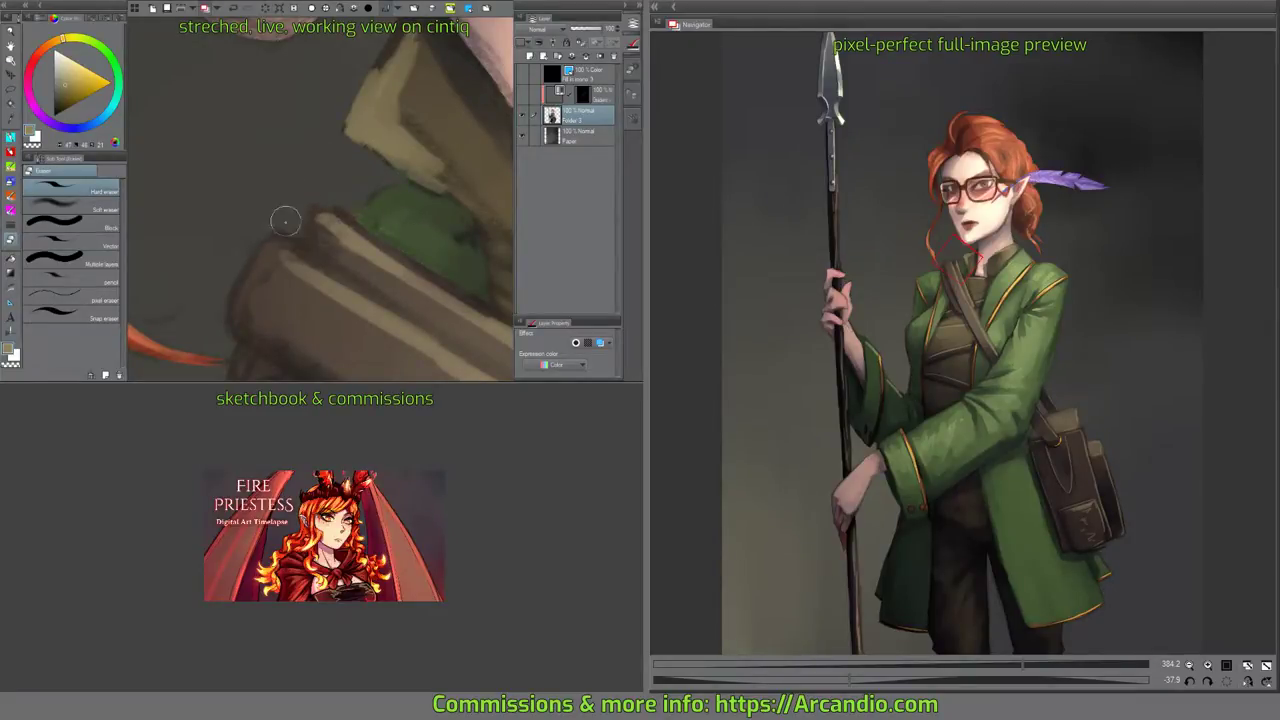
# Soften the light edge bands on the shoulder strap with Flat Mixing Oil 2, using brown sampled from the strap.
pyautogui.press('b')
pyautogui.moveTo(366, 194); pyautogui.dragTo(347, 85)
pyautogui.moveTo(385, 120); pyautogui.dragTo(418, 214)
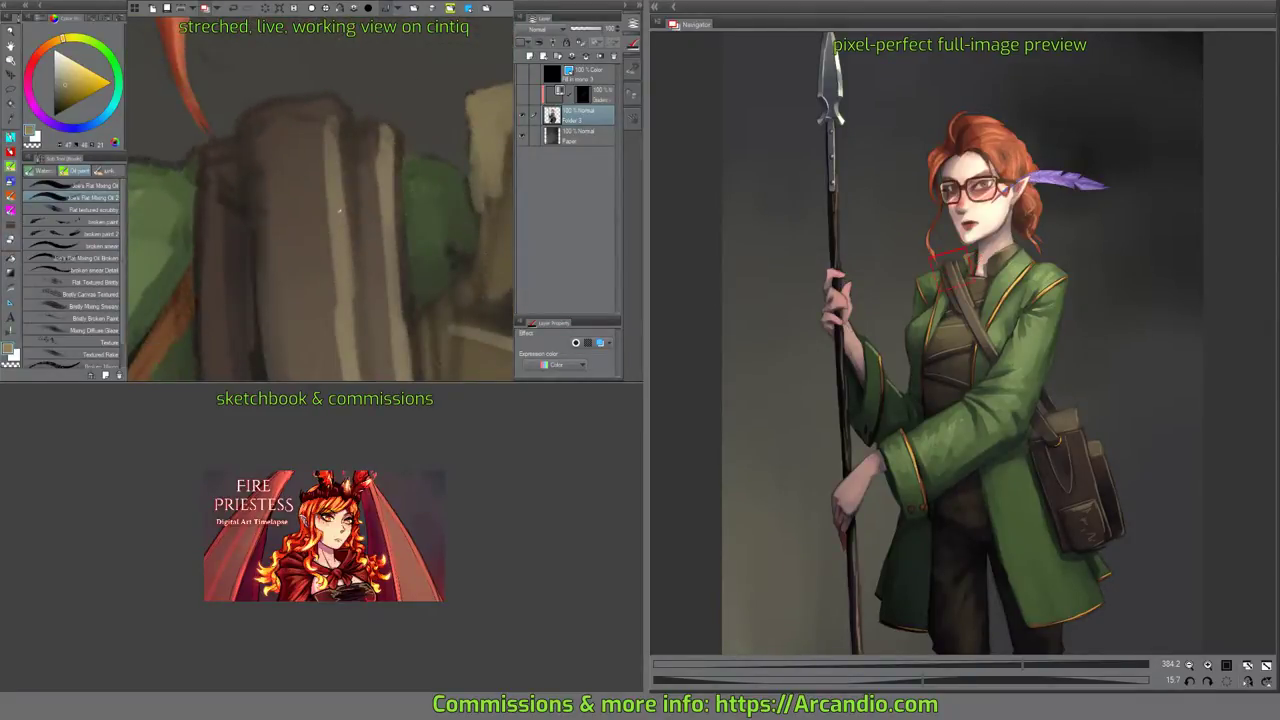
pyautogui.keyDown('alt'); pyautogui.click(337, 196); pyautogui.keyUp('alt')
pyautogui.moveTo(337, 196); pyautogui.dragTo(332, 153)
pyautogui.moveTo(343, 206); pyautogui.dragTo(321, 162)
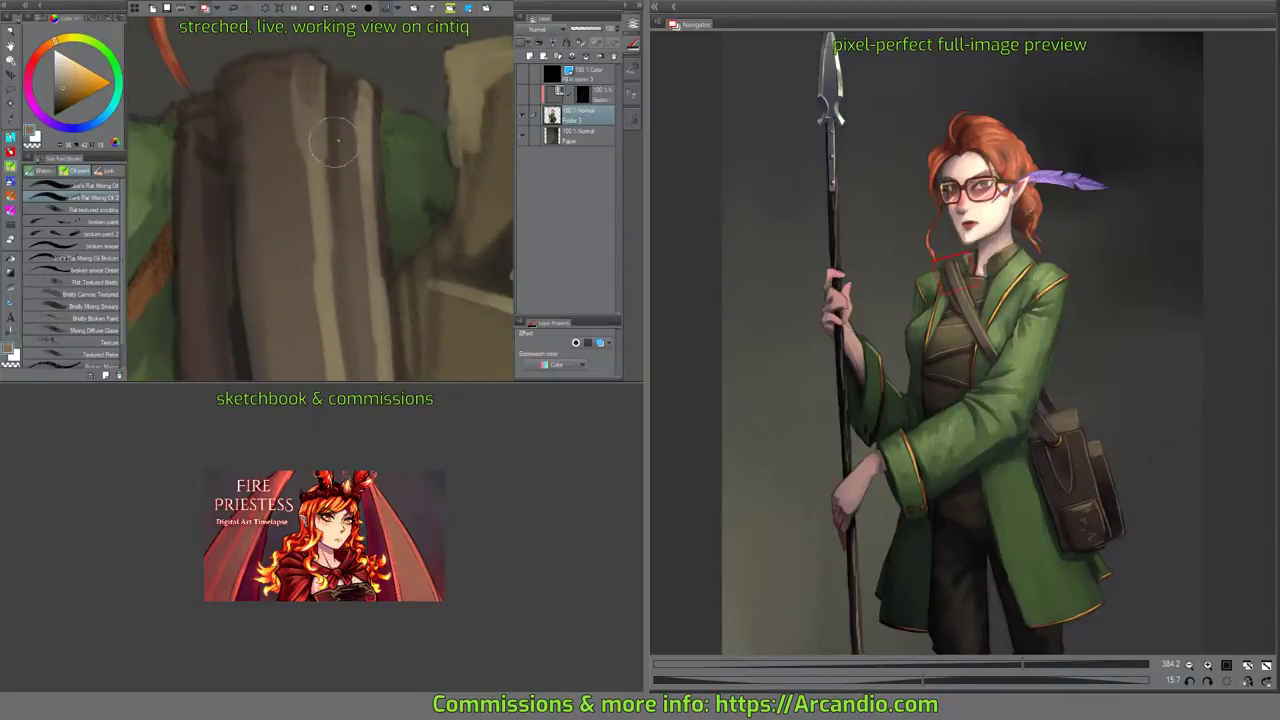
pyautogui.moveTo(316, 103)
pyautogui.mouseDown()
pyautogui.moveTo(312, 152)
pyautogui.moveTo(306, 56)
pyautogui.moveTo(343, 111)
pyautogui.mouseUp()
# Define the strap's rounded upper ends and light edges over the shoulder with pen strokes.
pyautogui.click(11, 139)
pyautogui.moveTo(407, 142); pyautogui.dragTo(339, 98)
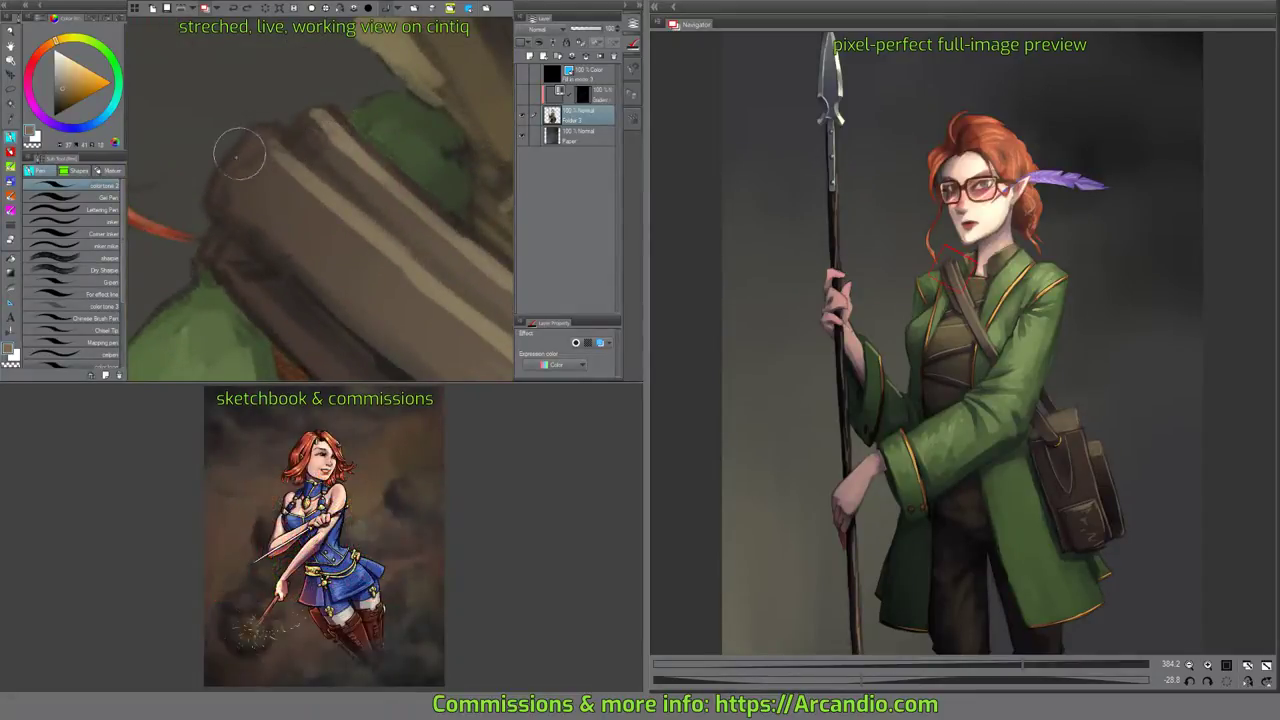
pyautogui.moveTo(215, 185)
pyautogui.mouseDown()
pyautogui.moveTo(252, 139)
pyautogui.moveTo(288, 154)
pyautogui.mouseUp()
pyautogui.moveTo(380, 150); pyautogui.dragTo(270, 142)
pyautogui.moveTo(288, 213); pyautogui.dragTo(278, 234)
pyautogui.moveTo(374, 111); pyautogui.dragTo(366, 181)
pyautogui.moveTo(221, 264); pyautogui.dragTo(226, 277)
pyautogui.moveTo(355, 141)
pyautogui.mouseDown()
pyautogui.moveTo(353, 181)
pyautogui.moveTo(458, 160)
pyautogui.mouseUp()
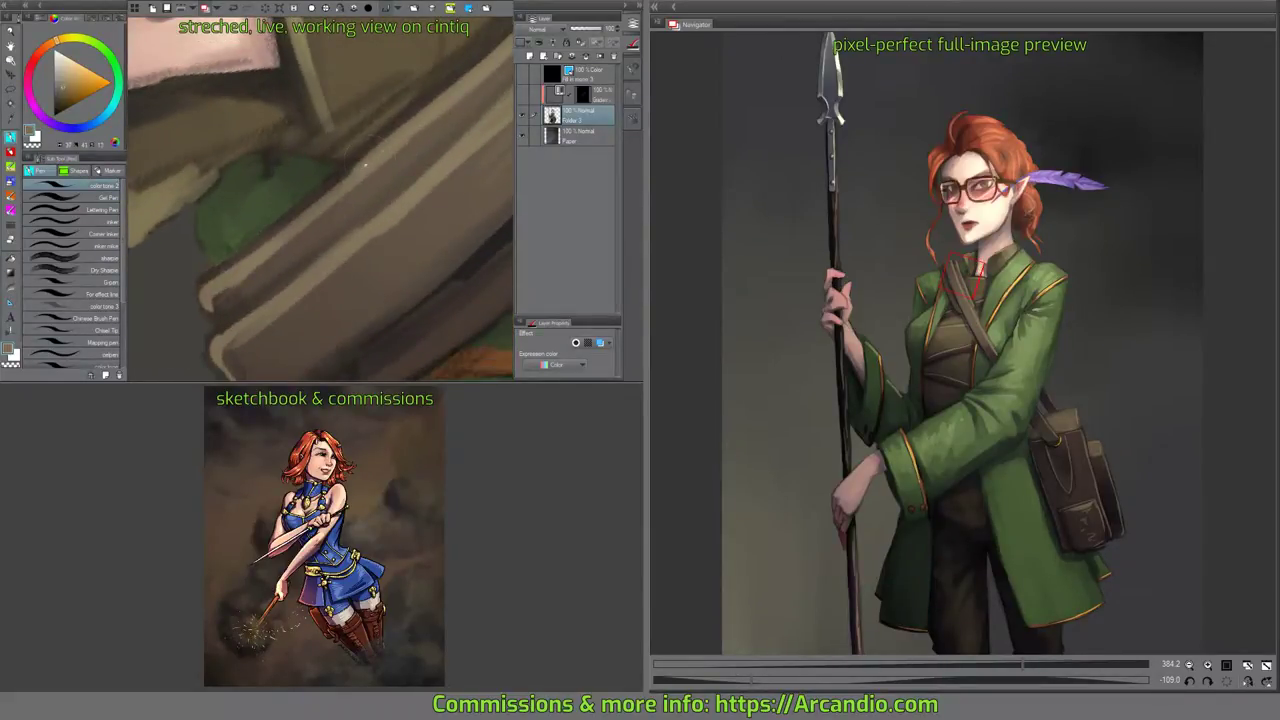
# Paint dark brown shading along the shoulder strap's upper part, between its light edges and where the two bands overlap.
pyautogui.scroll(-3, 408, 150)
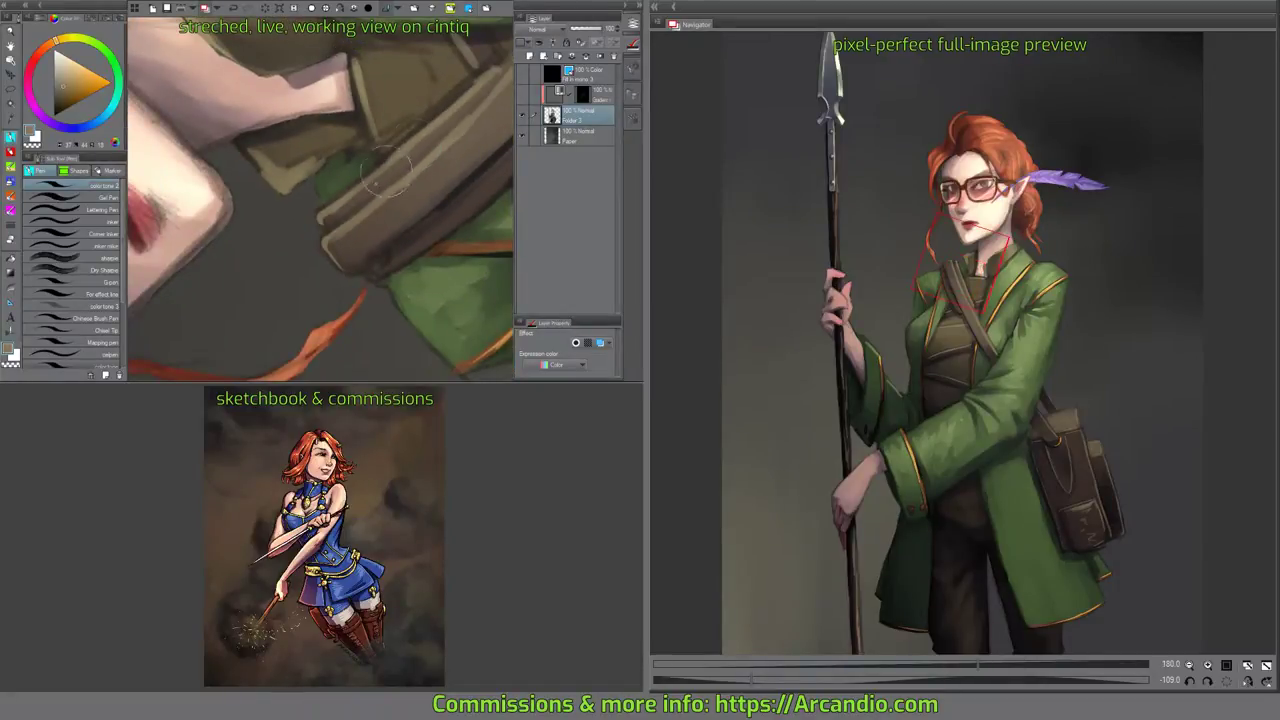
pyautogui.moveTo(459, 170)
pyautogui.mouseDown()
pyautogui.moveTo(420, 211)
pyautogui.moveTo(410, 190)
pyautogui.moveTo(422, 150)
pyautogui.mouseUp()
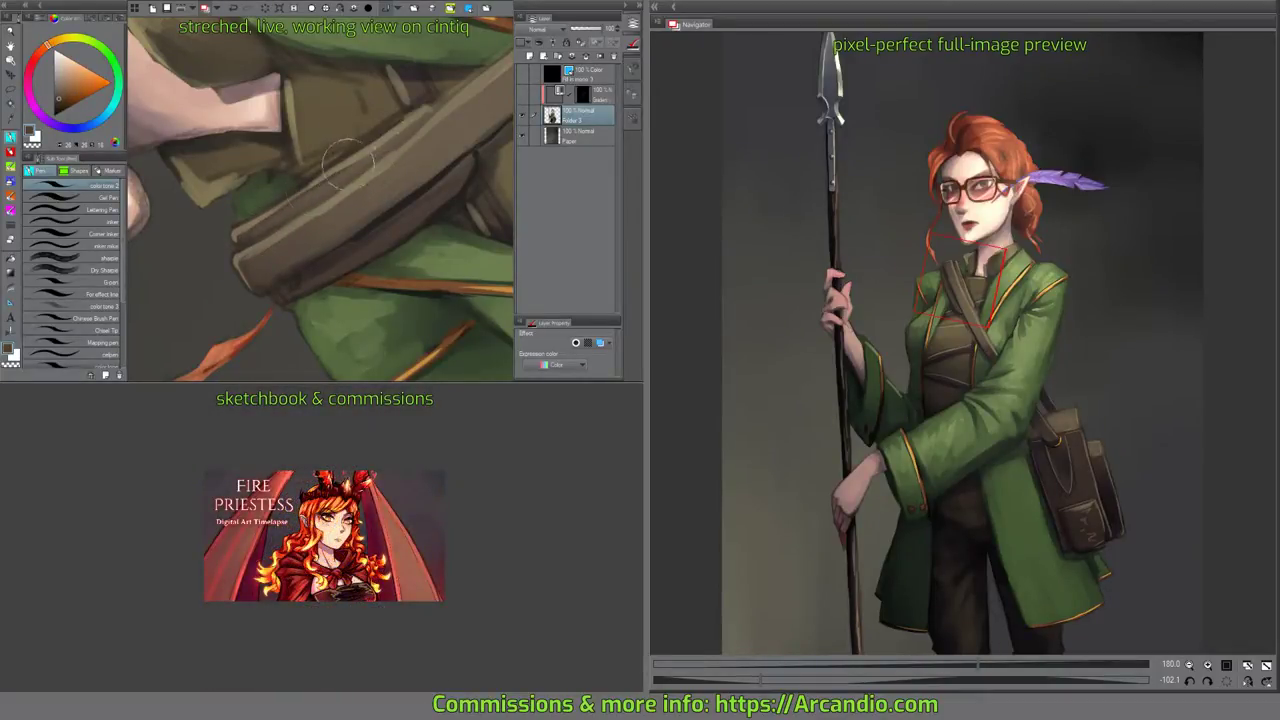
pyautogui.moveTo(413, 124)
pyautogui.mouseDown()
pyautogui.moveTo(430, 112)
pyautogui.moveTo(430, 186)
pyautogui.moveTo(422, 111)
pyautogui.mouseUp()
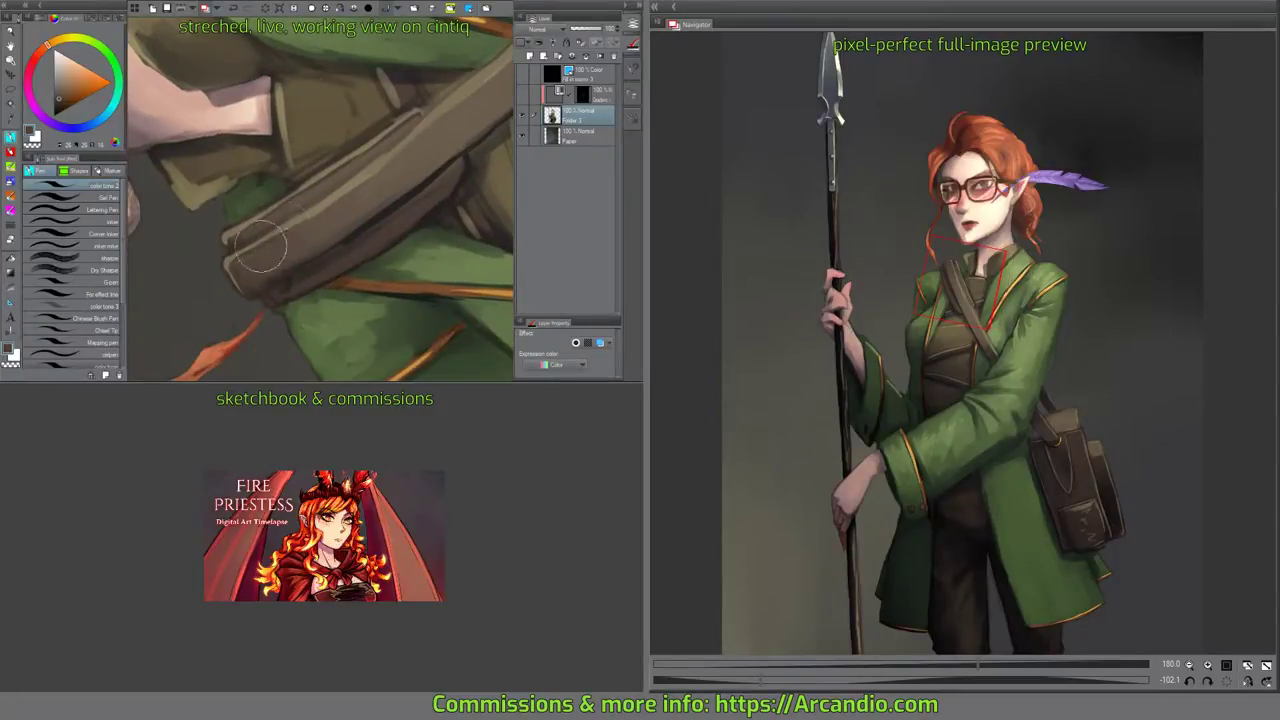
pyautogui.moveTo(277, 235); pyautogui.dragTo(395, 169)
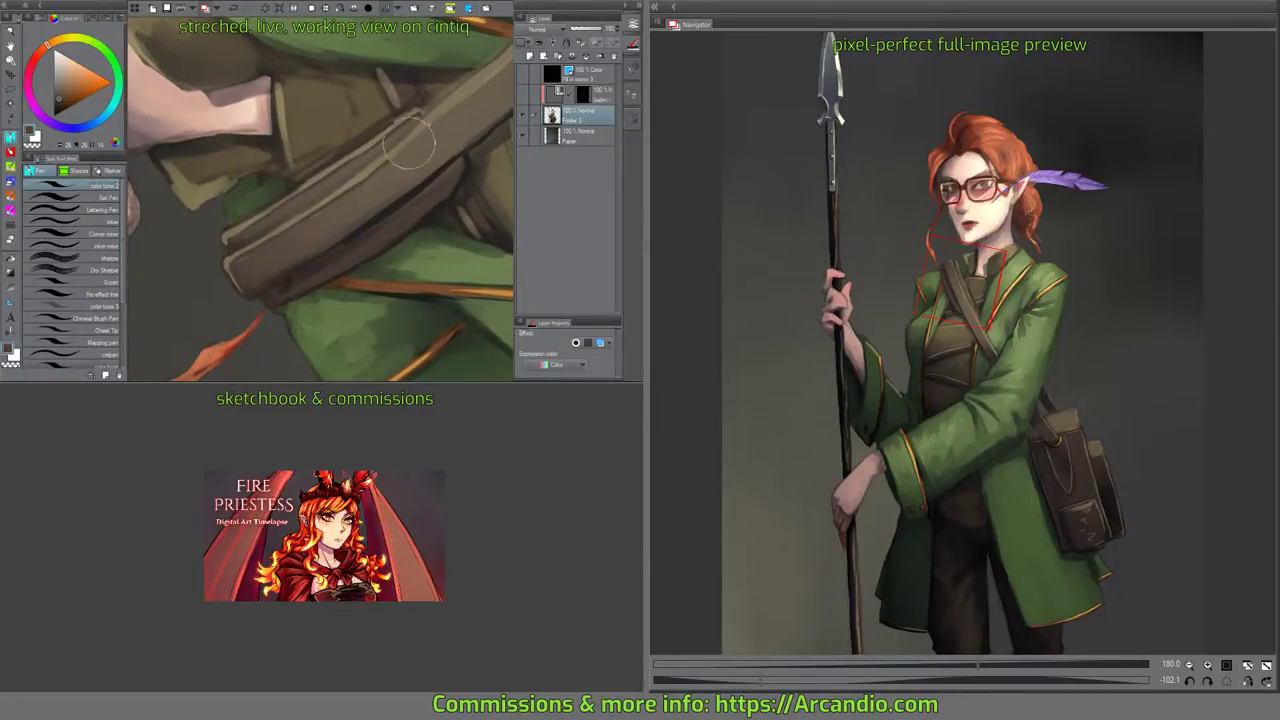
pyautogui.moveTo(449, 106)
pyautogui.mouseDown()
pyautogui.moveTo(355, 184)
pyautogui.moveTo(352, 234)
pyautogui.moveTo(267, 200)
pyautogui.mouseUp()
pyautogui.moveTo(403, 185); pyautogui.dragTo(386, 170)
pyautogui.moveTo(455, 129)
pyautogui.mouseDown()
pyautogui.moveTo(360, 177)
pyautogui.moveTo(410, 95)
pyautogui.mouseUp()
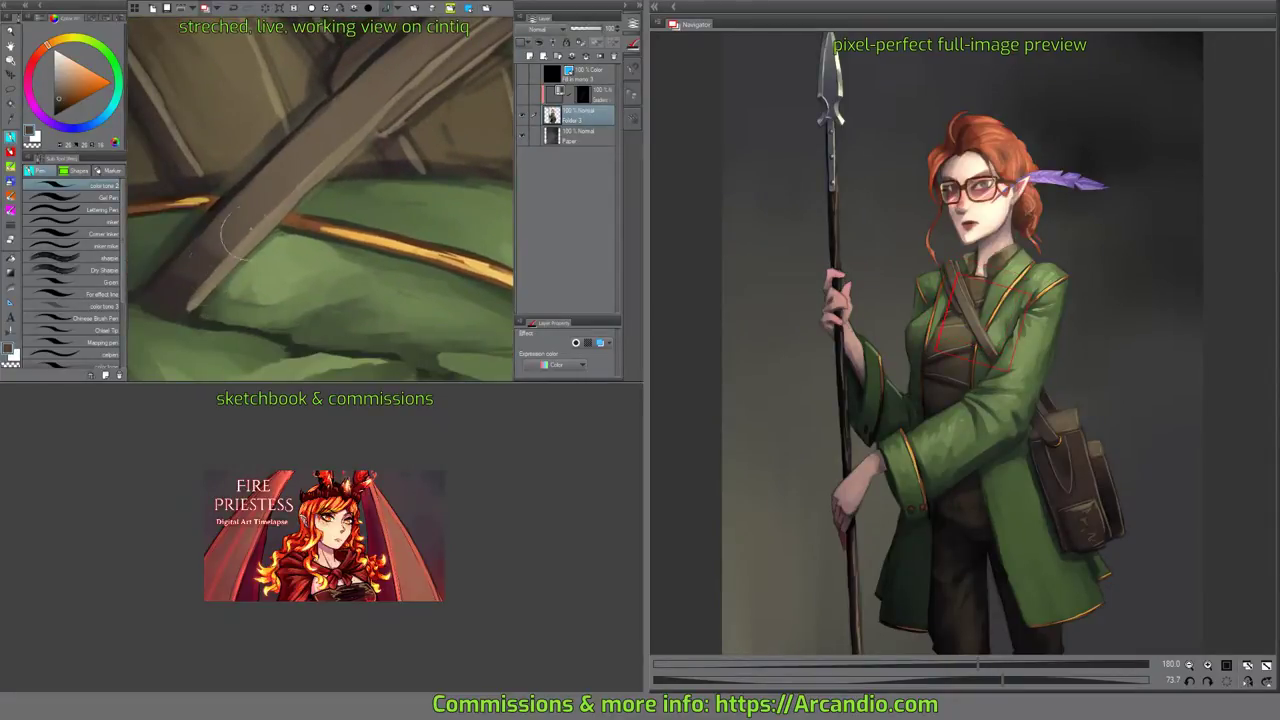
# Refine the strap's light edge where it crosses the coat's orange trim, using browns sampled from the strap.
pyautogui.keyDown('alt'); pyautogui.click(182, 304); pyautogui.keyUp('alt')
pyautogui.moveTo(187, 303)
pyautogui.mouseDown()
pyautogui.moveTo(290, 191)
pyautogui.moveTo(266, 206)
pyautogui.mouseUp()
pyautogui.keyDown('alt'); pyautogui.click(255, 219); pyautogui.keyUp('alt')
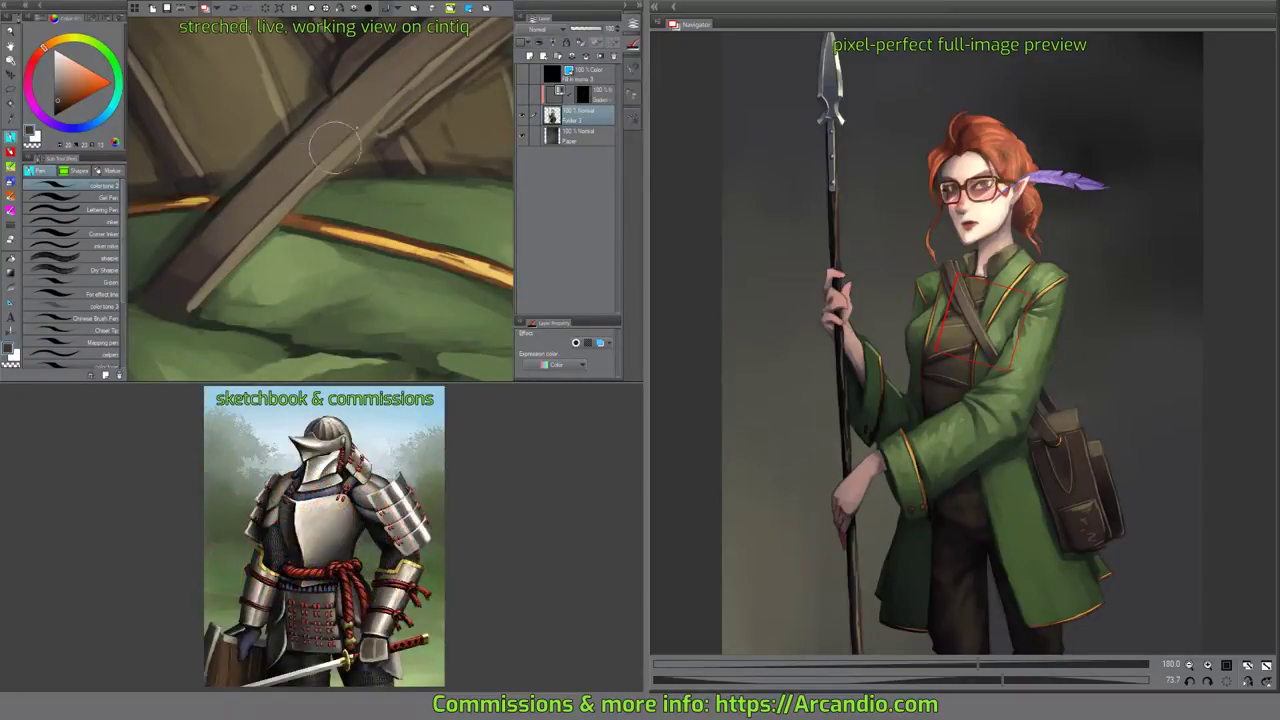
pyautogui.keyDown('alt'); pyautogui.click(372, 120); pyautogui.keyUp('alt')
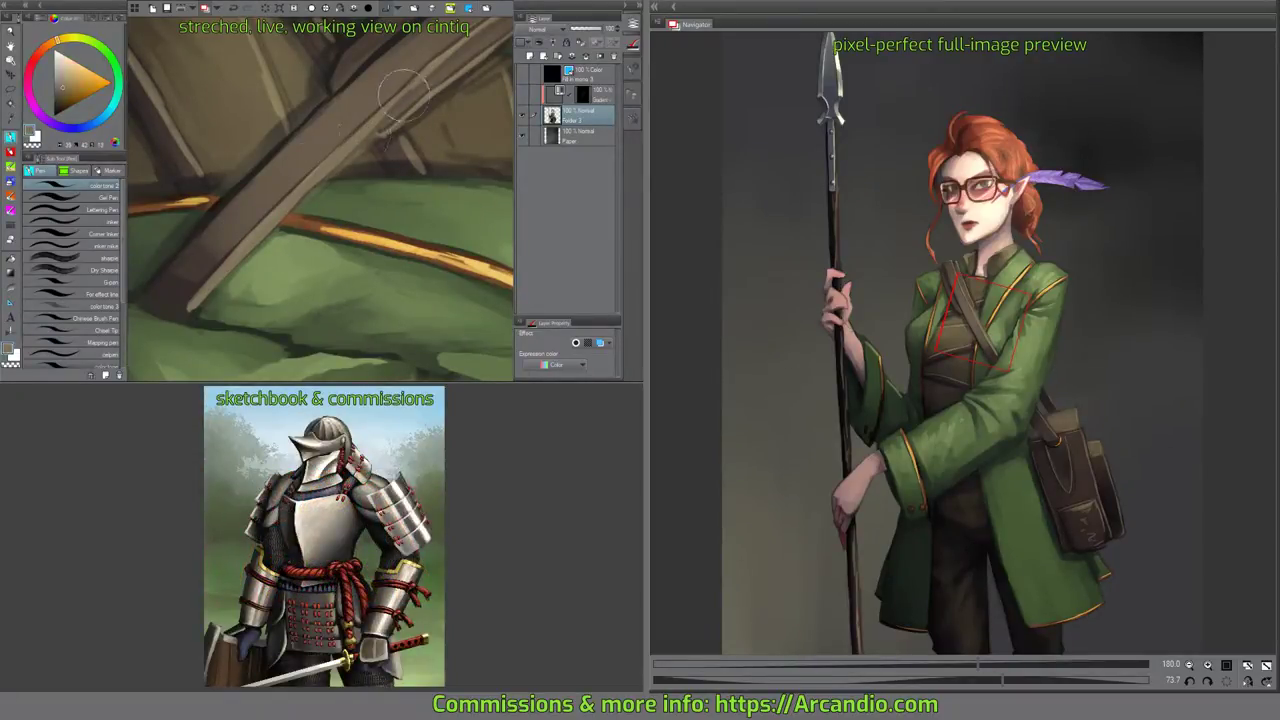
pyautogui.moveTo(438, 62); pyautogui.dragTo(354, 155)
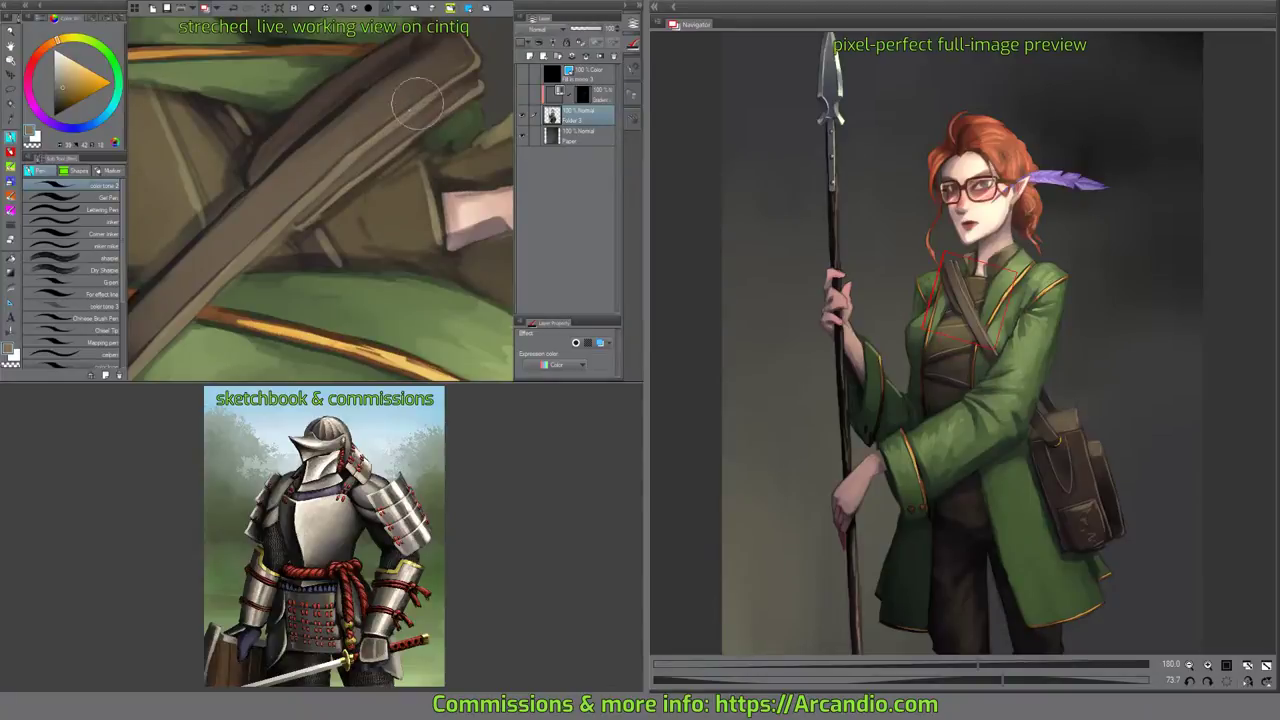
# Add lighter brown streaks to the strap's upper section, using tones sampled from its edge and surface.
pyautogui.moveTo(440, 92)
pyautogui.mouseDown()
pyautogui.moveTo(492, 40)
pyautogui.moveTo(412, 112)
pyautogui.moveTo(470, 60)
pyautogui.moveTo(462, 92)
pyautogui.mouseUp()
pyautogui.keyDown('alt'); pyautogui.click(465, 80); pyautogui.keyUp('alt')
pyautogui.keyDown('alt'); pyautogui.click(410, 106); pyautogui.keyUp('alt')
pyautogui.keyDown('alt'); pyautogui.click(388, 122); pyautogui.keyUp('alt')
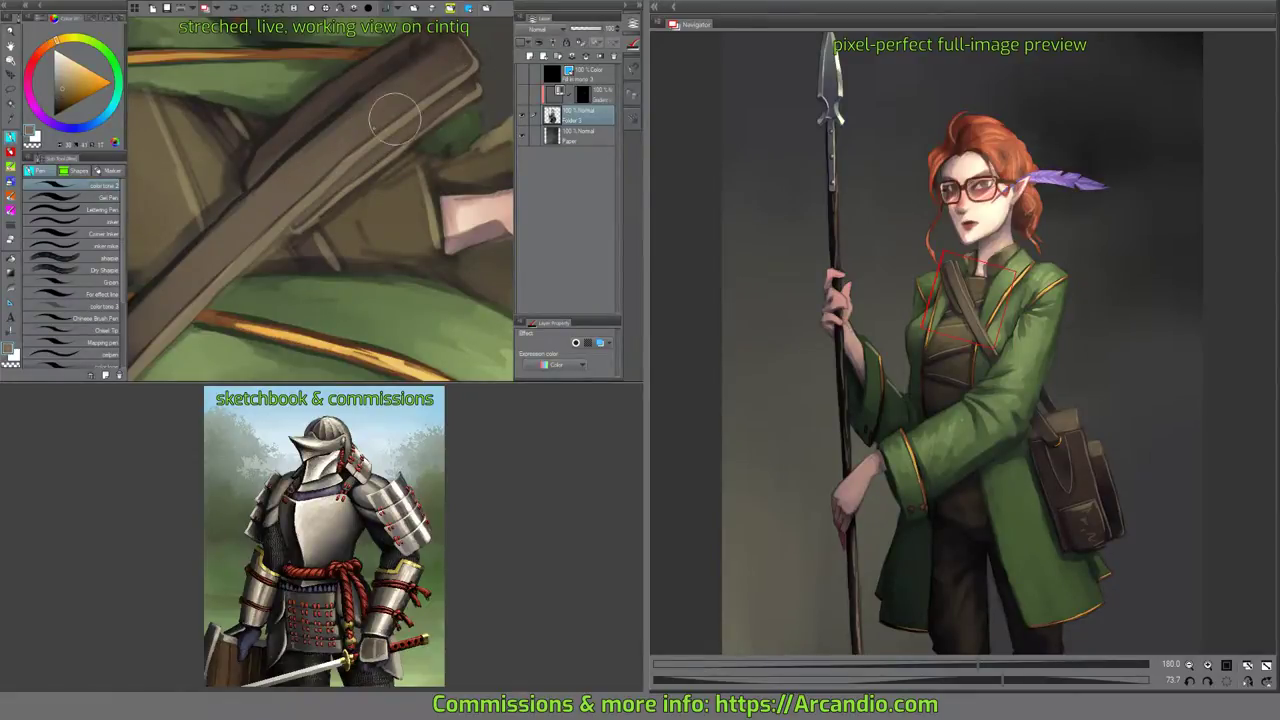
pyautogui.moveTo(289, 202); pyautogui.dragTo(354, 140)
pyautogui.keyDown('alt'); pyautogui.click(303, 193); pyautogui.keyUp('alt')
pyautogui.moveTo(303, 193)
pyautogui.mouseDown()
pyautogui.moveTo(298, 174)
pyautogui.moveTo(319, 140)
pyautogui.moveTo(345, 118)
pyautogui.moveTo(279, 191)
pyautogui.moveTo(387, 107)
pyautogui.moveTo(358, 188)
pyautogui.mouseUp()
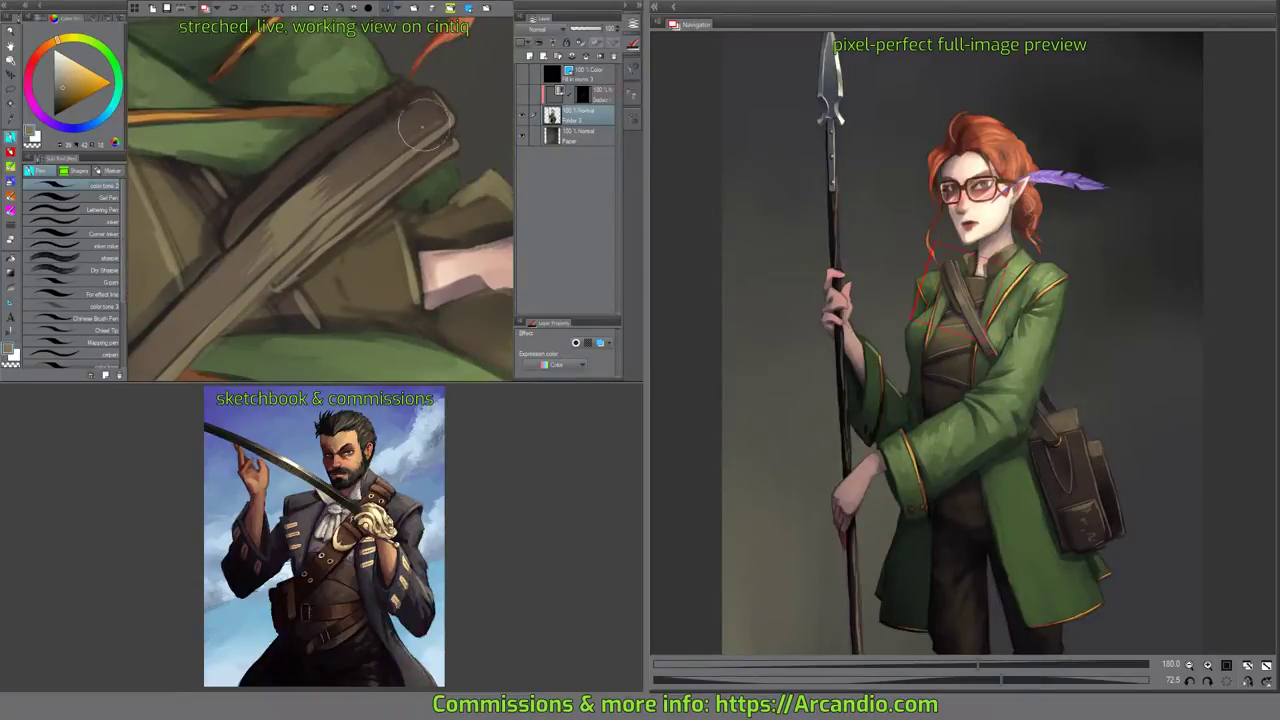
# Extend the grain strokes across the strap over the shoulder and shade the rear band with sampled darker brown.
pyautogui.moveTo(359, 124); pyautogui.dragTo(358, 150)
pyautogui.keyDown('alt'); pyautogui.click(365, 185); pyautogui.keyUp('alt')
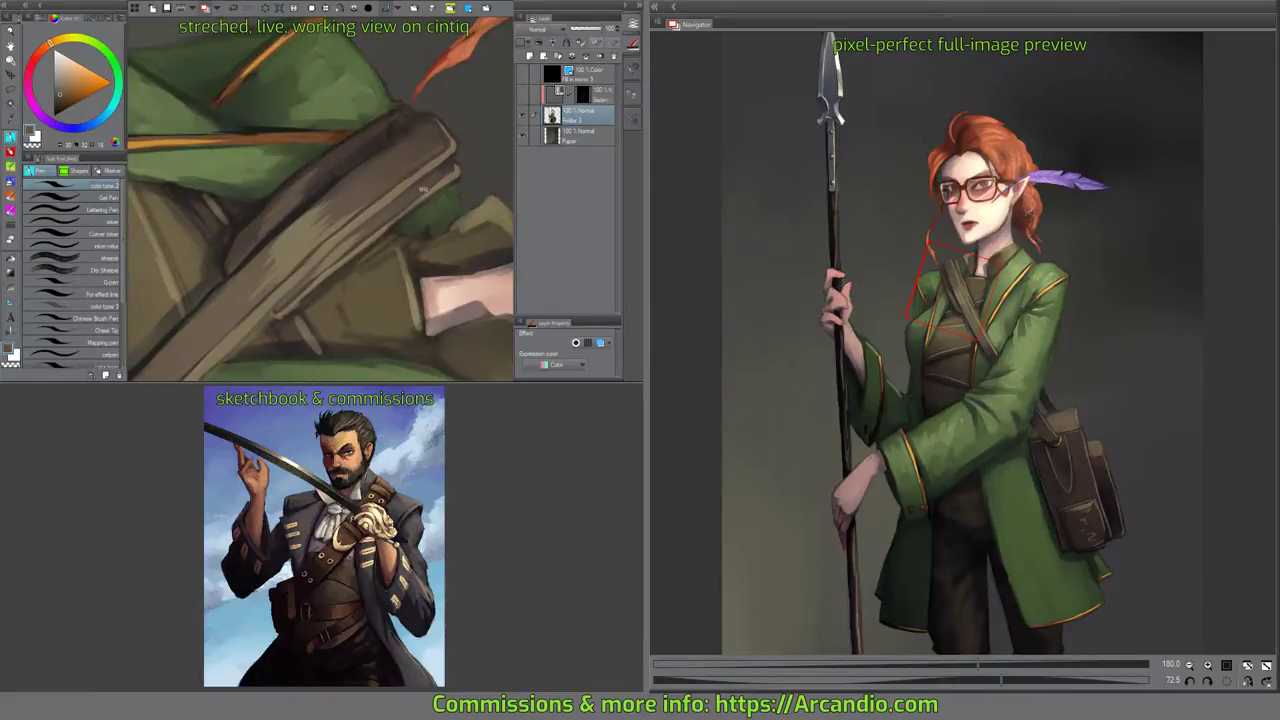
pyautogui.moveTo(423, 189); pyautogui.dragTo(410, 150)
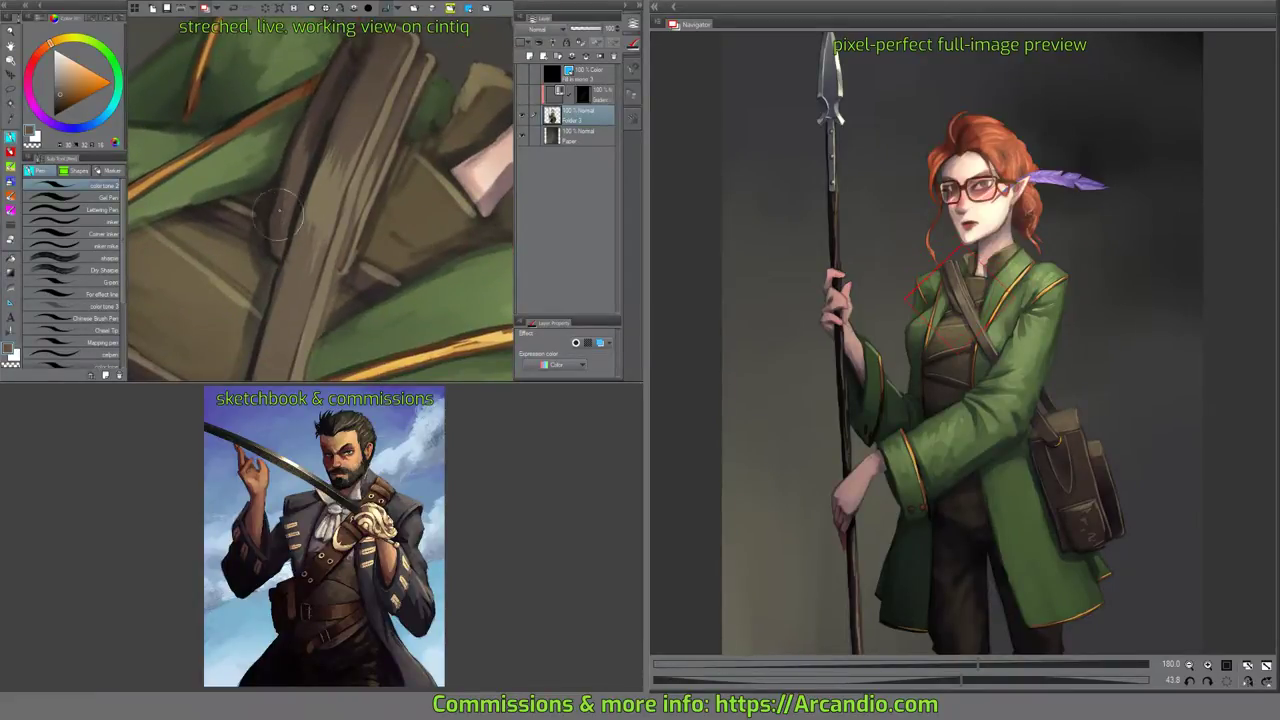
pyautogui.moveTo(280, 212); pyautogui.dragTo(290, 240)
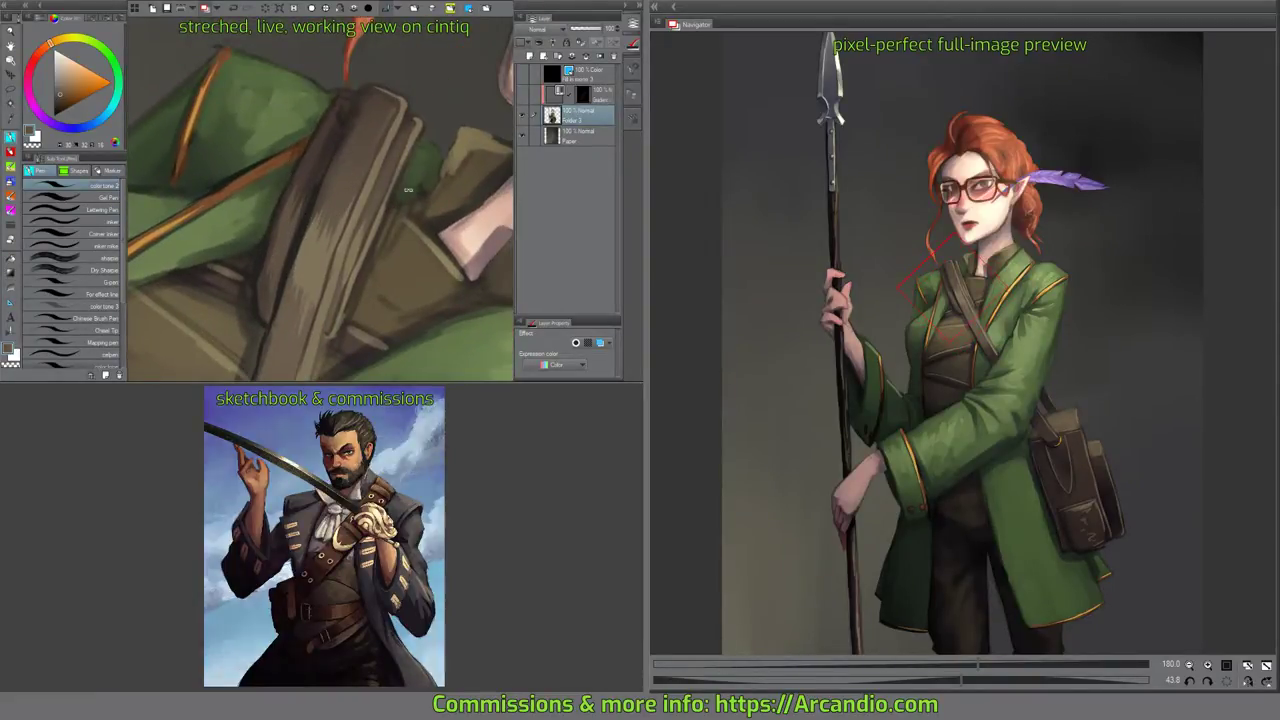
pyautogui.moveTo(425, 190)
pyautogui.mouseDown()
pyautogui.moveTo(406, 134)
pyautogui.moveTo(418, 161)
pyautogui.mouseUp()
pyautogui.keyDown('alt'); pyautogui.click(301, 138); pyautogui.keyUp('alt')
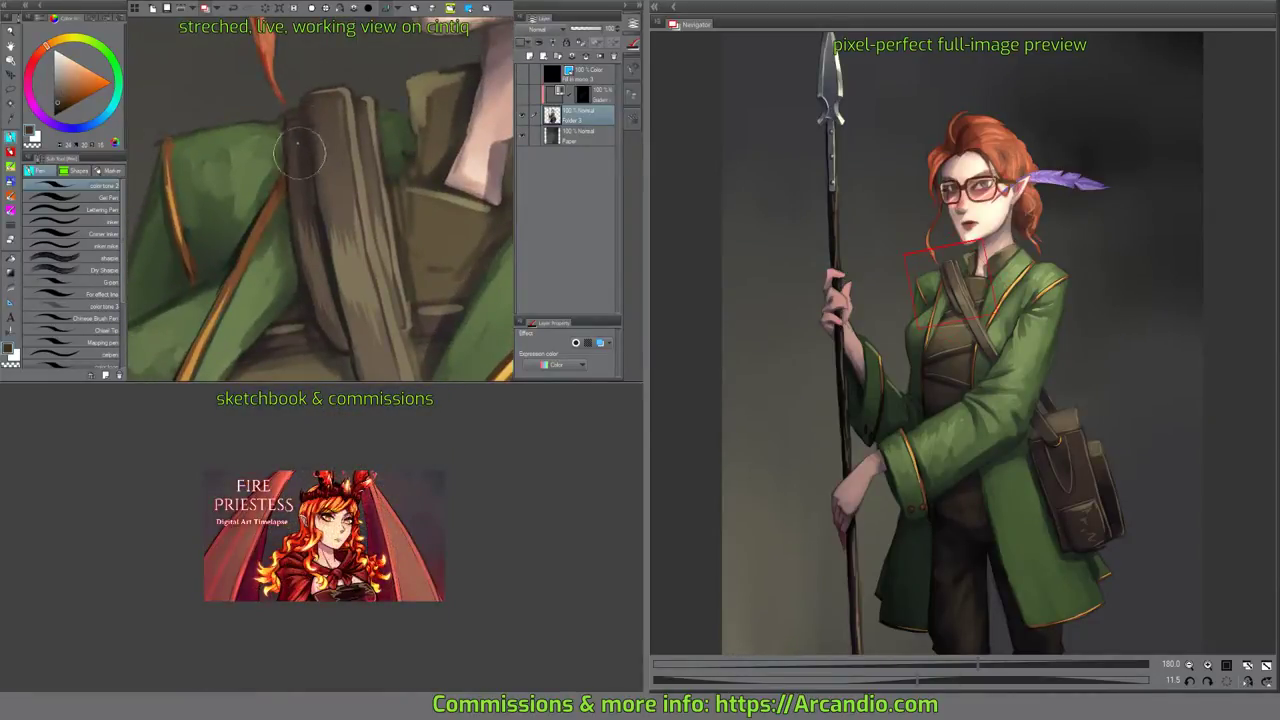
# Blend and darken the crease between the strap's two bands near the shoulder with Flat Mixing Oil 2.
pyautogui.click(12, 167)
pyautogui.moveTo(372, 112)
pyautogui.mouseDown()
pyautogui.moveTo(418, 165)
pyautogui.moveTo(395, 238)
pyautogui.moveTo(403, 214)
pyautogui.mouseUp()
pyautogui.moveTo(443, 166); pyautogui.dragTo(405, 100)
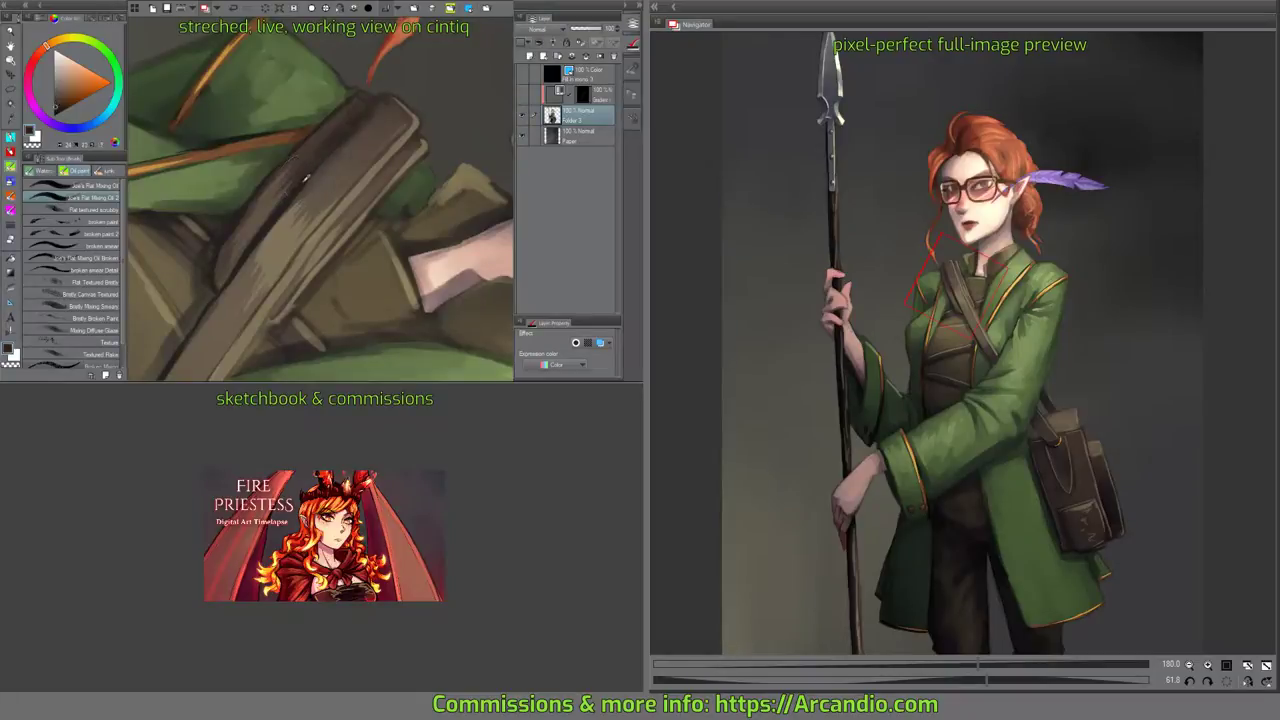
pyautogui.moveTo(343, 119); pyautogui.dragTo(322, 167)
pyautogui.scroll(2, 331, 137)
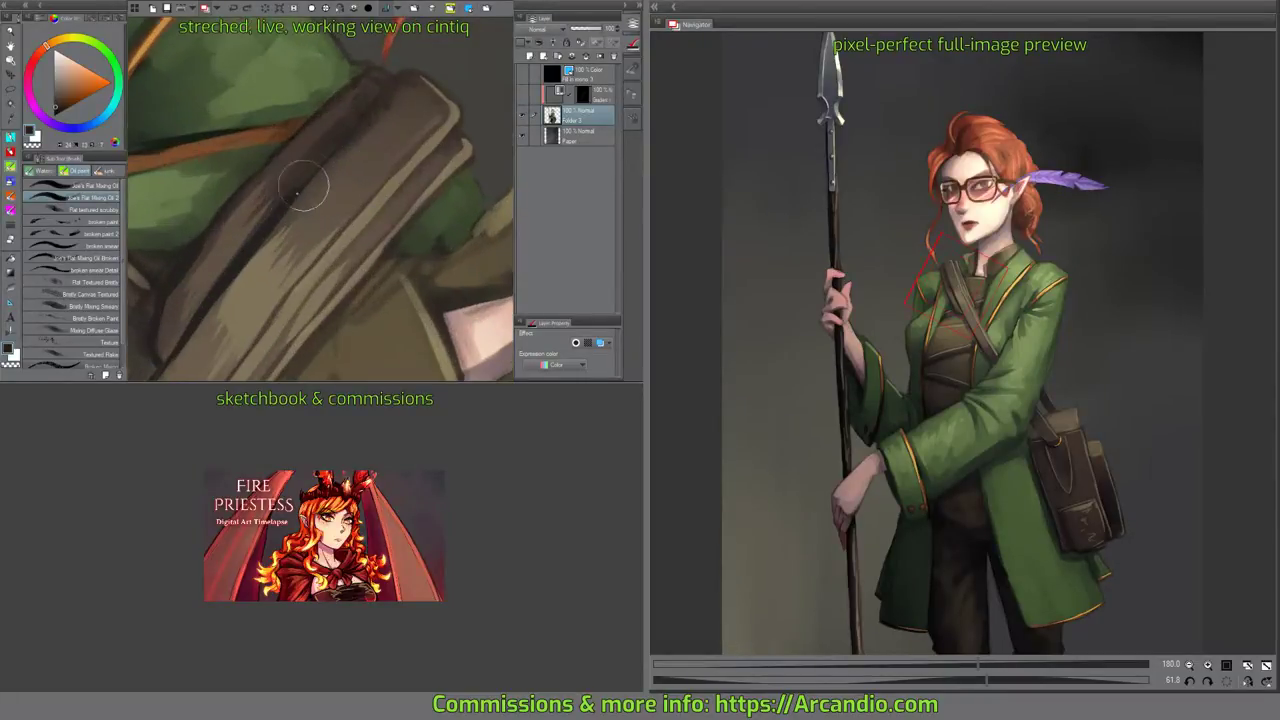
pyautogui.moveTo(395, 84)
pyautogui.mouseDown()
pyautogui.moveTo(381, 111)
pyautogui.moveTo(443, 165)
pyautogui.moveTo(447, 118)
pyautogui.moveTo(437, 197)
pyautogui.moveTo(217, 180)
pyautogui.mouseUp()
# Blend the coat's shadowed side along the waist down to the sleeve junction, using sampled dark green.
pyautogui.scroll(-2, 443, 170)
pyautogui.scroll(-1, 447, 118)
pyautogui.keyDown('alt'); pyautogui.click(178, 229); pyautogui.keyUp('alt')
pyautogui.moveTo(168, 335)
pyautogui.mouseDown()
pyautogui.moveTo(187, 200)
pyautogui.moveTo(178, 252)
pyautogui.moveTo(180, 217)
pyautogui.mouseUp()
pyautogui.moveTo(237, 175); pyautogui.dragTo(267, 85)
pyautogui.moveTo(202, 240); pyautogui.dragTo(197, 278)
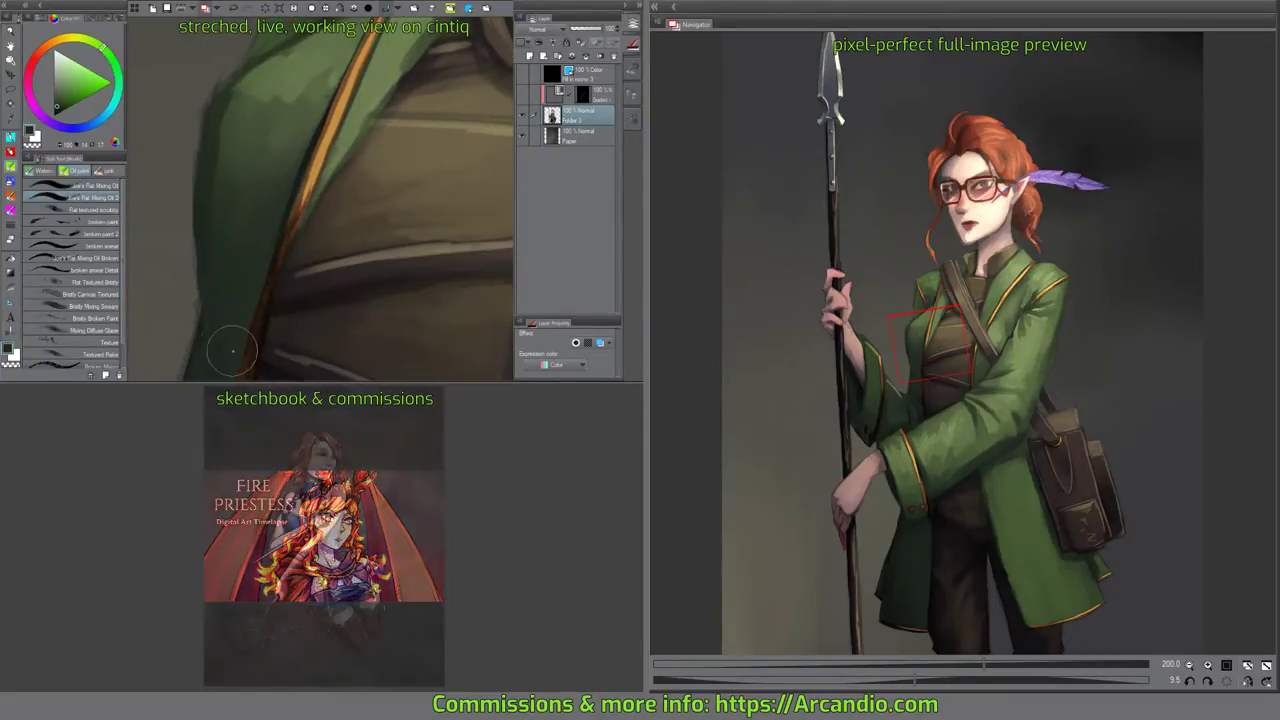
pyautogui.moveTo(234, 349)
pyautogui.mouseDown()
pyautogui.moveTo(254, 161)
pyautogui.moveTo(229, 144)
pyautogui.moveTo(218, 167)
pyautogui.mouseUp()
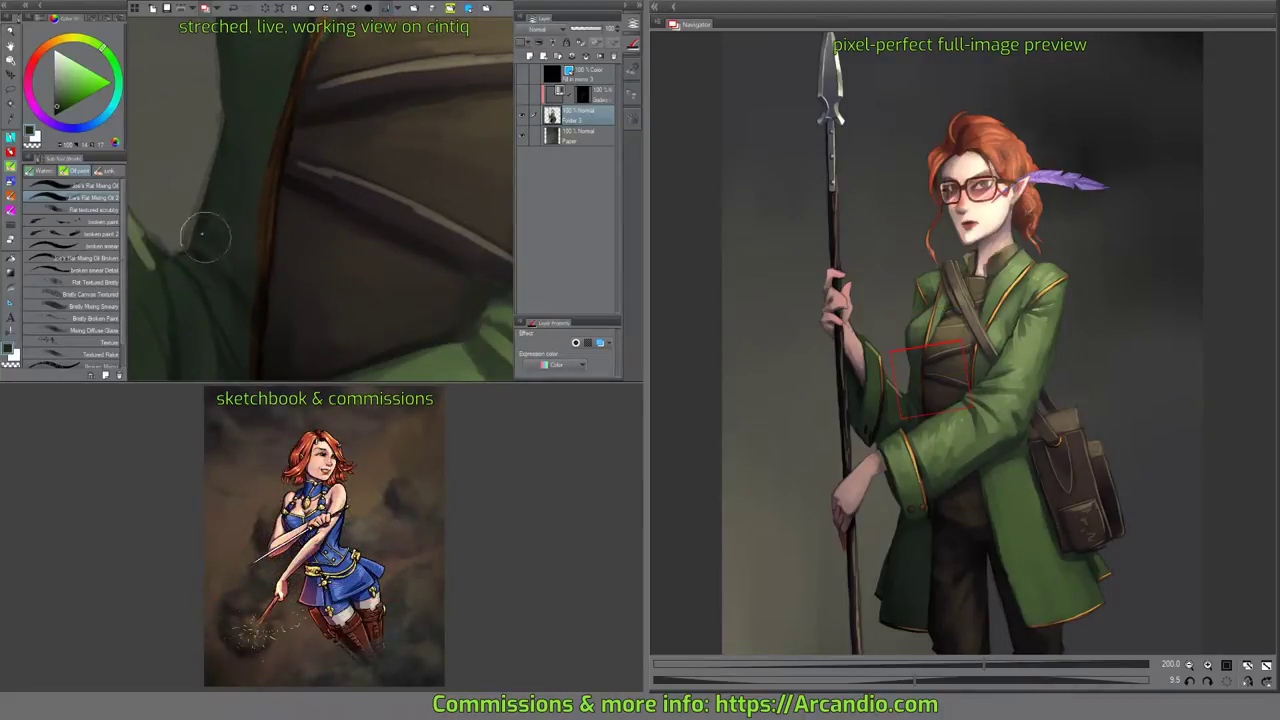
pyautogui.moveTo(203, 229); pyautogui.dragTo(277, 217)
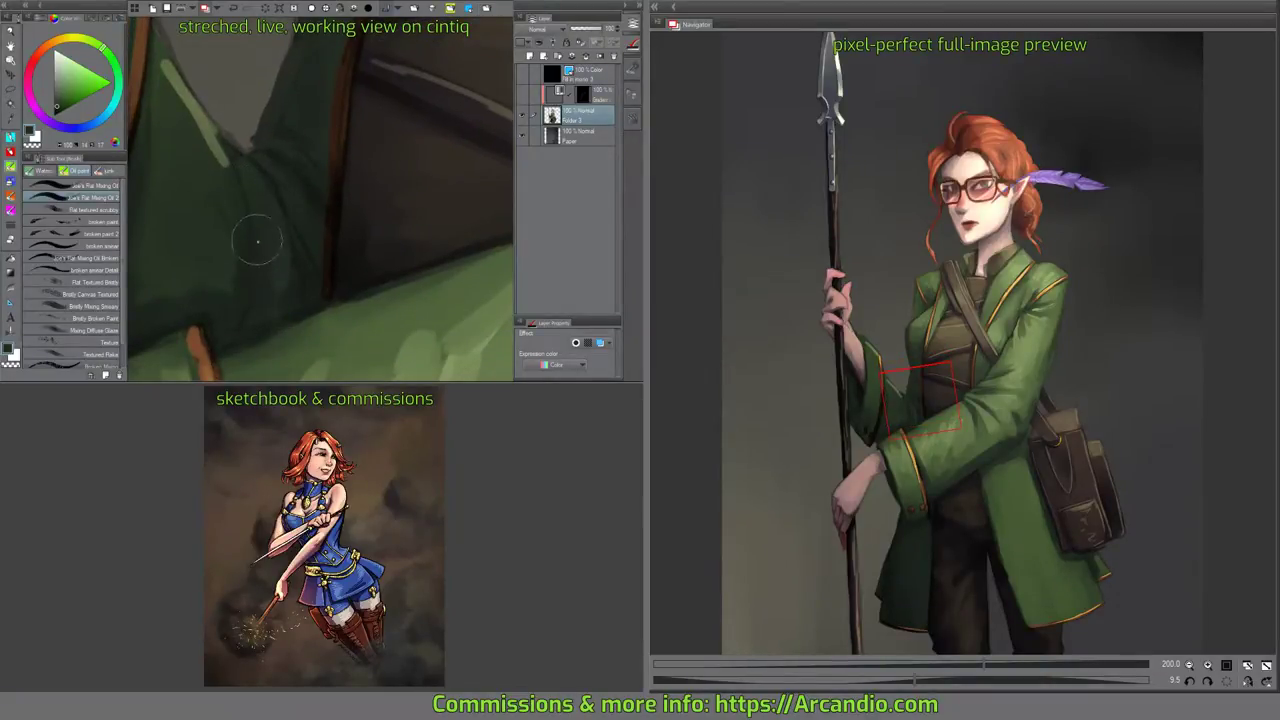
# Deepen the shadows above the front forearm and along the cuff's wrist opening with a darker sampled green.
pyautogui.keyDown('alt'); pyautogui.click(246, 297); pyautogui.keyUp('alt')
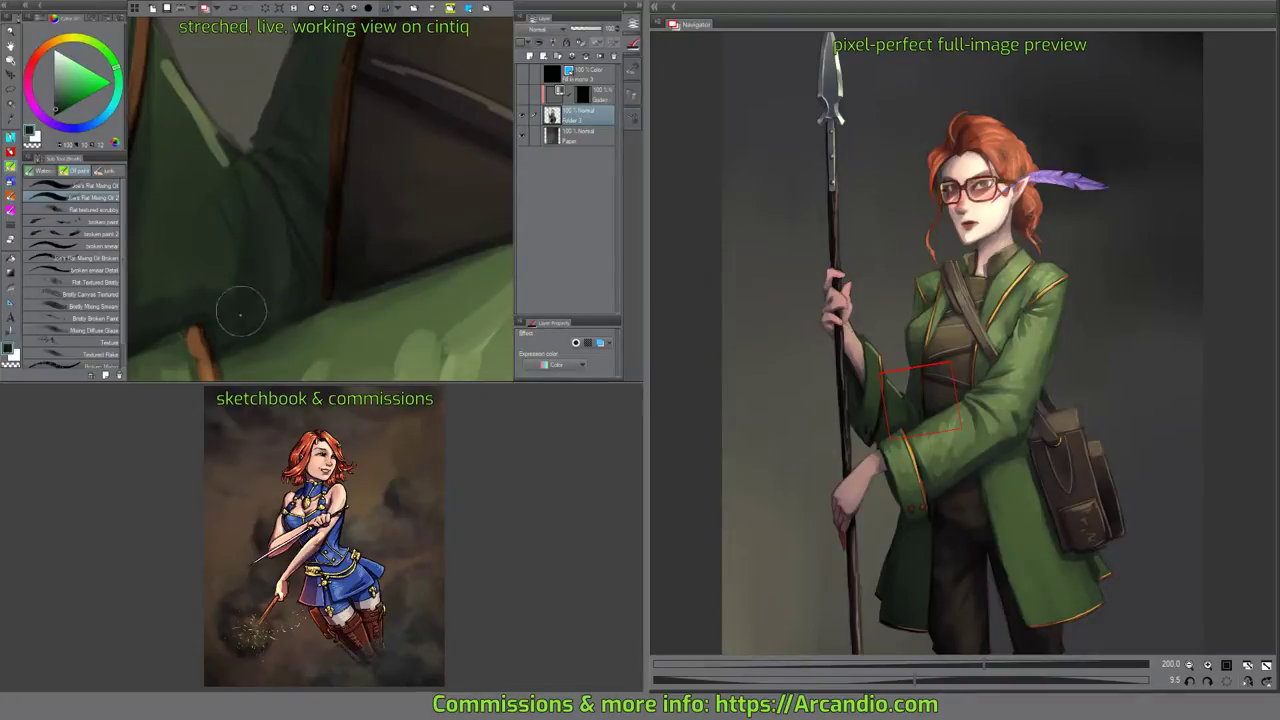
pyautogui.moveTo(240, 314)
pyautogui.mouseDown()
pyautogui.moveTo(357, 197)
pyautogui.moveTo(403, 177)
pyautogui.mouseUp()
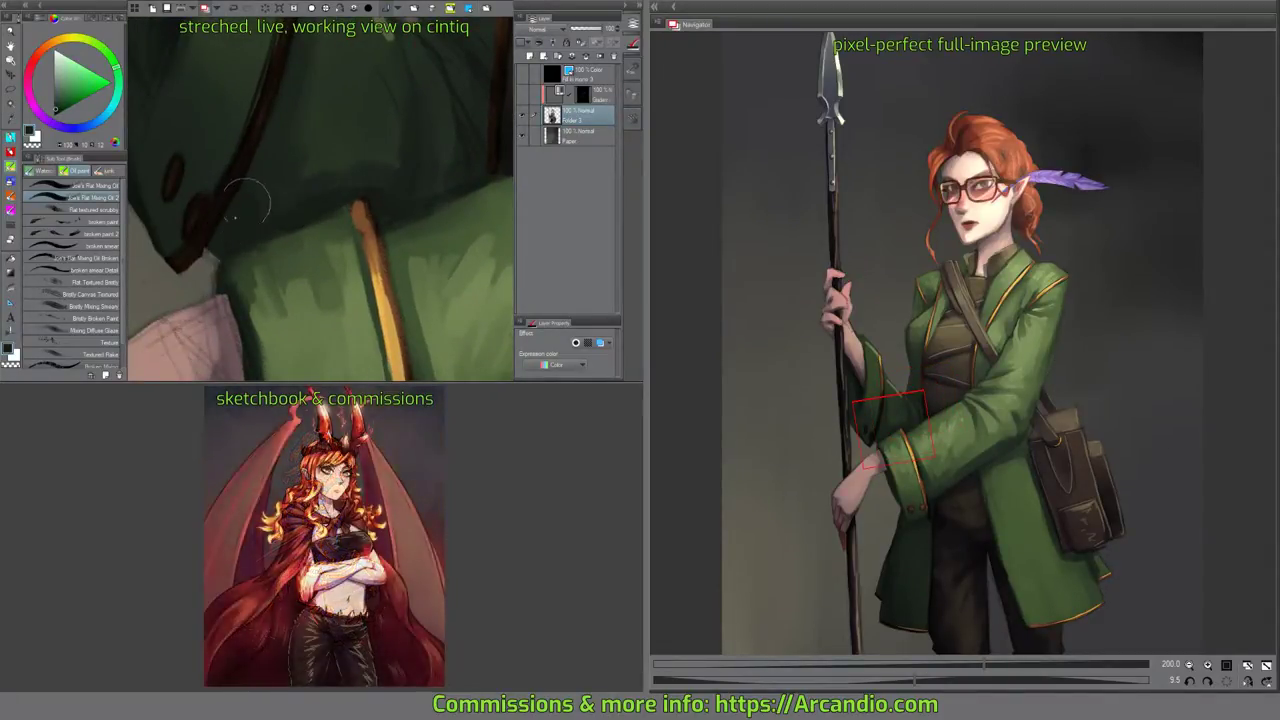
pyautogui.moveTo(246, 203); pyautogui.dragTo(309, 166)
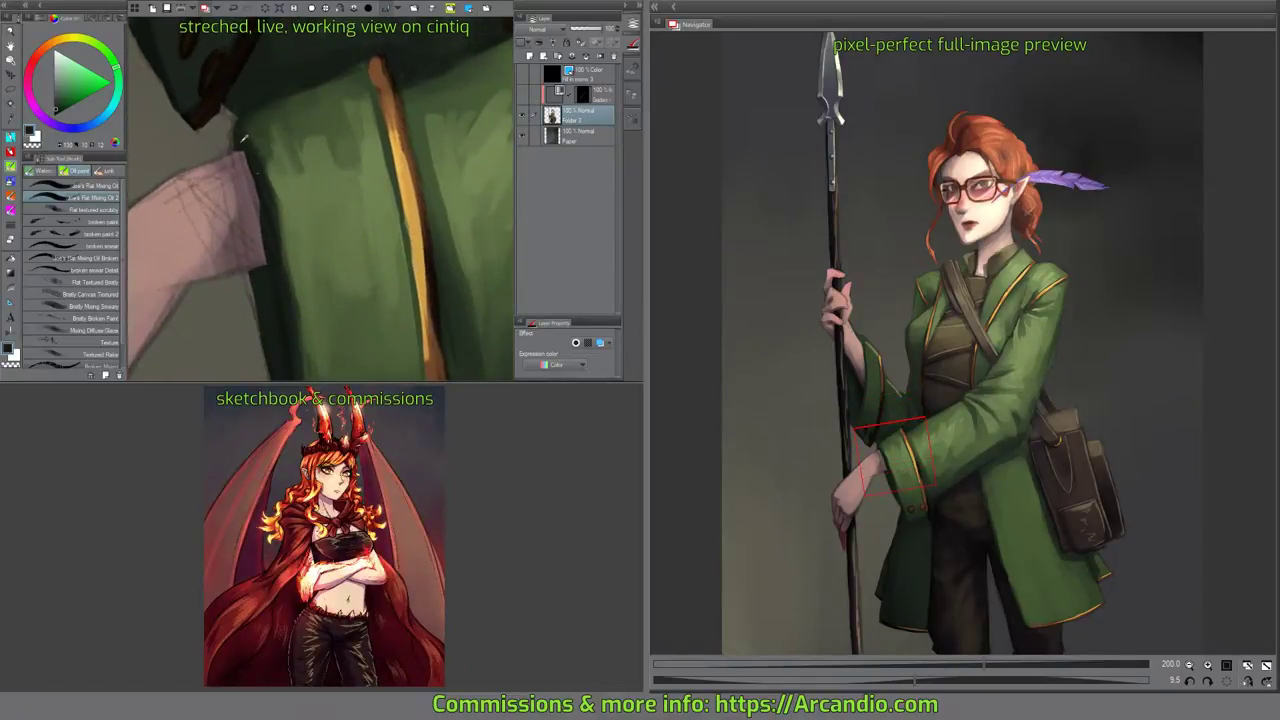
pyautogui.moveTo(282, 299); pyautogui.dragTo(270, 194)
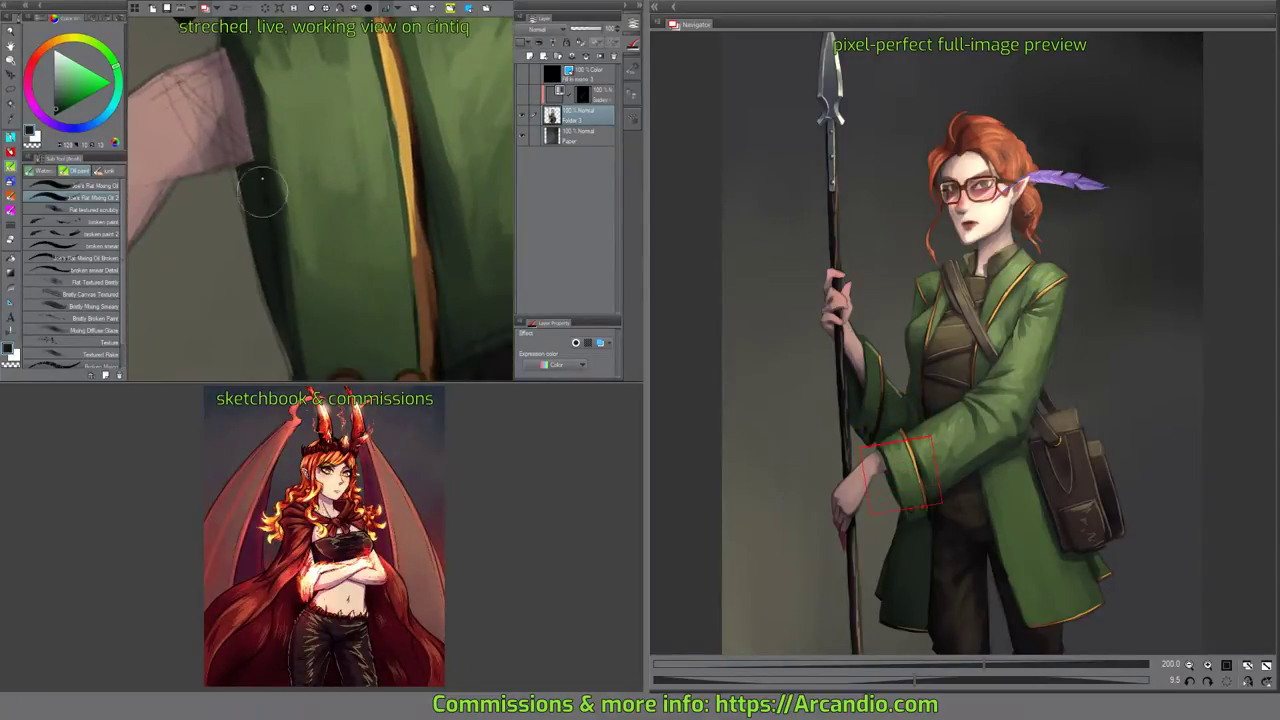
pyautogui.moveTo(306, 151); pyautogui.dragTo(203, 303)
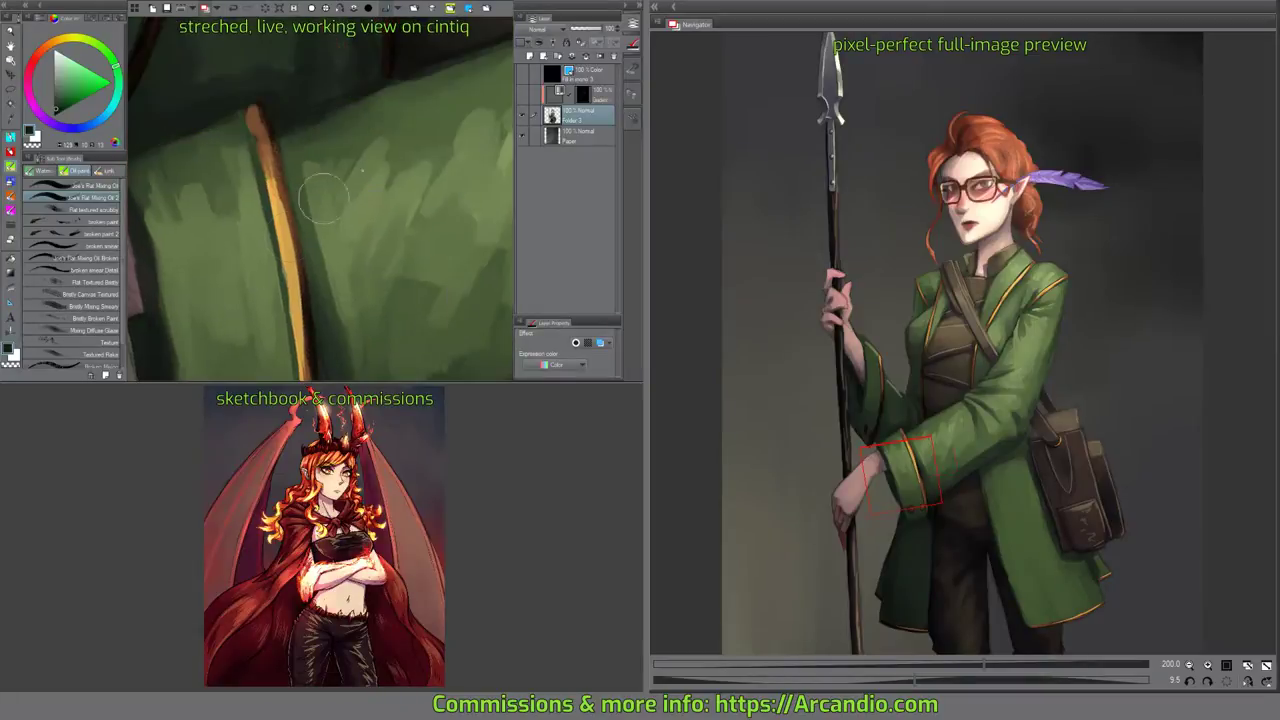
# Shade the inside of the spear arm's sleeve and its lower folds with dark green, and save the painting.
pyautogui.scroll(-4, 388, 173)
pyautogui.moveTo(358, 157); pyautogui.dragTo(359, 319)
pyautogui.scroll(3, 359, 318)
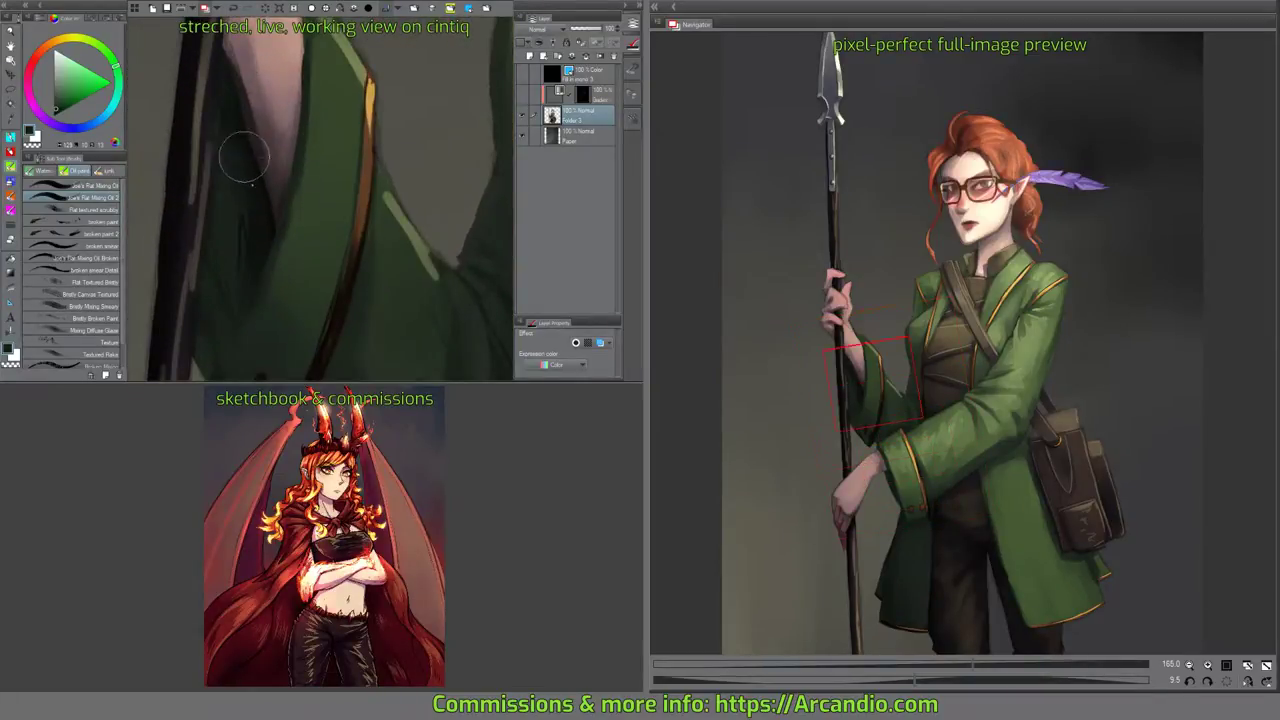
pyautogui.moveTo(248, 236)
pyautogui.mouseDown()
pyautogui.moveTo(230, 133)
pyautogui.moveTo(234, 198)
pyautogui.mouseUp()
pyautogui.moveTo(232, 131)
pyautogui.mouseDown()
pyautogui.moveTo(242, 288)
pyautogui.moveTo(244, 249)
pyautogui.moveTo(233, 268)
pyautogui.moveTo(224, 239)
pyautogui.moveTo(229, 129)
pyautogui.moveTo(238, 170)
pyautogui.moveTo(218, 255)
pyautogui.moveTo(214, 209)
pyautogui.moveTo(235, 305)
pyautogui.mouseUp()
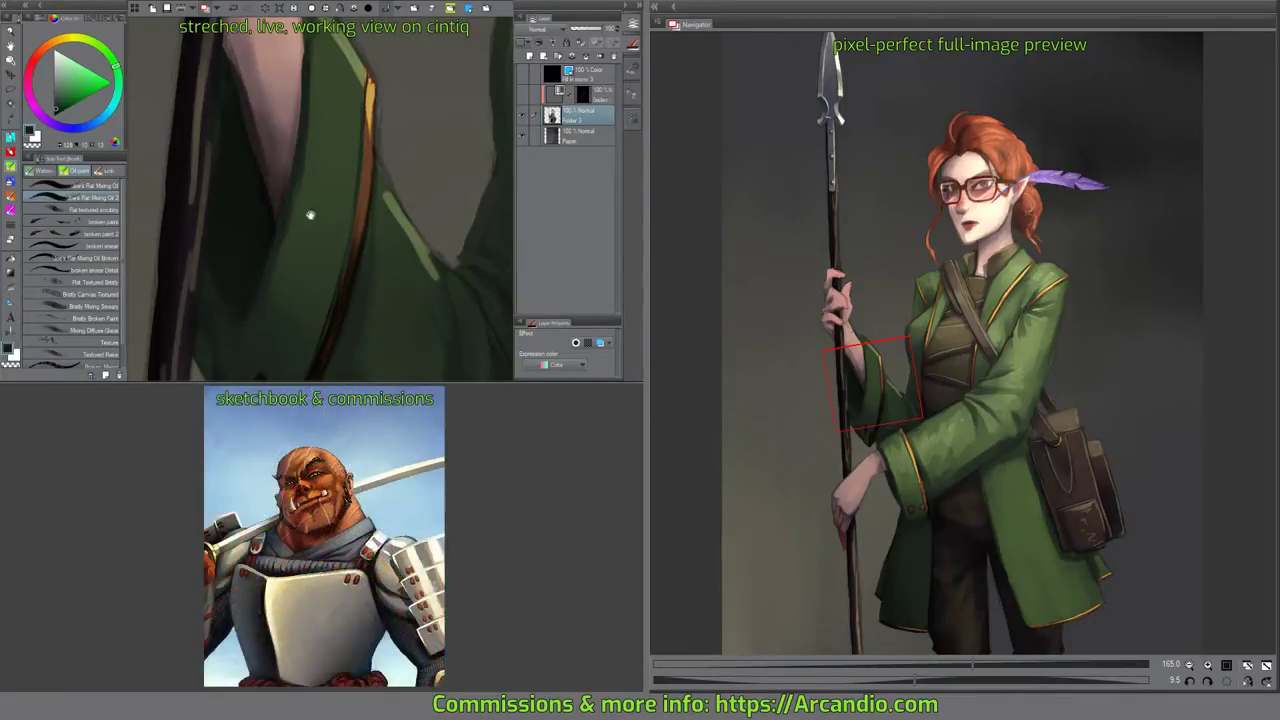
pyautogui.moveTo(309, 214); pyautogui.dragTo(268, 213)
pyautogui.moveTo(416, 220); pyautogui.dragTo(429, 194)
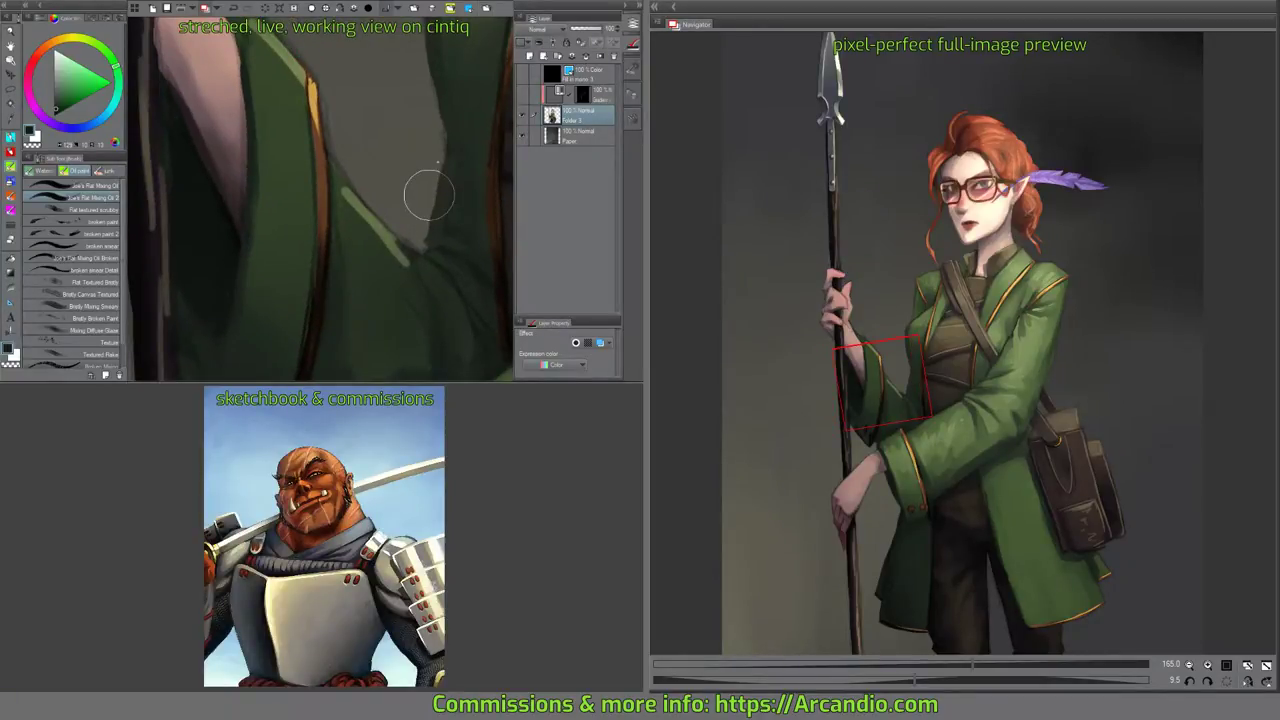
pyautogui.hotkey('ctrl', 's')
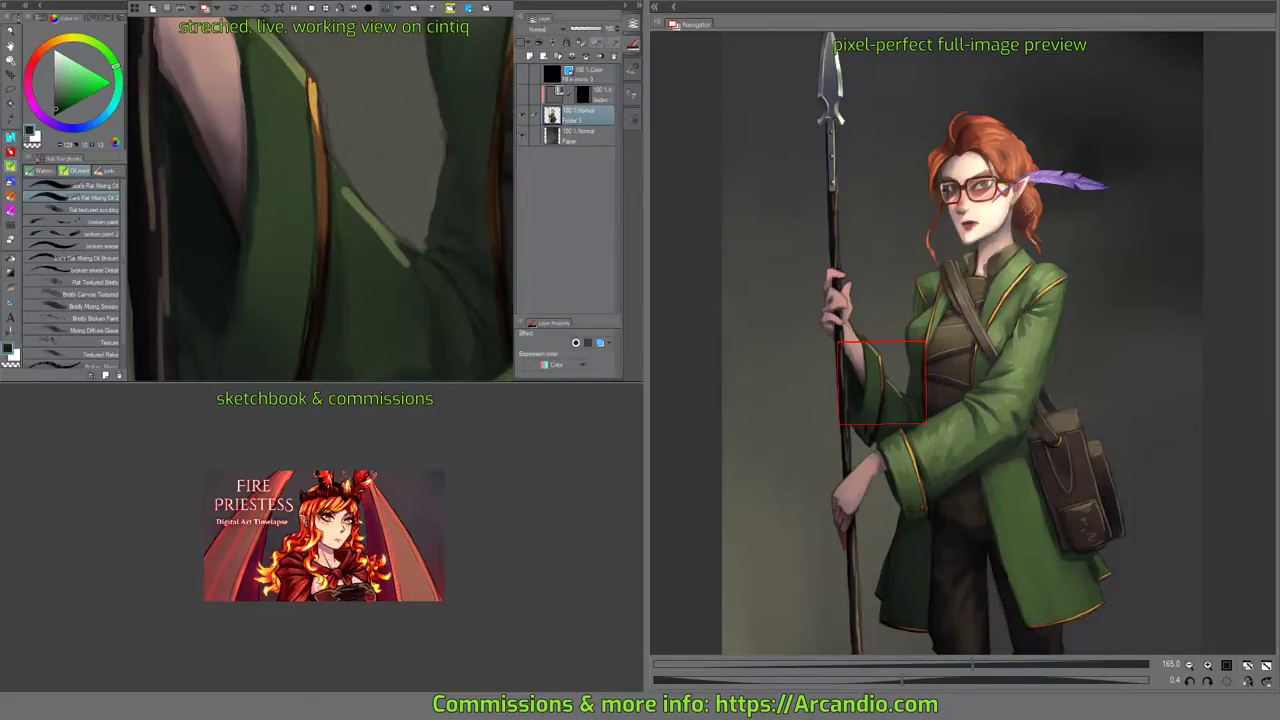
# Duplicate the masked adjustment layer, show the lower copy above the painting layer, and select its mask.
pyautogui.click(566, 96)
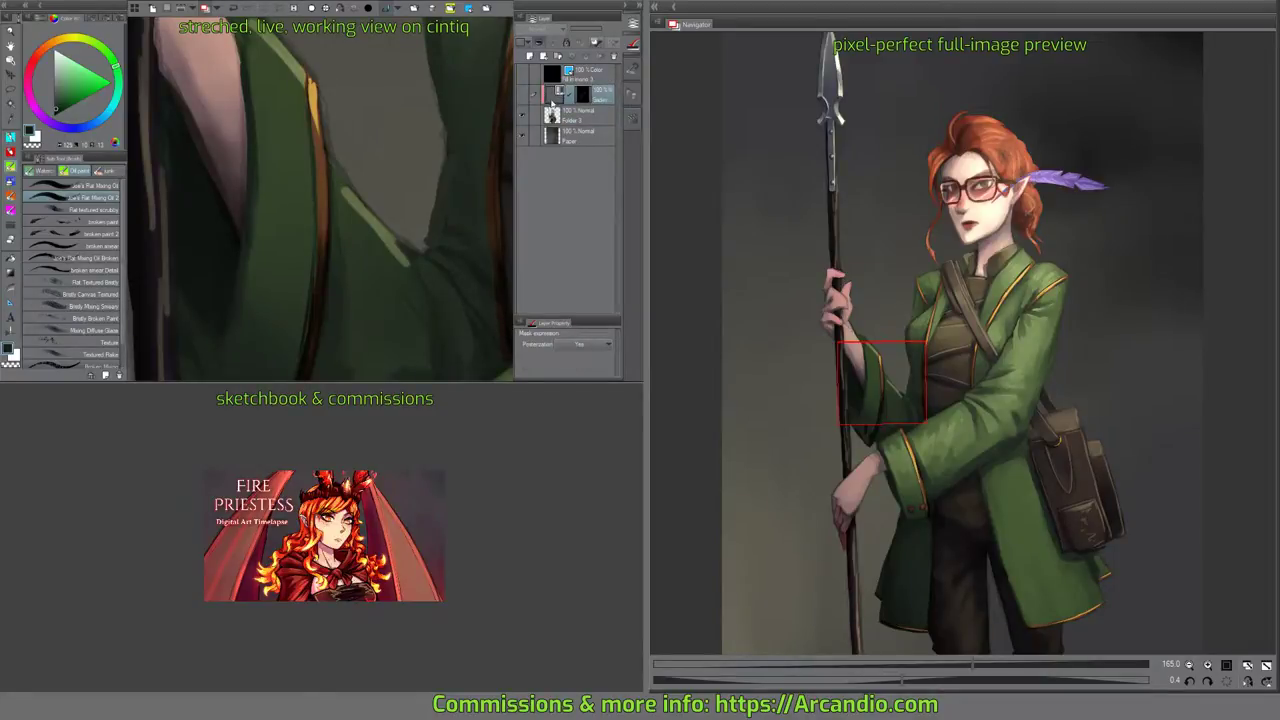
pyautogui.moveTo(552, 101); pyautogui.dragTo(531, 57)
pyautogui.moveTo(377, 244); pyautogui.dragTo(357, 247)
pyautogui.click(584, 116)
# Paint on the adjustment layer's mask with the color tone 2 pen to darken the spear arm's sleeve opening.
pyautogui.hotkey('ctrl', '-')
pyautogui.hotkey('ctrl', '-')
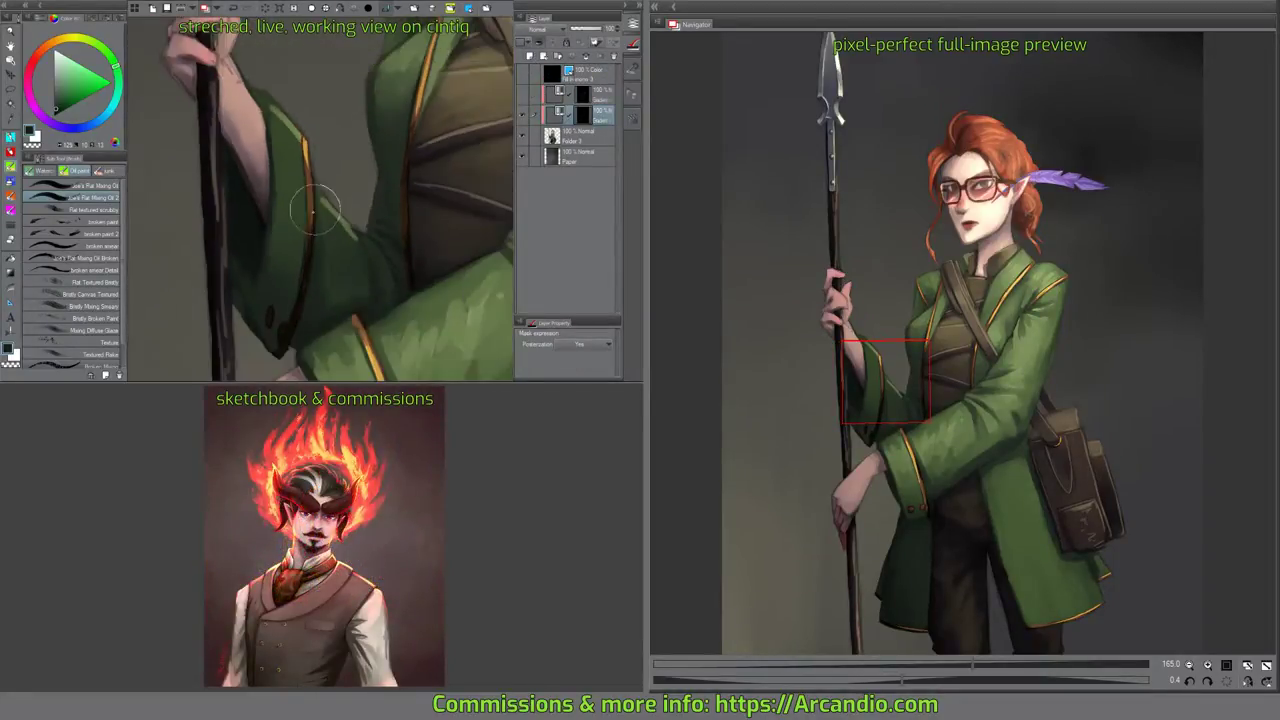
pyautogui.moveTo(311, 210); pyautogui.dragTo(337, 188)
pyautogui.click(10, 138)
pyautogui.scroll(2, 211, 95)
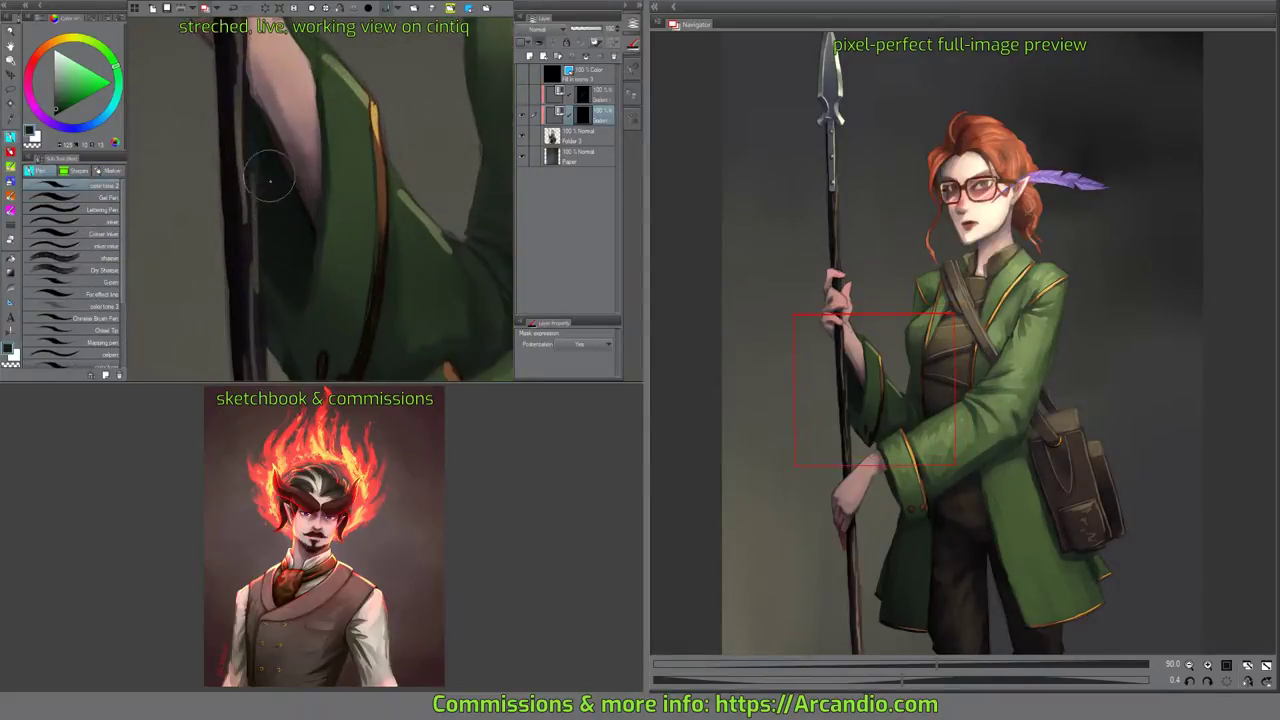
pyautogui.moveTo(267, 161)
pyautogui.mouseDown()
pyautogui.moveTo(258, 130)
pyautogui.moveTo(292, 208)
pyautogui.moveTo(250, 140)
pyautogui.moveTo(260, 160)
pyautogui.moveTo(252, 110)
pyautogui.moveTo(310, 120)
pyautogui.moveTo(314, 142)
pyautogui.mouseUp()
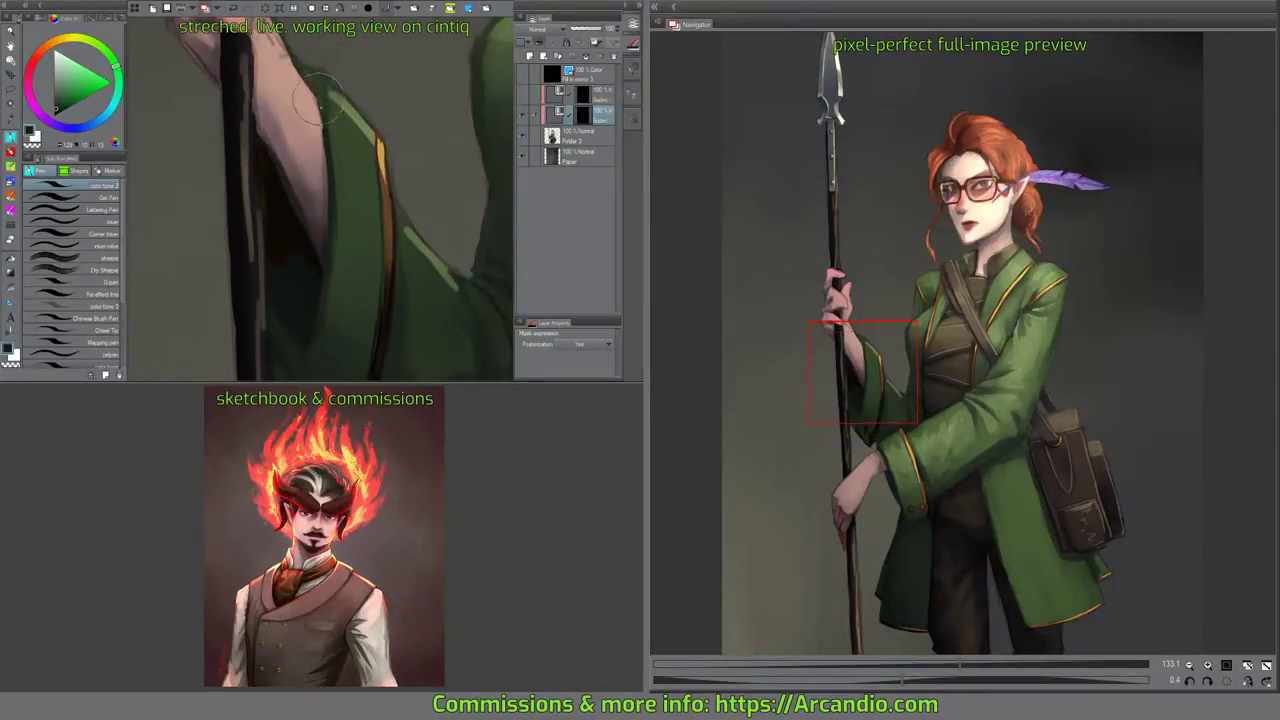
pyautogui.moveTo(292, 220)
pyautogui.mouseDown()
pyautogui.moveTo(289, 151)
pyautogui.moveTo(273, 194)
pyautogui.moveTo(262, 160)
pyautogui.moveTo(280, 234)
pyautogui.mouseUp()
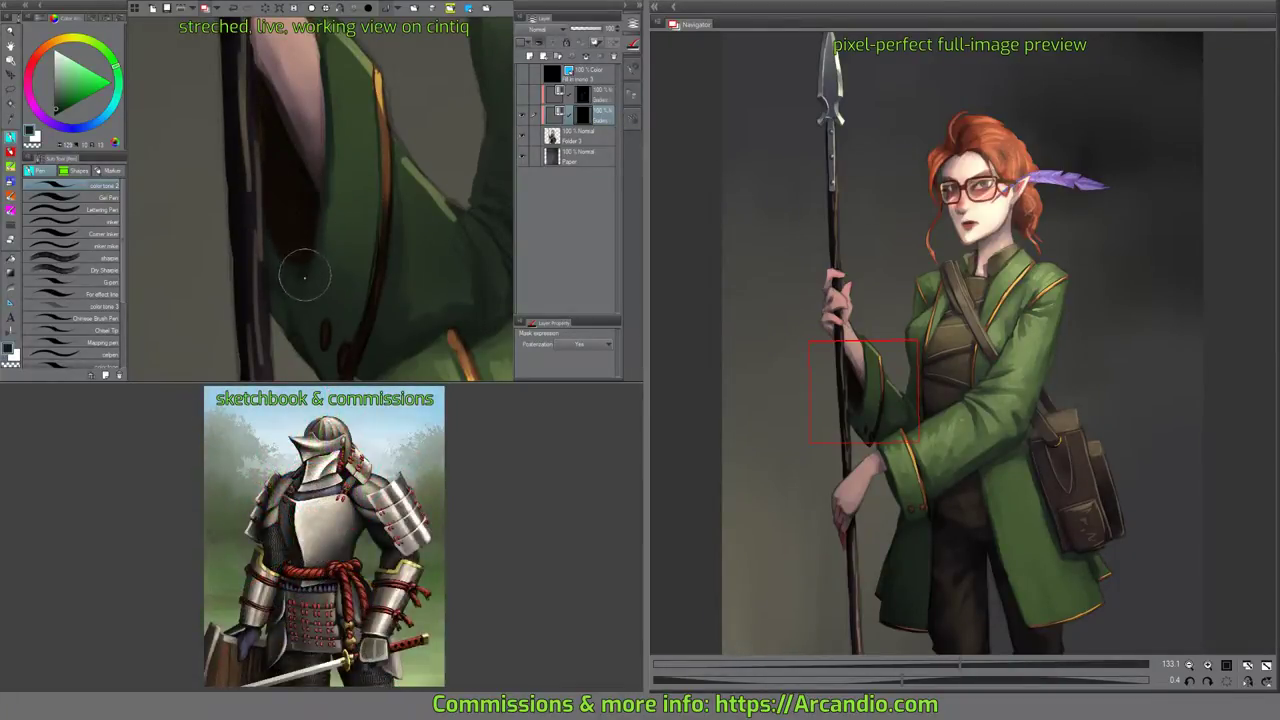
pyautogui.moveTo(305, 275)
pyautogui.mouseDown()
pyautogui.moveTo(292, 269)
pyautogui.moveTo(319, 213)
pyautogui.mouseUp()
# Darken the front sleeve's folds around the elbow by painting on the adjustment layer's mask.
pyautogui.moveTo(415, 322)
pyautogui.mouseDown()
pyautogui.moveTo(394, 118)
pyautogui.moveTo(428, 185)
pyautogui.mouseUp()
pyautogui.moveTo(338, 270); pyautogui.dragTo(349, 171)
pyautogui.moveTo(297, 227)
pyautogui.mouseDown()
pyautogui.moveTo(333, 129)
pyautogui.moveTo(314, 212)
pyautogui.moveTo(347, 121)
pyautogui.mouseUp()
pyautogui.moveTo(390, 198); pyautogui.dragTo(330, 215)
pyautogui.moveTo(420, 258); pyautogui.dragTo(408, 214)
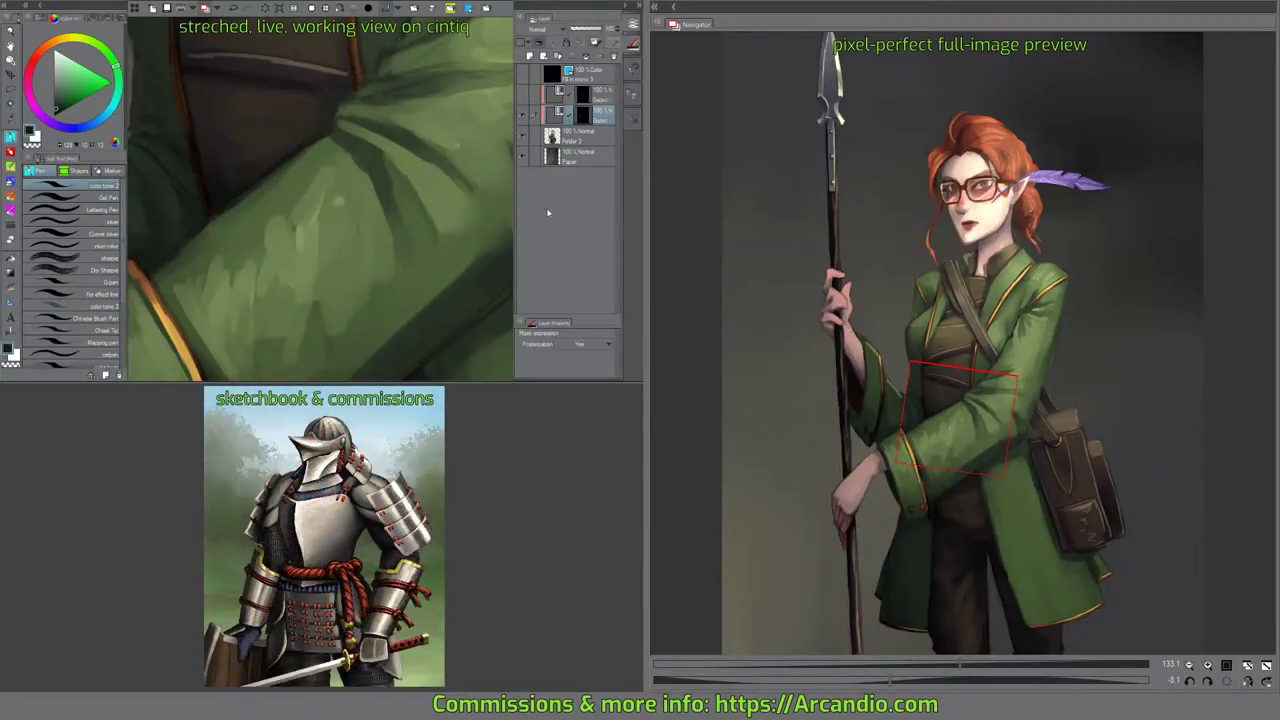
# Return to the painting layer and blend the sketchy wrist shadow below the front cuff with the Flat Mixing Oil 2 brush in a sampled skin shade.
pyautogui.moveTo(336, 297); pyautogui.dragTo(391, 208)
pyautogui.scroll(-3, 403, 160)
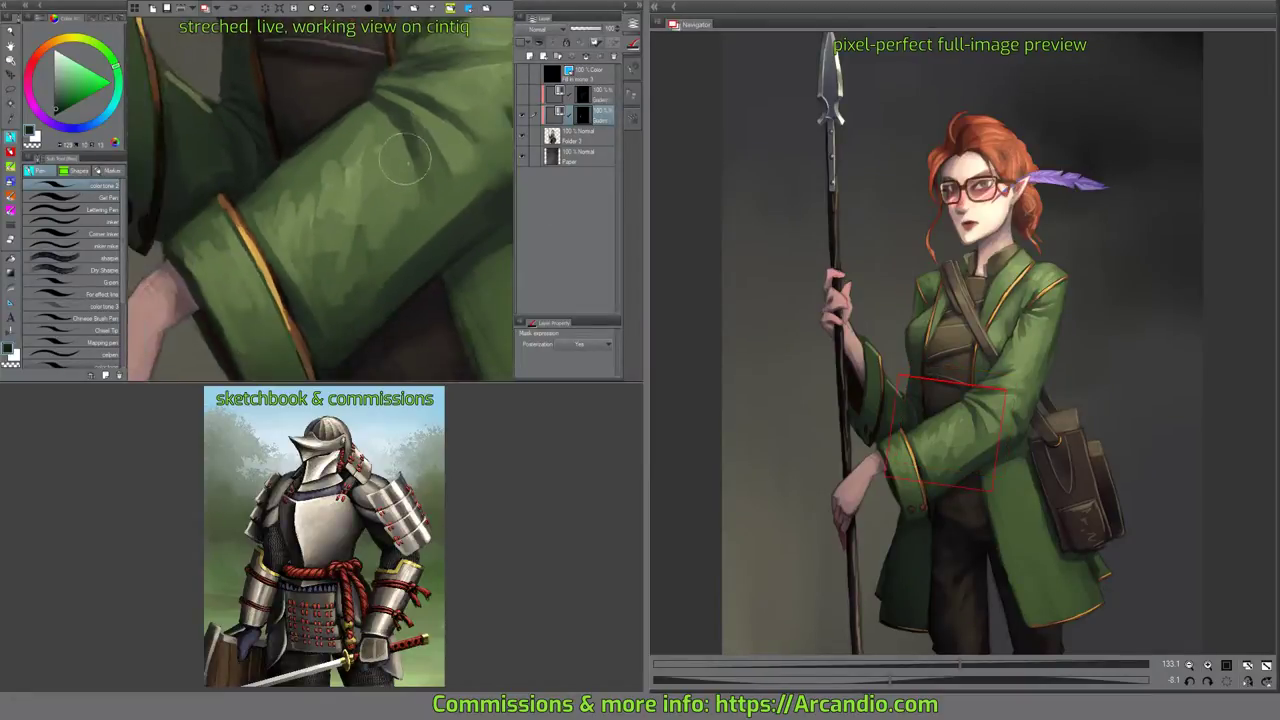
pyautogui.scroll(-3, 405, 158)
pyautogui.moveTo(405, 158)
pyautogui.mouseDown()
pyautogui.moveTo(391, 177)
pyautogui.moveTo(427, 219)
pyautogui.moveTo(379, 231)
pyautogui.moveTo(456, 163)
pyautogui.mouseUp()
pyautogui.moveTo(433, 209); pyautogui.dragTo(468, 129)
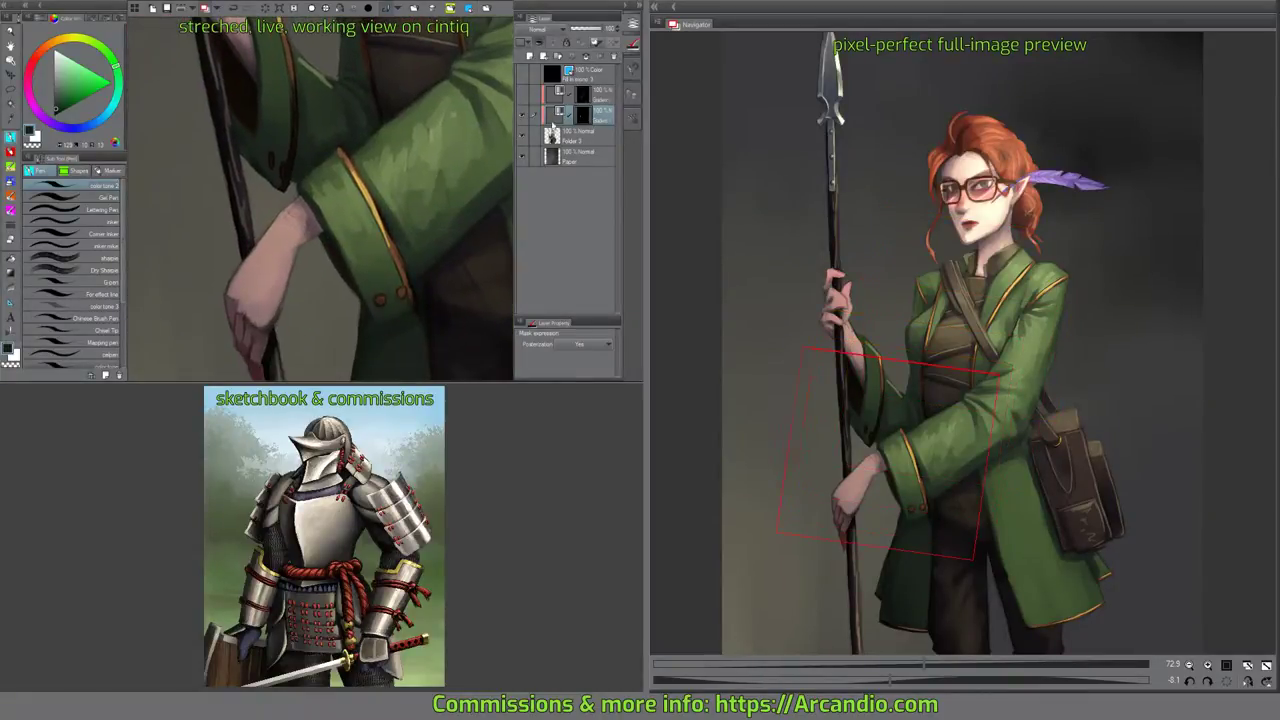
pyautogui.click(560, 135)
pyautogui.click(10, 166)
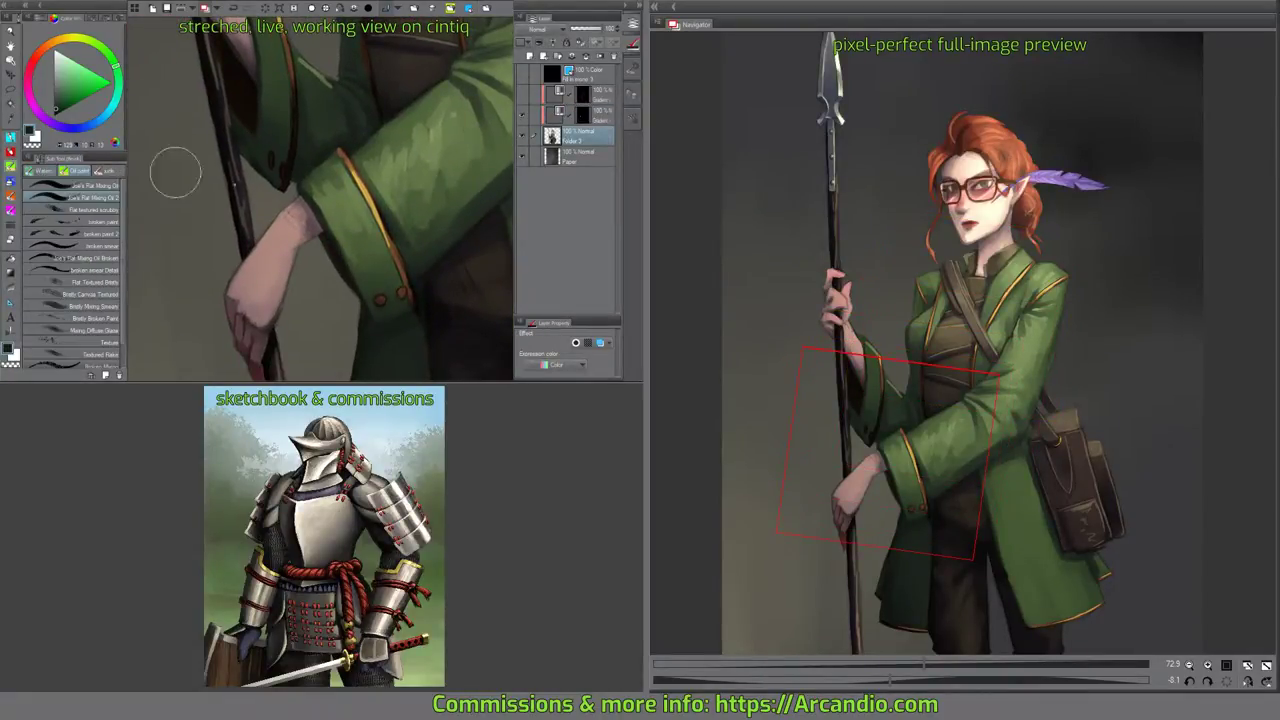
pyautogui.moveTo(222, 208)
pyautogui.mouseDown()
pyautogui.moveTo(307, 224)
pyautogui.moveTo(325, 205)
pyautogui.mouseUp()
pyautogui.scroll(2, 272, 215)
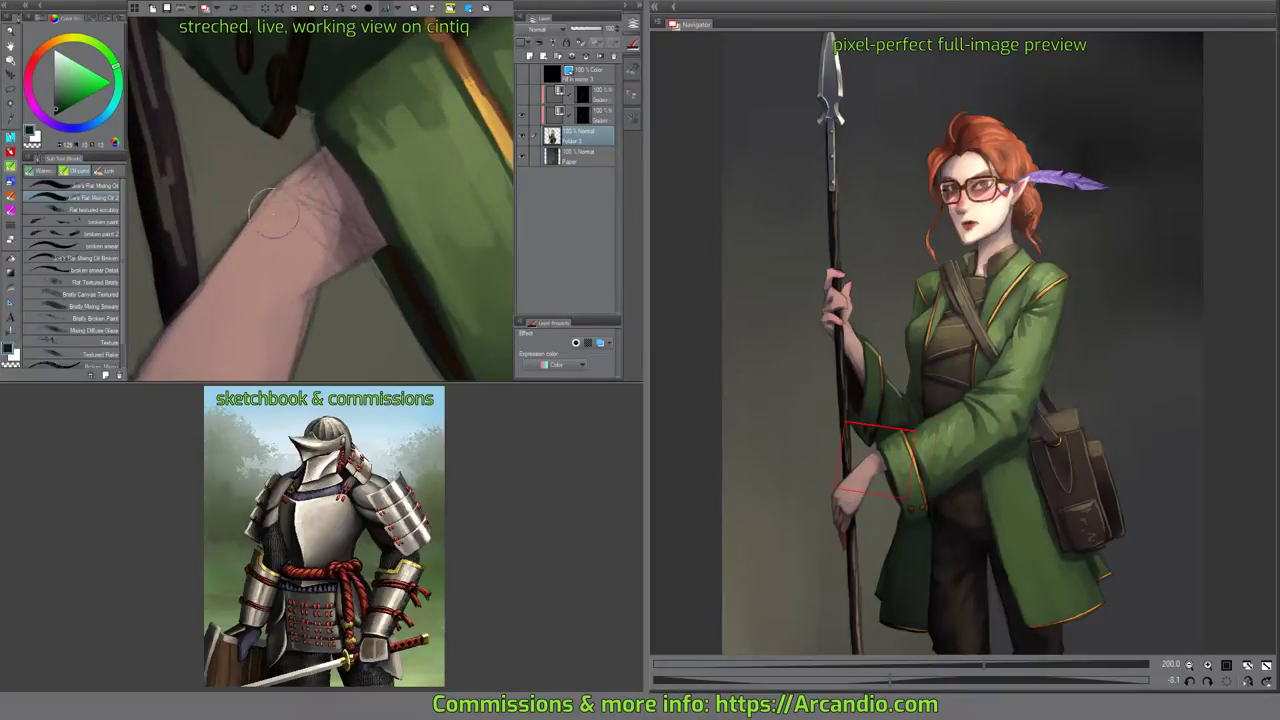
pyautogui.keyDown('alt'); pyautogui.click(340, 188); pyautogui.keyUp('alt')
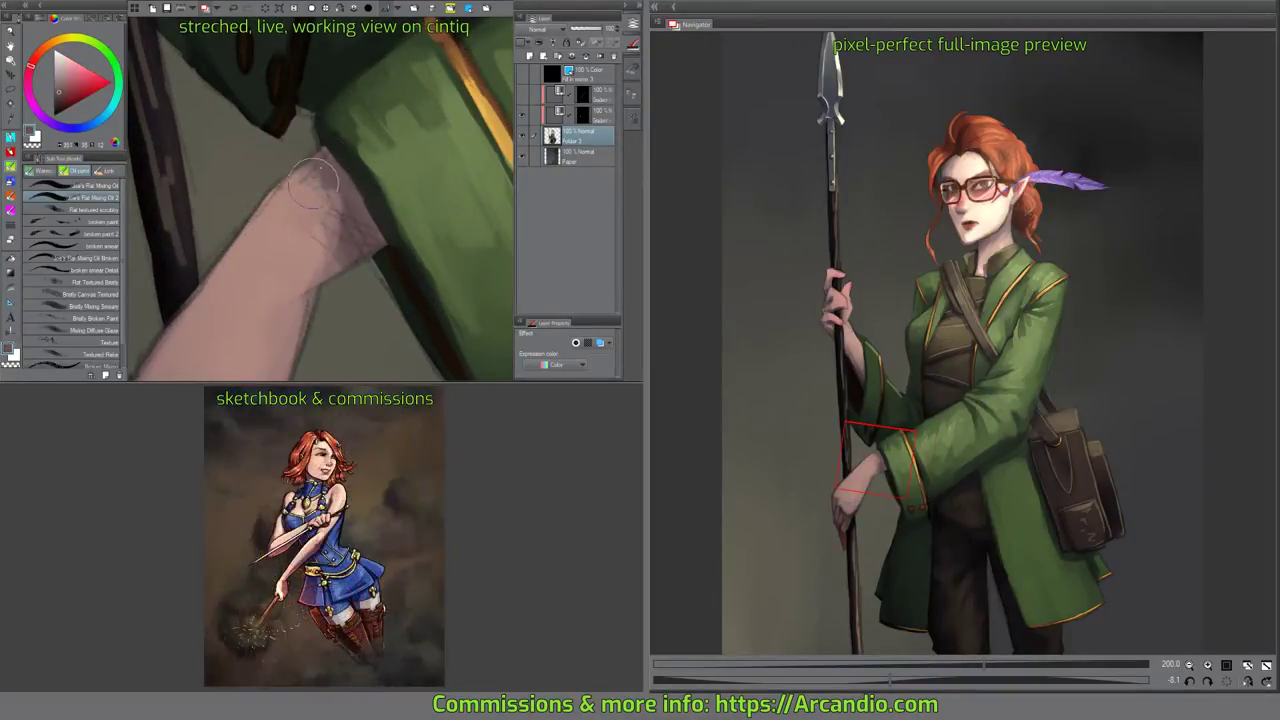
pyautogui.moveTo(340, 172)
pyautogui.mouseDown()
pyautogui.moveTo(305, 152)
pyautogui.moveTo(337, 168)
pyautogui.mouseUp()
pyautogui.moveTo(352, 235)
pyautogui.mouseDown()
pyautogui.moveTo(371, 238)
pyautogui.moveTo(367, 189)
pyautogui.moveTo(398, 208)
pyautogui.moveTo(373, 224)
pyautogui.moveTo(345, 192)
pyautogui.moveTo(366, 166)
pyautogui.moveTo(327, 303)
pyautogui.mouseUp()
pyautogui.moveTo(349, 193)
pyautogui.mouseDown()
pyautogui.moveTo(355, 101)
pyautogui.moveTo(366, 153)
pyautogui.moveTo(343, 167)
pyautogui.mouseUp()
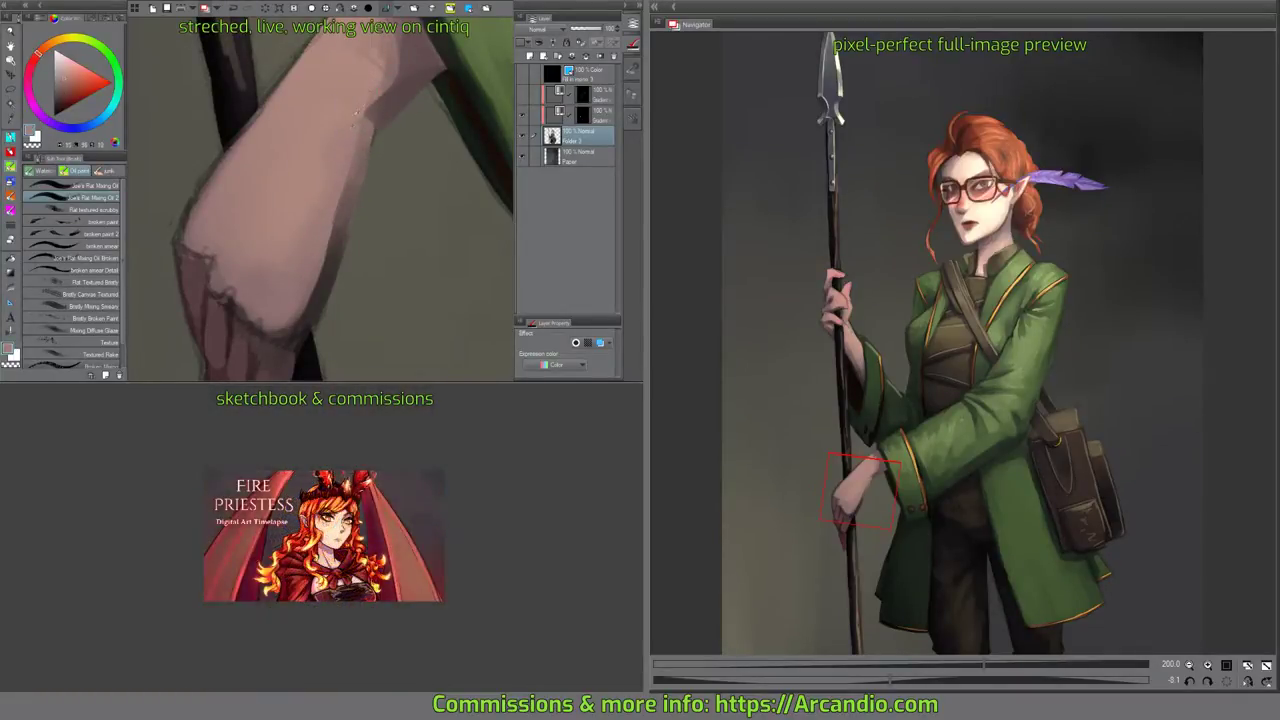
# Smooth the skin from the wrist to the back of the lower hand and clean up its outer contour beside the spear.
pyautogui.moveTo(363, 101); pyautogui.dragTo(361, 156)
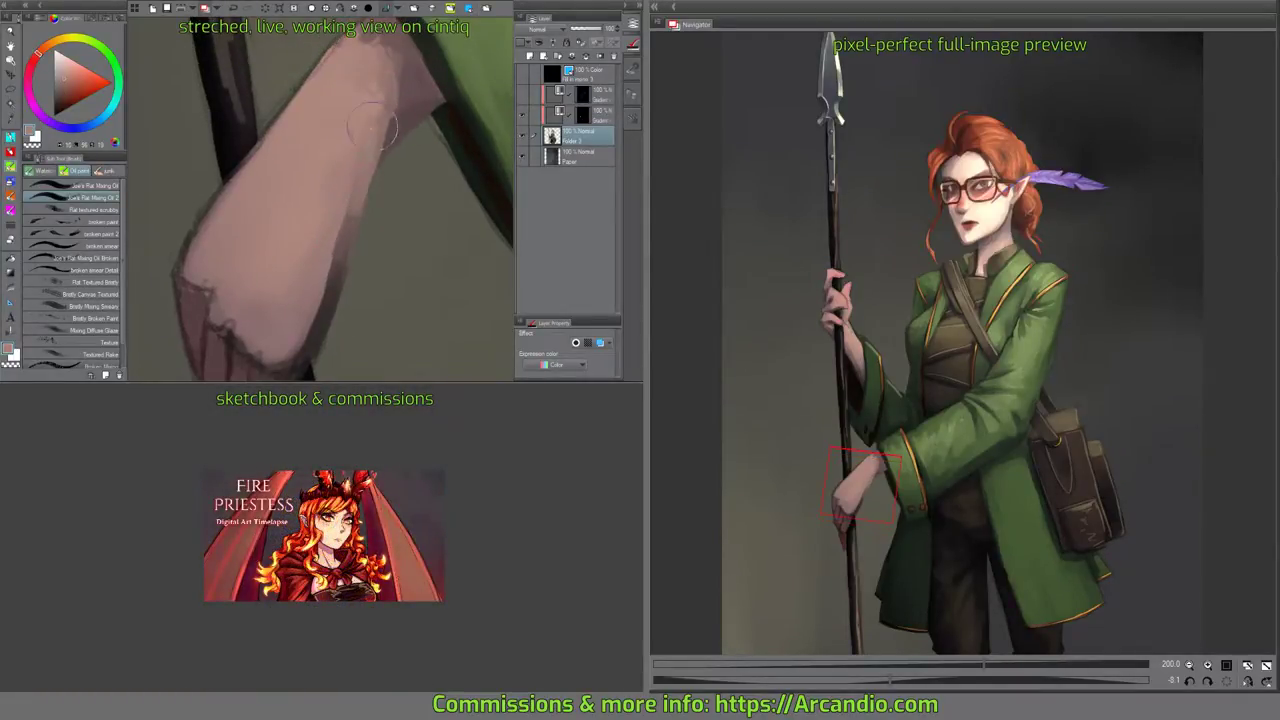
pyautogui.moveTo(237, 220); pyautogui.dragTo(288, 120)
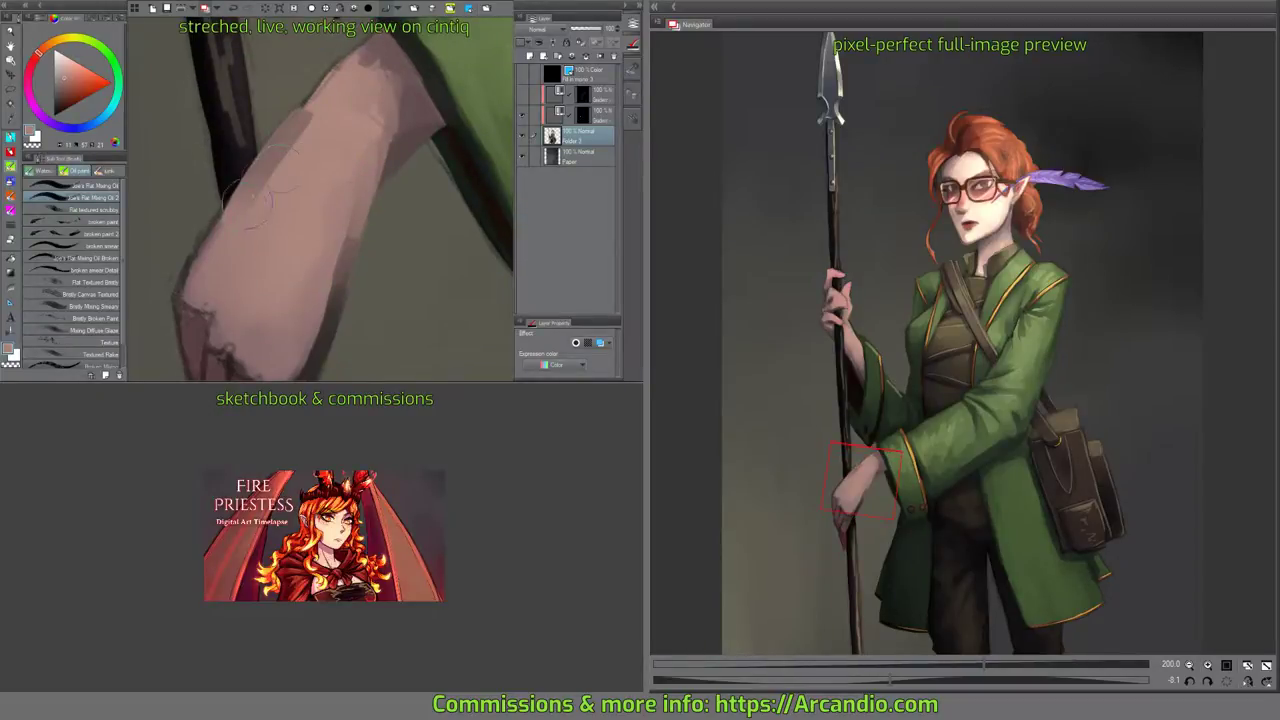
pyautogui.hotkey('ctrl', 'z')
pyautogui.moveTo(272, 183)
pyautogui.mouseDown()
pyautogui.moveTo(240, 195)
pyautogui.moveTo(318, 108)
pyautogui.mouseUp()
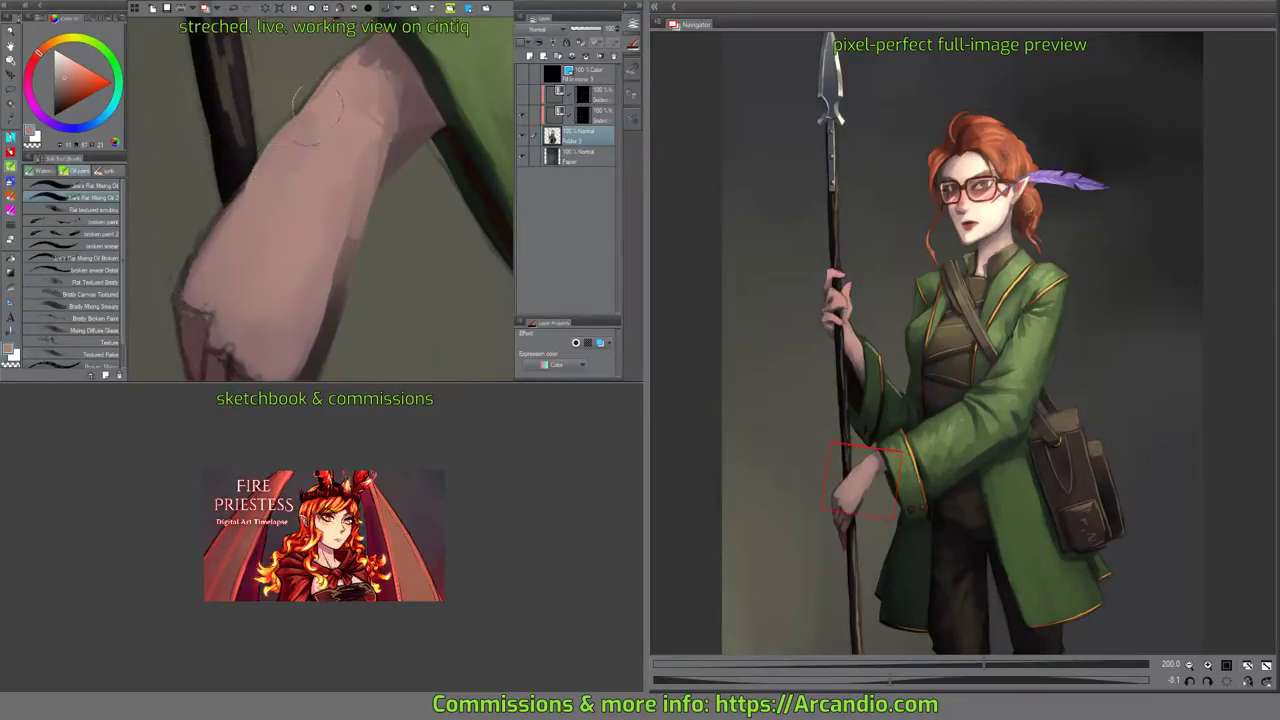
pyautogui.moveTo(249, 212)
pyautogui.mouseDown()
pyautogui.moveTo(335, 80)
pyautogui.moveTo(349, 90)
pyautogui.mouseUp()
pyautogui.moveTo(374, 143)
pyautogui.mouseDown()
pyautogui.moveTo(351, 120)
pyautogui.moveTo(374, 171)
pyautogui.moveTo(355, 172)
pyautogui.moveTo(361, 158)
pyautogui.mouseUp()
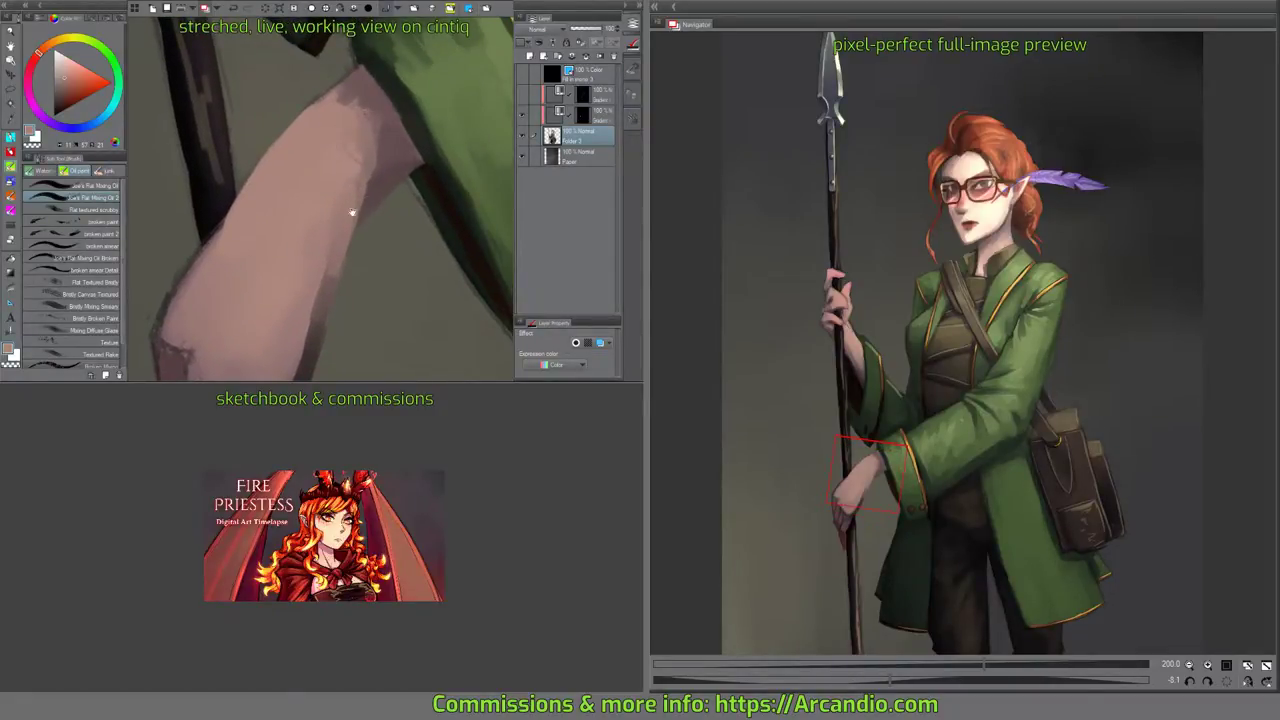
# Shade the underside of the wrist and lower hand with a sampled dark skin tone and soften its boundary with a midtone.
pyautogui.moveTo(352, 212)
pyautogui.mouseDown()
pyautogui.moveTo(350, 186)
pyautogui.moveTo(331, 264)
pyautogui.mouseUp()
pyautogui.keyDown('alt'); pyautogui.click(386, 153); pyautogui.keyUp('alt')
pyautogui.moveTo(358, 186); pyautogui.dragTo(327, 262)
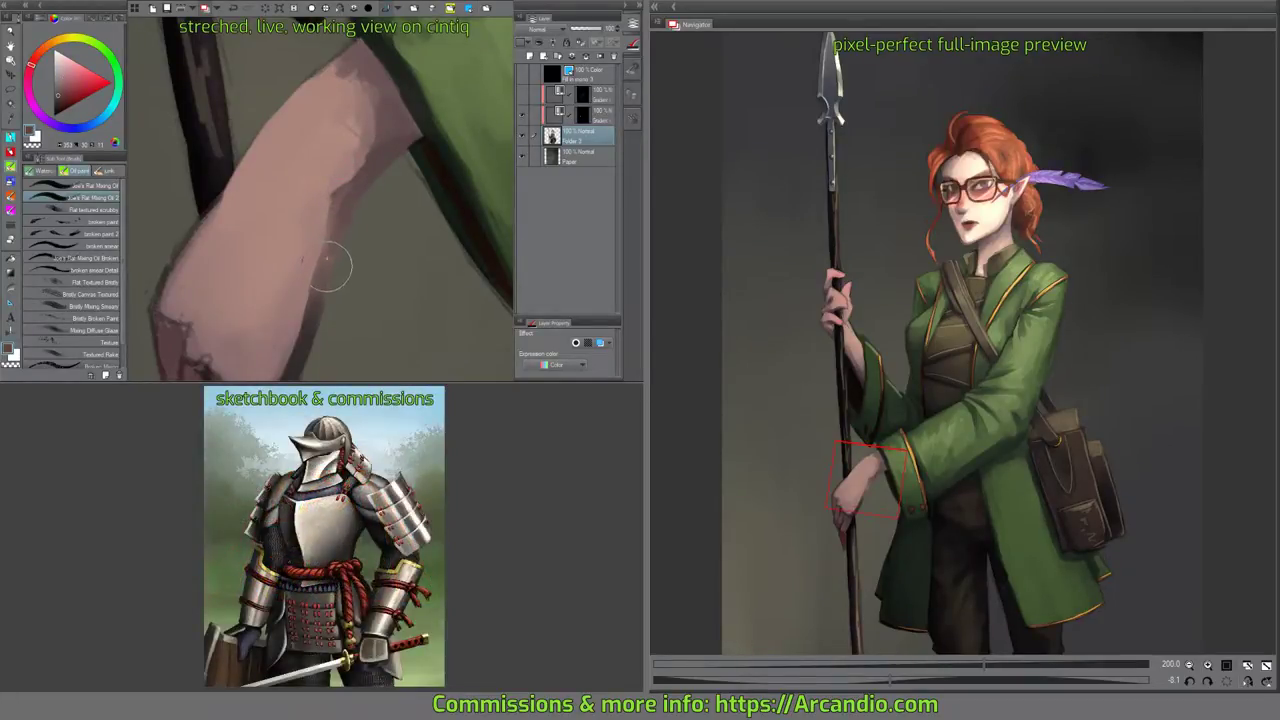
pyautogui.moveTo(310, 312); pyautogui.dragTo(336, 257)
pyautogui.moveTo(346, 164); pyautogui.dragTo(332, 203)
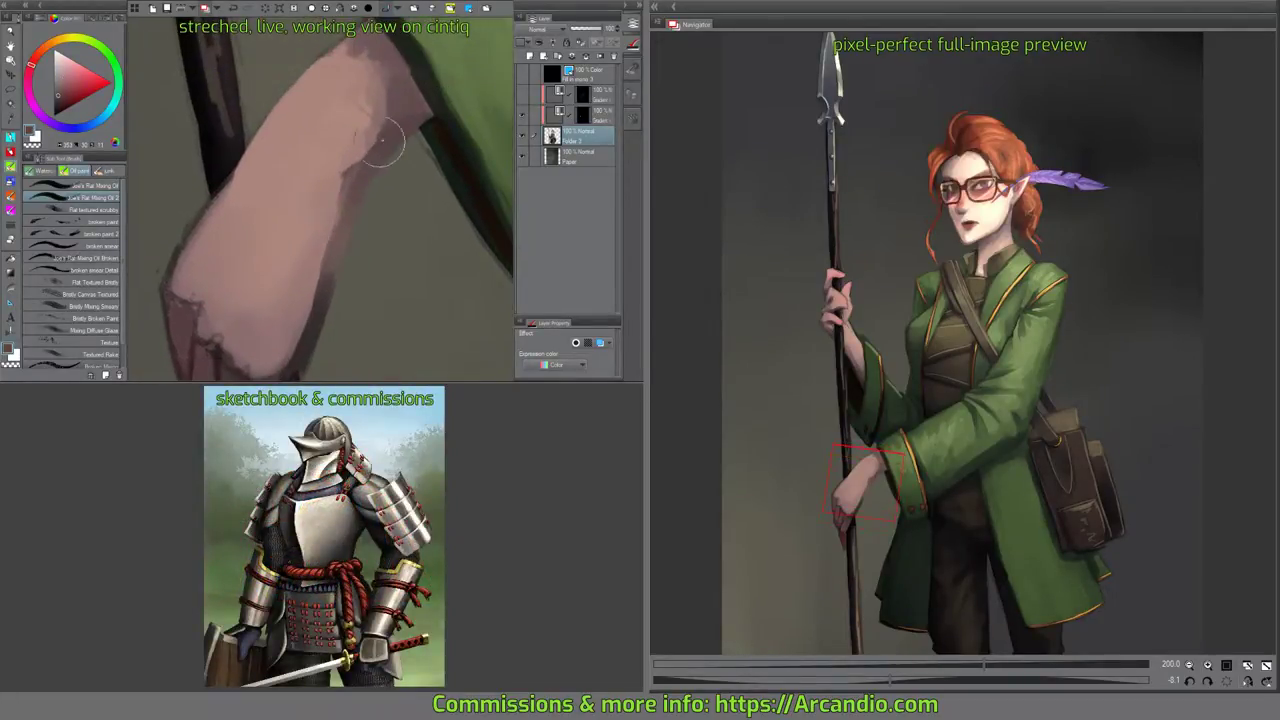
pyautogui.moveTo(386, 138)
pyautogui.mouseDown()
pyautogui.moveTo(388, 126)
pyautogui.moveTo(399, 135)
pyautogui.mouseUp()
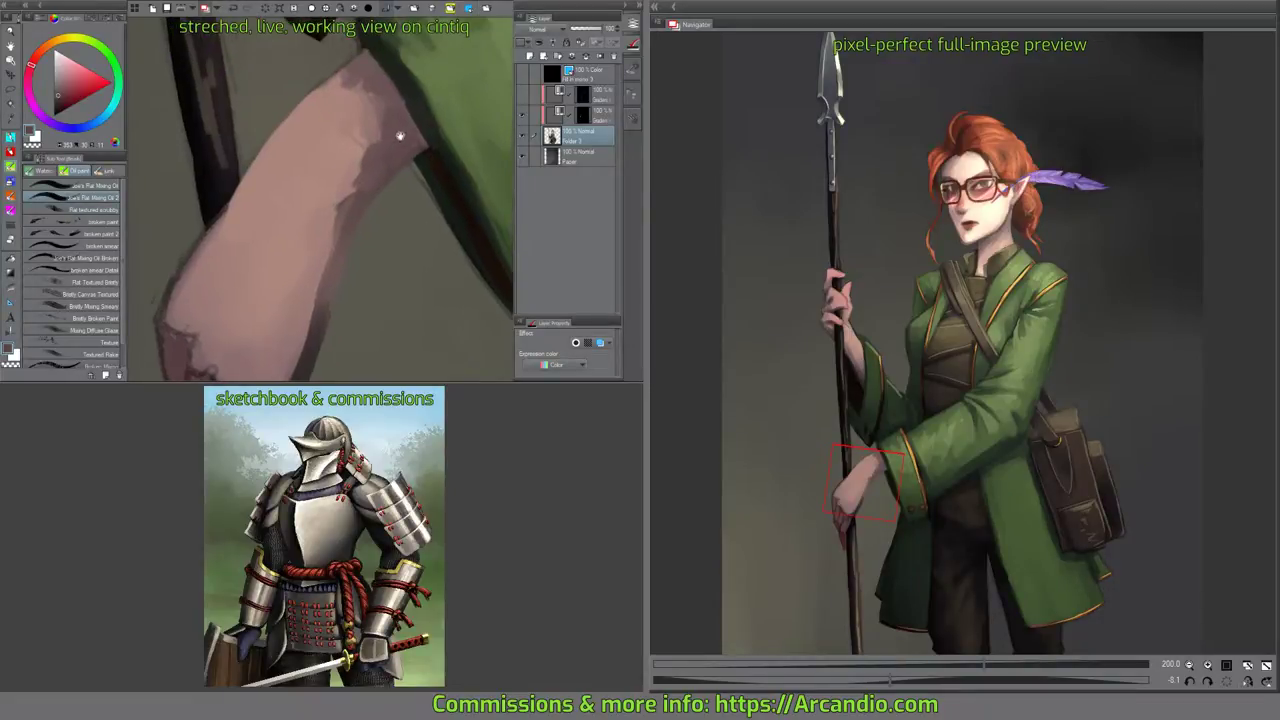
pyautogui.keyDown('alt'); pyautogui.click(355, 170); pyautogui.keyUp('alt')
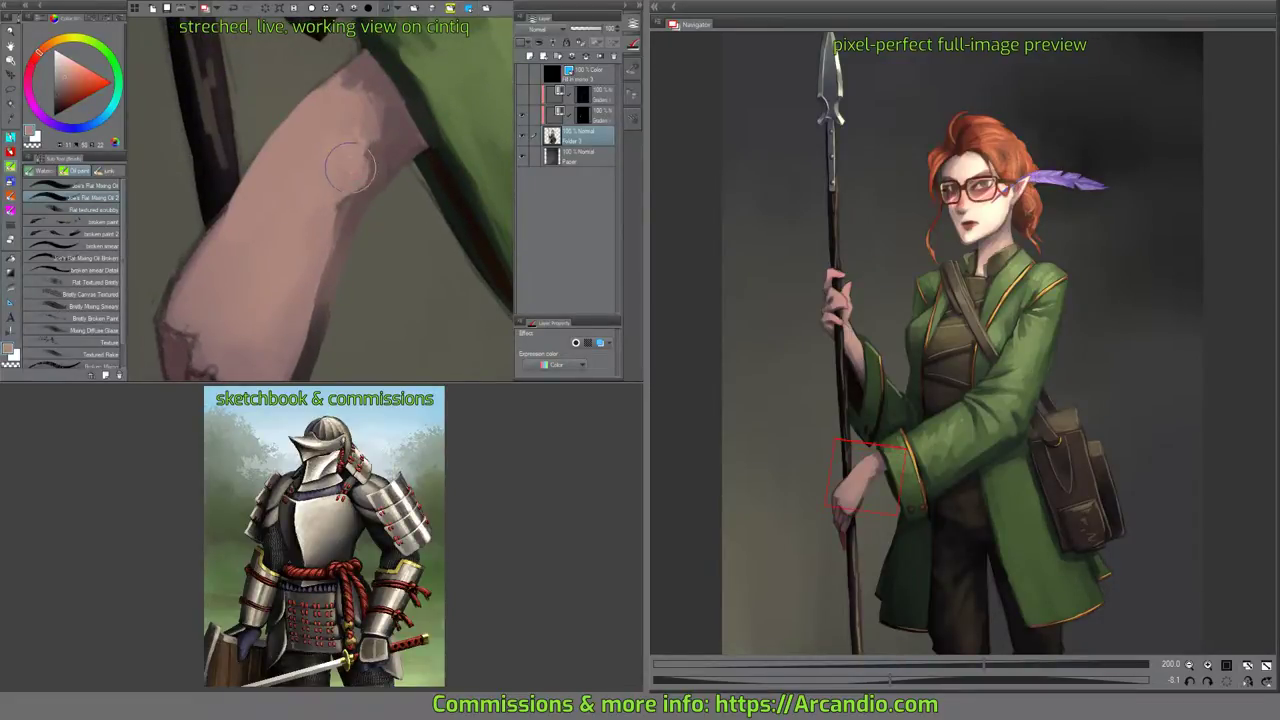
pyautogui.moveTo(344, 130)
pyautogui.mouseDown()
pyautogui.moveTo(346, 164)
pyautogui.moveTo(320, 155)
pyautogui.mouseUp()
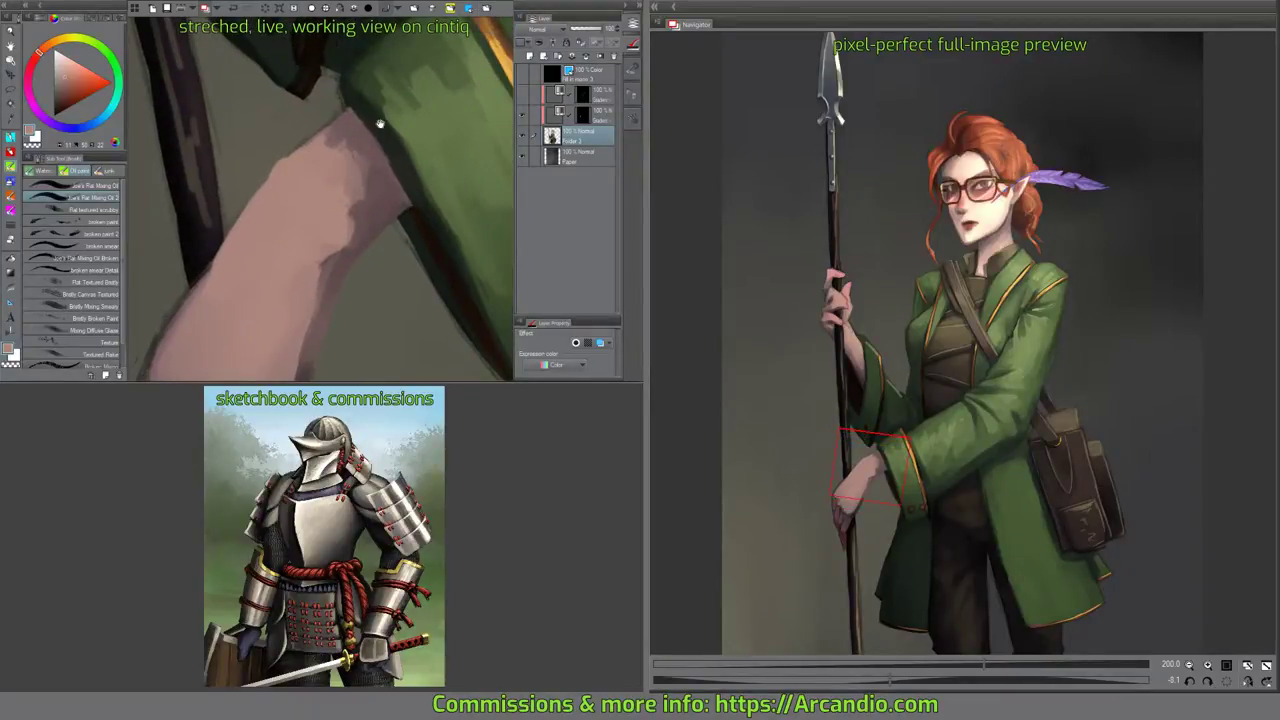
# Sample a light skin tone from the face and paint highlights on the lower hand's wrist, back and knuckles.
pyautogui.moveTo(380, 124); pyautogui.dragTo(294, 268)
pyautogui.moveTo(395, 136); pyautogui.dragTo(280, 325)
pyautogui.moveTo(410, 75); pyautogui.dragTo(366, 329)
pyautogui.moveTo(366, 100); pyautogui.dragTo(362, 350)
pyautogui.keyDown('alt'); pyautogui.click(375, 200); pyautogui.keyUp('alt')
pyautogui.moveTo(205, 312); pyautogui.dragTo(400, 109)
pyautogui.moveTo(250, 365); pyautogui.dragTo(382, 82)
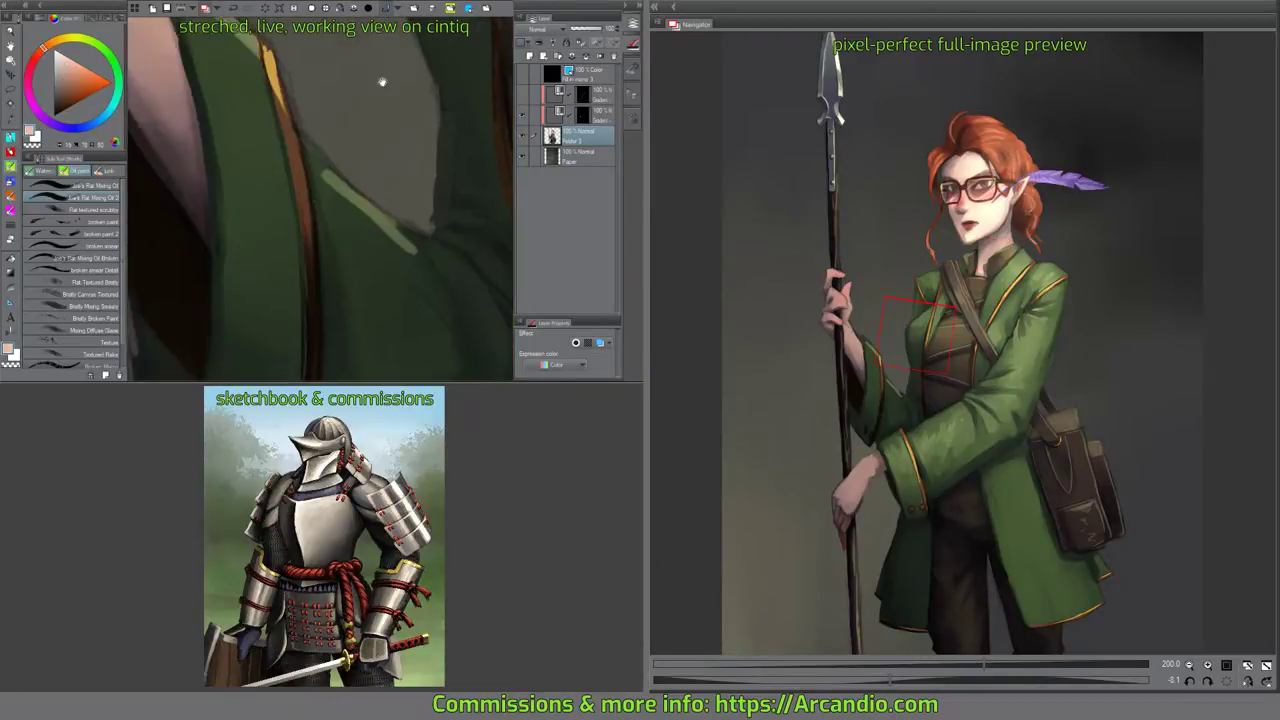
pyautogui.moveTo(312, 350); pyautogui.dragTo(360, 90)
pyautogui.moveTo(300, 365); pyautogui.dragTo(349, 103)
pyautogui.moveTo(280, 300); pyautogui.dragTo(354, 106)
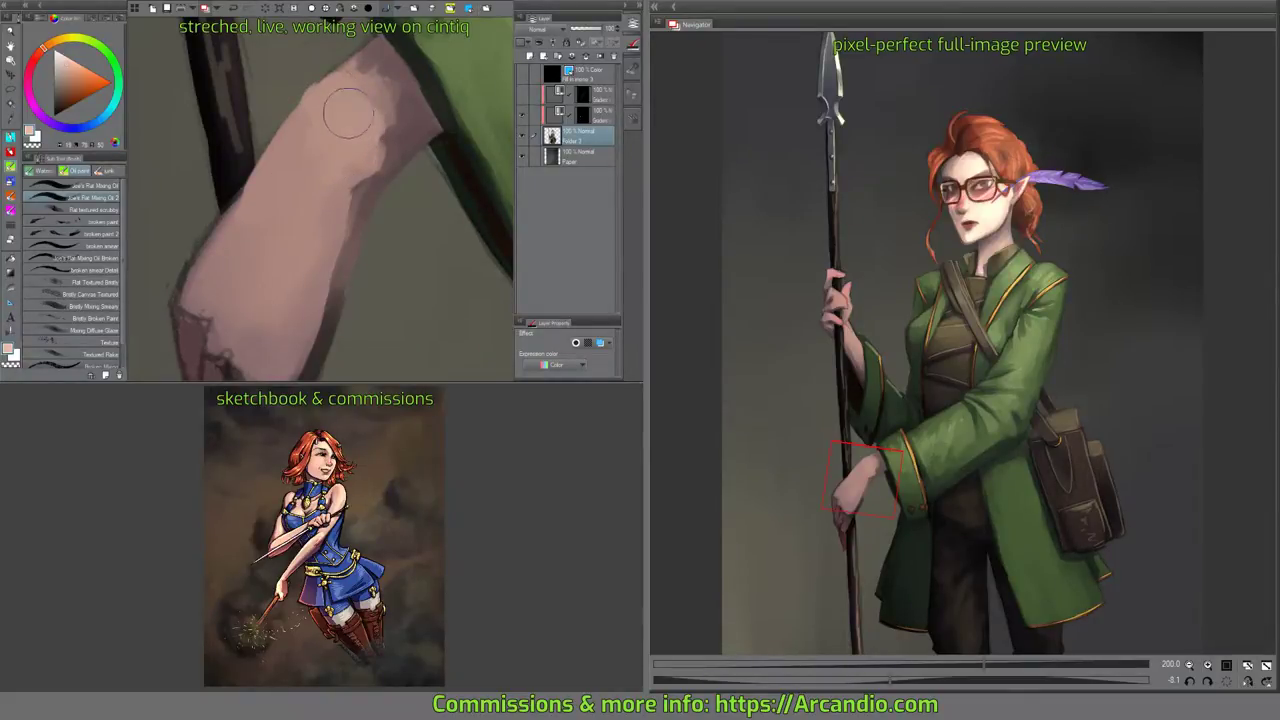
pyautogui.moveTo(394, 131); pyautogui.dragTo(380, 171)
pyautogui.moveTo(357, 251); pyautogui.dragTo(364, 80)
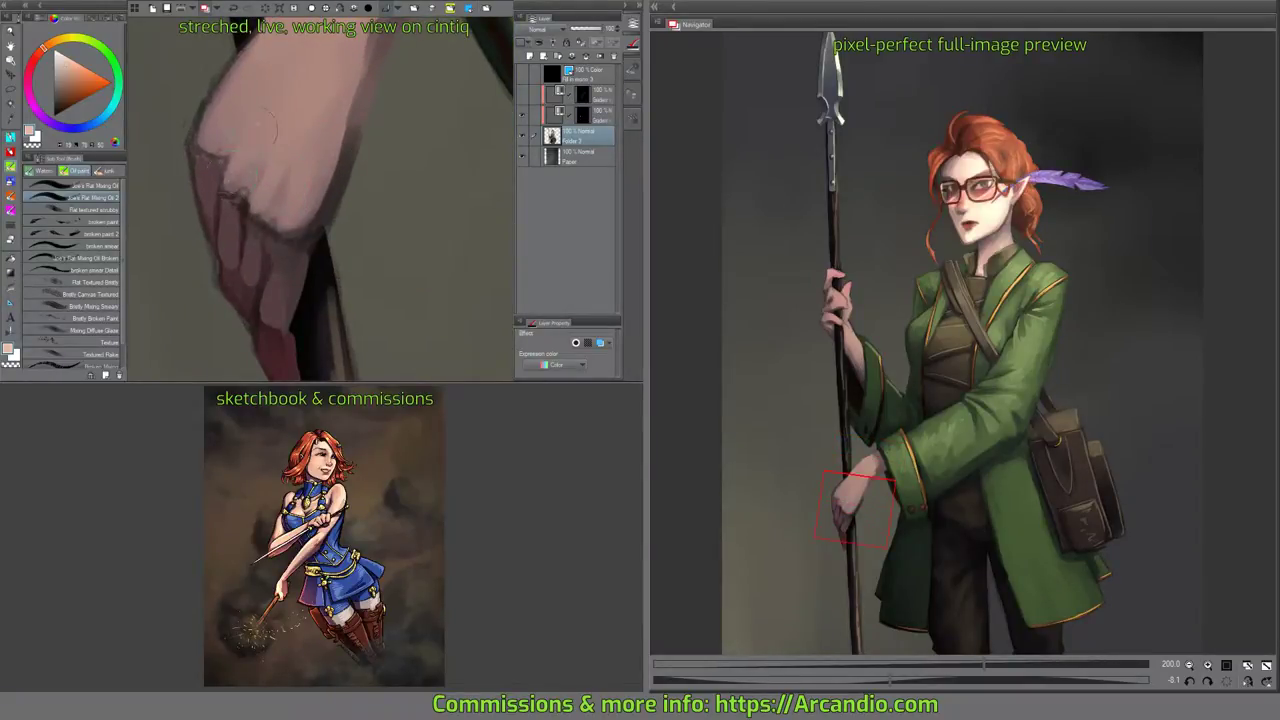
pyautogui.moveTo(233, 89)
pyautogui.mouseDown()
pyautogui.moveTo(212, 125)
pyautogui.moveTo(350, 115)
pyautogui.moveTo(335, 150)
pyautogui.mouseUp()
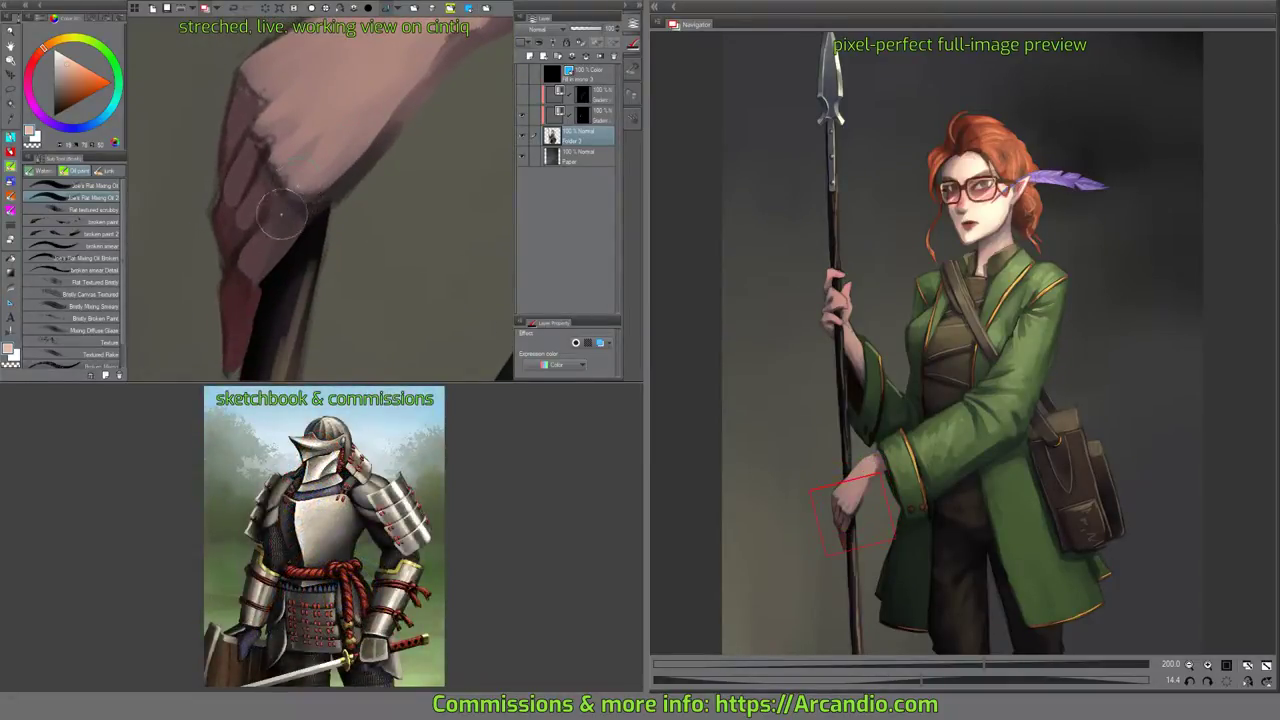
# Paint over the lower hand's finger sketch lines in dark reddish tones and define the individual fingers with the color tone 2 pen.
pyautogui.keyDown('alt'); pyautogui.click(315, 206); pyautogui.keyUp('alt')
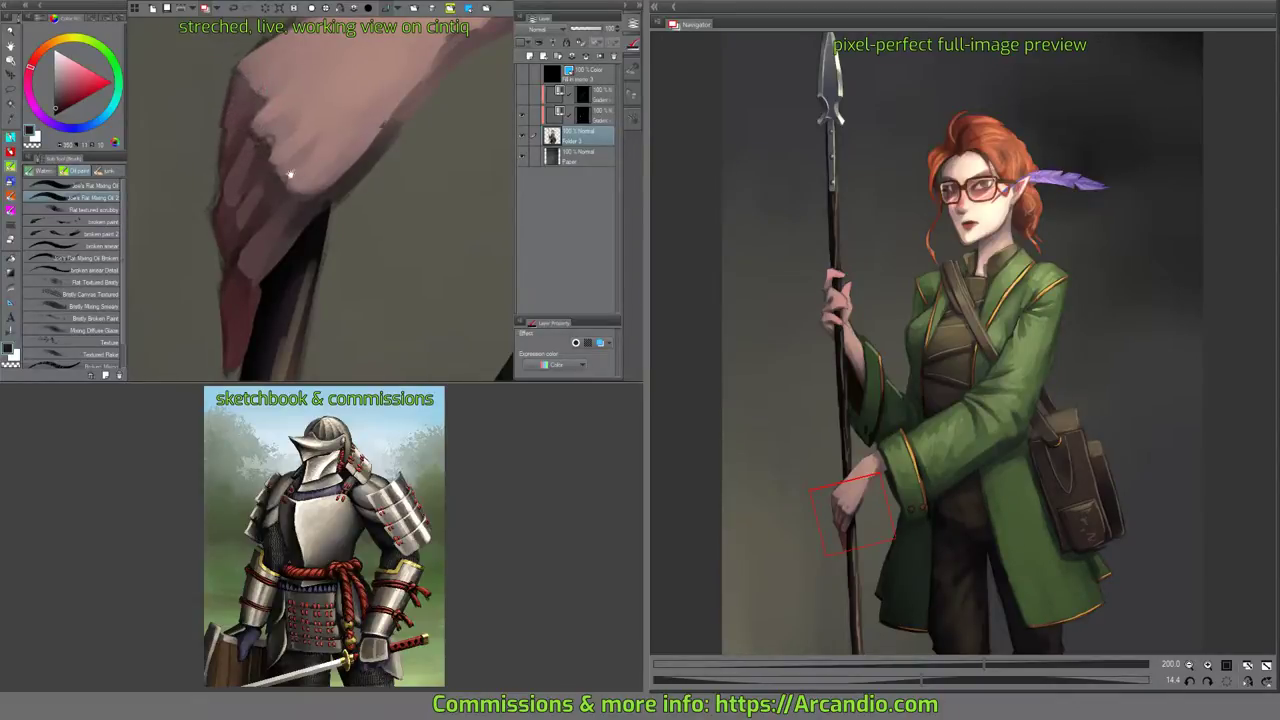
pyautogui.moveTo(289, 171); pyautogui.dragTo(283, 161)
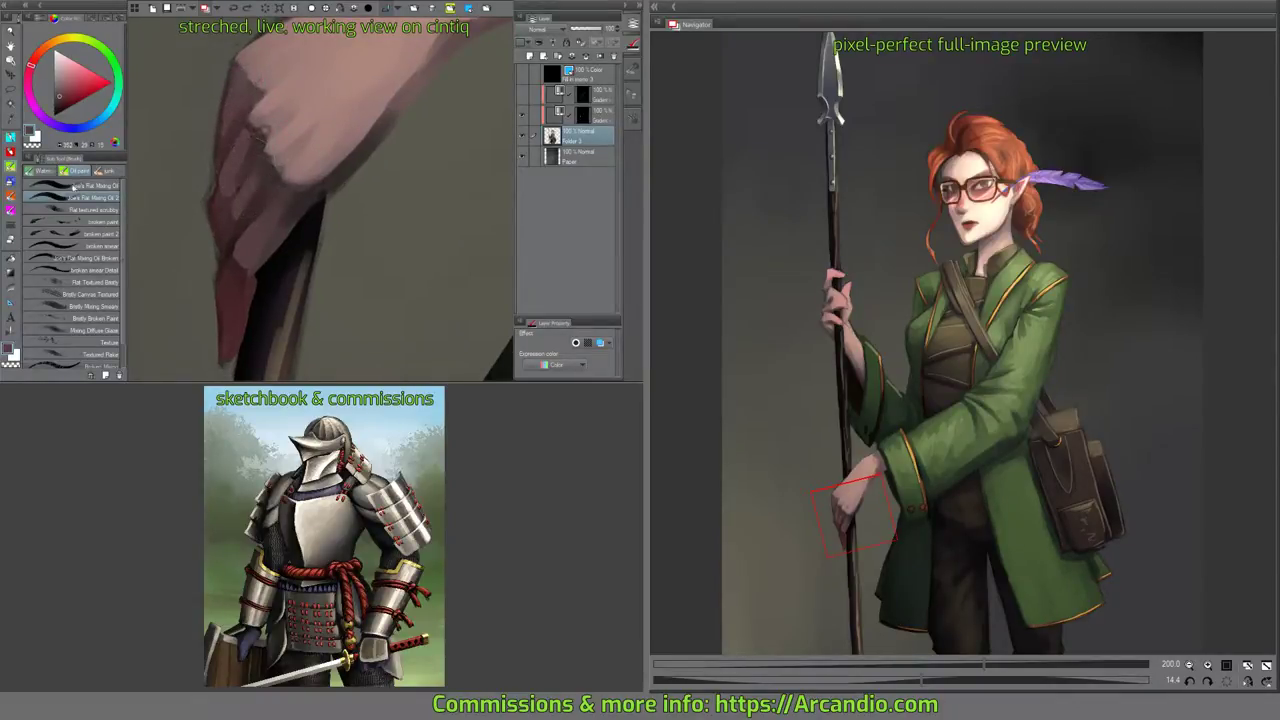
pyautogui.press('p')
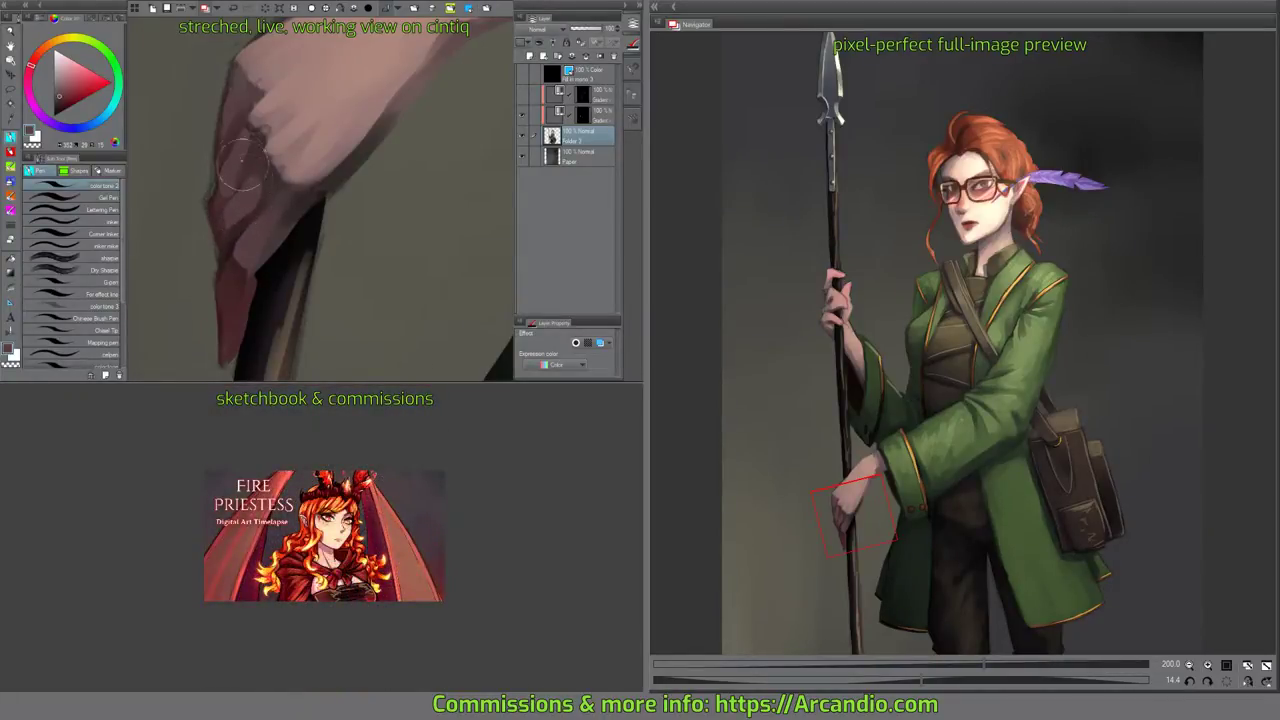
pyautogui.moveTo(234, 171)
pyautogui.mouseDown()
pyautogui.moveTo(247, 115)
pyautogui.moveTo(233, 97)
pyautogui.moveTo(227, 110)
pyautogui.moveTo(230, 93)
pyautogui.moveTo(221, 120)
pyautogui.moveTo(244, 142)
pyautogui.mouseUp()
pyautogui.moveTo(253, 240); pyautogui.dragTo(261, 217)
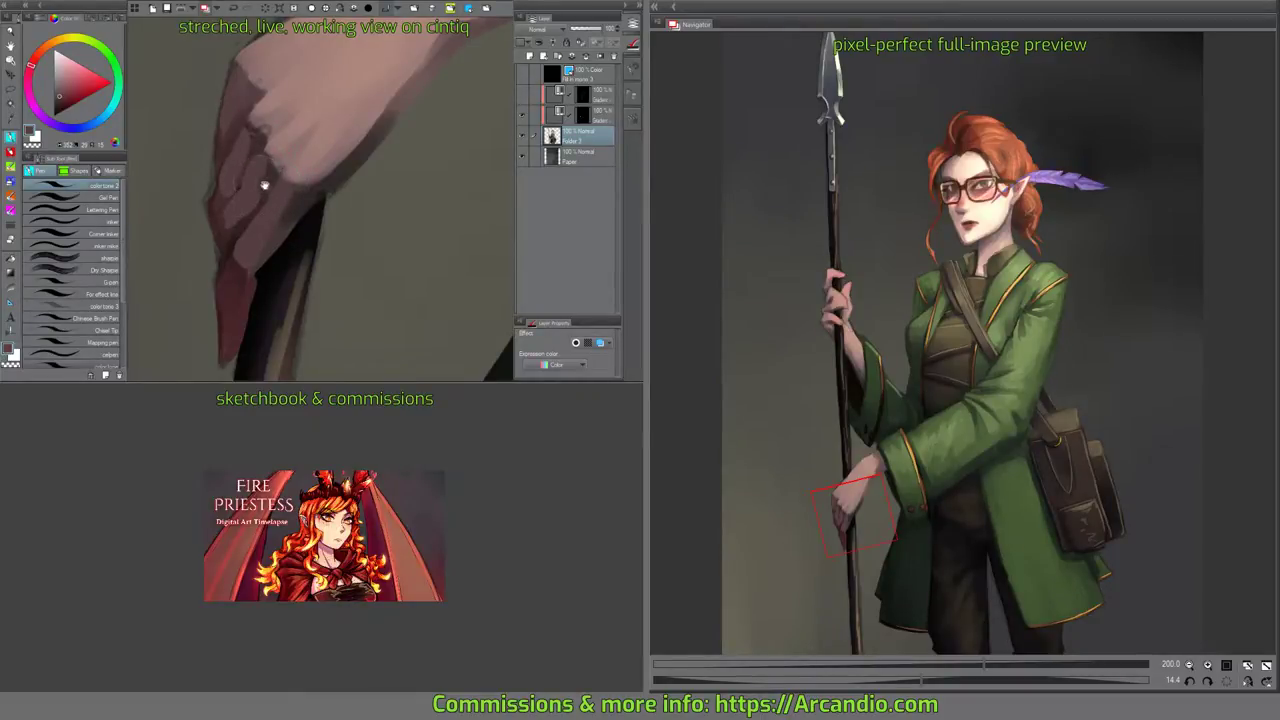
pyautogui.moveTo(239, 187)
pyautogui.mouseDown()
pyautogui.moveTo(224, 226)
pyautogui.moveTo(225, 210)
pyautogui.mouseUp()
pyautogui.moveTo(266, 150)
pyautogui.mouseDown()
pyautogui.moveTo(280, 182)
pyautogui.moveTo(286, 216)
pyautogui.moveTo(278, 182)
pyautogui.moveTo(259, 165)
pyautogui.moveTo(258, 181)
pyautogui.moveTo(244, 152)
pyautogui.mouseUp()
pyautogui.keyDown('alt'); pyautogui.click(257, 180); pyautogui.keyUp('alt')
pyautogui.moveTo(262, 197); pyautogui.dragTo(270, 163)
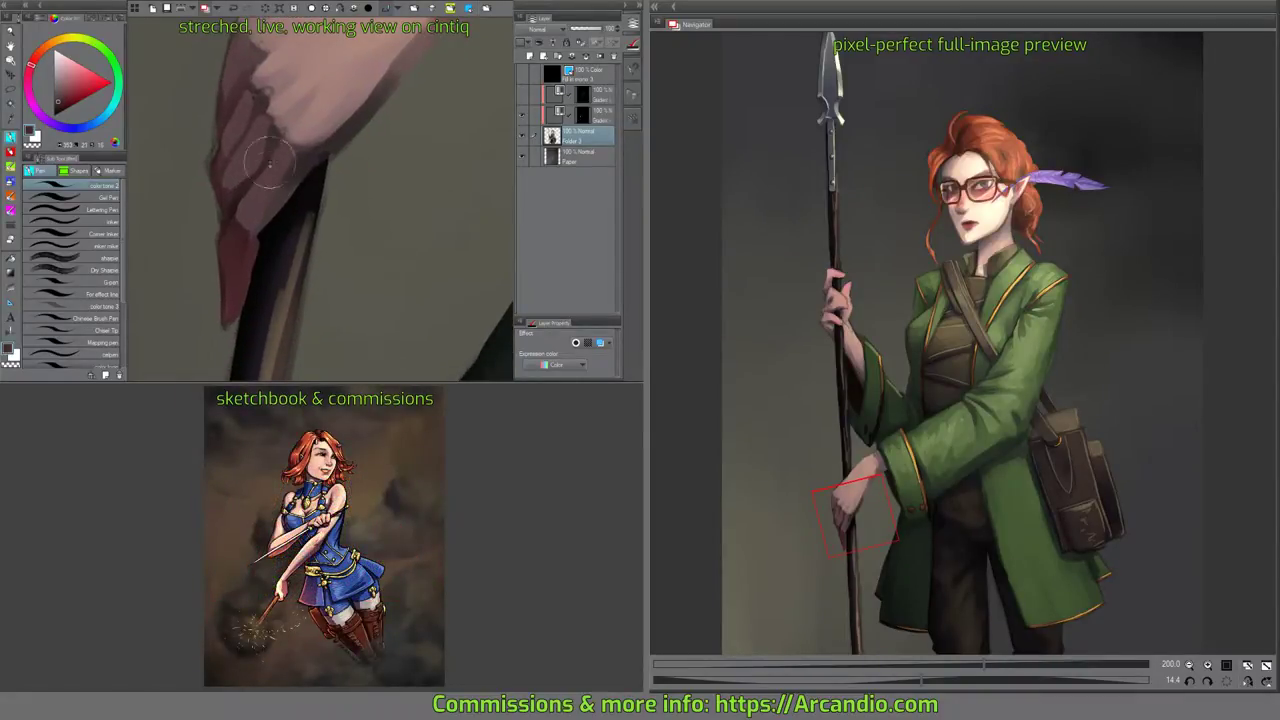
pyautogui.moveTo(258, 273); pyautogui.dragTo(258, 269)
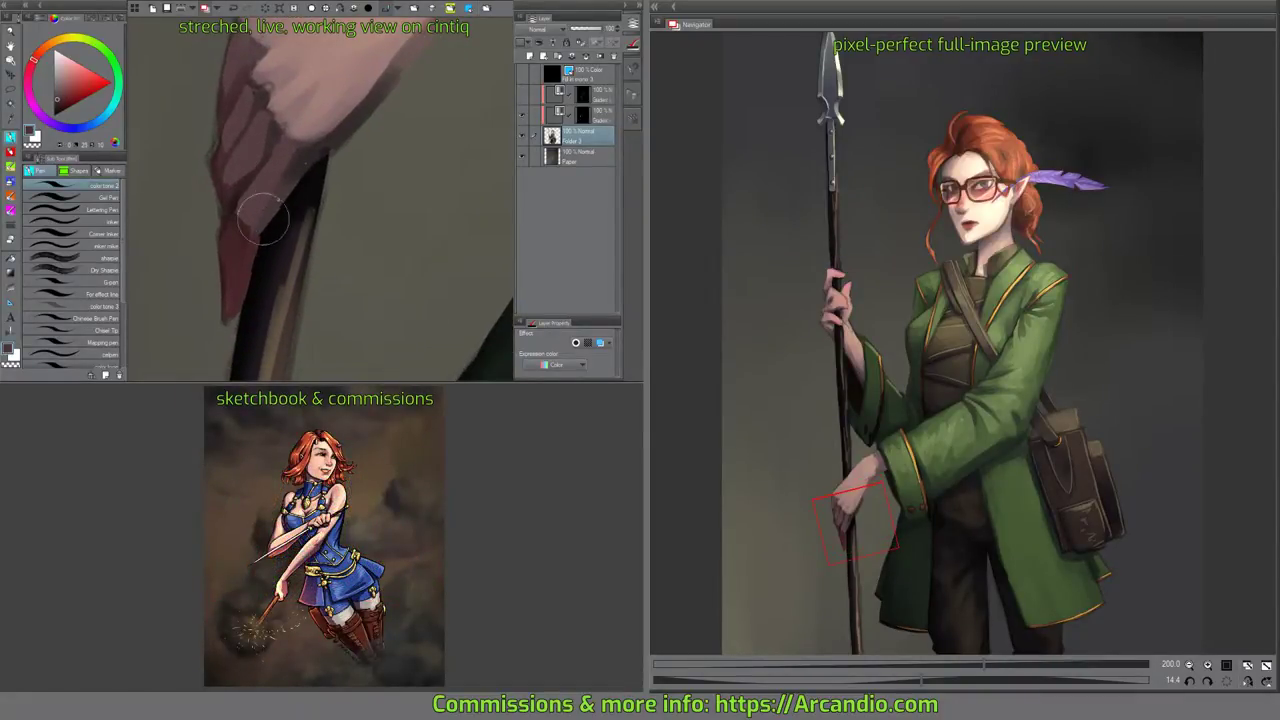
# Refine the shadowed lower edge of the hand from the fingers up to the wrist with a sampled dark tone.
pyautogui.moveTo(336, 149); pyautogui.dragTo(316, 184)
pyautogui.keyDown('alt'); pyautogui.click(292, 190); pyautogui.keyUp('alt')
pyautogui.moveTo(349, 140); pyautogui.dragTo(302, 203)
pyautogui.moveTo(353, 146)
pyautogui.mouseDown()
pyautogui.moveTo(421, 77)
pyautogui.moveTo(412, 84)
pyautogui.moveTo(471, 59)
pyautogui.mouseUp()
pyautogui.moveTo(394, 126); pyautogui.dragTo(394, 180)
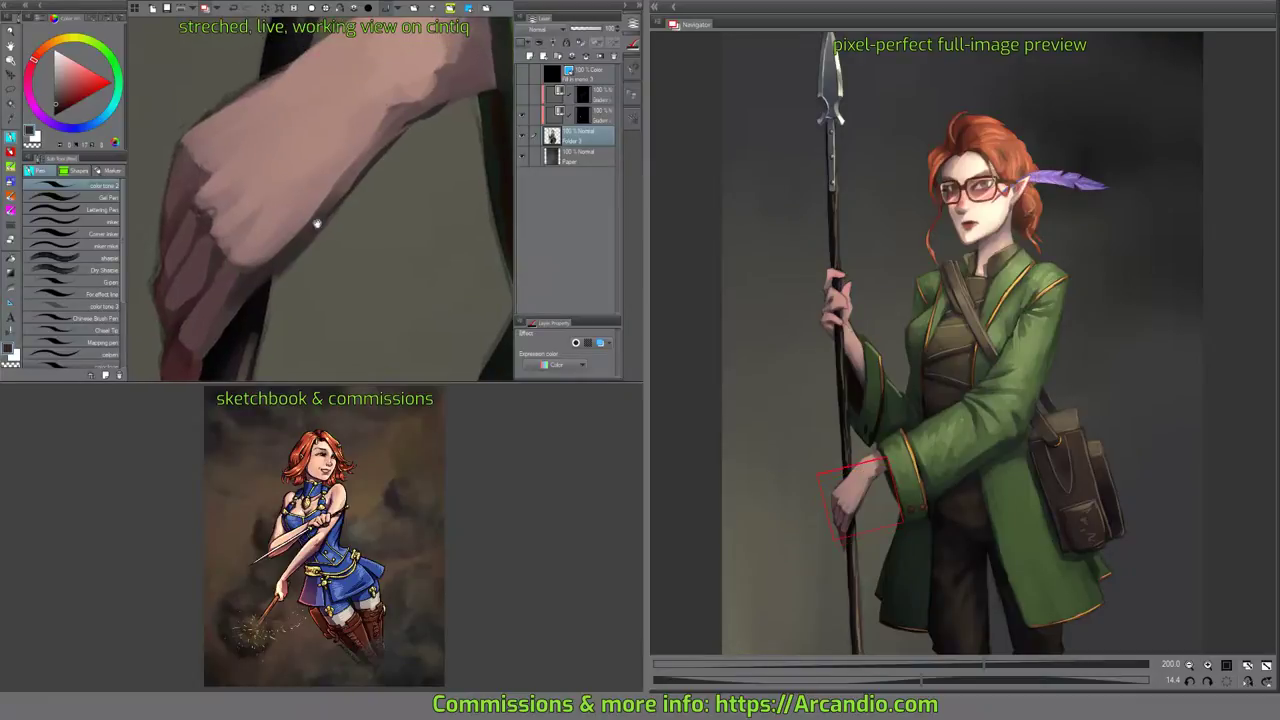
pyautogui.moveTo(308, 228); pyautogui.dragTo(394, 188)
pyautogui.moveTo(289, 170); pyautogui.dragTo(294, 114)
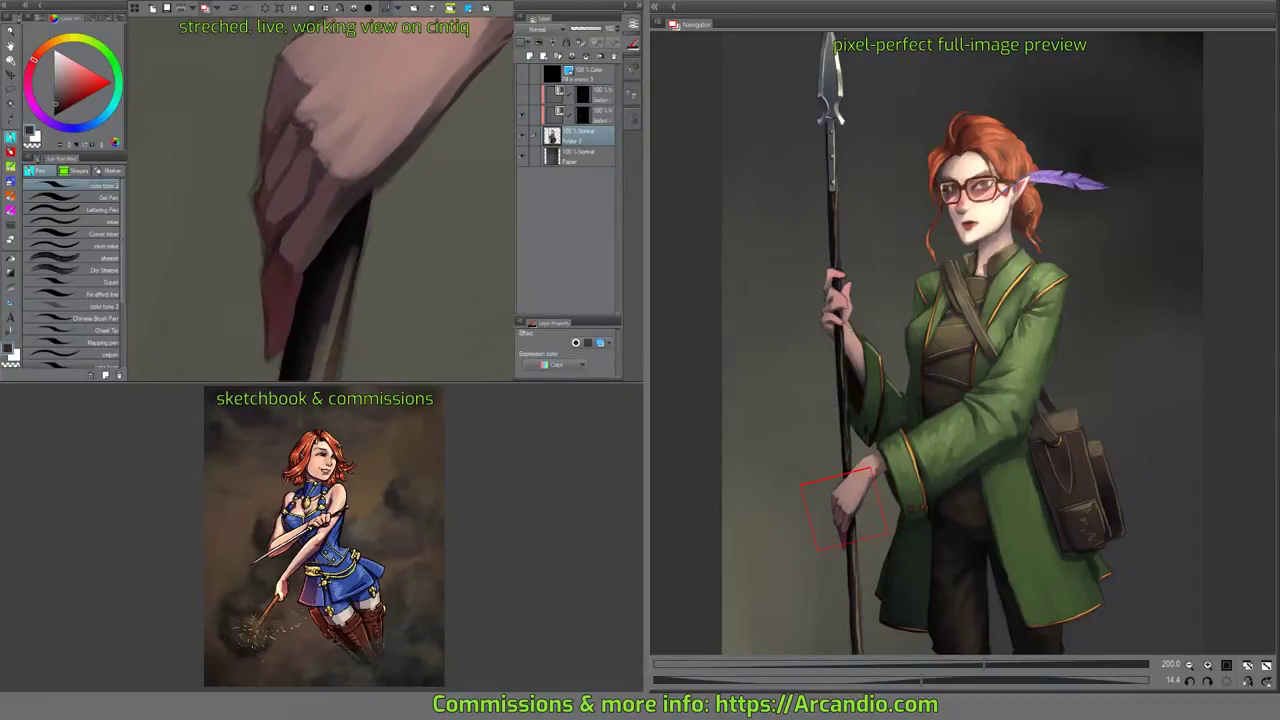
pyautogui.moveTo(390, 175); pyautogui.dragTo(506, 45)
# Deepen the gaps between the knuckles and fingers with a near-black color sampled from the spear shaft.
pyautogui.keyDown('alt'); pyautogui.click(352, 215); pyautogui.keyUp('alt')
pyautogui.moveTo(303, 140)
pyautogui.mouseDown()
pyautogui.moveTo(306, 180)
pyautogui.moveTo(337, 134)
pyautogui.moveTo(309, 229)
pyautogui.moveTo(280, 226)
pyautogui.mouseUp()
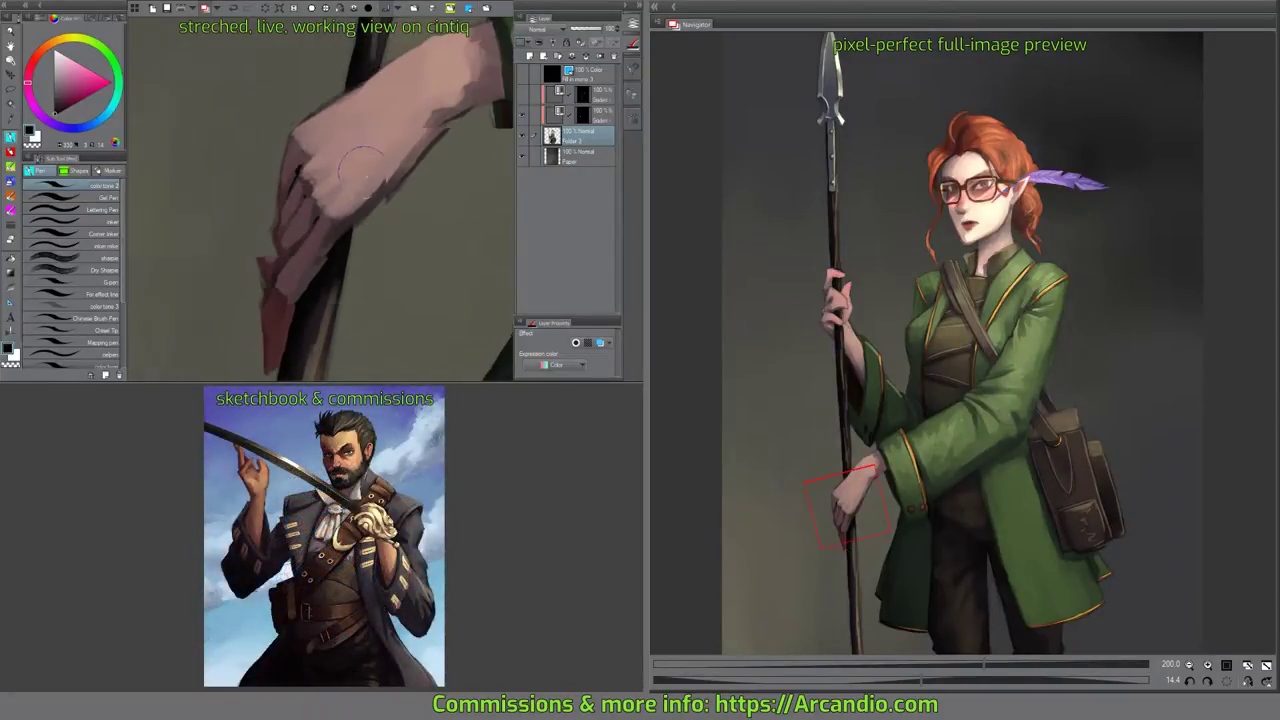
pyautogui.moveTo(366, 160); pyautogui.dragTo(278, 160)
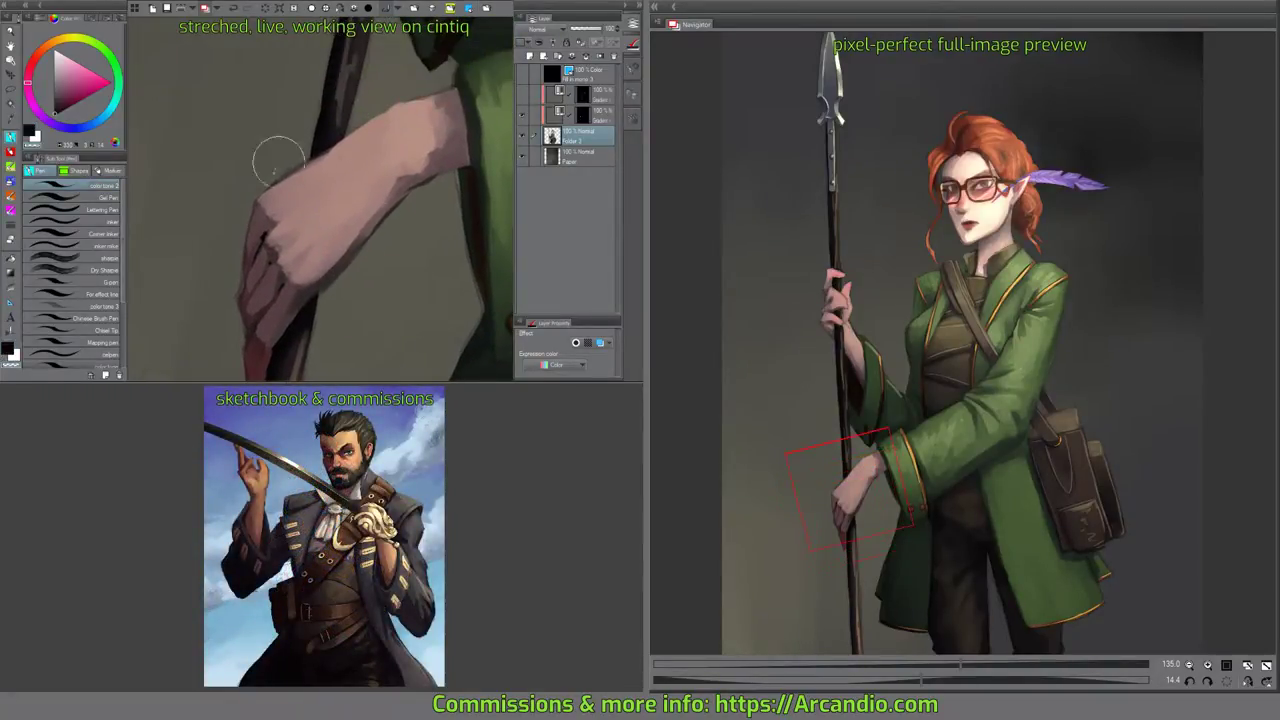
# Even out the upper contour of the hand between wrist and first knuckle with sampled skin midtones.
pyautogui.keyDown('alt'); pyautogui.click(272, 189); pyautogui.keyUp('alt')
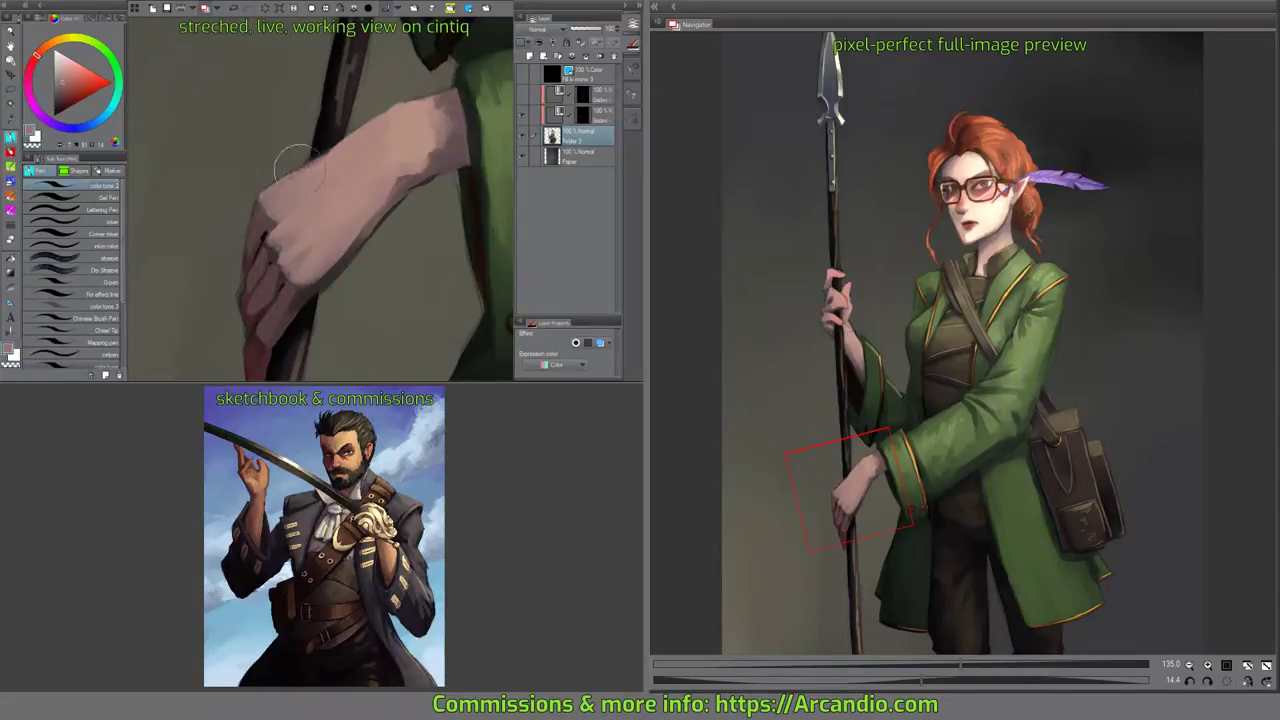
pyautogui.keyDown('alt'); pyautogui.click(354, 139); pyautogui.keyUp('alt')
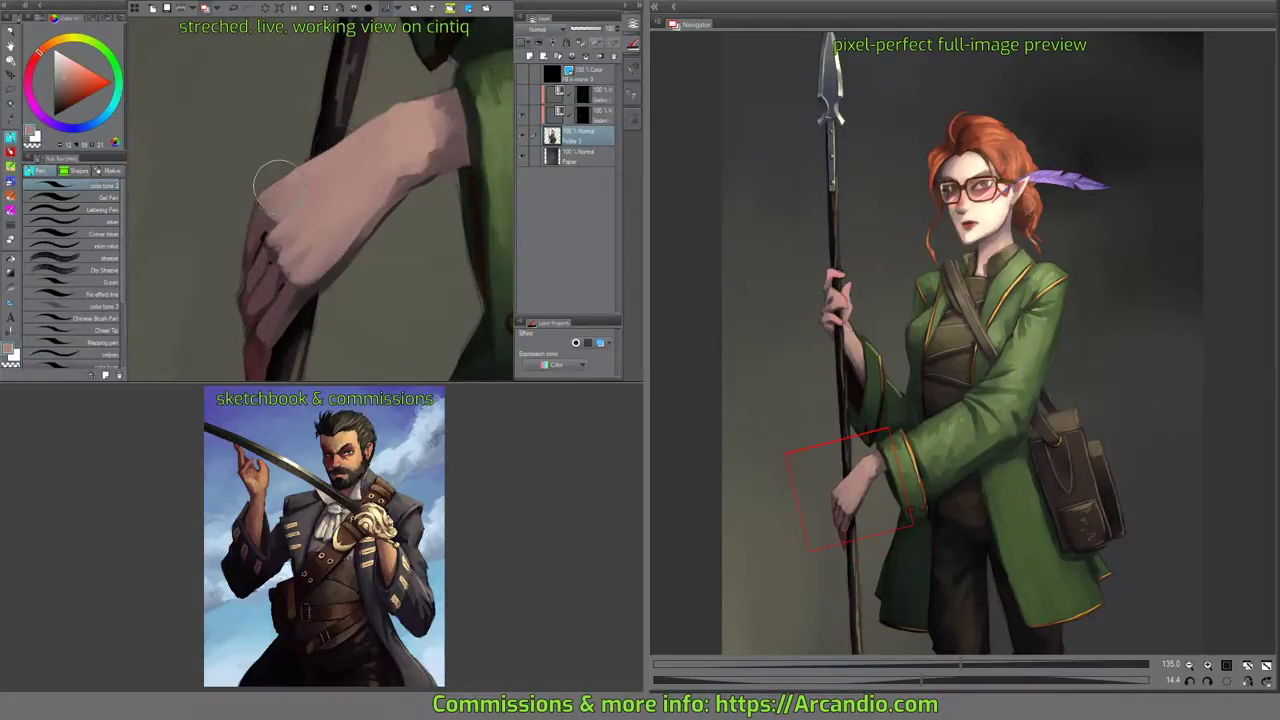
pyautogui.moveTo(357, 150); pyautogui.dragTo(343, 151)
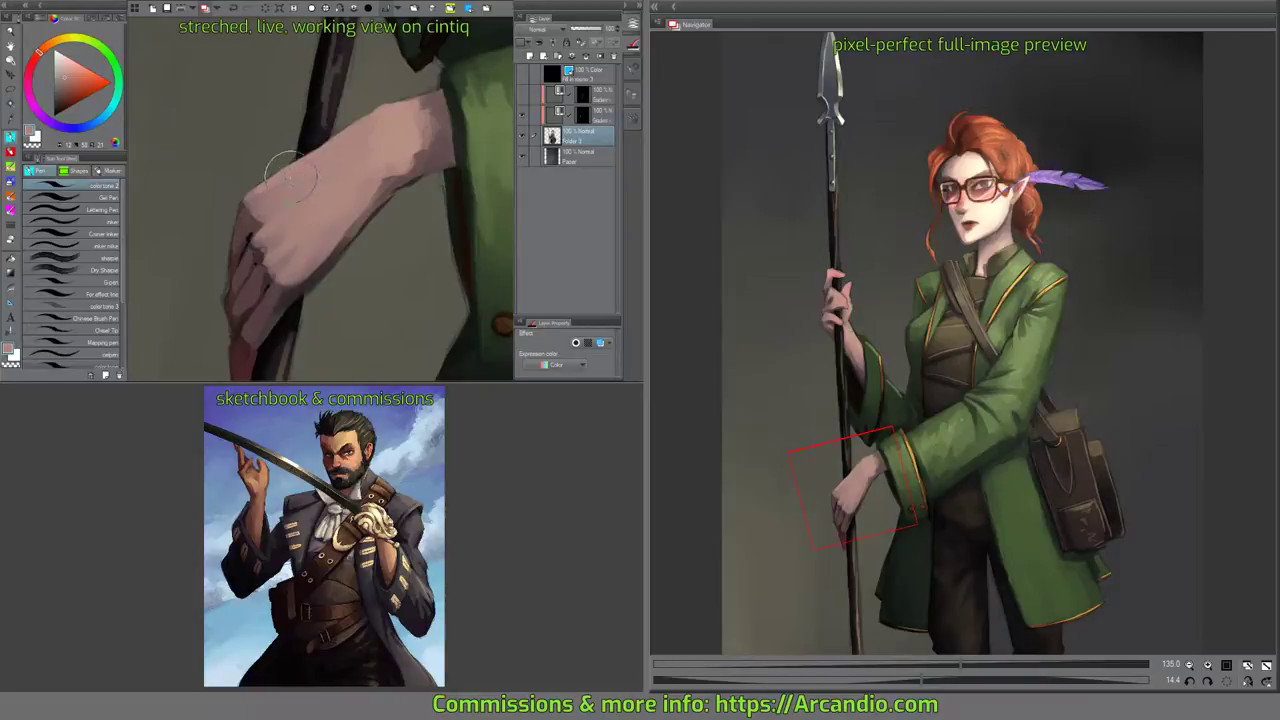
pyautogui.moveTo(351, 225)
pyautogui.mouseDown()
pyautogui.moveTo(339, 182)
pyautogui.moveTo(305, 189)
pyautogui.moveTo(377, 174)
pyautogui.moveTo(360, 226)
pyautogui.moveTo(260, 246)
pyautogui.moveTo(302, 193)
pyautogui.moveTo(255, 243)
pyautogui.moveTo(286, 211)
pyautogui.moveTo(258, 233)
pyautogui.moveTo(260, 245)
pyautogui.moveTo(270, 227)
pyautogui.moveTo(245, 280)
pyautogui.moveTo(357, 168)
pyautogui.moveTo(359, 147)
pyautogui.moveTo(415, 174)
pyautogui.moveTo(404, 287)
pyautogui.moveTo(360, 177)
pyautogui.mouseUp()
# Touch up the lower hand's fingertips where they meet the spear shaft with a sampled dark tone.
pyautogui.keyDown('alt'); pyautogui.click(250, 282); pyautogui.keyUp('alt')
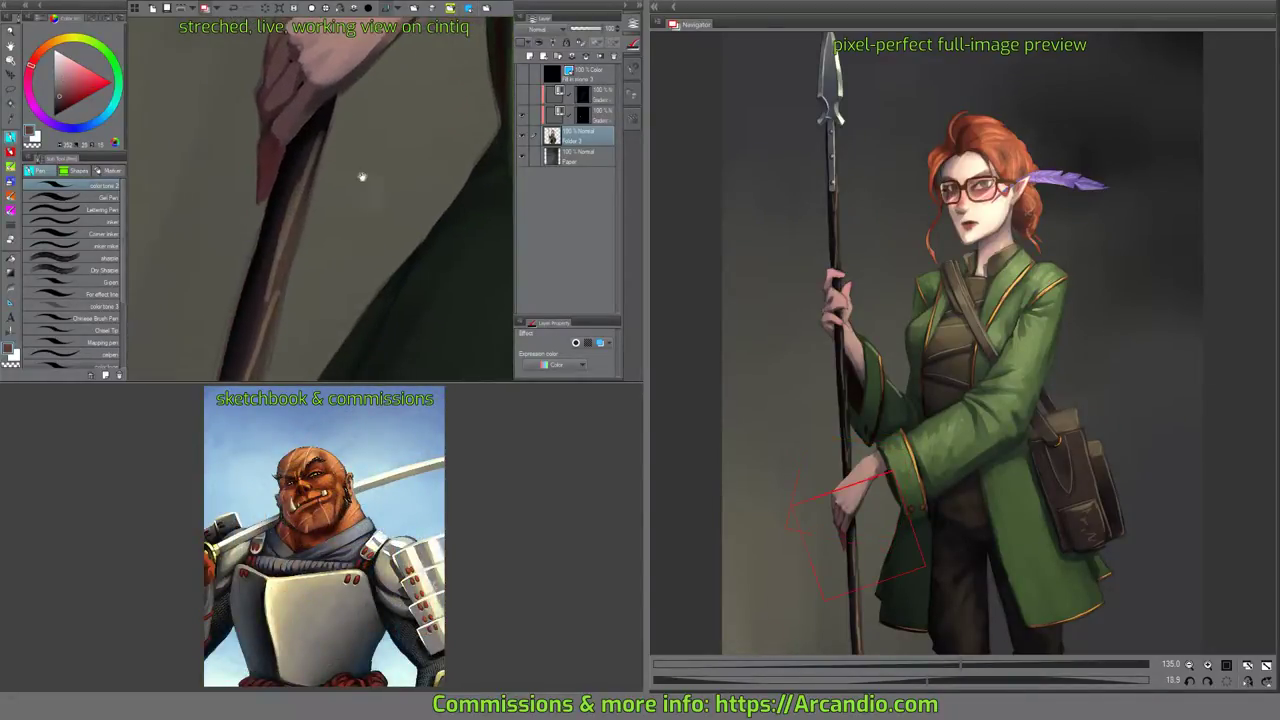
pyautogui.moveTo(263, 197); pyautogui.dragTo(237, 267)
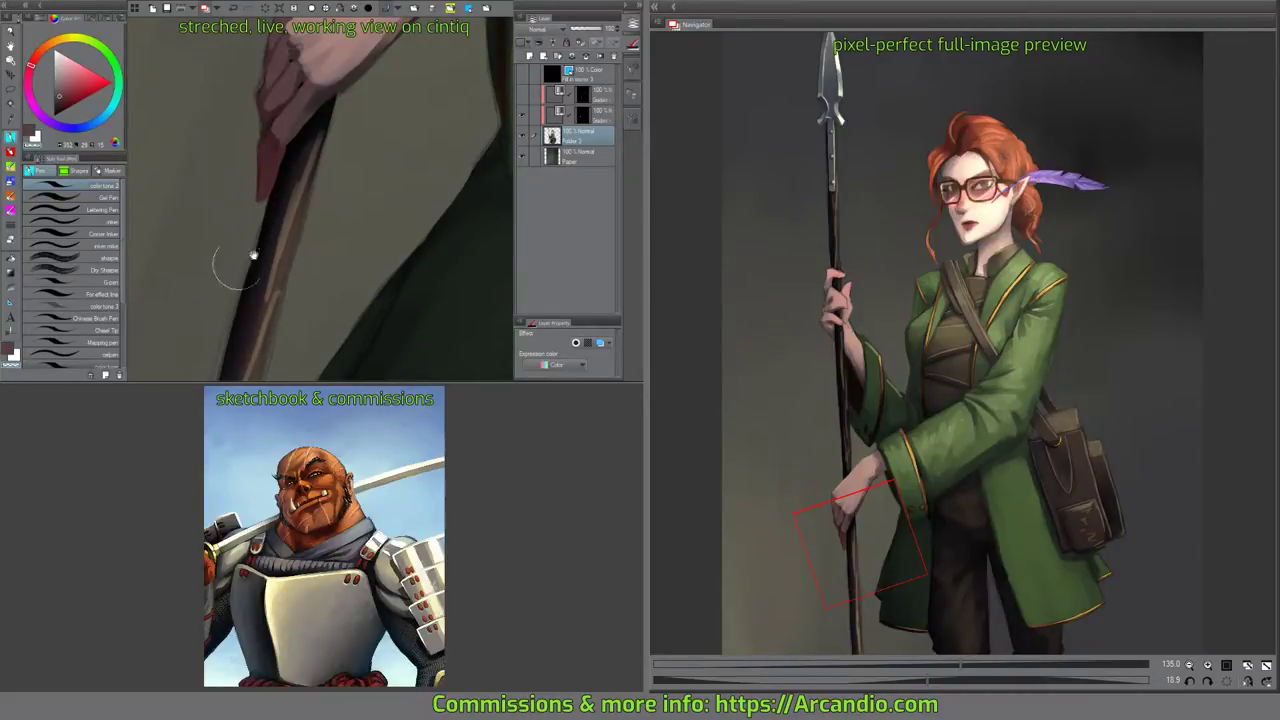
pyautogui.moveTo(325, 203)
pyautogui.mouseDown()
pyautogui.moveTo(353, 98)
pyautogui.moveTo(386, 94)
pyautogui.moveTo(329, 214)
pyautogui.mouseUp()
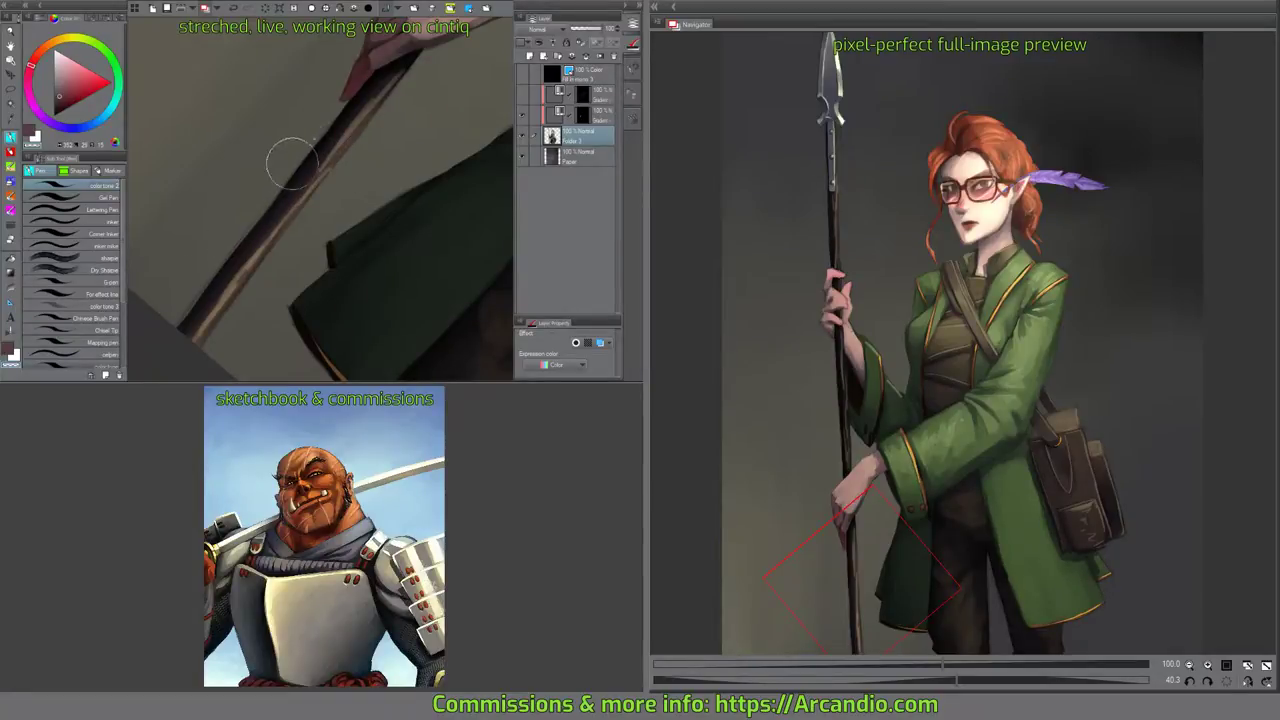
pyautogui.moveTo(294, 179); pyautogui.dragTo(250, 284)
pyautogui.moveTo(414, 177); pyautogui.dragTo(408, 267)
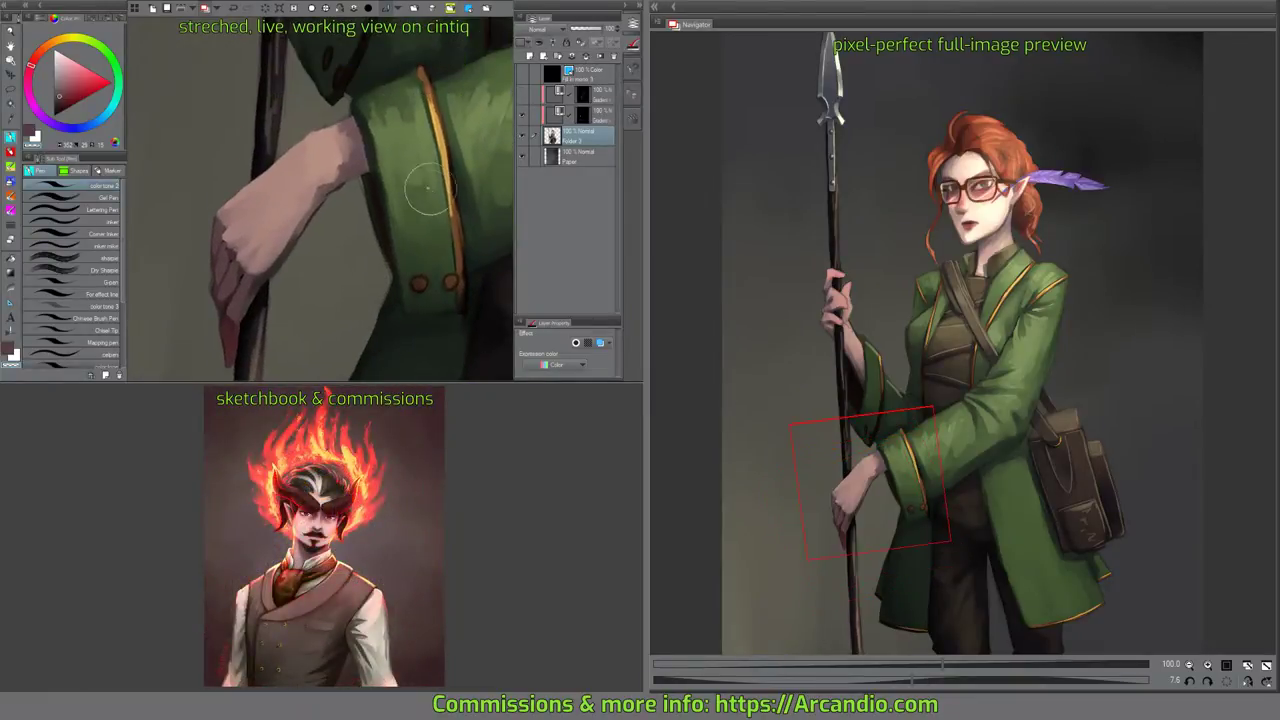
# Change to the Flat Mixing Oil 2 brush for the upper hand and save the painting.
pyautogui.scroll(-2, 394, 207)
pyautogui.moveTo(421, 123); pyautogui.dragTo(352, 290)
pyautogui.moveTo(318, 165); pyautogui.dragTo(363, 323)
pyautogui.scroll(2, 359, 213)
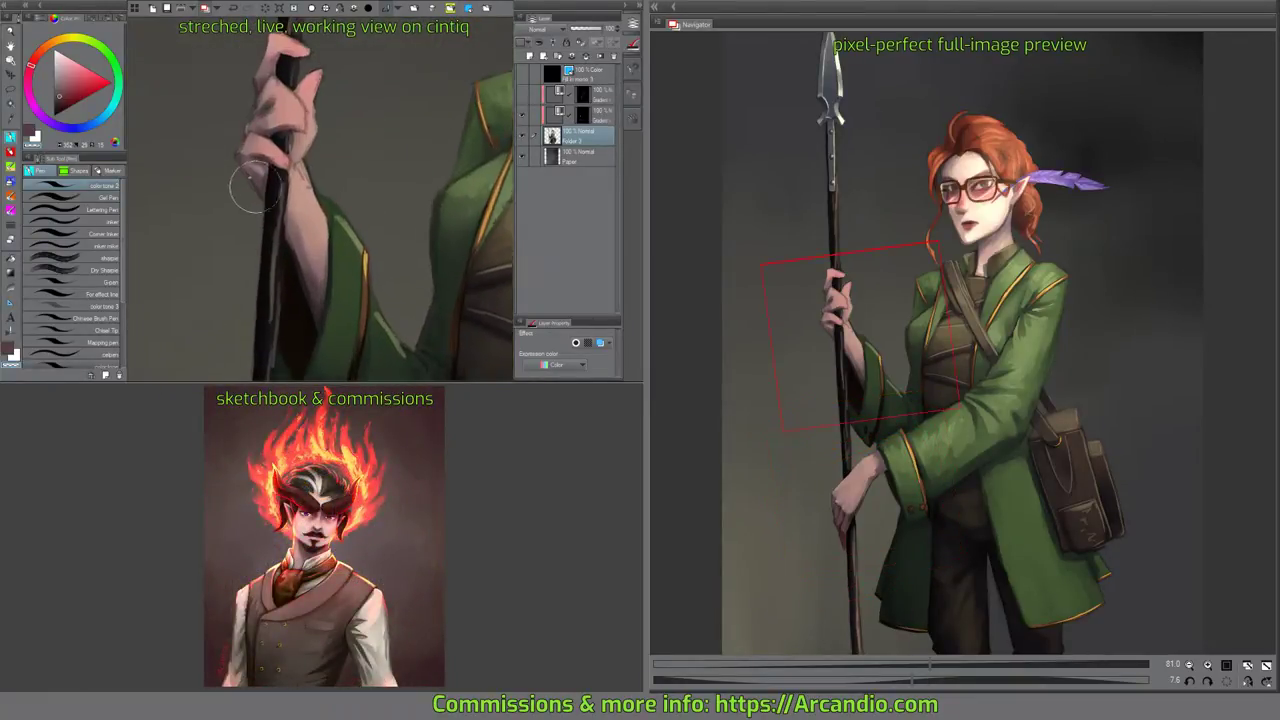
pyautogui.click(11, 151)
pyautogui.click(11, 166)
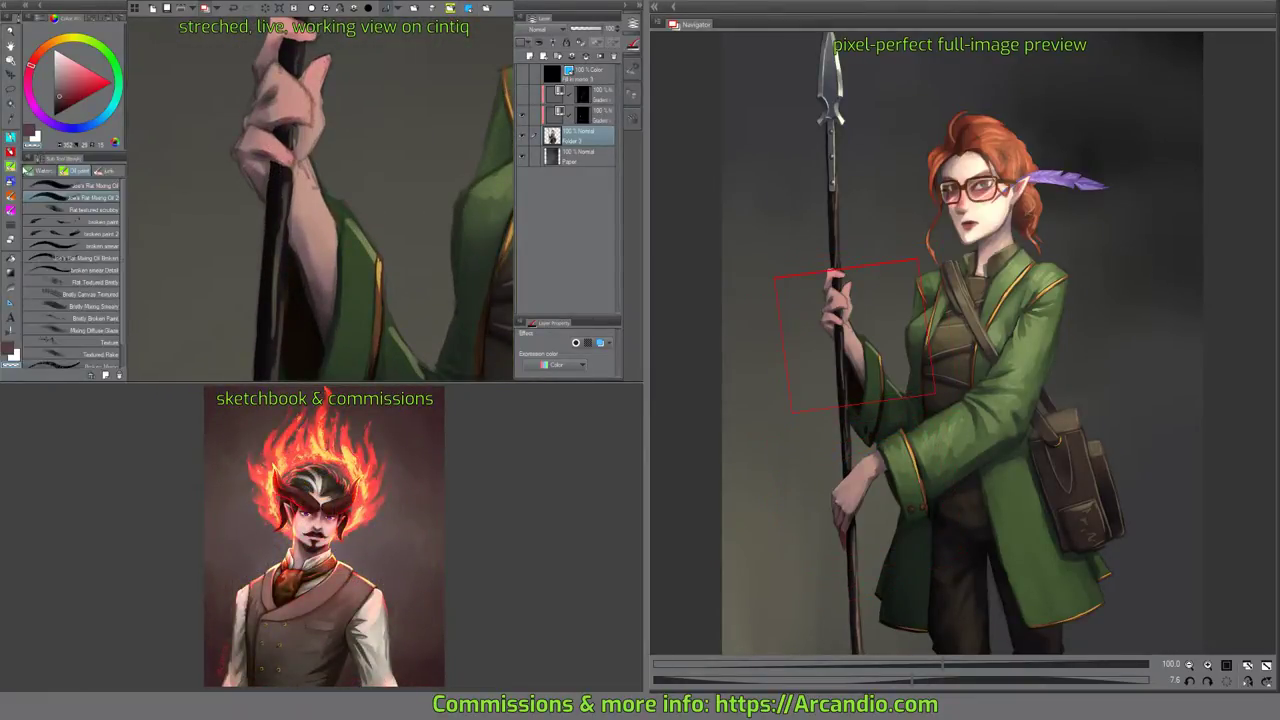
pyautogui.scroll(3, 326, 143)
pyautogui.moveTo(326, 143)
pyautogui.mouseDown()
pyautogui.moveTo(346, 208)
pyautogui.moveTo(388, 183)
pyautogui.moveTo(377, 143)
pyautogui.mouseUp()
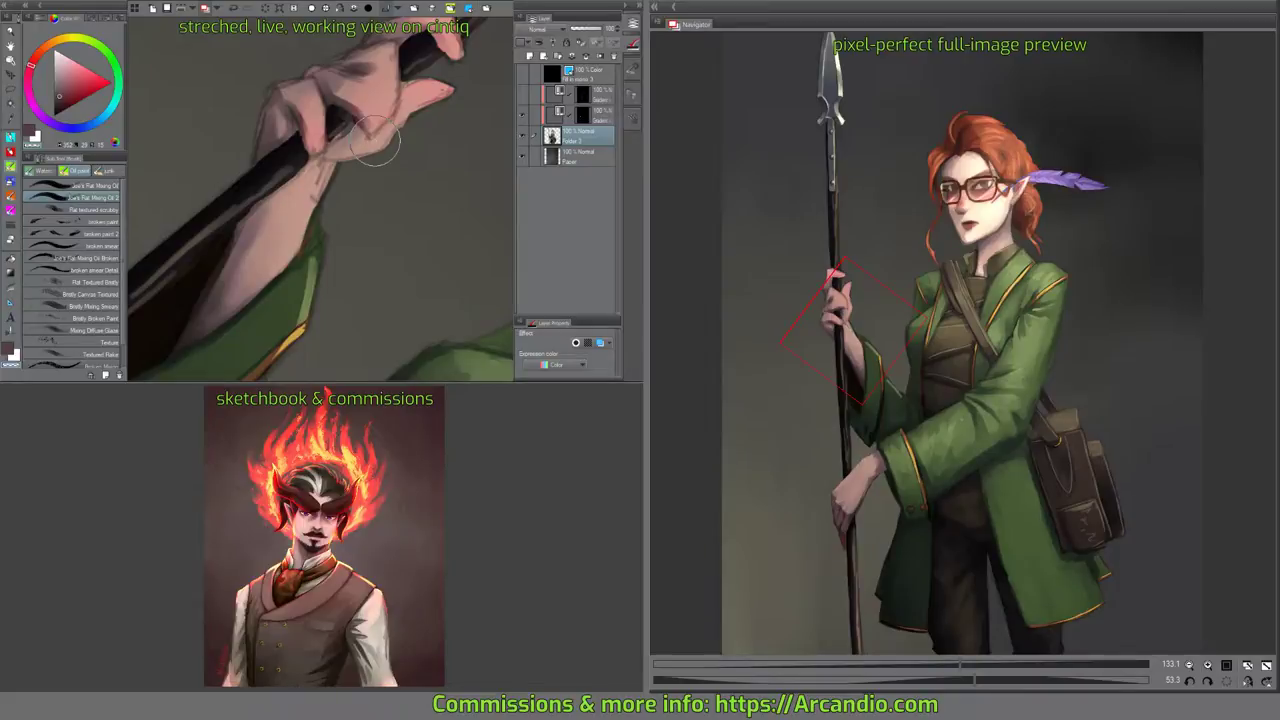
pyautogui.hotkey('ctrl', 's')
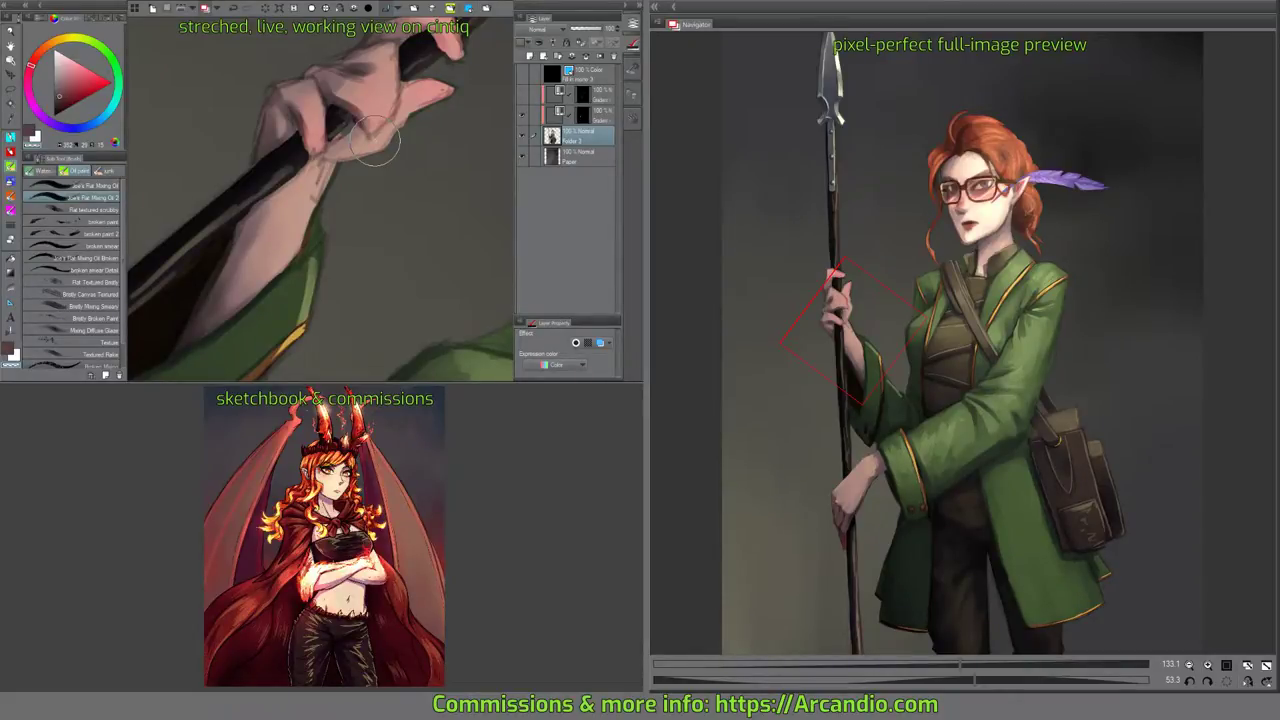
# Clean up the upper hand's outer contour and the spear's edge below it, using the transparent color where paint must be removed.
pyautogui.moveTo(385, 186); pyautogui.dragTo(428, 242)
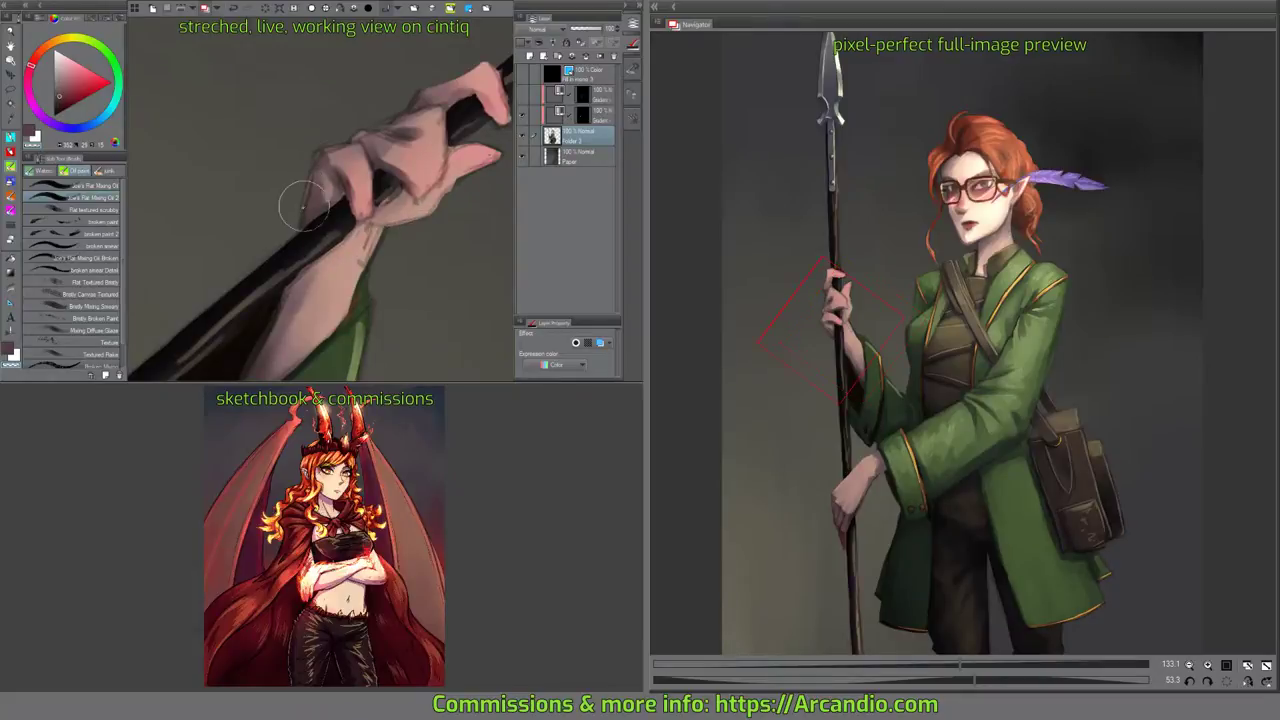
pyautogui.scroll(1, 302, 202)
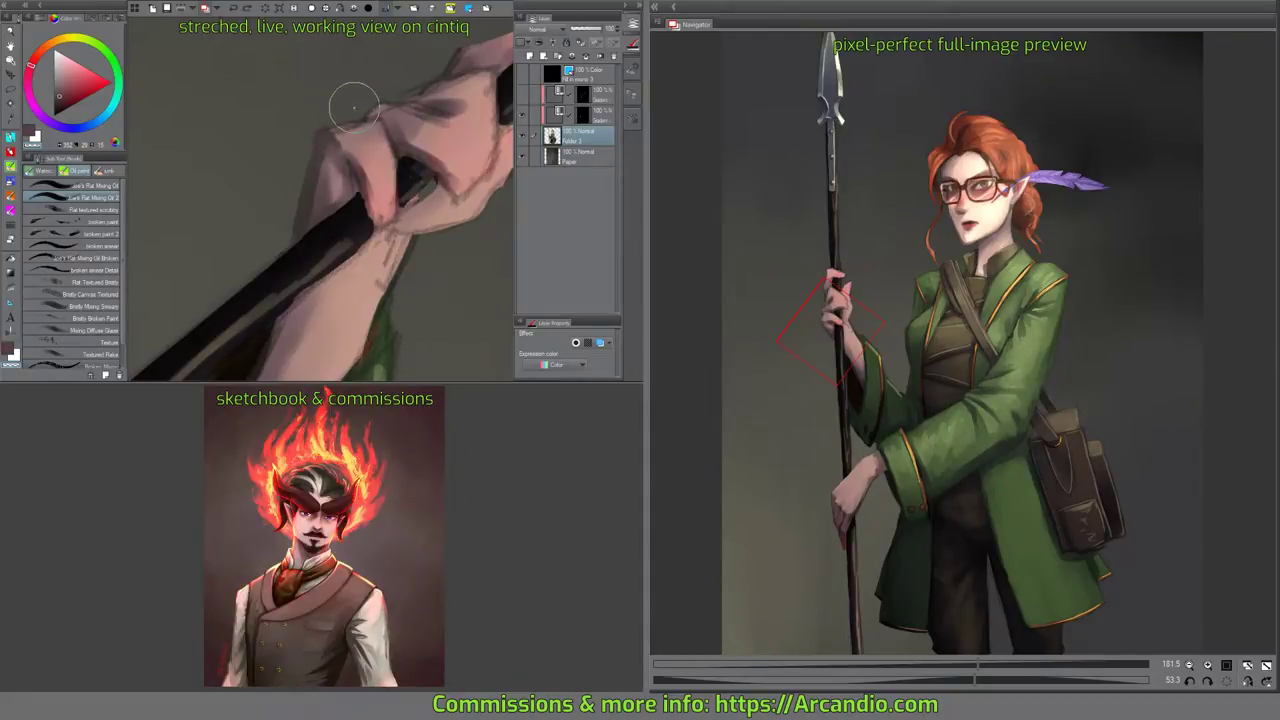
pyautogui.moveTo(330, 130); pyautogui.dragTo(318, 190)
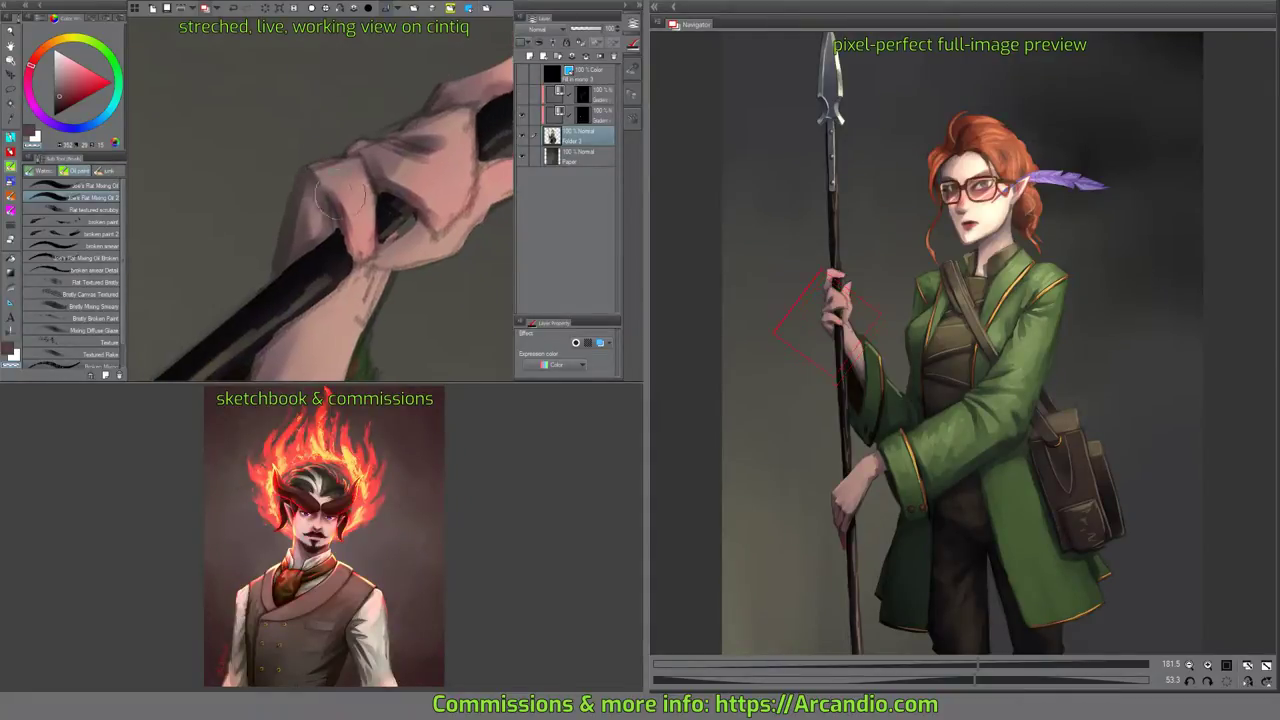
pyautogui.press('c')
pyautogui.moveTo(325, 250); pyautogui.dragTo(406, 136)
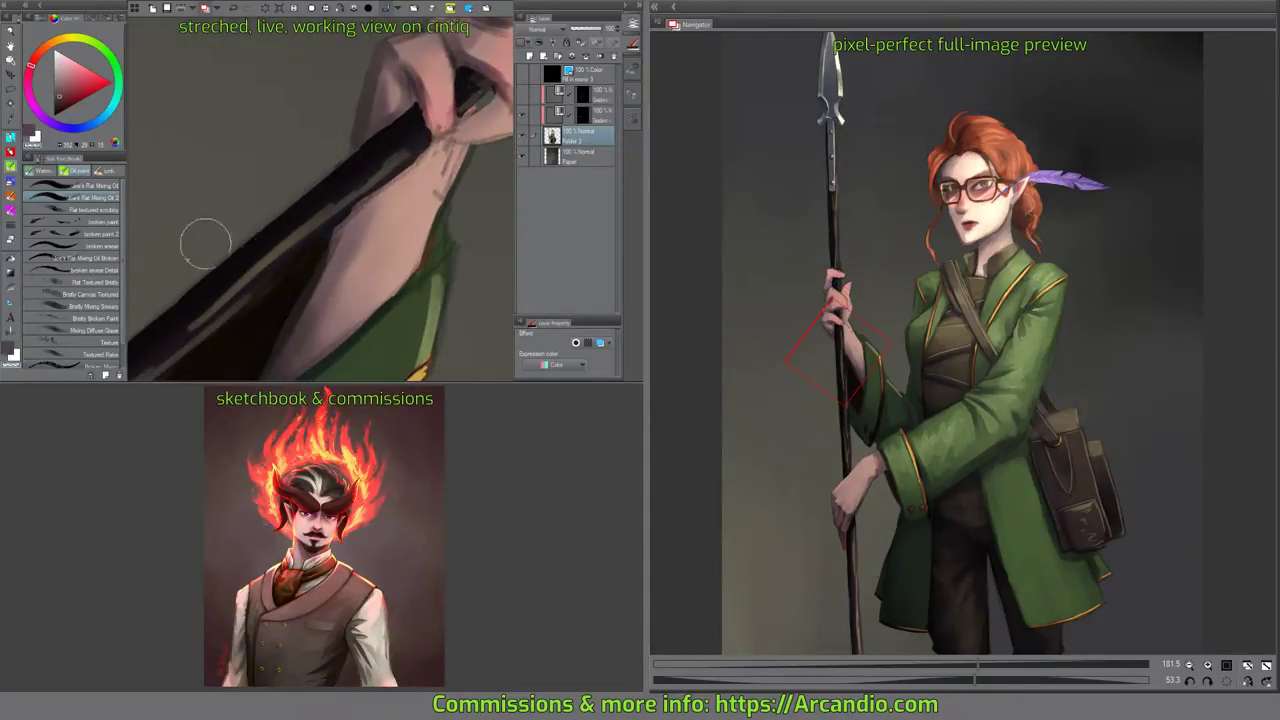
pyautogui.moveTo(374, 135); pyautogui.dragTo(364, 98)
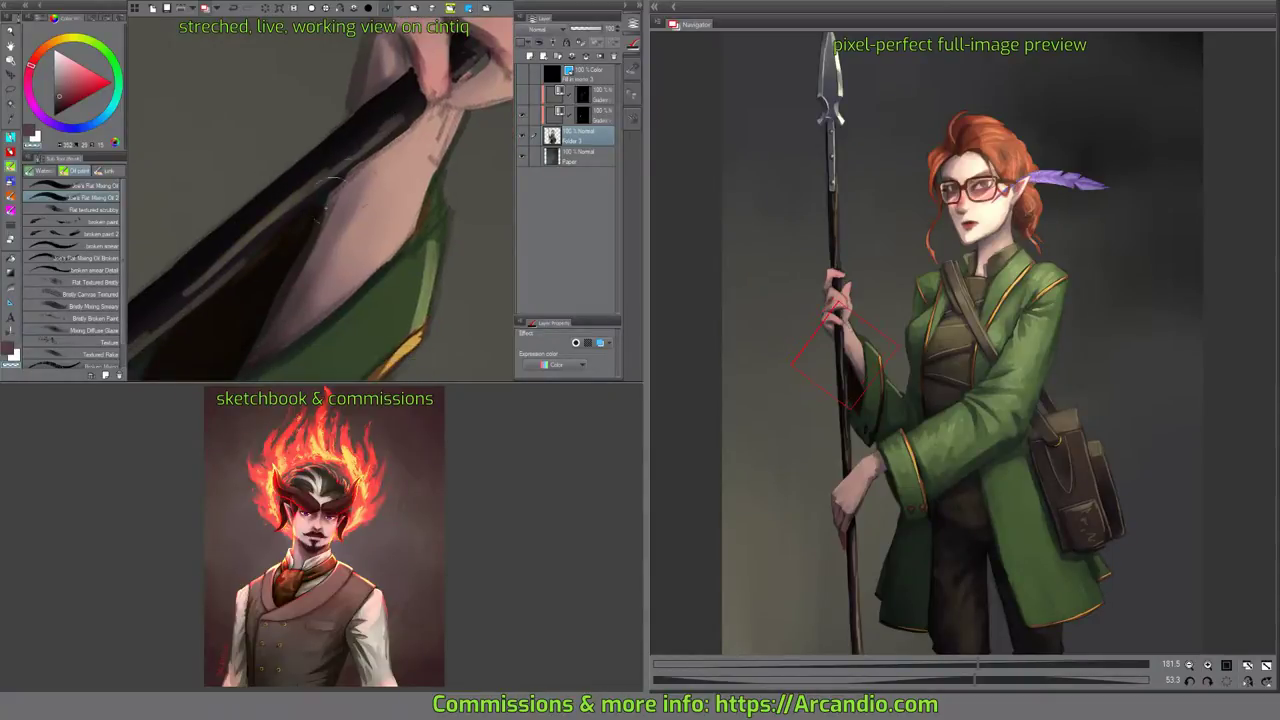
pyautogui.press('c')
# Blend the raised forearm's shaded edge along the spear and the wrist area just beneath the fingers.
pyautogui.scroll(3, 335, 228)
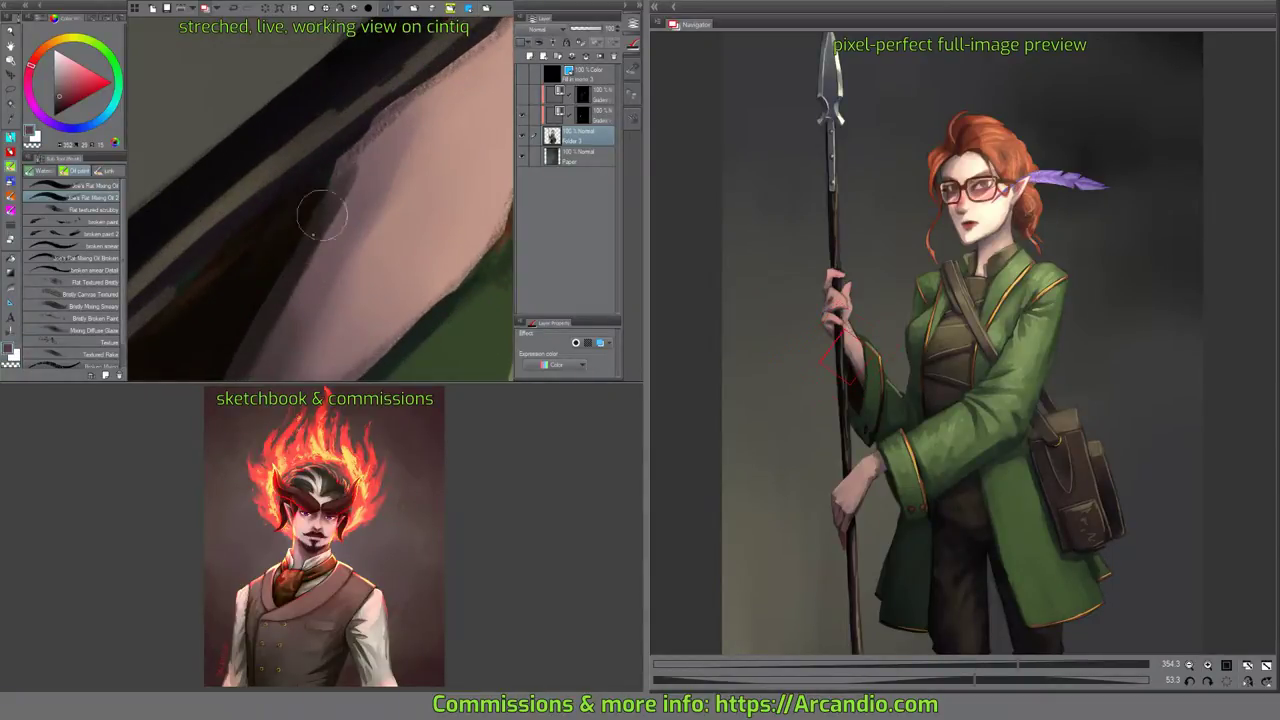
pyautogui.moveTo(452, 70); pyautogui.dragTo(390, 250)
pyautogui.moveTo(446, 196)
pyautogui.mouseDown()
pyautogui.moveTo(375, 204)
pyautogui.moveTo(396, 177)
pyautogui.moveTo(377, 209)
pyautogui.moveTo(431, 239)
pyautogui.moveTo(439, 205)
pyautogui.moveTo(434, 250)
pyautogui.moveTo(435, 155)
pyautogui.moveTo(424, 208)
pyautogui.moveTo(387, 167)
pyautogui.moveTo(352, 256)
pyautogui.moveTo(428, 180)
pyautogui.mouseUp()
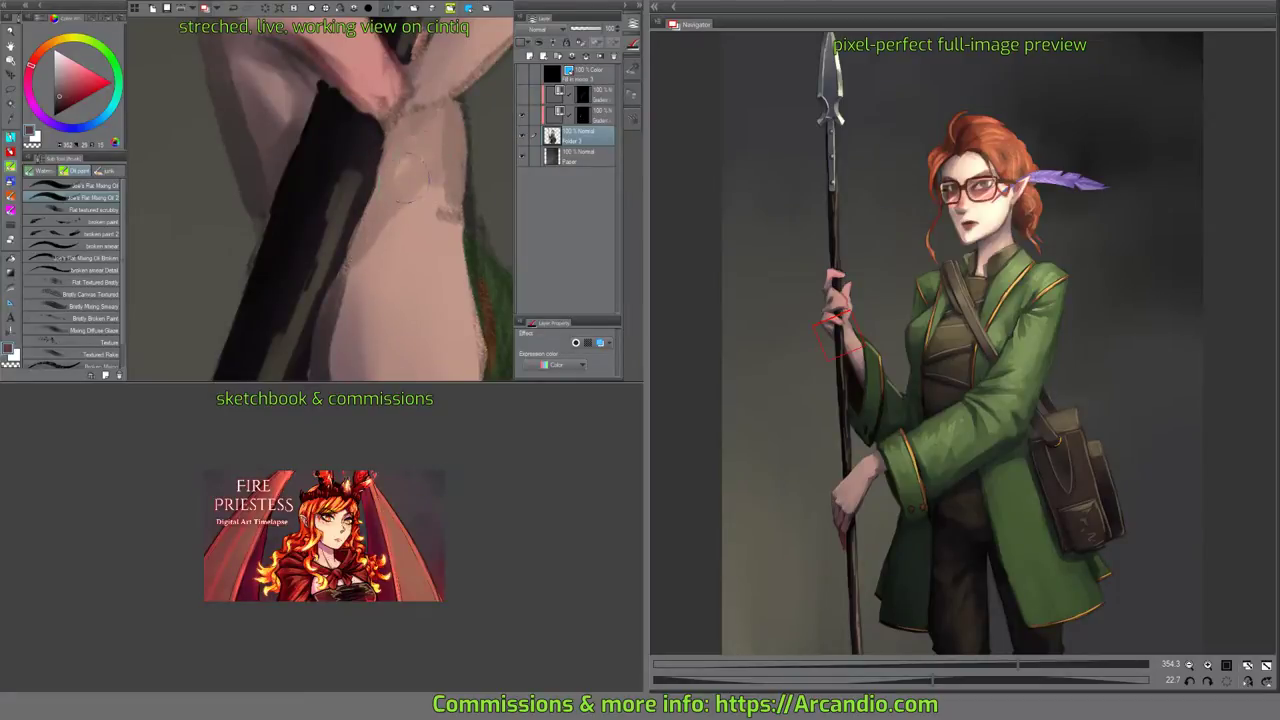
pyautogui.moveTo(424, 74); pyautogui.dragTo(415, 227)
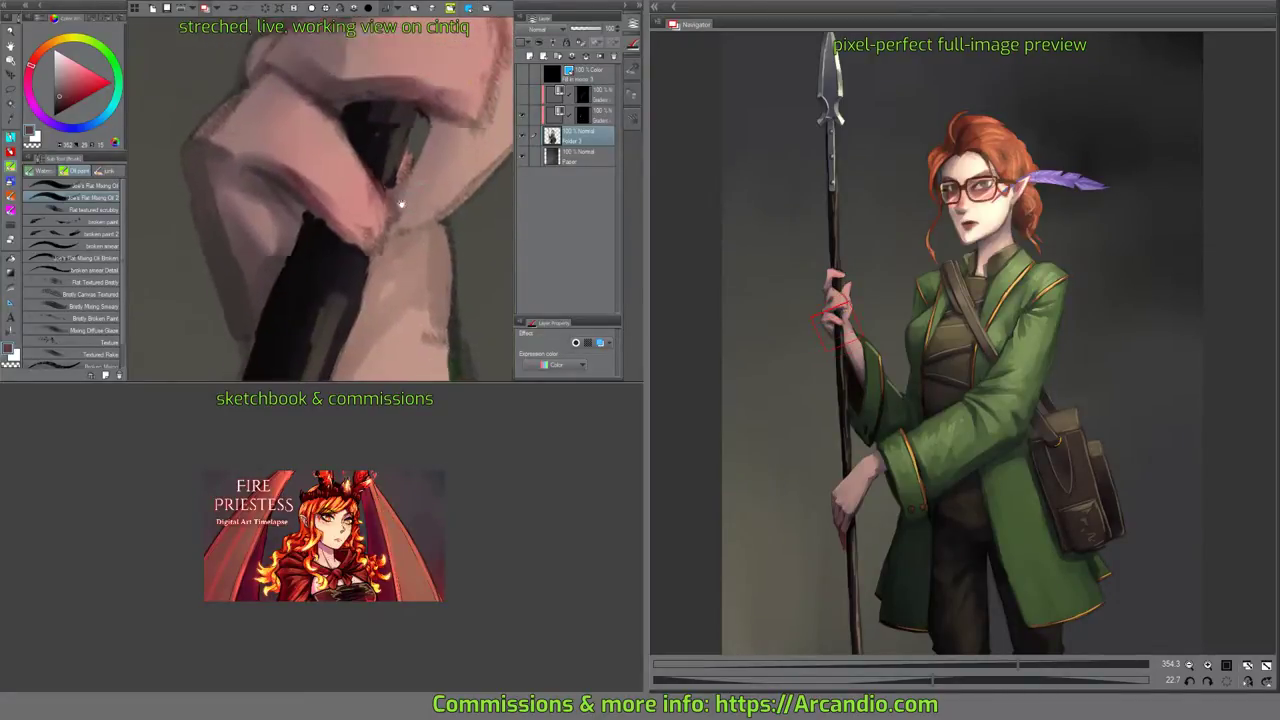
pyautogui.moveTo(400, 148); pyautogui.dragTo(389, 244)
pyautogui.moveTo(448, 212); pyautogui.dragTo(375, 268)
# Paint a dark, angled fold shadow between the upper hand's middle fingers, from the outer knuckle across to the fingertips.
pyautogui.moveTo(398, 190)
pyautogui.mouseDown()
pyautogui.moveTo(400, 222)
pyautogui.moveTo(398, 160)
pyautogui.mouseUp()
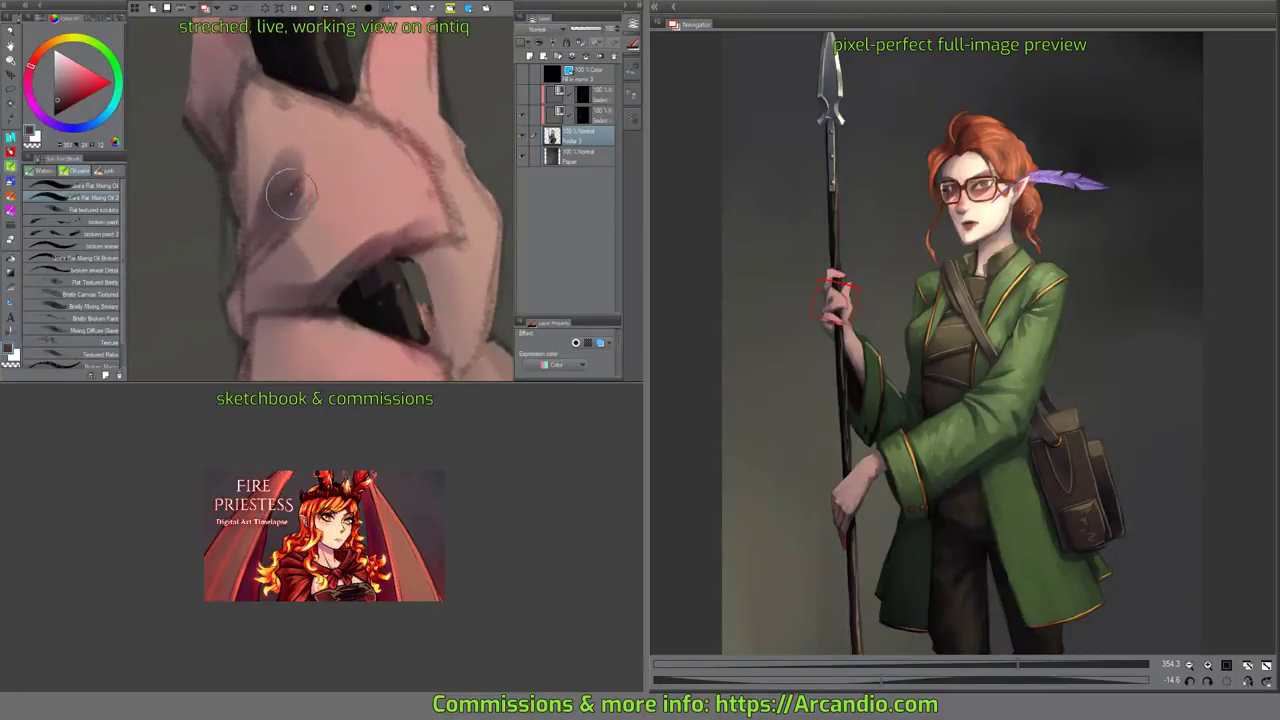
pyautogui.moveTo(265, 227)
pyautogui.mouseDown()
pyautogui.moveTo(291, 182)
pyautogui.moveTo(250, 245)
pyautogui.moveTo(285, 215)
pyautogui.moveTo(255, 235)
pyautogui.mouseUp()
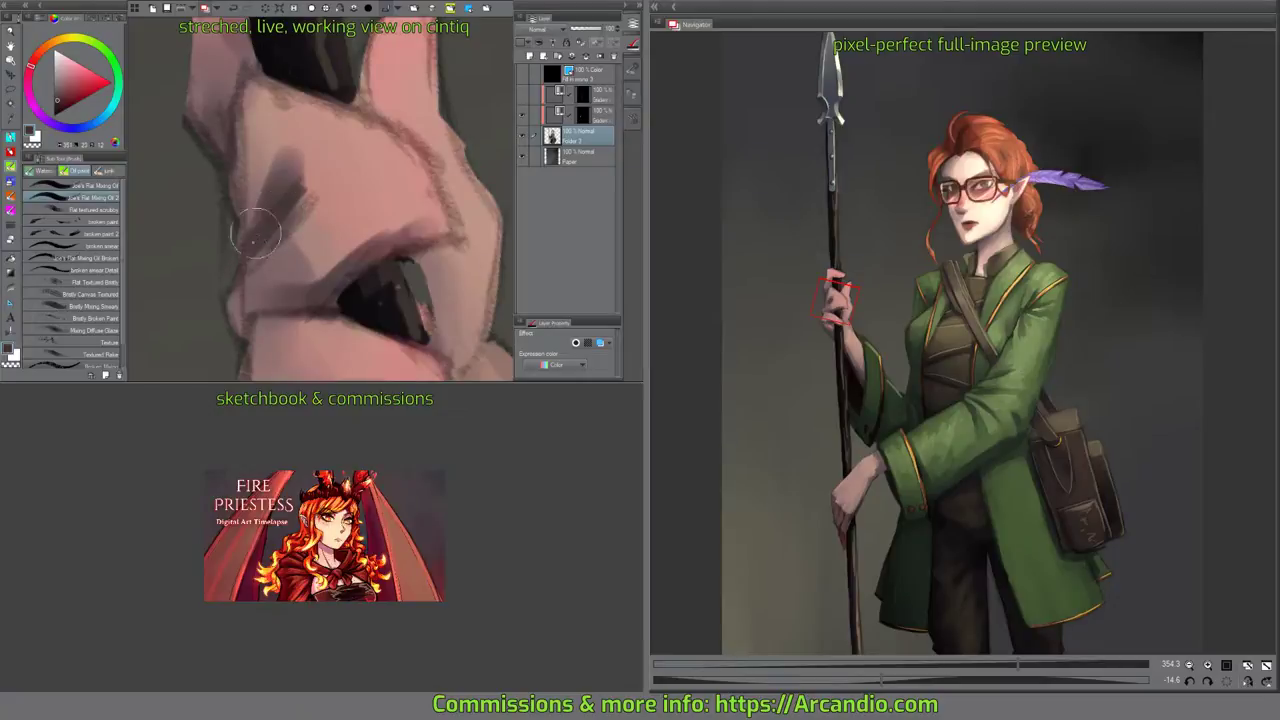
pyautogui.moveTo(238, 163); pyautogui.dragTo(237, 205)
pyautogui.moveTo(234, 135)
pyautogui.mouseDown()
pyautogui.moveTo(240, 225)
pyautogui.moveTo(254, 217)
pyautogui.moveTo(229, 231)
pyautogui.moveTo(262, 211)
pyautogui.moveTo(273, 89)
pyautogui.mouseUp()
pyautogui.moveTo(286, 180)
pyautogui.mouseDown()
pyautogui.moveTo(316, 147)
pyautogui.moveTo(291, 207)
pyautogui.moveTo(349, 157)
pyautogui.moveTo(372, 163)
pyautogui.mouseUp()
pyautogui.moveTo(400, 150); pyautogui.dragTo(333, 106)
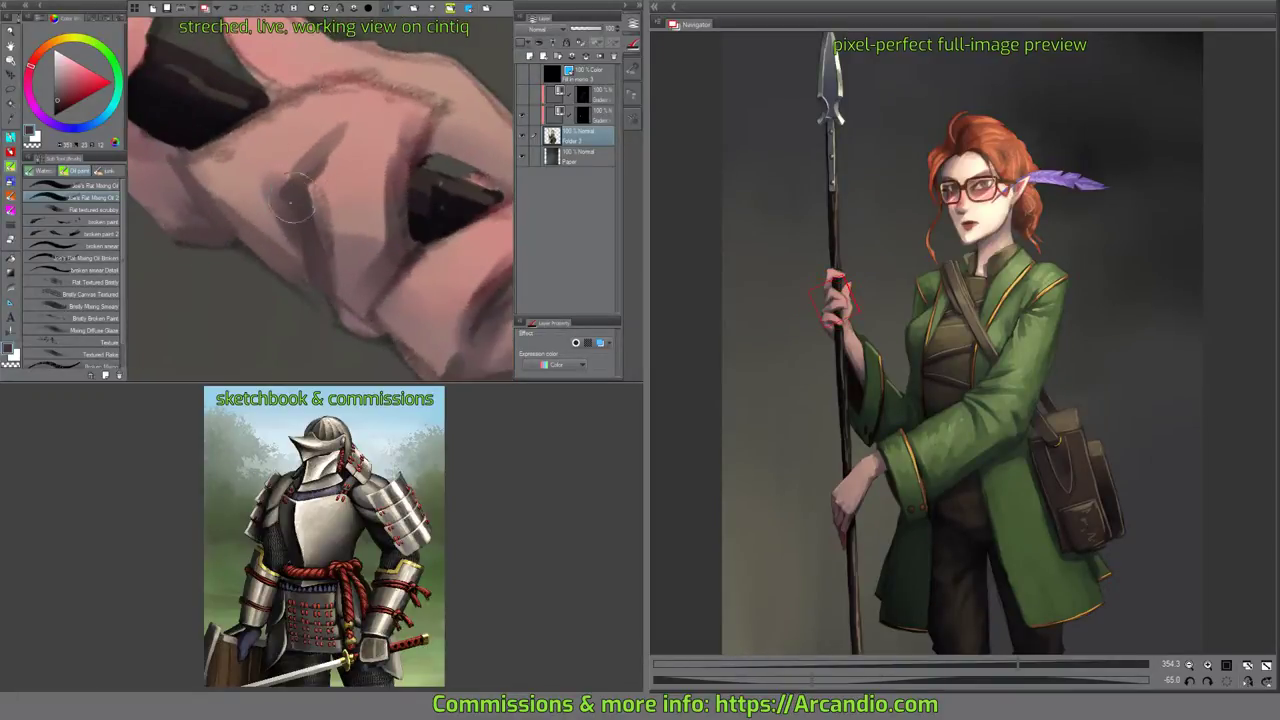
pyautogui.moveTo(292, 186)
pyautogui.mouseDown()
pyautogui.moveTo(342, 122)
pyautogui.moveTo(386, 96)
pyautogui.mouseUp()
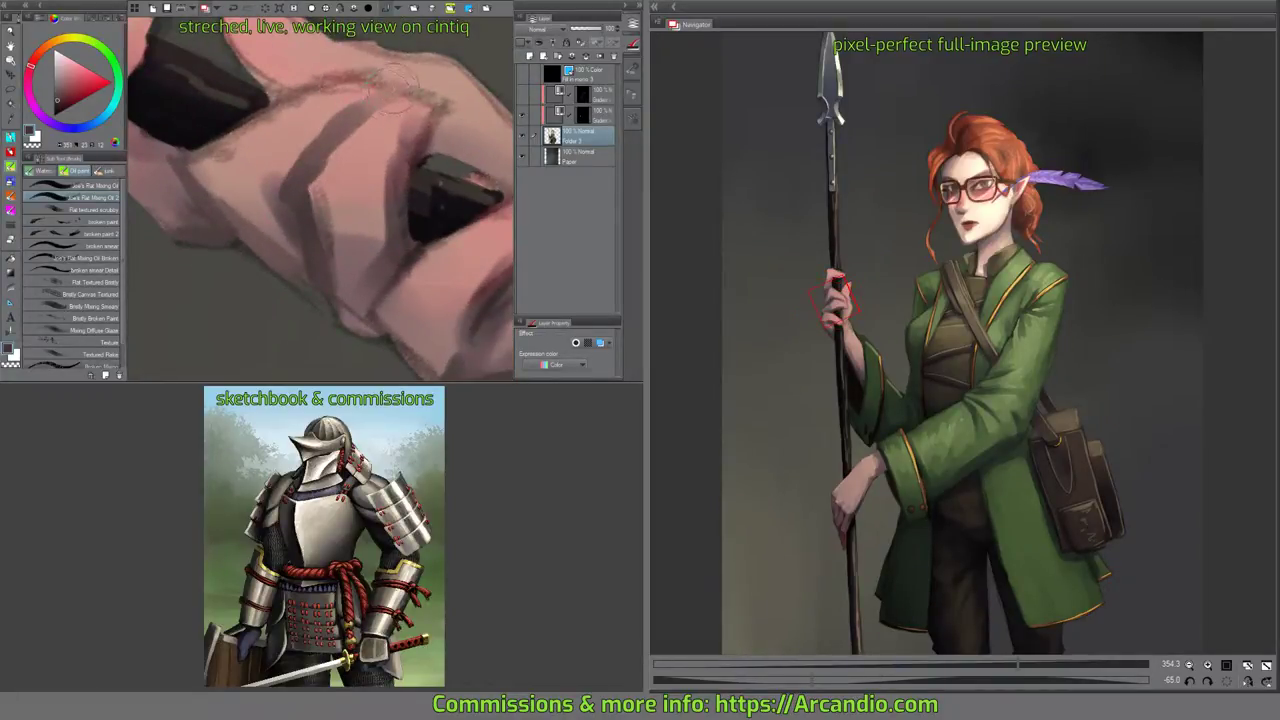
pyautogui.moveTo(304, 163)
pyautogui.mouseDown()
pyautogui.moveTo(400, 100)
pyautogui.moveTo(420, 210)
pyautogui.moveTo(453, 184)
pyautogui.moveTo(436, 218)
pyautogui.mouseUp()
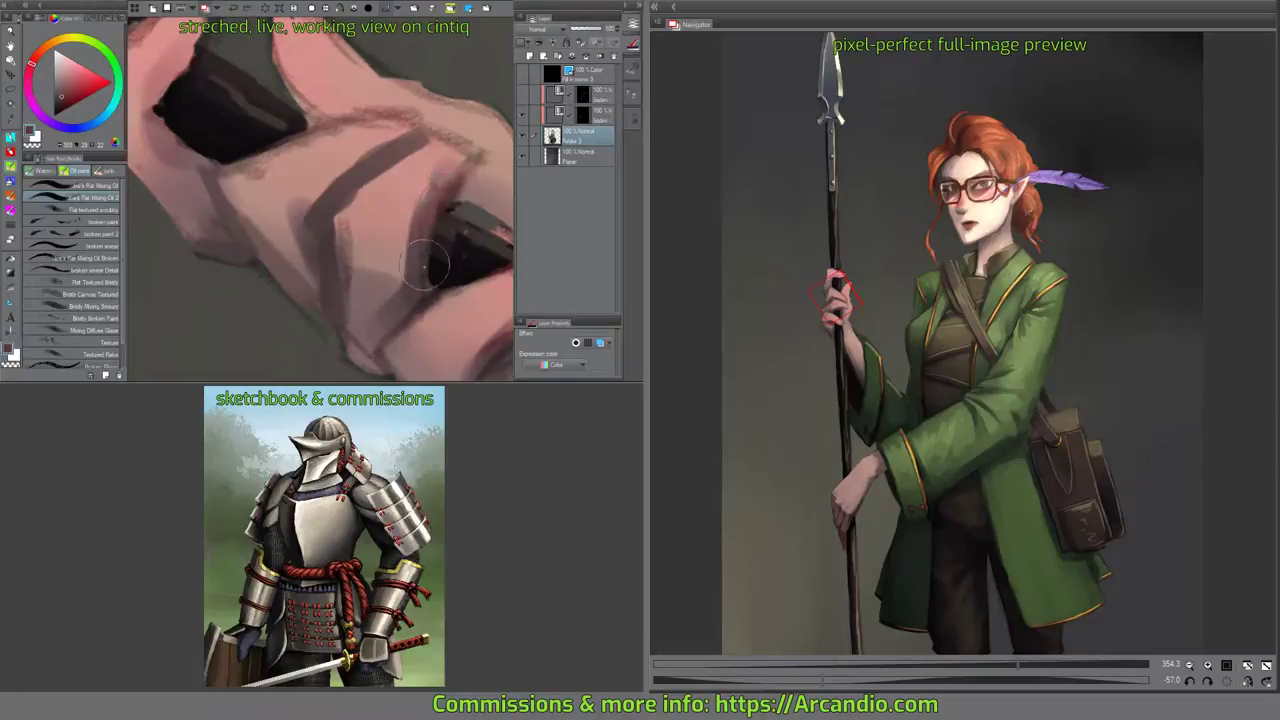
# Deepen the shadow around the spear gap between the fingers with sampled dark tones and rework its edge with sampled skin color.
pyautogui.moveTo(415, 268)
pyautogui.mouseDown()
pyautogui.moveTo(437, 200)
pyautogui.moveTo(463, 216)
pyautogui.moveTo(433, 245)
pyautogui.moveTo(445, 216)
pyautogui.moveTo(453, 224)
pyautogui.moveTo(438, 218)
pyautogui.moveTo(456, 200)
pyautogui.moveTo(448, 220)
pyautogui.moveTo(445, 192)
pyautogui.moveTo(467, 240)
pyautogui.moveTo(466, 219)
pyautogui.mouseUp()
pyautogui.keyDown('alt'); pyautogui.click(454, 226); pyautogui.keyUp('alt')
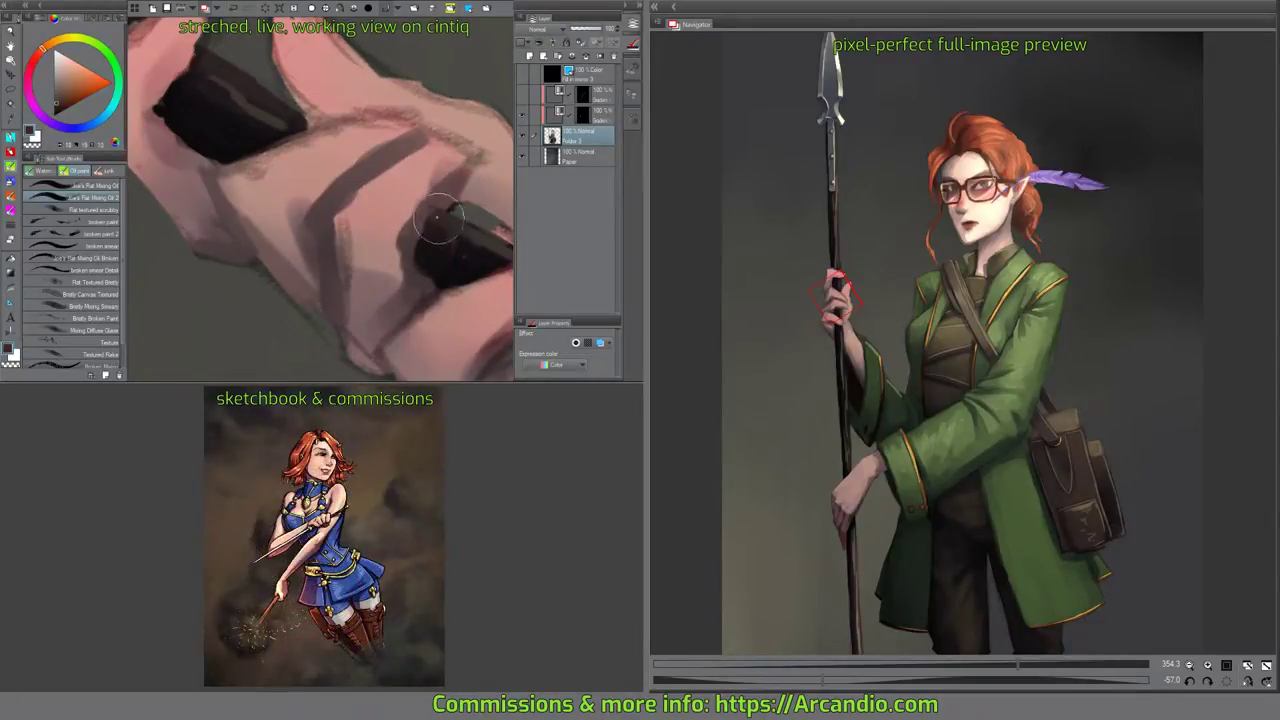
pyautogui.keyDown('alt'); pyautogui.click(450, 203); pyautogui.keyUp('alt')
pyautogui.keyDown('alt'); pyautogui.click(446, 200); pyautogui.keyUp('alt')
pyautogui.keyDown('alt'); pyautogui.click(428, 181); pyautogui.keyUp('alt')
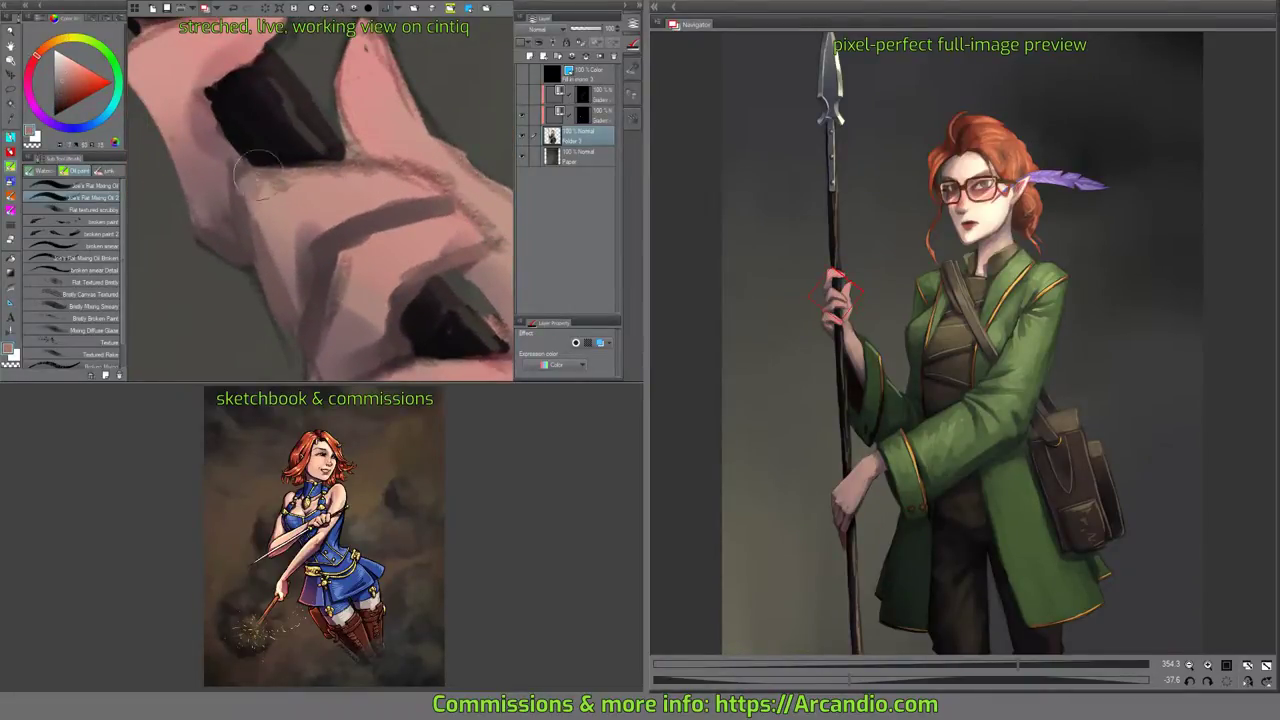
# Shade the outer knuckles below the upper hand's index finger with a sampled muted skin tone and tidy their silhouette.
pyautogui.keyDown('alt'); pyautogui.click(240, 212); pyautogui.keyUp('alt')
pyautogui.moveTo(236, 222)
pyautogui.mouseDown()
pyautogui.moveTo(246, 174)
pyautogui.moveTo(340, 184)
pyautogui.mouseUp()
pyautogui.press('-')
pyautogui.press('-')
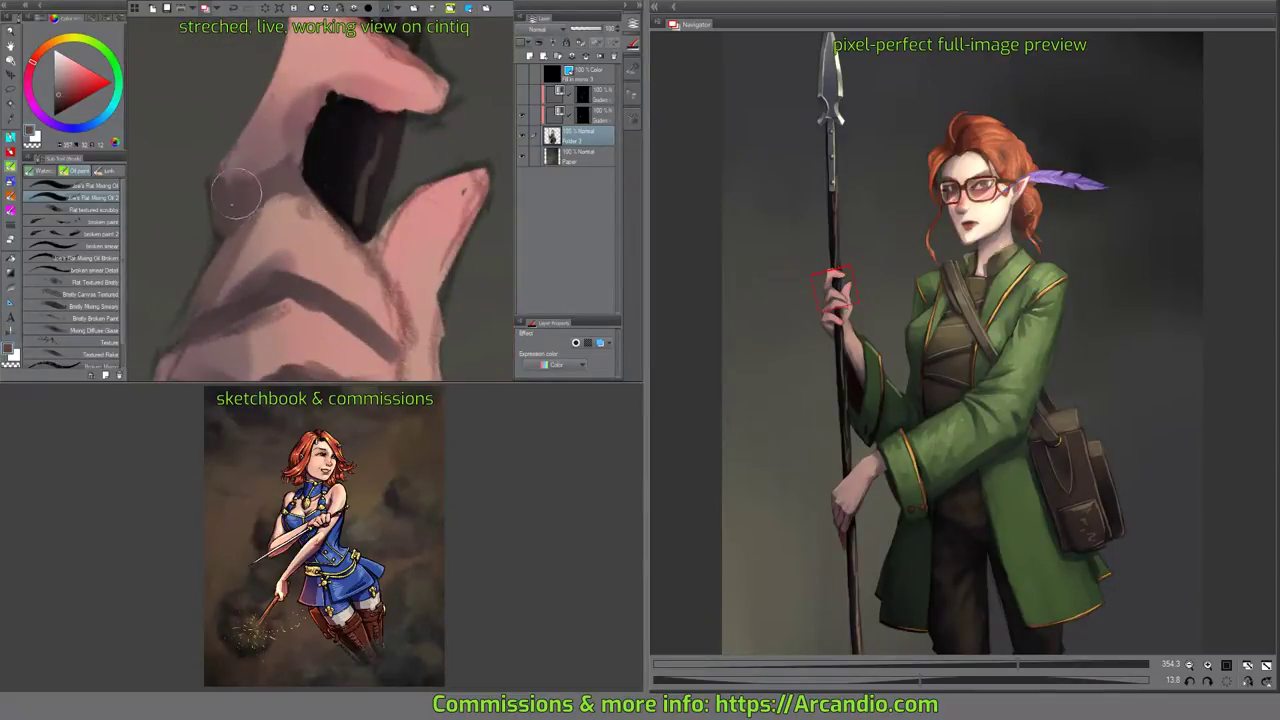
pyautogui.press('-')
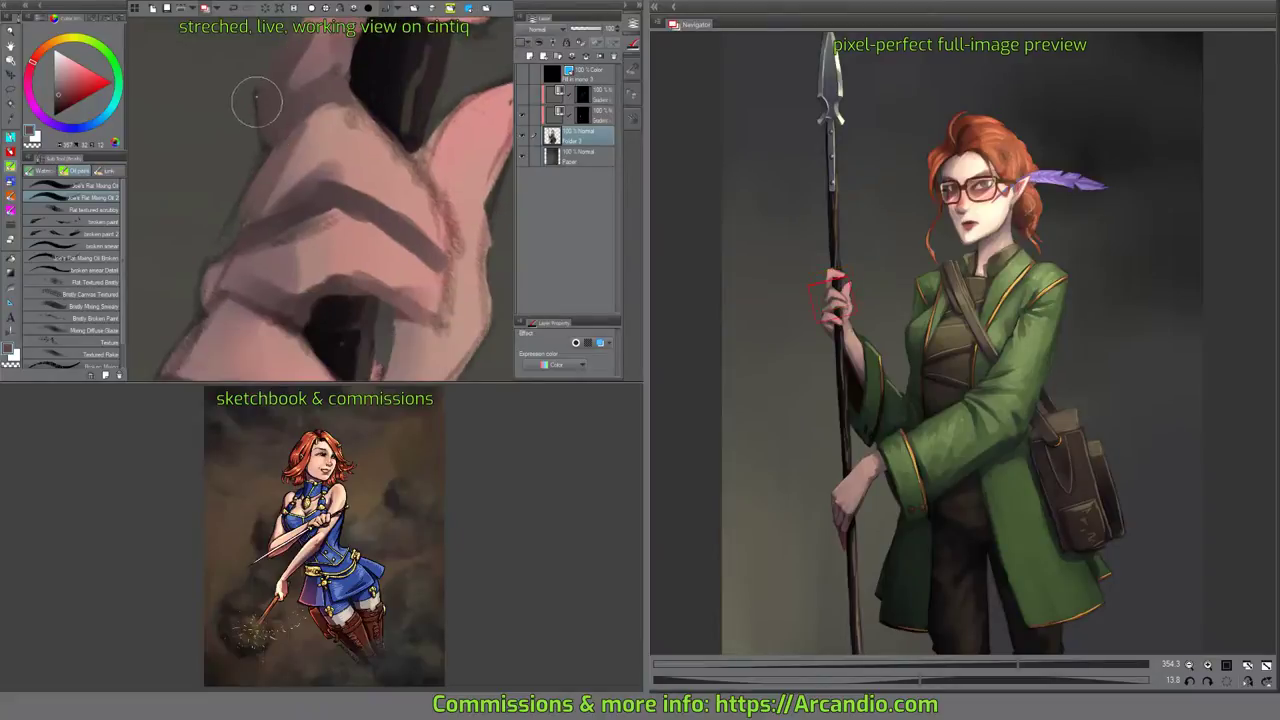
pyautogui.press('-')
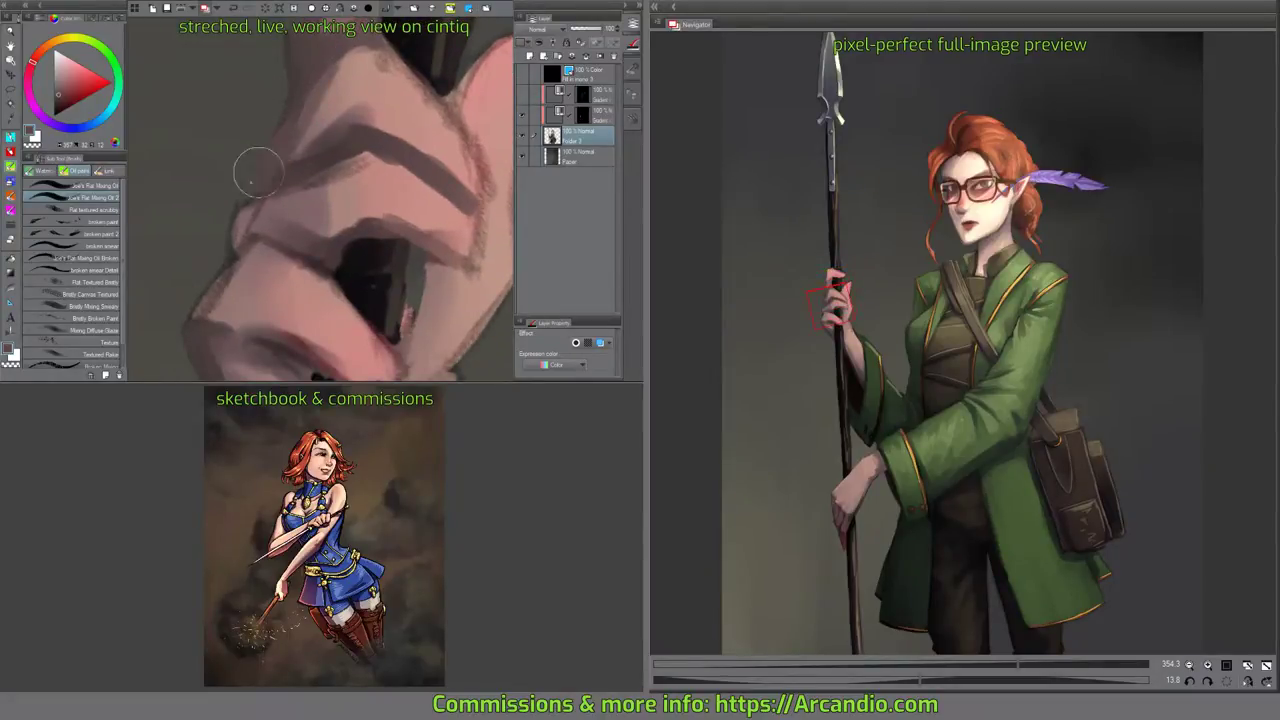
pyautogui.press('-')
pyautogui.press('-')
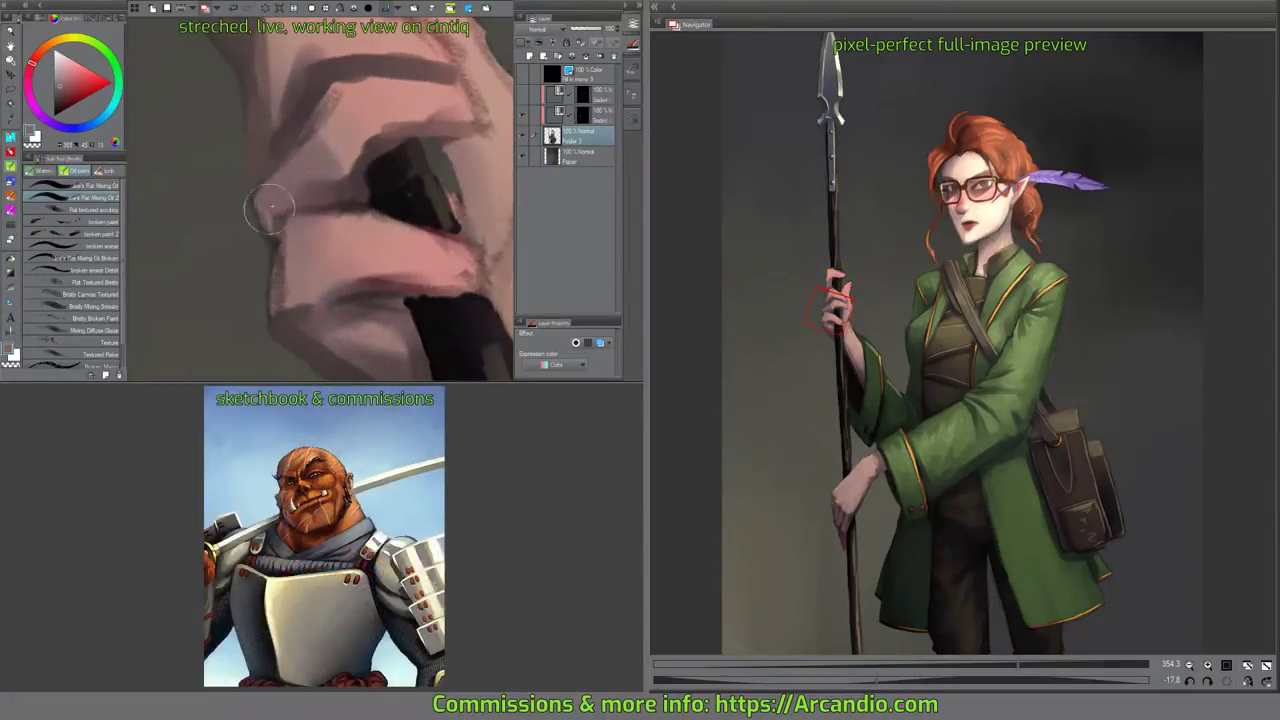
# Reshape the middle and lower knuckles of the upper hand with sampled pink skin tones, separating their light and shadow planes.
pyautogui.press('^')
pyautogui.press('^')
pyautogui.press('^')
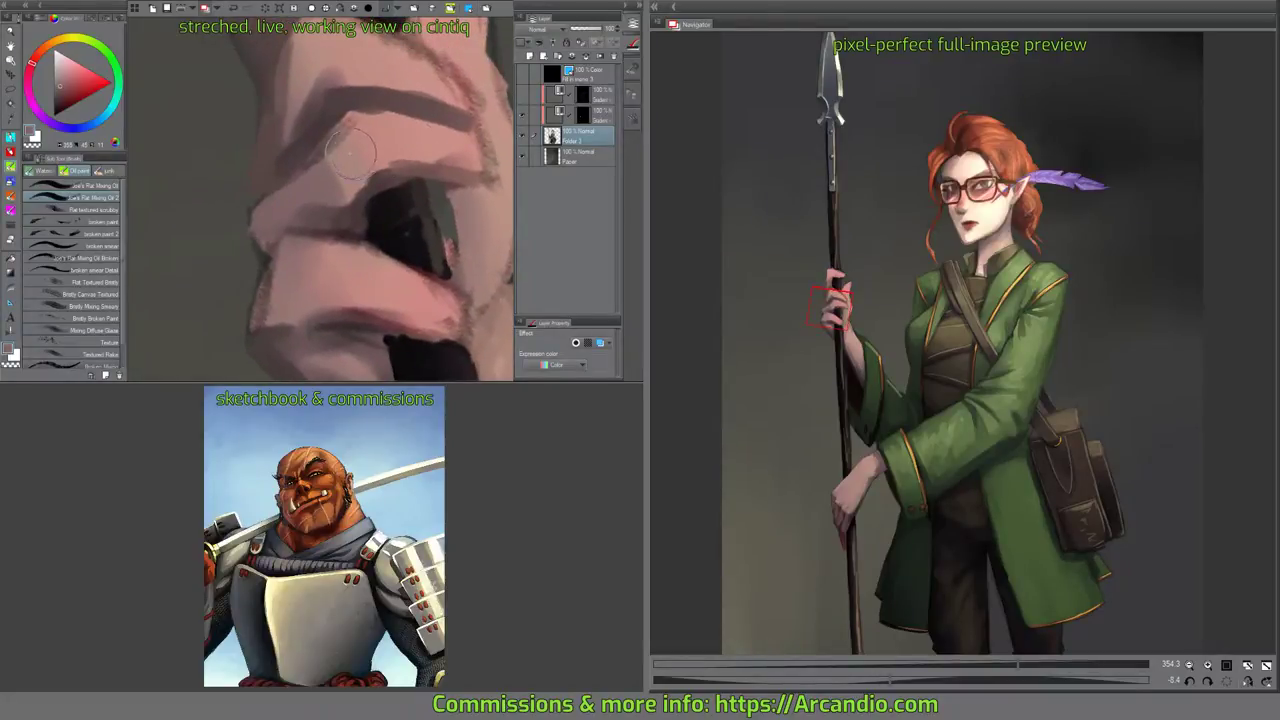
pyautogui.moveTo(284, 196); pyautogui.dragTo(302, 223)
pyautogui.keyDown('alt'); pyautogui.click(307, 221); pyautogui.keyUp('alt')
pyautogui.keyDown('alt'); pyautogui.click(333, 162); pyautogui.keyUp('alt')
pyautogui.moveTo(331, 157); pyautogui.dragTo(282, 172)
pyautogui.moveTo(335, 190)
pyautogui.mouseDown()
pyautogui.moveTo(390, 128)
pyautogui.moveTo(390, 160)
pyautogui.moveTo(372, 126)
pyautogui.mouseUp()
pyautogui.keyDown('alt'); pyautogui.click(466, 306); pyautogui.keyUp('alt')
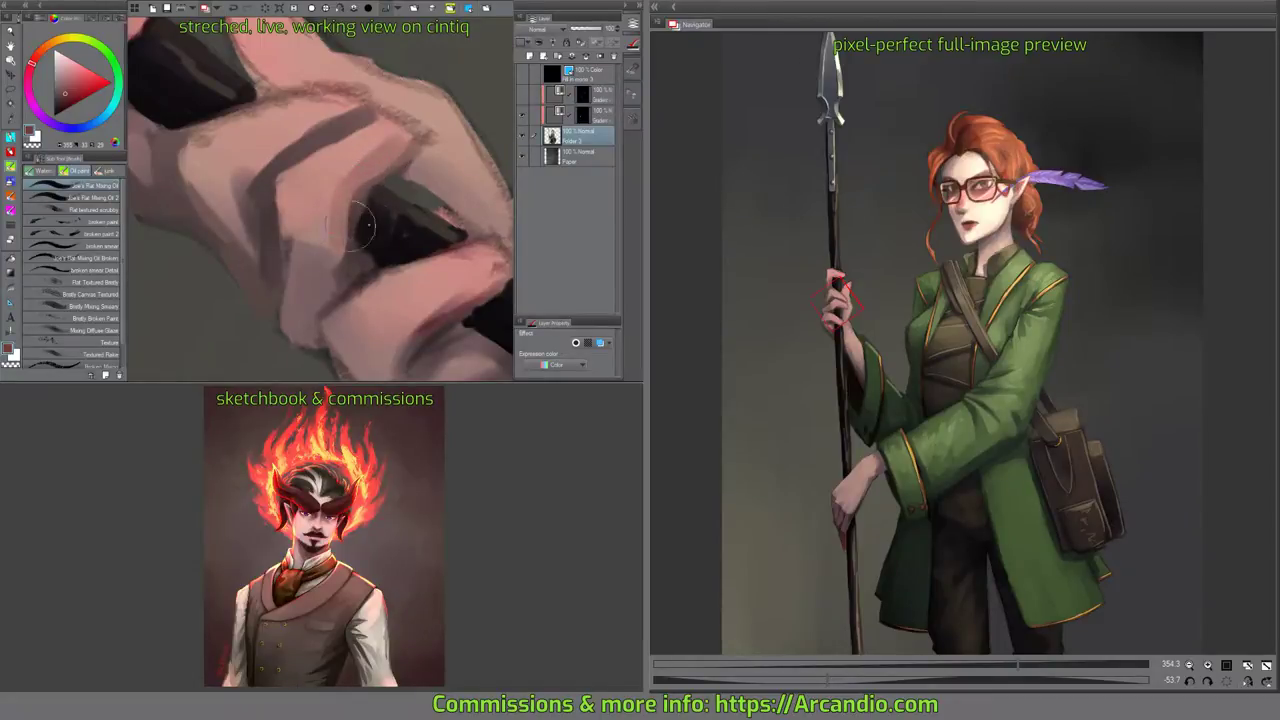
# Shade the fingers' undersides around the spear in a muted reddish tone with the first Flat Mixing Oil brush.
pyautogui.moveTo(335, 255); pyautogui.dragTo(342, 295)
pyautogui.moveTo(352, 157); pyautogui.dragTo(266, 212)
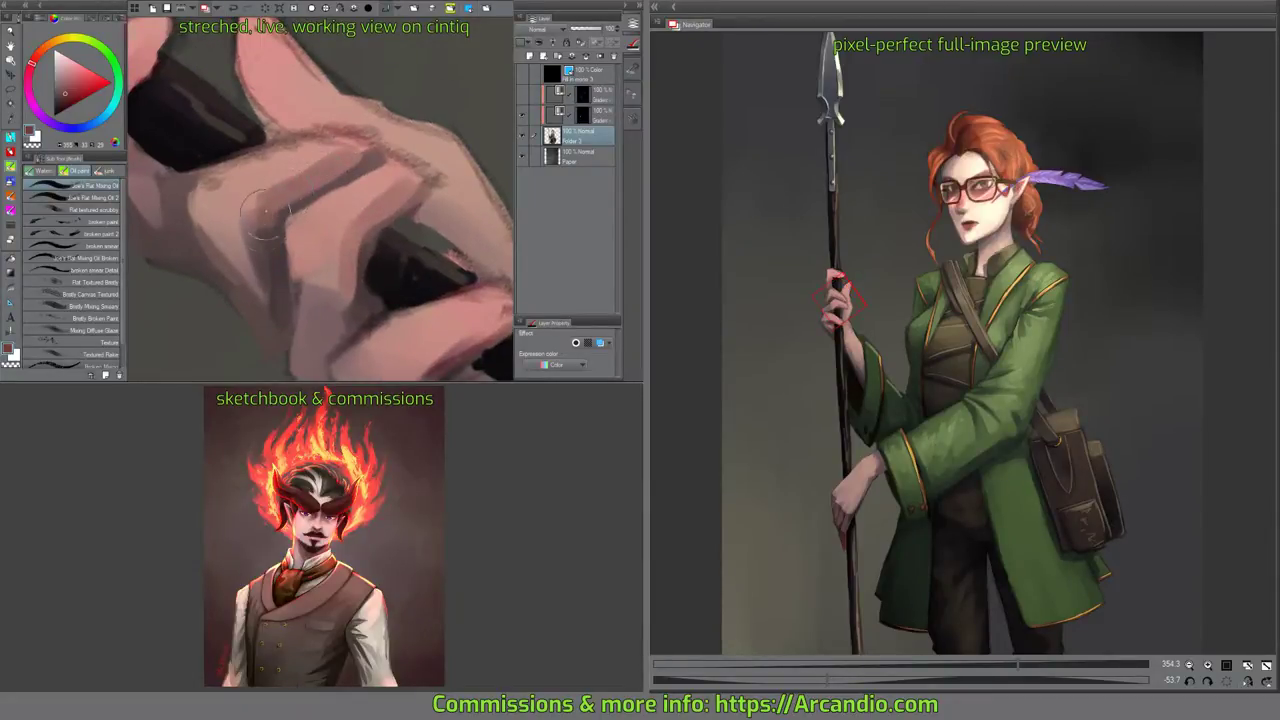
pyautogui.moveTo(353, 229); pyautogui.dragTo(321, 191)
pyautogui.moveTo(411, 217); pyautogui.dragTo(363, 164)
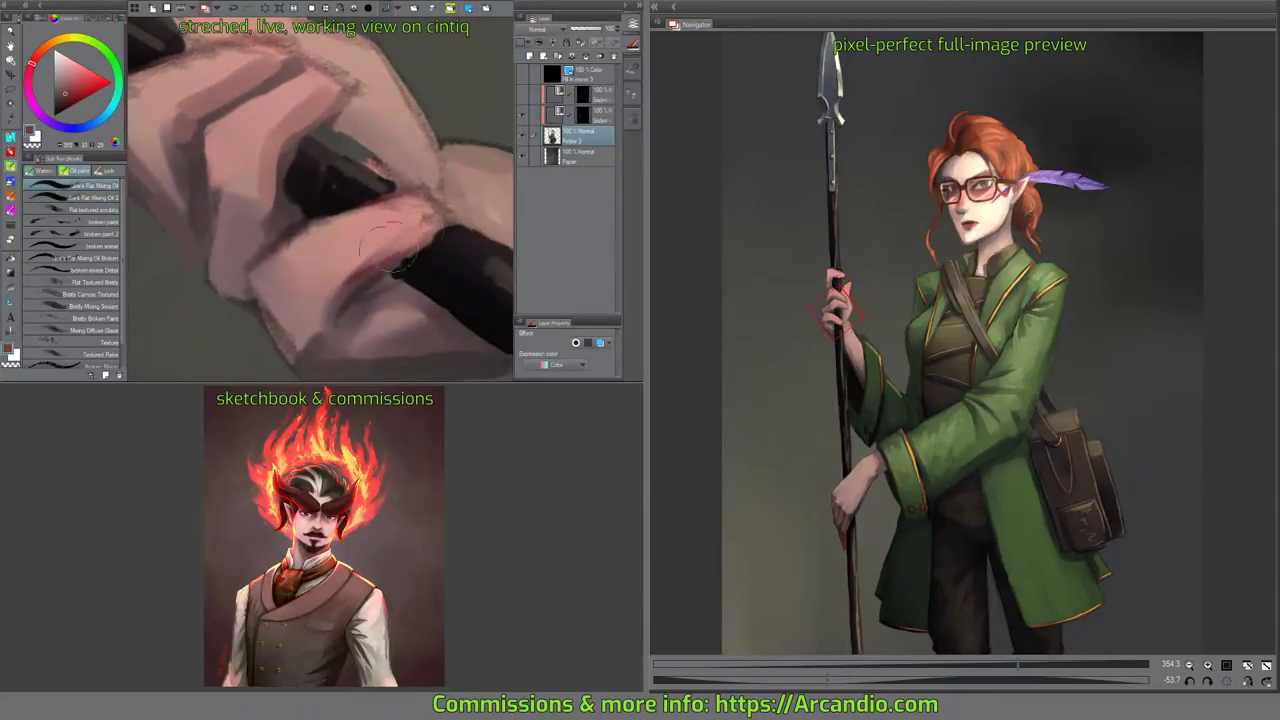
pyautogui.moveTo(389, 246)
pyautogui.mouseDown()
pyautogui.moveTo(343, 277)
pyautogui.moveTo(388, 199)
pyautogui.mouseUp()
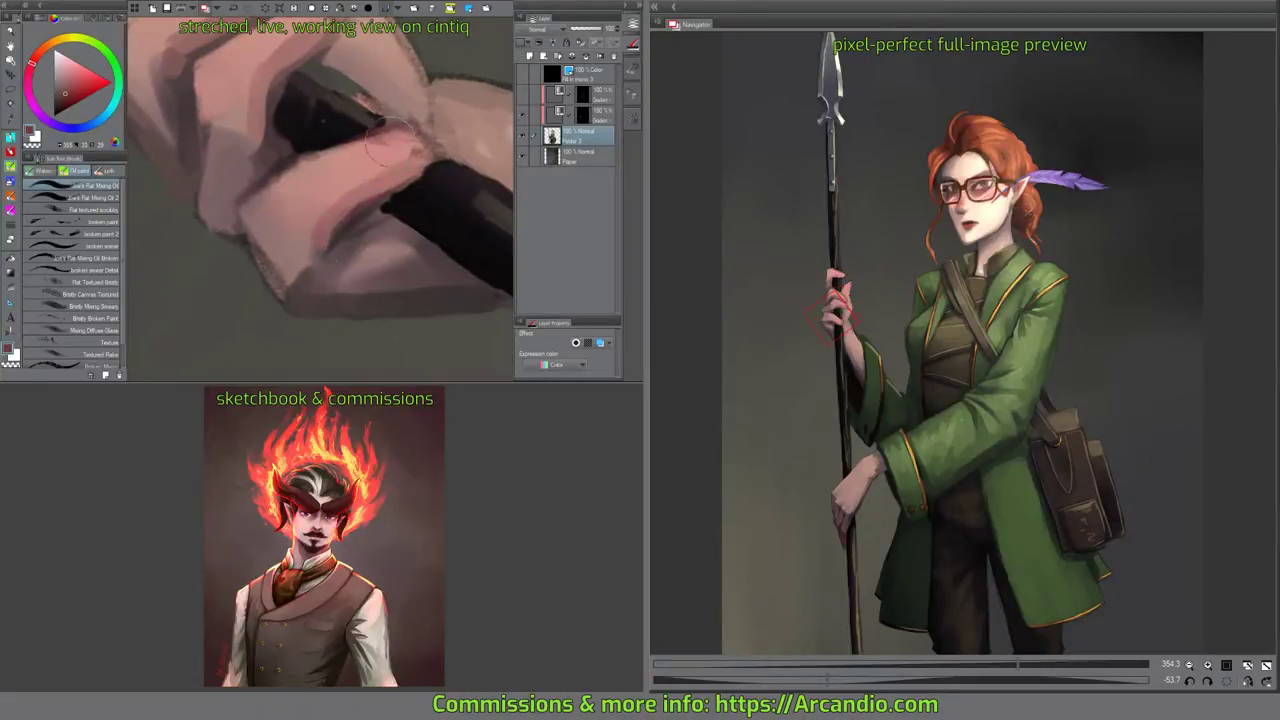
pyautogui.moveTo(376, 122); pyautogui.dragTo(383, 170)
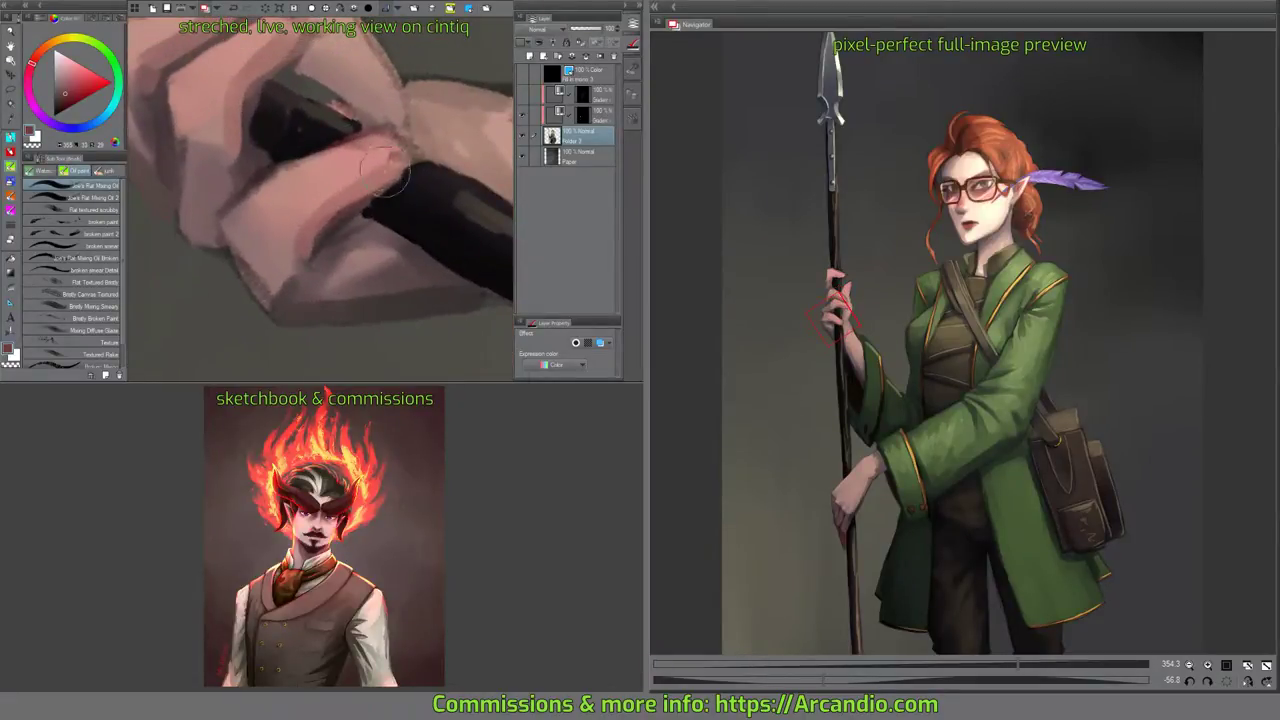
# Sharpen the dark gap between the upper hand's two lowest fingers with the color tone 2 pen and sampled shadow tones.
pyautogui.press('e')
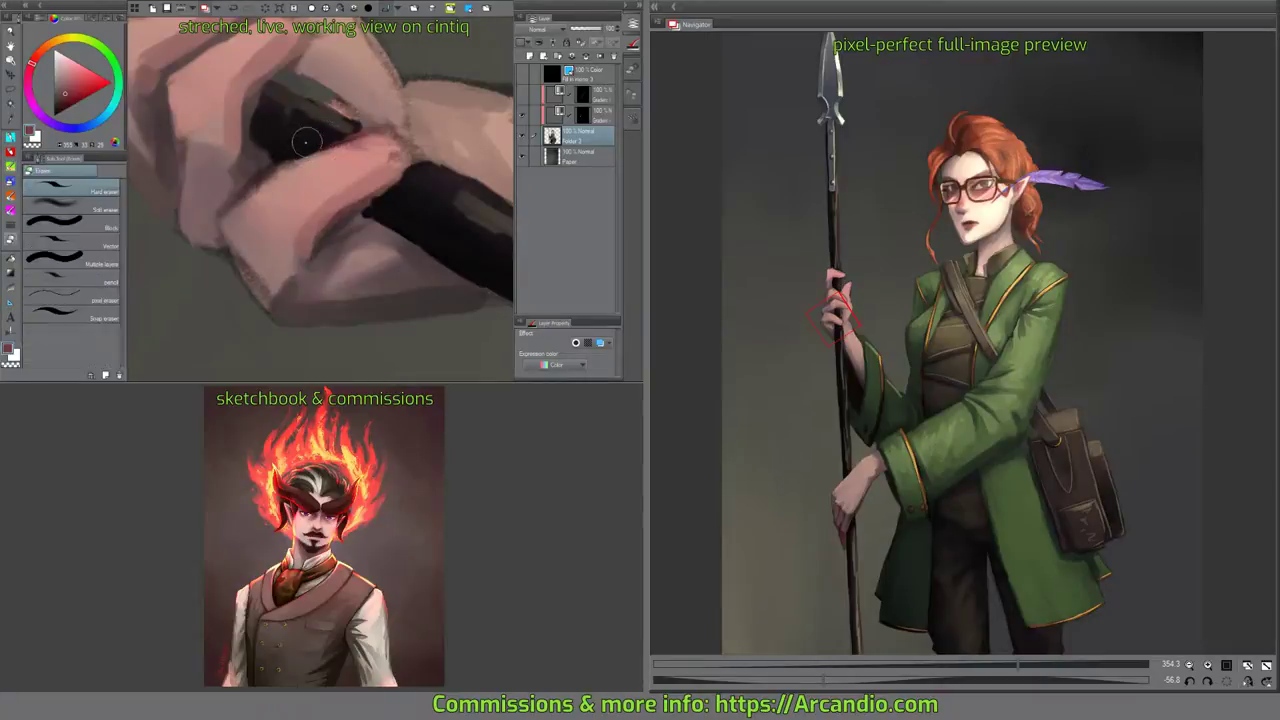
pyautogui.press('b')
pyautogui.press('e')
pyautogui.keyDown('alt'); pyautogui.click(304, 141); pyautogui.keyUp('alt')
pyautogui.click(10, 138)
pyautogui.moveTo(401, 176)
pyautogui.mouseDown()
pyautogui.moveTo(386, 148)
pyautogui.moveTo(301, 158)
pyautogui.moveTo(275, 211)
pyautogui.moveTo(262, 190)
pyautogui.moveTo(275, 178)
pyautogui.moveTo(271, 199)
pyautogui.mouseUp()
pyautogui.keyDown('alt'); pyautogui.click(308, 169); pyautogui.keyUp('alt')
pyautogui.keyDown('alt'); pyautogui.click(244, 206); pyautogui.keyUp('alt')
pyautogui.keyDown('alt'); pyautogui.click(249, 203); pyautogui.keyUp('alt')
pyautogui.moveTo(340, 138)
pyautogui.mouseDown()
pyautogui.moveTo(333, 186)
pyautogui.moveTo(380, 181)
pyautogui.mouseUp()
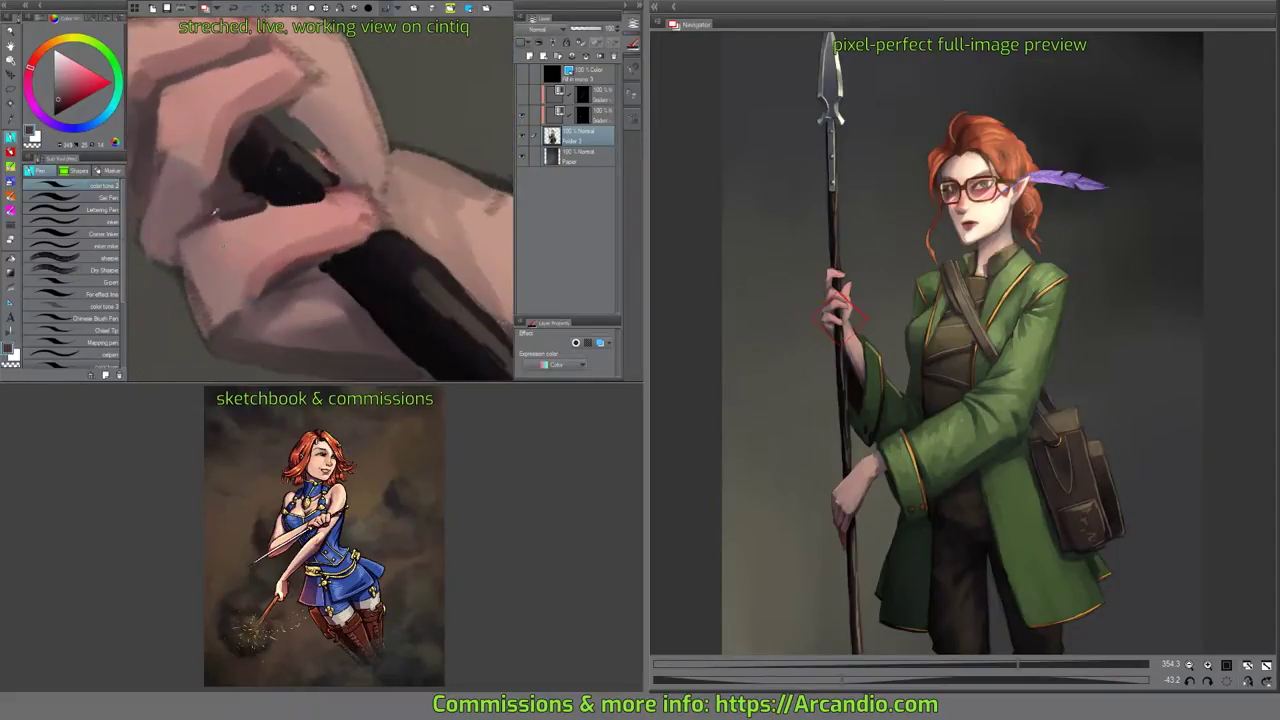
# Darken the shadow gap between the upper hand's two lowest fingers and shade the lowest finger's underside with a sampled tone.
pyautogui.moveTo(183, 240)
pyautogui.mouseDown()
pyautogui.moveTo(181, 273)
pyautogui.moveTo(221, 214)
pyautogui.mouseUp()
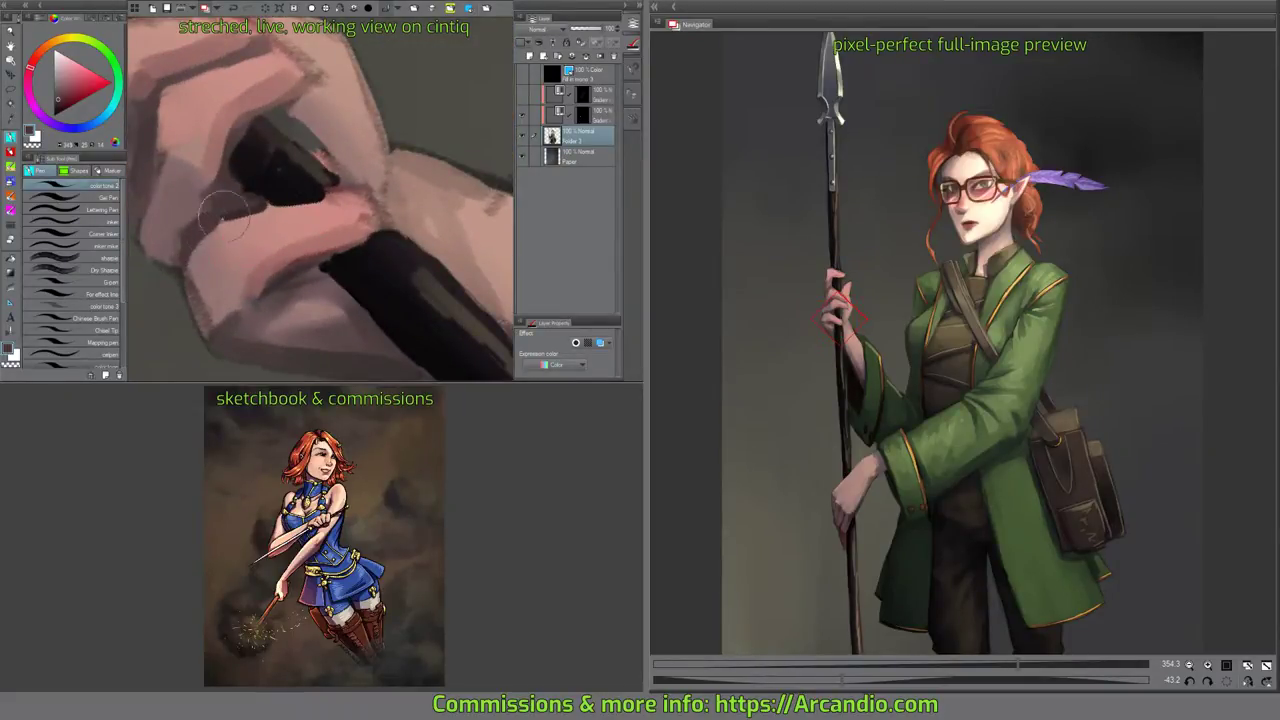
pyautogui.keyDown('alt'); pyautogui.click(218, 325); pyautogui.keyUp('alt')
pyautogui.moveTo(202, 324)
pyautogui.mouseDown()
pyautogui.moveTo(196, 310)
pyautogui.moveTo(226, 350)
pyautogui.mouseUp()
pyautogui.moveTo(356, 142); pyautogui.dragTo(360, 262)
pyautogui.moveTo(432, 200)
pyautogui.mouseDown()
pyautogui.moveTo(423, 114)
pyautogui.moveTo(443, 193)
pyautogui.moveTo(344, 181)
pyautogui.moveTo(338, 200)
pyautogui.mouseUp()
# Refine the shadow planes of the upper hand's middle finger and knuckle with a sampled muted skin tone.
pyautogui.keyDown('alt'); pyautogui.click(345, 190); pyautogui.keyUp('alt')
pyautogui.moveTo(364, 159); pyautogui.dragTo(349, 201)
pyautogui.moveTo(368, 222)
pyautogui.mouseDown()
pyautogui.moveTo(368, 180)
pyautogui.moveTo(322, 152)
pyautogui.moveTo(332, 128)
pyautogui.mouseUp()
pyautogui.moveTo(377, 90); pyautogui.dragTo(362, 138)
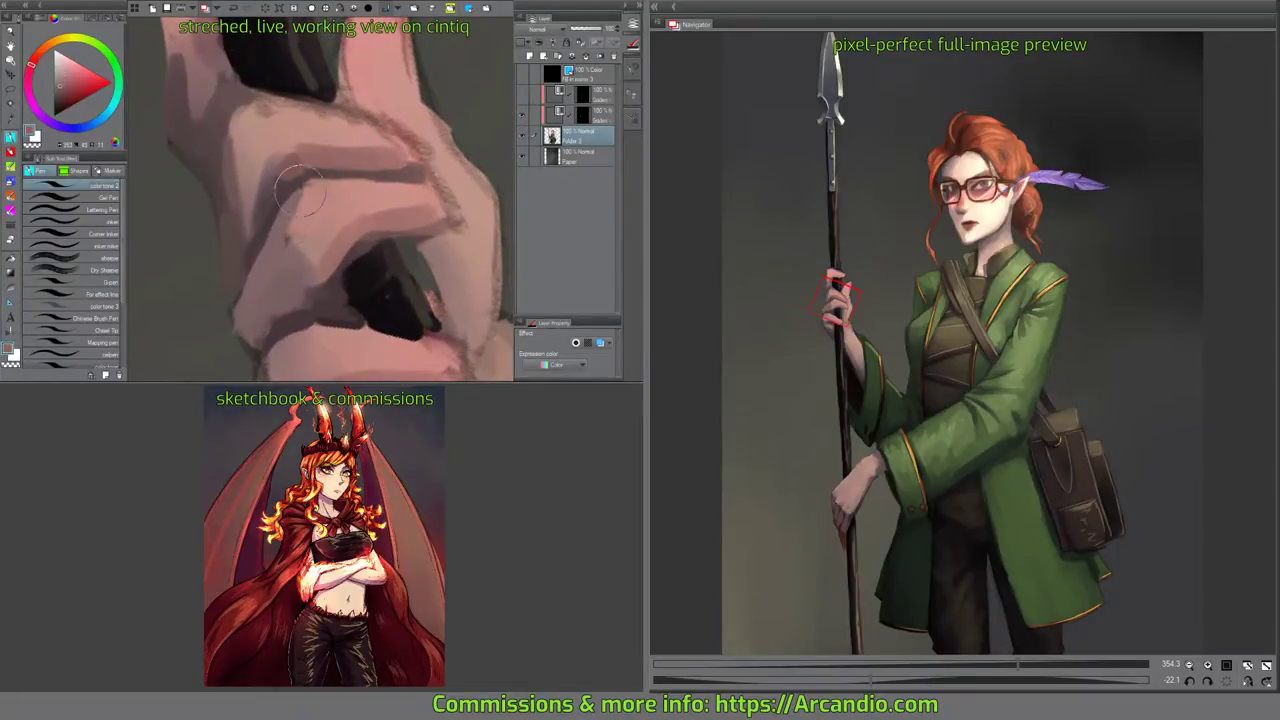
pyautogui.moveTo(332, 166); pyautogui.dragTo(299, 162)
pyautogui.moveTo(230, 192); pyautogui.dragTo(244, 189)
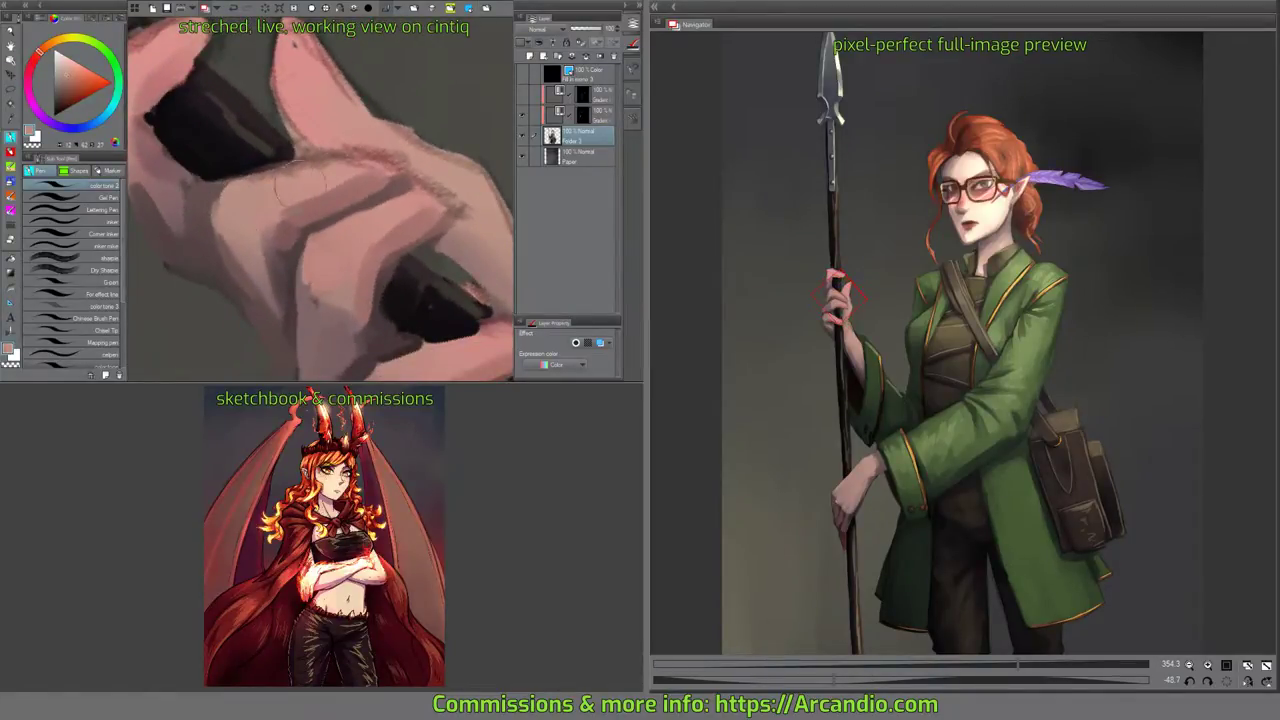
# Clean up the dark spear area beneath the upper hand's index finger and repaint the finger's inner edge with sampled tones.
pyautogui.moveTo(300, 84)
pyautogui.mouseDown()
pyautogui.moveTo(333, 163)
pyautogui.moveTo(334, 130)
pyautogui.moveTo(307, 219)
pyautogui.mouseUp()
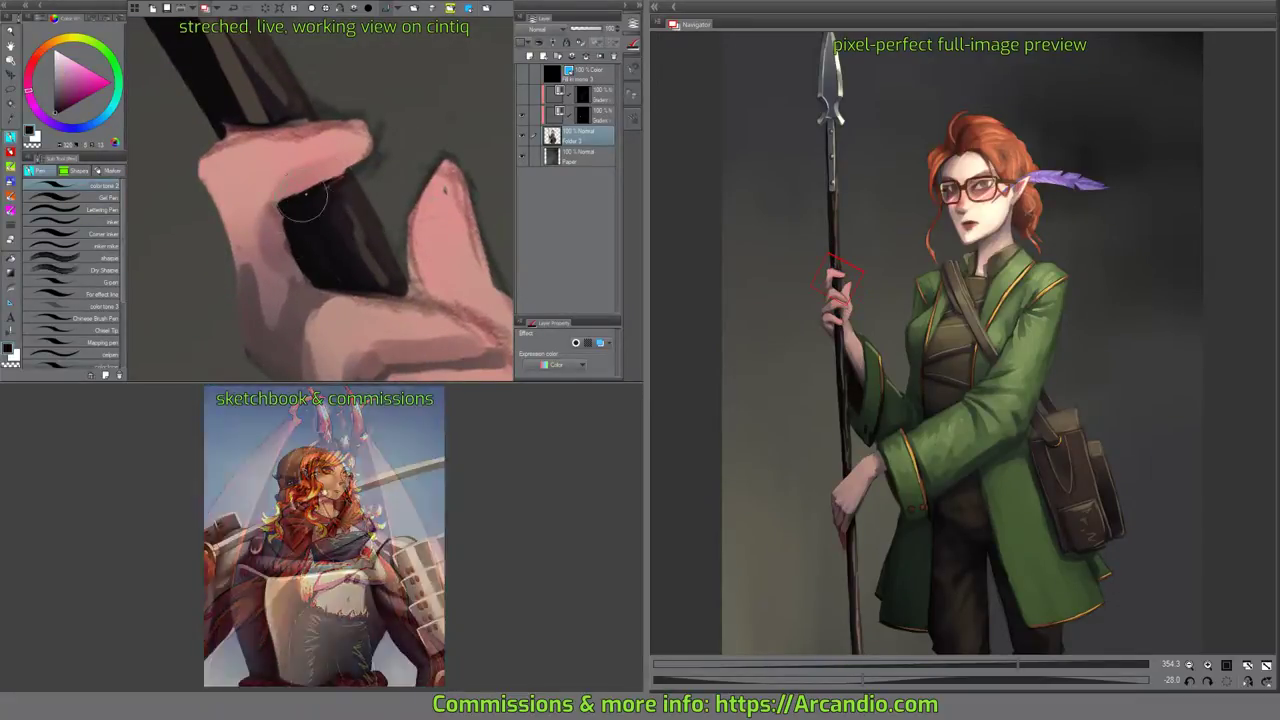
pyautogui.moveTo(348, 168); pyautogui.dragTo(373, 176)
pyautogui.keyDown('alt'); pyautogui.click(306, 230); pyautogui.keyUp('alt')
pyautogui.moveTo(307, 232); pyautogui.dragTo(317, 253)
pyautogui.moveTo(276, 206)
pyautogui.mouseDown()
pyautogui.moveTo(311, 171)
pyautogui.moveTo(328, 232)
pyautogui.mouseUp()
pyautogui.keyDown('alt'); pyautogui.click(311, 171); pyautogui.keyUp('alt')
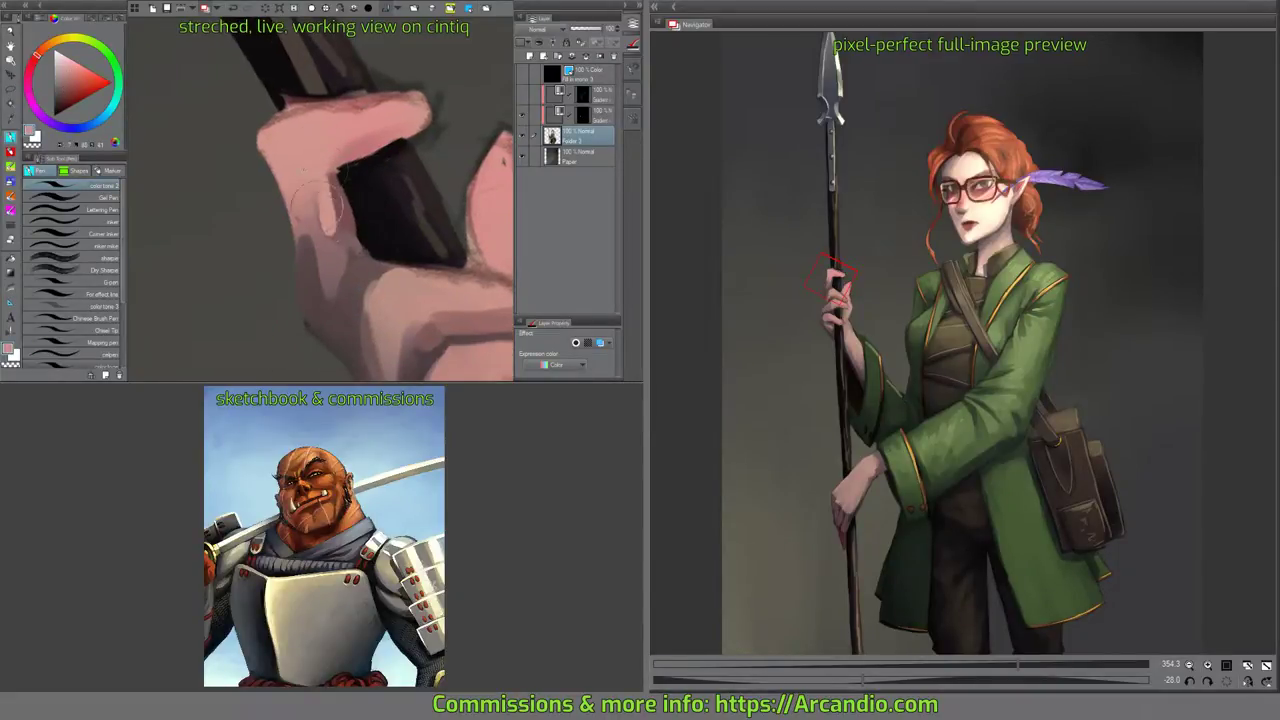
# Define the bend and underside of the index finger around the spear with sampled pink and dark tones.
pyautogui.moveTo(375, 142); pyautogui.dragTo(398, 155)
pyautogui.keyDown('alt'); pyautogui.click(385, 180); pyautogui.keyUp('alt')
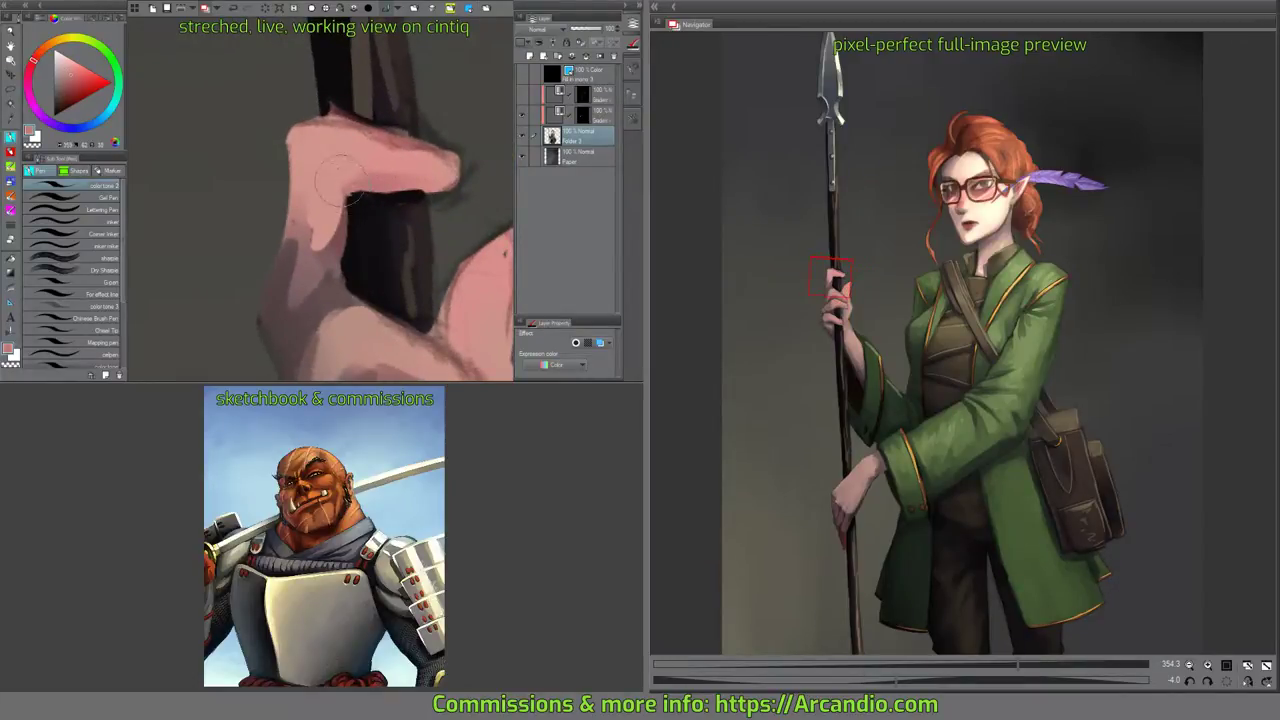
pyautogui.moveTo(337, 171)
pyautogui.mouseDown()
pyautogui.moveTo(376, 191)
pyautogui.moveTo(355, 155)
pyautogui.moveTo(421, 205)
pyautogui.moveTo(395, 142)
pyautogui.mouseUp()
pyautogui.keyDown('alt'); pyautogui.click(382, 160); pyautogui.keyUp('alt')
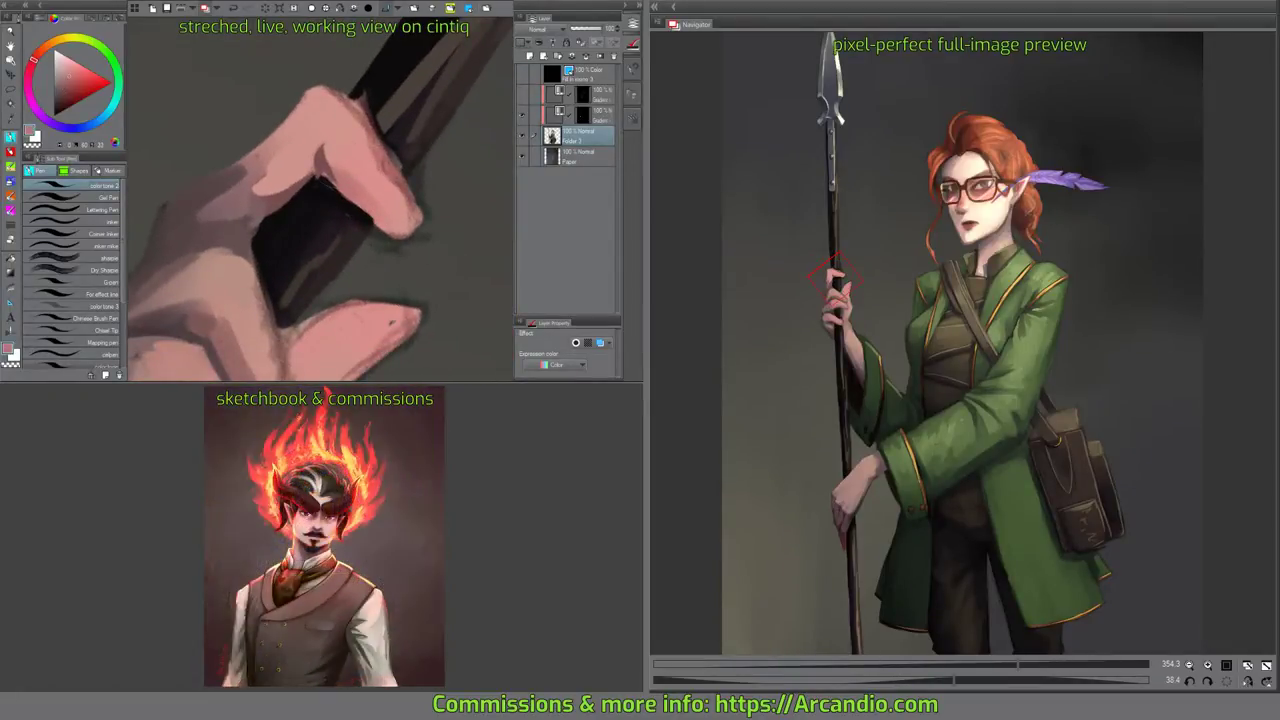
pyautogui.moveTo(371, 220); pyautogui.dragTo(349, 190)
pyautogui.keyDown('alt'); pyautogui.click(390, 128); pyautogui.keyUp('alt')
pyautogui.moveTo(391, 122)
pyautogui.mouseDown()
pyautogui.moveTo(403, 164)
pyautogui.moveTo(376, 140)
pyautogui.moveTo(443, 243)
pyautogui.moveTo(429, 229)
pyautogui.moveTo(425, 282)
pyautogui.moveTo(437, 257)
pyautogui.moveTo(417, 206)
pyautogui.moveTo(438, 189)
pyautogui.moveTo(362, 155)
pyautogui.mouseUp()
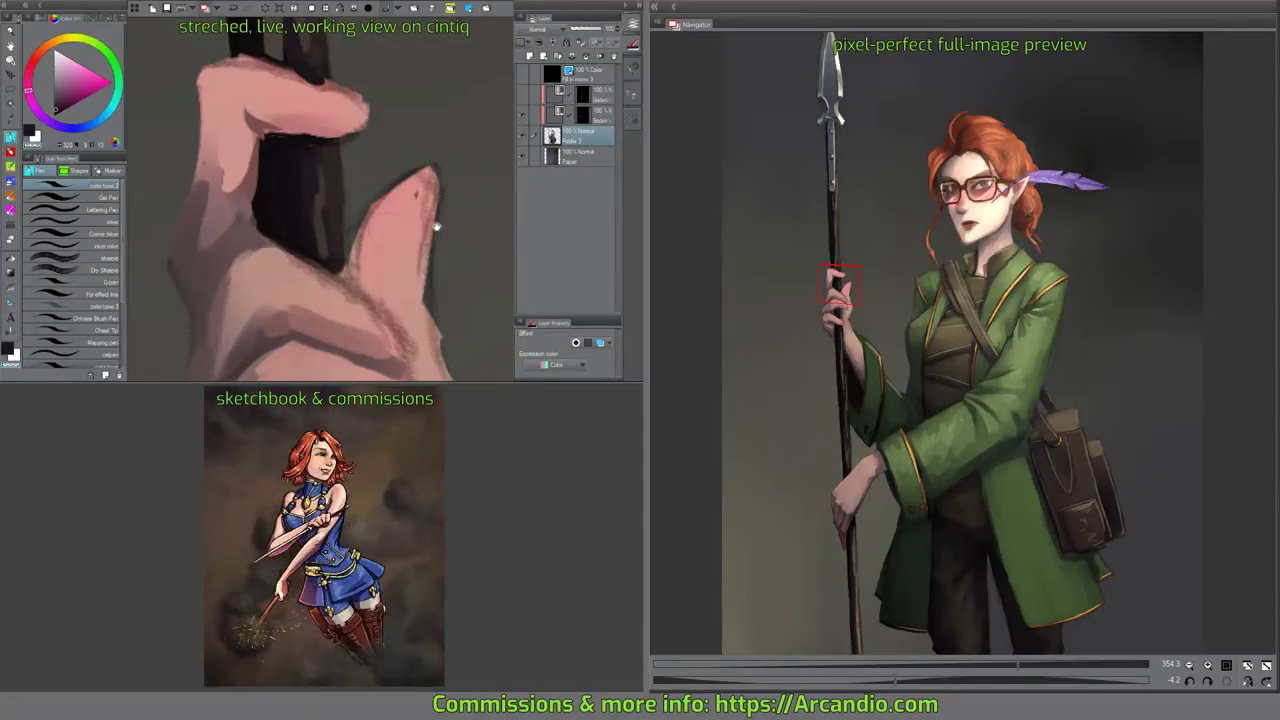
# Refine the shadow between the thumb and spear and the light transition on the index finger's lower segment with sampled skin tones.
pyautogui.moveTo(436, 227)
pyautogui.mouseDown()
pyautogui.moveTo(405, 130)
pyautogui.moveTo(396, 168)
pyautogui.mouseUp()
pyautogui.keyDown('alt'); pyautogui.click(335, 178); pyautogui.keyUp('alt')
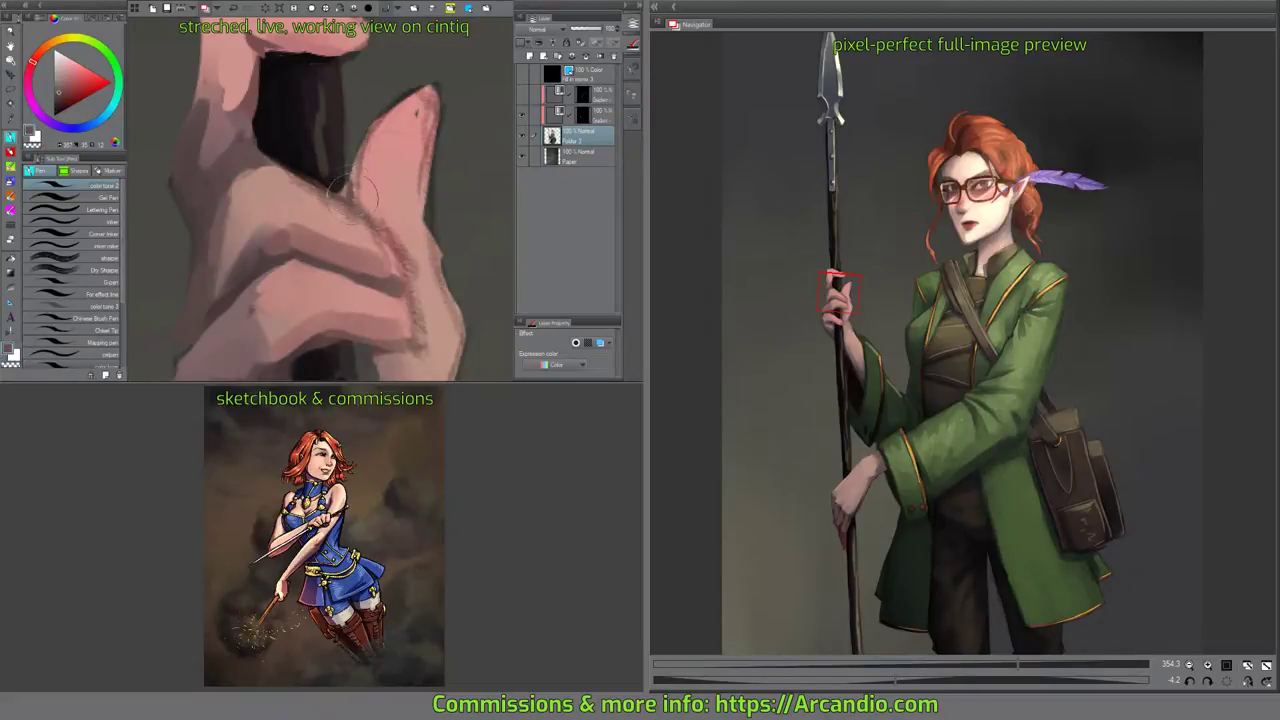
pyautogui.moveTo(368, 201); pyautogui.dragTo(441, 160)
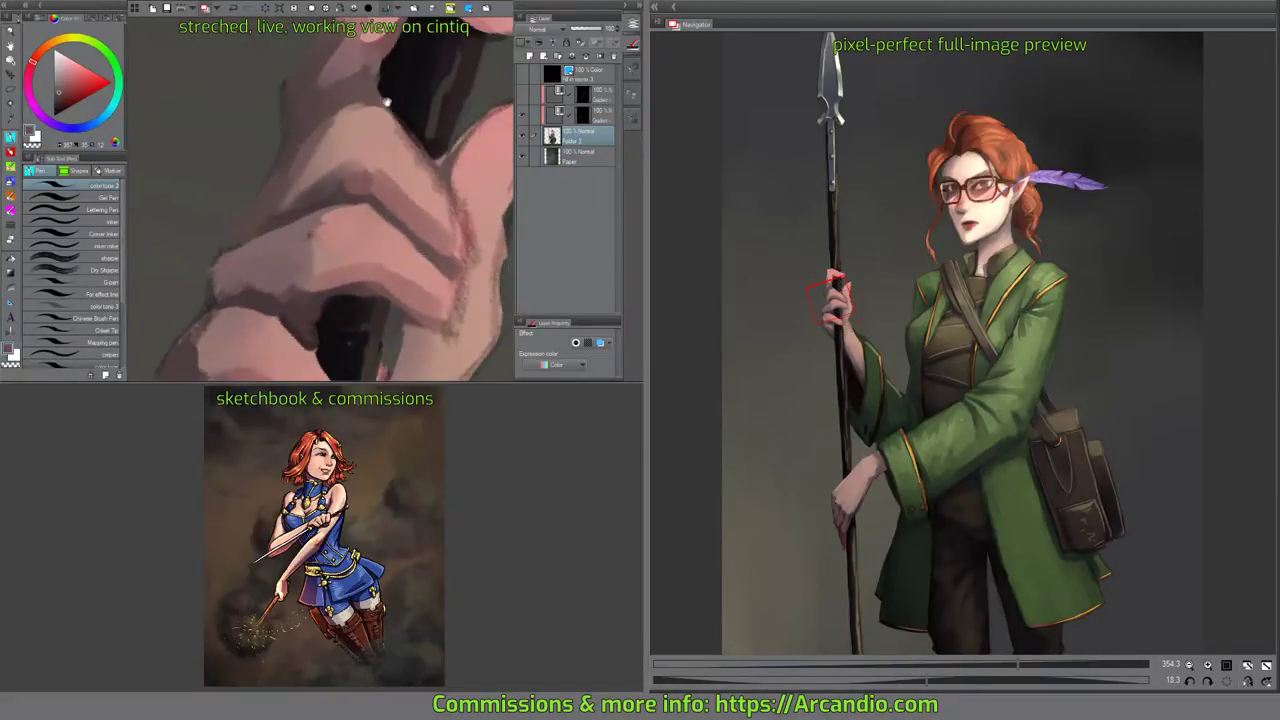
pyautogui.moveTo(386, 104); pyautogui.dragTo(380, 225)
pyautogui.moveTo(329, 165)
pyautogui.mouseDown()
pyautogui.moveTo(332, 195)
pyautogui.moveTo(374, 170)
pyautogui.mouseUp()
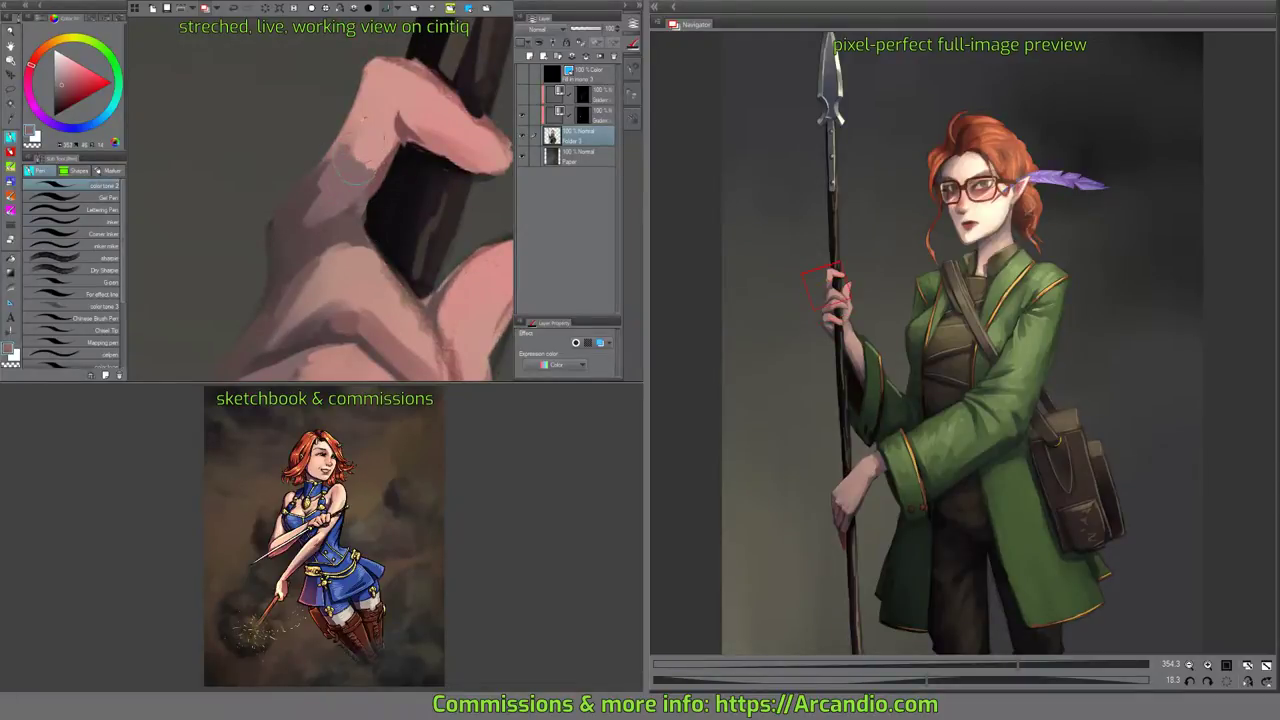
pyautogui.keyDown('alt'); pyautogui.click(355, 168); pyautogui.keyUp('alt')
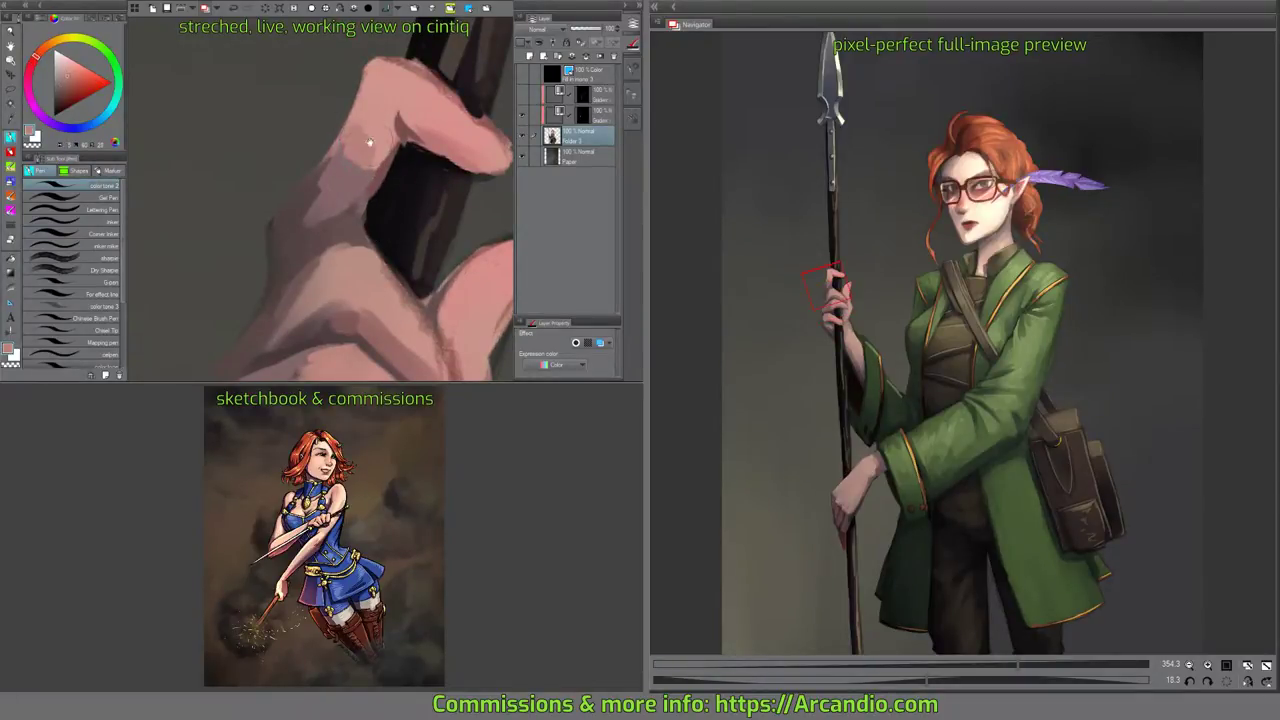
pyautogui.moveTo(369, 141); pyautogui.dragTo(376, 151)
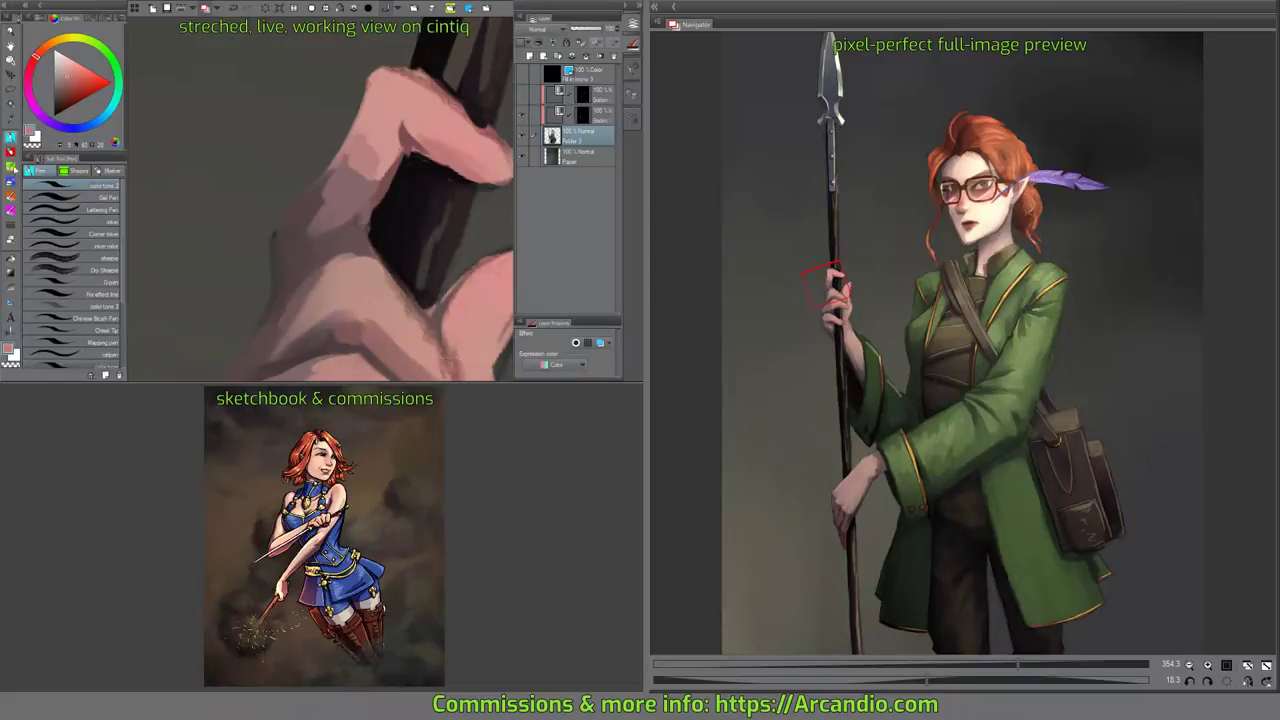
# Blend the light and shadow along the index finger's lower segment with the first Flat Mixing Oil brush and tidy its outline.
pyautogui.click(12, 168)
pyautogui.moveTo(354, 160)
pyautogui.mouseDown()
pyautogui.moveTo(313, 206)
pyautogui.moveTo(354, 150)
pyautogui.moveTo(304, 206)
pyautogui.moveTo(321, 208)
pyautogui.moveTo(311, 233)
pyautogui.moveTo(331, 231)
pyautogui.moveTo(290, 236)
pyautogui.moveTo(378, 236)
pyautogui.moveTo(343, 224)
pyautogui.mouseUp()
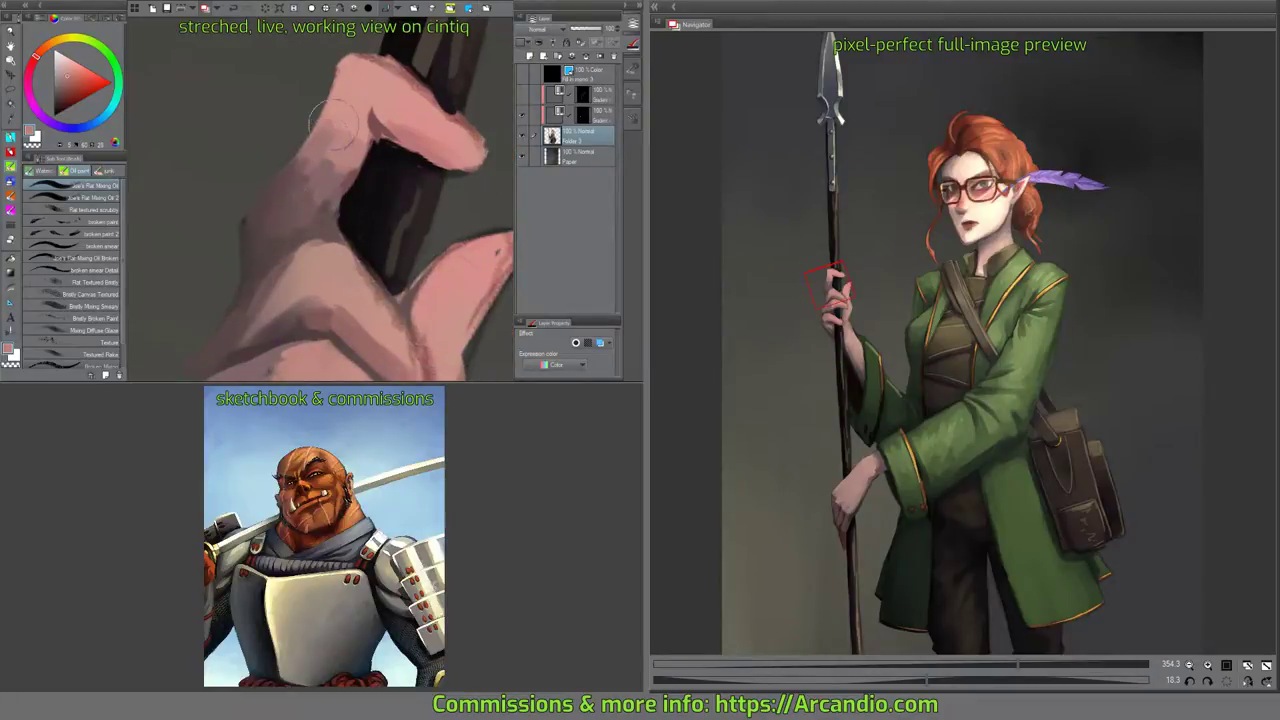
pyautogui.moveTo(333, 122)
pyautogui.mouseDown()
pyautogui.moveTo(337, 163)
pyautogui.moveTo(272, 220)
pyautogui.moveTo(309, 109)
pyautogui.moveTo(347, 165)
pyautogui.moveTo(340, 144)
pyautogui.moveTo(283, 117)
pyautogui.moveTo(303, 81)
pyautogui.mouseUp()
pyautogui.press('c')
pyautogui.press('c')
pyautogui.moveTo(275, 175); pyautogui.dragTo(279, 208)
pyautogui.press('e')
pyautogui.moveTo(316, 124); pyautogui.dragTo(346, 107)
pyautogui.press('b')
pyautogui.moveTo(382, 165); pyautogui.dragTo(373, 139)
pyautogui.moveTo(403, 212); pyautogui.dragTo(417, 134)
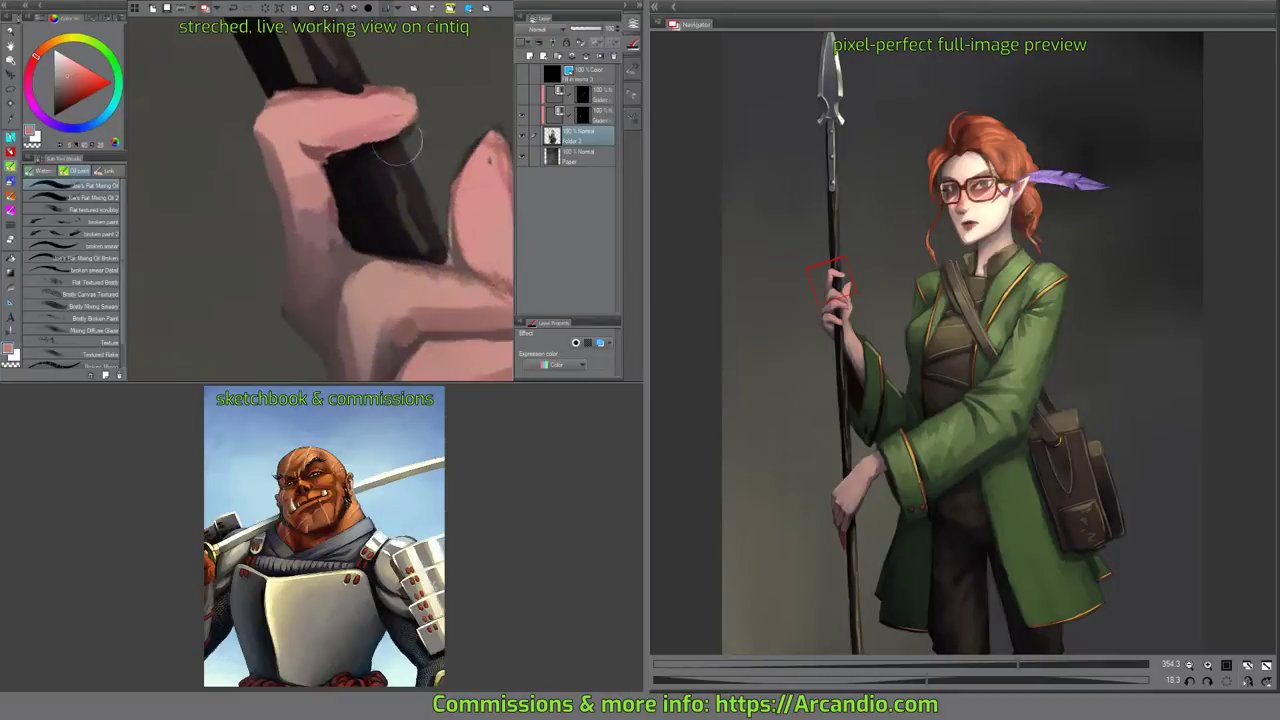
# Shade the index finger's underside and inner bend with a sampled reddish-brown tone, using the Flat Mixing Oil brush.
pyautogui.keyDown('alt'); pyautogui.click(396, 146); pyautogui.keyUp('alt')
pyautogui.moveTo(332, 152); pyautogui.dragTo(360, 142)
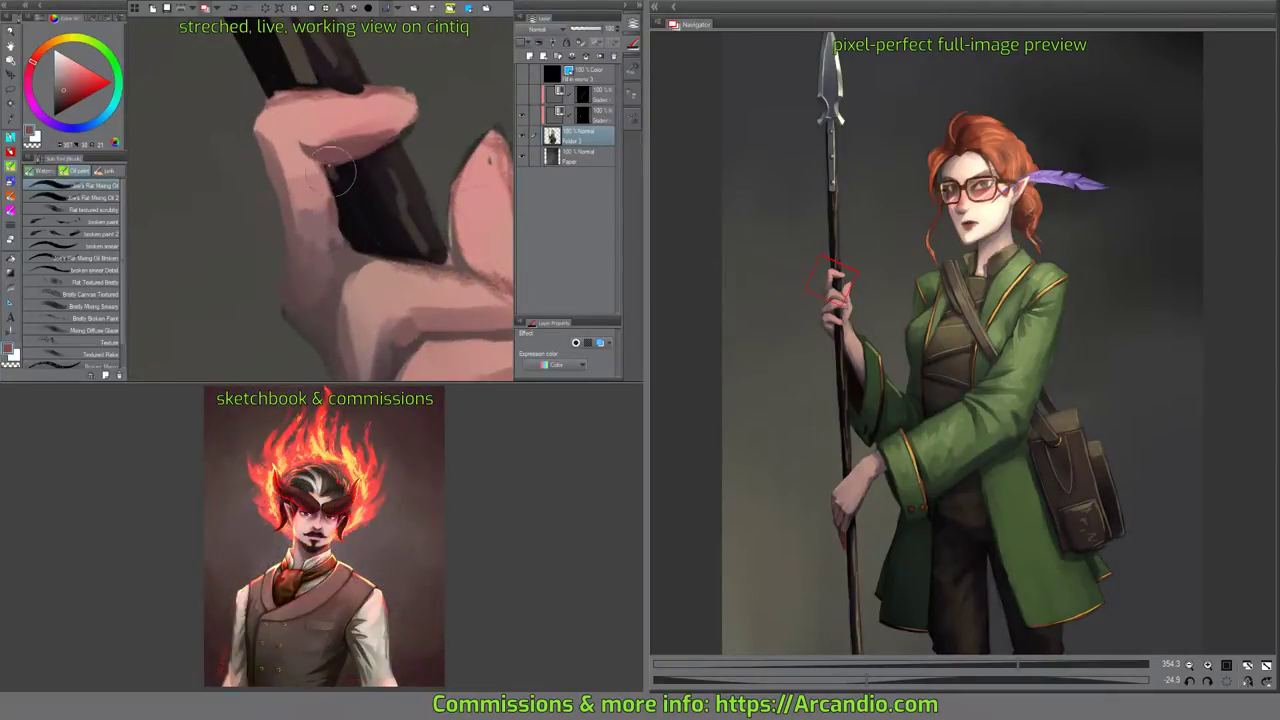
pyautogui.moveTo(412, 142); pyautogui.dragTo(427, 184)
pyautogui.moveTo(341, 170)
pyautogui.mouseDown()
pyautogui.moveTo(322, 266)
pyautogui.moveTo(335, 183)
pyautogui.moveTo(308, 252)
pyautogui.moveTo(310, 182)
pyautogui.moveTo(298, 205)
pyautogui.moveTo(370, 150)
pyautogui.moveTo(387, 176)
pyautogui.moveTo(368, 215)
pyautogui.moveTo(402, 183)
pyautogui.moveTo(394, 212)
pyautogui.mouseUp()
pyautogui.keyDown('alt'); pyautogui.click(385, 216); pyautogui.keyUp('alt')
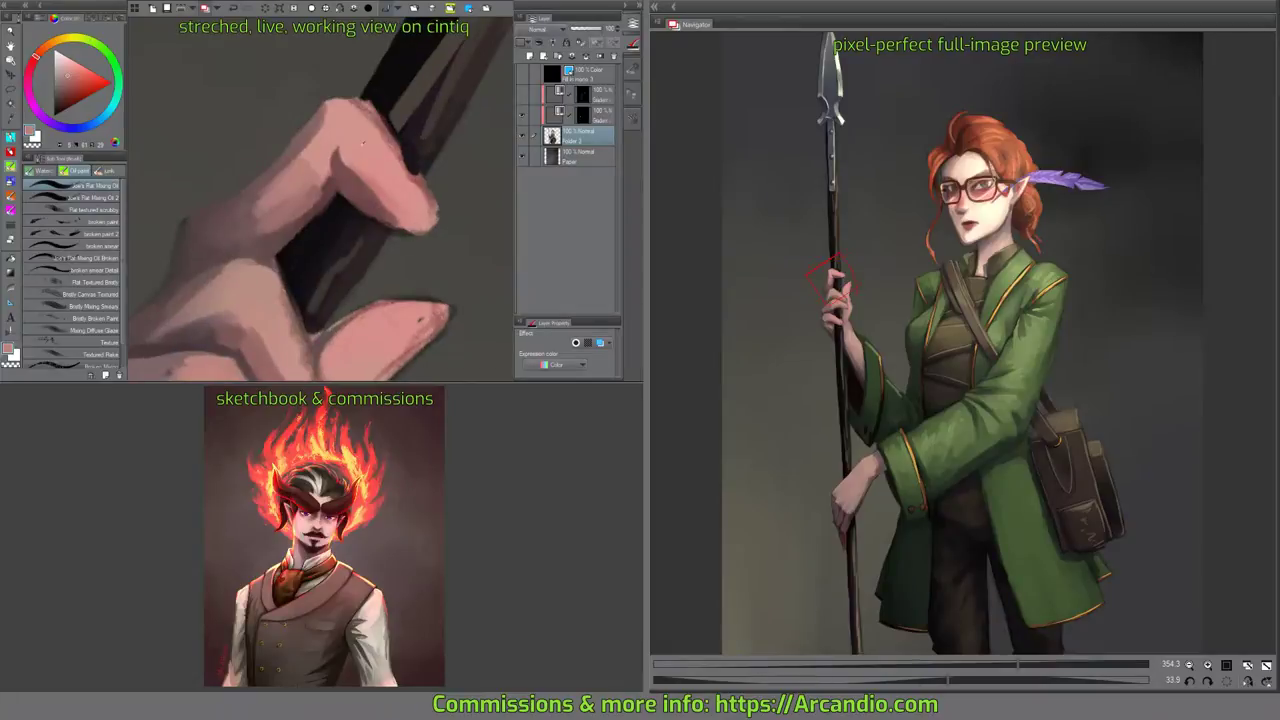
# Smooth the index finger and thumb surfaces with a sampled light pink, and save the painting.
pyautogui.moveTo(345, 156)
pyautogui.mouseDown()
pyautogui.moveTo(377, 190)
pyautogui.moveTo(369, 202)
pyautogui.moveTo(415, 205)
pyautogui.moveTo(378, 217)
pyautogui.moveTo(406, 248)
pyautogui.moveTo(438, 155)
pyautogui.mouseUp()
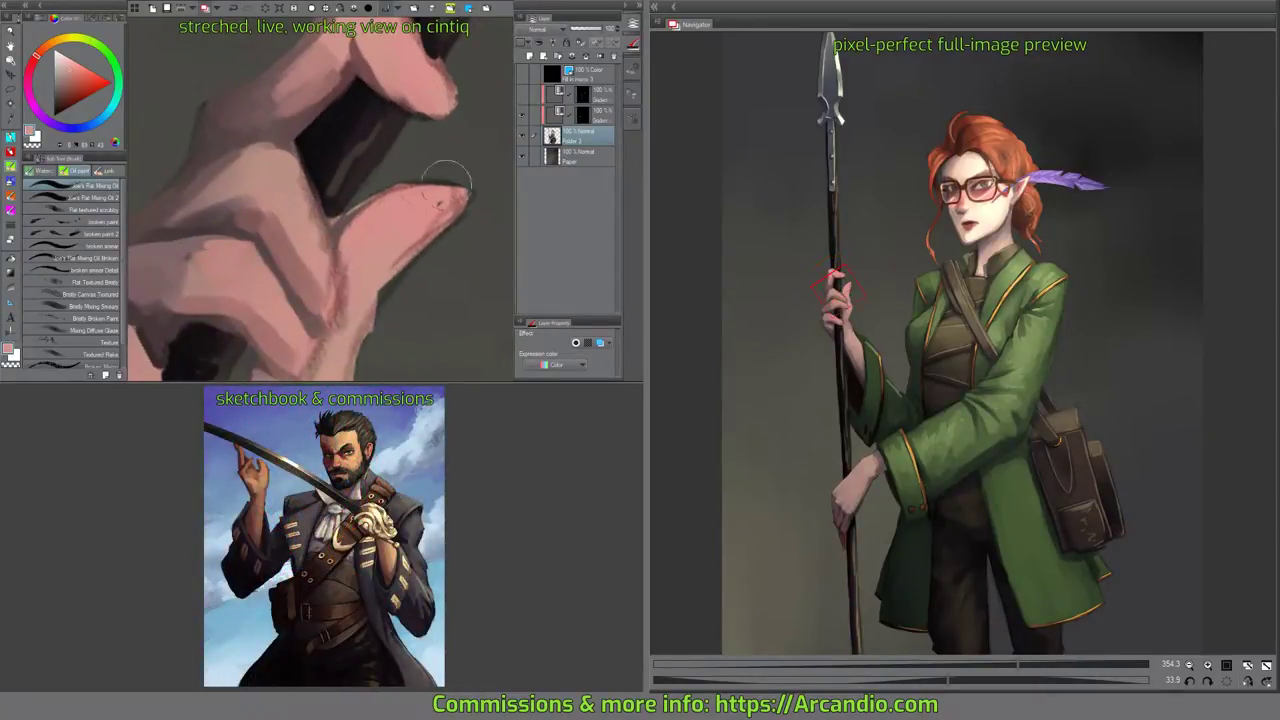
pyautogui.moveTo(388, 262); pyautogui.dragTo(449, 185)
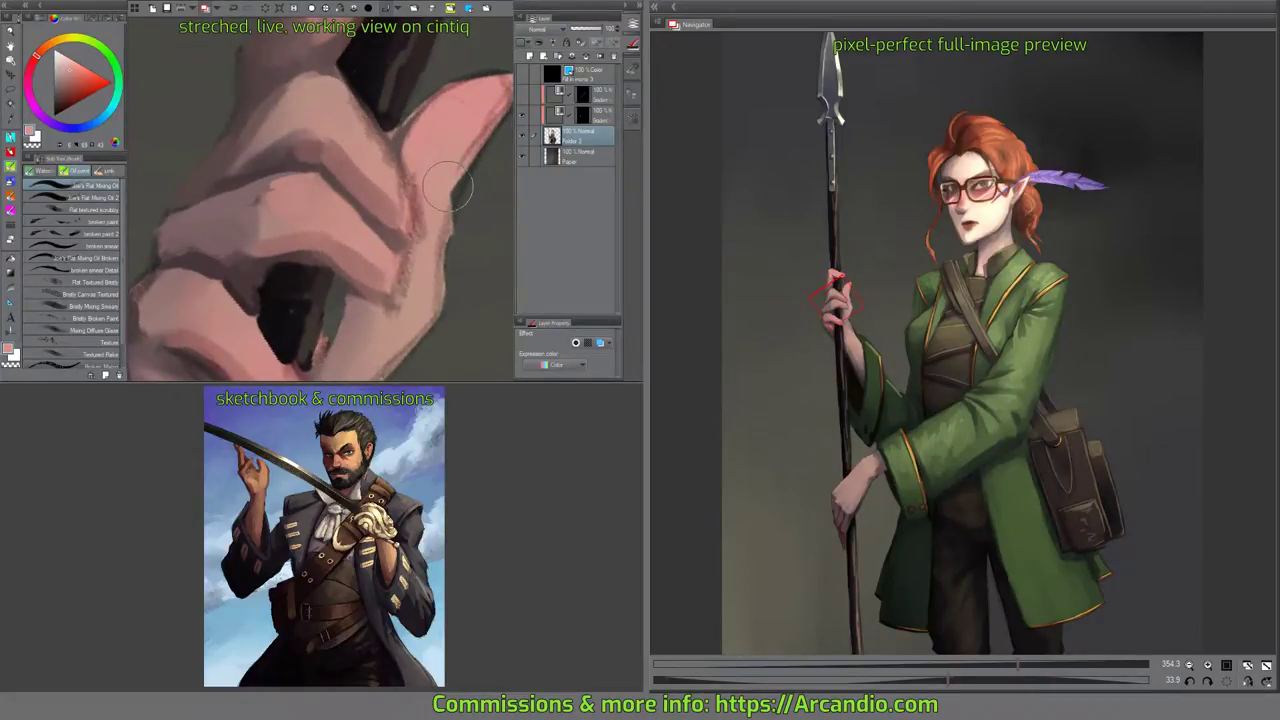
pyautogui.hotkey('ctrl', 's')
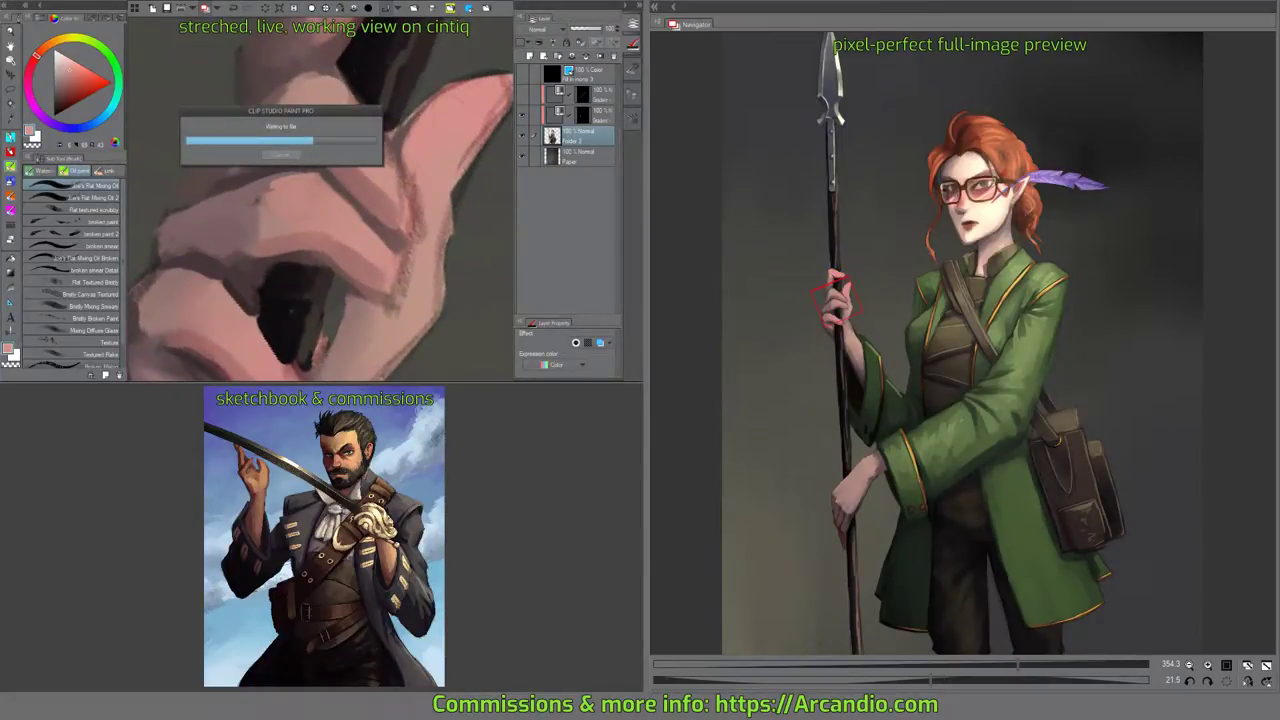
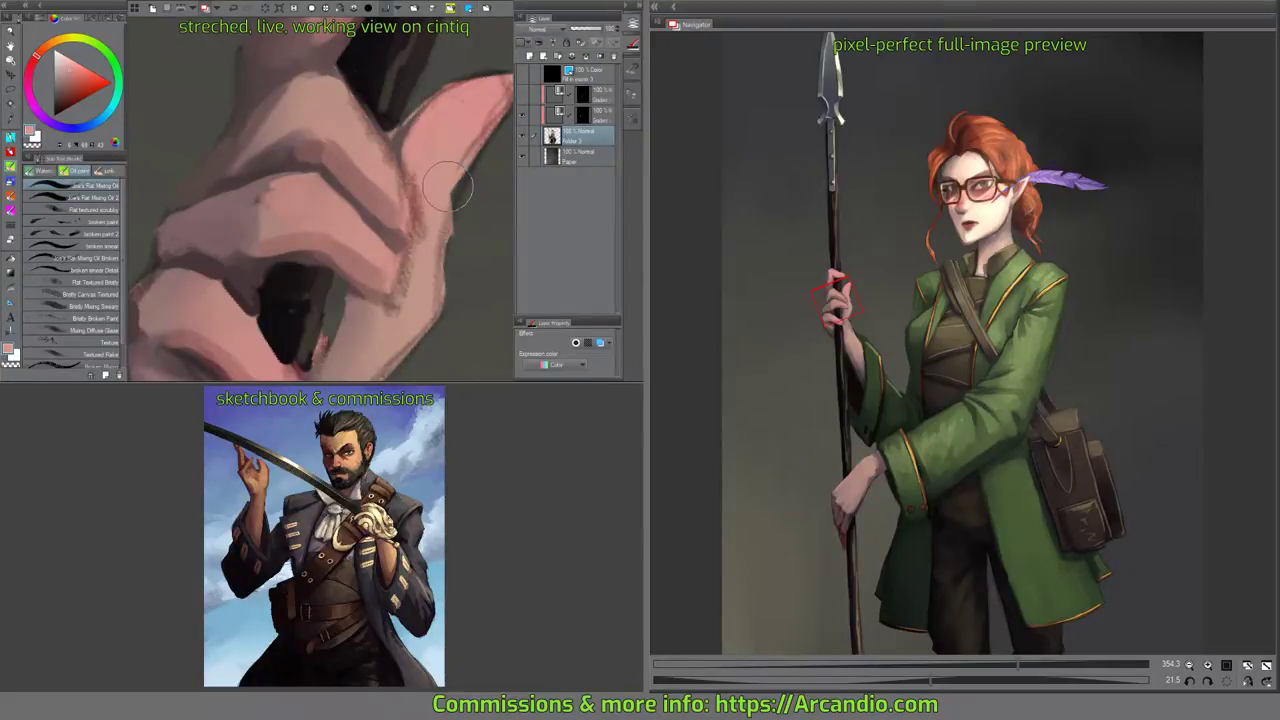
pyautogui.moveTo(460, 257); pyautogui.dragTo(480, 152)
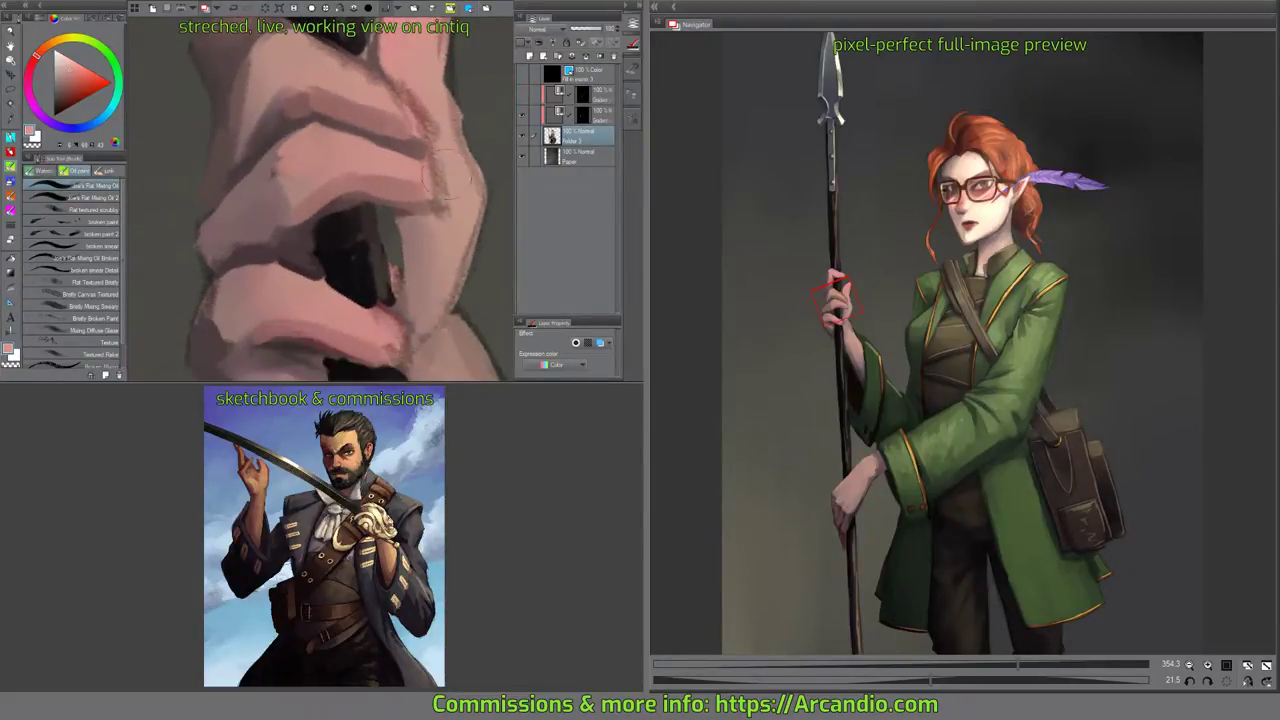
pyautogui.moveTo(380, 208); pyautogui.dragTo(392, 185)
# Rework the shadow gap and outer knuckle edges of the upper hand's two lowest fingers with a sampled dark tone.
pyautogui.moveTo(322, 246); pyautogui.dragTo(330, 196)
pyautogui.keyDown('alt'); pyautogui.click(330, 196); pyautogui.keyUp('alt')
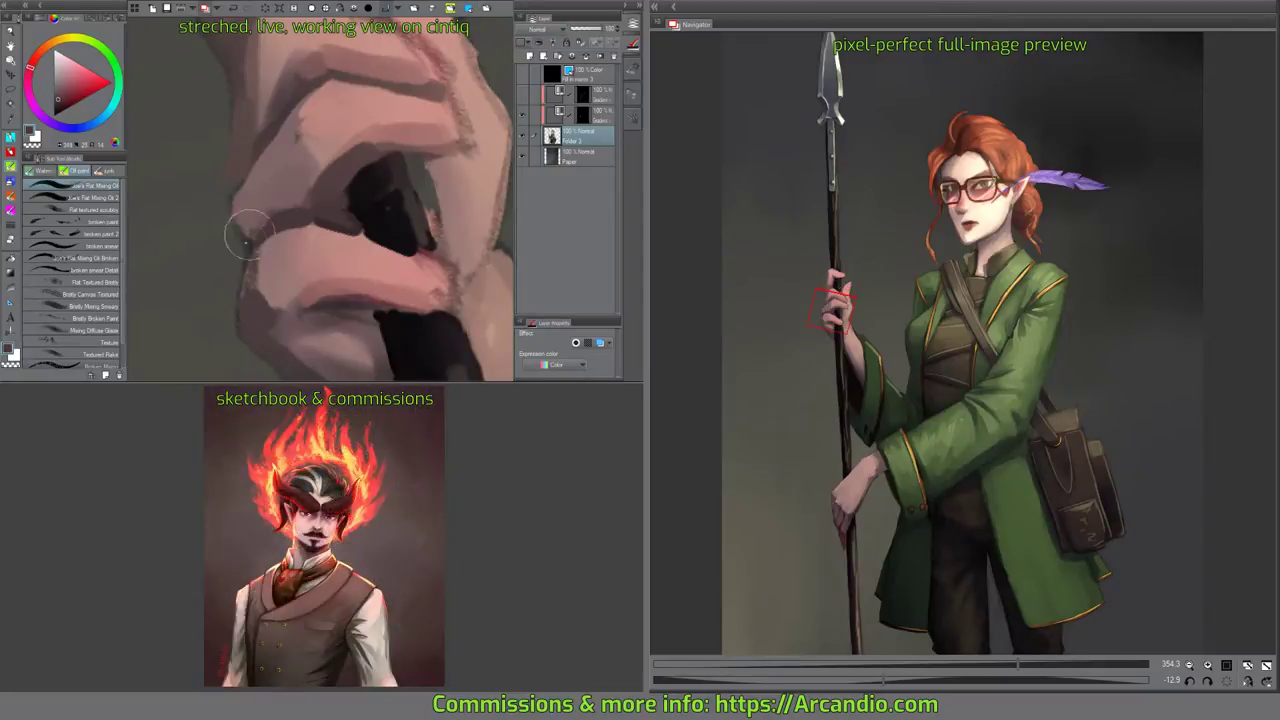
pyautogui.moveTo(240, 238)
pyautogui.mouseDown()
pyautogui.moveTo(237, 221)
pyautogui.moveTo(245, 237)
pyautogui.moveTo(274, 207)
pyautogui.moveTo(257, 227)
pyautogui.moveTo(238, 192)
pyautogui.mouseUp()
pyautogui.moveTo(282, 230)
pyautogui.mouseDown()
pyautogui.moveTo(284, 208)
pyautogui.moveTo(240, 178)
pyautogui.mouseUp()
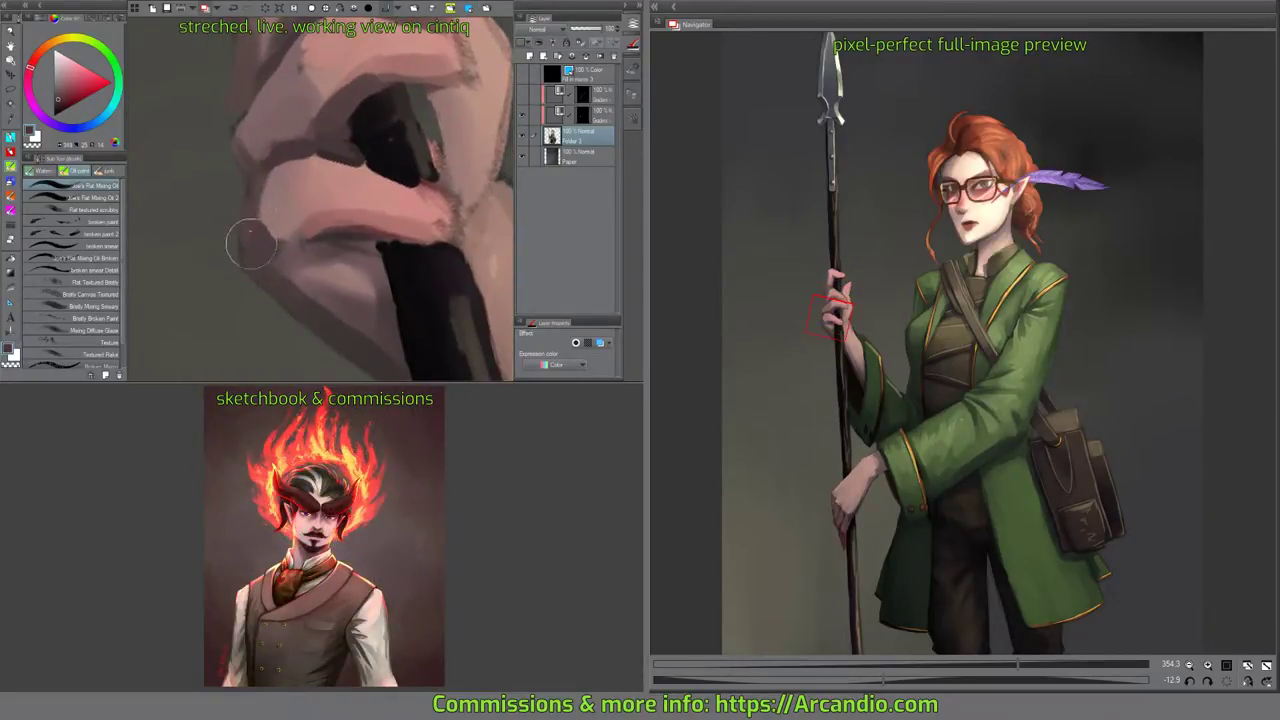
pyautogui.moveTo(354, 229); pyautogui.dragTo(388, 200)
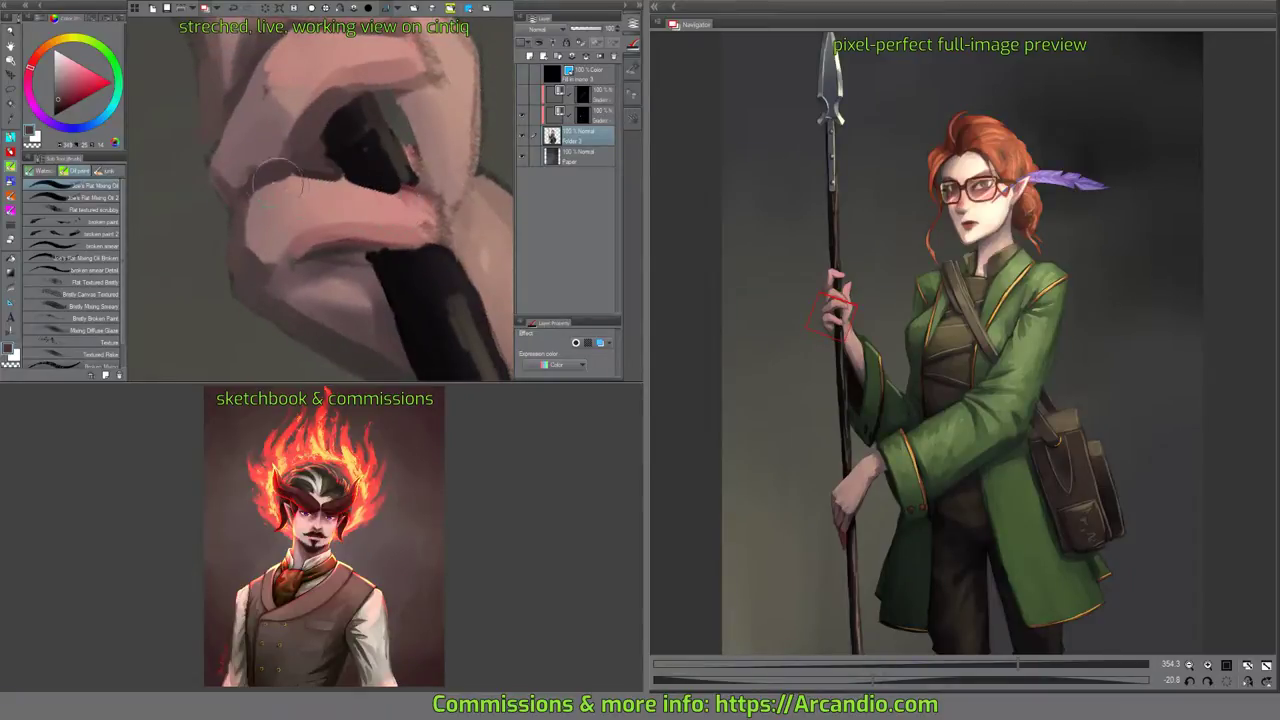
pyautogui.moveTo(278, 182)
pyautogui.mouseDown()
pyautogui.moveTo(267, 169)
pyautogui.moveTo(282, 174)
pyautogui.mouseUp()
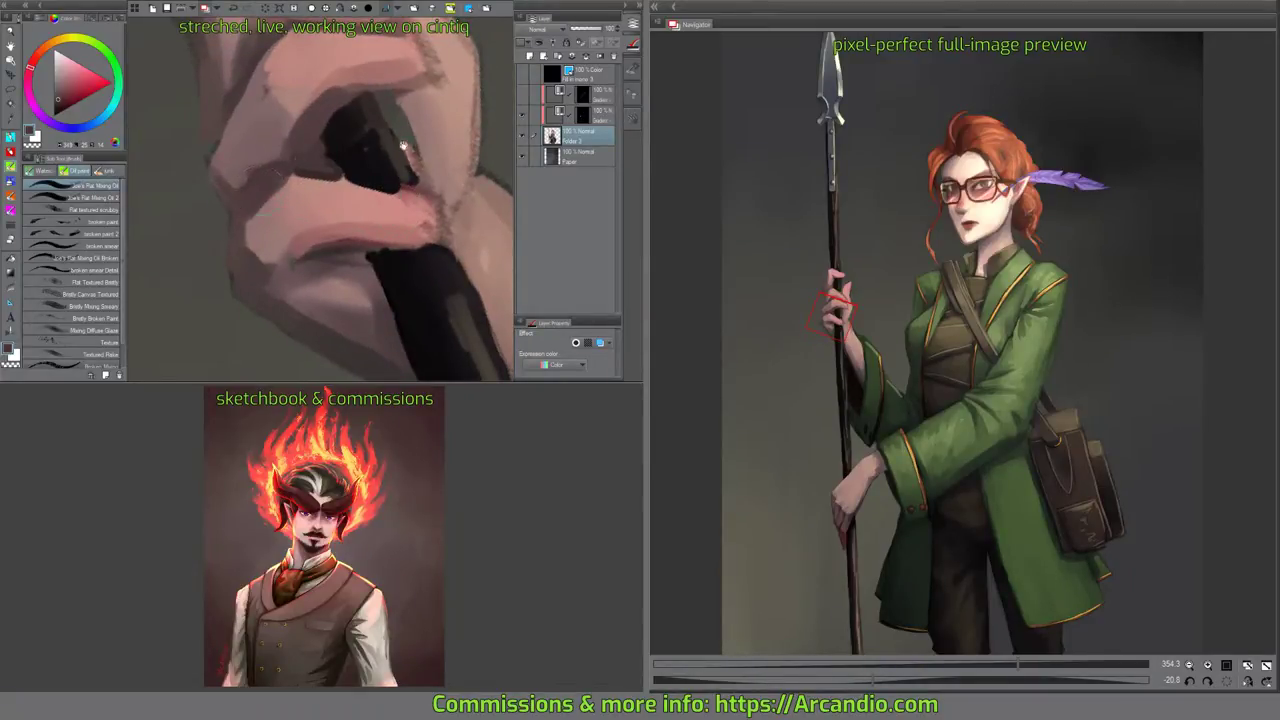
# Shade the outer contour of the lowest finger and its edge against the spear shaft with the dark muted tone.
pyautogui.moveTo(403, 146)
pyautogui.mouseDown()
pyautogui.moveTo(387, 186)
pyautogui.moveTo(400, 215)
pyautogui.moveTo(419, 197)
pyautogui.mouseUp()
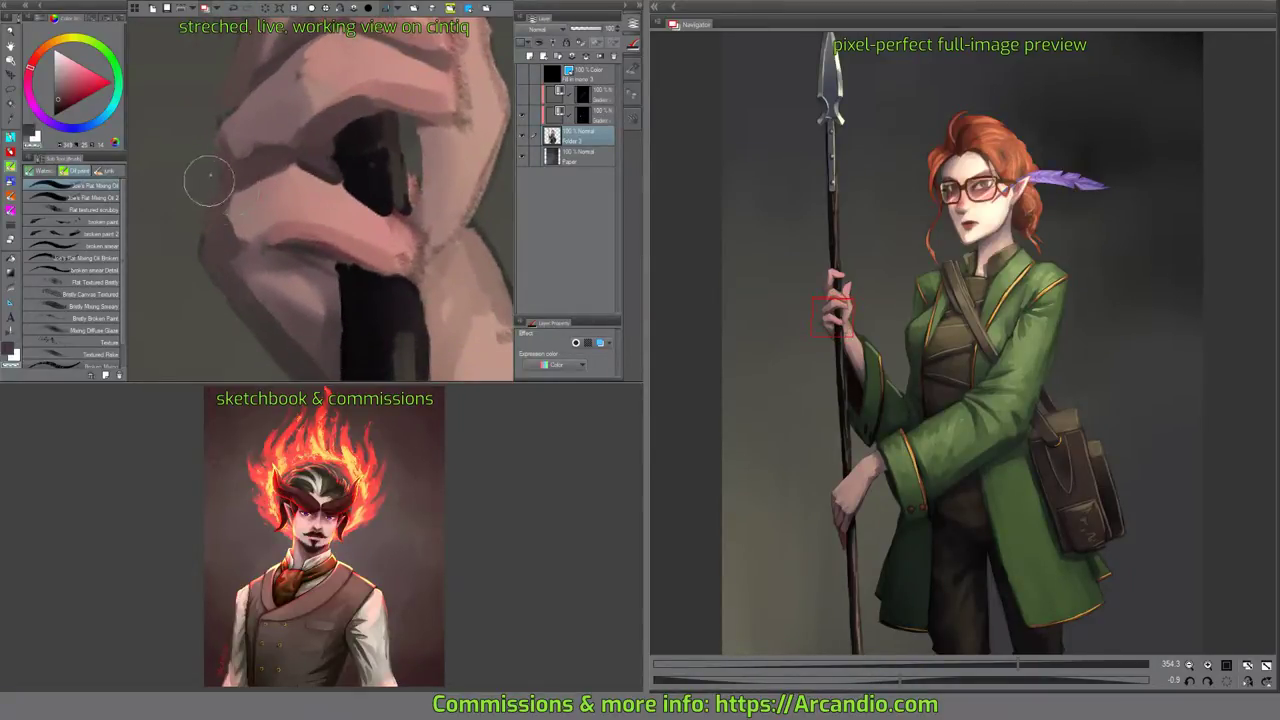
pyautogui.moveTo(209, 181)
pyautogui.mouseDown()
pyautogui.moveTo(183, 240)
pyautogui.moveTo(248, 357)
pyautogui.mouseUp()
pyautogui.moveTo(289, 283)
pyautogui.mouseDown()
pyautogui.moveTo(262, 206)
pyautogui.moveTo(276, 161)
pyautogui.mouseUp()
pyautogui.moveTo(222, 200); pyautogui.dragTo(335, 120)
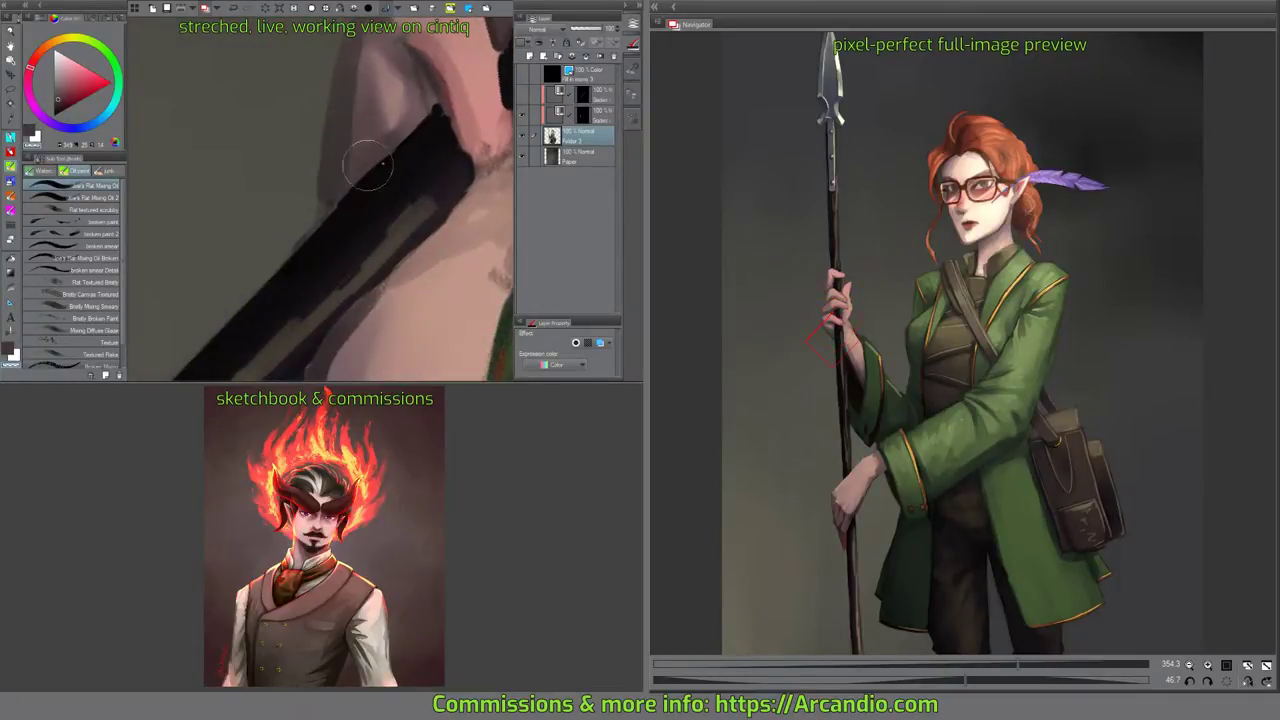
pyautogui.moveTo(432, 162)
pyautogui.mouseDown()
pyautogui.moveTo(428, 248)
pyautogui.moveTo(374, 211)
pyautogui.moveTo(409, 172)
pyautogui.moveTo(372, 124)
pyautogui.mouseUp()
pyautogui.moveTo(365, 181); pyautogui.dragTo(382, 197)
pyautogui.moveTo(330, 264); pyautogui.dragTo(324, 292)
pyautogui.moveTo(347, 265)
pyautogui.mouseDown()
pyautogui.moveTo(353, 249)
pyautogui.moveTo(267, 268)
pyautogui.mouseUp()
# Detail the crease on the lowest finger's shaded underside with the color tone 2 pen and sampled tones.
pyautogui.keyDown('alt'); pyautogui.click(293, 257); pyautogui.keyUp('alt')
pyautogui.press('p')
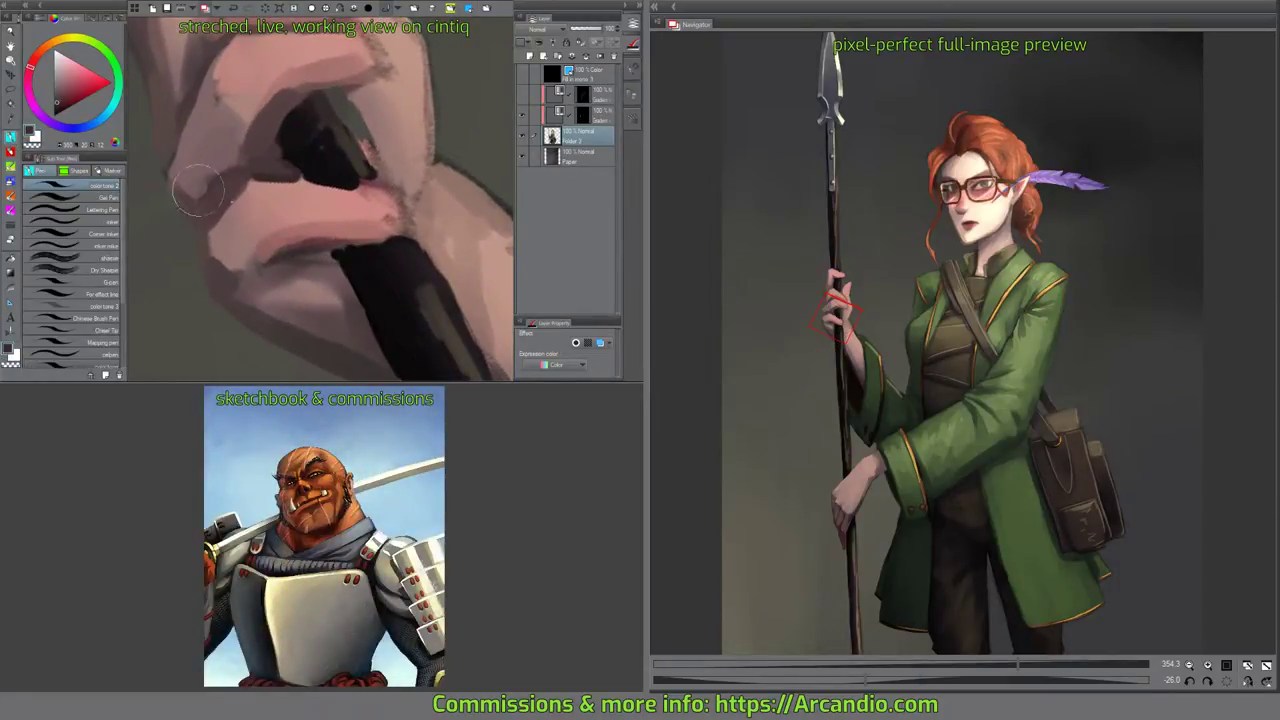
pyautogui.keyDown('alt'); pyautogui.click(258, 280); pyautogui.keyUp('alt')
pyautogui.moveTo(246, 272)
pyautogui.mouseDown()
pyautogui.moveTo(262, 268)
pyautogui.moveTo(278, 287)
pyautogui.mouseUp()
pyautogui.moveTo(363, 246)
pyautogui.mouseDown()
pyautogui.moveTo(343, 263)
pyautogui.moveTo(355, 259)
pyautogui.mouseUp()
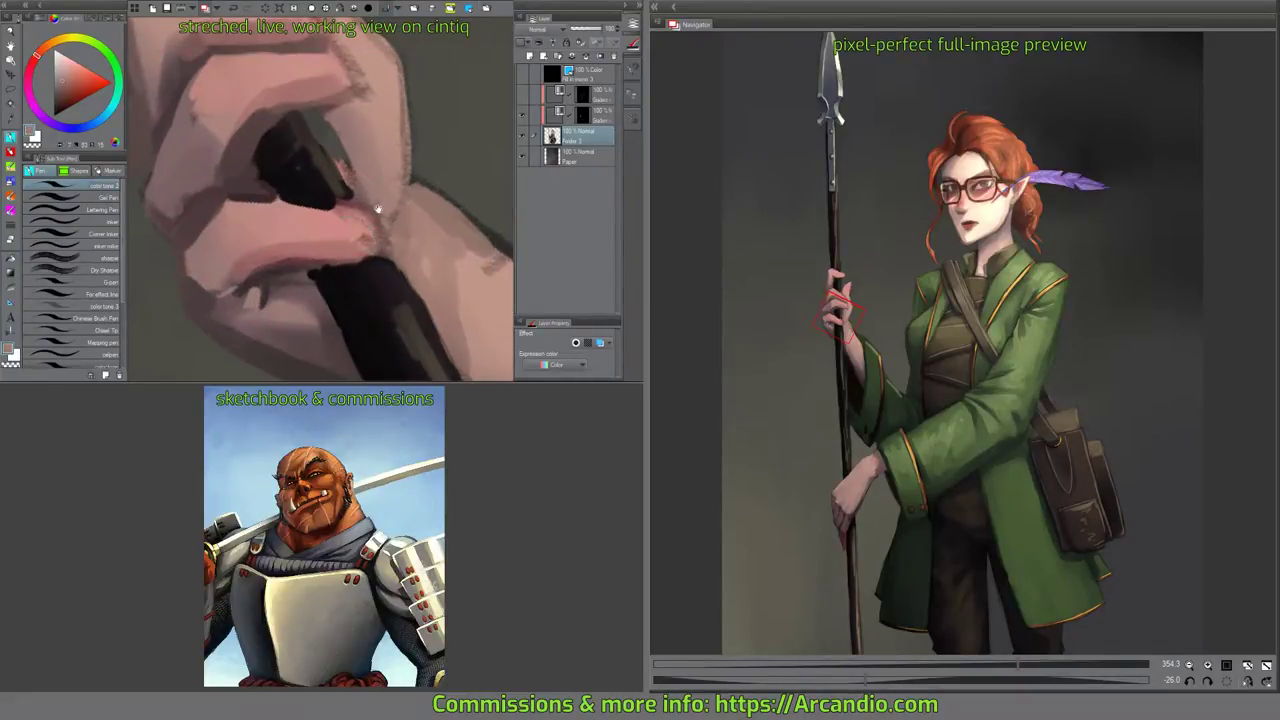
pyautogui.moveTo(381, 185); pyautogui.dragTo(388, 246)
# Paint lighter pink tips on the upper hand's two middle fingers with the canvas rotated sideways.
pyautogui.press('-')
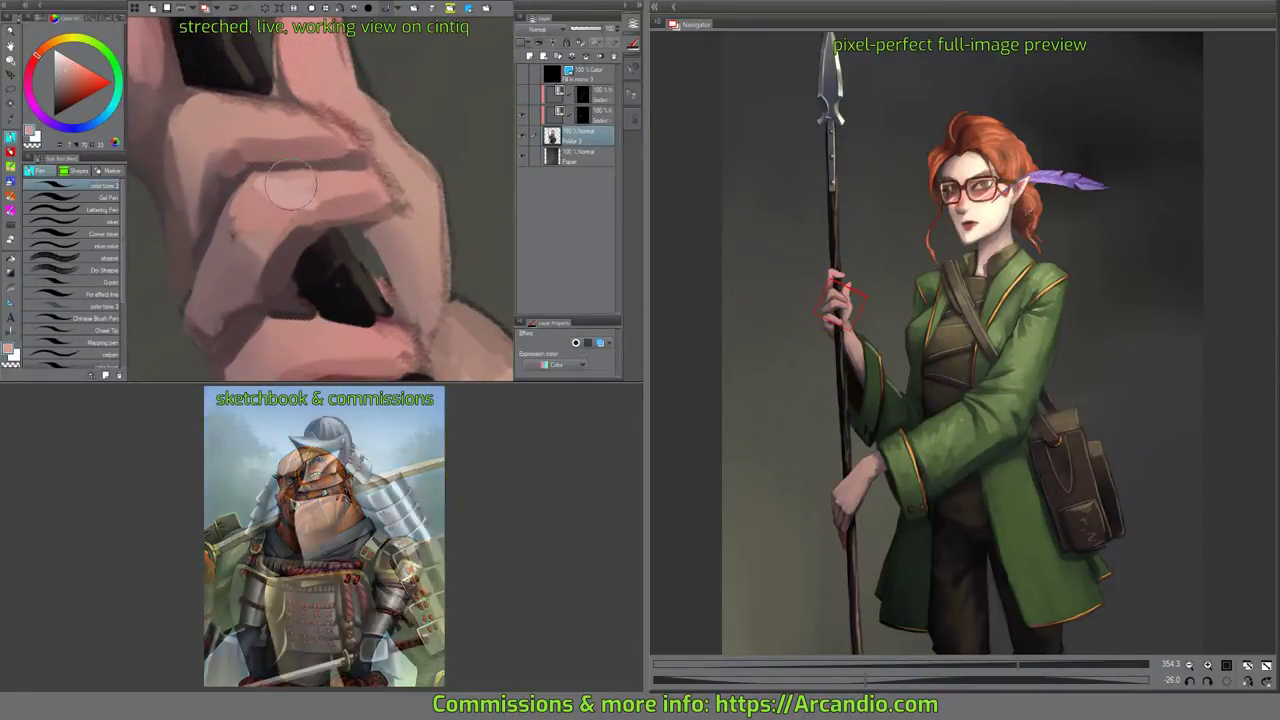
pyautogui.press('-')
pyautogui.press('-')
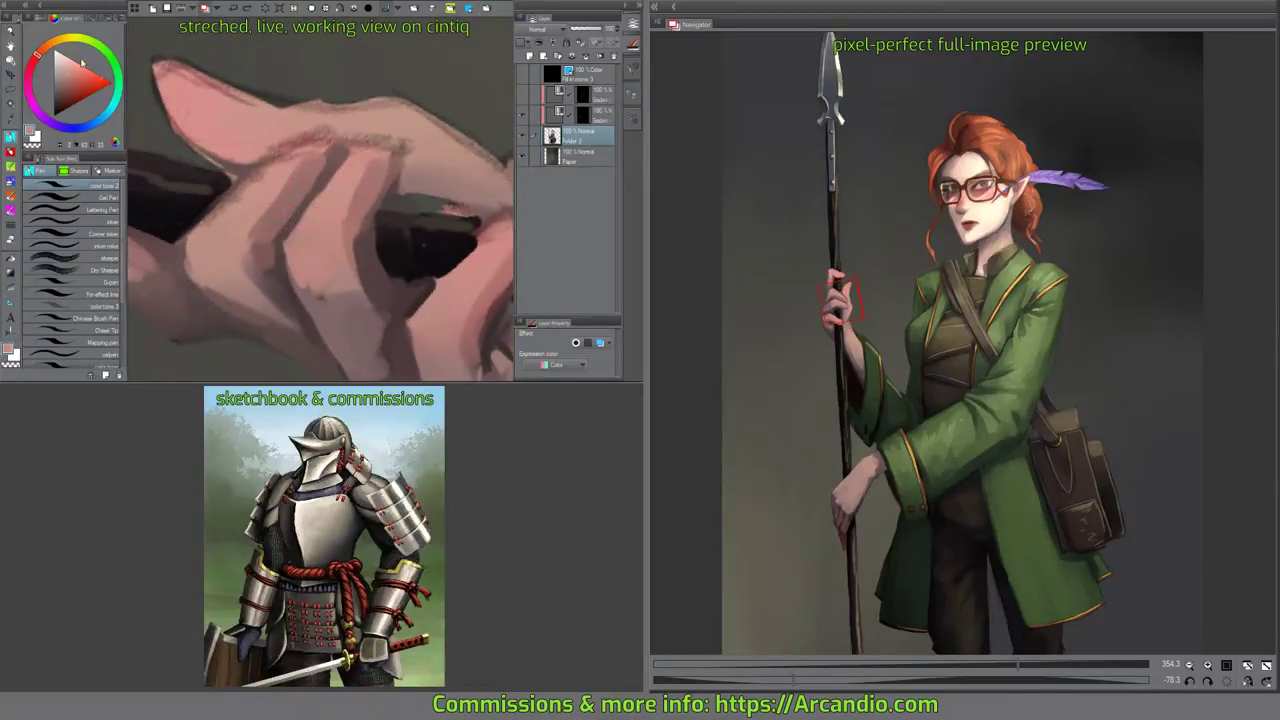
pyautogui.moveTo(310, 240)
pyautogui.mouseDown()
pyautogui.moveTo(318, 210)
pyautogui.moveTo(338, 205)
pyautogui.moveTo(332, 185)
pyautogui.moveTo(362, 162)
pyautogui.moveTo(356, 175)
pyautogui.mouseUp()
pyautogui.moveTo(325, 160)
pyautogui.mouseDown()
pyautogui.moveTo(292, 152)
pyautogui.moveTo(300, 165)
pyautogui.mouseUp()
pyautogui.moveTo(403, 183); pyautogui.dragTo(355, 151)
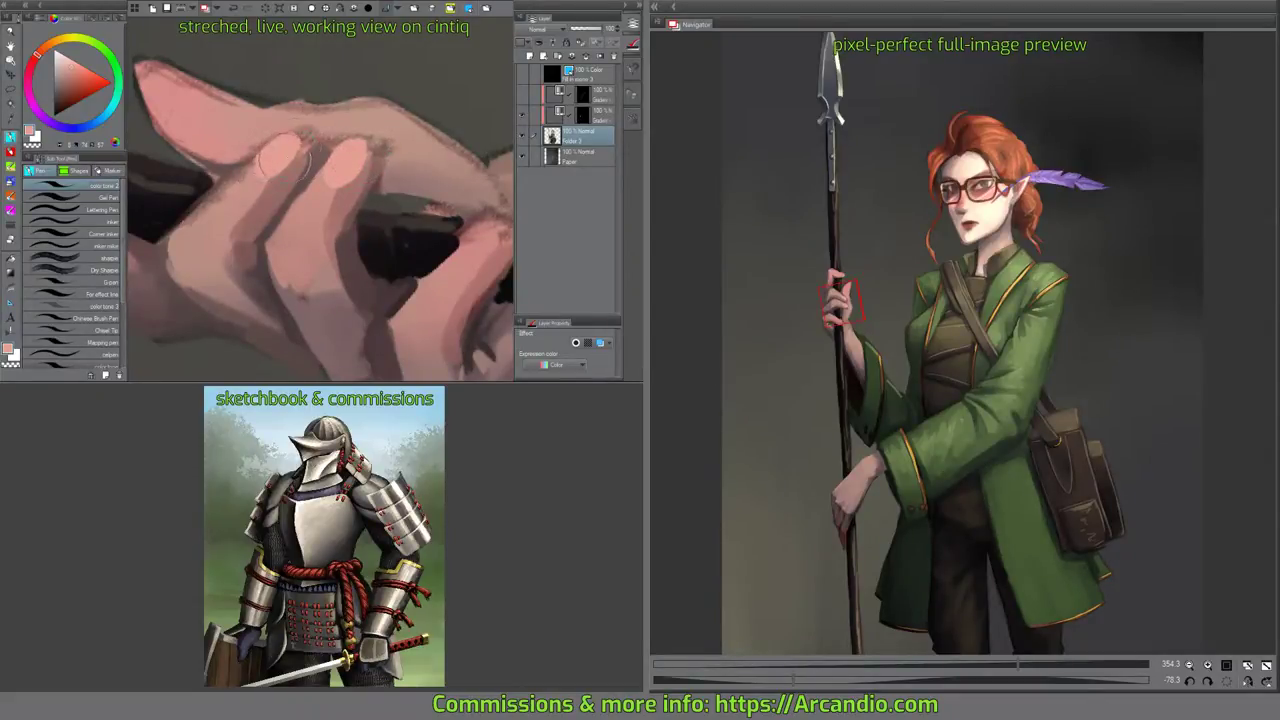
# Paint a lighter pink tip on the upper hand's index finger and define its edge with a sampled dark red.
pyautogui.moveTo(282, 150)
pyautogui.mouseDown()
pyautogui.moveTo(350, 128)
pyautogui.moveTo(470, 190)
pyautogui.mouseUp()
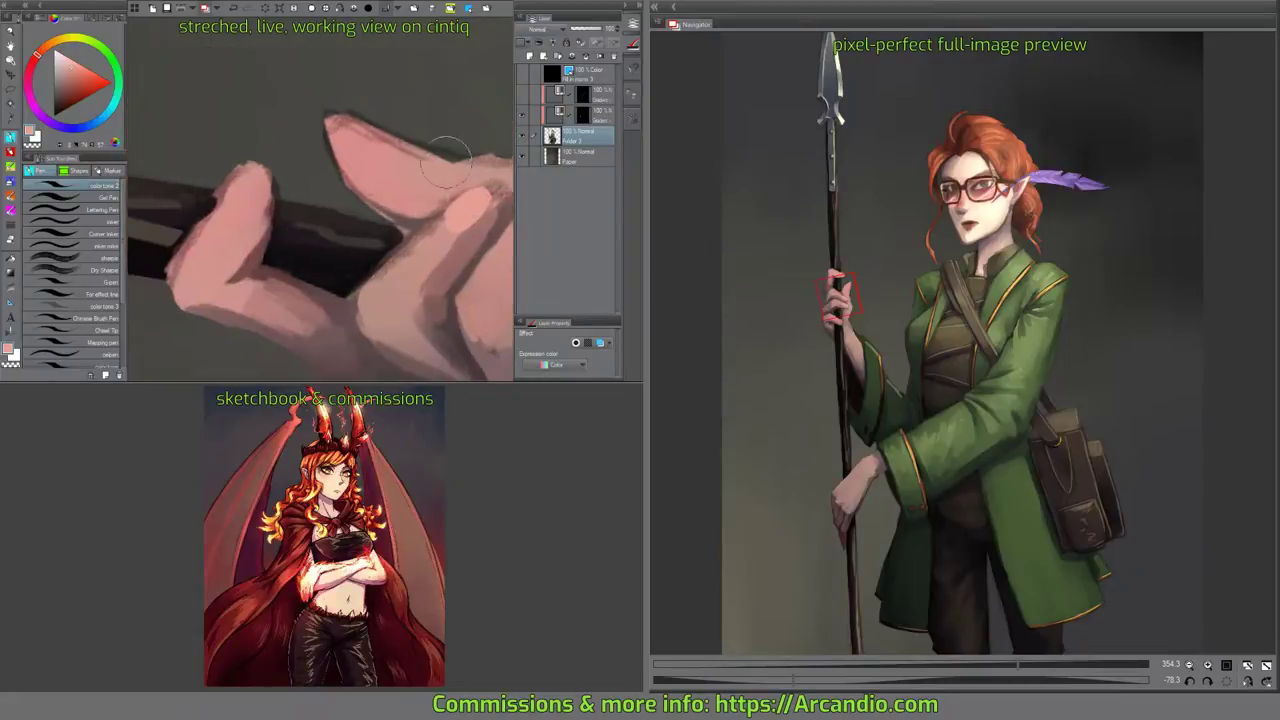
pyautogui.moveTo(257, 177)
pyautogui.mouseDown()
pyautogui.moveTo(220, 185)
pyautogui.moveTo(242, 208)
pyautogui.mouseUp()
pyautogui.keyDown('alt'); pyautogui.click(222, 187); pyautogui.keyUp('alt')
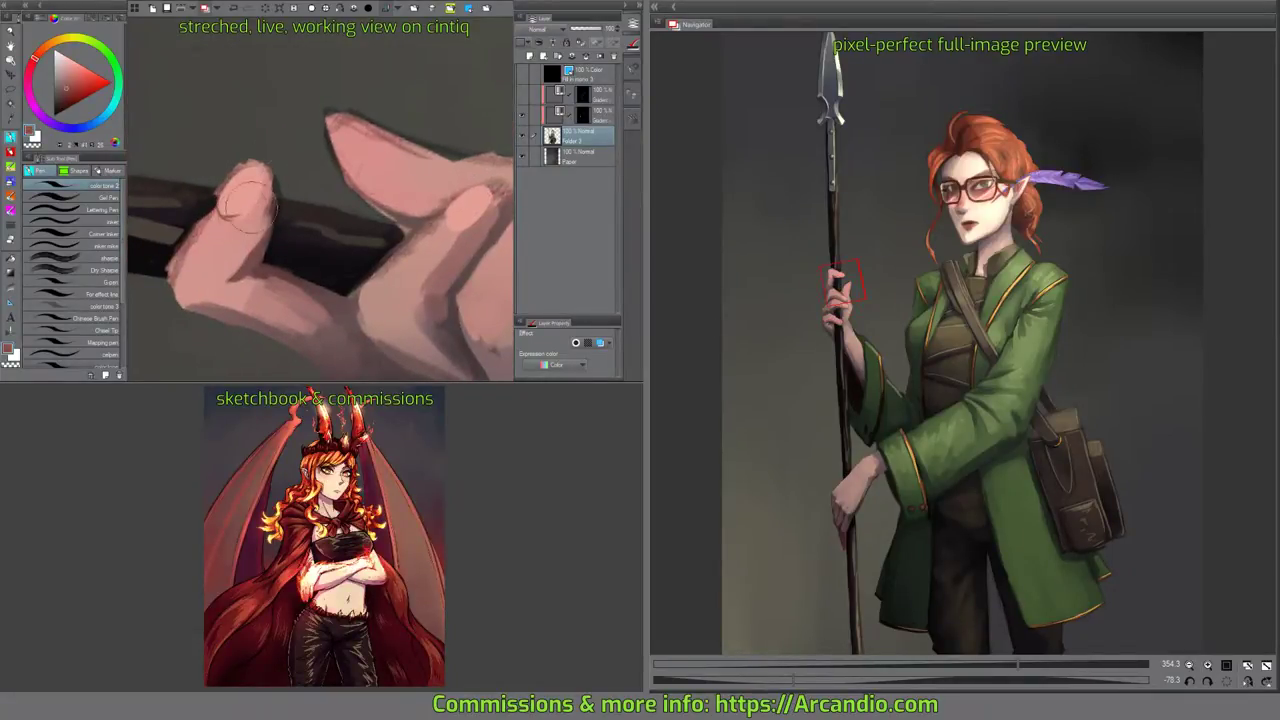
pyautogui.moveTo(429, 175)
pyautogui.mouseDown()
pyautogui.moveTo(387, 173)
pyautogui.moveTo(417, 227)
pyautogui.moveTo(454, 220)
pyautogui.moveTo(468, 232)
pyautogui.mouseUp()
pyautogui.moveTo(429, 126)
pyautogui.mouseDown()
pyautogui.moveTo(423, 80)
pyautogui.moveTo(442, 145)
pyautogui.mouseUp()
# Refine the palm and wrist edges beside the lowest finger of the upper hand with sampled muted skin tones.
pyautogui.moveTo(468, 273); pyautogui.dragTo(390, 160)
pyautogui.keyDown('alt'); pyautogui.click(388, 80); pyautogui.keyUp('alt')
pyautogui.moveTo(490, 177)
pyautogui.mouseDown()
pyautogui.moveTo(426, 163)
pyautogui.moveTo(427, 188)
pyautogui.moveTo(409, 158)
pyautogui.moveTo(402, 268)
pyautogui.moveTo(381, 190)
pyautogui.moveTo(372, 240)
pyautogui.moveTo(345, 200)
pyautogui.mouseUp()
pyautogui.keyDown('alt'); pyautogui.click(404, 180); pyautogui.keyUp('alt')
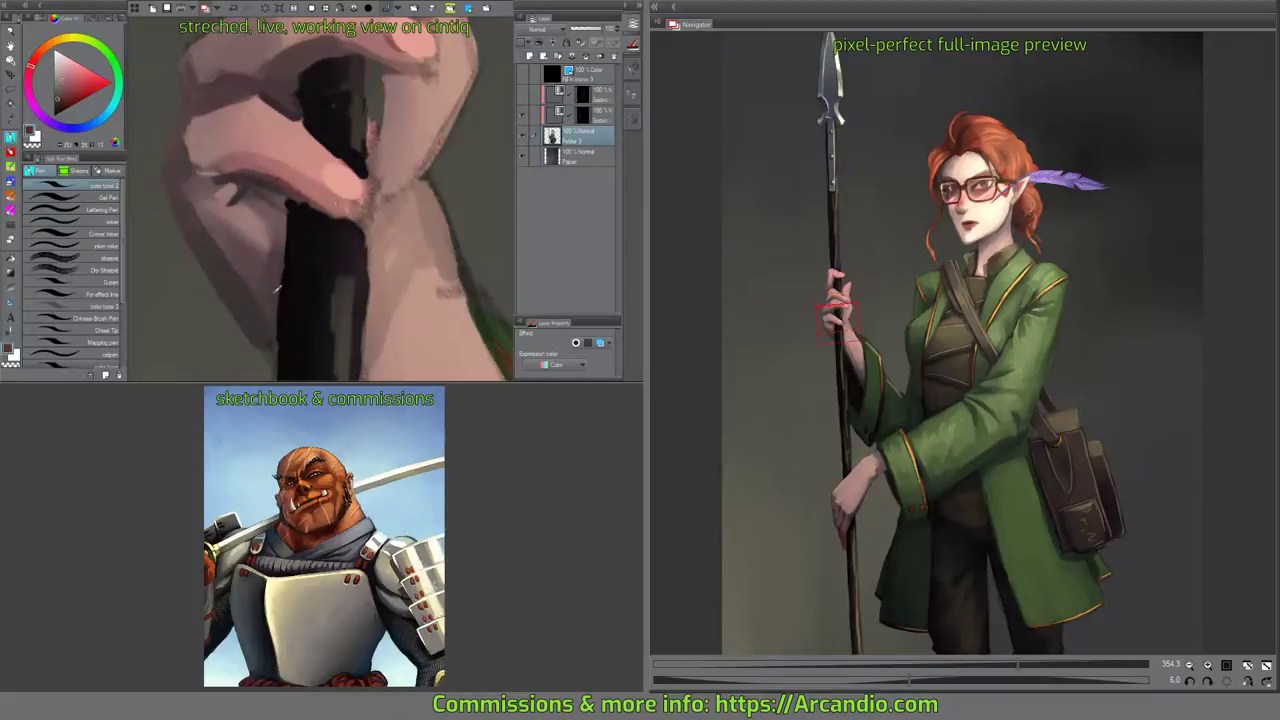
pyautogui.moveTo(374, 155)
pyautogui.mouseDown()
pyautogui.moveTo(373, 70)
pyautogui.moveTo(426, 127)
pyautogui.moveTo(412, 159)
pyautogui.mouseUp()
pyautogui.keyDown('alt'); pyautogui.click(418, 178); pyautogui.keyUp('alt')
pyautogui.moveTo(379, 210); pyautogui.dragTo(387, 155)
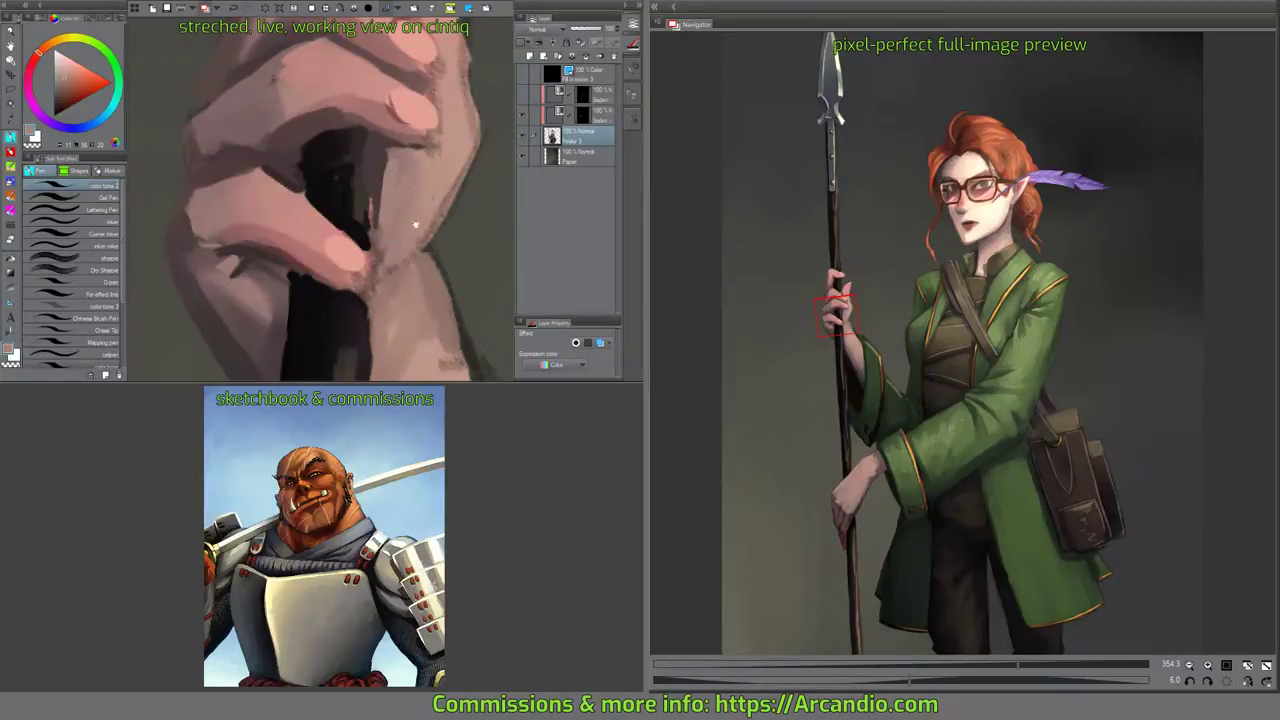
# Rework the spear shaft between the two lowest fingers and the palm edge beside it with sampled tones.
pyautogui.keyDown('alt'); pyautogui.click(377, 134); pyautogui.keyUp('alt')
pyautogui.moveTo(416, 224)
pyautogui.mouseDown()
pyautogui.moveTo(409, 198)
pyautogui.moveTo(361, 196)
pyautogui.moveTo(354, 172)
pyautogui.moveTo(361, 206)
pyautogui.mouseUp()
pyautogui.keyDown('alt'); pyautogui.click(348, 171); pyautogui.keyUp('alt')
pyautogui.keyDown('alt'); pyautogui.click(344, 177); pyautogui.keyUp('alt')
pyautogui.moveTo(369, 118); pyautogui.dragTo(360, 198)
pyautogui.moveTo(311, 153)
pyautogui.mouseDown()
pyautogui.moveTo(295, 120)
pyautogui.moveTo(296, 160)
pyautogui.moveTo(287, 130)
pyautogui.moveTo(334, 108)
pyautogui.mouseUp()
pyautogui.moveTo(436, 150)
pyautogui.mouseDown()
pyautogui.moveTo(461, 167)
pyautogui.moveTo(389, 180)
pyautogui.moveTo(371, 219)
pyautogui.moveTo(333, 228)
pyautogui.mouseUp()
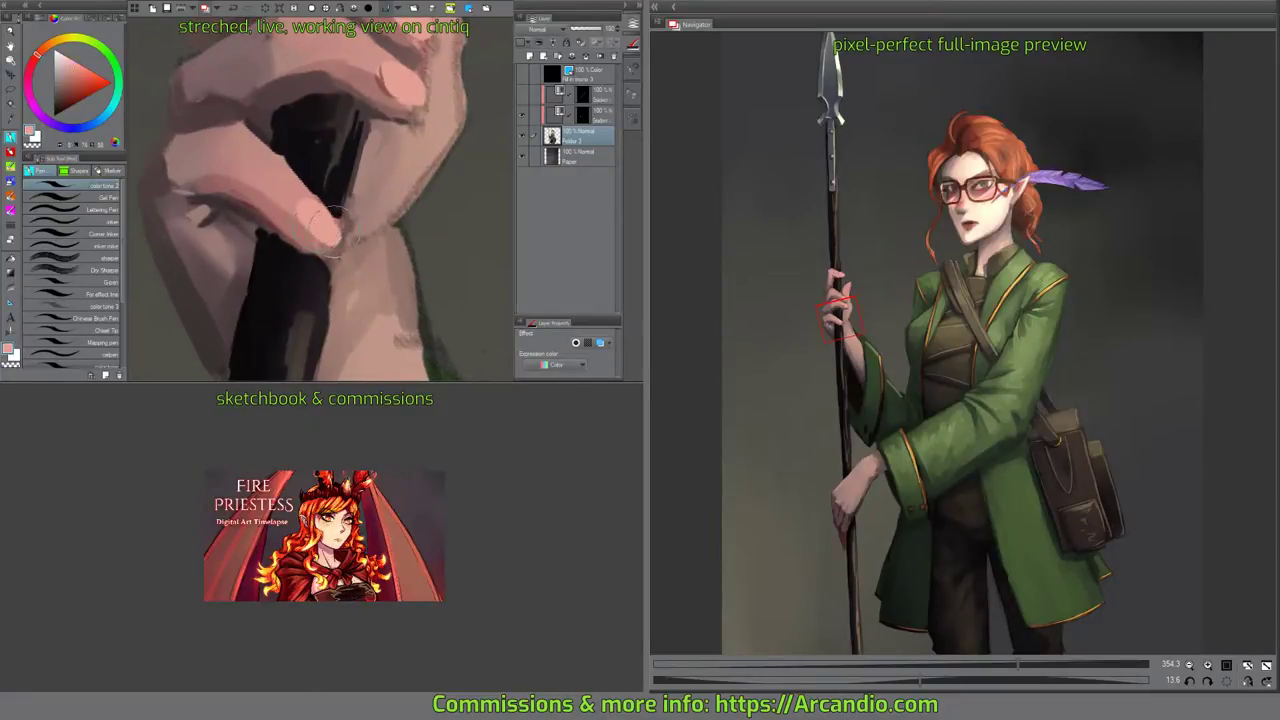
# Clean up the spear shaft around the lowest fingertip with a sampled near-black tone.
pyautogui.moveTo(378, 191); pyautogui.dragTo(385, 187)
pyautogui.keyDown('alt'); pyautogui.click(289, 252); pyautogui.keyUp('alt')
pyautogui.moveTo(268, 230)
pyautogui.mouseDown()
pyautogui.moveTo(308, 257)
pyautogui.moveTo(328, 256)
pyautogui.moveTo(331, 236)
pyautogui.moveTo(323, 259)
pyautogui.moveTo(381, 203)
pyautogui.moveTo(450, 197)
pyautogui.moveTo(356, 205)
pyautogui.mouseUp()
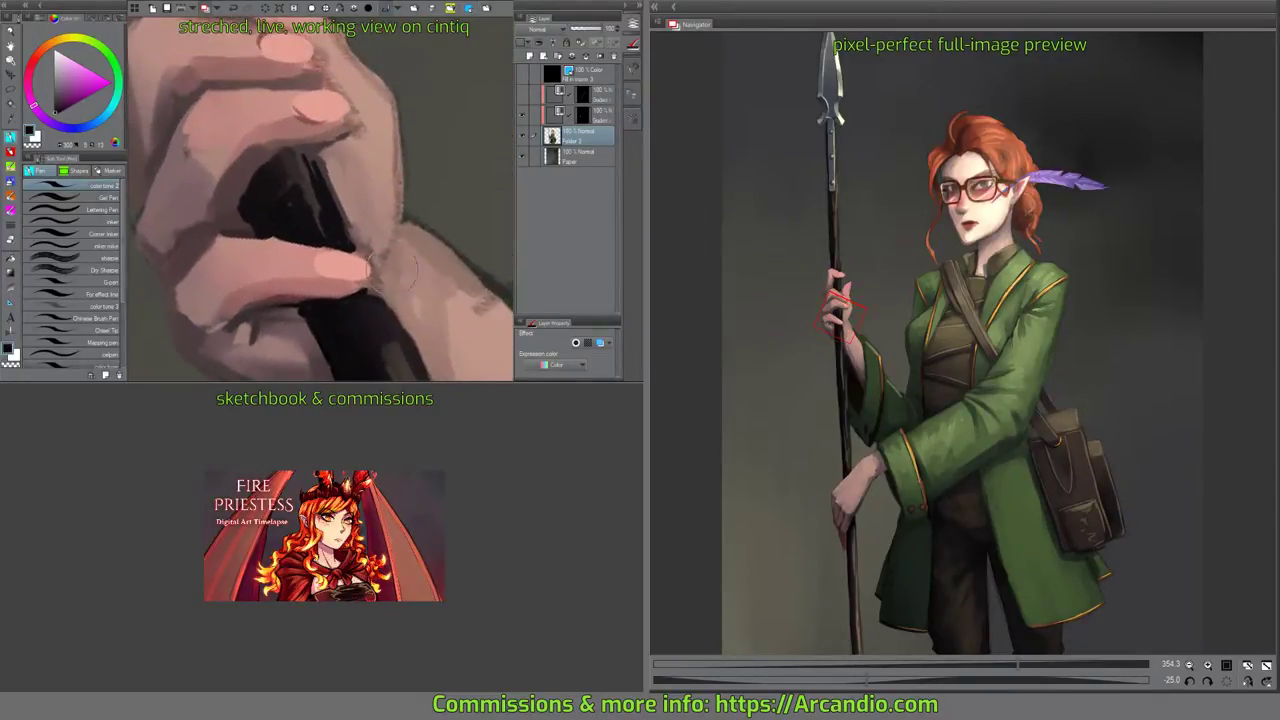
pyautogui.moveTo(231, 217)
pyautogui.mouseDown()
pyautogui.moveTo(246, 206)
pyautogui.moveTo(241, 215)
pyautogui.moveTo(315, 236)
pyautogui.mouseUp()
pyautogui.moveTo(248, 143)
pyautogui.mouseDown()
pyautogui.moveTo(267, 121)
pyautogui.moveTo(310, 190)
pyautogui.mouseUp()
pyautogui.moveTo(260, 134)
pyautogui.mouseDown()
pyautogui.moveTo(252, 145)
pyautogui.moveTo(261, 123)
pyautogui.mouseUp()
# Touch up the tip of the upper hand's index finger with a sampled light pink.
pyautogui.moveTo(363, 87)
pyautogui.mouseDown()
pyautogui.moveTo(451, 134)
pyautogui.moveTo(406, 194)
pyautogui.moveTo(429, 252)
pyautogui.mouseUp()
pyautogui.keyDown('alt'); pyautogui.click(317, 181); pyautogui.keyUp('alt')
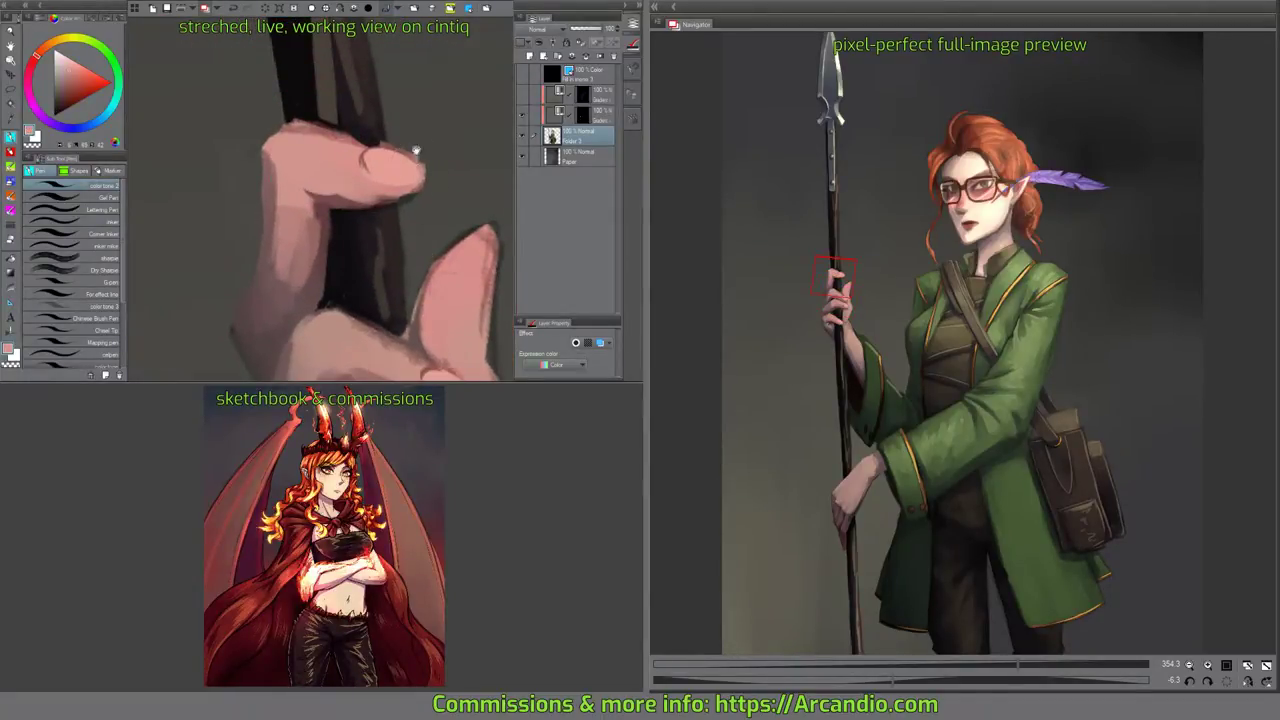
pyautogui.moveTo(468, 158)
pyautogui.mouseDown()
pyautogui.moveTo(489, 207)
pyautogui.moveTo(430, 155)
pyautogui.moveTo(414, 191)
pyautogui.moveTo(443, 260)
pyautogui.moveTo(420, 194)
pyautogui.moveTo(380, 208)
pyautogui.moveTo(400, 280)
pyautogui.moveTo(382, 191)
pyautogui.moveTo(425, 180)
pyautogui.moveTo(454, 217)
pyautogui.moveTo(450, 168)
pyautogui.mouseUp()
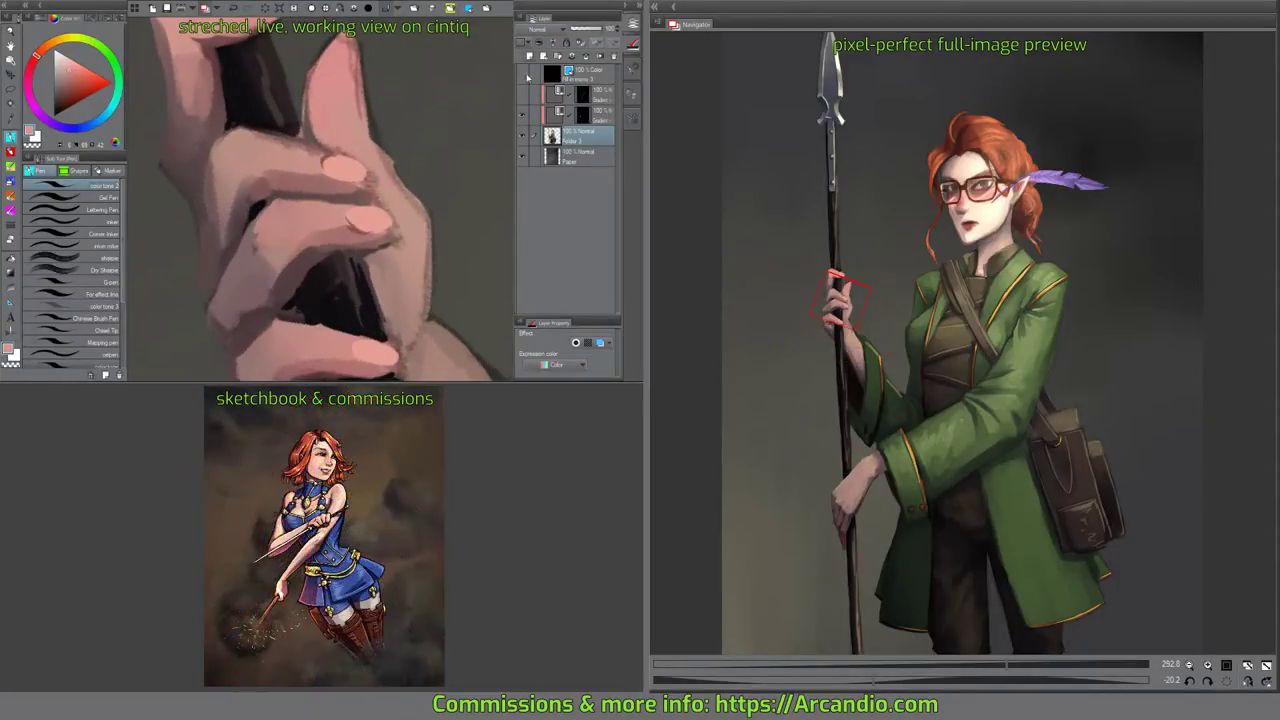
# Add a new layer and merge the visible masked correction layer down into the painting beneath it.
pyautogui.click(529, 57)
pyautogui.moveTo(487, 221); pyautogui.dragTo(480, 143)
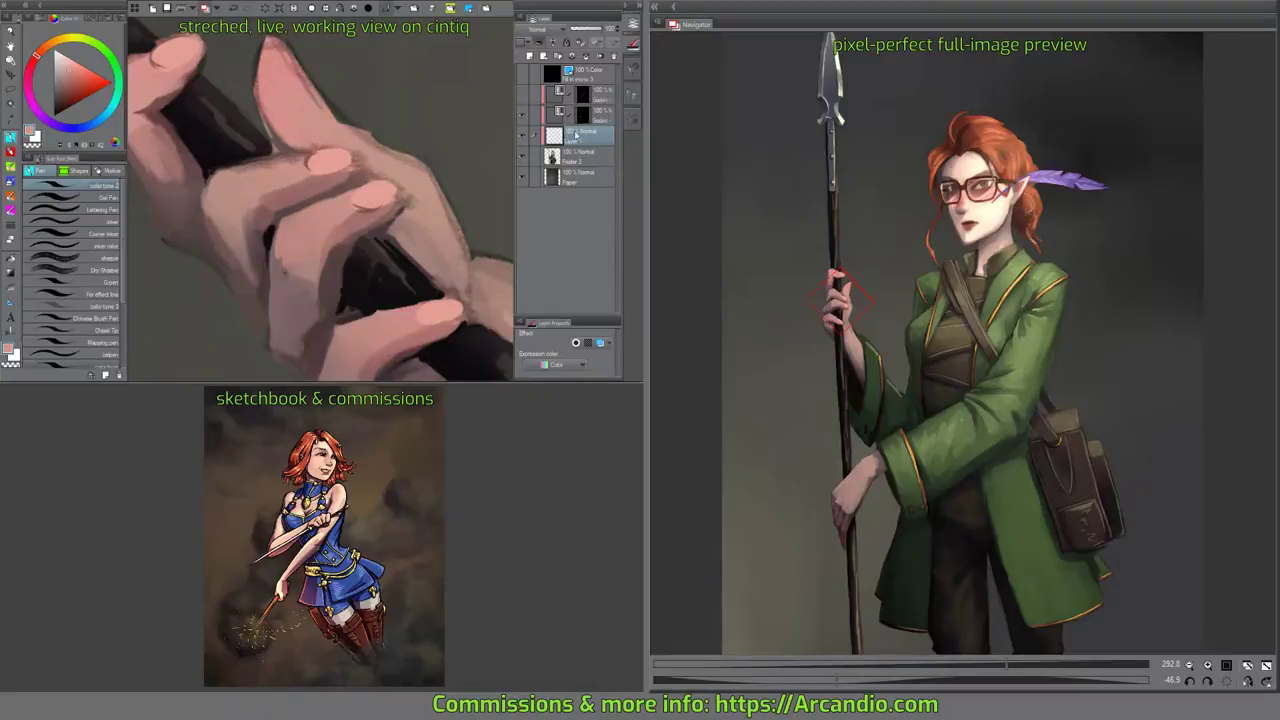
pyautogui.moveTo(600, 121); pyautogui.dragTo(599, 144)
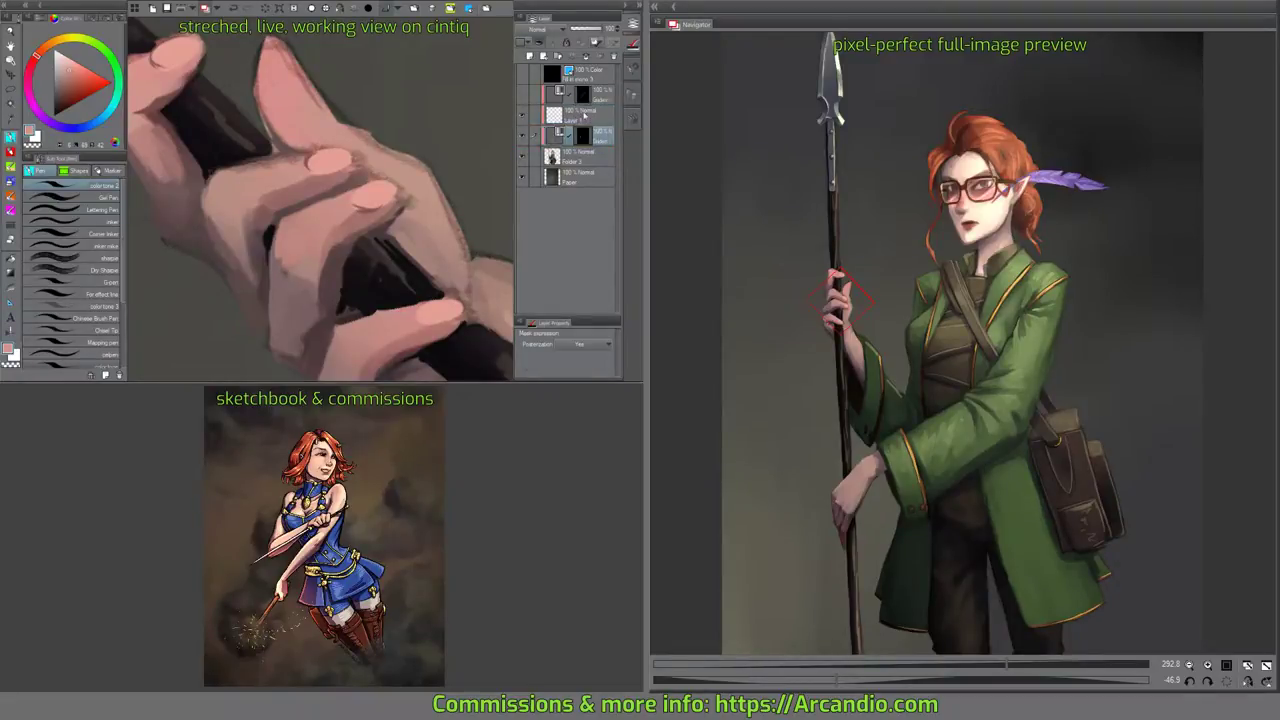
pyautogui.click(586, 57)
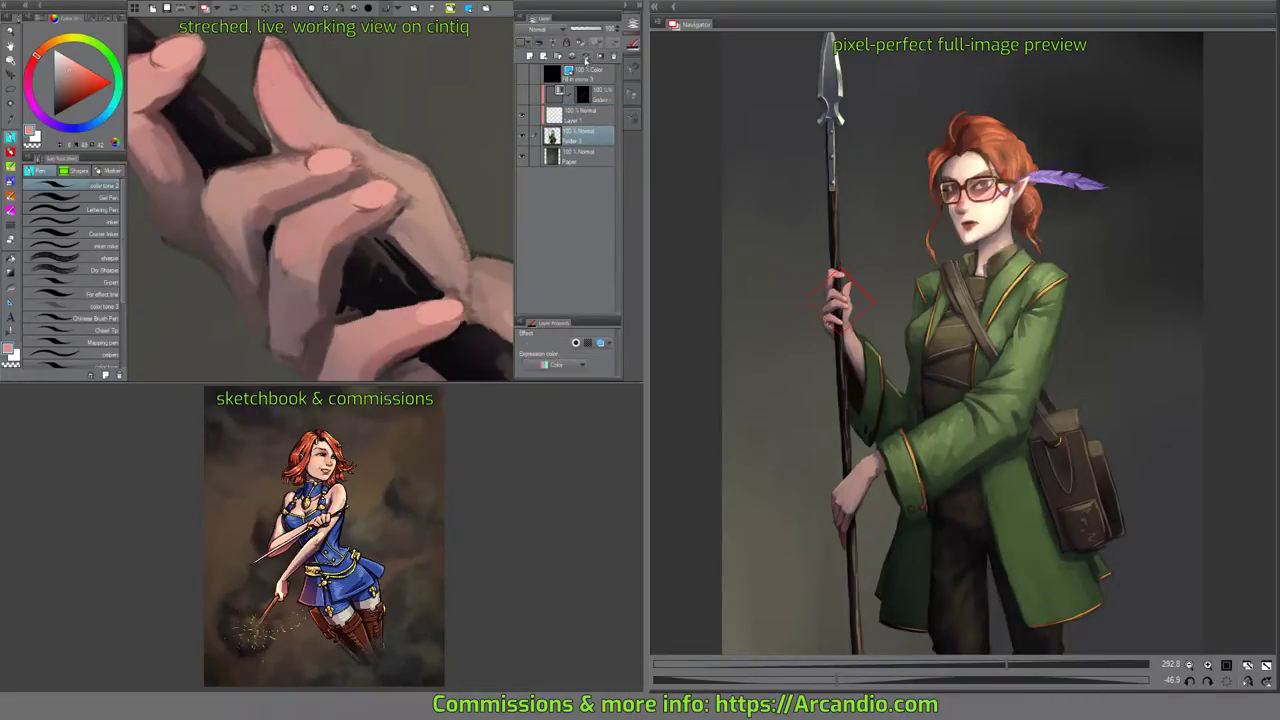
# Set the blending mode of Layer 1 to Color.
pyautogui.click(576, 116)
pyautogui.moveTo(491, 134); pyautogui.dragTo(497, 145)
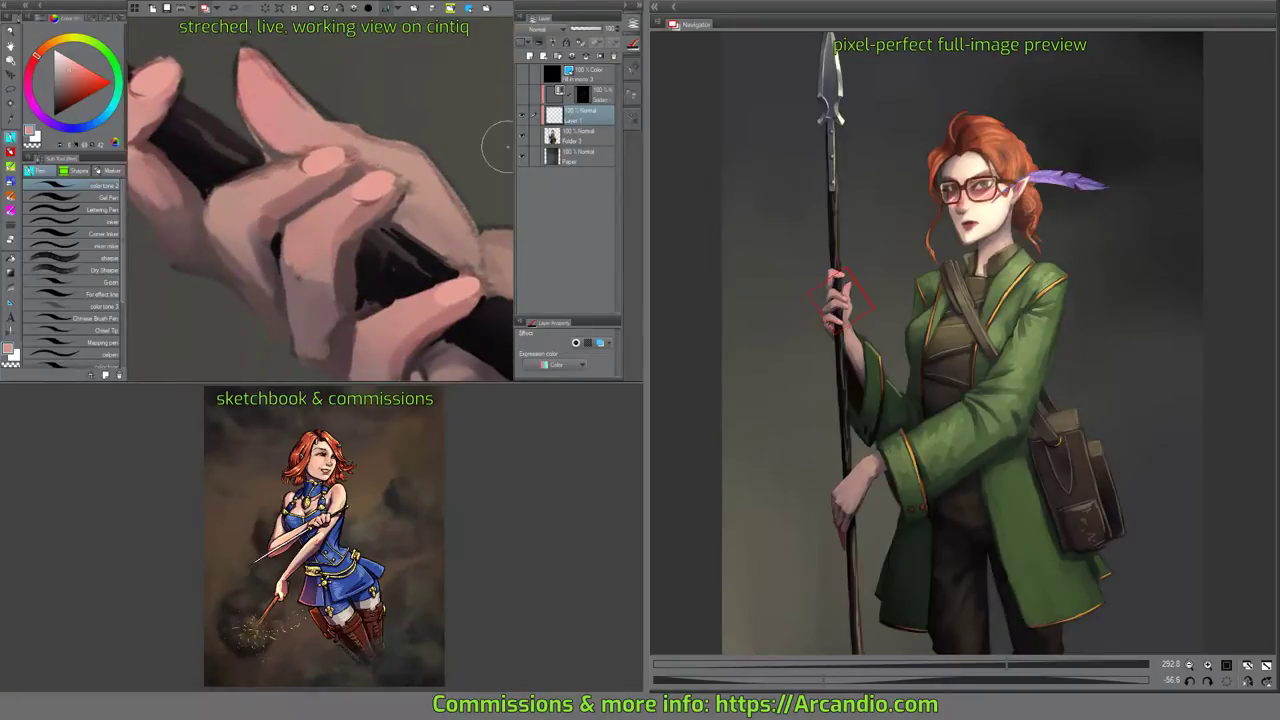
pyautogui.click(538, 29)
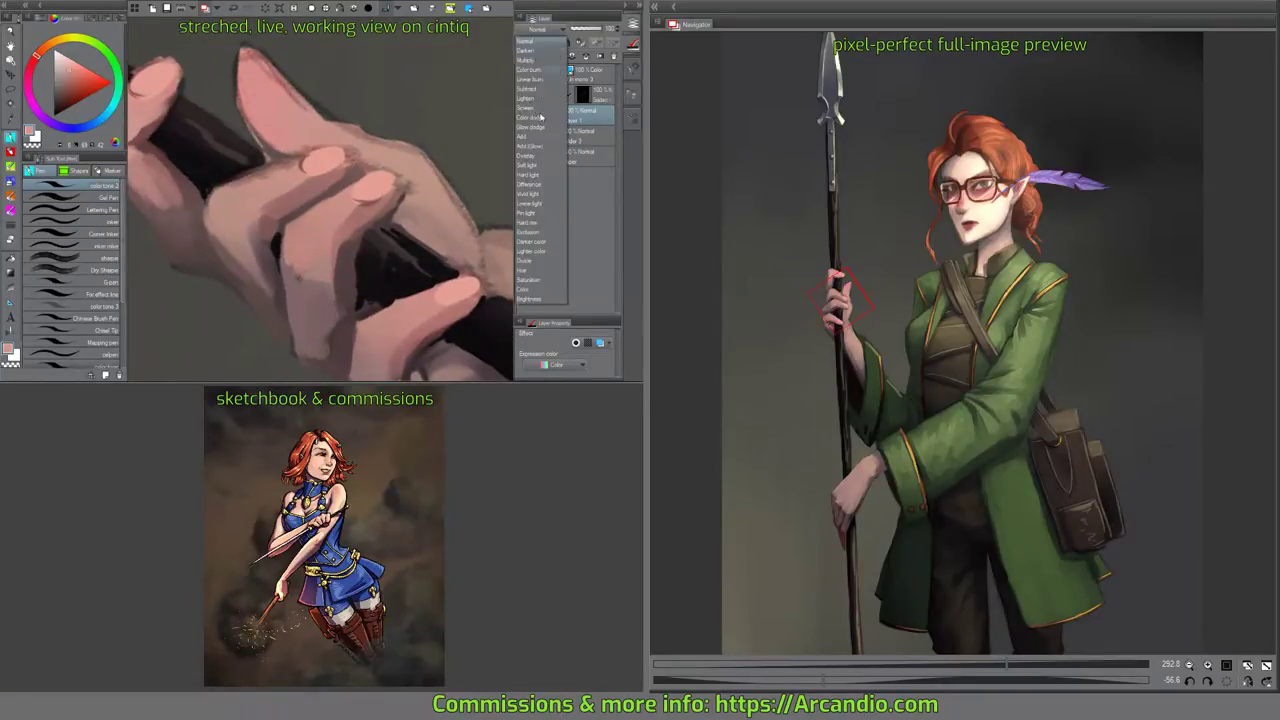
pyautogui.click(530, 290)
# Sample the dark reddish tone from the shaded fingers of the lower hand.
pyautogui.moveTo(374, 246); pyautogui.dragTo(310, 135)
pyautogui.hotkey('ctrl', '-')
pyautogui.hotkey('ctrl', '-')
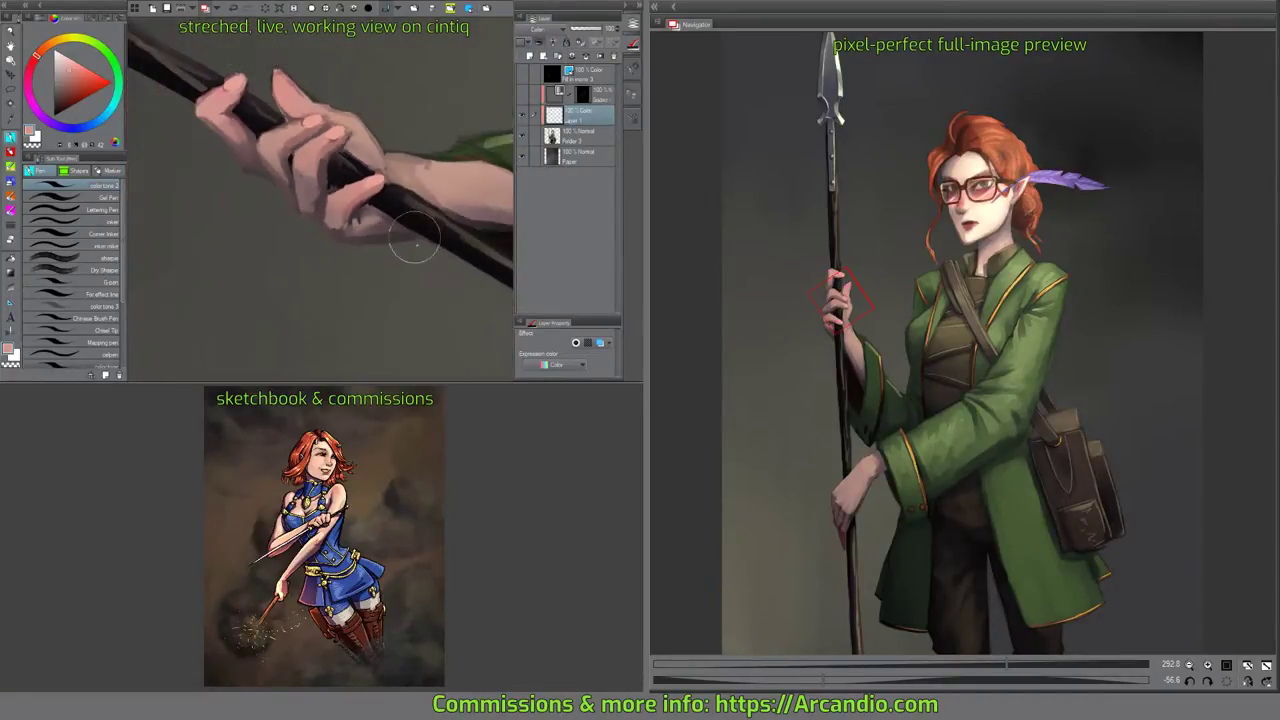
pyautogui.hotkey('ctrl', '-')
pyautogui.moveTo(431, 306); pyautogui.dragTo(260, 125)
pyautogui.moveTo(431, 229); pyautogui.dragTo(363, 220)
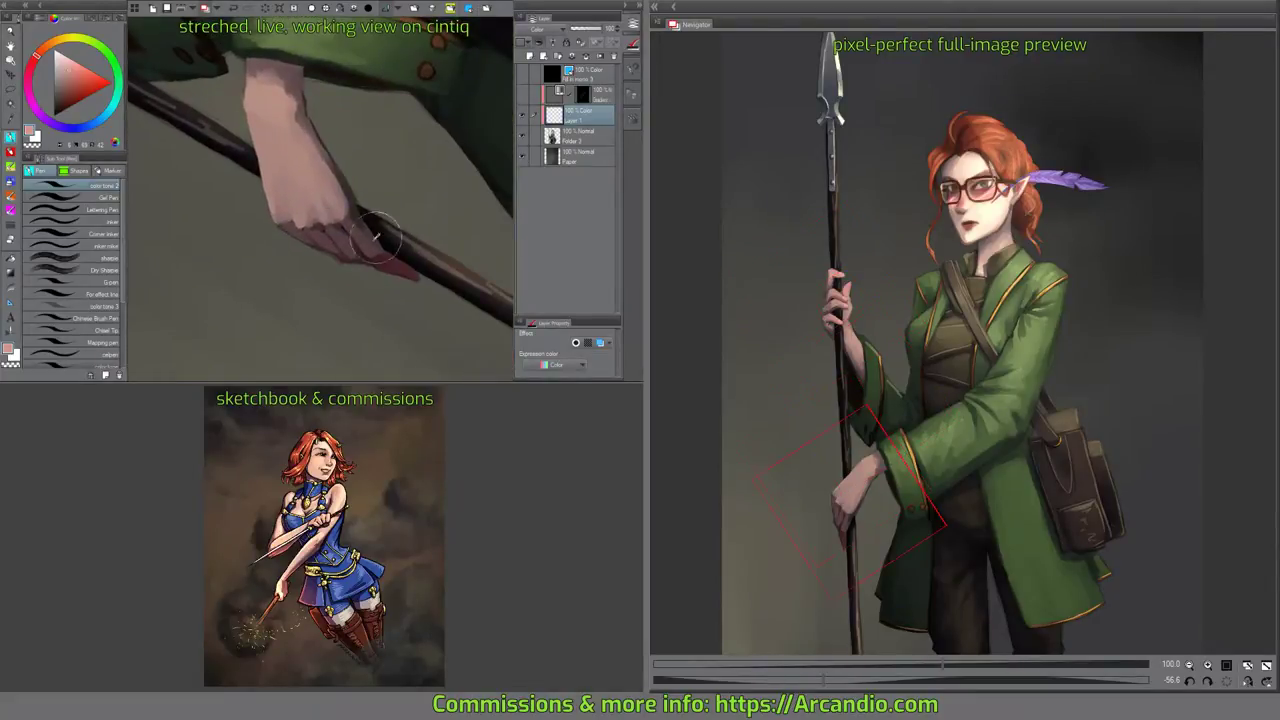
pyautogui.keyDown('alt'); pyautogui.click(400, 247); pyautogui.keyUp('alt')
pyautogui.moveTo(280, 170); pyautogui.dragTo(510, 318)
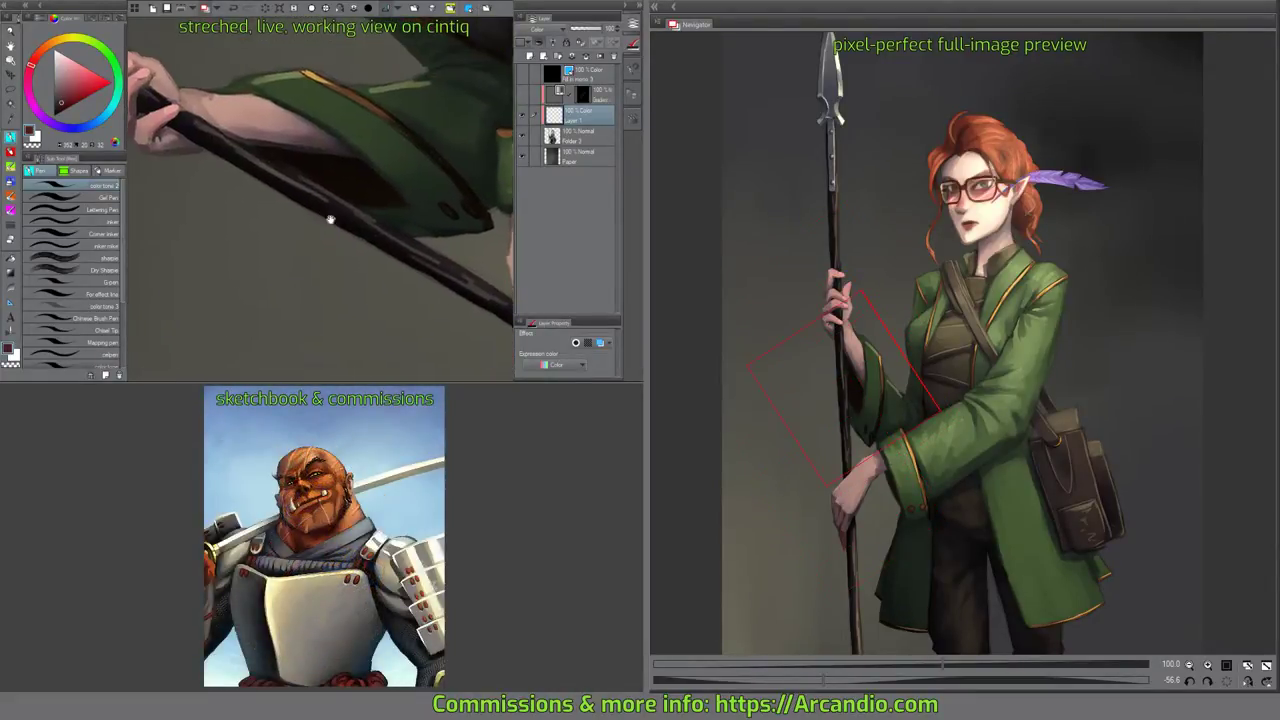
# Glaze a saturated red over the upper hand's fingers and thumb on the Color layer.
pyautogui.moveTo(330, 219); pyautogui.dragTo(441, 252)
pyautogui.scroll(3, 423, 217)
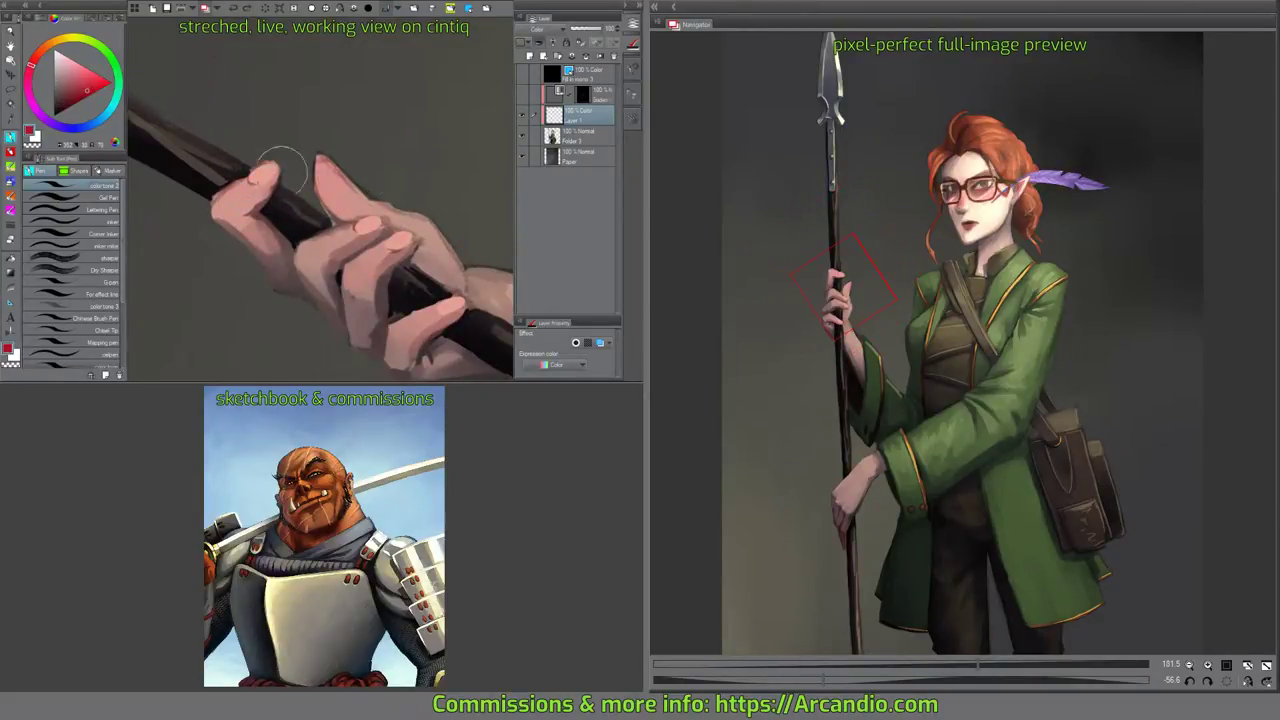
pyautogui.moveTo(264, 172); pyautogui.dragTo(252, 190)
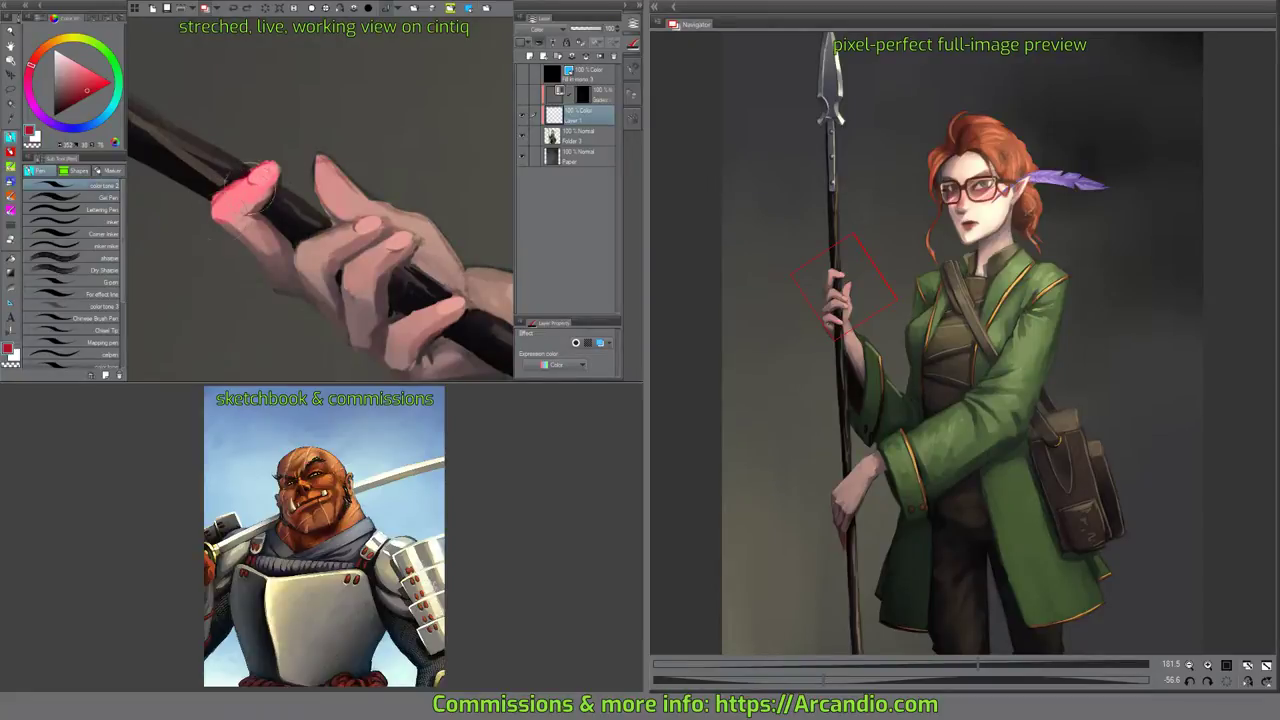
pyautogui.moveTo(230, 207); pyautogui.dragTo(230, 230)
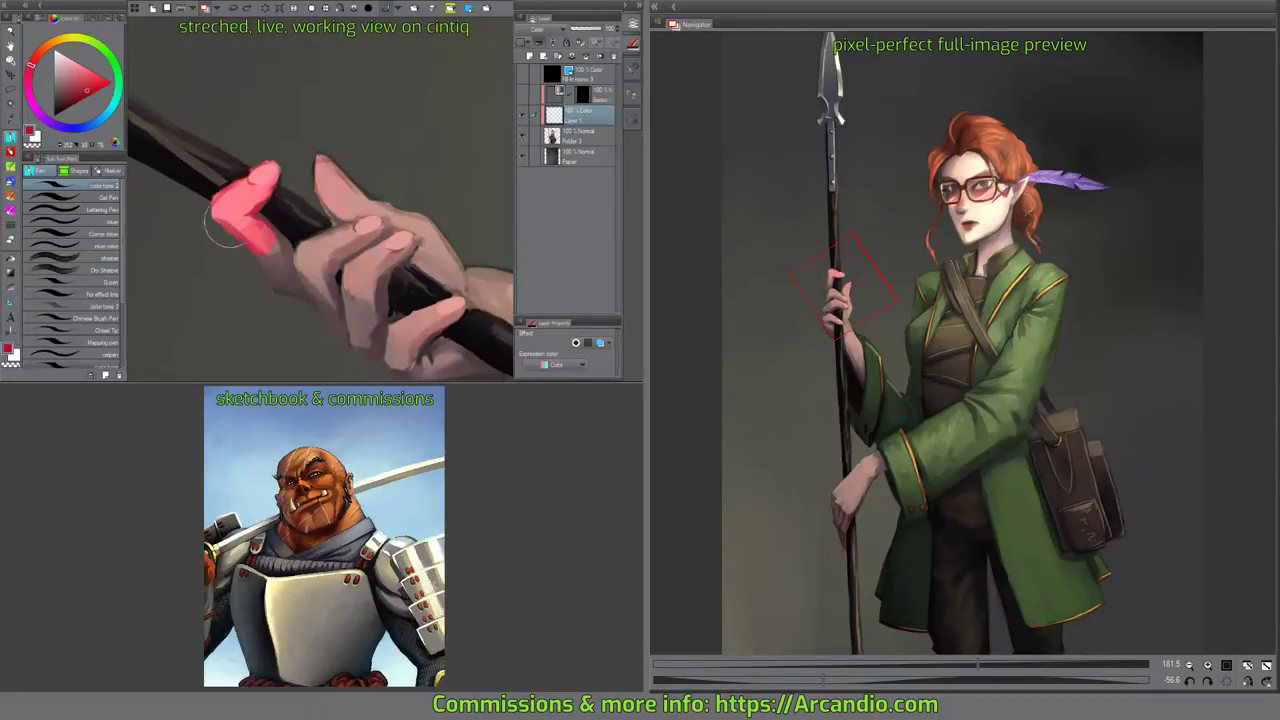
pyautogui.moveTo(328, 194)
pyautogui.mouseDown()
pyautogui.moveTo(325, 165)
pyautogui.moveTo(350, 181)
pyautogui.moveTo(362, 226)
pyautogui.moveTo(318, 250)
pyautogui.mouseUp()
pyautogui.moveTo(402, 241)
pyautogui.mouseDown()
pyautogui.moveTo(372, 262)
pyautogui.moveTo(402, 250)
pyautogui.mouseUp()
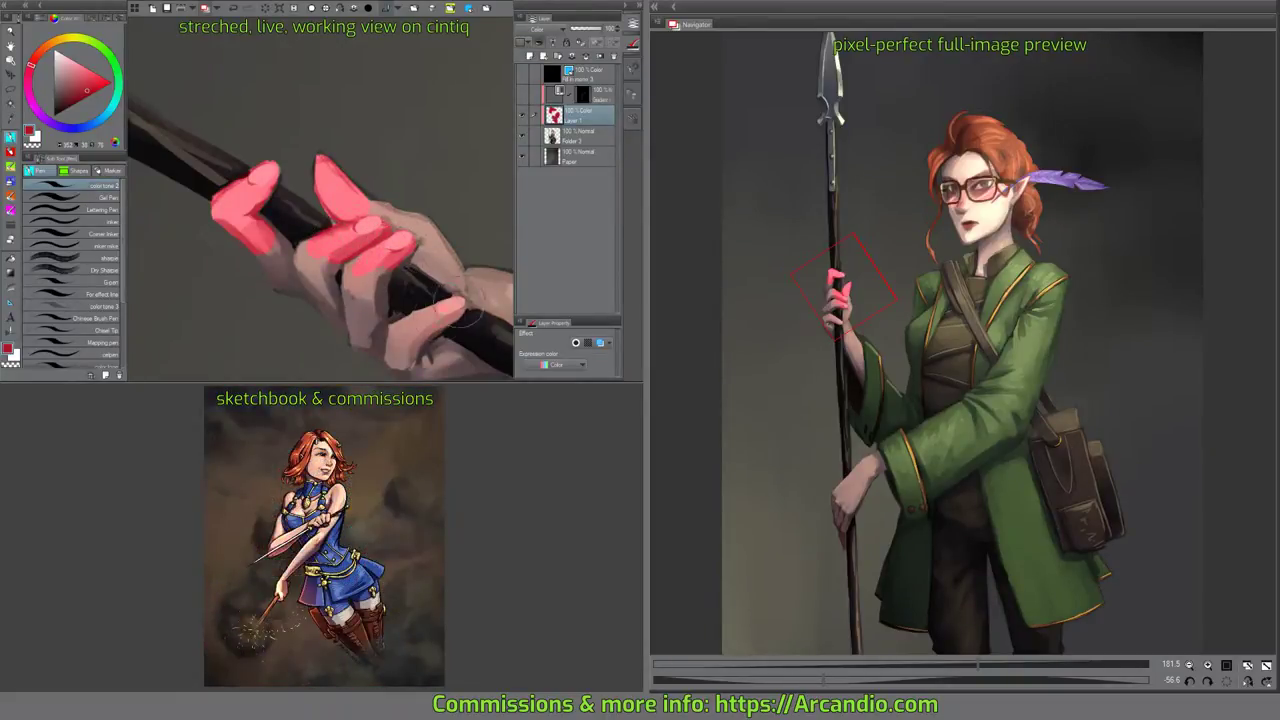
pyautogui.moveTo(460, 308)
pyautogui.mouseDown()
pyautogui.moveTo(431, 313)
pyautogui.moveTo(439, 306)
pyautogui.mouseUp()
pyautogui.moveTo(419, 165); pyautogui.dragTo(426, 246)
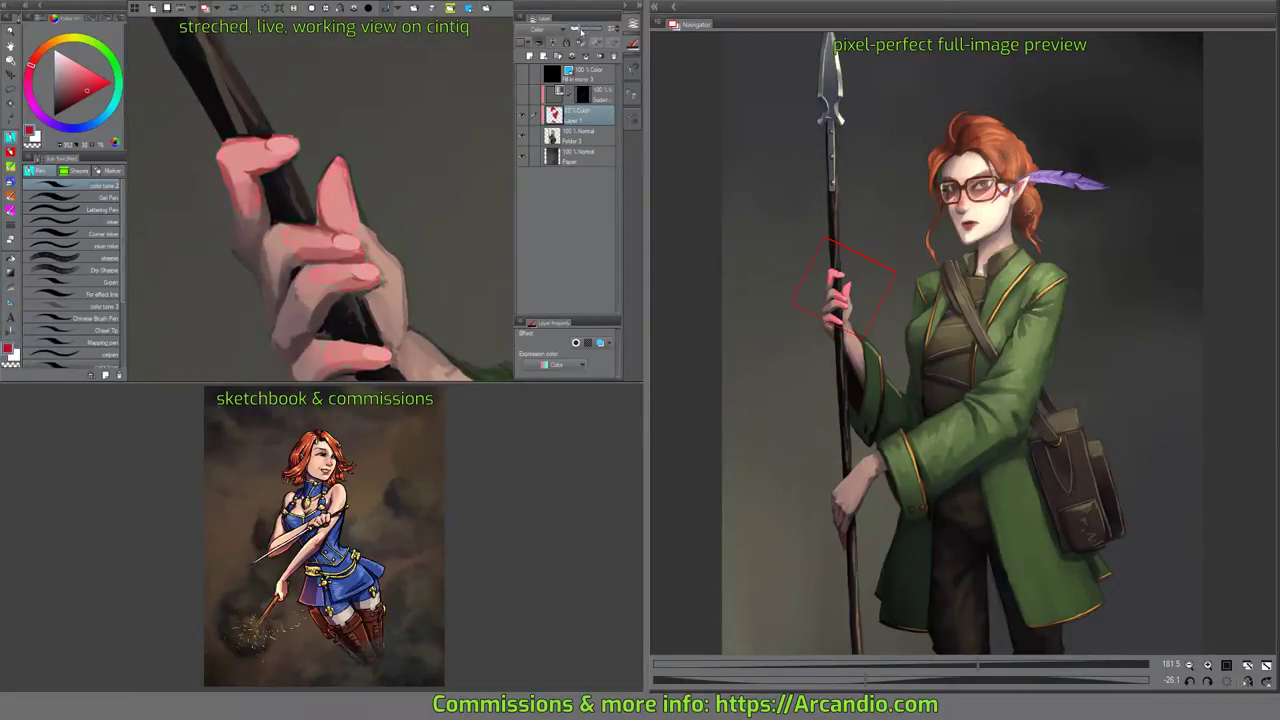
# Soften the red glaze on the upper hand's fingers with the palette knife 2 blending tool.
pyautogui.press('j')
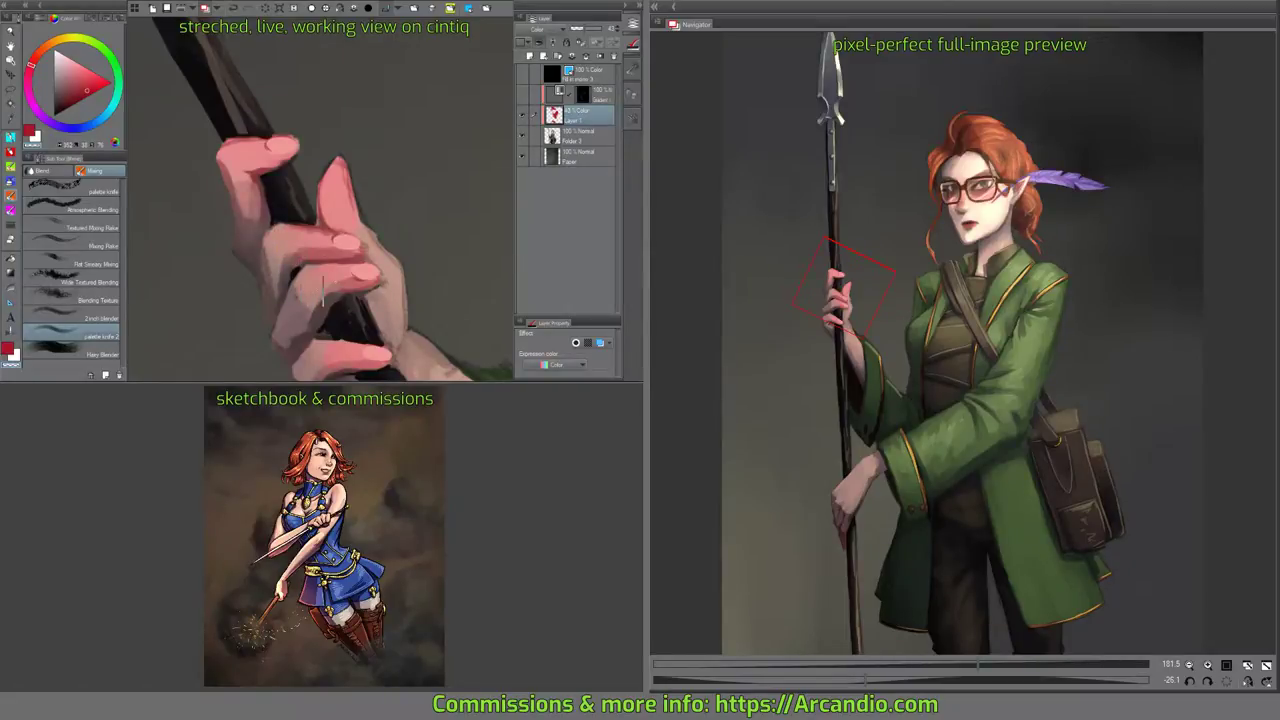
pyautogui.moveTo(323, 290); pyautogui.dragTo(329, 193)
pyautogui.moveTo(323, 258)
pyautogui.mouseDown()
pyautogui.moveTo(350, 248)
pyautogui.moveTo(351, 262)
pyautogui.mouseUp()
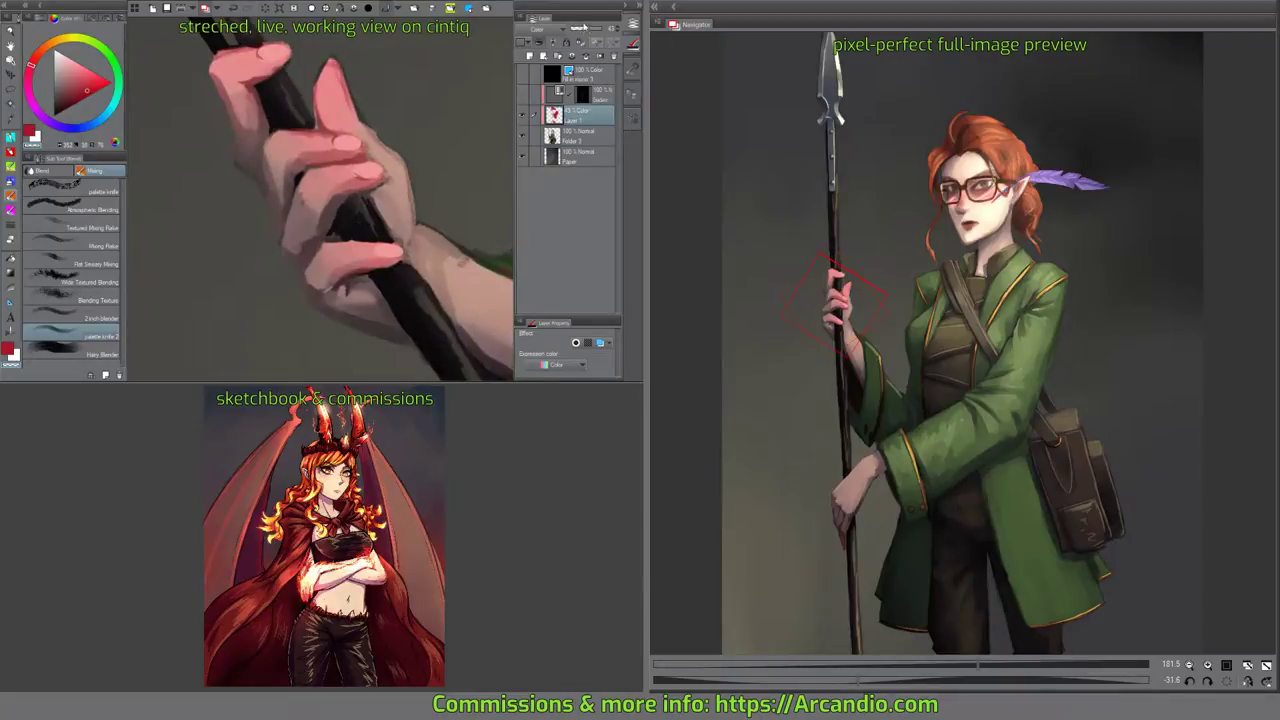
# Reduce the opacity of the red Color layer and merge it down into the painting.
pyautogui.moveTo(400, 155); pyautogui.dragTo(420, 193)
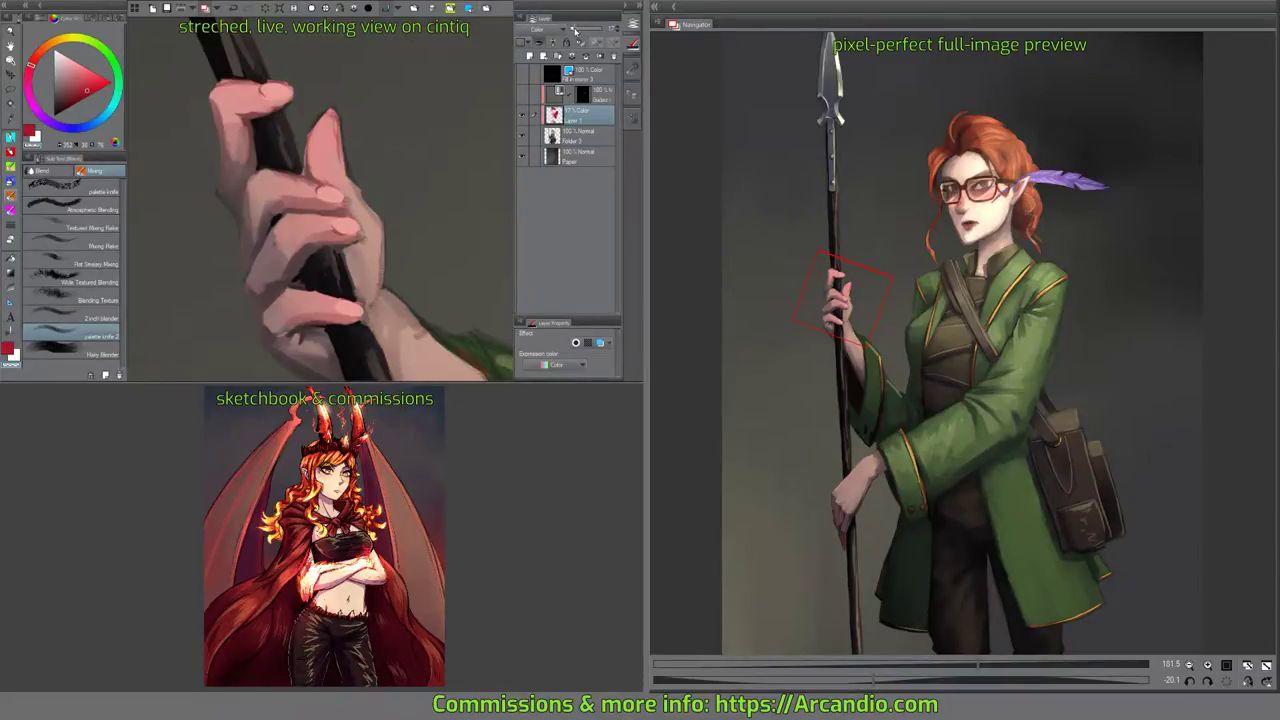
pyautogui.moveTo(398, 151); pyautogui.dragTo(366, 161)
pyautogui.moveTo(379, 220); pyautogui.dragTo(458, 157)
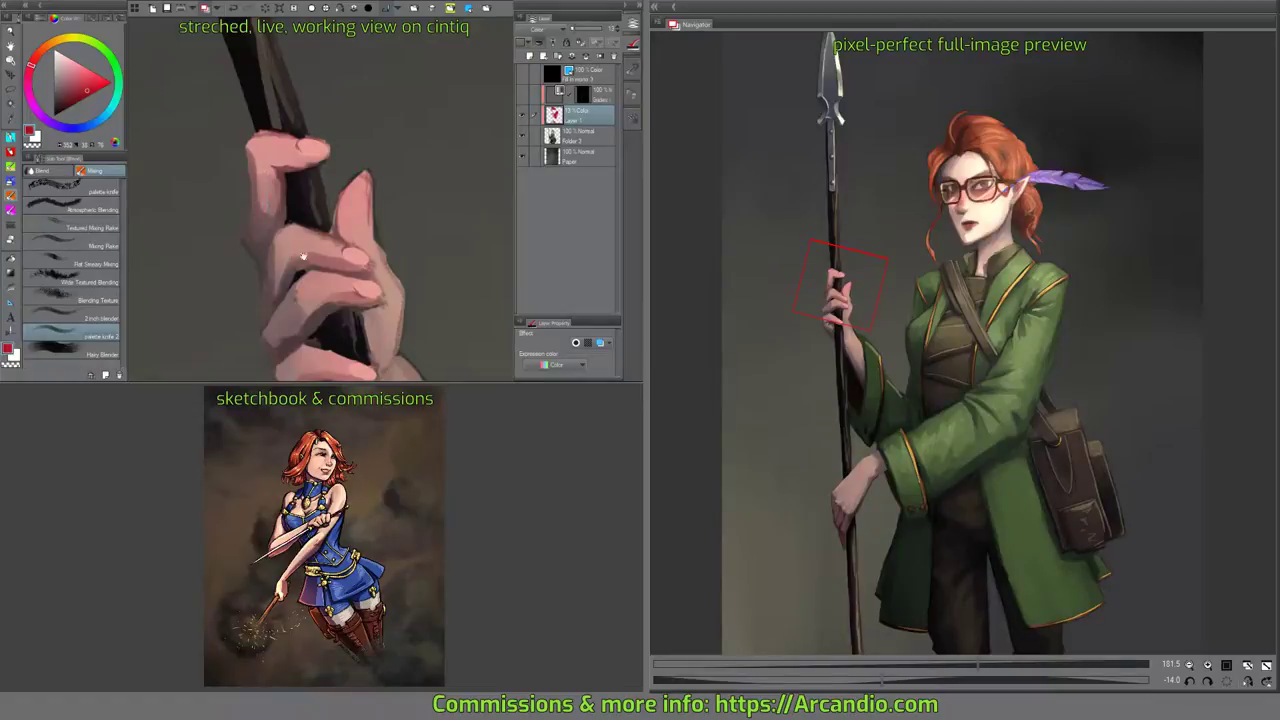
pyautogui.moveTo(303, 257); pyautogui.dragTo(341, 222)
pyautogui.moveTo(353, 293); pyautogui.dragTo(327, 270)
pyautogui.click(586, 57)
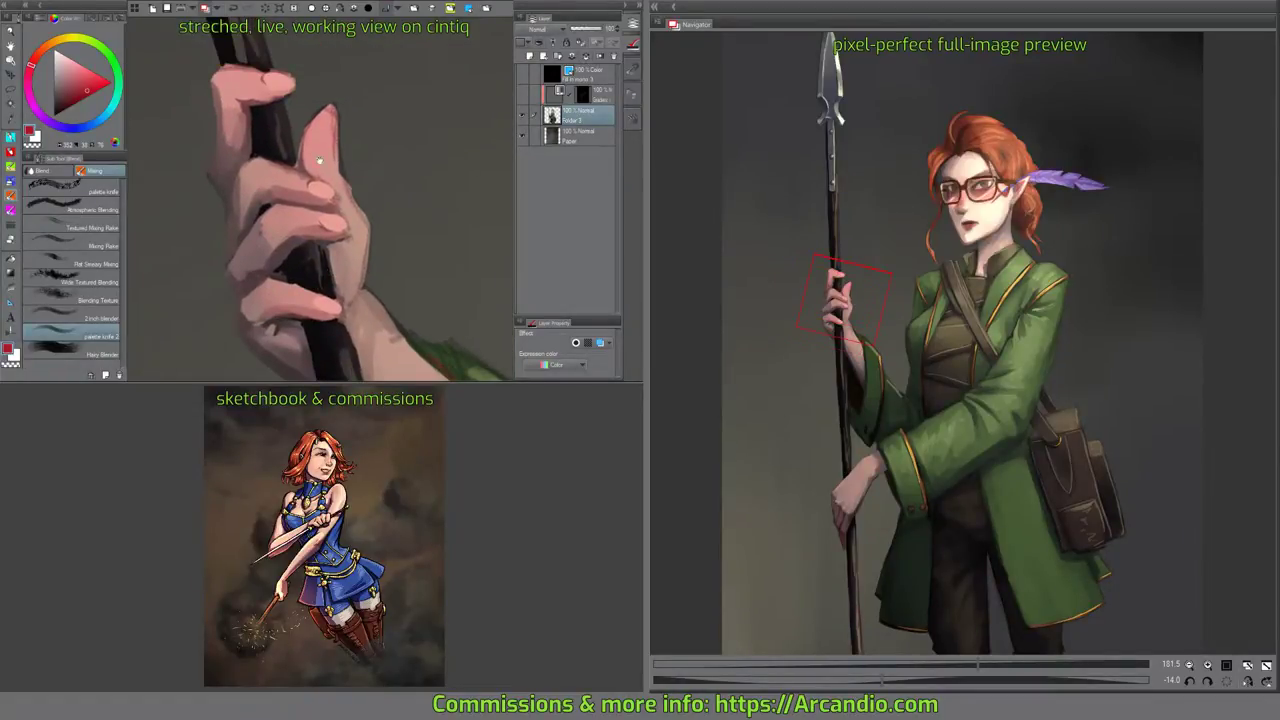
# Add another new layer above the painting and set its blending mode to Color.
pyautogui.moveTo(320, 163); pyautogui.dragTo(345, 202)
pyautogui.moveTo(391, 149); pyautogui.dragTo(194, 300)
pyautogui.click(531, 57)
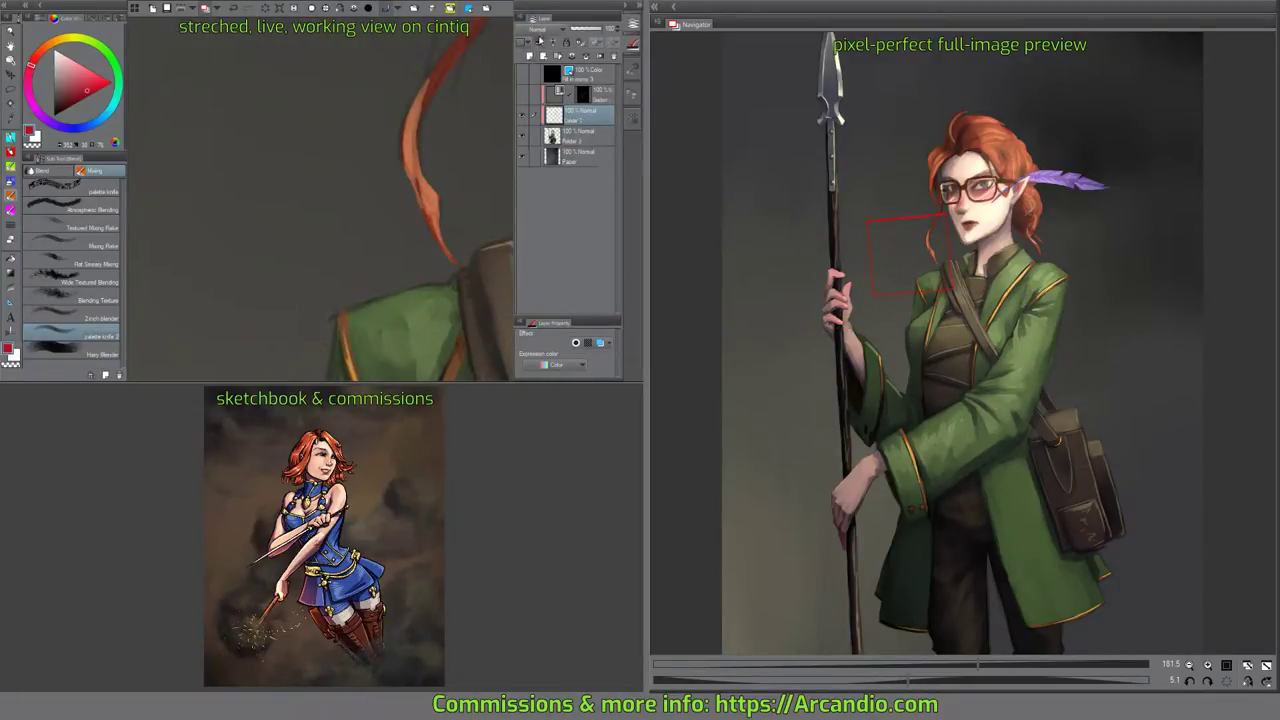
pyautogui.click(541, 31)
pyautogui.click(533, 290)
# Glaze red along the character's jawline, neck shadow and chin contour with palette knife 2.
pyautogui.moveTo(420, 257); pyautogui.dragTo(286, 239)
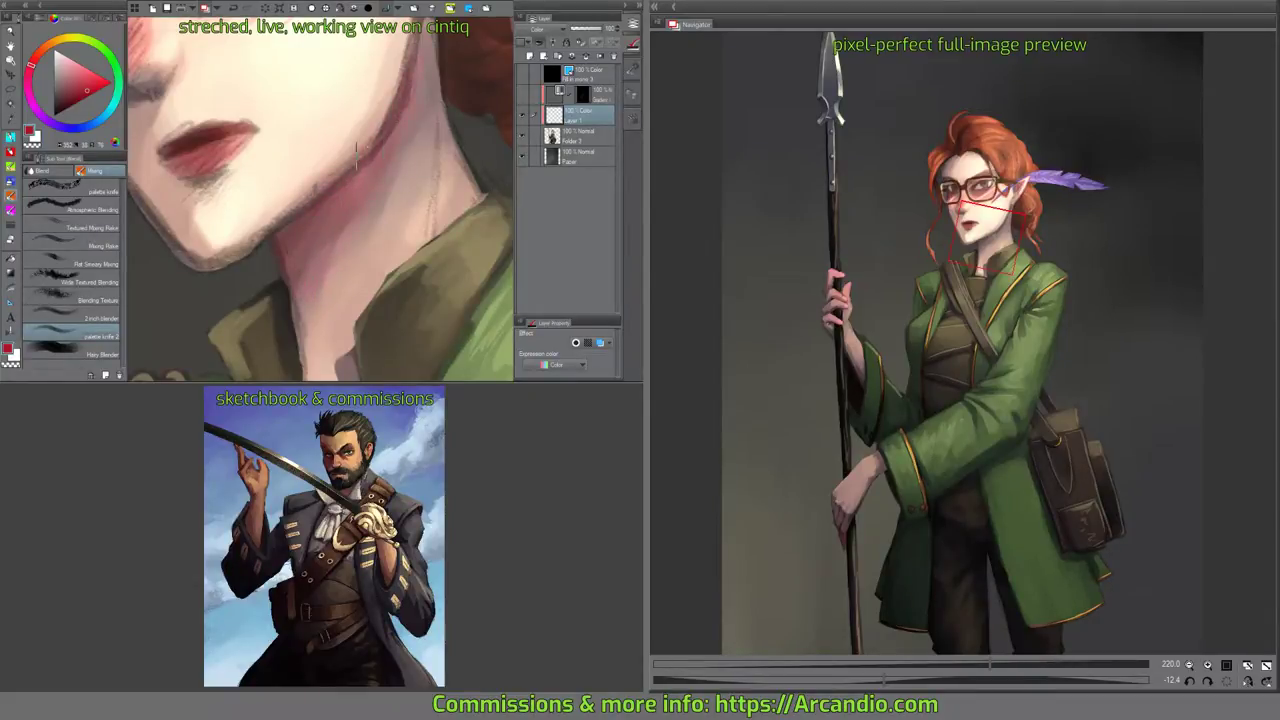
pyautogui.moveTo(271, 187); pyautogui.dragTo(302, 255)
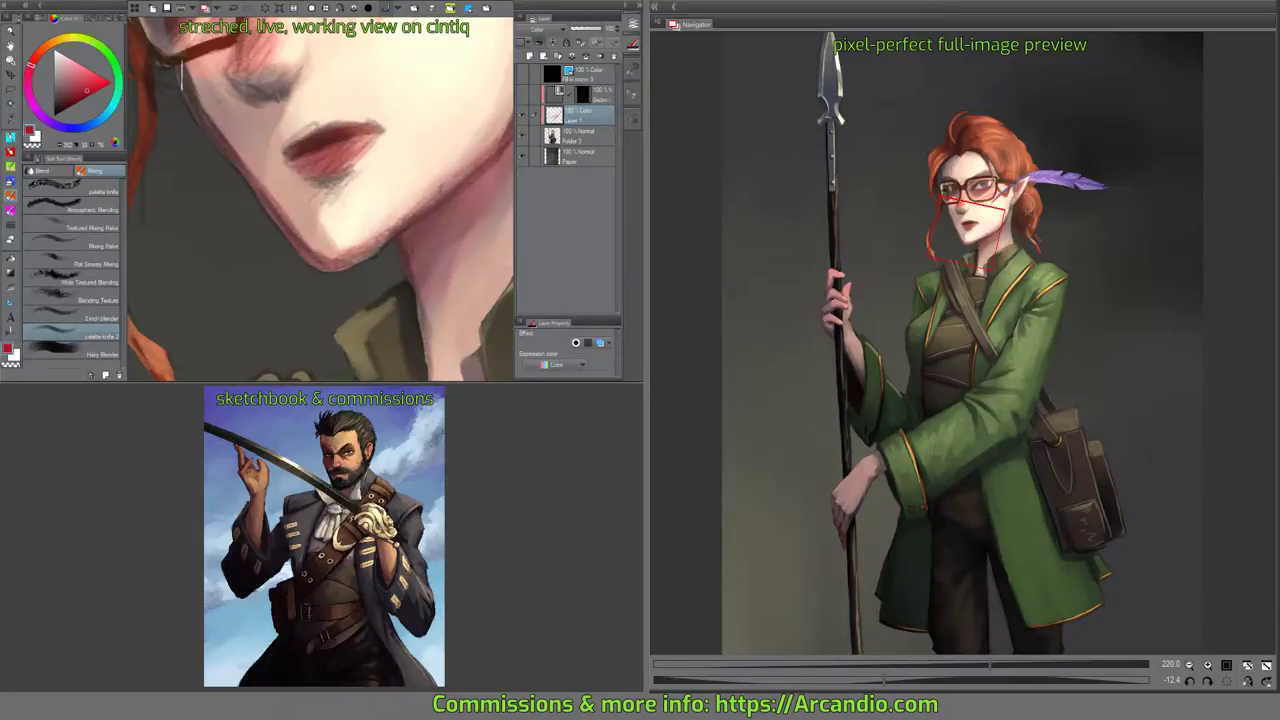
pyautogui.moveTo(181, 78); pyautogui.dragTo(262, 99)
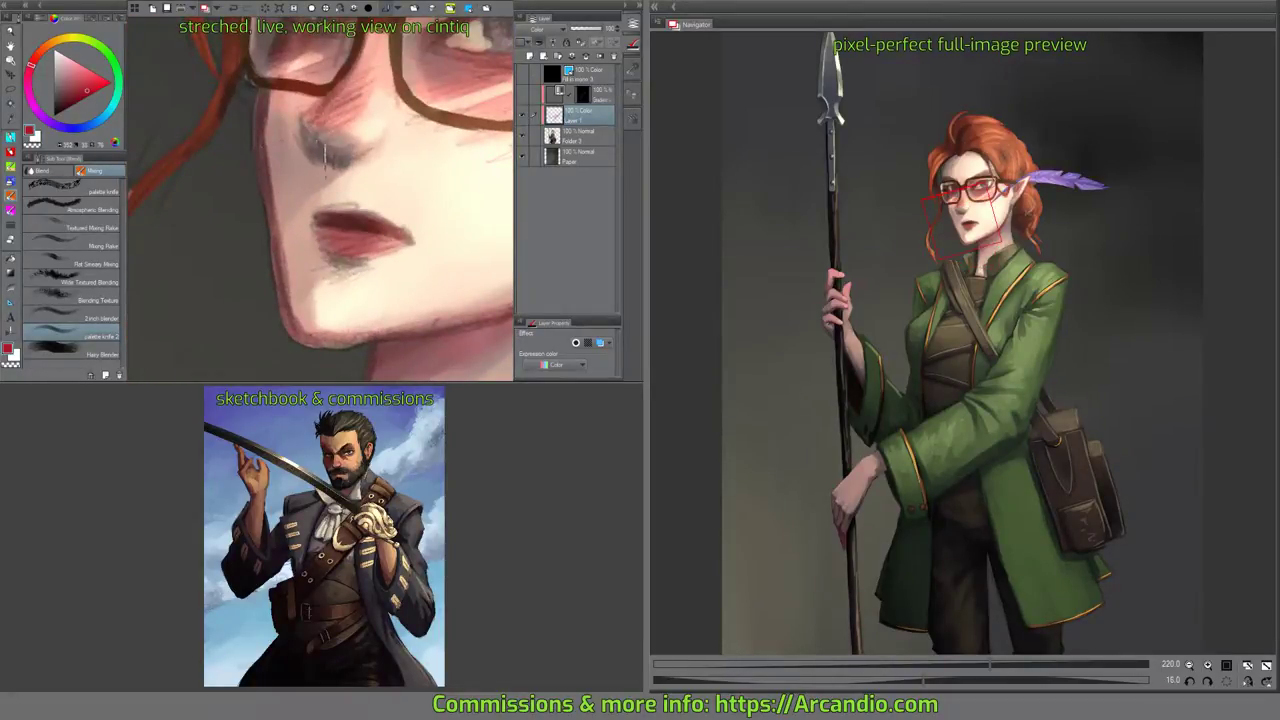
# Tint the underside of the nose and the jaw edge near the ear with the red glaze.
pyautogui.moveTo(405, 145); pyautogui.dragTo(375, 147)
pyautogui.moveTo(375, 147); pyautogui.dragTo(289, 152)
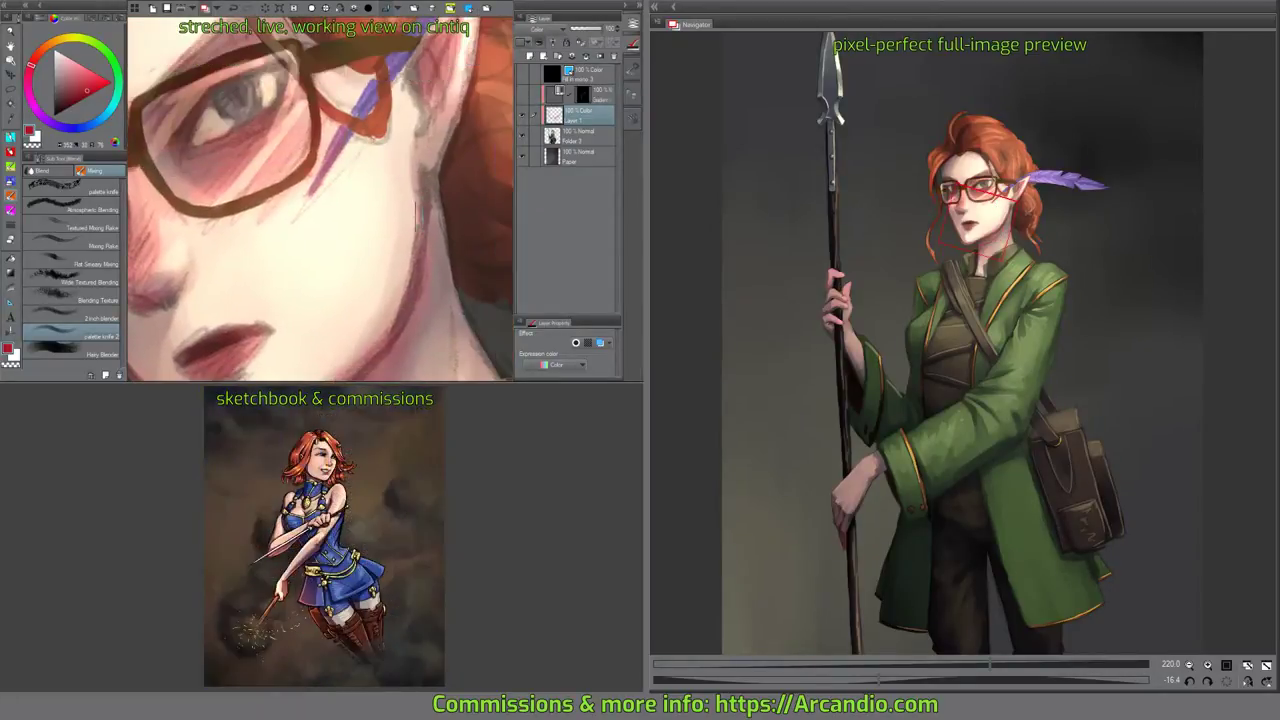
pyautogui.moveTo(476, 85); pyautogui.dragTo(431, 172)
# Add red tints around both eyes behind the glasses, the forehead edge and the far cheek.
pyautogui.moveTo(215, 145); pyautogui.dragTo(375, 155)
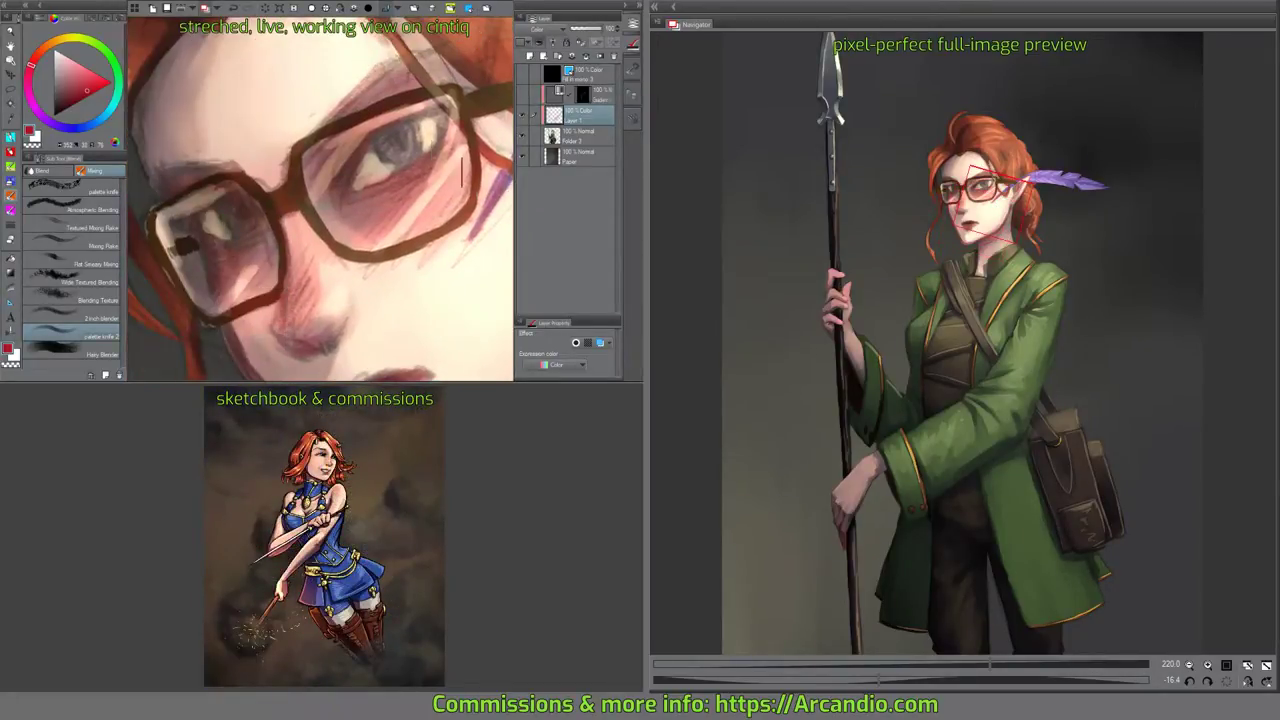
pyautogui.moveTo(251, 134); pyautogui.dragTo(321, 169)
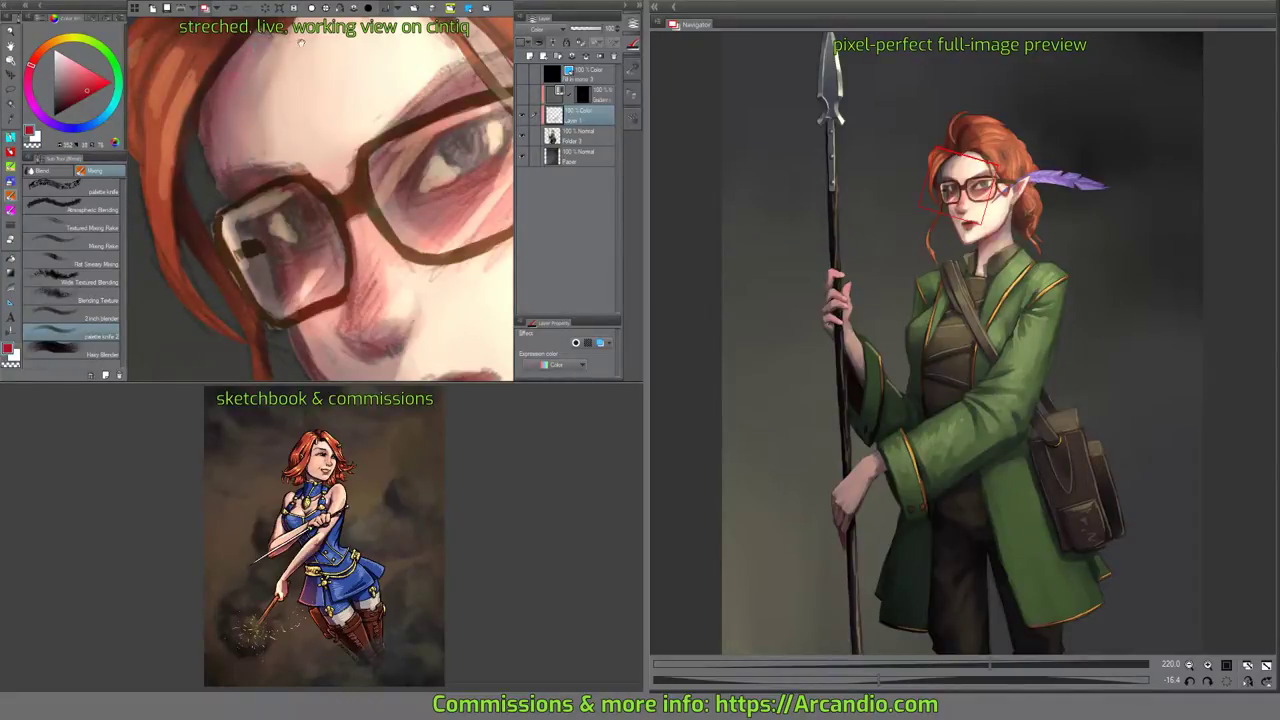
pyautogui.moveTo(301, 42); pyautogui.dragTo(313, 66)
pyautogui.moveTo(408, 86); pyautogui.dragTo(432, 110)
pyautogui.scroll(-2, 414, 182)
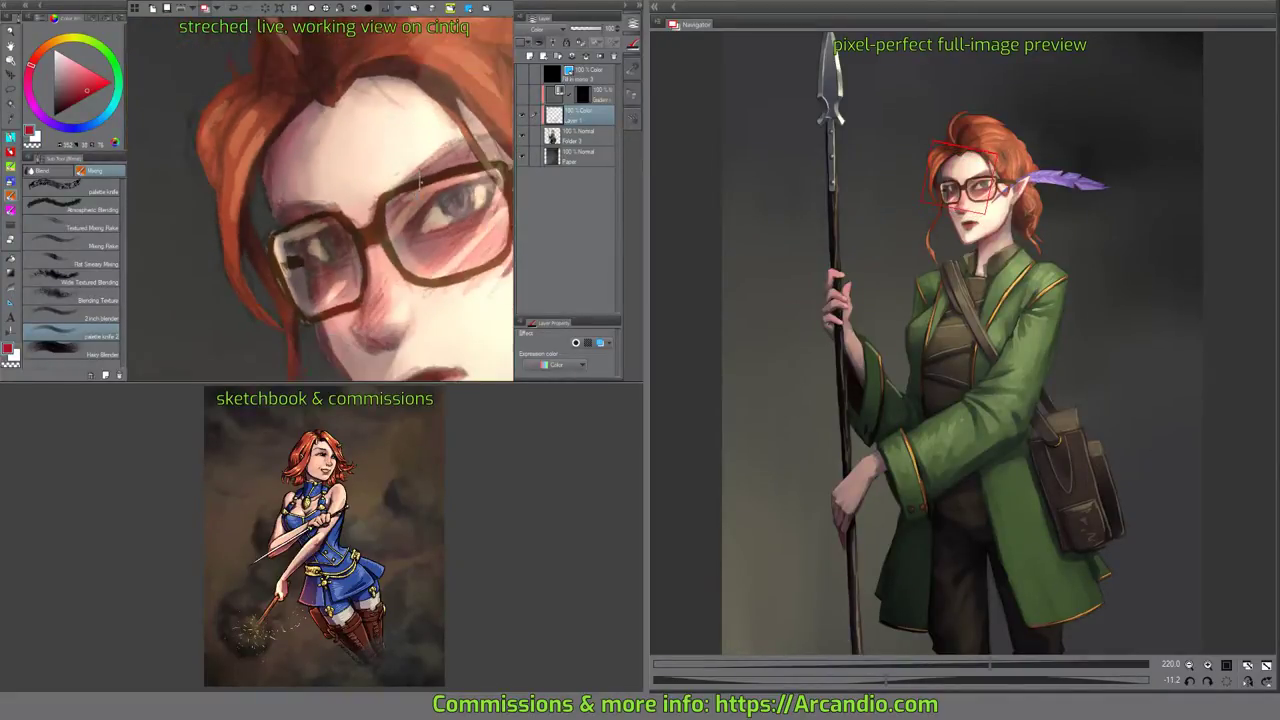
pyautogui.scroll(-2, 420, 182)
pyautogui.moveTo(440, 280); pyautogui.dragTo(369, 164)
pyautogui.moveTo(443, 180); pyautogui.dragTo(443, 211)
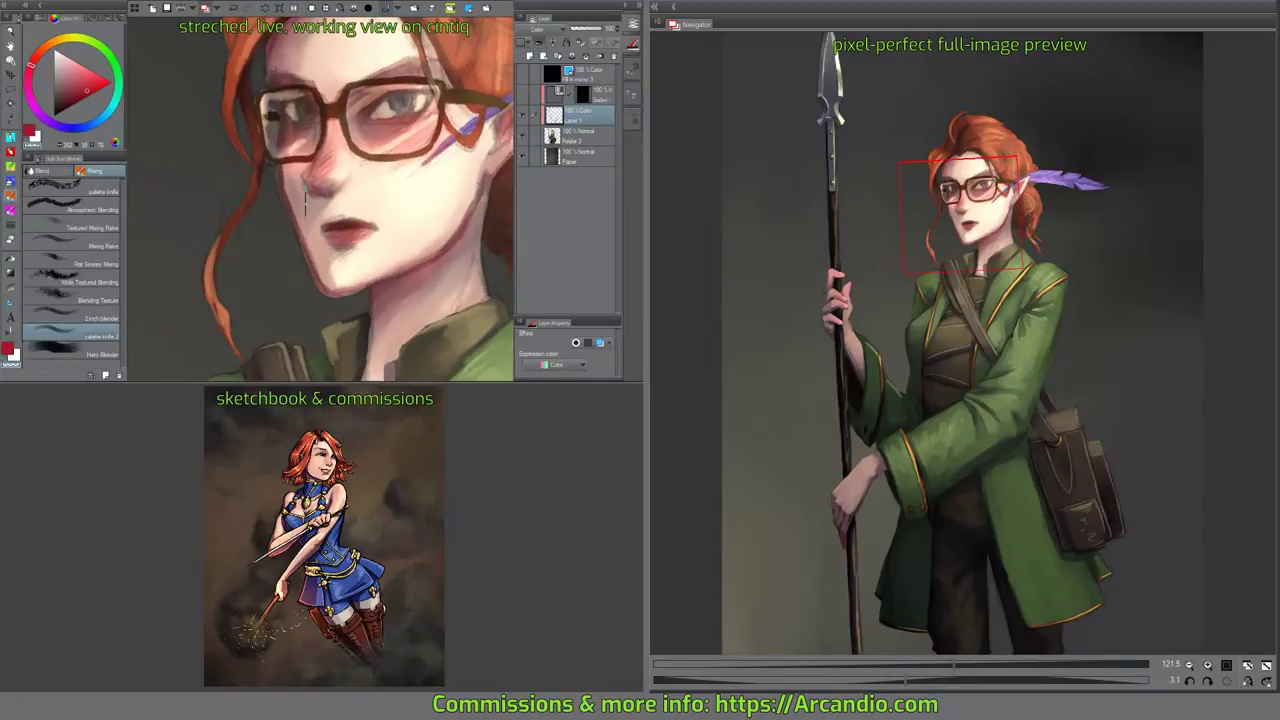
# Finish the red glaze on the face and merge the Color layer down into the figure layer.
pyautogui.press('c')
pyautogui.scroll(3, 316, 192)
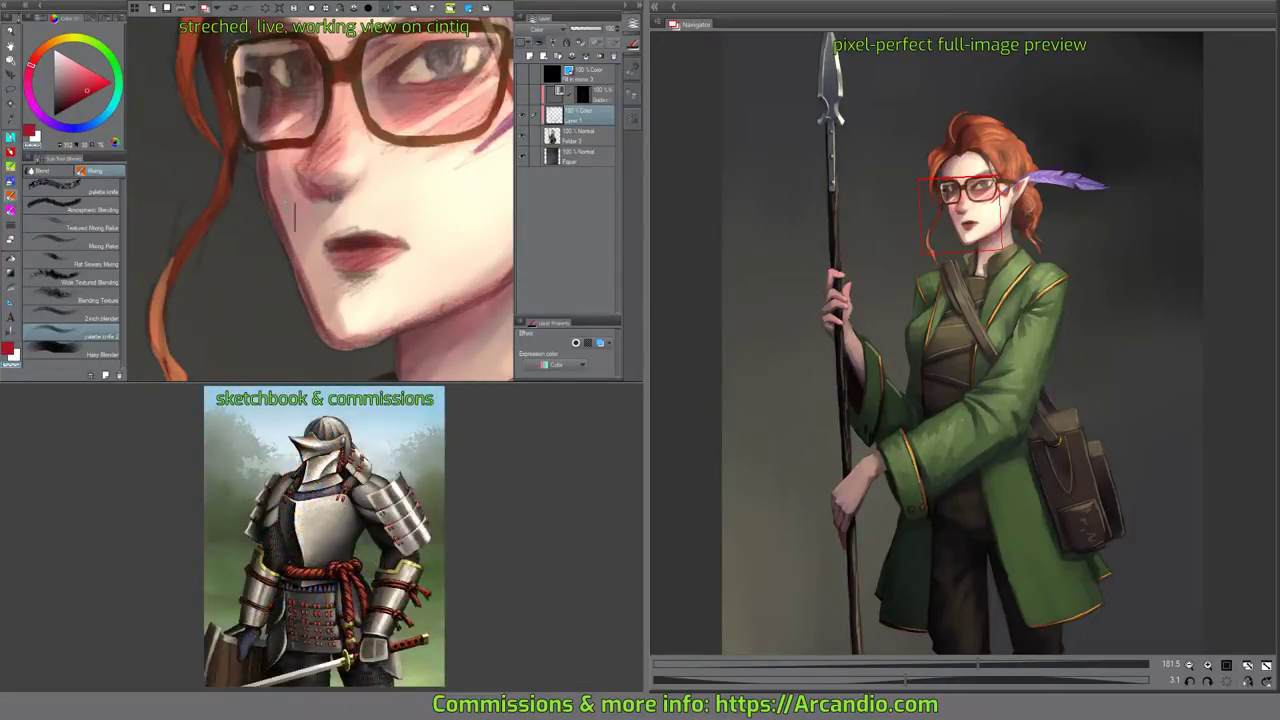
pyautogui.press('c')
pyautogui.moveTo(426, 184)
pyautogui.mouseDown()
pyautogui.moveTo(373, 248)
pyautogui.moveTo(405, 199)
pyautogui.mouseUp()
pyautogui.scroll(-5, 426, 200)
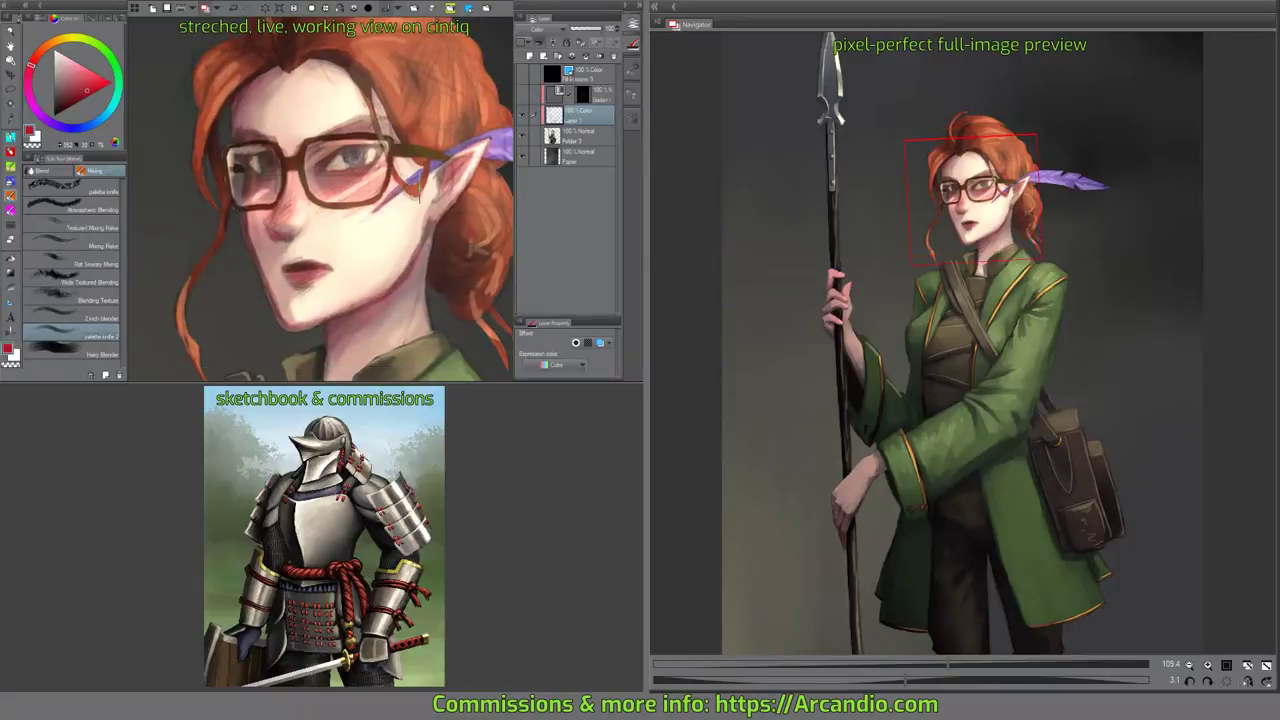
pyautogui.click(587, 59)
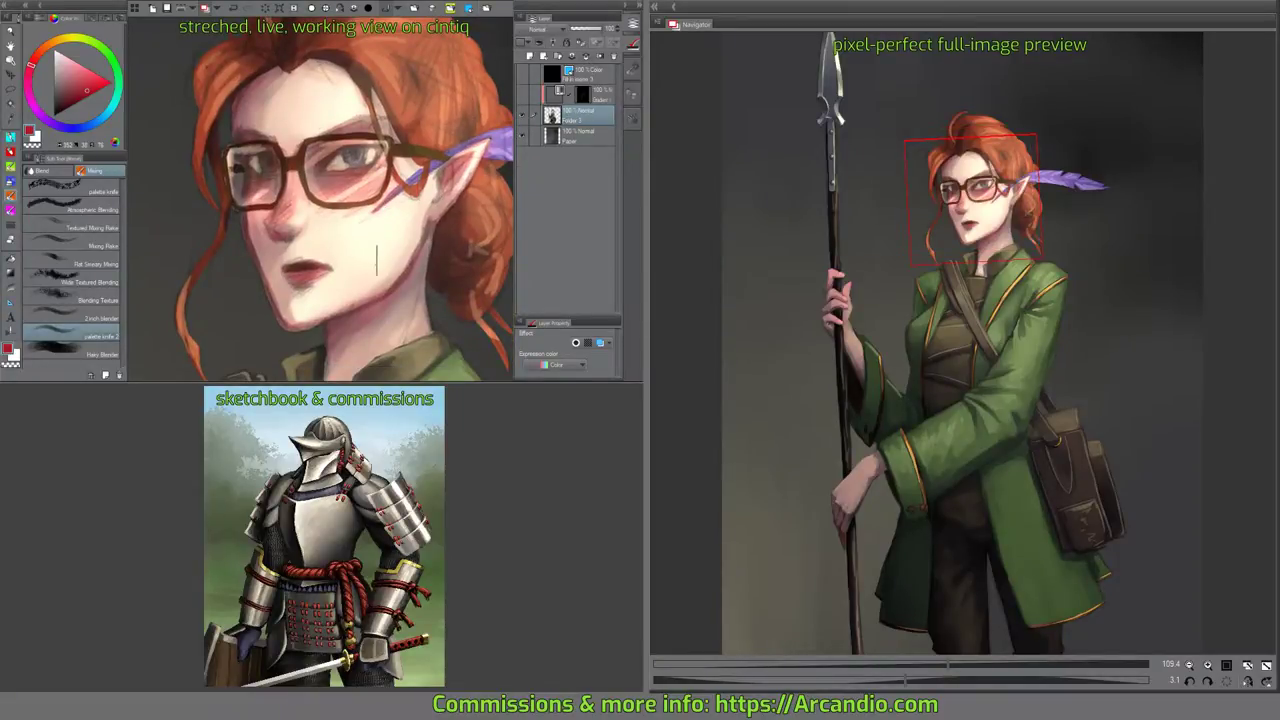
# Trim the edge of the loose hair strand beside the far cheek with the Hard eraser.
pyautogui.moveTo(244, 313); pyautogui.dragTo(374, 277)
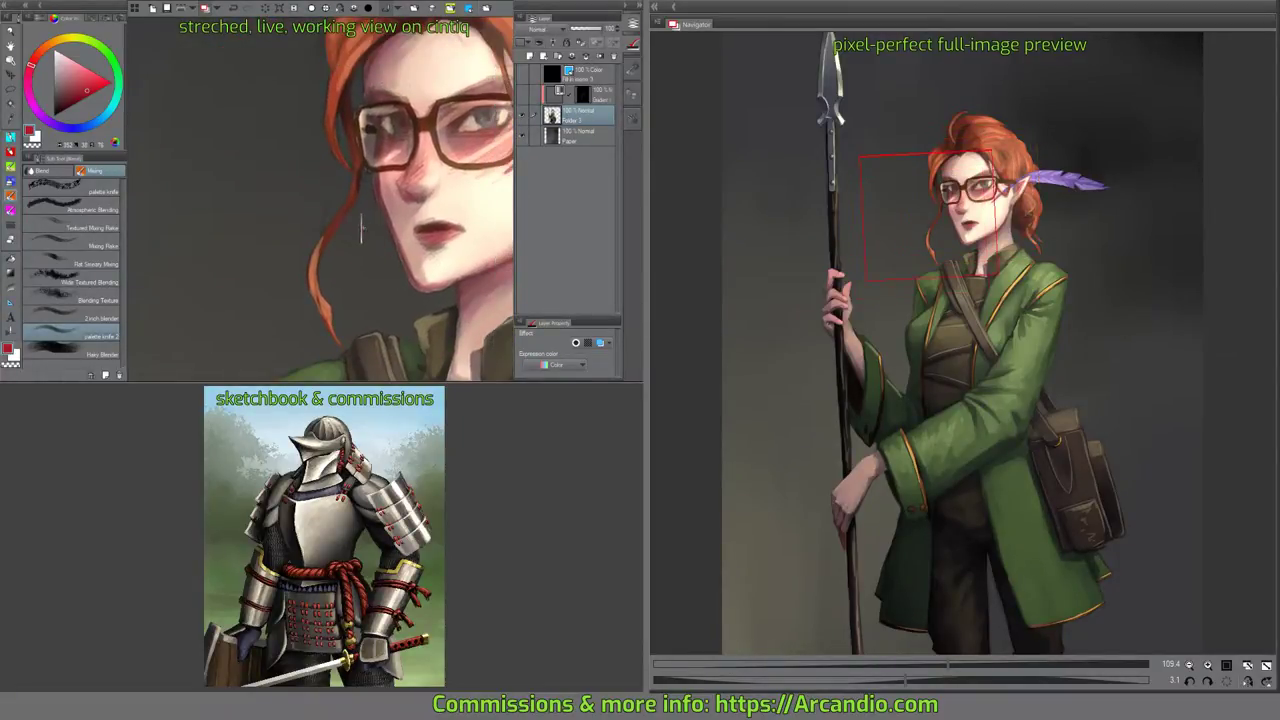
pyautogui.press('e')
pyautogui.scroll(1, 331, 251)
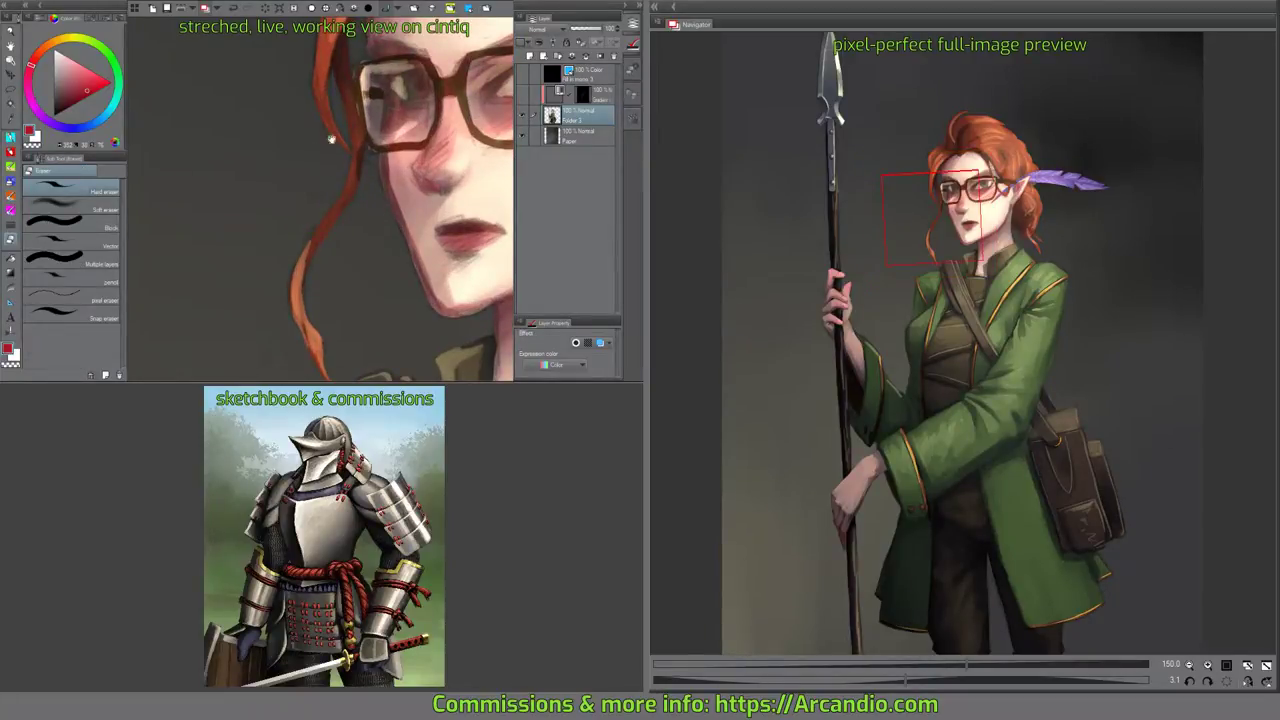
pyautogui.moveTo(331, 138); pyautogui.dragTo(316, 208)
# Paint the hair lock beside the glasses at the far temple with orange tones sampled from the hair.
pyautogui.keyDown('alt'); pyautogui.click(331, 213); pyautogui.keyUp('alt')
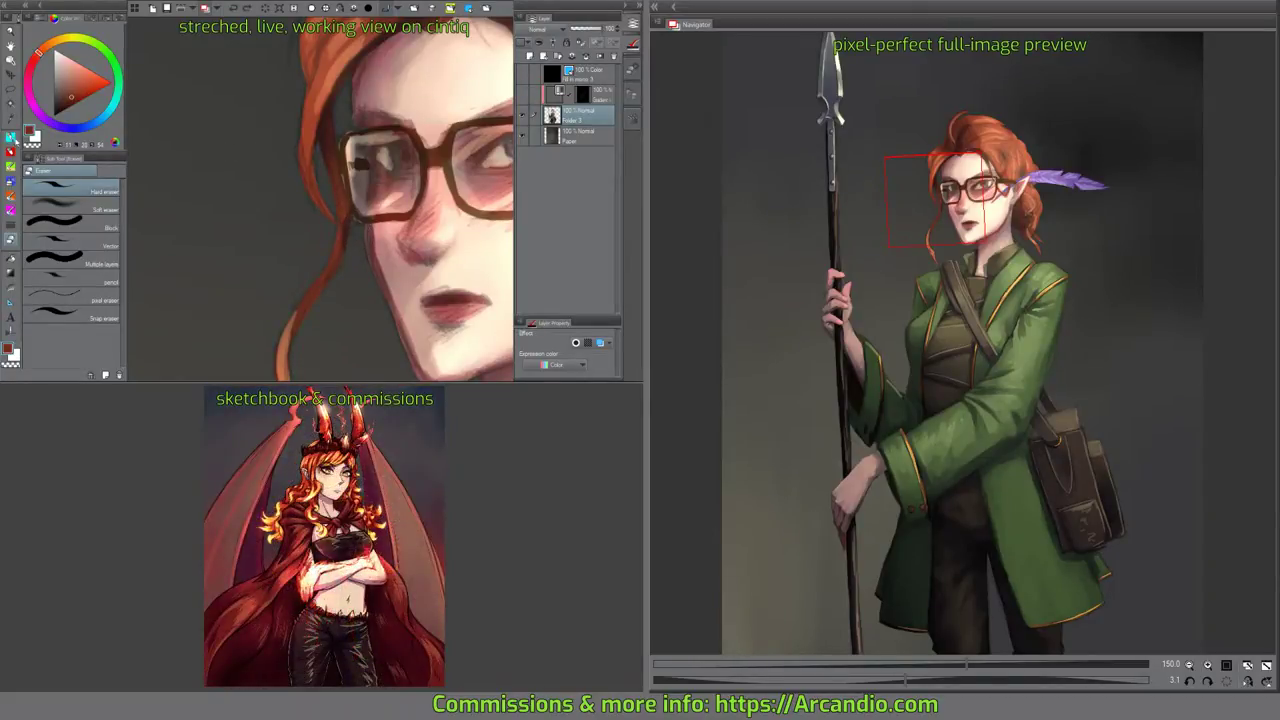
pyautogui.press('p')
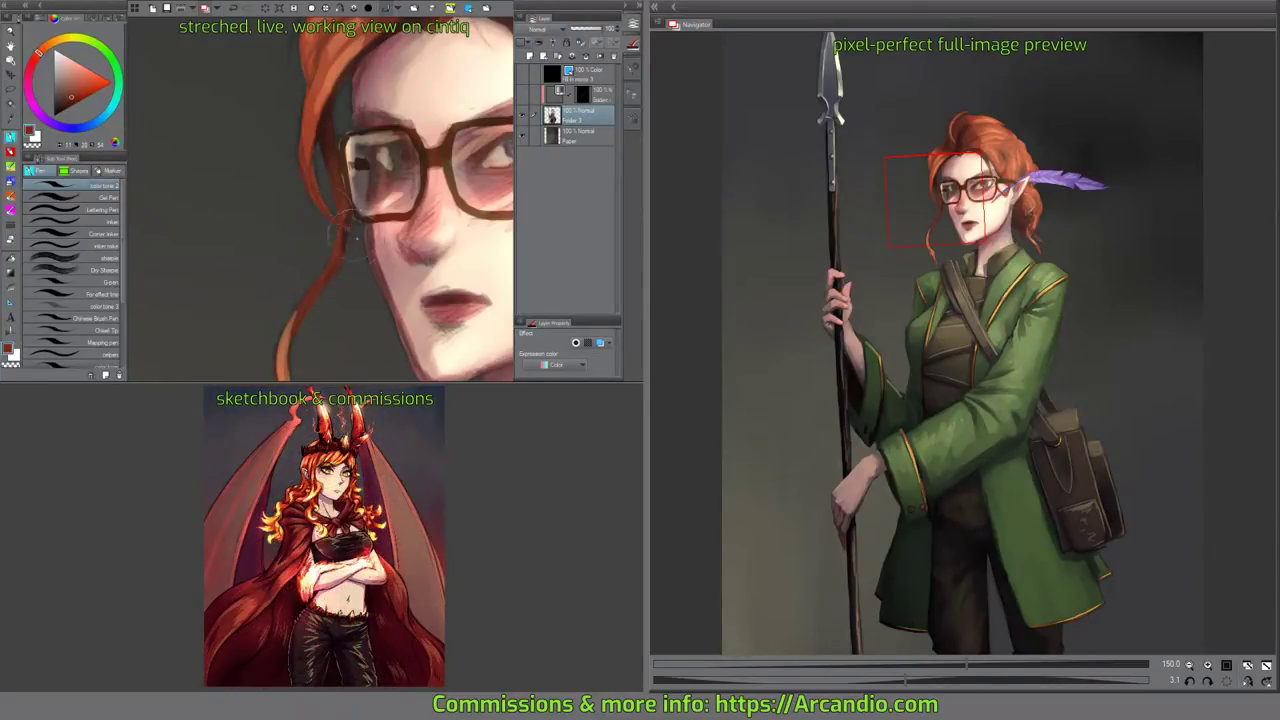
pyautogui.scroll(2, 357, 255)
pyautogui.keyDown('alt'); pyautogui.click(341, 109); pyautogui.keyUp('alt')
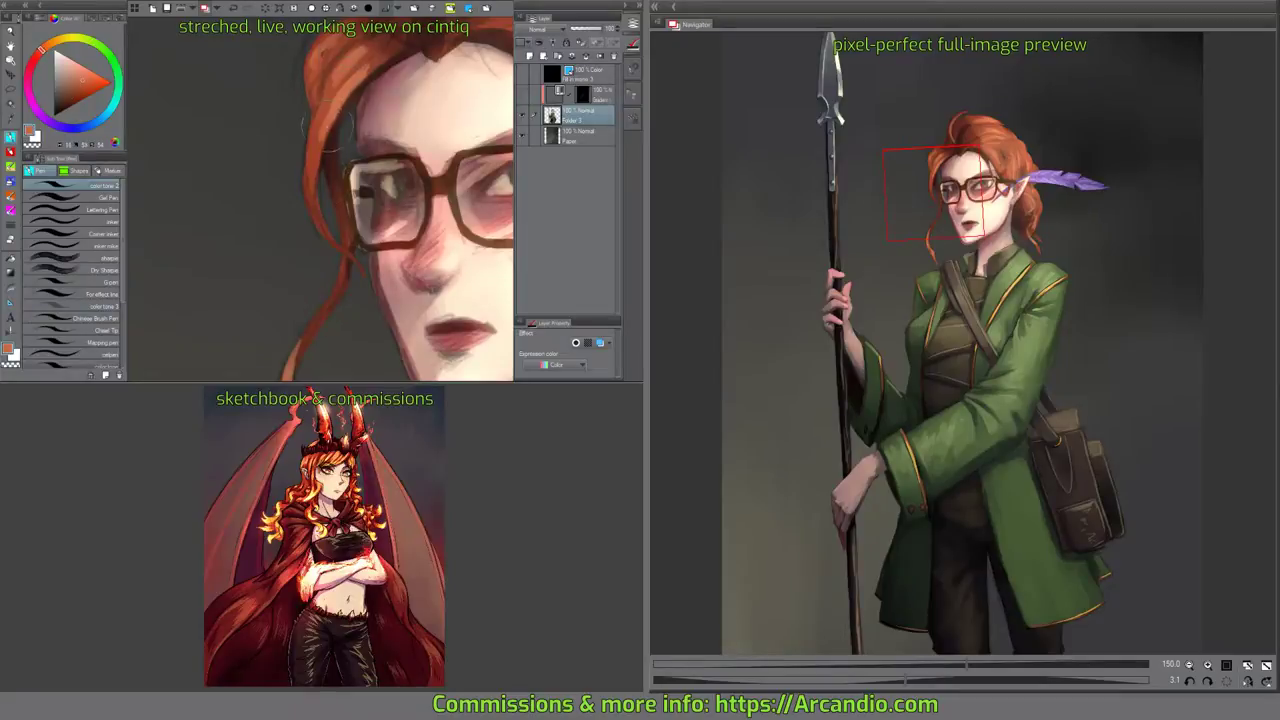
pyautogui.moveTo(322, 165); pyautogui.dragTo(331, 222)
pyautogui.moveTo(292, 130); pyautogui.dragTo(292, 210)
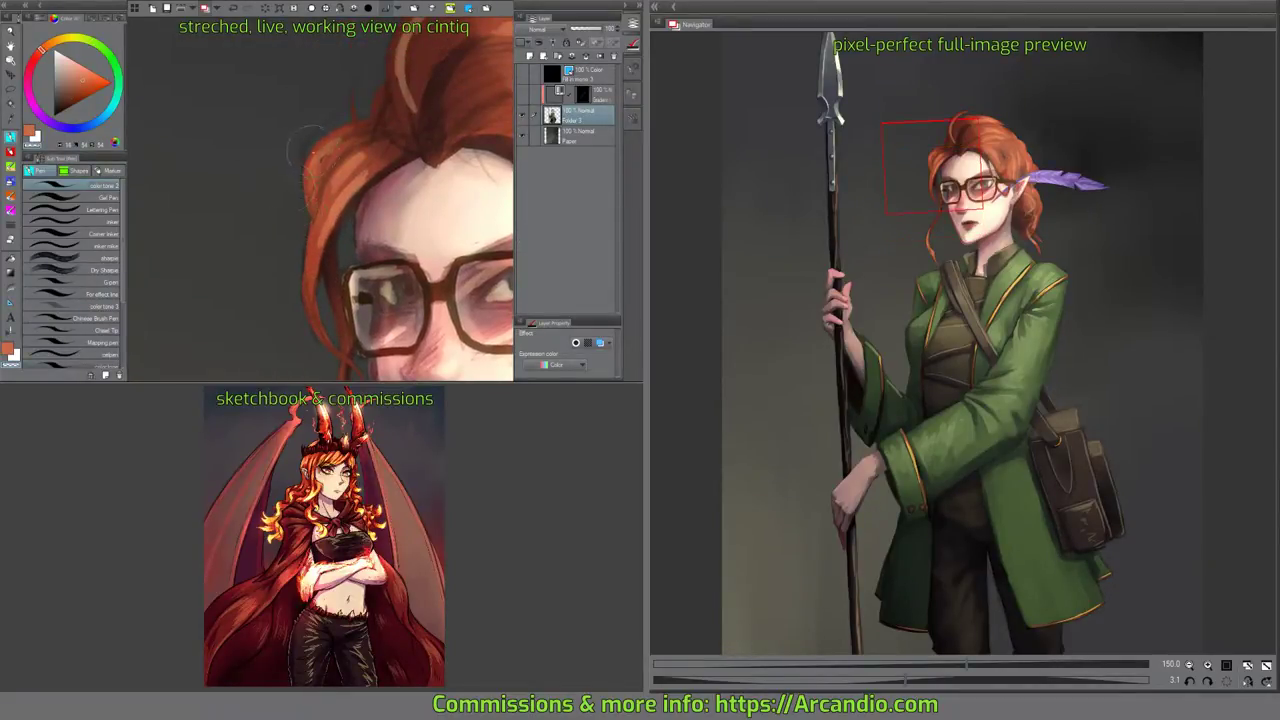
# Add orange strands to the outer contour of the front hair sweep above the far temple.
pyautogui.keyDown('alt'); pyautogui.click(298, 184); pyautogui.keyUp('alt')
pyautogui.moveTo(291, 195)
pyautogui.mouseDown()
pyautogui.moveTo(318, 146)
pyautogui.moveTo(358, 148)
pyautogui.mouseUp()
pyautogui.moveTo(274, 178)
pyautogui.mouseDown()
pyautogui.moveTo(327, 120)
pyautogui.moveTo(298, 160)
pyautogui.moveTo(350, 128)
pyautogui.moveTo(384, 140)
pyautogui.moveTo(369, 147)
pyautogui.moveTo(360, 258)
pyautogui.moveTo(374, 143)
pyautogui.moveTo(350, 225)
pyautogui.moveTo(410, 130)
pyautogui.mouseUp()
pyautogui.moveTo(384, 218); pyautogui.dragTo(356, 179)
pyautogui.moveTo(347, 256); pyautogui.dragTo(364, 174)
# Paint light orange highlight strands sweeping back from the parting above the forehead.
pyautogui.moveTo(432, 142); pyautogui.dragTo(353, 79)
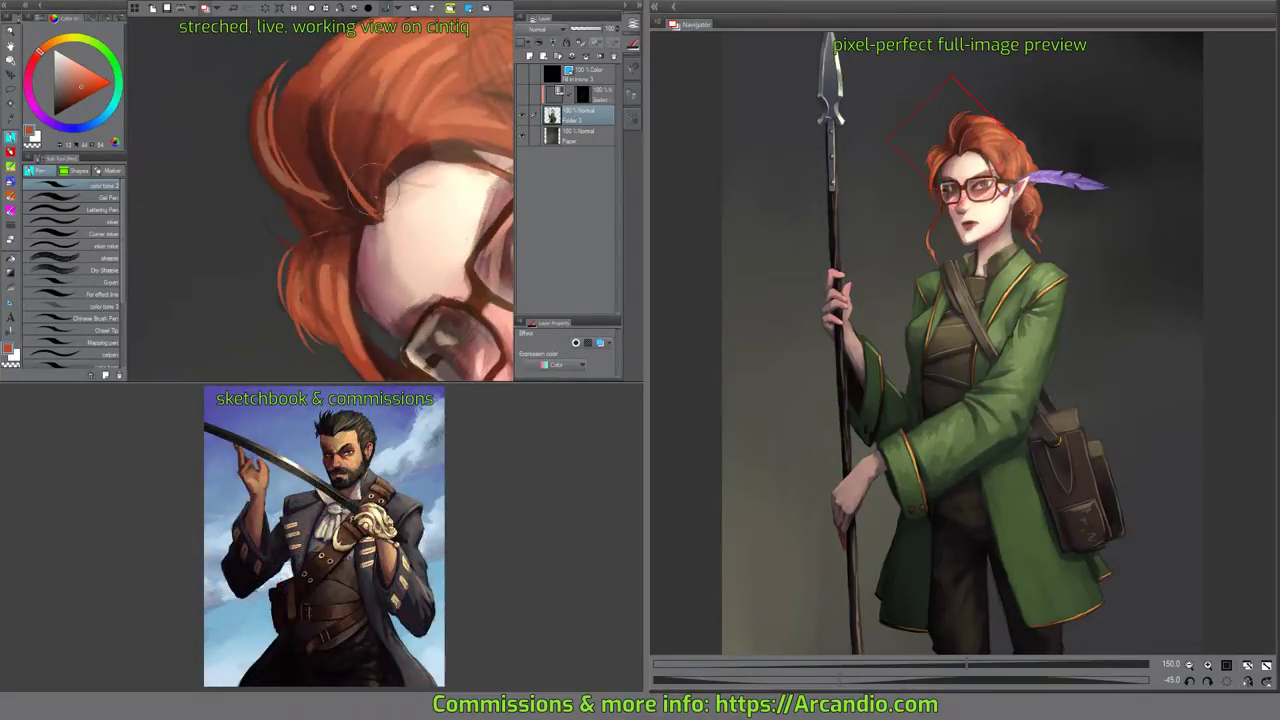
pyautogui.moveTo(350, 142)
pyautogui.mouseDown()
pyautogui.moveTo(377, 208)
pyautogui.moveTo(382, 198)
pyautogui.mouseUp()
pyautogui.keyDown('alt'); pyautogui.click(378, 200); pyautogui.keyUp('alt')
pyautogui.moveTo(357, 112); pyautogui.dragTo(380, 212)
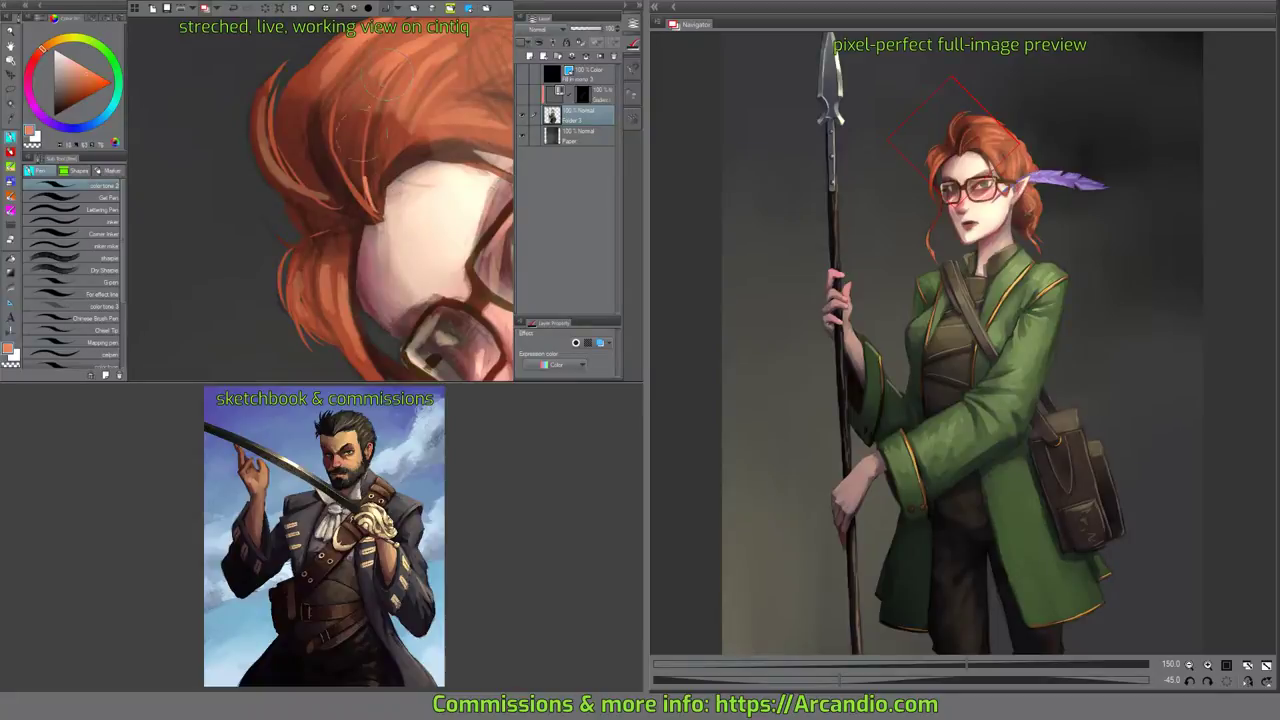
pyautogui.moveTo(386, 80)
pyautogui.mouseDown()
pyautogui.moveTo(362, 160)
pyautogui.moveTo(410, 170)
pyautogui.moveTo(400, 178)
pyautogui.mouseUp()
pyautogui.moveTo(465, 108); pyautogui.dragTo(474, 178)
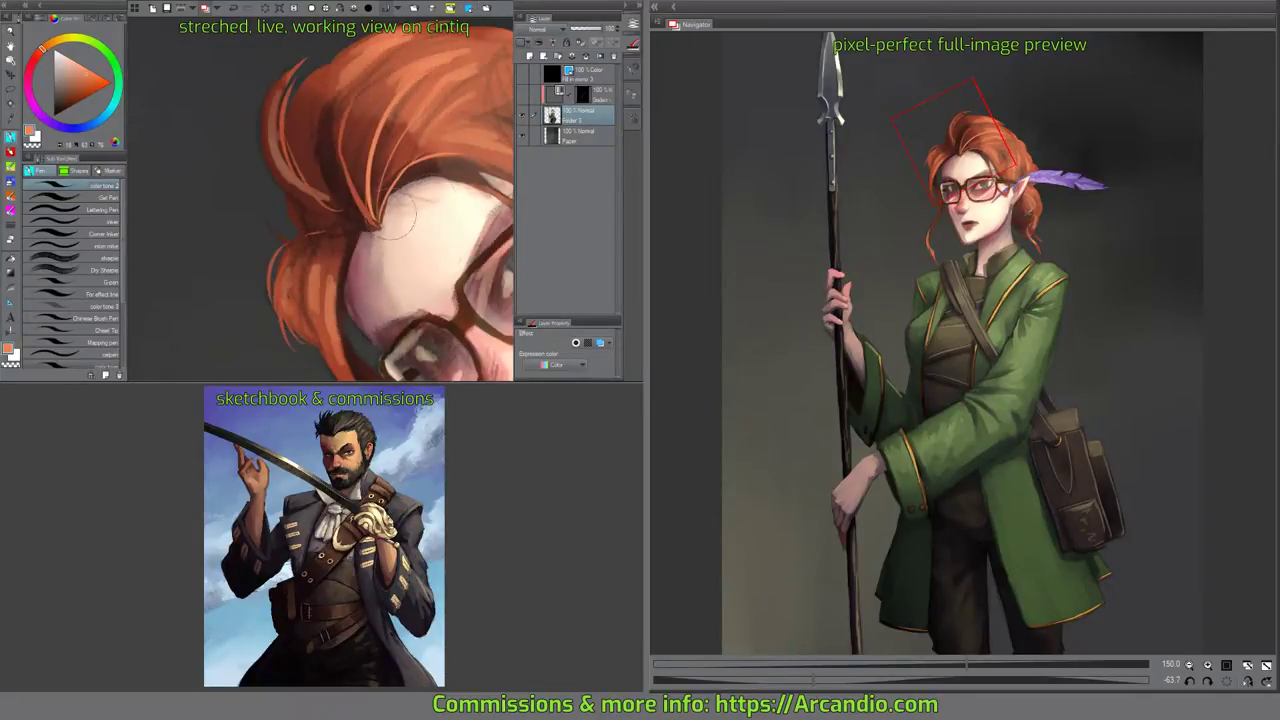
# Draw dark brown strands along the hairline and parting with a sampled shadow color.
pyautogui.keyDown('alt'); pyautogui.click(376, 222); pyautogui.keyUp('alt')
pyautogui.moveTo(377, 226); pyautogui.dragTo(348, 160)
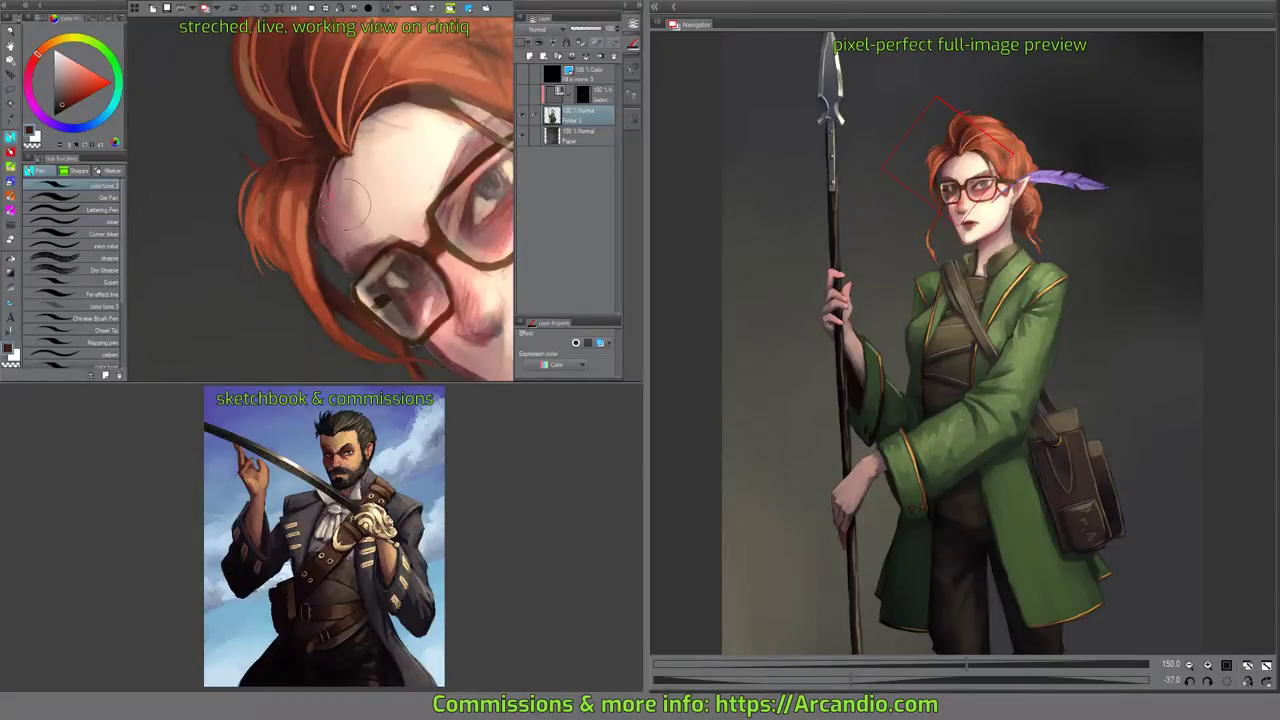
pyautogui.moveTo(379, 118); pyautogui.dragTo(389, 180)
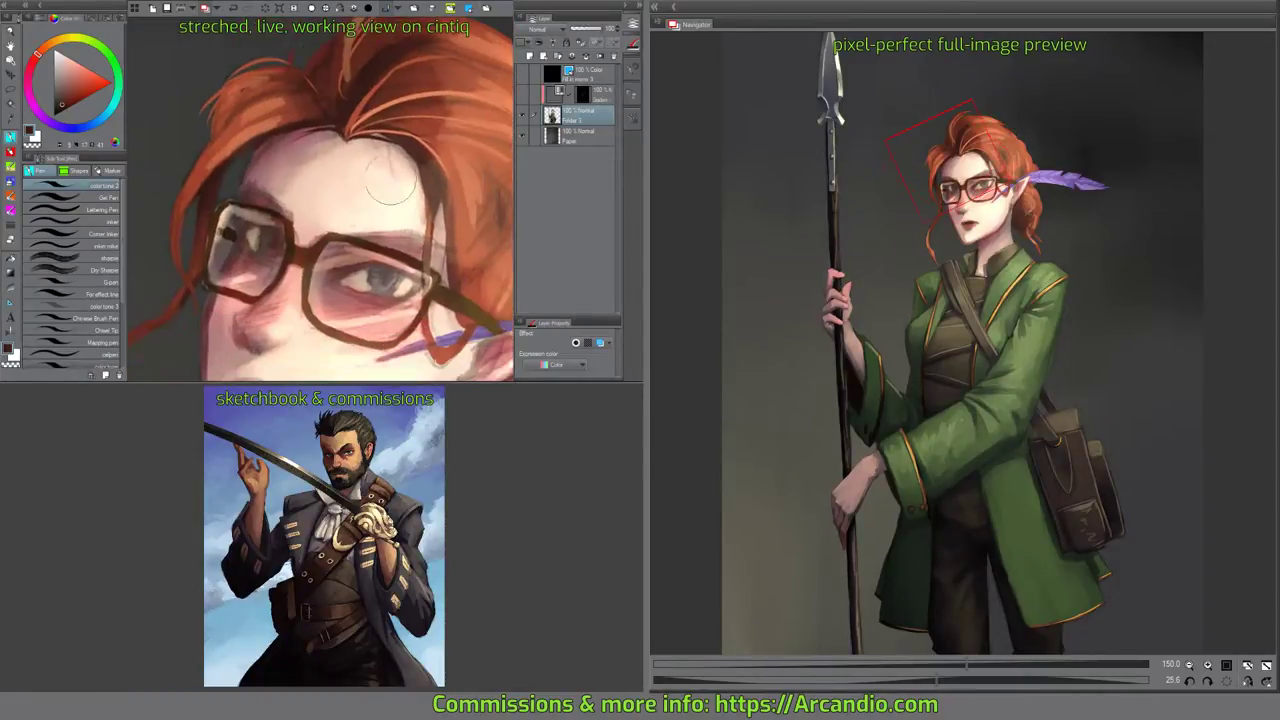
pyautogui.moveTo(353, 135); pyautogui.dragTo(360, 185)
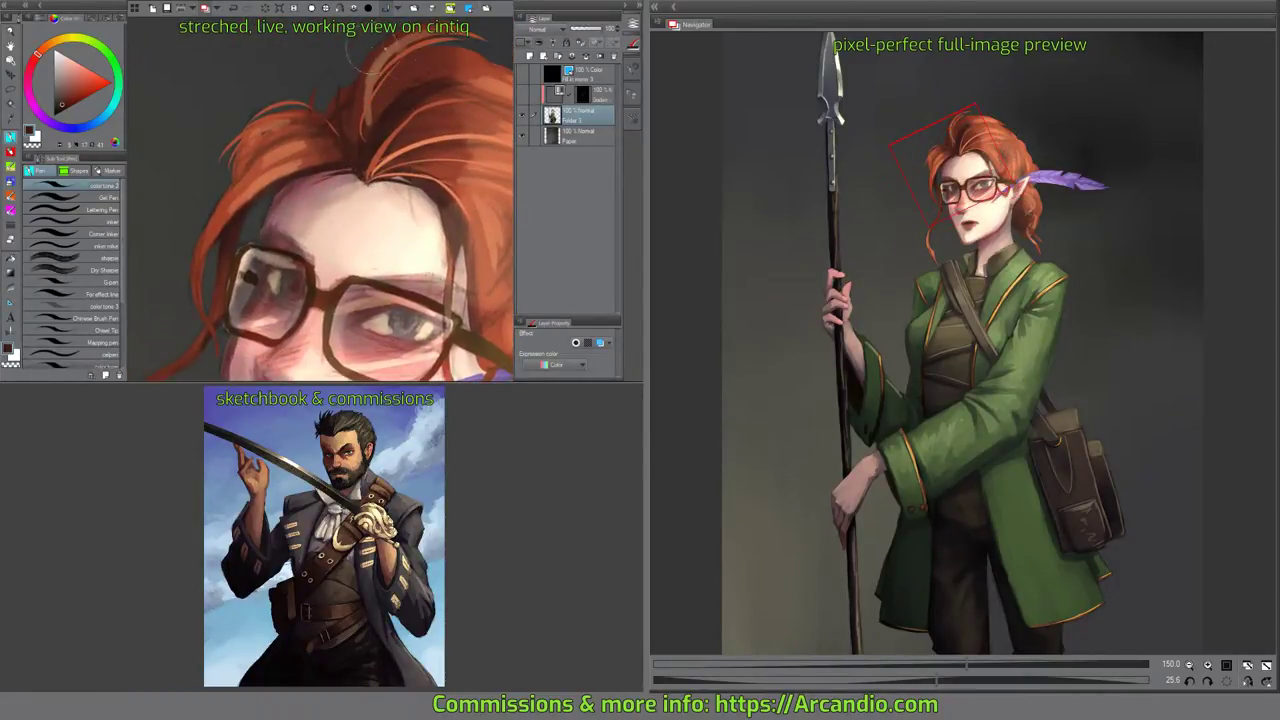
pyautogui.moveTo(430, 145)
pyautogui.mouseDown()
pyautogui.moveTo(400, 203)
pyautogui.moveTo(393, 130)
pyautogui.moveTo(322, 148)
pyautogui.moveTo(393, 46)
pyautogui.moveTo(394, 104)
pyautogui.mouseUp()
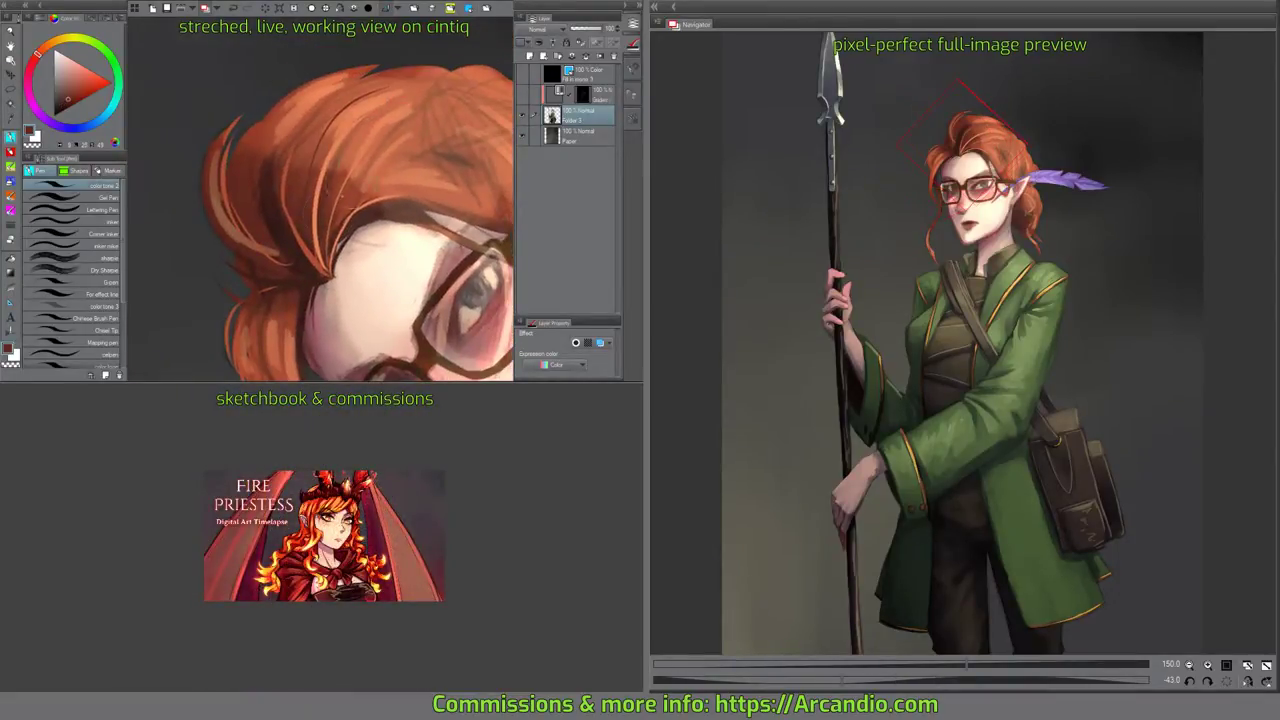
# Draw dark separating strands across the crown and the back of the hair above the ear.
pyautogui.moveTo(316, 172); pyautogui.dragTo(375, 87)
pyautogui.moveTo(461, 131); pyautogui.dragTo(331, 170)
pyautogui.moveTo(306, 177); pyautogui.dragTo(341, 105)
pyautogui.moveTo(329, 127)
pyautogui.mouseDown()
pyautogui.moveTo(401, 144)
pyautogui.moveTo(409, 136)
pyautogui.moveTo(382, 105)
pyautogui.mouseUp()
pyautogui.moveTo(316, 161)
pyautogui.mouseDown()
pyautogui.moveTo(339, 129)
pyautogui.moveTo(442, 205)
pyautogui.moveTo(436, 232)
pyautogui.moveTo(388, 130)
pyautogui.moveTo(390, 170)
pyautogui.mouseUp()
# Sample a mid red-brown from the hair and paint over the bun behind the ear to define its strands.
pyautogui.keyDown('alt'); pyautogui.click(345, 185); pyautogui.keyUp('alt')
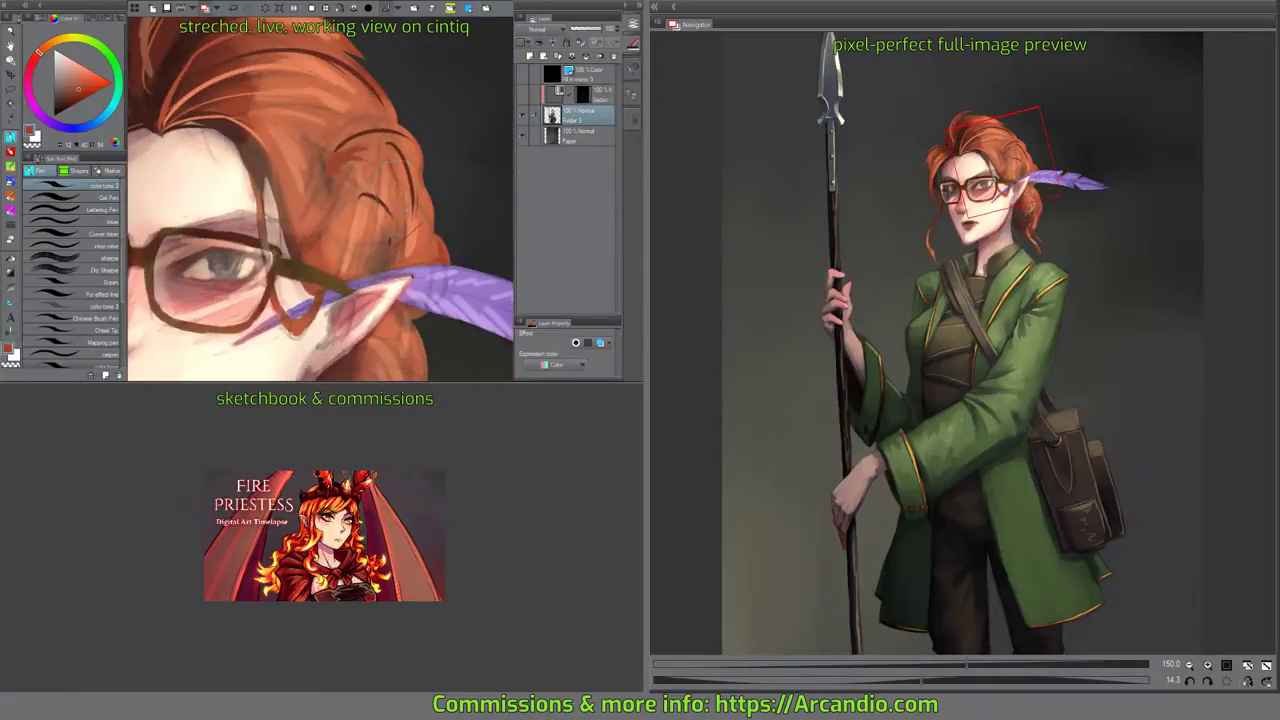
pyautogui.moveTo(405, 270); pyautogui.dragTo(389, 145)
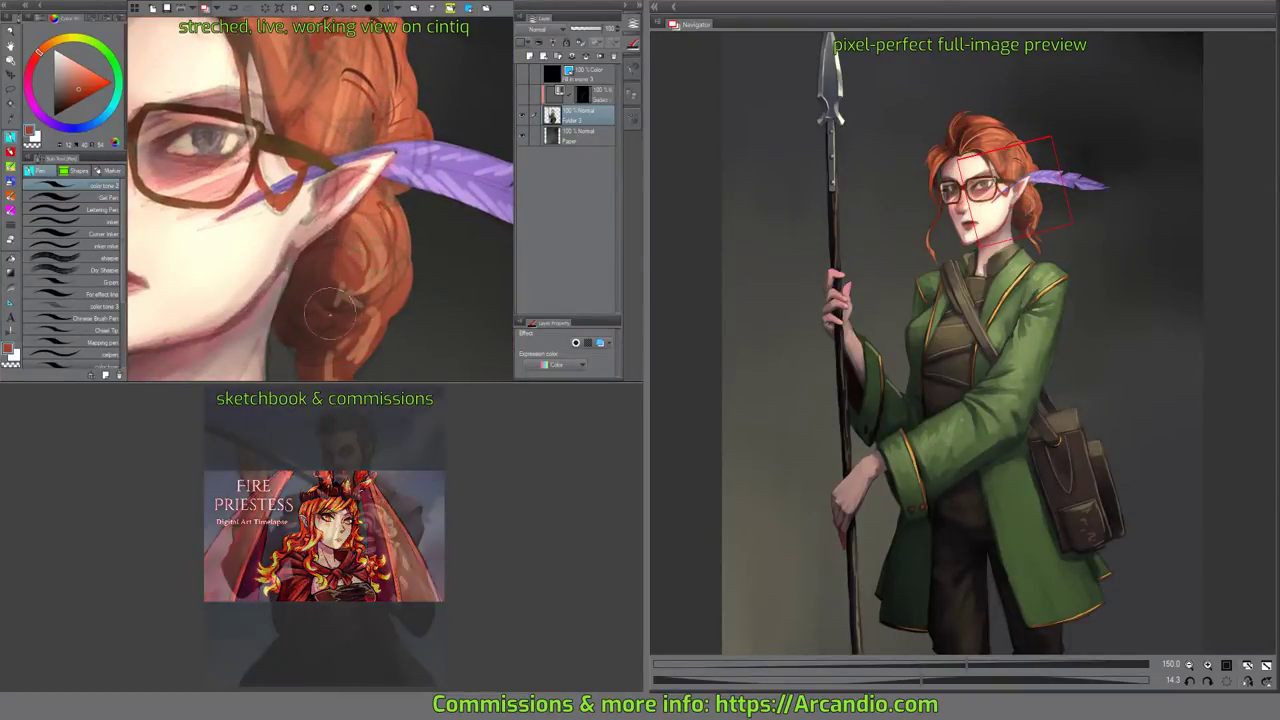
pyautogui.moveTo(332, 310); pyautogui.dragTo(346, 280)
pyautogui.moveTo(402, 247); pyautogui.dragTo(402, 263)
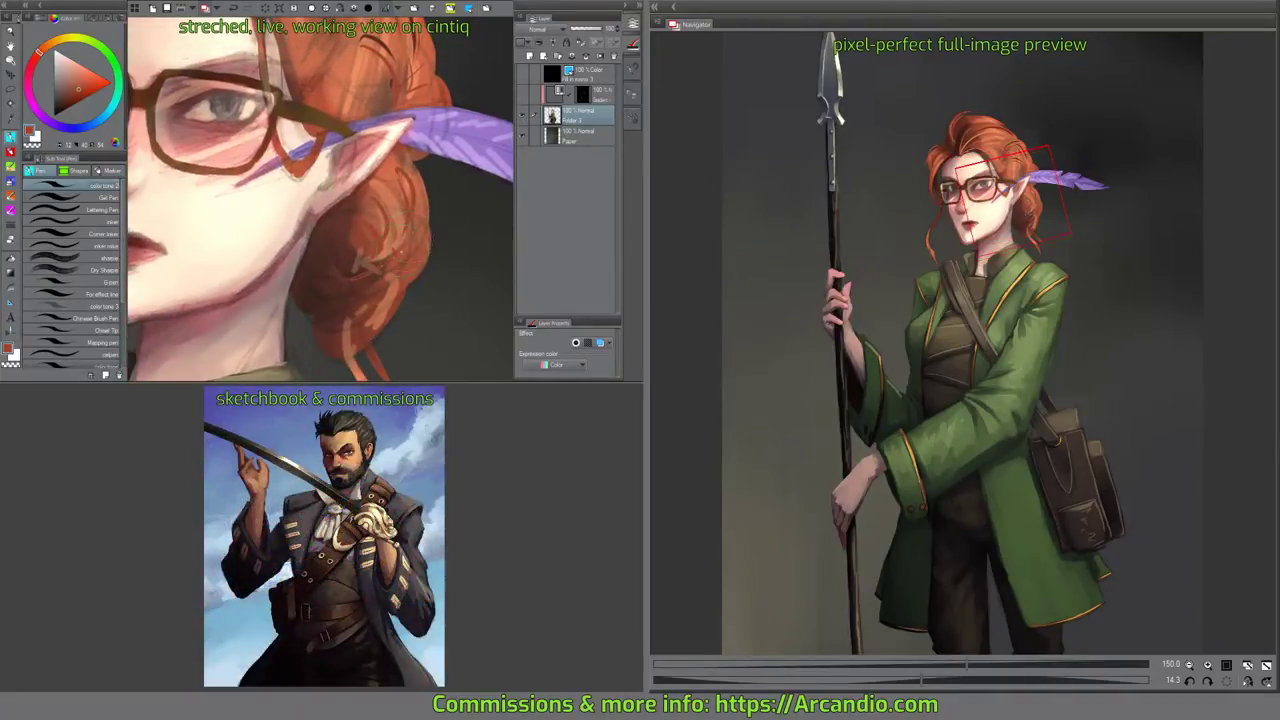
# Undo the last stroke and paint light orange loose strands hanging below the bun.
pyautogui.moveTo(430, 325); pyautogui.dragTo(432, 238)
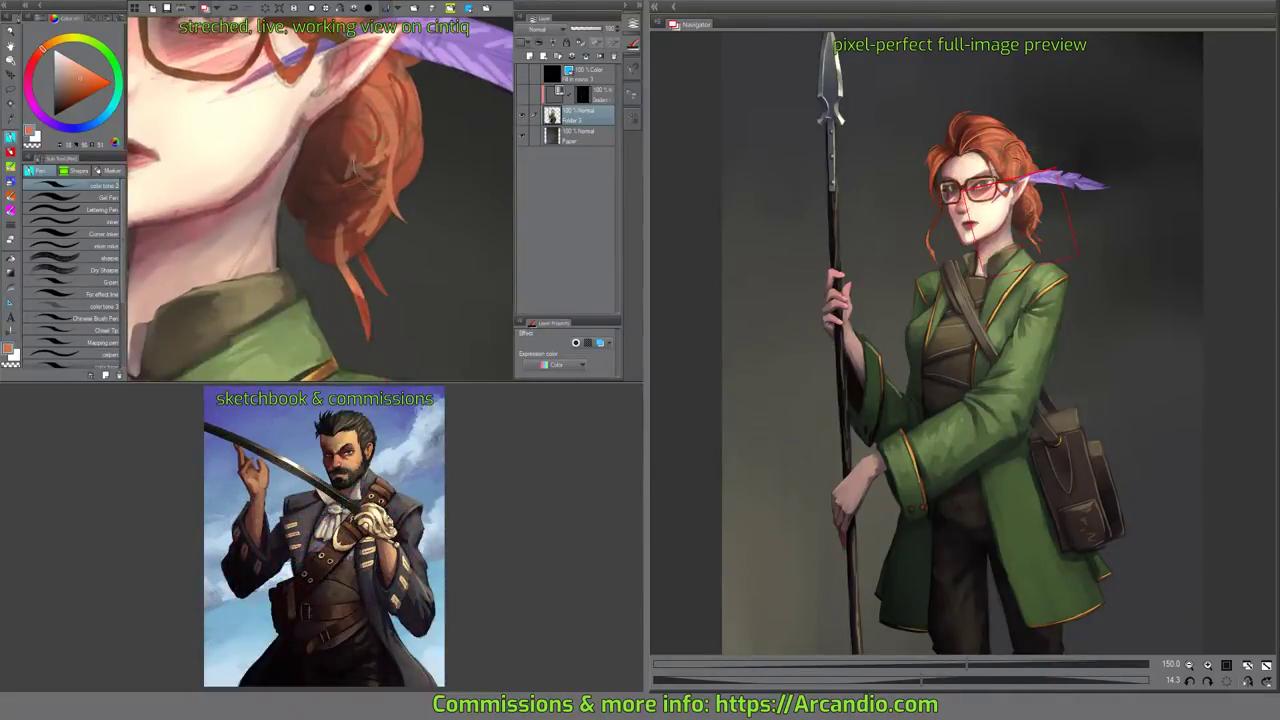
pyautogui.hotkey('ctrl', 'z')
pyautogui.moveTo(334, 243)
pyautogui.mouseDown()
pyautogui.moveTo(343, 205)
pyautogui.moveTo(330, 238)
pyautogui.moveTo(362, 323)
pyautogui.mouseUp()
pyautogui.moveTo(407, 188); pyautogui.dragTo(437, 271)
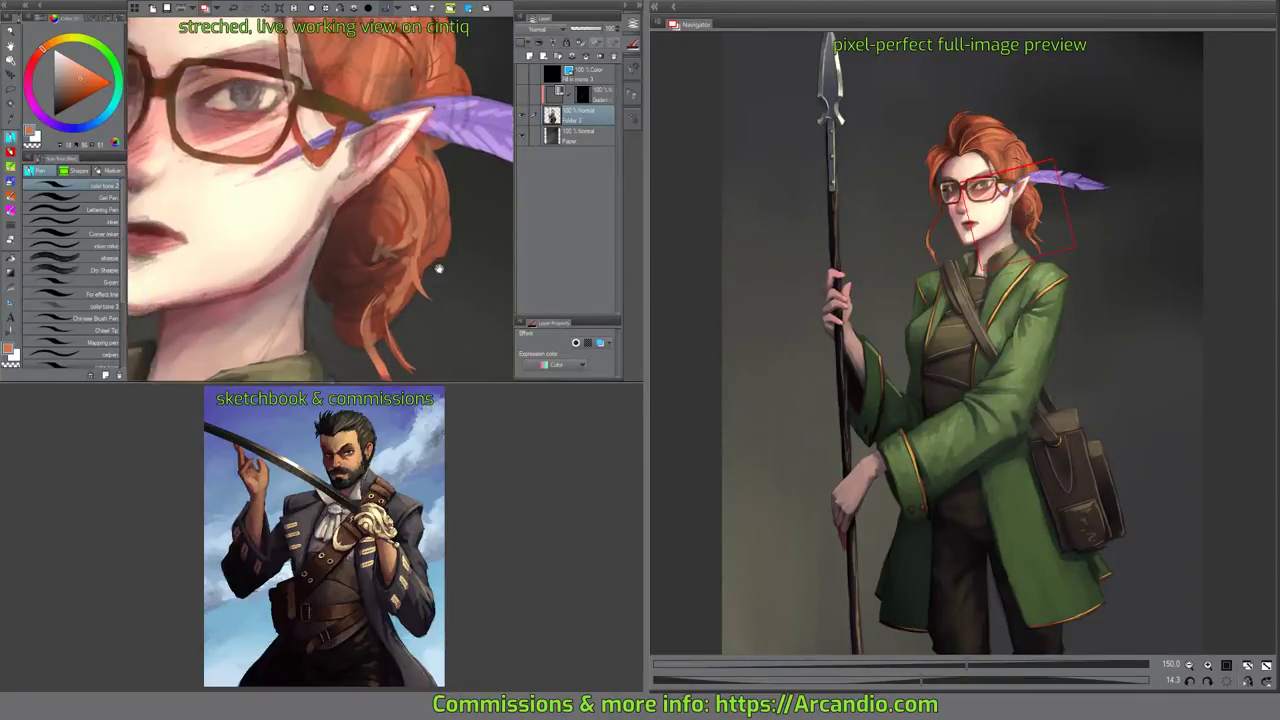
# Paint a thin orange strand curving from the parting down to the far temple, redoing the first attempt.
pyautogui.moveTo(380, 148); pyautogui.dragTo(512, 188)
pyautogui.scroll(-2, 314, 96)
pyautogui.moveTo(314, 92); pyautogui.dragTo(350, 174)
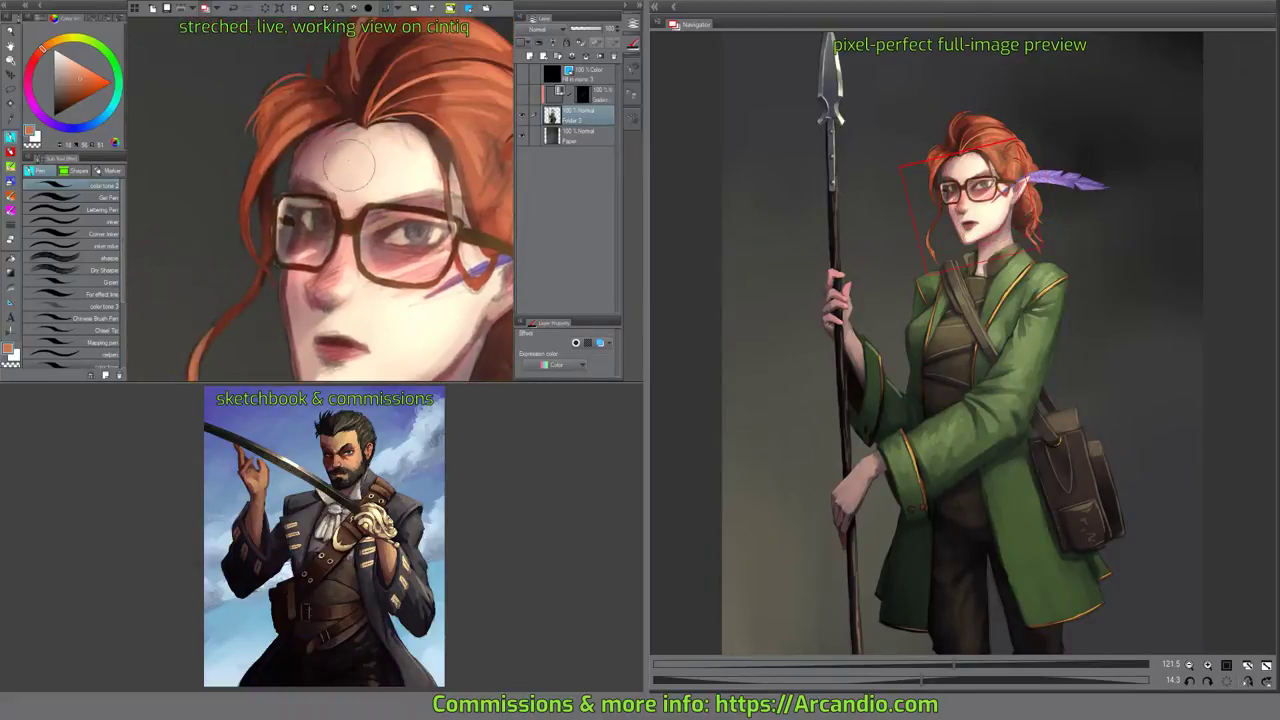
pyautogui.moveTo(357, 114); pyautogui.dragTo(256, 234)
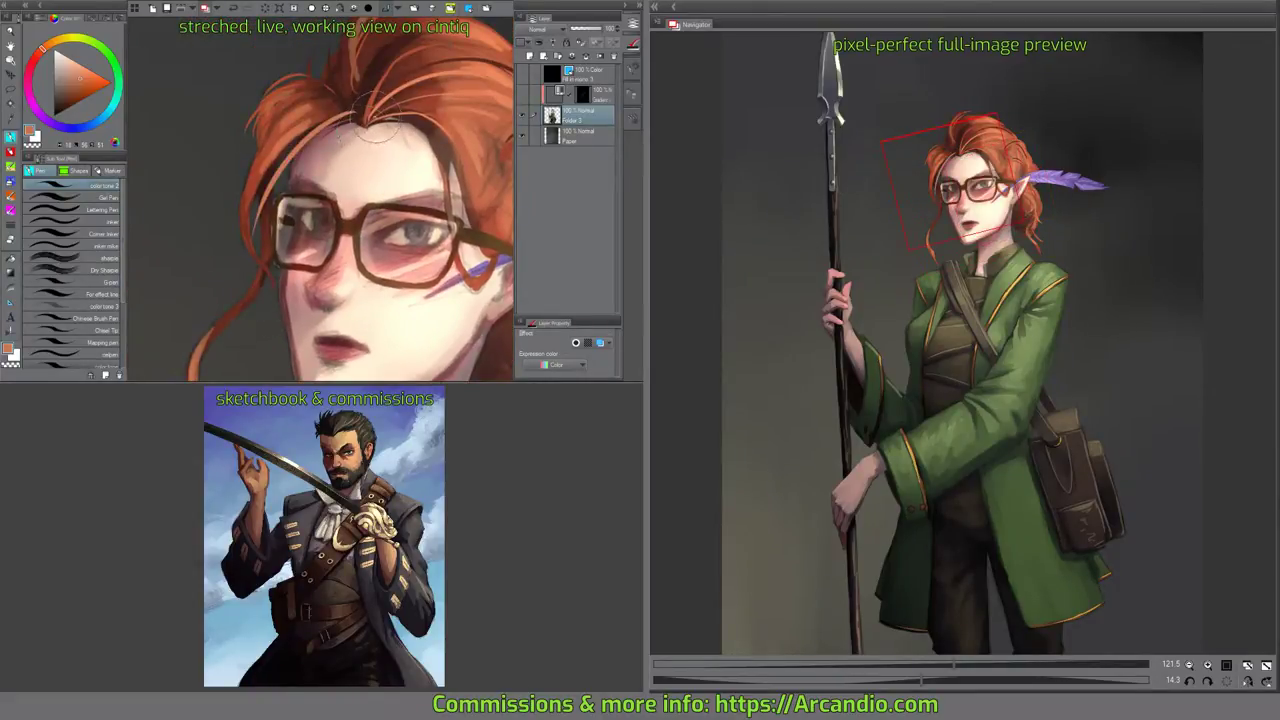
pyautogui.hotkey('ctrl', 'z')
pyautogui.moveTo(354, 112)
pyautogui.mouseDown()
pyautogui.moveTo(278, 172)
pyautogui.moveTo(266, 222)
pyautogui.mouseUp()
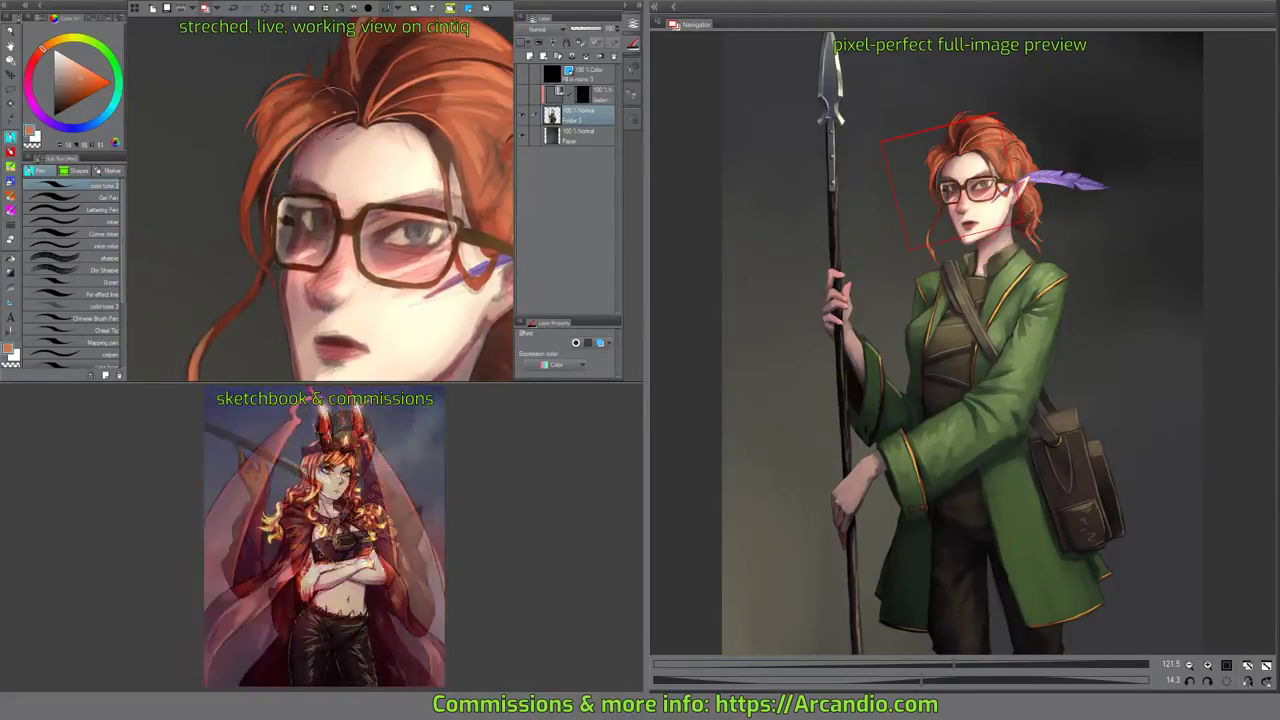
# Sample a darker orange from the front hair and touch up the lock at the far temple above the glasses.
pyautogui.keyDown('alt'); pyautogui.click(320, 118); pyautogui.keyUp('alt')
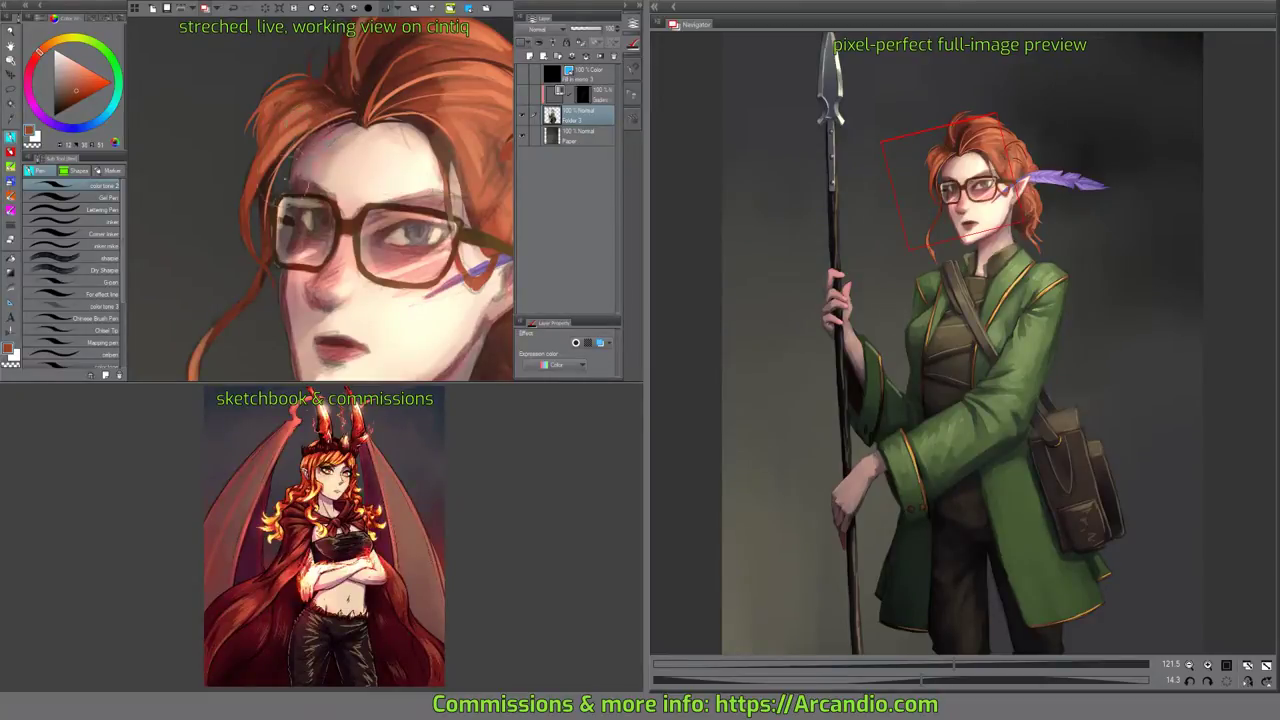
pyautogui.moveTo(294, 192); pyautogui.dragTo(280, 198)
pyautogui.moveTo(366, 108); pyautogui.dragTo(372, 118)
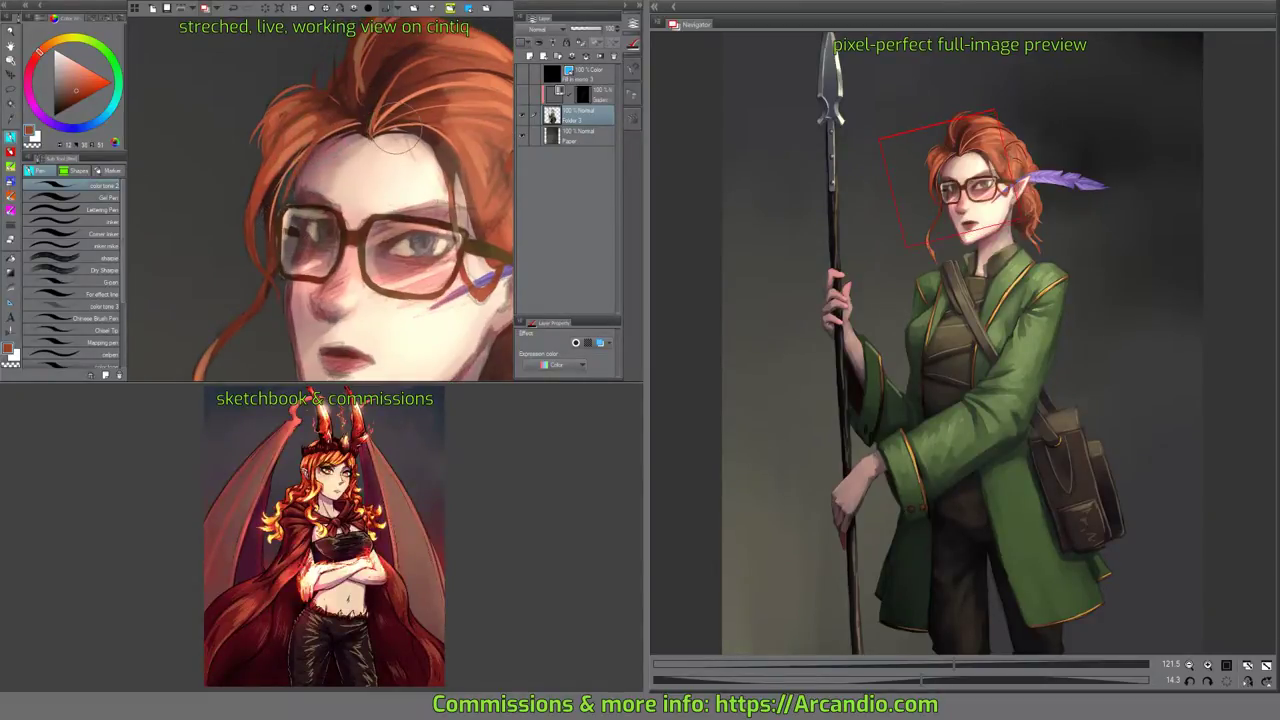
# Add a new layer beneath the figure and paint dark brown hair strands behind the front hair.
pyautogui.click(552, 138)
pyautogui.click(529, 57)
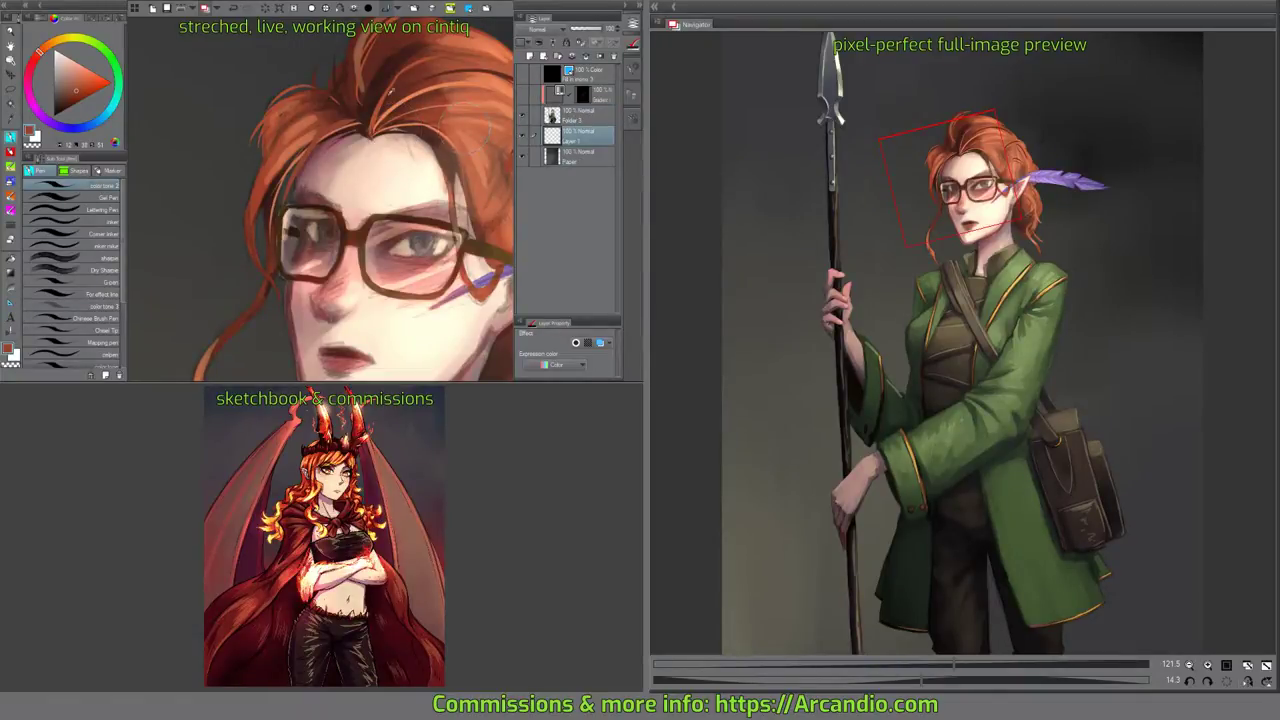
pyautogui.keyDown('alt'); pyautogui.click(375, 90); pyautogui.keyUp('alt')
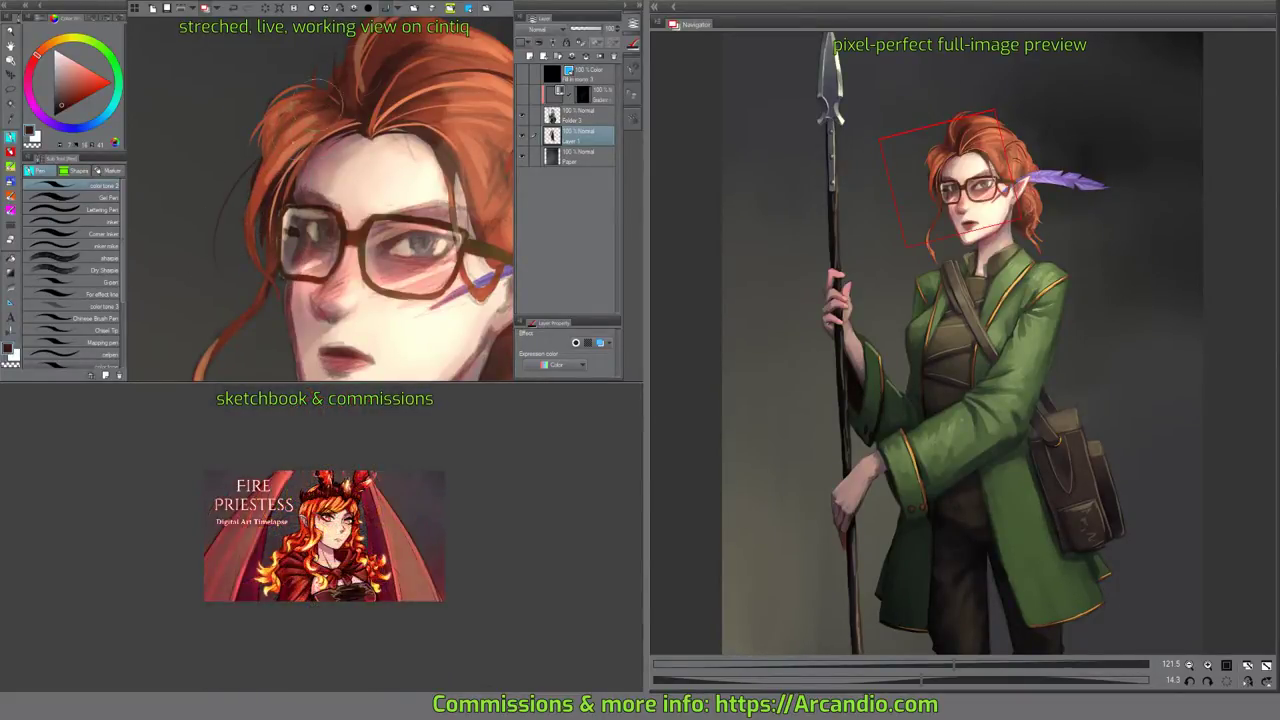
pyautogui.moveTo(218, 244); pyautogui.dragTo(254, 166)
pyautogui.moveTo(358, 98); pyautogui.dragTo(348, 156)
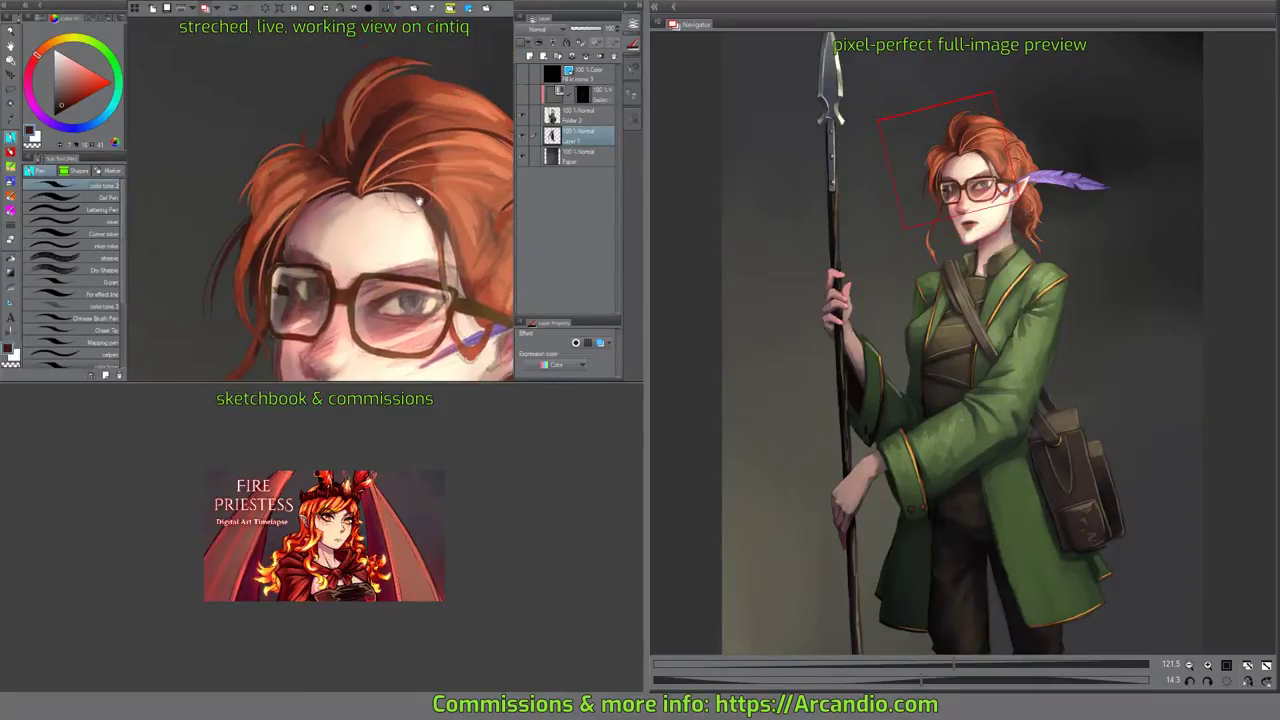
pyautogui.moveTo(419, 201); pyautogui.dragTo(377, 197)
pyautogui.moveTo(447, 238); pyautogui.dragTo(398, 220)
# Merge the figure layer down into the new hair strand layer and save the file.
pyautogui.click(588, 118)
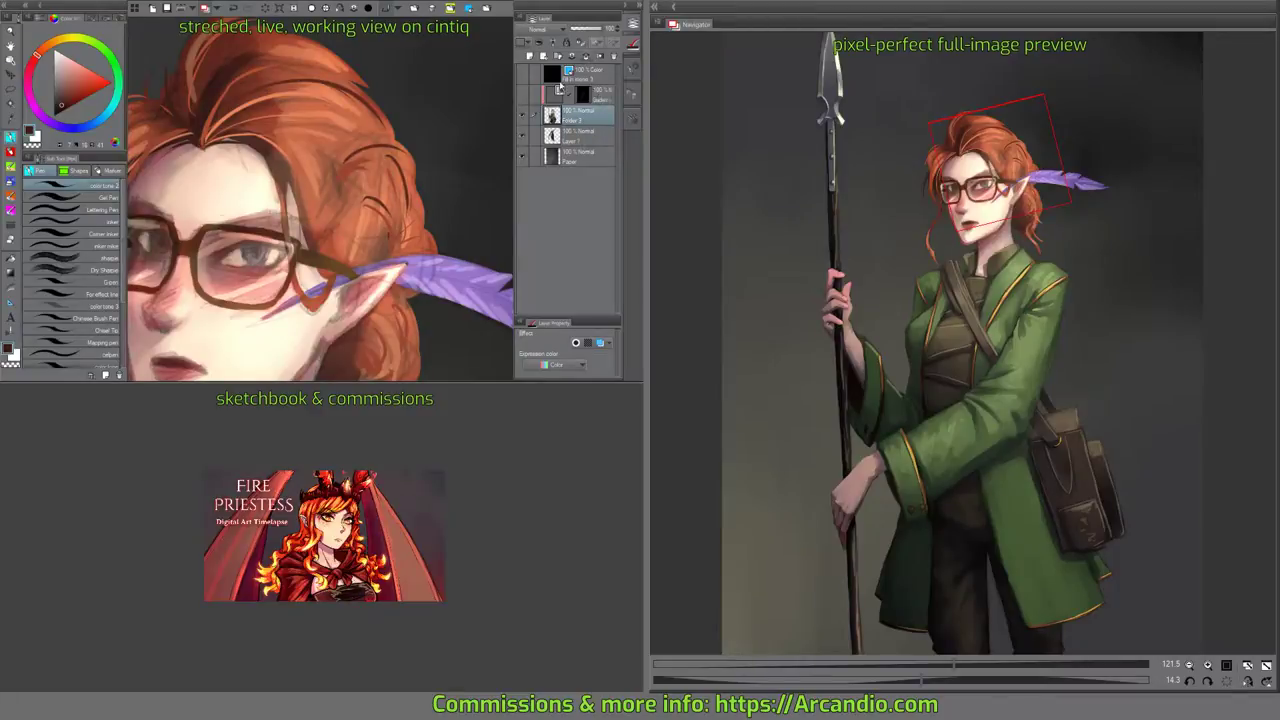
pyautogui.hotkey('ctrl', 'e')
pyautogui.moveTo(256, 228); pyautogui.dragTo(403, 188)
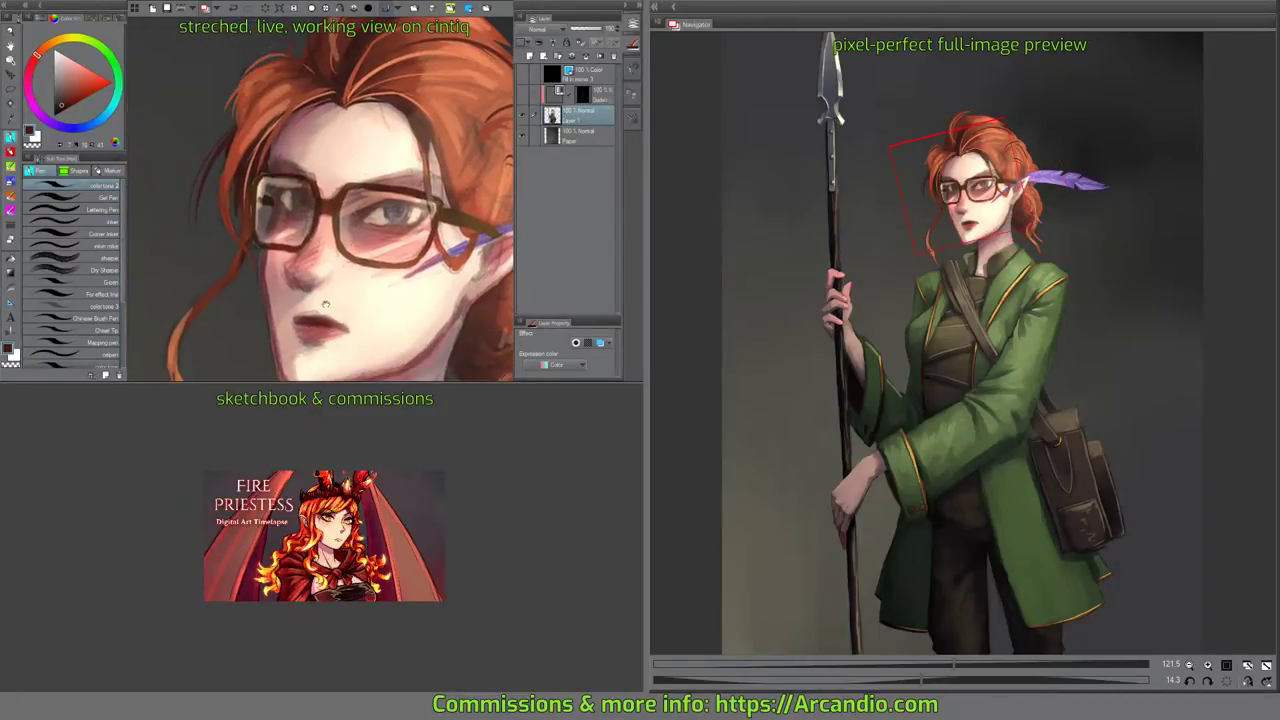
pyautogui.moveTo(325, 304); pyautogui.dragTo(374, 250)
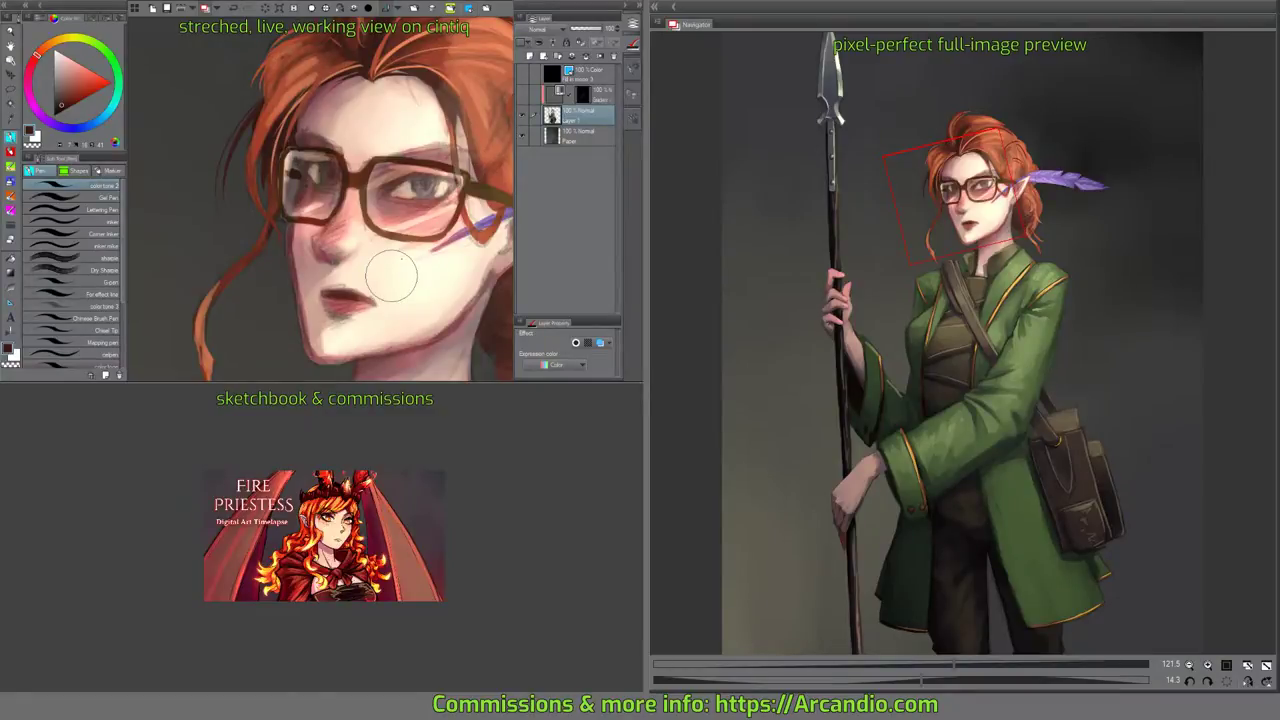
pyautogui.hotkey('ctrl', 's')
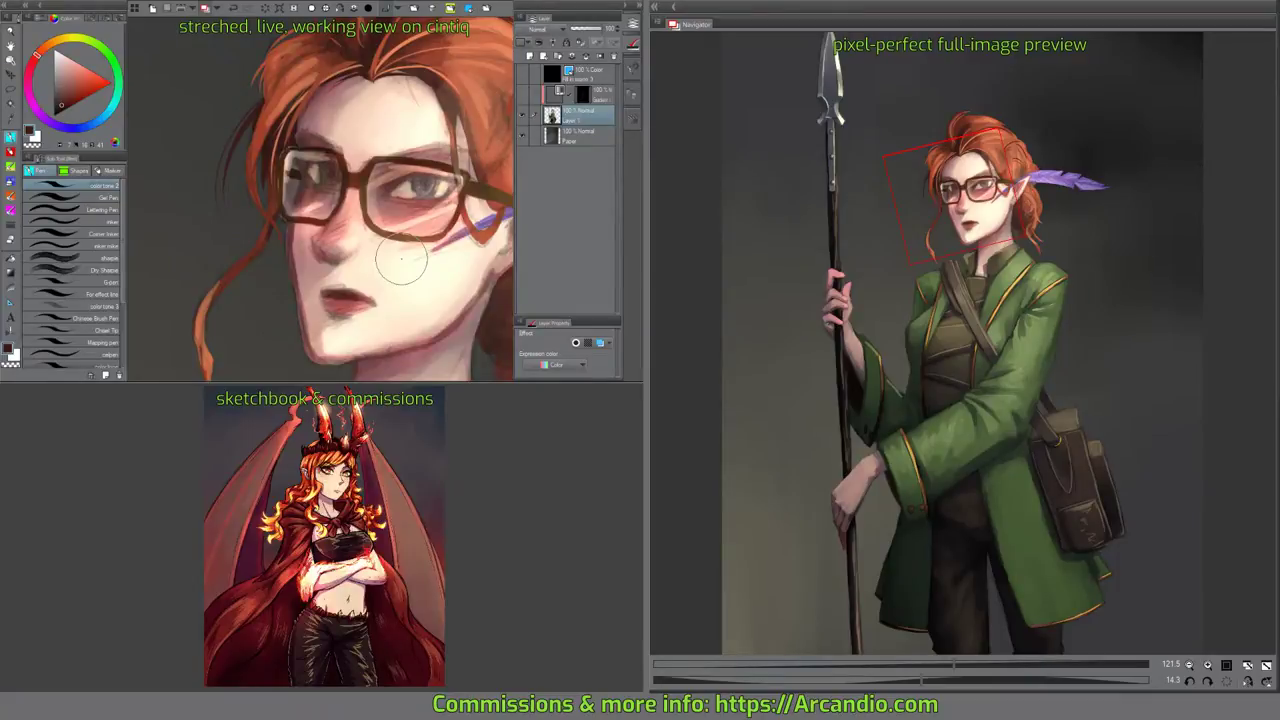
pyautogui.moveTo(401, 259); pyautogui.dragTo(384, 288)
pyautogui.moveTo(424, 235)
pyautogui.mouseDown()
pyautogui.moveTo(438, 218)
pyautogui.moveTo(426, 207)
pyautogui.moveTo(433, 171)
pyautogui.mouseUp()
pyautogui.scroll(2, 427, 205)
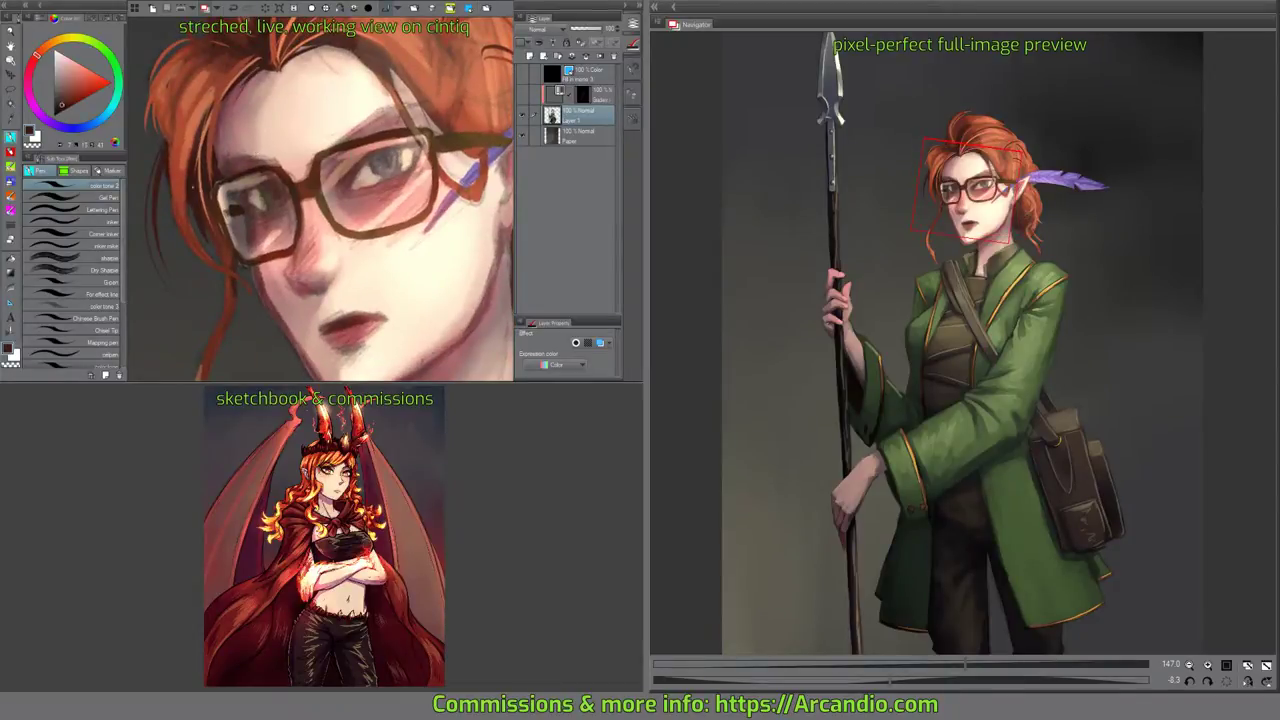
pyautogui.scroll(3, 235, 145)
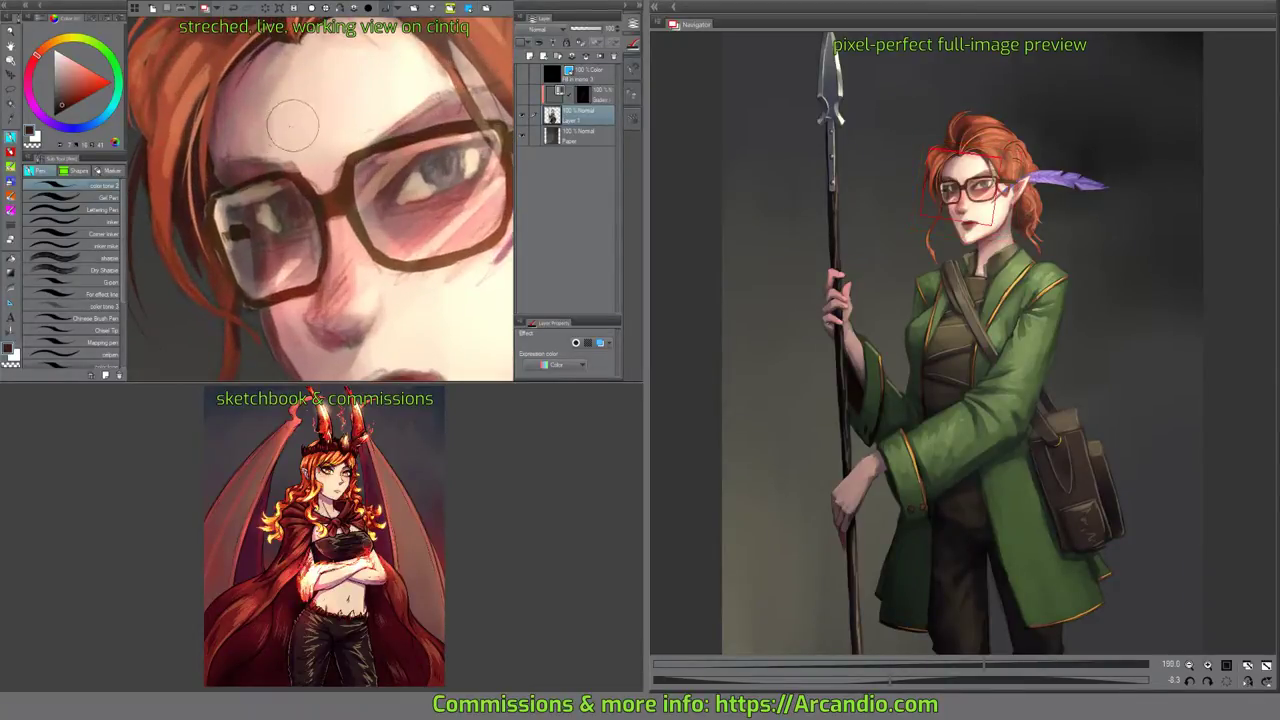
# Add a new layer and paint the near eyebrow with the Dense watercolor brush in a reddish brown sampled from the hair.
pyautogui.click(12, 166)
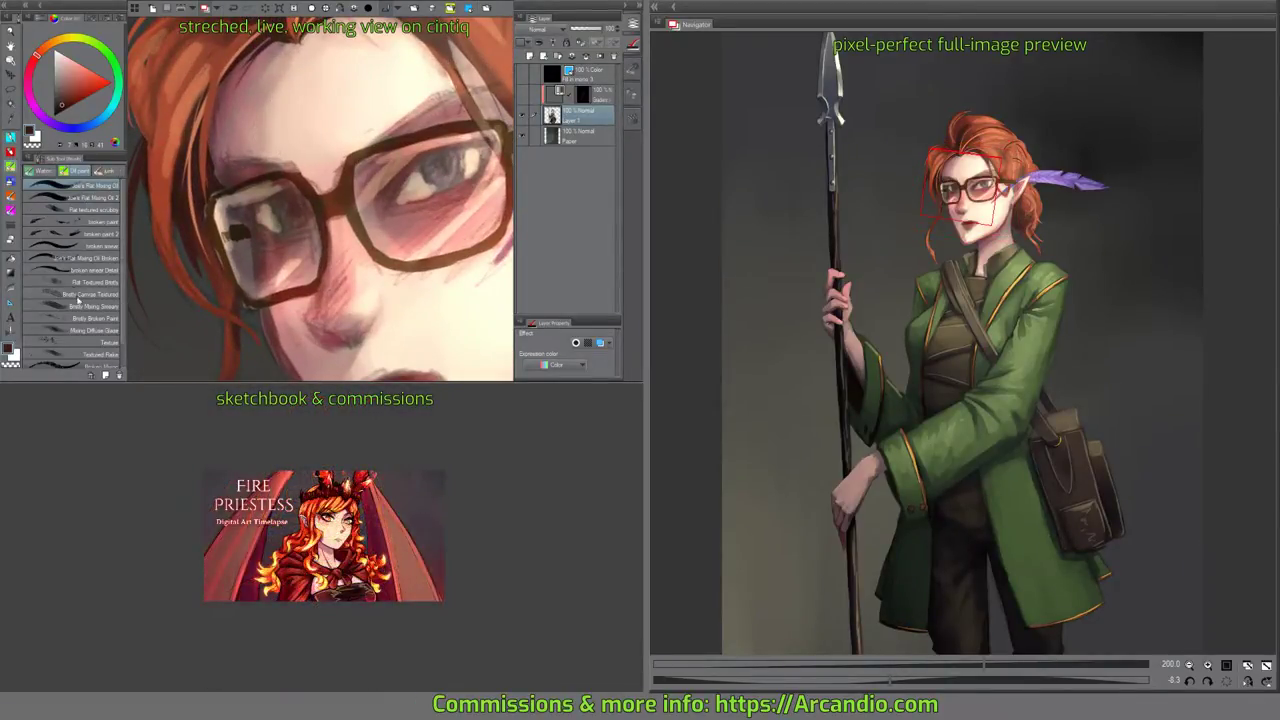
pyautogui.click(81, 176)
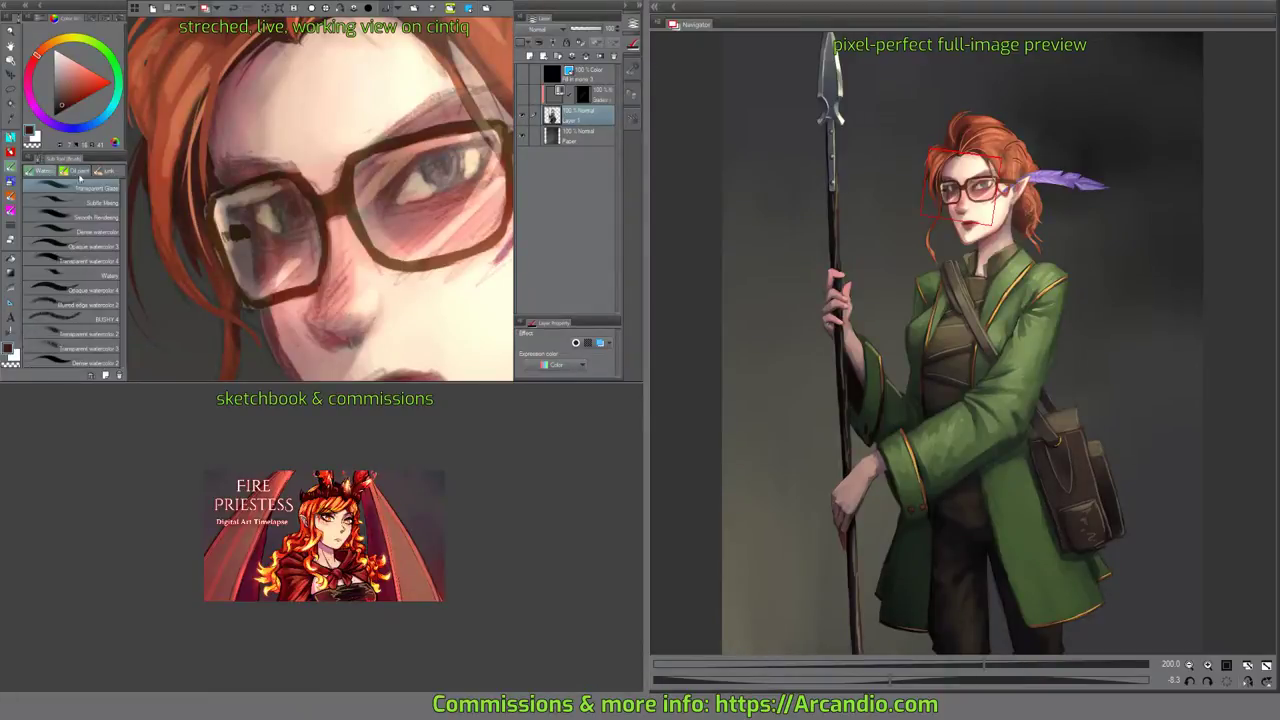
pyautogui.click(90, 245)
pyautogui.moveTo(402, 110)
pyautogui.mouseDown()
pyautogui.moveTo(394, 138)
pyautogui.moveTo(434, 120)
pyautogui.mouseUp()
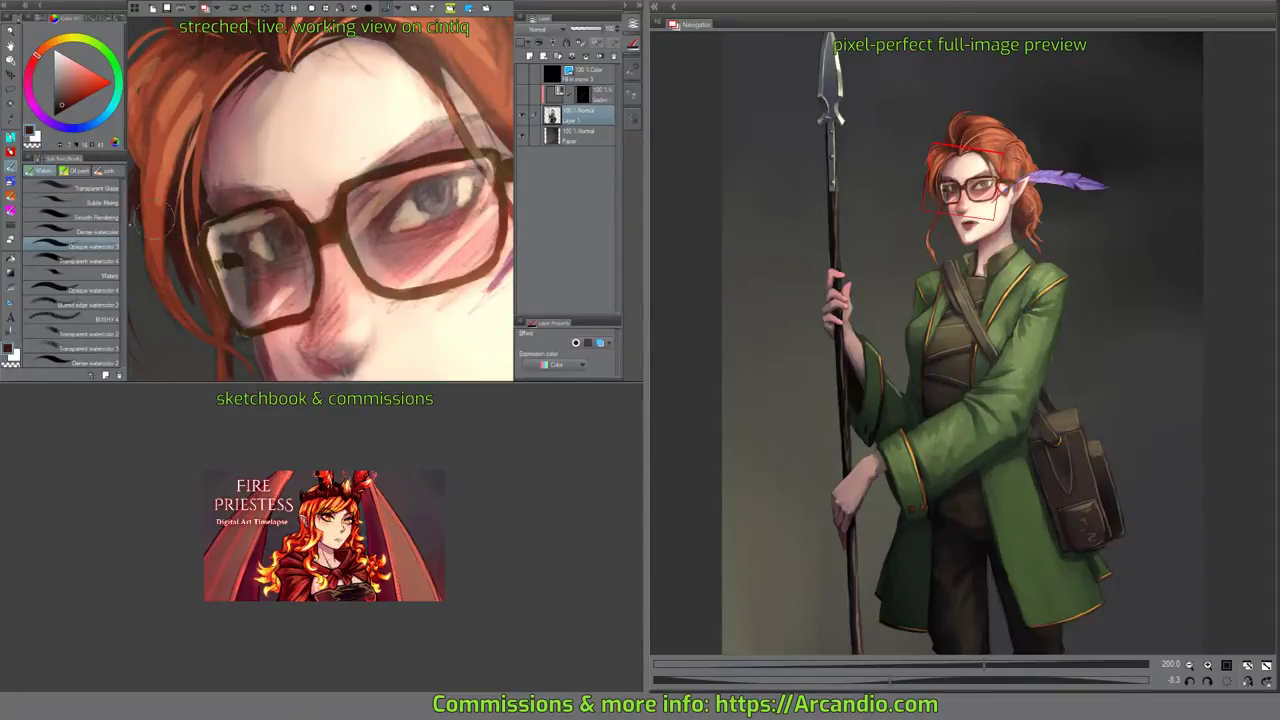
pyautogui.click(98, 231)
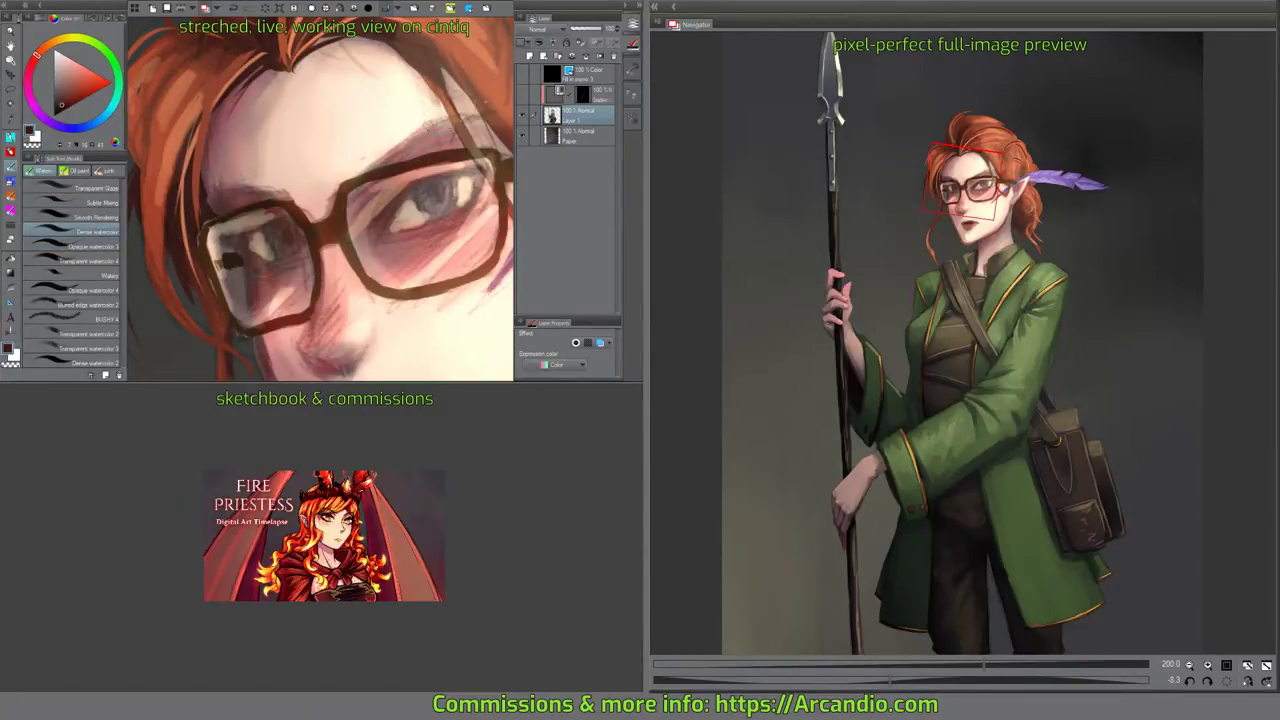
pyautogui.hotkey('ctrl', 'shift', 'n')
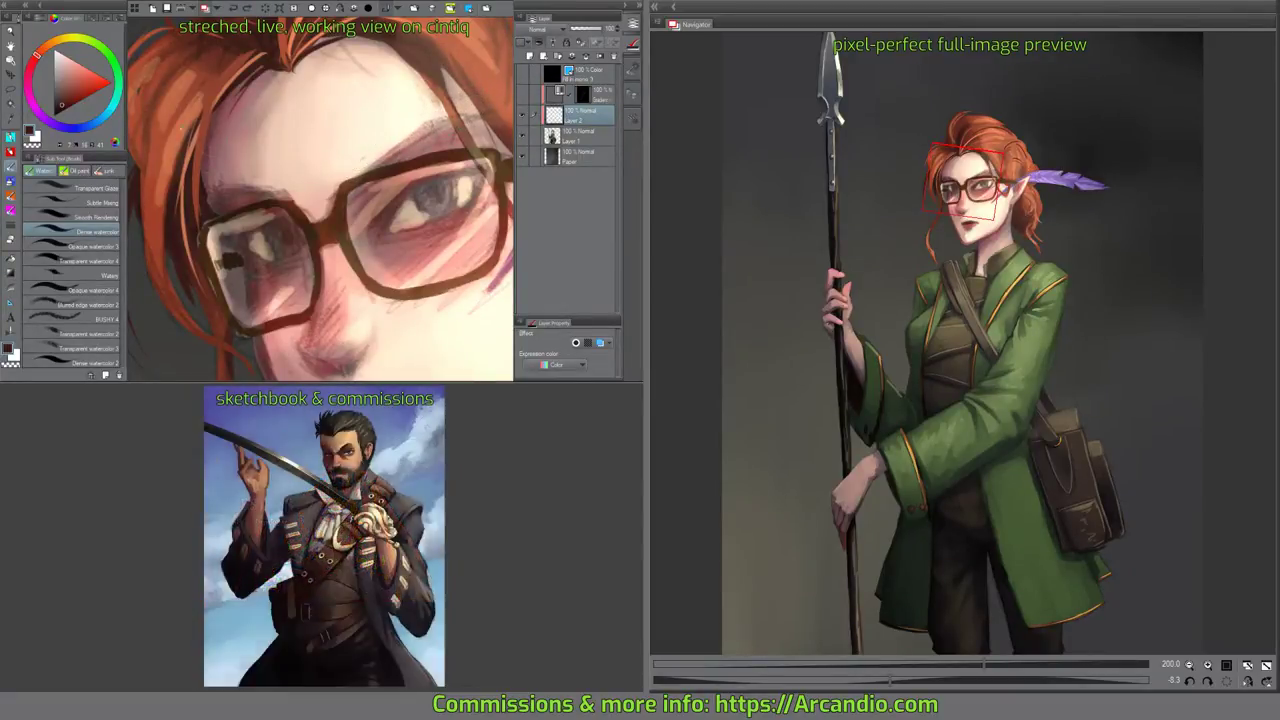
pyautogui.keyDown('alt'); pyautogui.click(161, 154); pyautogui.keyUp('alt')
pyautogui.moveTo(402, 149)
pyautogui.mouseDown()
pyautogui.moveTo(375, 165)
pyautogui.moveTo(430, 122)
pyautogui.moveTo(420, 127)
pyautogui.moveTo(470, 116)
pyautogui.moveTo(380, 156)
pyautogui.mouseUp()
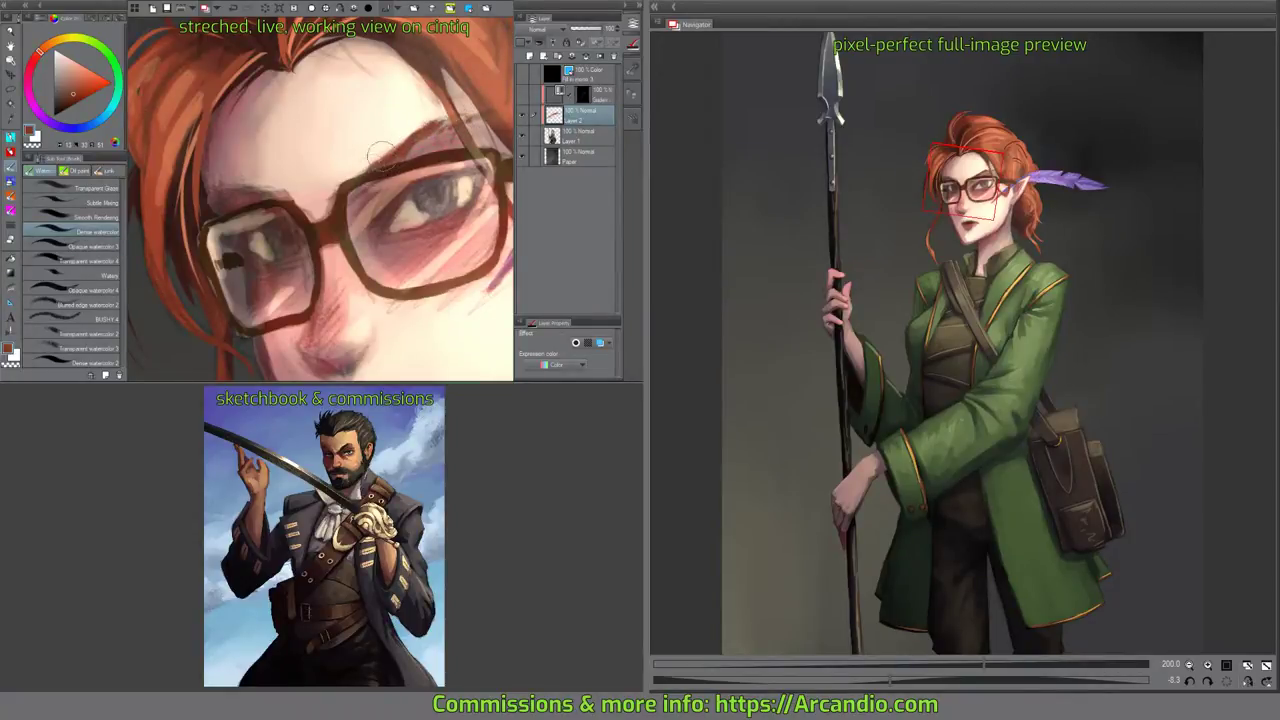
# Paint the far eyebrow above the glasses with sampled reddish and dark brown tones.
pyautogui.moveTo(265, 169); pyautogui.dragTo(279, 155)
pyautogui.keyDown('alt'); pyautogui.click(279, 153); pyautogui.keyUp('alt')
pyautogui.moveTo(327, 100); pyautogui.dragTo(229, 160)
pyautogui.keyDown('alt'); pyautogui.click(204, 210); pyautogui.keyUp('alt')
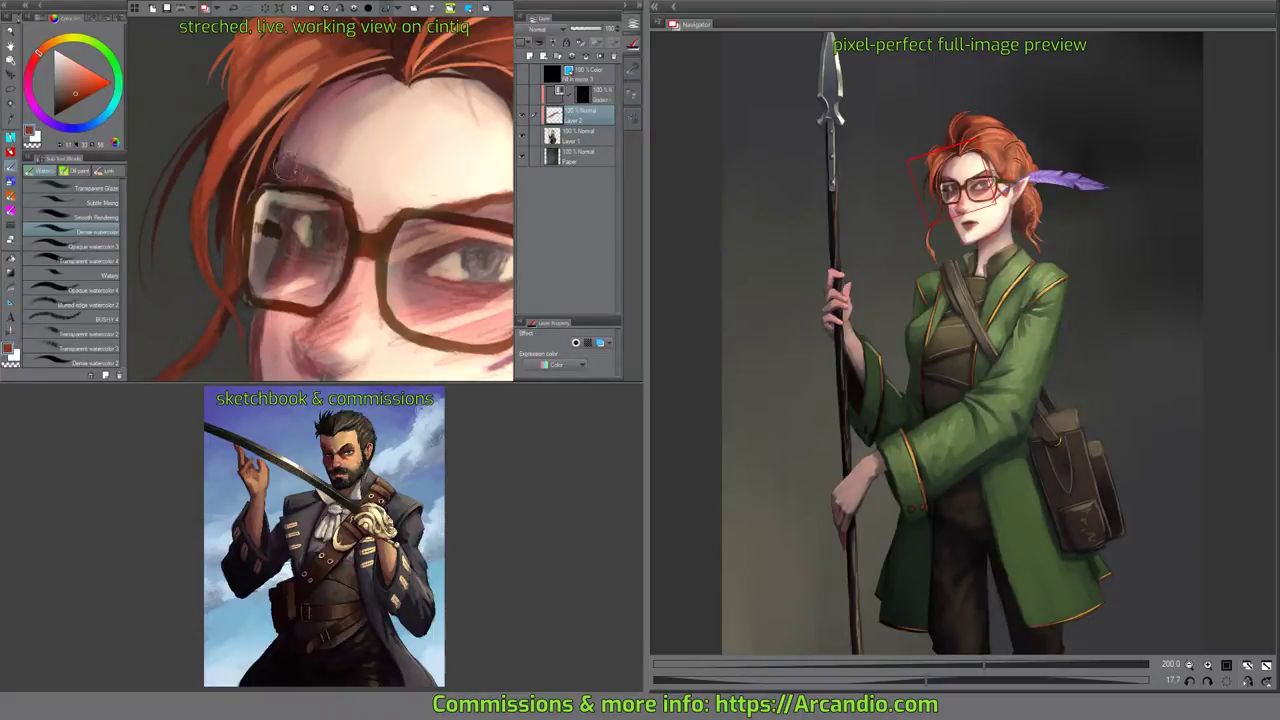
pyautogui.keyDown('alt'); pyautogui.click(244, 188); pyautogui.keyUp('alt')
pyautogui.moveTo(280, 162)
pyautogui.mouseDown()
pyautogui.moveTo(335, 186)
pyautogui.moveTo(327, 172)
pyautogui.moveTo(384, 186)
pyautogui.mouseUp()
pyautogui.keyDown('alt'); pyautogui.click(270, 168); pyautogui.keyUp('alt')
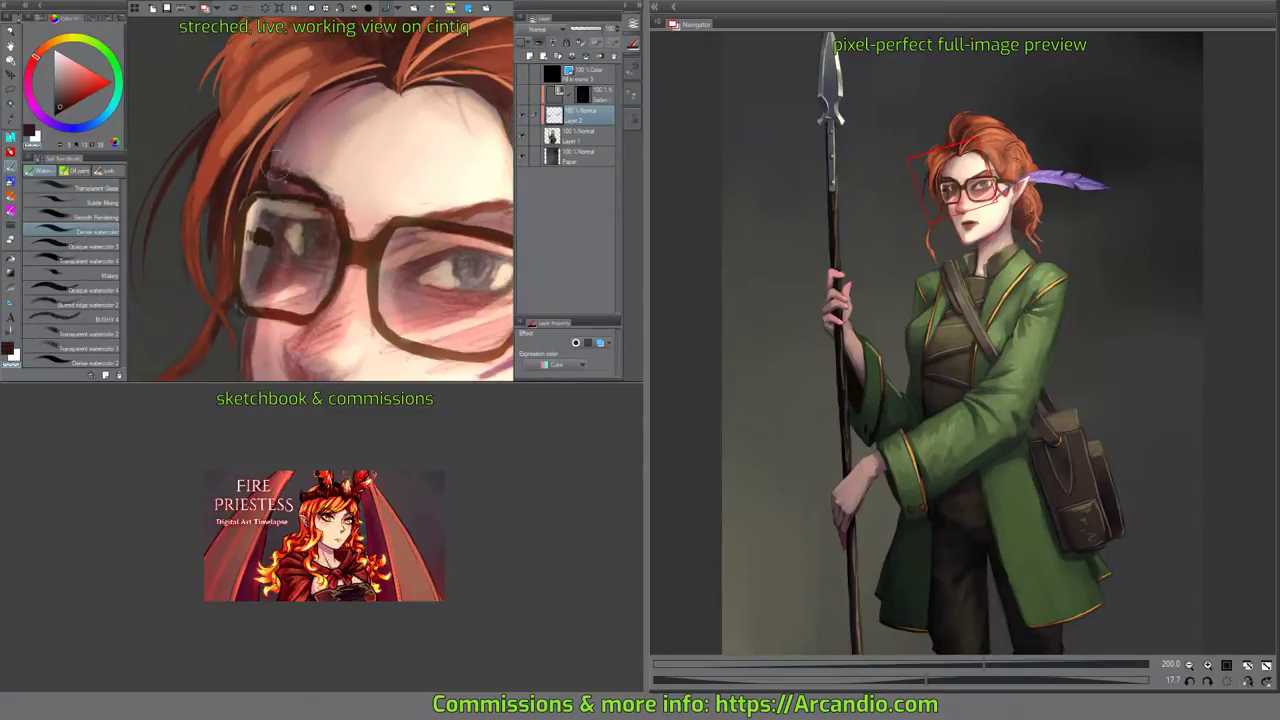
pyautogui.moveTo(272, 164); pyautogui.dragTo(300, 186)
# Refine both eyebrows with small strokes, sampling the reddish brown and the dark brown from the brows.
pyautogui.moveTo(444, 180); pyautogui.dragTo(390, 166)
pyautogui.moveTo(420, 172); pyautogui.dragTo(407, 120)
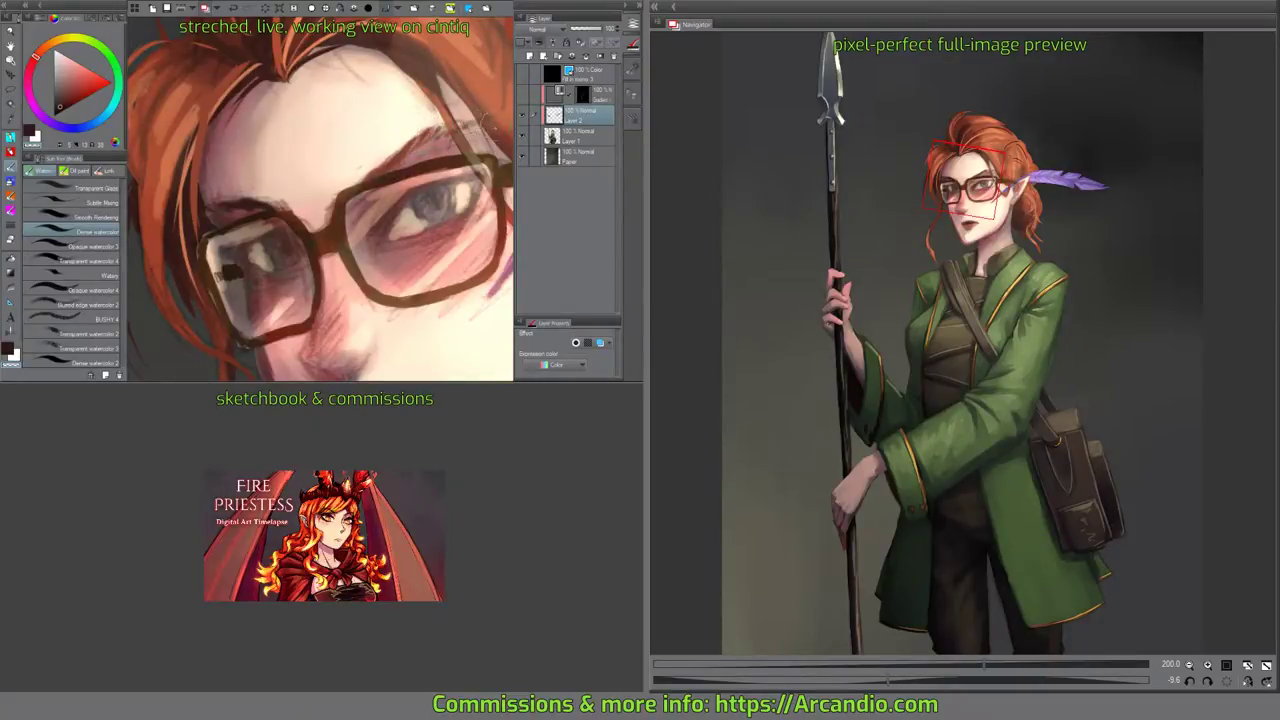
pyautogui.moveTo(484, 122); pyautogui.dragTo(466, 91)
pyautogui.moveTo(454, 186); pyautogui.dragTo(446, 158)
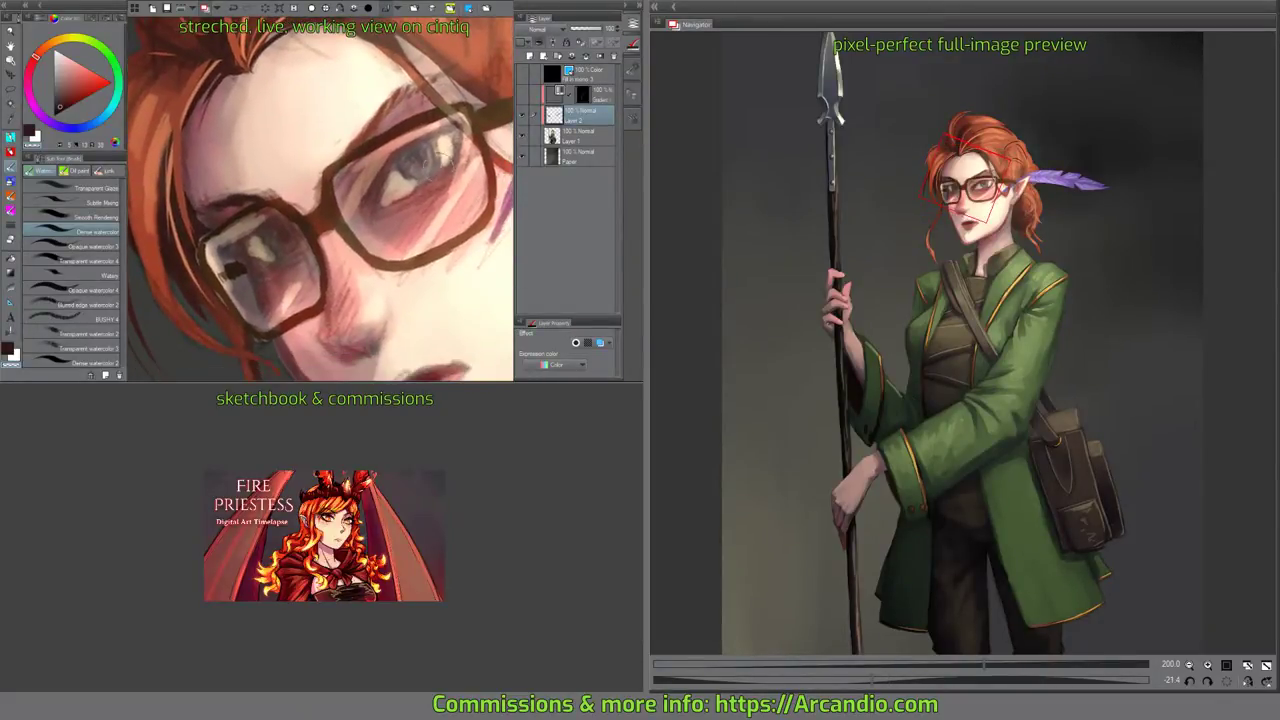
pyautogui.keyDown('alt'); pyautogui.click(360, 142); pyautogui.keyUp('alt')
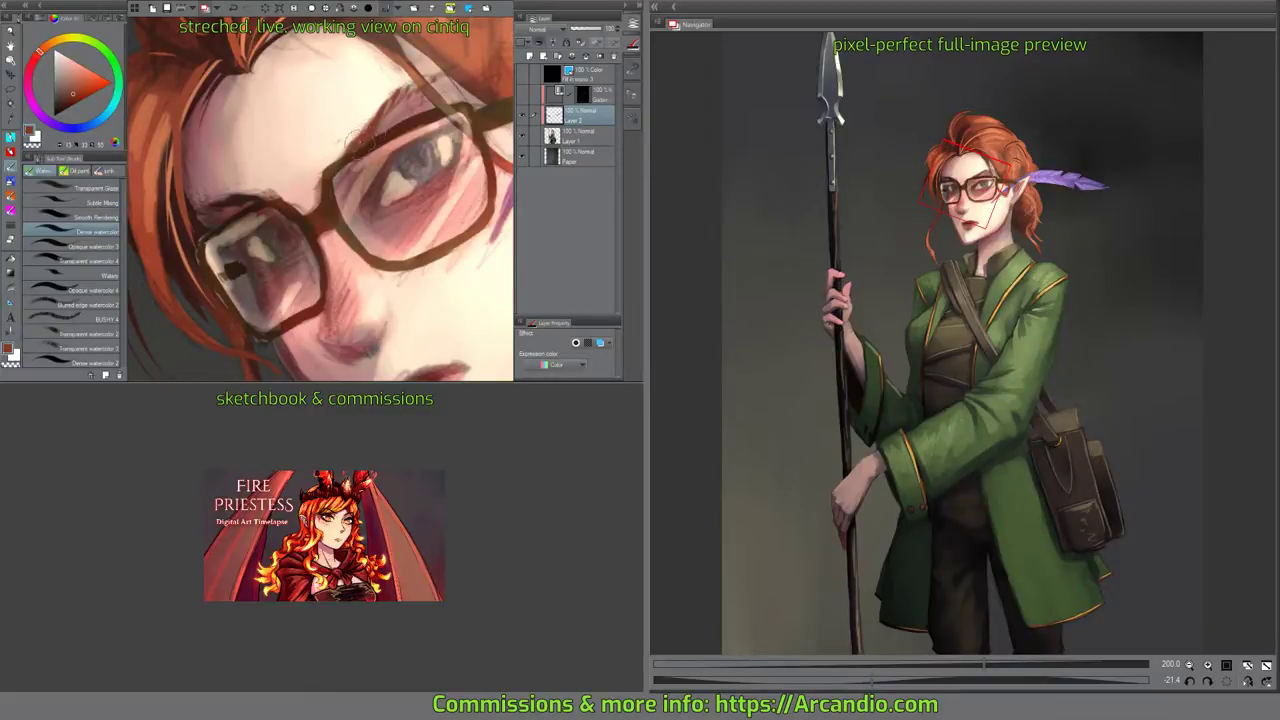
pyautogui.keyDown('alt'); pyautogui.click(254, 197); pyautogui.keyUp('alt')
pyautogui.moveTo(262, 194); pyautogui.dragTo(244, 203)
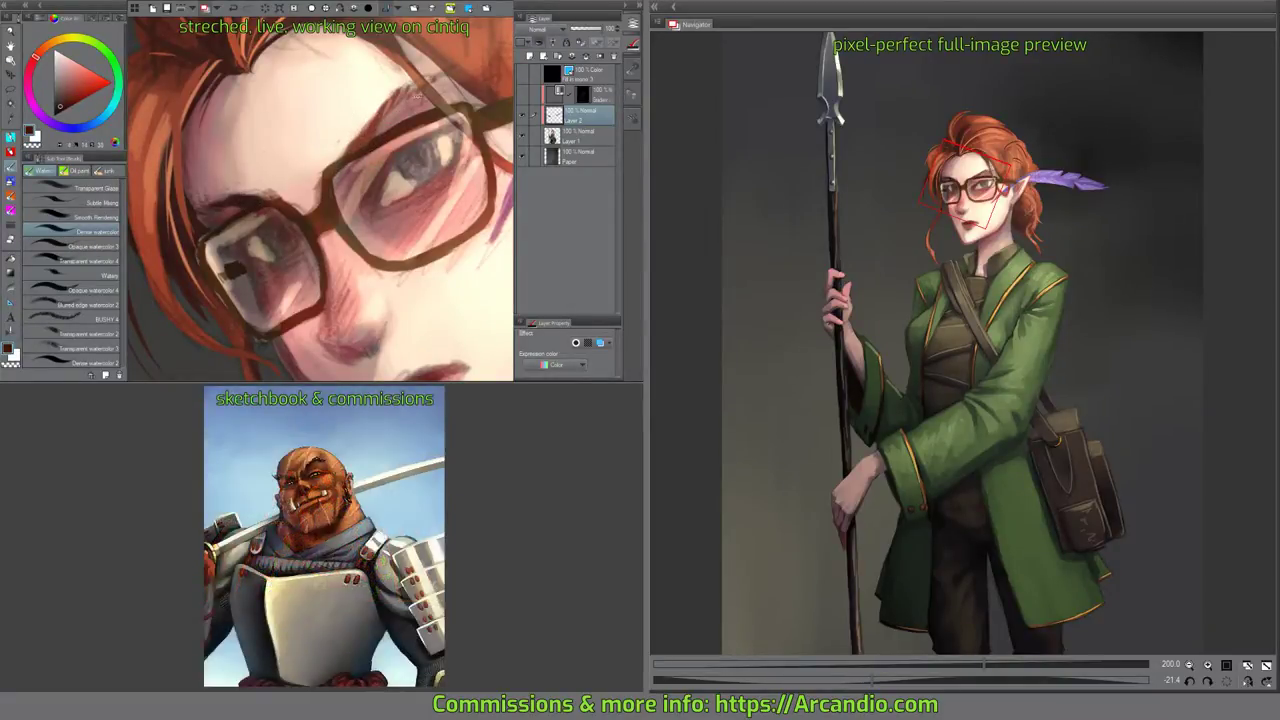
pyautogui.moveTo(416, 97); pyautogui.dragTo(426, 158)
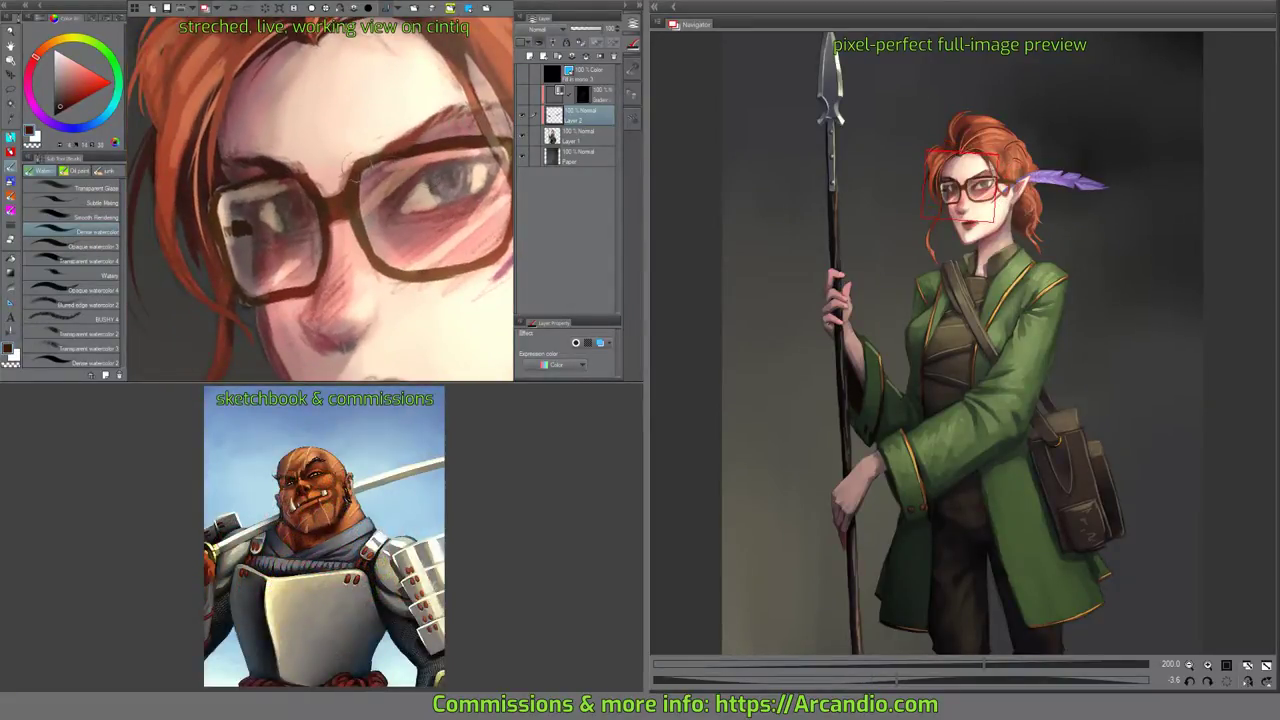
# Sample a reddish skin tone from the nose and paint a frown crease between the eyebrows.
pyautogui.keyDown('alt'); pyautogui.click(302, 142); pyautogui.keyUp('alt')
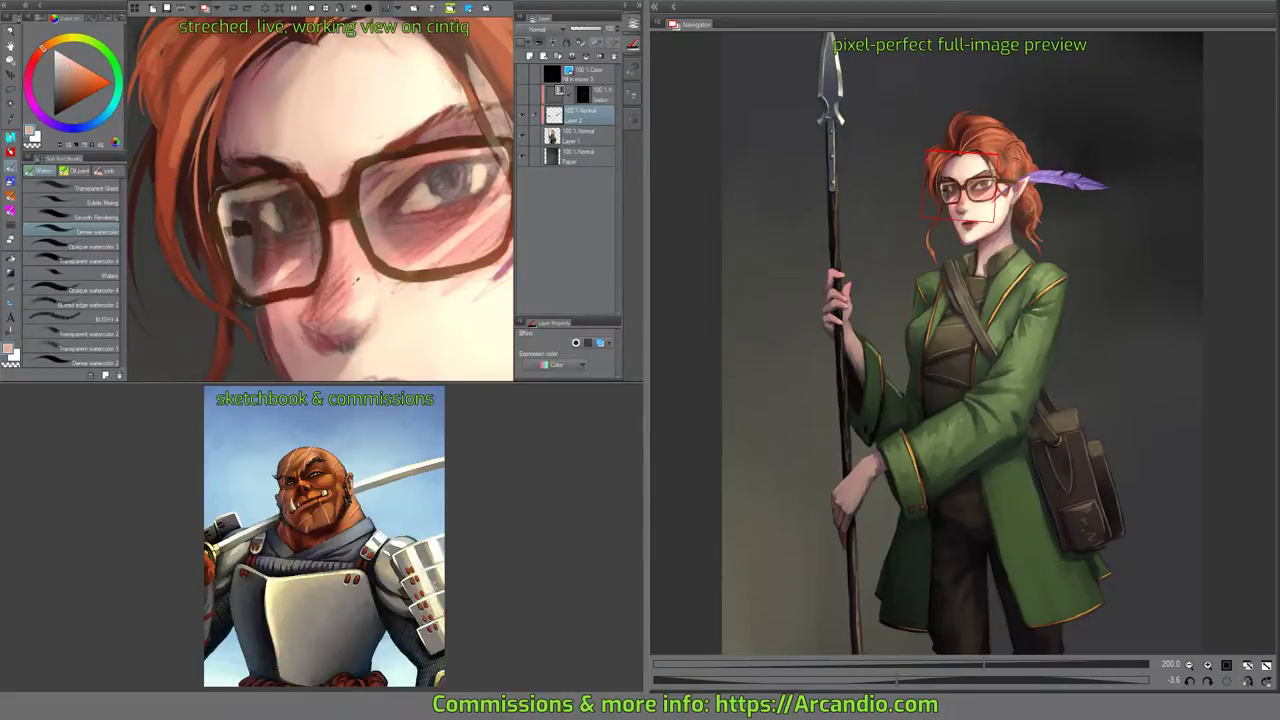
pyautogui.keyDown('alt'); pyautogui.click(349, 279); pyautogui.keyUp('alt')
pyautogui.moveTo(327, 174)
pyautogui.mouseDown()
pyautogui.moveTo(333, 190)
pyautogui.moveTo(323, 180)
pyautogui.moveTo(369, 168)
pyautogui.moveTo(325, 173)
pyautogui.mouseUp()
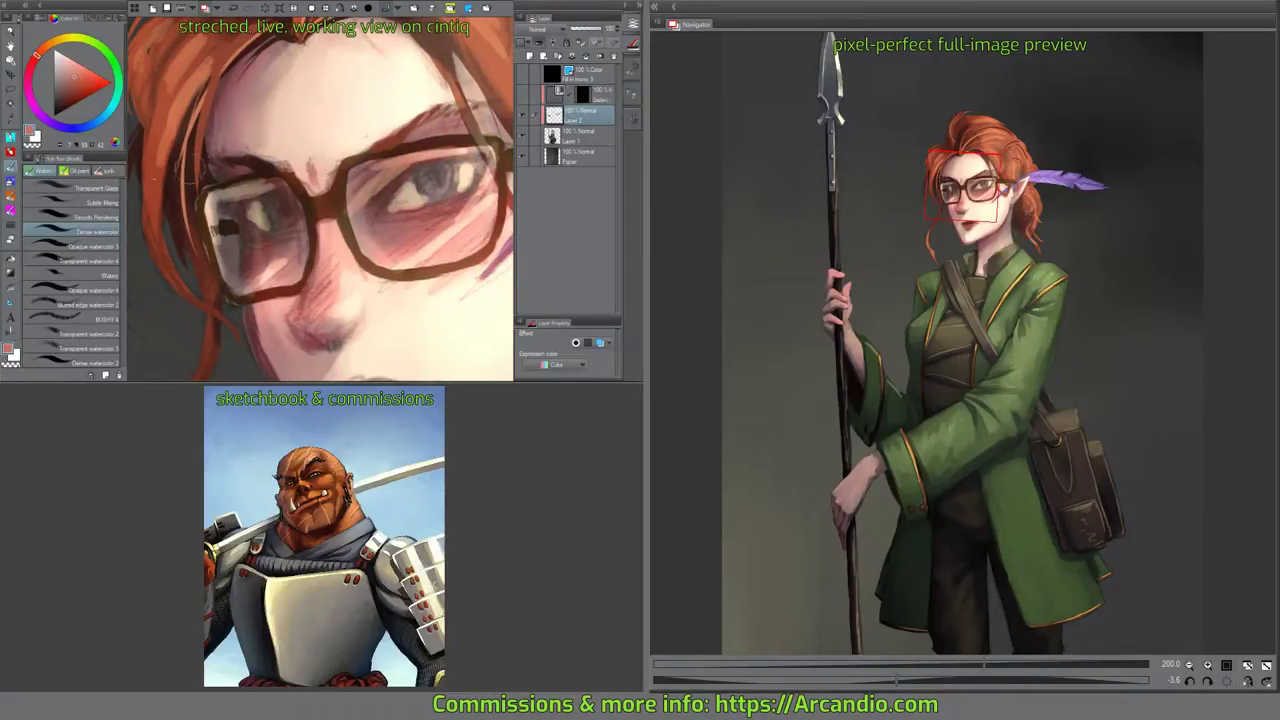
# Softly glaze the skin around the frown crease and lower forehead with the Transparent Glaze brush.
pyautogui.click(80, 188)
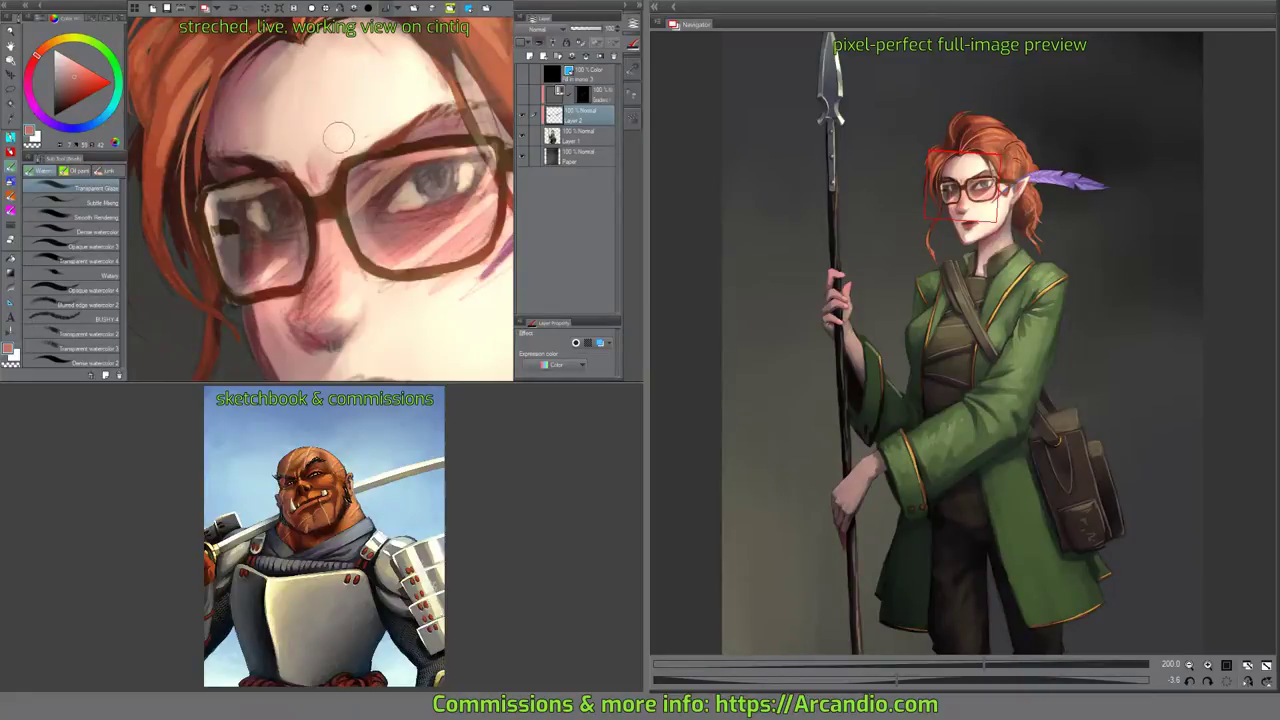
pyautogui.moveTo(356, 135); pyautogui.dragTo(340, 123)
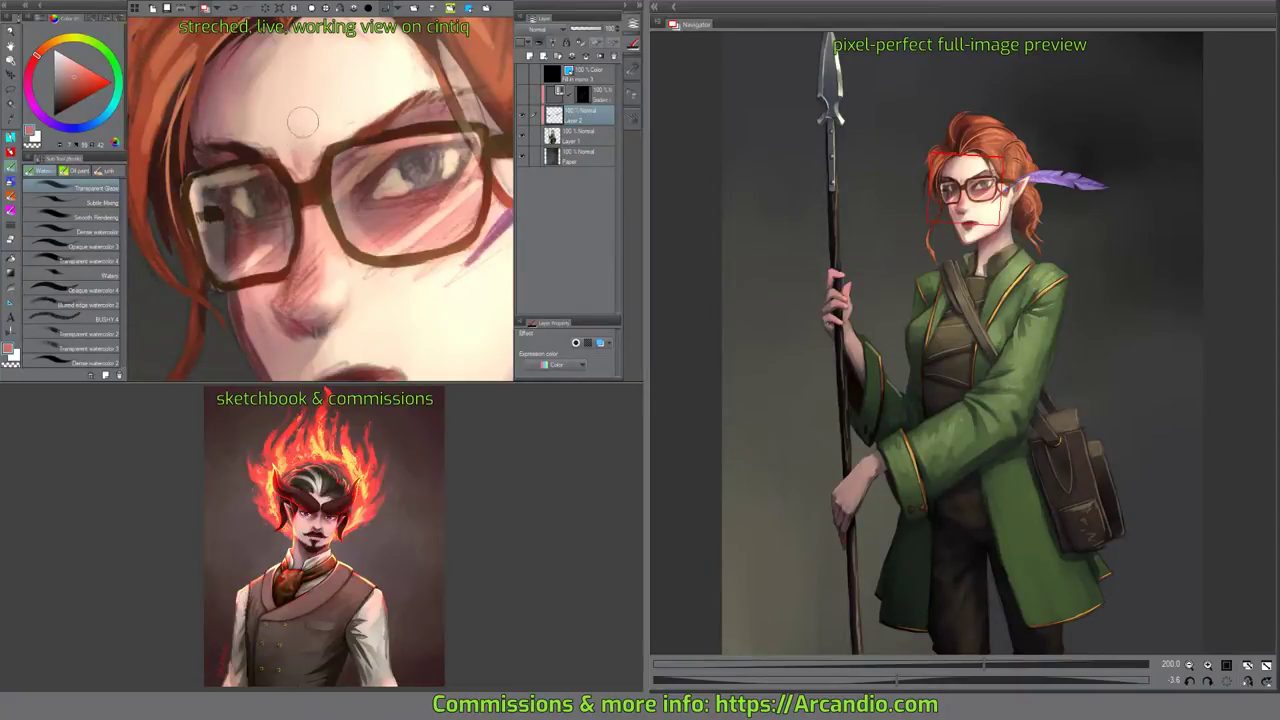
pyautogui.moveTo(335, 131); pyautogui.dragTo(295, 110)
pyautogui.moveTo(426, 191)
pyautogui.mouseDown()
pyautogui.moveTo(427, 204)
pyautogui.moveTo(451, 182)
pyautogui.mouseUp()
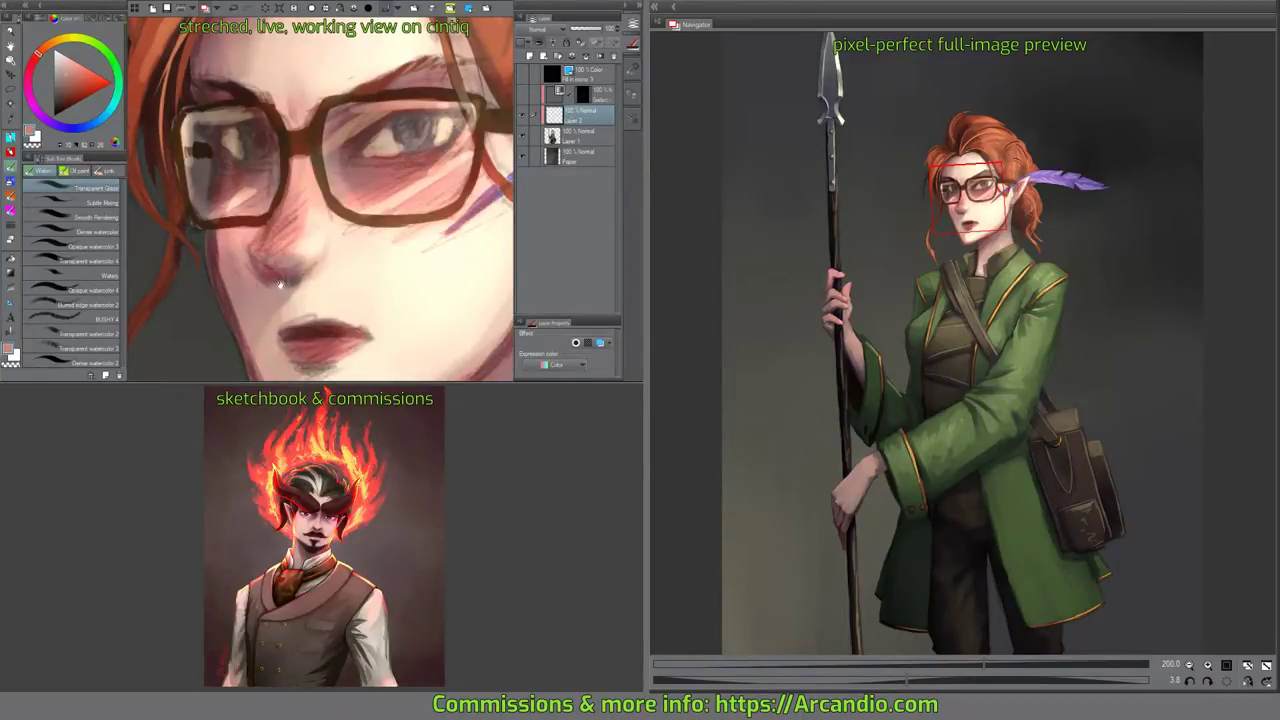
pyautogui.moveTo(279, 283); pyautogui.dragTo(284, 269)
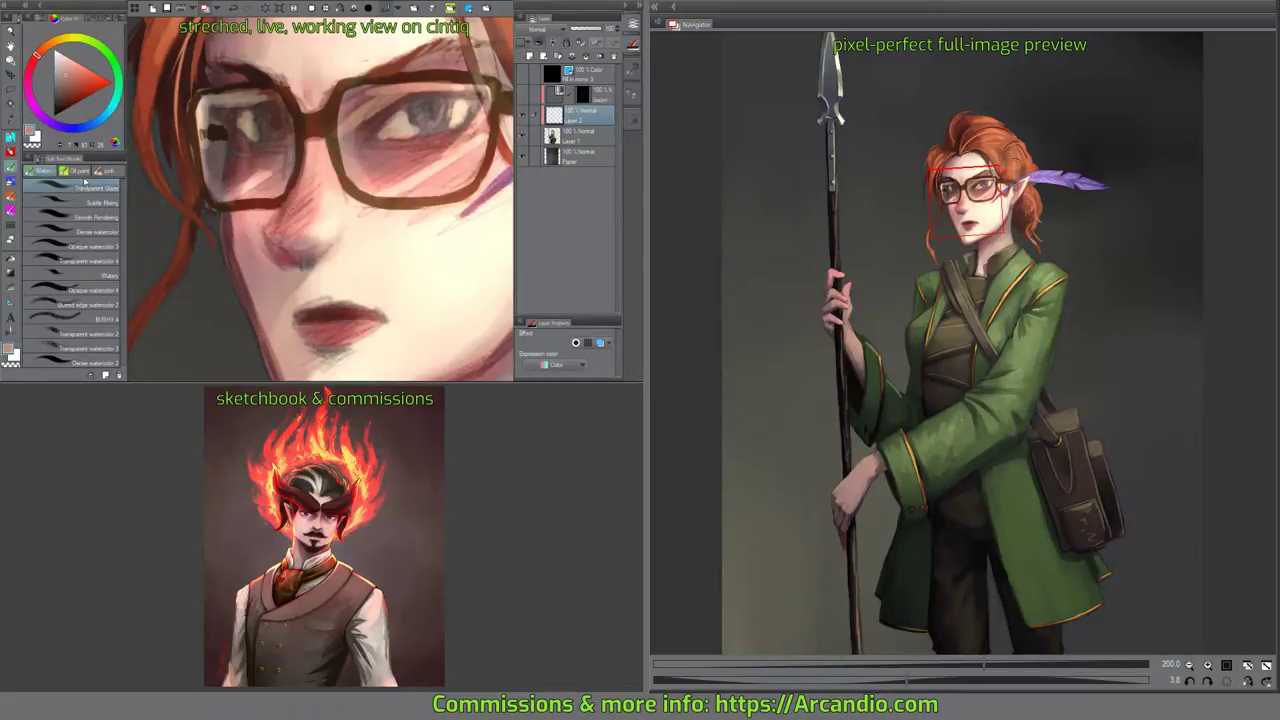
# Paint a sampled light pink over the far cheek beneath the glasses with the Flat Mixing Oil brush.
pyautogui.click(78, 172)
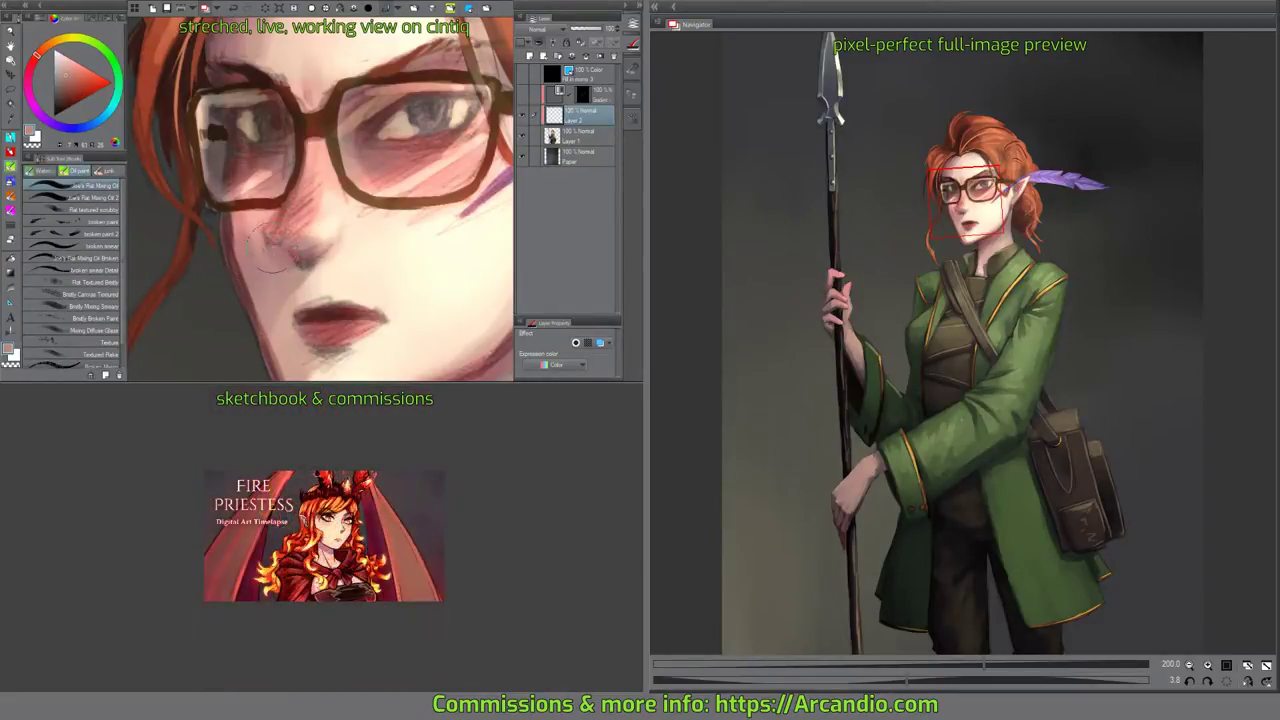
pyautogui.keyDown('alt'); pyautogui.click(265, 214); pyautogui.keyUp('alt')
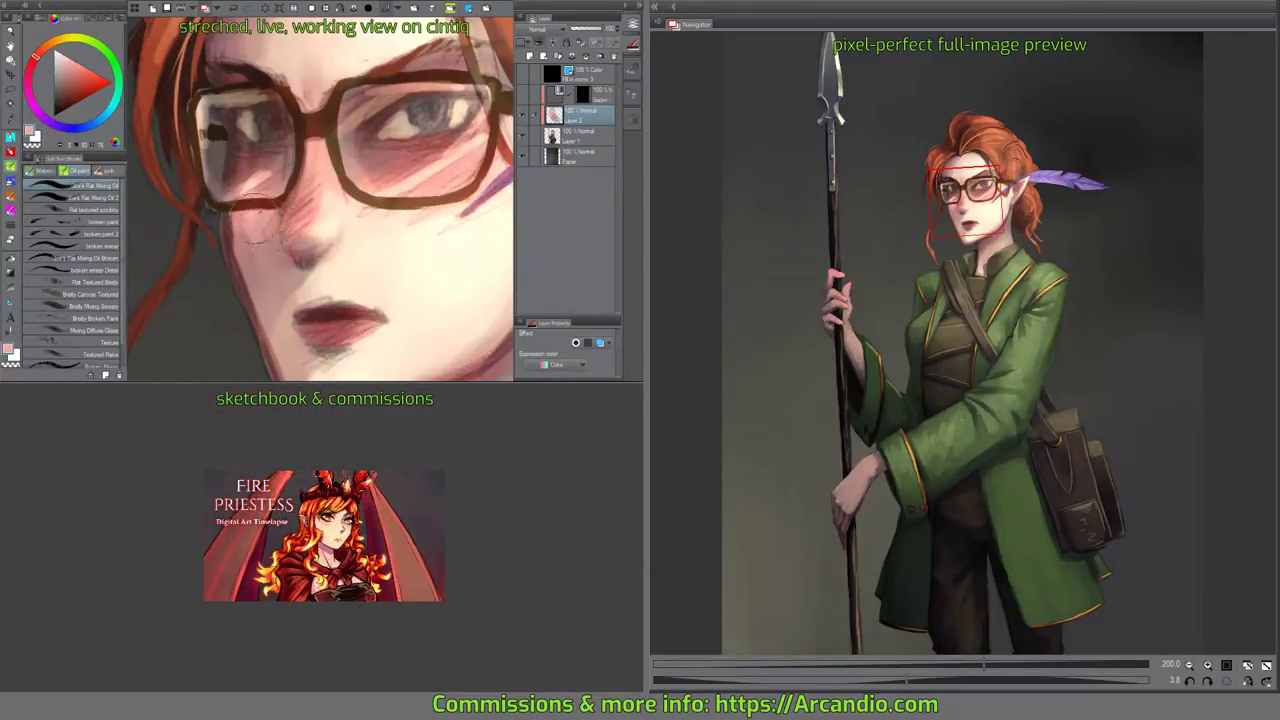
pyautogui.scroll(2, 266, 215)
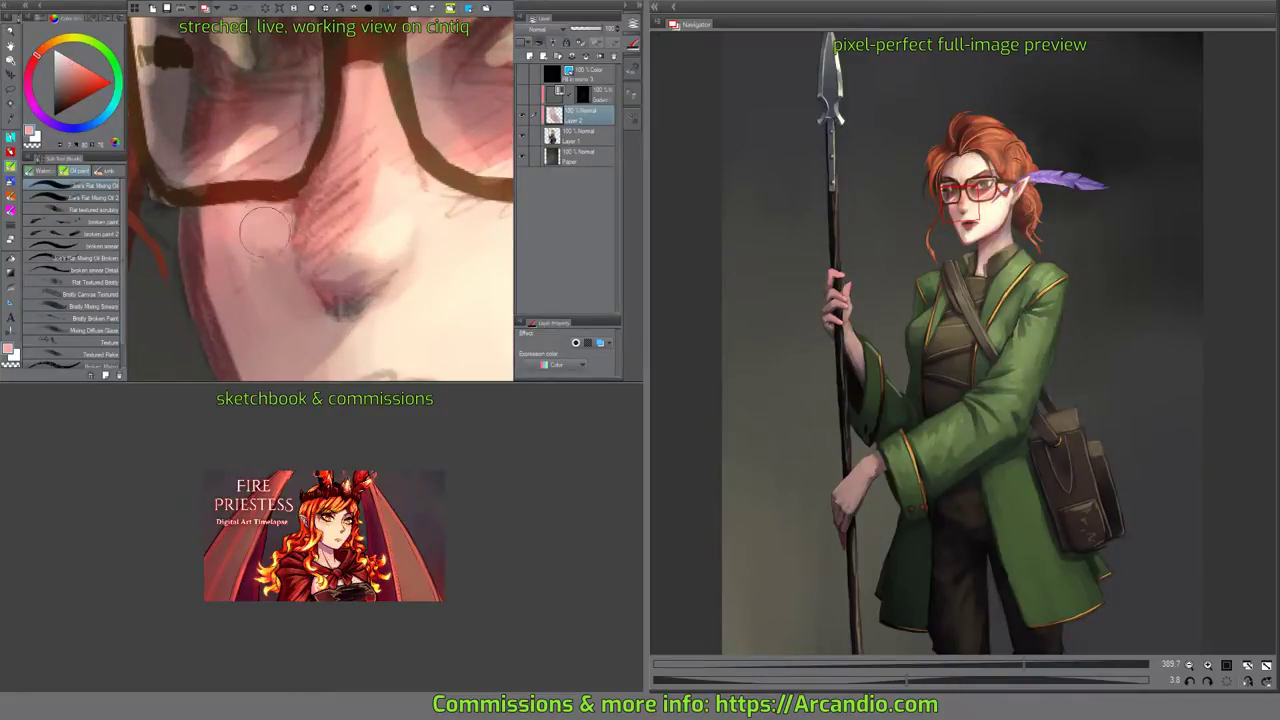
pyautogui.moveTo(265, 232)
pyautogui.mouseDown()
pyautogui.moveTo(250, 220)
pyautogui.moveTo(264, 267)
pyautogui.mouseUp()
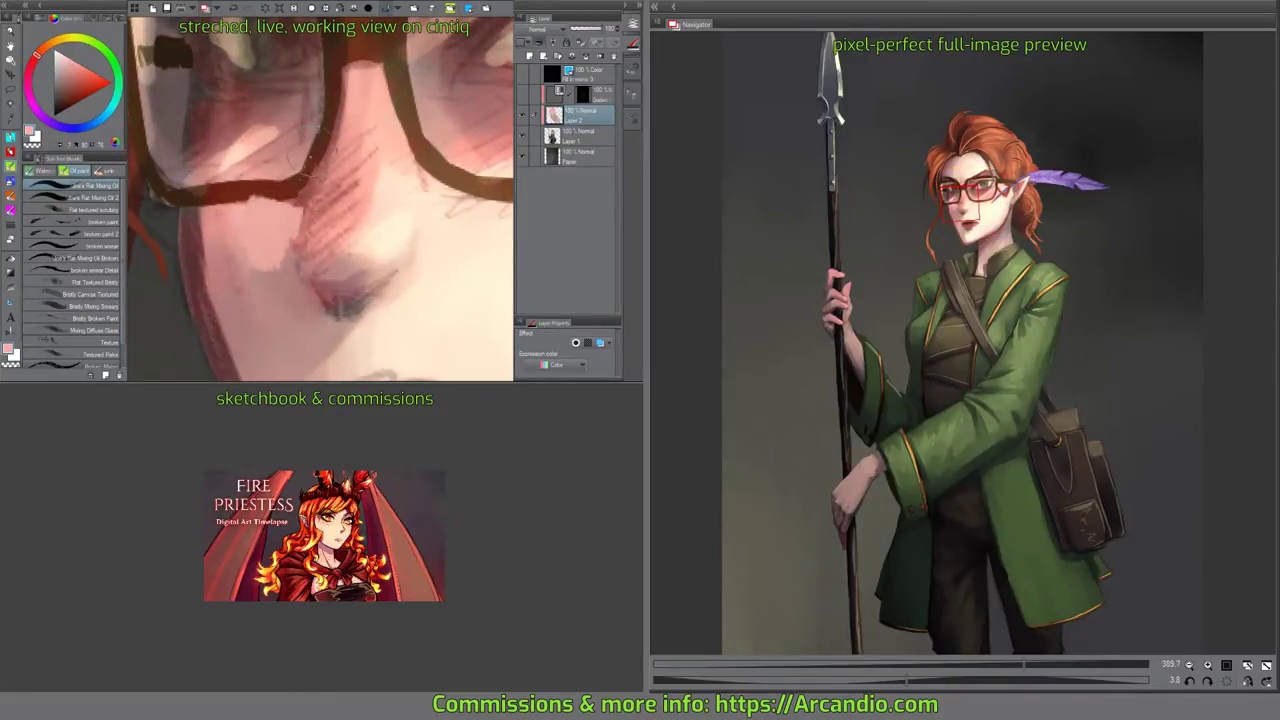
pyautogui.moveTo(310, 157); pyautogui.dragTo(324, 169)
# Repaint the lower rim of the far lens with its sampled red-brown and clean up the edge.
pyautogui.keyDown('alt'); pyautogui.click(260, 200); pyautogui.keyUp('alt')
pyautogui.moveTo(259, 201); pyautogui.dragTo(281, 206)
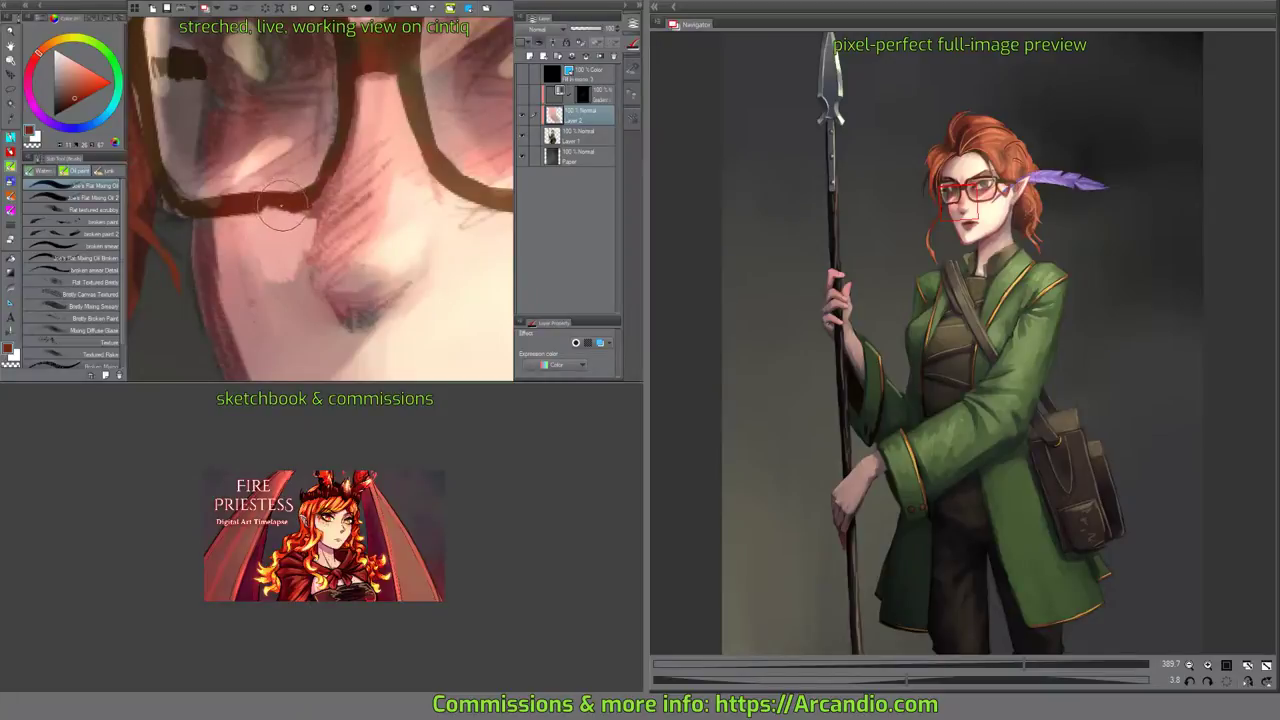
pyautogui.press('e')
pyautogui.press('b')
# Blend soft pink shading over the far cheek beside the nose and down toward the jaw, using sampled skin tones.
pyautogui.moveTo(316, 288); pyautogui.dragTo(312, 259)
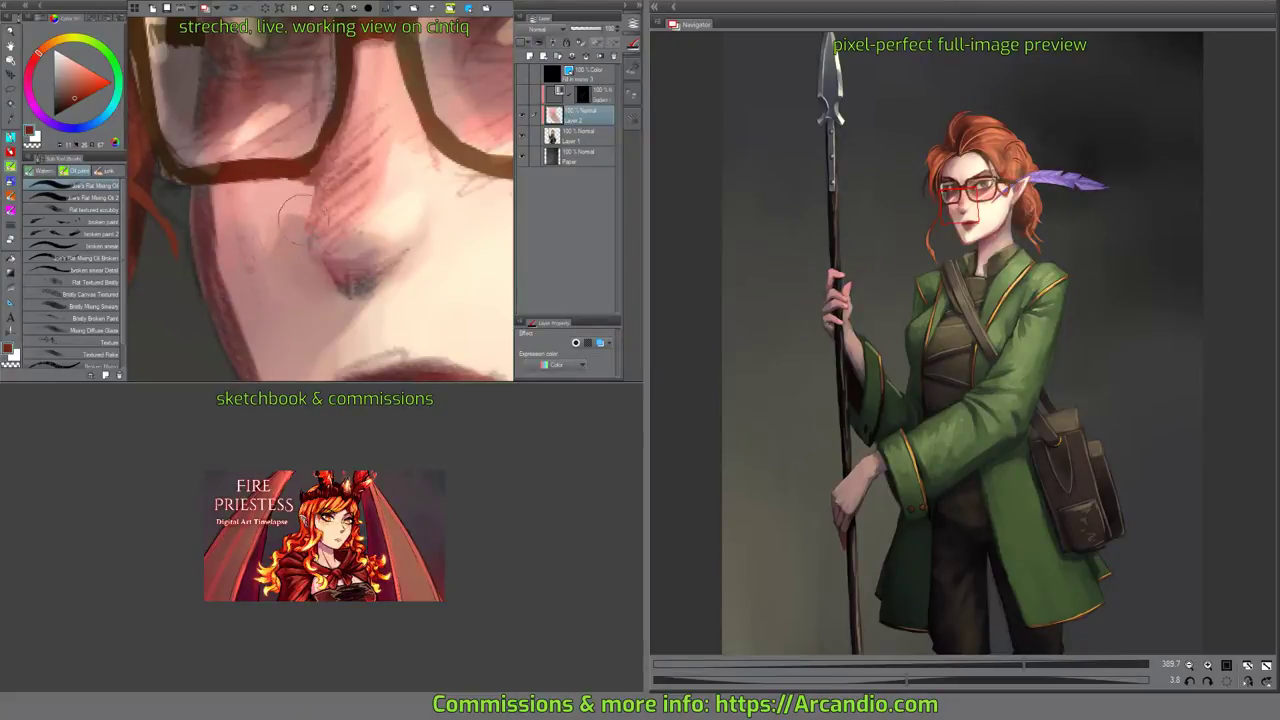
pyautogui.moveTo(236, 280); pyautogui.dragTo(277, 244)
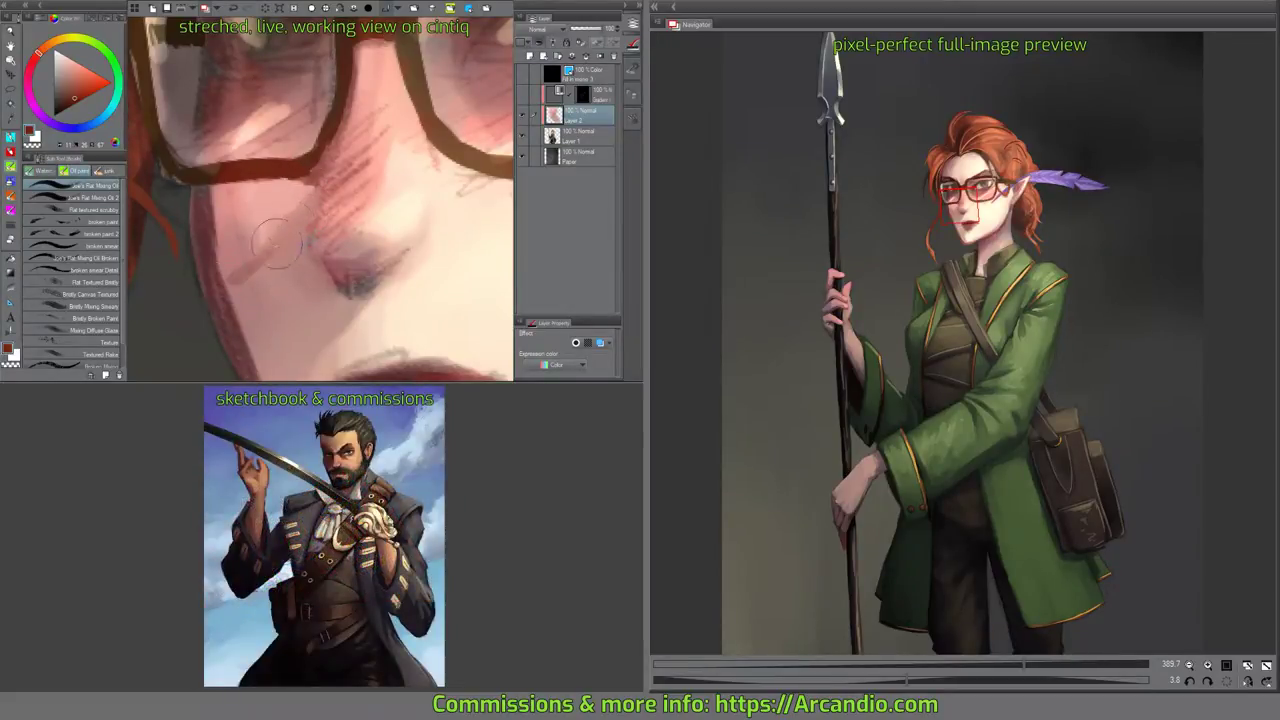
pyautogui.moveTo(240, 282)
pyautogui.mouseDown()
pyautogui.moveTo(284, 250)
pyautogui.moveTo(248, 288)
pyautogui.moveTo(255, 305)
pyautogui.moveTo(267, 224)
pyautogui.mouseUp()
pyautogui.keyDown('alt'); pyautogui.click(264, 282); pyautogui.keyUp('alt')
pyautogui.keyDown('alt'); pyautogui.click(275, 285); pyautogui.keyUp('alt')
pyautogui.moveTo(256, 297); pyautogui.dragTo(256, 318)
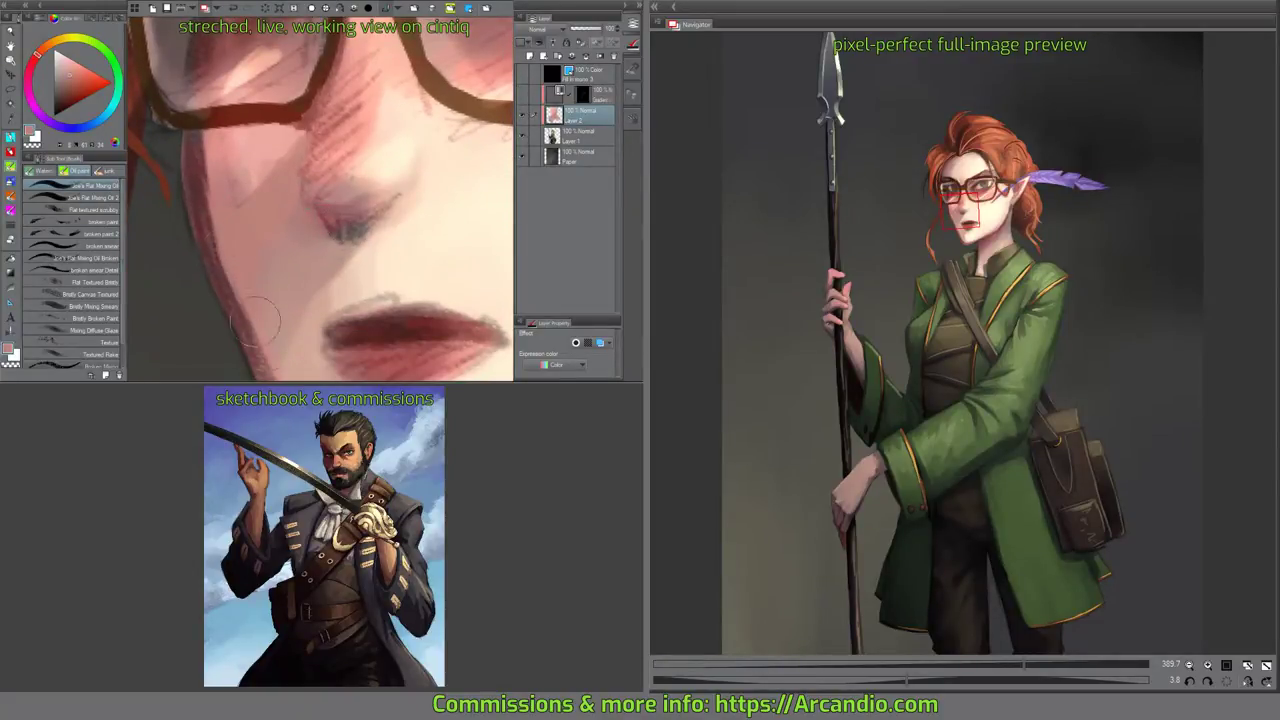
# Smooth the shaded side of the nose with a flat red tone and paint a sampled cream highlight on the nose tip.
pyautogui.scroll(-5, 400, 165)
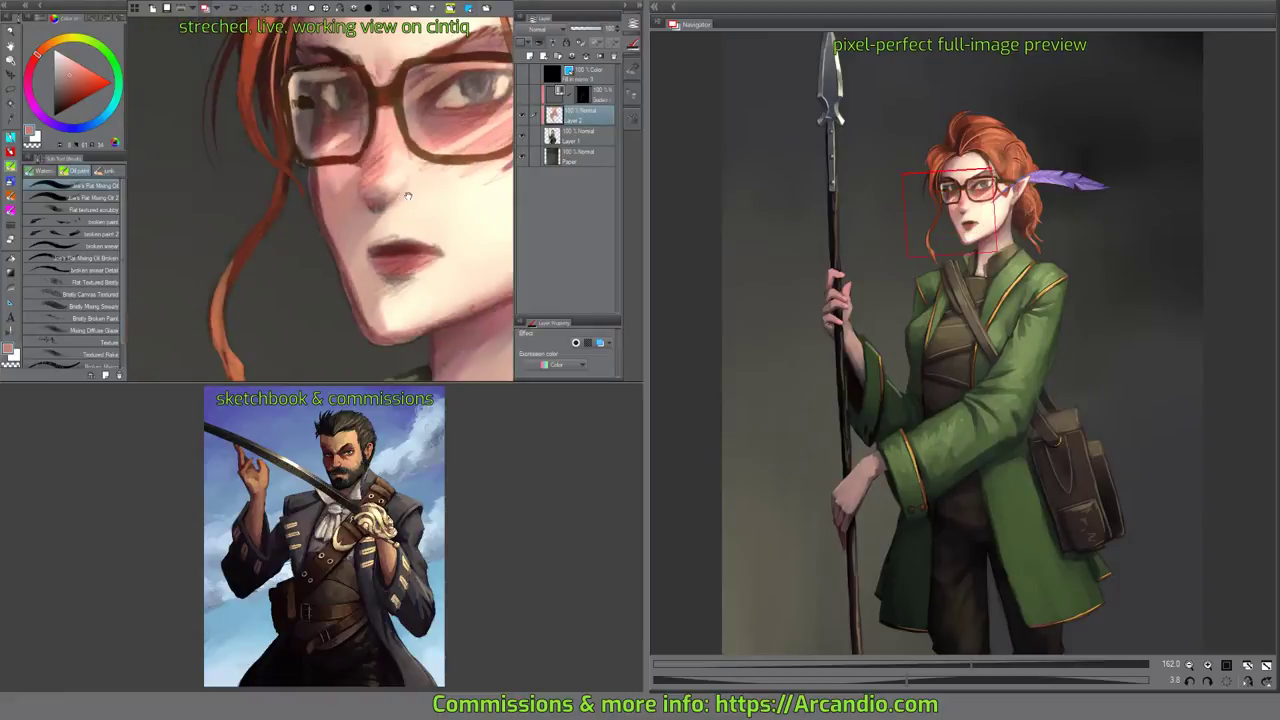
pyautogui.moveTo(428, 121); pyautogui.dragTo(404, 168)
pyautogui.scroll(4, 400, 172)
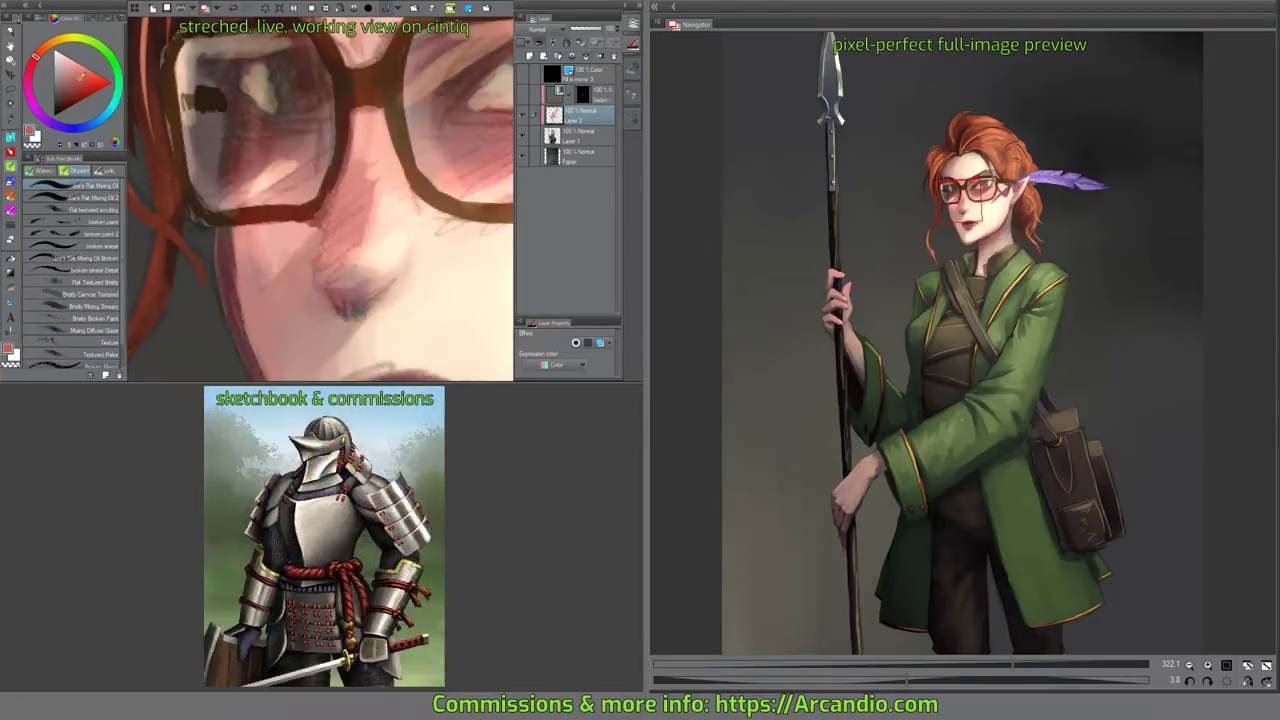
pyautogui.moveTo(347, 233)
pyautogui.mouseDown()
pyautogui.moveTo(372, 136)
pyautogui.moveTo(365, 165)
pyautogui.mouseUp()
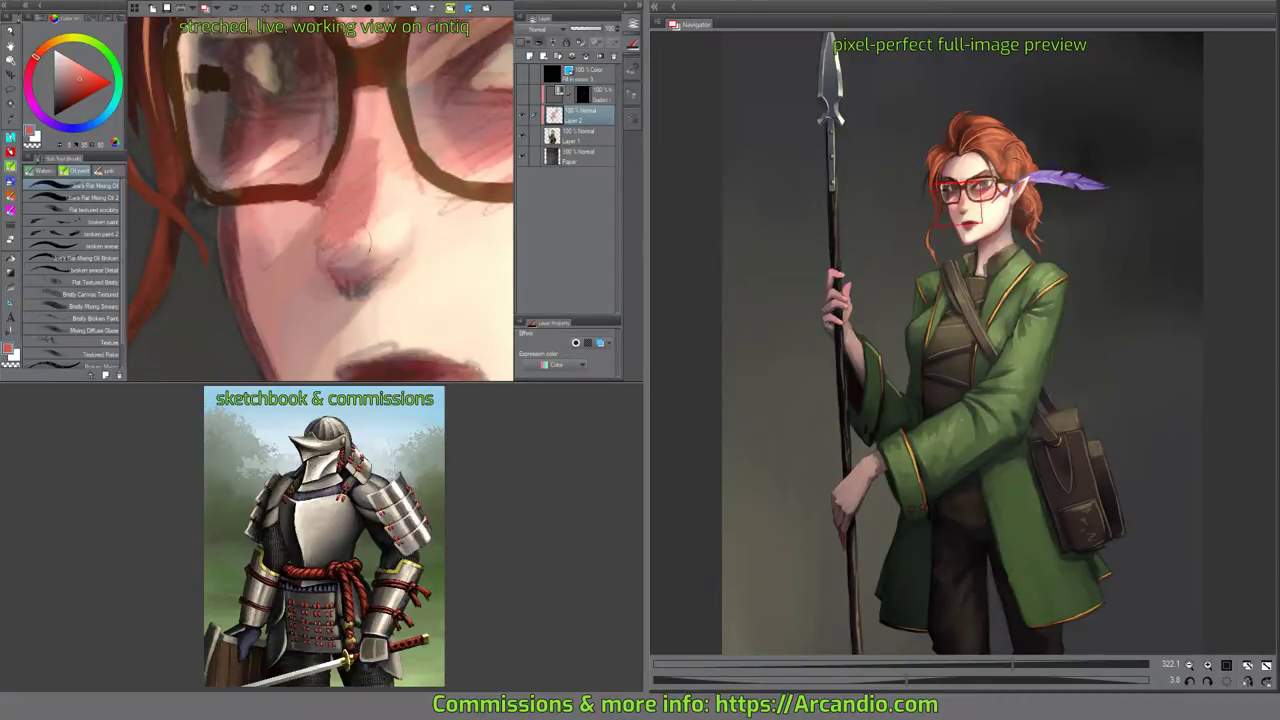
pyautogui.keyDown('alt'); pyautogui.click(376, 235); pyautogui.keyUp('alt')
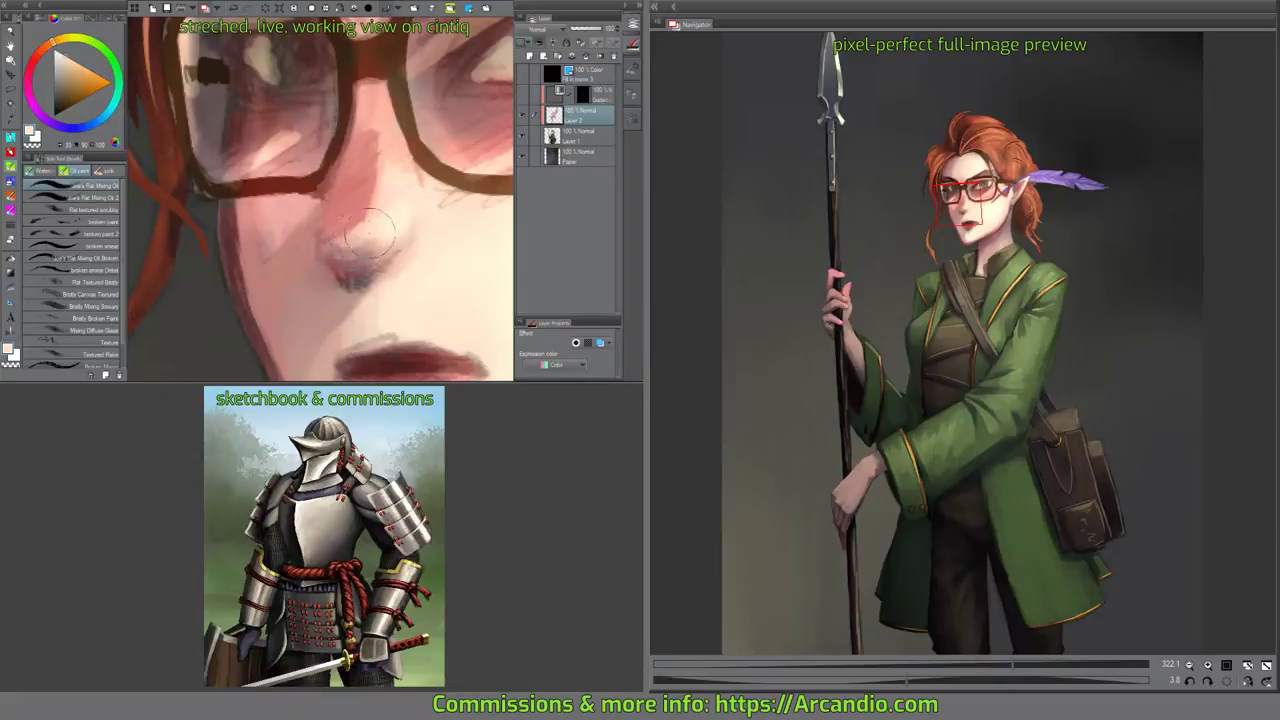
pyautogui.moveTo(385, 209); pyautogui.dragTo(375, 189)
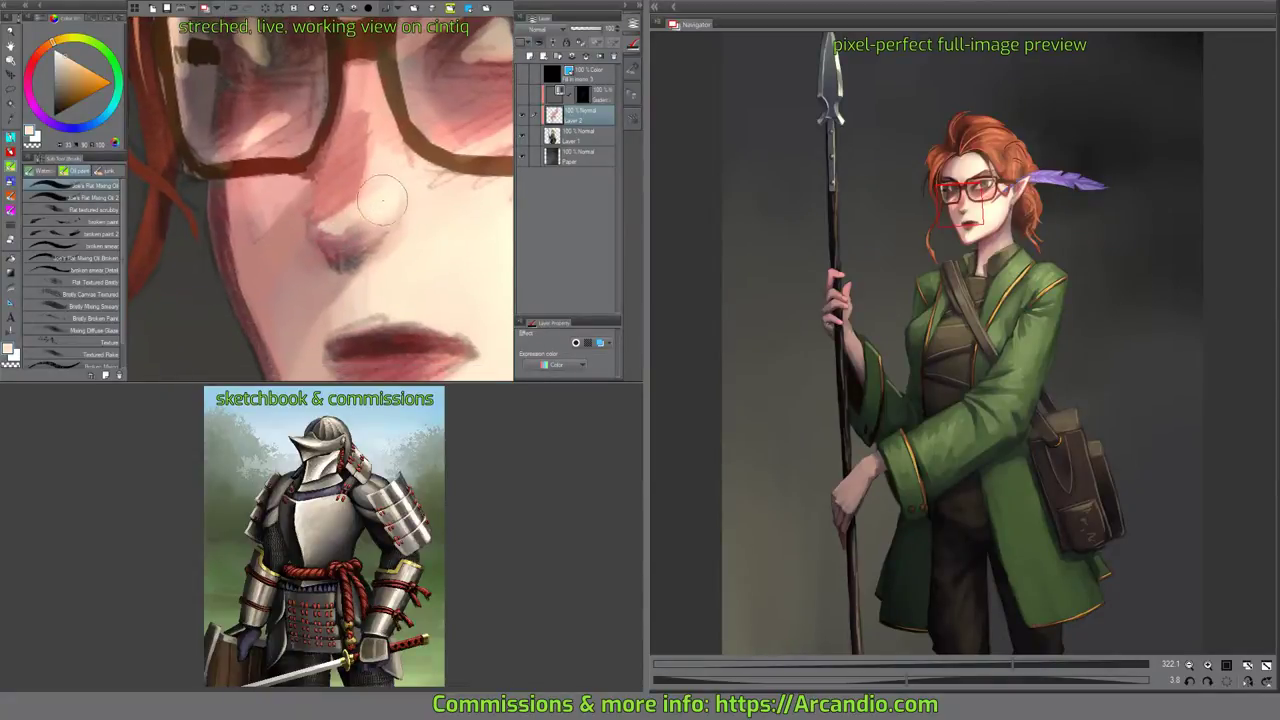
# Outline the underside of the nose and the near nostril wing with a sampled muted red.
pyautogui.keyDown('alt'); pyautogui.click(338, 258); pyautogui.keyUp('alt')
pyautogui.moveTo(330, 250); pyautogui.dragTo(345, 267)
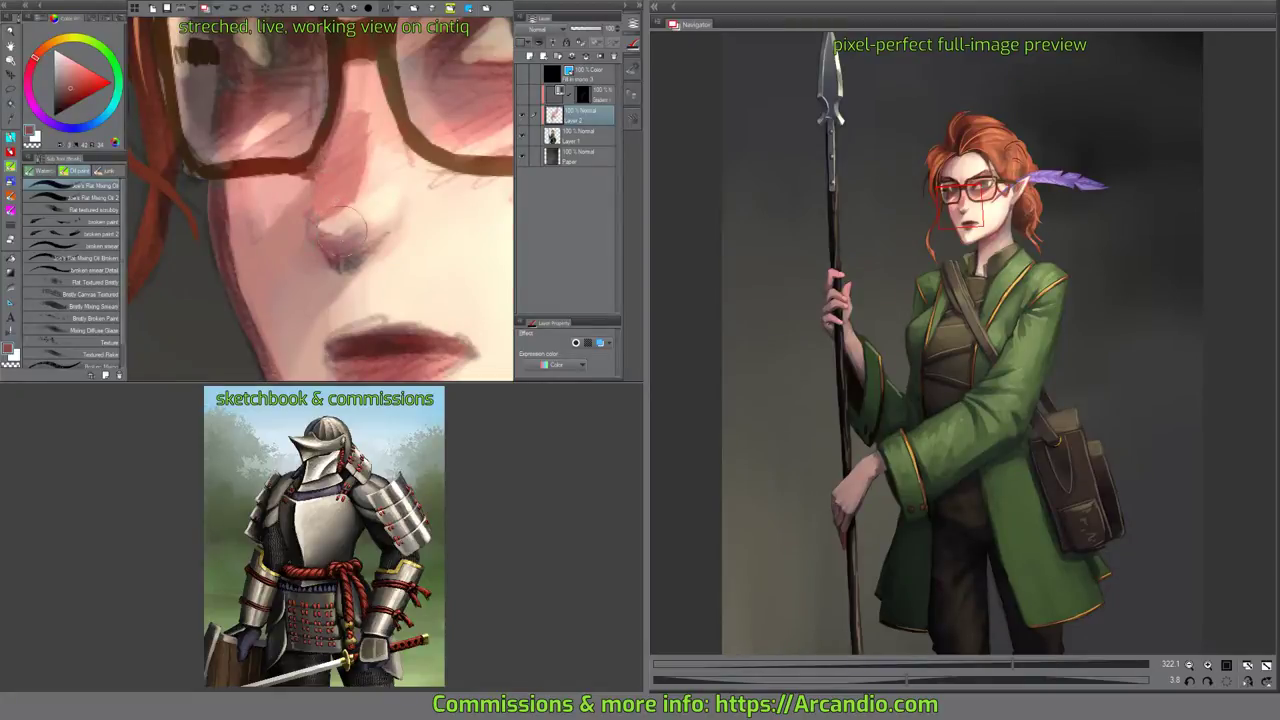
pyautogui.scroll(3, 341, 230)
pyautogui.moveTo(325, 253)
pyautogui.mouseDown()
pyautogui.moveTo(375, 248)
pyautogui.moveTo(449, 191)
pyautogui.moveTo(470, 149)
pyautogui.moveTo(436, 151)
pyautogui.moveTo(442, 222)
pyautogui.moveTo(416, 244)
pyautogui.mouseUp()
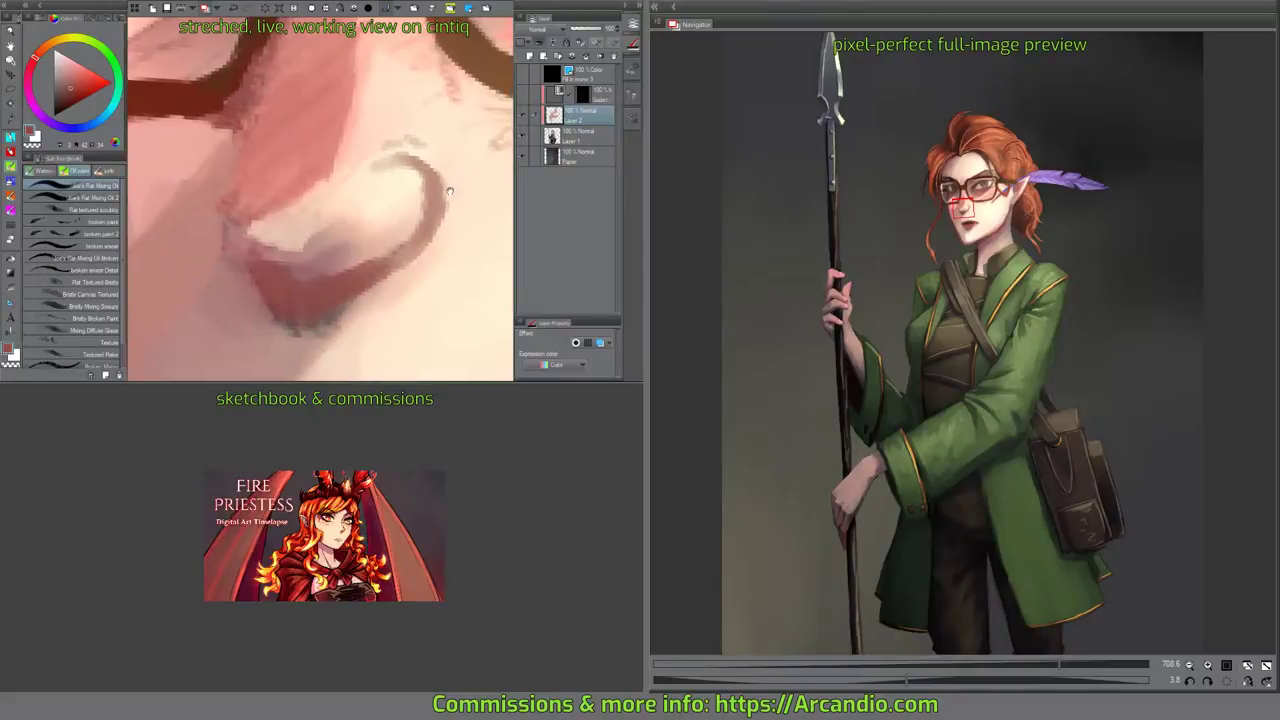
pyautogui.moveTo(407, 197); pyautogui.dragTo(424, 191)
# Shade the underside of the nose tip with a sampled greyish pink and refine its pointed lower contour in dark red.
pyautogui.moveTo(387, 229)
pyautogui.mouseDown()
pyautogui.moveTo(430, 172)
pyautogui.moveTo(420, 203)
pyautogui.moveTo(444, 202)
pyautogui.moveTo(299, 230)
pyautogui.mouseUp()
pyautogui.keyDown('alt'); pyautogui.click(373, 200); pyautogui.keyUp('alt')
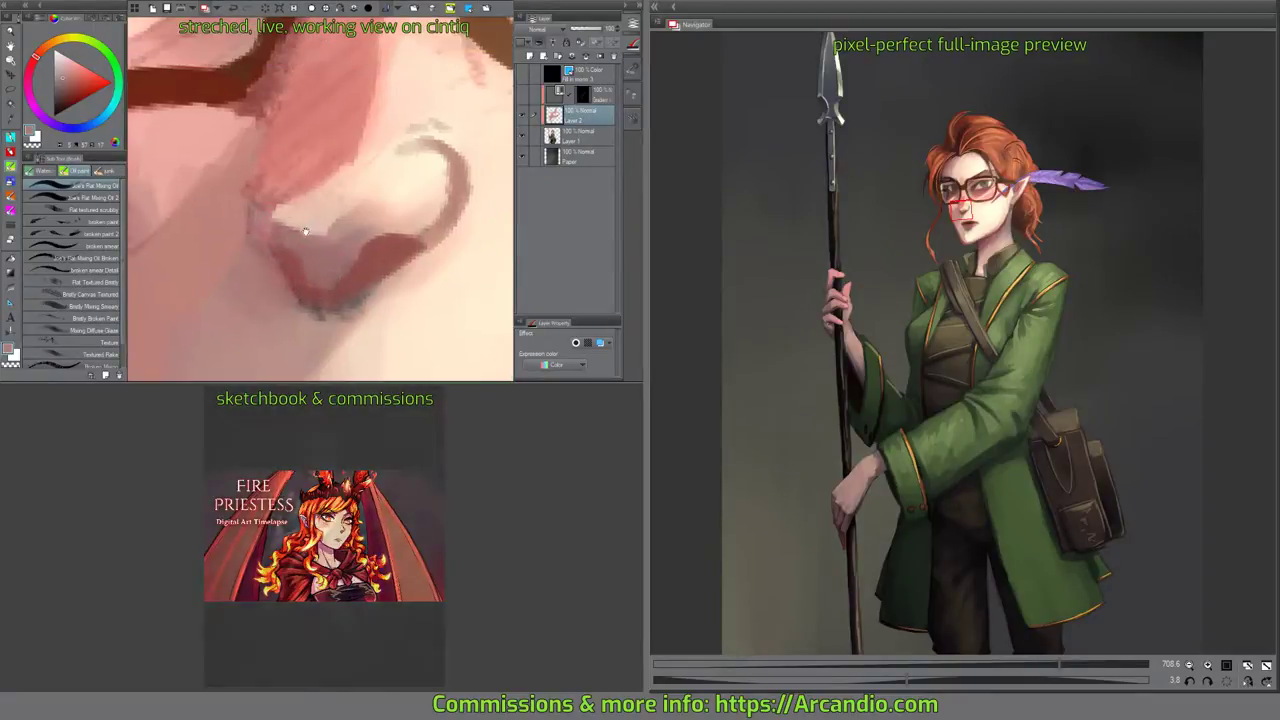
pyautogui.moveTo(388, 203); pyautogui.dragTo(355, 140)
pyautogui.keyDown('alt'); pyautogui.click(278, 218); pyautogui.keyUp('alt')
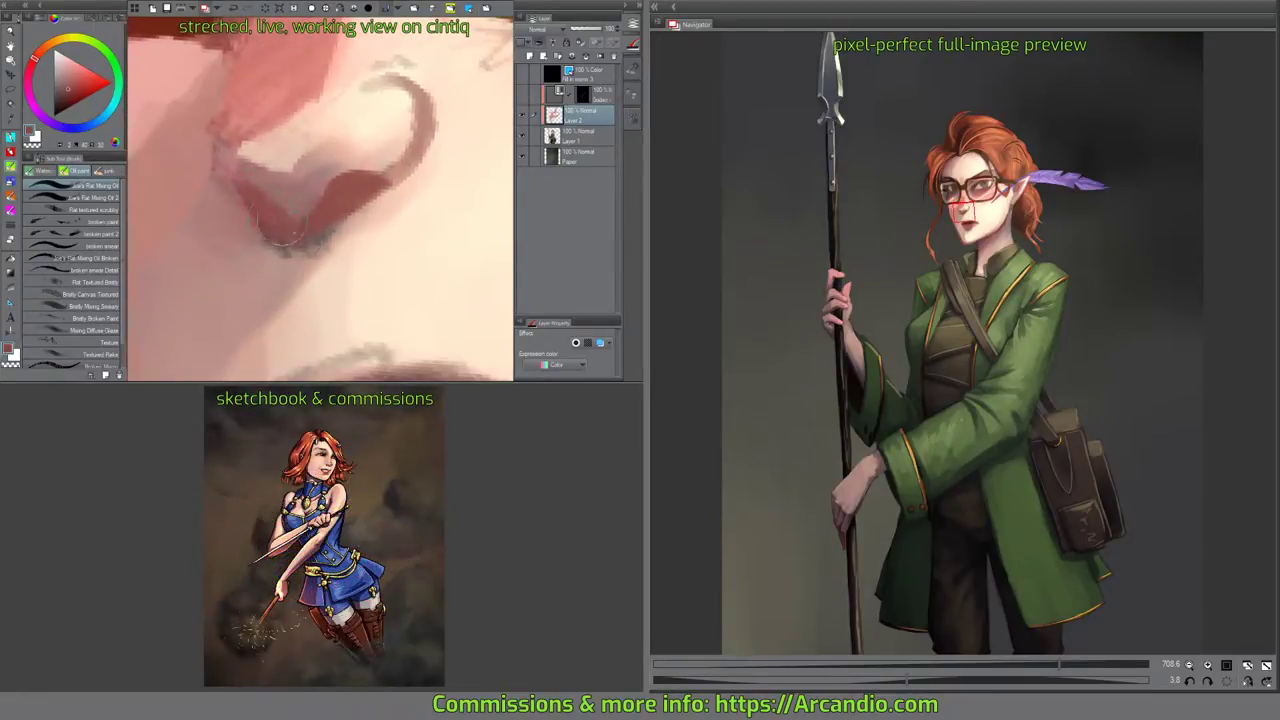
pyautogui.moveTo(290, 250); pyautogui.dragTo(245, 205)
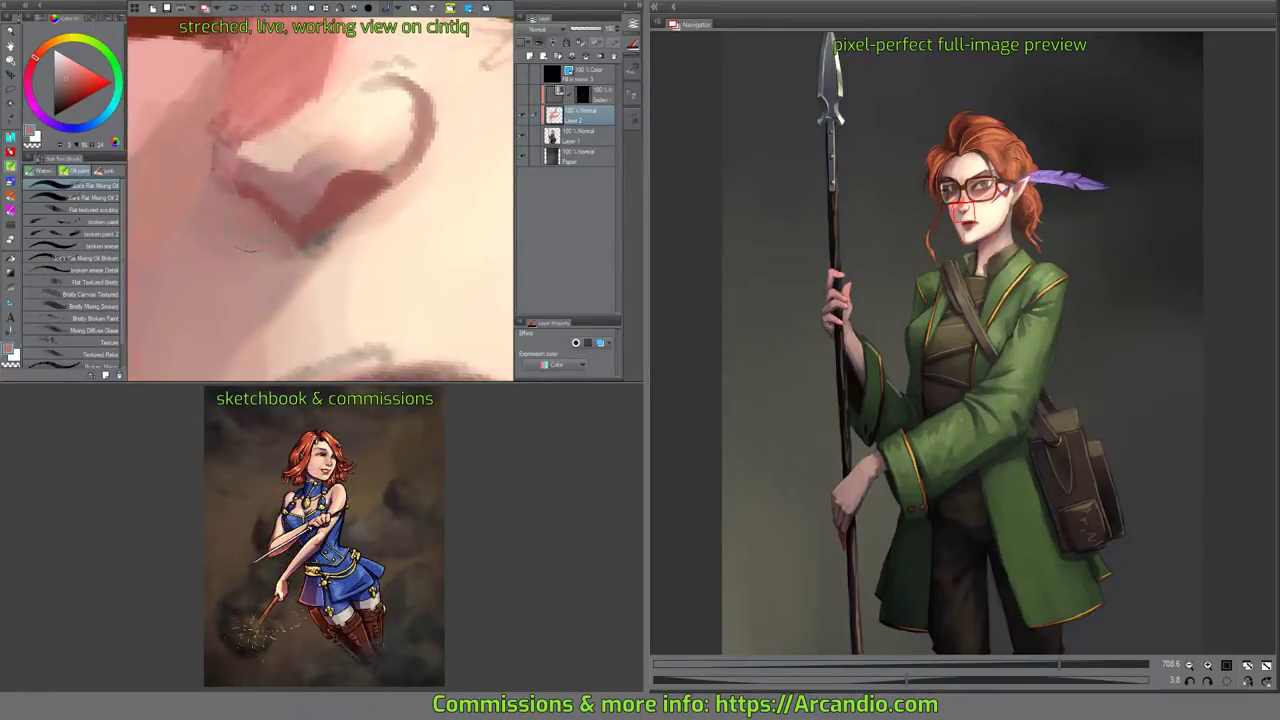
# Paint a soft shadow beneath the nose down toward the upper lip with the greyish pink tone.
pyautogui.moveTo(261, 285)
pyautogui.mouseDown()
pyautogui.moveTo(326, 240)
pyautogui.moveTo(308, 252)
pyautogui.moveTo(322, 242)
pyautogui.moveTo(298, 296)
pyautogui.moveTo(354, 254)
pyautogui.moveTo(376, 200)
pyautogui.moveTo(330, 232)
pyautogui.moveTo(359, 246)
pyautogui.moveTo(358, 263)
pyautogui.moveTo(391, 225)
pyautogui.mouseUp()
pyautogui.scroll(-2, 370, 216)
pyautogui.press('-')
pyautogui.press('-')
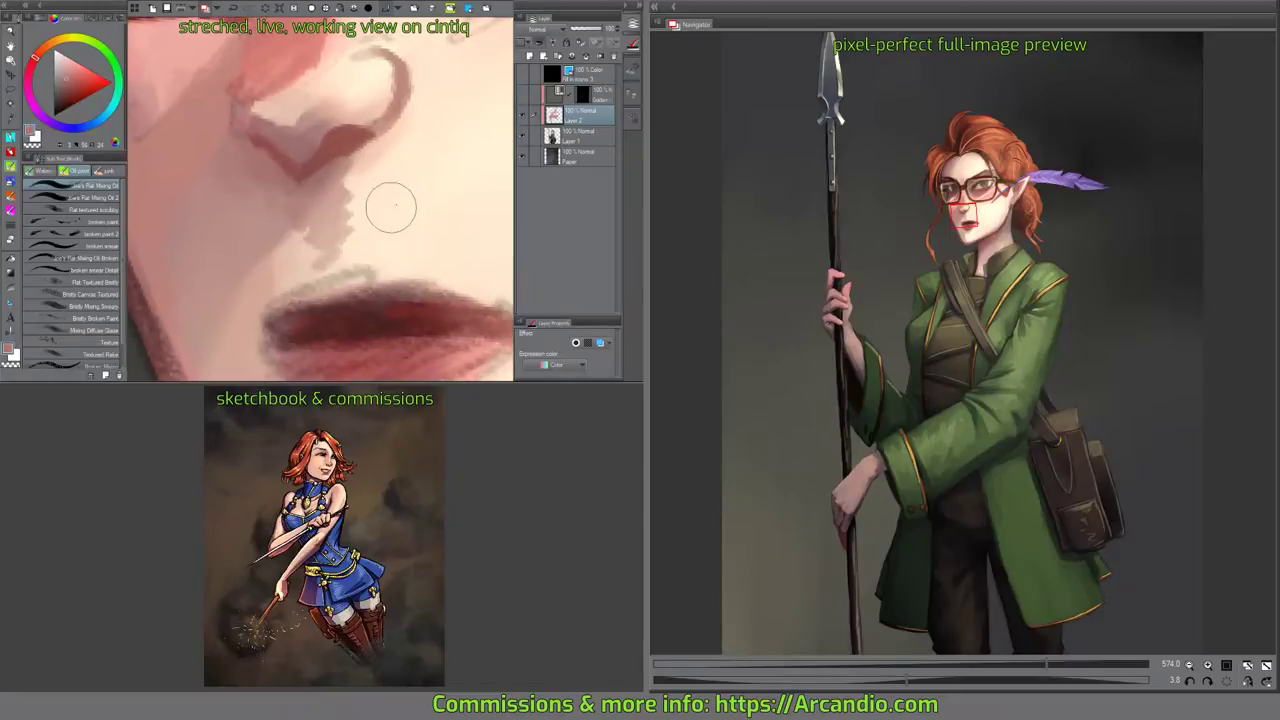
pyautogui.scroll(-1, 352, 194)
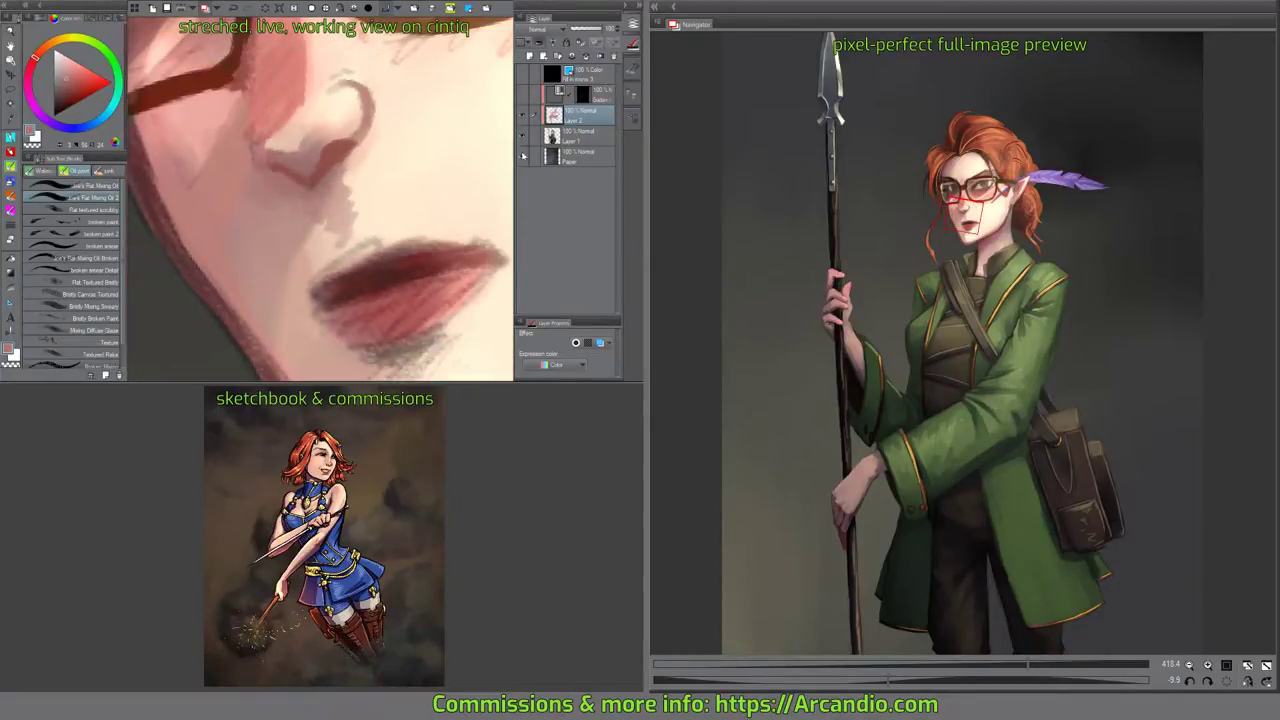
pyautogui.moveTo(340, 182)
pyautogui.mouseDown()
pyautogui.moveTo(354, 203)
pyautogui.moveTo(360, 188)
pyautogui.moveTo(333, 243)
pyautogui.mouseUp()
# Blend sampled cream skin tones beneath the nose and around the near nostril wing with the Flat Mixing Oil 2 brush.
pyautogui.keyDown('alt'); pyautogui.click(366, 183); pyautogui.keyUp('alt')
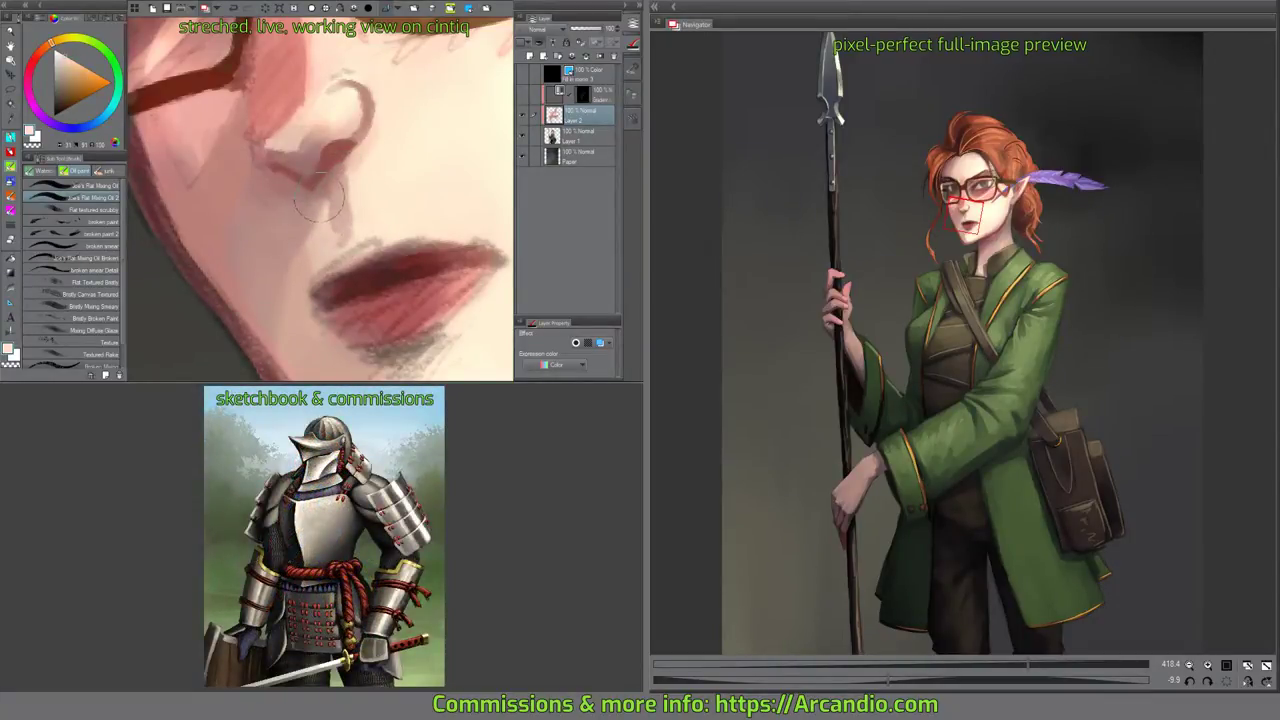
pyautogui.moveTo(319, 197); pyautogui.dragTo(426, 170)
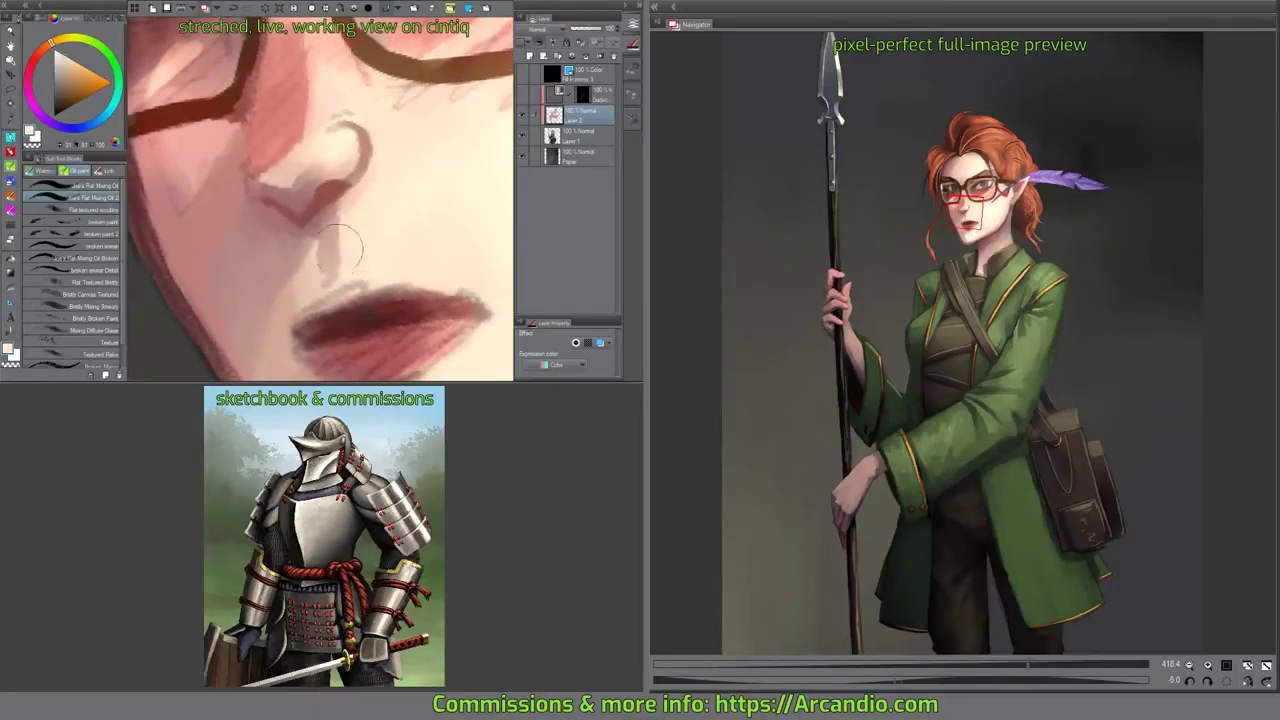
pyautogui.moveTo(319, 249)
pyautogui.mouseDown()
pyautogui.moveTo(325, 265)
pyautogui.moveTo(308, 286)
pyautogui.moveTo(335, 282)
pyautogui.moveTo(329, 293)
pyautogui.moveTo(335, 280)
pyautogui.moveTo(318, 290)
pyautogui.moveTo(340, 276)
pyautogui.moveTo(324, 249)
pyautogui.moveTo(378, 166)
pyautogui.moveTo(380, 182)
pyautogui.moveTo(335, 195)
pyautogui.moveTo(335, 150)
pyautogui.moveTo(330, 190)
pyautogui.moveTo(404, 166)
pyautogui.moveTo(412, 176)
pyautogui.mouseUp()
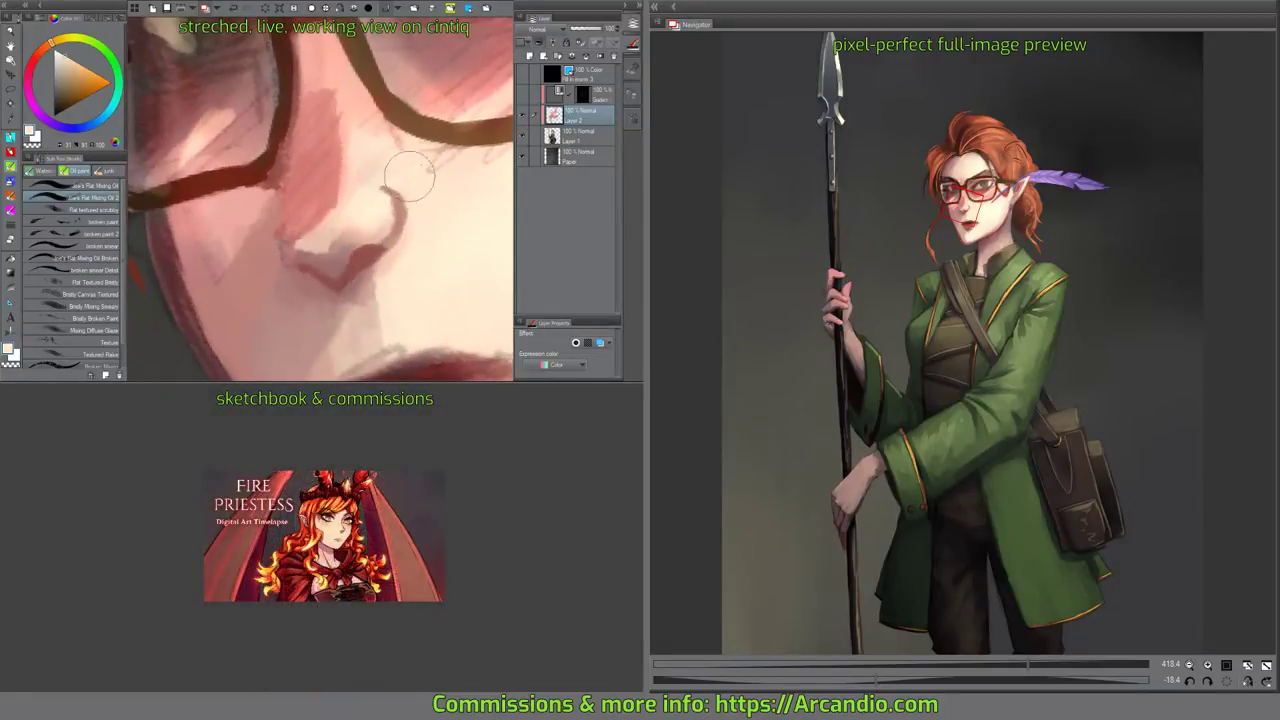
pyautogui.moveTo(375, 215)
pyautogui.mouseDown()
pyautogui.moveTo(382, 225)
pyautogui.moveTo(383, 210)
pyautogui.moveTo(429, 186)
pyautogui.moveTo(360, 214)
pyautogui.mouseUp()
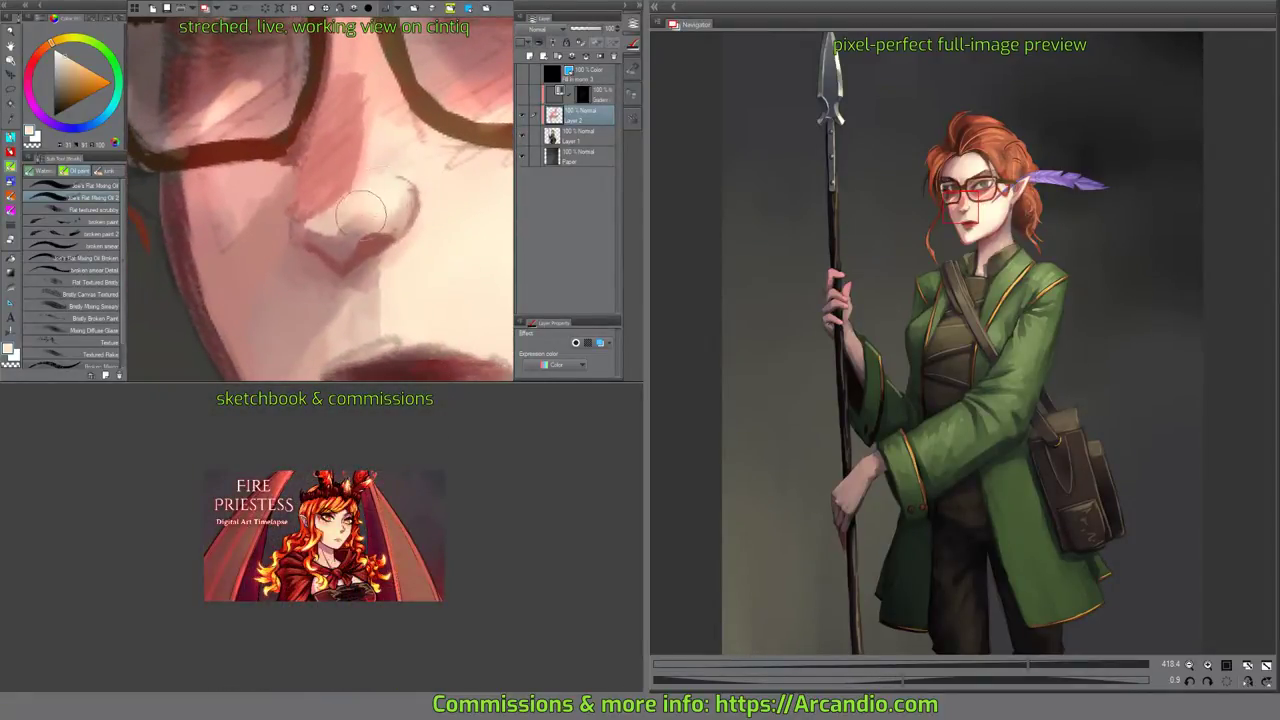
pyautogui.keyDown('alt'); pyautogui.click(391, 198); pyautogui.keyUp('alt')
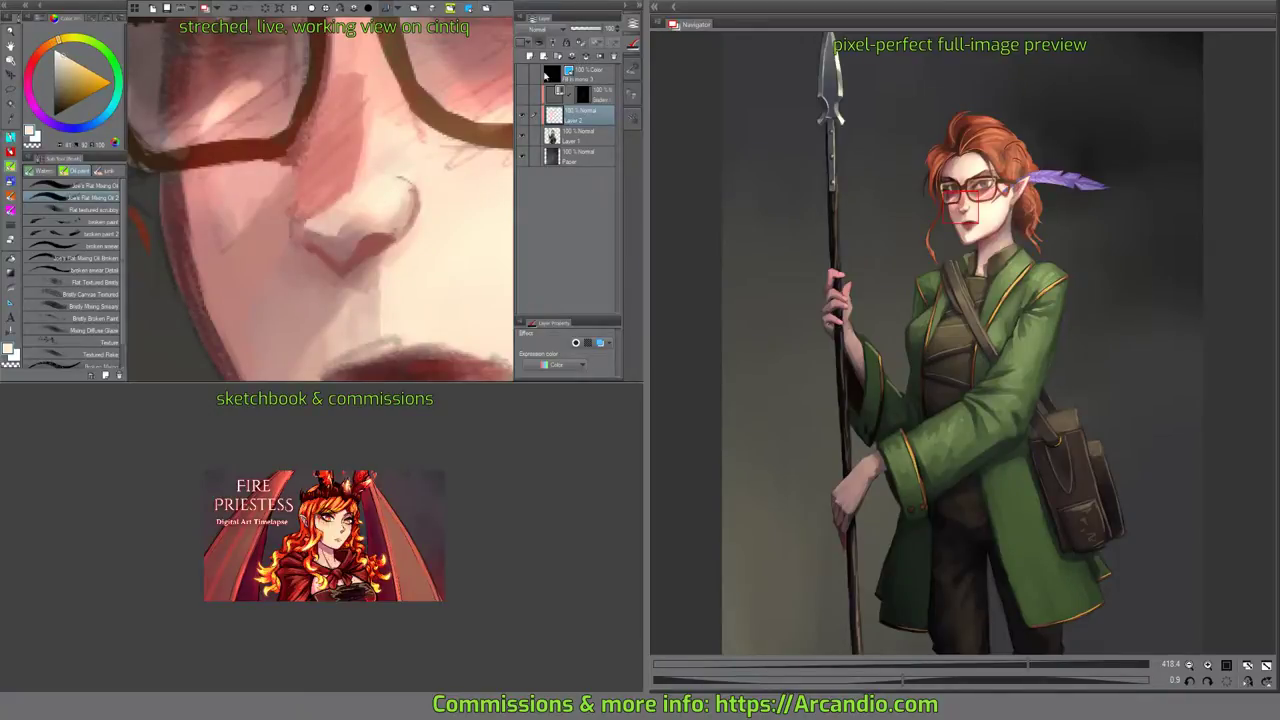
pyautogui.moveTo(405, 160); pyautogui.dragTo(403, 214)
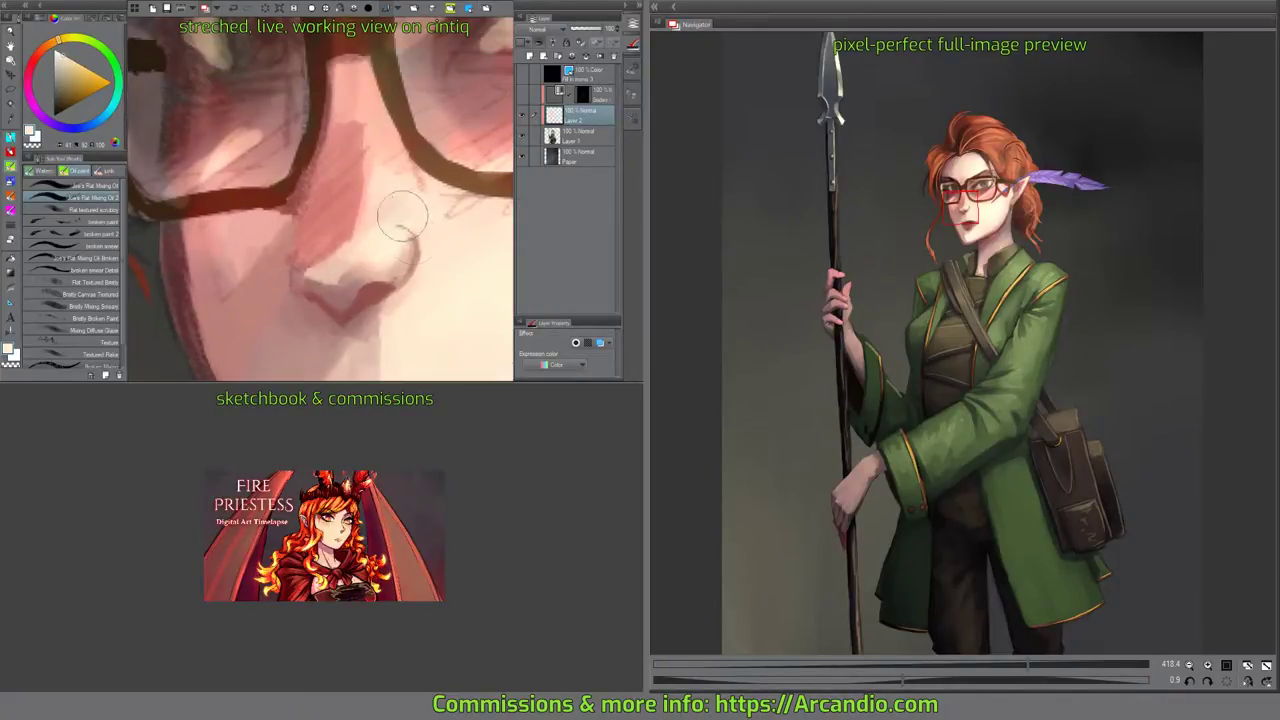
# Paint a sampled light pink down the shaded side of the nose bridge with the Flat Mixing Oil brush.
pyautogui.keyDown('alt'); pyautogui.click(345, 78); pyautogui.keyUp('alt')
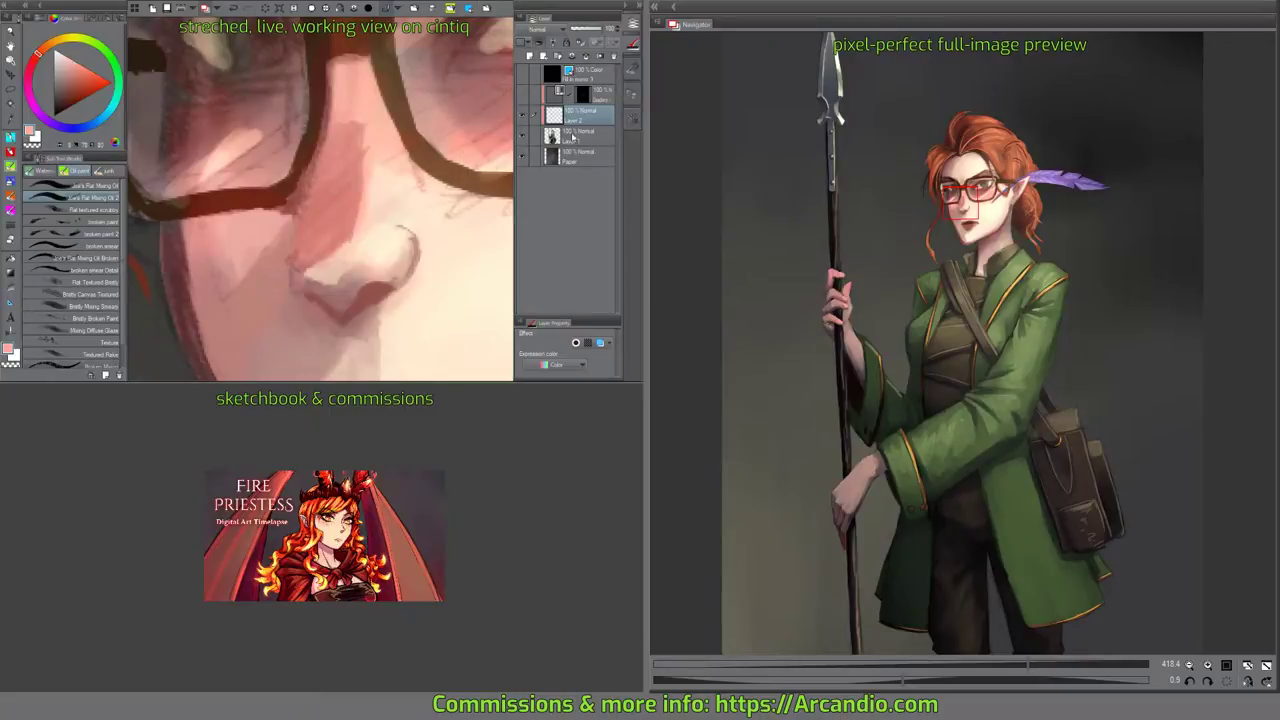
pyautogui.click(106, 187)
pyautogui.moveTo(346, 108); pyautogui.dragTo(342, 197)
# Paint a sampled pale skin tone along the lit ridge of the nose, from the glasses bridge toward the tip.
pyautogui.keyDown('alt'); pyautogui.click(381, 186); pyautogui.keyUp('alt')
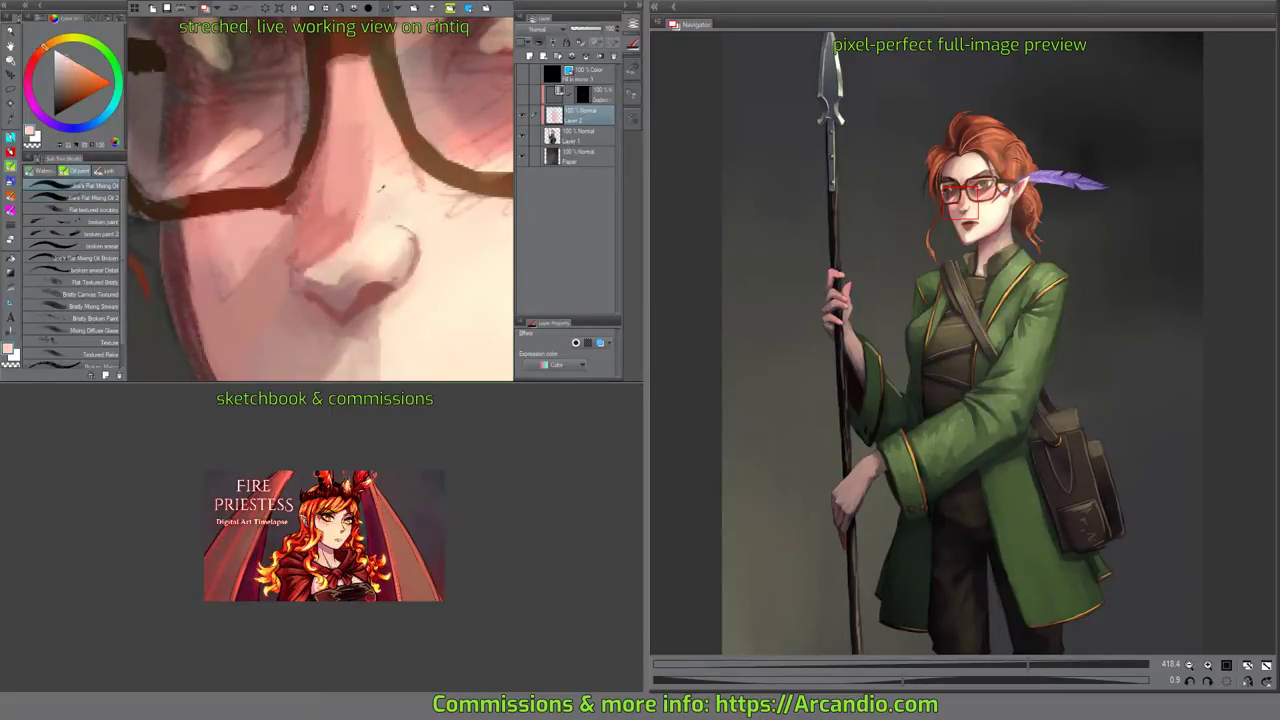
pyautogui.moveTo(375, 150)
pyautogui.mouseDown()
pyautogui.moveTo(361, 81)
pyautogui.moveTo(354, 152)
pyautogui.mouseUp()
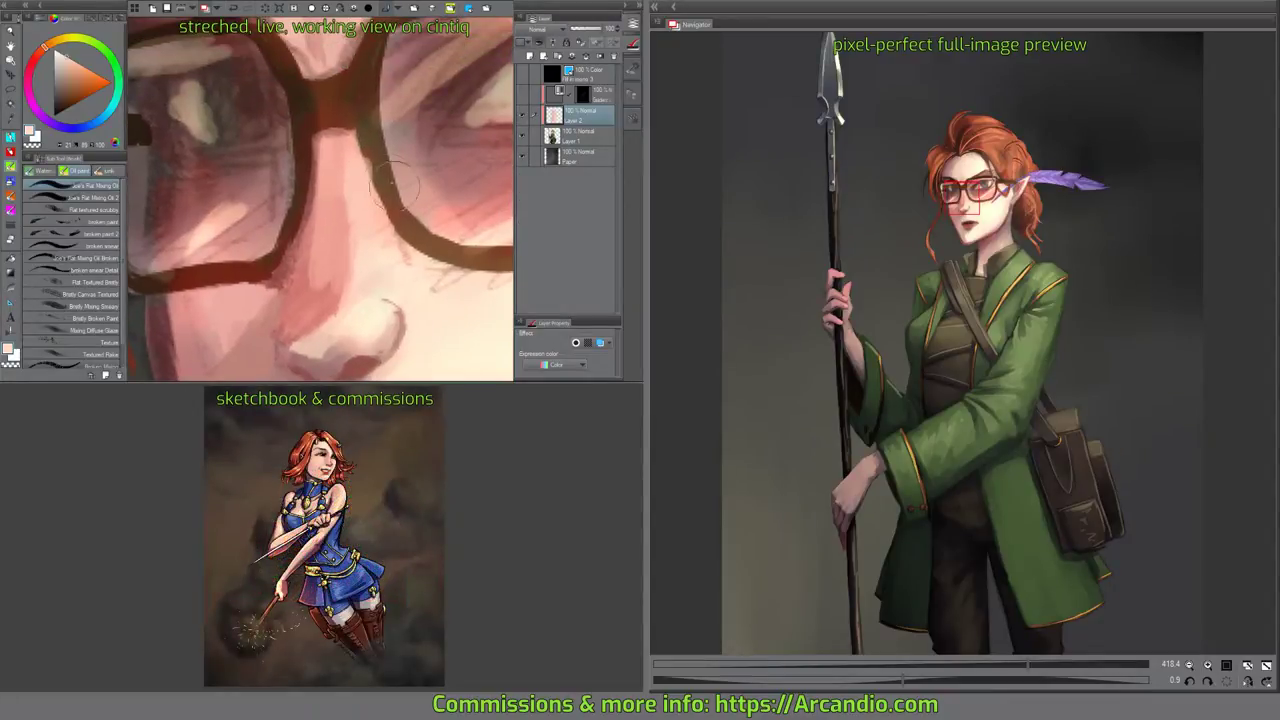
pyautogui.moveTo(352, 247)
pyautogui.mouseDown()
pyautogui.moveTo(350, 193)
pyautogui.moveTo(323, 281)
pyautogui.moveTo(345, 208)
pyautogui.moveTo(372, 190)
pyautogui.moveTo(328, 246)
pyautogui.moveTo(355, 195)
pyautogui.mouseUp()
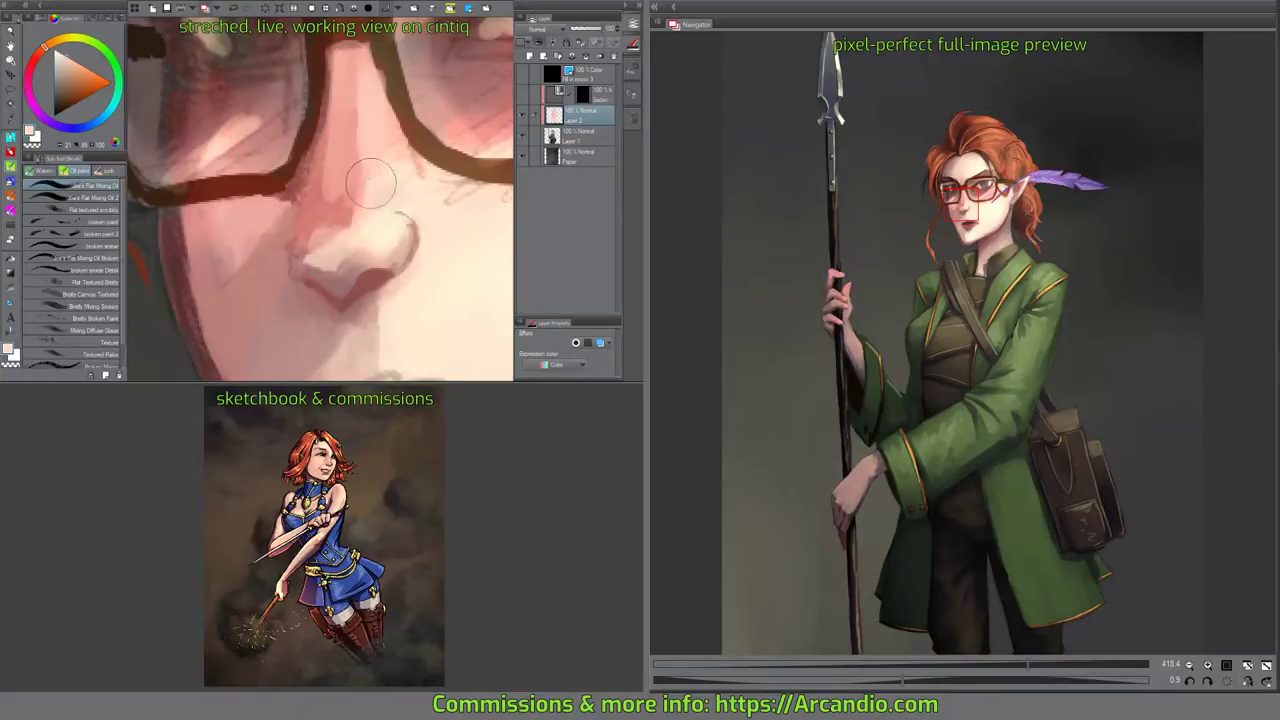
pyautogui.moveTo(374, 107)
pyautogui.mouseDown()
pyautogui.moveTo(334, 219)
pyautogui.moveTo(422, 157)
pyautogui.moveTo(384, 173)
pyautogui.mouseUp()
pyautogui.moveTo(368, 227); pyautogui.dragTo(361, 153)
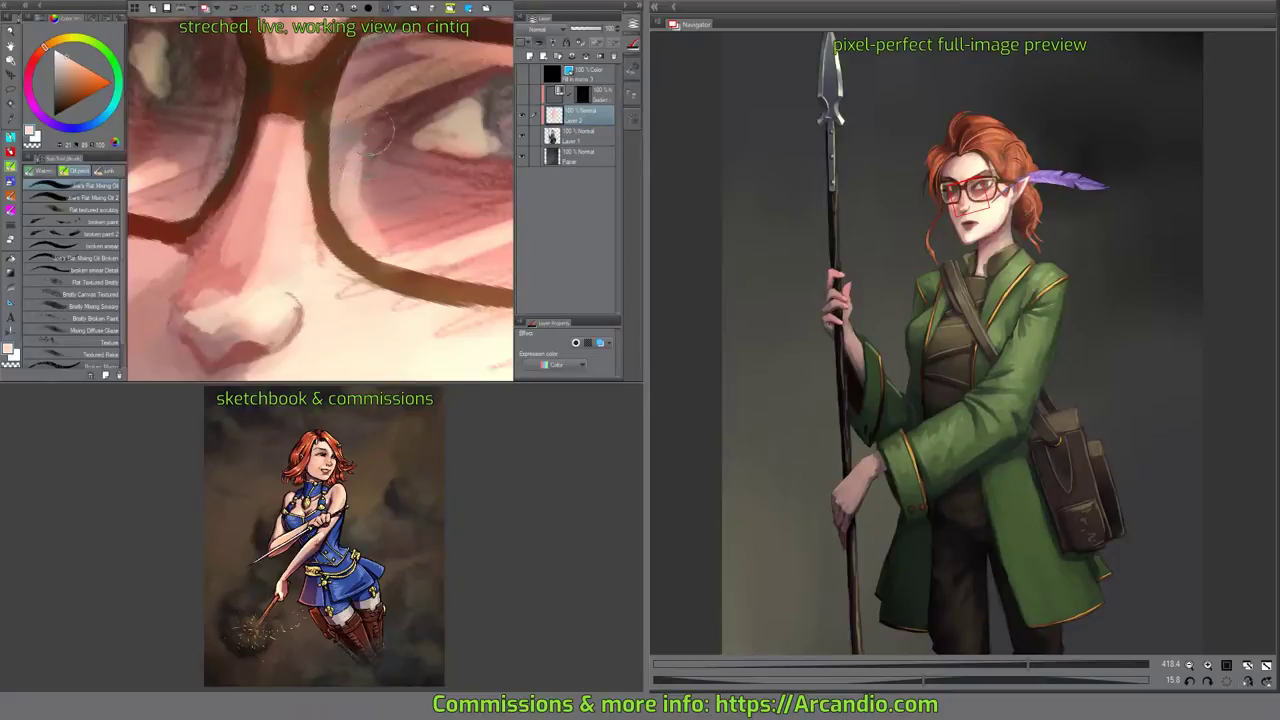
# Undo the last stroke and repaint a light skin highlight around the inner corner of the near eye.
pyautogui.hotkey('ctrl', 'z')
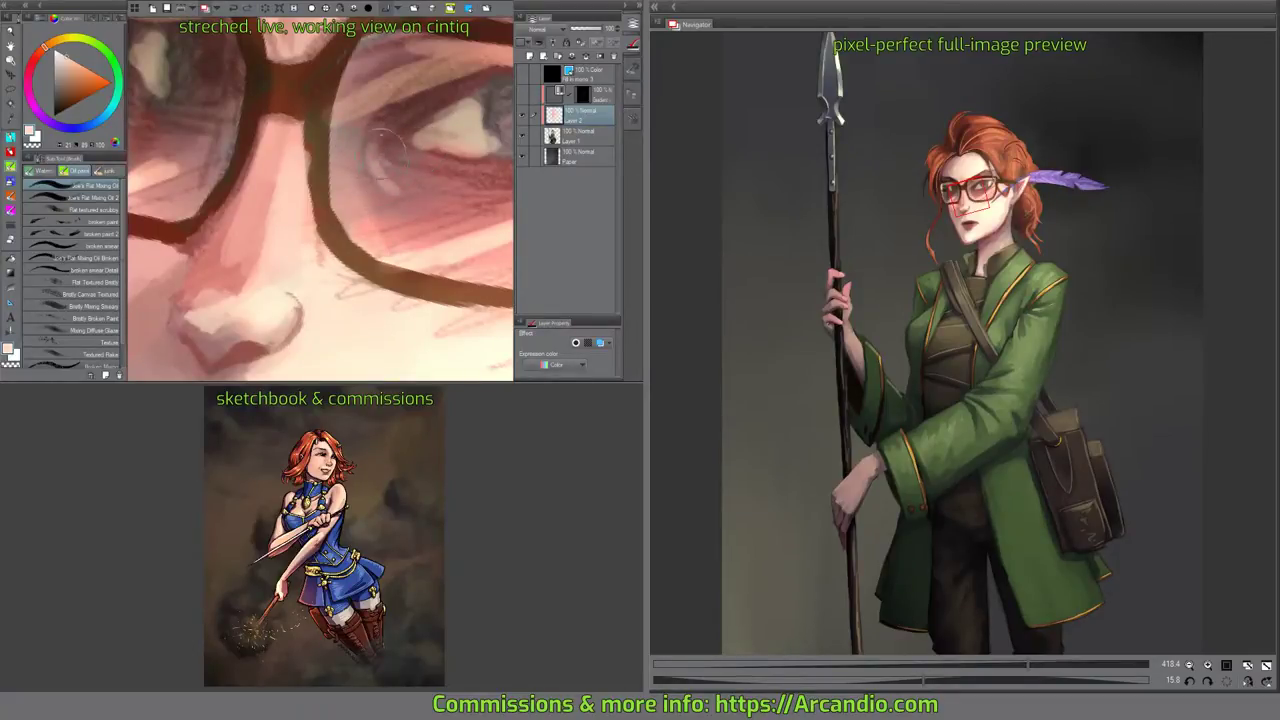
pyautogui.moveTo(395, 125)
pyautogui.mouseDown()
pyautogui.moveTo(340, 165)
pyautogui.moveTo(350, 142)
pyautogui.mouseUp()
pyautogui.moveTo(402, 180)
pyautogui.mouseDown()
pyautogui.moveTo(378, 100)
pyautogui.moveTo(330, 165)
pyautogui.moveTo(352, 180)
pyautogui.moveTo(448, 120)
pyautogui.moveTo(390, 215)
pyautogui.moveTo(378, 170)
pyautogui.moveTo(360, 178)
pyautogui.moveTo(390, 133)
pyautogui.moveTo(388, 146)
pyautogui.moveTo(425, 104)
pyautogui.mouseUp()
# Blend a sampled pink over the skin below the near eye inside the lens, and save the painting.
pyautogui.keyDown('alt'); pyautogui.click(437, 158); pyautogui.keyUp('alt')
pyautogui.moveTo(396, 170)
pyautogui.mouseDown()
pyautogui.moveTo(440, 104)
pyautogui.moveTo(382, 185)
pyautogui.mouseUp()
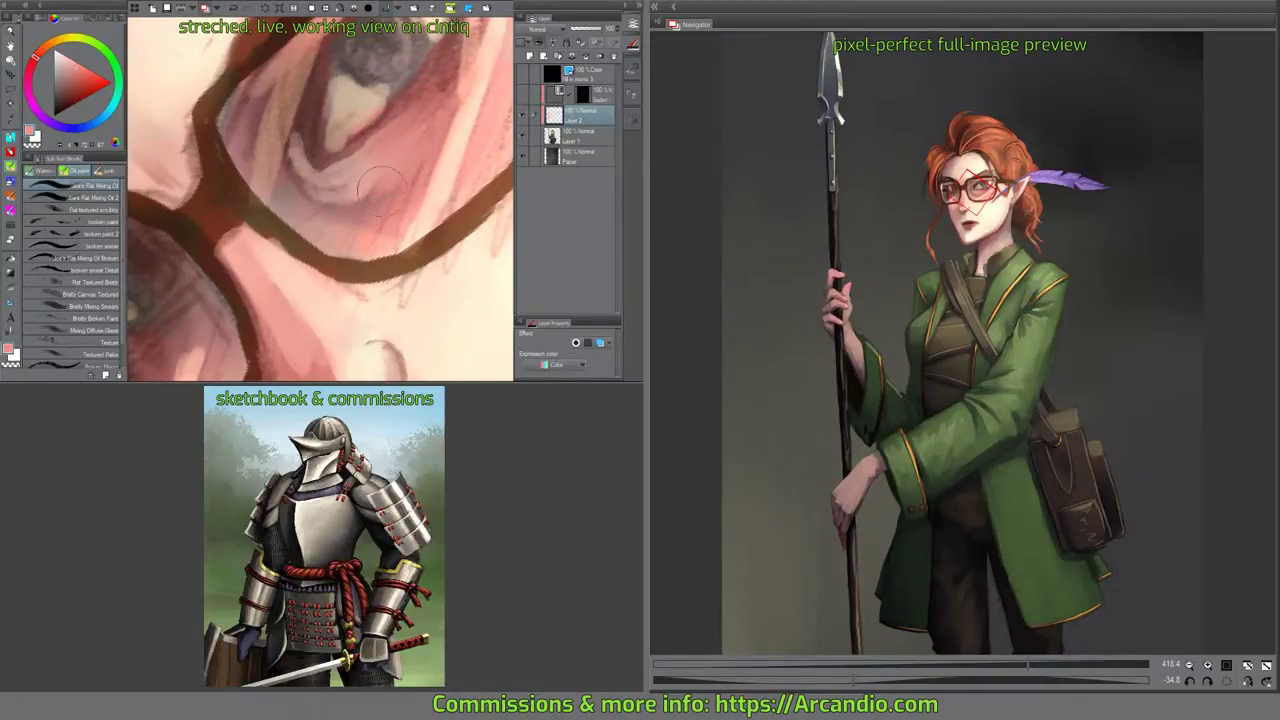
pyautogui.moveTo(427, 103)
pyautogui.mouseDown()
pyautogui.moveTo(430, 230)
pyautogui.moveTo(436, 215)
pyautogui.mouseUp()
pyautogui.moveTo(332, 188)
pyautogui.mouseDown()
pyautogui.moveTo(354, 230)
pyautogui.moveTo(374, 224)
pyautogui.moveTo(356, 220)
pyautogui.moveTo(344, 183)
pyautogui.moveTo(381, 218)
pyautogui.moveTo(368, 152)
pyautogui.mouseUp()
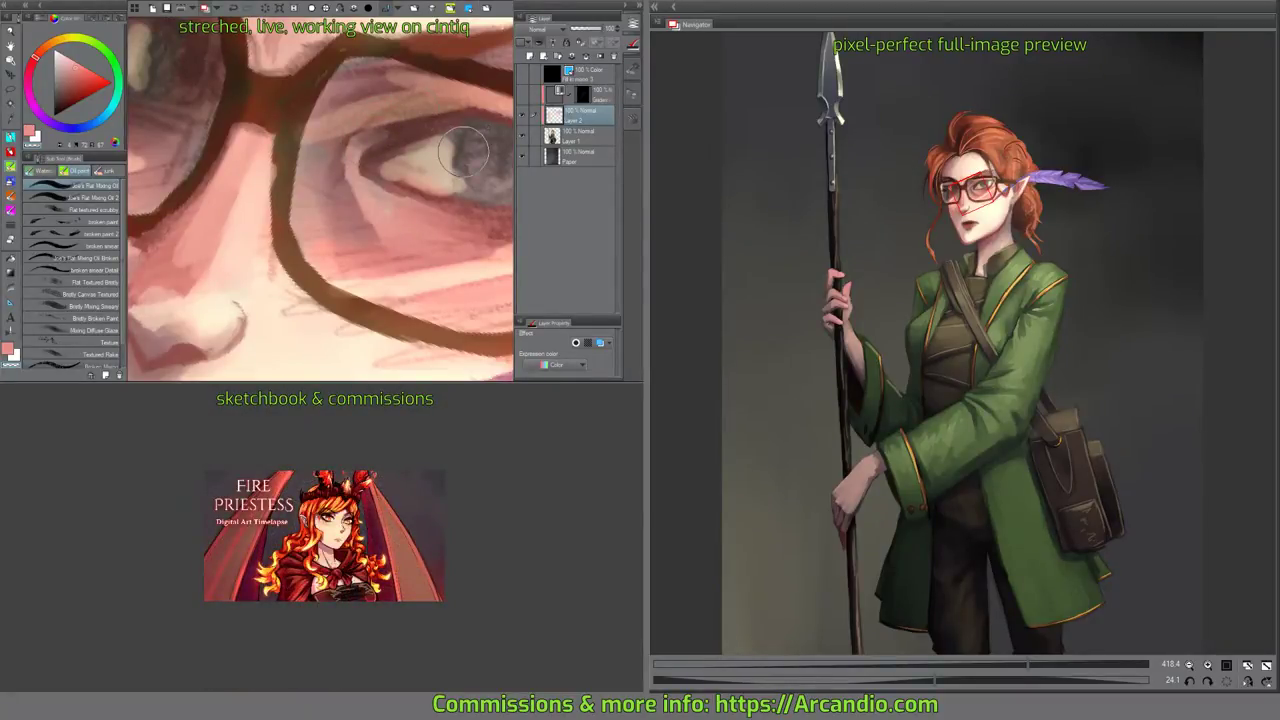
pyautogui.hotkey('ctrl', 's')
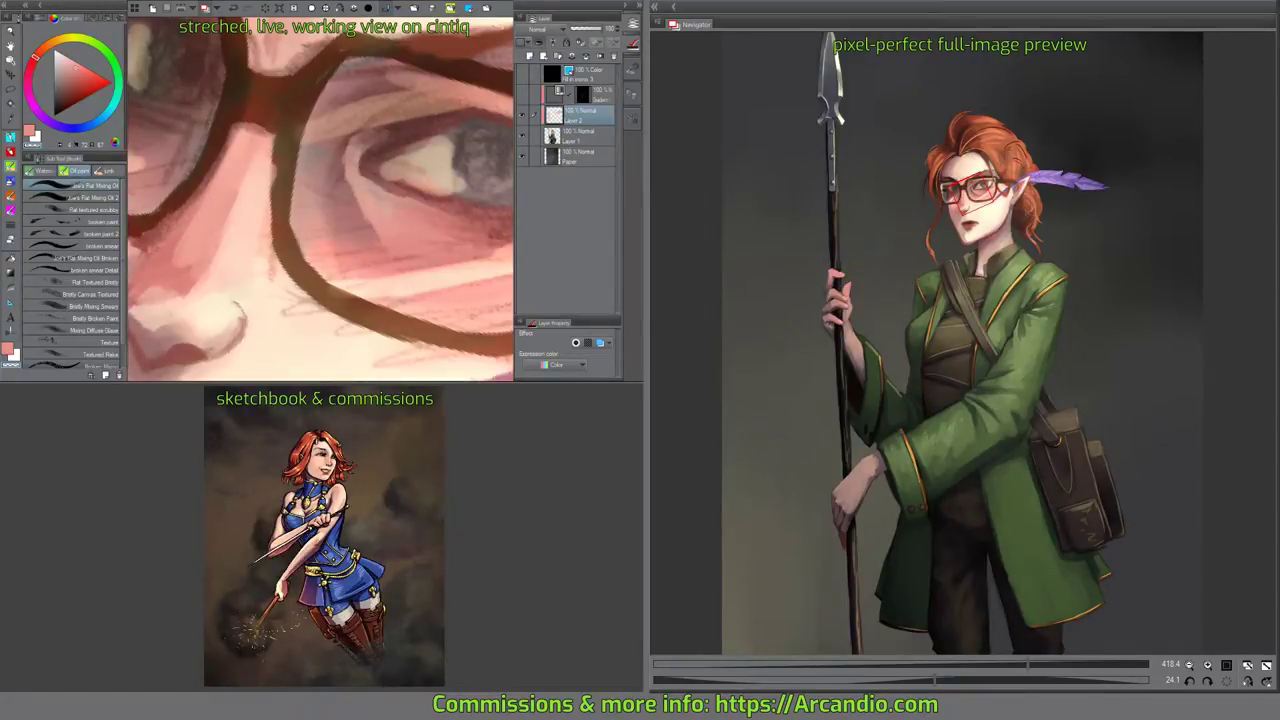
# Repaint the near lens's inner upper rim and its joint with the glasses bridge in sampled dark red-brown using a pen brush.
pyautogui.moveTo(463, 194)
pyautogui.mouseDown()
pyautogui.moveTo(469, 264)
pyautogui.moveTo(456, 110)
pyautogui.moveTo(471, 189)
pyautogui.mouseUp()
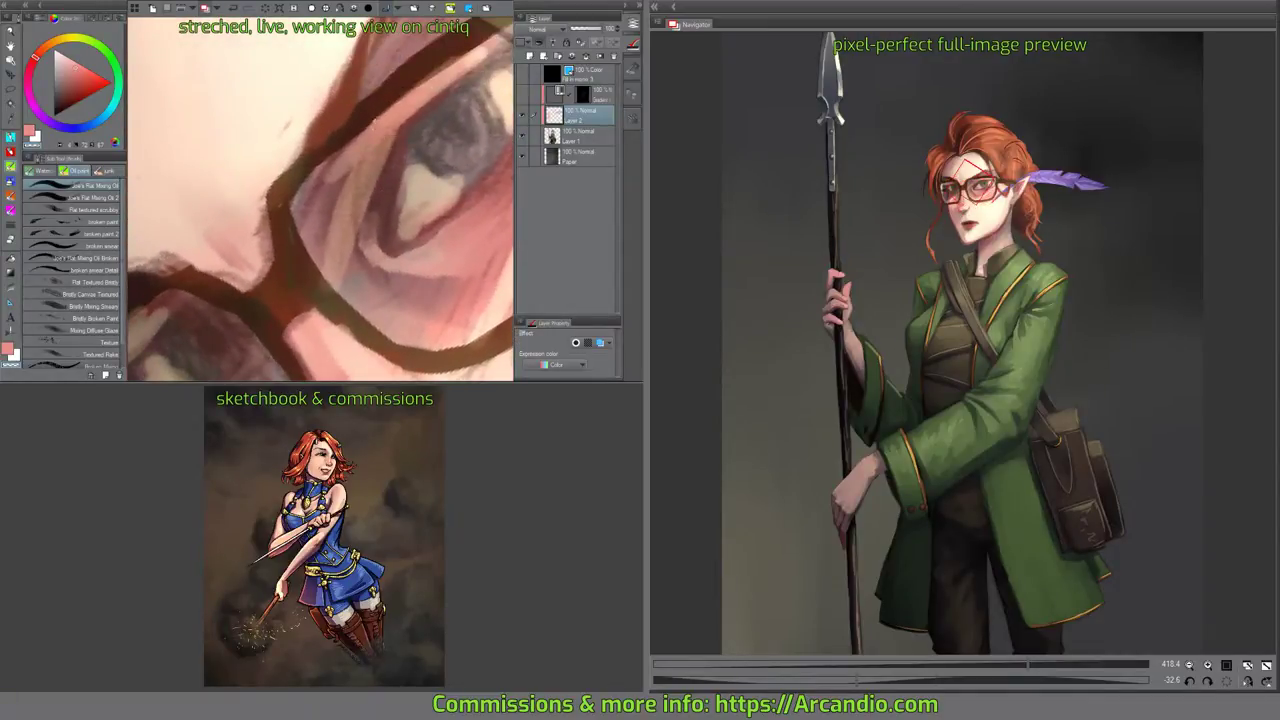
pyautogui.keyDown('alt'); pyautogui.click(290, 180); pyautogui.keyUp('alt')
pyautogui.click(10, 140)
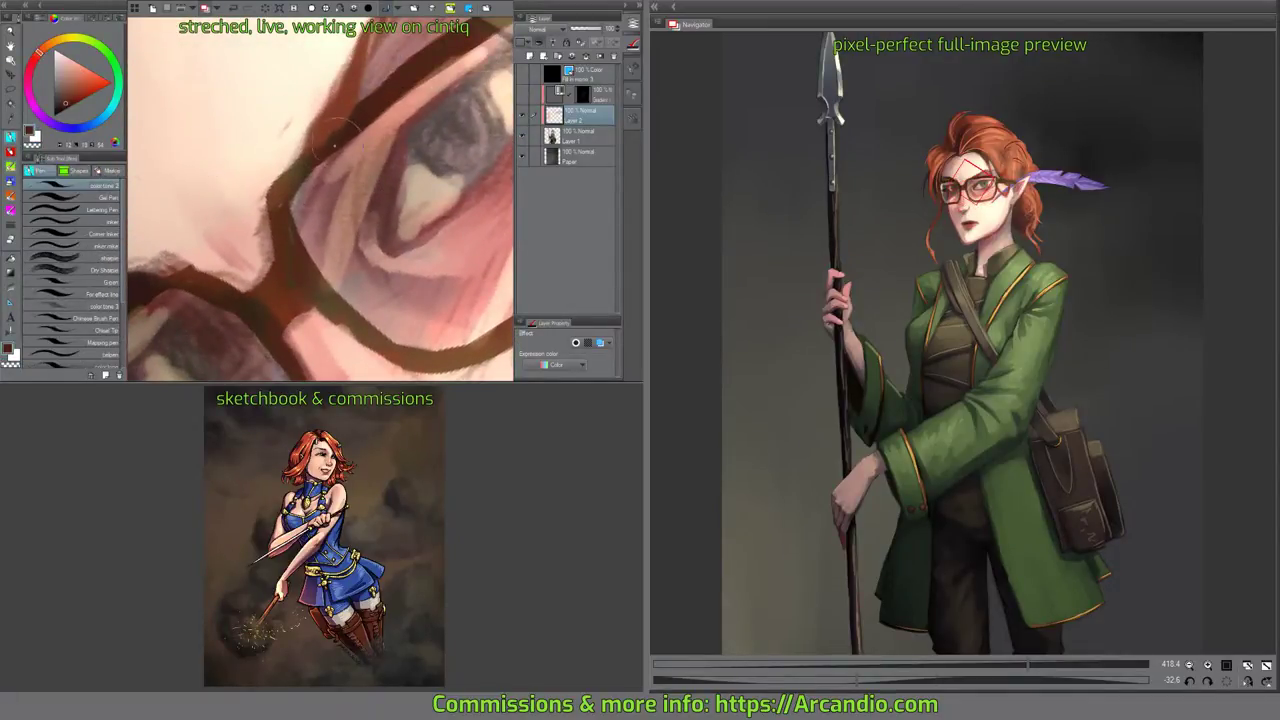
pyautogui.moveTo(281, 180)
pyautogui.mouseDown()
pyautogui.moveTo(335, 130)
pyautogui.moveTo(279, 187)
pyautogui.mouseUp()
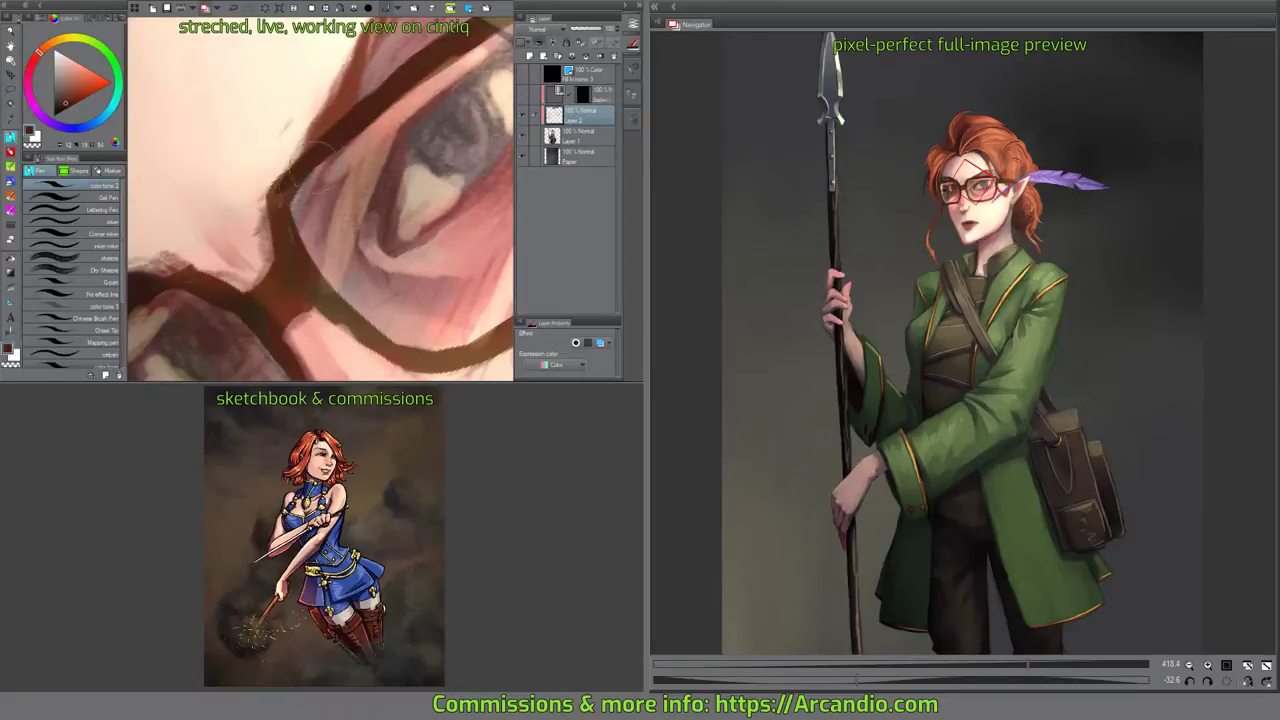
pyautogui.moveTo(300, 262); pyautogui.dragTo(303, 238)
pyautogui.keyDown('alt'); pyautogui.click(267, 288); pyautogui.keyUp('alt')
pyautogui.moveTo(272, 283); pyautogui.dragTo(294, 266)
# Cover the glasses bridge and the adjoining rims of both lenses with a sampled solid red-brown.
pyautogui.keyDown('alt'); pyautogui.click(335, 108); pyautogui.keyUp('alt')
pyautogui.moveTo(333, 112)
pyautogui.mouseDown()
pyautogui.moveTo(280, 178)
pyautogui.moveTo(298, 226)
pyautogui.moveTo(282, 300)
pyautogui.moveTo(286, 272)
pyautogui.moveTo(324, 268)
pyautogui.mouseUp()
pyautogui.moveTo(486, 192)
pyautogui.mouseDown()
pyautogui.moveTo(446, 314)
pyautogui.moveTo(405, 346)
pyautogui.mouseUp()
pyautogui.moveTo(263, 251)
pyautogui.mouseDown()
pyautogui.moveTo(269, 197)
pyautogui.moveTo(244, 278)
pyautogui.mouseUp()
pyautogui.moveTo(260, 184)
pyautogui.mouseDown()
pyautogui.moveTo(247, 254)
pyautogui.moveTo(250, 231)
pyautogui.mouseUp()
pyautogui.moveTo(299, 195)
pyautogui.mouseDown()
pyautogui.moveTo(305, 153)
pyautogui.moveTo(257, 258)
pyautogui.mouseUp()
pyautogui.moveTo(251, 207)
pyautogui.mouseDown()
pyautogui.moveTo(280, 304)
pyautogui.moveTo(384, 309)
pyautogui.mouseUp()
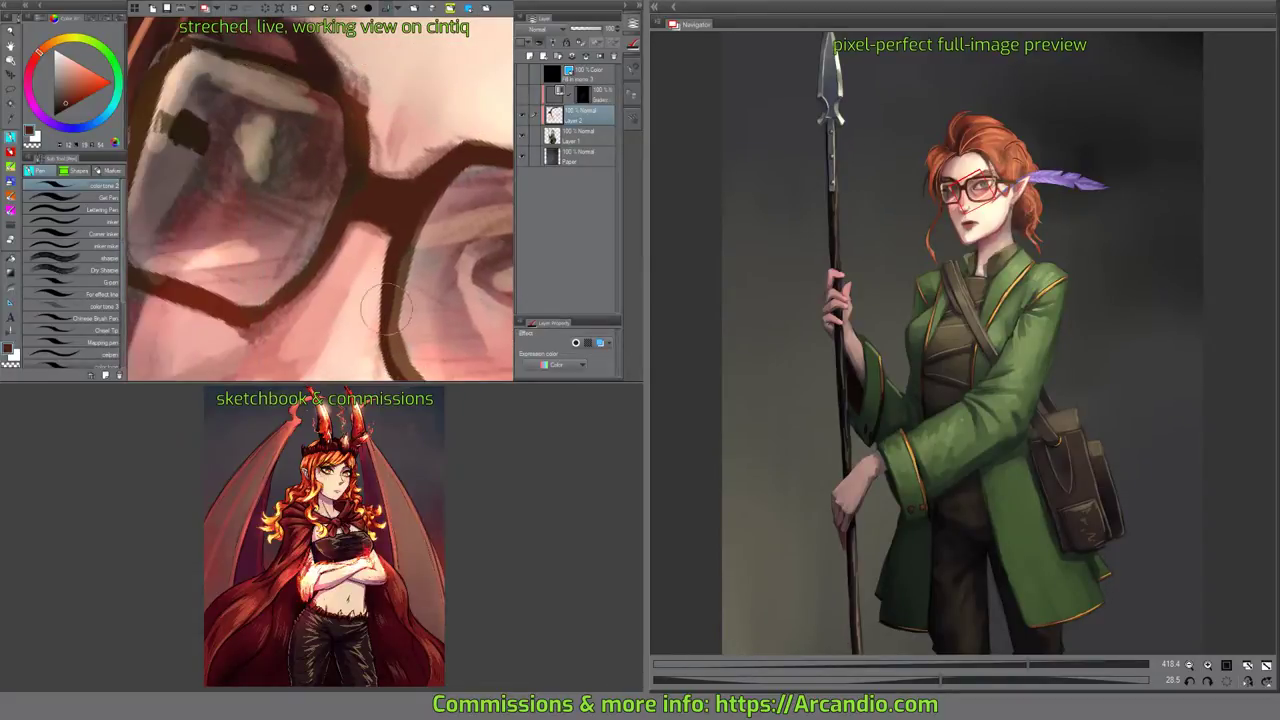
# Redraw the far lens's upper, outer and lower rim in red-brown, darkening the outer edge beside the hair.
pyautogui.moveTo(350, 145); pyautogui.dragTo(327, 85)
pyautogui.moveTo(423, 211)
pyautogui.mouseDown()
pyautogui.moveTo(417, 137)
pyautogui.moveTo(336, 130)
pyautogui.mouseUp()
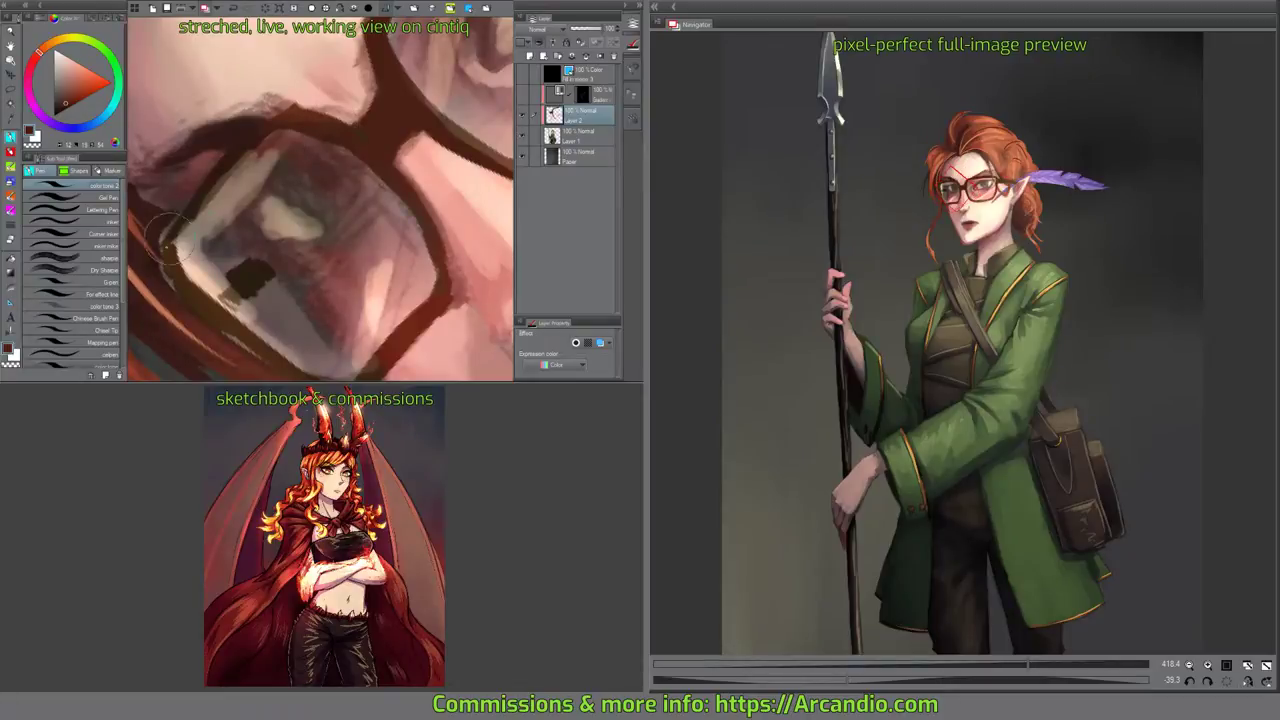
pyautogui.moveTo(165, 260)
pyautogui.mouseDown()
pyautogui.moveTo(185, 220)
pyautogui.moveTo(272, 132)
pyautogui.moveTo(224, 167)
pyautogui.moveTo(208, 206)
pyautogui.moveTo(217, 236)
pyautogui.moveTo(208, 190)
pyautogui.mouseUp()
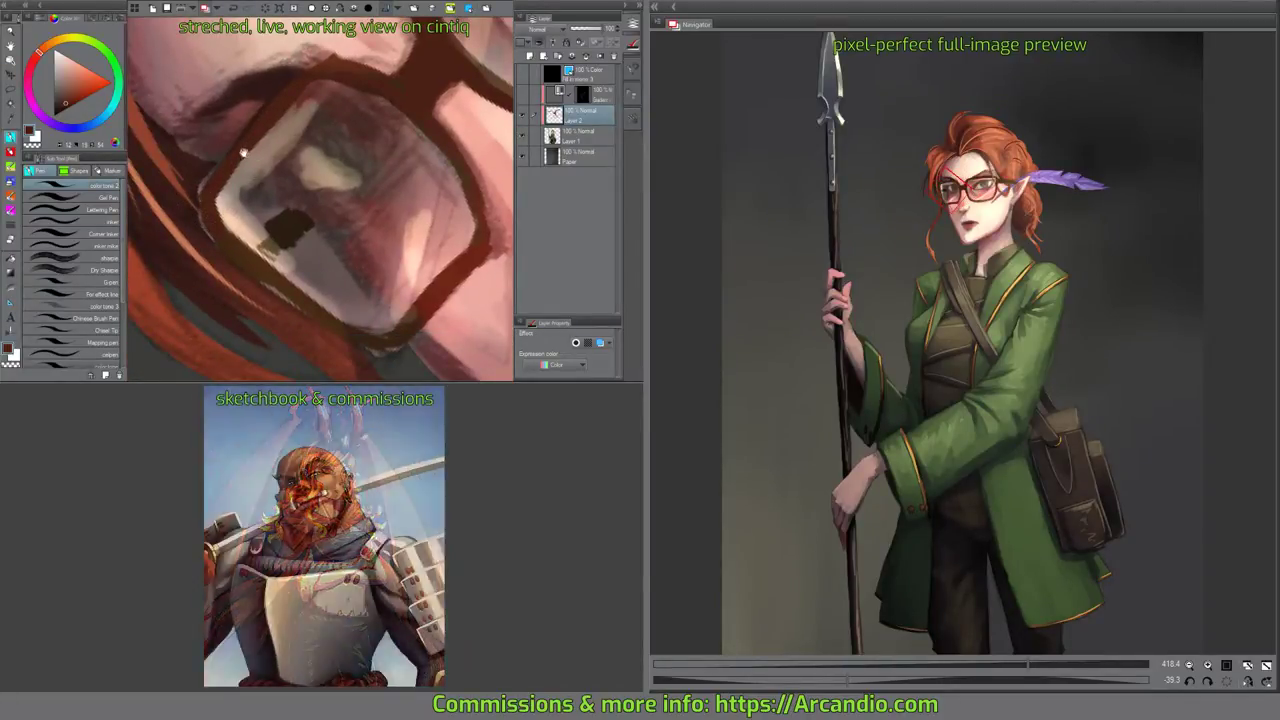
pyautogui.moveTo(243, 151)
pyautogui.mouseDown()
pyautogui.moveTo(321, 158)
pyautogui.moveTo(281, 188)
pyautogui.moveTo(284, 236)
pyautogui.moveTo(257, 135)
pyautogui.moveTo(240, 263)
pyautogui.mouseUp()
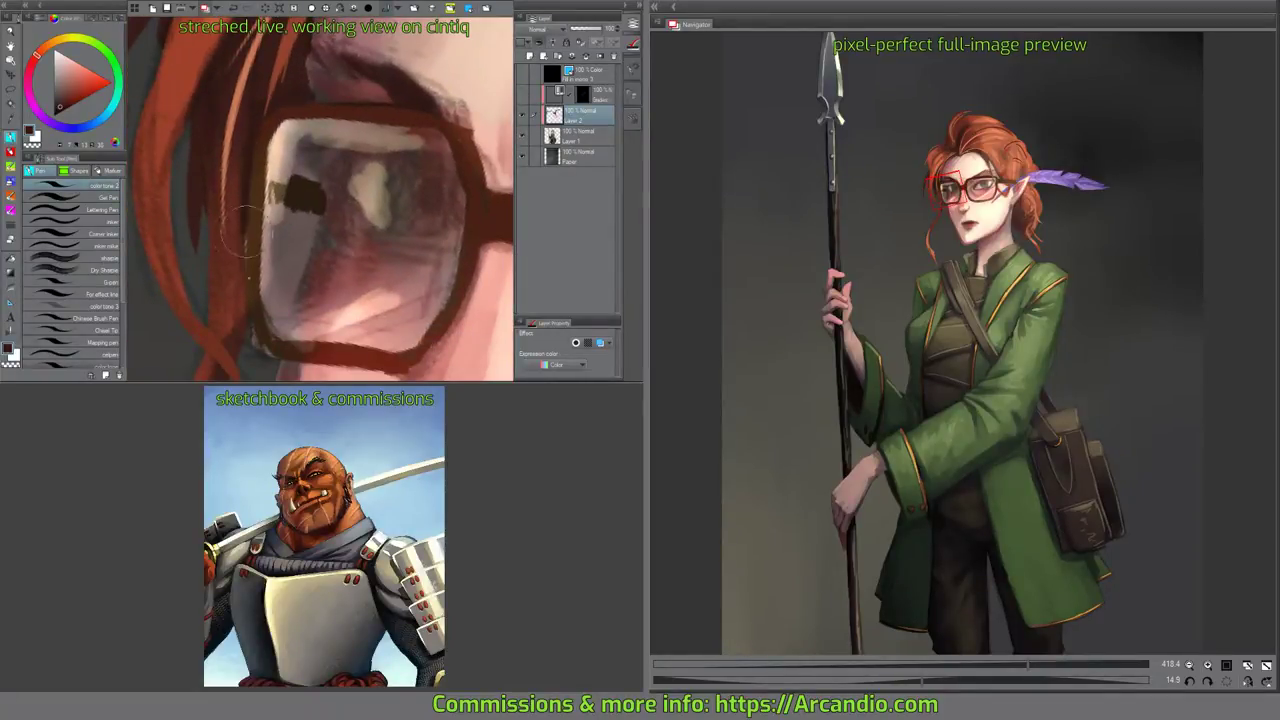
pyautogui.moveTo(267, 324); pyautogui.dragTo(260, 192)
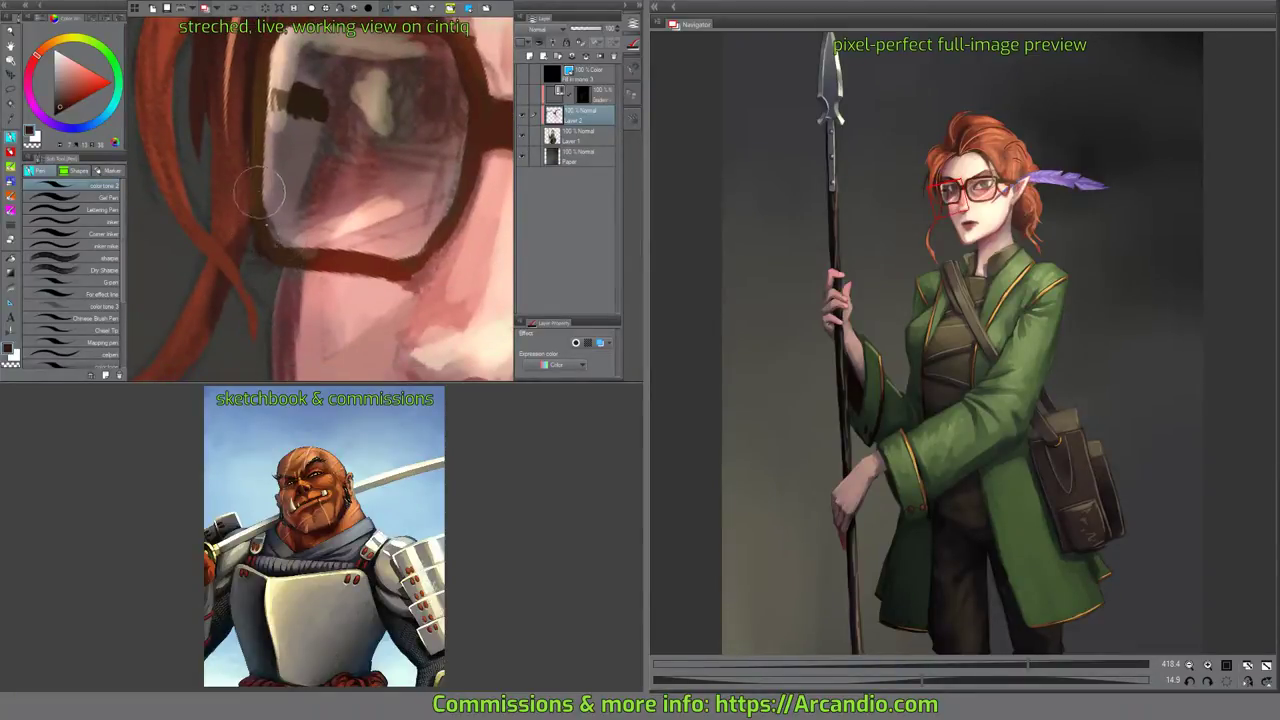
pyautogui.moveTo(457, 213); pyautogui.dragTo(458, 218)
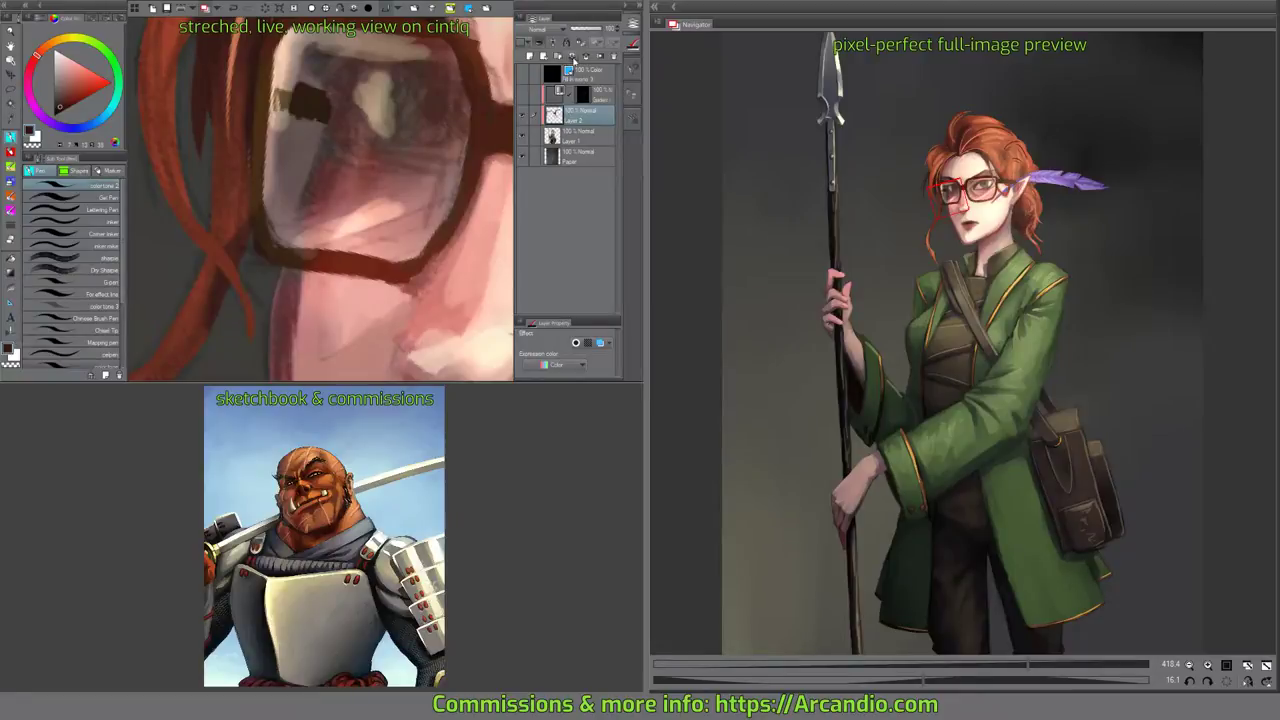
# Merge Layer 2 down into Layer 1.
pyautogui.click(579, 132)
pyautogui.click(603, 116)
pyautogui.click(614, 59)
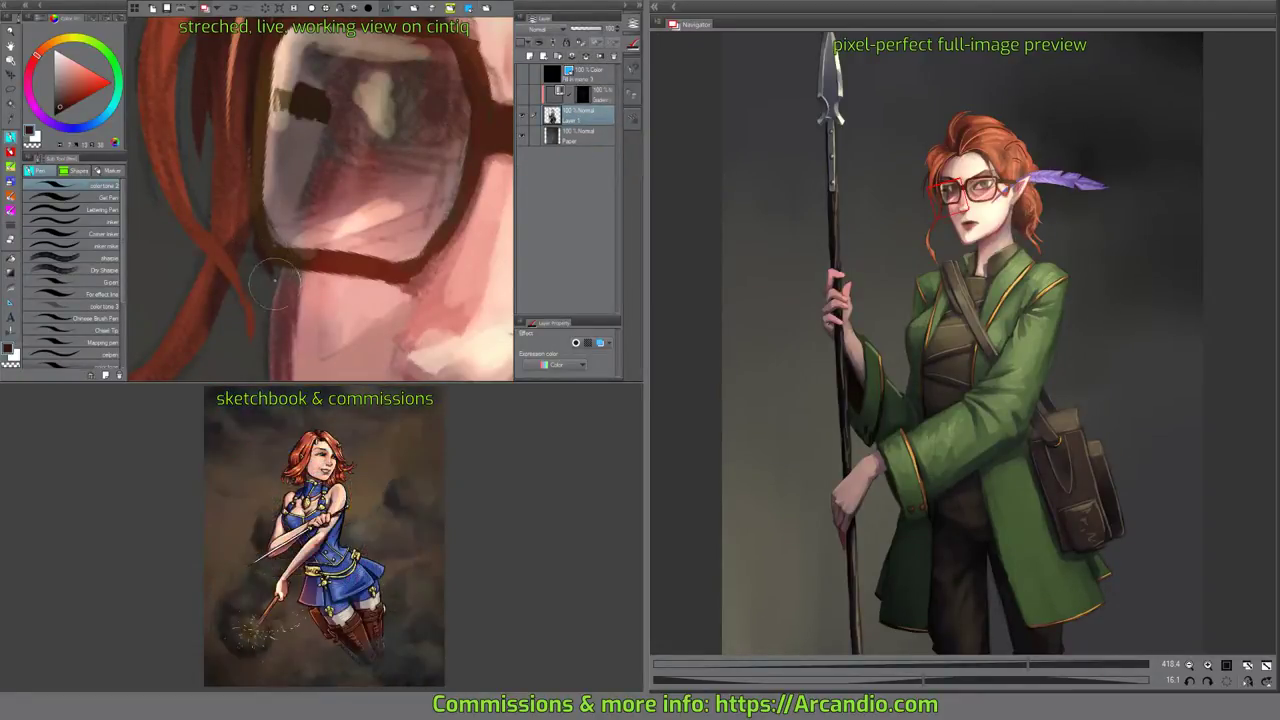
pyautogui.moveTo(279, 294); pyautogui.dragTo(286, 229)
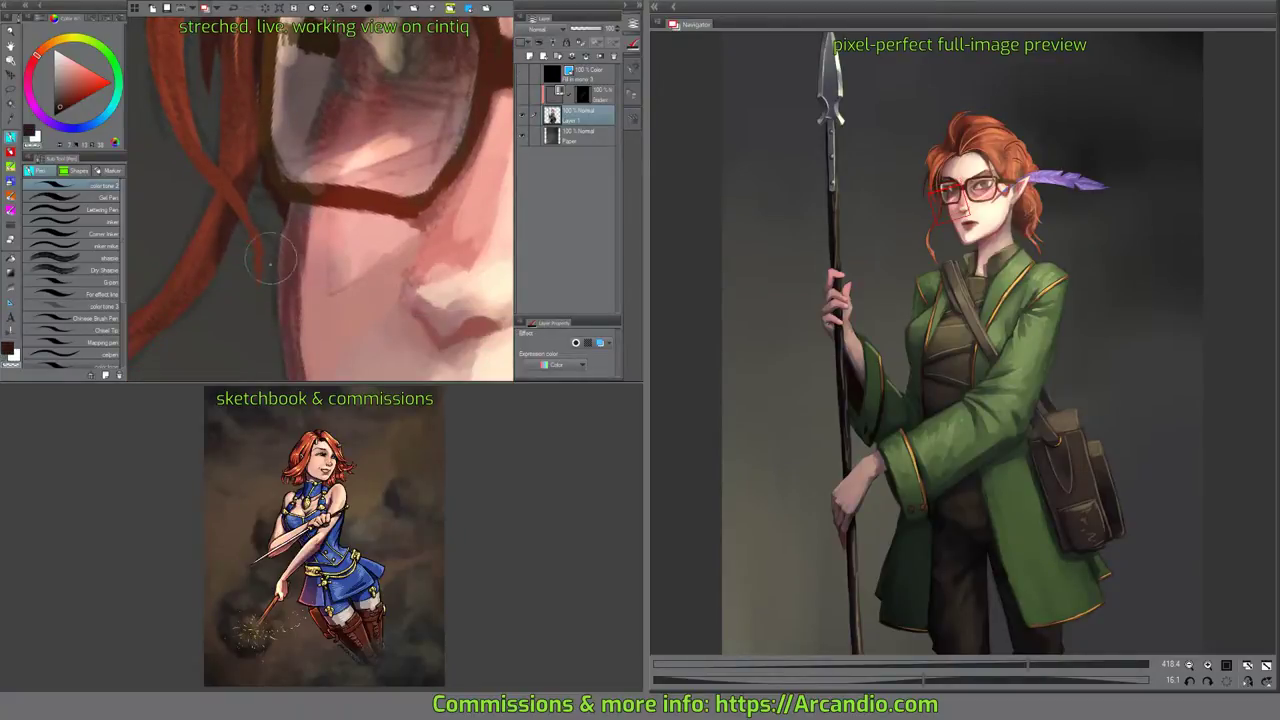
pyautogui.scroll(2, 229, 135)
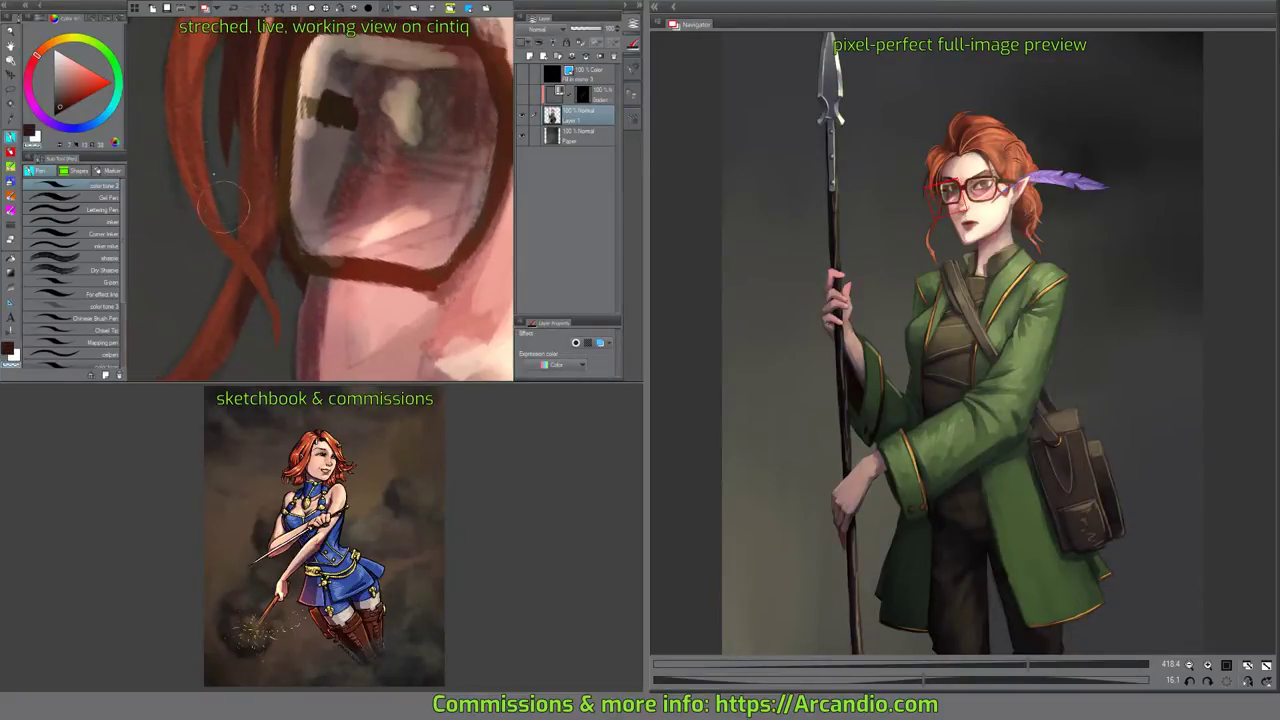
pyautogui.scroll(1, 216, 287)
pyautogui.scroll(-4, 176, 105)
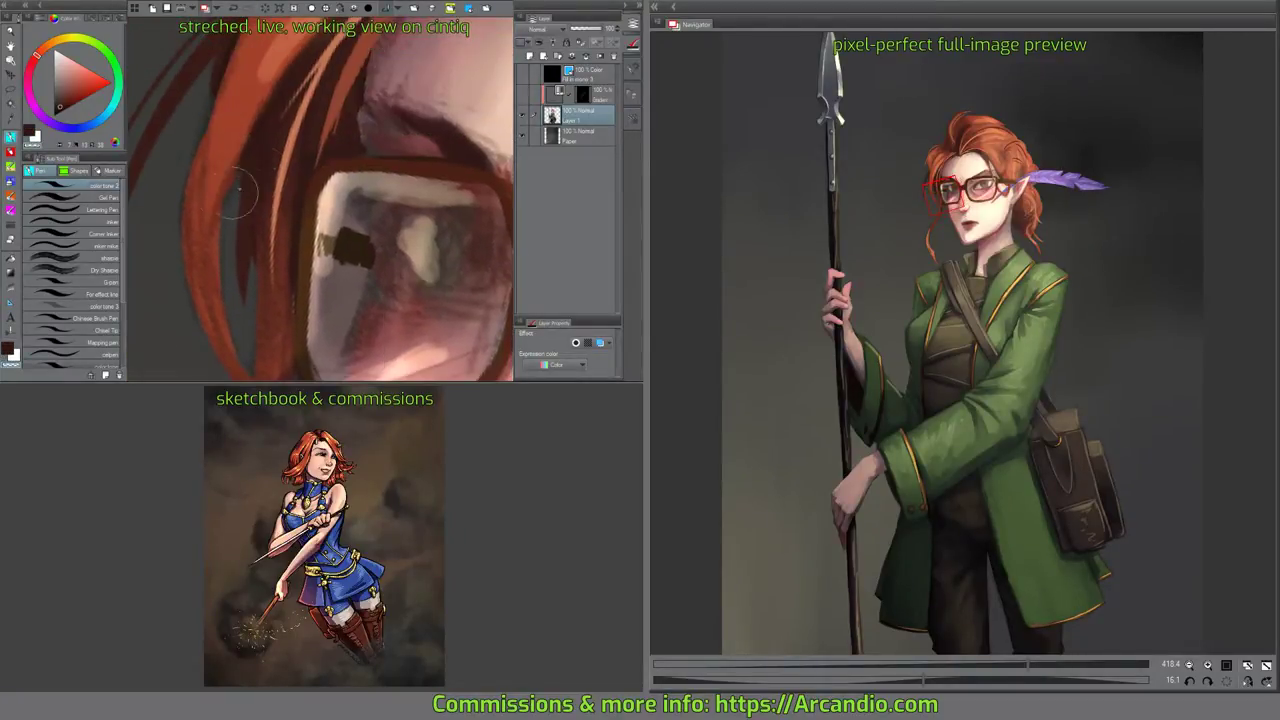
# Paint an orange-red strand into the hair beside the glasses using a colour sampled from the hair.
pyautogui.keyDown('alt'); pyautogui.click(204, 254); pyautogui.keyUp('alt')
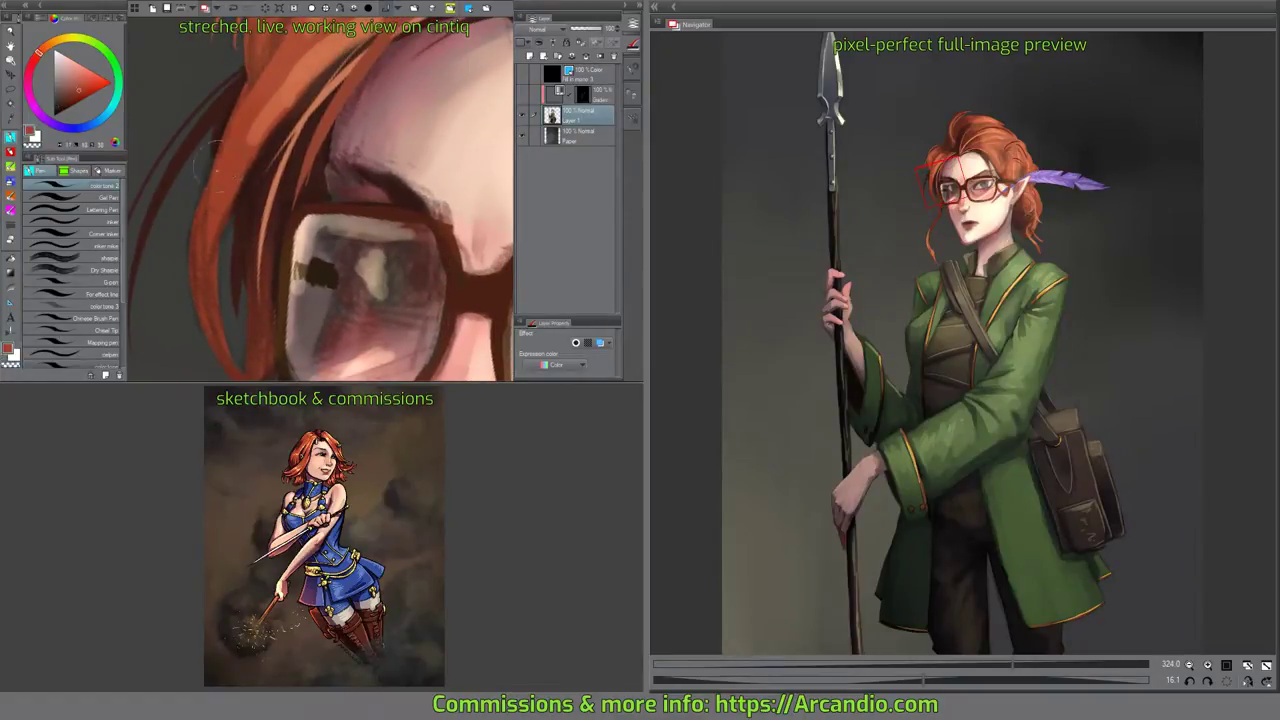
pyautogui.moveTo(198, 252); pyautogui.dragTo(248, 104)
pyautogui.moveTo(416, 196); pyautogui.dragTo(420, 178)
pyautogui.moveTo(426, 229); pyautogui.dragTo(388, 128)
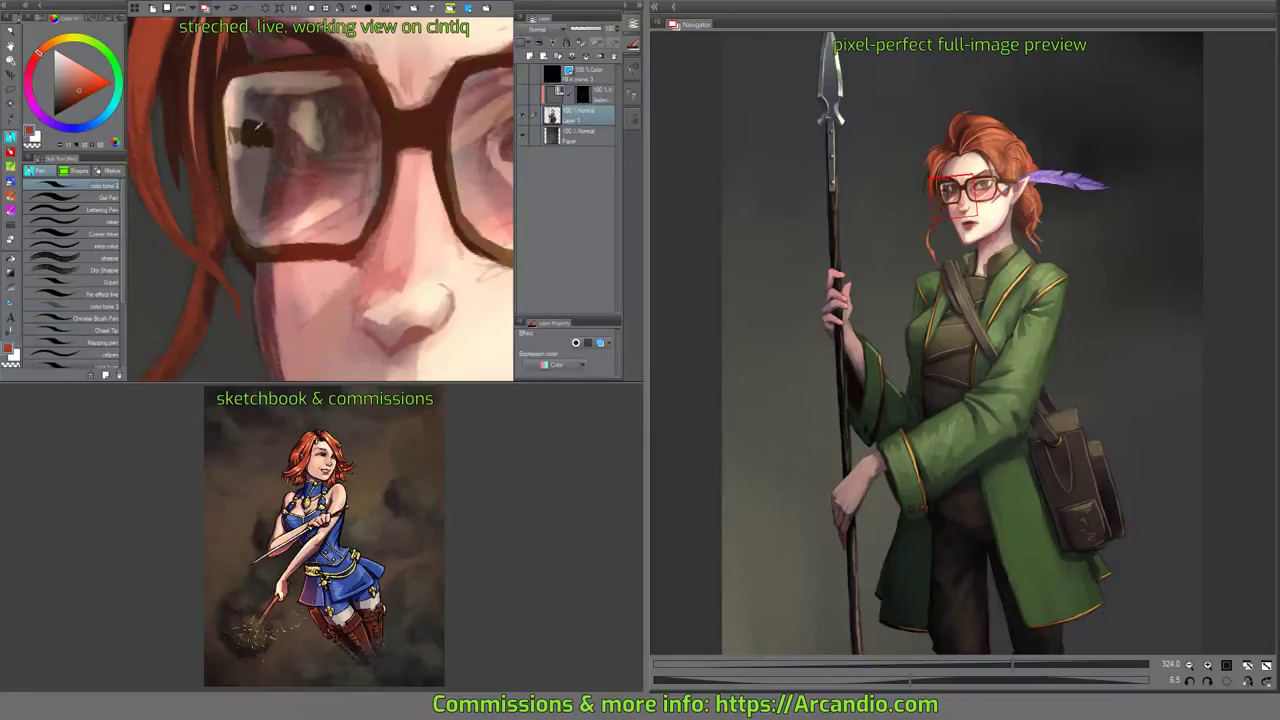
pyautogui.keyDown('alt'); pyautogui.click(258, 127); pyautogui.keyUp('alt')
pyautogui.moveTo(243, 122)
pyautogui.mouseDown()
pyautogui.moveTo(231, 139)
pyautogui.moveTo(246, 204)
pyautogui.mouseUp()
pyautogui.keyDown('alt'); pyautogui.click(228, 106); pyautogui.keyUp('alt')
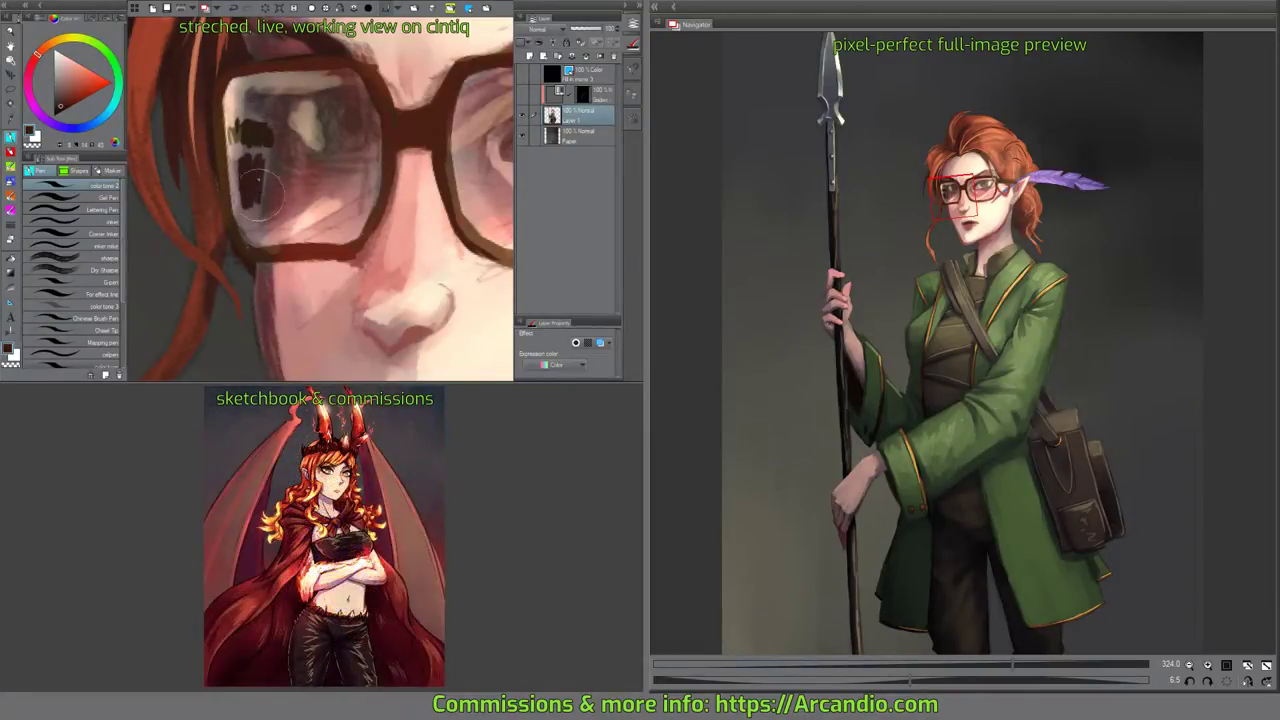
pyautogui.moveTo(269, 132); pyautogui.dragTo(285, 184)
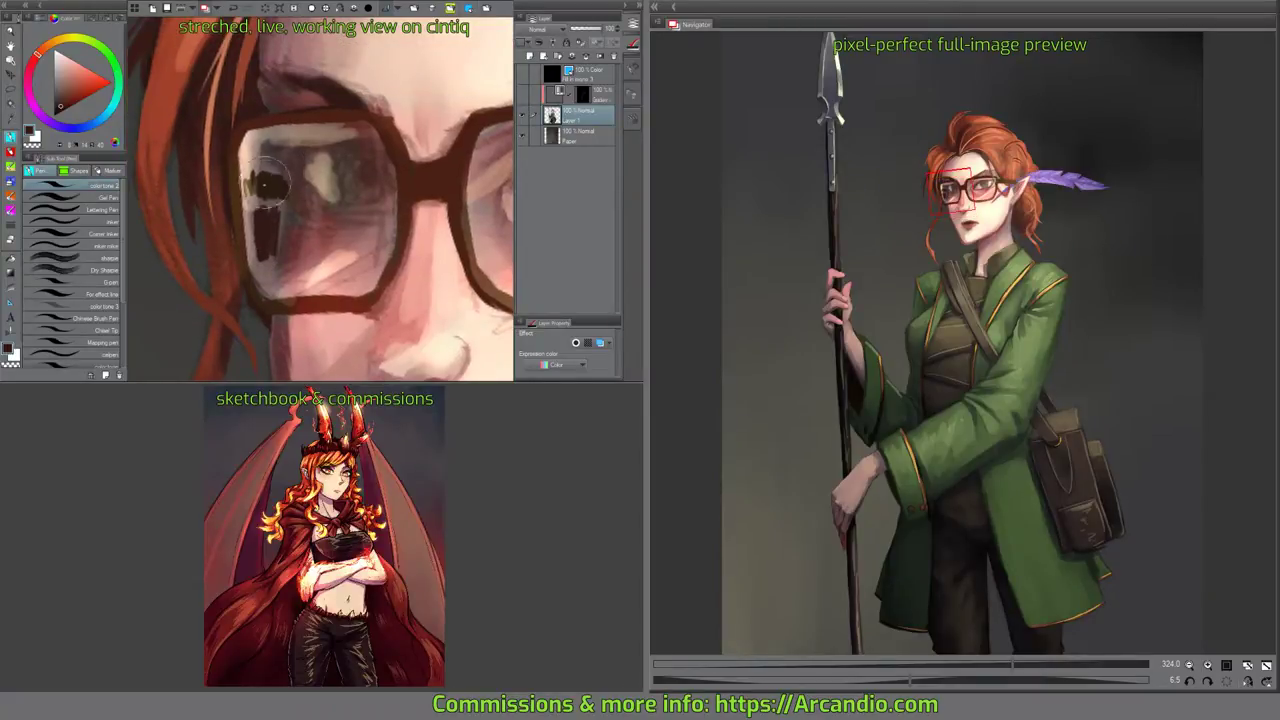
pyautogui.hotkey('ctrl', 'z')
pyautogui.hotkey('ctrl', 'z')
# Fill the outer side of the viewer's-left lens with a dark brown sampled from the painting, using the pen brush.
pyautogui.click(12, 167)
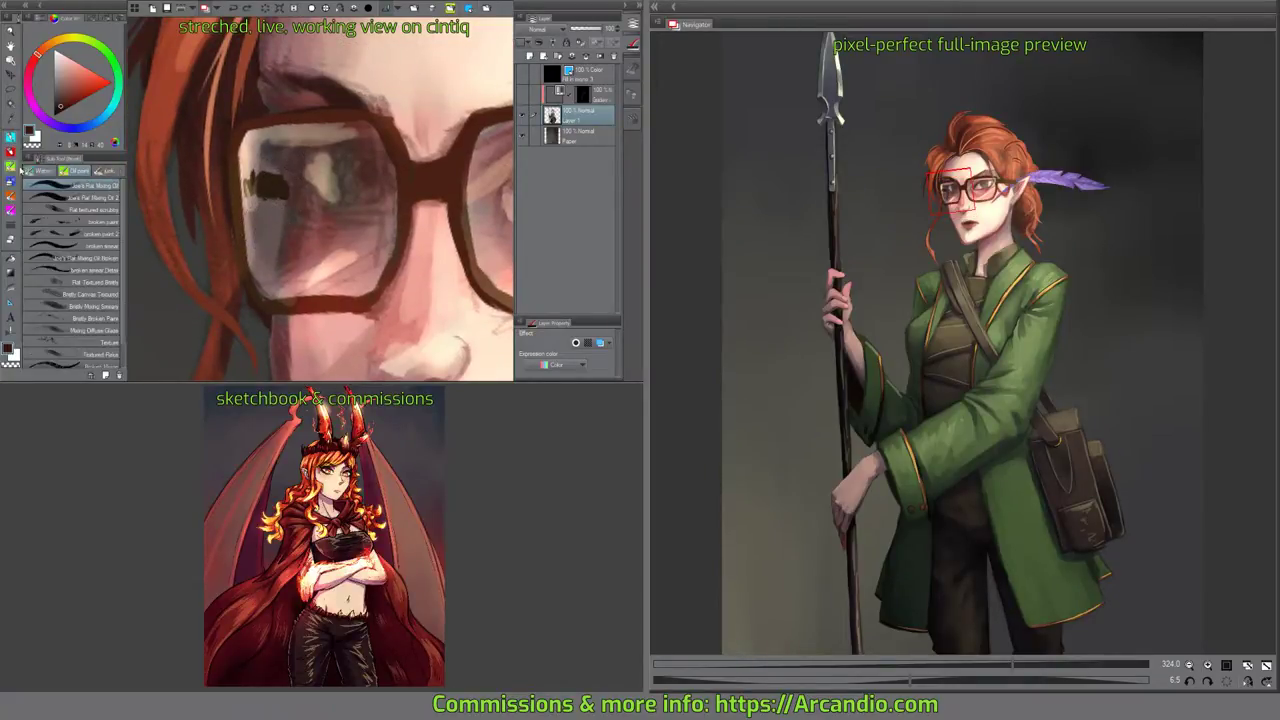
pyautogui.scroll(5, 267, 228)
pyautogui.moveTo(262, 240)
pyautogui.mouseDown()
pyautogui.moveTo(271, 229)
pyautogui.moveTo(266, 293)
pyautogui.moveTo(266, 232)
pyautogui.mouseUp()
pyautogui.keyDown('alt'); pyautogui.click(270, 238); pyautogui.keyUp('alt')
pyautogui.scroll(-2, 268, 226)
pyautogui.click(12, 138)
pyautogui.moveTo(276, 184)
pyautogui.mouseDown()
pyautogui.moveTo(262, 185)
pyautogui.moveTo(287, 200)
pyautogui.moveTo(287, 244)
pyautogui.moveTo(268, 328)
pyautogui.moveTo(288, 195)
pyautogui.moveTo(290, 227)
pyautogui.mouseUp()
pyautogui.moveTo(266, 165)
pyautogui.mouseDown()
pyautogui.moveTo(280, 178)
pyautogui.moveTo(264, 152)
pyautogui.mouseUp()
pyautogui.moveTo(332, 193); pyautogui.dragTo(315, 188)
pyautogui.scroll(-4, 342, 190)
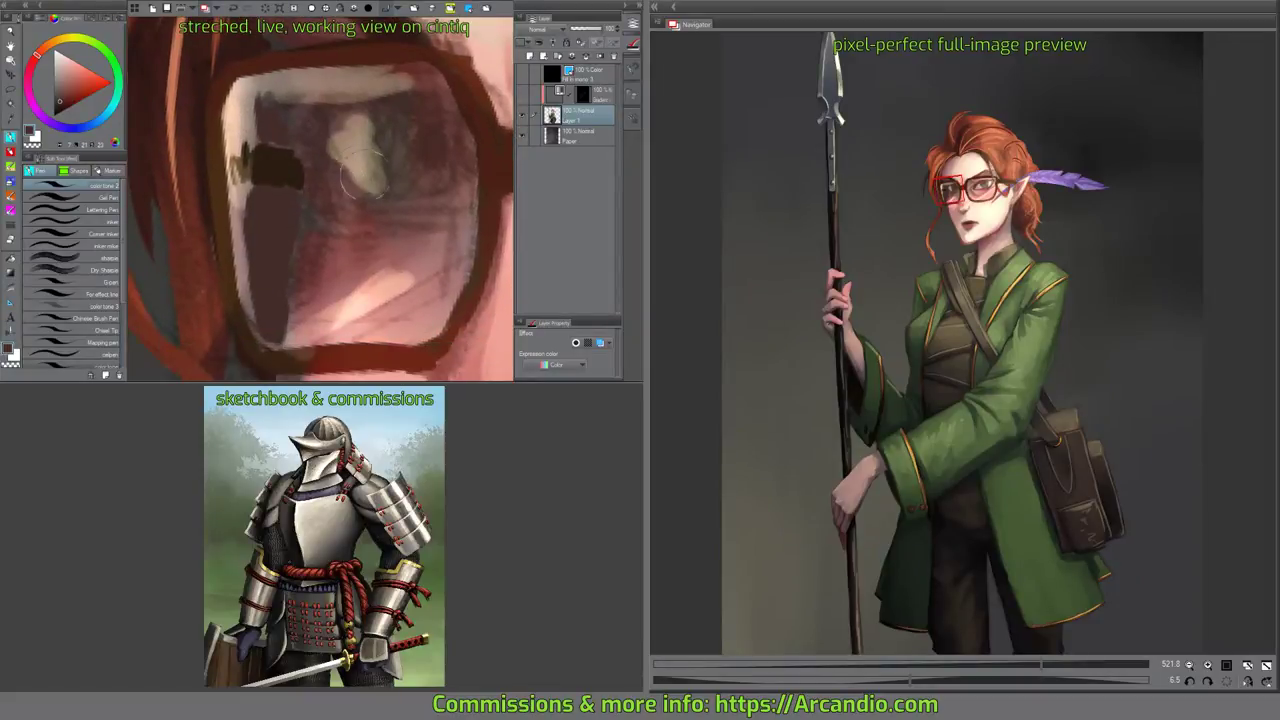
# Paint a dark iris and dark lash line on the eye behind the viewer's-left lens.
pyautogui.moveTo(430, 233); pyautogui.dragTo(426, 204)
pyautogui.moveTo(232, 147); pyautogui.dragTo(253, 170)
pyautogui.scroll(2, 335, 185)
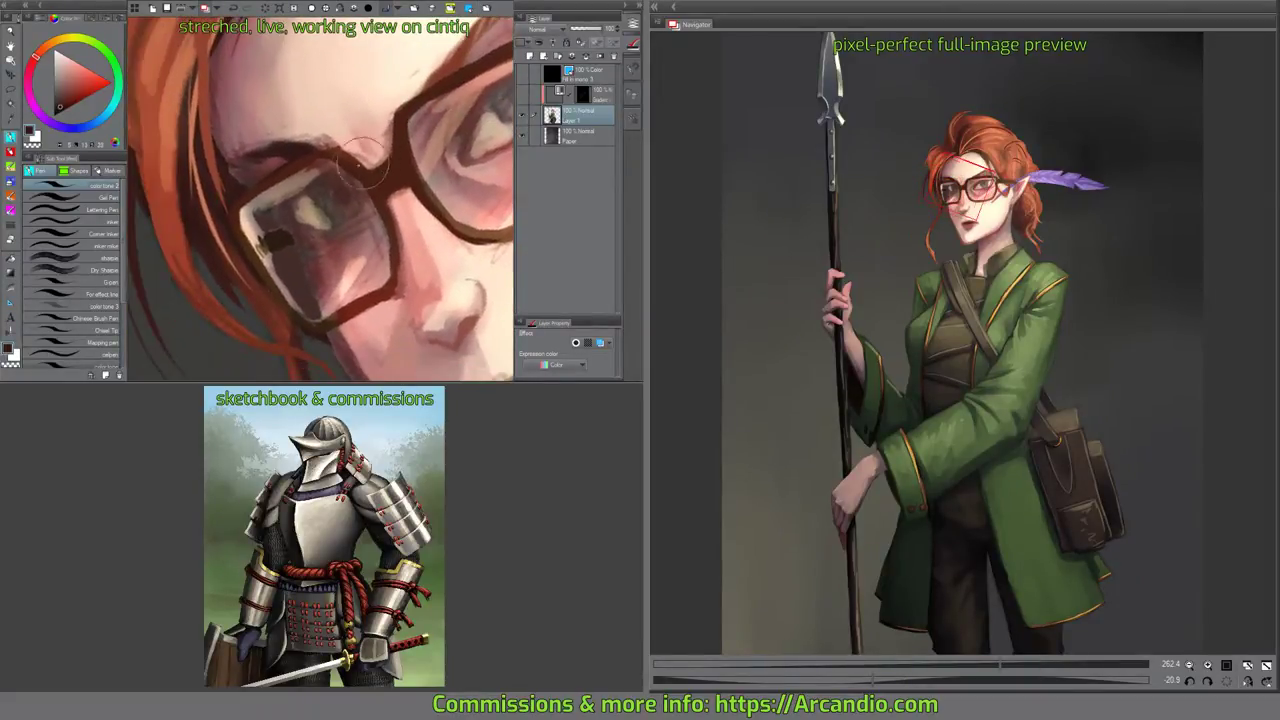
pyautogui.moveTo(338, 183)
pyautogui.mouseDown()
pyautogui.moveTo(338, 215)
pyautogui.moveTo(353, 207)
pyautogui.moveTo(300, 195)
pyautogui.moveTo(268, 225)
pyautogui.moveTo(320, 177)
pyautogui.moveTo(293, 205)
pyautogui.moveTo(306, 318)
pyautogui.moveTo(266, 222)
pyautogui.moveTo(300, 215)
pyautogui.mouseUp()
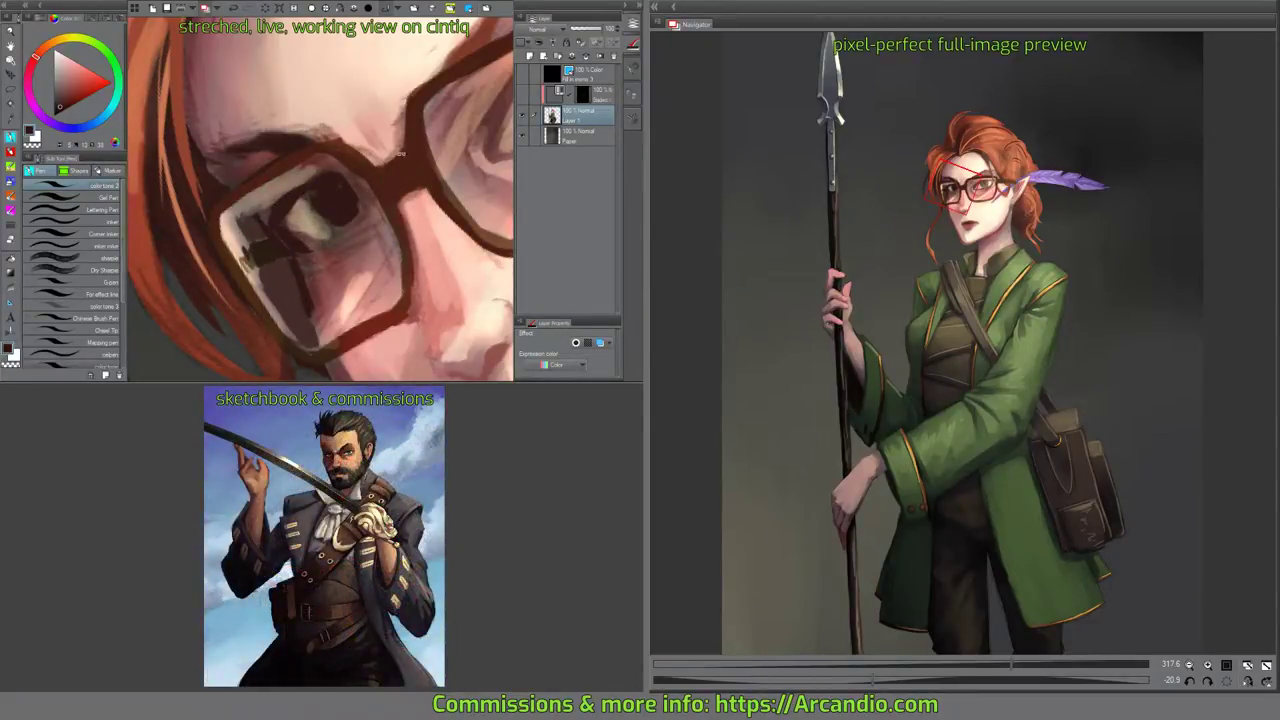
# Paint the dark upper lash line and iris outline of the eye behind the viewer's-right lens.
pyautogui.moveTo(400, 153); pyautogui.dragTo(360, 208)
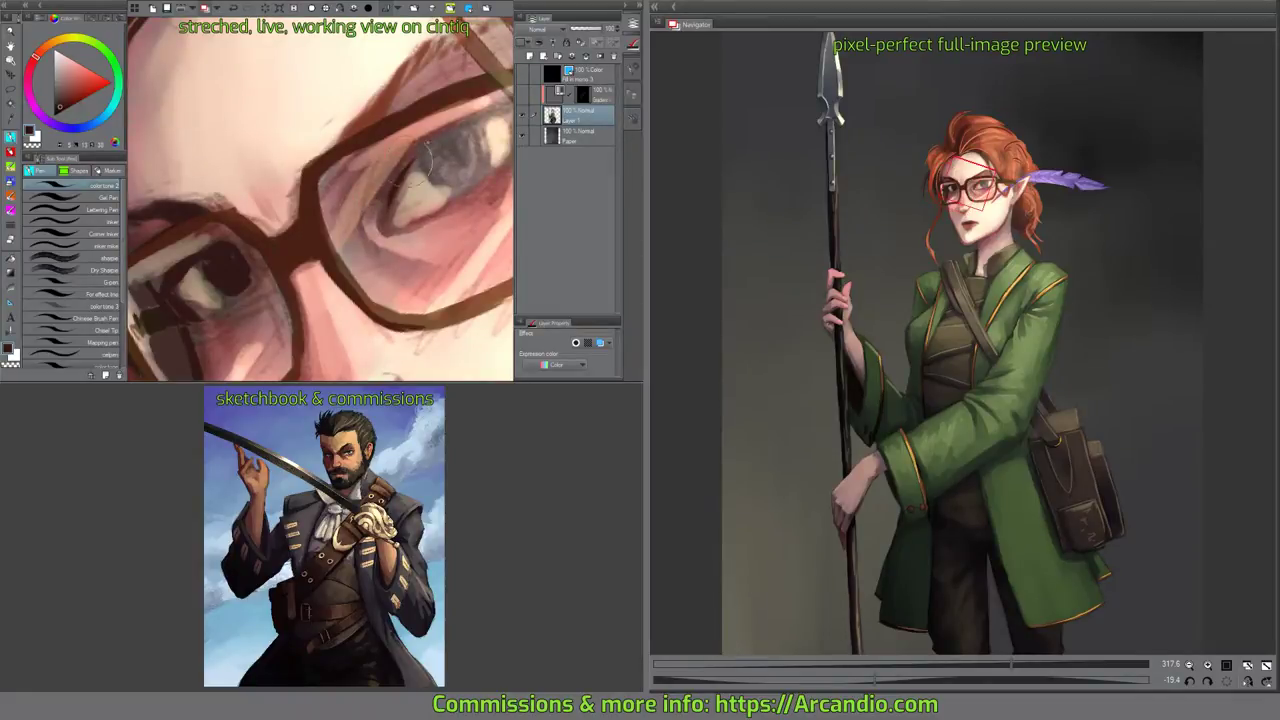
pyautogui.moveTo(410, 163); pyautogui.dragTo(492, 118)
pyautogui.moveTo(480, 122); pyautogui.dragTo(433, 154)
pyautogui.moveTo(353, 217)
pyautogui.mouseDown()
pyautogui.moveTo(427, 150)
pyautogui.moveTo(476, 117)
pyautogui.mouseUp()
pyautogui.moveTo(365, 182)
pyautogui.mouseDown()
pyautogui.moveTo(405, 167)
pyautogui.moveTo(422, 185)
pyautogui.moveTo(427, 140)
pyautogui.moveTo(392, 192)
pyautogui.moveTo(412, 195)
pyautogui.moveTo(427, 150)
pyautogui.moveTo(388, 198)
pyautogui.moveTo(410, 195)
pyautogui.moveTo(366, 208)
pyautogui.mouseUp()
# Brighten the white of the viewer's-right eye beside the iris with a sampled cream tone.
pyautogui.keyDown('alt'); pyautogui.click(388, 196); pyautogui.keyUp('alt')
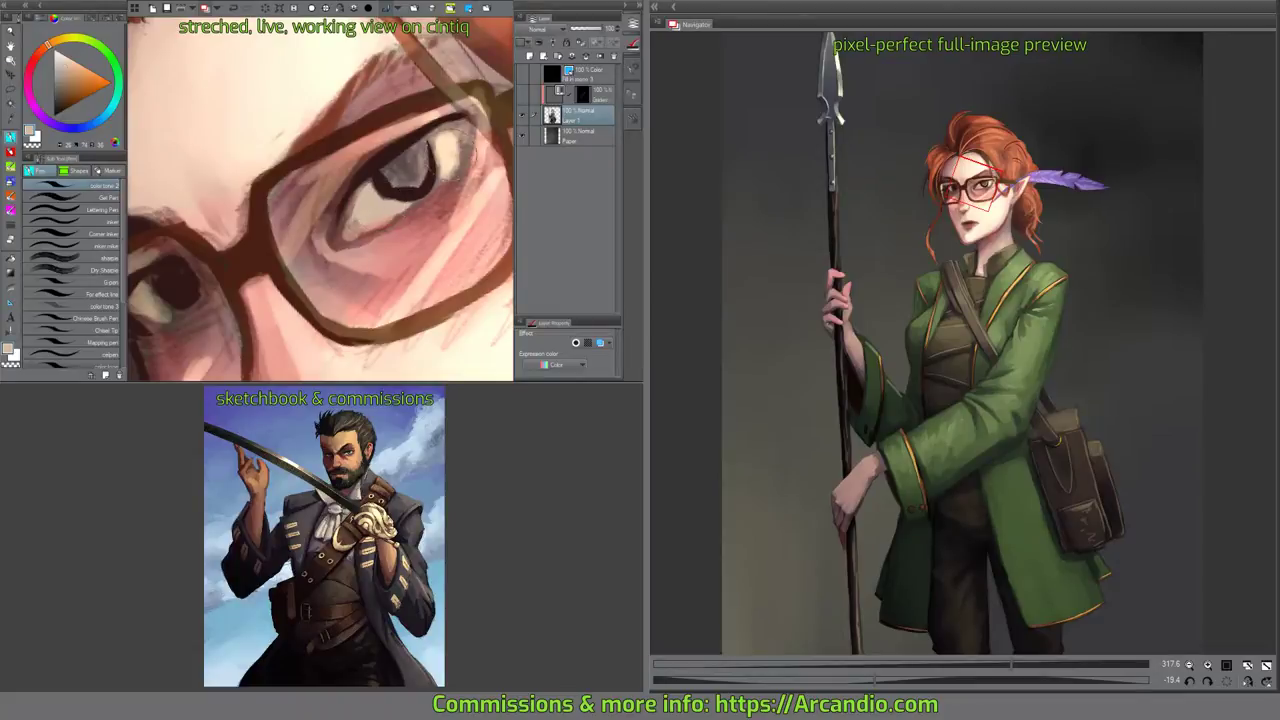
pyautogui.keyDown('alt'); pyautogui.click(450, 141); pyautogui.keyUp('alt')
pyautogui.moveTo(436, 138); pyautogui.dragTo(430, 160)
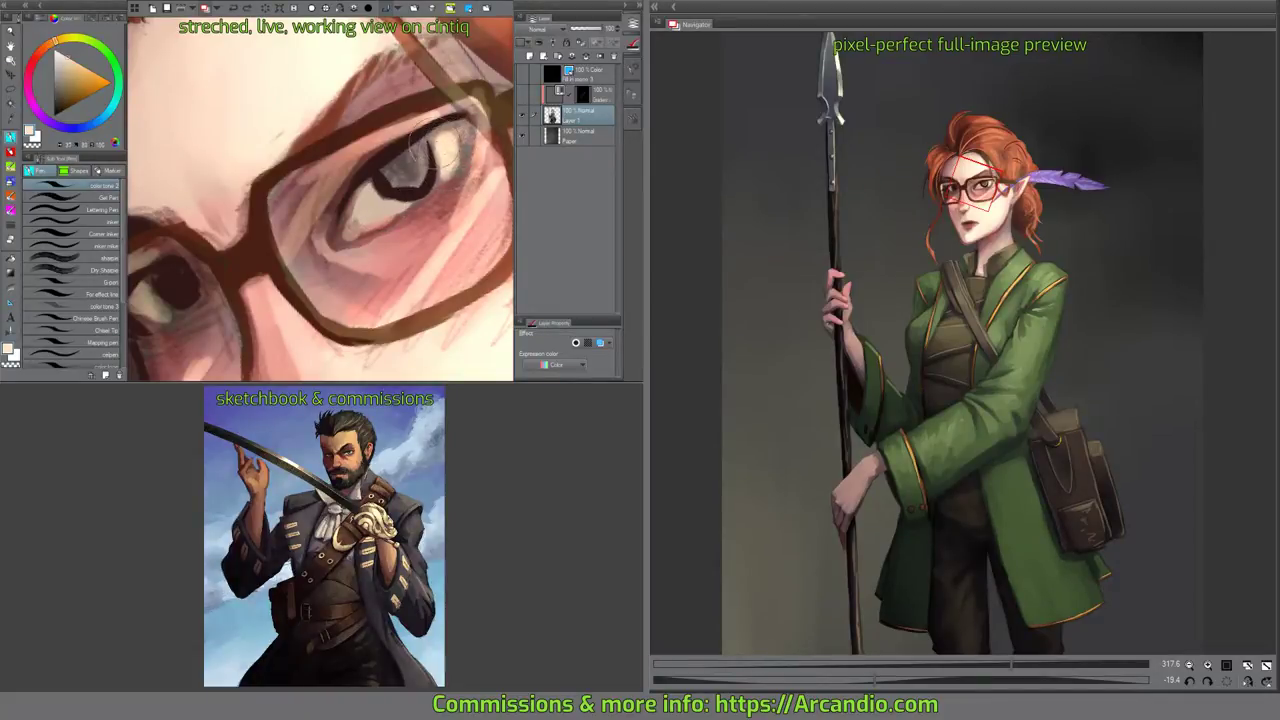
pyautogui.moveTo(468, 114)
pyautogui.mouseDown()
pyautogui.moveTo(453, 142)
pyautogui.moveTo(499, 75)
pyautogui.mouseUp()
pyautogui.hotkey('ctrl', 'z')
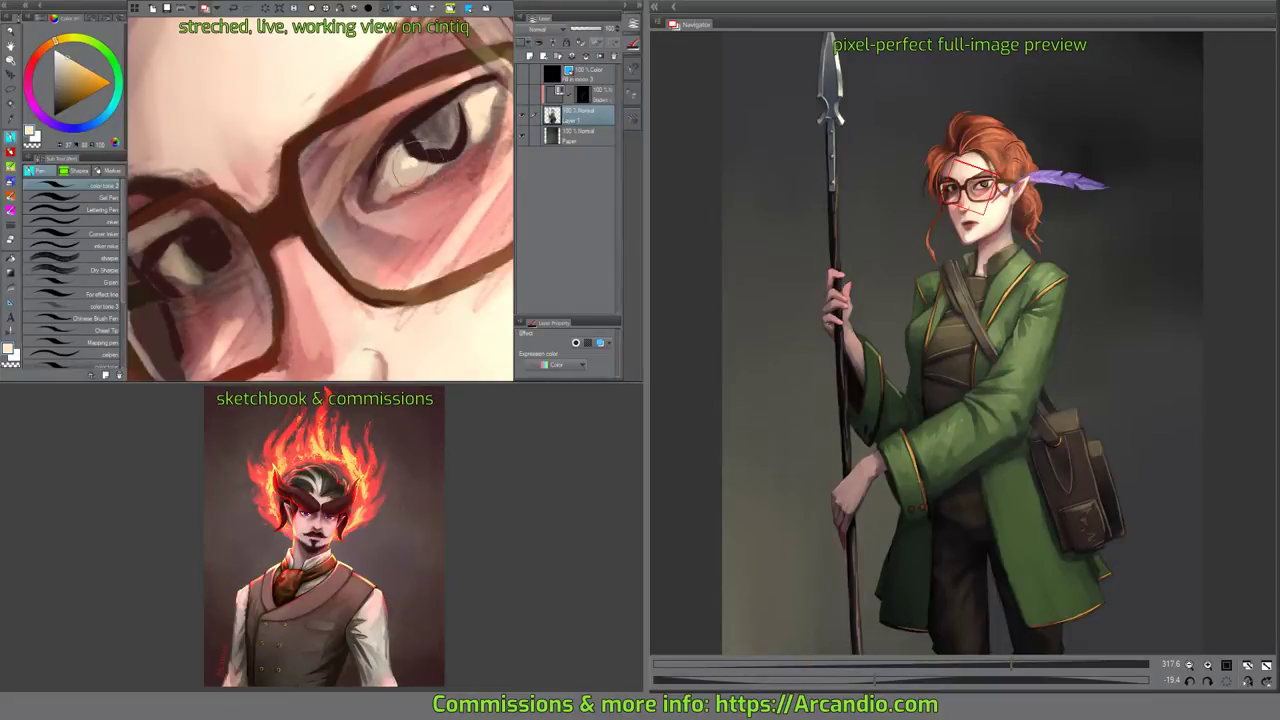
# Paint the white of the viewer's-left eye with a beige sampled from the other eye.
pyautogui.moveTo(421, 163); pyautogui.dragTo(455, 143)
pyautogui.keyDown('alt'); pyautogui.click(436, 154); pyautogui.keyUp('alt')
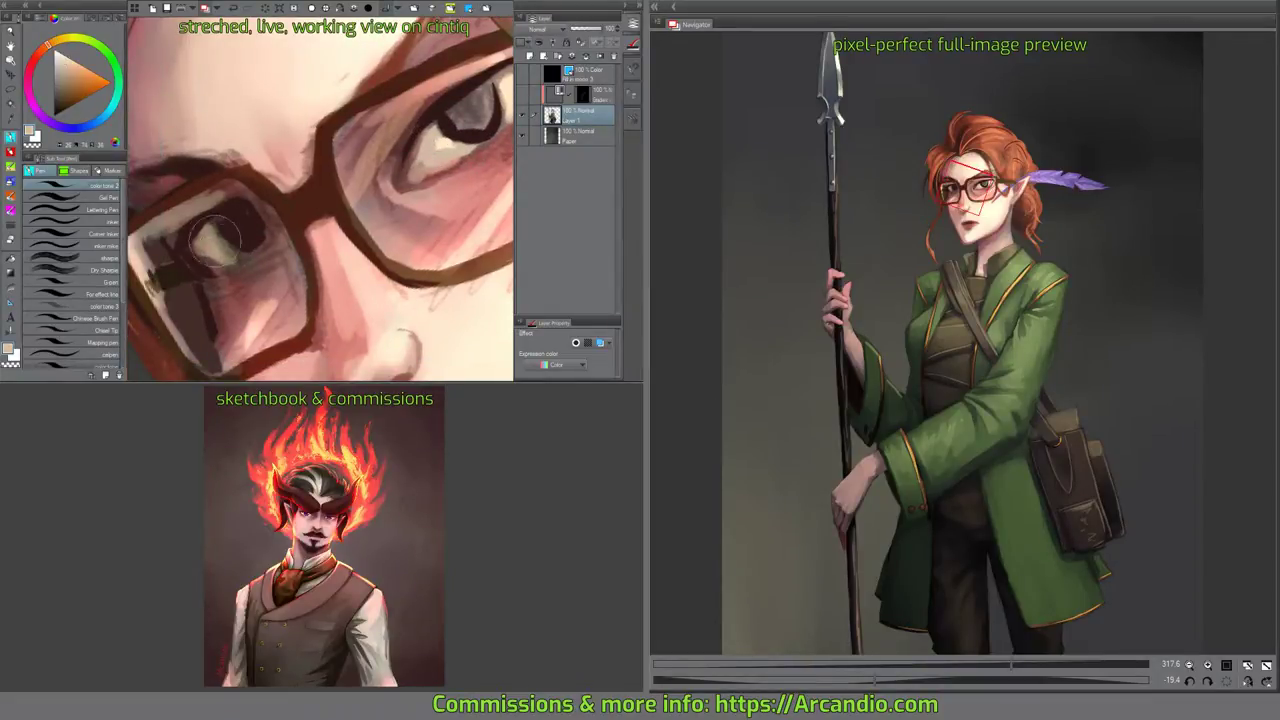
pyautogui.moveTo(213, 234); pyautogui.dragTo(230, 255)
pyautogui.moveTo(258, 182); pyautogui.dragTo(308, 151)
pyautogui.moveTo(398, 110); pyautogui.dragTo(432, 147)
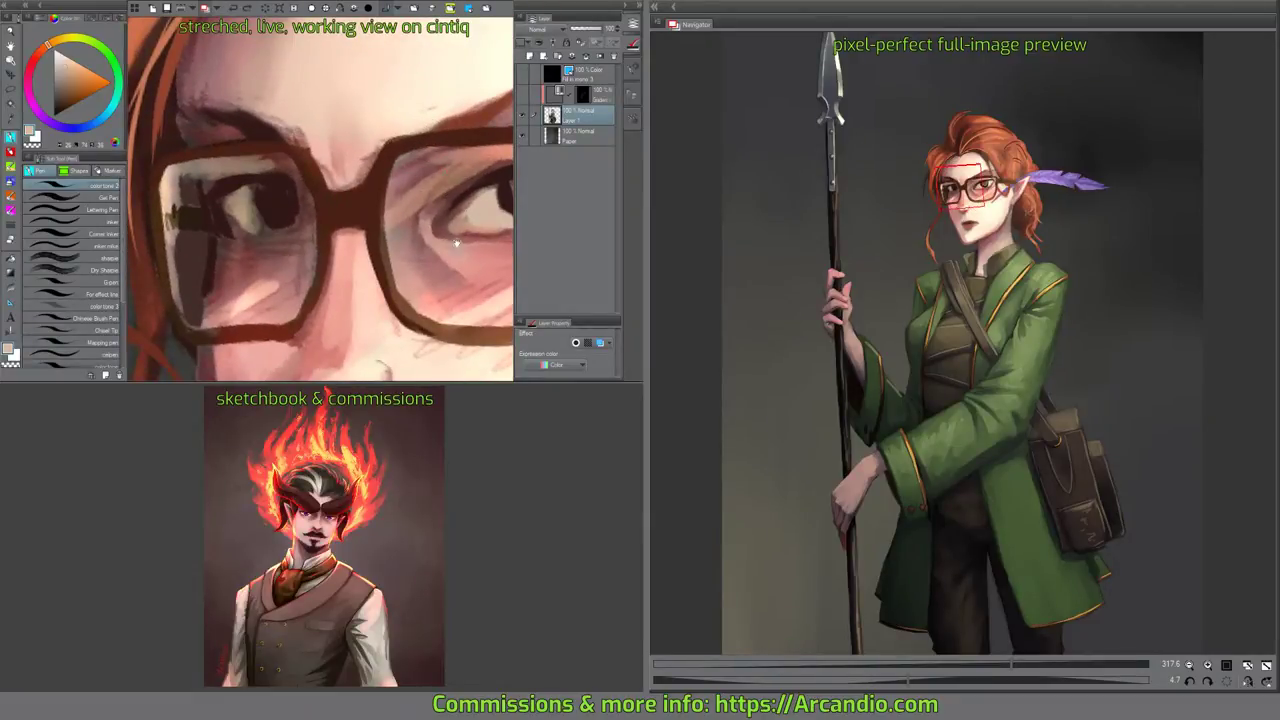
# Darken the iris ring, pupil and inner lash line of the viewer's-right eye with a sampled near-black.
pyautogui.moveTo(456, 243); pyautogui.dragTo(317, 270)
pyautogui.keyDown('alt'); pyautogui.click(367, 229); pyautogui.keyUp('alt')
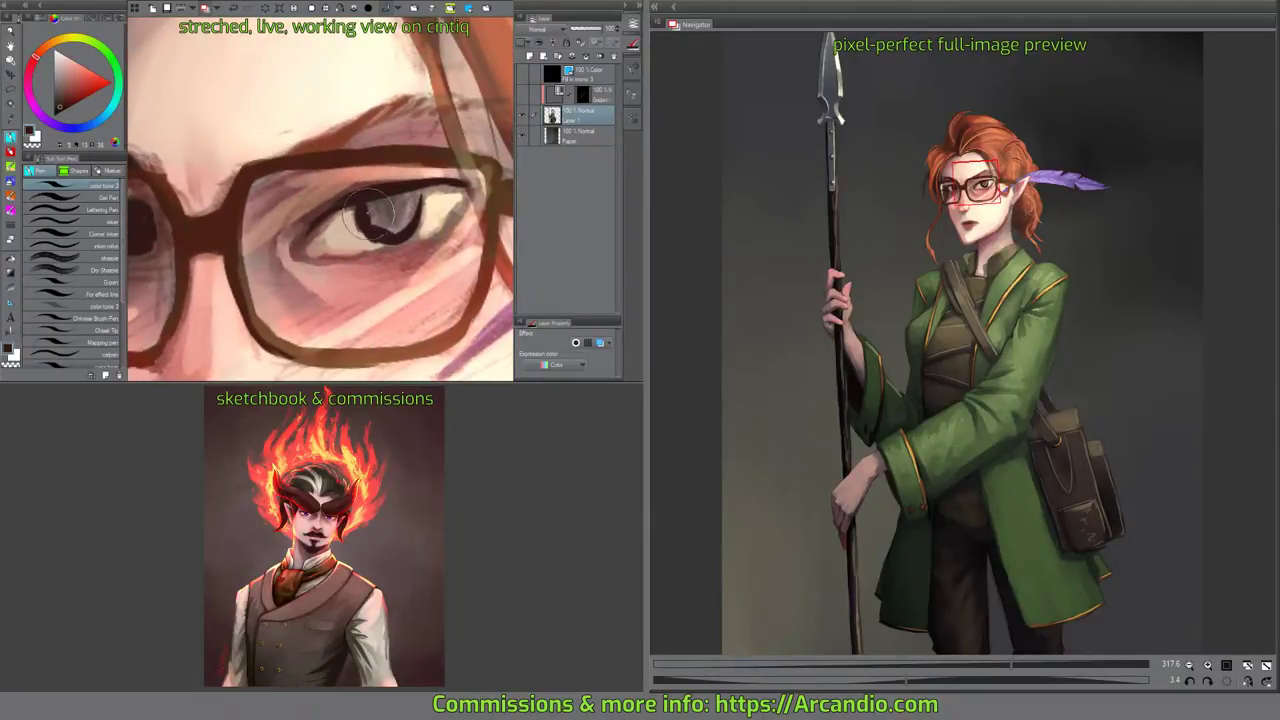
pyautogui.moveTo(405, 212)
pyautogui.mouseDown()
pyautogui.moveTo(363, 208)
pyautogui.moveTo(395, 193)
pyautogui.moveTo(433, 203)
pyautogui.moveTo(435, 227)
pyautogui.moveTo(463, 194)
pyautogui.mouseUp()
pyautogui.moveTo(333, 240); pyautogui.dragTo(410, 200)
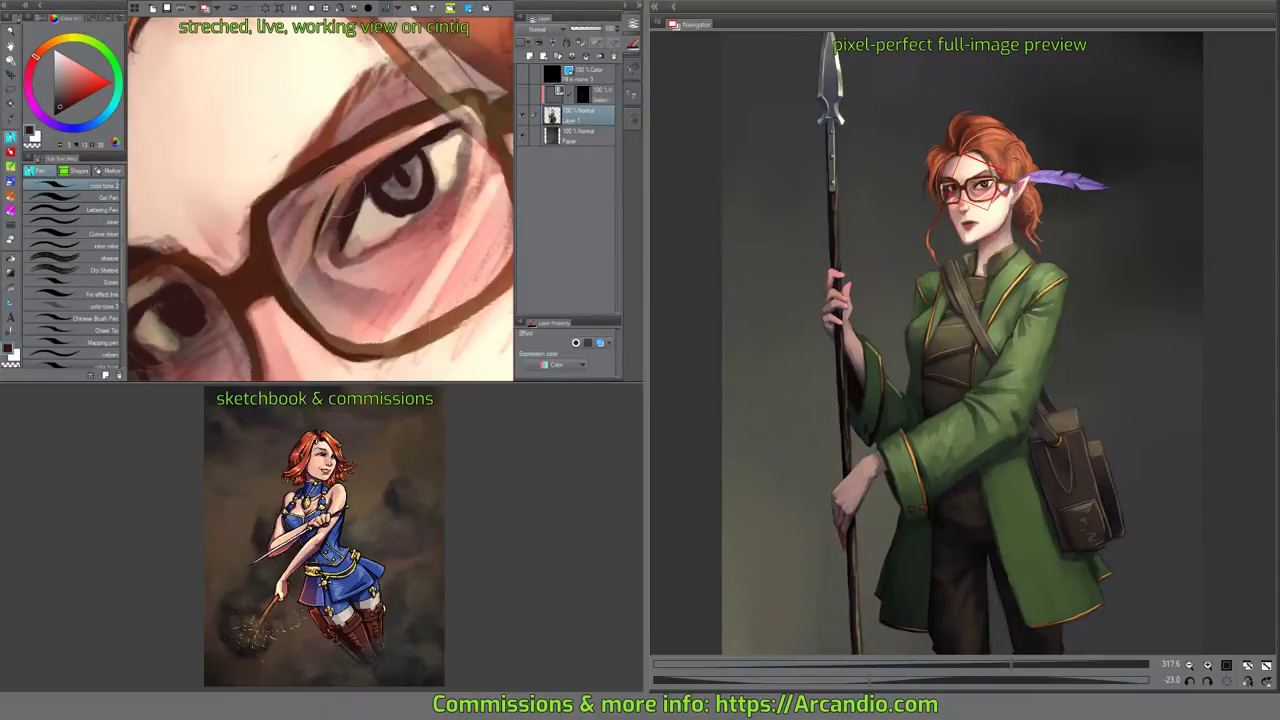
pyautogui.hotkey('ctrl', 'z')
pyautogui.moveTo(331, 240); pyautogui.dragTo(377, 150)
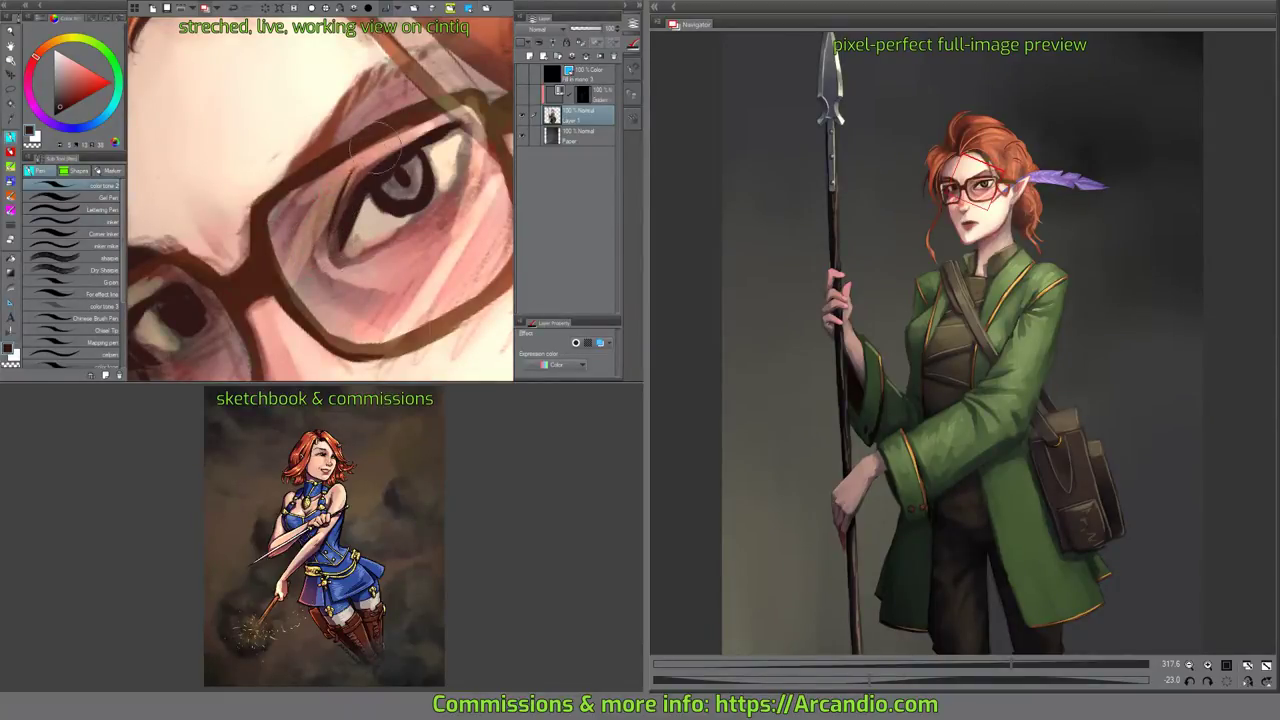
# Refine the iris shading and extend the dark lash line towards the outer corner of the viewer's-right eye.
pyautogui.moveTo(182, 302)
pyautogui.mouseDown()
pyautogui.moveTo(322, 192)
pyautogui.moveTo(334, 229)
pyautogui.moveTo(284, 272)
pyautogui.mouseUp()
pyautogui.keyDown('alt'); pyautogui.click(307, 192); pyautogui.keyUp('alt')
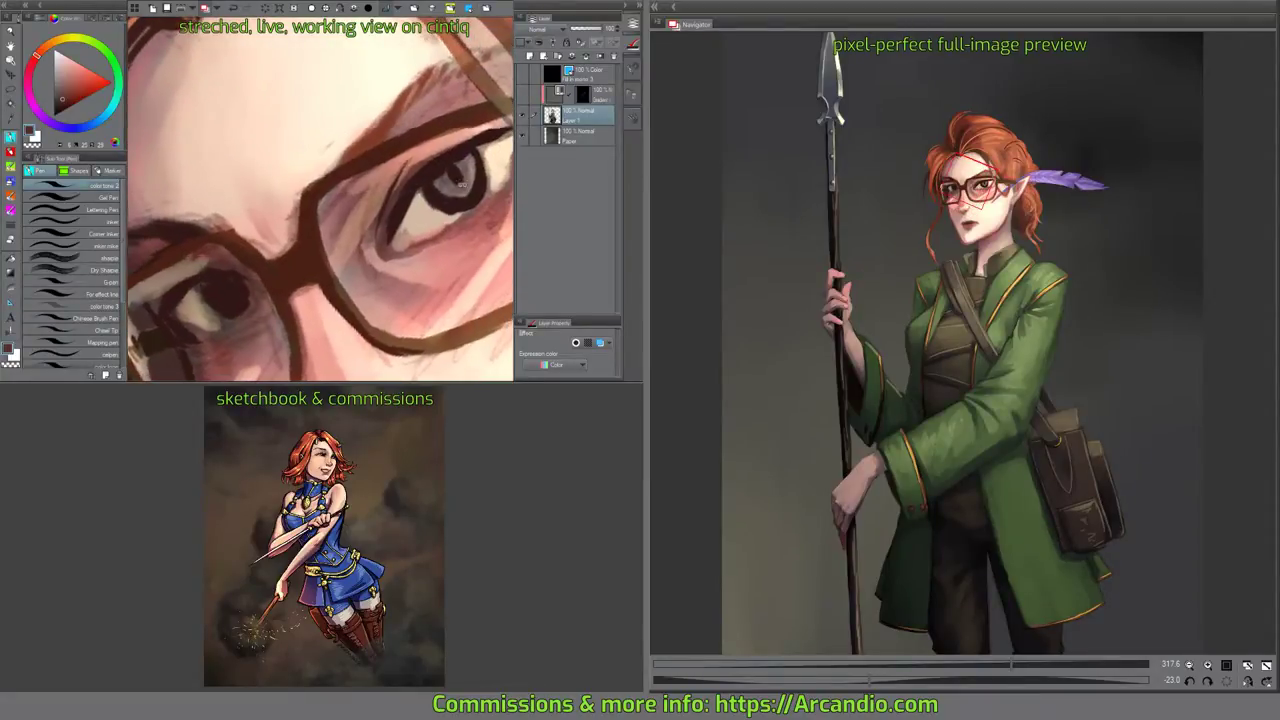
pyautogui.moveTo(462, 184)
pyautogui.mouseDown()
pyautogui.moveTo(398, 188)
pyautogui.moveTo(438, 196)
pyautogui.mouseUp()
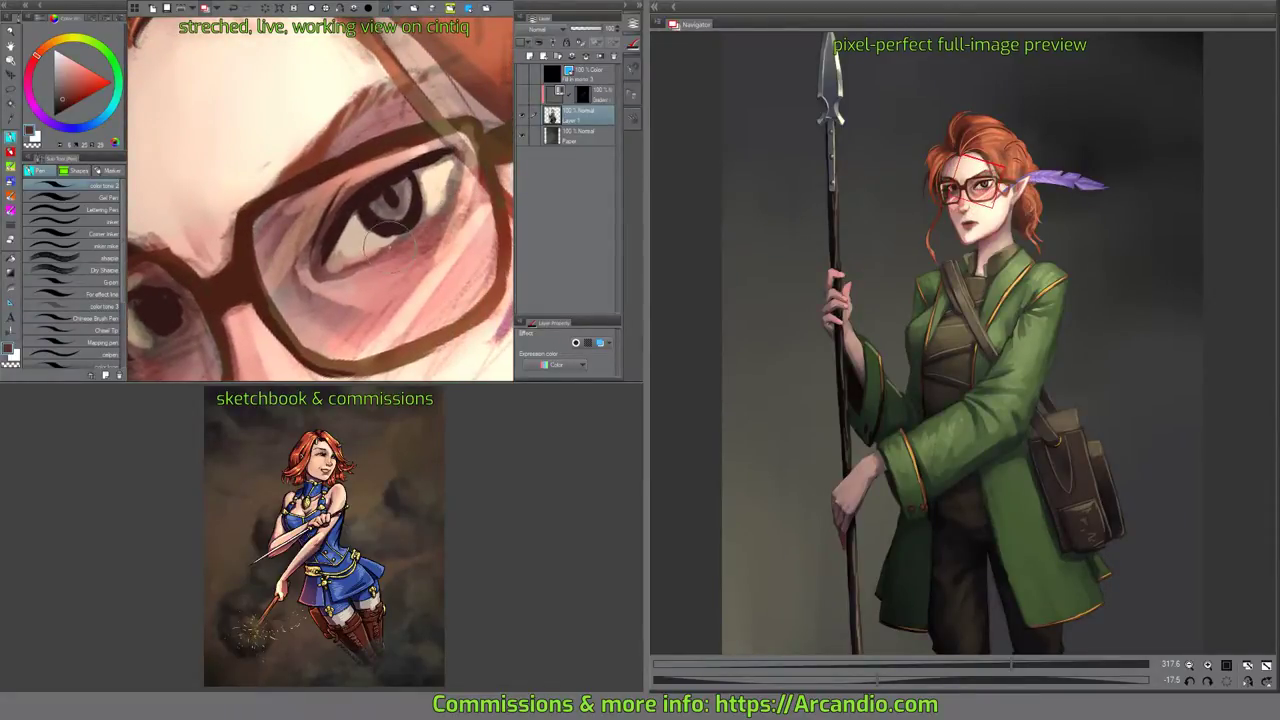
pyautogui.keyDown('alt'); pyautogui.click(345, 214); pyautogui.keyUp('alt')
pyautogui.moveTo(354, 202); pyautogui.dragTo(336, 230)
pyautogui.moveTo(460, 150)
pyautogui.mouseDown()
pyautogui.moveTo(447, 185)
pyautogui.moveTo(465, 148)
pyautogui.moveTo(420, 238)
pyautogui.moveTo(417, 275)
pyautogui.moveTo(426, 207)
pyautogui.mouseUp()
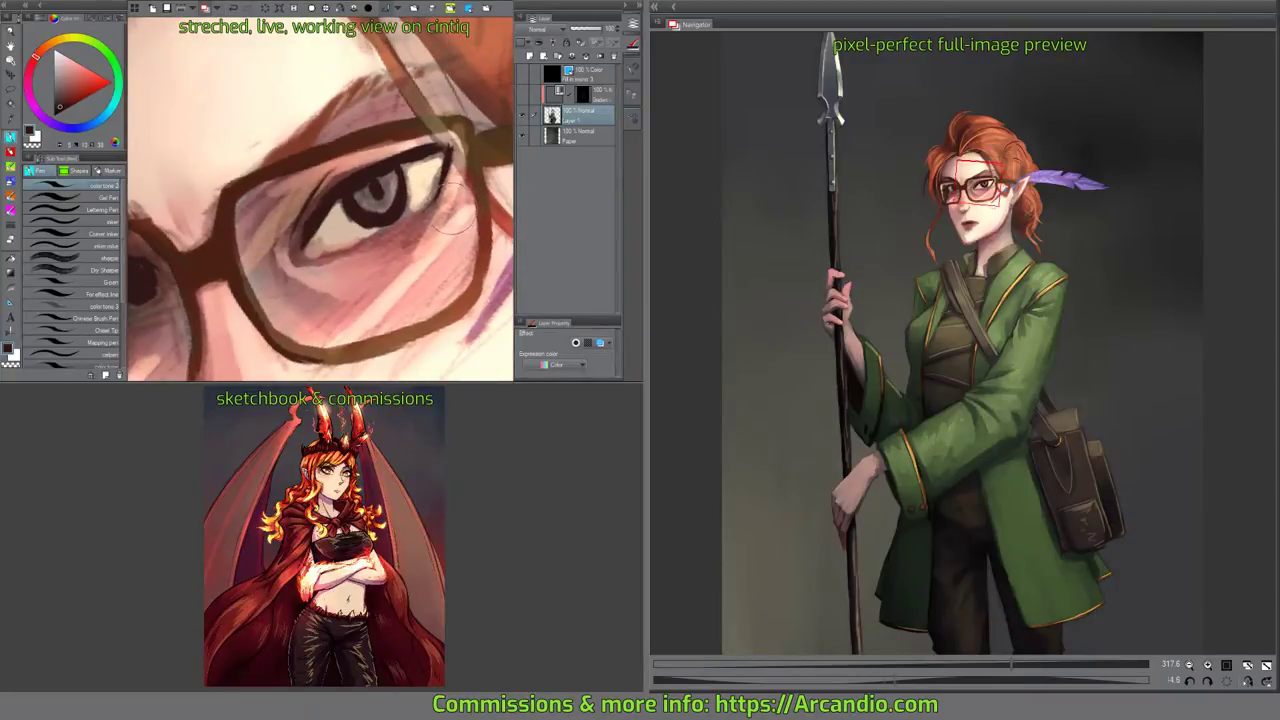
# Reshape the white of the viewer's-left eye around the iris and add a light inner corner in sampled beige.
pyautogui.moveTo(305, 252)
pyautogui.mouseDown()
pyautogui.moveTo(467, 187)
pyautogui.moveTo(432, 279)
pyautogui.mouseUp()
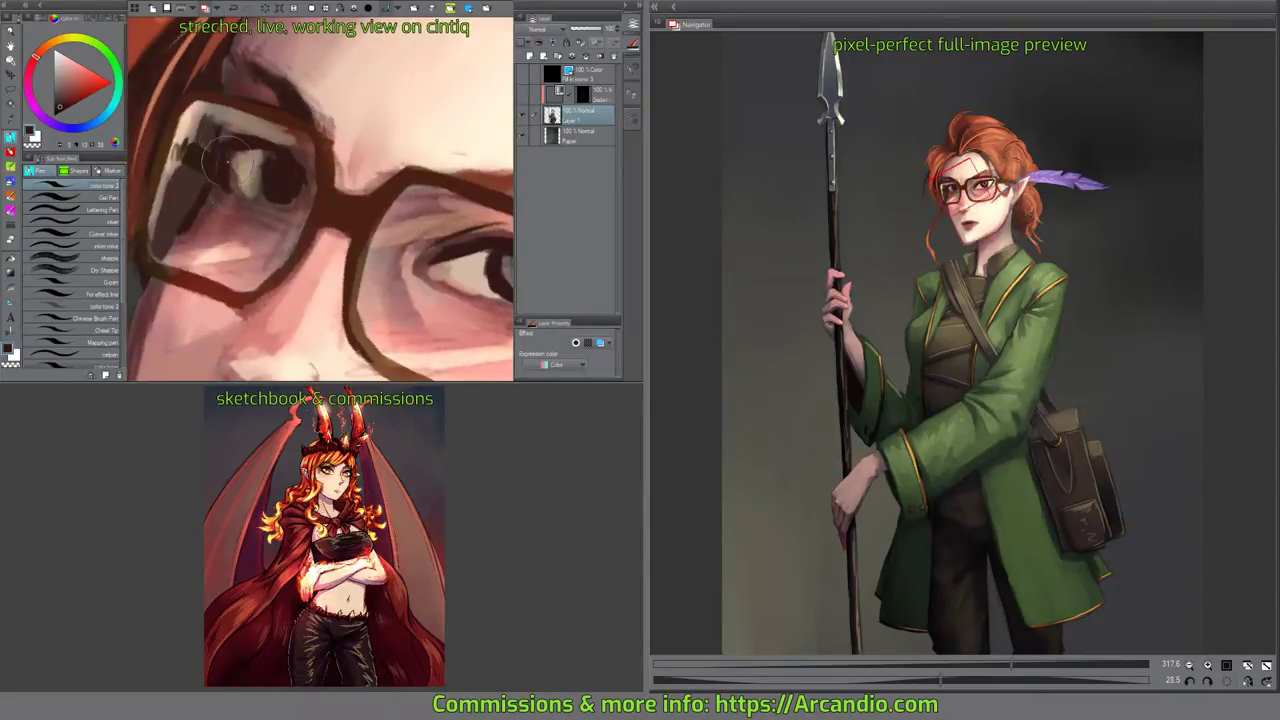
pyautogui.keyDown('alt'); pyautogui.click(245, 182); pyautogui.keyUp('alt')
pyautogui.moveTo(240, 170)
pyautogui.mouseDown()
pyautogui.moveTo(238, 188)
pyautogui.moveTo(254, 194)
pyautogui.moveTo(244, 170)
pyautogui.mouseUp()
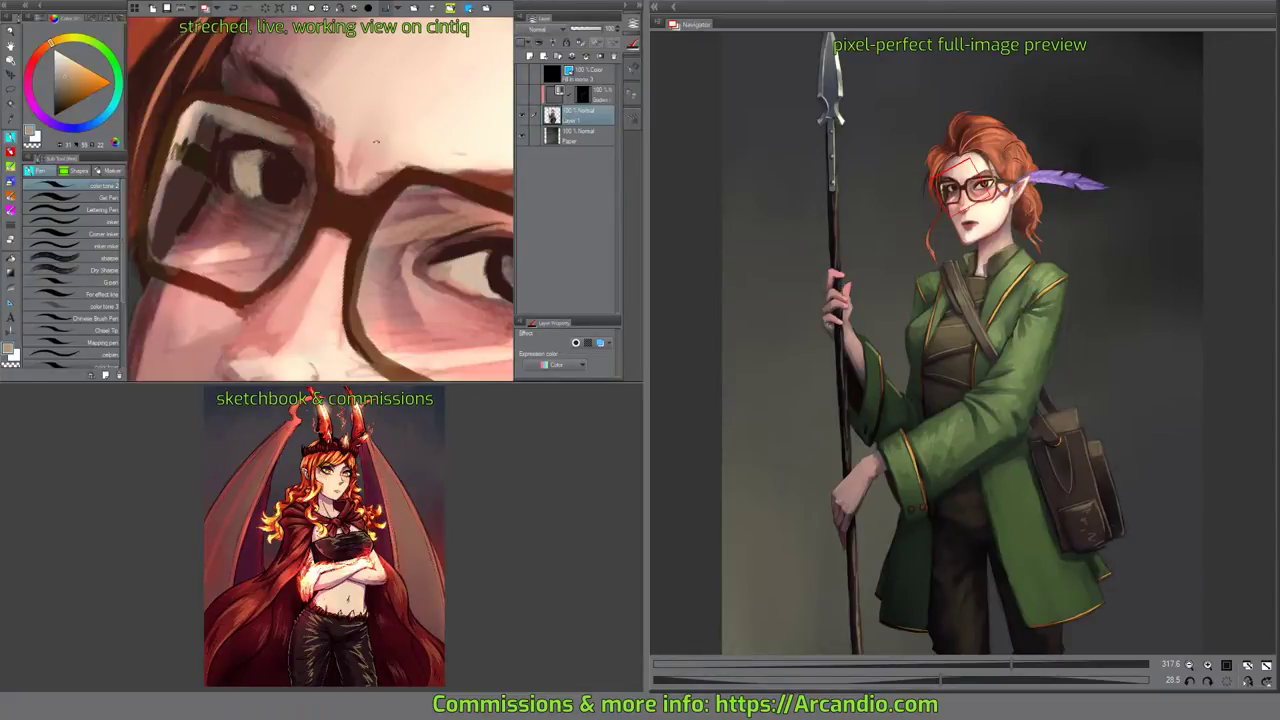
pyautogui.moveTo(455, 184)
pyautogui.mouseDown()
pyautogui.moveTo(415, 104)
pyautogui.moveTo(350, 72)
pyautogui.mouseUp()
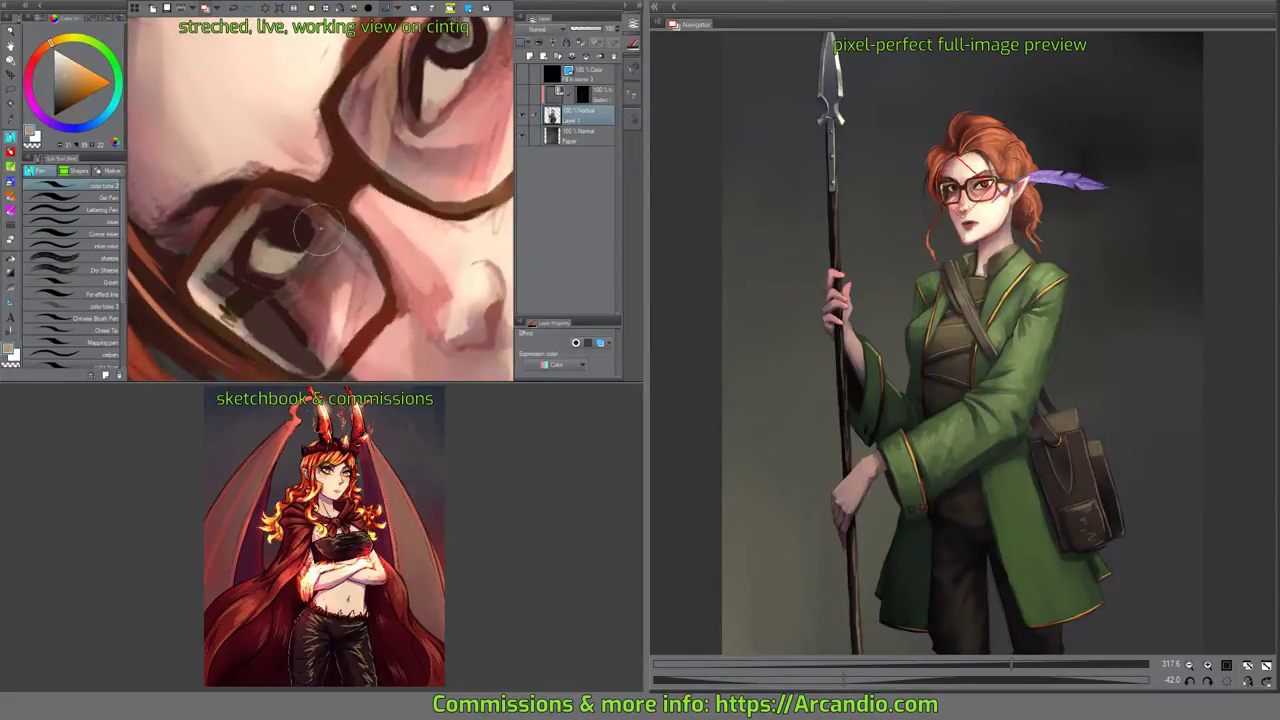
pyautogui.moveTo(445, 145)
pyautogui.mouseDown()
pyautogui.moveTo(411, 203)
pyautogui.moveTo(428, 163)
pyautogui.mouseUp()
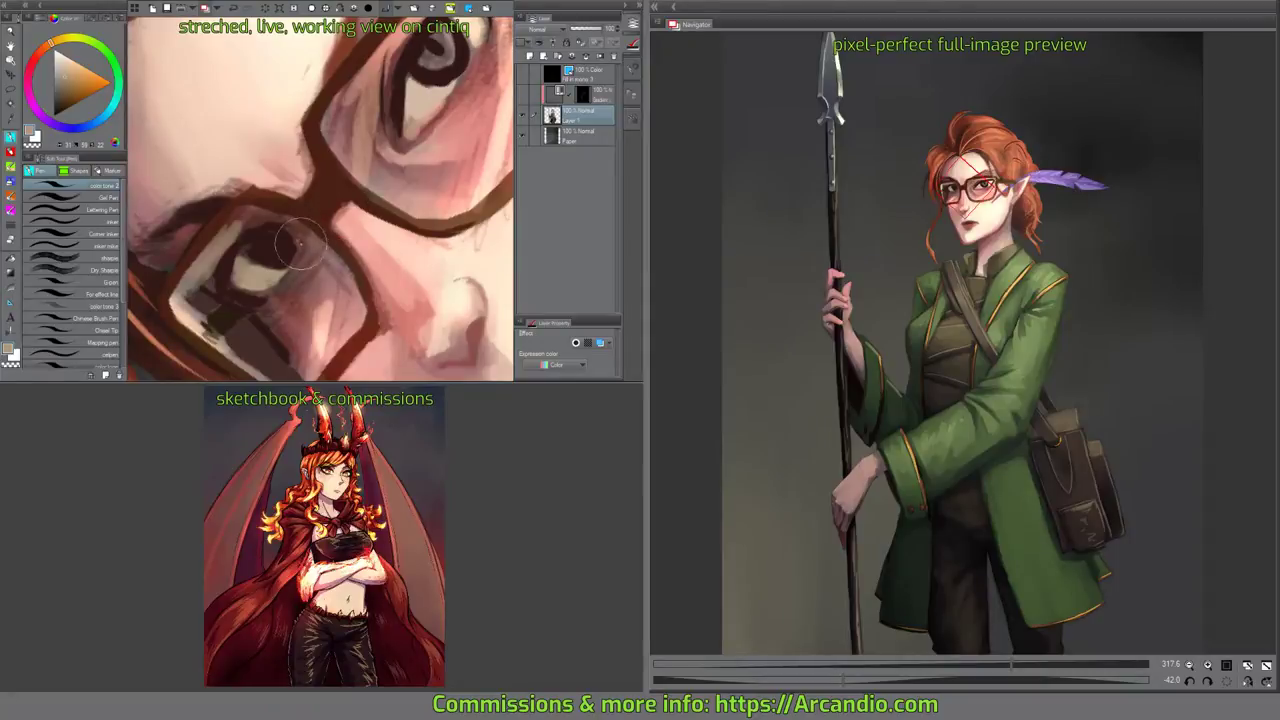
pyautogui.moveTo(299, 236); pyautogui.dragTo(300, 243)
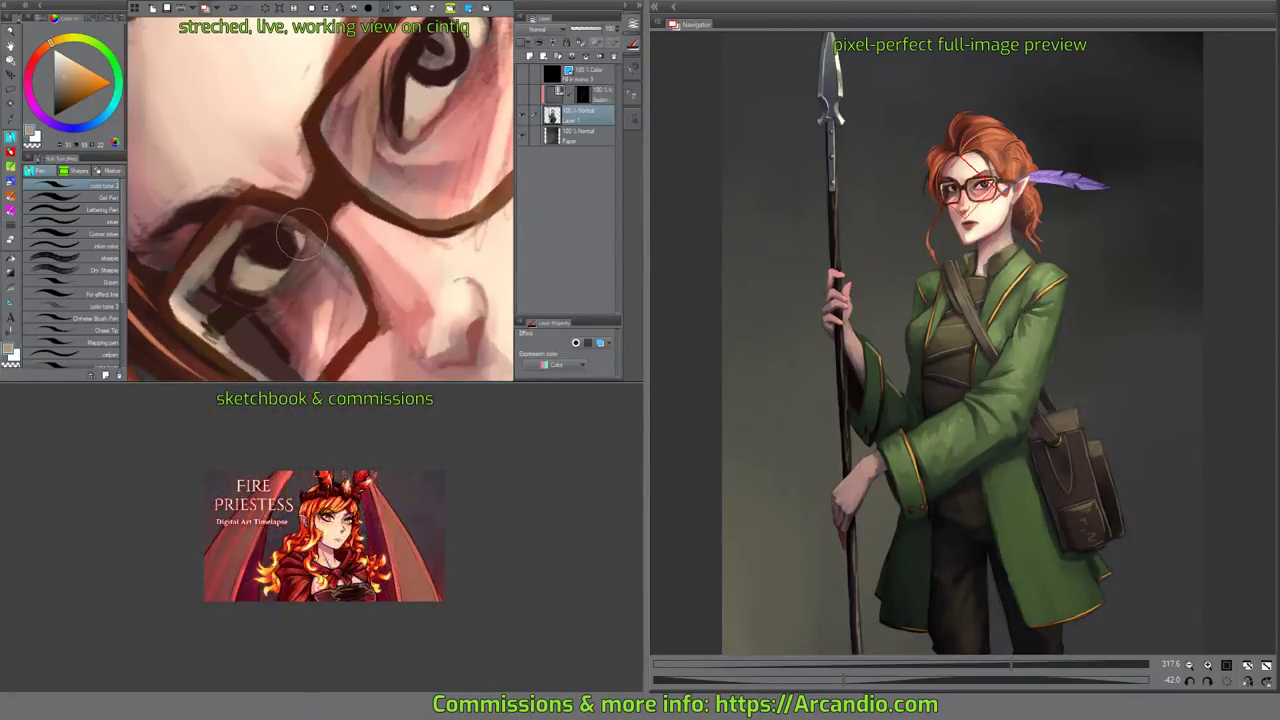
pyautogui.moveTo(434, 164); pyautogui.dragTo(424, 201)
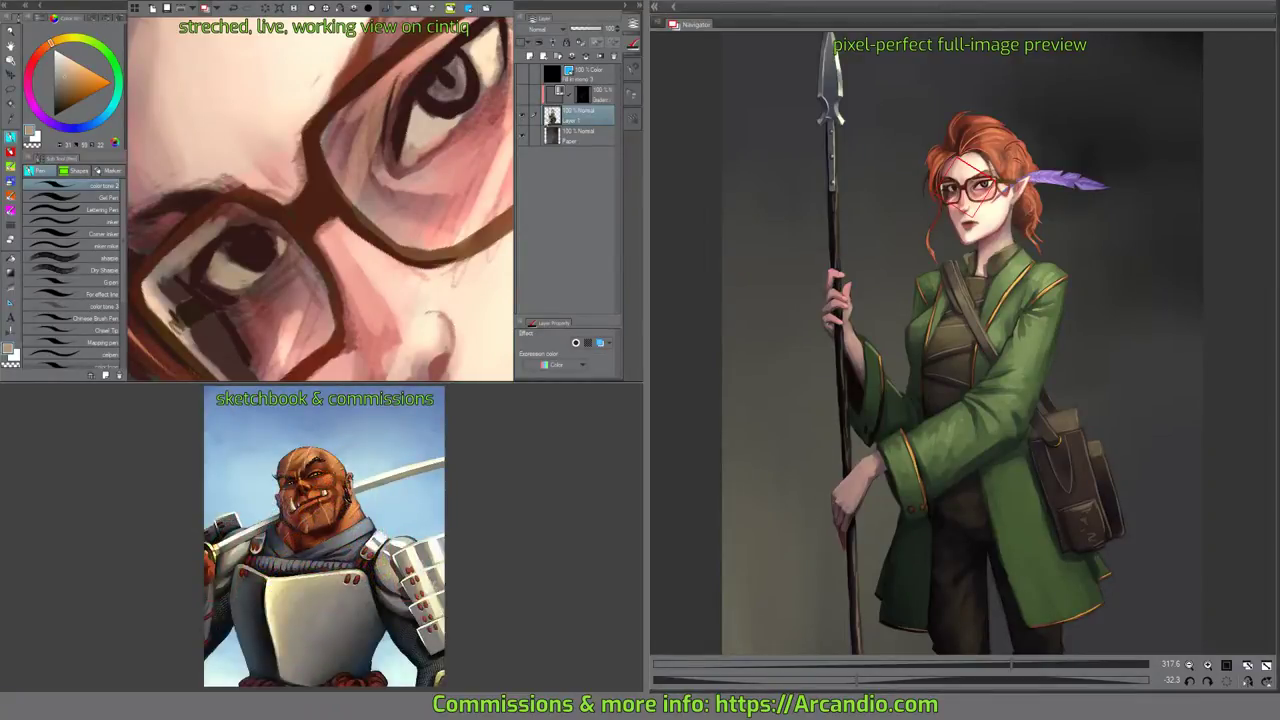
# Refine the eyelid edges and the white of the viewer's-left eye with colours sampled around it.
pyautogui.moveTo(413, 210); pyautogui.dragTo(454, 201)
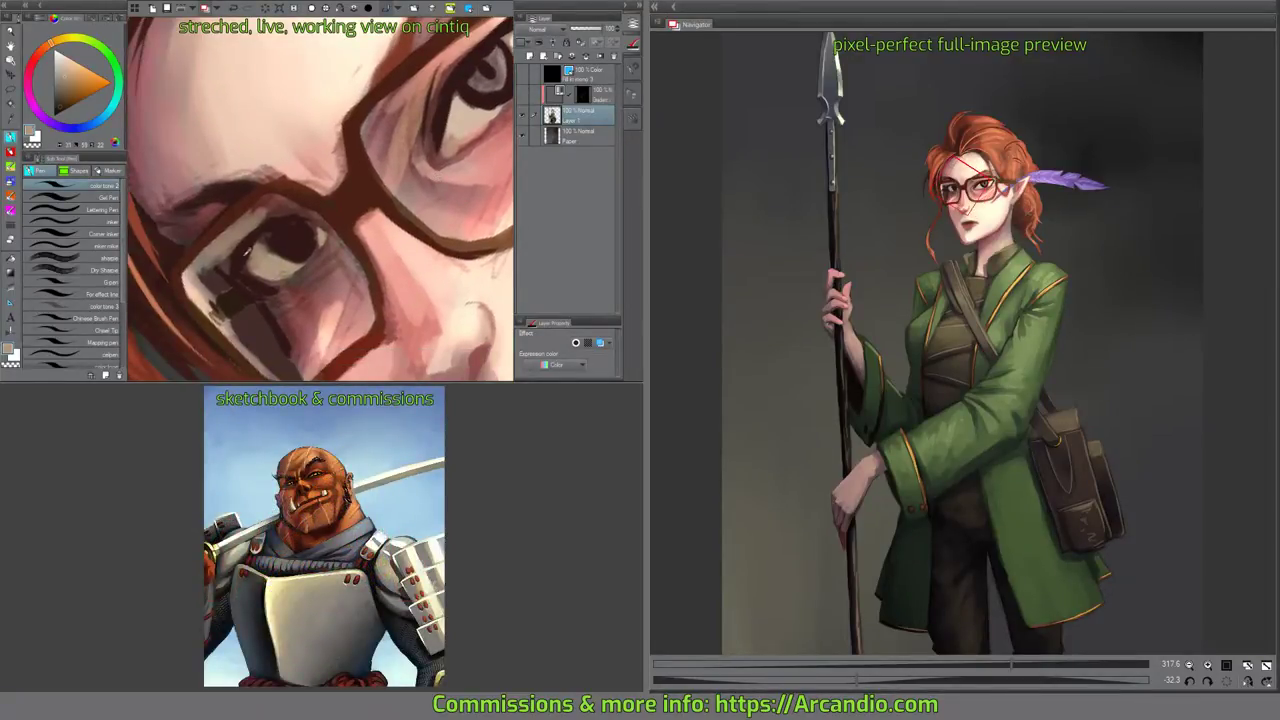
pyautogui.keyDown('alt'); pyautogui.click(279, 245); pyautogui.keyUp('alt')
pyautogui.moveTo(246, 246)
pyautogui.mouseDown()
pyautogui.moveTo(268, 219)
pyautogui.moveTo(292, 265)
pyautogui.mouseUp()
pyautogui.keyDown('alt'); pyautogui.click(272, 231); pyautogui.keyUp('alt')
pyautogui.moveTo(424, 175)
pyautogui.mouseDown()
pyautogui.moveTo(420, 161)
pyautogui.moveTo(394, 201)
pyautogui.mouseUp()
pyautogui.moveTo(235, 315)
pyautogui.mouseDown()
pyautogui.moveTo(282, 250)
pyautogui.moveTo(263, 230)
pyautogui.moveTo(279, 260)
pyautogui.mouseUp()
pyautogui.keyDown('alt'); pyautogui.click(272, 250); pyautogui.keyUp('alt')
# Brighten the outer white of the viewer's-right eye and soften its lower lid with sampled cream and pink tones.
pyautogui.moveTo(362, 191); pyautogui.dragTo(297, 276)
pyautogui.keyDown('alt'); pyautogui.click(360, 190); pyautogui.keyUp('alt')
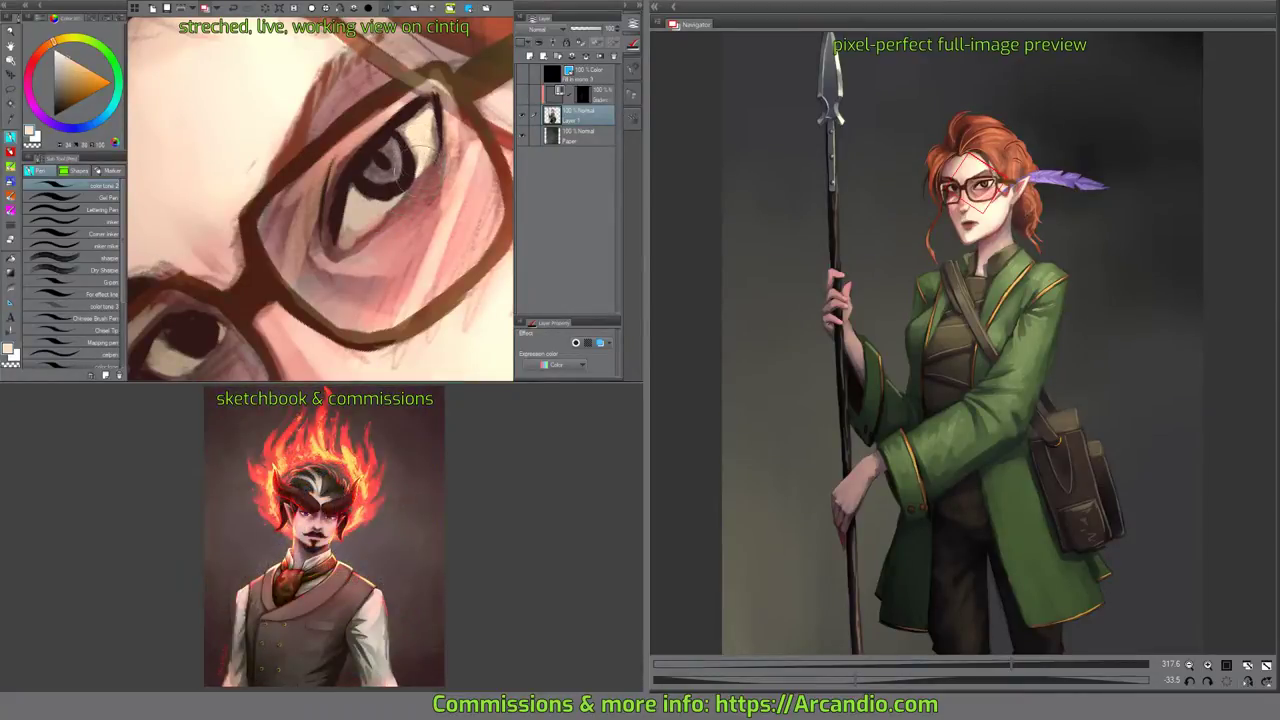
pyautogui.keyDown('alt'); pyautogui.click(389, 238); pyautogui.keyUp('alt')
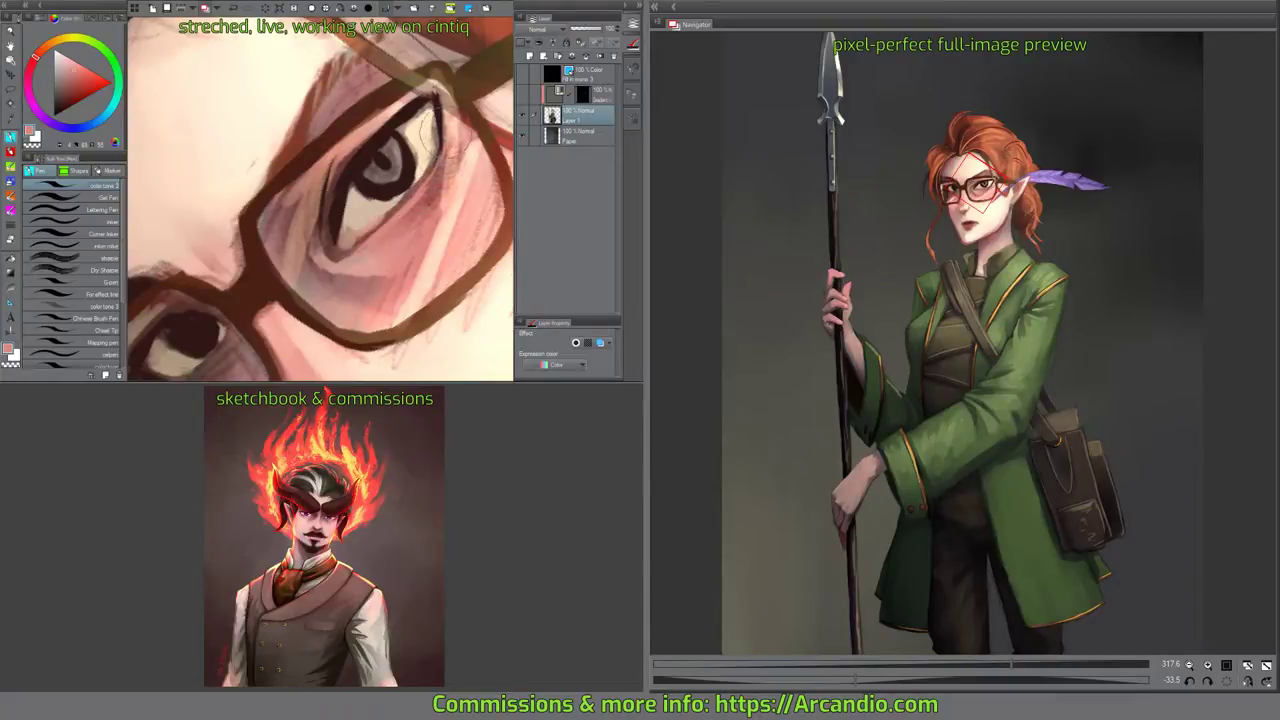
pyautogui.keyDown('alt'); pyautogui.click(453, 119); pyautogui.keyUp('alt')
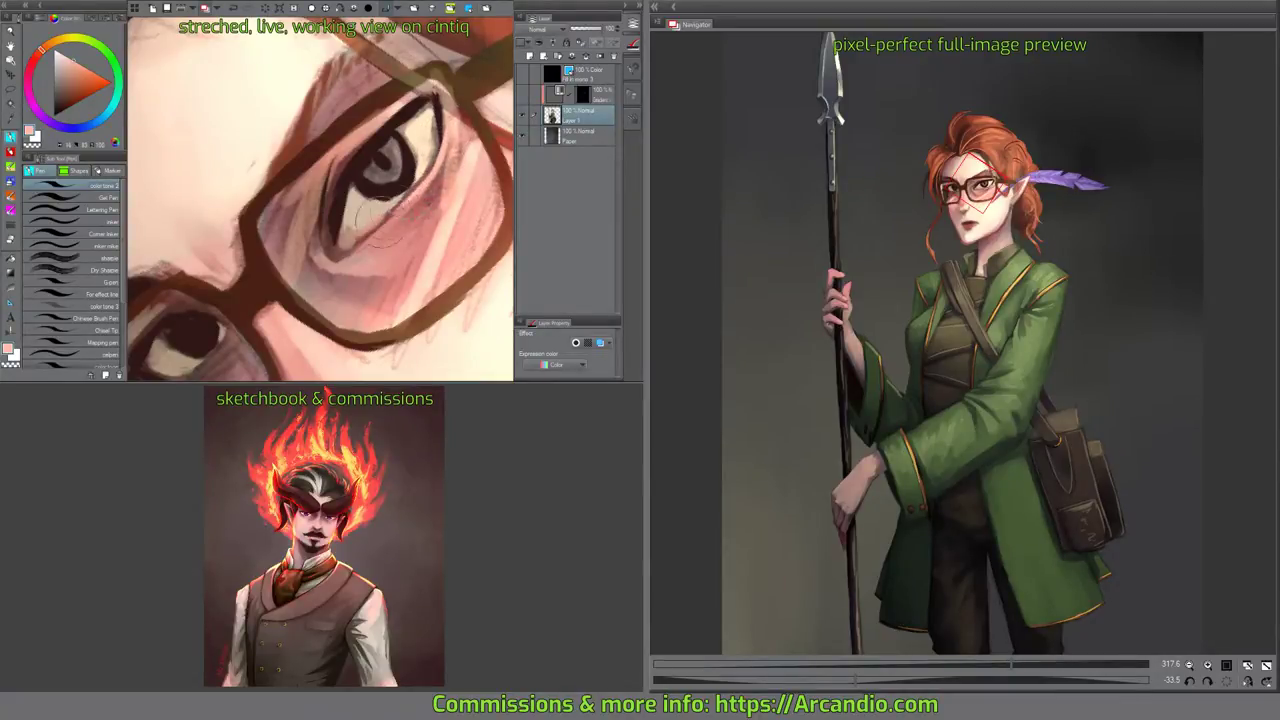
pyautogui.moveTo(400, 185)
pyautogui.mouseDown()
pyautogui.moveTo(364, 215)
pyautogui.moveTo(414, 184)
pyautogui.moveTo(420, 204)
pyautogui.moveTo(277, 287)
pyautogui.mouseUp()
pyautogui.keyDown('alt'); pyautogui.click(319, 292); pyautogui.keyUp('alt')
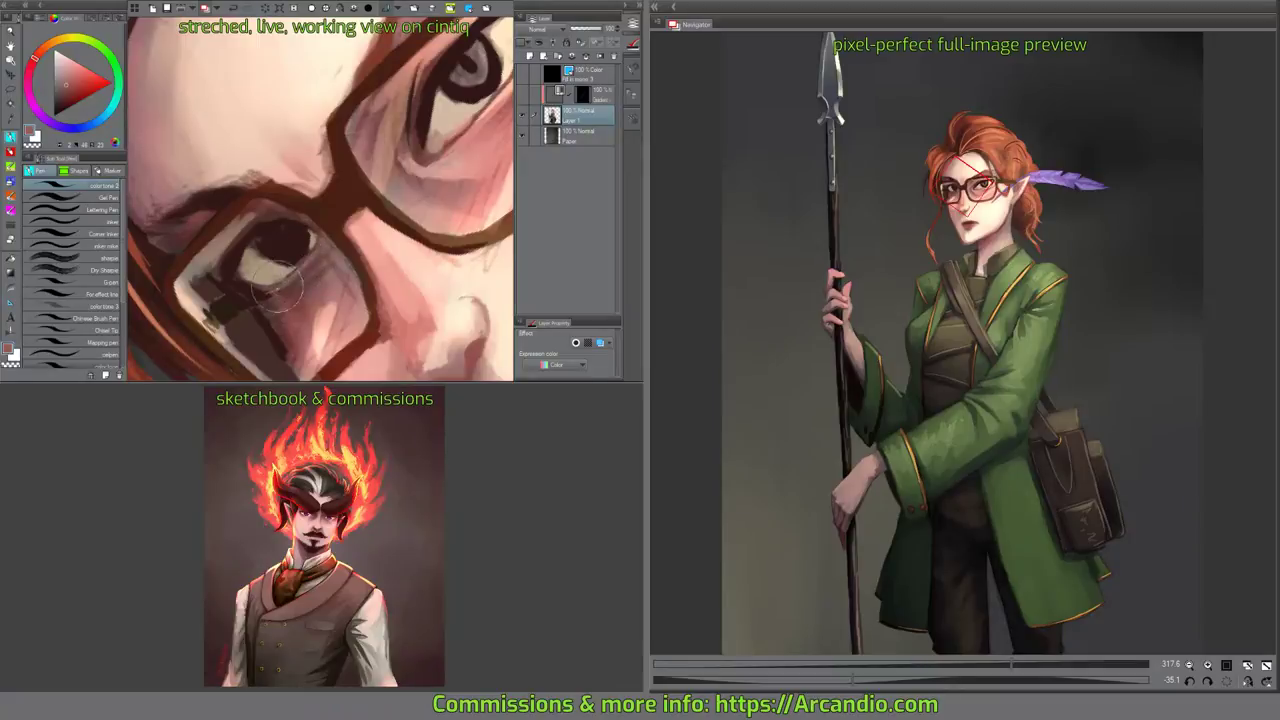
# Choose a mid green and recolour the iris of the viewer's-right eye with it.
pyautogui.moveTo(482, 168)
pyautogui.mouseDown()
pyautogui.moveTo(446, 196)
pyautogui.moveTo(412, 275)
pyautogui.mouseUp()
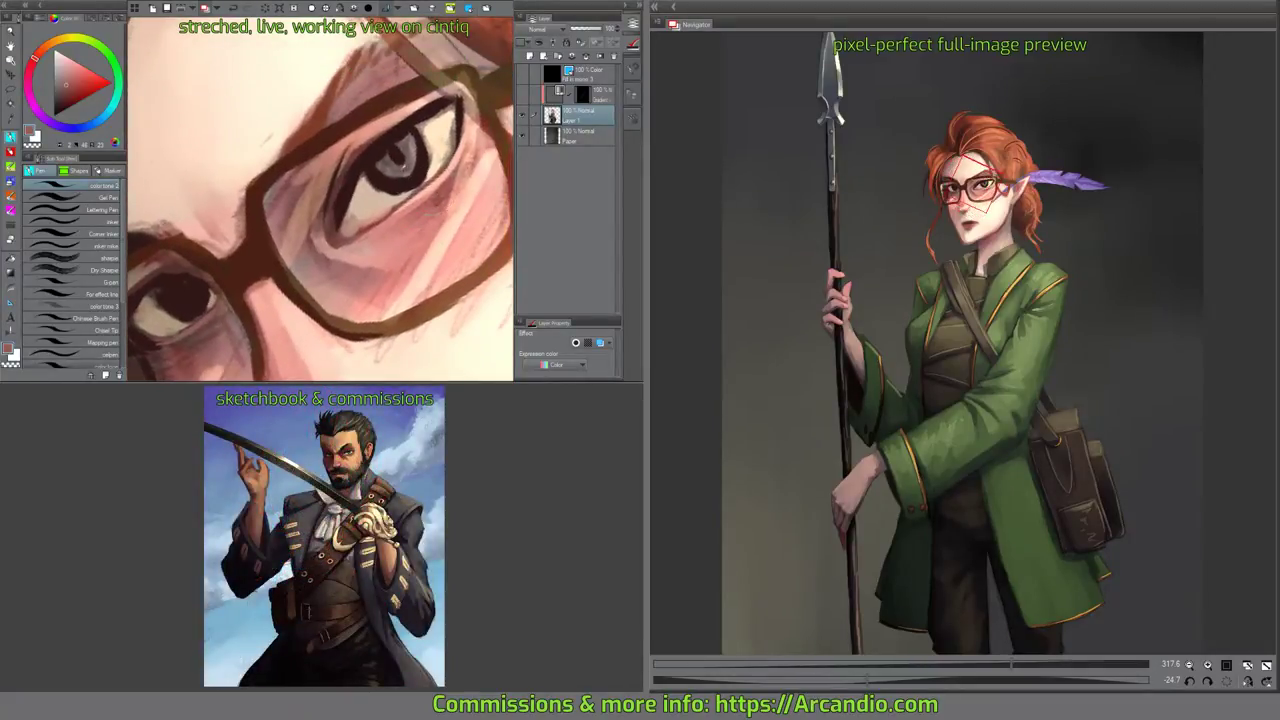
pyautogui.click(103, 50)
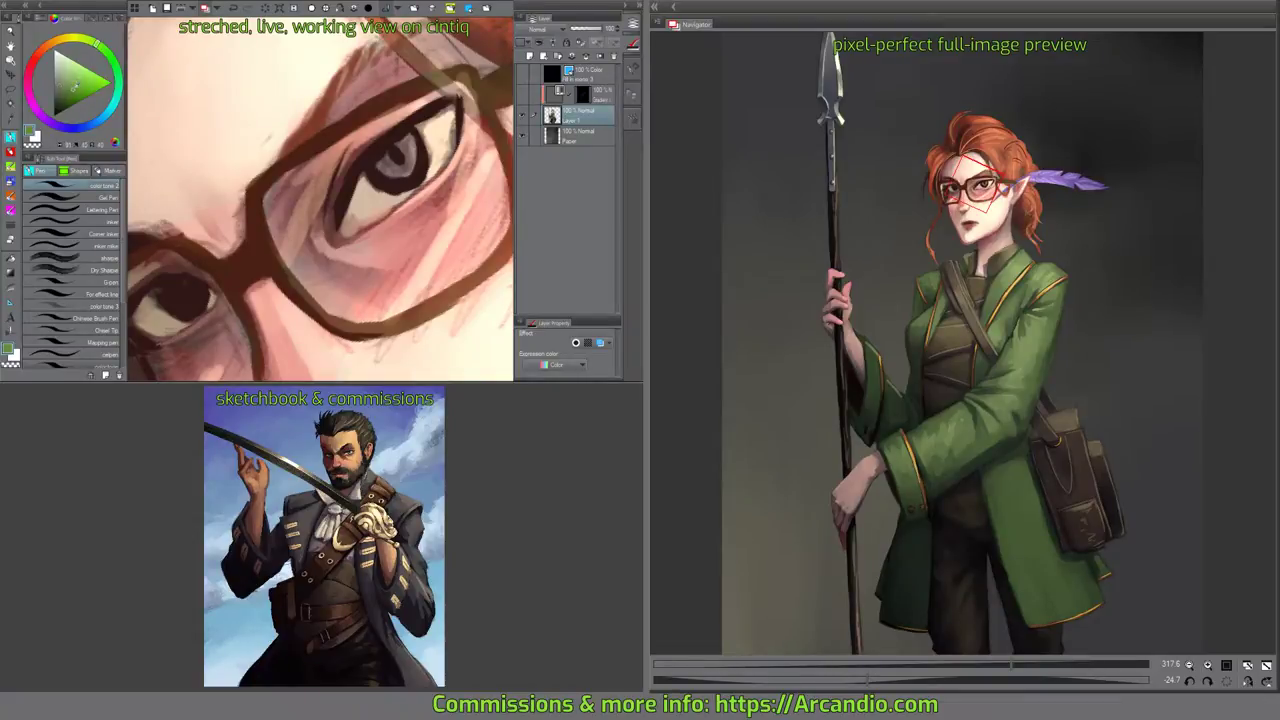
pyautogui.moveTo(383, 160)
pyautogui.mouseDown()
pyautogui.moveTo(392, 175)
pyautogui.moveTo(414, 166)
pyautogui.moveTo(420, 120)
pyautogui.moveTo(392, 145)
pyautogui.moveTo(390, 192)
pyautogui.moveTo(374, 166)
pyautogui.moveTo(482, 118)
pyautogui.mouseUp()
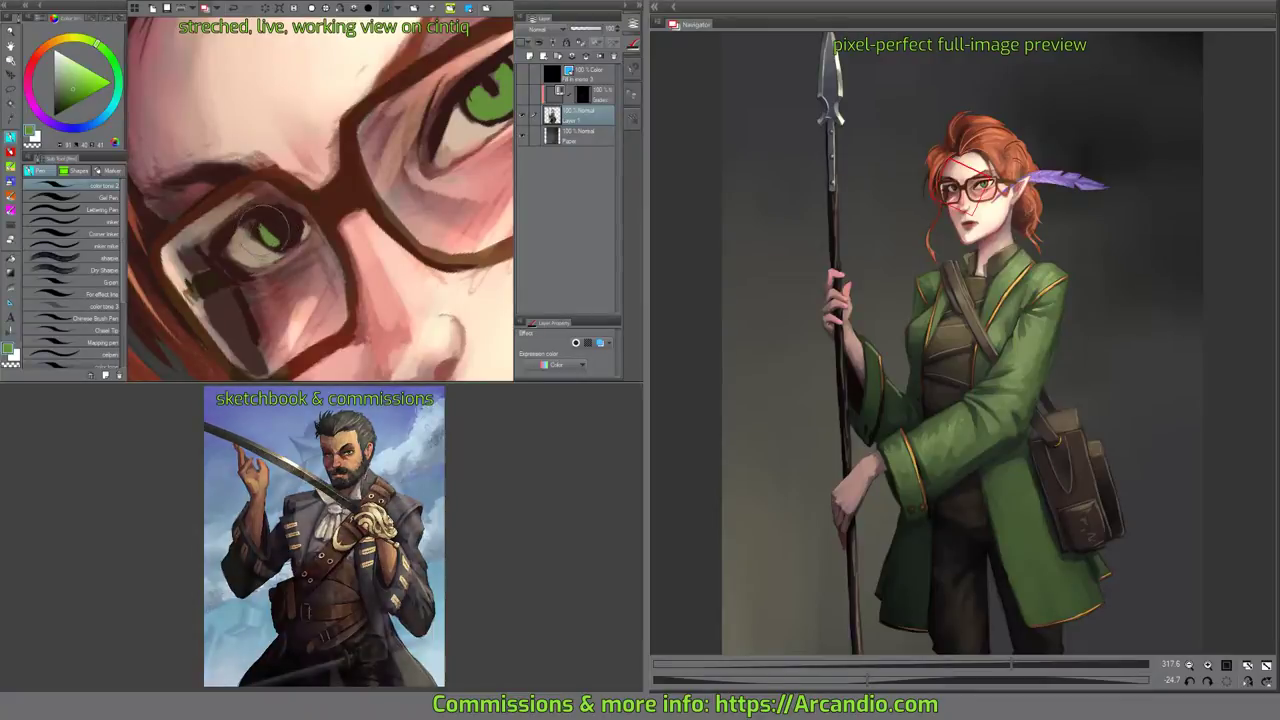
pyautogui.moveTo(262, 230); pyautogui.dragTo(295, 228)
pyautogui.hotkey('ctrl', 'z')
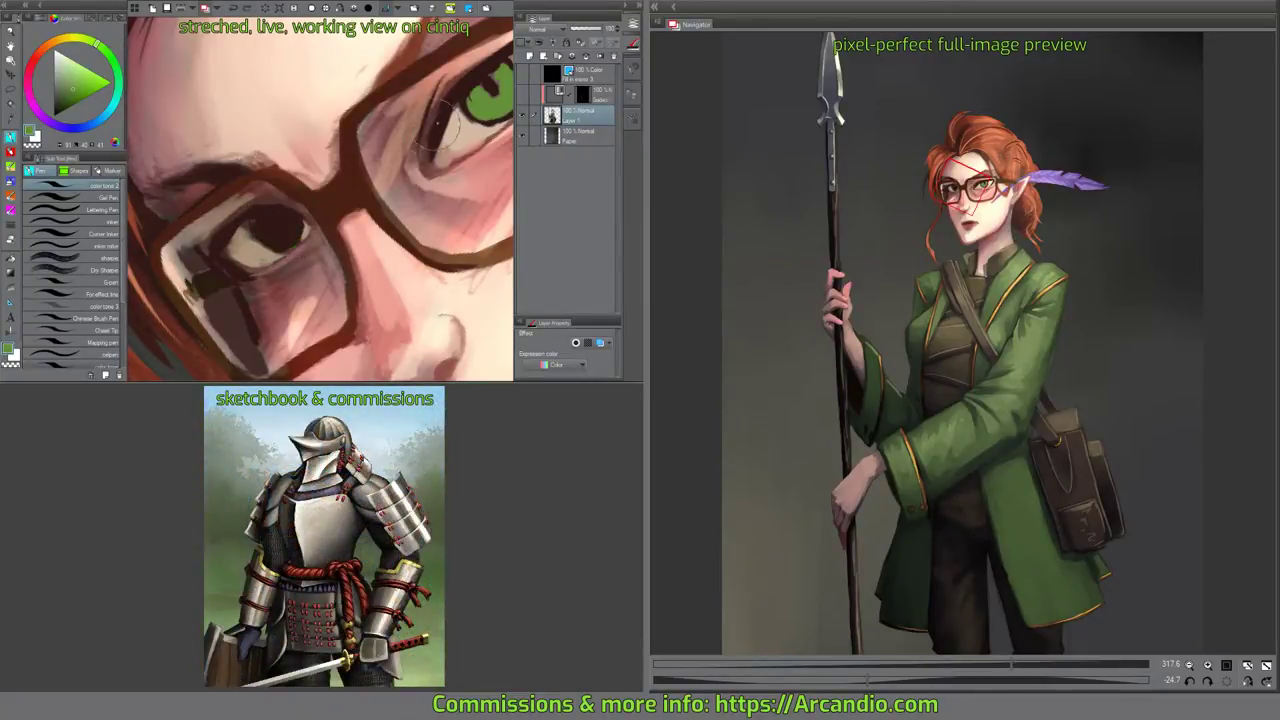
# Choose a darker green, recolour the iris of the viewer's-left eye, and define its upper edge with sampled dark tones.
pyautogui.click(64, 98)
pyautogui.moveTo(264, 229); pyautogui.dragTo(292, 229)
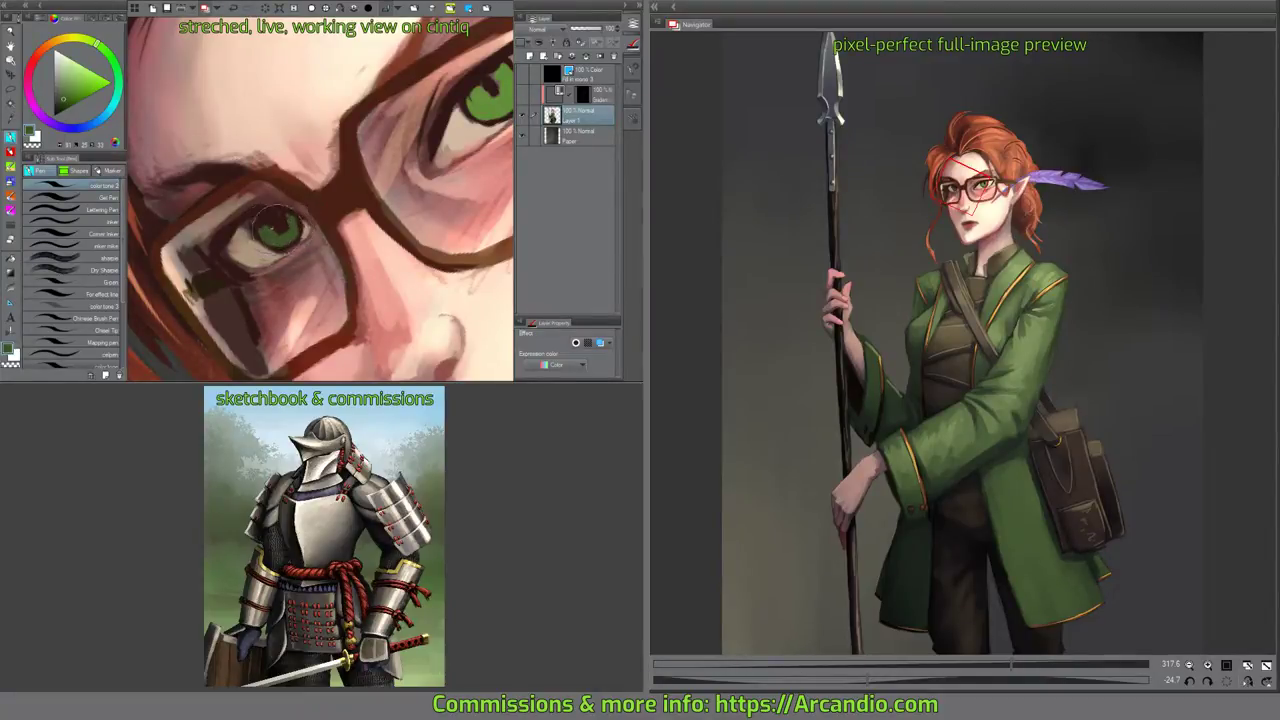
pyautogui.keyDown('alt'); pyautogui.click(236, 227); pyautogui.keyUp('alt')
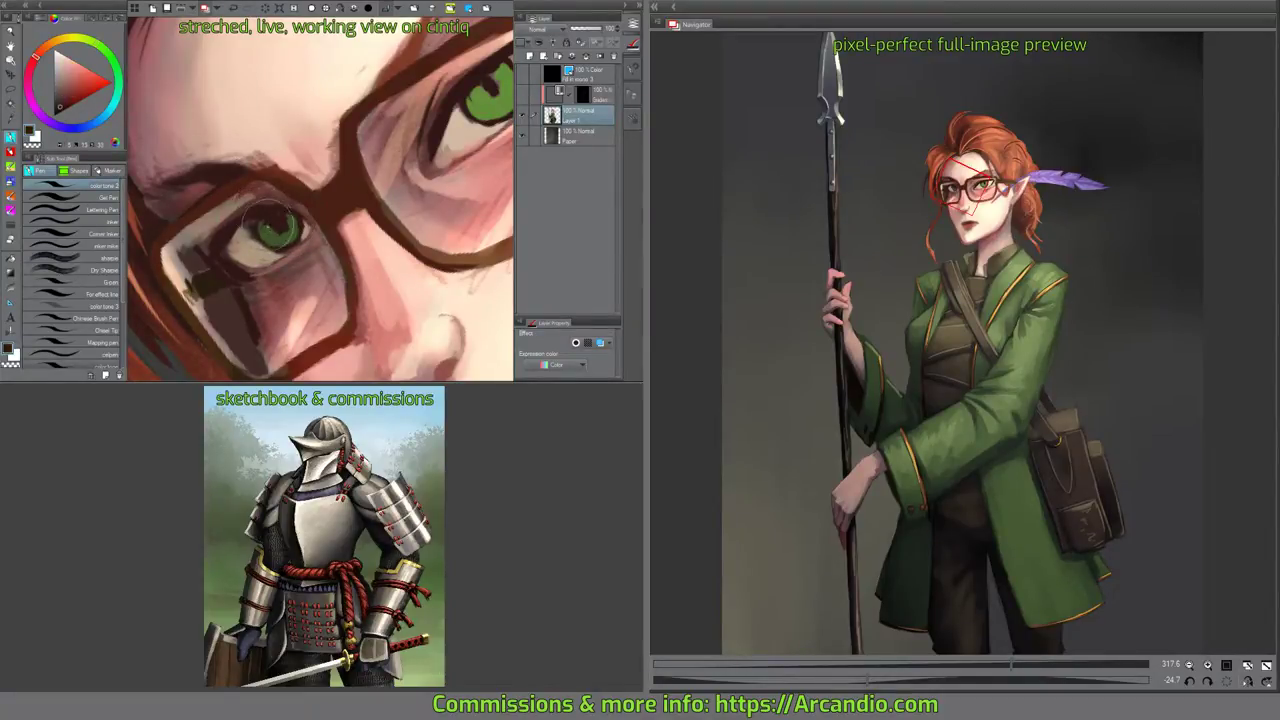
pyautogui.keyDown('alt'); pyautogui.click(264, 225); pyautogui.keyUp('alt')
pyautogui.keyDown('alt'); pyautogui.click(258, 216); pyautogui.keyUp('alt')
pyautogui.moveTo(308, 206)
pyautogui.mouseDown()
pyautogui.moveTo(300, 196)
pyautogui.moveTo(408, 220)
pyautogui.moveTo(396, 200)
pyautogui.moveTo(328, 271)
pyautogui.mouseUp()
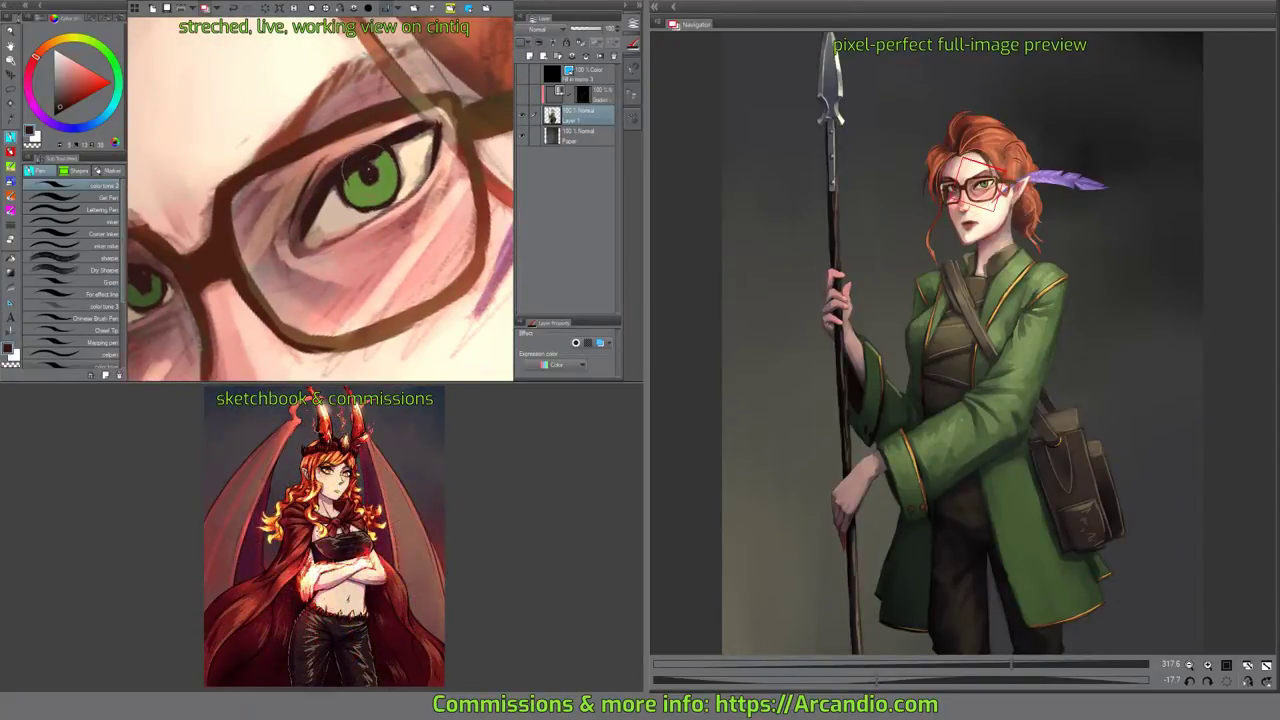
# Refine the iris edge and pupil of the viewer's-right eye with sampled green and dark tones.
pyautogui.keyDown('alt'); pyautogui.click(360, 160); pyautogui.keyUp('alt')
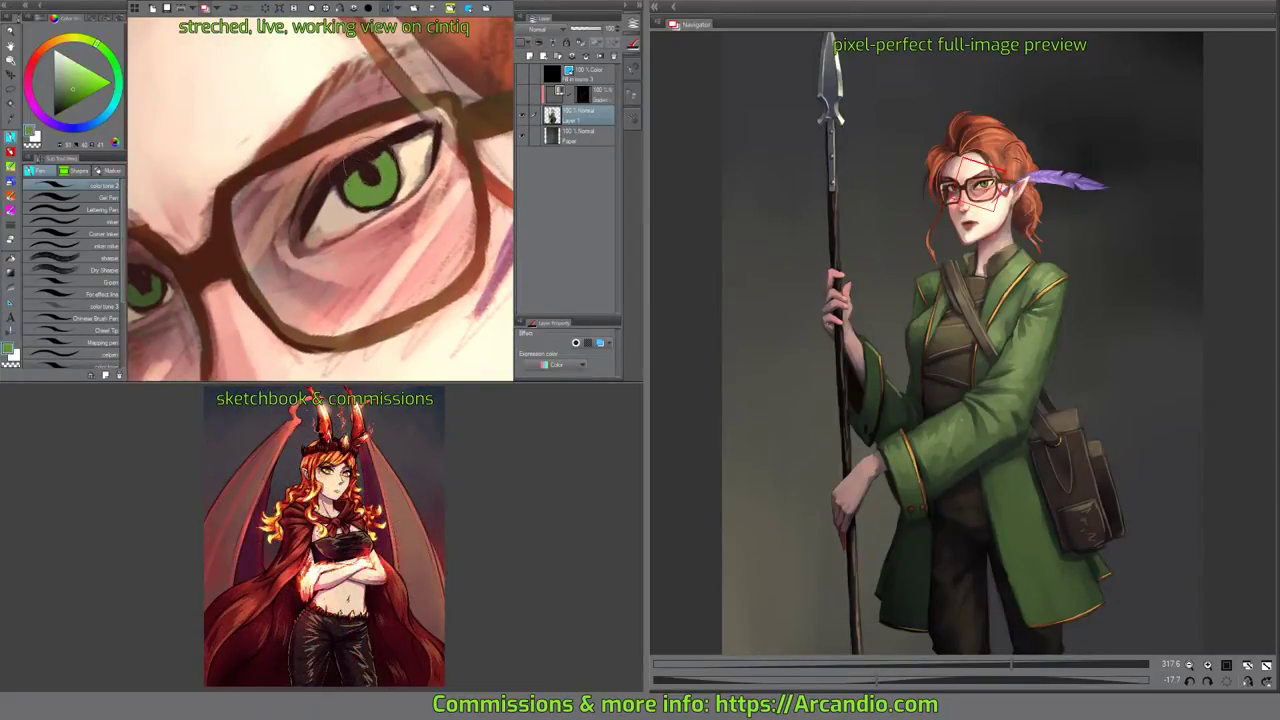
pyautogui.moveTo(392, 152); pyautogui.dragTo(404, 157)
pyautogui.moveTo(395, 211)
pyautogui.mouseDown()
pyautogui.moveTo(401, 227)
pyautogui.moveTo(414, 181)
pyautogui.moveTo(492, 158)
pyautogui.moveTo(430, 188)
pyautogui.mouseUp()
pyautogui.keyDown('alt'); pyautogui.click(389, 193); pyautogui.keyUp('alt')
pyautogui.moveTo(361, 258); pyautogui.dragTo(448, 192)
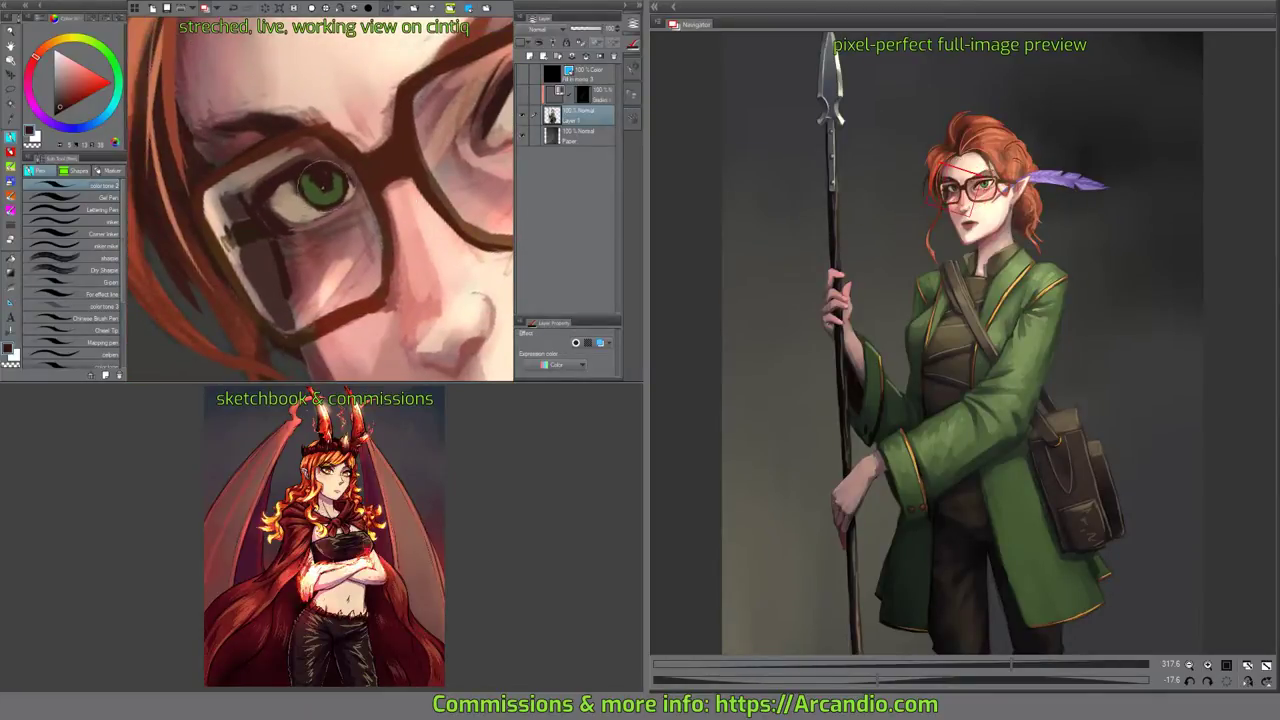
# Reshape the iris and pupil of the viewer's-left eye with sampled dark green and brown-black.
pyautogui.keyDown('alt'); pyautogui.click(312, 183); pyautogui.keyUp('alt')
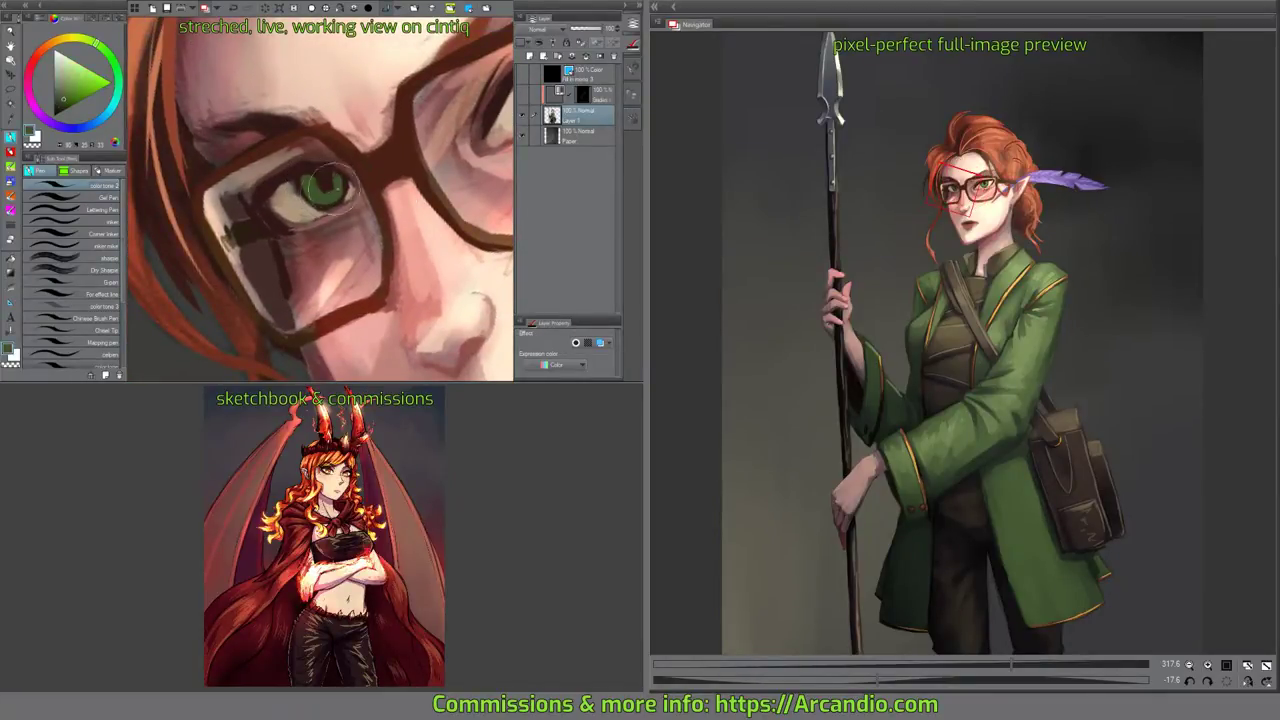
pyautogui.moveTo(376, 202); pyautogui.dragTo(358, 212)
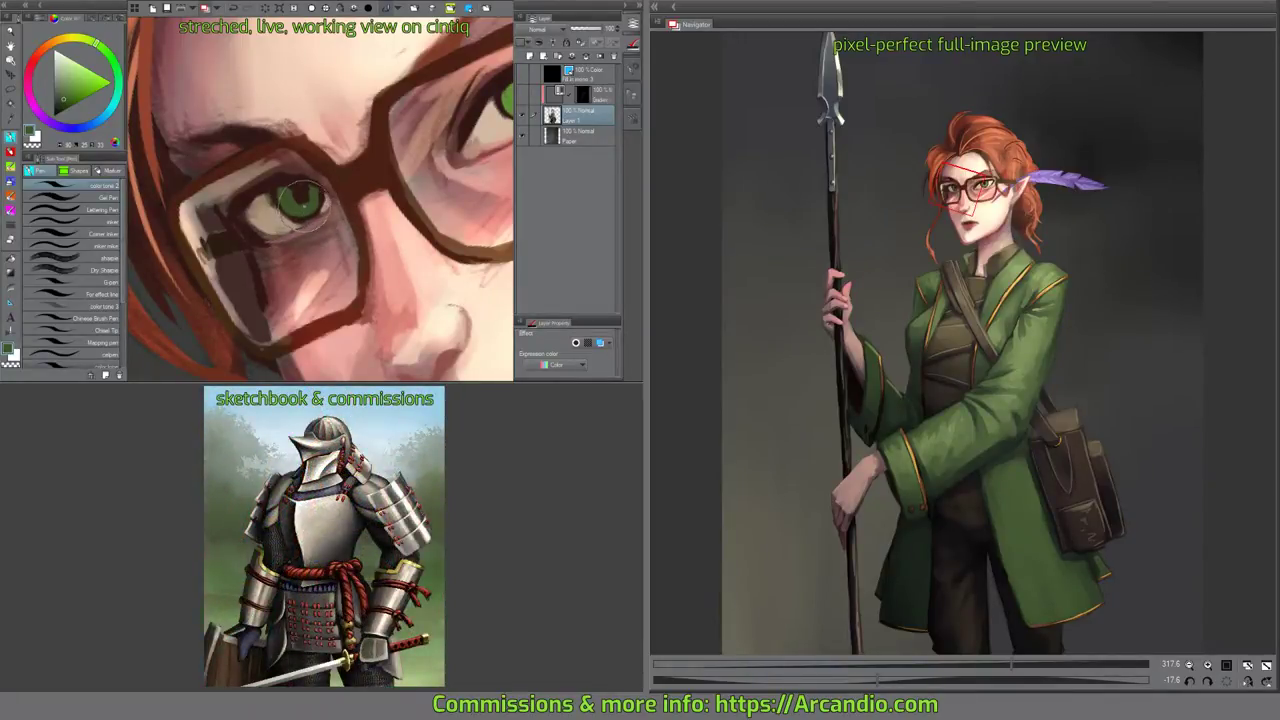
pyautogui.moveTo(328, 203)
pyautogui.mouseDown()
pyautogui.moveTo(328, 216)
pyautogui.moveTo(280, 196)
pyautogui.mouseUp()
pyautogui.keyDown('alt'); pyautogui.click(299, 201); pyautogui.keyUp('alt')
pyautogui.keyDown('alt'); pyautogui.click(280, 196); pyautogui.keyUp('alt')
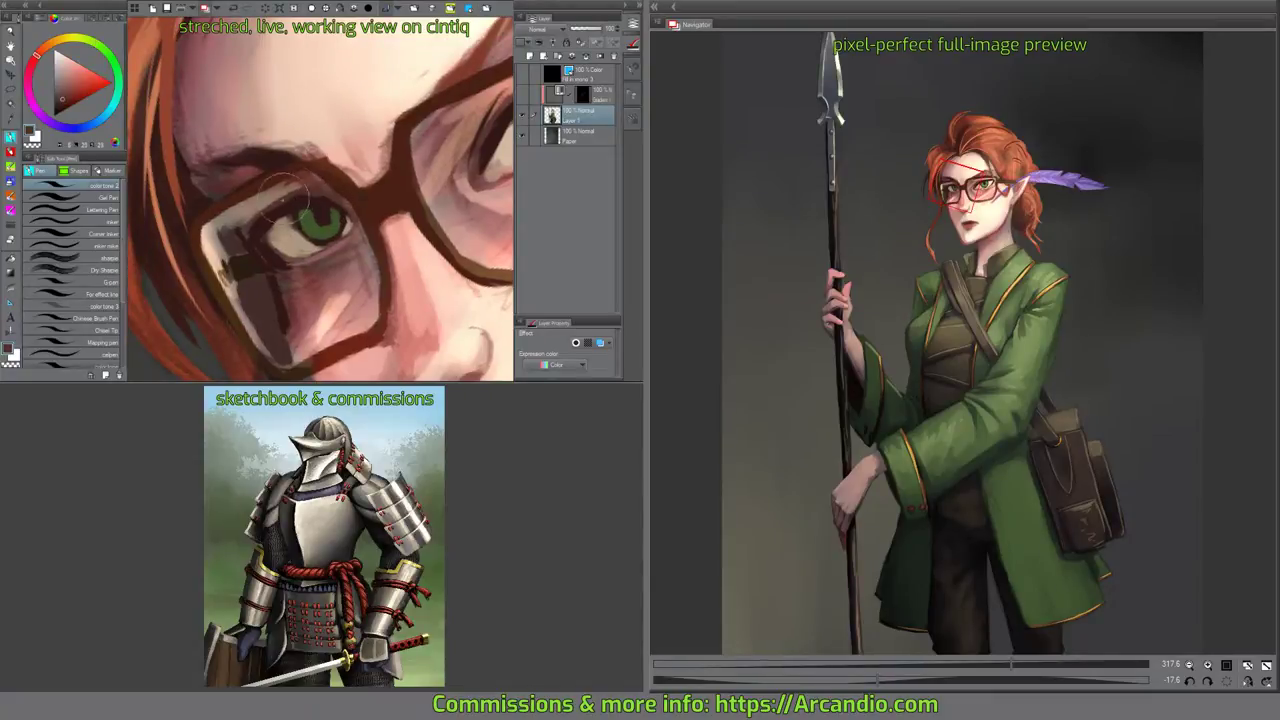
# Soften the upper lids and the skin around both eyes with sampled pink and reddish-brown tones.
pyautogui.moveTo(425, 170); pyautogui.dragTo(305, 237)
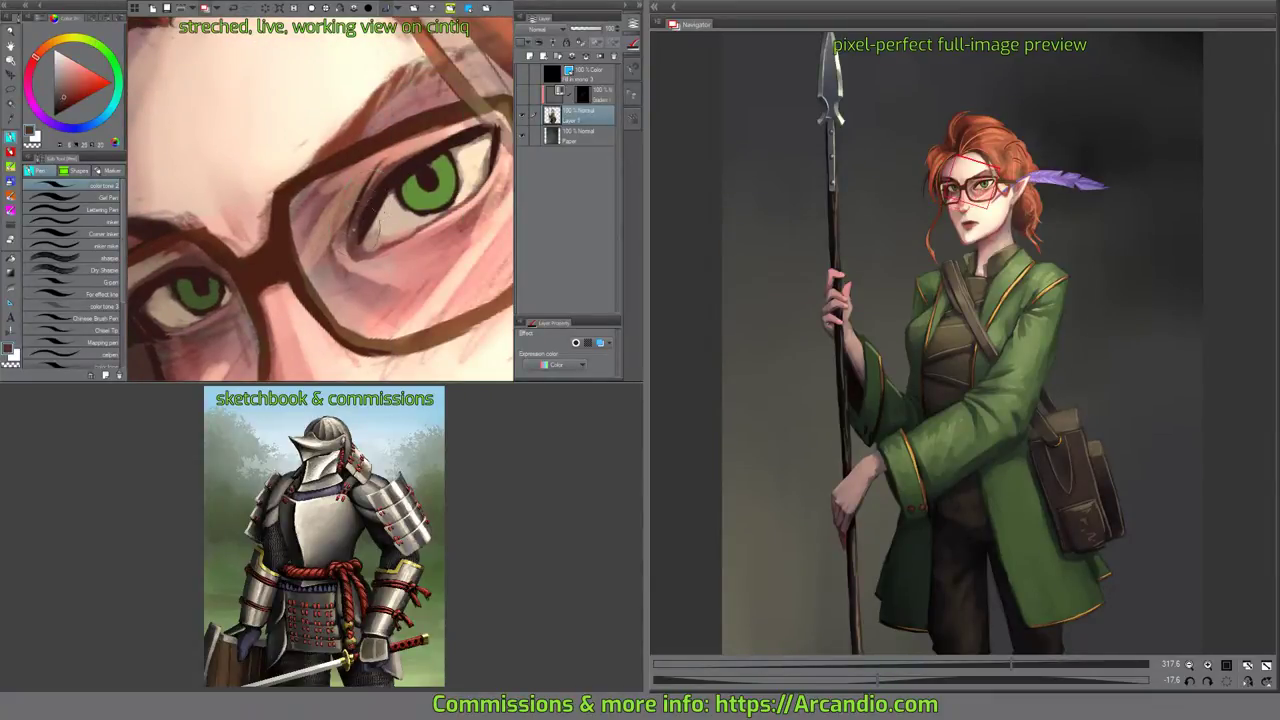
pyautogui.keyDown('alt'); pyautogui.click(405, 143); pyautogui.keyUp('alt')
pyautogui.moveTo(403, 145)
pyautogui.mouseDown()
pyautogui.moveTo(379, 186)
pyautogui.moveTo(446, 139)
pyautogui.moveTo(428, 157)
pyautogui.moveTo(484, 168)
pyautogui.moveTo(576, 114)
pyautogui.mouseUp()
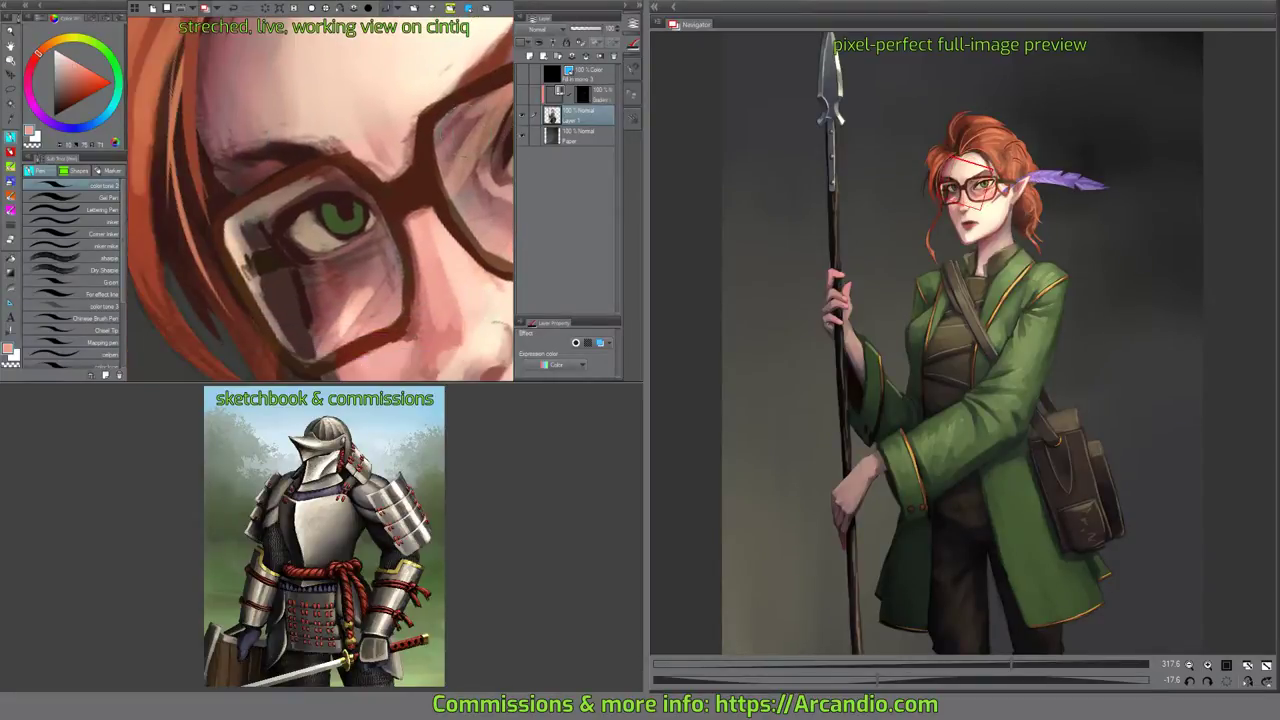
pyautogui.keyDown('alt'); pyautogui.click(344, 183); pyautogui.keyUp('alt')
pyautogui.moveTo(350, 180)
pyautogui.mouseDown()
pyautogui.moveTo(339, 168)
pyautogui.moveTo(312, 203)
pyautogui.moveTo(332, 183)
pyautogui.moveTo(355, 195)
pyautogui.mouseUp()
pyautogui.moveTo(420, 165); pyautogui.dragTo(245, 208)
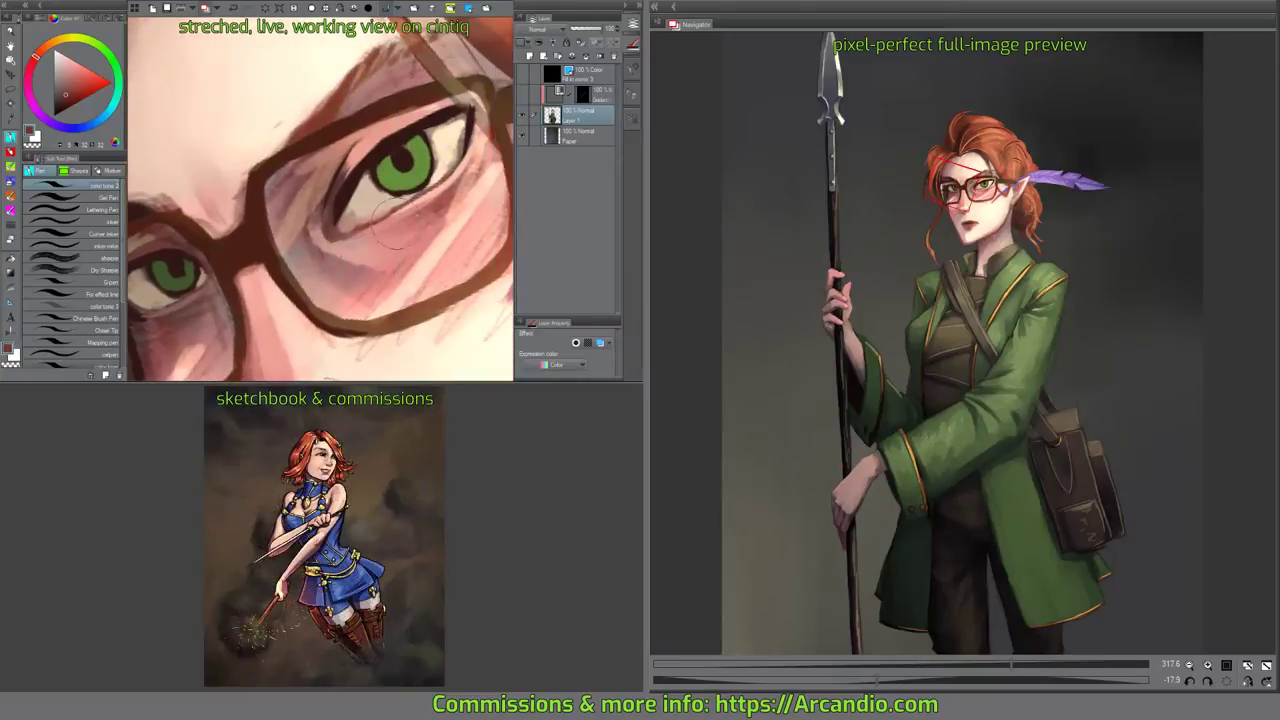
pyautogui.moveTo(448, 212); pyautogui.dragTo(382, 223)
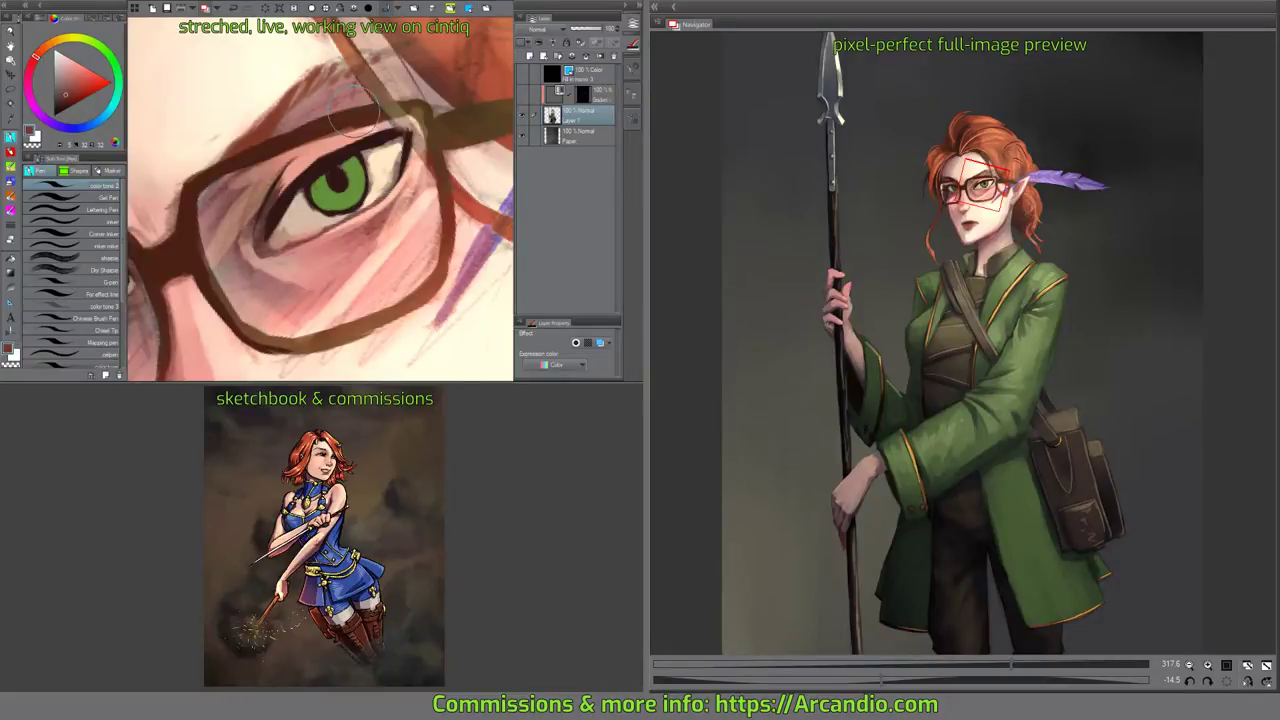
# Save the painting and rework the glasses frame around both lenses in dark brown.
pyautogui.hotkey('ctrl', 's')
pyautogui.moveTo(455, 152); pyautogui.dragTo(479, 143)
pyautogui.moveTo(404, 105); pyautogui.dragTo(354, 78)
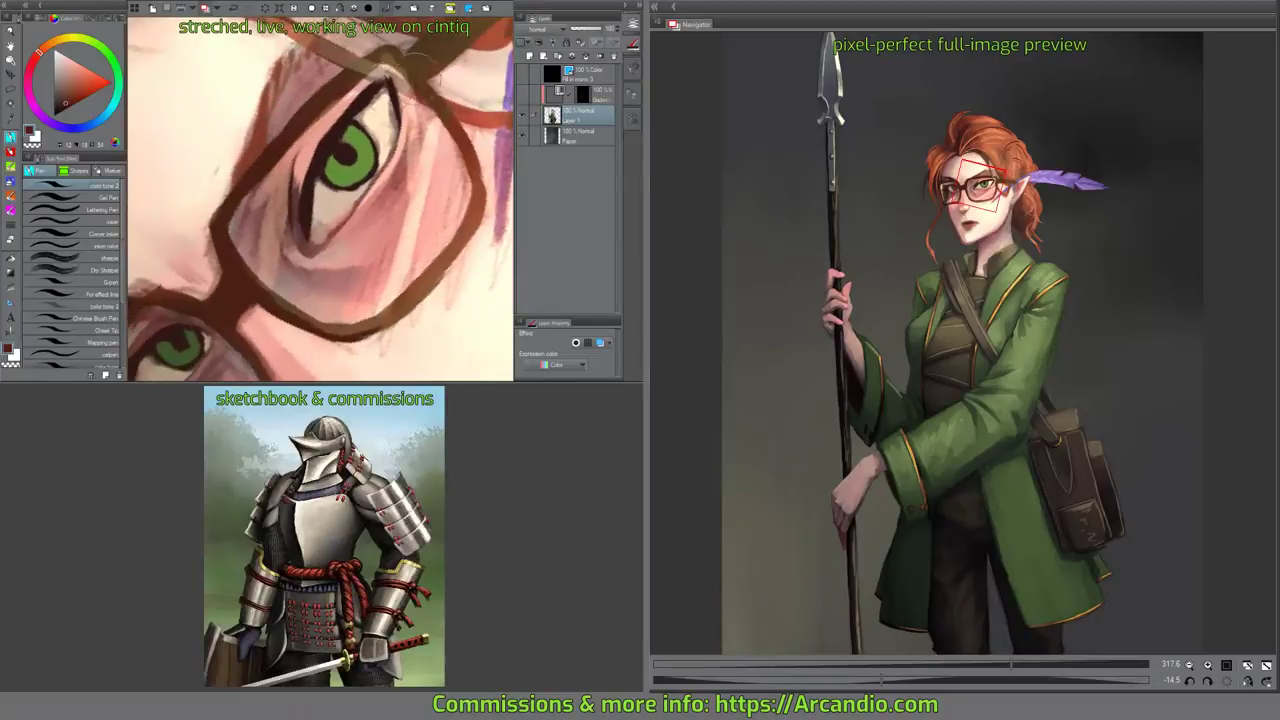
pyautogui.moveTo(328, 126)
pyautogui.mouseDown()
pyautogui.moveTo(376, 80)
pyautogui.moveTo(458, 133)
pyautogui.moveTo(447, 286)
pyautogui.mouseUp()
pyautogui.moveTo(200, 215)
pyautogui.mouseDown()
pyautogui.moveTo(172, 225)
pyautogui.moveTo(195, 280)
pyautogui.moveTo(250, 345)
pyautogui.moveTo(400, 335)
pyautogui.moveTo(440, 240)
pyautogui.mouseUp()
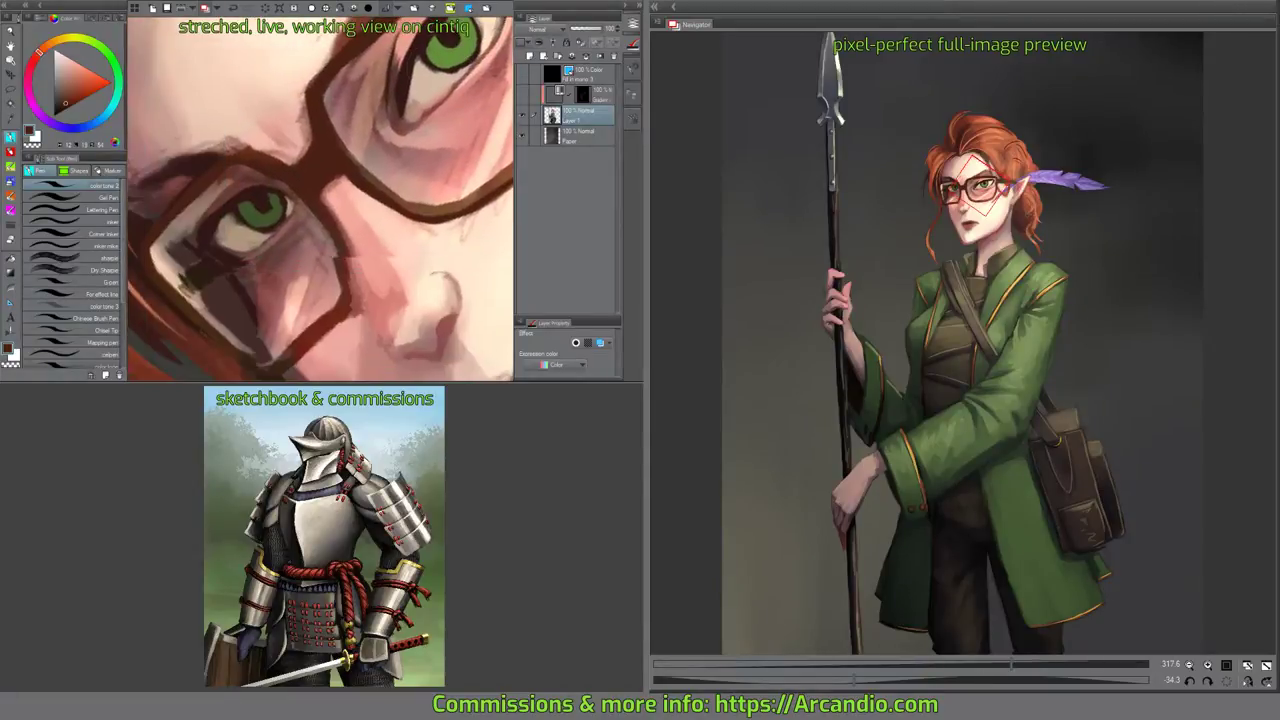
pyautogui.moveTo(330, 320); pyautogui.dragTo(377, 192)
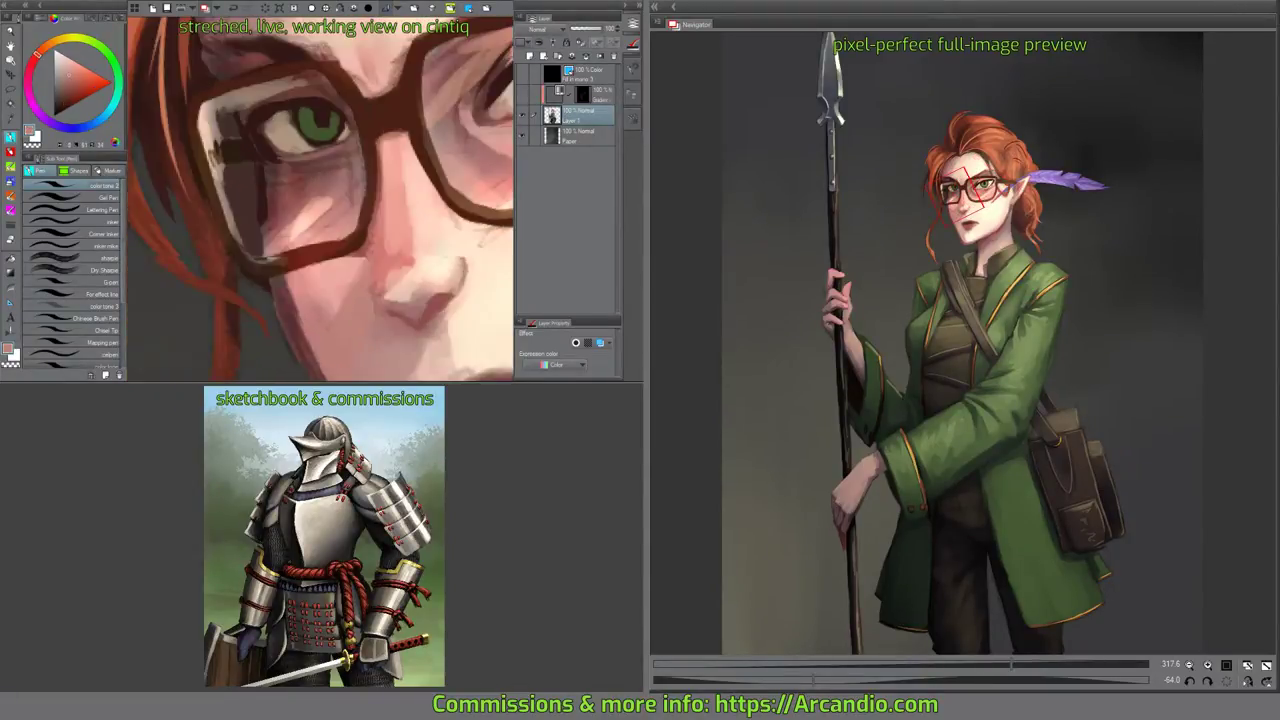
pyautogui.moveTo(411, 168); pyautogui.dragTo(352, 243)
# Return to the color tone 2 pen and clean up the lower inner corner of the viewer's-left rim with sampled dark brown.
pyautogui.press('m')
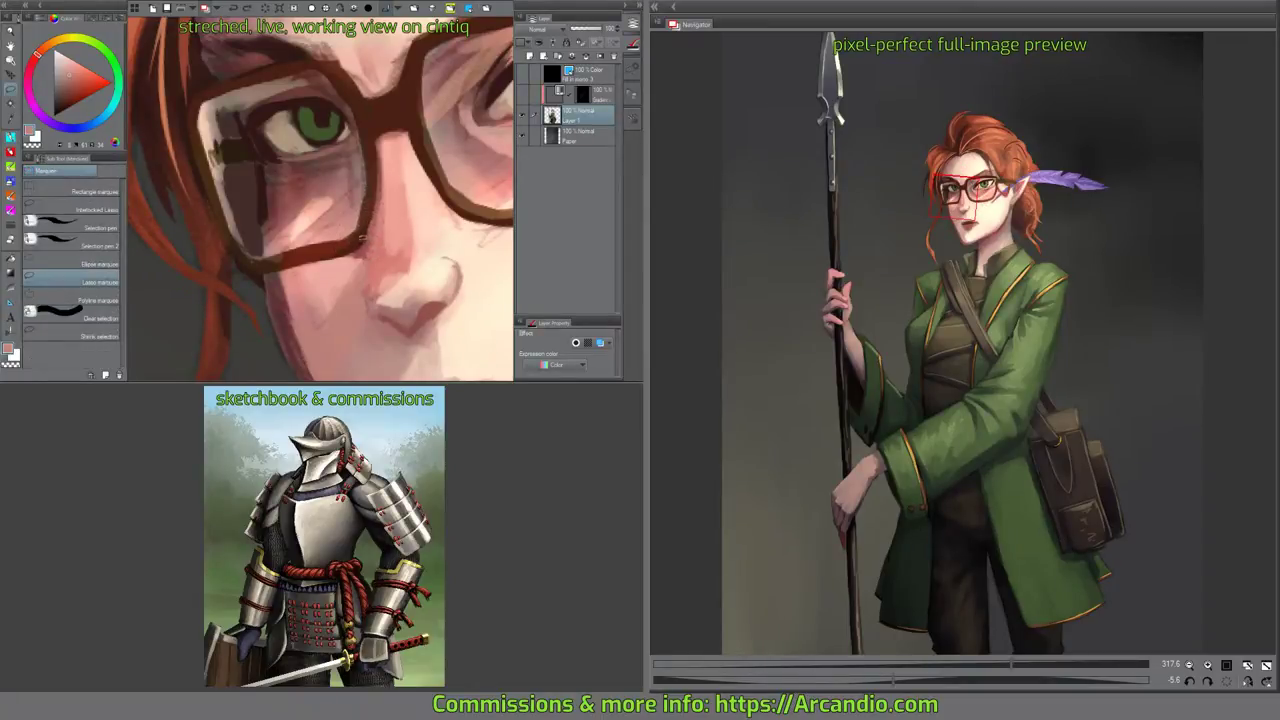
pyautogui.press('b')
pyautogui.press('b')
pyautogui.press('b')
pyautogui.press('b')
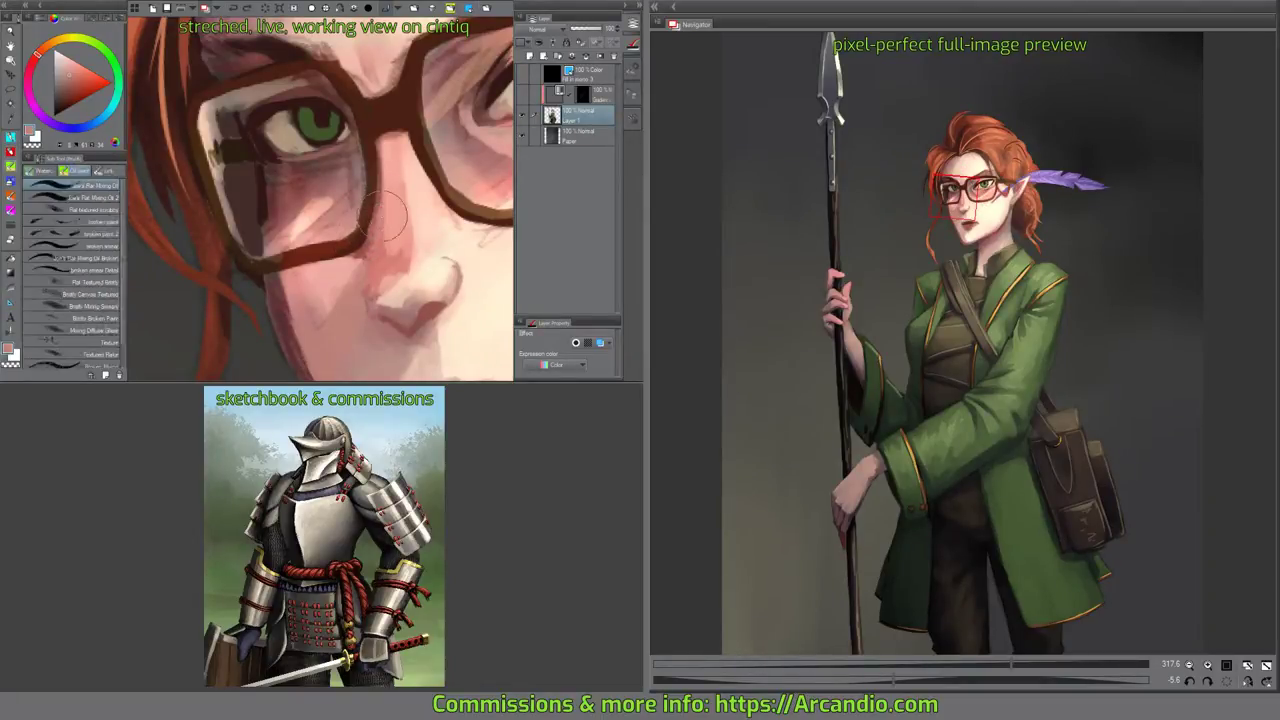
pyautogui.press('p')
pyautogui.keyDown('alt'); pyautogui.click(361, 239); pyautogui.keyUp('alt')
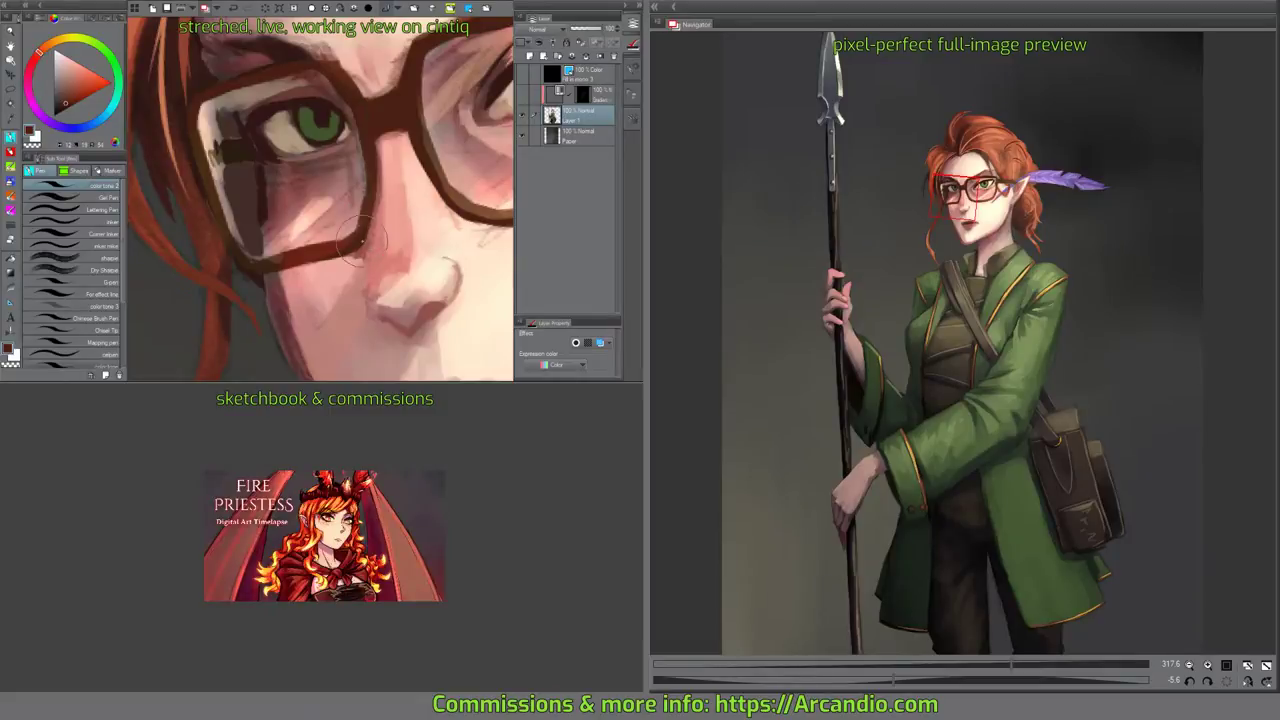
pyautogui.moveTo(345, 247); pyautogui.dragTo(400, 172)
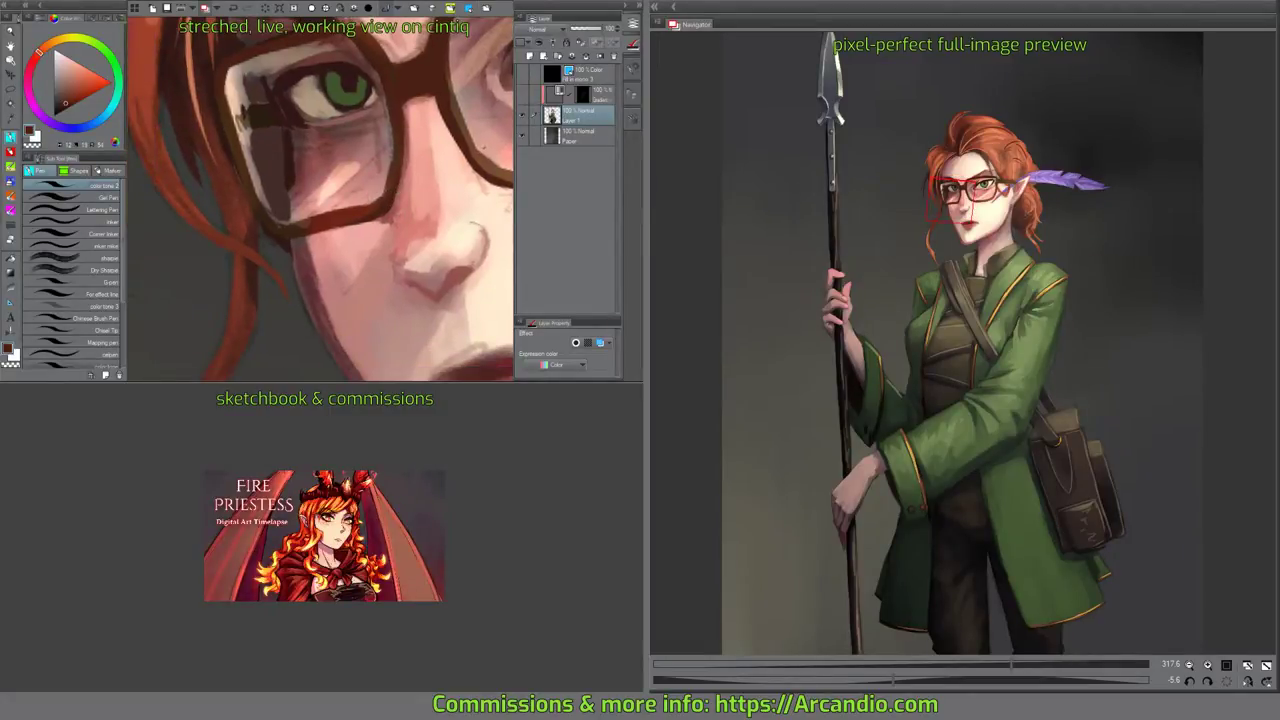
# Add lighter brown highlights to the bridge of the glasses and the upper rim of the viewer's-right lens.
pyautogui.keyDown('alt'); pyautogui.click(484, 150); pyautogui.keyUp('alt')
pyautogui.moveTo(402, 112); pyautogui.dragTo(395, 180)
pyautogui.moveTo(425, 86); pyautogui.dragTo(388, 195)
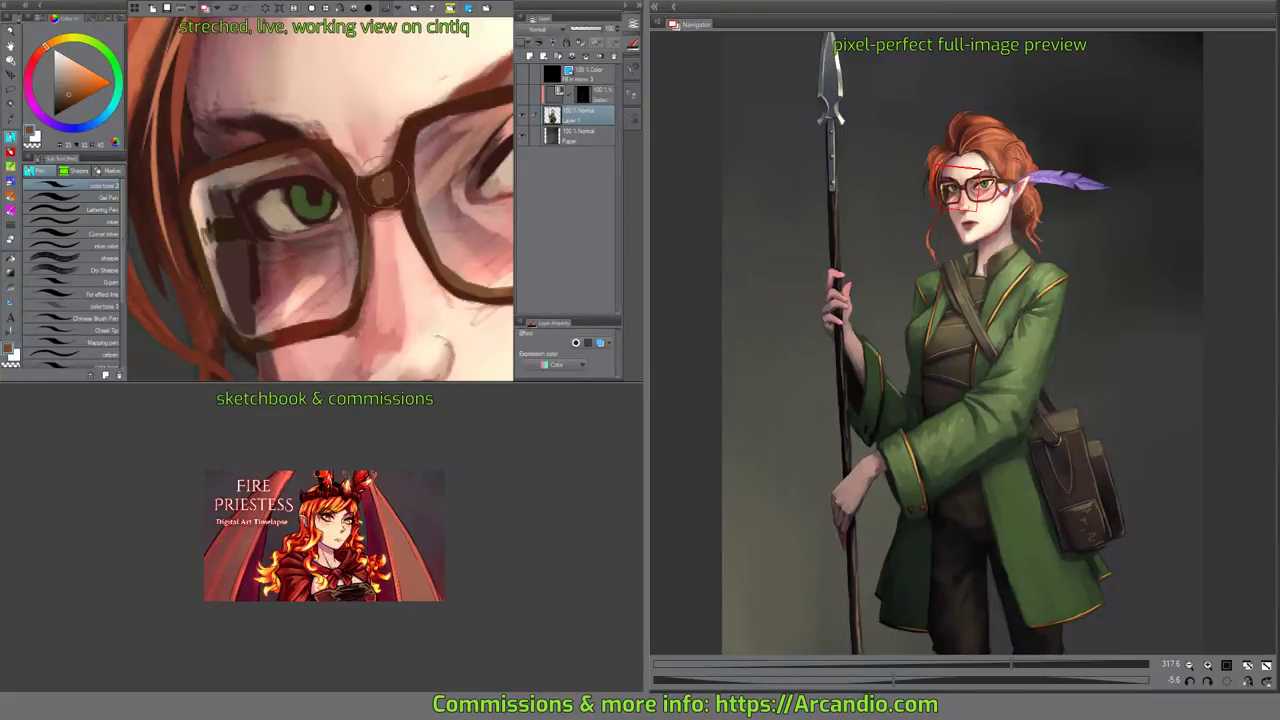
pyautogui.moveTo(398, 150)
pyautogui.mouseDown()
pyautogui.moveTo(386, 186)
pyautogui.moveTo(430, 139)
pyautogui.moveTo(412, 107)
pyautogui.mouseUp()
pyautogui.moveTo(406, 80); pyautogui.dragTo(350, 162)
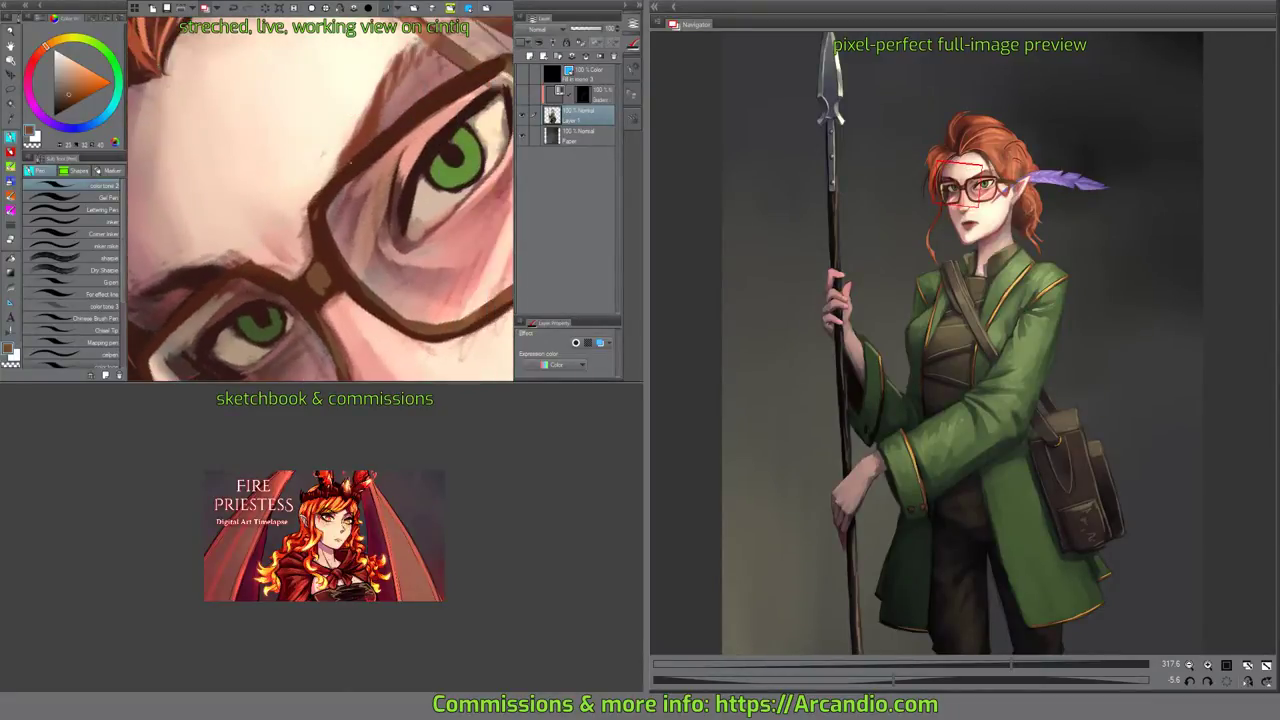
pyautogui.moveTo(310, 212)
pyautogui.mouseDown()
pyautogui.moveTo(350, 158)
pyautogui.moveTo(464, 88)
pyautogui.mouseUp()
pyautogui.moveTo(474, 74); pyautogui.dragTo(390, 141)
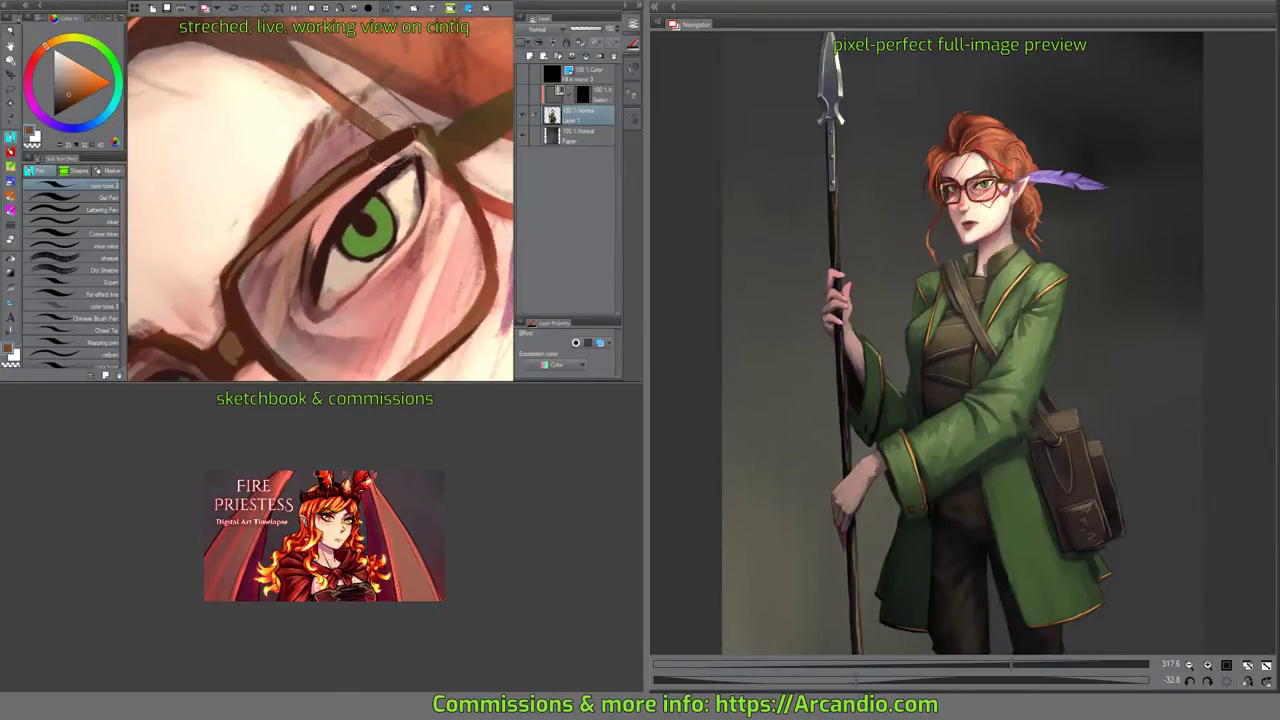
# Darken and sharpen the outer corner and side of the viewer's-right rim with sampled browns.
pyautogui.keyDown('alt'); pyautogui.click(400, 135); pyautogui.keyUp('alt')
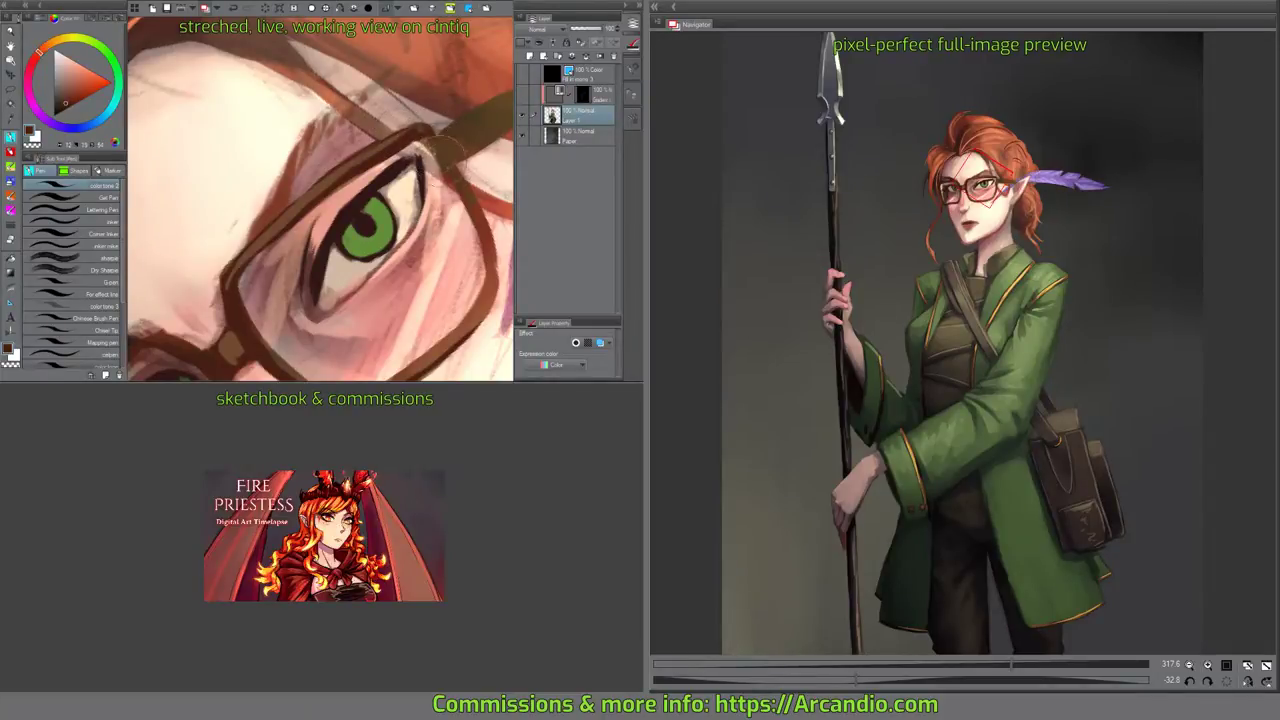
pyautogui.moveTo(455, 181)
pyautogui.mouseDown()
pyautogui.moveTo(429, 114)
pyautogui.moveTo(288, 93)
pyautogui.mouseUp()
pyautogui.moveTo(266, 90)
pyautogui.mouseDown()
pyautogui.moveTo(270, 170)
pyautogui.moveTo(391, 105)
pyautogui.moveTo(465, 172)
pyautogui.moveTo(453, 245)
pyautogui.mouseUp()
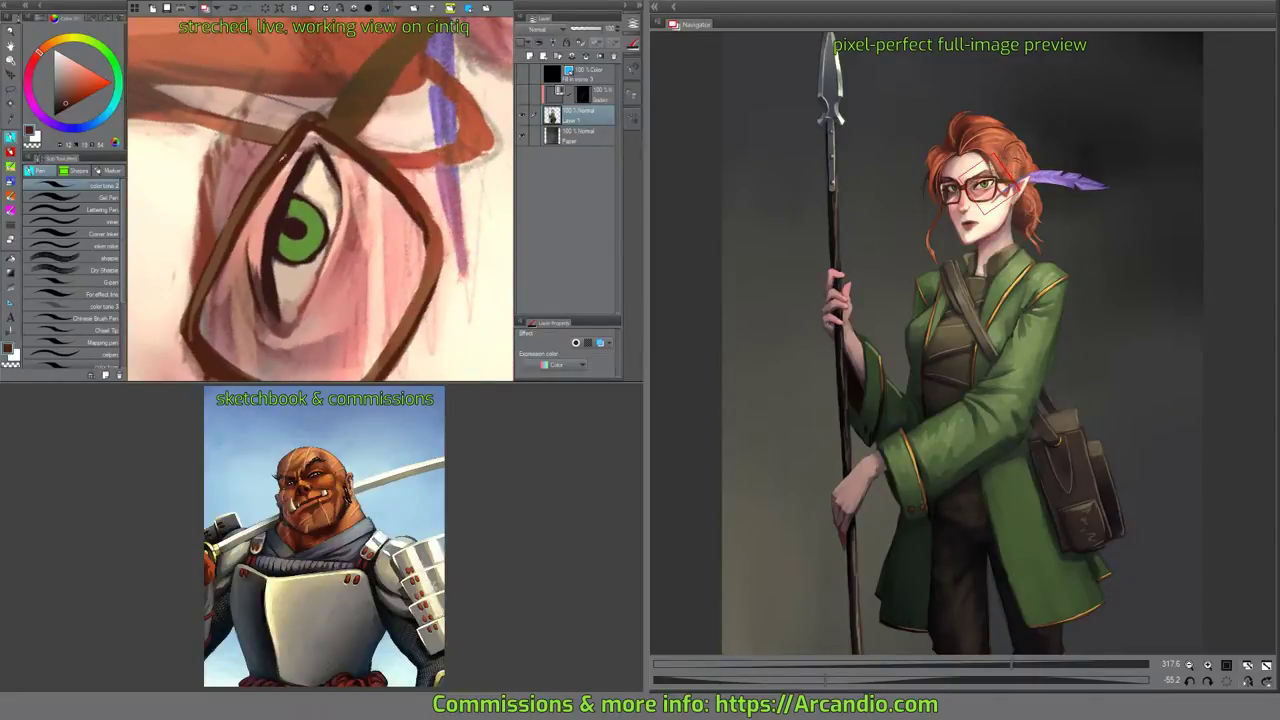
pyautogui.keyDown('alt'); pyautogui.click(376, 165); pyautogui.keyUp('alt')
pyautogui.moveTo(366, 79); pyautogui.dragTo(334, 149)
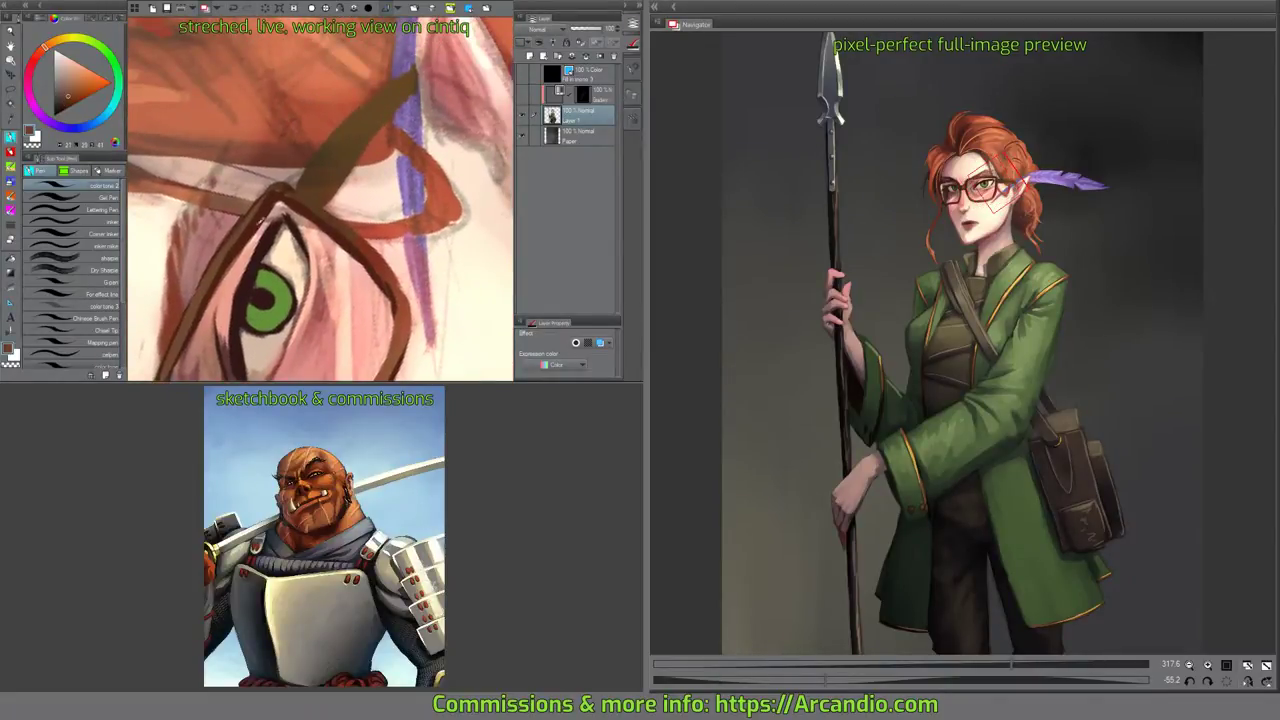
# Repaint the temple arm of the glasses from the hinge to the ear in dark brown with an olive-brown upper side.
pyautogui.keyDown('alt'); pyautogui.click(261, 221); pyautogui.keyUp('alt')
pyautogui.moveTo(325, 196); pyautogui.dragTo(402, 92)
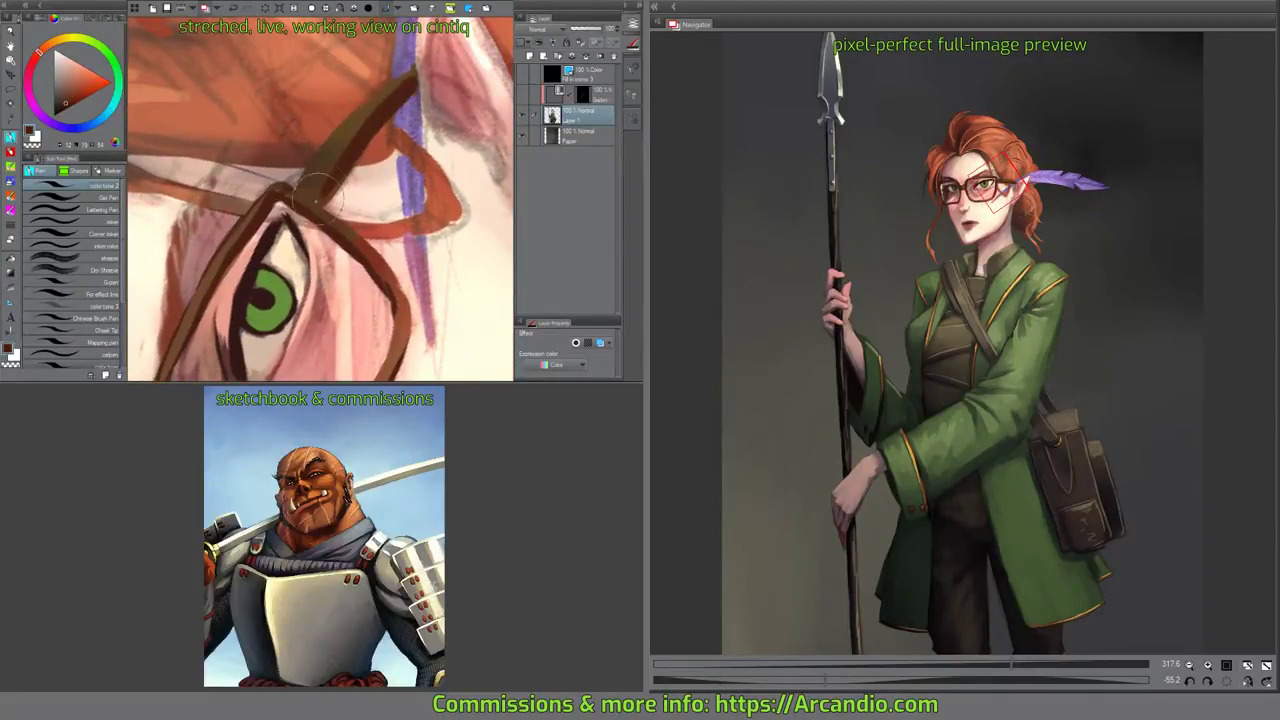
pyautogui.moveTo(318, 195); pyautogui.dragTo(350, 155)
pyautogui.moveTo(300, 215)
pyautogui.mouseDown()
pyautogui.moveTo(400, 82)
pyautogui.moveTo(409, 122)
pyautogui.moveTo(404, 113)
pyautogui.mouseUp()
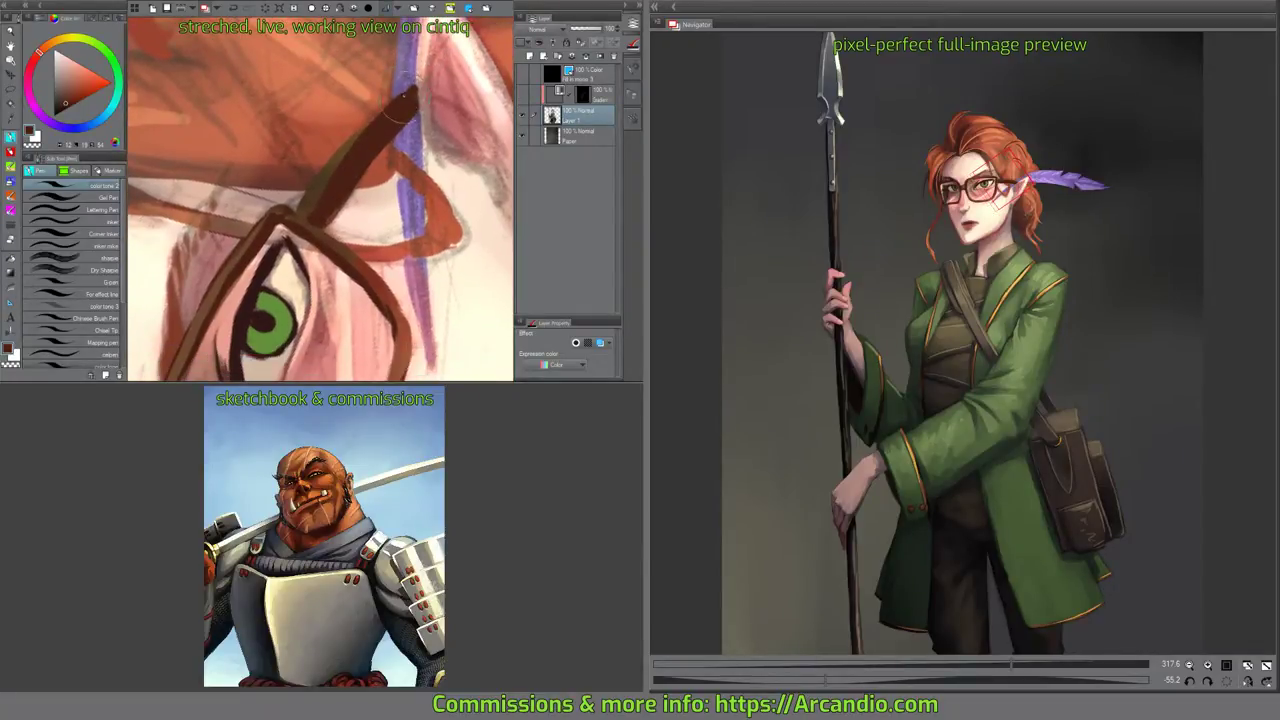
pyautogui.keyDown('alt'); pyautogui.click(320, 187); pyautogui.keyUp('alt')
pyautogui.moveTo(326, 188)
pyautogui.mouseDown()
pyautogui.moveTo(399, 110)
pyautogui.moveTo(350, 156)
pyautogui.moveTo(404, 80)
pyautogui.moveTo(420, 120)
pyautogui.moveTo(394, 122)
pyautogui.moveTo(409, 152)
pyautogui.moveTo(457, 155)
pyautogui.moveTo(449, 195)
pyautogui.moveTo(402, 172)
pyautogui.moveTo(447, 137)
pyautogui.mouseUp()
# Clean up the skin at the front of the pointed ear with sampled pink and pale cream.
pyautogui.keyDown('alt'); pyautogui.click(421, 62); pyautogui.keyUp('alt')
pyautogui.keyDown('alt'); pyautogui.click(440, 133); pyautogui.keyUp('alt')
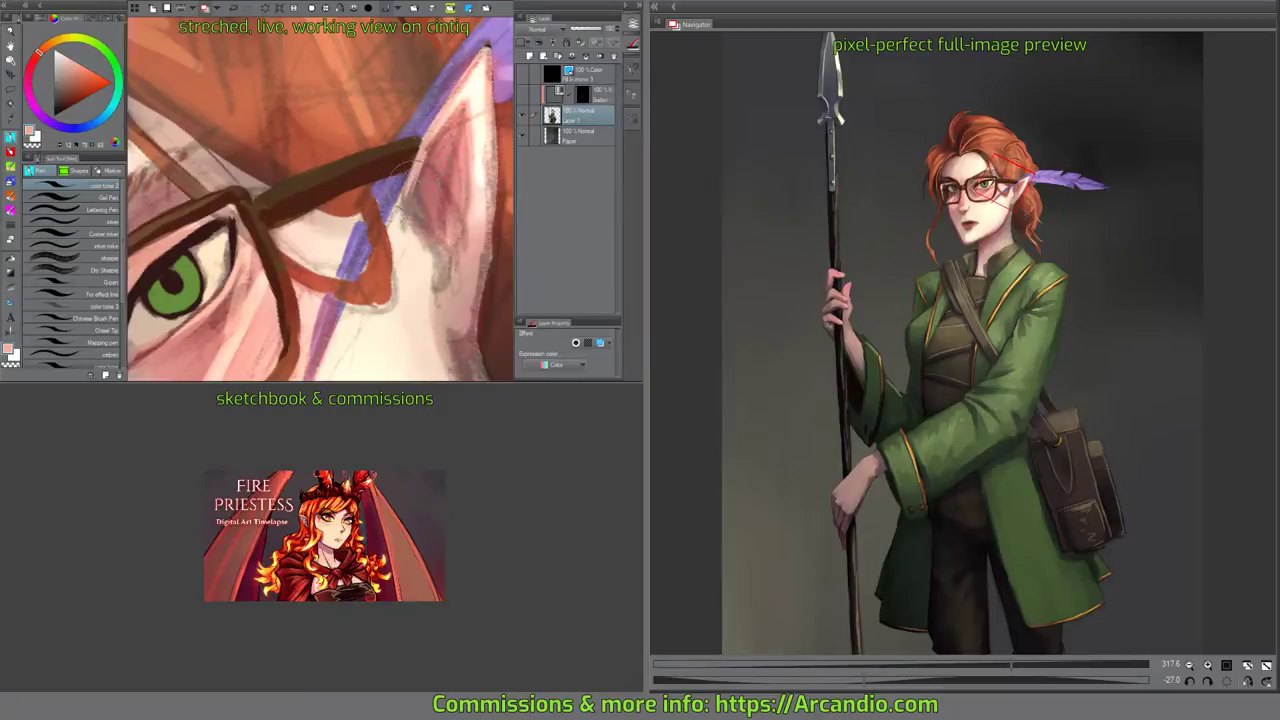
pyautogui.keyDown('alt'); pyautogui.click(415, 250); pyautogui.keyUp('alt')
pyautogui.moveTo(415, 246); pyautogui.dragTo(430, 262)
pyautogui.moveTo(471, 175); pyautogui.dragTo(457, 188)
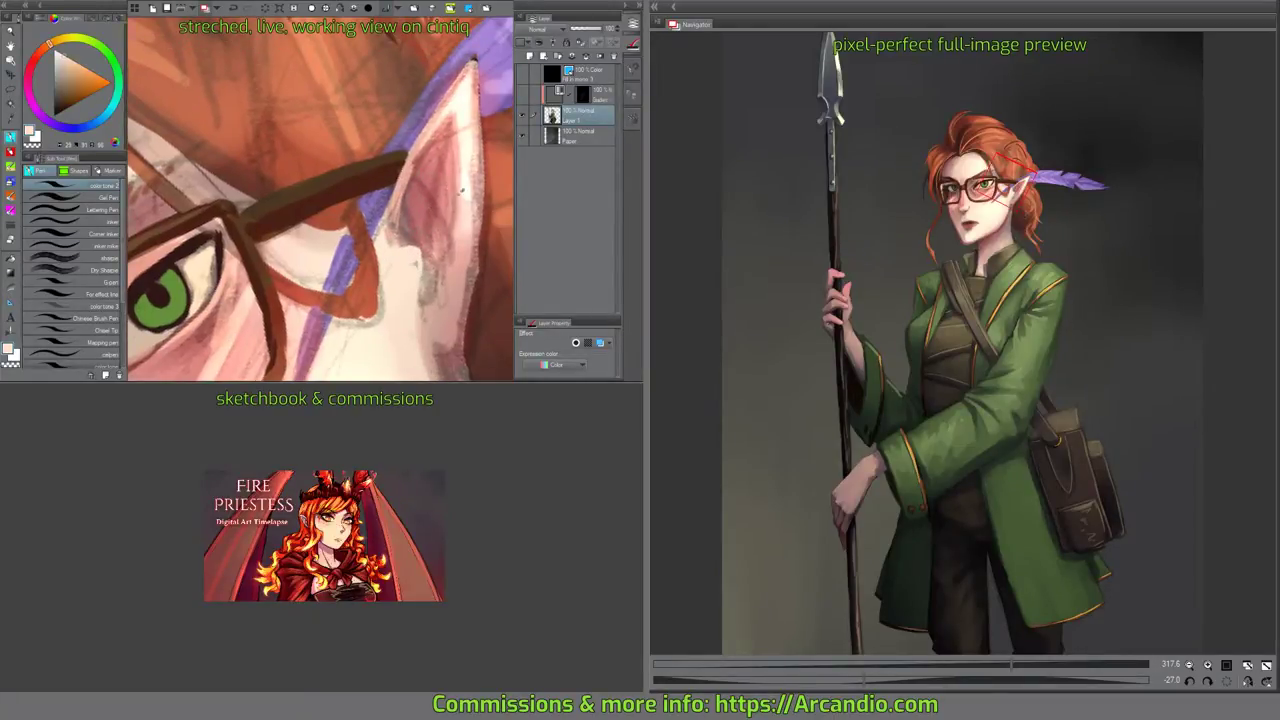
# Paint the inner folds and front rim of the pointed ear with sampled pink skin tones.
pyautogui.keyDown('alt'); pyautogui.click(446, 197); pyautogui.keyUp('alt')
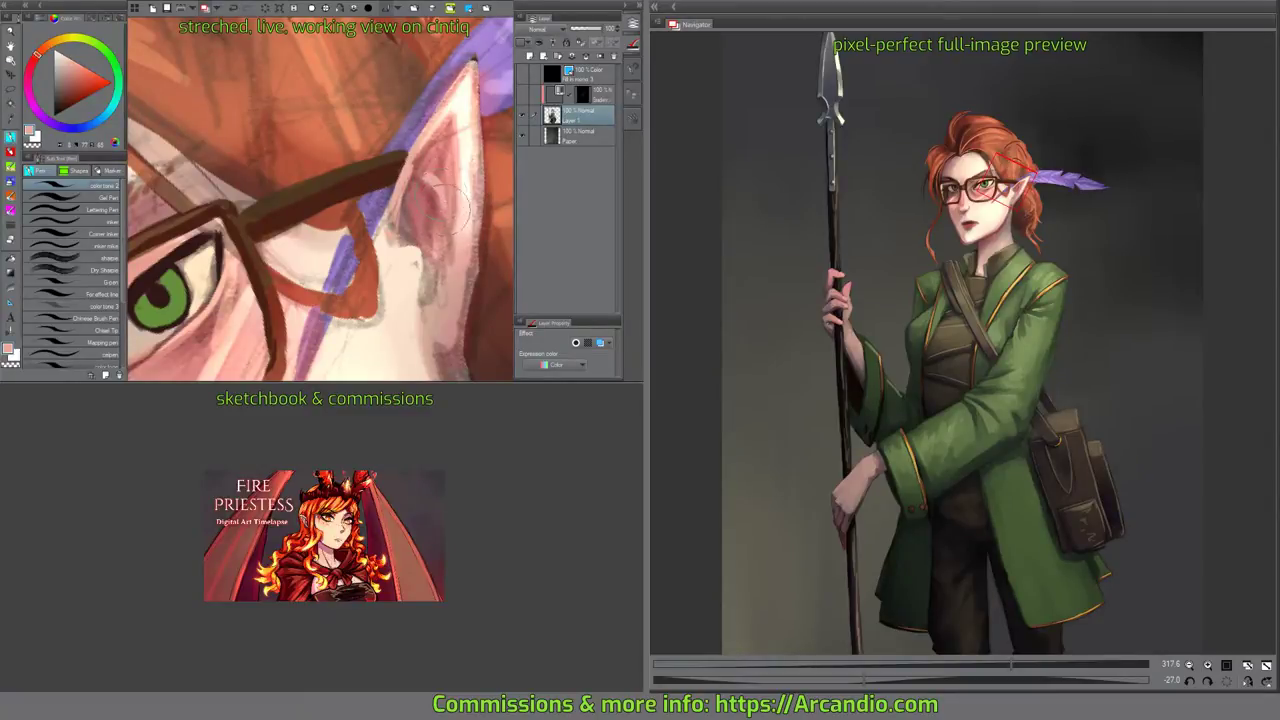
pyautogui.moveTo(429, 218); pyautogui.dragTo(434, 246)
pyautogui.moveTo(452, 155)
pyautogui.mouseDown()
pyautogui.moveTo(464, 128)
pyautogui.moveTo(455, 152)
pyautogui.mouseUp()
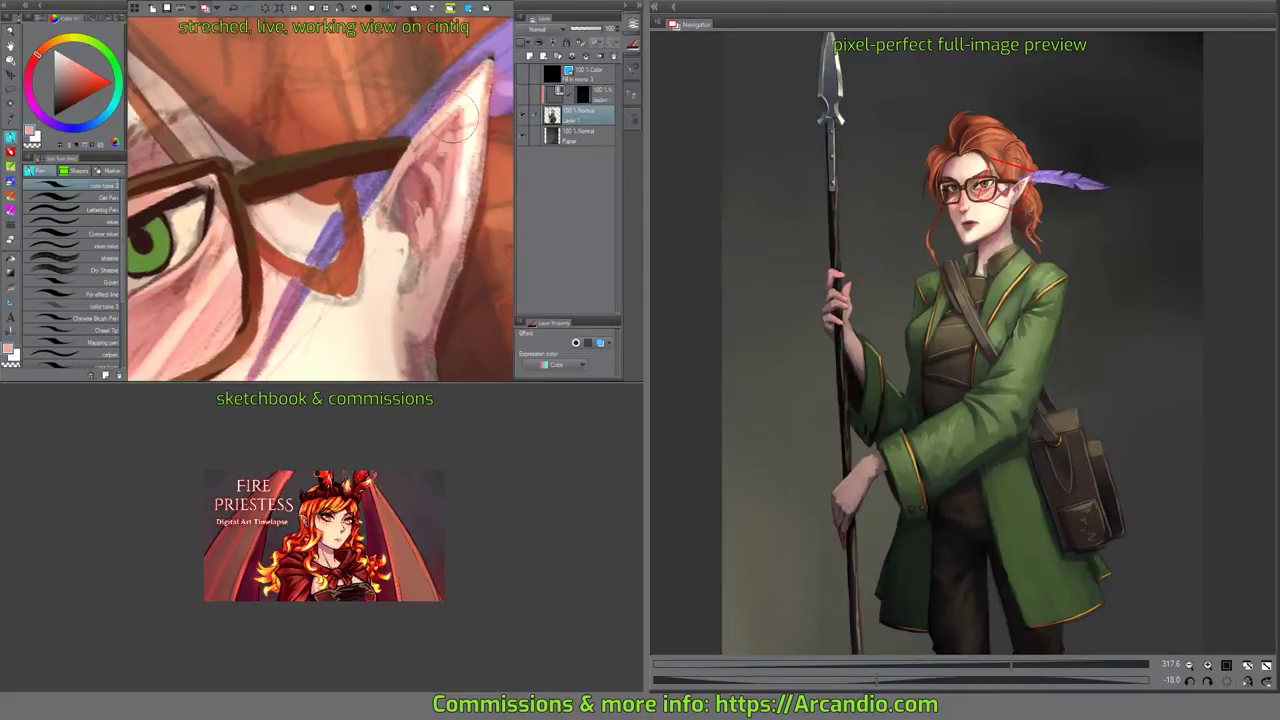
pyautogui.moveTo(384, 222)
pyautogui.mouseDown()
pyautogui.moveTo(417, 127)
pyautogui.moveTo(454, 121)
pyautogui.mouseUp()
pyautogui.keyDown('alt'); pyautogui.click(383, 237); pyautogui.keyUp('alt')
pyautogui.moveTo(383, 161)
pyautogui.mouseDown()
pyautogui.moveTo(460, 134)
pyautogui.moveTo(394, 166)
pyautogui.moveTo(412, 145)
pyautogui.mouseUp()
# Sample the feather's purple and extend its upper edge behind the tip of the ear.
pyautogui.keyDown('alt'); pyautogui.click(403, 215); pyautogui.keyUp('alt')
pyautogui.keyDown('alt'); pyautogui.click(384, 148); pyautogui.keyUp('alt')
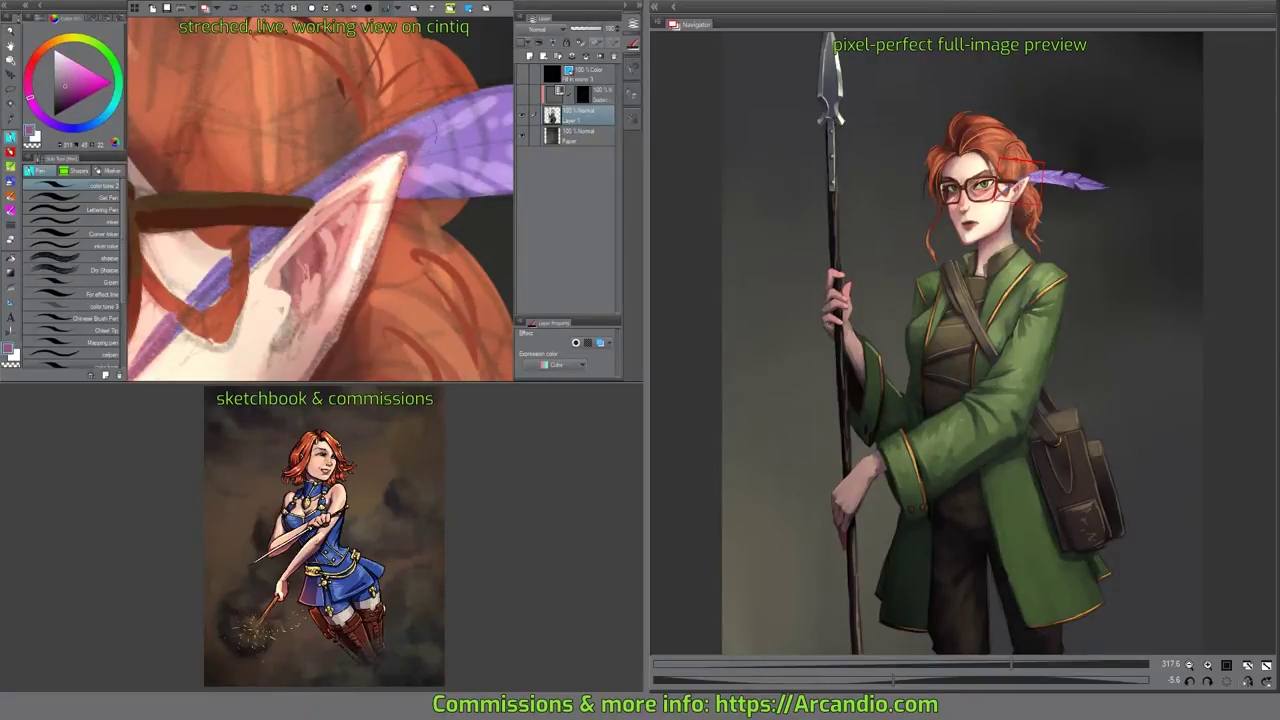
pyautogui.keyDown('alt'); pyautogui.click(398, 134); pyautogui.keyUp('alt')
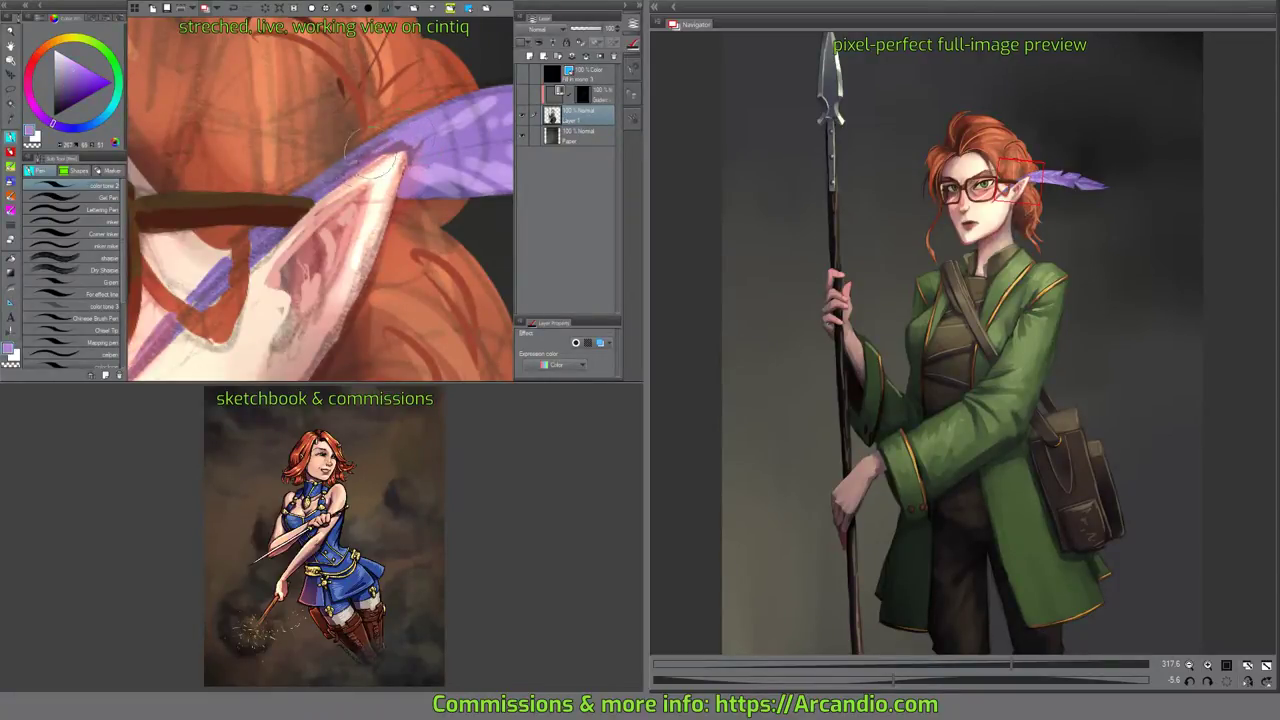
pyautogui.moveTo(374, 153)
pyautogui.mouseDown()
pyautogui.moveTo(446, 125)
pyautogui.moveTo(410, 138)
pyautogui.mouseUp()
# Cover the purple feather strip crossing the temple and cheek beneath the glasses arm with a muted grey-beige.
pyautogui.moveTo(360, 200); pyautogui.dragTo(408, 114)
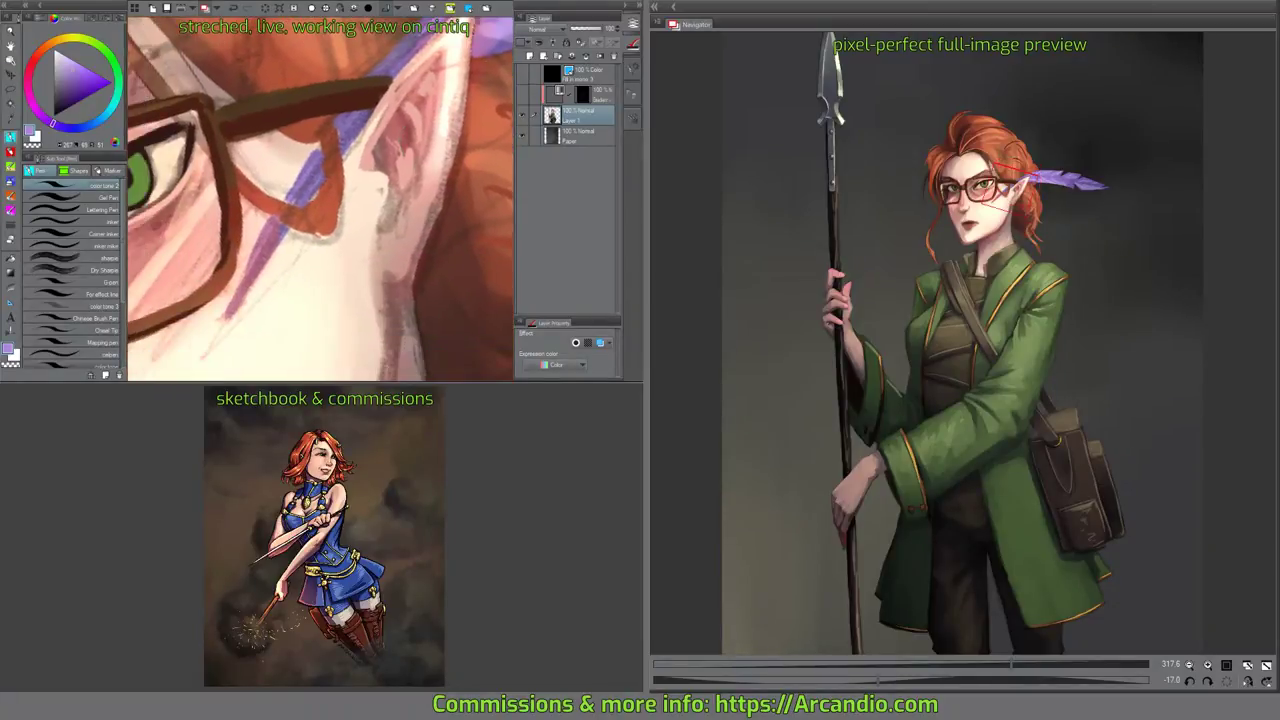
pyautogui.keyDown('alt'); pyautogui.click(399, 296); pyautogui.keyUp('alt')
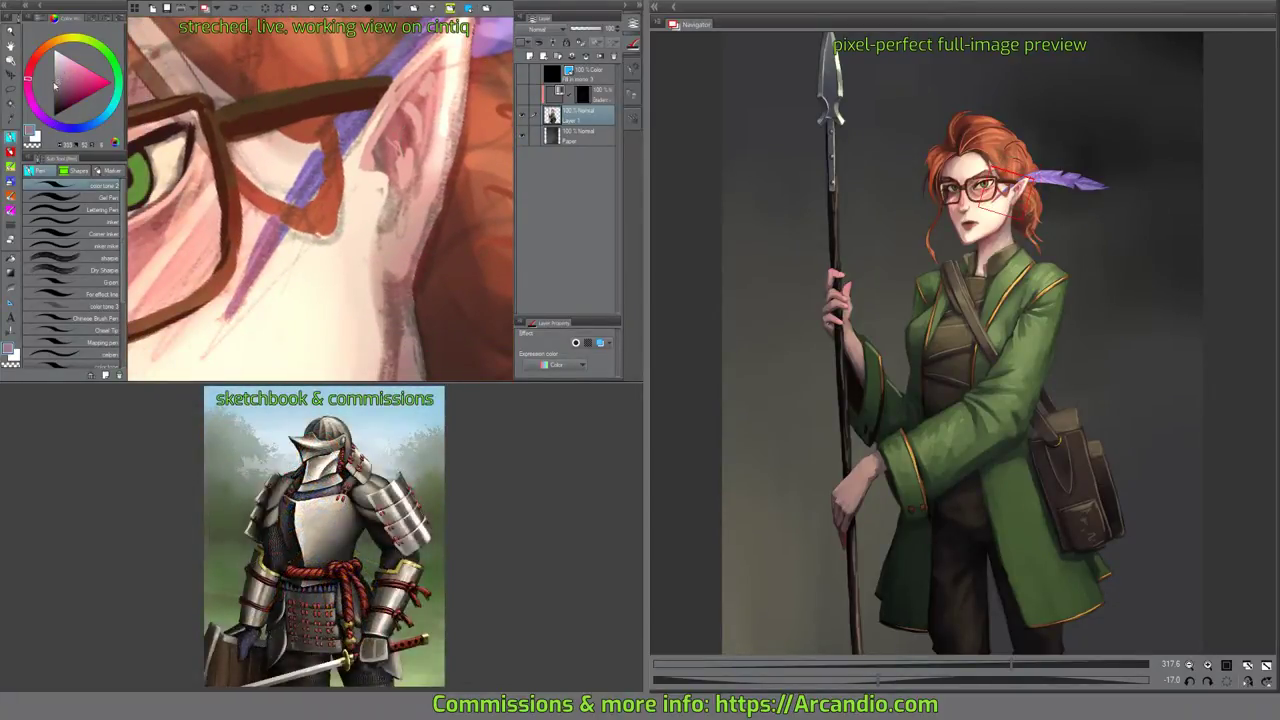
pyautogui.moveTo(231, 314); pyautogui.dragTo(266, 264)
pyautogui.click(60, 39)
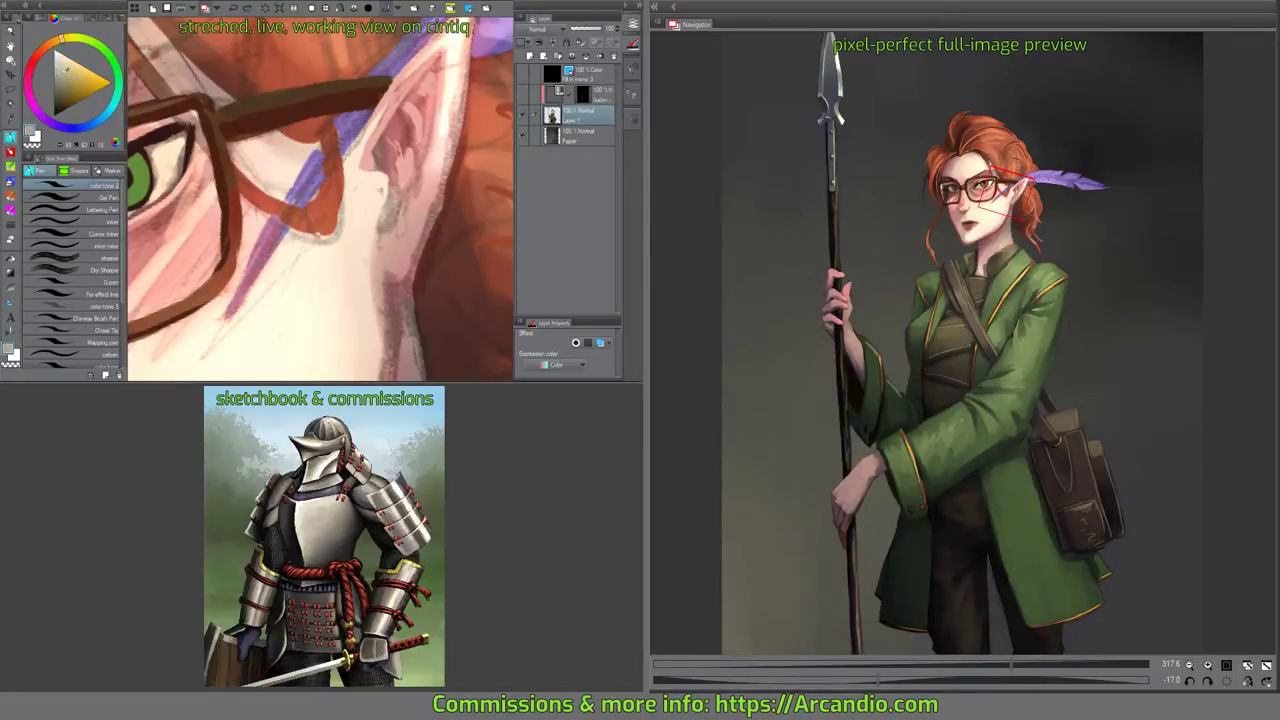
pyautogui.moveTo(285, 242)
pyautogui.mouseDown()
pyautogui.moveTo(232, 313)
pyautogui.moveTo(273, 232)
pyautogui.moveTo(285, 240)
pyautogui.moveTo(228, 318)
pyautogui.moveTo(280, 234)
pyautogui.mouseUp()
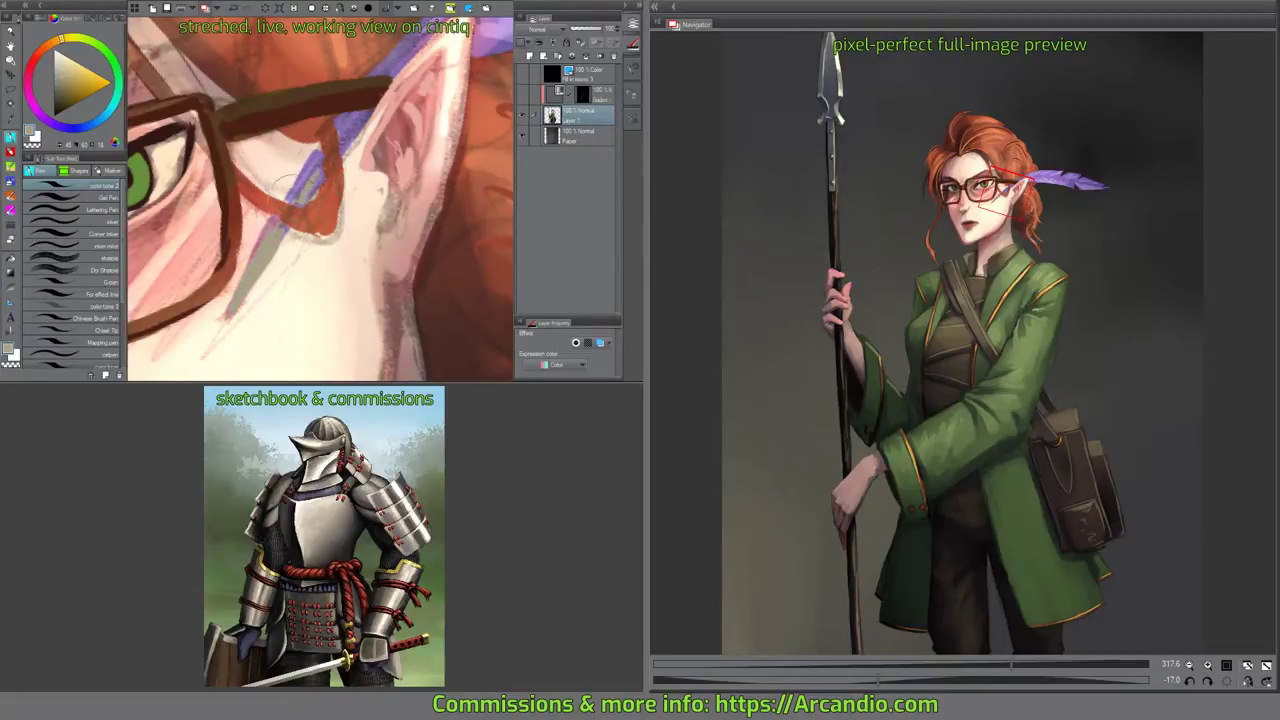
pyautogui.moveTo(359, 136)
pyautogui.mouseDown()
pyautogui.moveTo(344, 150)
pyautogui.moveTo(367, 114)
pyautogui.moveTo(356, 116)
pyautogui.mouseUp()
pyautogui.moveTo(427, 29); pyautogui.dragTo(339, 148)
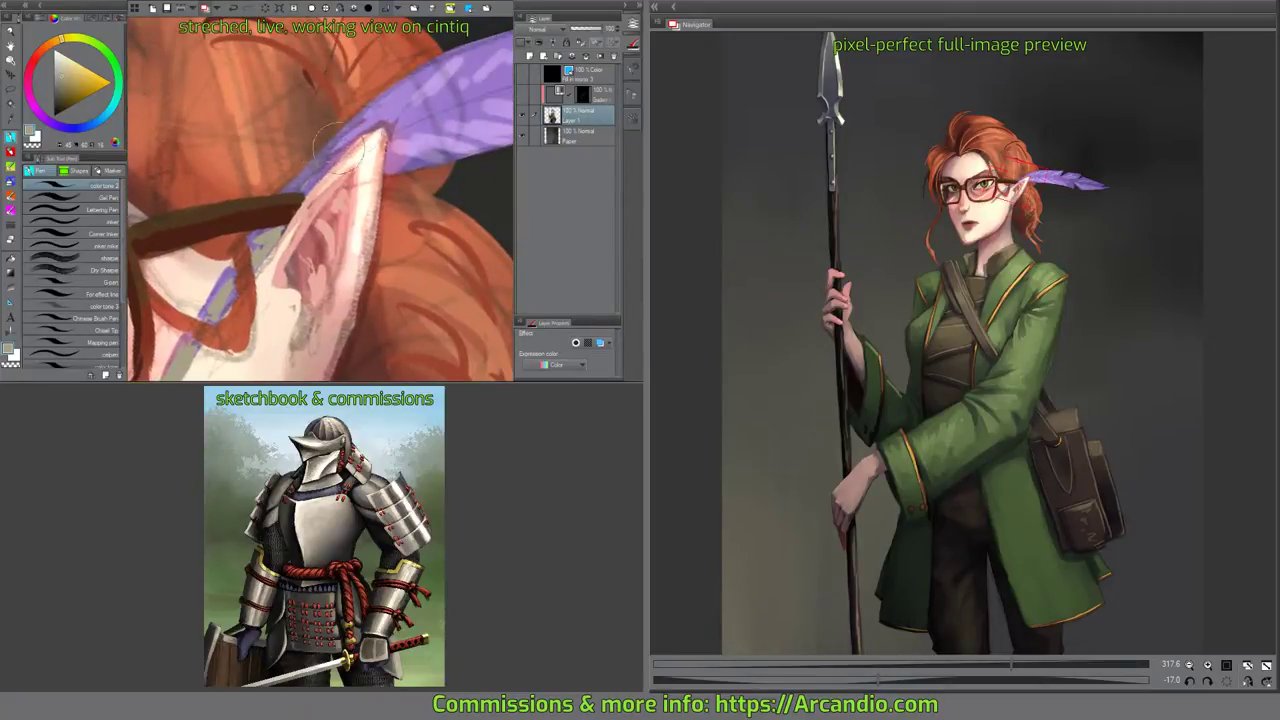
pyautogui.moveTo(306, 188)
pyautogui.mouseDown()
pyautogui.moveTo(366, 138)
pyautogui.moveTo(462, 98)
pyautogui.moveTo(470, 72)
pyautogui.mouseUp()
pyautogui.moveTo(375, 142); pyautogui.dragTo(415, 64)
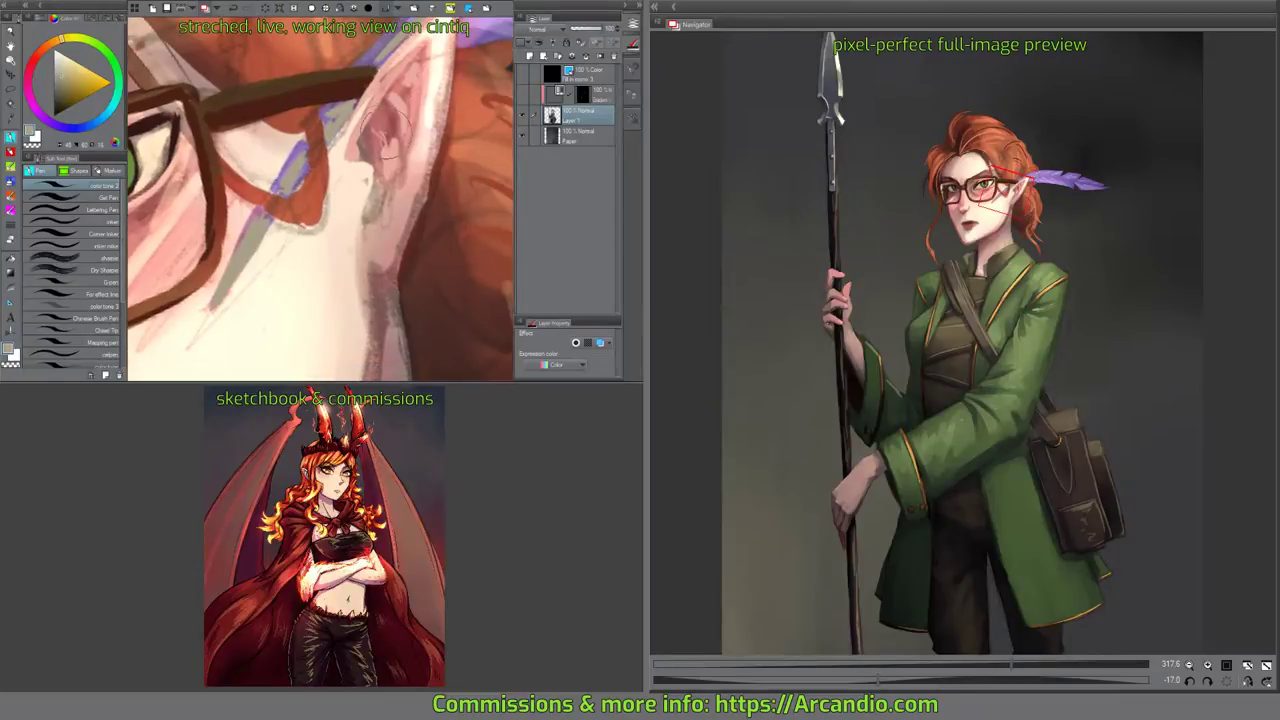
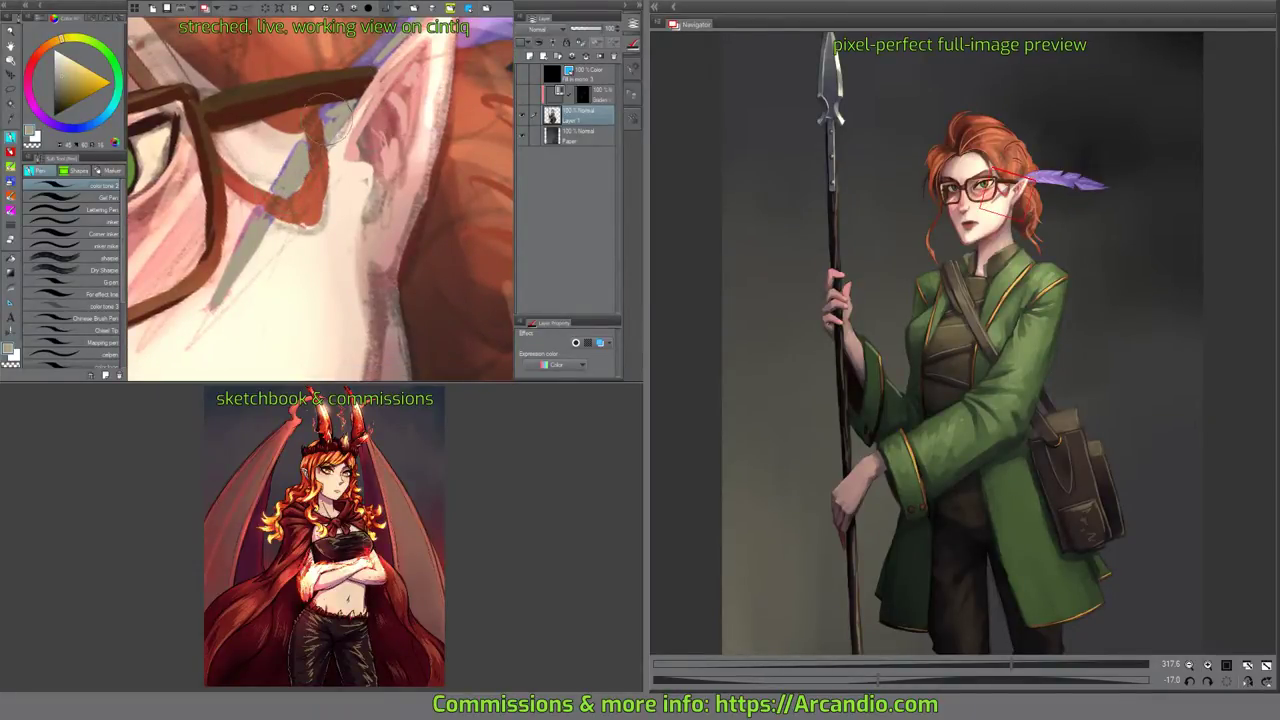
pyautogui.moveTo(329, 118)
pyautogui.mouseDown()
pyautogui.moveTo(337, 107)
pyautogui.moveTo(333, 127)
pyautogui.moveTo(343, 121)
pyautogui.moveTo(352, 92)
pyautogui.mouseUp()
pyautogui.moveTo(279, 178); pyautogui.dragTo(263, 215)
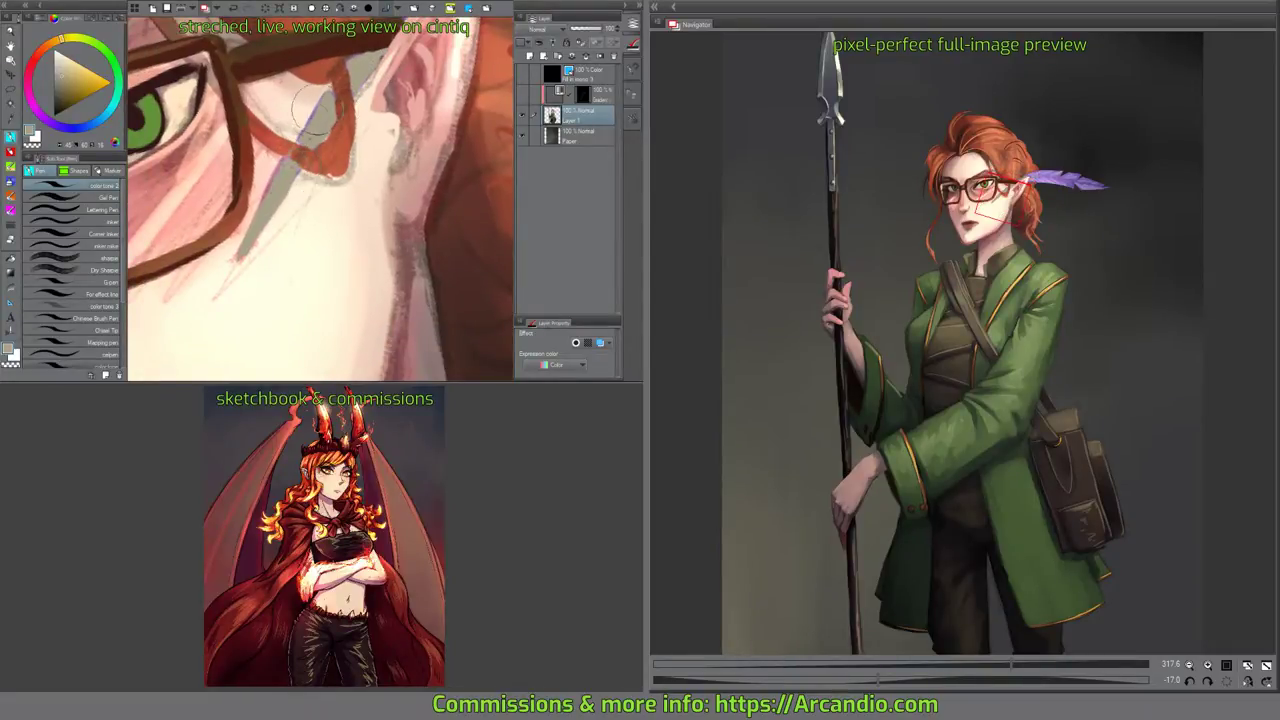
# Switch to the Flat Mixing Oil 2 brush, sample a skin pink and blend the skin along the nose.
pyautogui.moveTo(340, 122)
pyautogui.mouseDown()
pyautogui.moveTo(413, 118)
pyautogui.moveTo(470, 215)
pyautogui.moveTo(462, 165)
pyautogui.mouseUp()
pyautogui.moveTo(335, 215); pyautogui.dragTo(463, 143)
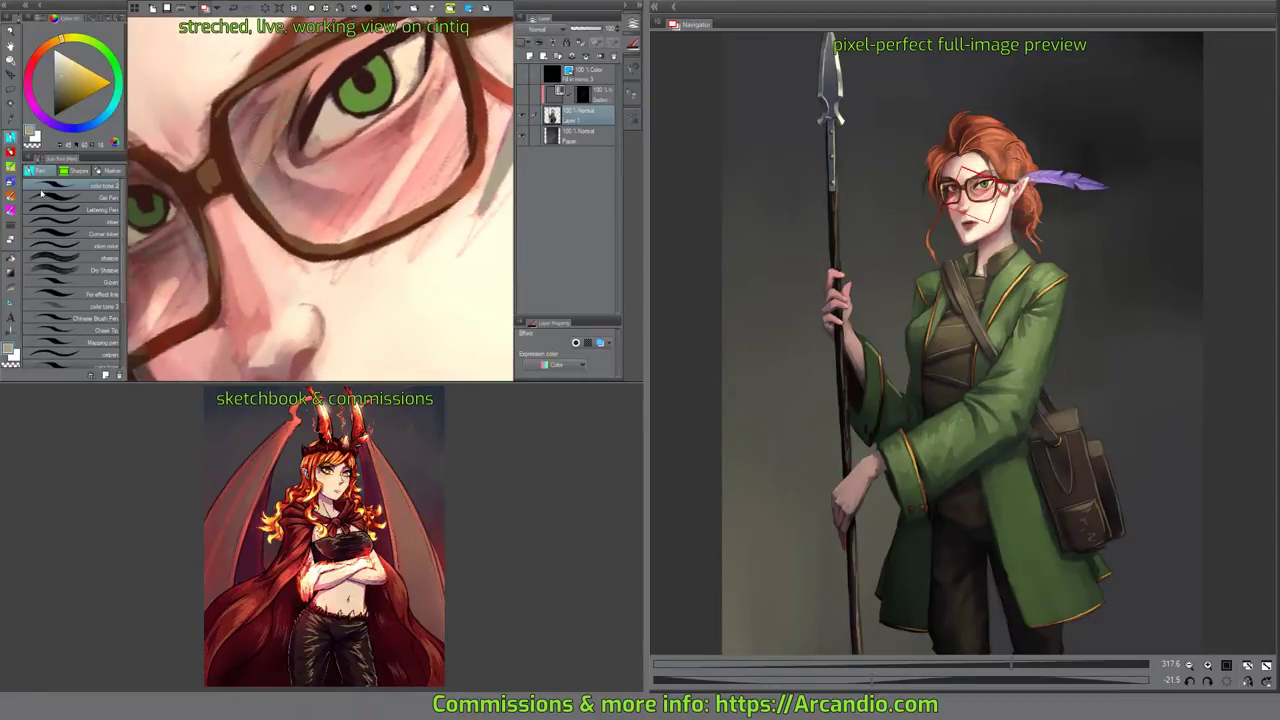
pyautogui.click(11, 168)
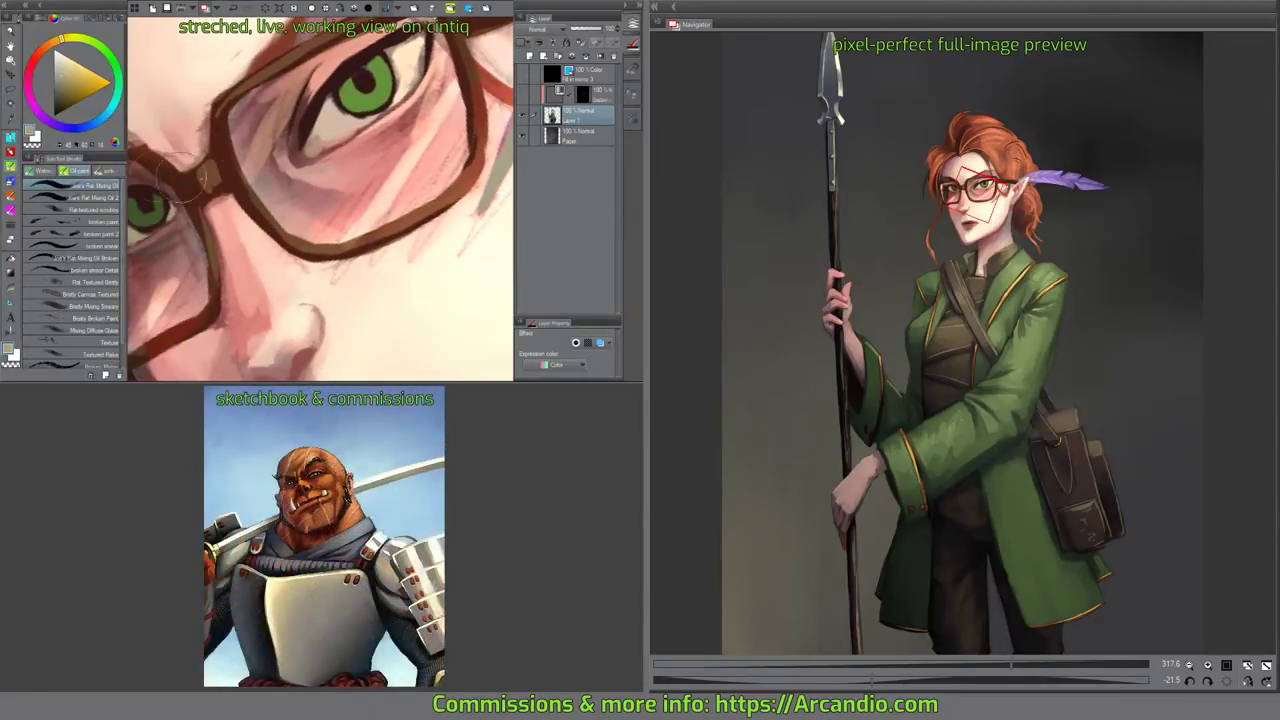
pyautogui.click(92, 198)
pyautogui.moveTo(328, 208)
pyautogui.mouseDown()
pyautogui.moveTo(430, 168)
pyautogui.moveTo(420, 220)
pyautogui.moveTo(452, 219)
pyautogui.mouseUp()
pyautogui.keyDown('alt'); pyautogui.click(322, 204); pyautogui.keyUp('alt')
pyautogui.moveTo(328, 280)
pyautogui.mouseDown()
pyautogui.moveTo(303, 265)
pyautogui.moveTo(384, 160)
pyautogui.mouseUp()
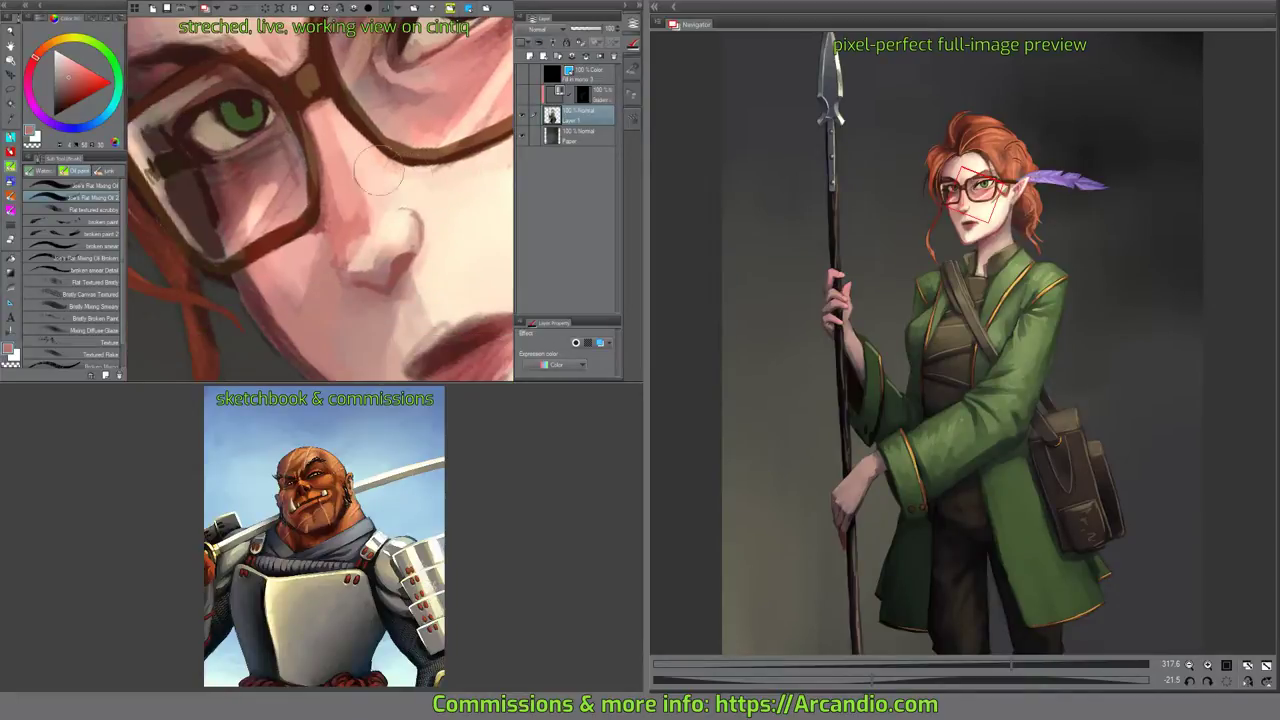
# Blend the pink skin shadow down the contour of the far cheek towards the chin.
pyautogui.moveTo(286, 195)
pyautogui.mouseDown()
pyautogui.moveTo(285, 163)
pyautogui.moveTo(205, 170)
pyautogui.moveTo(227, 242)
pyautogui.moveTo(207, 172)
pyautogui.moveTo(256, 268)
pyautogui.mouseUp()
pyautogui.moveTo(388, 97); pyautogui.dragTo(442, 193)
pyautogui.moveTo(354, 246); pyautogui.dragTo(356, 214)
pyautogui.moveTo(244, 132); pyautogui.dragTo(209, 278)
pyautogui.moveTo(237, 160)
pyautogui.mouseDown()
pyautogui.moveTo(275, 36)
pyautogui.moveTo(225, 305)
pyautogui.moveTo(252, 247)
pyautogui.mouseUp()
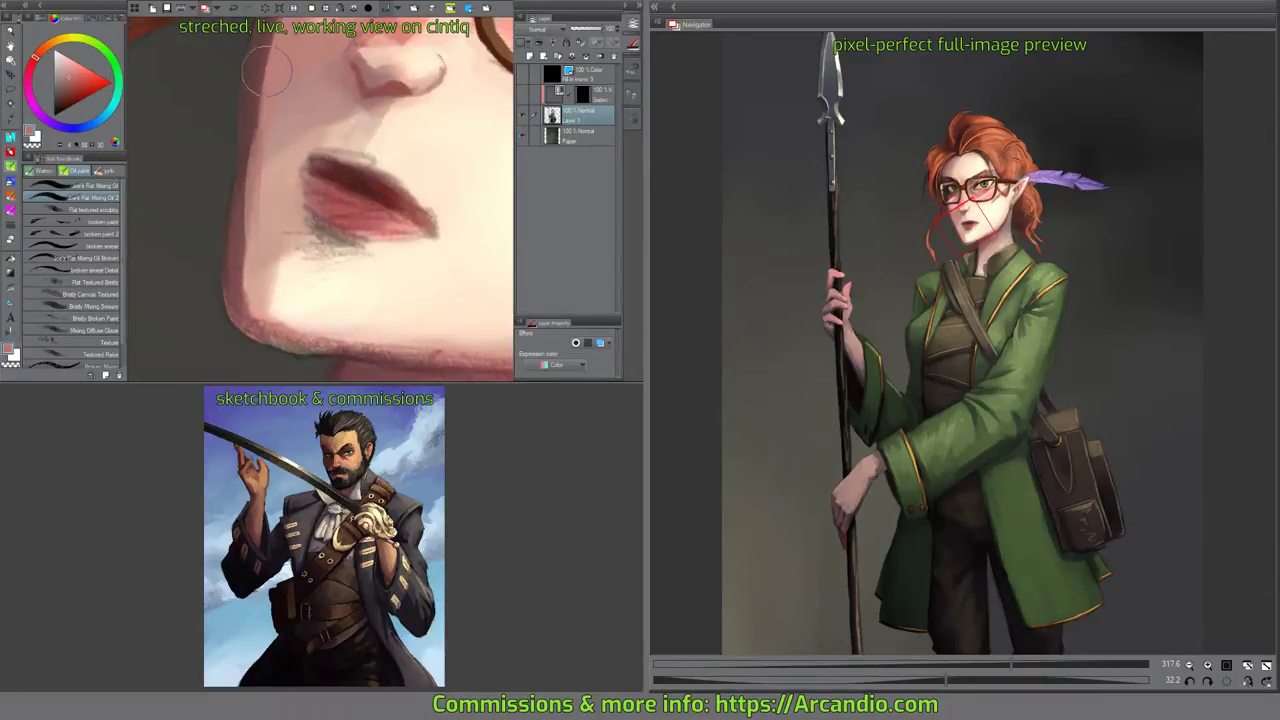
pyautogui.moveTo(268, 70); pyautogui.dragTo(240, 170)
pyautogui.moveTo(252, 109); pyautogui.dragTo(238, 186)
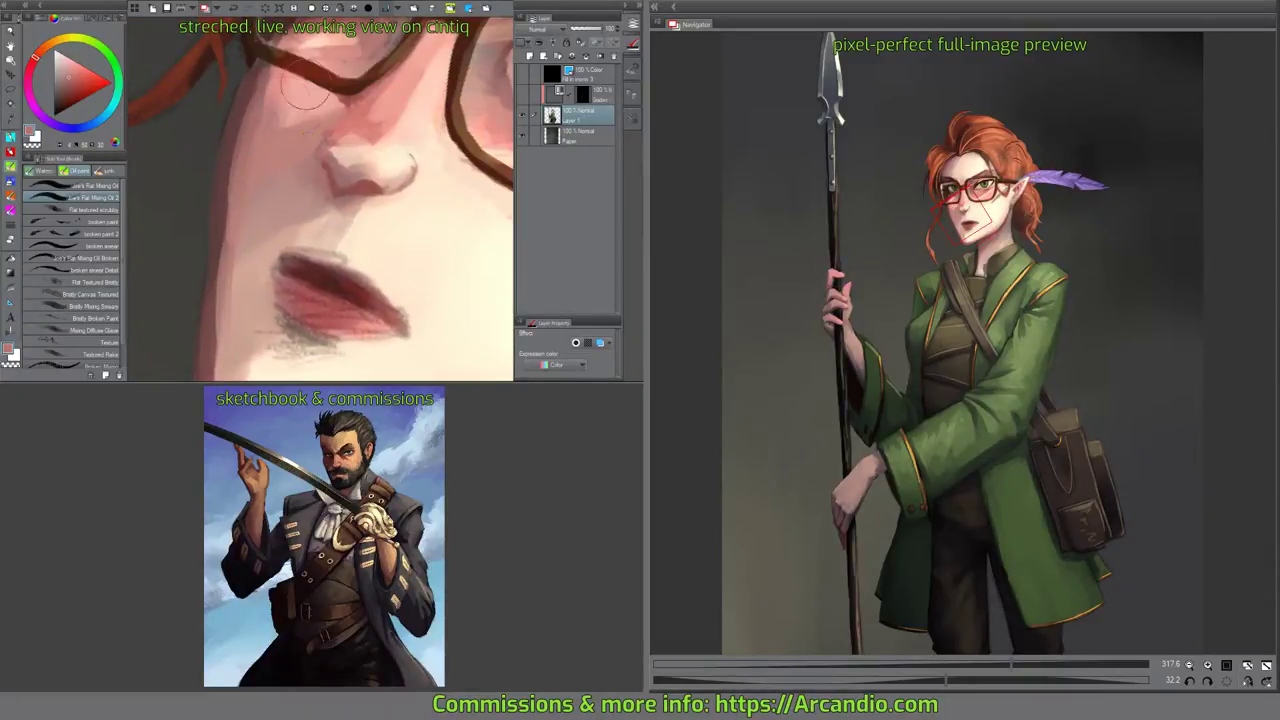
# Soften the pink tones on the cheek below the far lens and the shadow between the nose and upper lip.
pyautogui.moveTo(304, 85); pyautogui.dragTo(284, 122)
pyautogui.moveTo(335, 173); pyautogui.dragTo(321, 193)
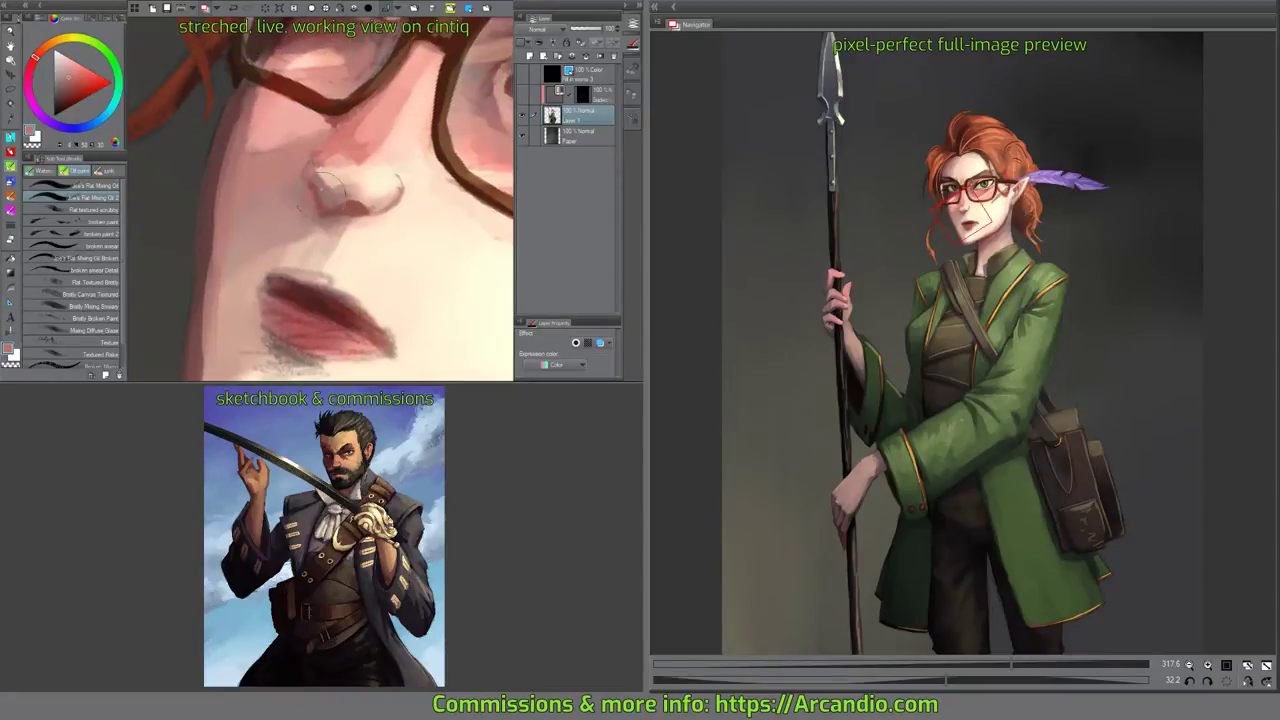
pyautogui.moveTo(291, 130); pyautogui.dragTo(266, 144)
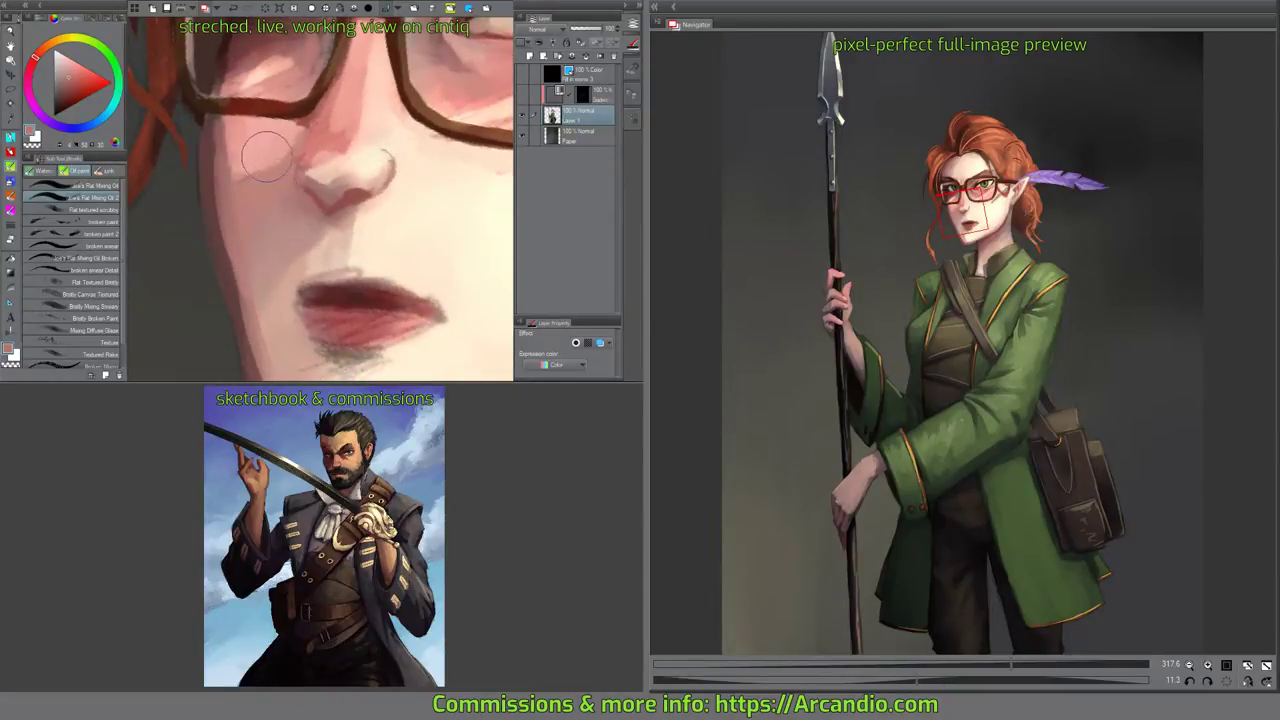
pyautogui.moveTo(287, 128); pyautogui.dragTo(282, 176)
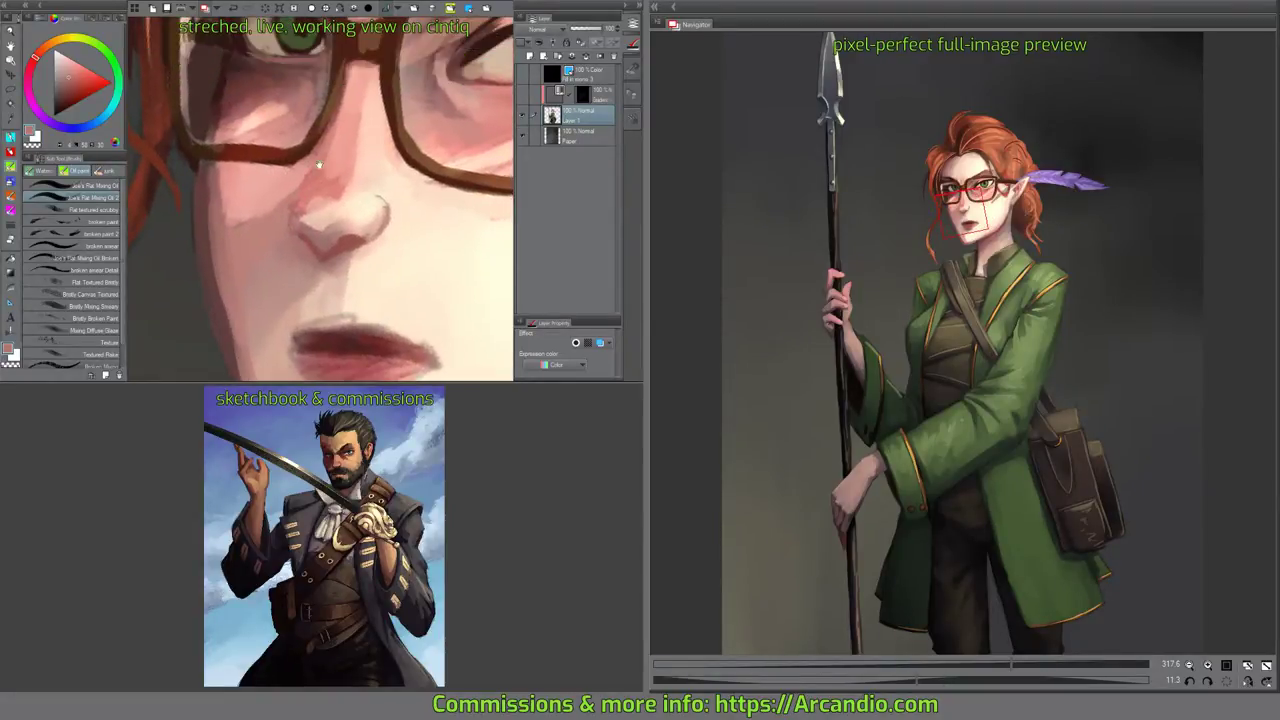
pyautogui.moveTo(352, 134)
pyautogui.mouseDown()
pyautogui.moveTo(333, 199)
pyautogui.moveTo(352, 144)
pyautogui.moveTo(357, 155)
pyautogui.moveTo(362, 53)
pyautogui.mouseUp()
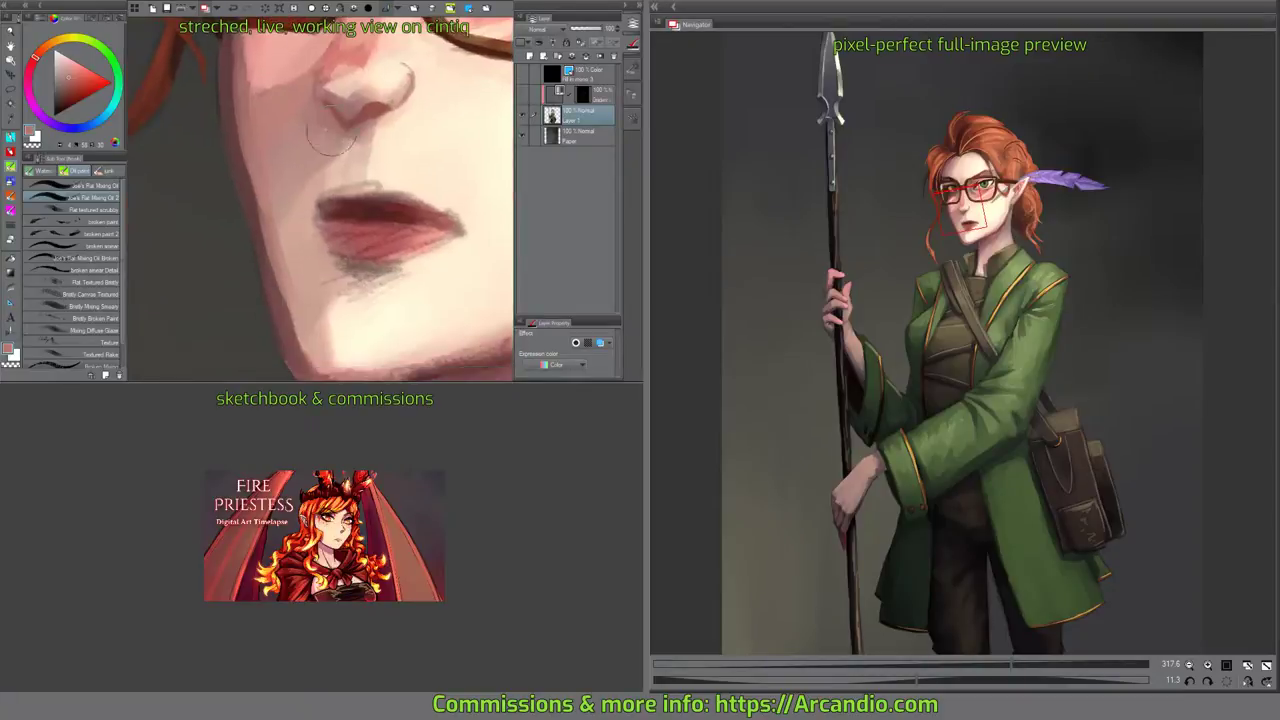
pyautogui.moveTo(352, 172); pyautogui.dragTo(362, 199)
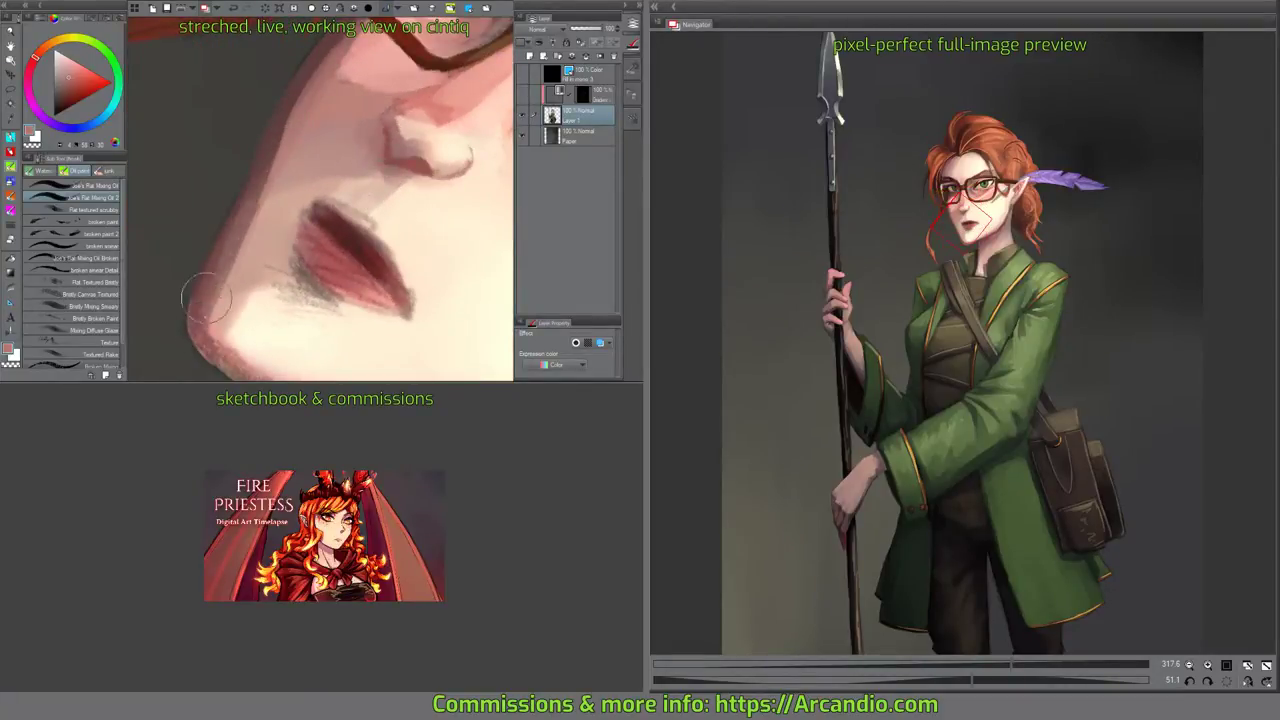
# Smooth the rough pink edge around the chin into an even reddish shadow.
pyautogui.moveTo(230, 358)
pyautogui.mouseDown()
pyautogui.moveTo(145, 212)
pyautogui.moveTo(146, 161)
pyautogui.mouseUp()
pyautogui.moveTo(150, 158)
pyautogui.mouseDown()
pyautogui.moveTo(286, 107)
pyautogui.moveTo(254, 188)
pyautogui.moveTo(440, 287)
pyautogui.mouseUp()
pyautogui.moveTo(484, 190); pyautogui.dragTo(440, 135)
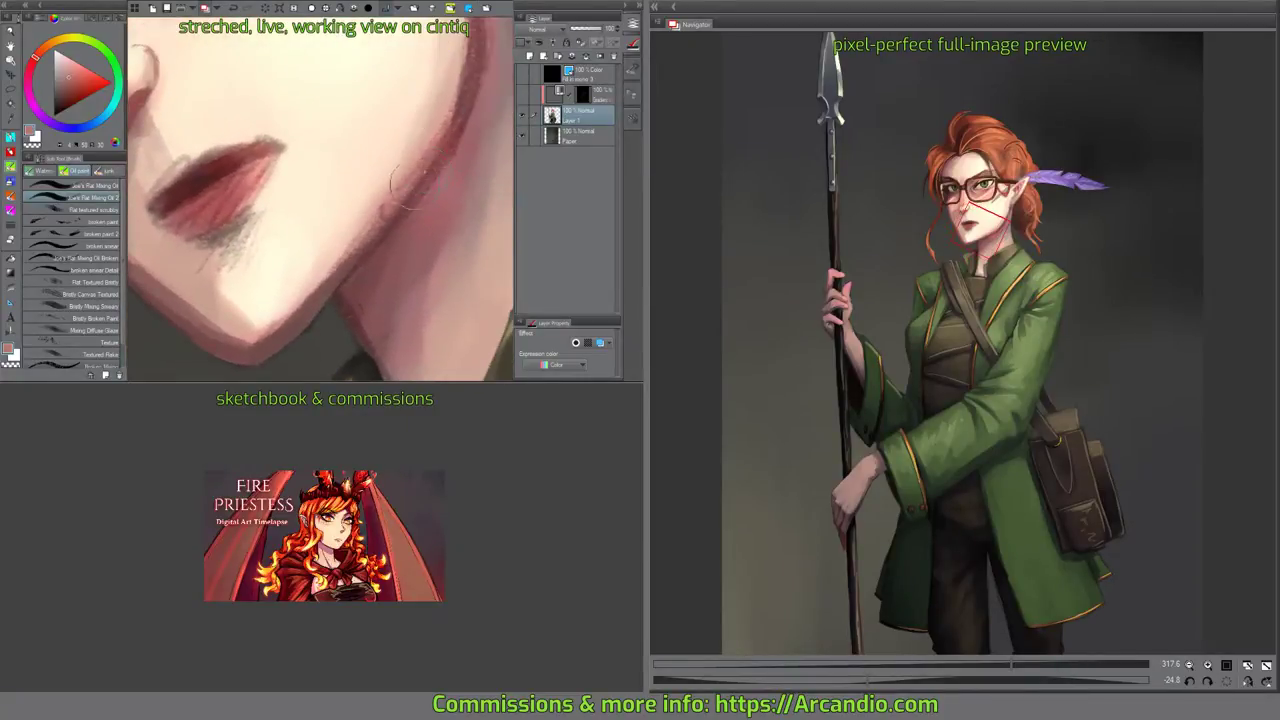
# Blend the reddish jawline shadow from the chin up along the near cheek and into the neck.
pyautogui.moveTo(415, 190)
pyautogui.mouseDown()
pyautogui.moveTo(350, 278)
pyautogui.moveTo(396, 236)
pyautogui.mouseUp()
pyautogui.moveTo(350, 313); pyautogui.dragTo(430, 195)
pyautogui.moveTo(466, 107)
pyautogui.mouseDown()
pyautogui.moveTo(428, 169)
pyautogui.moveTo(437, 107)
pyautogui.mouseUp()
pyautogui.moveTo(288, 332)
pyautogui.mouseDown()
pyautogui.moveTo(383, 211)
pyautogui.moveTo(416, 125)
pyautogui.mouseUp()
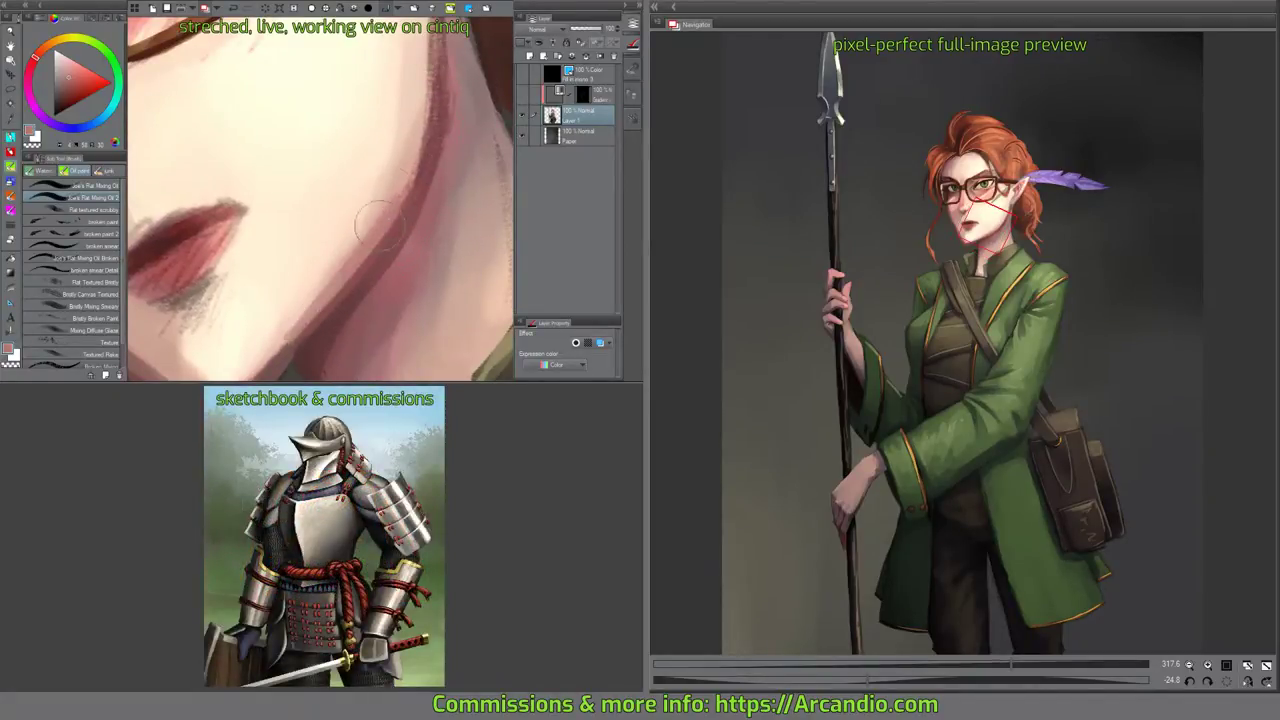
pyautogui.moveTo(422, 116); pyautogui.dragTo(472, 24)
pyautogui.moveTo(348, 264)
pyautogui.mouseDown()
pyautogui.moveTo(333, 259)
pyautogui.moveTo(358, 232)
pyautogui.mouseUp()
pyautogui.moveTo(272, 308)
pyautogui.mouseDown()
pyautogui.moveTo(255, 325)
pyautogui.moveTo(367, 203)
pyautogui.mouseUp()
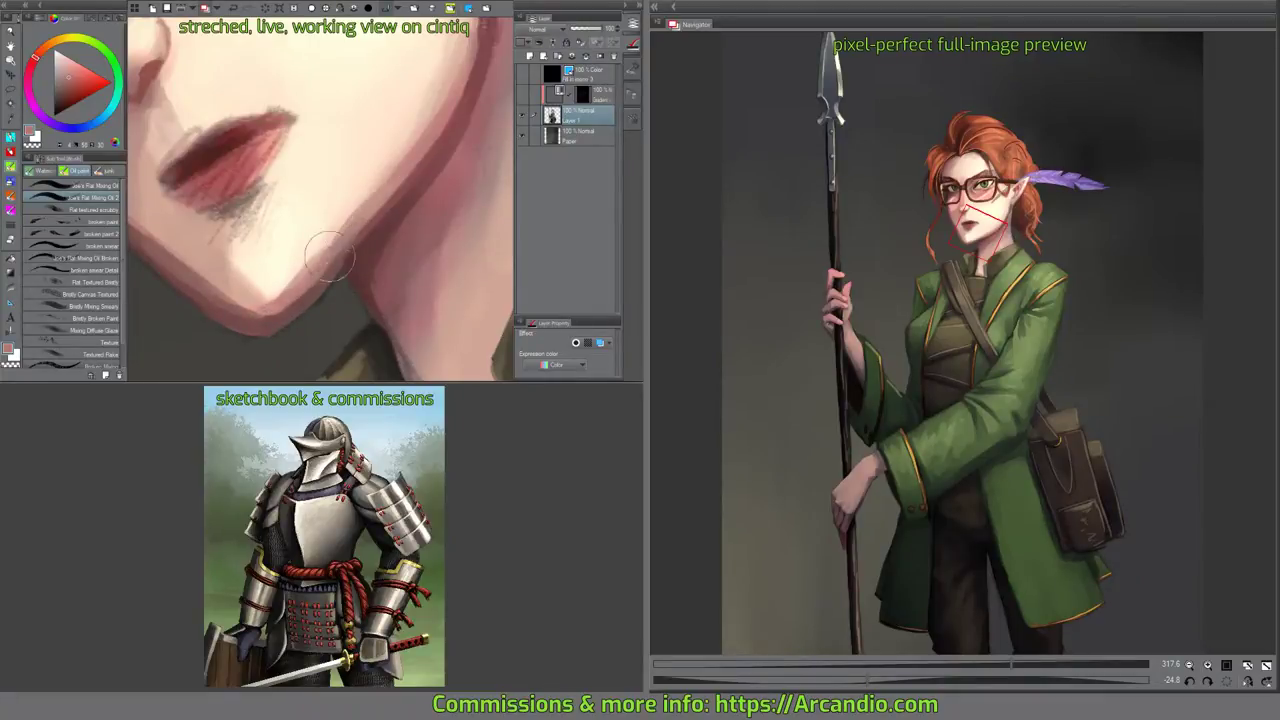
pyautogui.moveTo(338, 264); pyautogui.dragTo(426, 108)
pyautogui.moveTo(466, 76)
pyautogui.mouseDown()
pyautogui.moveTo(372, 230)
pyautogui.moveTo(394, 140)
pyautogui.mouseUp()
pyautogui.moveTo(381, 165)
pyautogui.mouseDown()
pyautogui.moveTo(501, 75)
pyautogui.moveTo(480, 100)
pyautogui.mouseUp()
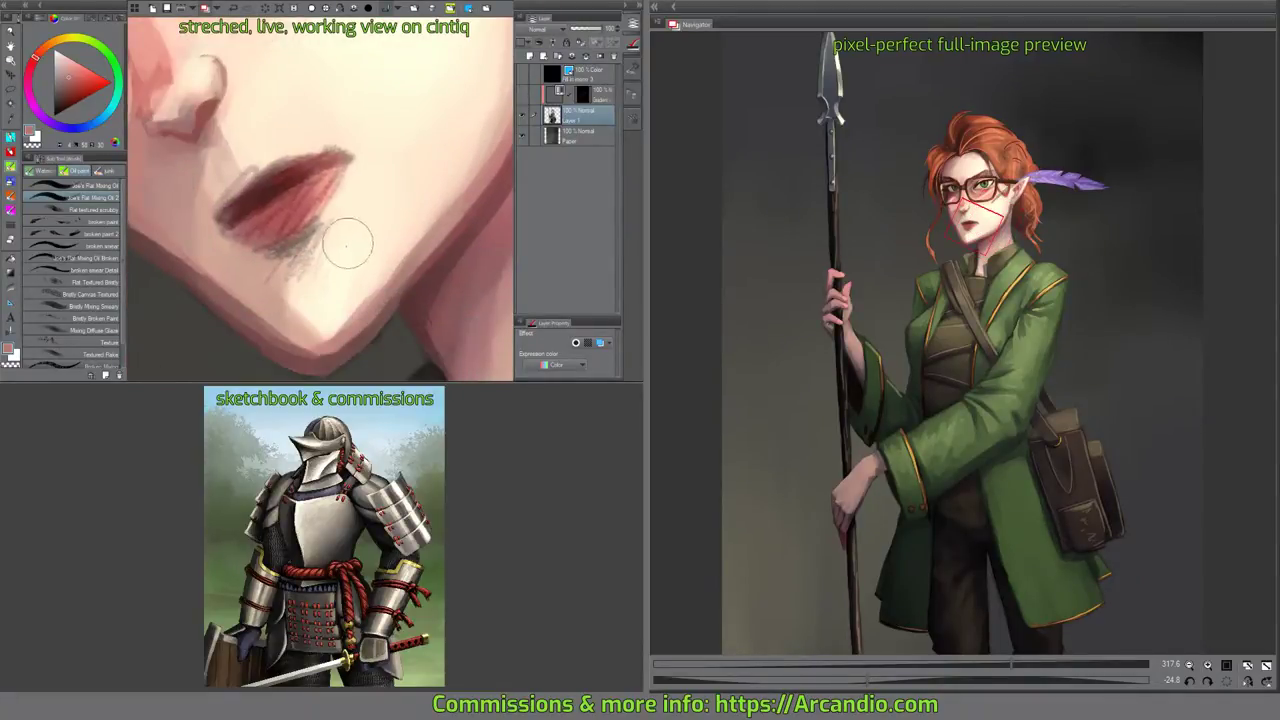
# Paint over the grey sketch marks below the lower lip with a muted pink shadow using the first Flat Mixing Oil brush.
pyautogui.scroll(5, 296, 248)
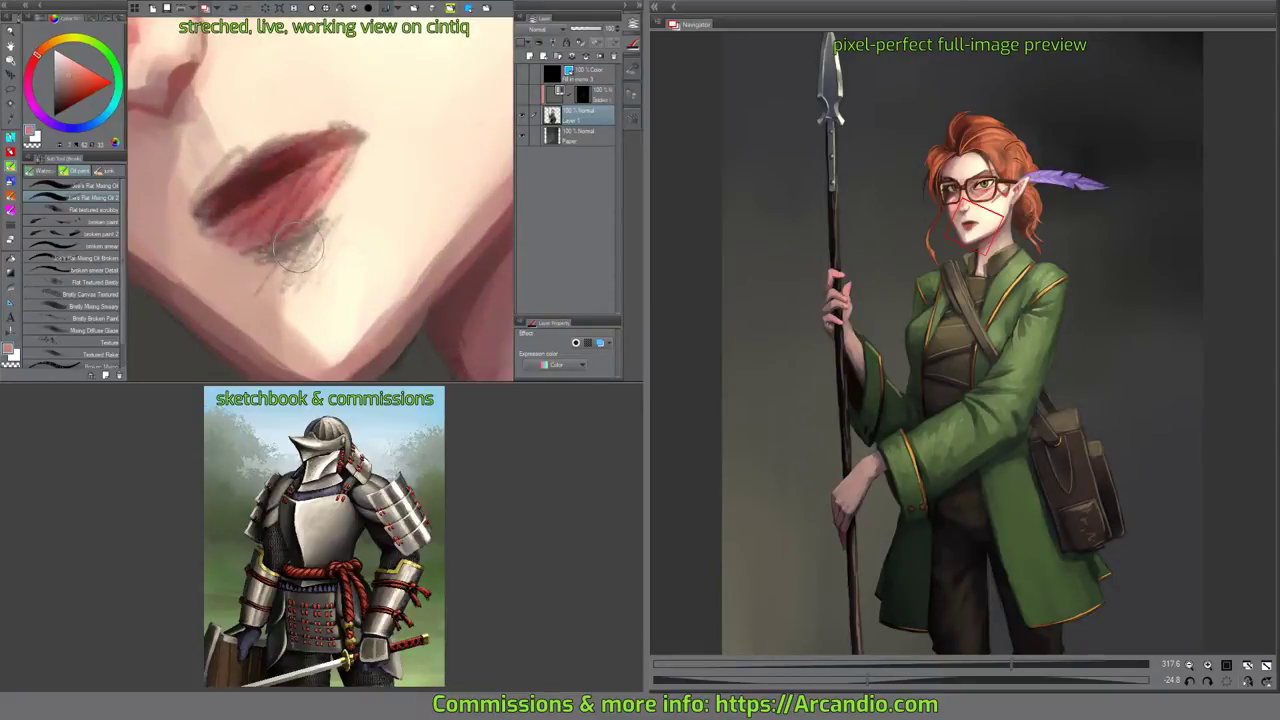
pyautogui.moveTo(308, 240); pyautogui.dragTo(303, 250)
pyautogui.hotkey('ctrl', 'z')
pyautogui.click(82, 185)
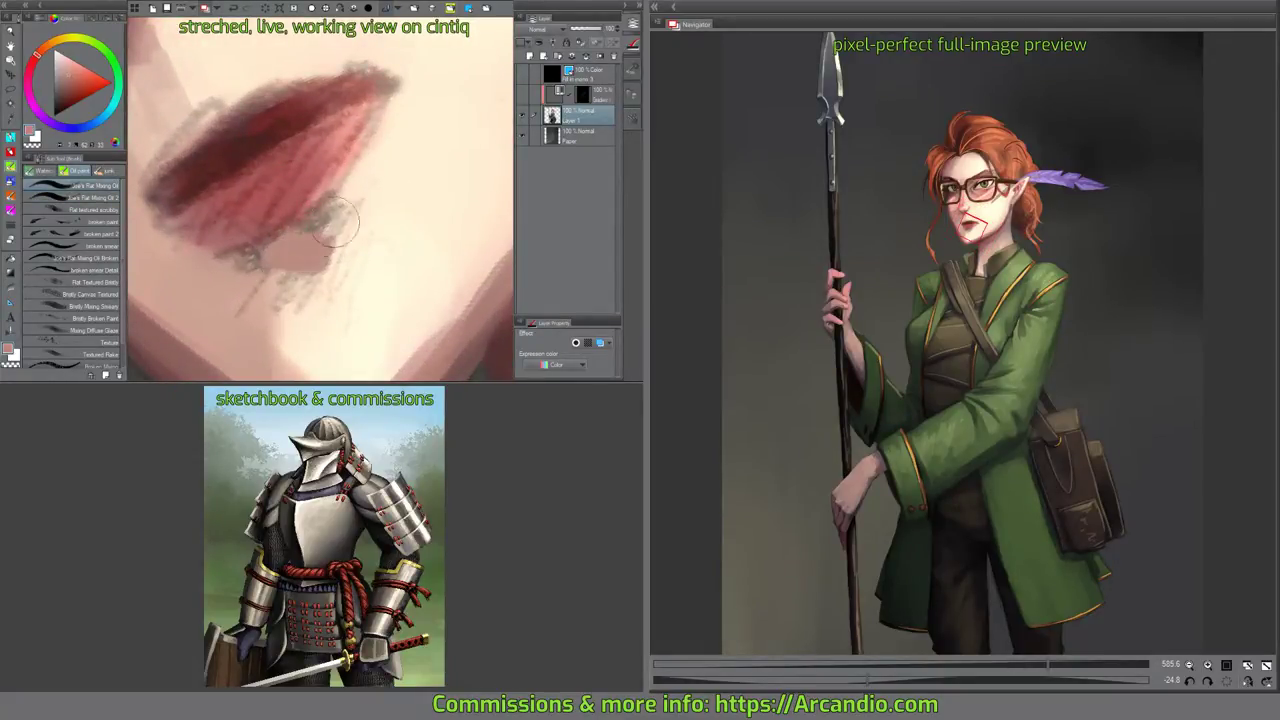
pyautogui.moveTo(274, 250); pyautogui.dragTo(254, 303)
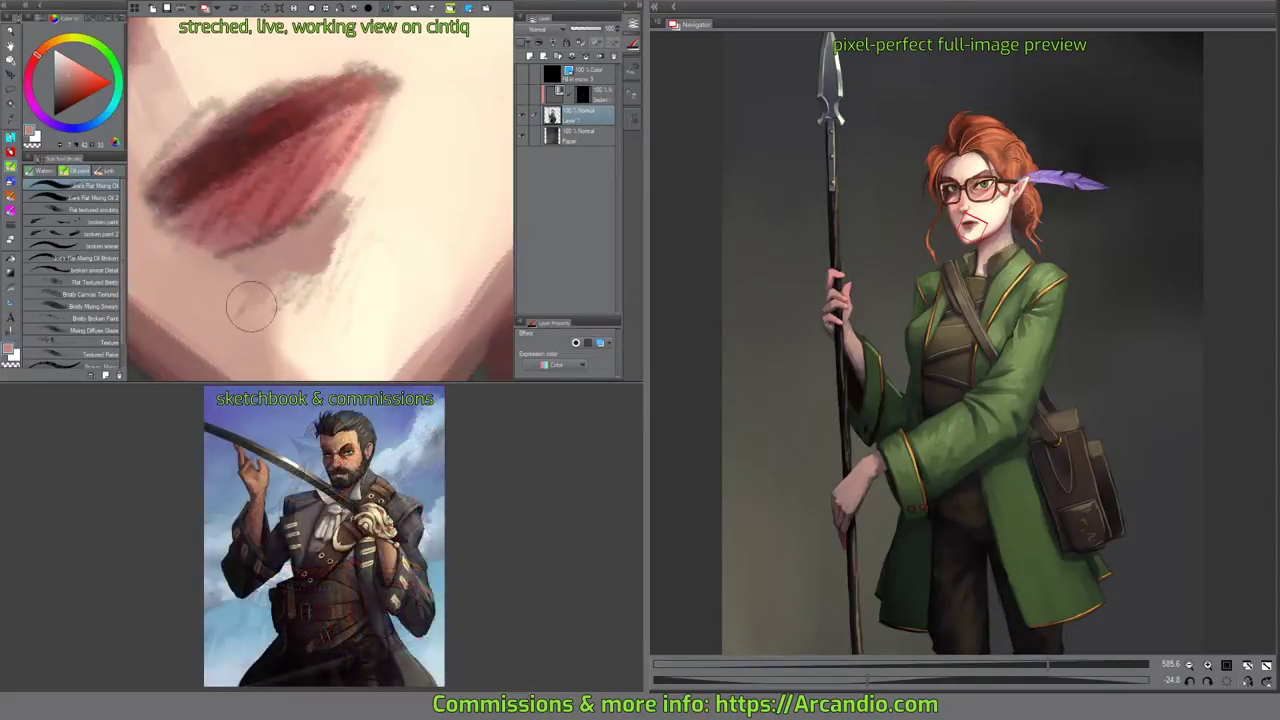
pyautogui.moveTo(350, 210); pyautogui.dragTo(331, 312)
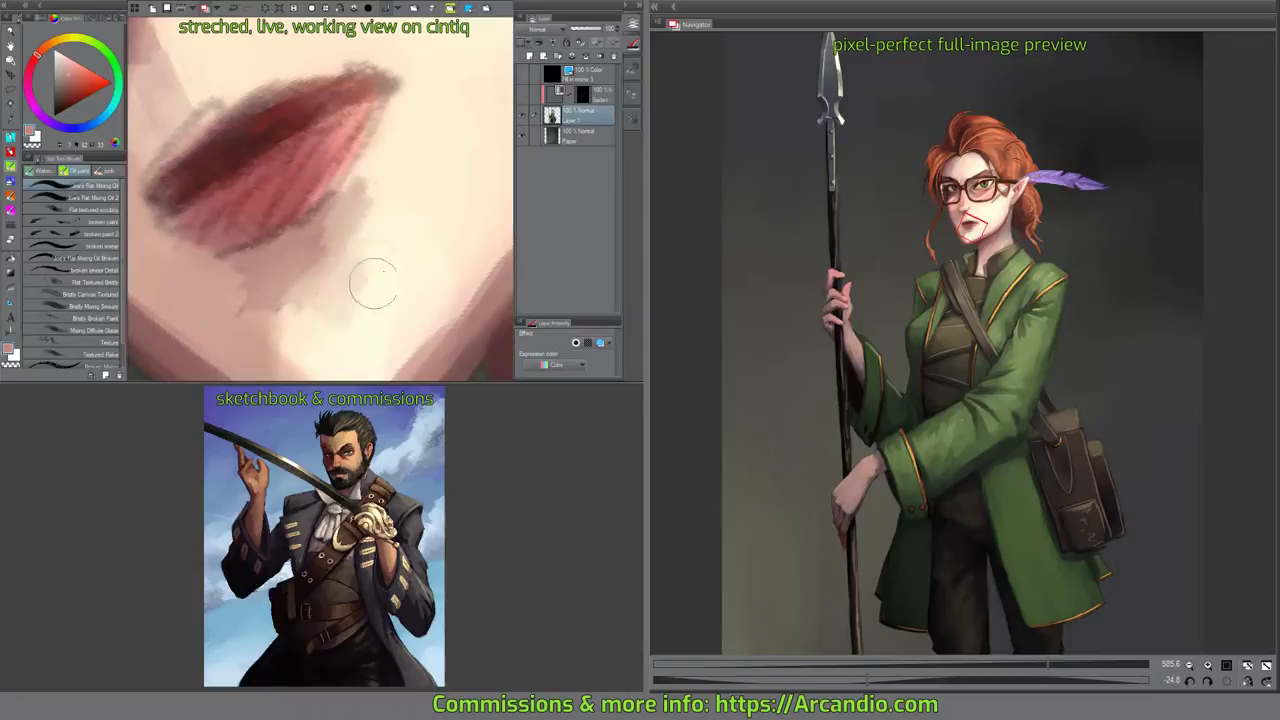
# Clean the skin at the near mouth corner with sampled cream and smooth the lower lip with rose using Flat Mixing Oil 2.
pyautogui.click(88, 198)
pyautogui.scroll(-5, 337, 218)
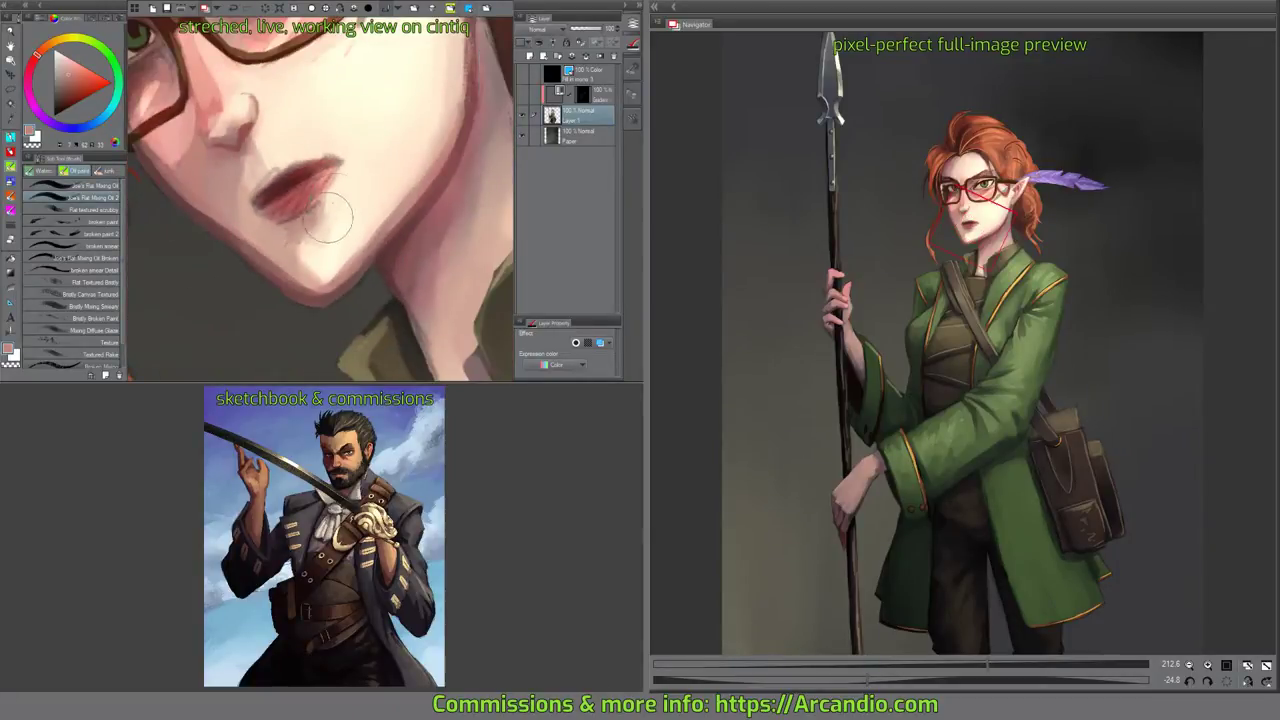
pyautogui.moveTo(354, 192); pyautogui.dragTo(356, 218)
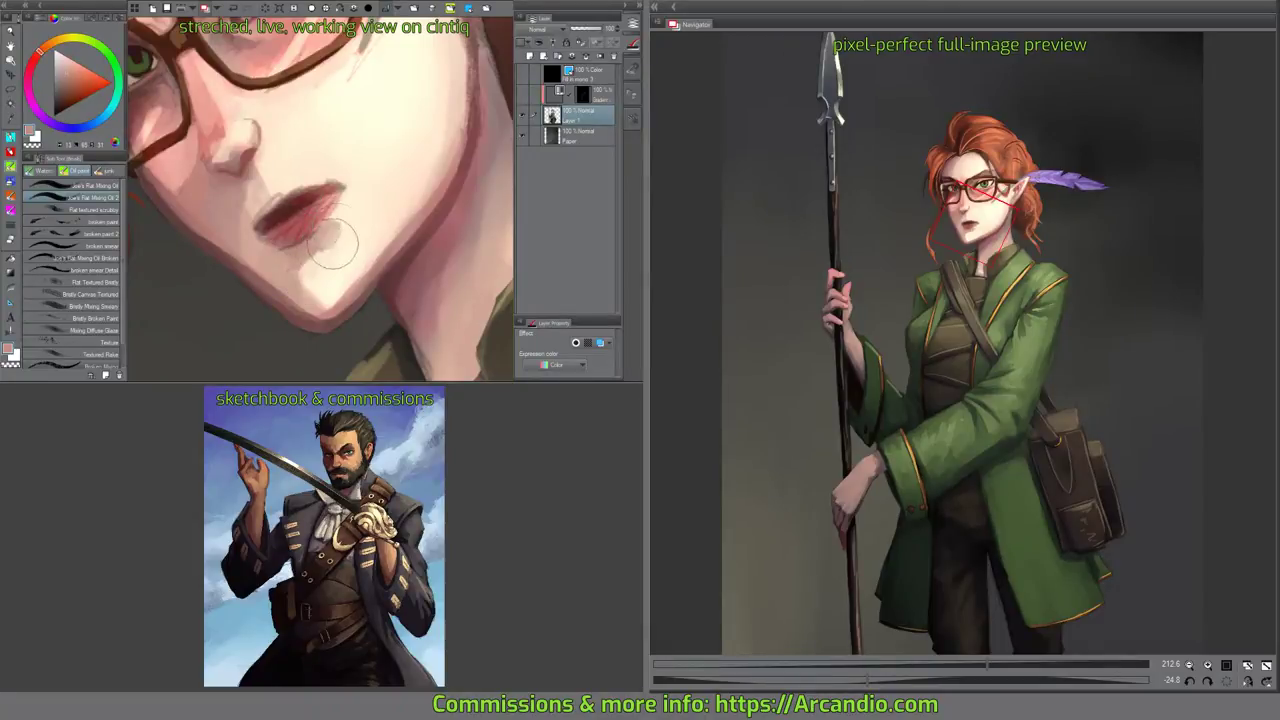
pyautogui.keyDown('alt'); pyautogui.click(348, 200); pyautogui.keyUp('alt')
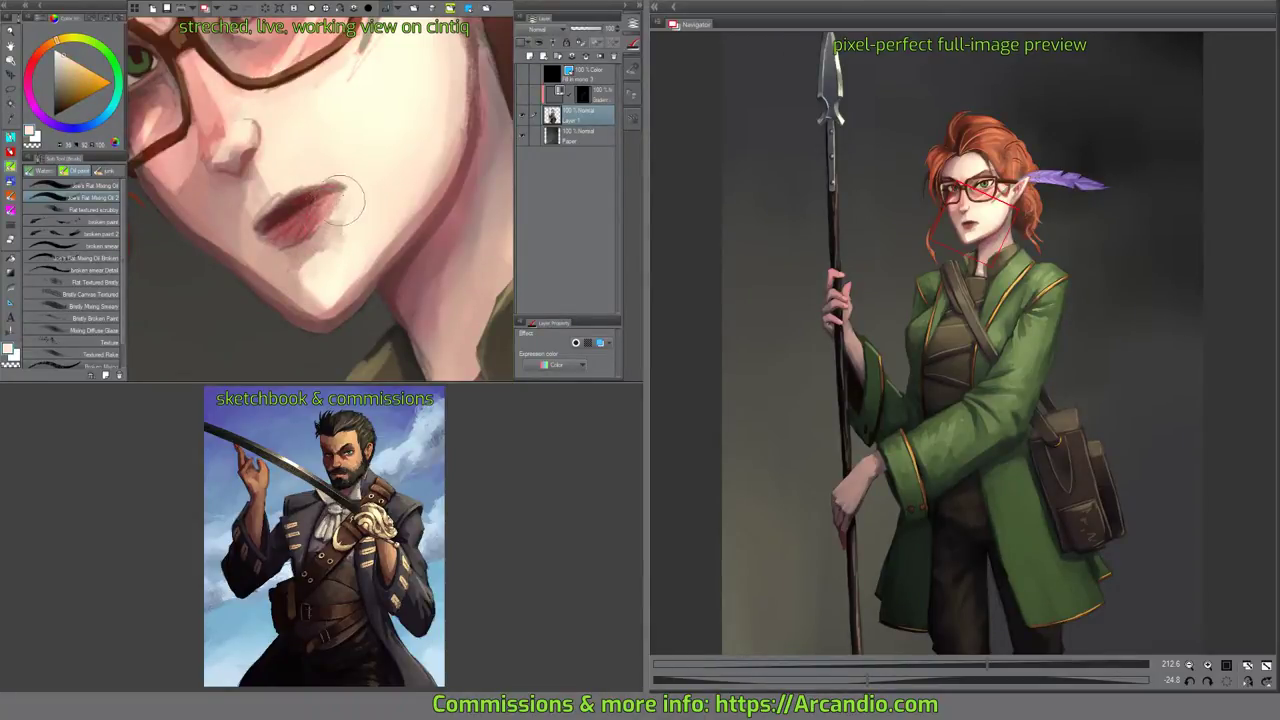
pyautogui.keyDown('alt'); pyautogui.click(271, 241); pyautogui.keyUp('alt')
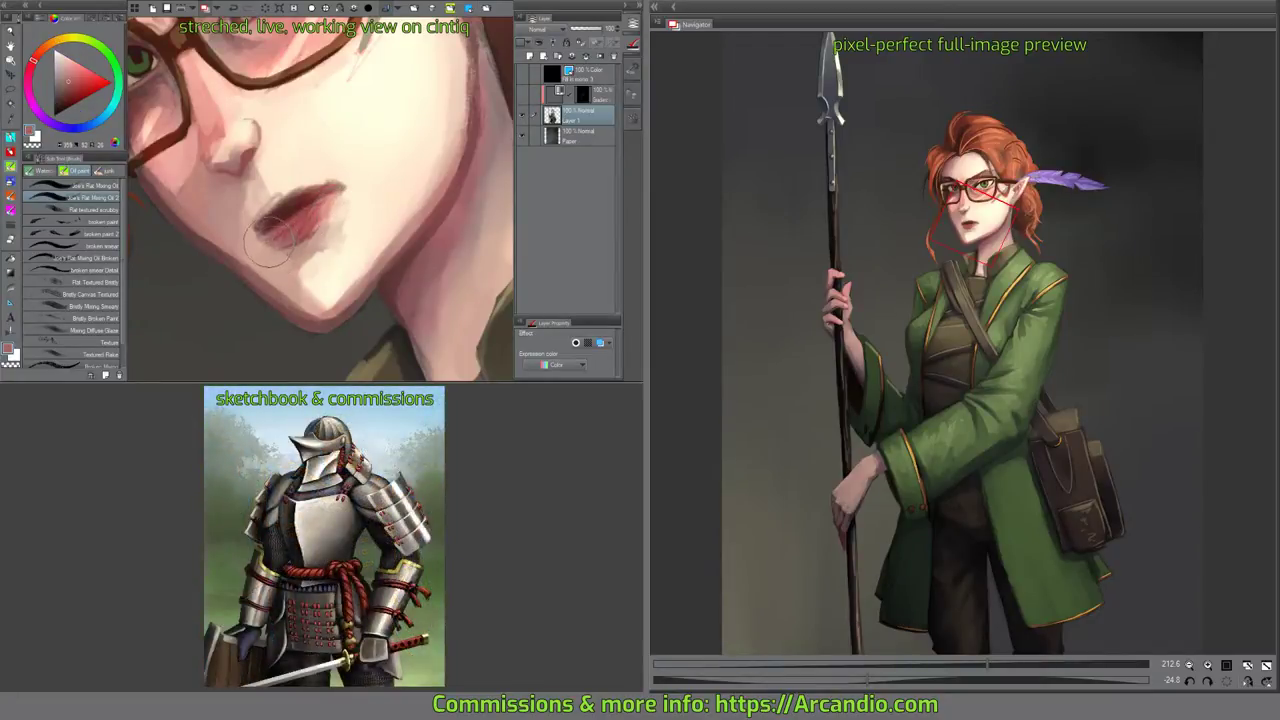
pyautogui.moveTo(383, 179); pyautogui.dragTo(391, 177)
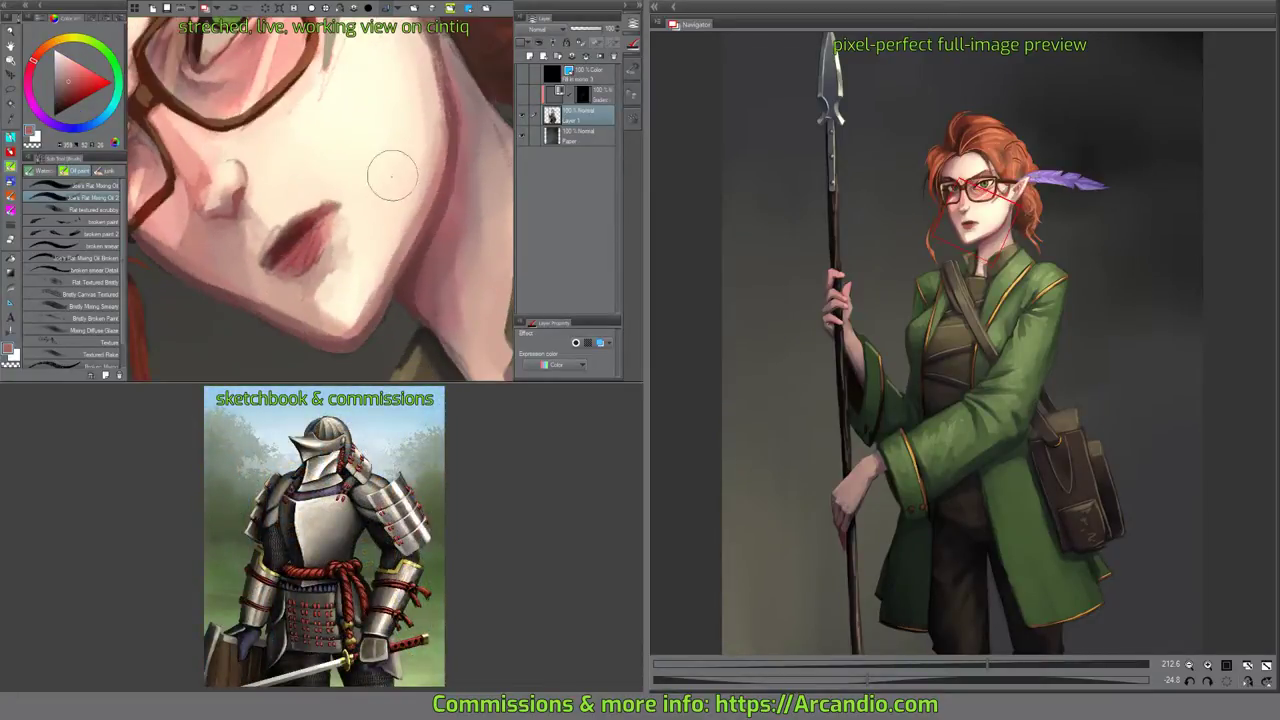
pyautogui.scroll(4, 317, 239)
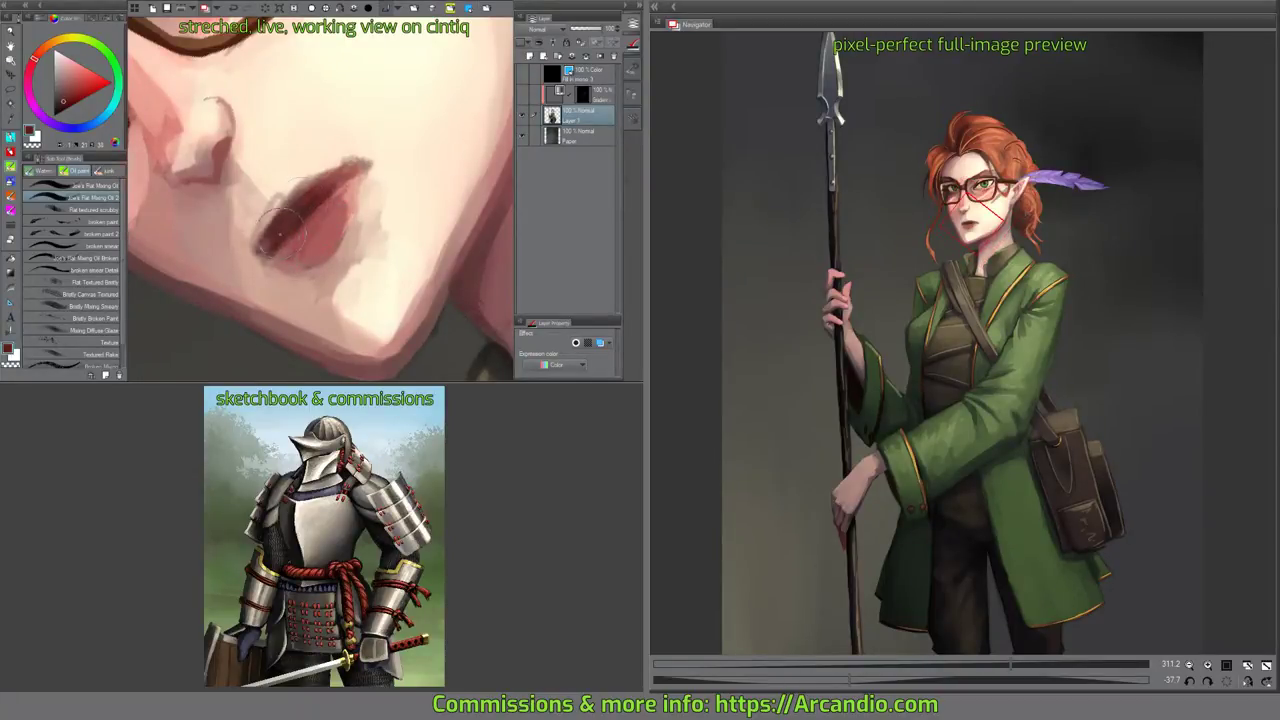
# Fill the upper lip with dark maroon and sharpen the edges and corners of both lips with the color tone 2 pen.
pyautogui.moveTo(300, 176)
pyautogui.mouseDown()
pyautogui.moveTo(359, 160)
pyautogui.moveTo(262, 246)
pyautogui.mouseUp()
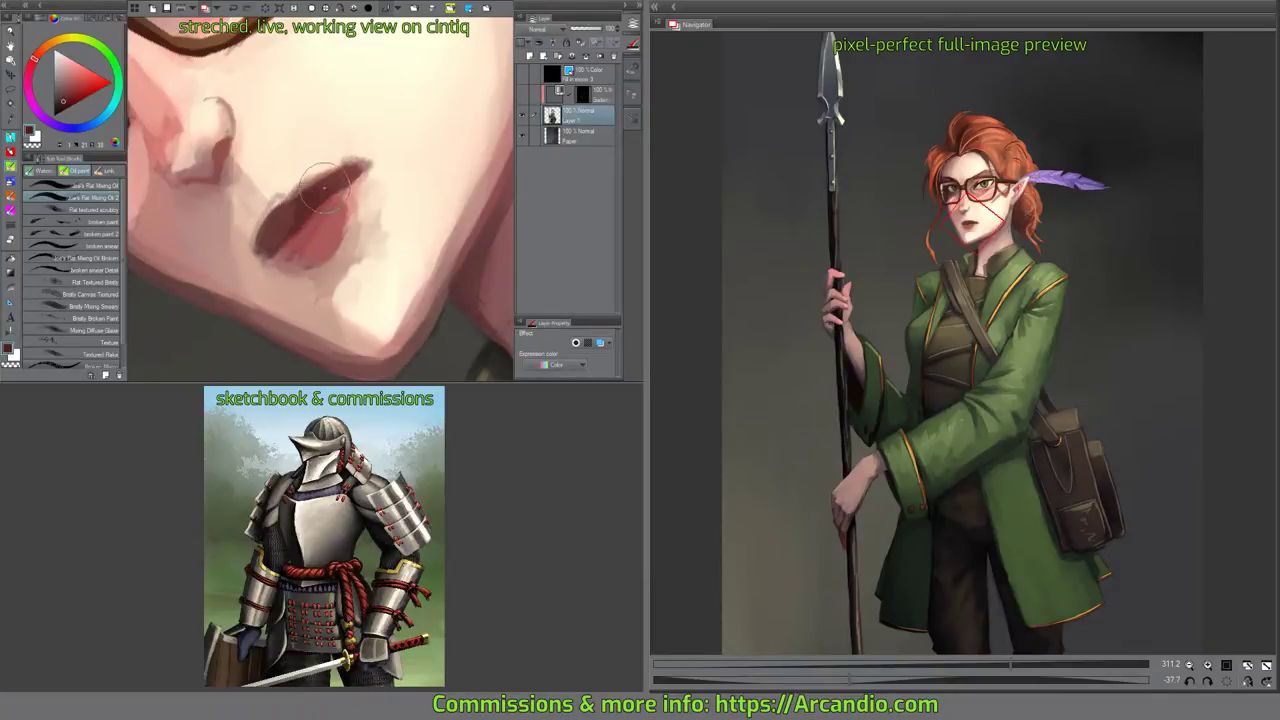
pyautogui.press('p')
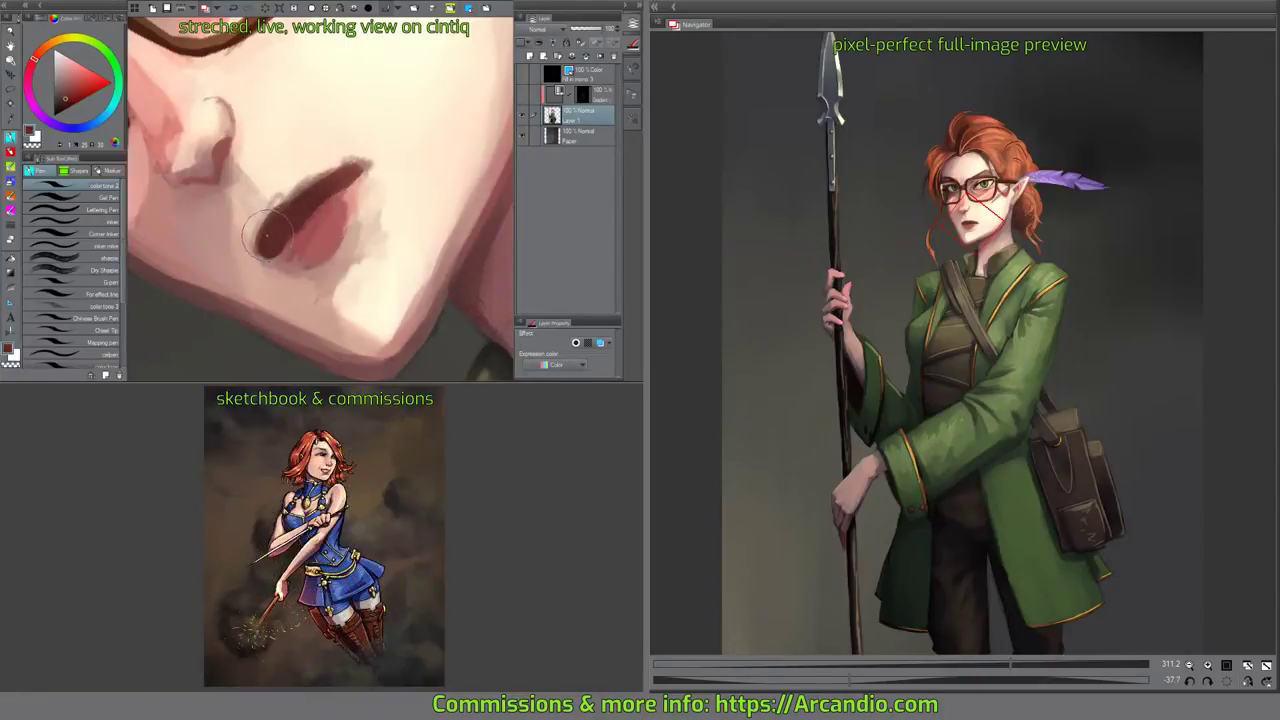
pyautogui.moveTo(285, 205)
pyautogui.mouseDown()
pyautogui.moveTo(355, 168)
pyautogui.moveTo(276, 205)
pyautogui.moveTo(260, 237)
pyautogui.moveTo(298, 185)
pyautogui.moveTo(273, 217)
pyautogui.moveTo(271, 205)
pyautogui.moveTo(329, 177)
pyautogui.moveTo(284, 187)
pyautogui.moveTo(294, 180)
pyautogui.moveTo(274, 200)
pyautogui.moveTo(287, 178)
pyautogui.moveTo(350, 185)
pyautogui.moveTo(325, 203)
pyautogui.moveTo(333, 210)
pyautogui.moveTo(362, 175)
pyautogui.moveTo(330, 237)
pyautogui.moveTo(297, 245)
pyautogui.moveTo(360, 185)
pyautogui.moveTo(350, 230)
pyautogui.moveTo(295, 248)
pyautogui.moveTo(352, 236)
pyautogui.mouseUp()
pyautogui.moveTo(353, 187); pyautogui.dragTo(366, 203)
pyautogui.moveTo(395, 159)
pyautogui.mouseDown()
pyautogui.moveTo(412, 195)
pyautogui.moveTo(327, 214)
pyautogui.moveTo(327, 189)
pyautogui.moveTo(391, 165)
pyautogui.mouseUp()
pyautogui.moveTo(309, 237)
pyautogui.mouseDown()
pyautogui.moveTo(290, 262)
pyautogui.moveTo(318, 224)
pyautogui.mouseUp()
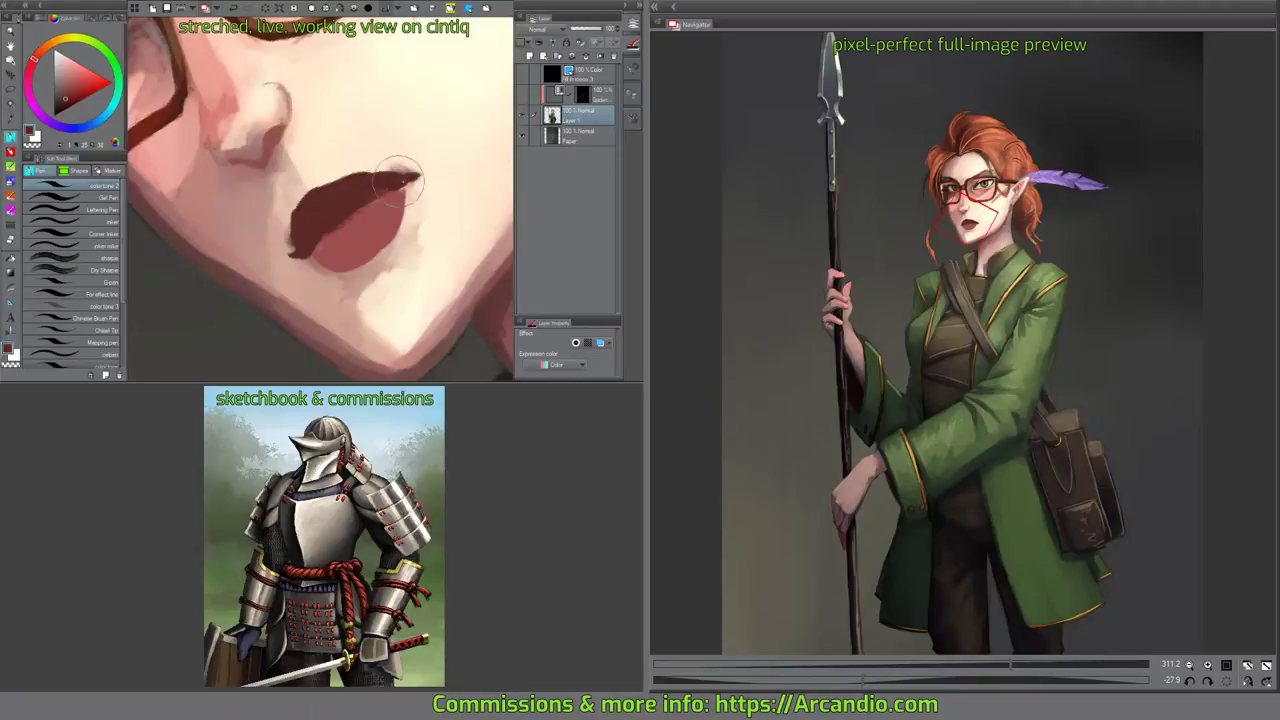
# Paint light pink highlight strokes across the lower lip with the color tone 2 pen.
pyautogui.moveTo(425, 105); pyautogui.dragTo(451, 129)
pyautogui.moveTo(399, 171)
pyautogui.mouseDown()
pyautogui.moveTo(428, 152)
pyautogui.moveTo(442, 157)
pyautogui.moveTo(403, 205)
pyautogui.moveTo(428, 178)
pyautogui.mouseUp()
pyautogui.keyDown('alt'); pyautogui.click(410, 213); pyautogui.keyUp('alt')
pyautogui.moveTo(444, 180); pyautogui.dragTo(438, 160)
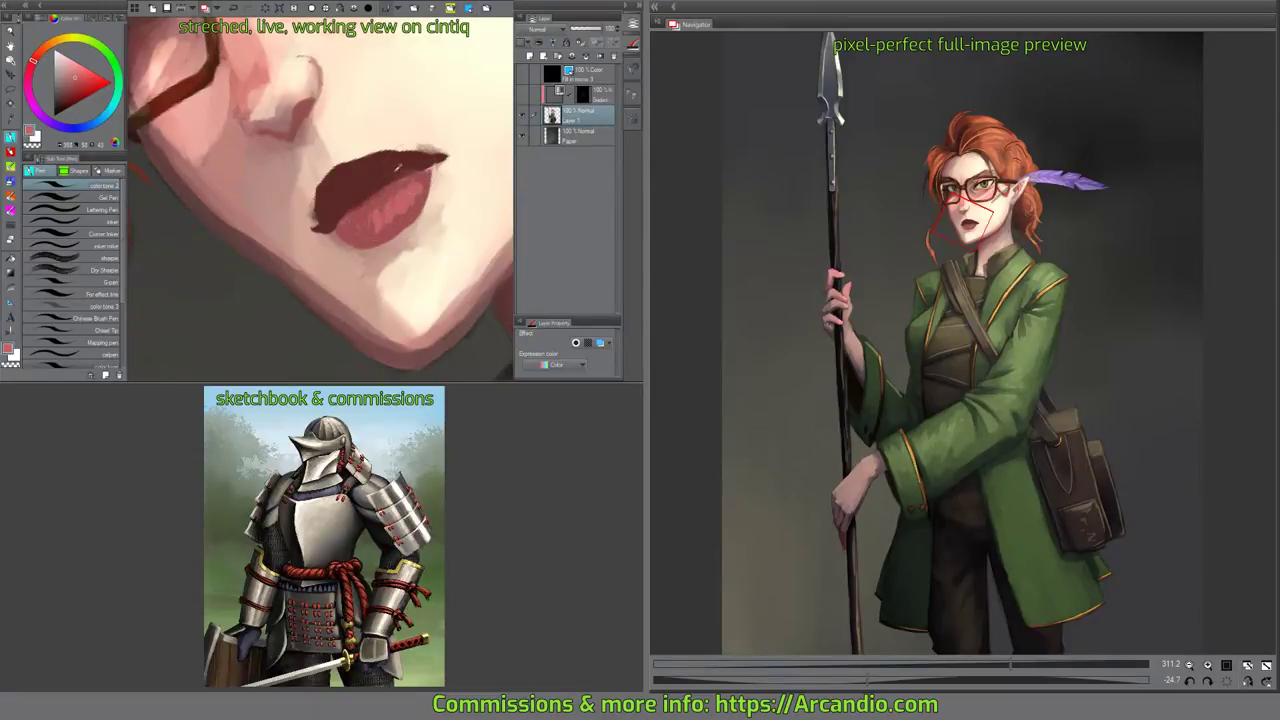
# Refine the upper lip's fill, lower edge and corners with sampled dark maroon.
pyautogui.keyDown('alt'); pyautogui.click(380, 173); pyautogui.keyUp('alt')
pyautogui.moveTo(429, 167); pyautogui.dragTo(446, 157)
pyautogui.keyDown('alt'); pyautogui.click(208, 81); pyautogui.keyUp('alt')
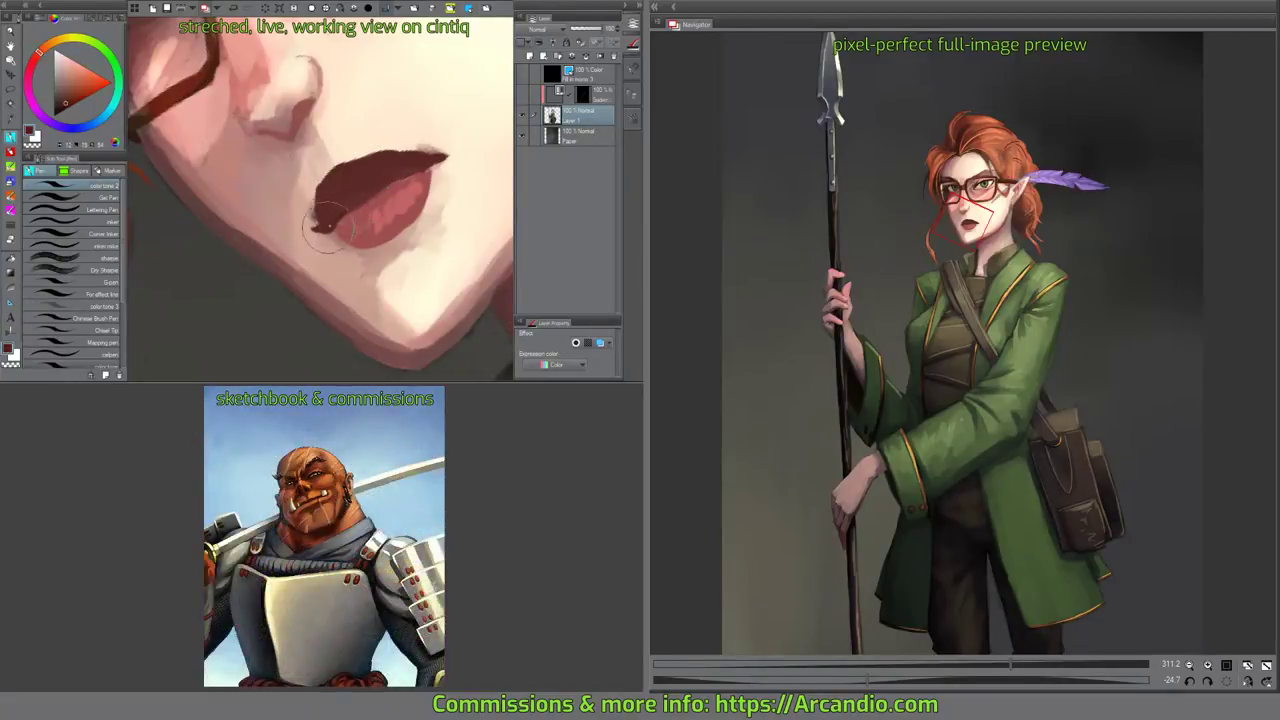
pyautogui.moveTo(378, 183)
pyautogui.mouseDown()
pyautogui.moveTo(444, 158)
pyautogui.moveTo(389, 187)
pyautogui.mouseUp()
pyautogui.moveTo(408, 138)
pyautogui.mouseDown()
pyautogui.moveTo(451, 148)
pyautogui.moveTo(448, 178)
pyautogui.moveTo(430, 143)
pyautogui.moveTo(438, 177)
pyautogui.moveTo(379, 205)
pyautogui.moveTo(403, 210)
pyautogui.moveTo(452, 160)
pyautogui.mouseUp()
pyautogui.keyDown('alt'); pyautogui.click(438, 178); pyautogui.keyUp('alt')
pyautogui.keyDown('alt'); pyautogui.click(405, 199); pyautogui.keyUp('alt')
pyautogui.keyDown('alt'); pyautogui.click(402, 198); pyautogui.keyUp('alt')
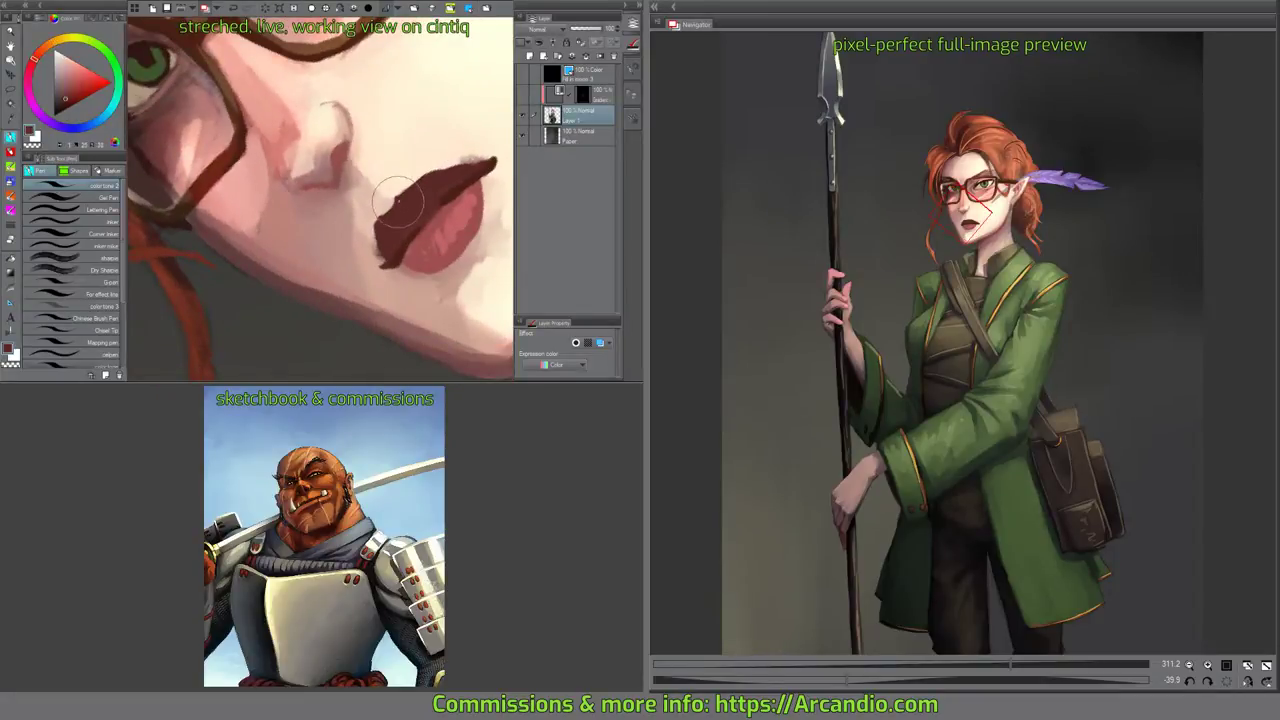
pyautogui.moveTo(390, 209); pyautogui.dragTo(429, 230)
pyautogui.moveTo(429, 230); pyautogui.dragTo(401, 212)
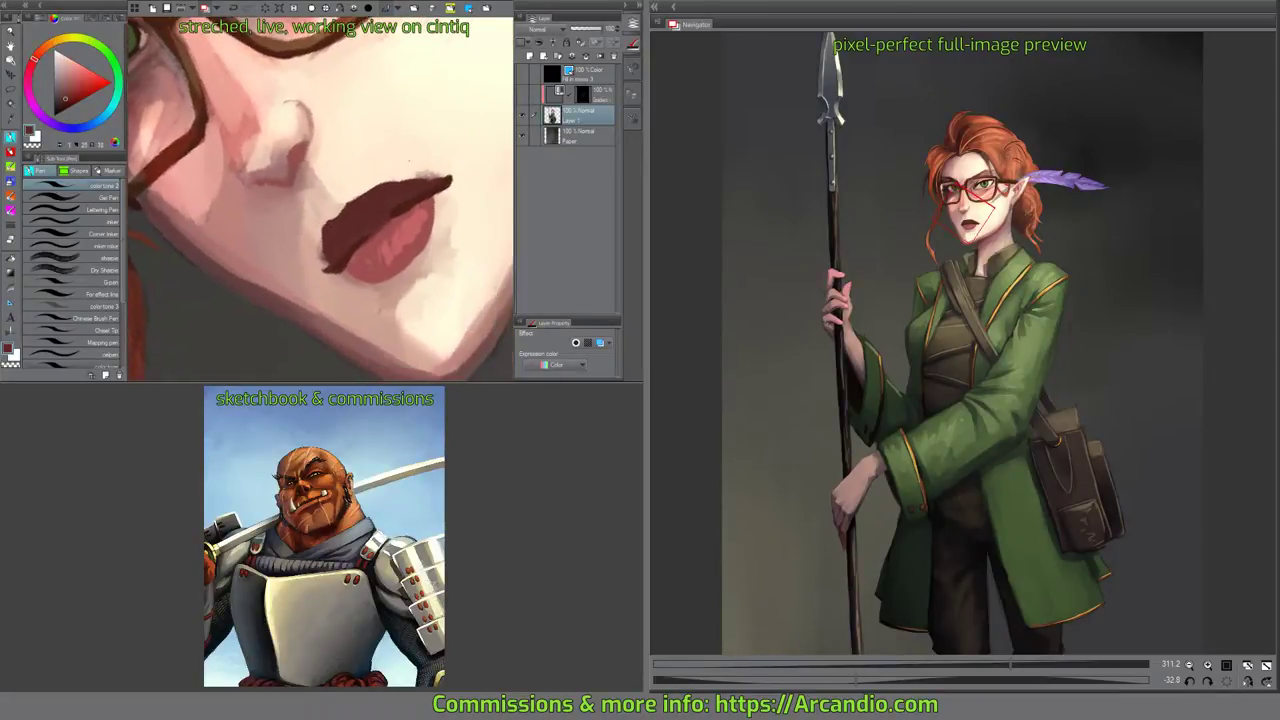
# Trim the upper lip's outer edge with a sampled pale skin tone and save the file.
pyautogui.keyDown('alt'); pyautogui.click(324, 213); pyautogui.keyUp('alt')
pyautogui.moveTo(324, 212); pyautogui.dragTo(332, 204)
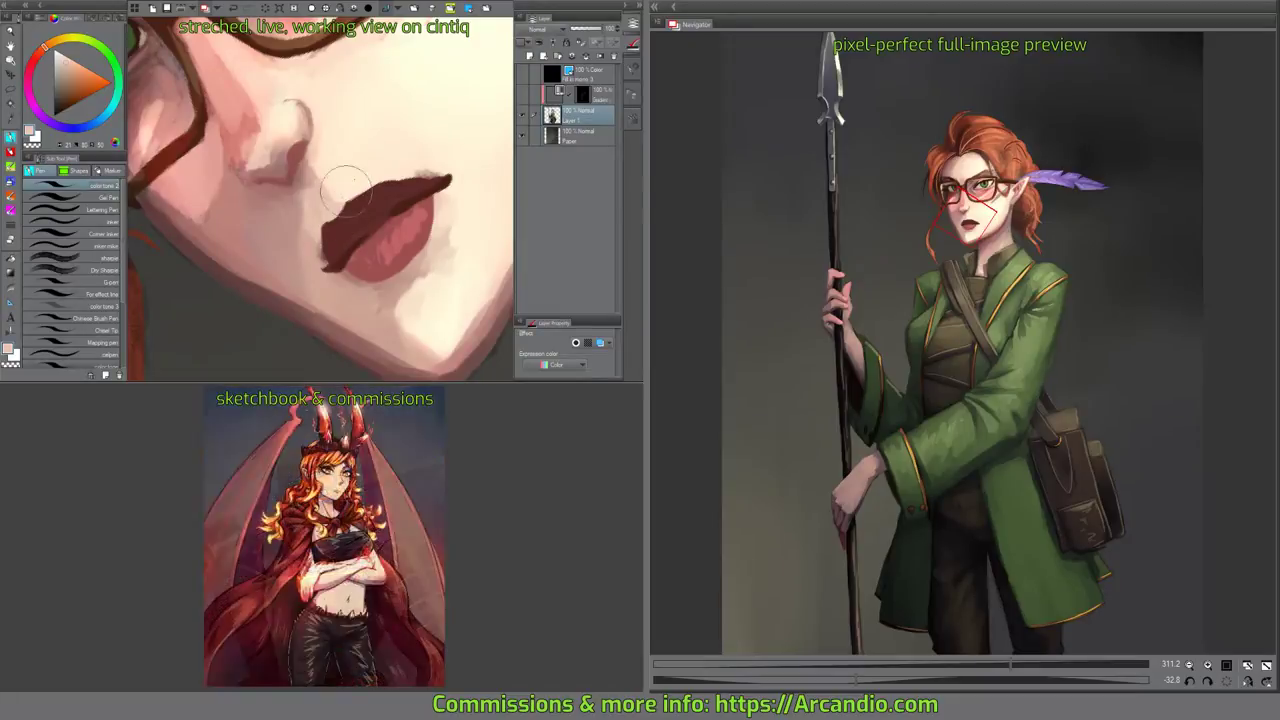
pyautogui.moveTo(407, 121); pyautogui.dragTo(429, 163)
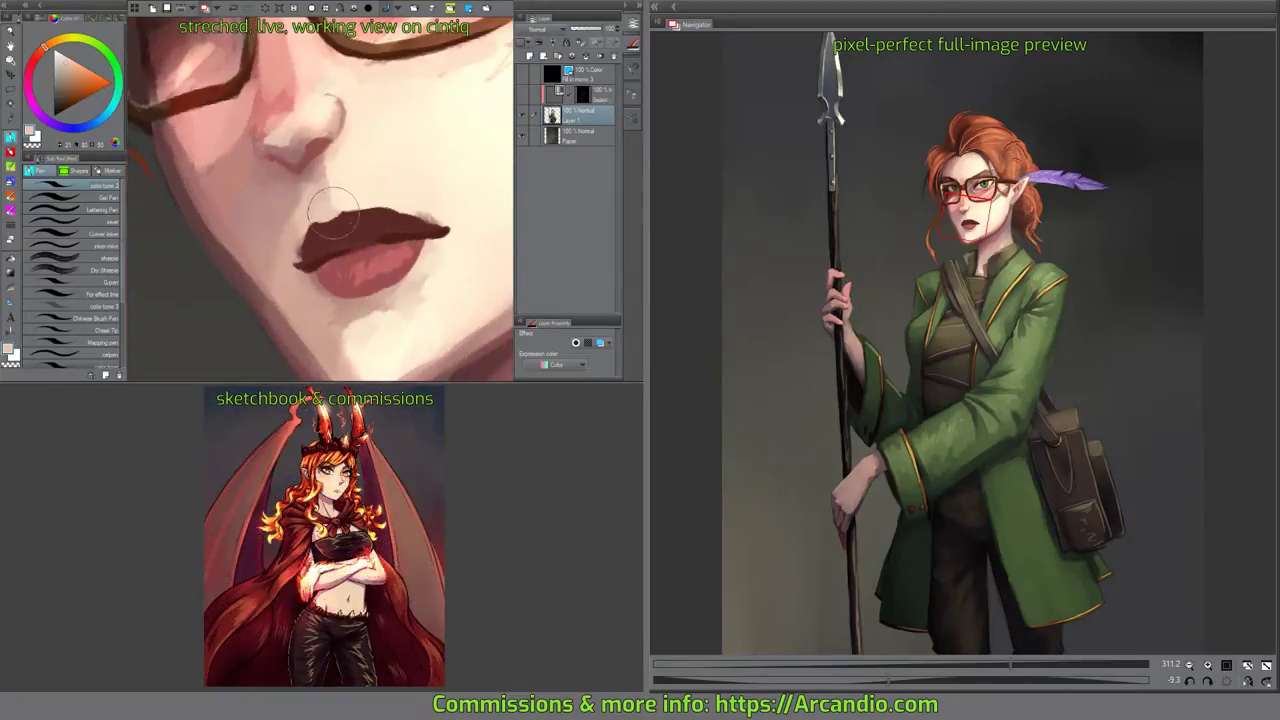
pyautogui.moveTo(330, 185)
pyautogui.mouseDown()
pyautogui.moveTo(420, 214)
pyautogui.moveTo(397, 180)
pyautogui.mouseUp()
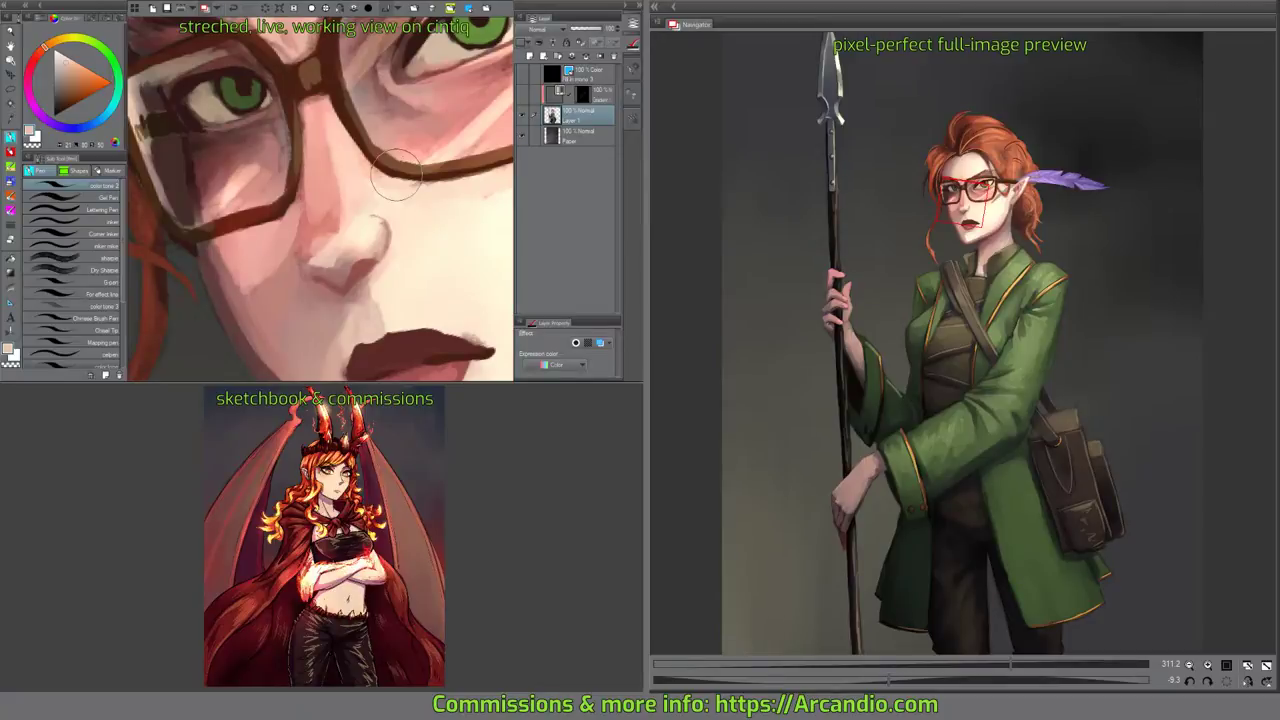
pyautogui.hotkey('ctrl', 's')
# Clean up the reddish jaw edge between the chin and the neck using sampled shadow tones.
pyautogui.moveTo(433, 319); pyautogui.dragTo(333, 37)
pyautogui.keyDown('alt'); pyautogui.click(355, 182); pyautogui.keyUp('alt')
pyautogui.moveTo(422, 190); pyautogui.dragTo(380, 182)
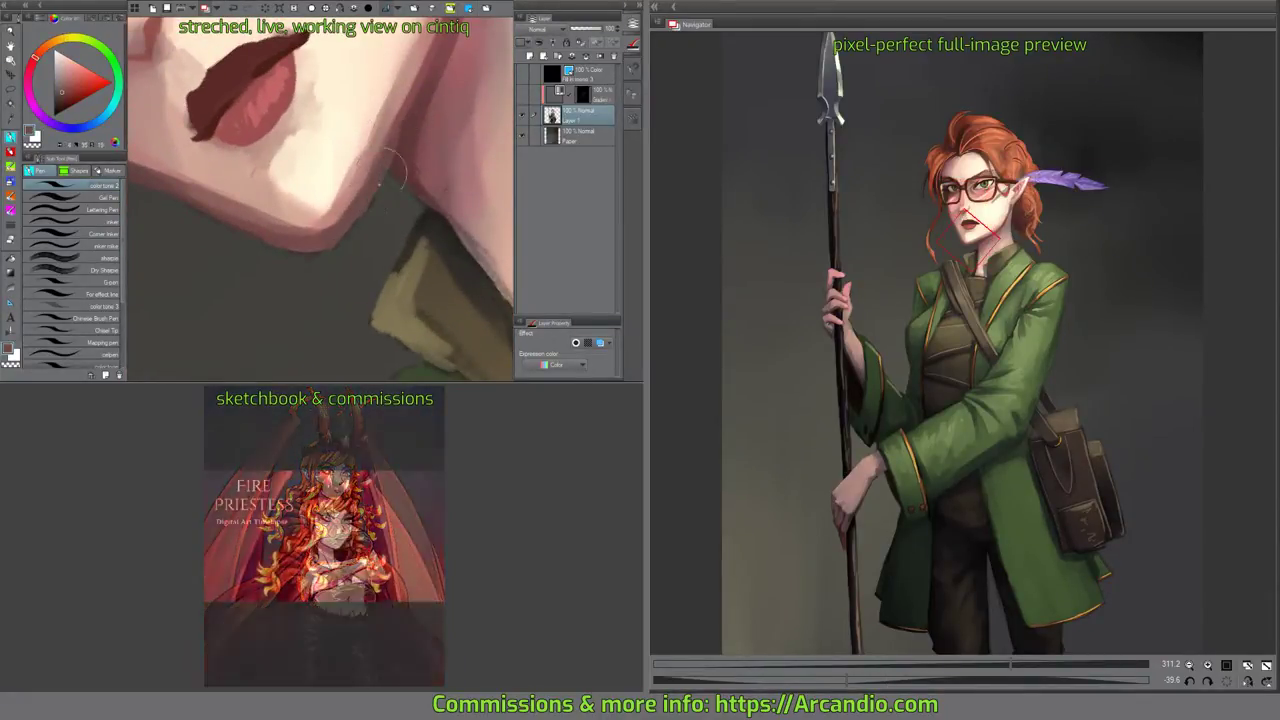
pyautogui.moveTo(385, 168)
pyautogui.mouseDown()
pyautogui.moveTo(404, 126)
pyautogui.moveTo(392, 161)
pyautogui.mouseUp()
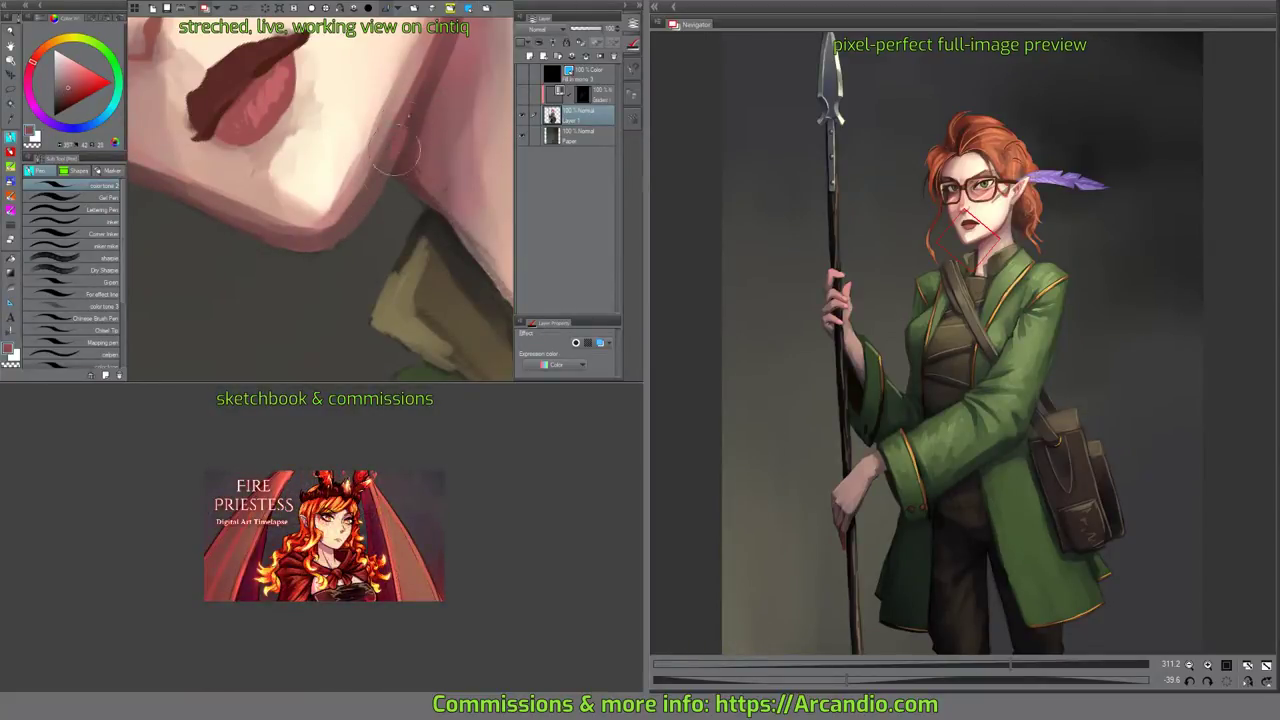
pyautogui.moveTo(414, 101)
pyautogui.mouseDown()
pyautogui.moveTo(381, 195)
pyautogui.moveTo(424, 92)
pyautogui.moveTo(344, 243)
pyautogui.moveTo(309, 268)
pyautogui.moveTo(389, 180)
pyautogui.moveTo(346, 251)
pyautogui.moveTo(400, 142)
pyautogui.moveTo(313, 260)
pyautogui.moveTo(387, 151)
pyautogui.moveTo(364, 204)
pyautogui.moveTo(329, 197)
pyautogui.moveTo(358, 180)
pyautogui.moveTo(341, 213)
pyautogui.moveTo(374, 136)
pyautogui.moveTo(316, 231)
pyautogui.mouseUp()
pyautogui.keyDown('alt'); pyautogui.click(332, 223); pyautogui.keyUp('alt')
# Soften the transition between the lit cheek and the near jaw shadow with sampled cream and pink using Flat Mixing Oil 2.
pyautogui.keyDown('alt'); pyautogui.click(351, 178); pyautogui.keyUp('alt')
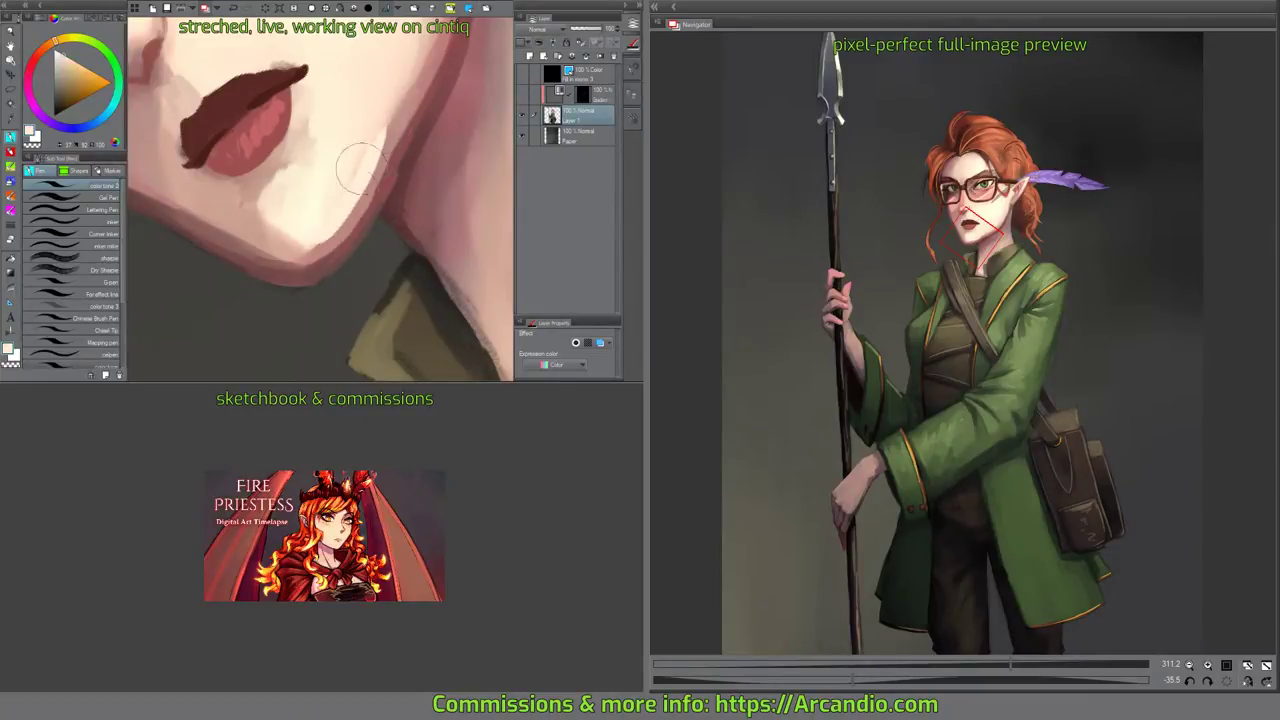
pyautogui.click(11, 167)
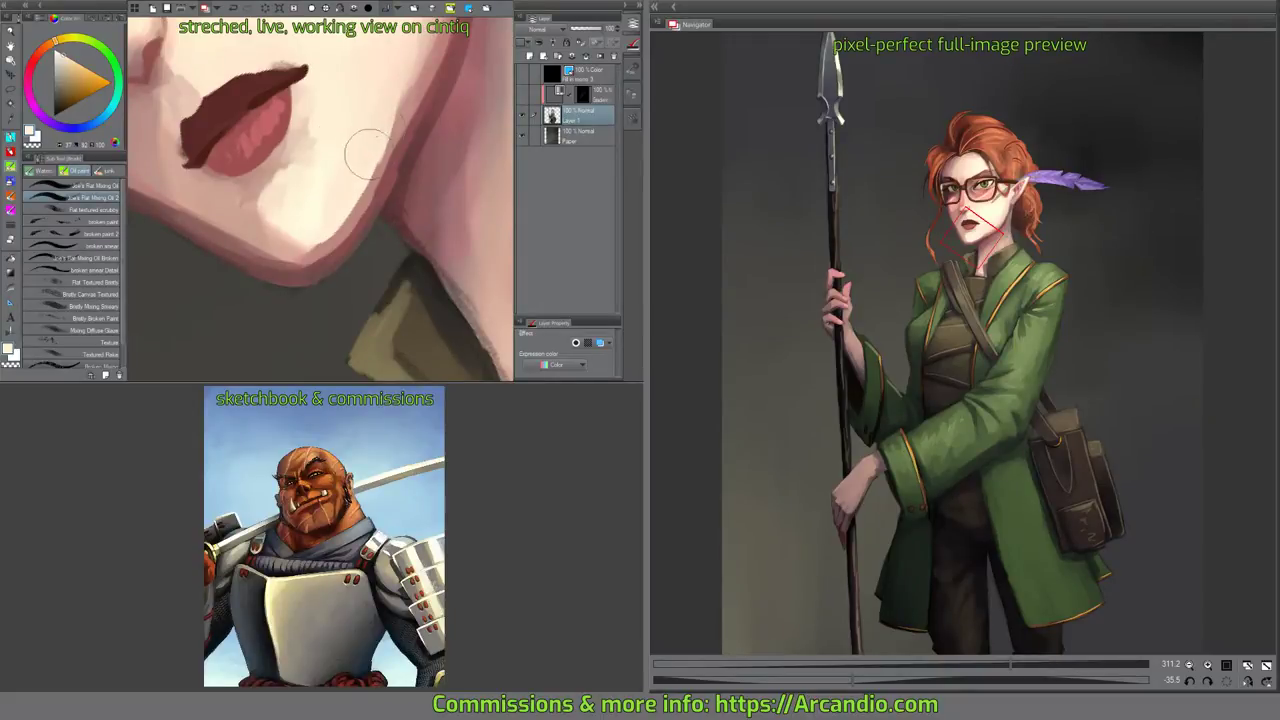
pyautogui.moveTo(375, 136)
pyautogui.mouseDown()
pyautogui.moveTo(407, 128)
pyautogui.moveTo(320, 233)
pyautogui.moveTo(352, 205)
pyautogui.mouseUp()
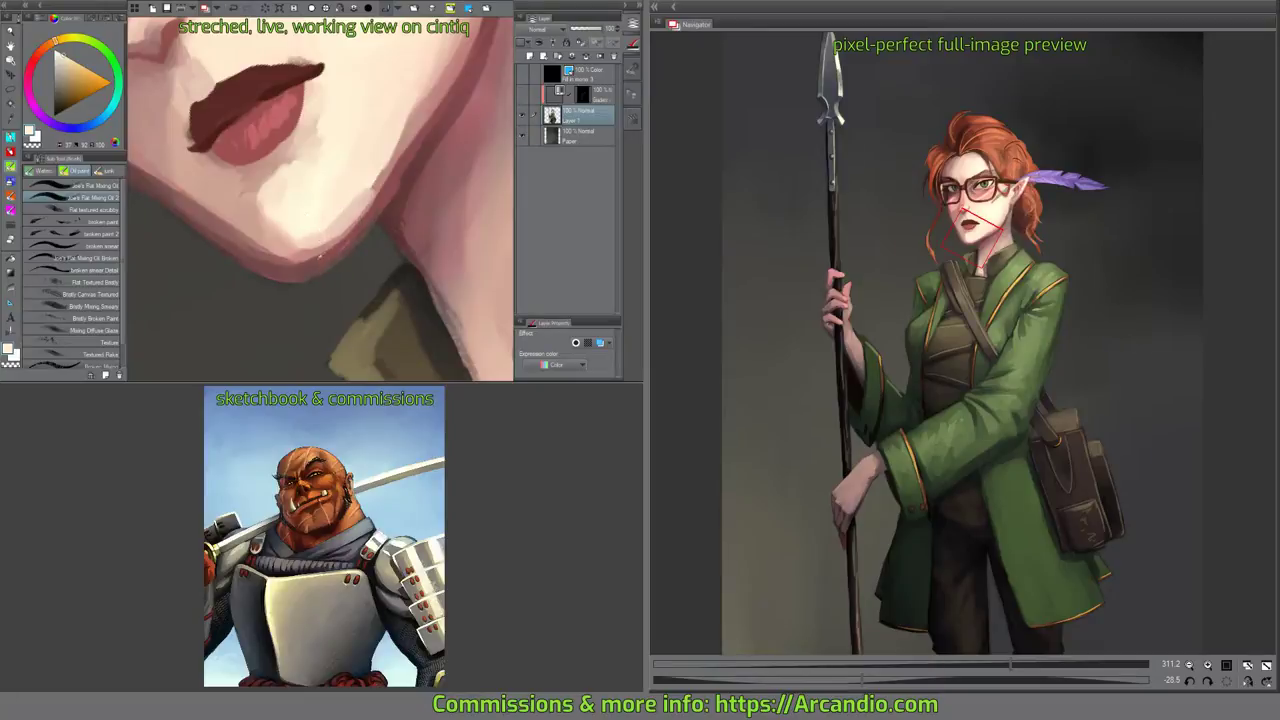
pyautogui.keyDown('alt'); pyautogui.click(320, 257); pyautogui.keyUp('alt')
pyautogui.moveTo(330, 250)
pyautogui.mouseDown()
pyautogui.moveTo(382, 200)
pyautogui.moveTo(342, 251)
pyautogui.moveTo(406, 198)
pyautogui.mouseUp()
pyautogui.moveTo(425, 132)
pyautogui.mouseDown()
pyautogui.moveTo(412, 163)
pyautogui.moveTo(446, 147)
pyautogui.moveTo(420, 144)
pyautogui.moveTo(353, 234)
pyautogui.moveTo(420, 172)
pyautogui.moveTo(409, 137)
pyautogui.moveTo(403, 201)
pyautogui.mouseUp()
# Blend the shading under the lower lip and beside the chin with sampled pink and muted reddish brown.
pyautogui.keyDown('alt'); pyautogui.click(346, 259); pyautogui.keyUp('alt')
pyautogui.keyDown('alt'); pyautogui.click(310, 255); pyautogui.keyUp('alt')
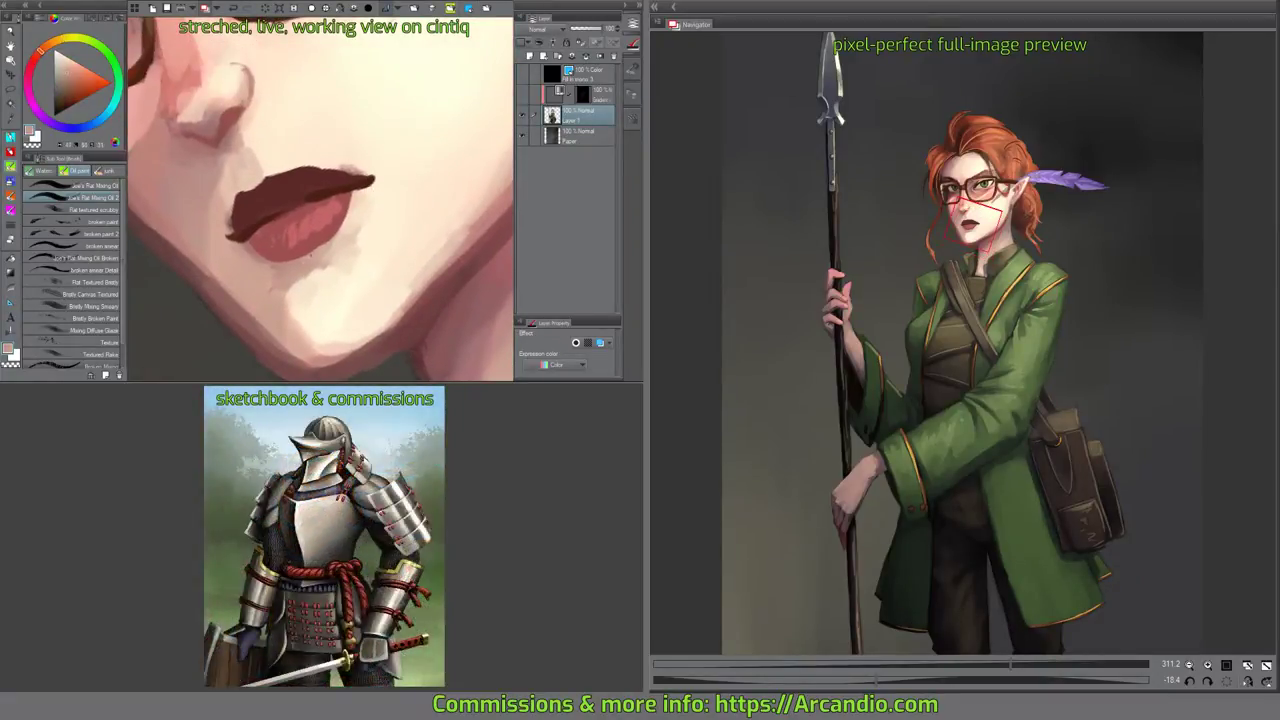
pyautogui.moveTo(318, 262); pyautogui.dragTo(346, 204)
pyautogui.keyDown('alt'); pyautogui.click(284, 256); pyautogui.keyUp('alt')
pyautogui.moveTo(290, 236)
pyautogui.mouseDown()
pyautogui.moveTo(302, 249)
pyautogui.moveTo(289, 230)
pyautogui.moveTo(304, 228)
pyautogui.mouseUp()
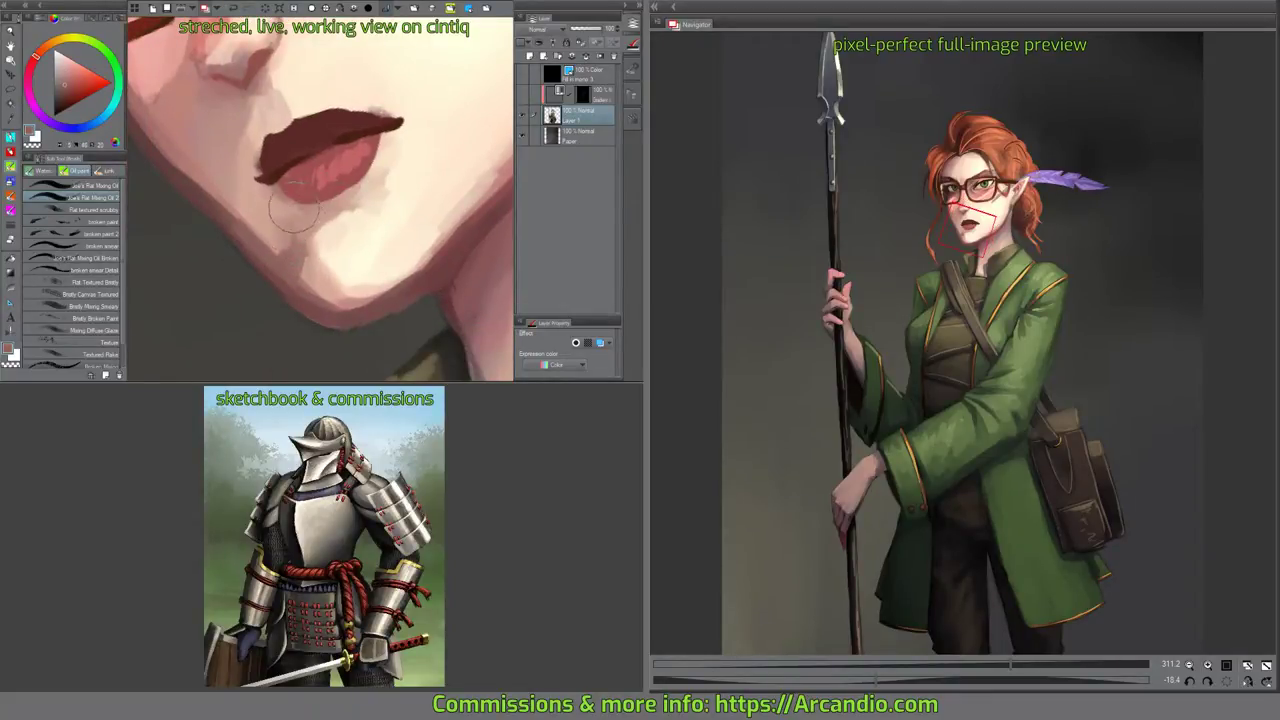
pyautogui.moveTo(309, 235); pyautogui.dragTo(313, 278)
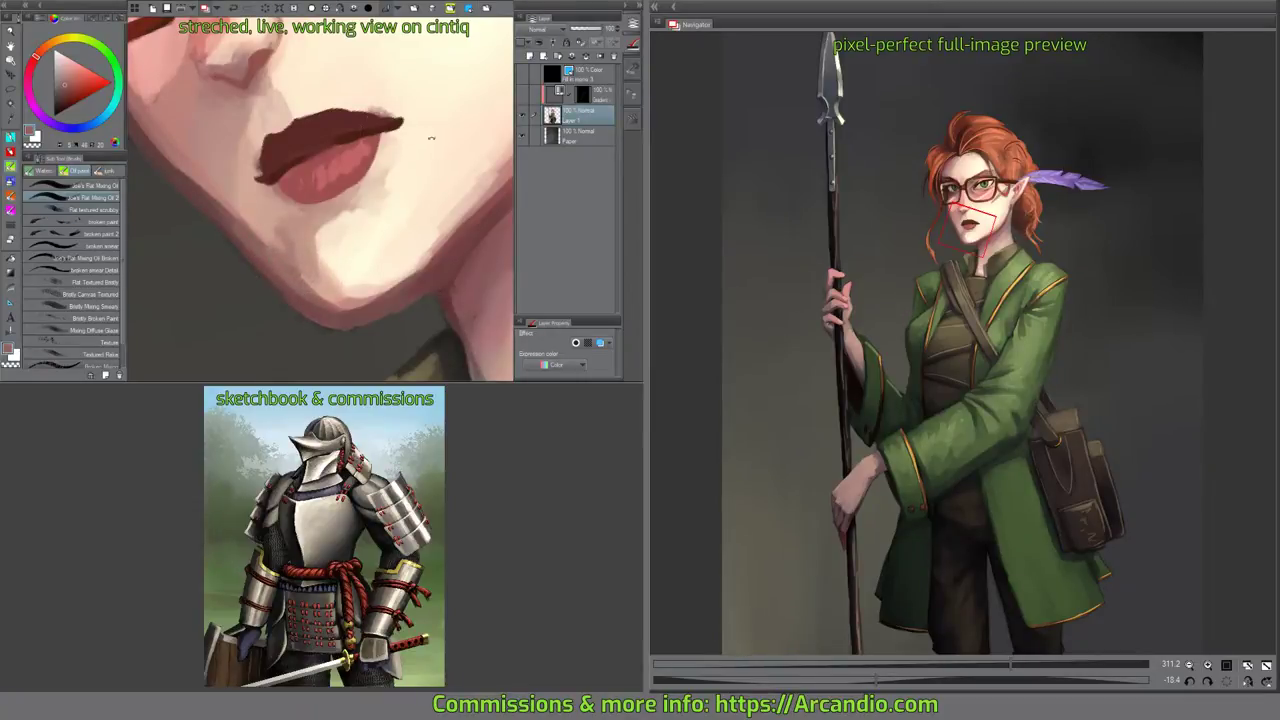
# Smooth the far cheek shadow from the mouth corner down to the chin with muted reddish brown.
pyautogui.moveTo(431, 138); pyautogui.dragTo(439, 158)
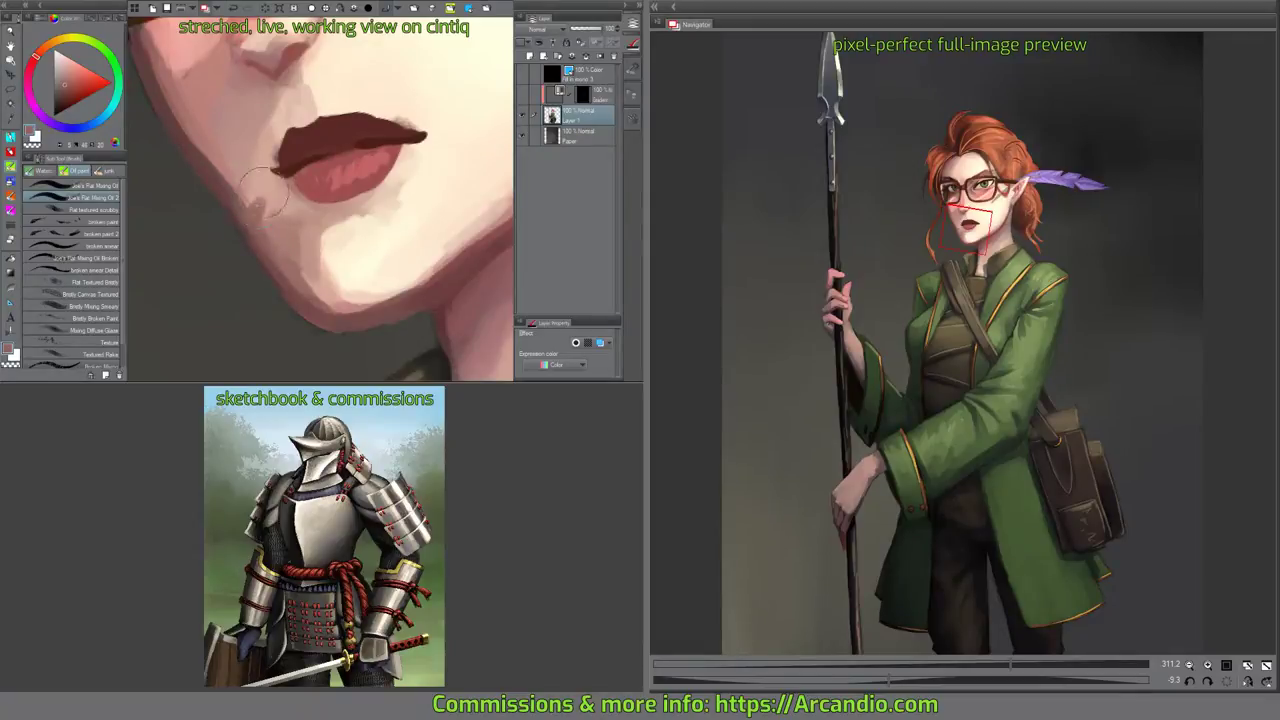
pyautogui.moveTo(246, 201)
pyautogui.mouseDown()
pyautogui.moveTo(287, 283)
pyautogui.moveTo(253, 182)
pyautogui.moveTo(286, 215)
pyautogui.mouseUp()
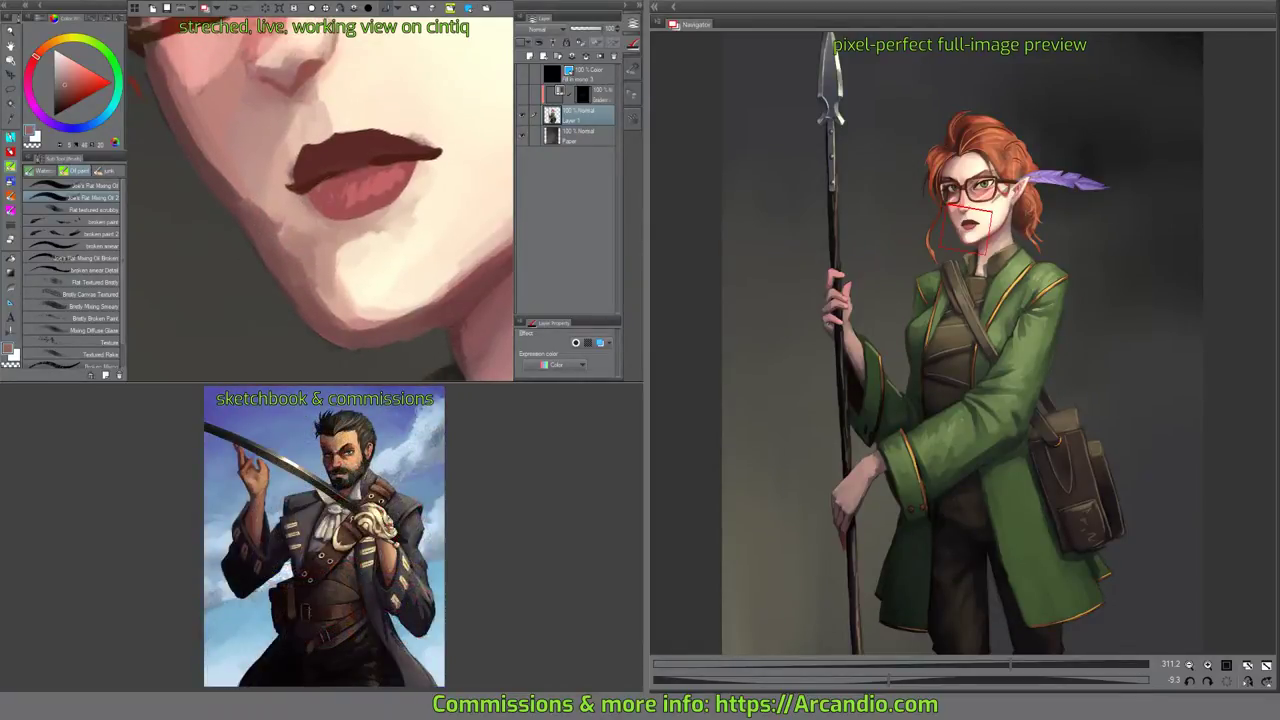
pyautogui.moveTo(376, 143)
pyautogui.mouseDown()
pyautogui.moveTo(396, 157)
pyautogui.moveTo(409, 140)
pyautogui.mouseUp()
pyautogui.moveTo(259, 146); pyautogui.dragTo(259, 175)
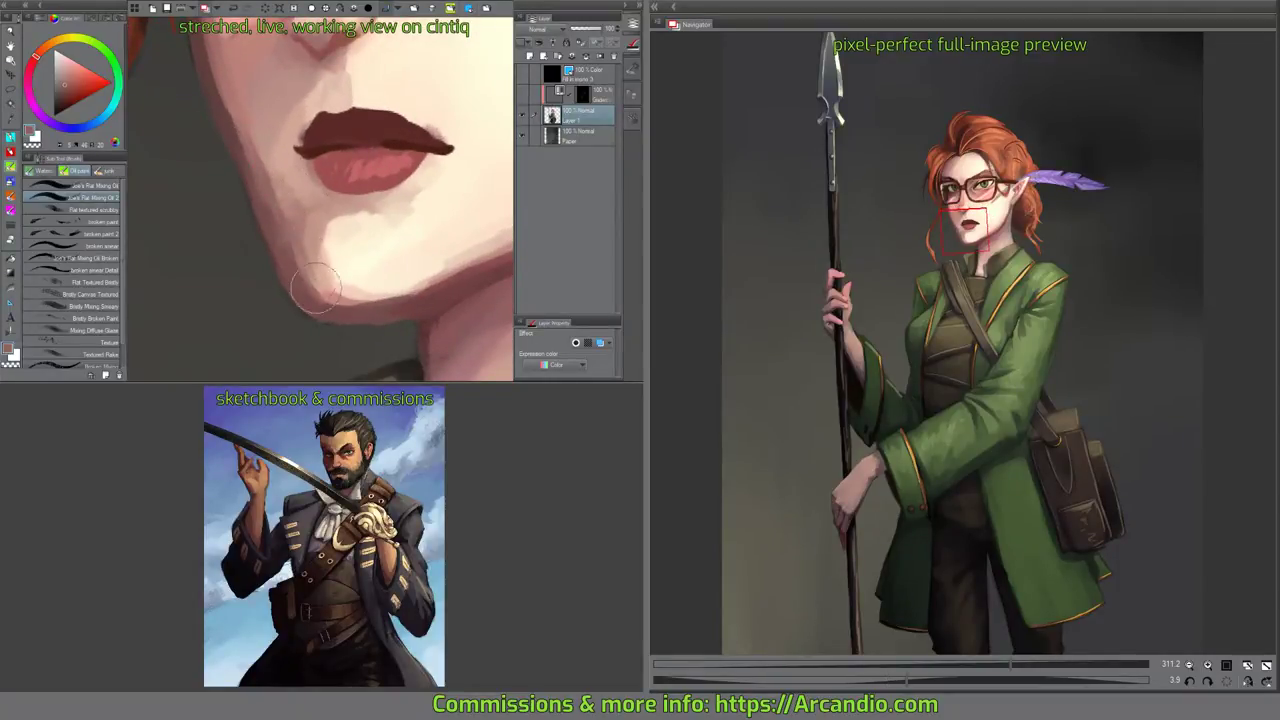
pyautogui.moveTo(369, 232)
pyautogui.mouseDown()
pyautogui.moveTo(430, 128)
pyautogui.moveTo(400, 201)
pyautogui.mouseUp()
# Brighten the chin below the lower lip with sampled cream and tidy the far jaw edge.
pyautogui.keyDown('alt'); pyautogui.click(429, 130); pyautogui.keyUp('alt')
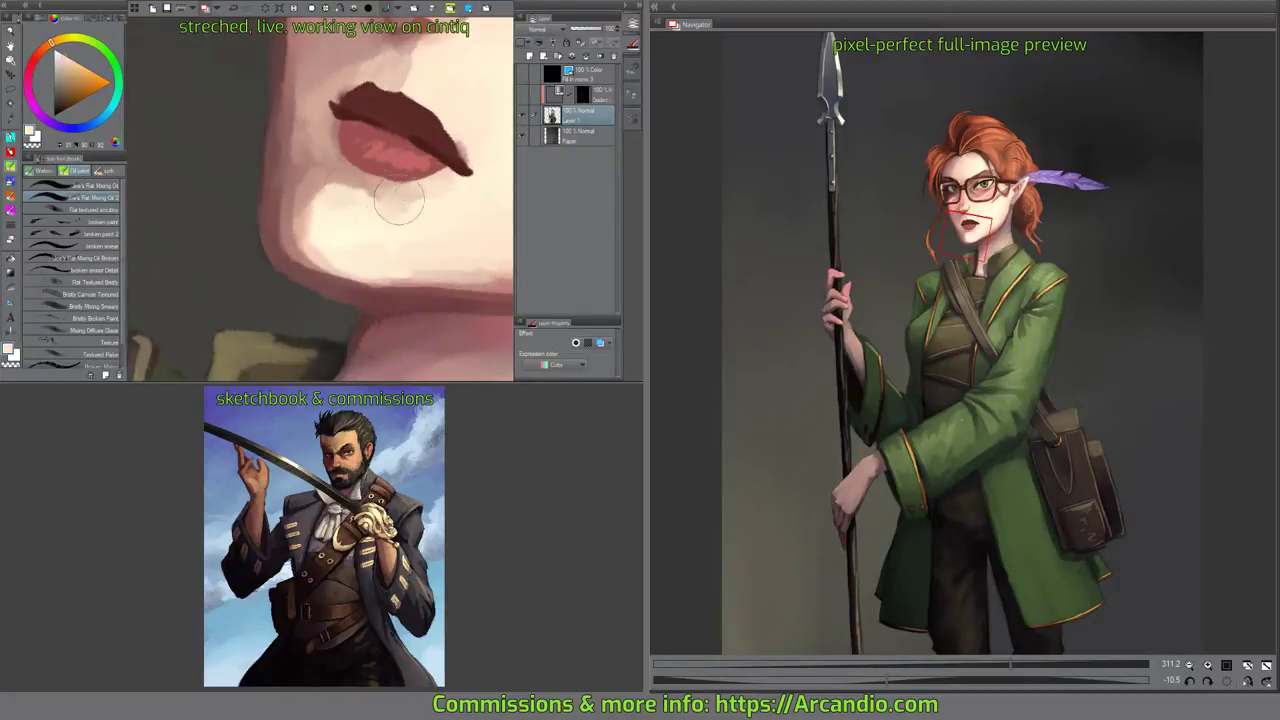
pyautogui.moveTo(247, 196)
pyautogui.mouseDown()
pyautogui.moveTo(248, 239)
pyautogui.moveTo(248, 197)
pyautogui.moveTo(247, 233)
pyautogui.moveTo(268, 266)
pyautogui.mouseUp()
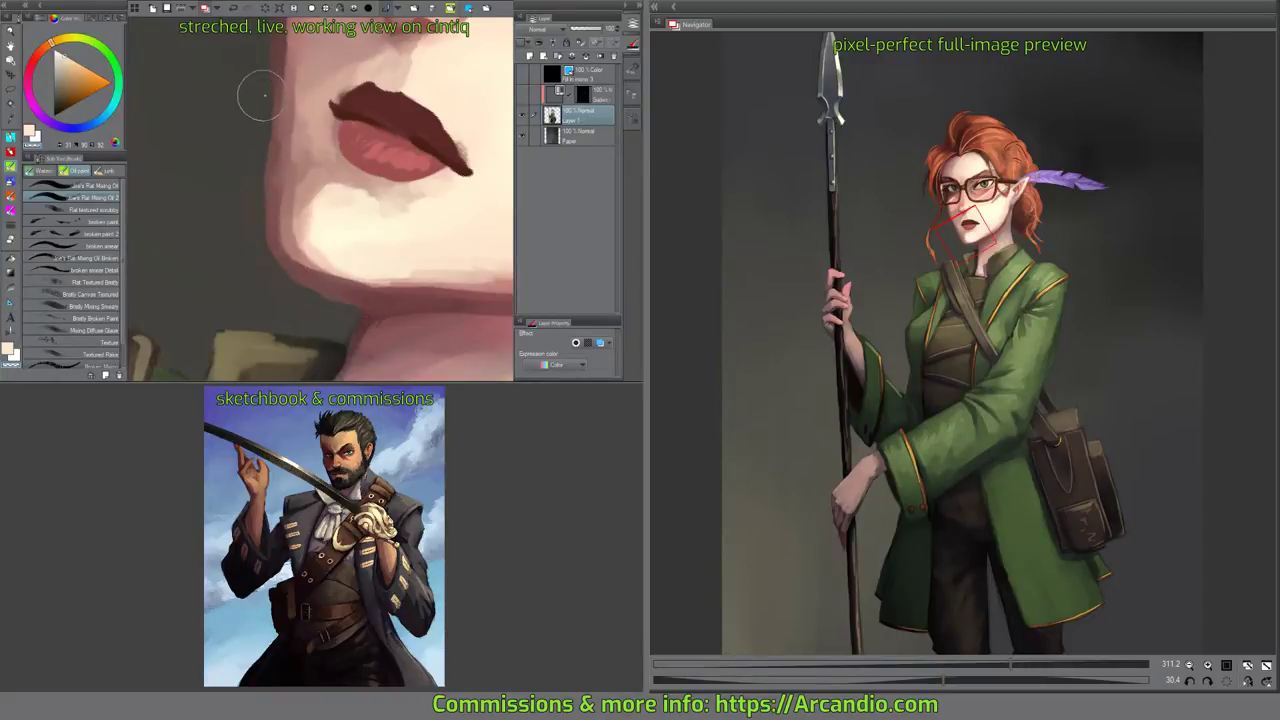
pyautogui.moveTo(428, 98); pyautogui.dragTo(408, 125)
# Check the whole figure's values in grayscale using the black Color-mode fill layer.
pyautogui.click(354, 8)
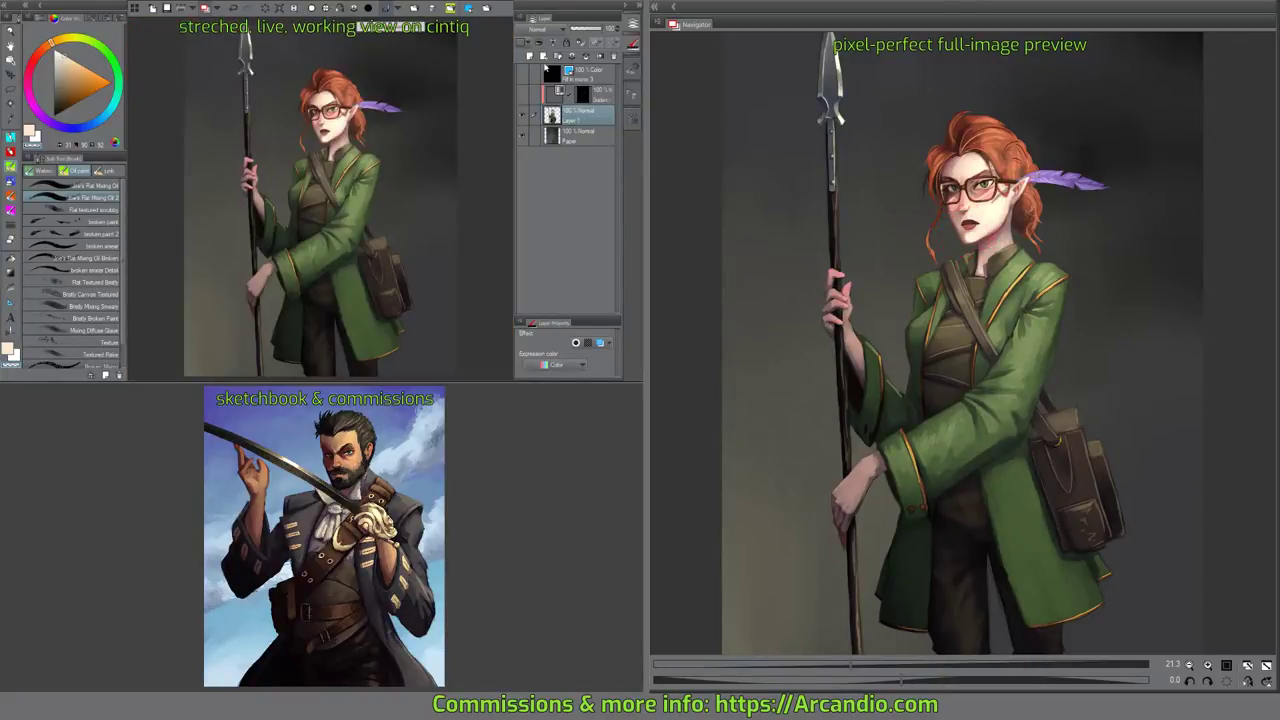
pyautogui.click(522, 73)
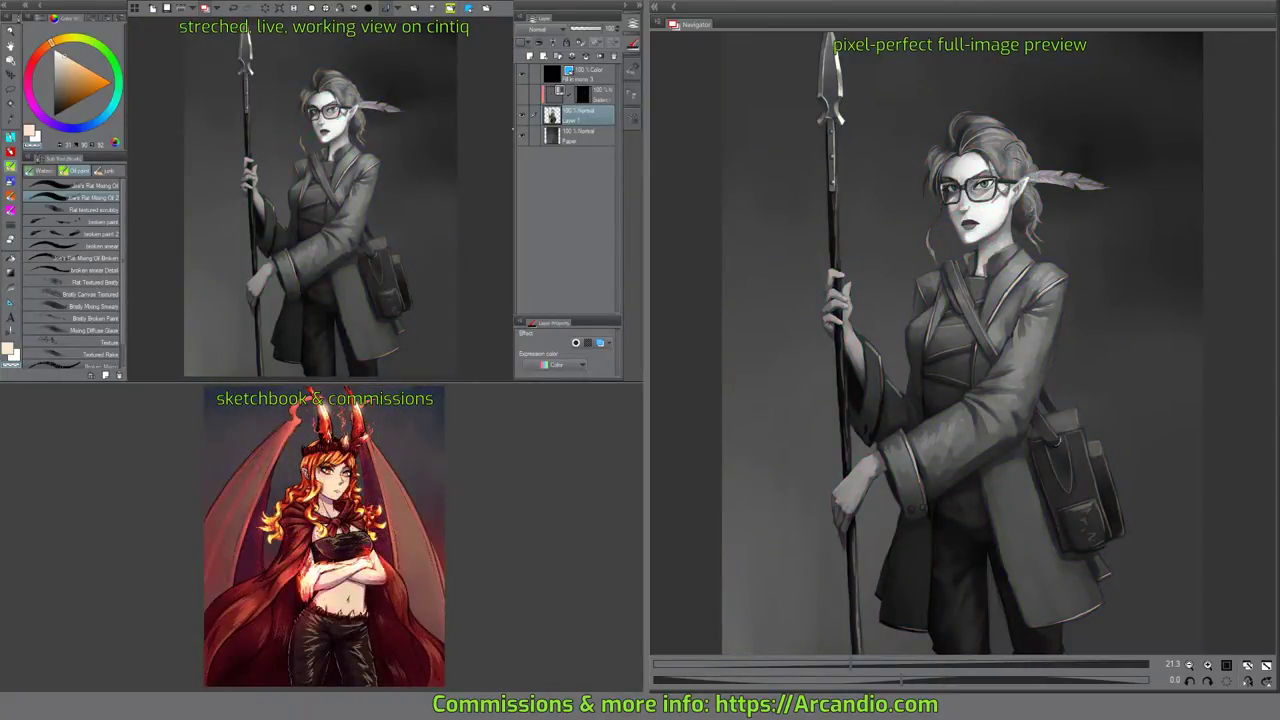
pyautogui.scroll(10, 398, 103)
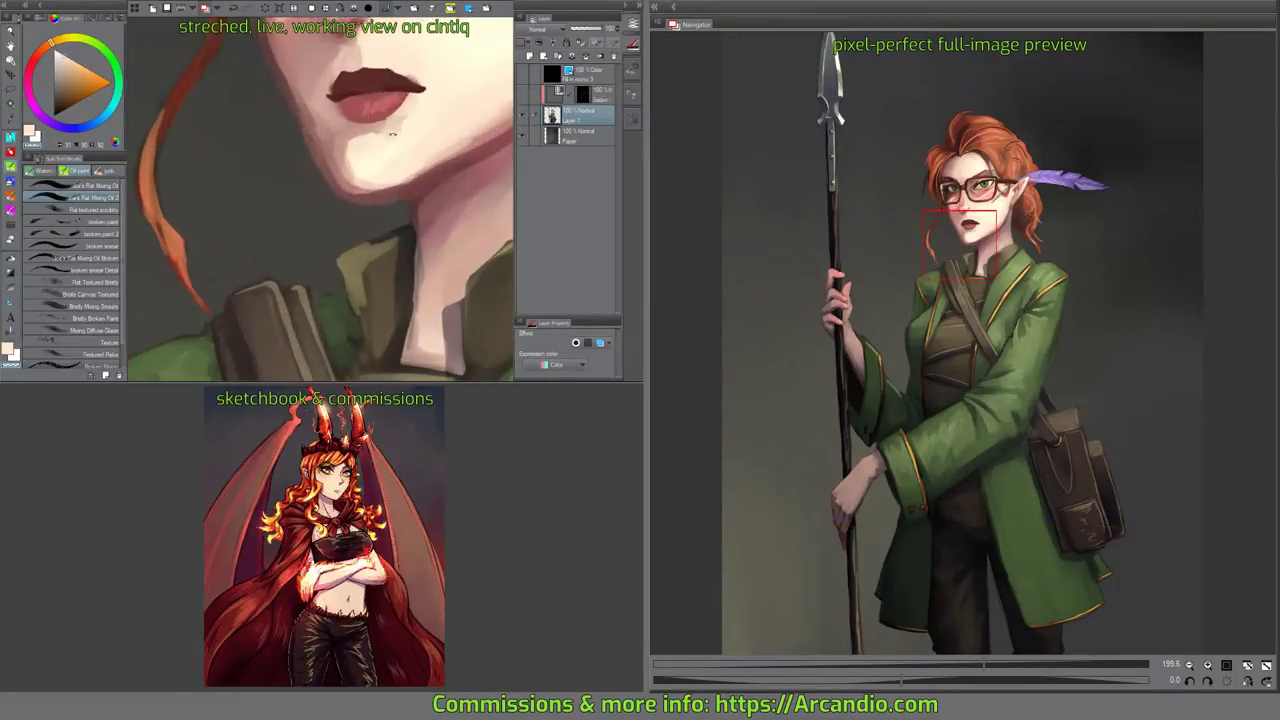
# Redraw the far cheek and jaw contour with a sampled dark reddish brown using the first Flat Mixing Oil brush.
pyautogui.moveTo(361, 91); pyautogui.dragTo(430, 180)
pyautogui.press('e')
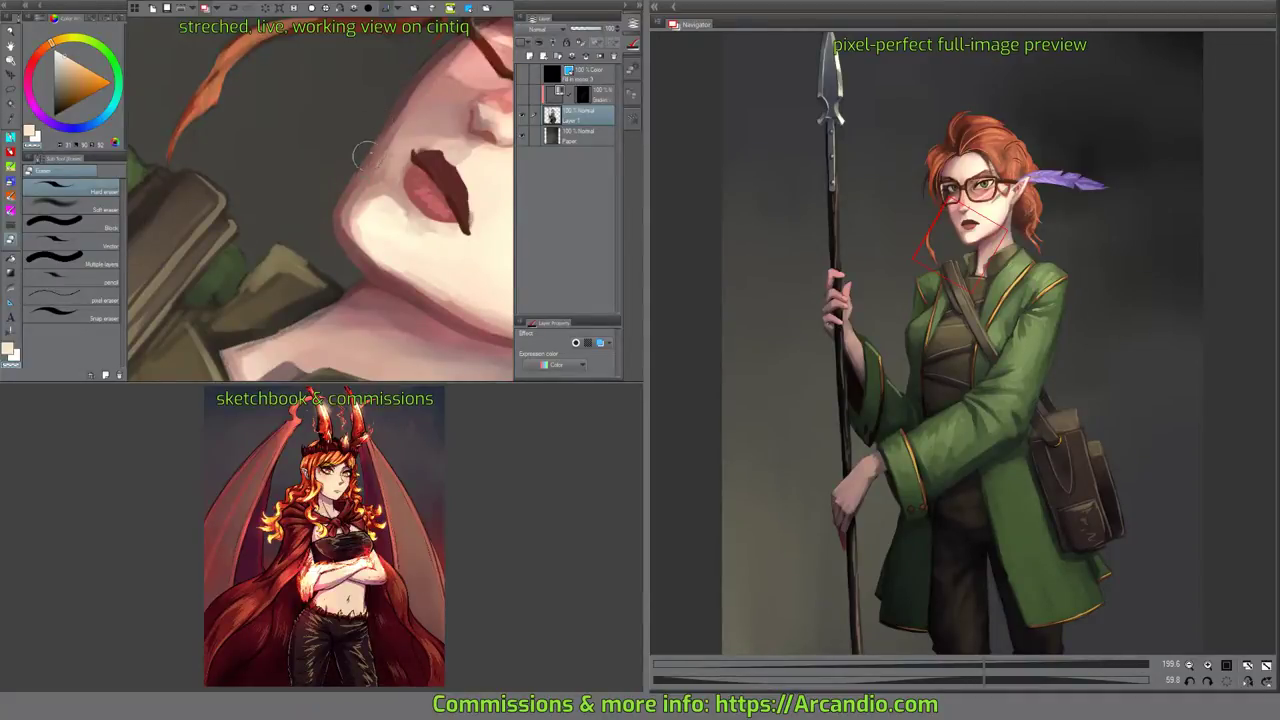
pyautogui.press('b')
pyautogui.keyDown('alt'); pyautogui.click(398, 107); pyautogui.keyUp('alt')
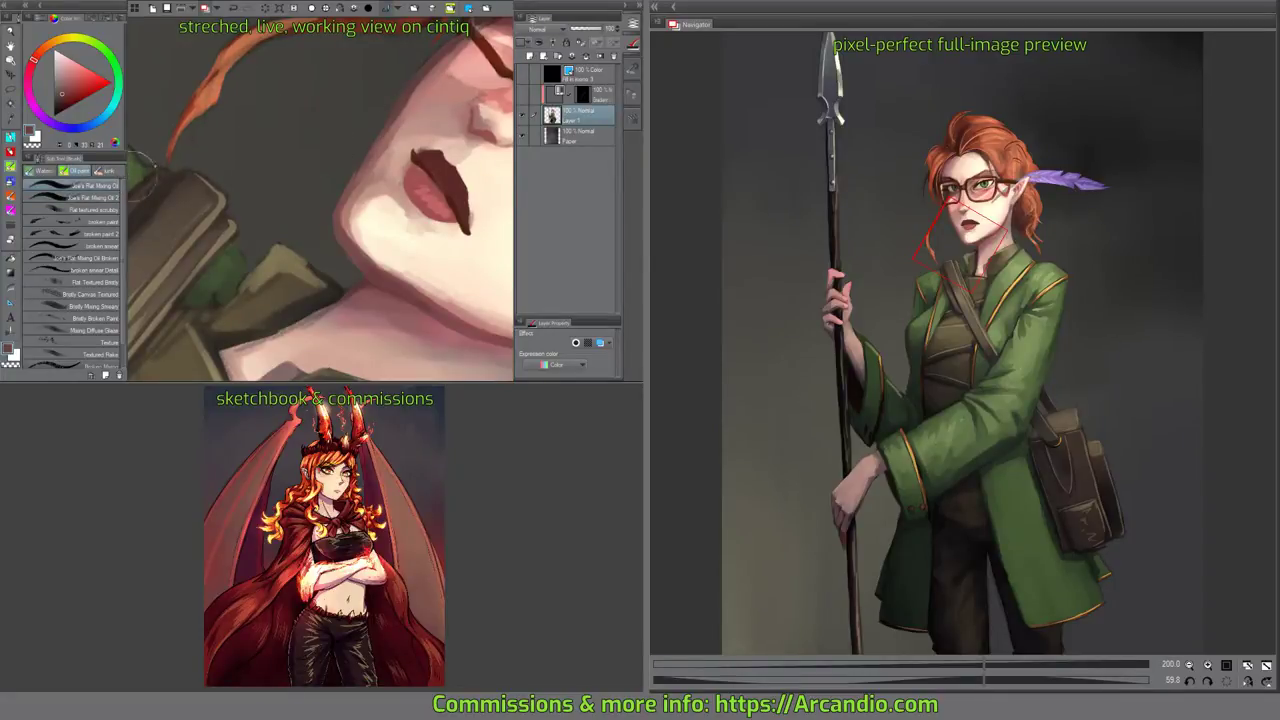
pyautogui.scroll(5, 345, 150)
pyautogui.moveTo(409, 185); pyautogui.dragTo(371, 234)
pyautogui.moveTo(452, 129); pyautogui.dragTo(372, 244)
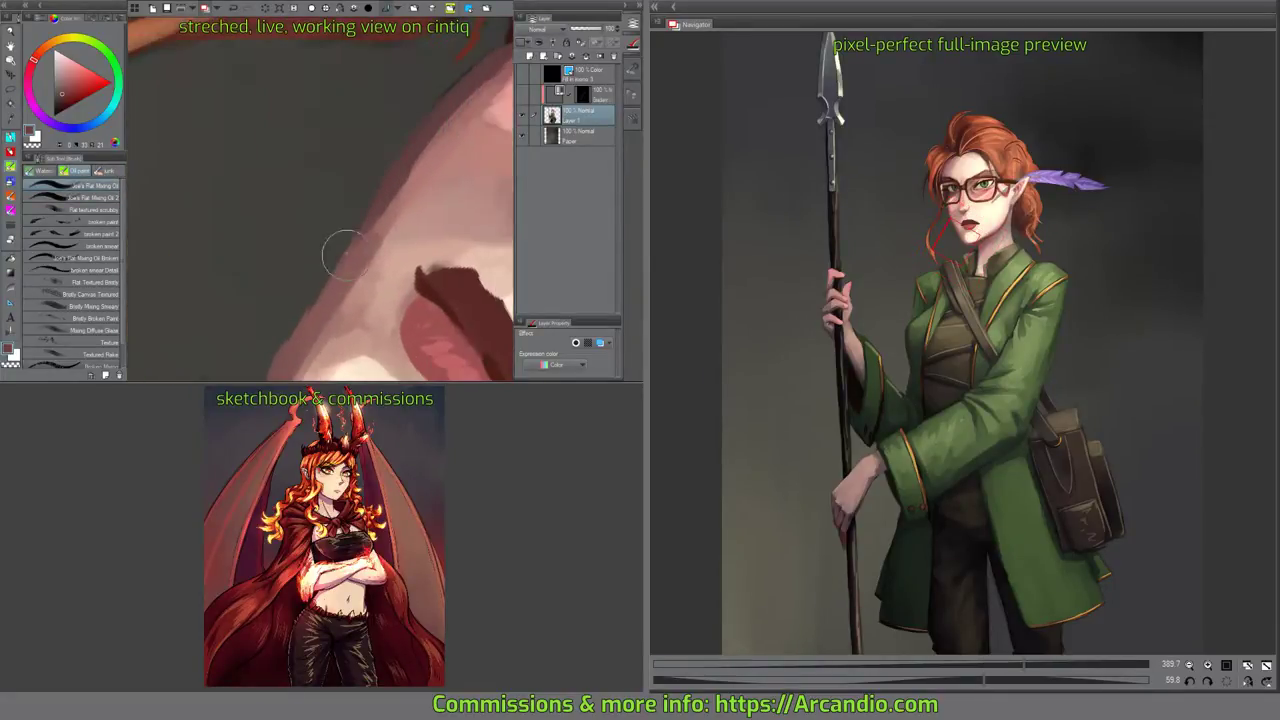
pyautogui.moveTo(437, 104); pyautogui.dragTo(363, 217)
pyautogui.moveTo(410, 175)
pyautogui.mouseDown()
pyautogui.moveTo(371, 225)
pyautogui.moveTo(419, 120)
pyautogui.moveTo(323, 265)
pyautogui.mouseUp()
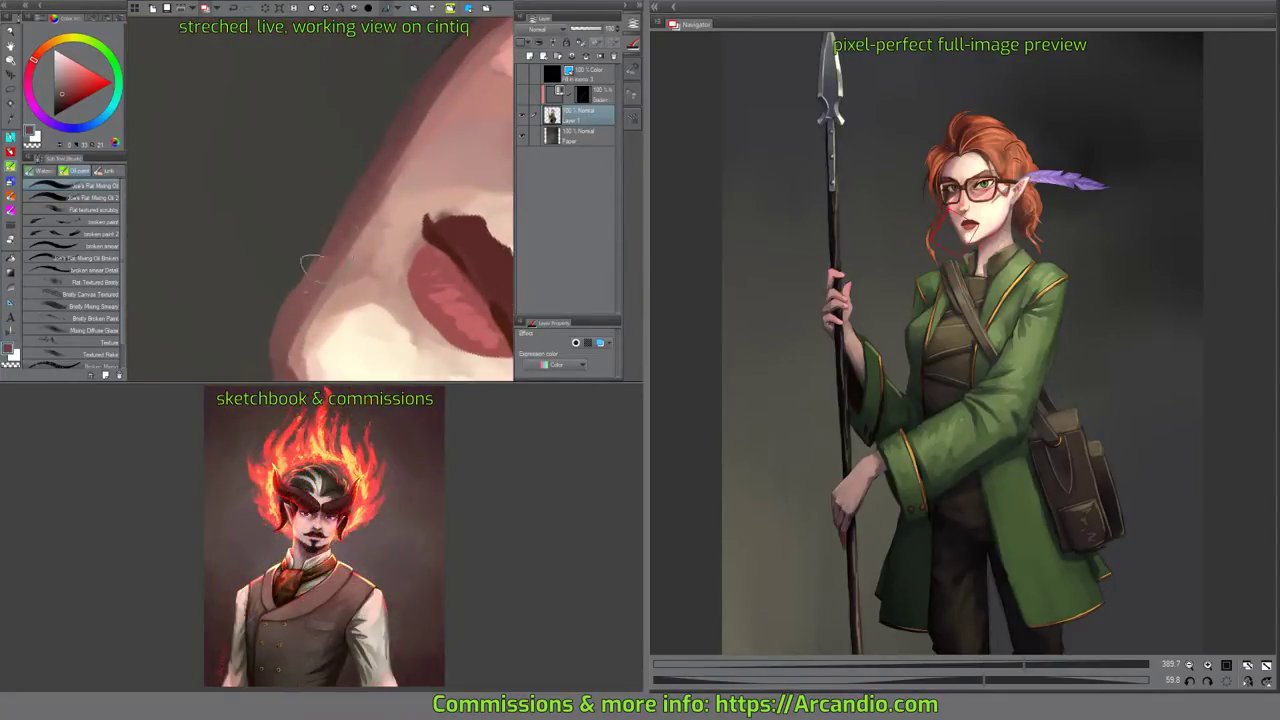
pyautogui.moveTo(371, 198)
pyautogui.mouseDown()
pyautogui.moveTo(316, 268)
pyautogui.moveTo(383, 200)
pyautogui.moveTo(380, 187)
pyautogui.mouseUp()
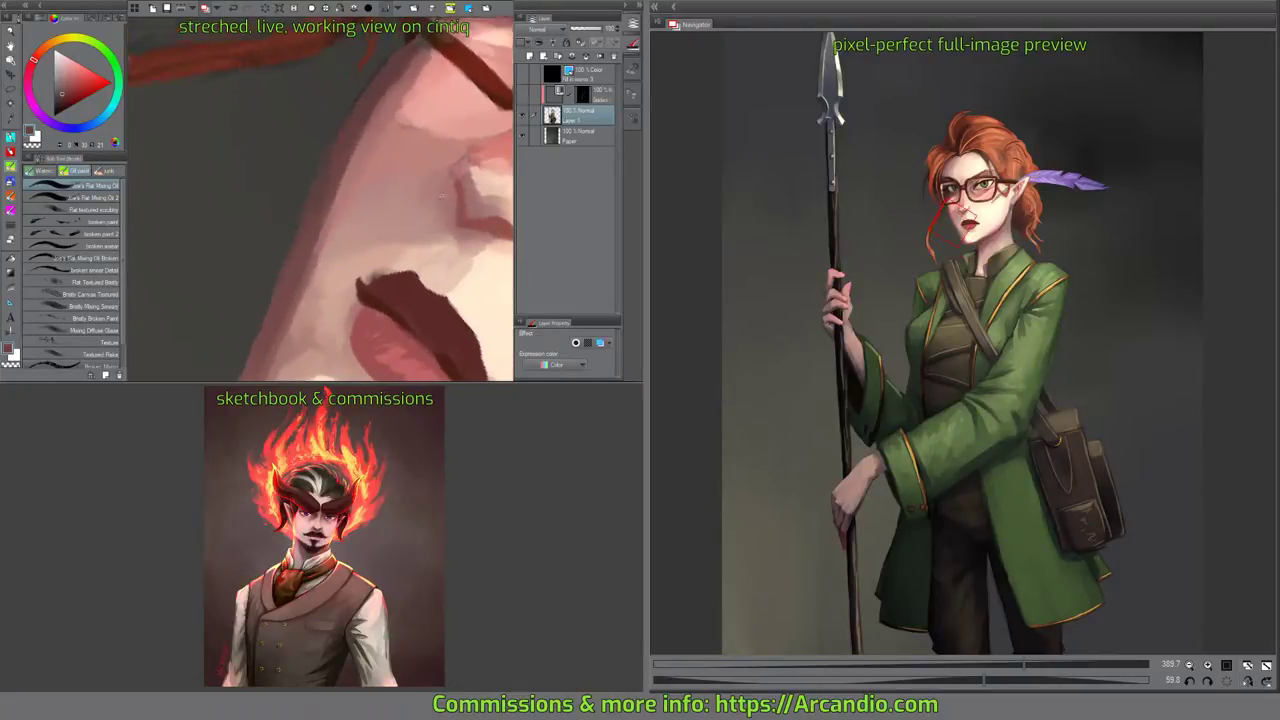
pyautogui.moveTo(368, 235)
pyautogui.mouseDown()
pyautogui.moveTo(382, 117)
pyautogui.moveTo(325, 180)
pyautogui.mouseUp()
# Soften the inner side of the far jaw contour toward the chin with a sampled lighter reddish brown.
pyautogui.keyDown('alt'); pyautogui.click(303, 224); pyautogui.keyUp('alt')
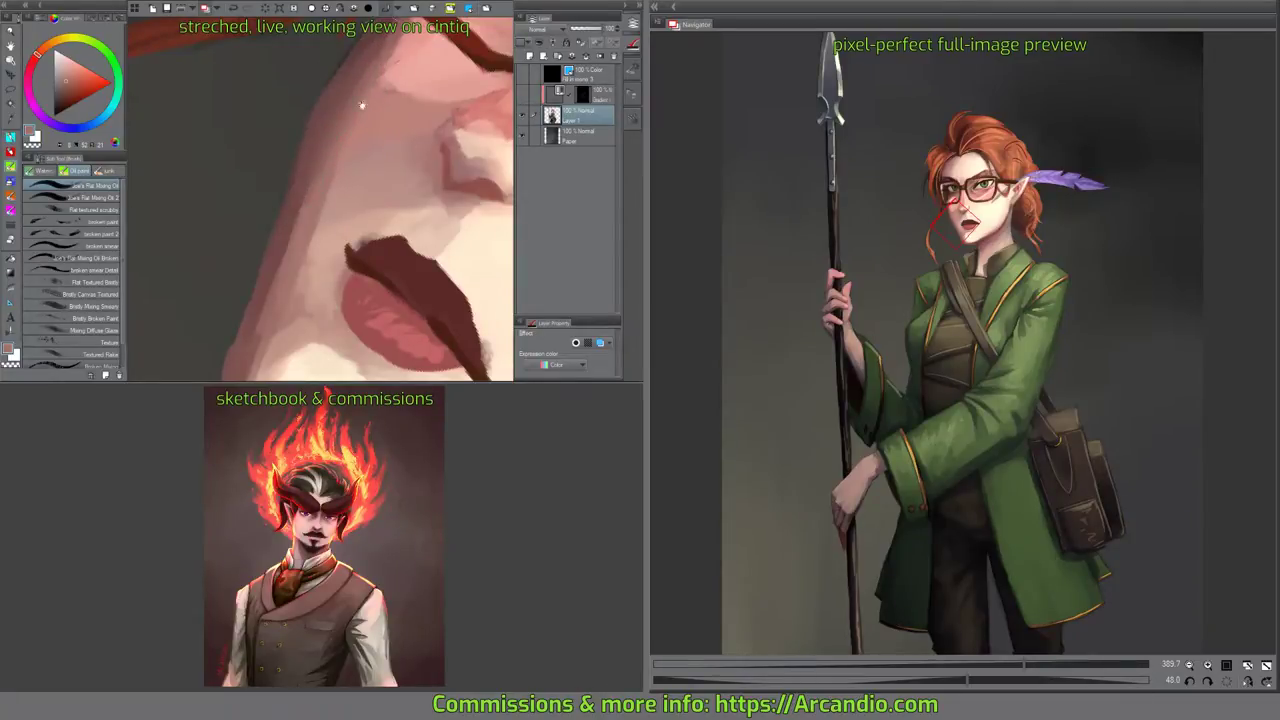
pyautogui.moveTo(362, 105)
pyautogui.mouseDown()
pyautogui.moveTo(402, 60)
pyautogui.moveTo(308, 188)
pyautogui.moveTo(310, 131)
pyautogui.mouseUp()
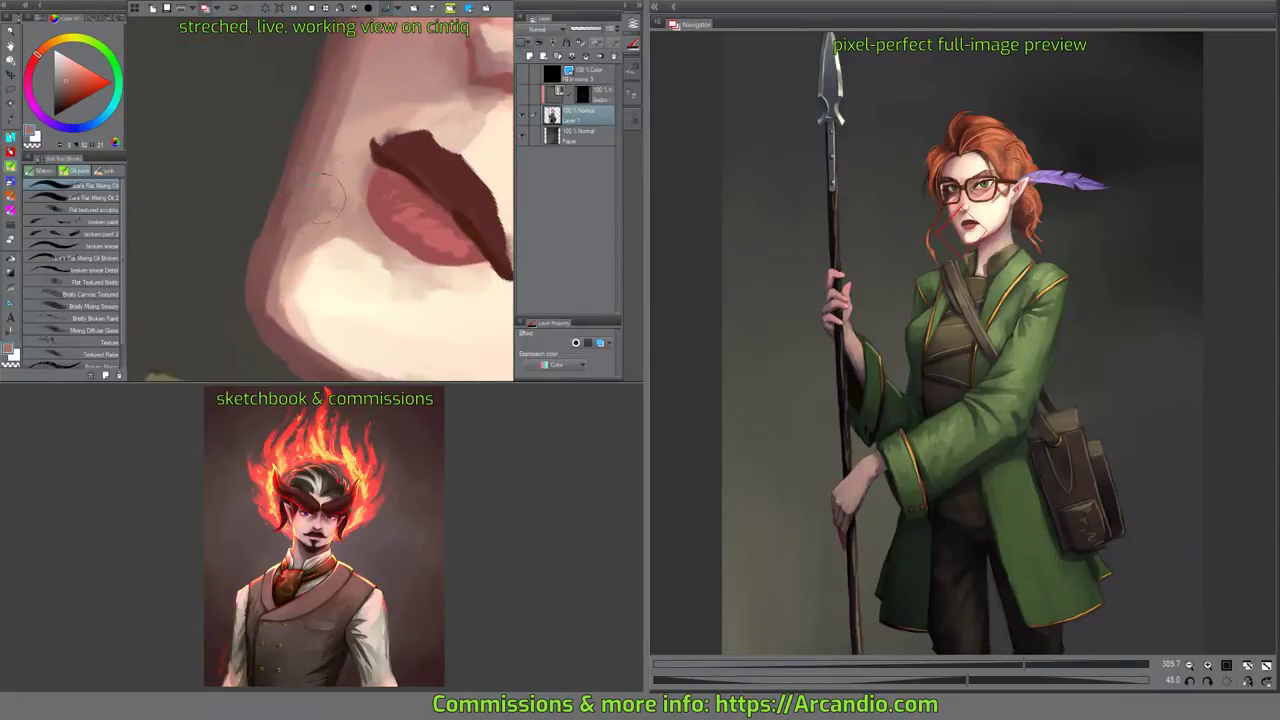
pyautogui.moveTo(283, 250)
pyautogui.mouseDown()
pyautogui.moveTo(296, 177)
pyautogui.moveTo(264, 300)
pyautogui.moveTo(287, 237)
pyautogui.moveTo(273, 255)
pyautogui.moveTo(295, 341)
pyautogui.moveTo(337, 350)
pyautogui.mouseUp()
pyautogui.moveTo(339, 319); pyautogui.dragTo(279, 221)
# Blend the near jaw shadow from the chin up the cheek with the muted reddish brown.
pyautogui.moveTo(243, 235)
pyautogui.mouseDown()
pyautogui.moveTo(354, 306)
pyautogui.moveTo(433, 156)
pyautogui.moveTo(402, 188)
pyautogui.moveTo(373, 262)
pyautogui.moveTo(427, 172)
pyautogui.moveTo(408, 228)
pyautogui.moveTo(440, 128)
pyautogui.moveTo(462, 118)
pyautogui.mouseUp()
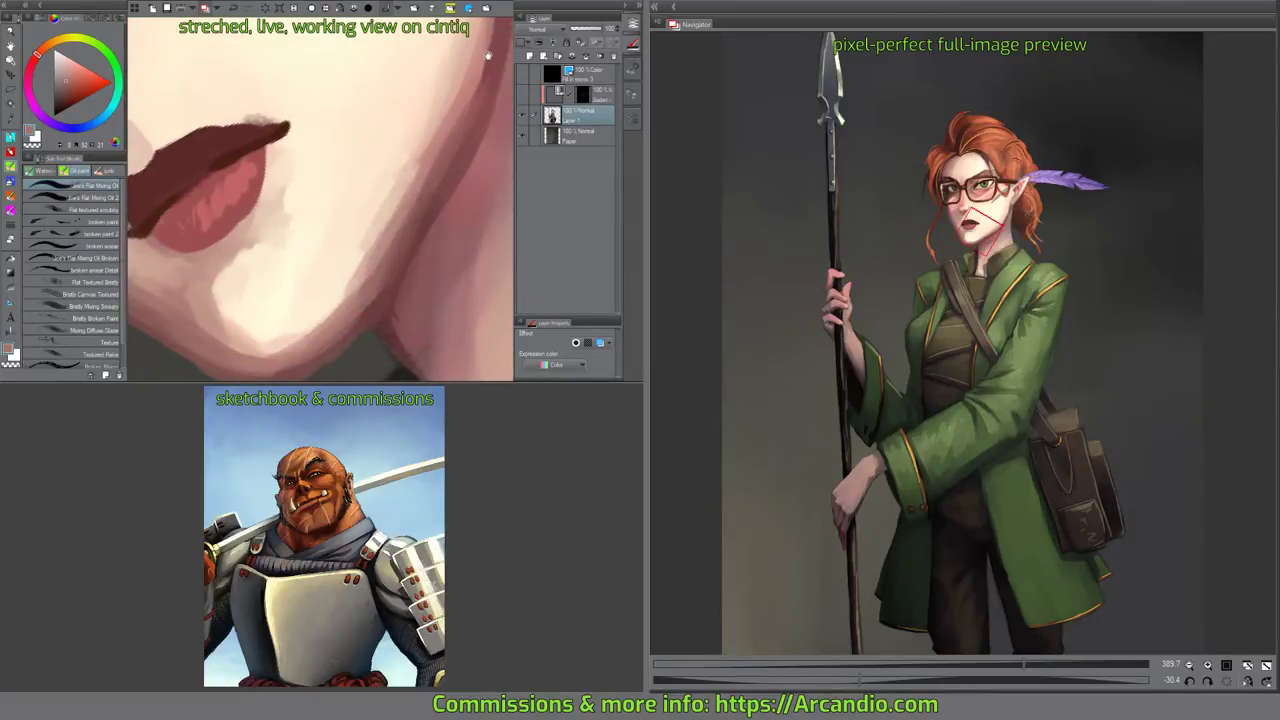
pyautogui.moveTo(488, 56); pyautogui.dragTo(445, 146)
pyautogui.moveTo(438, 160)
pyautogui.mouseDown()
pyautogui.moveTo(415, 197)
pyautogui.moveTo(446, 84)
pyautogui.moveTo(427, 148)
pyautogui.moveTo(442, 186)
pyautogui.moveTo(466, 115)
pyautogui.moveTo(424, 228)
pyautogui.moveTo(447, 140)
pyautogui.mouseUp()
pyautogui.moveTo(450, 280)
pyautogui.mouseDown()
pyautogui.moveTo(428, 163)
pyautogui.moveTo(411, 141)
pyautogui.mouseUp()
# Fill the neck shadow beneath the near jaw with a sampled dusty pink up toward the ear.
pyautogui.keyDown('alt'); pyautogui.click(395, 198); pyautogui.keyUp('alt')
pyautogui.moveTo(423, 55); pyautogui.dragTo(400, 165)
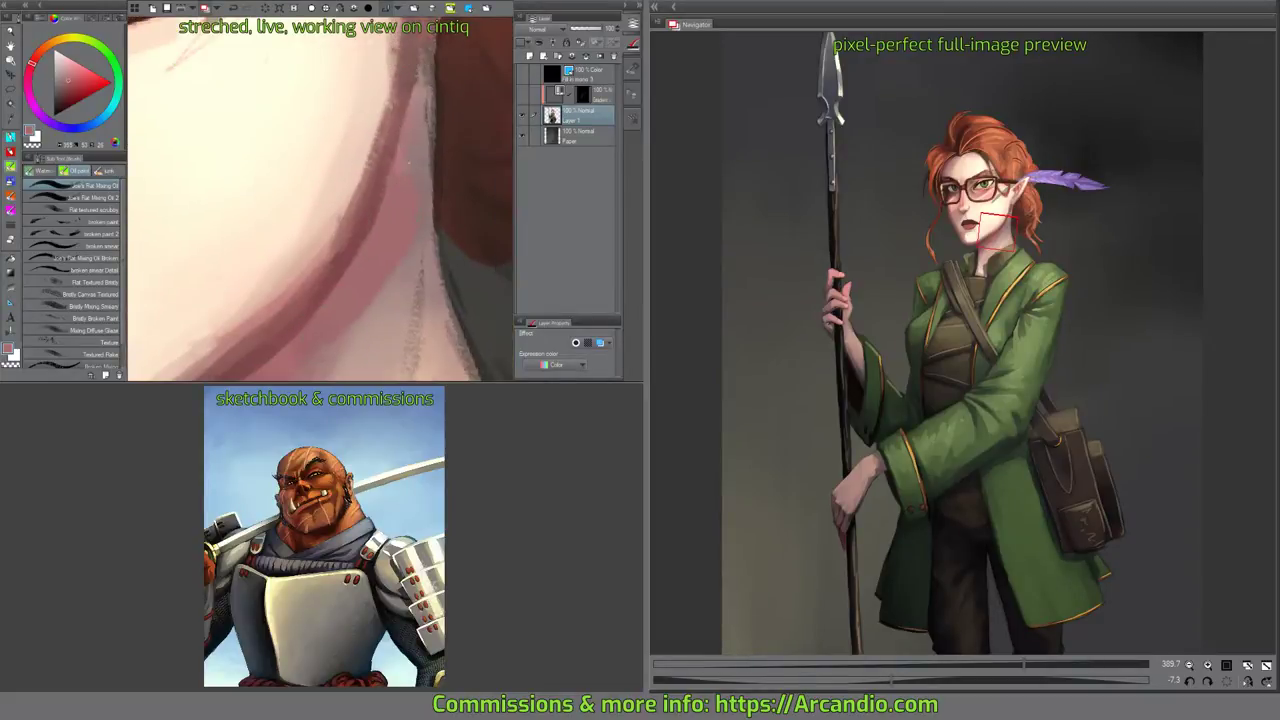
pyautogui.moveTo(433, 190); pyautogui.dragTo(430, 60)
pyautogui.moveTo(409, 231)
pyautogui.mouseDown()
pyautogui.moveTo(399, 141)
pyautogui.moveTo(395, 172)
pyautogui.moveTo(374, 158)
pyautogui.moveTo(355, 186)
pyautogui.mouseUp()
pyautogui.moveTo(341, 241)
pyautogui.mouseDown()
pyautogui.moveTo(381, 100)
pyautogui.moveTo(398, 92)
pyautogui.mouseUp()
pyautogui.moveTo(307, 205)
pyautogui.mouseDown()
pyautogui.moveTo(284, 240)
pyautogui.moveTo(306, 190)
pyautogui.mouseUp()
pyautogui.moveTo(330, 143); pyautogui.dragTo(320, 165)
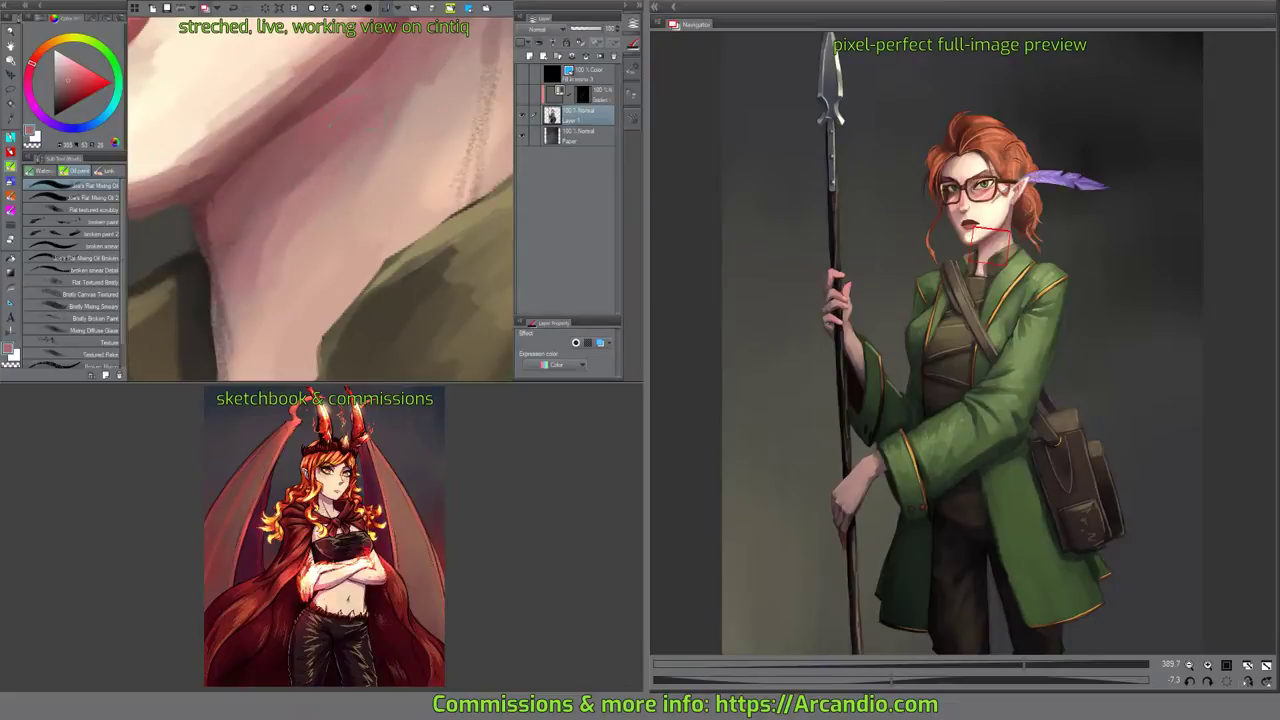
# Brush muted mauve strokes down the side of the neck to shade its form above the collar.
pyautogui.moveTo(390, 145); pyautogui.dragTo(380, 204)
pyautogui.moveTo(429, 92); pyautogui.dragTo(437, 138)
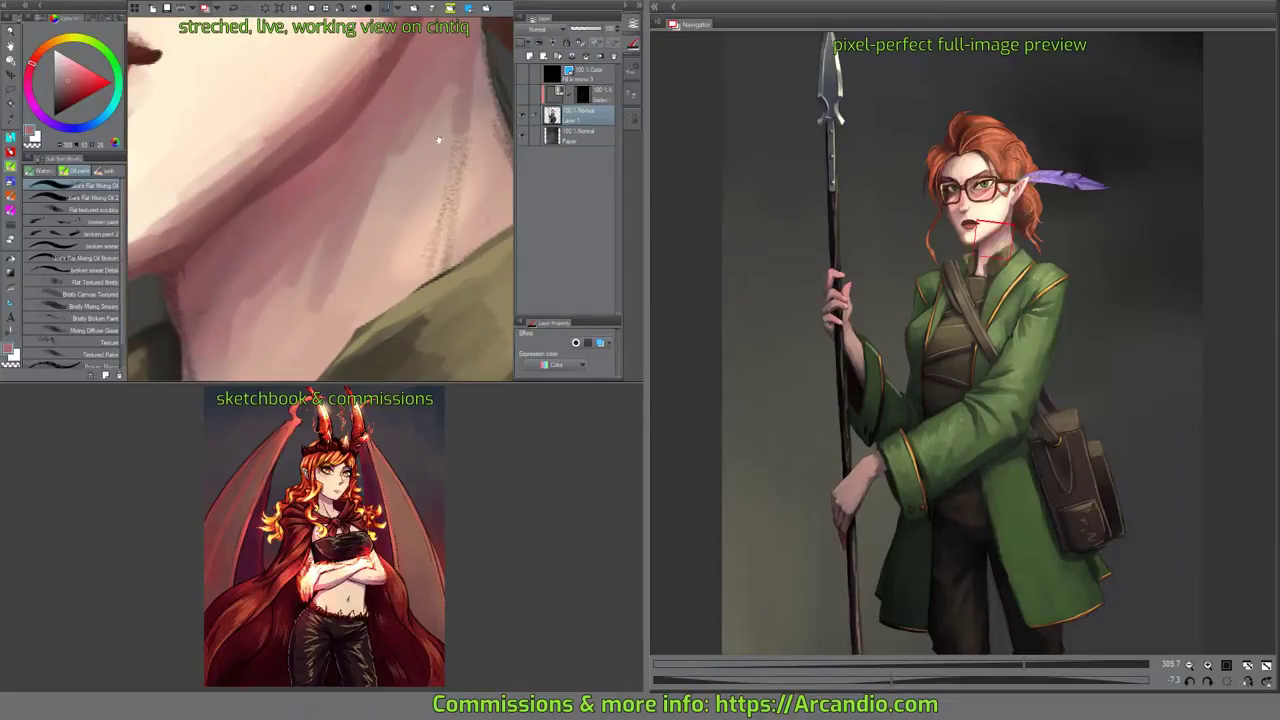
pyautogui.moveTo(447, 45)
pyautogui.mouseDown()
pyautogui.moveTo(397, 117)
pyautogui.moveTo(421, 228)
pyautogui.moveTo(437, 214)
pyautogui.moveTo(434, 228)
pyautogui.mouseUp()
pyautogui.moveTo(392, 212)
pyautogui.mouseDown()
pyautogui.moveTo(441, 62)
pyautogui.moveTo(421, 213)
pyautogui.mouseUp()
pyautogui.moveTo(450, 90); pyautogui.dragTo(413, 186)
pyautogui.moveTo(402, 140); pyautogui.dragTo(412, 176)
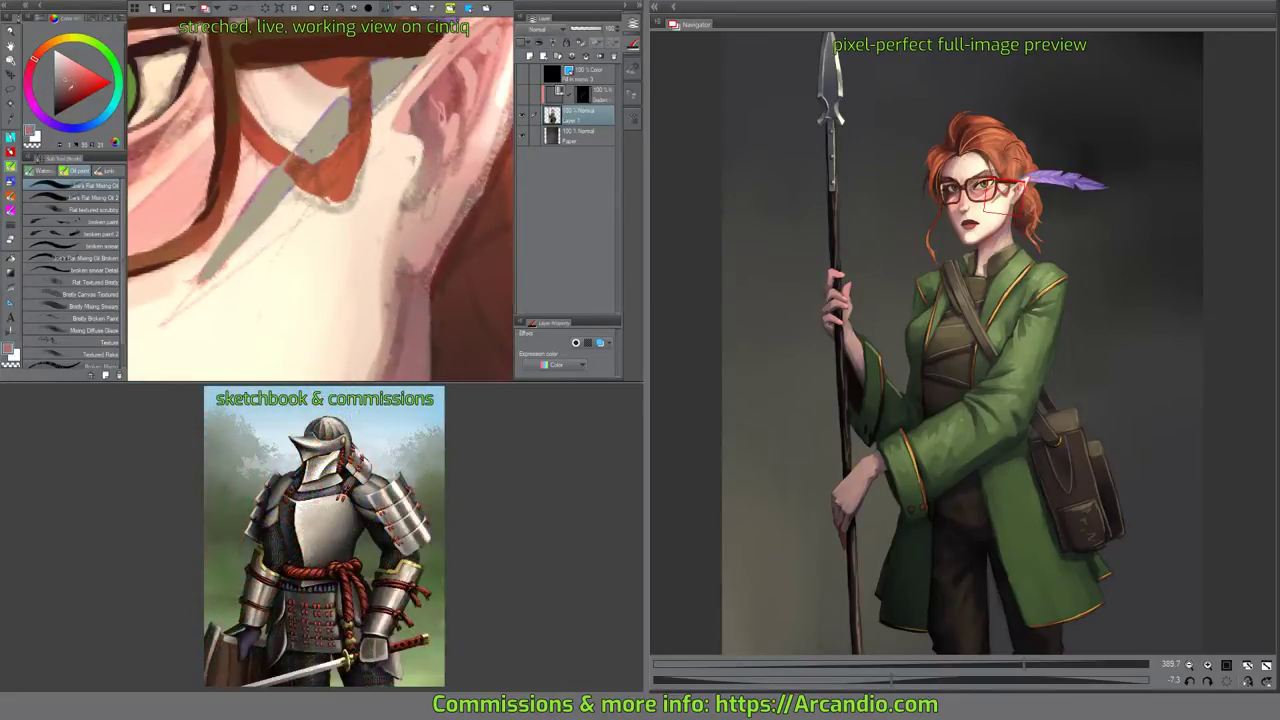
# Fill the hollow of the near ear with a dark muted red, carrying it down toward the lobe.
pyautogui.scroll(2, 300, 88)
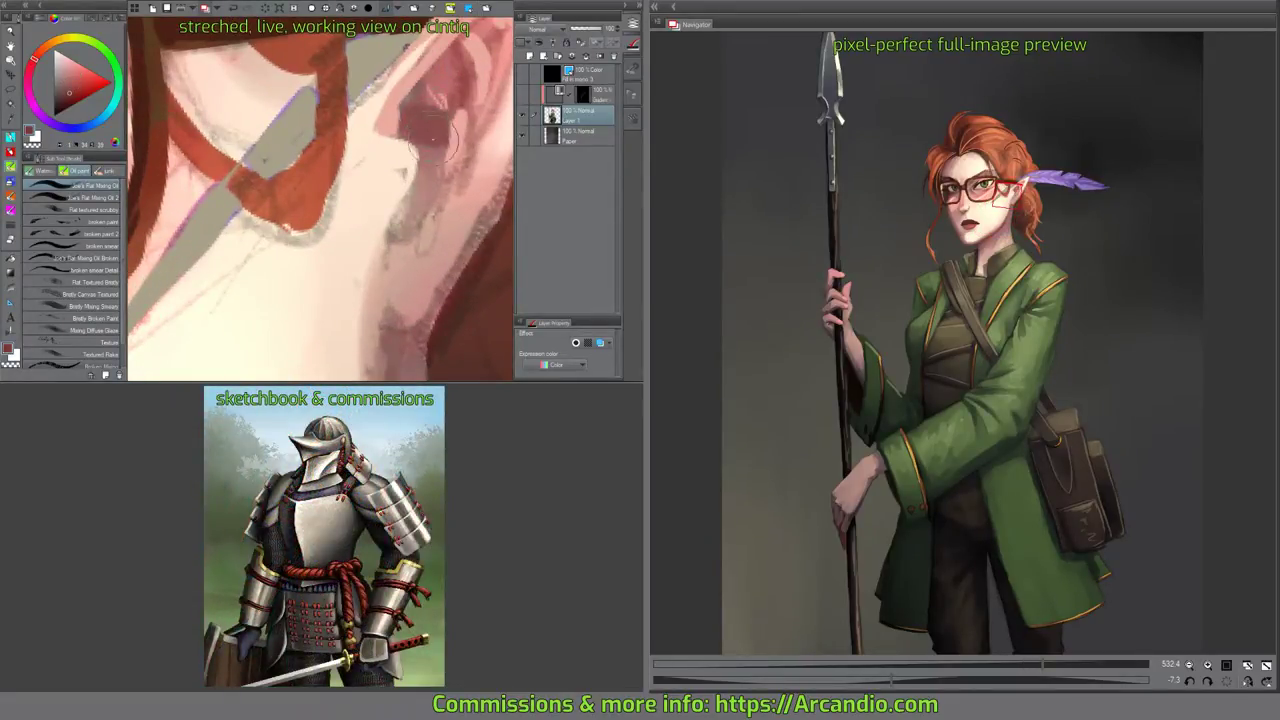
pyautogui.moveTo(434, 140); pyautogui.dragTo(440, 100)
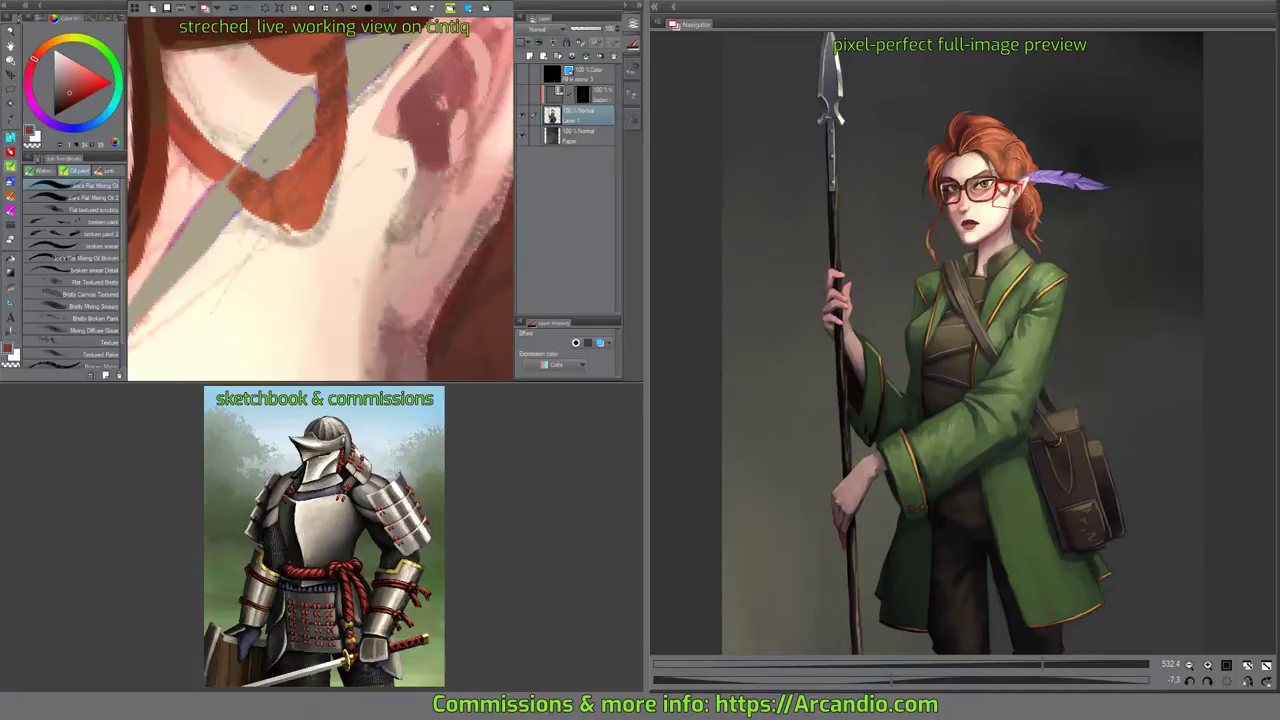
pyautogui.moveTo(438, 164); pyautogui.dragTo(401, 237)
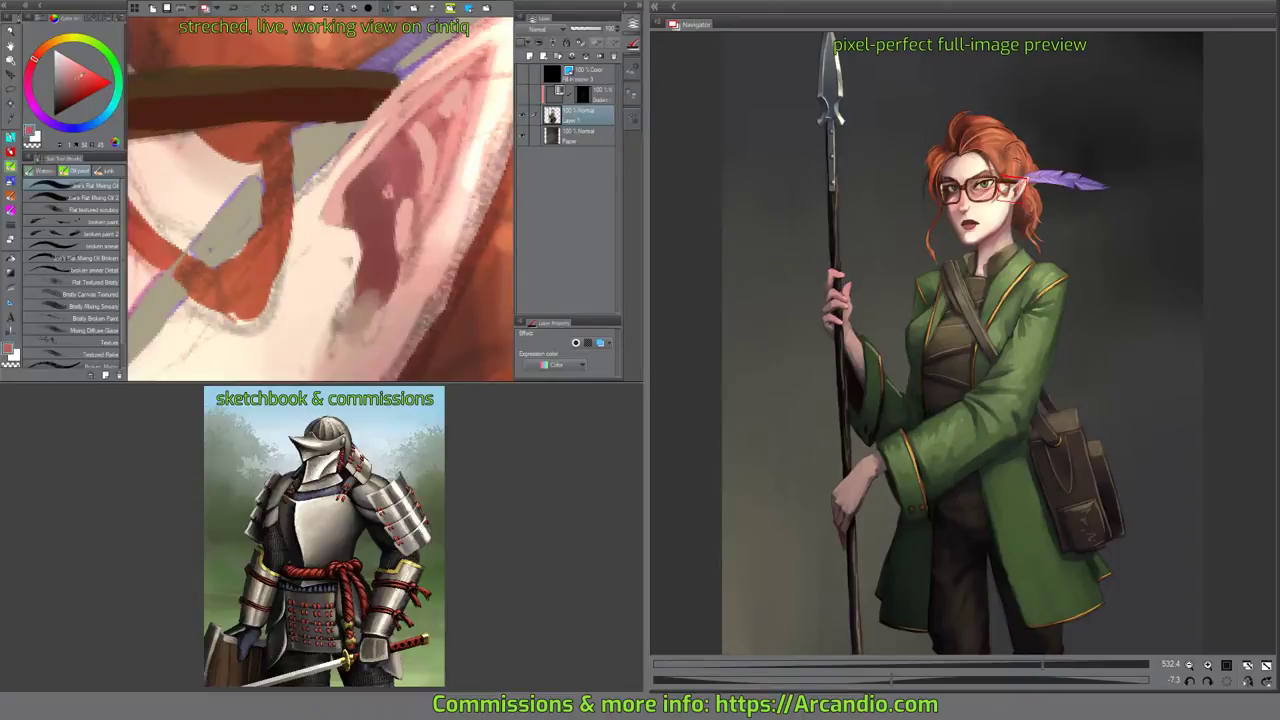
# Adjust the color to a soft pink and blend the inner folds of the ear toward its outer rim.
pyautogui.moveTo(52, 49); pyautogui.dragTo(38, 55)
pyautogui.scroll(2, 463, 109)
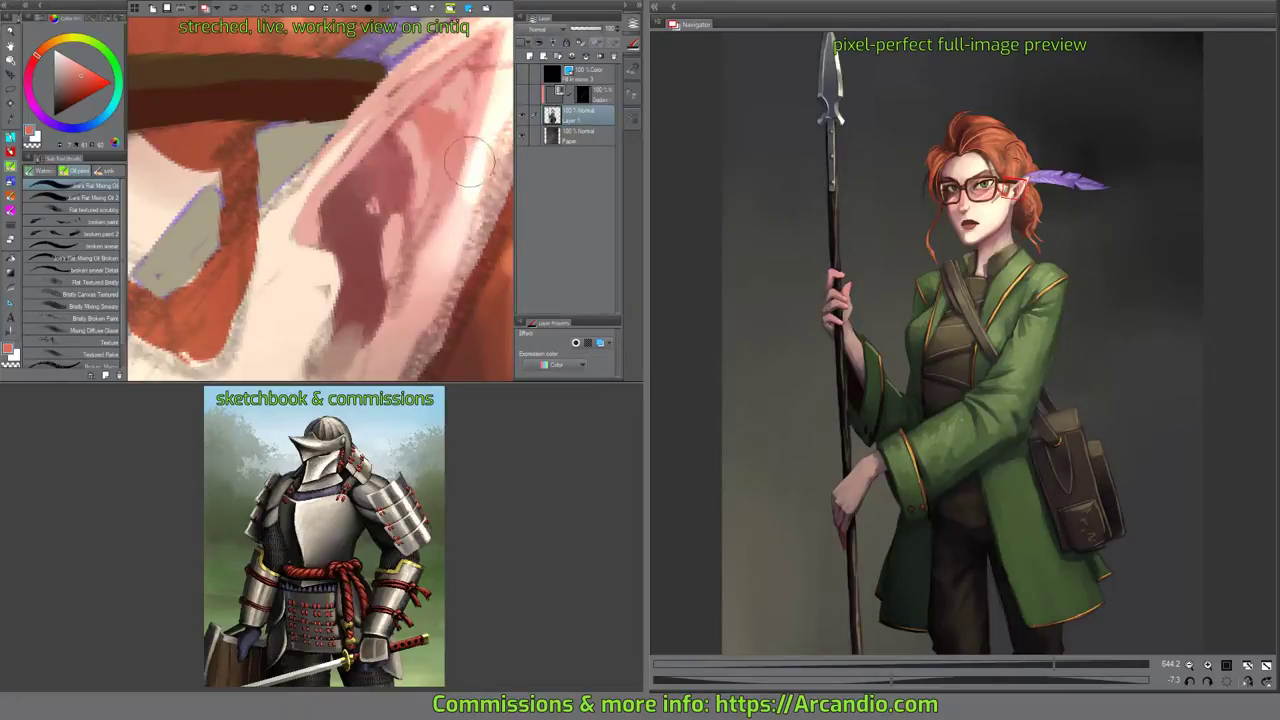
pyautogui.moveTo(466, 160); pyautogui.dragTo(441, 278)
pyautogui.moveTo(441, 278); pyautogui.dragTo(395, 219)
# Paint the outer rim of the ear with a sampled pale cream from the tip toward the lobe.
pyautogui.keyDown('alt'); pyautogui.click(442, 106); pyautogui.keyUp('alt')
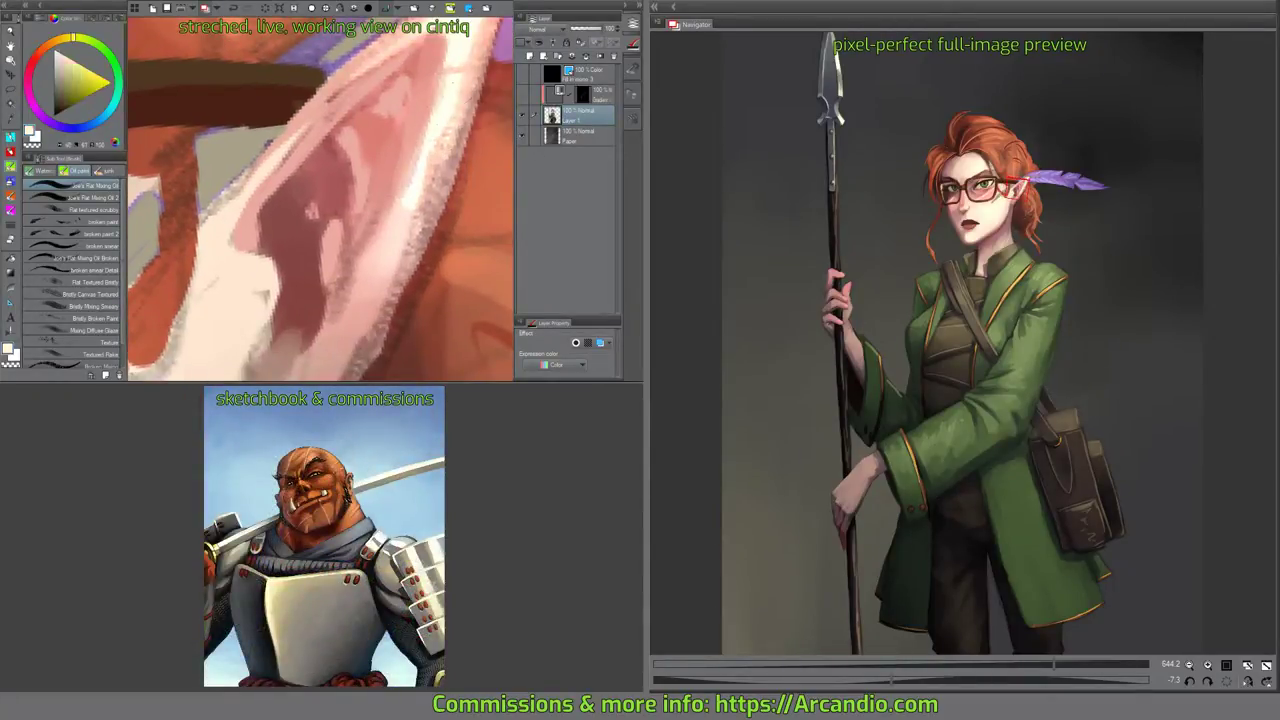
pyautogui.moveTo(466, 42)
pyautogui.mouseDown()
pyautogui.moveTo(456, 122)
pyautogui.moveTo(402, 278)
pyautogui.mouseUp()
pyautogui.moveTo(445, 140)
pyautogui.mouseDown()
pyautogui.moveTo(421, 230)
pyautogui.moveTo(441, 54)
pyautogui.moveTo(421, 165)
pyautogui.moveTo(366, 254)
pyautogui.mouseUp()
pyautogui.moveTo(413, 58); pyautogui.dragTo(320, 355)
pyautogui.keyDown('alt'); pyautogui.click(401, 108); pyautogui.keyUp('alt')
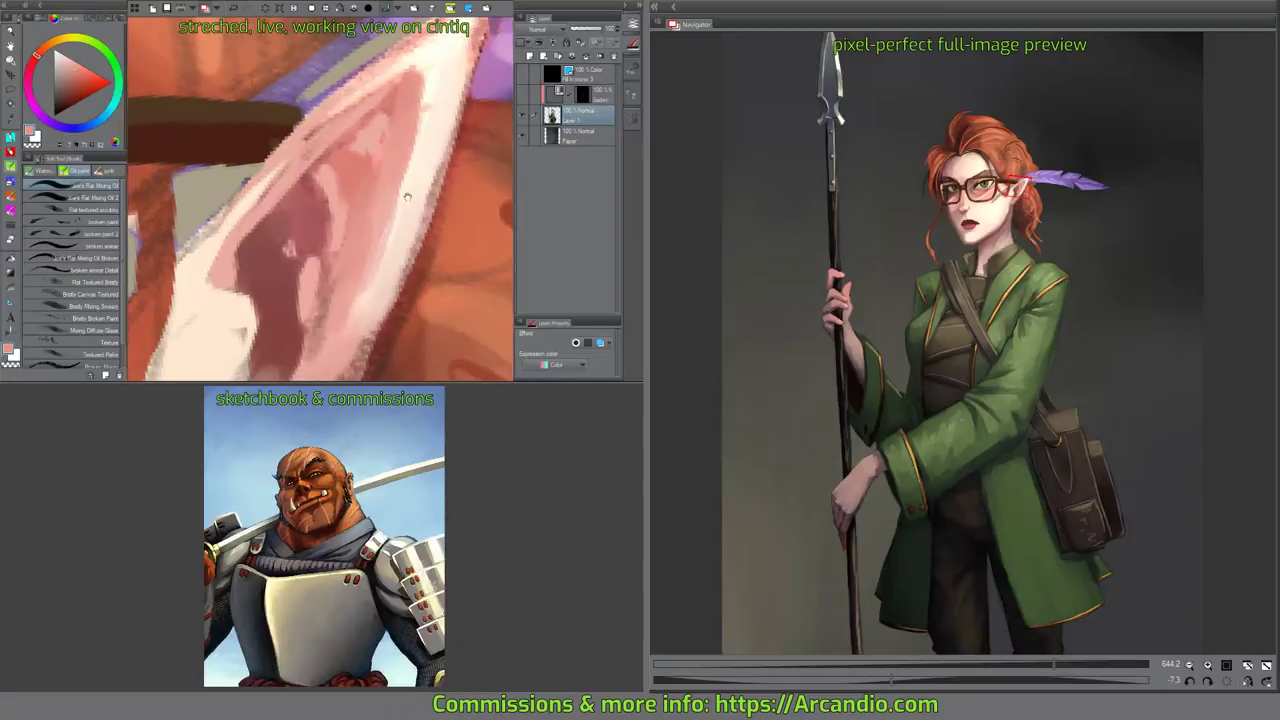
# Clean up the far cheek and chin contour against the background with the hard eraser.
pyautogui.hotkey('ctrl', '0')
pyautogui.moveTo(390, 175); pyautogui.dragTo(410, 193)
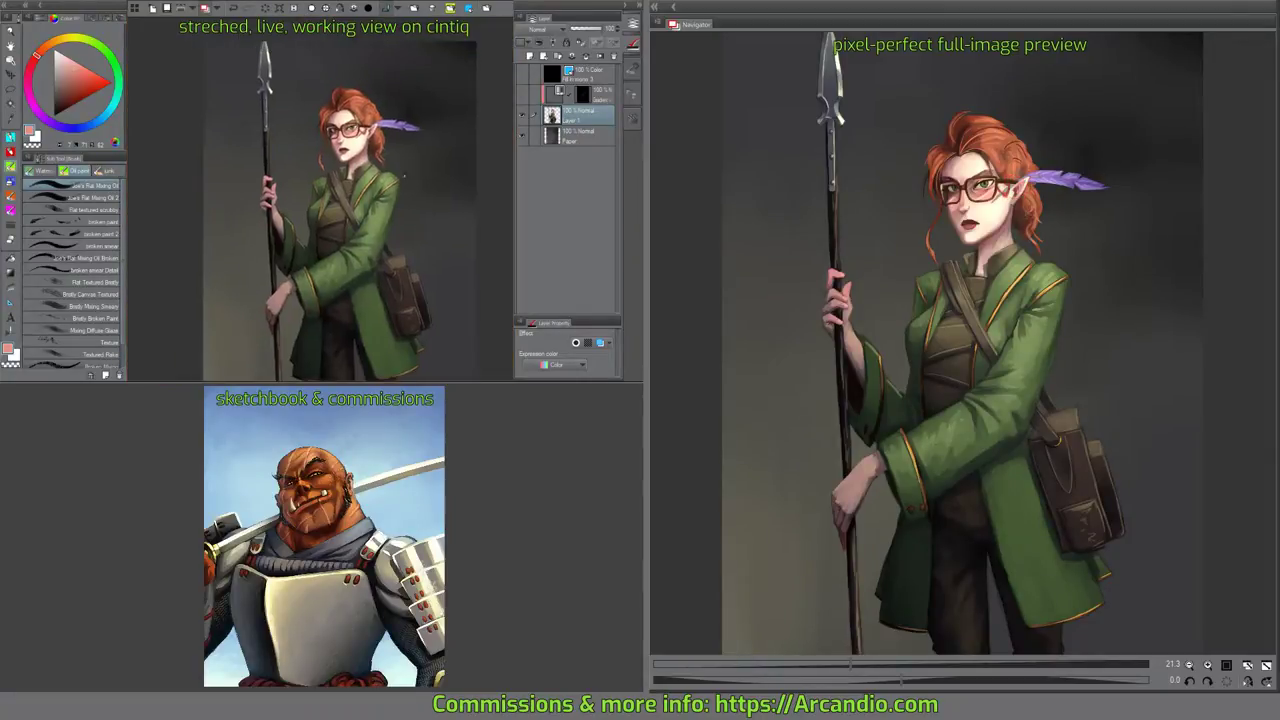
pyautogui.scroll(5, 369, 153)
pyautogui.scroll(4, 320, 200)
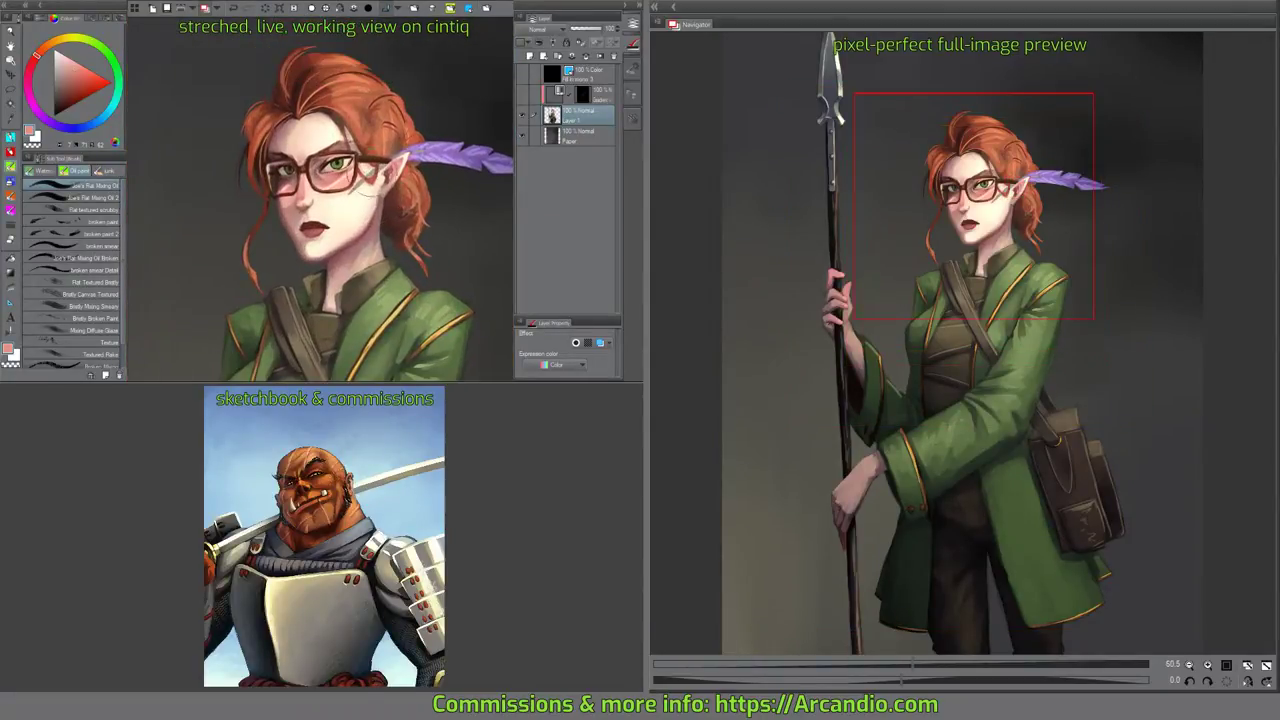
pyautogui.scroll(8, 389, 224)
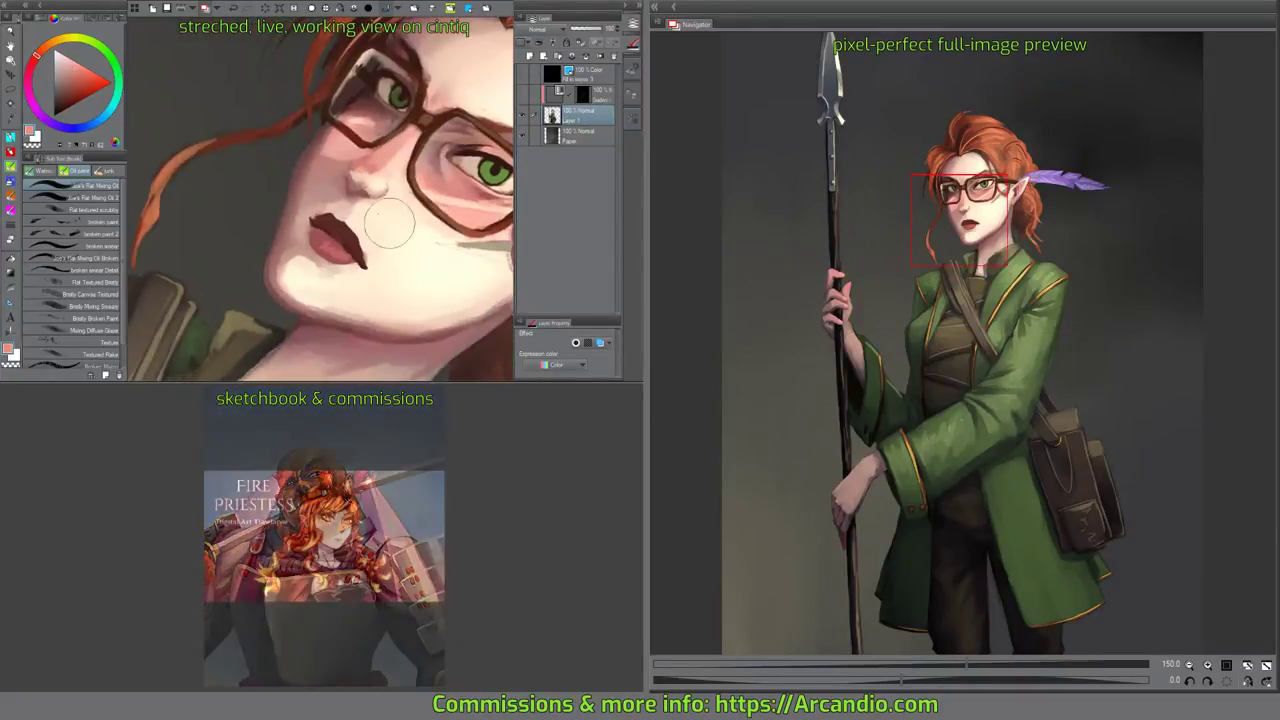
pyautogui.press('e')
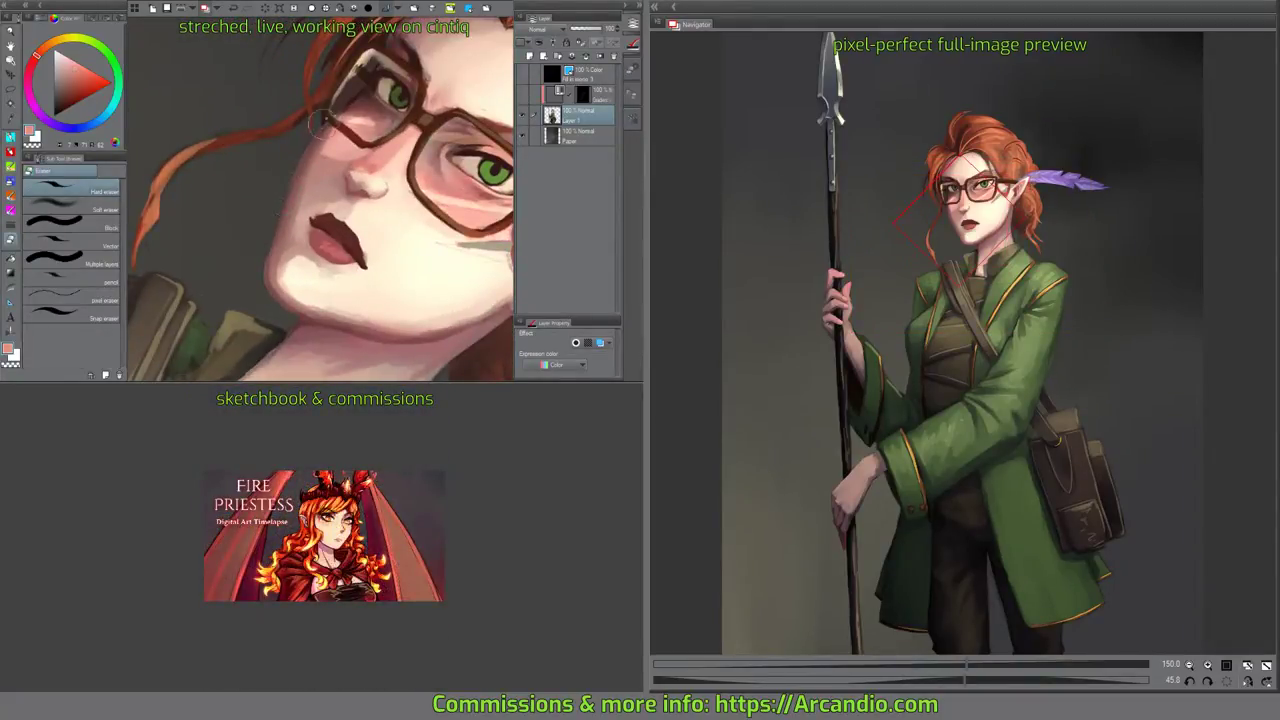
pyautogui.press('b')
pyautogui.moveTo(368, 214); pyautogui.dragTo(370, 203)
pyautogui.press('e')
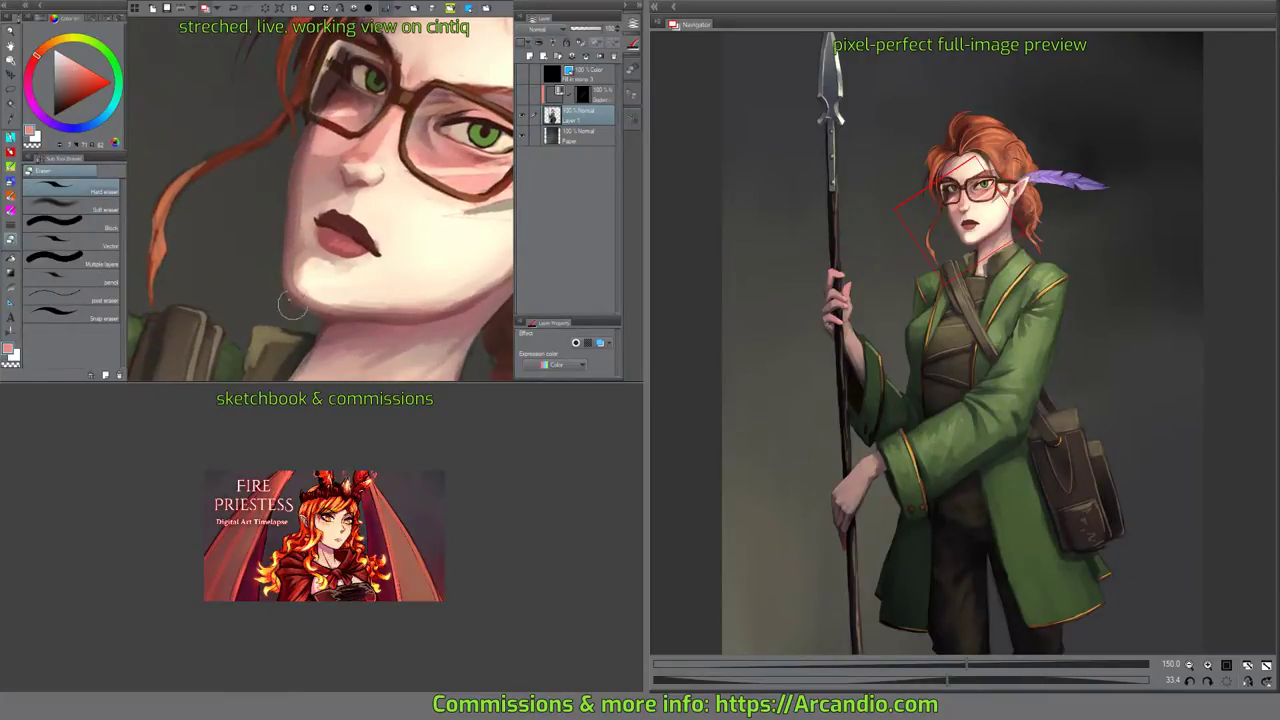
pyautogui.press('b')
pyautogui.moveTo(455, 240)
pyautogui.mouseDown()
pyautogui.moveTo(457, 160)
pyautogui.moveTo(398, 241)
pyautogui.moveTo(450, 211)
pyautogui.mouseUp()
# Paint lighter green streaks in the lower part of the near eye's iris with an inking pen brush.
pyautogui.scroll(-2, 452, 165)
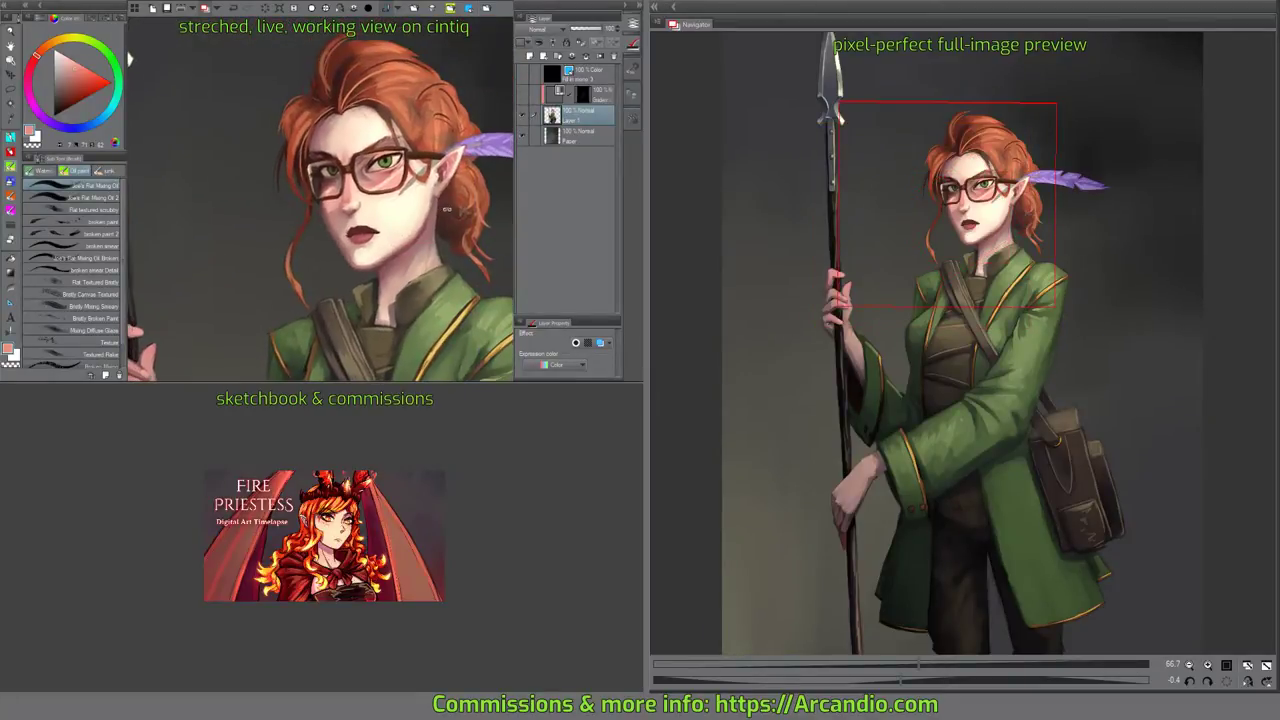
pyautogui.scroll(1, 368, 170)
pyautogui.scroll(5, 360, 145)
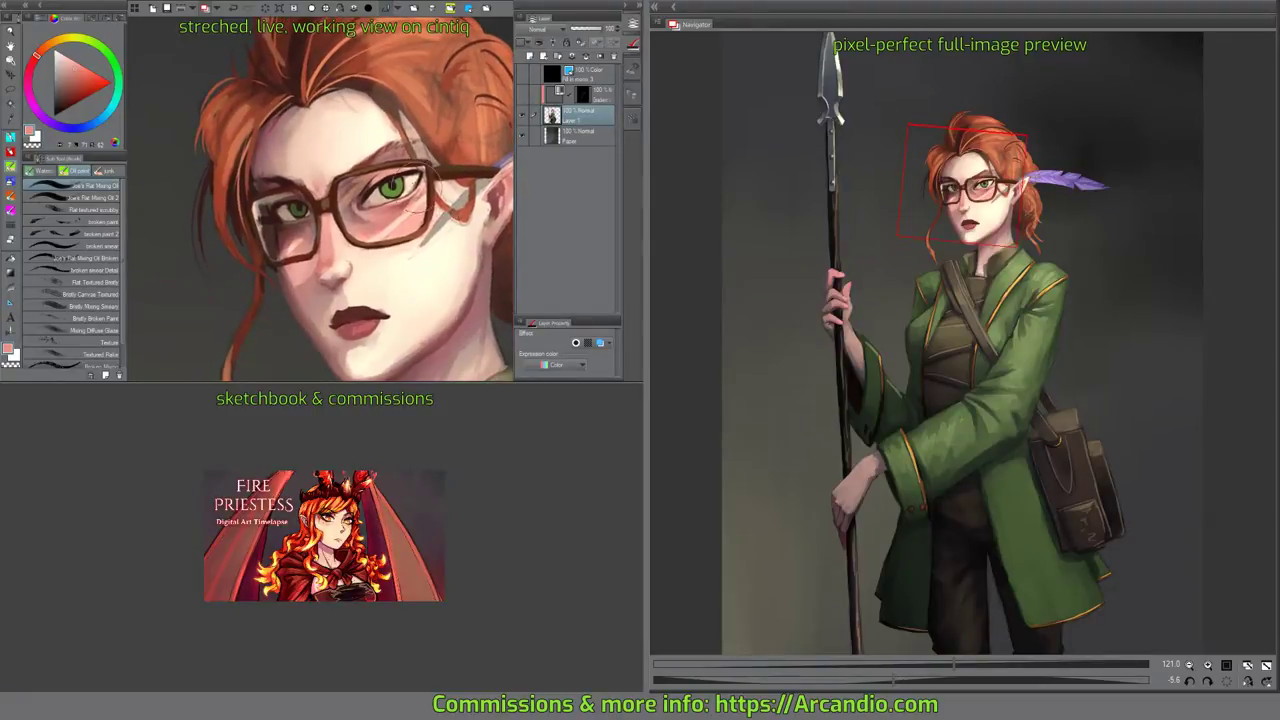
pyautogui.scroll(4, 368, 208)
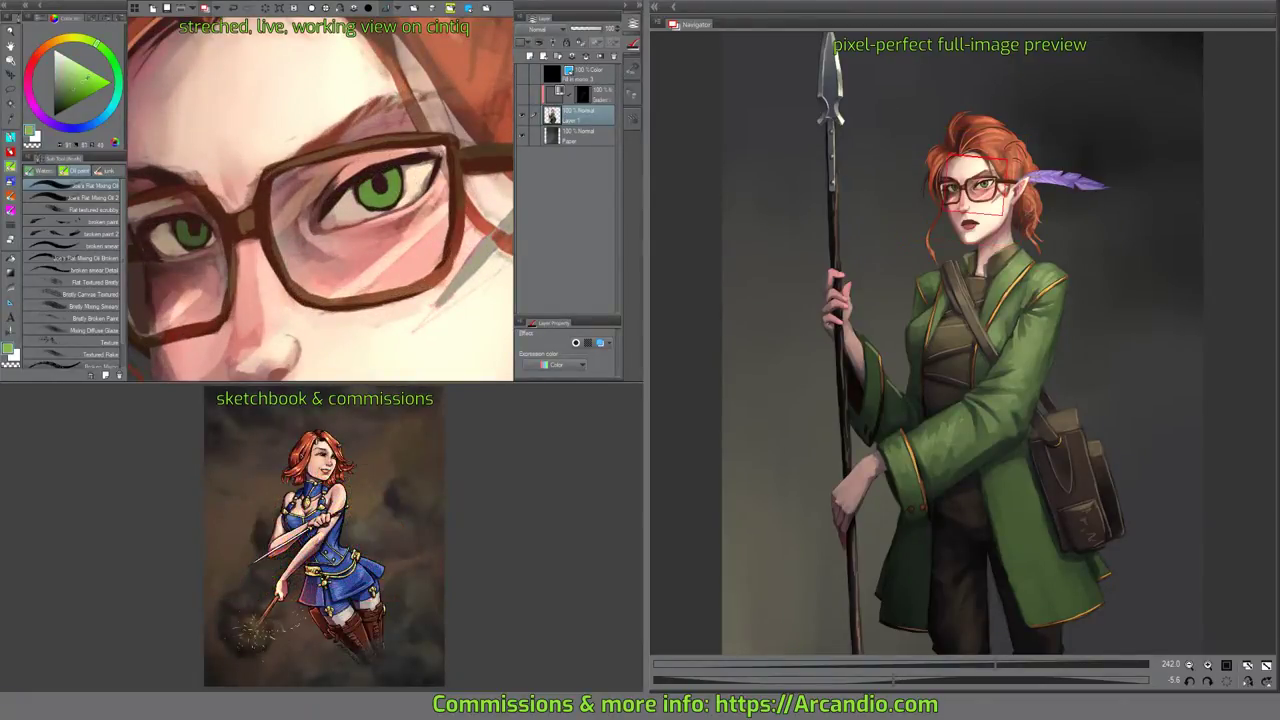
pyautogui.click(11, 150)
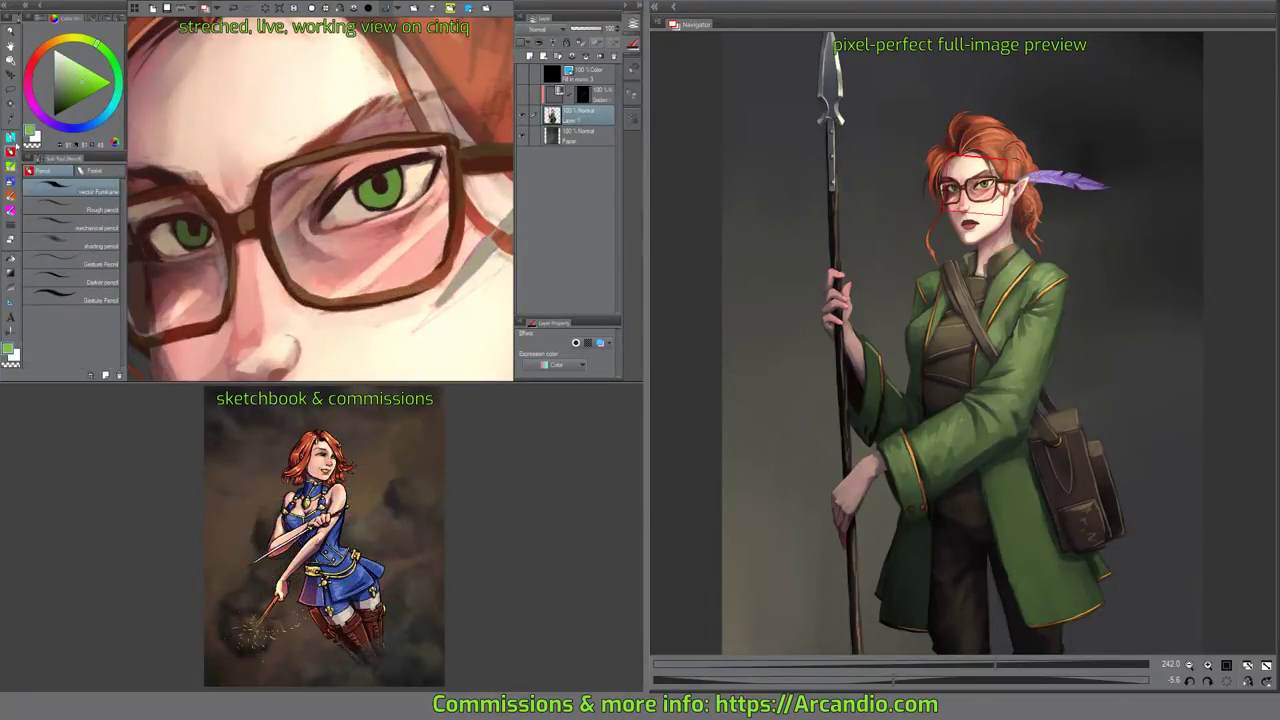
pyautogui.click(11, 136)
pyautogui.scroll(4, 370, 200)
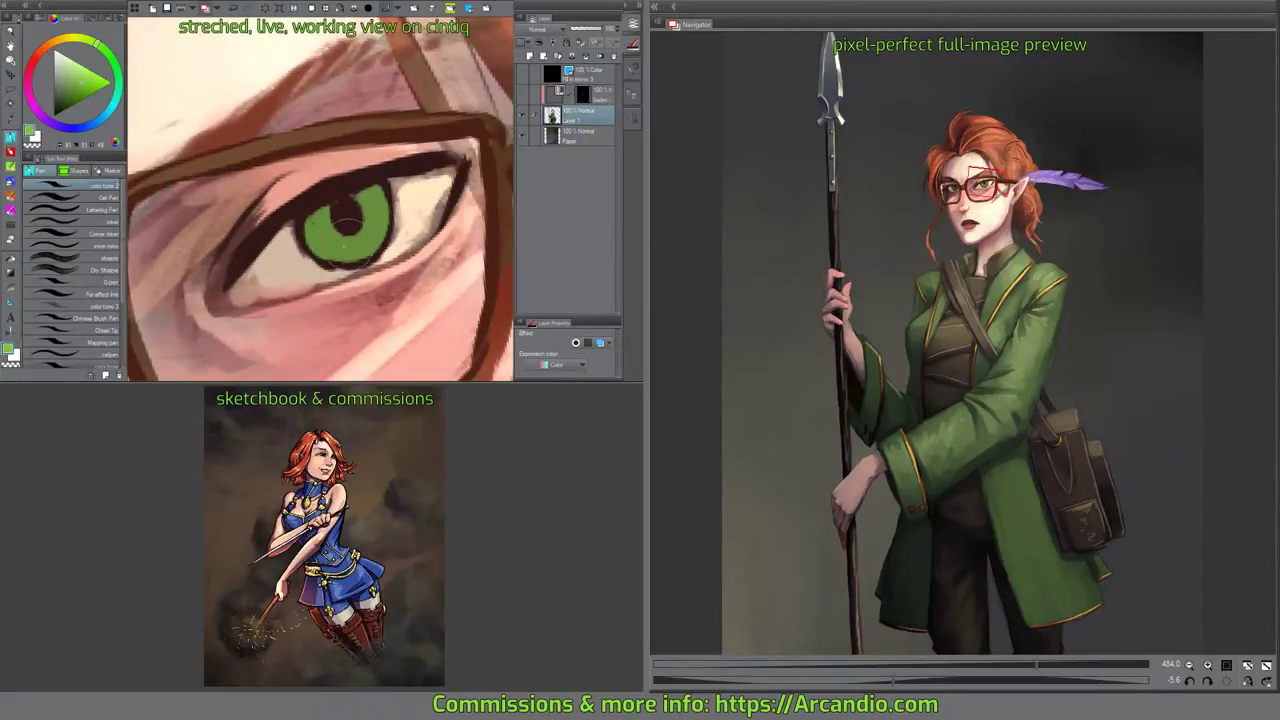
pyautogui.moveTo(341, 245); pyautogui.dragTo(347, 248)
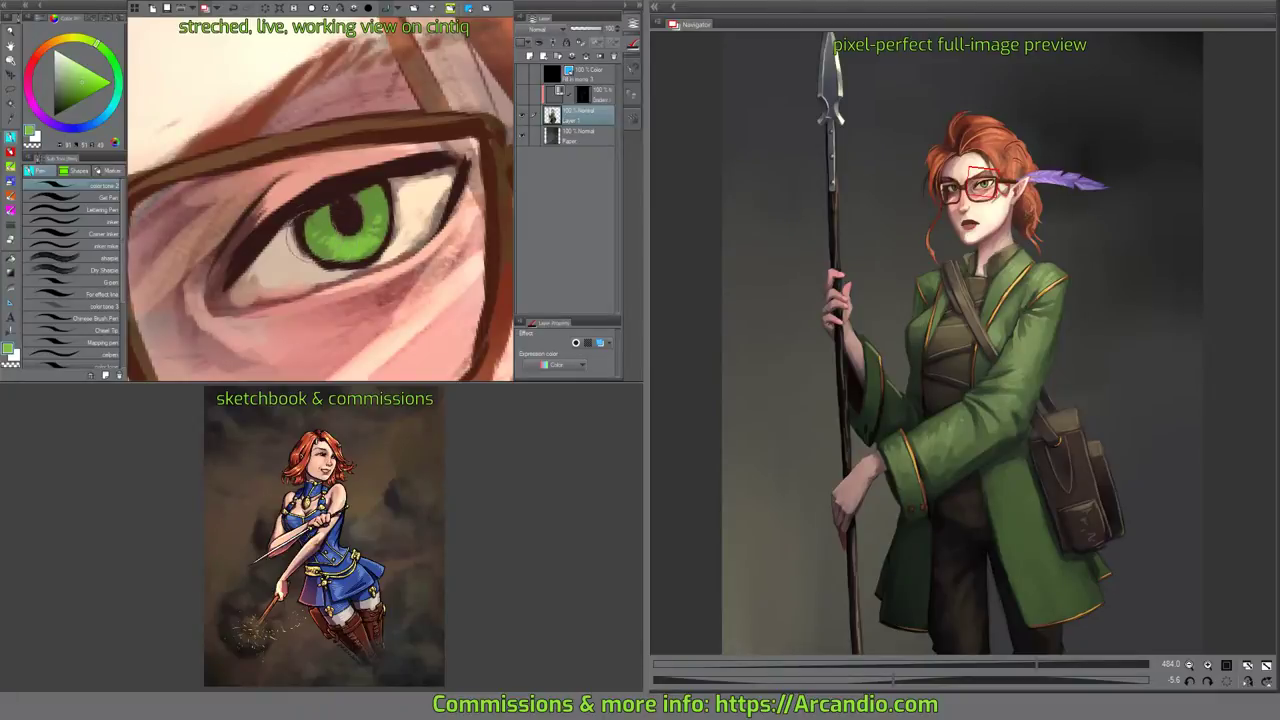
# Add matching green streaks to the iris of the far eye around the pupil.
pyautogui.moveTo(264, 265)
pyautogui.mouseDown()
pyautogui.moveTo(438, 170)
pyautogui.moveTo(405, 166)
pyautogui.moveTo(460, 146)
pyautogui.mouseUp()
pyautogui.keyDown('alt'); pyautogui.click(484, 150); pyautogui.keyUp('alt')
pyautogui.moveTo(228, 198)
pyautogui.mouseDown()
pyautogui.moveTo(259, 186)
pyautogui.moveTo(216, 182)
pyautogui.mouseUp()
pyautogui.moveTo(336, 161); pyautogui.dragTo(265, 206)
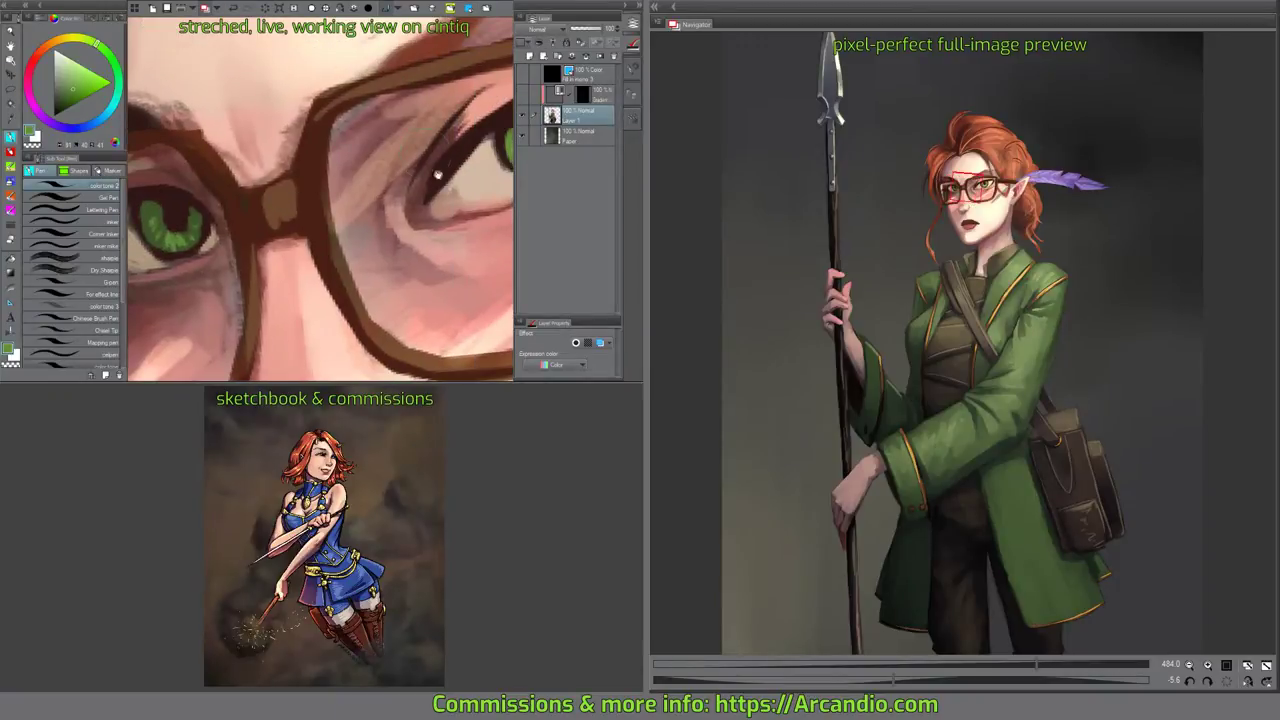
pyautogui.moveTo(437, 177); pyautogui.dragTo(318, 219)
# Brighten the near eye's iris with vivid green strokes below and beside the pupil.
pyautogui.scroll(-5, 430, 187)
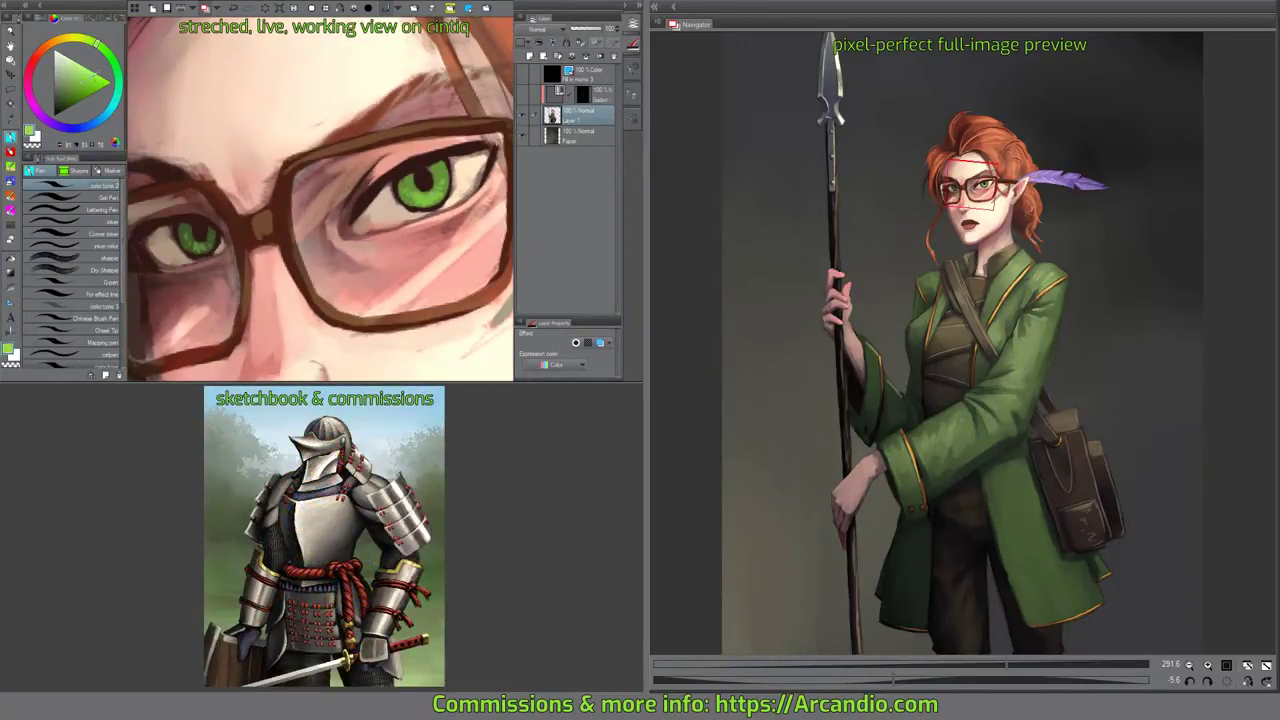
pyautogui.scroll(6, 415, 175)
pyautogui.moveTo(443, 218)
pyautogui.mouseDown()
pyautogui.moveTo(475, 212)
pyautogui.moveTo(467, 236)
pyautogui.moveTo(397, 196)
pyautogui.moveTo(396, 248)
pyautogui.mouseUp()
pyautogui.moveTo(424, 184); pyautogui.dragTo(429, 180)
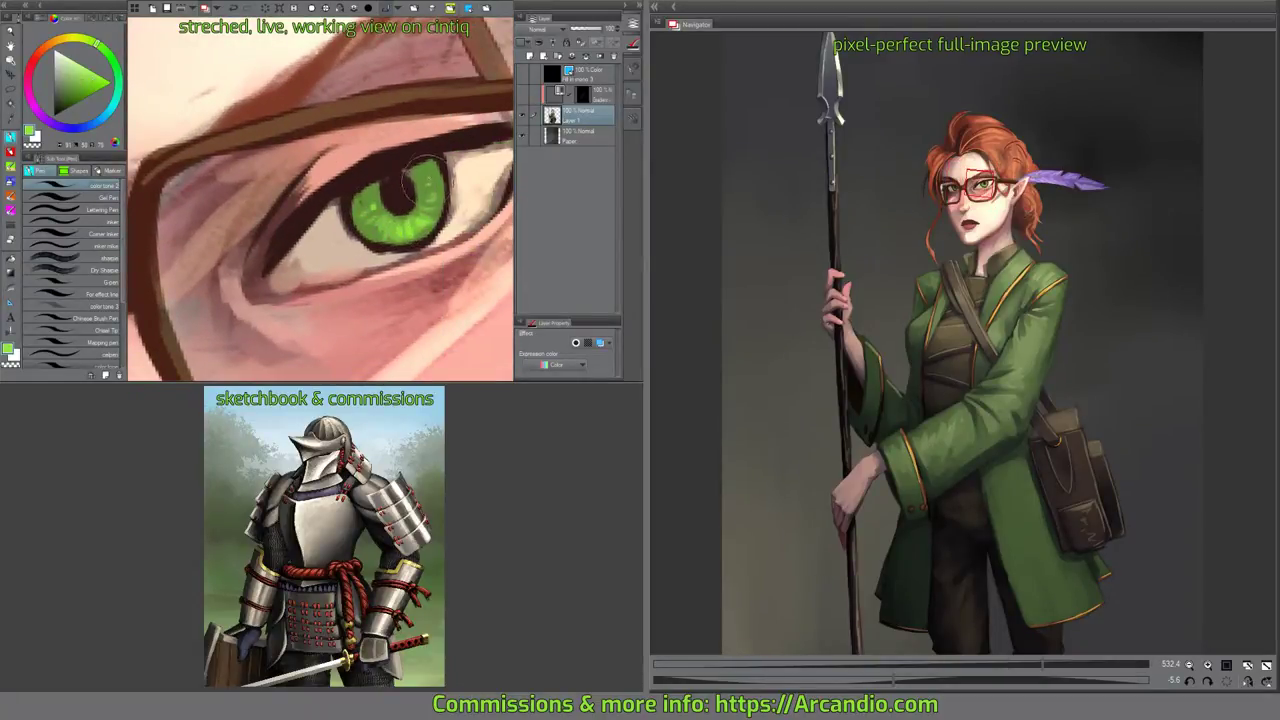
# Brighten the far eye's iris with vivid green strokes along its lower and outer edges.
pyautogui.moveTo(358, 221); pyautogui.dragTo(480, 156)
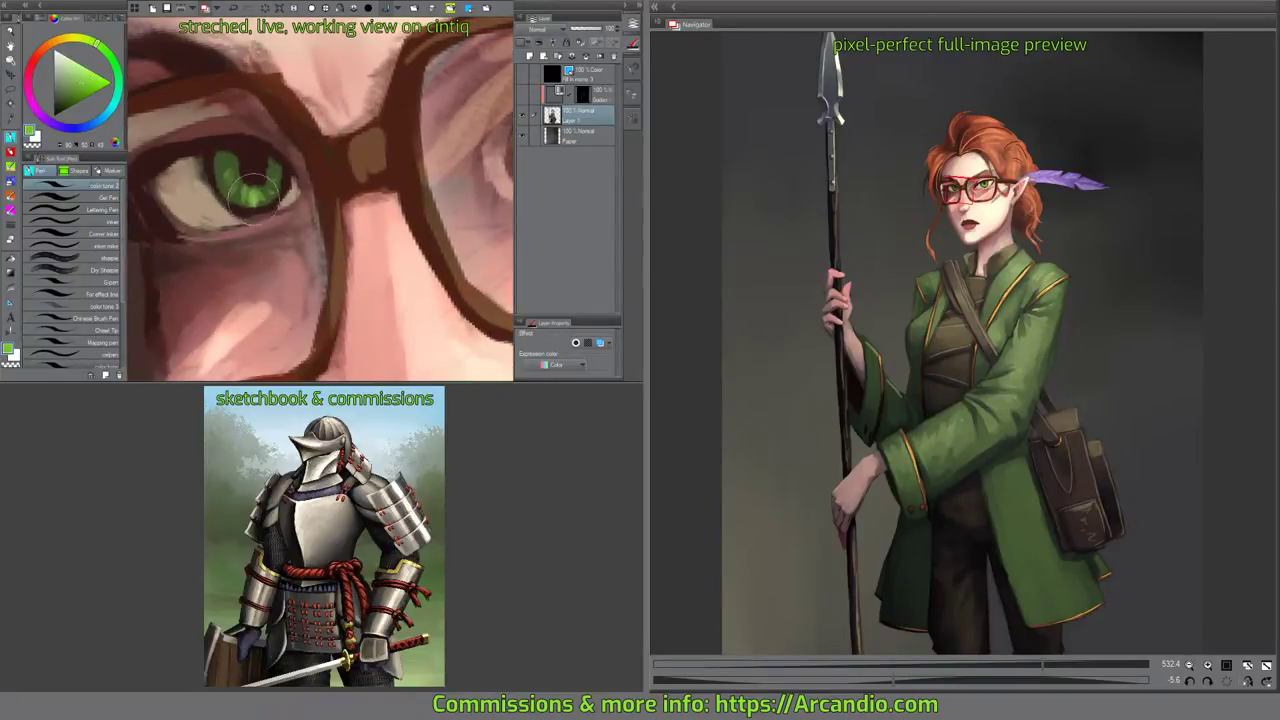
pyautogui.moveTo(276, 163)
pyautogui.mouseDown()
pyautogui.moveTo(254, 196)
pyautogui.moveTo(268, 158)
pyautogui.moveTo(228, 162)
pyautogui.moveTo(247, 186)
pyautogui.mouseUp()
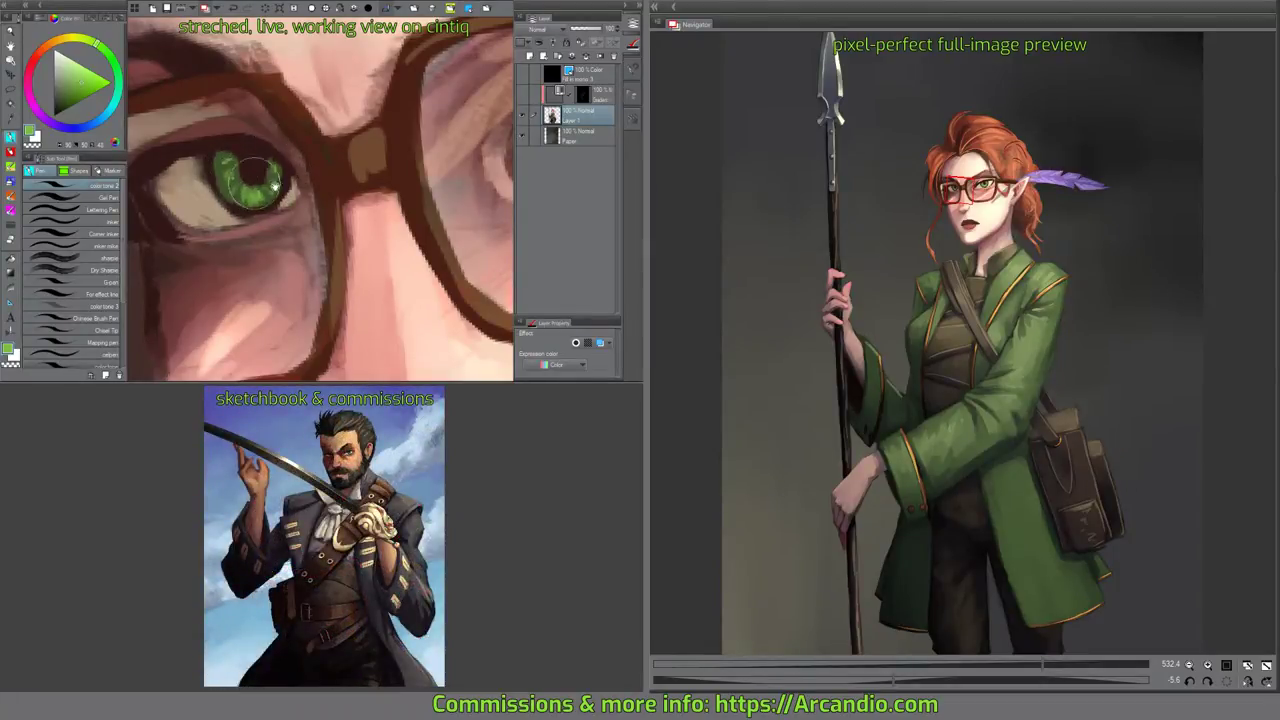
pyautogui.moveTo(365, 159); pyautogui.dragTo(318, 190)
pyautogui.moveTo(403, 200); pyautogui.dragTo(443, 196)
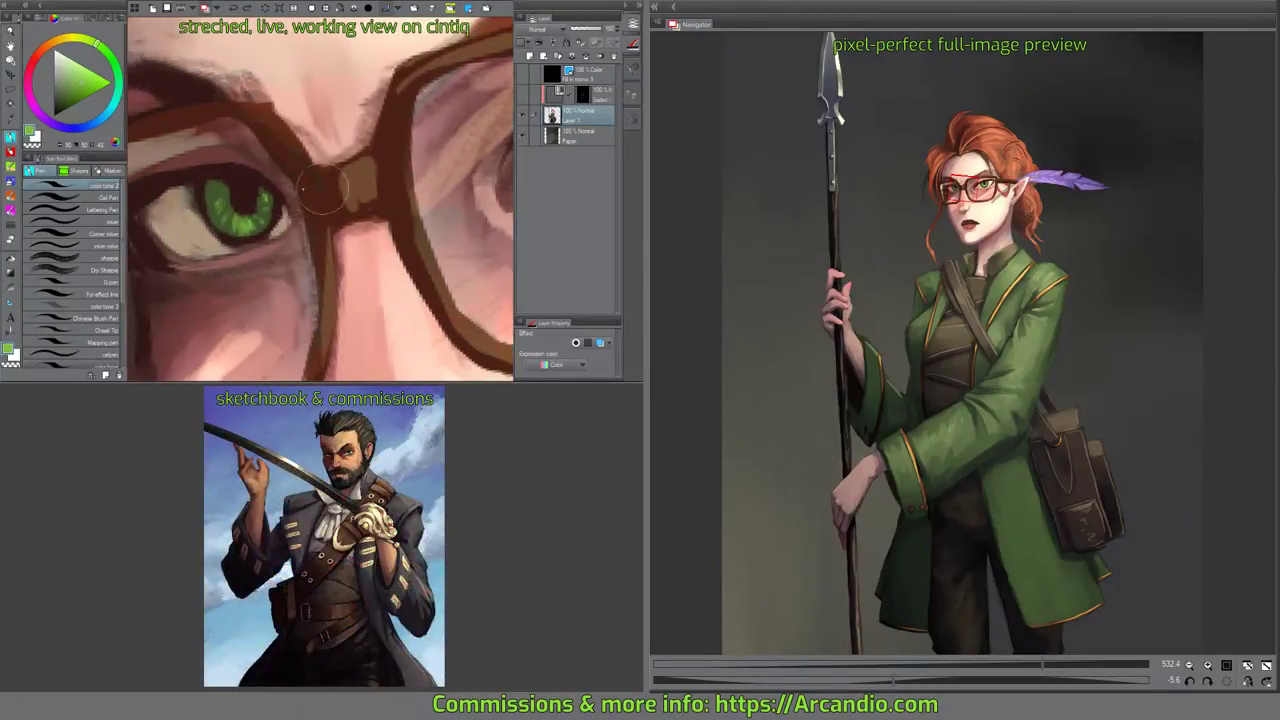
# Darken the pupil of the far eye with a sampled dark reddish brown.
pyautogui.keyDown('alt'); pyautogui.click(253, 197); pyautogui.keyUp('alt')
pyautogui.moveTo(253, 201); pyautogui.dragTo(263, 188)
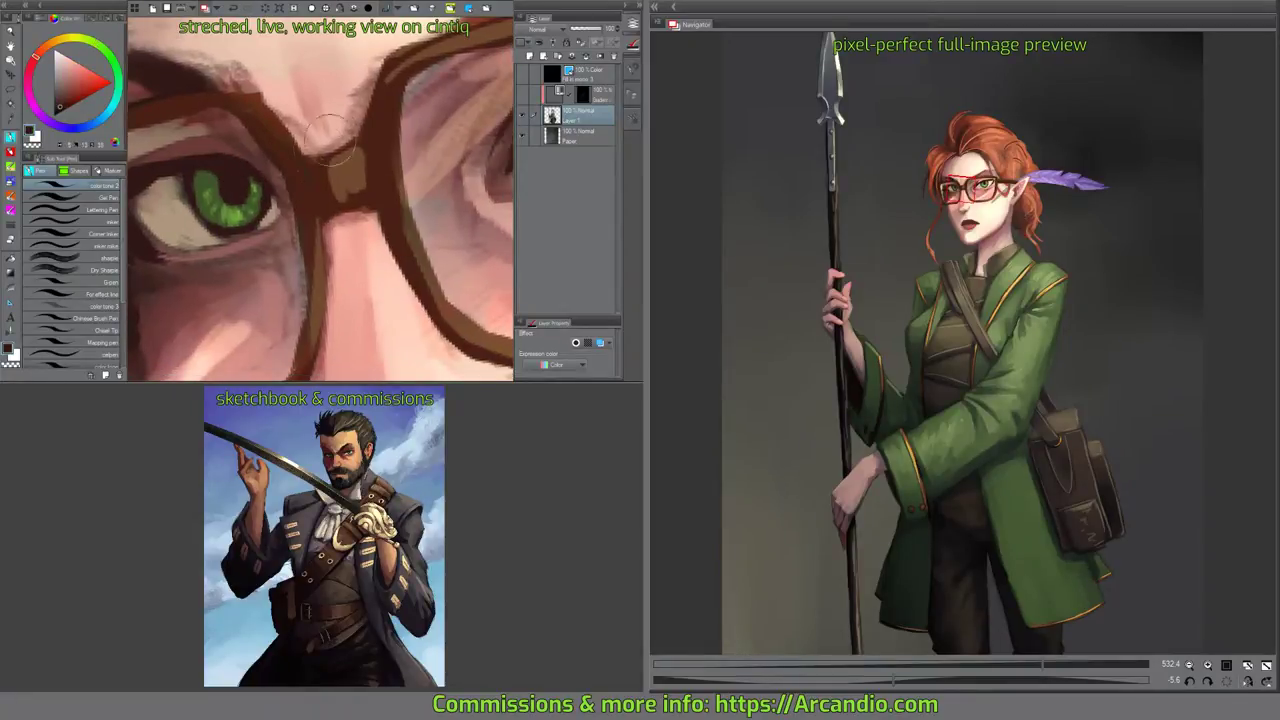
pyautogui.moveTo(338, 158); pyautogui.dragTo(348, 176)
pyautogui.scroll(-5, 371, 183)
pyautogui.moveTo(445, 174); pyautogui.dragTo(308, 196)
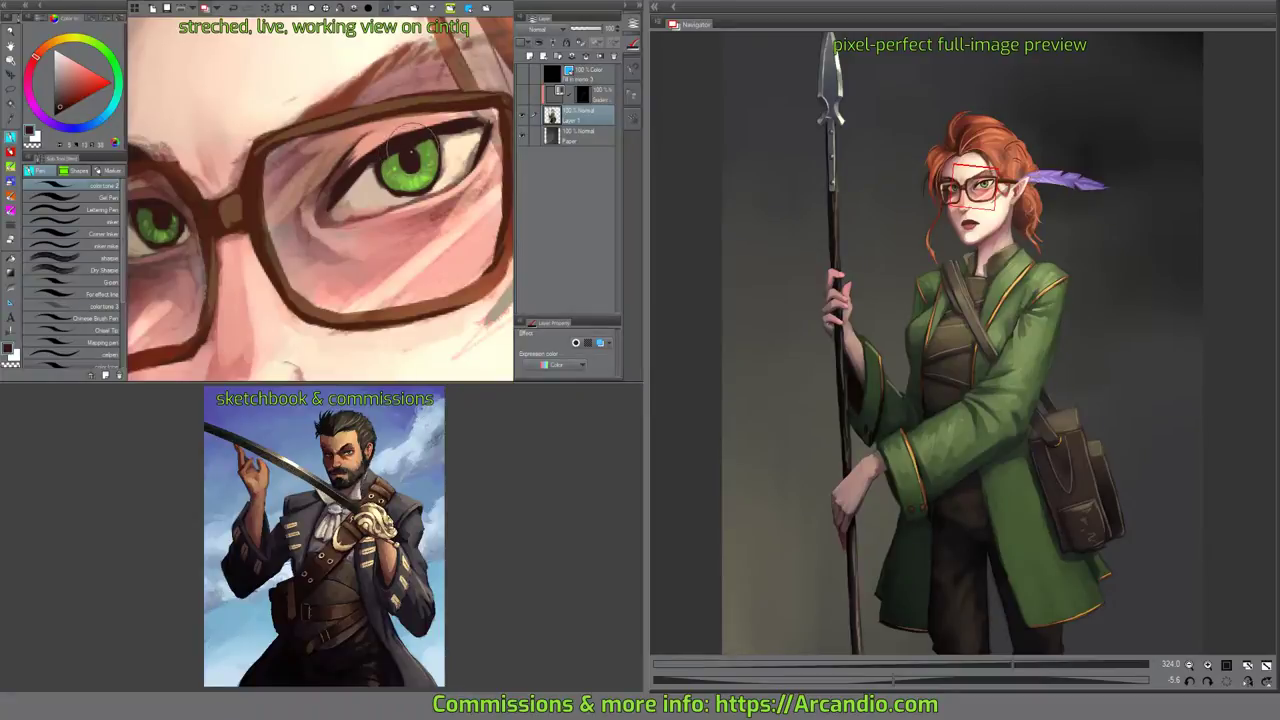
# Deepen the near eye's pupil and the outer end of its upper lash line with a near-black color.
pyautogui.moveTo(61, 104); pyautogui.dragTo(55, 117)
pyautogui.moveTo(456, 144)
pyautogui.mouseDown()
pyautogui.moveTo(381, 130)
pyautogui.moveTo(396, 125)
pyautogui.moveTo(366, 145)
pyautogui.moveTo(462, 86)
pyautogui.mouseUp()
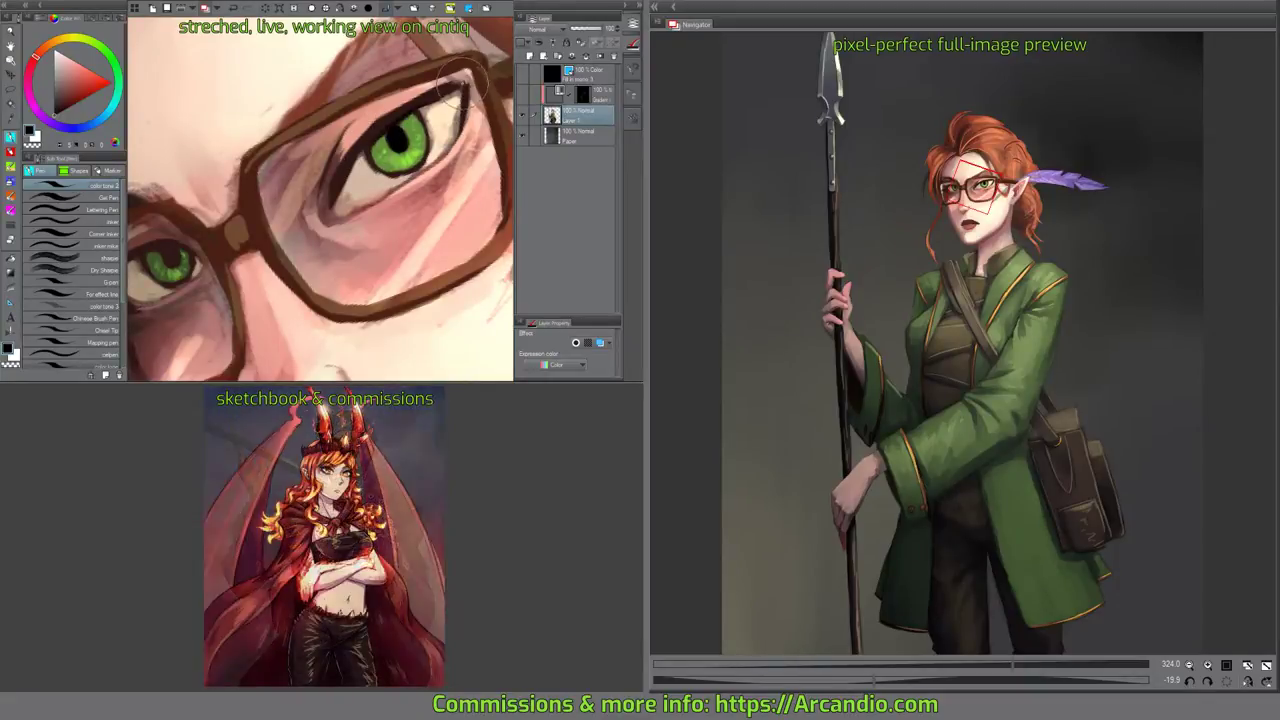
pyautogui.moveTo(340, 181); pyautogui.dragTo(424, 100)
pyautogui.moveTo(376, 158); pyautogui.dragTo(428, 130)
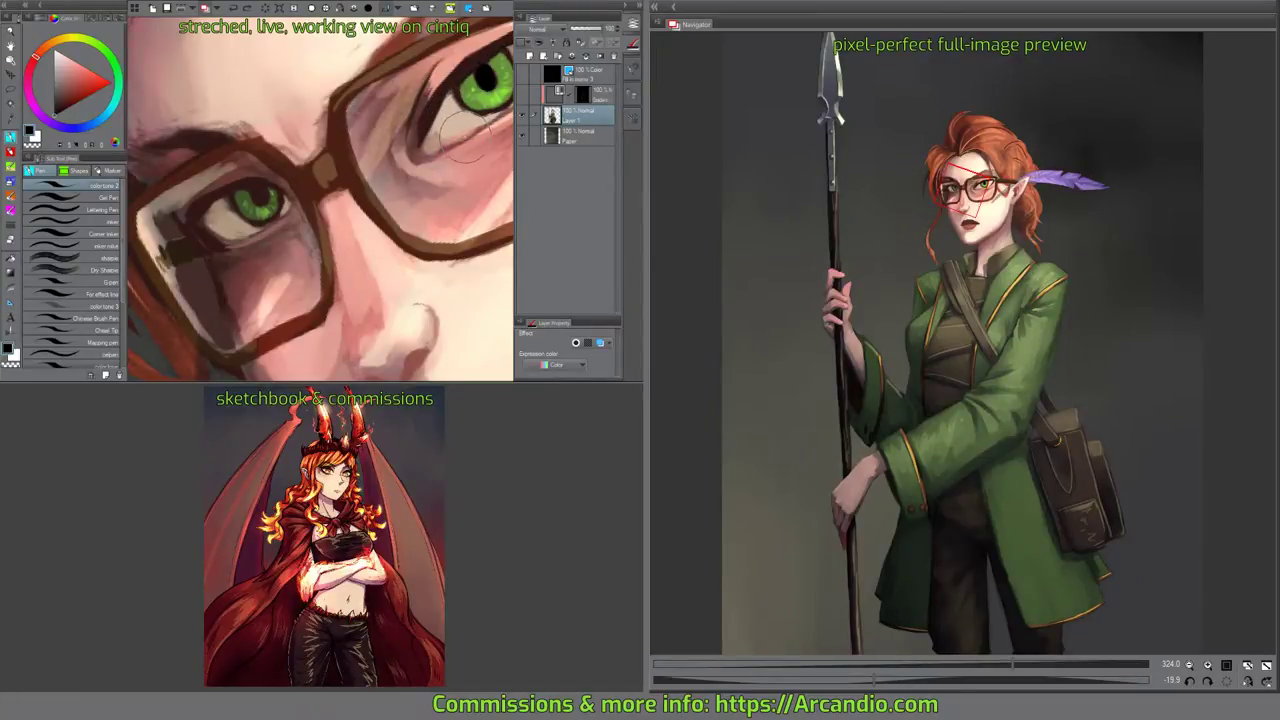
pyautogui.moveTo(465, 137); pyautogui.dragTo(399, 197)
pyautogui.moveTo(420, 155); pyautogui.dragTo(424, 166)
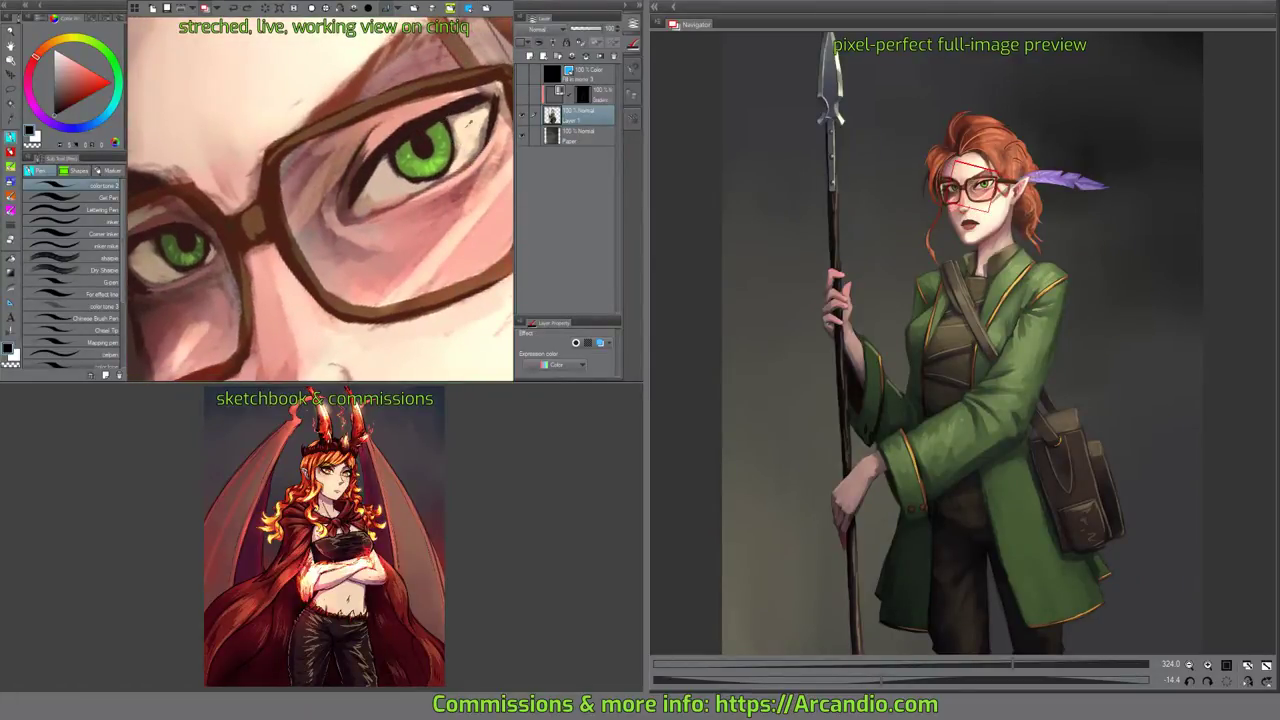
# Touch up the white of the near eye with sampled cream at the outer corner and muted tan toward the inner corner.
pyautogui.keyDown('alt'); pyautogui.click(466, 127); pyautogui.keyUp('alt')
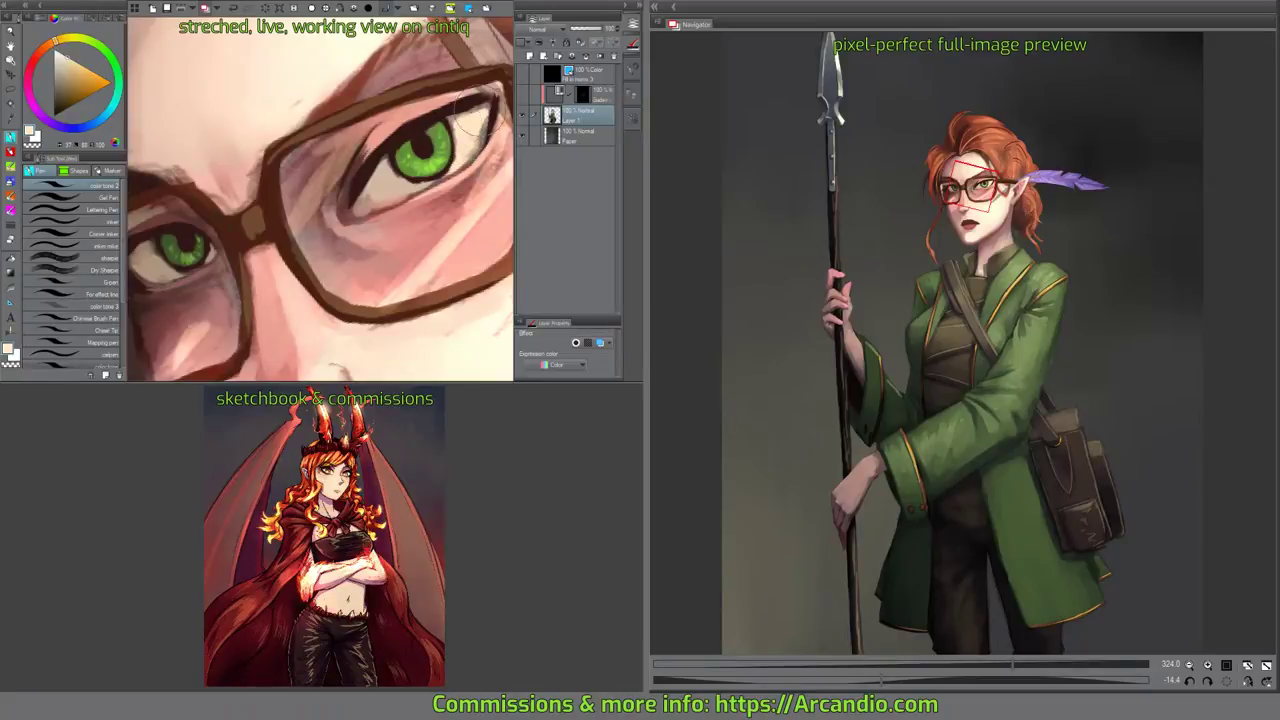
pyautogui.moveTo(478, 112); pyautogui.dragTo(473, 98)
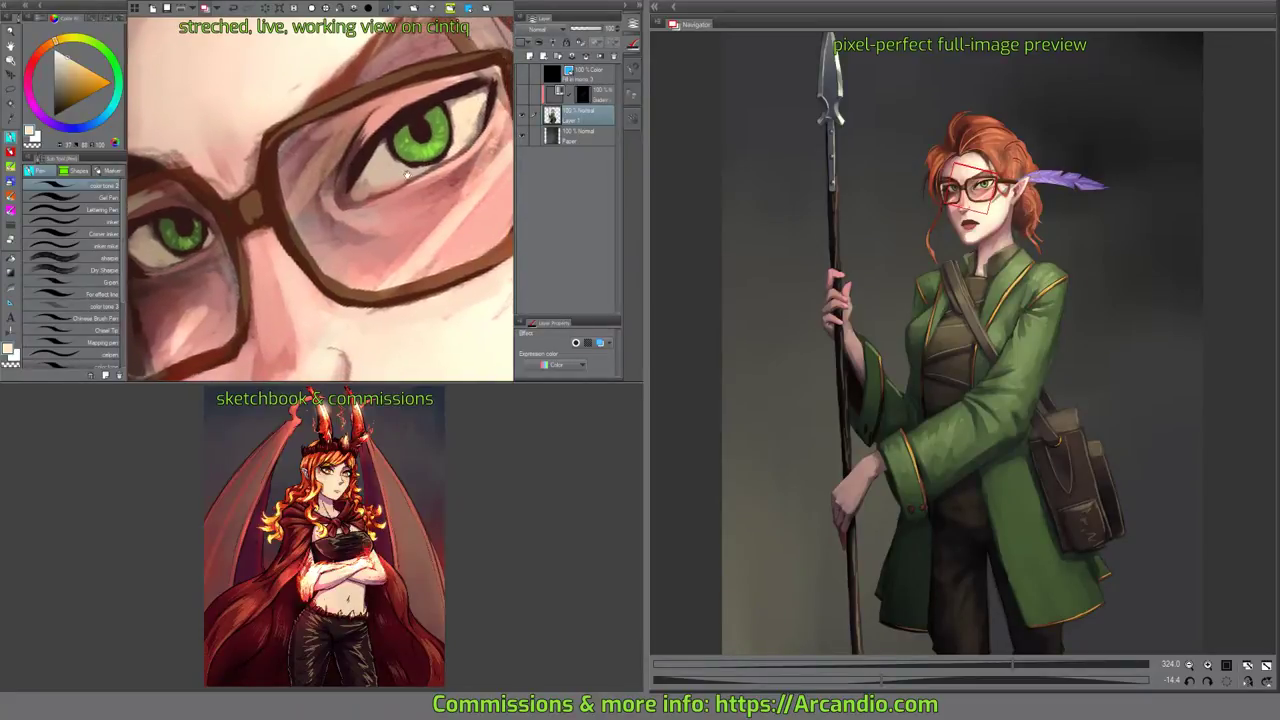
pyautogui.keyDown('alt'); pyautogui.click(345, 200); pyautogui.keyUp('alt')
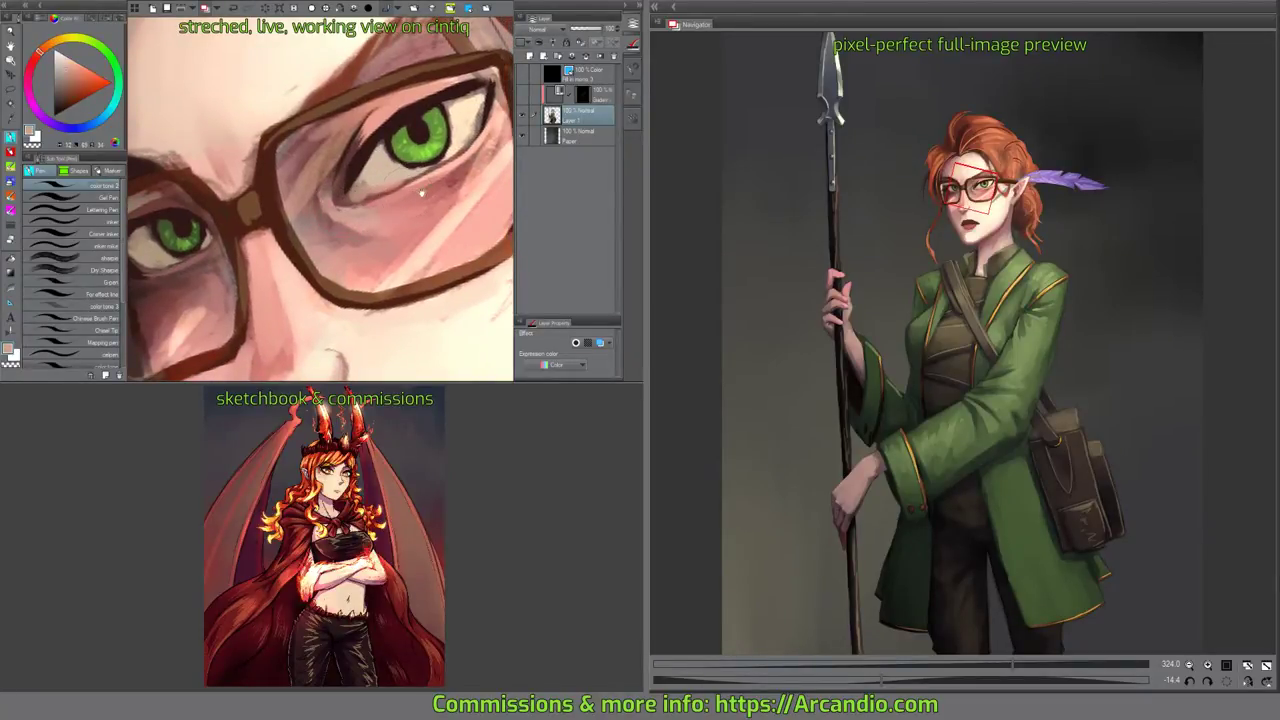
pyautogui.moveTo(421, 193)
pyautogui.mouseDown()
pyautogui.moveTo(372, 257)
pyautogui.moveTo(430, 197)
pyautogui.moveTo(436, 210)
pyautogui.mouseUp()
# Refine the glasses frame around the inner edge of the near lens with a sampled brown.
pyautogui.keyDown('alt'); pyautogui.click(327, 141); pyautogui.keyUp('alt')
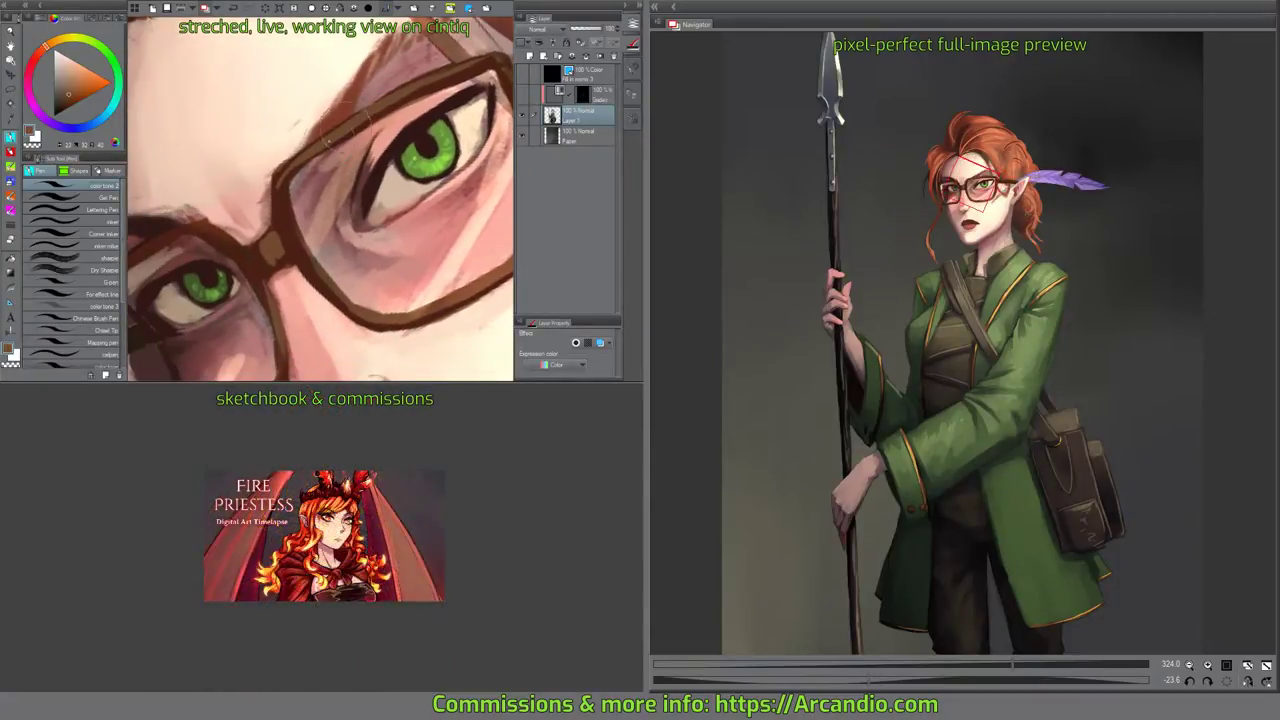
pyautogui.moveTo(284, 200)
pyautogui.mouseDown()
pyautogui.moveTo(333, 290)
pyautogui.moveTo(350, 270)
pyautogui.moveTo(378, 130)
pyautogui.moveTo(296, 163)
pyautogui.moveTo(306, 210)
pyautogui.moveTo(330, 148)
pyautogui.moveTo(388, 127)
pyautogui.moveTo(343, 150)
pyautogui.moveTo(300, 224)
pyautogui.moveTo(317, 259)
pyautogui.mouseUp()
pyautogui.moveTo(415, 113)
pyautogui.mouseDown()
pyautogui.moveTo(380, 294)
pyautogui.moveTo(394, 177)
pyautogui.moveTo(240, 217)
pyautogui.mouseUp()
# Shade the skin inside the near lens beside the bridge with a muted mauve.
pyautogui.moveTo(439, 160)
pyautogui.mouseDown()
pyautogui.moveTo(363, 210)
pyautogui.moveTo(230, 200)
pyautogui.mouseUp()
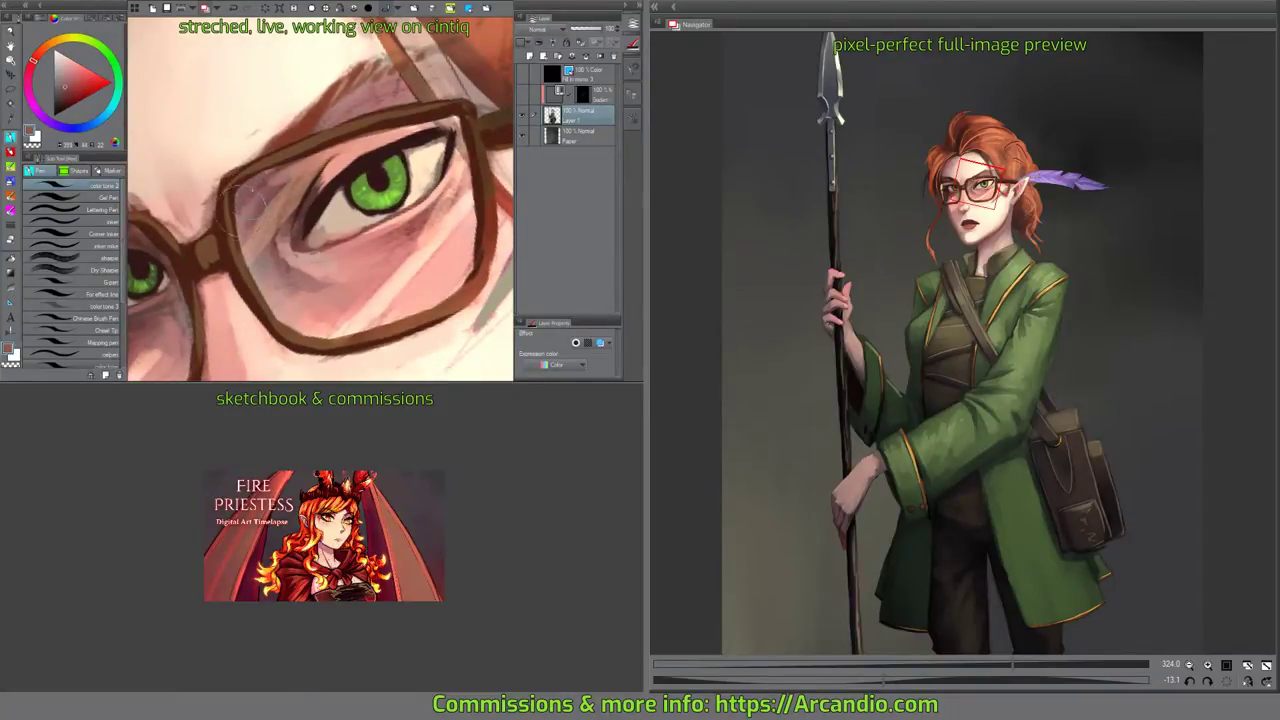
pyautogui.moveTo(262, 236); pyautogui.dragTo(260, 170)
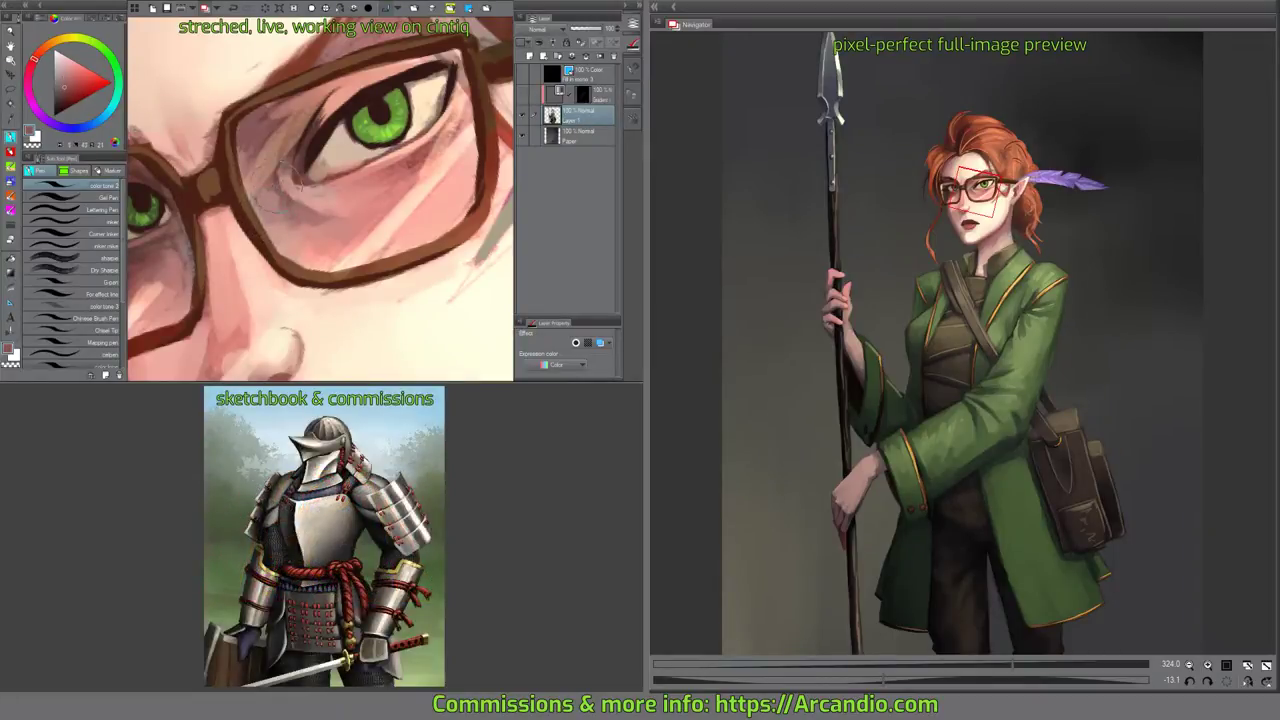
pyautogui.moveTo(270, 190)
pyautogui.mouseDown()
pyautogui.moveTo(292, 215)
pyautogui.moveTo(414, 122)
pyautogui.mouseUp()
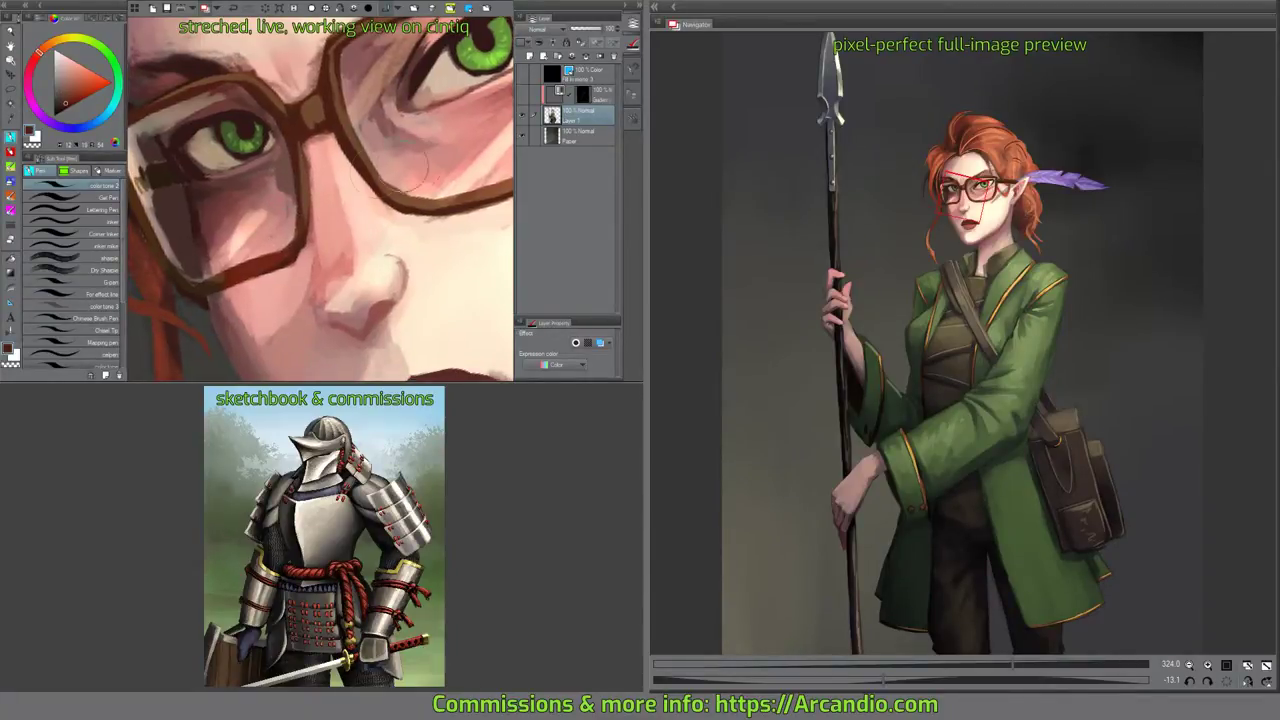
# Soften the shading along the nose's side and bridge below the glasses with a sampled pink.
pyautogui.moveTo(400, 185); pyautogui.dragTo(384, 180)
pyautogui.keyDown('alt'); pyautogui.click(272, 270); pyautogui.keyUp('alt')
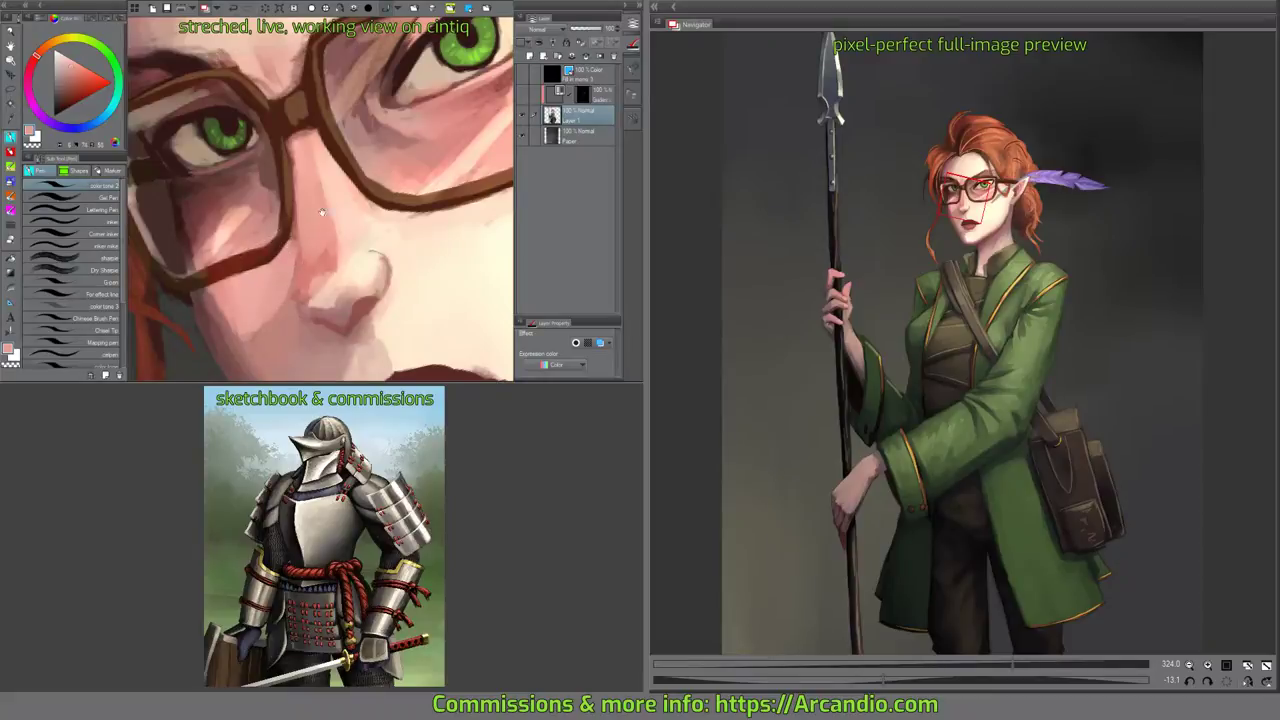
pyautogui.moveTo(325, 208); pyautogui.dragTo(247, 272)
pyautogui.moveTo(408, 226)
pyautogui.mouseDown()
pyautogui.moveTo(391, 185)
pyautogui.moveTo(305, 192)
pyautogui.mouseUp()
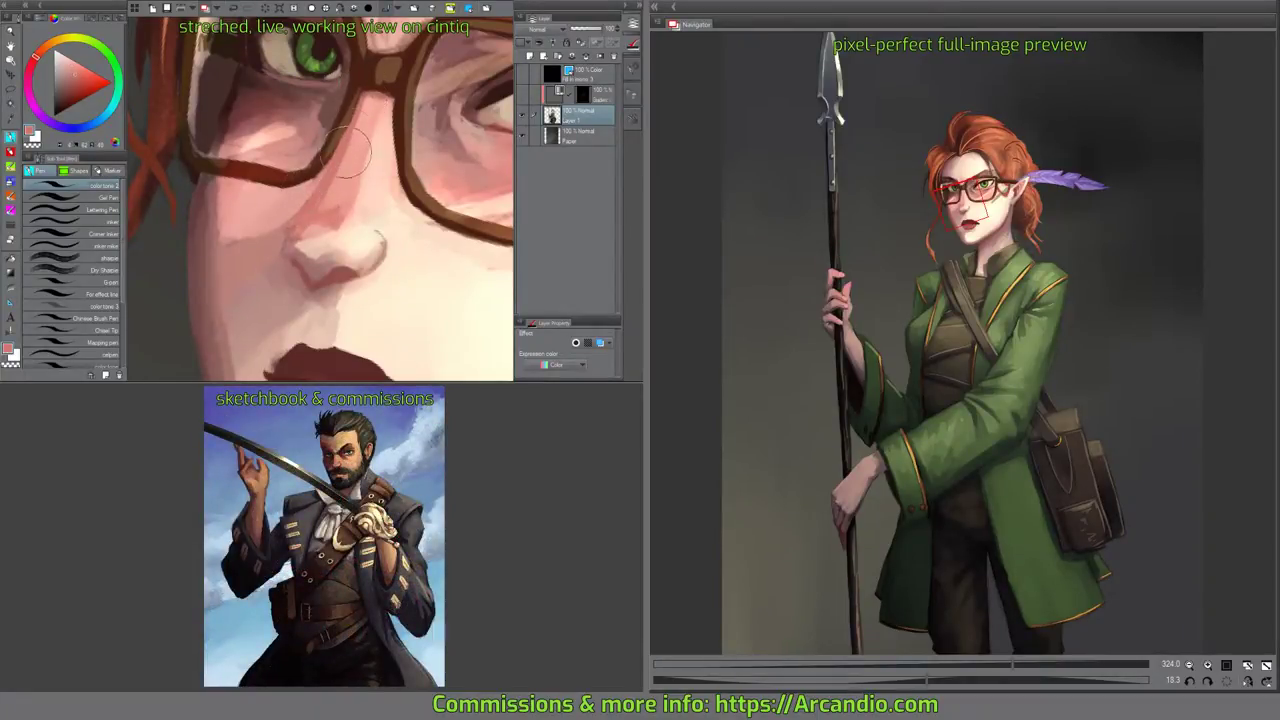
pyautogui.moveTo(356, 128)
pyautogui.mouseDown()
pyautogui.moveTo(350, 152)
pyautogui.moveTo(328, 146)
pyautogui.mouseUp()
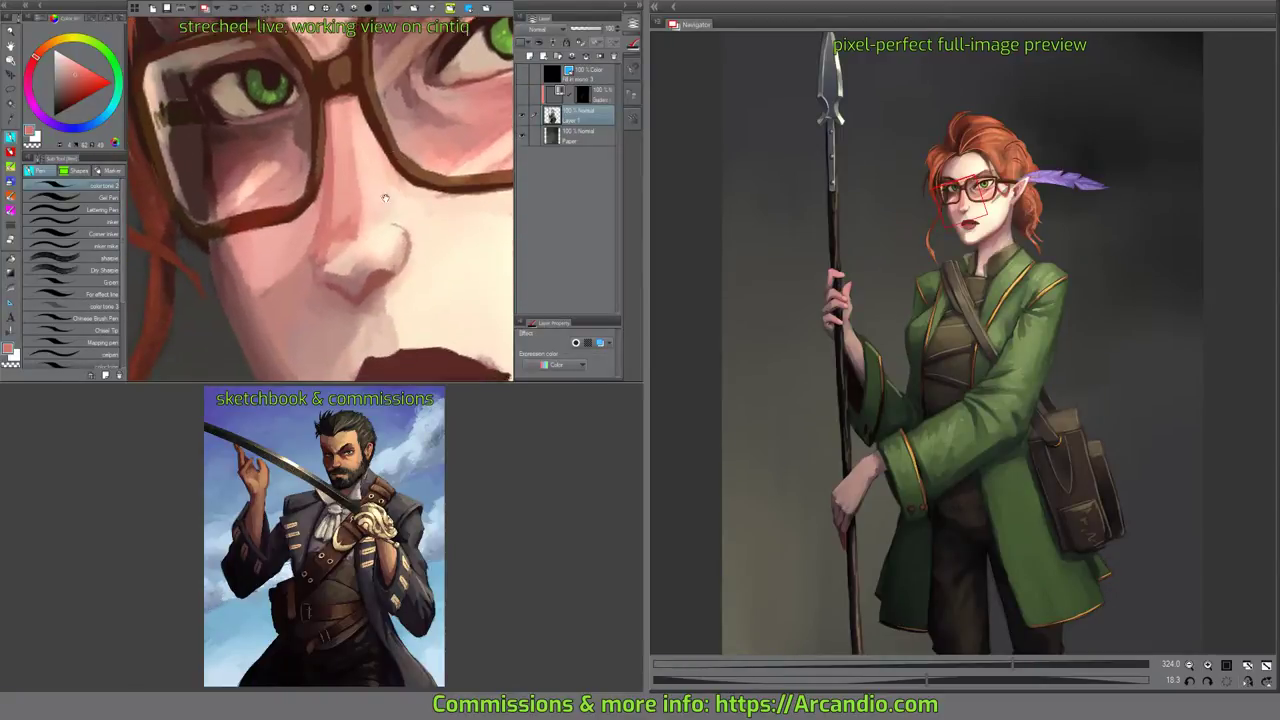
# Lighten the tip and lit side of the nose with a sampled pale pink.
pyautogui.moveTo(338, 232); pyautogui.dragTo(361, 189)
pyautogui.keyDown('alt'); pyautogui.click(365, 186); pyautogui.keyUp('alt')
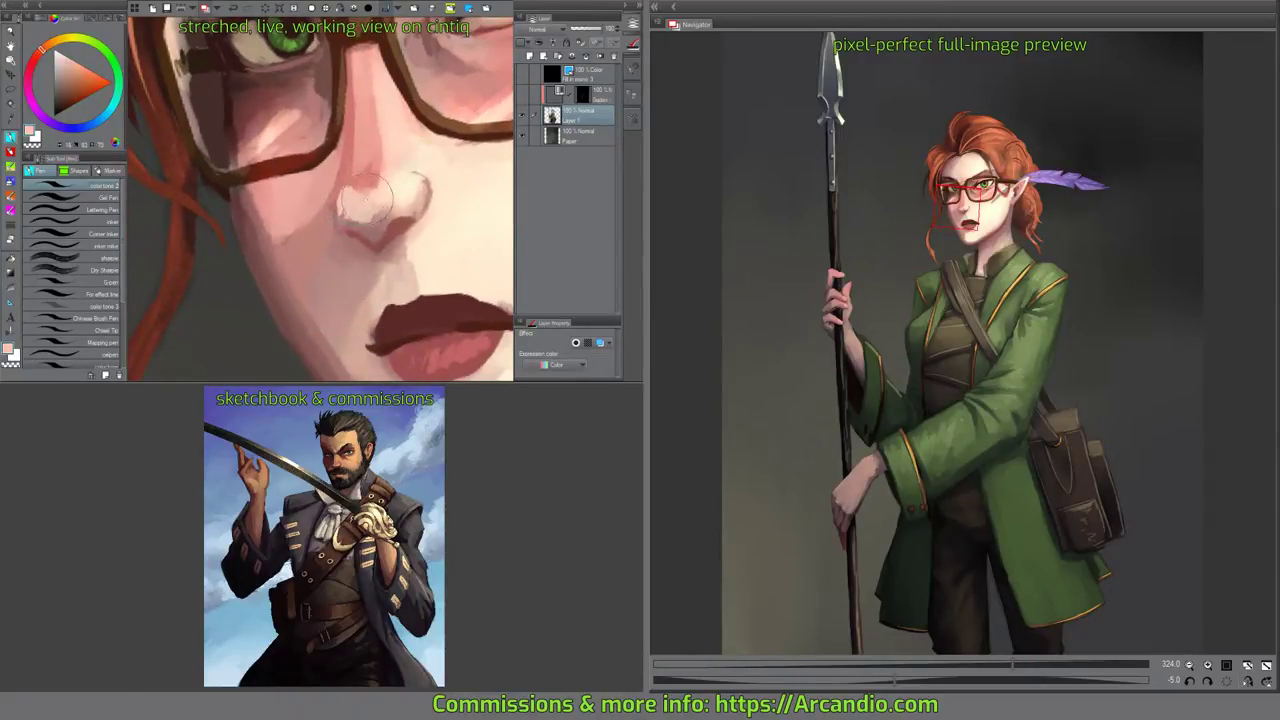
pyautogui.moveTo(437, 148); pyautogui.dragTo(379, 195)
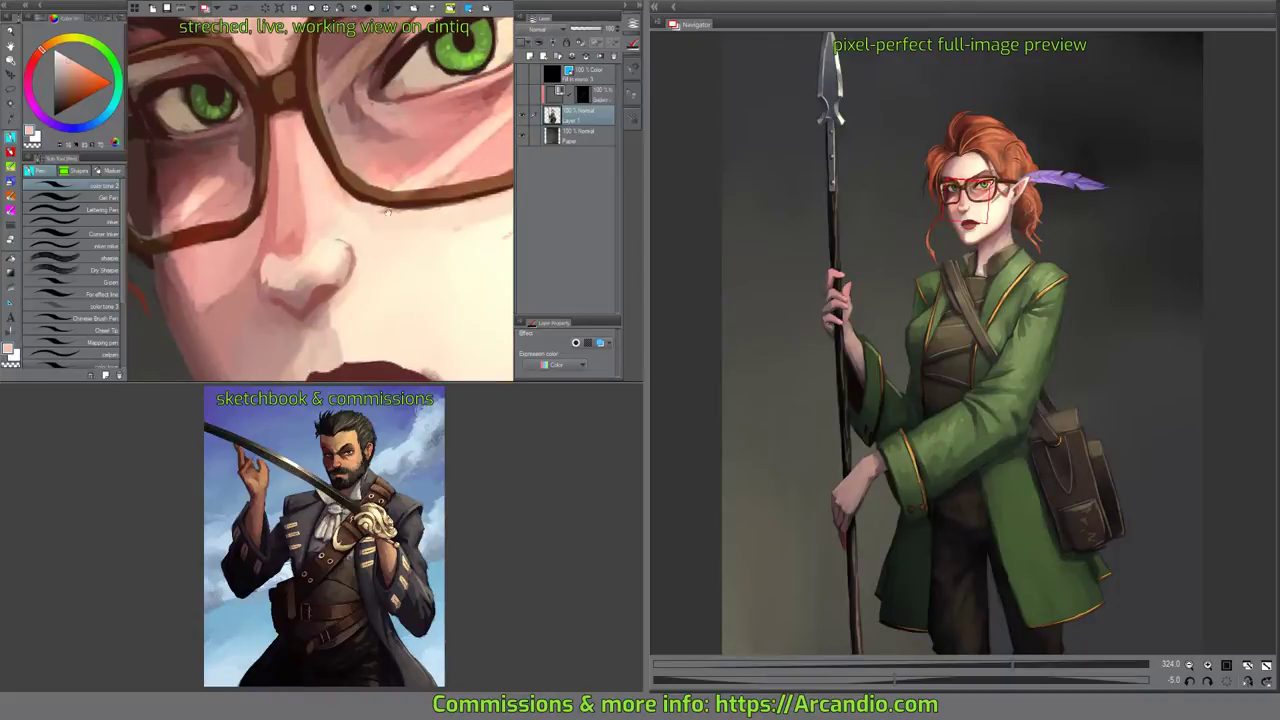
pyautogui.moveTo(342, 98)
pyautogui.mouseDown()
pyautogui.moveTo(366, 238)
pyautogui.moveTo(338, 200)
pyautogui.moveTo(268, 192)
pyautogui.mouseUp()
# Refine the skin between the eyebrows above the glasses bridge with sampled pinks and a pale skin tone.
pyautogui.keyDown('alt'); pyautogui.click(312, 214); pyautogui.keyUp('alt')
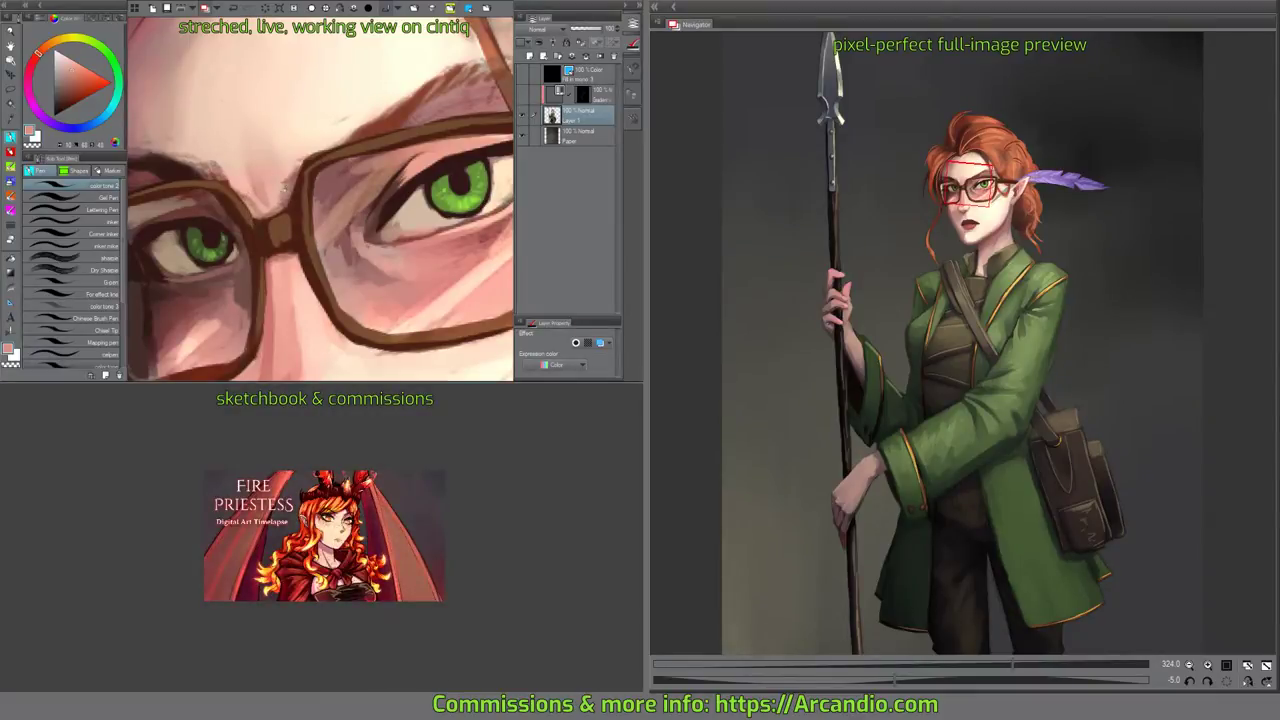
pyautogui.keyDown('alt'); pyautogui.click(245, 194); pyautogui.keyUp('alt')
pyautogui.moveTo(244, 195); pyautogui.dragTo(249, 208)
pyautogui.moveTo(298, 160)
pyautogui.mouseDown()
pyautogui.moveTo(281, 178)
pyautogui.moveTo(287, 152)
pyautogui.moveTo(290, 174)
pyautogui.moveTo(403, 148)
pyautogui.moveTo(399, 205)
pyautogui.mouseUp()
pyautogui.keyDown('alt'); pyautogui.click(304, 139); pyautogui.keyUp('alt')
pyautogui.scroll(-2, 414, 185)
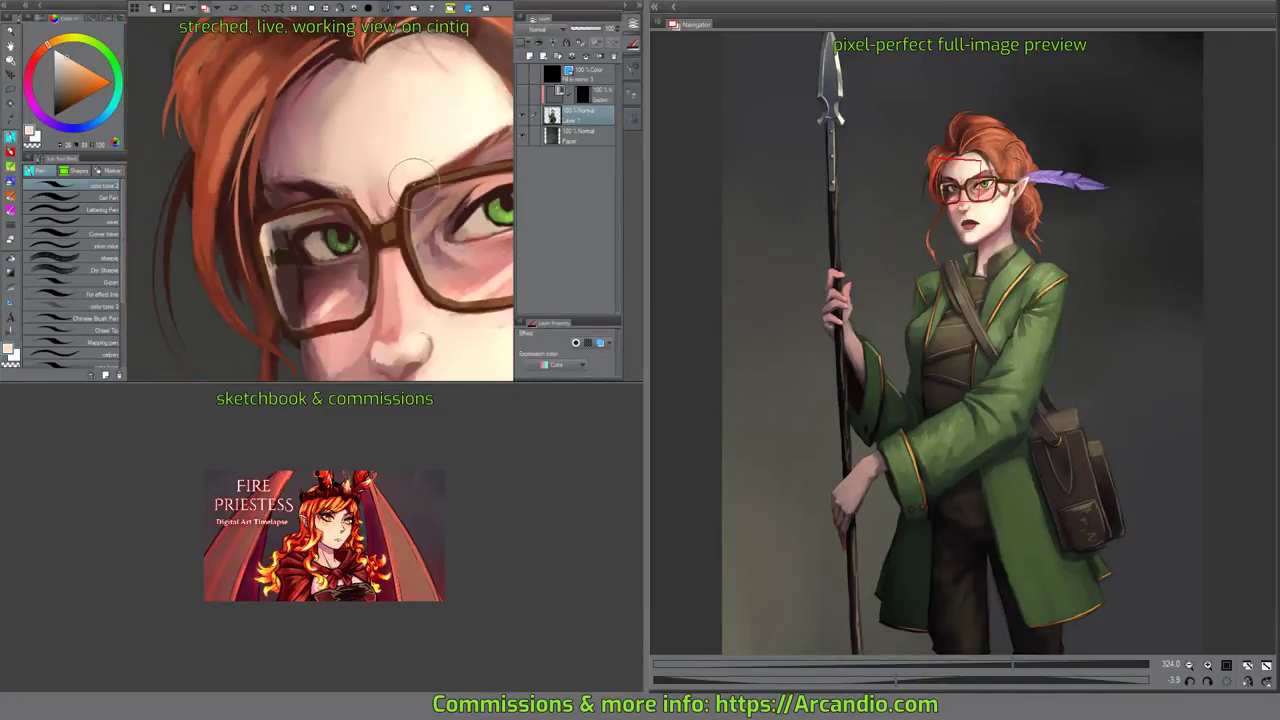
# Brighten the forehead and the temple skin beside the hairline with a sampled pale cream.
pyautogui.scroll(-3, 414, 185)
pyautogui.moveTo(485, 269); pyautogui.dragTo(441, 276)
pyautogui.scroll(2, 441, 276)
pyautogui.moveTo(454, 179)
pyautogui.mouseDown()
pyautogui.moveTo(433, 157)
pyautogui.moveTo(427, 217)
pyautogui.mouseUp()
pyautogui.moveTo(427, 217); pyautogui.dragTo(394, 279)
pyautogui.keyDown('alt'); pyautogui.click(372, 162); pyautogui.keyUp('alt')
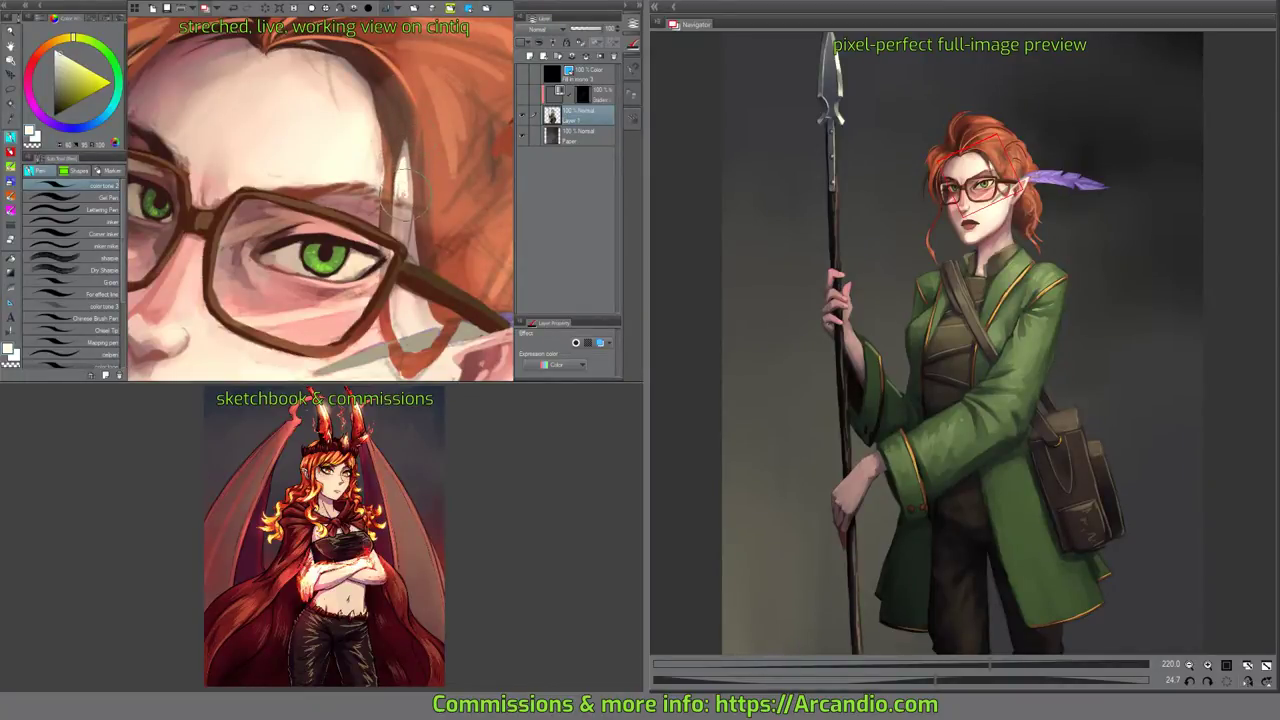
pyautogui.moveTo(379, 168)
pyautogui.mouseDown()
pyautogui.moveTo(369, 134)
pyautogui.moveTo(404, 130)
pyautogui.moveTo(378, 108)
pyautogui.moveTo(340, 120)
pyautogui.mouseUp()
pyautogui.press('-')
pyautogui.press('-')
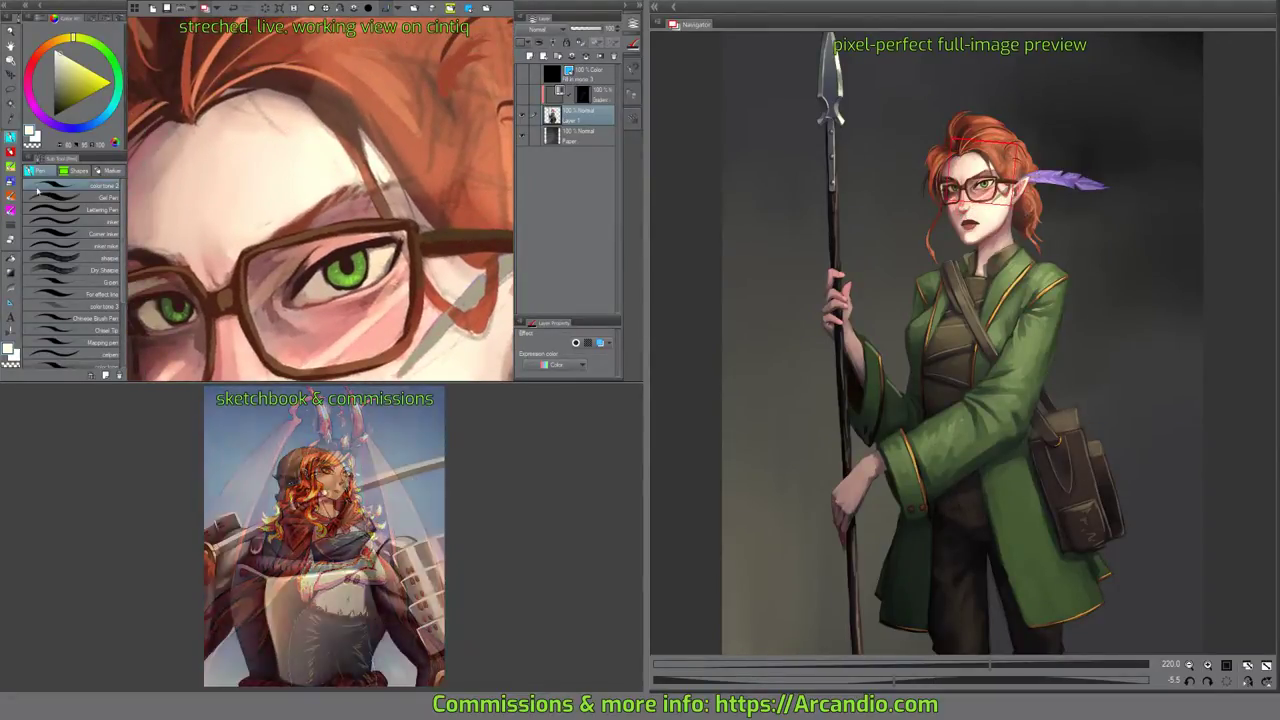
# Blend the forehead skin tones with the palette knife 2 mixing brush.
pyautogui.click(10, 167)
pyautogui.click(9, 198)
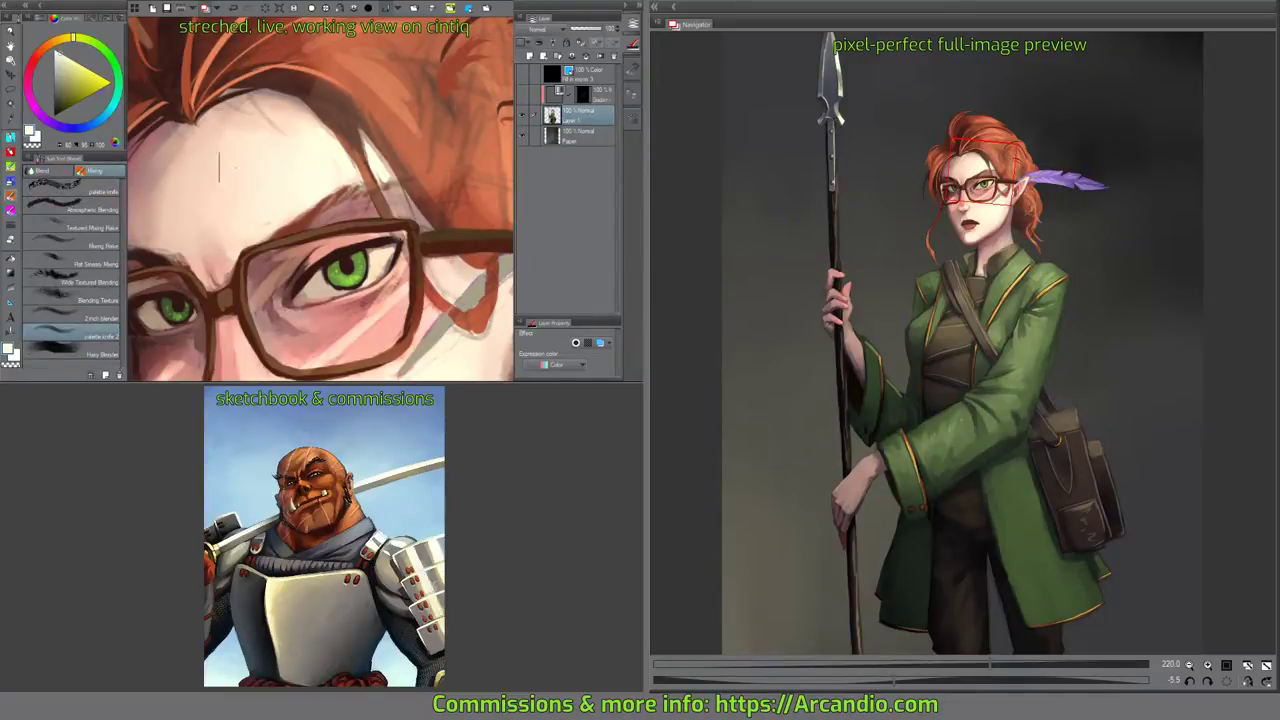
pyautogui.moveTo(285, 129); pyautogui.dragTo(257, 152)
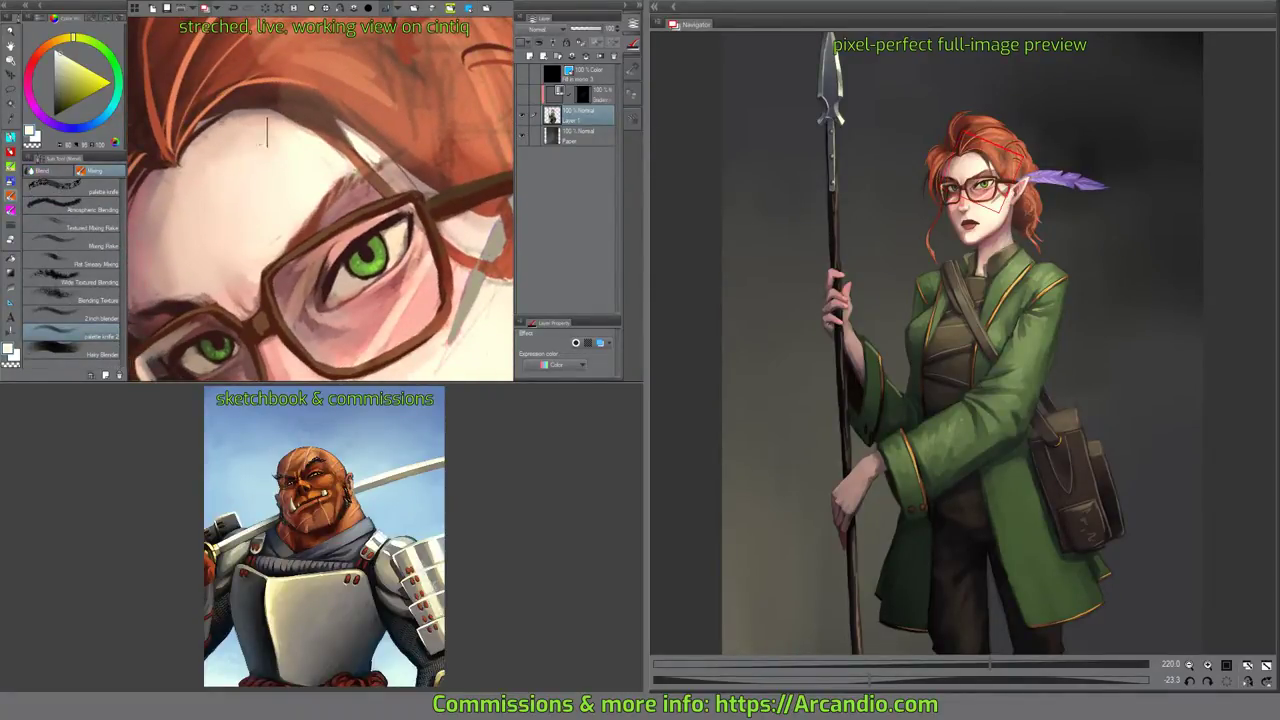
pyautogui.keyDown('alt'); pyautogui.click(267, 132); pyautogui.keyUp('alt')
pyautogui.moveTo(208, 212); pyautogui.dragTo(238, 172)
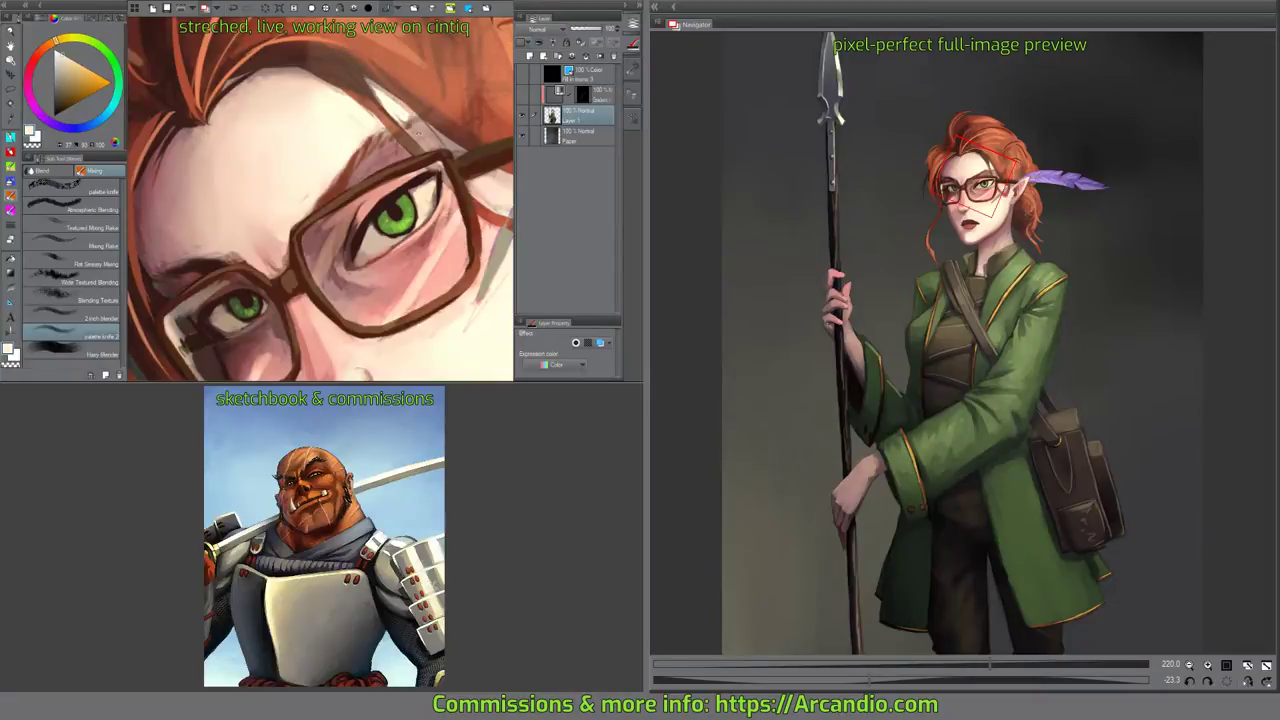
# Blend the skin of the neck, jaw and near cheek with the palette knife mixing brush.
pyautogui.scroll(-5, 338, 228)
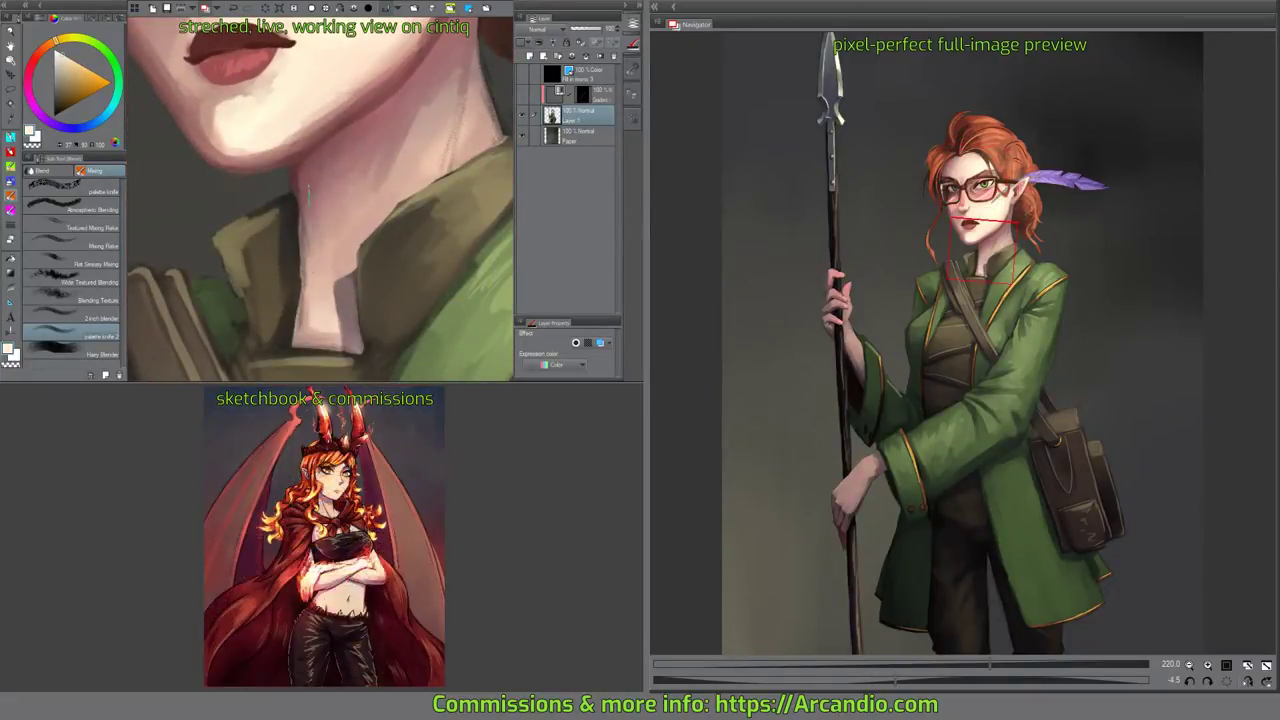
pyautogui.scroll(5, 320, 199)
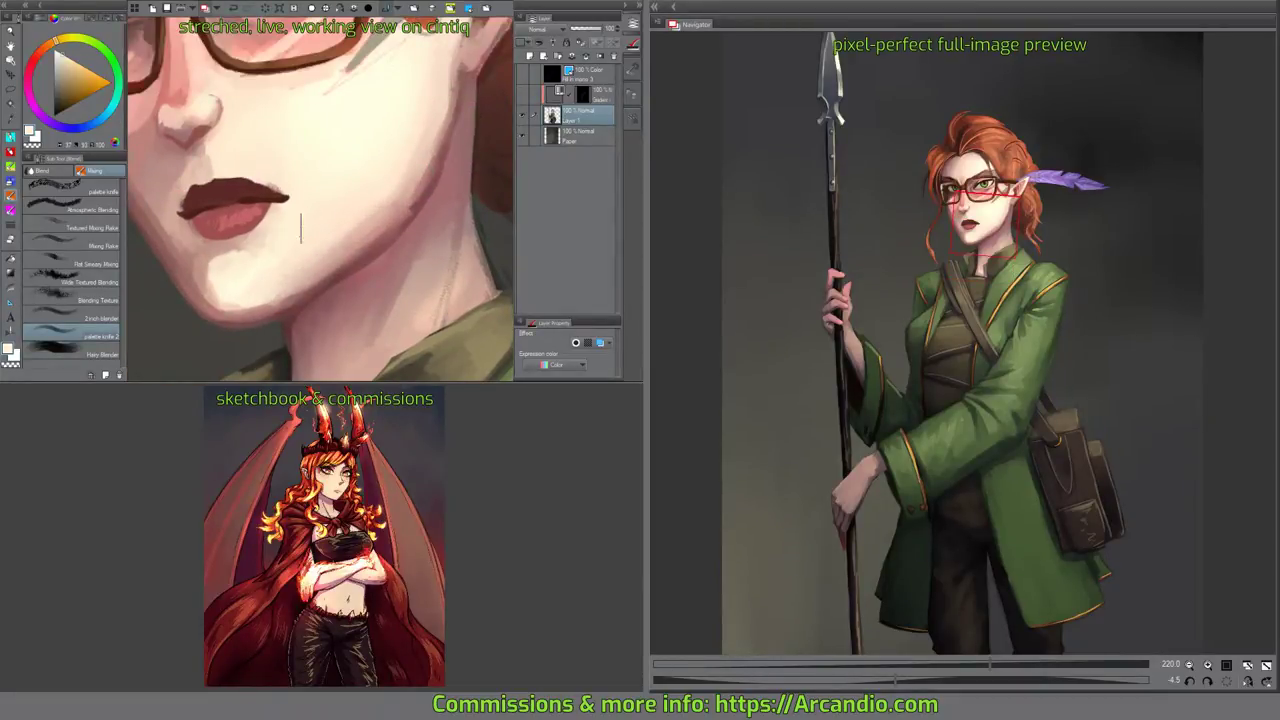
pyautogui.moveTo(473, 87); pyautogui.dragTo(368, 220)
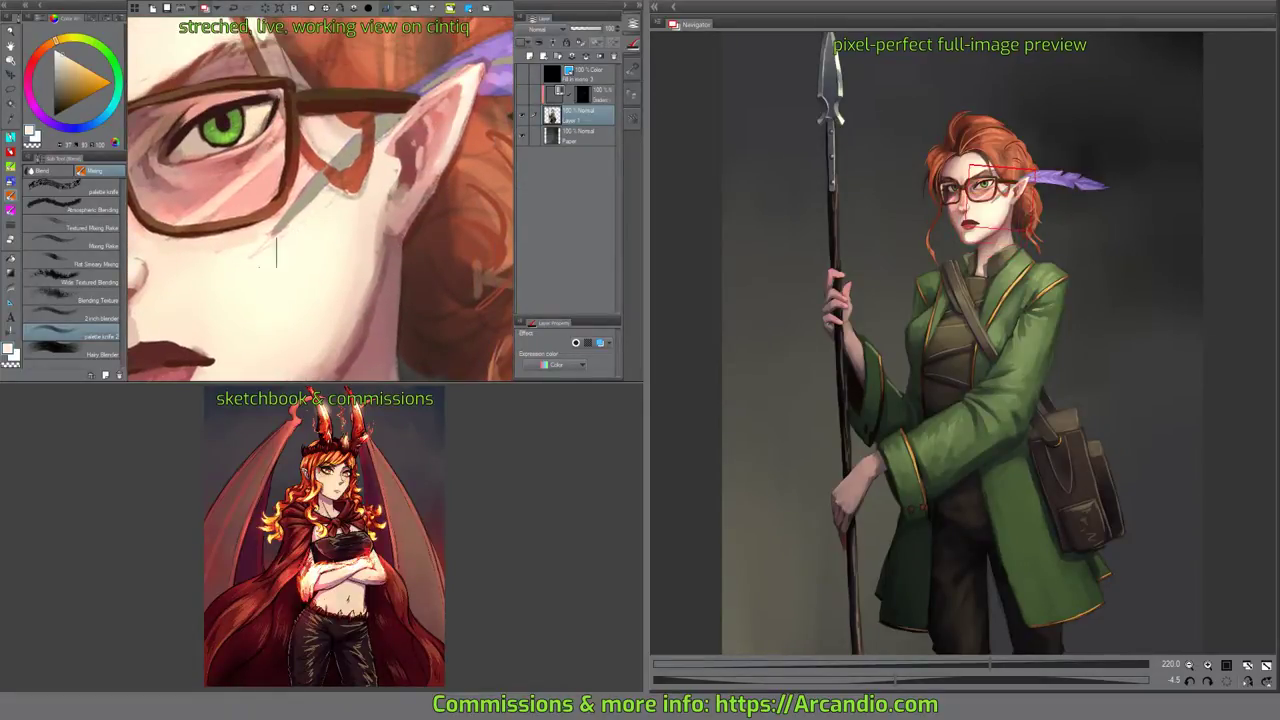
pyautogui.moveTo(370, 187); pyautogui.dragTo(395, 276)
pyautogui.keyDown('alt'); pyautogui.click(241, 108); pyautogui.keyUp('alt')
# Touch up the cream skin around the glasses' temple arm with the color tone 2 pen and save the illustration.
pyautogui.click(11, 138)
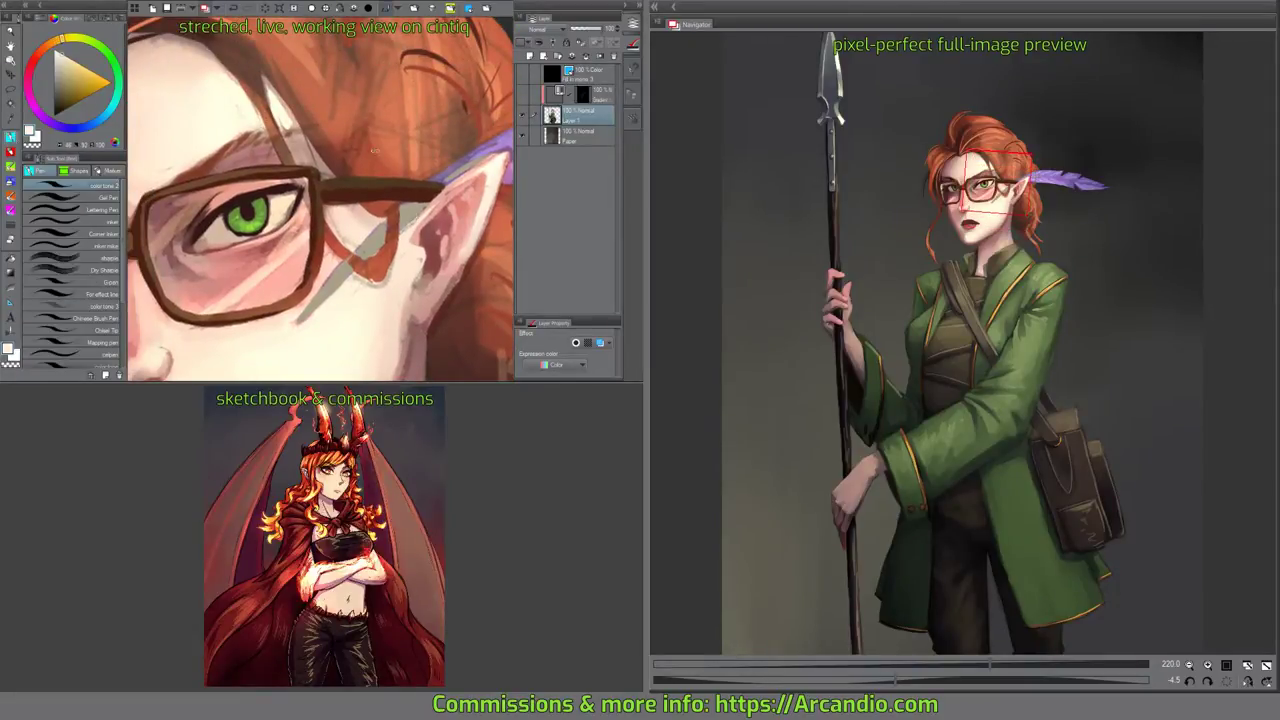
pyautogui.moveTo(430, 188); pyautogui.dragTo(392, 282)
pyautogui.moveTo(344, 225); pyautogui.dragTo(319, 246)
pyautogui.moveTo(388, 220)
pyautogui.mouseDown()
pyautogui.moveTo(409, 183)
pyautogui.moveTo(391, 158)
pyautogui.mouseUp()
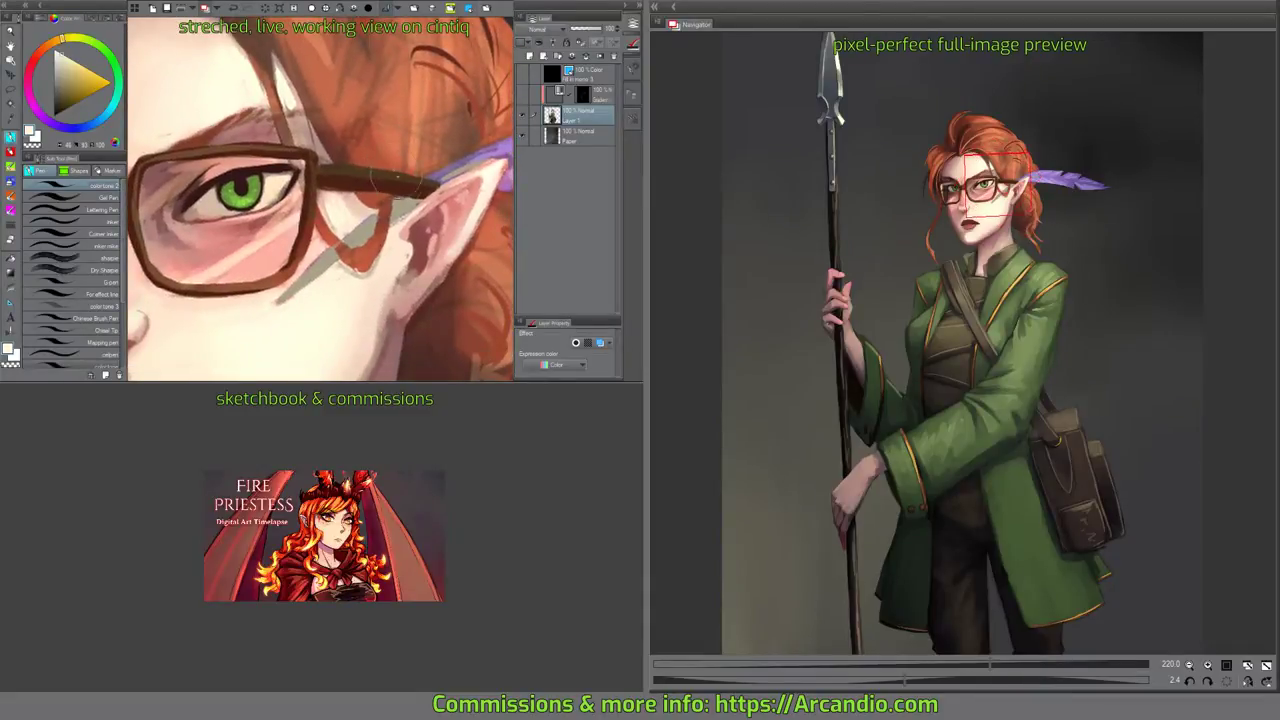
pyautogui.moveTo(430, 203); pyautogui.dragTo(443, 213)
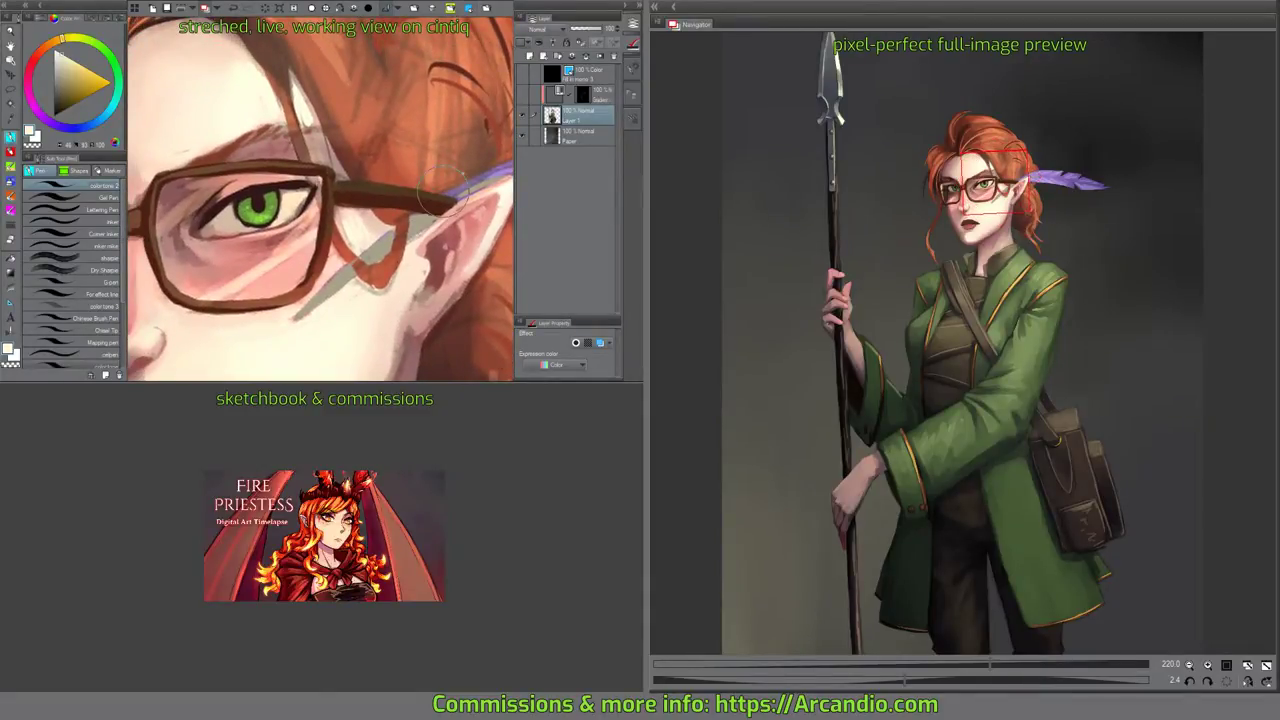
pyautogui.hotkey('ctrl', 's')
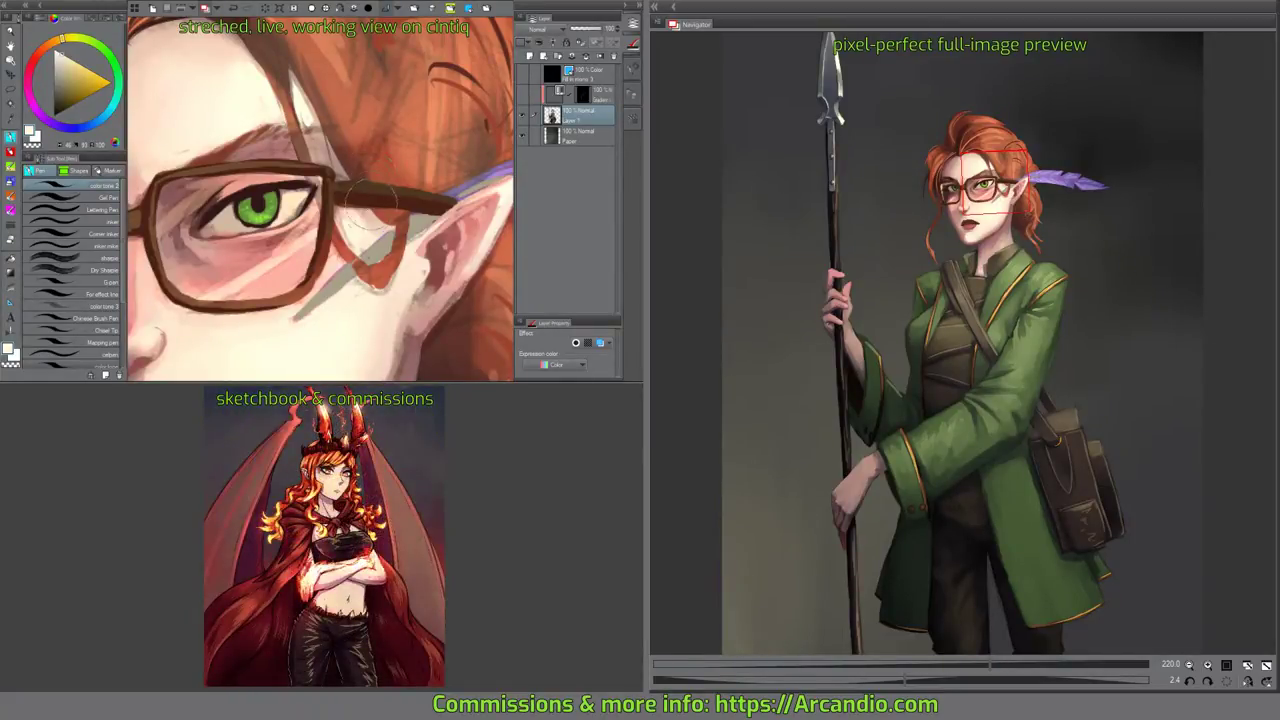
# Refine the loose loop of hair in front of the ear with a sampled red-orange.
pyautogui.scroll(-3, 367, 211)
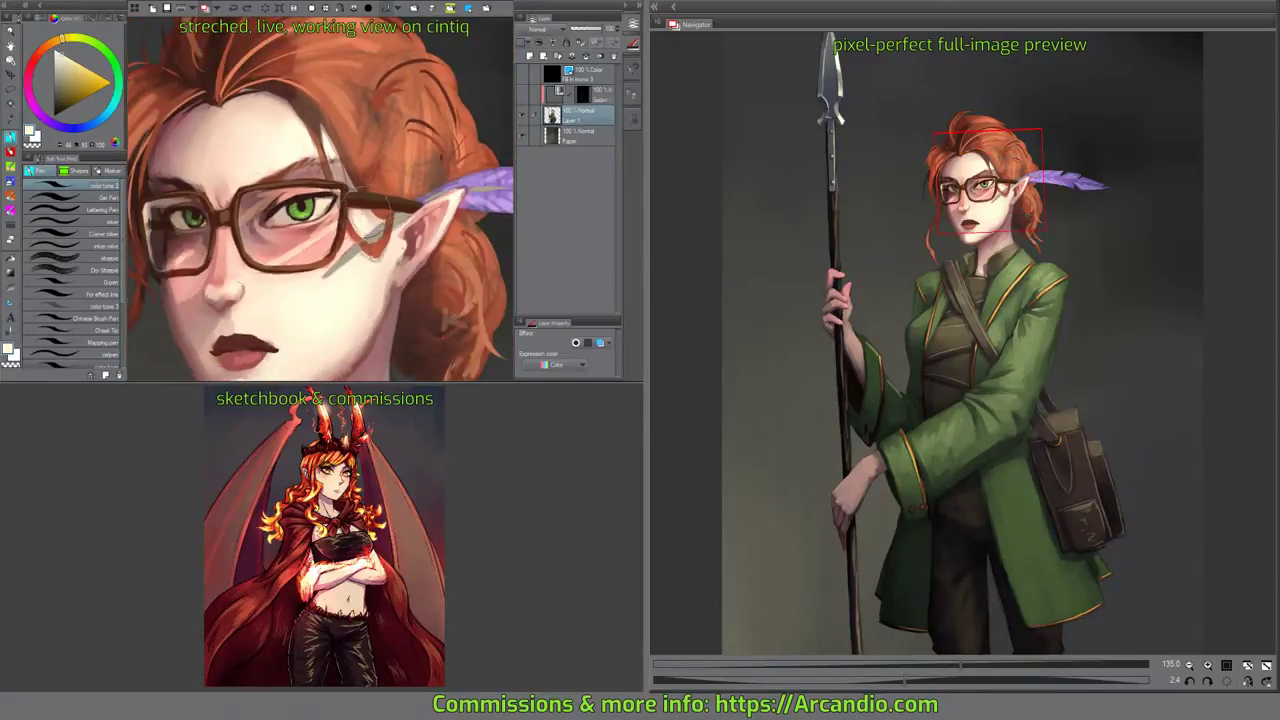
pyautogui.moveTo(380, 235)
pyautogui.mouseDown()
pyautogui.moveTo(346, 262)
pyautogui.moveTo(396, 251)
pyautogui.moveTo(407, 265)
pyautogui.moveTo(412, 246)
pyautogui.mouseUp()
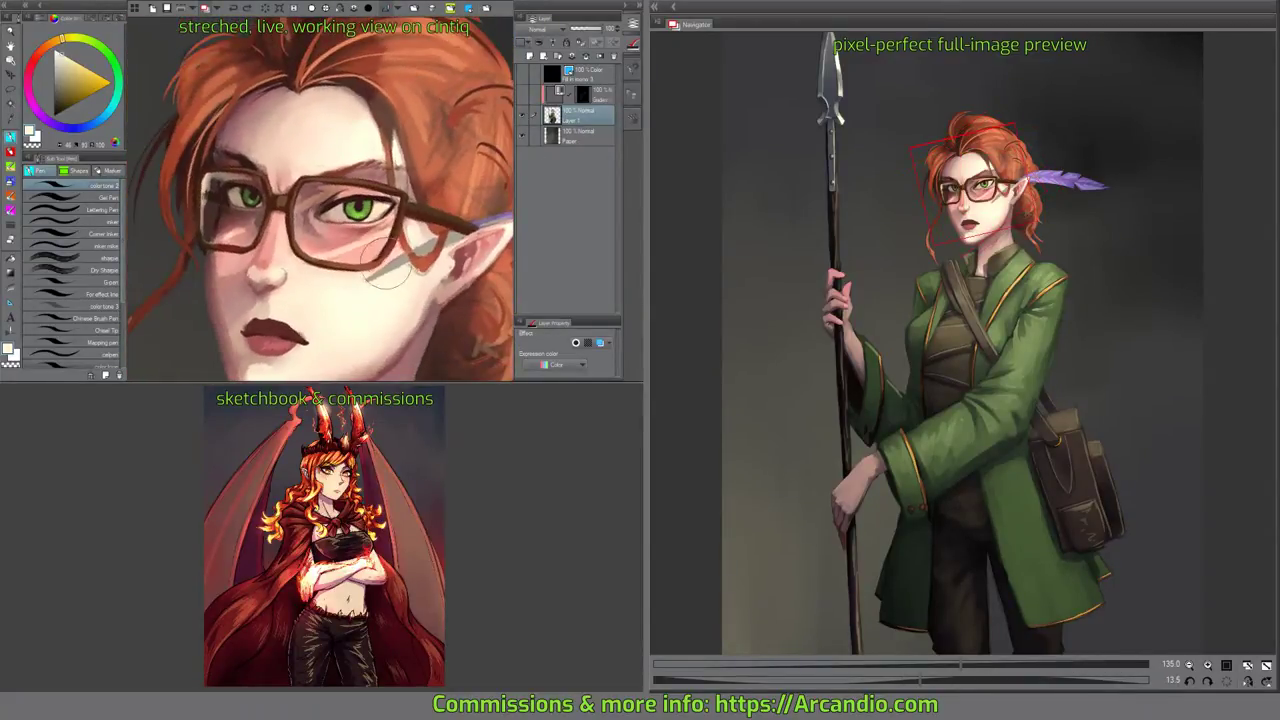
pyautogui.keyDown('alt'); pyautogui.click(384, 265); pyautogui.keyUp('alt')
pyautogui.scroll(3, 373, 265)
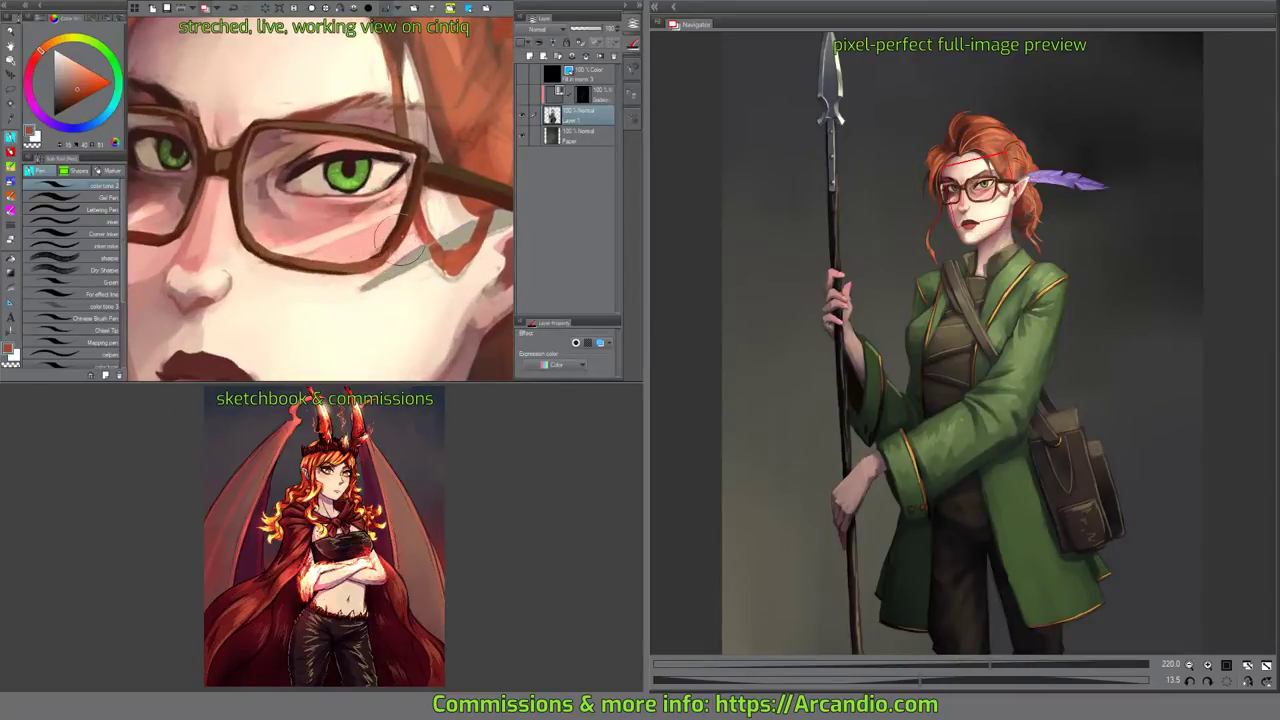
pyautogui.moveTo(412, 214)
pyautogui.mouseDown()
pyautogui.moveTo(404, 228)
pyautogui.moveTo(435, 248)
pyautogui.moveTo(445, 210)
pyautogui.moveTo(375, 254)
pyautogui.moveTo(370, 162)
pyautogui.mouseUp()
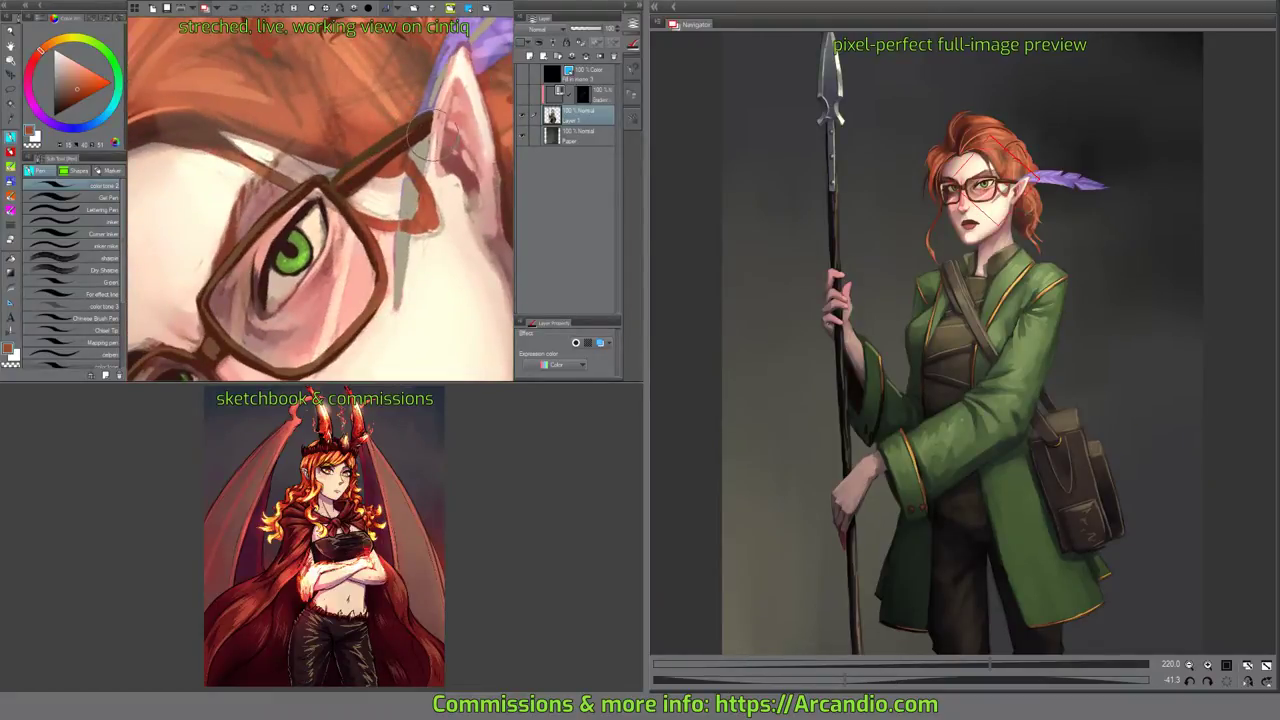
pyautogui.press('^')
pyautogui.press('^')
pyautogui.press('^')
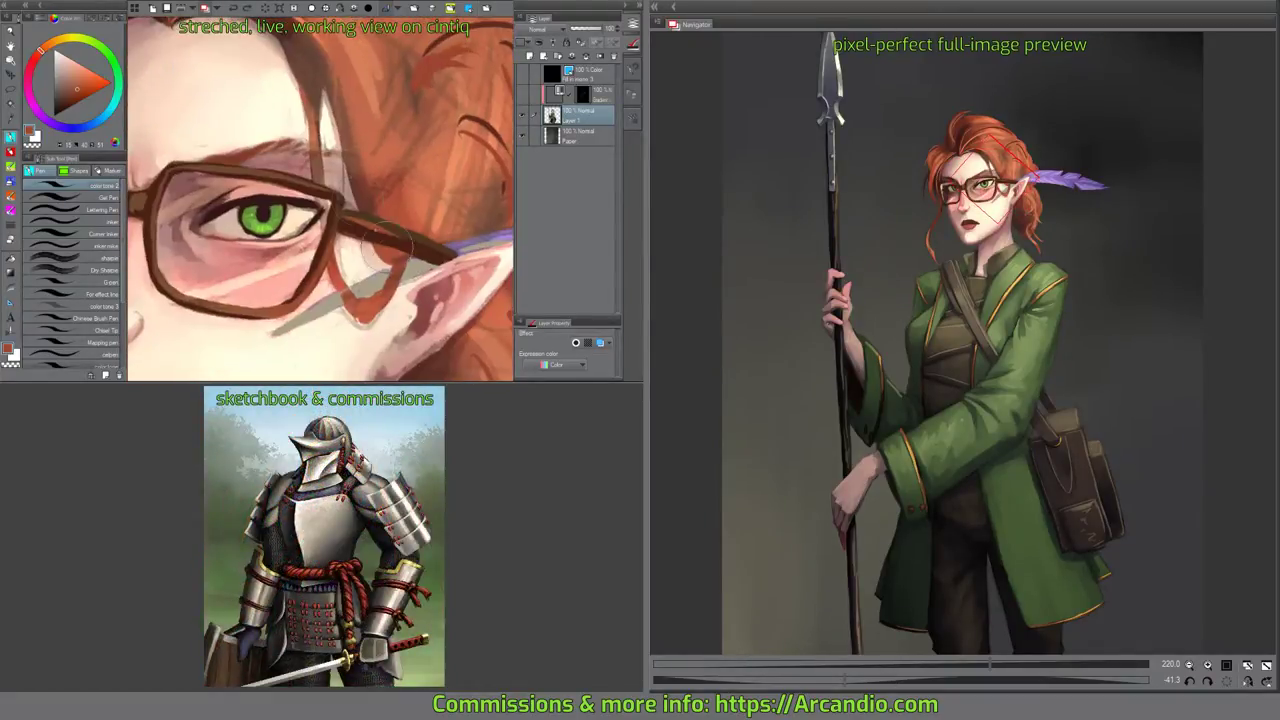
# Paint the loose orange strand from the hairline across the glasses' outer corner into the loop before the ear.
pyautogui.moveTo(401, 159); pyautogui.dragTo(258, 200)
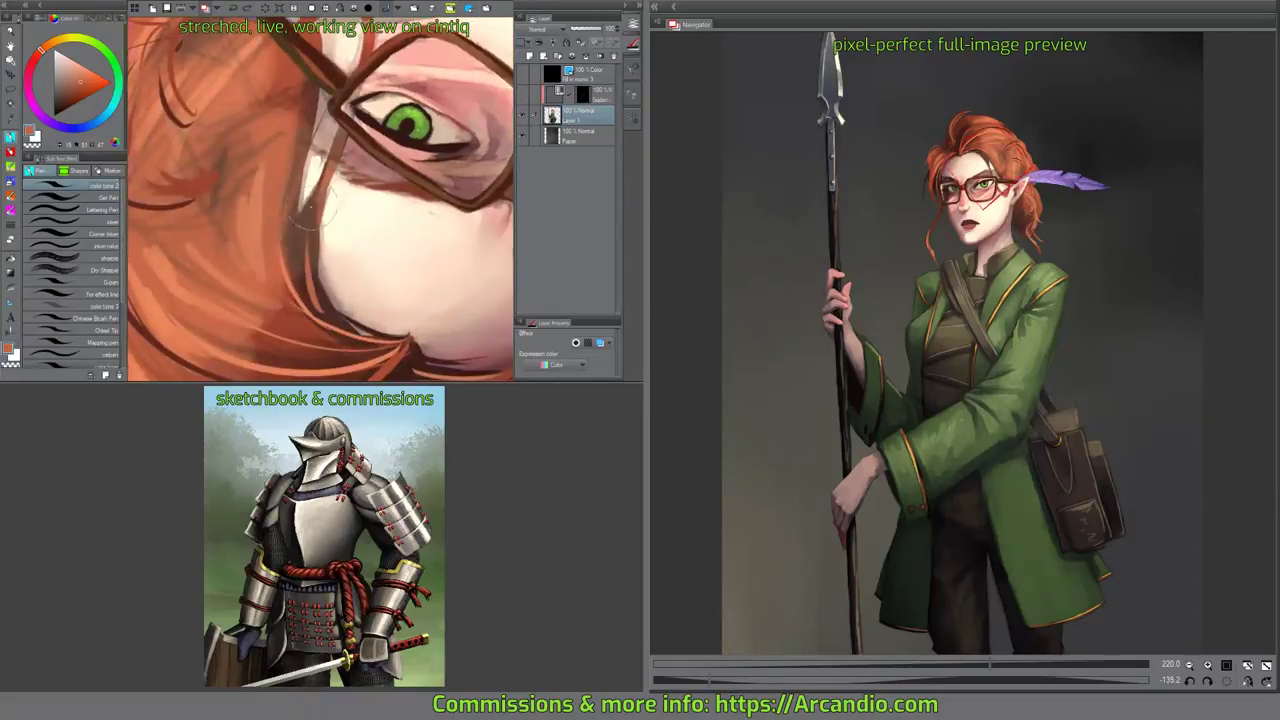
pyautogui.moveTo(352, 72); pyautogui.dragTo(334, 213)
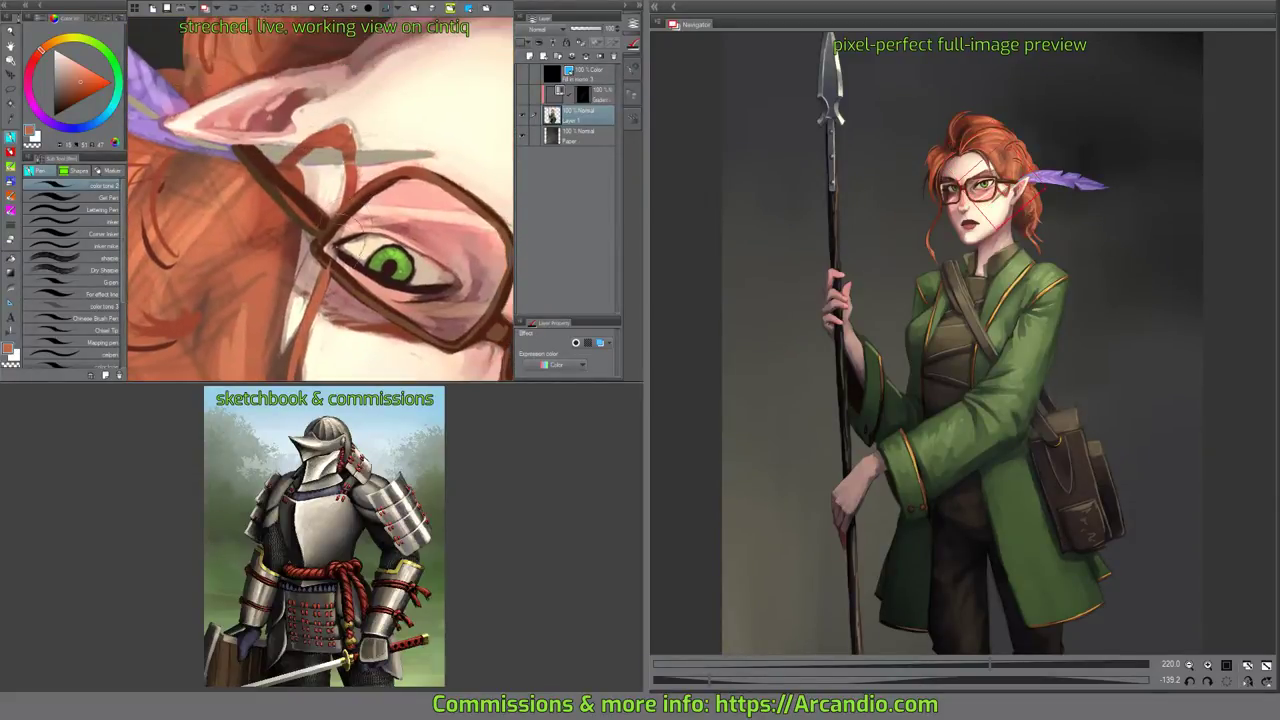
pyautogui.moveTo(338, 126); pyautogui.dragTo(419, 214)
pyautogui.press('^')
pyautogui.press('^')
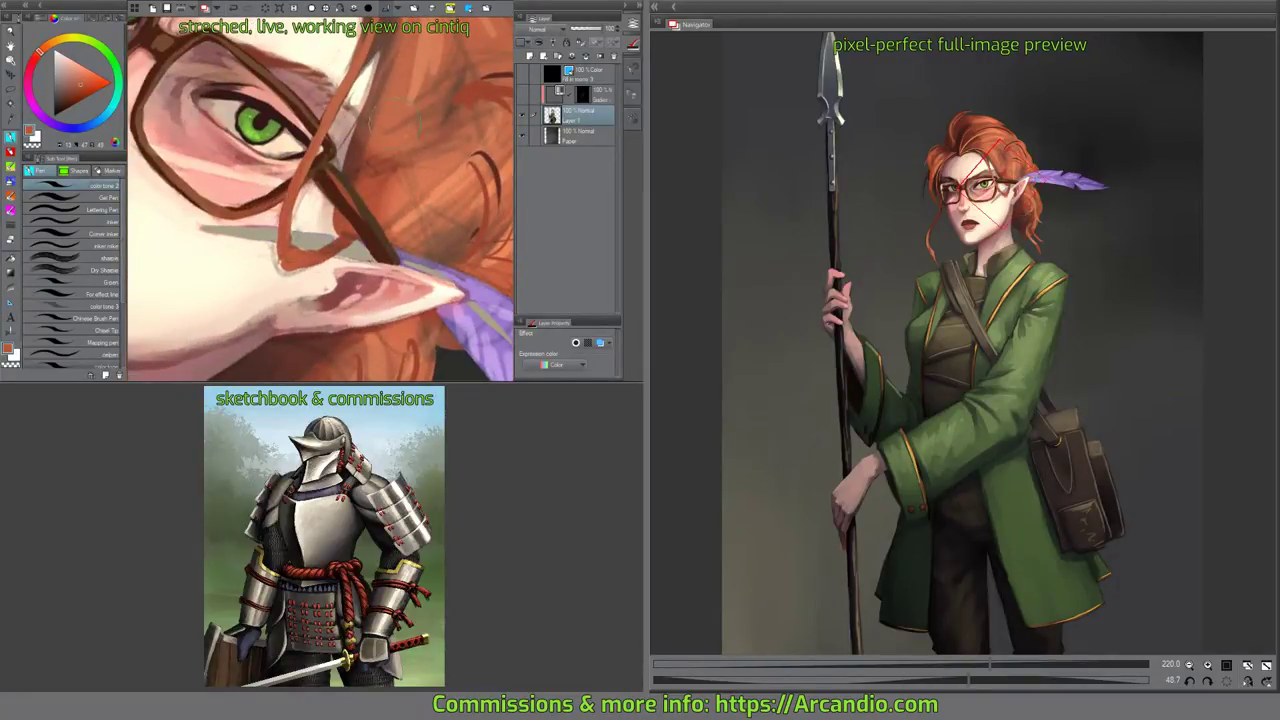
pyautogui.moveTo(365, 228)
pyautogui.mouseDown()
pyautogui.moveTo(367, 190)
pyautogui.moveTo(376, 280)
pyautogui.mouseUp()
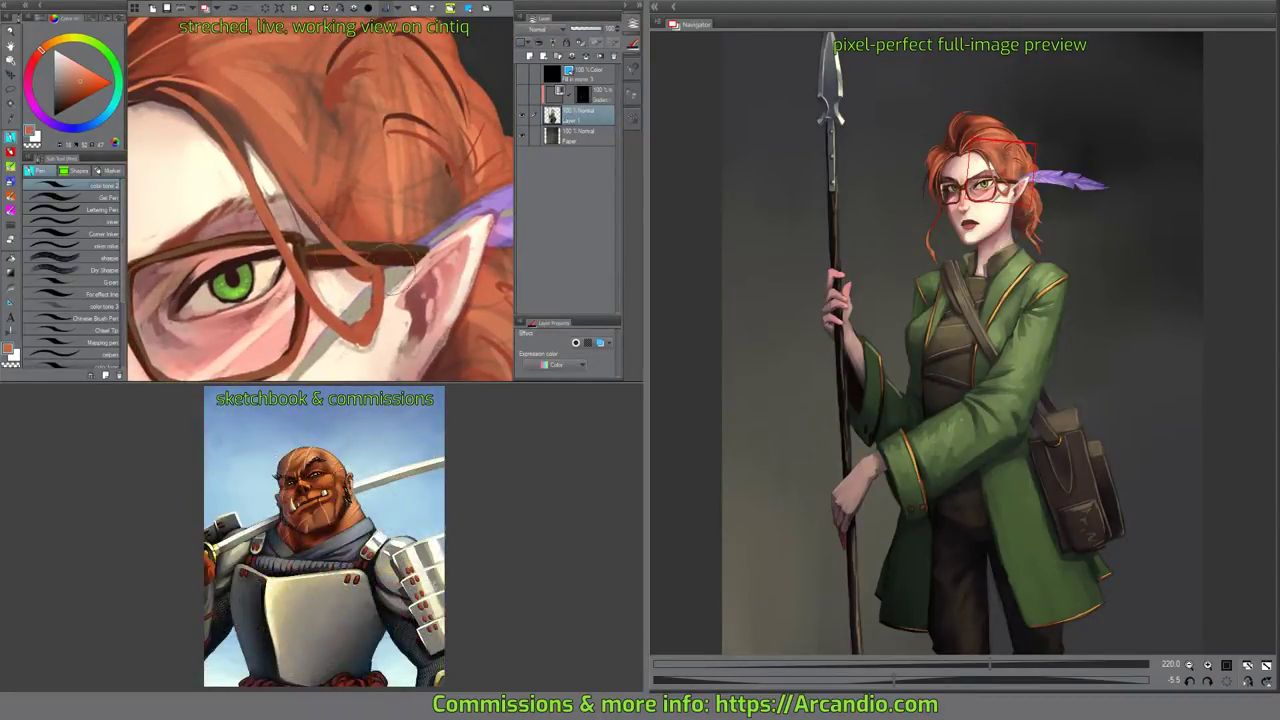
pyautogui.moveTo(418, 240); pyautogui.dragTo(401, 168)
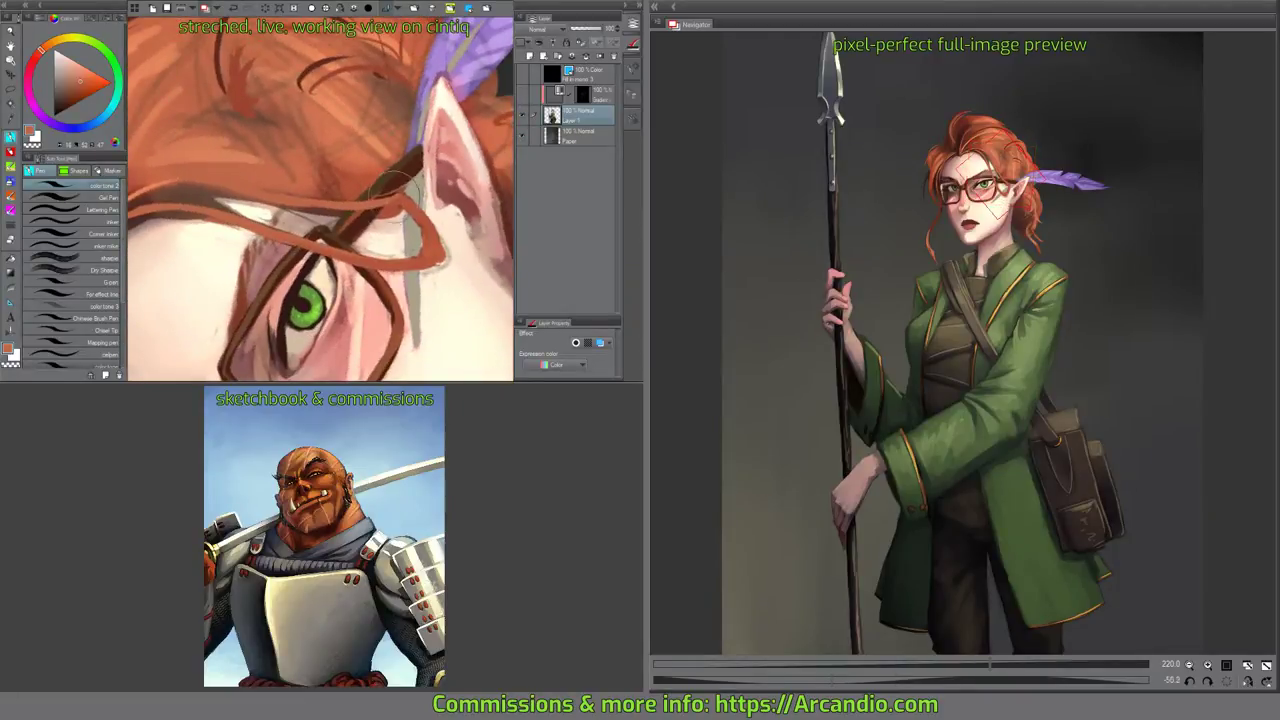
pyautogui.moveTo(480, 117); pyautogui.dragTo(436, 269)
pyautogui.moveTo(384, 286); pyautogui.dragTo(400, 210)
# Paint the skin between the loose strand and the ear with sampled cream and pale pink.
pyautogui.keyDown('alt'); pyautogui.click(318, 238); pyautogui.keyUp('alt')
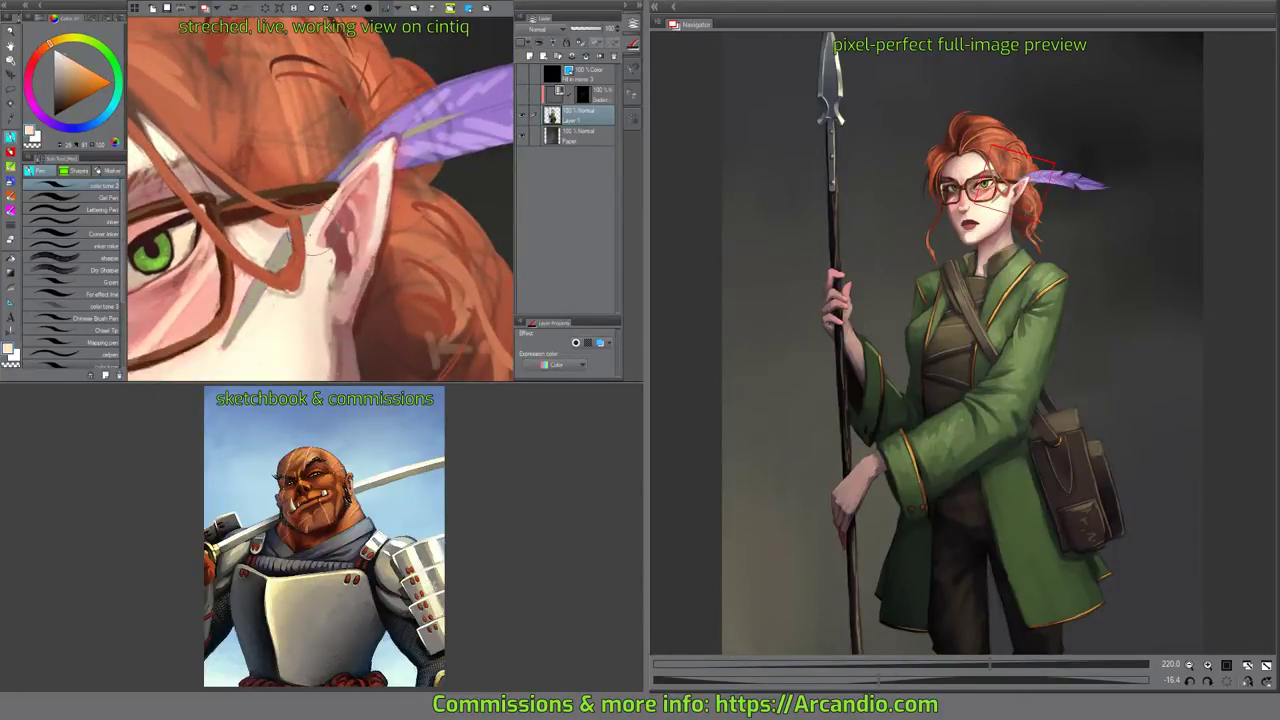
pyautogui.keyDown('alt'); pyautogui.click(343, 200); pyautogui.keyUp('alt')
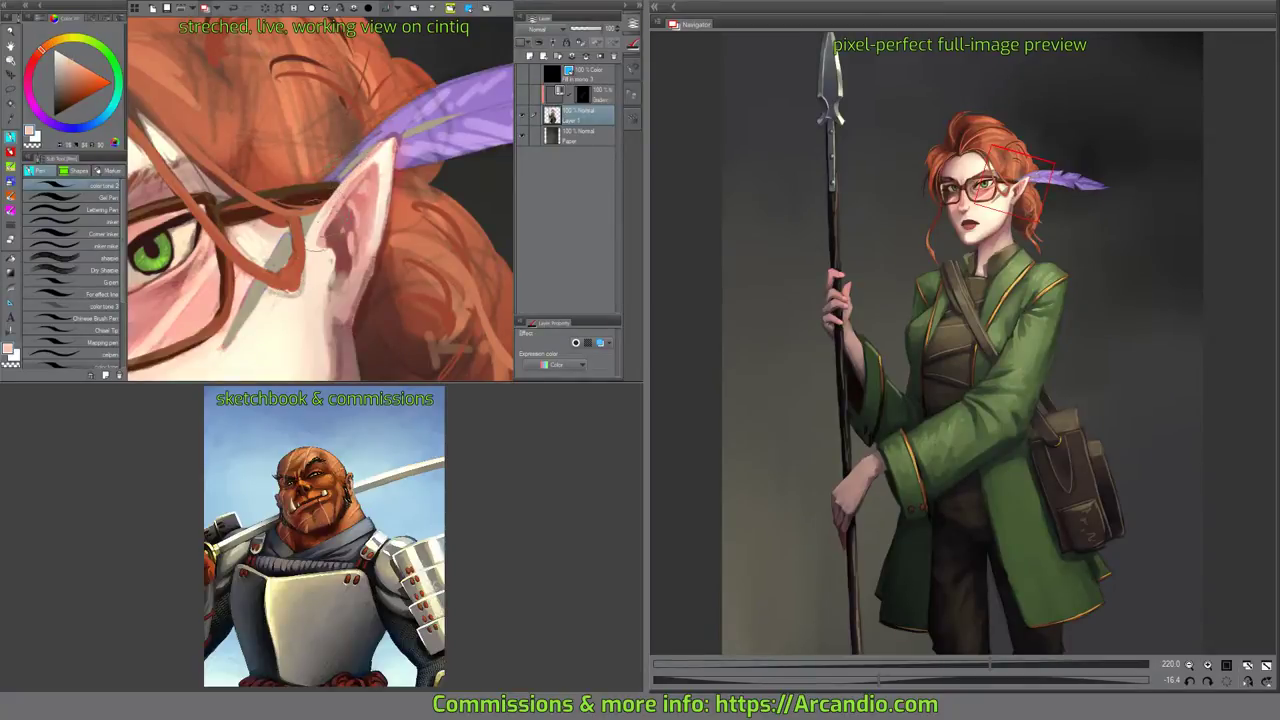
pyautogui.moveTo(307, 200)
pyautogui.mouseDown()
pyautogui.moveTo(312, 188)
pyautogui.moveTo(366, 192)
pyautogui.mouseUp()
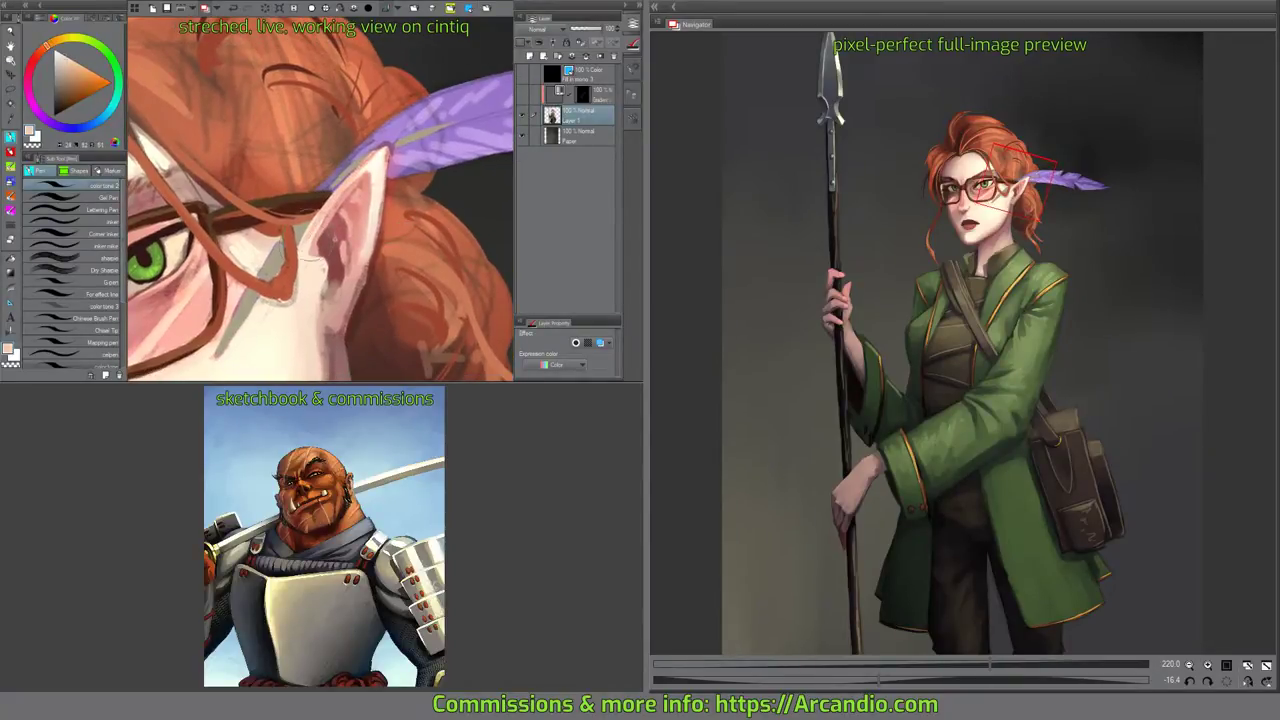
pyautogui.keyDown('alt'); pyautogui.click(306, 267); pyautogui.keyUp('alt')
pyautogui.moveTo(305, 244); pyautogui.dragTo(312, 227)
pyautogui.moveTo(370, 174); pyautogui.dragTo(422, 224)
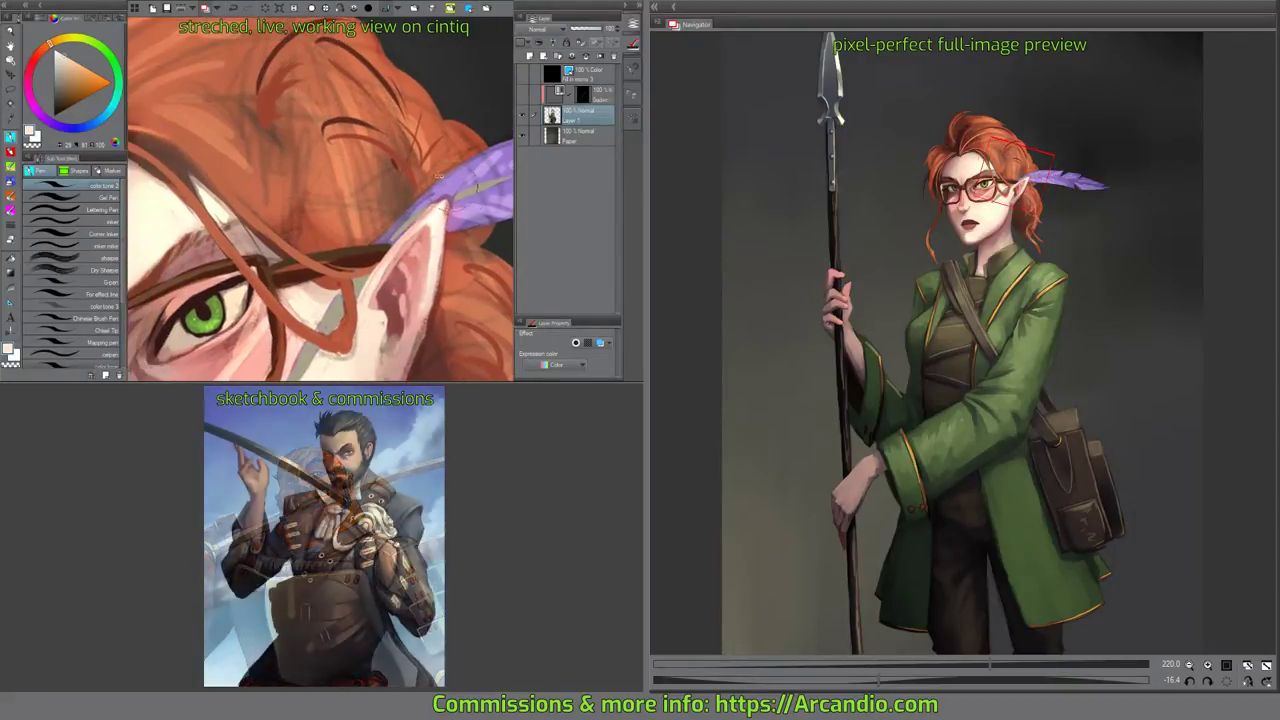
pyautogui.moveTo(438, 180); pyautogui.dragTo(437, 227)
pyautogui.moveTo(372, 152); pyautogui.dragTo(422, 210)
# Paint dark red-brown strands into the swept hair above the temple with sampled hair colors.
pyautogui.keyDown('alt'); pyautogui.click(350, 158); pyautogui.keyUp('alt')
pyautogui.hotkey('ctrl', '-')
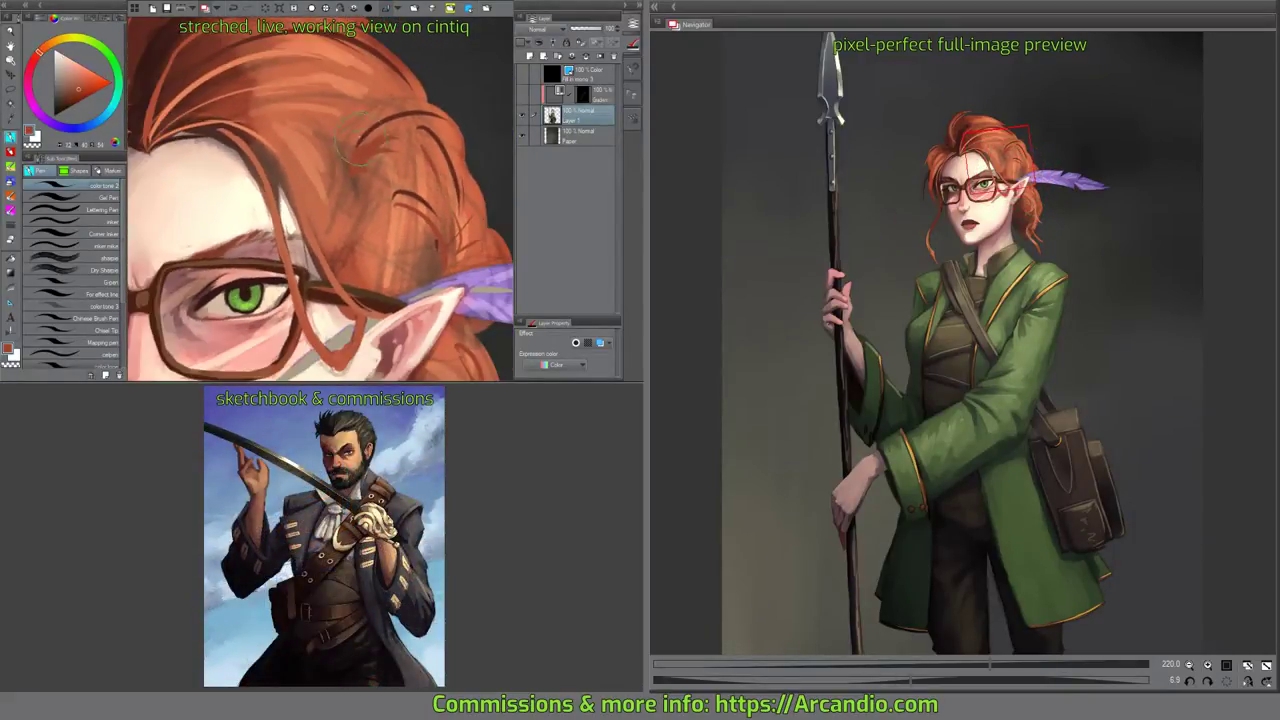
pyautogui.keyDown('alt'); pyautogui.click(357, 177); pyautogui.keyUp('alt')
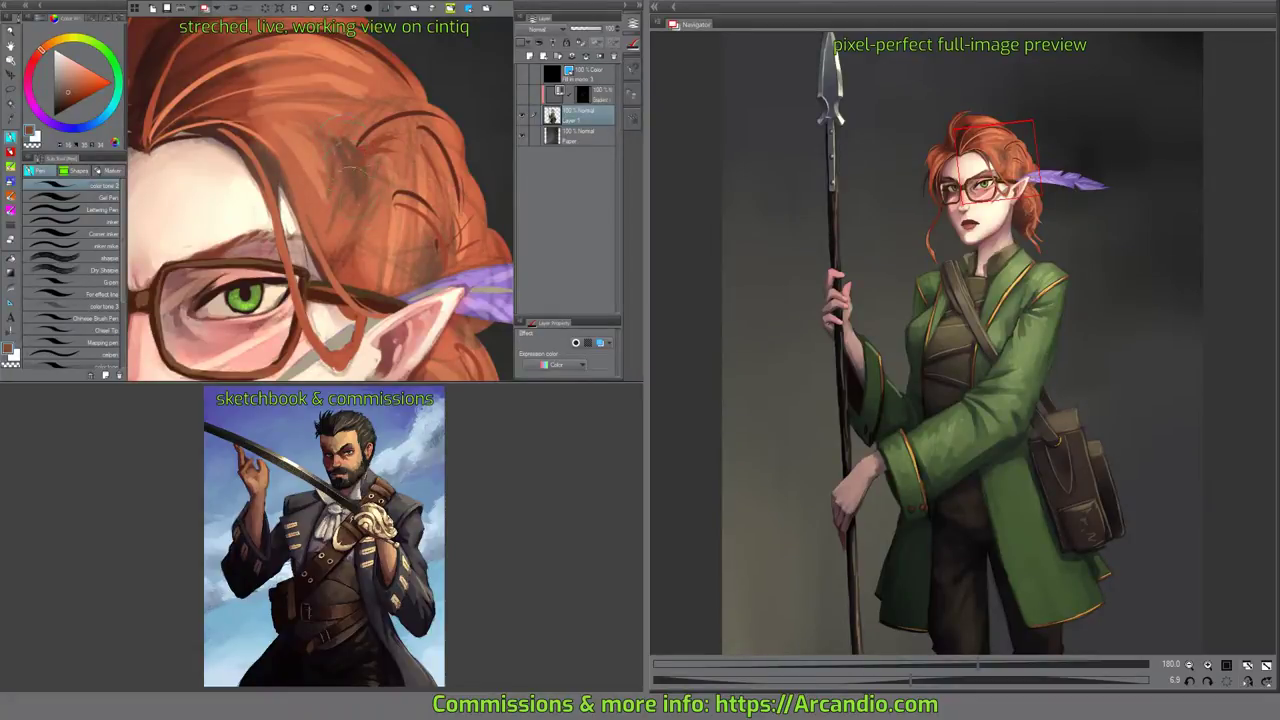
pyautogui.moveTo(358, 206); pyautogui.dragTo(362, 258)
pyautogui.keyDown('alt'); pyautogui.click(244, 152); pyautogui.keyUp('alt')
pyautogui.moveTo(262, 156)
pyautogui.mouseDown()
pyautogui.moveTo(265, 200)
pyautogui.moveTo(318, 277)
pyautogui.mouseUp()
pyautogui.moveTo(352, 158); pyautogui.dragTo(360, 262)
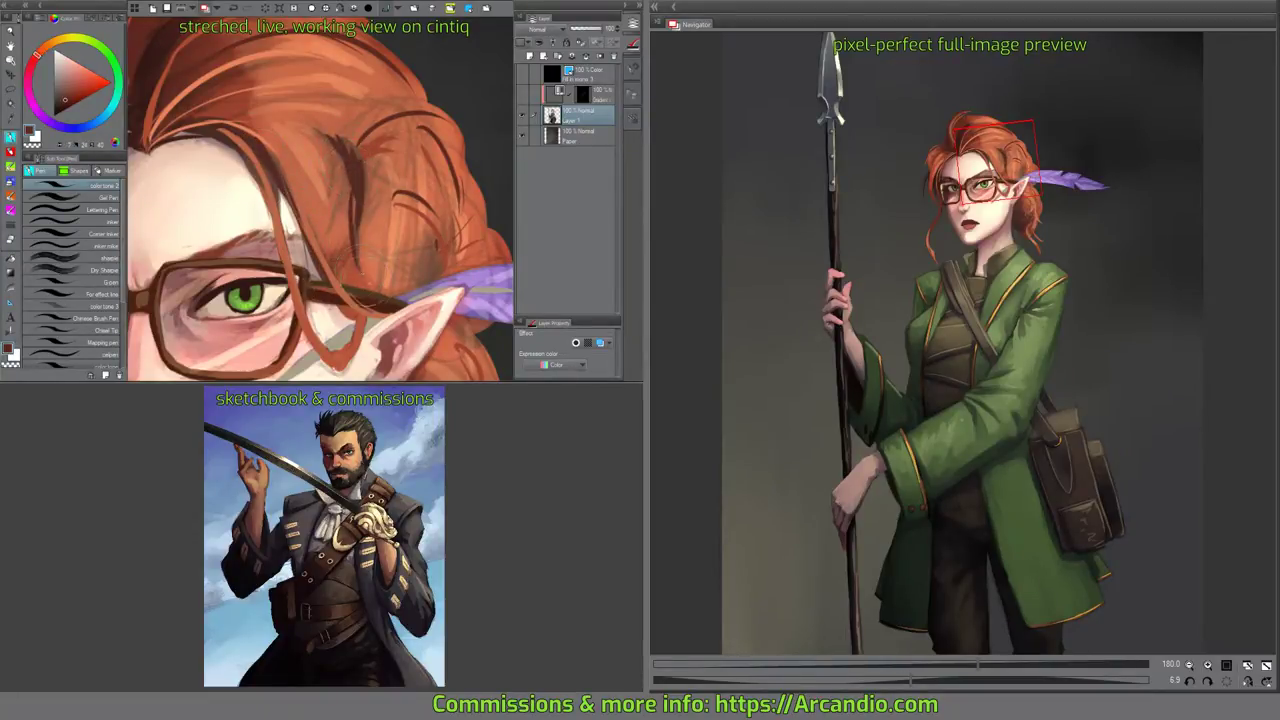
# Rework the dark curl lines in the hair above the ear and blend them with sampled oranges.
pyautogui.moveTo(402, 196); pyautogui.dragTo(406, 218)
pyautogui.moveTo(408, 200); pyautogui.dragTo(418, 264)
pyautogui.moveTo(418, 210)
pyautogui.mouseDown()
pyautogui.moveTo(435, 270)
pyautogui.moveTo(420, 150)
pyautogui.moveTo(385, 115)
pyautogui.mouseUp()
pyautogui.keyDown('alt'); pyautogui.click(293, 146); pyautogui.keyUp('alt')
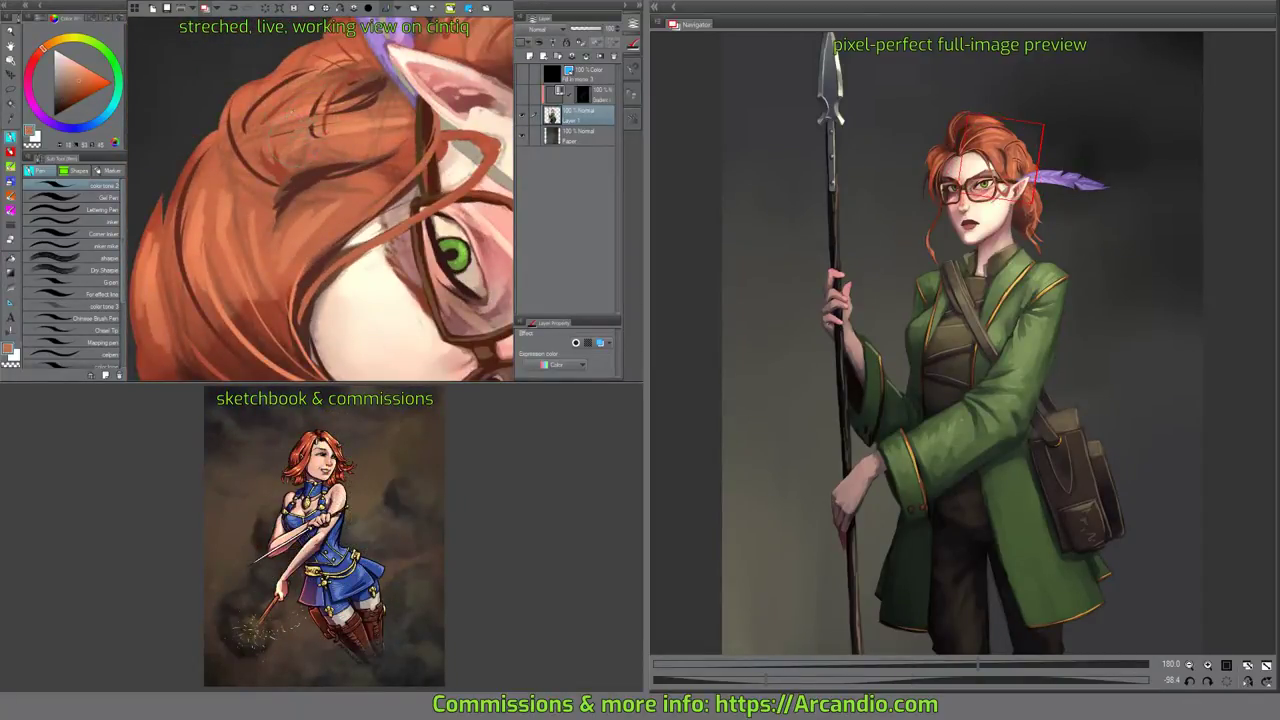
pyautogui.keyDown('alt'); pyautogui.click(293, 111); pyautogui.keyUp('alt')
pyautogui.moveTo(281, 113); pyautogui.dragTo(337, 77)
pyautogui.moveTo(282, 146); pyautogui.dragTo(330, 82)
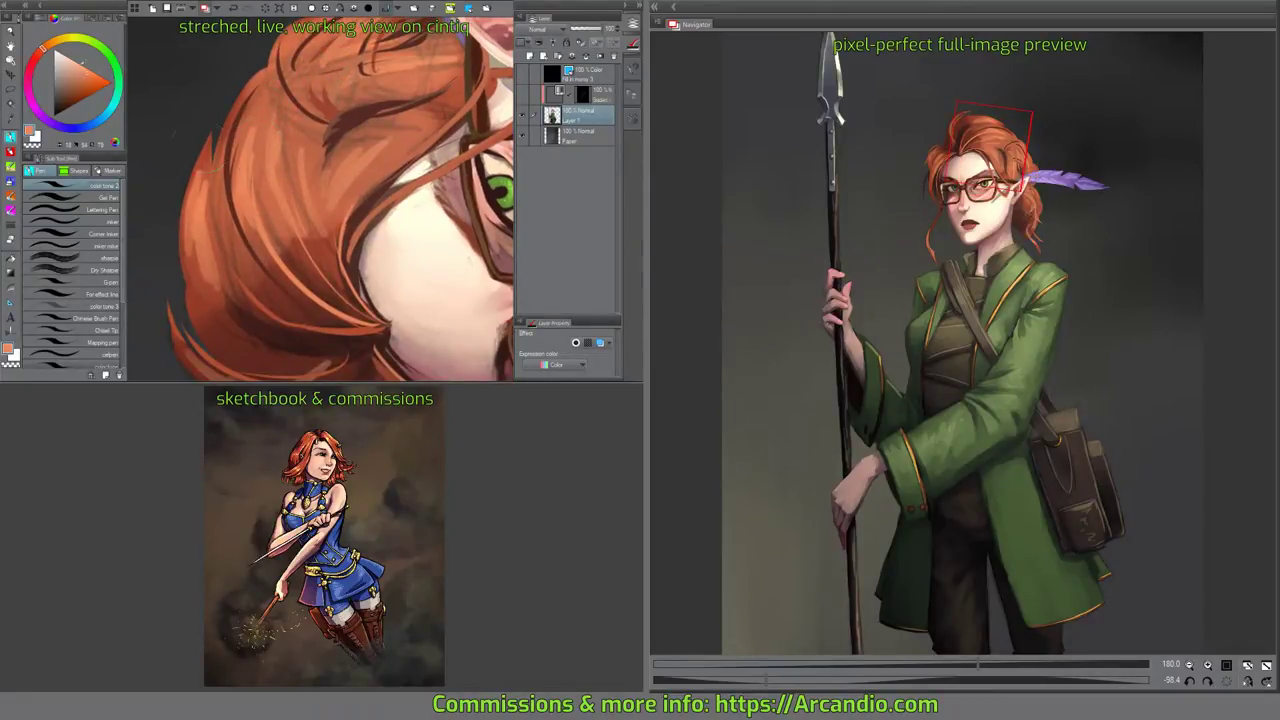
# Paint light peach-orange highlight strands along the swept hair on the crown.
pyautogui.moveTo(256, 170); pyautogui.dragTo(250, 234)
pyautogui.moveTo(47, 48); pyautogui.dragTo(56, 53)
pyautogui.moveTo(297, 167); pyautogui.dragTo(279, 233)
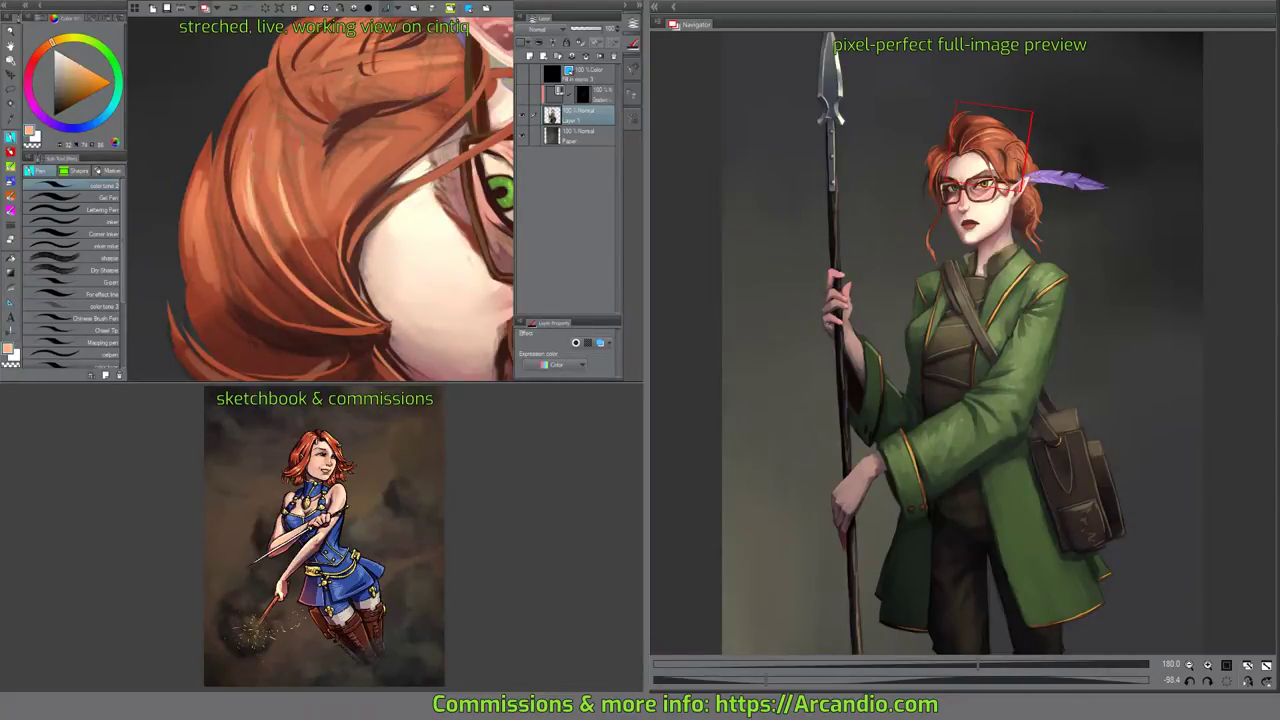
pyautogui.moveTo(316, 180); pyautogui.dragTo(306, 222)
pyautogui.moveTo(360, 160)
pyautogui.mouseDown()
pyautogui.moveTo(338, 202)
pyautogui.moveTo(340, 238)
pyautogui.moveTo(355, 204)
pyautogui.mouseUp()
pyautogui.moveTo(347, 78); pyautogui.dragTo(424, 128)
pyautogui.moveTo(315, 68); pyautogui.dragTo(356, 73)
# Add pale orange highlights to the hair along the hairline and to the loose strand and its loop before the ear.
pyautogui.moveTo(230, 268)
pyautogui.mouseDown()
pyautogui.moveTo(273, 205)
pyautogui.moveTo(291, 125)
pyautogui.moveTo(331, 122)
pyautogui.mouseUp()
pyautogui.moveTo(226, 204); pyautogui.dragTo(188, 113)
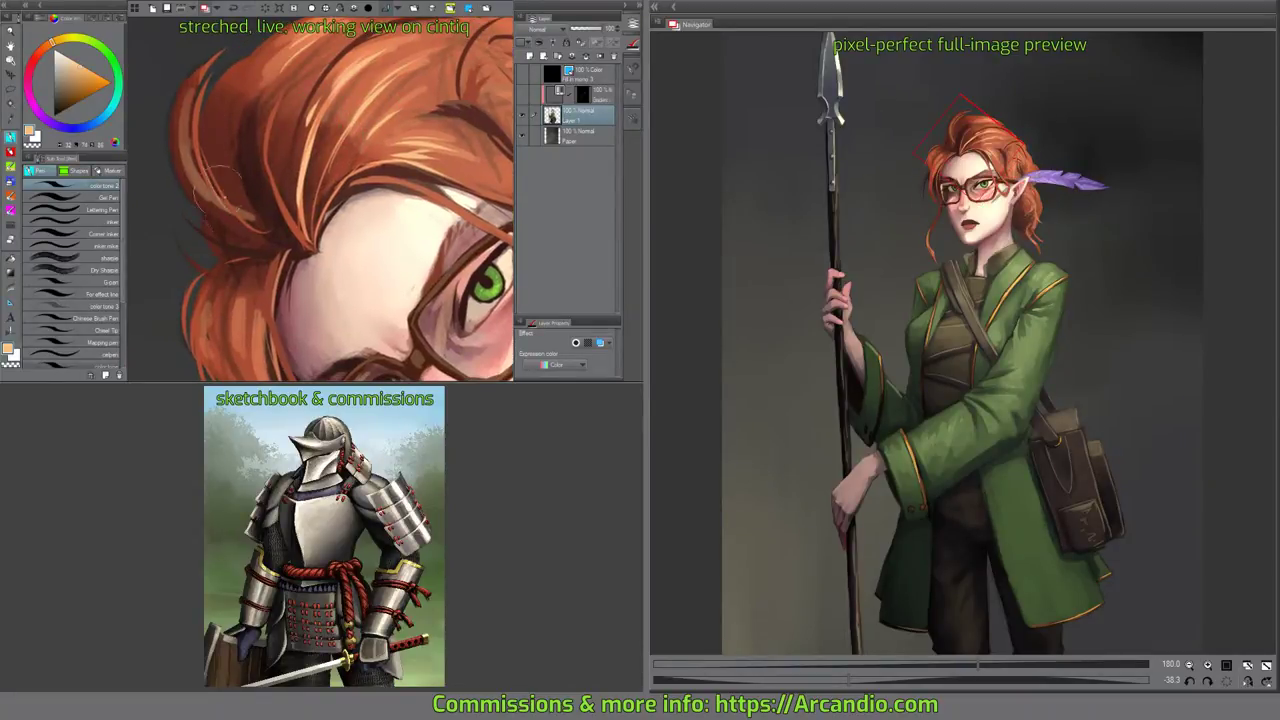
pyautogui.moveTo(256, 227); pyautogui.dragTo(199, 87)
pyautogui.moveTo(427, 68)
pyautogui.mouseDown()
pyautogui.moveTo(405, 88)
pyautogui.moveTo(397, 45)
pyautogui.moveTo(293, 192)
pyautogui.moveTo(290, 240)
pyautogui.moveTo(312, 195)
pyautogui.moveTo(312, 257)
pyautogui.mouseUp()
pyautogui.moveTo(326, 116)
pyautogui.mouseDown()
pyautogui.moveTo(373, 146)
pyautogui.moveTo(325, 140)
pyautogui.moveTo(264, 220)
pyautogui.mouseUp()
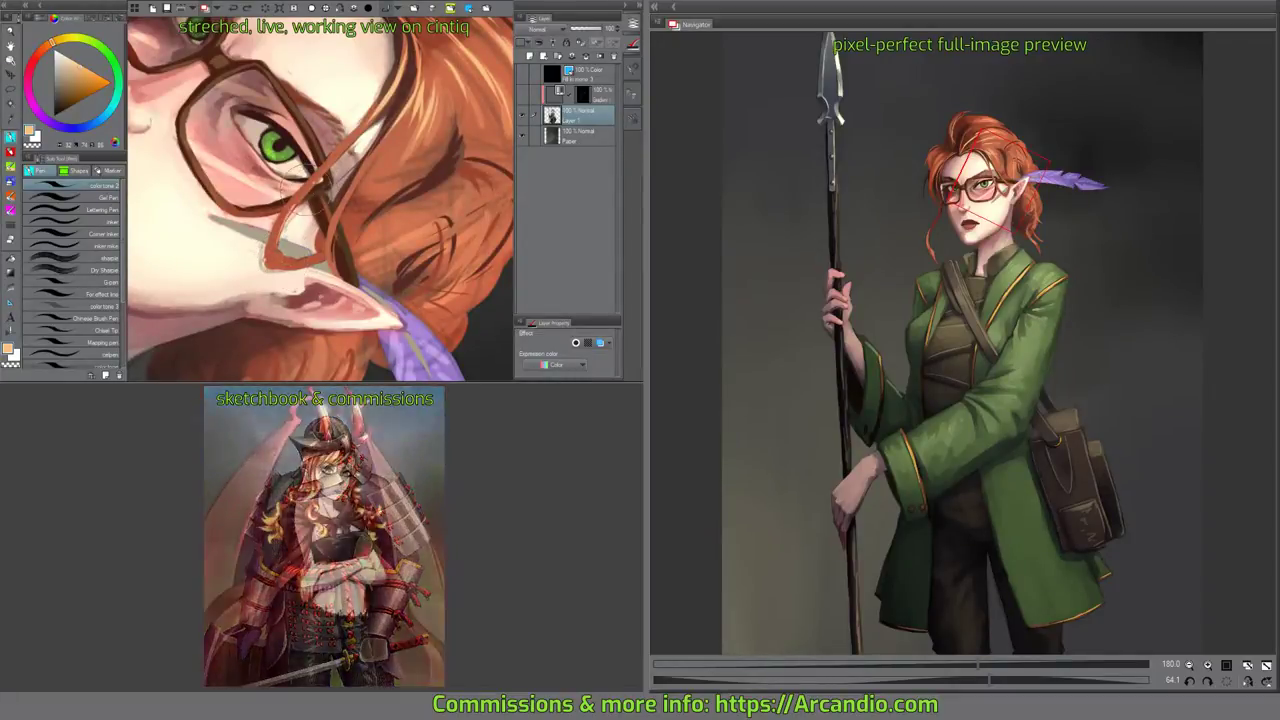
pyautogui.moveTo(281, 261)
pyautogui.mouseDown()
pyautogui.moveTo(294, 243)
pyautogui.moveTo(323, 260)
pyautogui.moveTo(371, 232)
pyautogui.moveTo(392, 240)
pyautogui.moveTo(382, 269)
pyautogui.mouseUp()
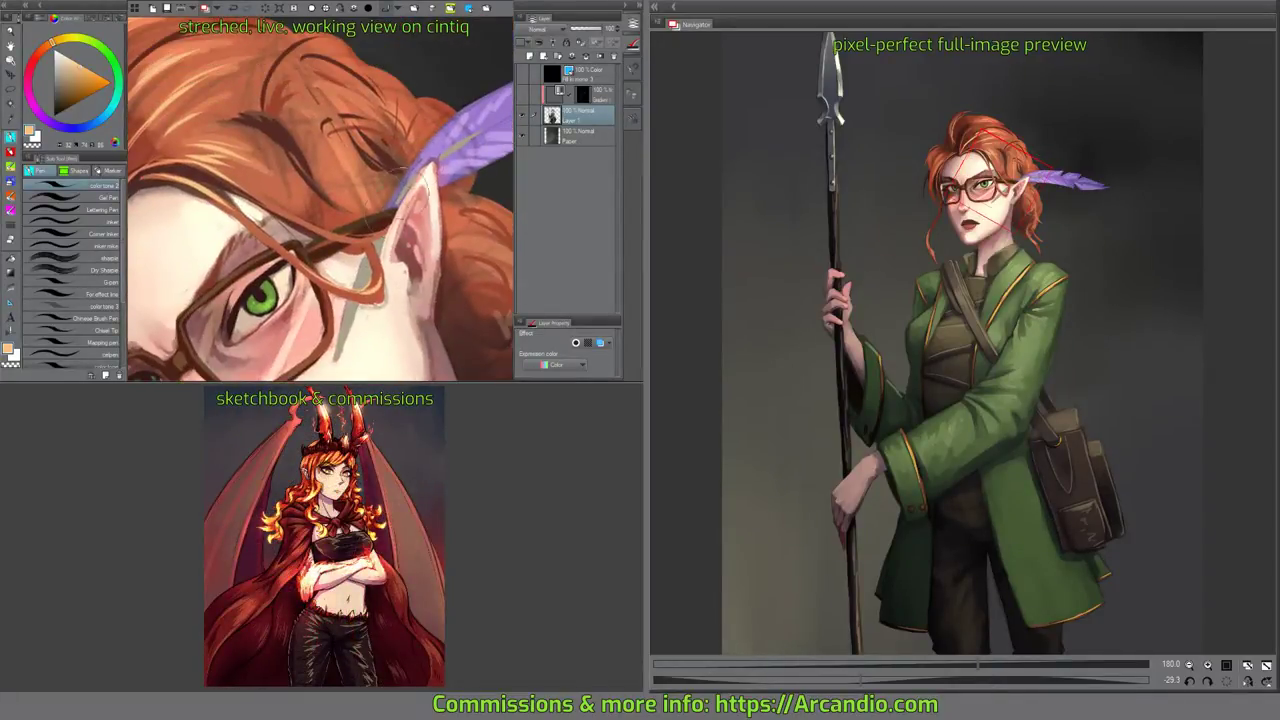
# Paint thin light strands over the hair between the crown and the pointed ear.
pyautogui.moveTo(335, 55)
pyautogui.mouseDown()
pyautogui.moveTo(412, 66)
pyautogui.moveTo(380, 40)
pyautogui.moveTo(340, 60)
pyautogui.moveTo(362, 97)
pyautogui.moveTo(442, 113)
pyautogui.moveTo(482, 104)
pyautogui.mouseUp()
pyautogui.moveTo(290, 170)
pyautogui.mouseDown()
pyautogui.moveTo(332, 160)
pyautogui.moveTo(340, 144)
pyautogui.mouseUp()
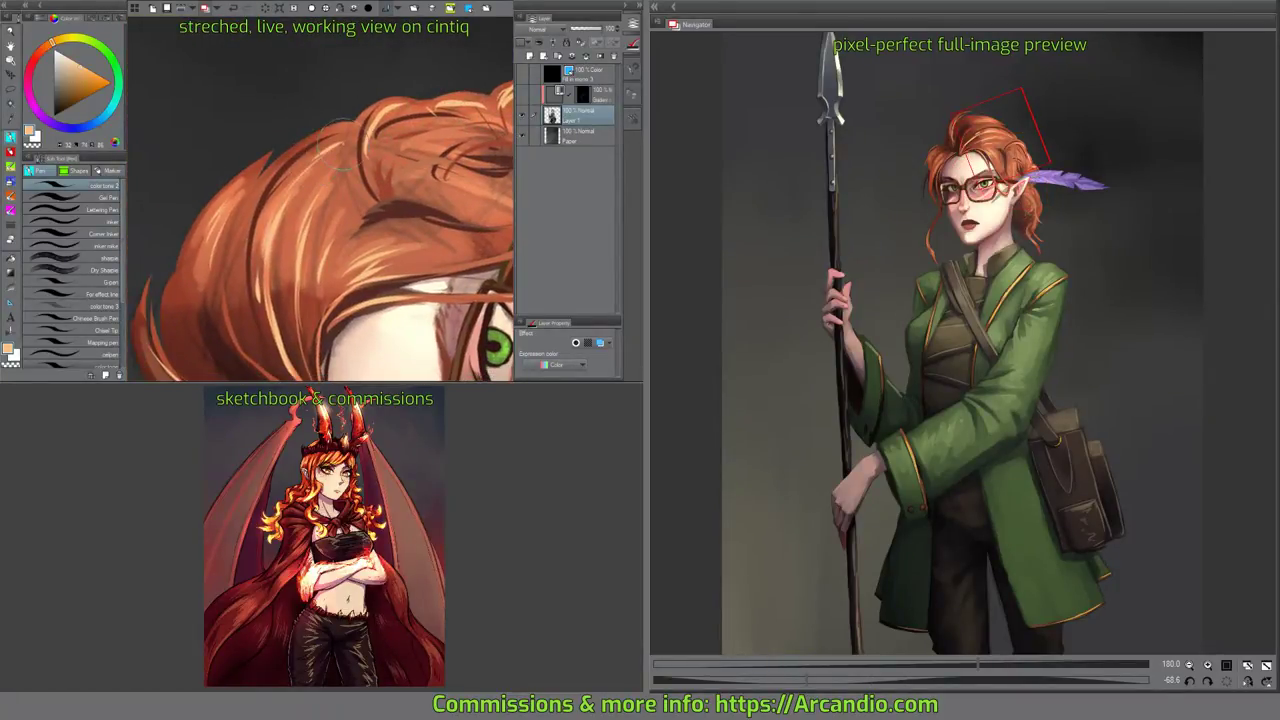
pyautogui.moveTo(420, 160); pyautogui.dragTo(427, 191)
pyautogui.moveTo(410, 250); pyautogui.dragTo(354, 212)
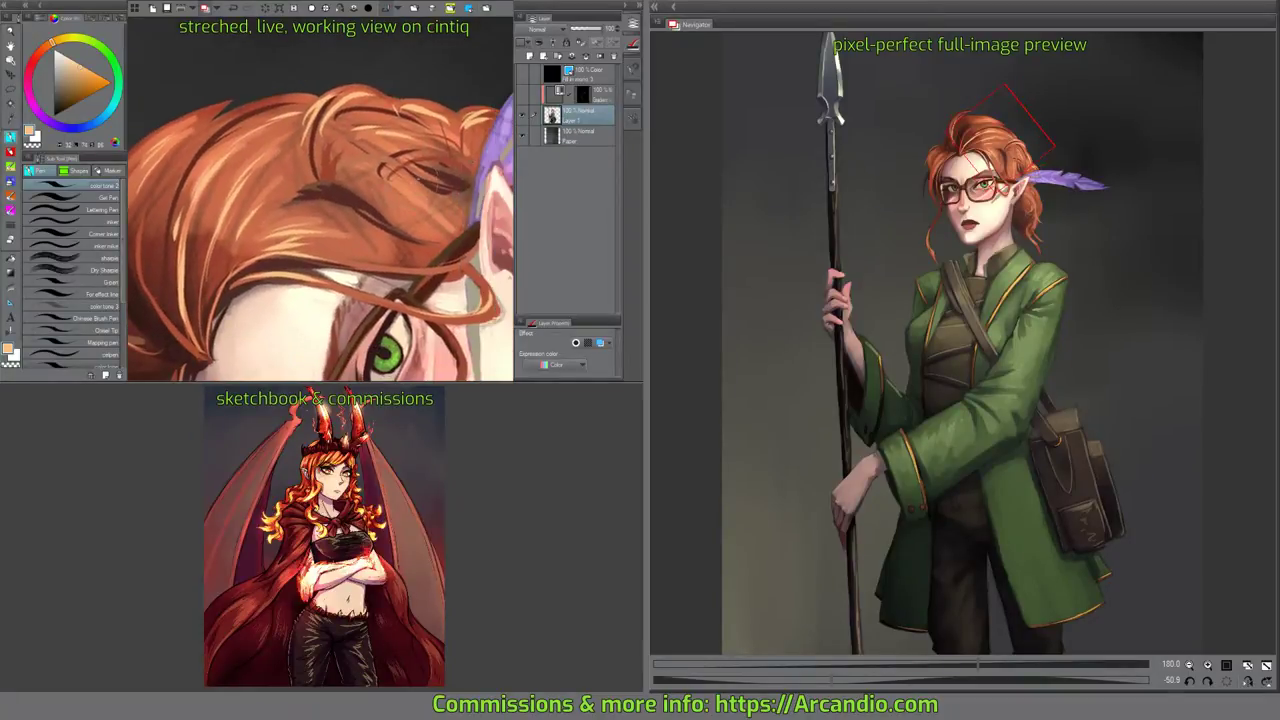
pyautogui.moveTo(420, 160); pyautogui.dragTo(428, 198)
pyautogui.moveTo(430, 290); pyautogui.dragTo(307, 164)
pyautogui.moveTo(462, 154); pyautogui.dragTo(468, 206)
pyautogui.moveTo(463, 283); pyautogui.dragTo(390, 197)
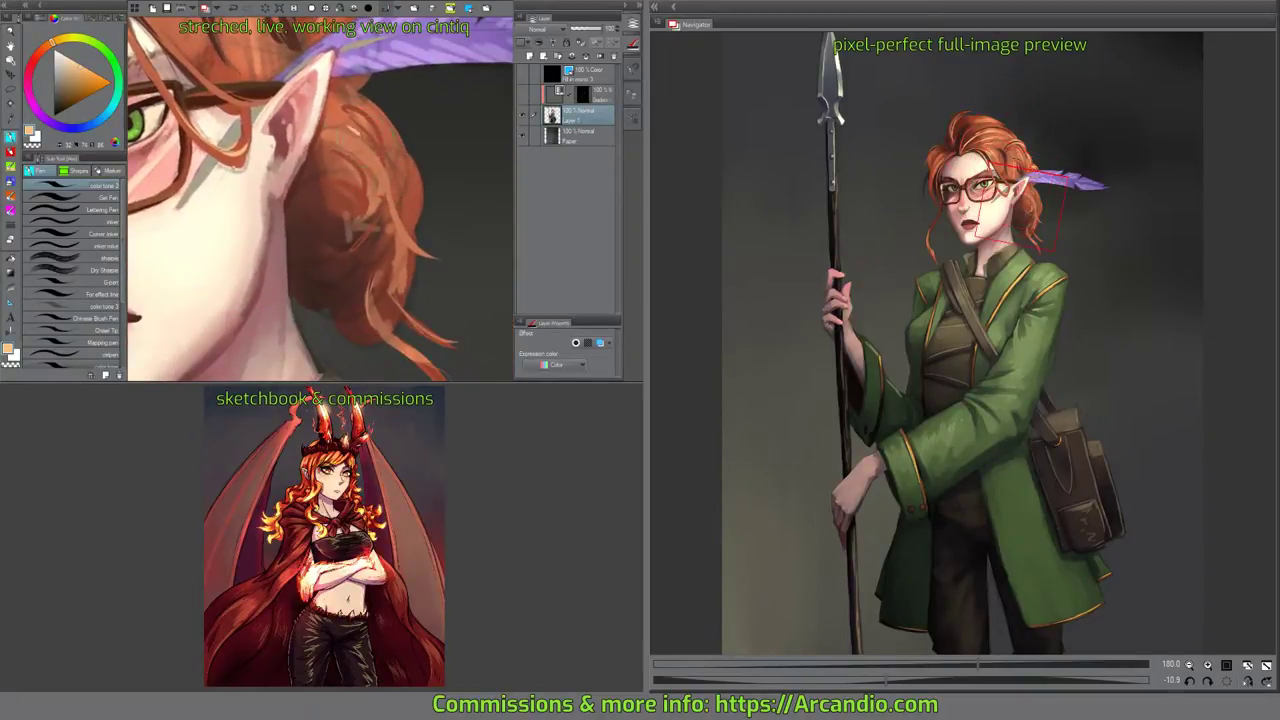
# Paint a thin curved pale orange flyaway strand from the bun behind the ear out over the background.
pyautogui.moveTo(360, 134)
pyautogui.mouseDown()
pyautogui.moveTo(367, 236)
pyautogui.moveTo(430, 278)
pyautogui.mouseUp()
pyautogui.hotkey('ctrl', 'z')
pyautogui.hotkey('ctrl', 'z')
pyautogui.moveTo(356, 122)
pyautogui.mouseDown()
pyautogui.moveTo(477, 267)
pyautogui.moveTo(460, 308)
pyautogui.mouseUp()
pyautogui.hotkey('ctrl', 'z')
pyautogui.moveTo(357, 112)
pyautogui.mouseDown()
pyautogui.moveTo(369, 212)
pyautogui.moveTo(462, 321)
pyautogui.moveTo(437, 281)
pyautogui.mouseUp()
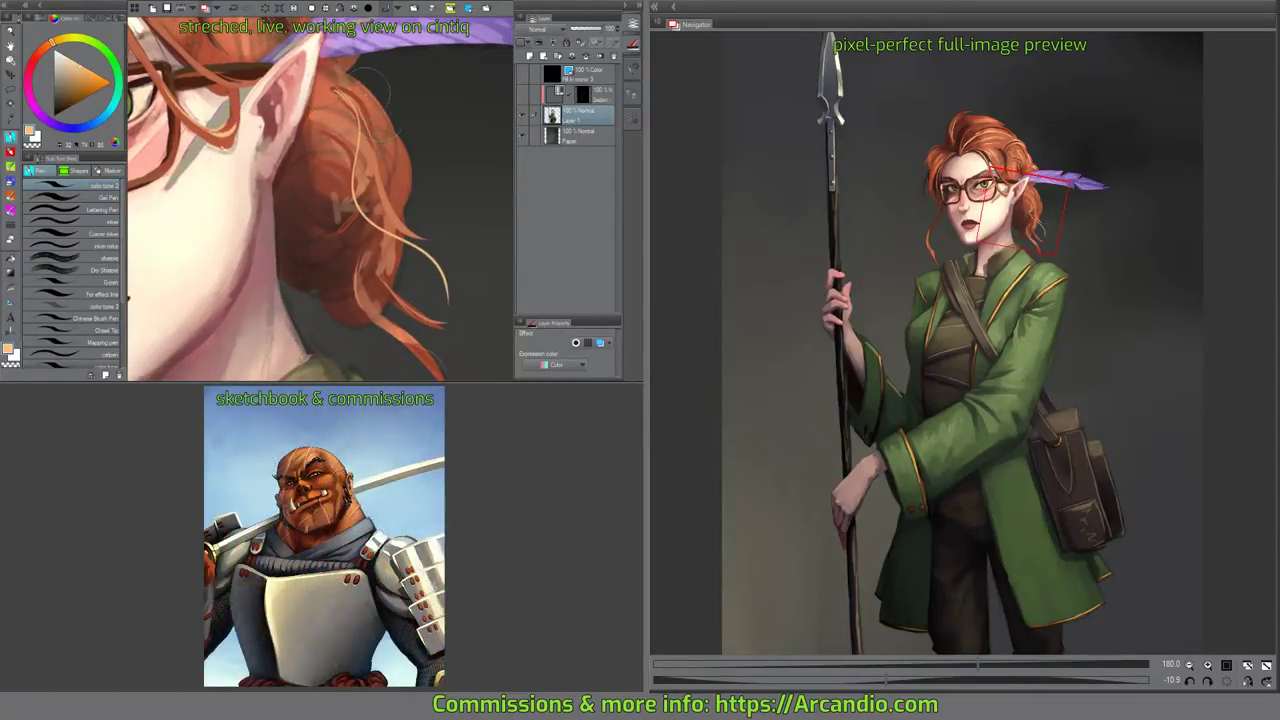
pyautogui.moveTo(364, 94)
pyautogui.mouseDown()
pyautogui.moveTo(408, 188)
pyautogui.moveTo(454, 126)
pyautogui.moveTo(441, 126)
pyautogui.mouseUp()
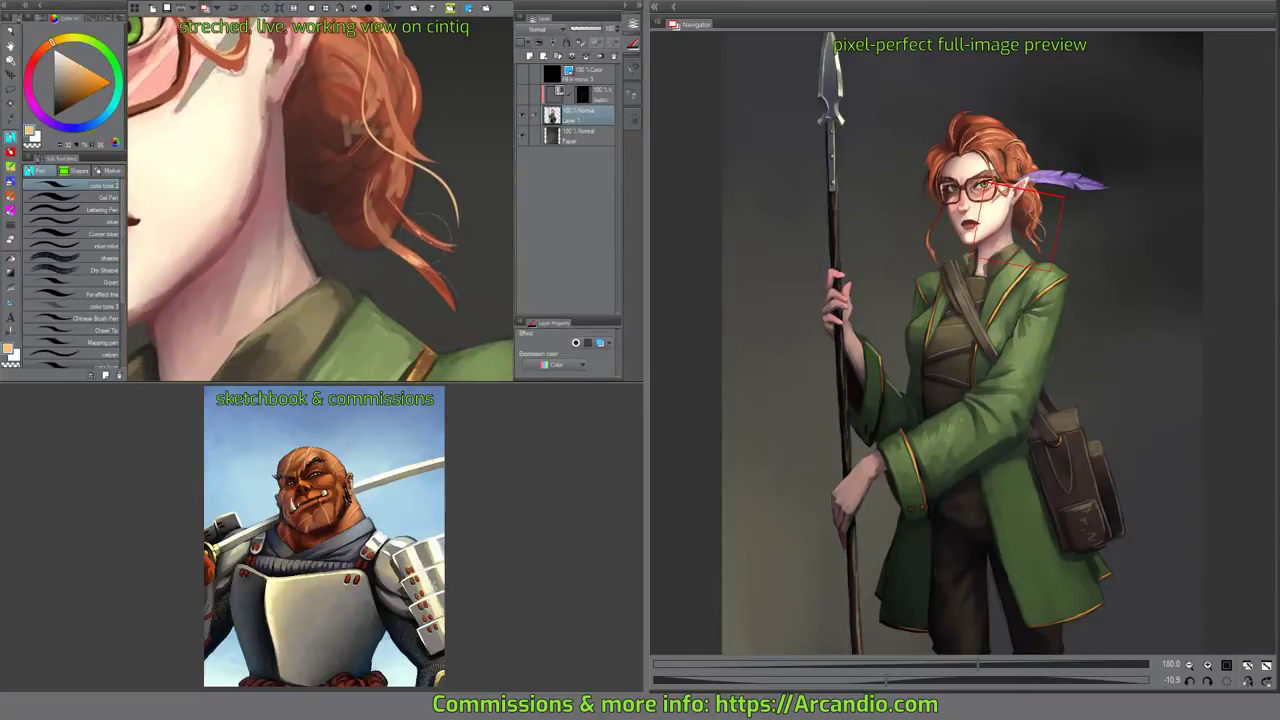
pyautogui.moveTo(408, 211); pyautogui.dragTo(492, 270)
pyautogui.moveTo(389, 177); pyautogui.dragTo(445, 179)
# Add a new raster layer above the painting and a tone curve correction layer with an adjusted curve on top.
pyautogui.click(530, 57)
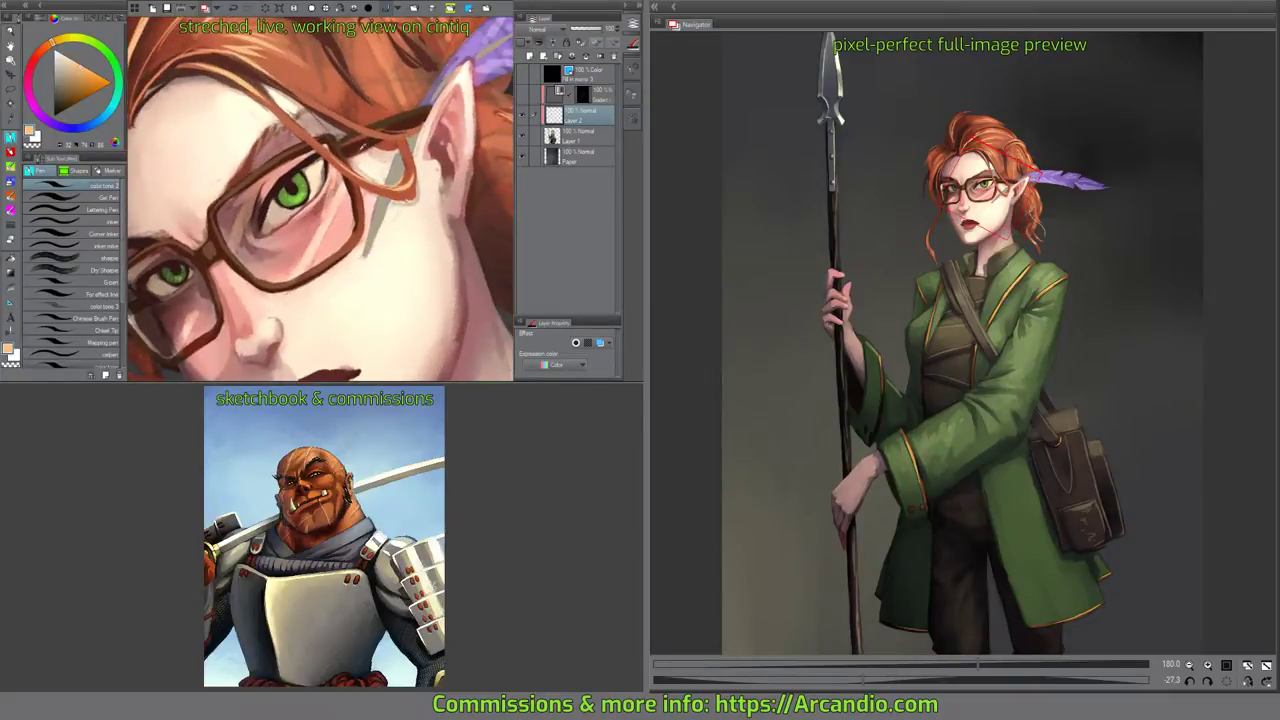
pyautogui.moveTo(352, 219); pyautogui.dragTo(447, 167)
pyautogui.moveTo(436, 211); pyautogui.dragTo(430, 219)
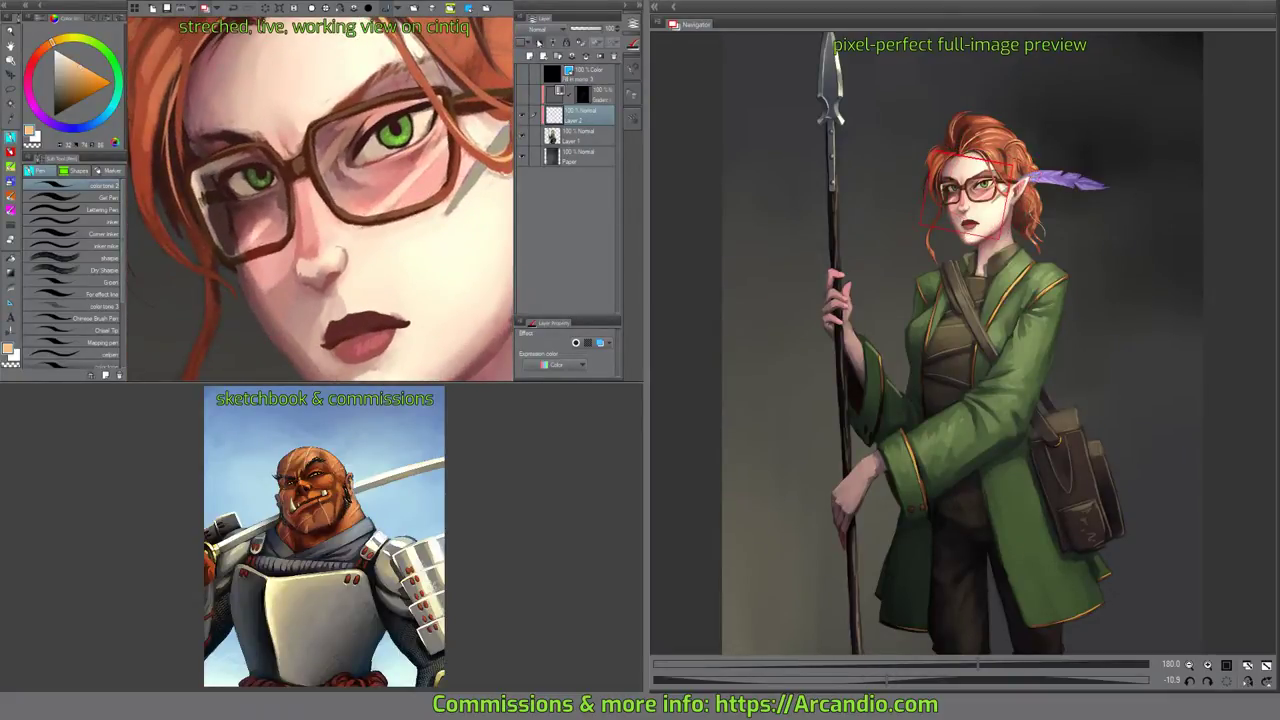
pyautogui.click(516, 18)
pyautogui.moveTo(575, 52)
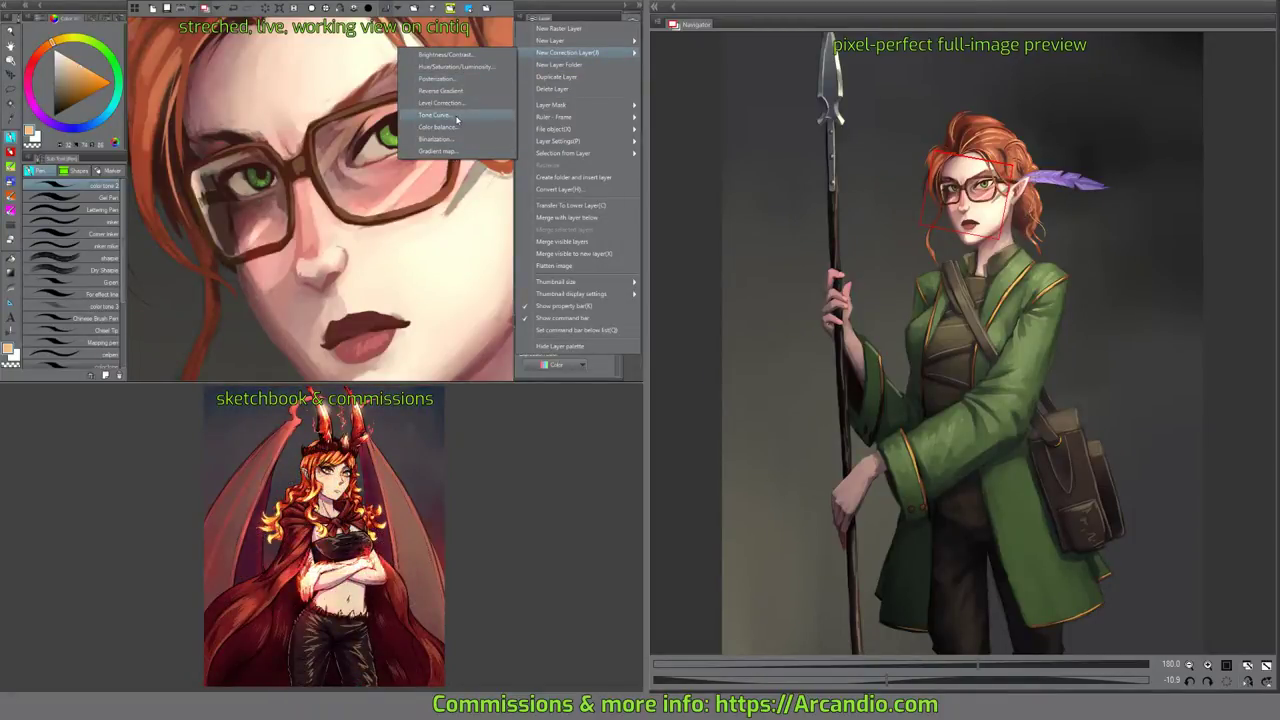
pyautogui.click(458, 118)
pyautogui.moveTo(135, 99); pyautogui.dragTo(160, 102)
pyautogui.click(184, 30)
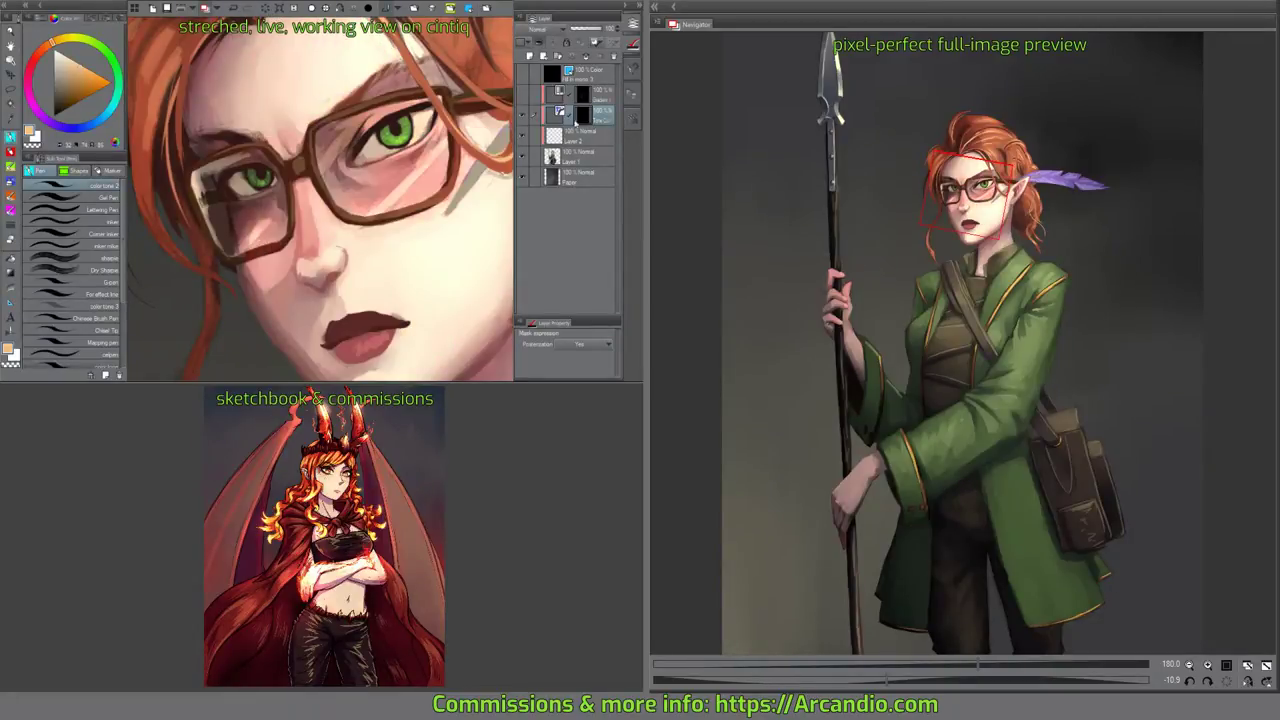
# Brush the tone curve mask along the lower and outer rim of the near glasses lens and the adjoining cheek.
pyautogui.scroll(4, 343, 160)
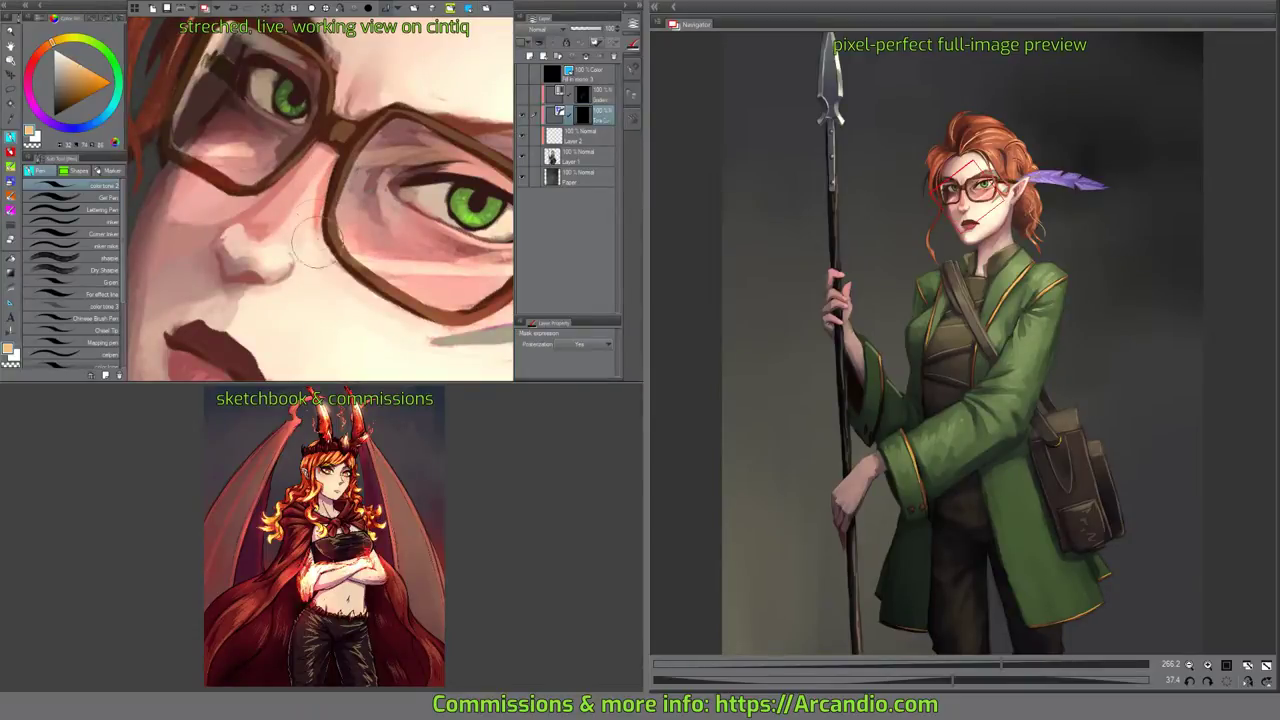
pyautogui.moveTo(328, 170)
pyautogui.mouseDown()
pyautogui.moveTo(341, 275)
pyautogui.moveTo(367, 291)
pyautogui.moveTo(428, 228)
pyautogui.moveTo(418, 146)
pyautogui.mouseUp()
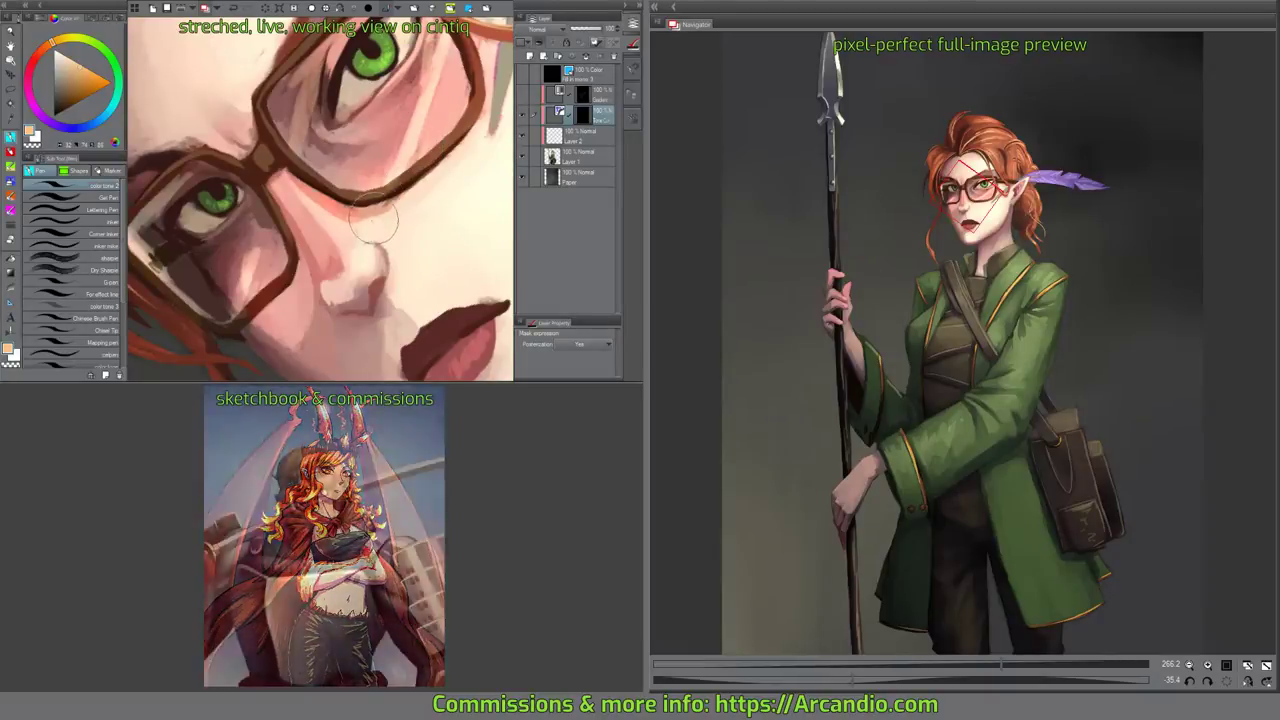
pyautogui.moveTo(474, 78); pyautogui.dragTo(466, 149)
pyautogui.moveTo(441, 100); pyautogui.dragTo(451, 138)
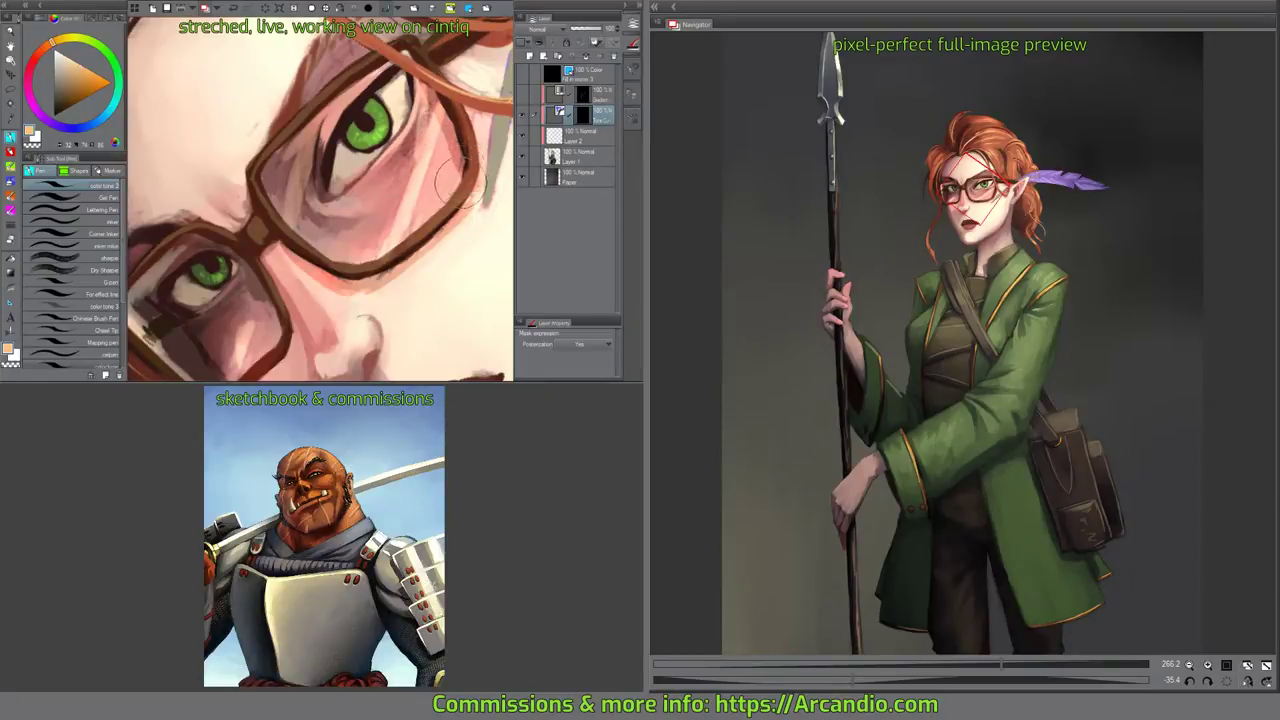
pyautogui.moveTo(458, 180); pyautogui.dragTo(461, 205)
# Brush the tone curve mask inside the near lens along its inner and upper rim around the eye.
pyautogui.moveTo(306, 122); pyautogui.dragTo(314, 148)
pyautogui.moveTo(276, 195); pyautogui.dragTo(378, 100)
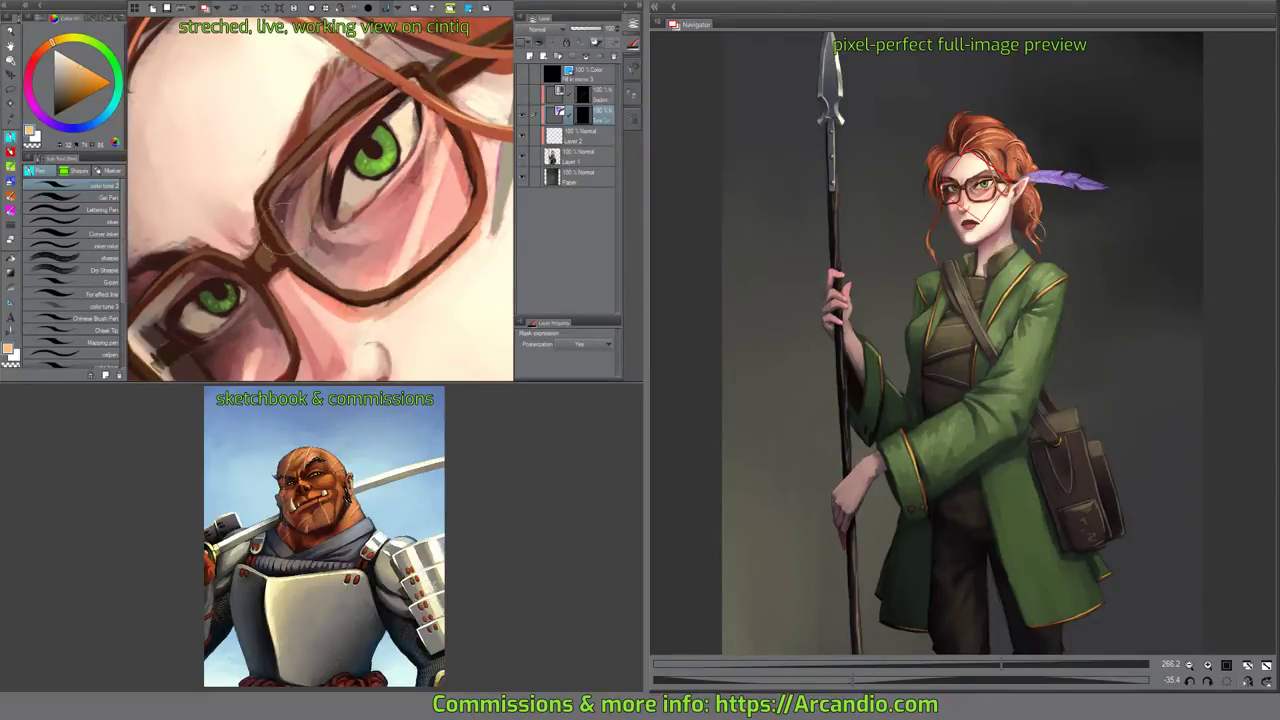
pyautogui.moveTo(276, 209); pyautogui.dragTo(290, 180)
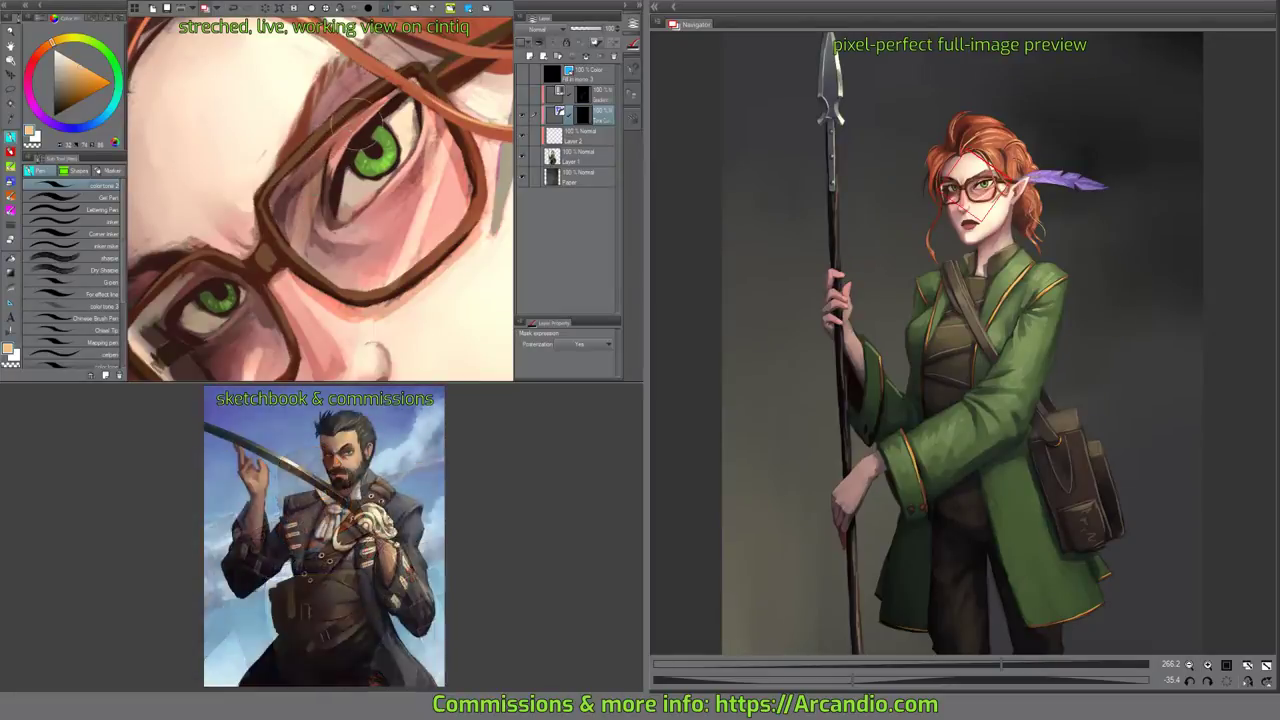
pyautogui.moveTo(402, 100)
pyautogui.mouseDown()
pyautogui.moveTo(432, 84)
pyautogui.moveTo(456, 113)
pyautogui.mouseUp()
pyautogui.moveTo(300, 200); pyautogui.dragTo(370, 132)
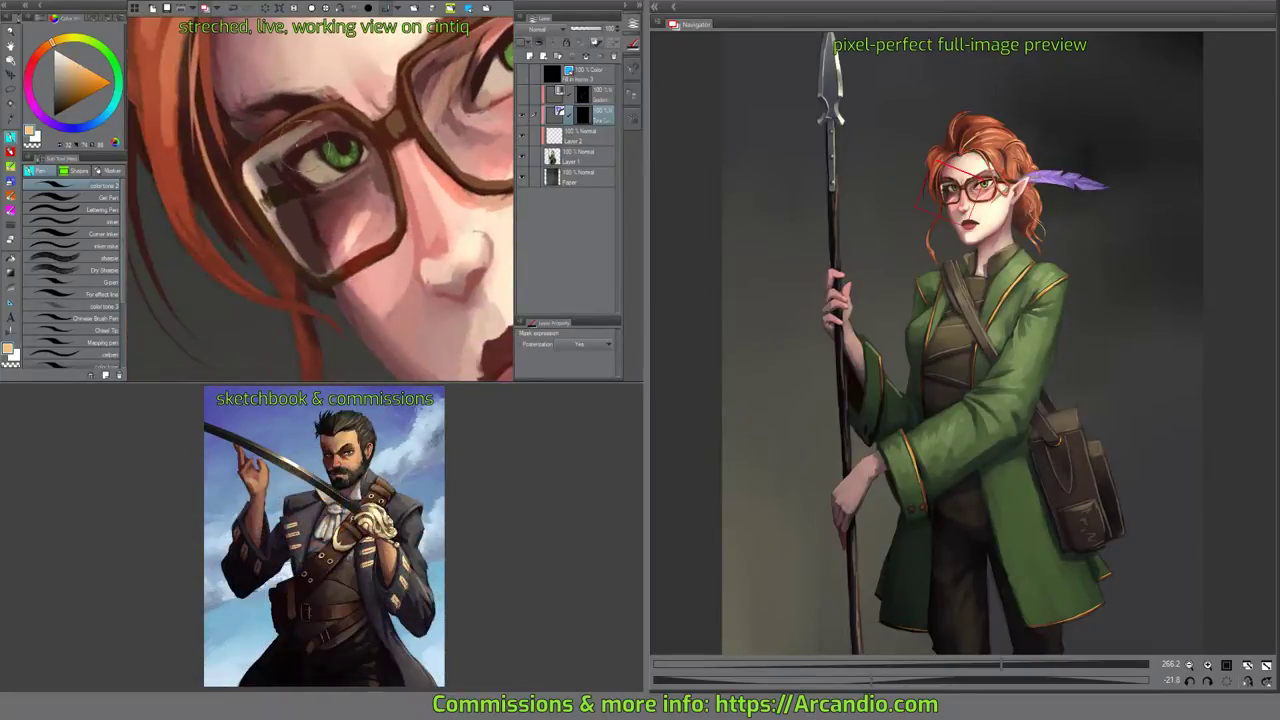
# Brush the tone curve mask over the far lens, its eye area and the rim beside the nose.
pyautogui.moveTo(275, 176); pyautogui.dragTo(338, 122)
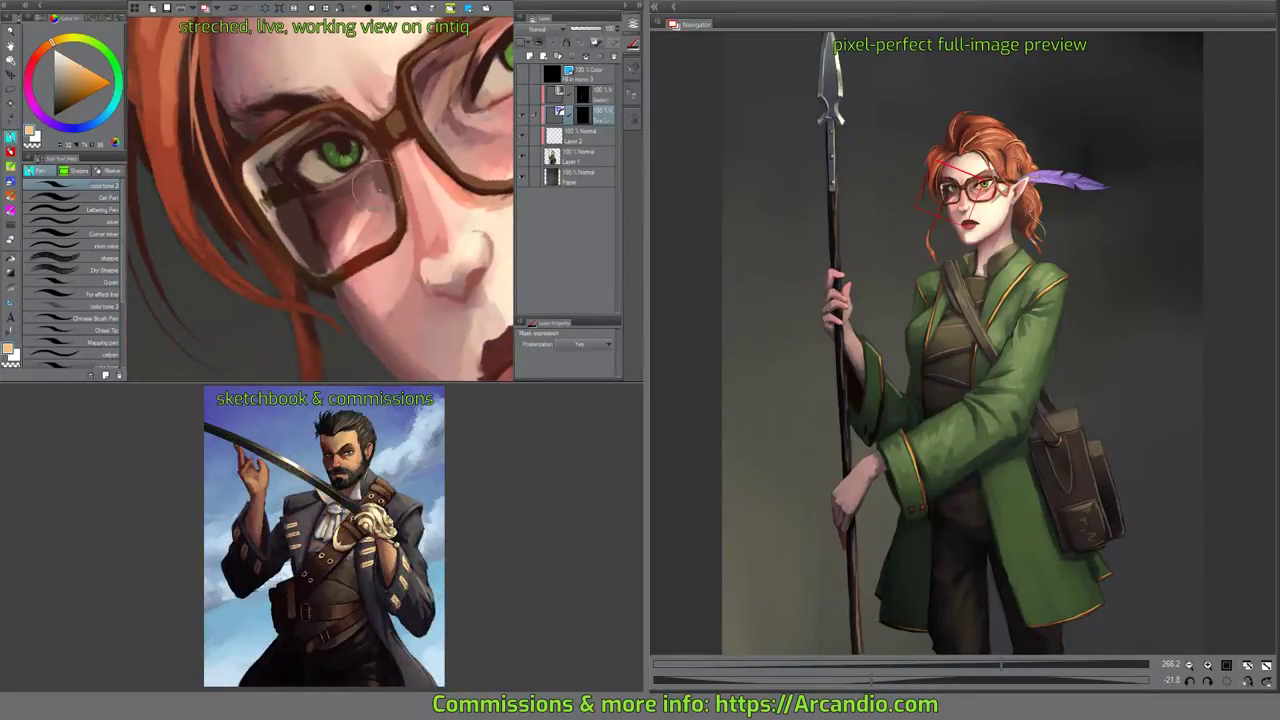
pyautogui.moveTo(384, 243)
pyautogui.mouseDown()
pyautogui.moveTo(416, 210)
pyautogui.moveTo(392, 222)
pyautogui.mouseUp()
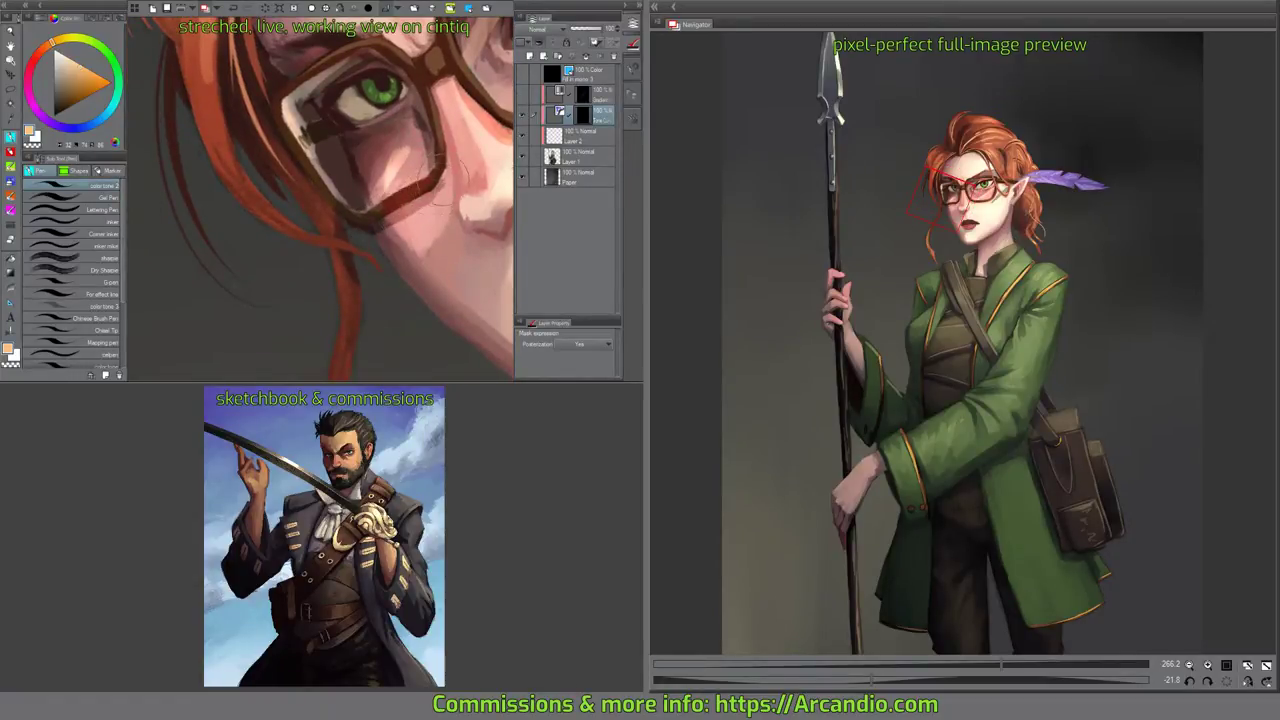
pyautogui.press('c')
pyautogui.press('c')
pyautogui.moveTo(430, 124); pyautogui.dragTo(276, 239)
pyautogui.moveTo(452, 168); pyautogui.dragTo(373, 297)
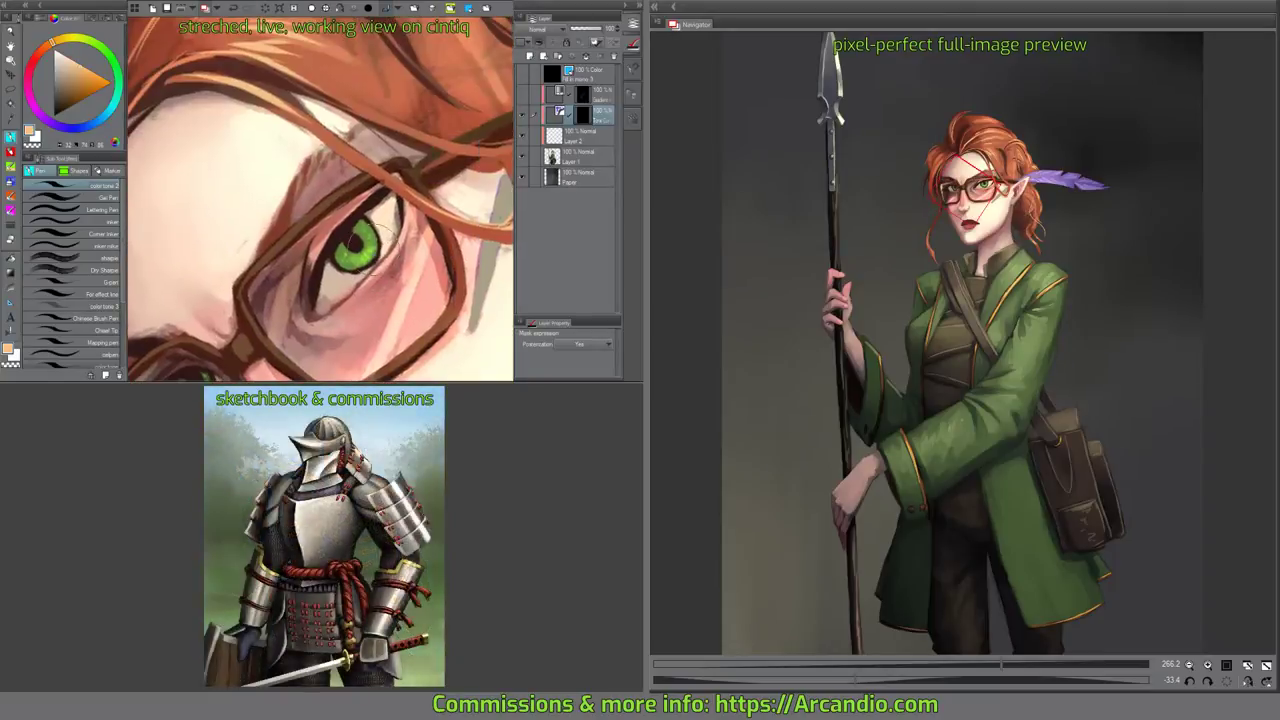
# Brush the tone curve mask around the loose strand, its loop and the temple arm in front of the ear.
pyautogui.moveTo(476, 182); pyautogui.dragTo(430, 90)
pyautogui.moveTo(451, 133); pyautogui.dragTo(345, 196)
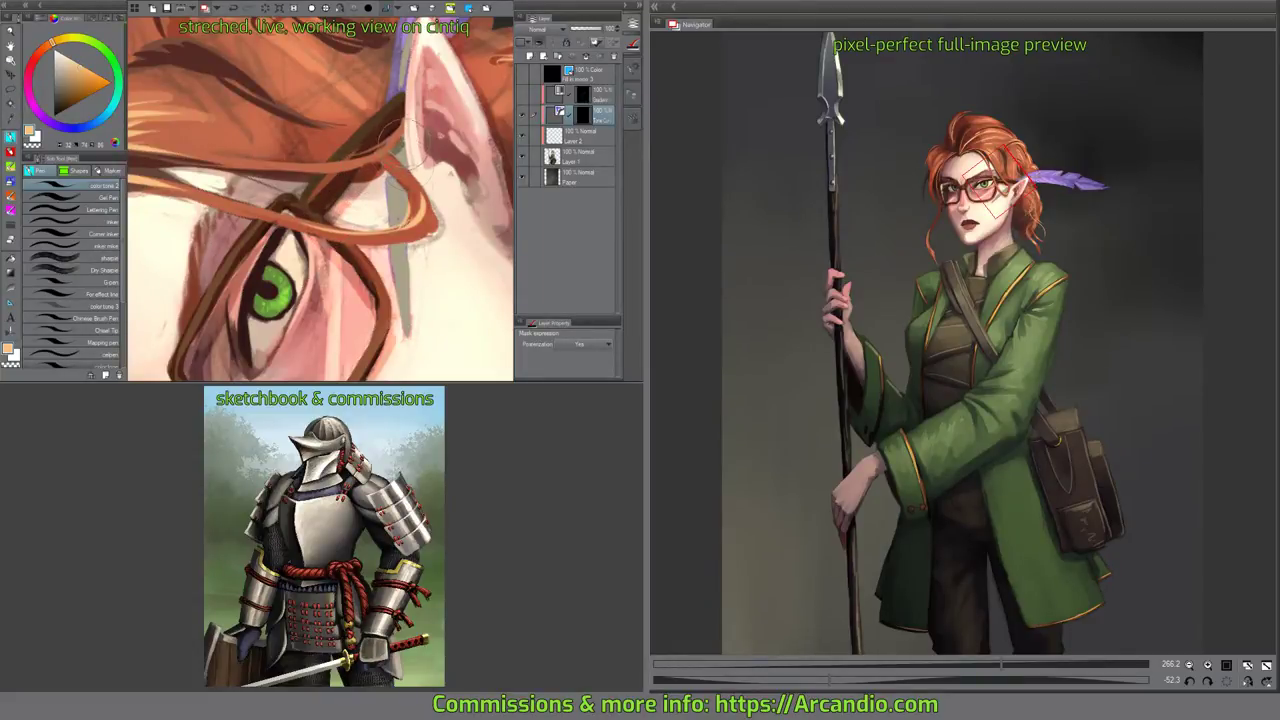
pyautogui.moveTo(410, 200); pyautogui.dragTo(400, 145)
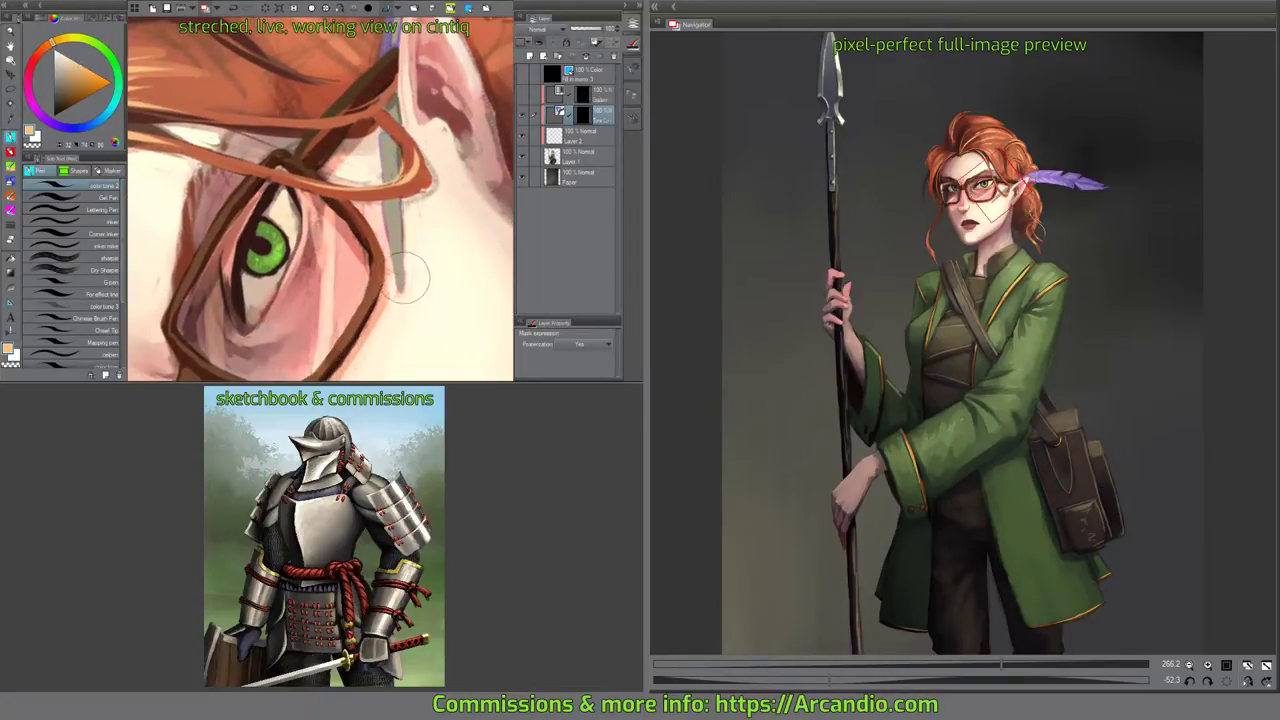
pyautogui.moveTo(405, 278); pyautogui.dragTo(280, 298)
pyautogui.moveTo(316, 95)
pyautogui.mouseDown()
pyautogui.moveTo(317, 173)
pyautogui.moveTo(348, 97)
pyautogui.mouseUp()
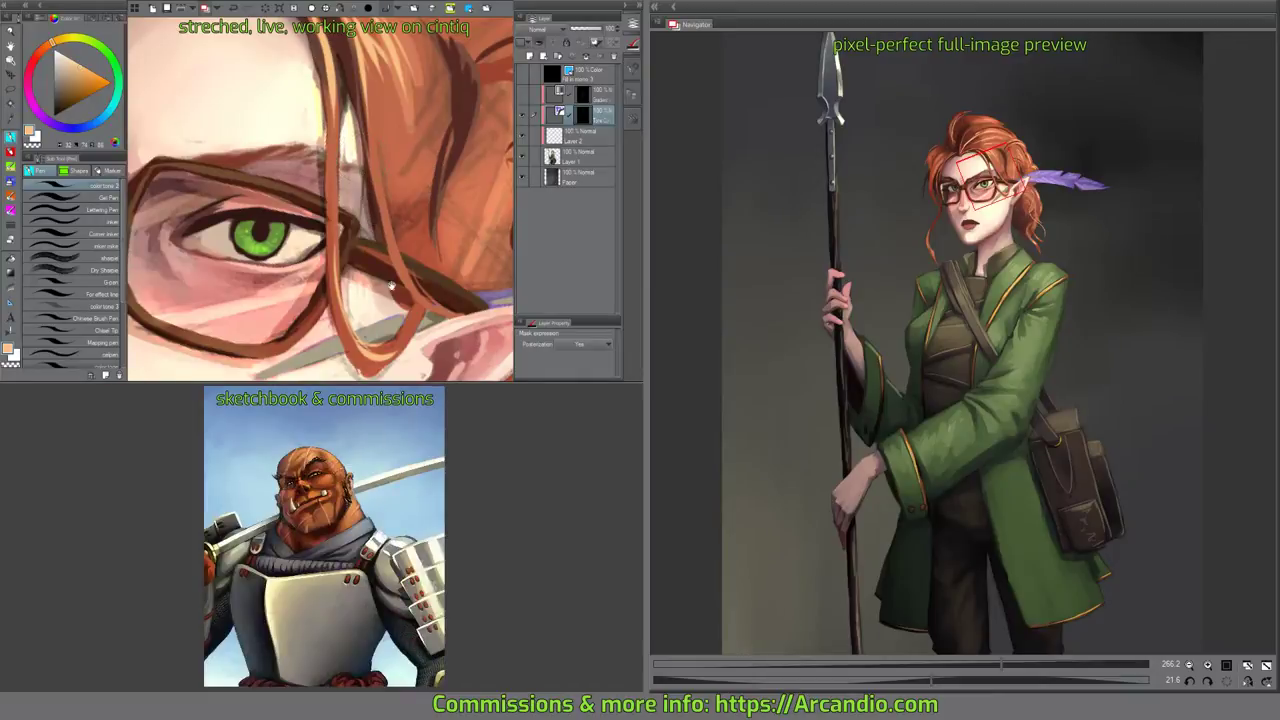
pyautogui.moveTo(391, 287); pyautogui.dragTo(388, 170)
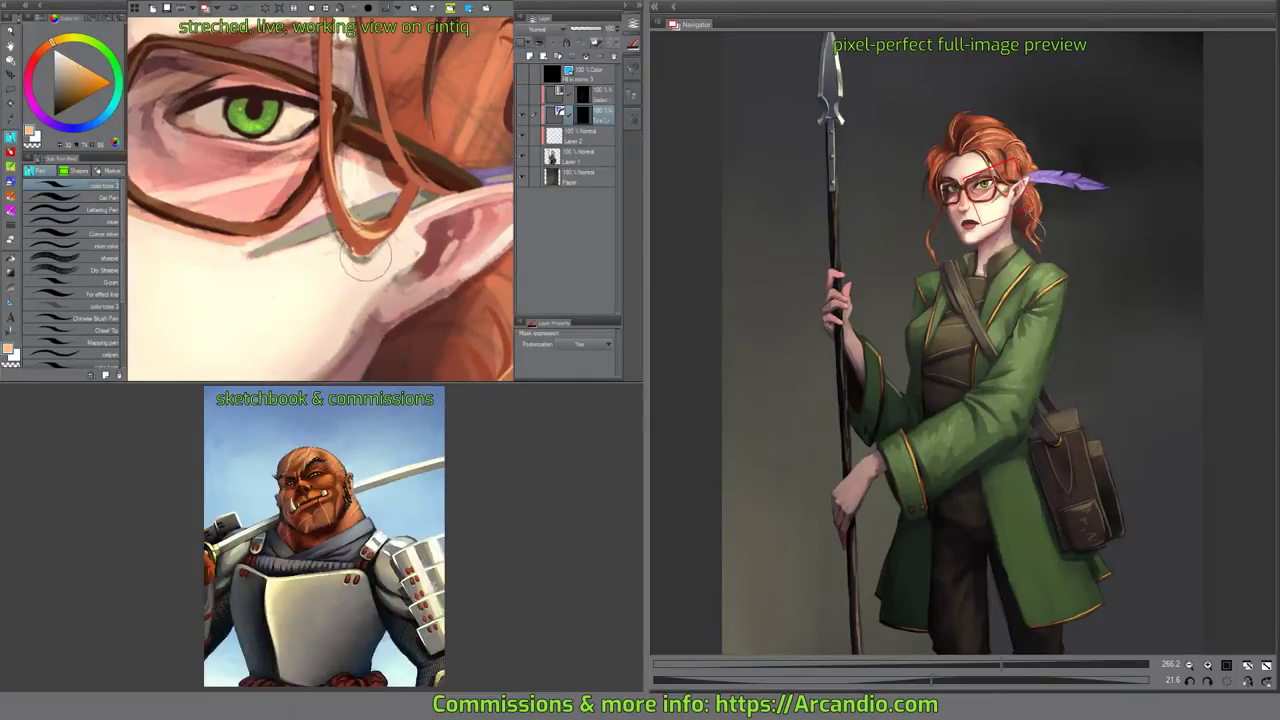
pyautogui.moveTo(447, 229); pyautogui.dragTo(450, 197)
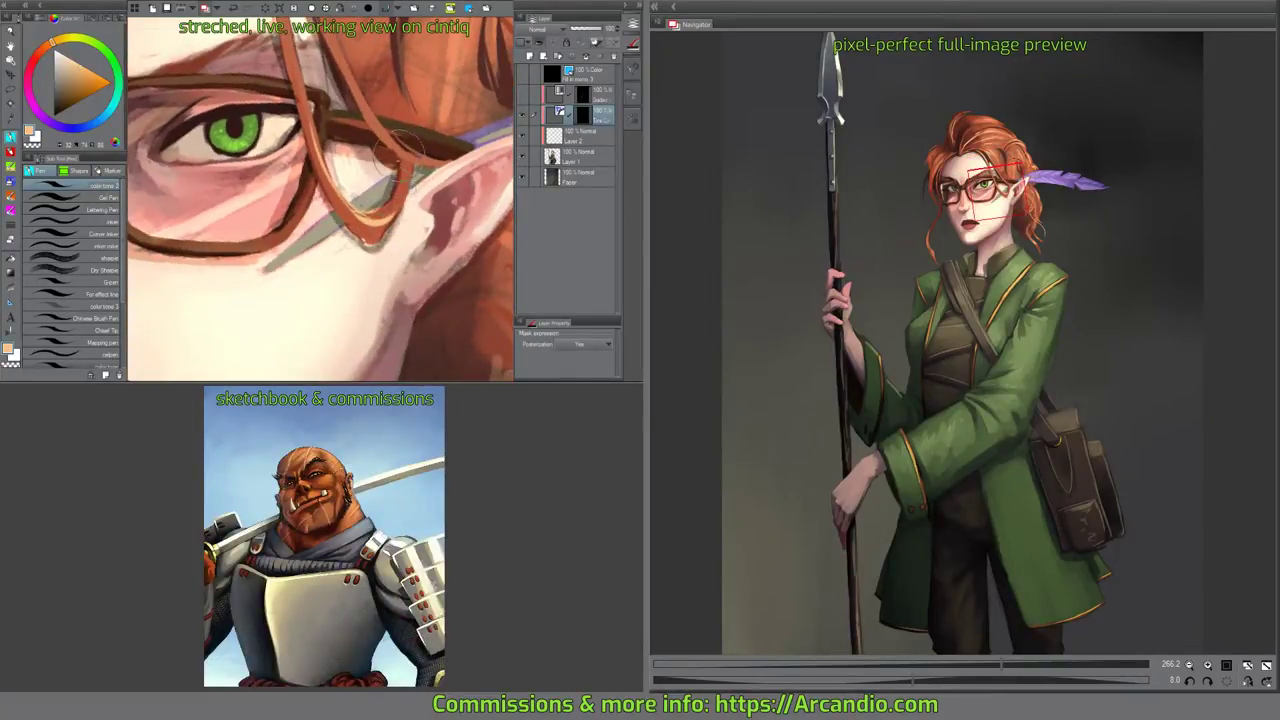
pyautogui.moveTo(398, 150)
pyautogui.mouseDown()
pyautogui.moveTo(410, 240)
pyautogui.moveTo(440, 200)
pyautogui.moveTo(454, 137)
pyautogui.moveTo(430, 170)
pyautogui.moveTo(338, 228)
pyautogui.mouseUp()
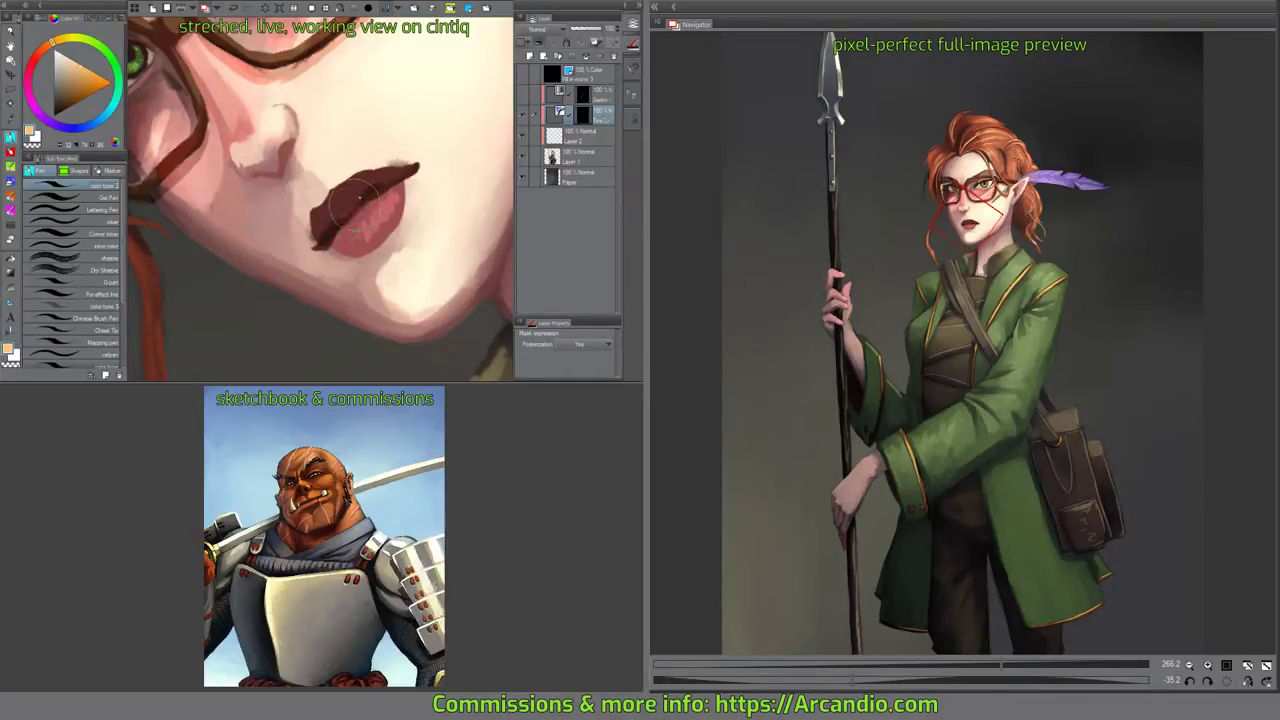
# Brush the tone curve mask over the lips, the mouth corner and the adjoining cheek.
pyautogui.moveTo(396, 182); pyautogui.dragTo(352, 205)
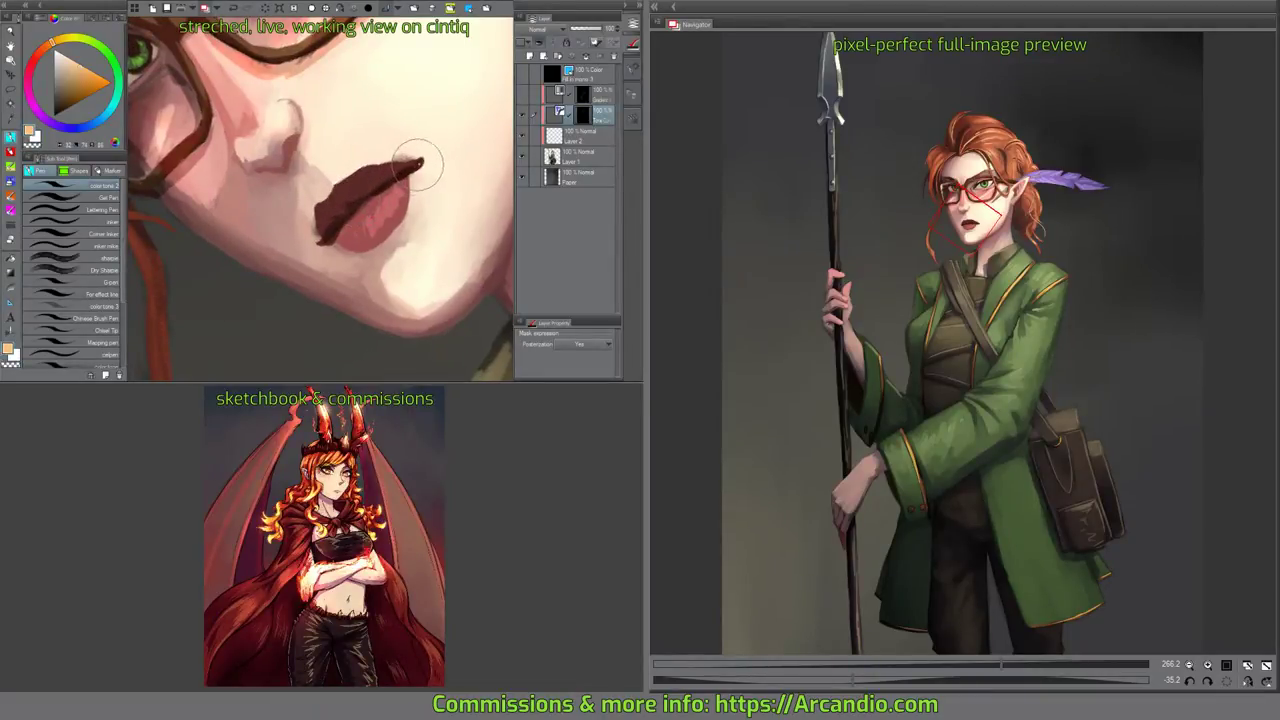
pyautogui.moveTo(392, 188); pyautogui.dragTo(380, 206)
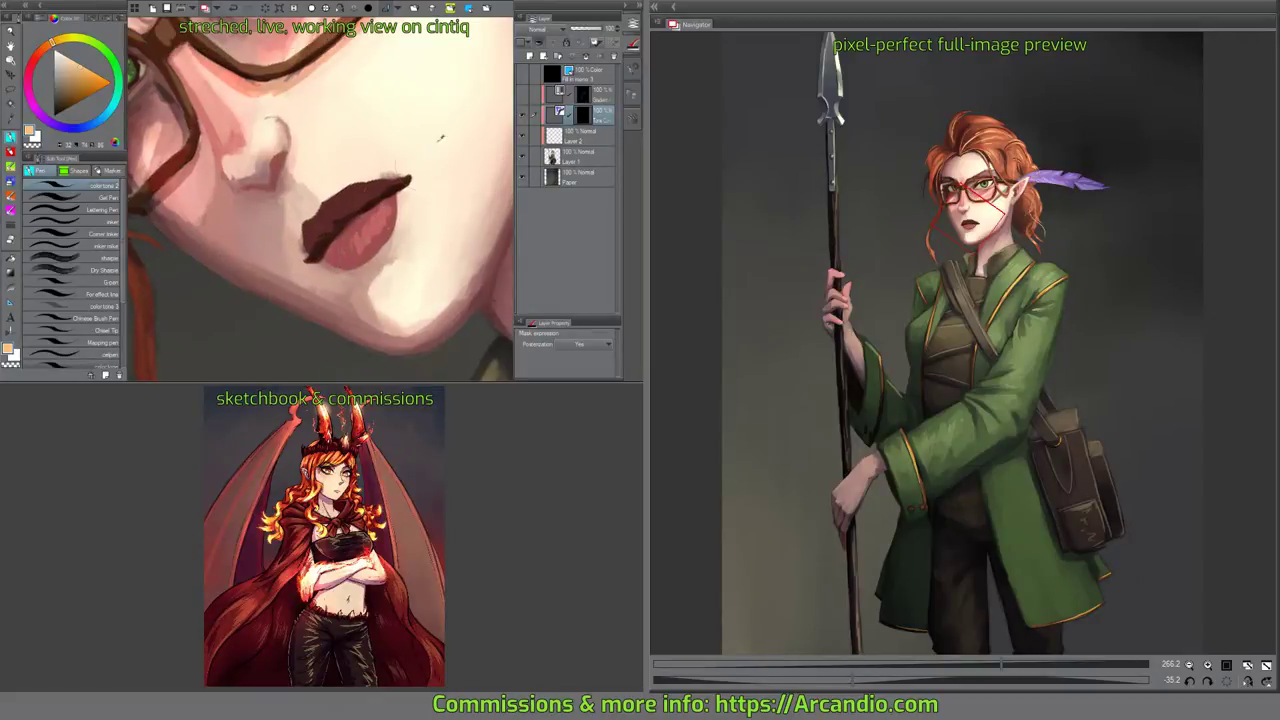
pyautogui.moveTo(443, 137); pyautogui.dragTo(452, 161)
pyautogui.keyDown('alt'); pyautogui.click(453, 161); pyautogui.keyUp('alt')
pyautogui.moveTo(453, 223)
pyautogui.mouseDown()
pyautogui.moveTo(436, 190)
pyautogui.moveTo(449, 186)
pyautogui.mouseUp()
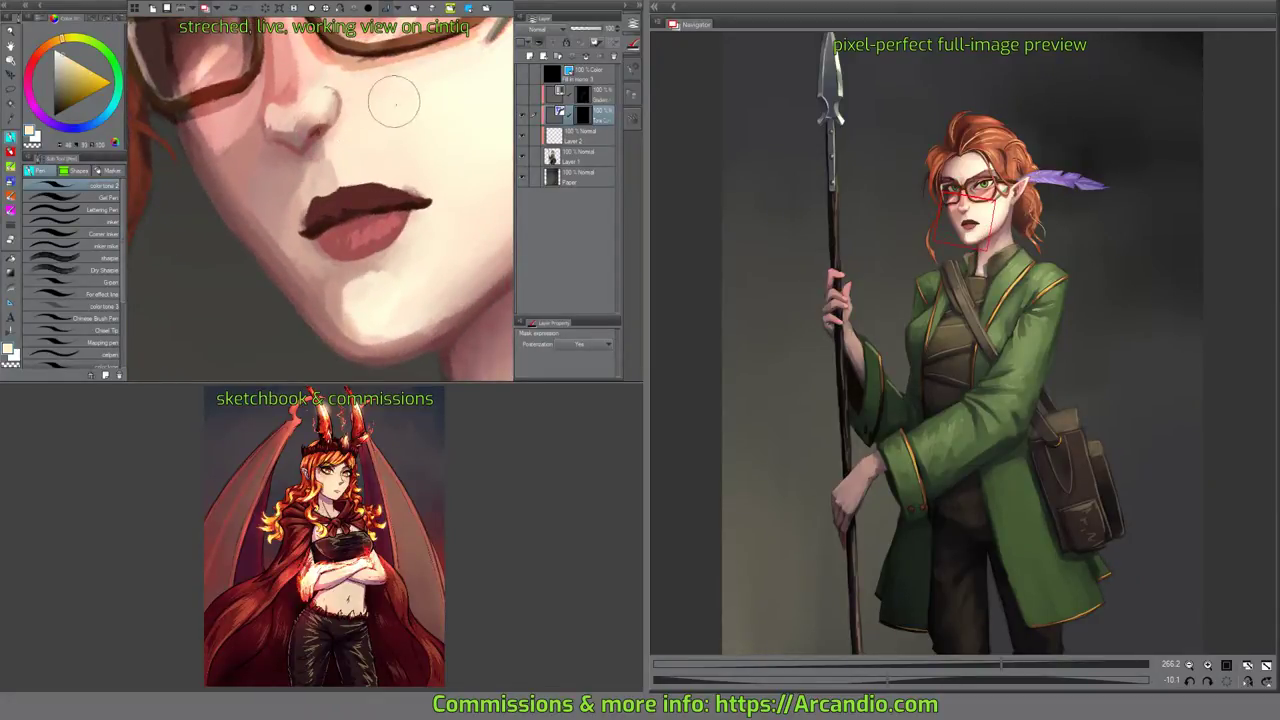
pyautogui.moveTo(438, 195); pyautogui.dragTo(397, 275)
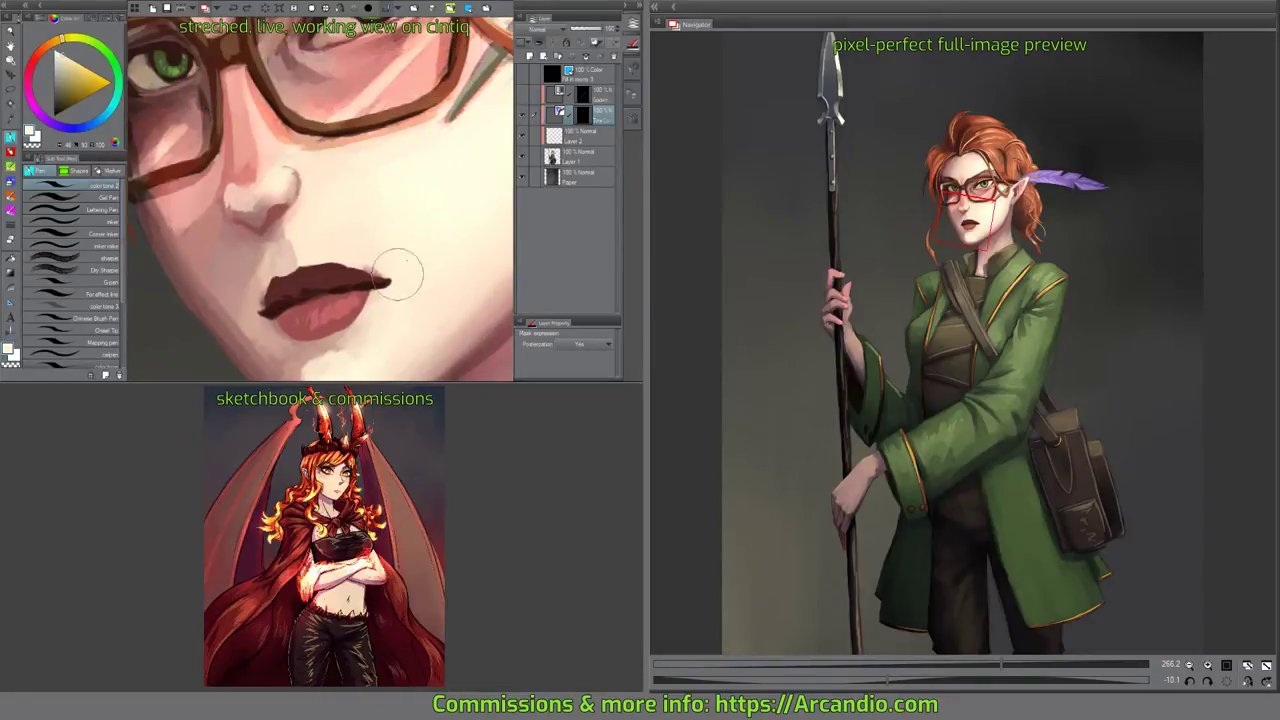
# Move the tone curve layer below Layer 2, merge it down into Layer 1 and make Layer 2 active.
pyautogui.moveTo(600, 117); pyautogui.dragTo(602, 138)
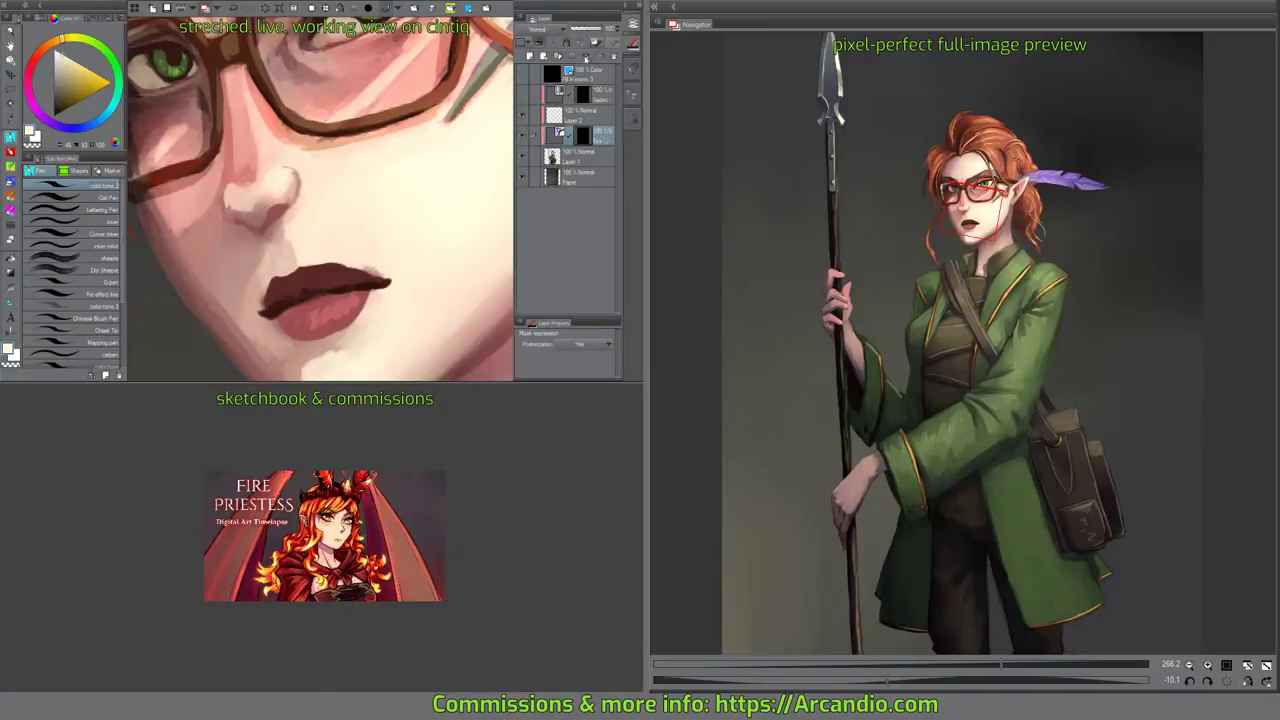
pyautogui.click(586, 57)
pyautogui.click(585, 115)
# Check the face in greyscale, restore the colour view and merge Layer 2 down into Layer 1.
pyautogui.moveTo(379, 181); pyautogui.dragTo(400, 275)
pyautogui.scroll(-2, 402, 204)
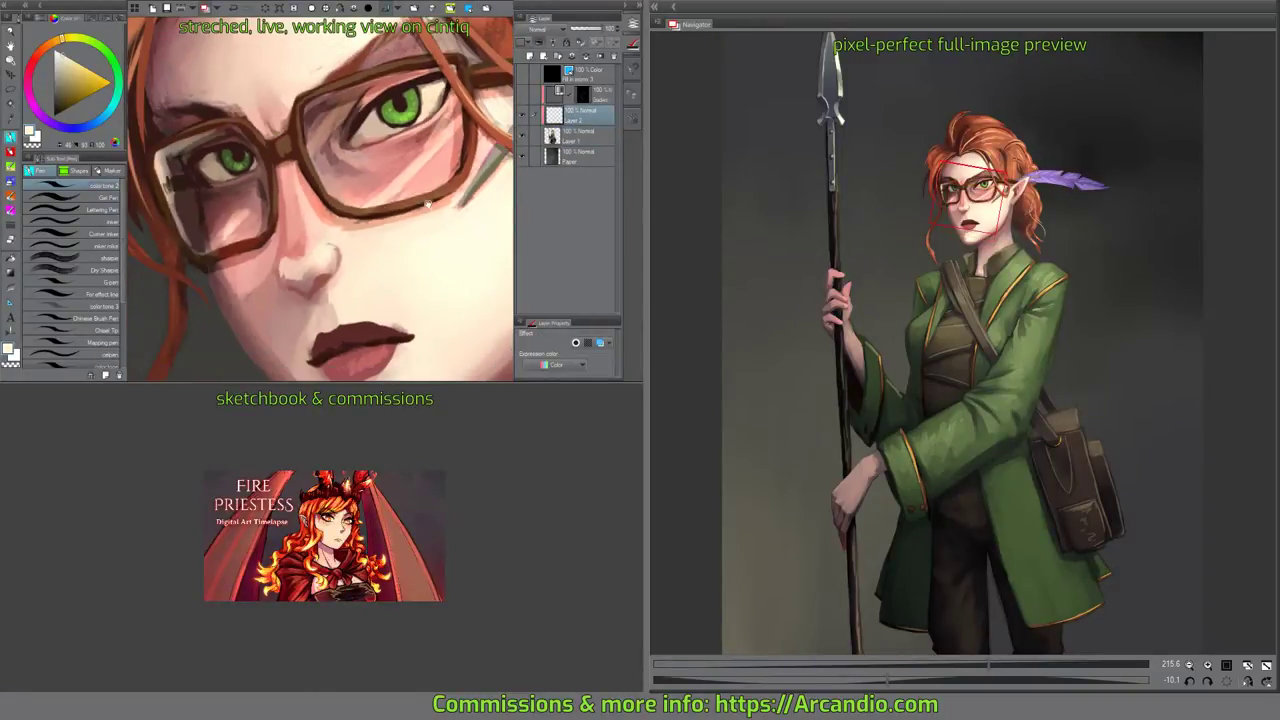
pyautogui.moveTo(428, 204); pyautogui.dragTo(424, 249)
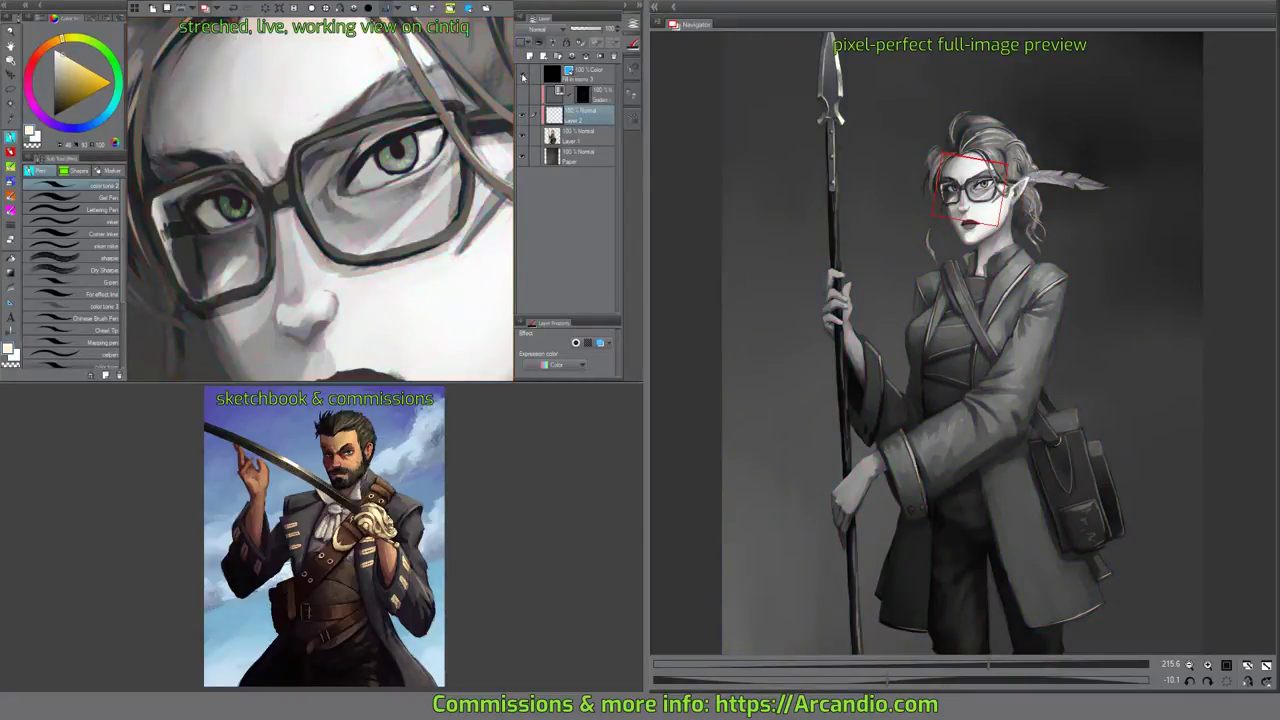
pyautogui.moveTo(454, 222); pyautogui.dragTo(317, 86)
pyautogui.moveTo(430, 340); pyautogui.dragTo(372, 190)
pyautogui.scroll(-5, 418, 271)
pyautogui.moveTo(418, 271); pyautogui.dragTo(412, 217)
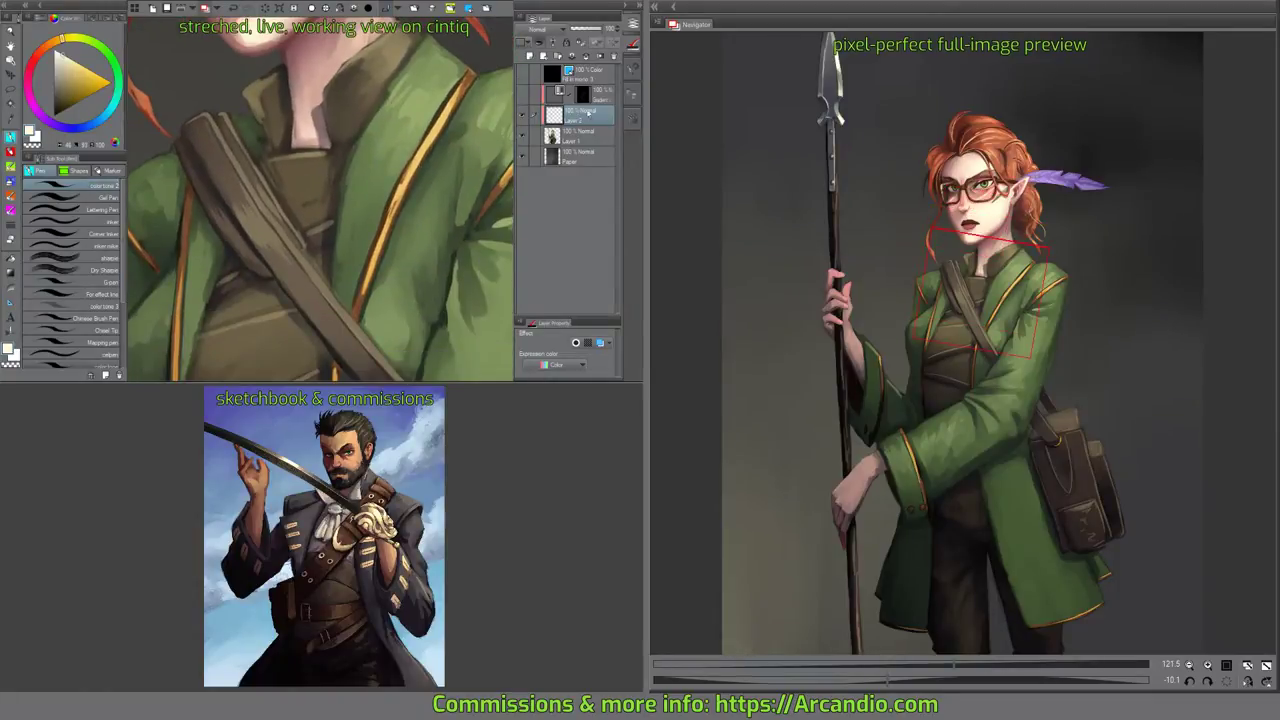
pyautogui.click(601, 57)
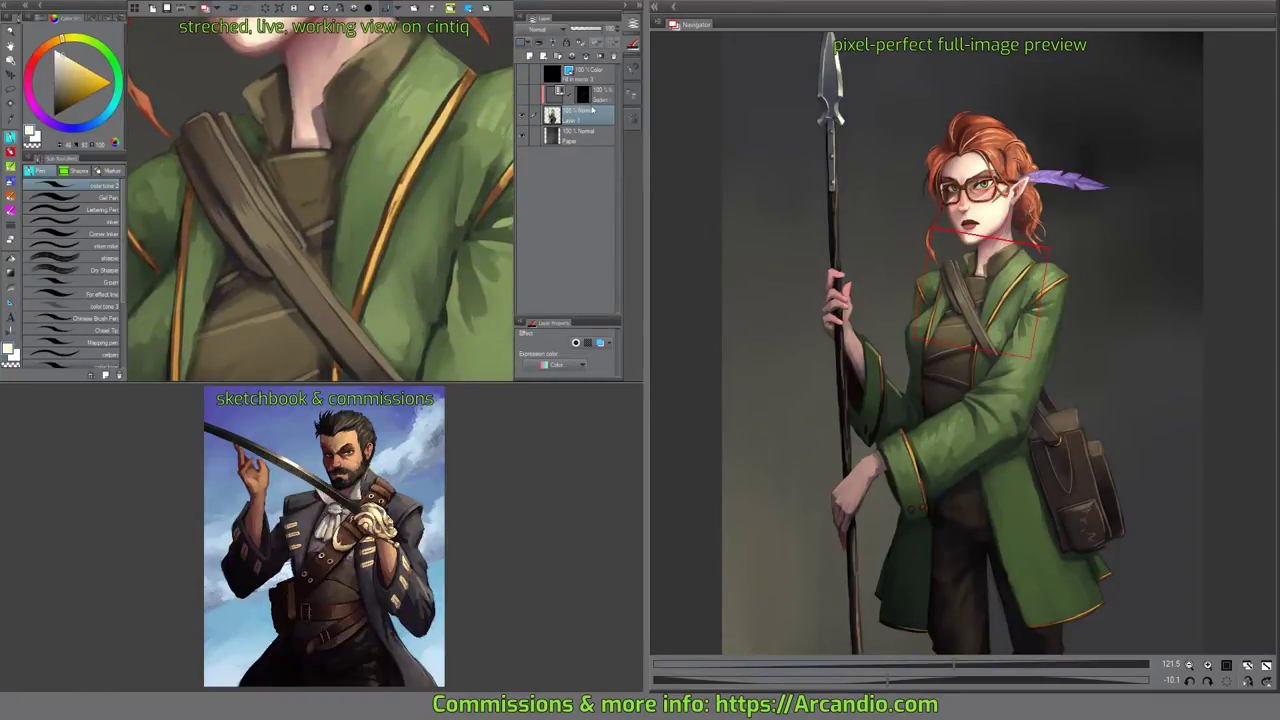
# Choose the Flat Mixing Oil 2 brush and blend the green folds and lower shadow edge of the forearm sleeve.
pyautogui.click(11, 167)
pyautogui.moveTo(303, 272)
pyautogui.mouseDown()
pyautogui.moveTo(334, 94)
pyautogui.moveTo(327, 28)
pyautogui.mouseUp()
pyautogui.click(76, 198)
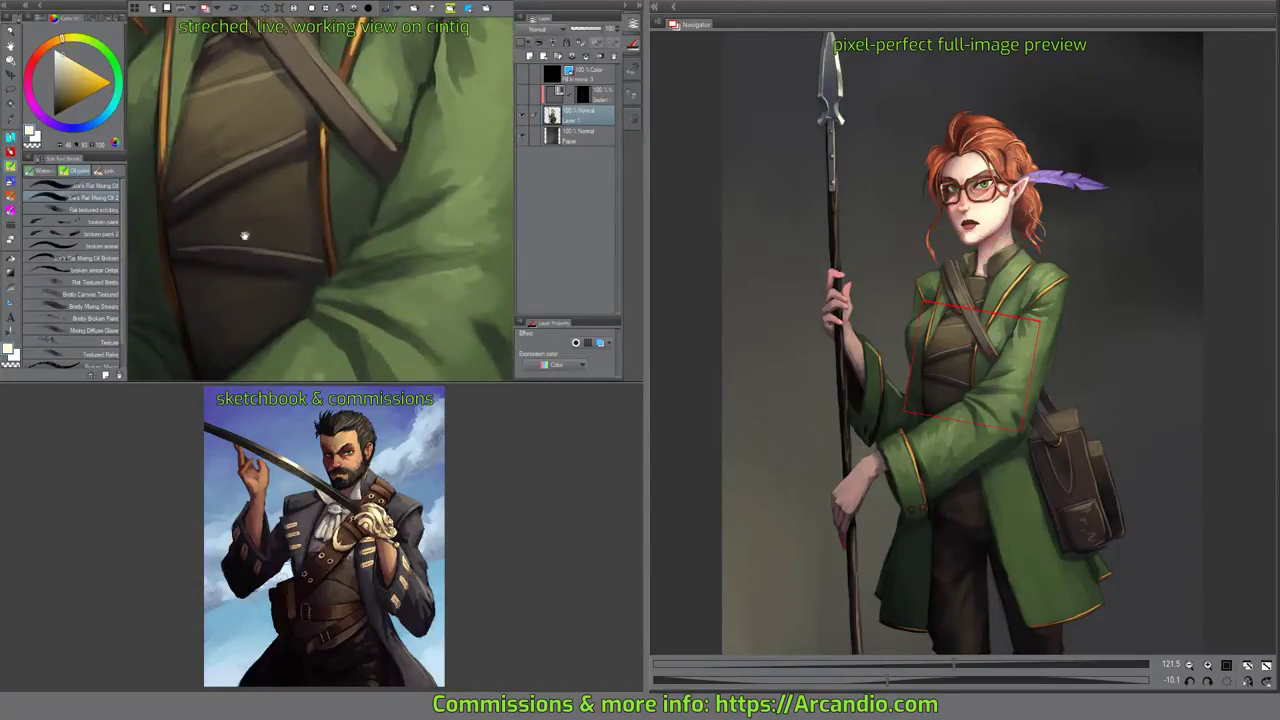
pyautogui.moveTo(244, 236); pyautogui.dragTo(245, 45)
pyautogui.moveTo(371, 200)
pyautogui.mouseDown()
pyautogui.moveTo(368, 96)
pyautogui.moveTo(361, 236)
pyautogui.mouseUp()
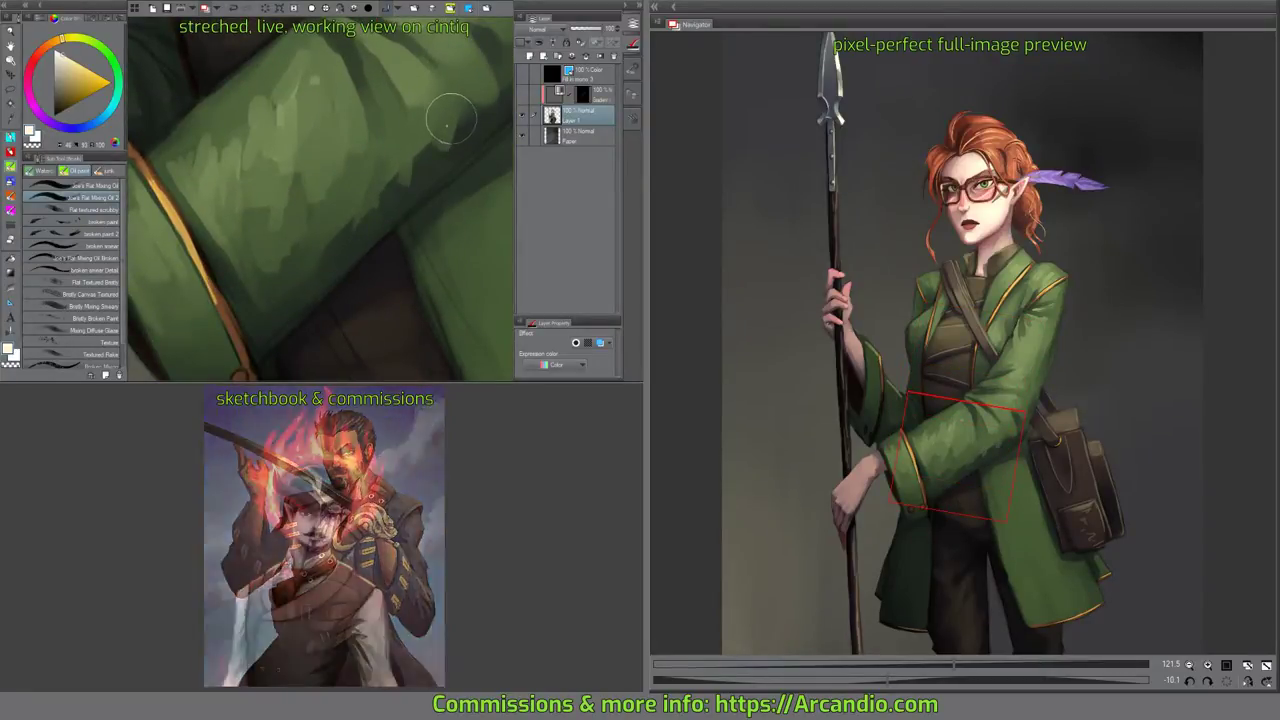
pyautogui.moveTo(324, 217); pyautogui.dragTo(334, 194)
pyautogui.moveTo(323, 238); pyautogui.dragTo(294, 283)
pyautogui.moveTo(398, 186)
pyautogui.mouseDown()
pyautogui.moveTo(316, 227)
pyautogui.moveTo(354, 206)
pyautogui.mouseUp()
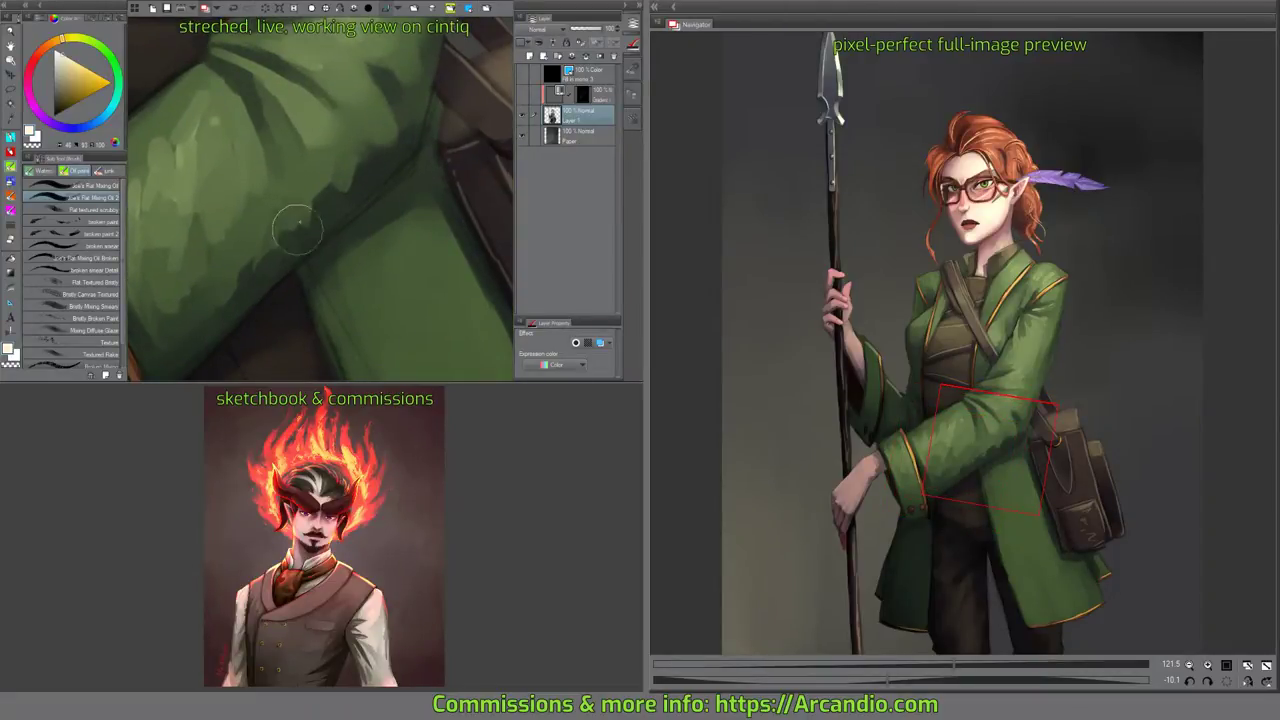
pyautogui.scroll(-2, 343, 194)
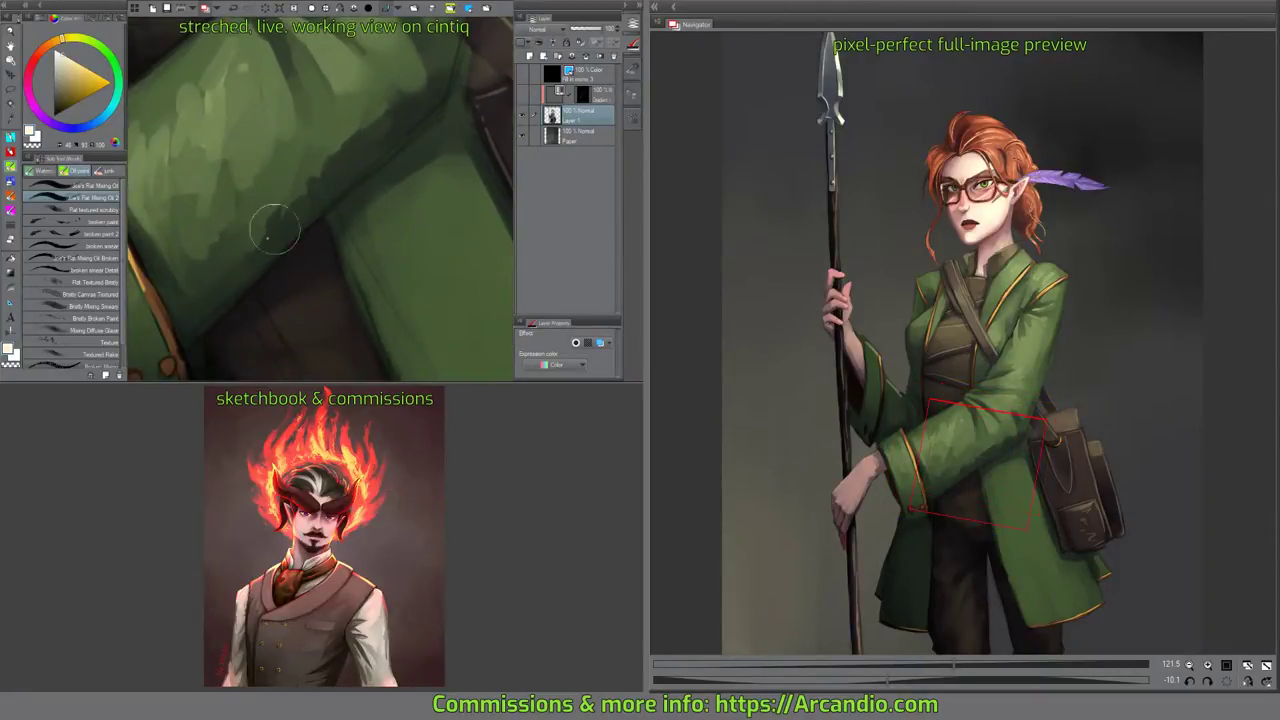
# Paint sampled dark green along the coat panel's front edge beside the trousers and beneath the sleeve.
pyautogui.moveTo(402, 264); pyautogui.dragTo(314, 200)
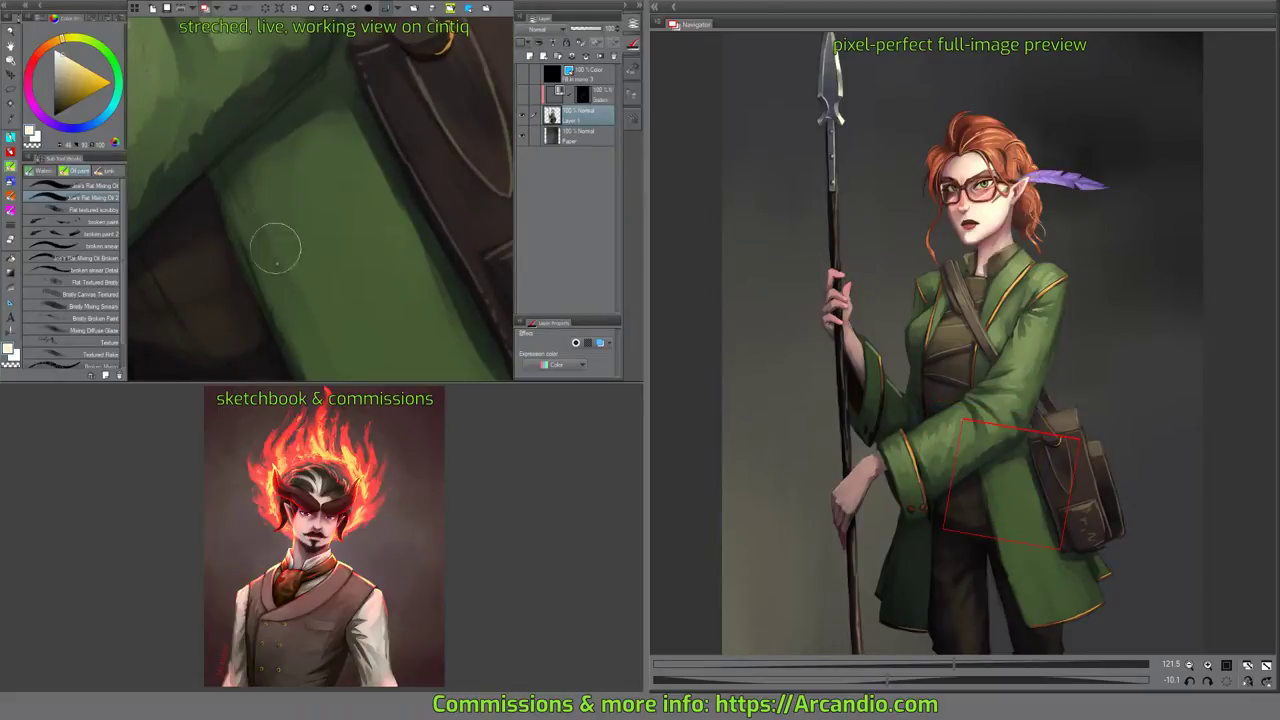
pyautogui.scroll(-2, 270, 265)
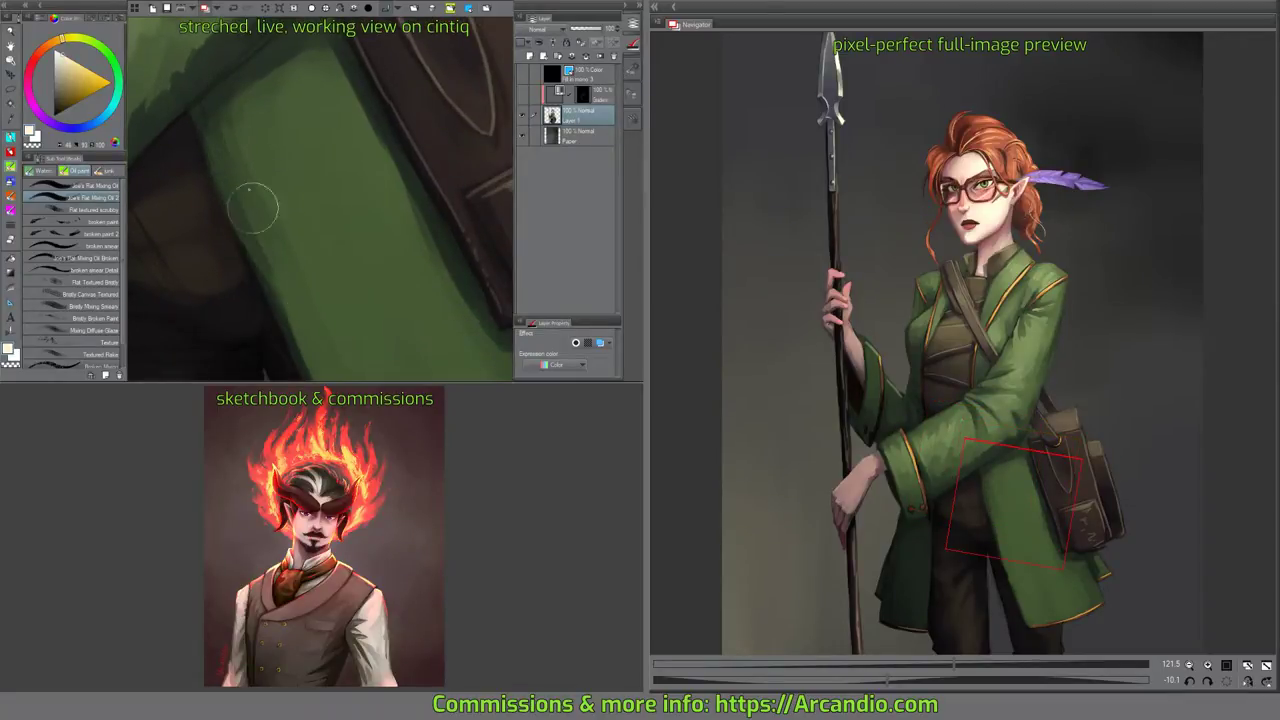
pyautogui.moveTo(260, 204); pyautogui.dragTo(240, 166)
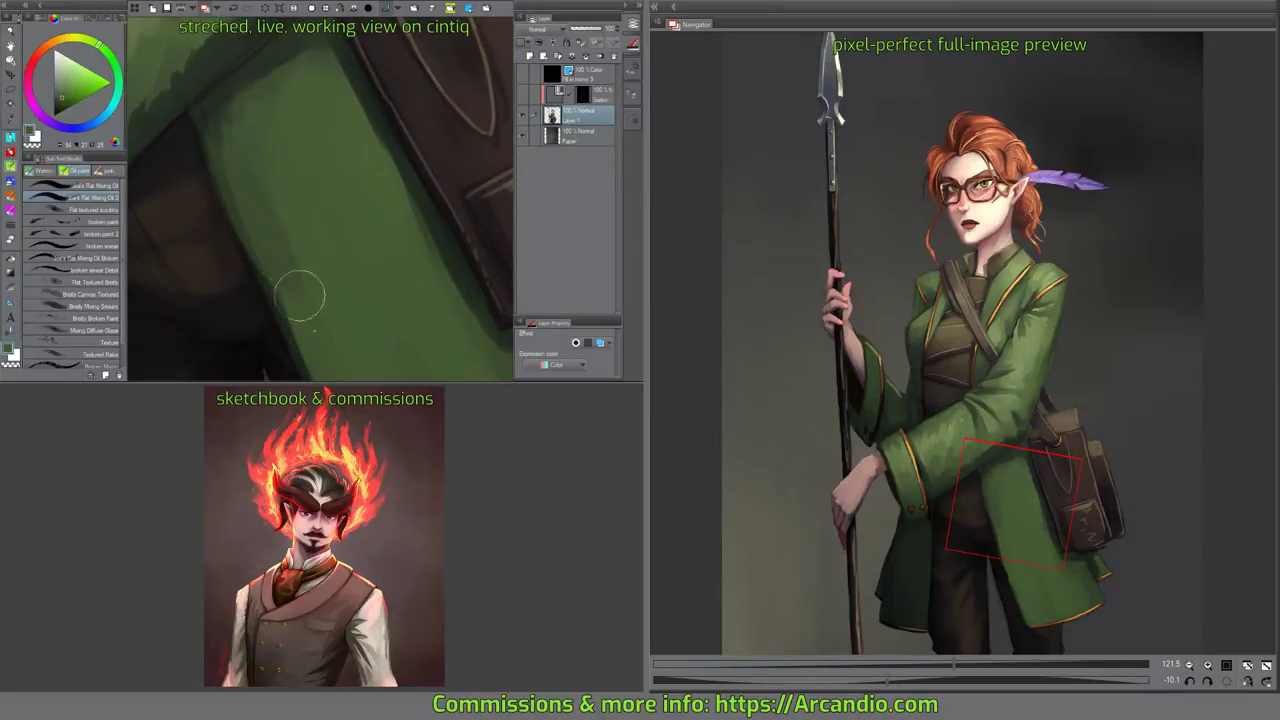
pyautogui.moveTo(300, 295); pyautogui.dragTo(215, 85)
pyautogui.scroll(2, 232, 160)
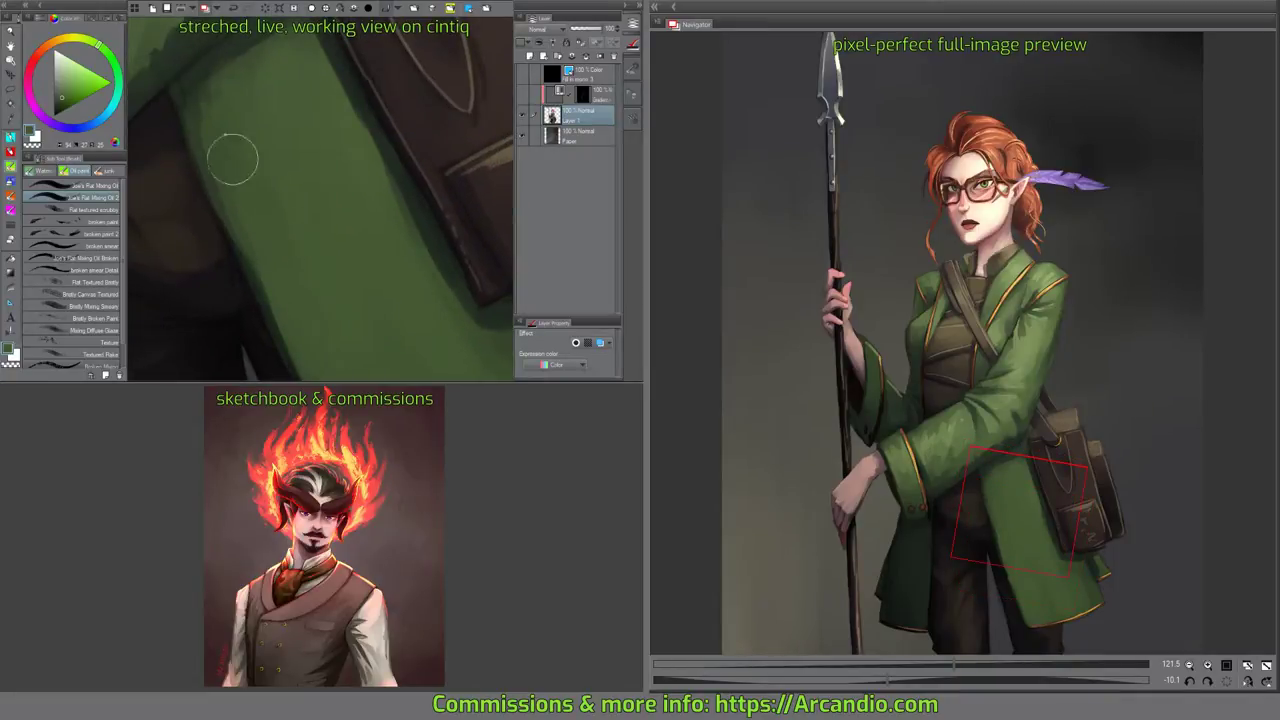
pyautogui.scroll(3, 290, 155)
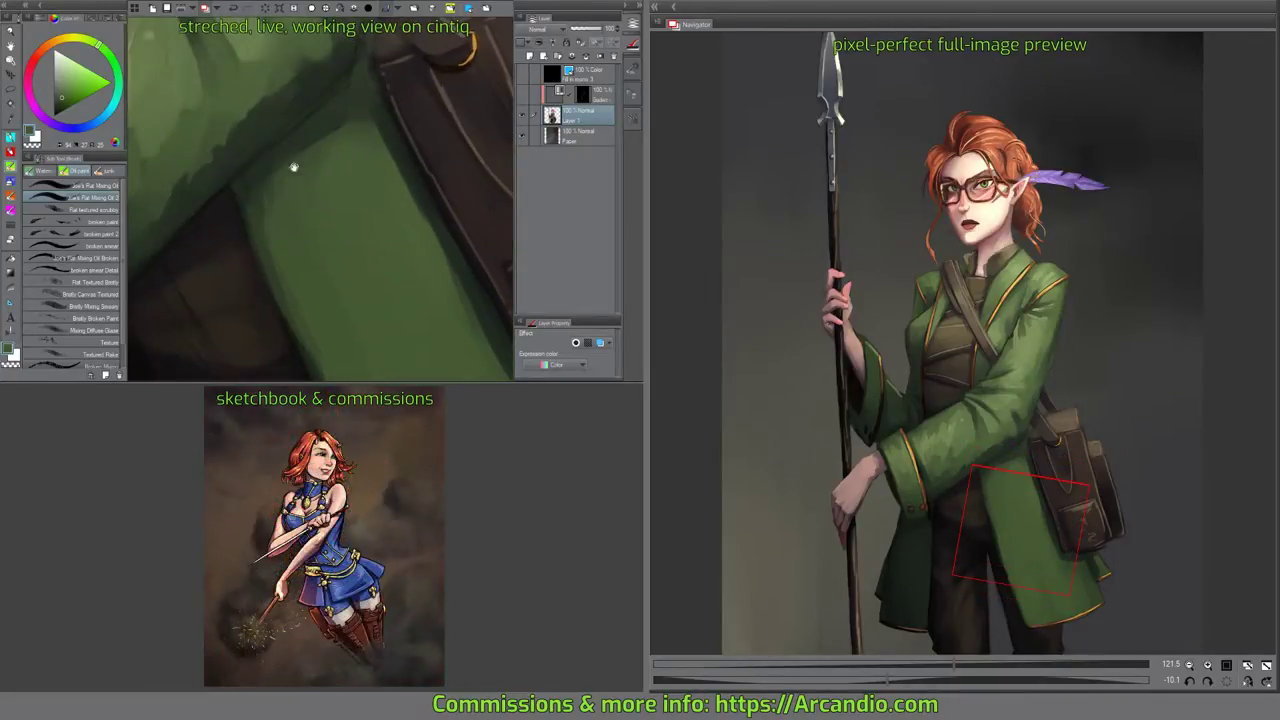
pyautogui.moveTo(316, 141); pyautogui.dragTo(264, 216)
# Blend mid-green strokes over the coat panel between the bag and the trousers, down toward the gold hem.
pyautogui.moveTo(414, 108); pyautogui.dragTo(266, 229)
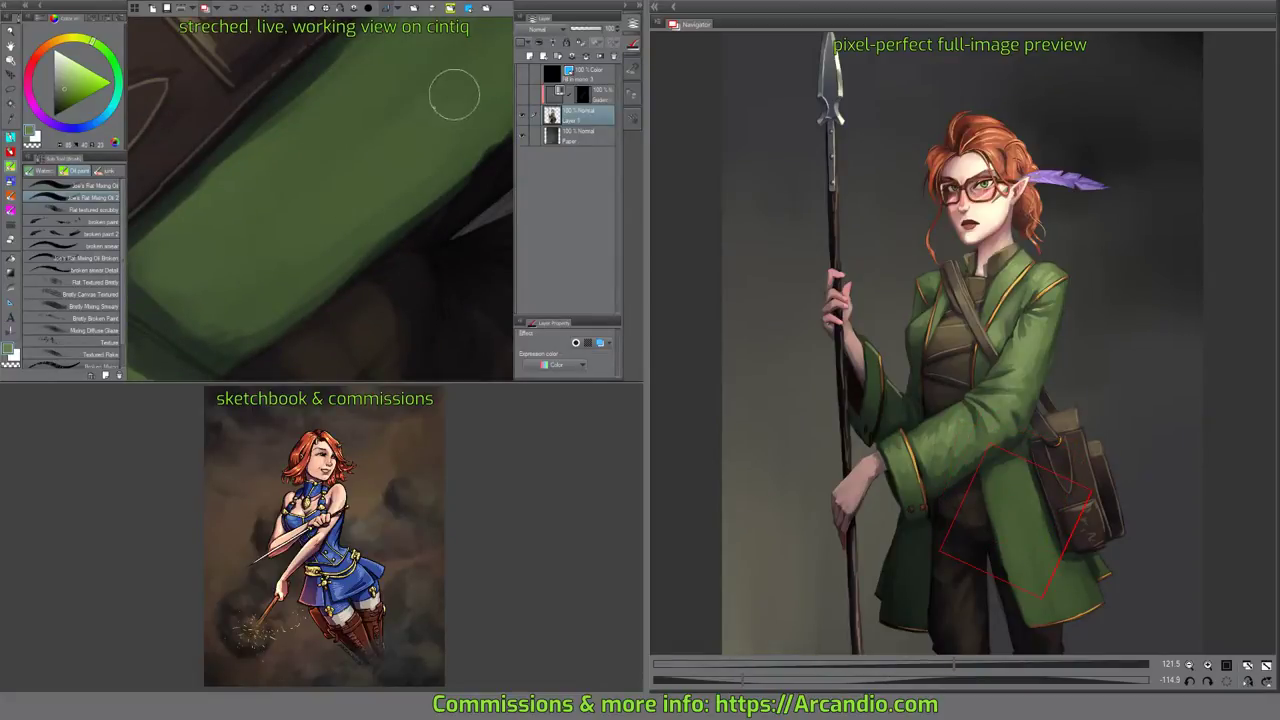
pyautogui.moveTo(466, 57); pyautogui.dragTo(380, 137)
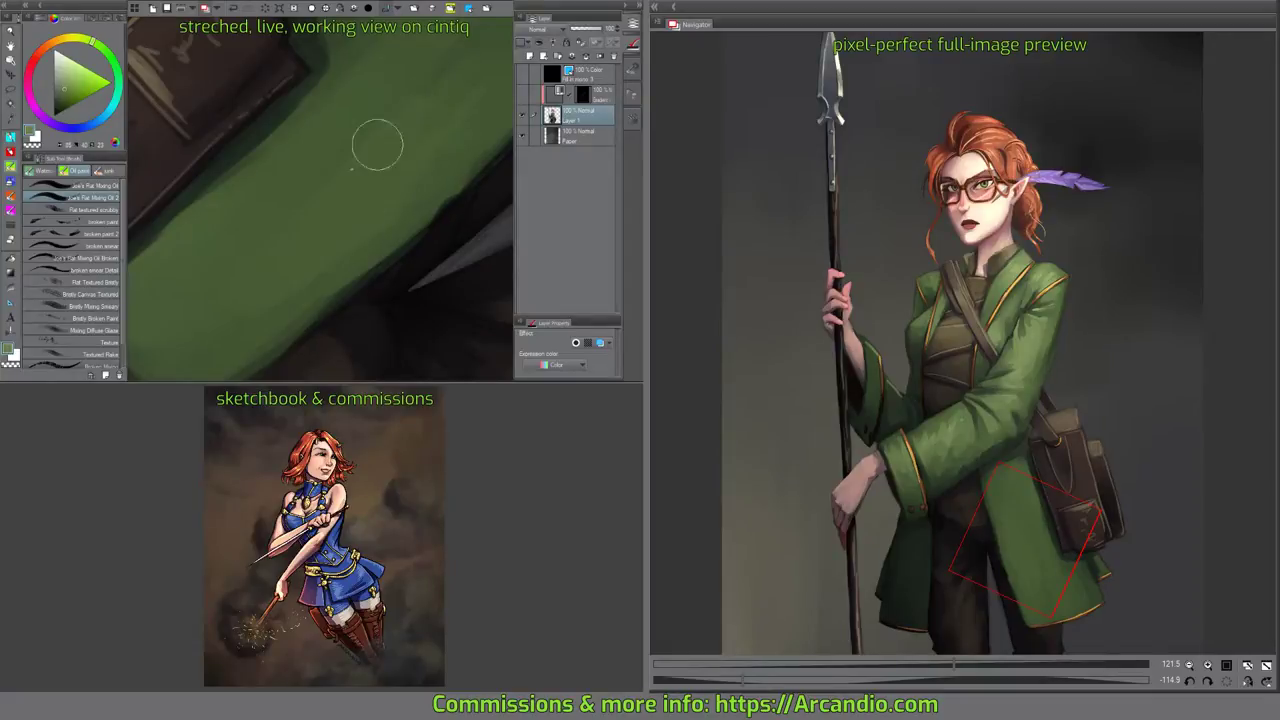
pyautogui.moveTo(314, 182); pyautogui.dragTo(337, 158)
pyautogui.press(',')
pyautogui.scroll(-1, 313, 161)
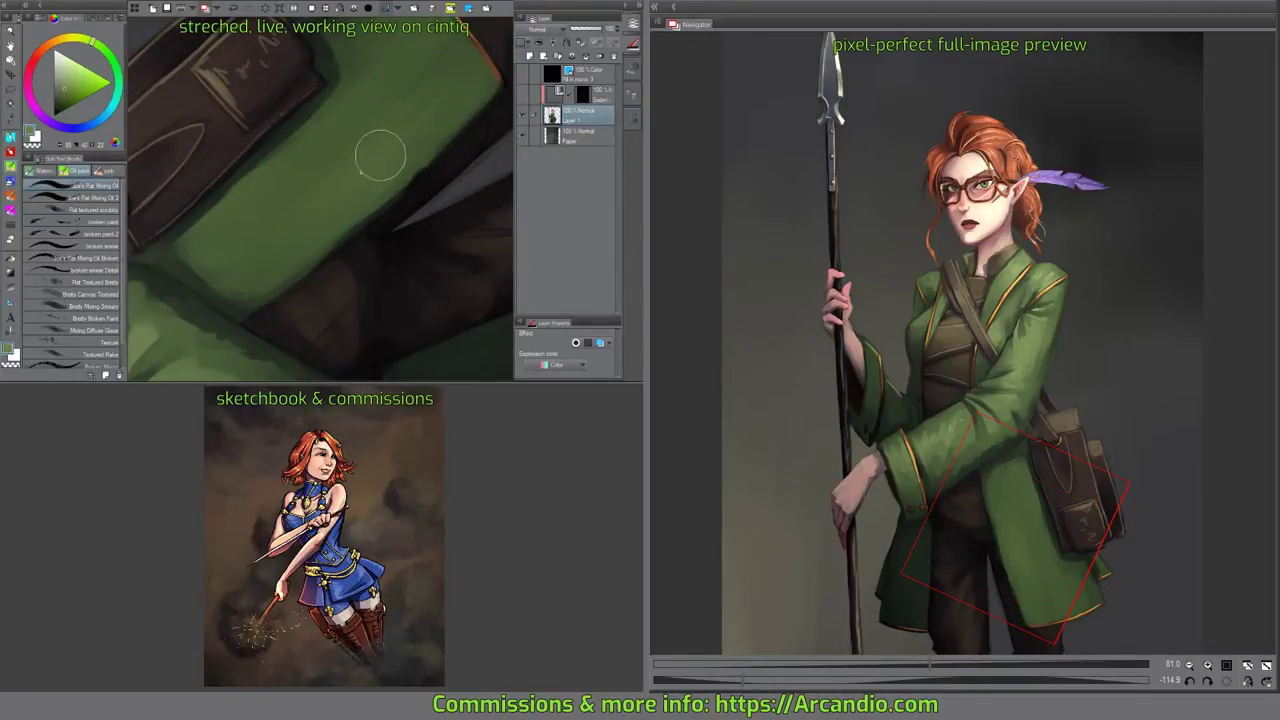
pyautogui.moveTo(432, 47); pyautogui.dragTo(420, 79)
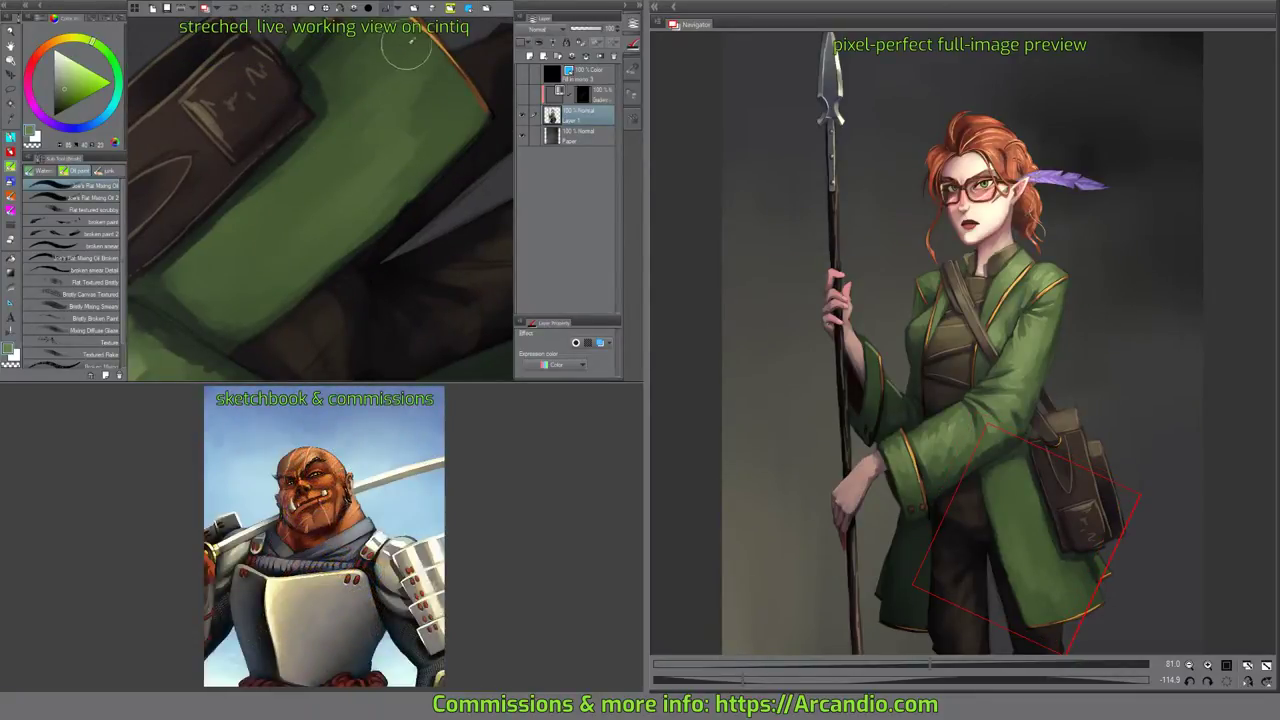
pyautogui.moveTo(408, 64)
pyautogui.mouseDown()
pyautogui.moveTo(350, 122)
pyautogui.moveTo(348, 164)
pyautogui.mouseUp()
# Darken the coat's rear edge and hem corners below the bag with sampled dark green.
pyautogui.scroll(2, 349, 176)
pyautogui.keyDown('alt'); pyautogui.click(331, 142); pyautogui.keyUp('alt')
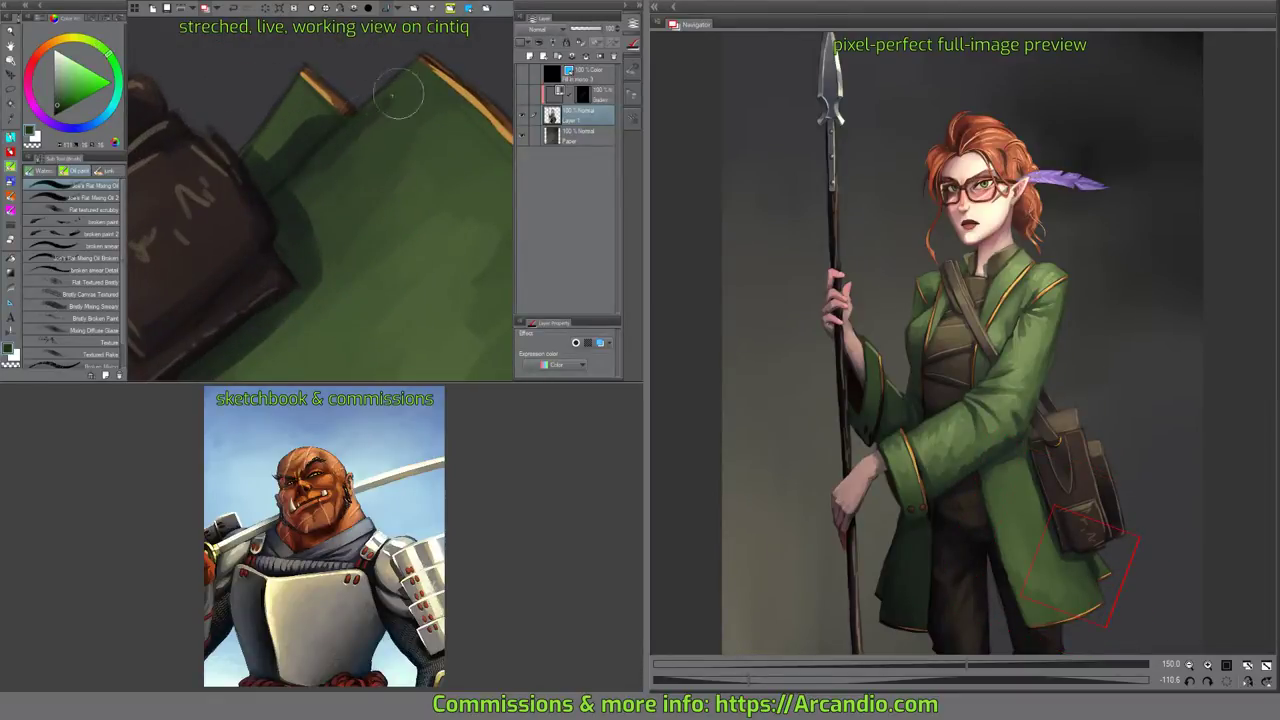
pyautogui.moveTo(344, 122)
pyautogui.mouseDown()
pyautogui.moveTo(360, 134)
pyautogui.moveTo(288, 171)
pyautogui.mouseUp()
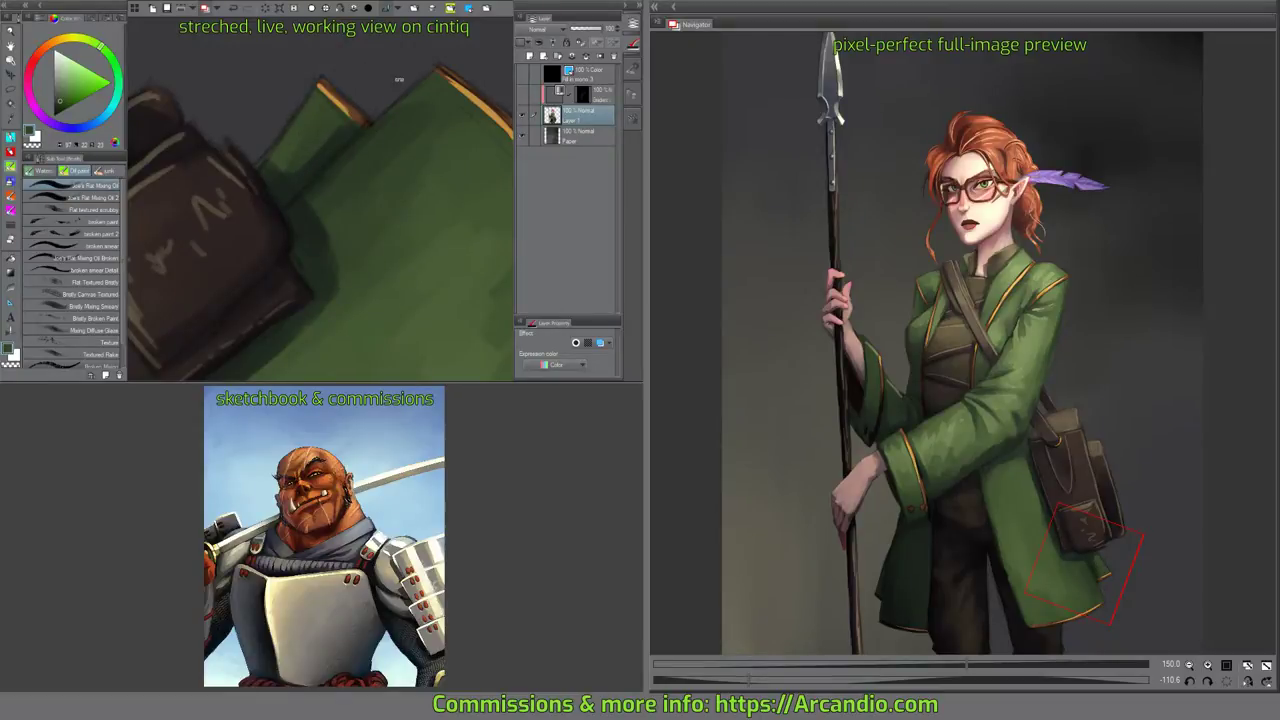
pyautogui.moveTo(360, 78); pyautogui.dragTo(434, 140)
pyautogui.moveTo(352, 160); pyautogui.dragTo(421, 192)
pyautogui.moveTo(449, 132); pyautogui.dragTo(468, 186)
pyautogui.moveTo(490, 242); pyautogui.dragTo(429, 160)
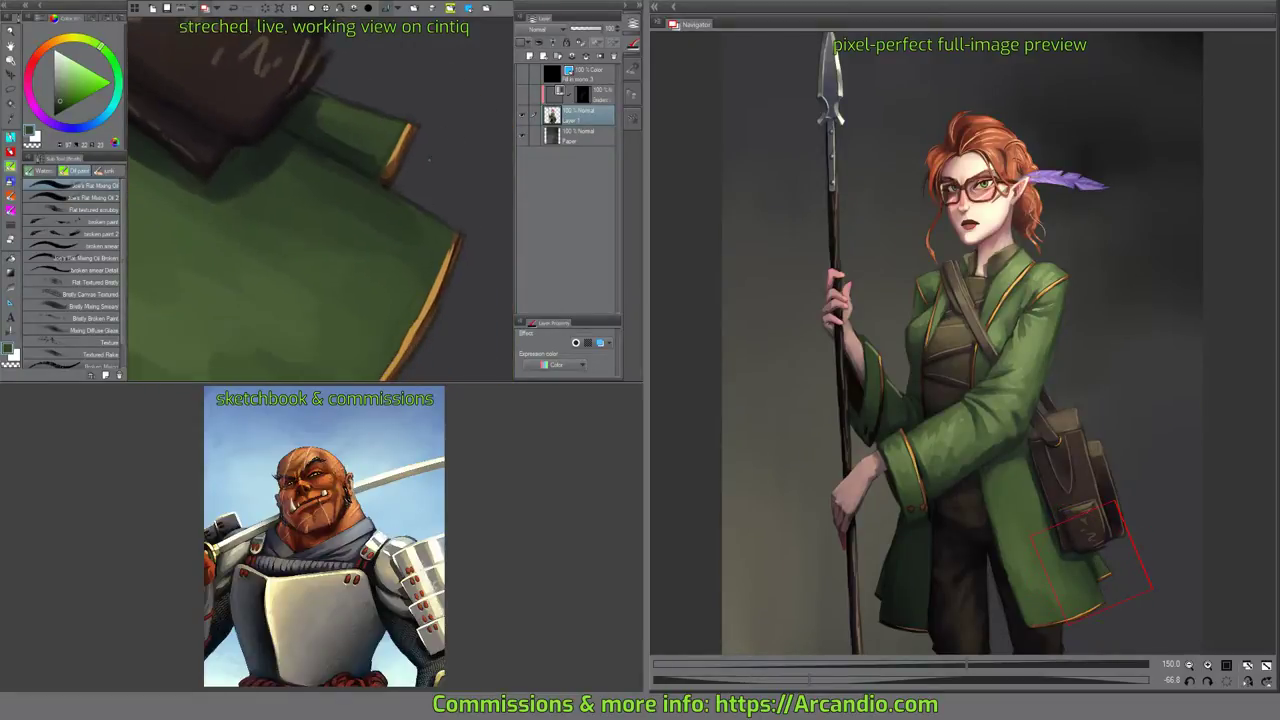
# Paint the bag's cast shadow on the coat below the pocket, using dark greens sampled from the painting.
pyautogui.keyDown('alt'); pyautogui.click(257, 196); pyautogui.keyUp('alt')
pyautogui.moveTo(257, 196); pyautogui.dragTo(283, 155)
pyautogui.moveTo(328, 104)
pyautogui.mouseDown()
pyautogui.moveTo(334, 177)
pyautogui.moveTo(433, 152)
pyautogui.moveTo(370, 218)
pyautogui.moveTo(392, 230)
pyautogui.mouseUp()
pyautogui.keyDown('alt'); pyautogui.click(305, 250); pyautogui.keyUp('alt')
pyautogui.moveTo(310, 258)
pyautogui.mouseDown()
pyautogui.moveTo(357, 258)
pyautogui.moveTo(405, 205)
pyautogui.moveTo(366, 138)
pyautogui.moveTo(352, 160)
pyautogui.moveTo(362, 256)
pyautogui.mouseUp()
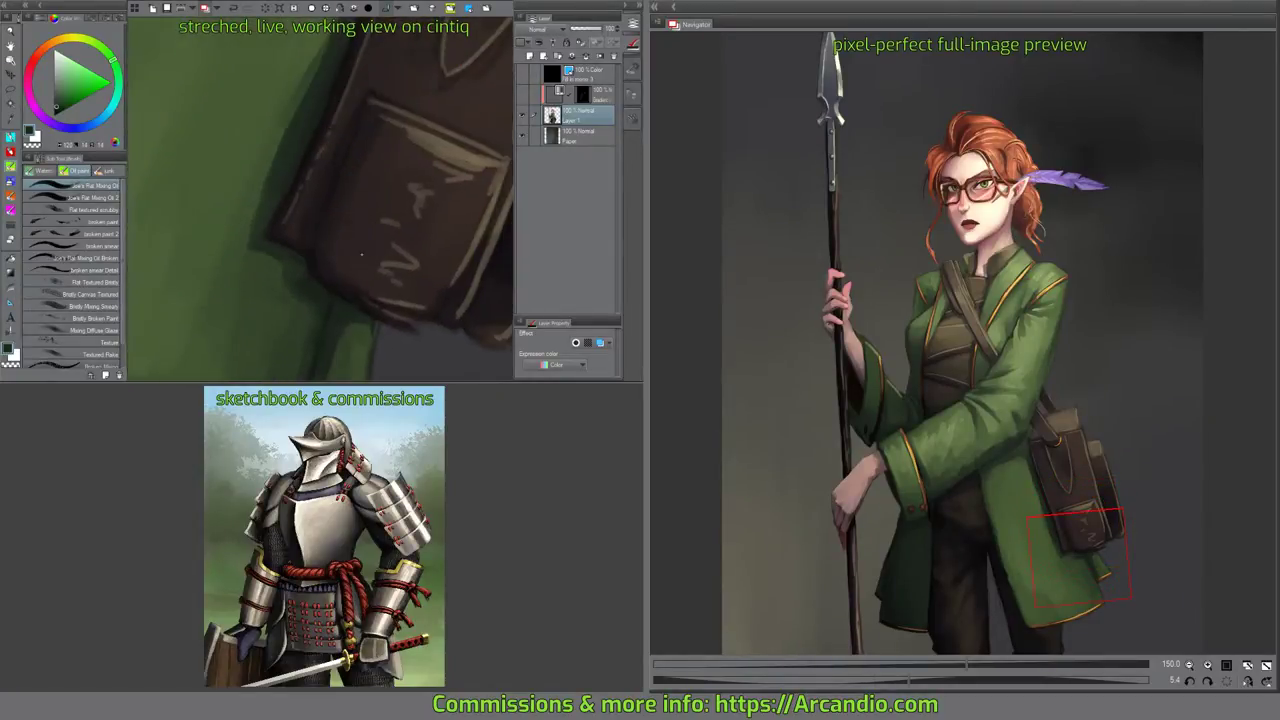
# Soften the coat's shadow along the bag's front edge with a sampled mid green.
pyautogui.keyDown('alt'); pyautogui.click(290, 95); pyautogui.keyUp('alt')
pyautogui.moveTo(286, 106); pyautogui.dragTo(257, 214)
pyautogui.moveTo(292, 79); pyautogui.dragTo(240, 234)
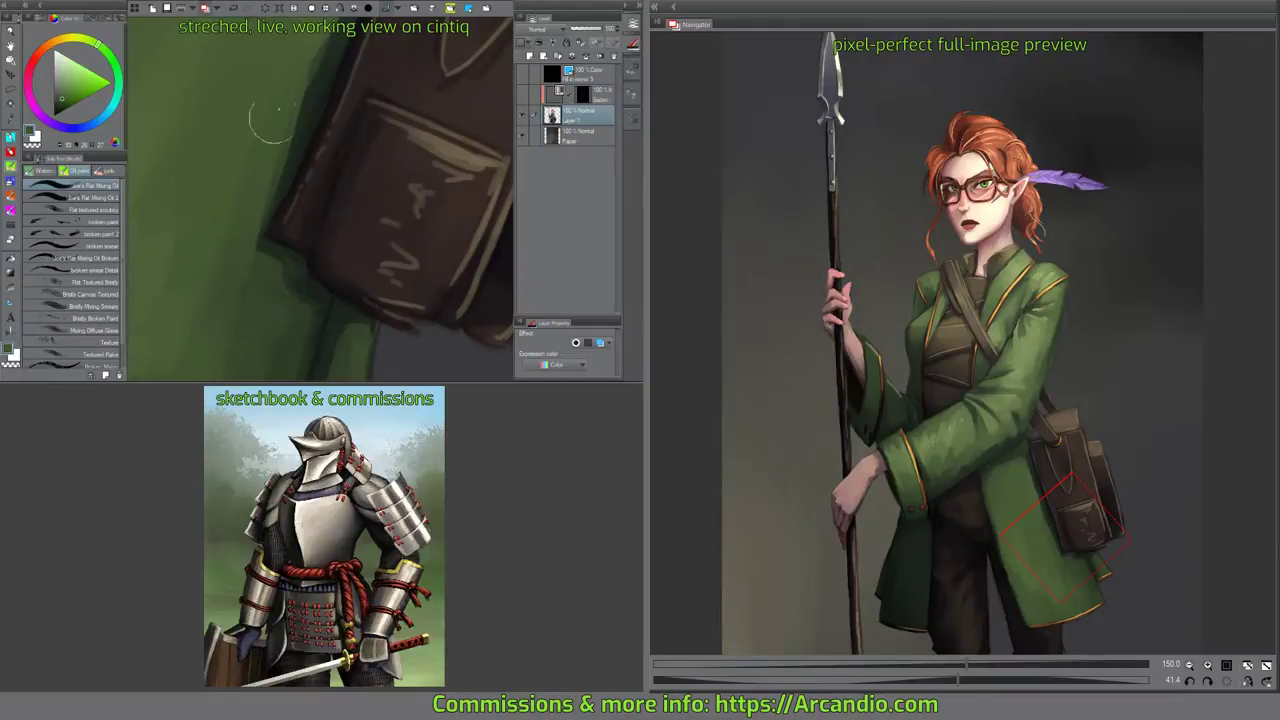
pyautogui.moveTo(251, 160); pyautogui.dragTo(214, 300)
pyautogui.moveTo(288, 122); pyautogui.dragTo(298, 138)
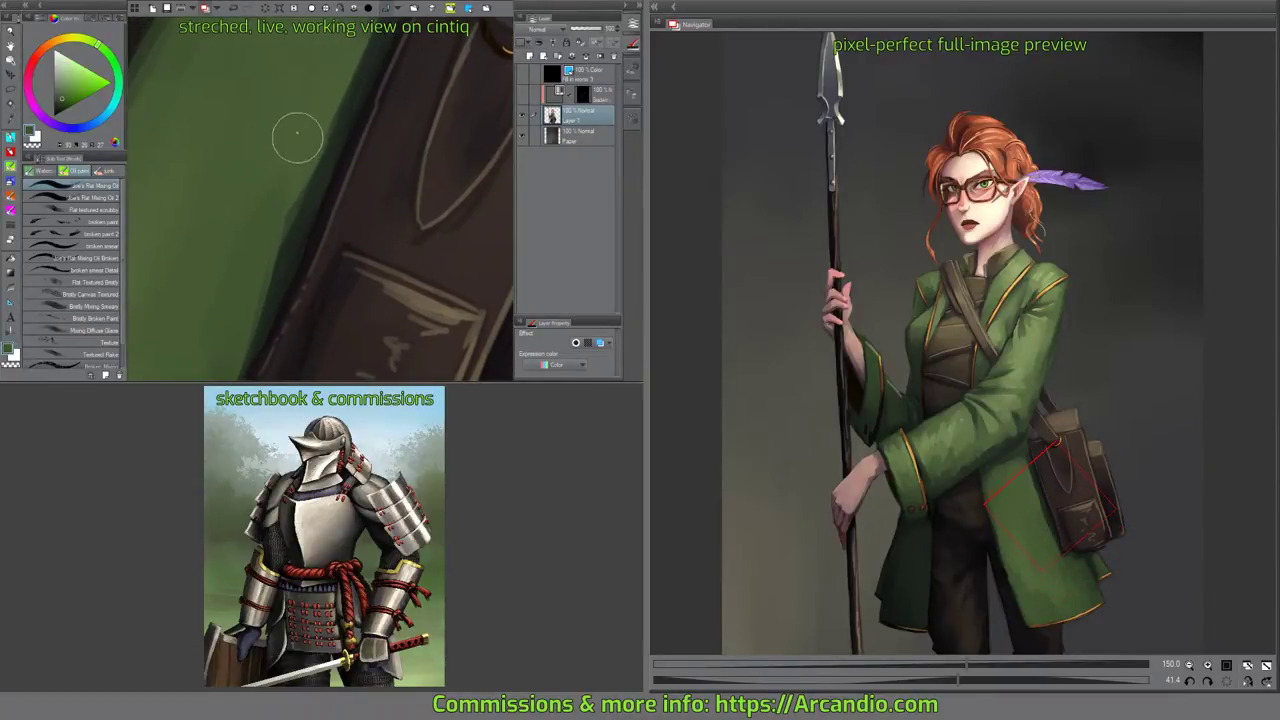
# Paint long lighter green fold strokes down the front coat panel beside the bag.
pyautogui.hotkey('ctrl', '-')
pyautogui.moveTo(314, 90); pyautogui.dragTo(303, 160)
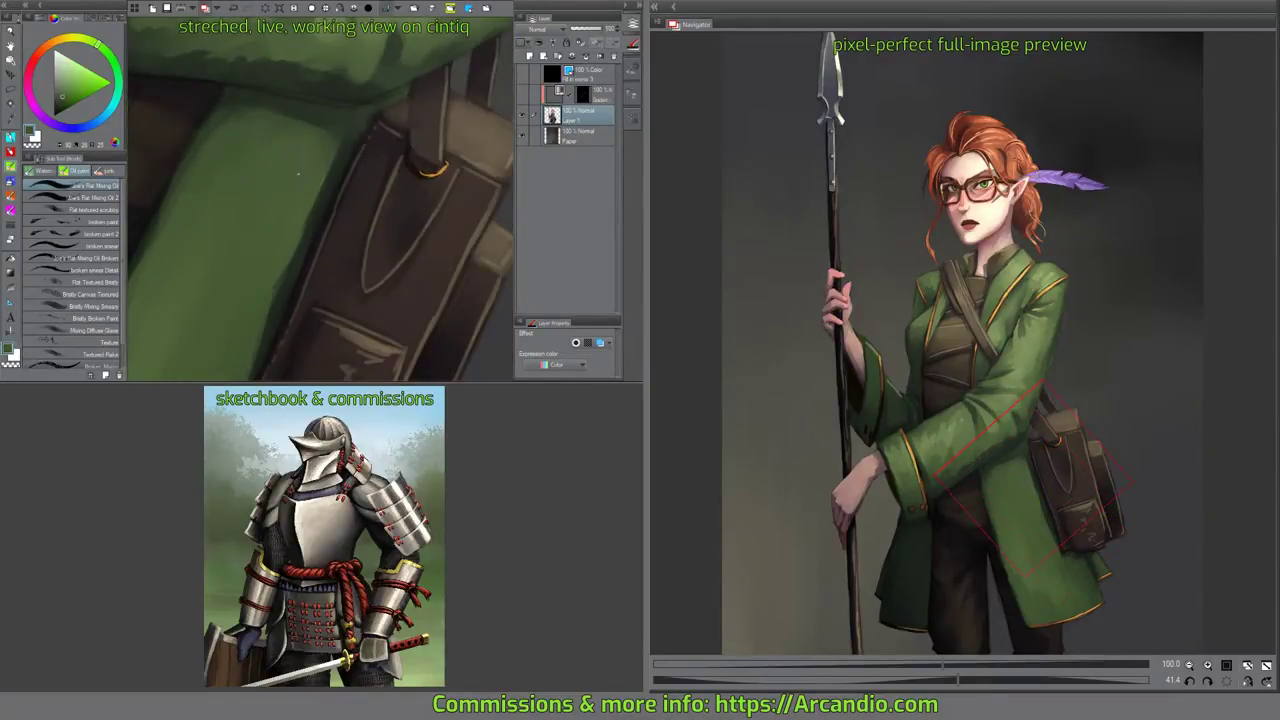
pyautogui.moveTo(272, 229); pyautogui.dragTo(300, 252)
pyautogui.moveTo(350, 130); pyautogui.dragTo(308, 194)
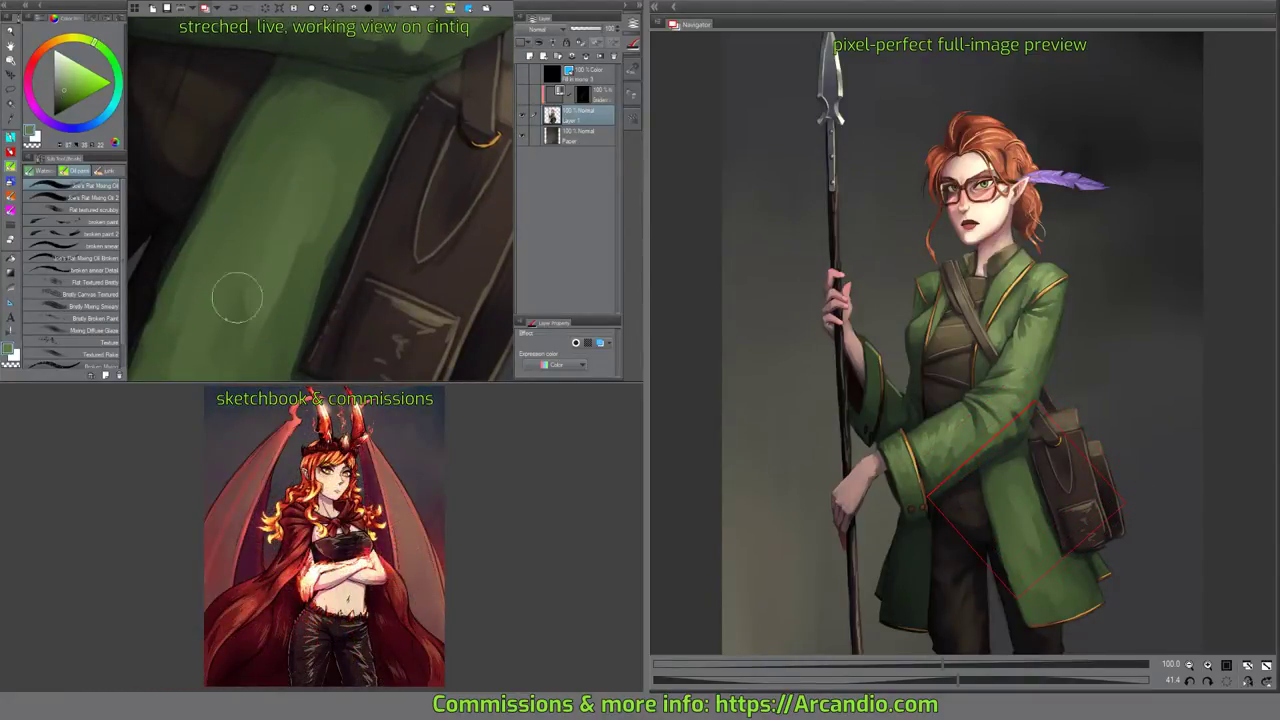
pyautogui.moveTo(209, 320); pyautogui.dragTo(286, 166)
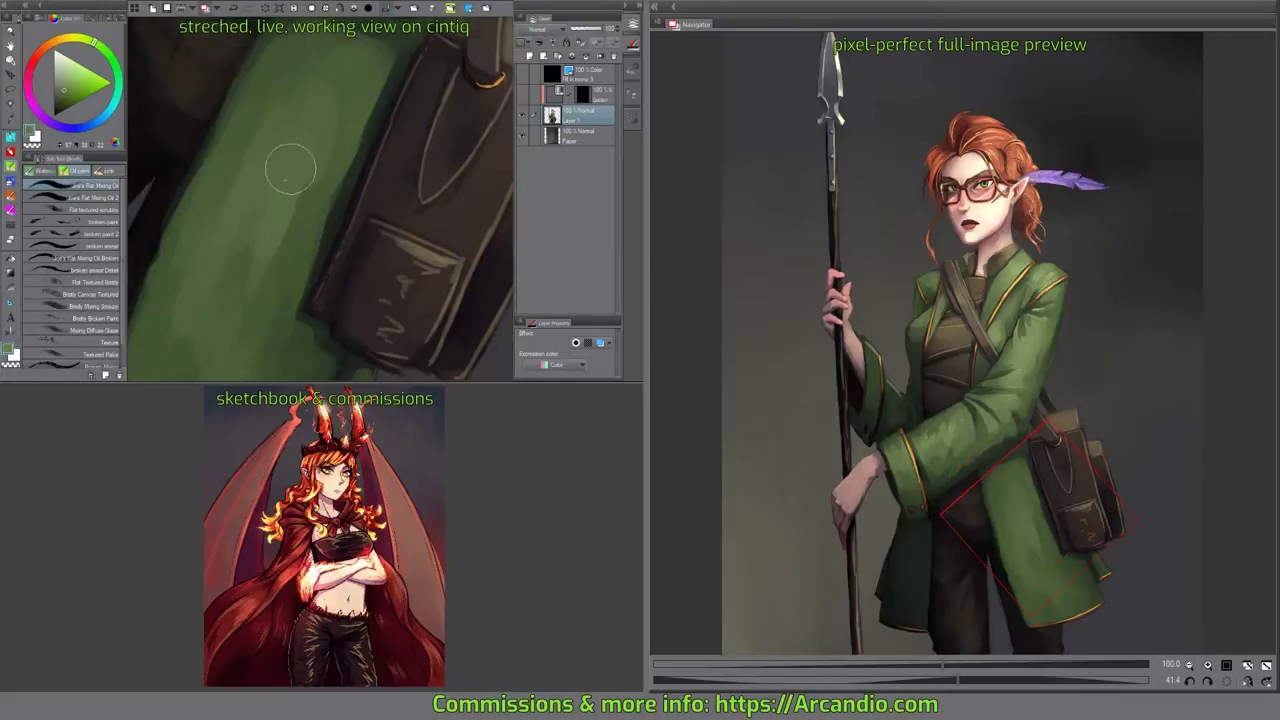
pyautogui.moveTo(277, 257); pyautogui.dragTo(391, 151)
pyautogui.moveTo(336, 245); pyautogui.dragTo(384, 120)
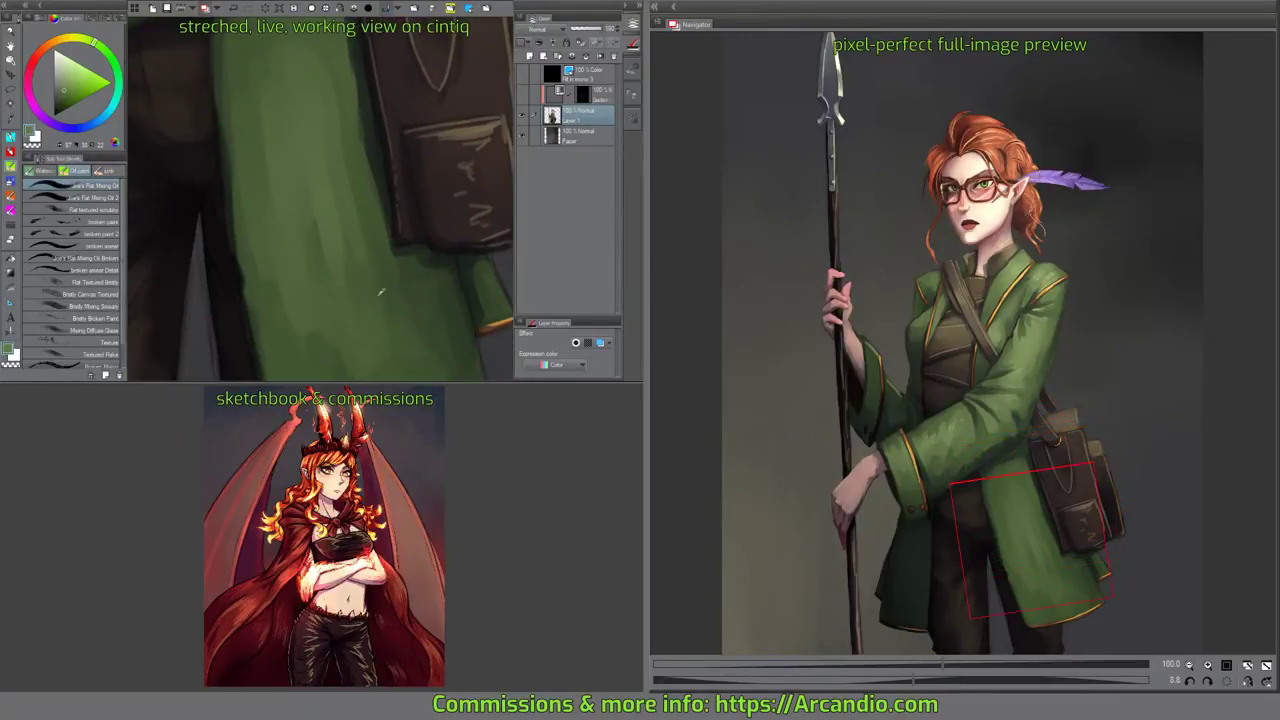
pyautogui.moveTo(365, 336); pyautogui.dragTo(361, 192)
# Create a new layer above Layer 1 and paint green folds on the far coat tail with Flat Mixing Oil 2.
pyautogui.keyDown('alt'); pyautogui.click(396, 131); pyautogui.keyUp('alt')
pyautogui.moveTo(396, 131)
pyautogui.mouseDown()
pyautogui.moveTo(329, 149)
pyautogui.moveTo(403, 177)
pyautogui.moveTo(349, 126)
pyautogui.moveTo(240, 235)
pyautogui.moveTo(229, 229)
pyautogui.moveTo(240, 228)
pyautogui.moveTo(215, 262)
pyautogui.moveTo(280, 143)
pyautogui.moveTo(190, 235)
pyautogui.mouseUp()
pyautogui.hotkey('ctrl', 'shift', 'n')
pyautogui.click(95, 197)
pyautogui.moveTo(286, 129)
pyautogui.mouseDown()
pyautogui.moveTo(345, 100)
pyautogui.moveTo(305, 130)
pyautogui.mouseUp()
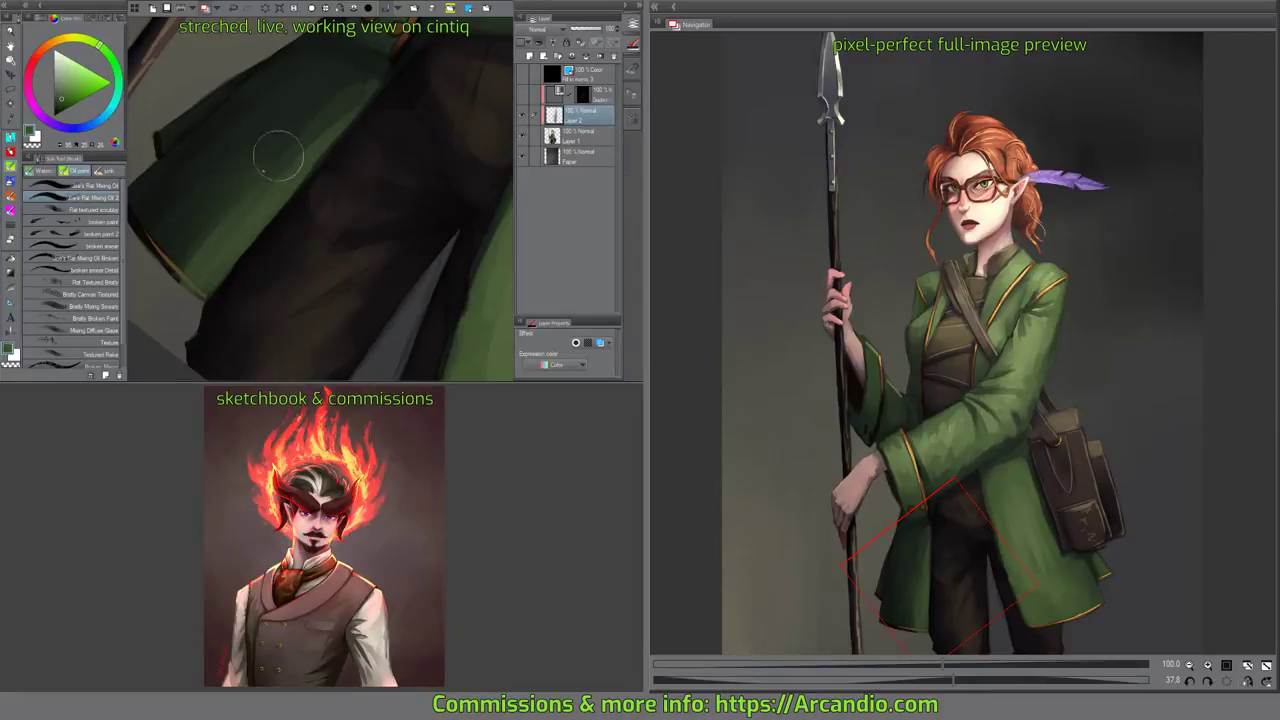
pyautogui.moveTo(301, 220); pyautogui.dragTo(322, 190)
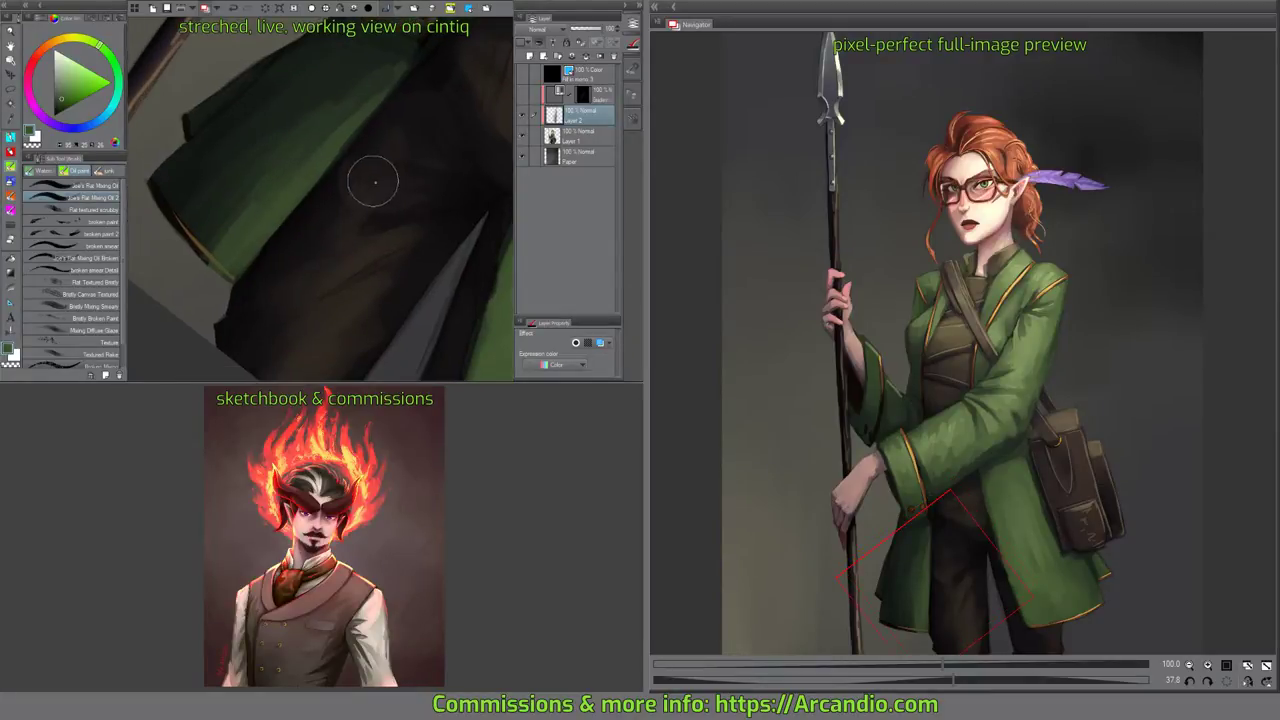
# Refine the far coat tail's edge and orange-trimmed lower corner, and merge Layer 2 down into Layer 1.
pyautogui.keyDown('alt'); pyautogui.click(304, 262); pyautogui.keyUp('alt')
pyautogui.moveTo(410, 160)
pyautogui.mouseDown()
pyautogui.moveTo(431, 189)
pyautogui.moveTo(345, 270)
pyautogui.mouseUp()
pyautogui.moveTo(352, 66); pyautogui.dragTo(308, 72)
pyautogui.moveTo(308, 72); pyautogui.dragTo(344, 198)
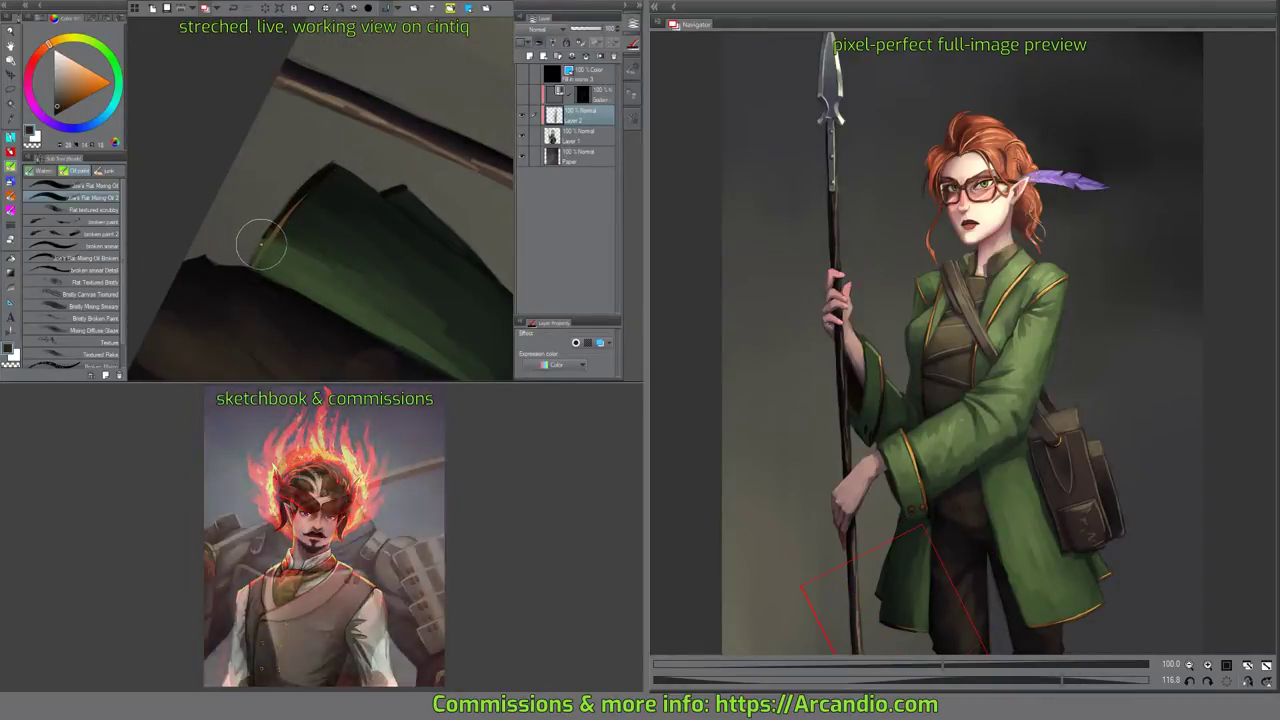
pyautogui.press('e')
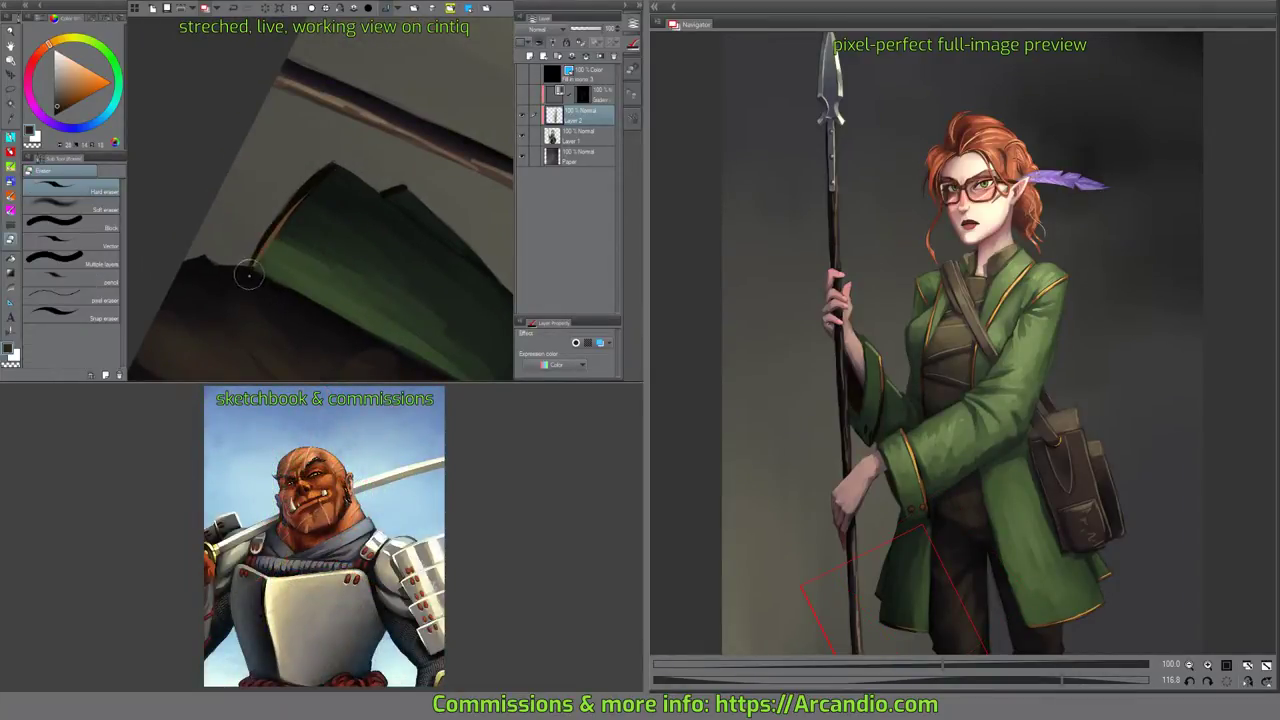
pyautogui.press('b')
pyautogui.moveTo(398, 205)
pyautogui.mouseDown()
pyautogui.moveTo(363, 134)
pyautogui.moveTo(294, 229)
pyautogui.moveTo(308, 236)
pyautogui.mouseUp()
pyautogui.click(585, 57)
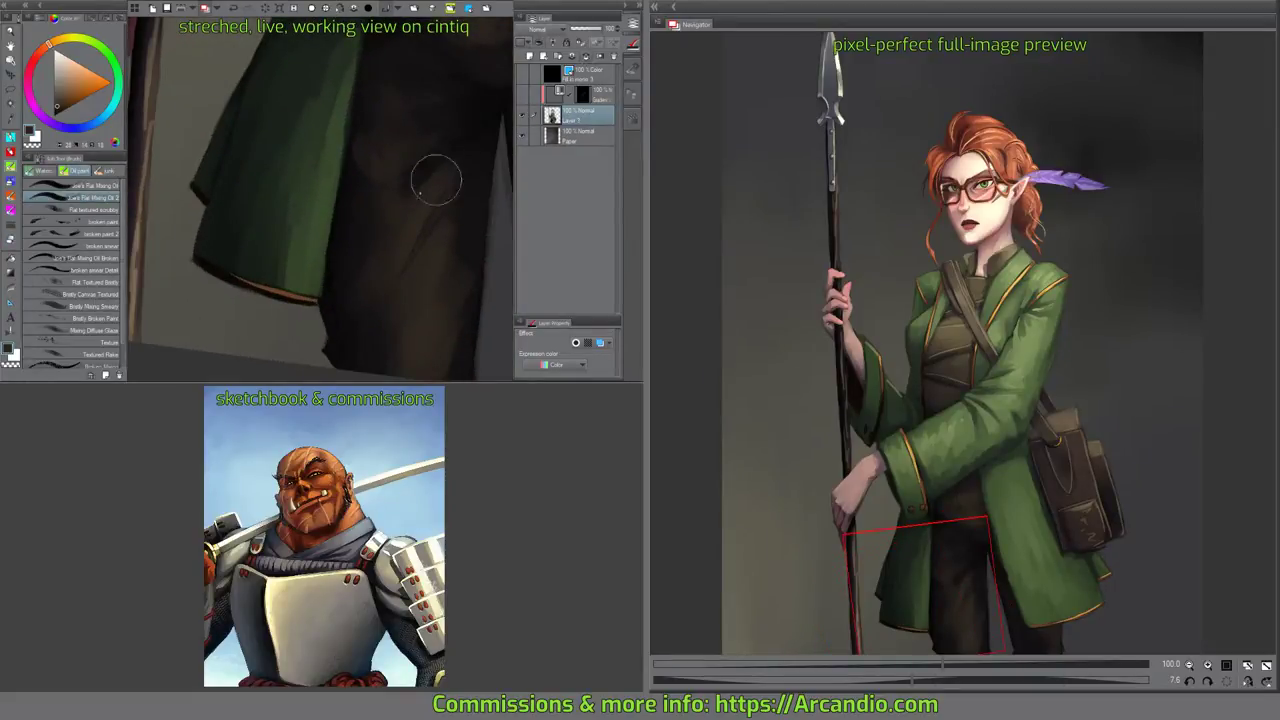
# Tidy the outline of the bag's tan top flap against the background with the oil brush.
pyautogui.moveTo(442, 175)
pyautogui.mouseDown()
pyautogui.moveTo(337, 266)
pyautogui.moveTo(337, 246)
pyautogui.moveTo(386, 271)
pyautogui.moveTo(346, 240)
pyautogui.moveTo(422, 188)
pyautogui.moveTo(394, 180)
pyautogui.moveTo(414, 237)
pyautogui.moveTo(423, 206)
pyautogui.moveTo(396, 205)
pyautogui.moveTo(411, 247)
pyautogui.mouseUp()
pyautogui.press('e')
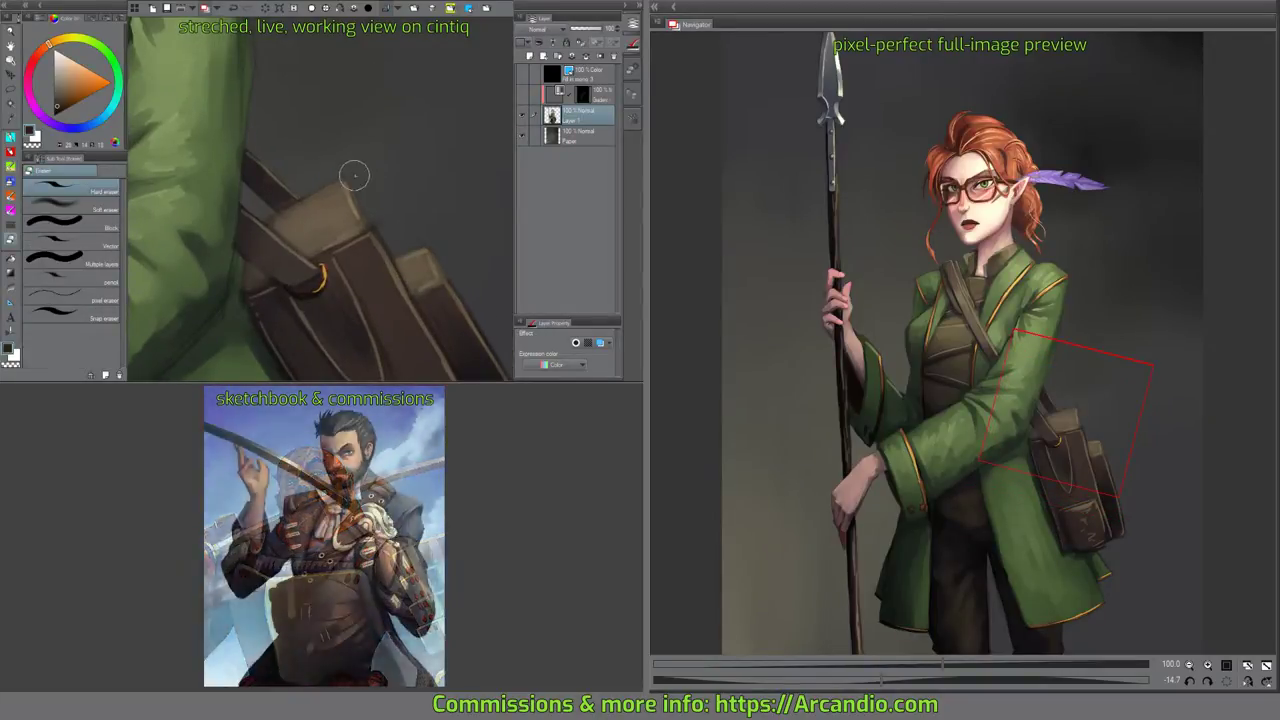
pyautogui.press('b')
pyautogui.moveTo(417, 220); pyautogui.dragTo(396, 127)
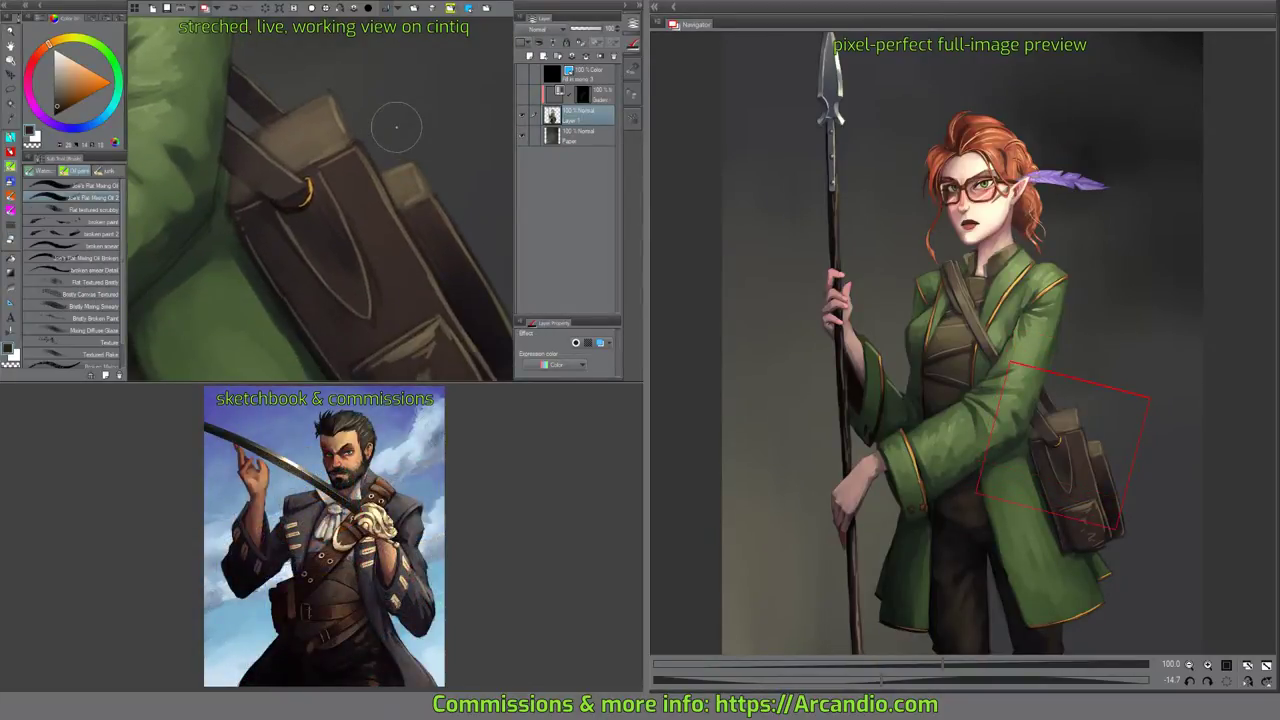
pyautogui.moveTo(427, 195)
pyautogui.mouseDown()
pyautogui.moveTo(430, 164)
pyautogui.moveTo(369, 194)
pyautogui.moveTo(445, 189)
pyautogui.mouseUp()
# Paint over the scribbled marks on the bag's front pocket with sampled brown and blend the bag's lower edge.
pyautogui.keyDown('alt'); pyautogui.click(455, 241); pyautogui.keyUp('alt')
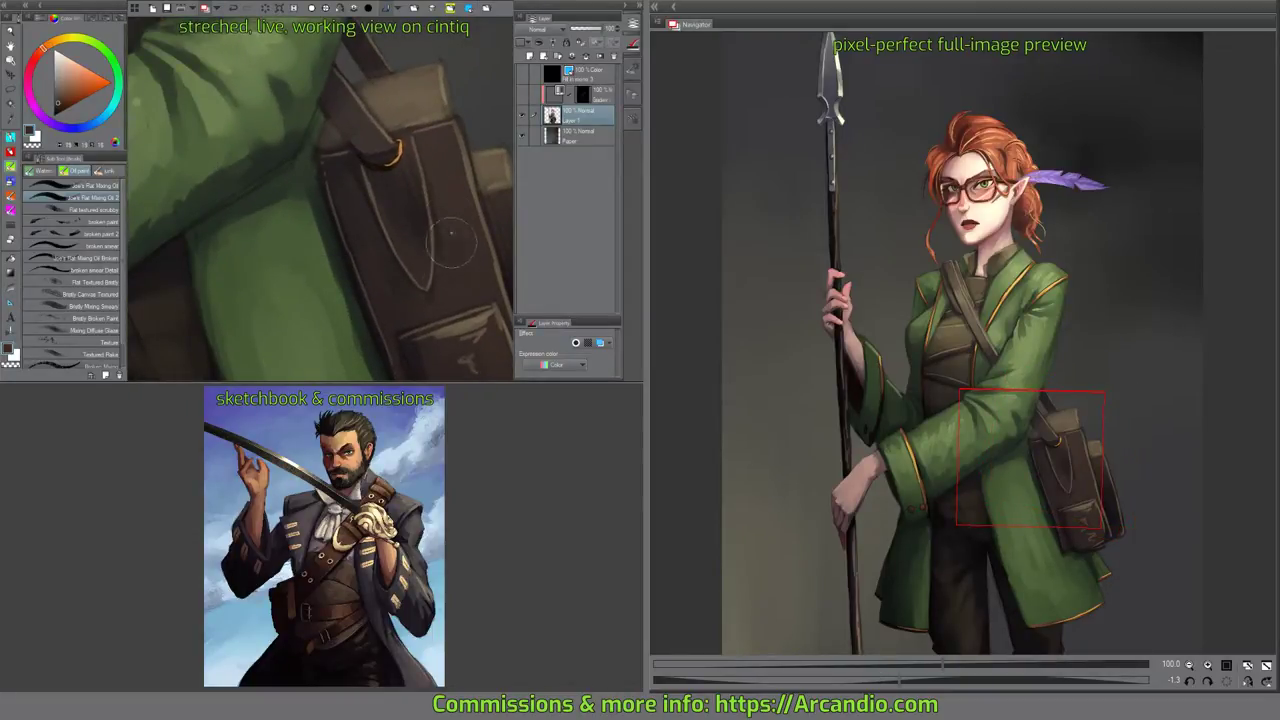
pyautogui.moveTo(434, 300); pyautogui.dragTo(405, 195)
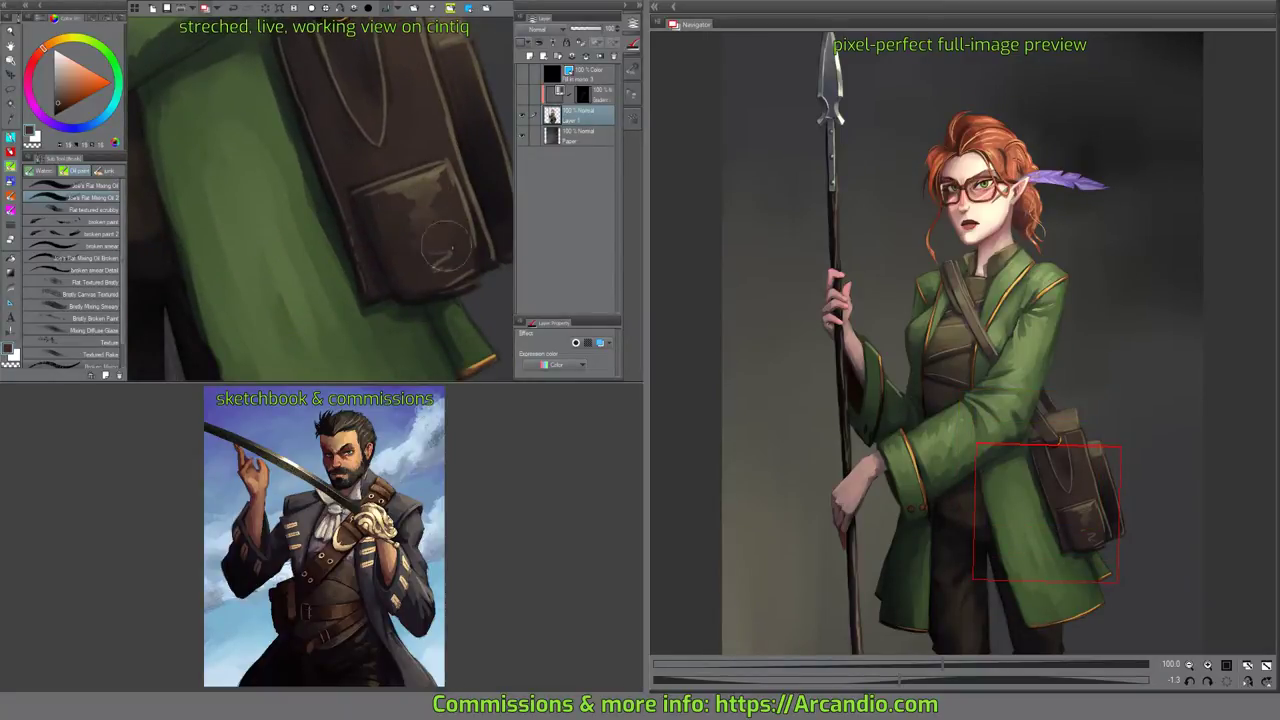
pyautogui.moveTo(429, 236)
pyautogui.mouseDown()
pyautogui.moveTo(390, 196)
pyautogui.moveTo(421, 199)
pyautogui.moveTo(440, 177)
pyautogui.moveTo(439, 211)
pyautogui.moveTo(446, 172)
pyautogui.moveTo(440, 202)
pyautogui.moveTo(461, 214)
pyautogui.moveTo(454, 186)
pyautogui.moveTo(431, 231)
pyautogui.moveTo(452, 237)
pyautogui.moveTo(457, 270)
pyautogui.moveTo(471, 255)
pyautogui.moveTo(462, 228)
pyautogui.moveTo(439, 262)
pyautogui.moveTo(408, 251)
pyautogui.mouseUp()
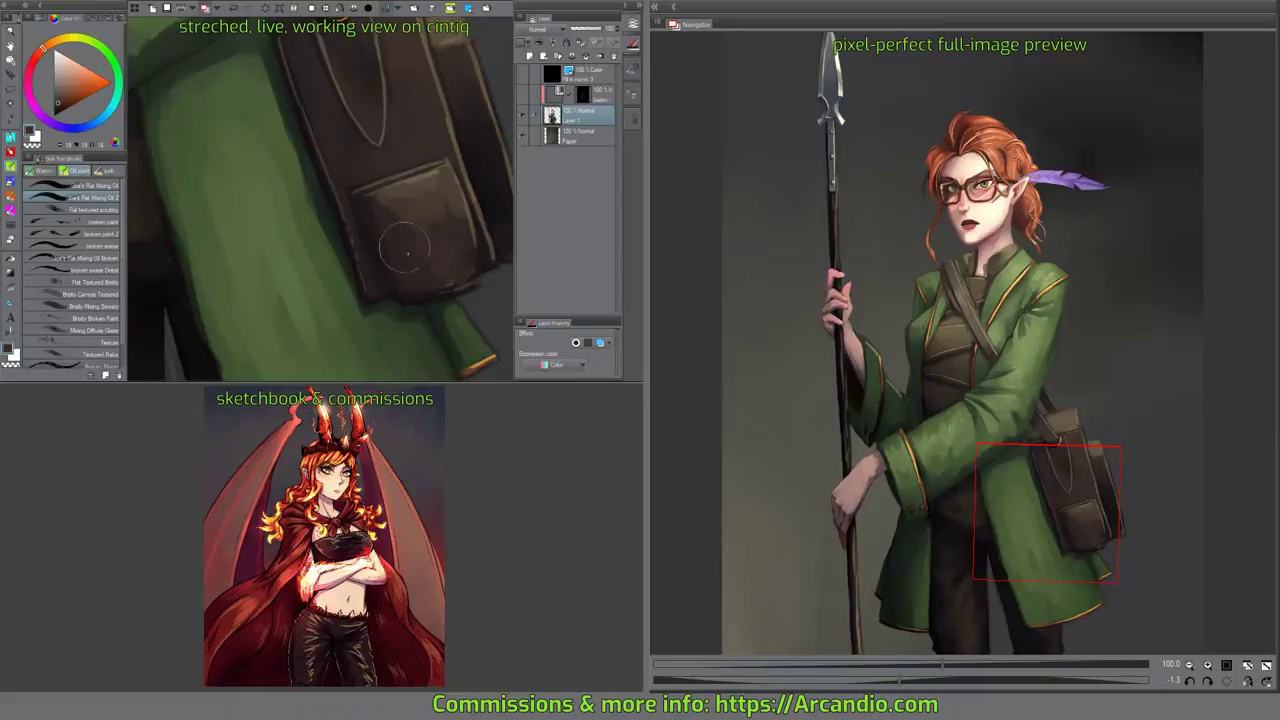
pyautogui.moveTo(429, 184); pyautogui.dragTo(386, 271)
pyautogui.moveTo(394, 128); pyautogui.dragTo(302, 168)
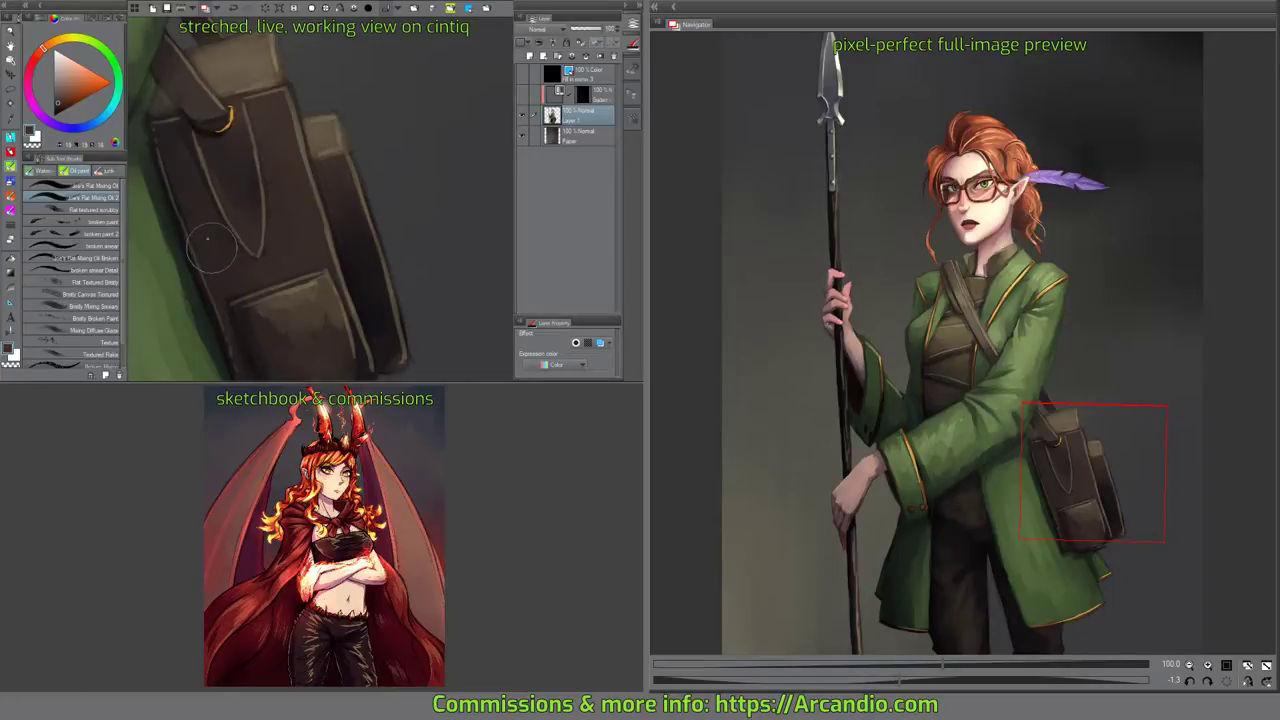
pyautogui.moveTo(300, 256)
pyautogui.mouseDown()
pyautogui.moveTo(282, 201)
pyautogui.moveTo(290, 220)
pyautogui.mouseUp()
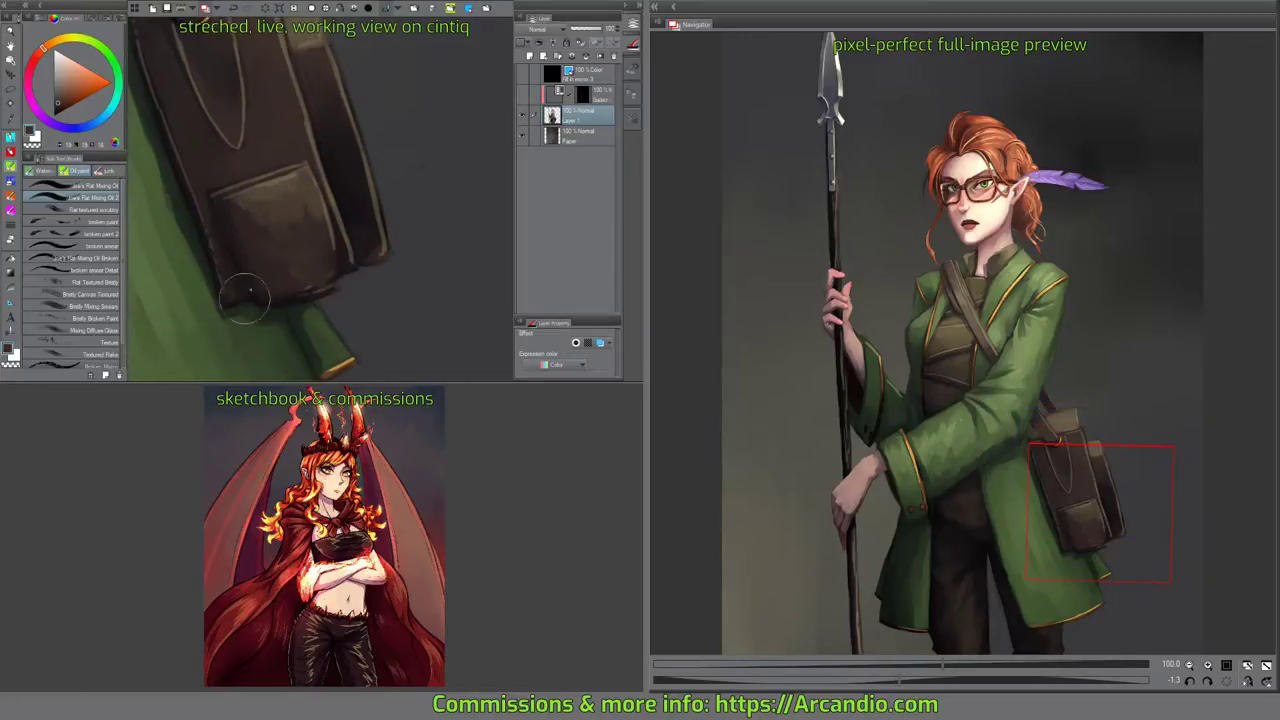
pyautogui.moveTo(347, 166); pyautogui.dragTo(314, 187)
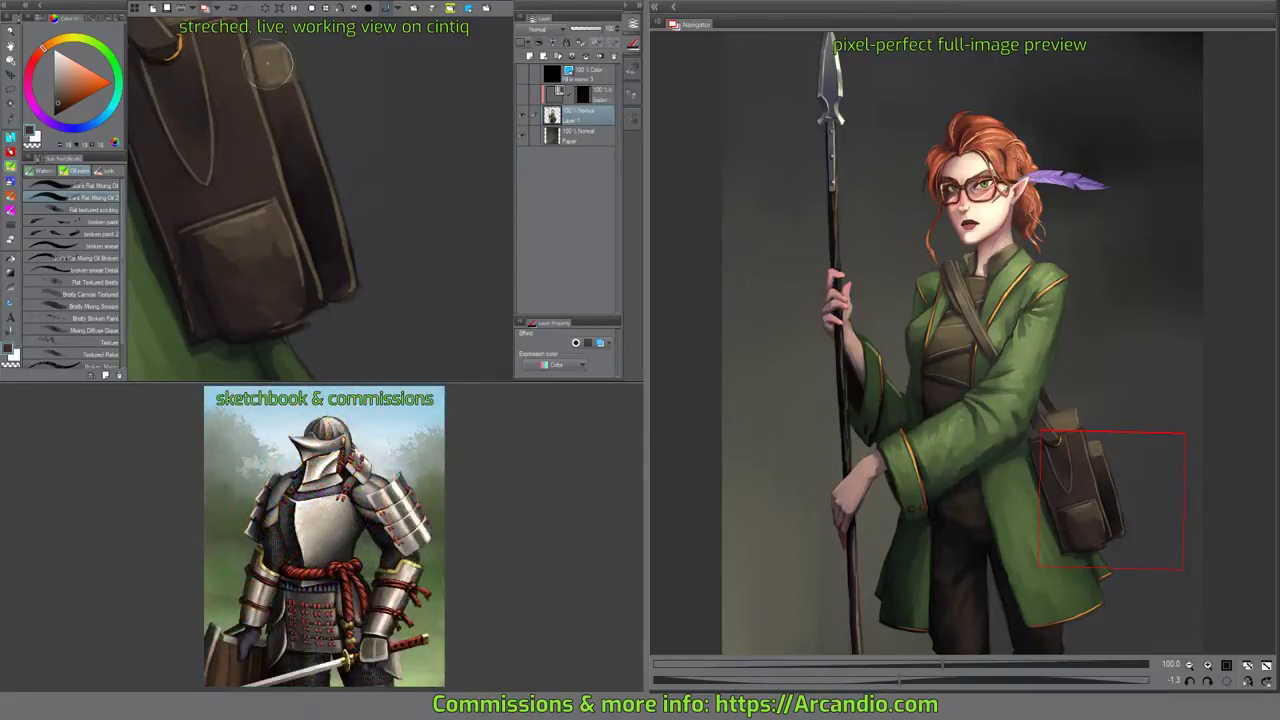
# Smooth the tan top flap of the bag and firm up its upper corner and side edges.
pyautogui.moveTo(268, 63)
pyautogui.mouseDown()
pyautogui.moveTo(290, 127)
pyautogui.moveTo(313, 127)
pyautogui.moveTo(300, 150)
pyautogui.moveTo(264, 140)
pyautogui.mouseUp()
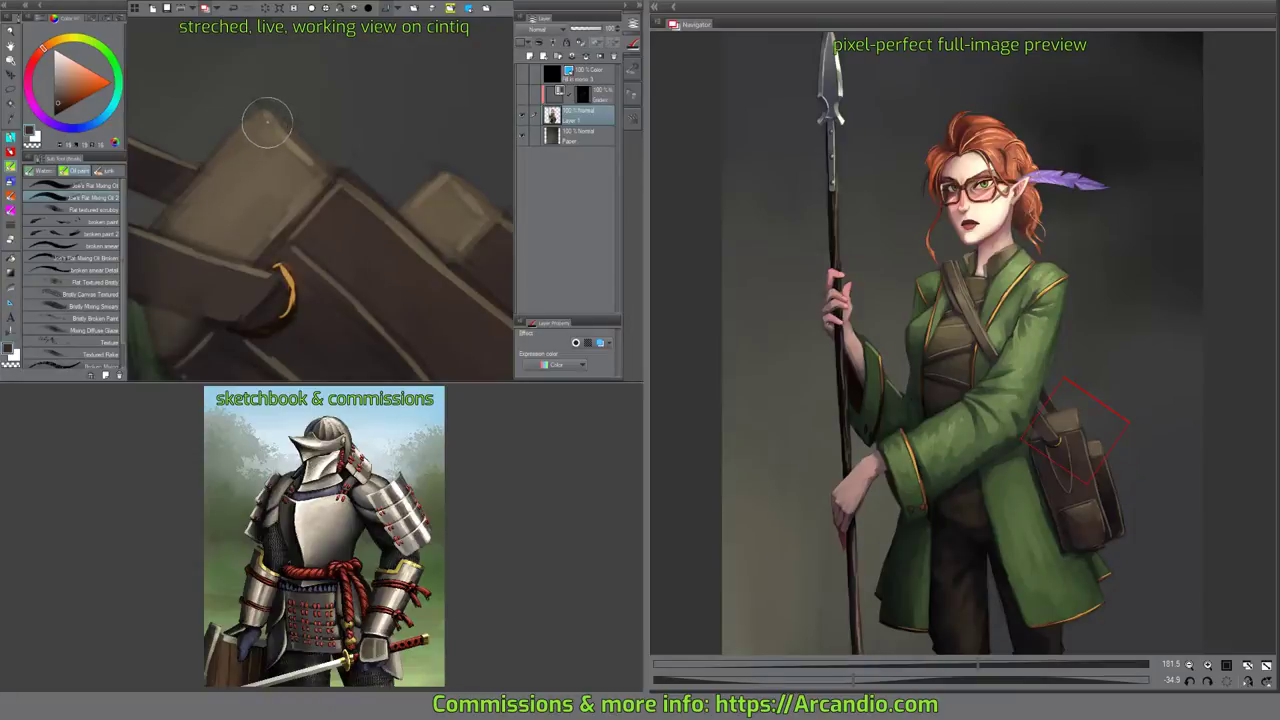
pyautogui.moveTo(187, 198)
pyautogui.mouseDown()
pyautogui.moveTo(222, 168)
pyautogui.moveTo(187, 220)
pyautogui.moveTo(261, 127)
pyautogui.moveTo(233, 148)
pyautogui.moveTo(244, 149)
pyautogui.moveTo(181, 208)
pyautogui.moveTo(280, 134)
pyautogui.moveTo(269, 170)
pyautogui.moveTo(296, 157)
pyautogui.moveTo(323, 174)
pyautogui.moveTo(267, 221)
pyautogui.moveTo(305, 153)
pyautogui.mouseUp()
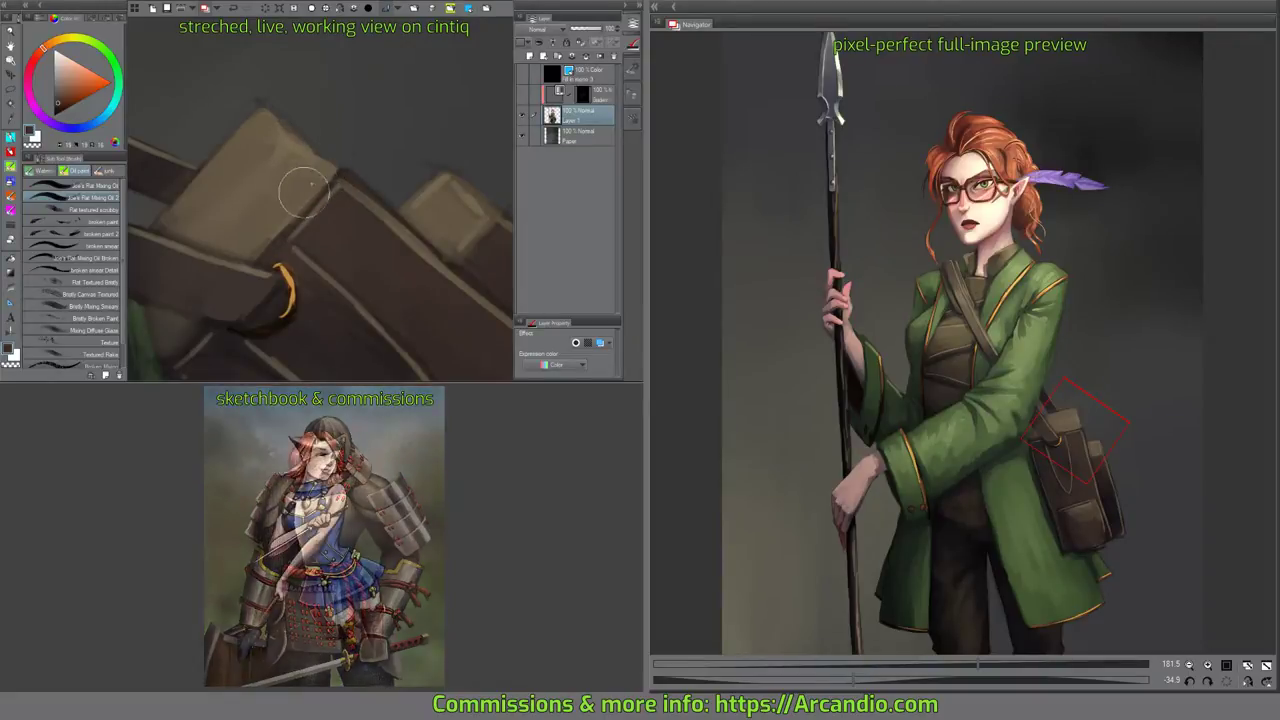
pyautogui.moveTo(317, 183); pyautogui.dragTo(333, 171)
pyautogui.moveTo(403, 143); pyautogui.dragTo(365, 178)
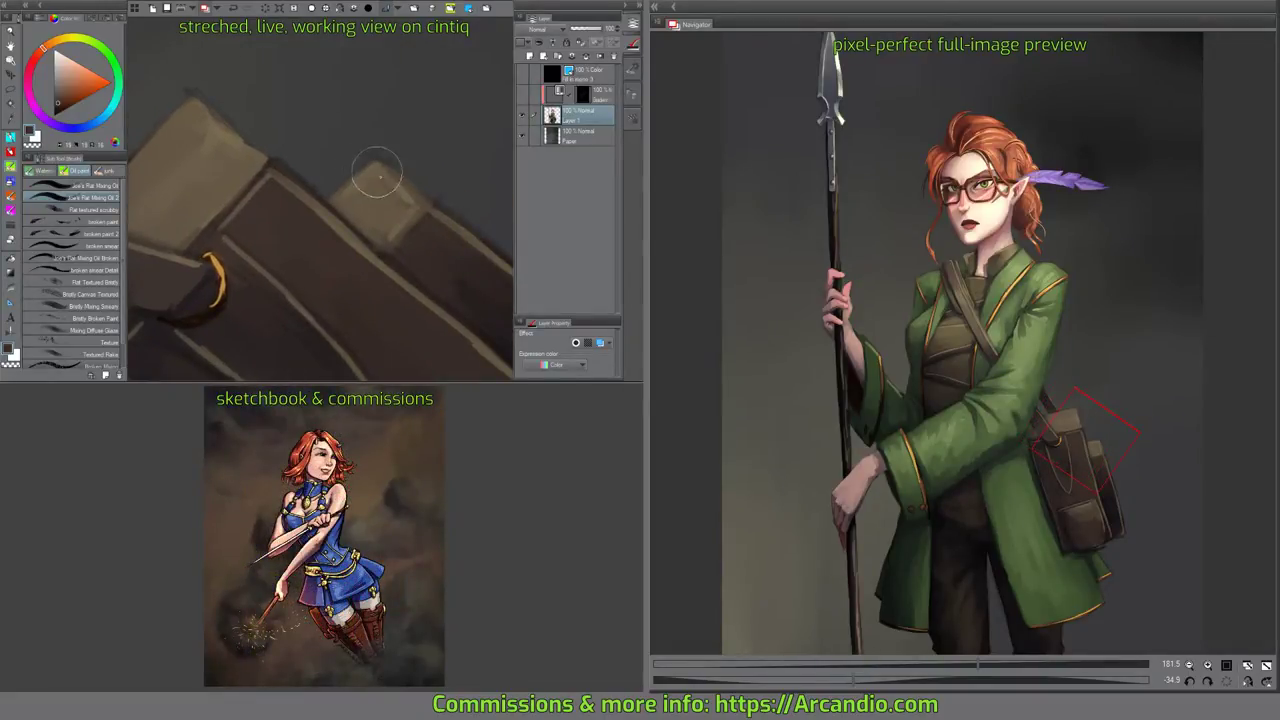
# Smooth the small tan flap on the bag's side compartment and clean its outline against the background.
pyautogui.press('e')
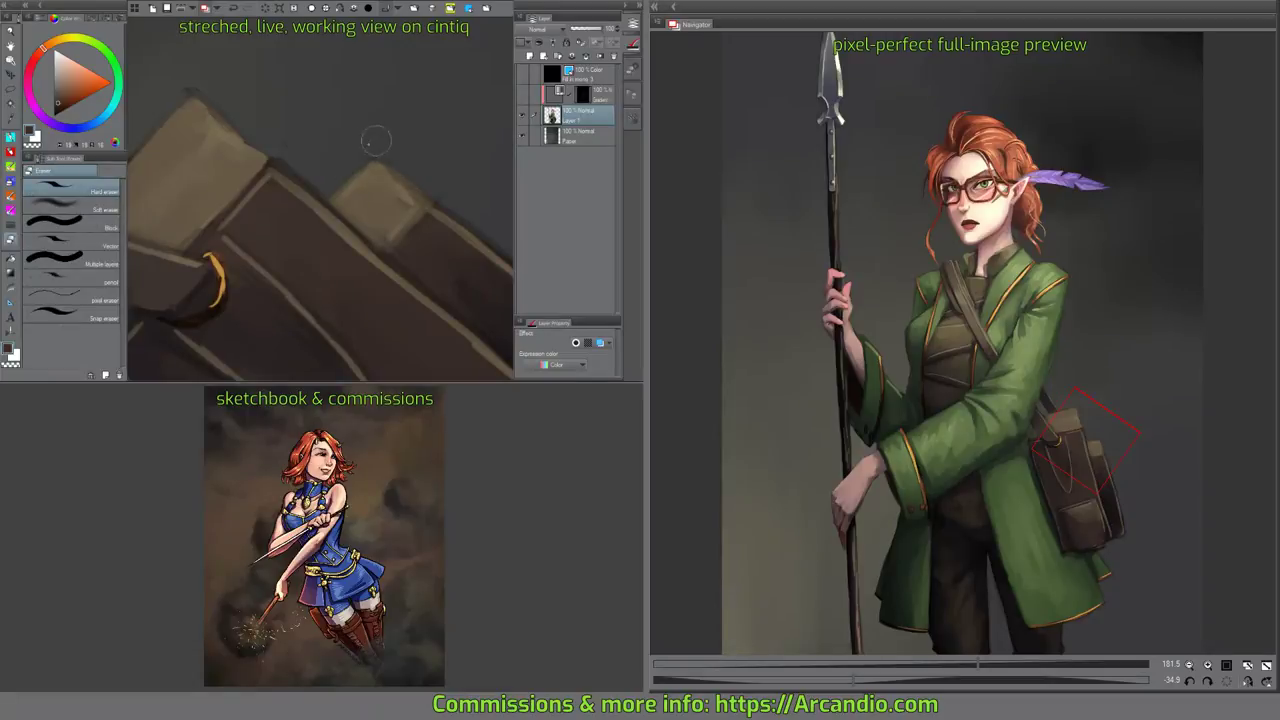
pyautogui.press('b')
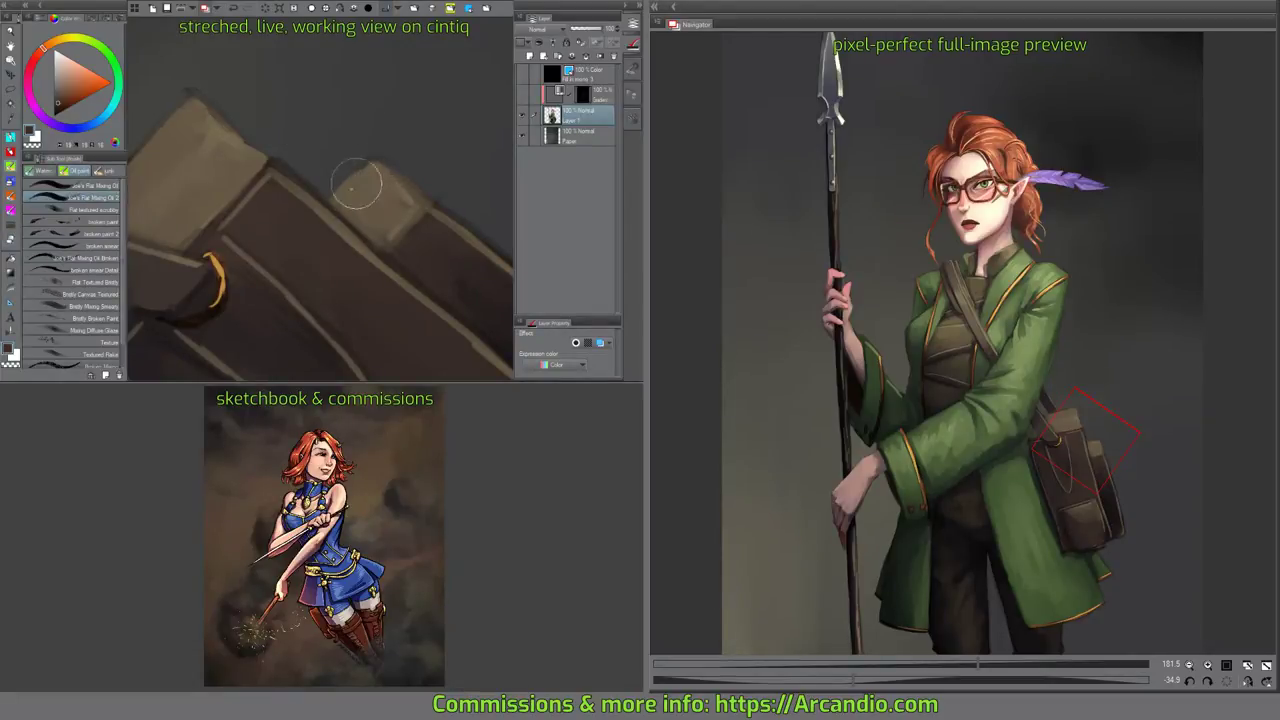
pyautogui.moveTo(407, 194)
pyautogui.mouseDown()
pyautogui.moveTo(386, 243)
pyautogui.moveTo(358, 203)
pyautogui.mouseUp()
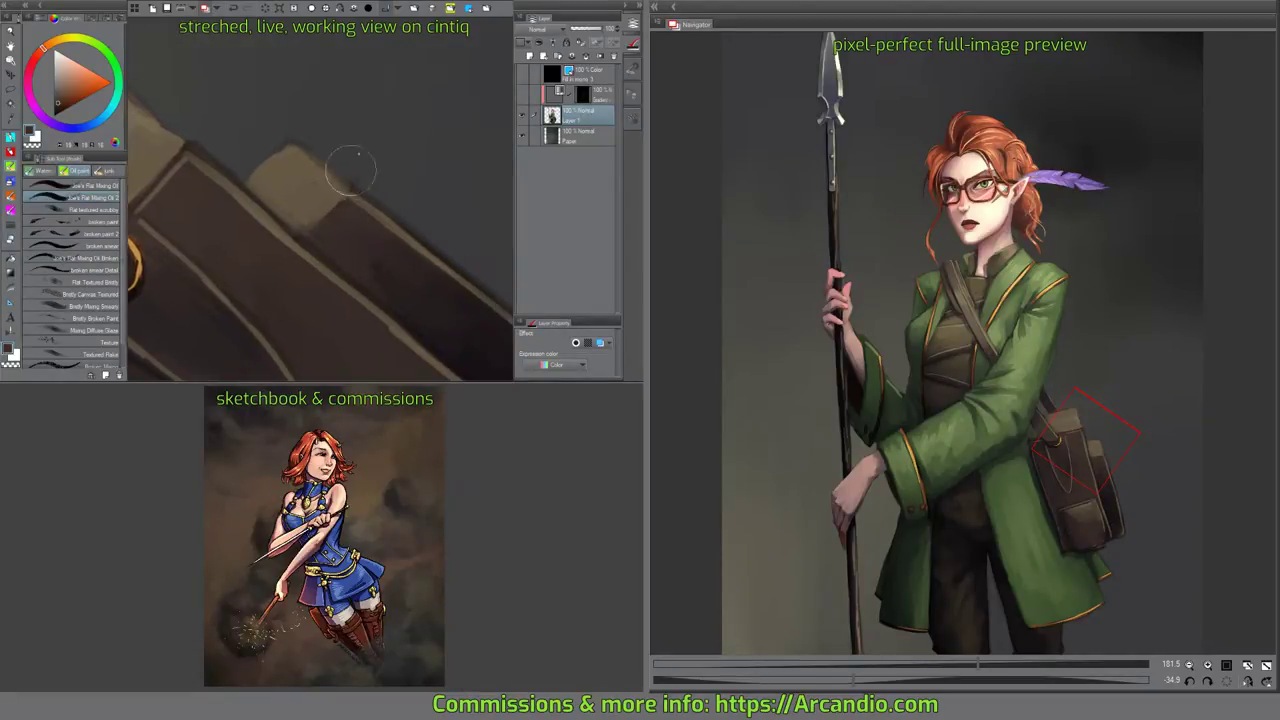
pyautogui.moveTo(434, 102)
pyautogui.mouseDown()
pyautogui.moveTo(459, 195)
pyautogui.moveTo(408, 163)
pyautogui.moveTo(417, 200)
pyautogui.moveTo(400, 167)
pyautogui.mouseUp()
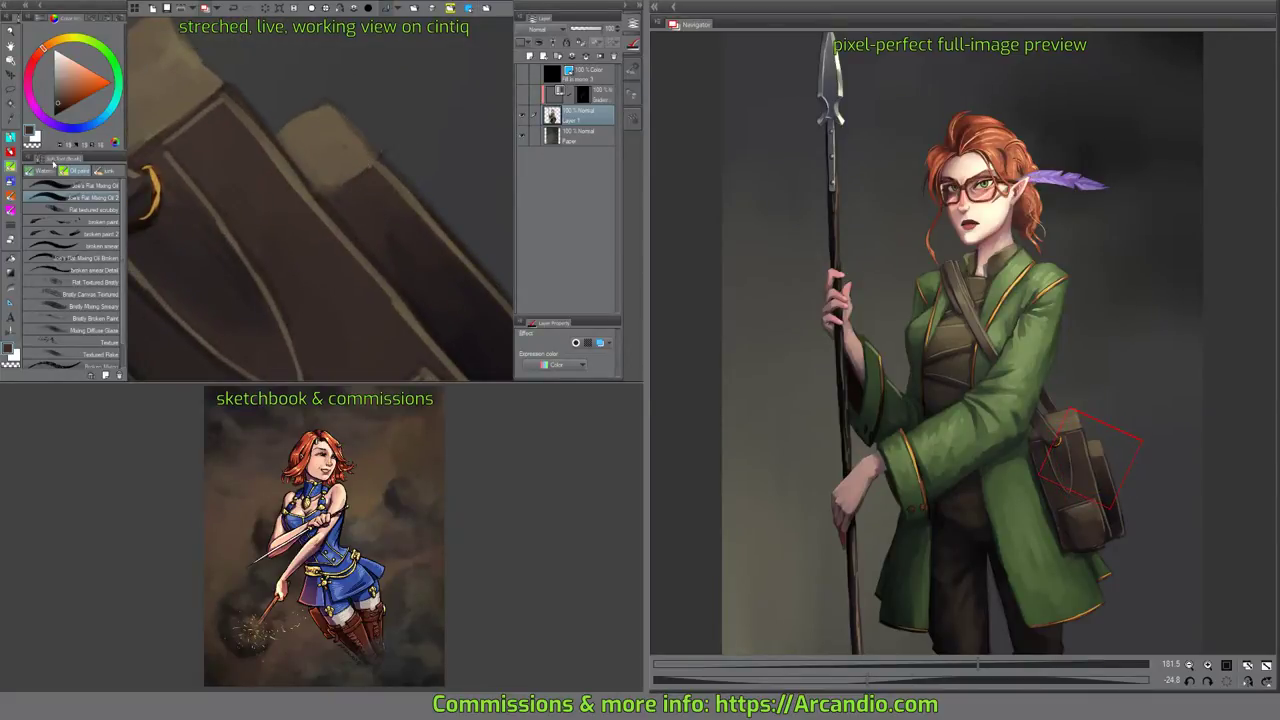
# Switch to the pen brush and sharpen the lower border of the side compartment's flap with colours sampled from the bag.
pyautogui.press('p')
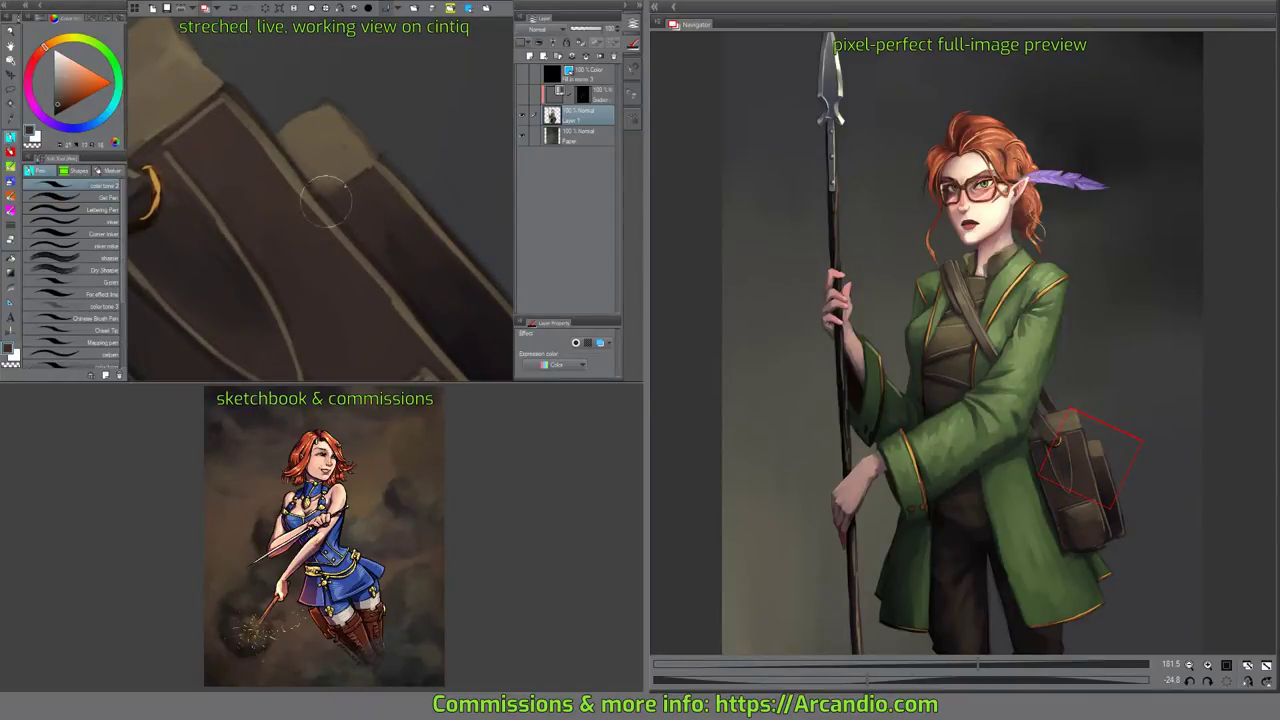
pyautogui.keyDown('alt'); pyautogui.click(374, 166); pyautogui.keyUp('alt')
pyautogui.moveTo(374, 172)
pyautogui.mouseDown()
pyautogui.moveTo(347, 194)
pyautogui.moveTo(379, 164)
pyautogui.mouseUp()
pyautogui.keyDown('alt'); pyautogui.click(341, 187); pyautogui.keyUp('alt')
pyautogui.moveTo(416, 122); pyautogui.dragTo(440, 172)
pyautogui.moveTo(386, 188); pyautogui.dragTo(488, 163)
pyautogui.moveTo(405, 78)
pyautogui.mouseDown()
pyautogui.moveTo(323, 46)
pyautogui.moveTo(310, 145)
pyautogui.mouseUp()
pyautogui.moveTo(216, 186)
pyautogui.mouseDown()
pyautogui.moveTo(290, 116)
pyautogui.moveTo(329, 123)
pyautogui.mouseUp()
# Redraw the top edge of the bag's front panel beside the gold ring using sampled browns.
pyautogui.keyDown('alt'); pyautogui.click(268, 175); pyautogui.keyUp('alt')
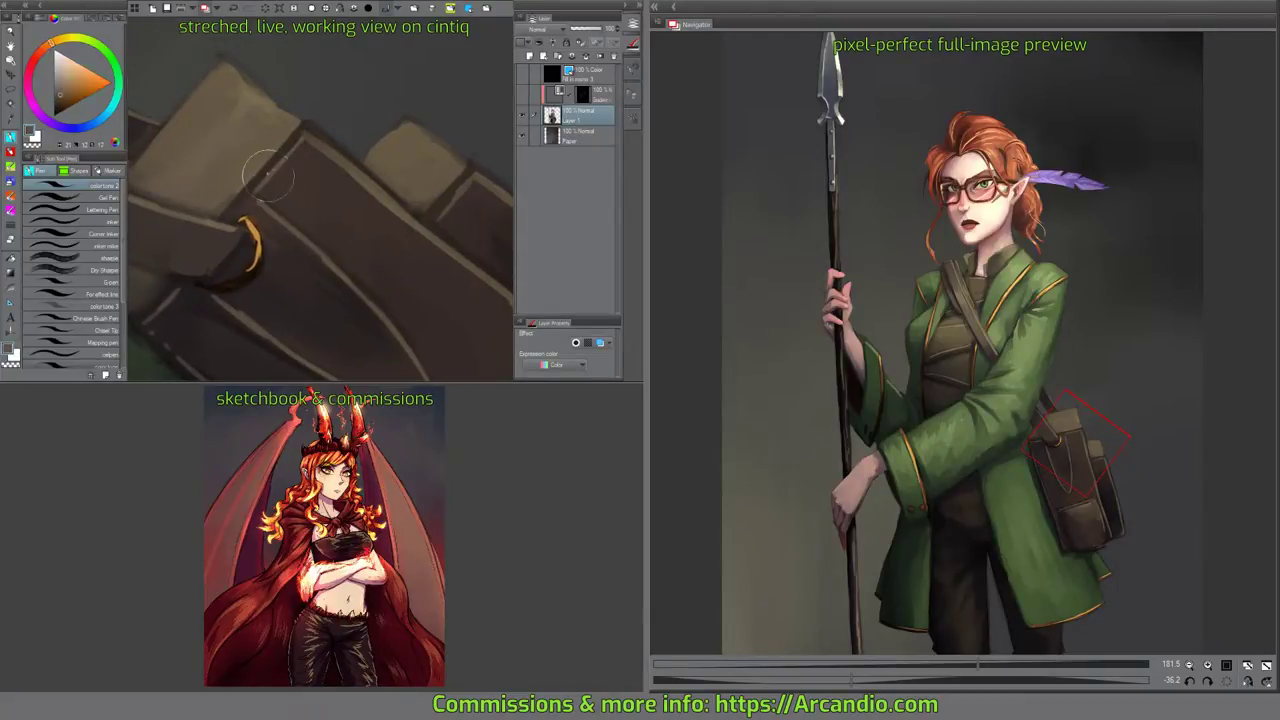
pyautogui.moveTo(262, 199)
pyautogui.mouseDown()
pyautogui.moveTo(305, 149)
pyautogui.moveTo(273, 169)
pyautogui.moveTo(316, 149)
pyautogui.moveTo(356, 90)
pyautogui.moveTo(398, 116)
pyautogui.moveTo(365, 190)
pyautogui.mouseUp()
pyautogui.keyDown('alt'); pyautogui.click(313, 140); pyautogui.keyUp('alt')
pyautogui.keyDown('alt'); pyautogui.click(303, 180); pyautogui.keyUp('alt')
# Darken the shadow under the bag's strap and gold ring with sampled dark brown, showing the colour sliders instead of the wheel.
pyautogui.keyDown('alt'); pyautogui.click(314, 250); pyautogui.keyUp('alt')
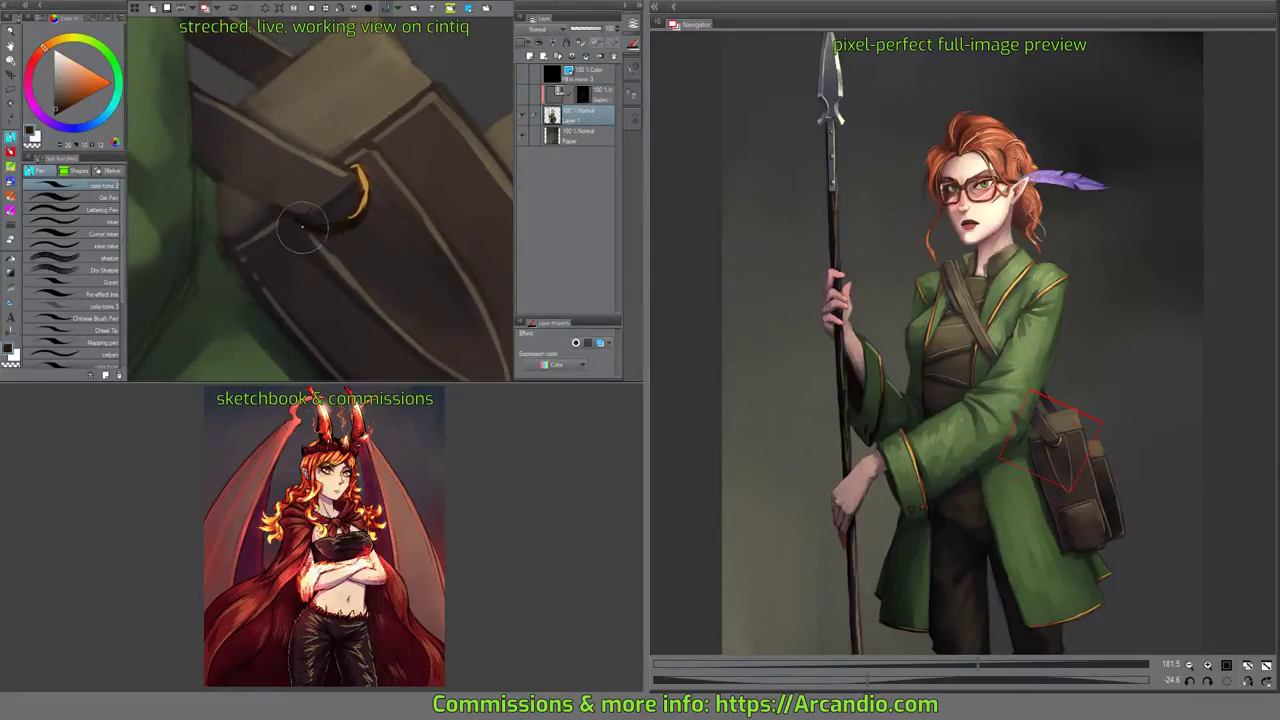
pyautogui.moveTo(302, 227); pyautogui.dragTo(302, 210)
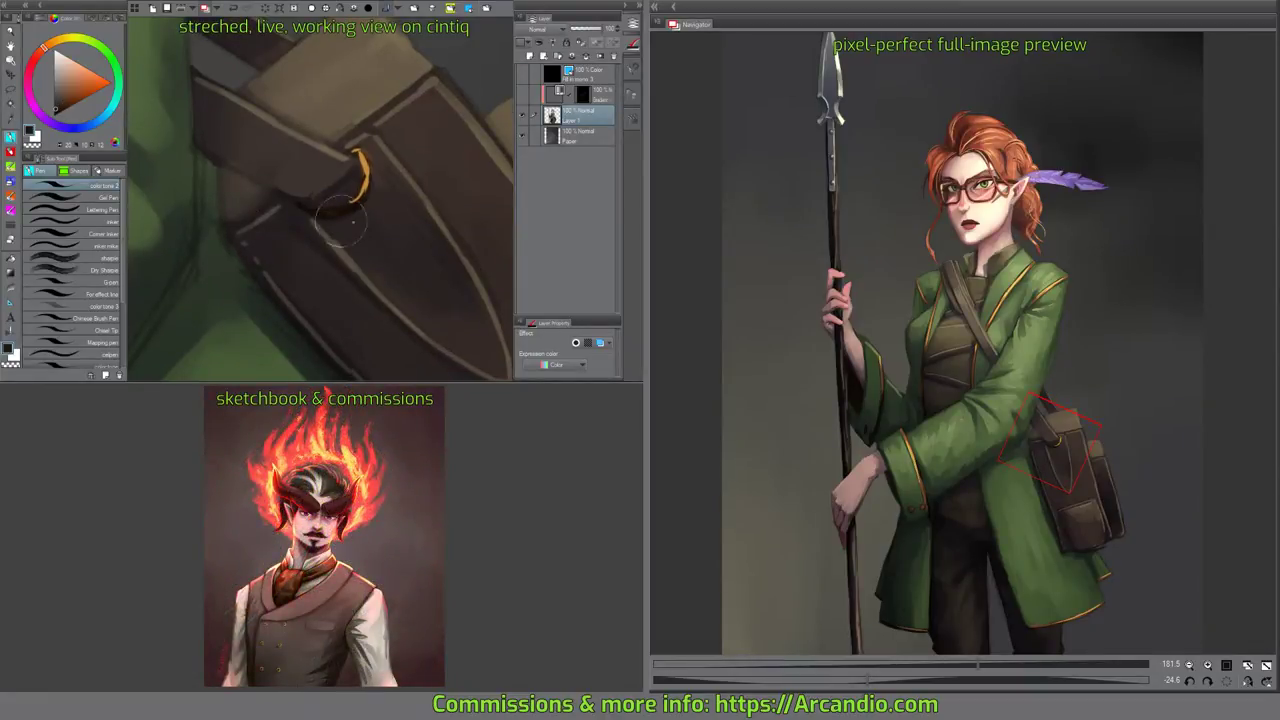
pyautogui.click(41, 19)
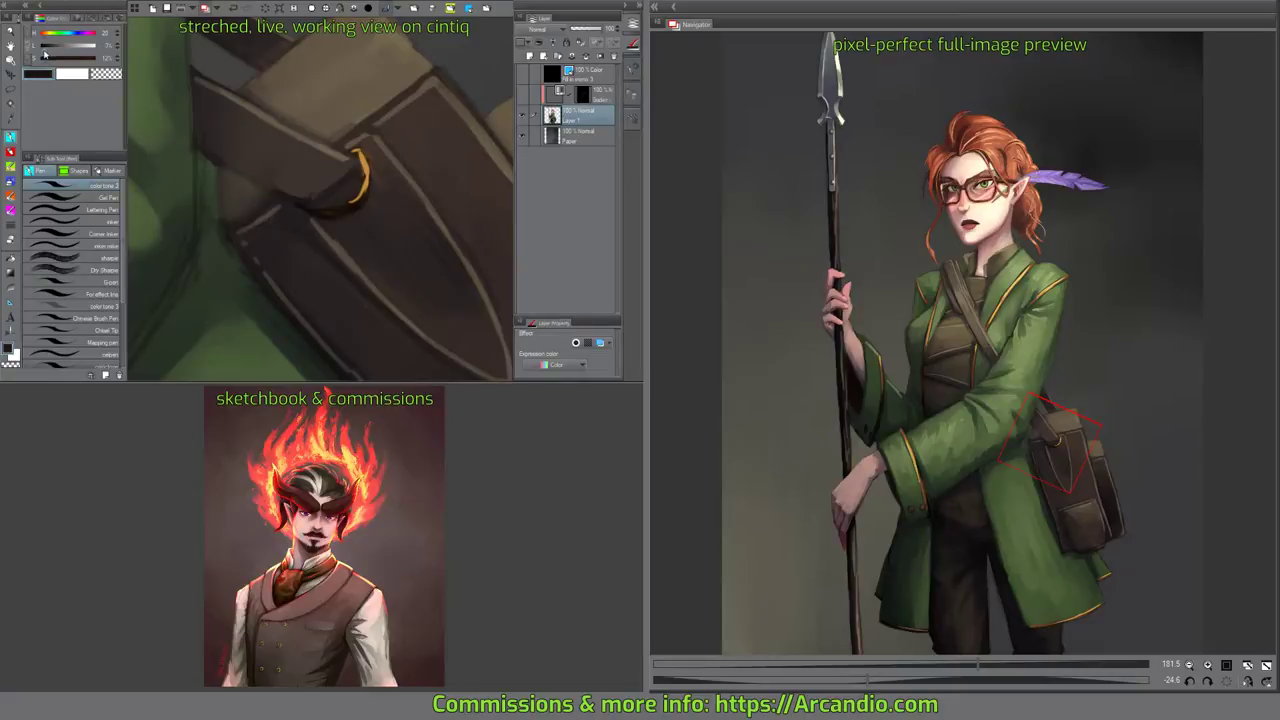
pyautogui.moveTo(334, 193)
pyautogui.mouseDown()
pyautogui.moveTo(303, 217)
pyautogui.moveTo(357, 206)
pyautogui.moveTo(292, 205)
pyautogui.moveTo(347, 165)
pyautogui.mouseUp()
pyautogui.moveTo(256, 213); pyautogui.dragTo(300, 277)
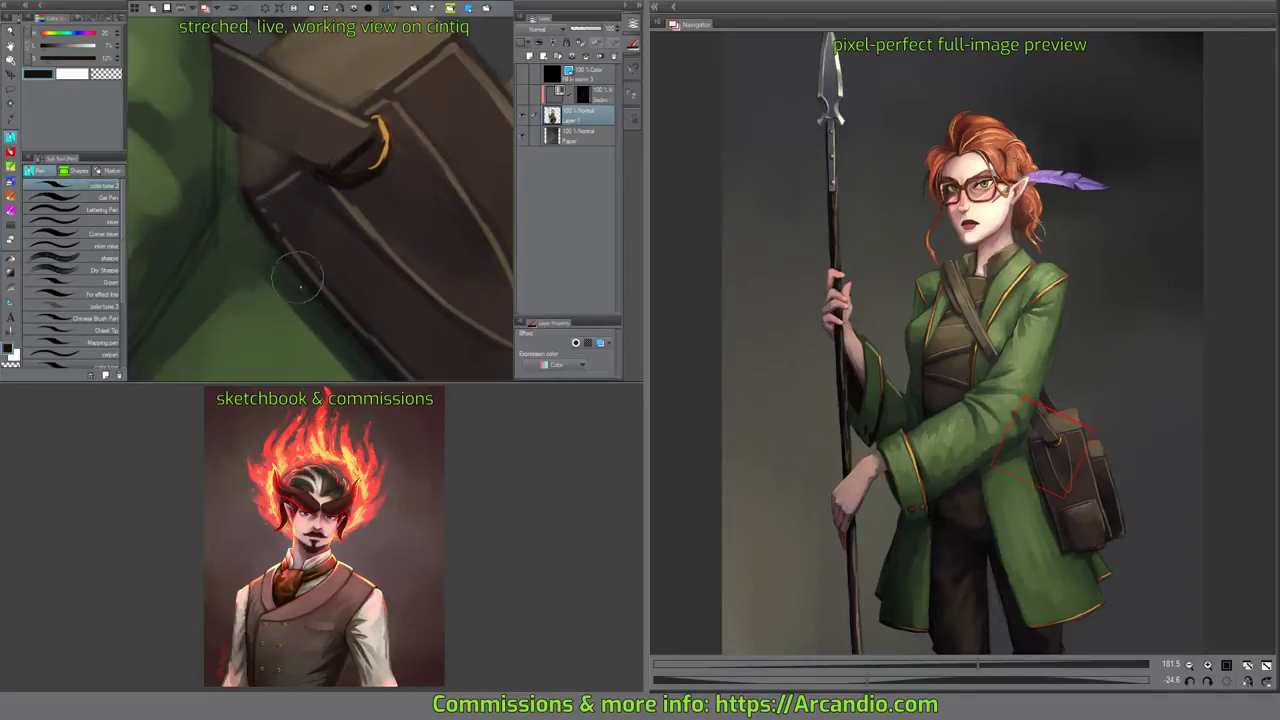
pyautogui.moveTo(402, 165); pyautogui.dragTo(391, 287)
pyautogui.moveTo(272, 180)
pyautogui.mouseDown()
pyautogui.moveTo(212, 238)
pyautogui.moveTo(325, 119)
pyautogui.moveTo(287, 131)
pyautogui.moveTo(330, 122)
pyautogui.mouseUp()
# Define the edge where the sleeve's underside meets the coat and bag with sampled dark green.
pyautogui.scroll(-1, 352, 142)
pyautogui.moveTo(337, 171)
pyautogui.mouseDown()
pyautogui.moveTo(363, 124)
pyautogui.moveTo(325, 144)
pyautogui.moveTo(371, 200)
pyautogui.moveTo(399, 98)
pyautogui.moveTo(324, 166)
pyautogui.mouseUp()
pyautogui.scroll(-1, 358, 115)
pyautogui.keyDown('alt'); pyautogui.click(332, 163); pyautogui.keyUp('alt')
pyautogui.scroll(1, 313, 172)
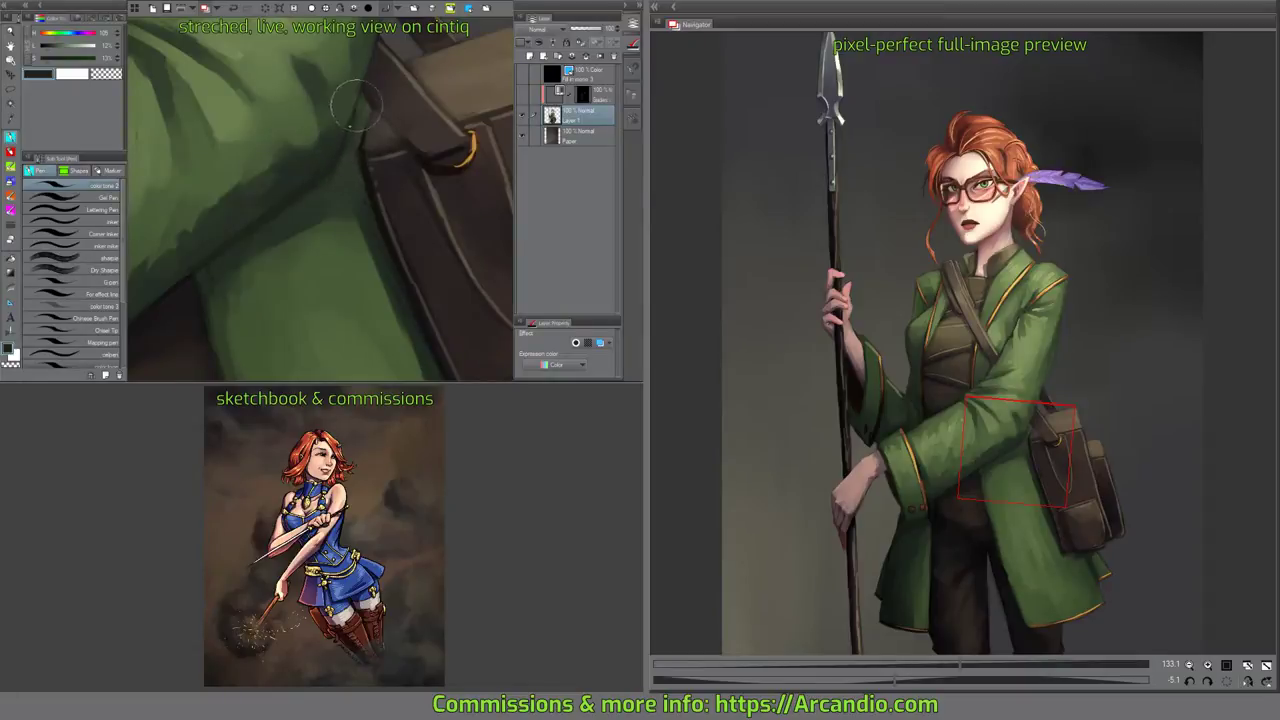
pyautogui.moveTo(374, 65); pyautogui.dragTo(317, 198)
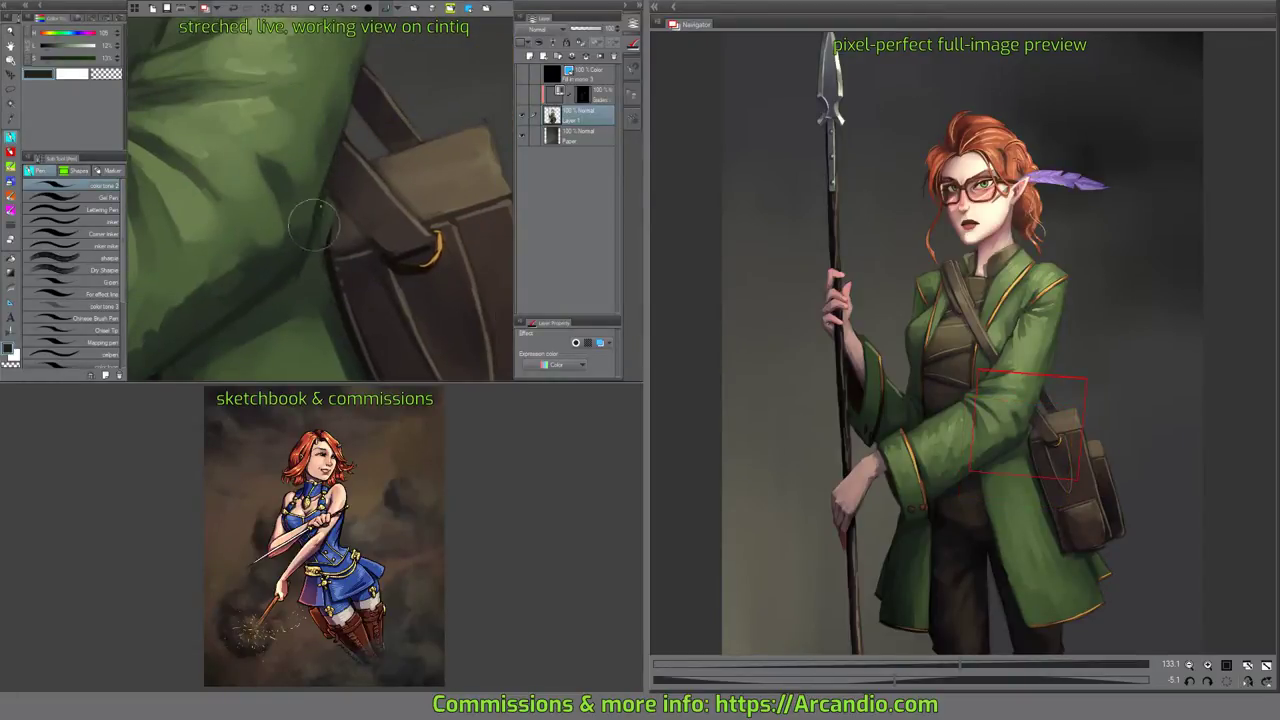
pyautogui.moveTo(290, 285); pyautogui.dragTo(350, 165)
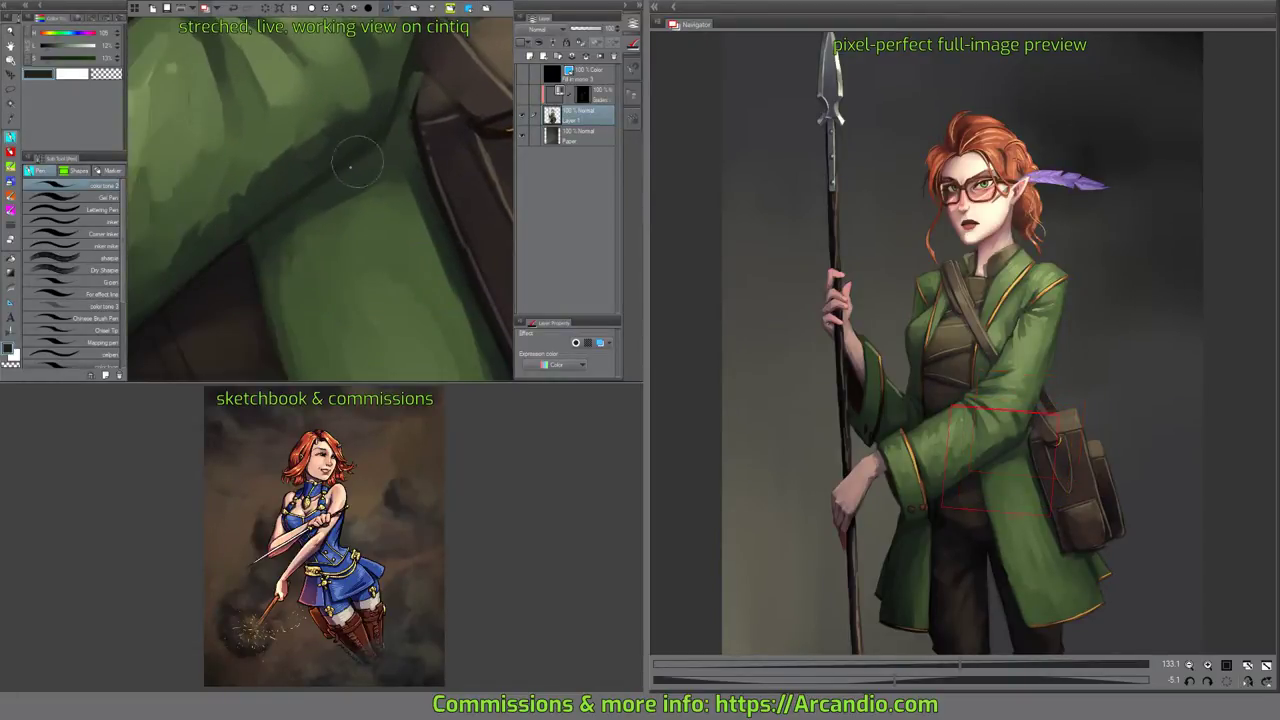
pyautogui.moveTo(267, 215); pyautogui.dragTo(270, 188)
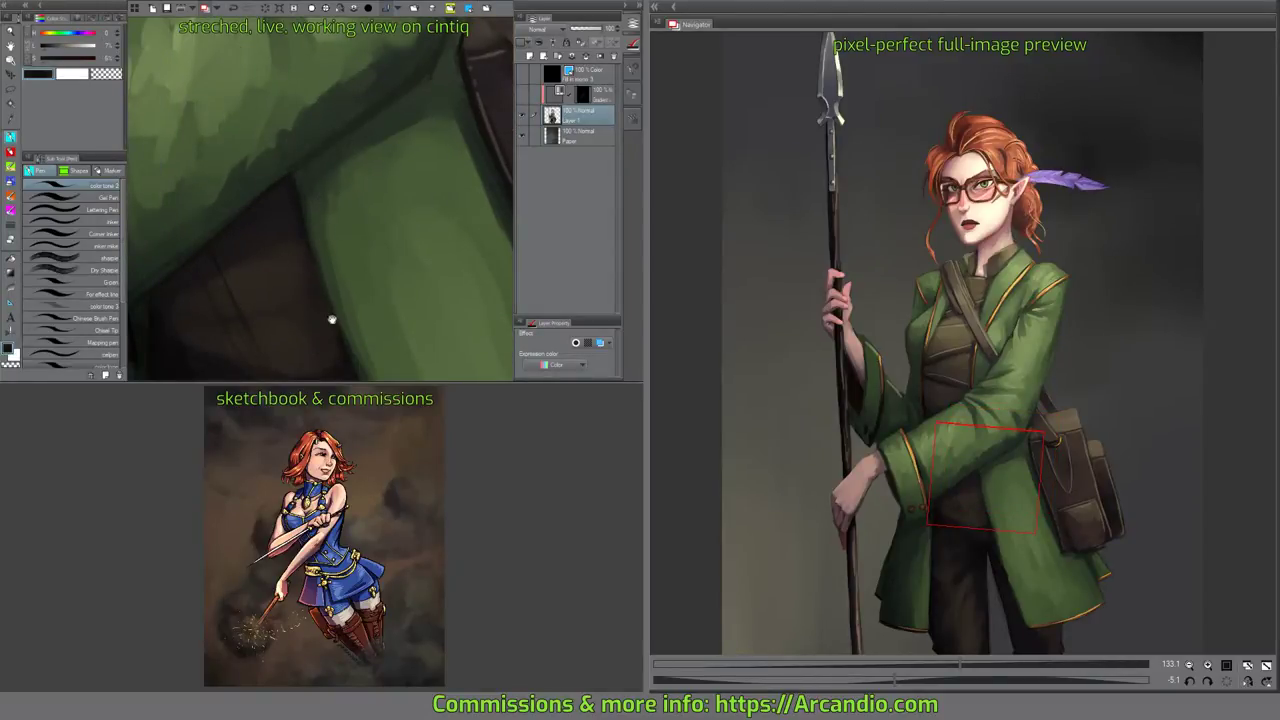
# Sharpen the front coat panel's inner edge against the dark trousers down to the hem corner, using sampled dark and green tones.
pyautogui.moveTo(332, 319); pyautogui.dragTo(277, 118)
pyautogui.moveTo(314, 223); pyautogui.dragTo(283, 180)
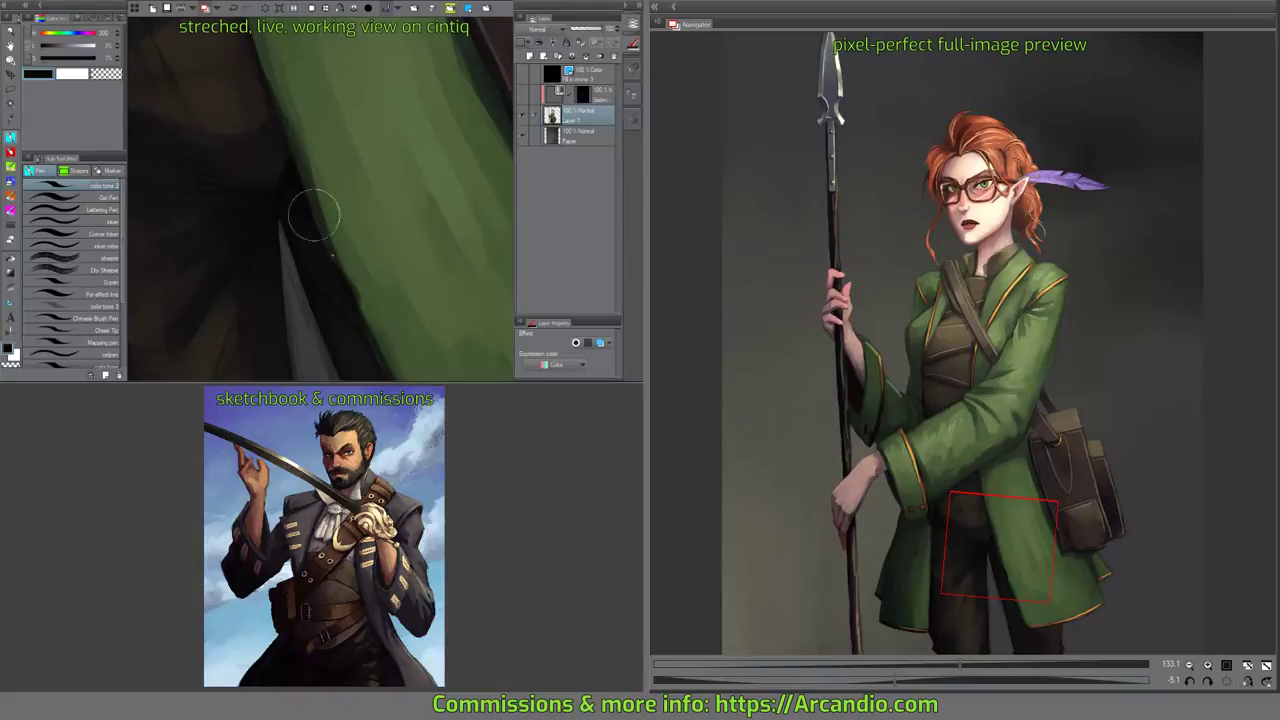
pyautogui.moveTo(366, 340); pyautogui.dragTo(310, 169)
pyautogui.keyDown('alt'); pyautogui.click(315, 185); pyautogui.keyUp('alt')
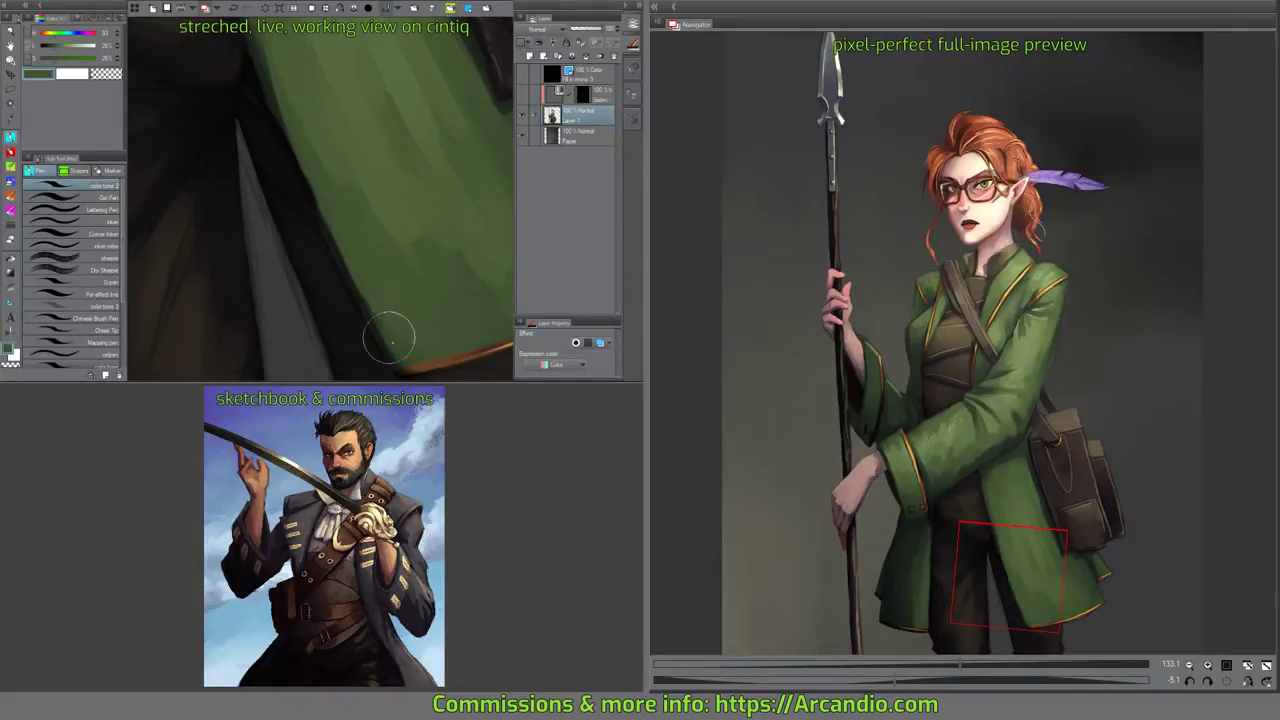
pyautogui.moveTo(400, 352); pyautogui.dragTo(363, 240)
pyautogui.moveTo(350, 141); pyautogui.dragTo(408, 184)
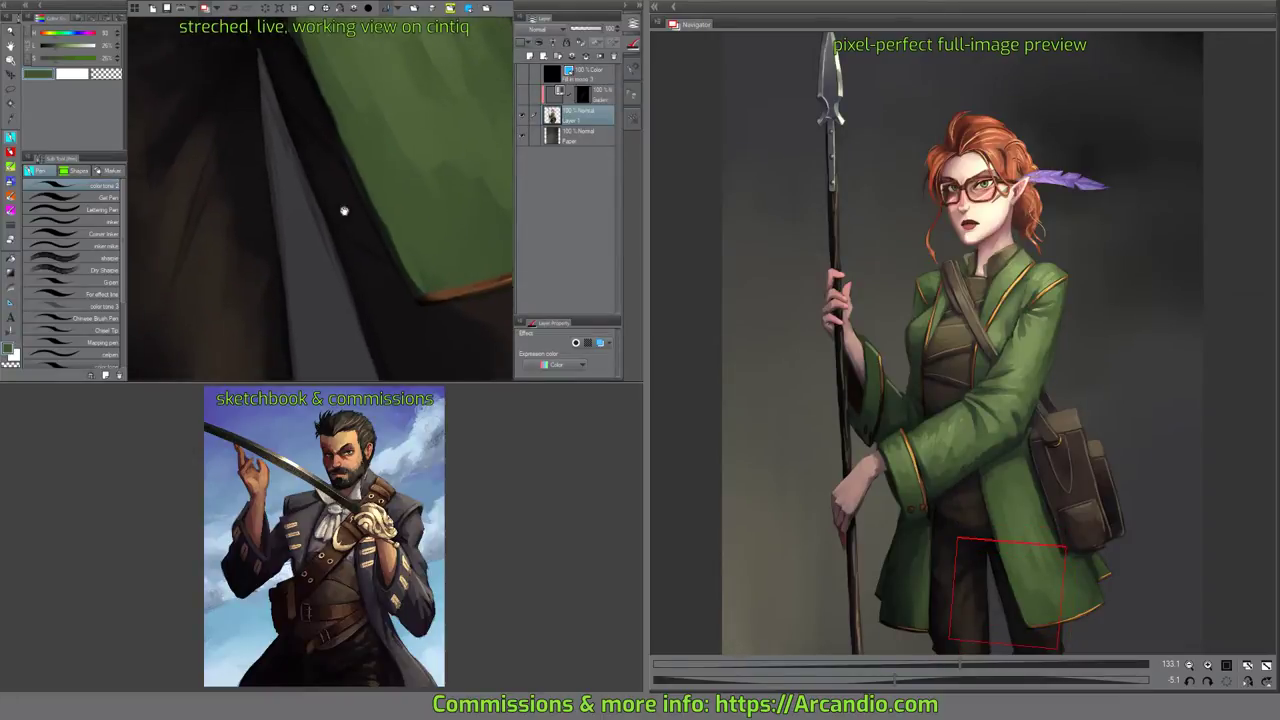
pyautogui.moveTo(343, 209); pyautogui.dragTo(435, 127)
# Clean up the far coat tail's inner edge and trim corner against the trousers with sampled greens and dark tones.
pyautogui.moveTo(322, 115); pyautogui.dragTo(453, 216)
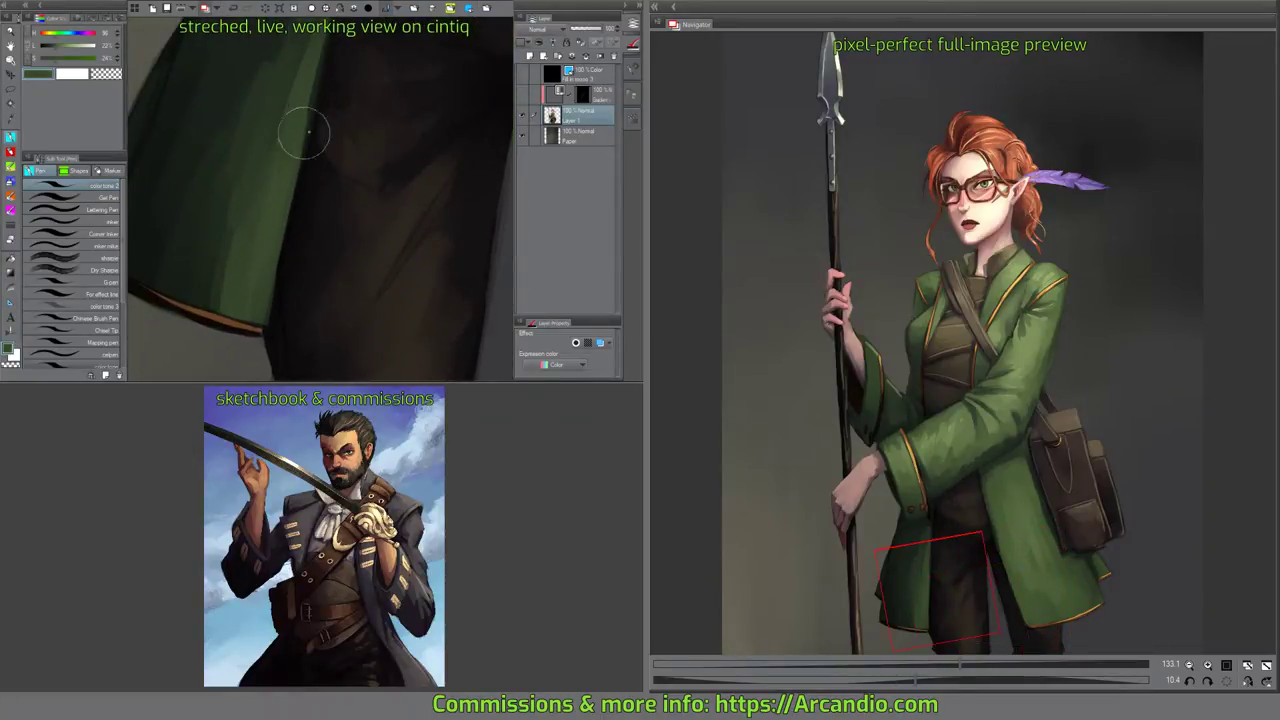
pyautogui.moveTo(300, 129); pyautogui.dragTo(240, 210)
pyautogui.moveTo(210, 261); pyautogui.dragTo(310, 158)
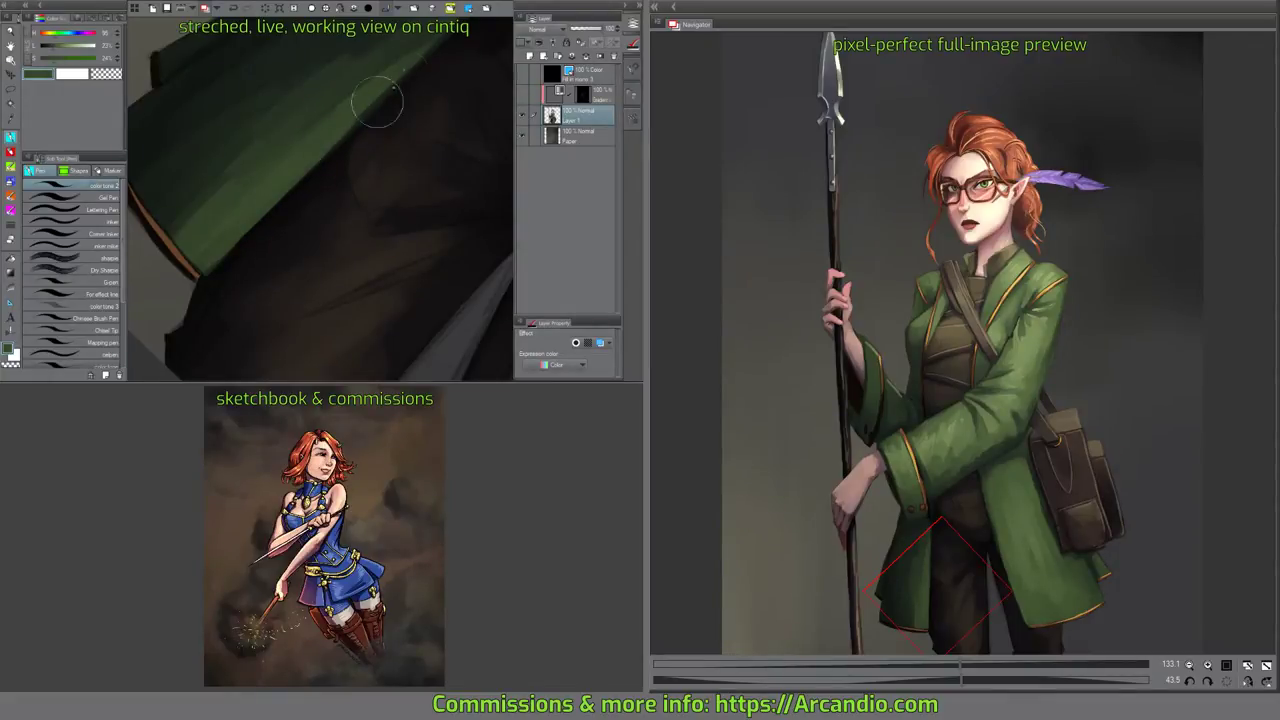
pyautogui.moveTo(373, 100); pyautogui.dragTo(428, 50)
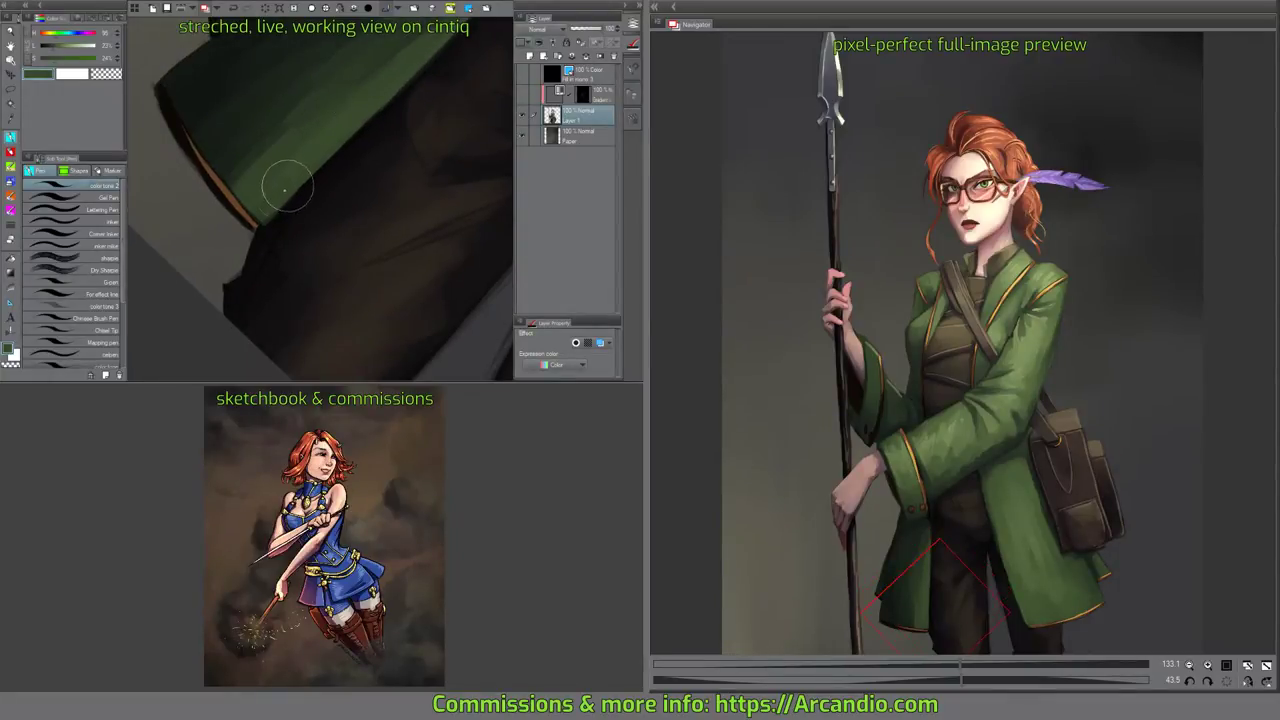
pyautogui.keyDown('alt'); pyautogui.click(249, 217); pyautogui.keyUp('alt')
pyautogui.moveTo(255, 225)
pyautogui.mouseDown()
pyautogui.moveTo(258, 235)
pyautogui.moveTo(239, 222)
pyautogui.moveTo(261, 232)
pyautogui.moveTo(251, 223)
pyautogui.mouseUp()
pyautogui.keyDown('alt'); pyautogui.click(252, 236); pyautogui.keyUp('alt')
pyautogui.keyDown('alt'); pyautogui.click(259, 226); pyautogui.keyUp('alt')
pyautogui.moveTo(325, 156)
pyautogui.mouseDown()
pyautogui.moveTo(298, 227)
pyautogui.moveTo(313, 217)
pyautogui.moveTo(233, 252)
pyautogui.moveTo(443, 134)
pyautogui.moveTo(431, 180)
pyautogui.moveTo(437, 123)
pyautogui.moveTo(376, 128)
pyautogui.mouseUp()
pyautogui.keyDown('alt'); pyautogui.click(240, 255); pyautogui.keyUp('alt')
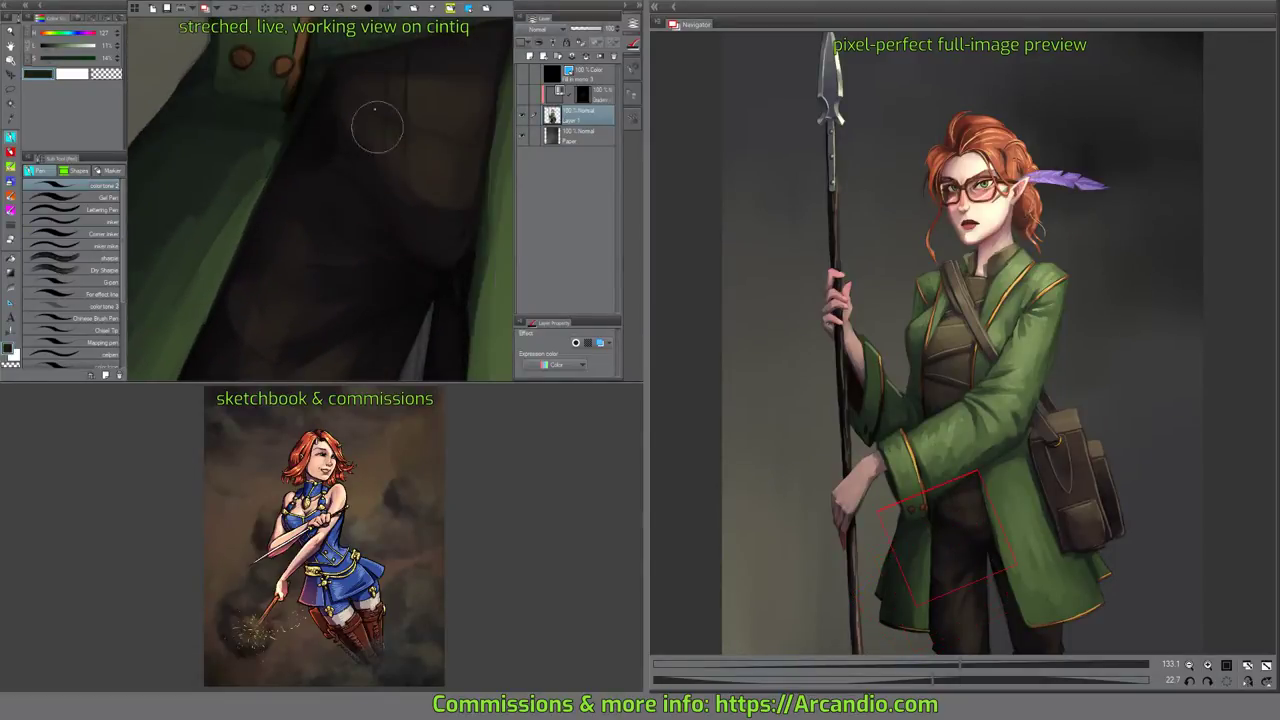
# Save the painting.
pyautogui.click(334, 10)
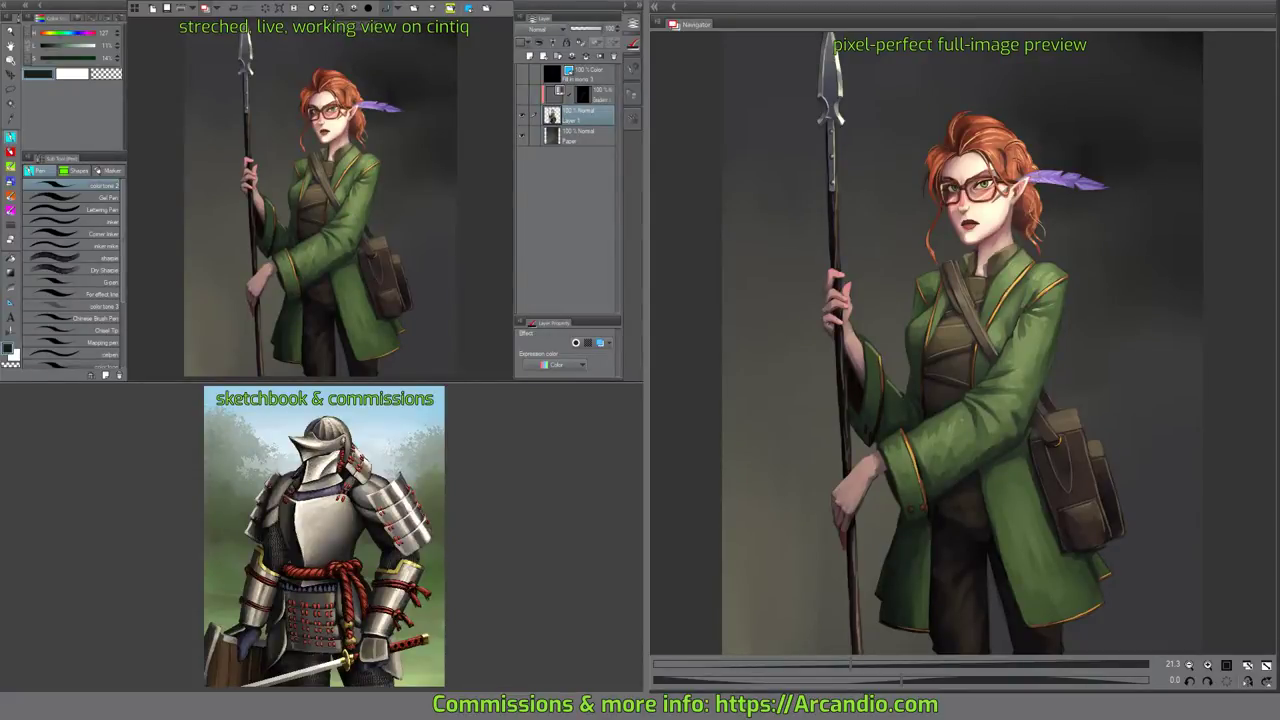
pyautogui.hotkey('ctrl', 's')
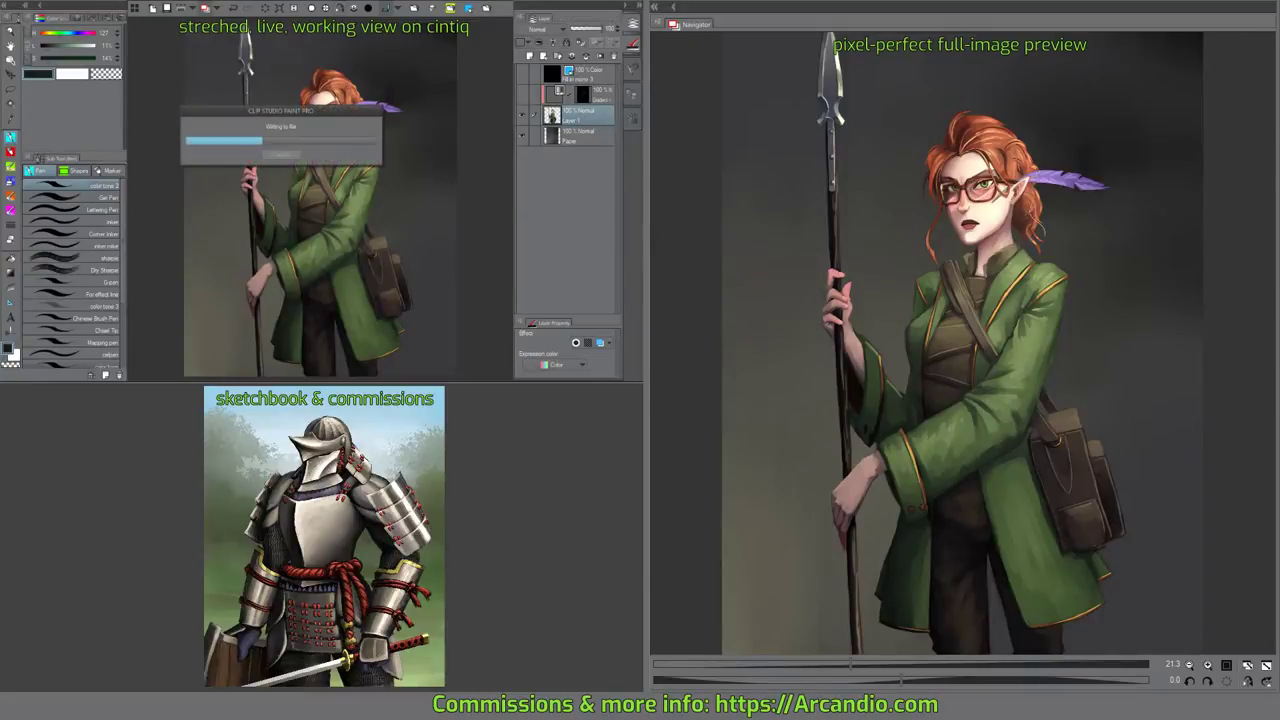
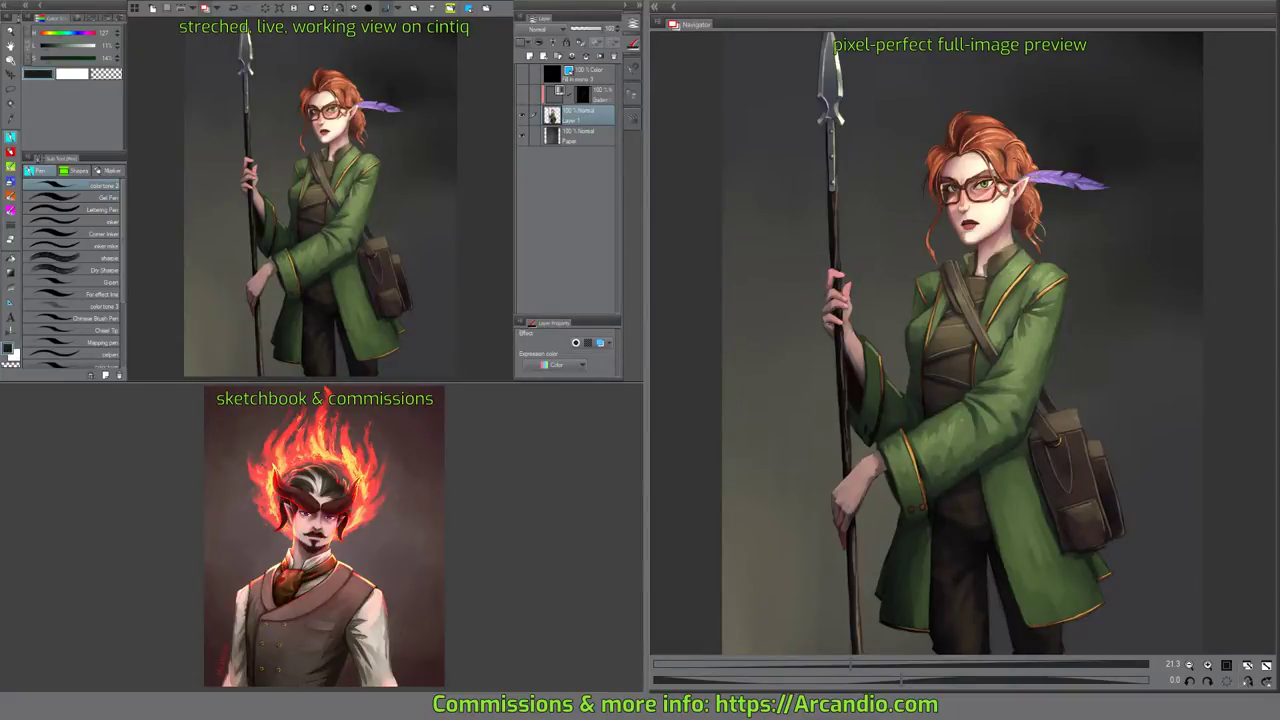
pyautogui.moveTo(396, 203); pyautogui.dragTo(397, 202)
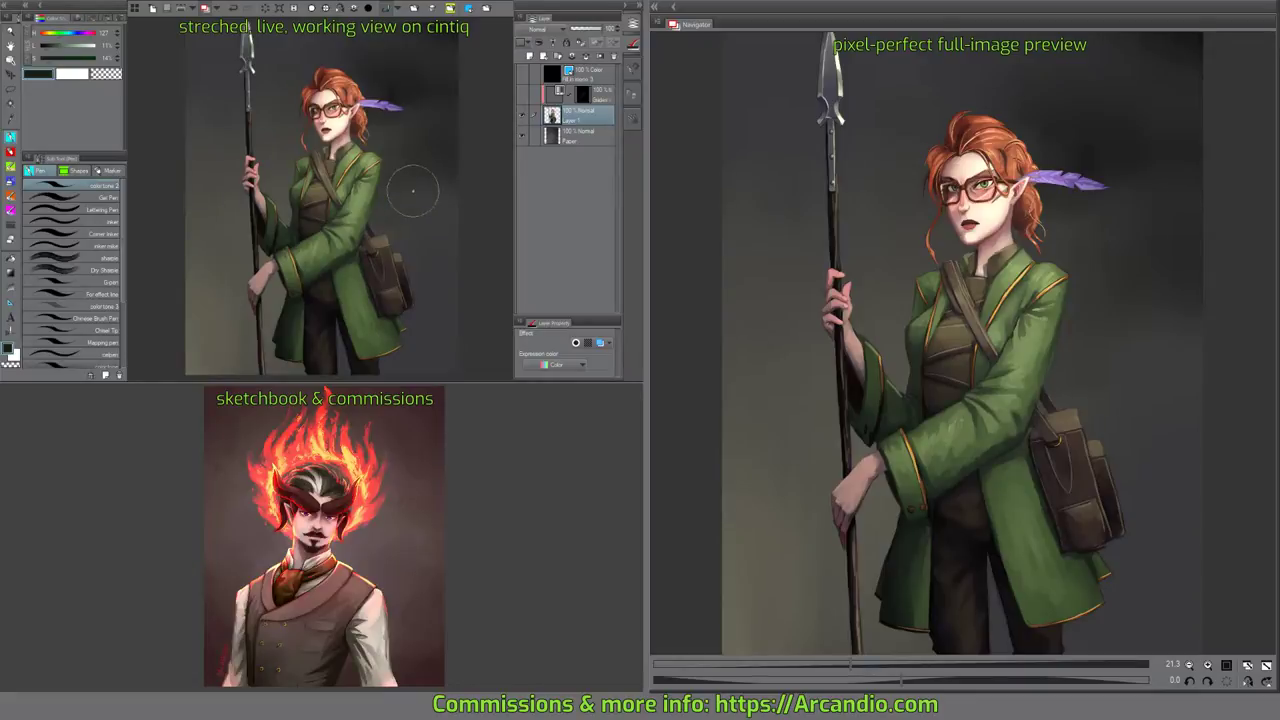
pyautogui.moveTo(399, 288); pyautogui.dragTo(398, 286)
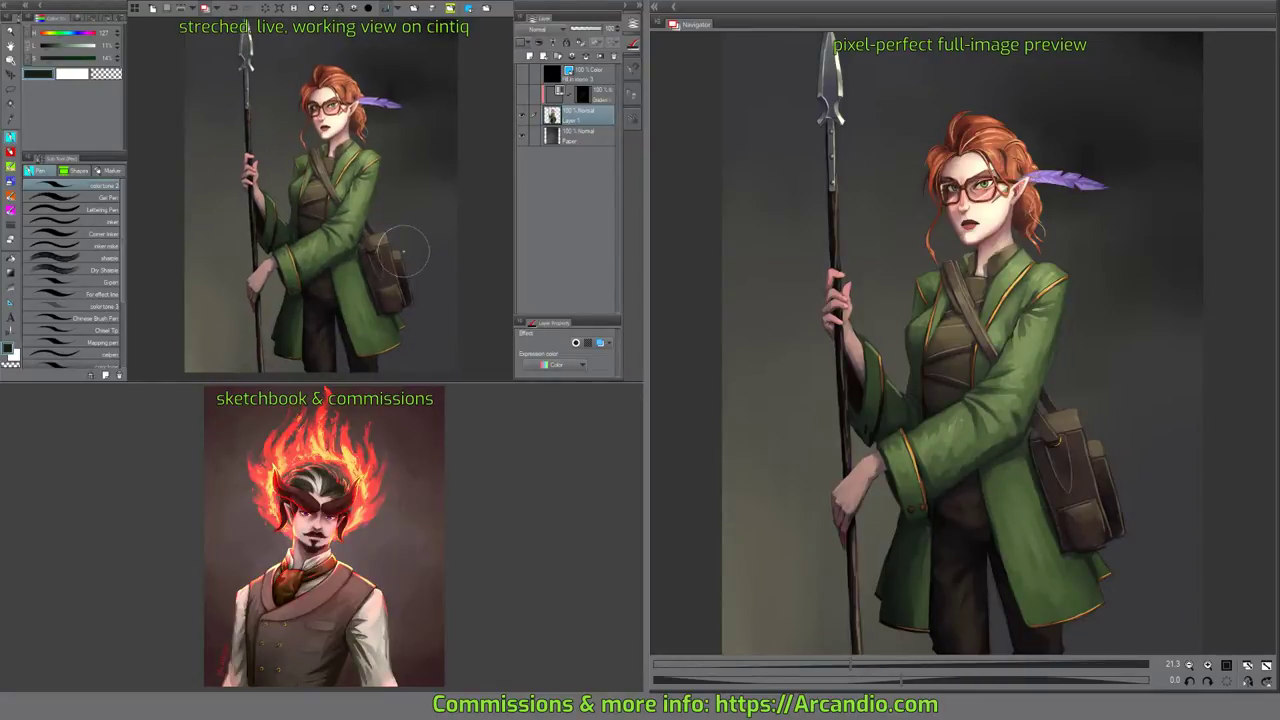
# Refine the fold shadows where the near sleeve meets the coat's chest below the shoulder trim, using sampled greens.
pyautogui.scroll(4, 357, 184)
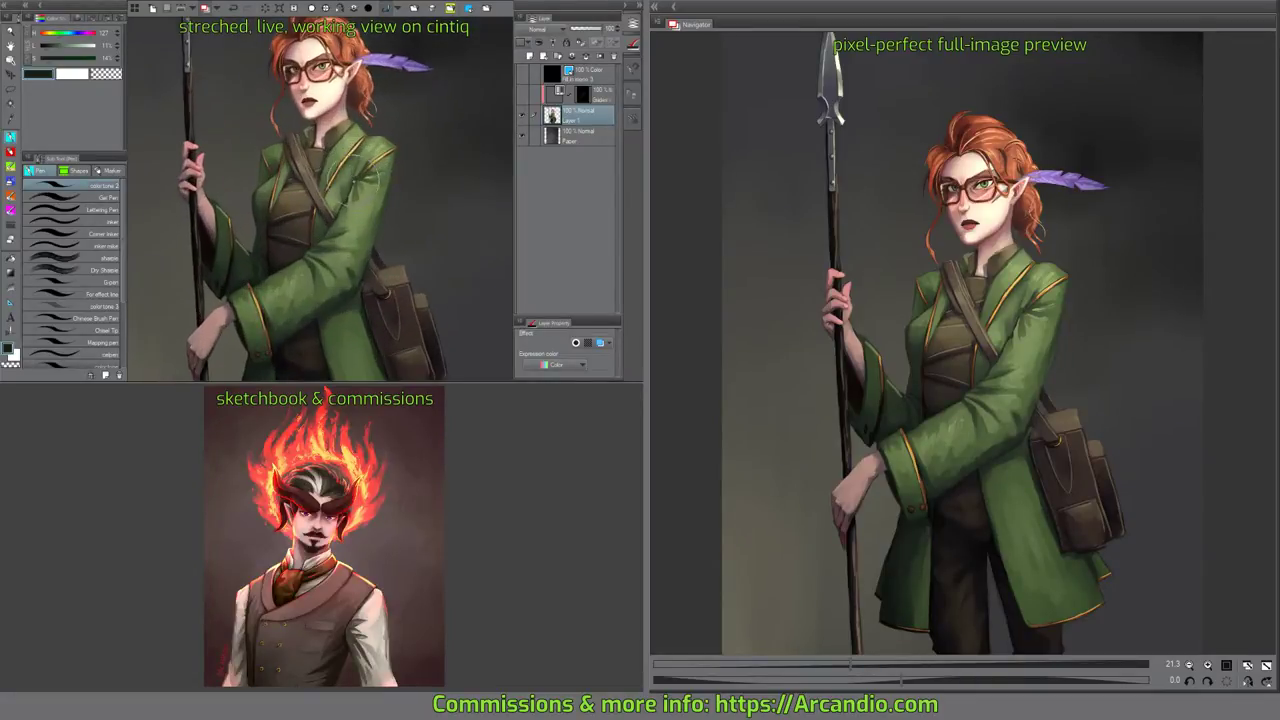
pyautogui.scroll(3, 343, 180)
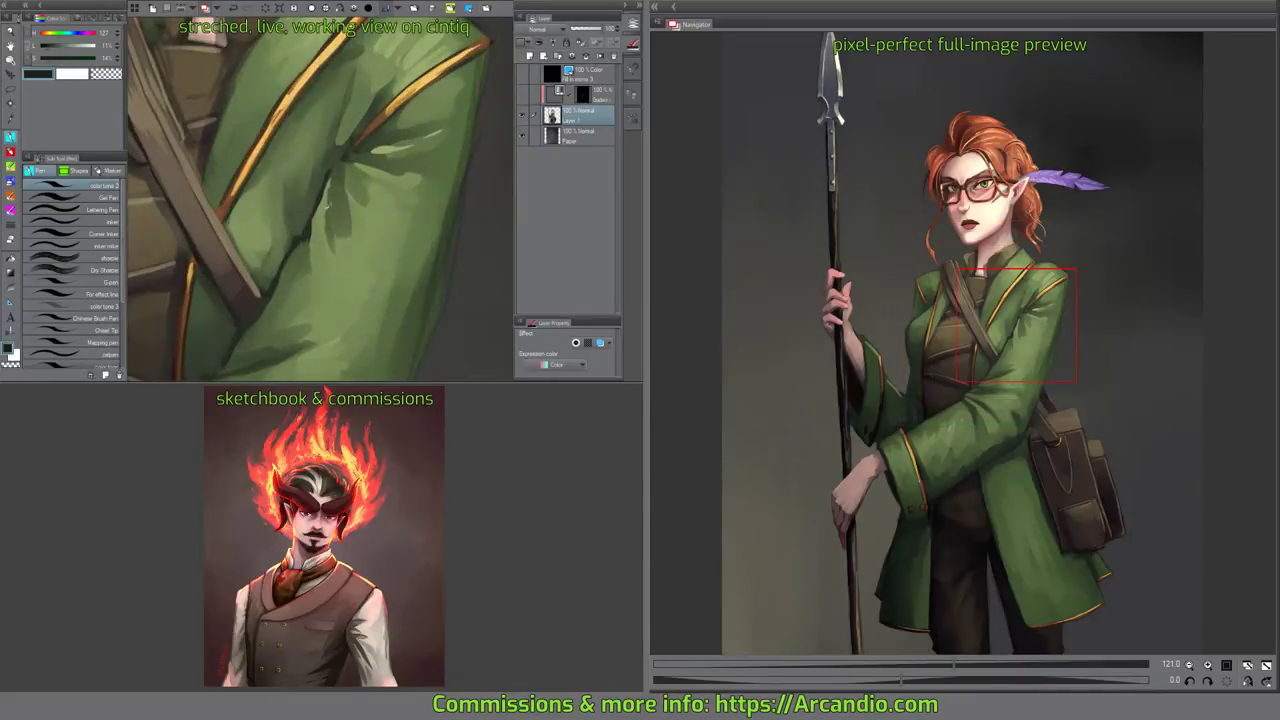
pyautogui.keyDown('alt'); pyautogui.click(327, 205); pyautogui.keyUp('alt')
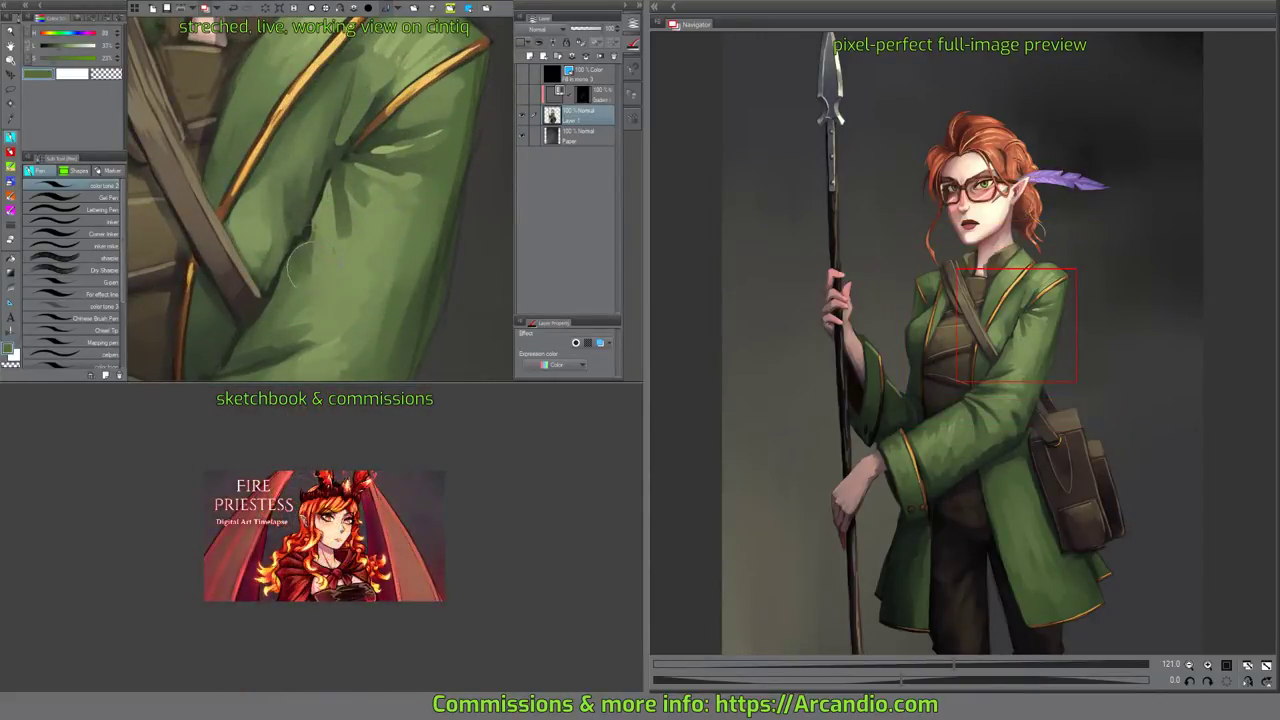
pyautogui.moveTo(314, 265)
pyautogui.mouseDown()
pyautogui.moveTo(320, 203)
pyautogui.moveTo(317, 258)
pyautogui.moveTo(309, 228)
pyautogui.moveTo(324, 247)
pyautogui.moveTo(347, 180)
pyautogui.moveTo(347, 195)
pyautogui.moveTo(324, 200)
pyautogui.moveTo(327, 185)
pyautogui.moveTo(307, 237)
pyautogui.moveTo(324, 195)
pyautogui.moveTo(365, 237)
pyautogui.moveTo(361, 188)
pyautogui.mouseUp()
pyautogui.keyDown('alt'); pyautogui.click(332, 187); pyautogui.keyUp('alt')
pyautogui.moveTo(376, 145); pyautogui.dragTo(366, 170)
pyautogui.keyDown('alt'); pyautogui.click(348, 197); pyautogui.keyUp('alt')
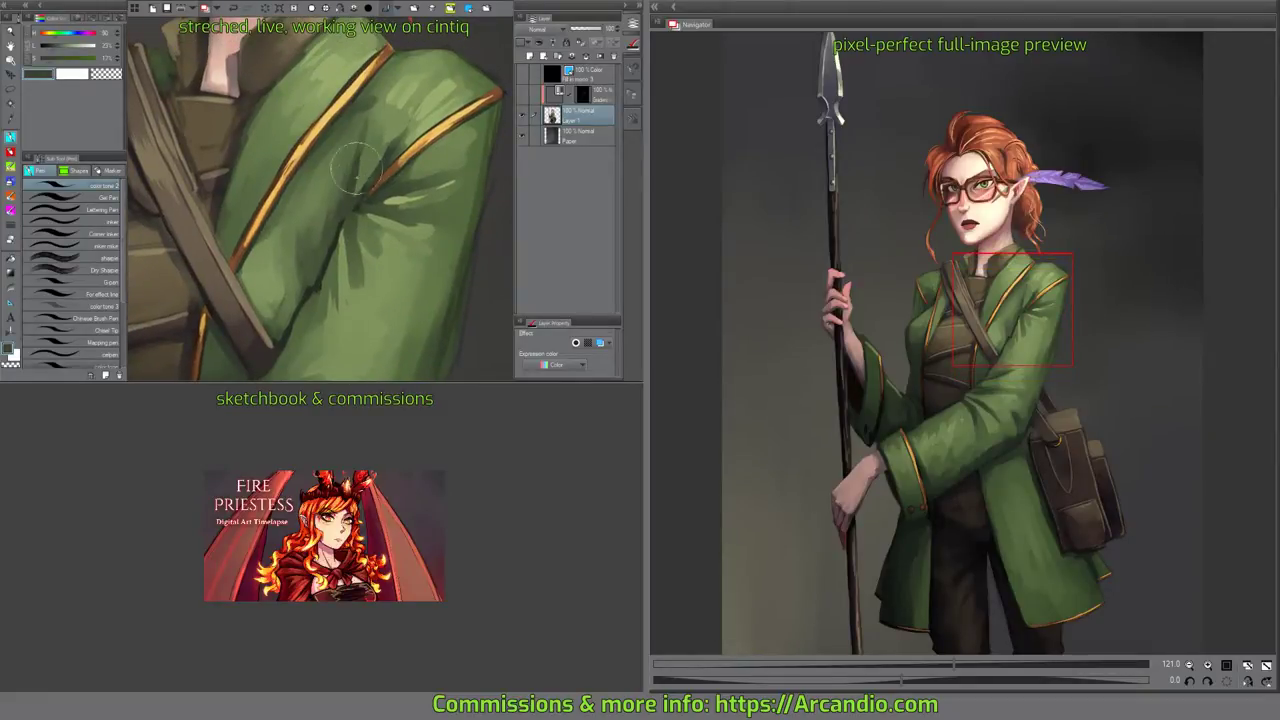
pyautogui.moveTo(370, 120)
pyautogui.mouseDown()
pyautogui.moveTo(374, 168)
pyautogui.moveTo(409, 224)
pyautogui.moveTo(382, 220)
pyautogui.mouseUp()
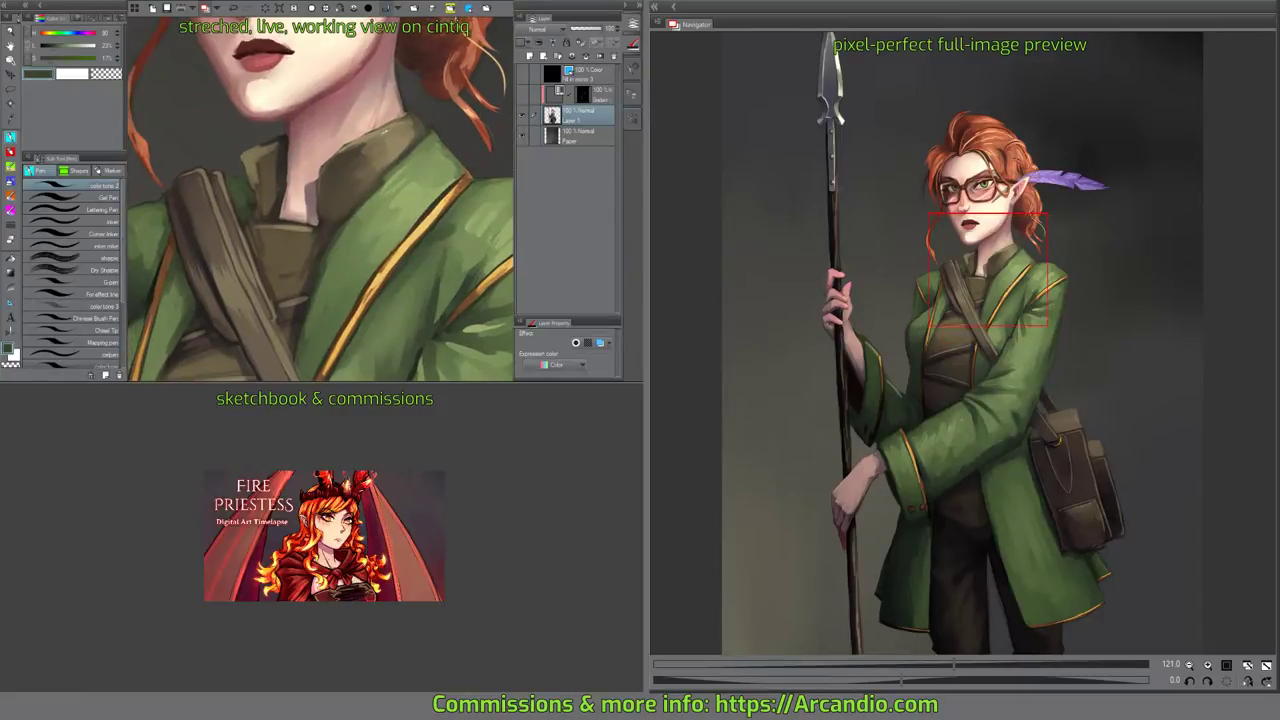
# Add light edges to both sides of the brown shirt collar around the neck with sampled tan.
pyautogui.keyDown('alt'); pyautogui.click(378, 142); pyautogui.keyUp('alt')
pyautogui.moveTo(376, 133); pyautogui.dragTo(420, 133)
pyautogui.keyDown('alt'); pyautogui.click(393, 127); pyautogui.keyUp('alt')
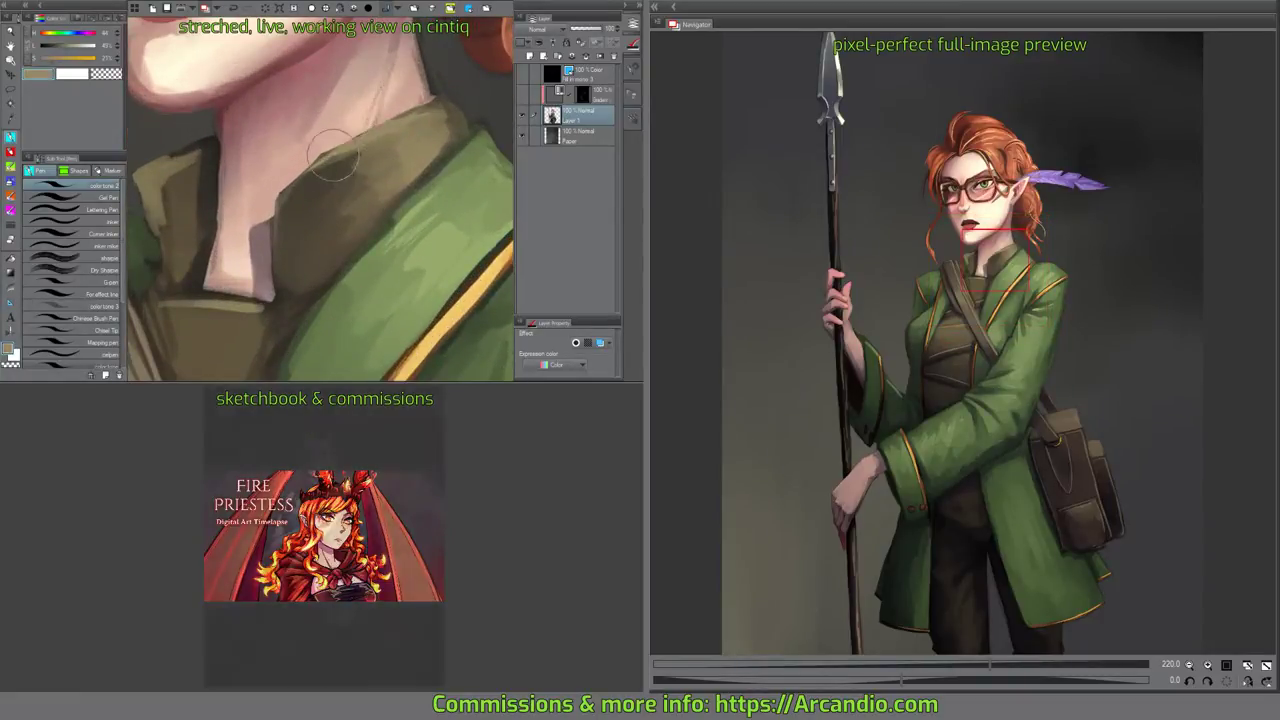
pyautogui.moveTo(307, 170)
pyautogui.mouseDown()
pyautogui.moveTo(282, 193)
pyautogui.moveTo(377, 168)
pyautogui.mouseUp()
pyautogui.moveTo(228, 165); pyautogui.dragTo(285, 262)
pyautogui.moveTo(455, 175); pyautogui.dragTo(449, 137)
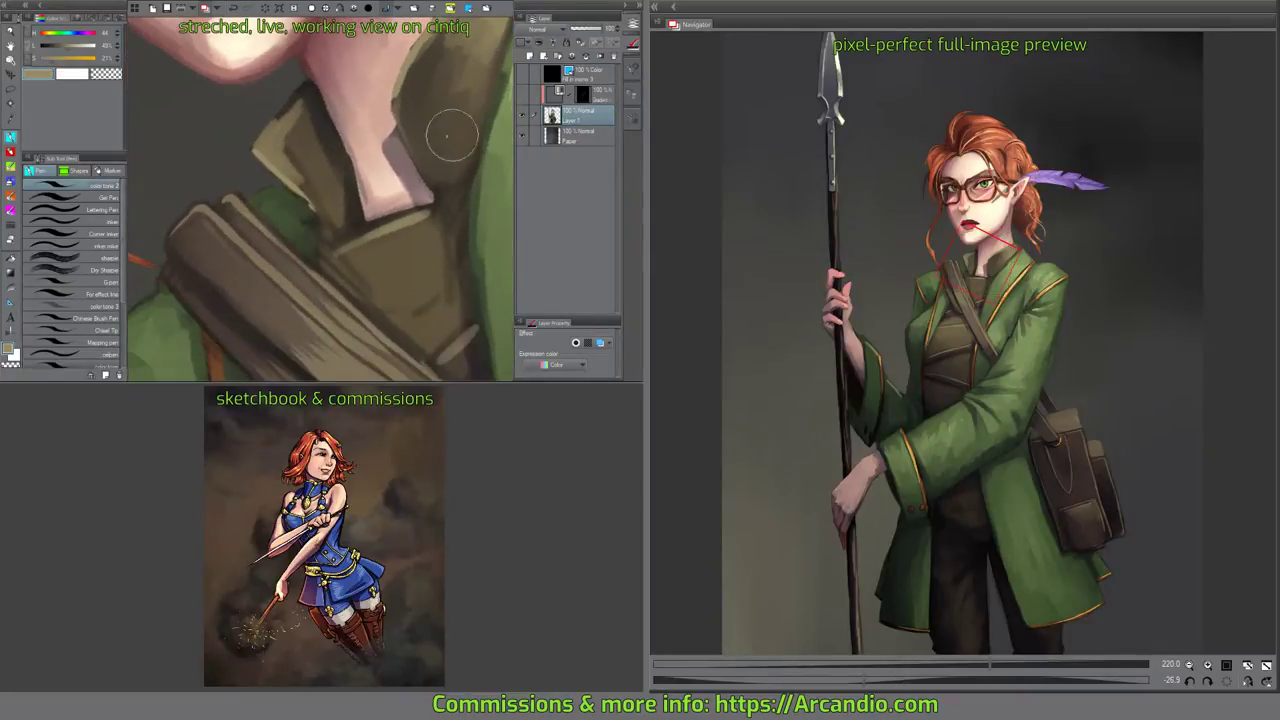
# Paint and blend light tan highlights along the brown shirt's folds on both sides of the bag strap.
pyautogui.moveTo(354, 246)
pyautogui.mouseDown()
pyautogui.moveTo(408, 224)
pyautogui.moveTo(404, 155)
pyautogui.mouseUp()
pyautogui.moveTo(340, 220)
pyautogui.mouseDown()
pyautogui.moveTo(396, 206)
pyautogui.moveTo(376, 213)
pyautogui.moveTo(396, 165)
pyautogui.moveTo(342, 217)
pyautogui.mouseUp()
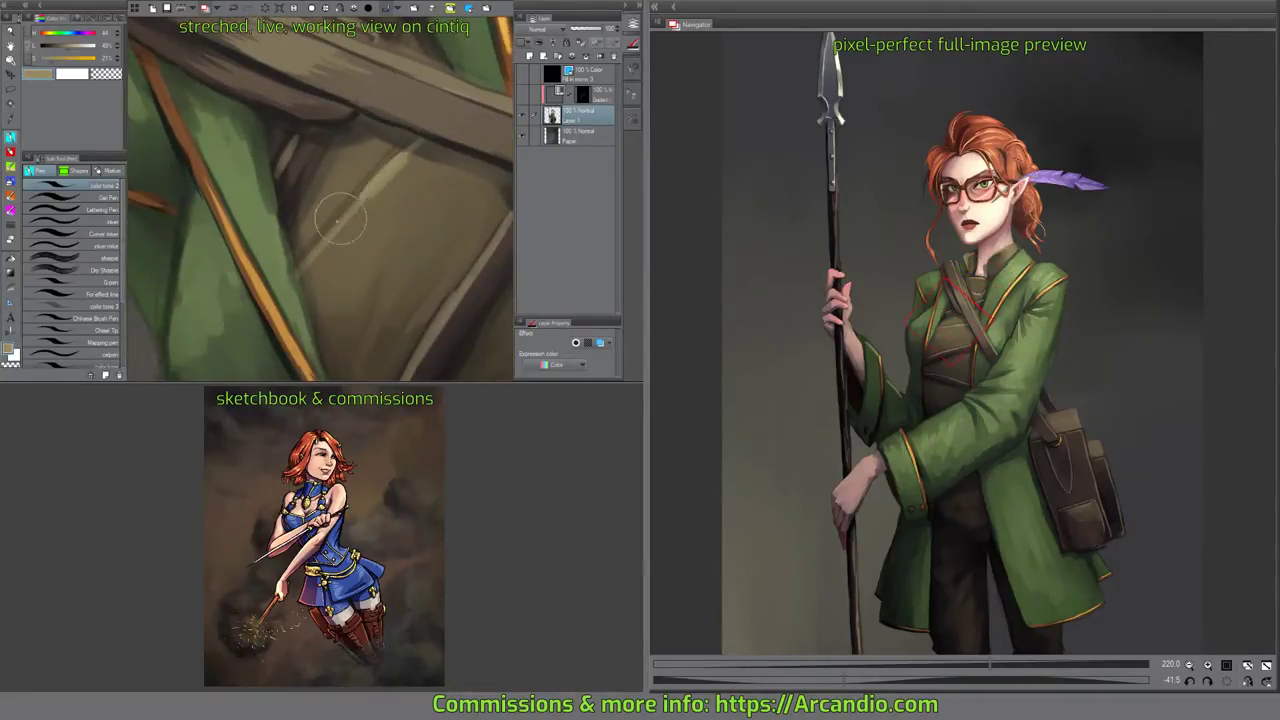
pyautogui.moveTo(408, 155)
pyautogui.mouseDown()
pyautogui.moveTo(356, 225)
pyautogui.moveTo(302, 250)
pyautogui.moveTo(328, 202)
pyautogui.mouseUp()
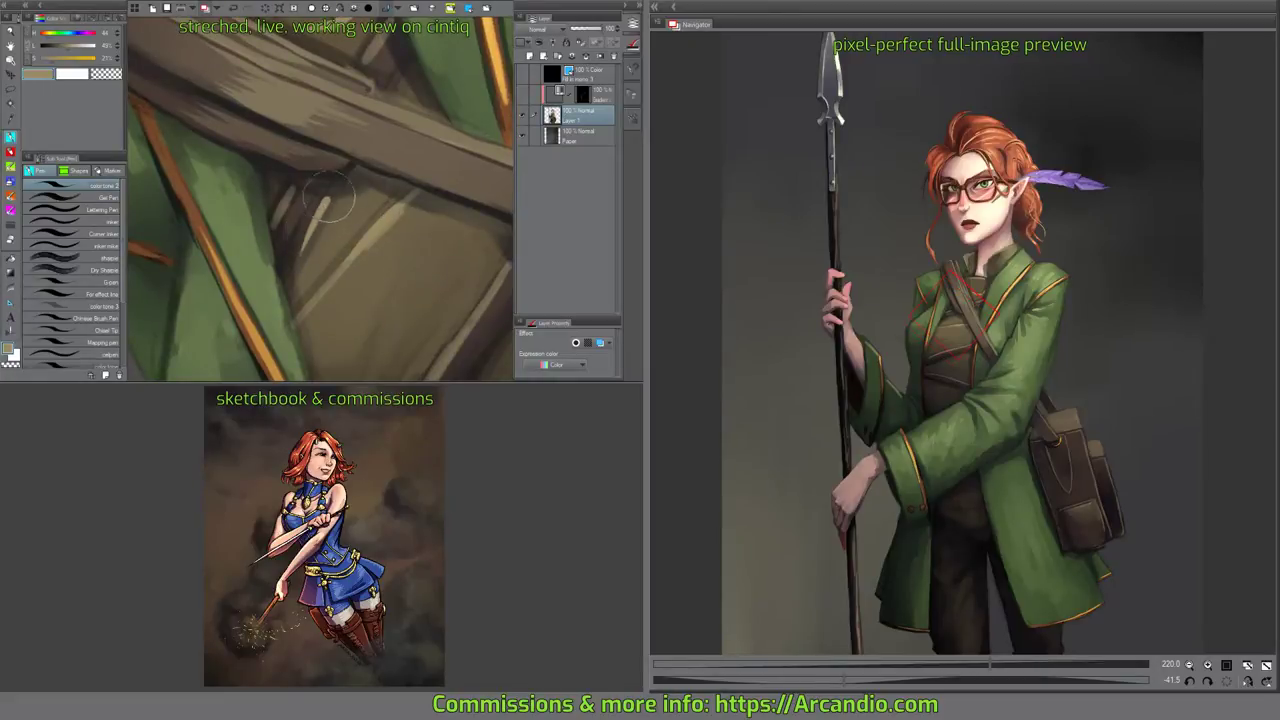
pyautogui.moveTo(402, 77)
pyautogui.mouseDown()
pyautogui.moveTo(388, 127)
pyautogui.moveTo(350, 125)
pyautogui.moveTo(341, 138)
pyautogui.moveTo(352, 116)
pyautogui.moveTo(345, 145)
pyautogui.mouseUp()
pyautogui.keyDown('alt'); pyautogui.click(368, 187); pyautogui.keyUp('alt')
pyautogui.moveTo(288, 228); pyautogui.dragTo(318, 170)
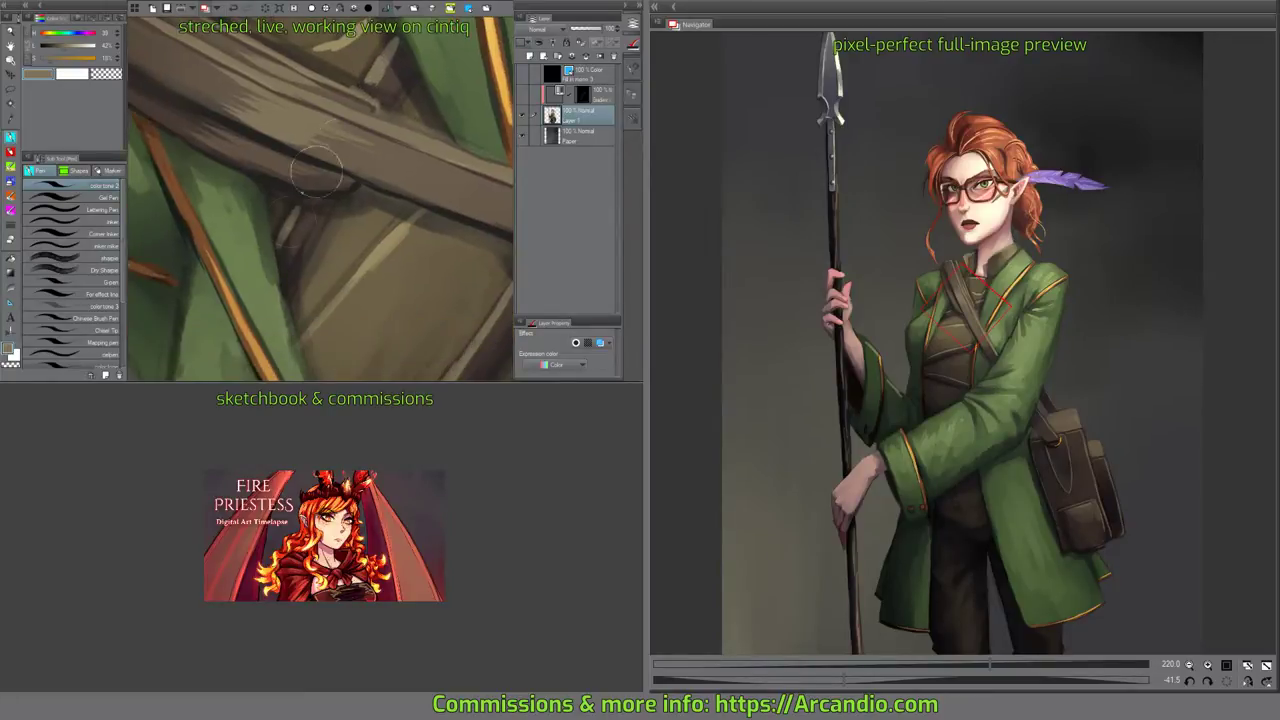
# Deepen the shadow of the small shirt fold between the bag strap and the lapel with sampled dark brown.
pyautogui.keyDown('alt'); pyautogui.click(290, 246); pyautogui.keyUp('alt')
pyautogui.moveTo(291, 248); pyautogui.dragTo(296, 250)
pyautogui.moveTo(389, 109)
pyautogui.mouseDown()
pyautogui.moveTo(359, 185)
pyautogui.moveTo(362, 136)
pyautogui.moveTo(385, 156)
pyautogui.mouseUp()
pyautogui.keyDown('alt'); pyautogui.click(374, 134); pyautogui.keyUp('alt')
pyautogui.moveTo(342, 230); pyautogui.dragTo(380, 145)
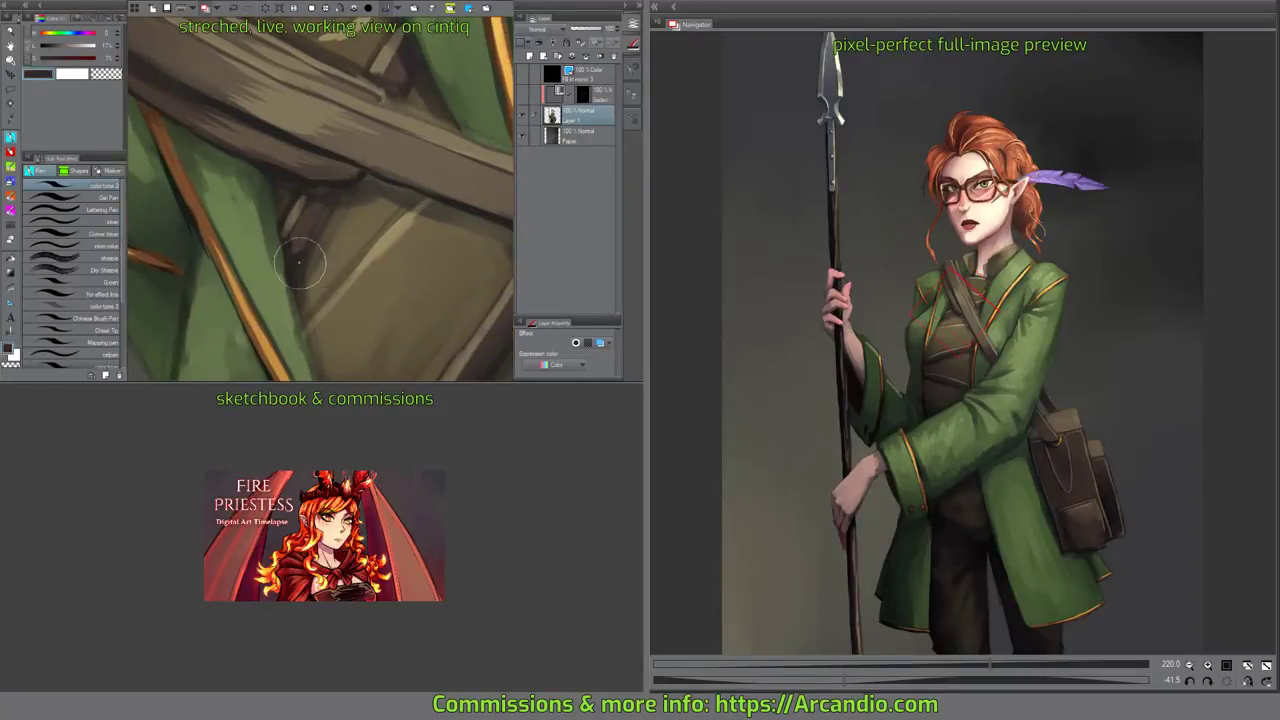
pyautogui.moveTo(301, 259)
pyautogui.mouseDown()
pyautogui.moveTo(298, 275)
pyautogui.moveTo(304, 242)
pyautogui.moveTo(334, 216)
pyautogui.mouseUp()
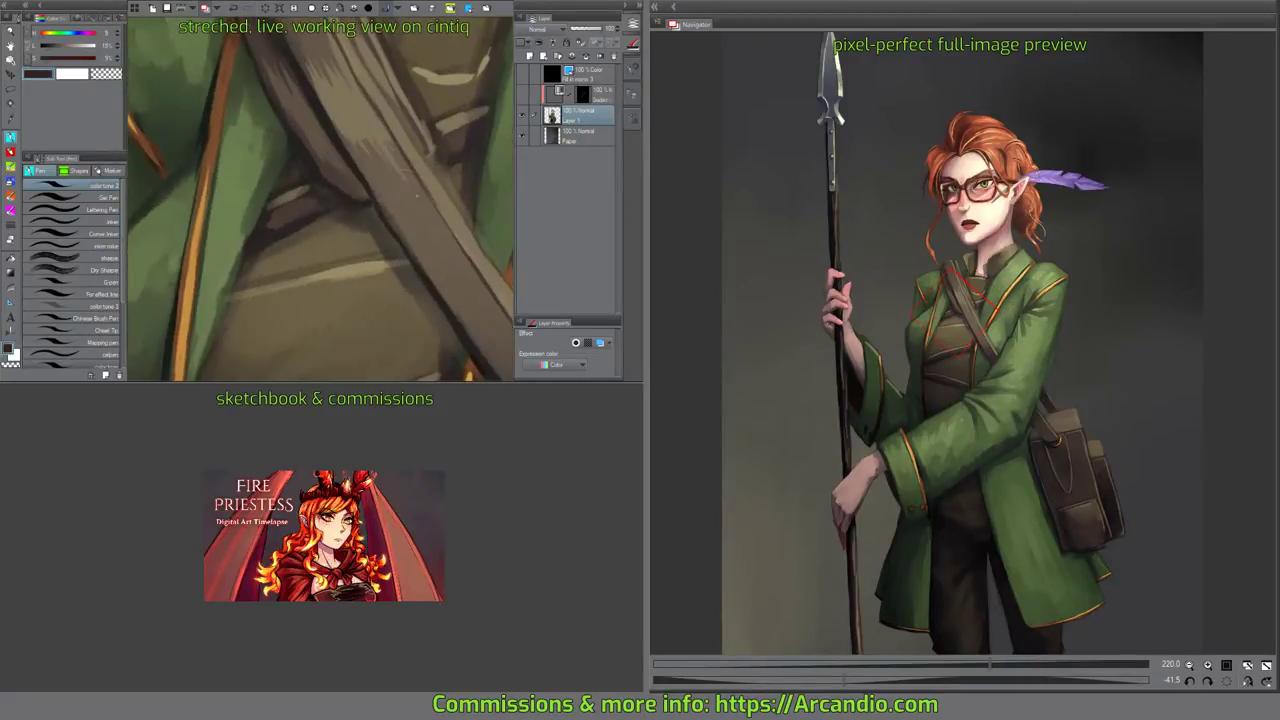
# Clean up the strap's lower edge and the shirt fold beneath it with sampled mid and dark browns.
pyautogui.keyDown('alt'); pyautogui.click(302, 200); pyautogui.keyUp('alt')
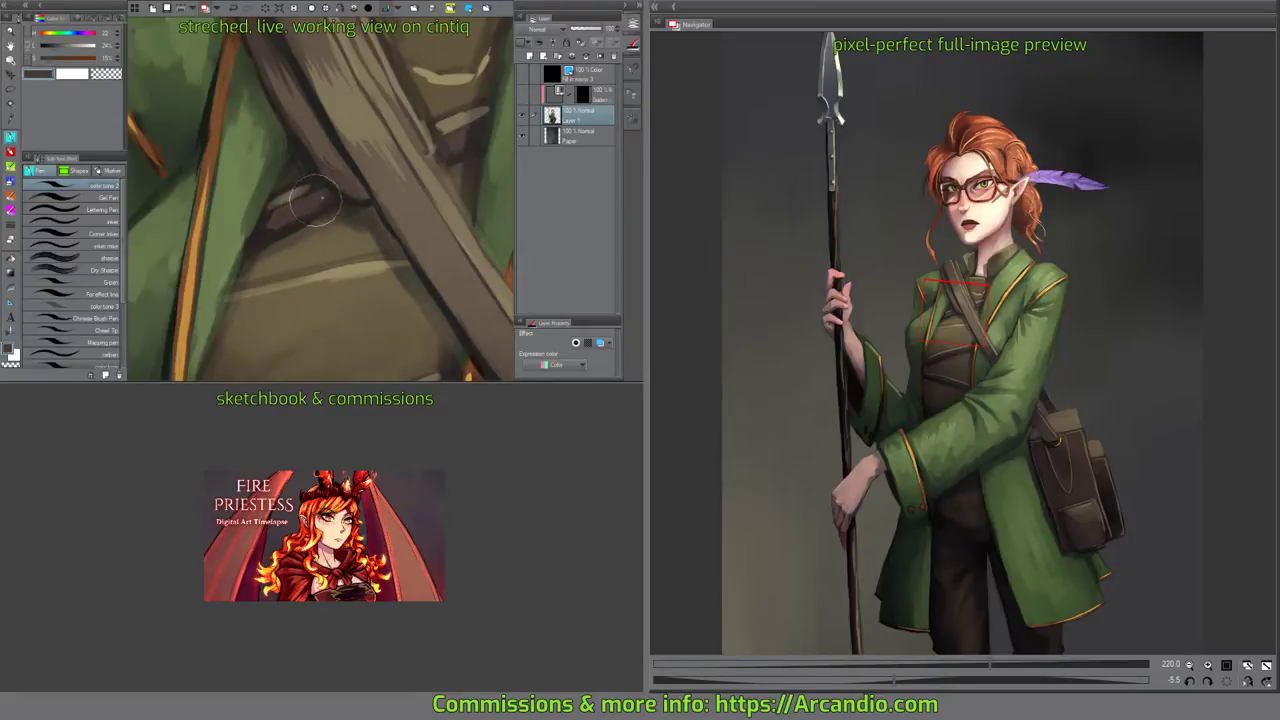
pyautogui.keyDown('alt'); pyautogui.click(307, 184); pyautogui.keyUp('alt')
pyautogui.moveTo(310, 185)
pyautogui.mouseDown()
pyautogui.moveTo(293, 193)
pyautogui.moveTo(327, 220)
pyautogui.mouseUp()
pyautogui.keyDown('alt'); pyautogui.click(401, 131); pyautogui.keyUp('alt')
pyautogui.keyDown('alt'); pyautogui.click(288, 205); pyautogui.keyUp('alt')
pyautogui.keyDown('alt'); pyautogui.click(286, 183); pyautogui.keyUp('alt')
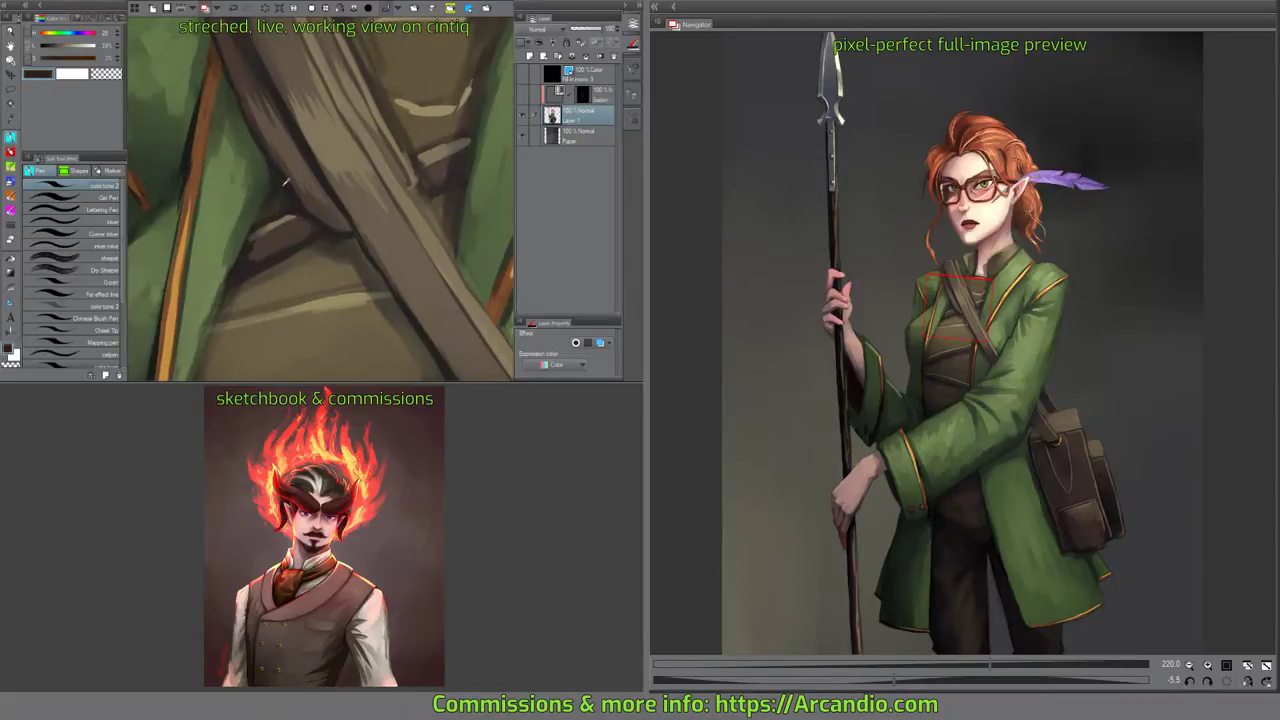
pyautogui.keyDown('alt'); pyautogui.click(252, 242); pyautogui.keyUp('alt')
pyautogui.moveTo(272, 185); pyautogui.dragTo(286, 140)
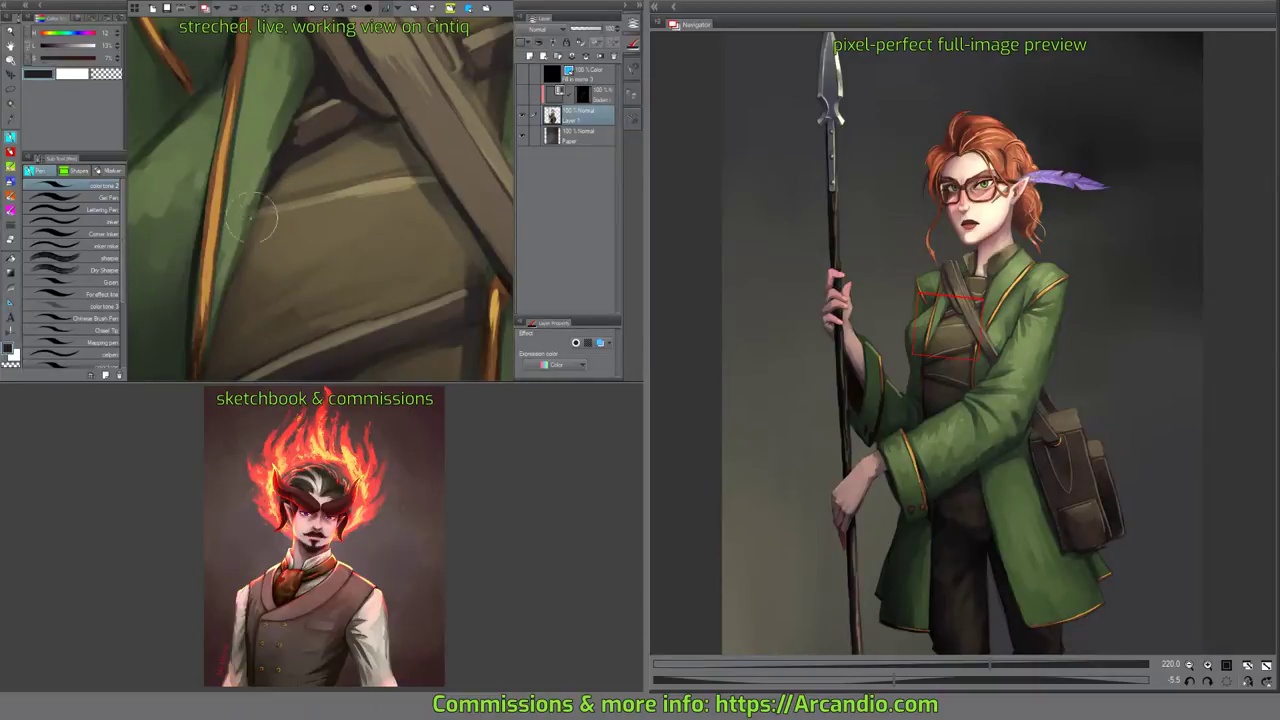
# Darken the far coat panel's inner edge and trim against the shirt from the strap down to the waist.
pyautogui.moveTo(252, 215)
pyautogui.mouseDown()
pyautogui.moveTo(284, 190)
pyautogui.moveTo(304, 142)
pyautogui.mouseUp()
pyautogui.moveTo(243, 220); pyautogui.dragTo(246, 339)
pyautogui.keyDown('alt'); pyautogui.click(245, 346); pyautogui.keyUp('alt')
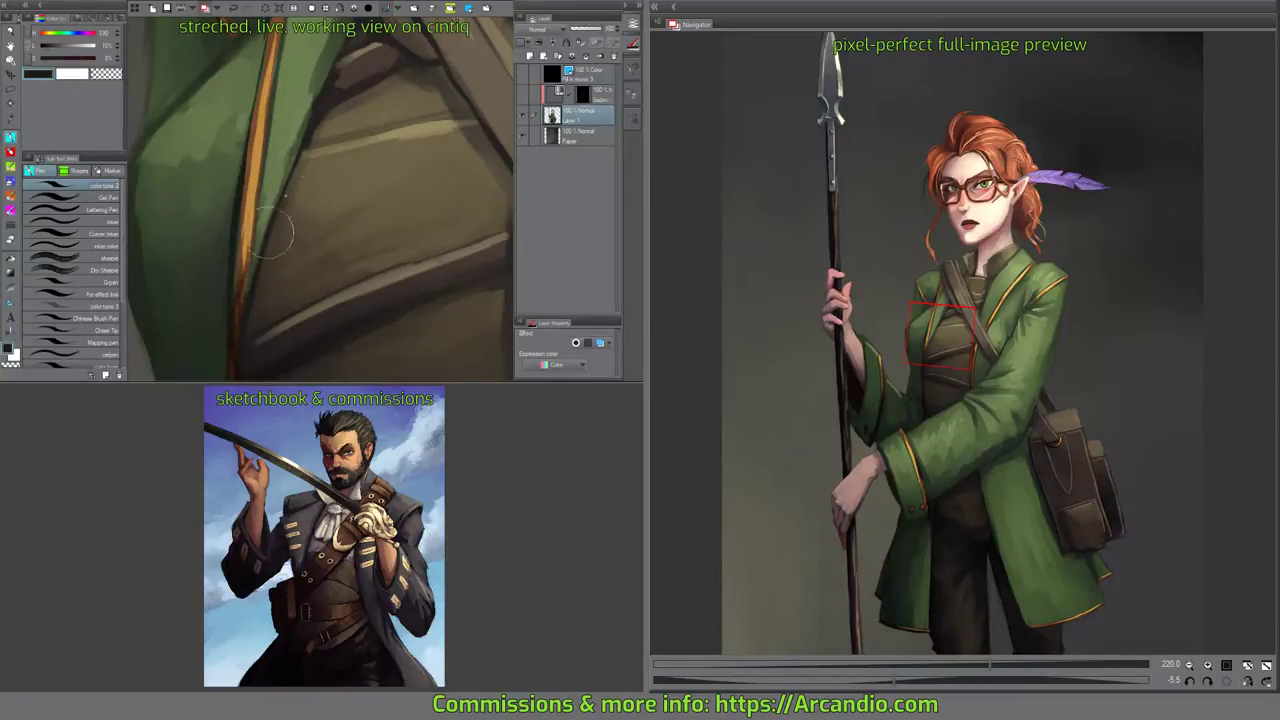
pyautogui.moveTo(249, 270); pyautogui.dragTo(283, 123)
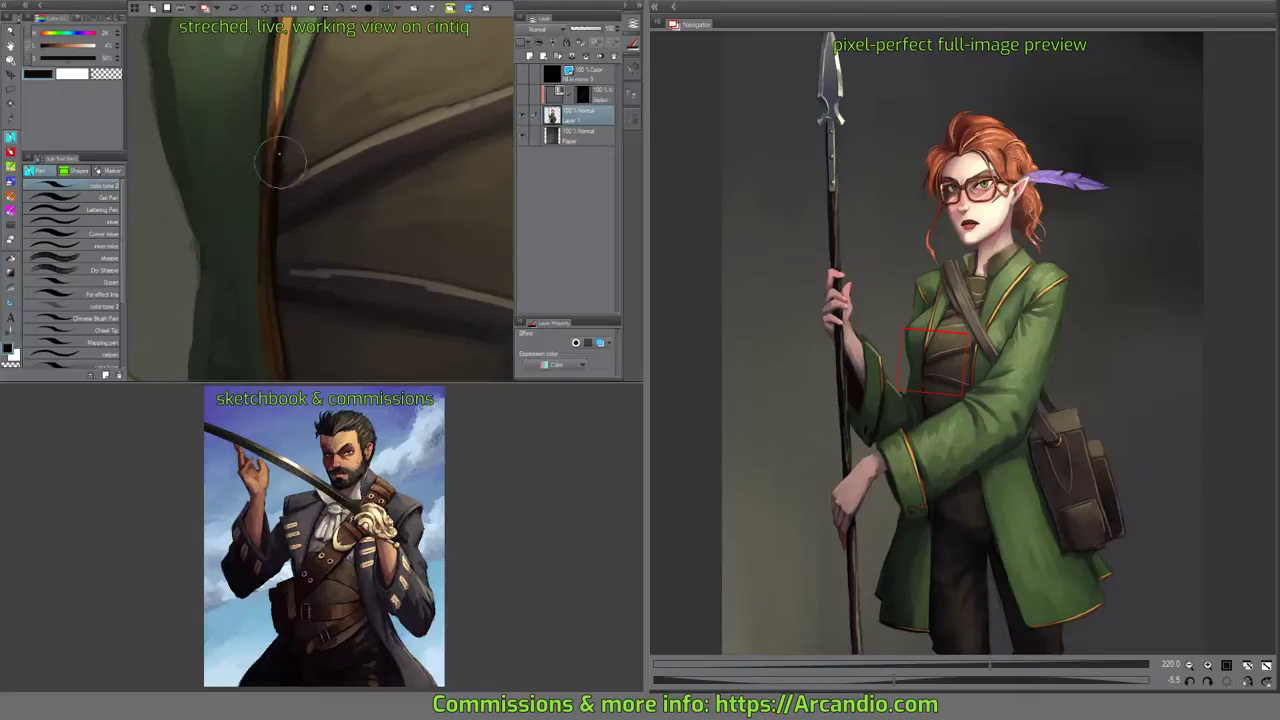
pyautogui.moveTo(309, 220); pyautogui.dragTo(311, 143)
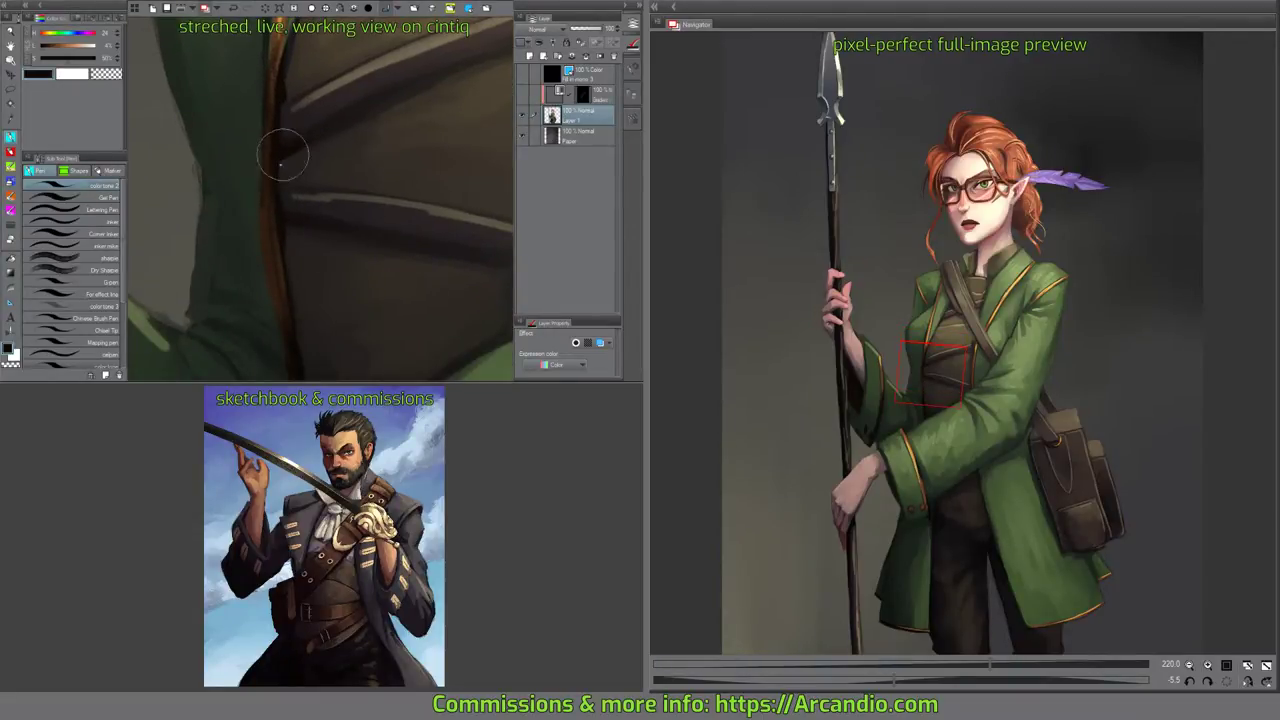
pyautogui.moveTo(305, 139); pyautogui.dragTo(322, 206)
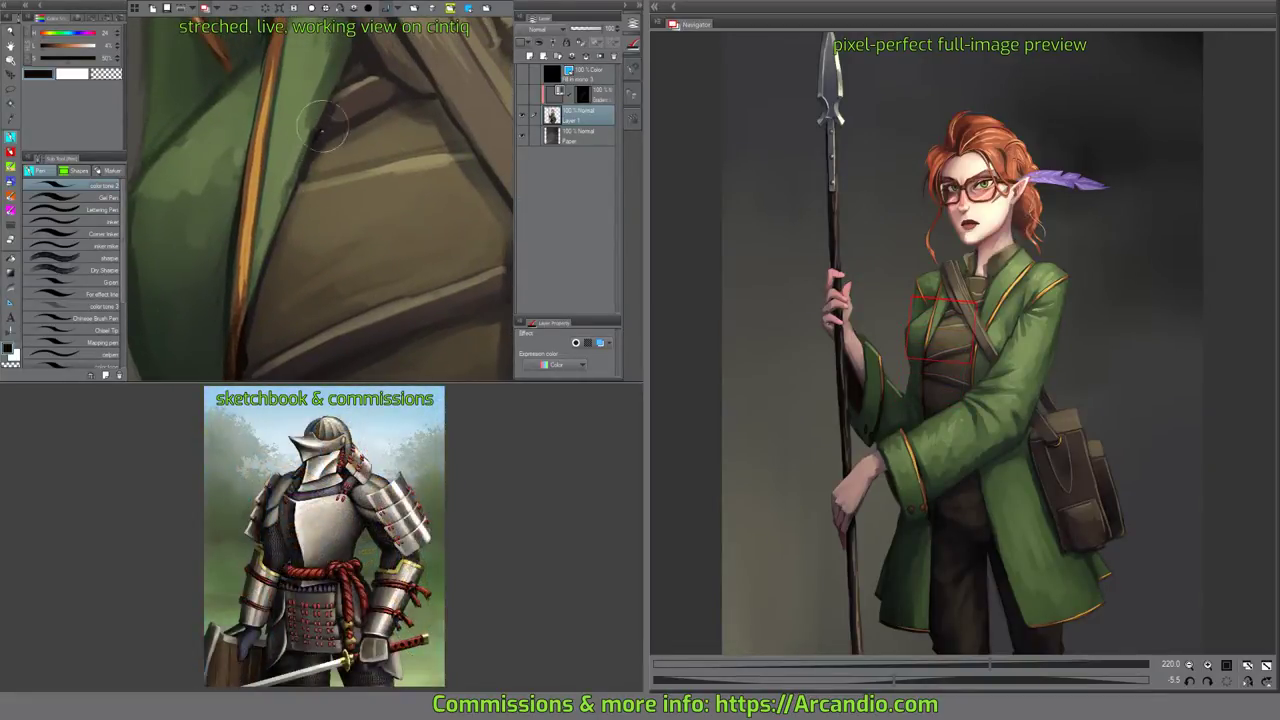
pyautogui.moveTo(323, 125)
pyautogui.mouseDown()
pyautogui.moveTo(322, 175)
pyautogui.moveTo(338, 146)
pyautogui.moveTo(320, 116)
pyautogui.moveTo(367, 148)
pyautogui.mouseUp()
# Deepen the fold shadow at the end of the far shoulder's trim with sampled dark green.
pyautogui.scroll(-4, 366, 148)
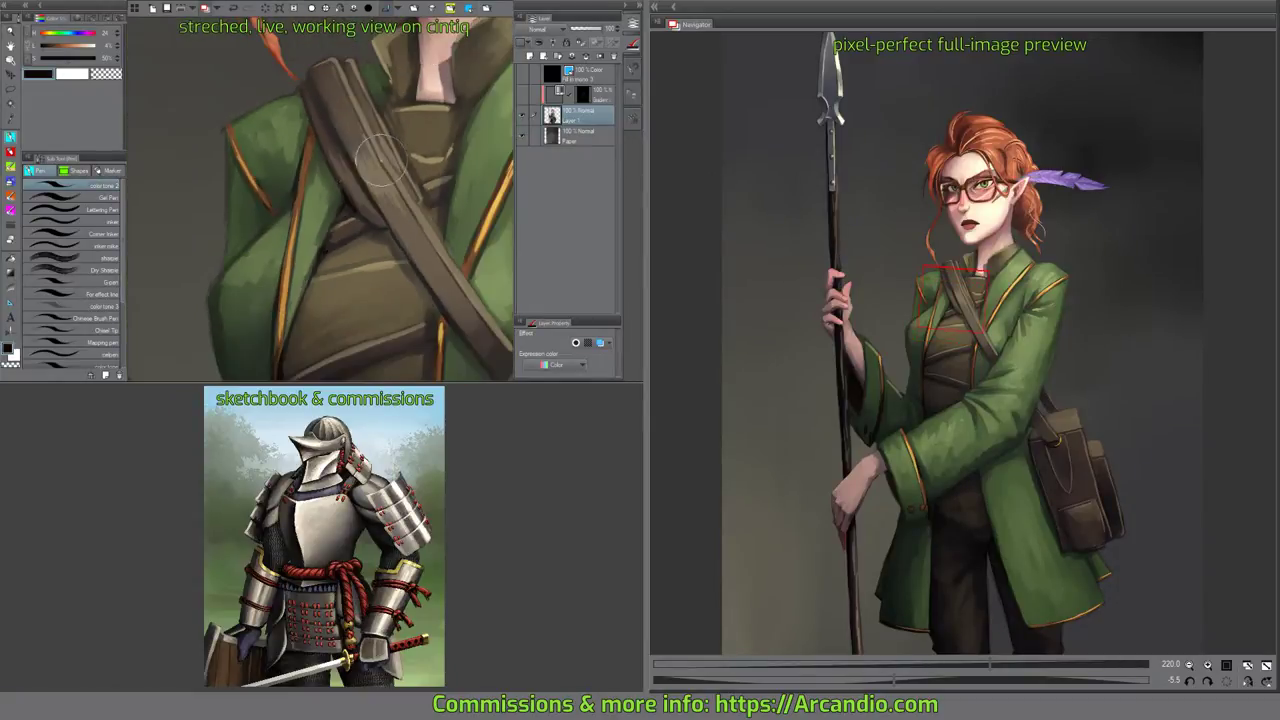
pyautogui.keyDown('alt'); pyautogui.click(258, 300); pyautogui.keyUp('alt')
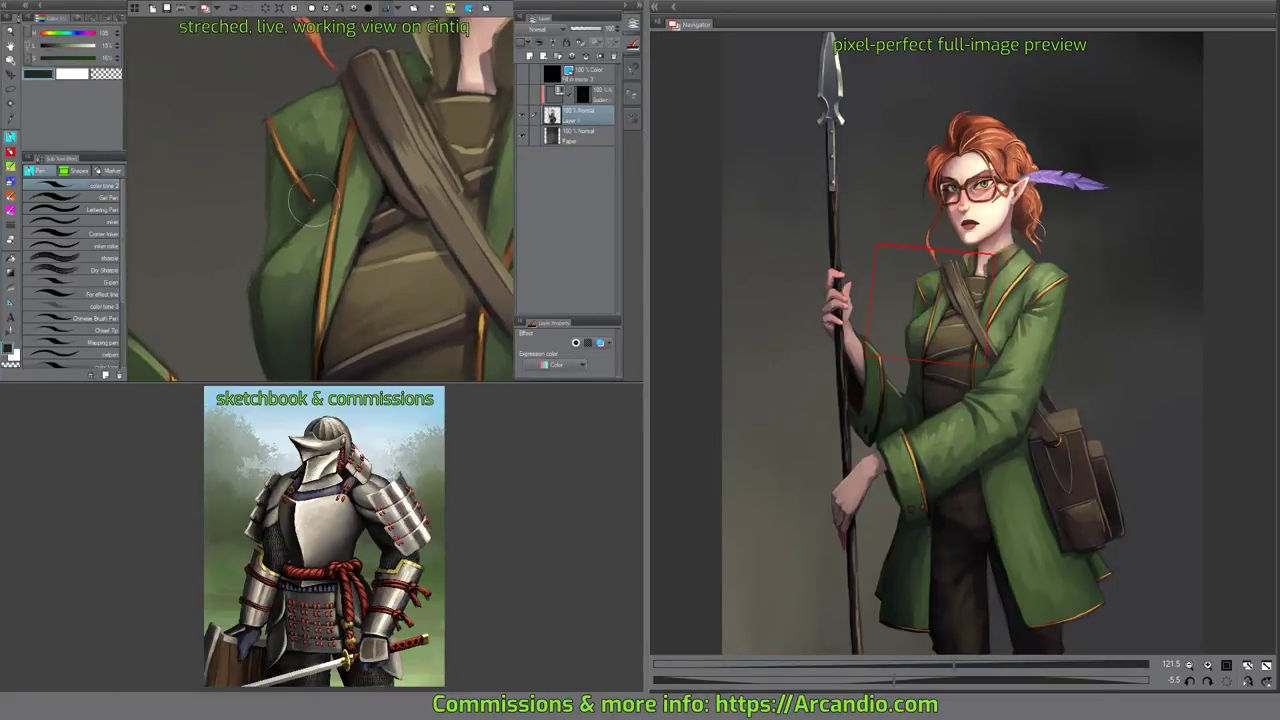
pyautogui.scroll(1, 310, 218)
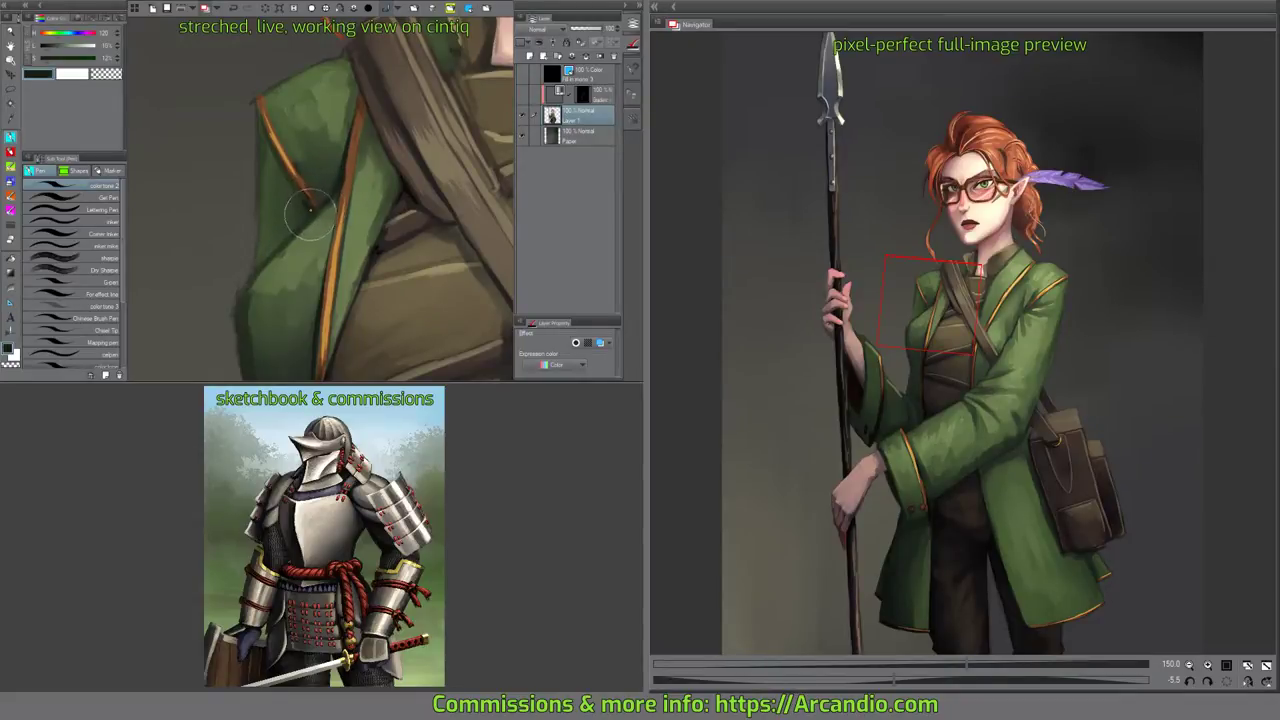
pyautogui.scroll(-3, 298, 193)
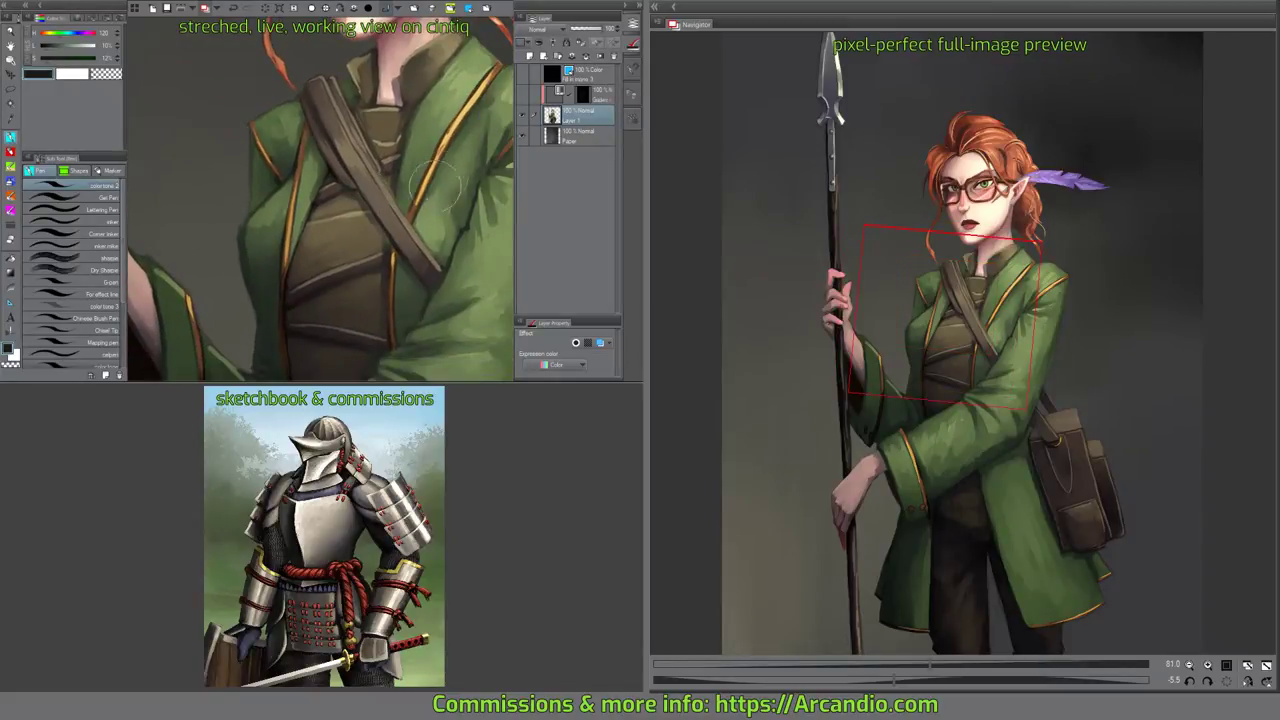
# Darken the cuff trim on the upper spear-holding arm with sampled dark brown, and sample the lower cuff's trim.
pyautogui.moveTo(412, 250); pyautogui.dragTo(442, 98)
pyautogui.moveTo(350, 335)
pyautogui.mouseDown()
pyautogui.moveTo(414, 197)
pyautogui.moveTo(404, 180)
pyautogui.mouseUp()
pyautogui.press('e')
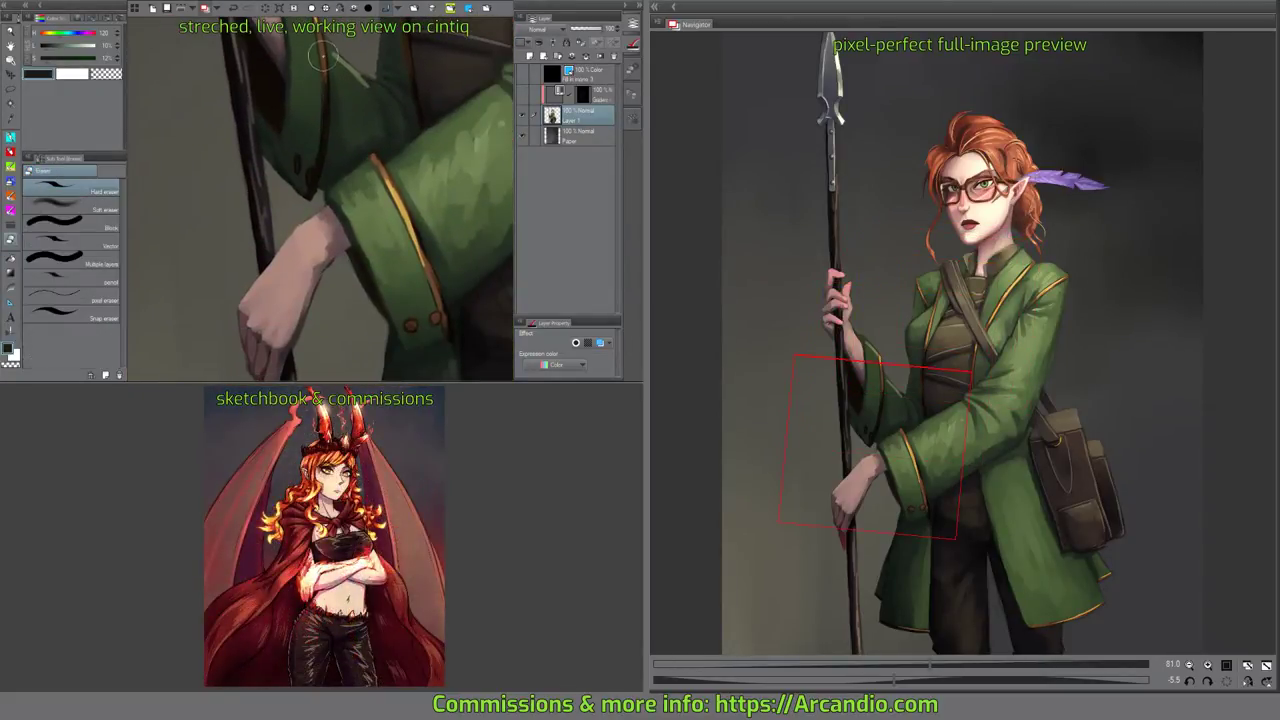
pyautogui.press('p')
pyautogui.keyDown('alt'); pyautogui.click(325, 56); pyautogui.keyUp('alt')
pyautogui.moveTo(323, 58); pyautogui.dragTo(326, 138)
pyautogui.moveTo(402, 211); pyautogui.dragTo(350, 155)
pyautogui.keyDown('alt'); pyautogui.click(393, 267); pyautogui.keyUp('alt')
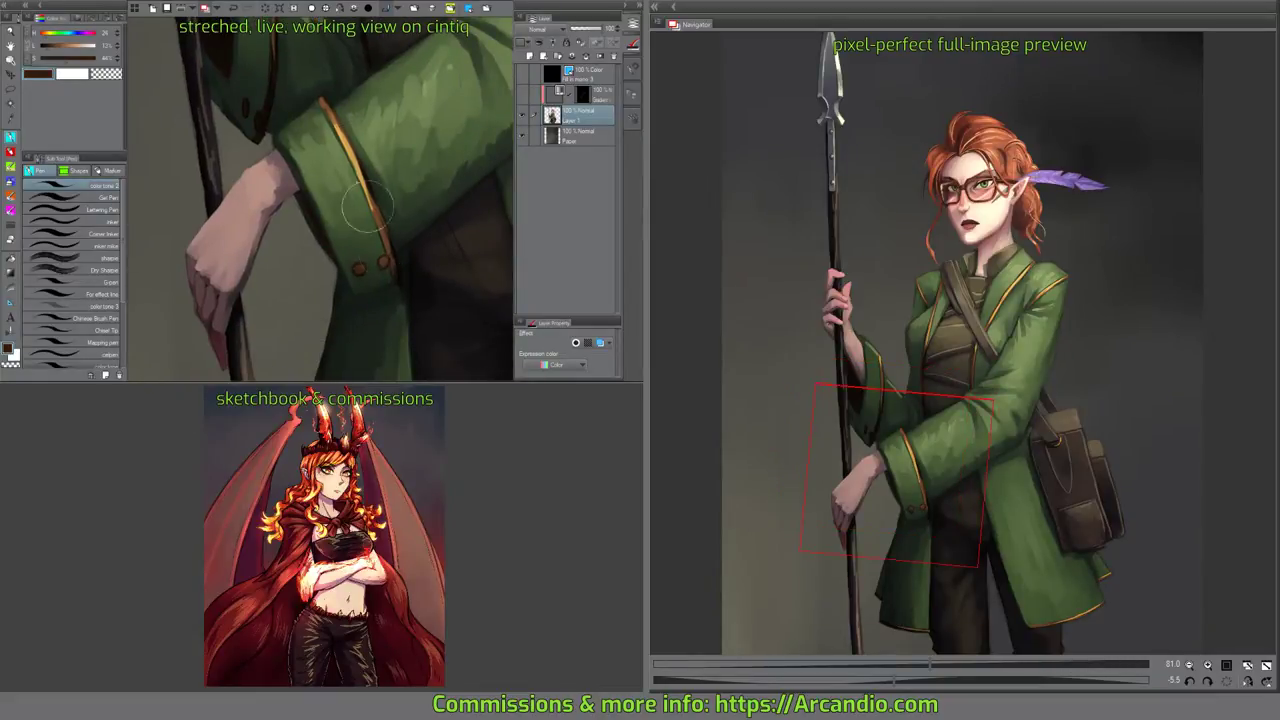
# Rework the upper arm's cuff trim and its lower corner with sampled dark brown and golden orange.
pyautogui.moveTo(283, 58)
pyautogui.mouseDown()
pyautogui.moveTo(306, 202)
pyautogui.moveTo(345, 222)
pyautogui.moveTo(368, 163)
pyautogui.moveTo(320, 238)
pyautogui.moveTo(367, 160)
pyautogui.mouseUp()
pyautogui.keyDown('alt'); pyautogui.click(320, 230); pyautogui.keyUp('alt')
pyautogui.moveTo(311, 256)
pyautogui.mouseDown()
pyautogui.moveTo(369, 153)
pyautogui.moveTo(409, 110)
pyautogui.moveTo(397, 138)
pyautogui.moveTo(427, 109)
pyautogui.mouseUp()
pyautogui.keyDown('alt'); pyautogui.click(288, 326); pyautogui.keyUp('alt')
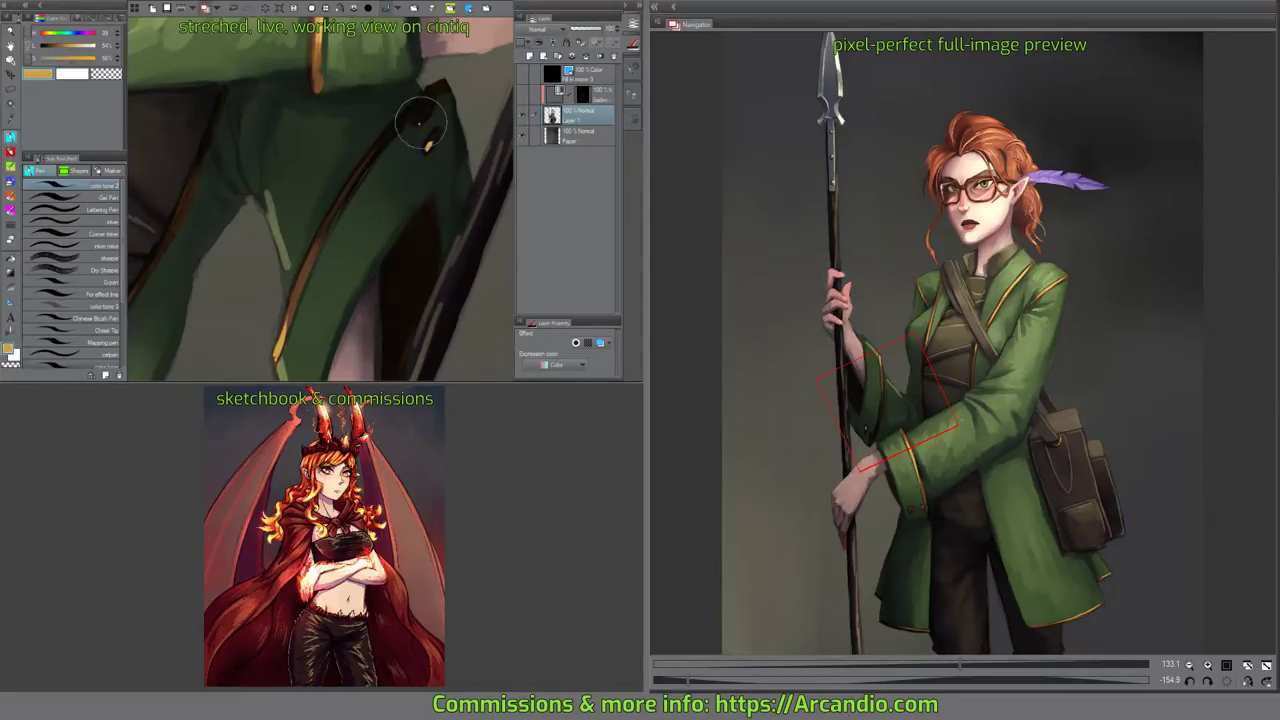
# Paint small gold buttons on both coat cuffs, next to the gold trim.
pyautogui.moveTo(453, 52); pyautogui.dragTo(460, 161)
pyautogui.moveTo(458, 97); pyautogui.dragTo(487, 132)
pyautogui.moveTo(482, 75)
pyautogui.mouseDown()
pyautogui.moveTo(470, 112)
pyautogui.moveTo(440, 108)
pyautogui.moveTo(428, 150)
pyautogui.moveTo(422, 110)
pyautogui.mouseUp()
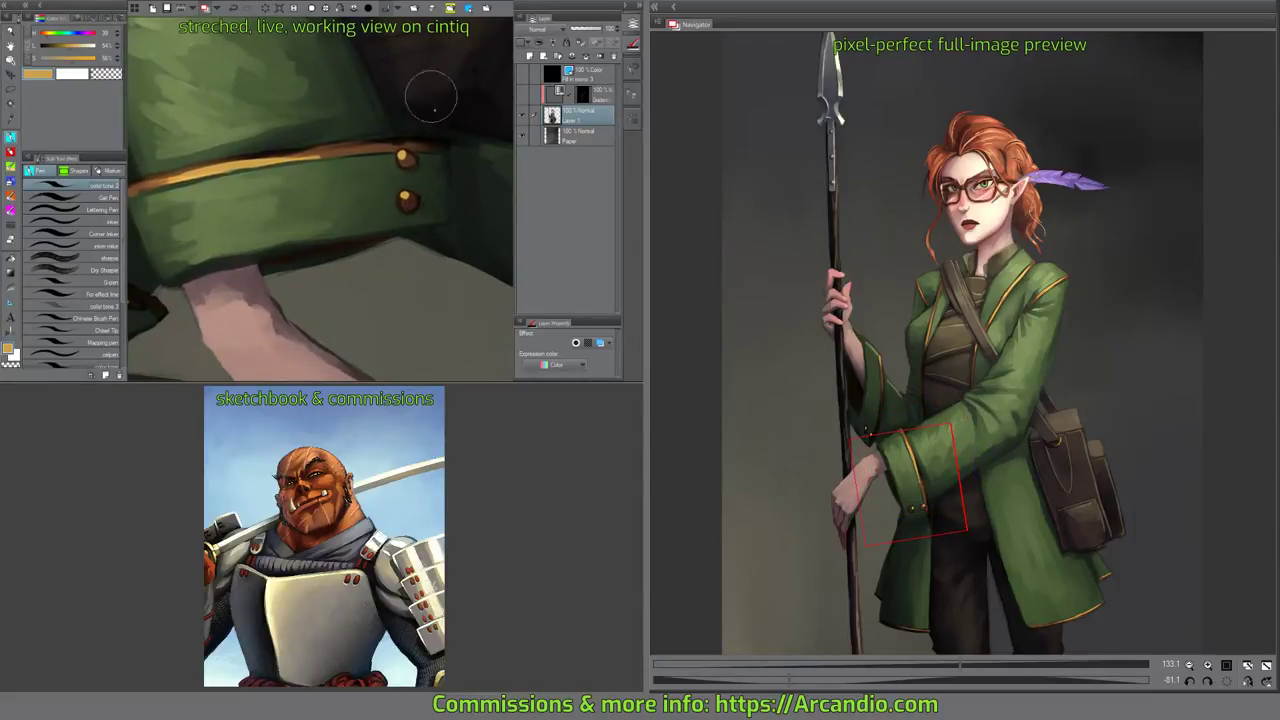
pyautogui.moveTo(420, 64); pyautogui.dragTo(320, 185)
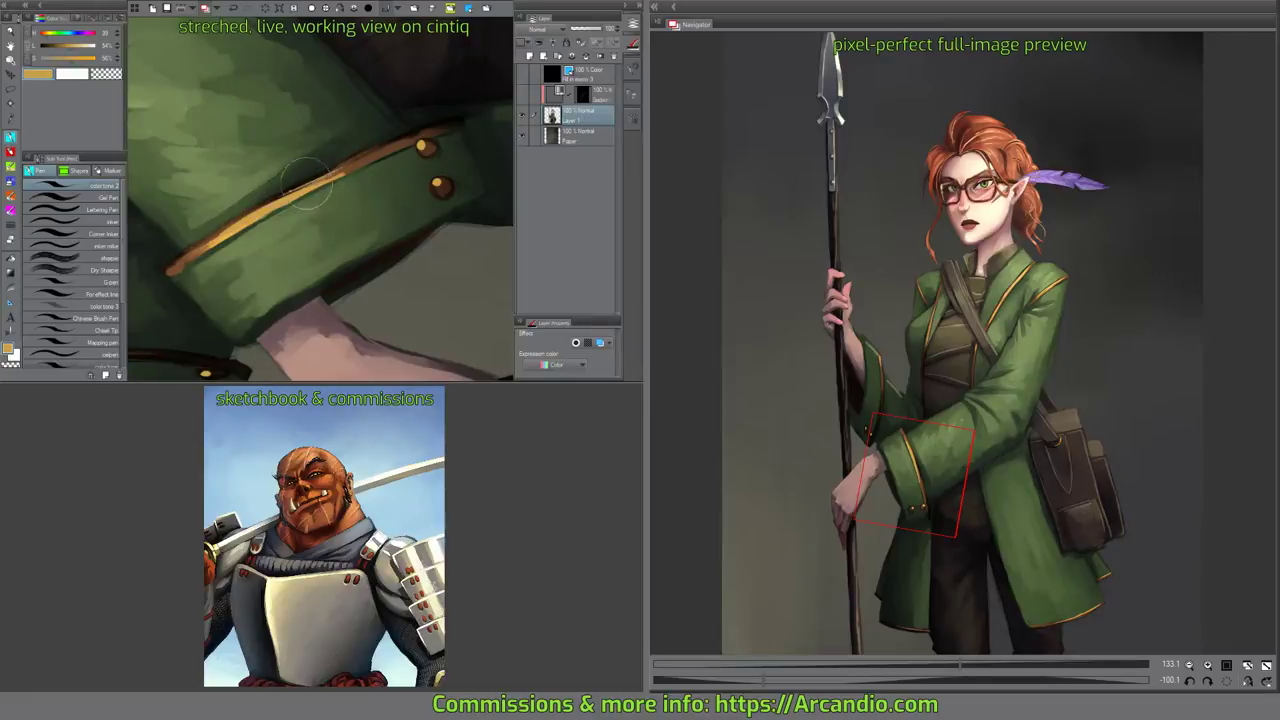
pyautogui.moveTo(401, 112); pyautogui.dragTo(422, 152)
pyautogui.scroll(-5, 422, 152)
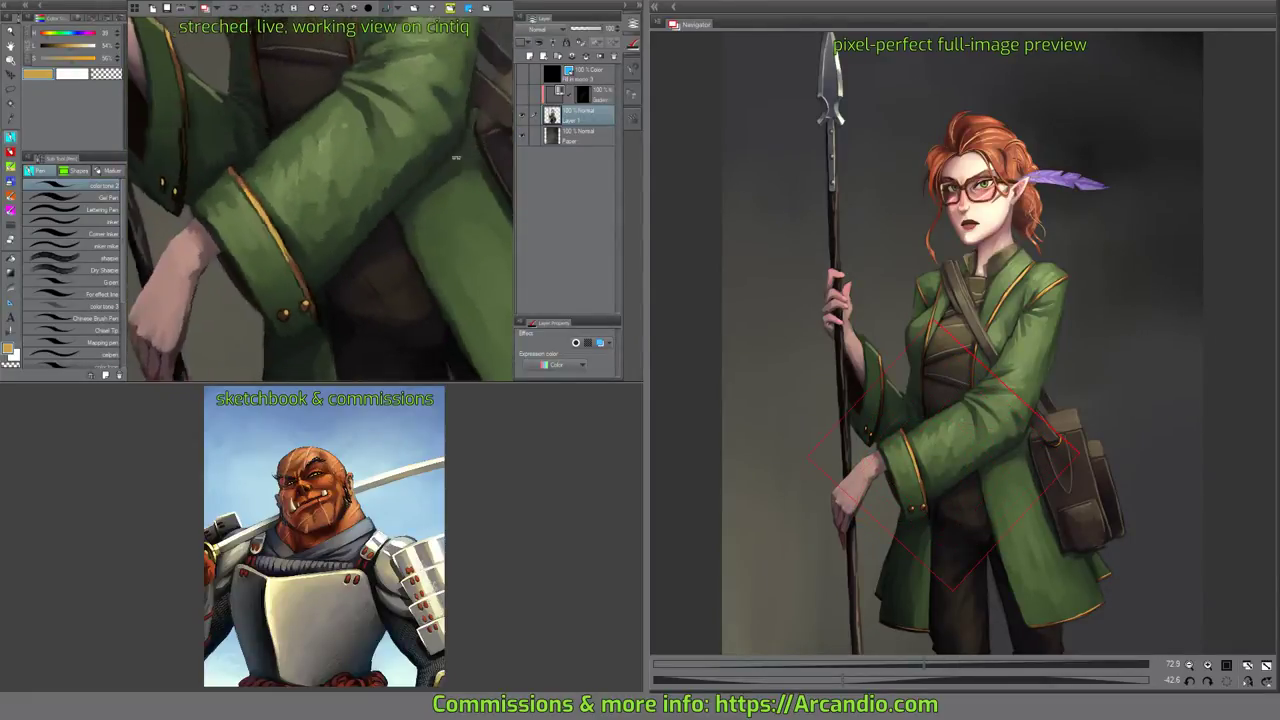
# Repaint the tunic between the shoulder strap and the coat lapel with sampled dark browns.
pyautogui.moveTo(367, 230); pyautogui.dragTo(285, 175)
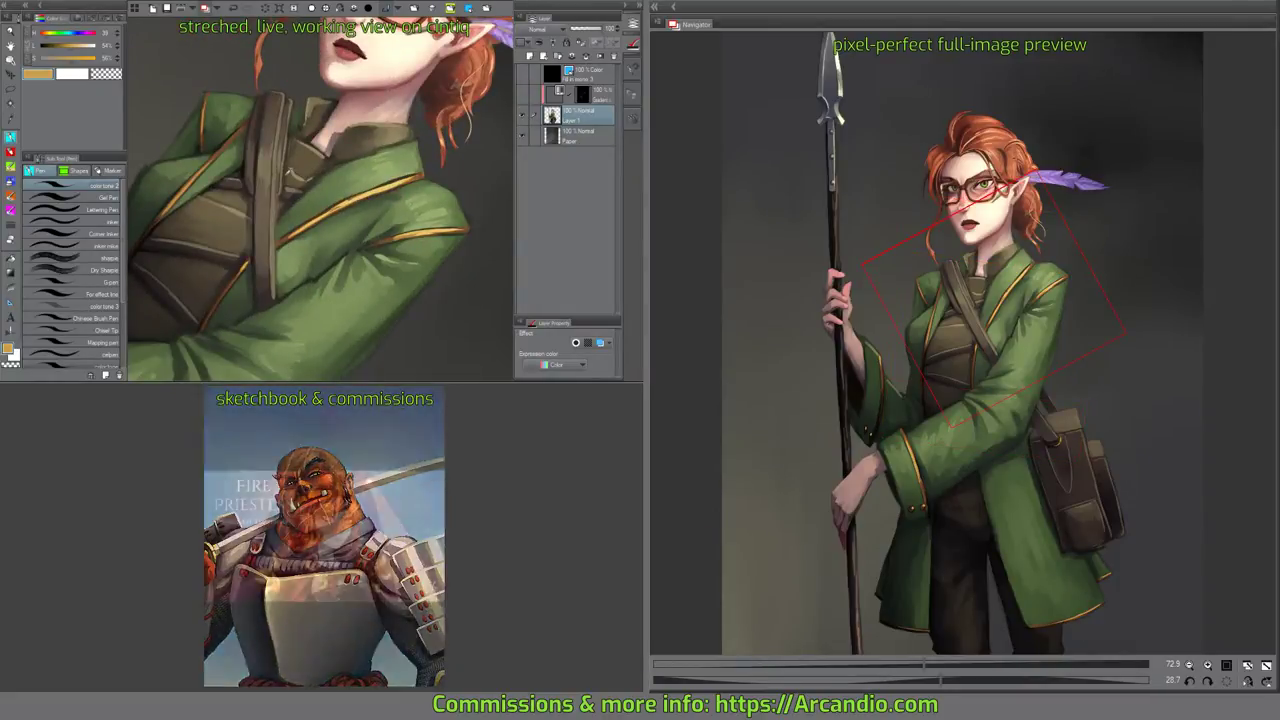
pyautogui.scroll(5, 282, 172)
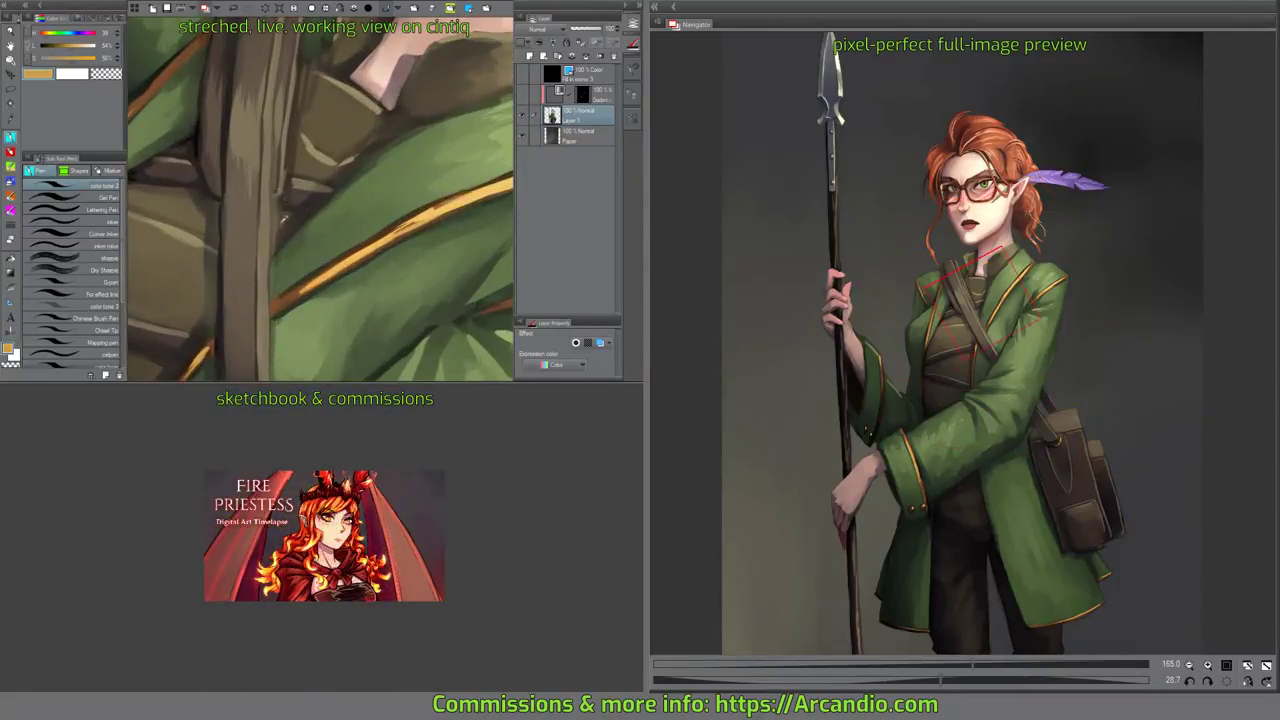
pyautogui.keyDown('alt'); pyautogui.click(276, 233); pyautogui.keyUp('alt')
pyautogui.moveTo(276, 217); pyautogui.dragTo(302, 222)
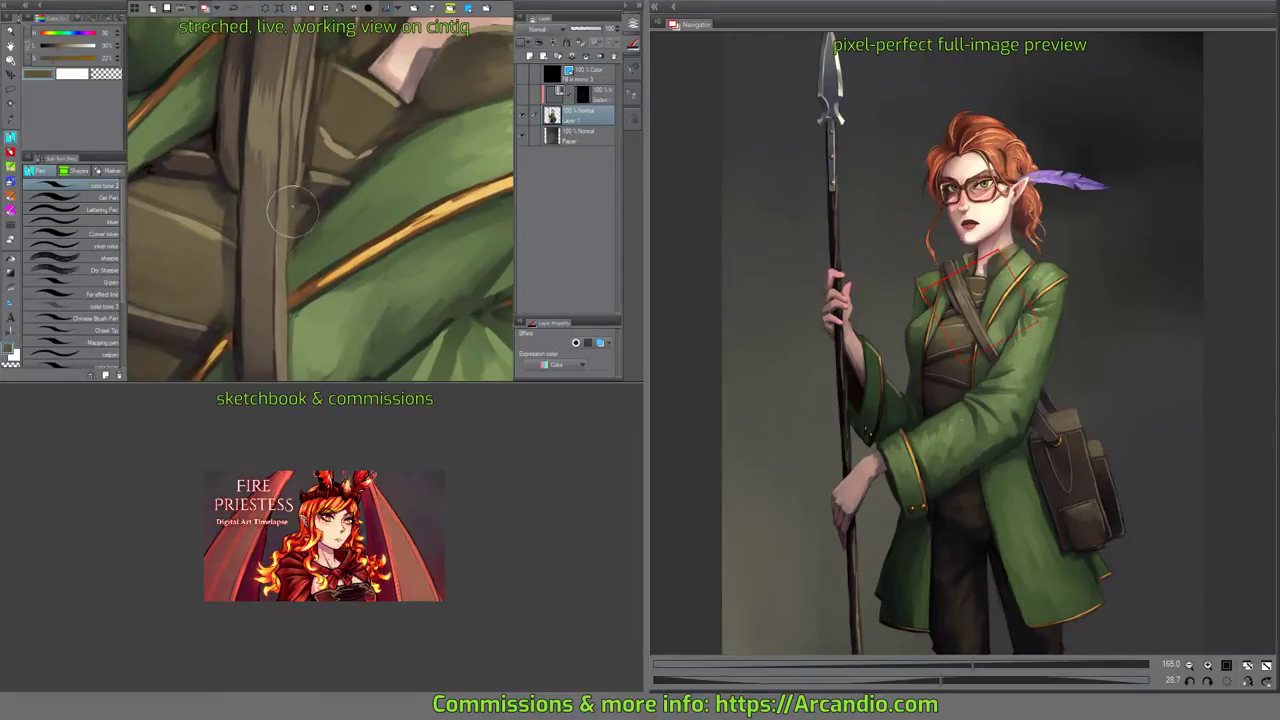
pyautogui.moveTo(292, 220); pyautogui.dragTo(330, 160)
pyautogui.keyDown('alt'); pyautogui.click(316, 207); pyautogui.keyUp('alt')
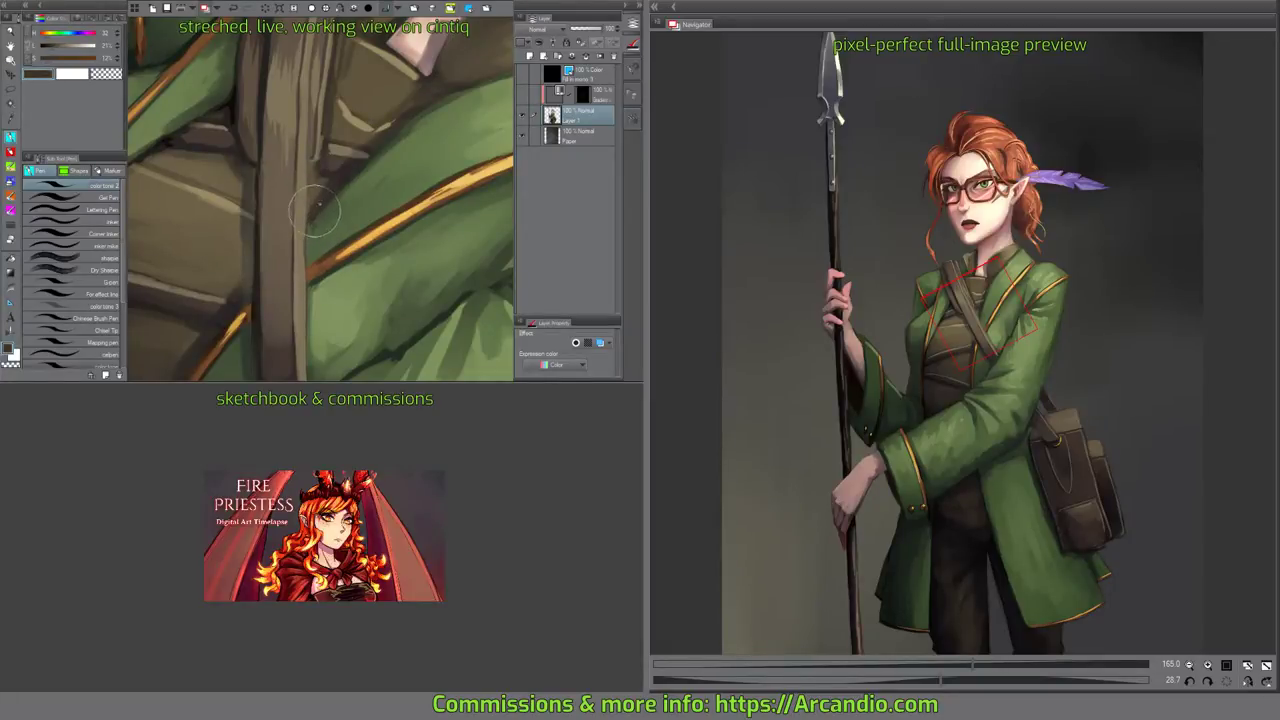
pyautogui.moveTo(333, 201)
pyautogui.mouseDown()
pyautogui.moveTo(340, 178)
pyautogui.moveTo(353, 193)
pyautogui.moveTo(358, 155)
pyautogui.mouseUp()
pyautogui.keyDown('alt'); pyautogui.click(346, 192); pyautogui.keyUp('alt')
pyautogui.keyDown('alt'); pyautogui.click(340, 178); pyautogui.keyUp('alt')
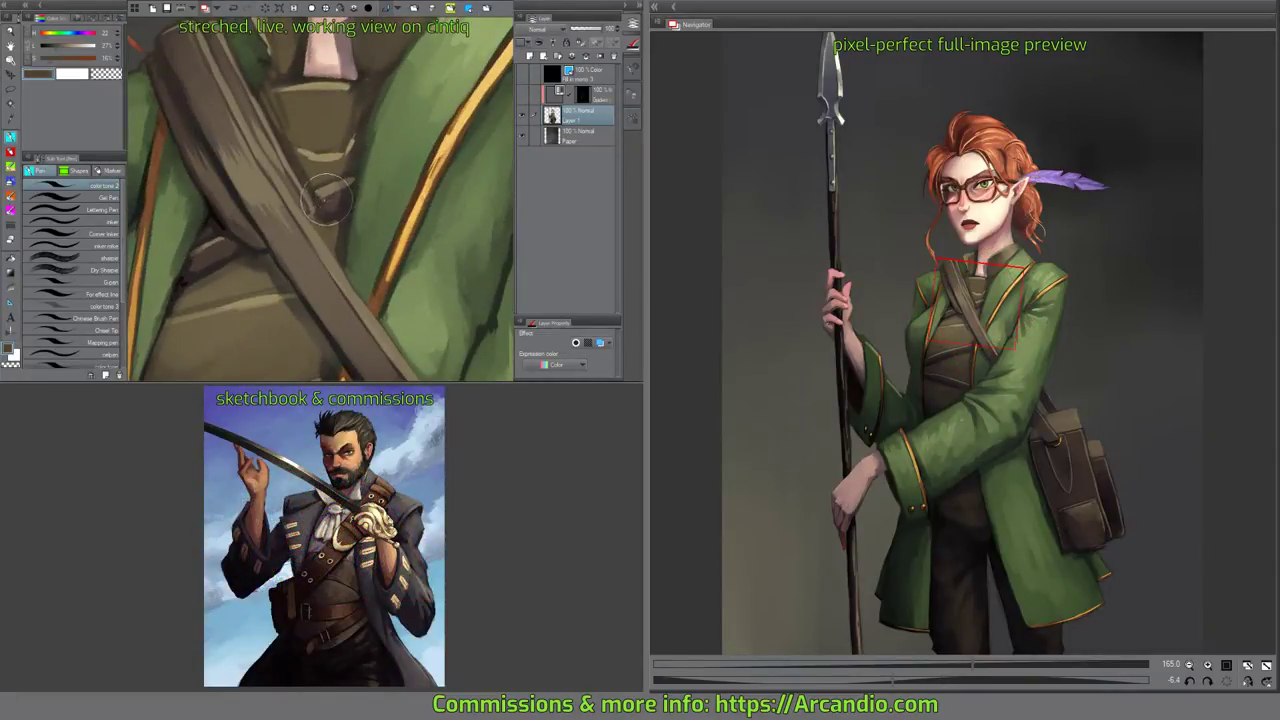
# Refine the light fold edges of the tunic beside the strap, below the neck, using sampled browns.
pyautogui.keyDown('alt'); pyautogui.click(330, 186); pyautogui.keyUp('alt')
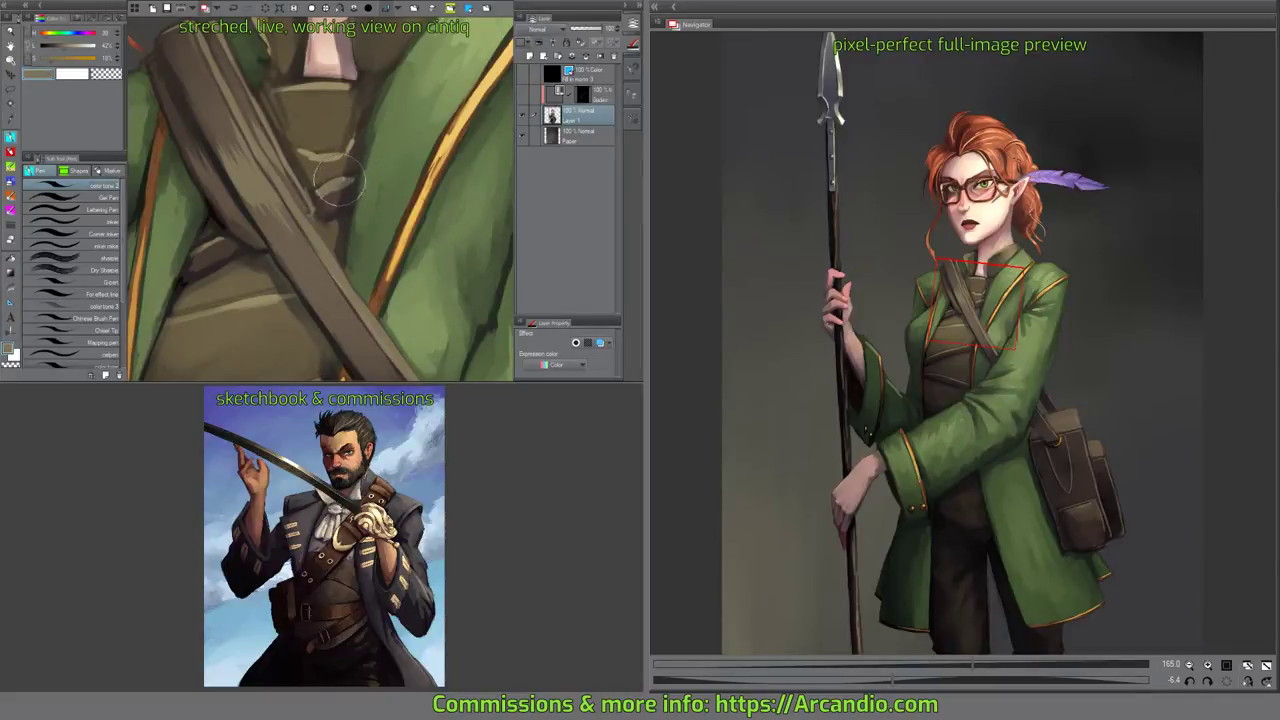
pyautogui.keyDown('alt'); pyautogui.click(348, 177); pyautogui.keyUp('alt')
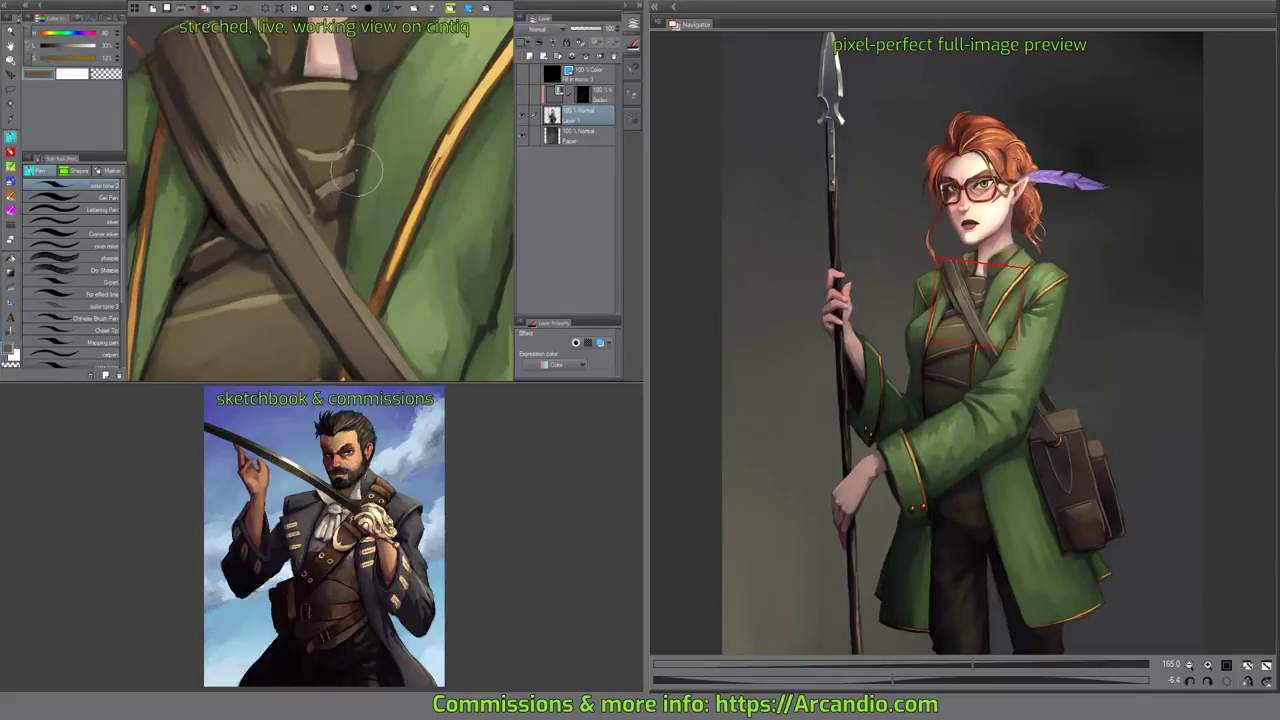
pyautogui.keyDown('alt'); pyautogui.click(328, 188); pyautogui.keyUp('alt')
pyautogui.moveTo(339, 183); pyautogui.dragTo(361, 177)
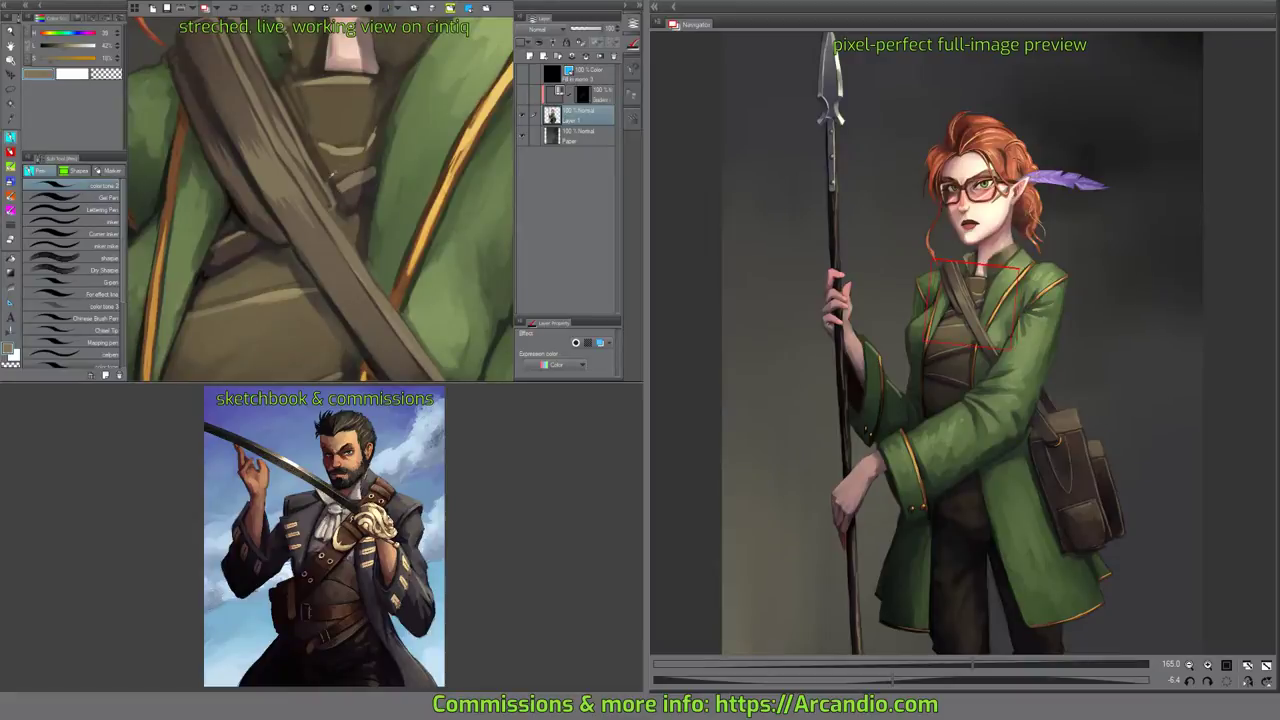
# Define the dark edge of the shoulder strap and touch up the adjoining upper tunic with sampled tones.
pyautogui.keyDown('alt'); pyautogui.click(314, 153); pyautogui.keyUp('alt')
pyautogui.keyDown('alt'); pyautogui.click(310, 145); pyautogui.keyUp('alt')
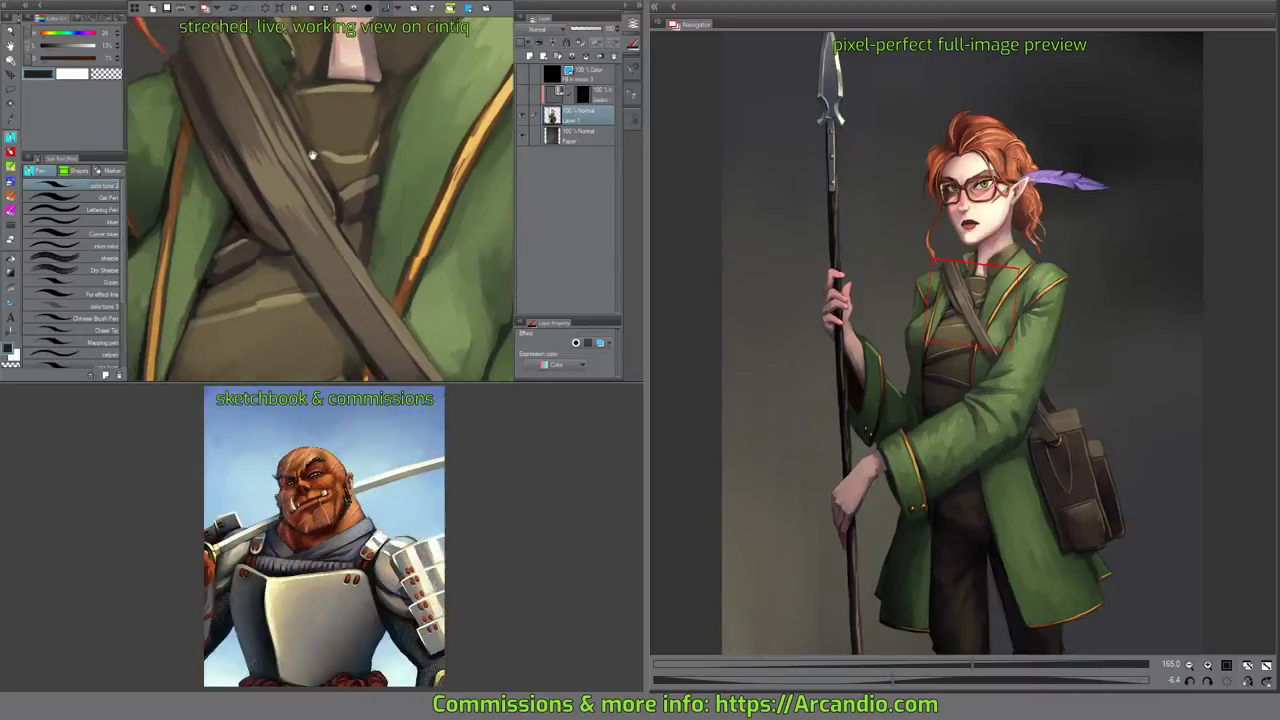
pyautogui.moveTo(309, 152); pyautogui.dragTo(320, 186)
pyautogui.keyDown('alt'); pyautogui.click(317, 187); pyautogui.keyUp('alt')
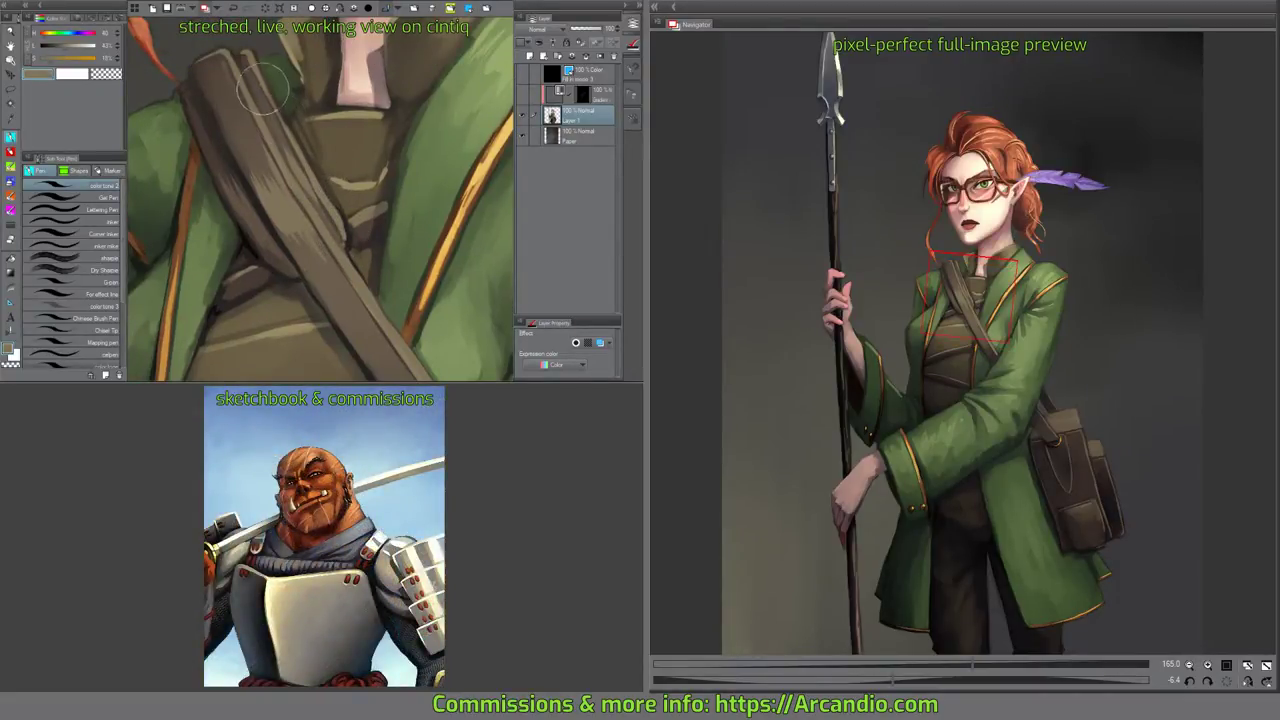
pyautogui.keyDown('alt'); pyautogui.click(323, 150); pyautogui.keyUp('alt')
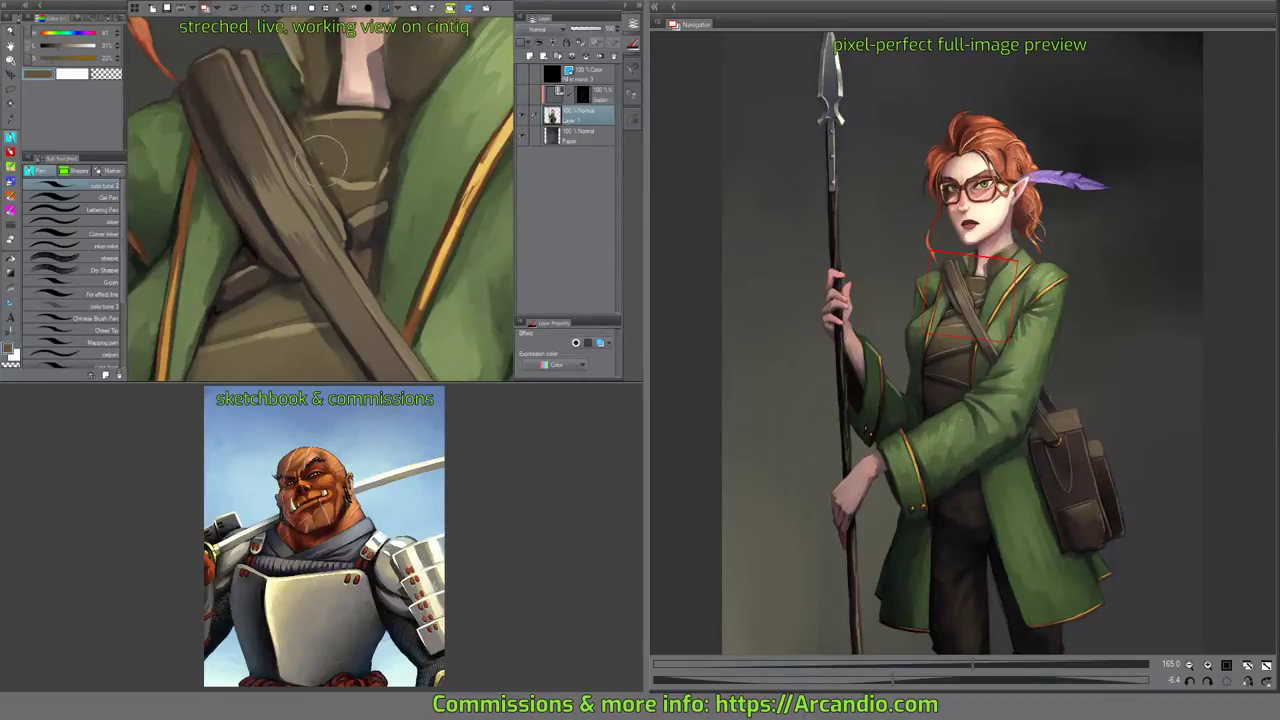
pyautogui.moveTo(320, 120); pyautogui.dragTo(334, 240)
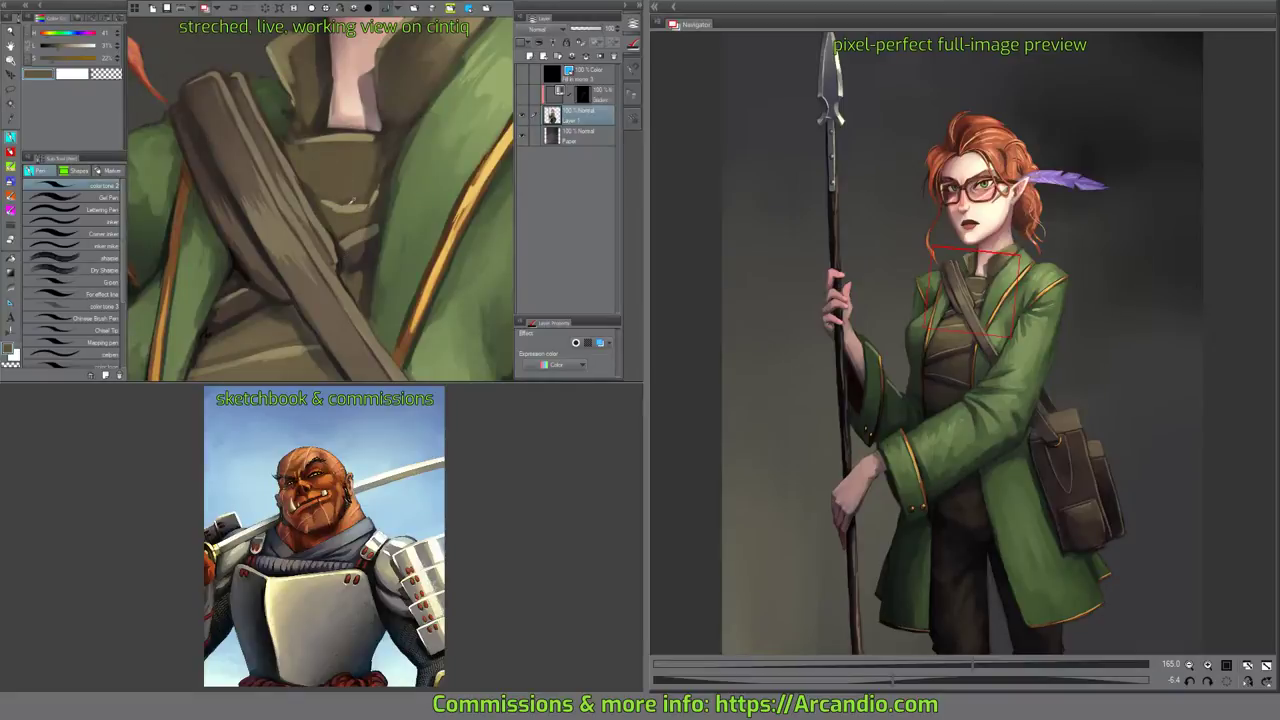
pyautogui.keyDown('alt'); pyautogui.click(352, 201); pyautogui.keyUp('alt')
pyautogui.moveTo(425, 173); pyautogui.dragTo(377, 150)
pyautogui.keyDown('alt'); pyautogui.click(318, 130); pyautogui.keyUp('alt')
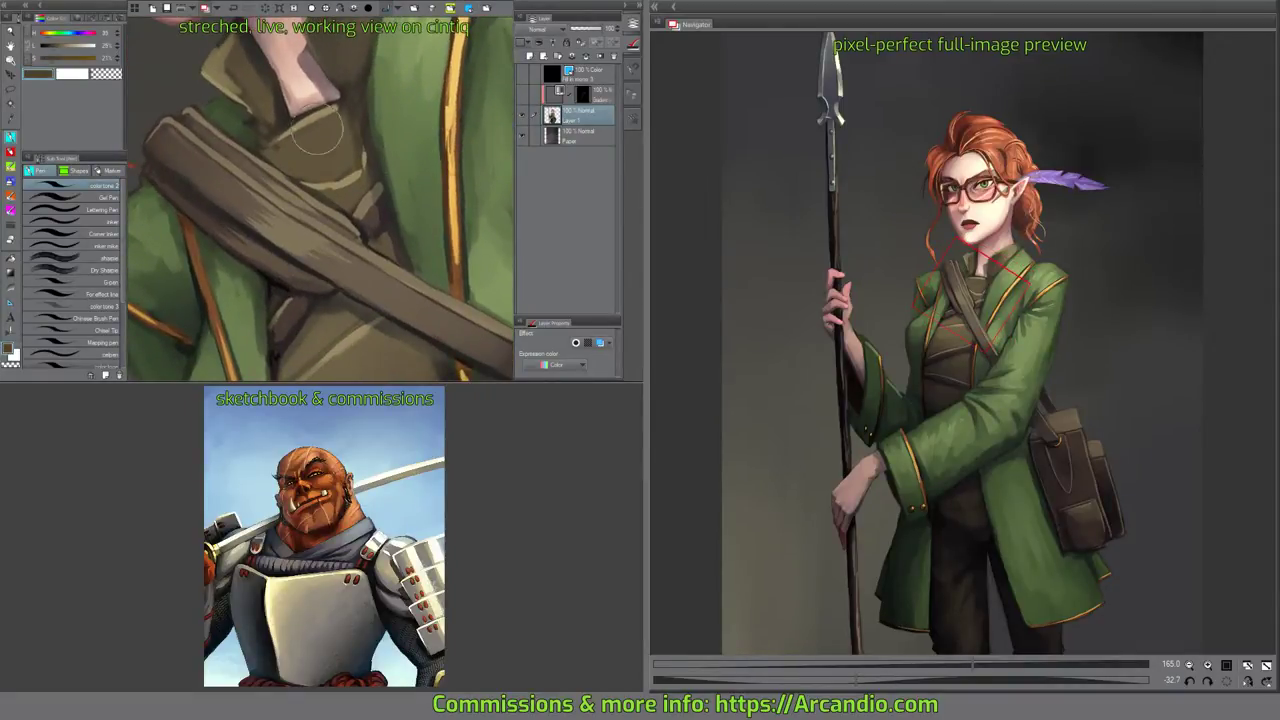
# Blend the upper tunic folds below the neck with the Flat Mixing Oil 2 oil paint brush.
pyautogui.click(12, 166)
pyautogui.scroll(2, 318, 155)
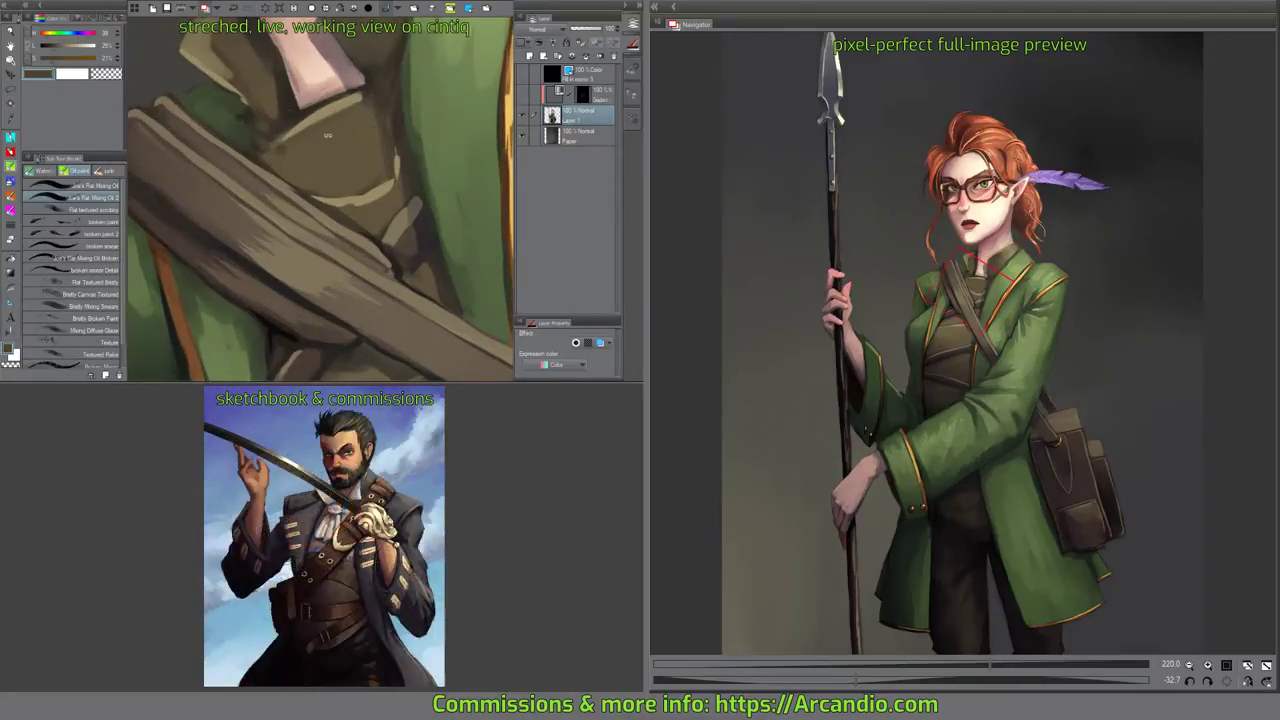
pyautogui.moveTo(345, 160)
pyautogui.mouseDown()
pyautogui.moveTo(355, 200)
pyautogui.moveTo(319, 165)
pyautogui.moveTo(314, 105)
pyautogui.moveTo(315, 148)
pyautogui.mouseUp()
pyautogui.scroll(3, 354, 197)
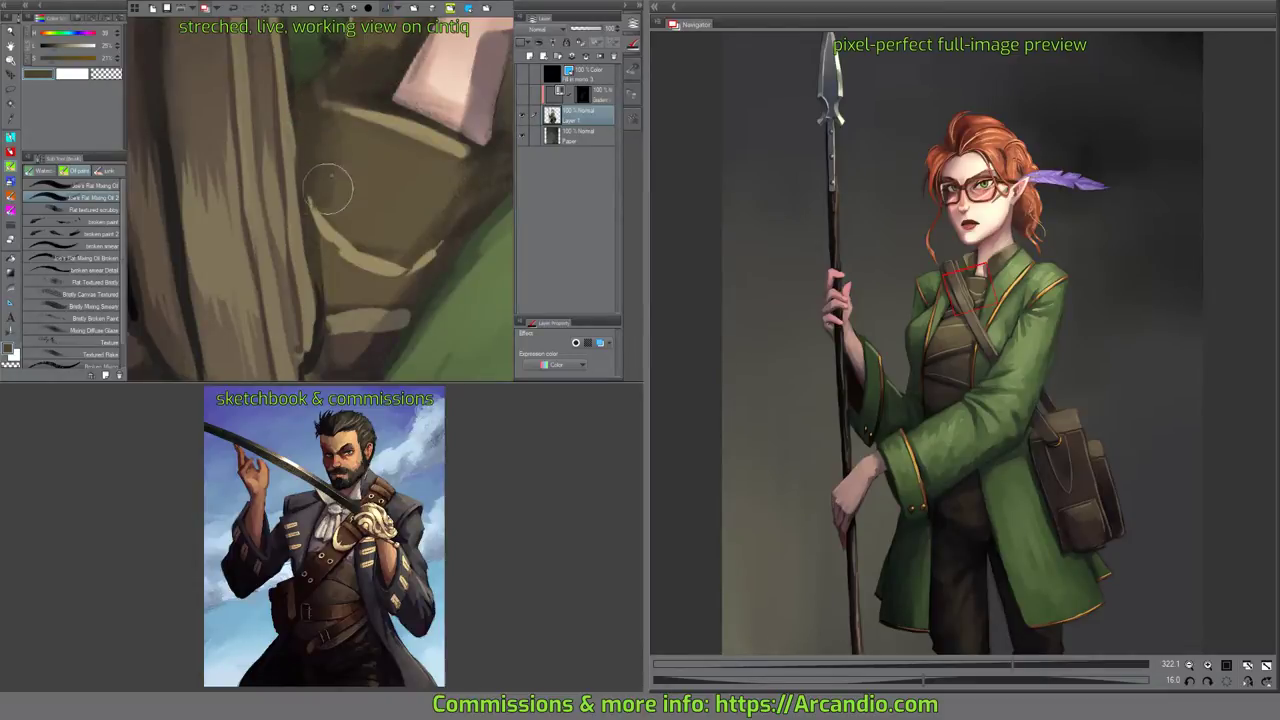
pyautogui.moveTo(336, 248)
pyautogui.mouseDown()
pyautogui.moveTo(333, 200)
pyautogui.moveTo(326, 238)
pyautogui.moveTo(339, 245)
pyautogui.moveTo(345, 195)
pyautogui.moveTo(337, 267)
pyautogui.moveTo(347, 257)
pyautogui.mouseUp()
pyautogui.moveTo(430, 187)
pyautogui.mouseDown()
pyautogui.moveTo(441, 172)
pyautogui.moveTo(426, 130)
pyautogui.mouseUp()
pyautogui.moveTo(375, 246)
pyautogui.mouseDown()
pyautogui.moveTo(401, 188)
pyautogui.moveTo(377, 189)
pyautogui.moveTo(398, 190)
pyautogui.moveTo(497, 109)
pyautogui.mouseUp()
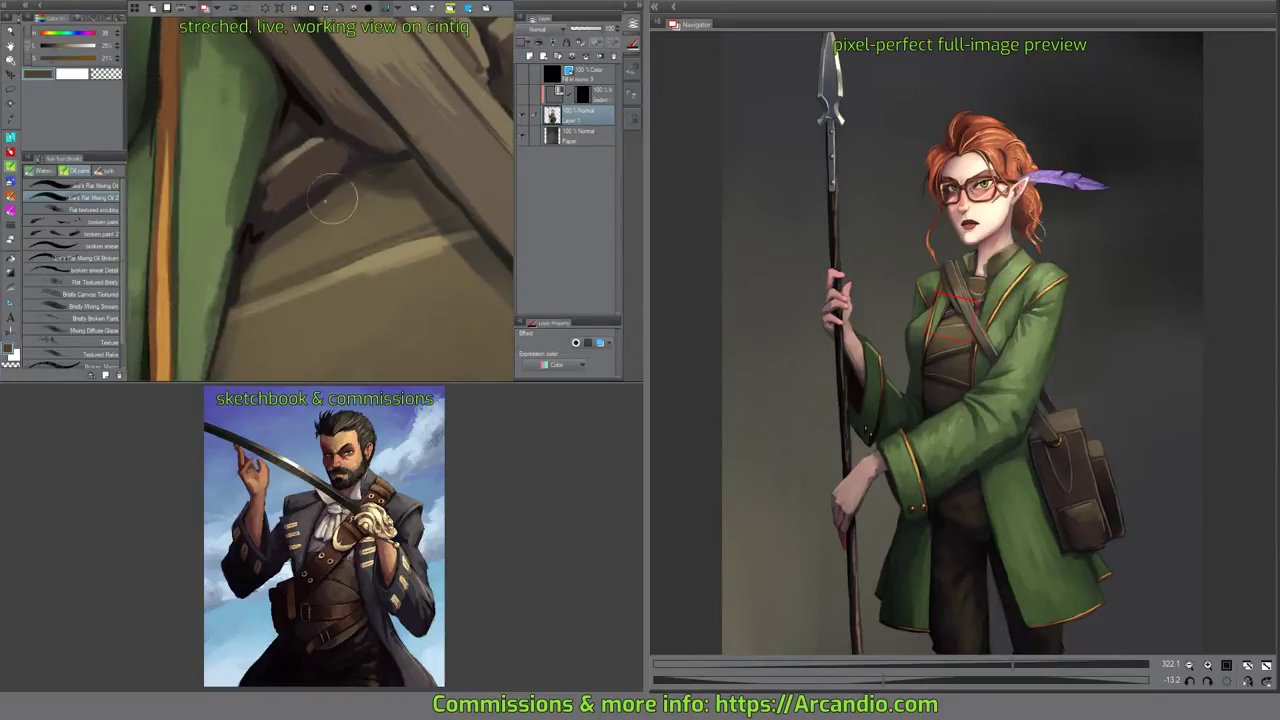
# Blend the shading of the tunic folds beneath the strap down to the wrap band at the coat trim.
pyautogui.moveTo(388, 157); pyautogui.dragTo(374, 166)
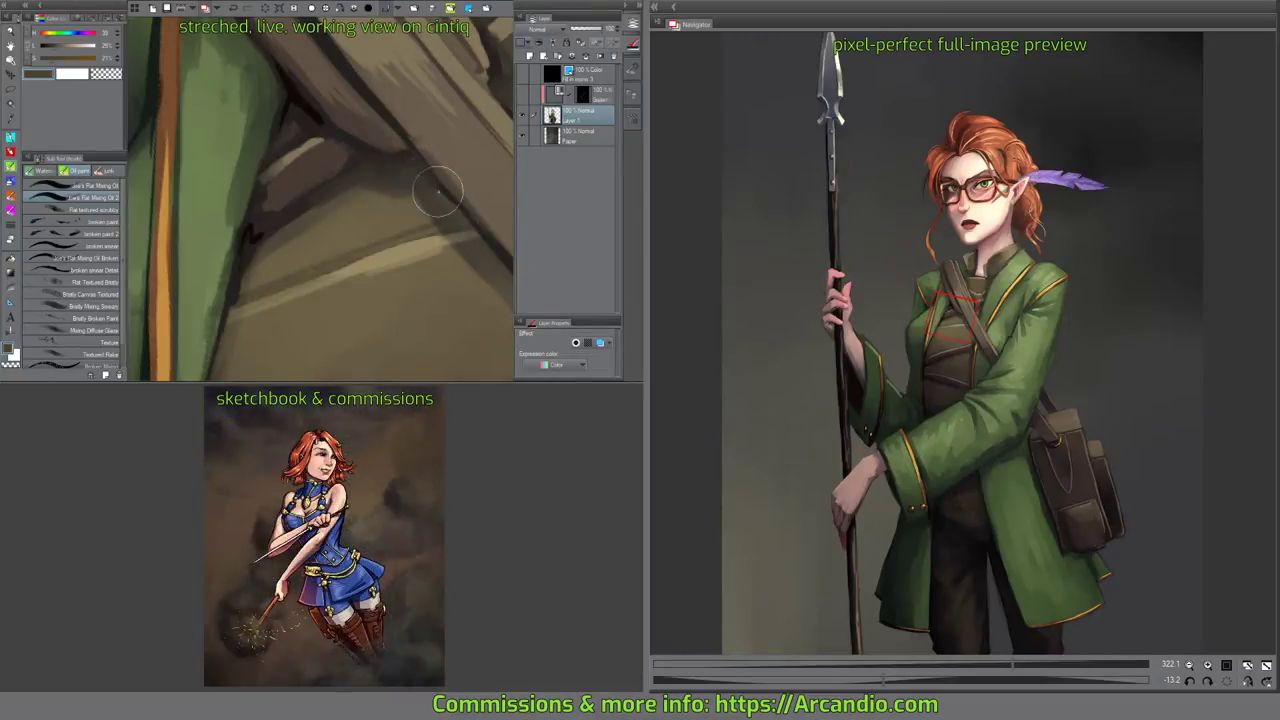
pyautogui.scroll(-1, 421, 213)
pyautogui.moveTo(421, 213)
pyautogui.mouseDown()
pyautogui.moveTo(323, 136)
pyautogui.moveTo(346, 120)
pyautogui.moveTo(394, 309)
pyautogui.moveTo(380, 228)
pyautogui.moveTo(340, 284)
pyautogui.moveTo(356, 282)
pyautogui.moveTo(353, 238)
pyautogui.moveTo(375, 201)
pyautogui.moveTo(342, 190)
pyautogui.mouseUp()
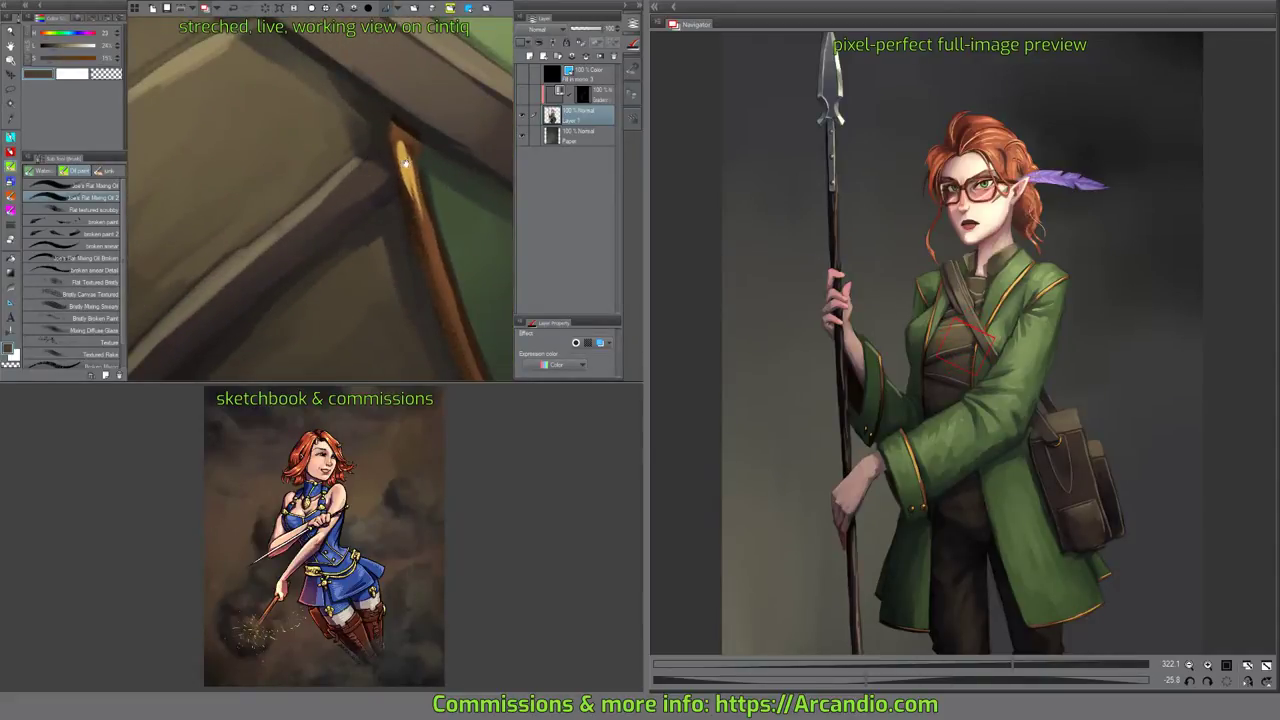
pyautogui.moveTo(405, 163)
pyautogui.mouseDown()
pyautogui.moveTo(455, 116)
pyautogui.moveTo(398, 134)
pyautogui.mouseUp()
pyautogui.moveTo(341, 175)
pyautogui.mouseDown()
pyautogui.moveTo(356, 158)
pyautogui.moveTo(403, 171)
pyautogui.moveTo(393, 136)
pyautogui.mouseUp()
# Repaint the light edge and shaded side of the upper wrap band with the color tone 2 pen and sampled browns.
pyautogui.keyDown('alt'); pyautogui.click(318, 119); pyautogui.keyUp('alt')
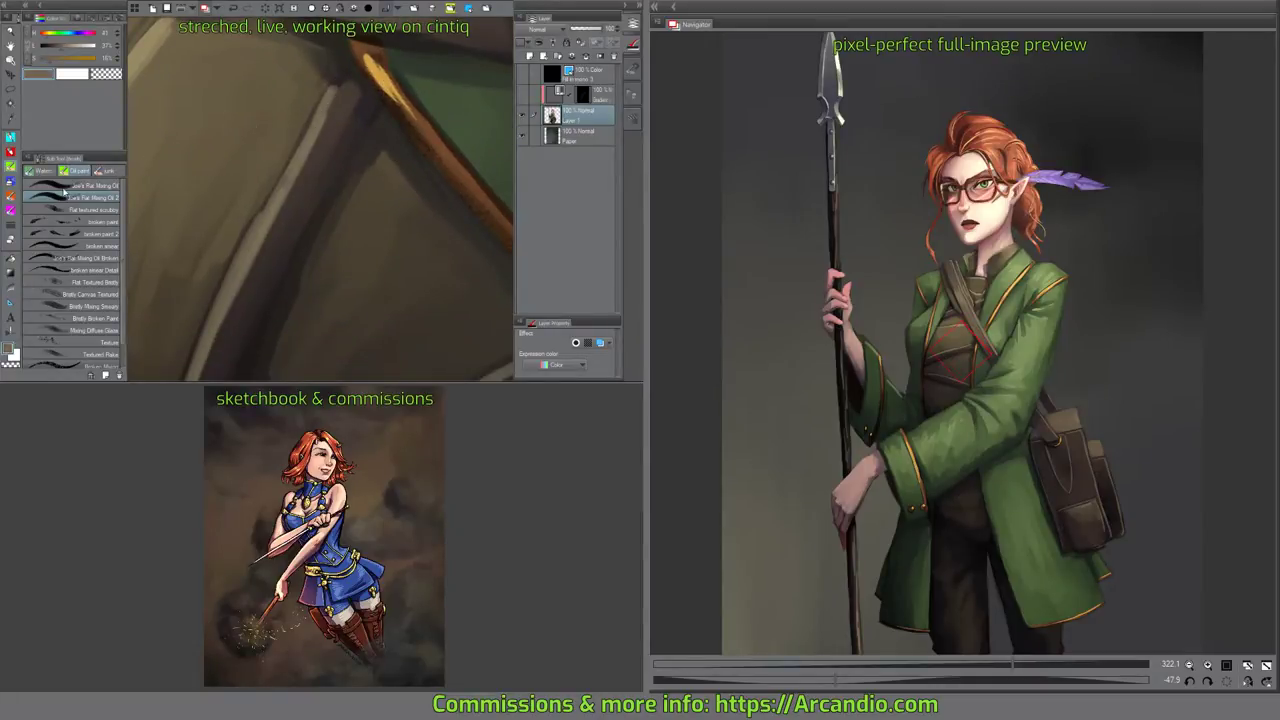
pyautogui.press('p')
pyautogui.keyDown('alt'); pyautogui.click(271, 200); pyautogui.keyUp('alt')
pyautogui.moveTo(264, 212); pyautogui.dragTo(320, 103)
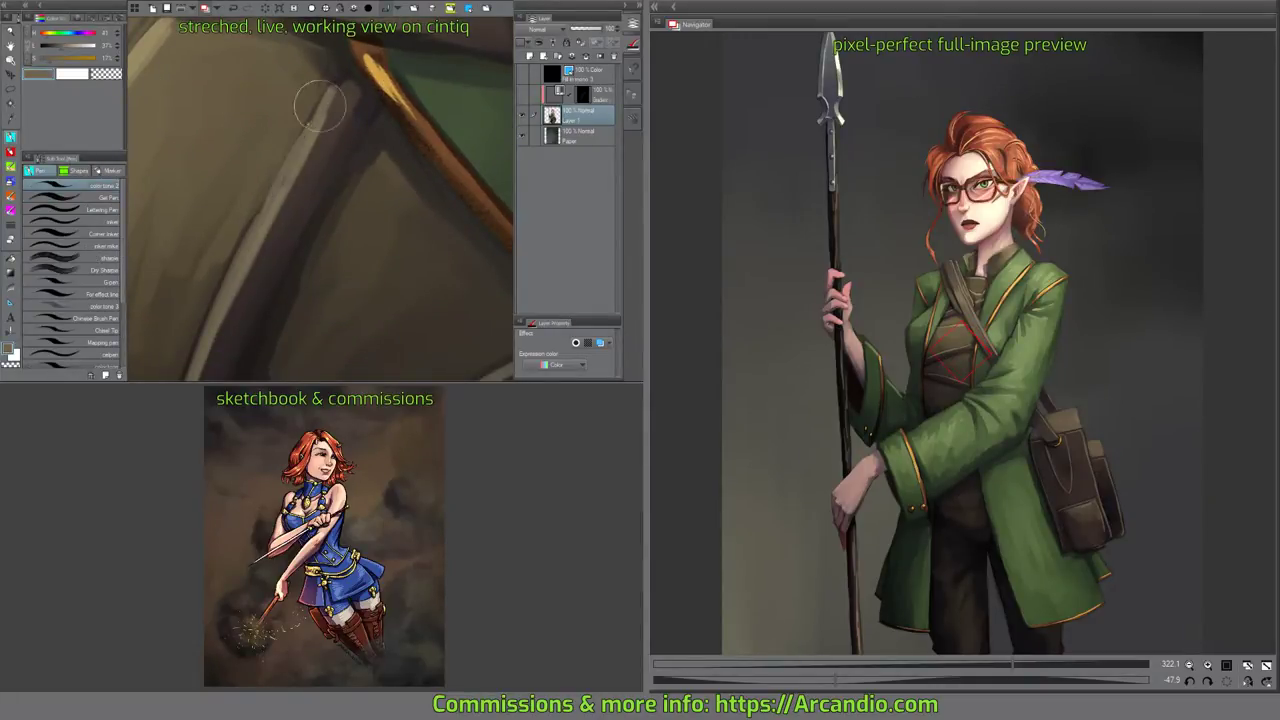
pyautogui.moveTo(286, 157)
pyautogui.mouseDown()
pyautogui.moveTo(317, 103)
pyautogui.moveTo(371, 189)
pyautogui.moveTo(424, 155)
pyautogui.moveTo(286, 171)
pyautogui.moveTo(252, 246)
pyautogui.moveTo(334, 86)
pyautogui.mouseUp()
pyautogui.keyDown('alt'); pyautogui.click(265, 222); pyautogui.keyUp('alt')
pyautogui.keyDown('alt'); pyautogui.click(261, 254); pyautogui.keyUp('alt')
pyautogui.moveTo(265, 246); pyautogui.dragTo(298, 170)
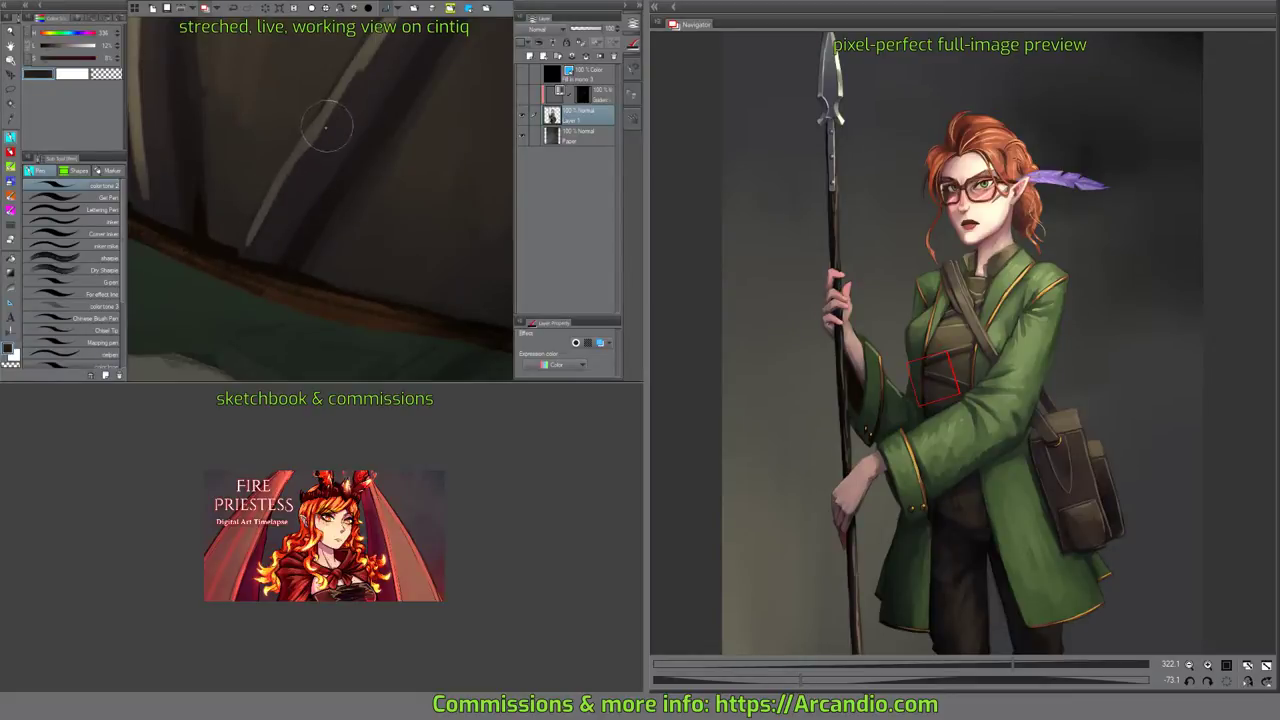
# Thin and extend the light edge of the lower wrap band toward the coat trim using sampled browns.
pyautogui.moveTo(387, 55)
pyautogui.mouseDown()
pyautogui.moveTo(356, 118)
pyautogui.moveTo(324, 138)
pyautogui.mouseUp()
pyautogui.keyDown('alt'); pyautogui.click(260, 225); pyautogui.keyUp('alt')
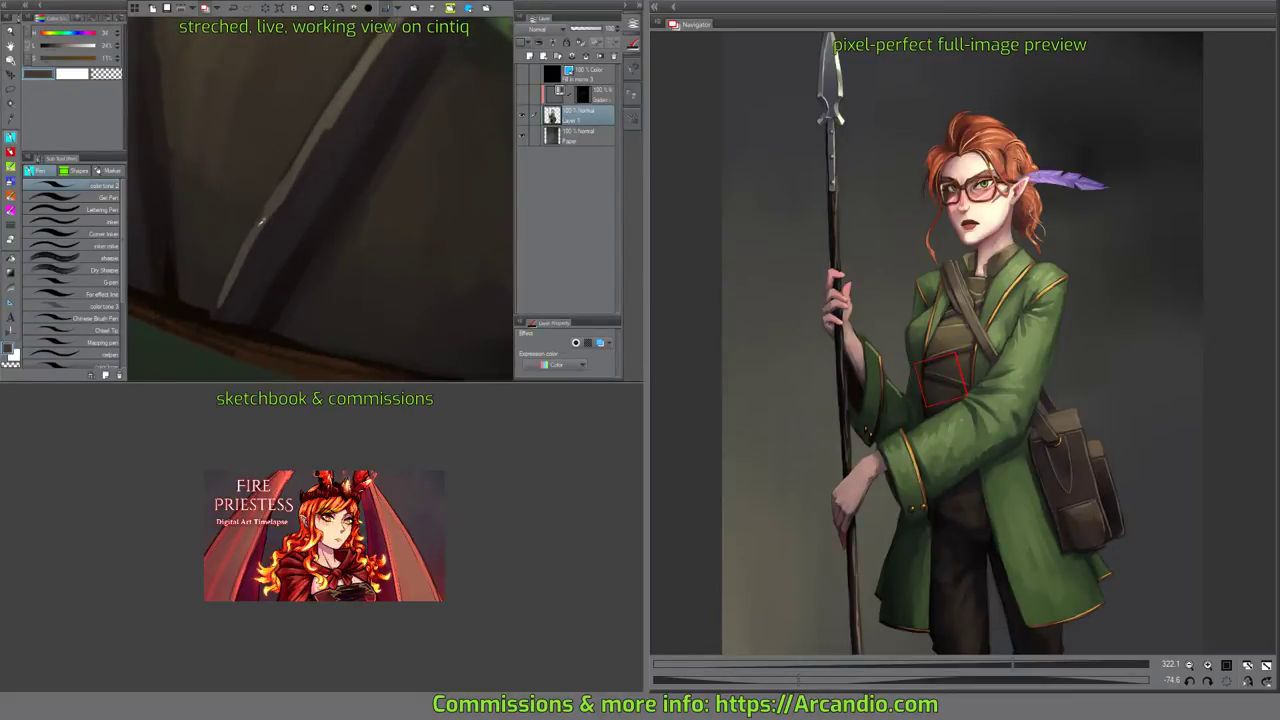
pyautogui.moveTo(209, 311); pyautogui.dragTo(242, 245)
pyautogui.keyDown('alt'); pyautogui.click(251, 257); pyautogui.keyUp('alt')
pyautogui.moveTo(231, 291); pyautogui.dragTo(297, 184)
pyautogui.keyDown('alt'); pyautogui.click(386, 59); pyautogui.keyUp('alt')
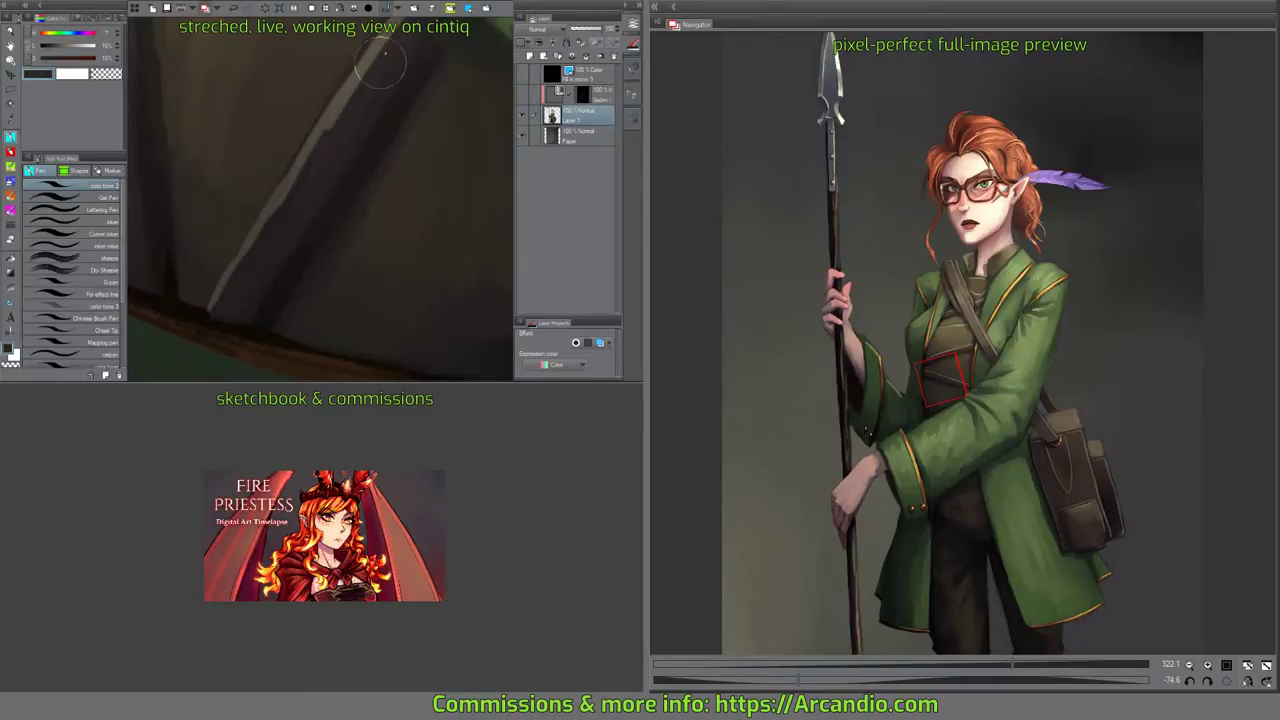
# Deepen the shadow along the lower wrap band up to the coat trim and save the illustration.
pyautogui.moveTo(370, 80); pyautogui.dragTo(300, 183)
pyautogui.moveTo(354, 118); pyautogui.dragTo(250, 298)
pyautogui.moveTo(350, 168); pyautogui.dragTo(300, 246)
pyautogui.moveTo(300, 246); pyautogui.dragTo(334, 194)
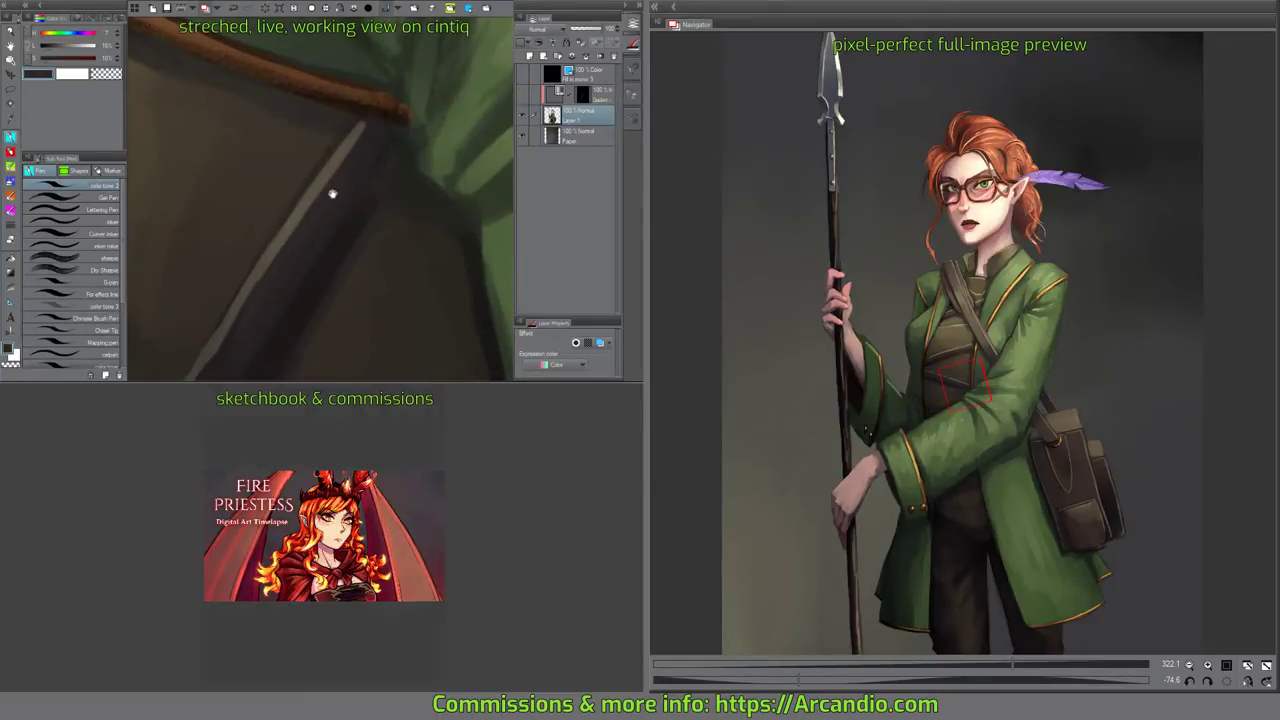
pyautogui.moveTo(370, 155); pyautogui.dragTo(380, 188)
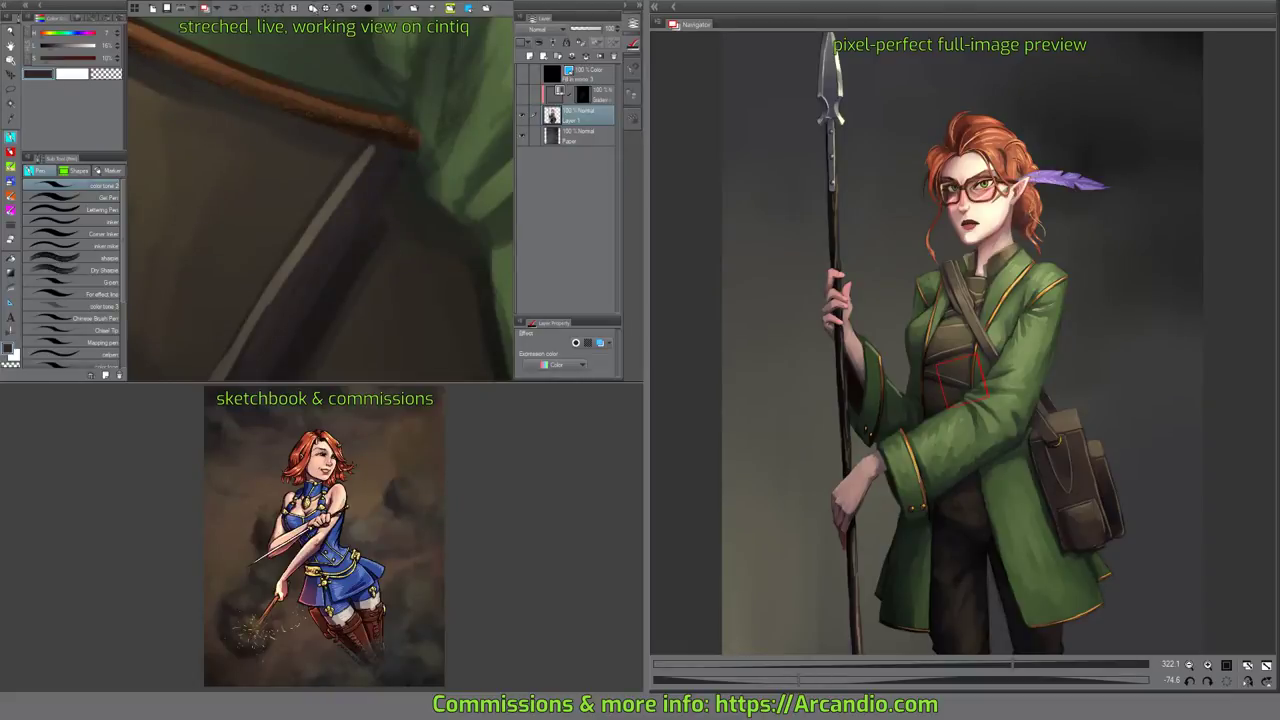
pyautogui.hotkey('ctrl', '0')
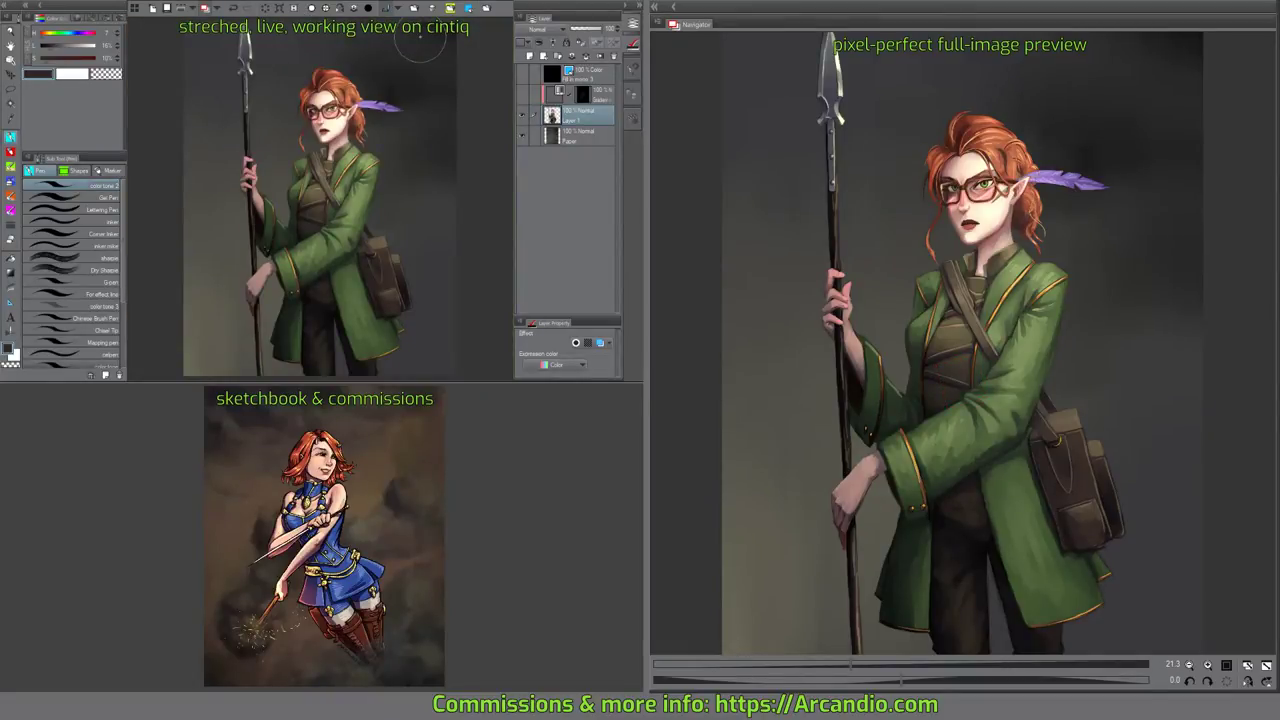
pyautogui.hotkey('ctrl', 's')
# Add a new layer above the painted character and sample the feather's light purple as the painting colour.
pyautogui.scroll(6, 414, 111)
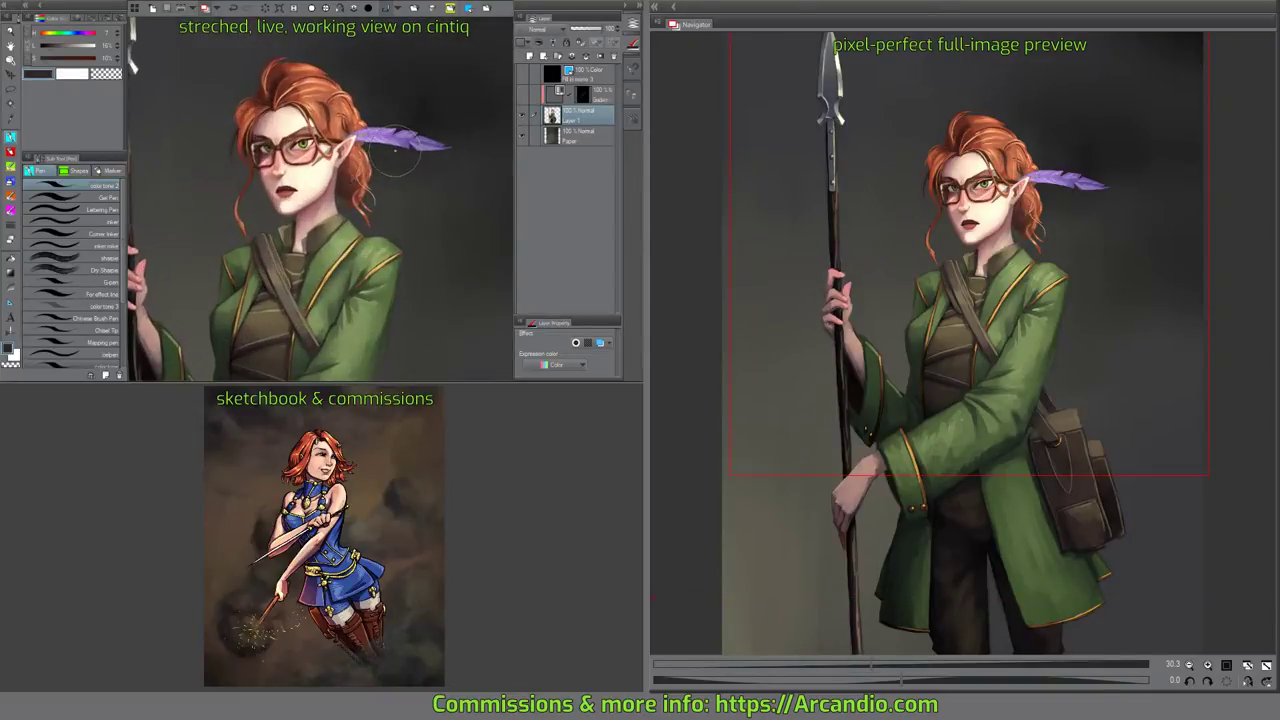
pyautogui.scroll(5, 394, 154)
pyautogui.moveTo(437, 197)
pyautogui.mouseDown()
pyautogui.moveTo(446, 137)
pyautogui.moveTo(400, 130)
pyautogui.moveTo(473, 89)
pyautogui.mouseUp()
pyautogui.click(531, 59)
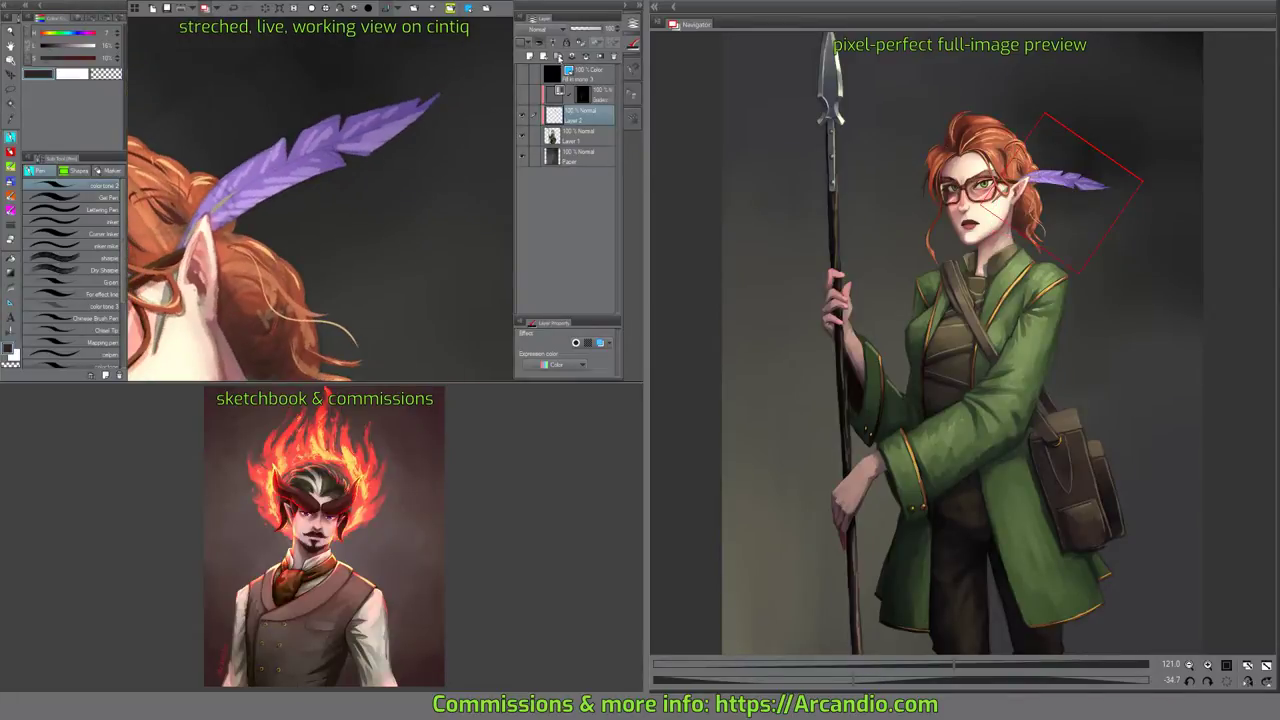
pyautogui.scroll(2, 314, 145)
pyautogui.keyDown('alt'); pyautogui.click(311, 149); pyautogui.keyUp('alt')
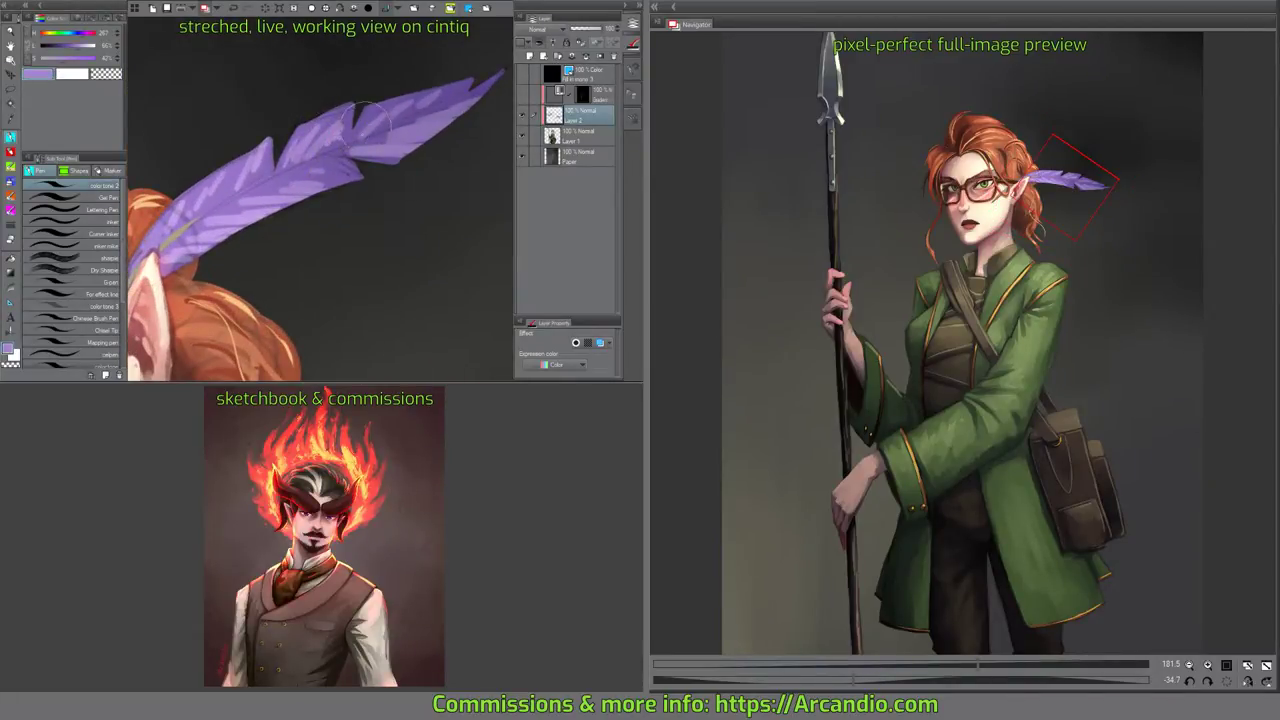
# Choose the fur brush and paint light purple strokes near the feather's tip on the character layer, Layer 1.
pyautogui.moveTo(279, 193); pyautogui.dragTo(309, 169)
pyautogui.click(11, 211)
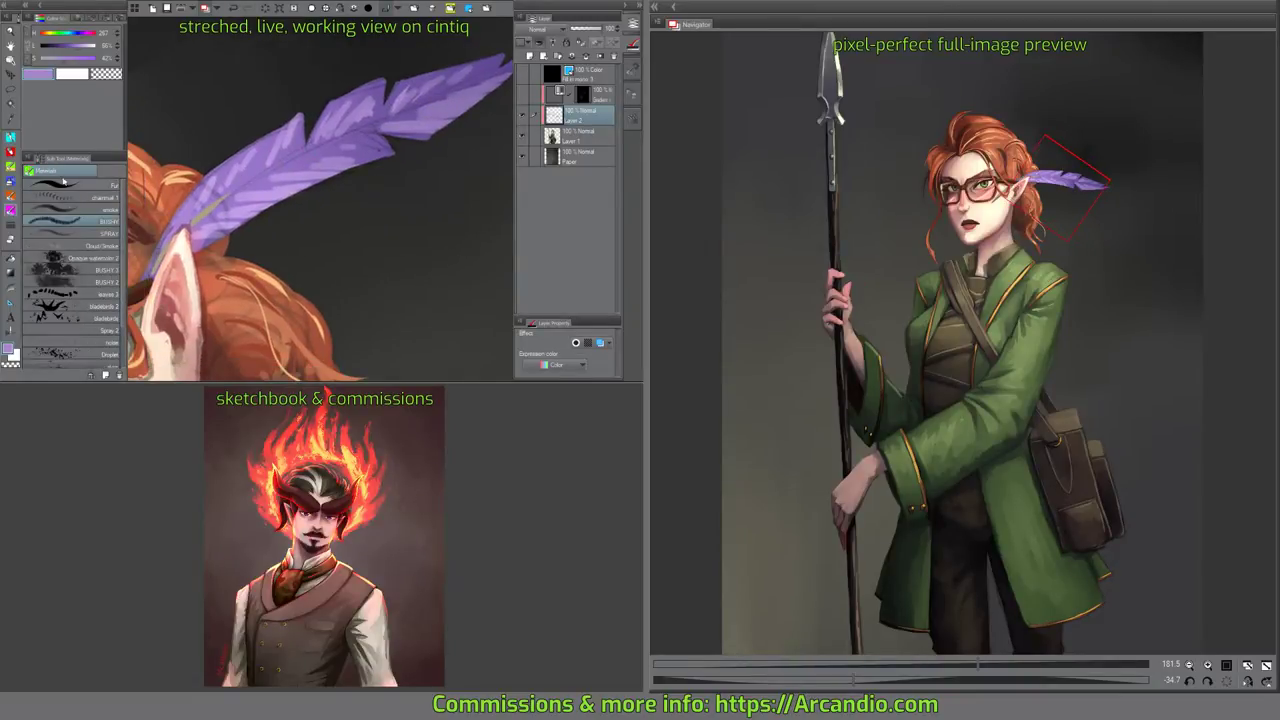
pyautogui.click(98, 188)
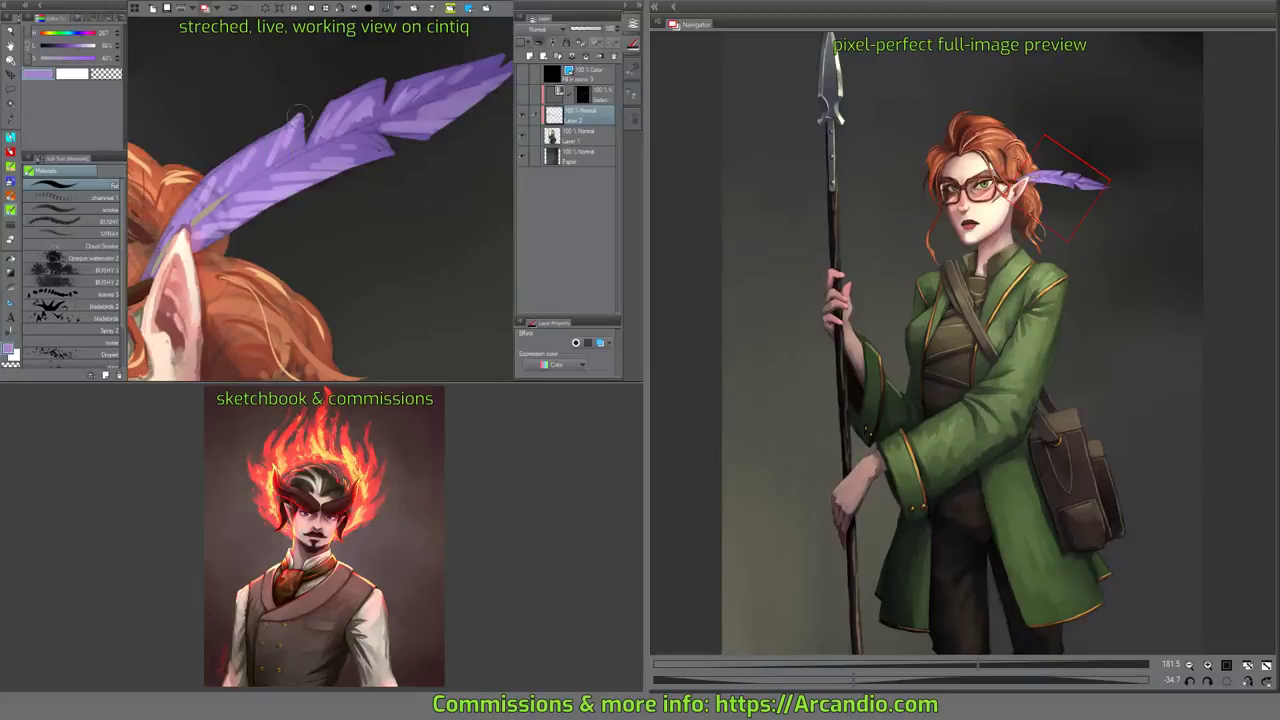
pyautogui.click(575, 136)
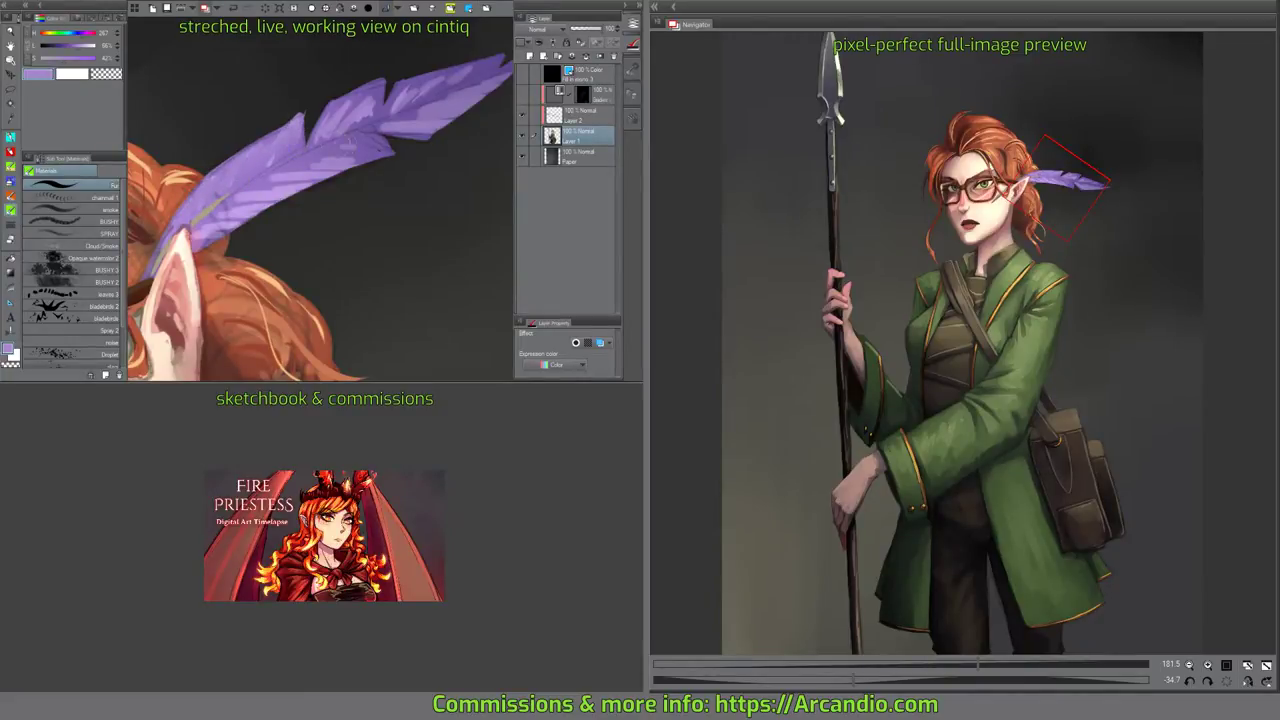
pyautogui.moveTo(370, 110); pyautogui.dragTo(381, 84)
# Store a darker feather purple as the secondary colour and sample the feather's lighter purple as the main colour.
pyautogui.keyDown('alt'); pyautogui.click(228, 199); pyautogui.keyUp('alt')
pyautogui.click(27, 345)
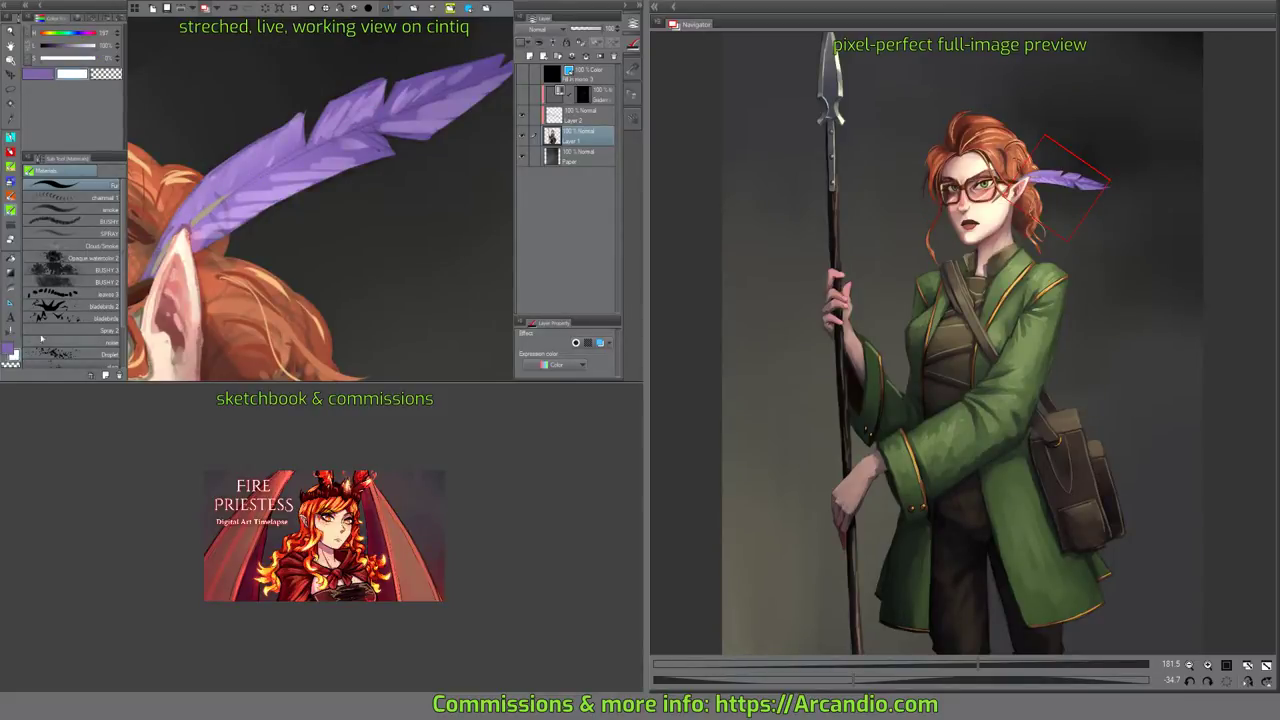
pyautogui.click(26, 342)
pyautogui.moveTo(403, 156); pyautogui.dragTo(320, 105)
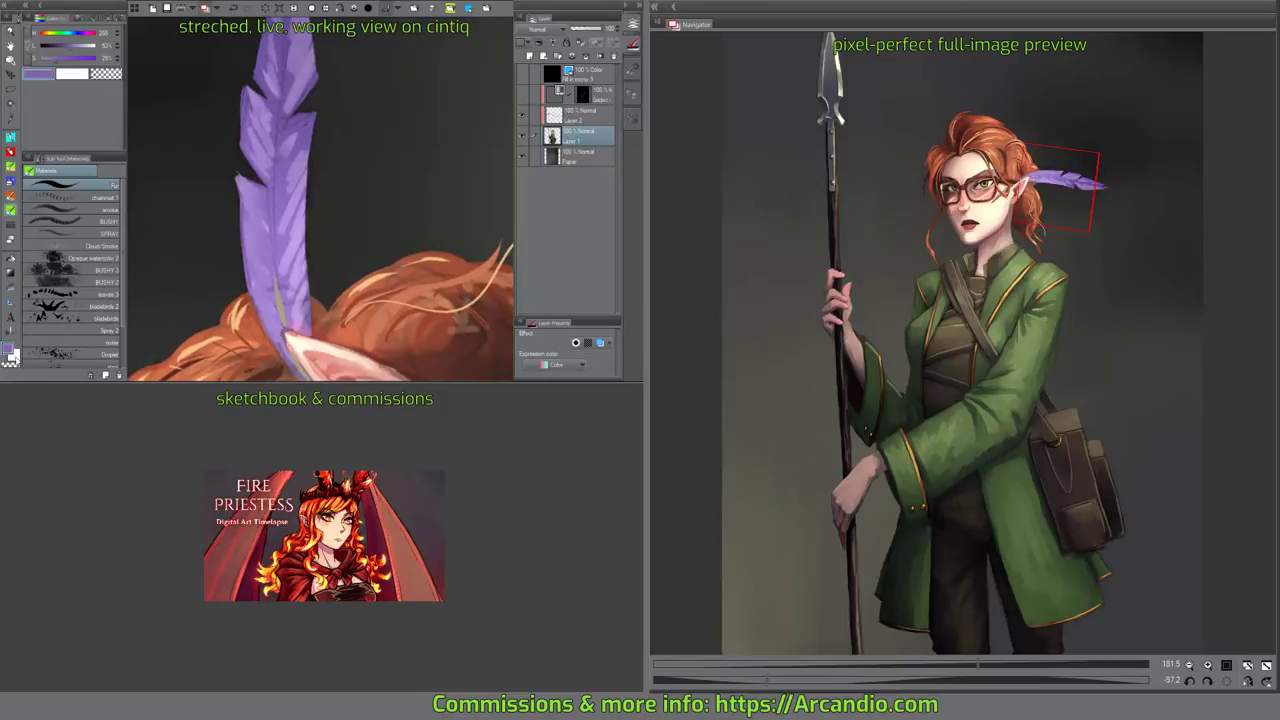
pyautogui.press('x')
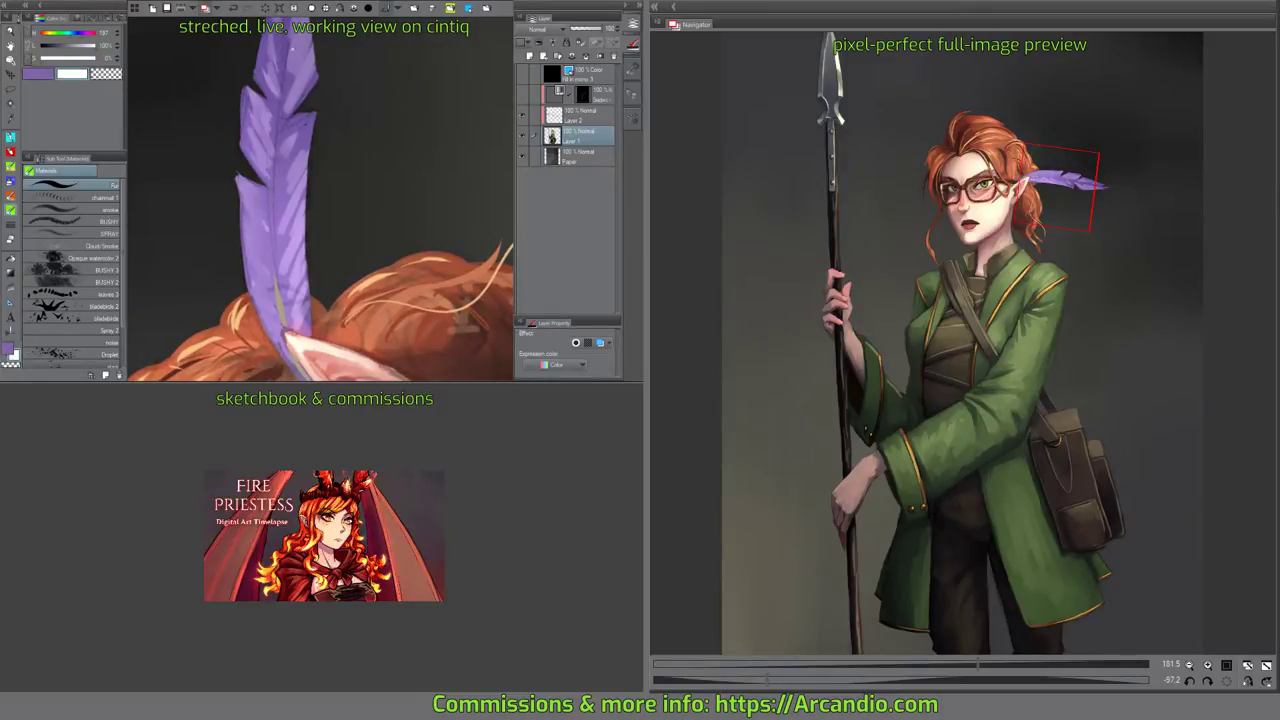
pyautogui.keyDown('alt'); pyautogui.click(292, 48); pyautogui.keyUp('alt')
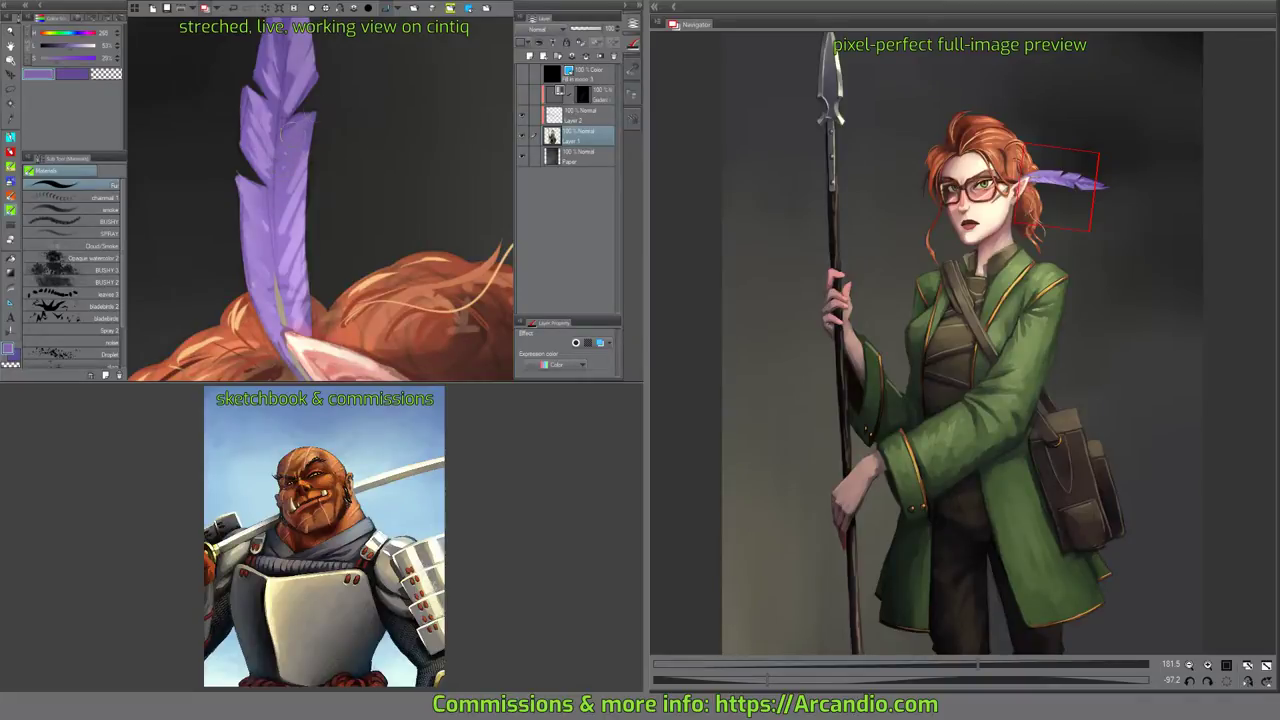
# Blend the stripes along the feather's middle and base with fur brush strokes, keeping the work on Layer 1.
pyautogui.moveTo(284, 223)
pyautogui.mouseDown()
pyautogui.moveTo(301, 166)
pyautogui.moveTo(256, 123)
pyautogui.moveTo(256, 98)
pyautogui.mouseUp()
pyautogui.moveTo(325, 43); pyautogui.dragTo(391, 168)
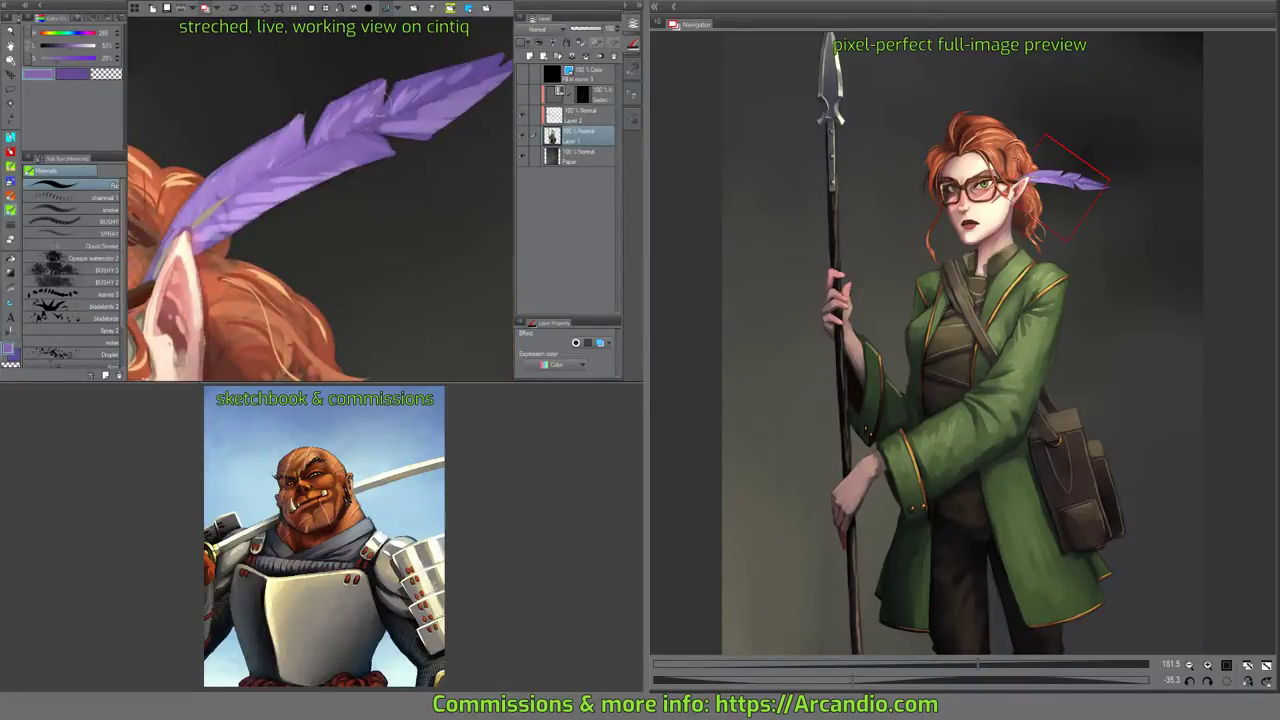
pyautogui.moveTo(381, 112); pyautogui.dragTo(343, 208)
pyautogui.click(598, 113)
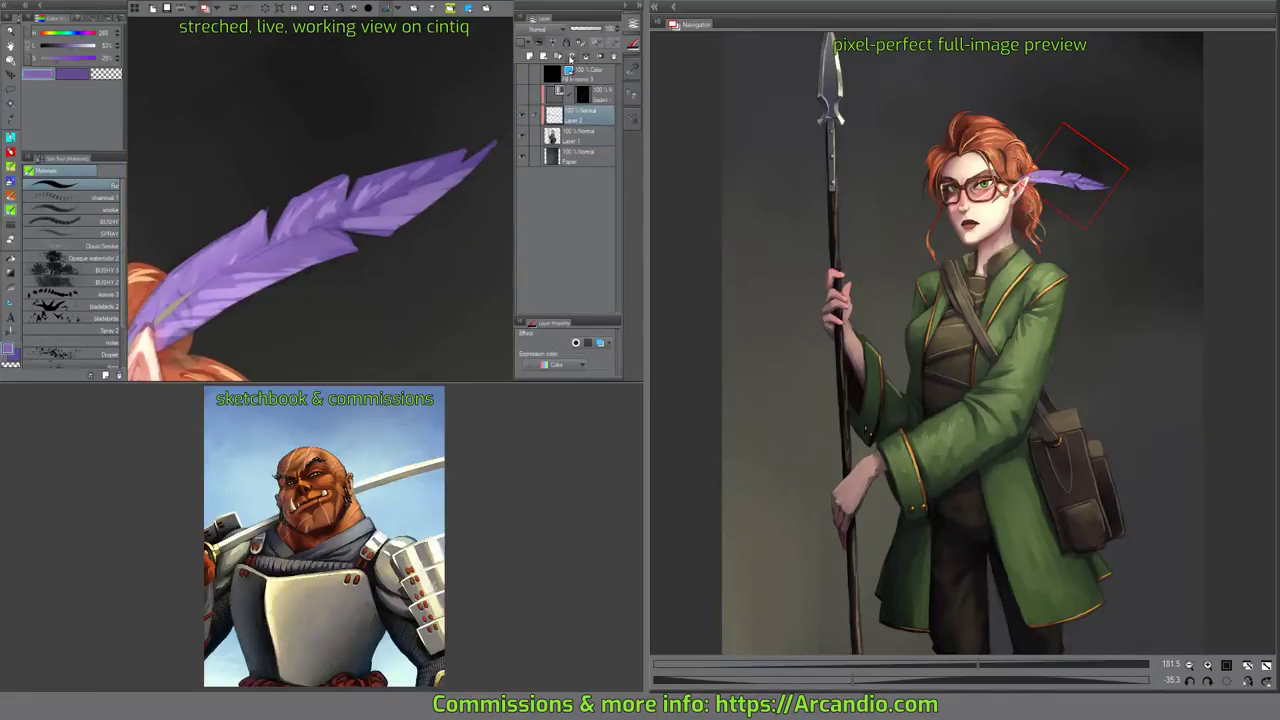
pyautogui.click(575, 134)
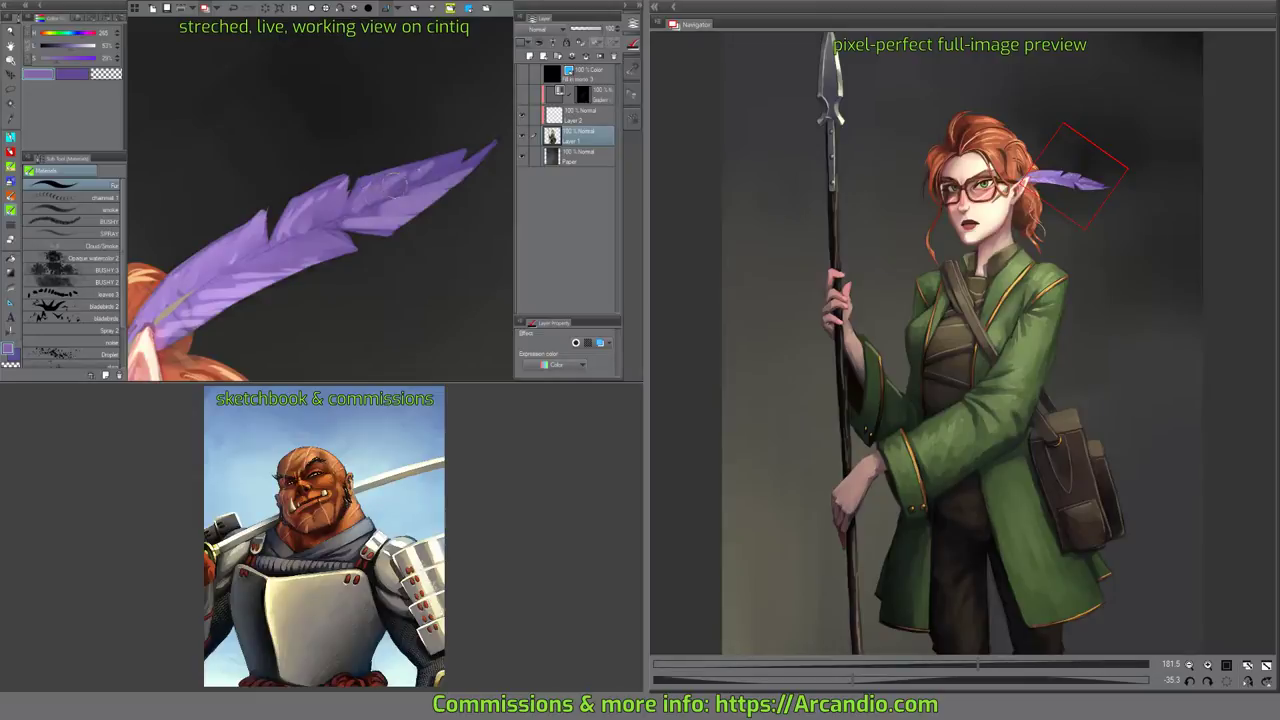
# Paint purple fur brush strokes over the feather's tip and middle sections to smooth the striped barbs.
pyautogui.scroll(1, 400, 185)
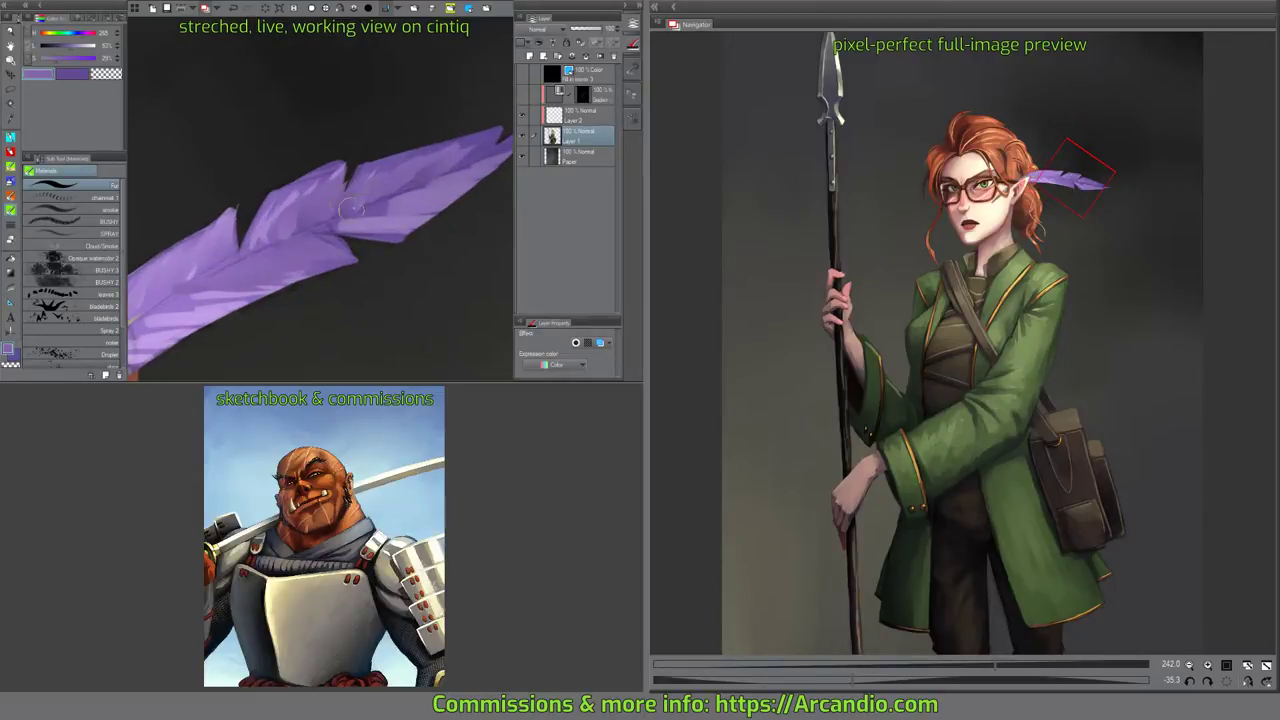
pyautogui.moveTo(454, 166); pyautogui.dragTo(508, 120)
pyautogui.moveTo(442, 168)
pyautogui.mouseDown()
pyautogui.moveTo(369, 206)
pyautogui.moveTo(456, 162)
pyautogui.moveTo(482, 132)
pyautogui.mouseUp()
pyautogui.moveTo(434, 183)
pyautogui.mouseDown()
pyautogui.moveTo(446, 169)
pyautogui.moveTo(415, 120)
pyautogui.moveTo(338, 130)
pyautogui.moveTo(354, 126)
pyautogui.mouseUp()
pyautogui.moveTo(325, 204)
pyautogui.mouseDown()
pyautogui.moveTo(367, 93)
pyautogui.moveTo(363, 188)
pyautogui.mouseUp()
pyautogui.moveTo(331, 266); pyautogui.dragTo(359, 224)
pyautogui.moveTo(328, 284)
pyautogui.mouseDown()
pyautogui.moveTo(350, 243)
pyautogui.moveTo(363, 247)
pyautogui.moveTo(377, 134)
pyautogui.mouseUp()
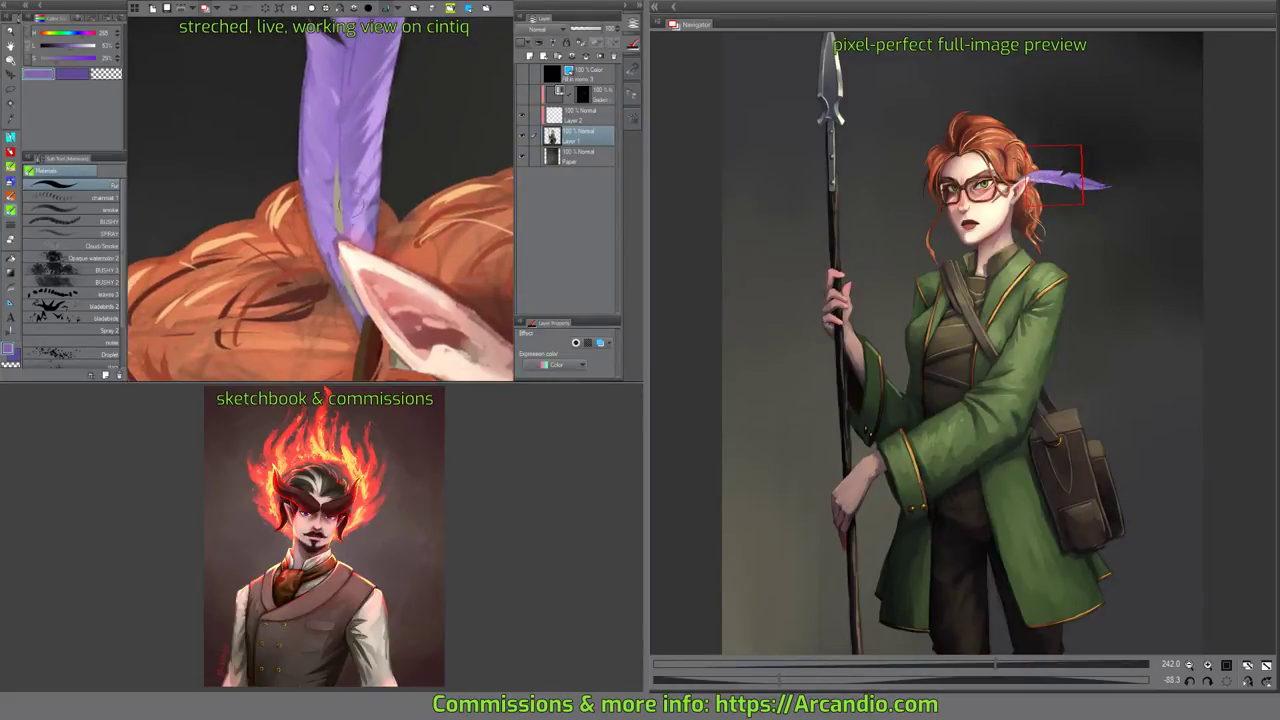
# Blend the barbs around the feather's base above the ear with fur brush strokes and a sampled lighter purple.
pyautogui.moveTo(342, 230)
pyautogui.mouseDown()
pyautogui.moveTo(366, 196)
pyautogui.moveTo(396, 258)
pyautogui.moveTo(366, 196)
pyautogui.mouseUp()
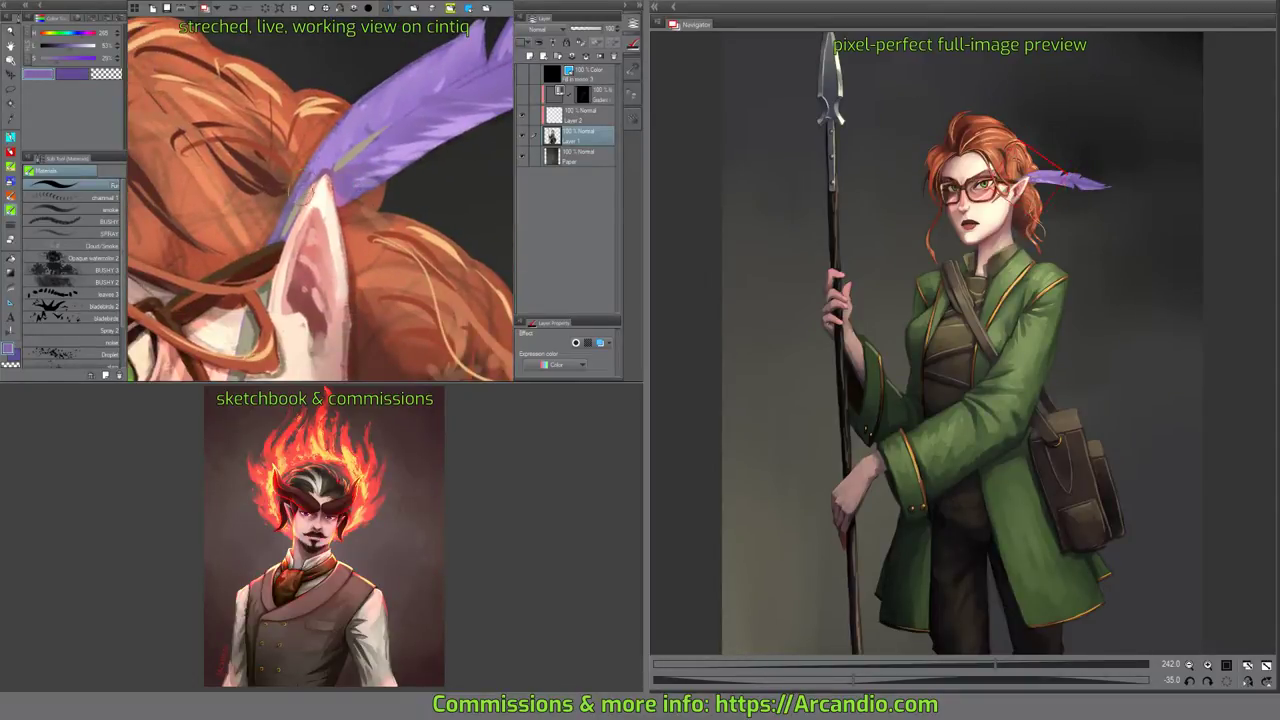
pyautogui.moveTo(328, 151); pyautogui.dragTo(356, 100)
pyautogui.moveTo(413, 42); pyautogui.dragTo(373, 92)
pyautogui.keyDown('alt'); pyautogui.click(420, 117); pyautogui.keyUp('alt')
pyautogui.moveTo(443, 137); pyautogui.dragTo(366, 108)
# Paint light purple strands along the lower half of the feather with the color tone 2 pen.
pyautogui.click(10, 137)
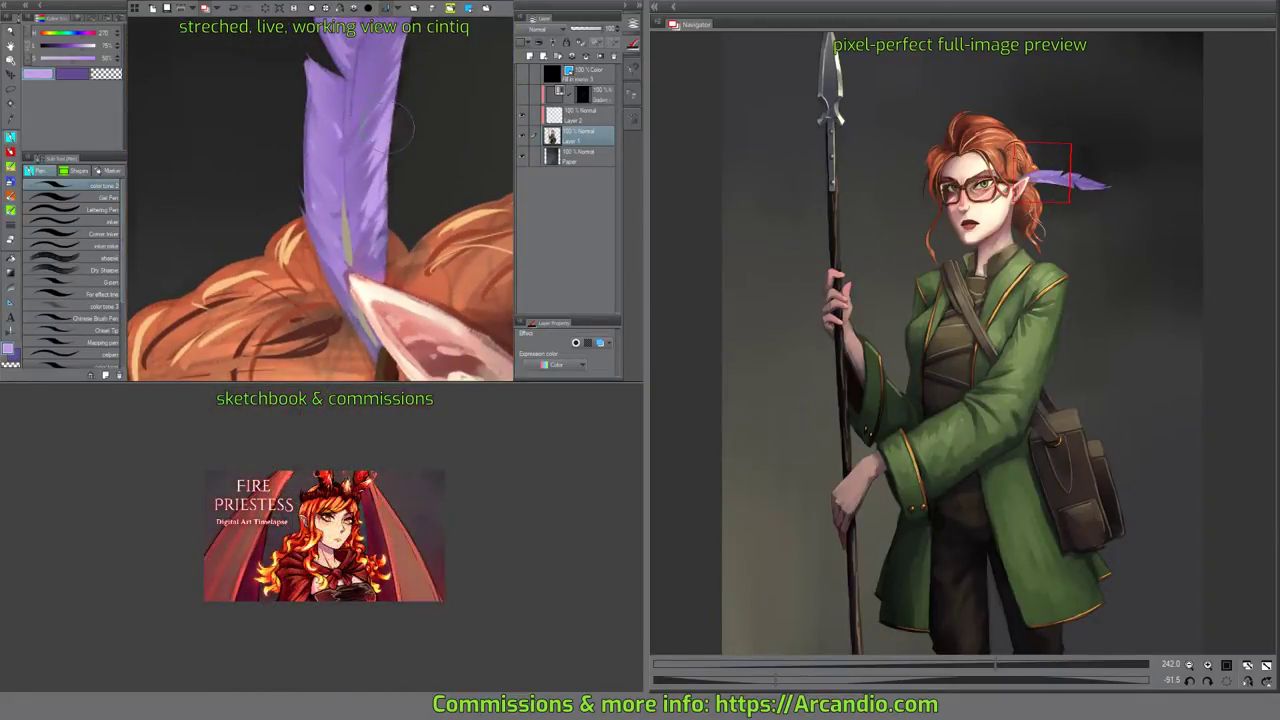
pyautogui.moveTo(365, 185); pyautogui.dragTo(354, 214)
pyautogui.moveTo(356, 264); pyautogui.dragTo(326, 272)
pyautogui.moveTo(440, 110); pyautogui.dragTo(330, 155)
pyautogui.moveTo(406, 164); pyautogui.dragTo(368, 119)
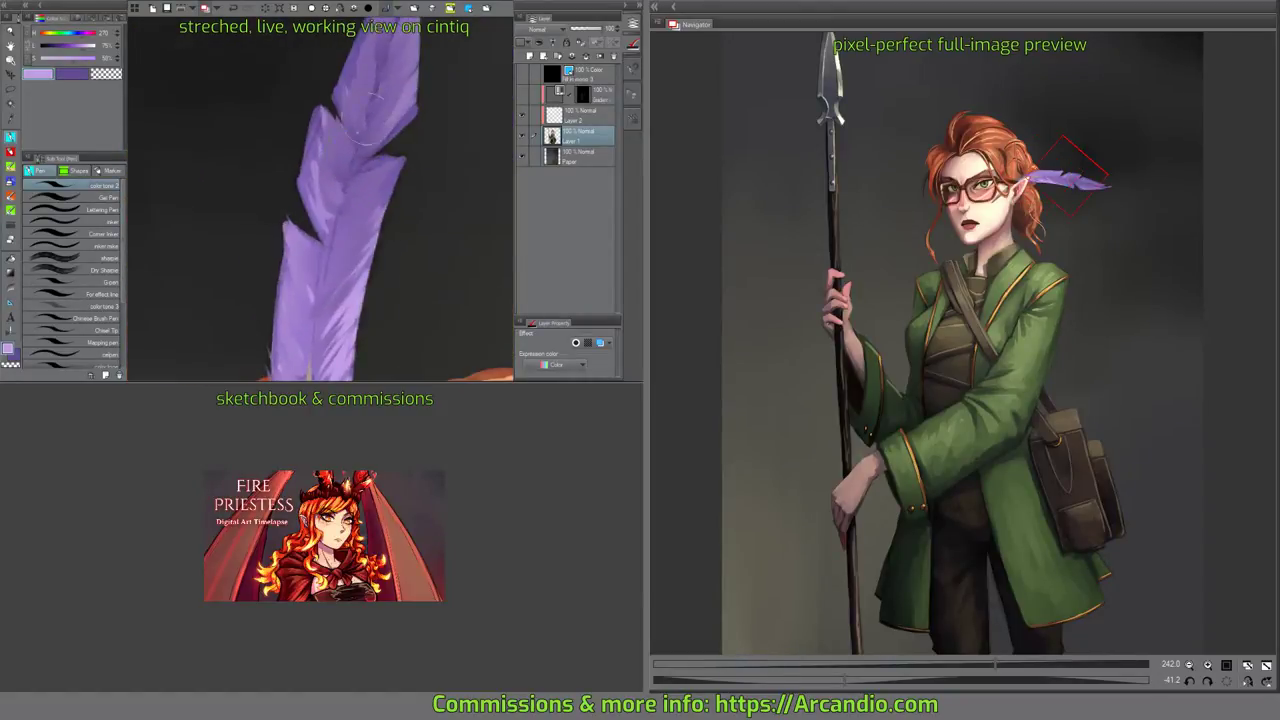
# Add thin light purple barbs along the edge of the feather's middle section with the color tone 2 pen.
pyautogui.moveTo(384, 188); pyautogui.dragTo(358, 218)
pyautogui.moveTo(396, 164); pyautogui.dragTo(362, 194)
pyautogui.moveTo(423, 136); pyautogui.dragTo(379, 235)
pyautogui.moveTo(420, 202); pyautogui.dragTo(402, 145)
pyautogui.moveTo(368, 198)
pyautogui.mouseDown()
pyautogui.moveTo(340, 248)
pyautogui.moveTo(347, 232)
pyautogui.mouseUp()
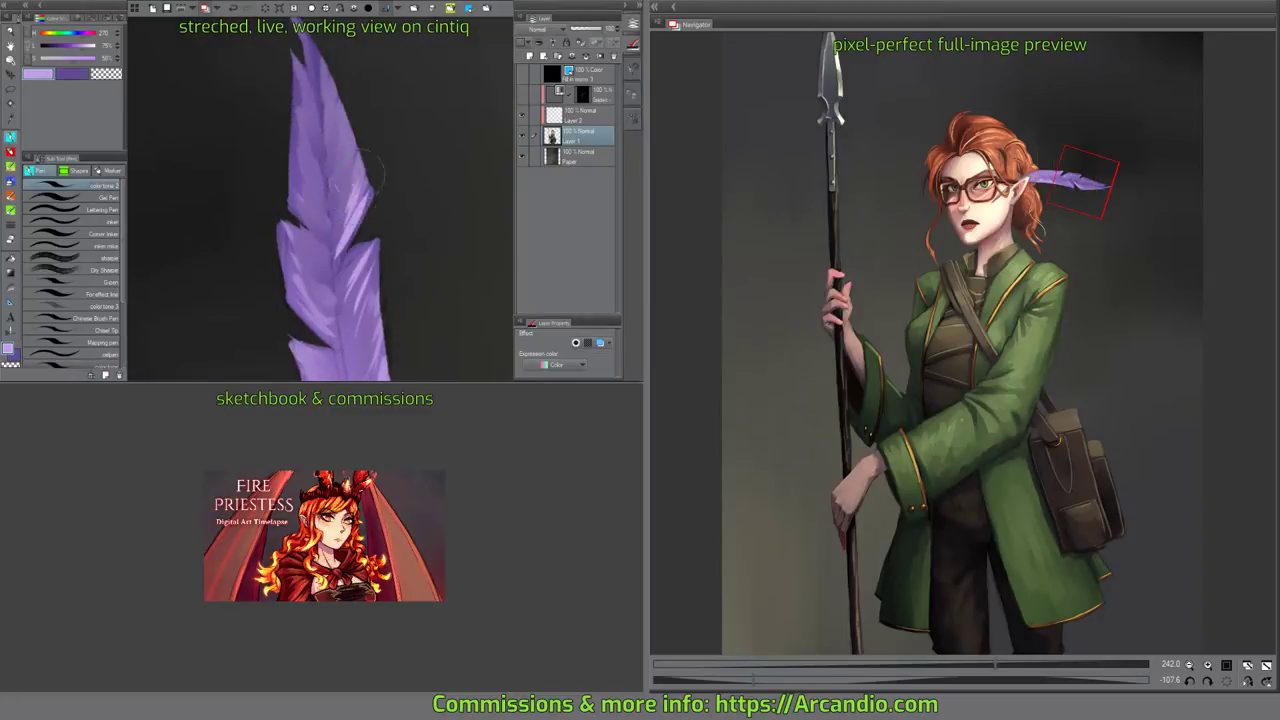
# Extend the fine light purple barbs along the feather's tip and back down toward its base.
pyautogui.moveTo(363, 172)
pyautogui.mouseDown()
pyautogui.moveTo(335, 135)
pyautogui.moveTo(329, 48)
pyautogui.moveTo(332, 60)
pyautogui.mouseUp()
pyautogui.moveTo(367, 222); pyautogui.dragTo(355, 82)
pyautogui.moveTo(360, 168); pyautogui.dragTo(350, 256)
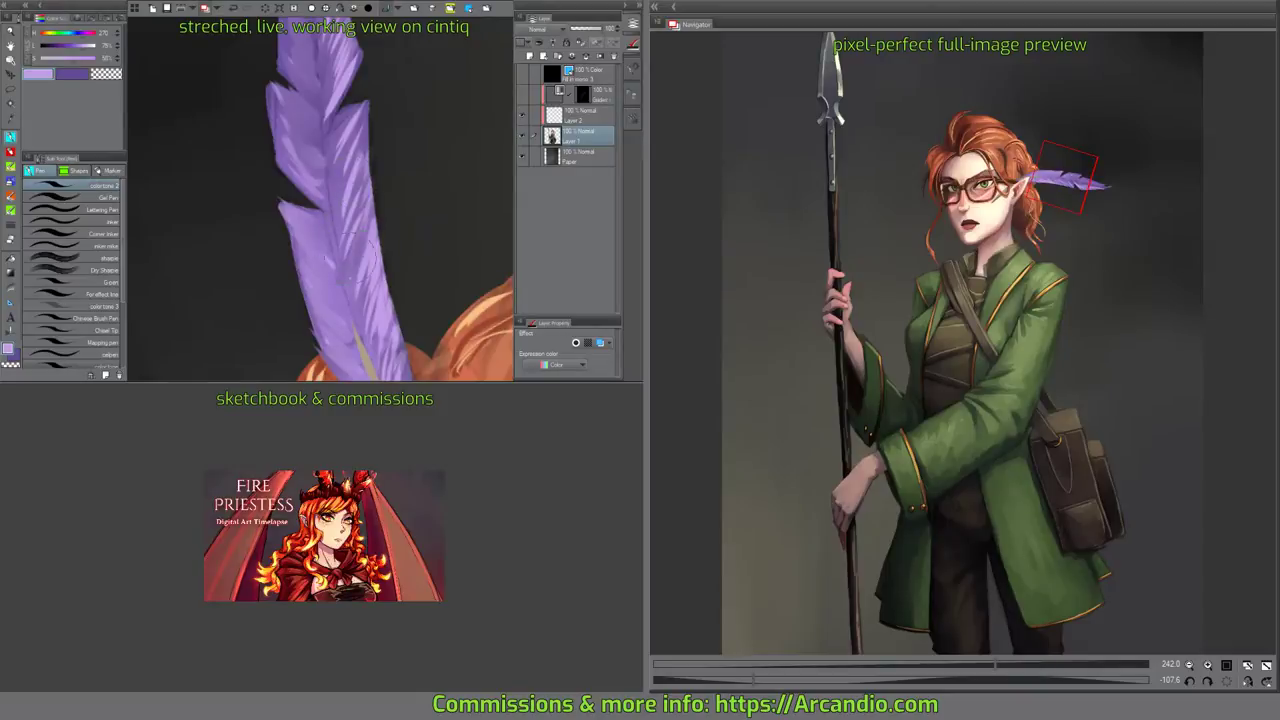
pyautogui.moveTo(392, 142)
pyautogui.mouseDown()
pyautogui.moveTo(430, 220)
pyautogui.moveTo(412, 144)
pyautogui.mouseUp()
# Sample a dark purple and draw a thin central shaft line along the feather.
pyautogui.keyDown('alt'); pyautogui.click(383, 105); pyautogui.keyUp('alt')
pyautogui.moveTo(238, 280); pyautogui.dragTo(314, 162)
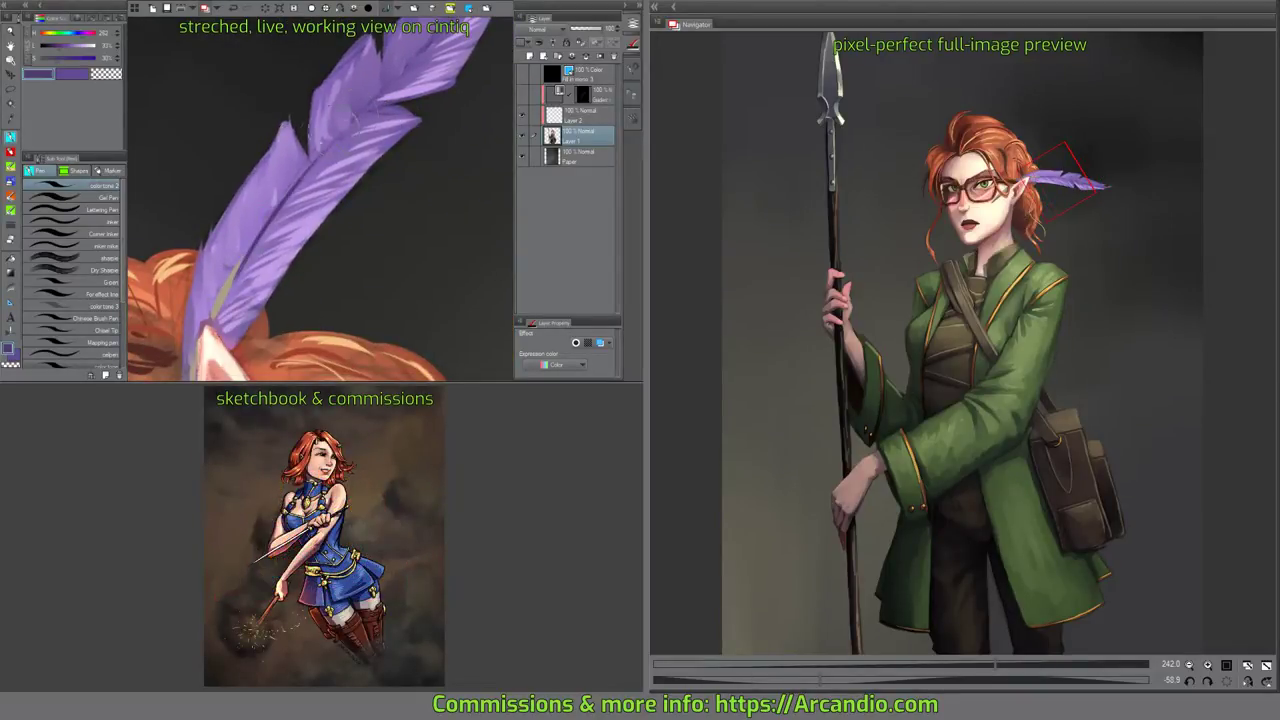
pyautogui.moveTo(376, 82); pyautogui.dragTo(371, 112)
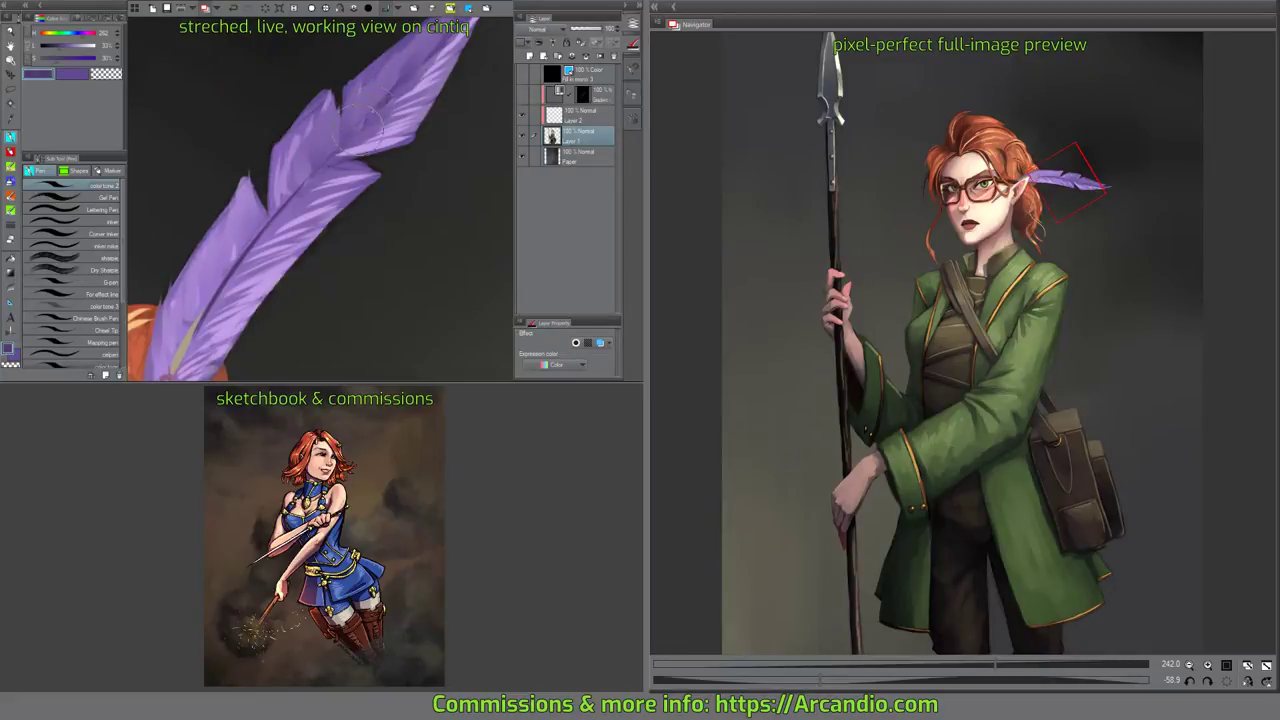
pyautogui.moveTo(324, 156)
pyautogui.mouseDown()
pyautogui.moveTo(368, 117)
pyautogui.moveTo(326, 169)
pyautogui.moveTo(336, 105)
pyautogui.moveTo(360, 88)
pyautogui.moveTo(279, 147)
pyautogui.mouseUp()
# Paint fine barbs along the upper side of the feather's tip and middle sections with sampled purples.
pyautogui.keyDown('alt'); pyautogui.click(303, 153); pyautogui.keyUp('alt')
pyautogui.keyDown('alt'); pyautogui.click(318, 122); pyautogui.keyUp('alt')
pyautogui.press('c')
pyautogui.press('c')
pyautogui.moveTo(388, 87)
pyautogui.mouseDown()
pyautogui.moveTo(354, 149)
pyautogui.moveTo(380, 110)
pyautogui.mouseUp()
pyautogui.moveTo(213, 252); pyautogui.dragTo(317, 131)
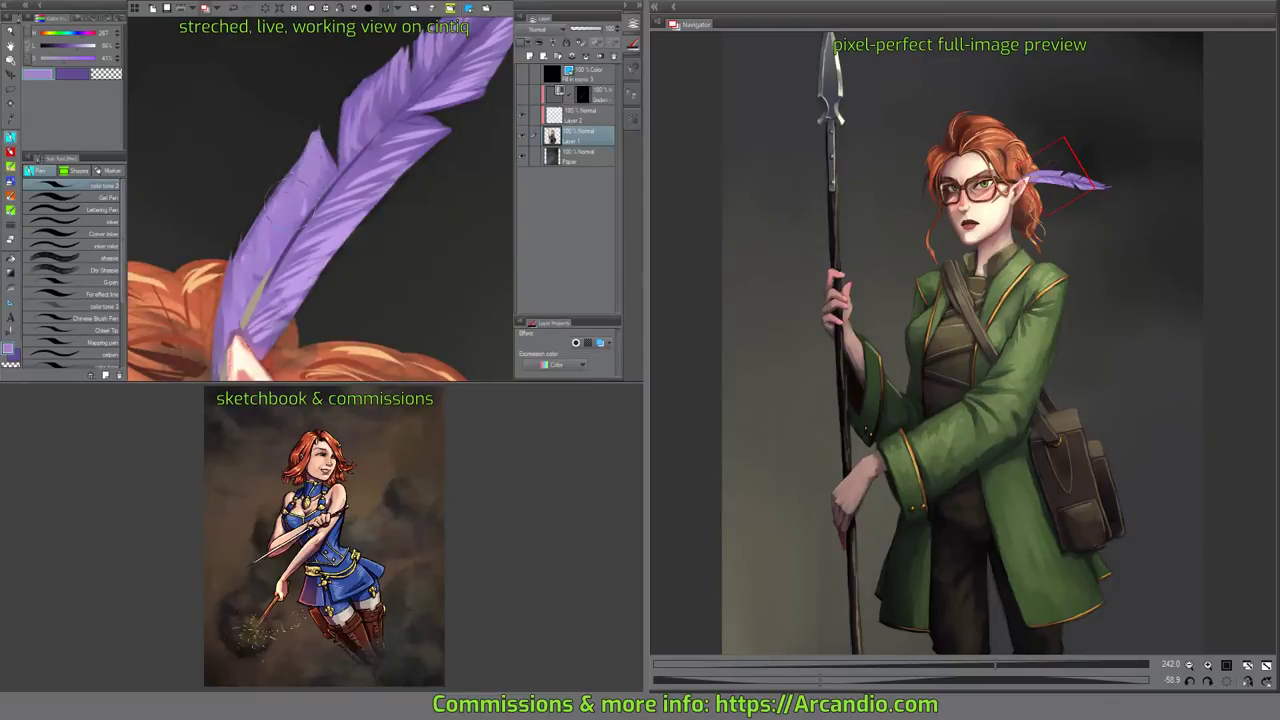
# Paint alternating light and mid purple barbs on the upper side of the feather's base section.
pyautogui.moveTo(366, 178); pyautogui.dragTo(315, 170)
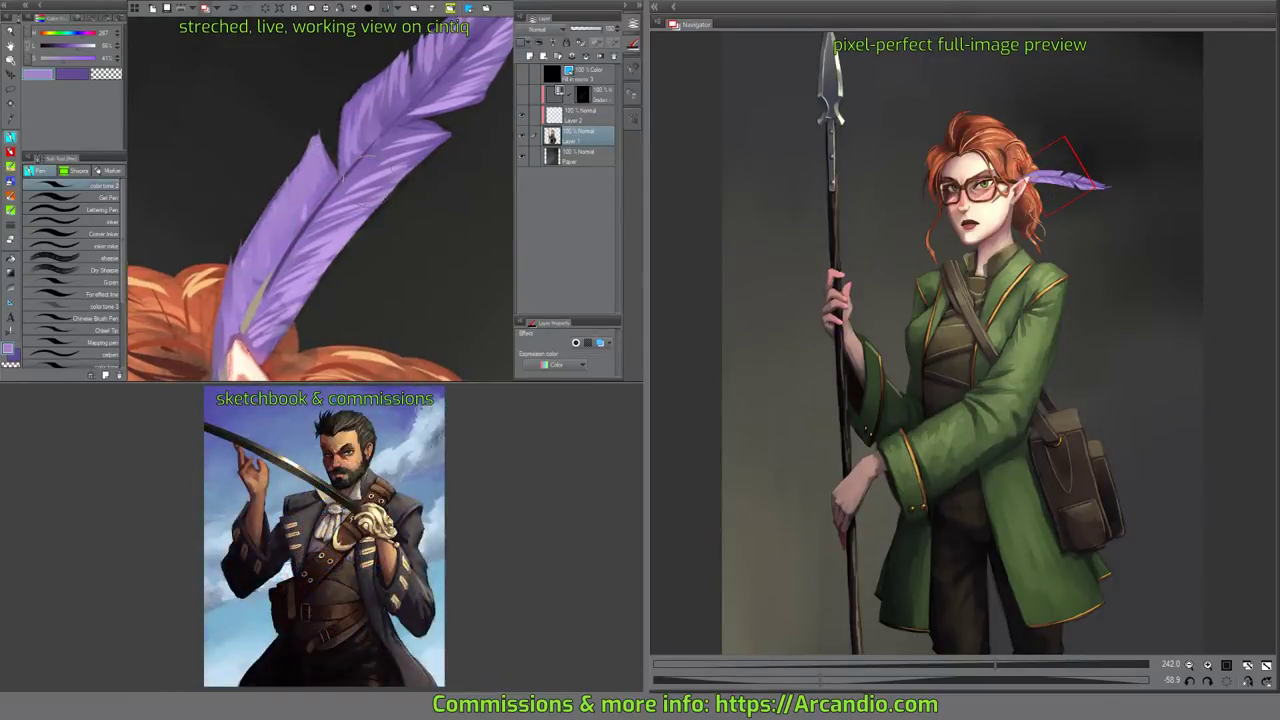
pyautogui.keyDown('alt'); pyautogui.click(375, 165); pyautogui.keyUp('alt')
pyautogui.moveTo(296, 212); pyautogui.dragTo(304, 178)
pyautogui.moveTo(277, 238); pyautogui.dragTo(287, 205)
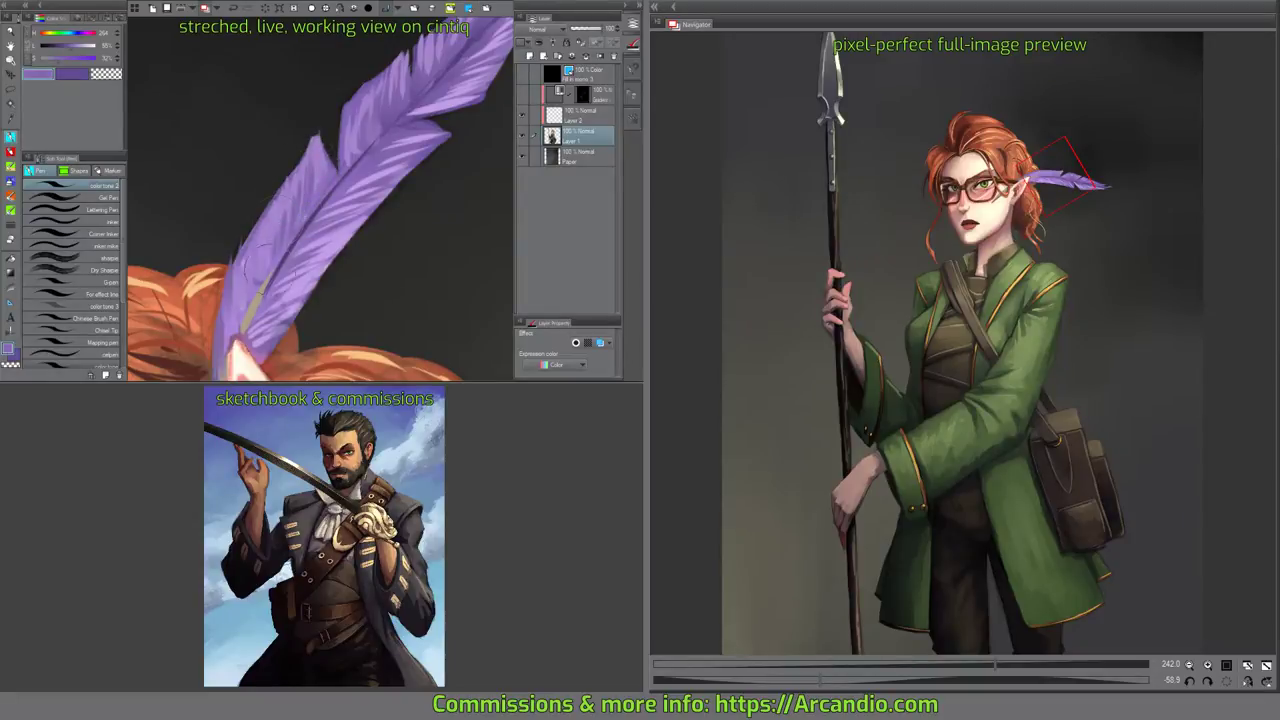
pyautogui.moveTo(331, 140)
pyautogui.mouseDown()
pyautogui.moveTo(334, 122)
pyautogui.moveTo(423, 154)
pyautogui.moveTo(420, 166)
pyautogui.mouseUp()
# Cut small notches into the feather's outline with the transparent colour and touch up the barbs in purple.
pyautogui.press('c')
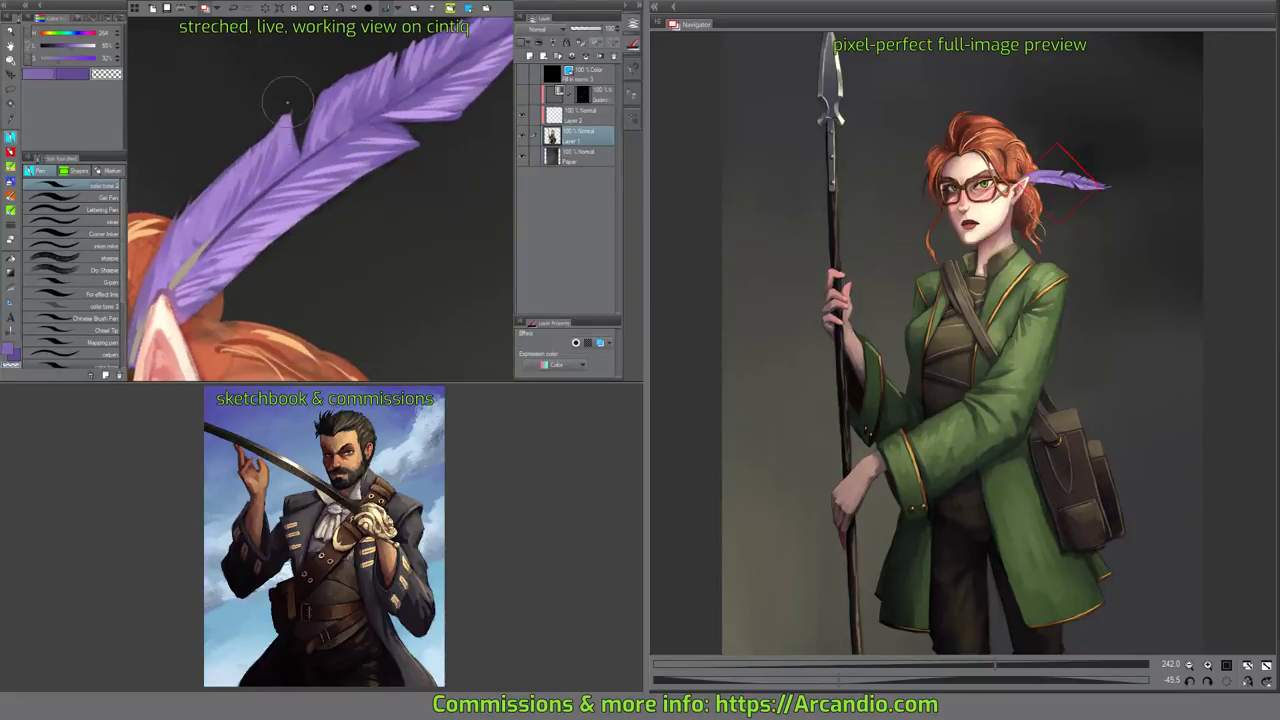
pyautogui.moveTo(289, 101)
pyautogui.mouseDown()
pyautogui.moveTo(276, 140)
pyautogui.moveTo(364, 123)
pyautogui.mouseUp()
pyautogui.press('c')
pyautogui.moveTo(267, 200)
pyautogui.mouseDown()
pyautogui.moveTo(287, 164)
pyautogui.moveTo(263, 192)
pyautogui.moveTo(431, 129)
pyautogui.mouseUp()
pyautogui.press('c')
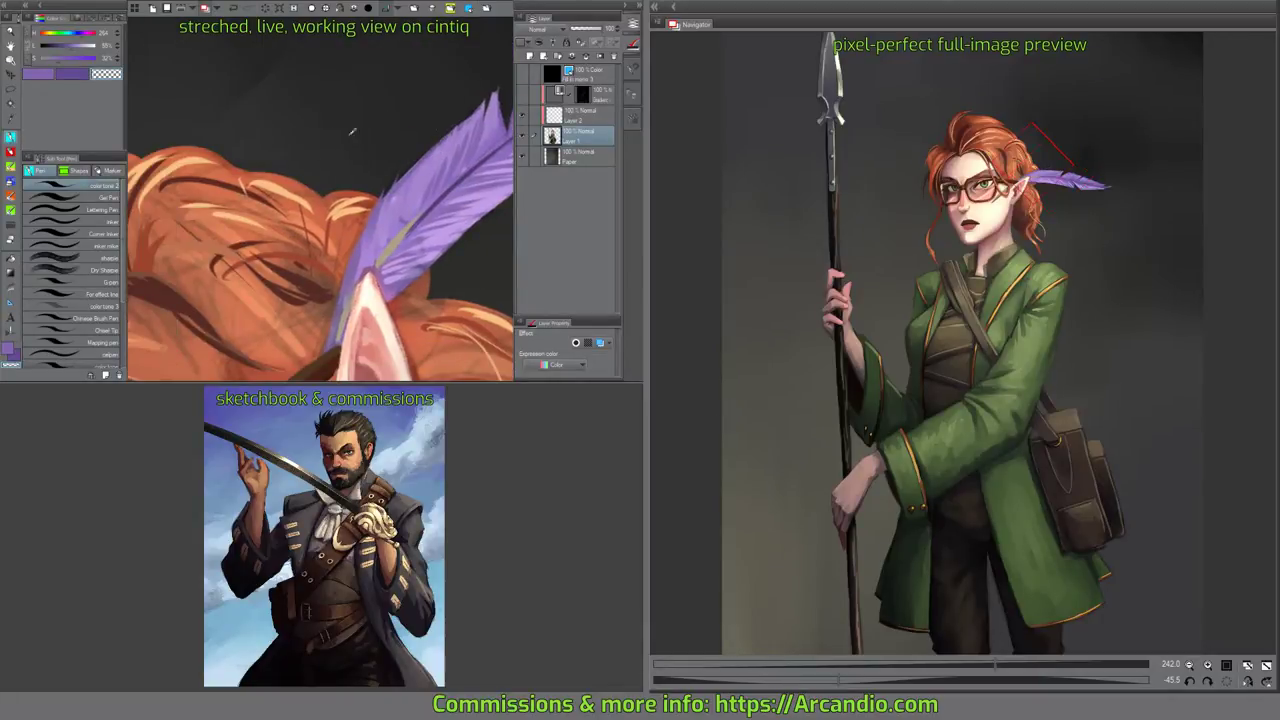
pyautogui.moveTo(414, 176); pyautogui.dragTo(322, 219)
# Set the blending mode of Layer 2 above the character to Color.
pyautogui.hotkey('ctrl', '-')
pyautogui.hotkey('ctrl', '-')
pyautogui.moveTo(458, 191); pyautogui.dragTo(369, 205)
pyautogui.press('-')
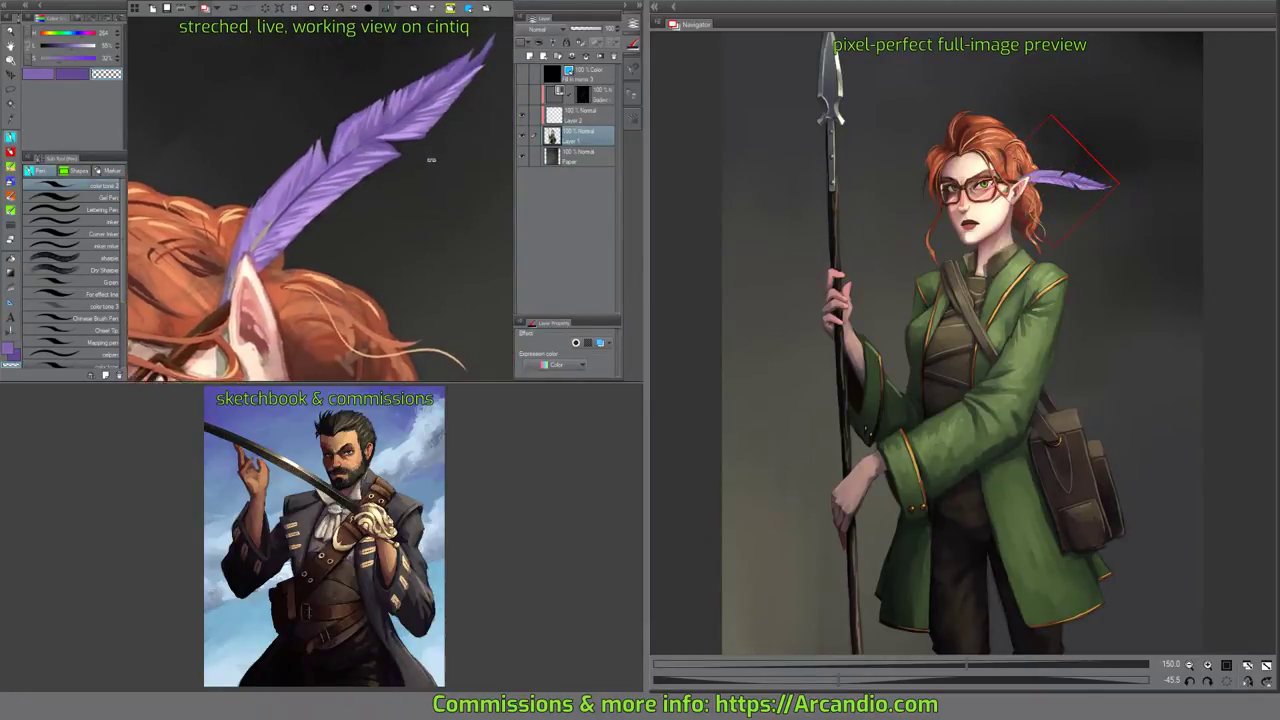
pyautogui.moveTo(431, 160); pyautogui.dragTo(406, 184)
pyautogui.click(560, 116)
pyautogui.click(540, 29)
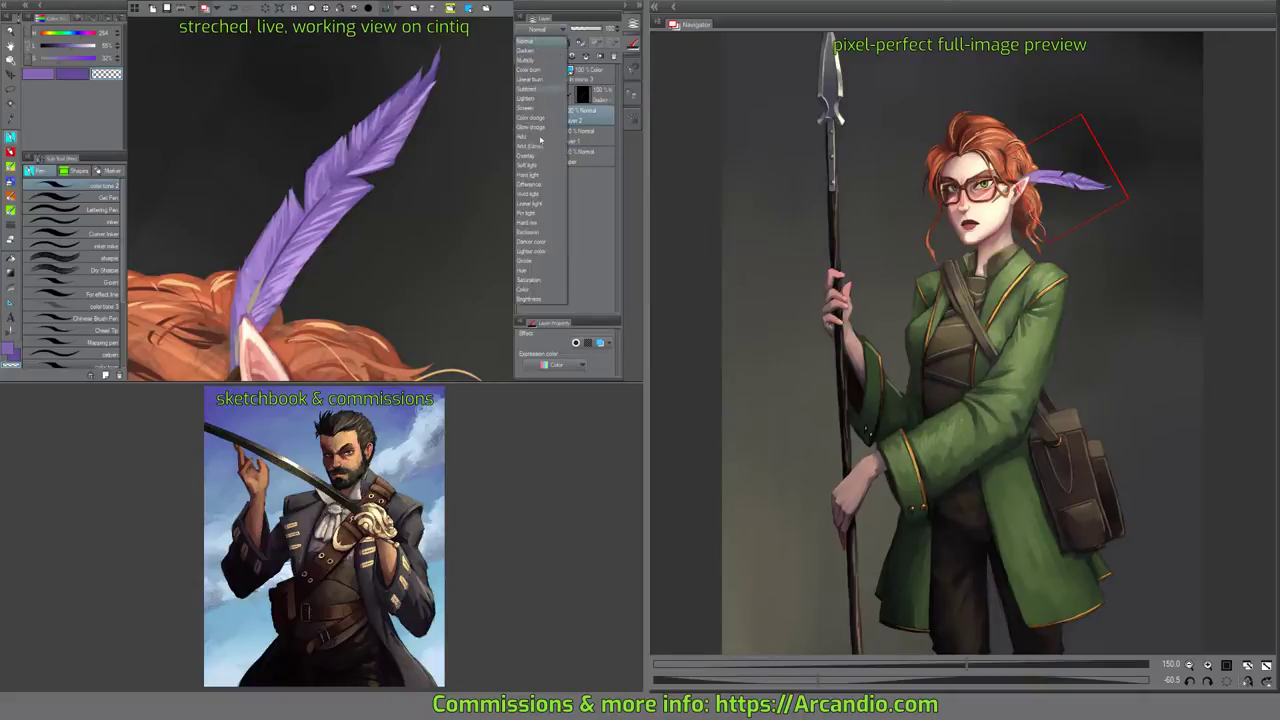
pyautogui.click(535, 289)
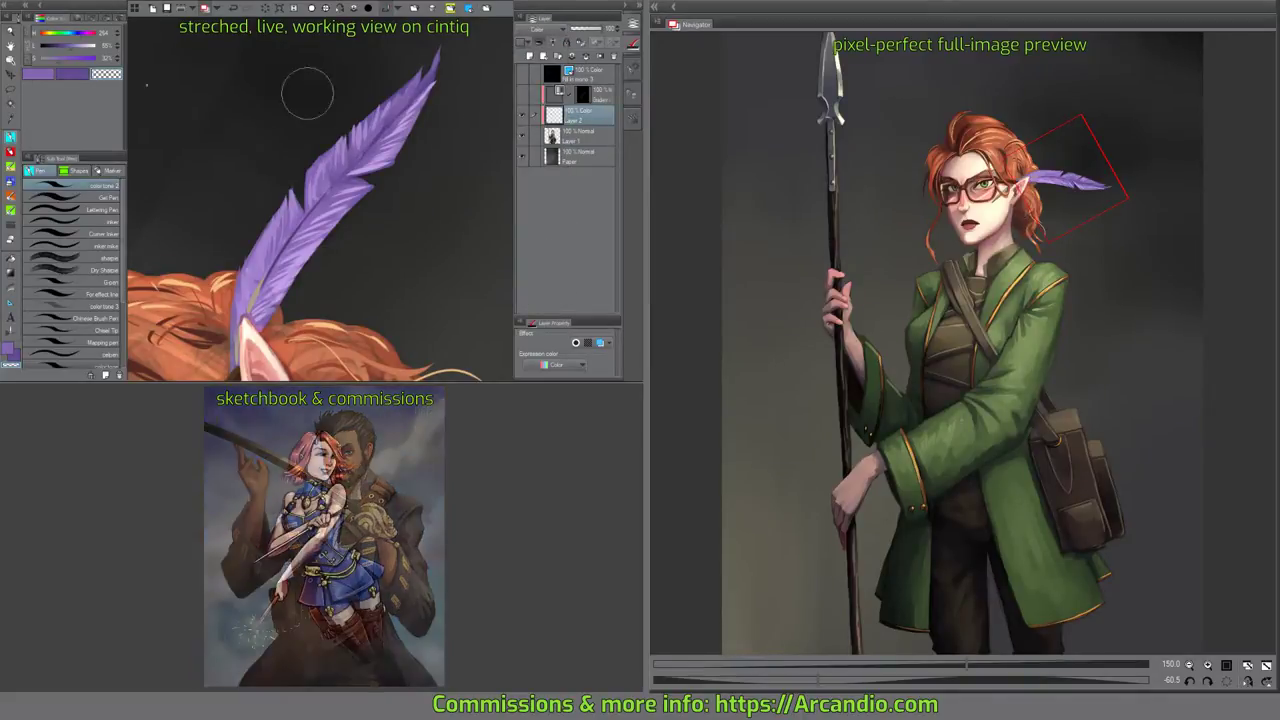
# Mix a saturated violet and glaze it over the feather's tip with the Transparent Glaze watercolor brush.
pyautogui.click(74, 35)
pyautogui.moveTo(74, 35); pyautogui.dragTo(77, 35)
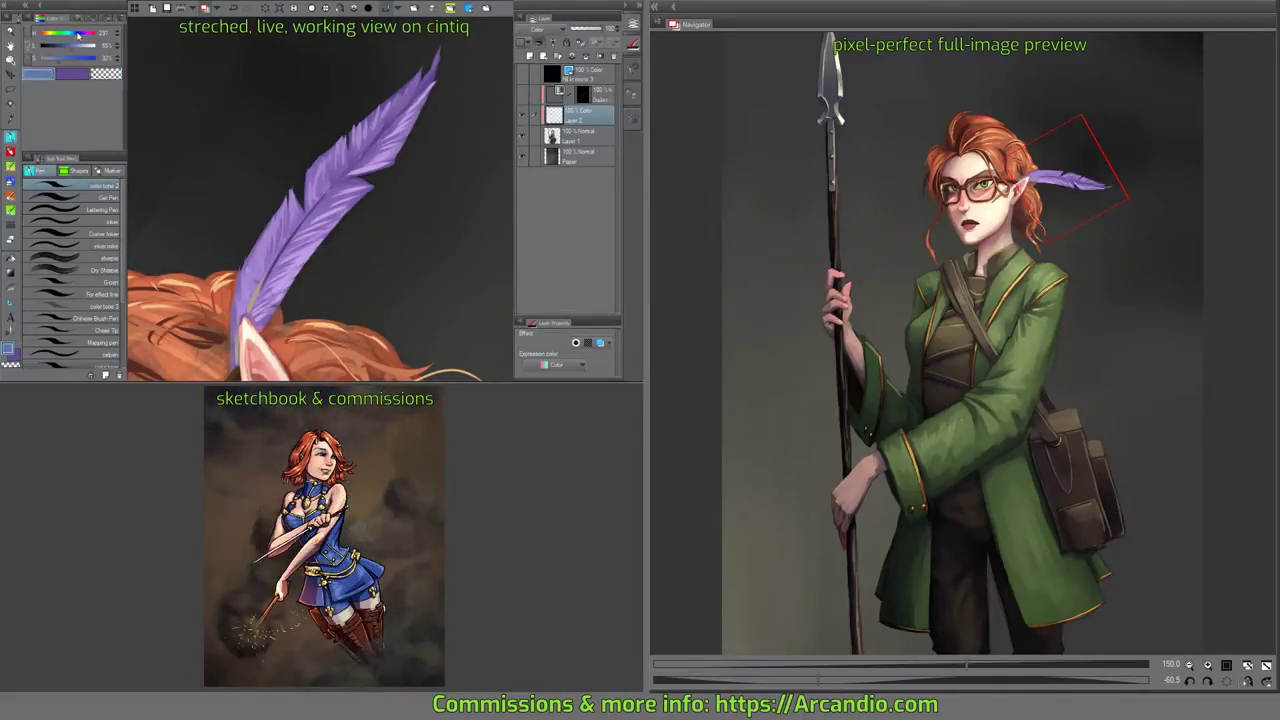
pyautogui.click(83, 35)
pyautogui.moveTo(66, 52); pyautogui.dragTo(86, 60)
pyautogui.click(12, 172)
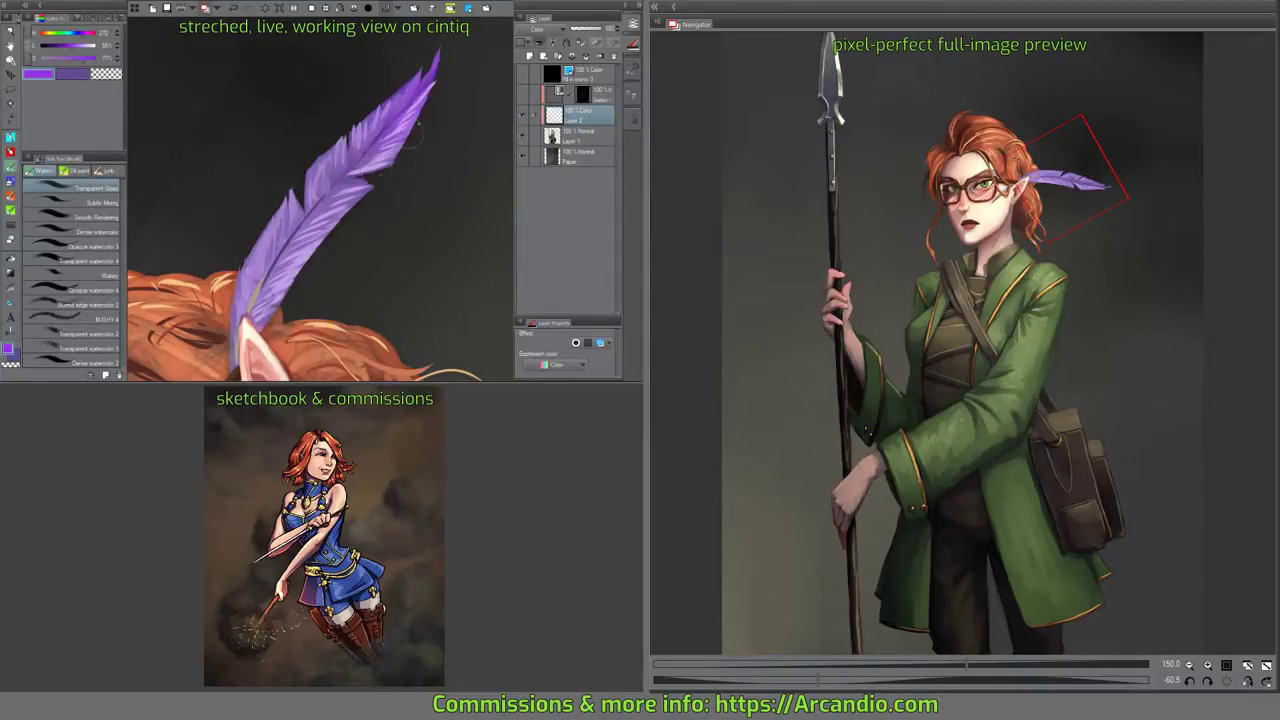
# Extend the violet glaze over the feather and merge Layer 2 down into the character layer.
pyautogui.scroll(-3, 435, 118)
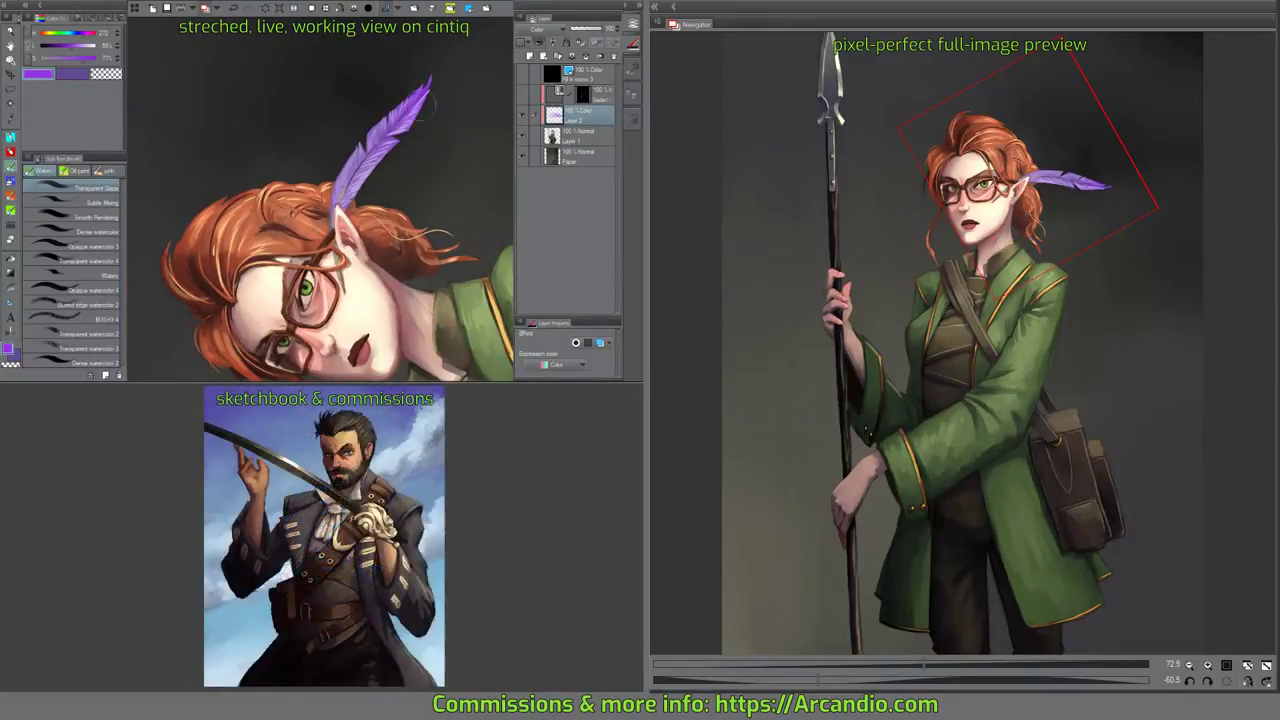
pyautogui.moveTo(433, 135); pyautogui.dragTo(470, 133)
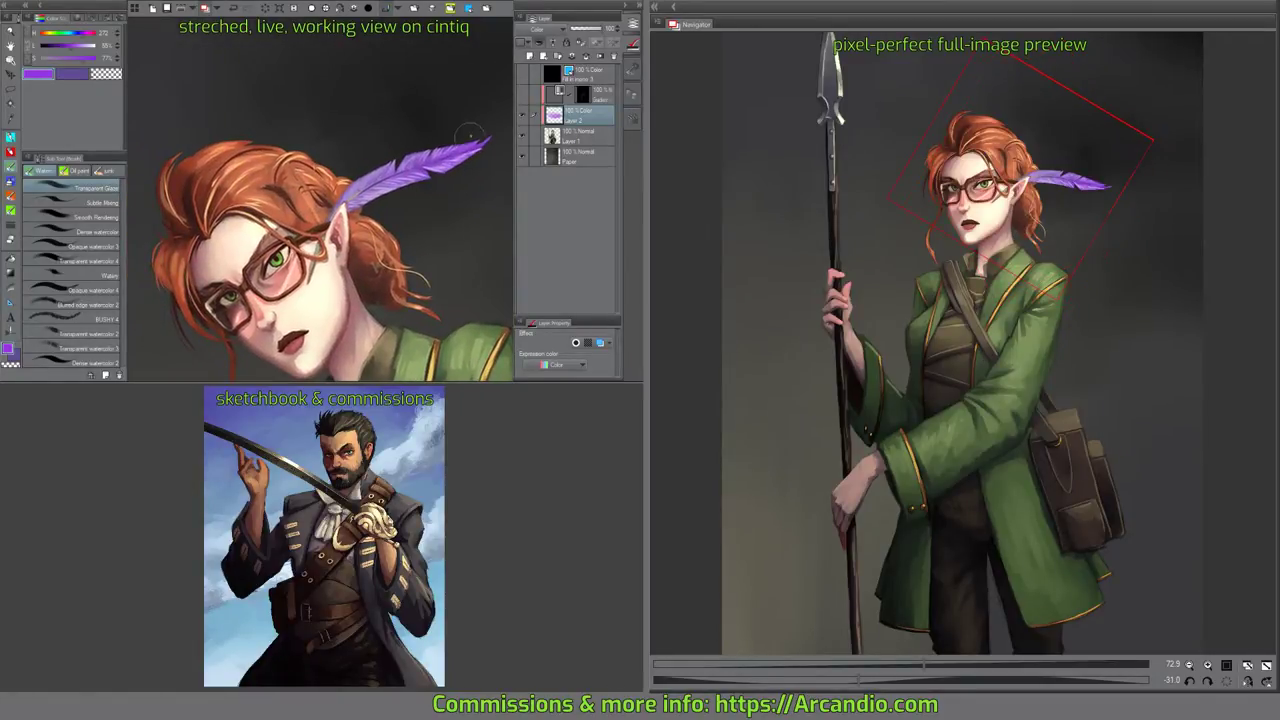
pyautogui.moveTo(449, 184); pyautogui.dragTo(436, 167)
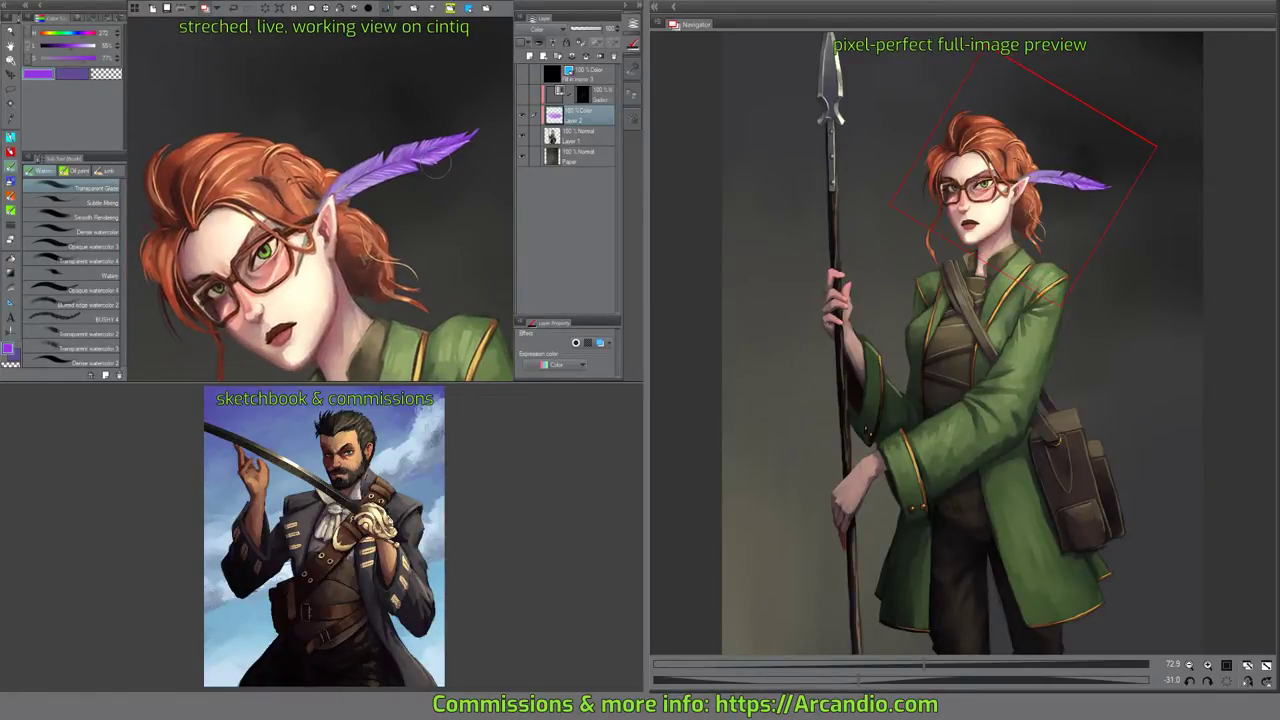
pyautogui.moveTo(436, 256); pyautogui.dragTo(426, 217)
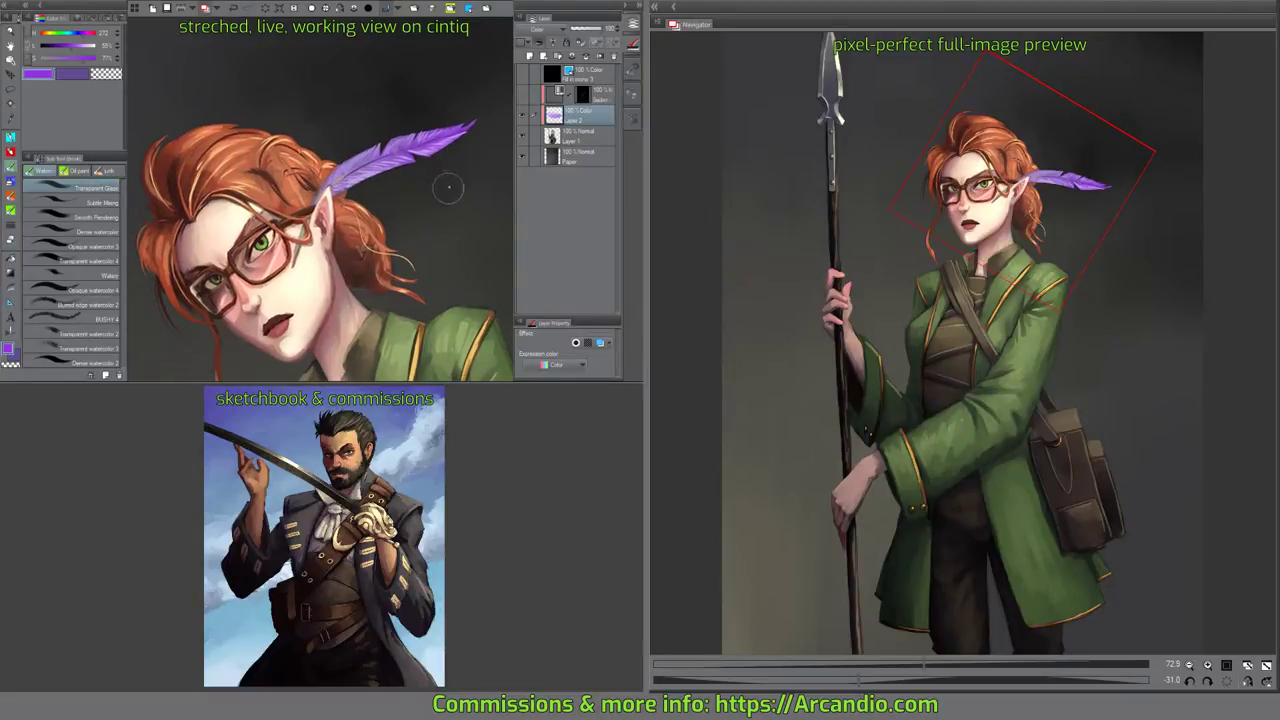
pyautogui.moveTo(391, 258); pyautogui.dragTo(383, 228)
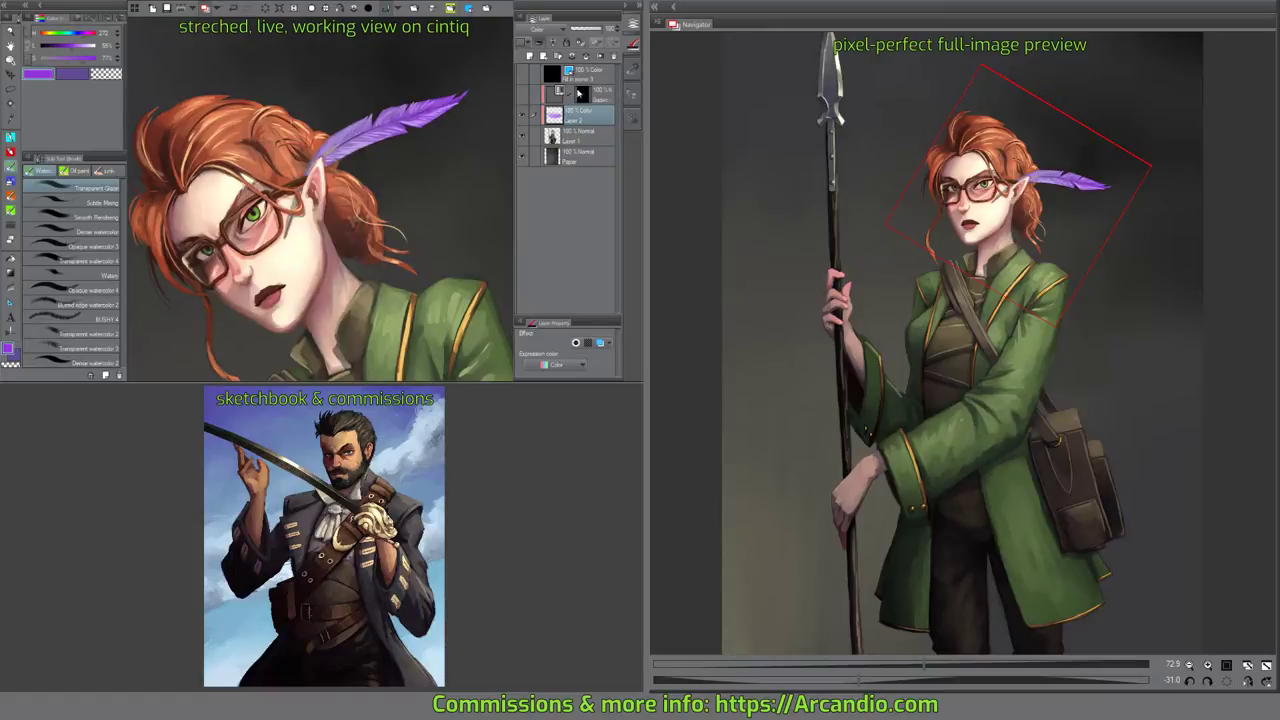
pyautogui.hotkey('ctrl', 'e')
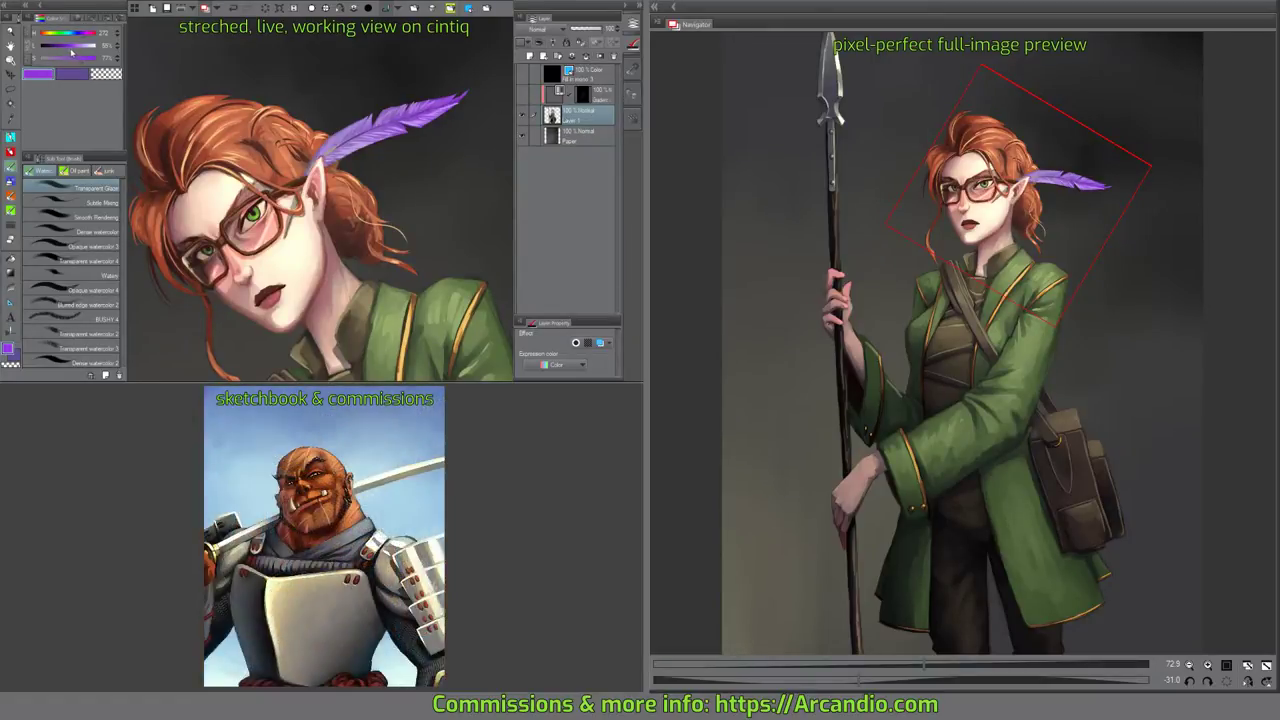
# Darken the tip of the feather's quill beside the glasses with a very dark violet, using the color tone 2 pen.
pyautogui.moveTo(71, 48); pyautogui.dragTo(42, 50)
pyautogui.click(10, 141)
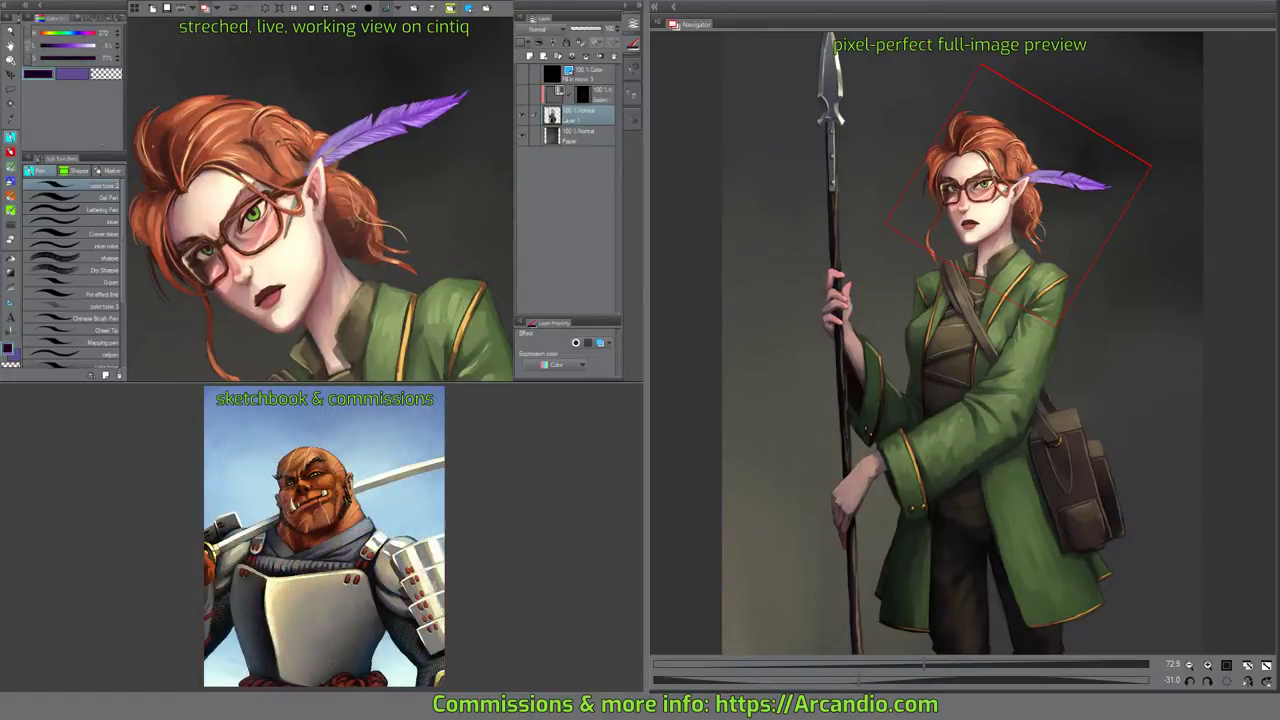
pyautogui.scroll(10, 300, 240)
pyautogui.moveTo(303, 285)
pyautogui.mouseDown()
pyautogui.moveTo(299, 266)
pyautogui.moveTo(302, 283)
pyautogui.mouseUp()
pyautogui.moveTo(385, 139); pyautogui.dragTo(298, 278)
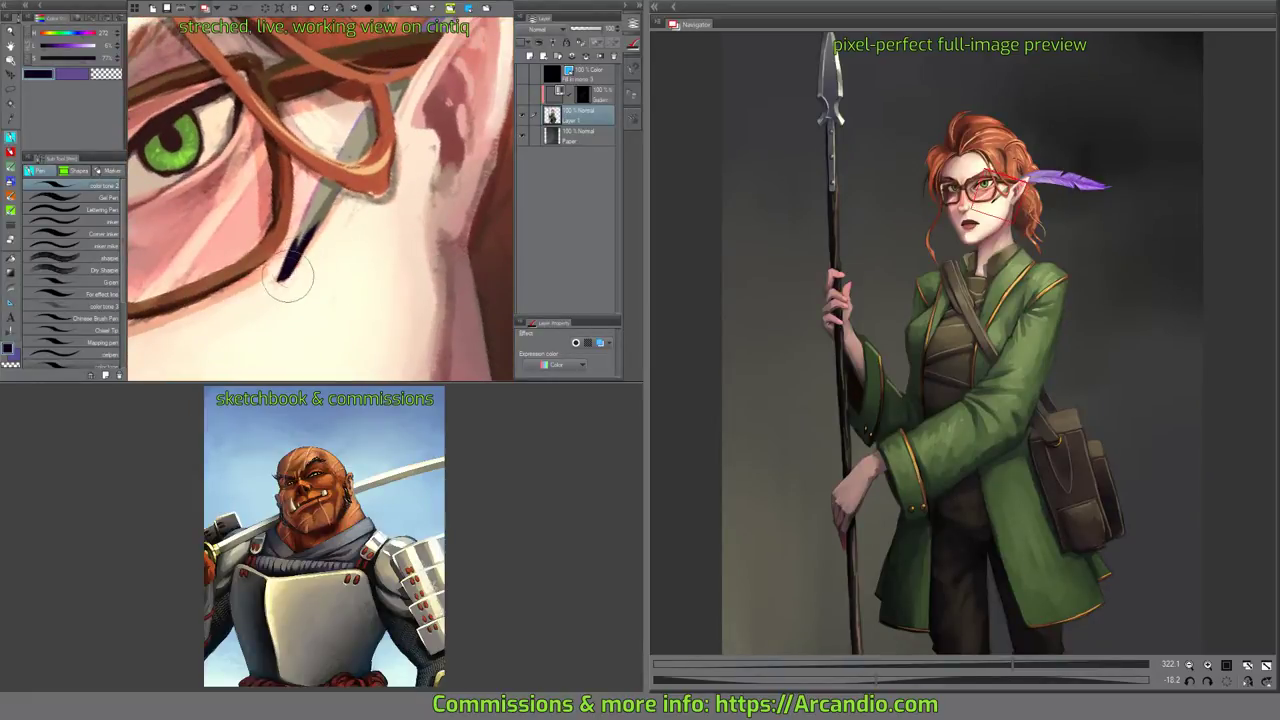
pyautogui.scroll(-5, 282, 283)
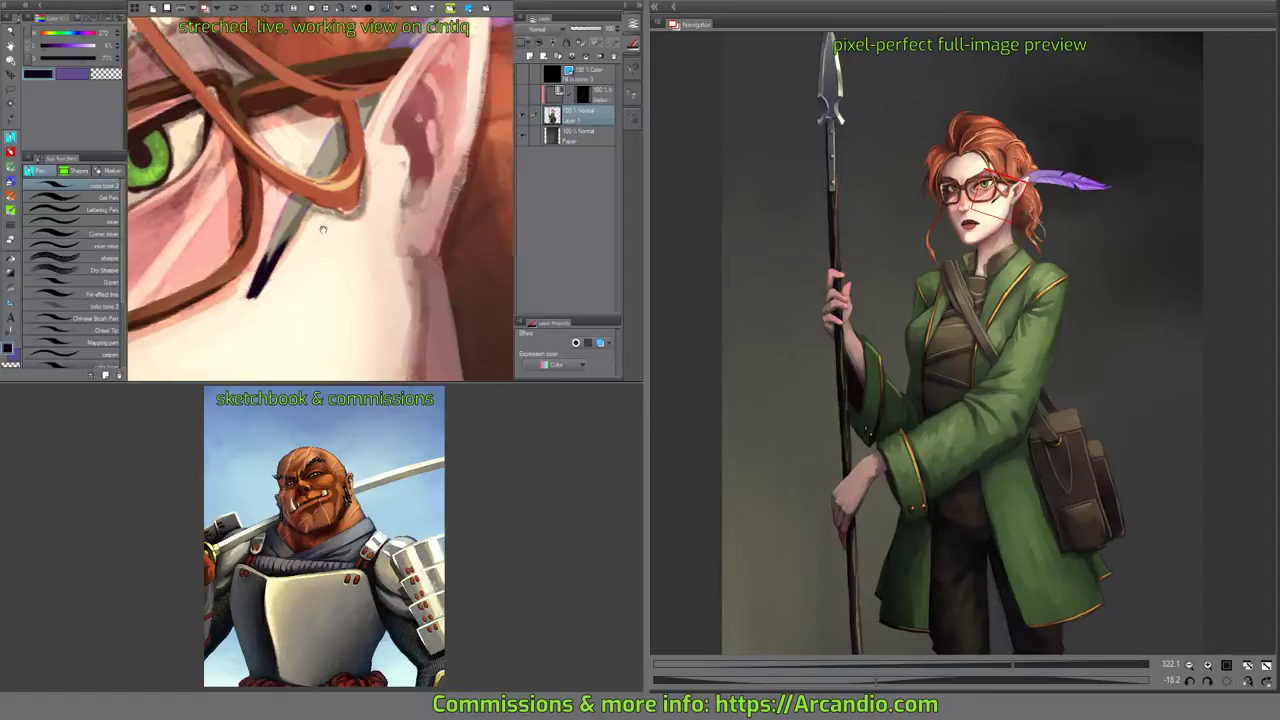
# Sample brown from the trim and paint a pointed trim detail around the front corner of the coat's hem beside the bag.
pyautogui.moveTo(447, 306); pyautogui.dragTo(405, 290)
pyautogui.scroll(-3, 420, 257)
pyautogui.moveTo(480, 268); pyautogui.dragTo(403, 217)
pyautogui.moveTo(423, 261); pyautogui.dragTo(450, 210)
pyautogui.moveTo(414, 285)
pyautogui.mouseDown()
pyautogui.moveTo(436, 252)
pyautogui.moveTo(429, 237)
pyautogui.moveTo(374, 286)
pyautogui.moveTo(430, 294)
pyautogui.mouseUp()
pyautogui.moveTo(420, 250)
pyautogui.mouseDown()
pyautogui.moveTo(345, 320)
pyautogui.moveTo(366, 189)
pyautogui.moveTo(386, 170)
pyautogui.mouseUp()
pyautogui.moveTo(303, 194); pyautogui.dragTo(355, 203)
pyautogui.moveTo(441, 156); pyautogui.dragTo(345, 90)
pyautogui.keyDown('alt'); pyautogui.click(345, 98); pyautogui.keyUp('alt')
pyautogui.moveTo(378, 142); pyautogui.dragTo(368, 262)
pyautogui.hotkey('ctrl', '+')
pyautogui.moveTo(296, 135)
pyautogui.mouseDown()
pyautogui.moveTo(332, 204)
pyautogui.moveTo(329, 254)
pyautogui.mouseUp()
pyautogui.keyDown('alt'); pyautogui.click(331, 106); pyautogui.keyUp('alt')
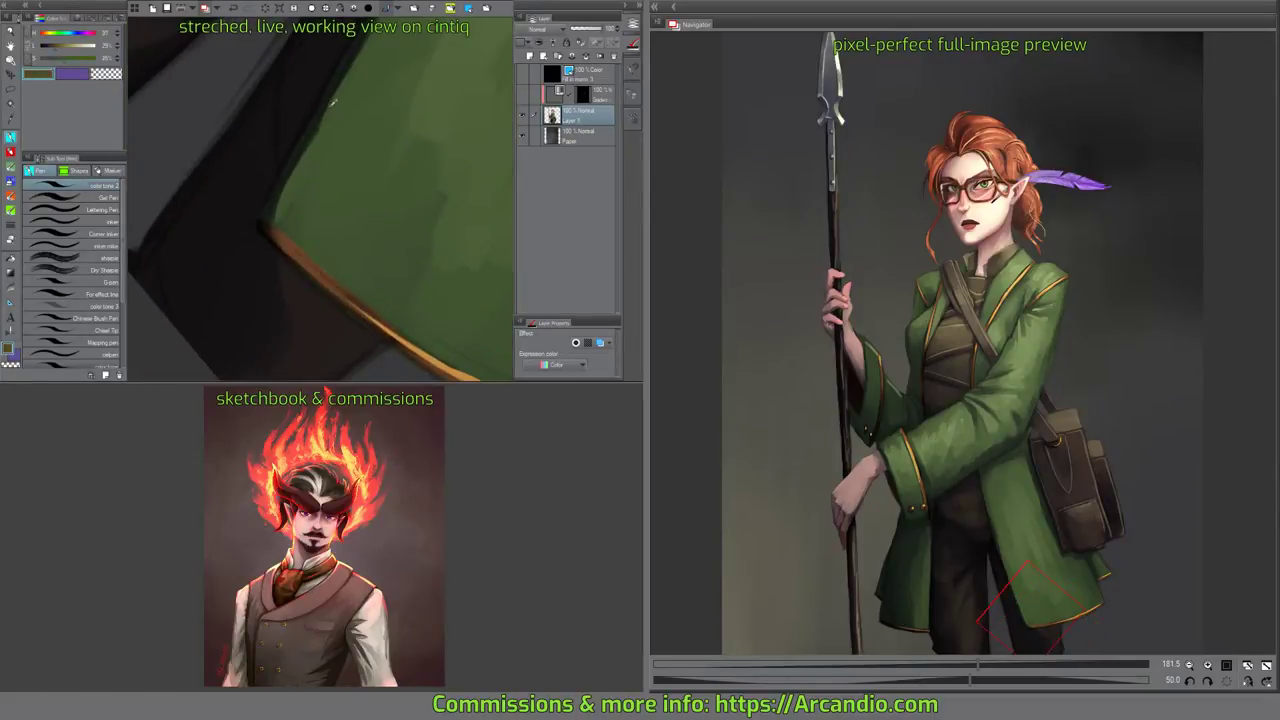
pyautogui.moveTo(335, 100); pyautogui.dragTo(271, 198)
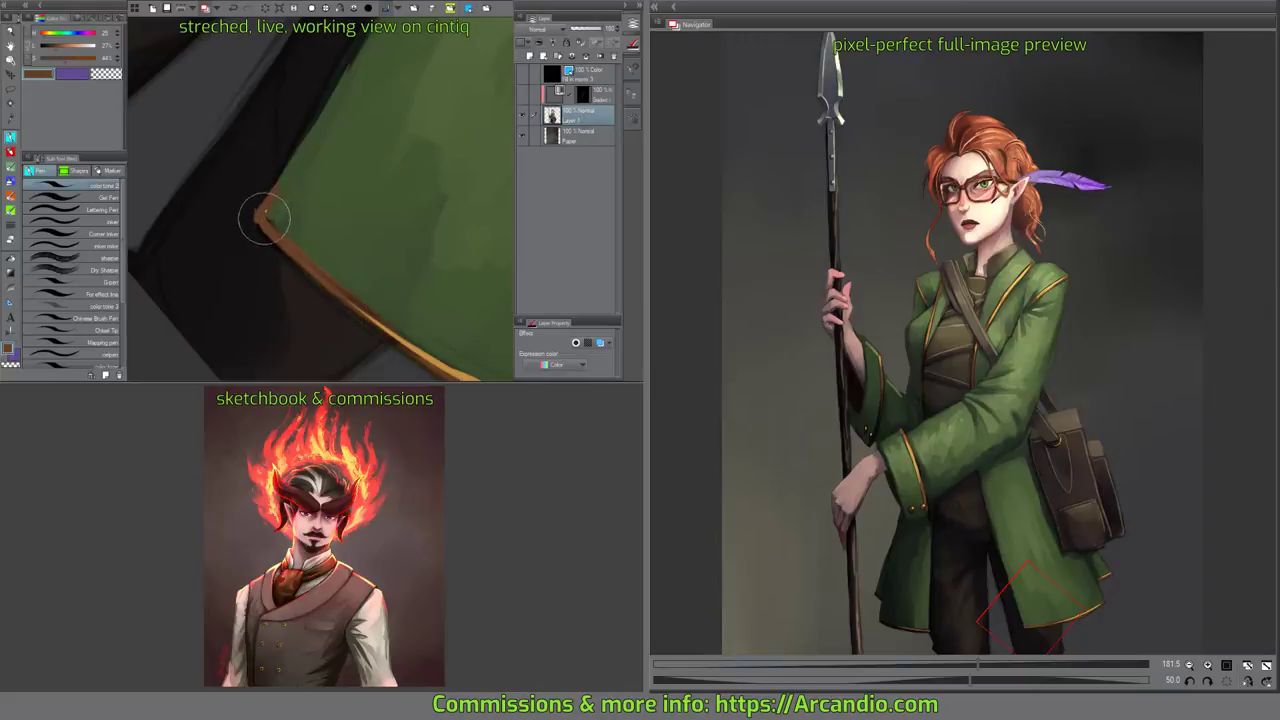
pyautogui.moveTo(264, 218); pyautogui.dragTo(276, 194)
pyautogui.moveTo(363, 229); pyautogui.dragTo(342, 150)
pyautogui.moveTo(347, 250); pyautogui.dragTo(340, 229)
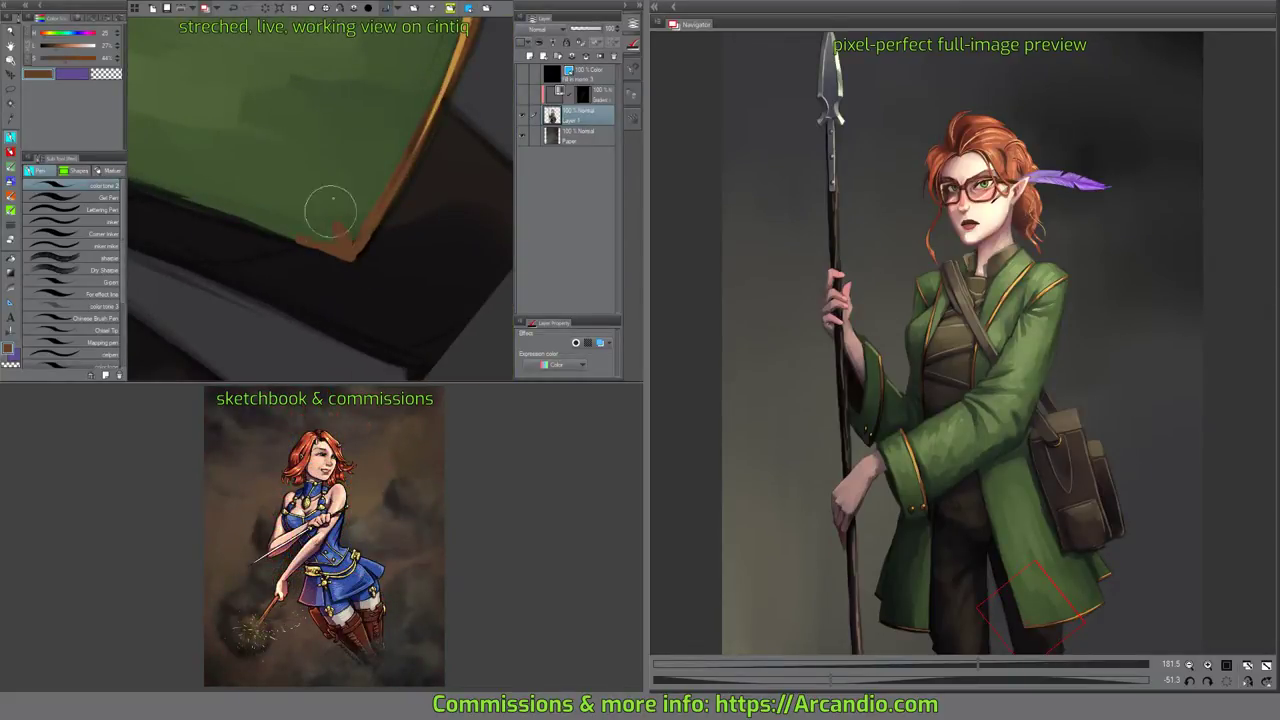
# Sample the gold from the trim and brush highlights along the bag-side coat hem.
pyautogui.keyDown('alt'); pyautogui.click(438, 104); pyautogui.keyUp('alt')
pyautogui.keyDown('alt'); pyautogui.click(453, 77); pyautogui.keyUp('alt')
pyautogui.moveTo(439, 71); pyautogui.dragTo(471, 112)
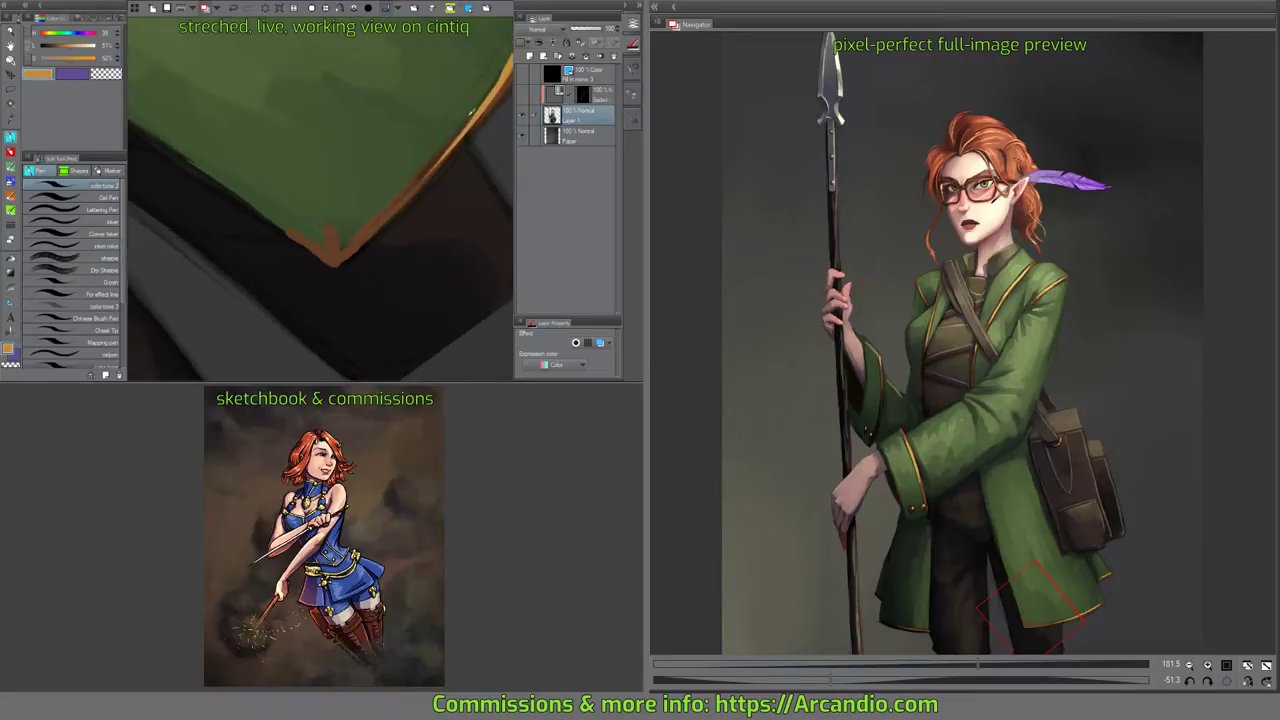
pyautogui.moveTo(416, 150); pyautogui.dragTo(389, 177)
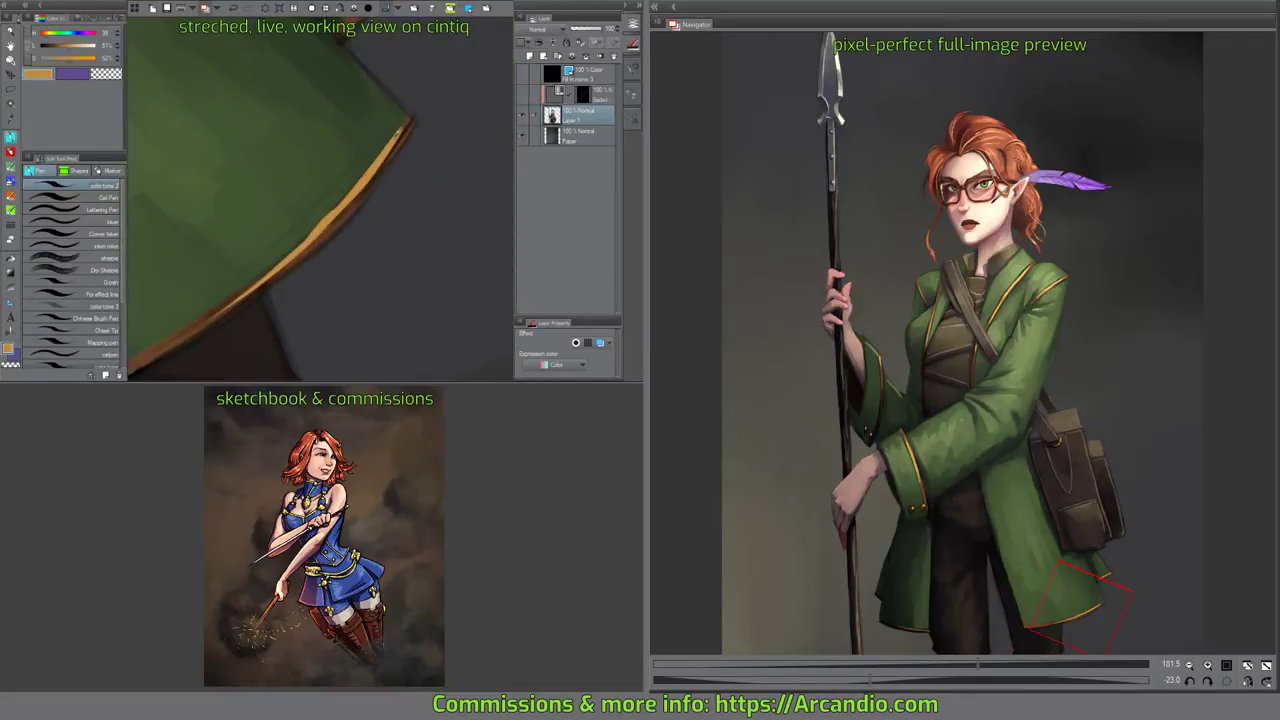
# Sample a dark green and paint a thin shadow along the inner edge of the bag-side hem trim.
pyautogui.keyDown('alt'); pyautogui.click(338, 50); pyautogui.keyUp('alt')
pyautogui.moveTo(401, 111)
pyautogui.mouseDown()
pyautogui.moveTo(208, 268)
pyautogui.moveTo(288, 224)
pyautogui.moveTo(407, 109)
pyautogui.mouseUp()
pyautogui.moveTo(303, 214)
pyautogui.mouseDown()
pyautogui.moveTo(432, 87)
pyautogui.moveTo(430, 56)
pyautogui.mouseUp()
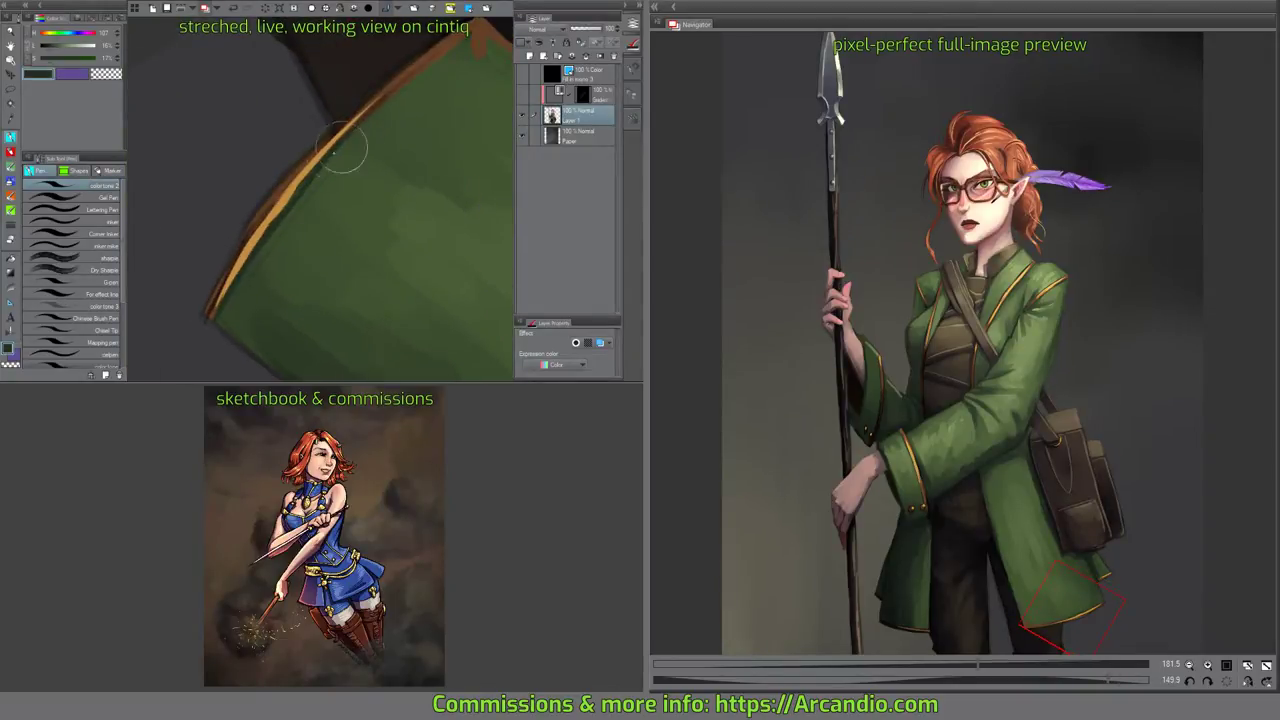
pyautogui.moveTo(351, 131)
pyautogui.mouseDown()
pyautogui.moveTo(470, 45)
pyautogui.moveTo(343, 149)
pyautogui.moveTo(369, 162)
pyautogui.moveTo(348, 97)
pyautogui.mouseUp()
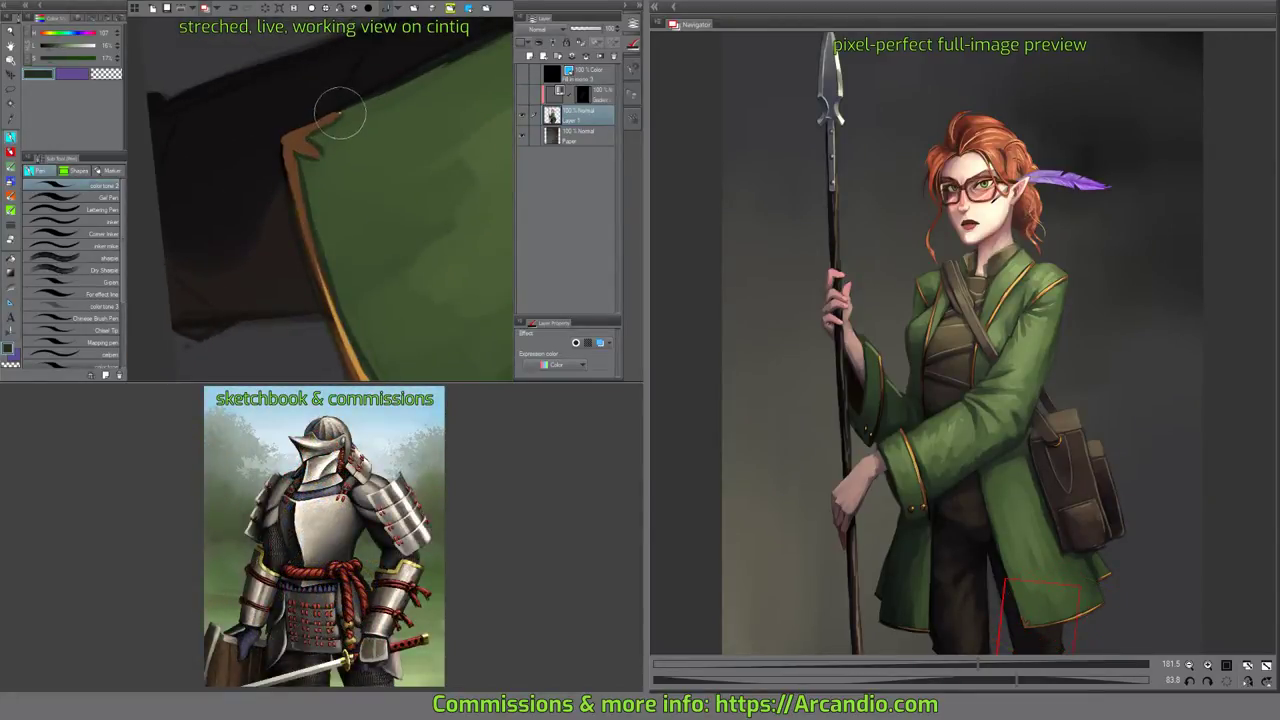
# Extend the sampled gold highlight along the trim into the pointed detail at the bag-side hem corner.
pyautogui.keyDown('alt'); pyautogui.click(346, 331); pyautogui.keyUp('alt')
pyautogui.moveTo(315, 225); pyautogui.dragTo(296, 187)
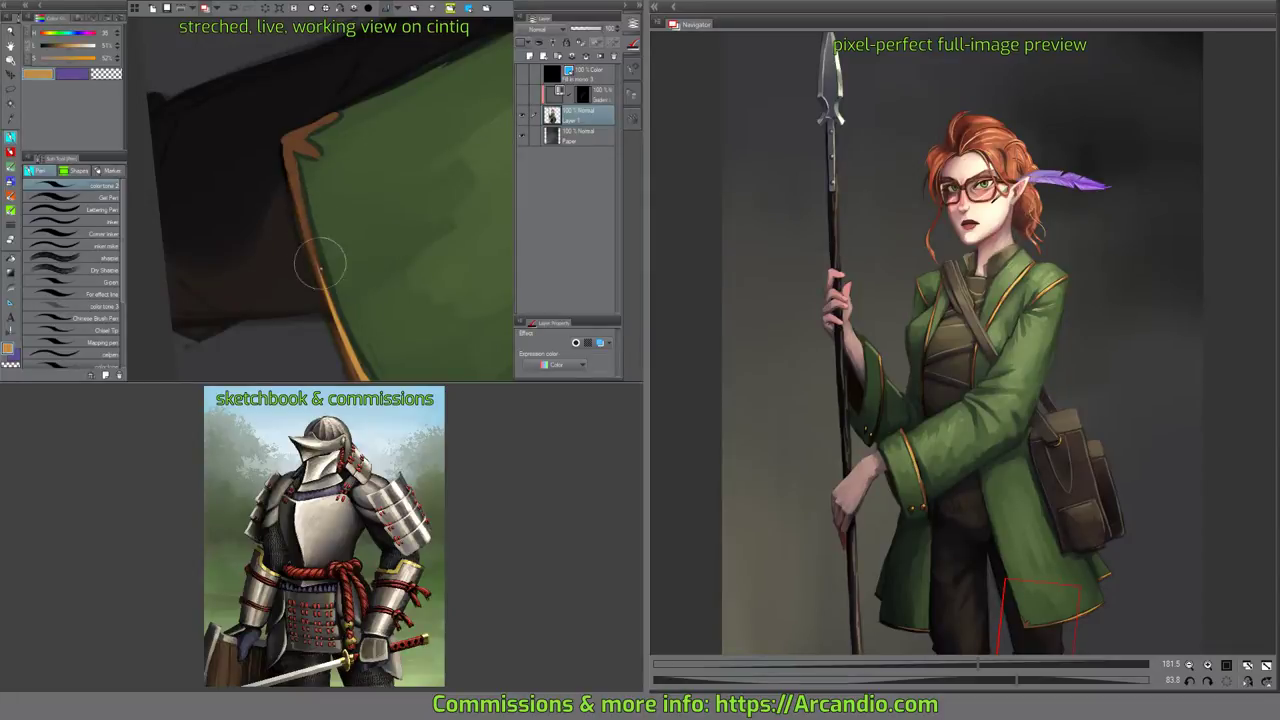
pyautogui.moveTo(325, 285); pyautogui.dragTo(298, 178)
pyautogui.moveTo(313, 243)
pyautogui.mouseDown()
pyautogui.moveTo(292, 153)
pyautogui.moveTo(300, 136)
pyautogui.moveTo(337, 129)
pyautogui.mouseUp()
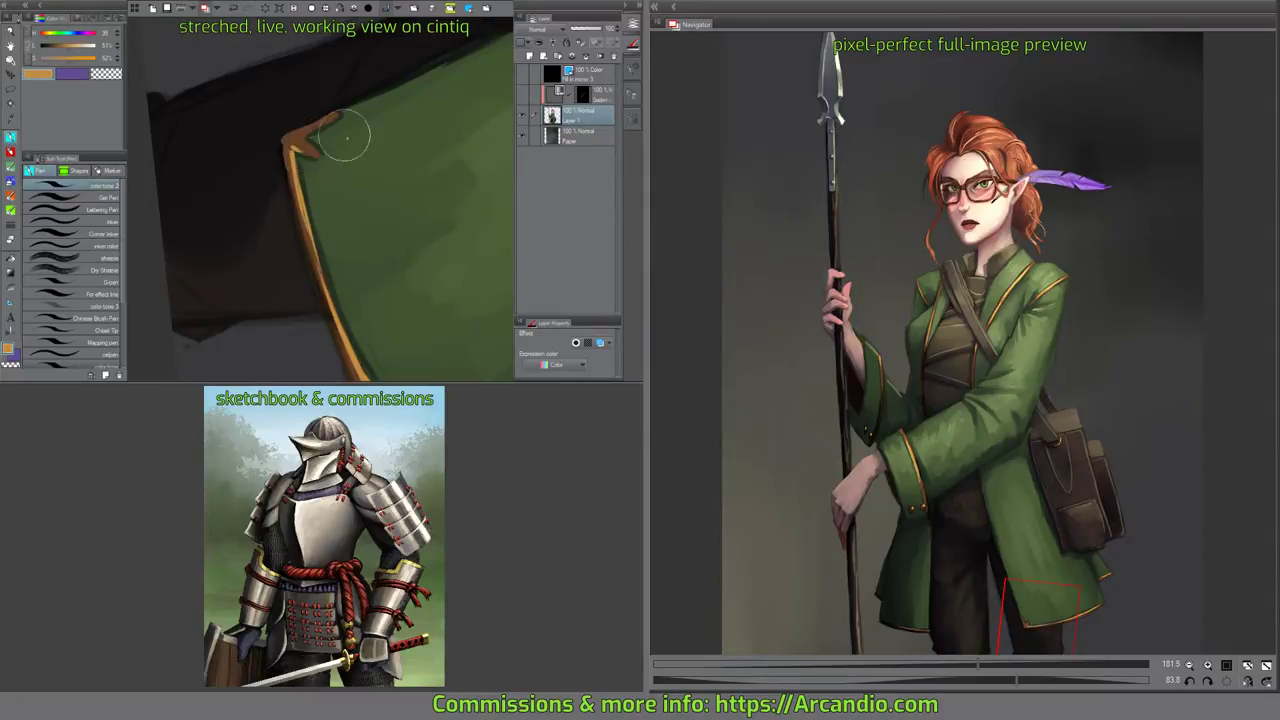
pyautogui.press('m')
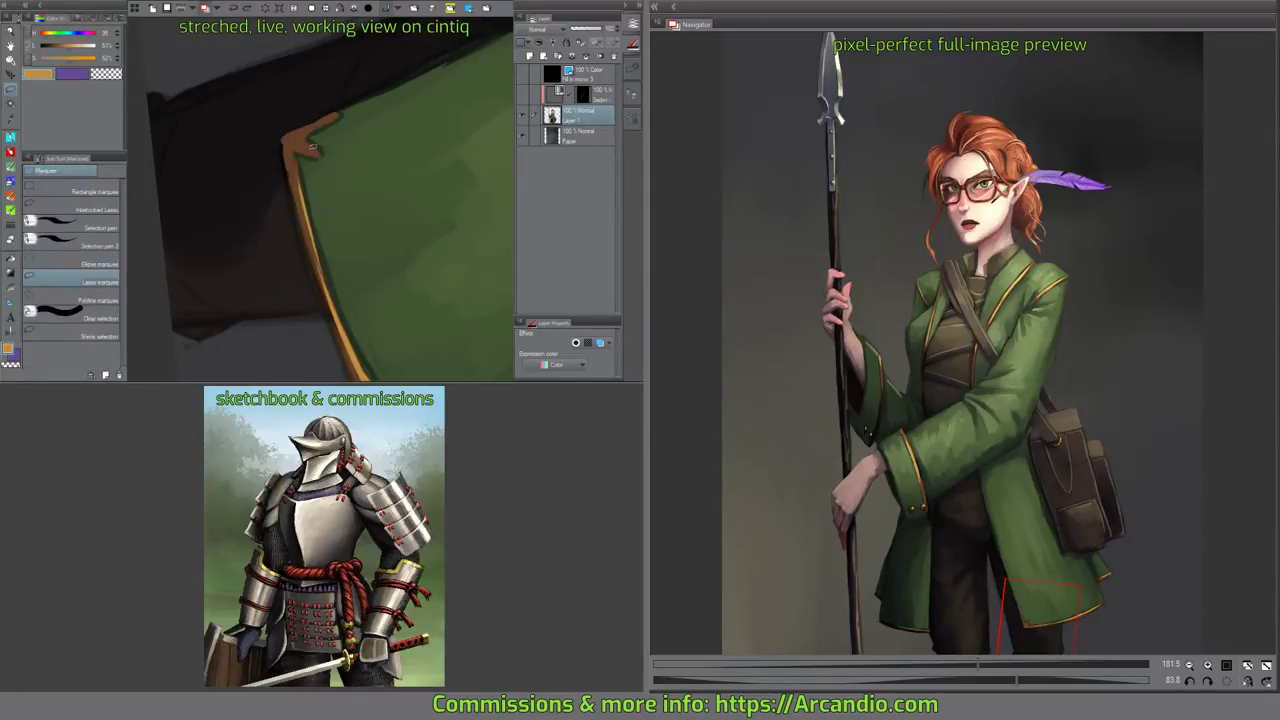
pyautogui.press('p')
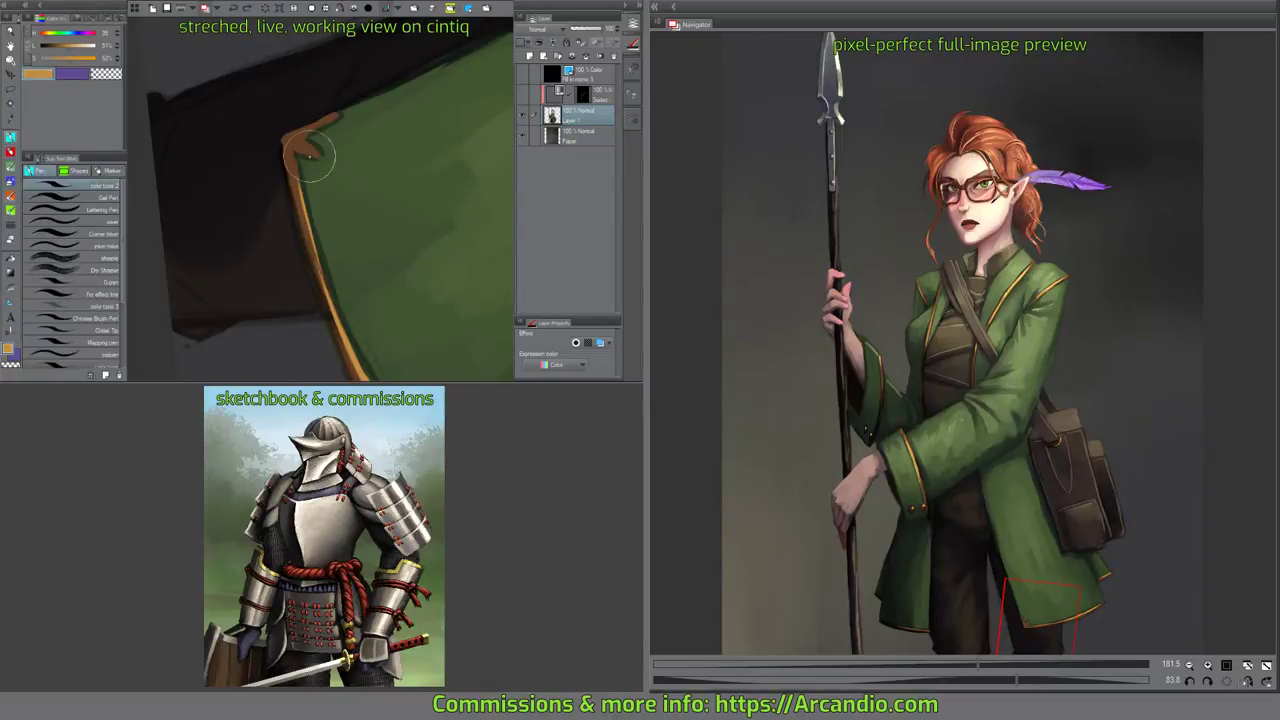
pyautogui.moveTo(303, 195); pyautogui.dragTo(292, 156)
pyautogui.moveTo(168, 108)
pyautogui.mouseDown()
pyautogui.moveTo(217, 343)
pyautogui.moveTo(241, 357)
pyautogui.mouseUp()
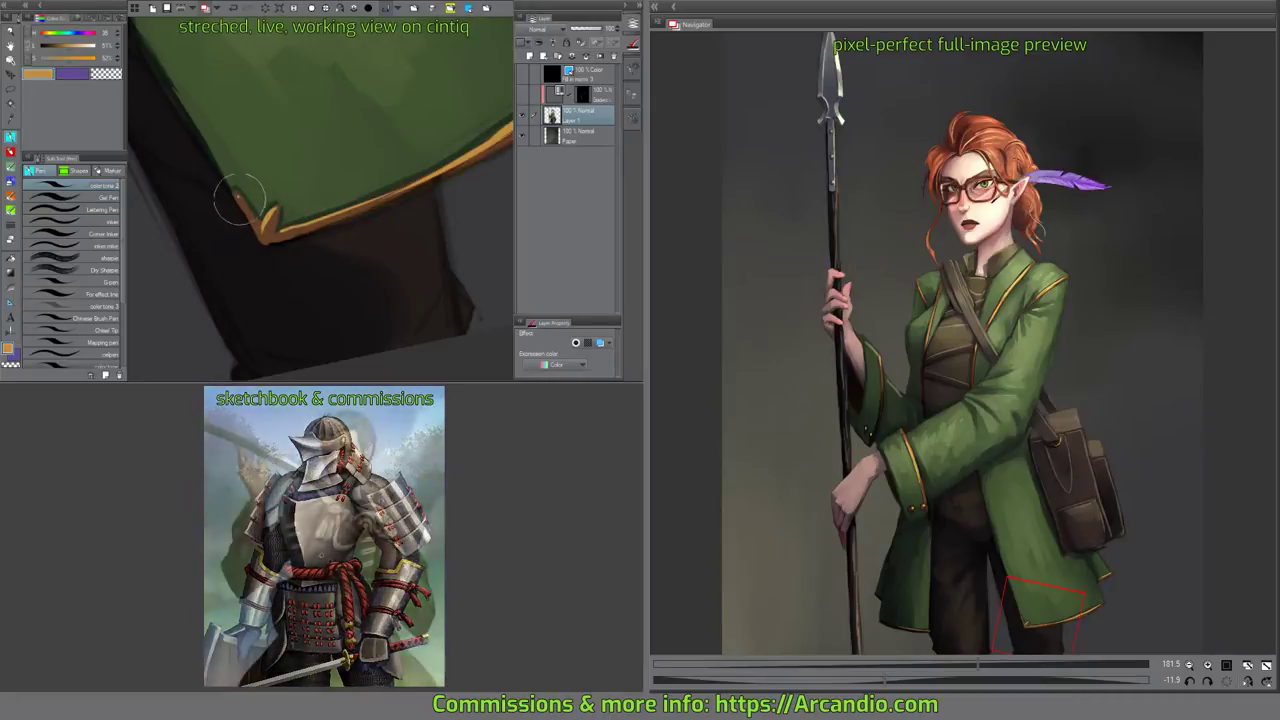
pyautogui.moveTo(286, 206); pyautogui.dragTo(332, 220)
pyautogui.moveTo(262, 264); pyautogui.dragTo(366, 191)
# Paint a matching brown pointed trim on the spear-side hem corner and refine its edges with sampled dark tones.
pyautogui.moveTo(140, 243)
pyautogui.mouseDown()
pyautogui.moveTo(385, 197)
pyautogui.moveTo(428, 223)
pyautogui.moveTo(366, 254)
pyautogui.mouseUp()
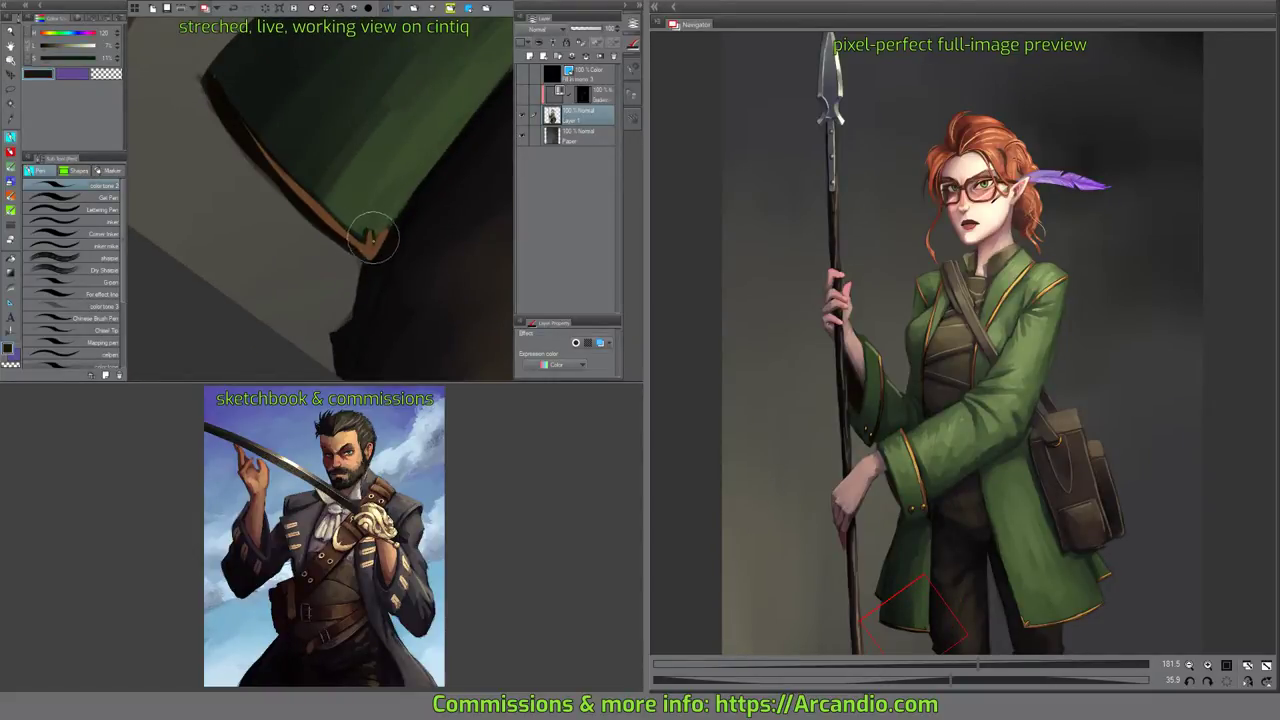
pyautogui.moveTo(405, 239); pyautogui.dragTo(349, 243)
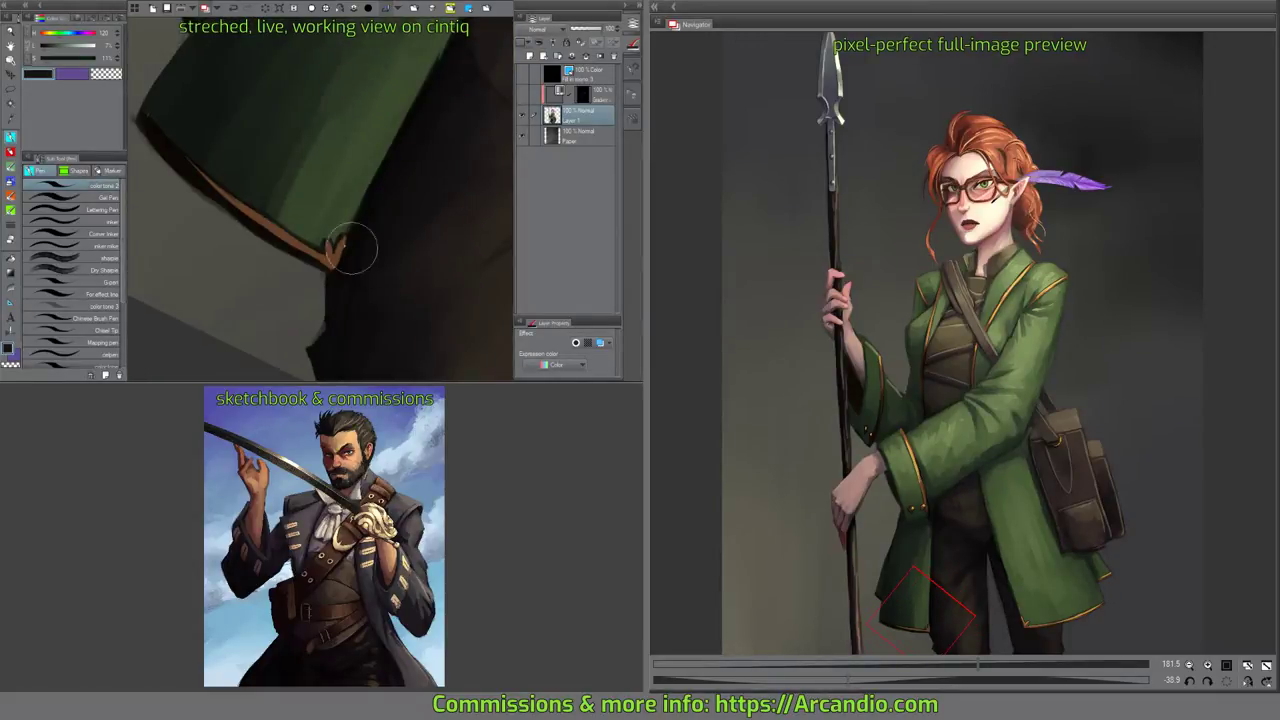
pyautogui.keyDown('alt'); pyautogui.click(325, 248); pyautogui.keyUp('alt')
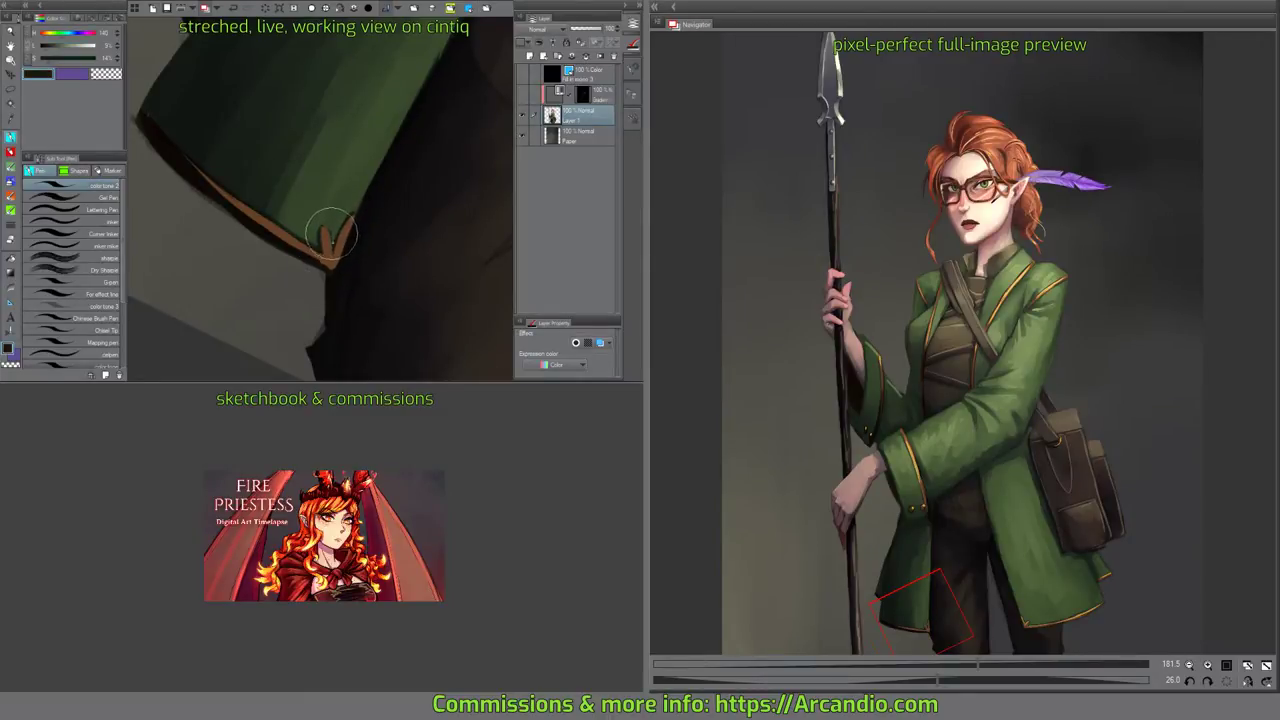
pyautogui.moveTo(392, 236); pyautogui.dragTo(303, 234)
pyautogui.moveTo(418, 190); pyautogui.dragTo(158, 248)
pyautogui.moveTo(318, 240); pyautogui.dragTo(335, 213)
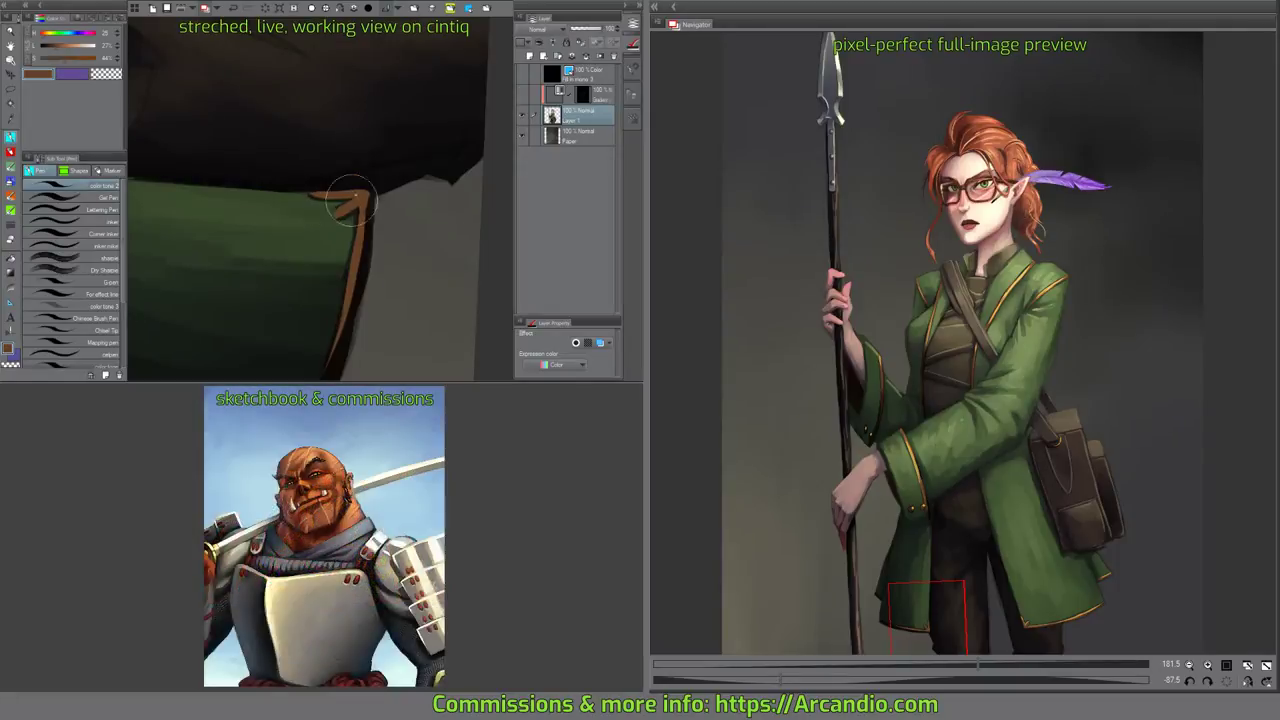
# Highlight the spear-side corner trim with sampled gold and save the painting.
pyautogui.moveTo(400, 168)
pyautogui.mouseDown()
pyautogui.moveTo(410, 178)
pyautogui.moveTo(400, 137)
pyautogui.moveTo(334, 237)
pyautogui.moveTo(307, 163)
pyautogui.mouseUp()
pyautogui.keyDown('alt'); pyautogui.click(307, 163); pyautogui.keyUp('alt')
pyautogui.moveTo(308, 212); pyautogui.dragTo(446, 18)
pyautogui.moveTo(276, 142)
pyautogui.mouseDown()
pyautogui.moveTo(310, 142)
pyautogui.moveTo(282, 117)
pyautogui.moveTo(297, 132)
pyautogui.mouseUp()
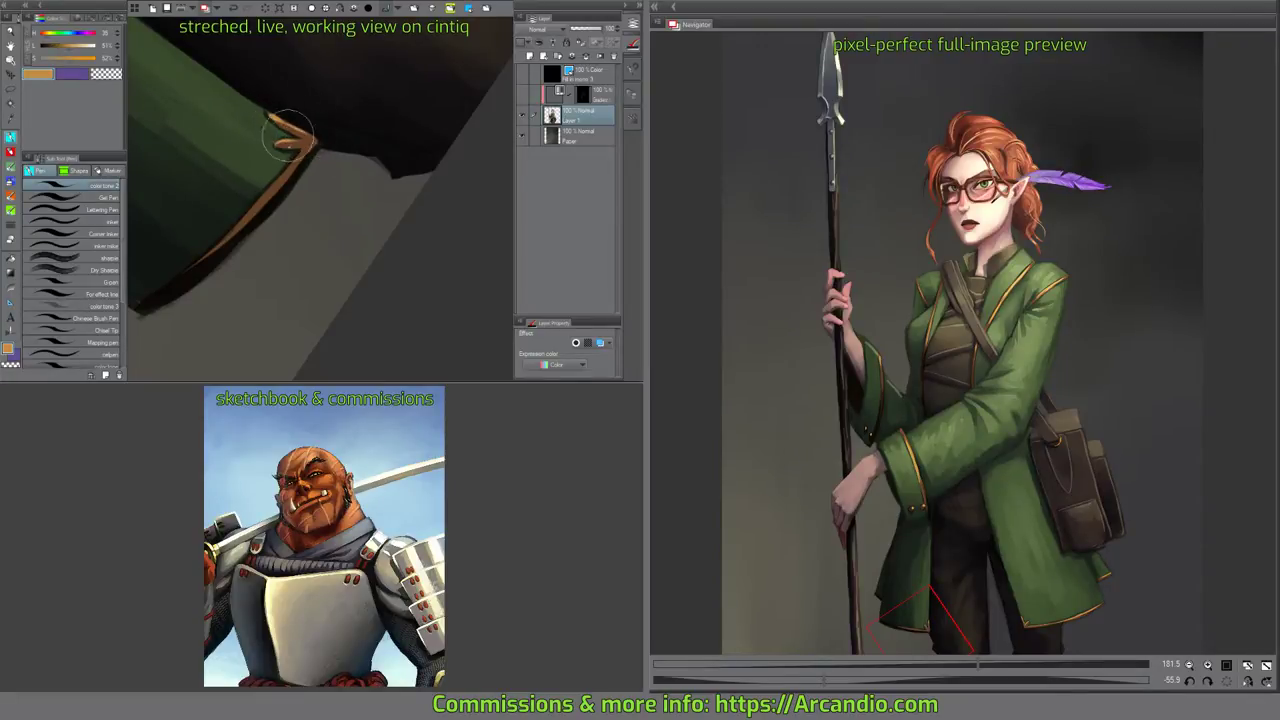
pyautogui.moveTo(278, 182)
pyautogui.mouseDown()
pyautogui.moveTo(308, 143)
pyautogui.moveTo(331, 146)
pyautogui.moveTo(333, 169)
pyautogui.mouseUp()
pyautogui.hotkey('ctrl', '0')
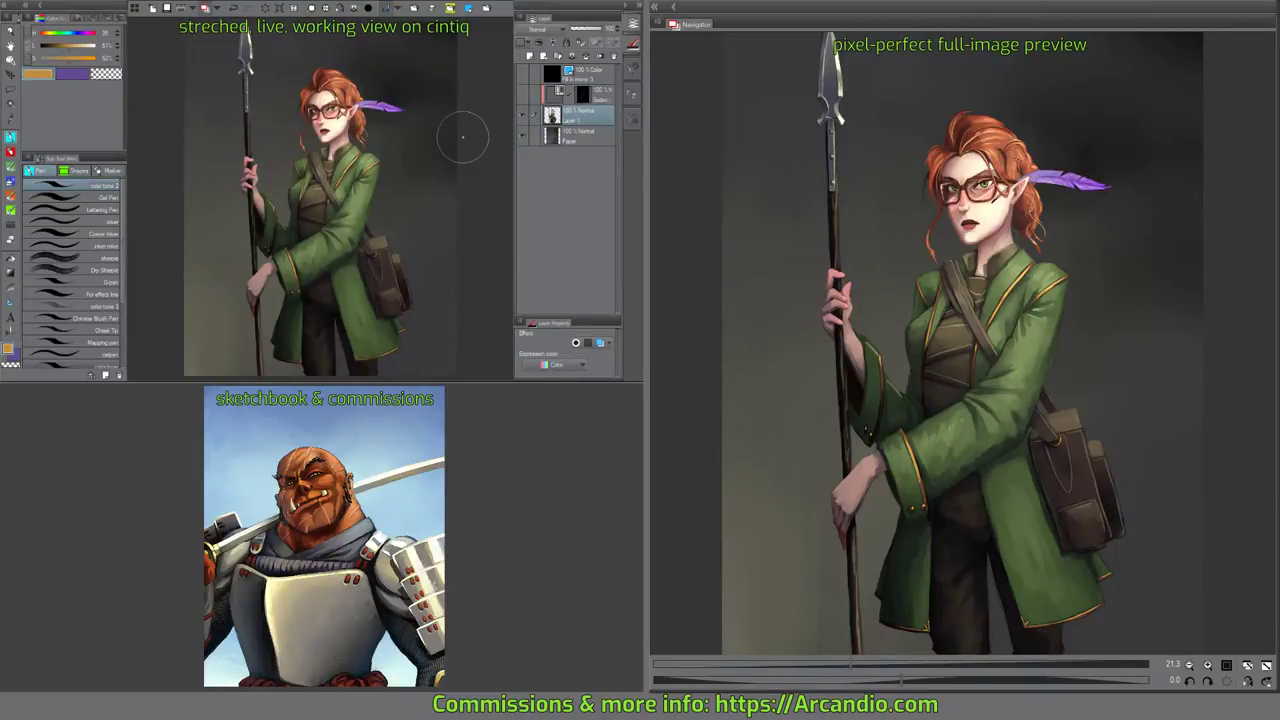
pyautogui.hotkey('ctrl', 's')
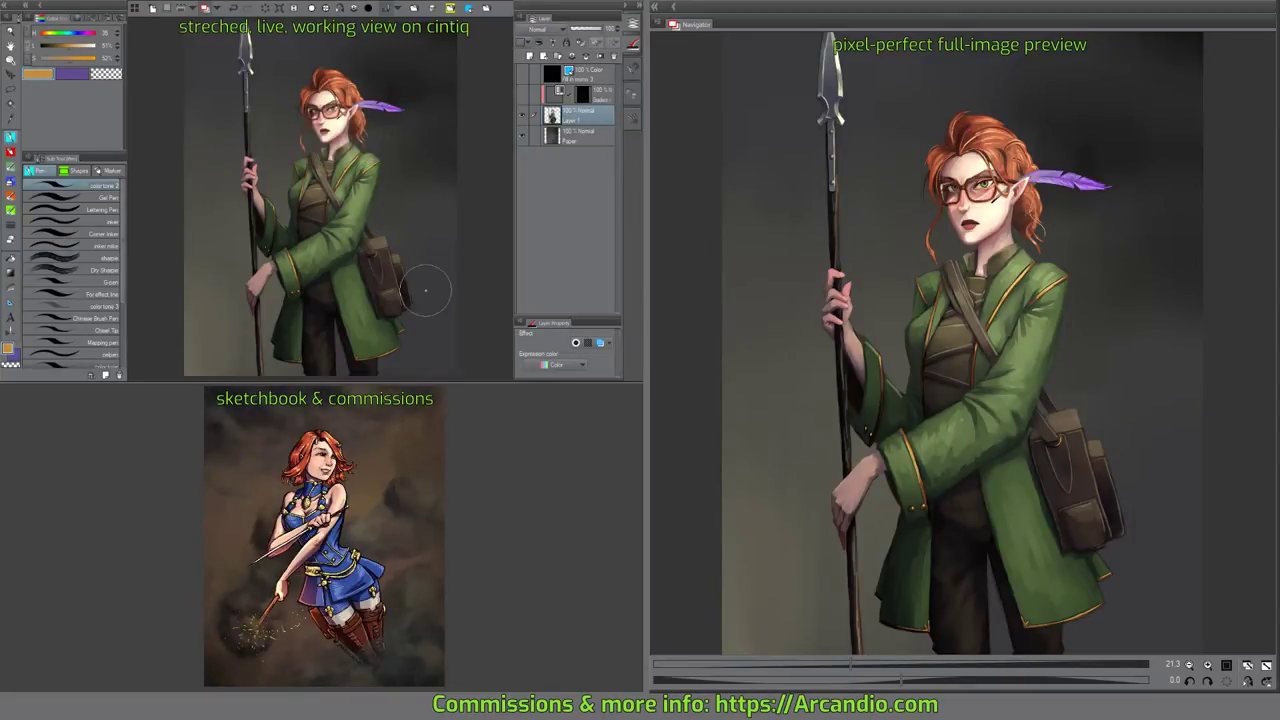
# Paint sampled dark brown over the upper trousers below the sleeve with the Flat Mixing Oil 2 brush.
pyautogui.scroll(5, 320, 284)
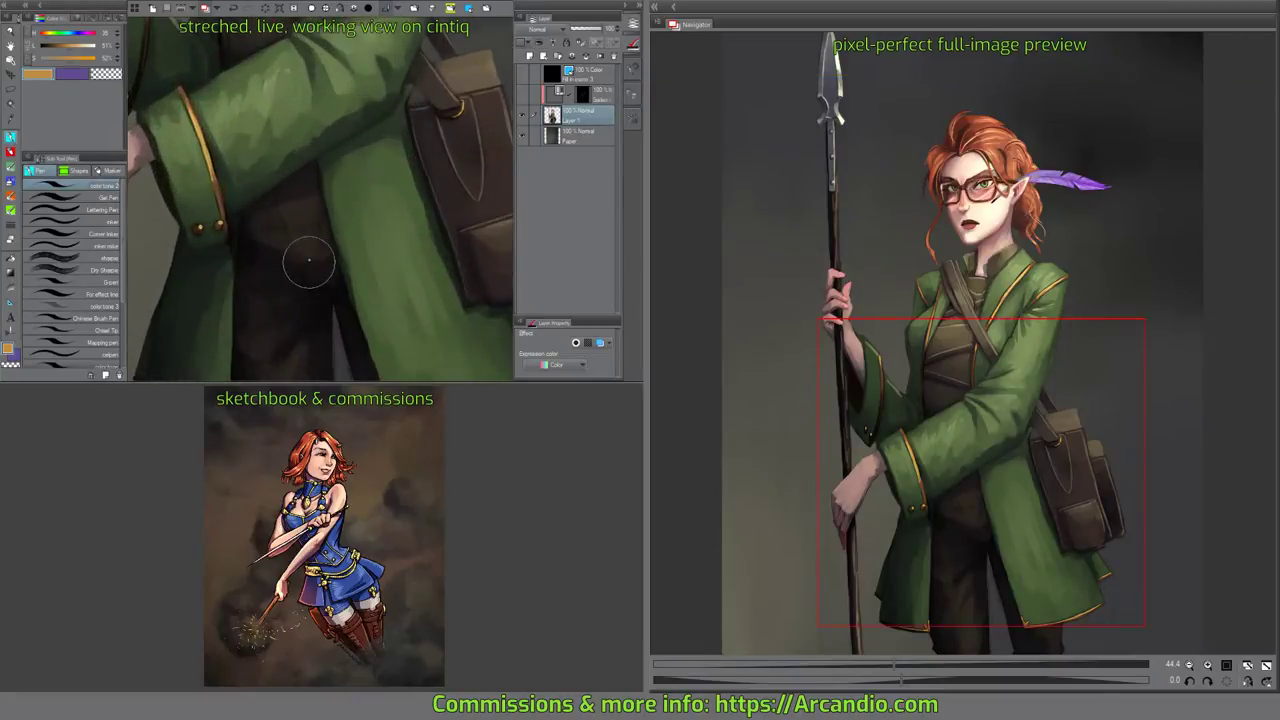
pyautogui.scroll(4, 309, 261)
pyautogui.moveTo(390, 219); pyautogui.dragTo(403, 257)
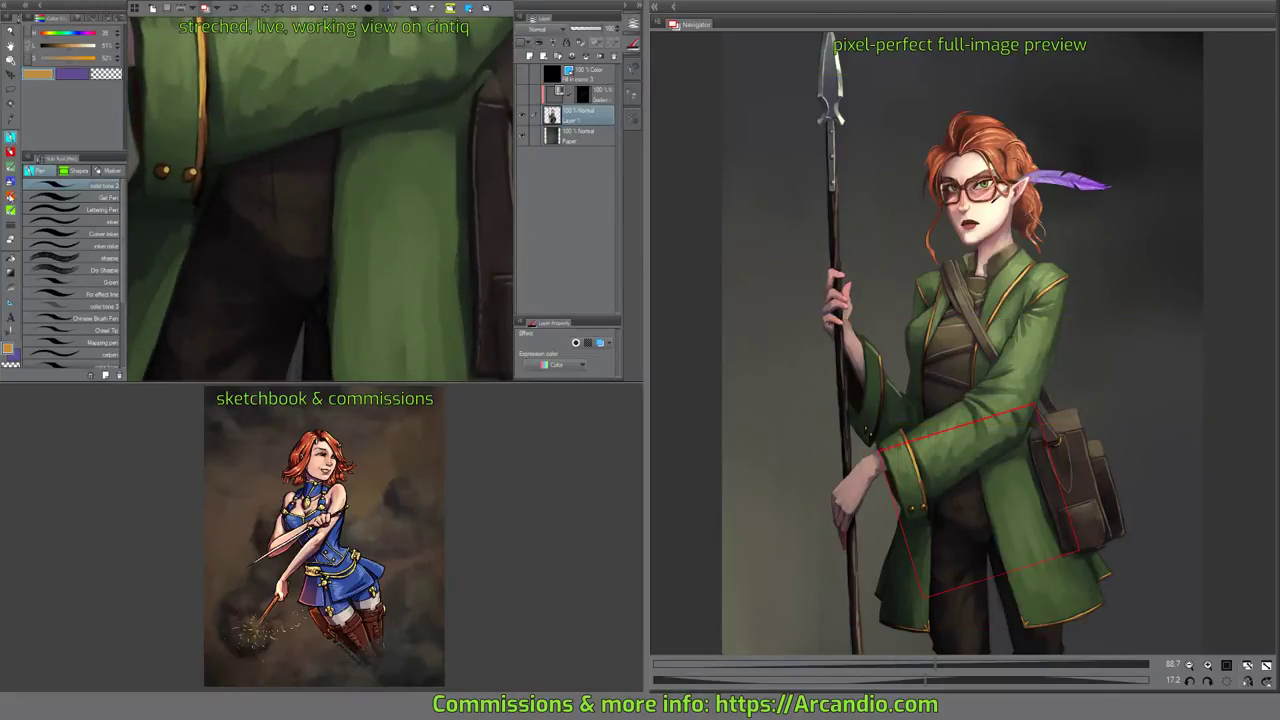
pyautogui.click(10, 196)
pyautogui.click(10, 165)
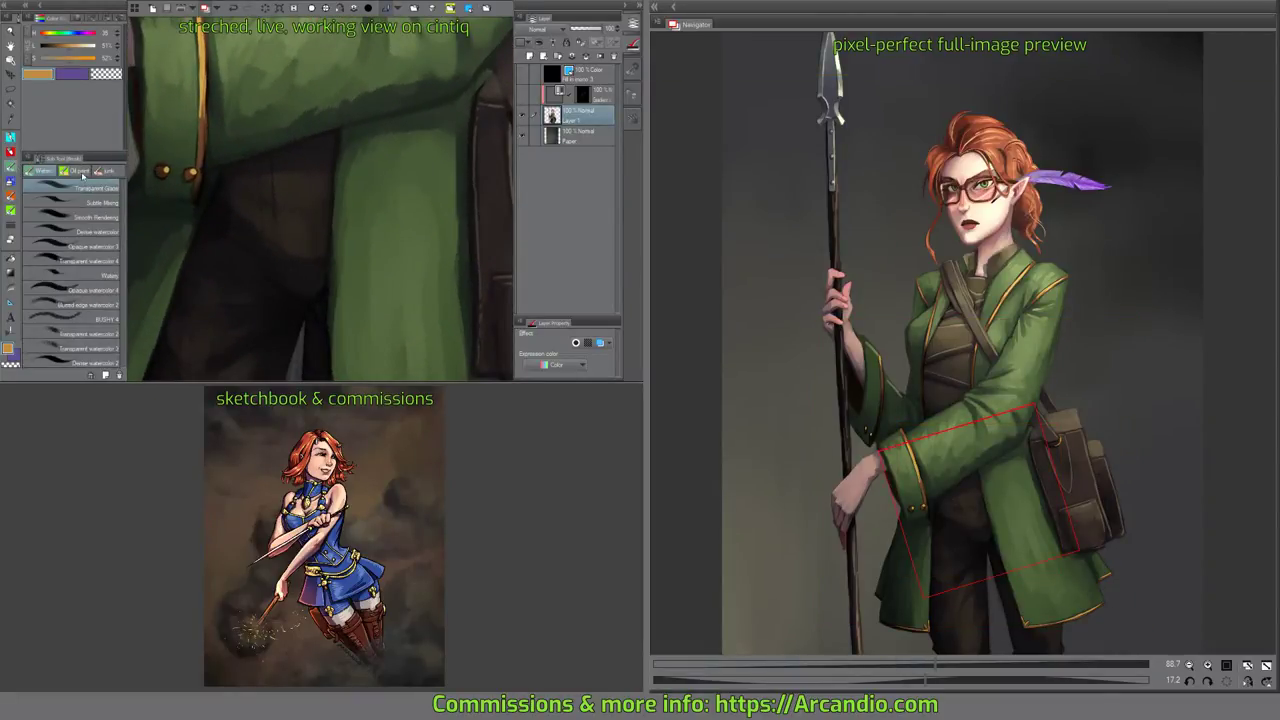
pyautogui.click(82, 174)
pyautogui.click(94, 199)
pyautogui.moveTo(260, 177); pyautogui.dragTo(274, 156)
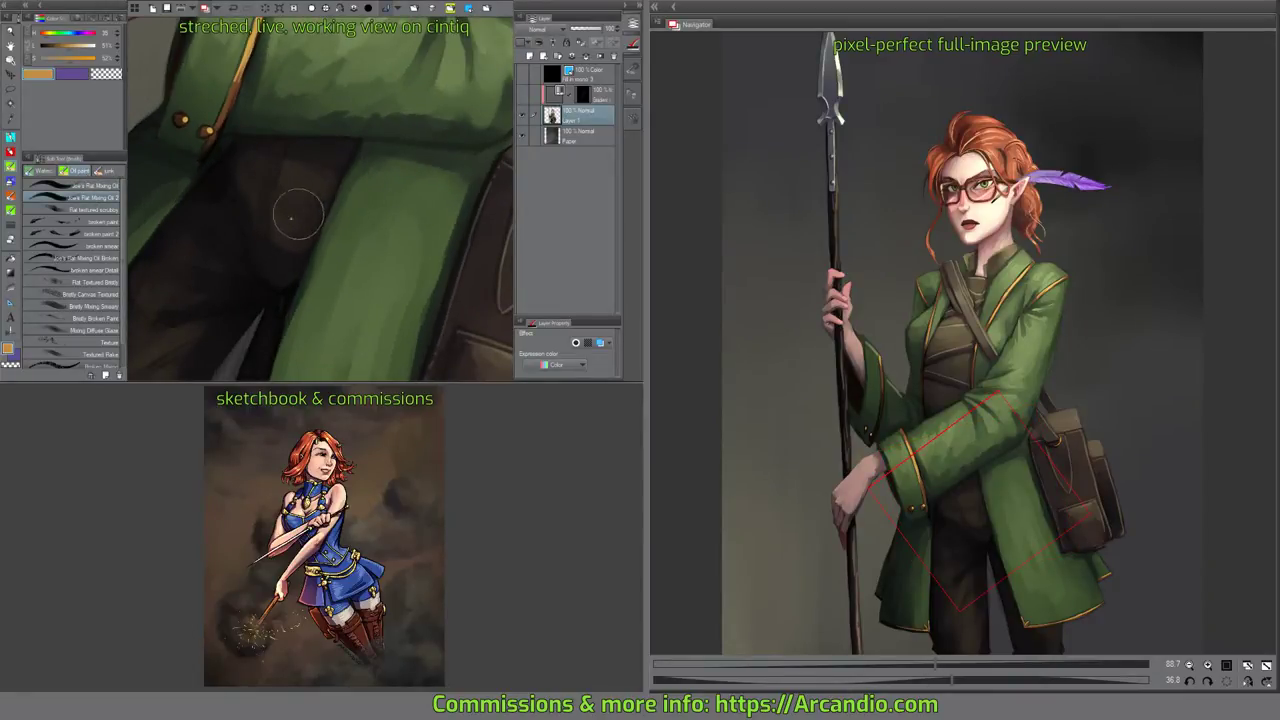
pyautogui.keyDown('alt'); pyautogui.click(291, 218); pyautogui.keyUp('alt')
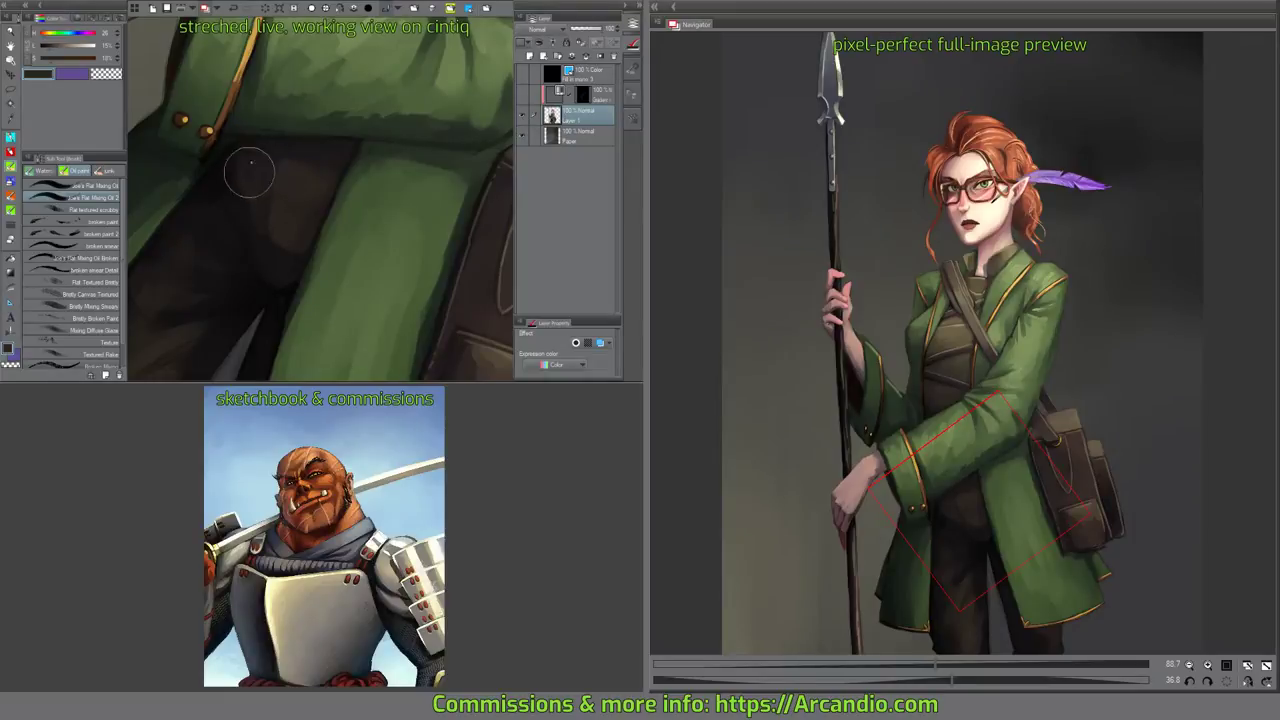
pyautogui.moveTo(279, 174); pyautogui.dragTo(326, 164)
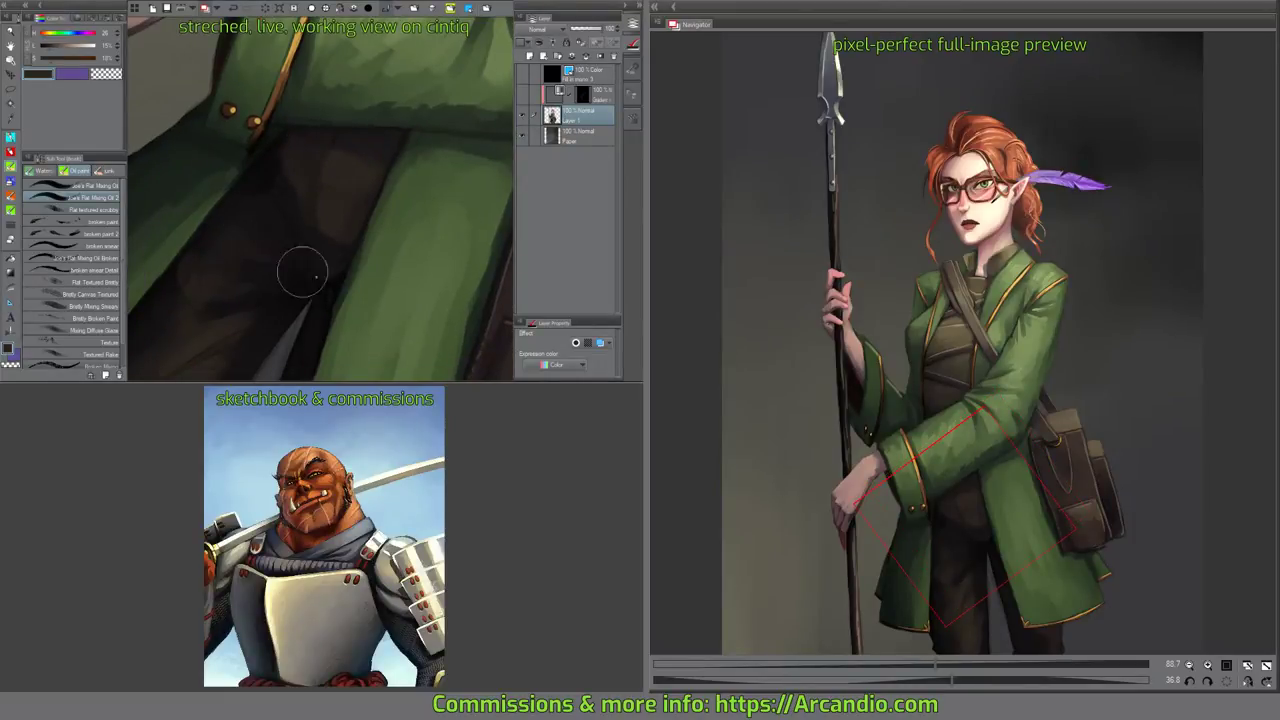
# Paint dark folds radiating from the crotch across the spear-side trouser thigh.
pyautogui.scroll(3, 274, 177)
pyautogui.moveTo(246, 109)
pyautogui.mouseDown()
pyautogui.moveTo(310, 183)
pyautogui.moveTo(382, 172)
pyautogui.mouseUp()
pyautogui.moveTo(382, 172)
pyautogui.mouseDown()
pyautogui.moveTo(374, 83)
pyautogui.moveTo(356, 78)
pyautogui.mouseUp()
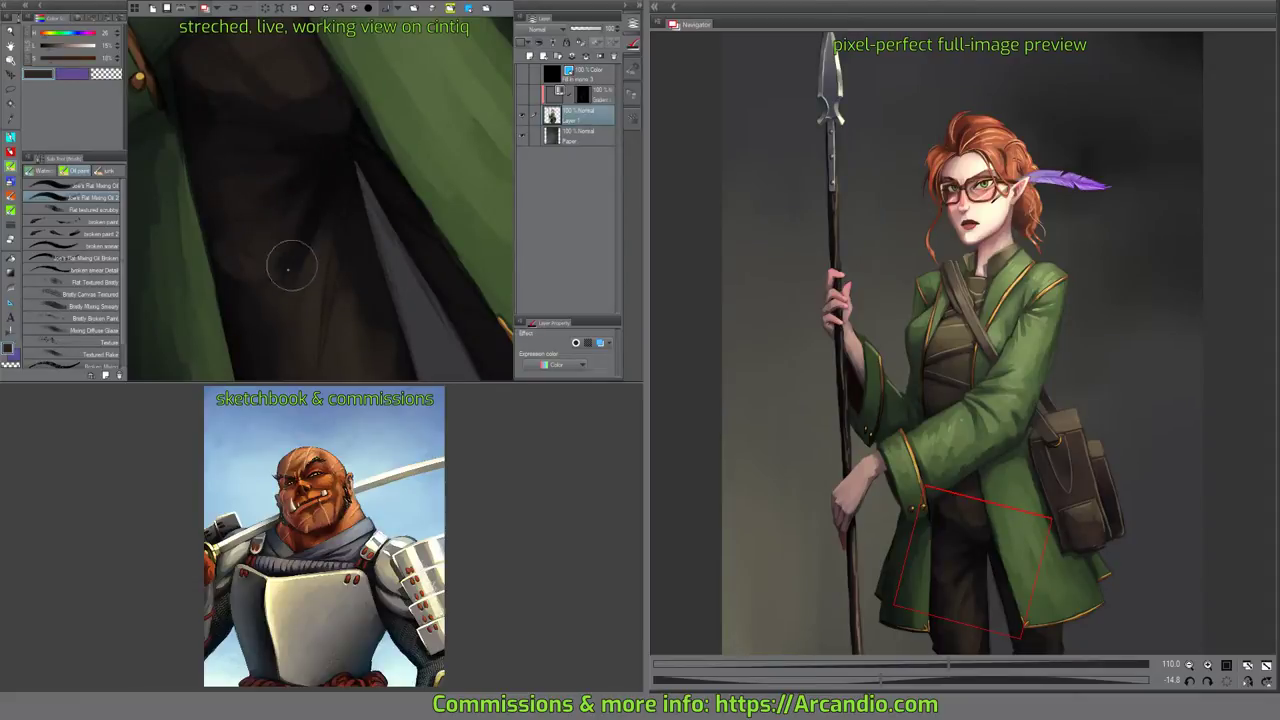
pyautogui.moveTo(330, 278); pyautogui.dragTo(298, 250)
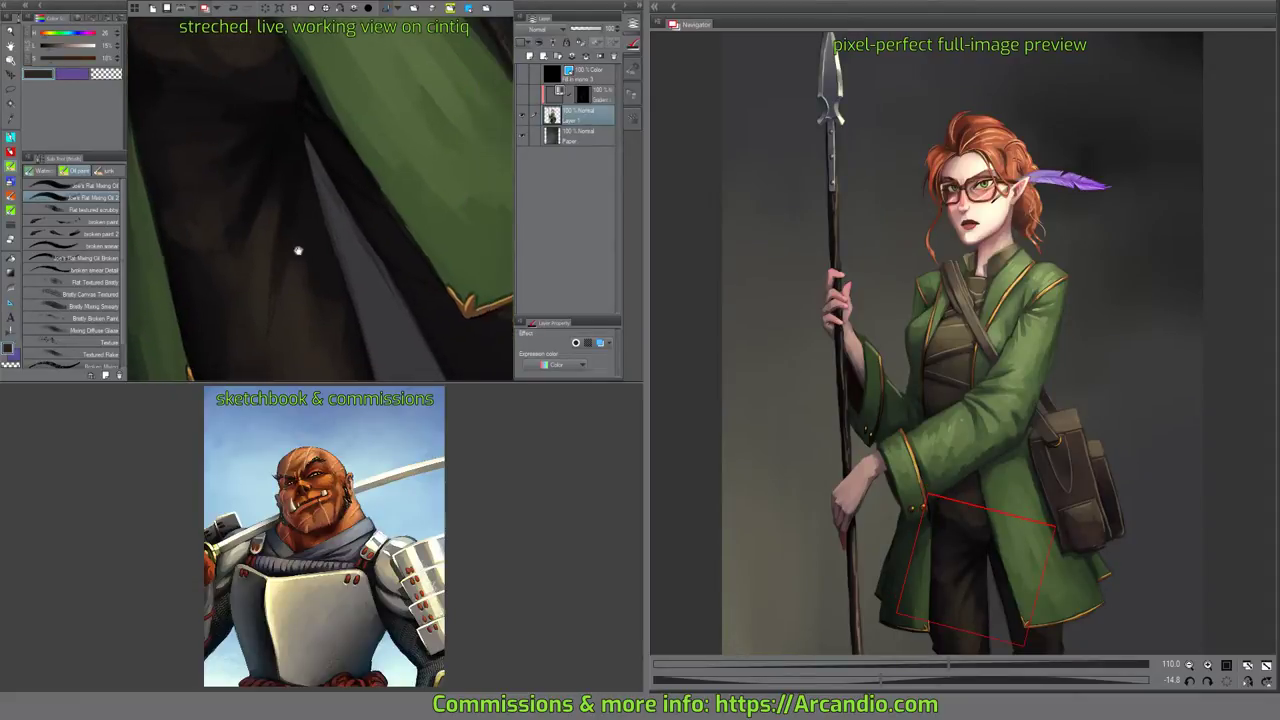
pyautogui.scroll(4, 298, 250)
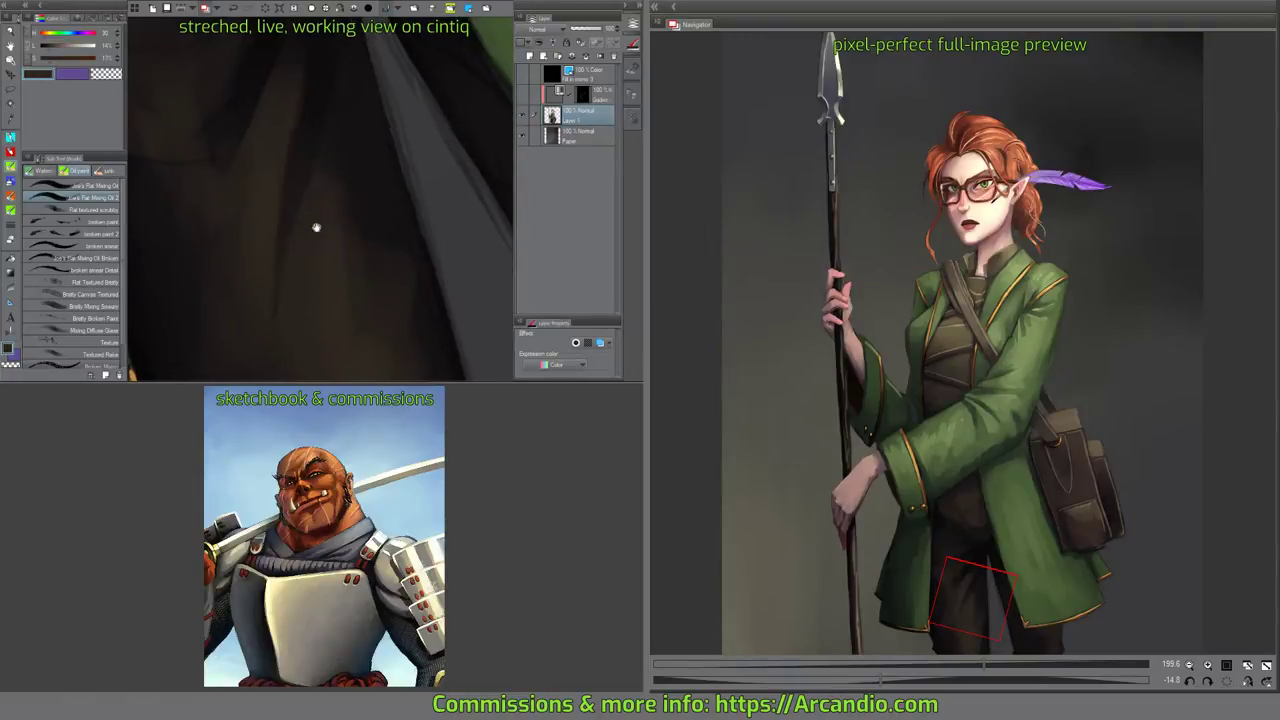
pyautogui.scroll(-2, 290, 171)
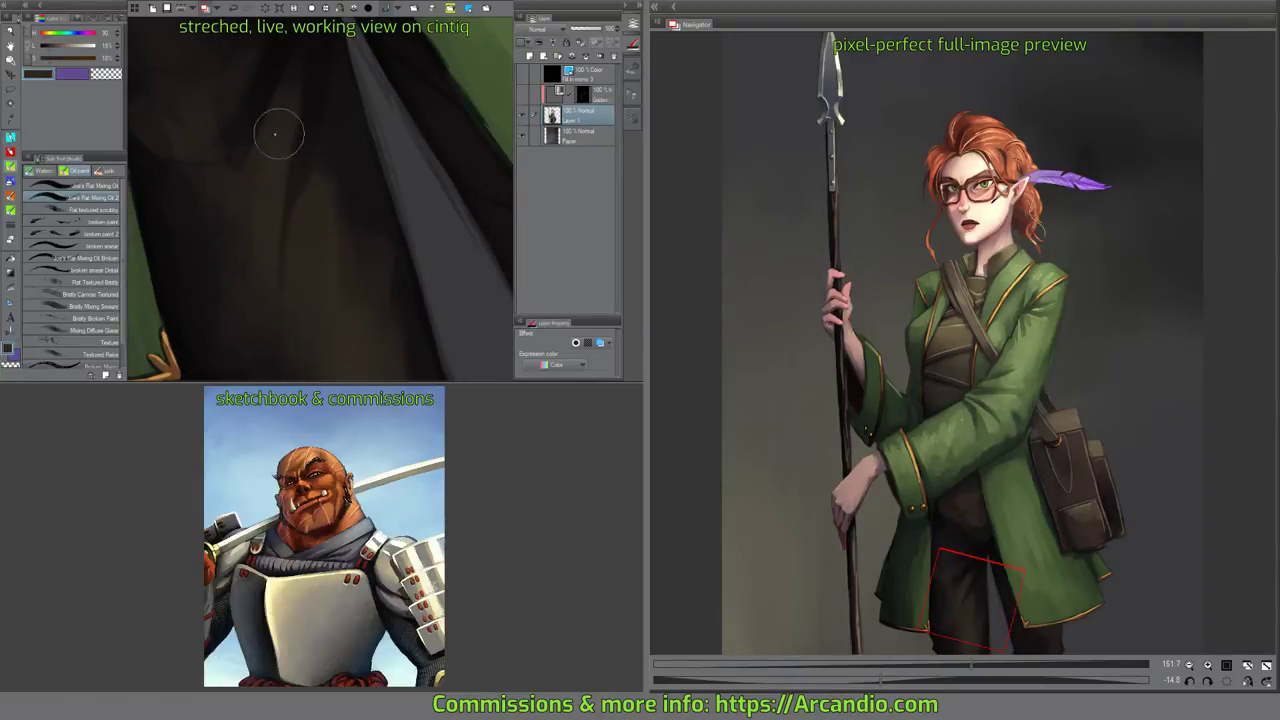
# Deepen the shadows between the thigh folds and along the spear-side coat edge.
pyautogui.moveTo(238, 197); pyautogui.dragTo(283, 229)
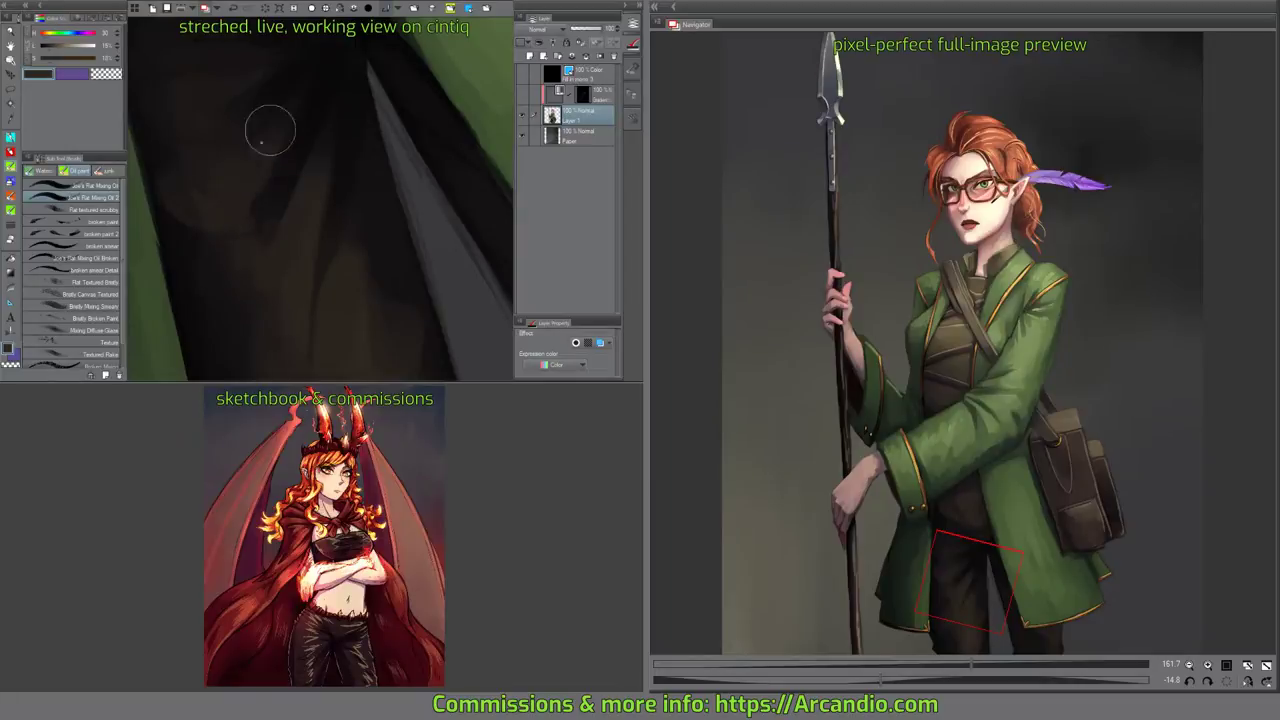
pyautogui.moveTo(223, 126); pyautogui.dragTo(238, 161)
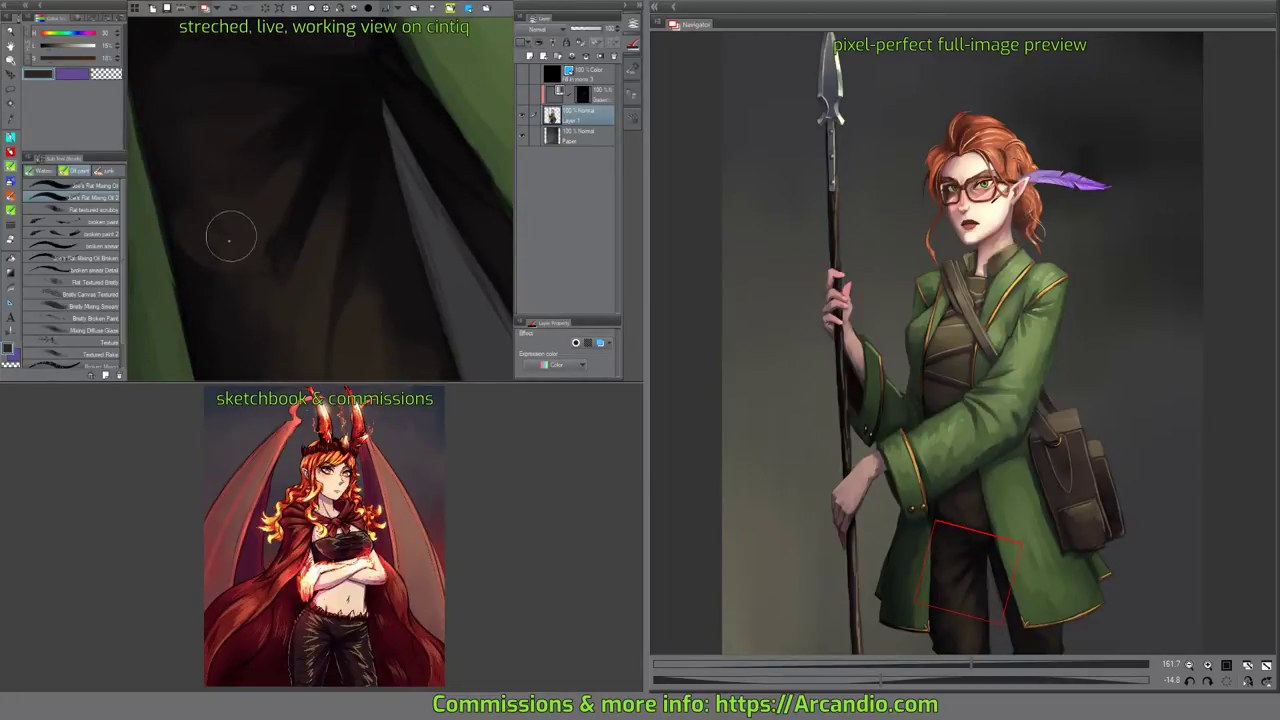
pyautogui.moveTo(229, 234); pyautogui.dragTo(229, 180)
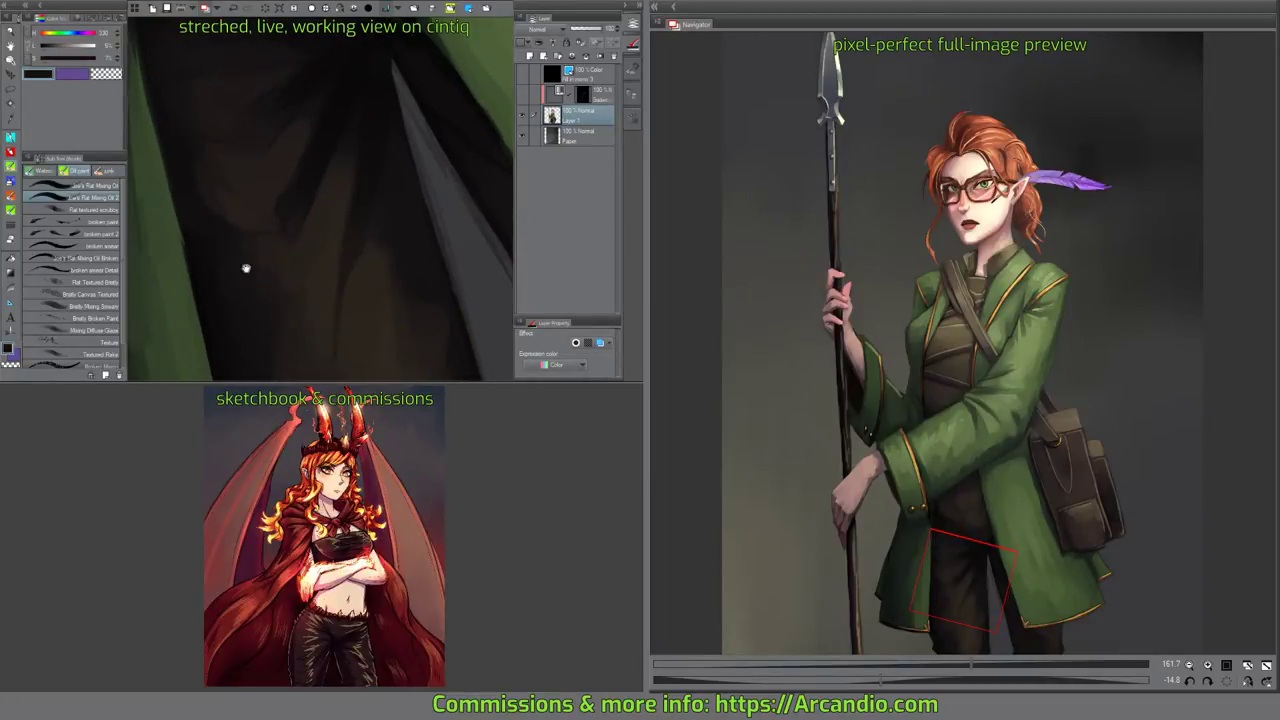
pyautogui.moveTo(243, 266); pyautogui.dragTo(223, 163)
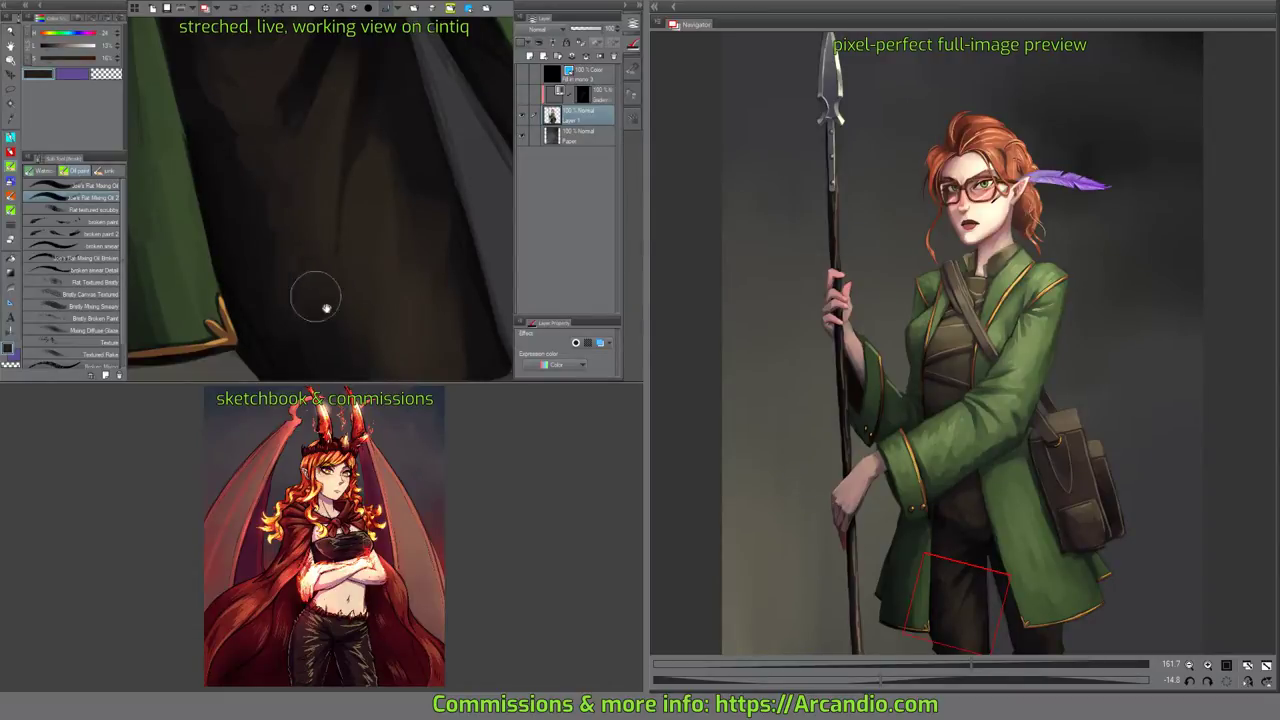
# Paint sampled brown midtones over the lower spear-side trouser leg and the leg below the bag-side coat hem.
pyautogui.moveTo(323, 294); pyautogui.dragTo(295, 166)
pyautogui.moveTo(343, 266)
pyautogui.mouseDown()
pyautogui.moveTo(376, 198)
pyautogui.moveTo(386, 288)
pyautogui.moveTo(379, 253)
pyautogui.mouseUp()
pyautogui.keyDown('alt'); pyautogui.click(300, 208); pyautogui.keyUp('alt')
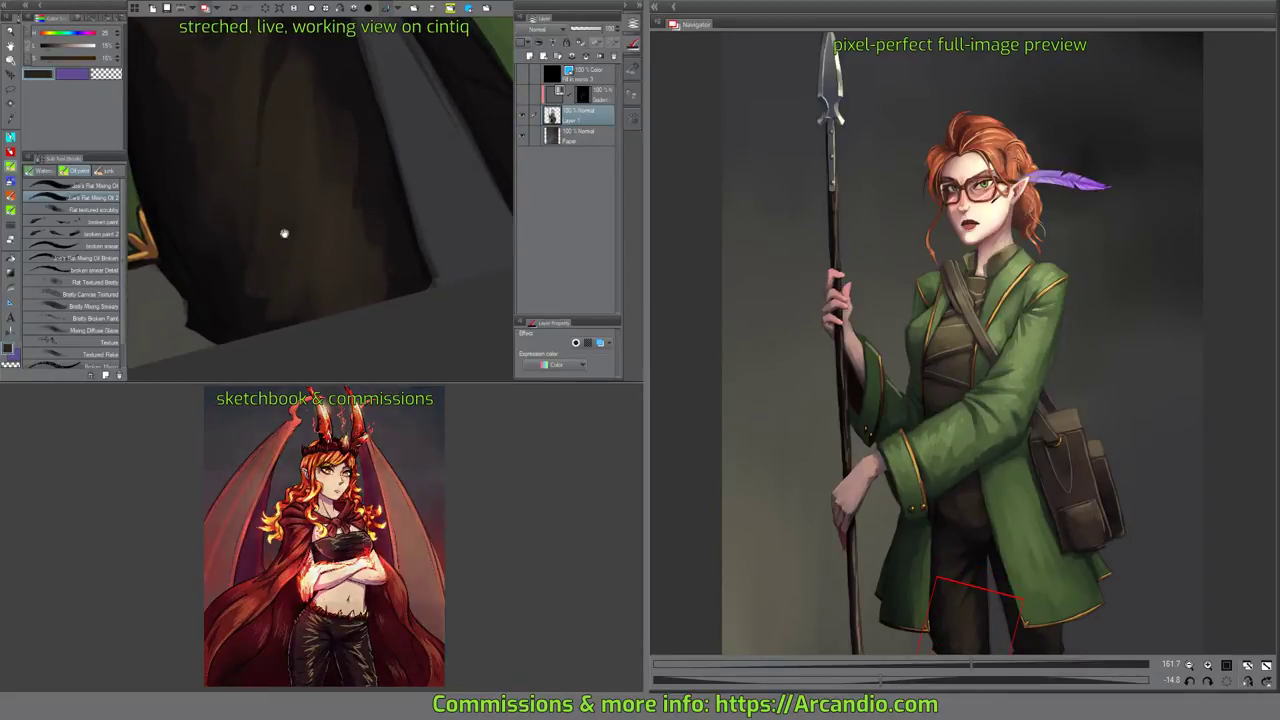
pyautogui.moveTo(257, 271)
pyautogui.mouseDown()
pyautogui.moveTo(251, 227)
pyautogui.moveTo(271, 263)
pyautogui.mouseUp()
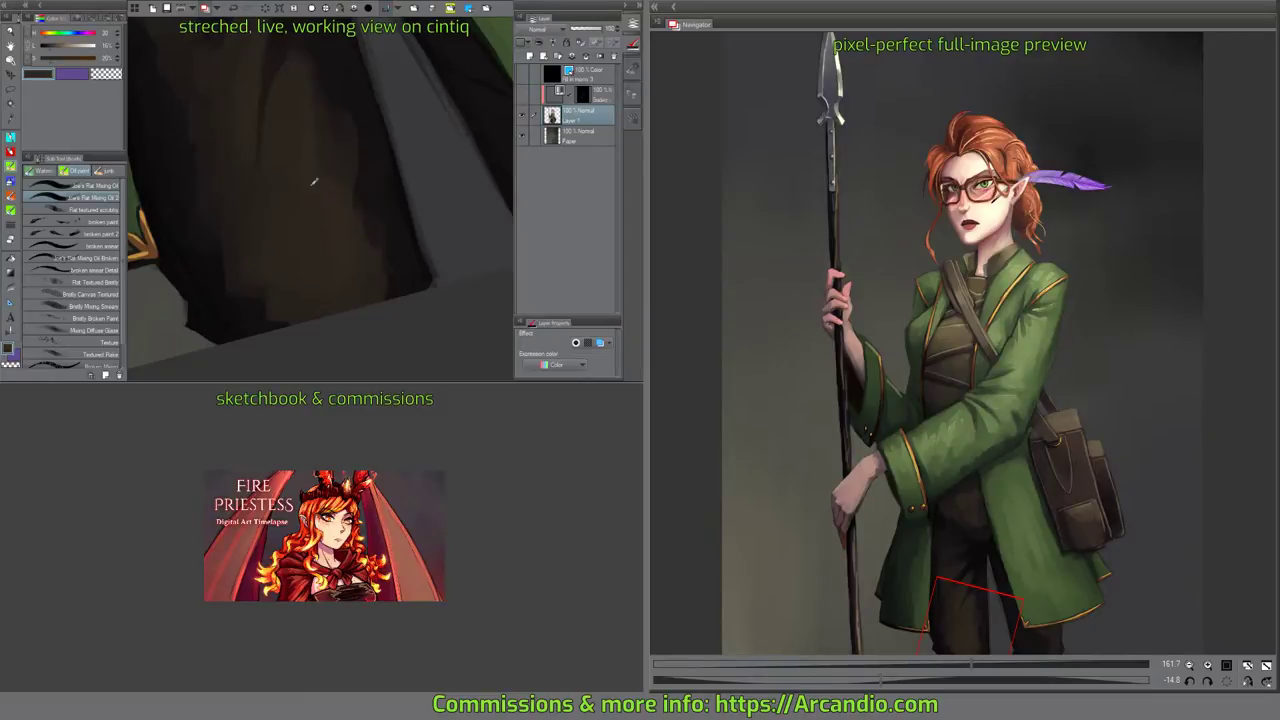
pyautogui.moveTo(422, 268); pyautogui.dragTo(242, 344)
pyautogui.moveTo(376, 307); pyautogui.dragTo(319, 311)
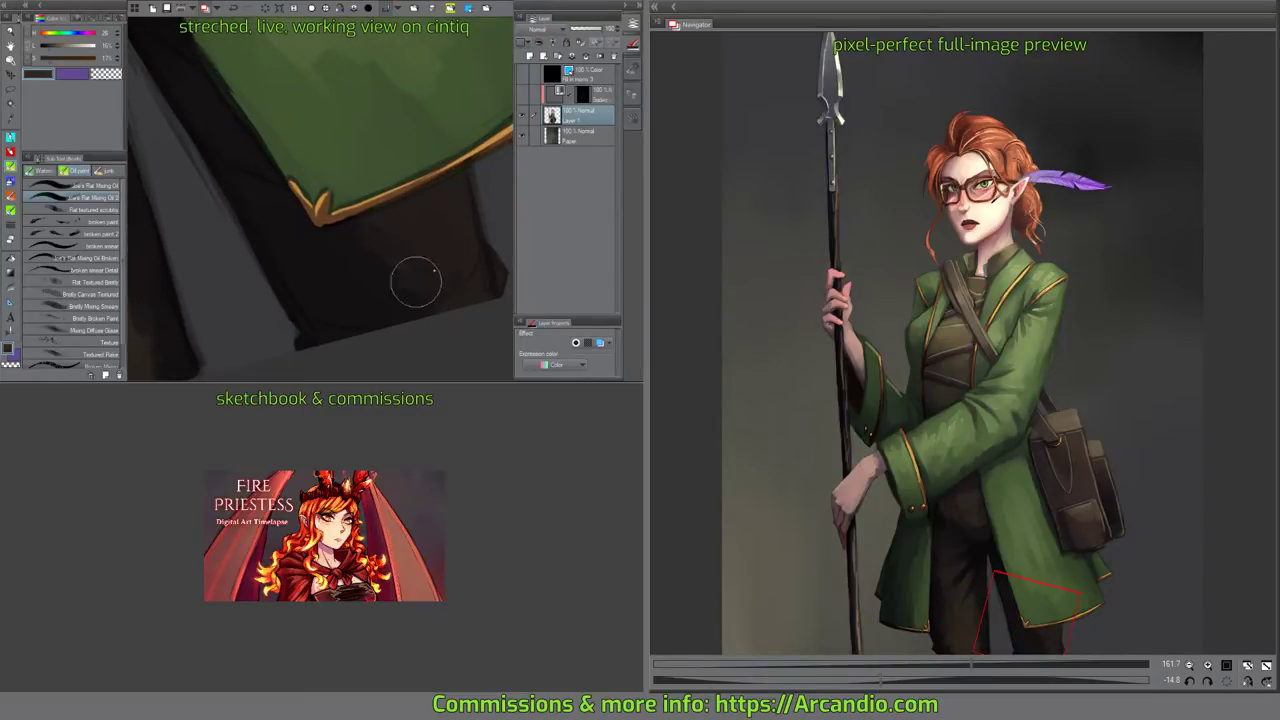
pyautogui.moveTo(400, 277)
pyautogui.mouseDown()
pyautogui.moveTo(464, 221)
pyautogui.moveTo(512, 243)
pyautogui.mouseUp()
pyautogui.moveTo(364, 172); pyautogui.dragTo(363, 200)
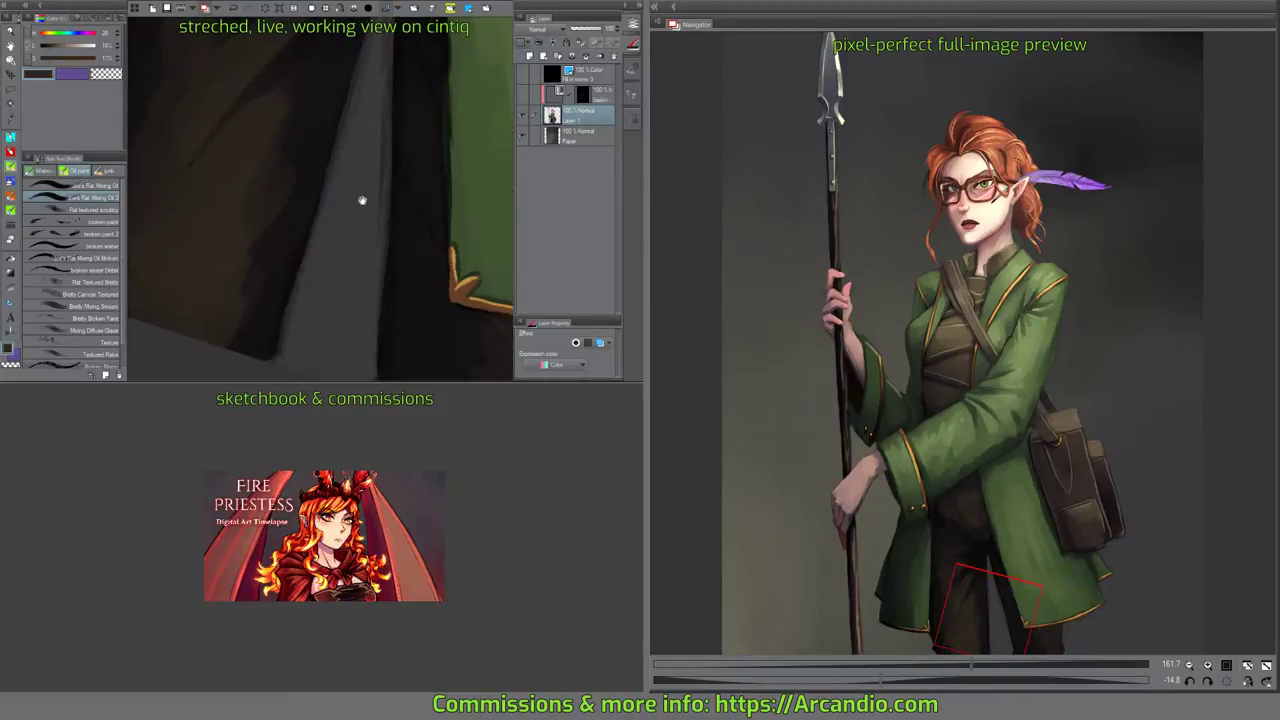
# Shade the inner and outer edges of the spear-side trouser leg with a sampled near-black.
pyautogui.keyDown('alt'); pyautogui.click(298, 179); pyautogui.keyUp('alt')
pyautogui.moveTo(299, 118); pyautogui.dragTo(254, 286)
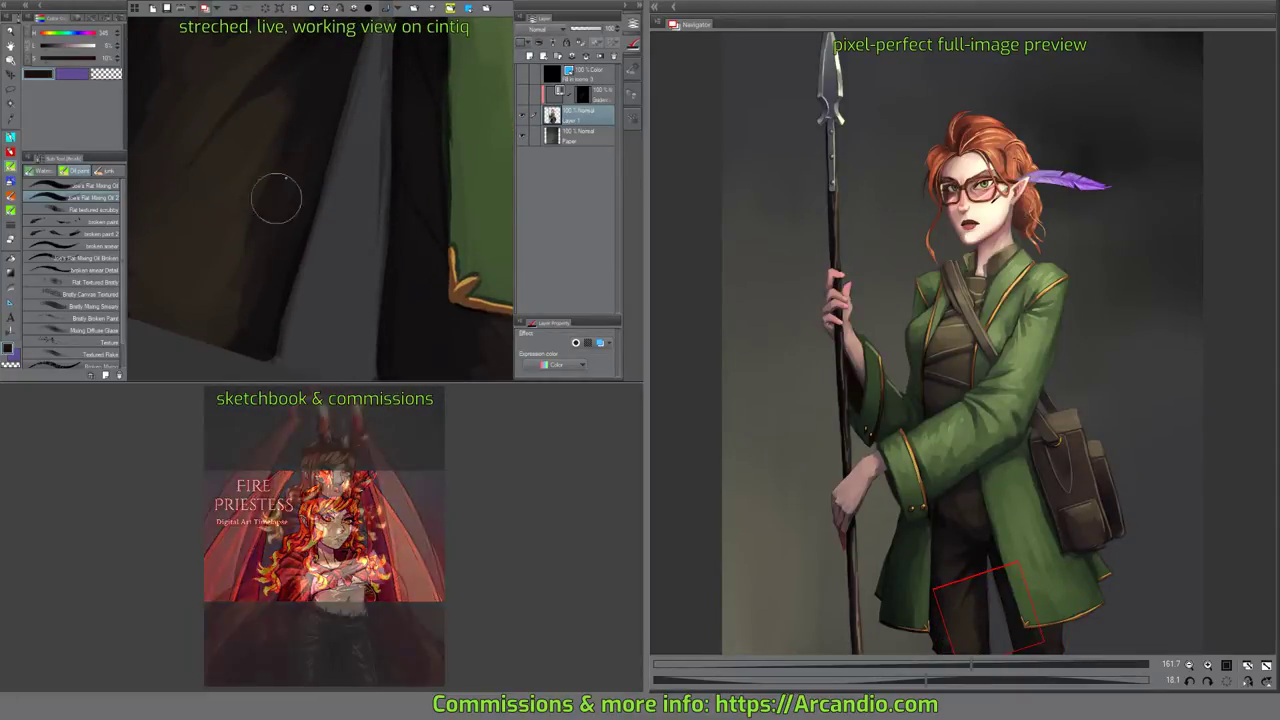
pyautogui.moveTo(277, 198); pyautogui.dragTo(232, 342)
pyautogui.moveTo(322, 154); pyautogui.dragTo(300, 249)
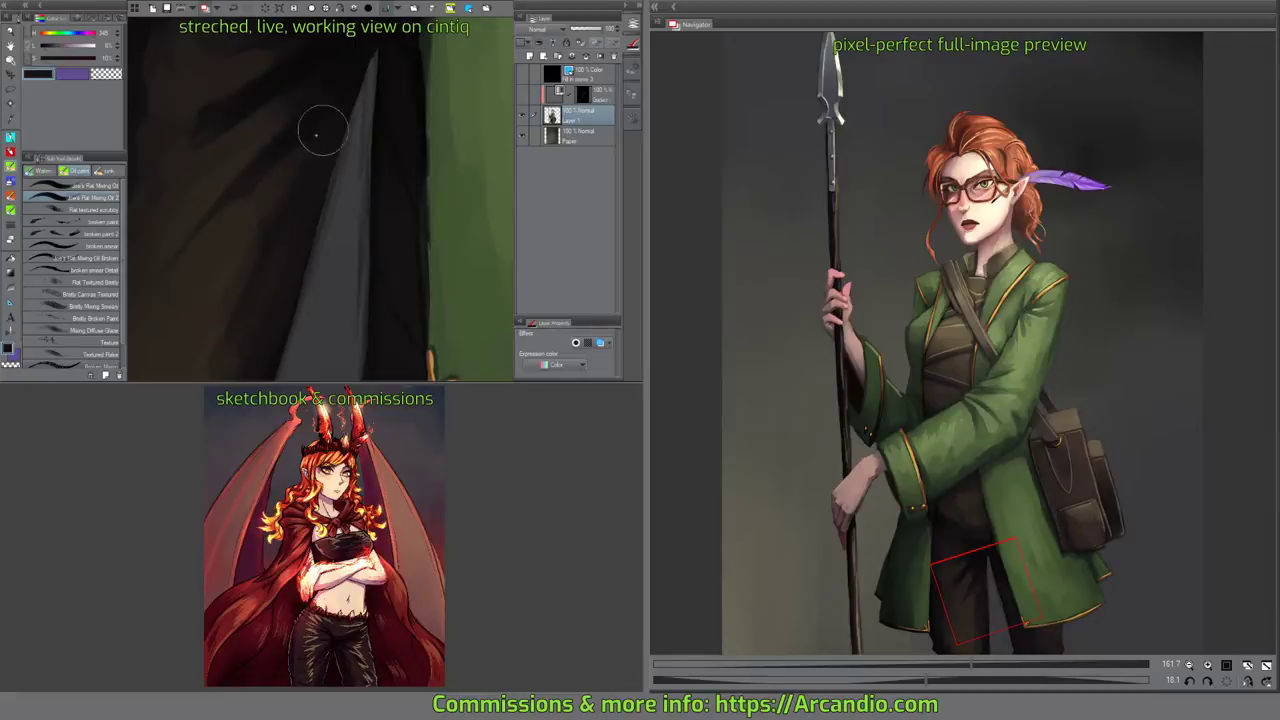
pyautogui.moveTo(283, 160); pyautogui.dragTo(325, 136)
pyautogui.moveTo(268, 230); pyautogui.dragTo(347, 160)
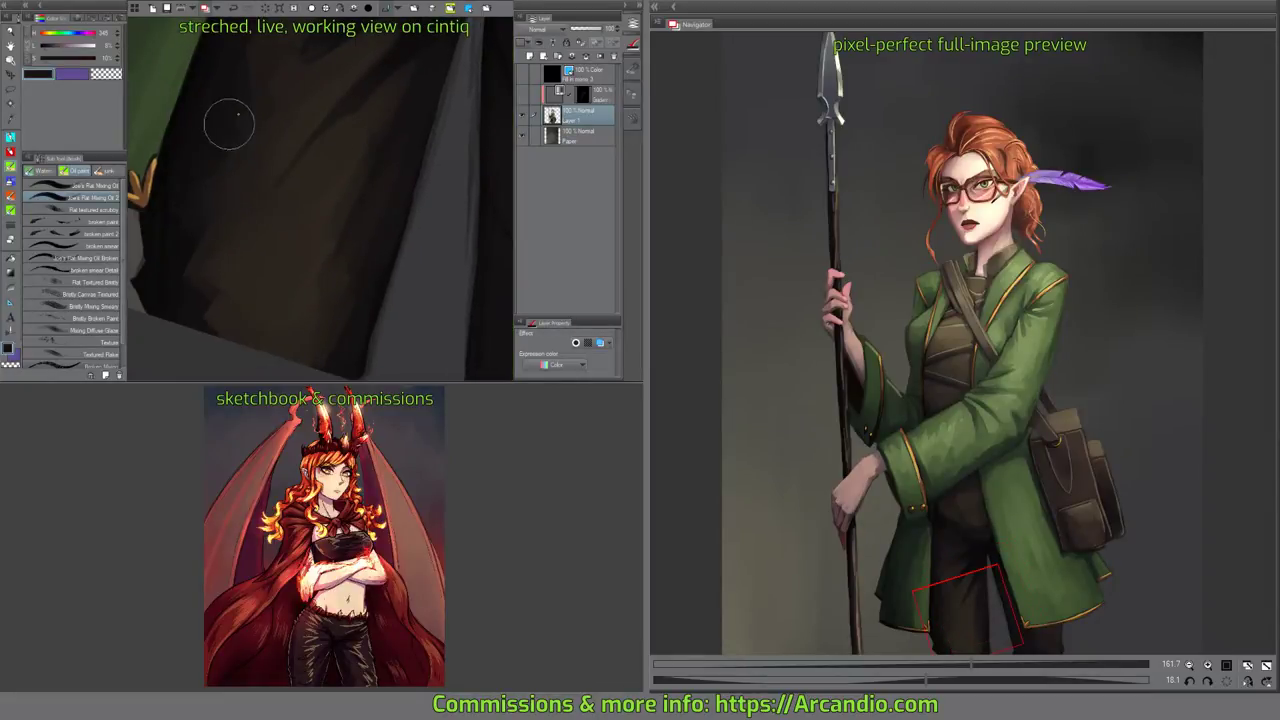
pyautogui.moveTo(229, 120)
pyautogui.mouseDown()
pyautogui.moveTo(229, 166)
pyautogui.moveTo(304, 184)
pyautogui.moveTo(274, 32)
pyautogui.mouseUp()
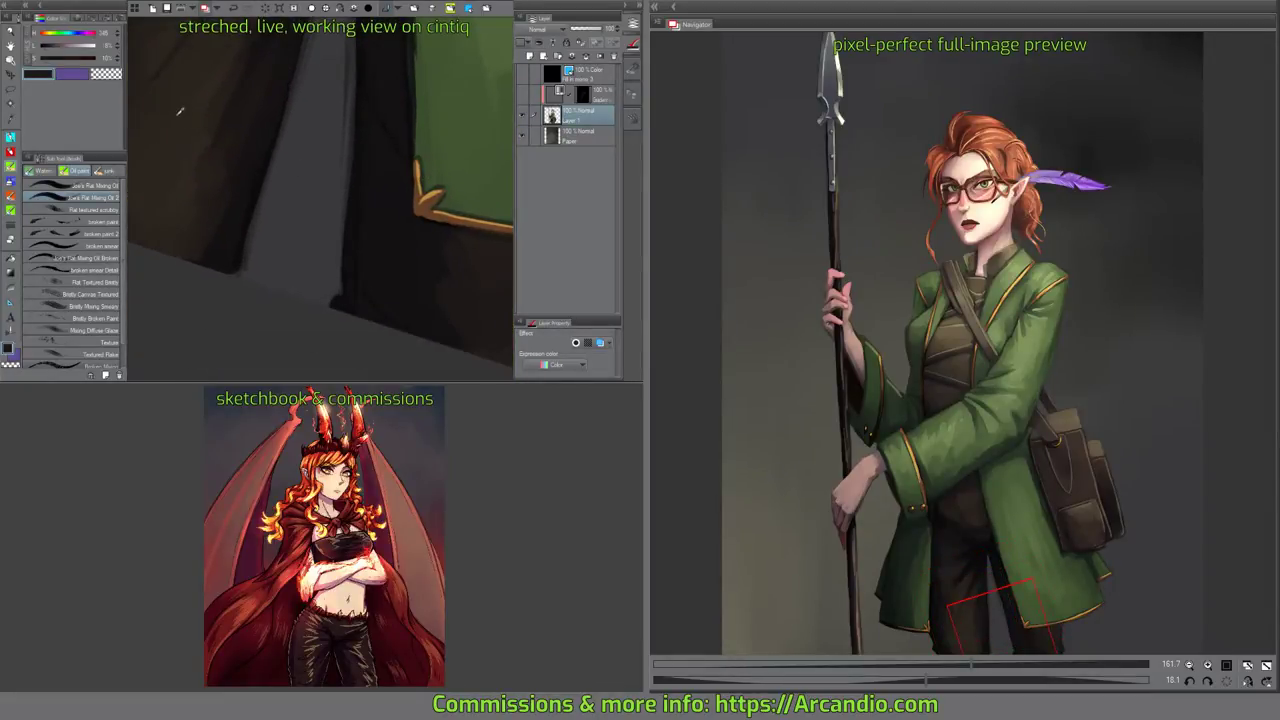
# Add a new layer and paint sampled brown onto the bag-side trouser leg below the hem with the Flat Mixing Oil brush.
pyautogui.keyDown('alt'); pyautogui.click(177, 109); pyautogui.keyUp('alt')
pyautogui.moveTo(369, 204); pyautogui.dragTo(231, 194)
pyautogui.moveTo(392, 226)
pyautogui.mouseDown()
pyautogui.moveTo(387, 159)
pyautogui.moveTo(323, 171)
pyautogui.mouseUp()
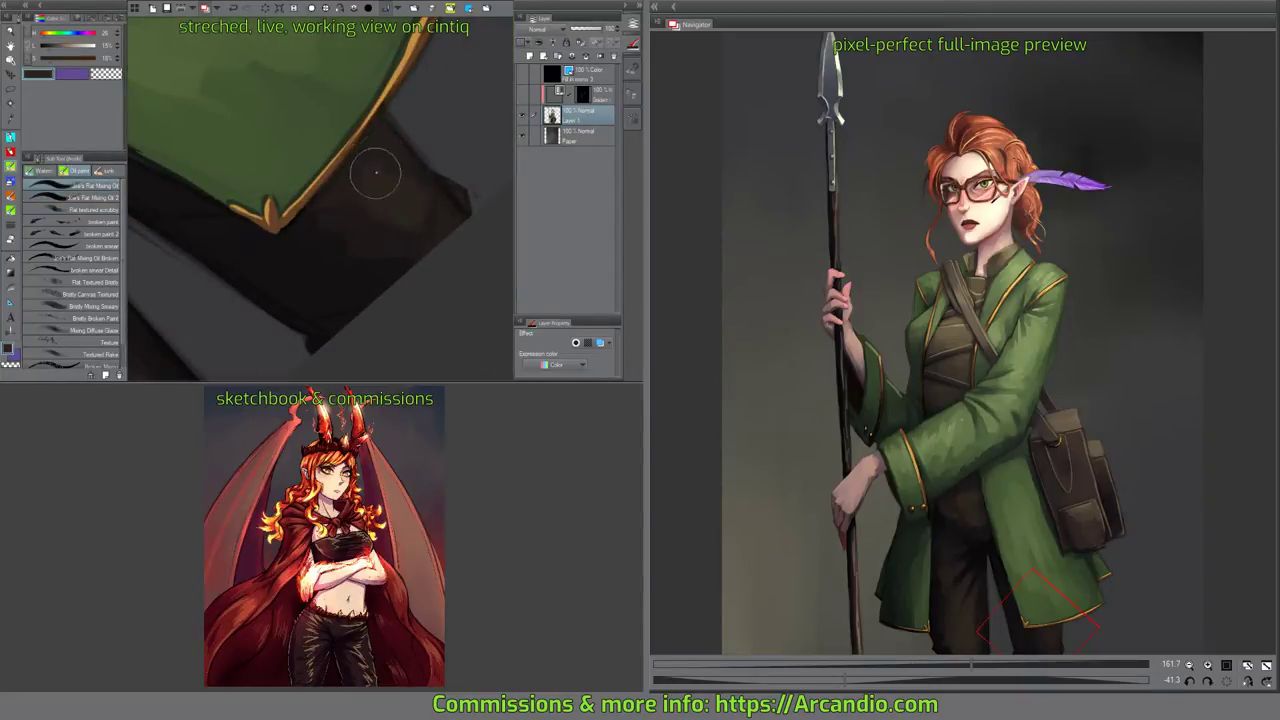
pyautogui.click(529, 56)
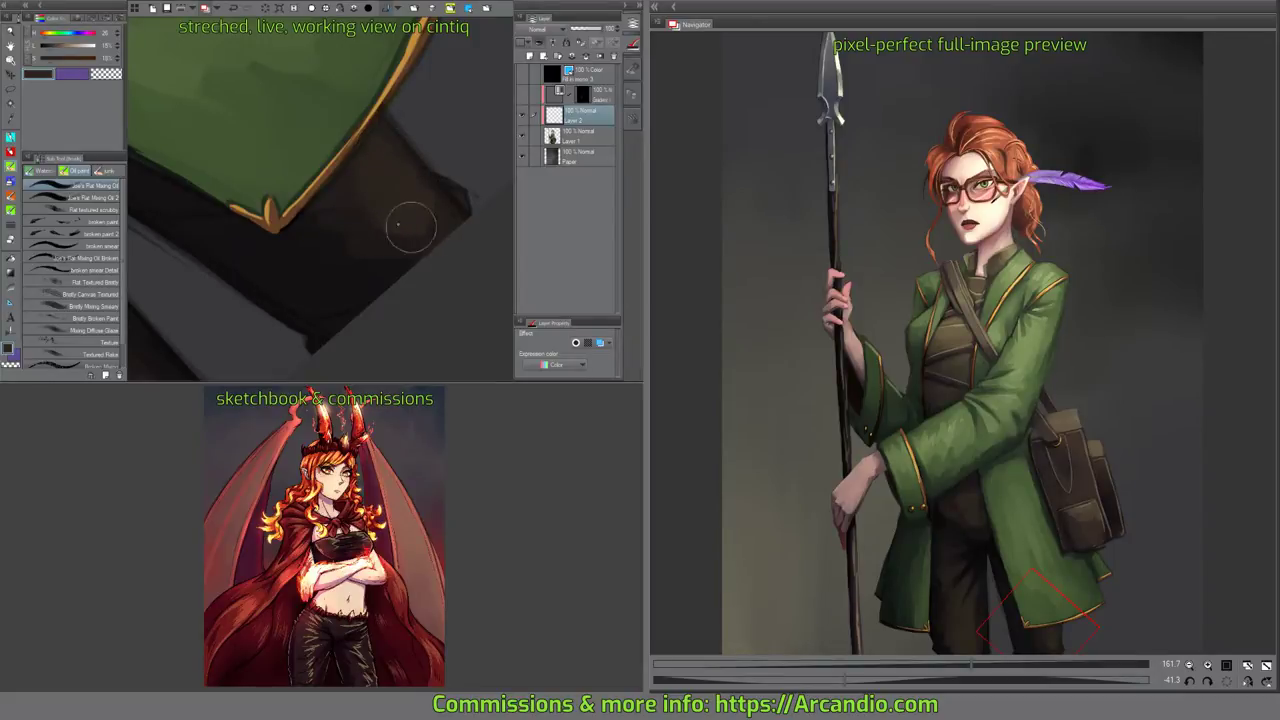
pyautogui.moveTo(429, 230); pyautogui.dragTo(447, 182)
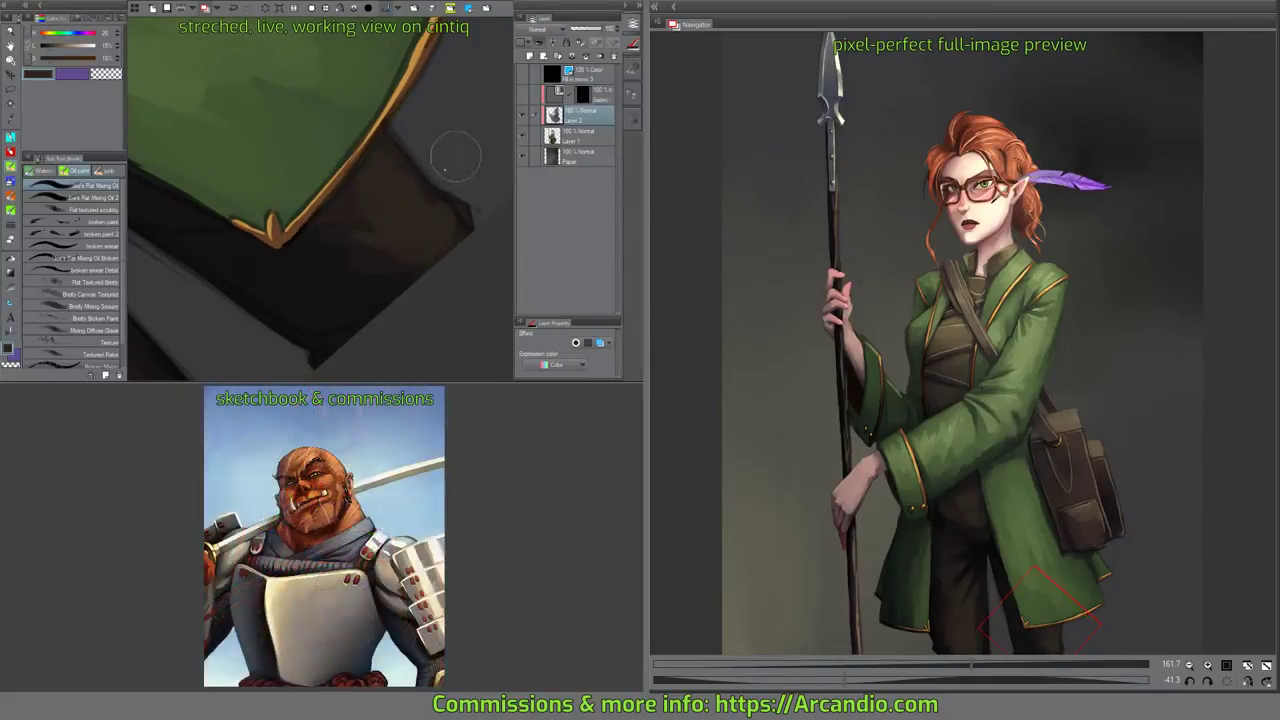
# Paint a sampled near-black cast shadow on the bag-side leg beneath the coat's pointed gold trim.
pyautogui.keyDown('alt'); pyautogui.click(322, 264); pyautogui.keyUp('alt')
pyautogui.scroll(3, 331, 214)
pyautogui.moveTo(329, 210); pyautogui.dragTo(381, 132)
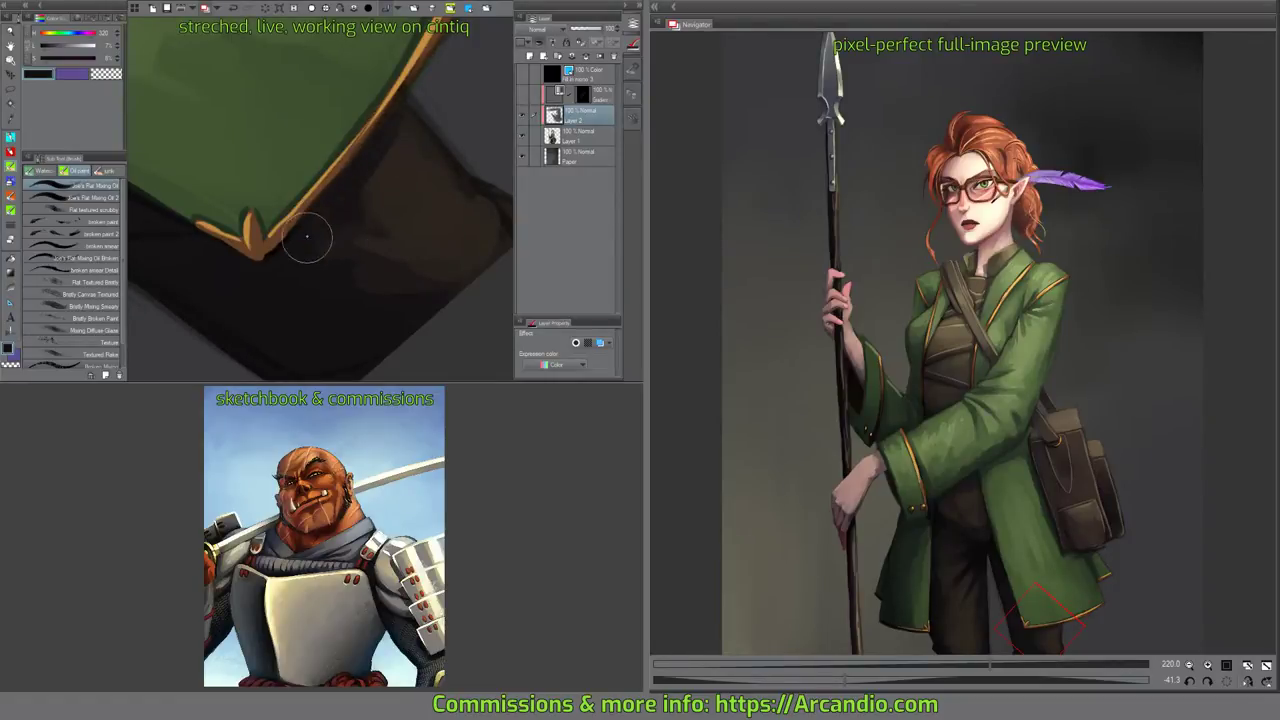
pyautogui.moveTo(307, 237)
pyautogui.mouseDown()
pyautogui.moveTo(343, 251)
pyautogui.moveTo(334, 223)
pyautogui.moveTo(365, 232)
pyautogui.mouseUp()
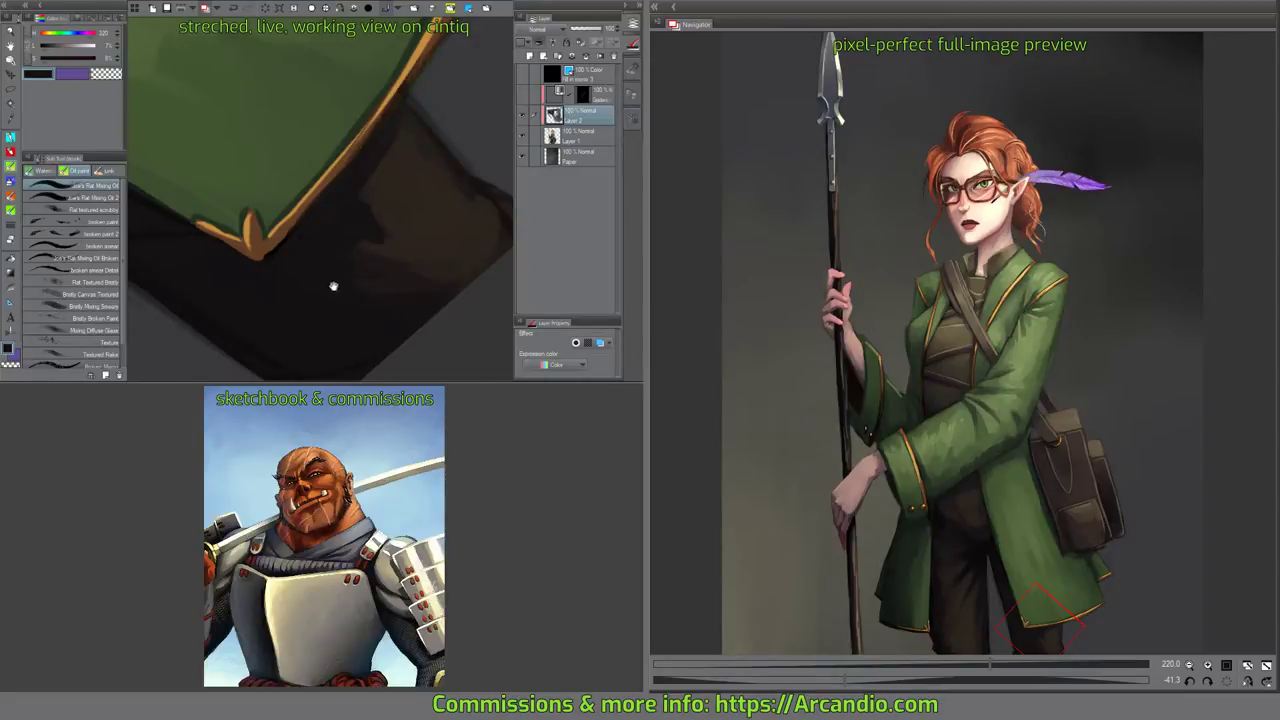
pyautogui.moveTo(334, 286)
pyautogui.mouseDown()
pyautogui.moveTo(433, 213)
pyautogui.moveTo(240, 233)
pyautogui.mouseUp()
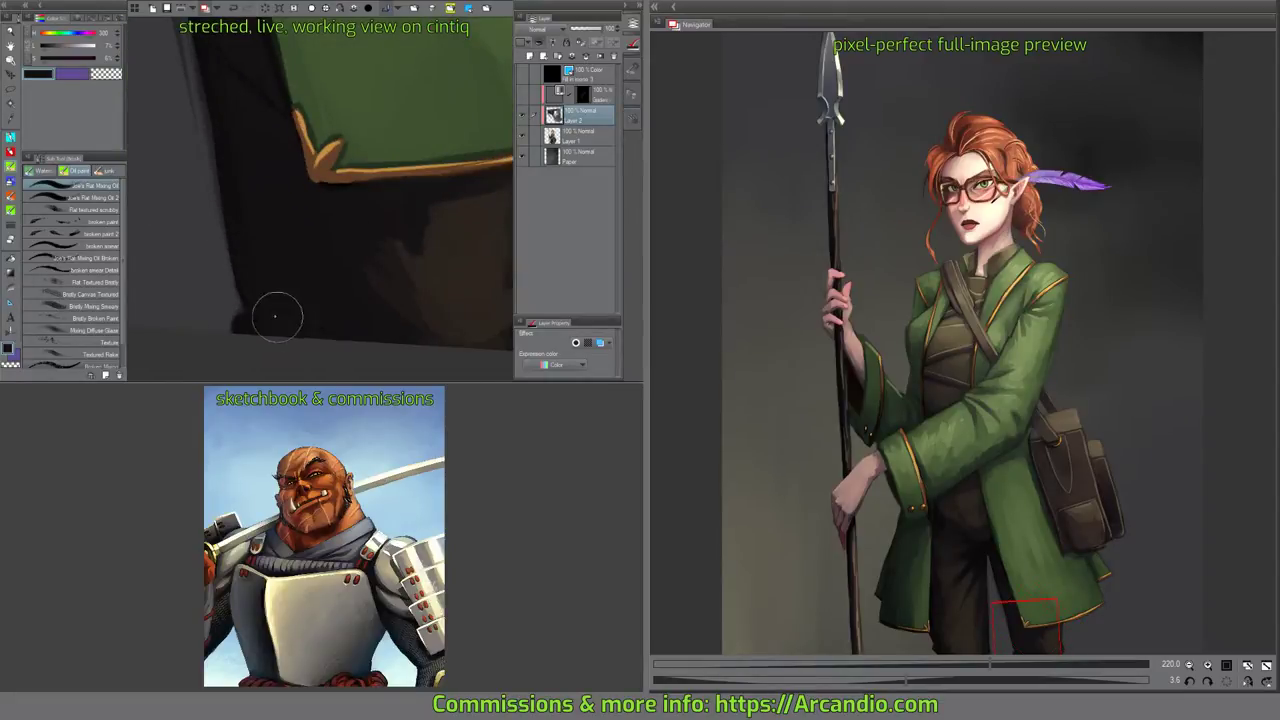
# Merge the new trouser paint layer with the character layer.
pyautogui.click(574, 137)
pyautogui.click(580, 116)
pyautogui.click(586, 57)
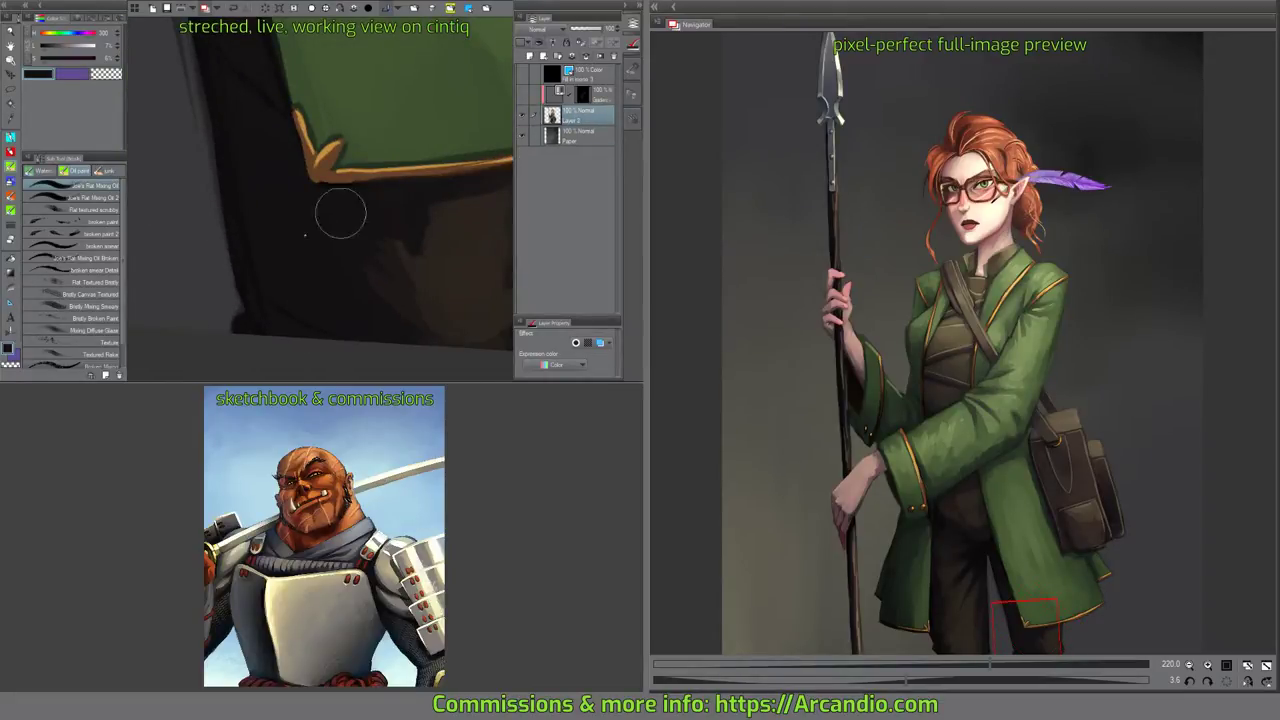
# Paint near-black along the inner edge of the bag-side trouser leg up to the crotch to smooth its outline.
pyautogui.moveTo(233, 200); pyautogui.dragTo(257, 277)
pyautogui.moveTo(229, 172); pyautogui.dragTo(242, 206)
pyautogui.moveTo(238, 240); pyautogui.dragTo(223, 151)
pyautogui.moveTo(219, 124)
pyautogui.mouseDown()
pyautogui.moveTo(196, 57)
pyautogui.moveTo(262, 318)
pyautogui.moveTo(226, 122)
pyautogui.moveTo(263, 108)
pyautogui.mouseUp()
pyautogui.moveTo(198, 270)
pyautogui.mouseDown()
pyautogui.moveTo(209, 63)
pyautogui.moveTo(216, 172)
pyautogui.mouseUp()
pyautogui.moveTo(207, 205)
pyautogui.mouseDown()
pyautogui.moveTo(224, 58)
pyautogui.moveTo(266, 243)
pyautogui.moveTo(309, 291)
pyautogui.moveTo(308, 194)
pyautogui.mouseUp()
pyautogui.moveTo(244, 121)
pyautogui.mouseDown()
pyautogui.moveTo(297, 320)
pyautogui.moveTo(292, 268)
pyautogui.mouseUp()
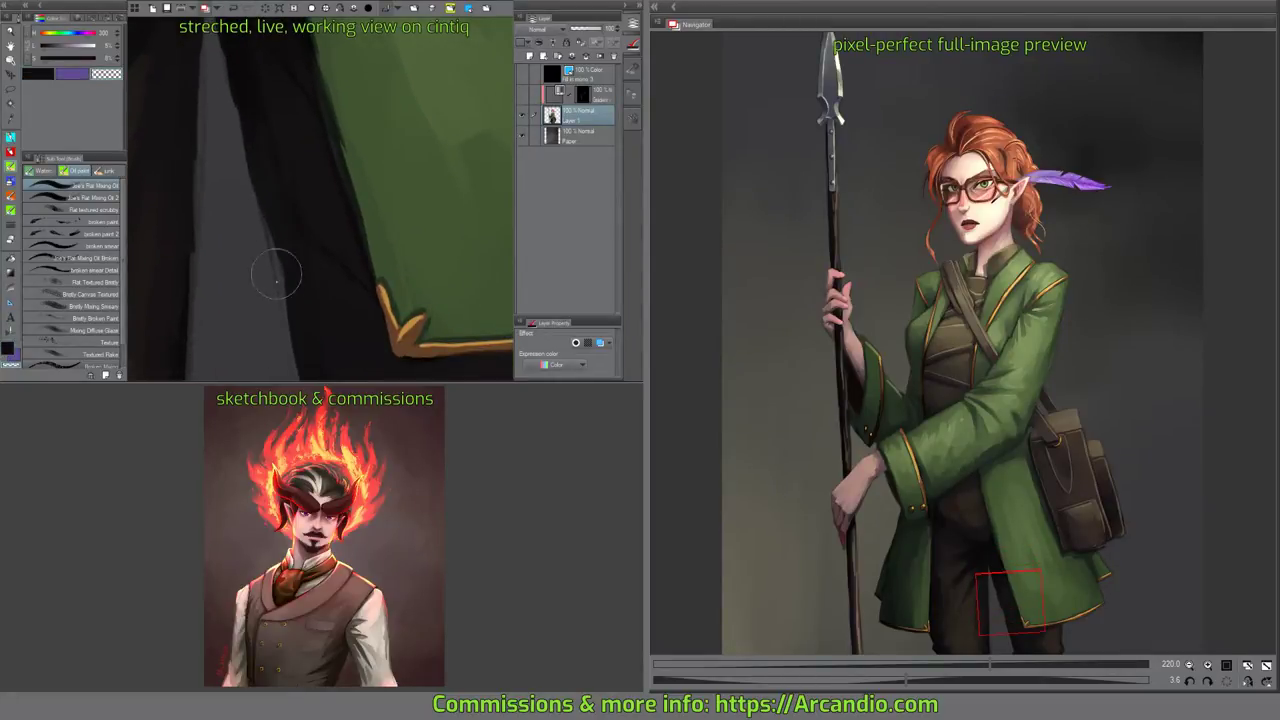
# Clean up the trouser edges along the gap between the legs with the Hard eraser.
pyautogui.press('e')
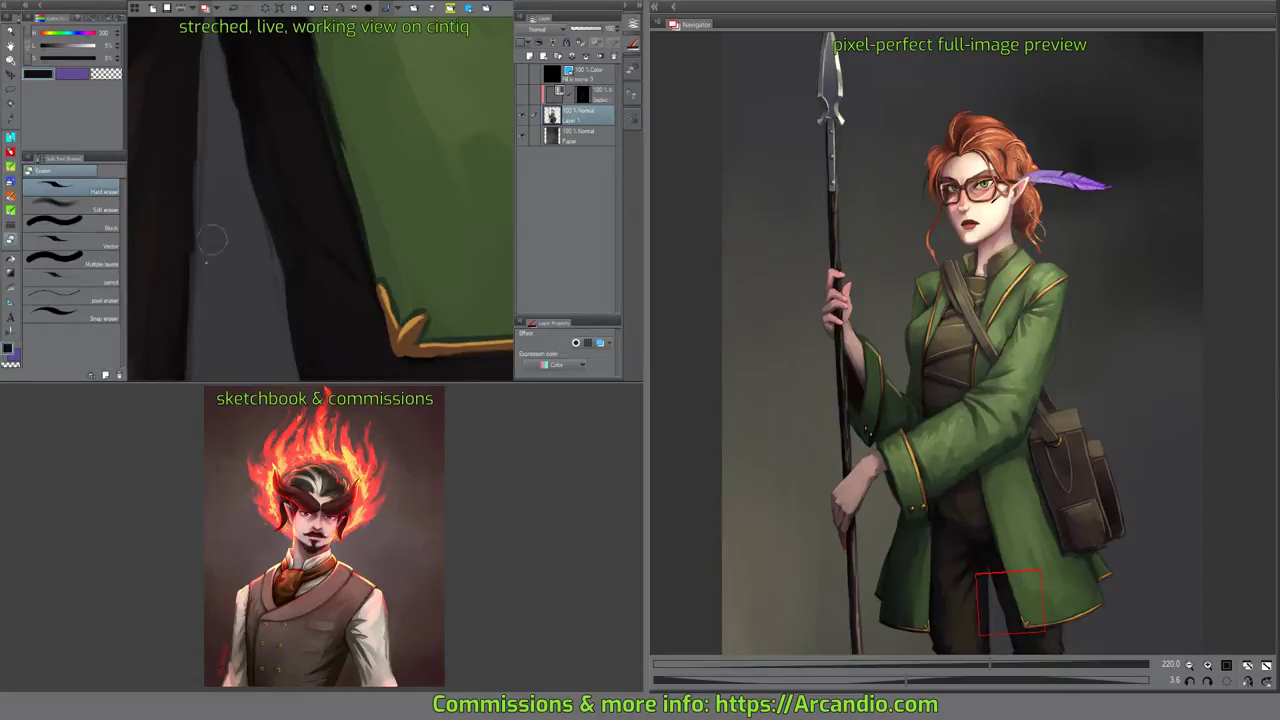
pyautogui.moveTo(186, 334); pyautogui.dragTo(198, 141)
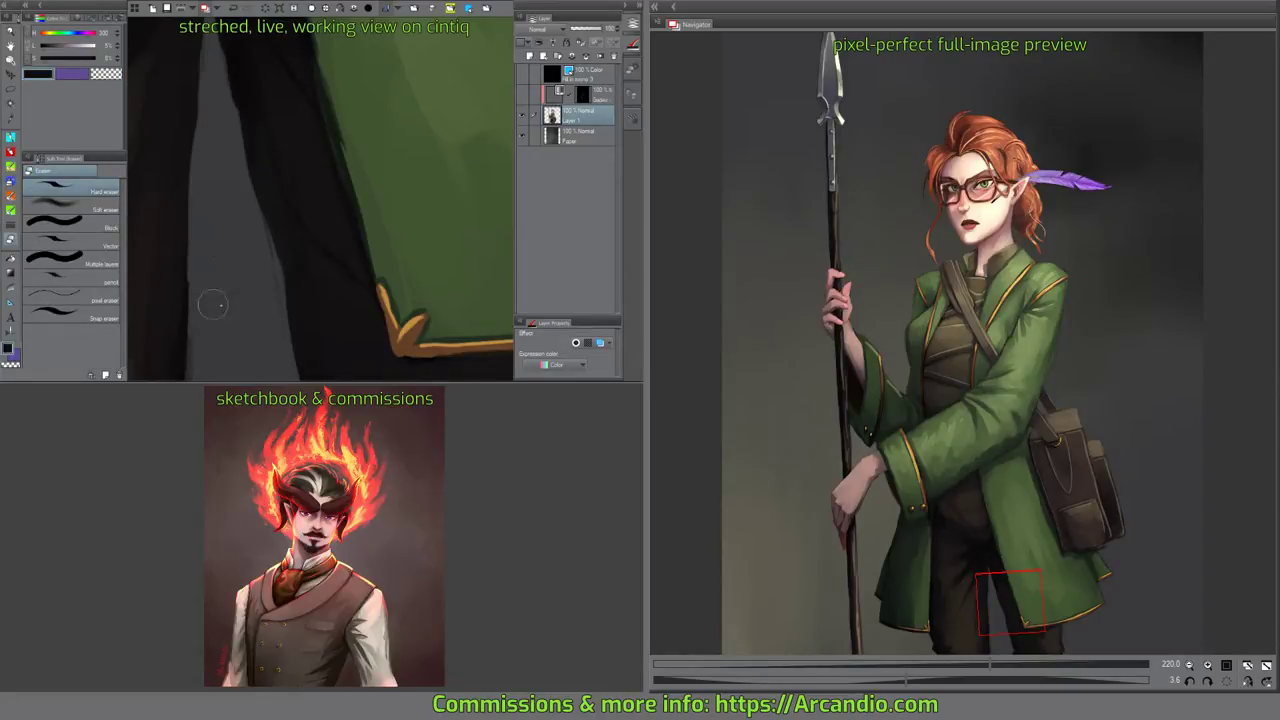
pyautogui.moveTo(260, 242); pyautogui.dragTo(226, 116)
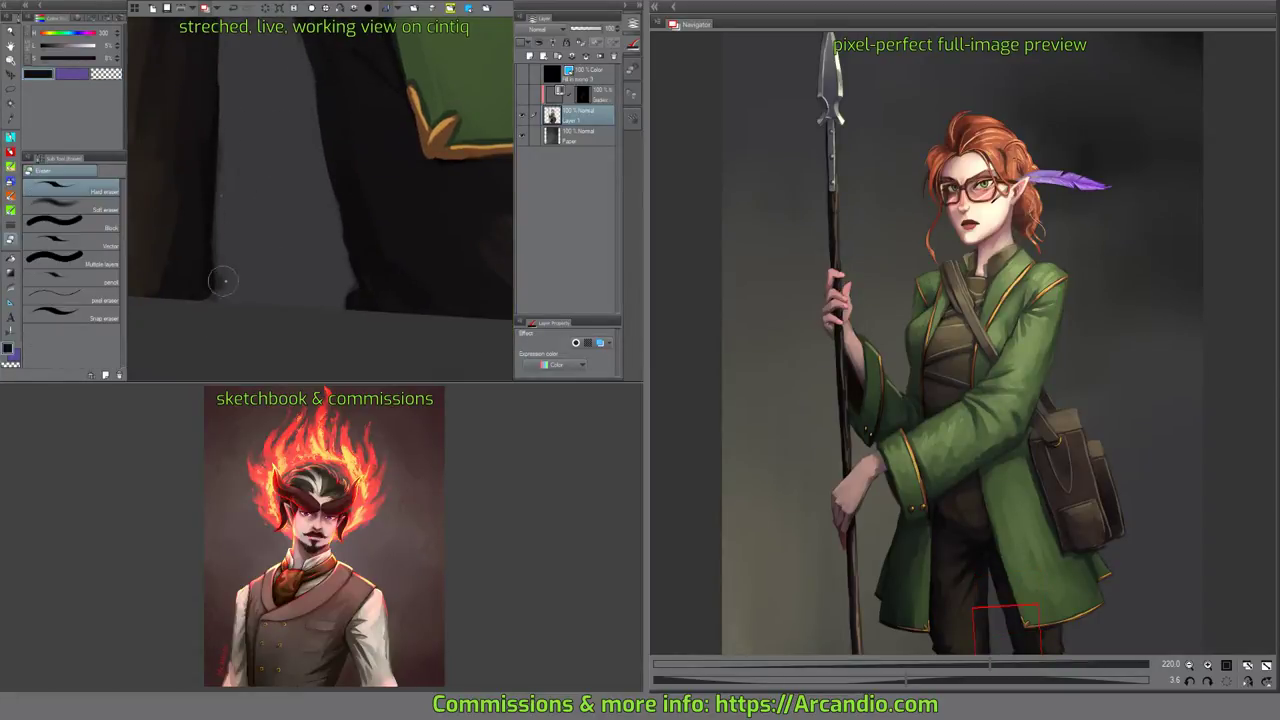
# Switch back to the Flat Mixing Oil brush and refine the dark lower ends of both trouser legs.
pyautogui.press('b')
pyautogui.moveTo(286, 175); pyautogui.dragTo(286, 246)
pyautogui.moveTo(379, 290); pyautogui.dragTo(350, 215)
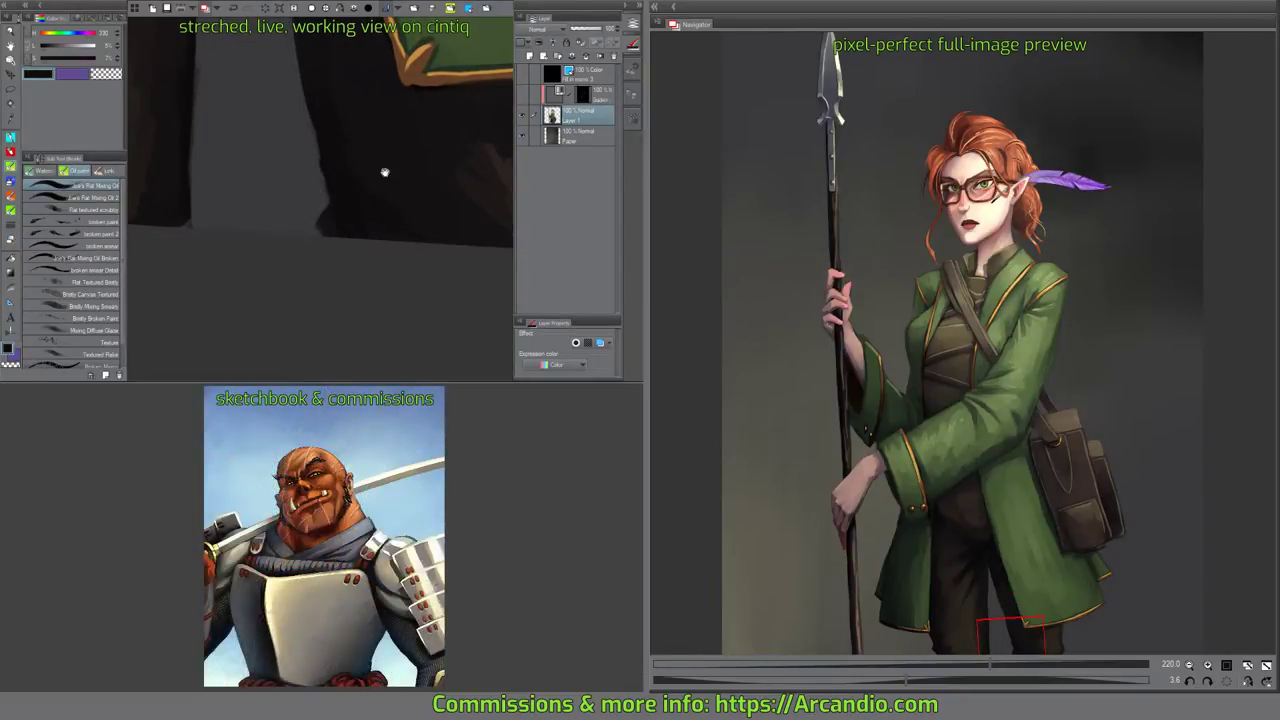
pyautogui.moveTo(385, 172); pyautogui.dragTo(354, 226)
pyautogui.scroll(-3, 389, 152)
pyautogui.moveTo(364, 236); pyautogui.dragTo(305, 203)
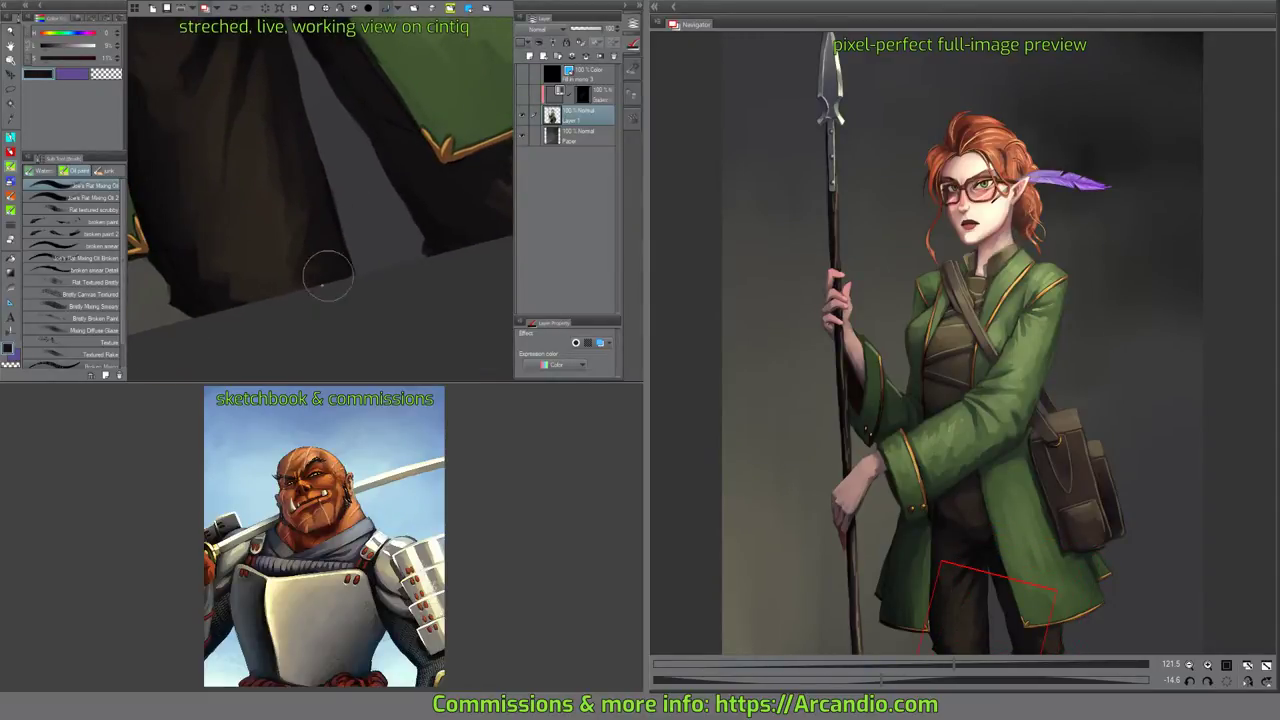
pyautogui.moveTo(328, 276)
pyautogui.mouseDown()
pyautogui.moveTo(265, 298)
pyautogui.moveTo(308, 279)
pyautogui.moveTo(301, 238)
pyautogui.moveTo(285, 268)
pyautogui.moveTo(287, 232)
pyautogui.mouseUp()
# Strengthen the folds converging at the crotch with a sampled near-black.
pyautogui.moveTo(282, 69); pyautogui.dragTo(301, 235)
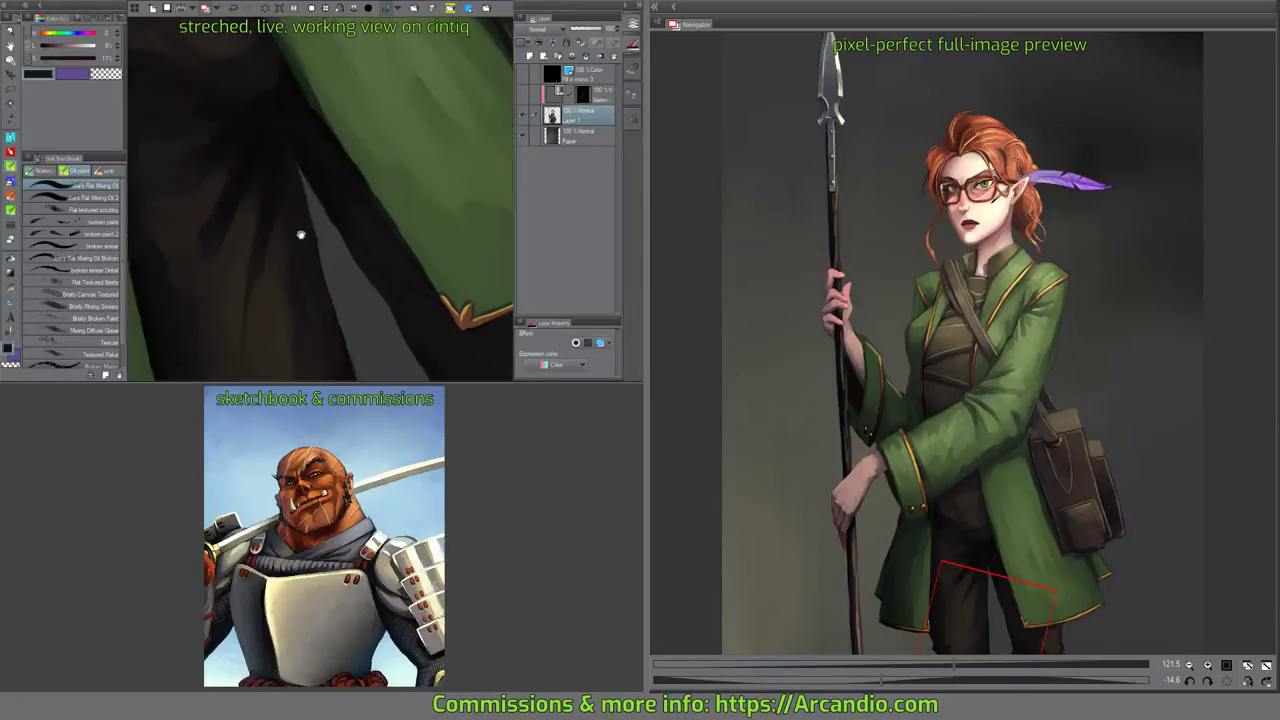
pyautogui.moveTo(346, 114); pyautogui.dragTo(386, 148)
pyautogui.moveTo(343, 82); pyautogui.dragTo(331, 240)
pyautogui.keyDown('alt'); pyautogui.click(325, 232); pyautogui.keyUp('alt')
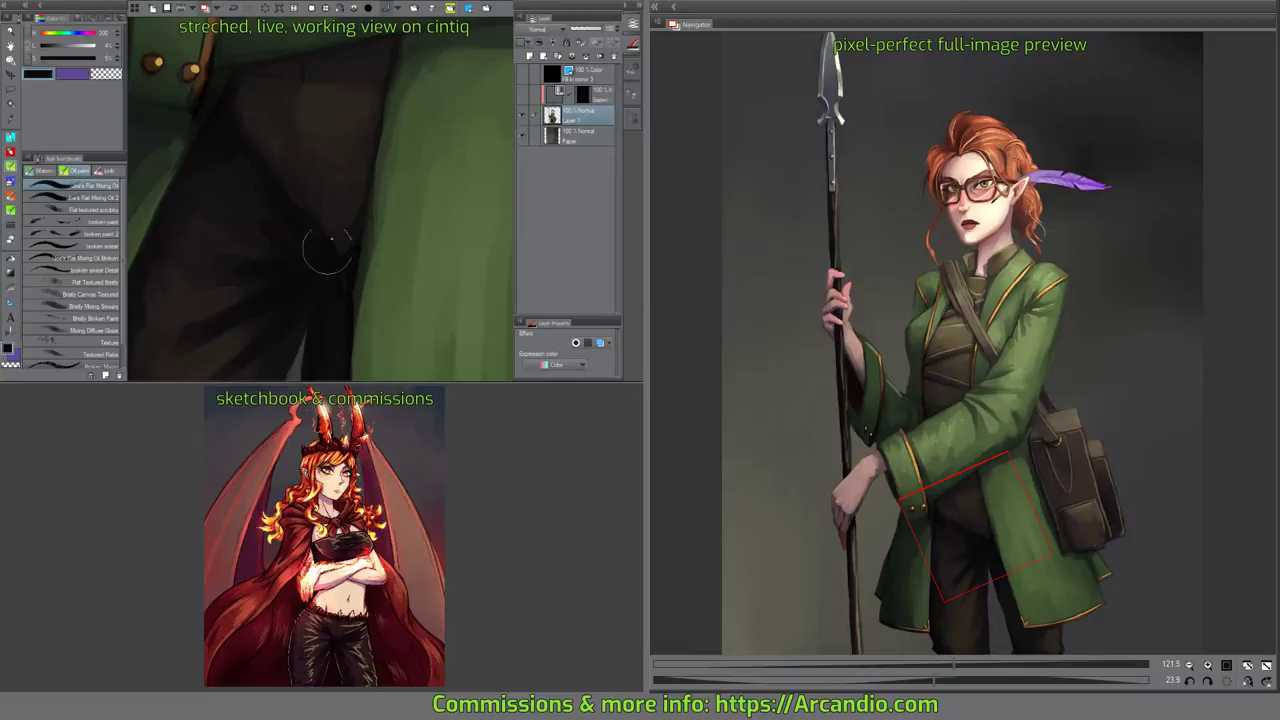
pyautogui.moveTo(339, 181); pyautogui.dragTo(321, 208)
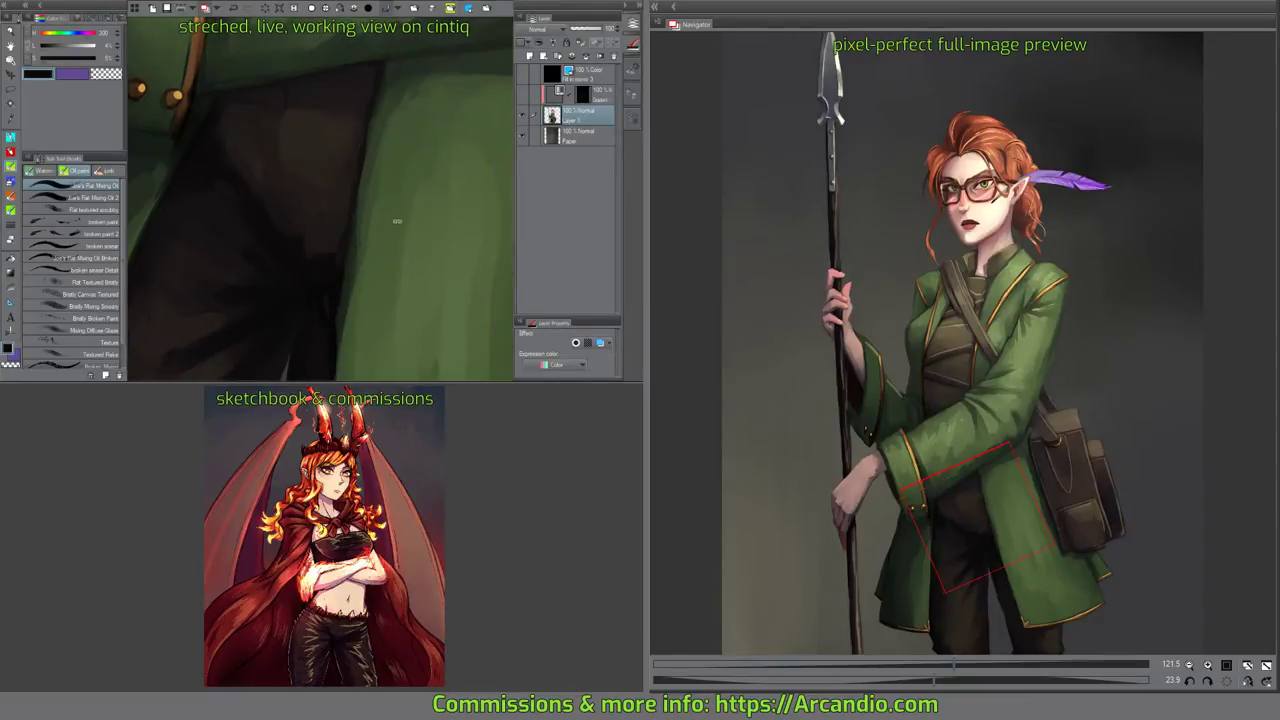
# Blend dark brown tones into the upper trousers just below the sleeve.
pyautogui.moveTo(397, 221); pyautogui.dragTo(349, 174)
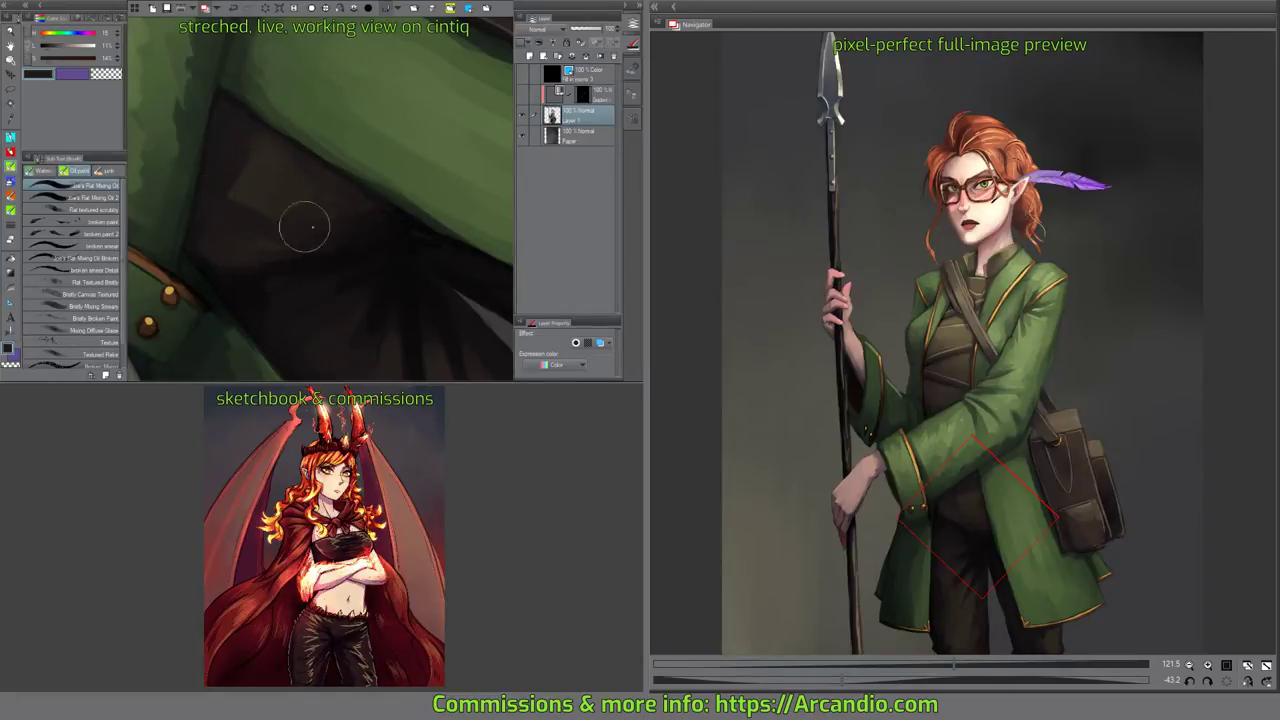
pyautogui.moveTo(402, 143)
pyautogui.mouseDown()
pyautogui.moveTo(423, 167)
pyautogui.moveTo(400, 260)
pyautogui.mouseUp()
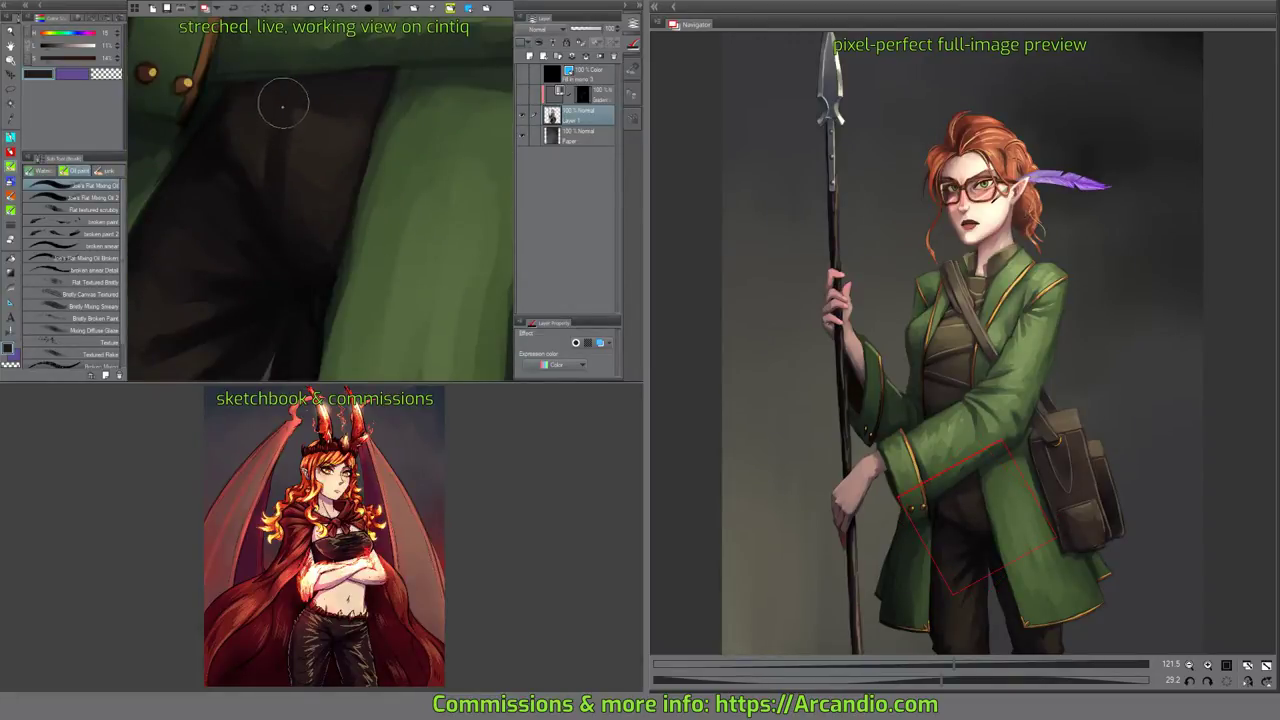
pyautogui.moveTo(290, 110); pyautogui.dragTo(286, 144)
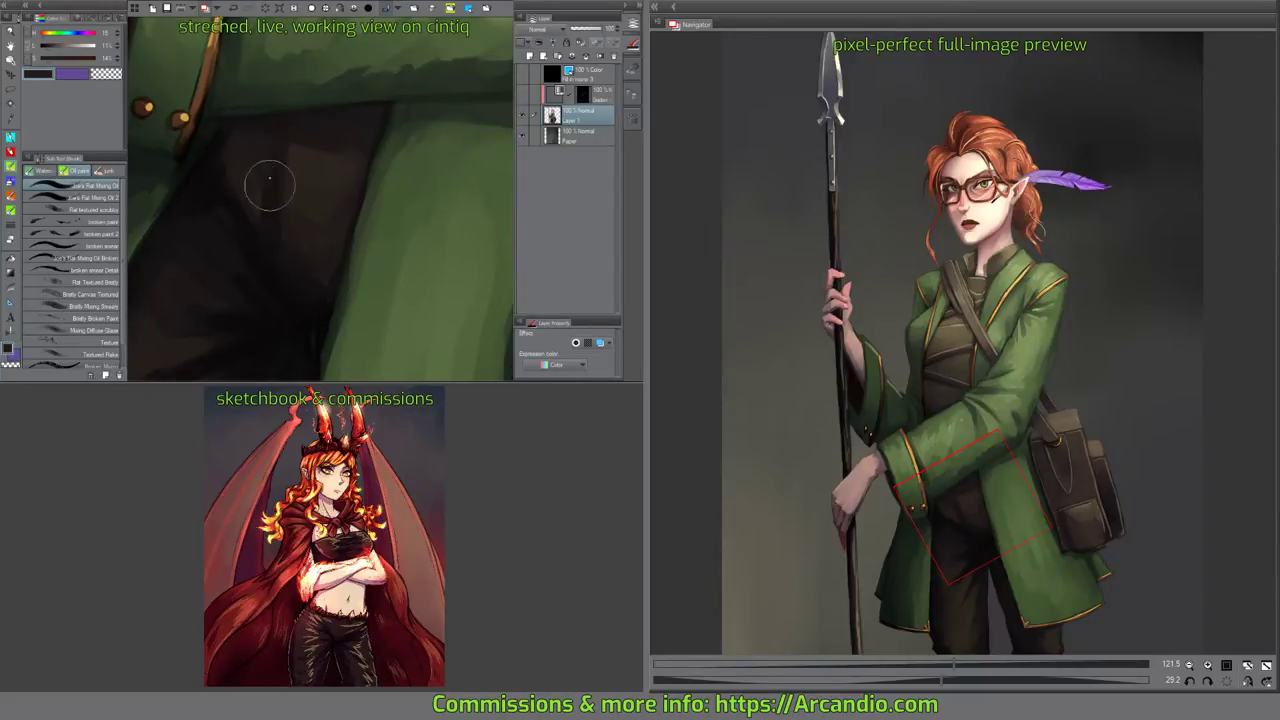
# Paint a narrow lighter brown fold down the upper trousers on a new raster layer, sampling nearby brown tones.
pyautogui.moveTo(343, 191)
pyautogui.mouseDown()
pyautogui.moveTo(334, 154)
pyautogui.moveTo(280, 163)
pyautogui.moveTo(266, 137)
pyautogui.mouseUp()
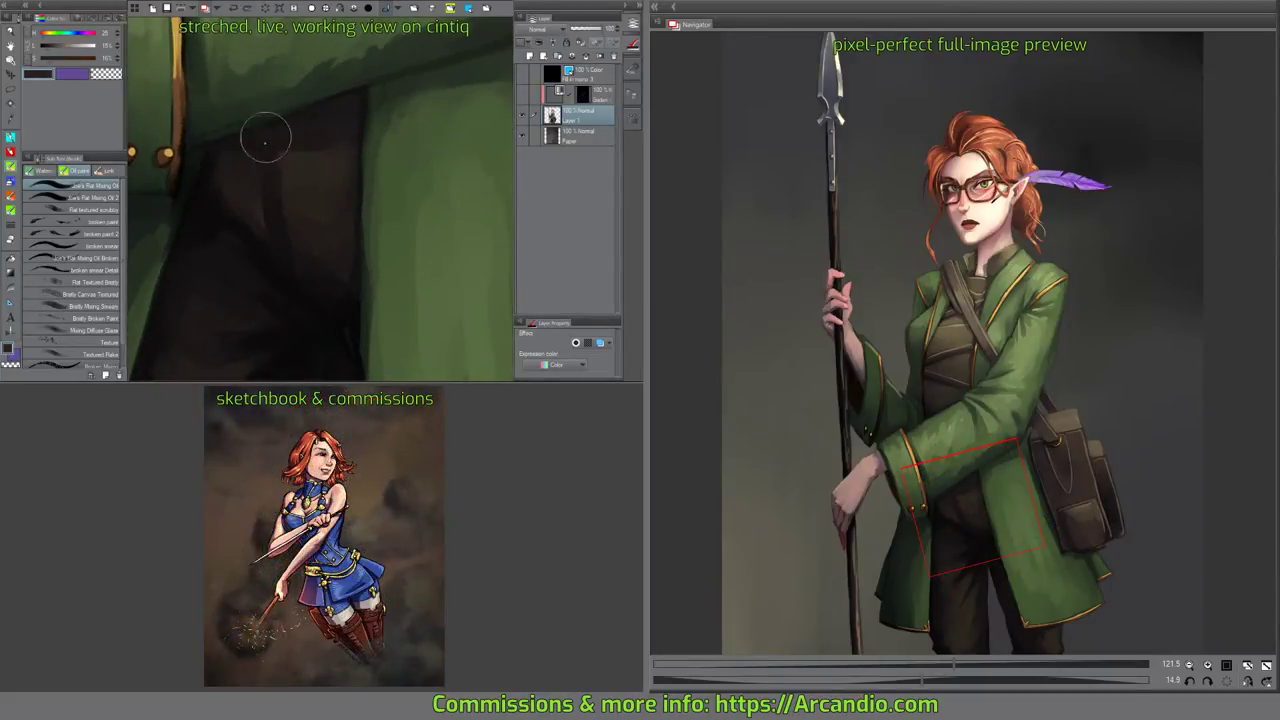
pyautogui.click(529, 57)
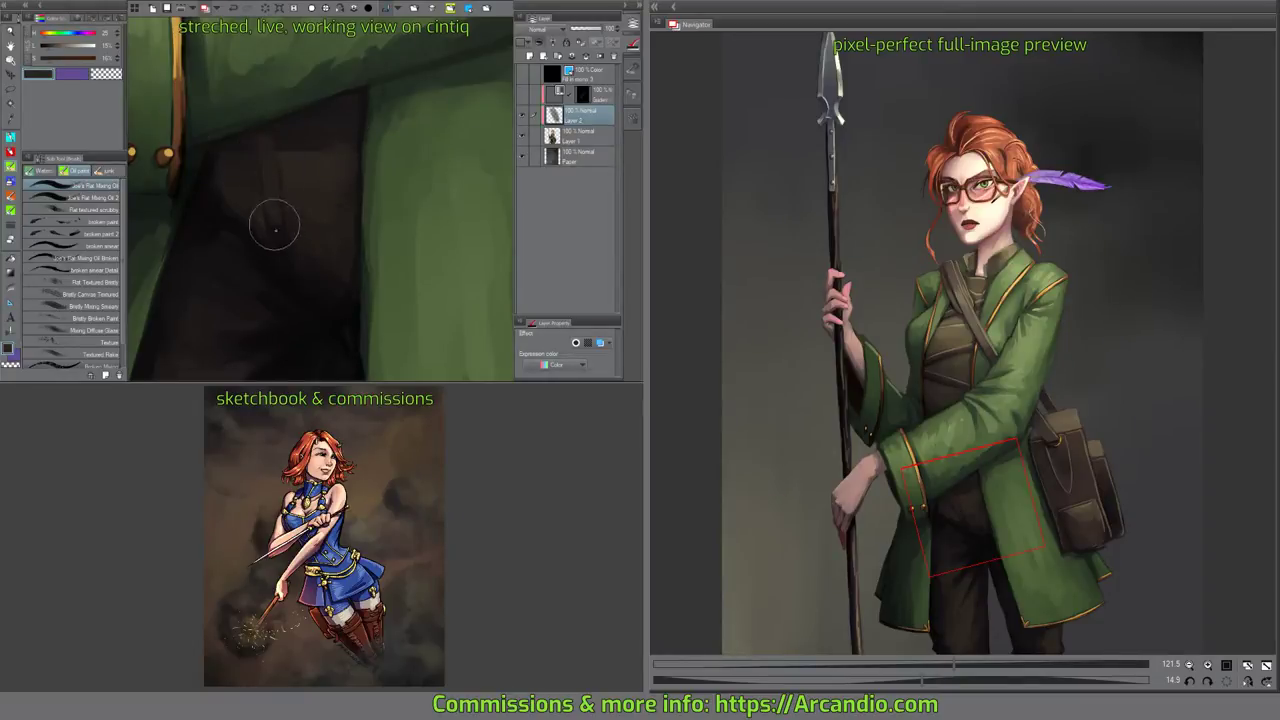
pyautogui.moveTo(273, 199); pyautogui.dragTo(282, 255)
pyautogui.moveTo(317, 180)
pyautogui.mouseDown()
pyautogui.moveTo(284, 297)
pyautogui.moveTo(268, 241)
pyautogui.moveTo(287, 307)
pyautogui.moveTo(279, 238)
pyautogui.moveTo(285, 297)
pyautogui.mouseUp()
pyautogui.keyDown('alt'); pyautogui.click(281, 289); pyautogui.keyUp('alt')
pyautogui.keyDown('alt'); pyautogui.click(270, 241); pyautogui.keyUp('alt')
pyautogui.press('e')
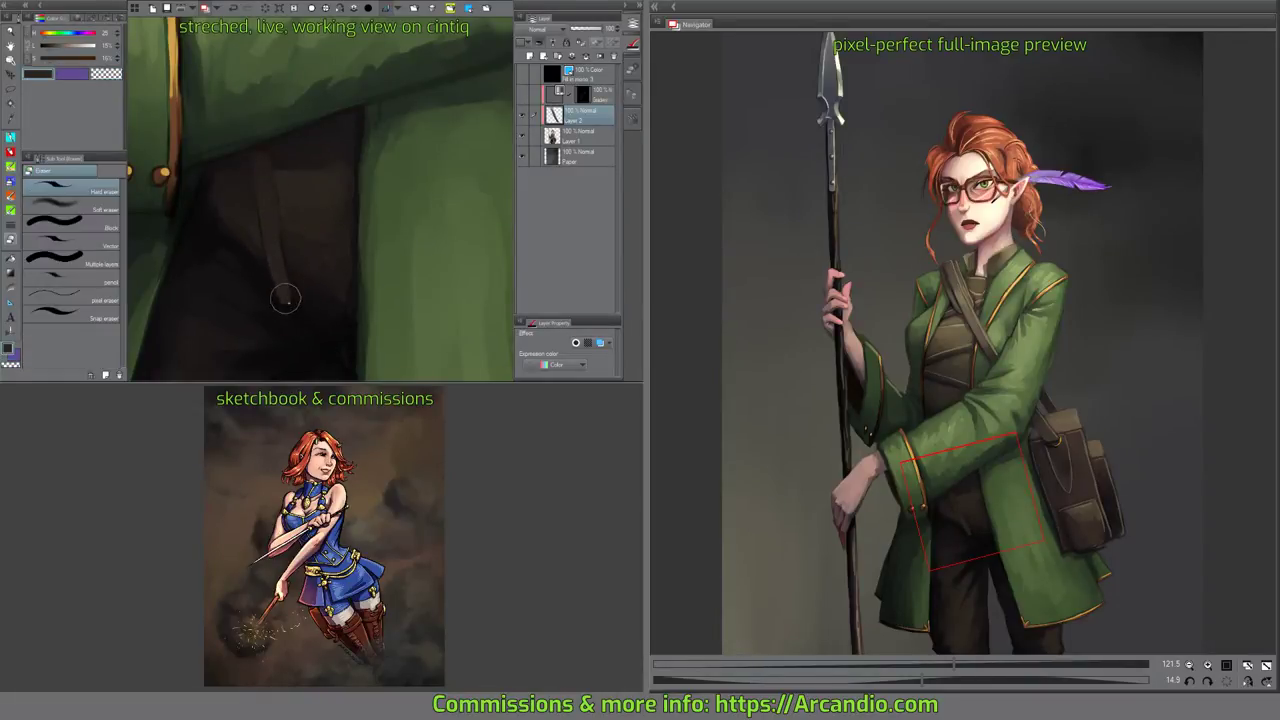
pyautogui.press('b')
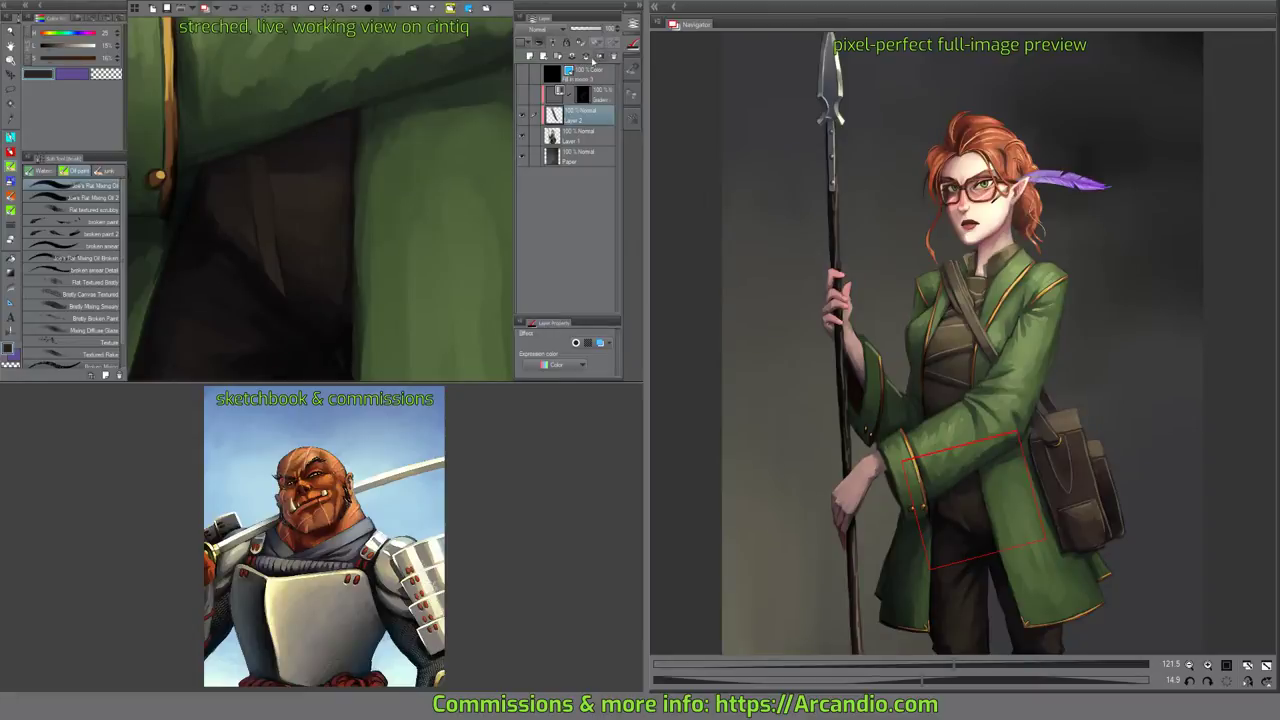
# Add a layer mask to the trouser fold layer and soften the fold into the surrounding dark fabric.
pyautogui.click(593, 60)
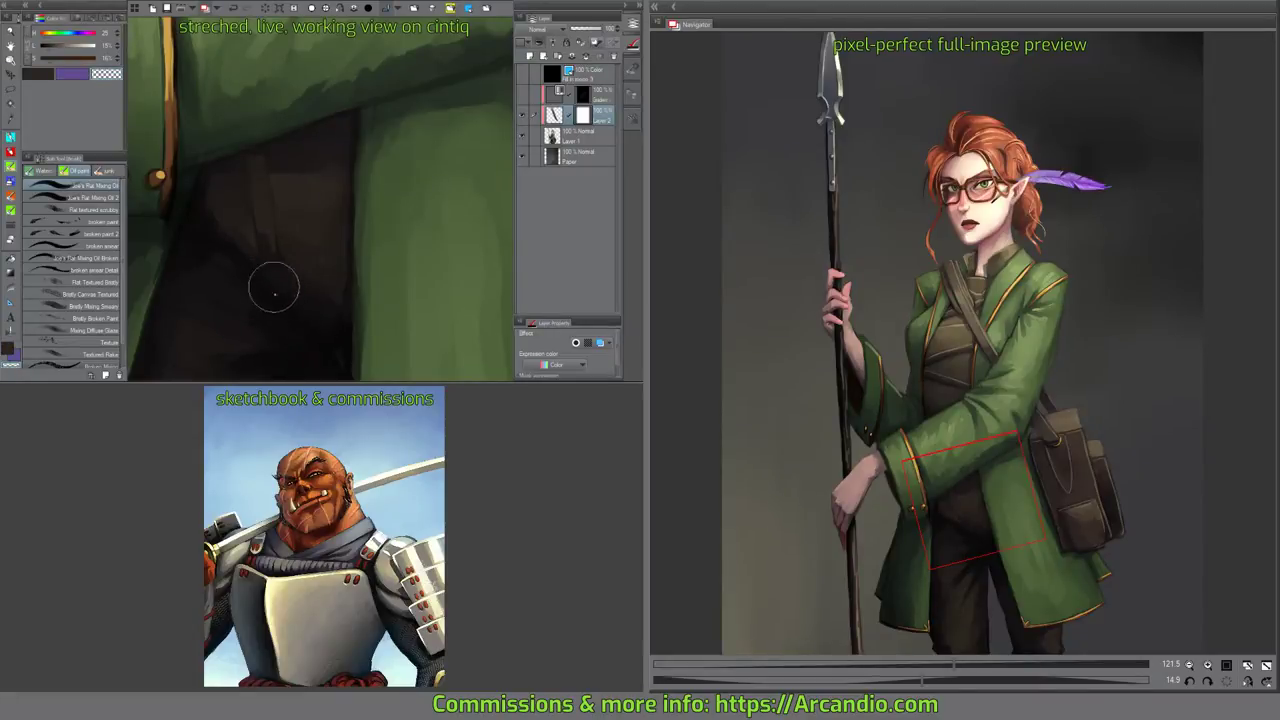
pyautogui.moveTo(258, 216)
pyautogui.mouseDown()
pyautogui.moveTo(266, 254)
pyautogui.moveTo(254, 206)
pyautogui.mouseUp()
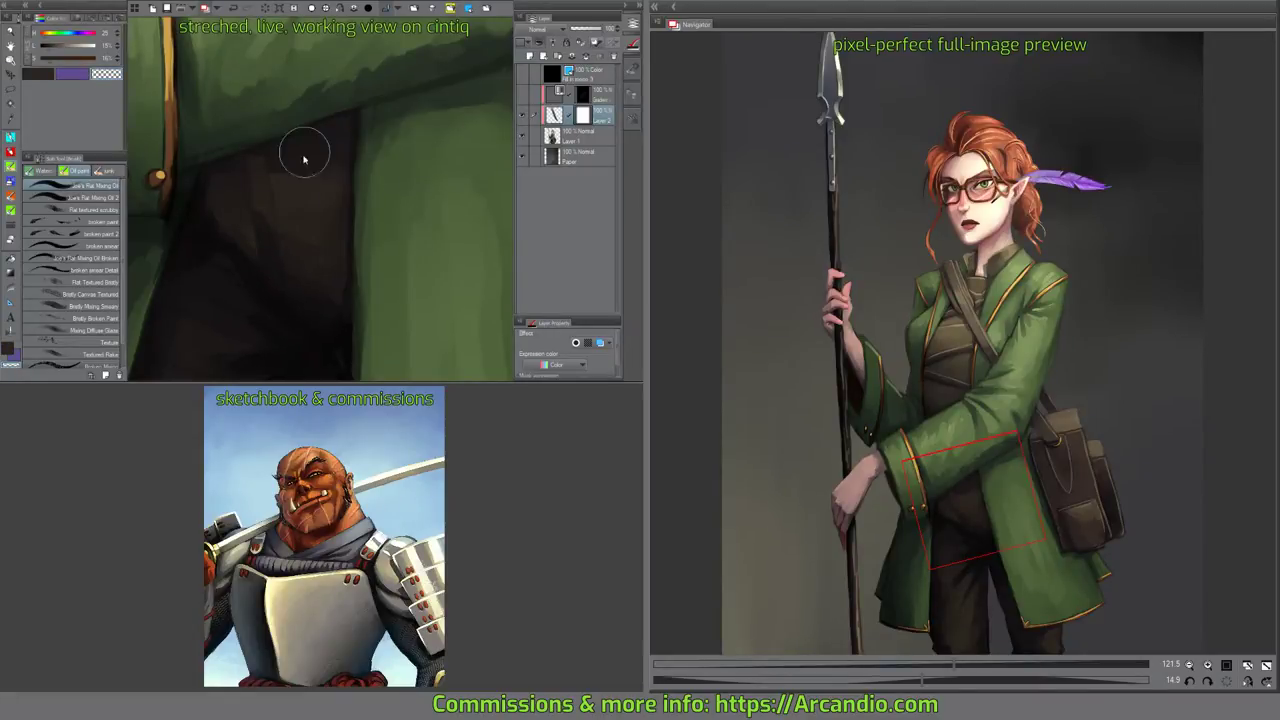
pyautogui.moveTo(304, 158)
pyautogui.mouseDown()
pyautogui.moveTo(283, 286)
pyautogui.moveTo(266, 277)
pyautogui.moveTo(260, 240)
pyautogui.moveTo(266, 220)
pyautogui.moveTo(288, 295)
pyautogui.mouseUp()
pyautogui.press('space')
pyautogui.moveTo(313, 234); pyautogui.dragTo(309, 236)
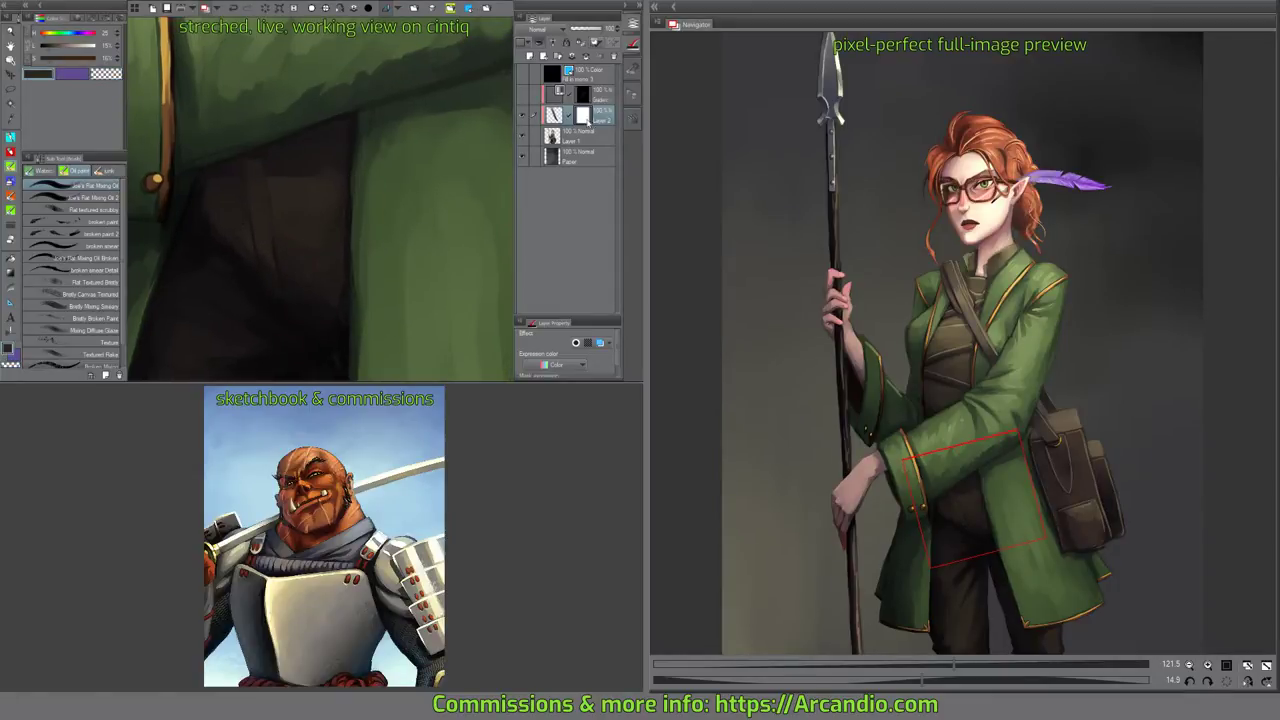
# Merge the fold layer into the painting layer below and save the file.
pyautogui.hotkey('ctrl', 'e')
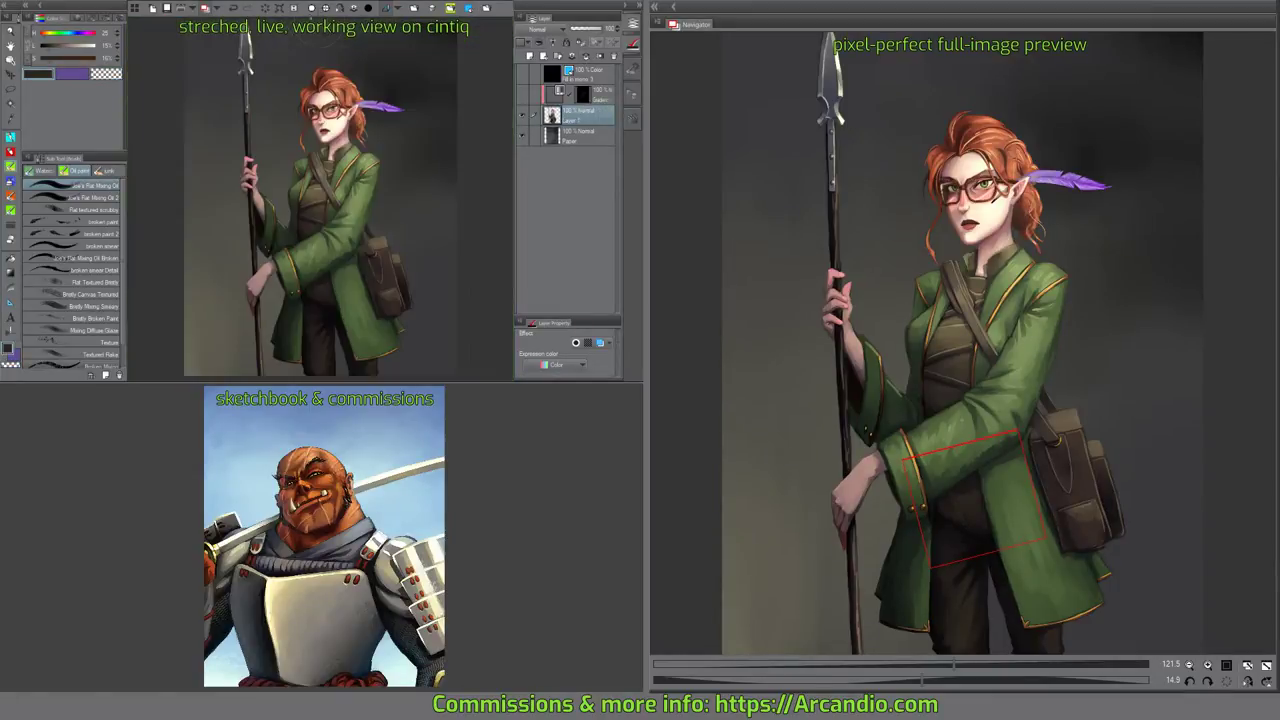
pyautogui.hotkey('ctrl', '0')
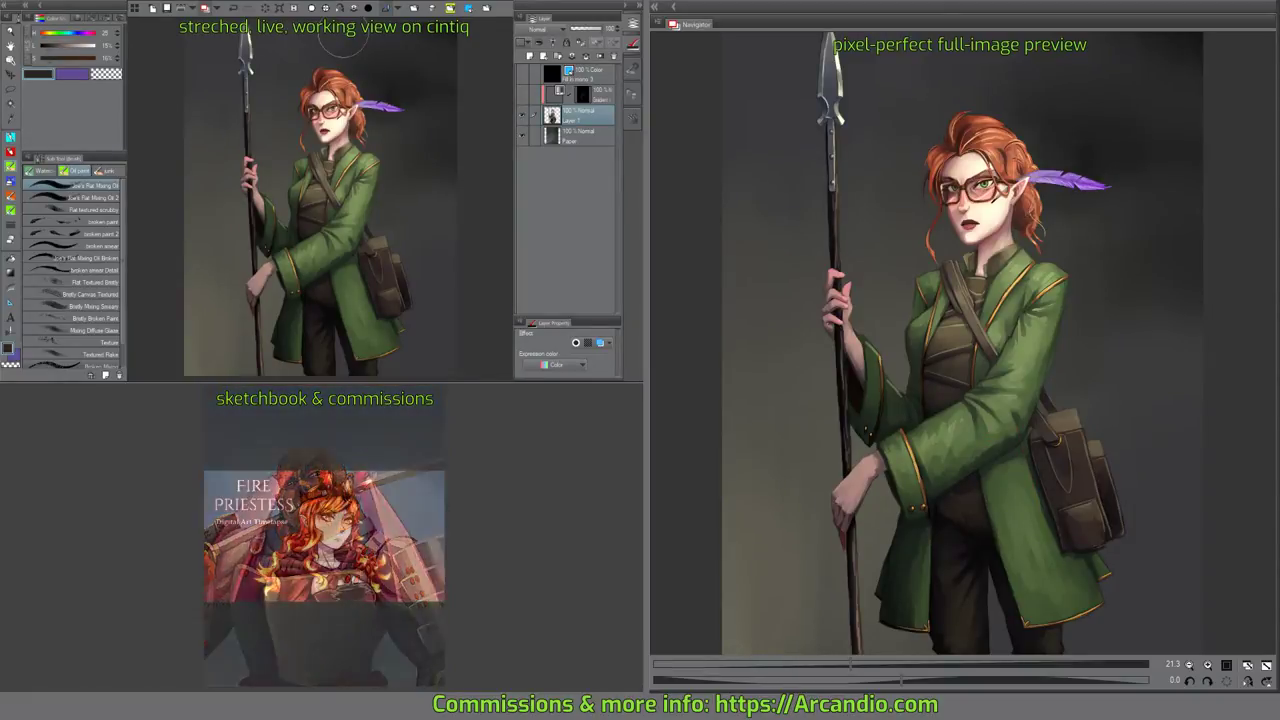
pyautogui.hotkey('ctrl', 's')
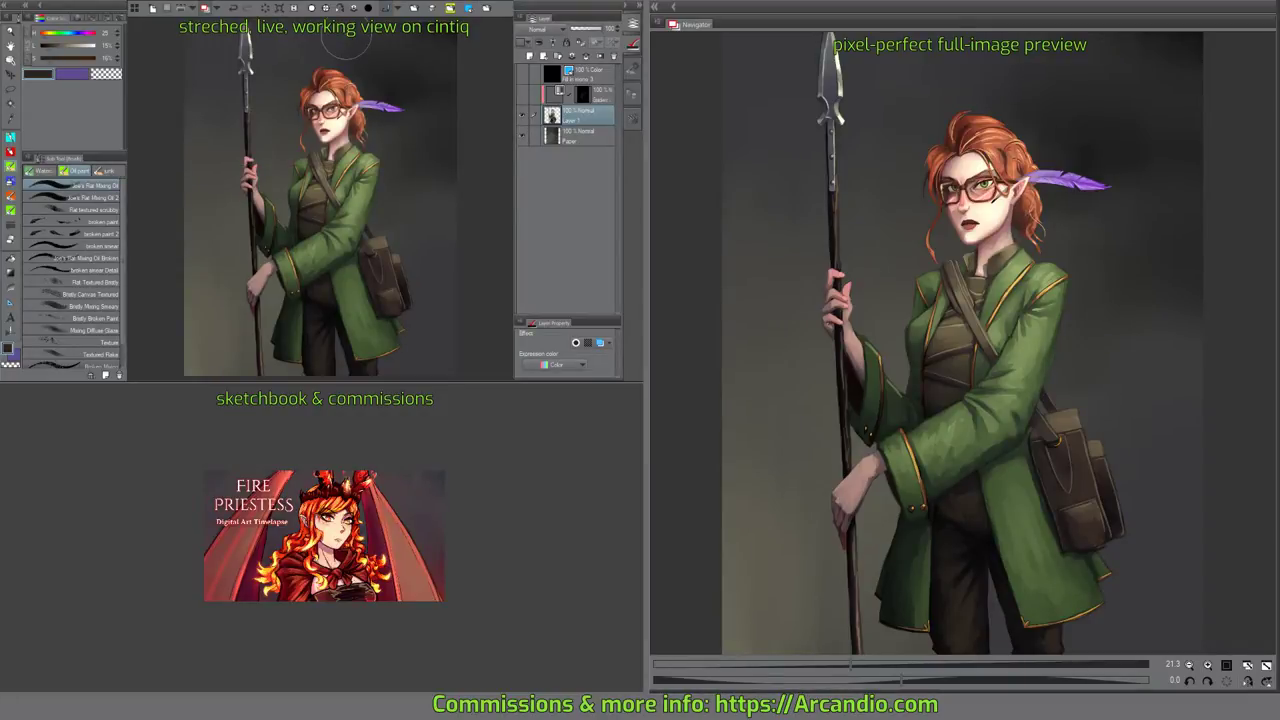
# Paint a pale yellowish sliver of teeth between the lips on a new raster layer, using the Pen tool.
pyautogui.scroll(4, 327, 131)
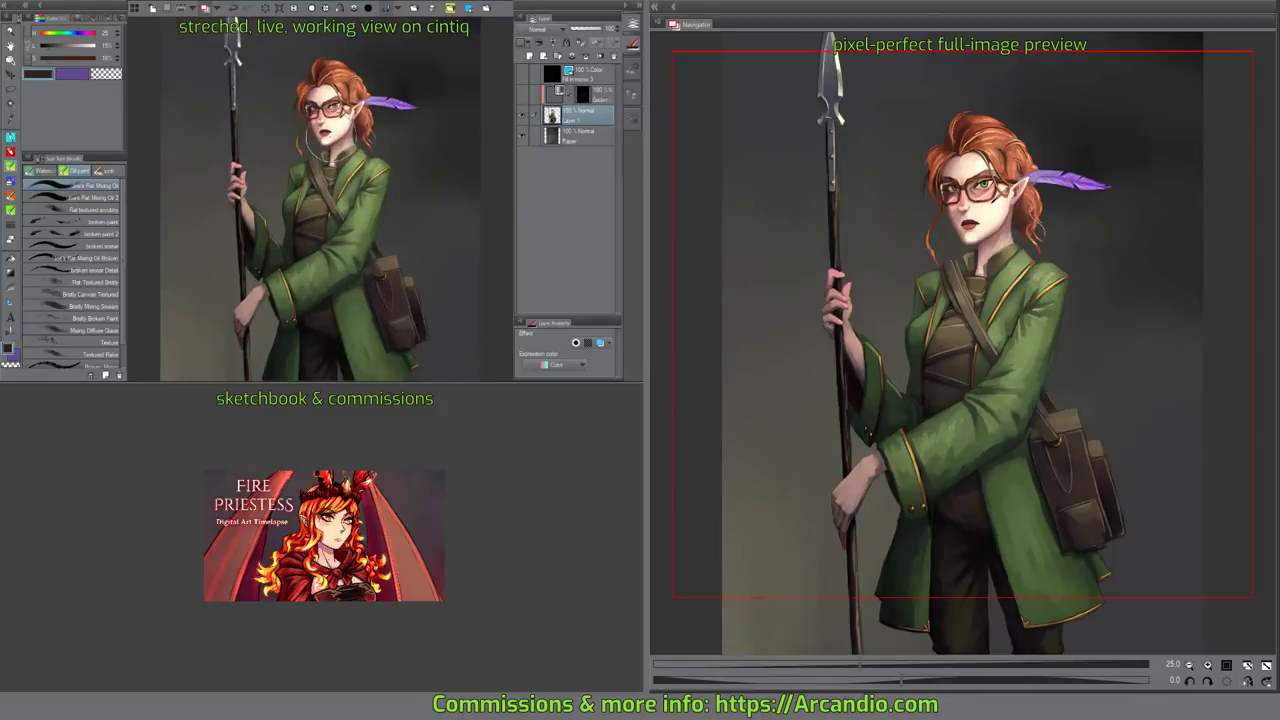
pyautogui.moveTo(330, 118); pyautogui.dragTo(357, 222)
pyautogui.scroll(3, 341, 185)
pyautogui.click(531, 57)
pyautogui.scroll(2, 362, 188)
pyautogui.moveTo(410, 218); pyautogui.dragTo(396, 150)
pyautogui.click(82, 47)
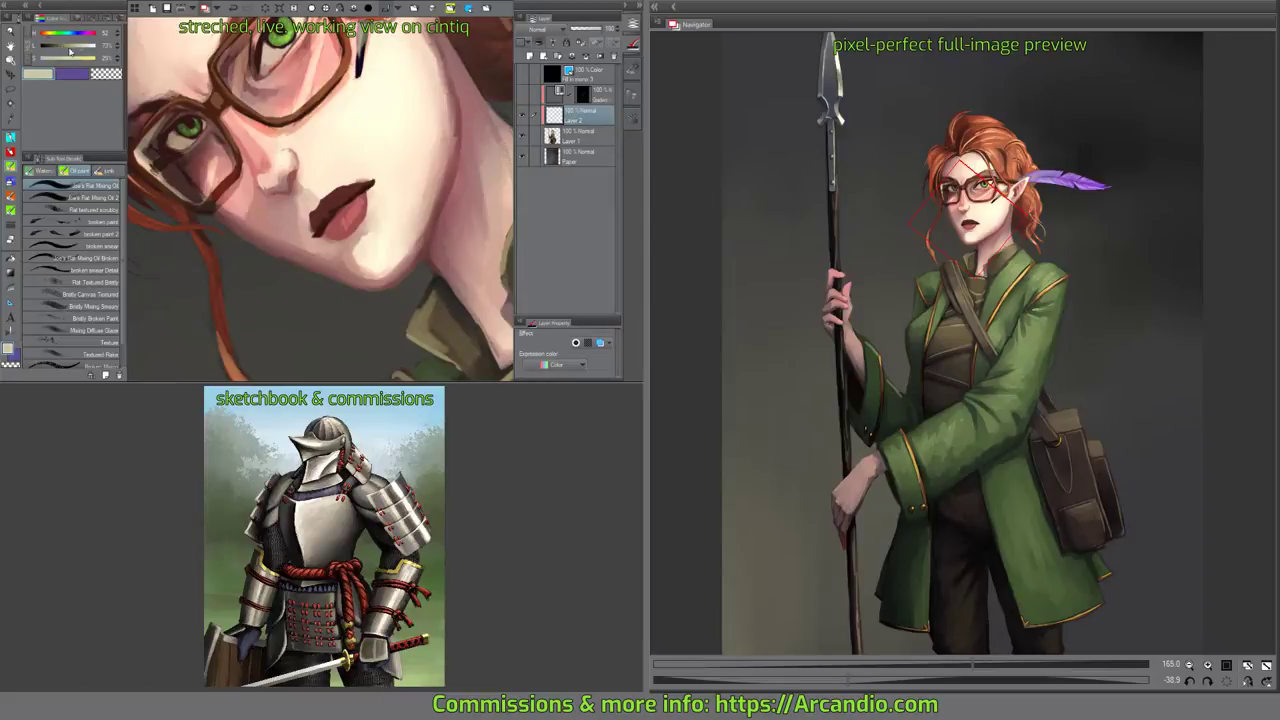
pyautogui.scroll(4, 336, 200)
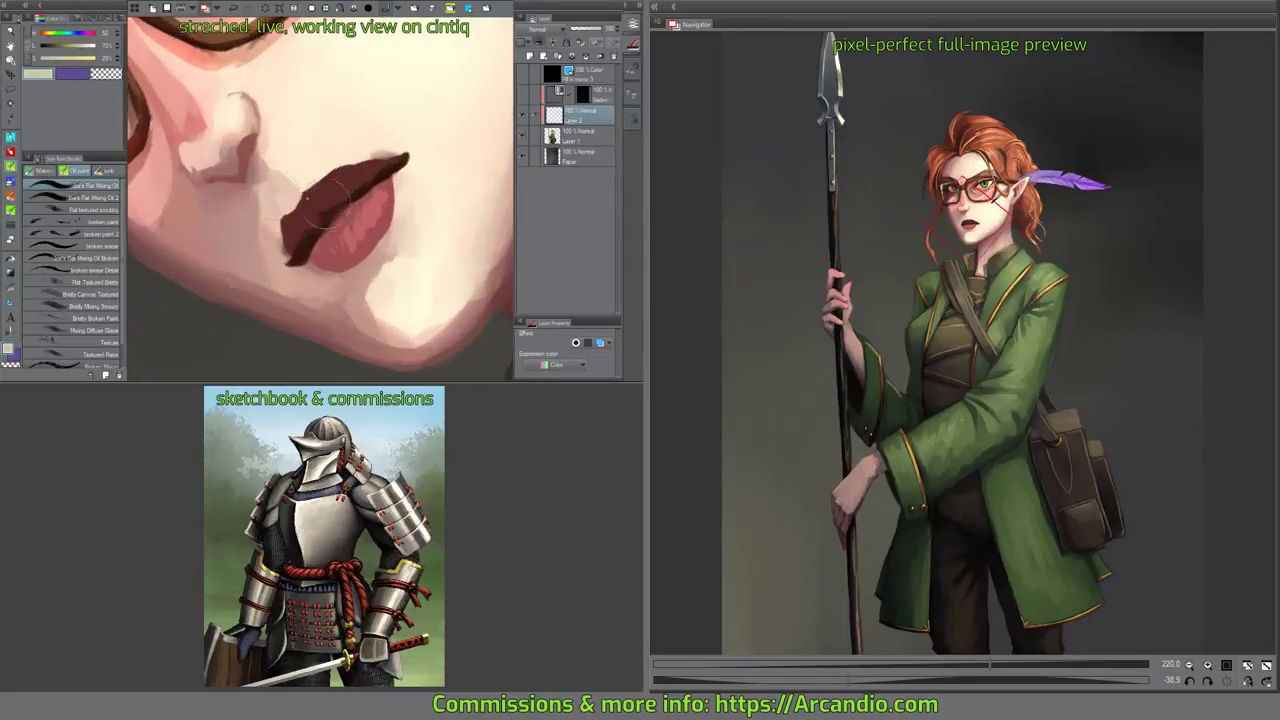
pyautogui.click(10, 137)
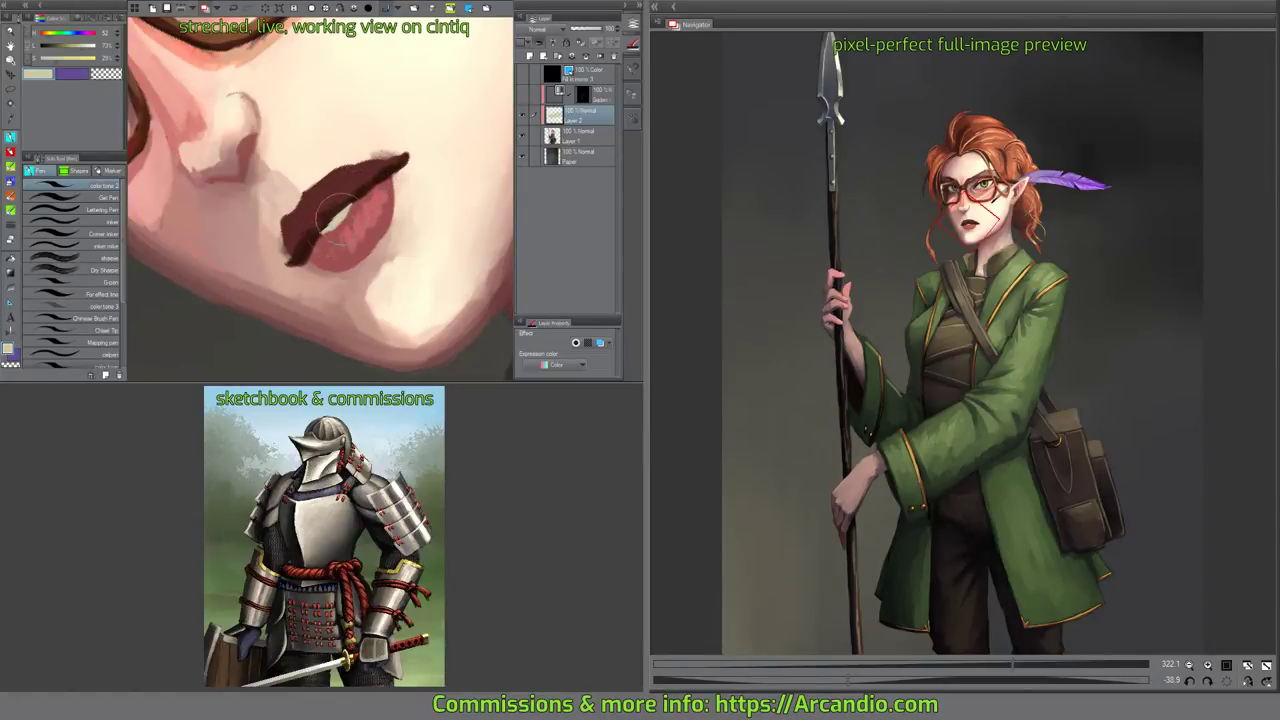
# Shade the teeth with a darker olive yellow and restore their light area with the sampled pale tone.
pyautogui.click(68, 47)
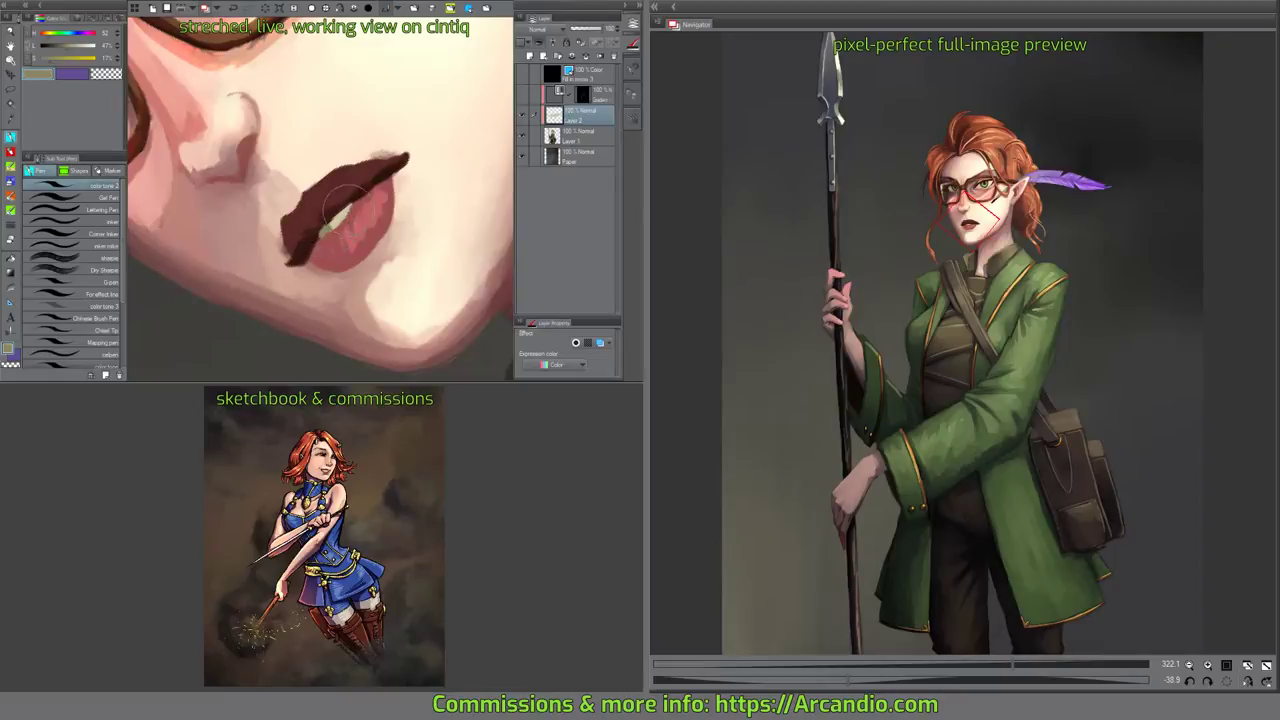
pyautogui.moveTo(353, 207); pyautogui.dragTo(333, 220)
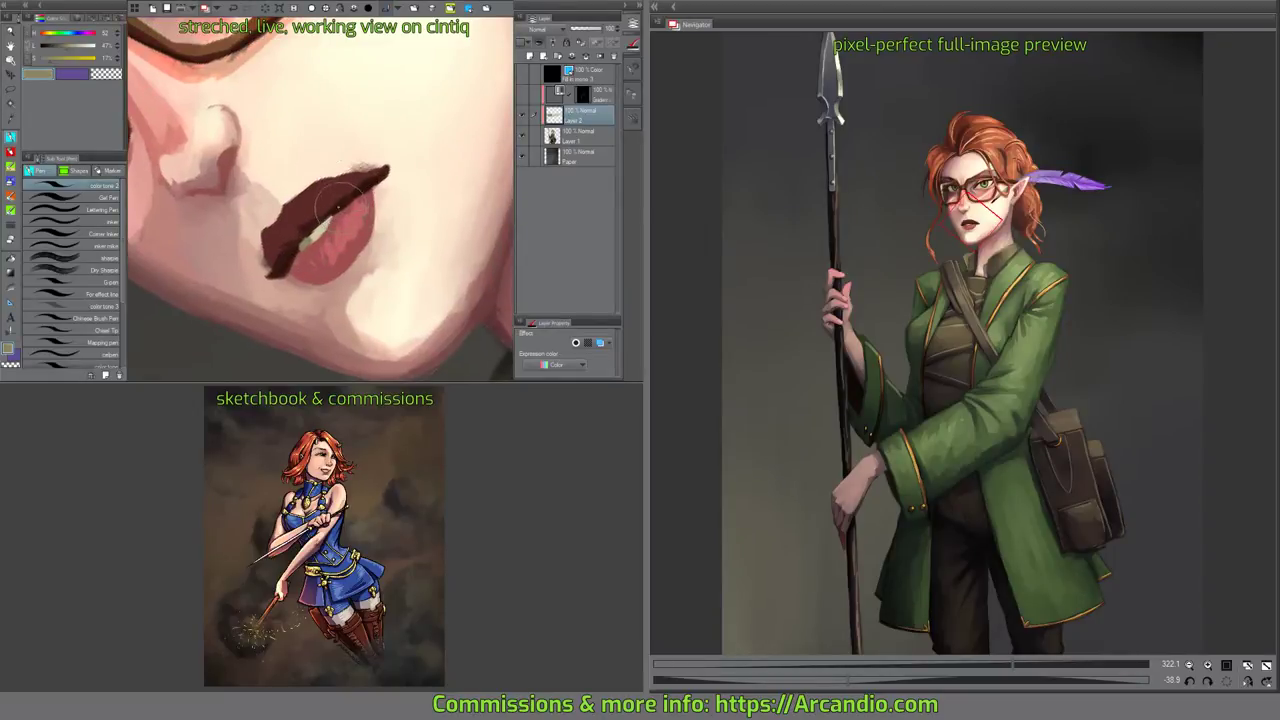
pyautogui.keyDown('alt'); pyautogui.click(318, 235); pyautogui.keyUp('alt')
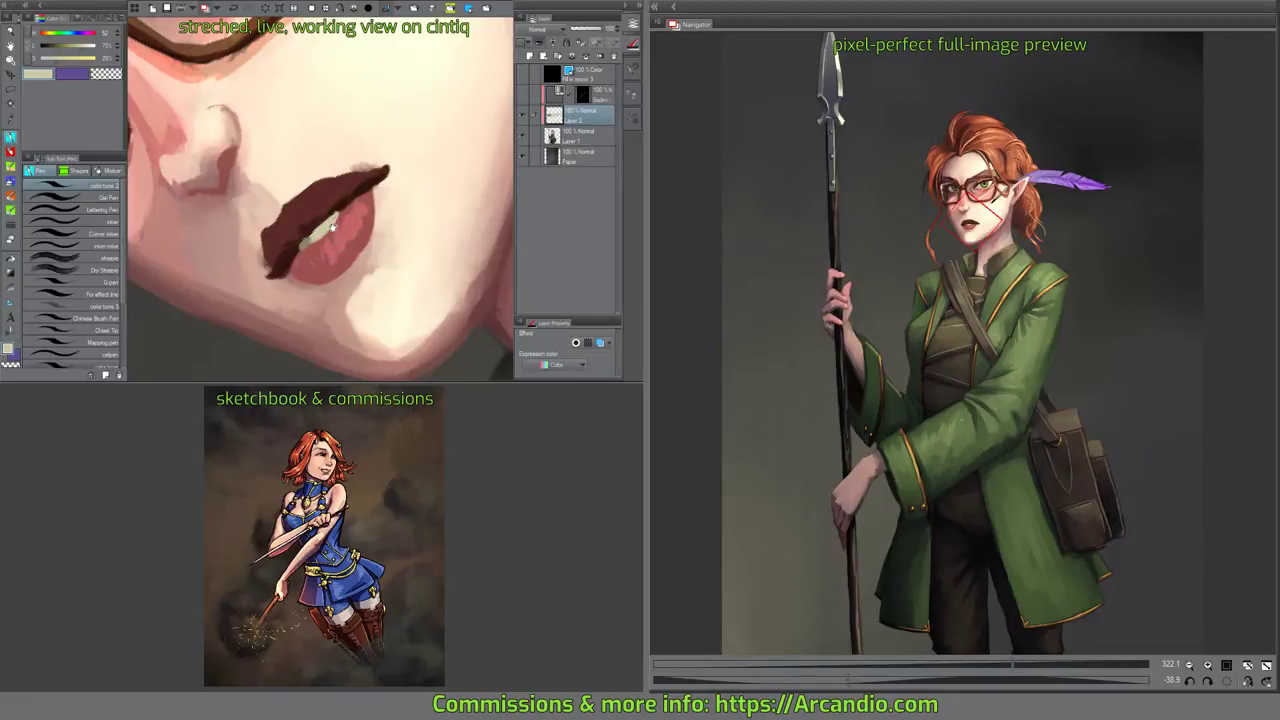
pyautogui.moveTo(333, 227); pyautogui.dragTo(343, 213)
pyautogui.moveTo(377, 170); pyautogui.dragTo(378, 190)
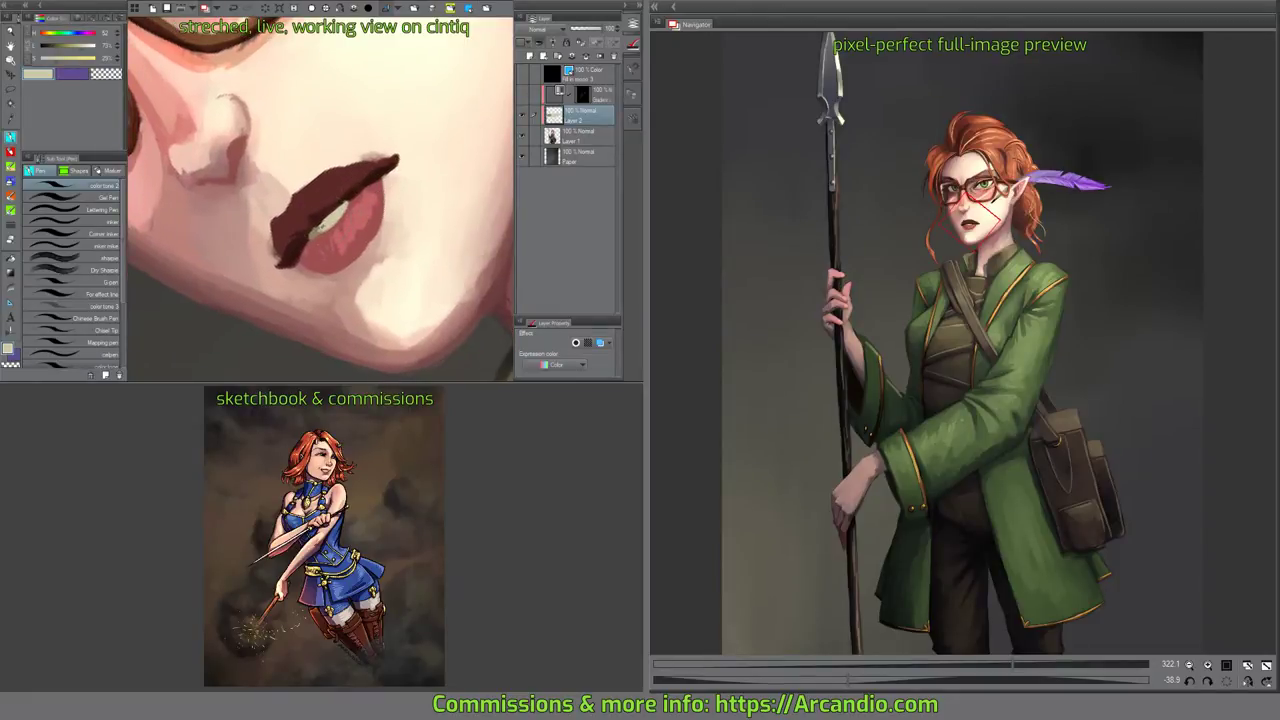
# Refine the mouth line and lip corner with a sampled dark brown, and touch up the teeth with sampled yellow tones.
pyautogui.keyDown('alt'); pyautogui.click(322, 228); pyautogui.keyUp('alt')
pyautogui.keyDown('alt'); pyautogui.click(300, 240); pyautogui.keyUp('alt')
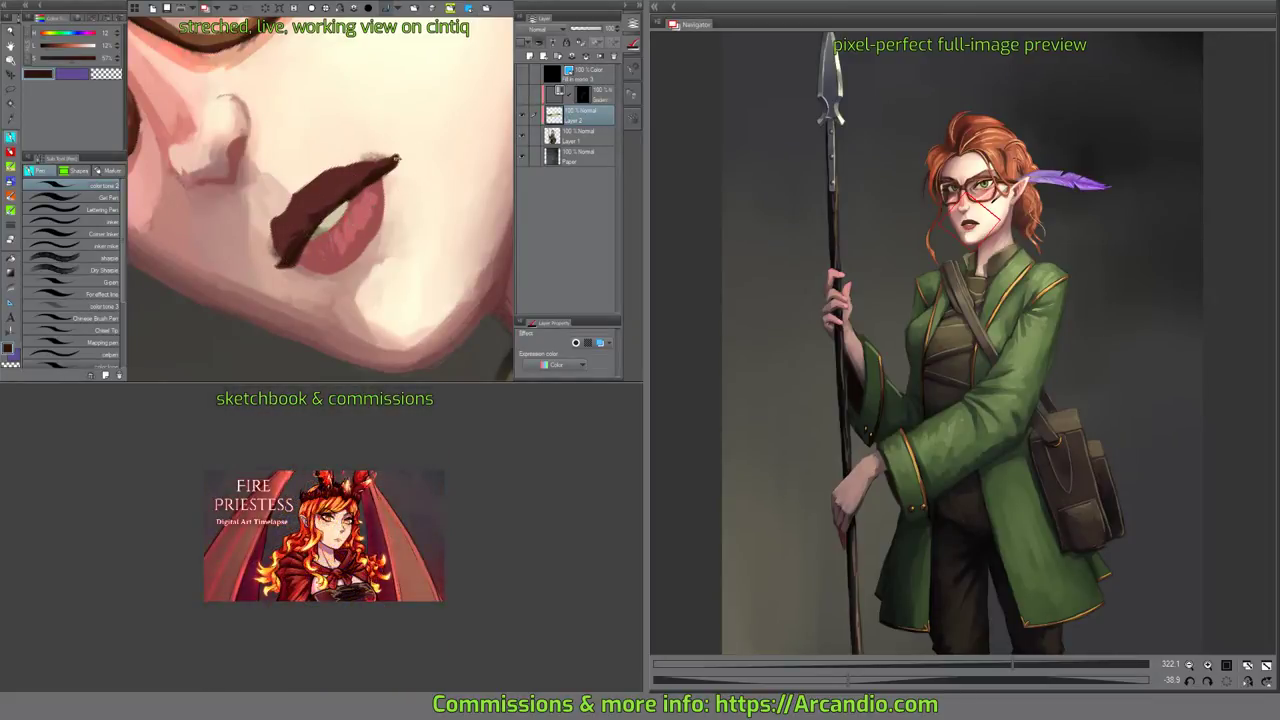
pyautogui.moveTo(397, 158); pyautogui.dragTo(401, 156)
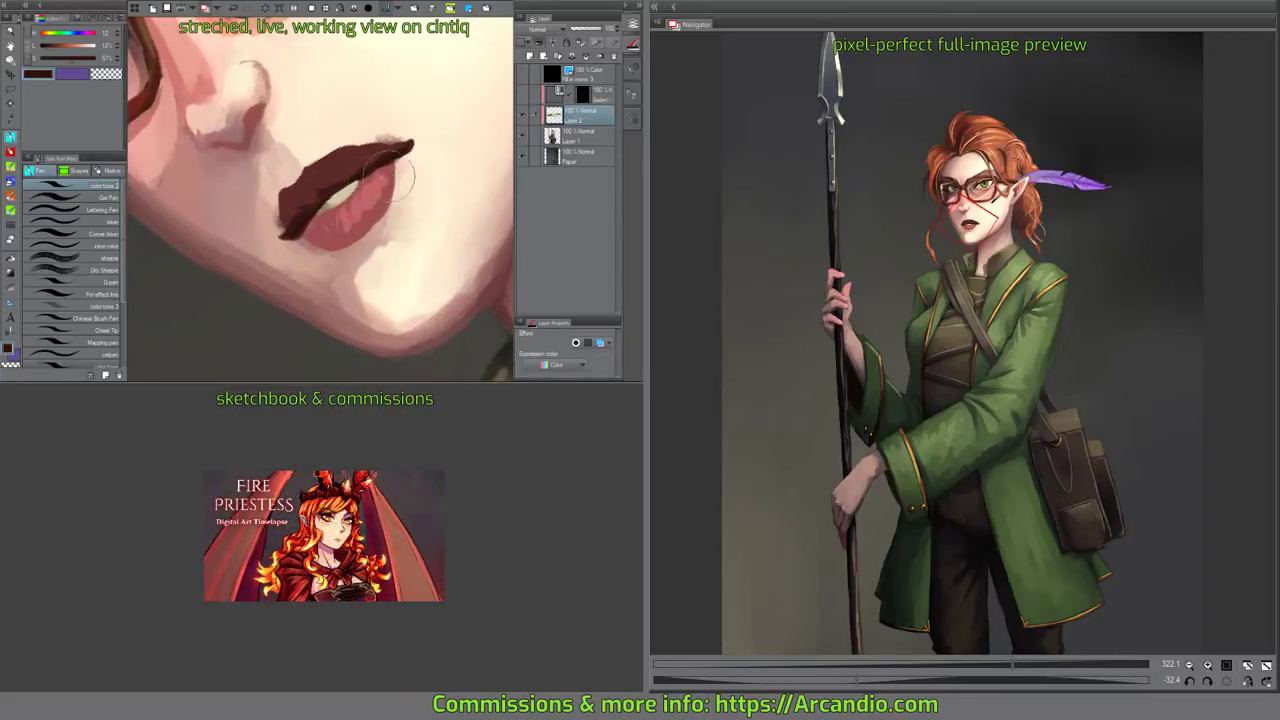
pyautogui.keyDown('alt'); pyautogui.click(321, 210); pyautogui.keyUp('alt')
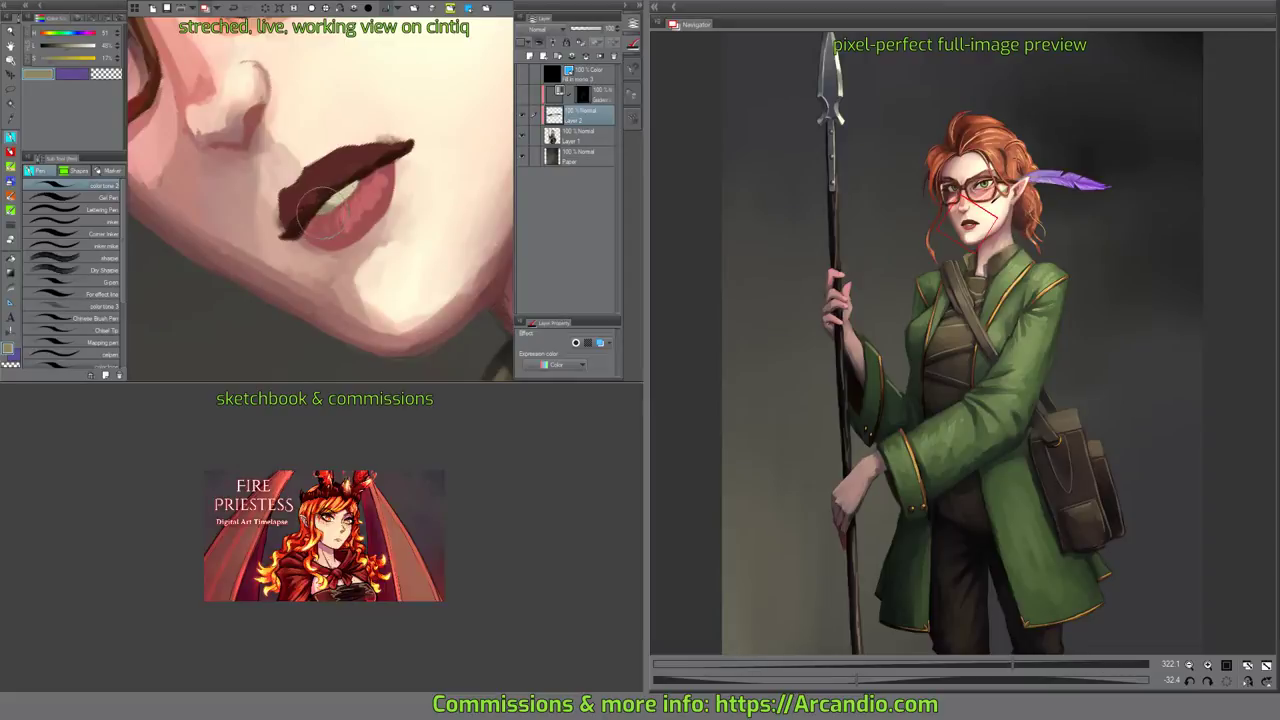
pyautogui.keyDown('alt'); pyautogui.click(332, 205); pyautogui.keyUp('alt')
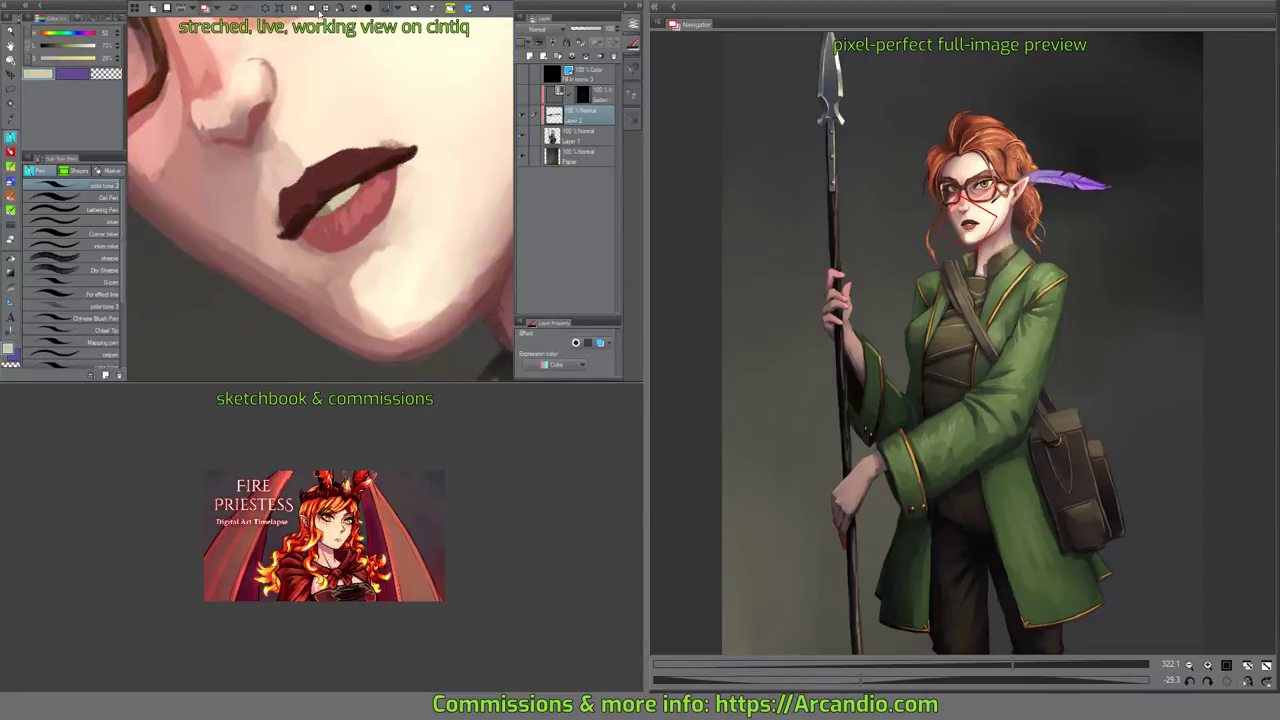
# Lower the opacity of the teeth layer and merge it into the painting layer below.
pyautogui.hotkey('ctrl', '0')
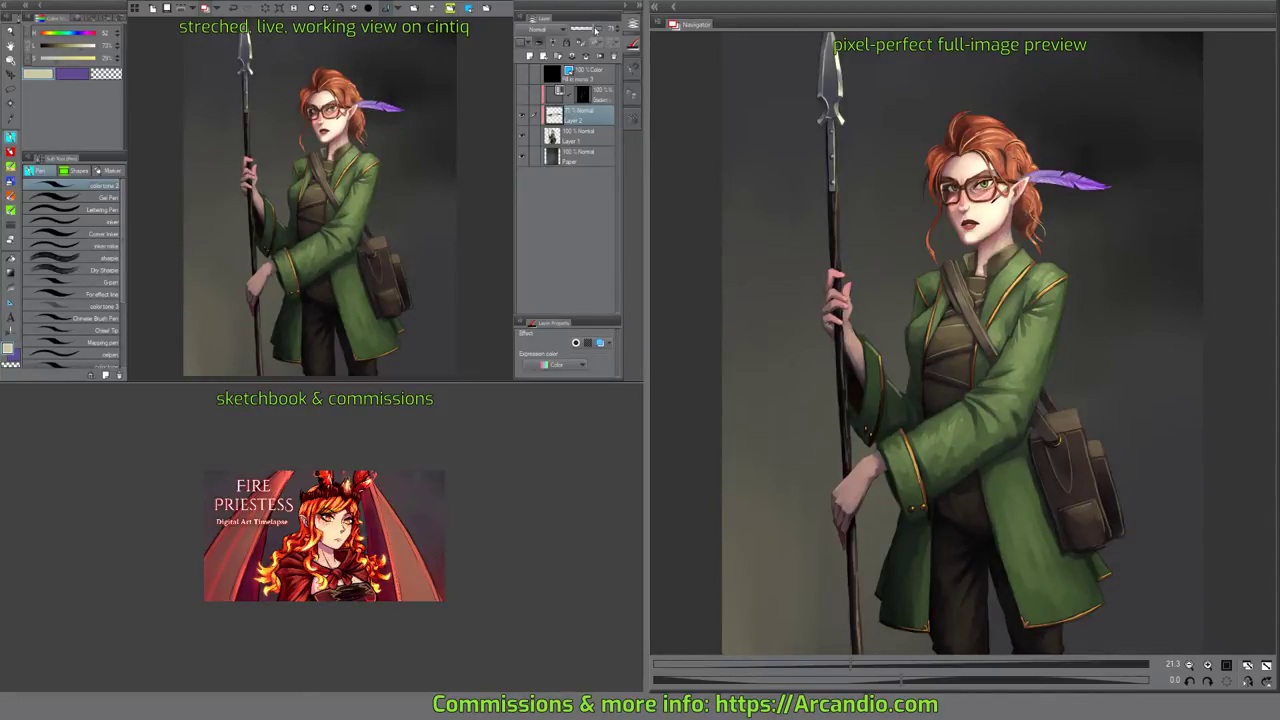
pyautogui.moveTo(385, 123); pyautogui.dragTo(387, 142)
pyautogui.scroll(2, 345, 150)
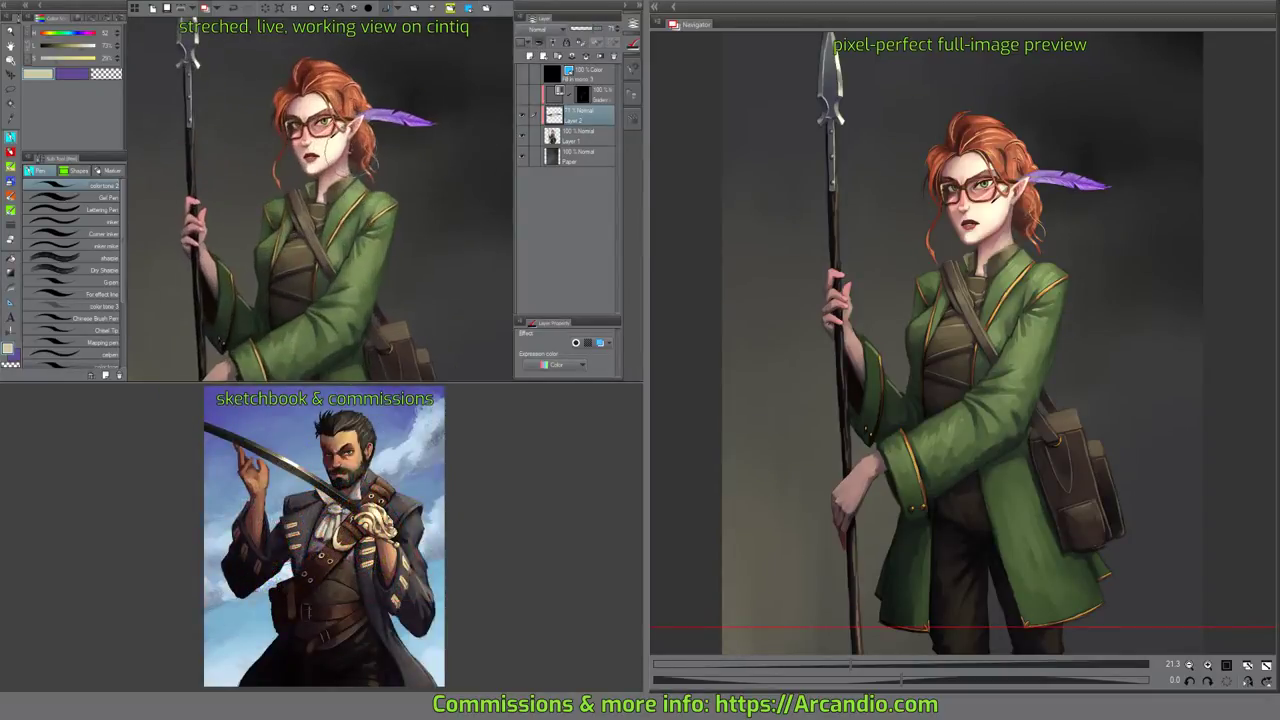
pyautogui.scroll(5, 317, 155)
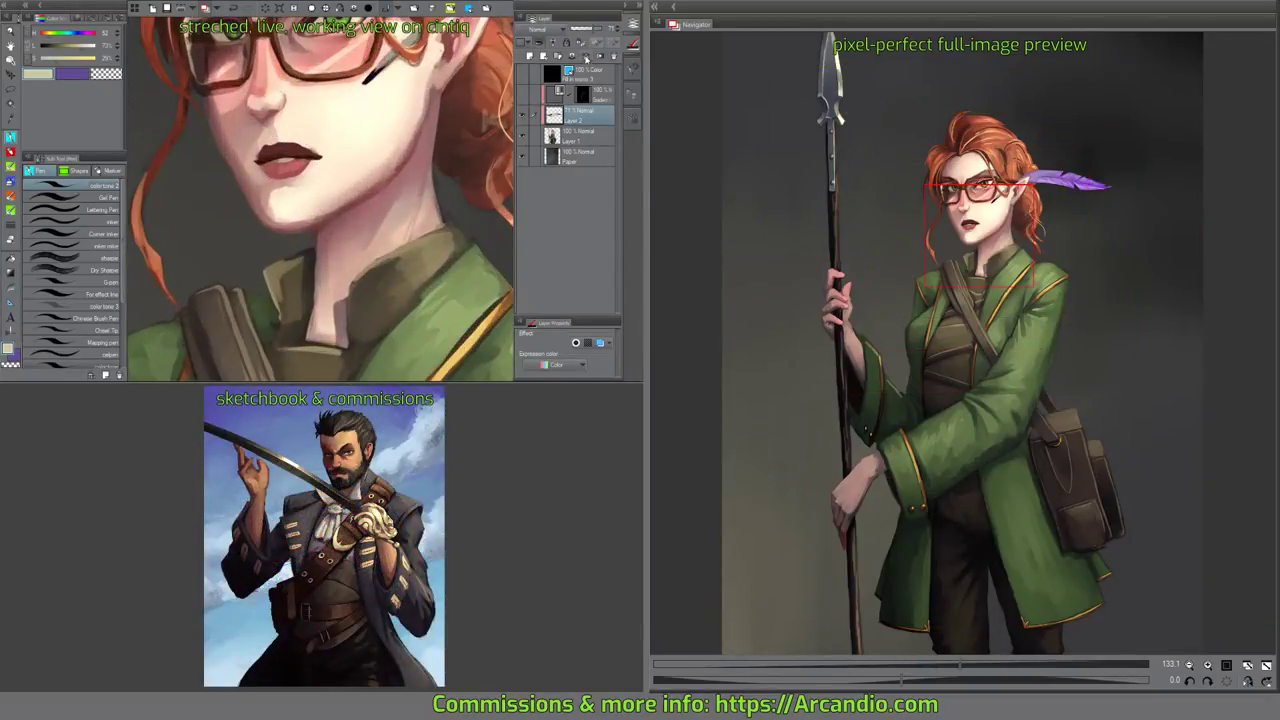
pyautogui.click(586, 58)
# Touch up the lower lip with a red sampled from it.
pyautogui.scroll(4, 418, 138)
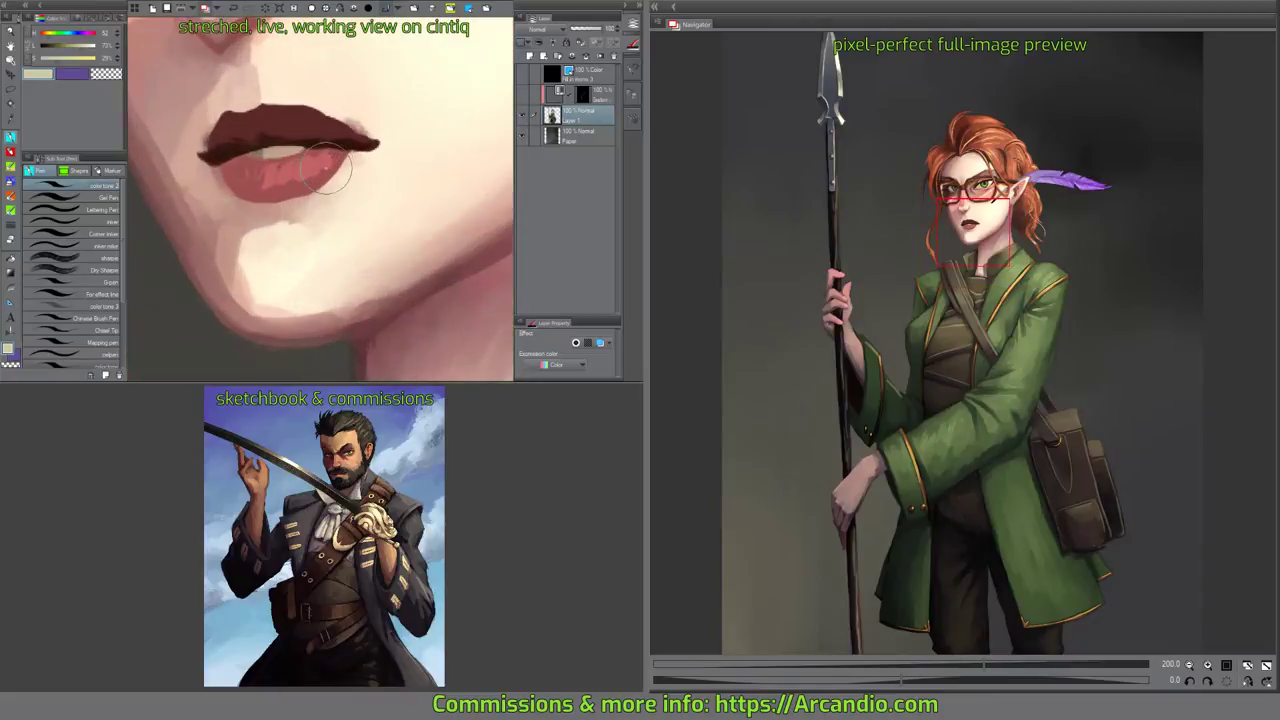
pyautogui.keyDown('alt'); pyautogui.click(318, 183); pyautogui.keyUp('alt')
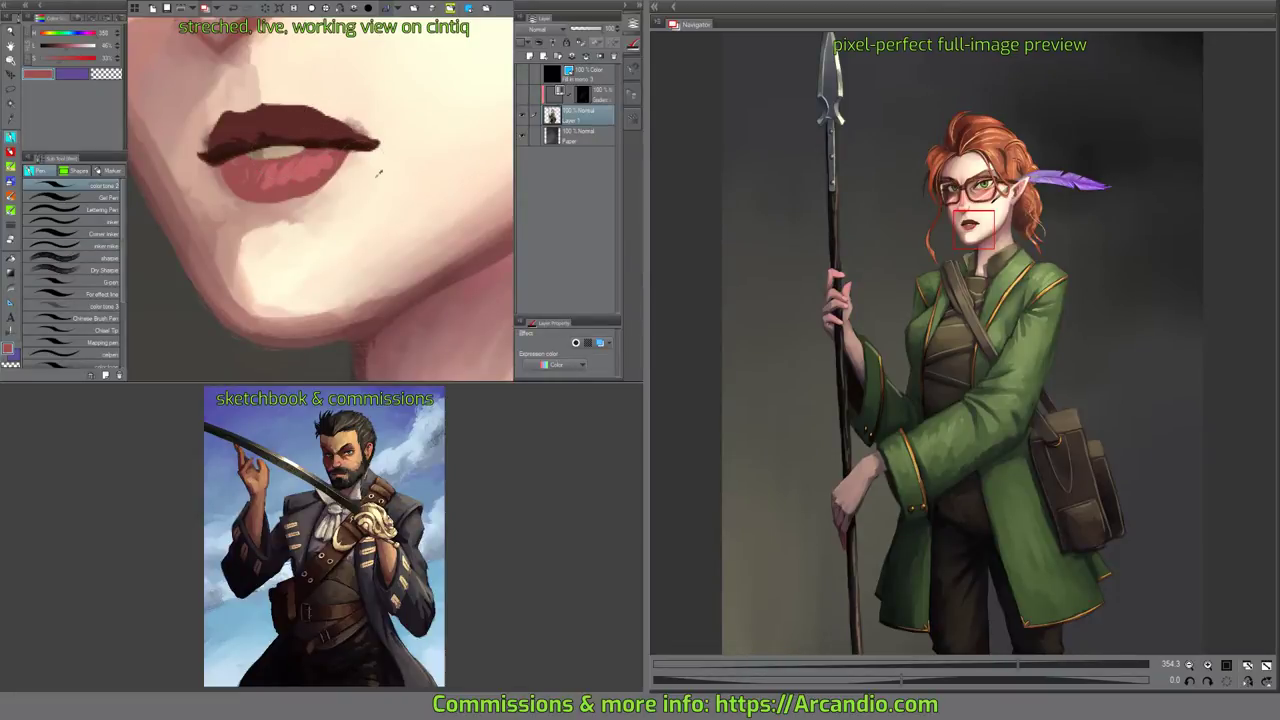
pyautogui.moveTo(410, 174)
pyautogui.mouseDown()
pyautogui.moveTo(396, 160)
pyautogui.moveTo(359, 186)
pyautogui.mouseUp()
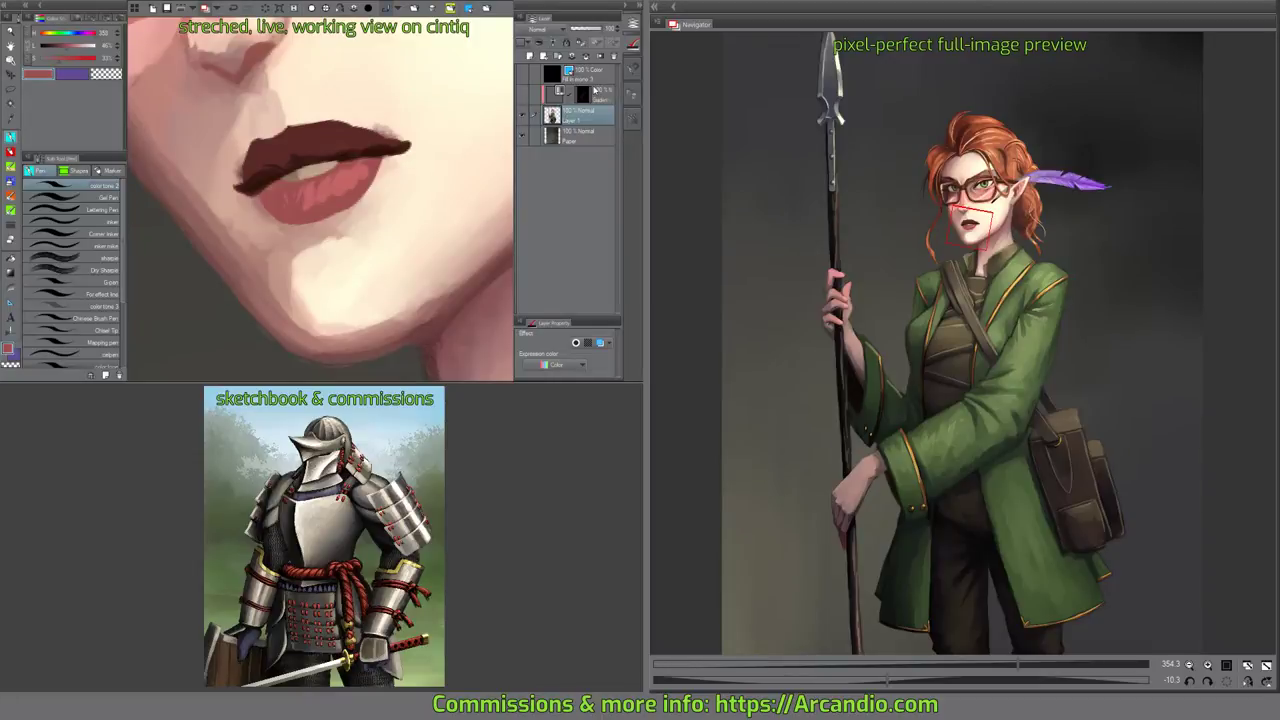
pyautogui.click(526, 38)
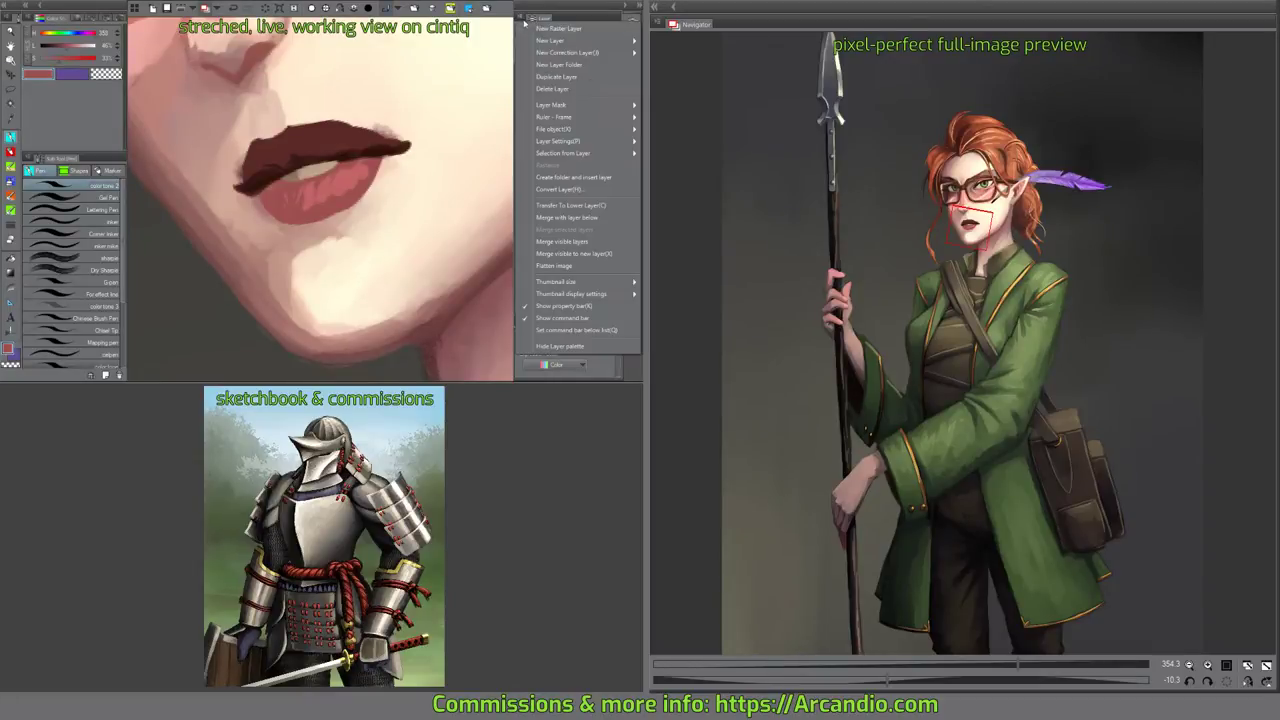
pyautogui.moveTo(569, 55)
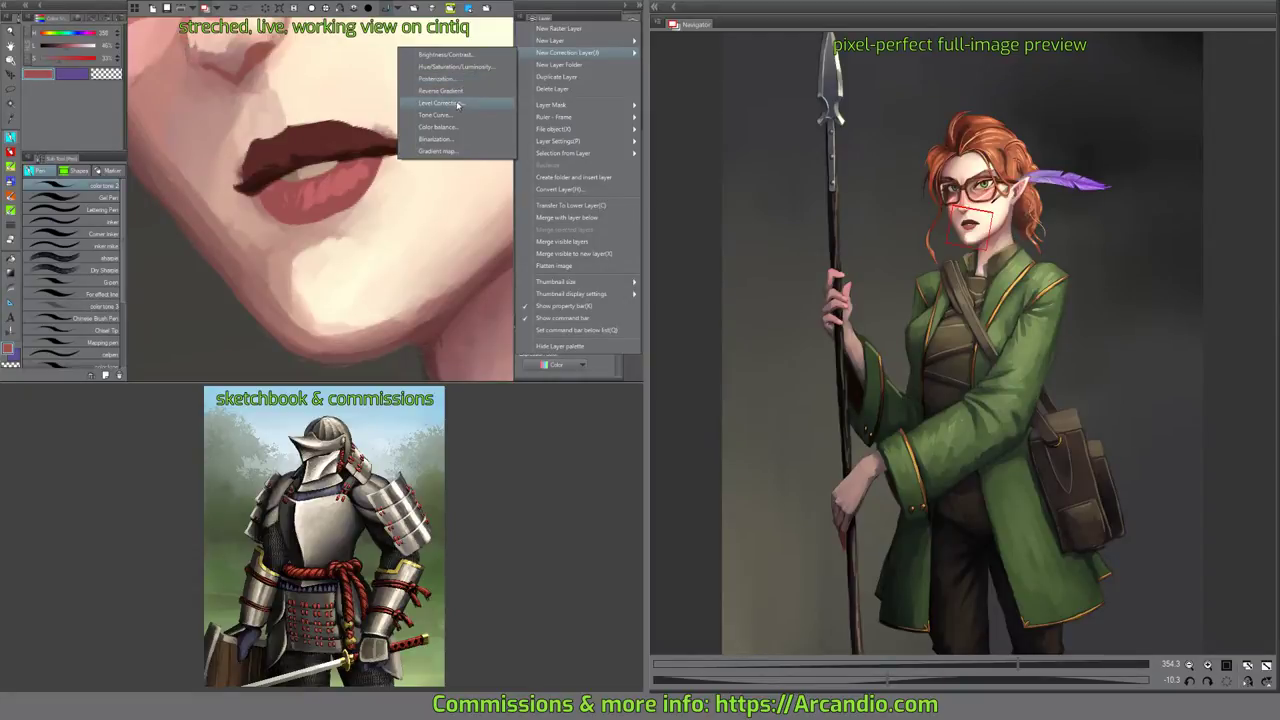
pyautogui.click(458, 104)
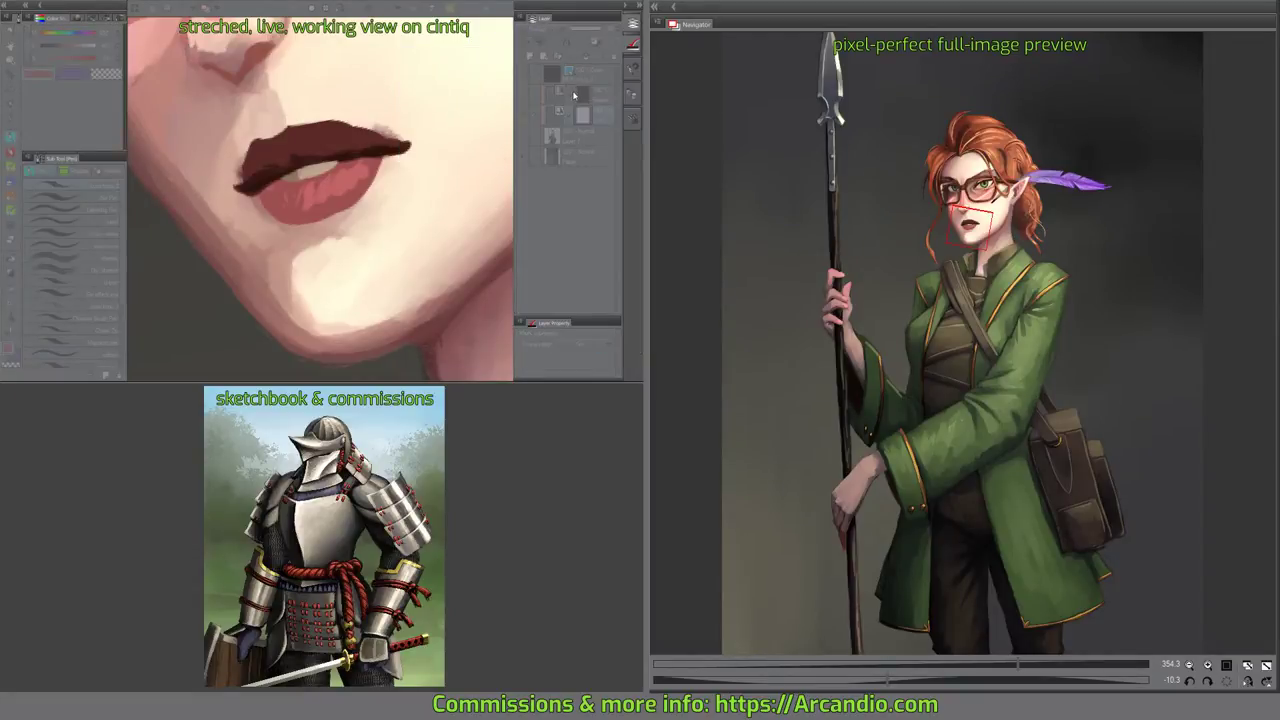
# Add a Tone Curve correction layer above the painting and raise the curve's upper part to brighten the image.
pyautogui.click(524, 20)
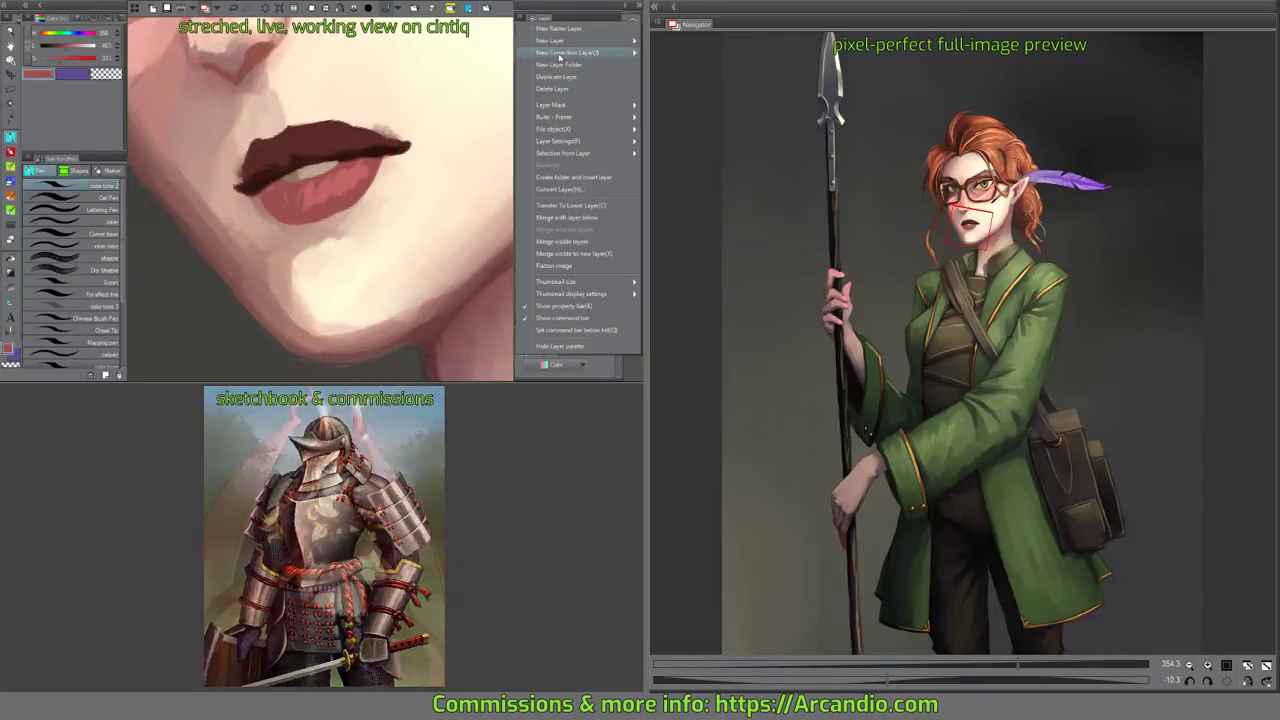
pyautogui.moveTo(558, 52)
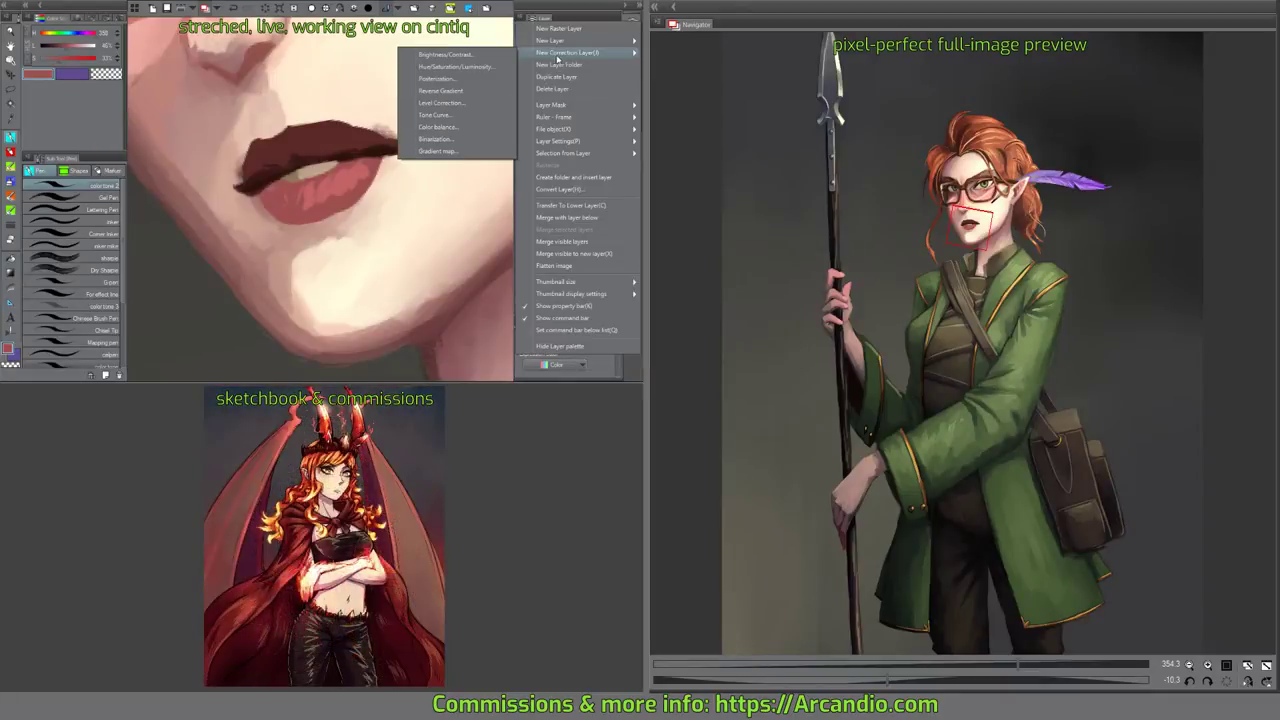
pyautogui.click(436, 115)
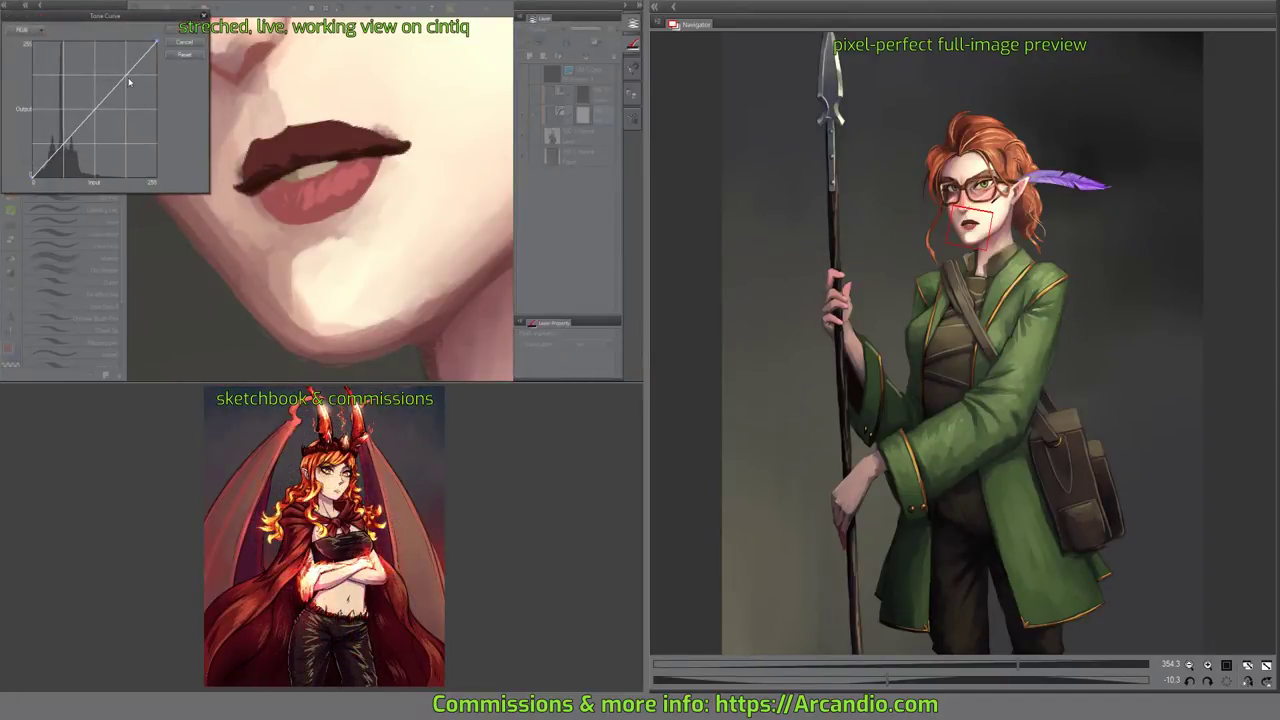
pyautogui.moveTo(129, 82); pyautogui.dragTo(97, 37)
pyautogui.click(185, 30)
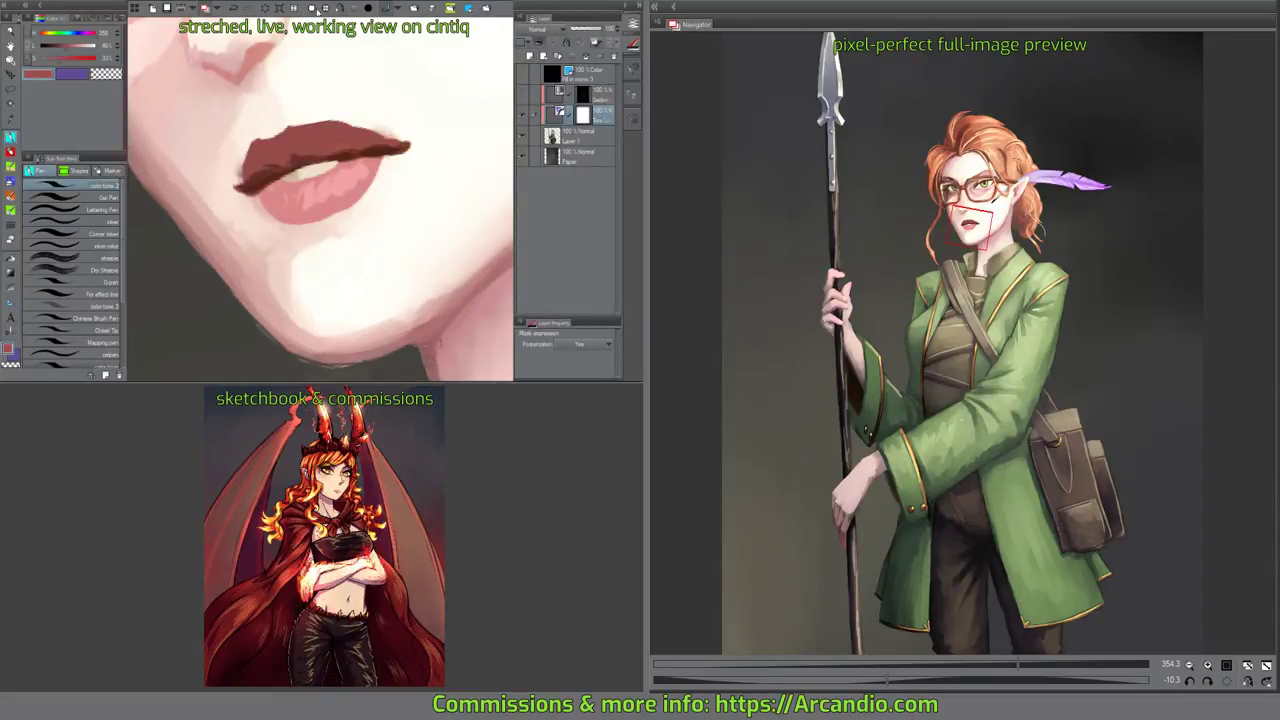
# Clear the tone curve layer's mask and paint the brightening back in on the lips, erasing the excess around the lower lip's edge.
pyautogui.click(279, 9)
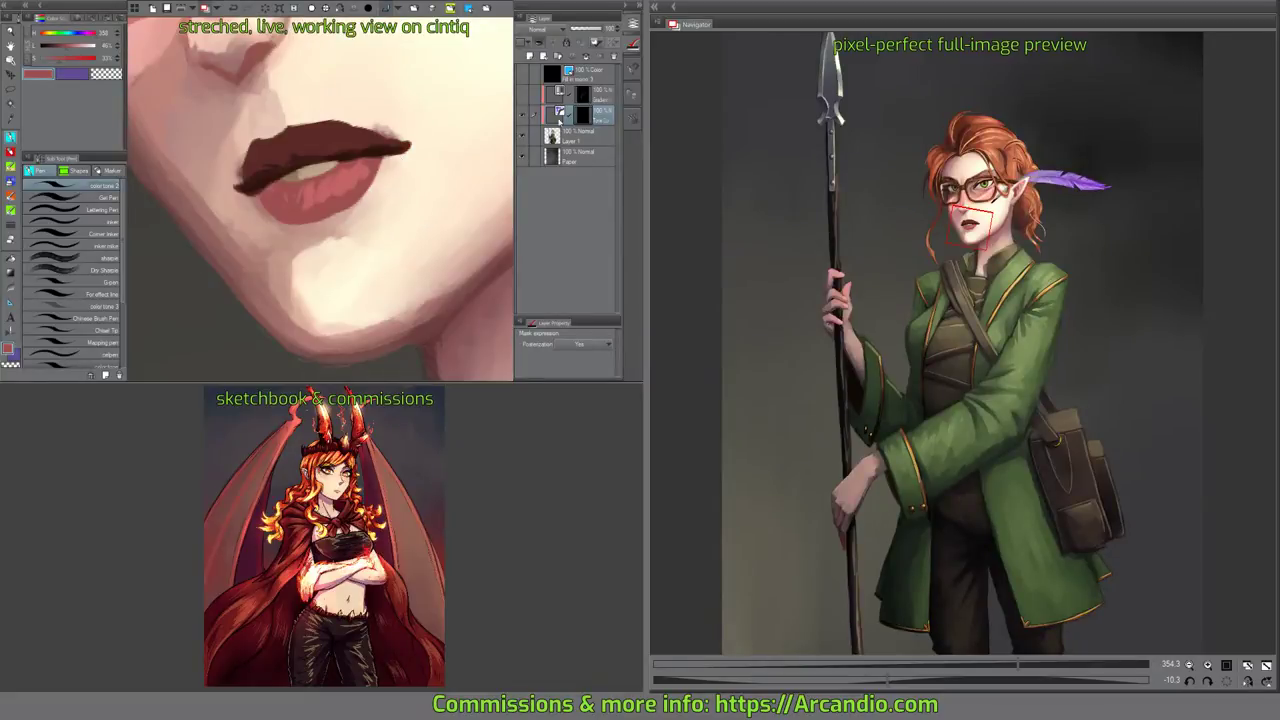
pyautogui.moveTo(343, 178)
pyautogui.mouseDown()
pyautogui.moveTo(350, 155)
pyautogui.moveTo(365, 165)
pyautogui.moveTo(343, 184)
pyautogui.moveTo(293, 184)
pyautogui.moveTo(310, 215)
pyautogui.moveTo(345, 200)
pyautogui.moveTo(320, 205)
pyautogui.moveTo(370, 172)
pyautogui.moveTo(362, 160)
pyautogui.mouseUp()
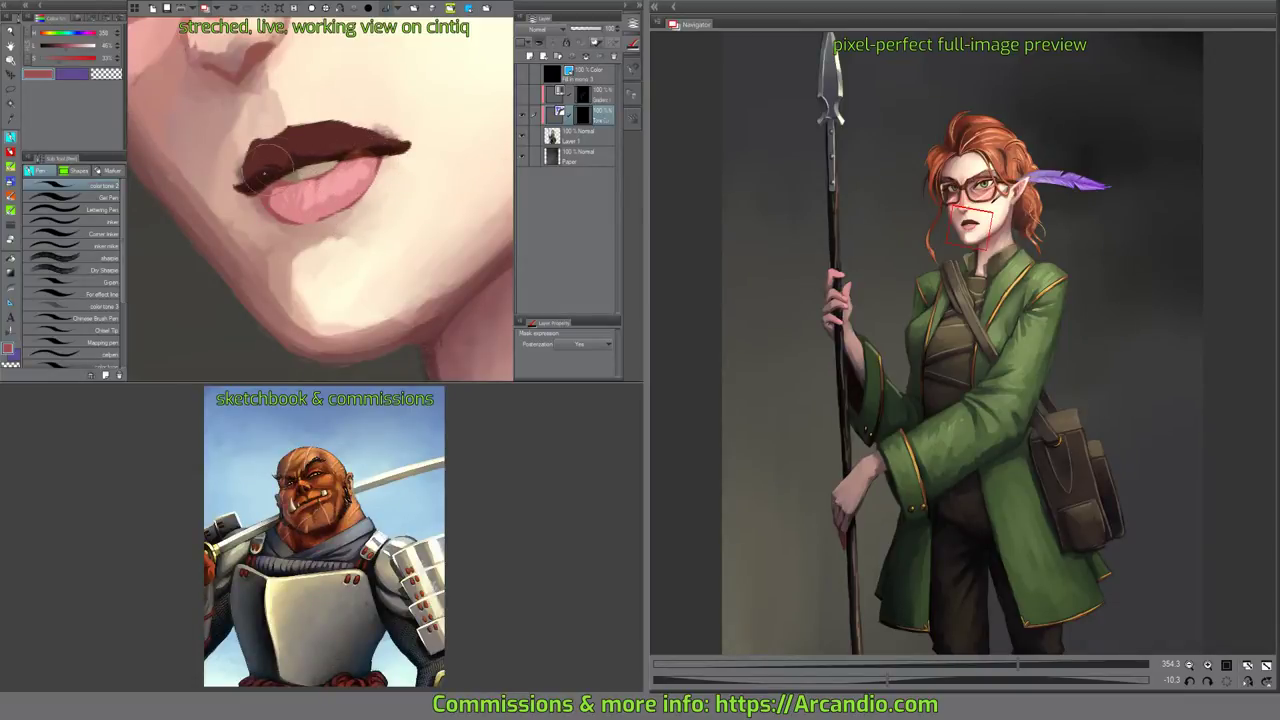
pyautogui.moveTo(264, 172)
pyautogui.mouseDown()
pyautogui.moveTo(255, 140)
pyautogui.moveTo(247, 155)
pyautogui.moveTo(289, 130)
pyautogui.moveTo(340, 128)
pyautogui.moveTo(318, 145)
pyautogui.moveTo(368, 138)
pyautogui.moveTo(387, 160)
pyautogui.moveTo(335, 103)
pyautogui.moveTo(269, 200)
pyautogui.mouseUp()
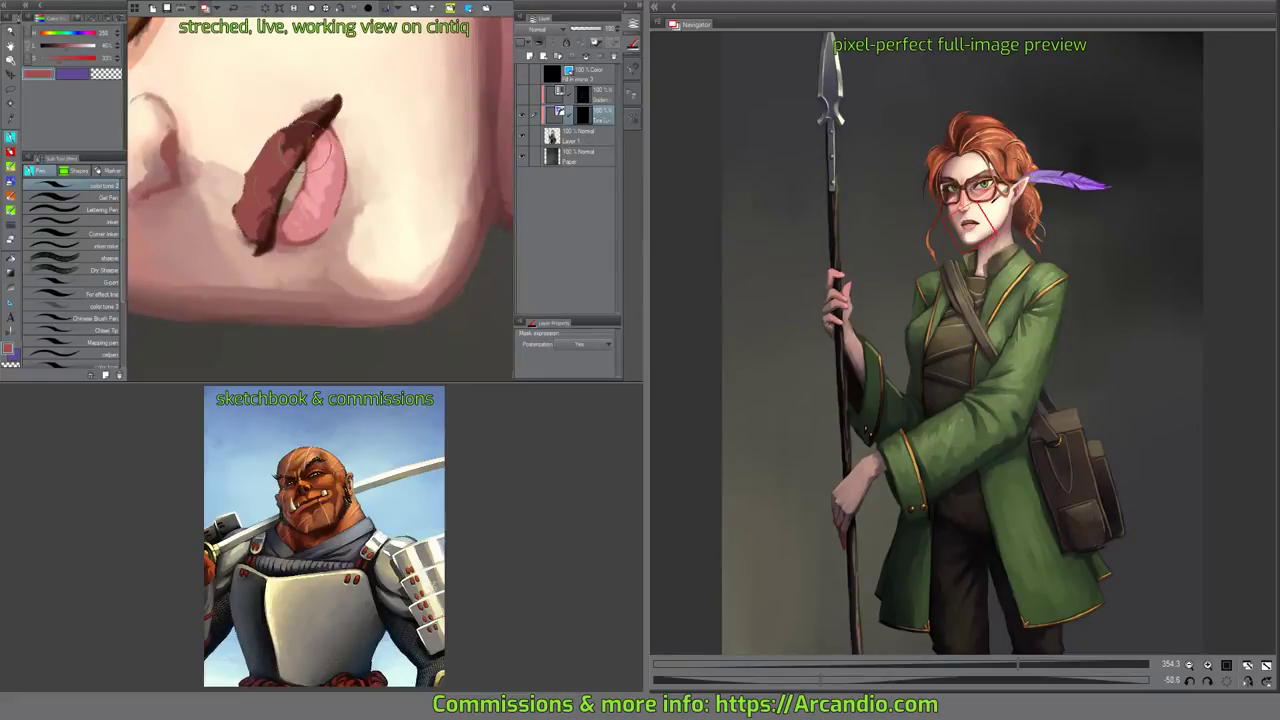
pyautogui.moveTo(308, 148)
pyautogui.mouseDown()
pyautogui.moveTo(300, 130)
pyautogui.moveTo(270, 135)
pyautogui.moveTo(330, 105)
pyautogui.moveTo(297, 110)
pyautogui.moveTo(380, 127)
pyautogui.moveTo(383, 156)
pyautogui.mouseUp()
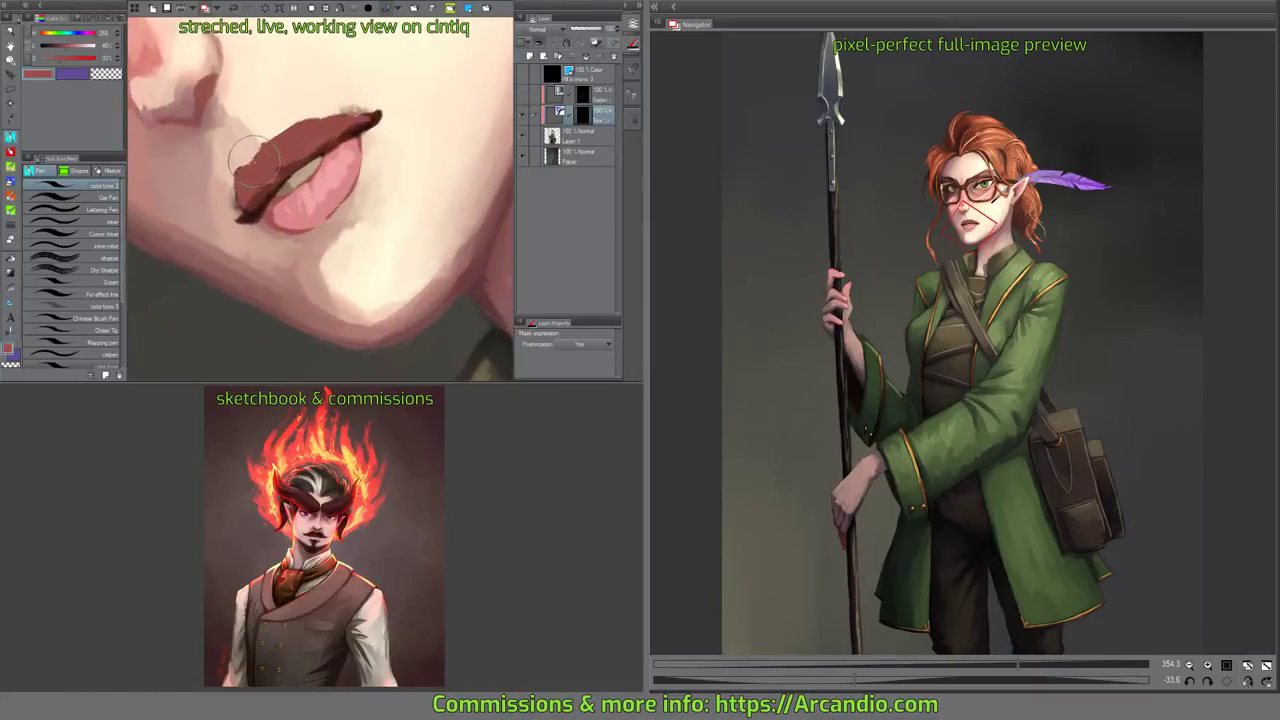
pyautogui.moveTo(259, 152)
pyautogui.mouseDown()
pyautogui.moveTo(237, 194)
pyautogui.moveTo(283, 167)
pyautogui.moveTo(245, 211)
pyautogui.moveTo(260, 188)
pyautogui.moveTo(273, 218)
pyautogui.moveTo(270, 202)
pyautogui.moveTo(265, 216)
pyautogui.moveTo(323, 172)
pyautogui.mouseUp()
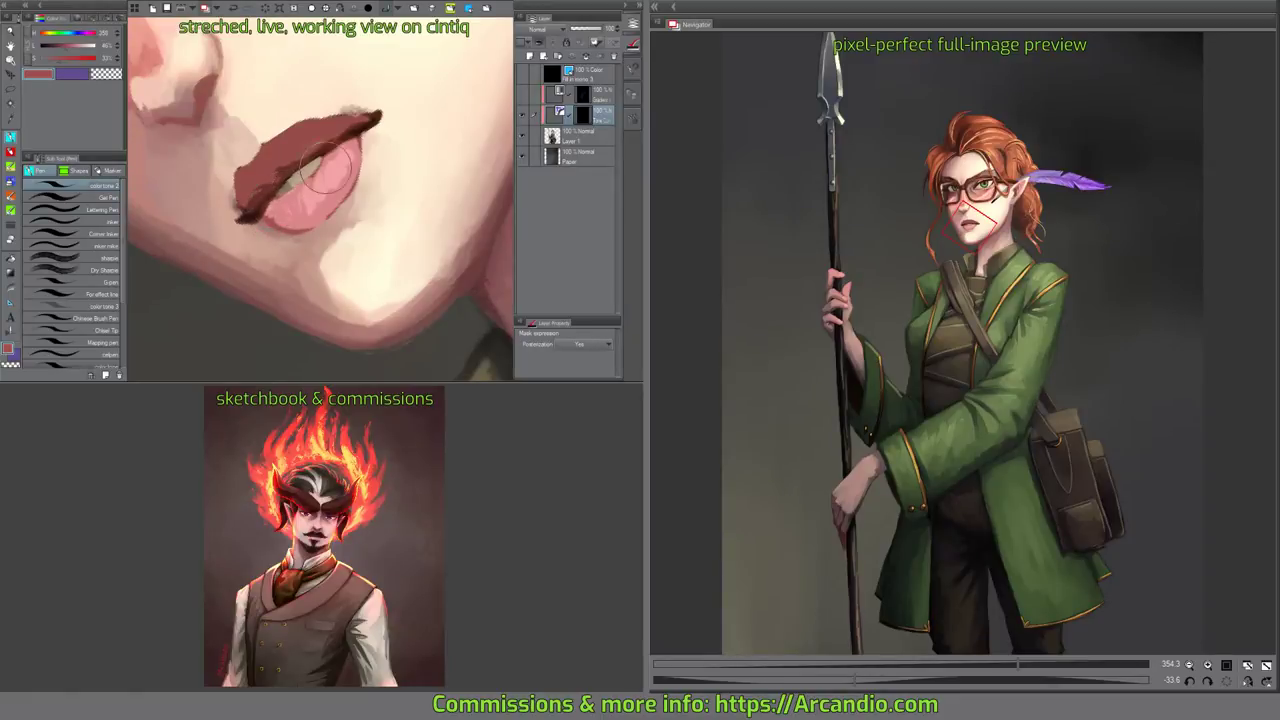
pyautogui.keyDown('alt'); pyautogui.click(281, 201); pyautogui.keyUp('alt')
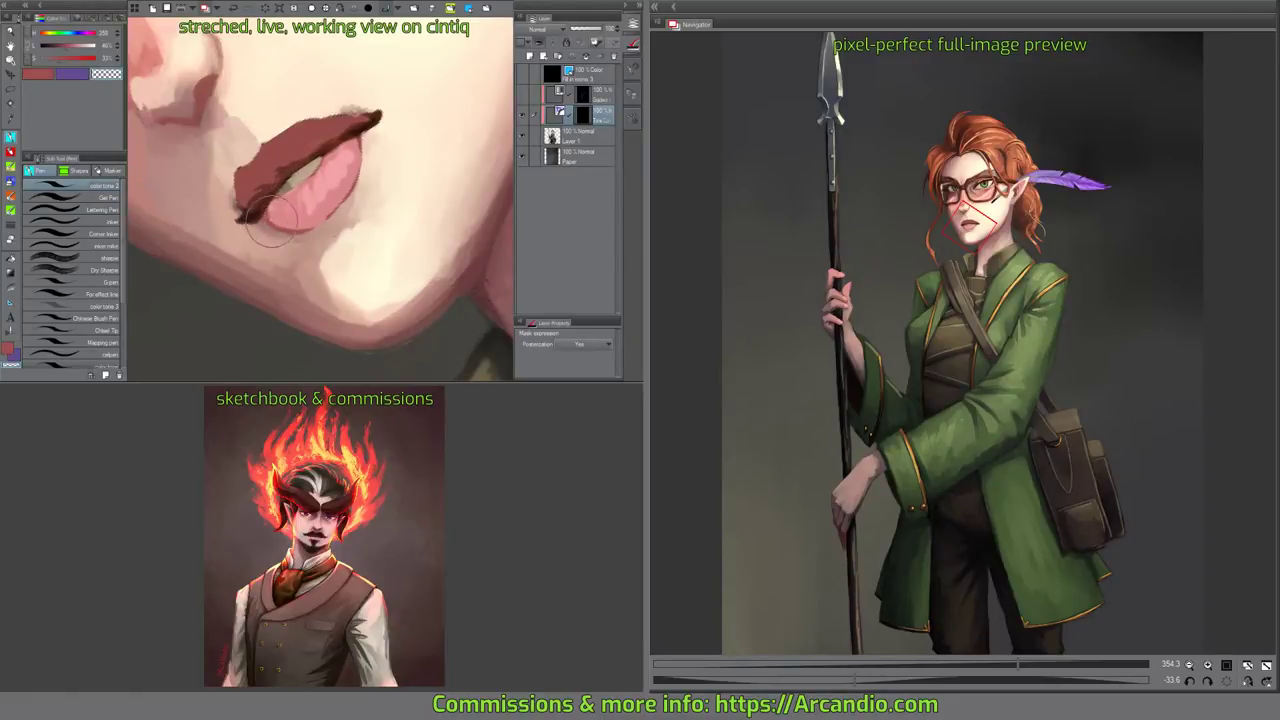
pyautogui.moveTo(362, 170); pyautogui.dragTo(360, 201)
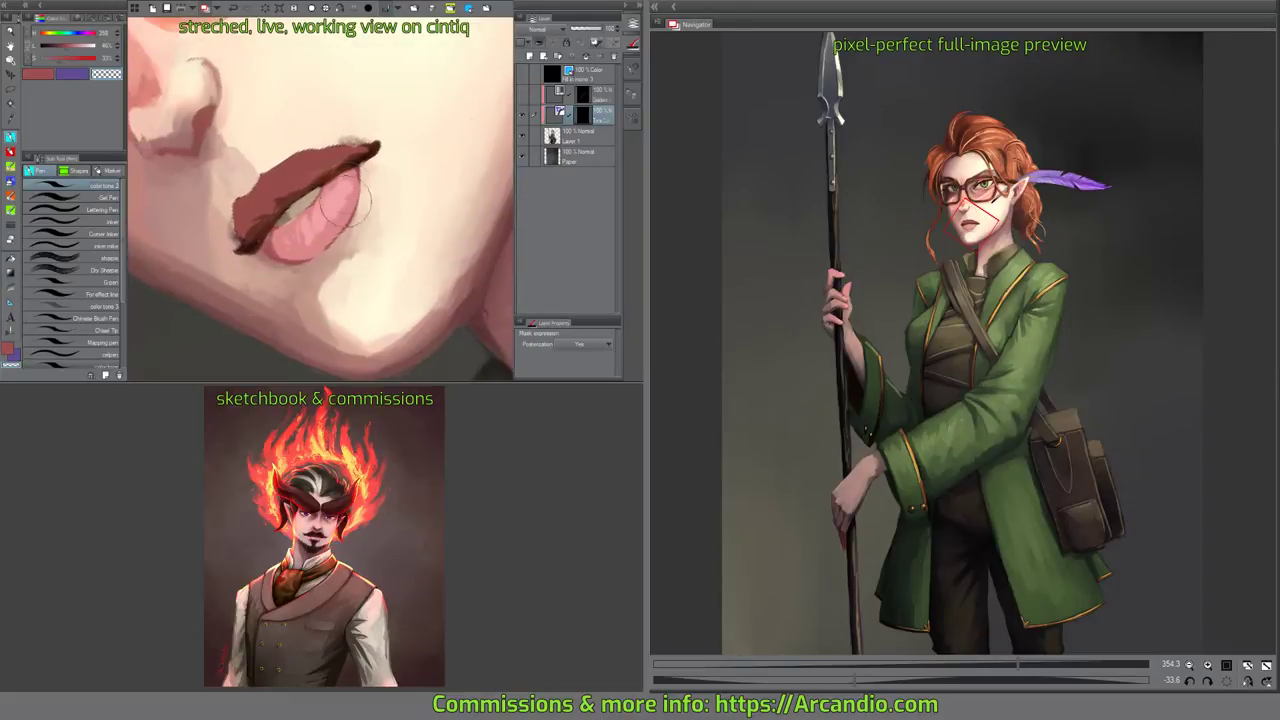
pyautogui.moveTo(366, 178); pyautogui.dragTo(366, 200)
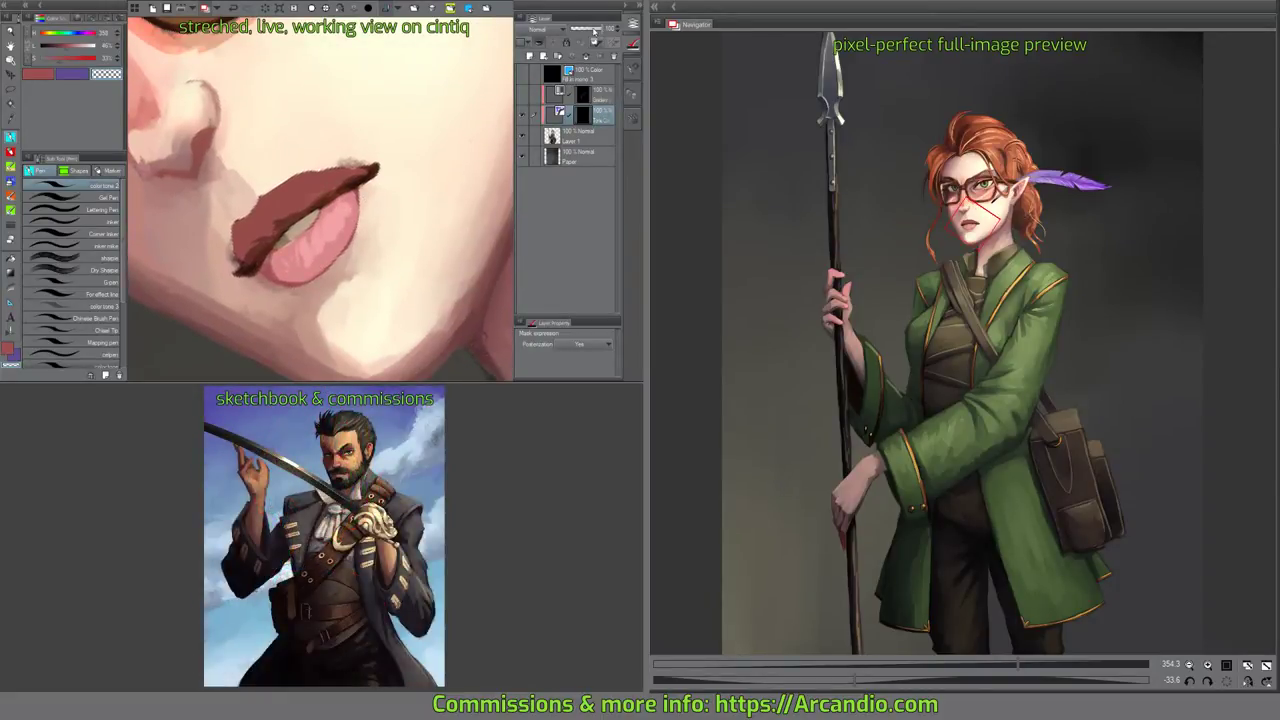
# Lower the tone curve layer's opacity and merge it into the painting layer below.
pyautogui.click(591, 30)
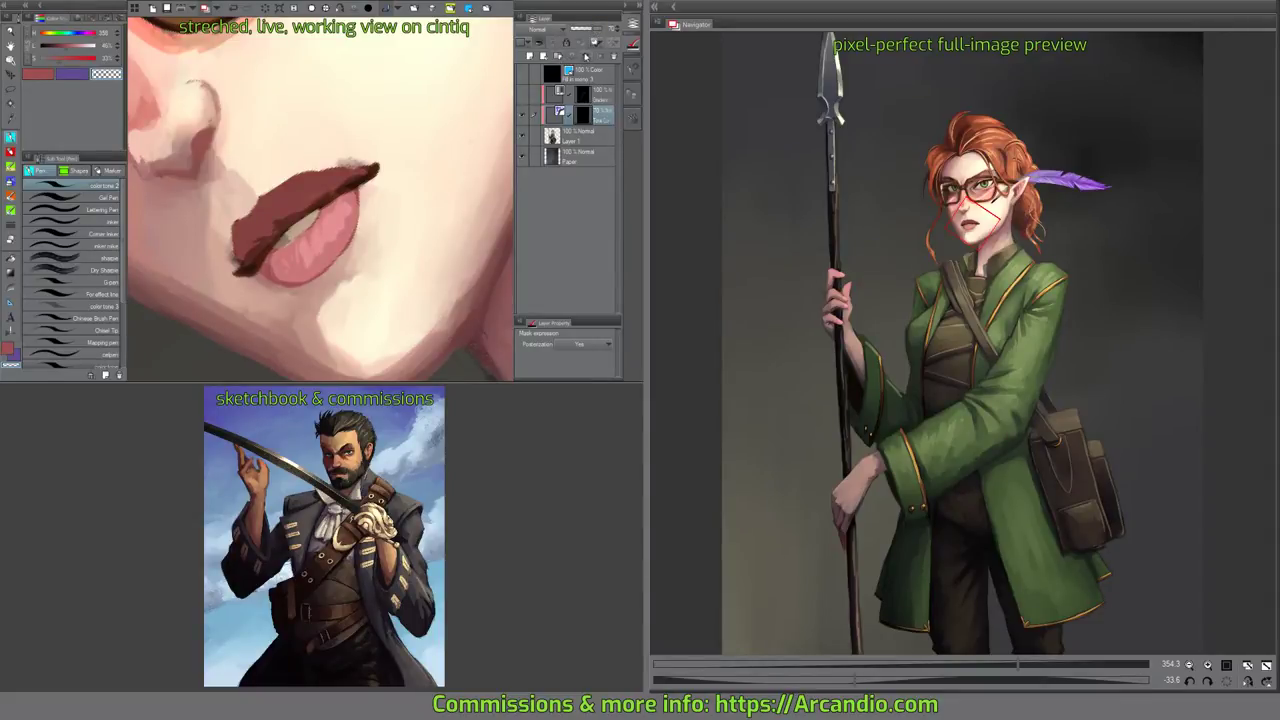
pyautogui.click(587, 58)
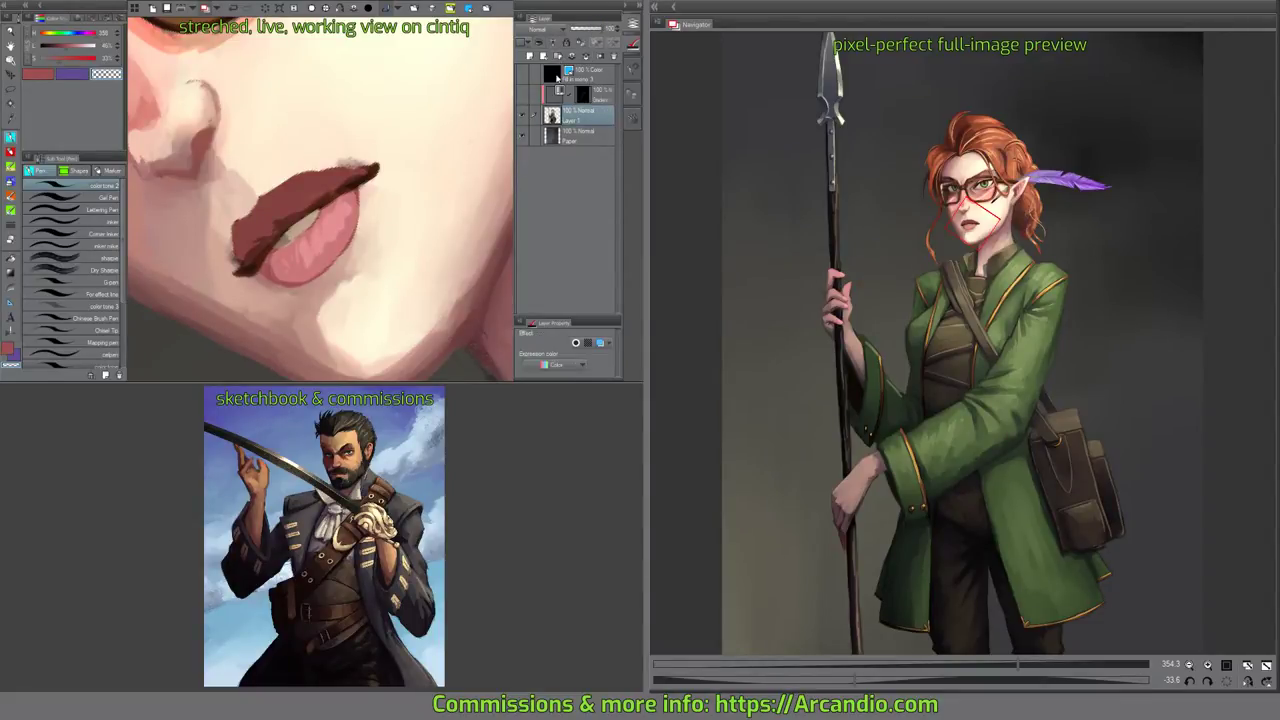
# Soften the lower lip's edges into the surrounding skin with the Blend 2 brush.
pyautogui.click(10, 198)
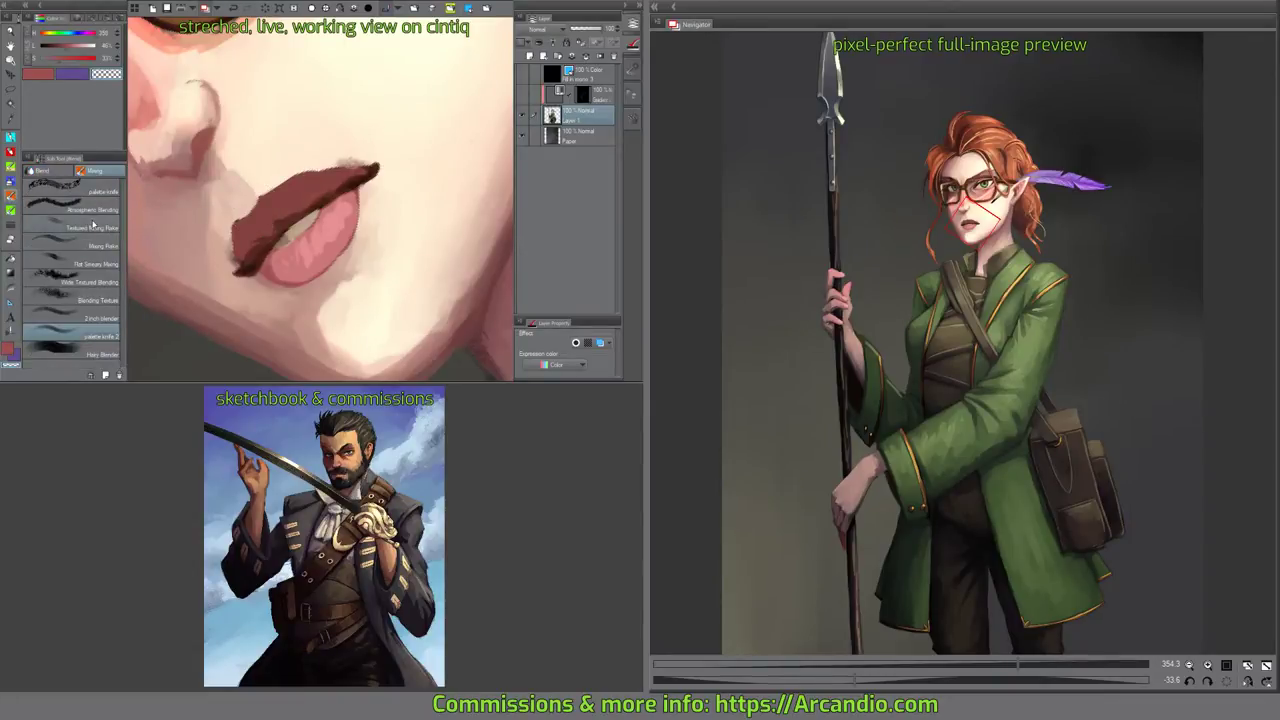
pyautogui.click(53, 172)
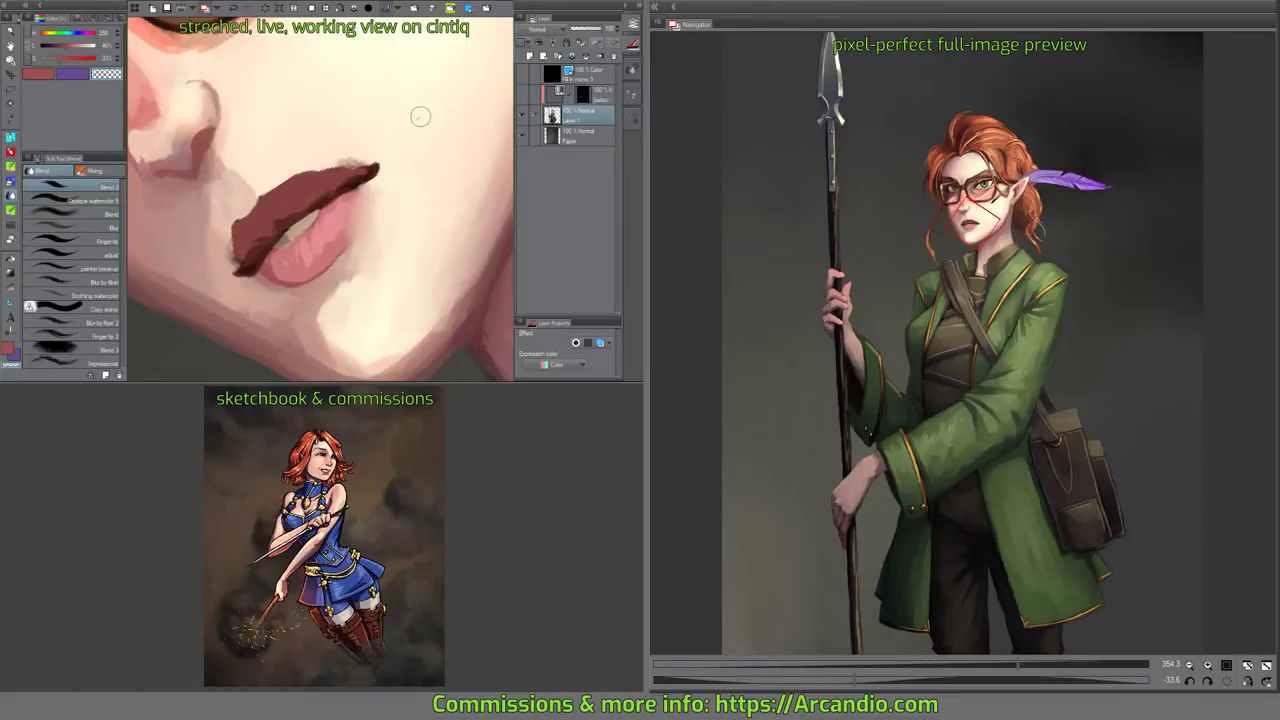
pyautogui.moveTo(426, 128); pyautogui.dragTo(423, 191)
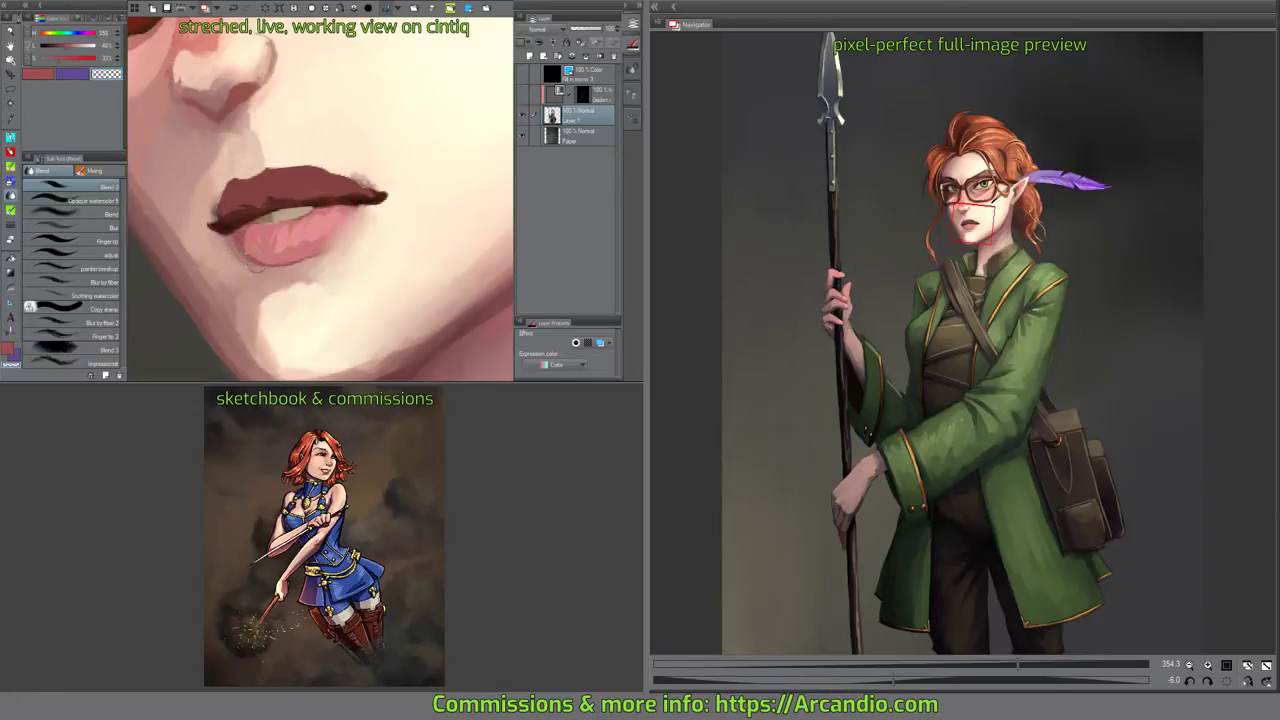
pyautogui.moveTo(353, 159); pyautogui.dragTo(374, 140)
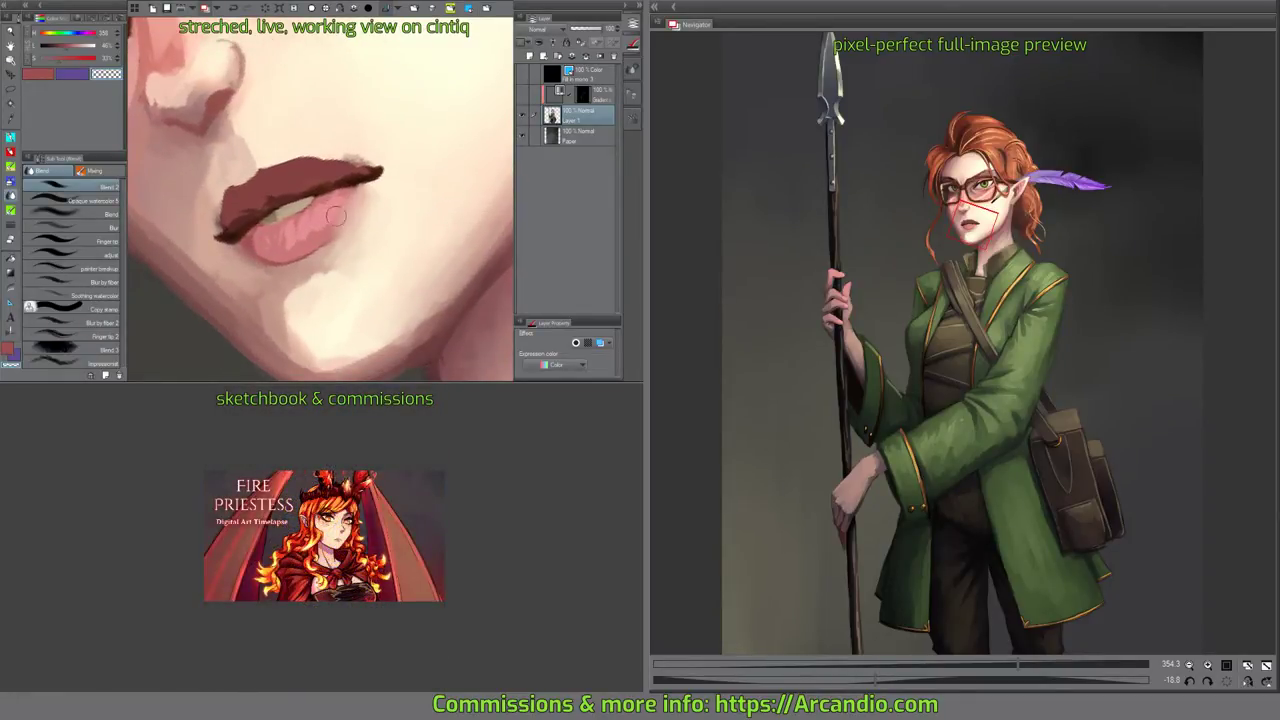
# Sample the lower lip's pink, adjust it to a lighter tone and paint highlights on the lower lip with the pen.
pyautogui.keyDown('alt'); pyautogui.click(320, 213); pyautogui.keyUp('alt')
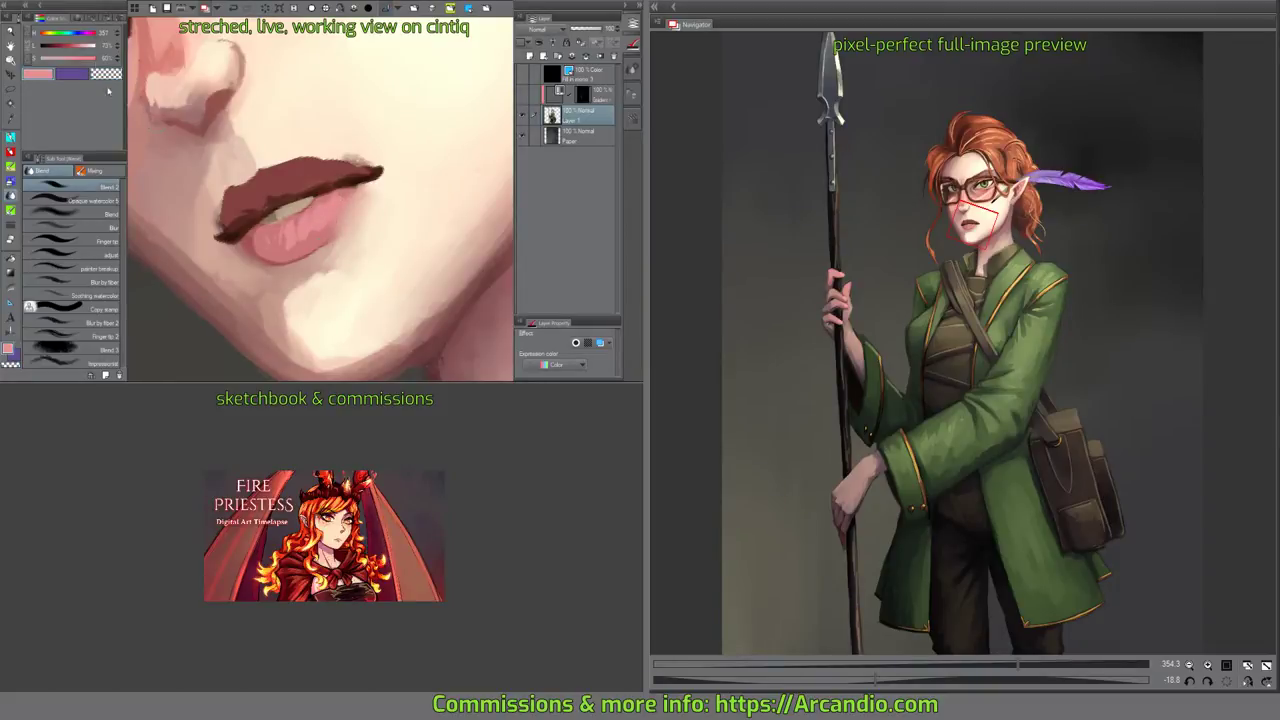
pyautogui.click(86, 48)
pyautogui.click(11, 138)
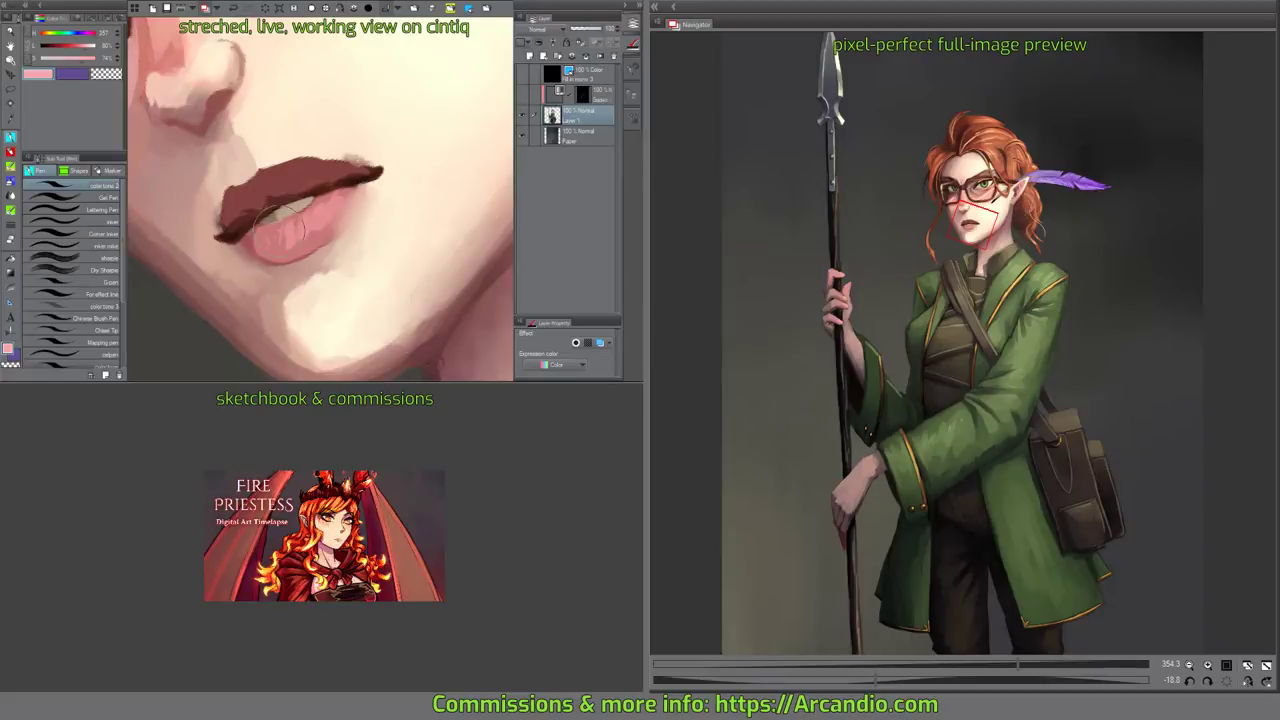
pyautogui.moveTo(312, 218)
pyautogui.mouseDown()
pyautogui.moveTo(318, 209)
pyautogui.moveTo(294, 215)
pyautogui.mouseUp()
# Clean up the upper lip's outline and the skin beside the mouth corner with sampled skin tones.
pyautogui.moveTo(380, 167); pyautogui.dragTo(356, 113)
pyautogui.press('e')
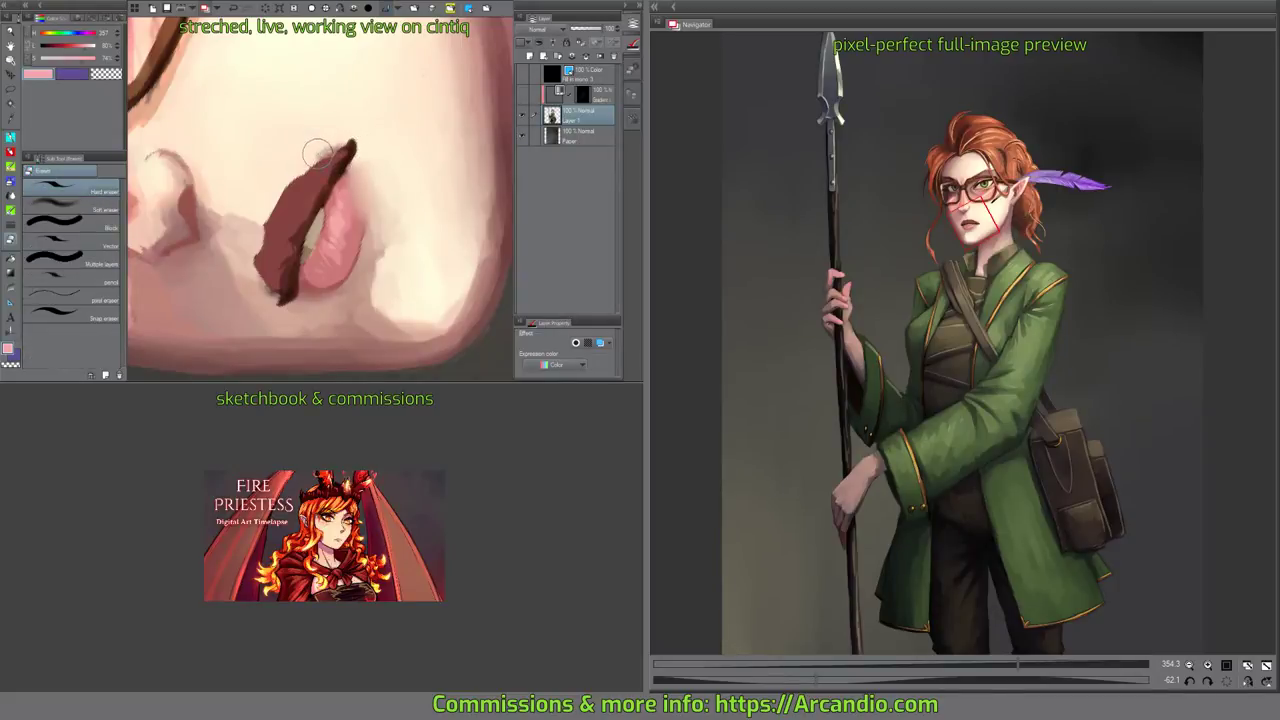
pyautogui.press('p')
pyautogui.keyDown('alt'); pyautogui.click(298, 168); pyautogui.keyUp('alt')
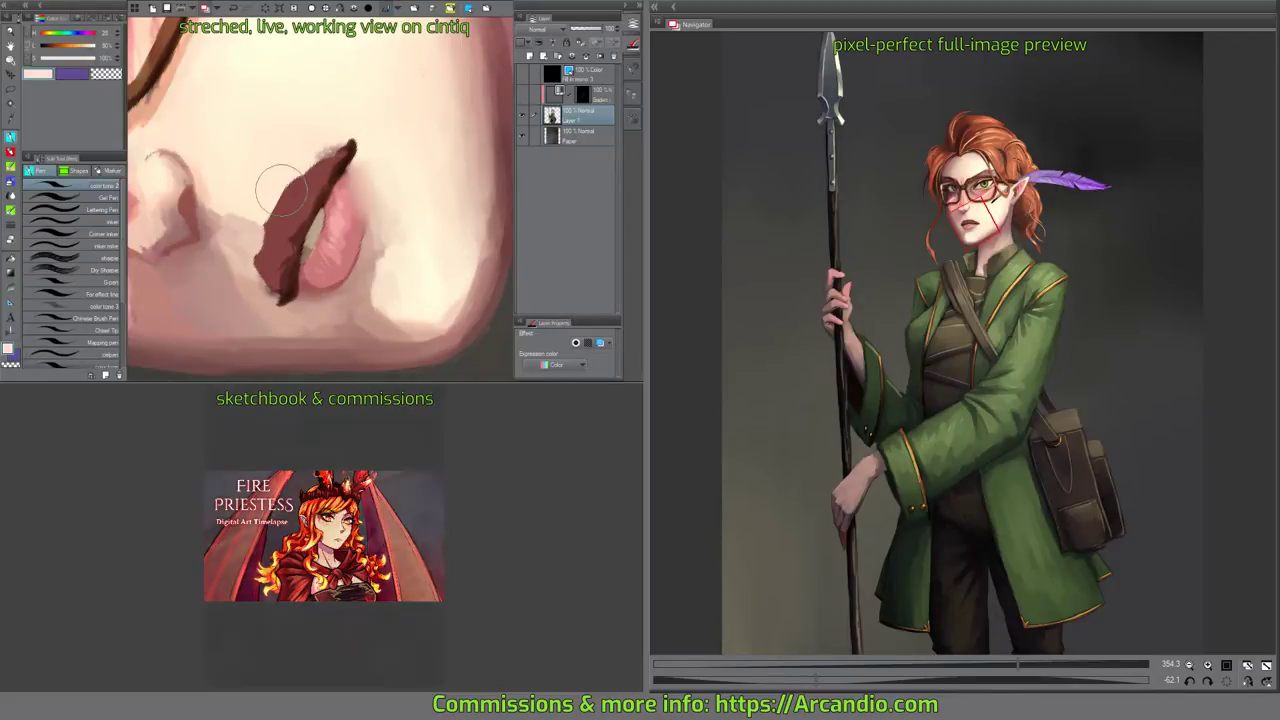
pyautogui.keyDown('alt'); pyautogui.click(303, 172); pyautogui.keyUp('alt')
pyautogui.moveTo(288, 185)
pyautogui.mouseDown()
pyautogui.moveTo(334, 144)
pyautogui.moveTo(371, 141)
pyautogui.moveTo(357, 143)
pyautogui.moveTo(414, 191)
pyautogui.moveTo(384, 238)
pyautogui.mouseUp()
pyautogui.keyDown('alt'); pyautogui.click(338, 238); pyautogui.keyUp('alt')
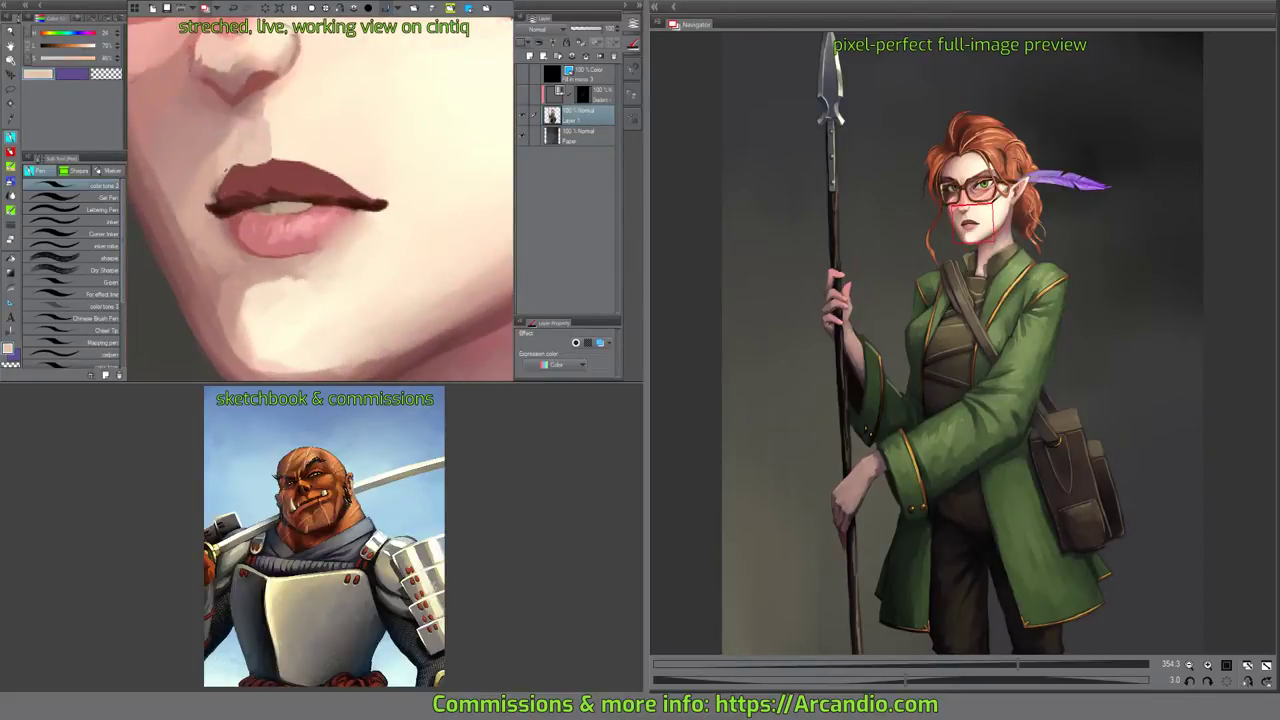
pyautogui.keyDown('alt'); pyautogui.click(208, 189); pyautogui.keyUp('alt')
pyautogui.moveTo(212, 188); pyautogui.dragTo(216, 176)
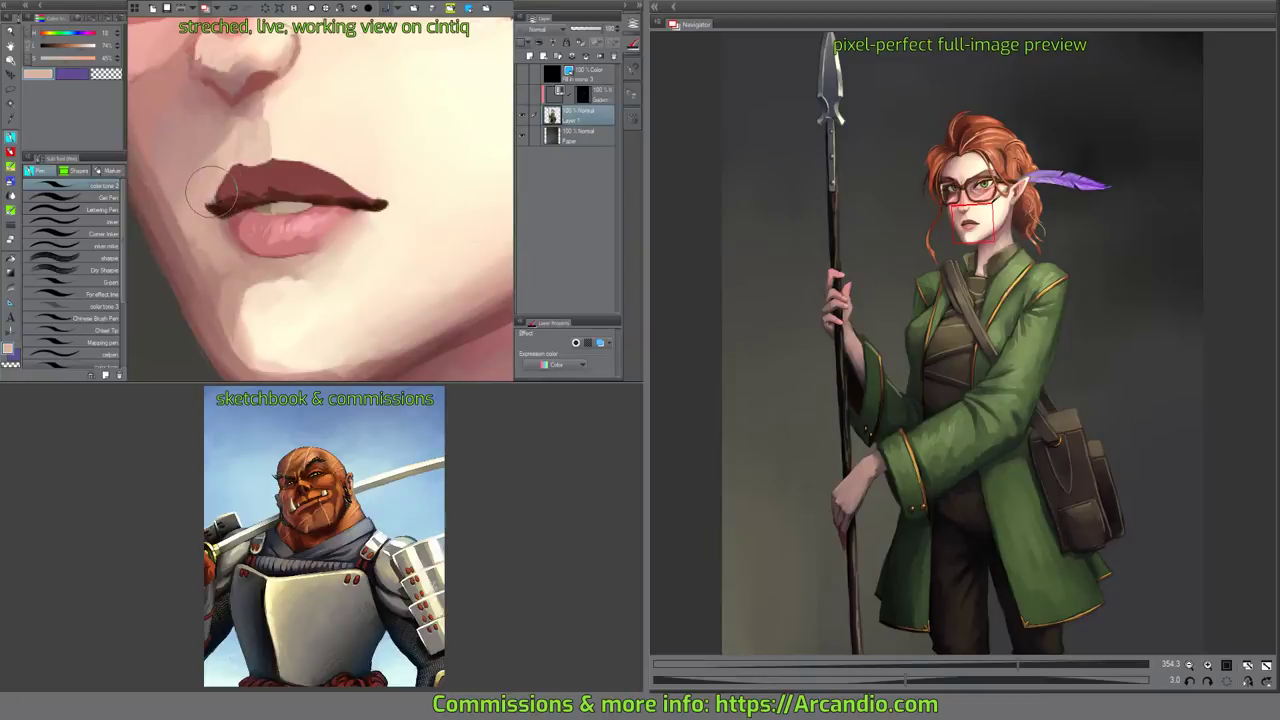
pyautogui.keyDown('alt'); pyautogui.click(205, 193); pyautogui.keyUp('alt')
# Deepen the upper lip with a sampled dark red and refine its upper edge.
pyautogui.moveTo(395, 131)
pyautogui.mouseDown()
pyautogui.moveTo(400, 120)
pyautogui.moveTo(370, 140)
pyautogui.moveTo(374, 106)
pyautogui.moveTo(392, 174)
pyautogui.moveTo(410, 133)
pyautogui.mouseUp()
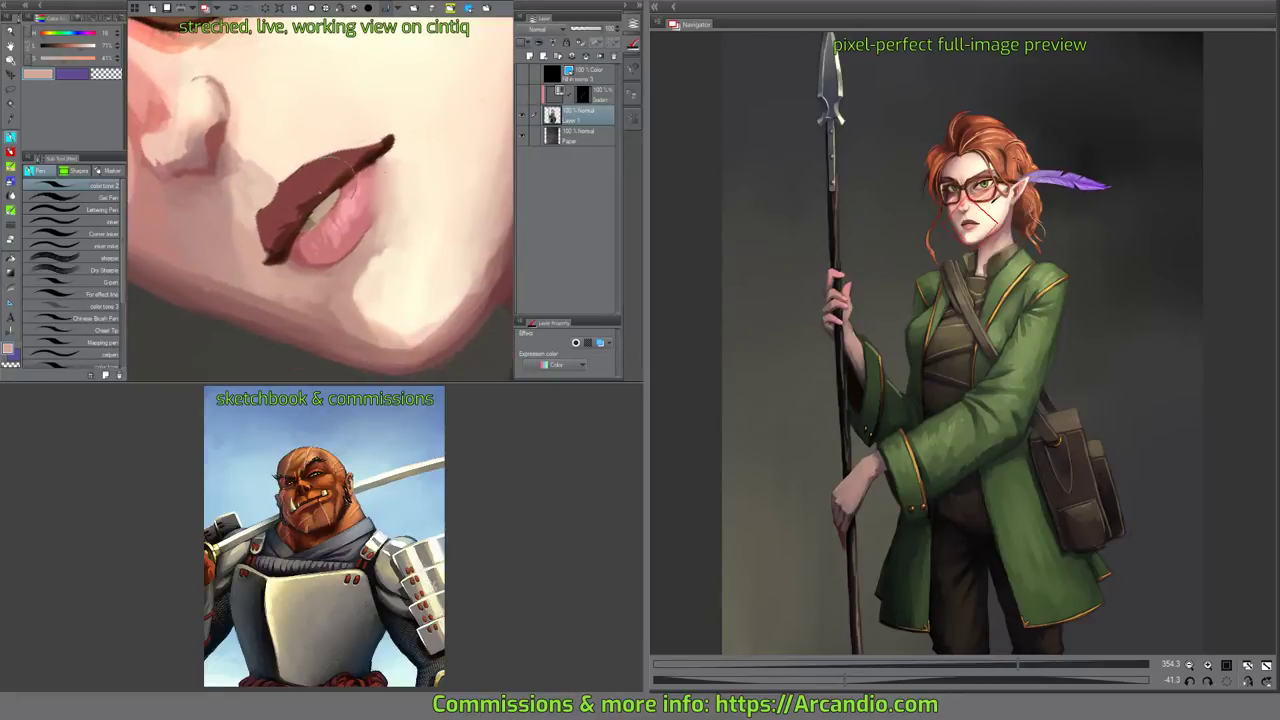
pyautogui.keyDown('alt'); pyautogui.click(282, 222); pyautogui.keyUp('alt')
pyautogui.moveTo(292, 226)
pyautogui.mouseDown()
pyautogui.moveTo(281, 248)
pyautogui.moveTo(298, 220)
pyautogui.mouseUp()
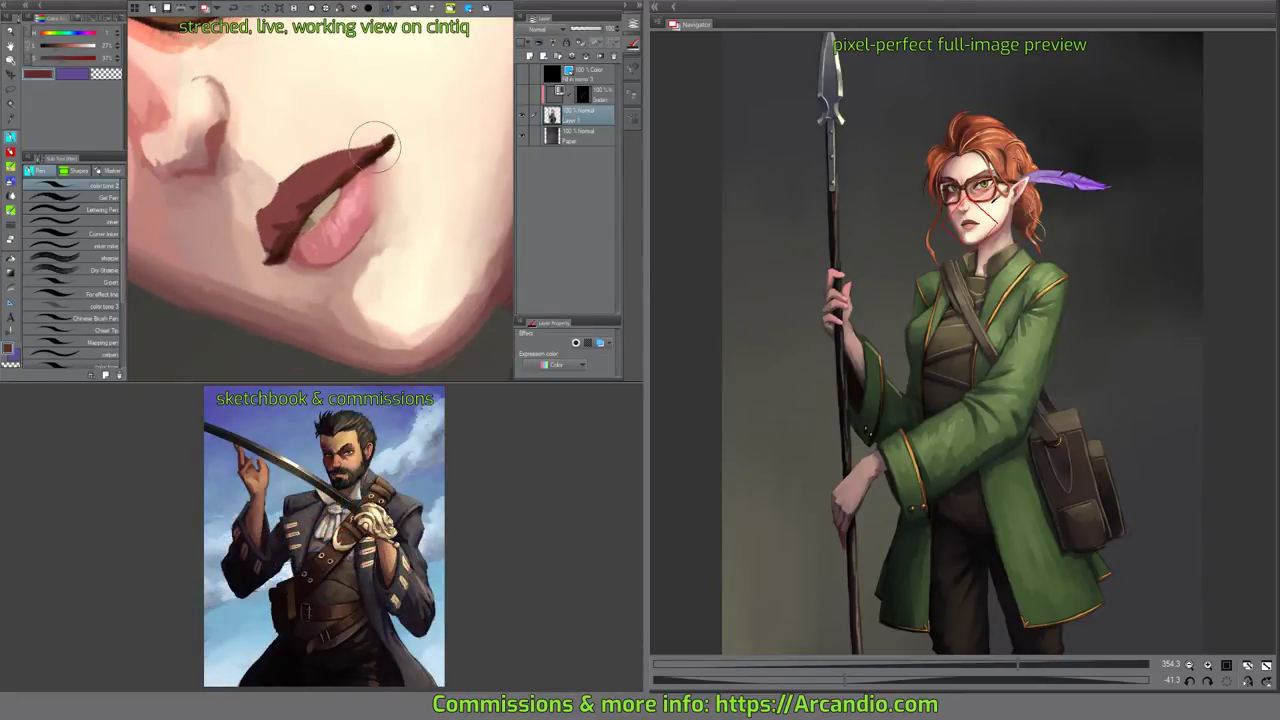
pyautogui.keyDown('alt'); pyautogui.click(441, 149); pyautogui.keyUp('alt')
pyautogui.keyDown('alt'); pyautogui.click(335, 163); pyautogui.keyUp('alt')
pyautogui.moveTo(328, 158)
pyautogui.mouseDown()
pyautogui.moveTo(431, 129)
pyautogui.moveTo(440, 148)
pyautogui.mouseUp()
# Sample a pink from the skin and shade the area between the nose and upper lip with the second flat mixing oil brush.
pyautogui.moveTo(394, 105)
pyautogui.mouseDown()
pyautogui.moveTo(414, 203)
pyautogui.moveTo(392, 230)
pyautogui.mouseUp()
pyautogui.moveTo(399, 186); pyautogui.dragTo(285, 200)
pyautogui.keyDown('alt'); pyautogui.click(268, 203); pyautogui.keyUp('alt')
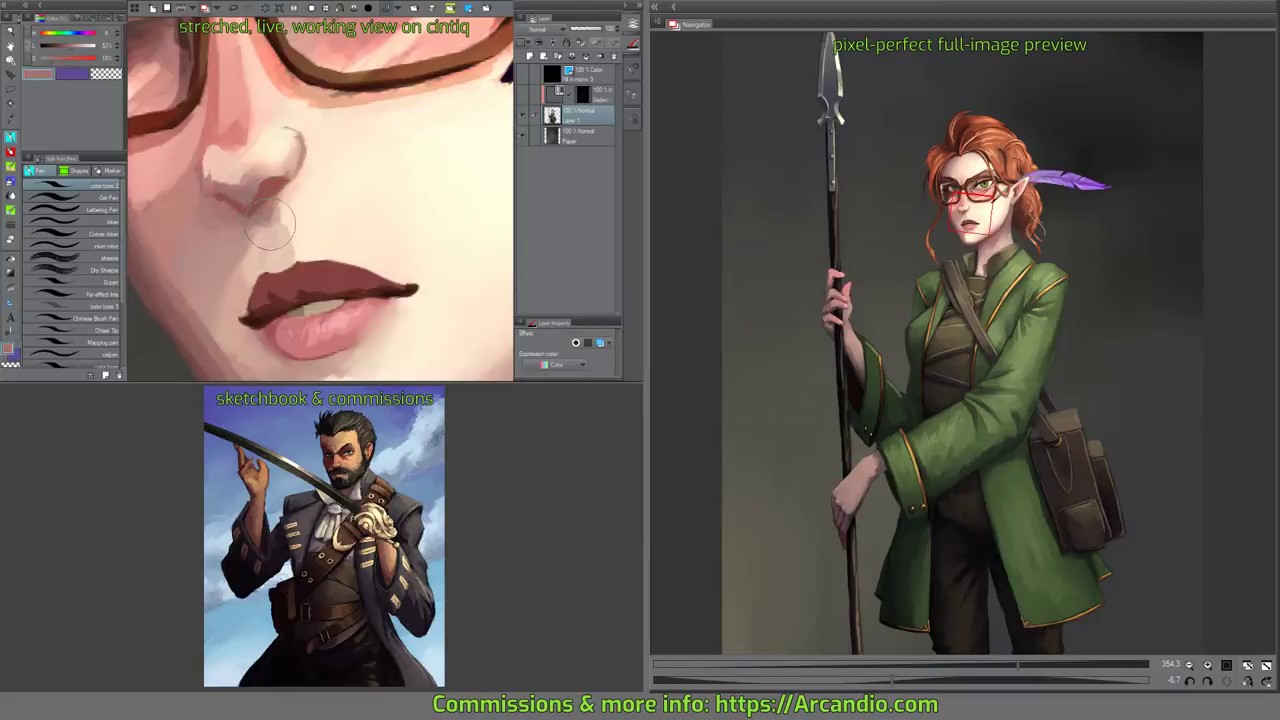
pyautogui.click(11, 167)
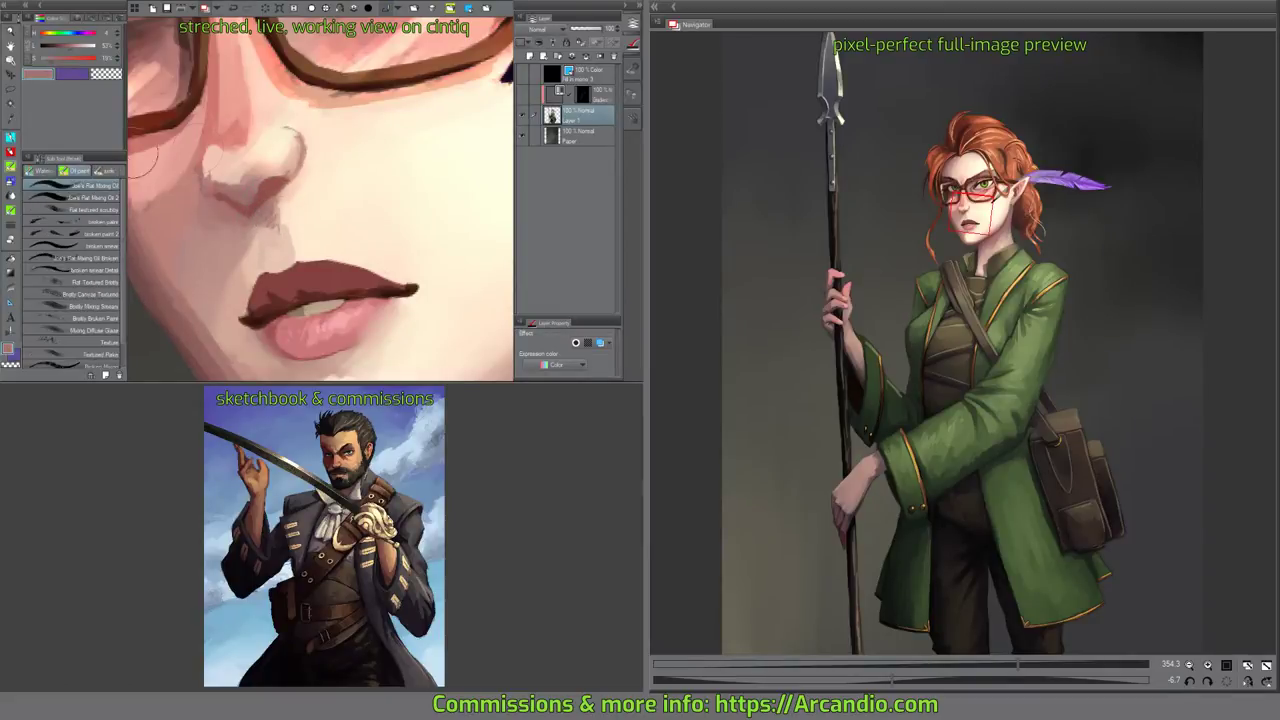
pyautogui.click(95, 197)
pyautogui.scroll(1, 270, 209)
pyautogui.moveTo(270, 210)
pyautogui.mouseDown()
pyautogui.moveTo(279, 262)
pyautogui.moveTo(277, 226)
pyautogui.moveTo(308, 167)
pyautogui.mouseUp()
pyautogui.moveTo(283, 212); pyautogui.dragTo(291, 236)
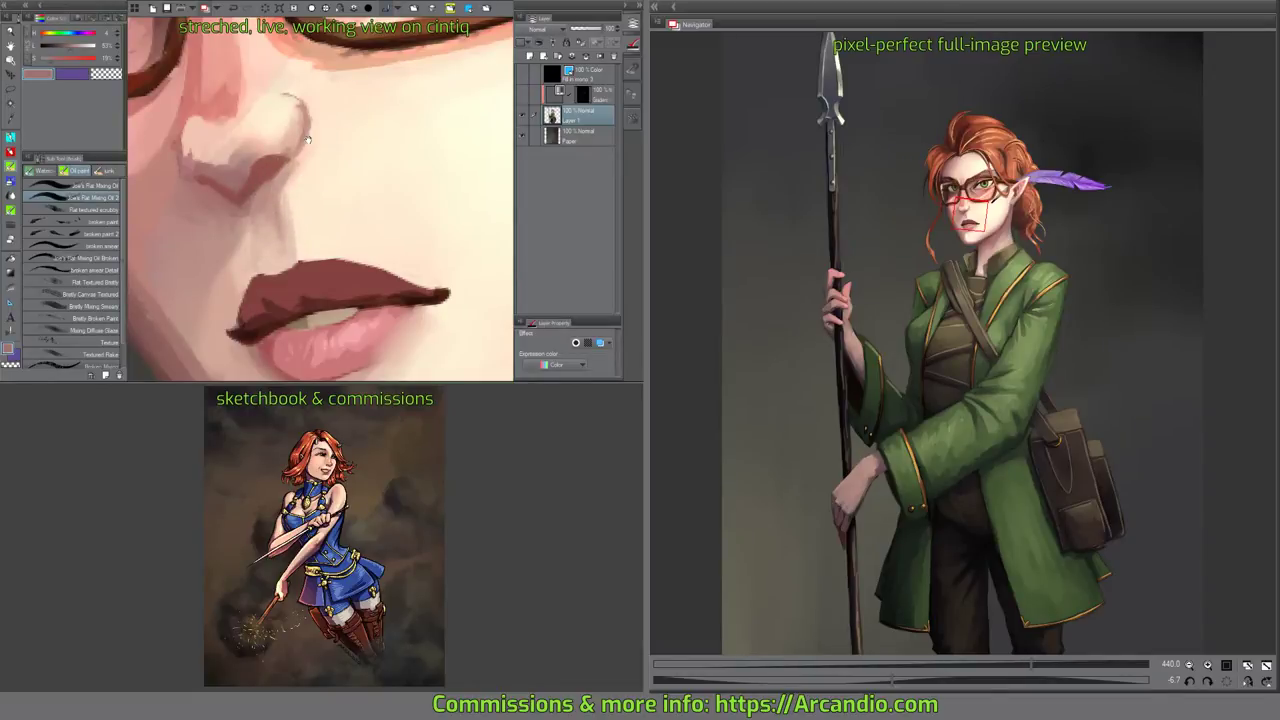
pyautogui.moveTo(338, 112); pyautogui.dragTo(346, 98)
pyautogui.moveTo(373, 143); pyautogui.dragTo(374, 163)
# Touch up the cheek skin just below the far lens of the glasses with the oil brush.
pyautogui.scroll(-2, 382, 130)
pyautogui.scroll(-5, 386, 117)
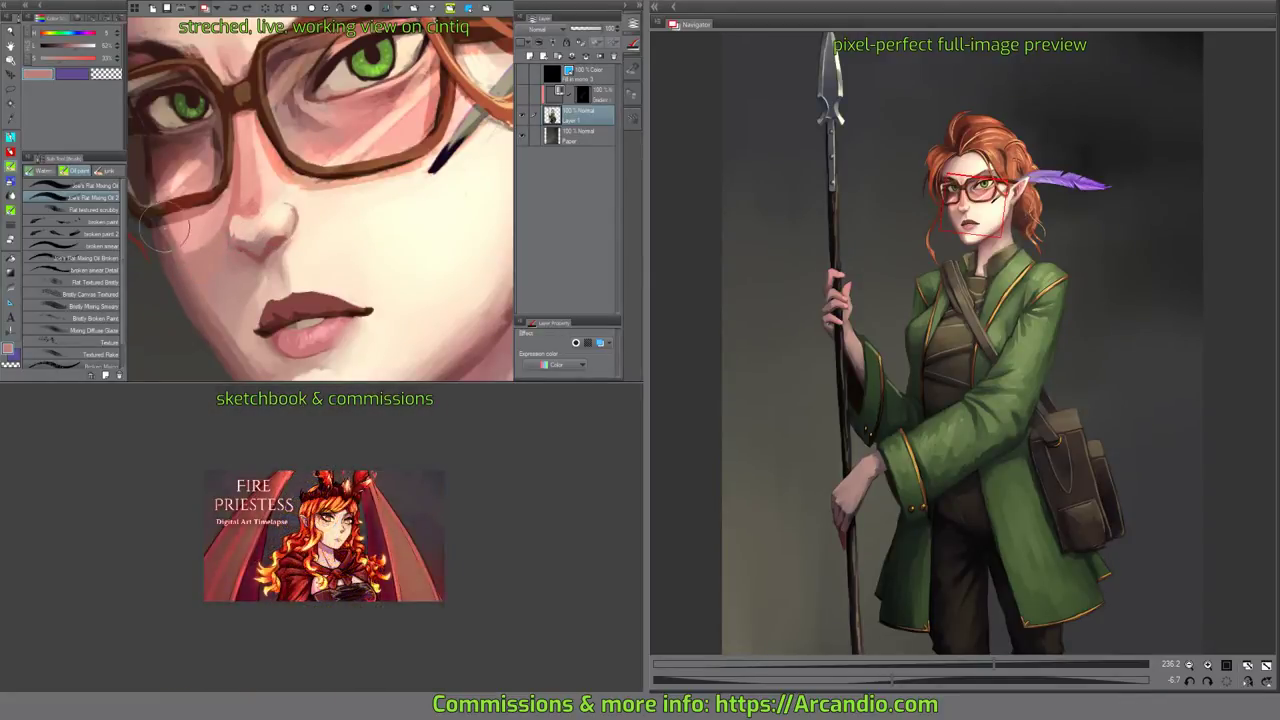
pyautogui.moveTo(172, 252); pyautogui.dragTo(157, 226)
pyautogui.moveTo(293, 144); pyautogui.dragTo(313, 160)
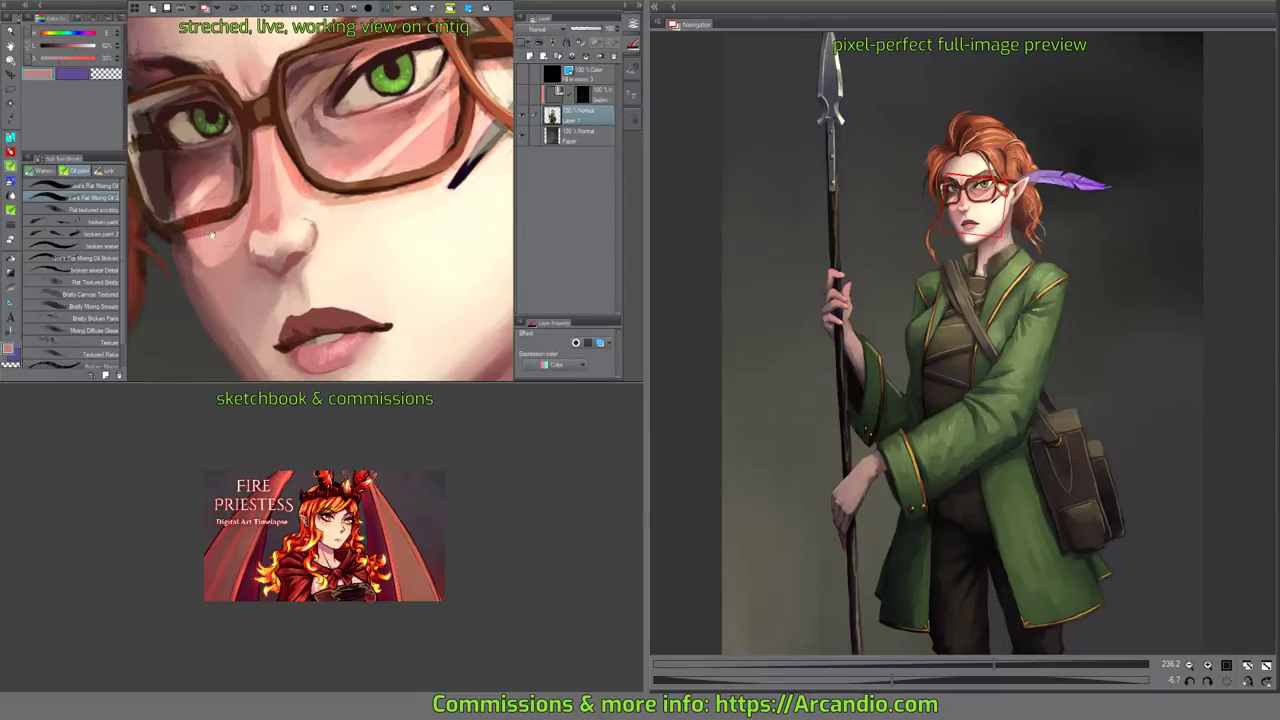
pyautogui.moveTo(293, 206); pyautogui.dragTo(355, 178)
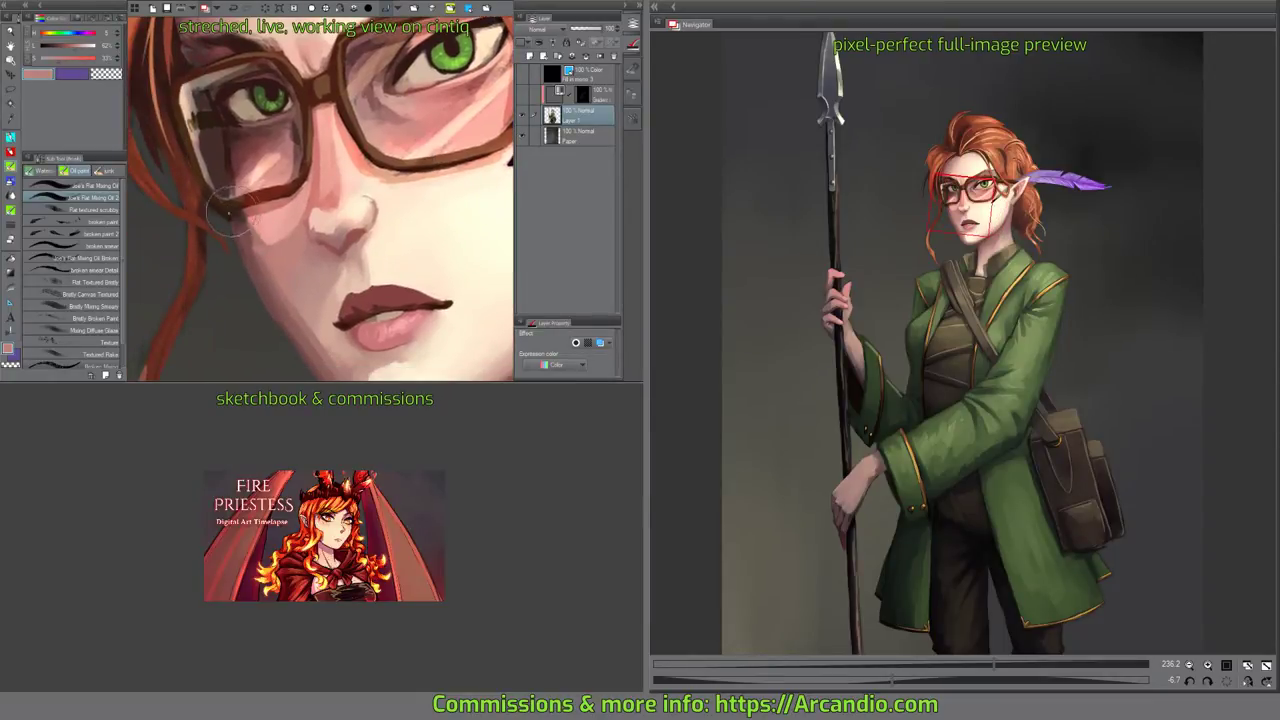
pyautogui.moveTo(233, 209)
pyautogui.mouseDown()
pyautogui.moveTo(263, 205)
pyautogui.moveTo(229, 214)
pyautogui.moveTo(233, 225)
pyautogui.moveTo(247, 213)
pyautogui.moveTo(230, 215)
pyautogui.moveTo(231, 198)
pyautogui.moveTo(294, 234)
pyautogui.mouseUp()
# Touch up the lower rim of the glasses' far lens with a sampled dark brown.
pyautogui.keyDown('alt'); pyautogui.click(263, 205); pyautogui.keyUp('alt')
pyautogui.scroll(5, 242, 224)
pyautogui.keyDown('alt'); pyautogui.click(238, 217); pyautogui.keyUp('alt')
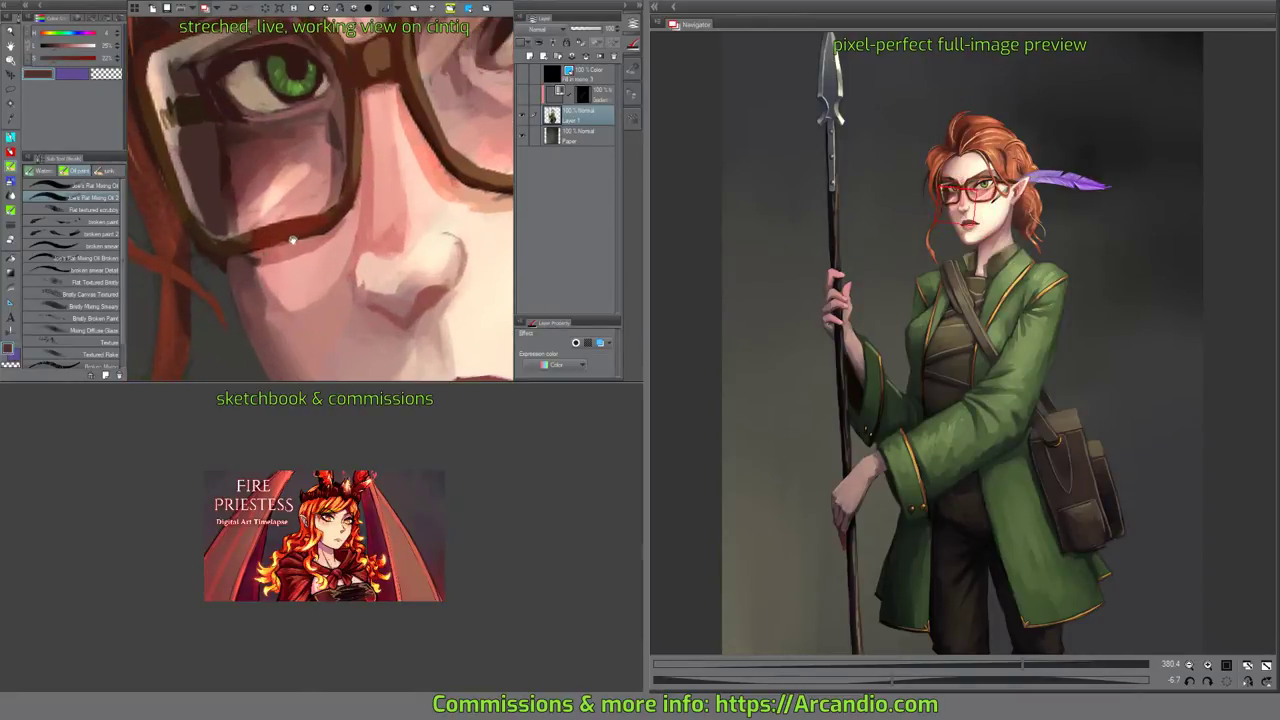
pyautogui.moveTo(345, 118)
pyautogui.mouseDown()
pyautogui.moveTo(386, 147)
pyautogui.moveTo(295, 275)
pyautogui.mouseUp()
pyautogui.scroll(-2, 370, 182)
pyautogui.moveTo(425, 234)
pyautogui.mouseDown()
pyautogui.moveTo(427, 197)
pyautogui.moveTo(374, 210)
pyautogui.mouseUp()
pyautogui.moveTo(338, 218)
pyautogui.mouseDown()
pyautogui.moveTo(428, 186)
pyautogui.moveTo(350, 180)
pyautogui.mouseUp()
# Show the hidden masked correction layer above the painting and duplicate it.
pyautogui.click(522, 94)
pyautogui.click(583, 95)
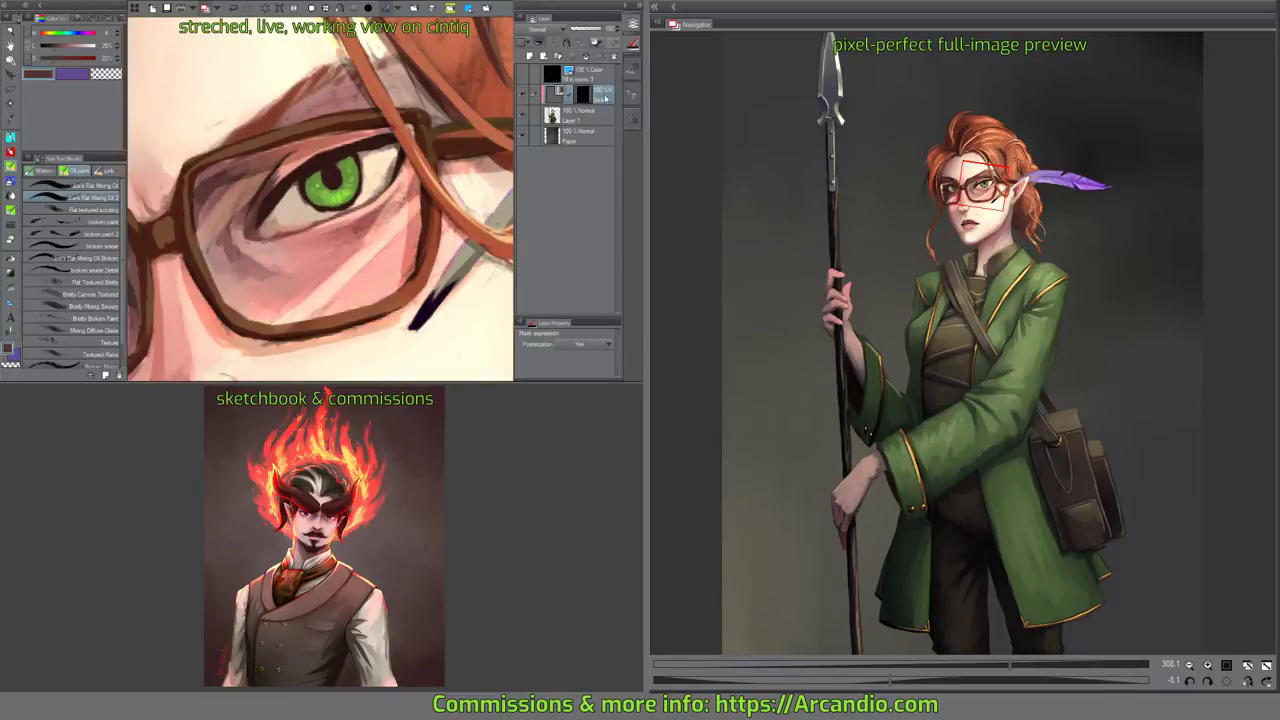
pyautogui.moveTo(600, 98); pyautogui.dragTo(544, 55)
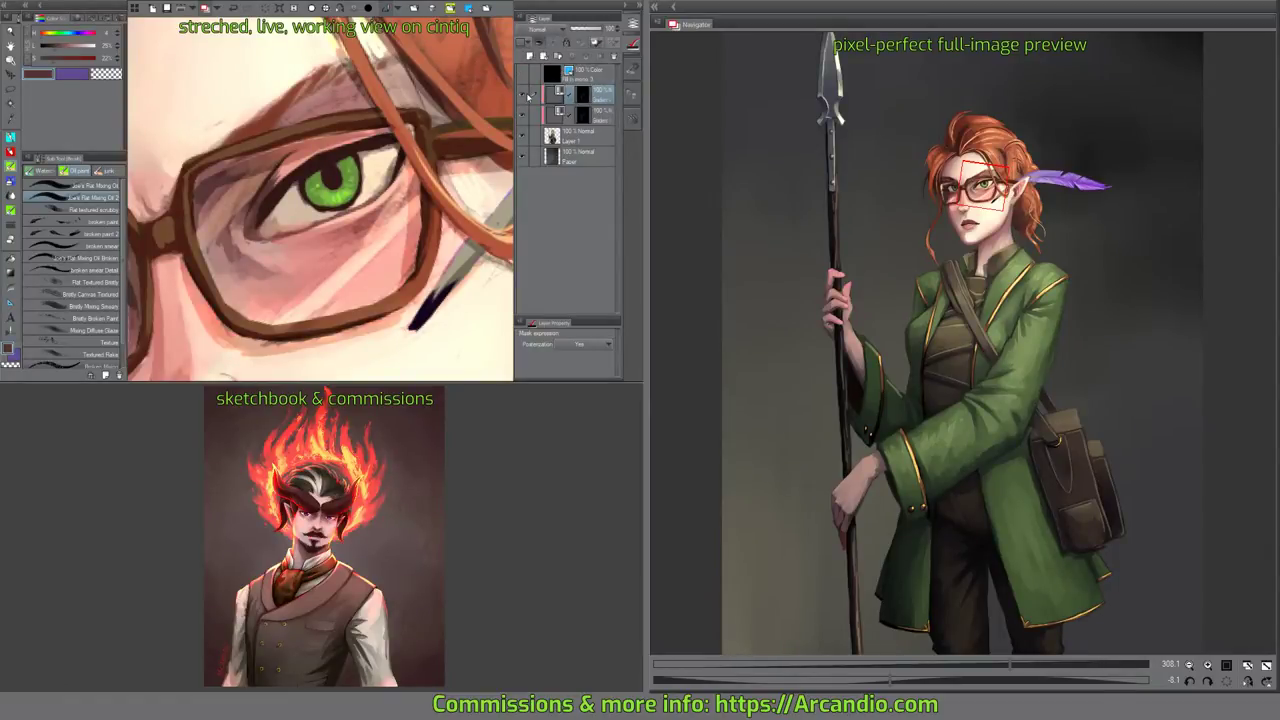
pyautogui.click(600, 94)
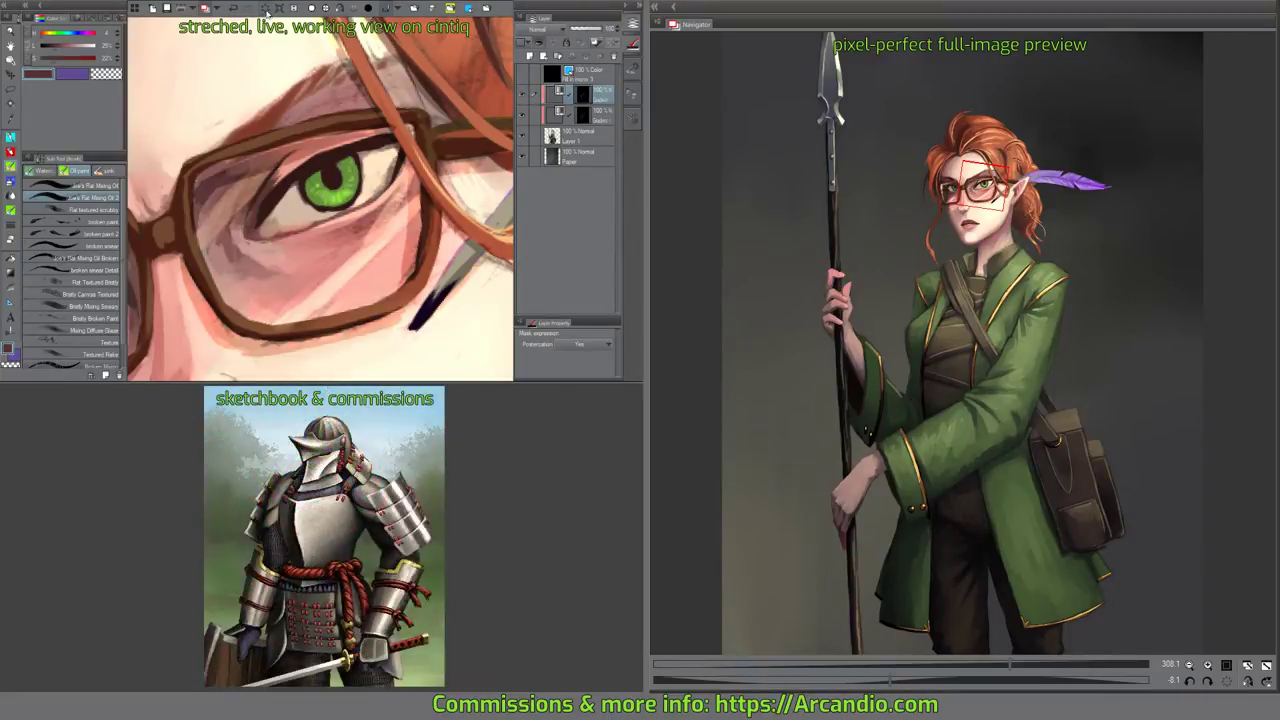
# Choose the Lettering Pen and set the duplicated correction layer's blending mode to Add (Glow) for embroidery on the coat lapel.
pyautogui.moveTo(305, 117); pyautogui.dragTo(301, 99)
pyautogui.click(11, 139)
pyautogui.click(102, 212)
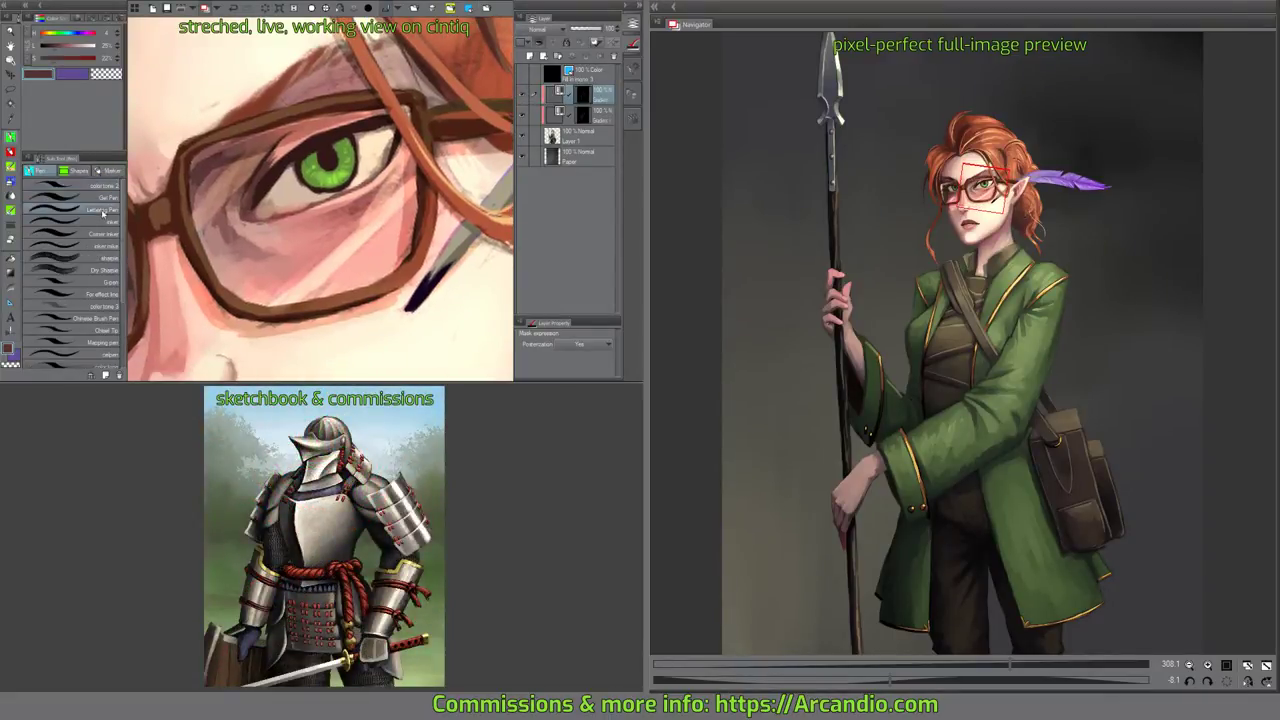
pyautogui.moveTo(390, 277); pyautogui.dragTo(330, 215)
pyautogui.scroll(-3, 330, 215)
pyautogui.moveTo(440, 360); pyautogui.dragTo(365, 57)
pyautogui.scroll(-3, 300, 198)
pyautogui.moveTo(300, 198); pyautogui.dragTo(302, 180)
pyautogui.scroll(3, 302, 180)
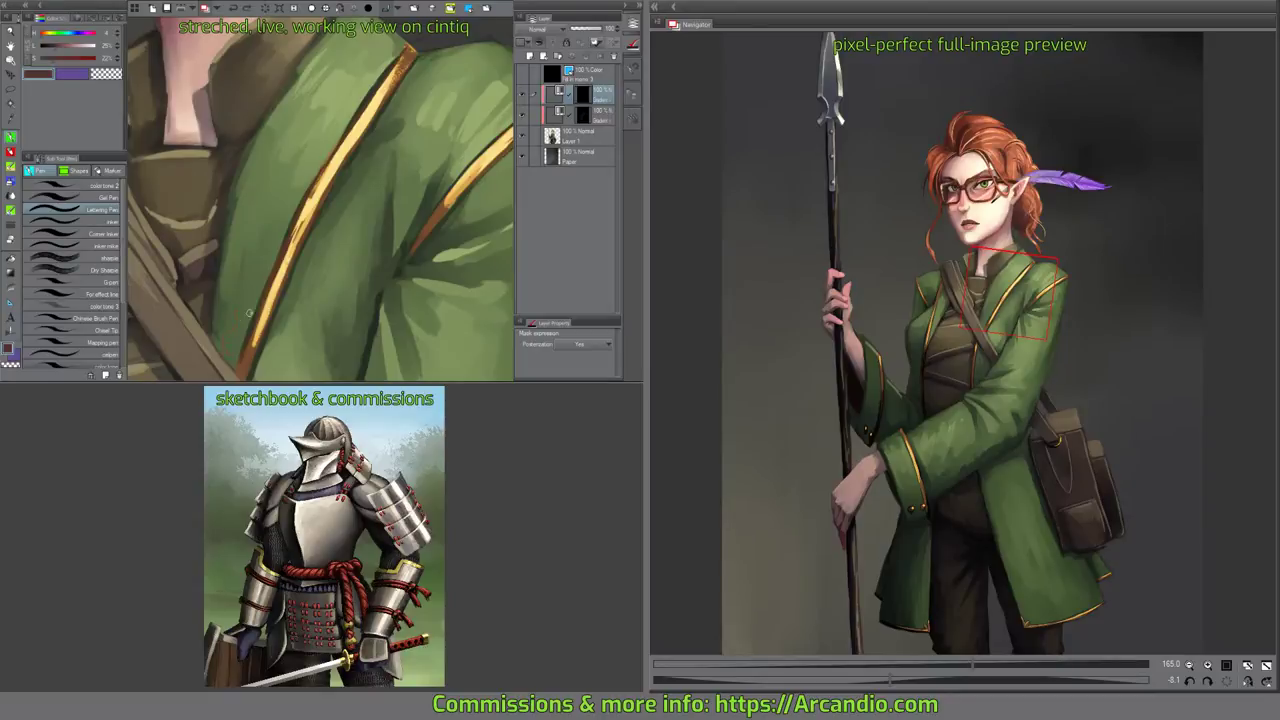
pyautogui.moveTo(249, 313); pyautogui.dragTo(456, 132)
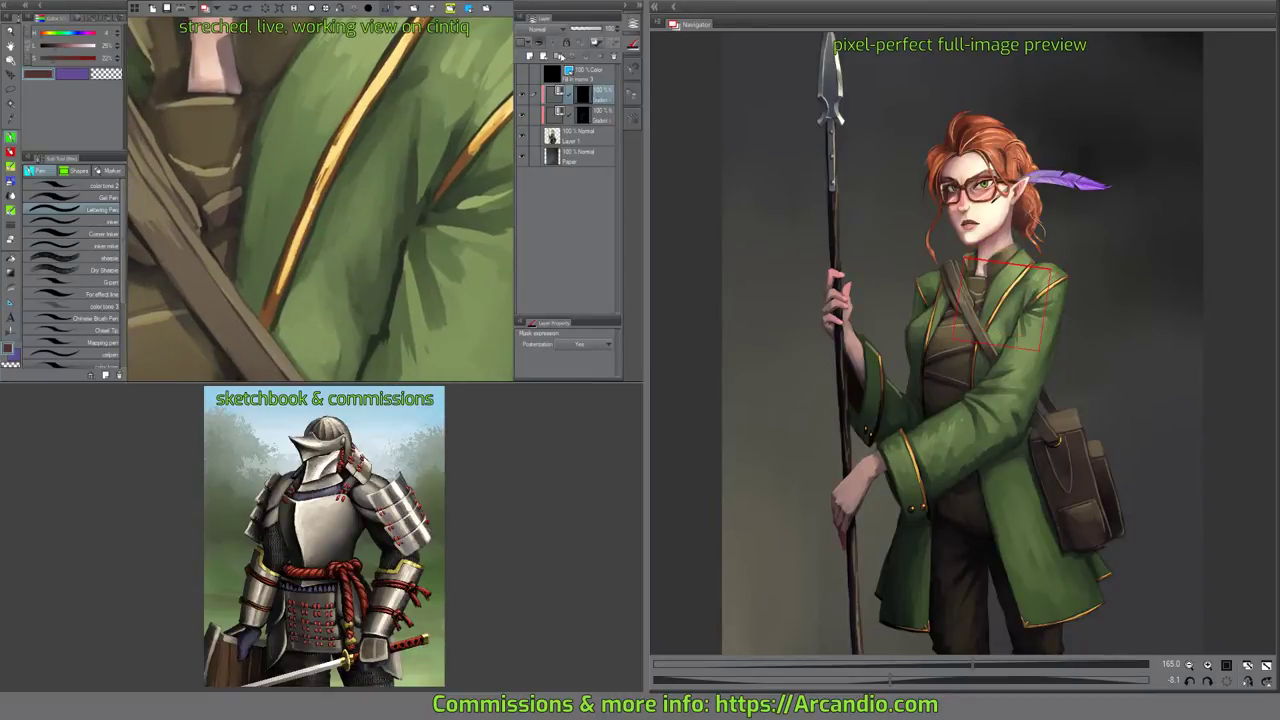
pyautogui.click(545, 29)
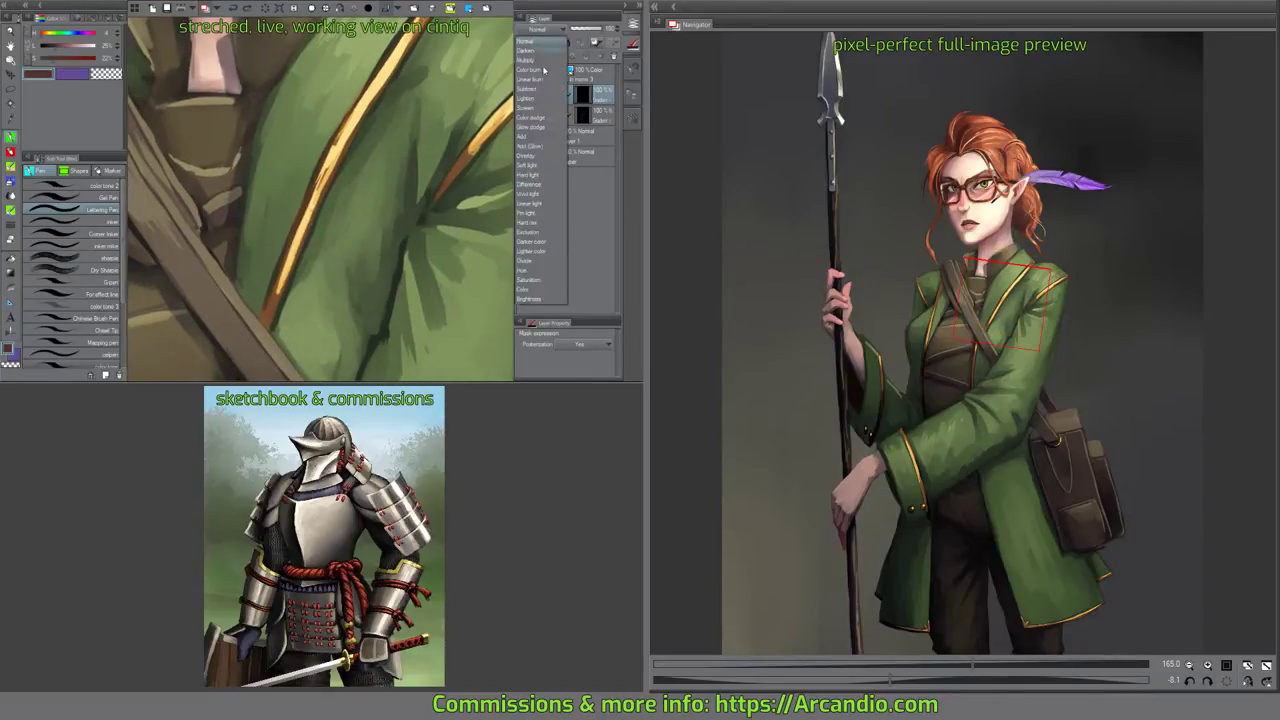
pyautogui.click(542, 148)
# Draw curly gold embroidery lines on the layer mask along the lower half of the lapel beside the gold trim.
pyautogui.moveTo(246, 303); pyautogui.dragTo(263, 234)
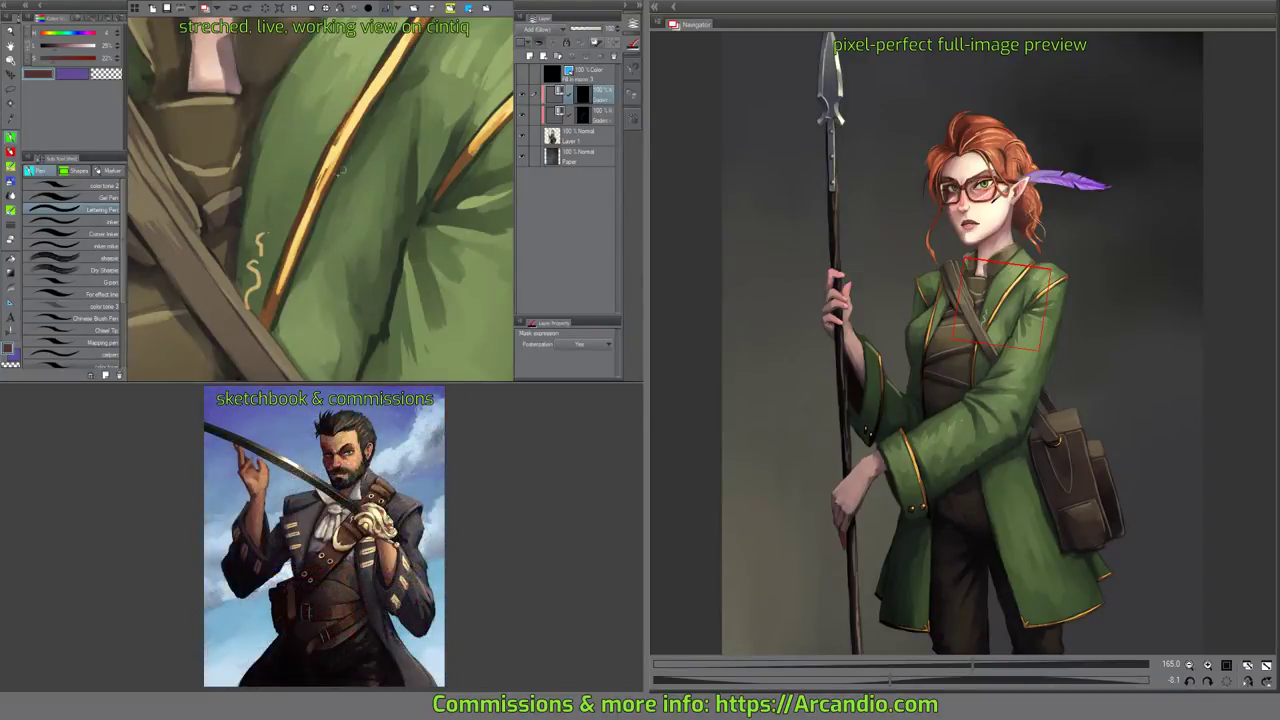
pyautogui.moveTo(341, 172); pyautogui.dragTo(366, 208)
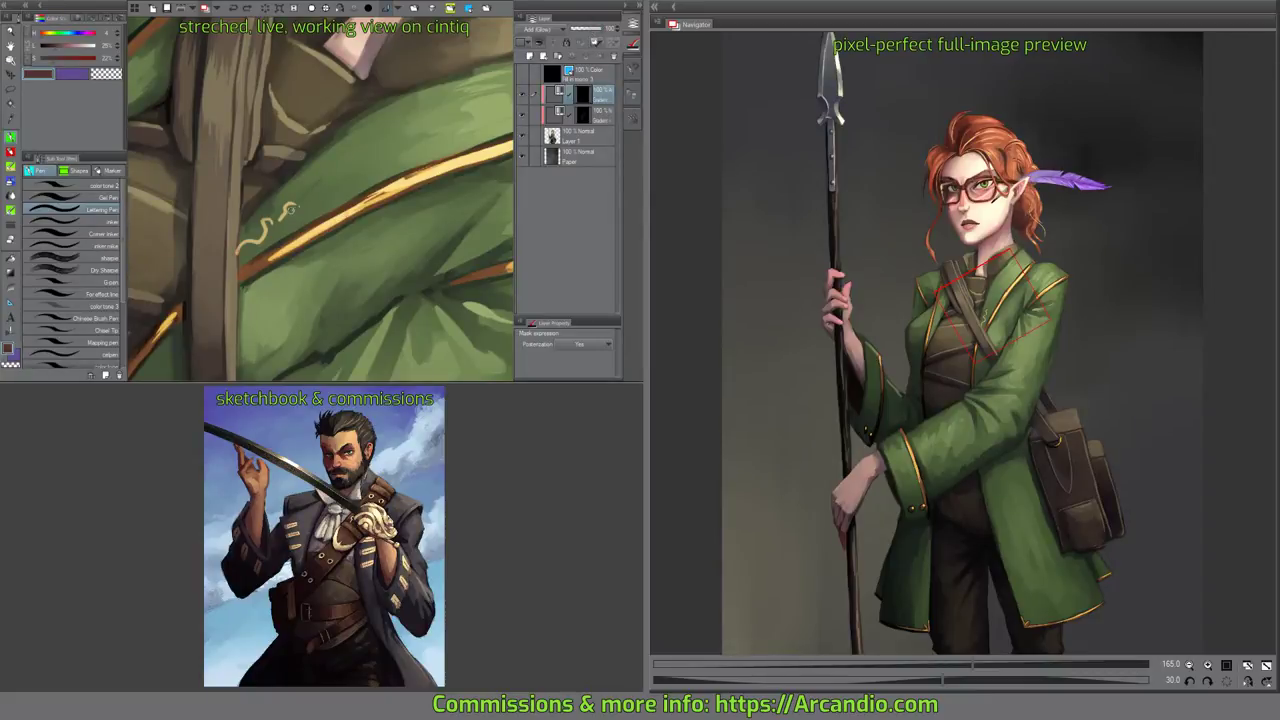
pyautogui.moveTo(291, 207)
pyautogui.mouseDown()
pyautogui.moveTo(309, 210)
pyautogui.moveTo(308, 178)
pyautogui.mouseUp()
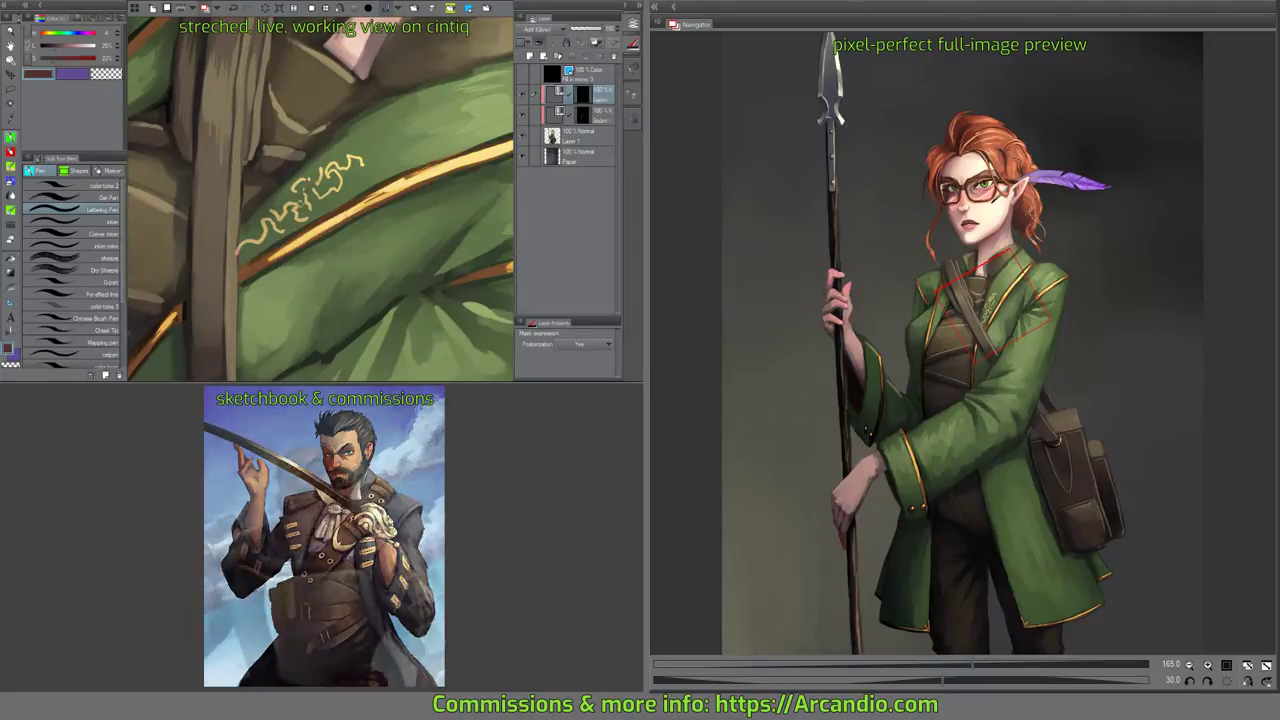
pyautogui.moveTo(308, 200); pyautogui.dragTo(390, 190)
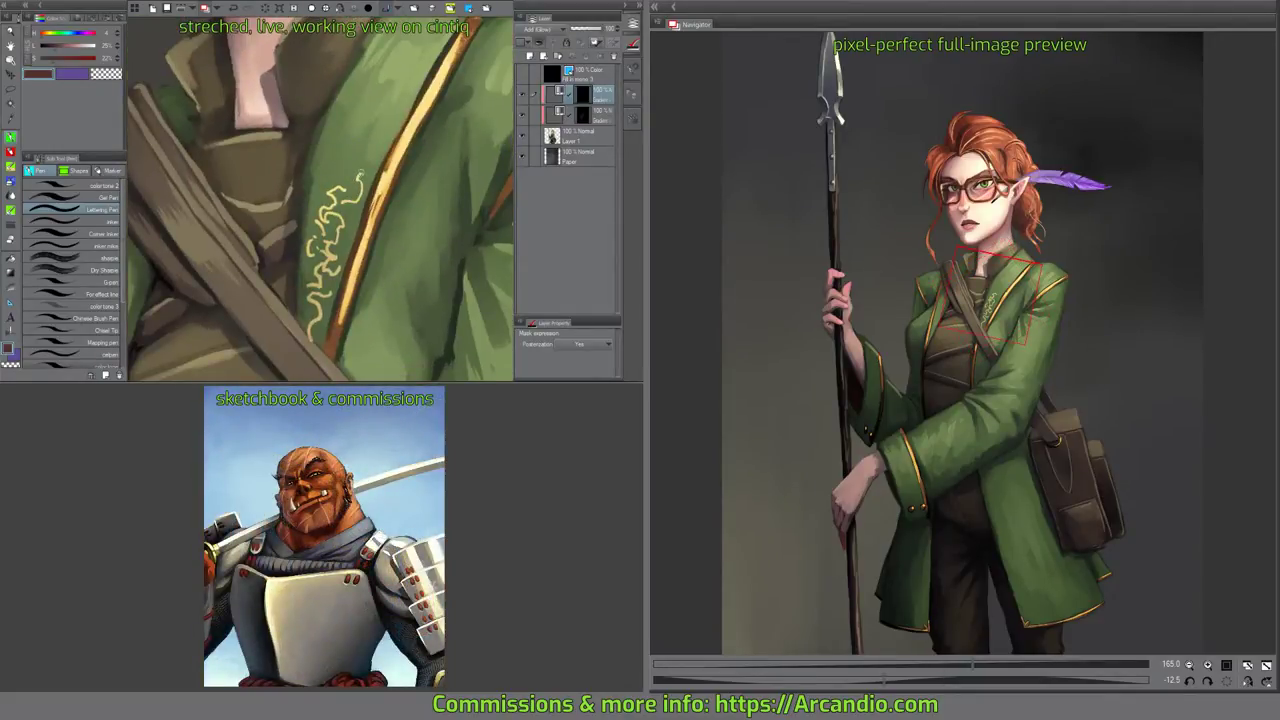
pyautogui.moveTo(316, 197)
pyautogui.mouseDown()
pyautogui.moveTo(318, 154)
pyautogui.moveTo(342, 173)
pyautogui.mouseUp()
pyautogui.moveTo(336, 178)
pyautogui.mouseDown()
pyautogui.moveTo(353, 94)
pyautogui.moveTo(350, 152)
pyautogui.moveTo(318, 165)
pyautogui.moveTo(320, 182)
pyautogui.moveTo(372, 149)
pyautogui.moveTo(348, 195)
pyautogui.mouseUp()
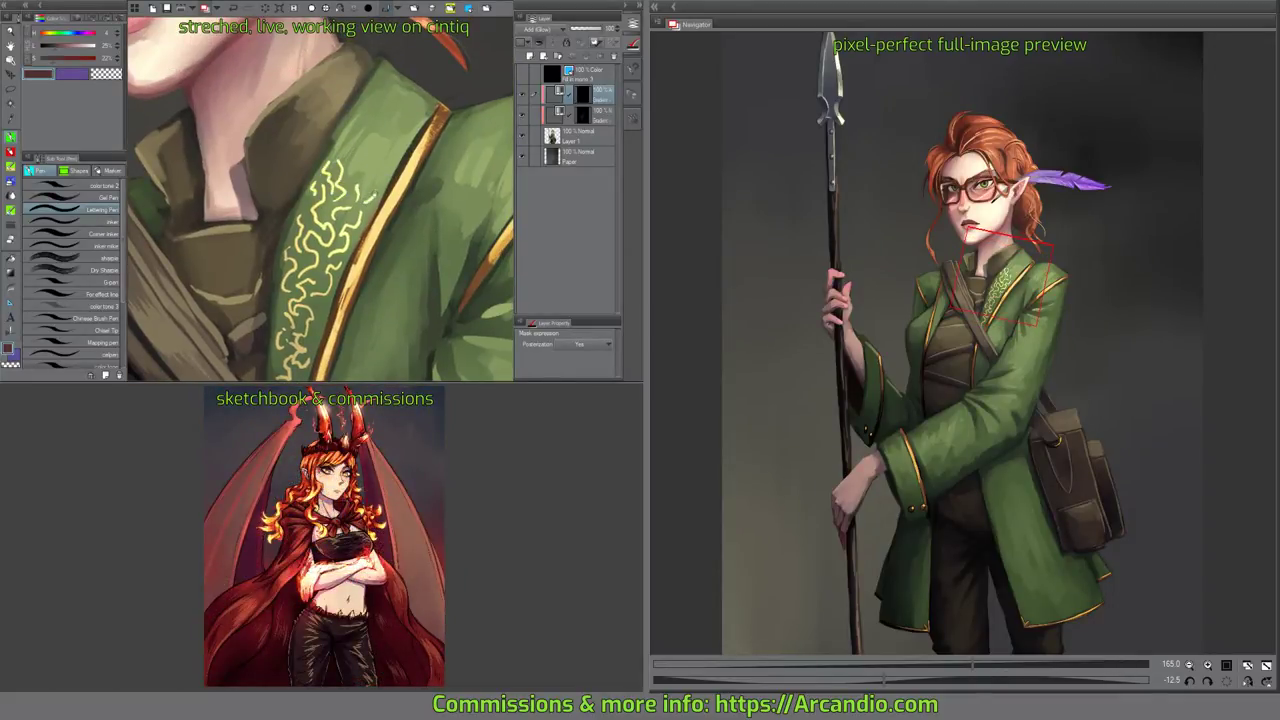
pyautogui.moveTo(383, 176)
pyautogui.mouseDown()
pyautogui.moveTo(387, 152)
pyautogui.moveTo(422, 186)
pyautogui.mouseUp()
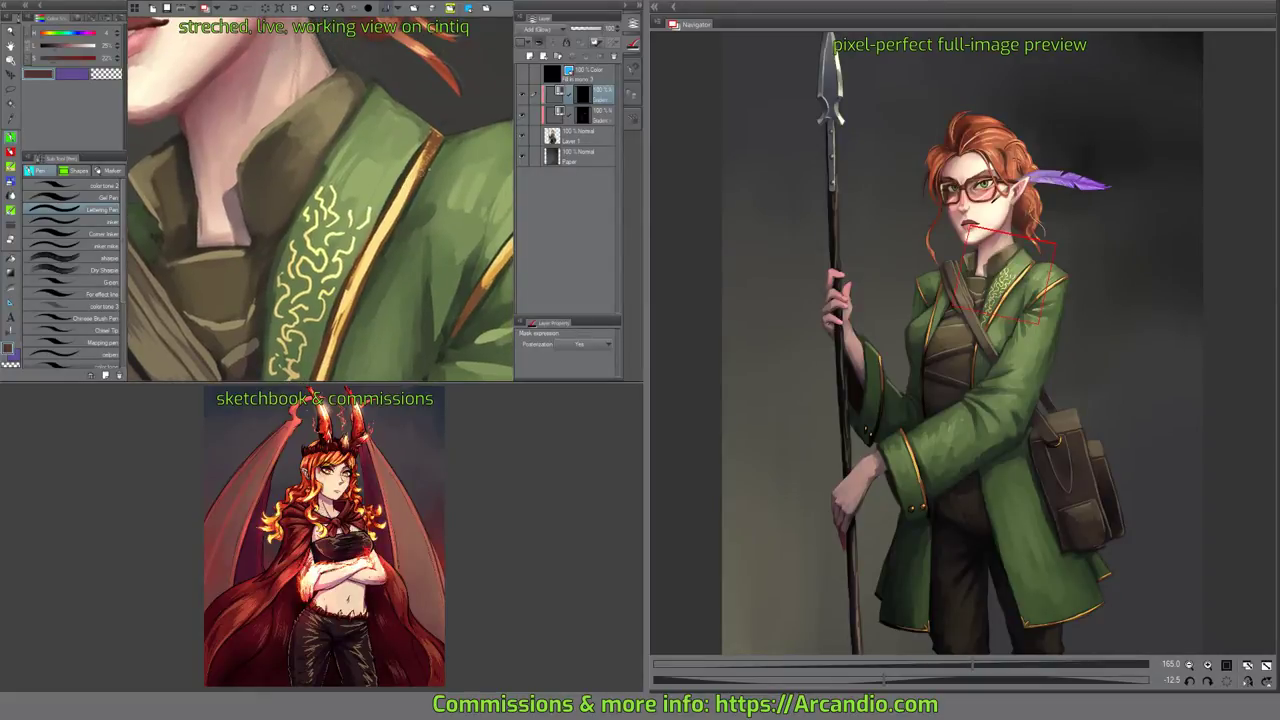
# Lower the embroidery layer's opacity and extend the curly pattern up the lapel to the shoulder end.
pyautogui.click(594, 31)
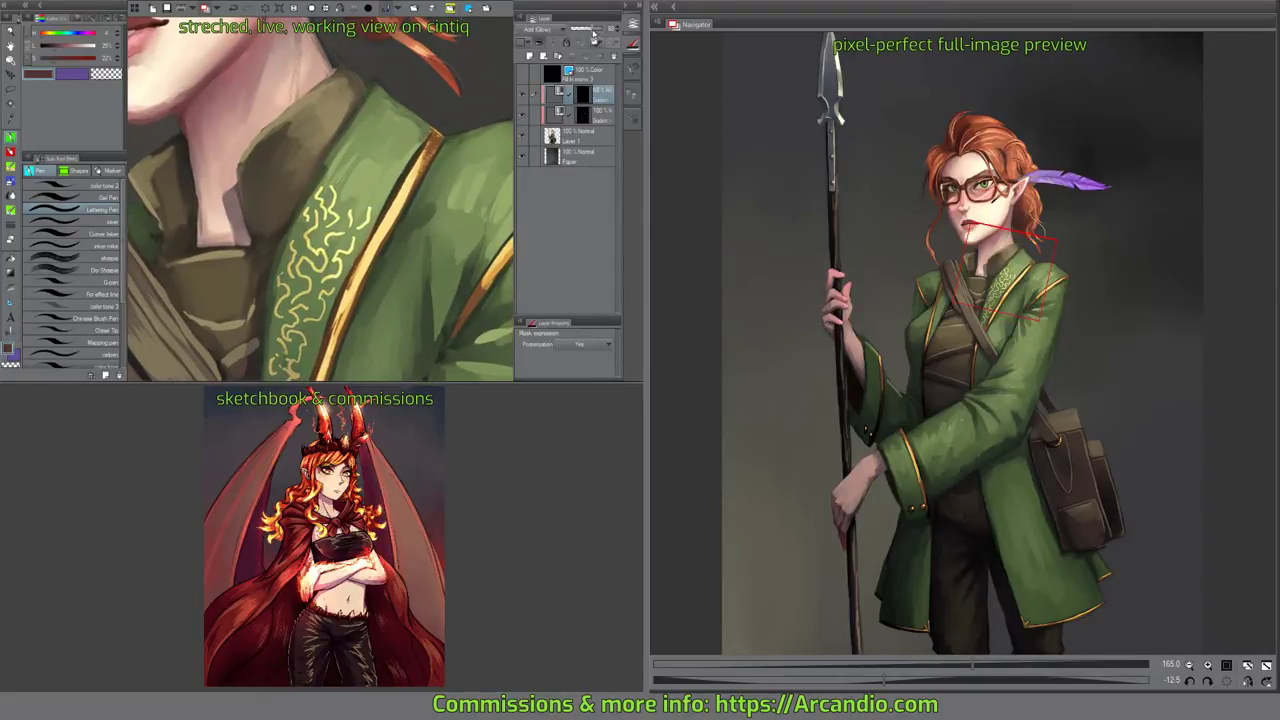
pyautogui.moveTo(588, 30); pyautogui.dragTo(596, 30)
pyautogui.moveTo(359, 213)
pyautogui.mouseDown()
pyautogui.moveTo(378, 189)
pyautogui.moveTo(347, 178)
pyautogui.moveTo(363, 158)
pyautogui.moveTo(389, 181)
pyautogui.mouseUp()
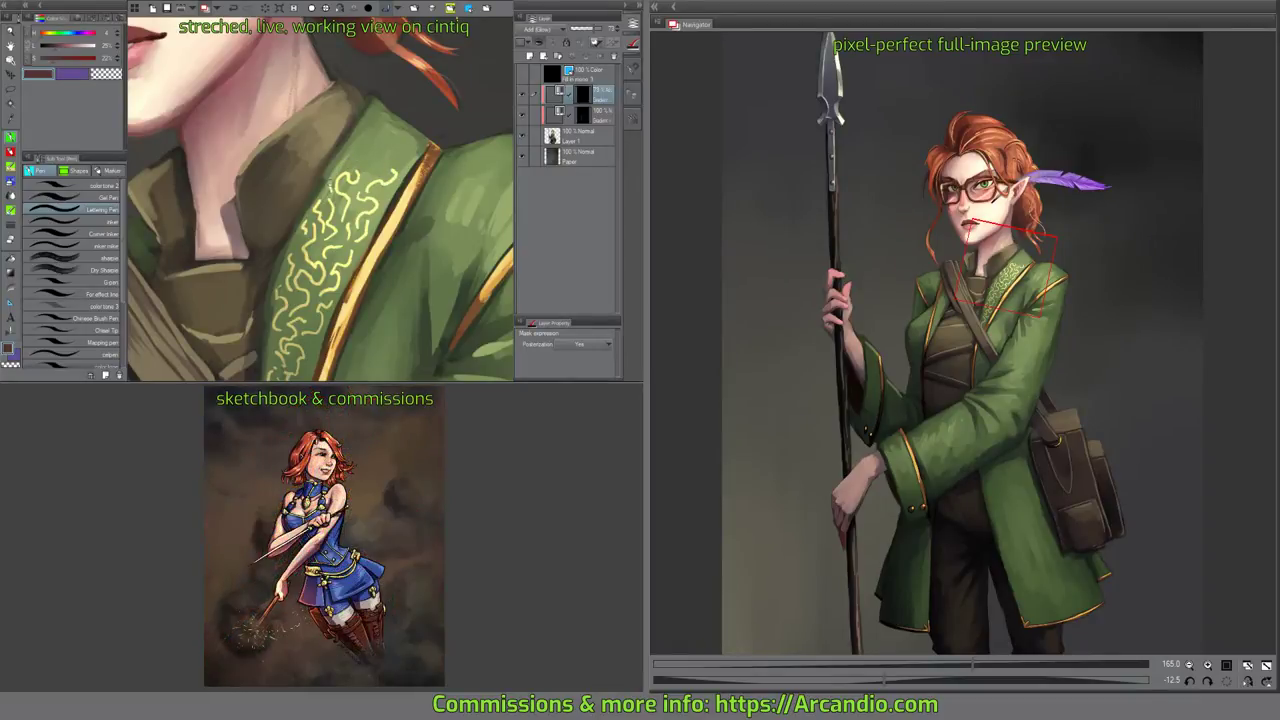
pyautogui.scroll(1, 380, 150)
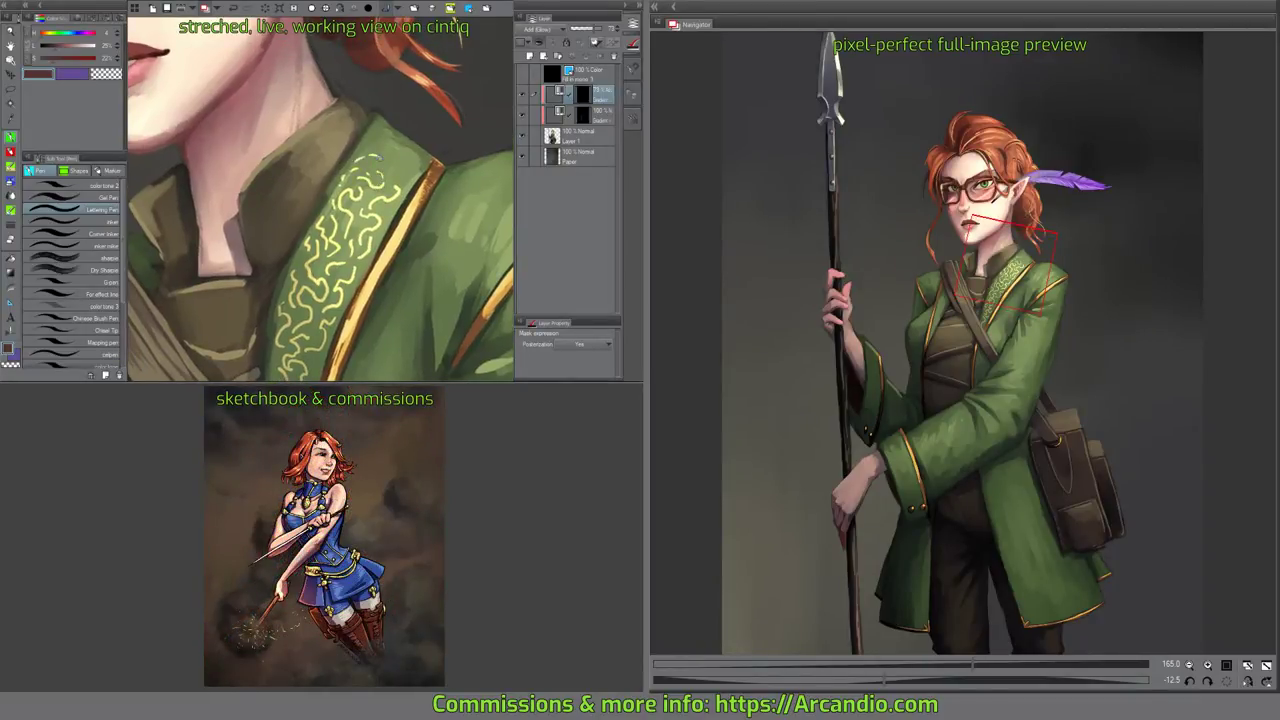
pyautogui.moveTo(399, 182); pyautogui.dragTo(392, 176)
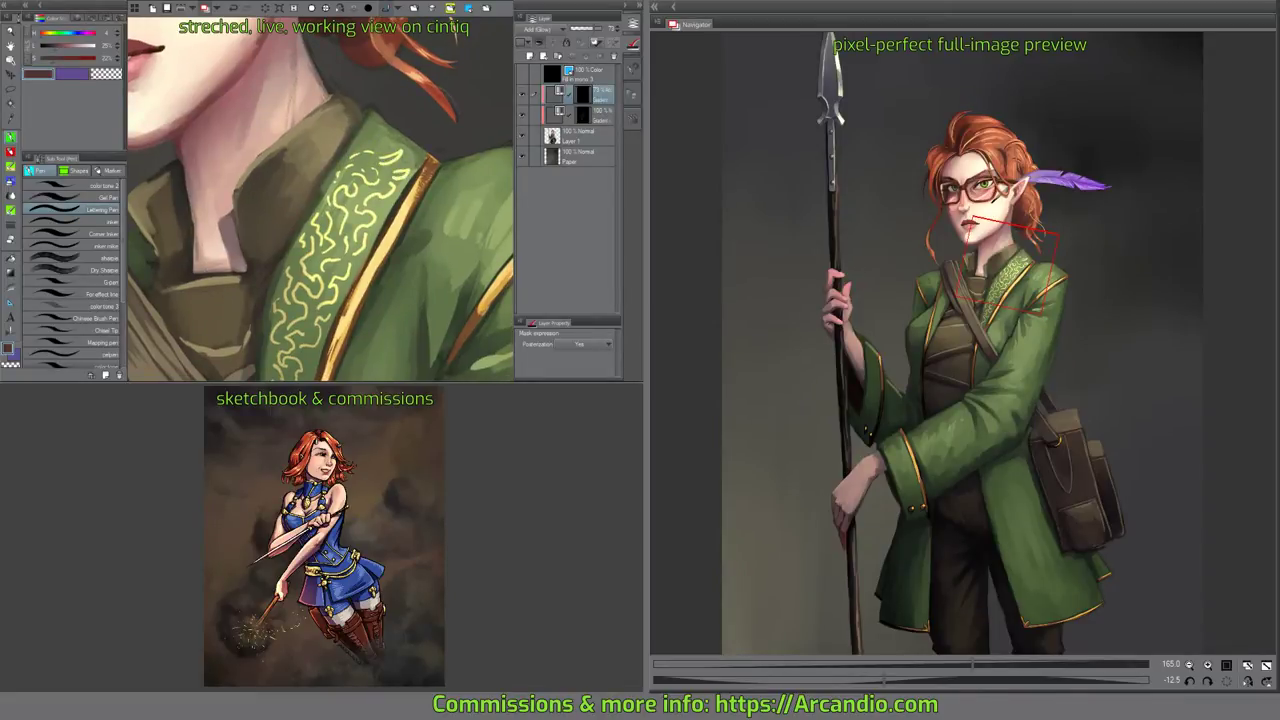
pyautogui.scroll(1, 393, 143)
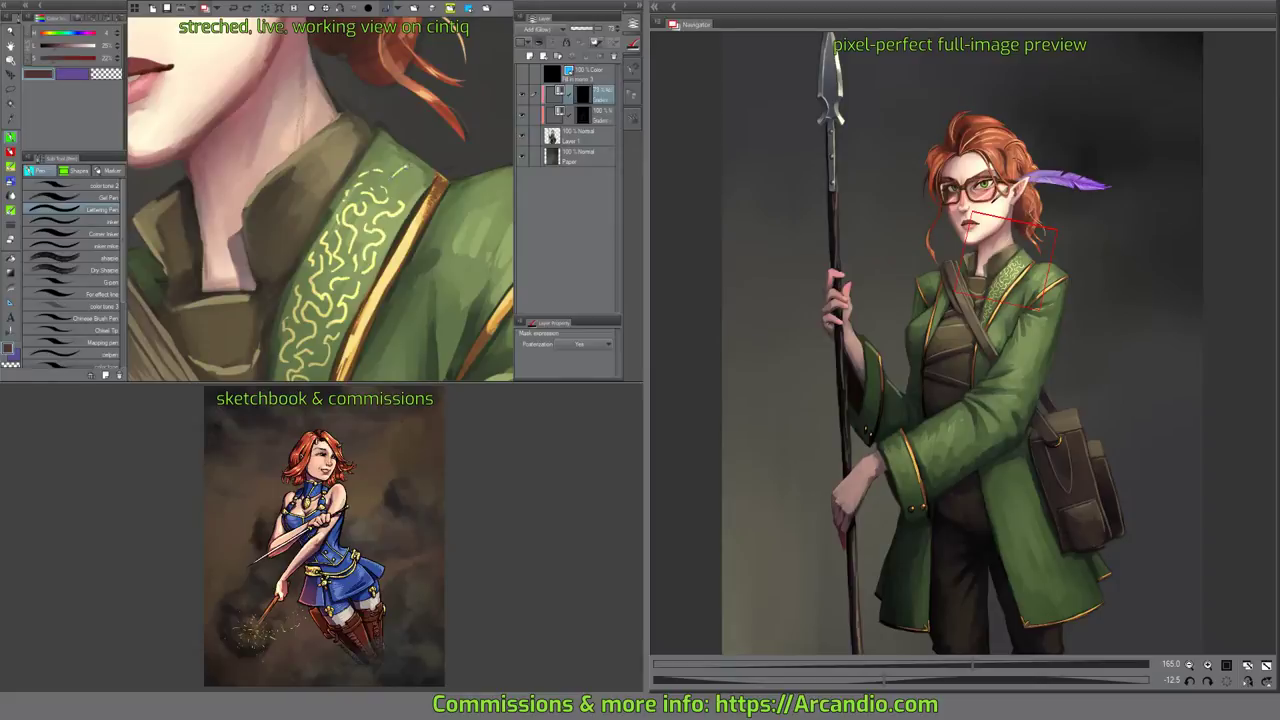
pyautogui.moveTo(409, 169)
pyautogui.mouseDown()
pyautogui.moveTo(392, 184)
pyautogui.moveTo(409, 170)
pyautogui.moveTo(421, 186)
pyautogui.moveTo(386, 162)
pyautogui.moveTo(386, 146)
pyautogui.moveTo(424, 173)
pyautogui.moveTo(432, 165)
pyautogui.moveTo(378, 141)
pyautogui.mouseUp()
pyautogui.hotkey('ctrl', 'z')
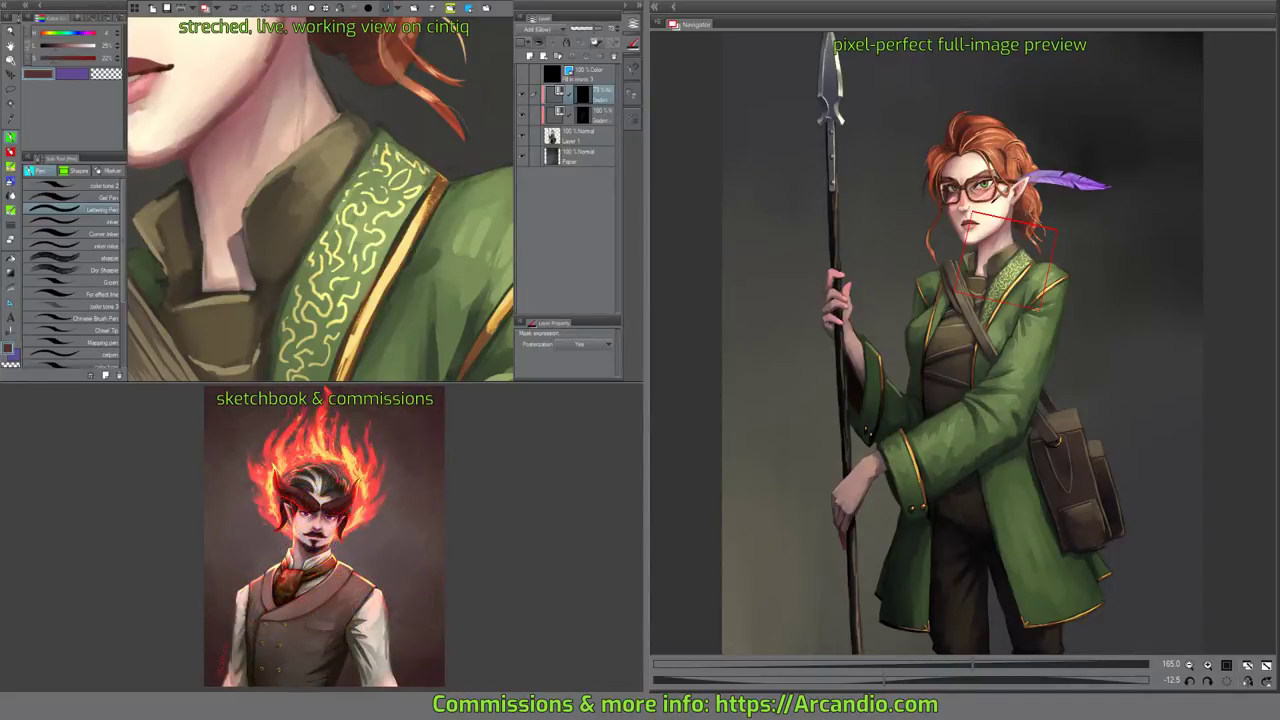
# Fill the remaining gaps in the same lapel's embroidery with more short curls along its edges.
pyautogui.moveTo(426, 181)
pyautogui.mouseDown()
pyautogui.moveTo(397, 131)
pyautogui.moveTo(425, 18)
pyautogui.mouseUp()
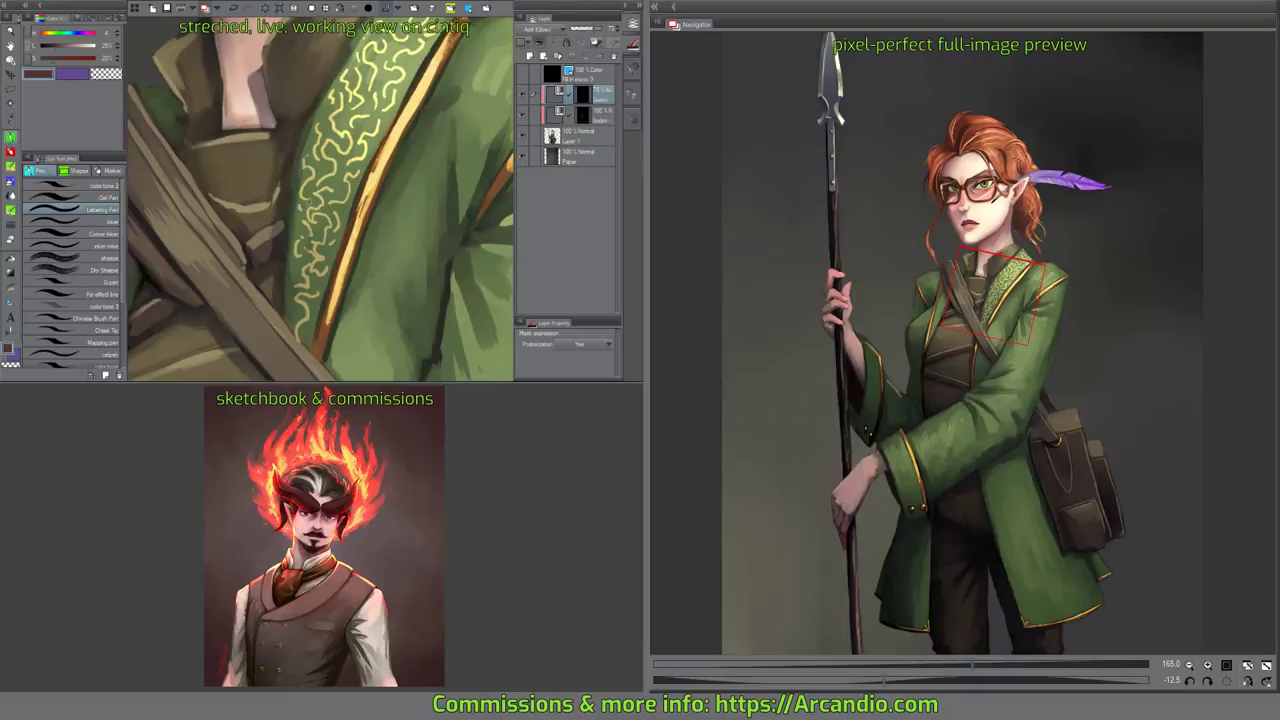
pyautogui.moveTo(323, 109)
pyautogui.mouseDown()
pyautogui.moveTo(366, 151)
pyautogui.moveTo(382, 139)
pyautogui.moveTo(375, 185)
pyautogui.moveTo(432, 168)
pyautogui.mouseUp()
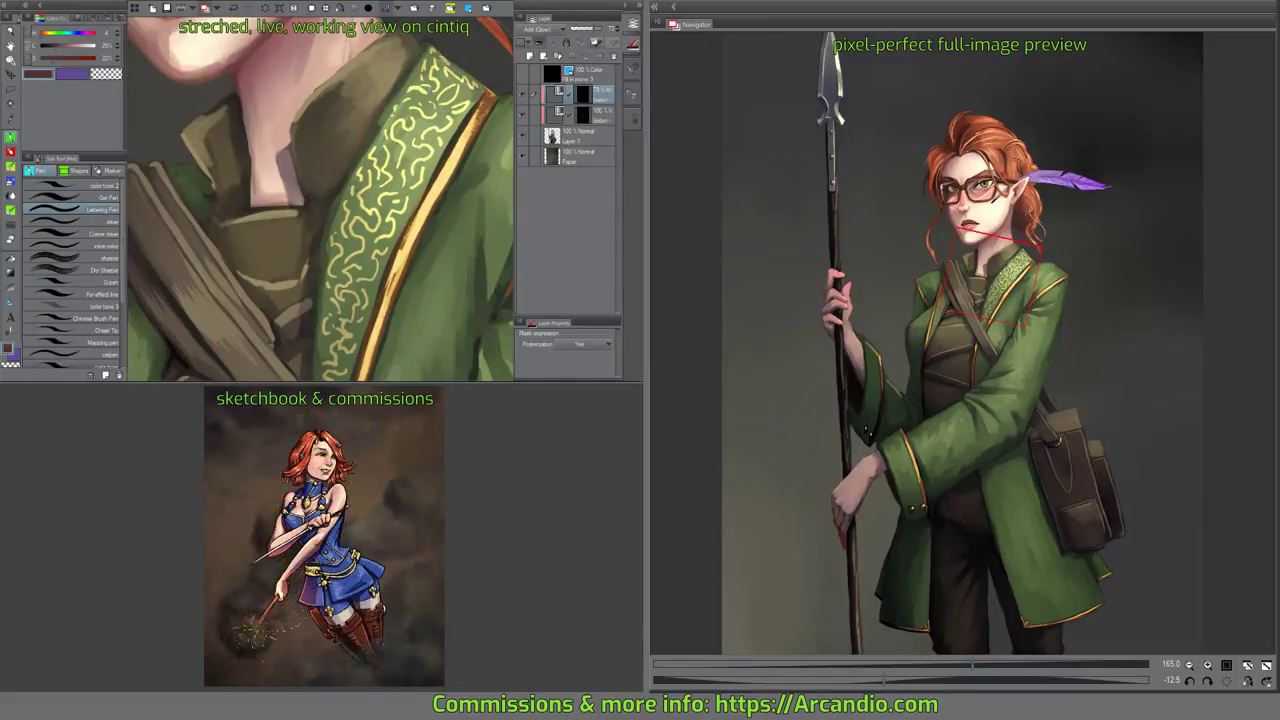
pyautogui.moveTo(434, 88)
pyautogui.mouseDown()
pyautogui.moveTo(428, 117)
pyautogui.moveTo(408, 118)
pyautogui.moveTo(436, 155)
pyautogui.mouseUp()
pyautogui.hotkey('ctrl', 'z')
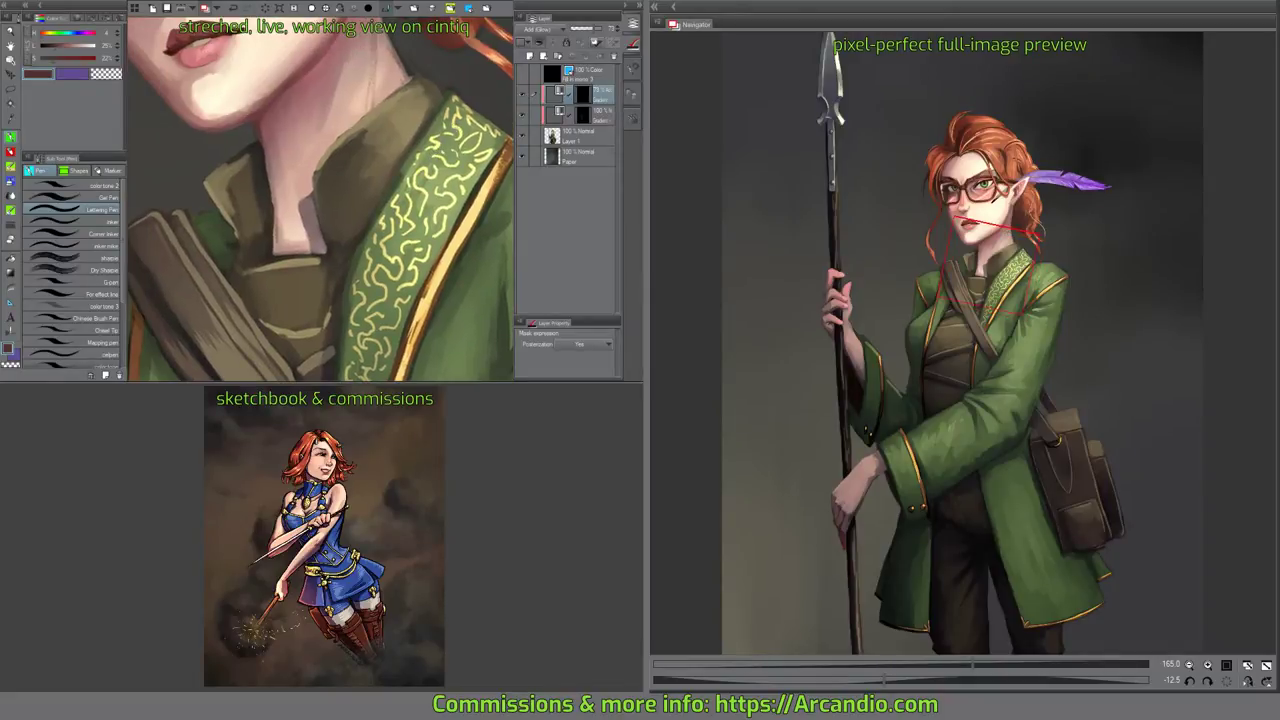
# Embroider the opposite lapel with matching curls between its gold trim and the shoulder strap, cleaning up with the Hard eraser.
pyautogui.moveTo(409, 223); pyautogui.dragTo(329, 172)
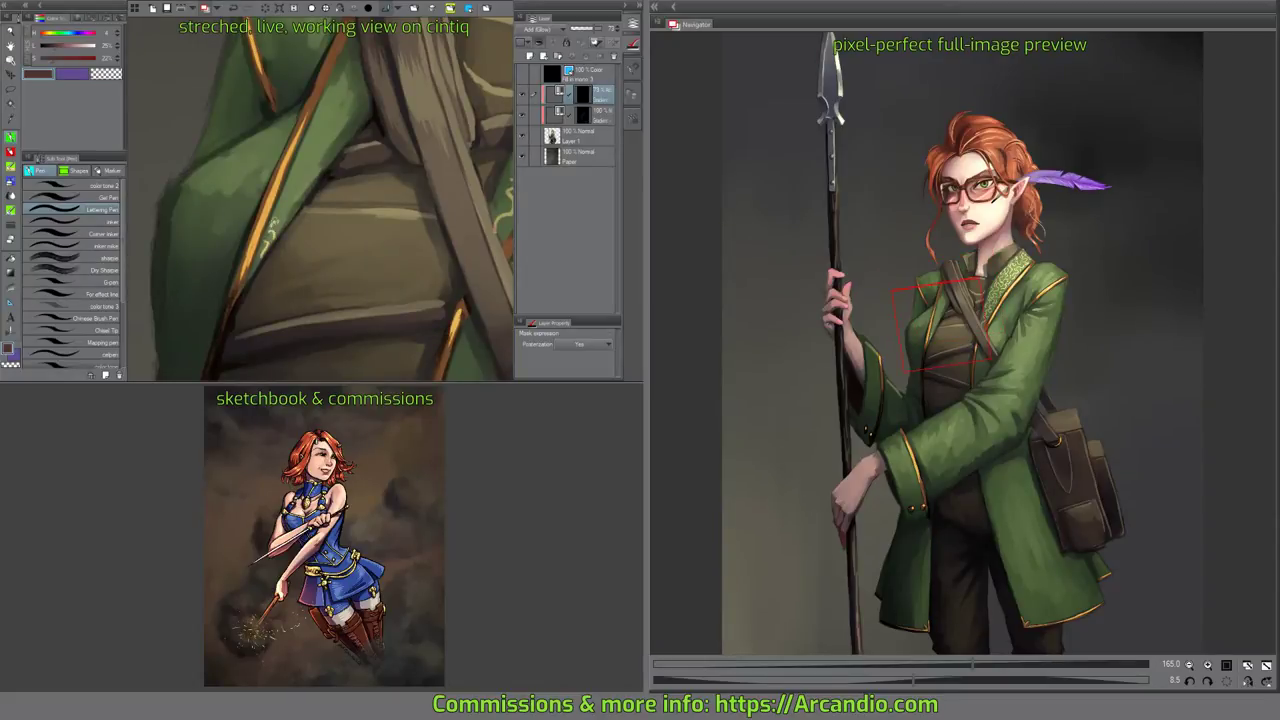
pyautogui.moveTo(276, 220)
pyautogui.mouseDown()
pyautogui.moveTo(302, 178)
pyautogui.moveTo(290, 188)
pyautogui.moveTo(305, 184)
pyautogui.moveTo(294, 190)
pyautogui.moveTo(305, 158)
pyautogui.moveTo(314, 178)
pyautogui.moveTo(347, 133)
pyautogui.moveTo(307, 157)
pyautogui.moveTo(325, 113)
pyautogui.moveTo(361, 112)
pyautogui.mouseUp()
pyautogui.moveTo(361, 118); pyautogui.dragTo(353, 166)
pyautogui.moveTo(322, 170)
pyautogui.mouseDown()
pyautogui.moveTo(344, 101)
pyautogui.moveTo(351, 155)
pyautogui.moveTo(370, 169)
pyautogui.moveTo(349, 192)
pyautogui.moveTo(376, 197)
pyautogui.moveTo(332, 171)
pyautogui.moveTo(341, 162)
pyautogui.mouseUp()
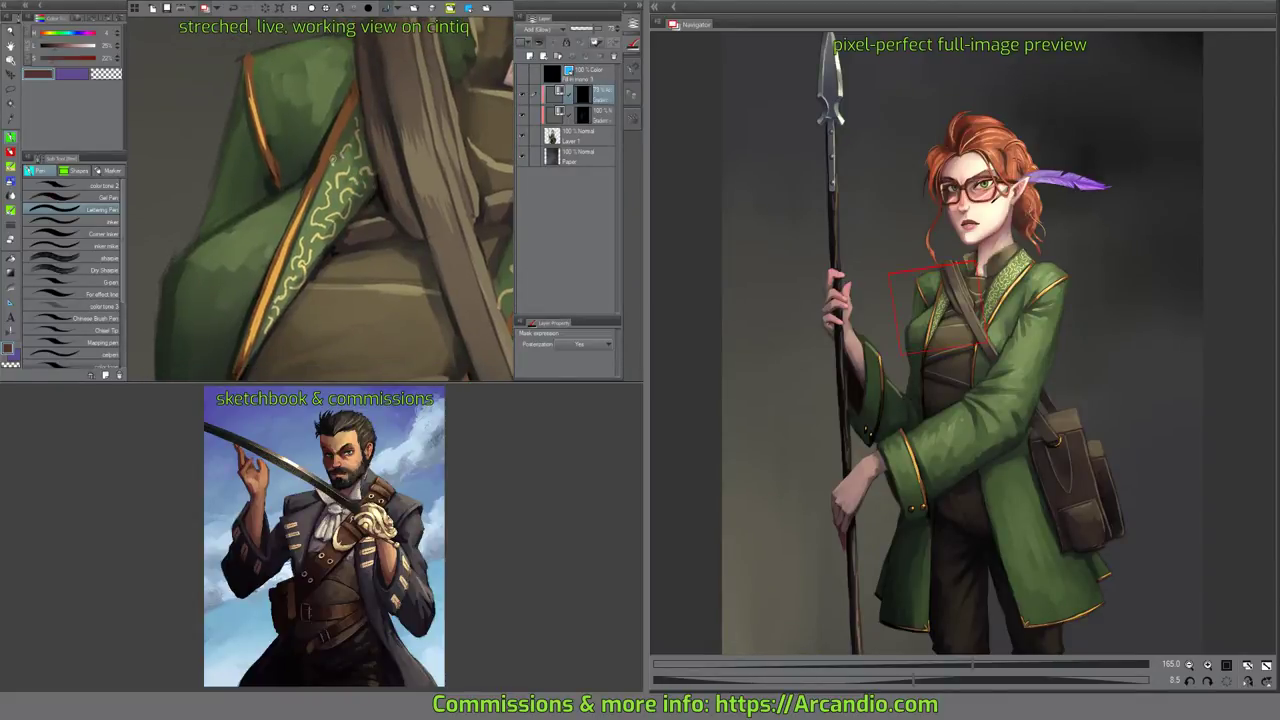
pyautogui.press('e')
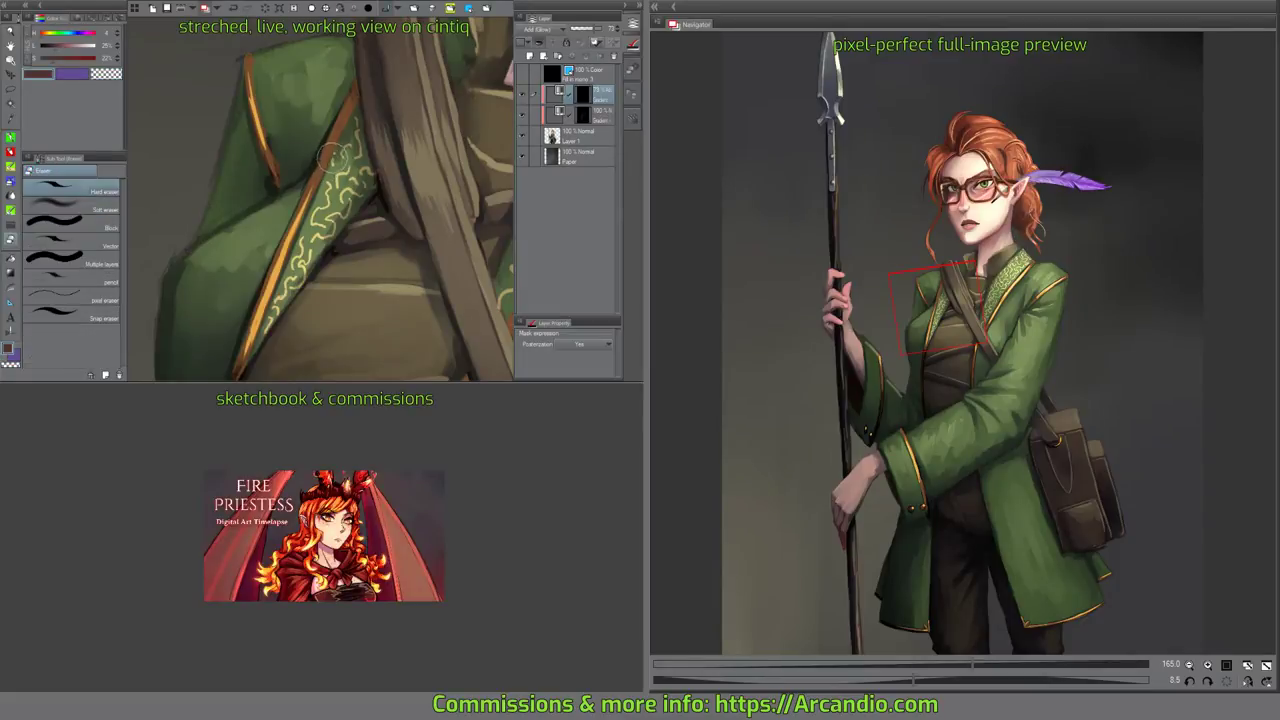
pyautogui.press('p')
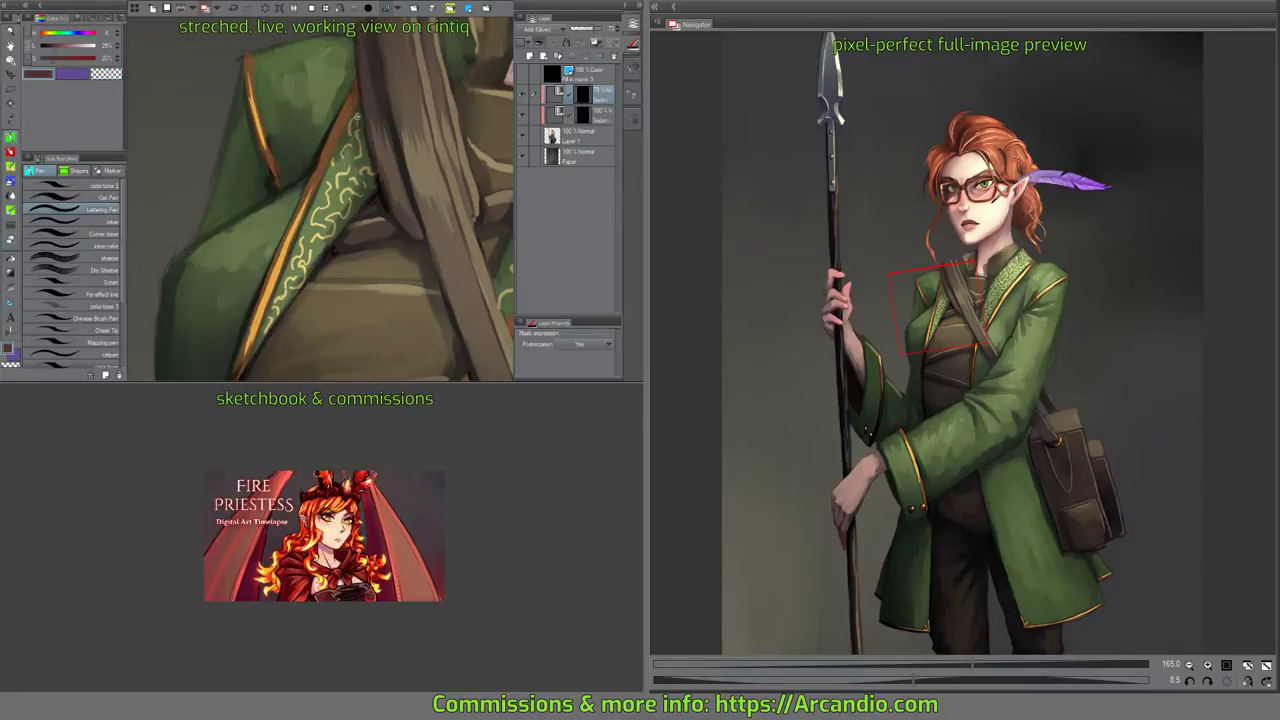
pyautogui.press('e')
pyautogui.press('p')
# Add curls to the small green collar piece between the shoulder strap and the neck, and save the painting.
pyautogui.moveTo(431, 73); pyautogui.dragTo(381, 183)
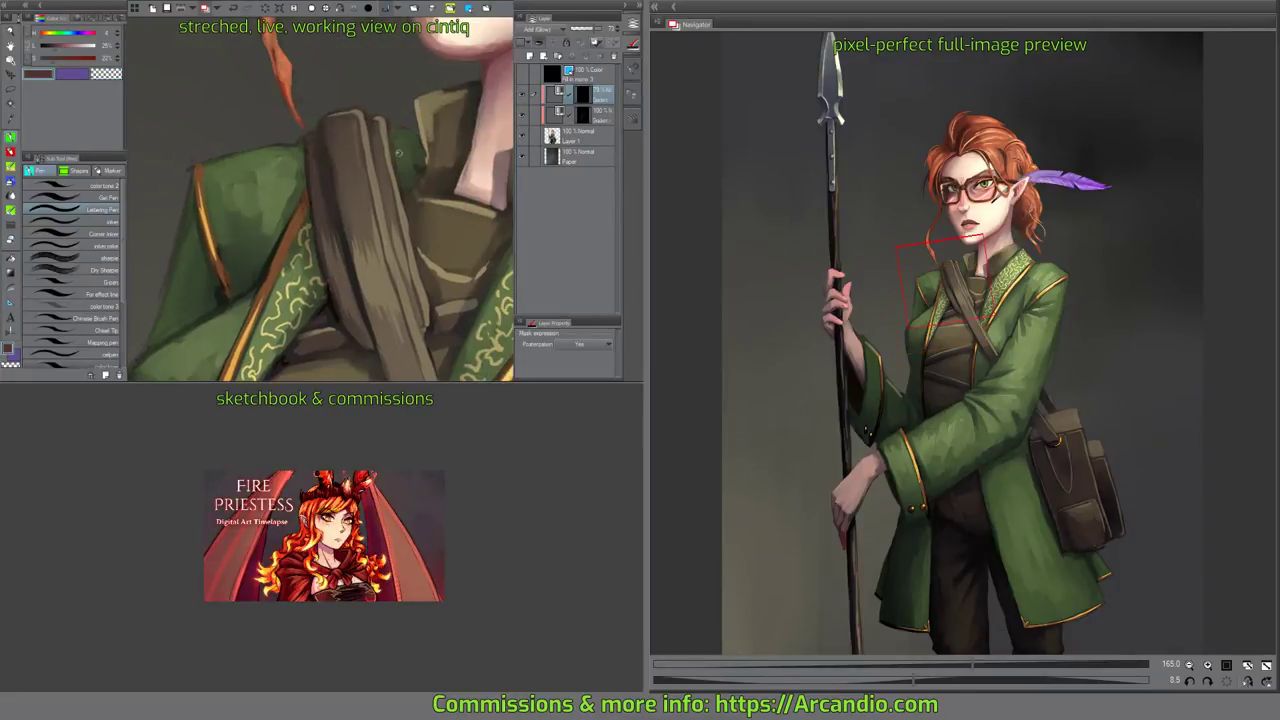
pyautogui.moveTo(394, 138)
pyautogui.mouseDown()
pyautogui.moveTo(416, 145)
pyautogui.moveTo(405, 188)
pyautogui.moveTo(423, 159)
pyautogui.moveTo(392, 182)
pyautogui.moveTo(400, 196)
pyautogui.moveTo(399, 185)
pyautogui.mouseUp()
pyautogui.press('e')
pyautogui.press('p')
pyautogui.moveTo(385, 278)
pyautogui.mouseDown()
pyautogui.moveTo(395, 180)
pyautogui.moveTo(340, 192)
pyautogui.moveTo(354, 217)
pyautogui.moveTo(371, 198)
pyautogui.moveTo(366, 242)
pyautogui.mouseUp()
pyautogui.press('e')
pyautogui.press('p')
pyautogui.moveTo(434, 192); pyautogui.dragTo(375, 225)
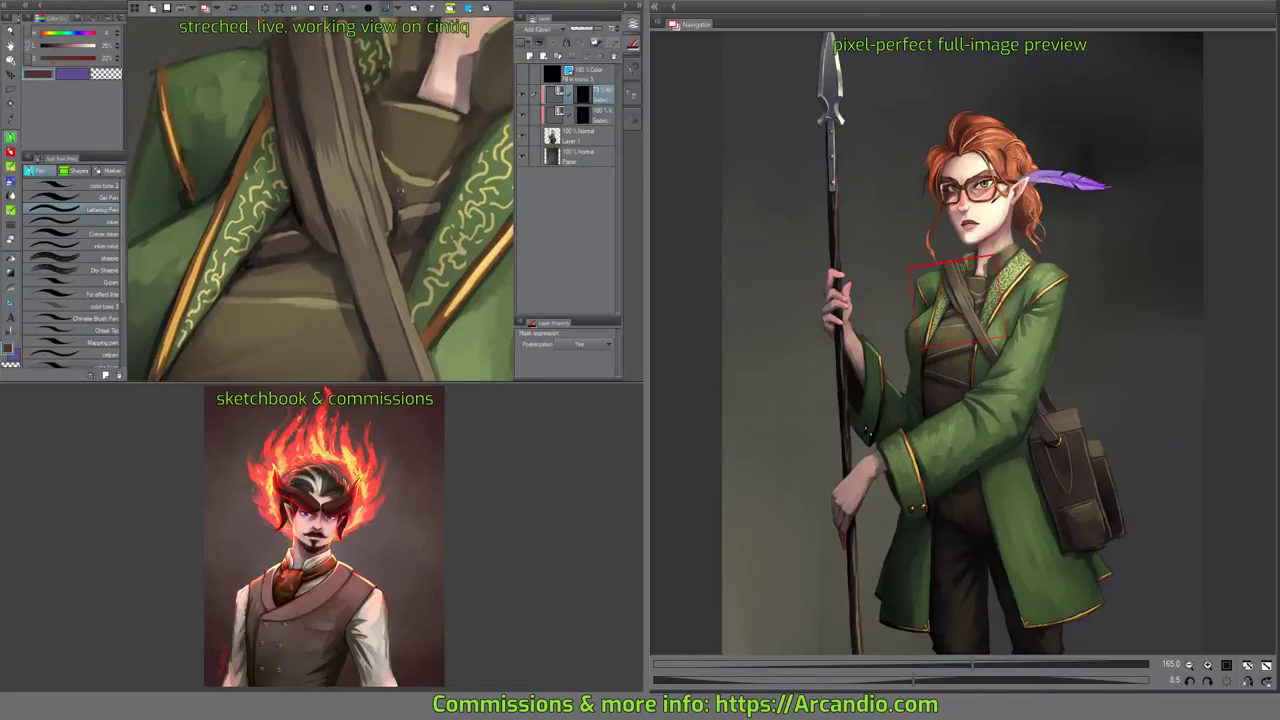
pyautogui.click(312, 9)
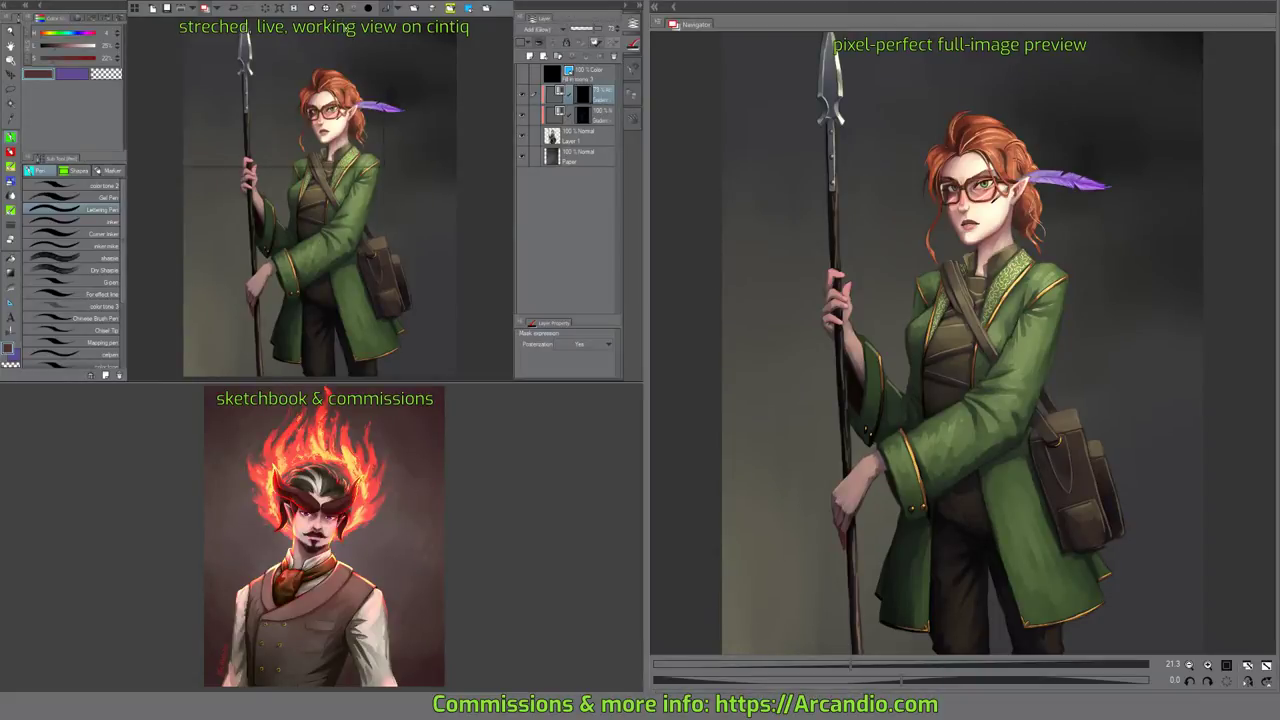
pyautogui.hotkey('ctrl', 's')
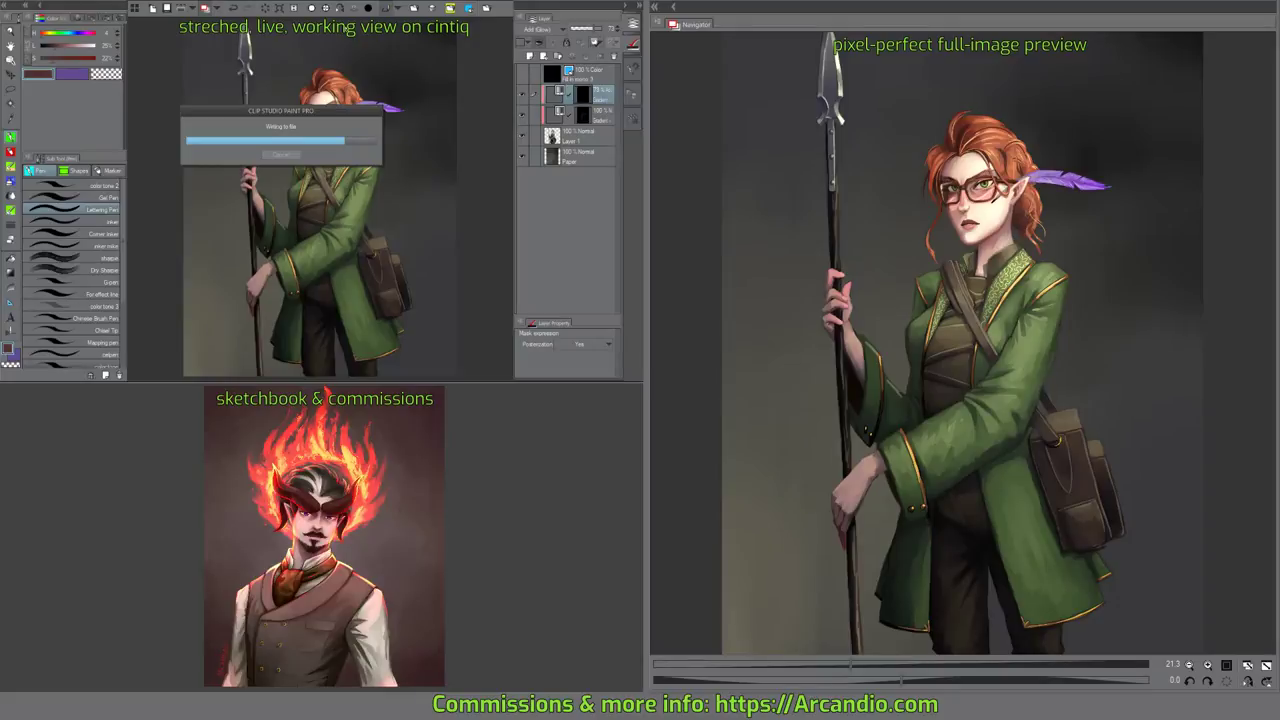
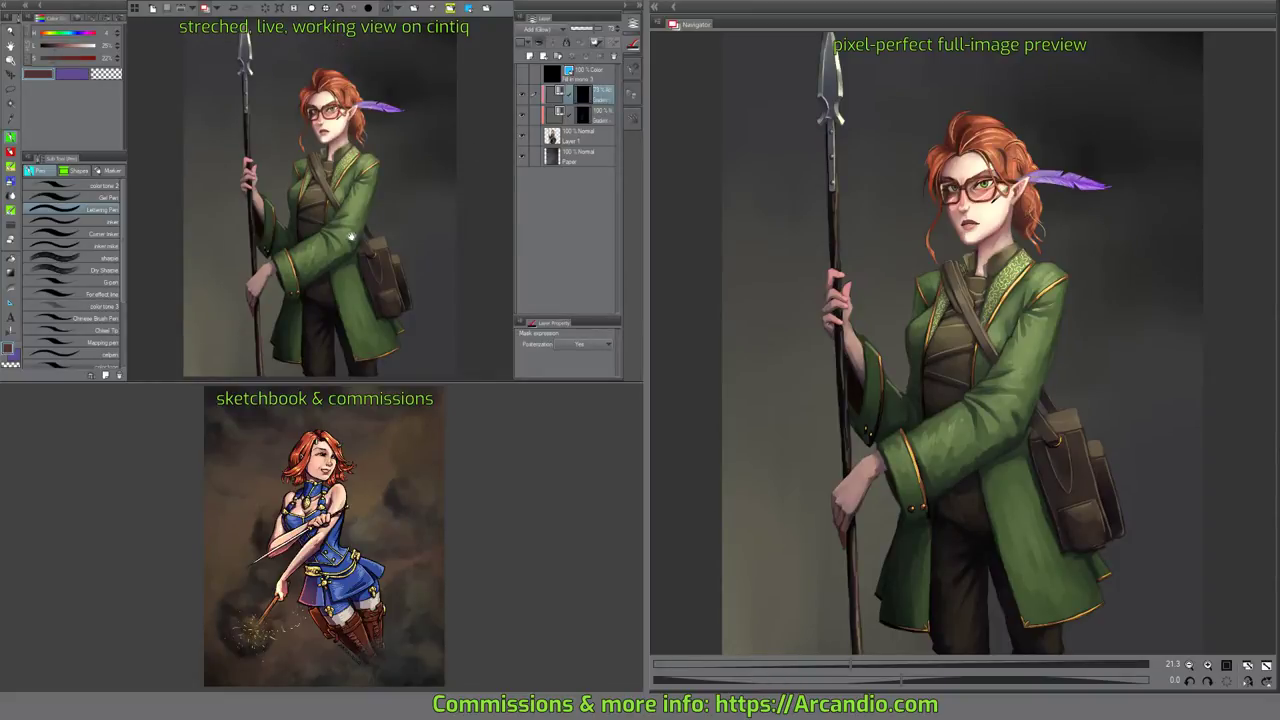
# Draw gold embroidery curls on the upper part of the front sleeve's cuff beside the gold trim.
pyautogui.scroll(4, 351, 237)
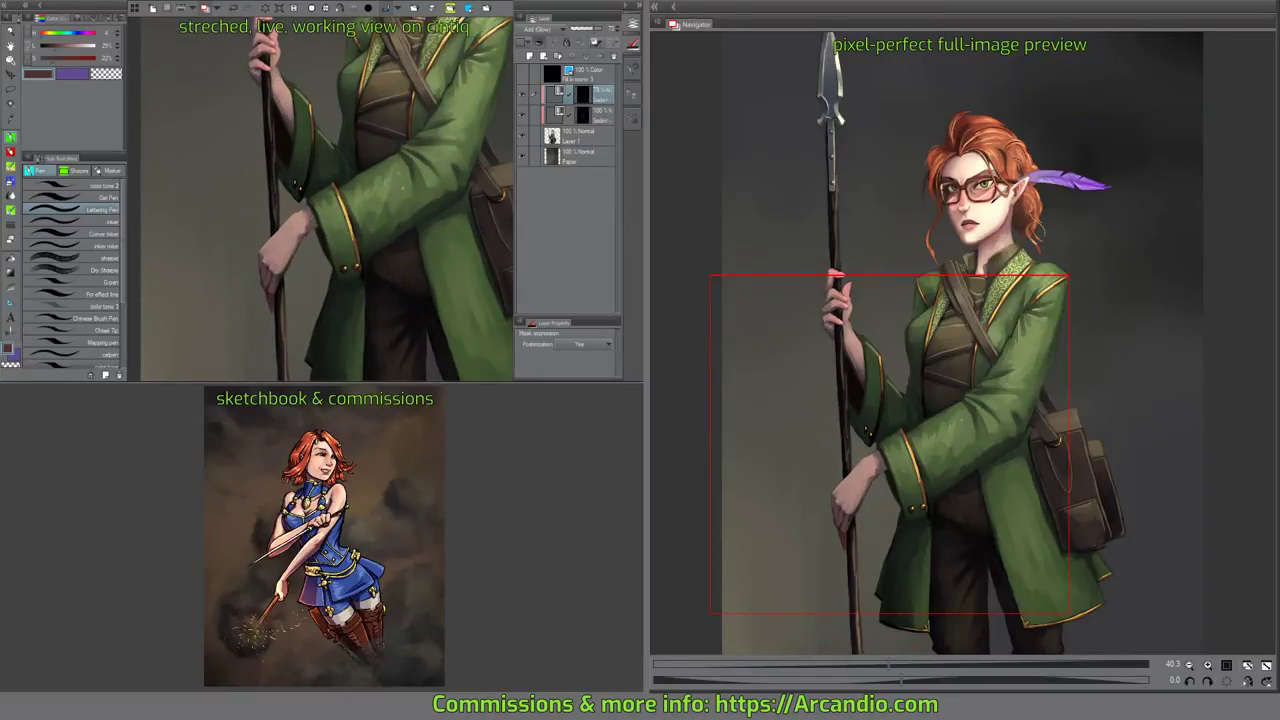
pyautogui.moveTo(394, 243); pyautogui.dragTo(404, 235)
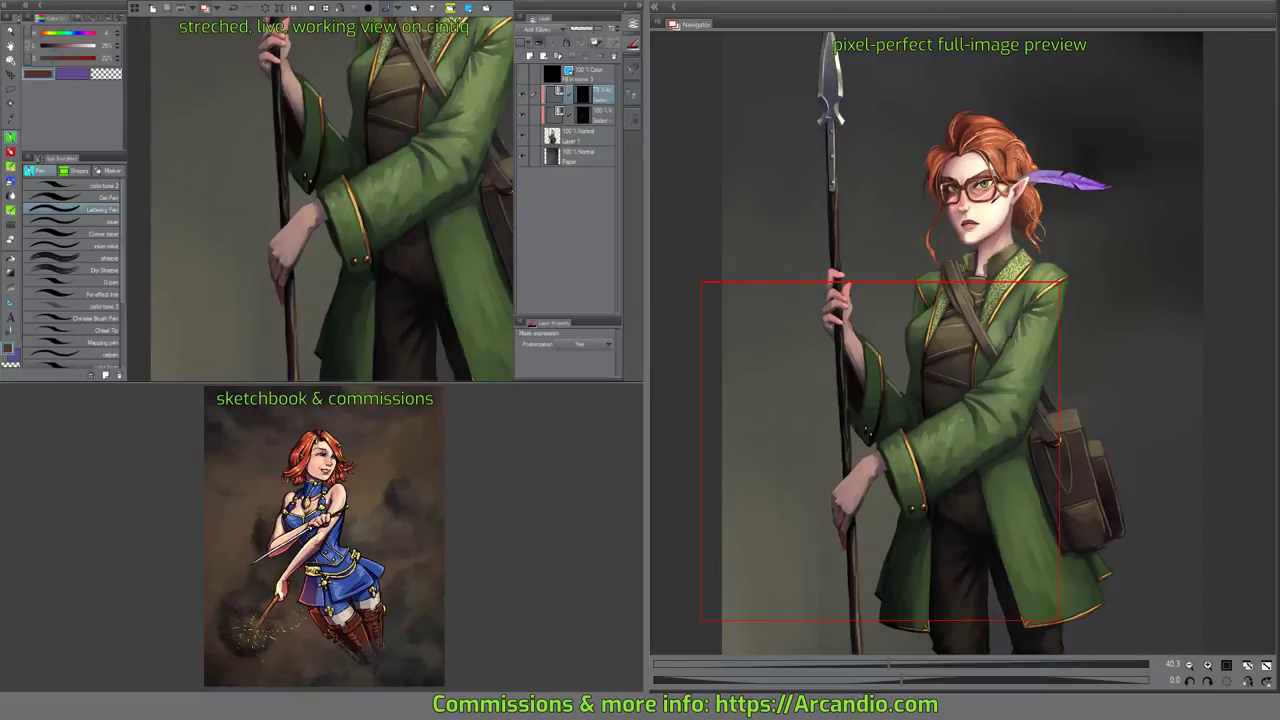
pyautogui.scroll(7, 301, 186)
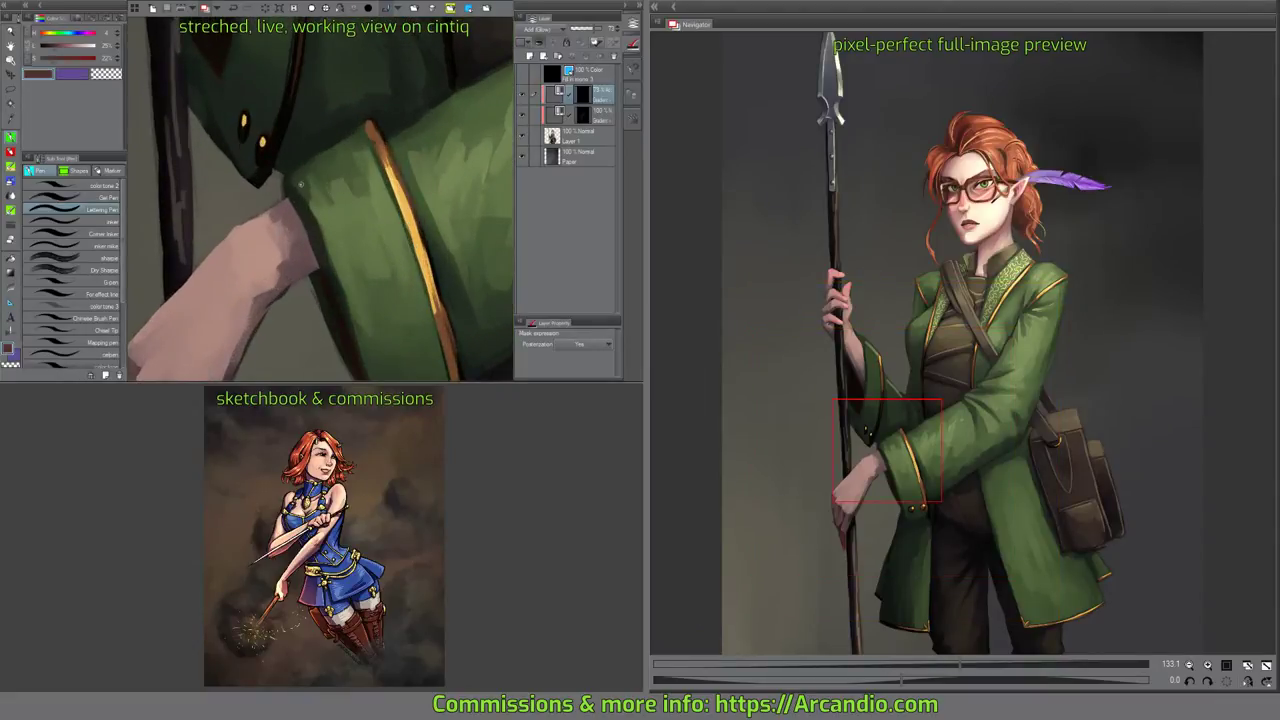
pyautogui.moveTo(302, 164)
pyautogui.mouseDown()
pyautogui.moveTo(308, 180)
pyautogui.moveTo(338, 162)
pyautogui.moveTo(348, 190)
pyautogui.moveTo(368, 198)
pyautogui.mouseUp()
pyautogui.moveTo(342, 136)
pyautogui.mouseDown()
pyautogui.moveTo(354, 154)
pyautogui.moveTo(329, 124)
pyautogui.moveTo(354, 154)
pyautogui.moveTo(328, 138)
pyautogui.moveTo(346, 122)
pyautogui.mouseUp()
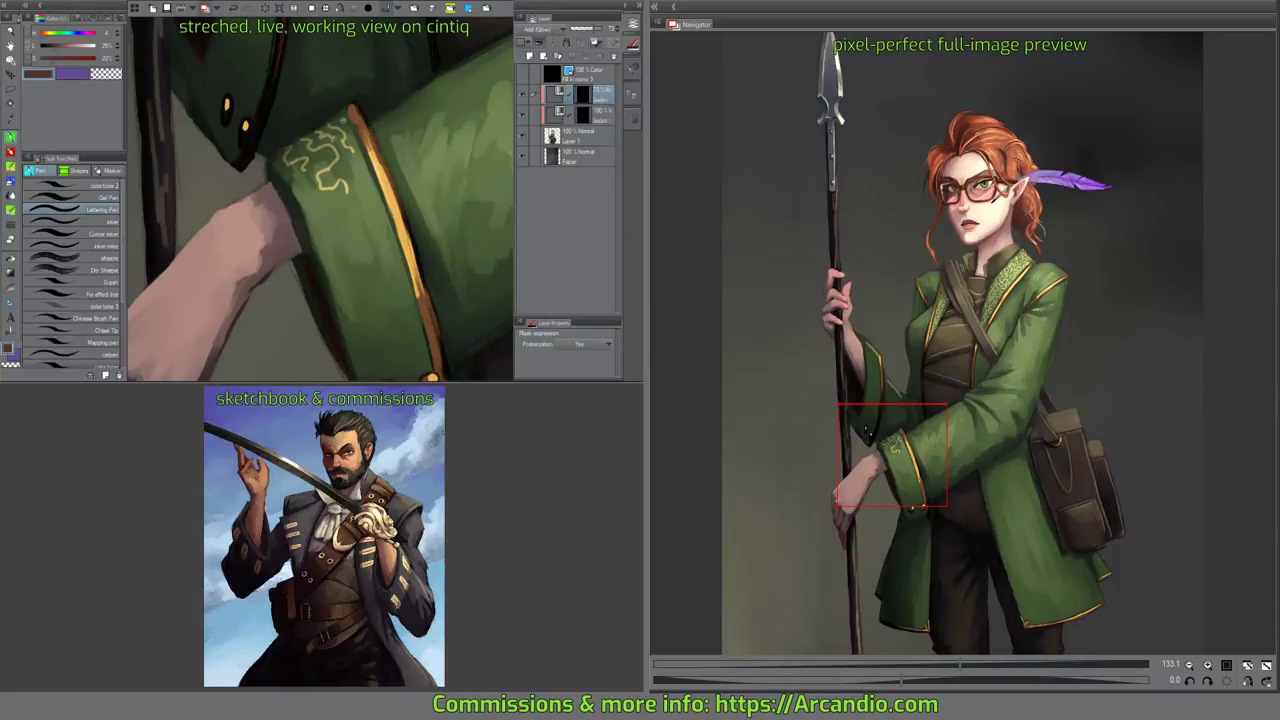
pyautogui.moveTo(291, 175)
pyautogui.mouseDown()
pyautogui.moveTo(323, 221)
pyautogui.moveTo(336, 166)
pyautogui.moveTo(321, 219)
pyautogui.moveTo(331, 182)
pyautogui.moveTo(344, 184)
pyautogui.mouseUp()
pyautogui.hotkey('ctrl', 'z')
# Add small gold leaf shapes down the front sleeve's cuff, from the upper curls toward the two buttons.
pyautogui.moveTo(355, 164)
pyautogui.mouseDown()
pyautogui.moveTo(347, 185)
pyautogui.moveTo(339, 148)
pyautogui.mouseUp()
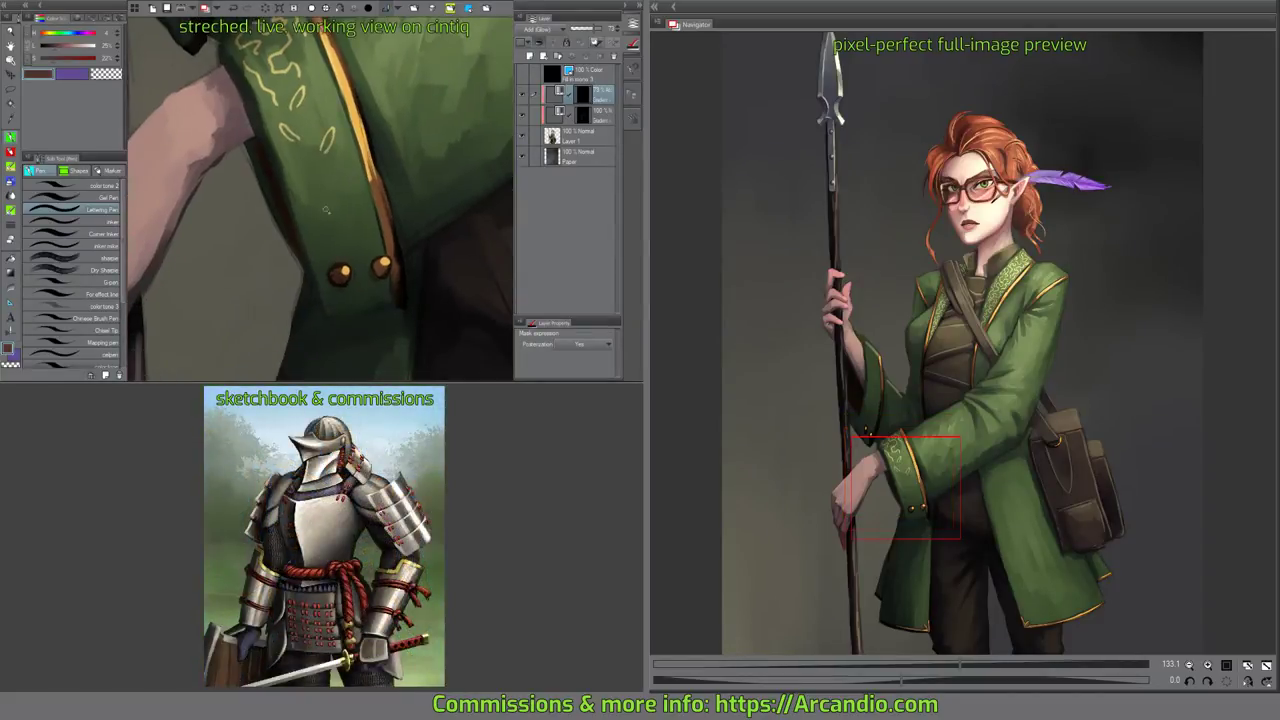
pyautogui.moveTo(311, 196); pyautogui.dragTo(331, 213)
pyautogui.moveTo(312, 196); pyautogui.dragTo(346, 218)
pyautogui.moveTo(359, 201)
pyautogui.mouseDown()
pyautogui.moveTo(346, 227)
pyautogui.moveTo(329, 174)
pyautogui.moveTo(341, 200)
pyautogui.mouseUp()
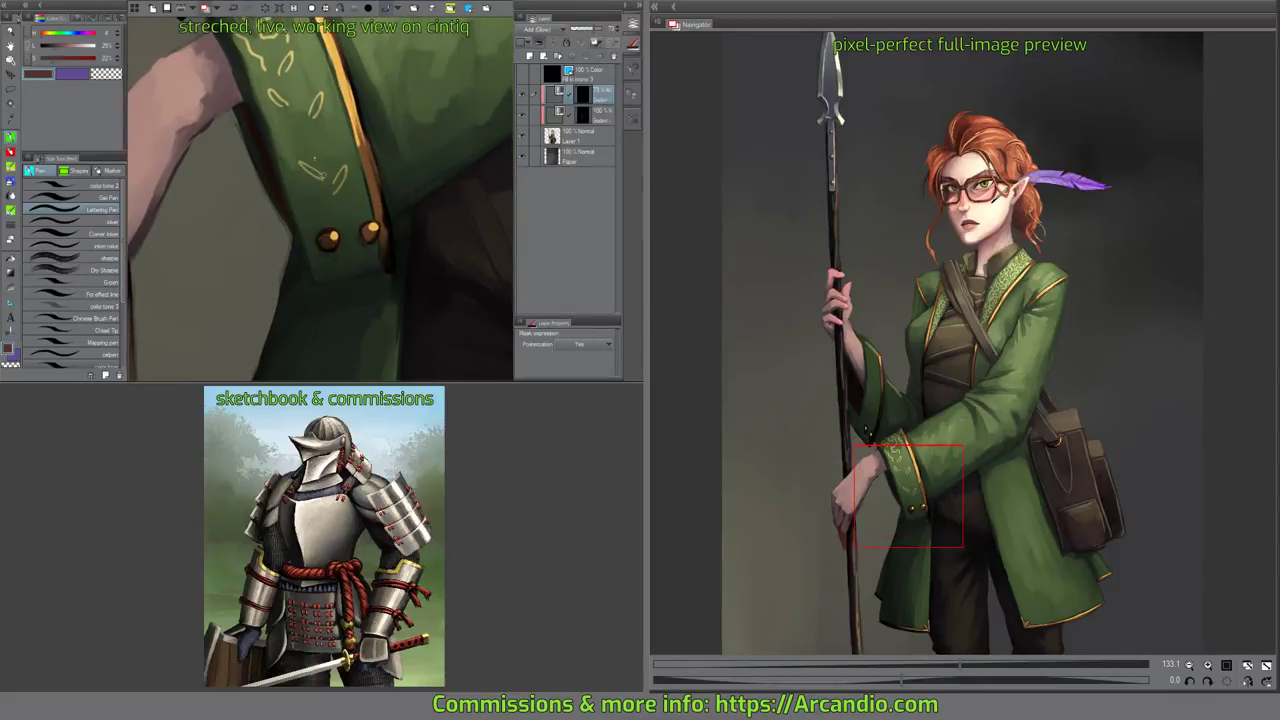
pyautogui.moveTo(302, 110); pyautogui.dragTo(323, 187)
pyautogui.moveTo(290, 124); pyautogui.dragTo(336, 208)
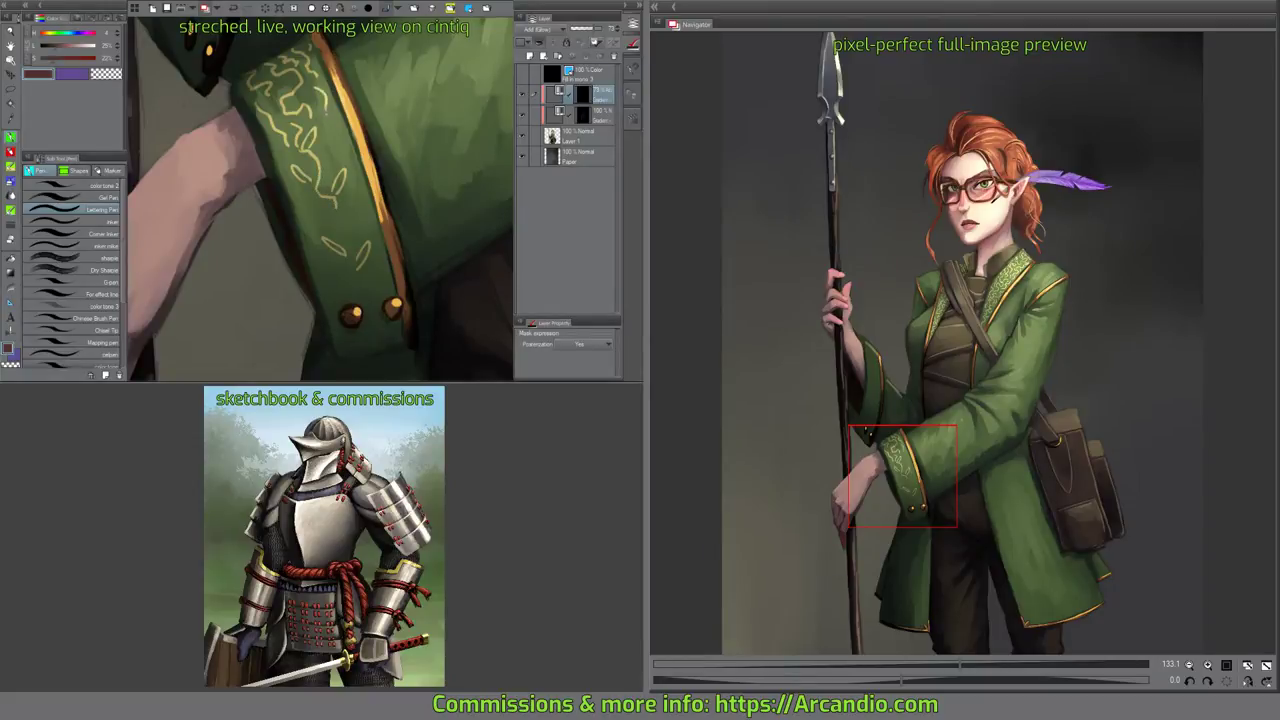
# Connect the leaves with winding gold curls that fill the front cuff down to and around its buttons.
pyautogui.moveTo(314, 86)
pyautogui.mouseDown()
pyautogui.moveTo(340, 140)
pyautogui.moveTo(324, 164)
pyautogui.moveTo(358, 180)
pyautogui.moveTo(298, 194)
pyautogui.moveTo(318, 222)
pyautogui.moveTo(354, 214)
pyautogui.moveTo(345, 172)
pyautogui.moveTo(346, 201)
pyautogui.mouseUp()
pyautogui.moveTo(359, 210)
pyautogui.mouseDown()
pyautogui.moveTo(352, 221)
pyautogui.moveTo(348, 175)
pyautogui.moveTo(331, 158)
pyautogui.moveTo(333, 188)
pyautogui.moveTo(355, 203)
pyautogui.moveTo(358, 252)
pyautogui.mouseUp()
pyautogui.moveTo(360, 174)
pyautogui.mouseDown()
pyautogui.moveTo(362, 196)
pyautogui.moveTo(322, 206)
pyautogui.moveTo(363, 193)
pyautogui.mouseUp()
pyautogui.moveTo(303, 131); pyautogui.dragTo(303, 161)
pyautogui.moveTo(352, 109); pyautogui.dragTo(352, 134)
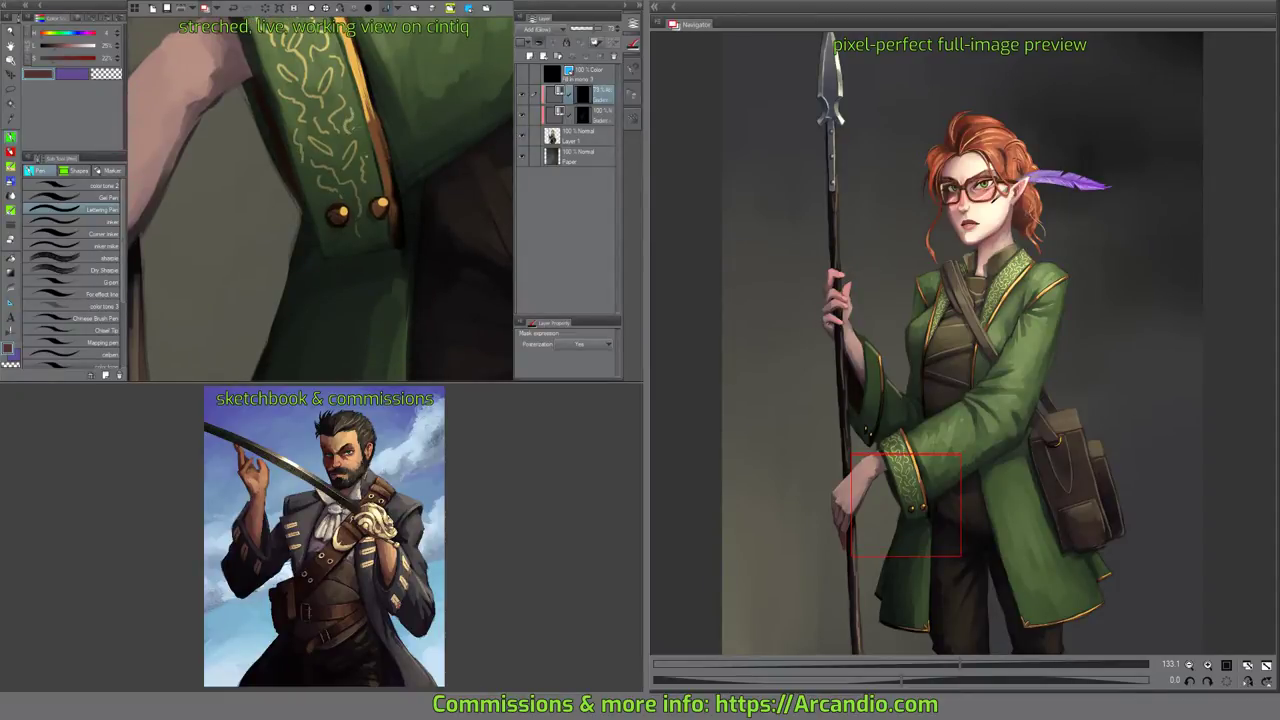
pyautogui.moveTo(368, 180)
pyautogui.mouseDown()
pyautogui.moveTo(332, 188)
pyautogui.moveTo(319, 210)
pyautogui.moveTo(349, 228)
pyautogui.moveTo(335, 240)
pyautogui.moveTo(327, 228)
pyautogui.moveTo(335, 248)
pyautogui.moveTo(377, 241)
pyautogui.mouseUp()
pyautogui.moveTo(375, 190); pyautogui.dragTo(394, 267)
pyautogui.moveTo(315, 32)
pyautogui.mouseDown()
pyautogui.moveTo(355, 180)
pyautogui.moveTo(267, 241)
pyautogui.moveTo(299, 219)
pyautogui.moveTo(299, 243)
pyautogui.moveTo(314, 191)
pyautogui.moveTo(283, 213)
pyautogui.moveTo(300, 186)
pyautogui.moveTo(298, 147)
pyautogui.moveTo(312, 152)
pyautogui.moveTo(320, 109)
pyautogui.moveTo(295, 79)
pyautogui.moveTo(319, 36)
pyautogui.moveTo(297, 92)
pyautogui.moveTo(312, 163)
pyautogui.mouseUp()
pyautogui.hotkey('ctrl', 'z')
pyautogui.scroll(2, 318, 42)
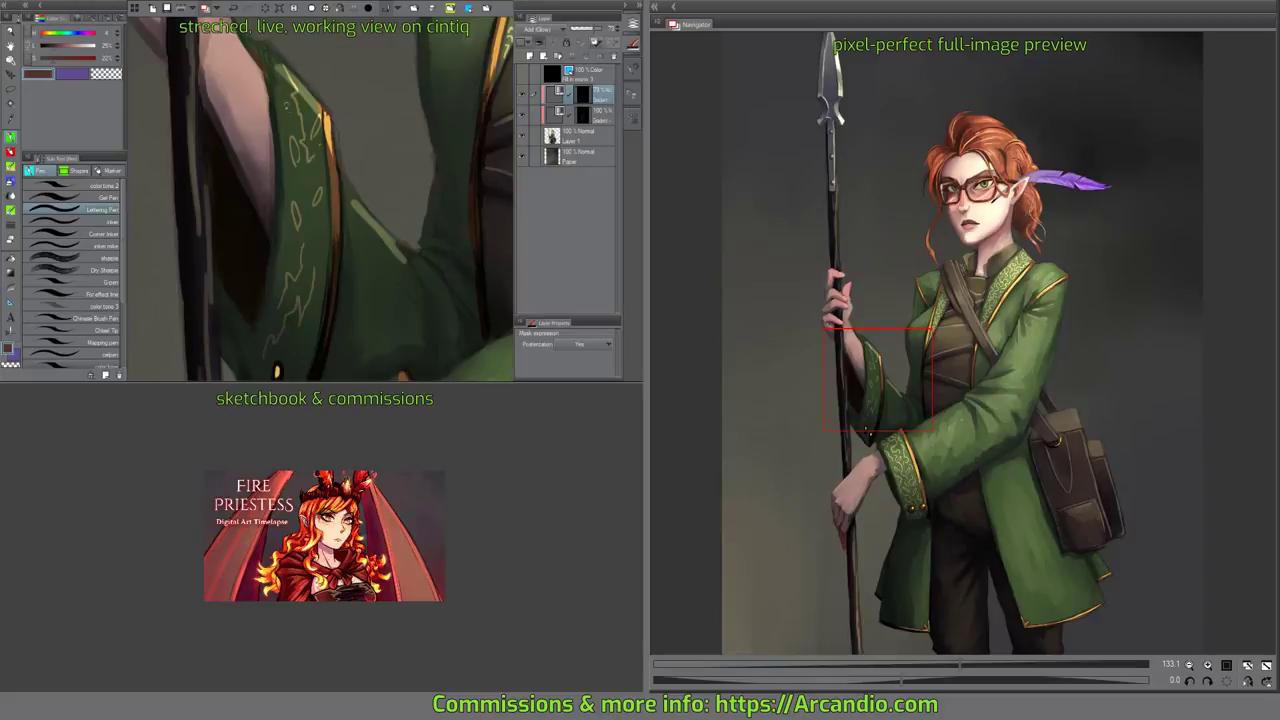
# Embroider the spear arm's dark cuff with matching leaves and thin winding curls, from its upper edge down to the buttons.
pyautogui.moveTo(286, 114); pyautogui.dragTo(279, 64)
pyautogui.moveTo(320, 143)
pyautogui.mouseDown()
pyautogui.moveTo(318, 108)
pyautogui.moveTo(304, 182)
pyautogui.moveTo(320, 125)
pyautogui.moveTo(289, 83)
pyautogui.moveTo(279, 96)
pyautogui.moveTo(305, 86)
pyautogui.mouseUp()
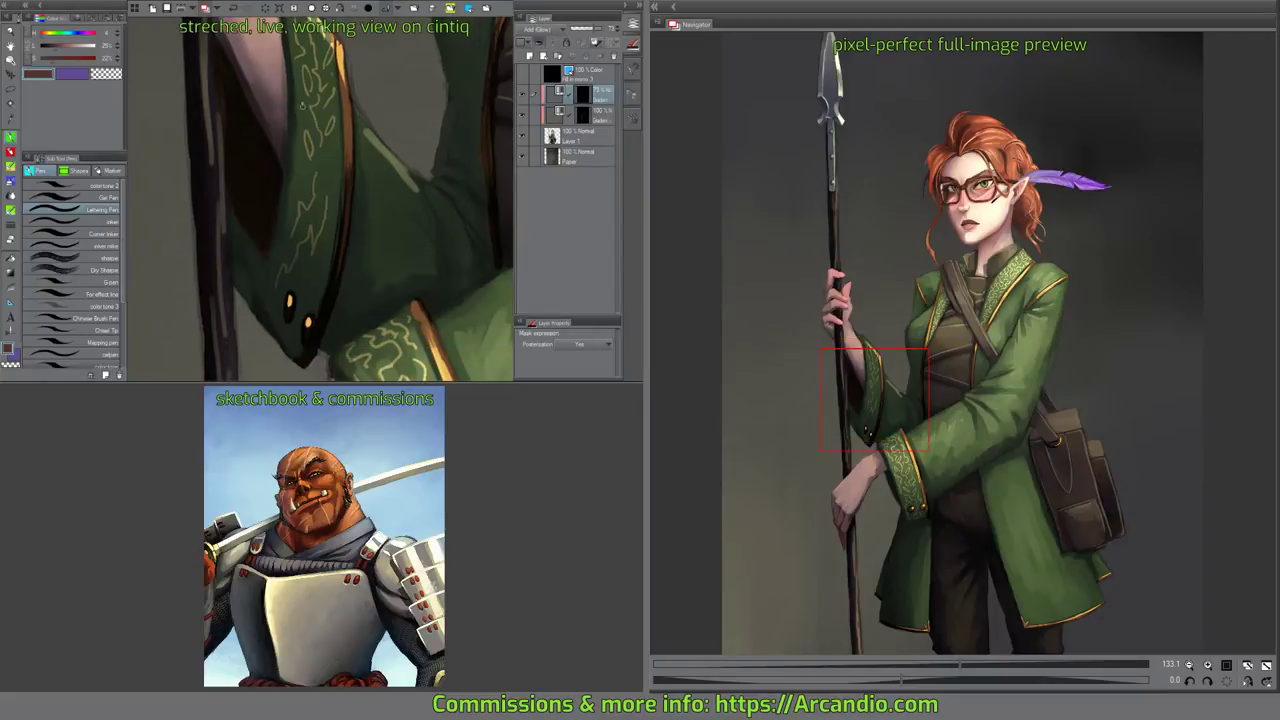
pyautogui.moveTo(323, 162); pyautogui.dragTo(337, 140)
pyautogui.moveTo(326, 179)
pyautogui.mouseDown()
pyautogui.moveTo(334, 201)
pyautogui.moveTo(300, 163)
pyautogui.mouseUp()
pyautogui.moveTo(288, 343); pyautogui.dragTo(278, 307)
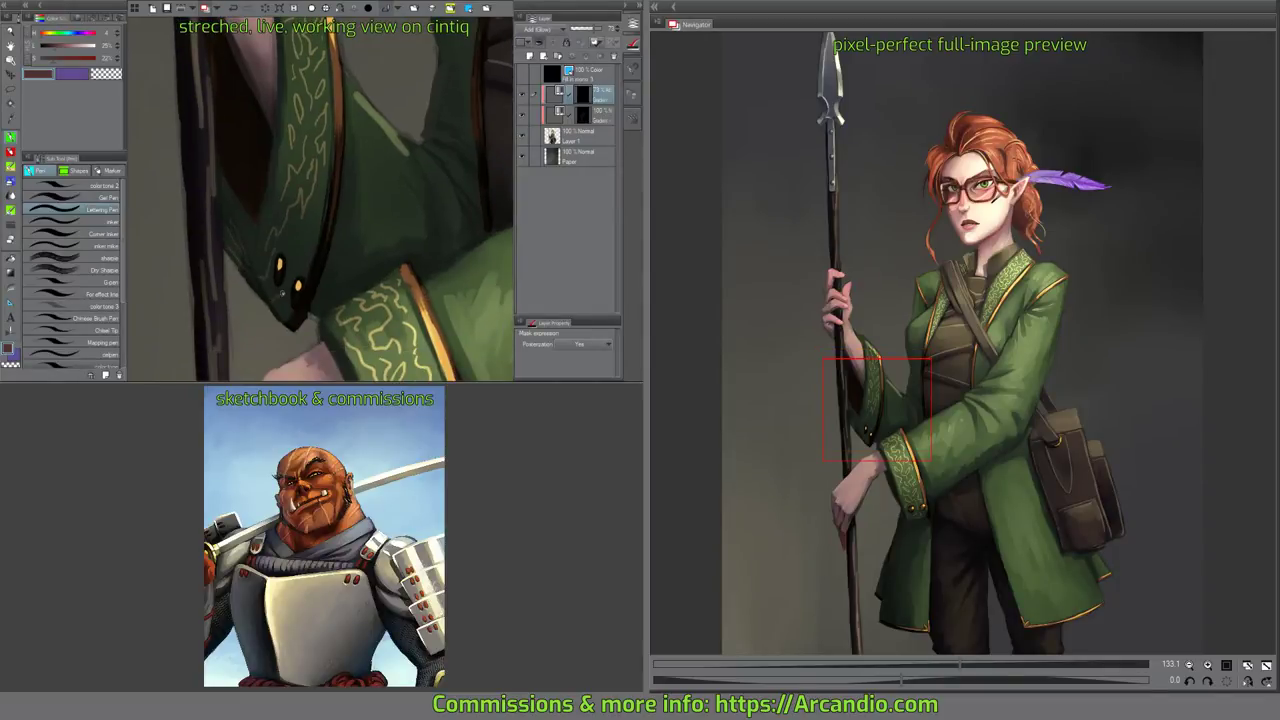
pyautogui.moveTo(291, 238)
pyautogui.mouseDown()
pyautogui.moveTo(315, 232)
pyautogui.moveTo(307, 246)
pyautogui.moveTo(275, 191)
pyautogui.moveTo(309, 218)
pyautogui.mouseUp()
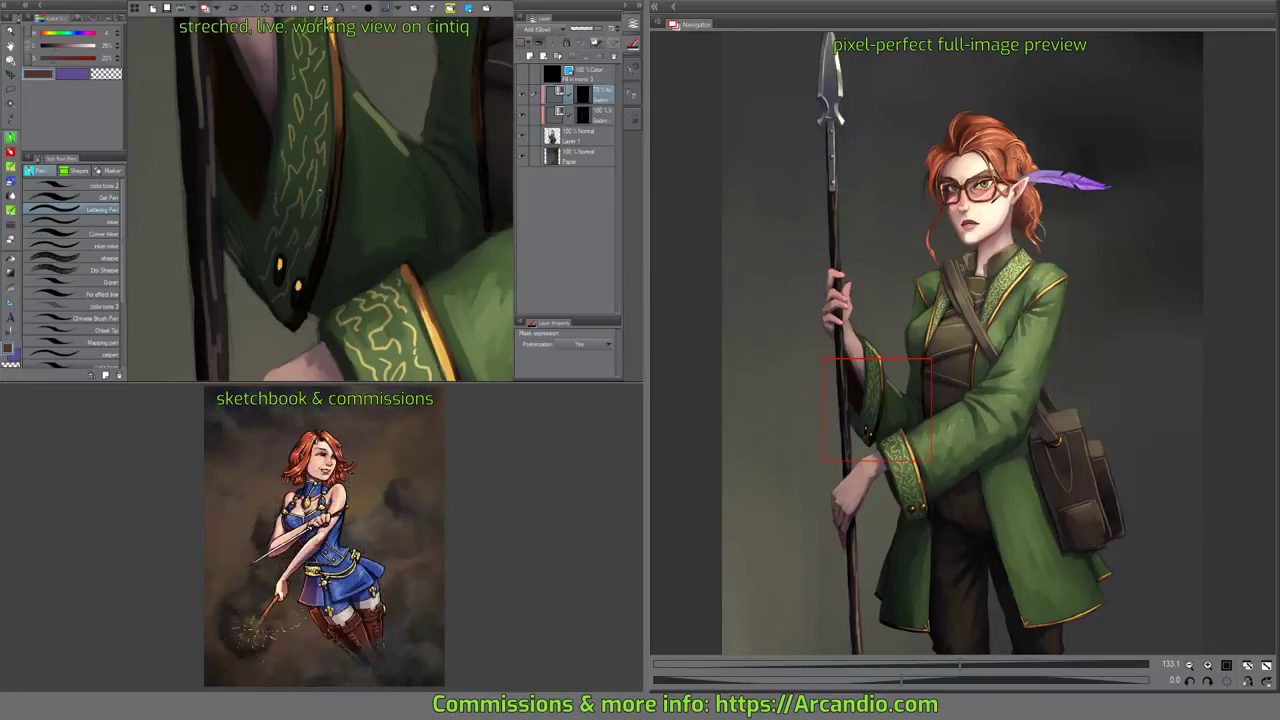
pyautogui.moveTo(379, 169); pyautogui.dragTo(242, 287)
# Draw a small gold rose with loose petals and a curving stem on the coat's lower front panel beside the bag.
pyautogui.hotkey('ctrl', '0')
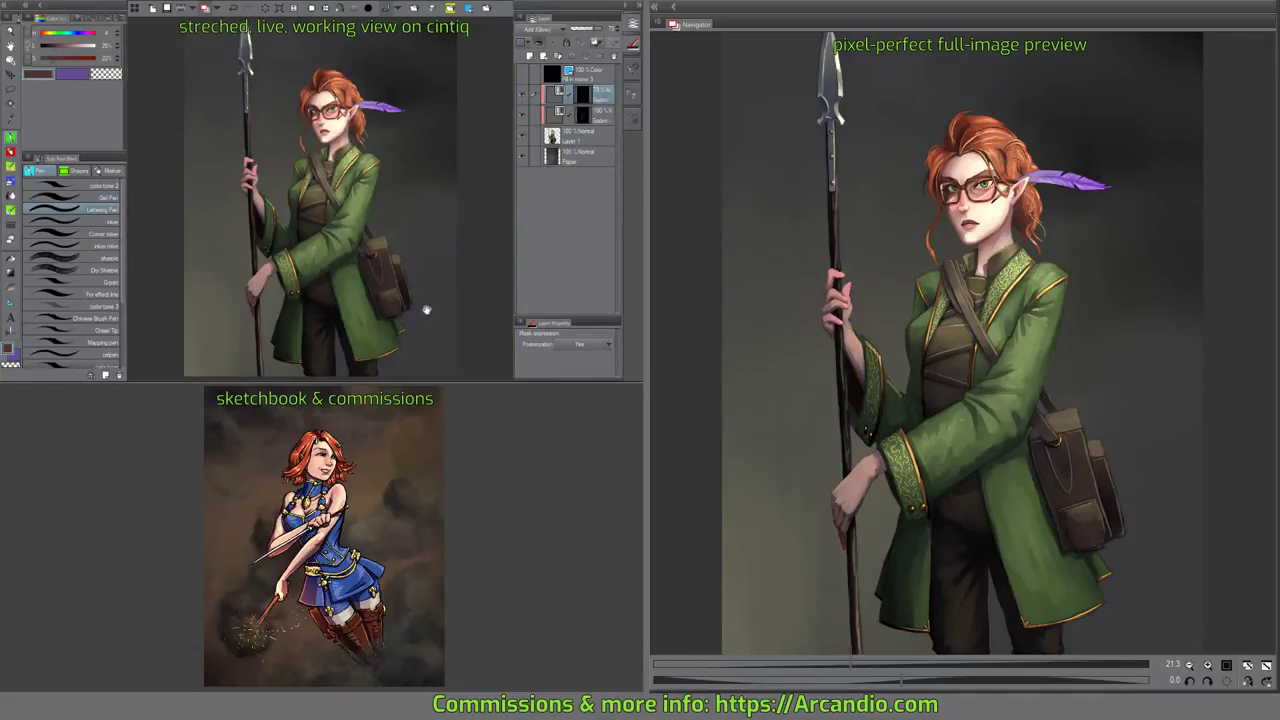
pyautogui.scroll(4, 423, 306)
pyautogui.scroll(5, 380, 282)
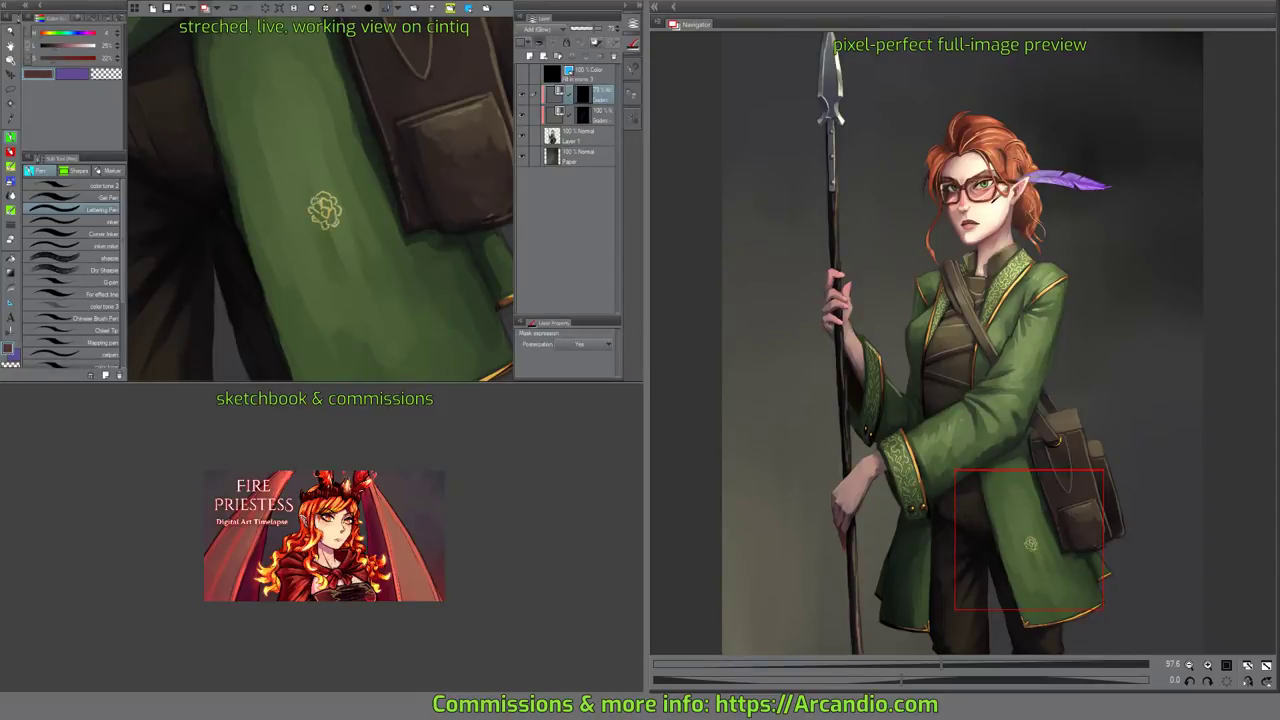
pyautogui.moveTo(325, 210); pyautogui.dragTo(325, 205)
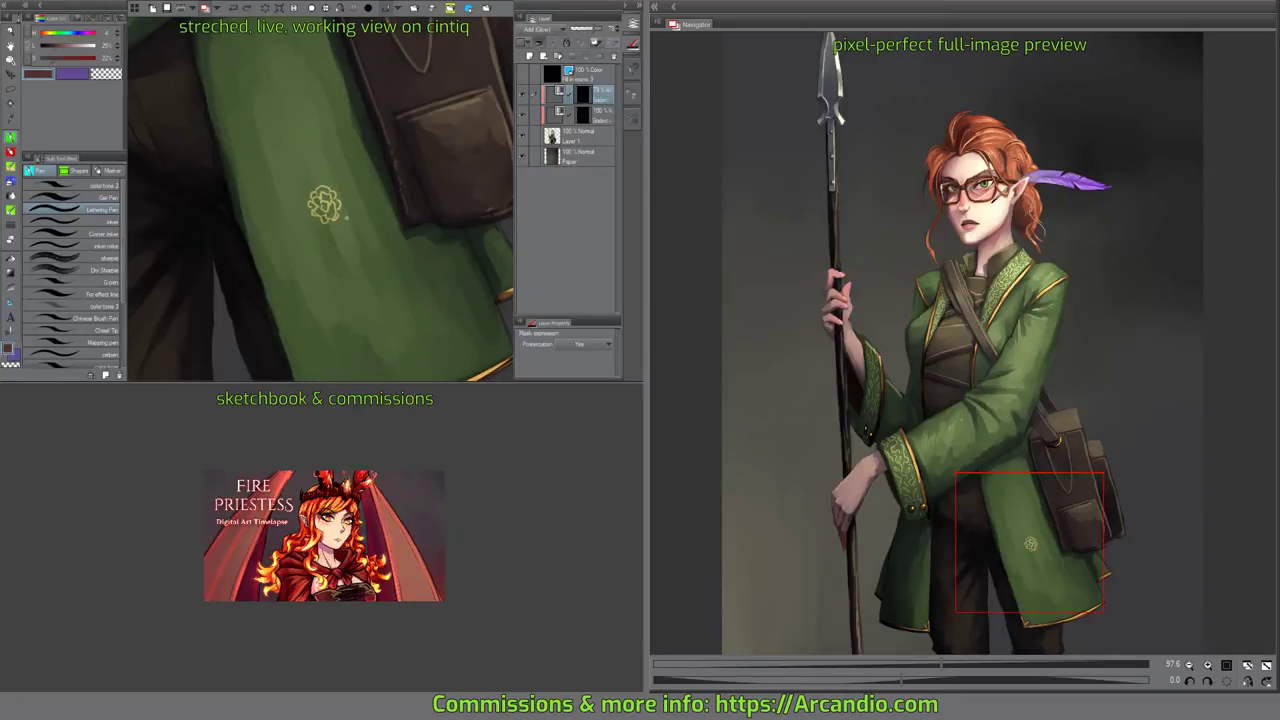
pyautogui.moveTo(313, 219)
pyautogui.mouseDown()
pyautogui.moveTo(305, 229)
pyautogui.moveTo(350, 199)
pyautogui.mouseUp()
pyautogui.hotkey('ctrl', 'z')
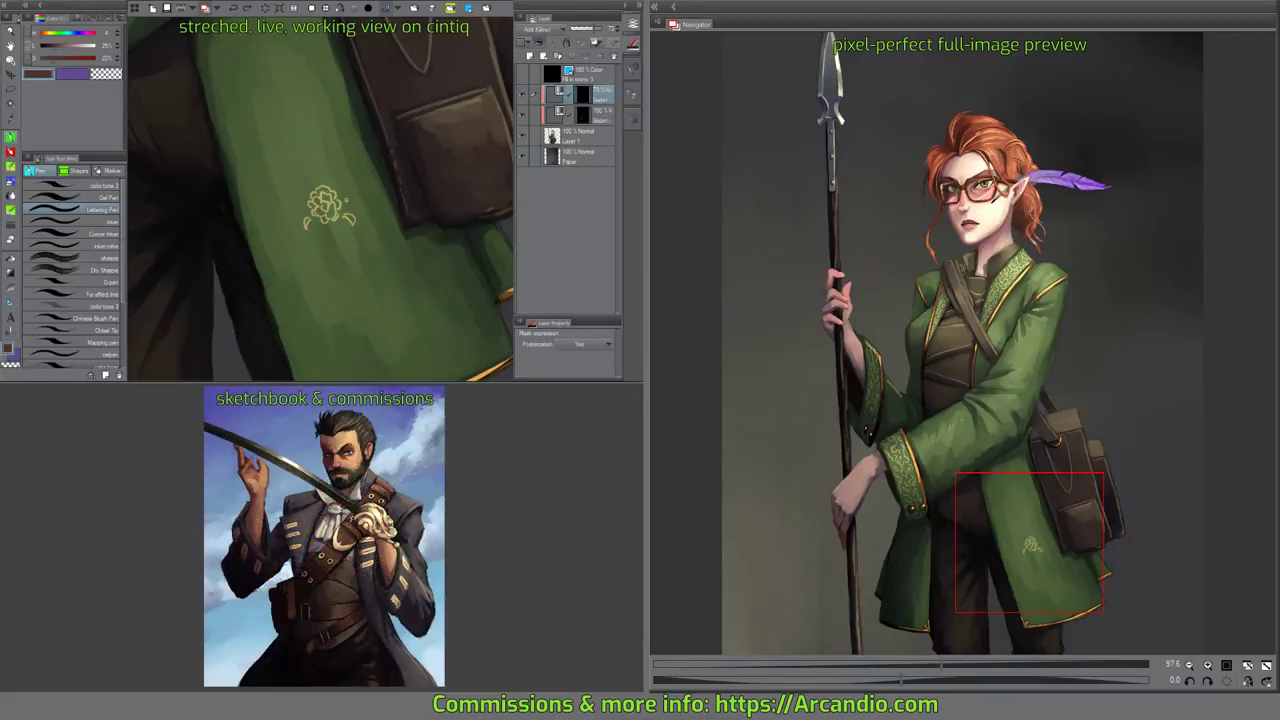
pyautogui.hotkey('ctrl', 'z')
pyautogui.scroll(-1, 320, 200)
pyautogui.moveTo(332, 205)
pyautogui.mouseDown()
pyautogui.moveTo(308, 236)
pyautogui.moveTo(330, 266)
pyautogui.moveTo(305, 288)
pyautogui.mouseUp()
pyautogui.scroll(-3, 321, 200)
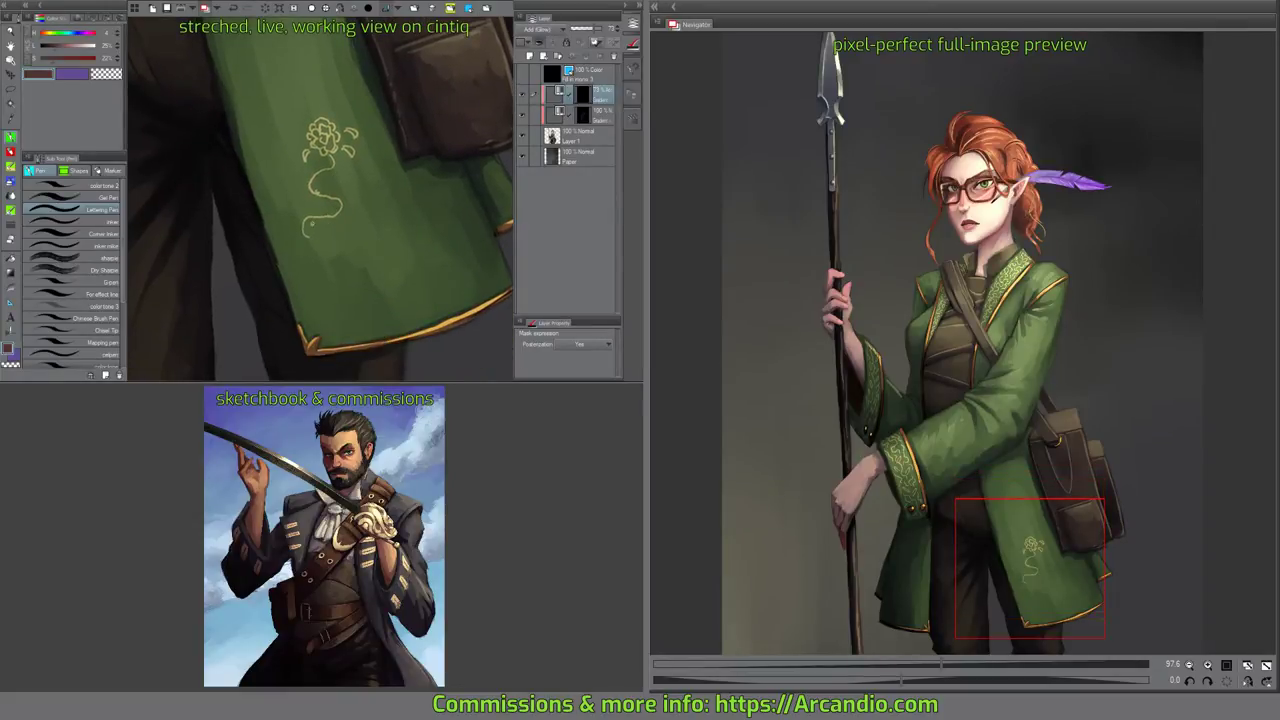
# Branch the rose's stem into winding vines on both sides and extend it down toward the coat's hem.
pyautogui.moveTo(307, 237)
pyautogui.mouseDown()
pyautogui.moveTo(304, 272)
pyautogui.moveTo(316, 241)
pyautogui.moveTo(338, 250)
pyautogui.moveTo(338, 287)
pyautogui.moveTo(388, 263)
pyautogui.moveTo(411, 269)
pyautogui.moveTo(430, 297)
pyautogui.mouseUp()
pyautogui.hotkey('ctrl', 'z')
pyautogui.moveTo(340, 200); pyautogui.dragTo(369, 154)
pyautogui.hotkey('ctrl', 'z')
pyautogui.hotkey('ctrl', 'z')
pyautogui.moveTo(301, 184); pyautogui.dragTo(271, 153)
pyautogui.moveTo(336, 214)
pyautogui.mouseDown()
pyautogui.moveTo(374, 203)
pyautogui.moveTo(362, 196)
pyautogui.mouseUp()
pyautogui.hotkey('ctrl', 'z')
pyautogui.moveTo(307, 232)
pyautogui.mouseDown()
pyautogui.moveTo(290, 228)
pyautogui.moveTo(279, 185)
pyautogui.moveTo(284, 197)
pyautogui.mouseUp()
pyautogui.hotkey('ctrl', 'z')
pyautogui.moveTo(372, 213); pyautogui.dragTo(348, 189)
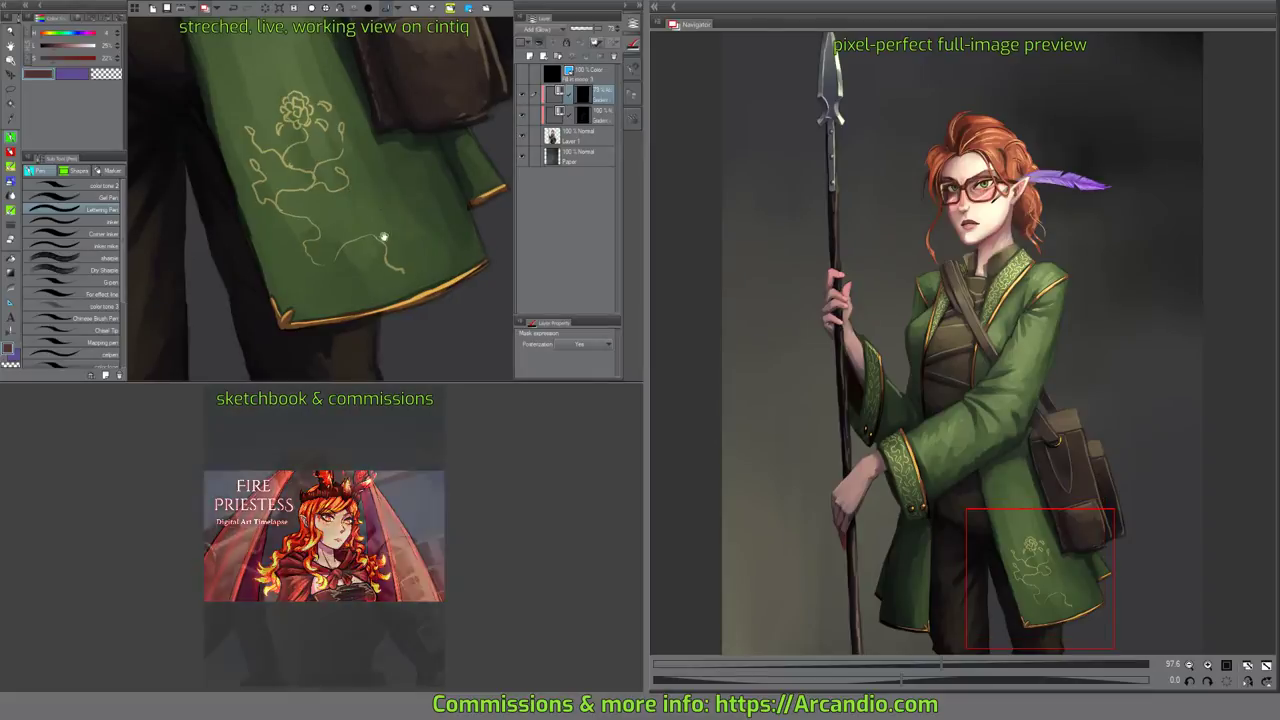
# Thicken the vine with second contour strokes and carry its end down to the coat's gold hem trim.
pyautogui.moveTo(383, 237)
pyautogui.mouseDown()
pyautogui.moveTo(368, 200)
pyautogui.moveTo(346, 200)
pyautogui.mouseUp()
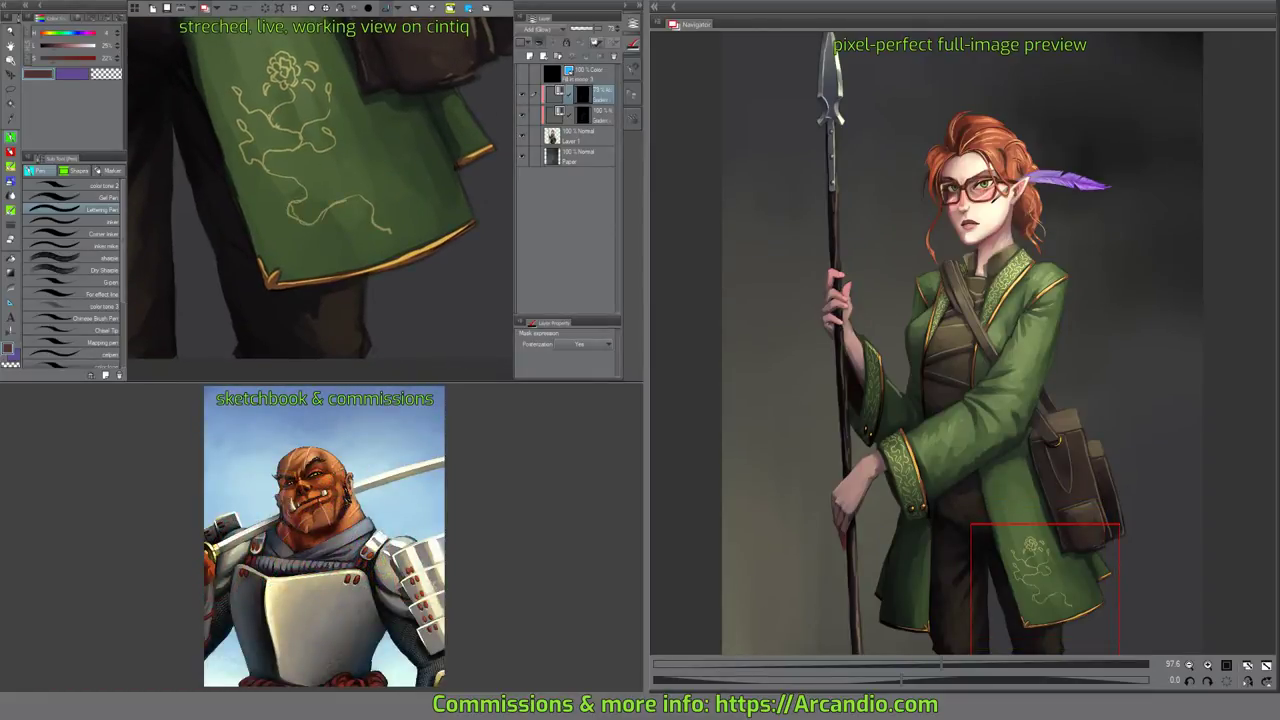
pyautogui.moveTo(278, 127); pyautogui.dragTo(267, 115)
pyautogui.moveTo(272, 170)
pyautogui.mouseDown()
pyautogui.moveTo(372, 214)
pyautogui.moveTo(386, 238)
pyautogui.moveTo(375, 252)
pyautogui.moveTo(396, 256)
pyautogui.moveTo(384, 242)
pyautogui.moveTo(398, 256)
pyautogui.moveTo(358, 208)
pyautogui.moveTo(361, 185)
pyautogui.mouseUp()
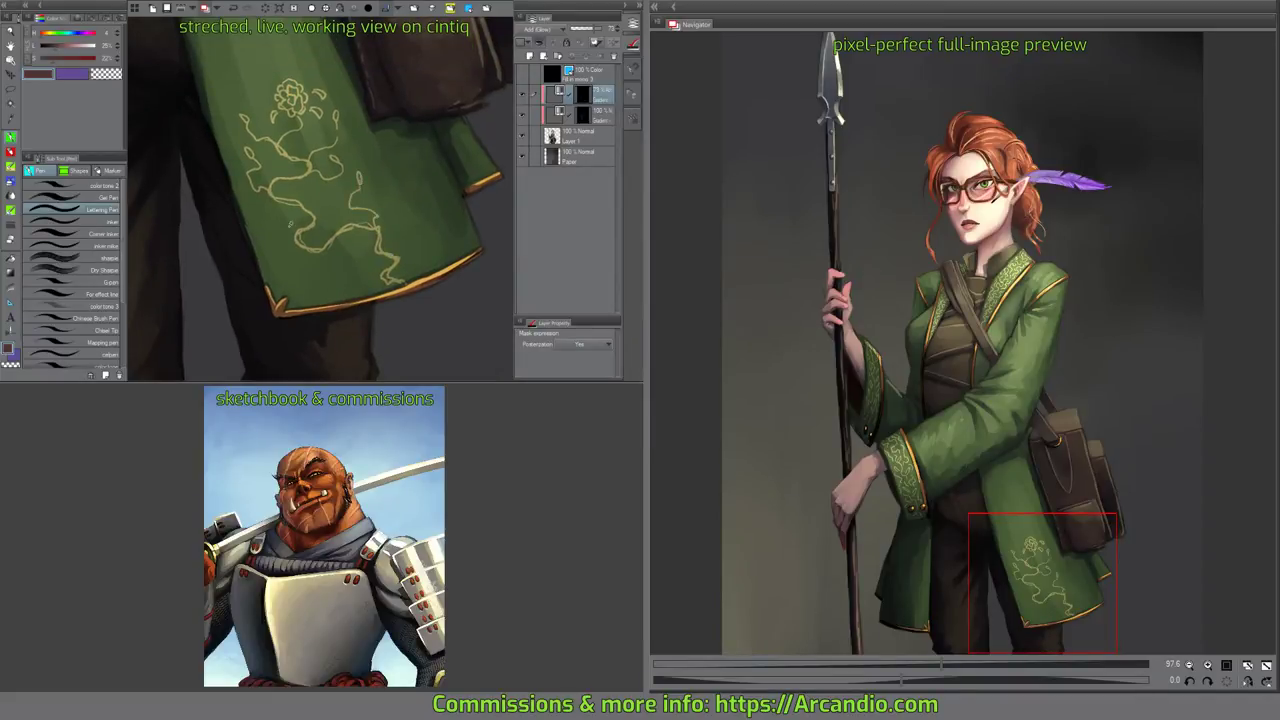
pyautogui.moveTo(295, 243)
pyautogui.mouseDown()
pyautogui.moveTo(281, 221)
pyautogui.moveTo(312, 191)
pyautogui.mouseUp()
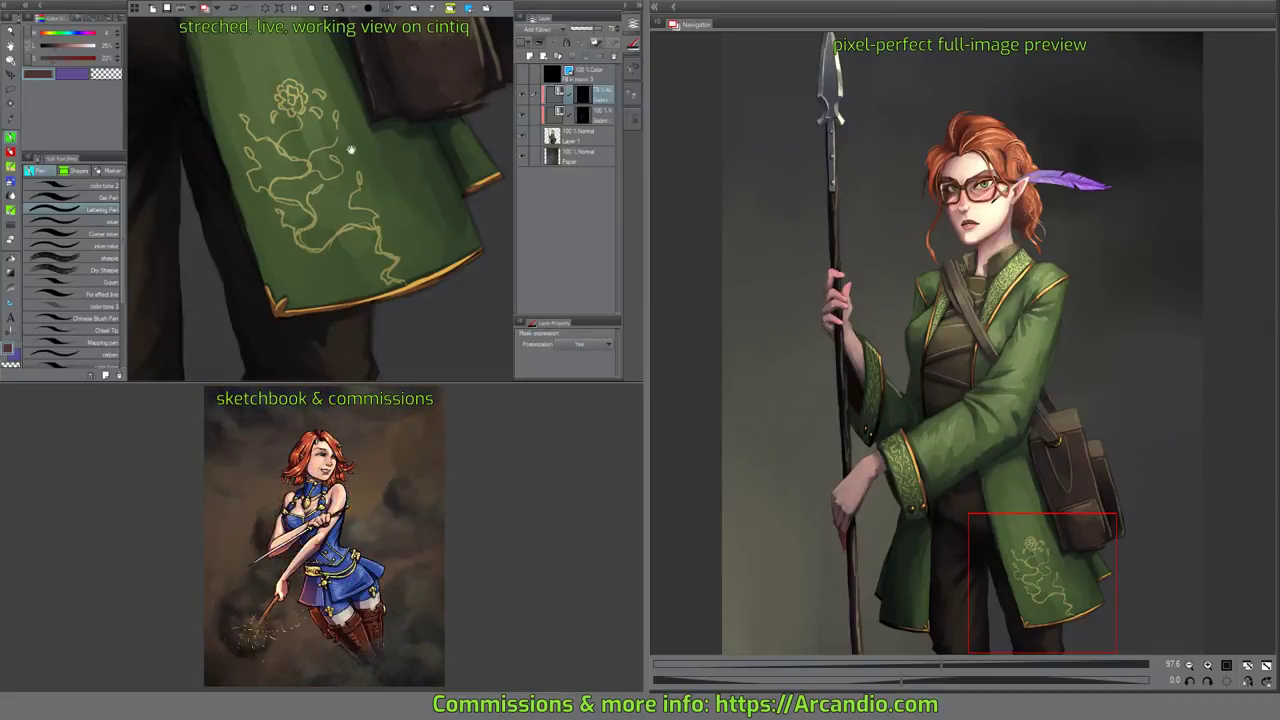
pyautogui.moveTo(351, 149); pyautogui.dragTo(381, 177)
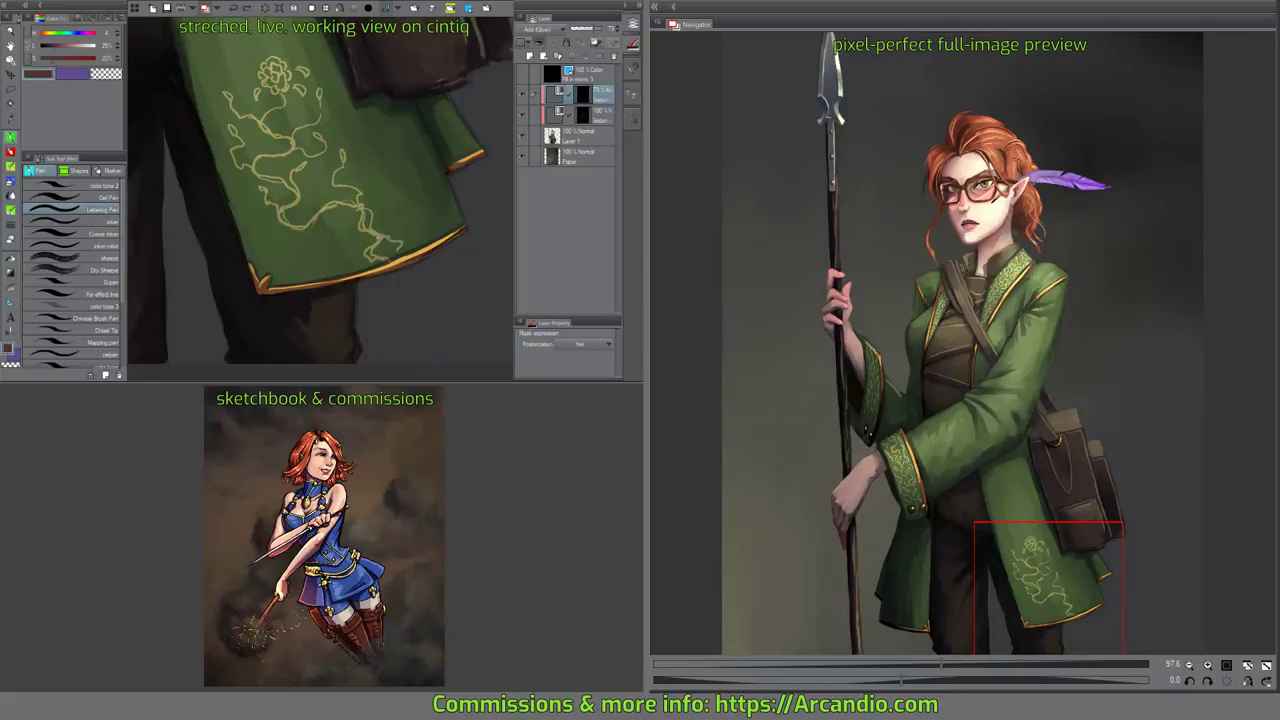
pyautogui.moveTo(378, 236)
pyautogui.mouseDown()
pyautogui.moveTo(407, 250)
pyautogui.moveTo(397, 260)
pyautogui.mouseUp()
pyautogui.moveTo(363, 163); pyautogui.dragTo(371, 194)
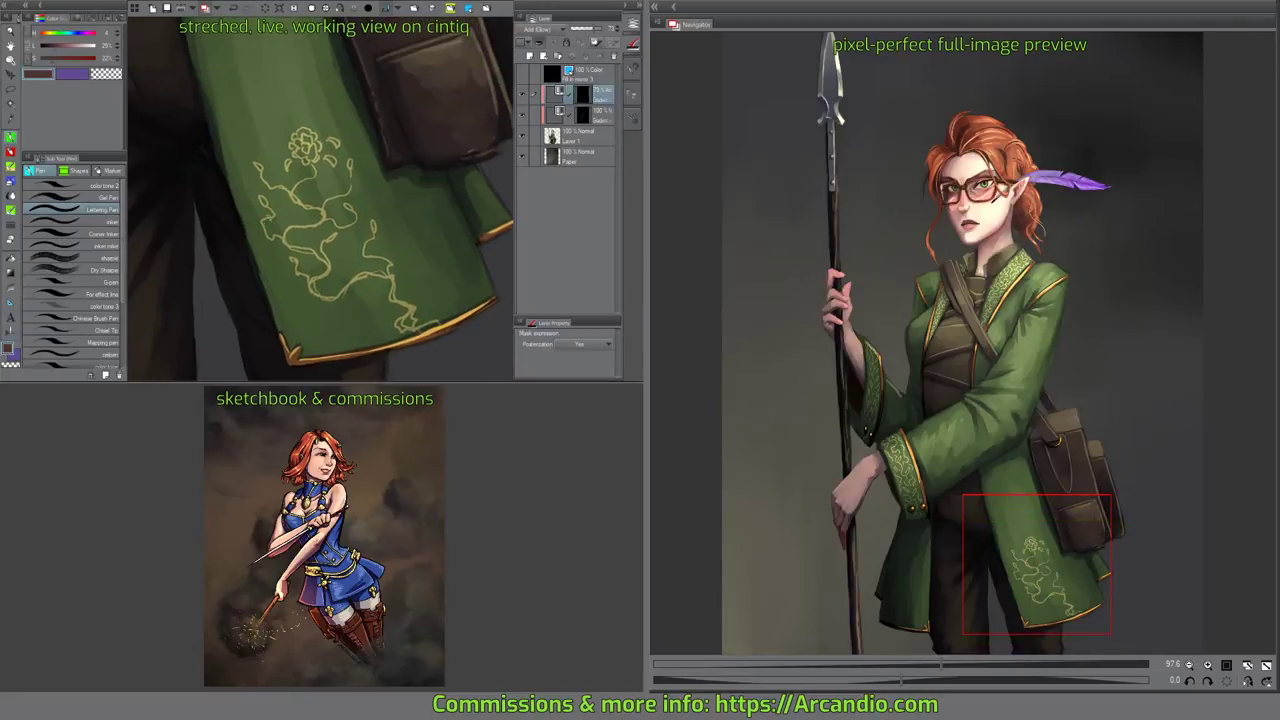
# Refine the rose motif with an eraser touch-up and small loose petals above the flower, and save the painting.
pyautogui.press('e')
pyautogui.moveTo(277, 250)
pyautogui.mouseDown()
pyautogui.moveTo(260, 198)
pyautogui.moveTo(281, 259)
pyautogui.mouseUp()
pyautogui.press('p')
pyautogui.moveTo(384, 162); pyautogui.dragTo(359, 146)
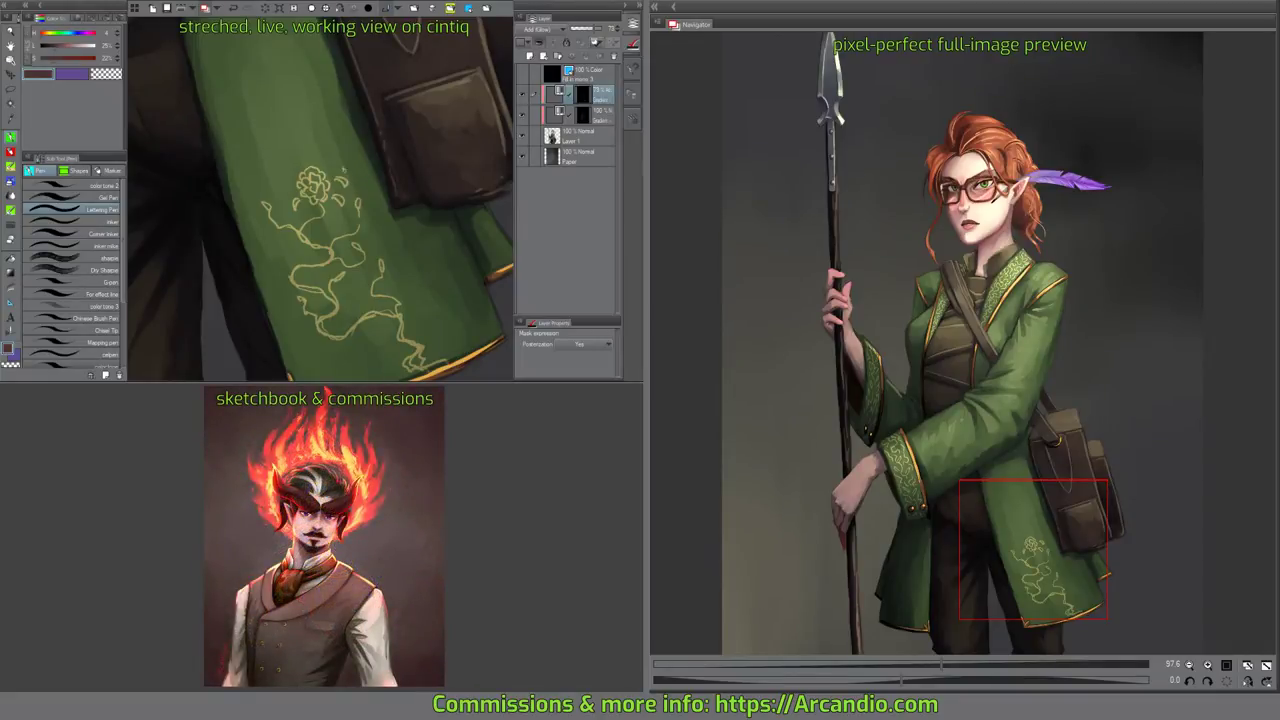
pyautogui.moveTo(313, 185); pyautogui.dragTo(318, 191)
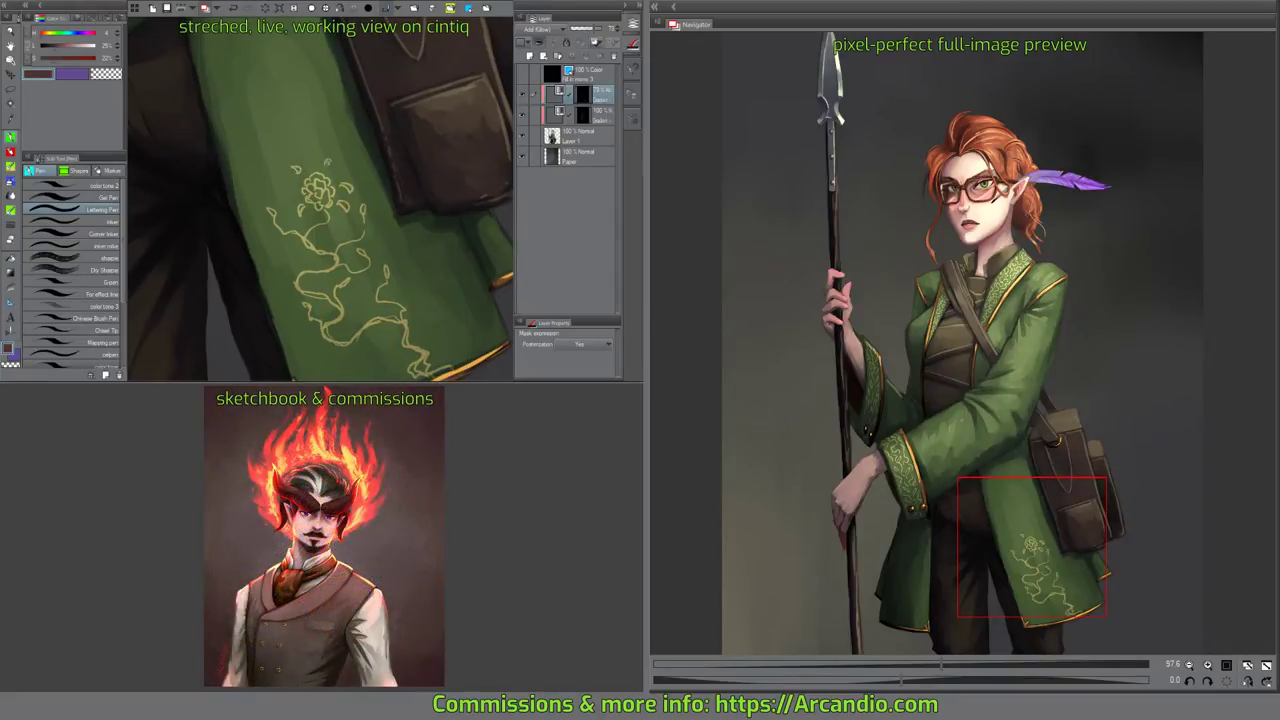
pyautogui.moveTo(374, 245); pyautogui.dragTo(357, 194)
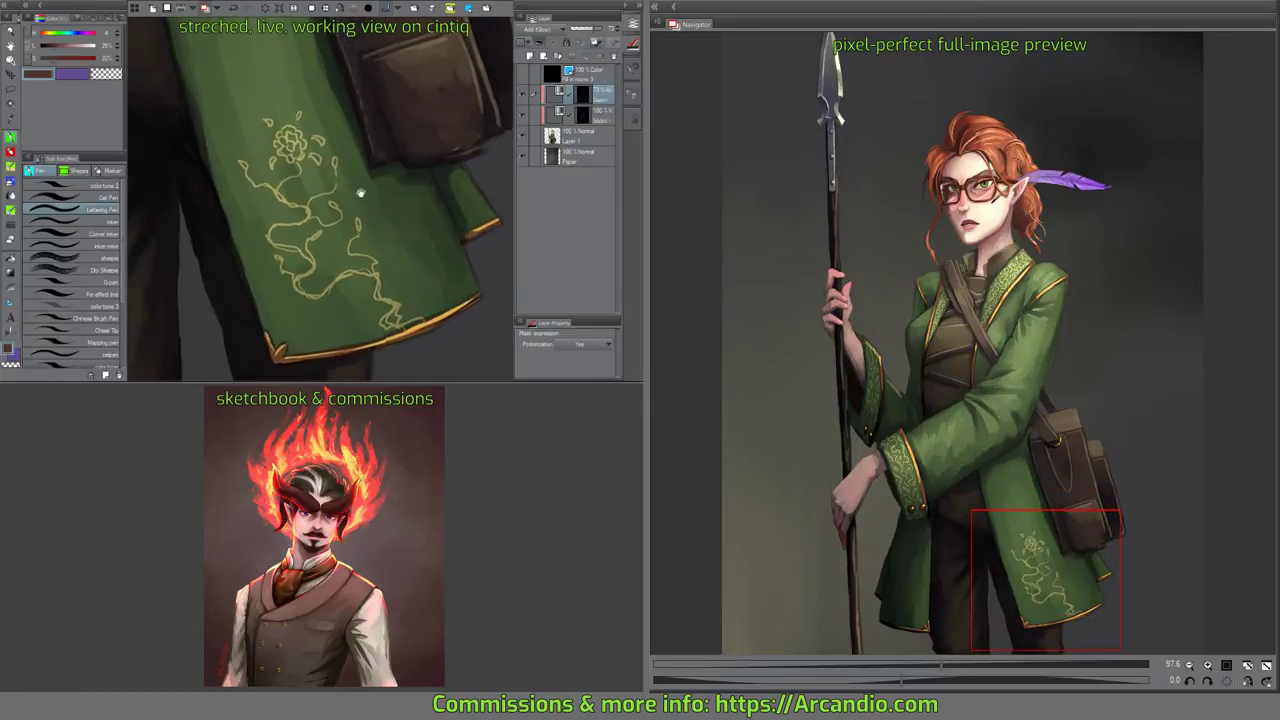
pyautogui.hotkey('ctrl', '0')
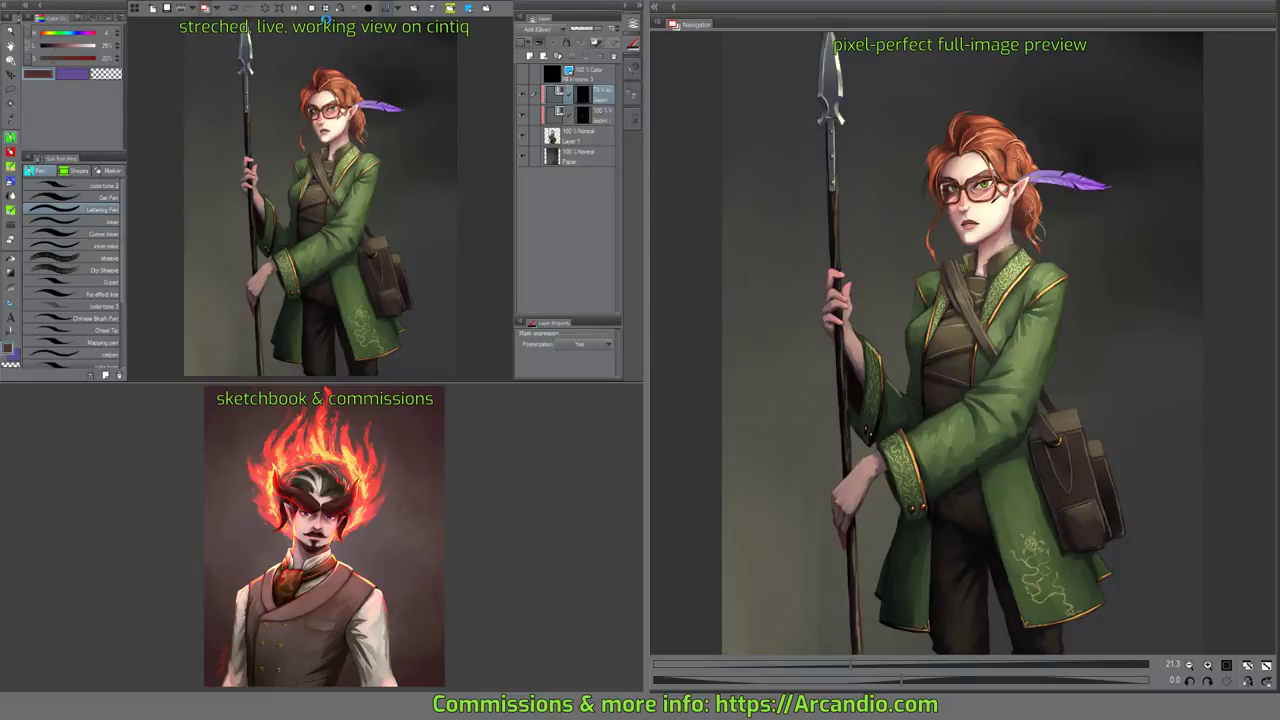
pyautogui.hotkey('ctrl', 's')
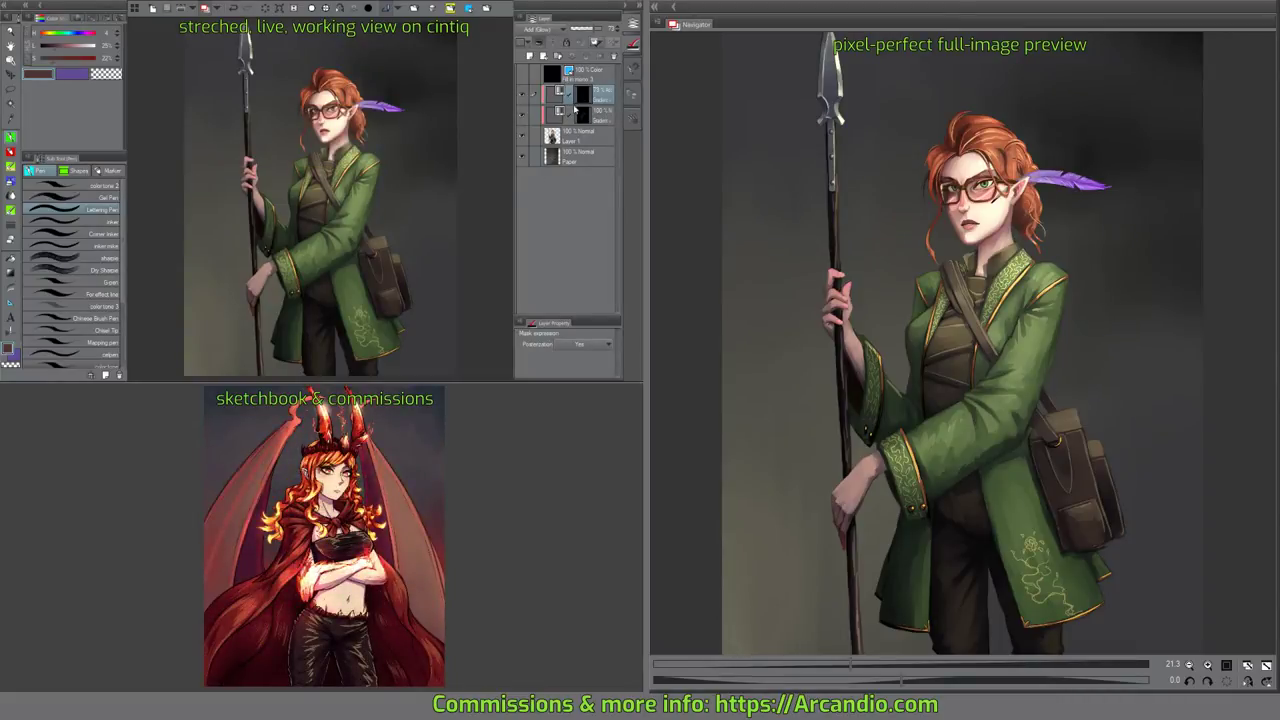
# Try small rune-like marks on the bag's lower pocket and front flap, and undo them.
pyautogui.scroll(8, 393, 306)
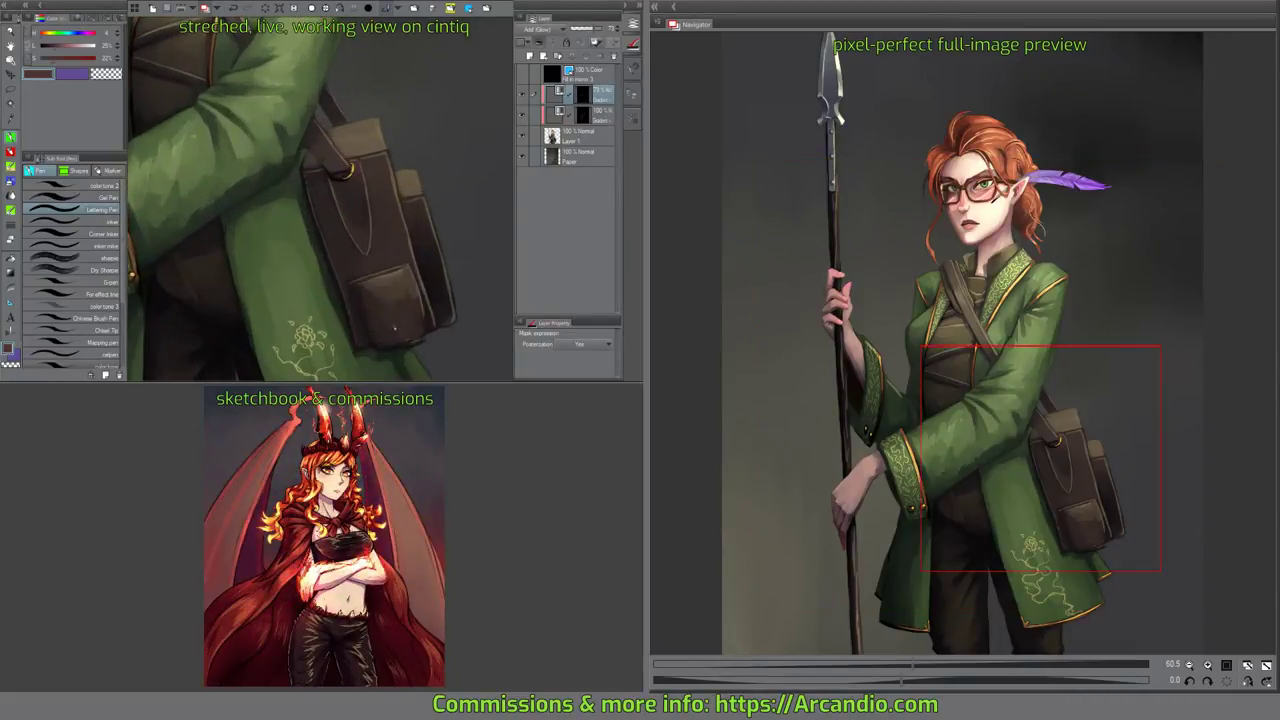
pyautogui.moveTo(403, 306)
pyautogui.mouseDown()
pyautogui.moveTo(360, 218)
pyautogui.moveTo(372, 214)
pyautogui.mouseUp()
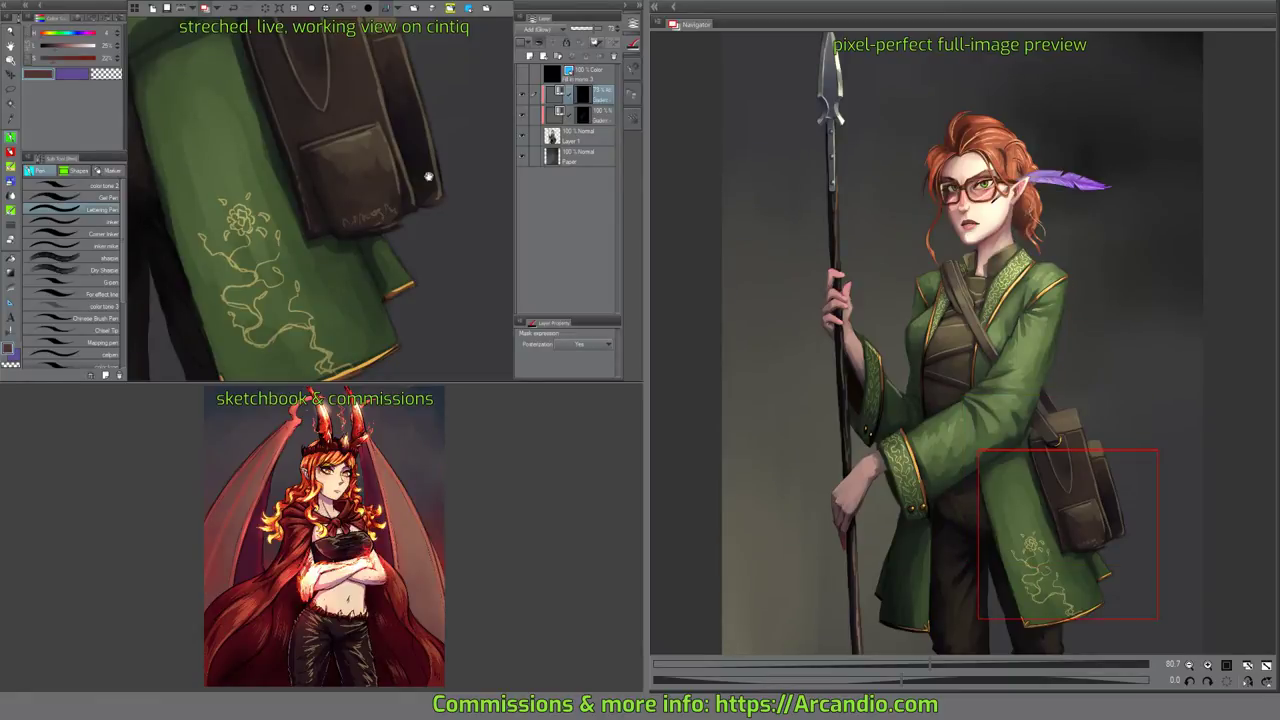
pyautogui.moveTo(419, 164); pyautogui.dragTo(425, 285)
pyautogui.moveTo(357, 121)
pyautogui.mouseDown()
pyautogui.moveTo(368, 114)
pyautogui.moveTo(378, 157)
pyautogui.mouseUp()
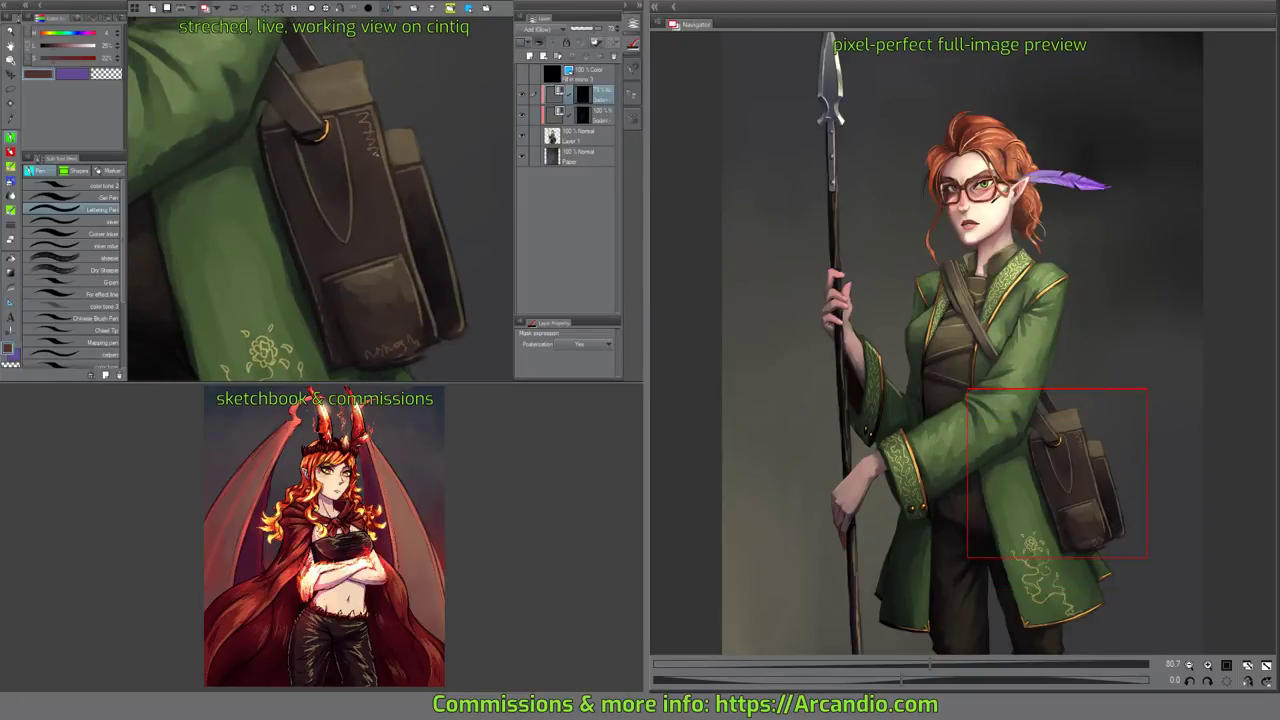
pyautogui.hotkey('ctrl', 'z')
pyautogui.hotkey('ctrl', 'z')
pyautogui.hotkey('ctrl', 'z')
pyautogui.hotkey('ctrl', 'z')
pyautogui.hotkey('ctrl', 'z')
pyautogui.hotkey('ctrl', 'z')
pyautogui.hotkey('ctrl', 'z')
pyautogui.hotkey('ctrl', 'z')
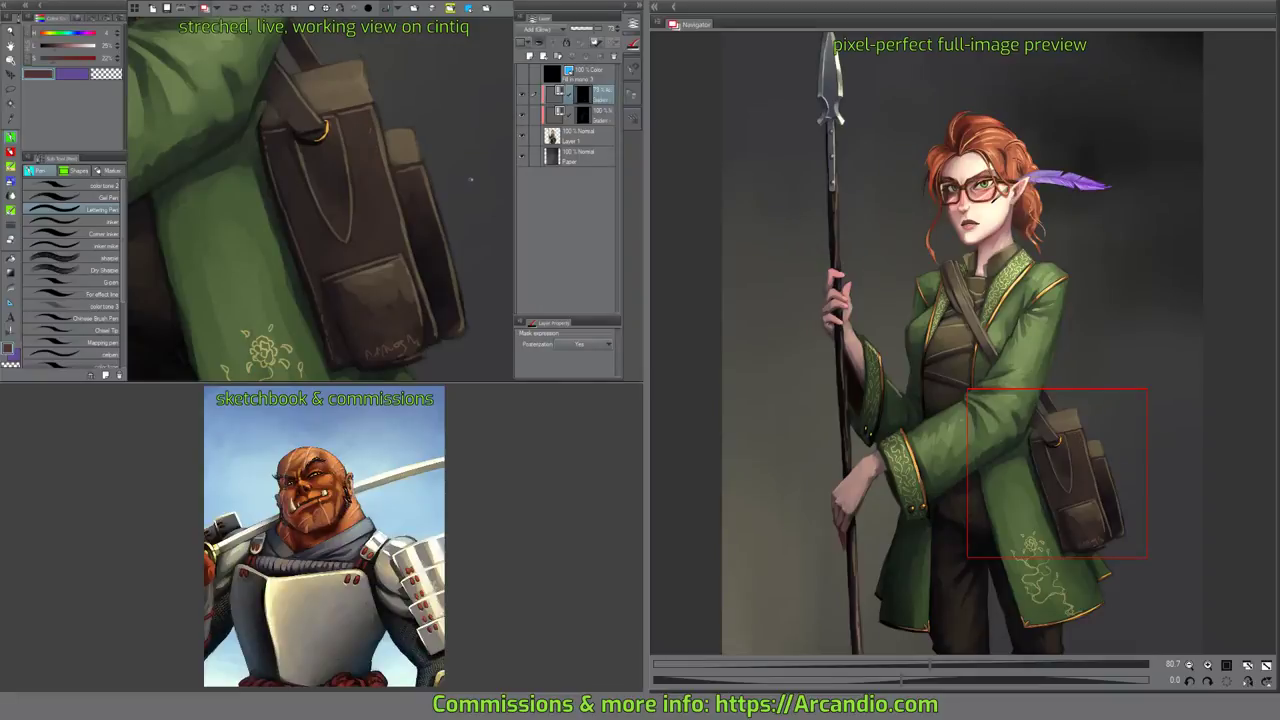
# Duplicate the embroidery's gradient map correction layer and clear the copy's mask.
pyautogui.moveTo(553, 96); pyautogui.dragTo(530, 57)
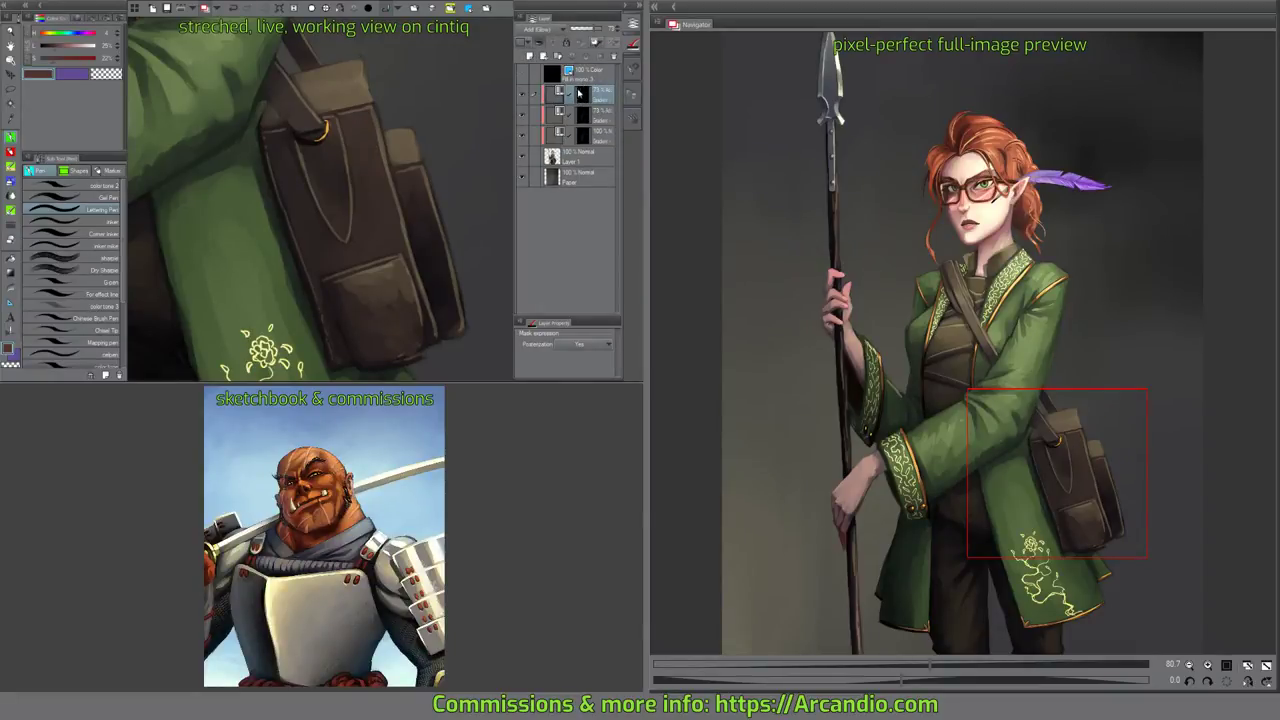
pyautogui.doubleClick(557, 99)
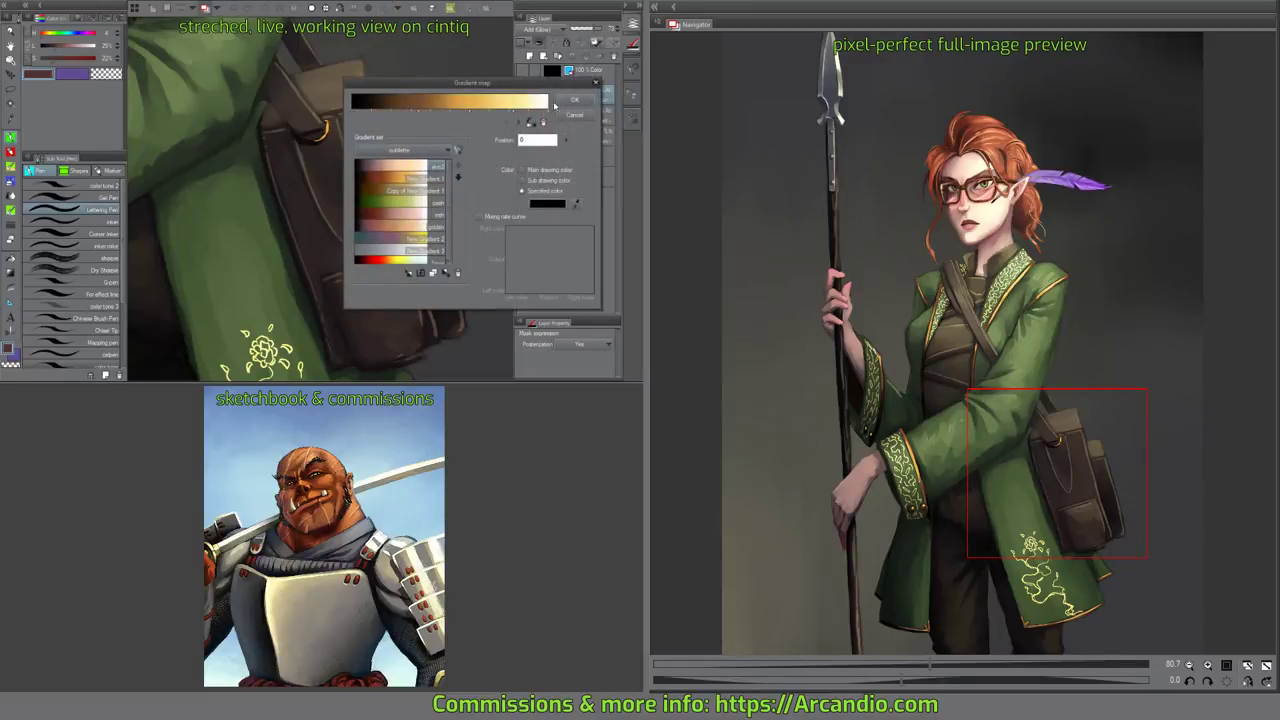
pyautogui.click(575, 115)
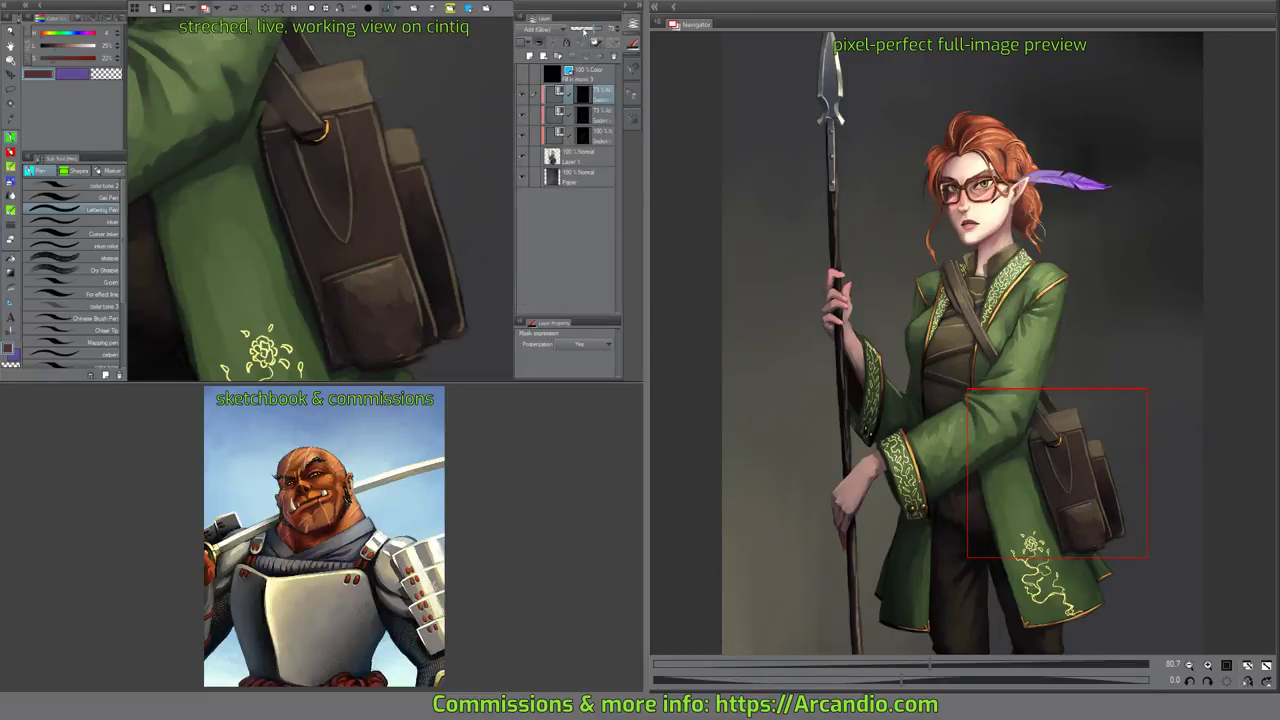
pyautogui.click(263, 10)
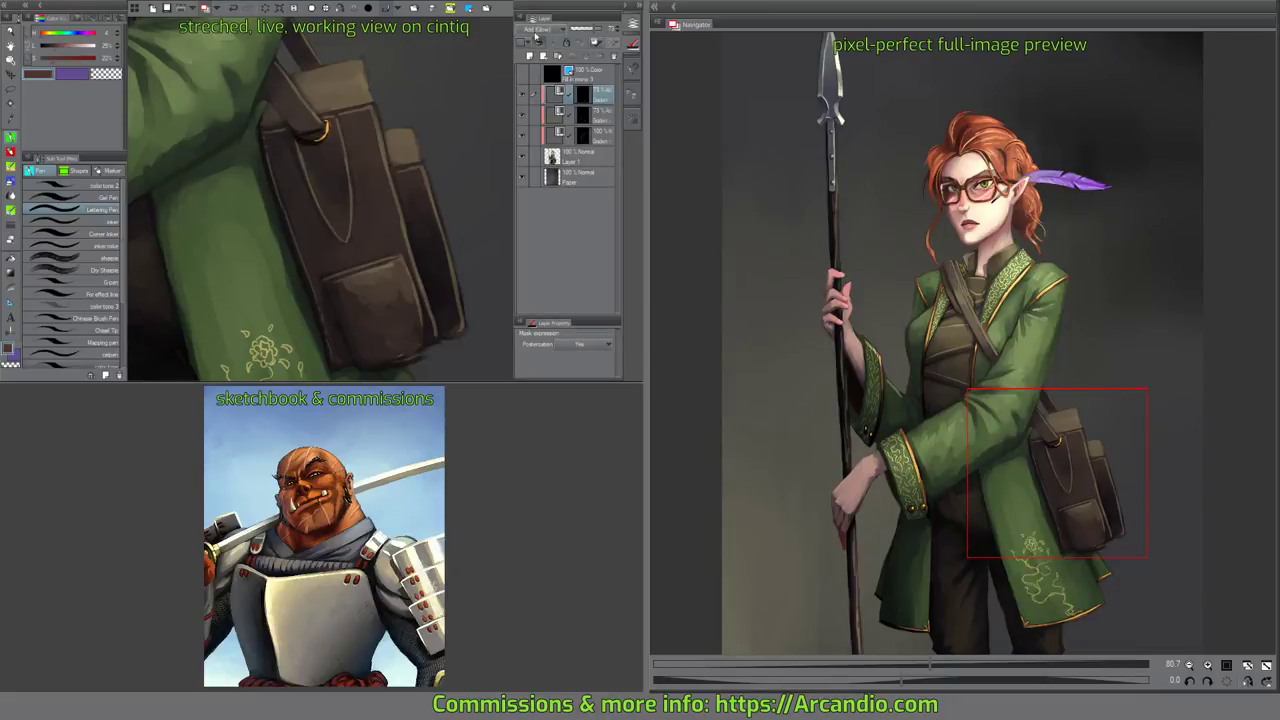
# Draw columns of rune-like marks along the bag's front flap edge and side pocket, and a row on its lower pocket.
pyautogui.moveTo(368, 118); pyautogui.dragTo(398, 247)
pyautogui.moveTo(416, 175); pyautogui.dragTo(428, 214)
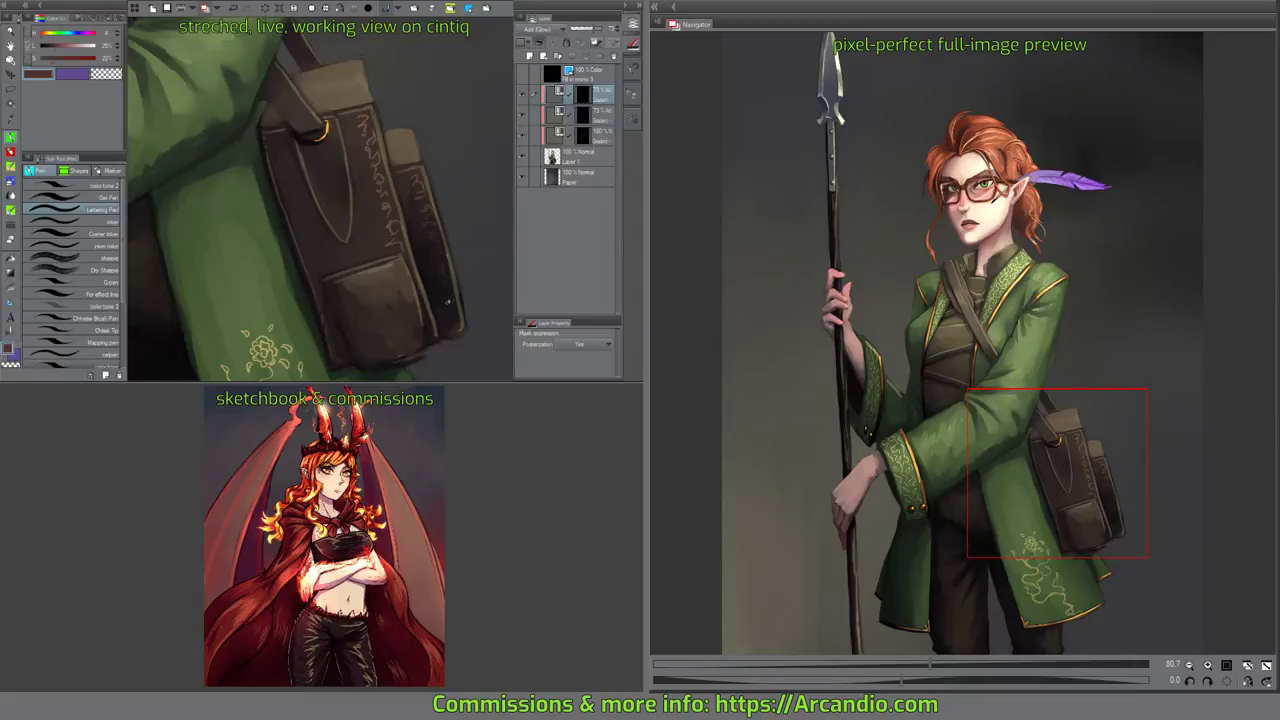
pyautogui.moveTo(422, 301); pyautogui.dragTo(426, 243)
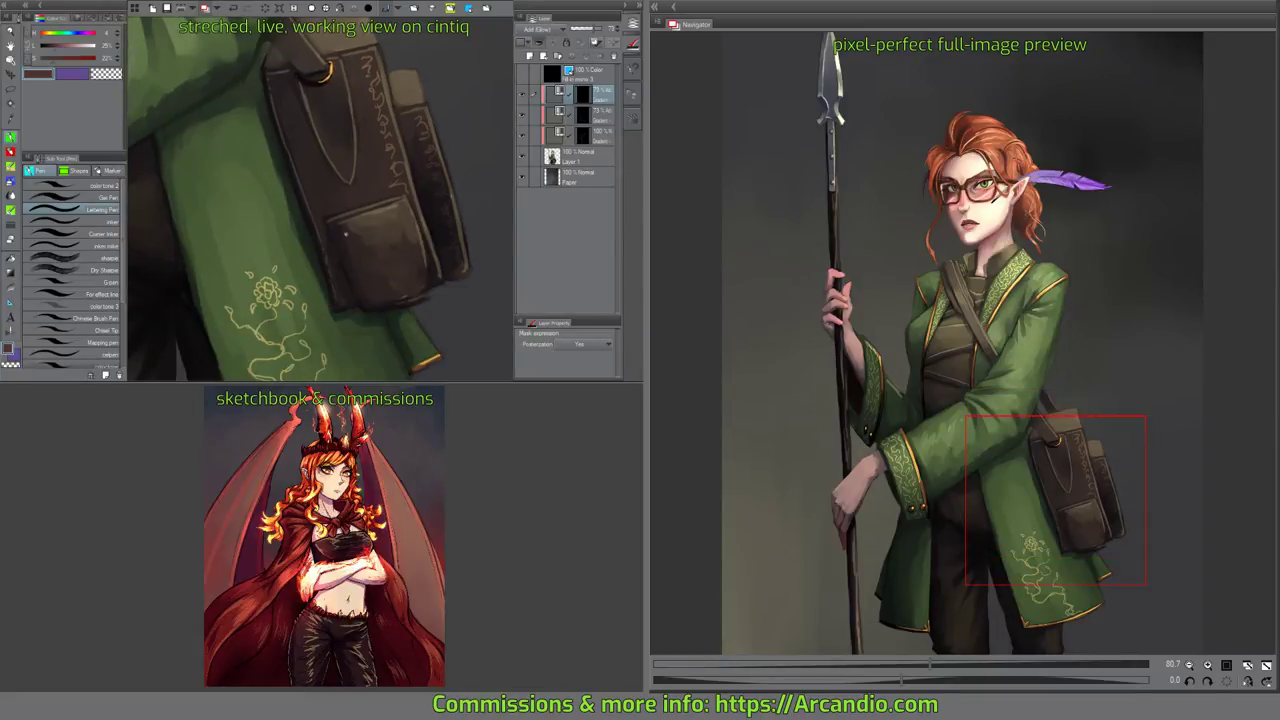
pyautogui.moveTo(345, 233)
pyautogui.mouseDown()
pyautogui.moveTo(404, 211)
pyautogui.moveTo(408, 222)
pyautogui.mouseUp()
pyautogui.moveTo(410, 240); pyautogui.dragTo(446, 309)
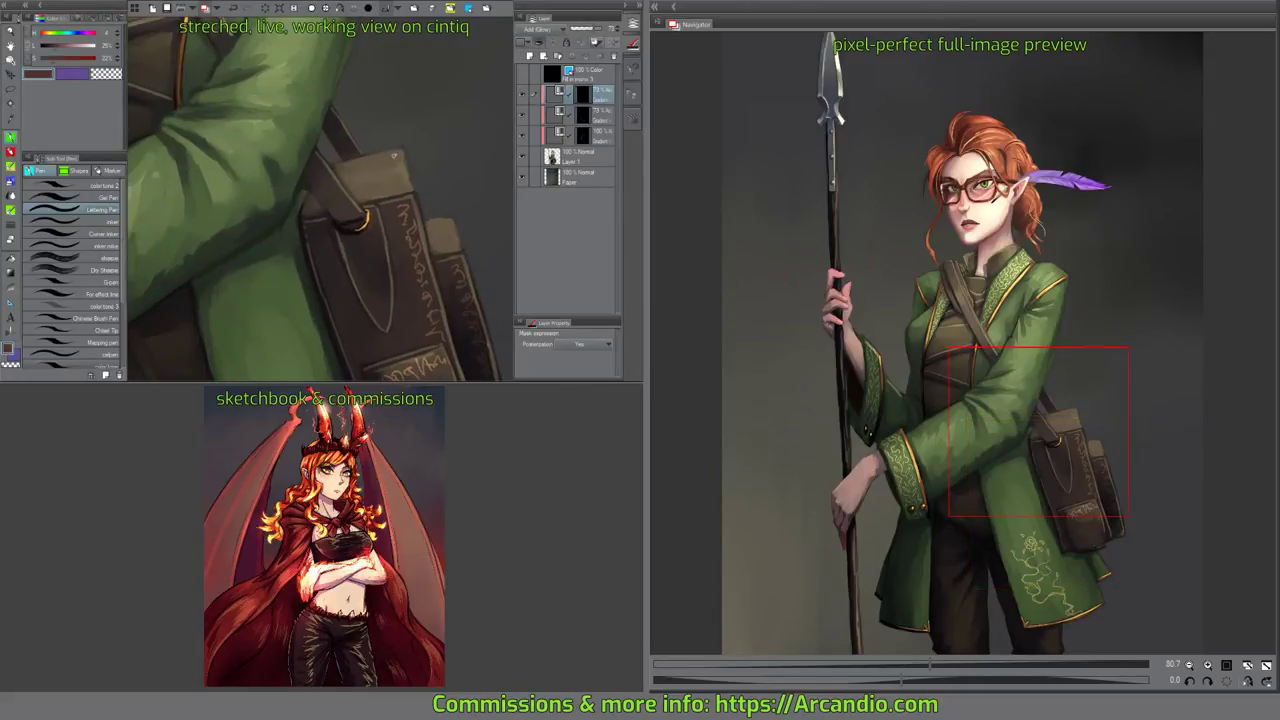
# Draw rune-like marks on the tan top edge of the bag and on the top of its side pocket.
pyautogui.moveTo(393, 155)
pyautogui.mouseDown()
pyautogui.moveTo(400, 181)
pyautogui.moveTo(388, 191)
pyautogui.moveTo(404, 190)
pyautogui.moveTo(386, 192)
pyautogui.moveTo(449, 228)
pyautogui.moveTo(458, 253)
pyautogui.mouseUp()
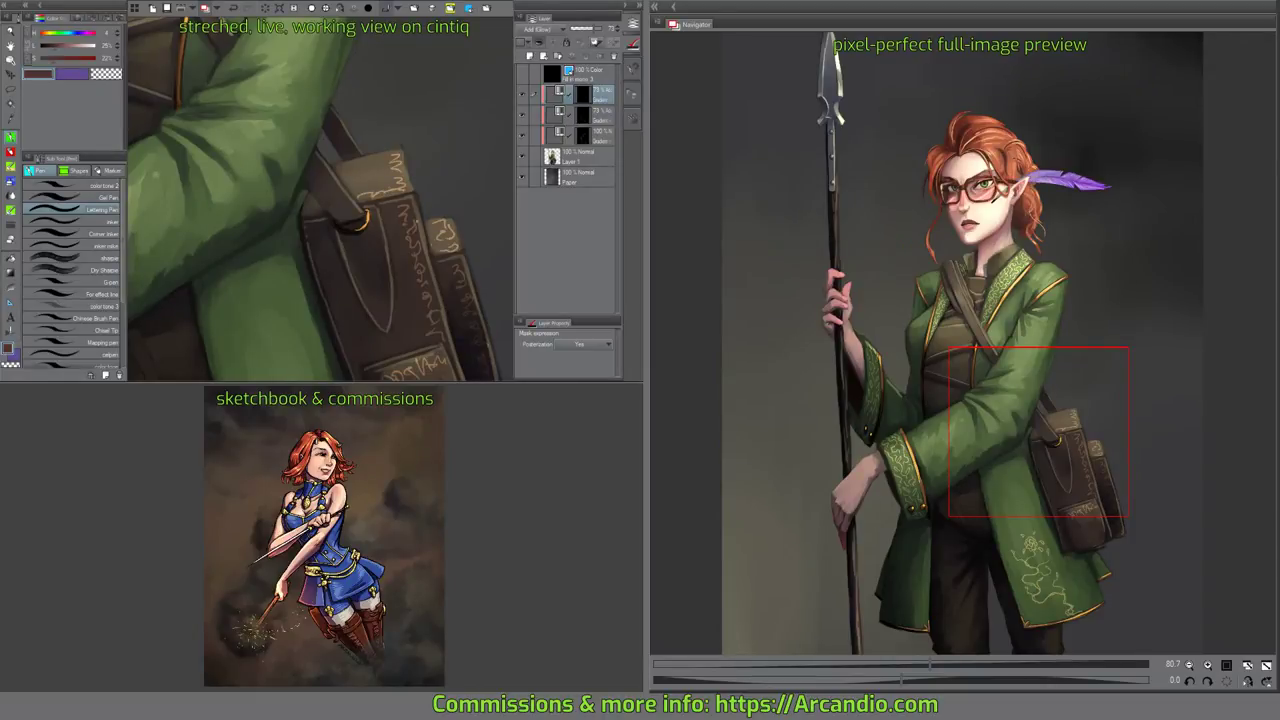
pyautogui.moveTo(359, 161)
pyautogui.mouseDown()
pyautogui.moveTo(349, 167)
pyautogui.moveTo(387, 166)
pyautogui.mouseUp()
pyautogui.moveTo(468, 186)
pyautogui.mouseDown()
pyautogui.moveTo(456, 174)
pyautogui.moveTo(457, 226)
pyautogui.moveTo(428, 177)
pyautogui.mouseUp()
# Switch the rune layer's gradient map to the green preset and recolour its dark green stop to deep violet.
pyautogui.doubleClick(558, 93)
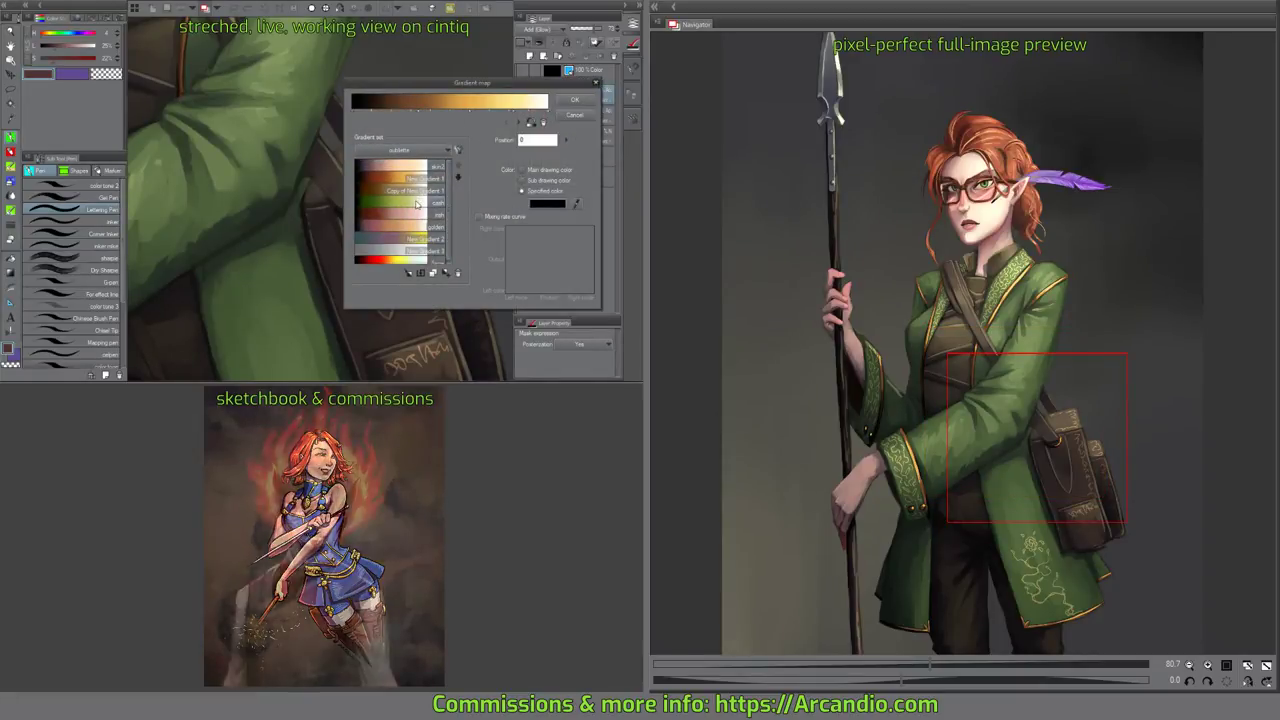
pyautogui.click(414, 201)
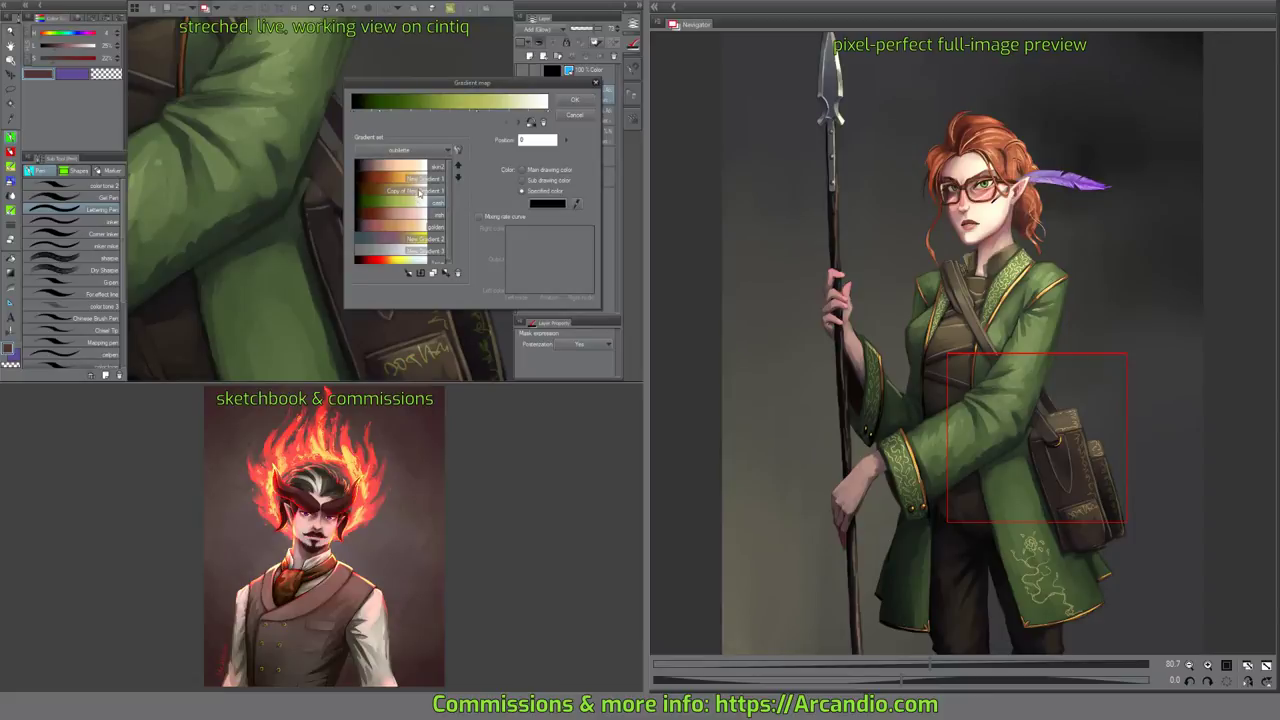
pyautogui.click(477, 112)
pyautogui.moveTo(384, 112); pyautogui.dragTo(413, 112)
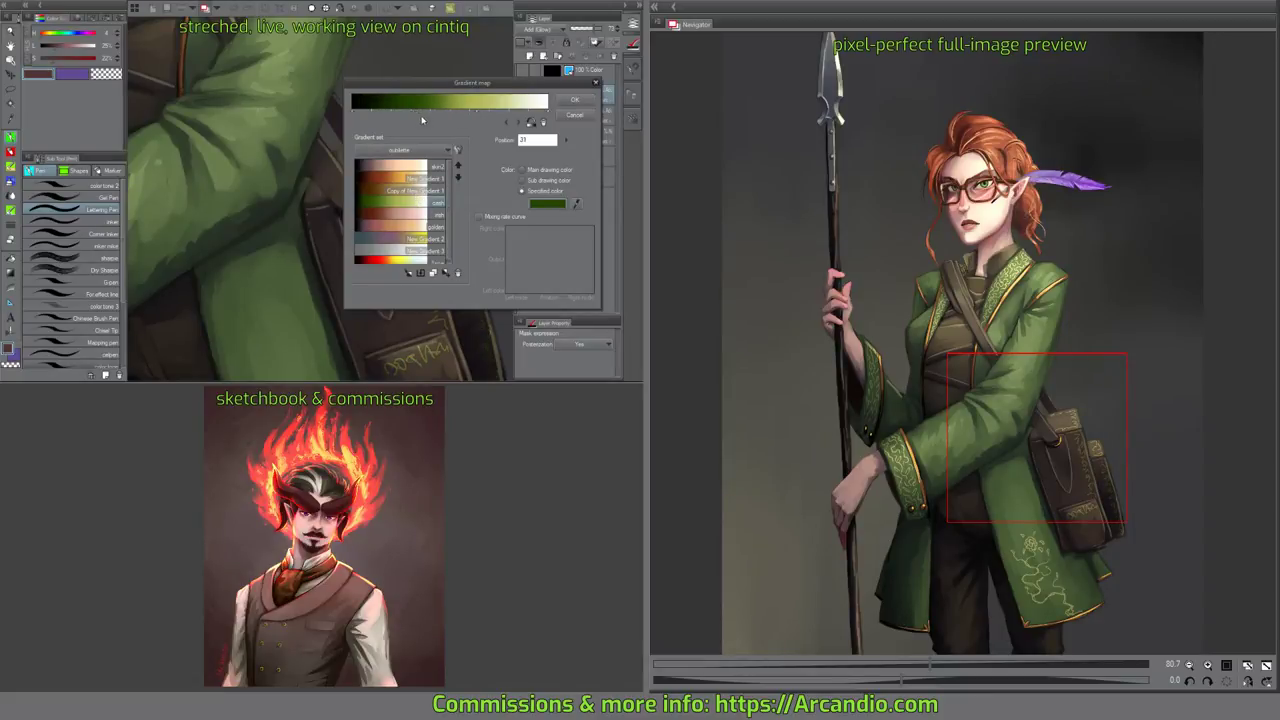
pyautogui.click(547, 203)
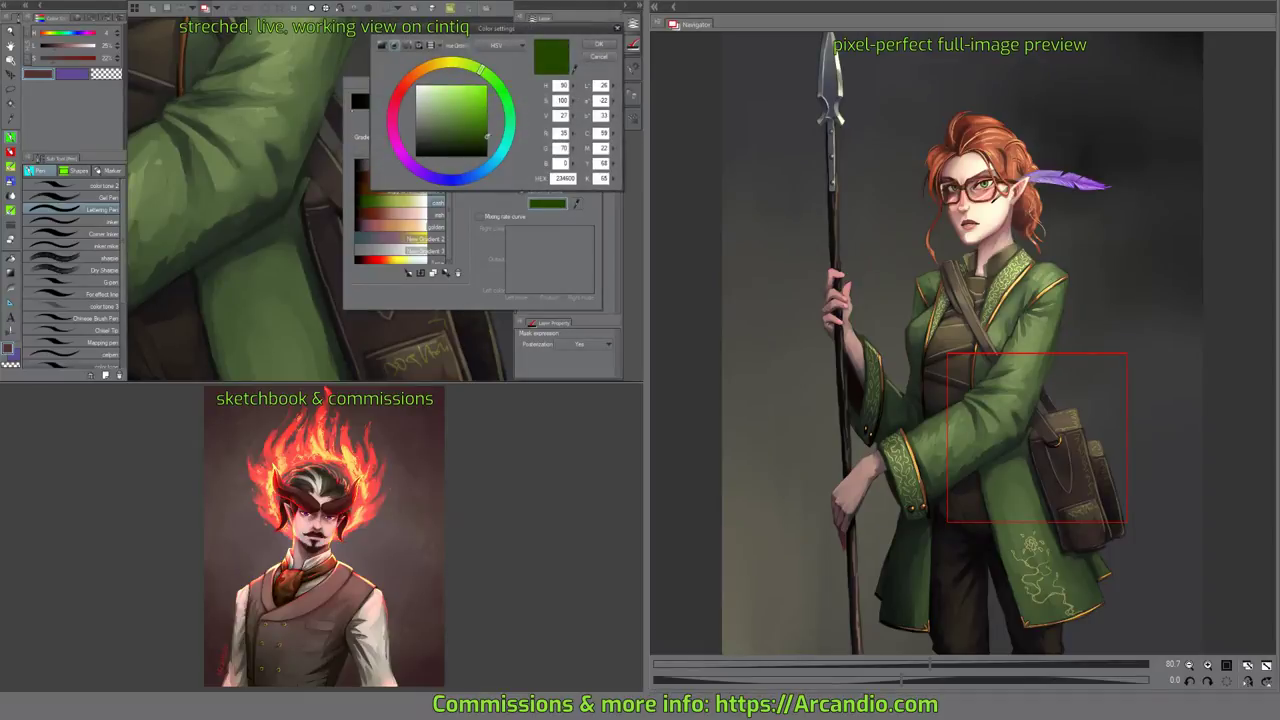
pyautogui.click(424, 176)
pyautogui.click(598, 44)
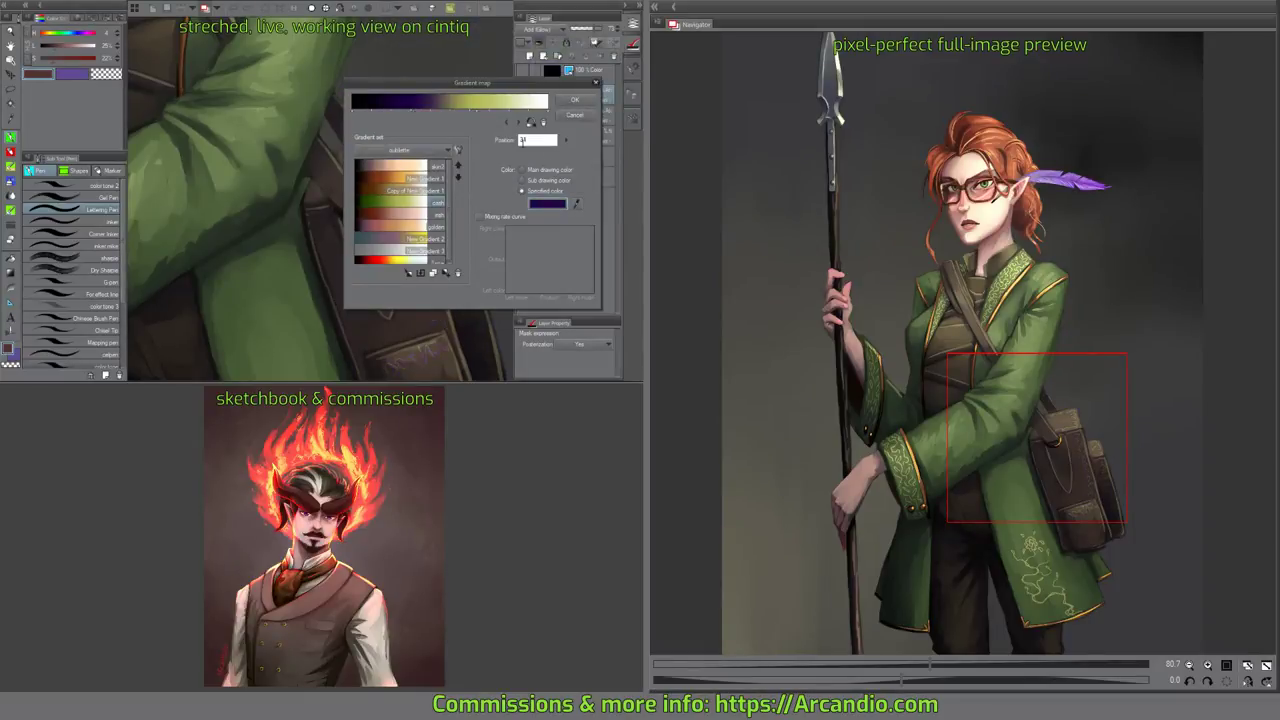
# Recolour the gradient's yellow-green stop to light blue, apply the gradient map, and set the rune layer's opacity to 100%.
pyautogui.click(477, 112)
pyautogui.click(547, 203)
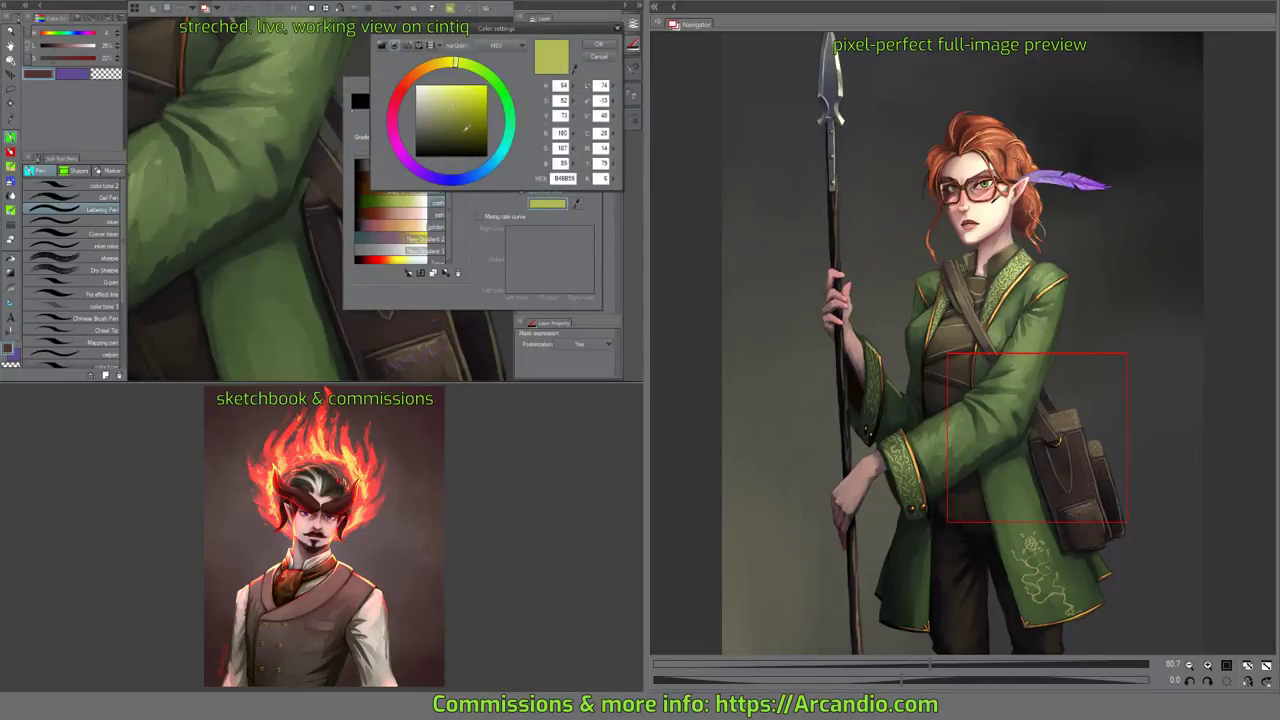
pyautogui.click(494, 164)
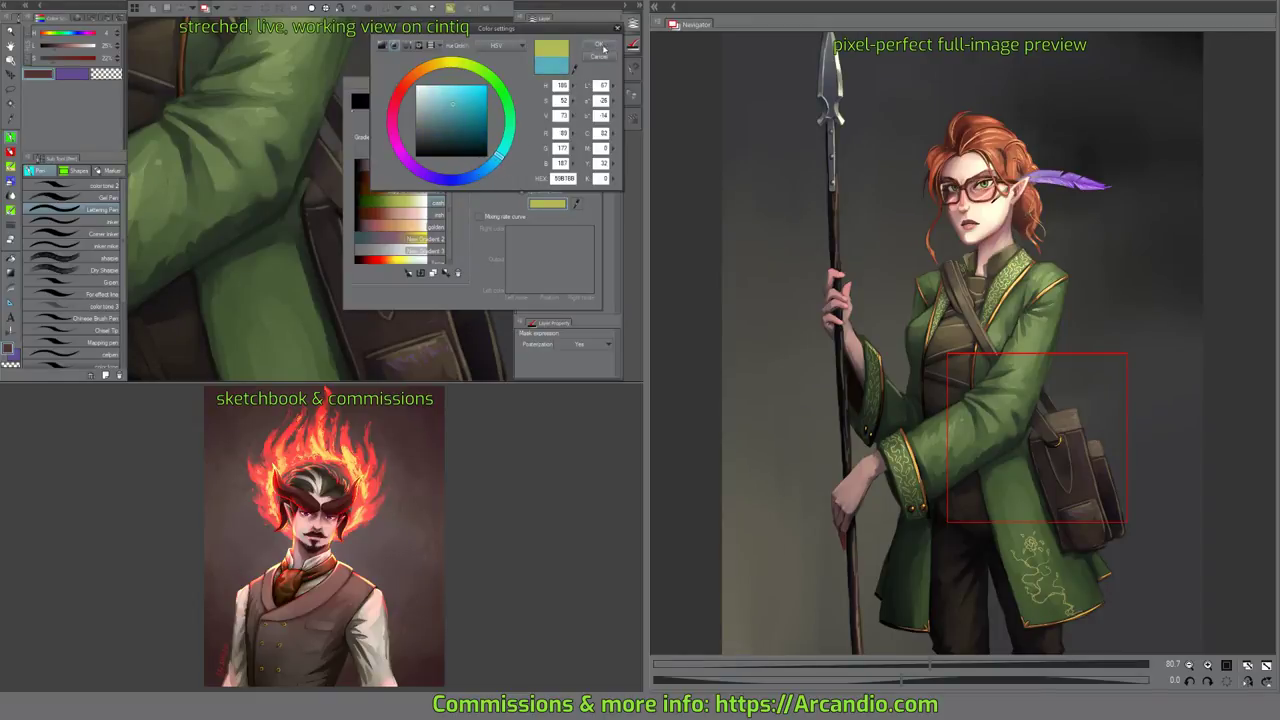
pyautogui.click(598, 44)
pyautogui.click(391, 117)
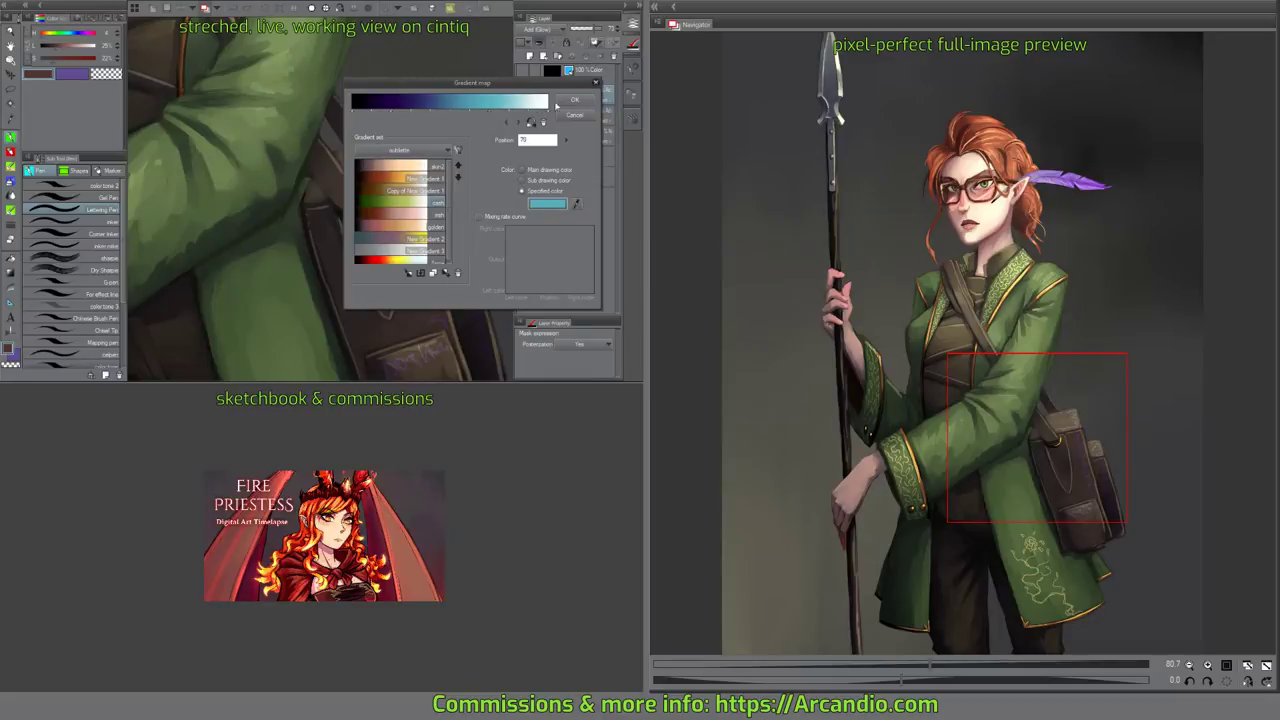
pyautogui.click(574, 99)
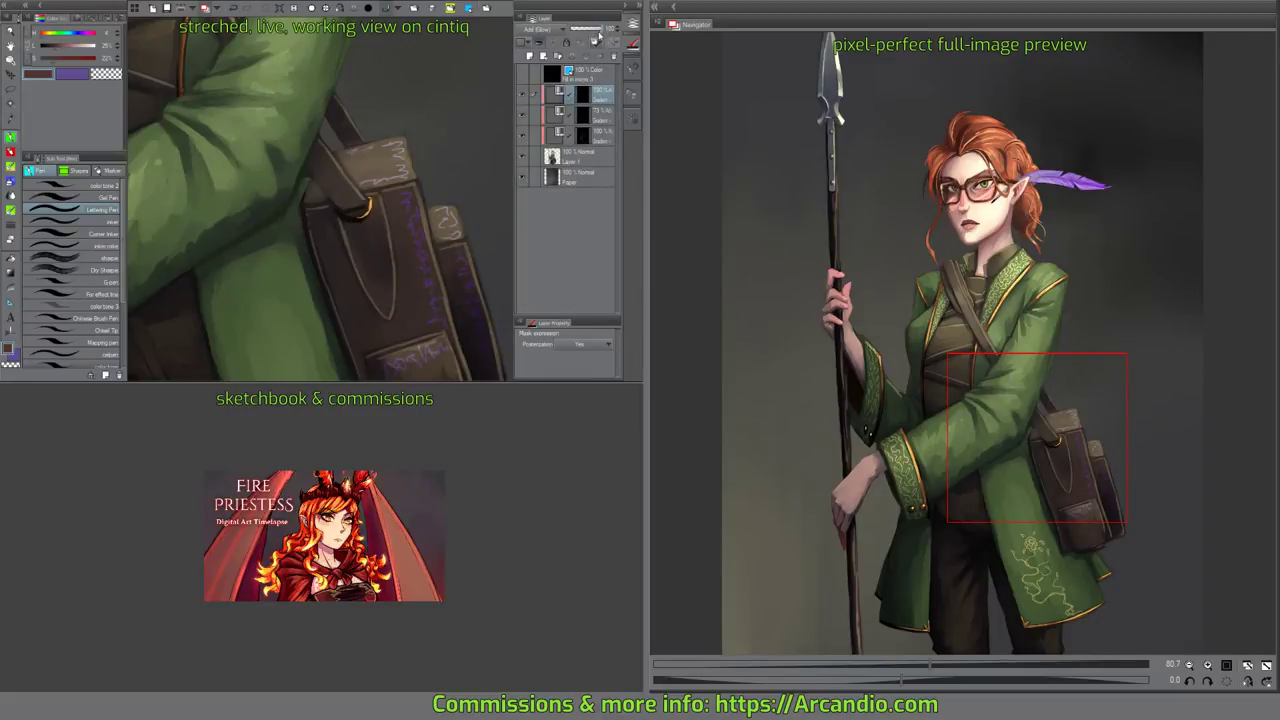
# Brighten the runes by shifting the gradient map's violet and light blue stops toward the dark end.
pyautogui.doubleClick(576, 96)
pyautogui.moveTo(392, 113); pyautogui.dragTo(376, 115)
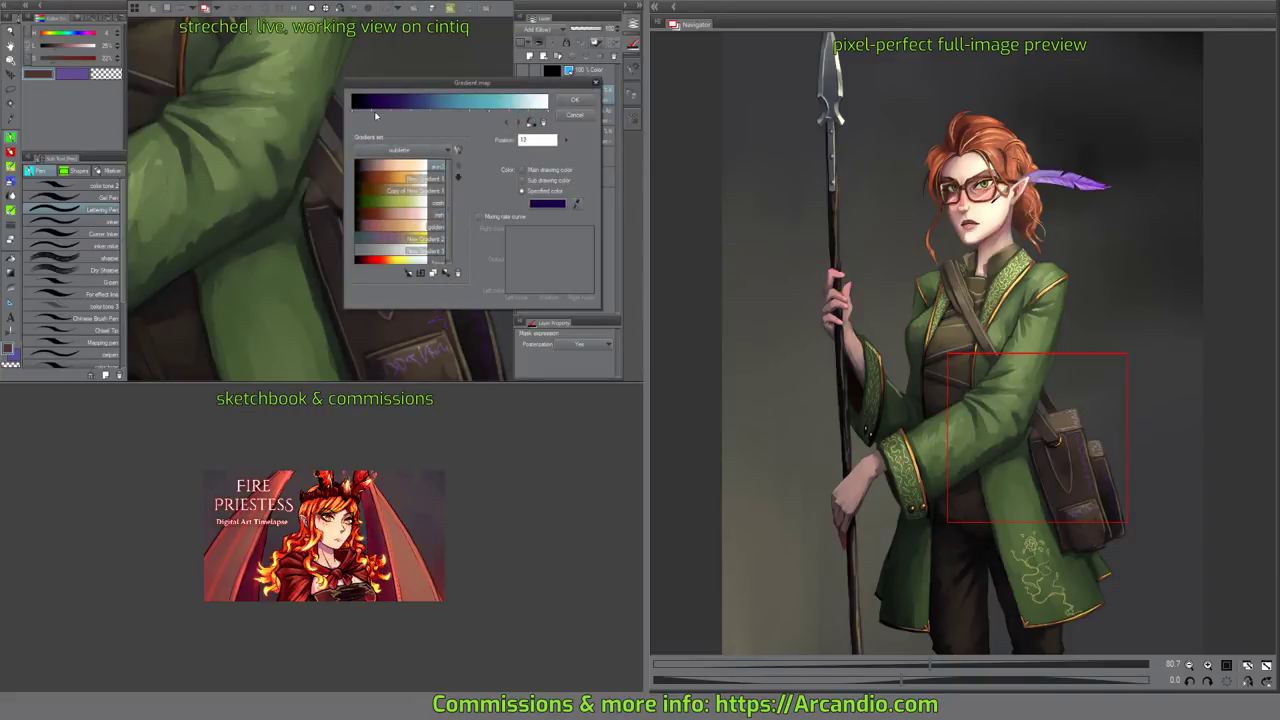
pyautogui.moveTo(490, 115); pyautogui.dragTo(458, 118)
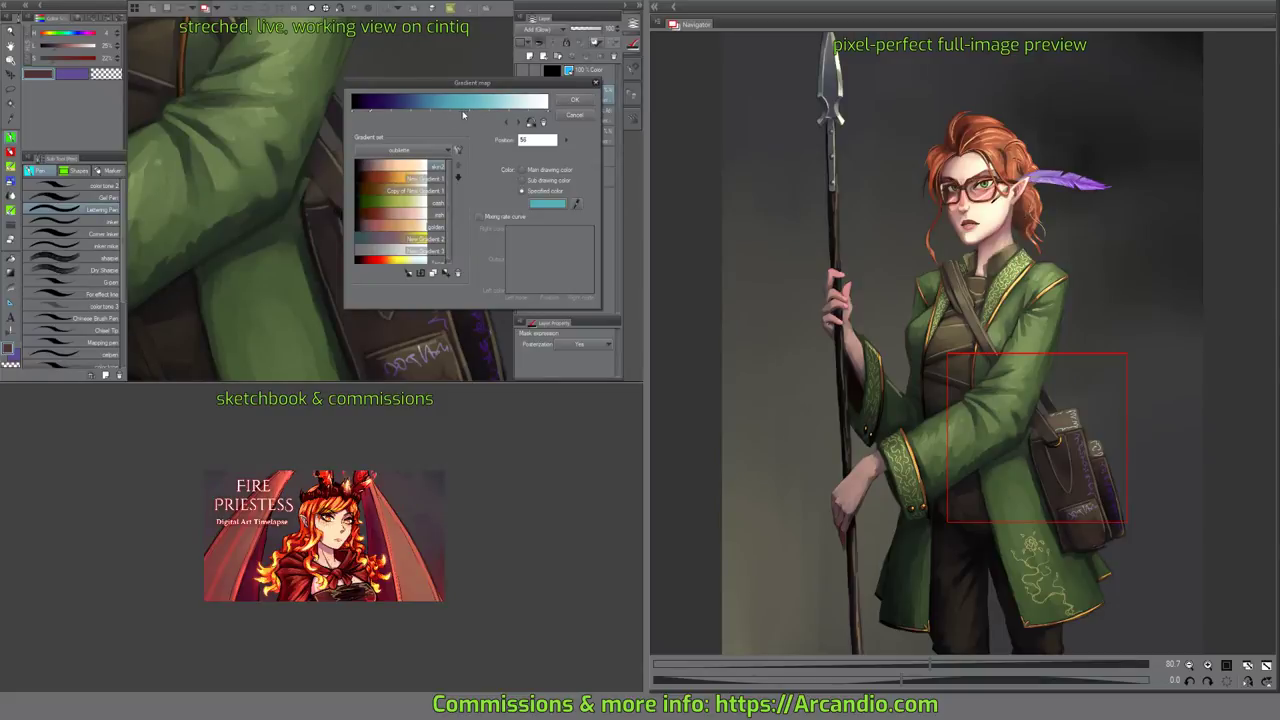
pyautogui.click(574, 99)
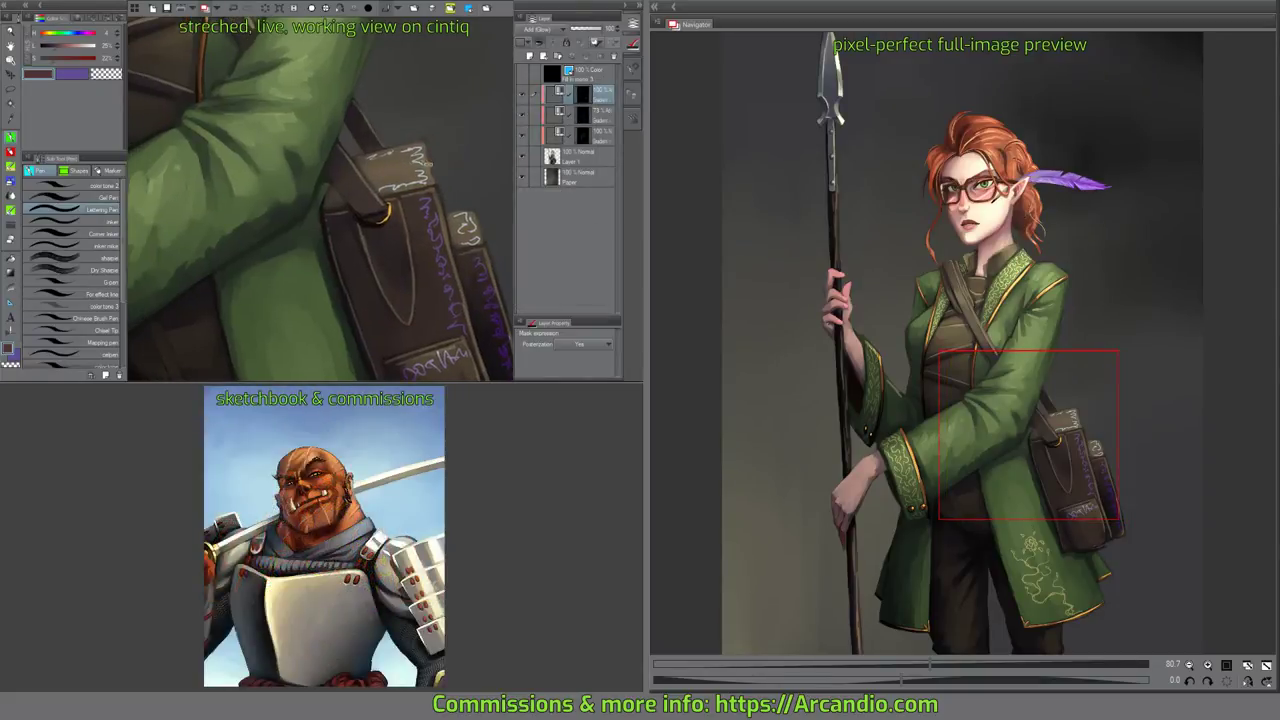
# Draw rune-like marks inside the pointed panel on the bag's front flap and on the strap sections beside the bag.
pyautogui.moveTo(363, 157); pyautogui.dragTo(385, 165)
pyautogui.moveTo(438, 236); pyautogui.dragTo(380, 204)
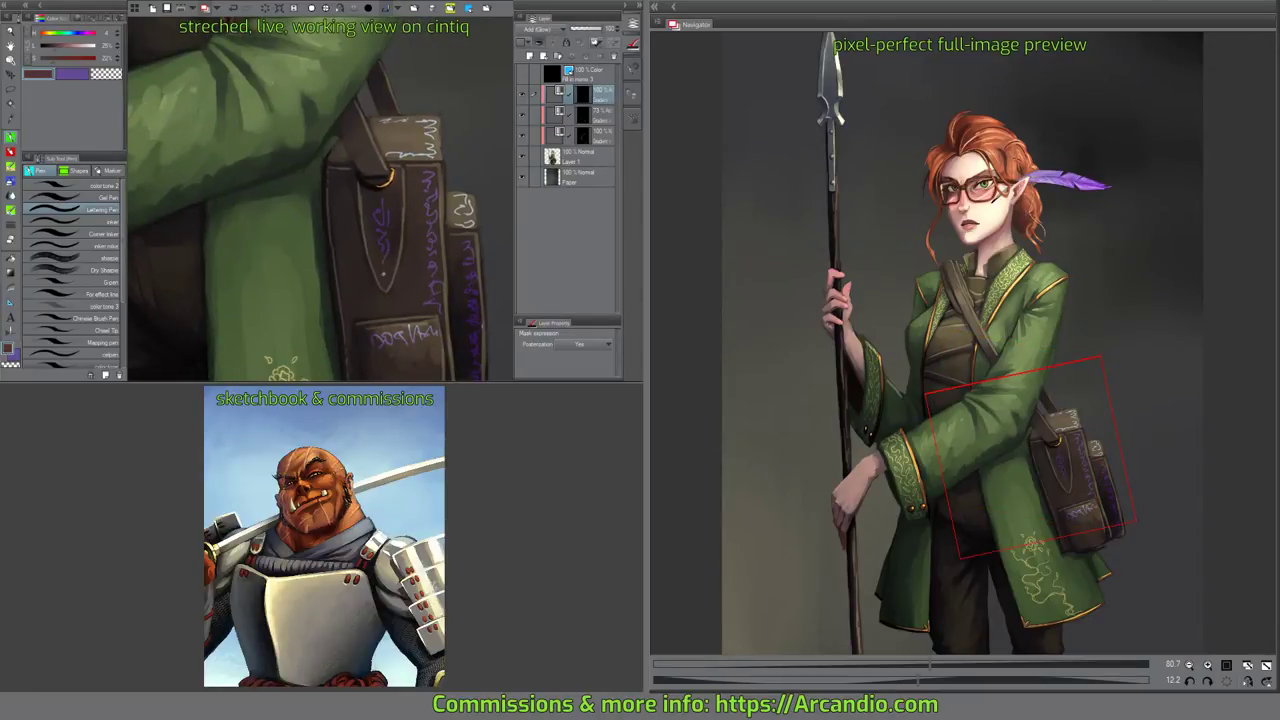
pyautogui.moveTo(393, 148); pyautogui.dragTo(398, 203)
pyautogui.moveTo(416, 205)
pyautogui.mouseDown()
pyautogui.moveTo(414, 173)
pyautogui.moveTo(447, 164)
pyautogui.moveTo(428, 155)
pyautogui.mouseUp()
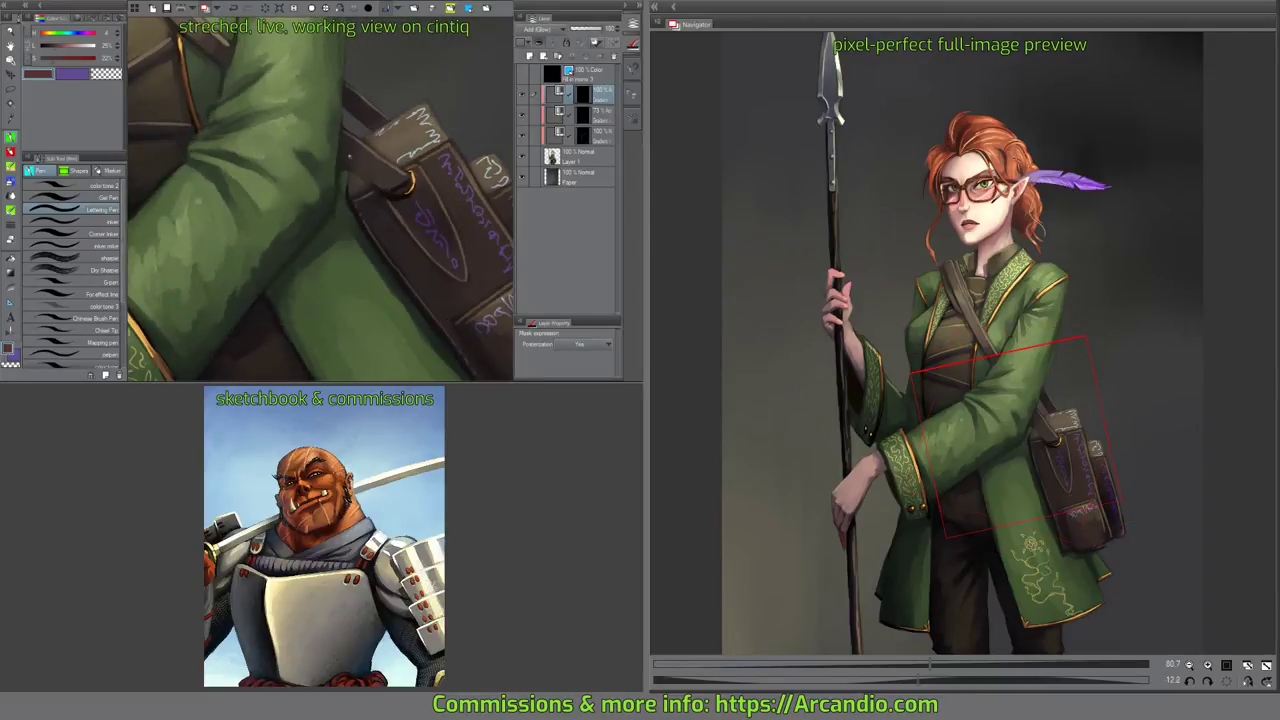
pyautogui.moveTo(347, 144); pyautogui.dragTo(348, 158)
pyautogui.moveTo(401, 119); pyautogui.dragTo(411, 158)
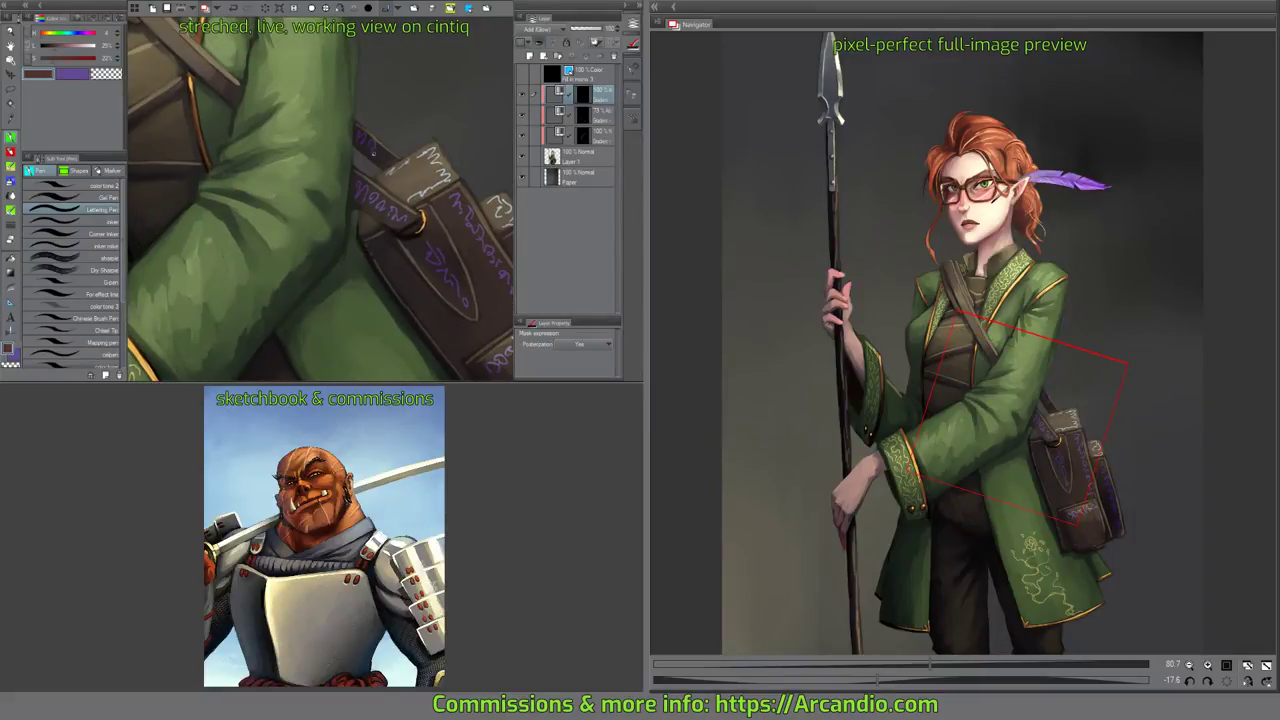
# Draw a continuous row of rune-like marks along the shoulder strap across the chest, and save the painting.
pyautogui.moveTo(354, 99); pyautogui.dragTo(416, 224)
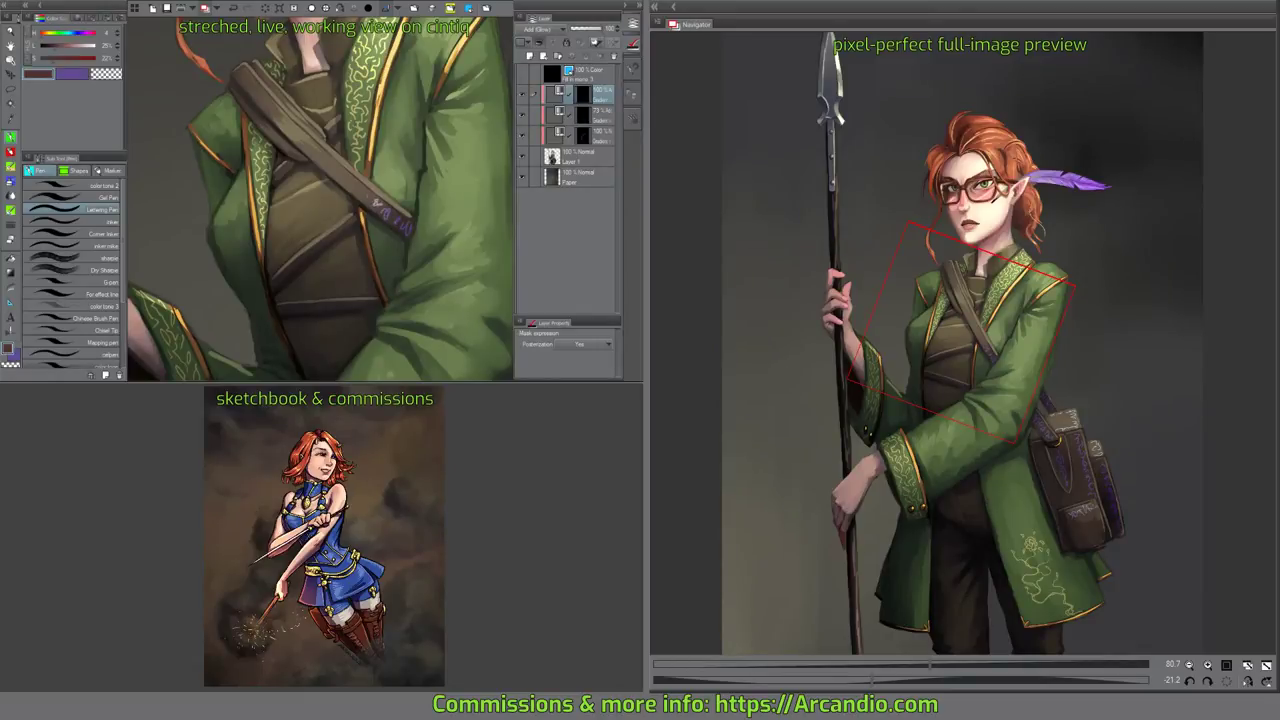
pyautogui.moveTo(355, 170); pyautogui.dragTo(387, 198)
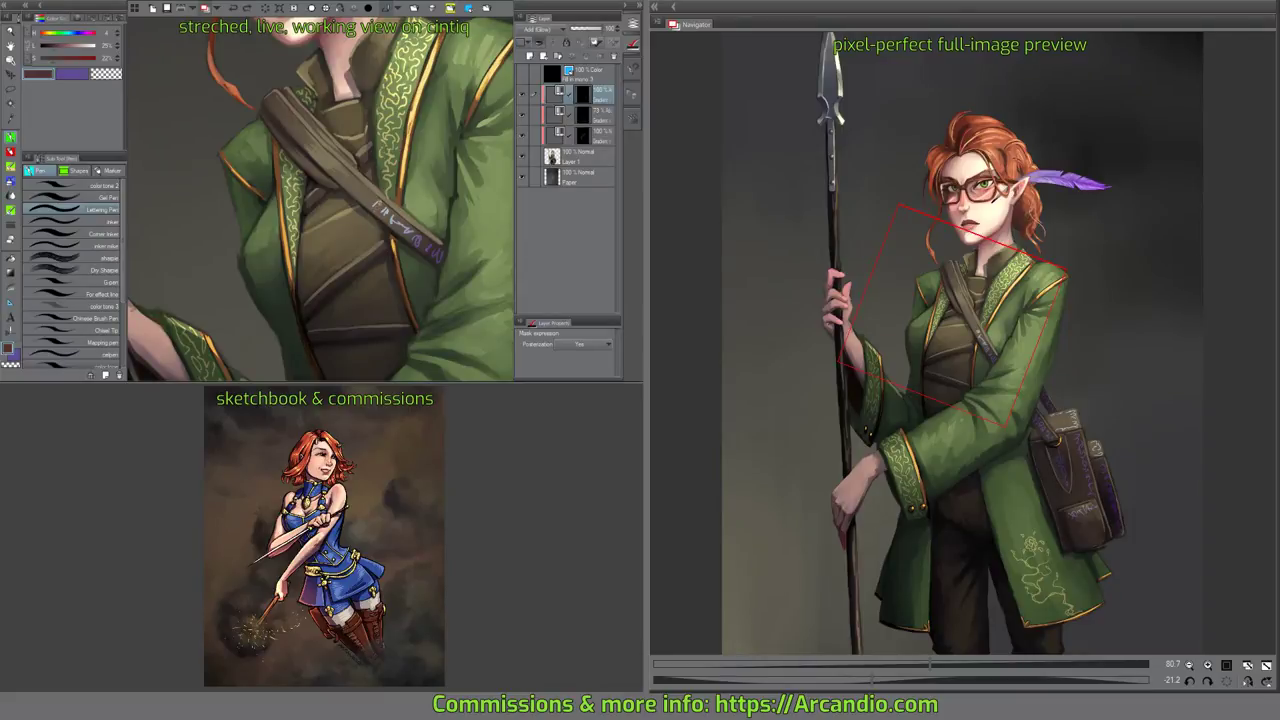
pyautogui.moveTo(355, 170); pyautogui.dragTo(380, 212)
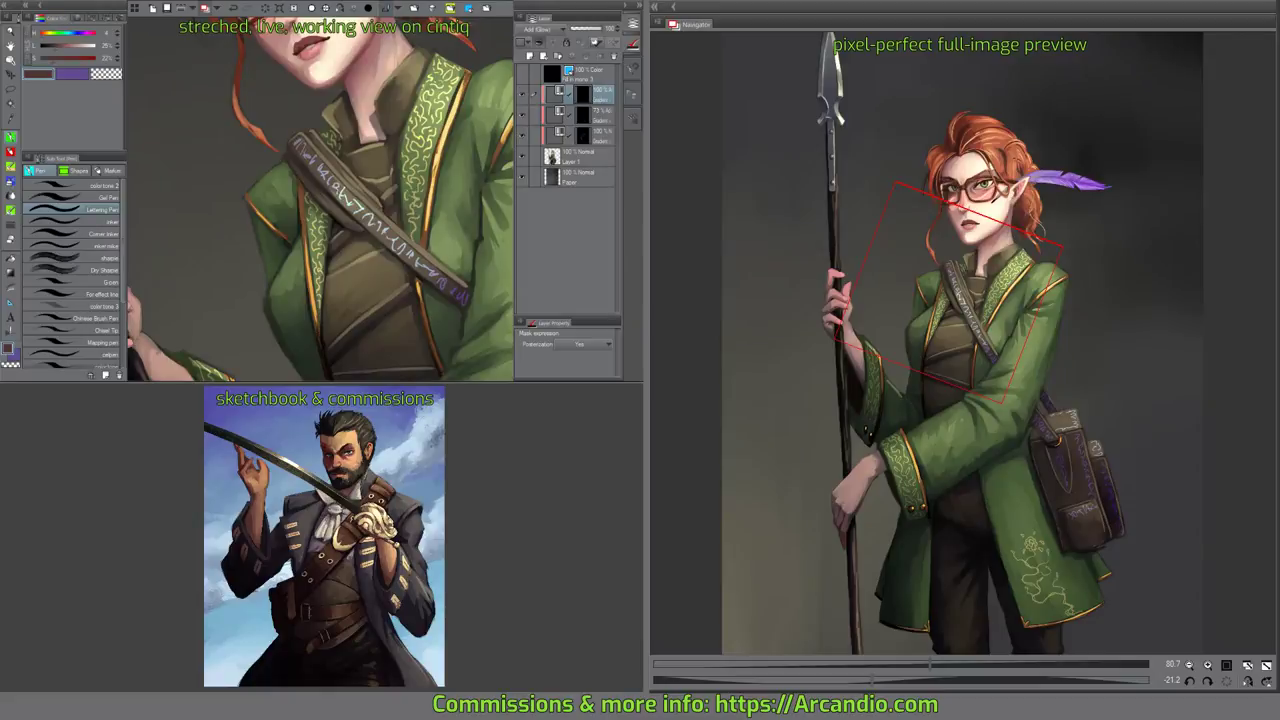
pyautogui.moveTo(402, 142); pyautogui.dragTo(354, 148)
pyautogui.moveTo(457, 183); pyautogui.dragTo(471, 248)
pyautogui.moveTo(502, 190); pyautogui.dragTo(437, 152)
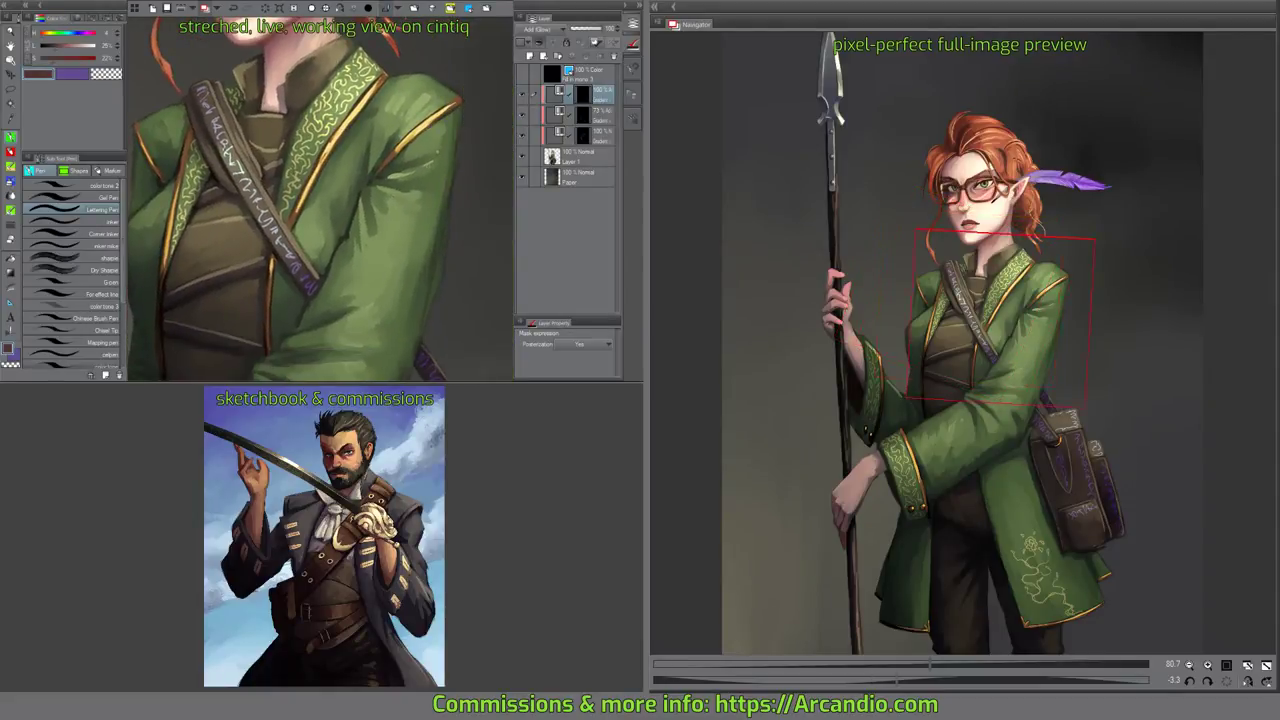
pyautogui.click(340, 9)
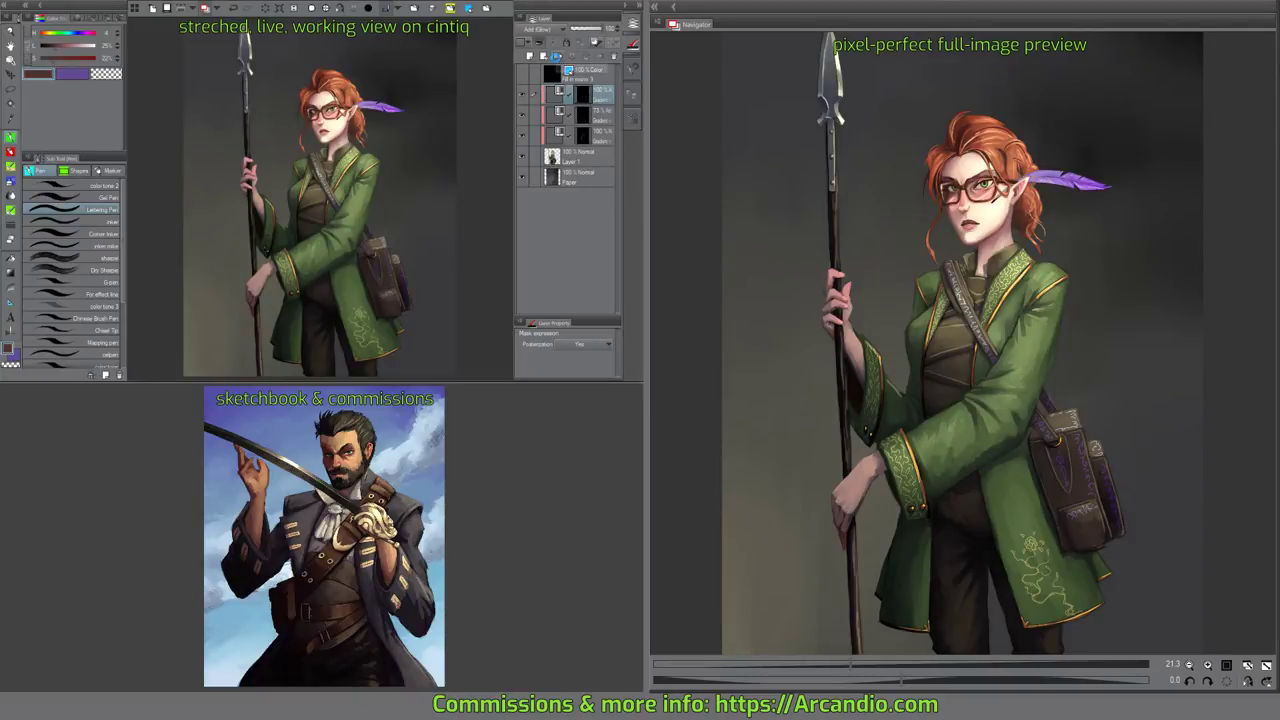
pyautogui.hotkey('ctrl', 's')
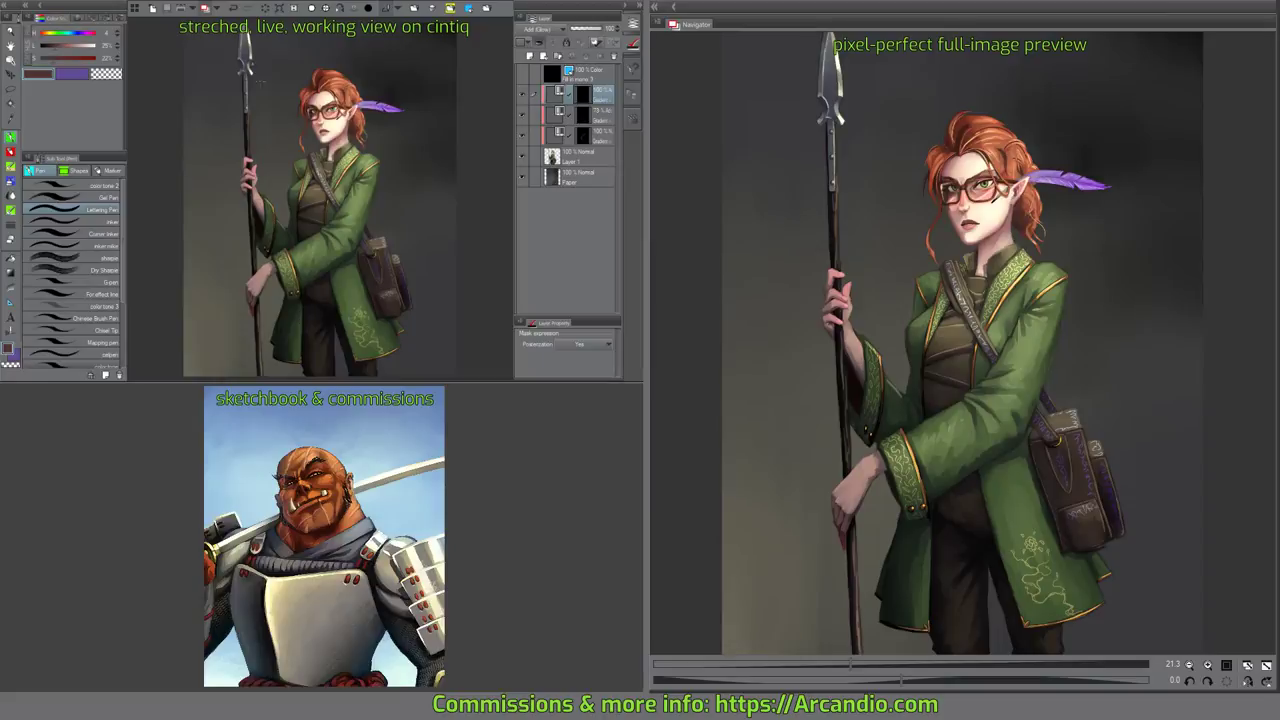
# Try a thin zigzag mark down the spearhead's blade, and undo it.
pyautogui.scroll(10, 247, 56)
pyautogui.moveTo(249, 54)
pyautogui.mouseDown()
pyautogui.moveTo(315, 182)
pyautogui.moveTo(307, 130)
pyautogui.mouseUp()
pyautogui.scroll(5, 315, 182)
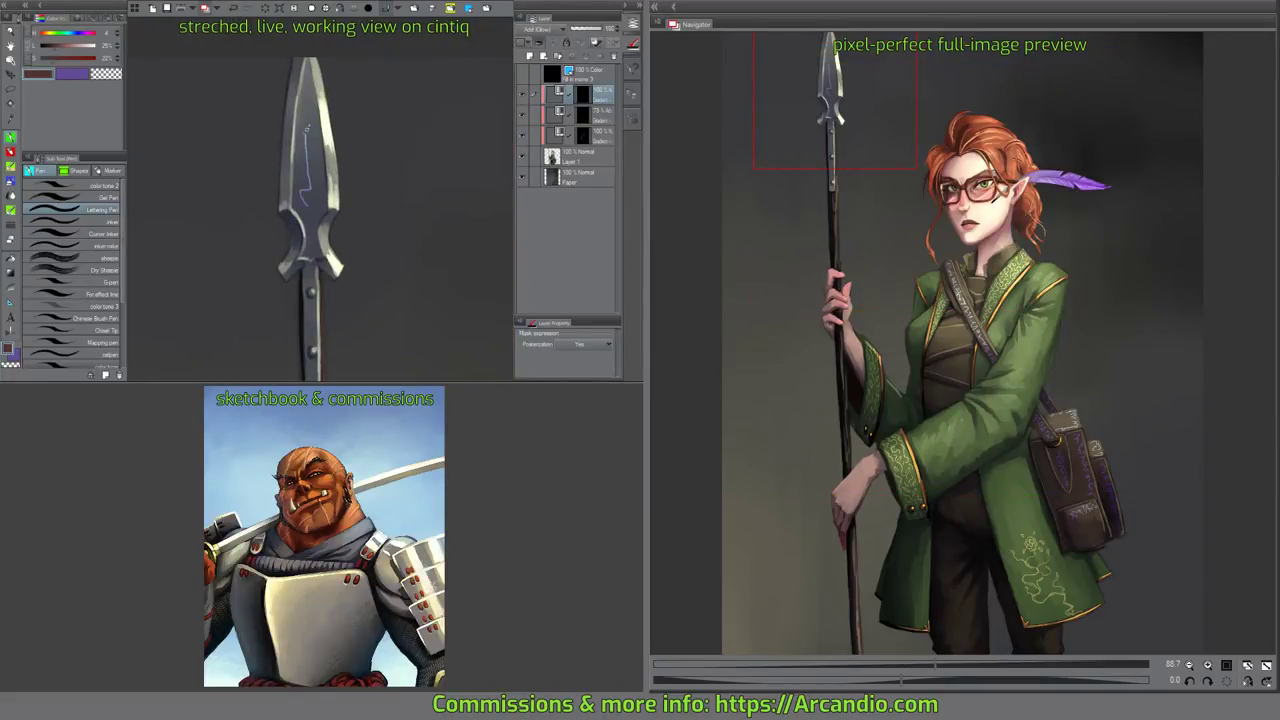
pyautogui.hotkey('ctrl', 'z')
pyautogui.hotkey('ctrl', 'z')
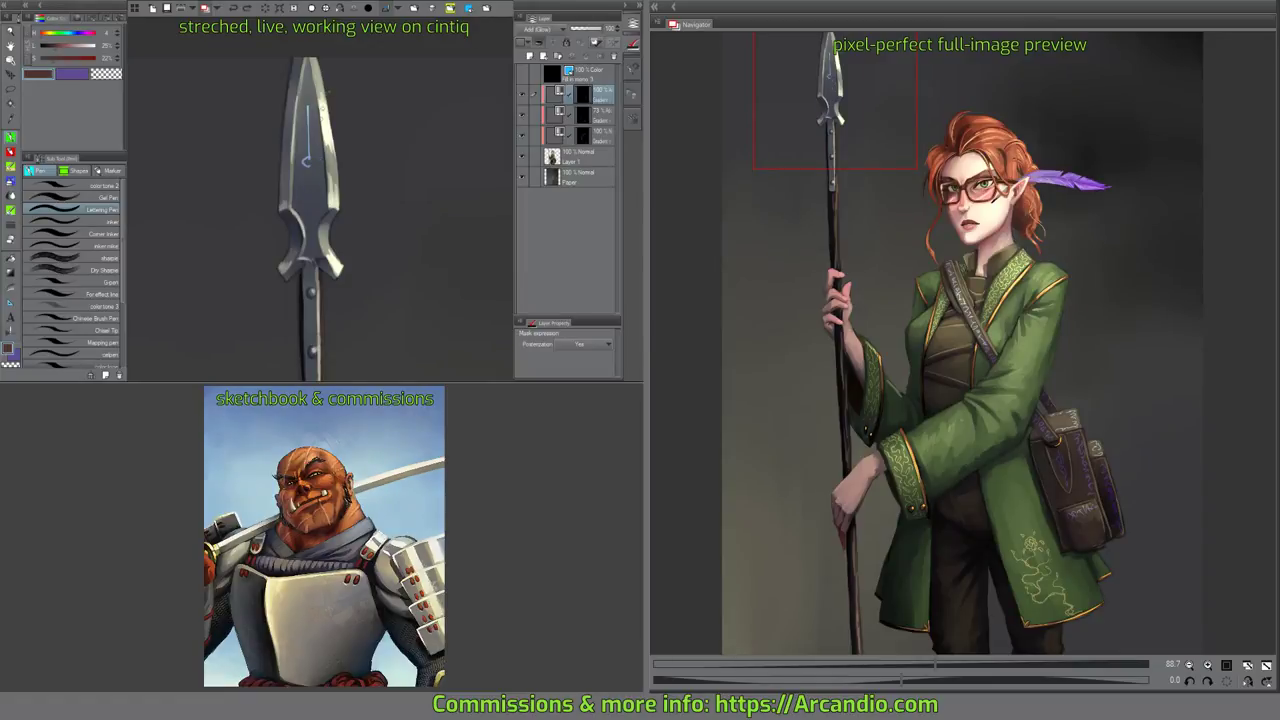
# Engrave the spearhead with rune-like marks running down below the vertical line, cleaning them up with the Hard eraser.
pyautogui.press('e')
pyautogui.moveTo(311, 206); pyautogui.dragTo(309, 238)
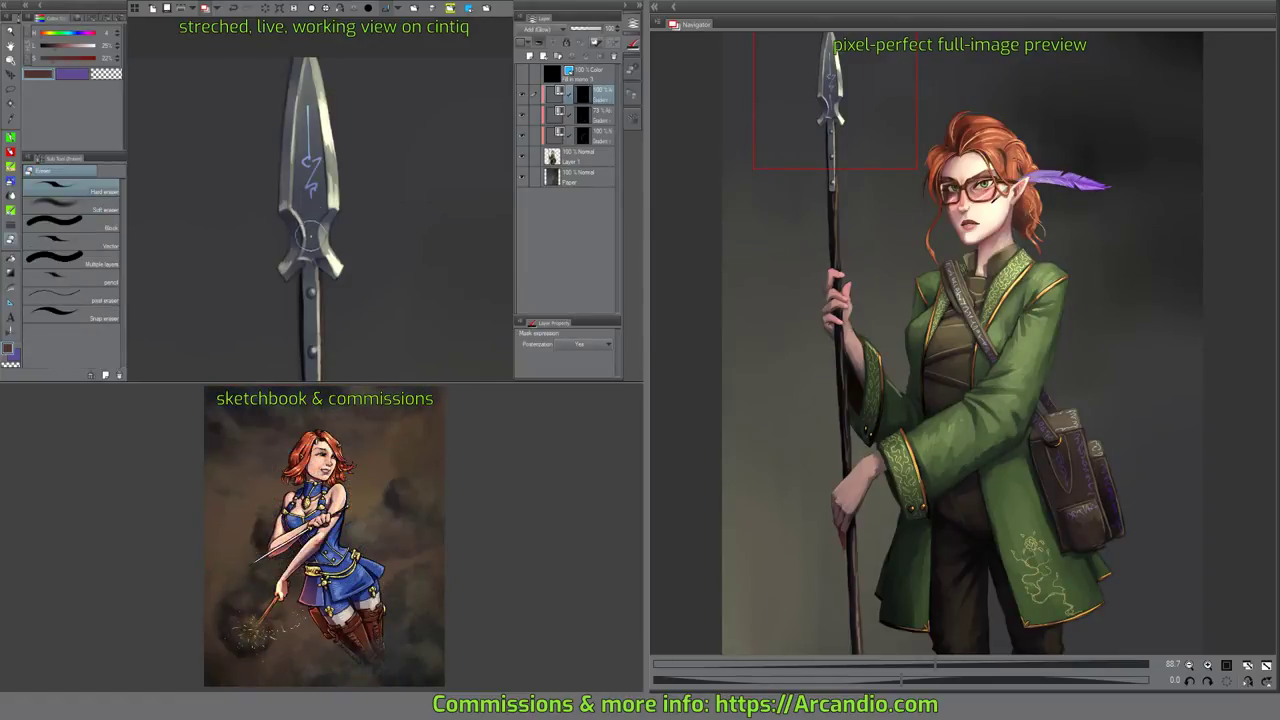
pyautogui.press('p')
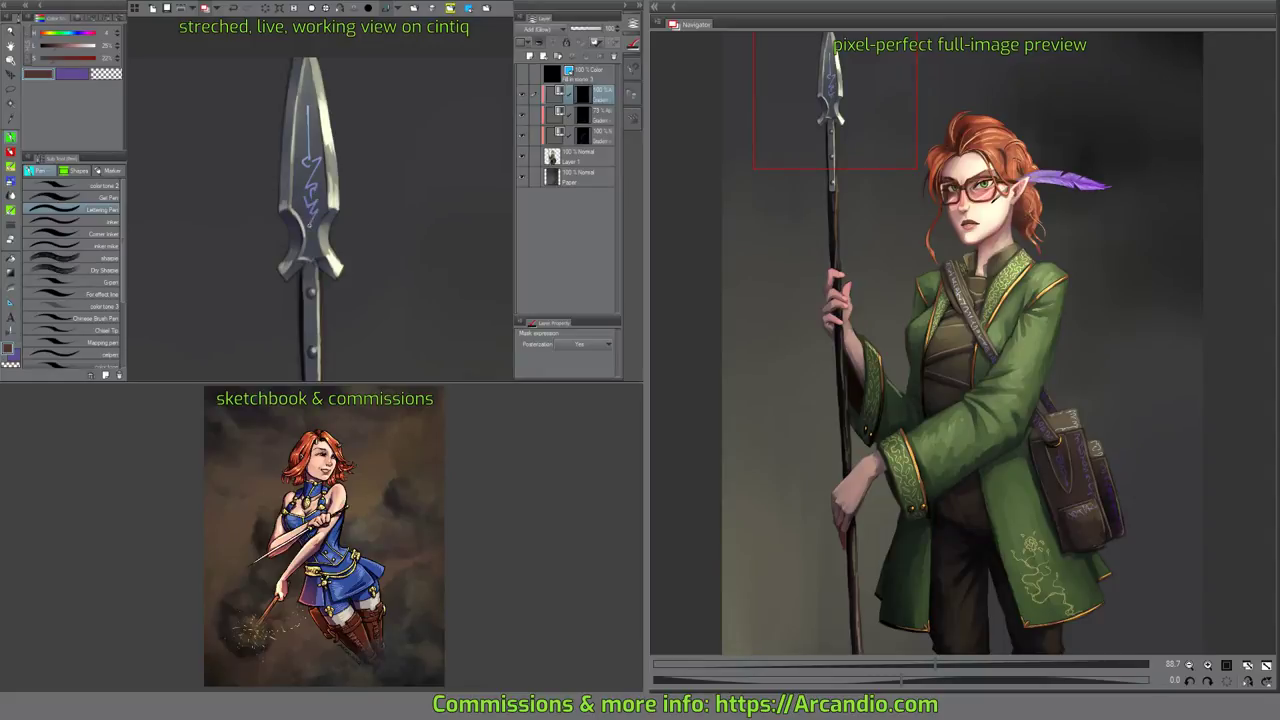
# Draw light rune-like marks along the purple feather behind the ear.
pyautogui.moveTo(381, 232); pyautogui.dragTo(337, 218)
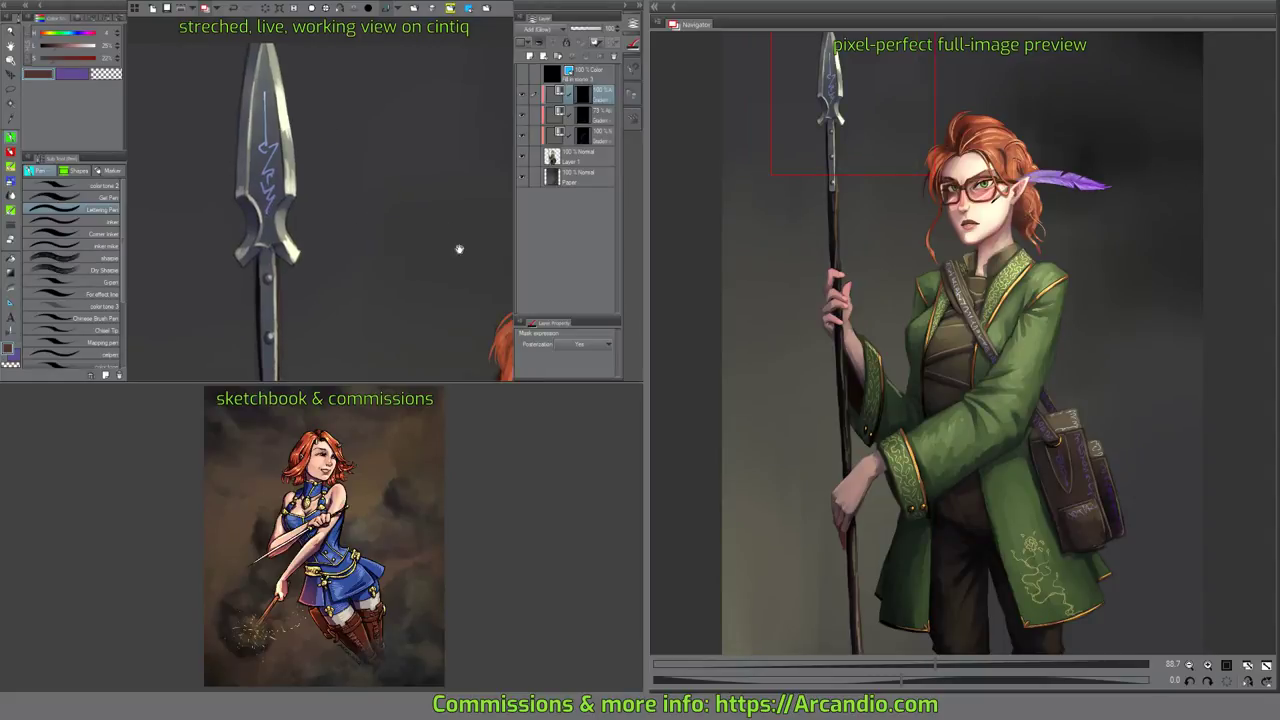
pyautogui.moveTo(459, 249); pyautogui.dragTo(241, 199)
pyautogui.scroll(-2, 440, 295)
pyautogui.moveTo(440, 295); pyautogui.dragTo(317, 186)
pyautogui.scroll(1, 435, 196)
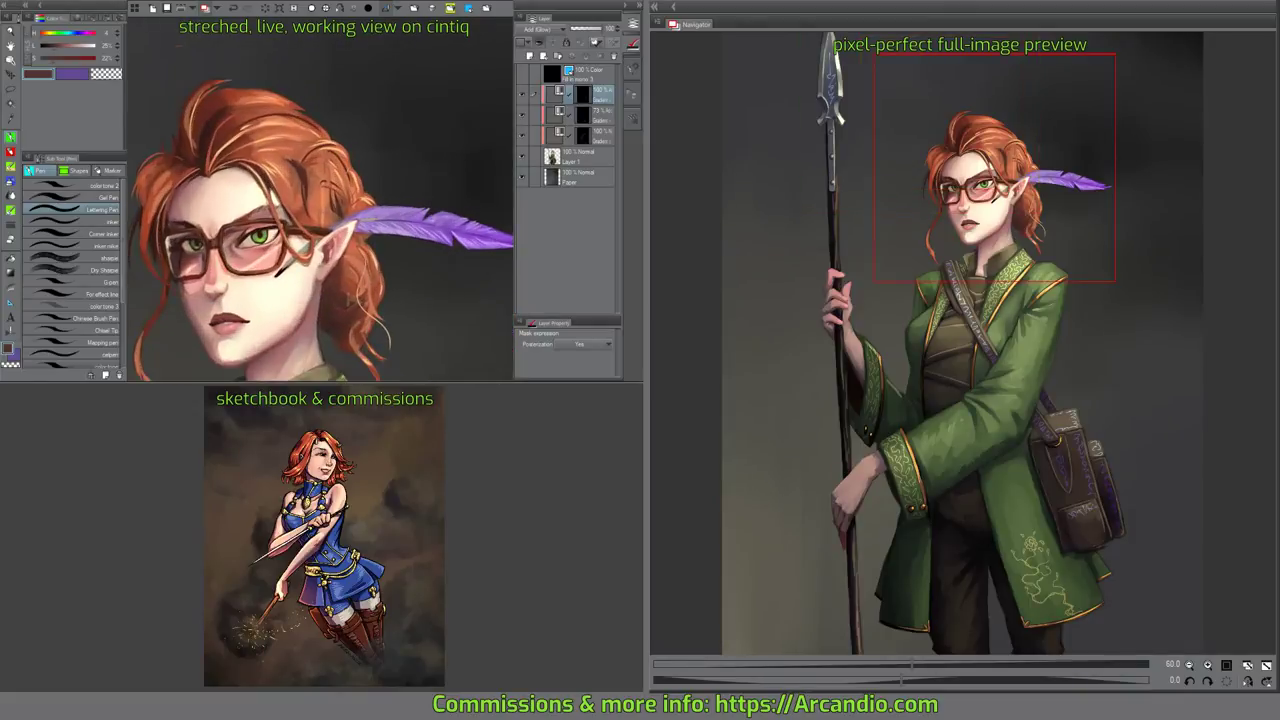
pyautogui.scroll(5, 436, 200)
pyautogui.moveTo(460, 260)
pyautogui.mouseDown()
pyautogui.moveTo(461, 143)
pyautogui.moveTo(448, 118)
pyautogui.mouseUp()
pyautogui.moveTo(371, 158); pyautogui.dragTo(420, 100)
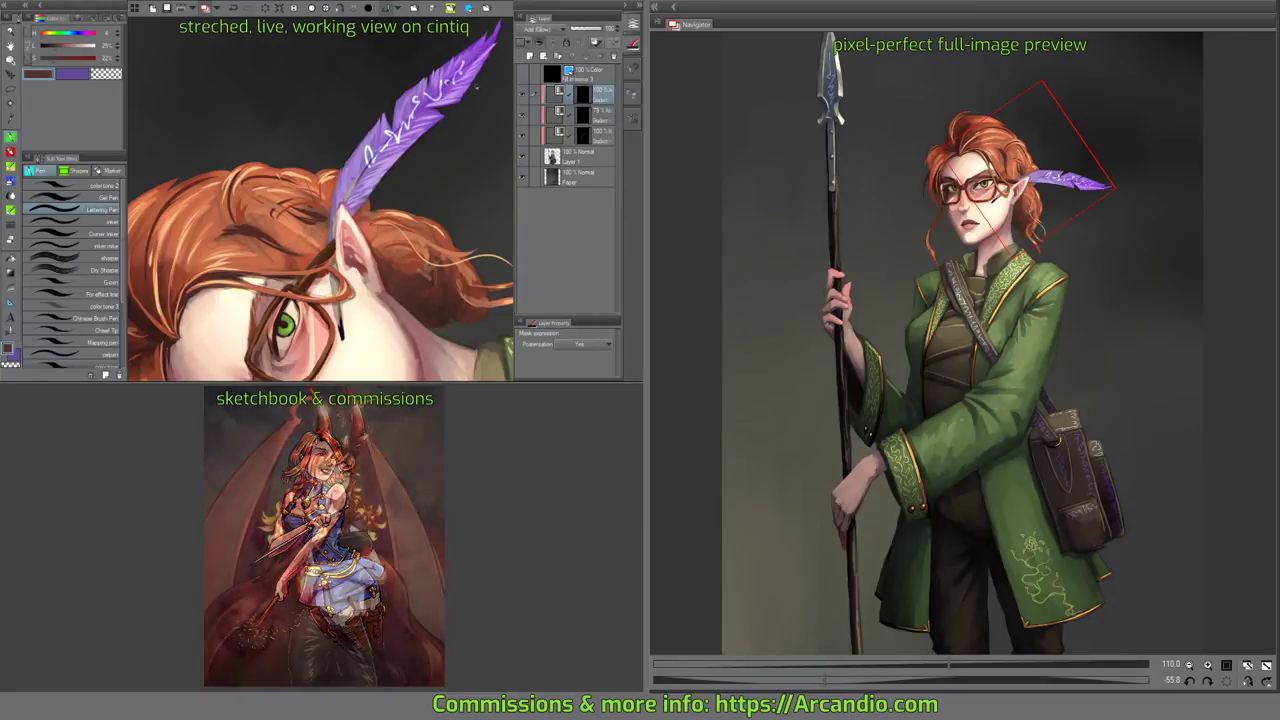
pyautogui.moveTo(434, 157); pyautogui.dragTo(470, 216)
# Add a new layer and airbrush a soft white haze over both lenses of the glasses with the Soft airbrush.
pyautogui.hotkey('ctrl', 'shift', 'n')
pyautogui.moveTo(300, 250); pyautogui.dragTo(420, 168)
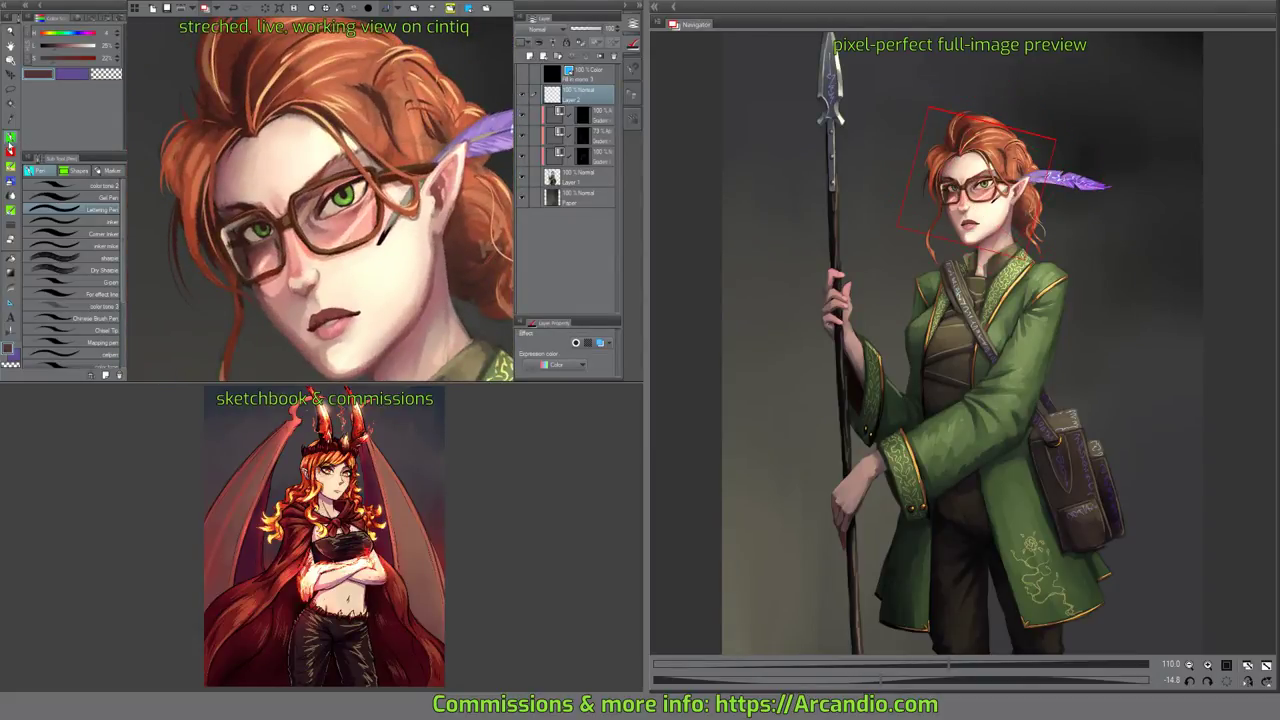
pyautogui.press('b')
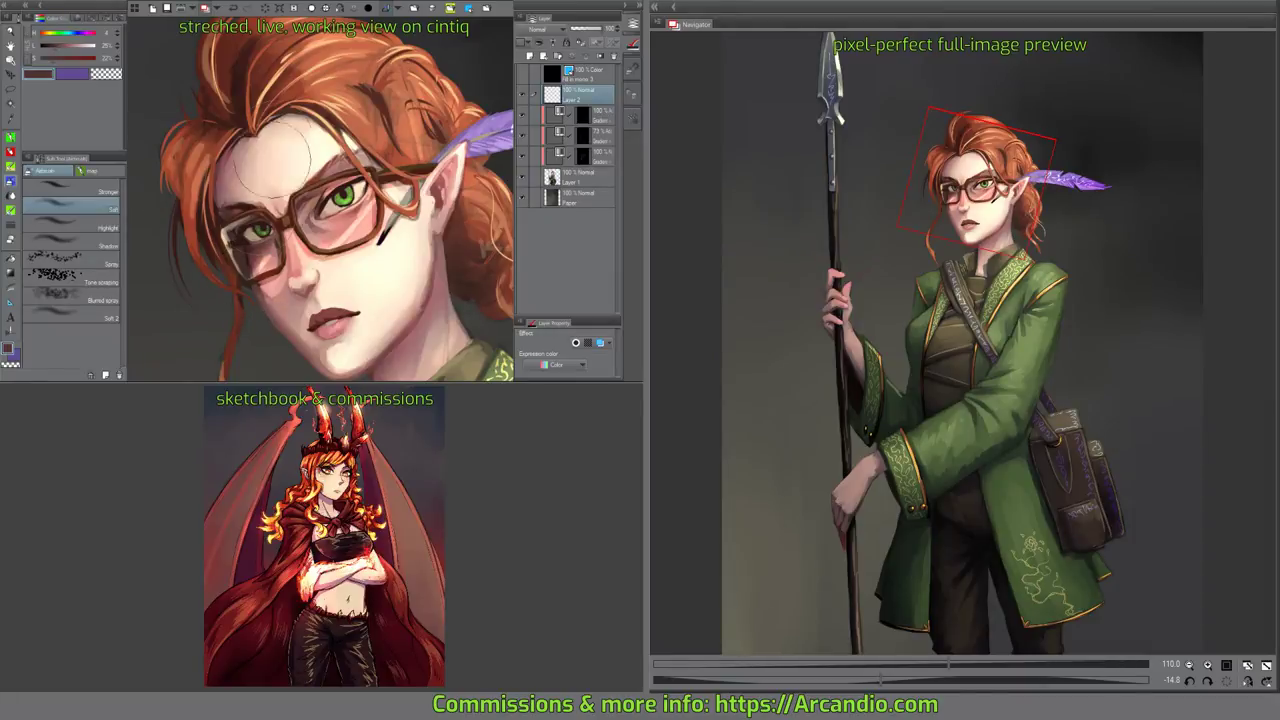
pyautogui.click(110, 51)
pyautogui.moveTo(290, 255); pyautogui.dragTo(225, 300)
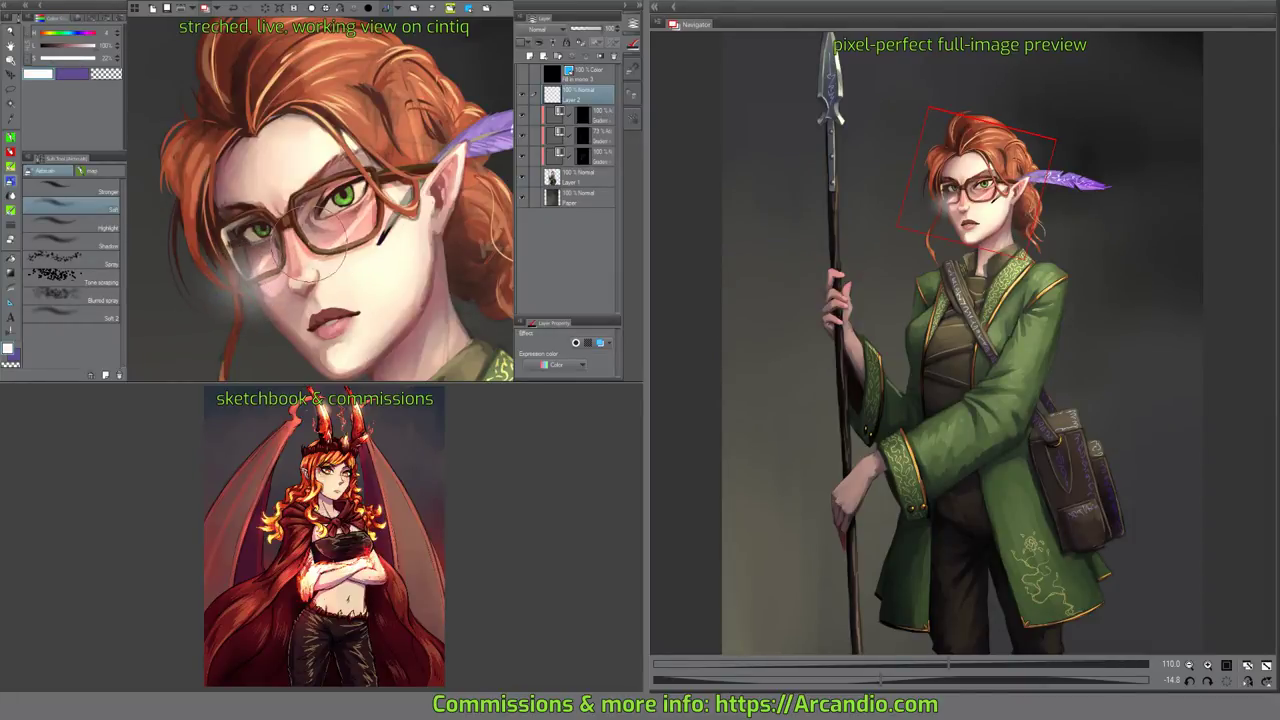
pyautogui.moveTo(311, 245)
pyautogui.mouseDown()
pyautogui.moveTo(362, 240)
pyautogui.moveTo(345, 255)
pyautogui.moveTo(432, 243)
pyautogui.mouseUp()
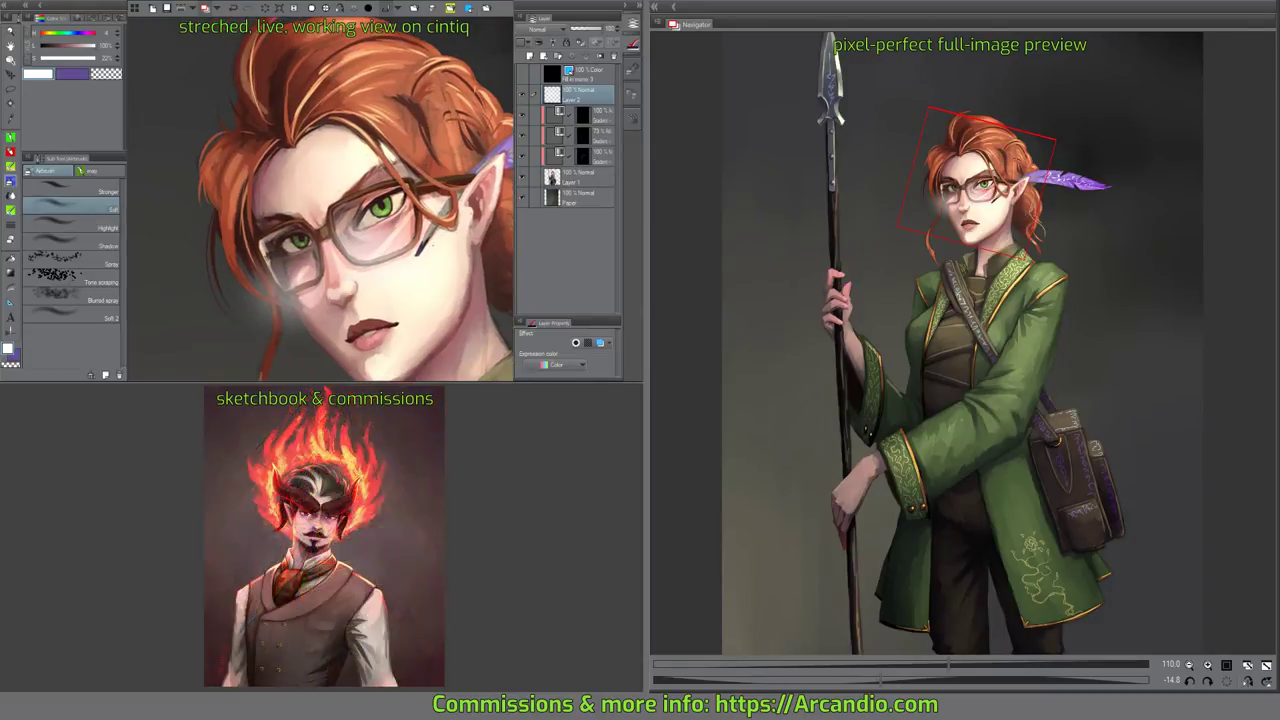
# Create a mask for the white haze, and place the haze layer inside a new folder that carries the mask.
pyautogui.click(600, 57)
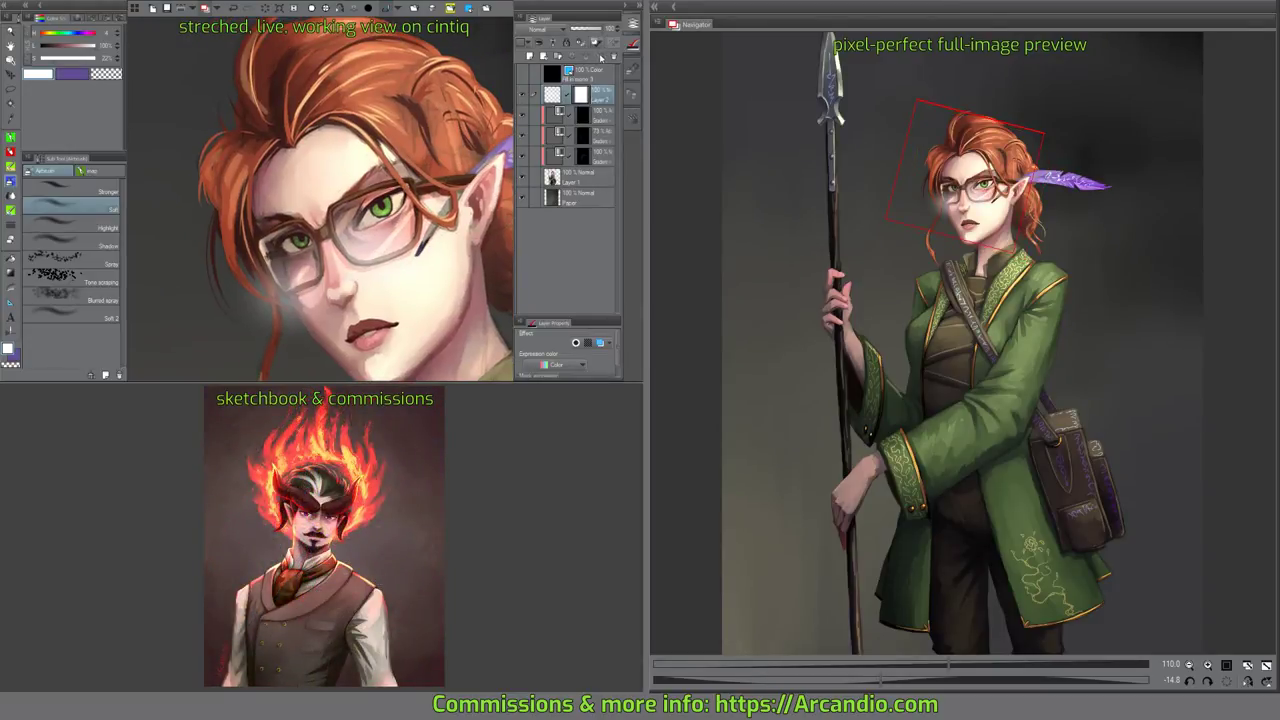
pyautogui.moveTo(555, 95); pyautogui.dragTo(558, 57)
pyautogui.moveTo(591, 112); pyautogui.dragTo(585, 92)
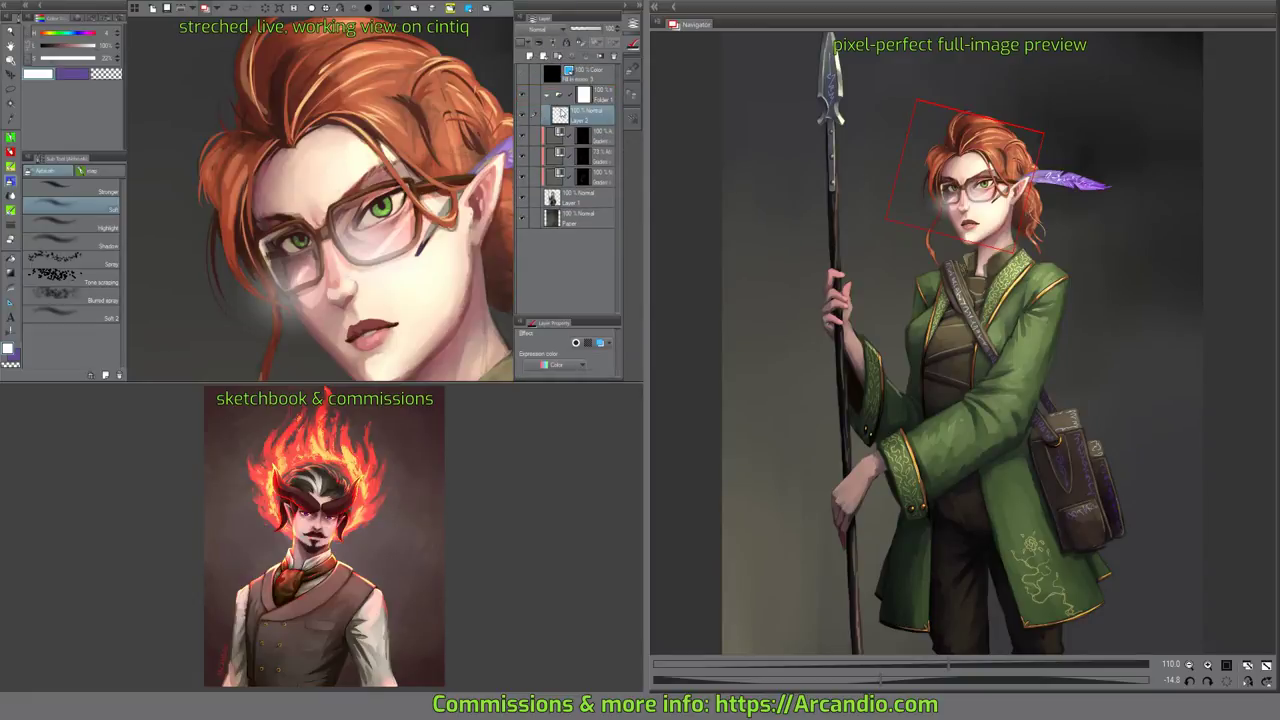
# Create a mid-grey fill layer above the haze layer inside the folder, and delete the fill layer's own mask.
pyautogui.click(477, 12)
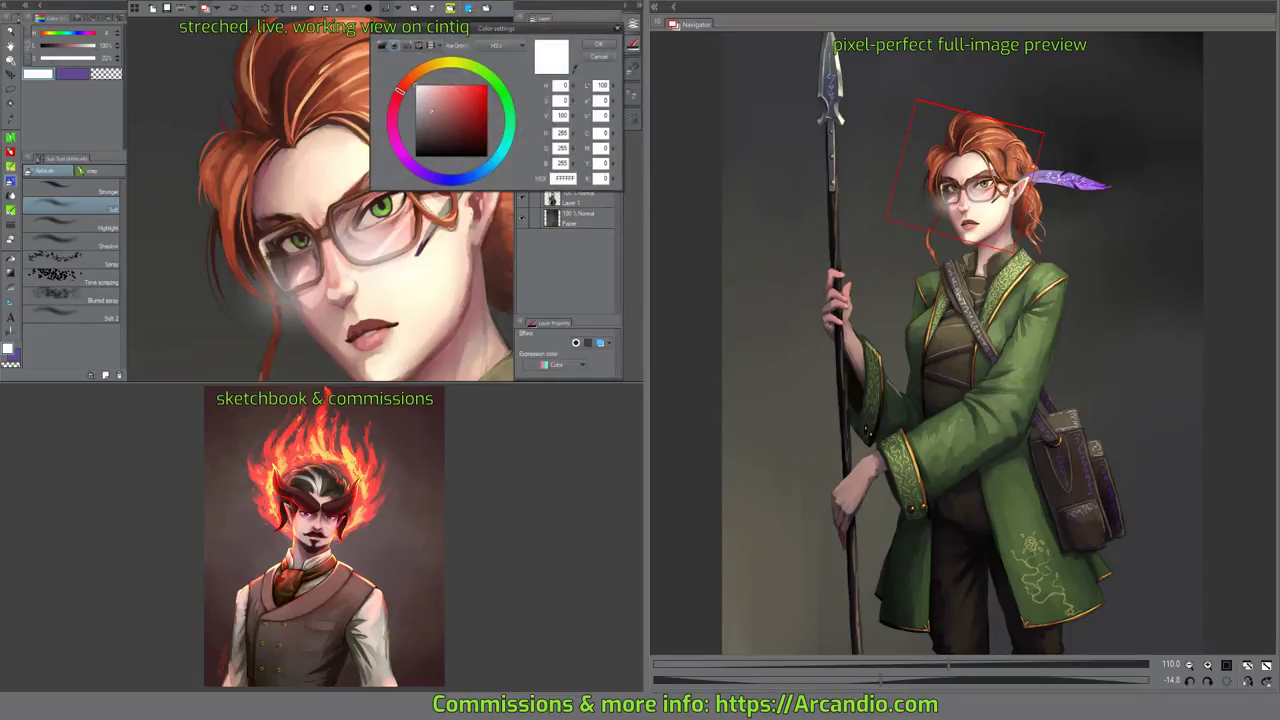
pyautogui.moveTo(431, 112); pyautogui.dragTo(404, 129)
pyautogui.click(595, 47)
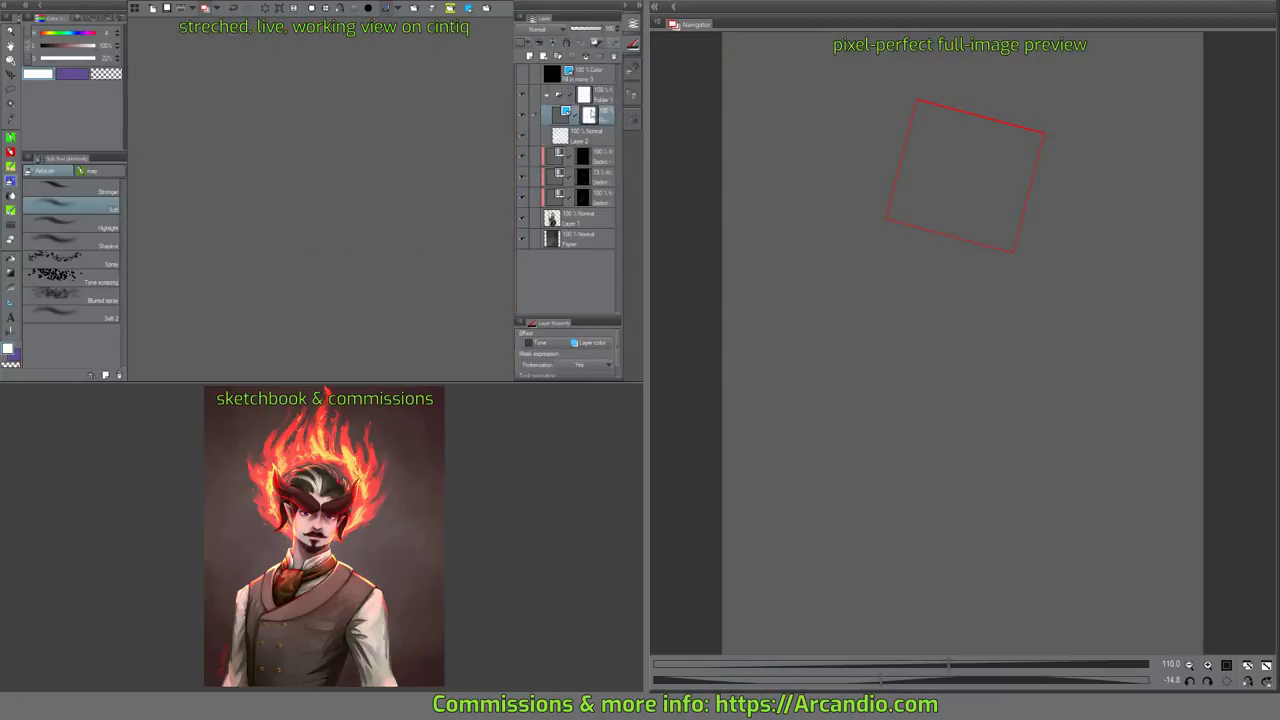
pyautogui.moveTo(591, 117); pyautogui.dragTo(614, 57)
# Clear the folder's mask to black so that all of the folder's contents are hidden.
pyautogui.click(587, 96)
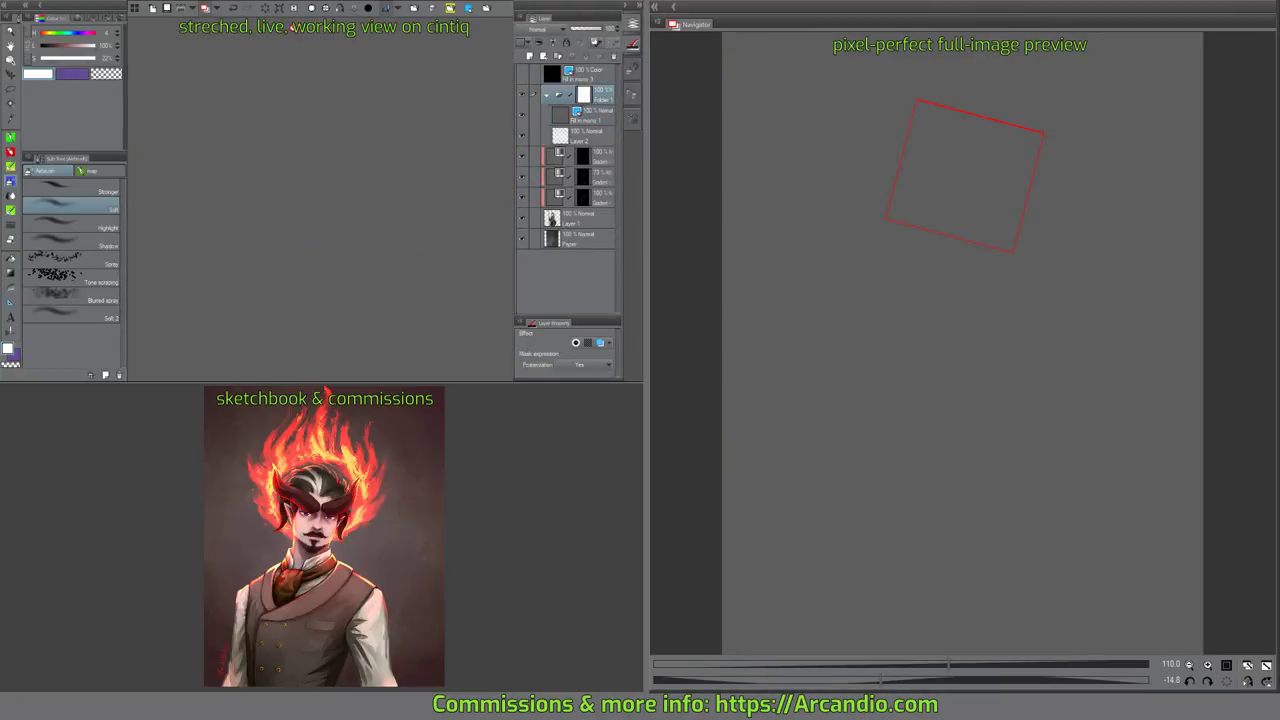
pyautogui.click(583, 94)
pyautogui.click(267, 7)
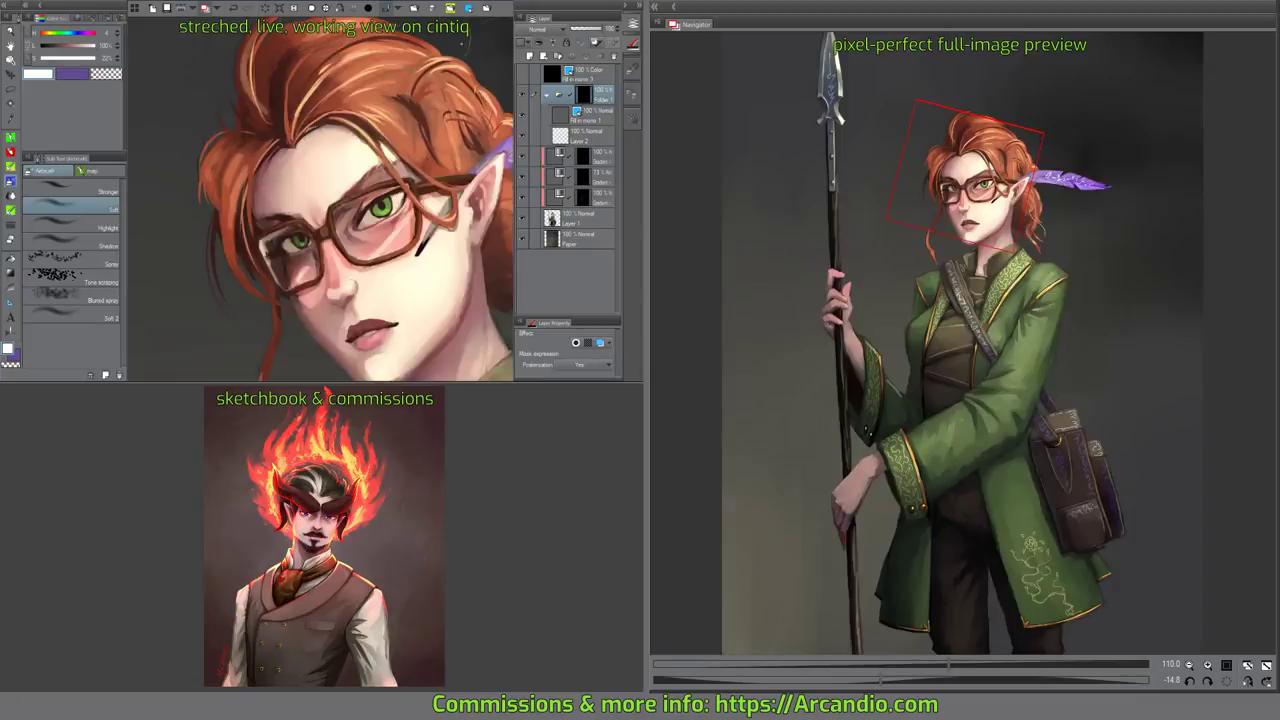
# Paint the lens areas of both glasses lenses into the folder mask with the Color tone 2 pen, using the grey fill as a guide.
pyautogui.click(564, 119)
pyautogui.click(10, 137)
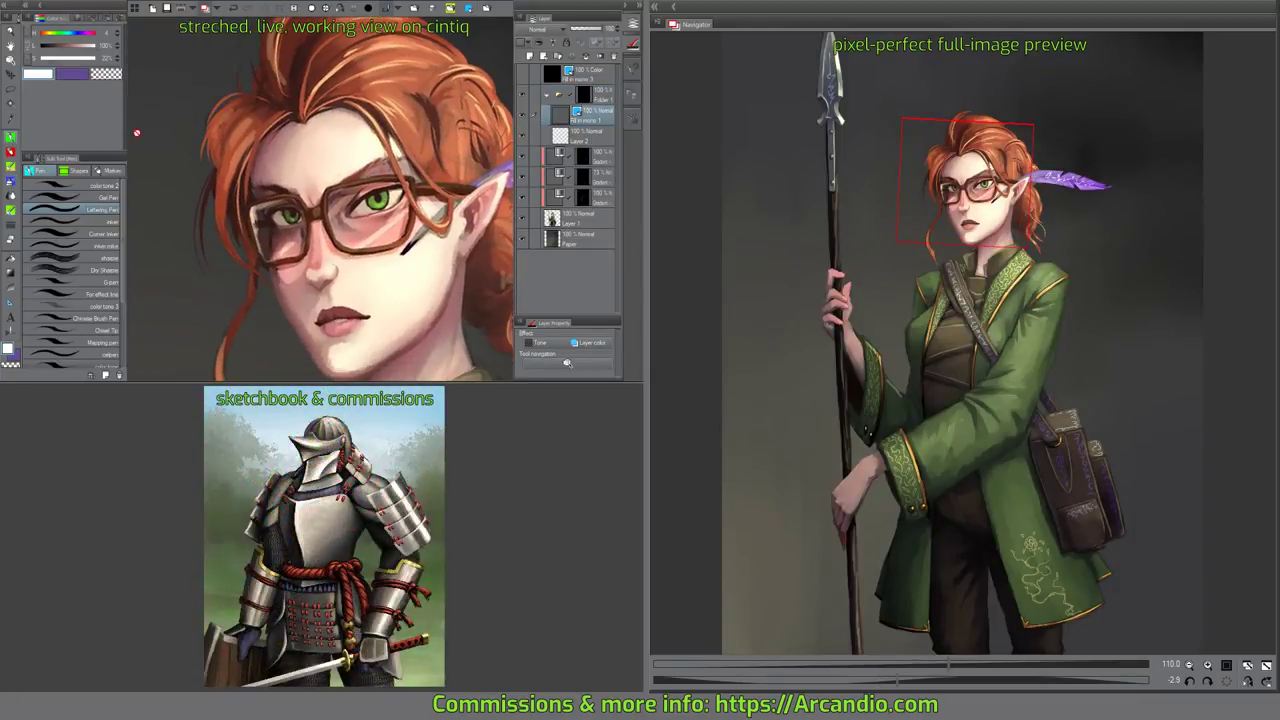
pyautogui.scroll(3, 368, 208)
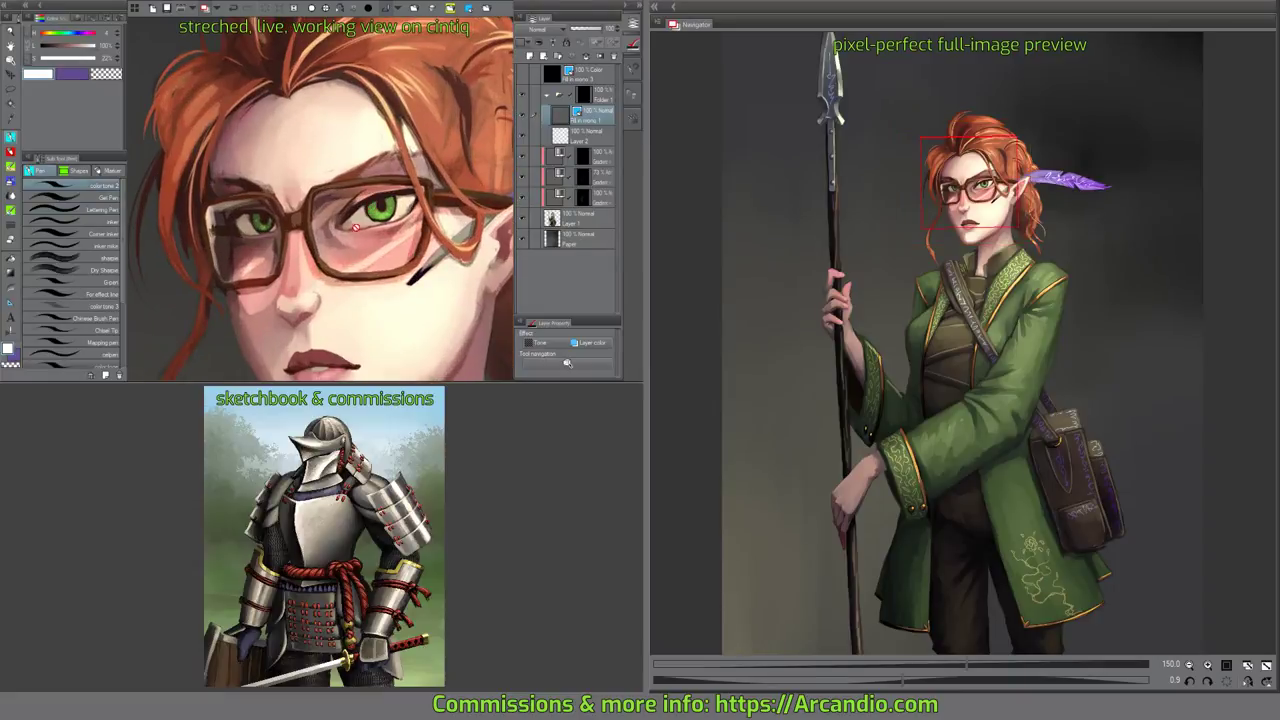
pyautogui.click(585, 96)
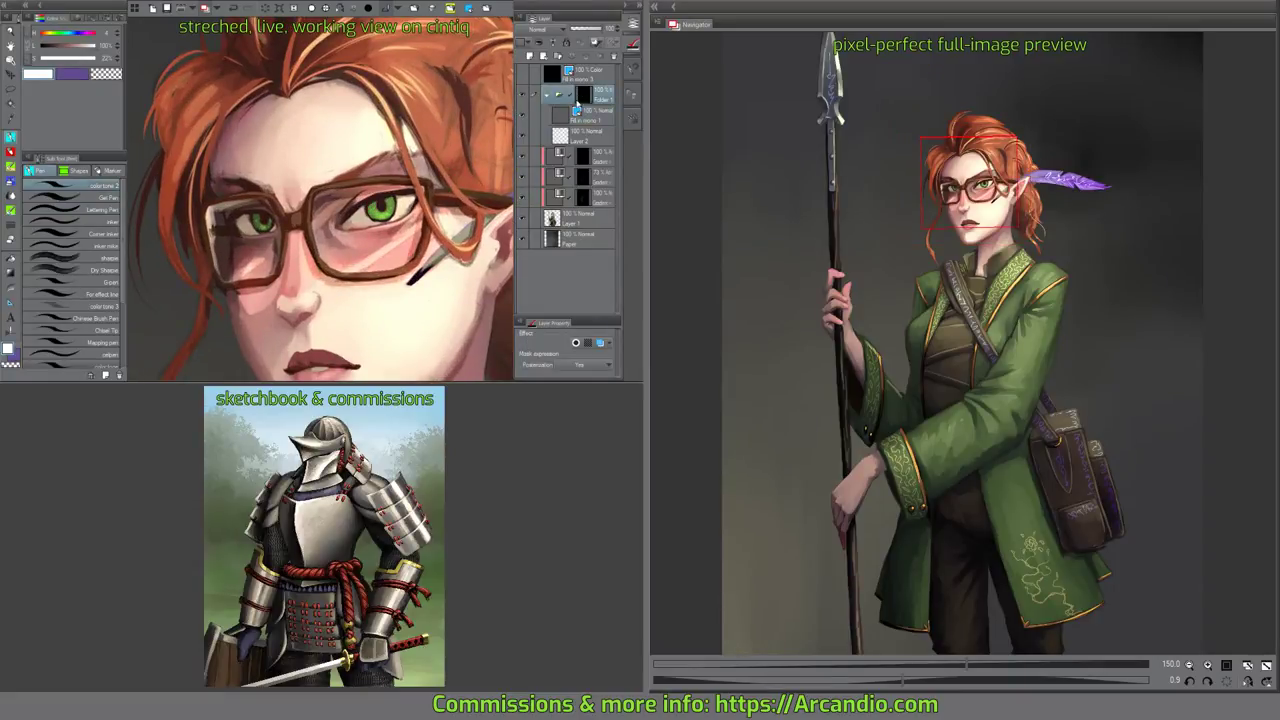
pyautogui.moveTo(378, 246)
pyautogui.mouseDown()
pyautogui.moveTo(369, 215)
pyautogui.moveTo(357, 226)
pyautogui.moveTo(369, 180)
pyautogui.moveTo(327, 200)
pyautogui.moveTo(391, 130)
pyautogui.moveTo(339, 165)
pyautogui.moveTo(409, 120)
pyautogui.moveTo(402, 145)
pyautogui.moveTo(374, 162)
pyautogui.moveTo(407, 145)
pyautogui.moveTo(411, 215)
pyautogui.moveTo(382, 270)
pyautogui.moveTo(439, 230)
pyautogui.moveTo(401, 257)
pyautogui.moveTo(435, 165)
pyautogui.moveTo(421, 145)
pyautogui.moveTo(441, 178)
pyautogui.moveTo(421, 137)
pyautogui.moveTo(443, 207)
pyautogui.mouseUp()
pyautogui.scroll(2, 360, 205)
pyautogui.moveTo(446, 146)
pyautogui.mouseDown()
pyautogui.moveTo(451, 229)
pyautogui.moveTo(428, 278)
pyautogui.mouseUp()
pyautogui.moveTo(297, 272)
pyautogui.mouseDown()
pyautogui.moveTo(275, 292)
pyautogui.moveTo(268, 282)
pyautogui.moveTo(282, 200)
pyautogui.moveTo(276, 225)
pyautogui.moveTo(270, 195)
pyautogui.moveTo(305, 175)
pyautogui.moveTo(336, 191)
pyautogui.mouseUp()
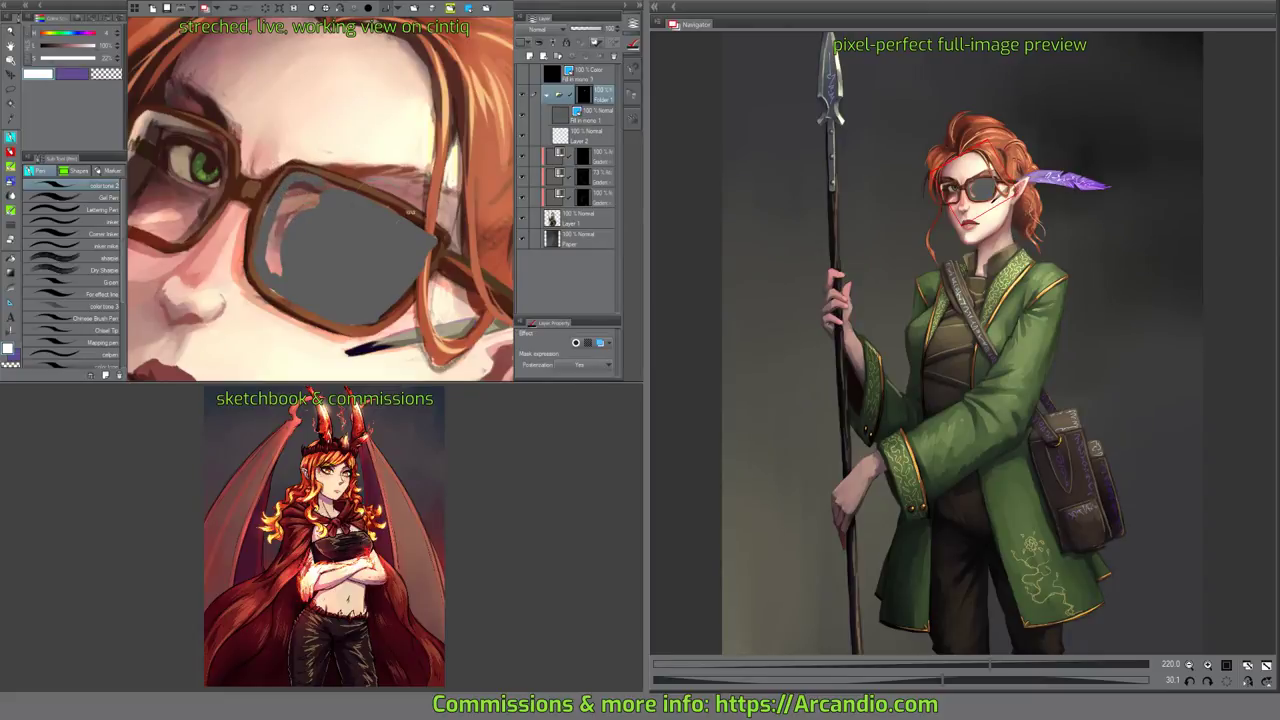
pyautogui.moveTo(420, 240); pyautogui.dragTo(380, 95)
pyautogui.moveTo(300, 214)
pyautogui.mouseDown()
pyautogui.moveTo(326, 158)
pyautogui.moveTo(304, 200)
pyautogui.moveTo(385, 214)
pyautogui.moveTo(373, 238)
pyautogui.moveTo(285, 245)
pyautogui.moveTo(329, 223)
pyautogui.moveTo(306, 263)
pyautogui.moveTo(310, 295)
pyautogui.moveTo(293, 291)
pyautogui.moveTo(387, 179)
pyautogui.mouseUp()
pyautogui.moveTo(268, 188)
pyautogui.mouseDown()
pyautogui.moveTo(272, 232)
pyautogui.moveTo(250, 212)
pyautogui.moveTo(228, 240)
pyautogui.moveTo(214, 200)
pyautogui.moveTo(226, 165)
pyautogui.moveTo(236, 174)
pyautogui.mouseUp()
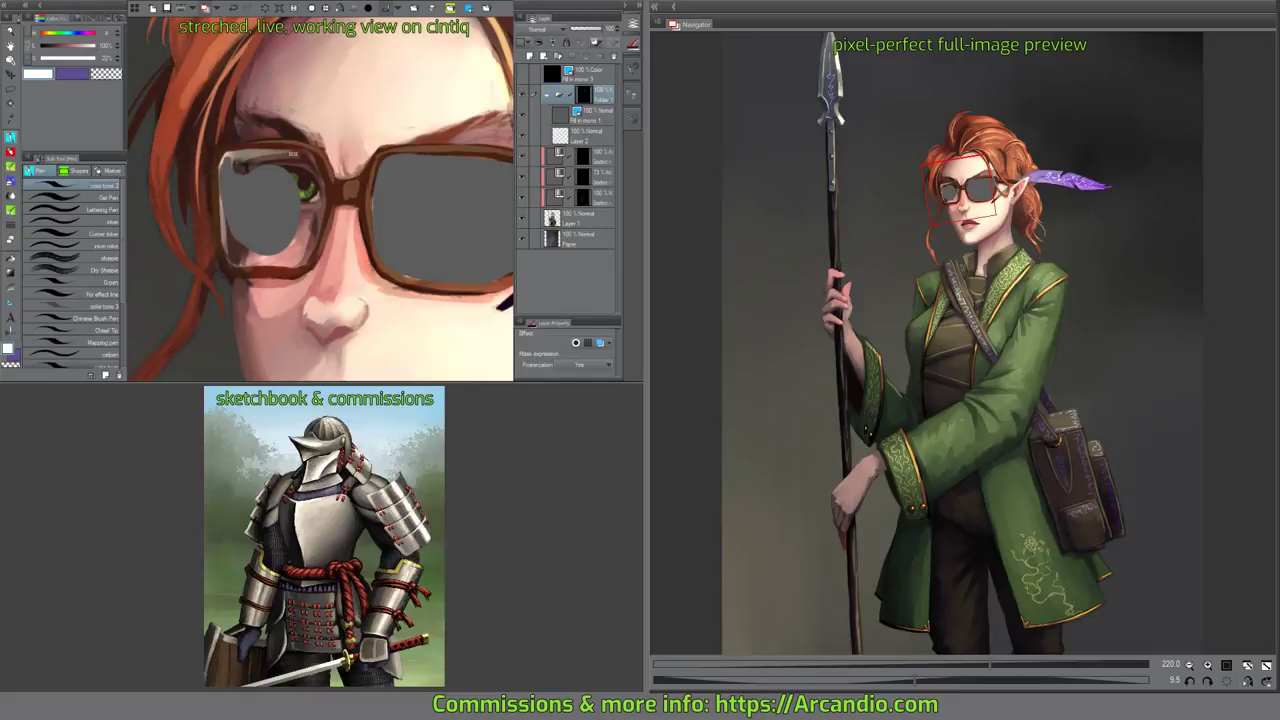
# Fill the remaining gaps of the smaller far lens in the folder mask, up to the inner edge of the frame.
pyautogui.moveTo(352, 122); pyautogui.dragTo(248, 157)
pyautogui.moveTo(298, 270)
pyautogui.mouseDown()
pyautogui.moveTo(281, 284)
pyautogui.moveTo(270, 268)
pyautogui.moveTo(266, 288)
pyautogui.mouseUp()
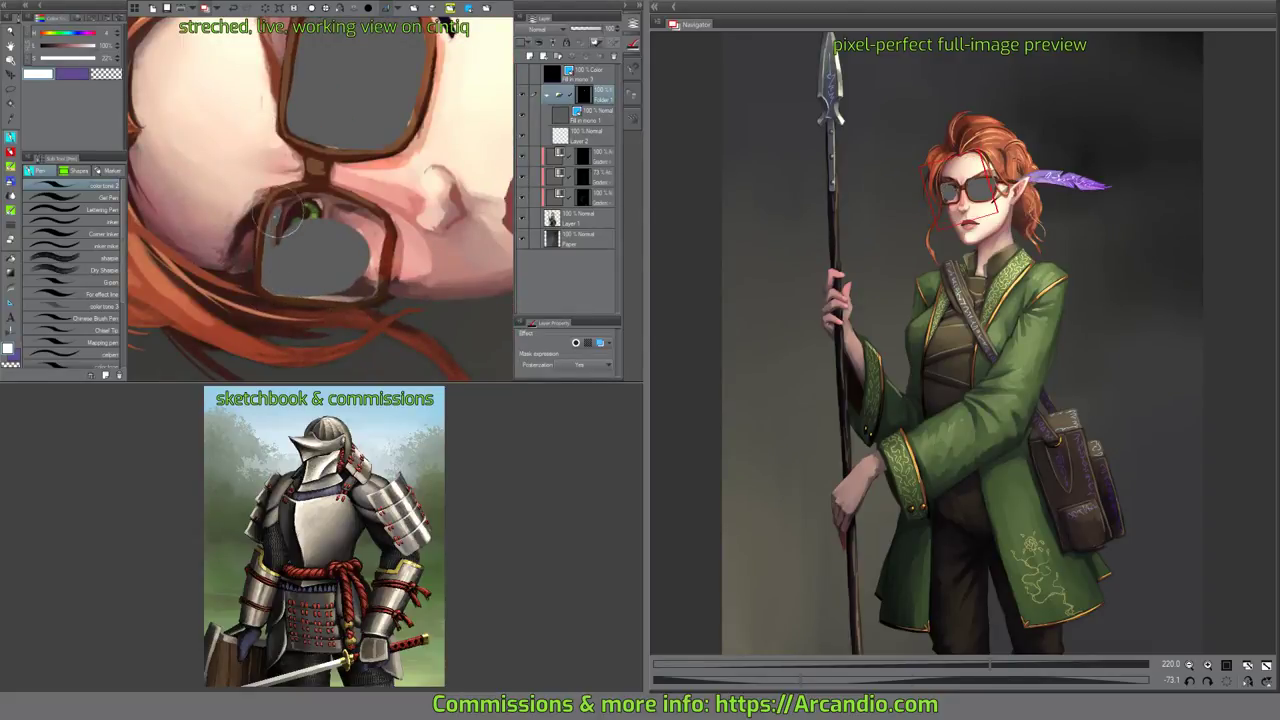
pyautogui.moveTo(374, 209); pyautogui.dragTo(354, 154)
pyautogui.moveTo(354, 249); pyautogui.dragTo(329, 250)
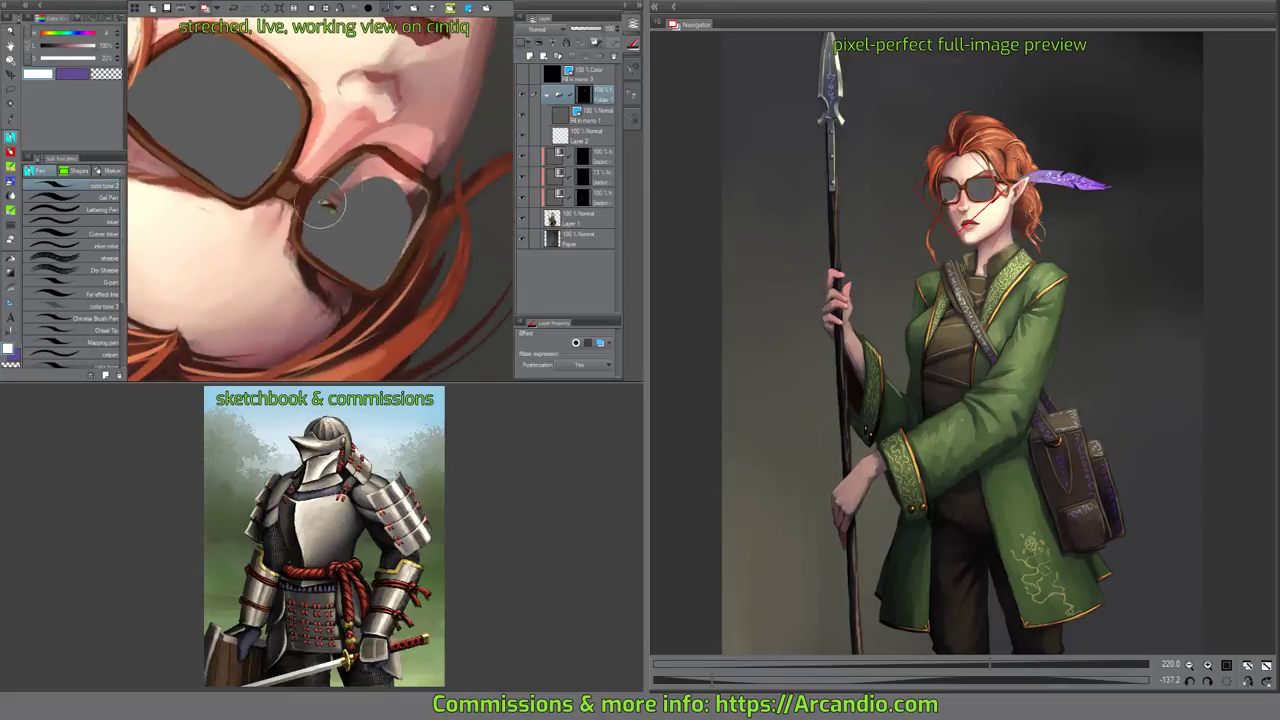
pyautogui.moveTo(372, 165)
pyautogui.mouseDown()
pyautogui.moveTo(336, 188)
pyautogui.moveTo(321, 153)
pyautogui.mouseUp()
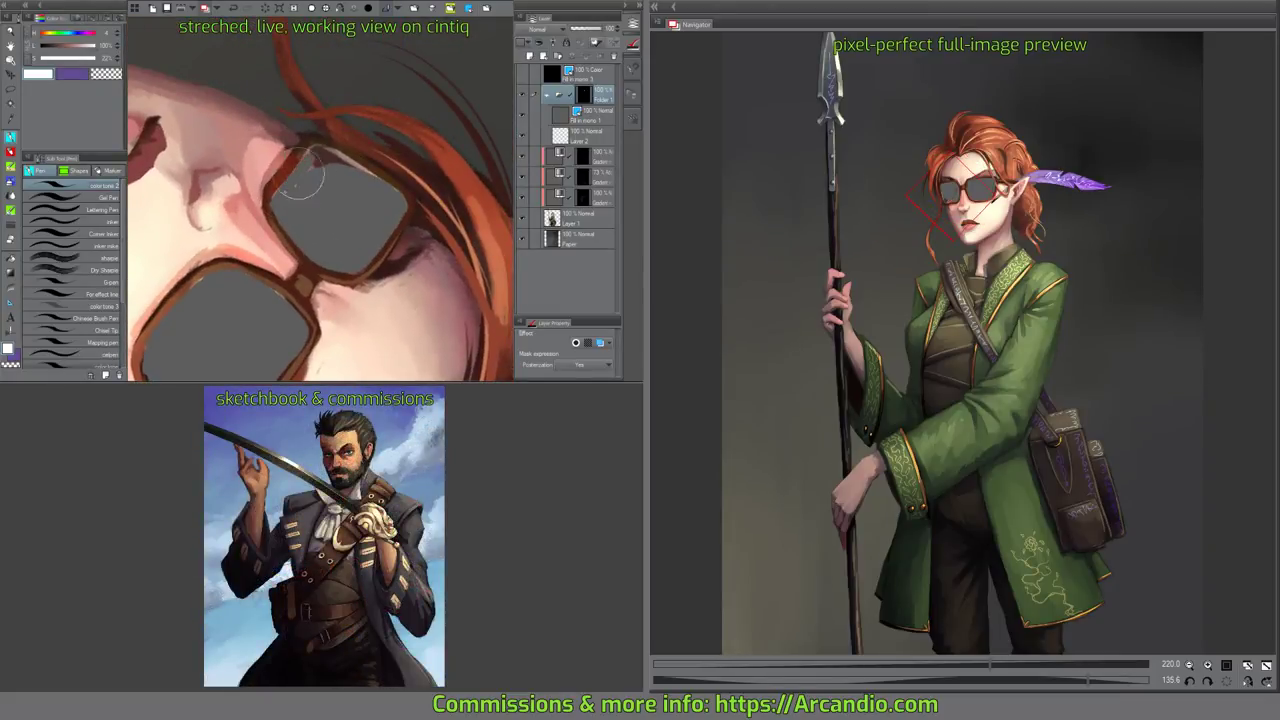
pyautogui.moveTo(334, 164); pyautogui.dragTo(277, 123)
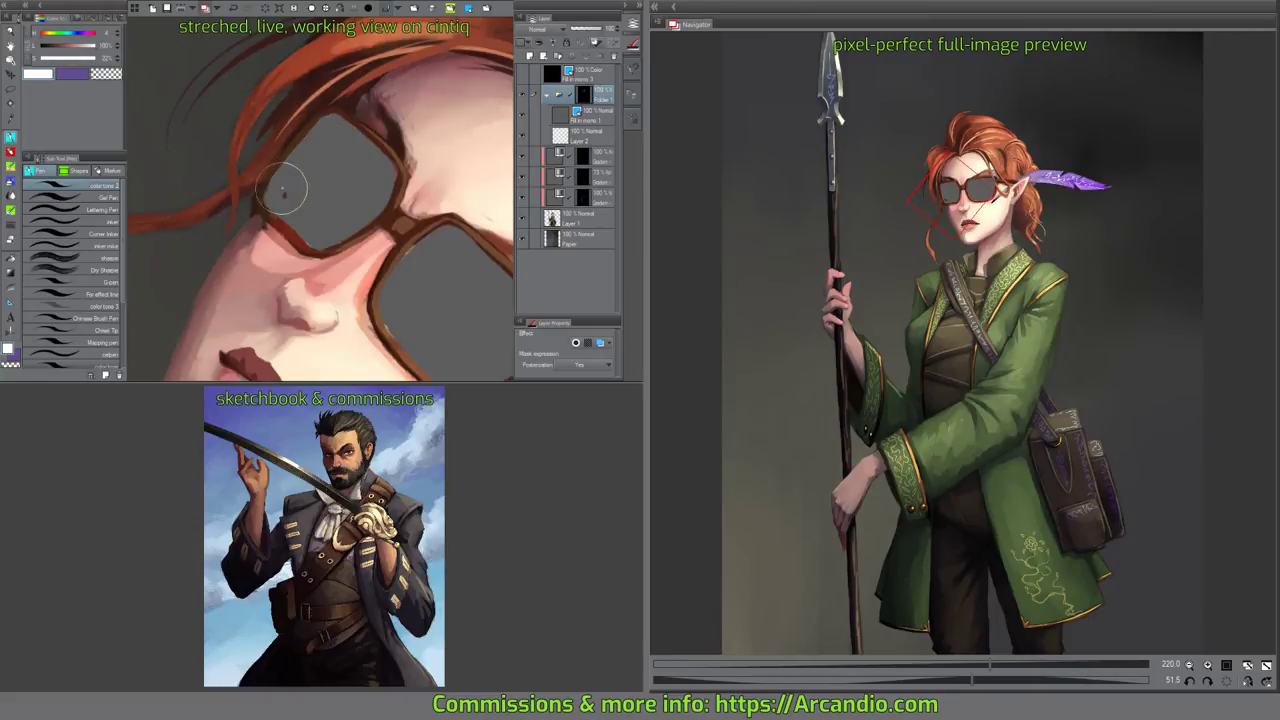
pyautogui.moveTo(294, 200)
pyautogui.mouseDown()
pyautogui.moveTo(443, 163)
pyautogui.moveTo(406, 161)
pyautogui.moveTo(421, 125)
pyautogui.moveTo(429, 194)
pyautogui.moveTo(290, 270)
pyautogui.mouseUp()
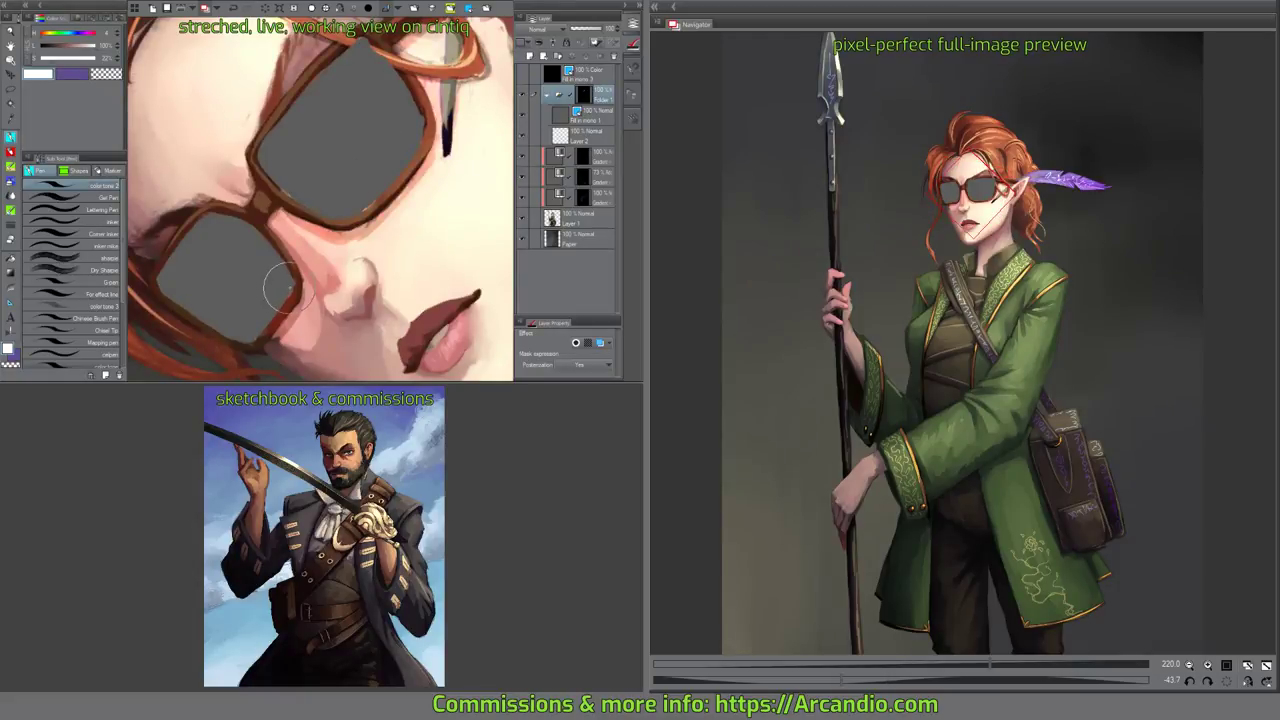
# Delete the grey fill layer from the folder.
pyautogui.click(590, 112)
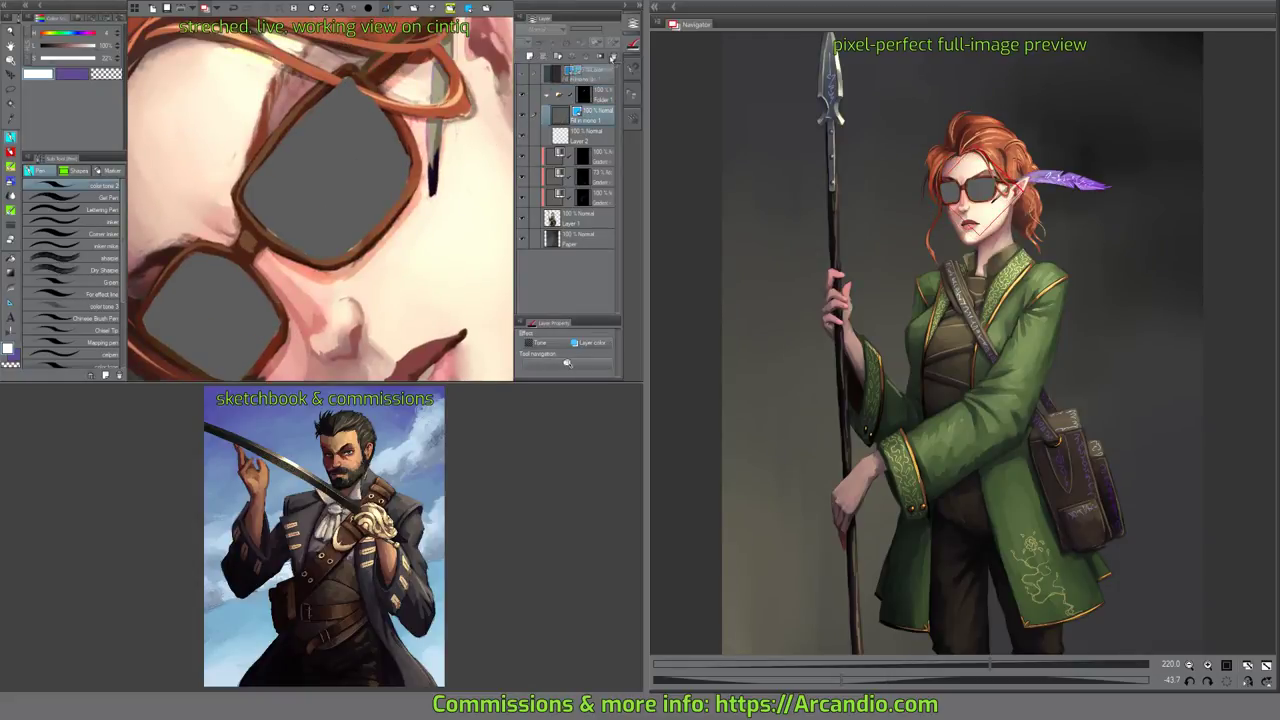
pyautogui.moveTo(613, 58); pyautogui.dragTo(613, 57)
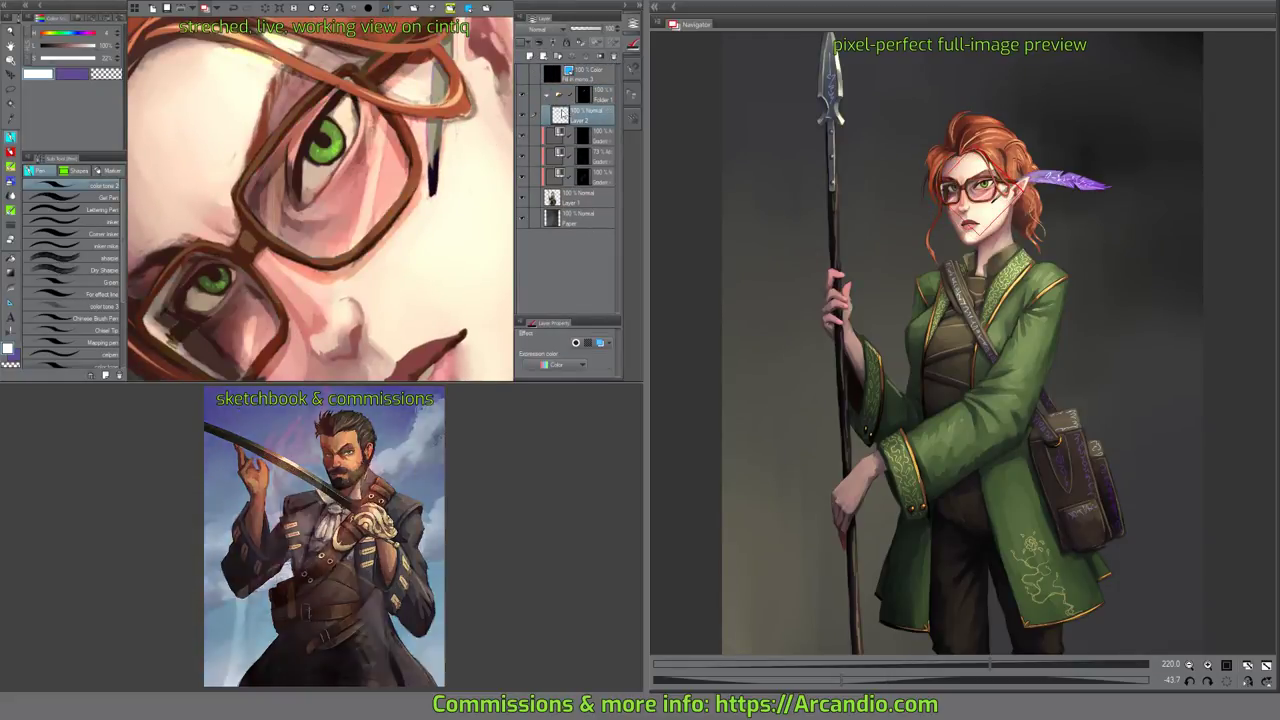
pyautogui.moveTo(405, 237)
pyautogui.mouseDown()
pyautogui.moveTo(383, 266)
pyautogui.moveTo(391, 225)
pyautogui.mouseUp()
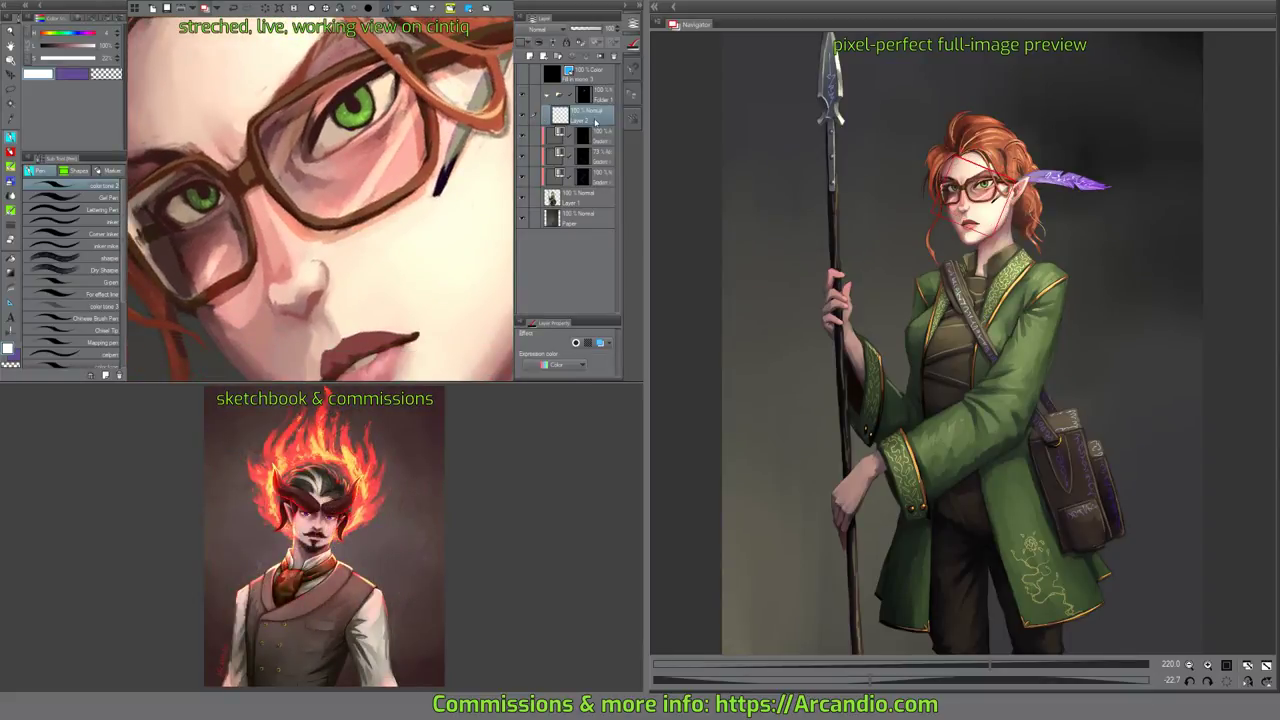
# Add a new layer above the haze layer and airbrush more white haze over both lenses with the Soft airbrush.
pyautogui.click(599, 98)
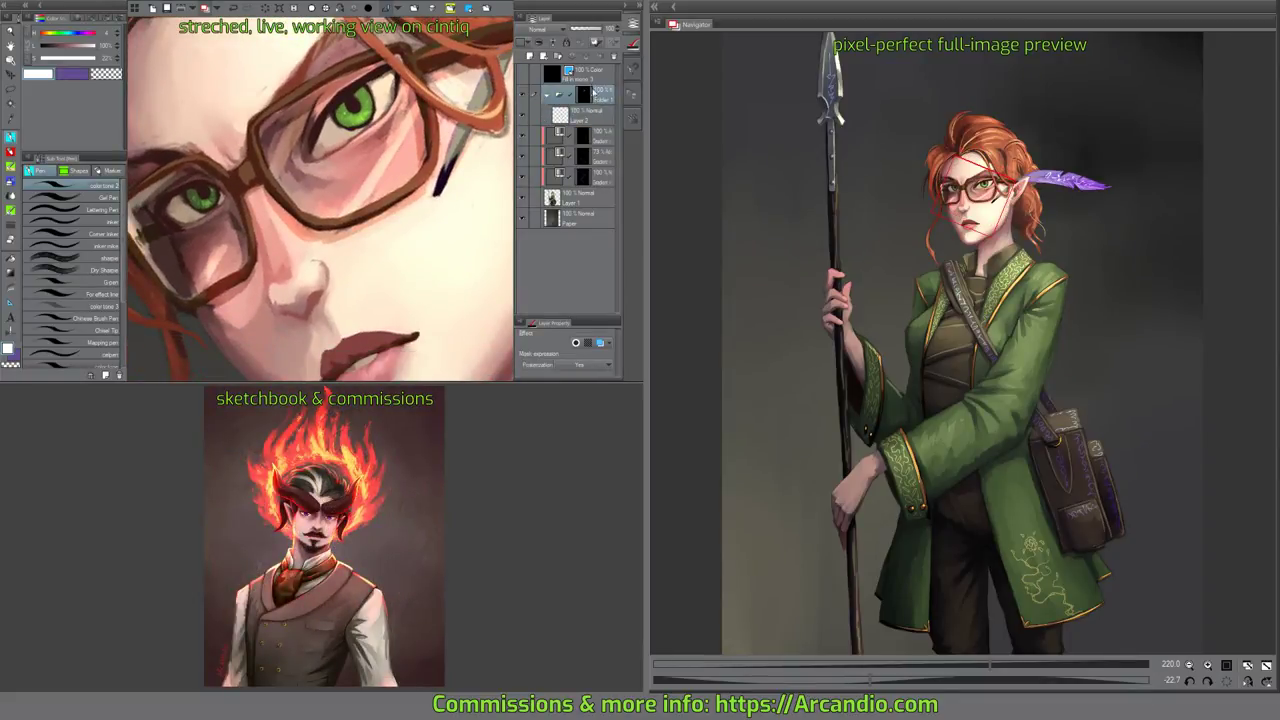
pyautogui.click(562, 115)
pyautogui.moveTo(367, 191); pyautogui.dragTo(364, 218)
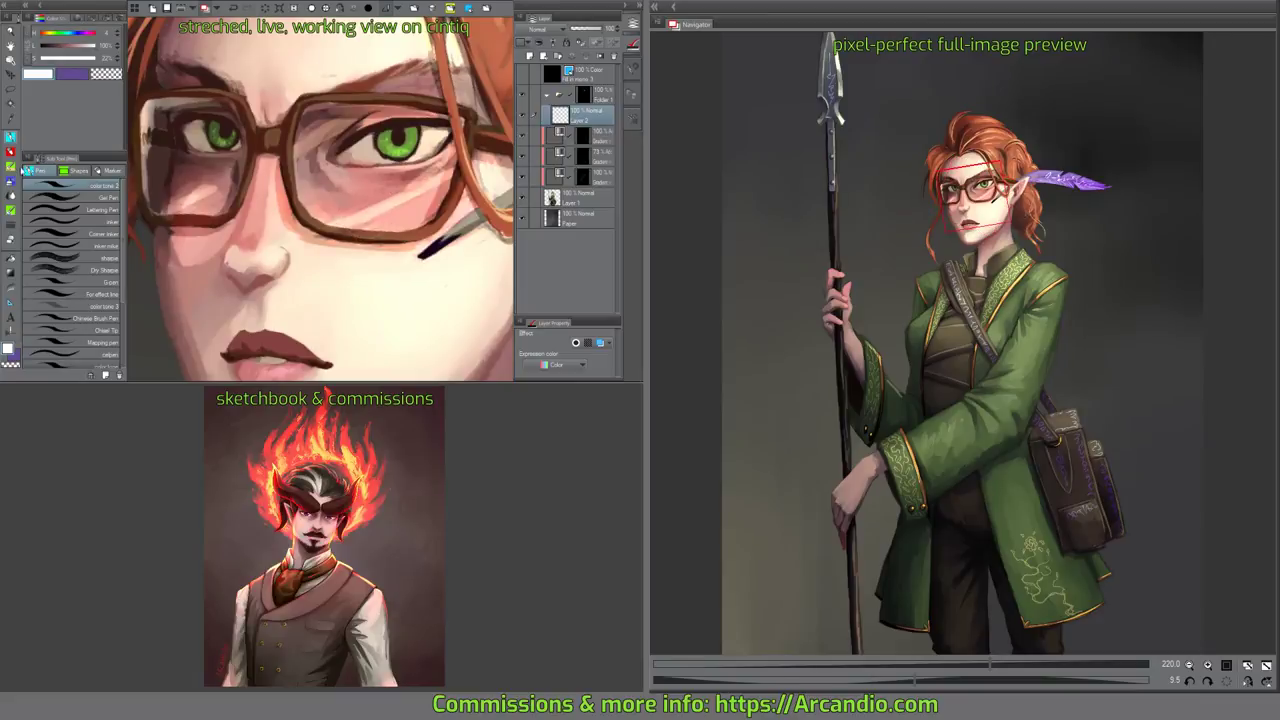
pyautogui.hotkey('ctrl', 'shift', 'n')
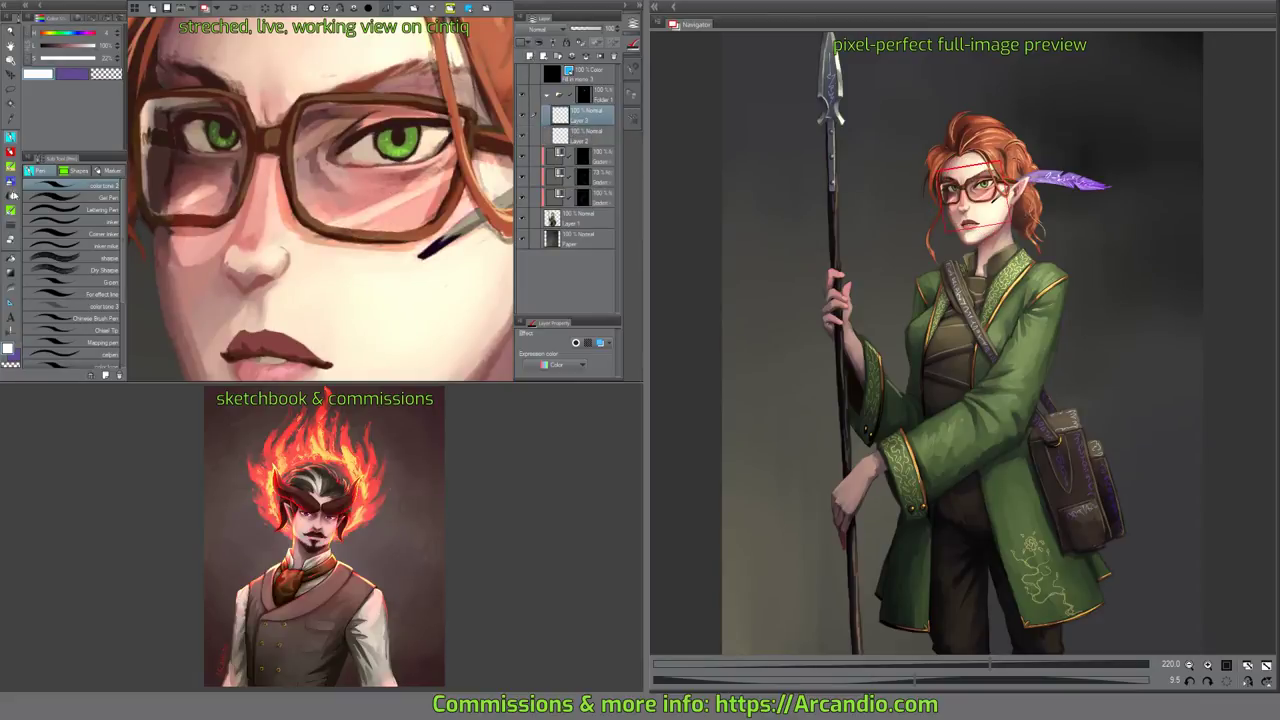
pyautogui.press('b')
pyautogui.moveTo(276, 192)
pyautogui.mouseDown()
pyautogui.moveTo(292, 194)
pyautogui.moveTo(254, 212)
pyautogui.moveTo(206, 162)
pyautogui.mouseUp()
pyautogui.moveTo(281, 213); pyautogui.dragTo(293, 233)
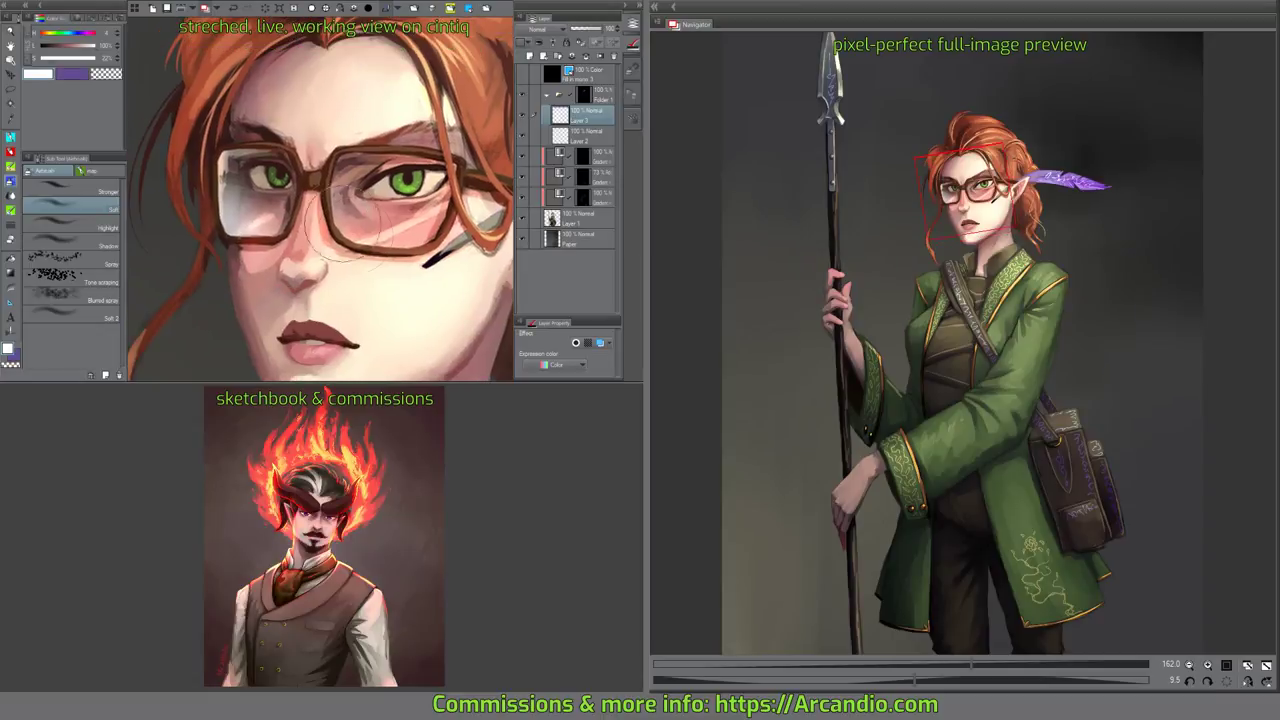
pyautogui.moveTo(365, 265)
pyautogui.mouseDown()
pyautogui.moveTo(336, 177)
pyautogui.moveTo(403, 245)
pyautogui.mouseUp()
pyautogui.moveTo(415, 206); pyautogui.dragTo(361, 201)
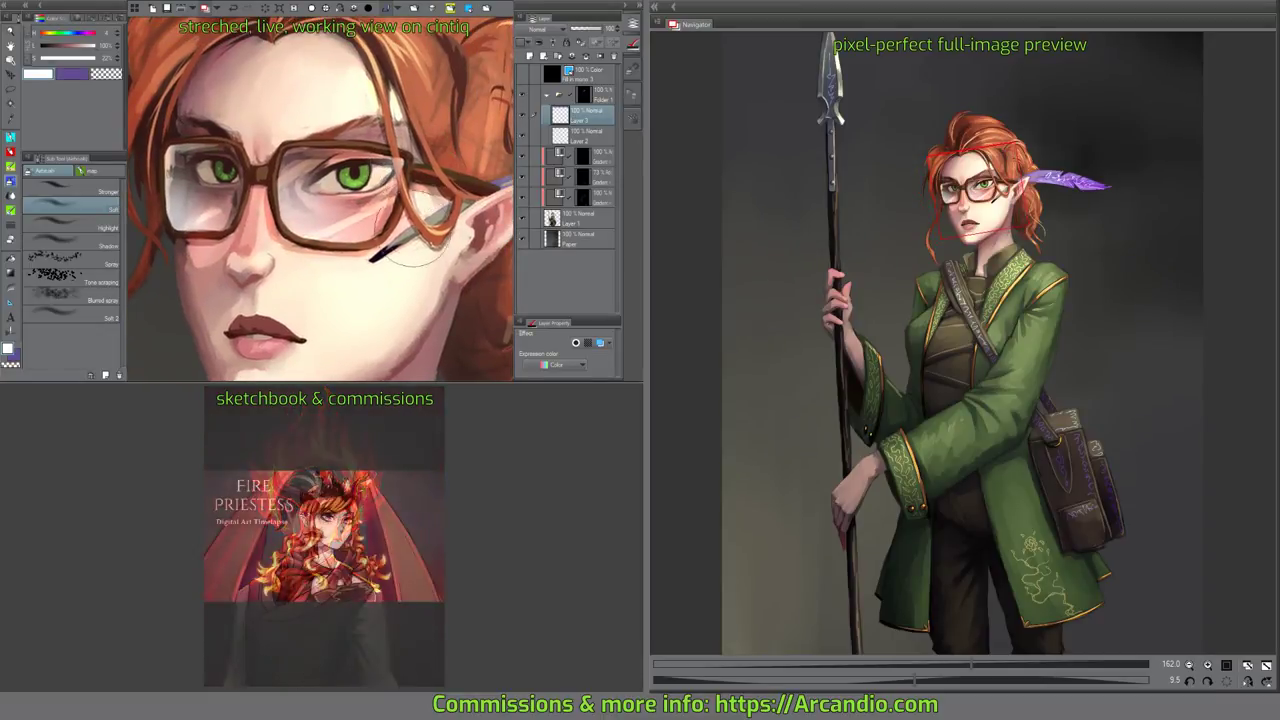
# Clean up the folder mask at the near lens's outer corner by the hair strand with the Hard eraser.
pyautogui.click(588, 95)
pyautogui.scroll(2, 400, 170)
pyautogui.press('e')
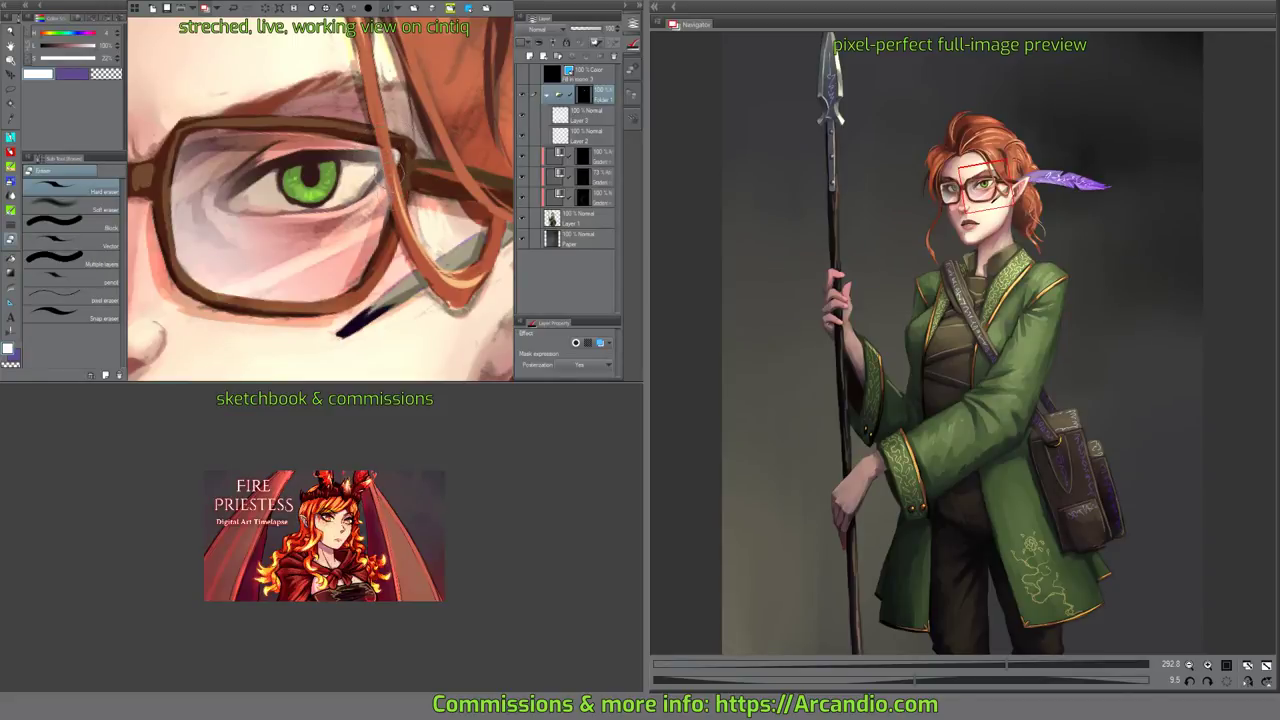
pyautogui.moveTo(392, 174)
pyautogui.mouseDown()
pyautogui.moveTo(385, 200)
pyautogui.moveTo(376, 163)
pyautogui.mouseUp()
pyautogui.press('b')
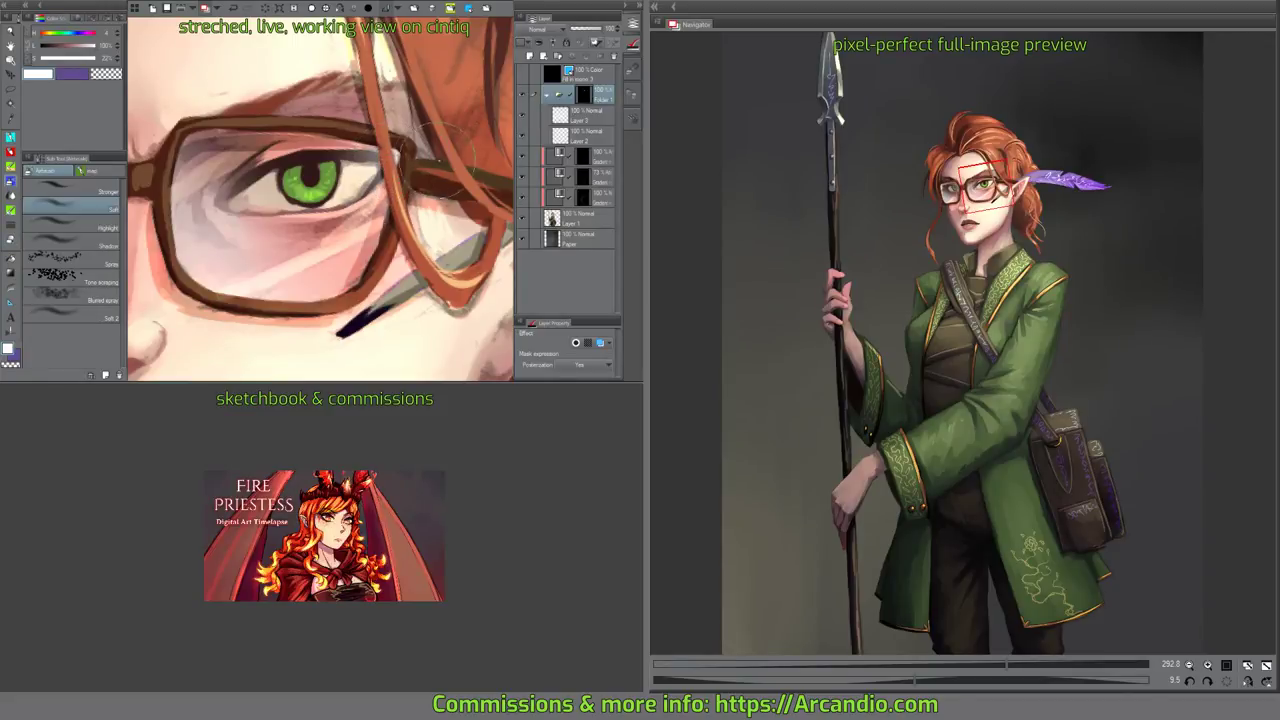
# Lower the opacity of the upper haze layer in the folder.
pyautogui.scroll(-3, 430, 175)
pyautogui.scroll(-1, 440, 200)
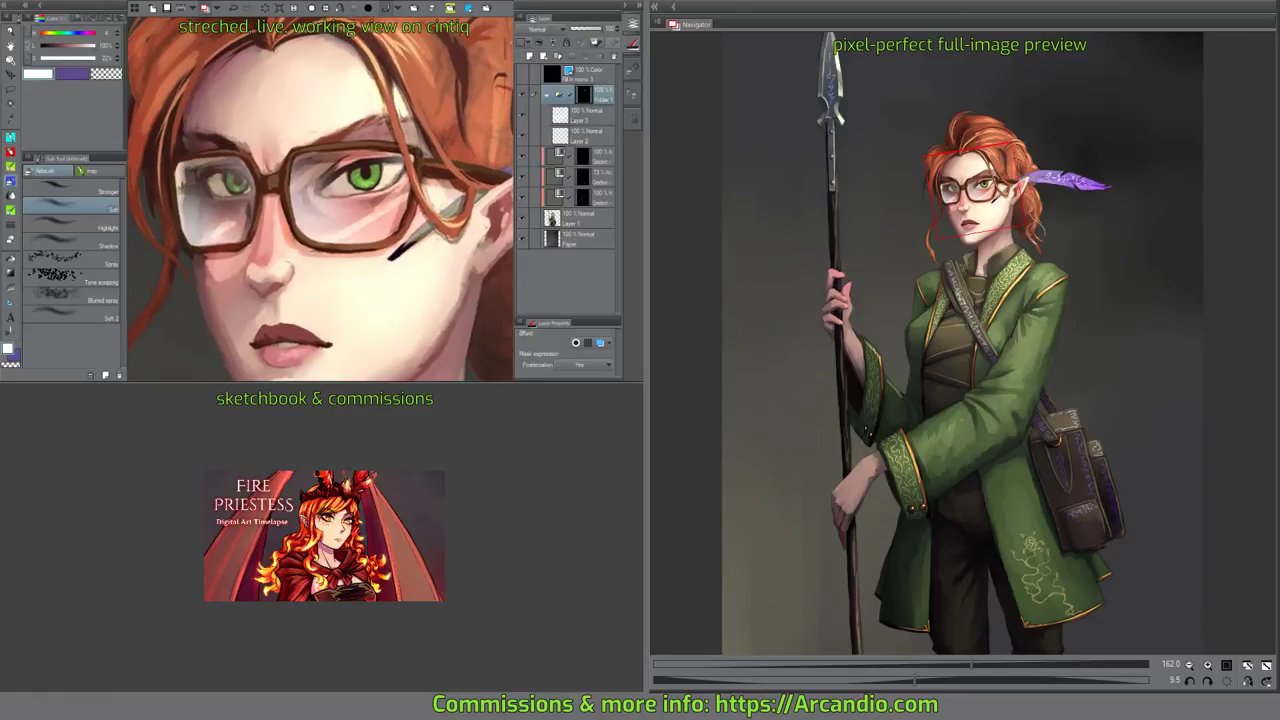
pyautogui.click(585, 115)
pyautogui.moveTo(600, 28); pyautogui.dragTo(586, 30)
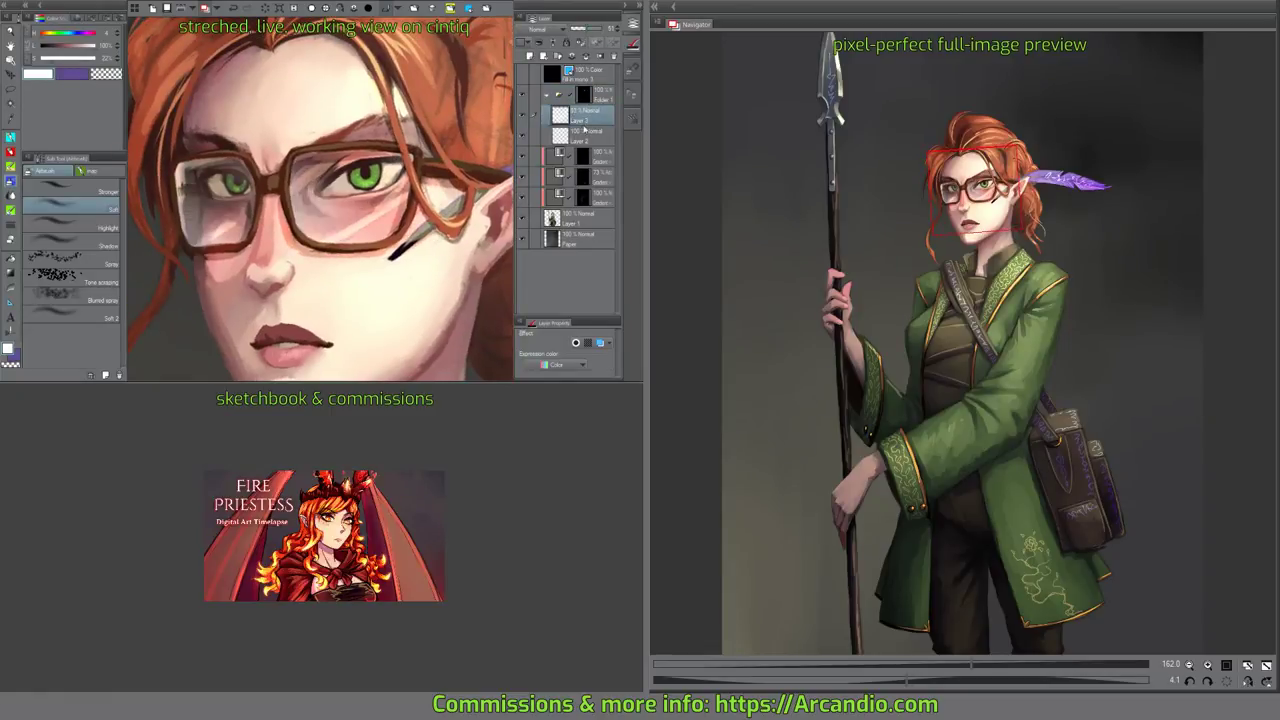
# Add small white highlights beside the pupils of both green eyes on Layer 1 with the Color tone 2 pen.
pyautogui.click(585, 218)
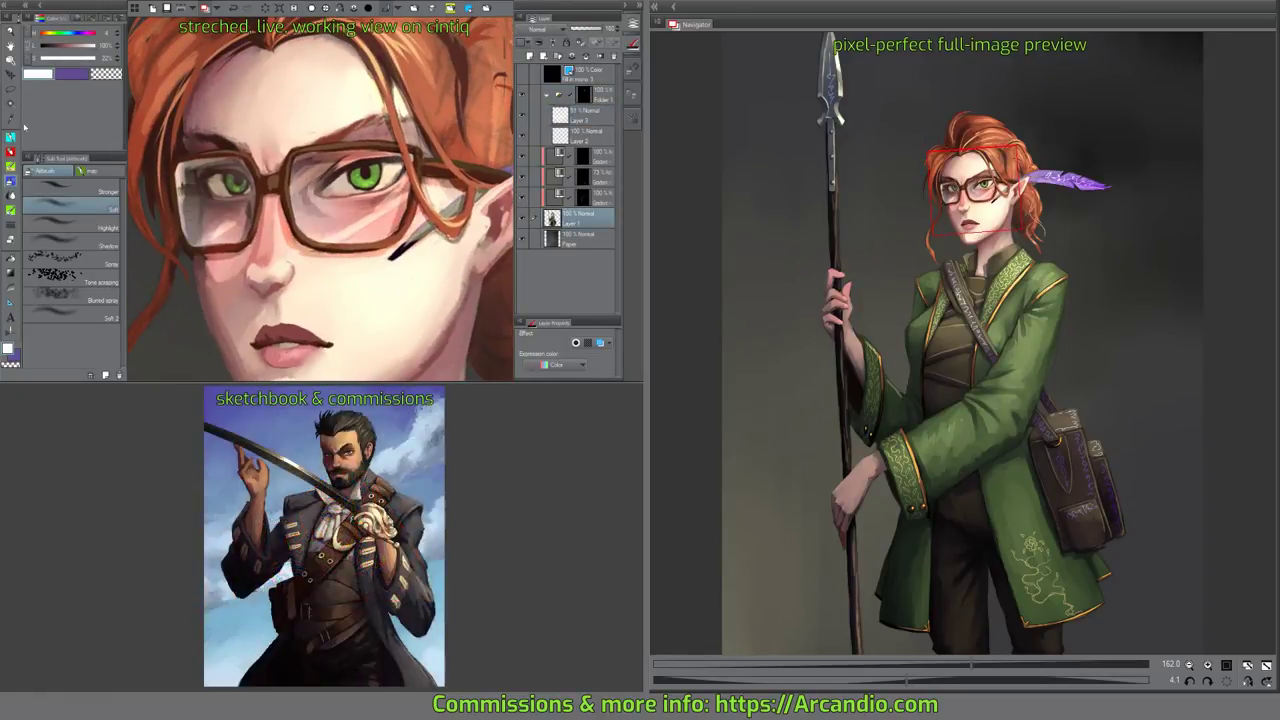
pyautogui.press('p')
pyautogui.hotkey('ctrl', '+')
pyautogui.scroll(2, 384, 160)
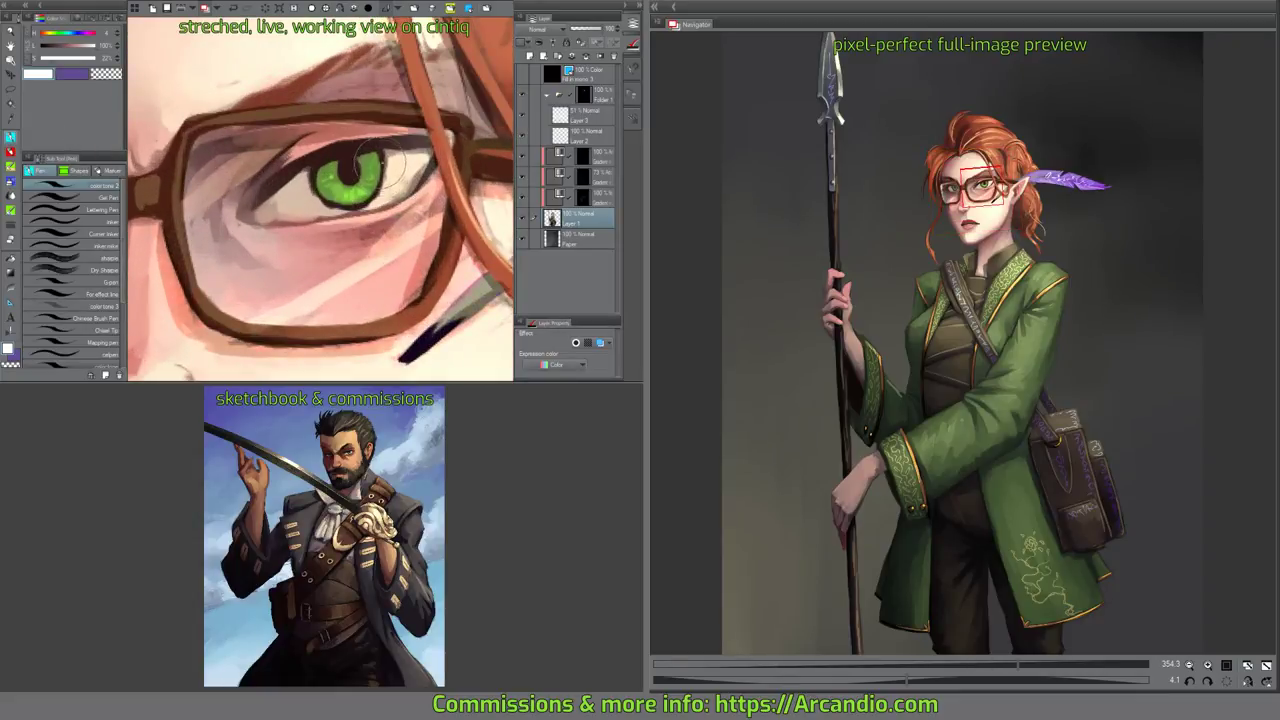
pyautogui.moveTo(175, 195)
pyautogui.mouseDown()
pyautogui.moveTo(343, 170)
pyautogui.moveTo(290, 136)
pyautogui.moveTo(237, 148)
pyautogui.mouseUp()
pyautogui.click(256, 167)
pyautogui.moveTo(470, 161); pyautogui.dragTo(356, 178)
# Add a new layer at the top of the folder and draw thin white glare lines along the lenses' upper rims.
pyautogui.click(582, 116)
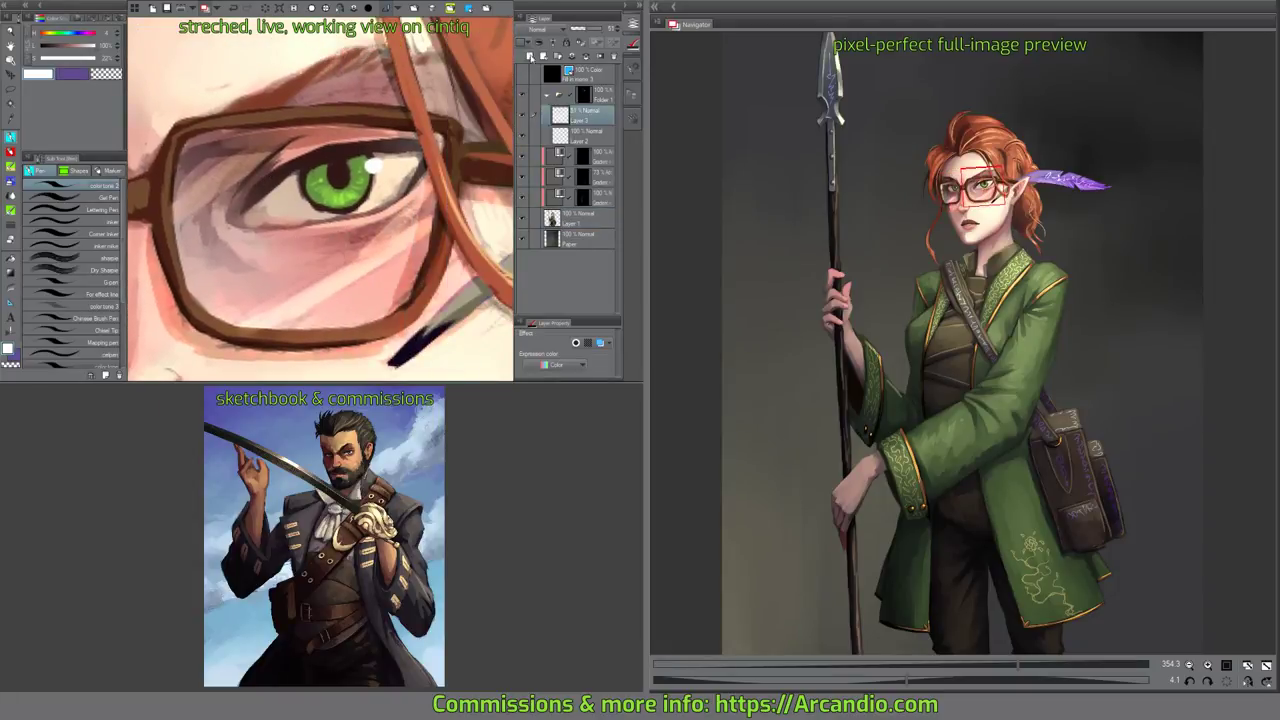
pyautogui.click(530, 57)
pyautogui.scroll(-1, 463, 153)
pyautogui.moveTo(470, 148); pyautogui.dragTo(440, 100)
pyautogui.scroll(-1, 440, 110)
pyautogui.moveTo(258, 152); pyautogui.dragTo(392, 82)
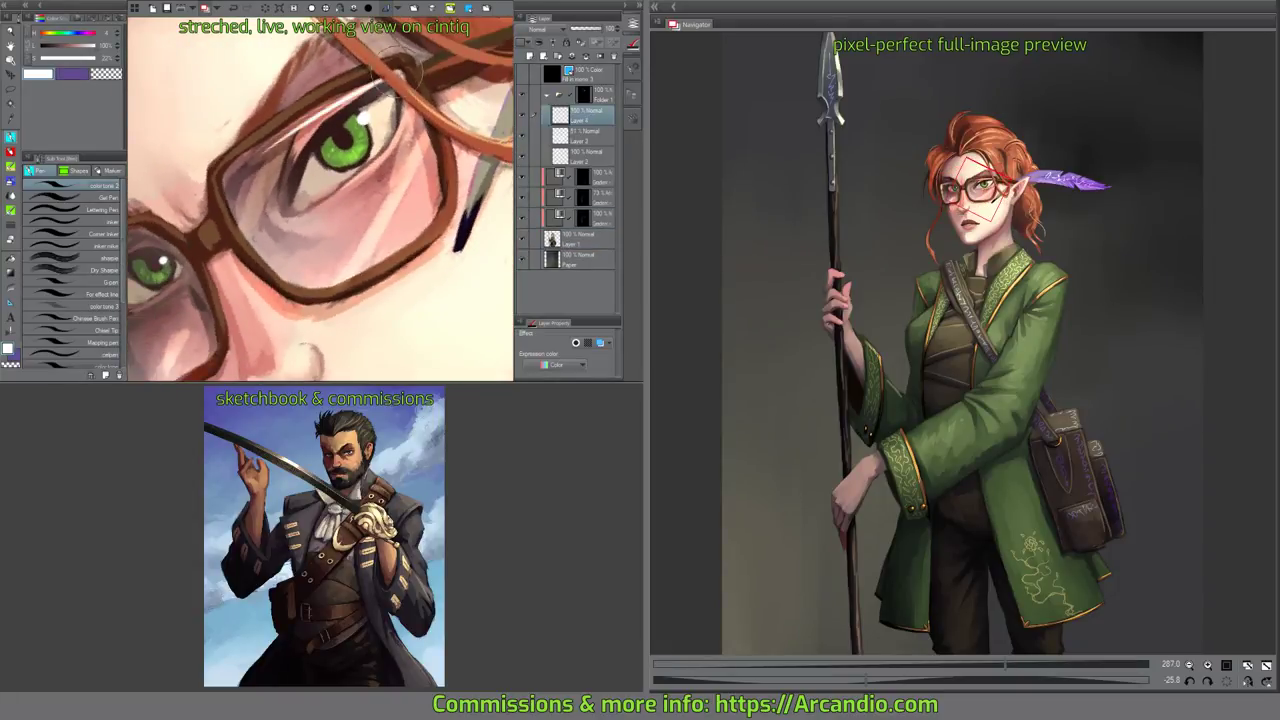
pyautogui.moveTo(240, 218); pyautogui.dragTo(435, 116)
pyautogui.moveTo(286, 158); pyautogui.dragTo(342, 130)
pyautogui.hotkey('ctrl', 'z')
pyautogui.moveTo(440, 108); pyautogui.dragTo(364, 154)
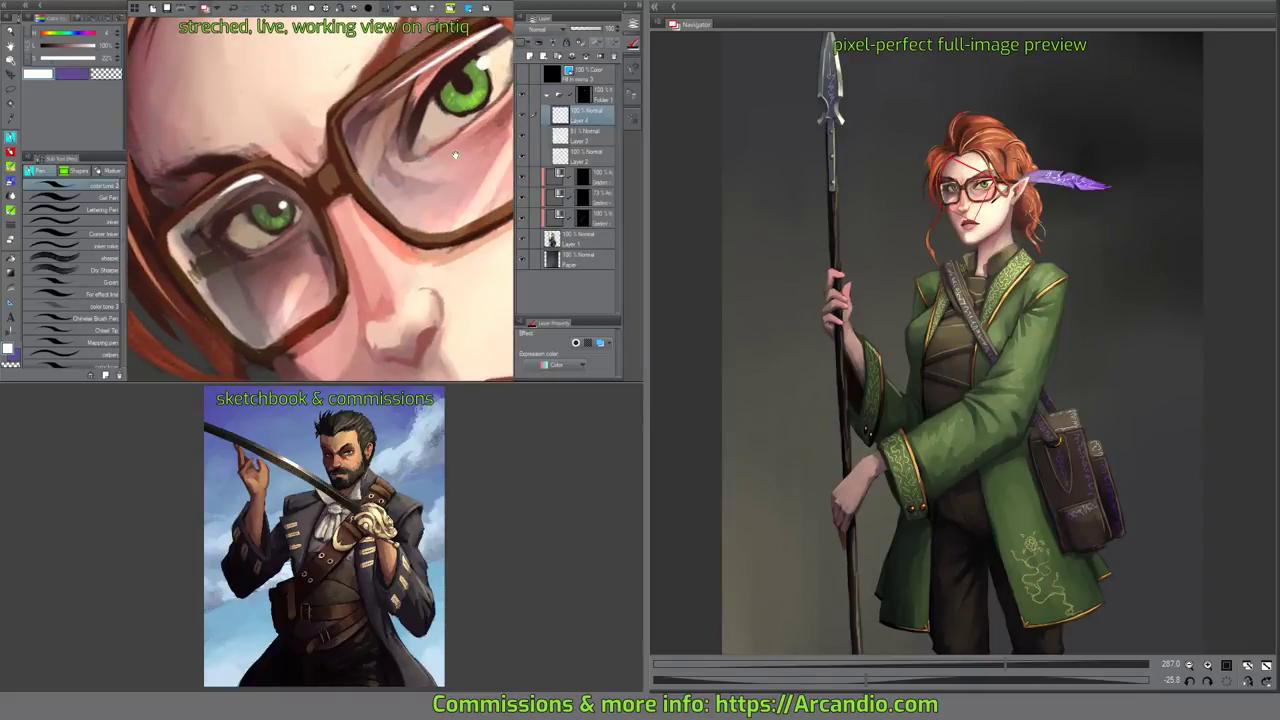
# Try white glints on the outer part of both lenses beside the eyes, and undo the strokes.
pyautogui.moveTo(480, 85); pyautogui.dragTo(395, 126)
pyautogui.moveTo(220, 270); pyautogui.dragTo(260, 245)
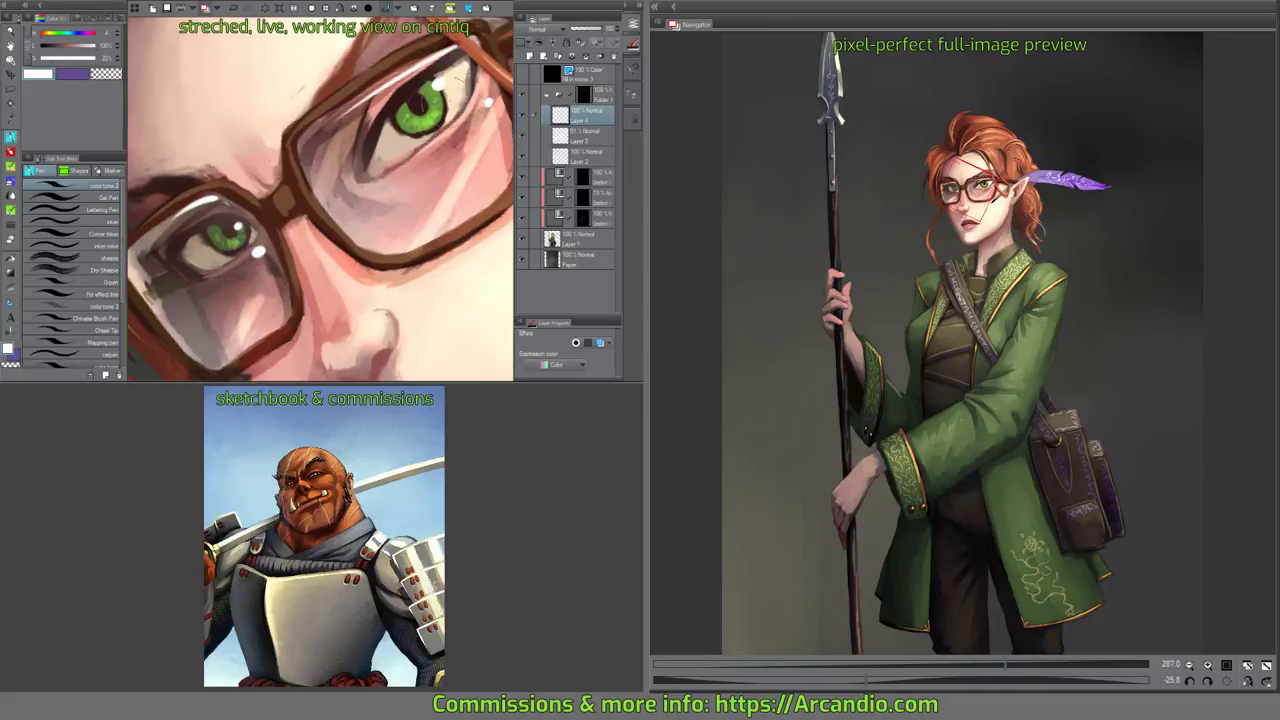
pyautogui.moveTo(490, 100)
pyautogui.mouseDown()
pyautogui.moveTo(436, 115)
pyautogui.moveTo(442, 150)
pyautogui.mouseUp()
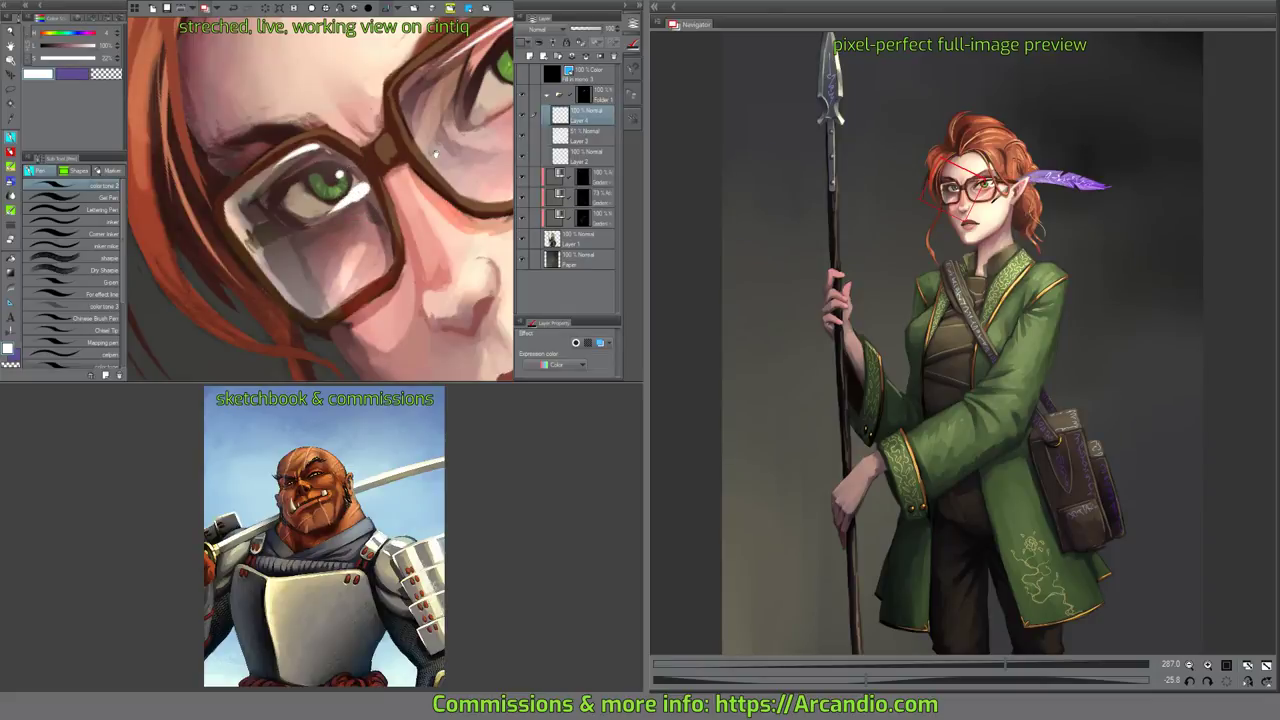
pyautogui.moveTo(435, 153); pyautogui.dragTo(412, 162)
pyautogui.moveTo(481, 130)
pyautogui.mouseDown()
pyautogui.moveTo(431, 158)
pyautogui.moveTo(444, 148)
pyautogui.mouseUp()
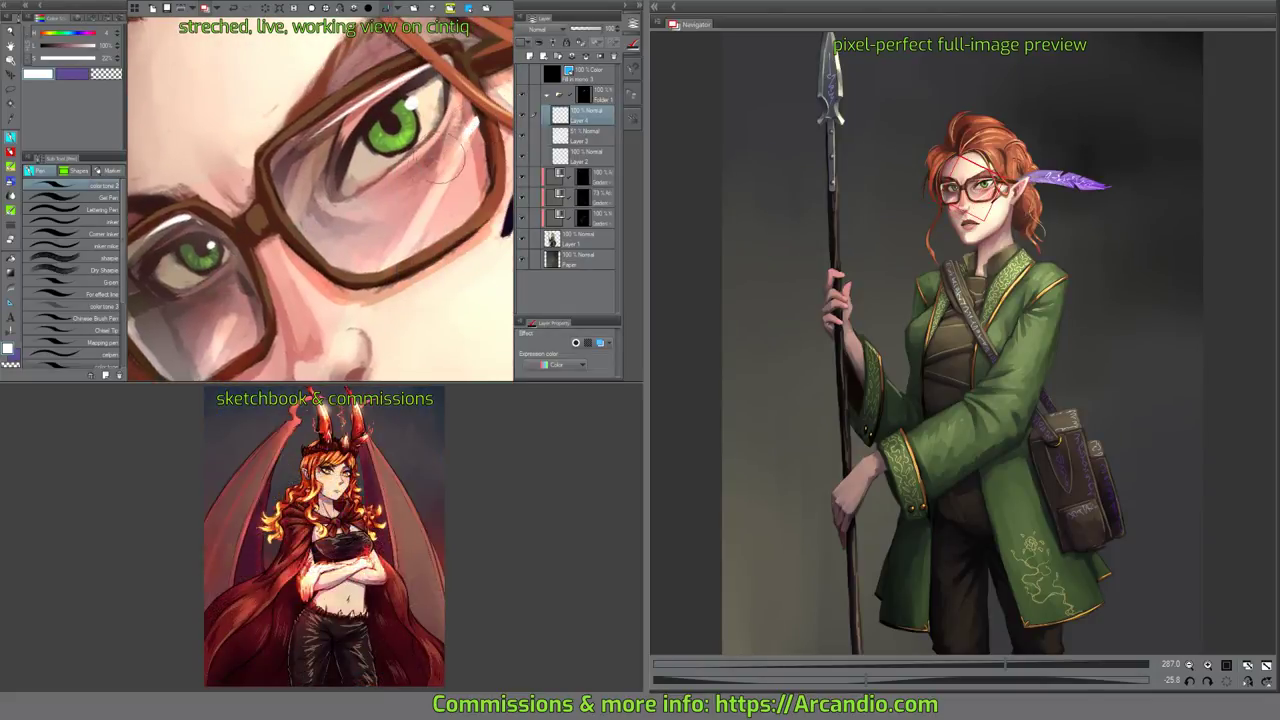
pyautogui.moveTo(244, 283)
pyautogui.mouseDown()
pyautogui.moveTo(289, 235)
pyautogui.moveTo(284, 250)
pyautogui.mouseUp()
pyautogui.moveTo(343, 177); pyautogui.dragTo(291, 215)
pyautogui.moveTo(473, 106); pyautogui.dragTo(460, 124)
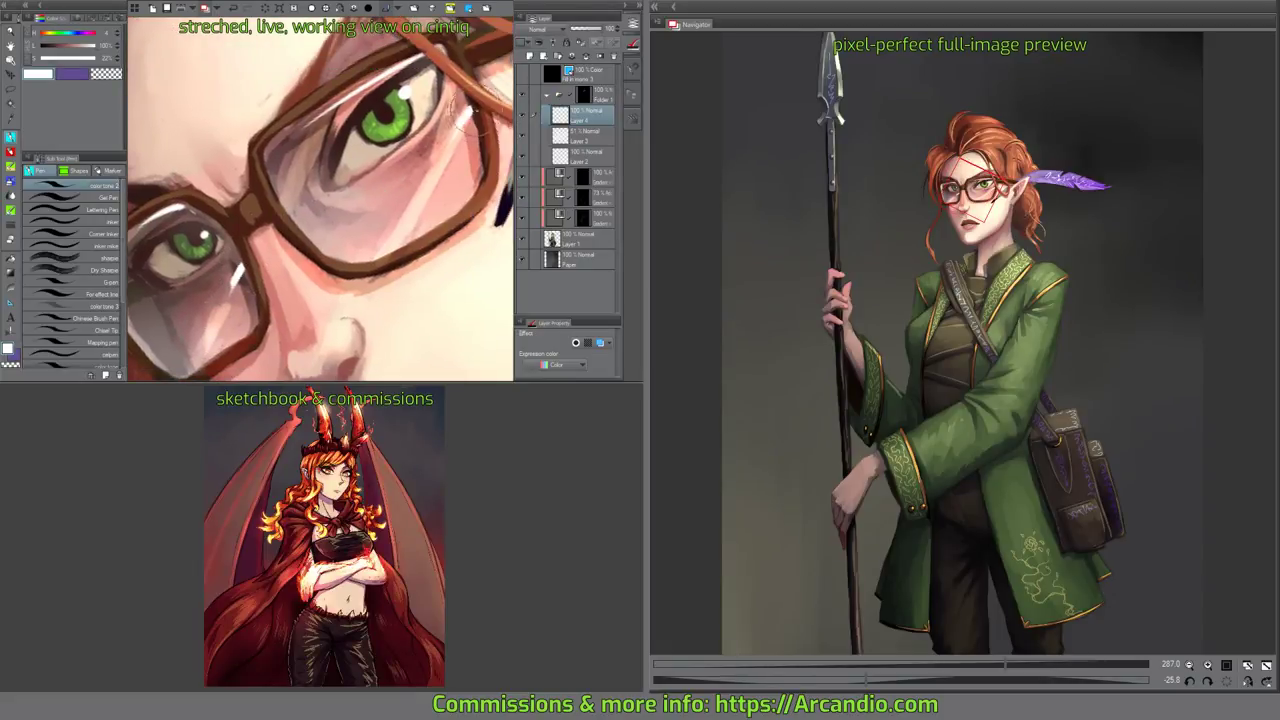
pyautogui.hotkey('ctrl', 'z')
pyautogui.hotkey('ctrl', 'z')
pyautogui.moveTo(237, 267)
pyautogui.mouseDown()
pyautogui.moveTo(290, 218)
pyautogui.moveTo(275, 180)
pyautogui.moveTo(295, 235)
pyautogui.moveTo(285, 212)
pyautogui.mouseUp()
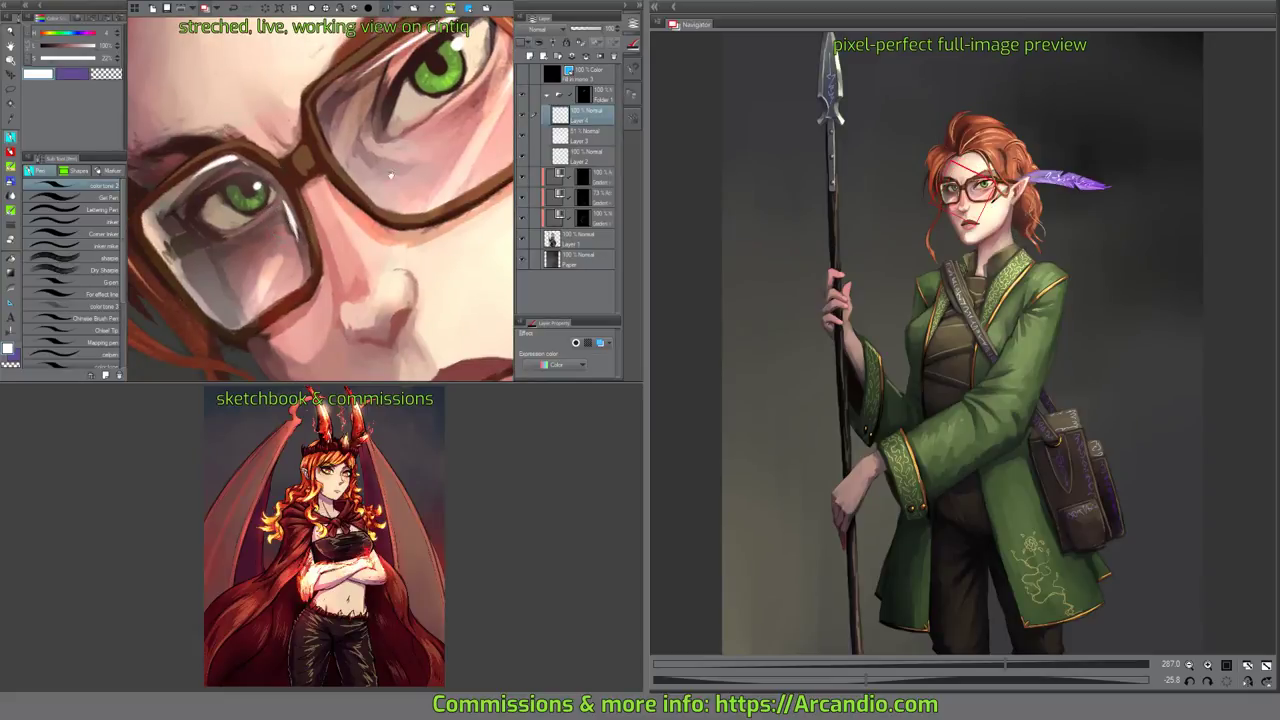
pyautogui.moveTo(391, 176); pyautogui.dragTo(365, 207)
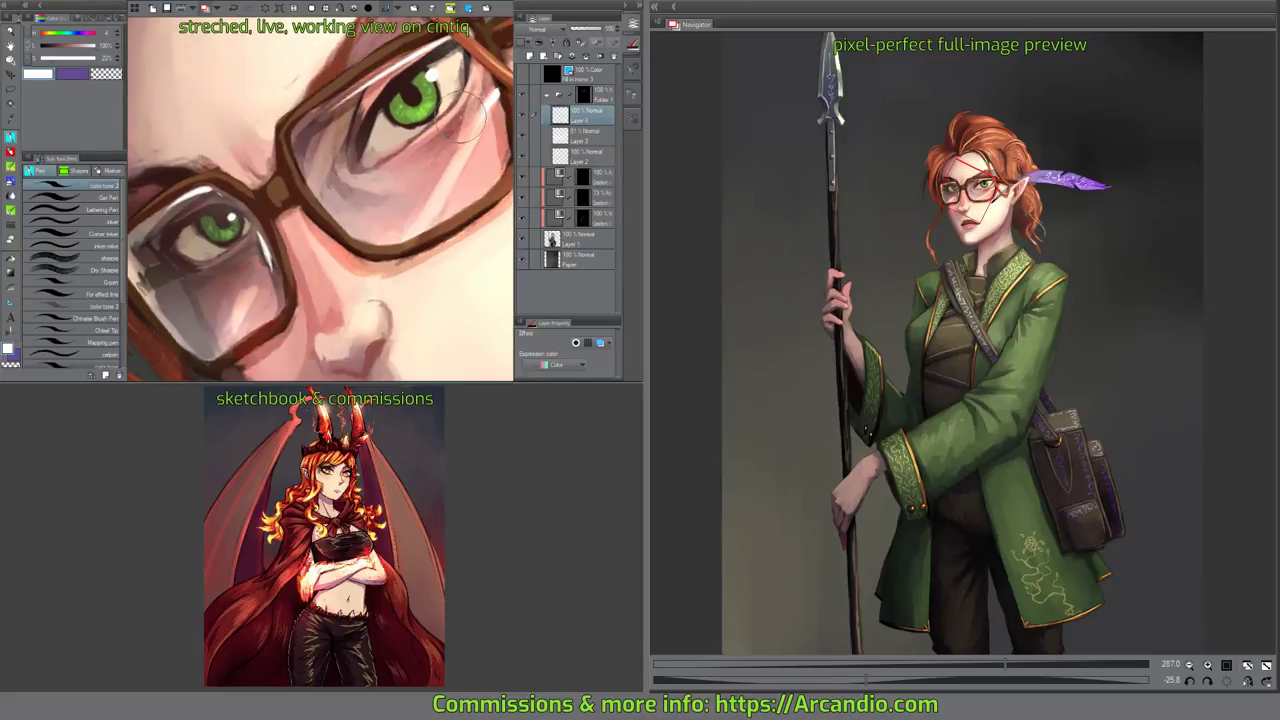
# Fit the whole painting in the view and save the file.
pyautogui.click(341, 11)
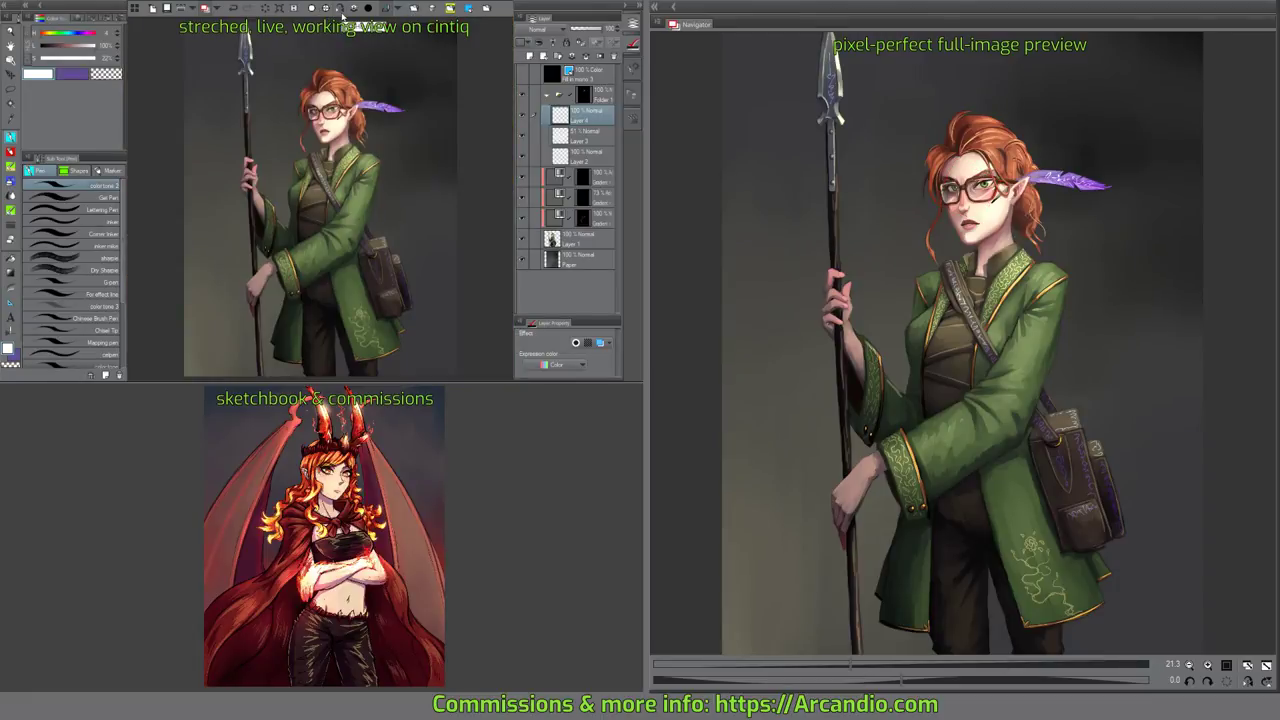
pyautogui.hotkey('ctrl', 's')
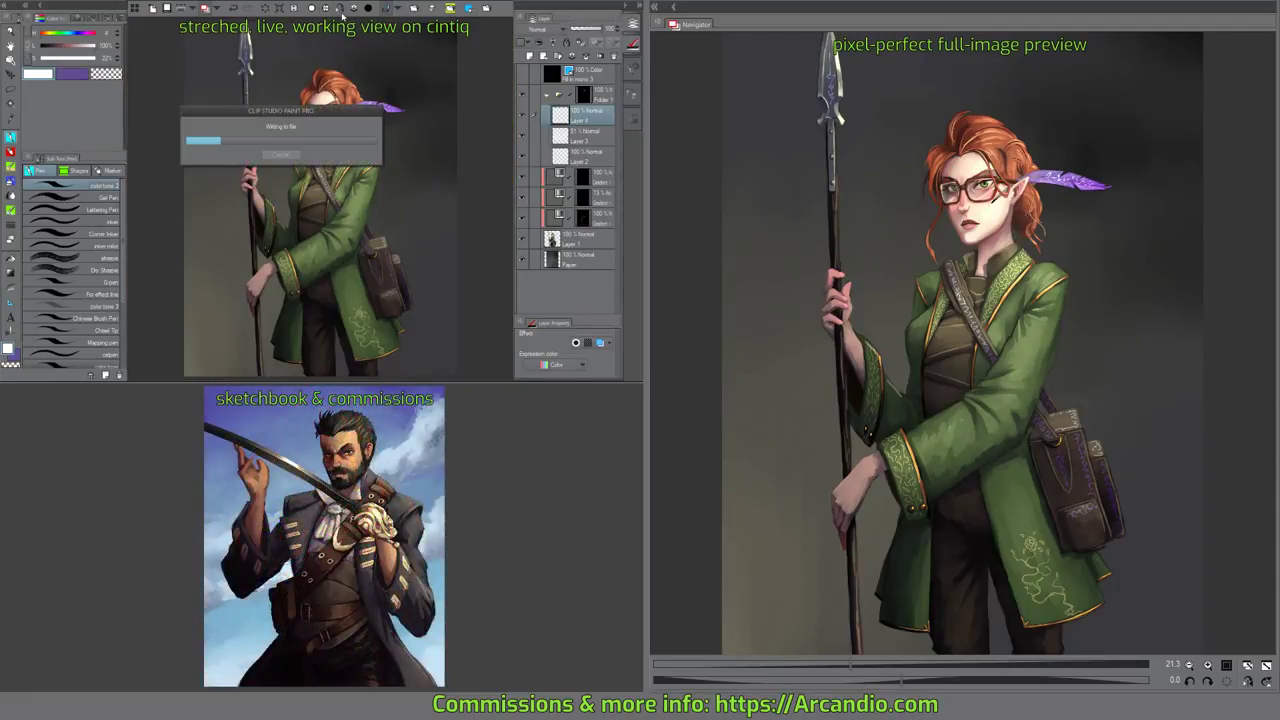